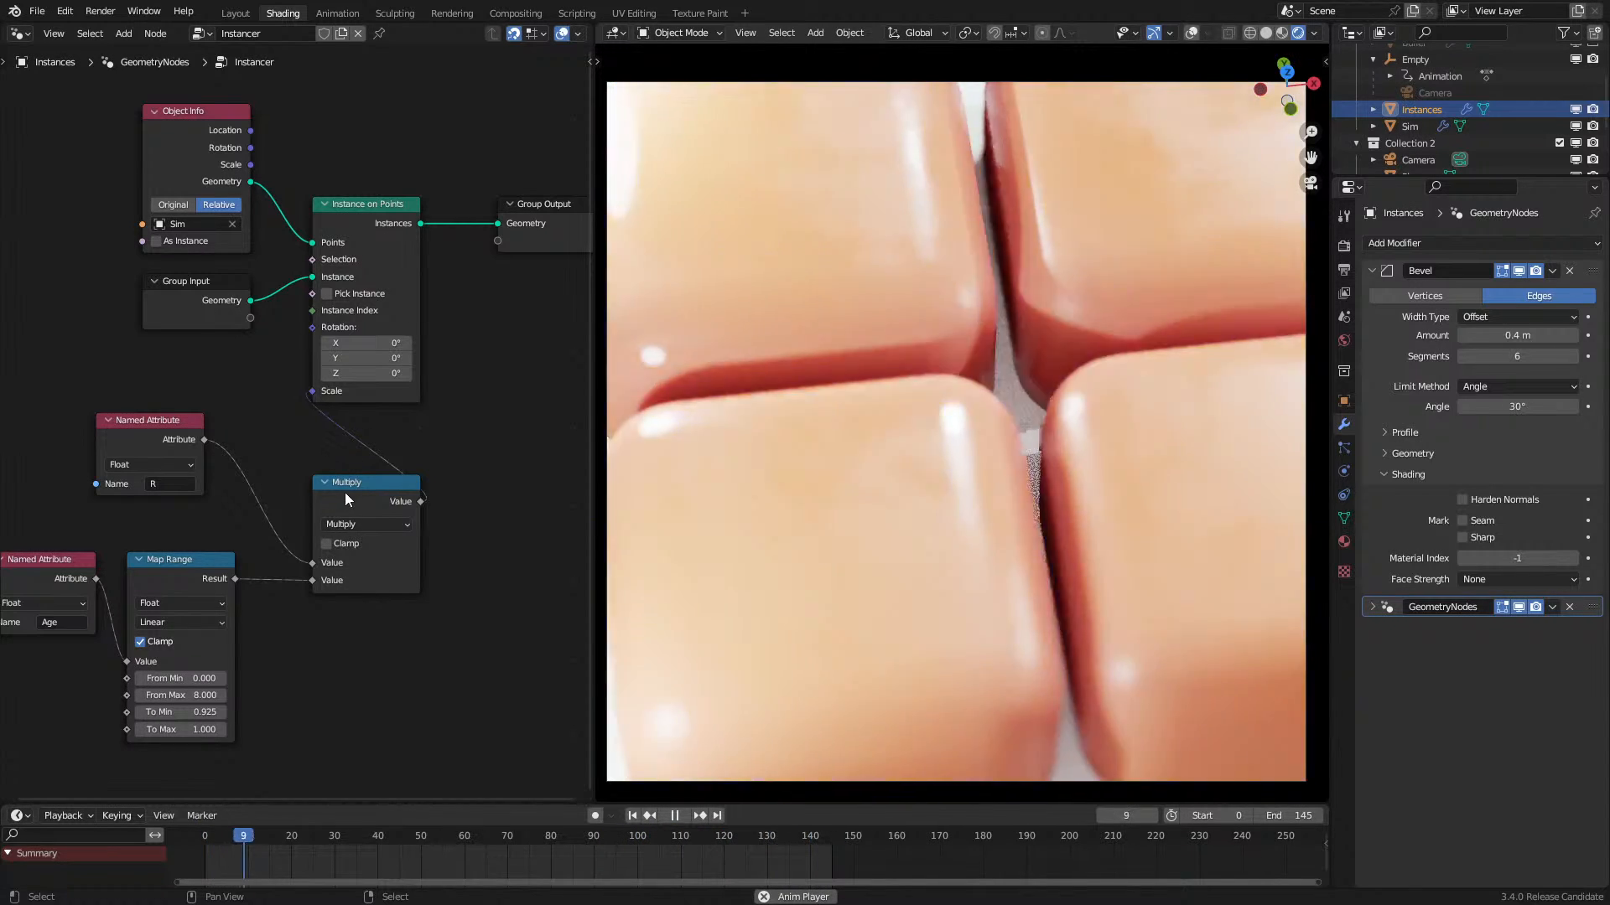
Step: Collapse the Multiply node and arrange the R attribute, Age attribute and Map Range nodes compactly below Instance on Points
click(326, 482)
drag(332, 496, 337, 446)
drag(161, 435, 222, 419)
drag(62, 508, 201, 580)
drag(184, 576, 215, 529)
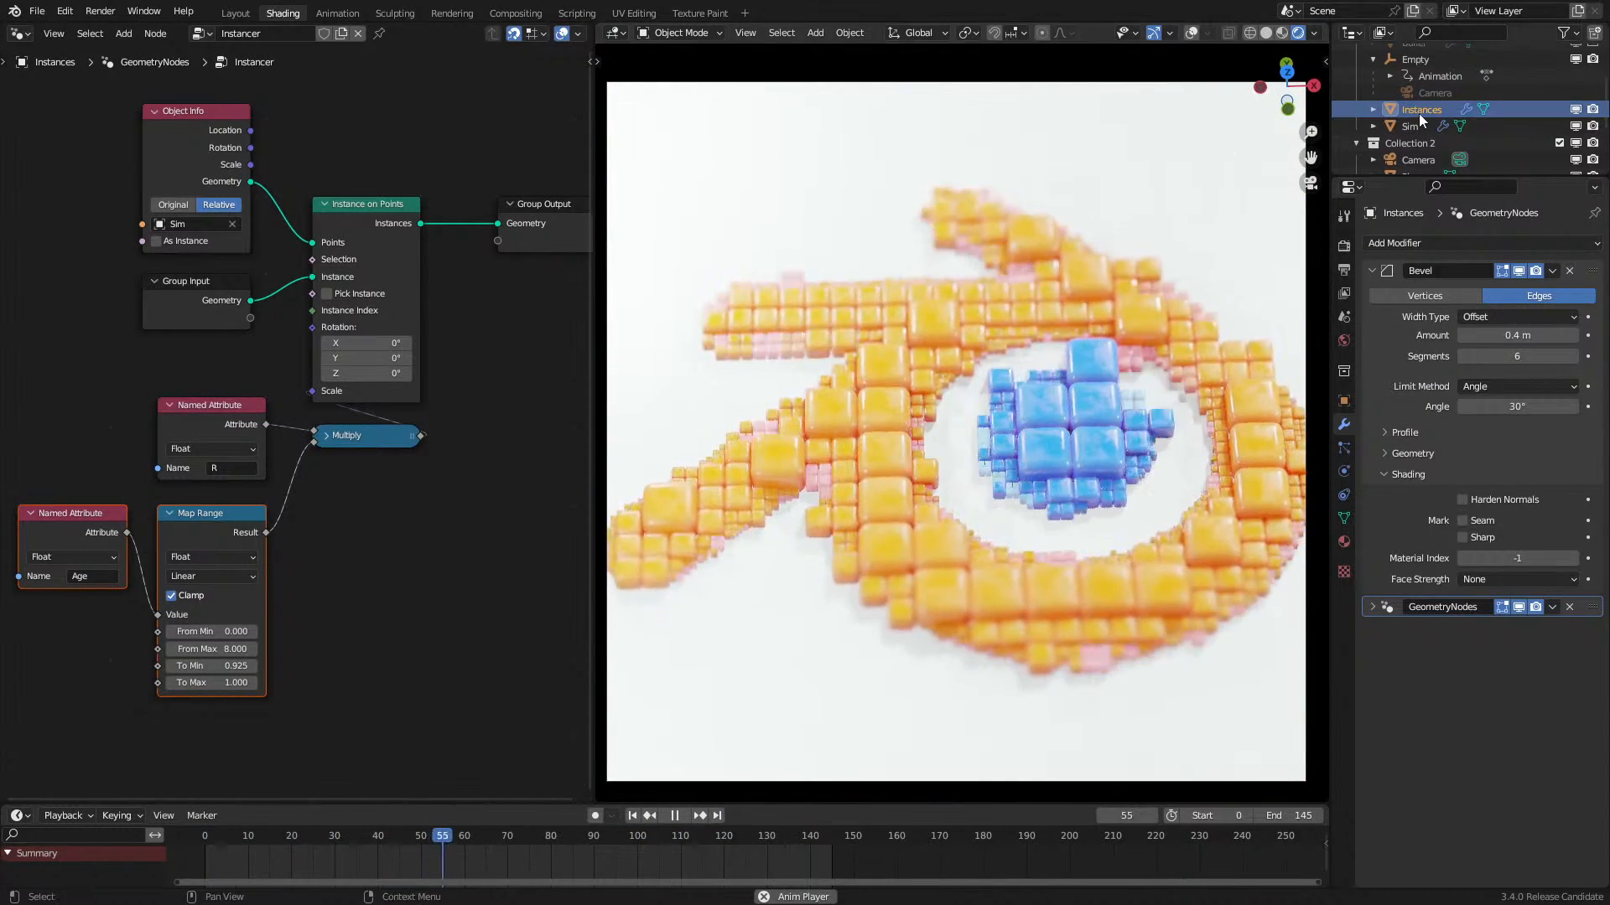
Step: Collapse the Empty's hierarchy in the outliner and select the Sim object to display its node tree
scroll(1417, 81, up, 2)
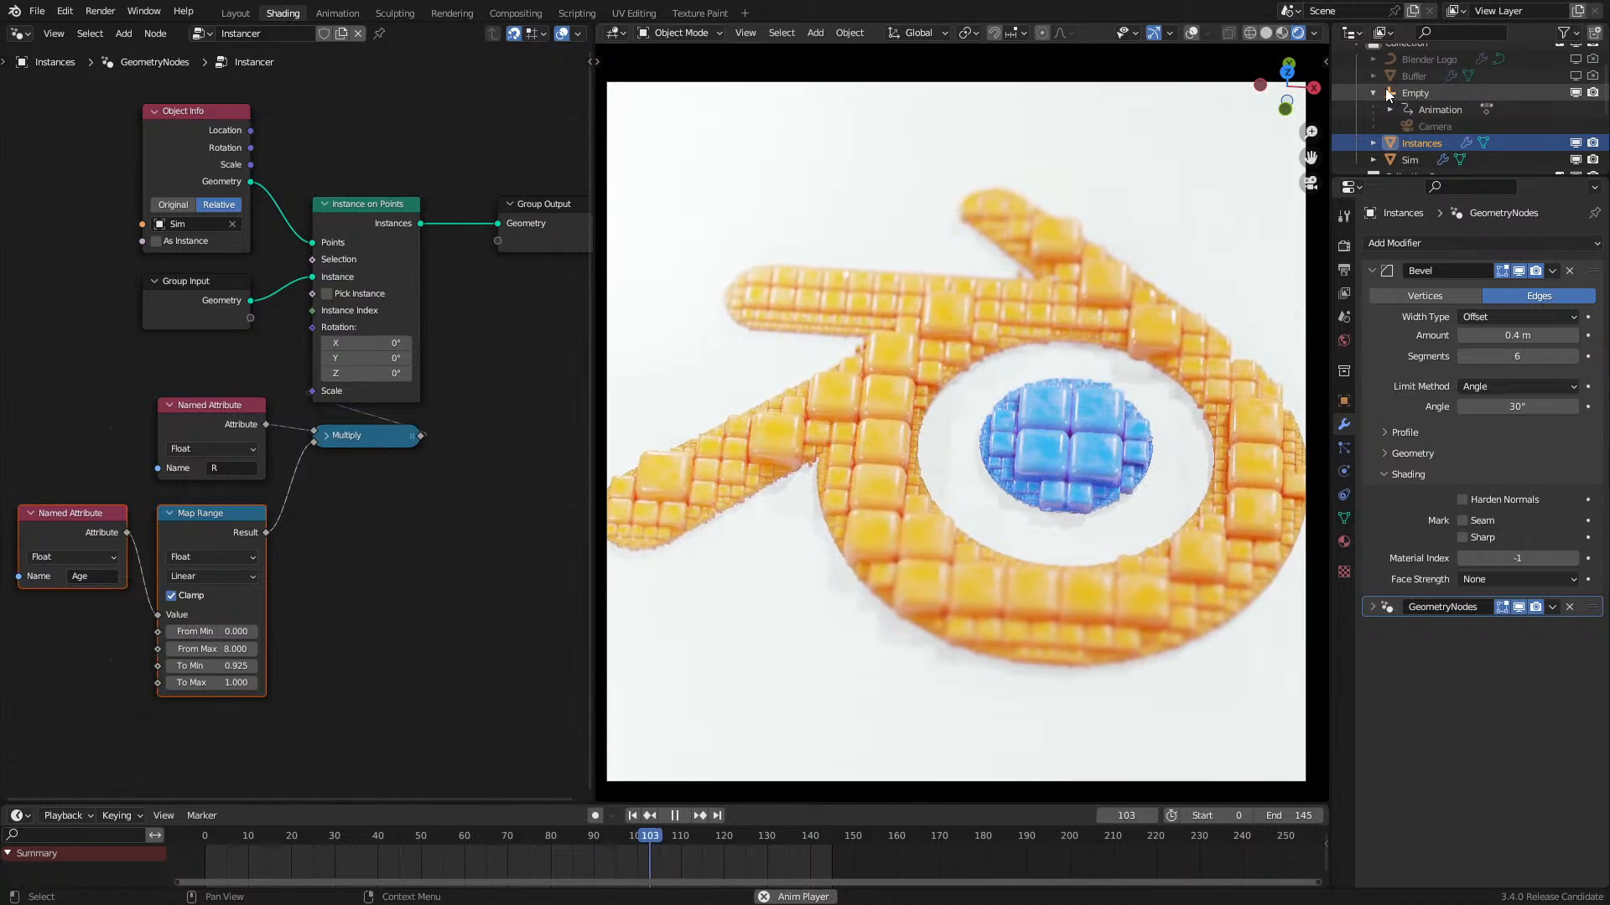
click(1375, 92)
click(1405, 125)
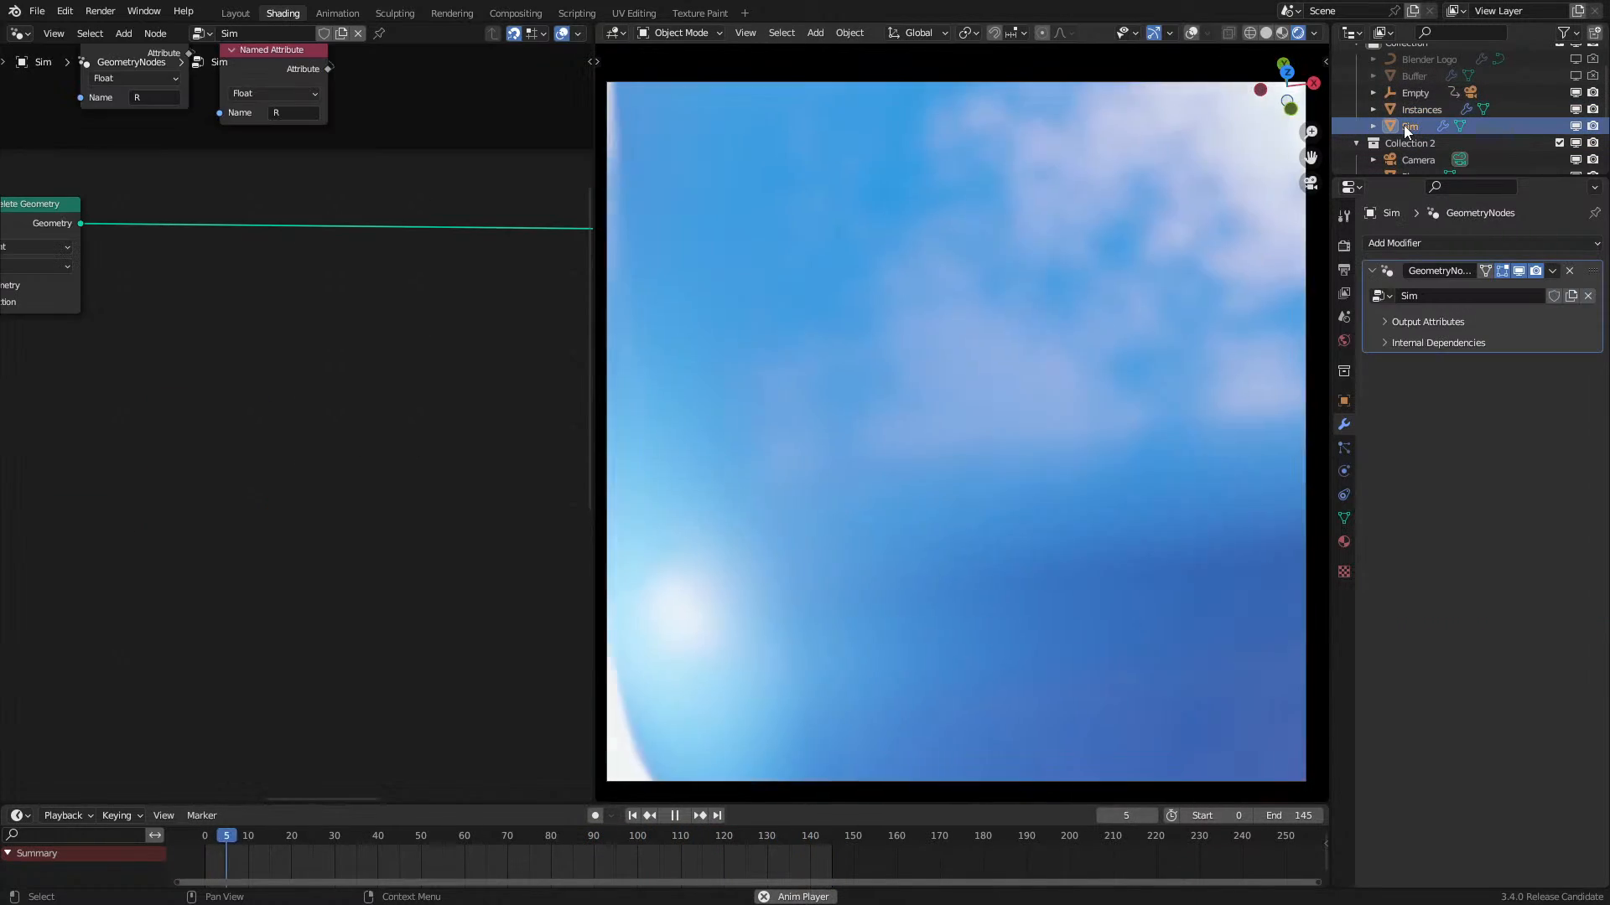
scroll(275, 349, down, 2)
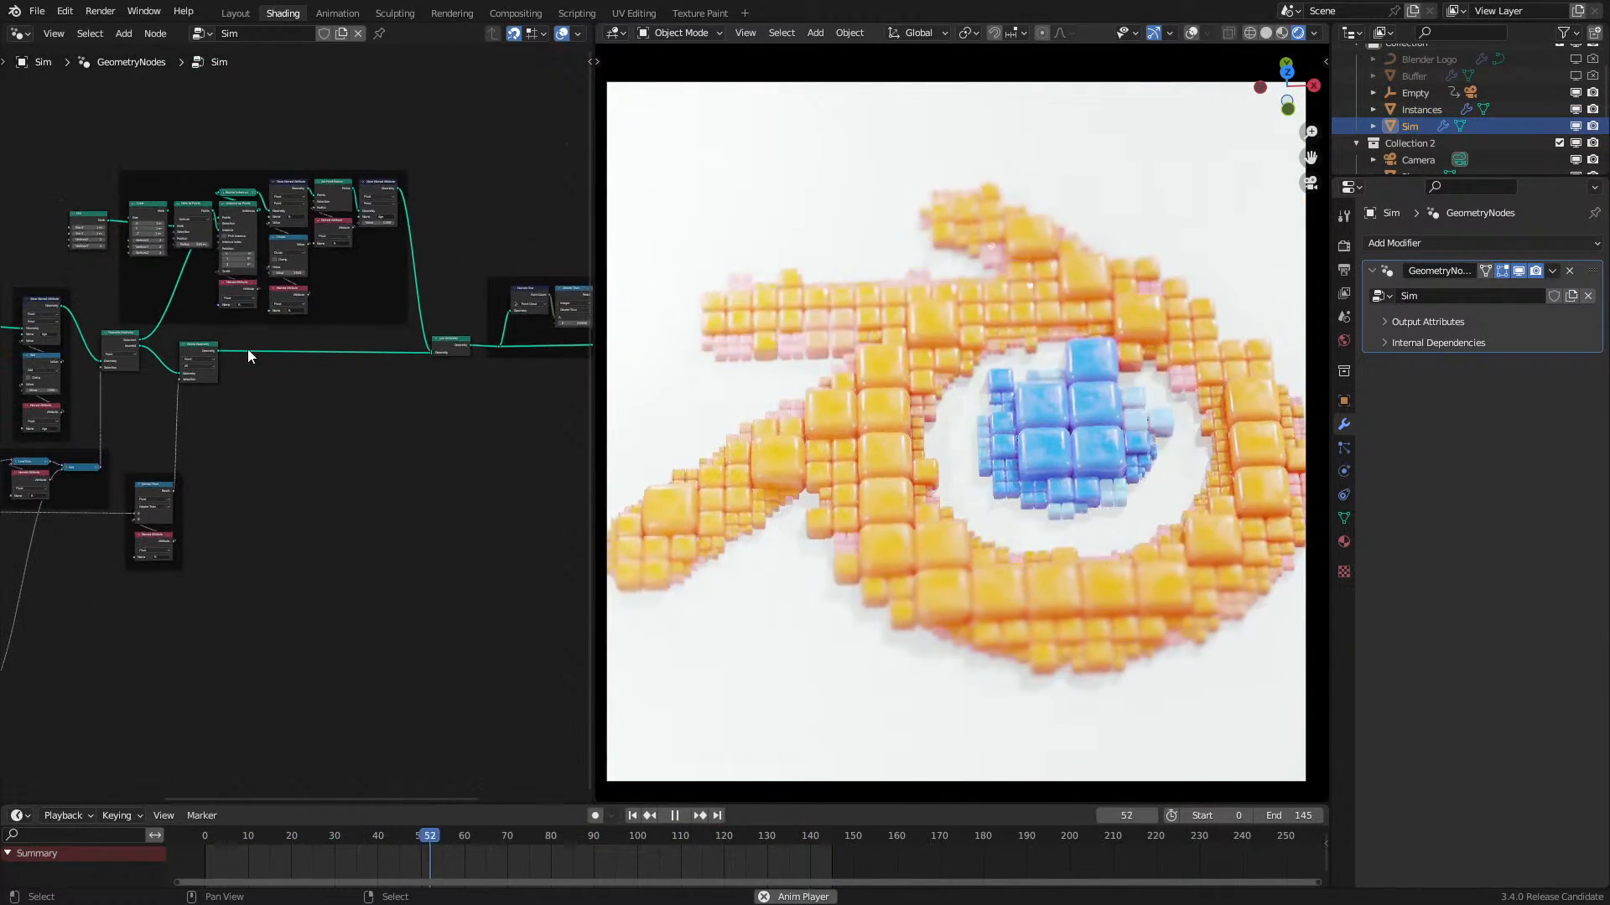
scroll(246, 406, down, 5)
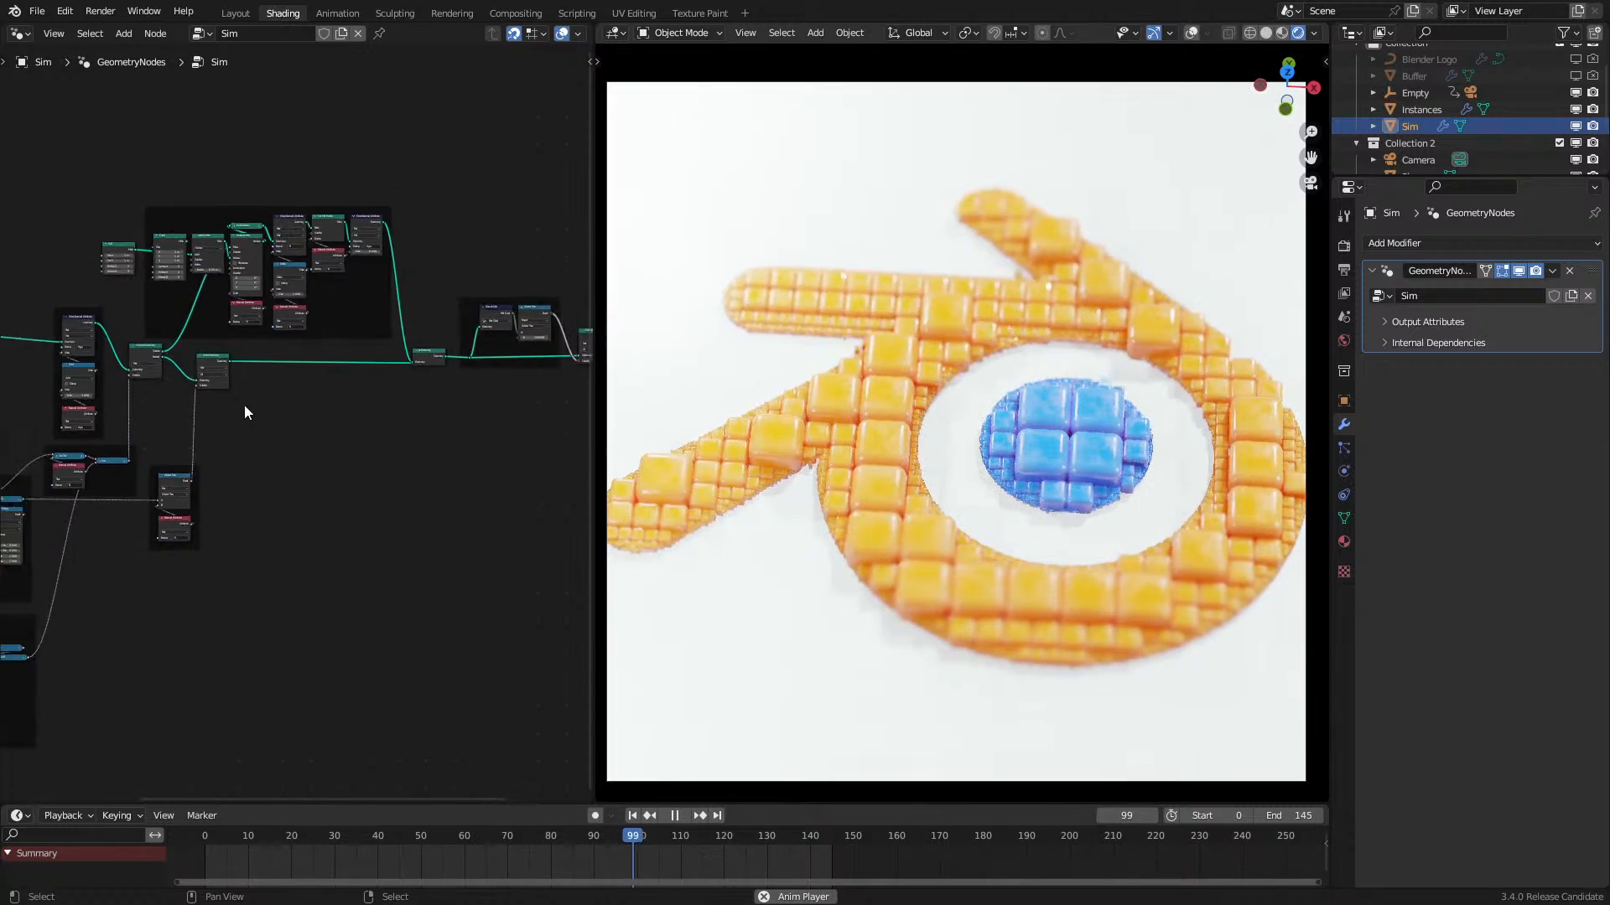
Step: Enclose the Scene Time, Switch and Buffer Object Info nodes in a frame
middle_drag(381, 428, 265, 445)
scroll(265, 451, up, 8)
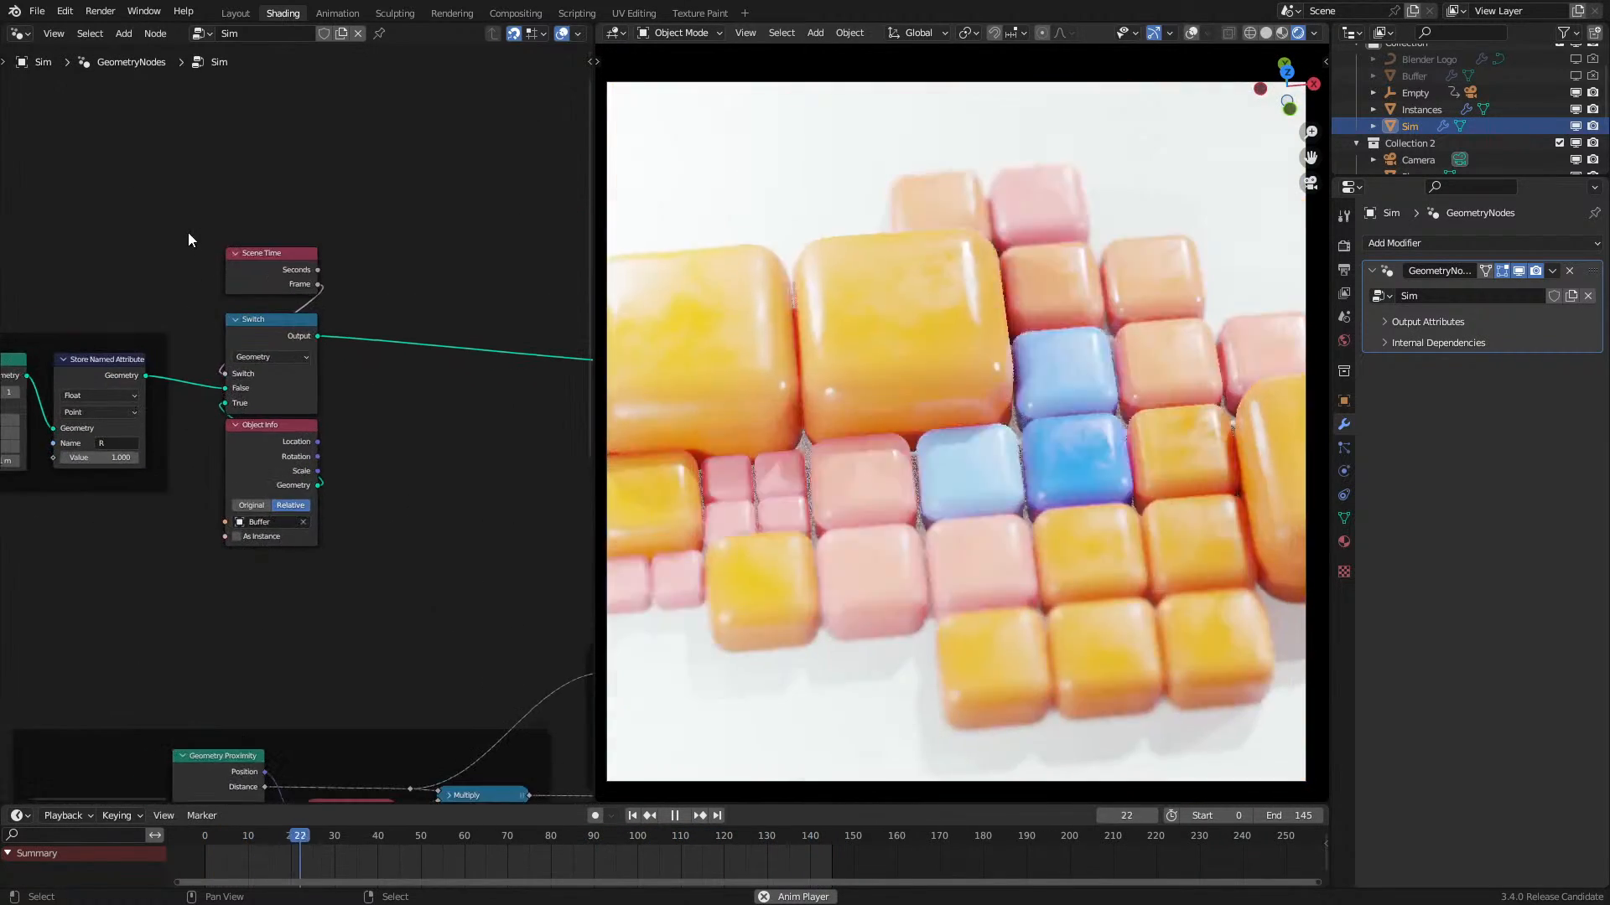
drag(189, 240, 355, 537)
key(ctrl+j)
click(356, 536)
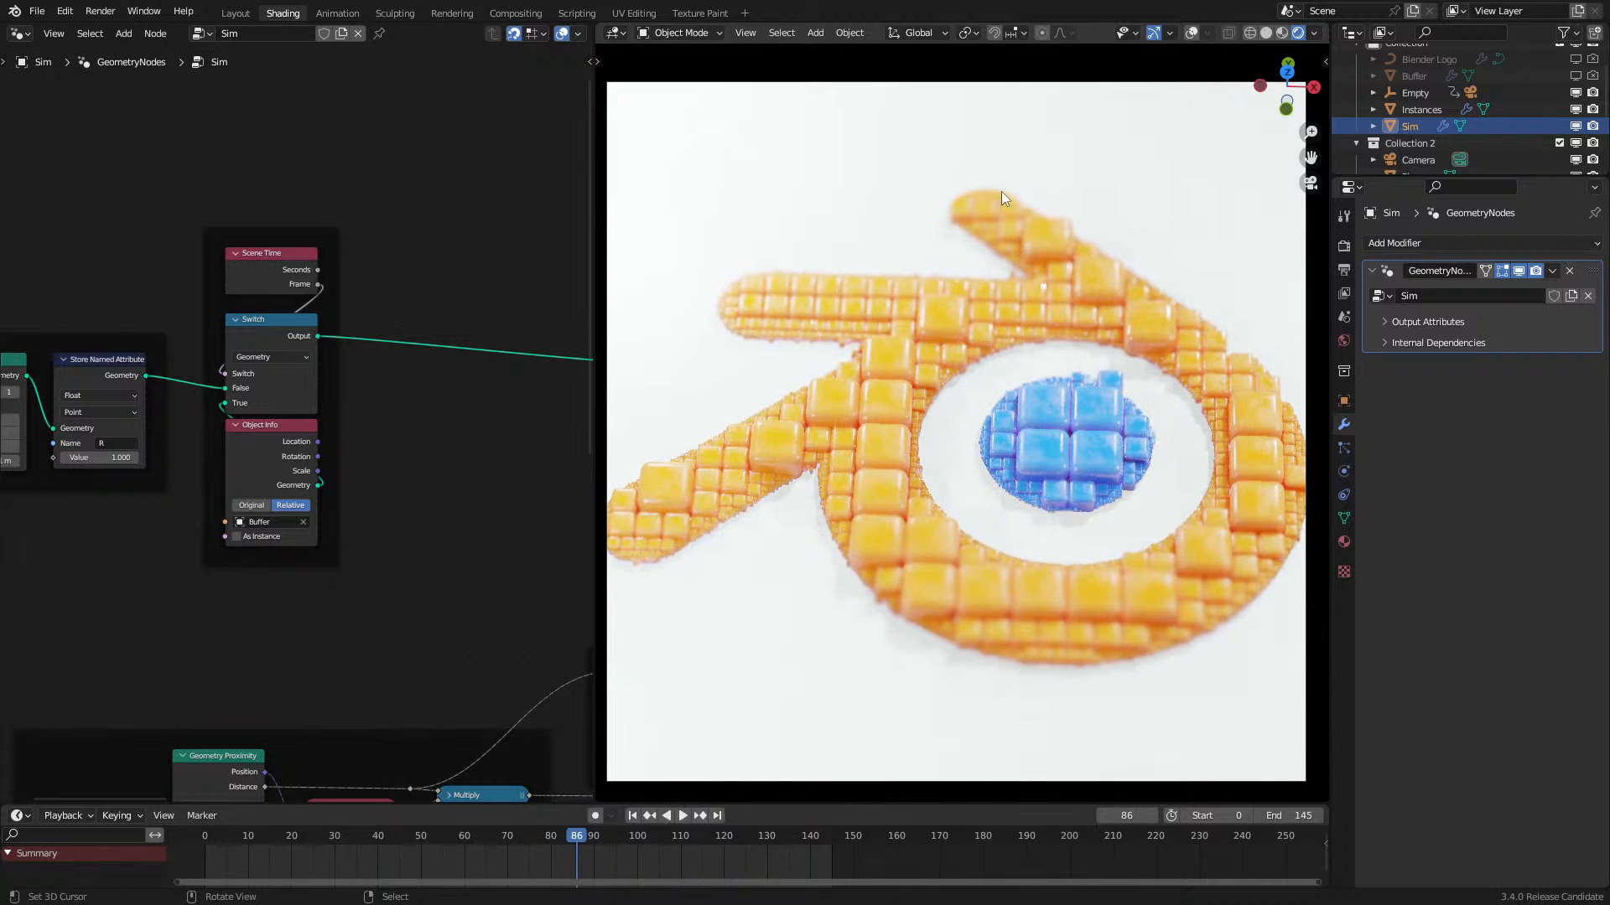
Step: Run the simulation outside the camera view and inspect the cube-filled logo from a closer angle
key(space)
middle_drag(956, 353, 1032, 526)
scroll(956, 381, up, 7)
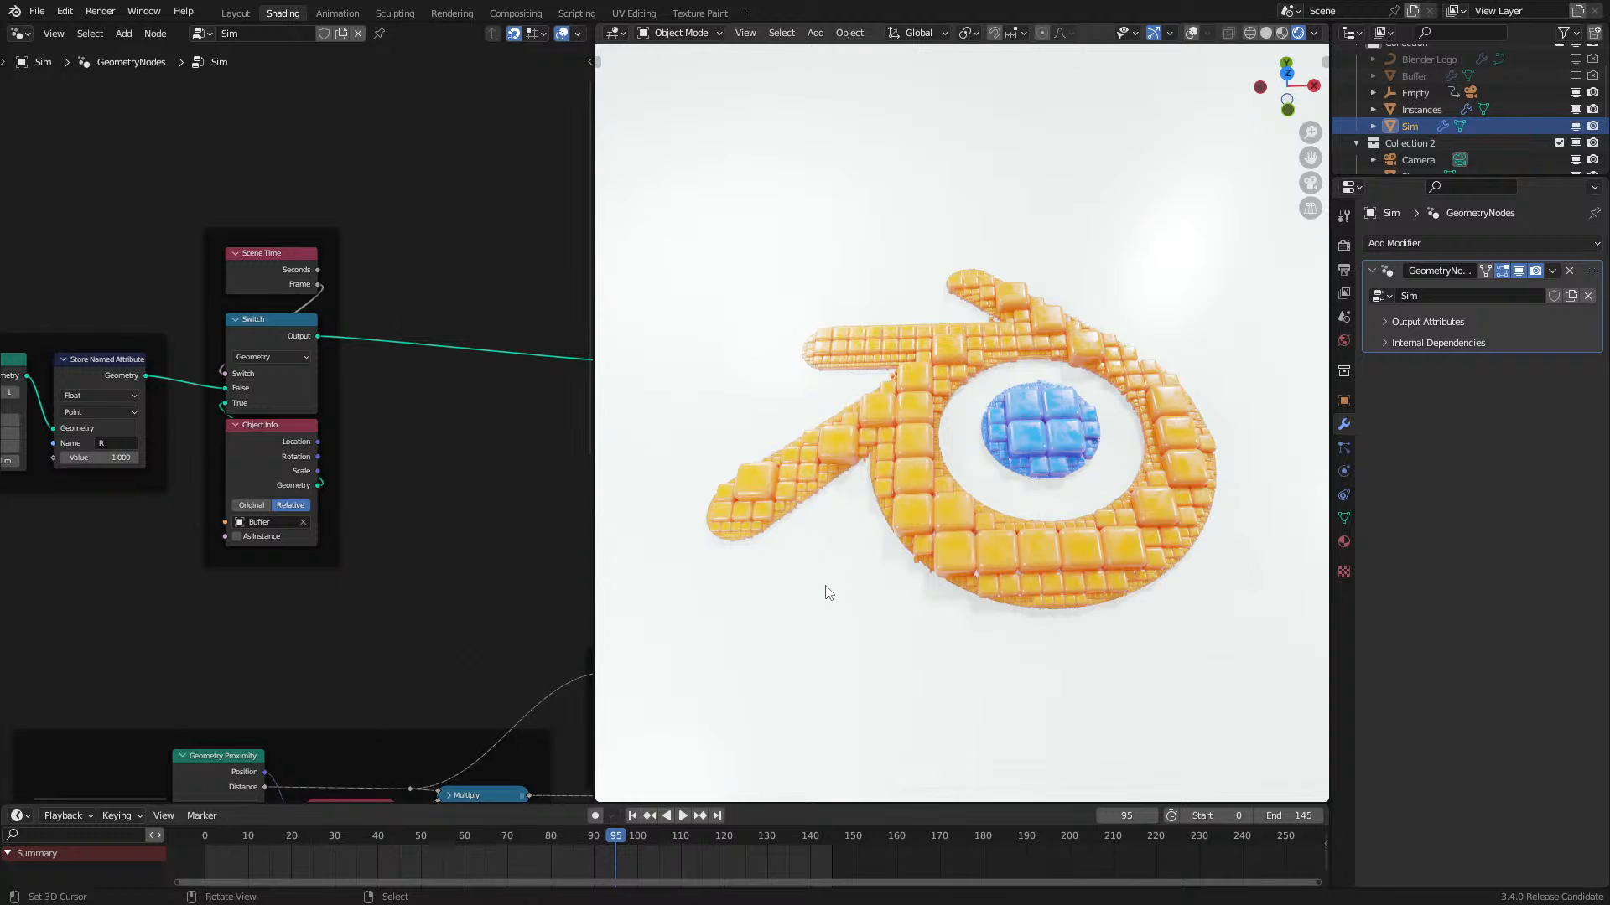
key(space)
middle_drag(1036, 274, 1027, 315)
scroll(934, 388, up, 4)
middle_drag(842, 404, 993, 379)
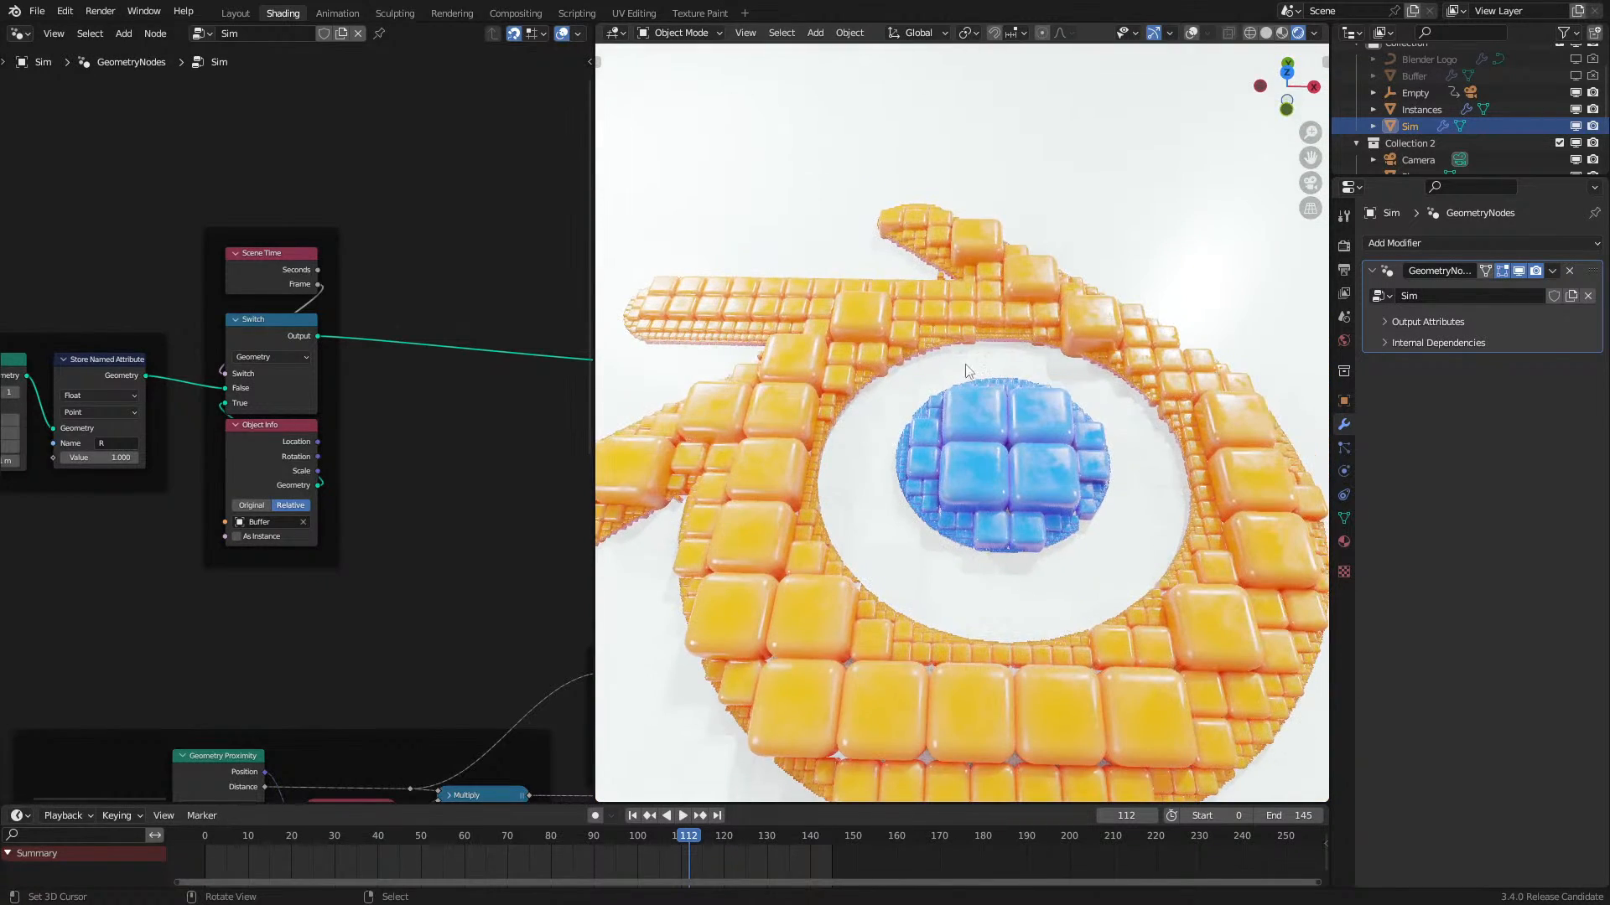
Step: Set the domains of both the Sample Nearest and Sample Index nodes to Face
scroll(87, 624, down, 8)
middle_drag(146, 597, 268, 432)
scroll(242, 511, up, 1)
scroll(211, 561, up, 3)
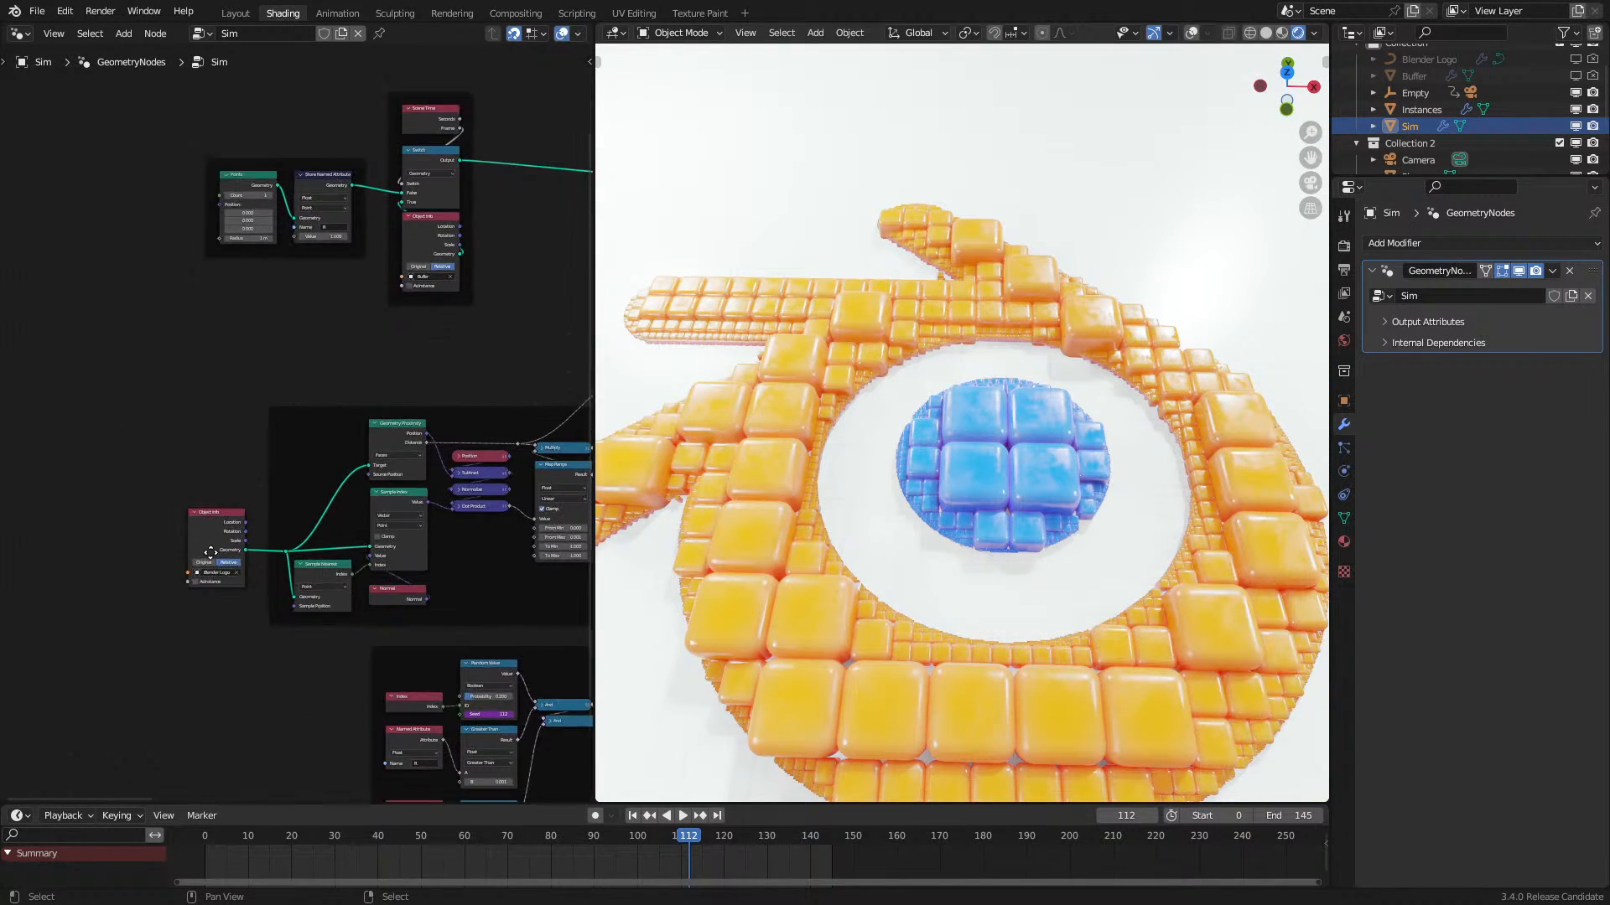
middle_drag(211, 567, 231, 487)
scroll(290, 539, up, 2)
click(360, 580)
click(351, 627)
click(485, 474)
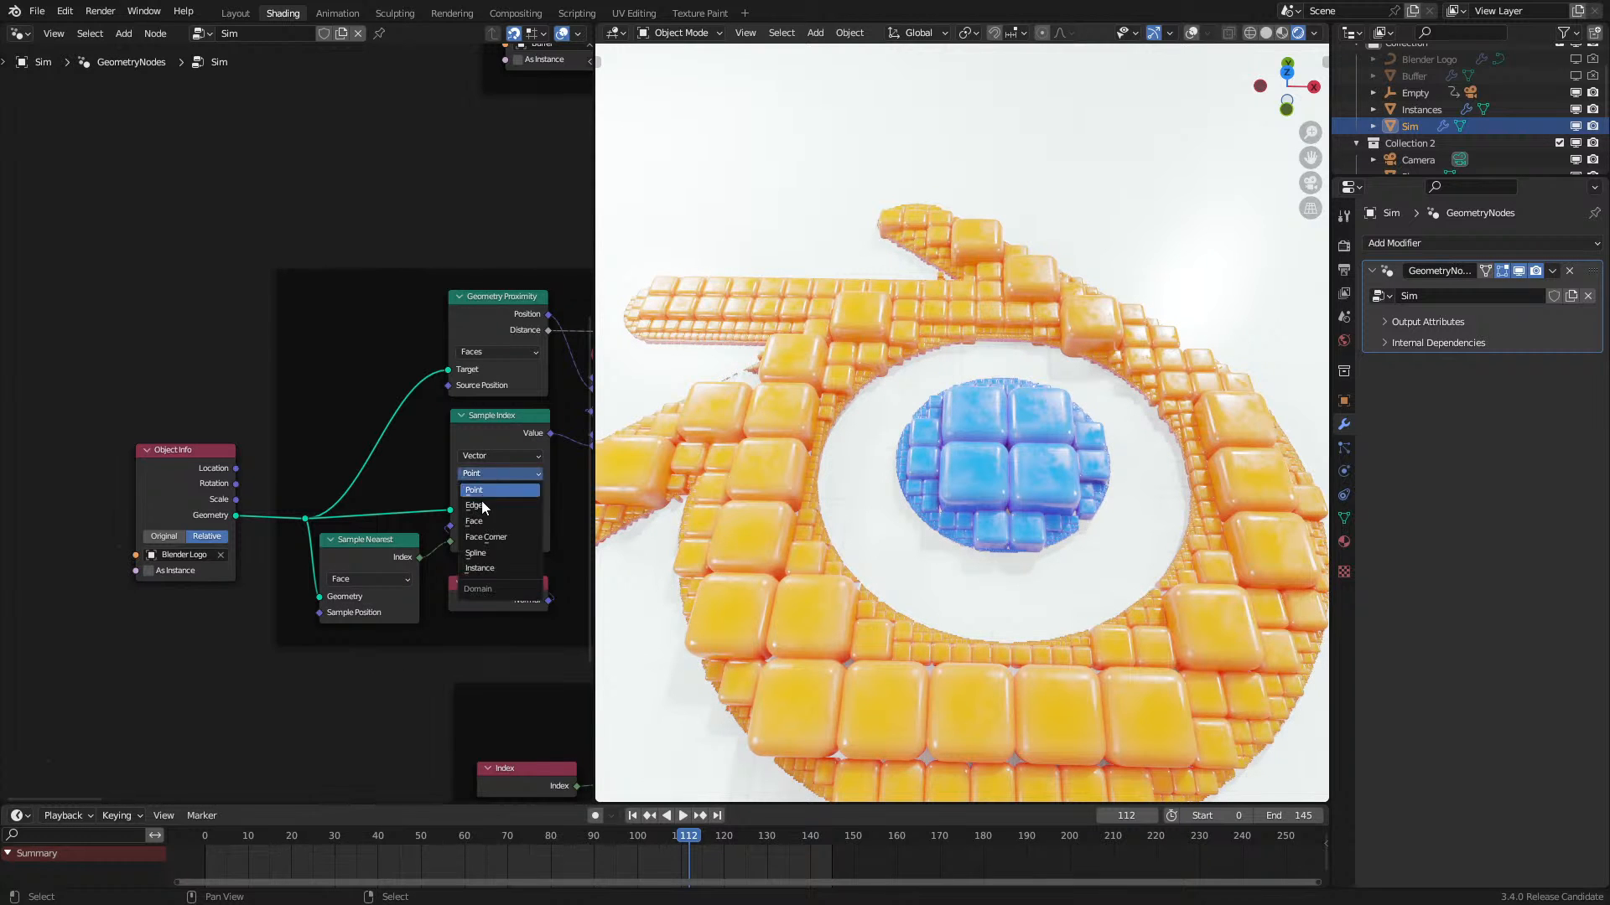
click(483, 521)
Step: Replay the simulation from the first frame and examine the cubes around the logo's upper strokes up close
key(space)
click(188, 840)
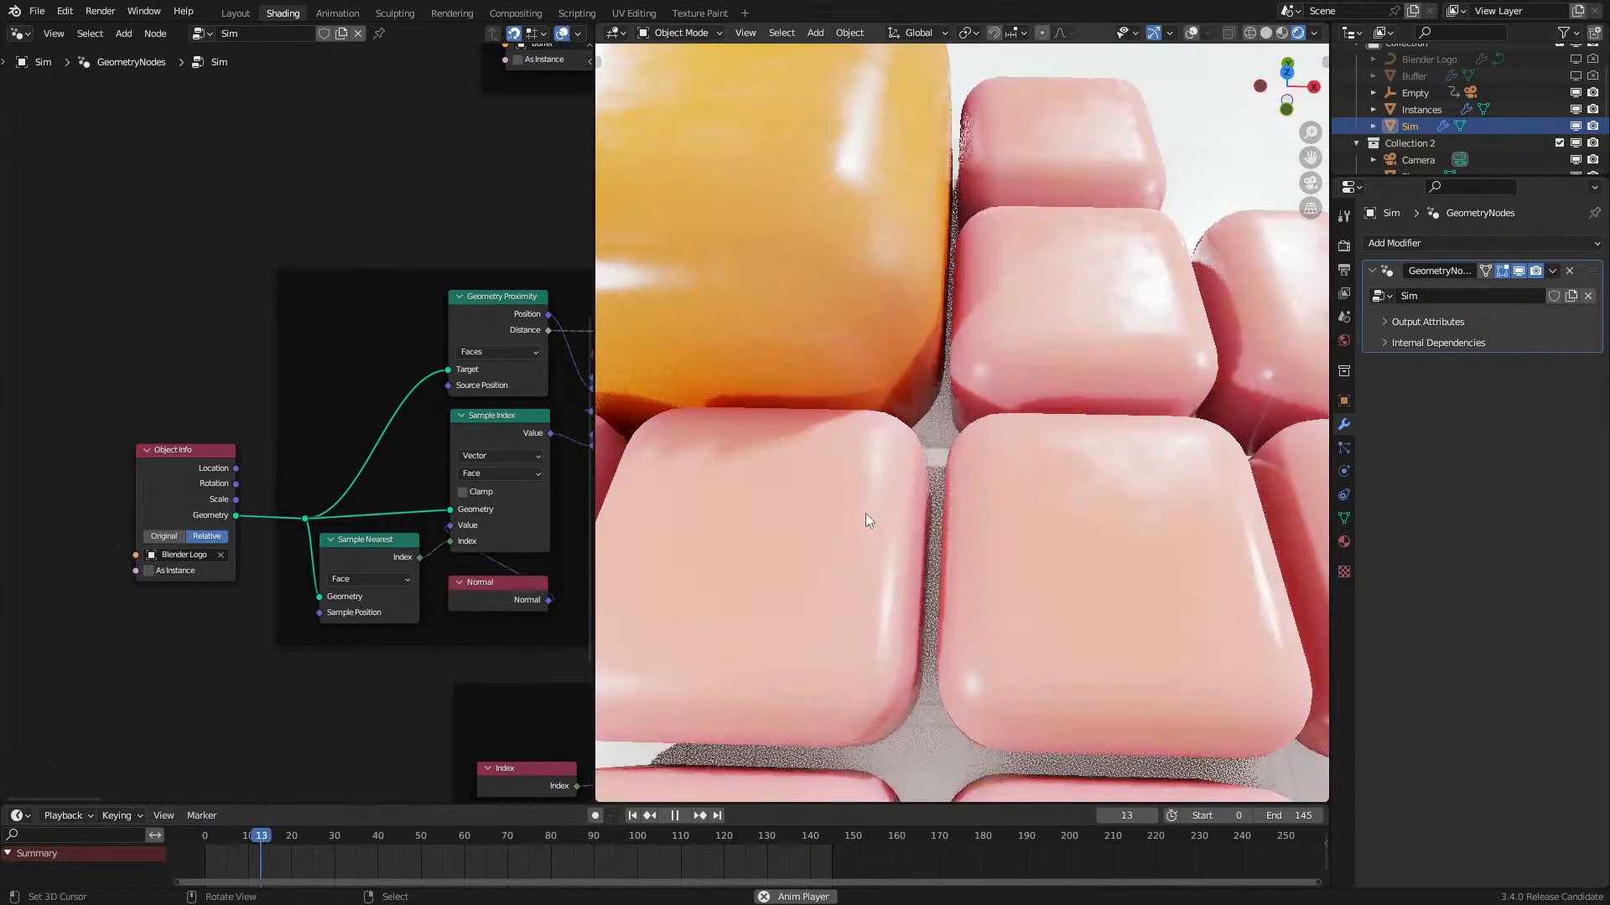
scroll(939, 372, down, 3)
middle_drag(940, 371, 929, 427)
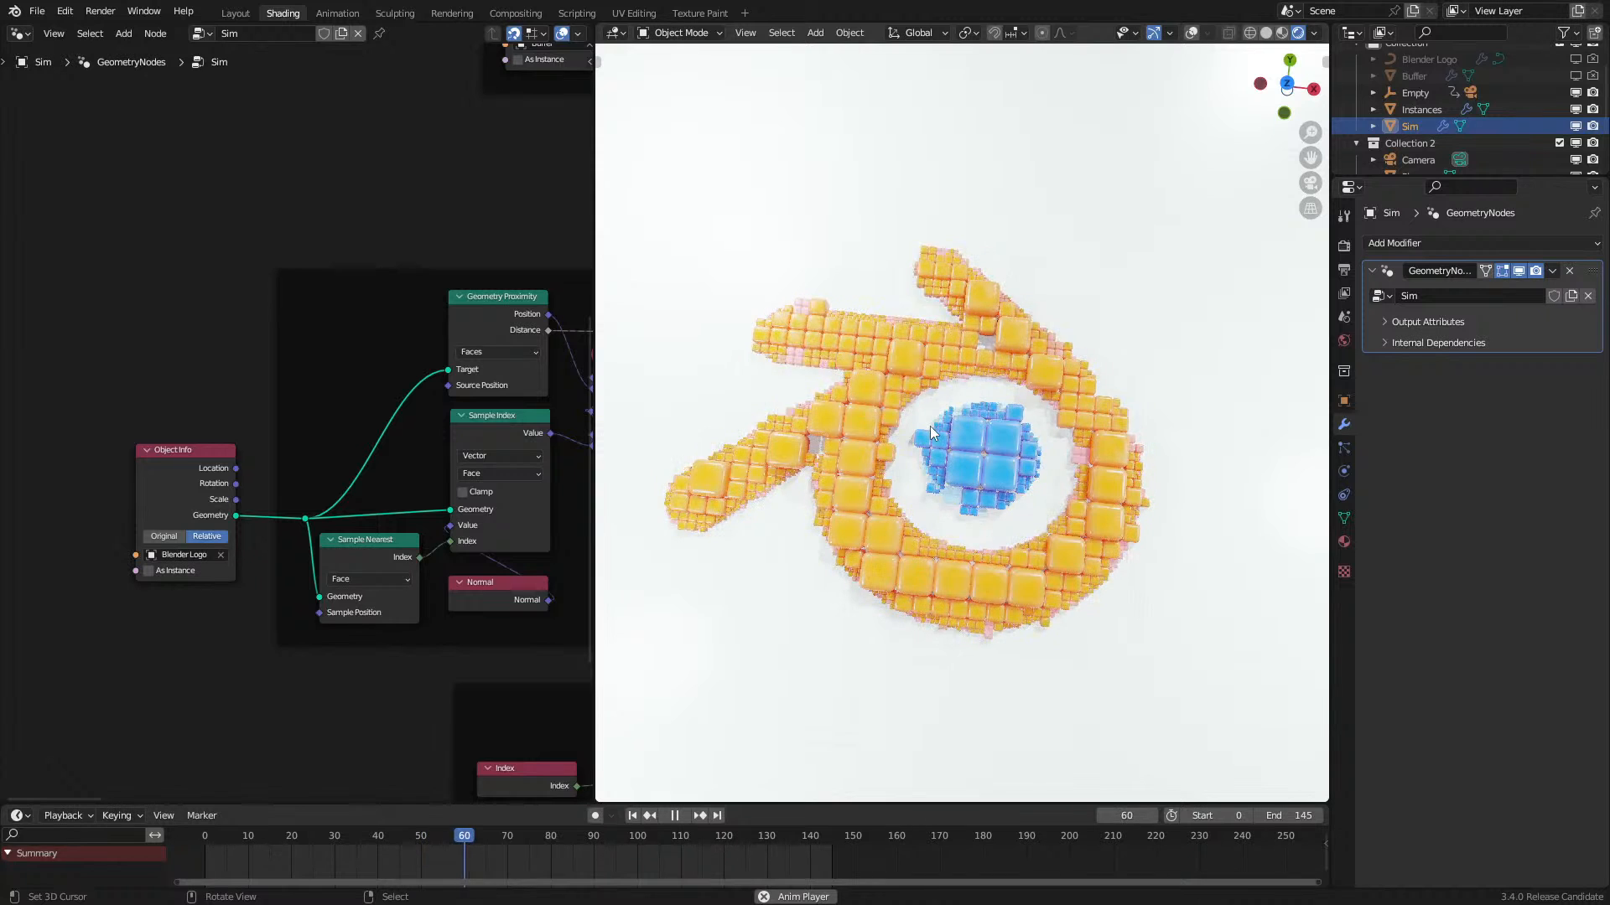
key(space)
scroll(934, 503, up, 8)
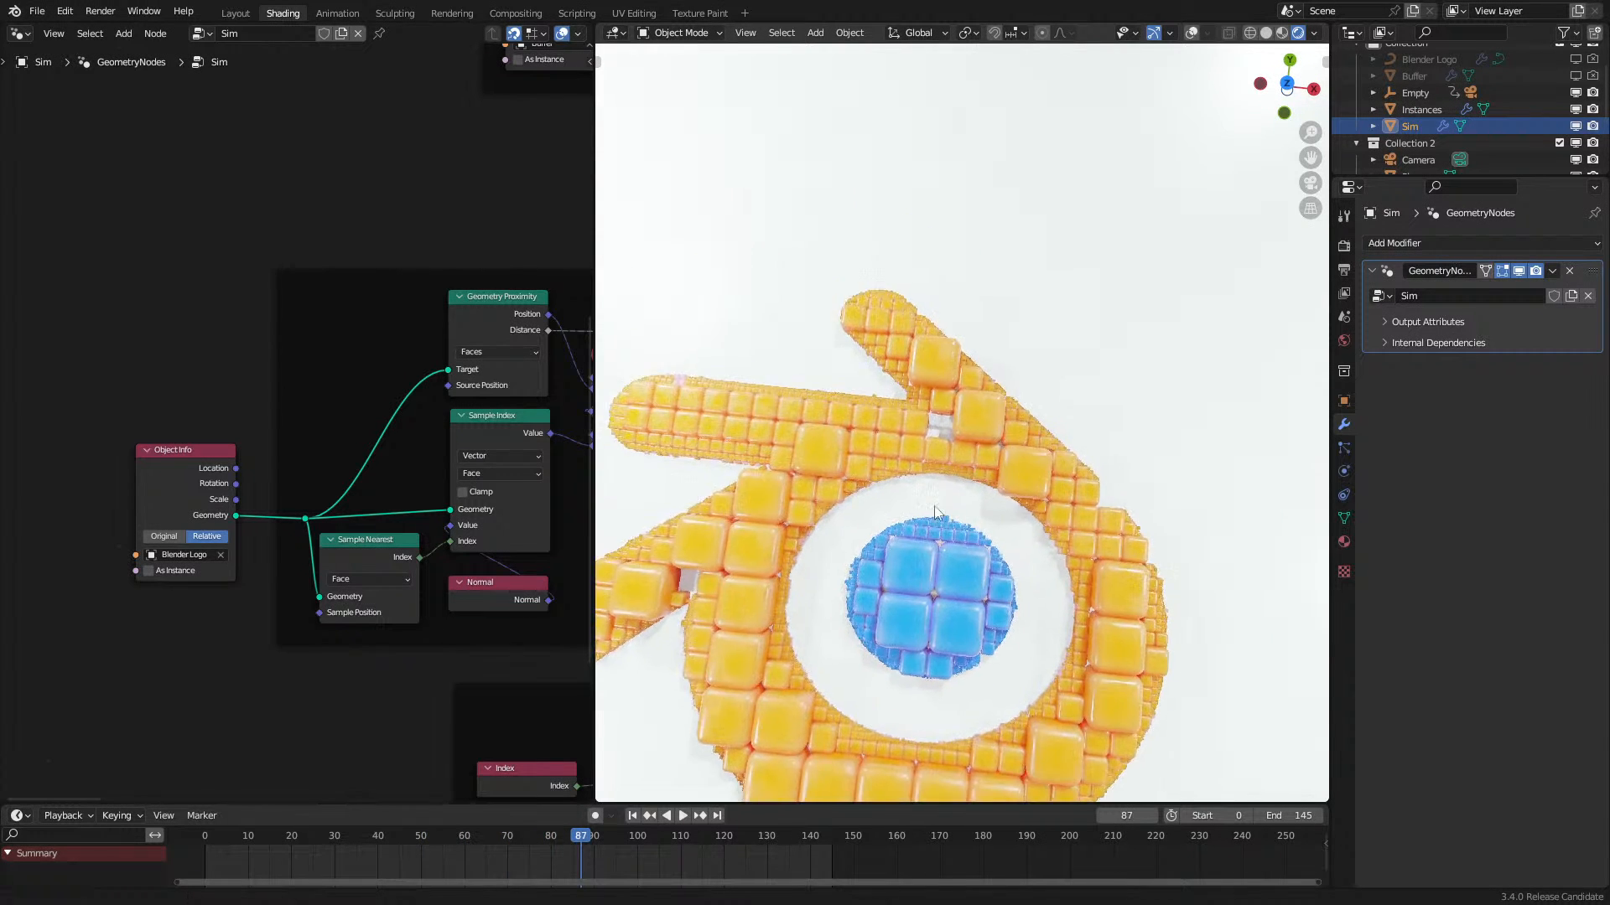
middle_drag(868, 500, 917, 484)
shift+middle_drag(796, 480, 882, 501)
scroll(883, 500, up, 2)
scroll(498, 466, up, 1)
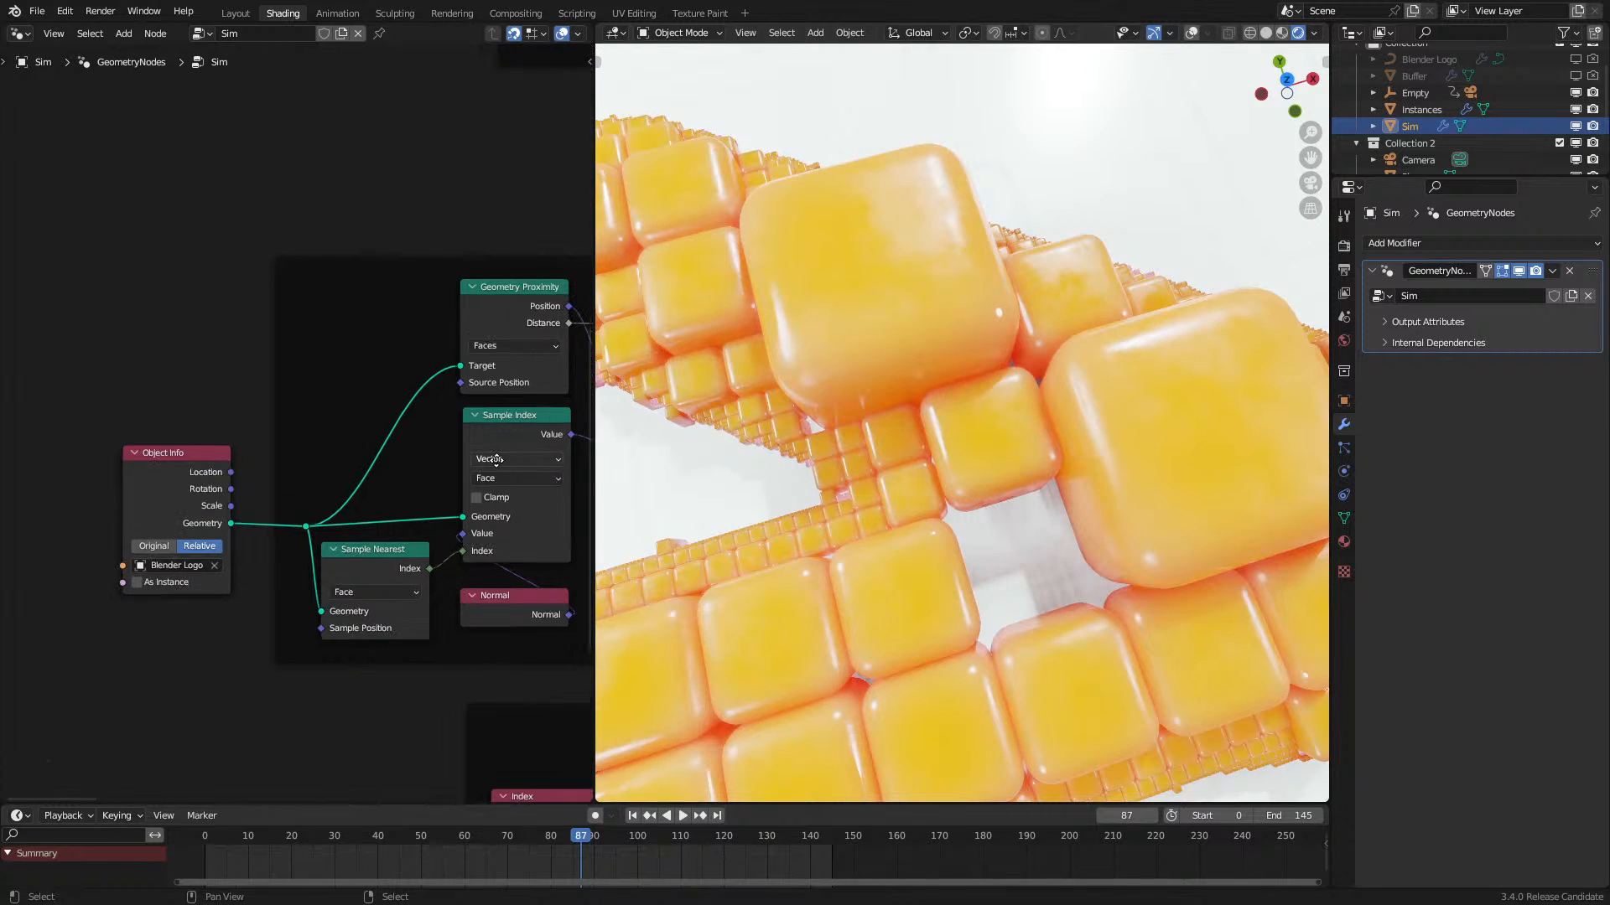
Step: Examine the Geometry Proximity and Sample Index nodes alongside the gaps between the logo's cubes from several angles
middle_drag(497, 466, 359, 496)
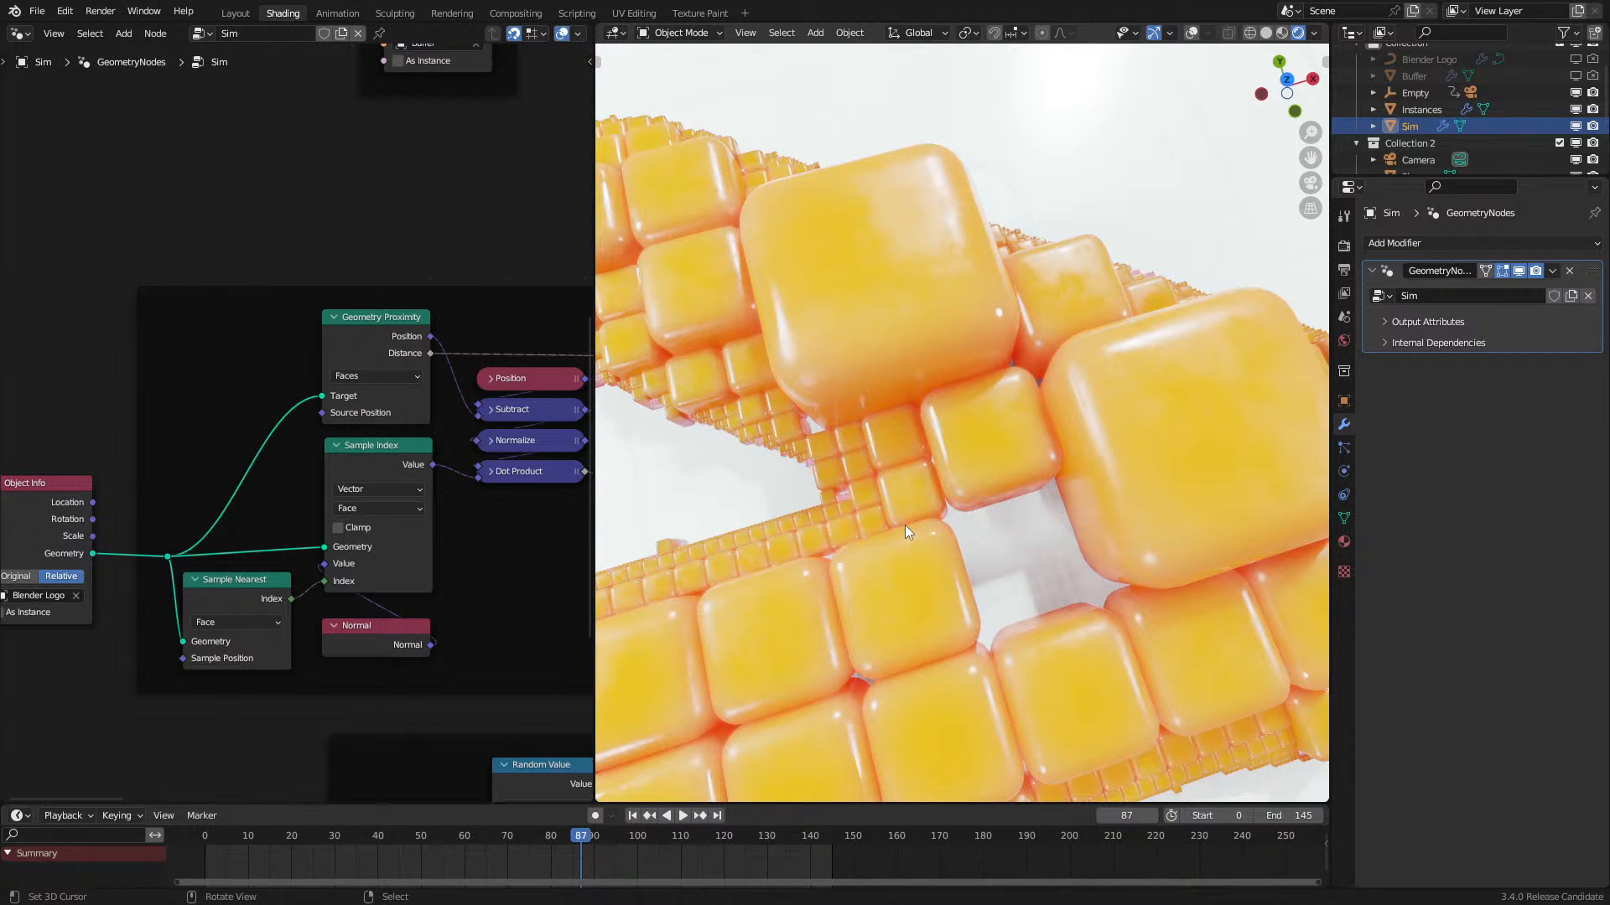
middle_drag(262, 550, 291, 497)
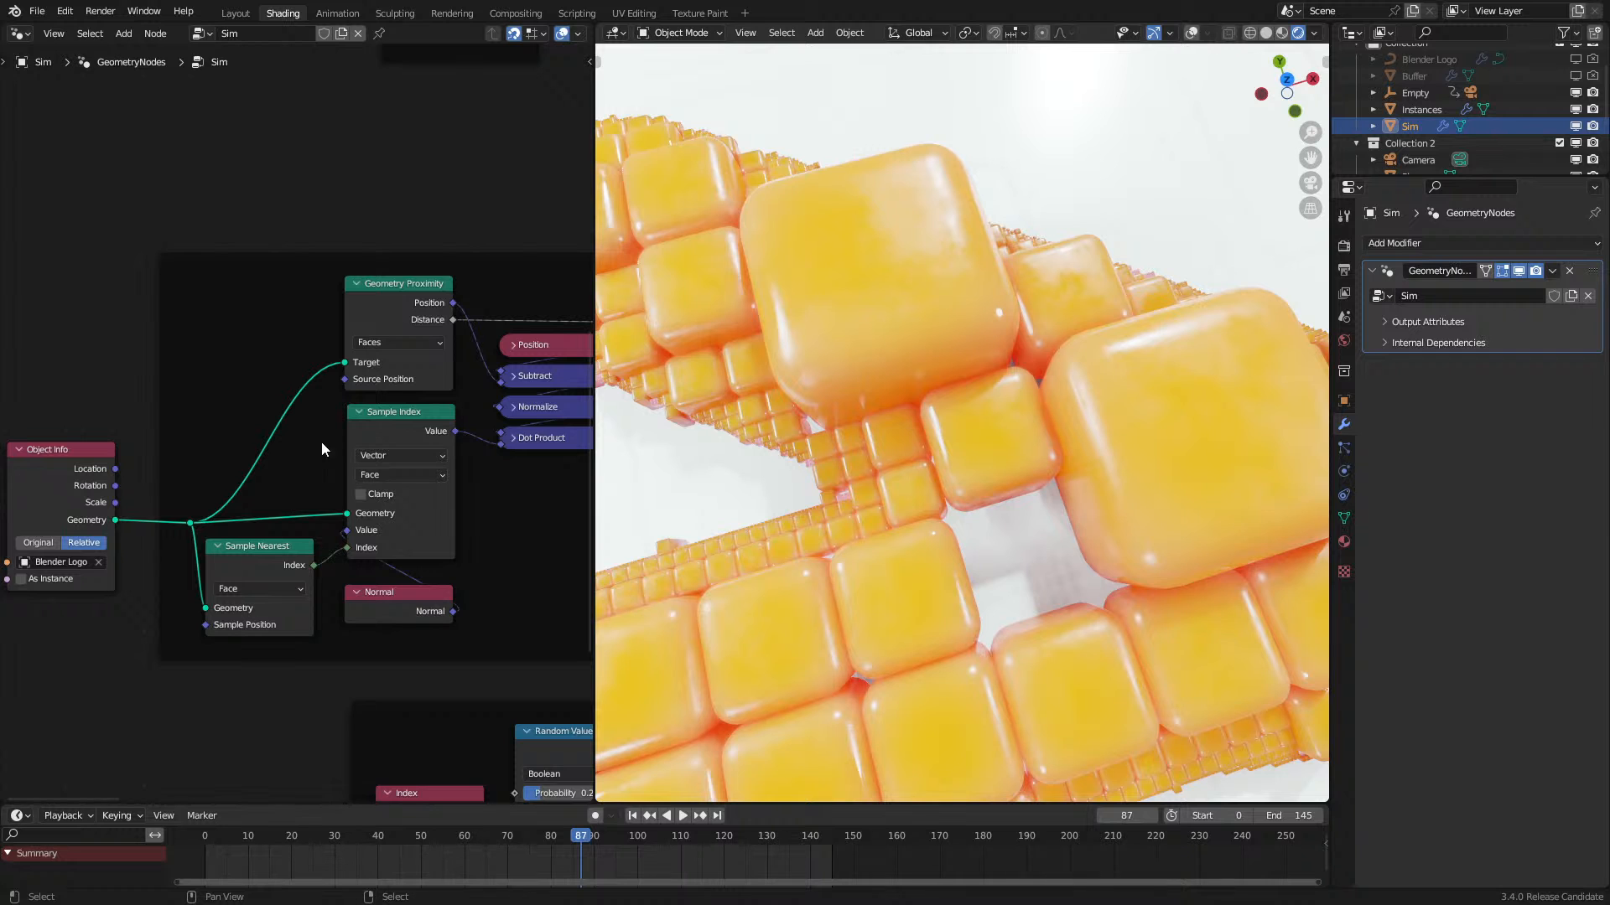
middle_drag(962, 560, 912, 491)
middle_drag(1036, 546, 1053, 495)
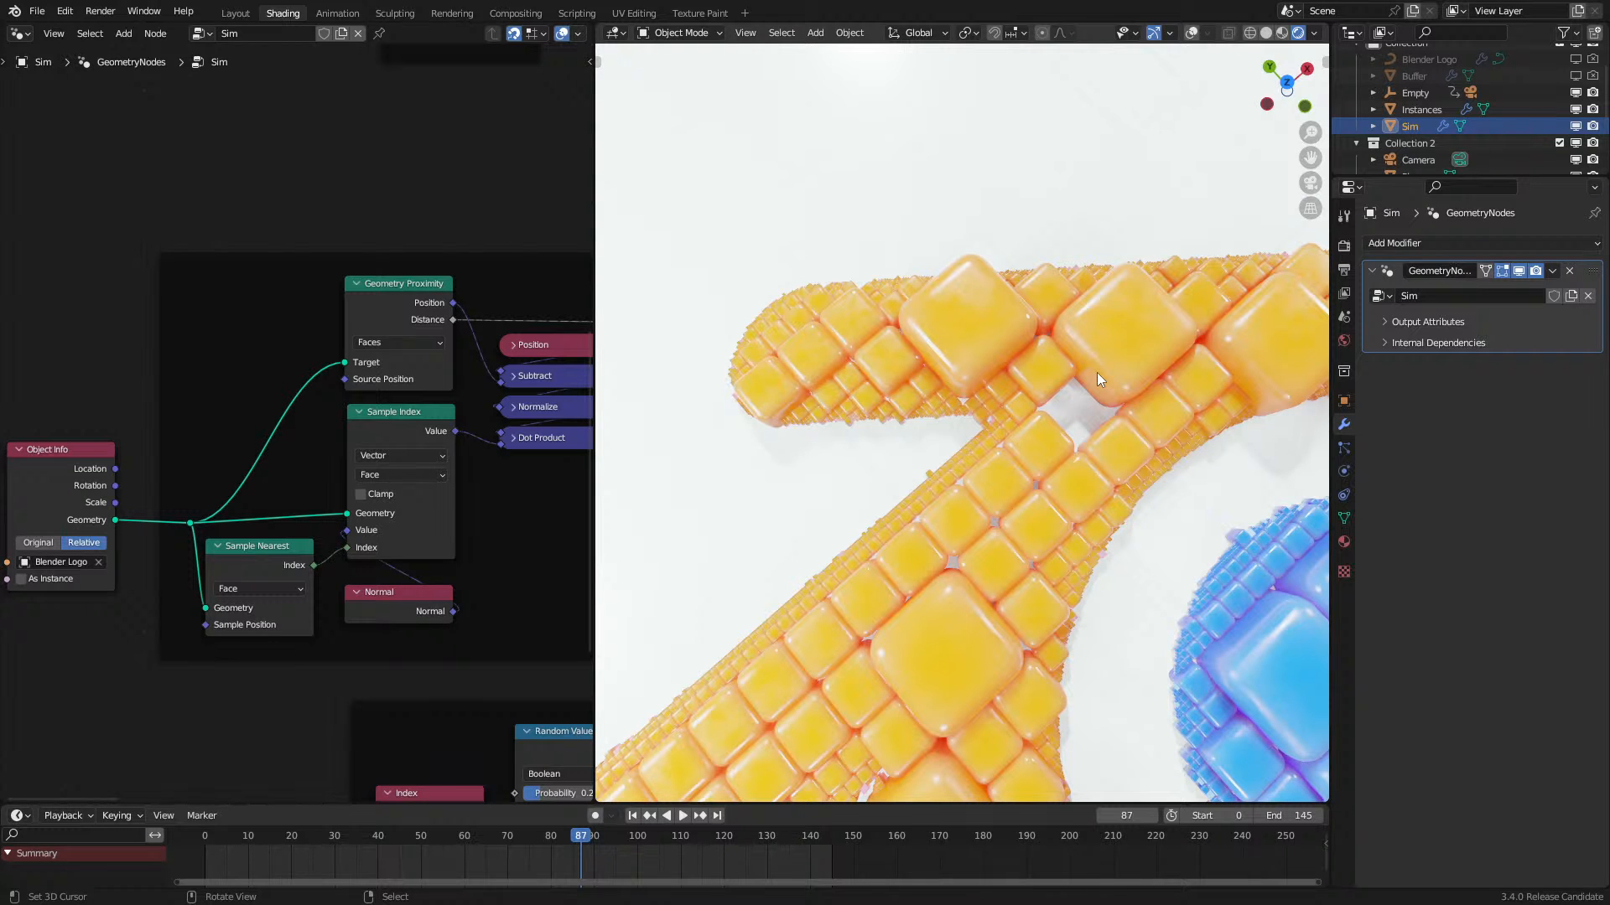
middle_drag(1100, 444, 1044, 426)
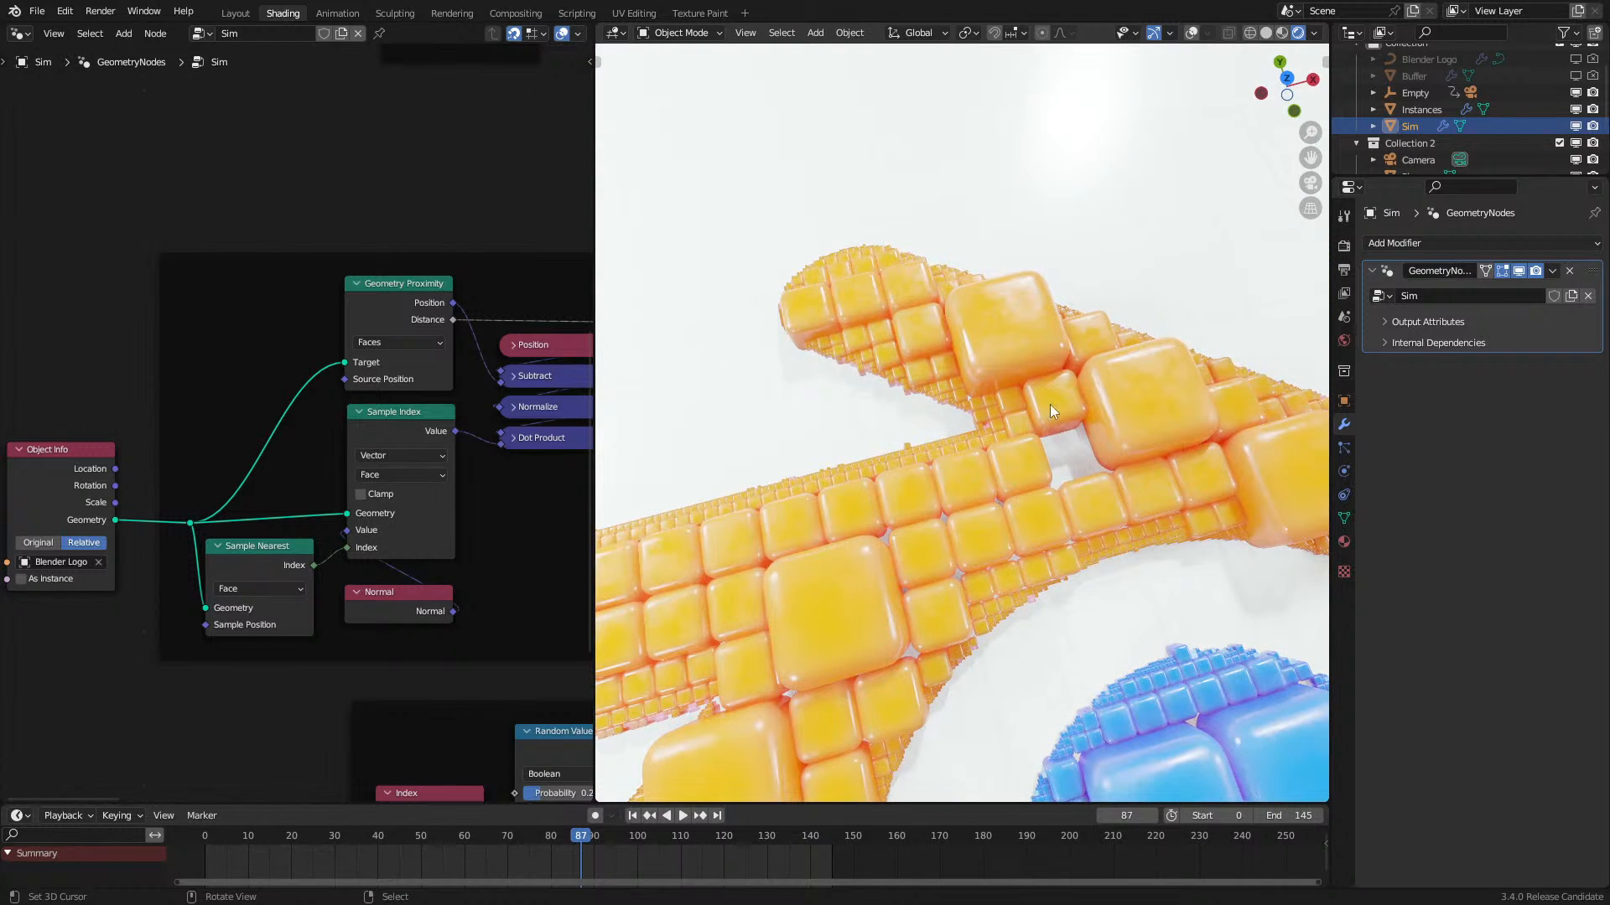
middle_drag(1073, 491, 909, 573)
scroll(918, 495, down, 8)
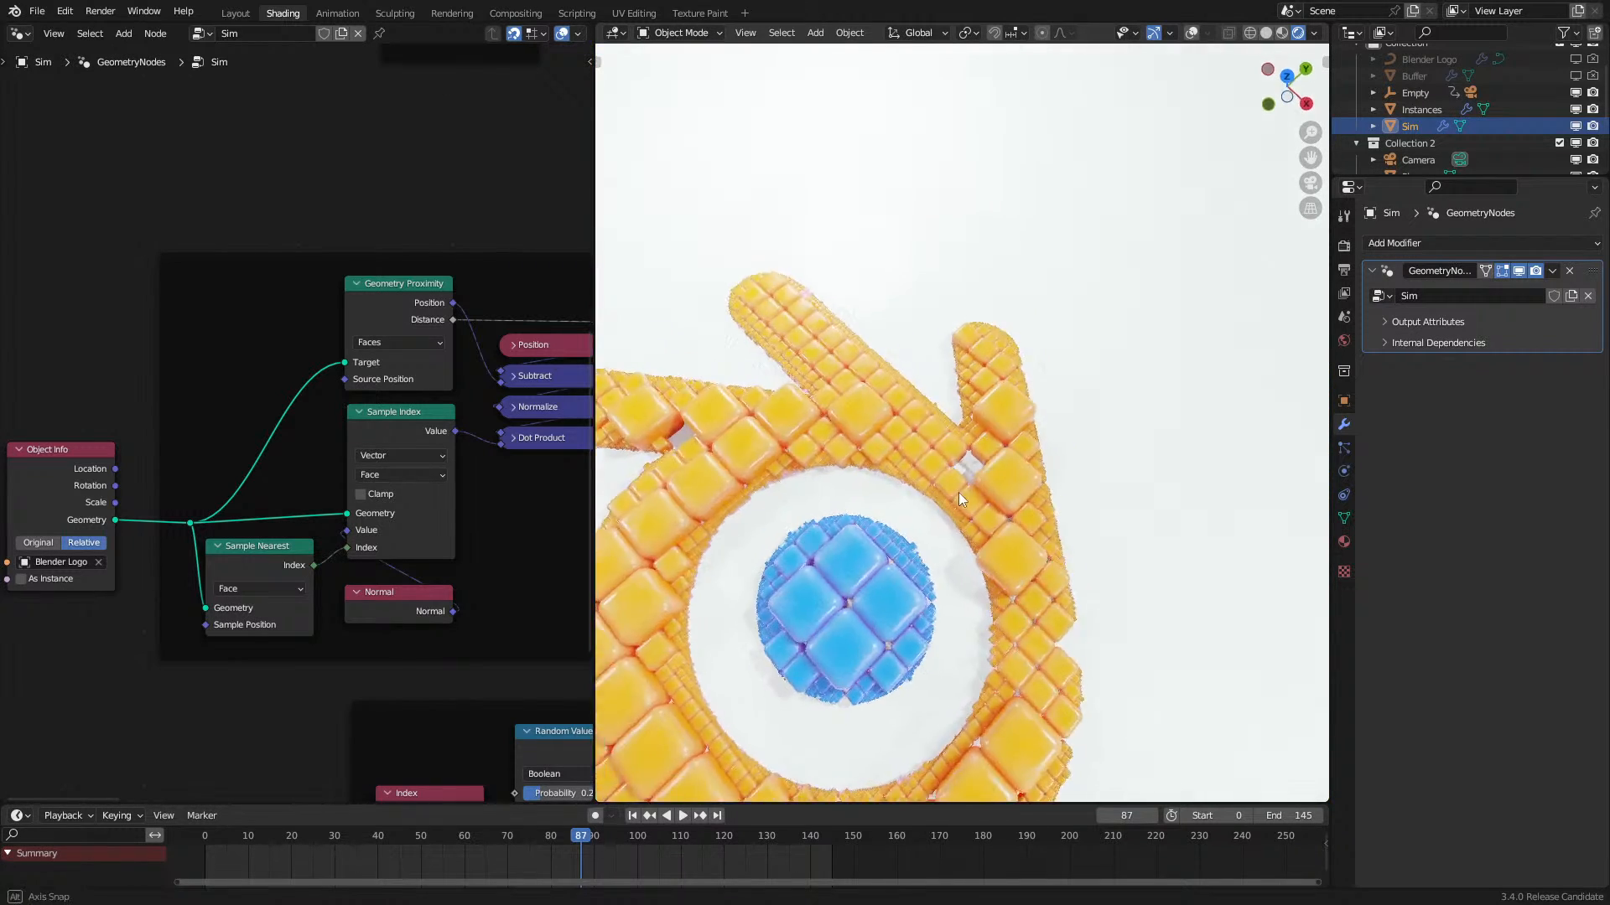
middle_drag(949, 498, 989, 573)
scroll(974, 515, up, 5)
Step: Set the Sample Index domain to Point and replay the simulation from the first frame
key(space)
click(195, 854)
click(393, 475)
click(385, 486)
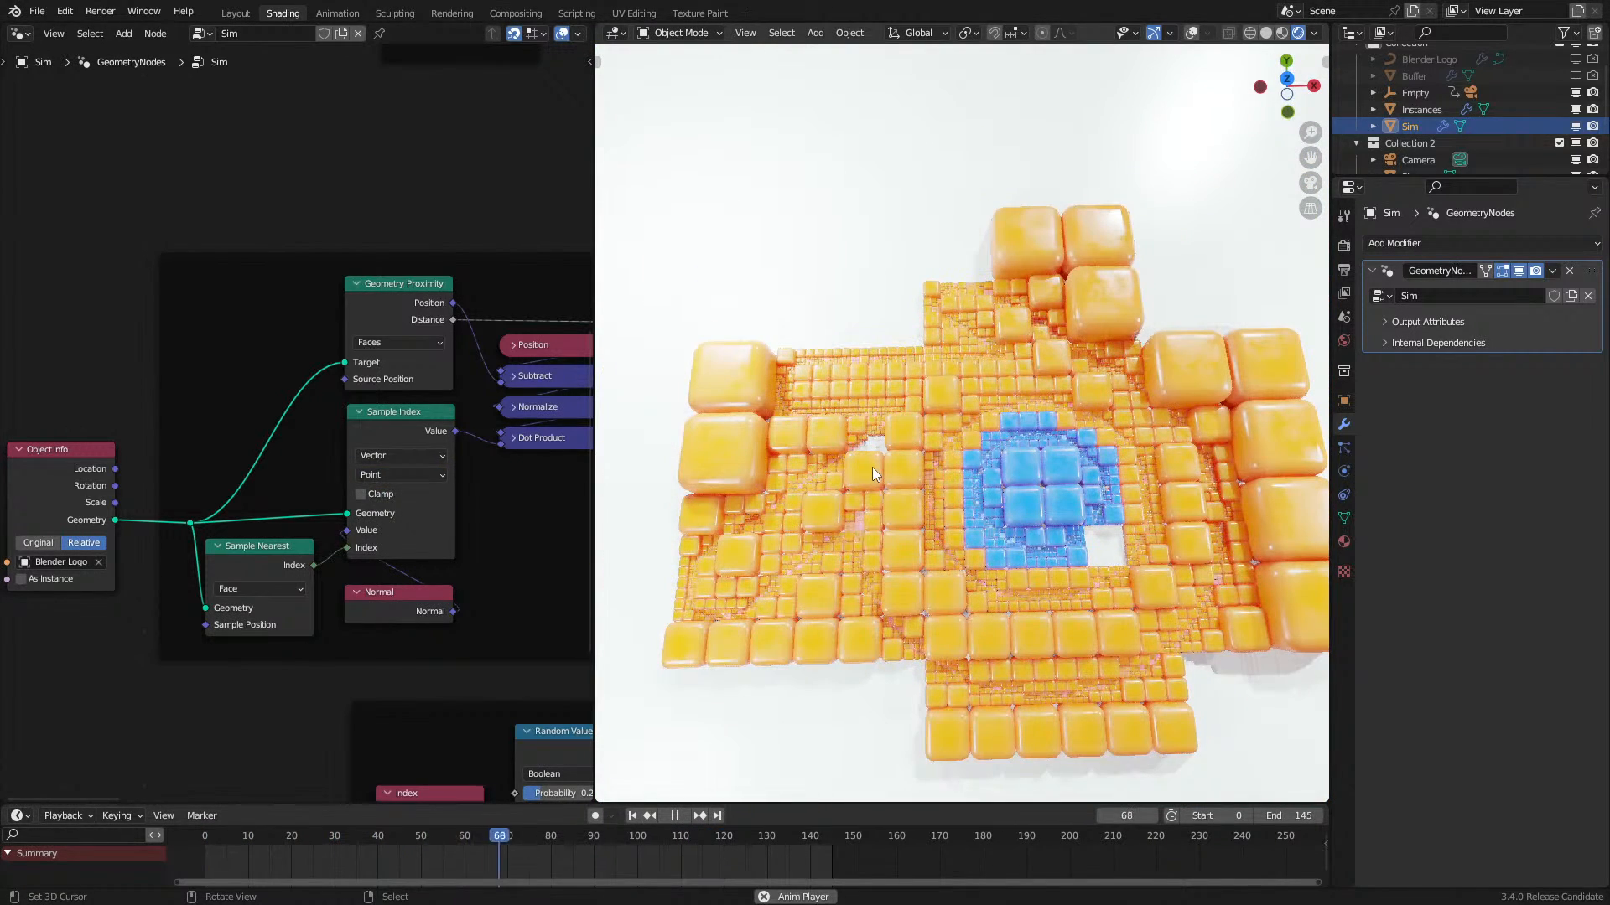
key(space)
mouse_move(1083, 507)
middle_down()
mouse_move(1073, 537)
mouse_move(1074, 507)
middle_up()
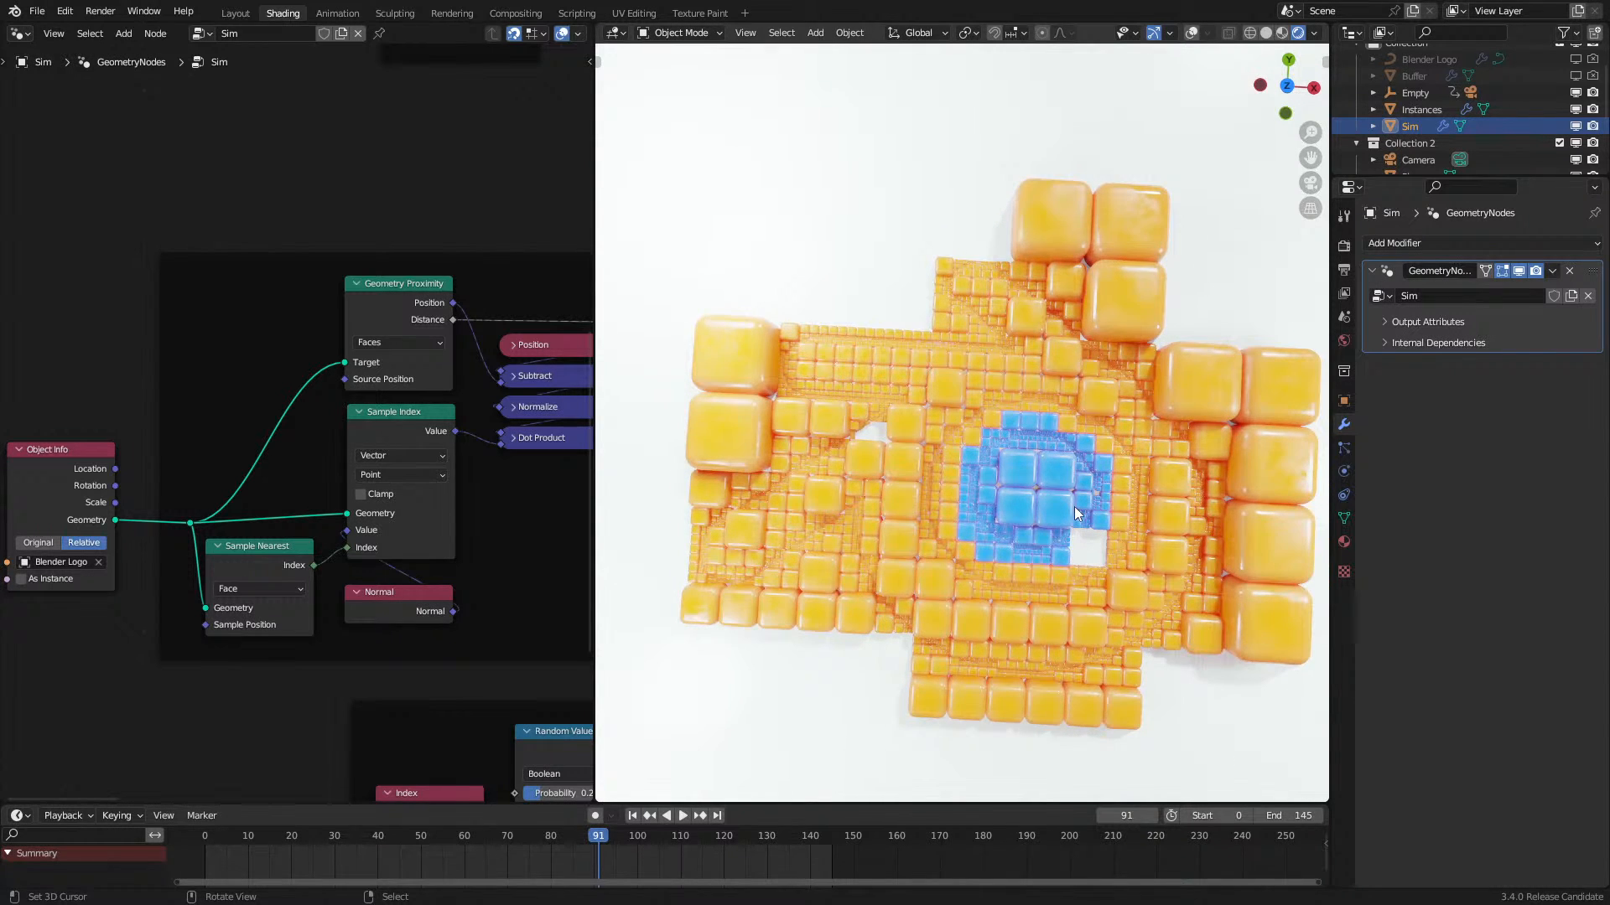
Step: Inspect the packed cubes around the logo's strokes closely in solid shading
key(z)
mouse_move(726, 676)
middle_down()
mouse_move(741, 619)
mouse_move(807, 549)
mouse_move(885, 530)
mouse_move(892, 626)
mouse_move(747, 484)
mouse_move(910, 520)
middle_up()
scroll(922, 524, up, 4)
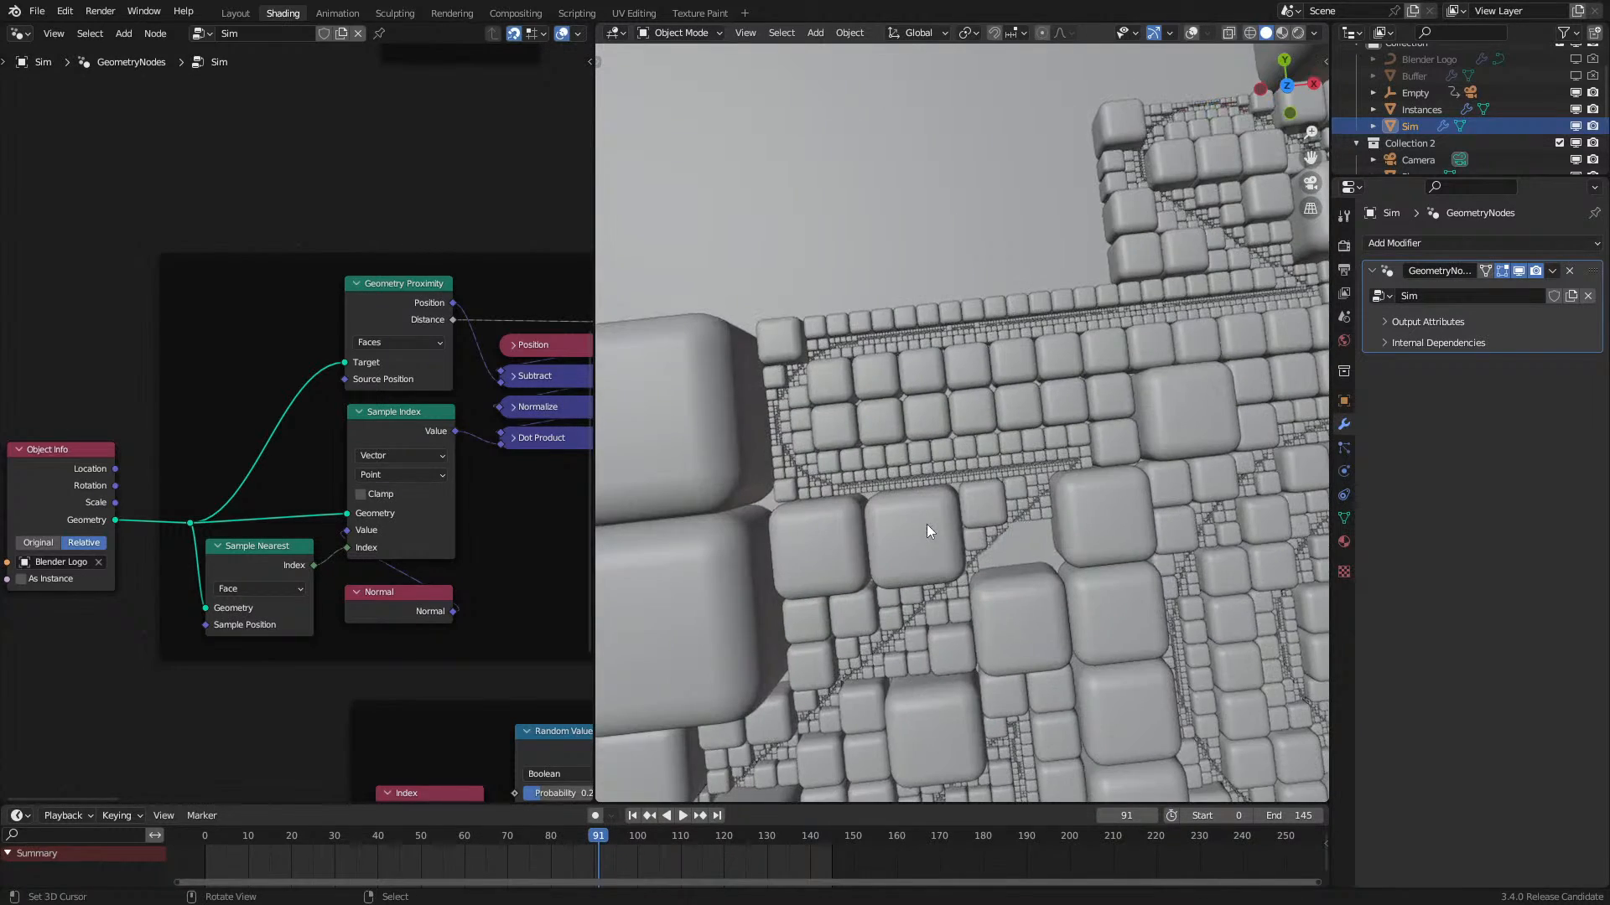
Step: Add a reroute on the link into Join Geometry and connect Separate Geometry's Inverted output to it, bypassing Delete Geometry
scroll(380, 561, down, 7)
middle_drag(380, 561, 287, 737)
middle_drag(234, 444, 194, 476)
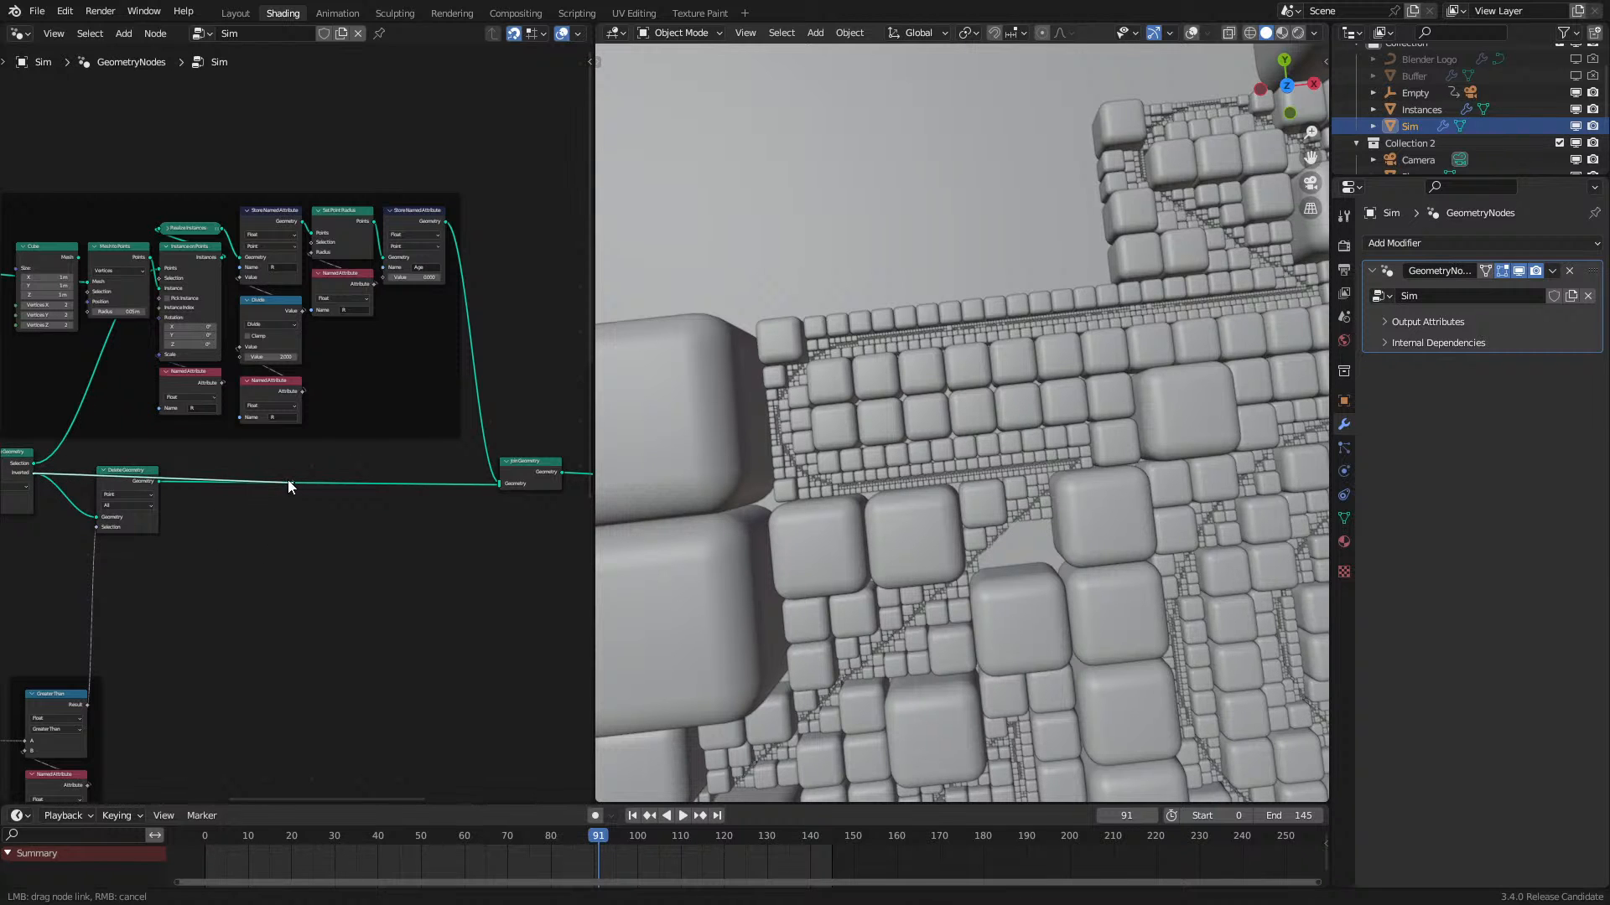
right_click(288, 480)
Step: Set the Sample Nearest domain to Point and restart the simulation from the beginning
scroll(288, 480, down, 5)
middle_drag(172, 622, 122, 406)
scroll(239, 449, up, 7)
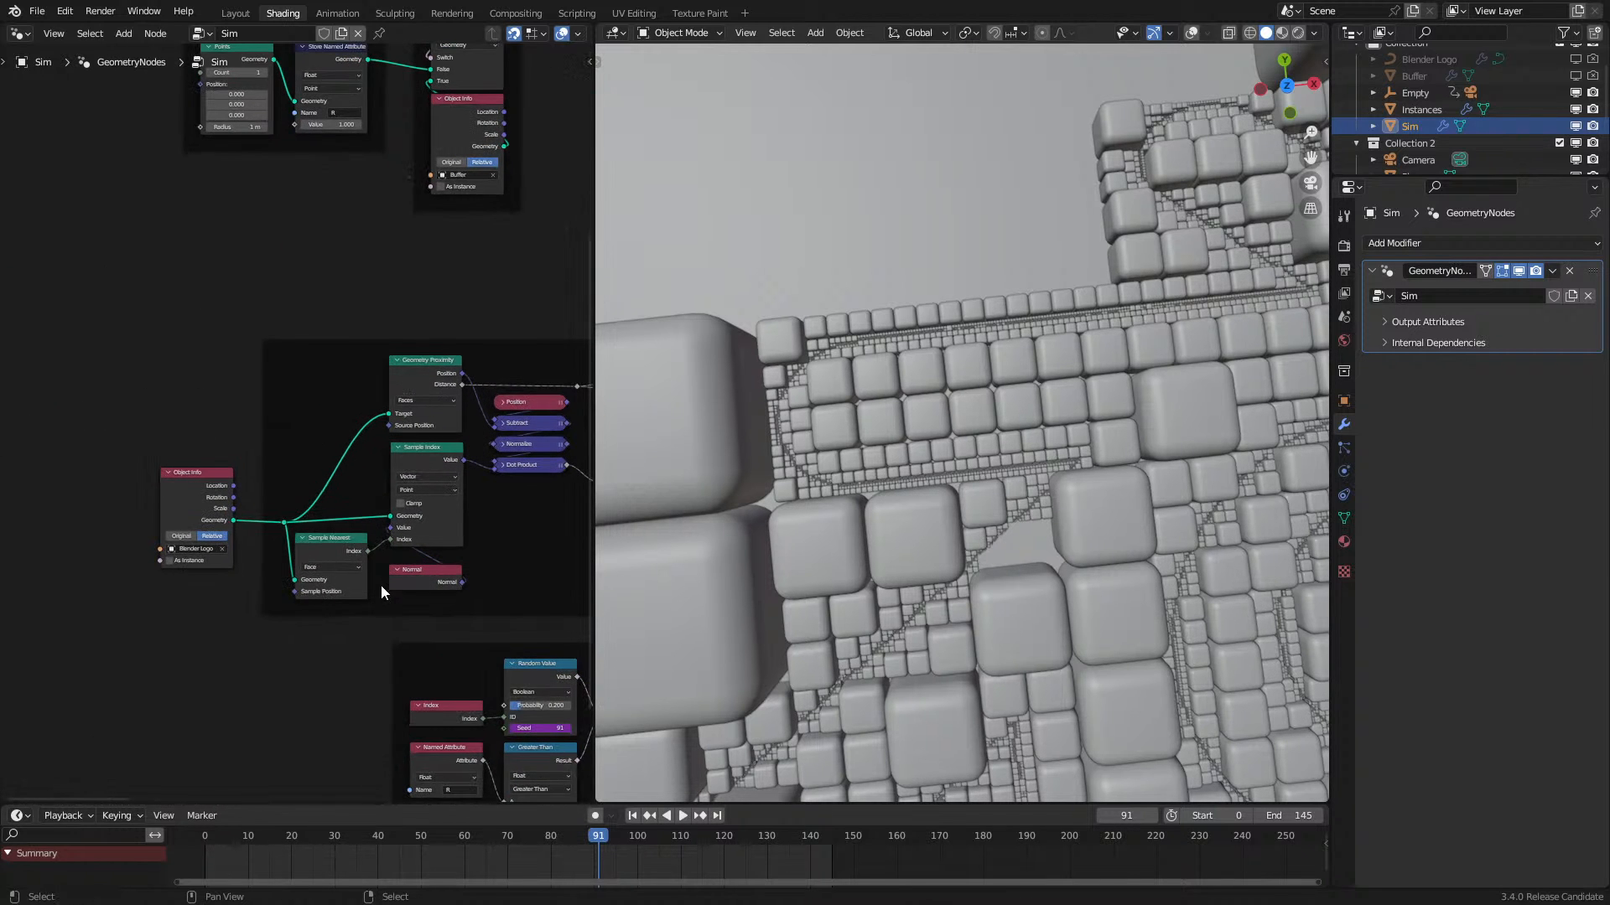
click(327, 581)
key(space)
click(199, 848)
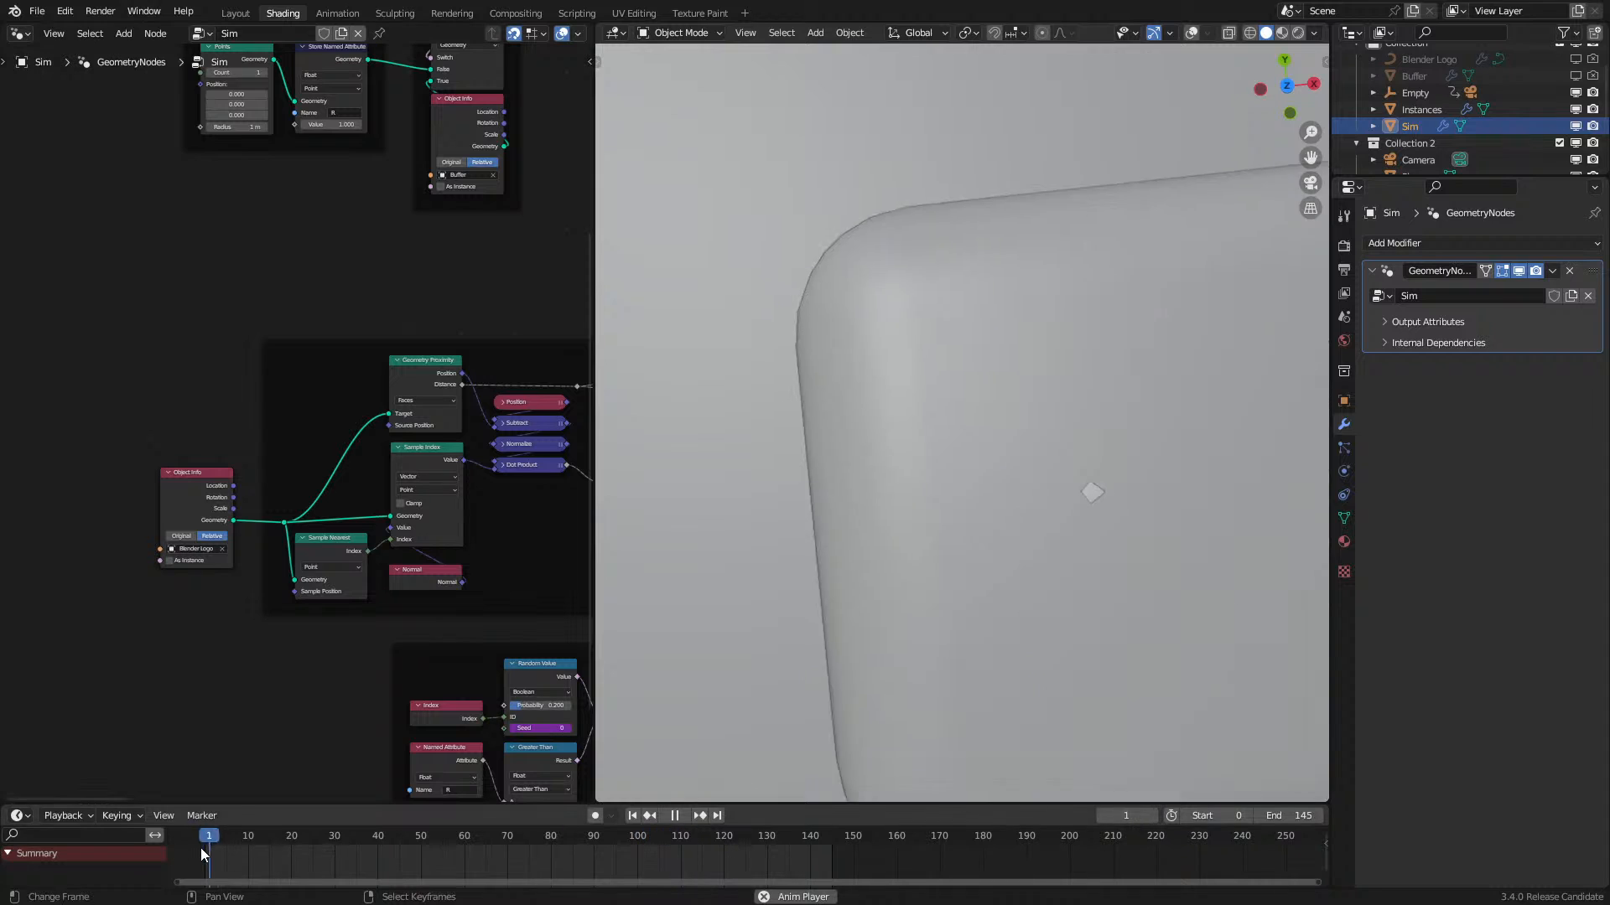
Step: Pause the simulation with the whole cube layout in view and switch the viewport to rendered shading
scroll(1110, 551, down, 5)
mouse_move(1110, 551)
middle_down()
mouse_move(1066, 516)
mouse_move(1055, 580)
middle_up()
scroll(1069, 525, up, 1)
key(space)
key(z)
click(1033, 466)
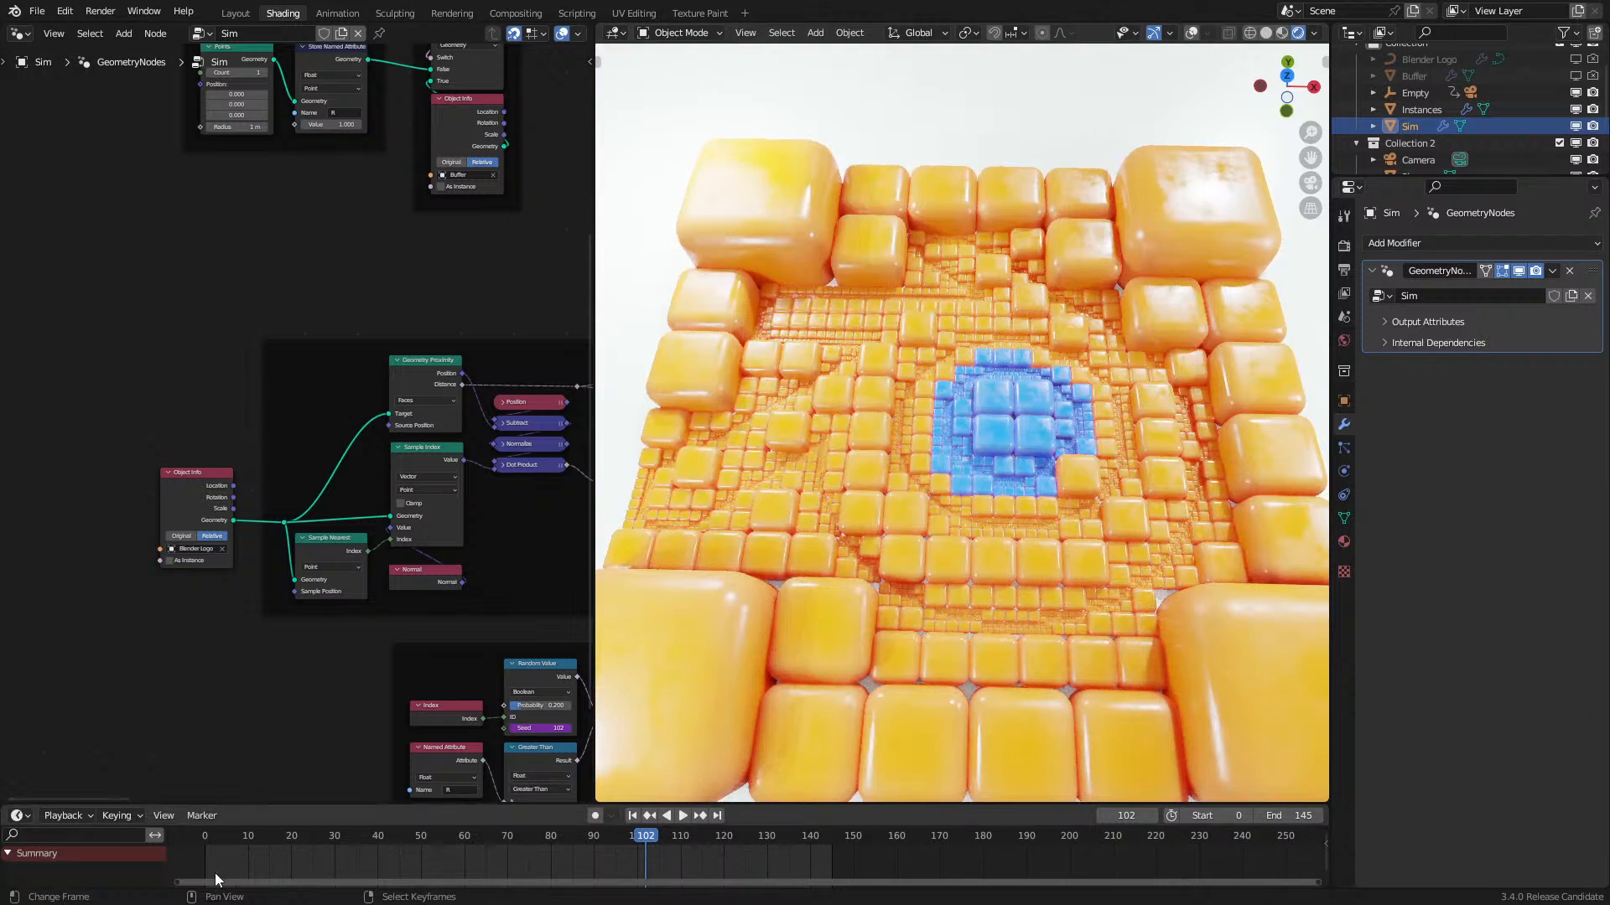
Step: Replay the simulation from the start and examine the cubes surrounding and inside the logo from several angles
click(191, 853)
key(space)
mouse_move(1029, 533)
middle_down()
mouse_move(1009, 500)
mouse_move(1007, 518)
middle_up()
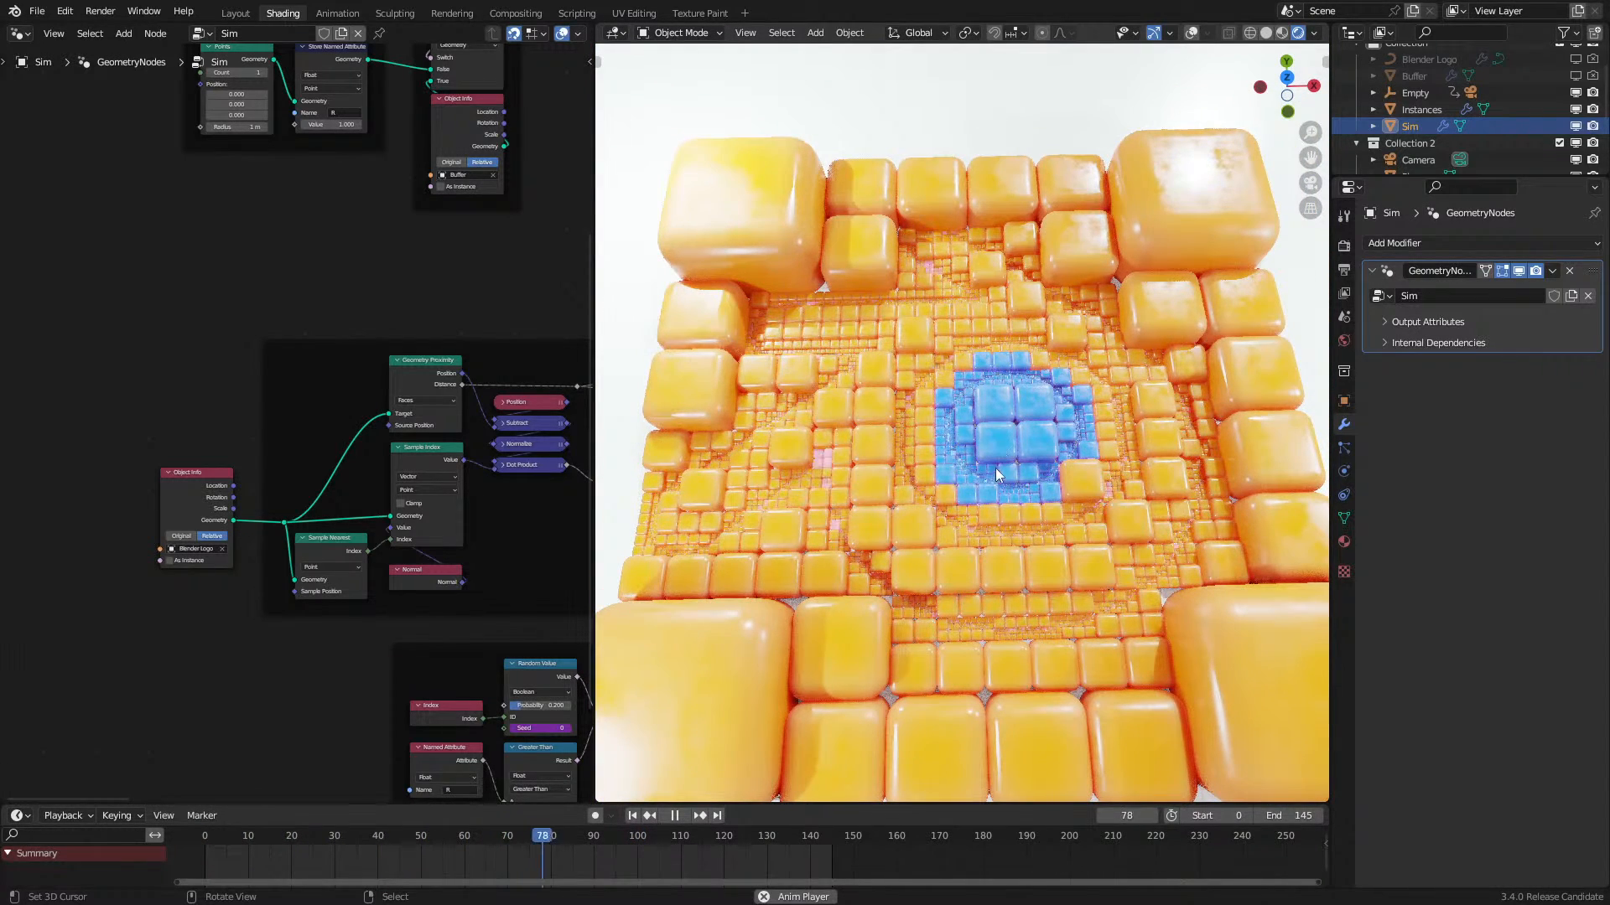
key(space)
middle_drag(989, 469, 954, 520)
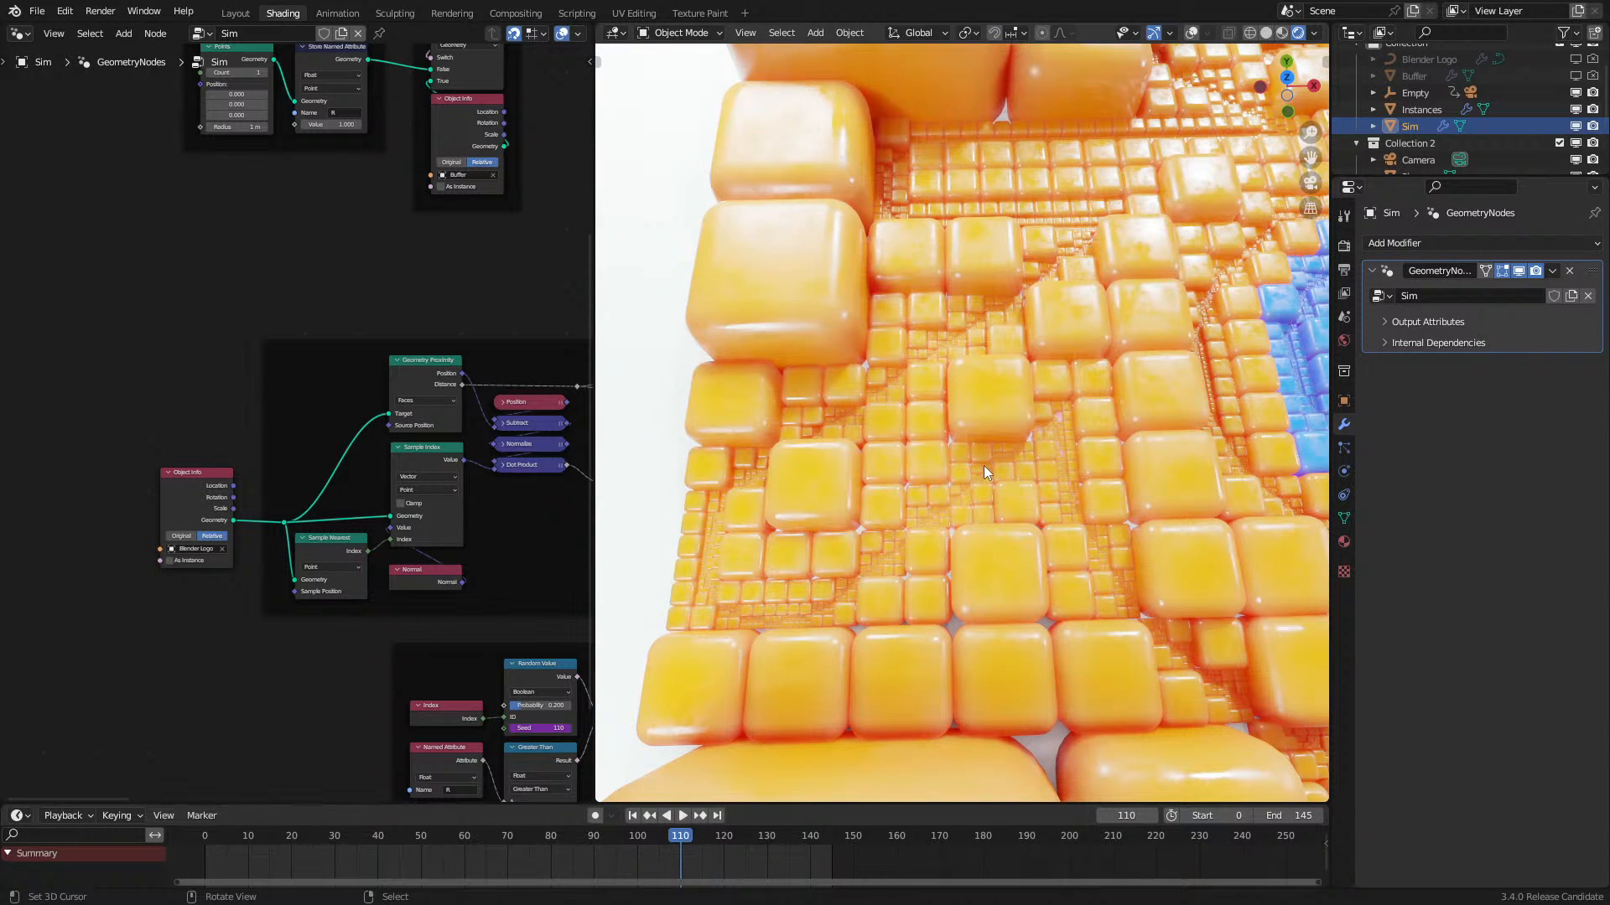
middle_drag(983, 465, 1032, 441)
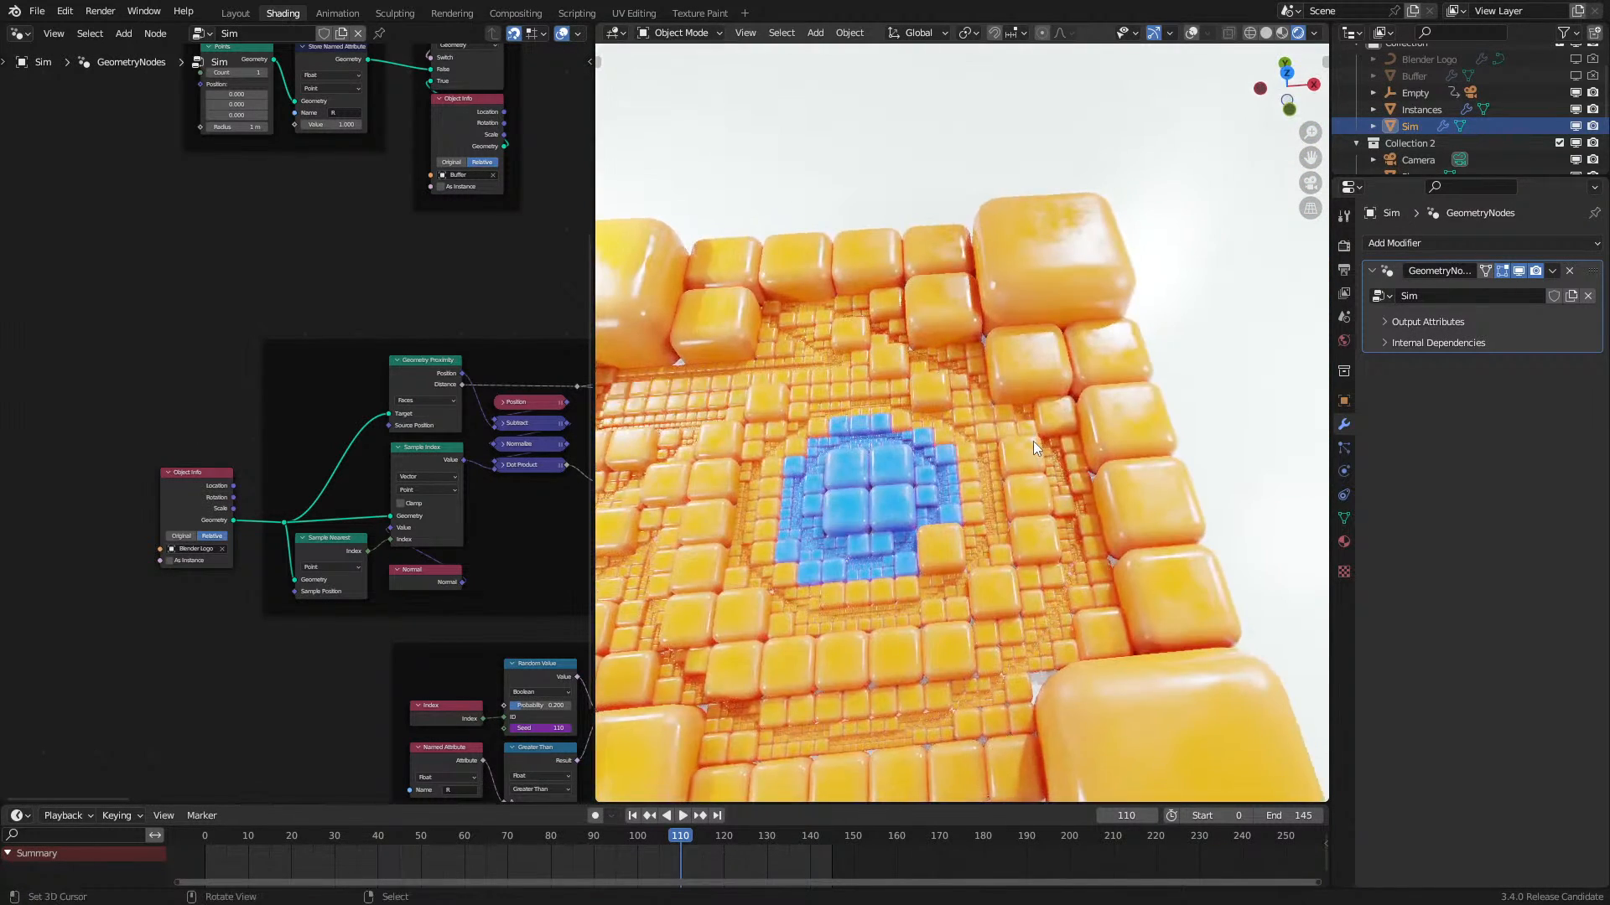
scroll(1033, 441, up, 4)
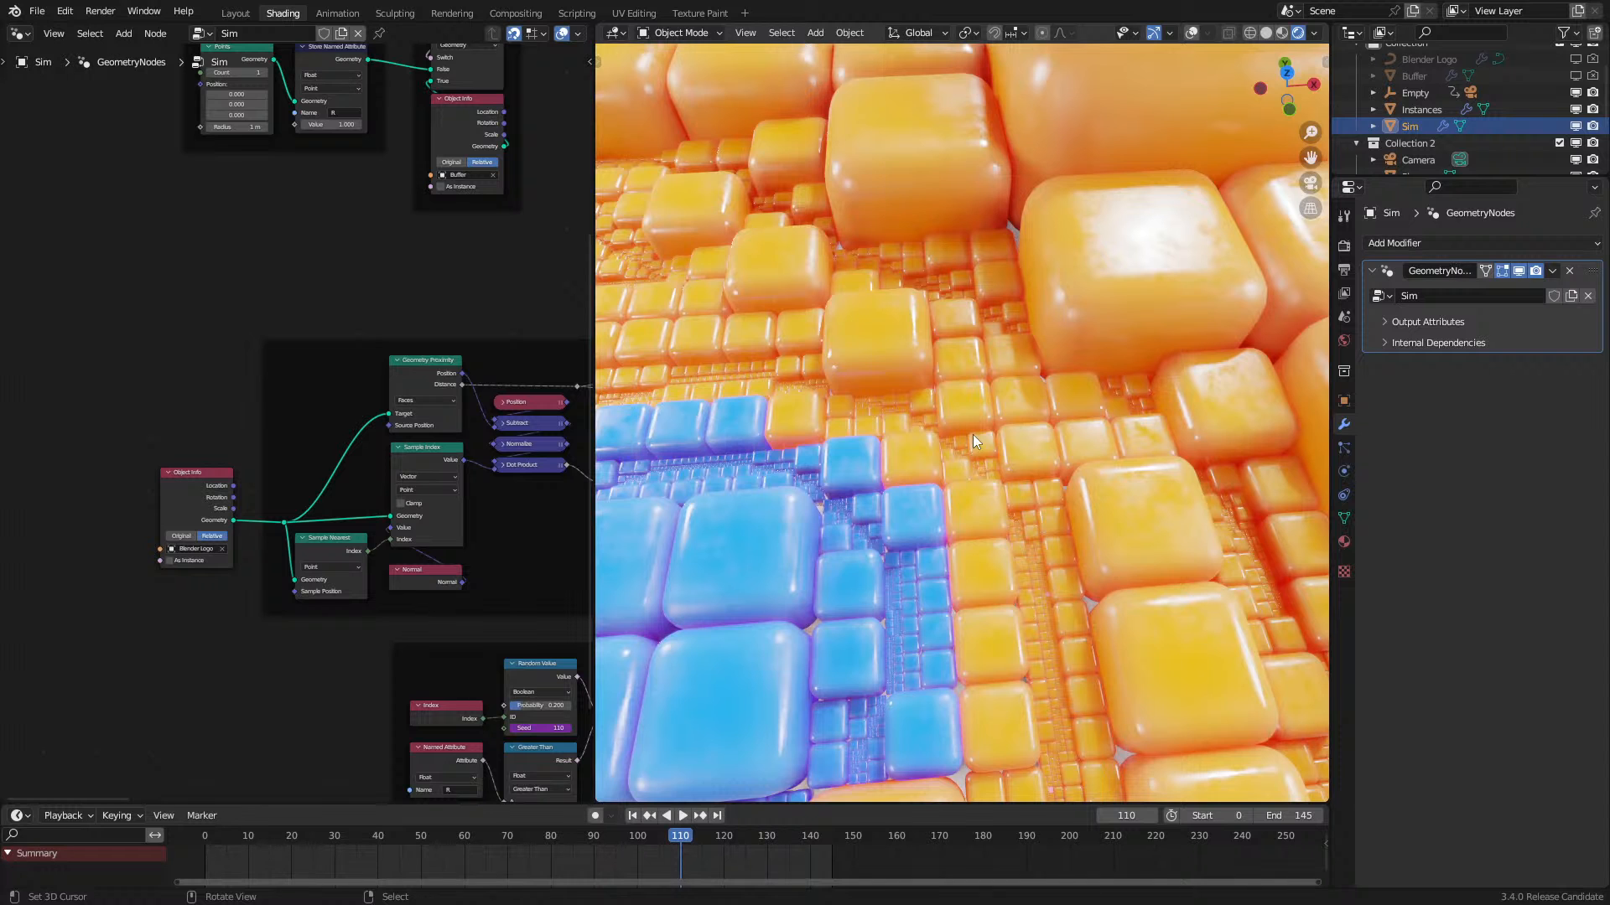
middle_drag(972, 434, 969, 451)
scroll(969, 451, down, 7)
shift+middle_drag(897, 512, 931, 496)
scroll(494, 518, down, 3)
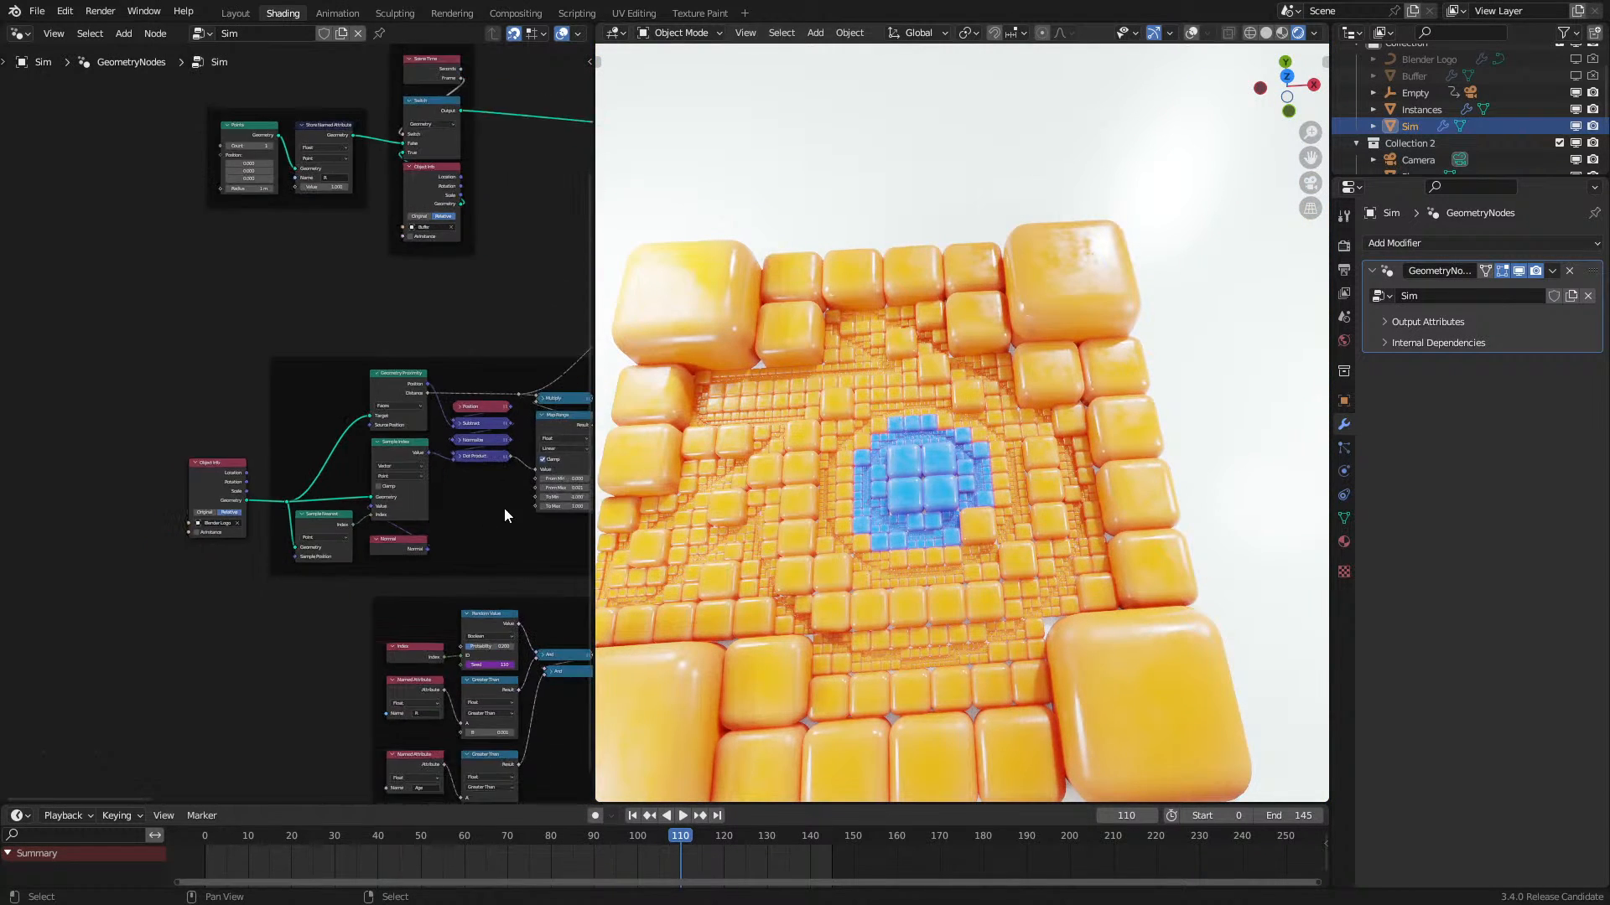
Step: Reconnect Delete Geometry's output to the reroute leading into Join Geometry and play the simulation
middle_drag(505, 511, 205, 593)
scroll(205, 593, up, 2)
middle_drag(396, 485, 132, 616)
middle_drag(449, 299, 320, 423)
drag(414, 468, 485, 465)
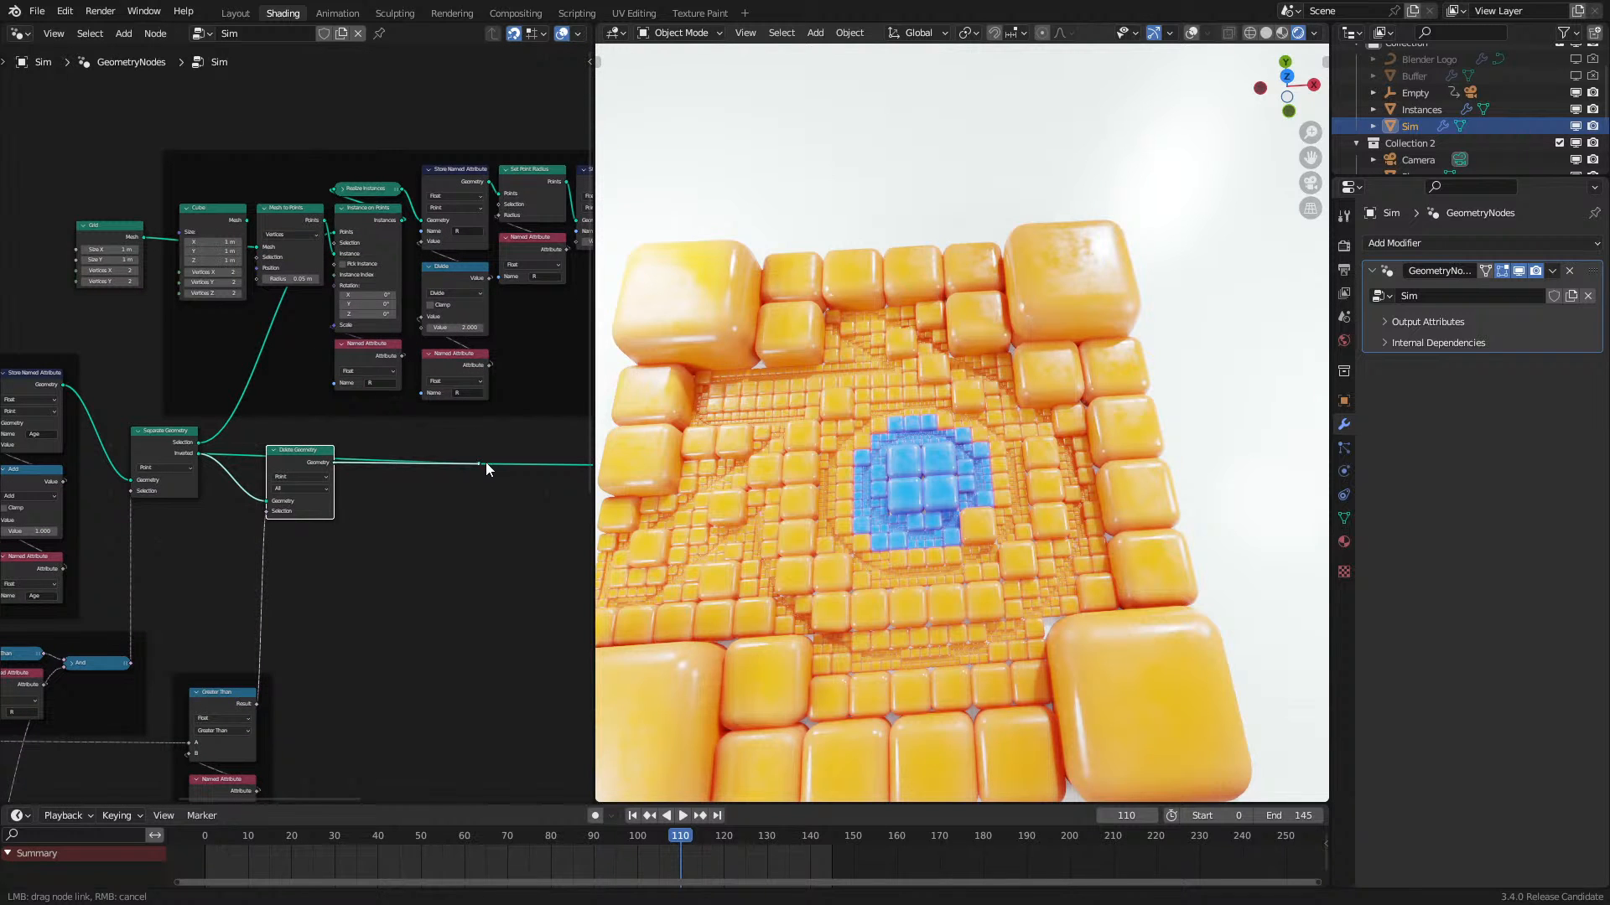
key(space)
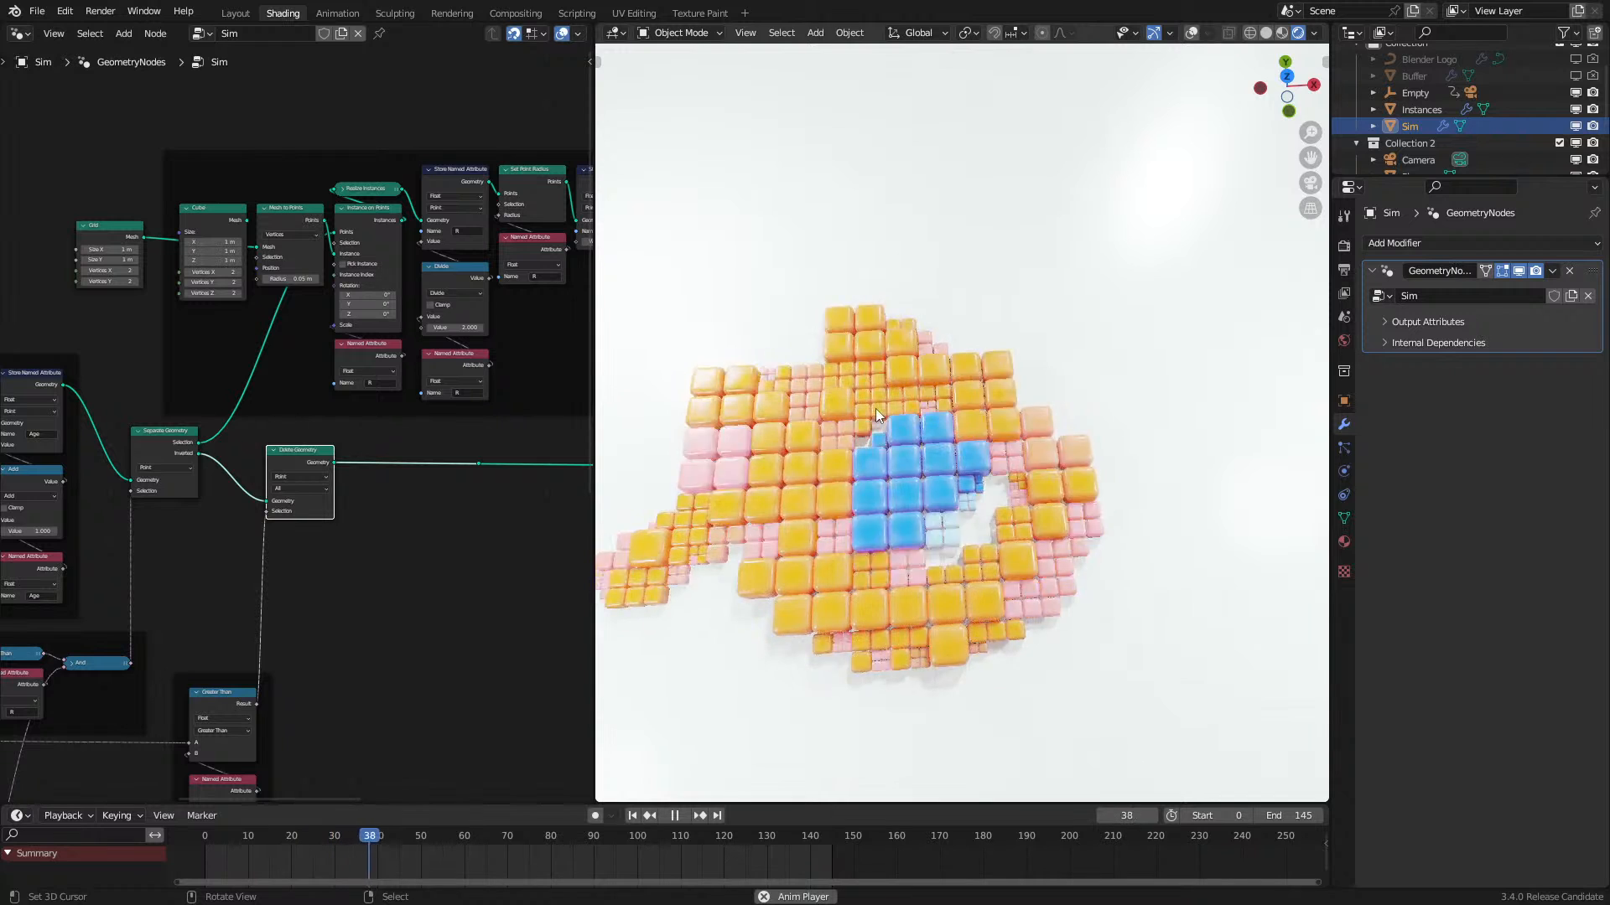
Step: Enable the viewport overlays and hide the ground Plane beneath the cubes
click(1191, 32)
key(space)
middle_drag(985, 417, 1134, 340)
click(1134, 340)
middle_drag(1010, 406, 1043, 394)
Step: Play the simulation briefly and return to the camera view
key(space)
key(space)
key(KP_0)
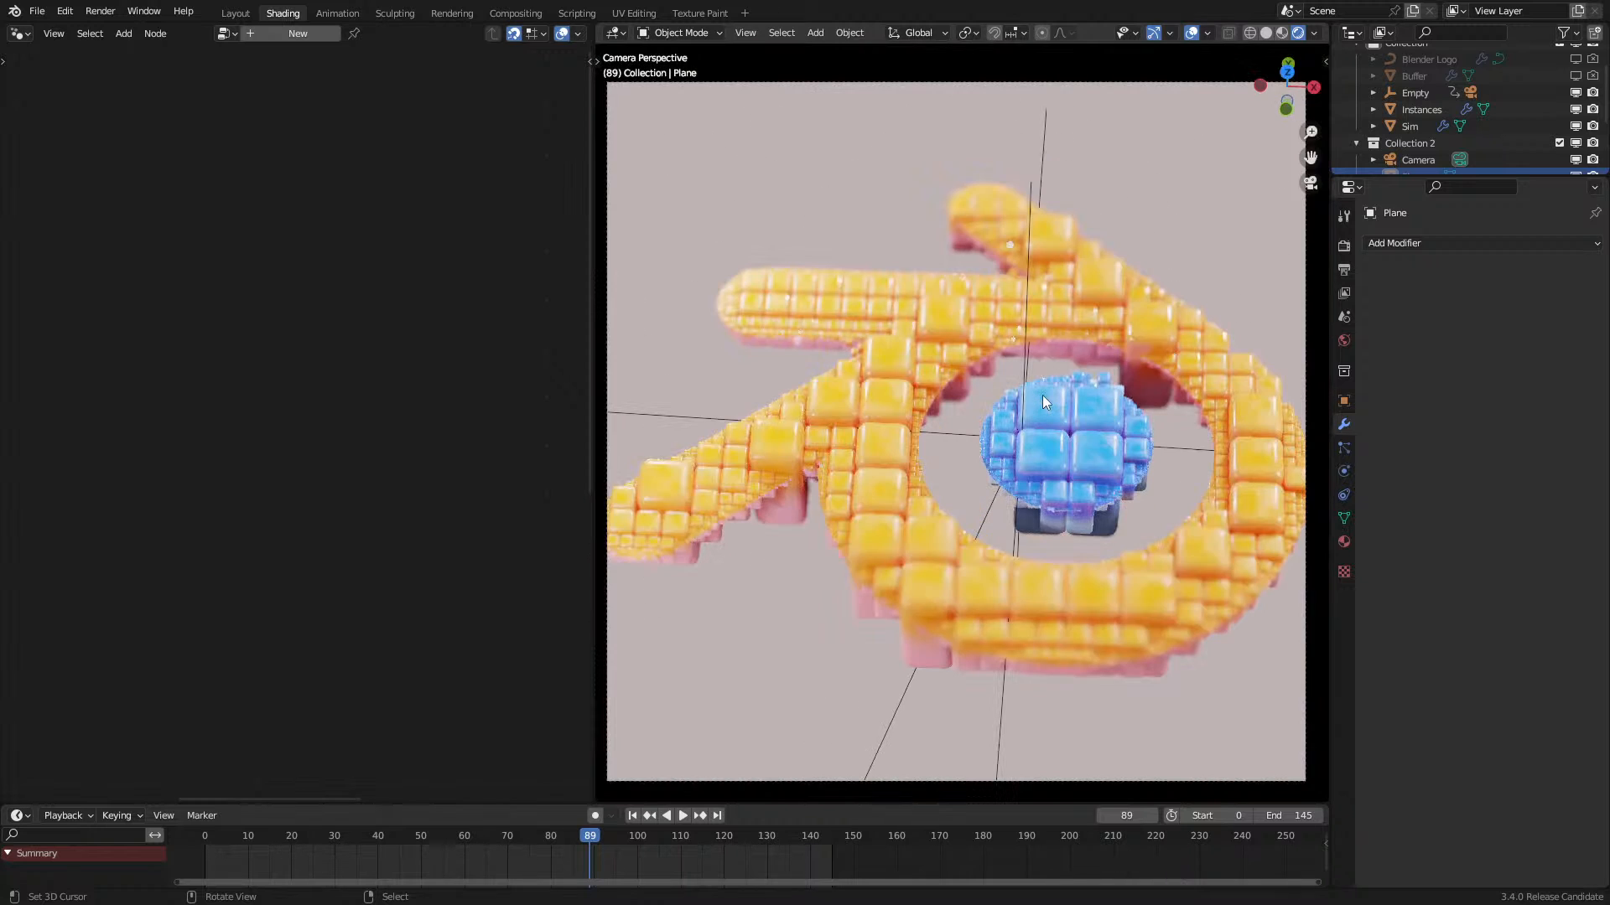
Step: Replay the simulation from the first frame, inspect the cubes up close from the side, and continue playback in camera view
key(space)
click(193, 842)
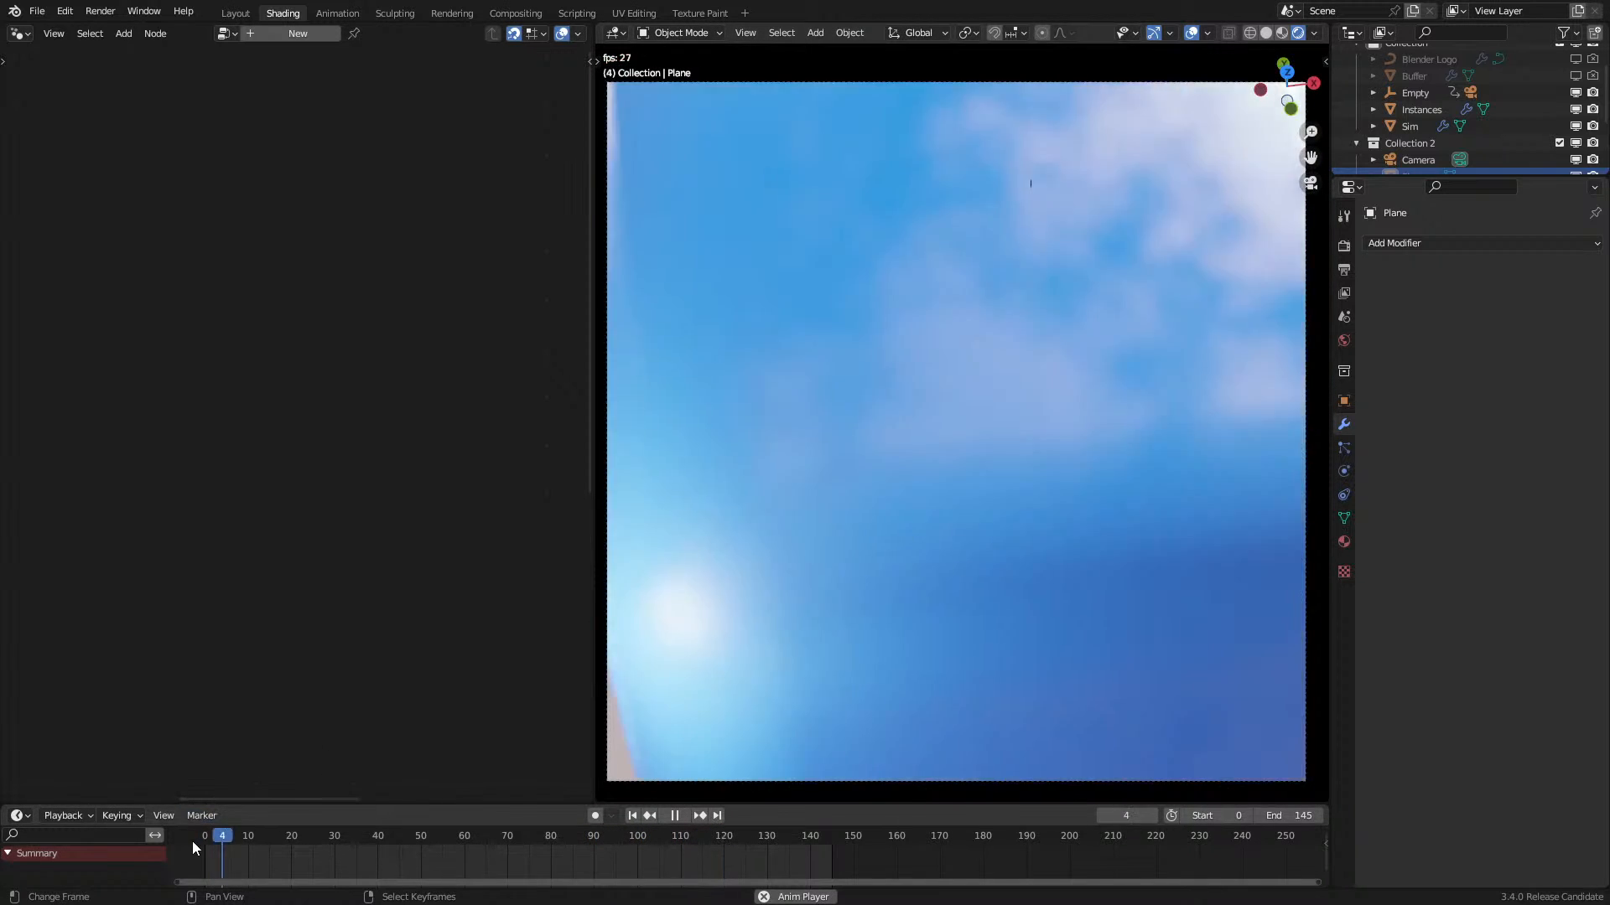
middle_drag(924, 575, 925, 416)
key(space)
scroll(1073, 560, up, 5)
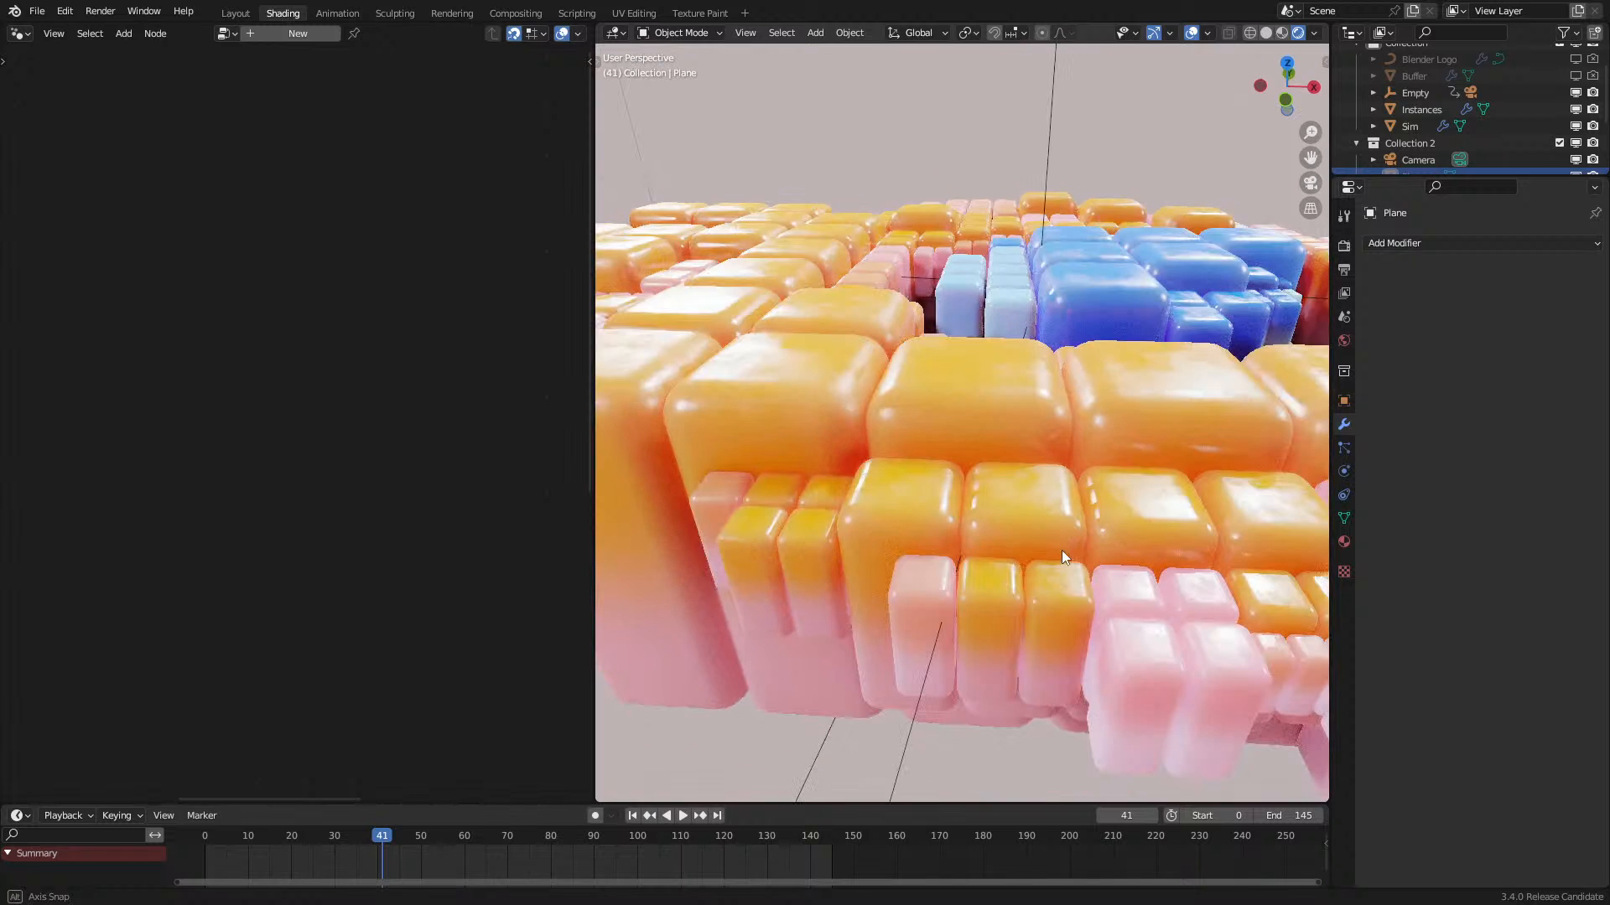
key(KP_0)
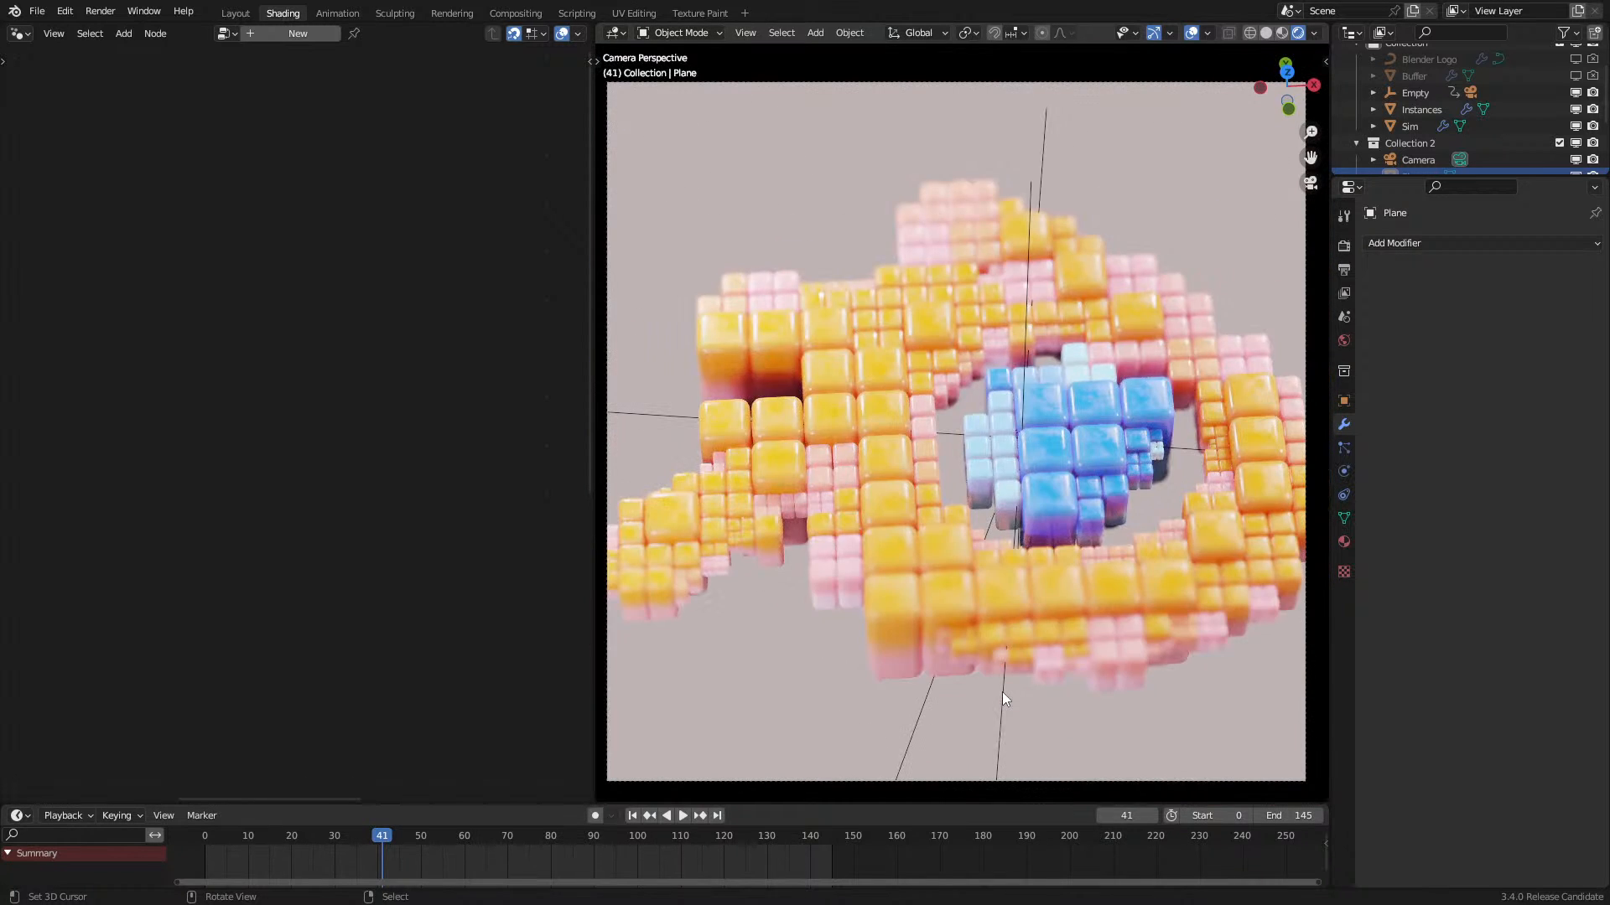
key(space)
key(space)
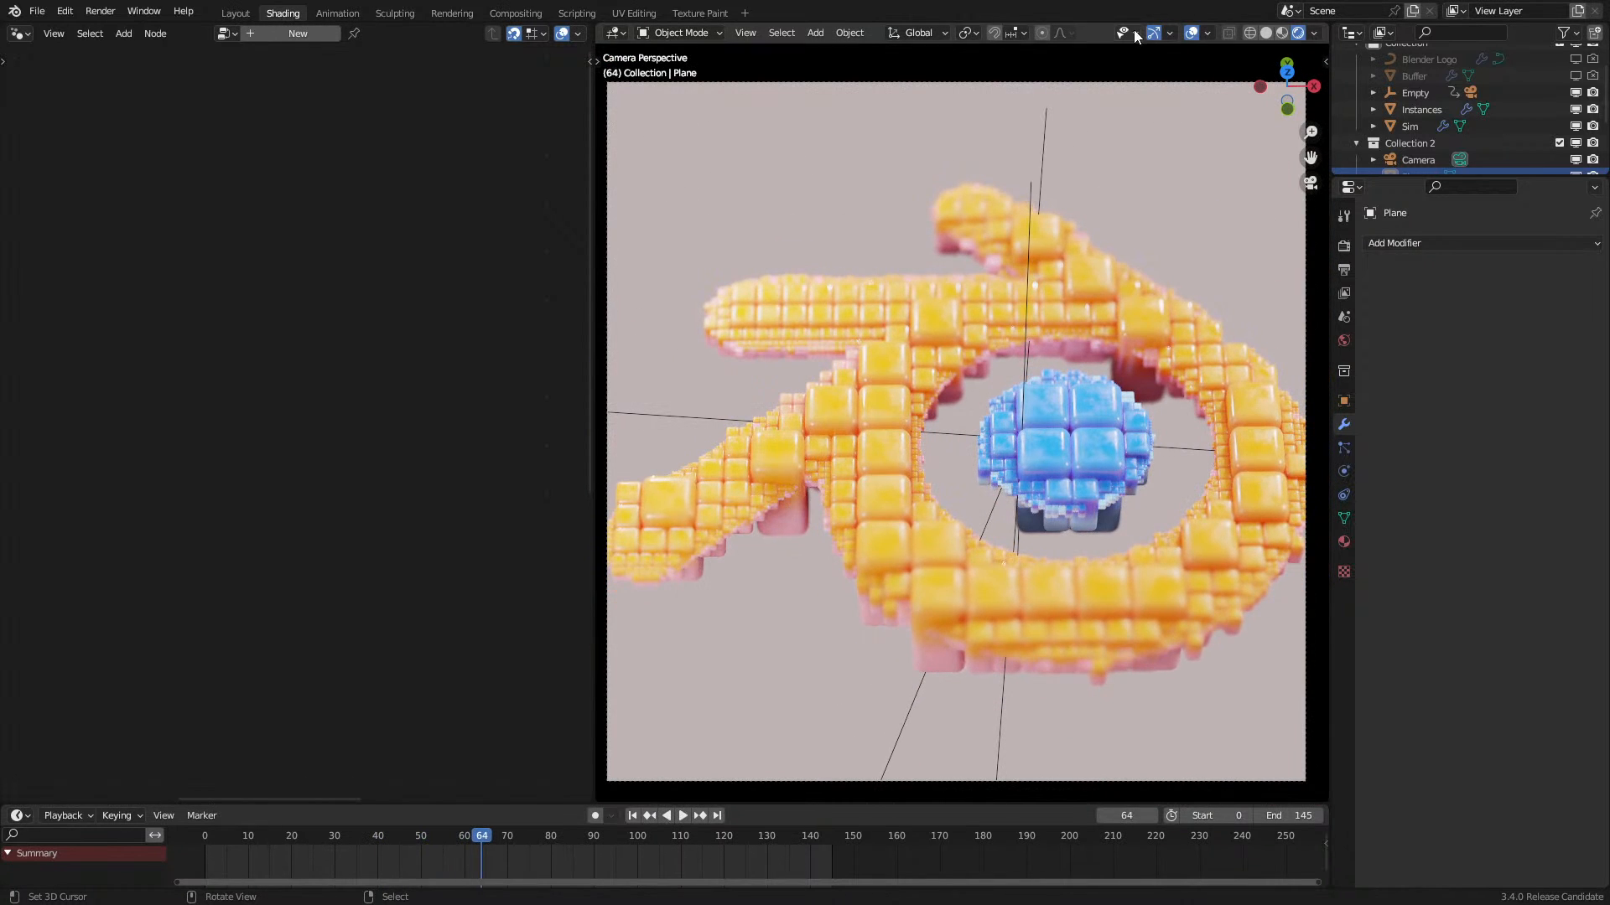
Step: Watch the simulation with the viewport overlays hidden, view the logo from outside the camera, and show the overlays again
click(1189, 33)
key(space)
key(space)
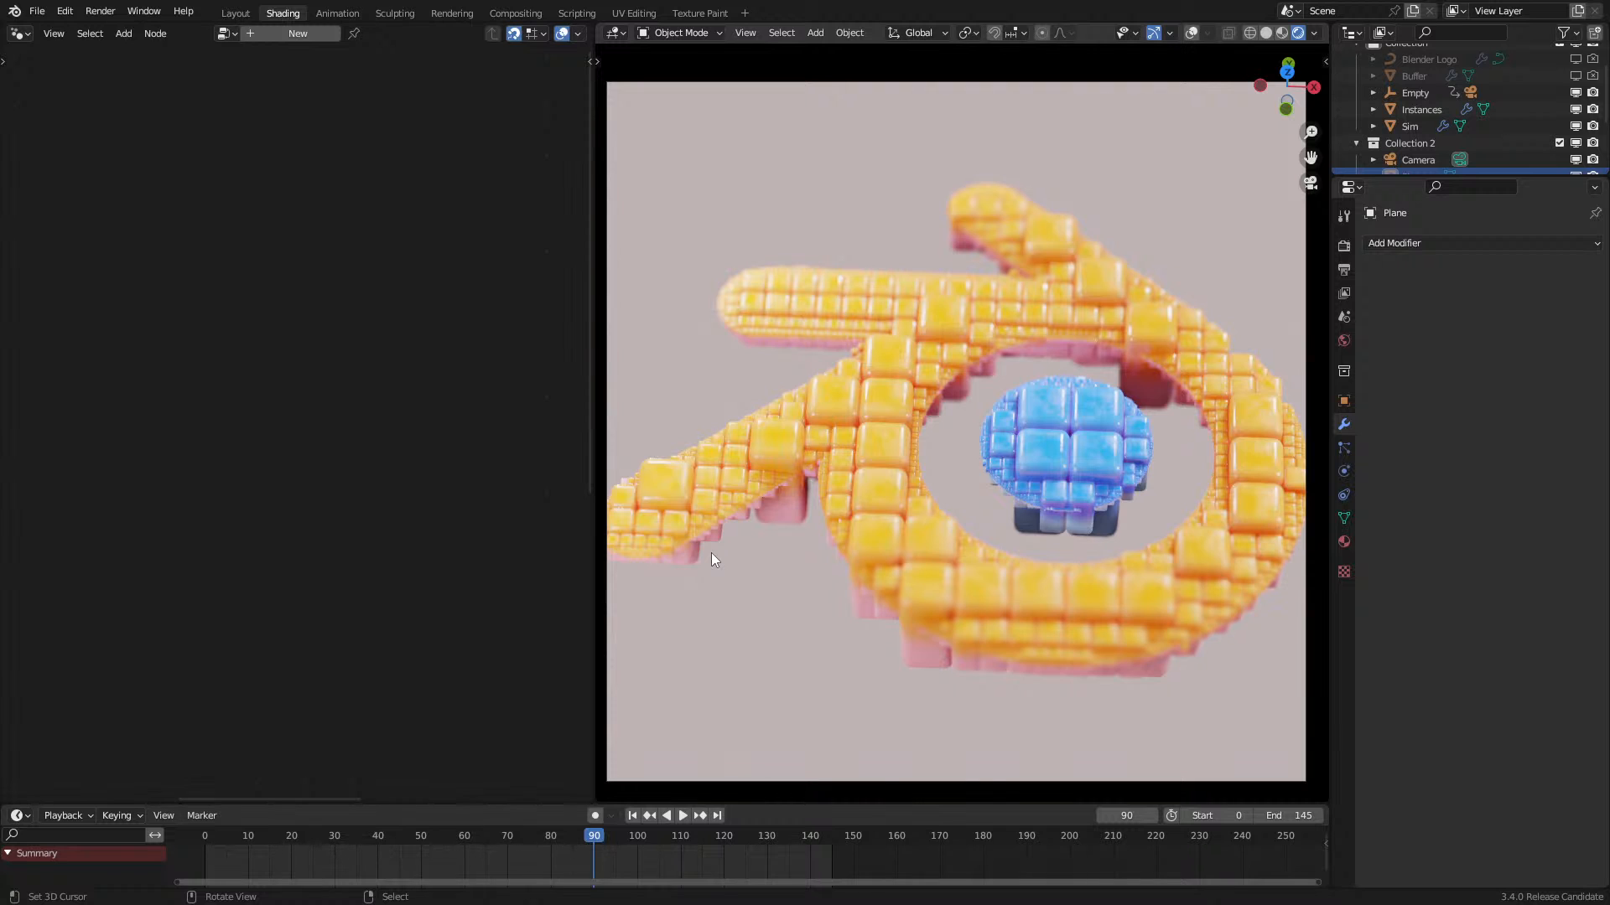
middle_drag(711, 552, 806, 449)
scroll(857, 384, up, 5)
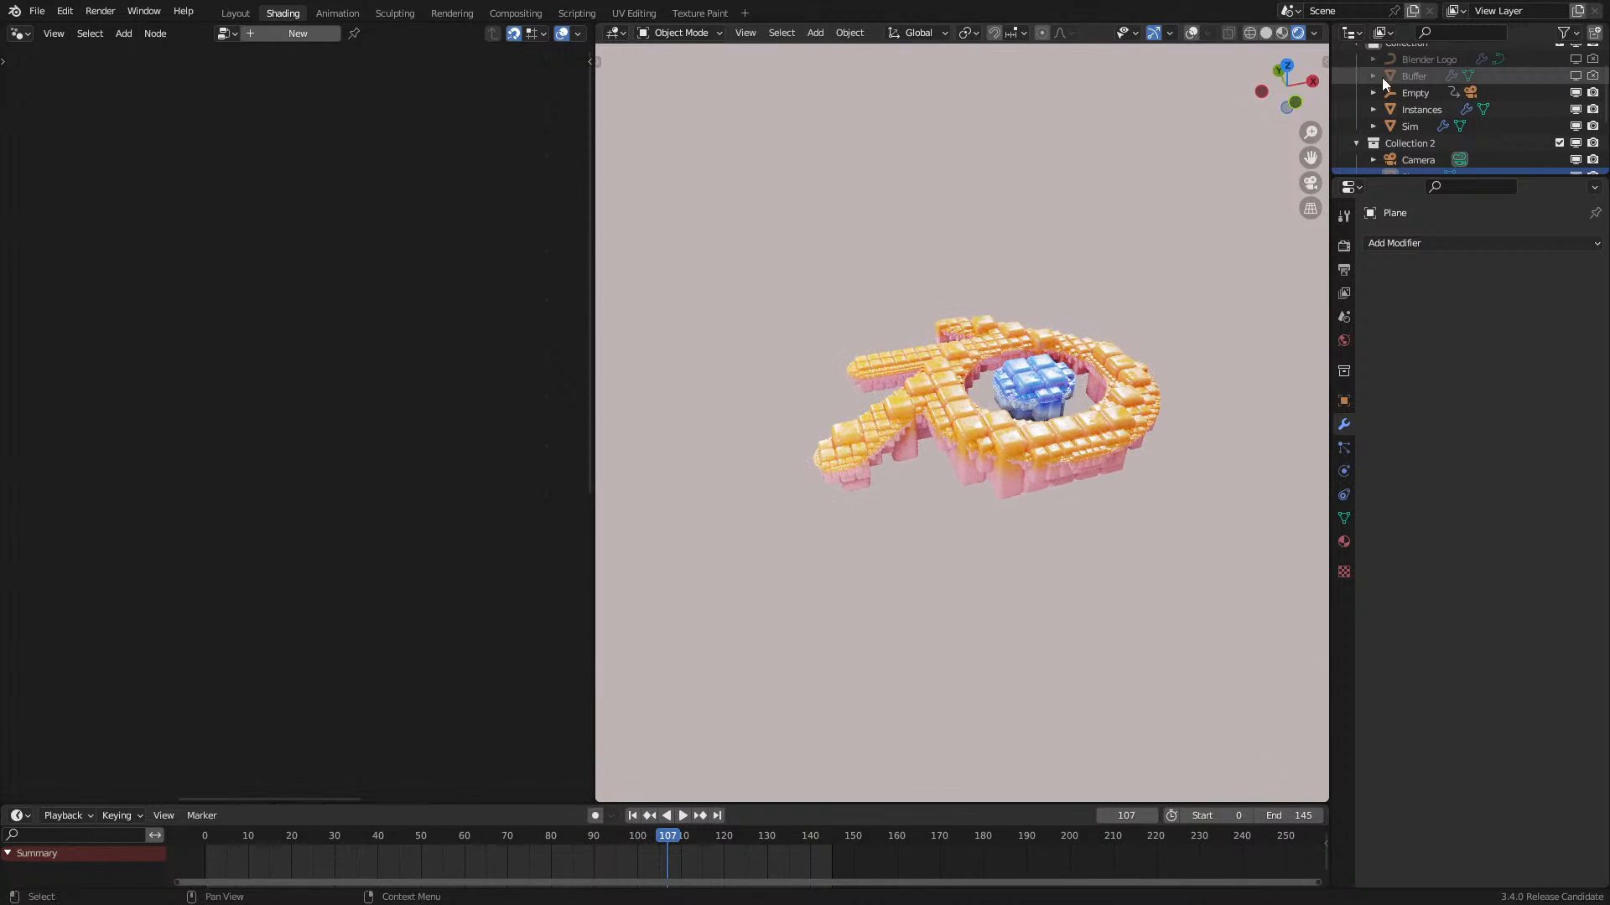
click(1189, 32)
middle_drag(1090, 218, 1058, 265)
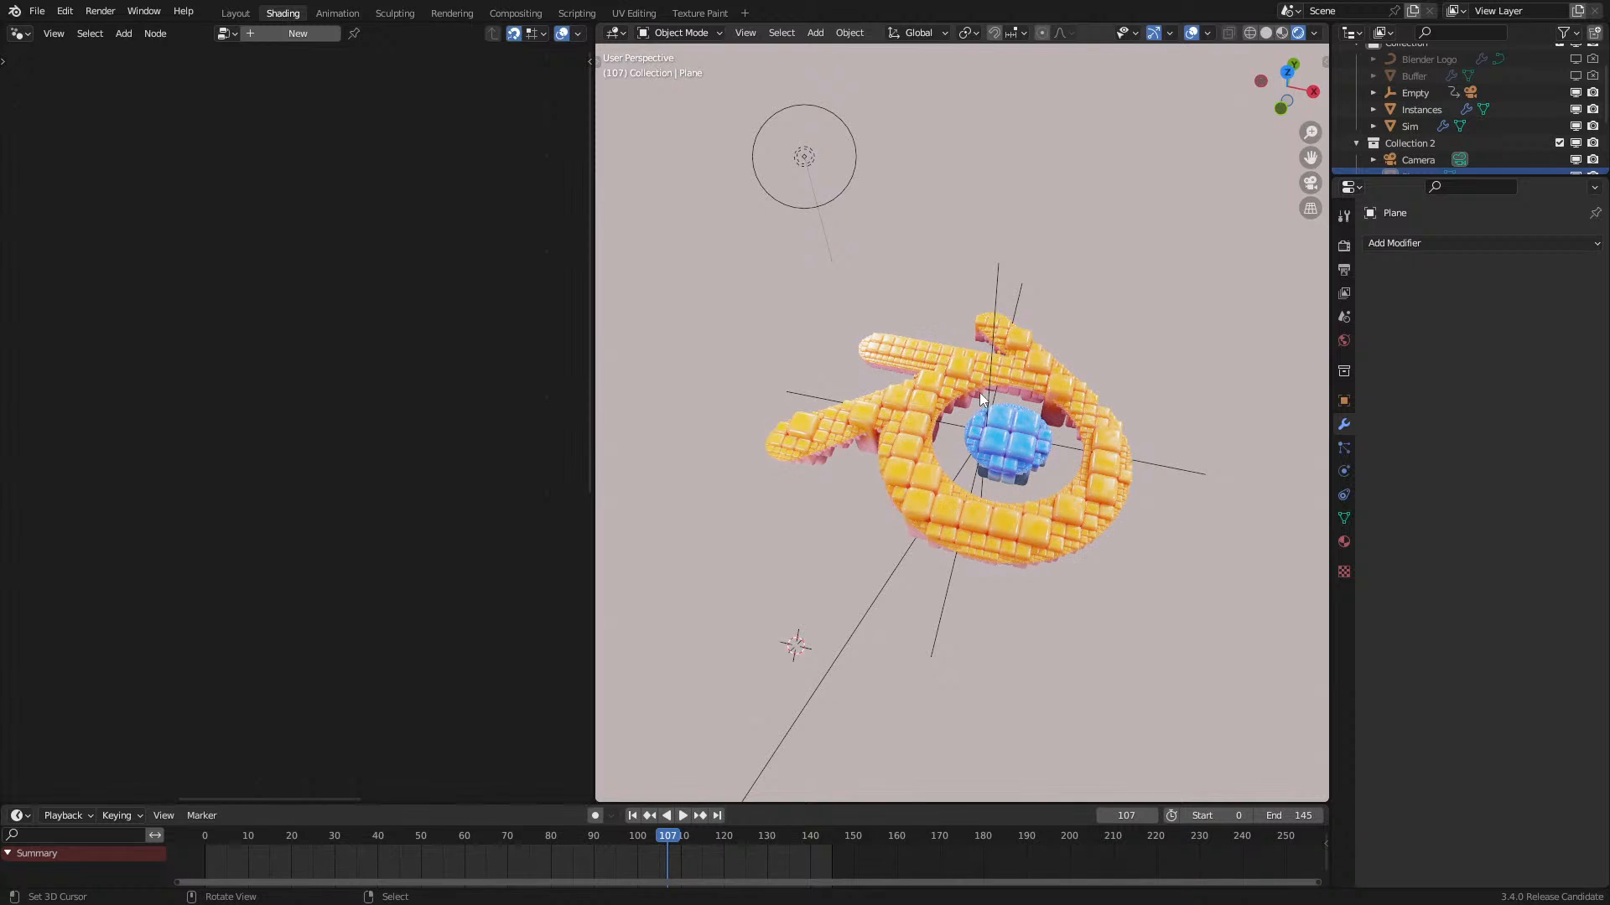
Step: Replace the source mesh of the Instances object with a new cube in Edit Mode
click(914, 362)
middle_drag(932, 362, 994, 401)
scroll(1036, 386, up, 4)
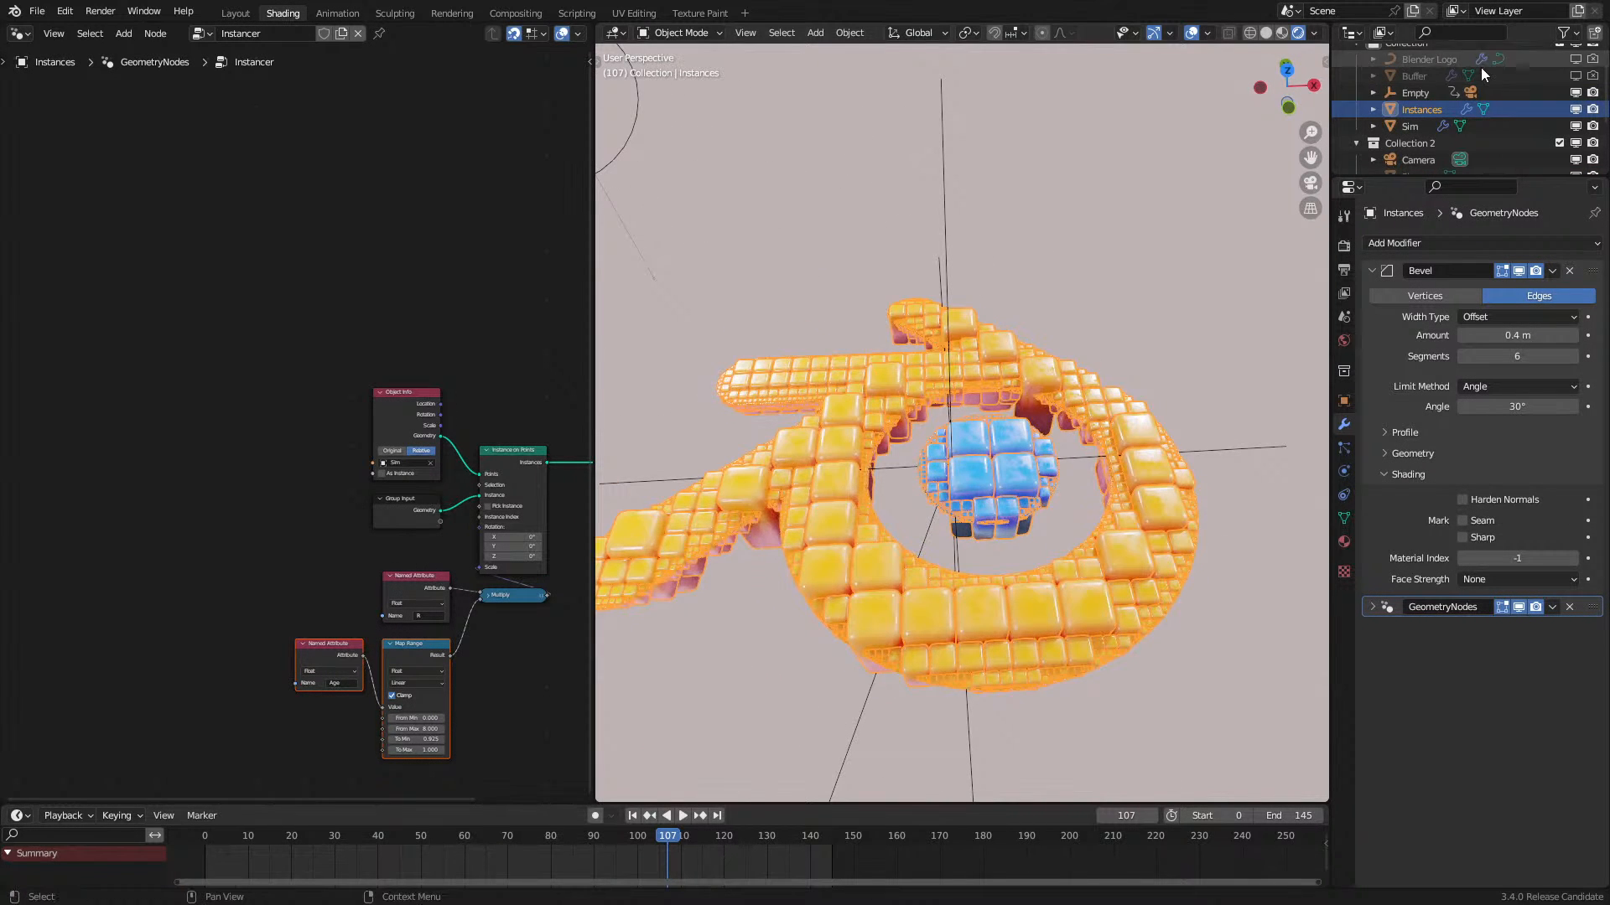
key(Tab)
scroll(1010, 383, down, 5)
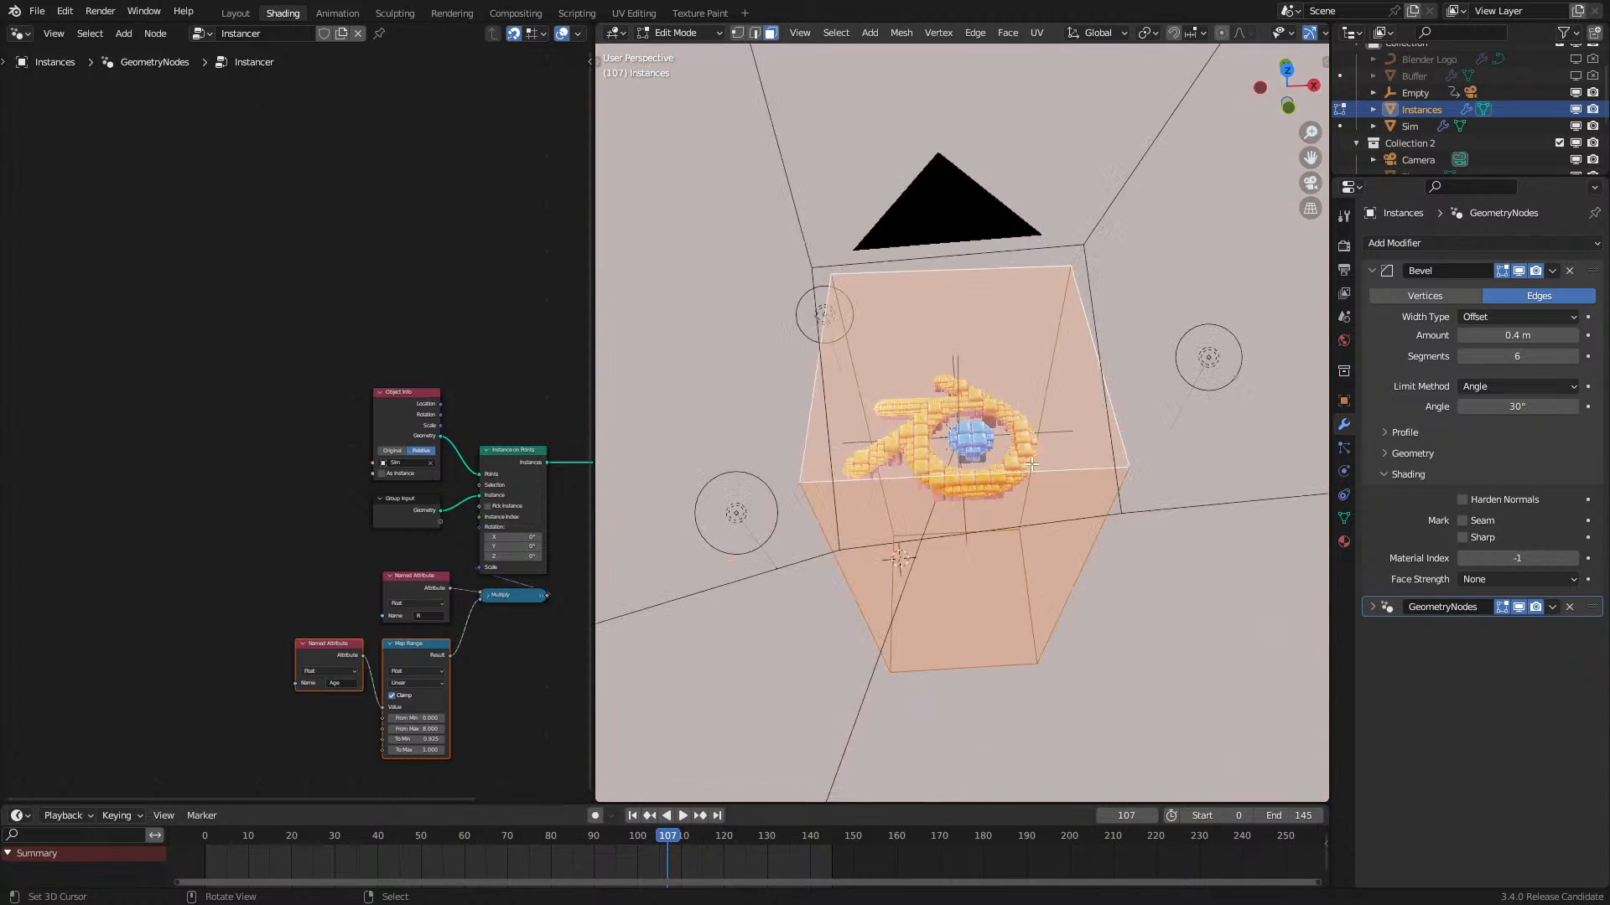
key(x)
click(1010, 384)
key(shift+a)
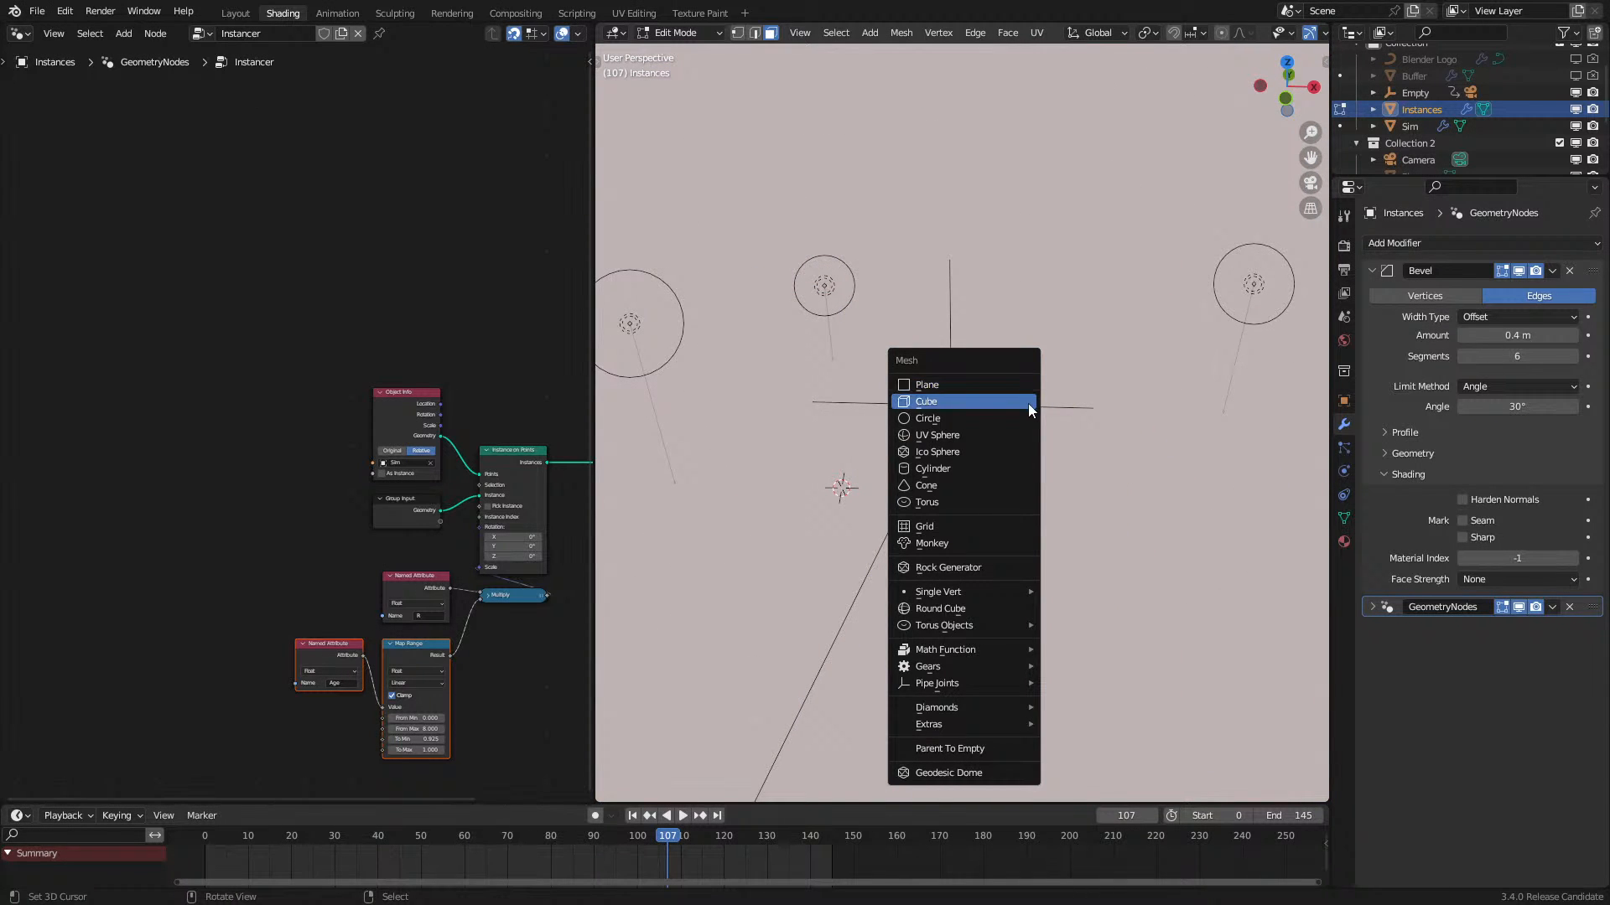
click(1029, 405)
Step: Set the new cube's local median position to 0 m on X, Y and Z and return to Object Mode
key(n)
click(1316, 61)
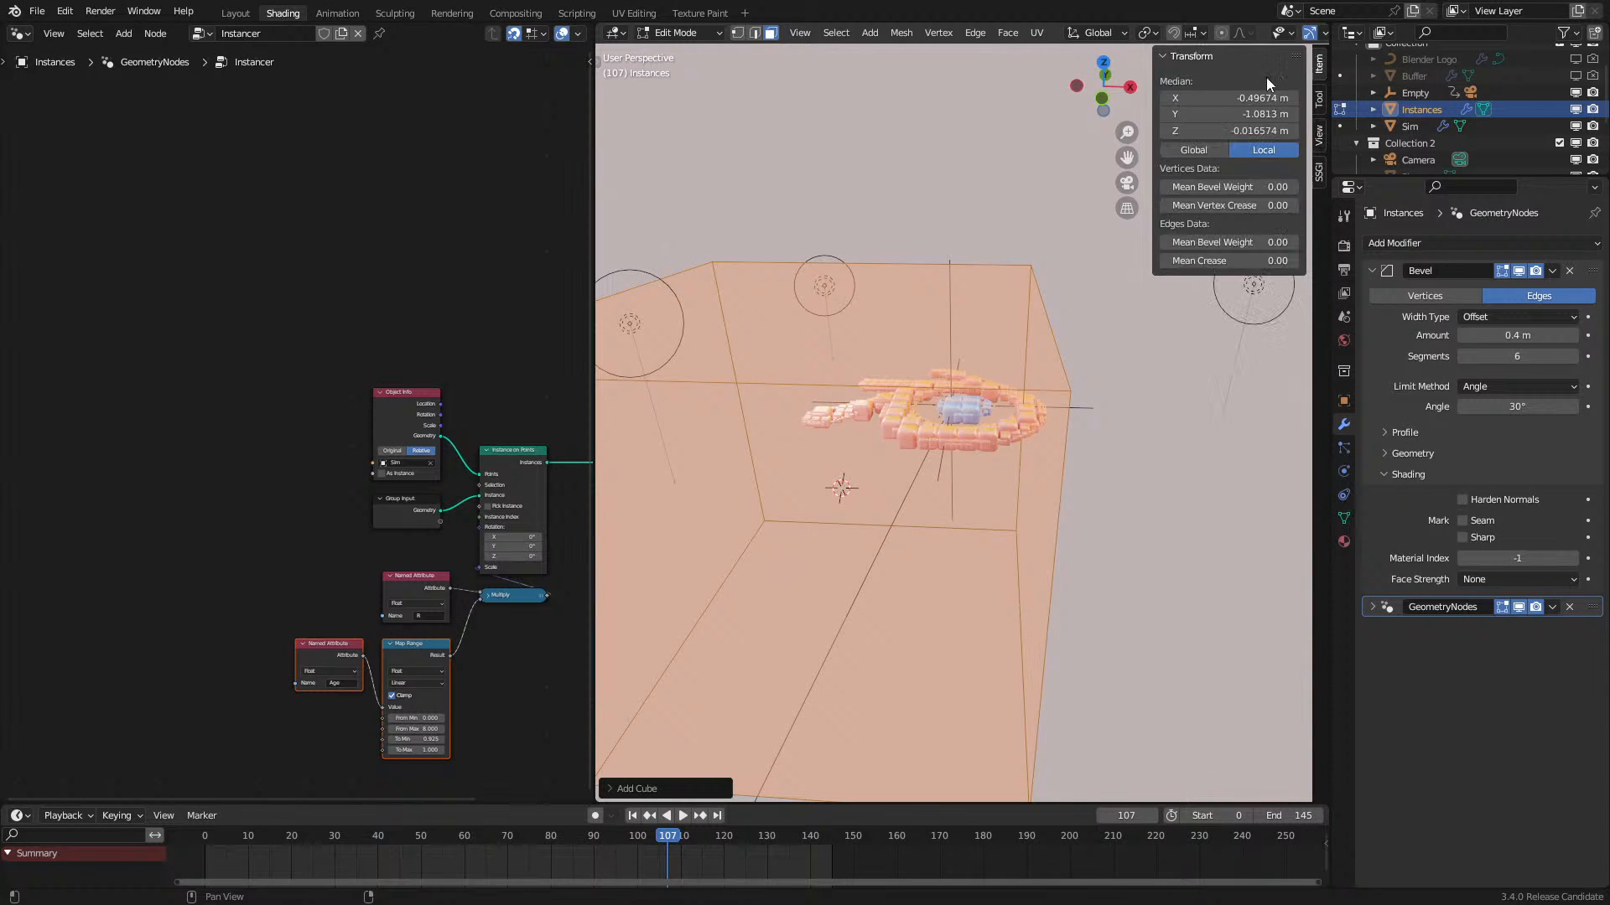
drag(1228, 97, 1228, 131)
key(Return)
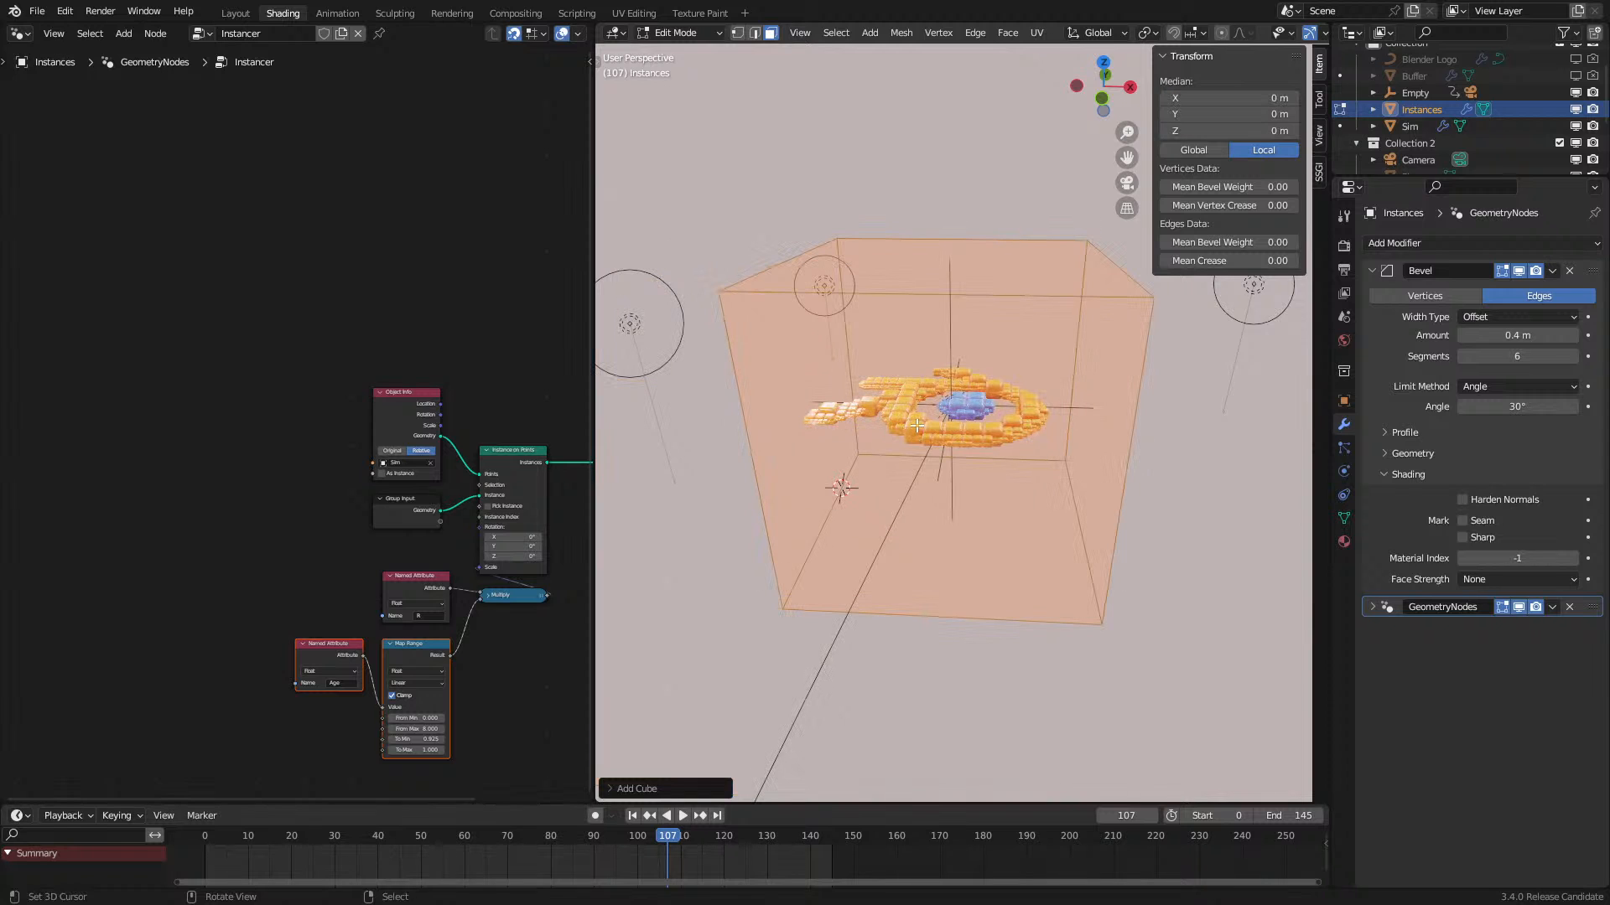
key(n)
scroll(938, 437, up, 4)
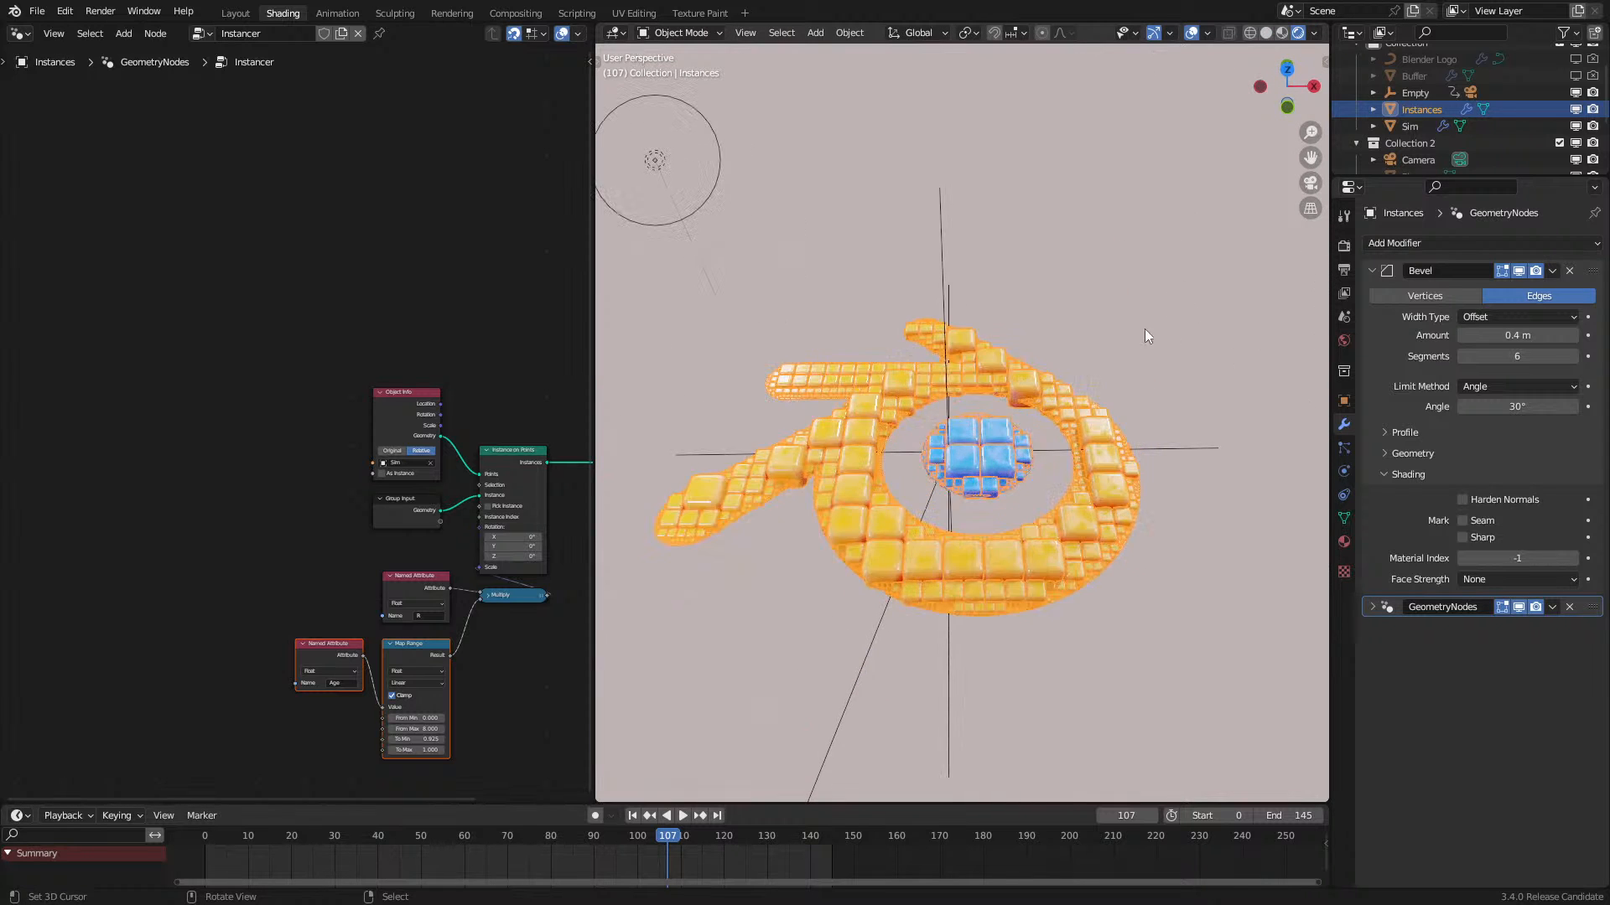
Step: Deselect the Instances object, examine the bevelled cubes up close from several angles, and play the simulation briefly
right_click(1192, 305)
middle_drag(1192, 305, 1092, 333)
scroll(1132, 324, up, 7)
scroll(1004, 467, up, 4)
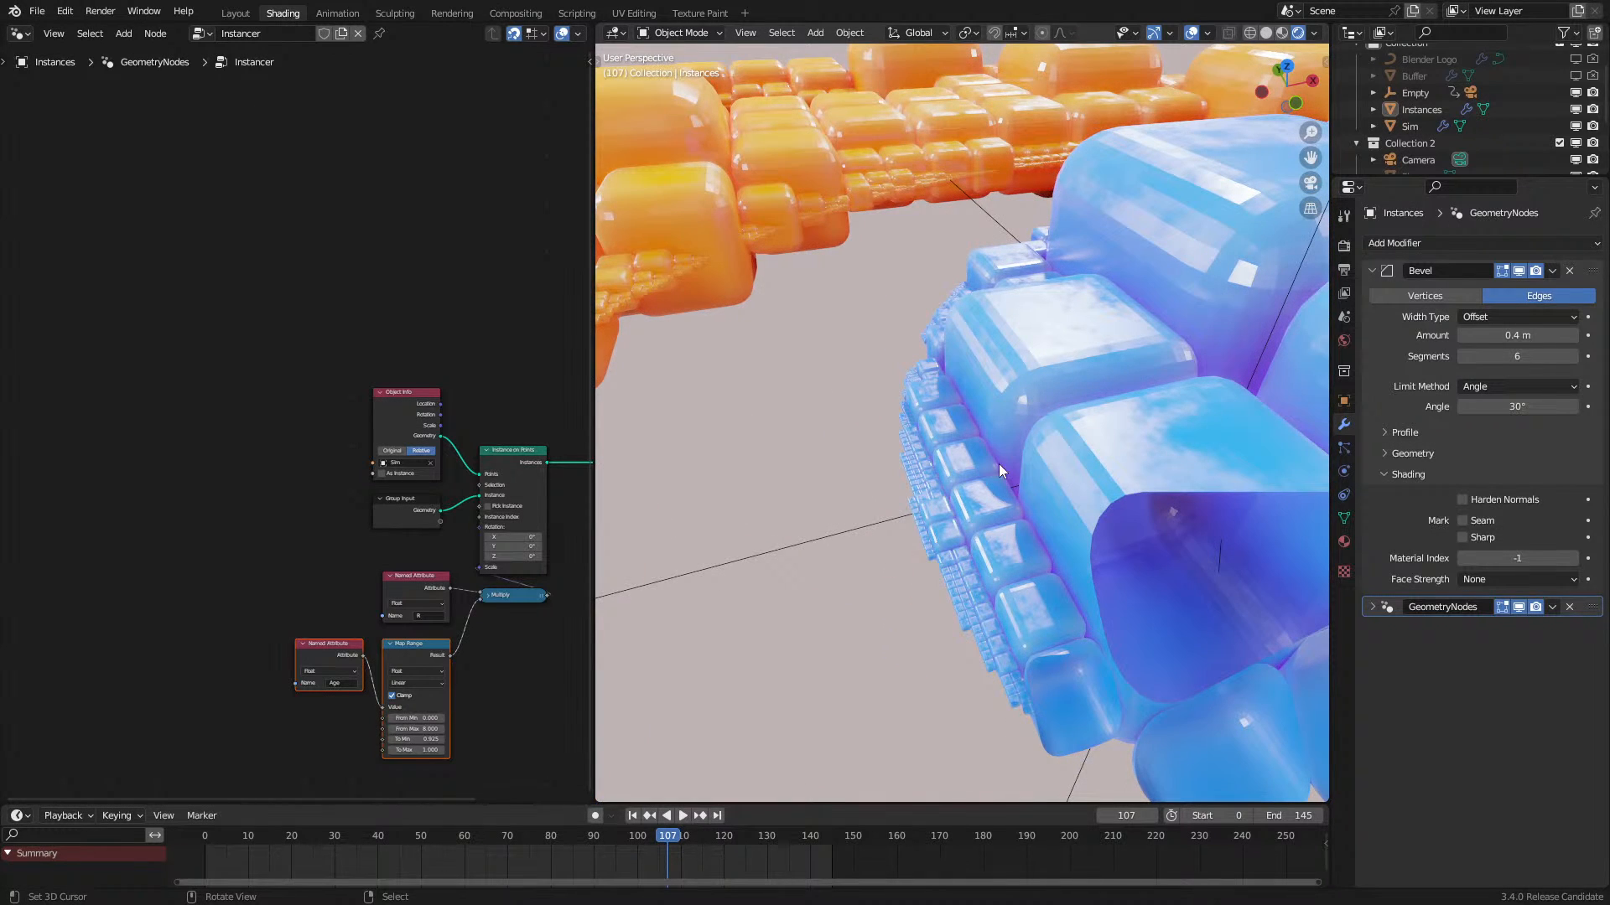
scroll(1029, 359, down, 5)
right_click(1029, 359)
key(Escape)
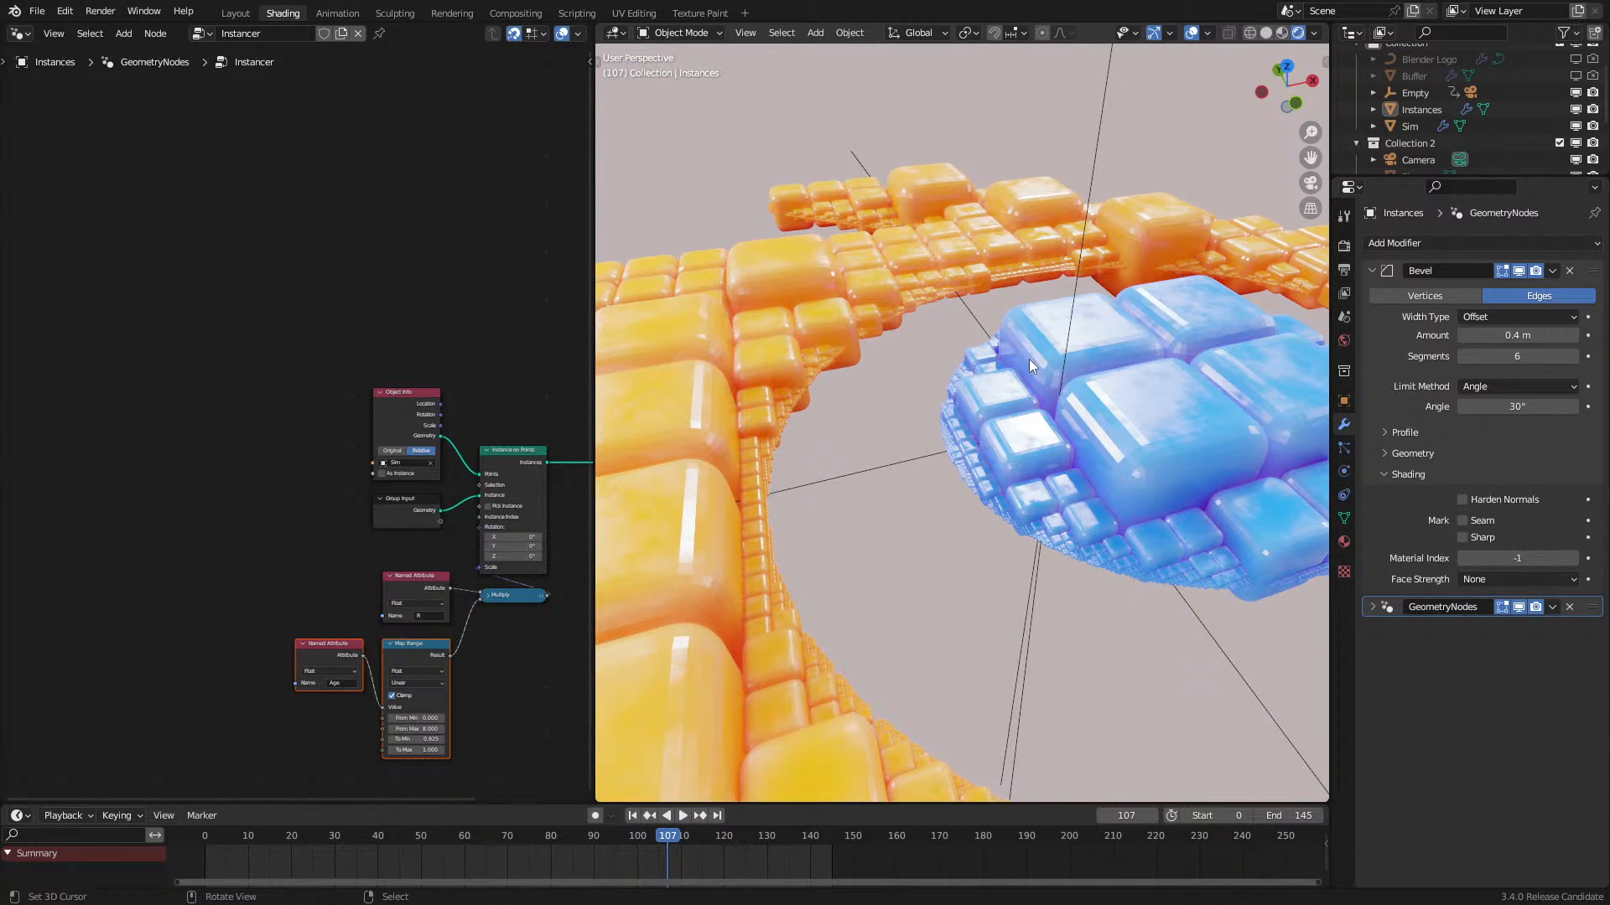
scroll(1028, 358, down, 3)
right_click(1048, 382)
key(Escape)
scroll(1054, 454, up, 7)
key(space)
key(space)
scroll(940, 528, down, 7)
key(Tab)
right_click(992, 472)
click(992, 472)
key(ctrl+z)
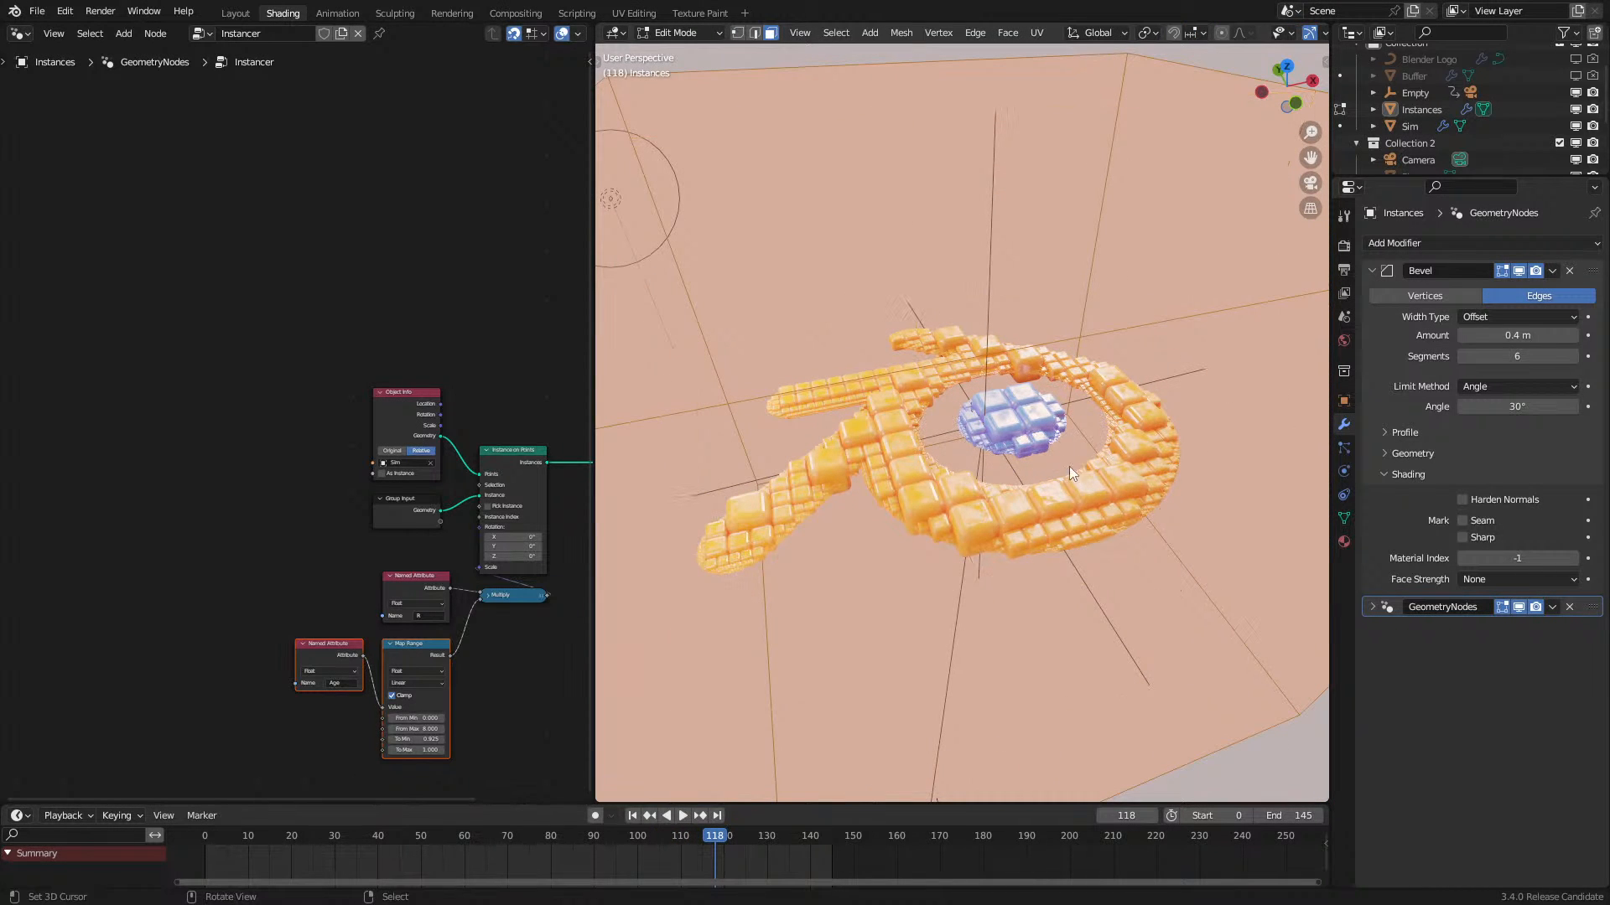
right_click(1036, 468)
key(Escape)
key(2)
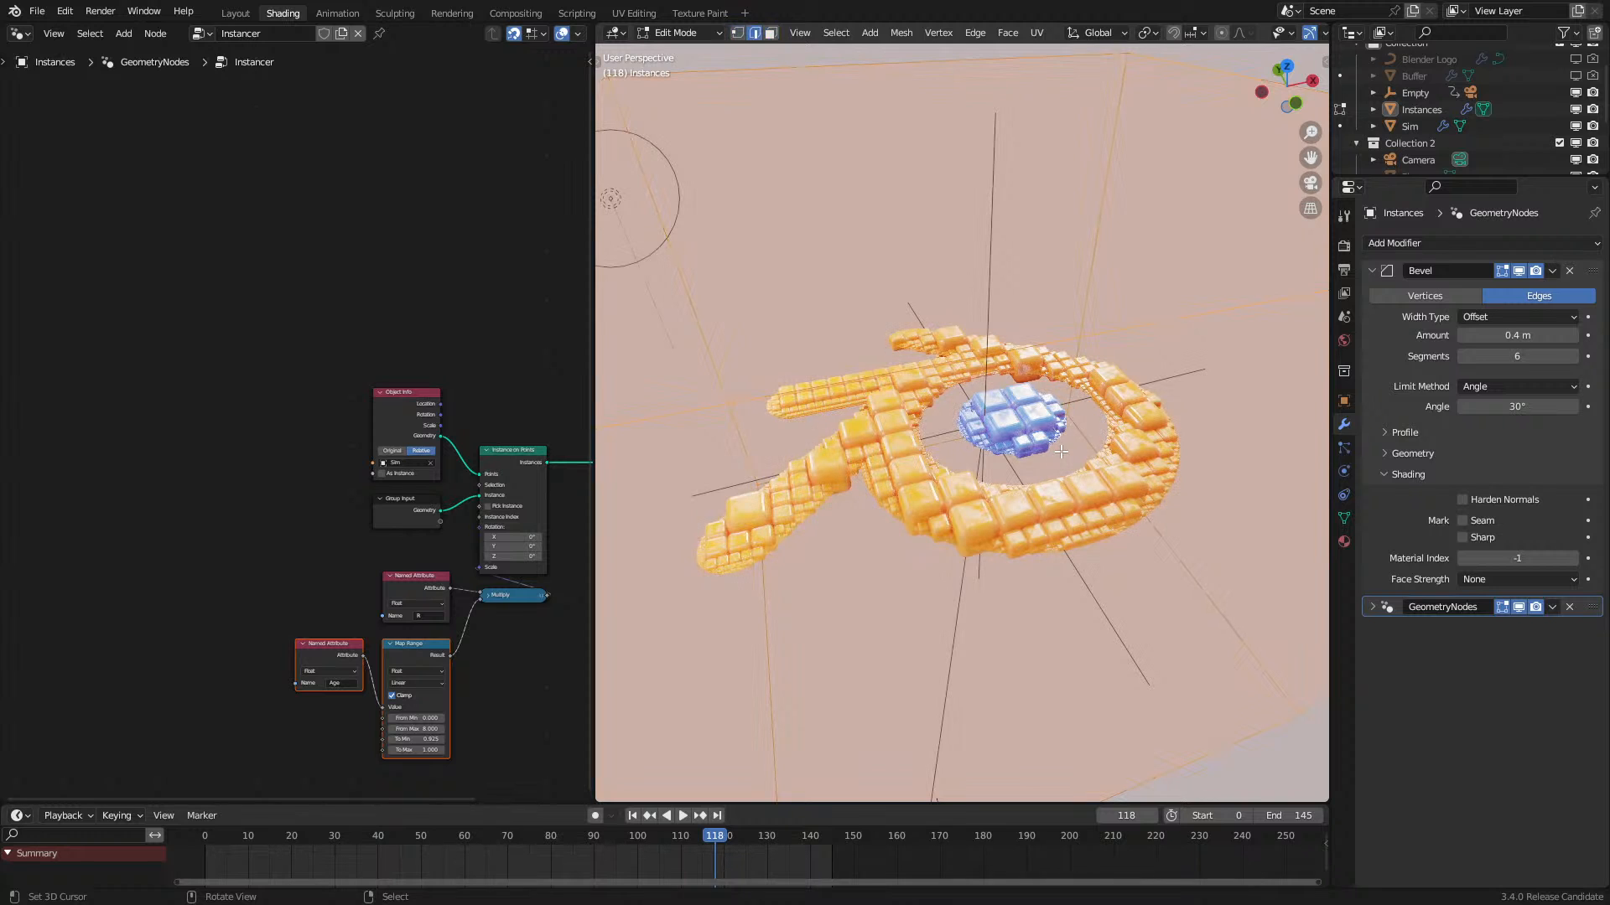
right_click(1060, 451)
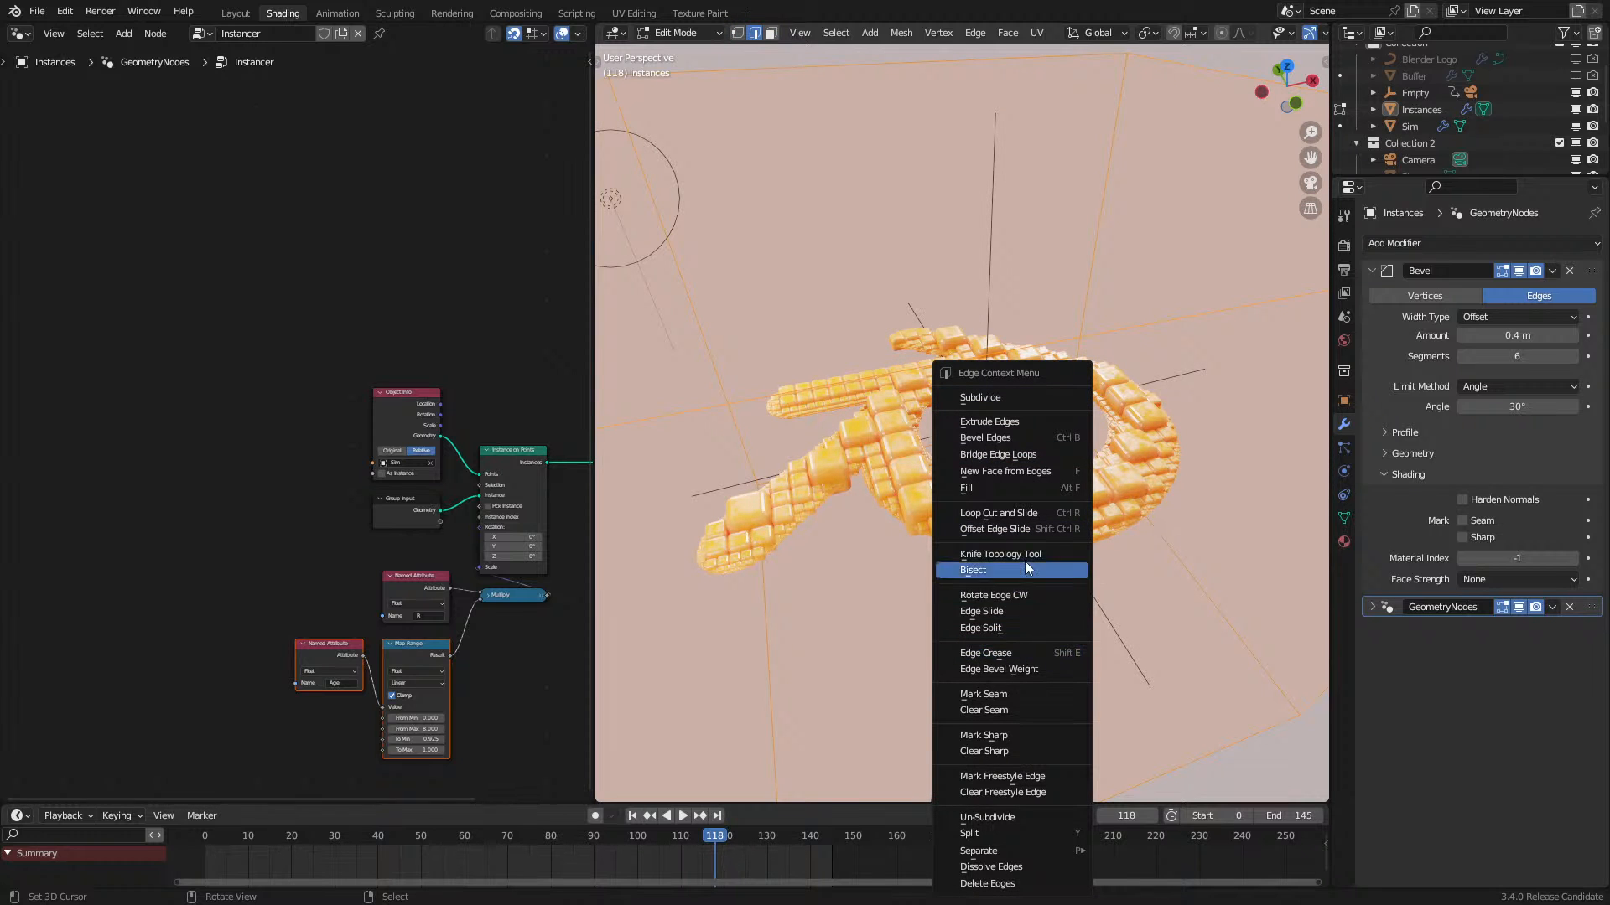
key(Escape)
key(Tab)
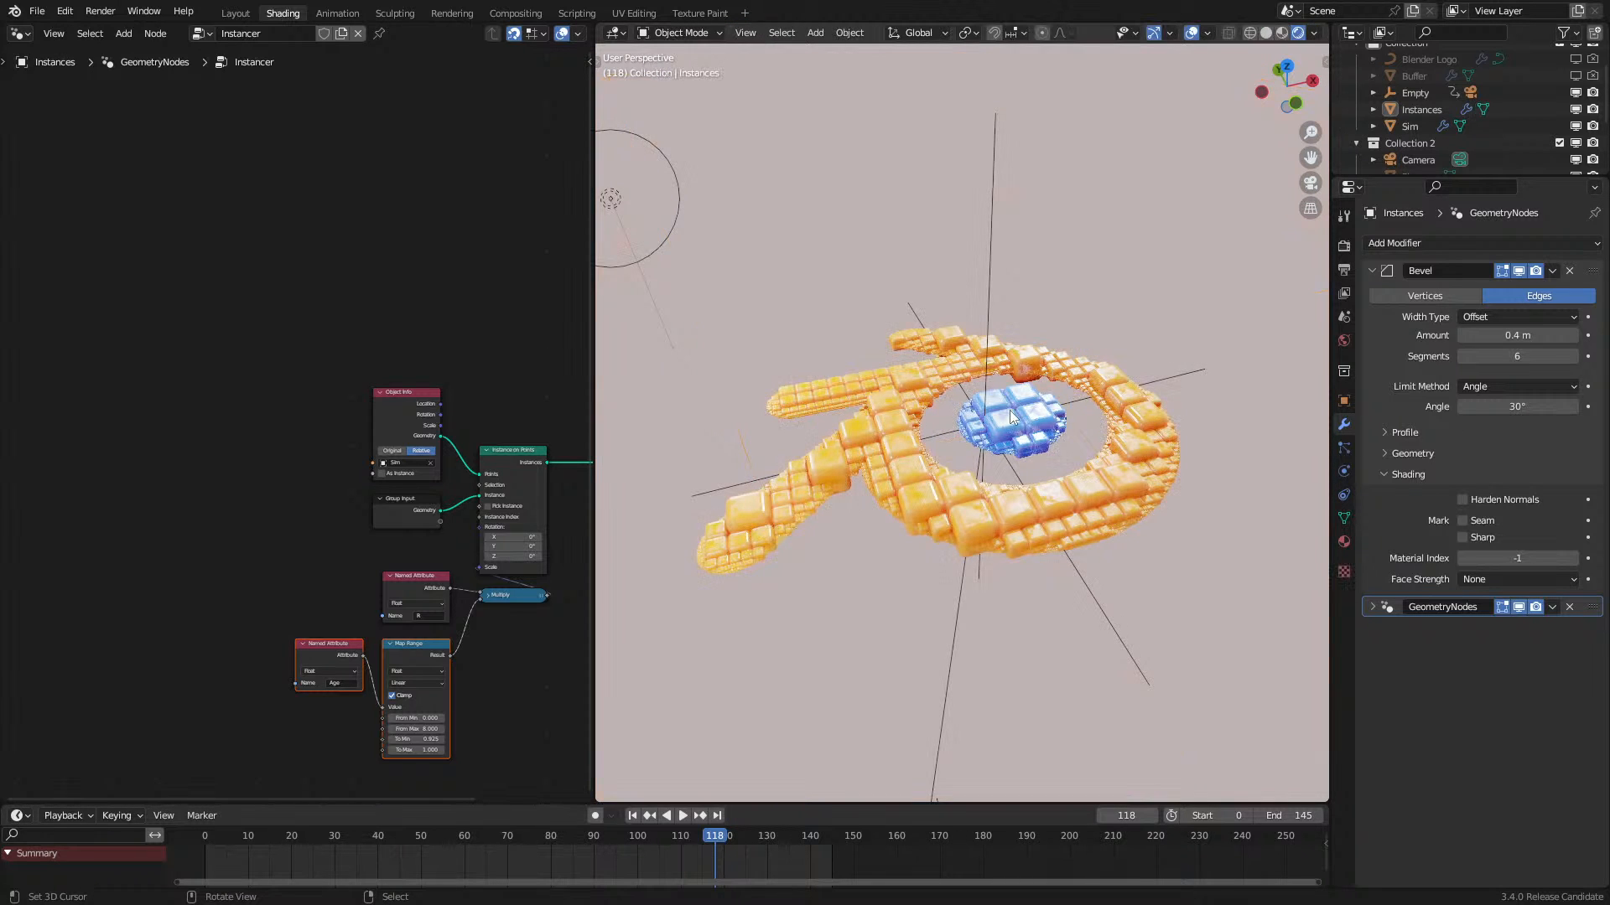
Step: Apply smooth shading to the Instances object and clear the selection
middle_drag(1014, 404, 1029, 421)
scroll(1015, 406, up, 7)
right_click(1014, 408)
key(Escape)
right_click(1014, 405)
key(Escape)
right_click(1153, 437)
key(w)
click(1108, 364)
key(alt+a)
scroll(1073, 296, down, 5)
scroll(1073, 295, down, 4)
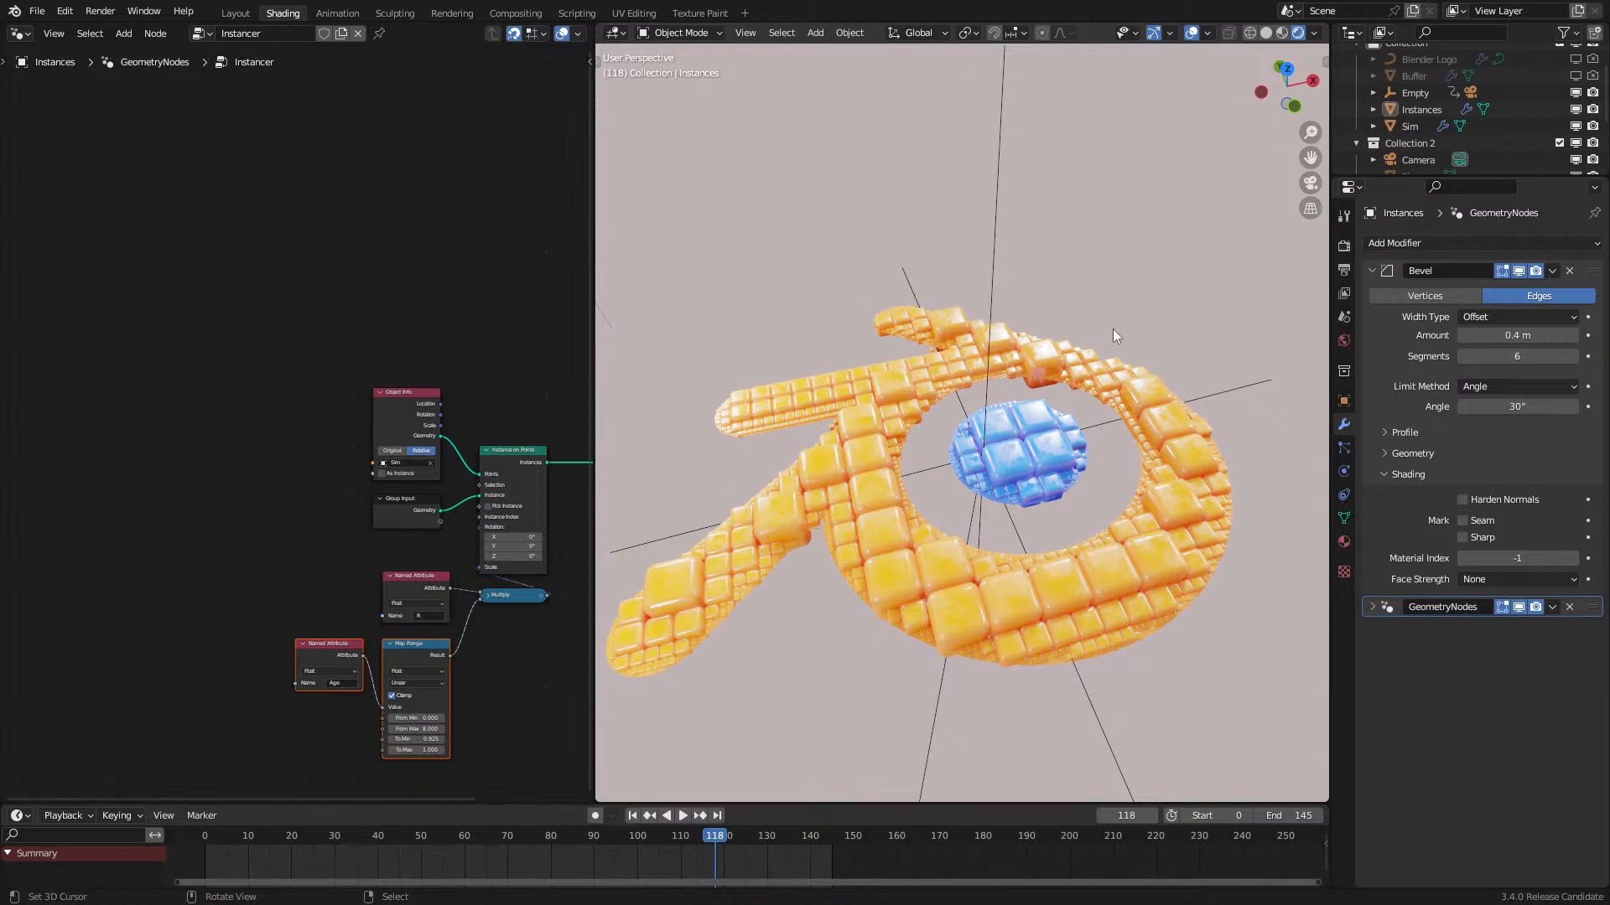
Step: In the Sim object's node tree, connect the Cube node's Mesh output to Mesh to Points in place of the Grid
click(1412, 126)
scroll(503, 520, down, 3)
scroll(354, 503, up, 5)
scroll(453, 612, up, 2)
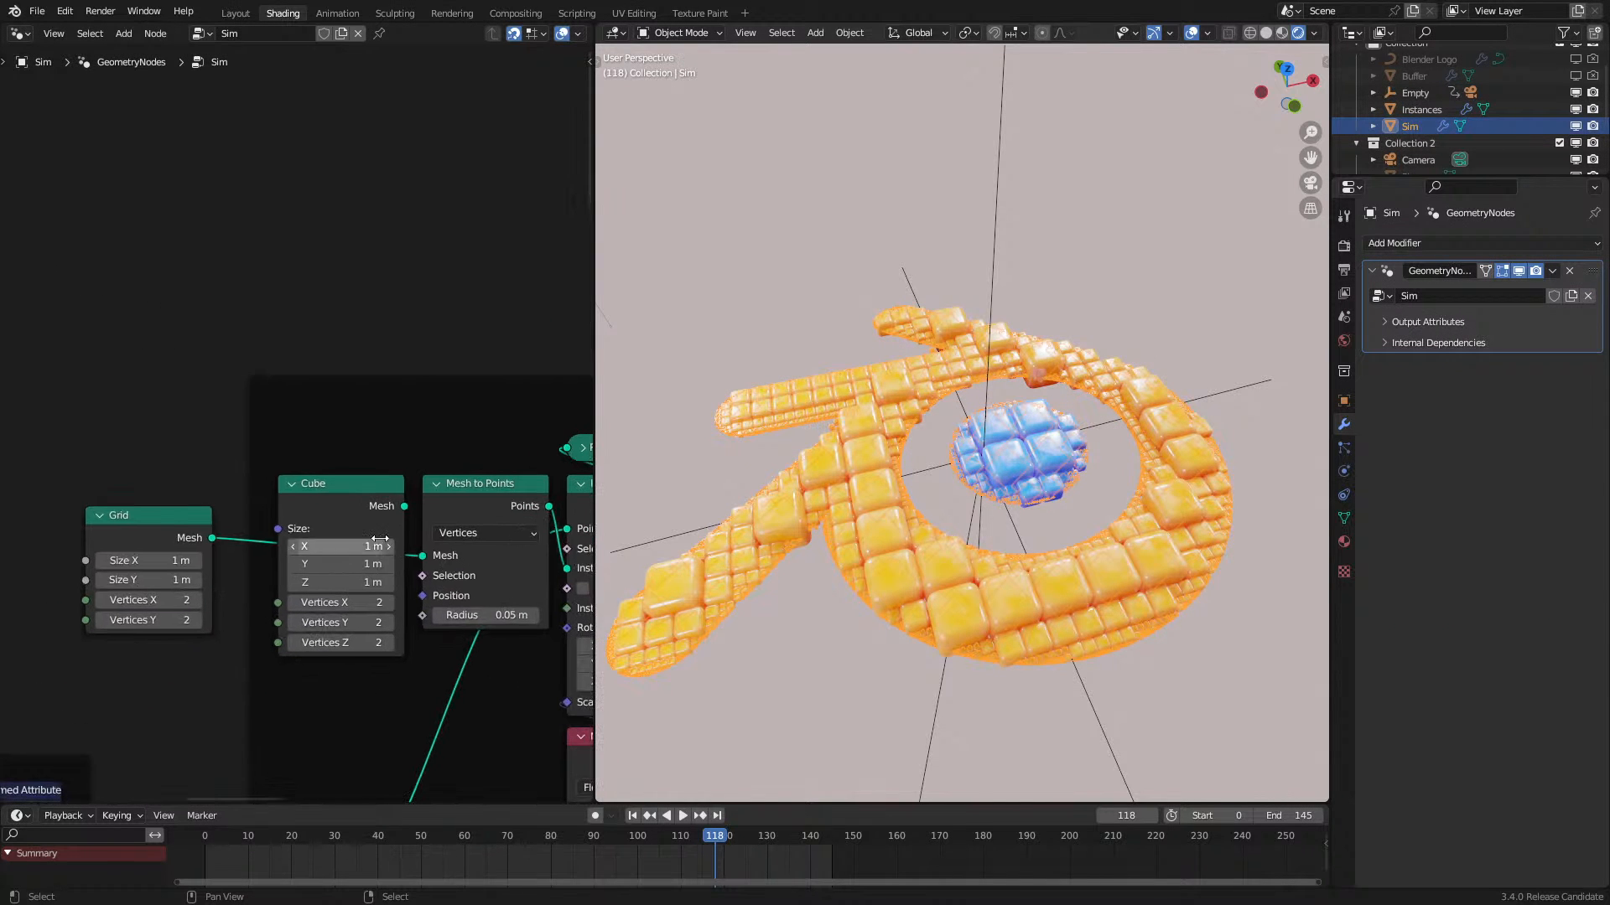
drag(151, 513, 145, 517)
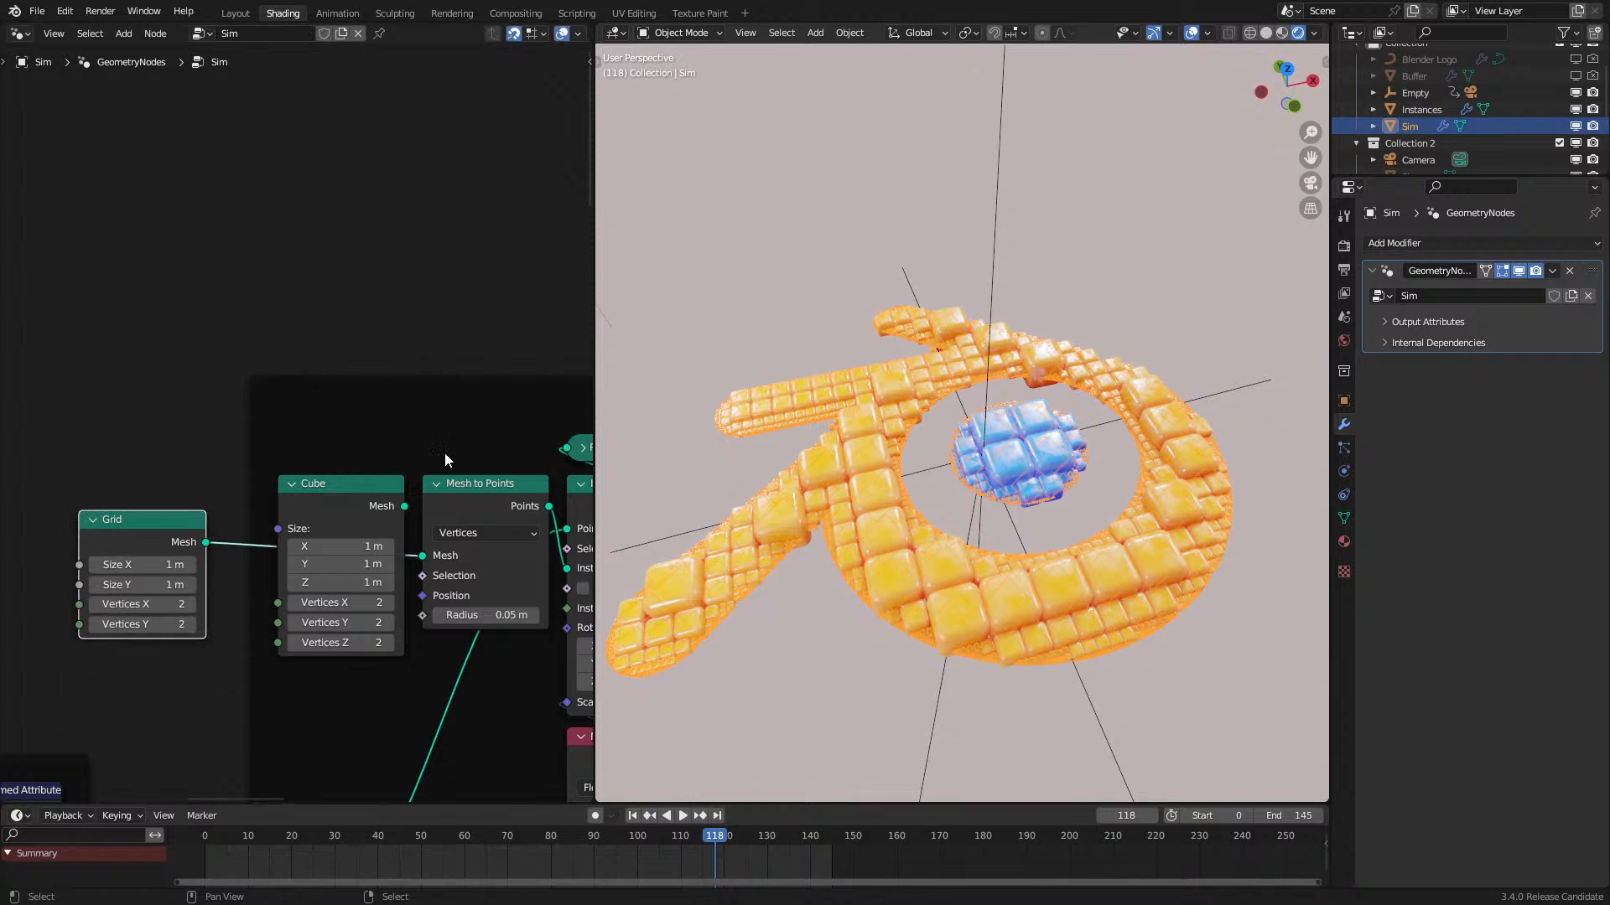
click(400, 517)
drag(425, 553, 425, 557)
Step: Play the simulation from the start, inspect the result of the cube-based points, and return to frame 0
click(214, 852)
key(space)
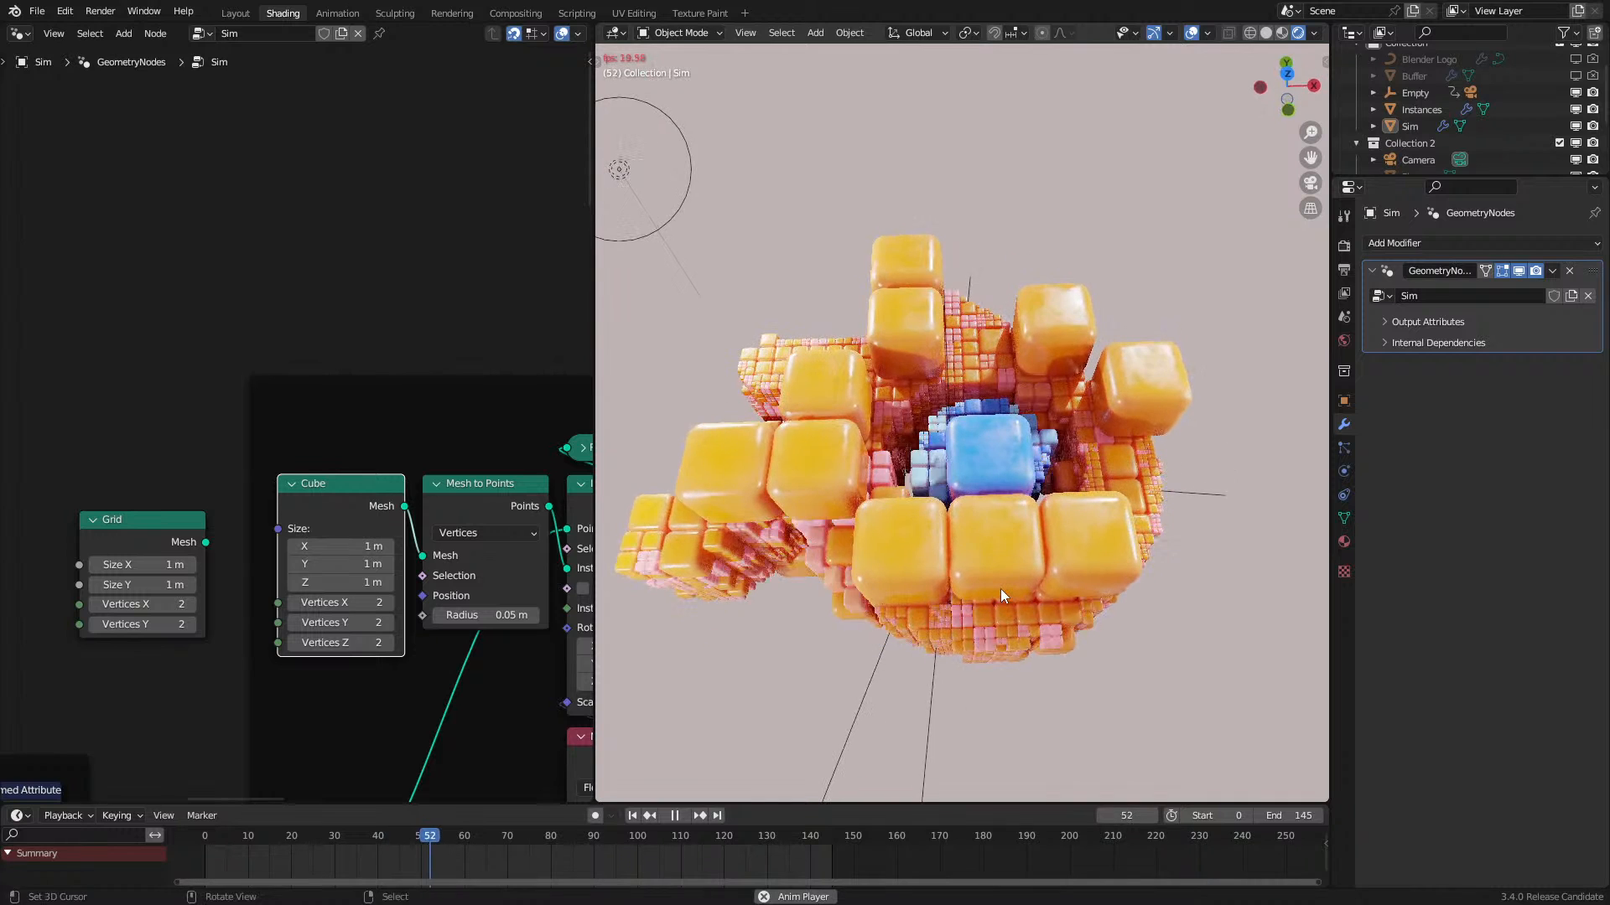
key(space)
middle_drag(963, 528, 506, 632)
middle_drag(422, 576, 661, 367)
middle_drag(305, 701, 464, 619)
click(183, 850)
Step: Enter the B threshold of the Greater Than node that compares the R attribute
scroll(210, 567, down, 8)
middle_drag(254, 513, 438, 166)
middle_drag(140, 646, 296, 455)
middle_drag(401, 606, 311, 402)
scroll(424, 507, up, 8)
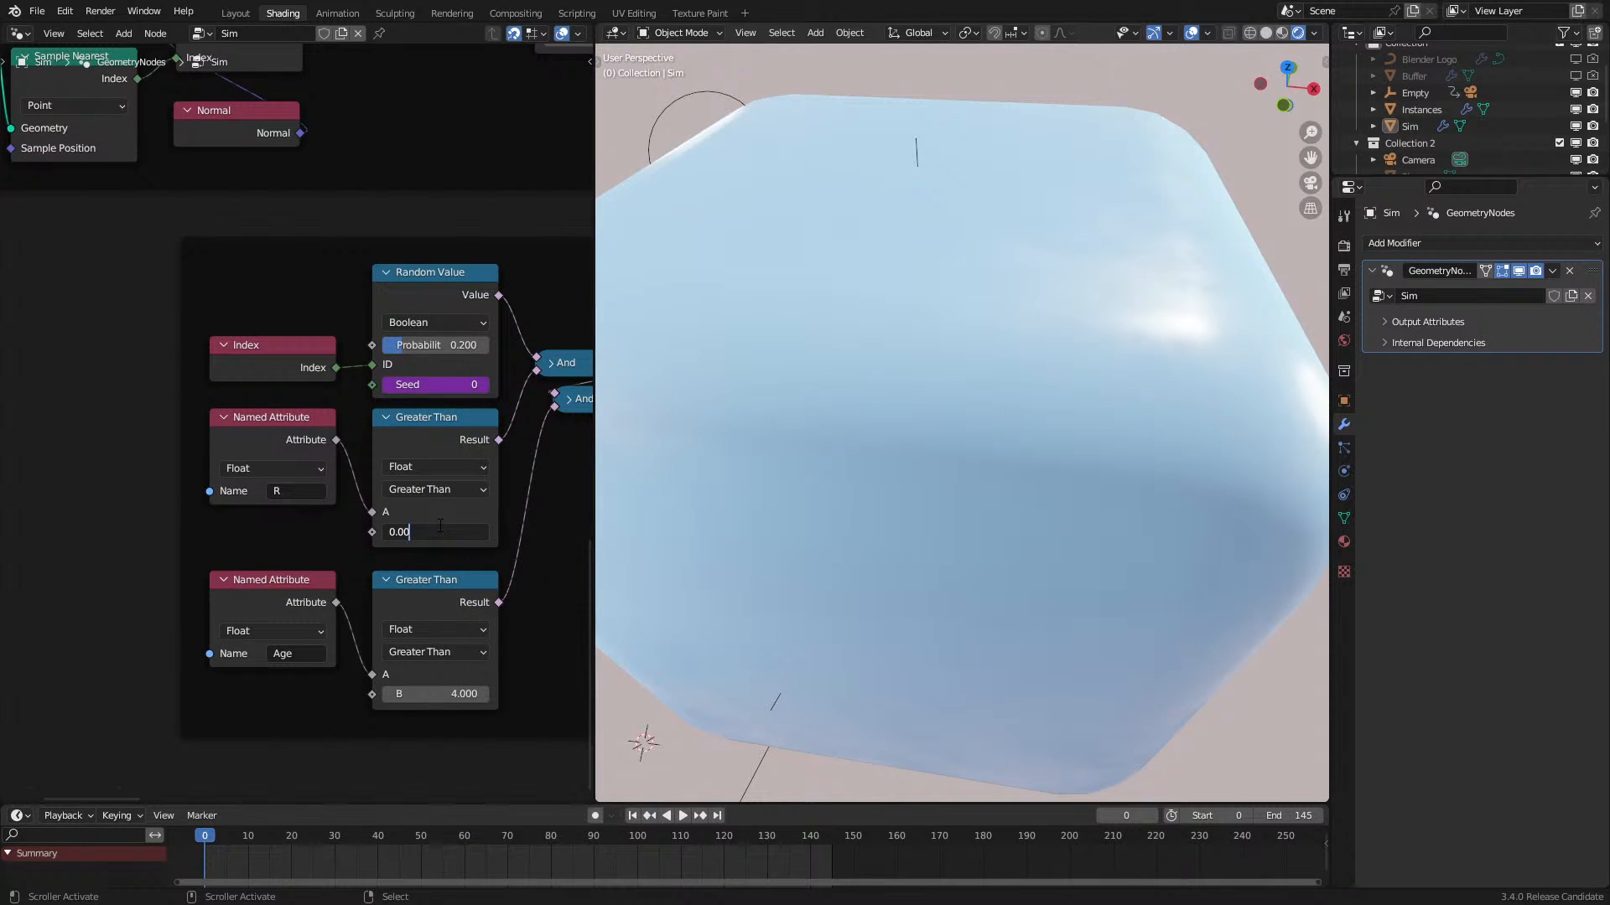
key(Return)
Step: Set the domain of both the Sample Index and Sample Nearest nodes to Face
scroll(358, 484, down, 3)
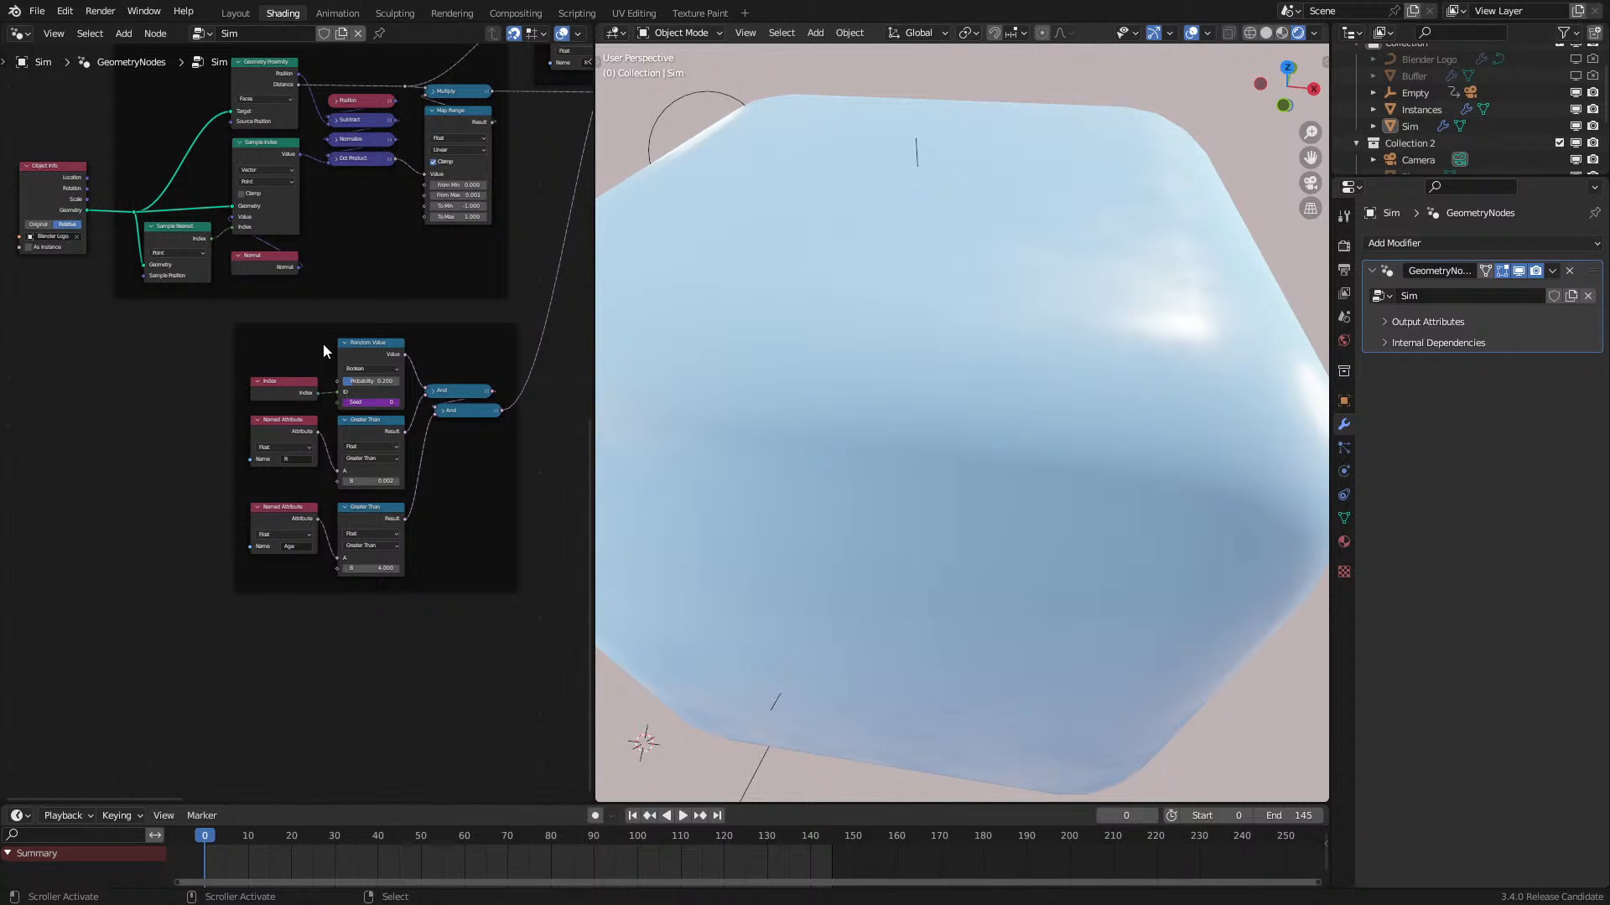
middle_drag(323, 344, 322, 555)
scroll(255, 509, up, 3)
click(280, 501)
click(282, 554)
click(130, 618)
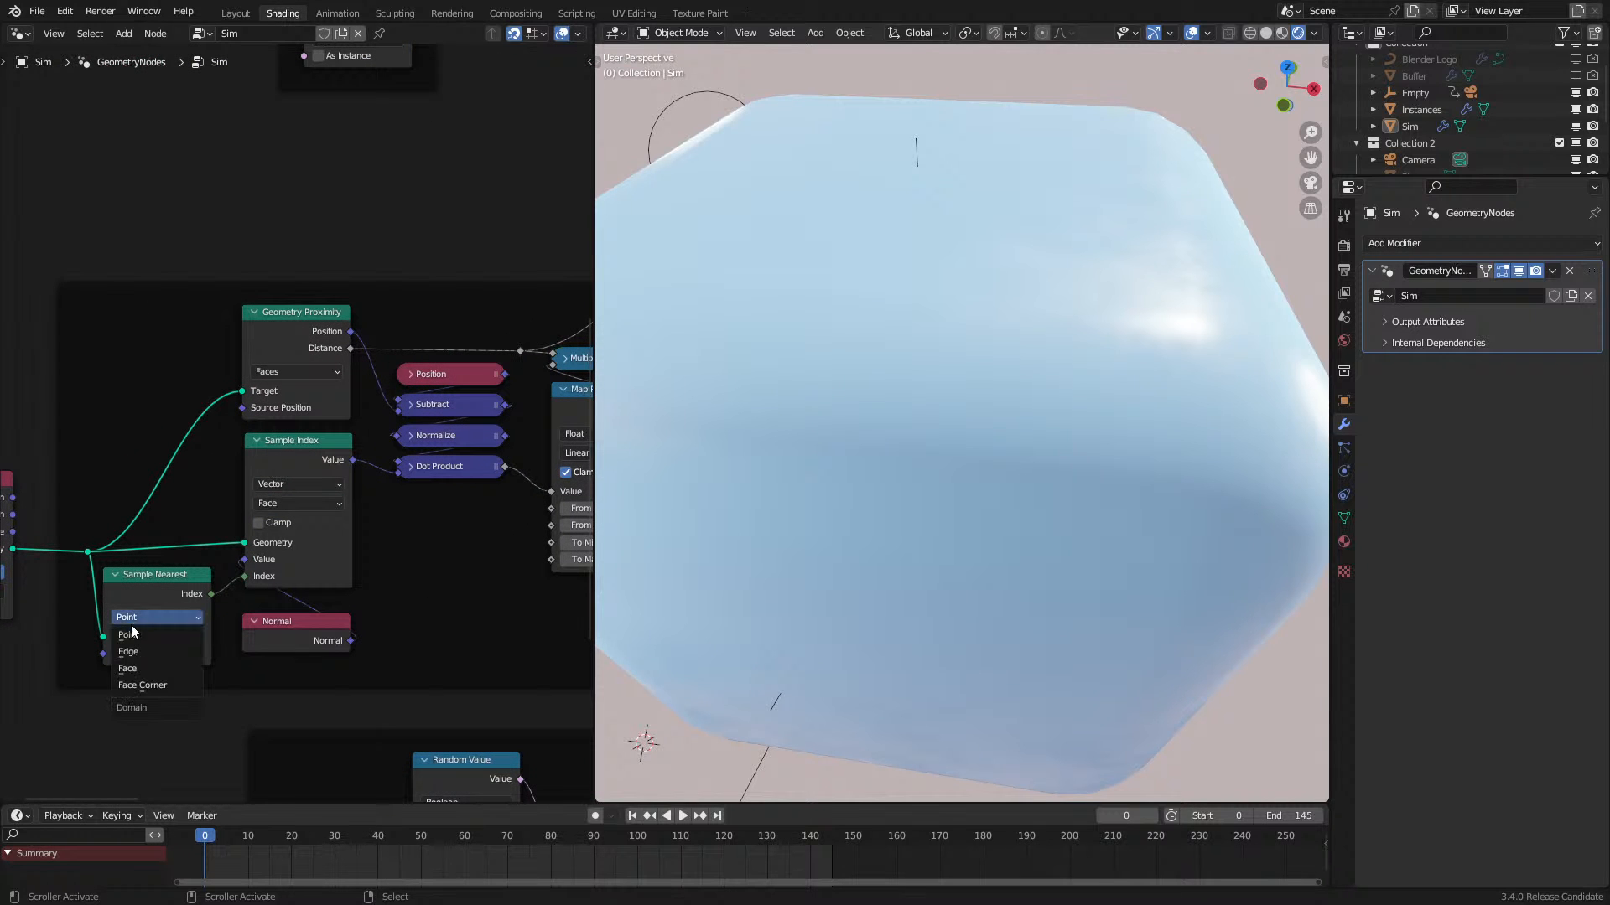
click(133, 669)
Step: Play the simulation with face-domain sampling, inspect the cubes from several angles, and return to frame 0
key(space)
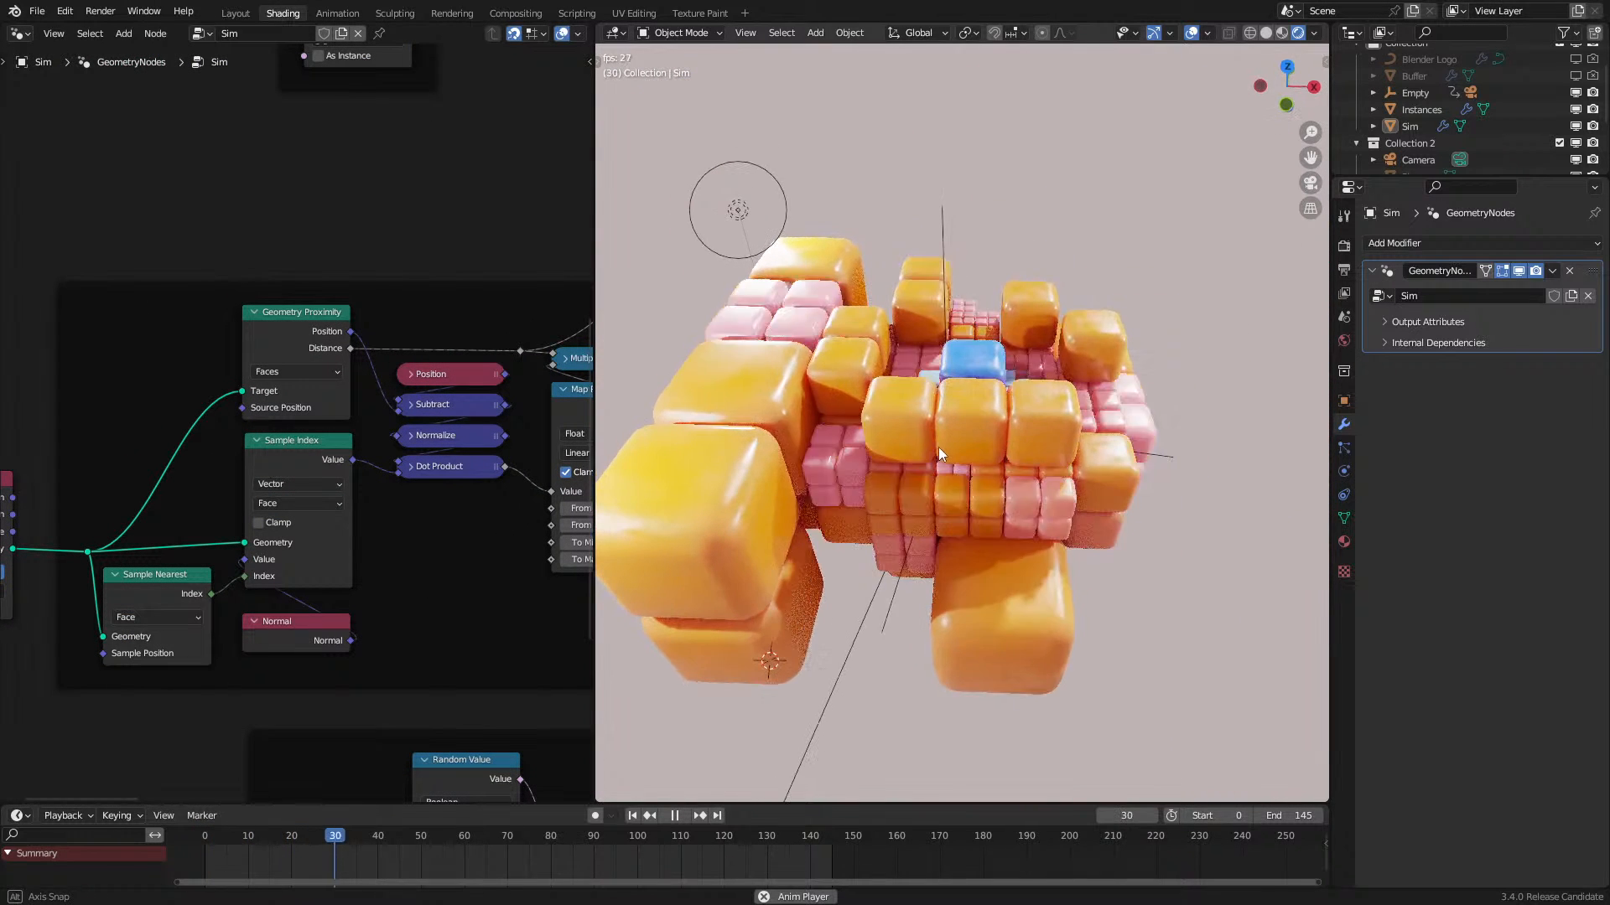
middle_drag(934, 453, 913, 637)
key(space)
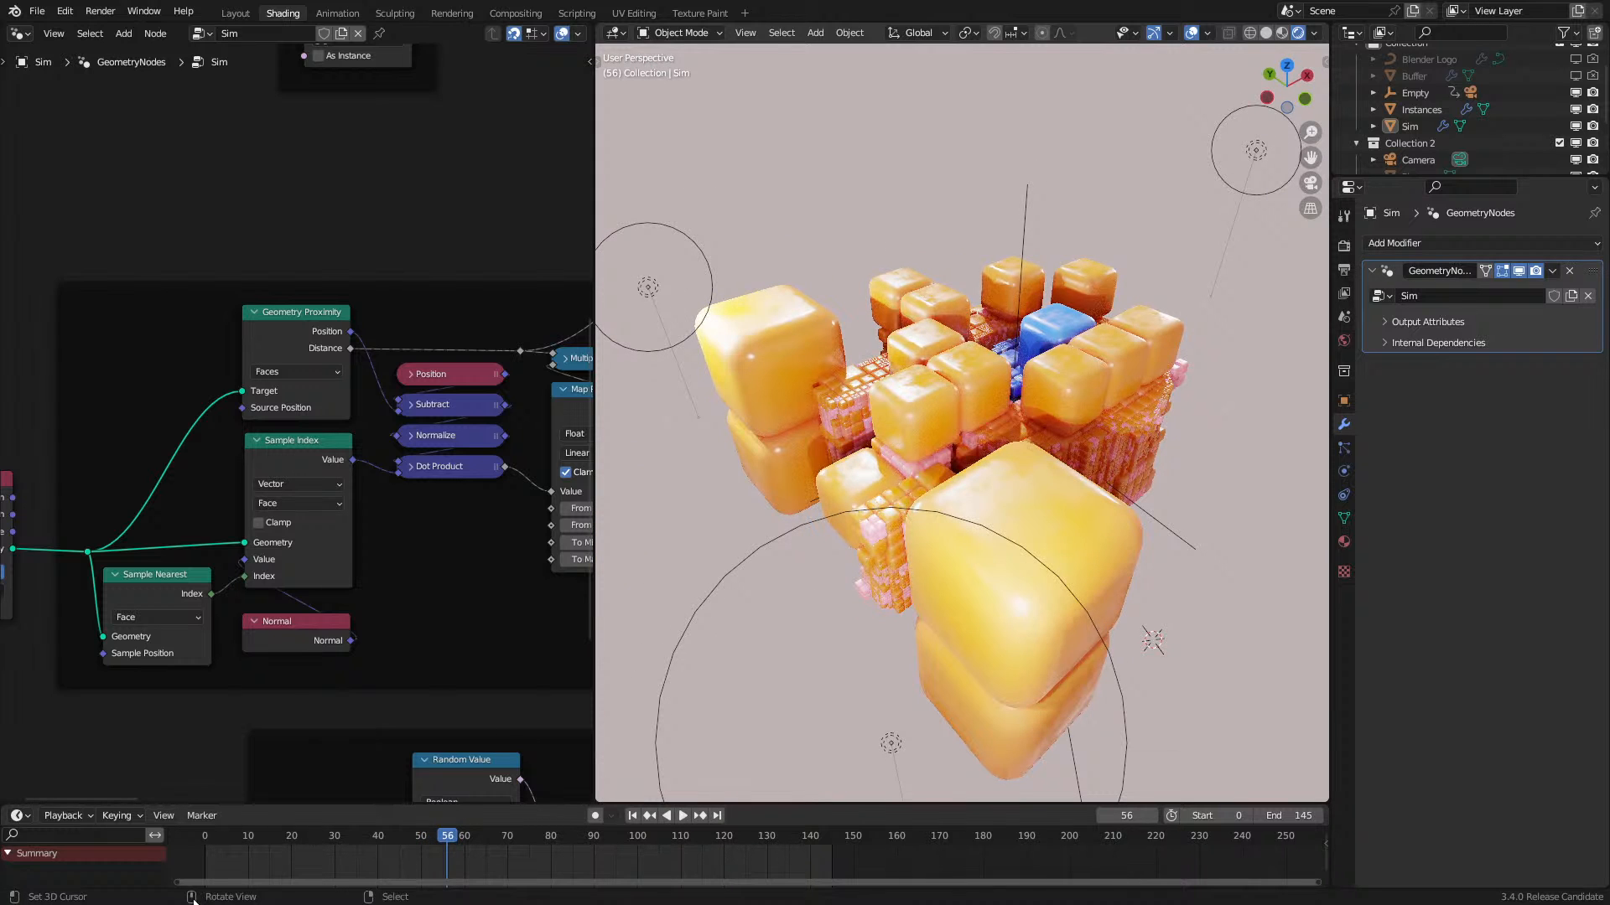
click(201, 865)
middle_drag(1308, 411, 1229, 406)
scroll(140, 564, down, 6)
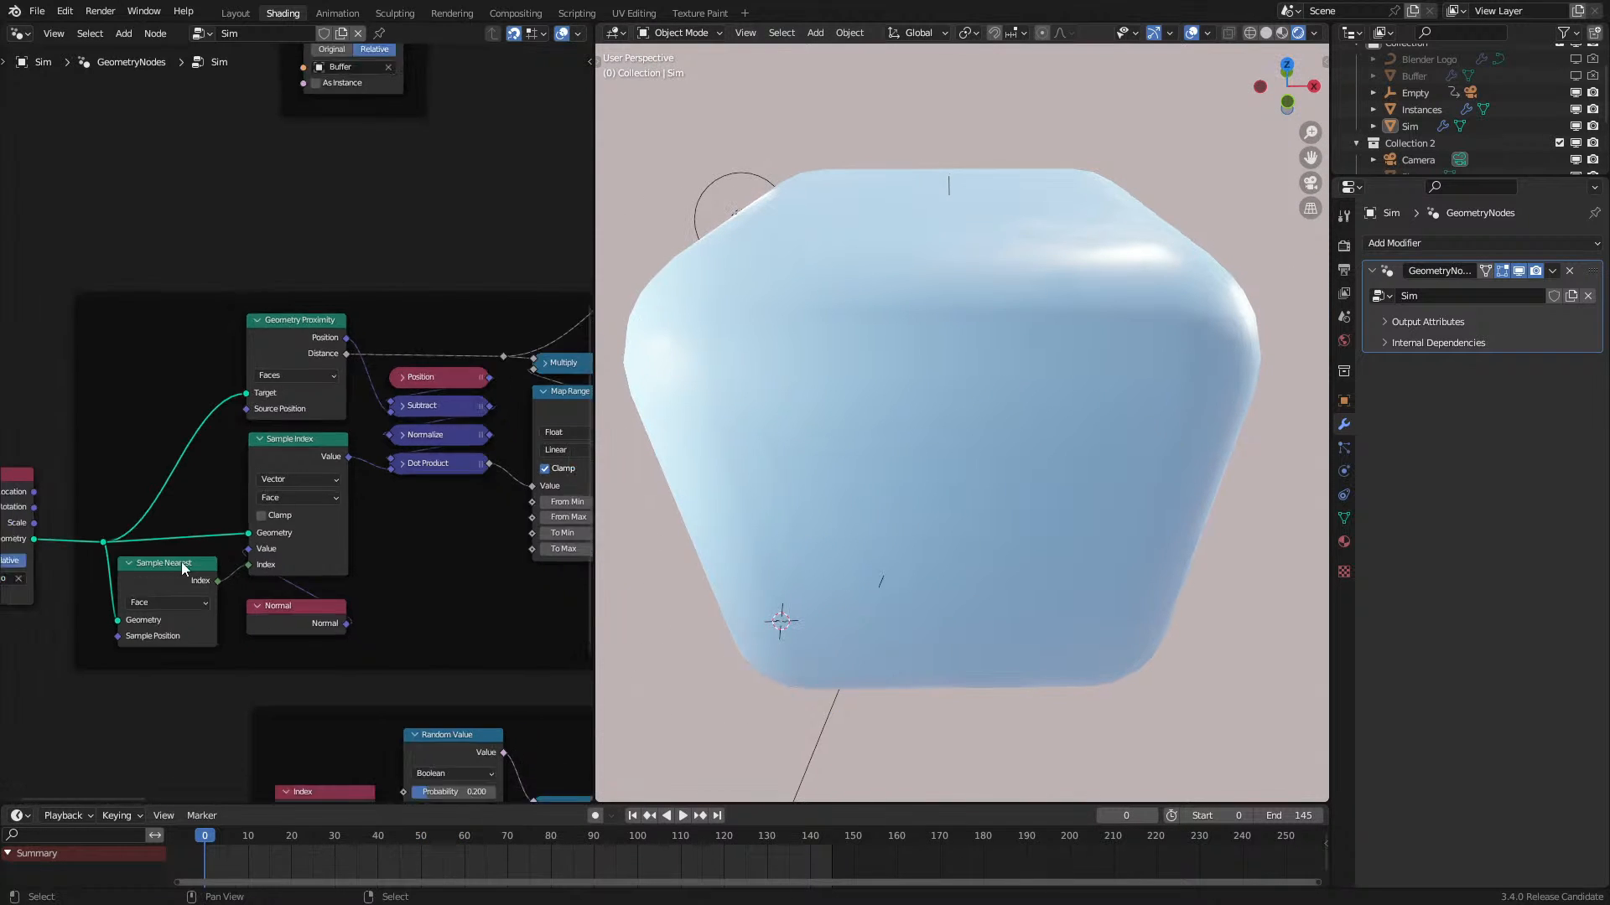
Step: Examine the Geometry Proximity, Sample Index and Dot Product nodes, and advance the simulation to frame 6
middle_drag(246, 587, 311, 534)
scroll(304, 549, up, 3)
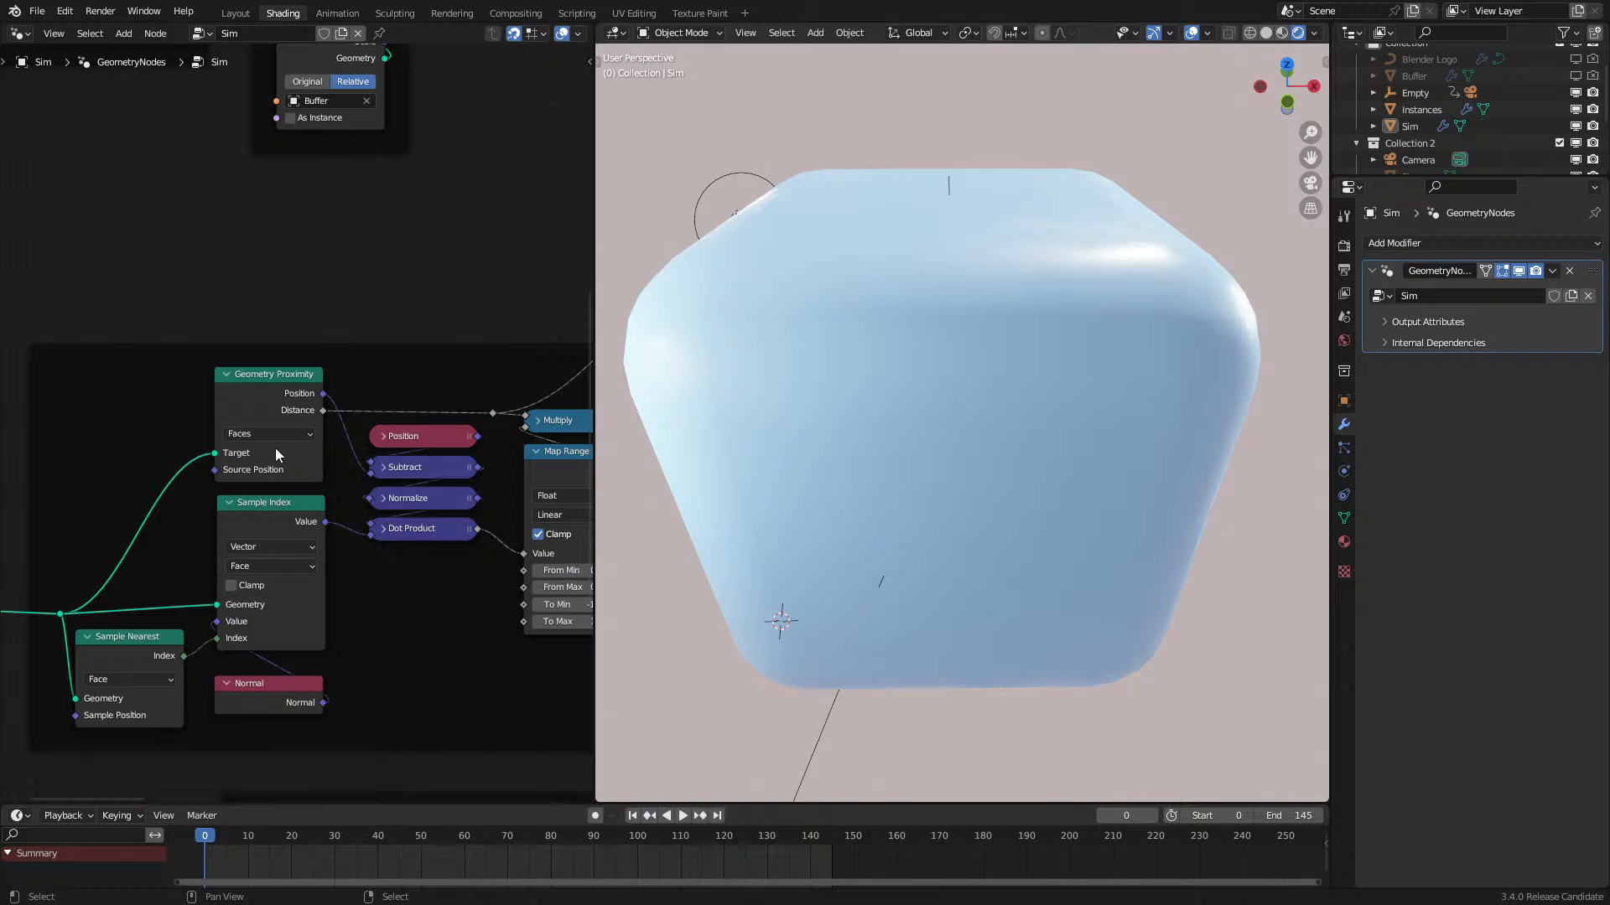
middle_drag(333, 574, 540, 489)
scroll(480, 503, down, 1)
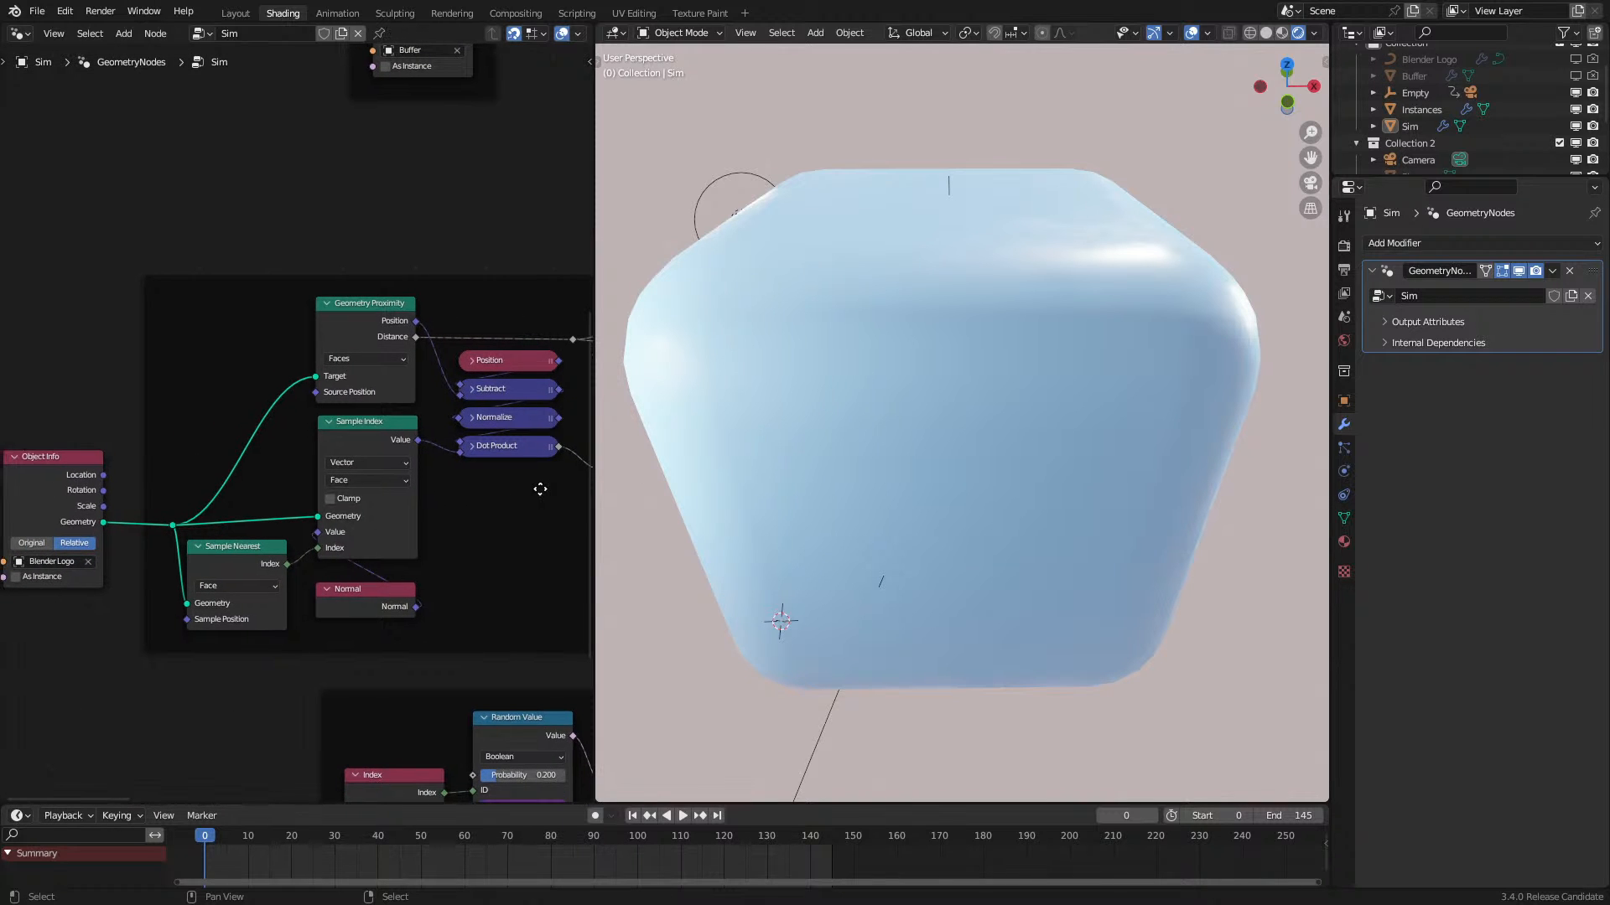
scroll(415, 564, down, 1)
middle_drag(411, 566, 147, 631)
key(space)
key(space)
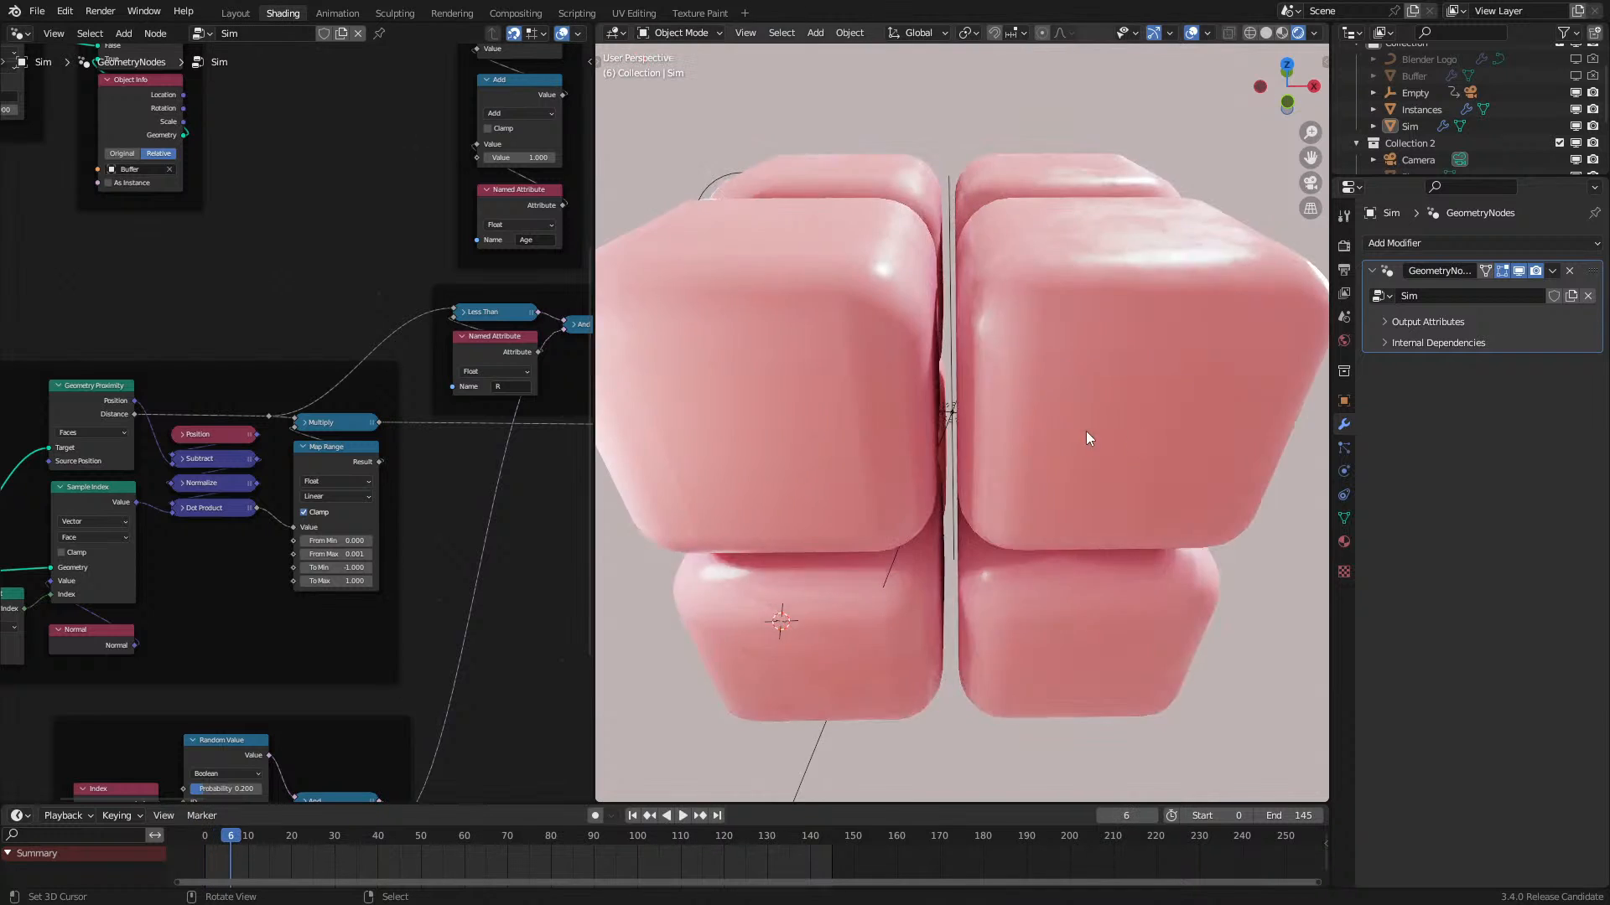
Step: Add a Monkey mesh to the scene and clear its location to place it at the world origin
scroll(1134, 435, up, 2)
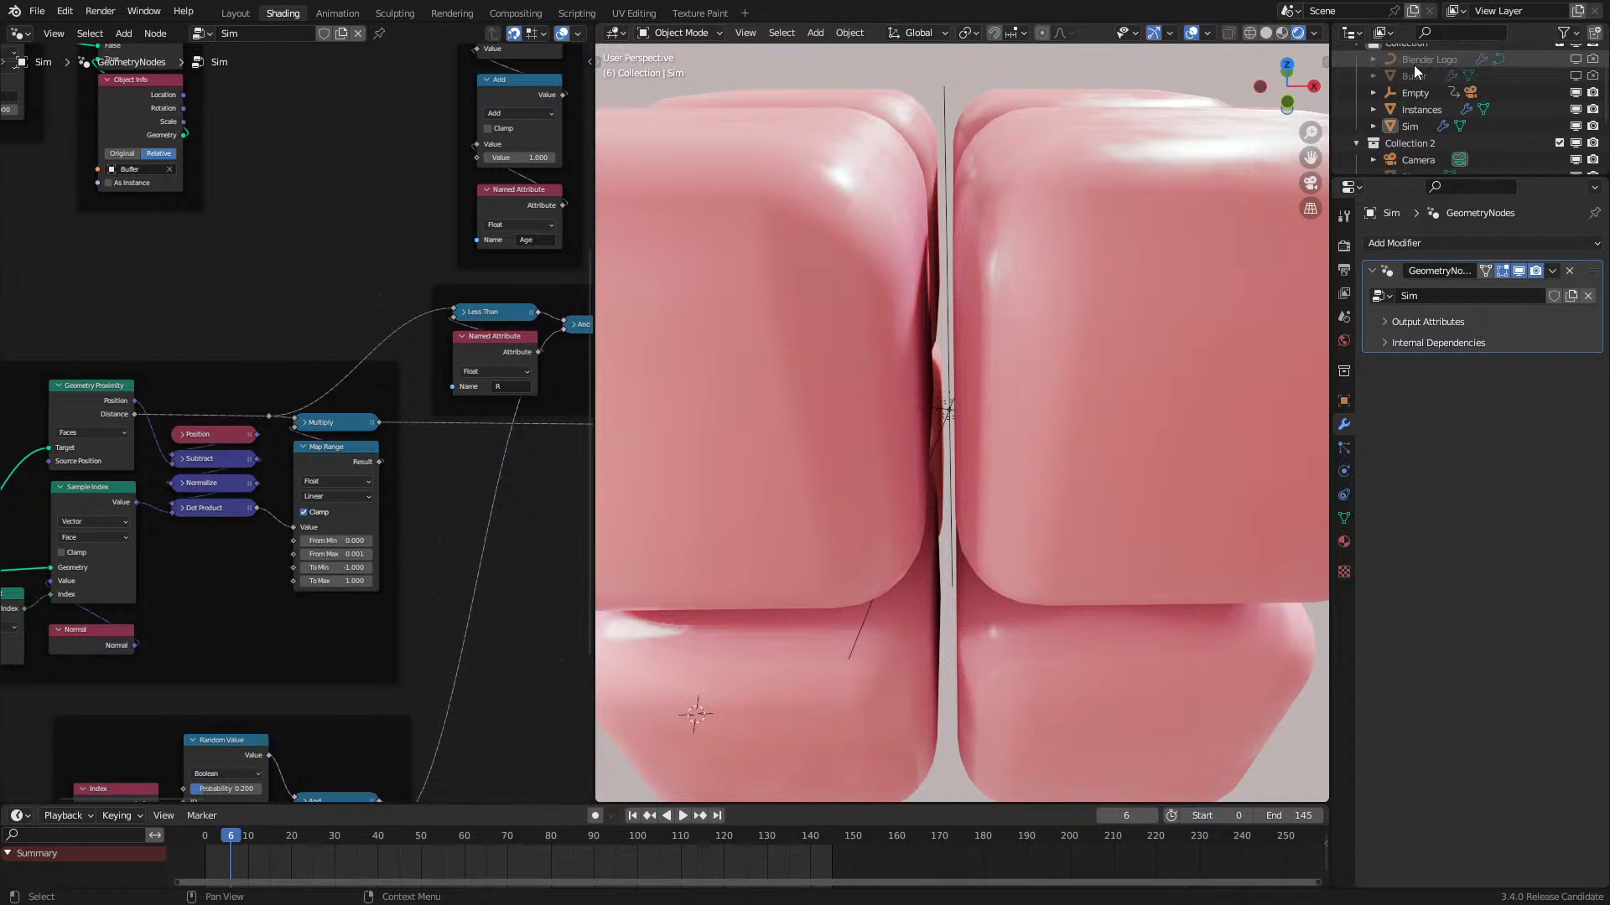
middle_drag(726, 311, 918, 360)
key(shift+a)
mouse_move(922, 362)
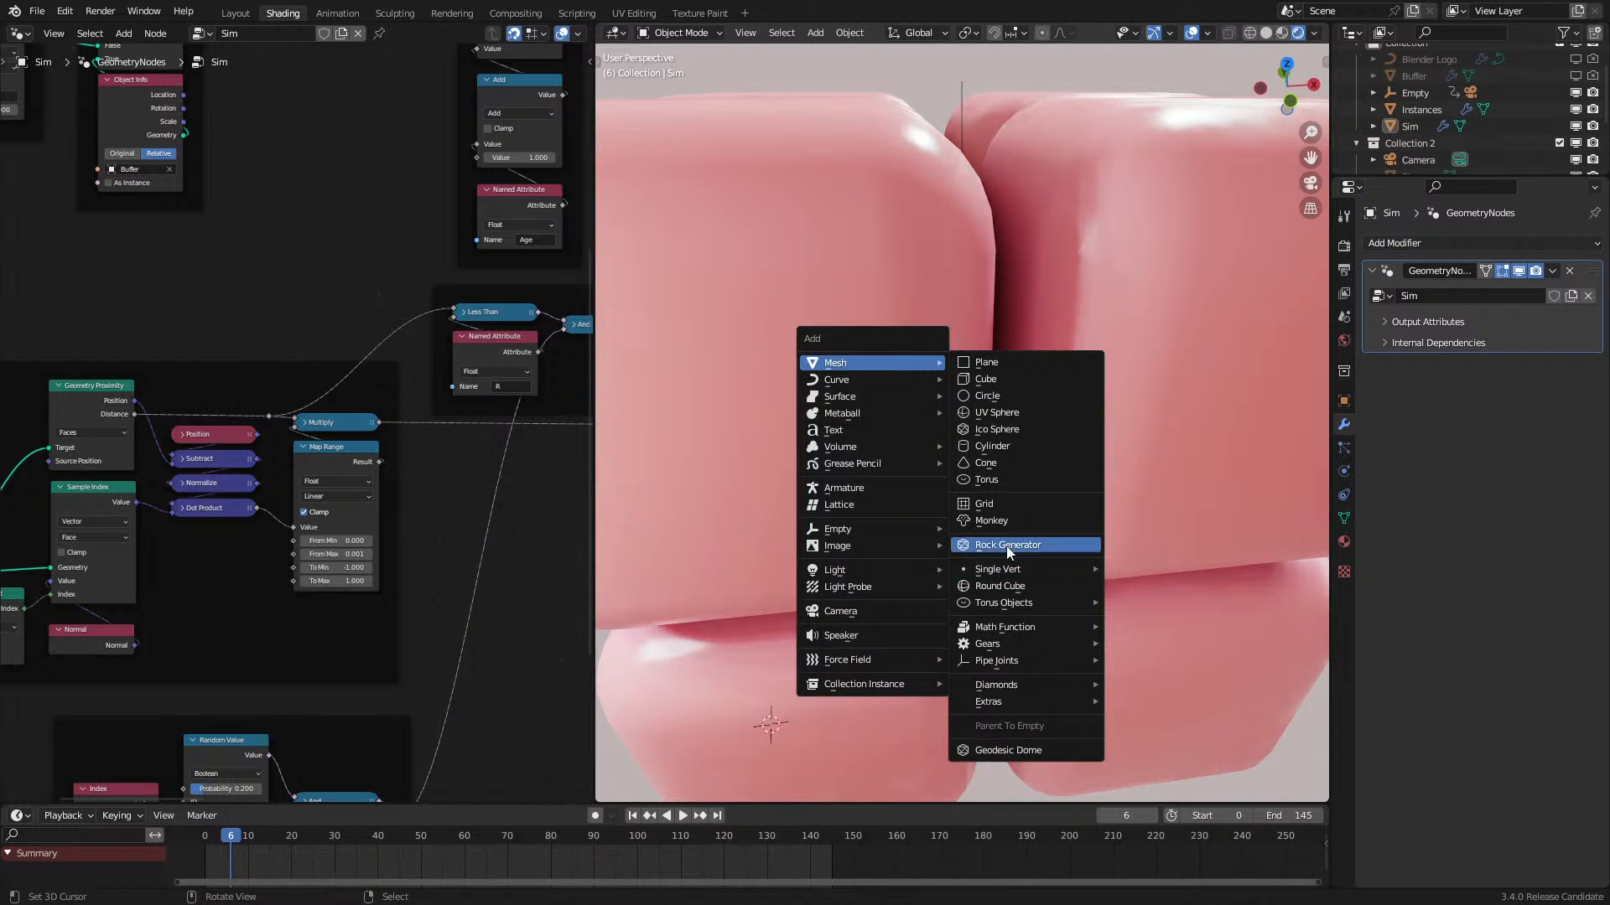
click(998, 520)
key(alt+g)
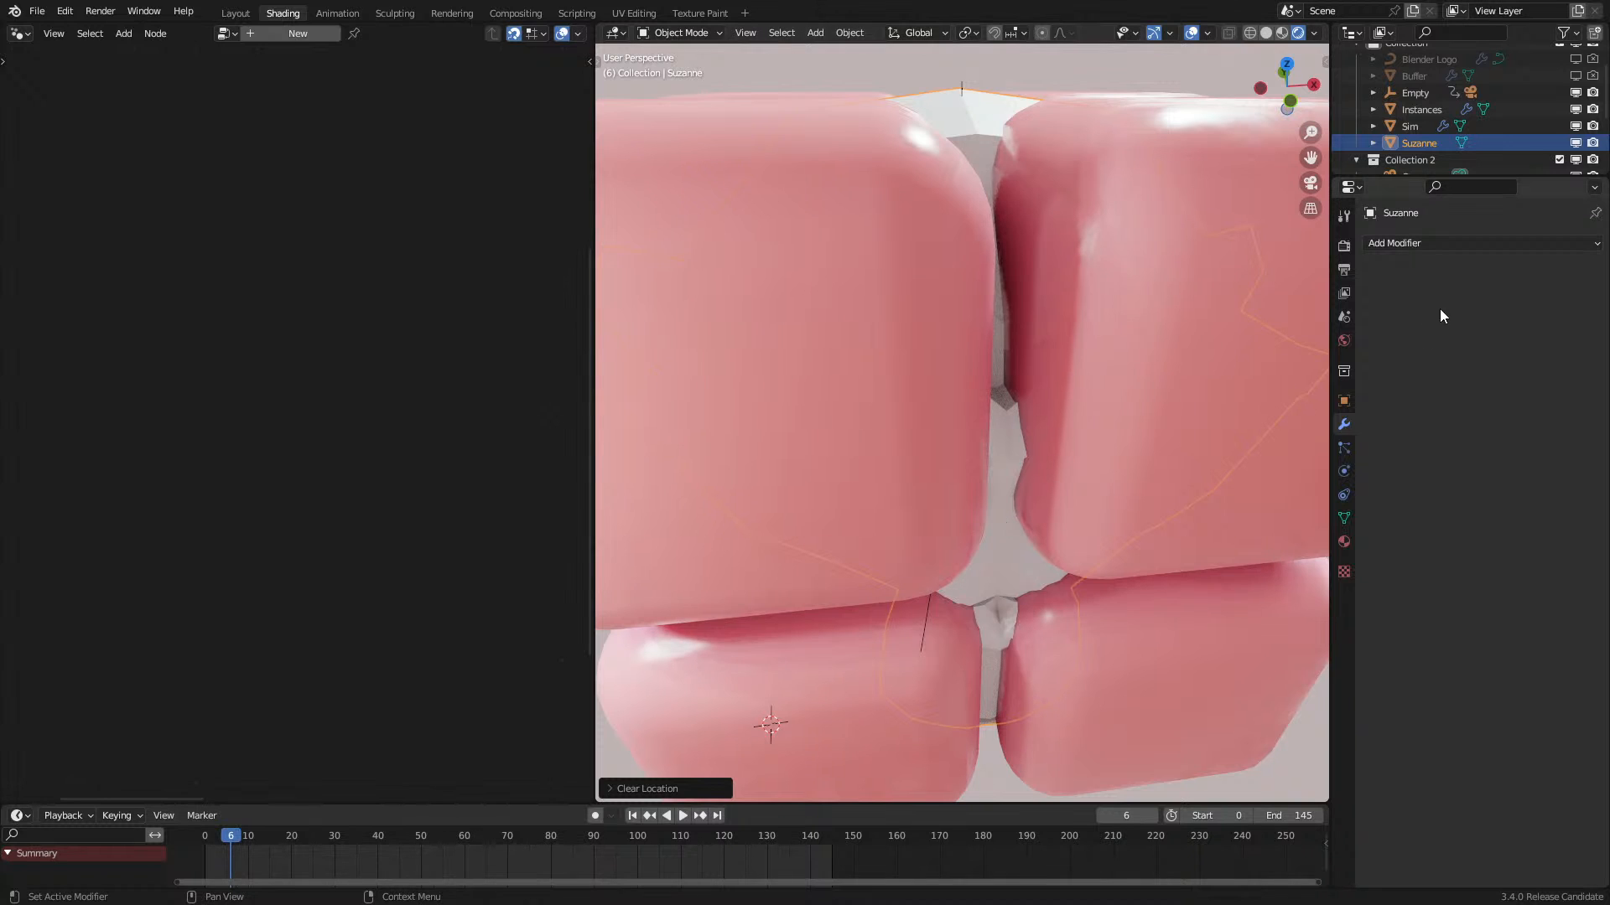
Step: Add a Subdivision modifier to the Suzanne mesh and shade it smooth
click(1445, 243)
click(1266, 547)
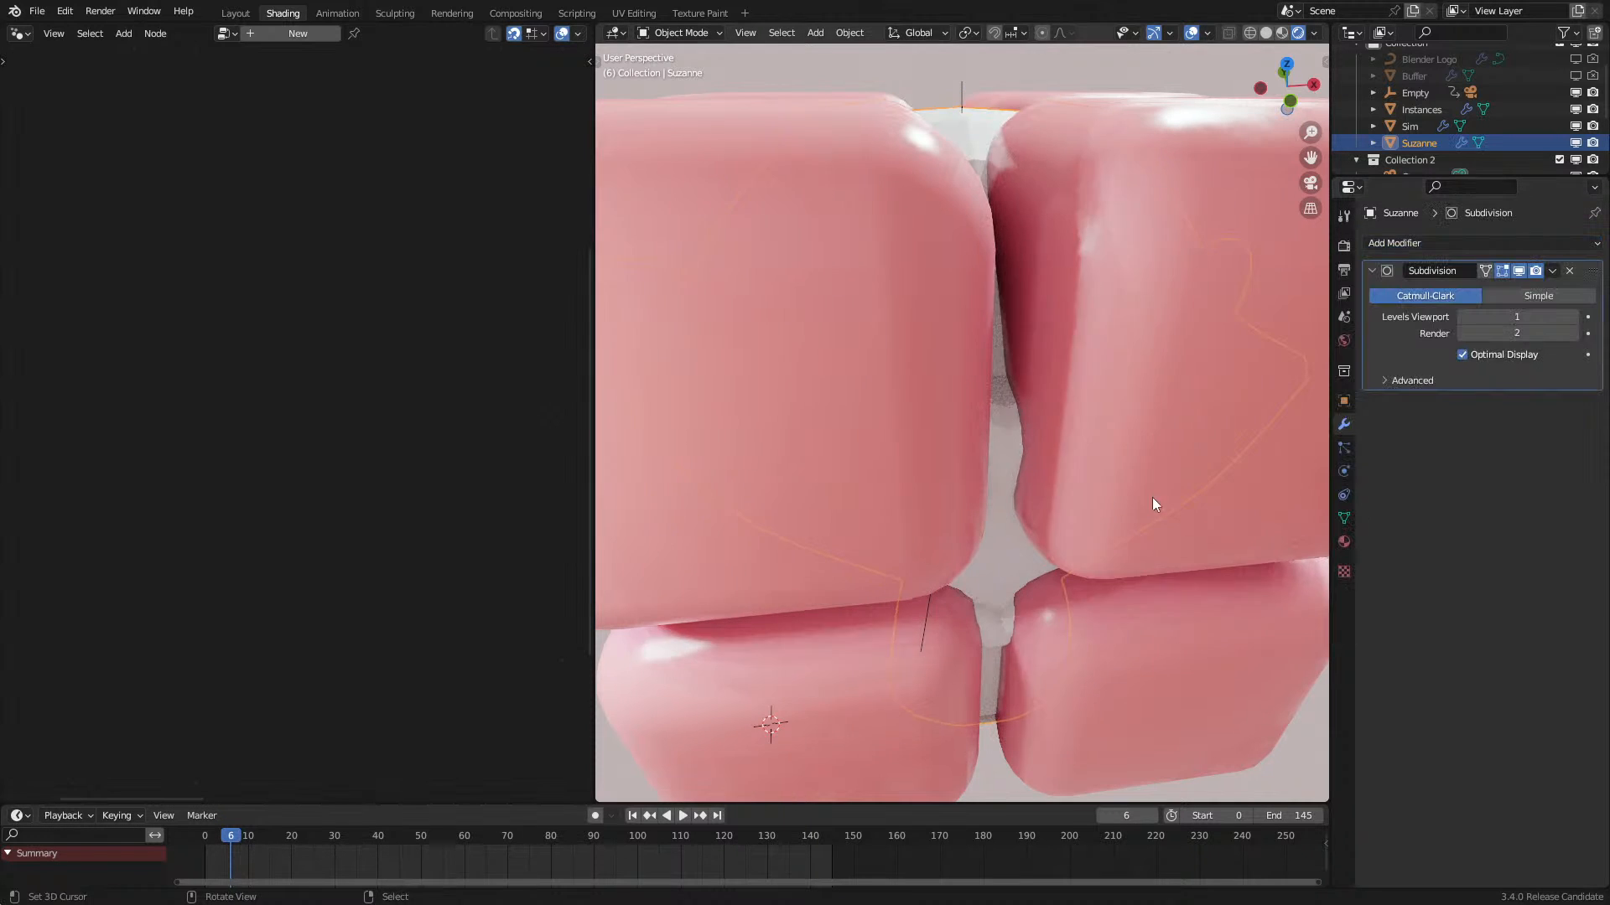
scroll(1123, 420, down, 5)
middle_drag(1115, 408, 1113, 400)
right_click(1113, 400)
click(1114, 401)
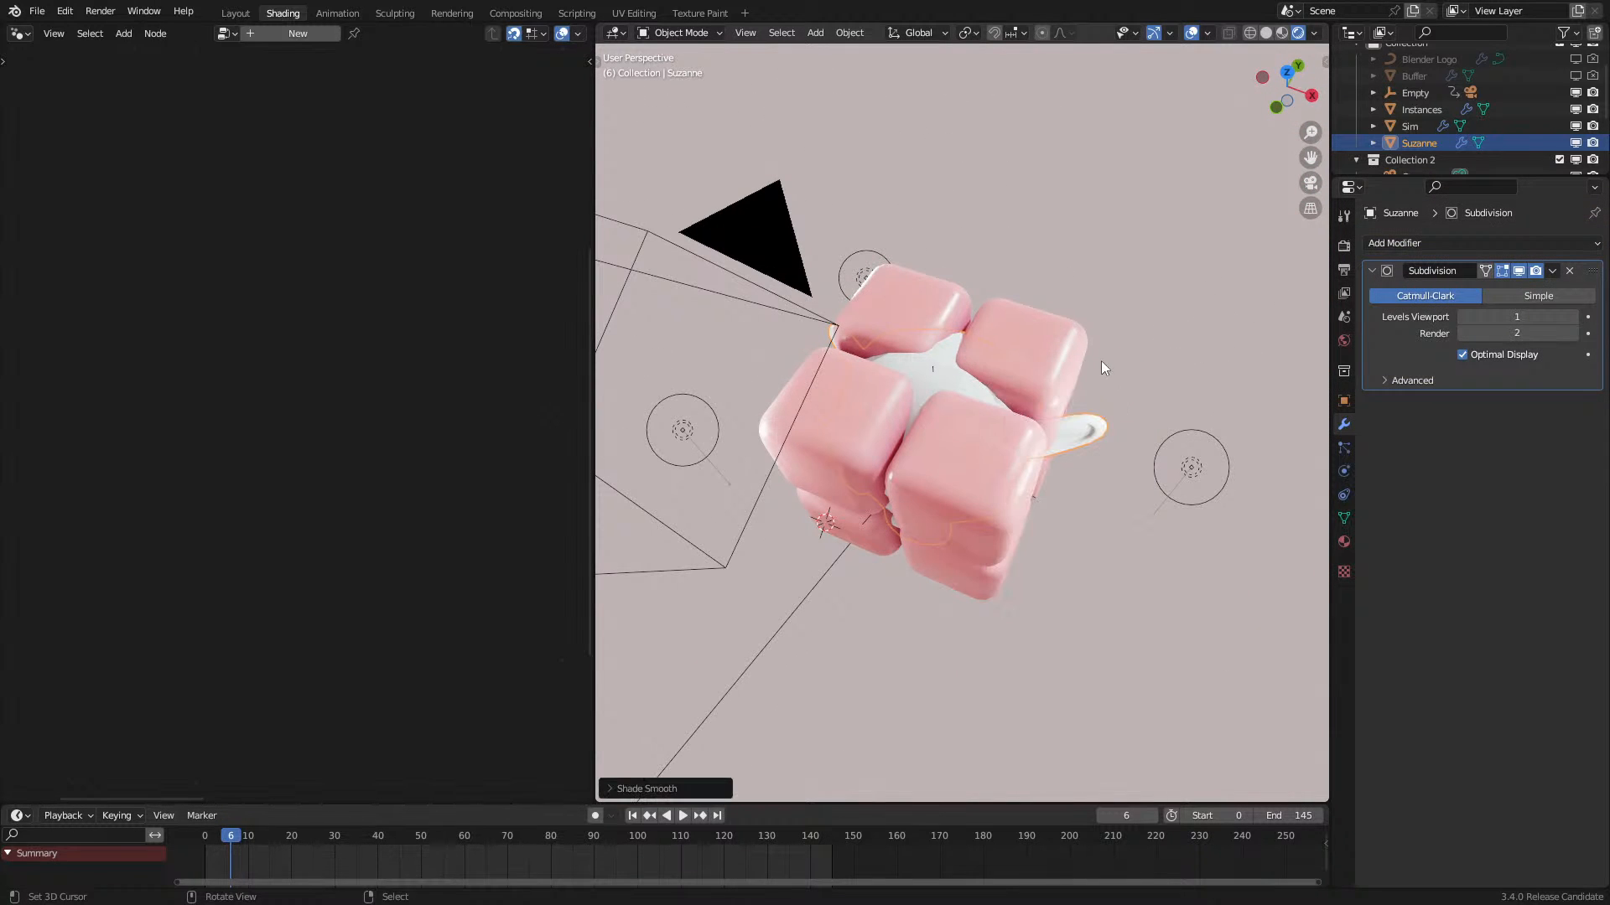
Step: Set the target object in the Sim tree's Object Info node from Blender Logo to Suzanne
click(1409, 128)
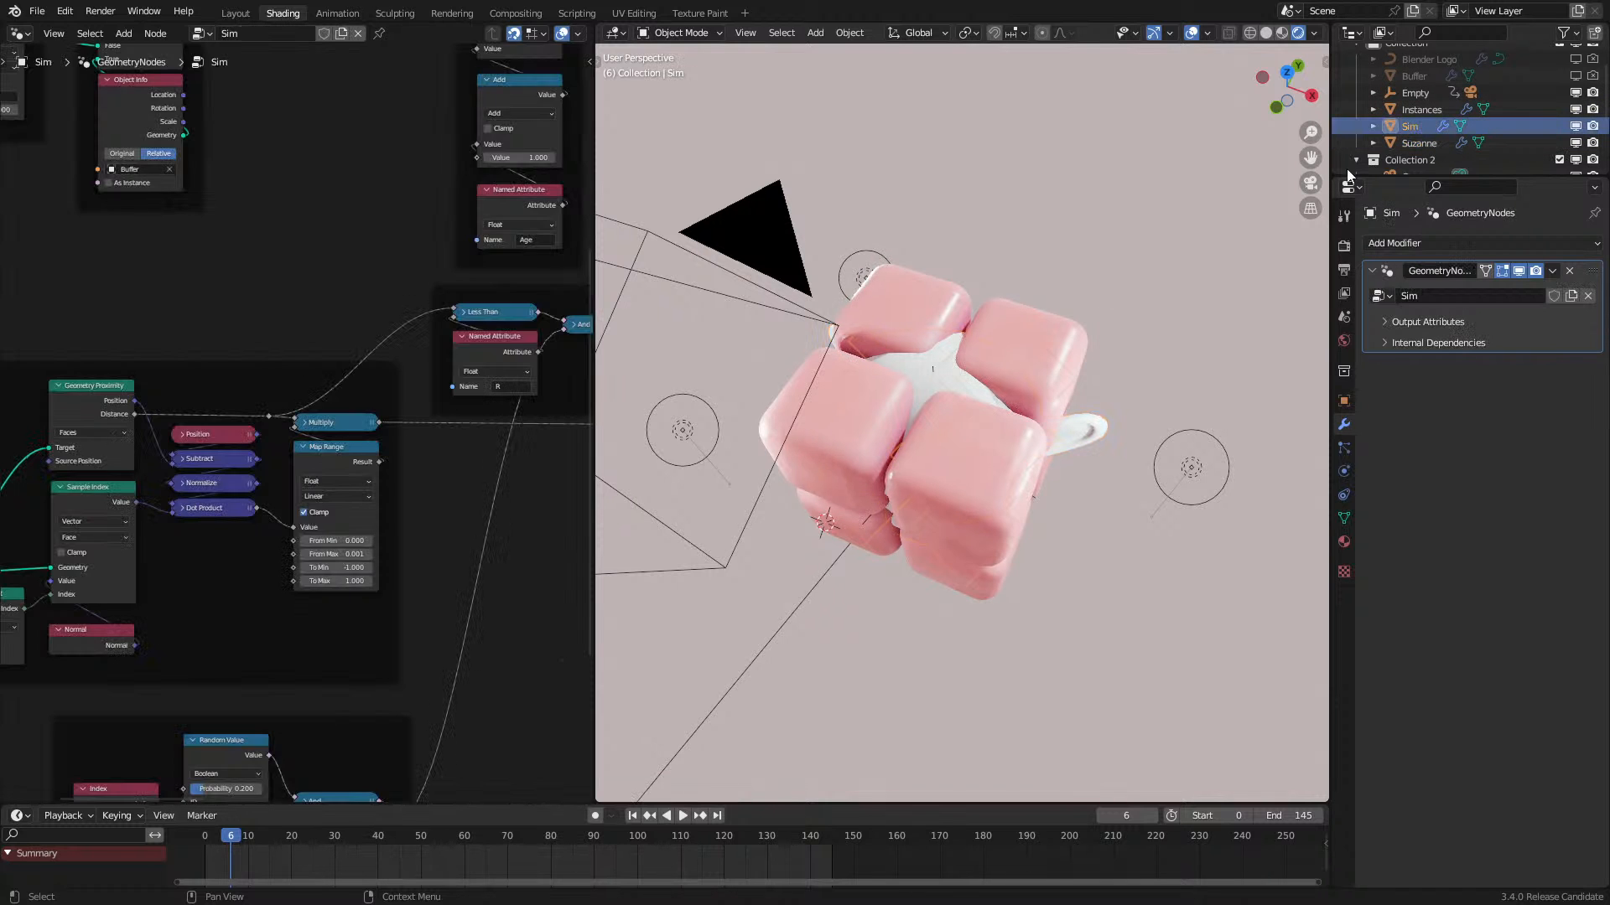
scroll(169, 517, down, 5)
middle_drag(101, 530, 530, 456)
scroll(323, 457, up, 8)
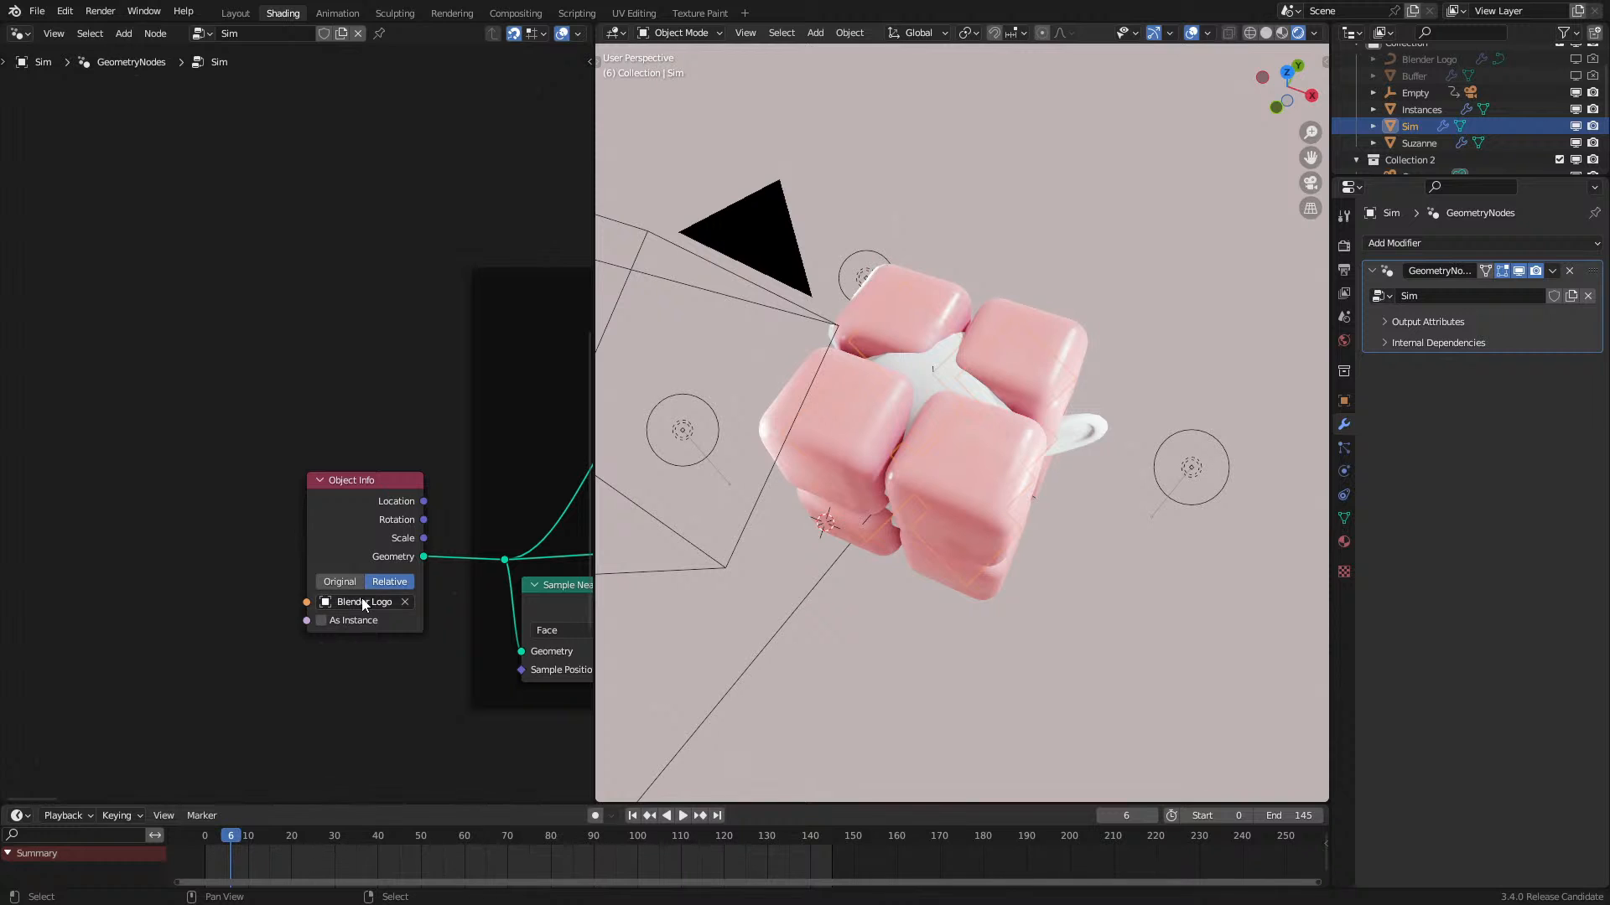
click(370, 600)
scroll(377, 771, down, 2)
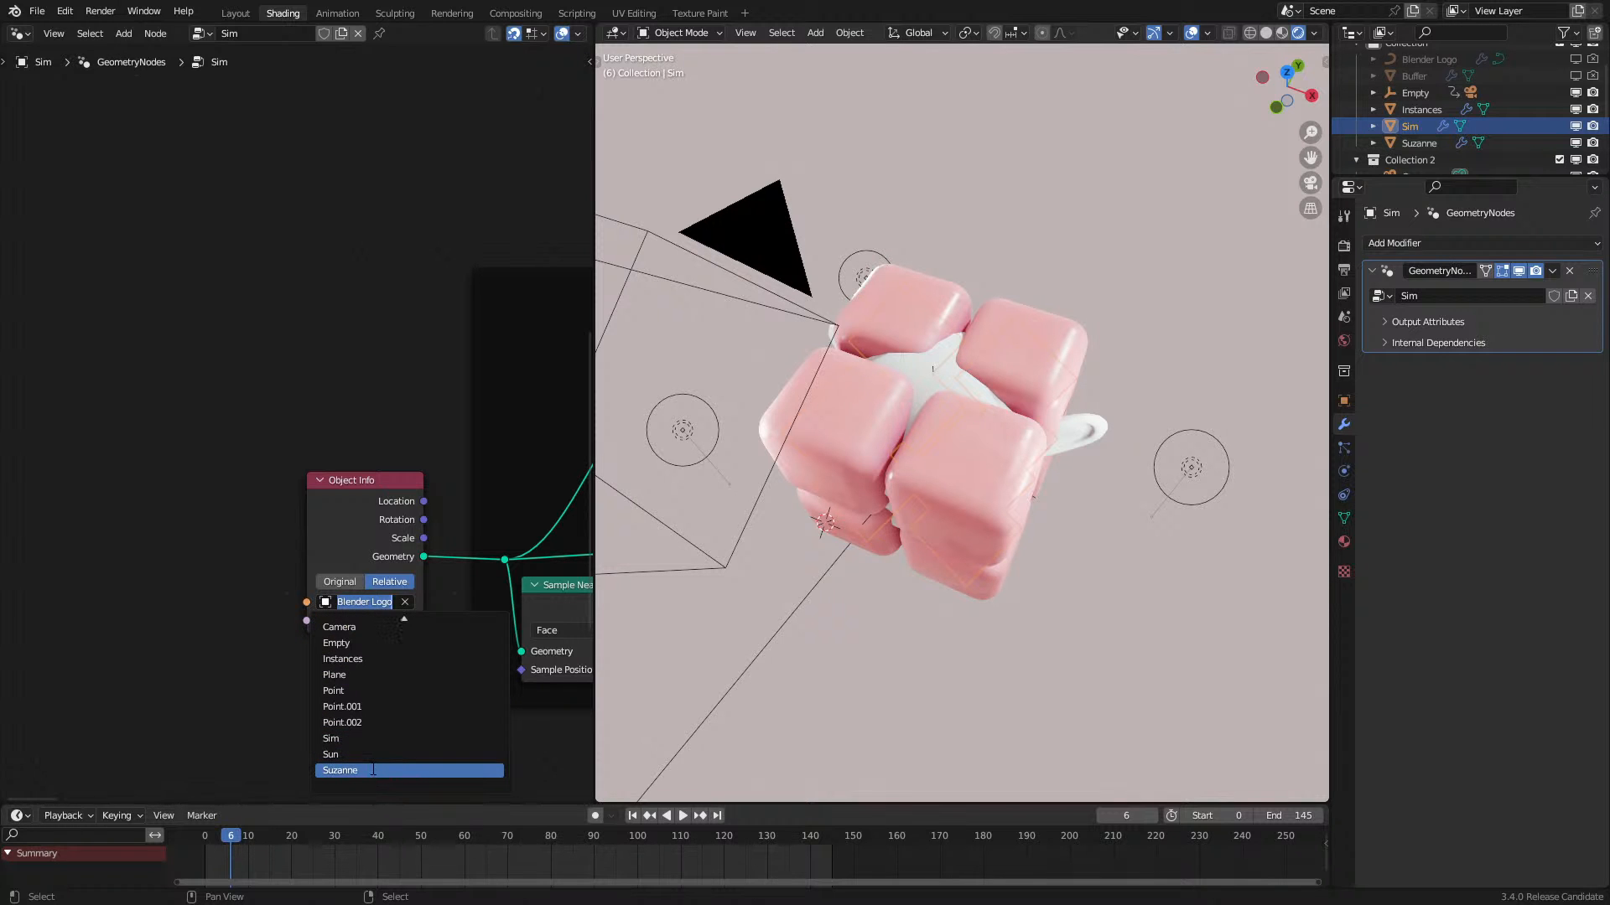
click(370, 769)
Step: Hide Suzanne, play the simulation from frame 0 to frame 60 while viewing the cubes, and return to frame 0
click(193, 869)
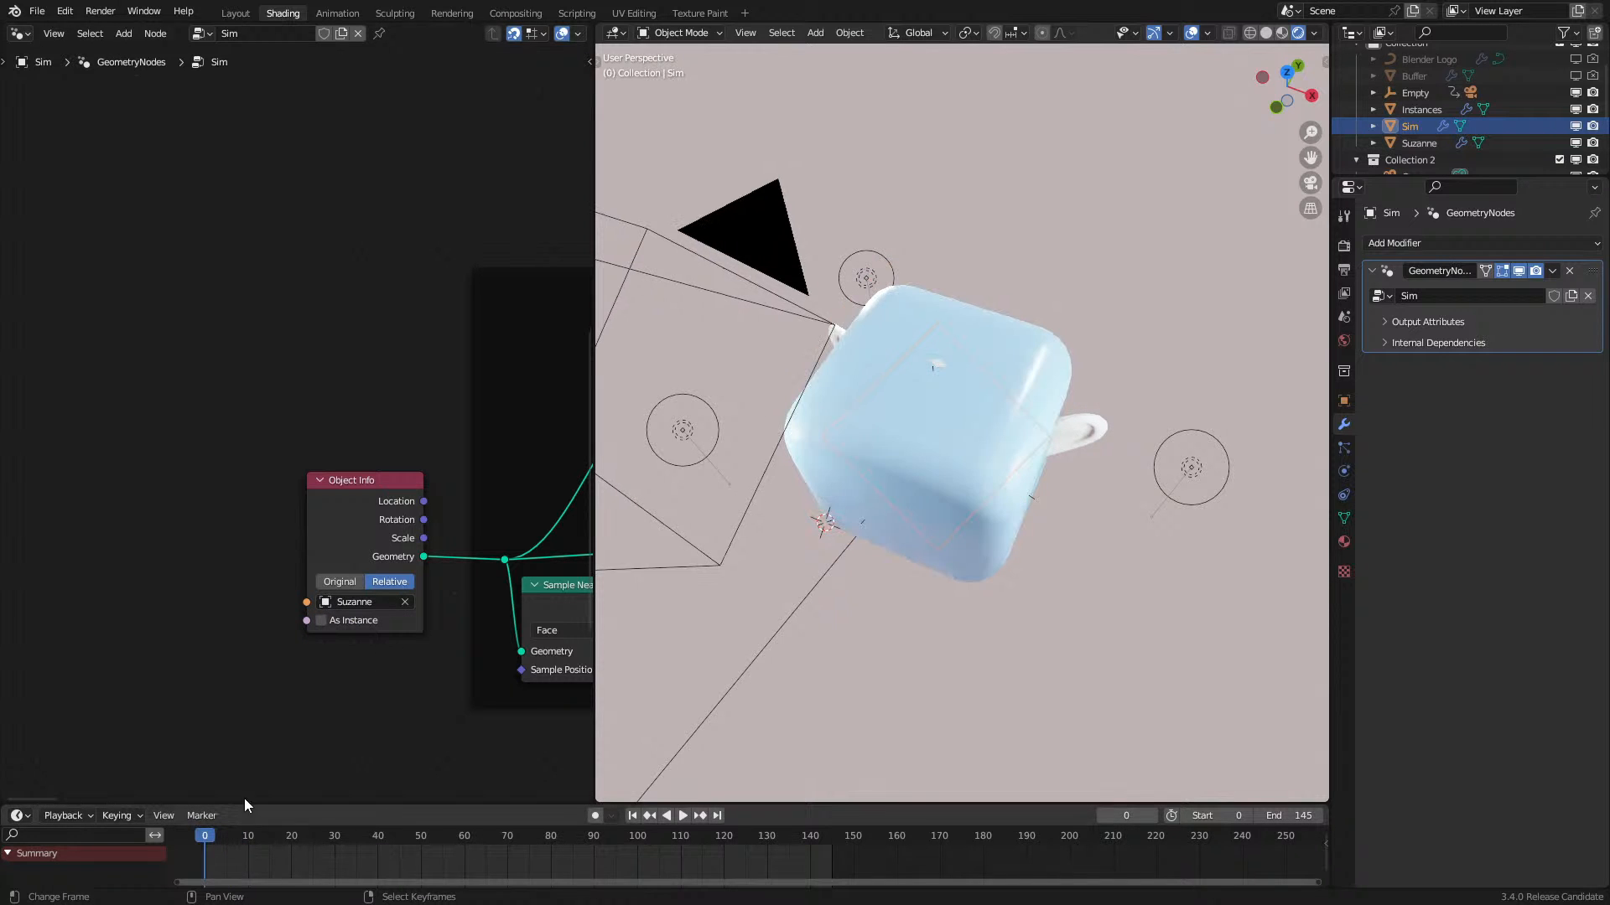
click(1085, 421)
key(space)
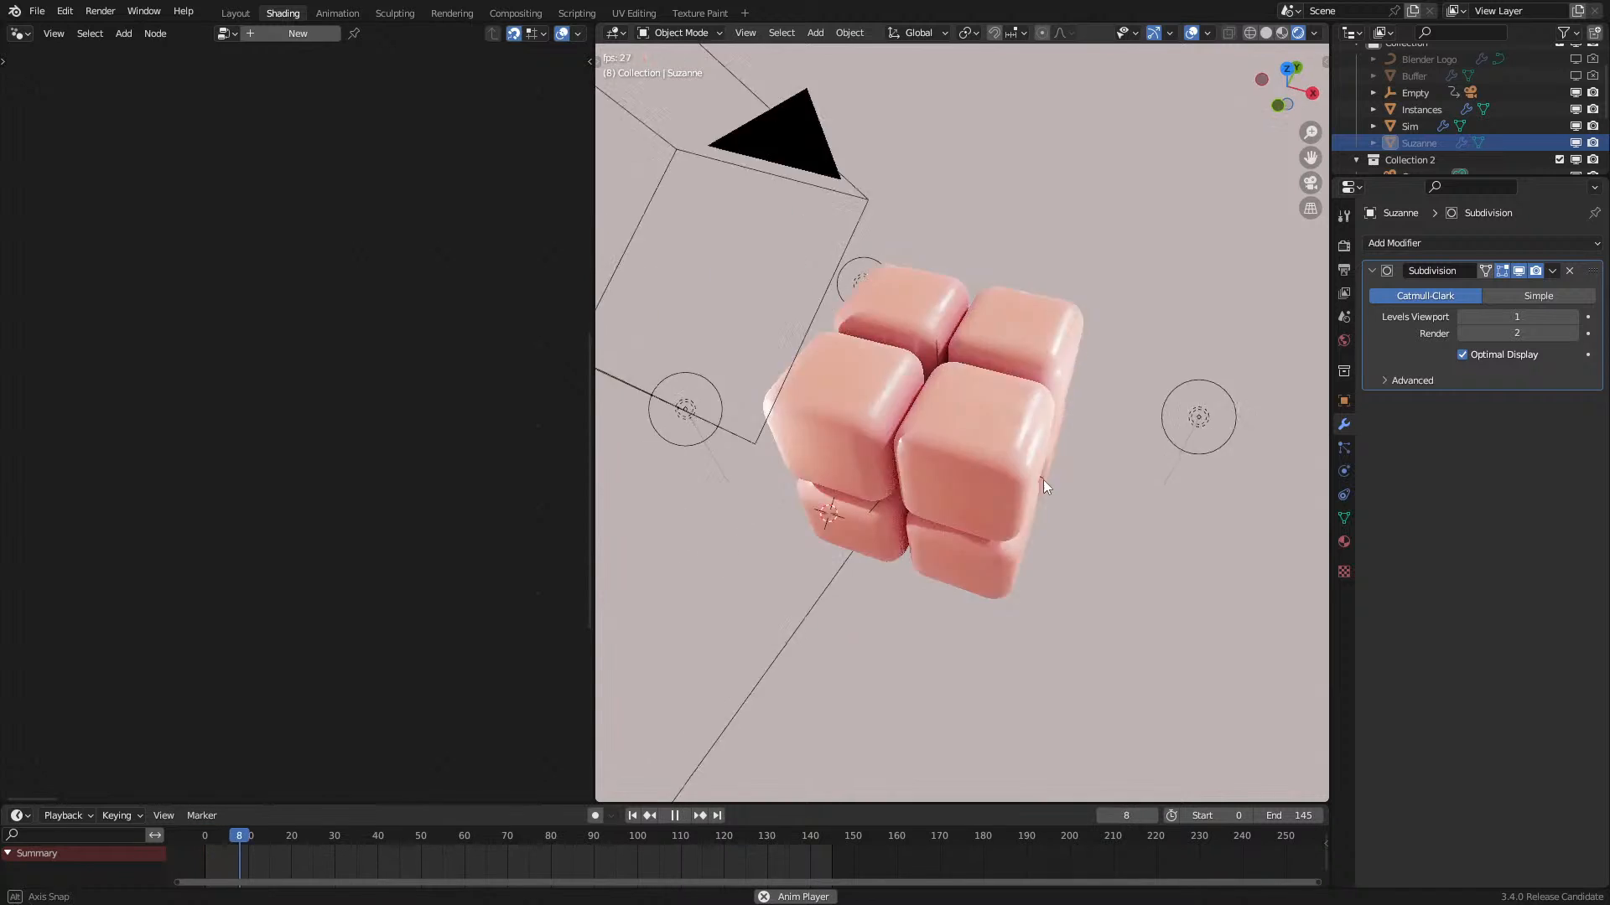
middle_drag(988, 451, 953, 434)
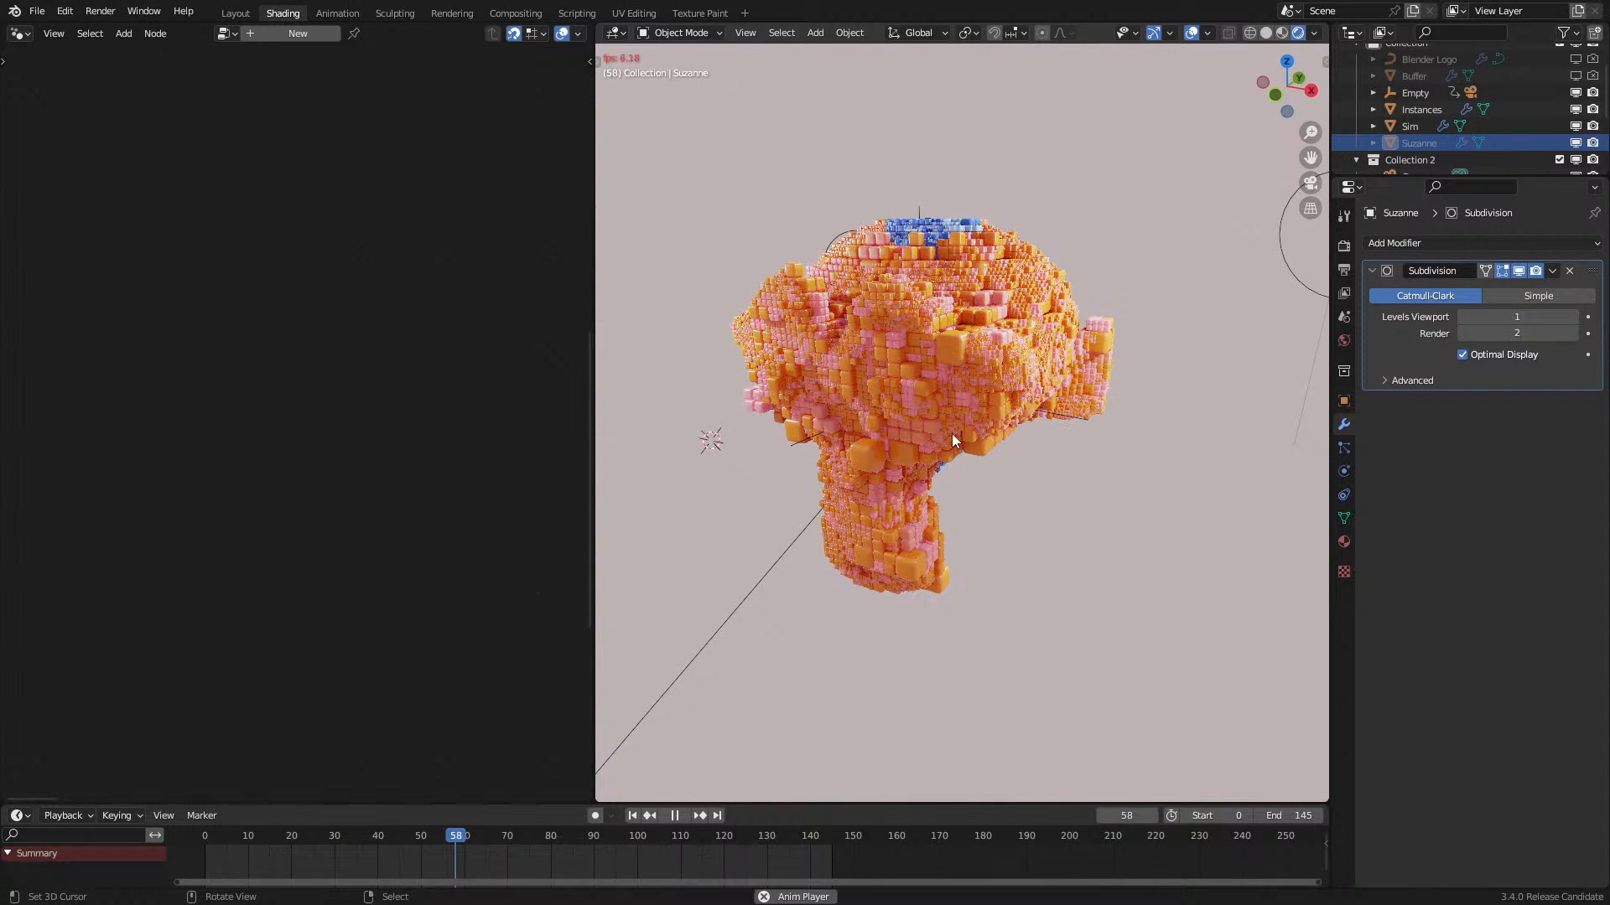
key(space)
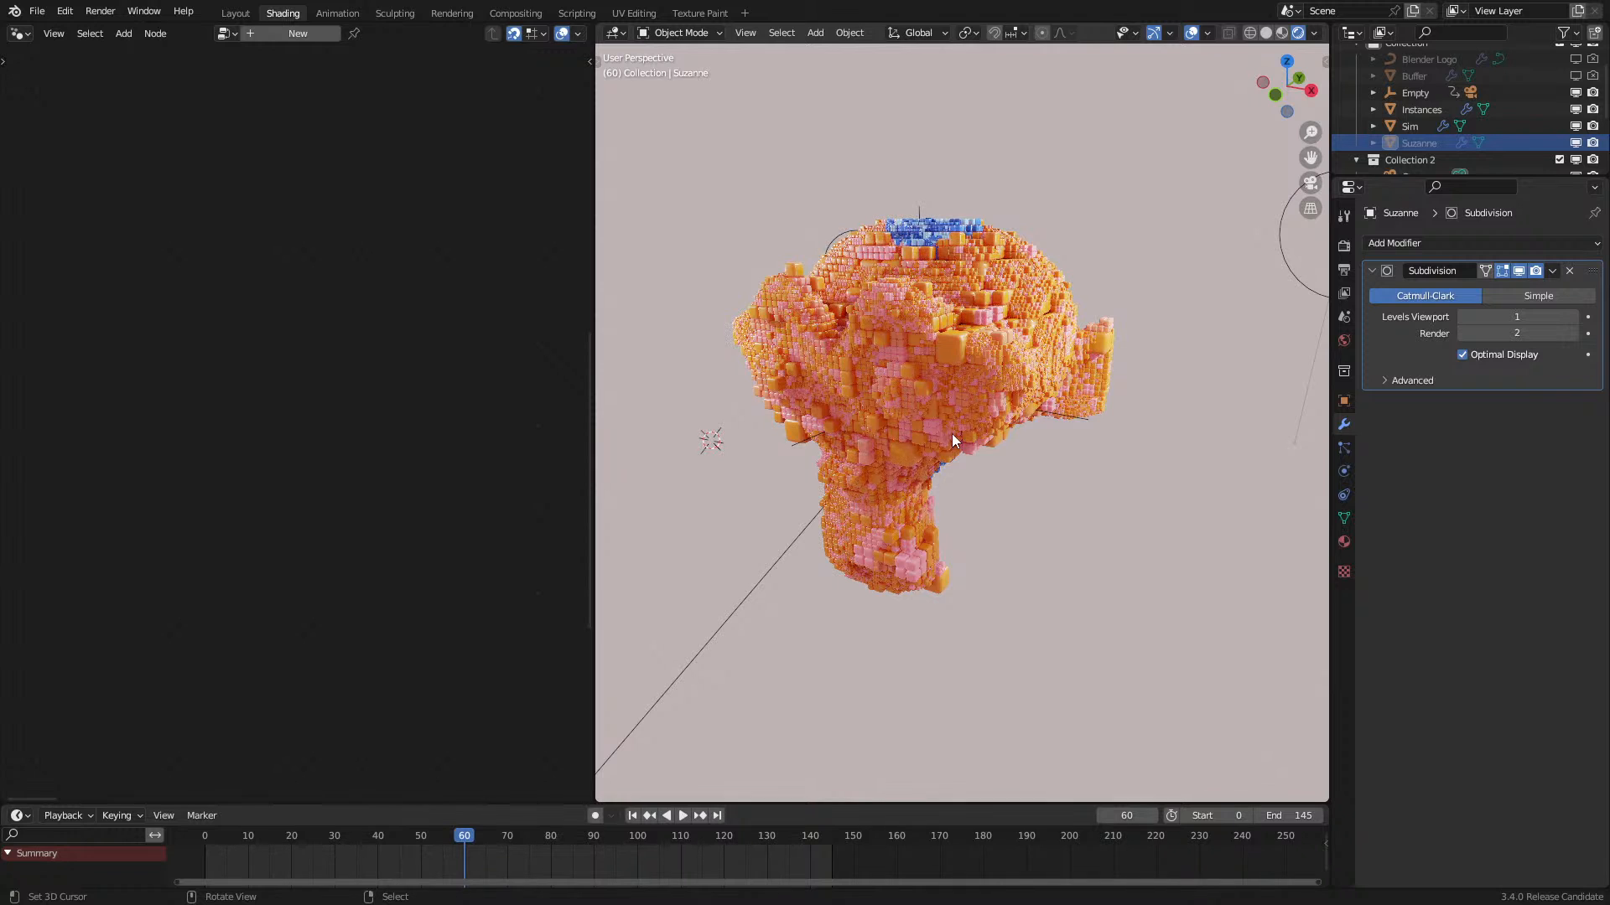
right_click(952, 434)
click(189, 861)
Step: Set the B threshold of the Greater Than node fed by the R attribute to 0.01 in the Sim tree
scroll(1401, 107, up, 2)
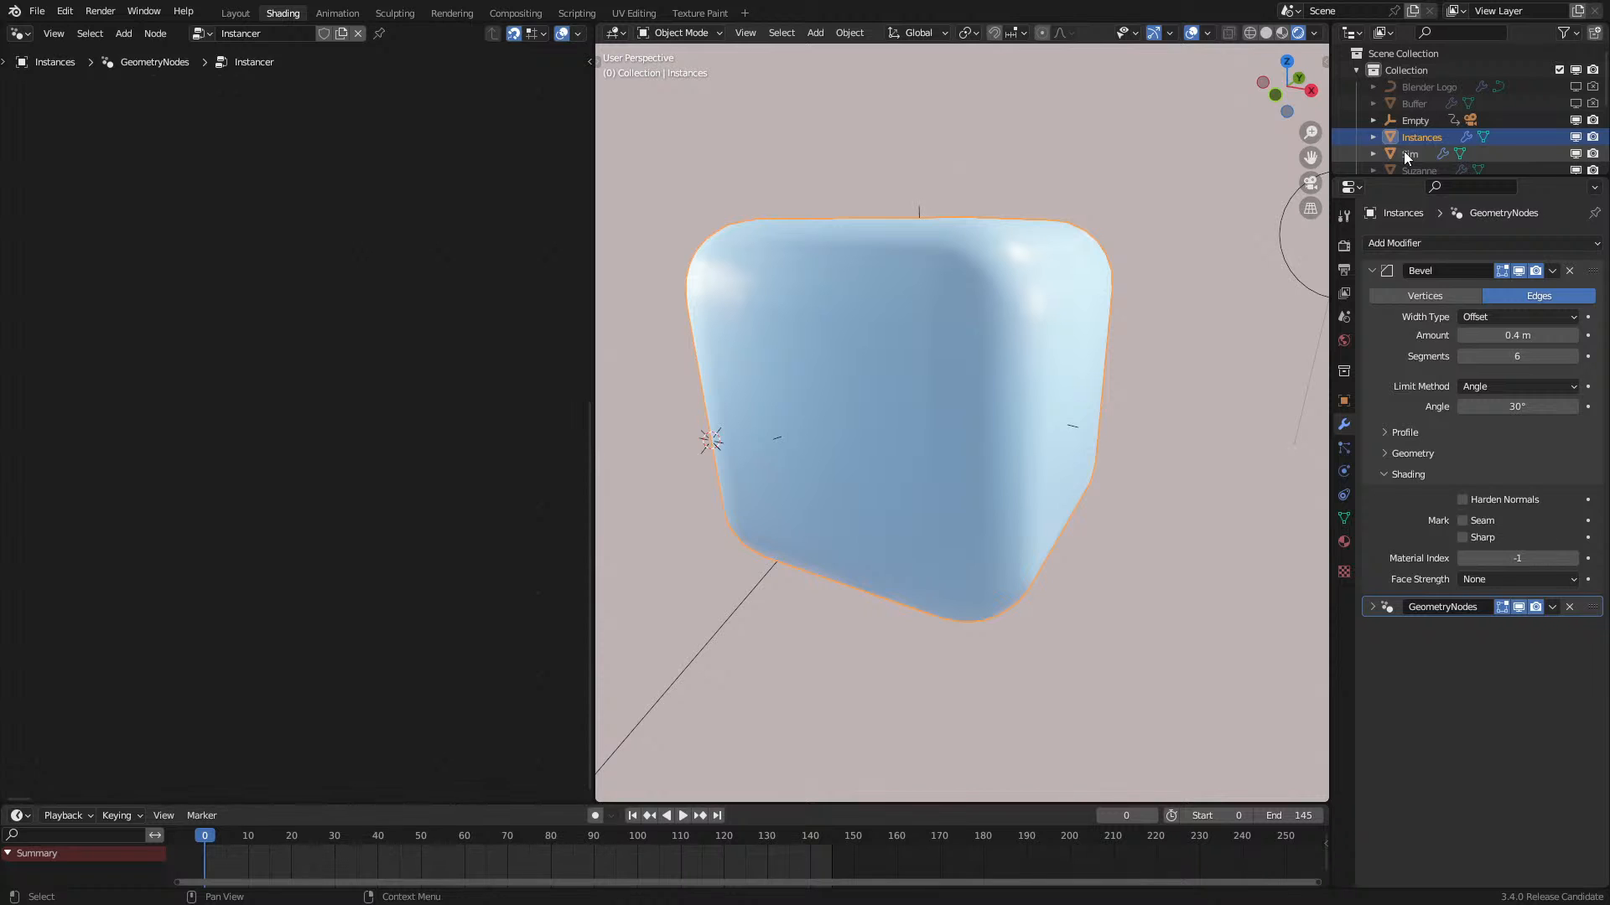
click(1404, 153)
middle_drag(228, 633, 197, 255)
click(251, 673)
double_click(261, 666)
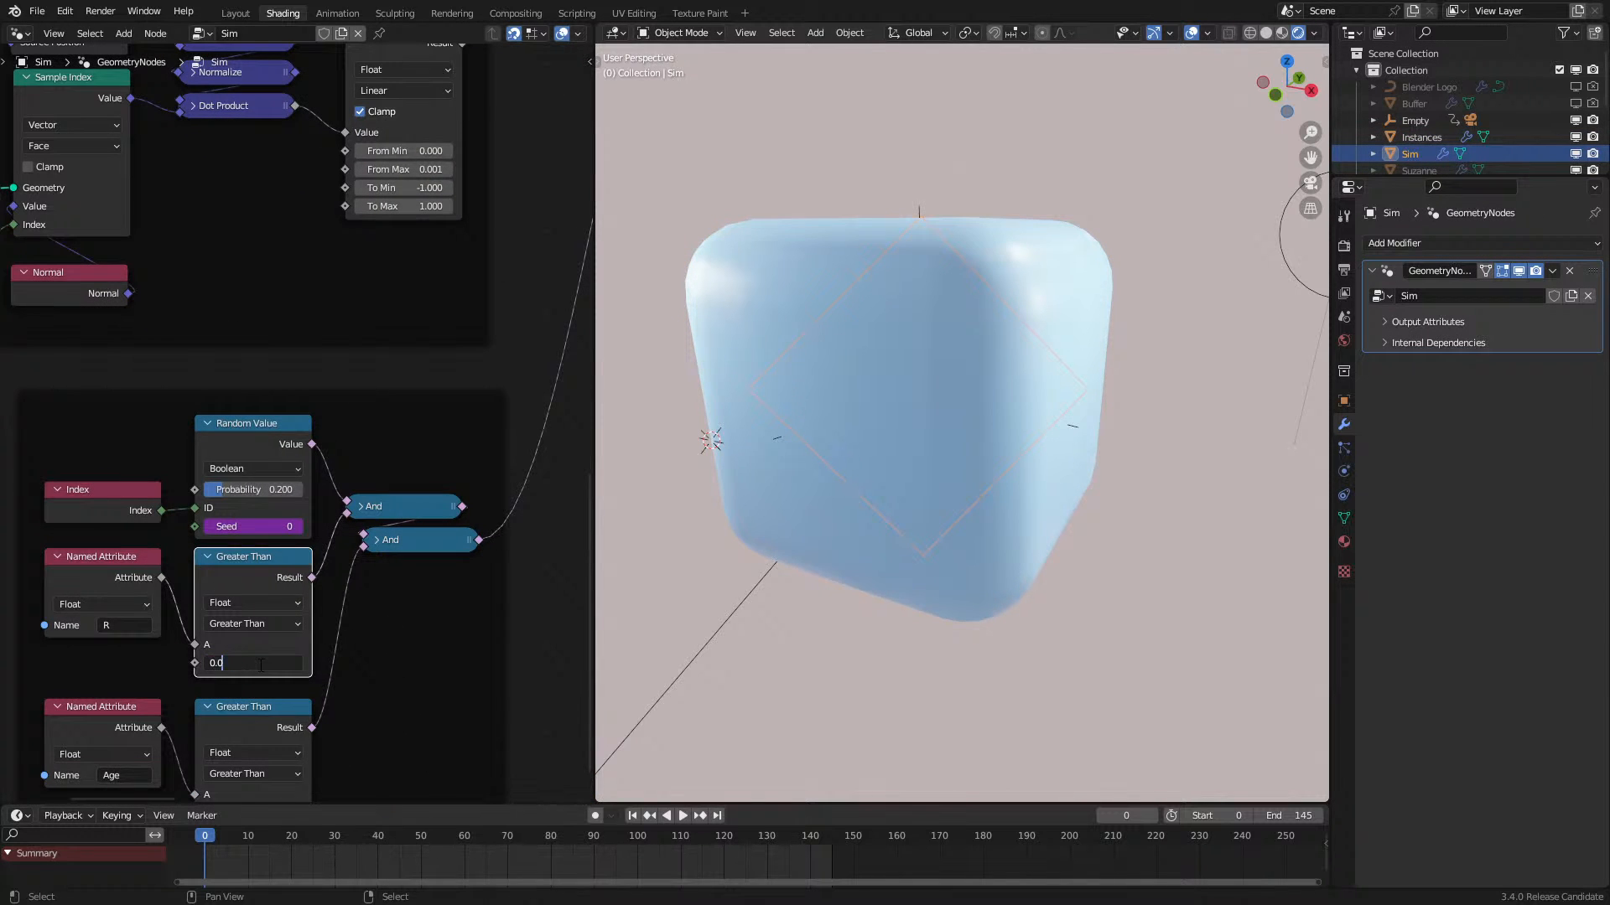
Step: Play the simulation with the new threshold to frame 67 and inspect the cubes from several angles
key(space)
click(1030, 683)
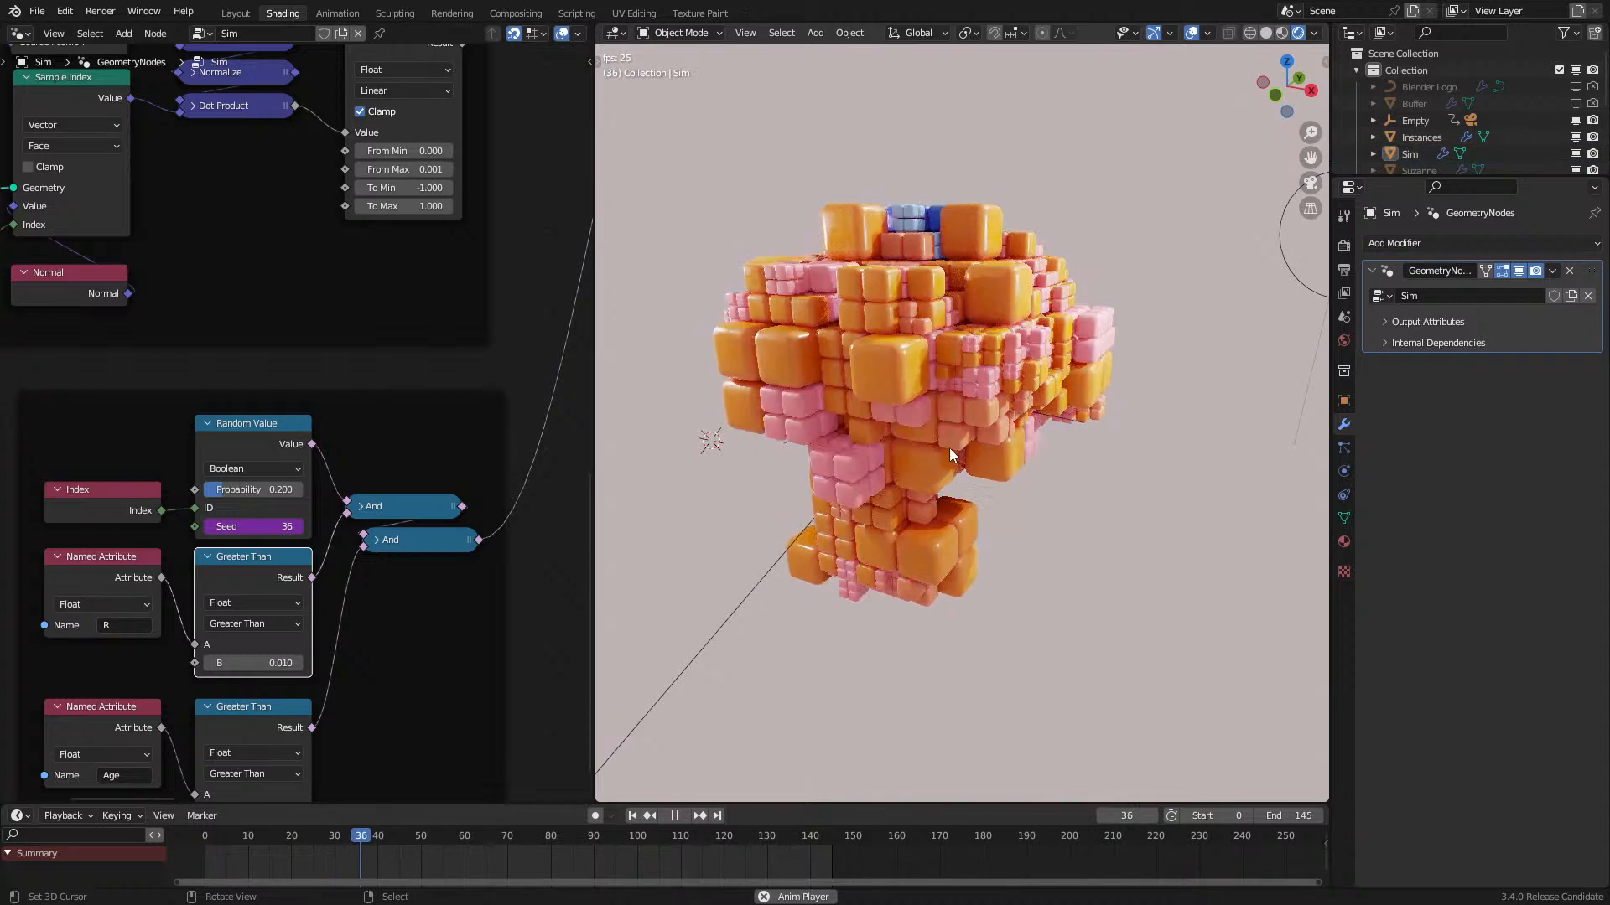
middle_drag(961, 451, 972, 449)
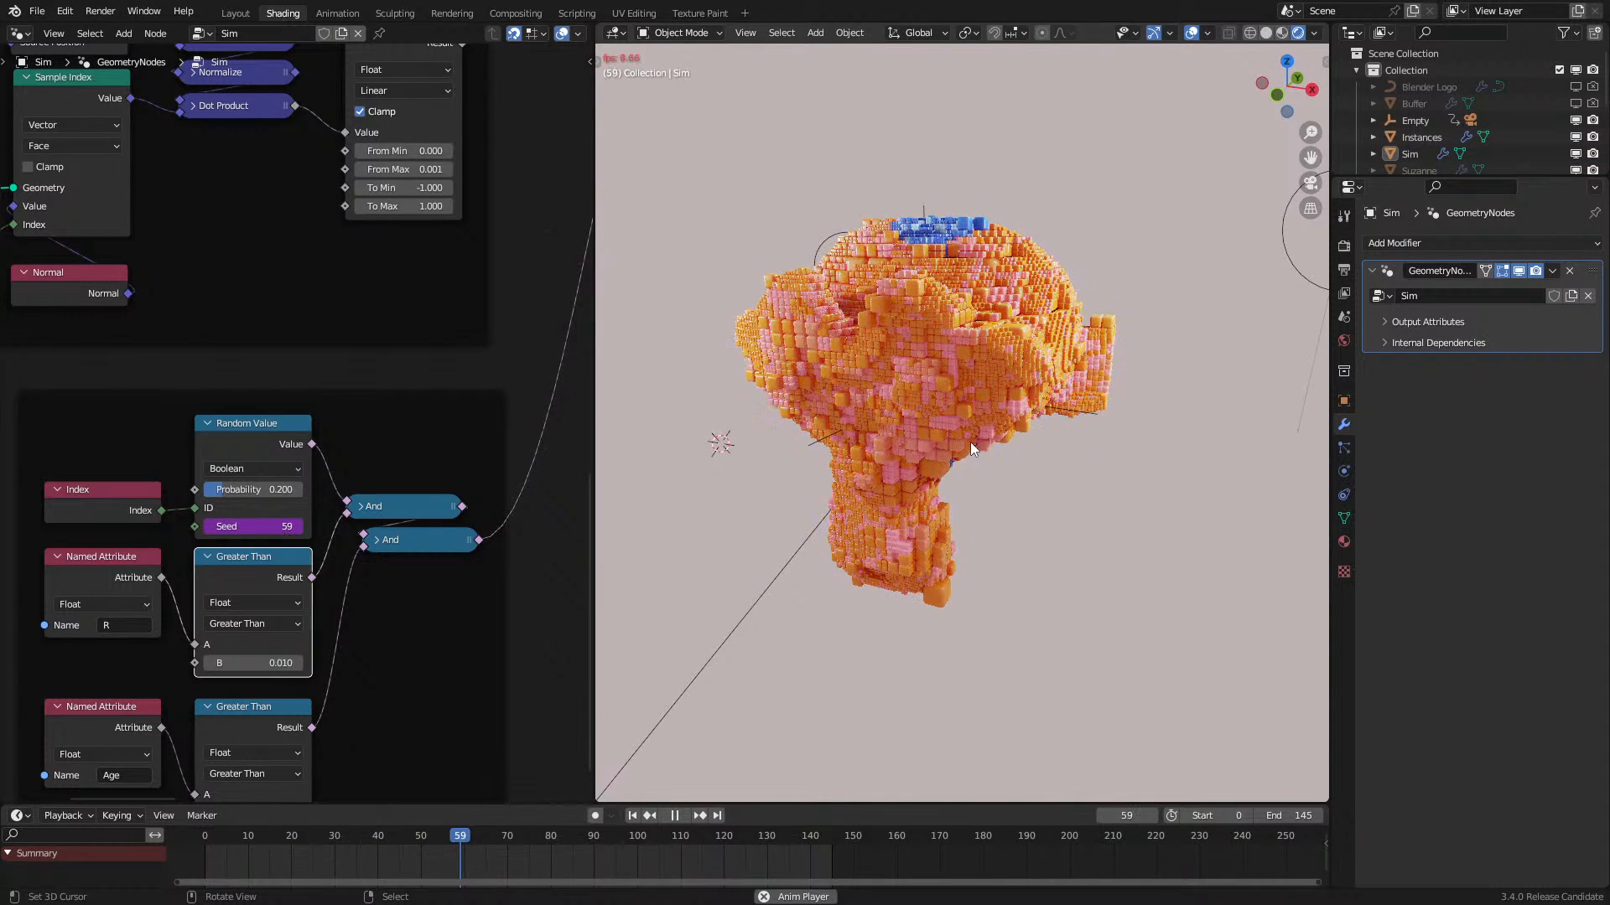
key(space)
mouse_move(1026, 462)
middle_down()
mouse_move(1003, 446)
mouse_move(879, 445)
mouse_move(787, 463)
mouse_move(914, 466)
mouse_move(929, 514)
mouse_move(914, 384)
middle_up()
Step: Switch the viewport to solid shading, reveal all hidden objects, and delete the ground plane
key(z)
click(914, 384)
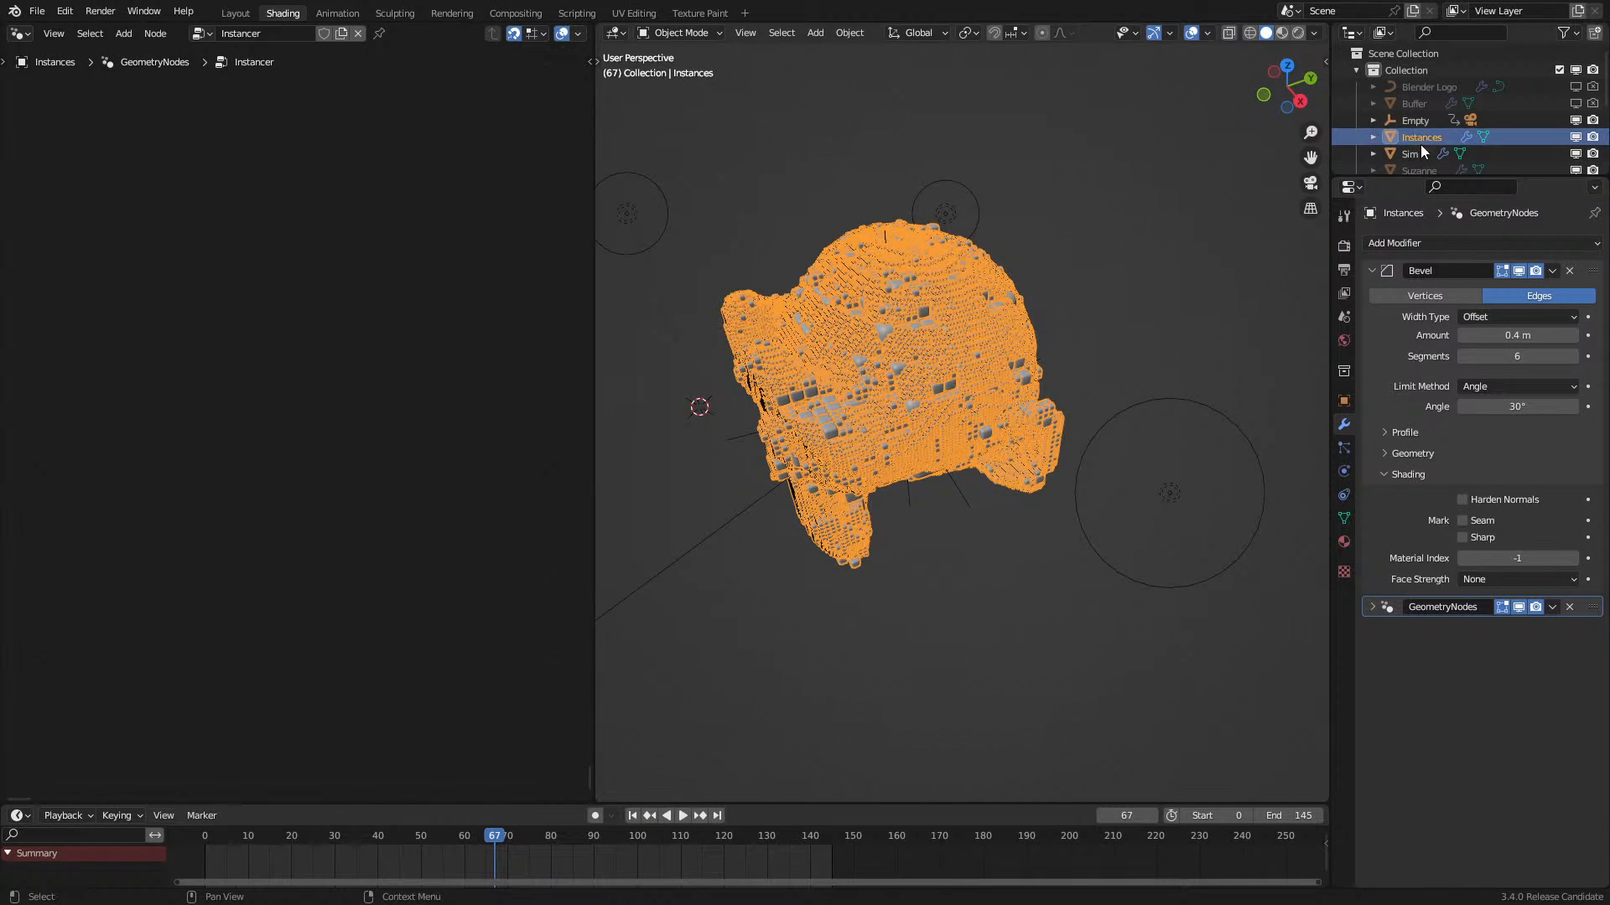
click(1421, 166)
key(alt+h)
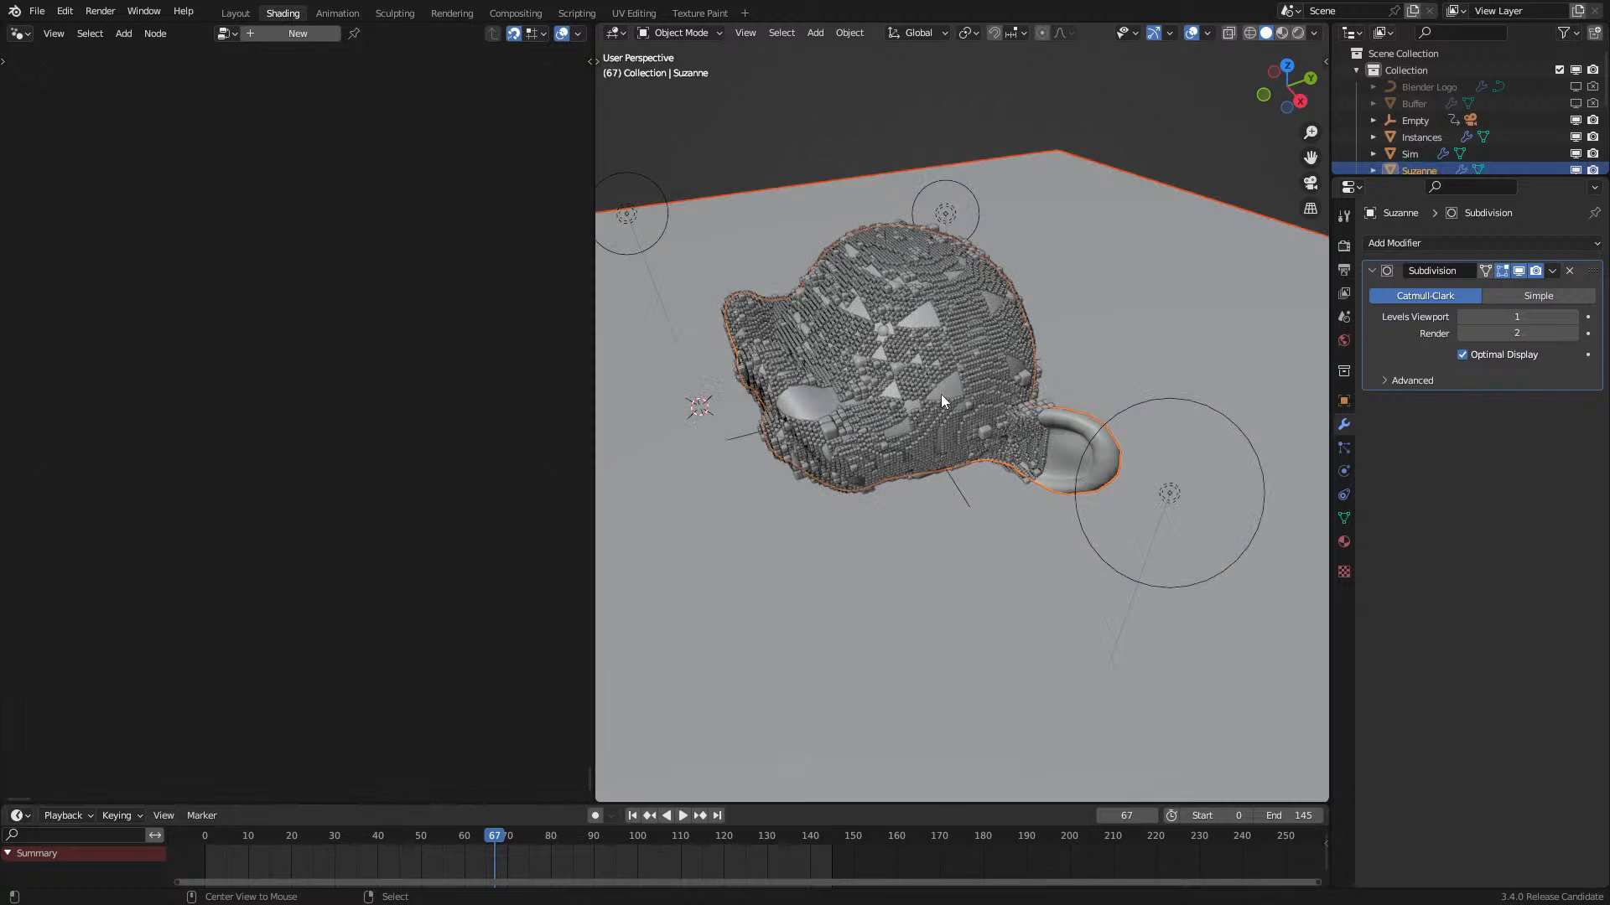
key(Delete)
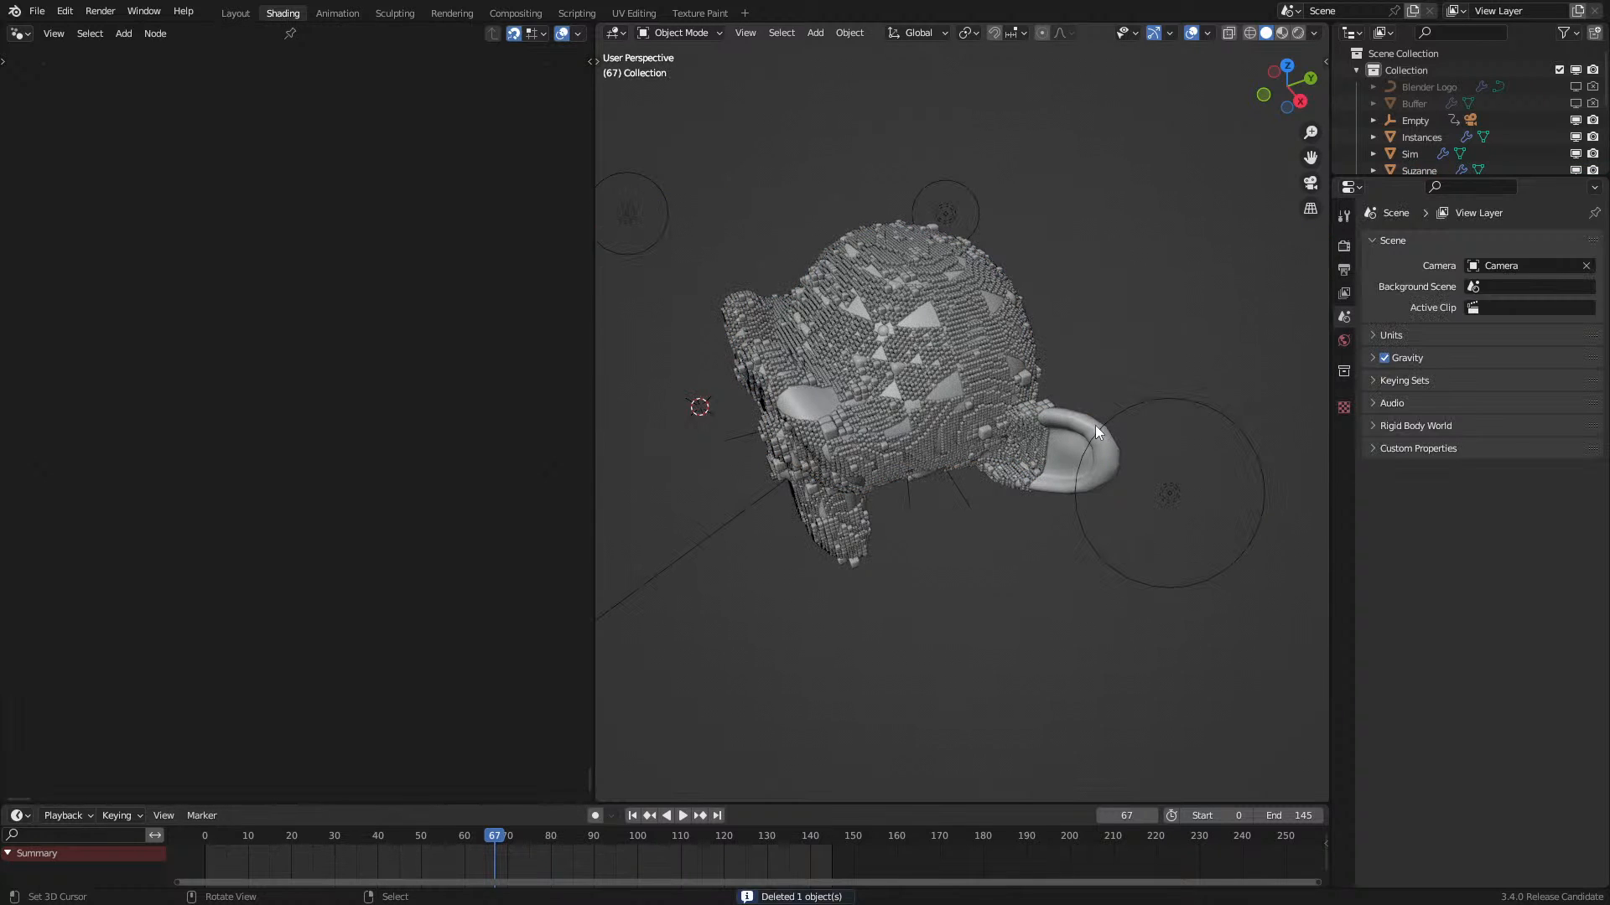
Step: Move Suzanne along the global Y axis towards the back of its head
click(1050, 450)
key(g)
key(y)
click(1123, 444)
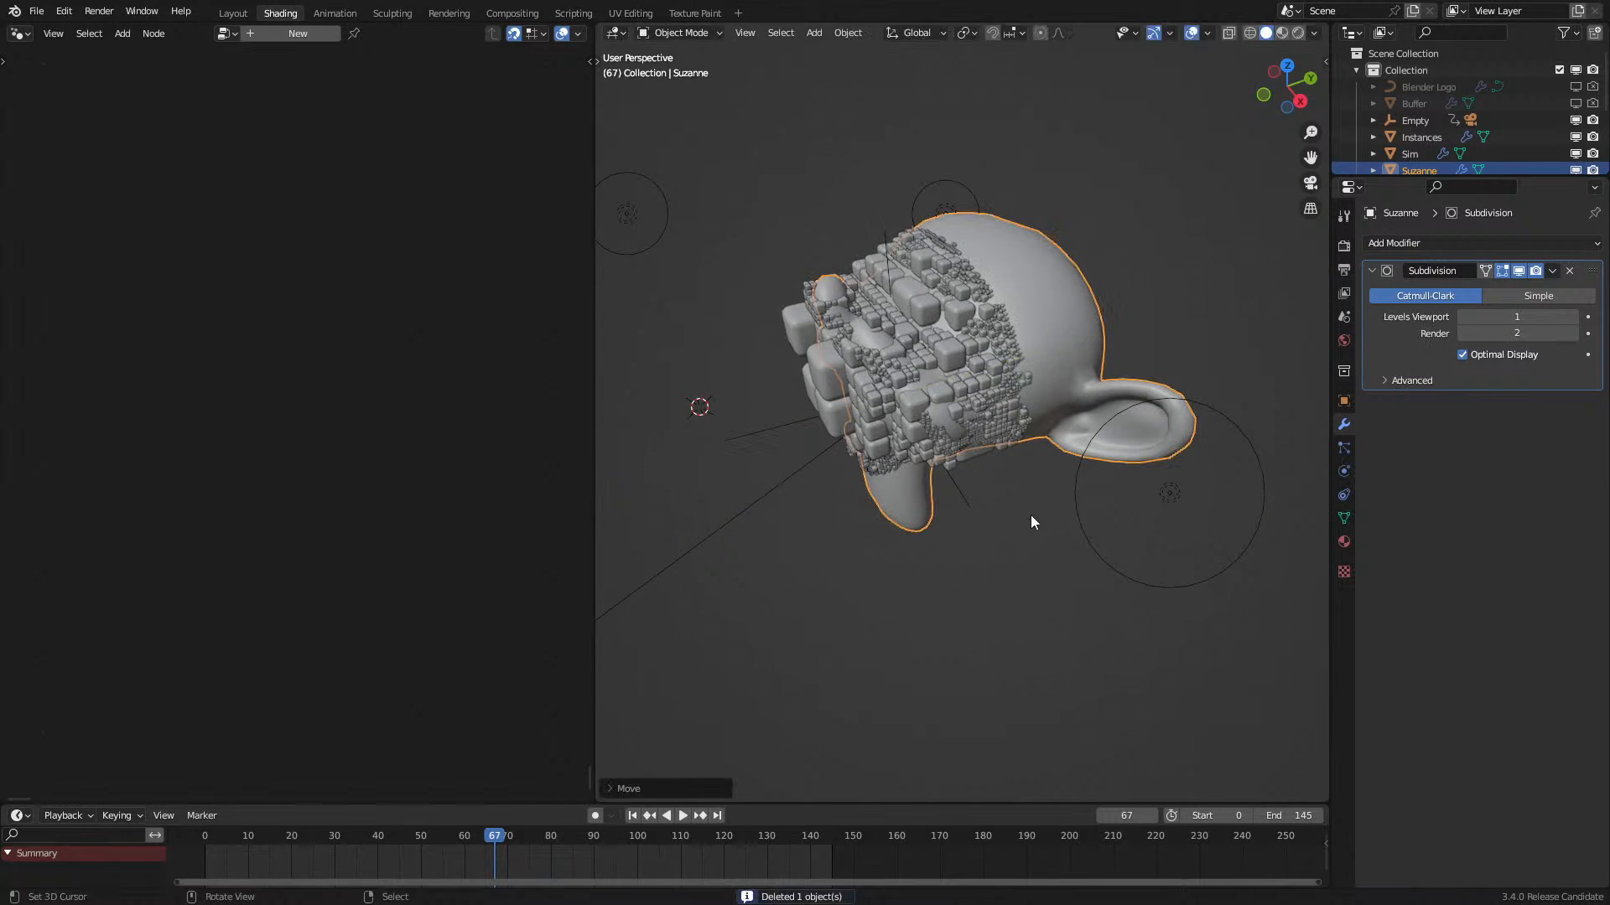
Step: Replay the simulation in rendered view to frame 68 and examine the cubes around the face and chin up close
drag(255, 843, 181, 849)
key(space)
key(z)
mouse_move(1001, 456)
middle_down()
mouse_move(1092, 475)
mouse_move(1060, 490)
middle_up()
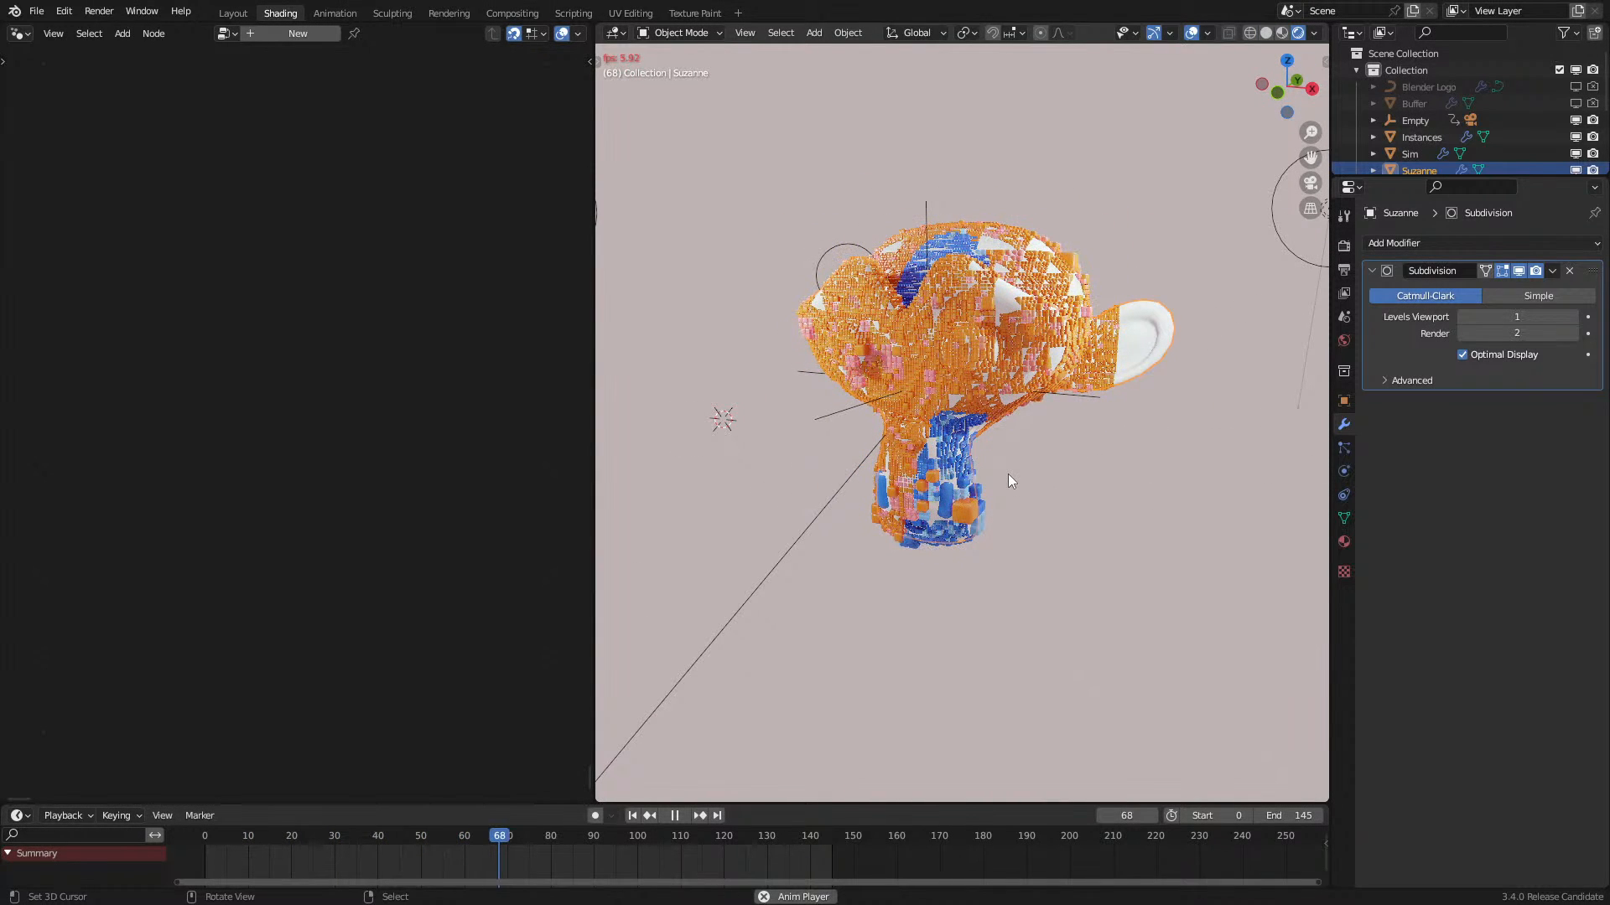
key(space)
scroll(1020, 451, up, 3)
middle_drag(1021, 449, 946, 414)
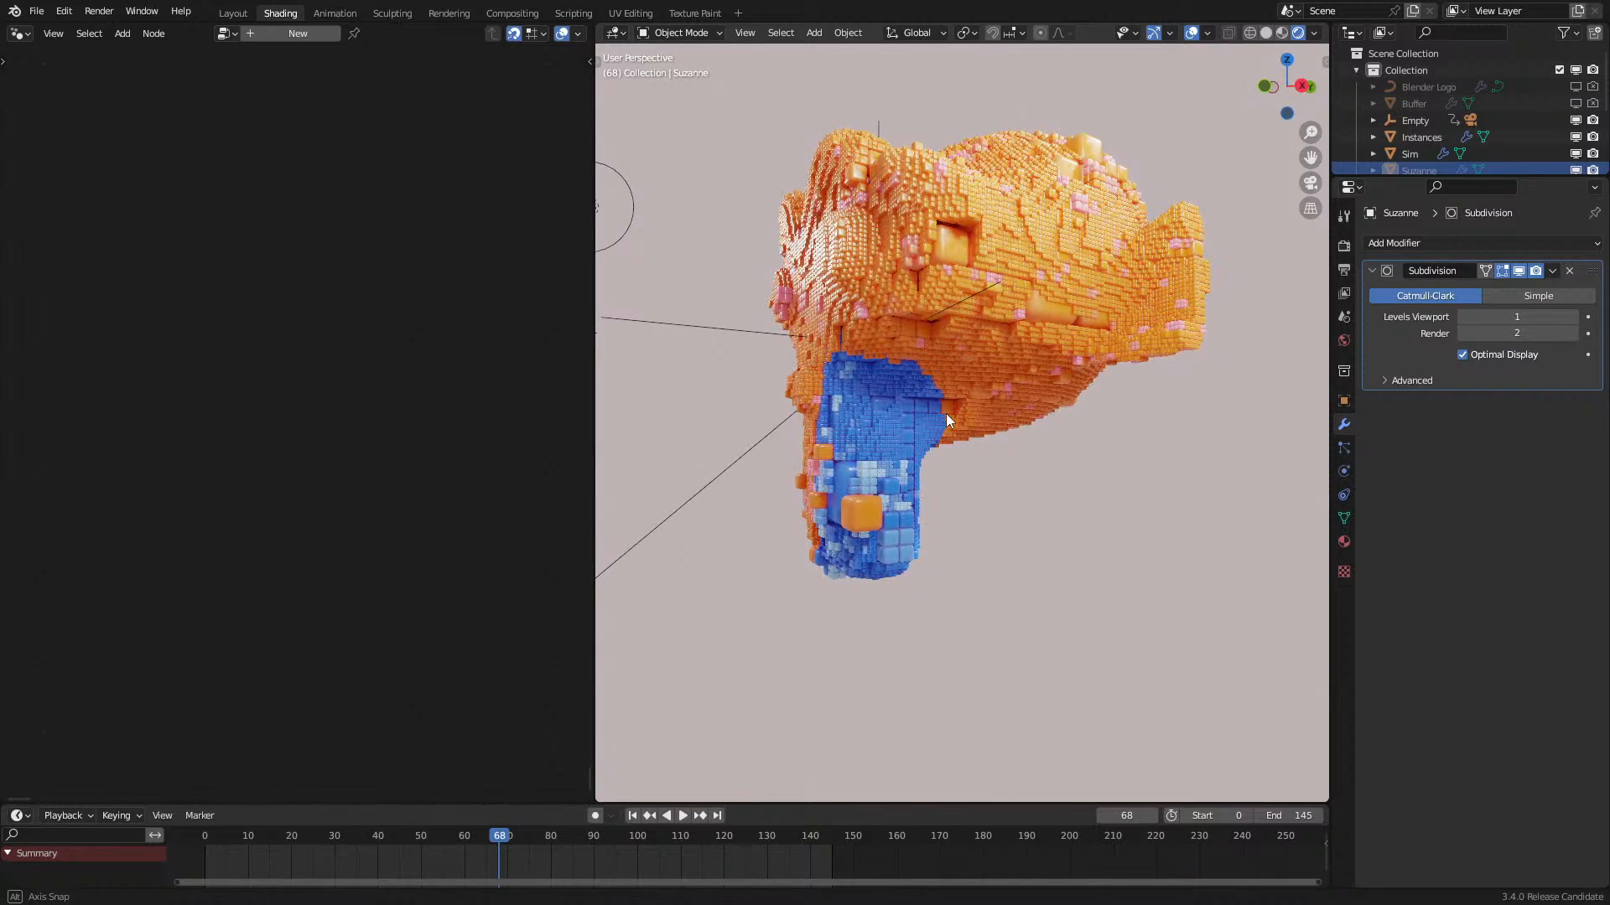
scroll(944, 545, up, 4)
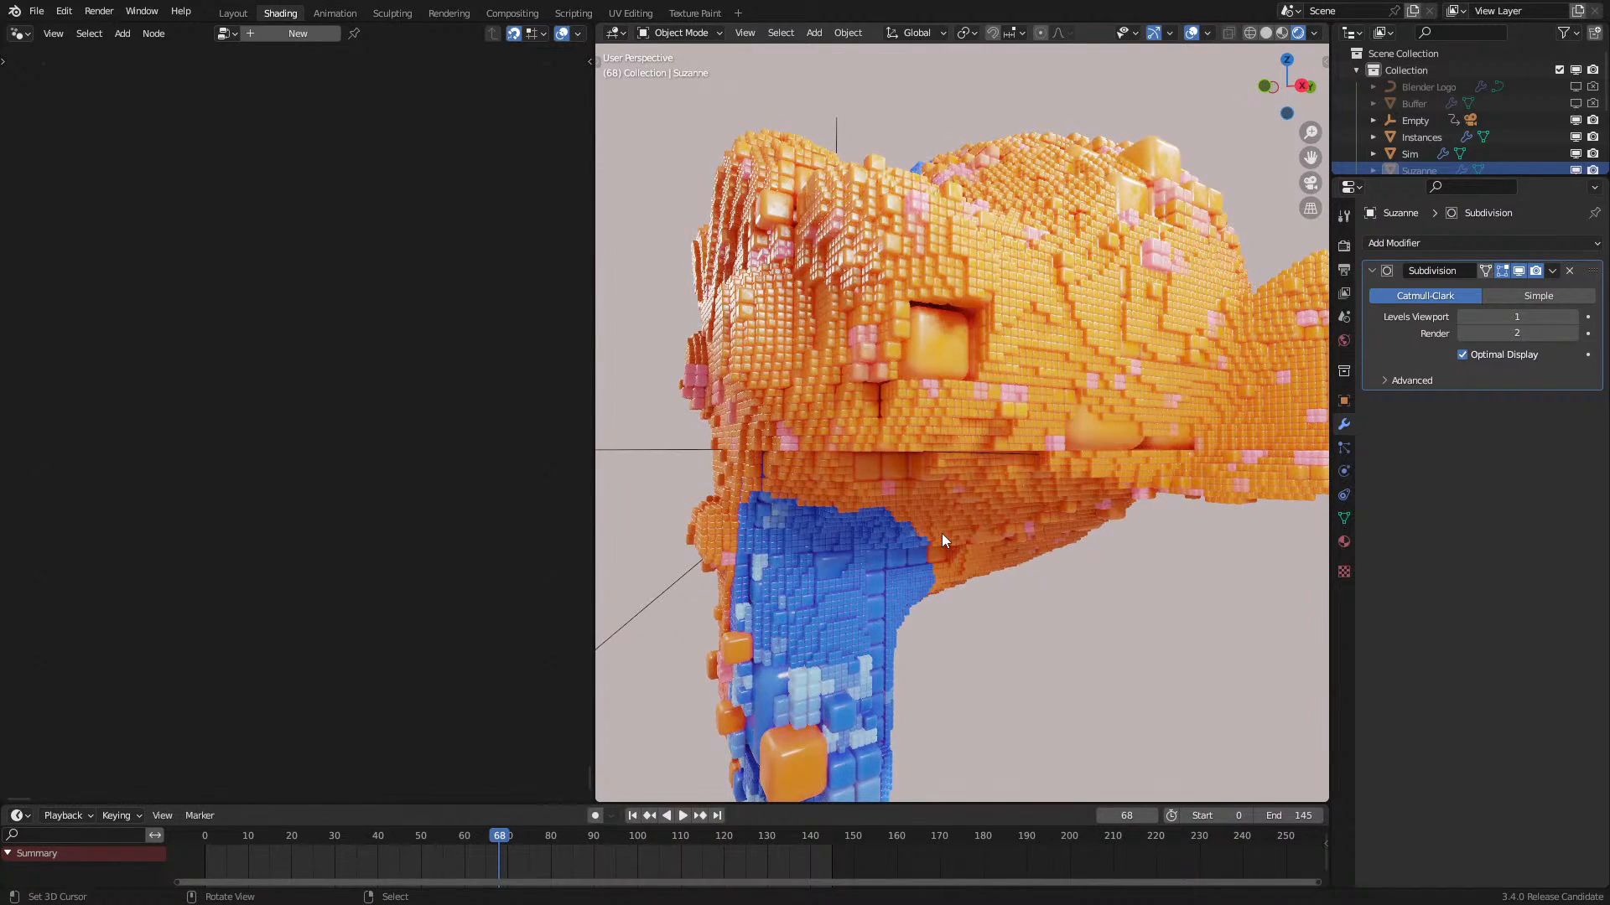
middle_drag(942, 534, 1004, 563)
Step: Undo back to the visible Suzanne at frame 0 and move it along the global Y axis again
key(ctrl+z)
key(ctrl+z)
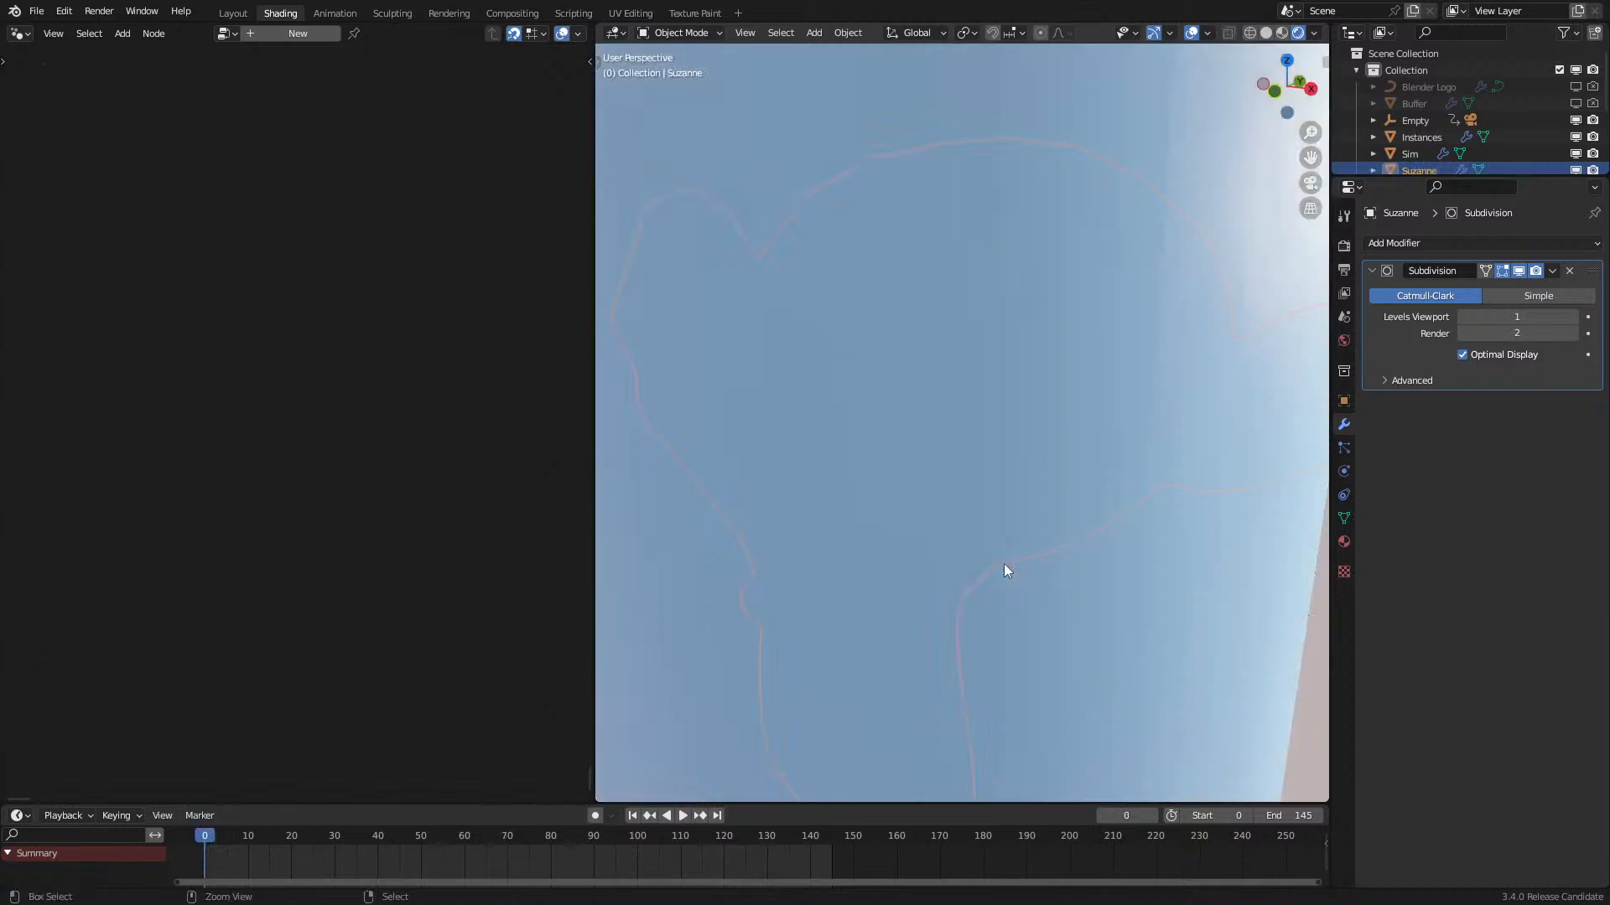
scroll(997, 486, down, 6)
key(g)
mouse_move(987, 477)
middle_down()
mouse_move(964, 546)
mouse_move(923, 553)
mouse_move(973, 494)
middle_up()
key(y)
click(894, 592)
Step: Play the simulation from frame 0, hide Suzanne at frame 30, continue to frame 75, and inspect the flat-cut face
click(190, 856)
key(space)
key(space)
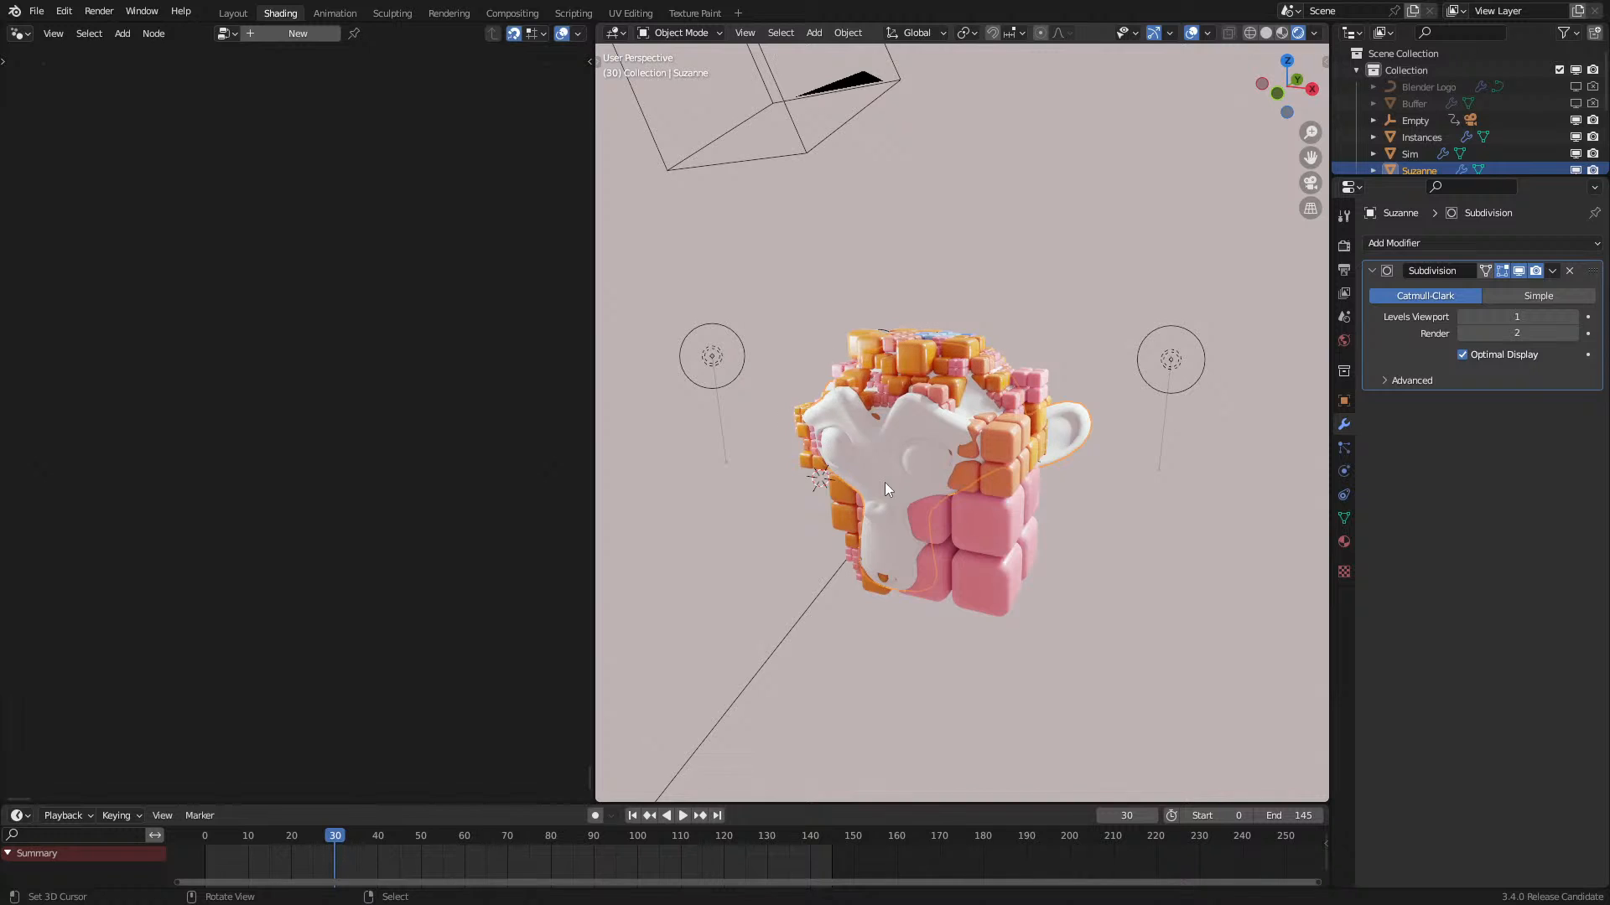
key(h)
scroll(916, 520, up, 1)
key(space)
middle_drag(920, 555, 949, 520)
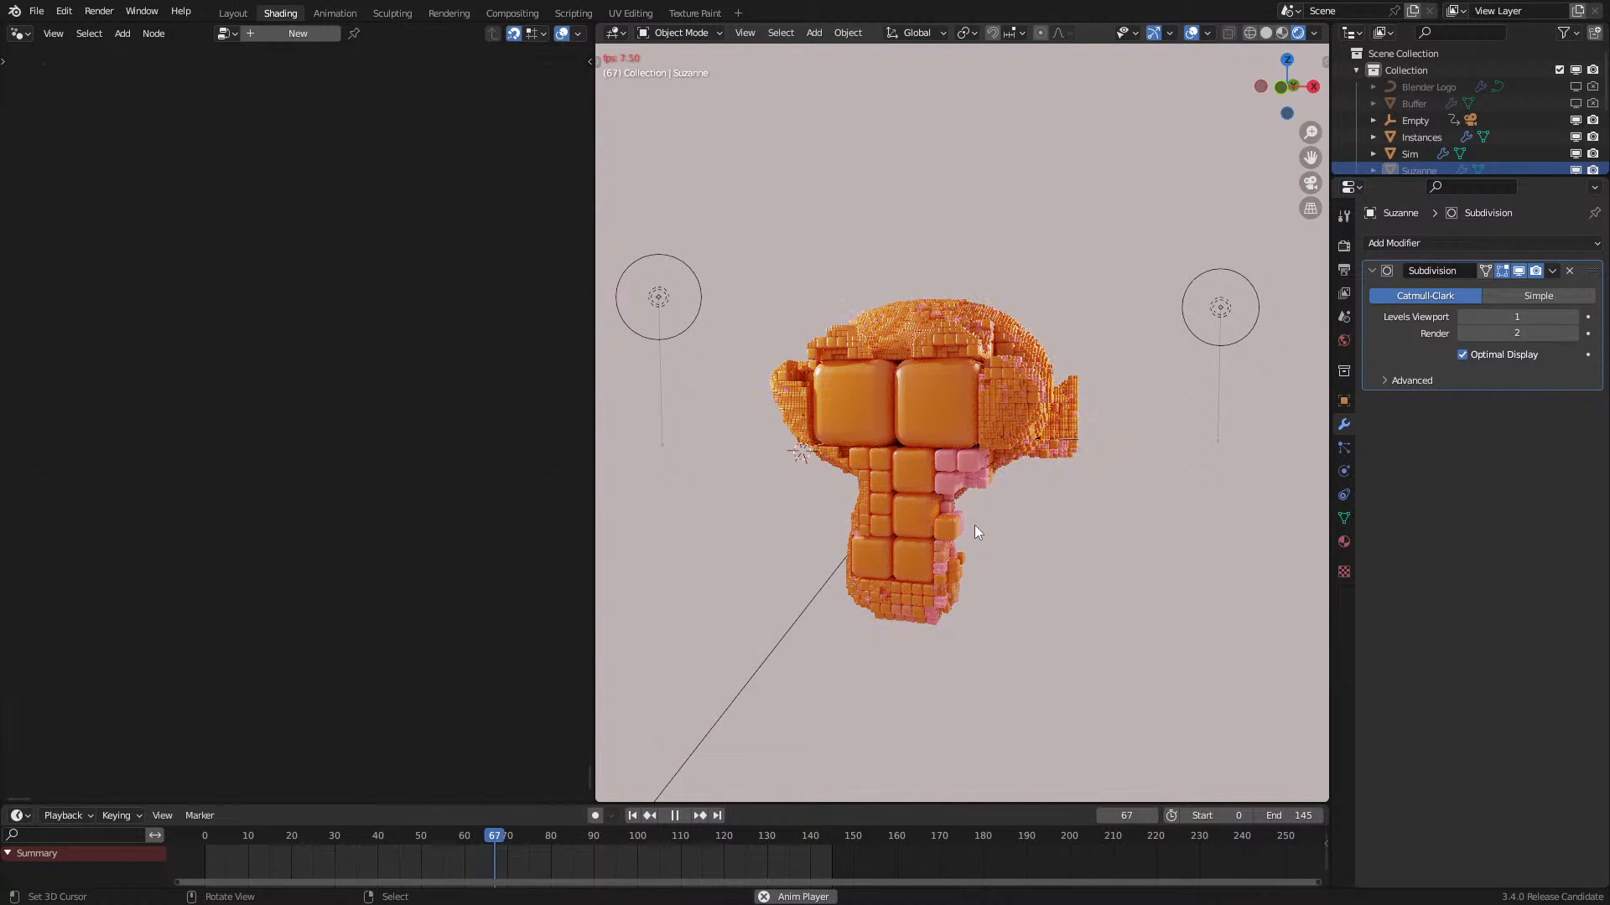
key(space)
middle_drag(998, 475, 950, 525)
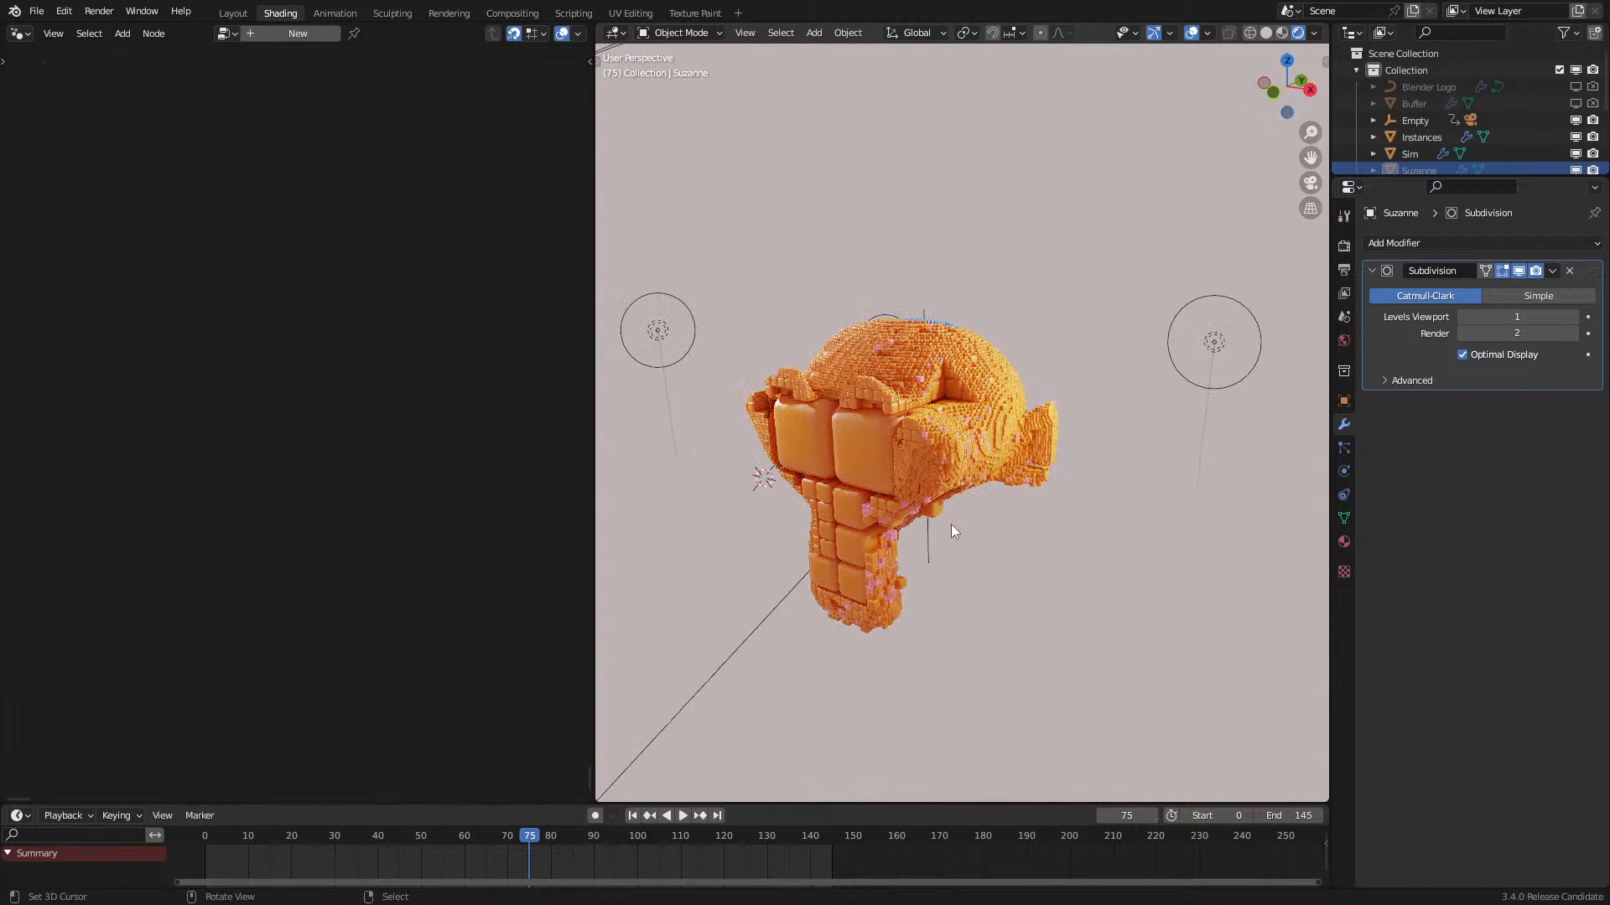
Step: Split the node editor area and show a Spreadsheet for the Instances object in the upper part
click(1004, 405)
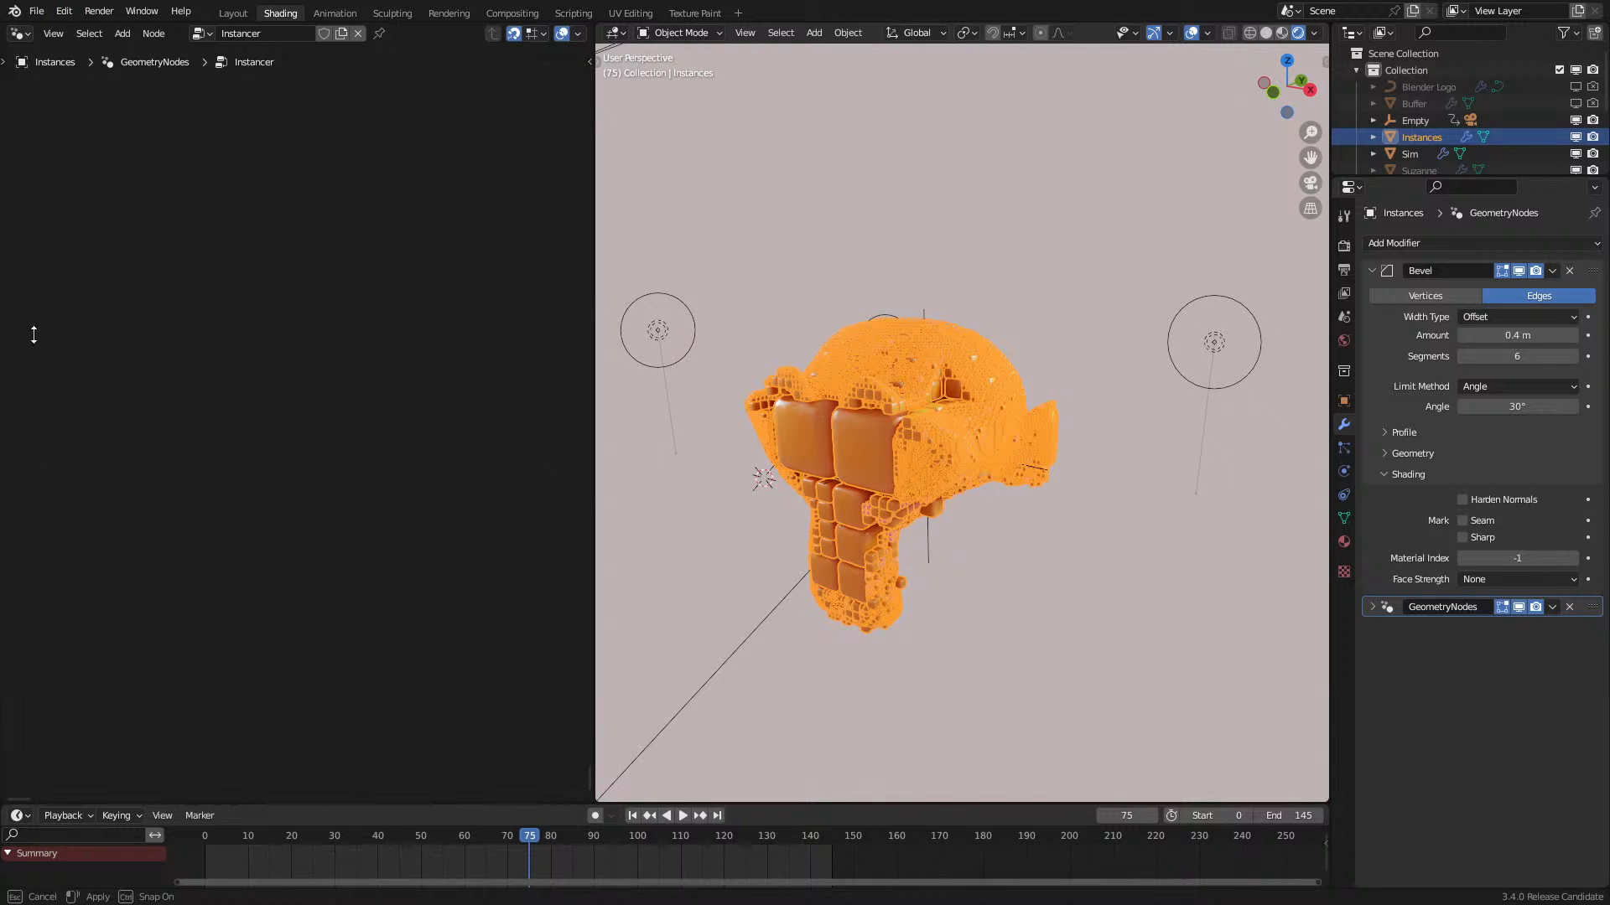
drag(3, 29, 73, 475)
click(20, 34)
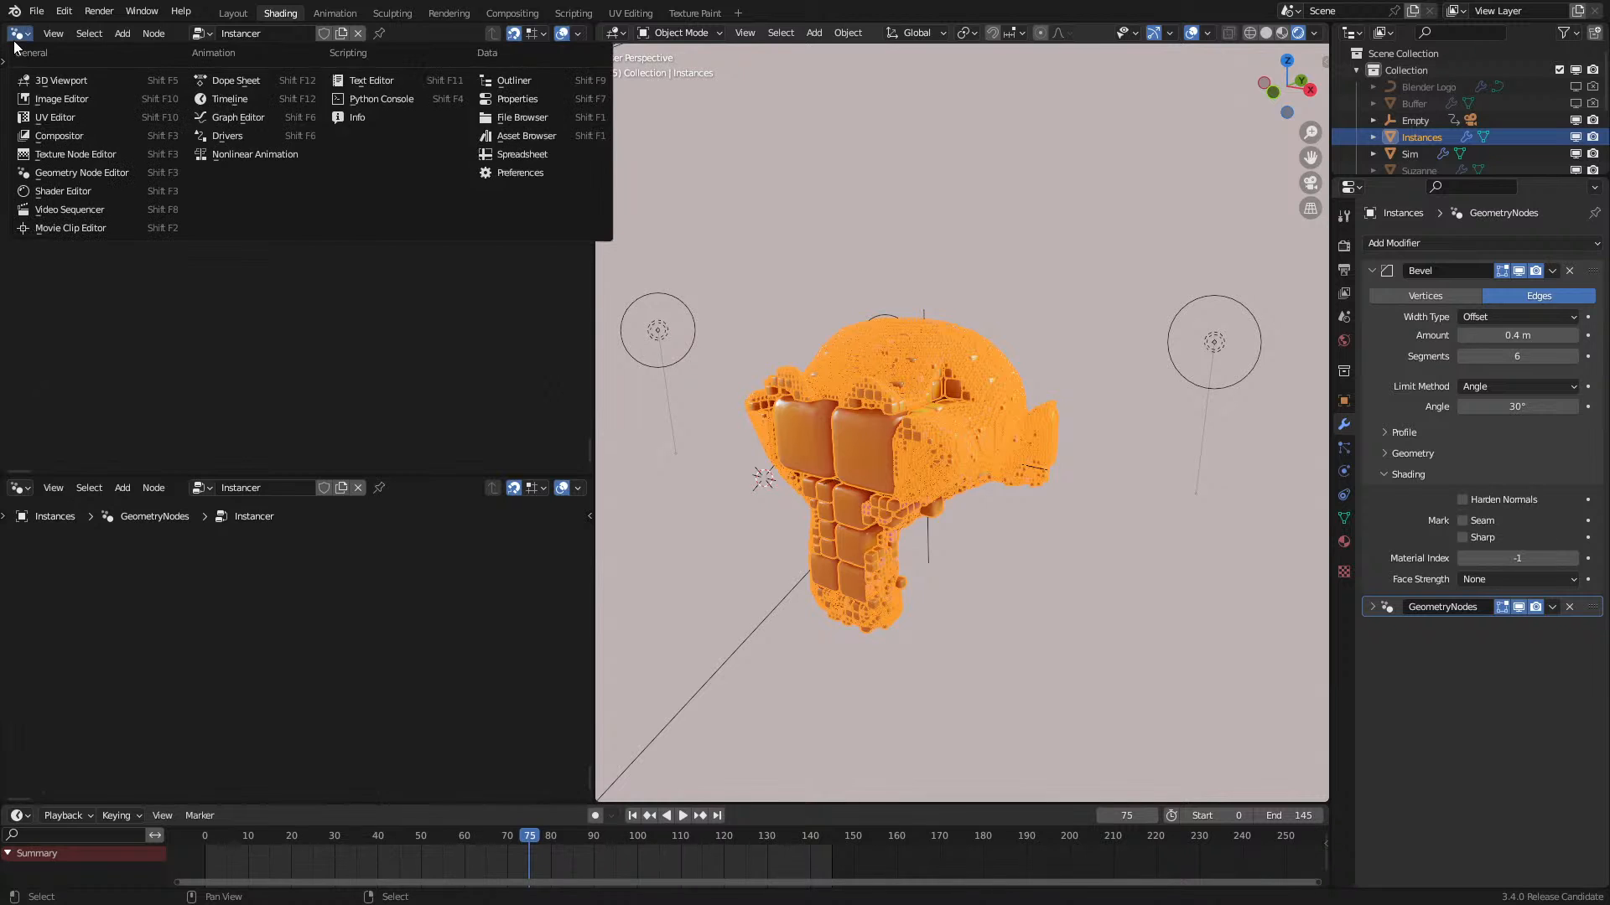
click(522, 157)
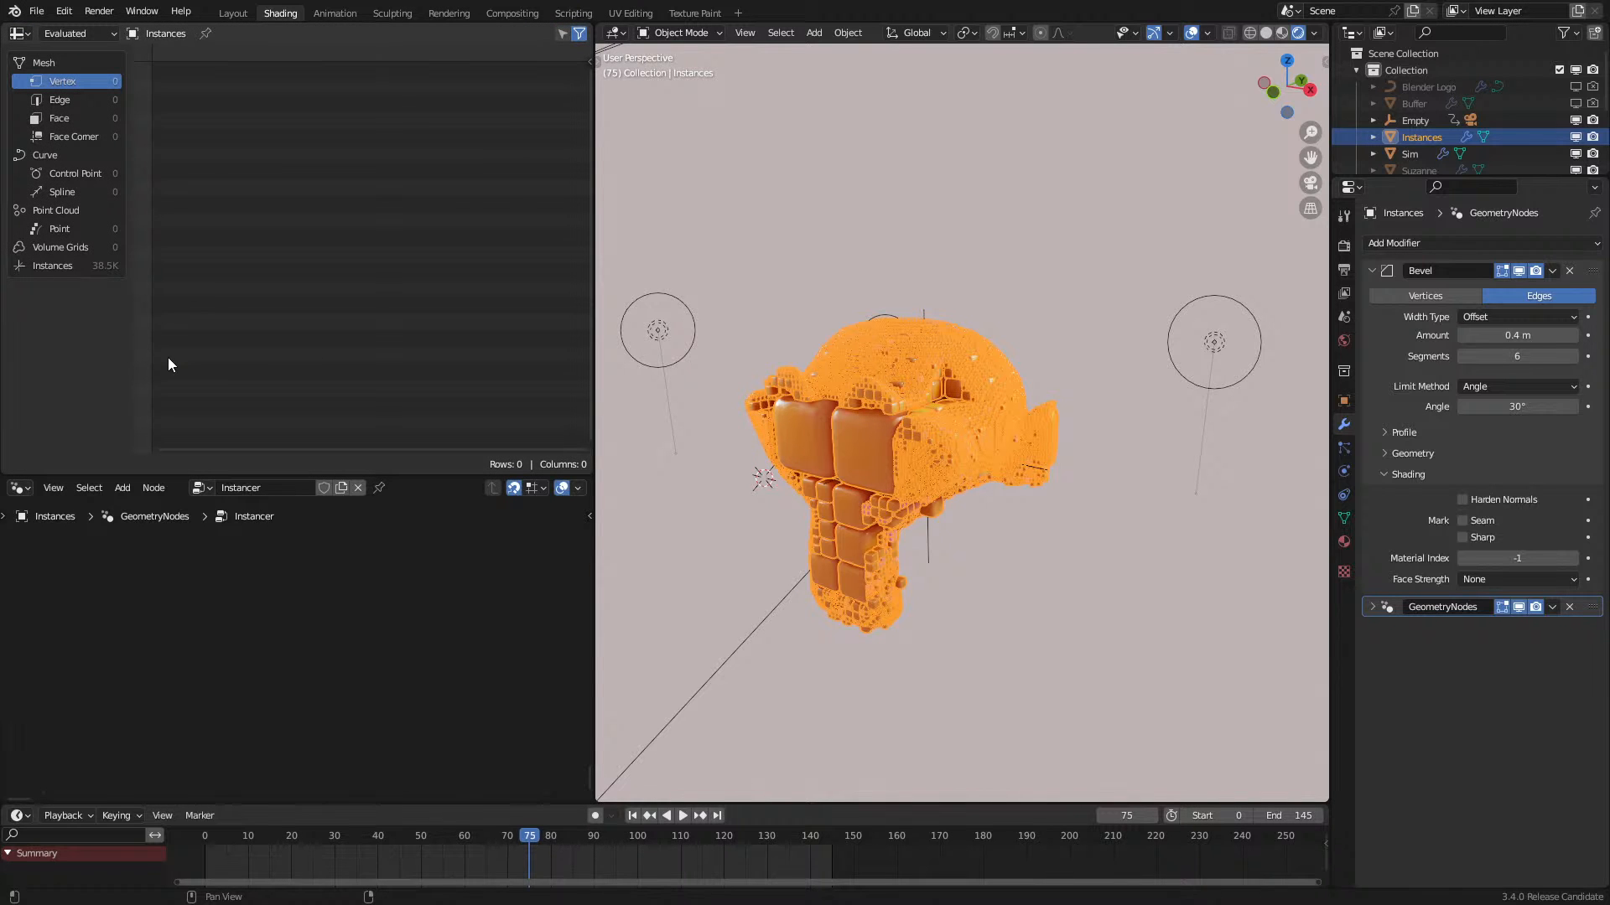
Step: Replay the simulation from the first frame, stop at frame 72, and inspect the cubes from the front and side
key(shift+Left)
key(space)
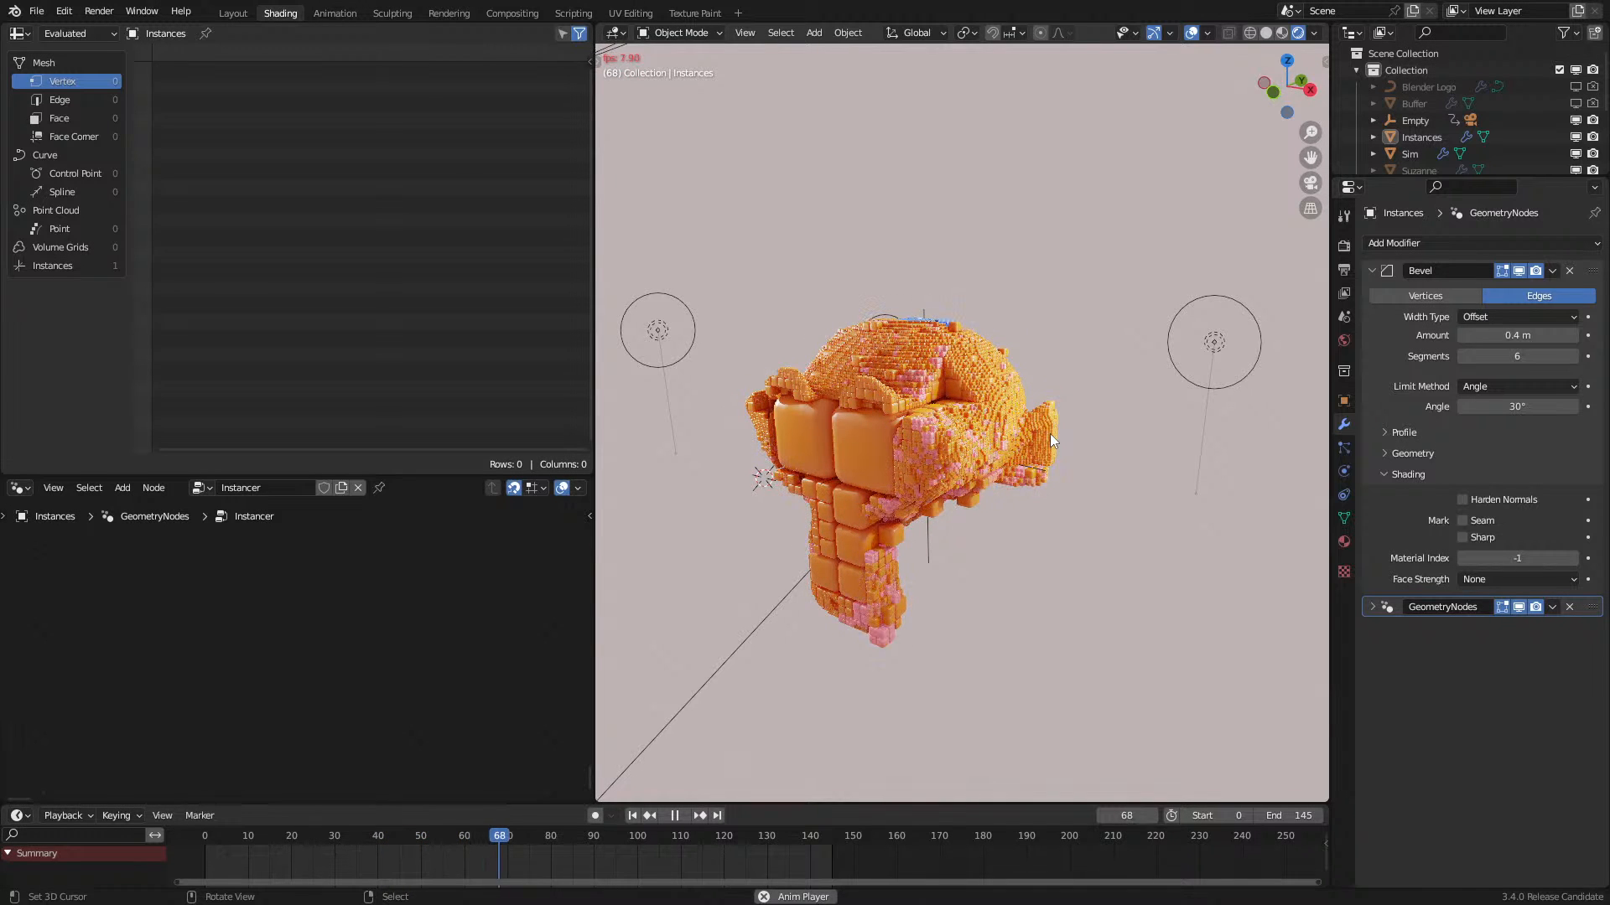
key(space)
middle_drag(999, 520, 944, 494)
right_click(871, 419)
middle_drag(870, 421, 892, 499)
key(space)
key(space)
Step: Reveal Suzanne in solid shading and move it about 0.23 m along the global Y axis and upward along Z
click(1413, 171)
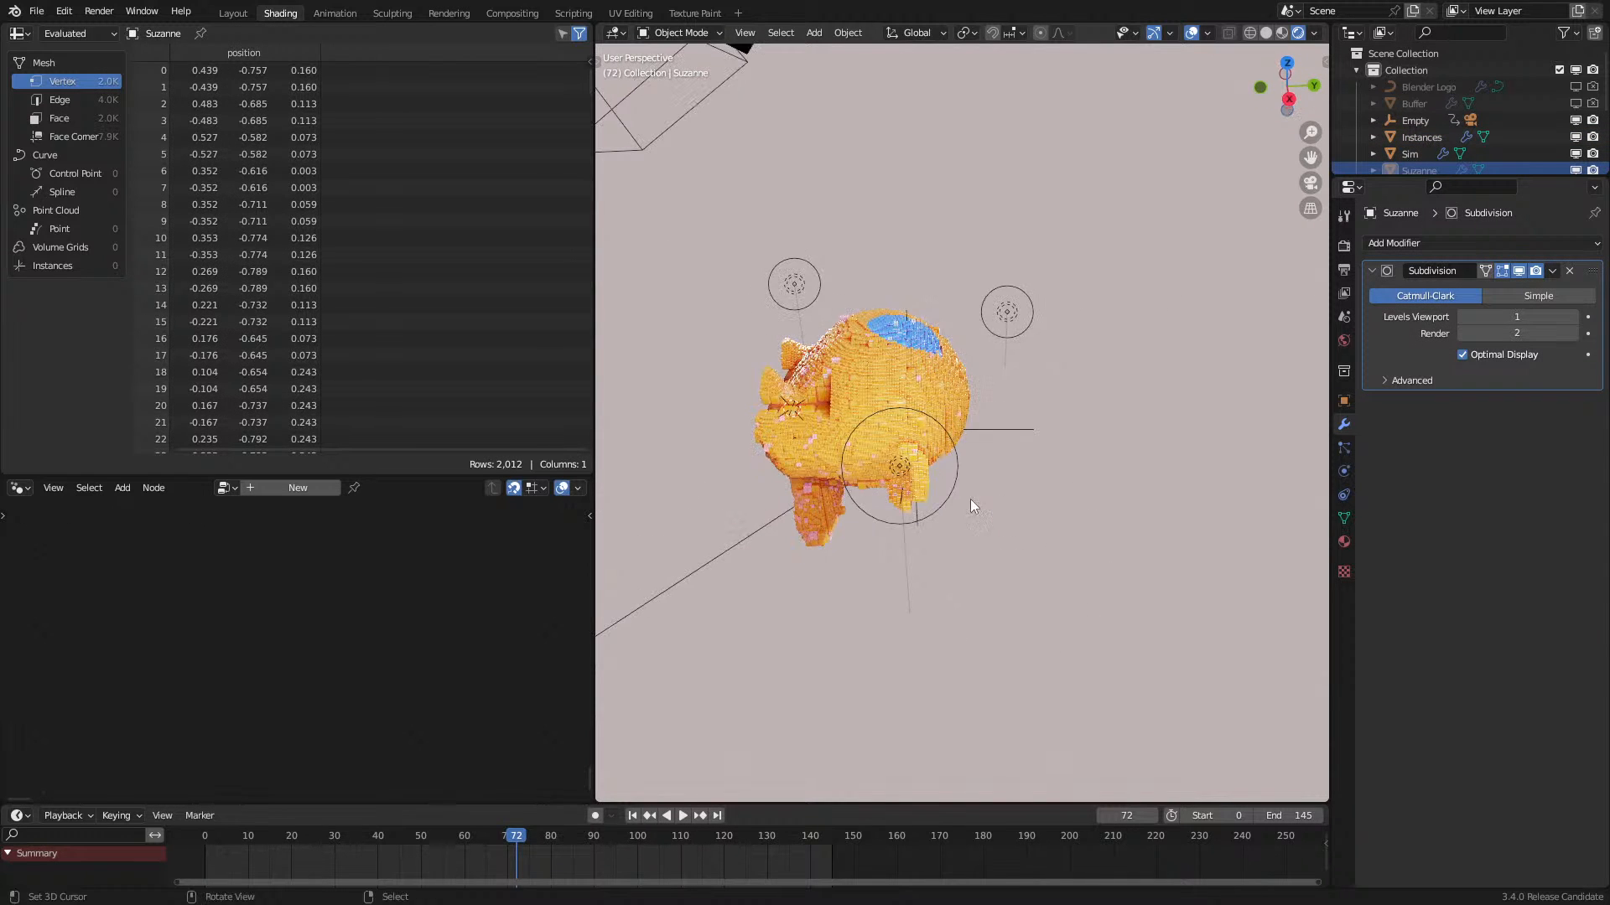
key(z)
click(837, 489)
key(g)
key(y)
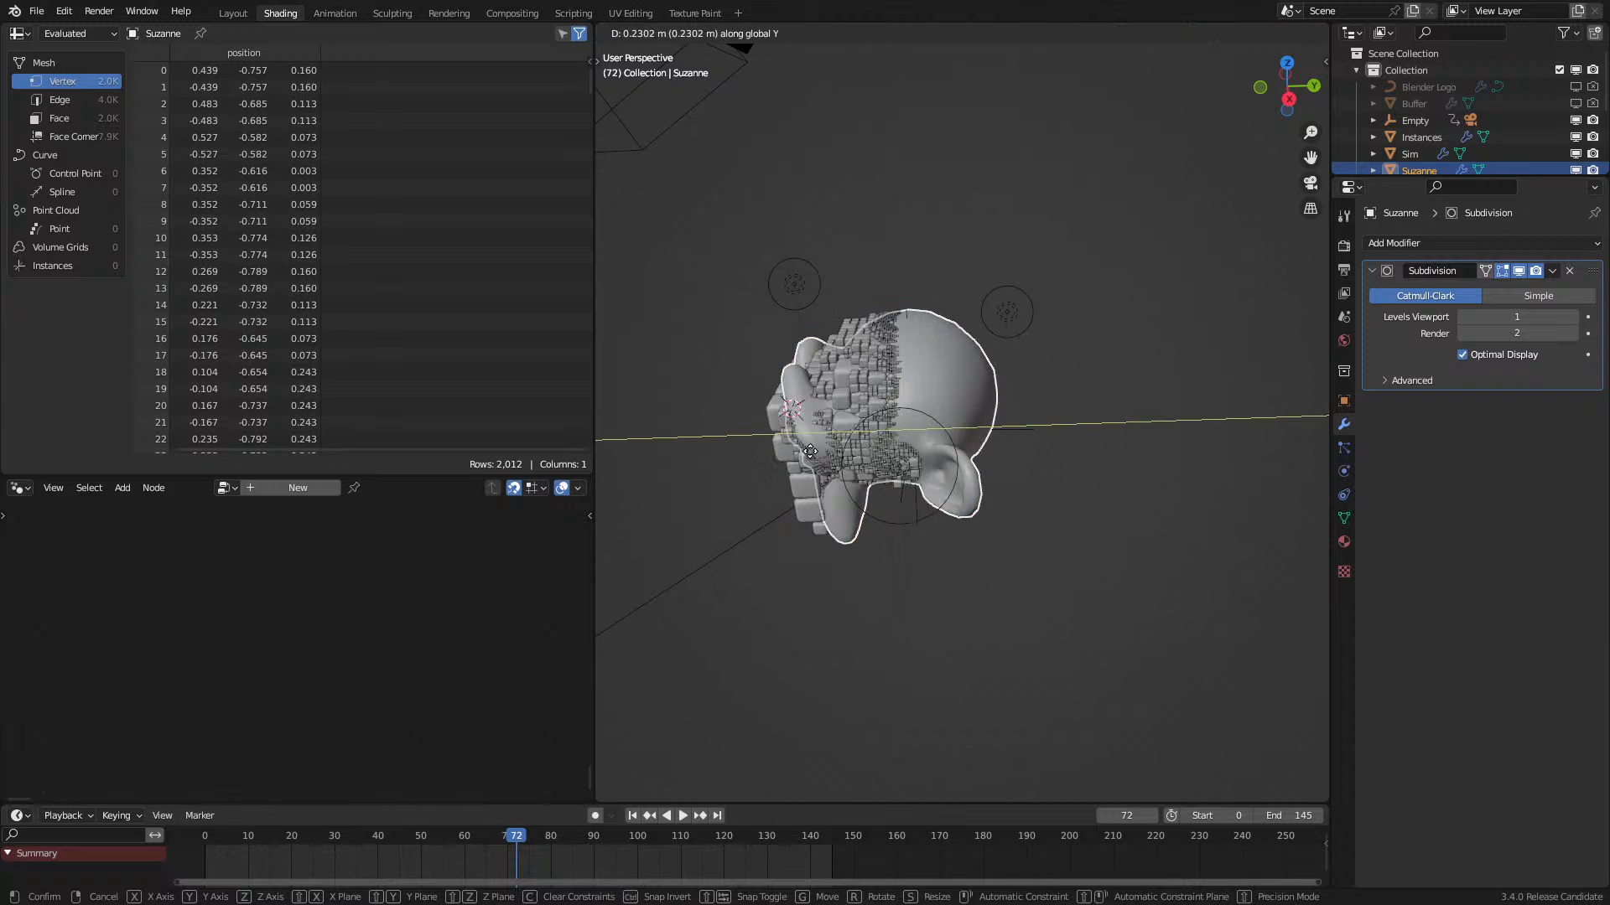
click(815, 452)
key(g)
key(z)
click(799, 432)
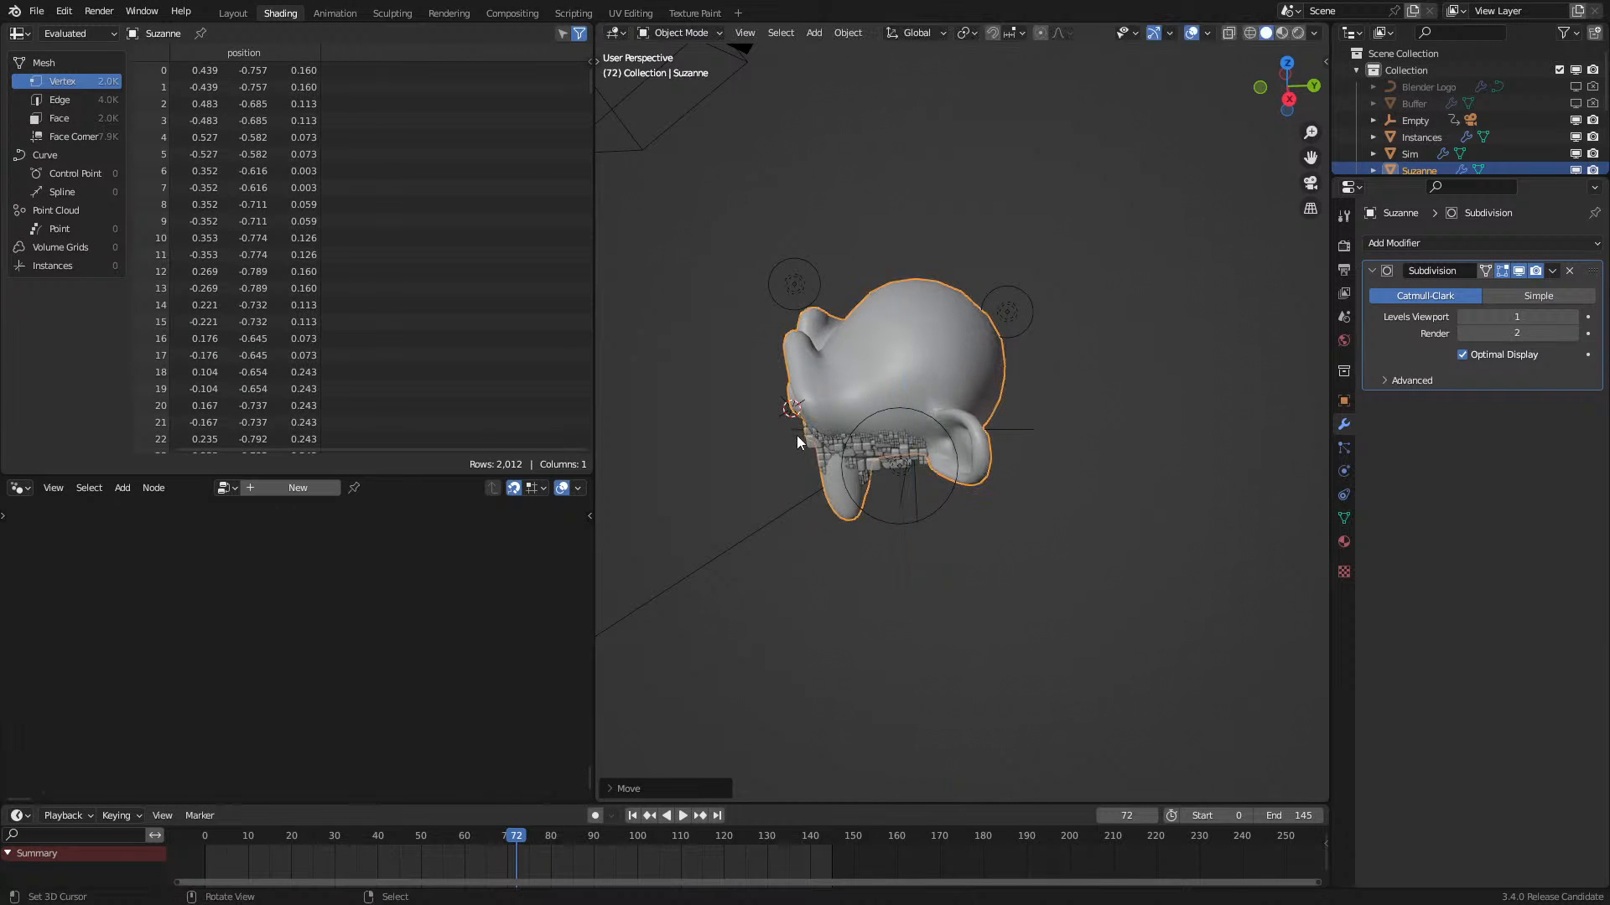
Step: Play the simulation briefly from the start and move Suzanne along the Z axis again
click(224, 838)
key(space)
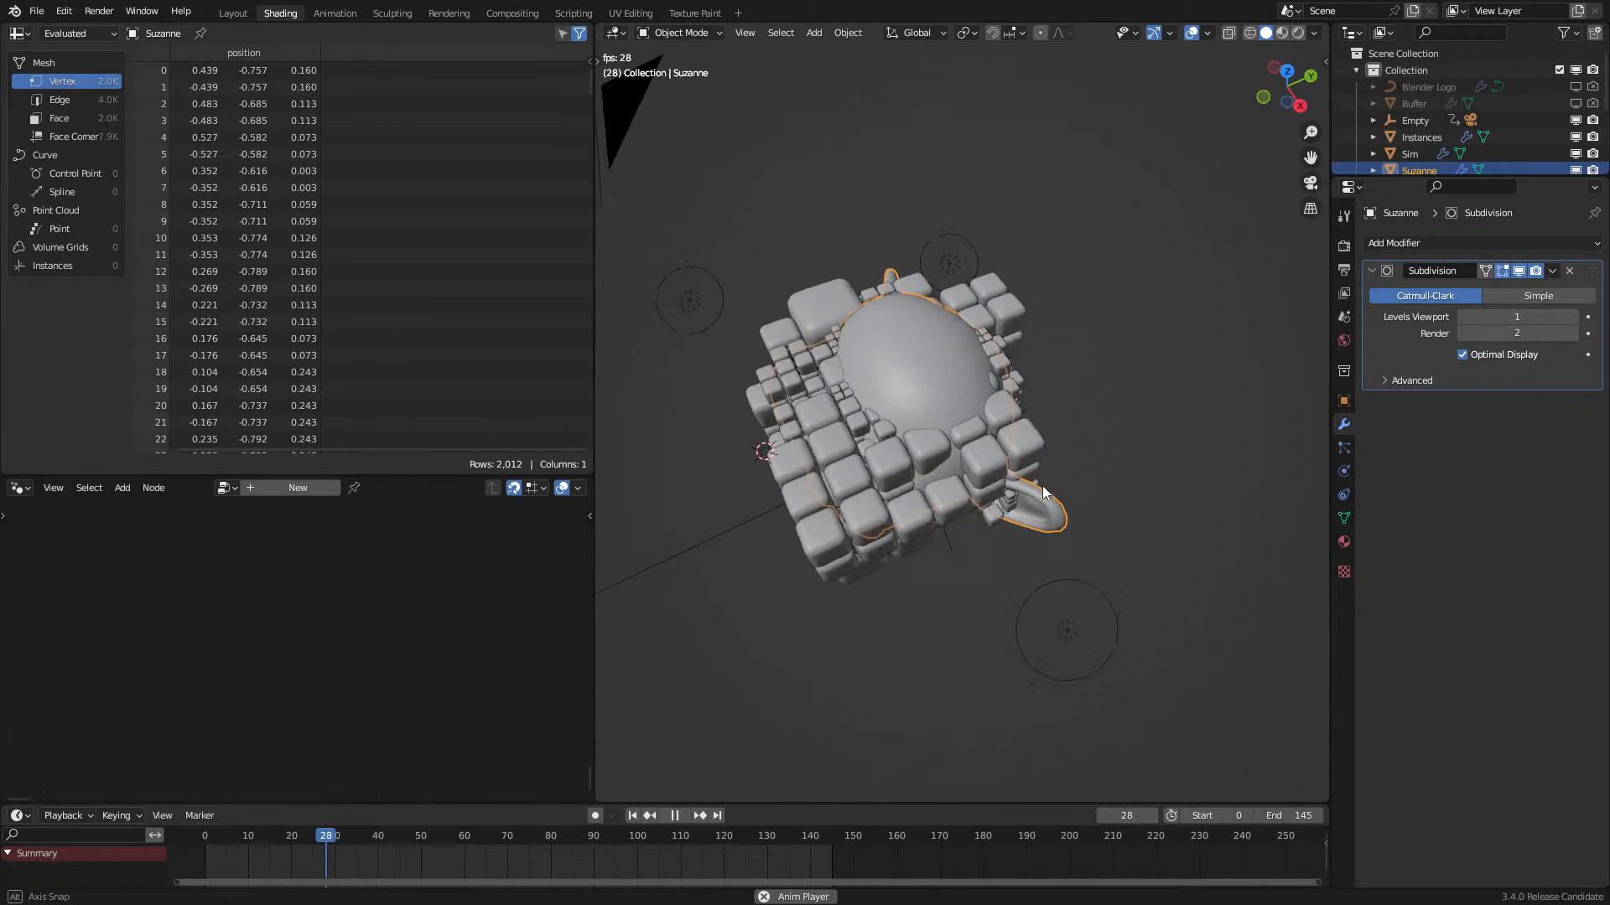
key(space)
key(g)
key(z)
click(979, 442)
Step: Play the simulation from the first frame to frame 64 in rendered view, inspect the head's top, and select the Instances object
key(shift+Left)
key(z)
click(1089, 314)
key(space)
middle_drag(1103, 350, 998, 428)
key(space)
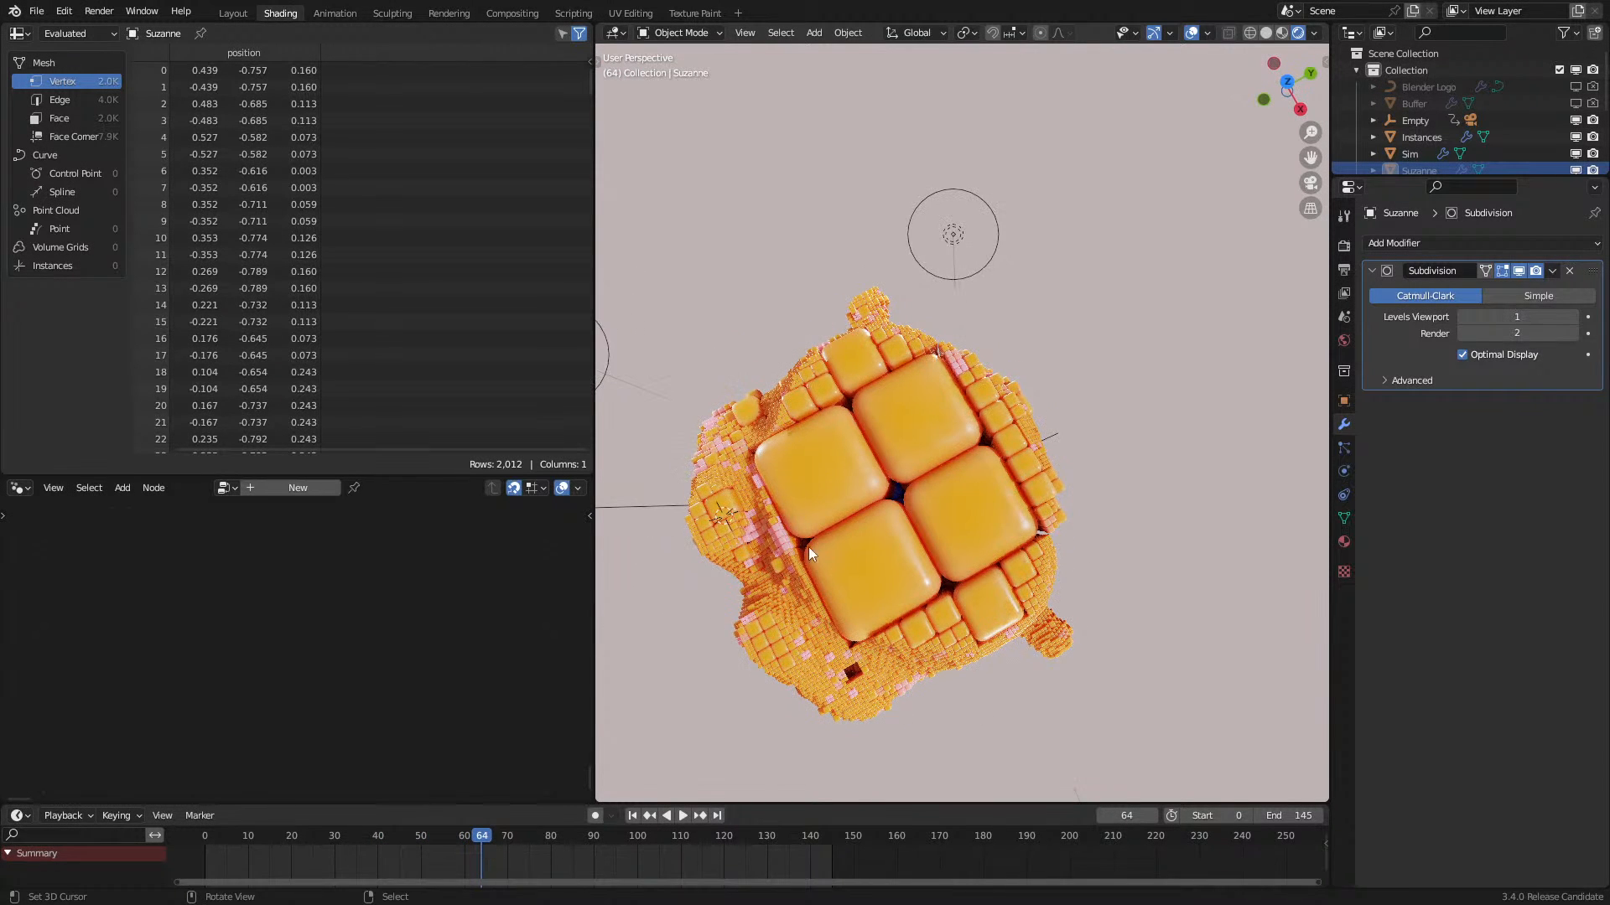
middle_drag(958, 530, 1024, 478)
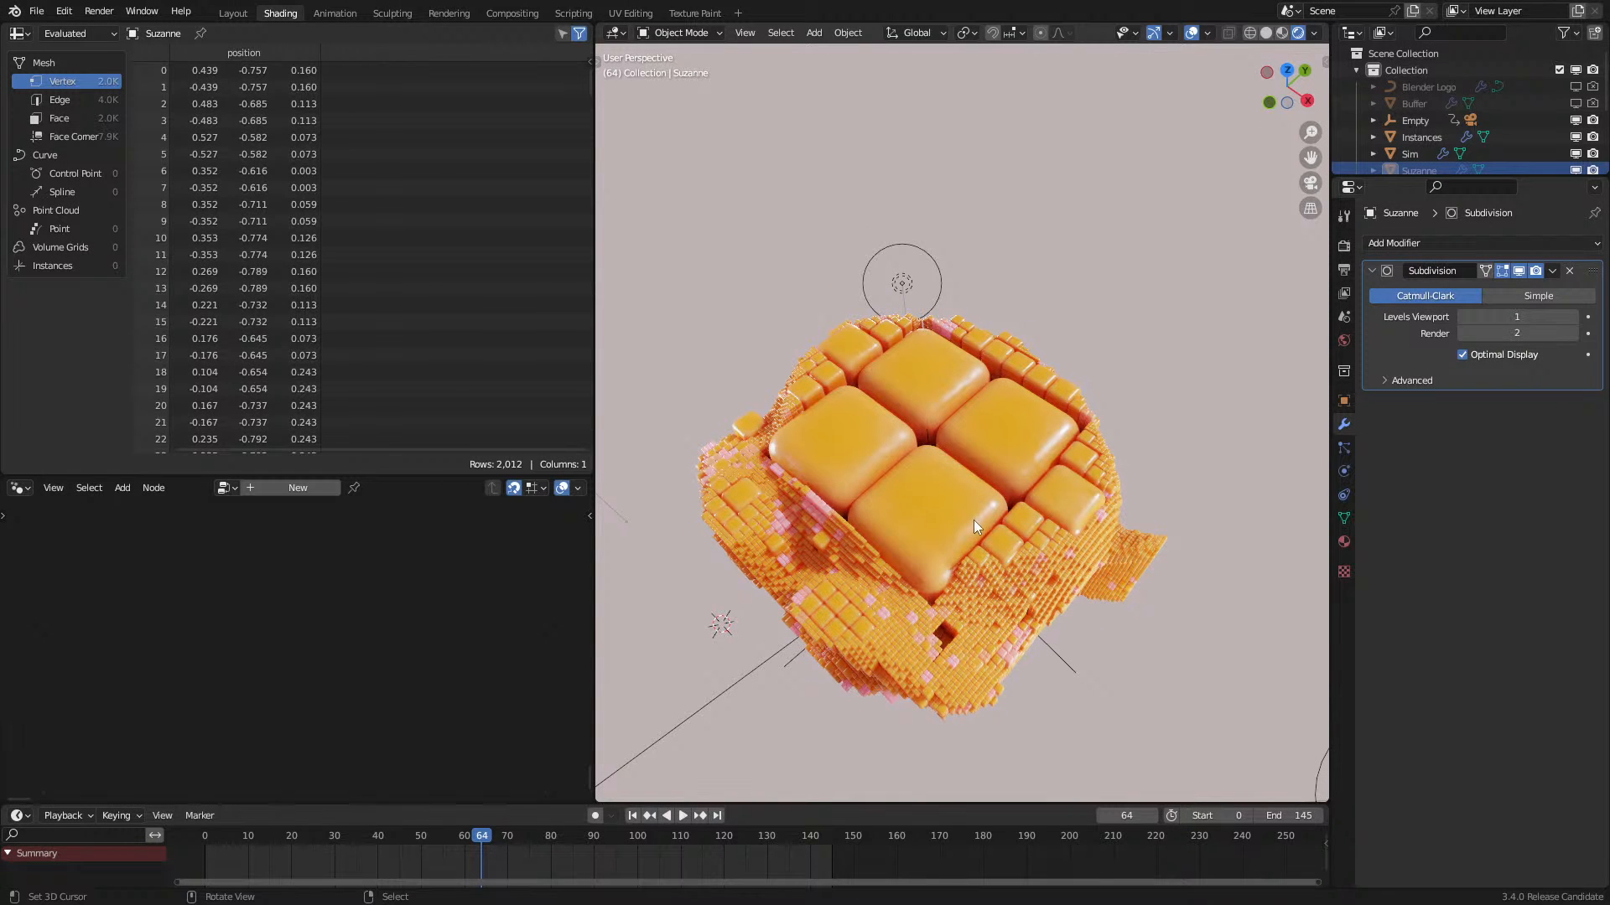
click(1045, 503)
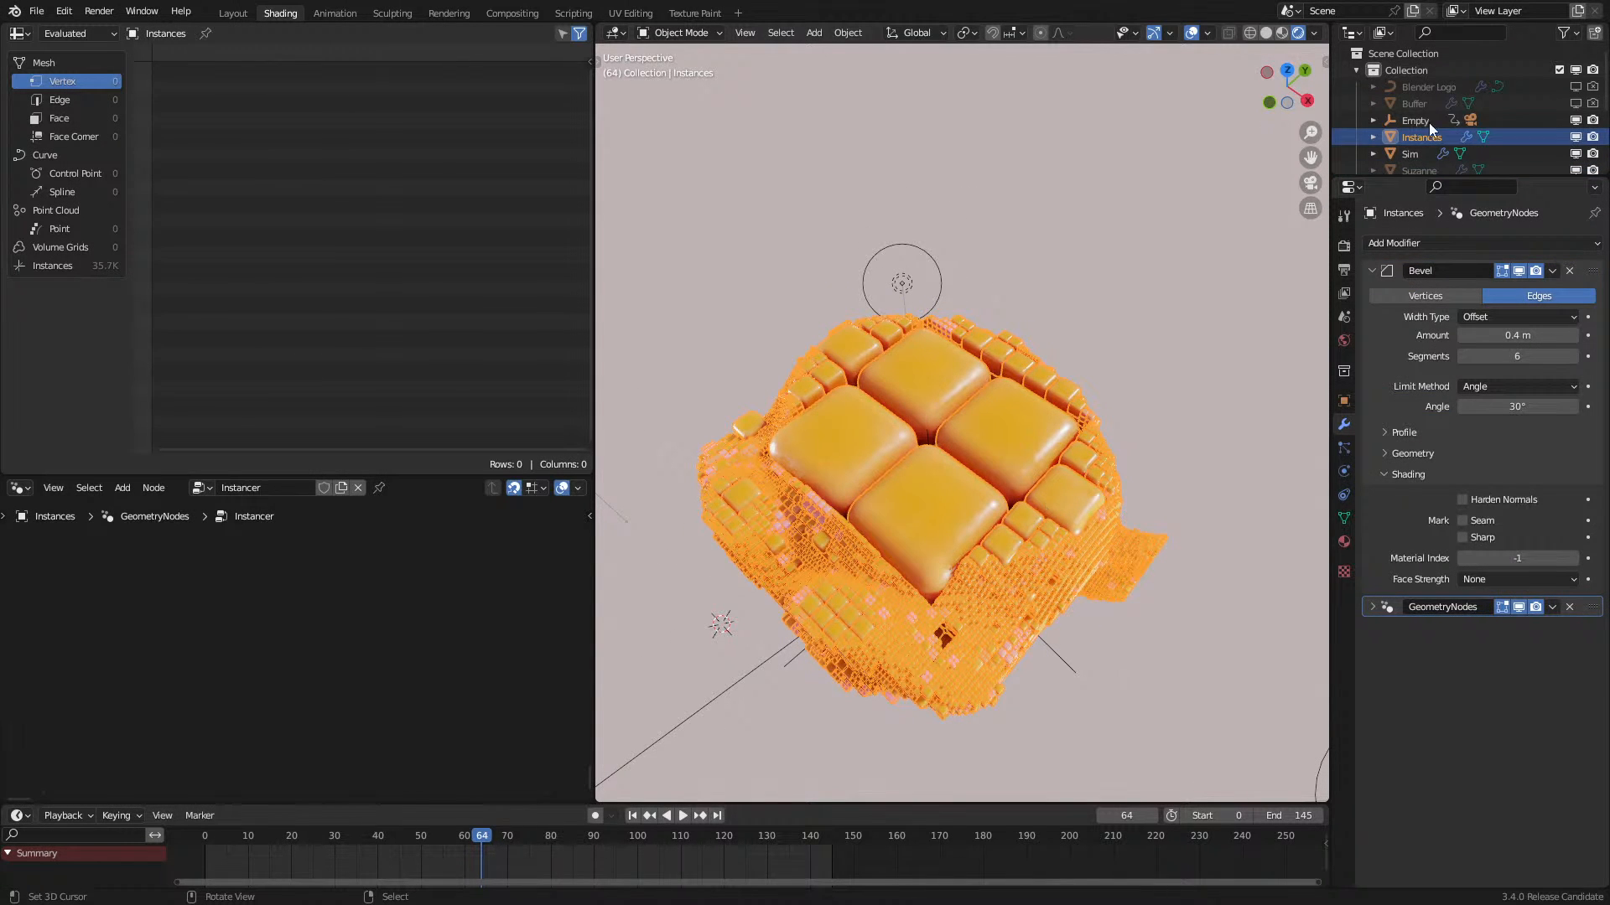
Step: Select the Sim object and set the Greater Than threshold for its R attribute to 0.1
click(1415, 155)
middle_drag(401, 635, 355, 692)
scroll(387, 620, down, 4)
scroll(393, 627, down, 3)
scroll(394, 609, down, 2)
scroll(392, 580, up, 1)
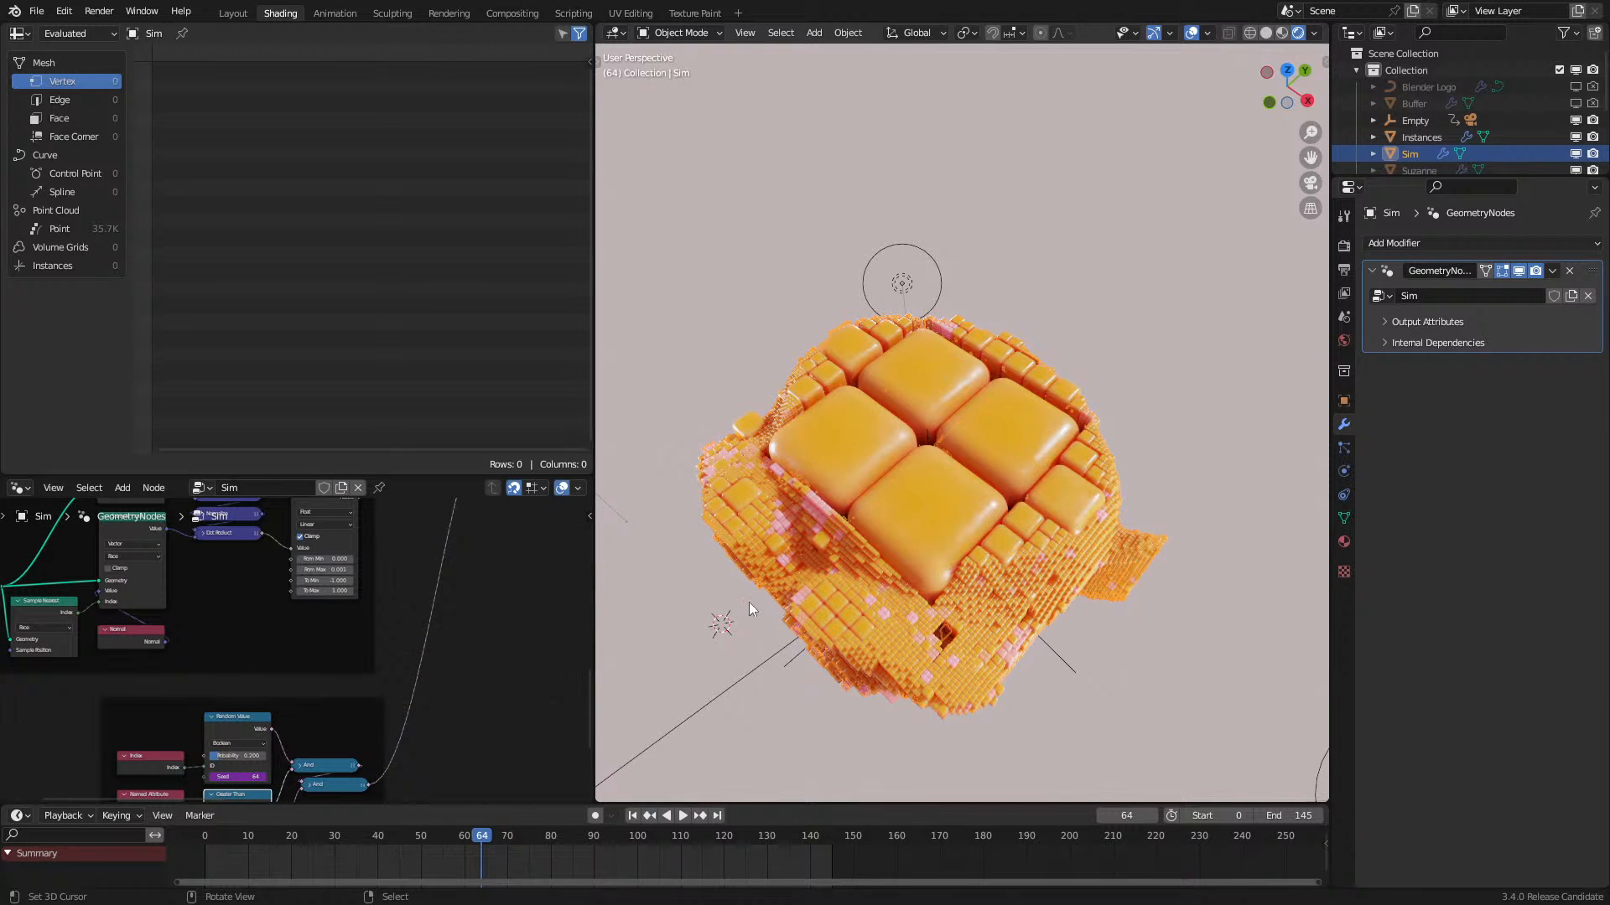
scroll(317, 575, up, 3)
scroll(323, 579, down, 5)
scroll(394, 622, down, 5)
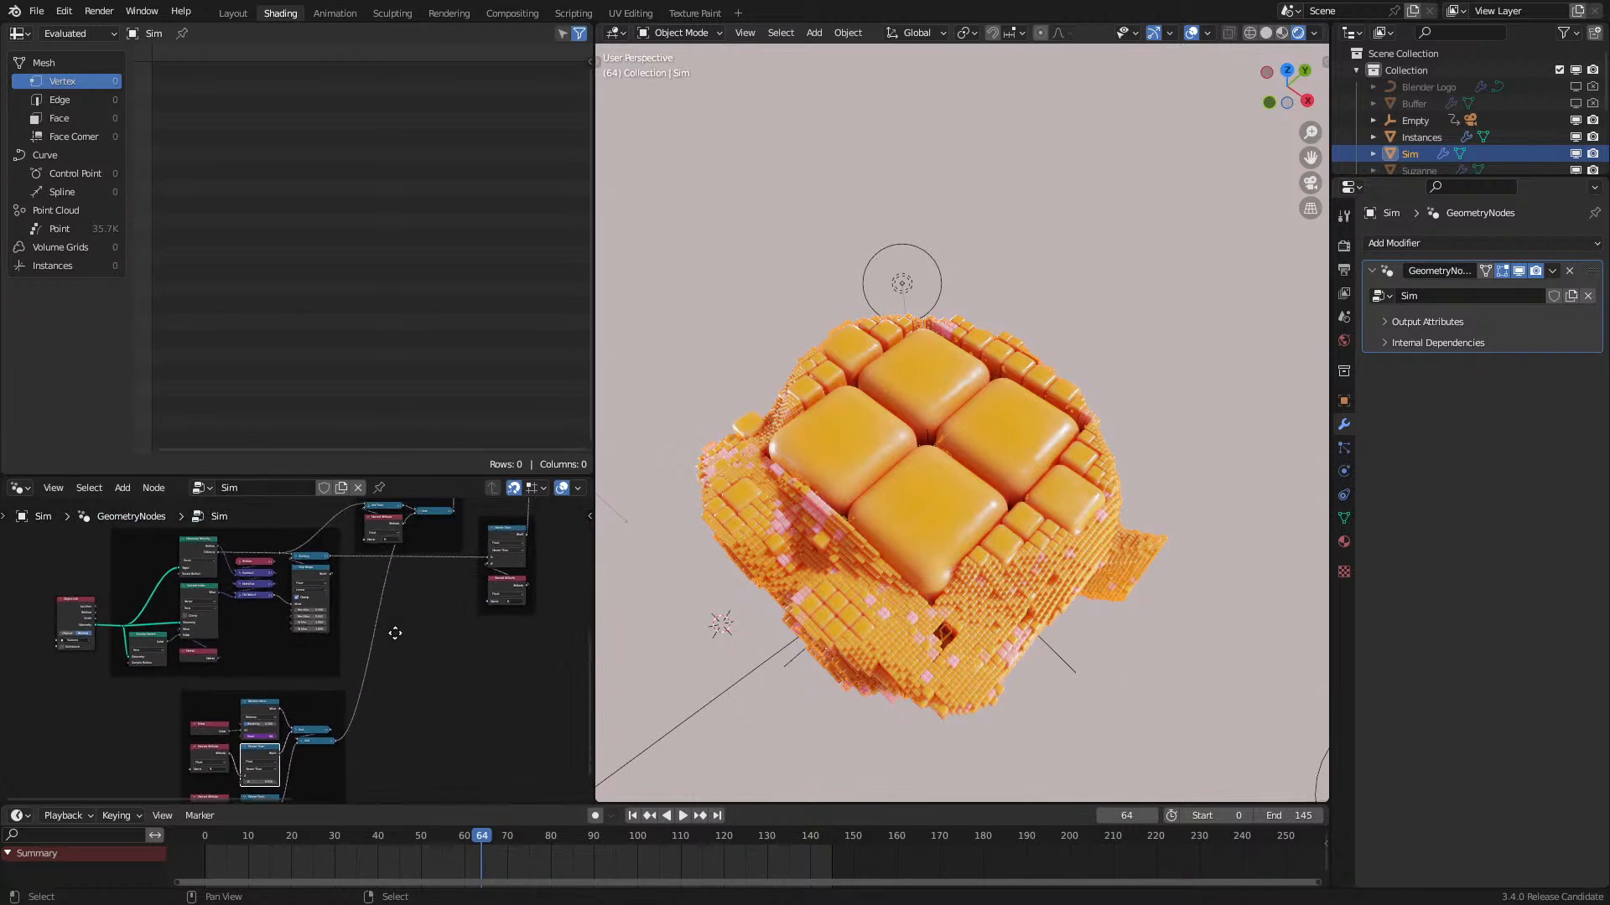
middle_drag(399, 625, 438, 498)
scroll(401, 874, up, 2)
scroll(298, 650, up, 6)
double_click(310, 605)
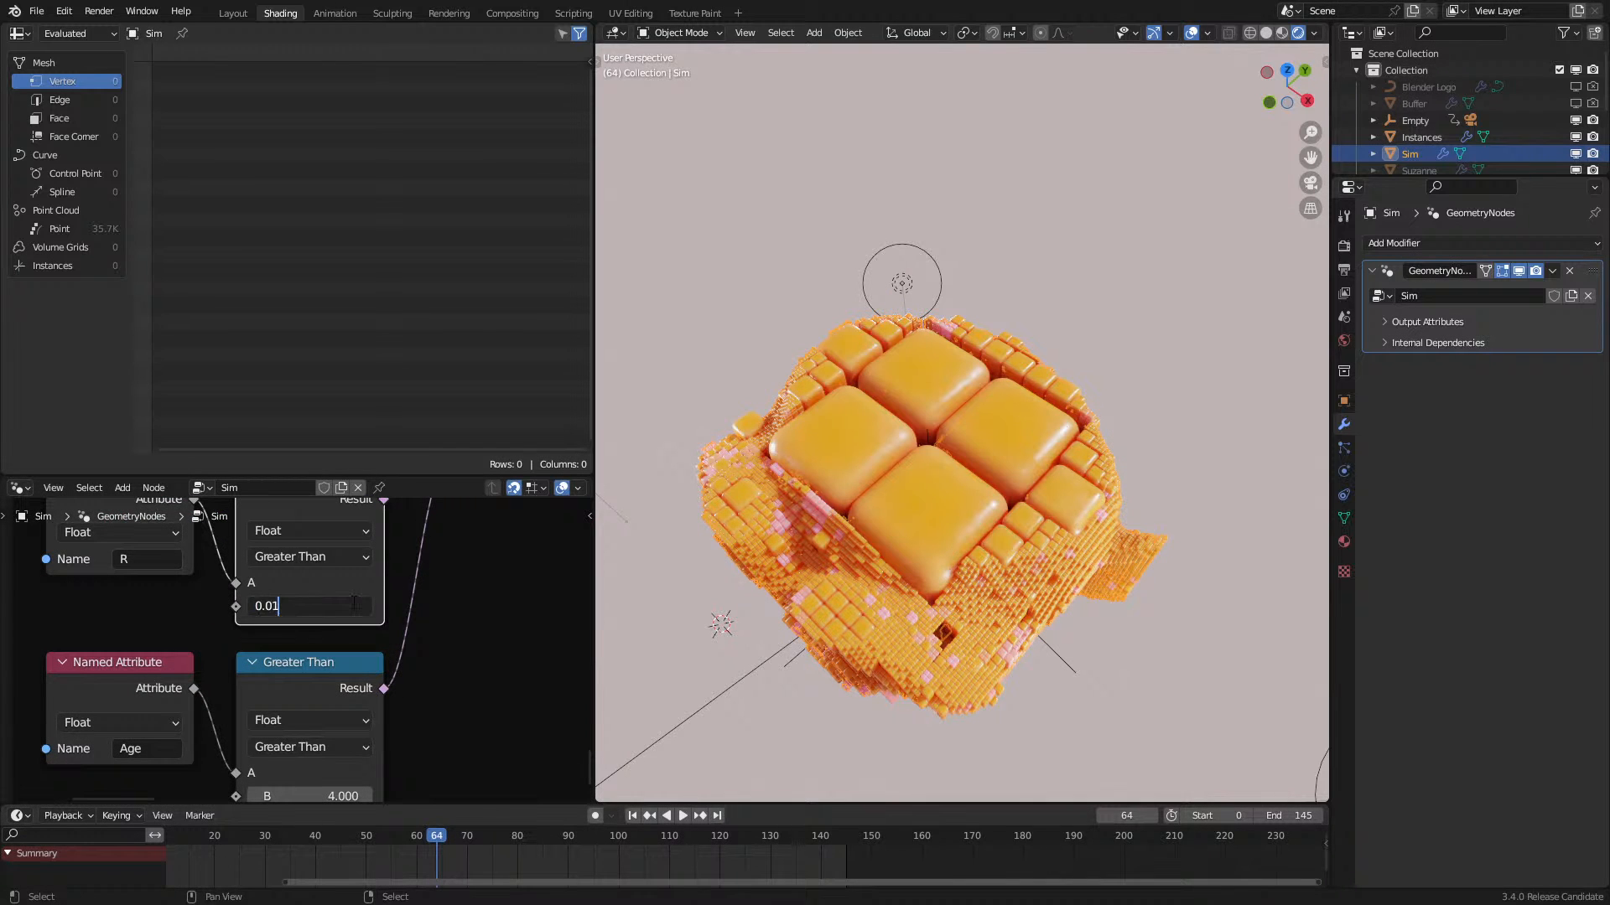
text(0.1)
key(Return)
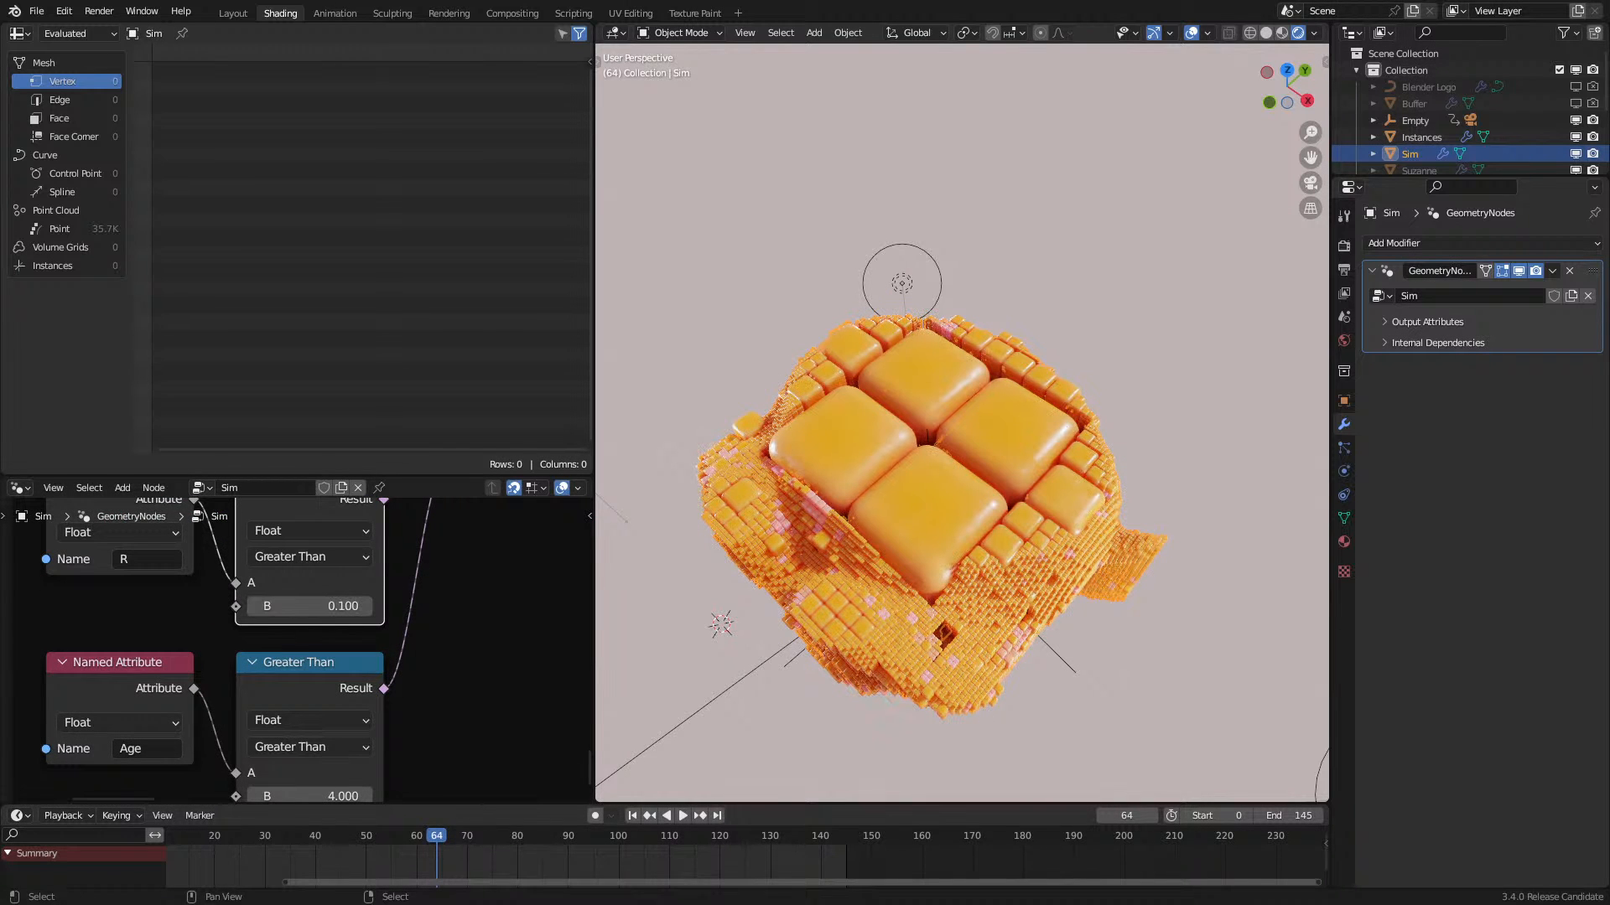
Step: Play the simulation from the first frame to frame 70 and inspect the coarser cubes from the side
scroll(244, 838, down, 3)
key(shift+Left)
key(space)
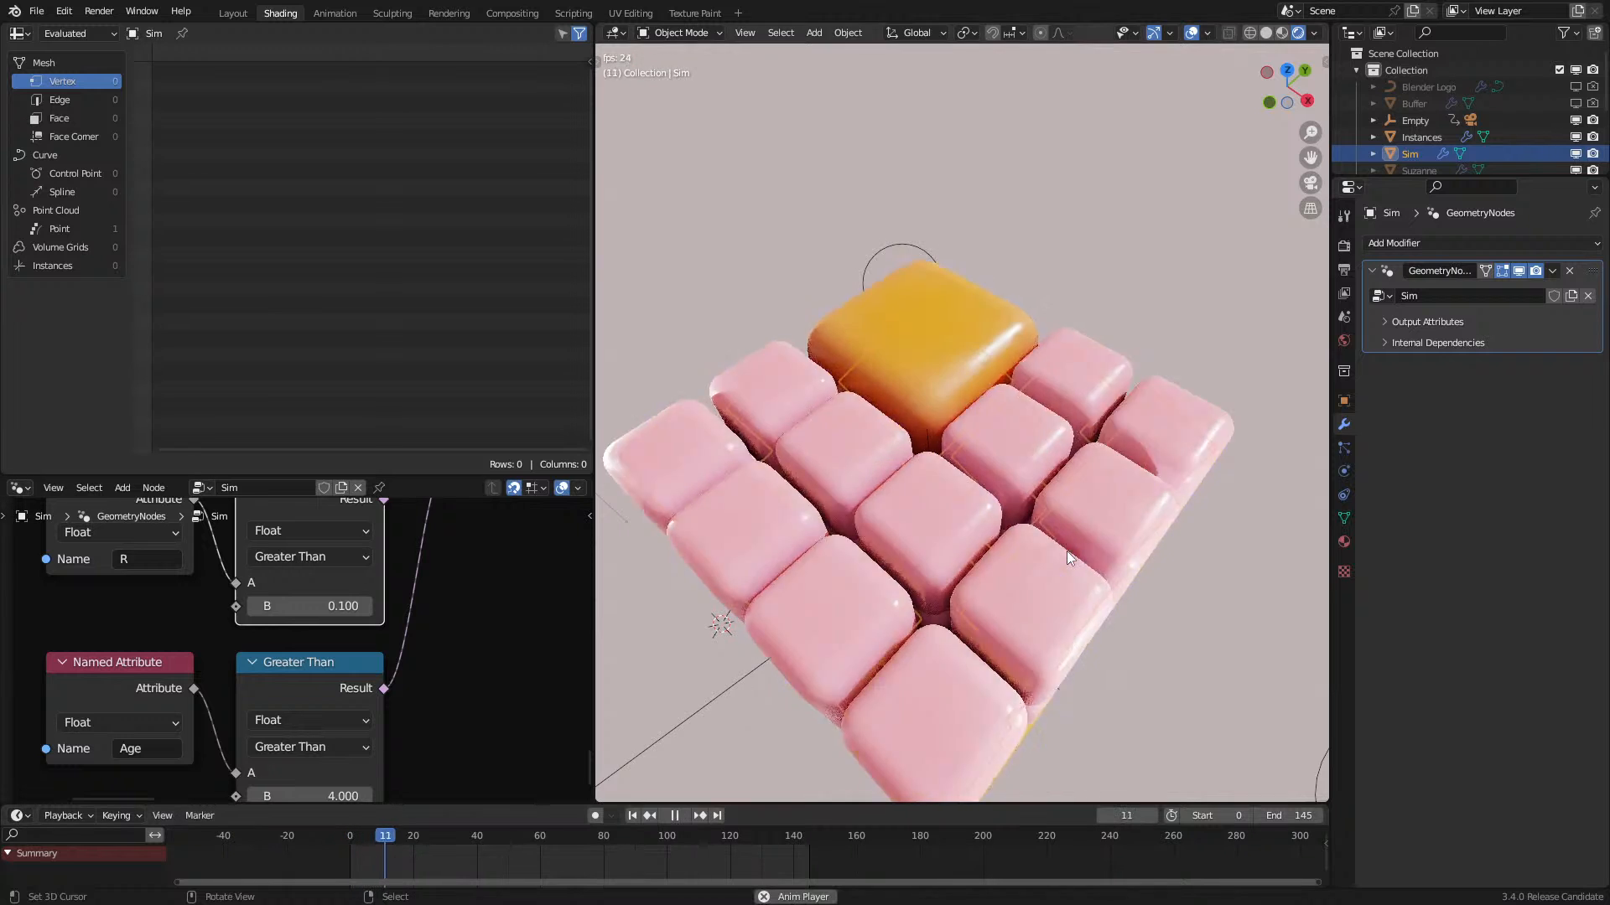
key(space)
middle_drag(1048, 536, 1020, 423)
key(space)
key(space)
Step: Set the R attribute's Greater Than threshold to 0.05 and replay the simulation from the first frame to frame 74
double_click(283, 605)
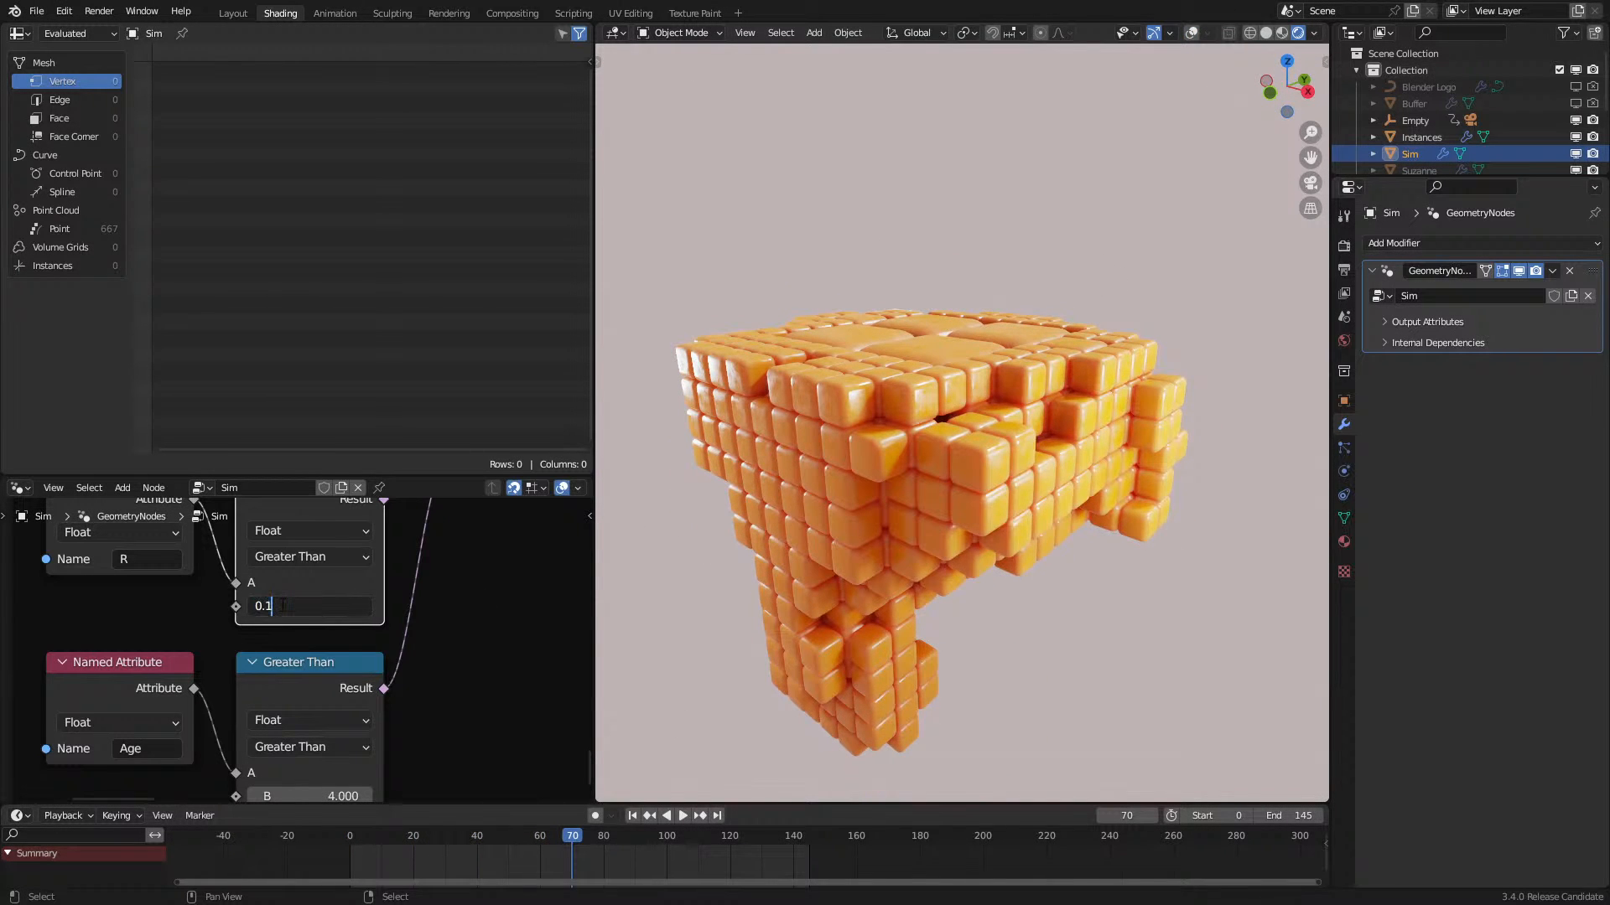
text(0.05)
key(Return)
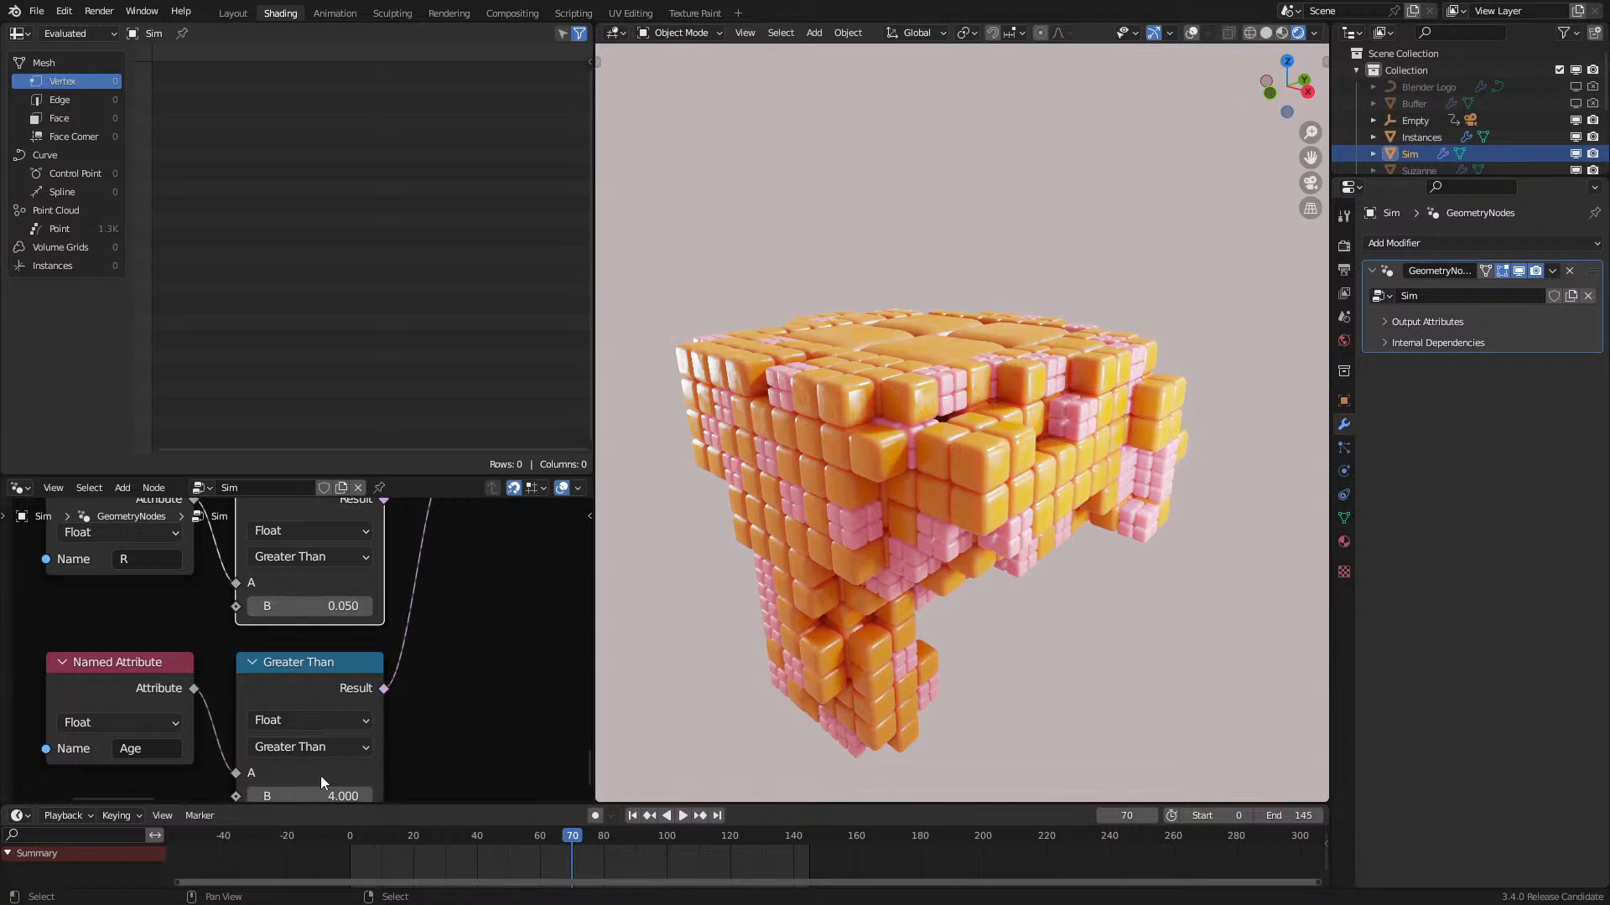
key(shift+Left)
key(space)
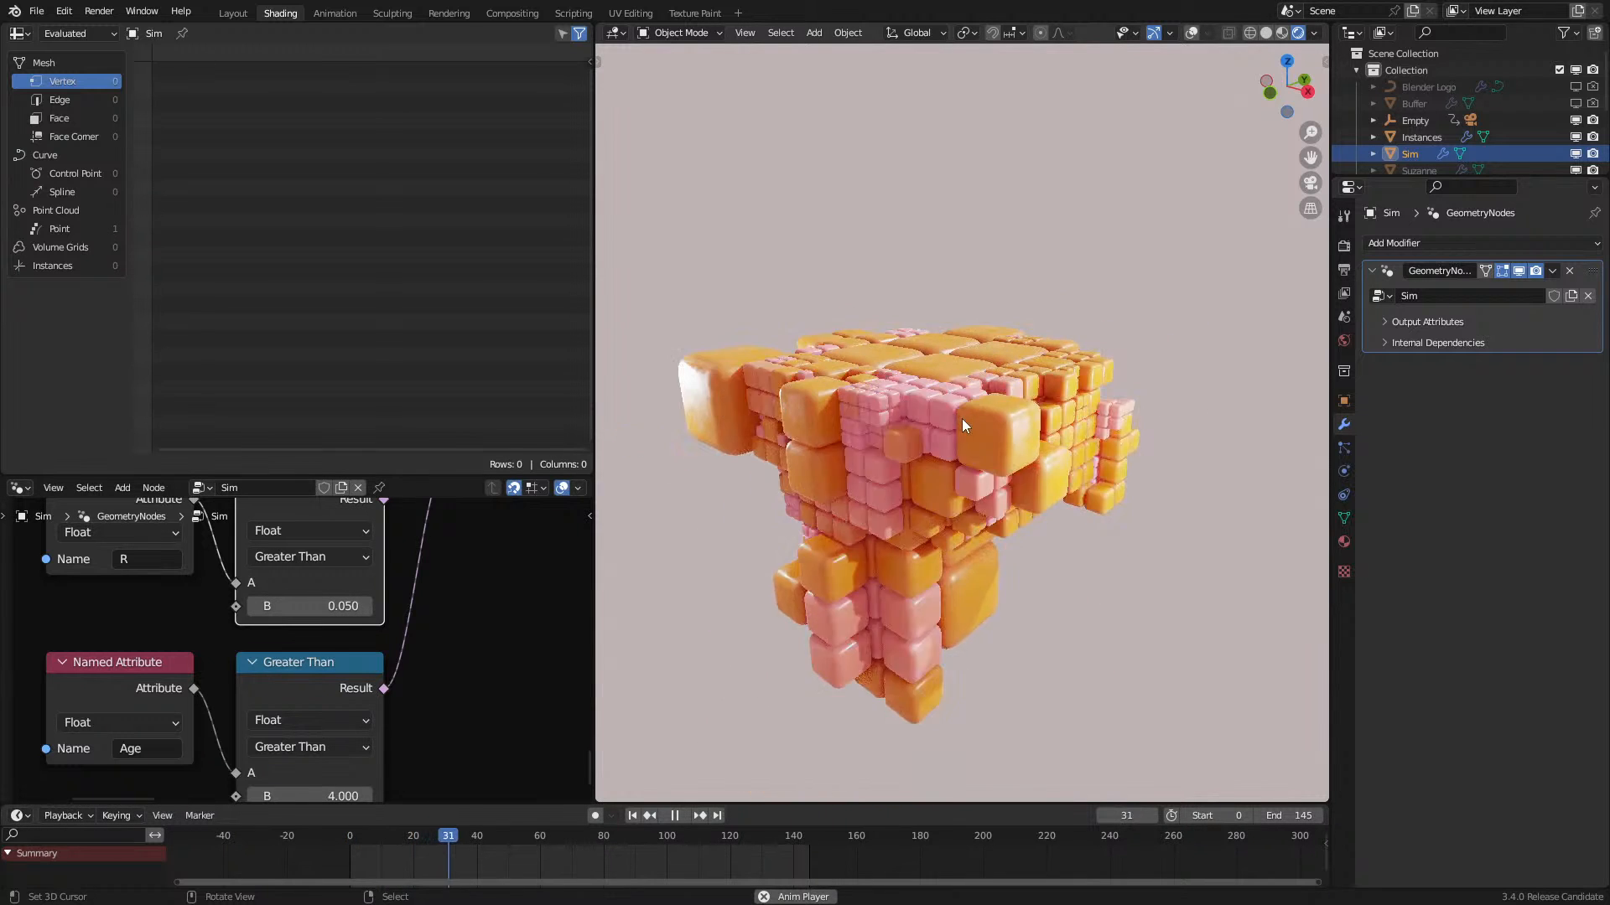
key(space)
mouse_move(957, 439)
middle_down()
mouse_move(1003, 506)
mouse_move(934, 526)
mouse_move(950, 418)
middle_up()
Step: Set the R attribute's Greater Than threshold to 0.025 and replay the simulation from the first frame
click(327, 591)
click(324, 598)
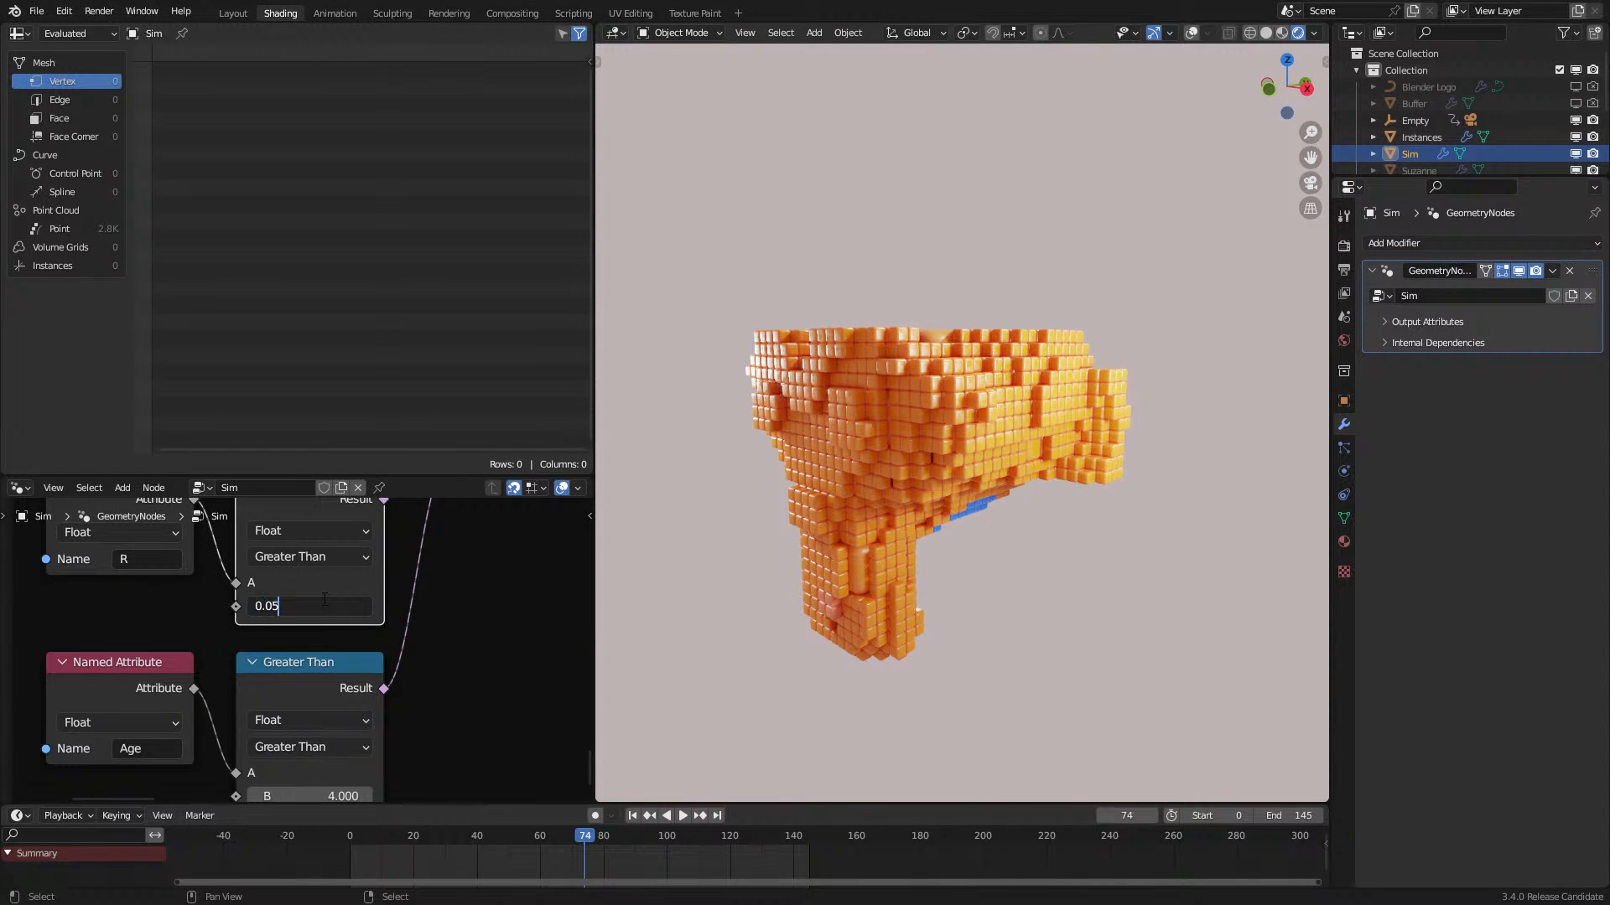
text(2)
key(Return)
key(shift+Left)
key(space)
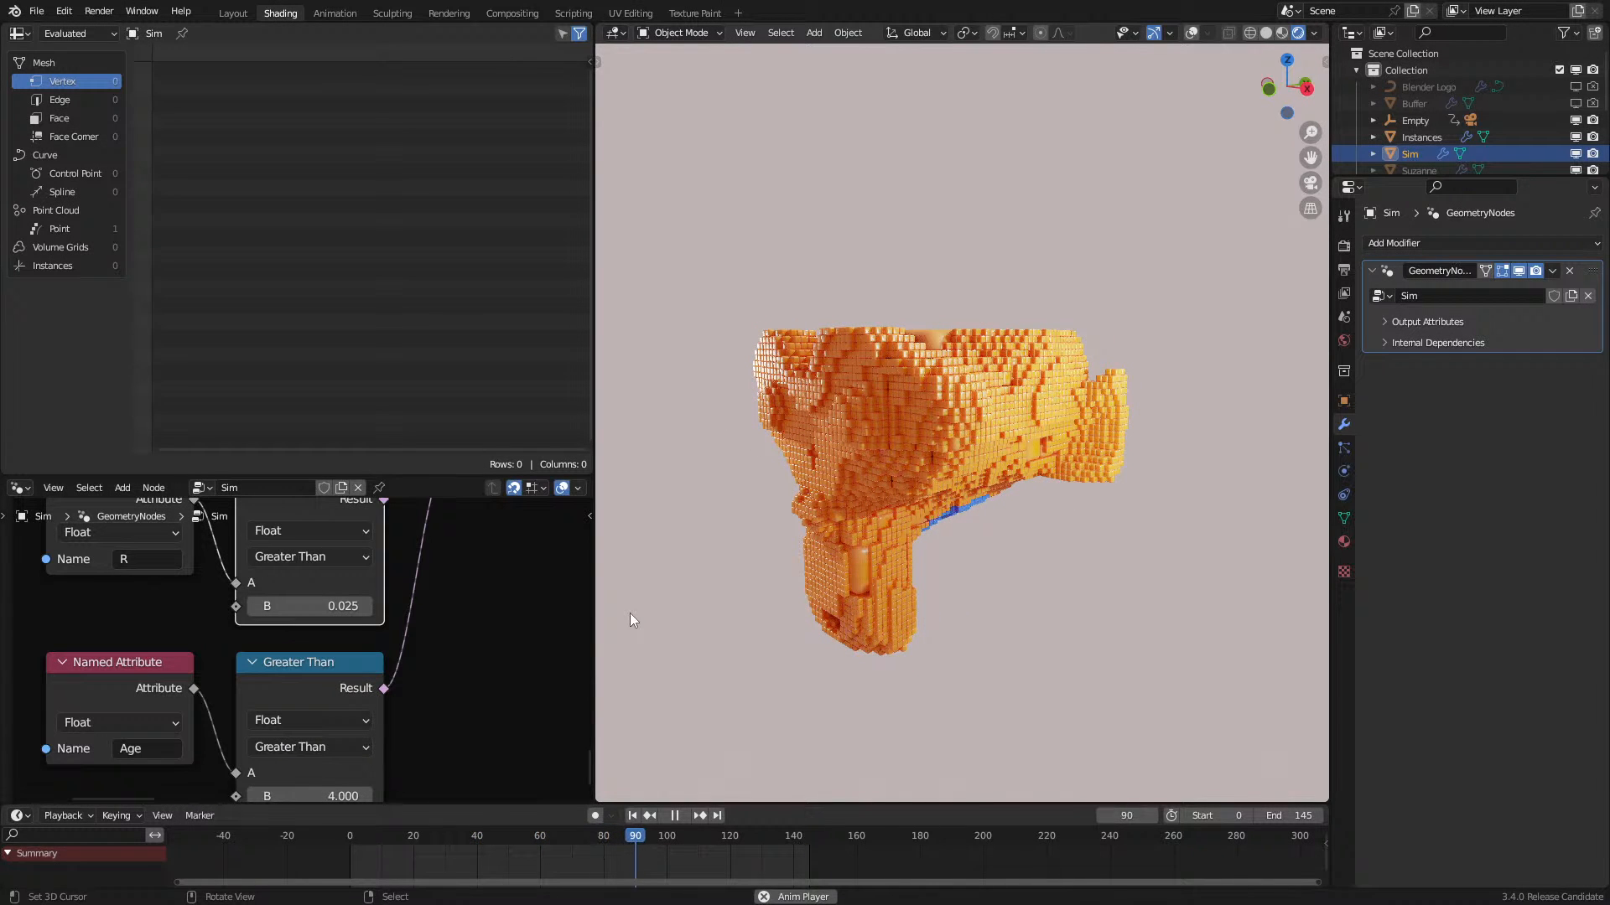
middle_drag(631, 612, 765, 719)
key(space)
Step: Run the simulation again from the first frame, stop at frame 68, and inspect the face up close
key(shift+Left)
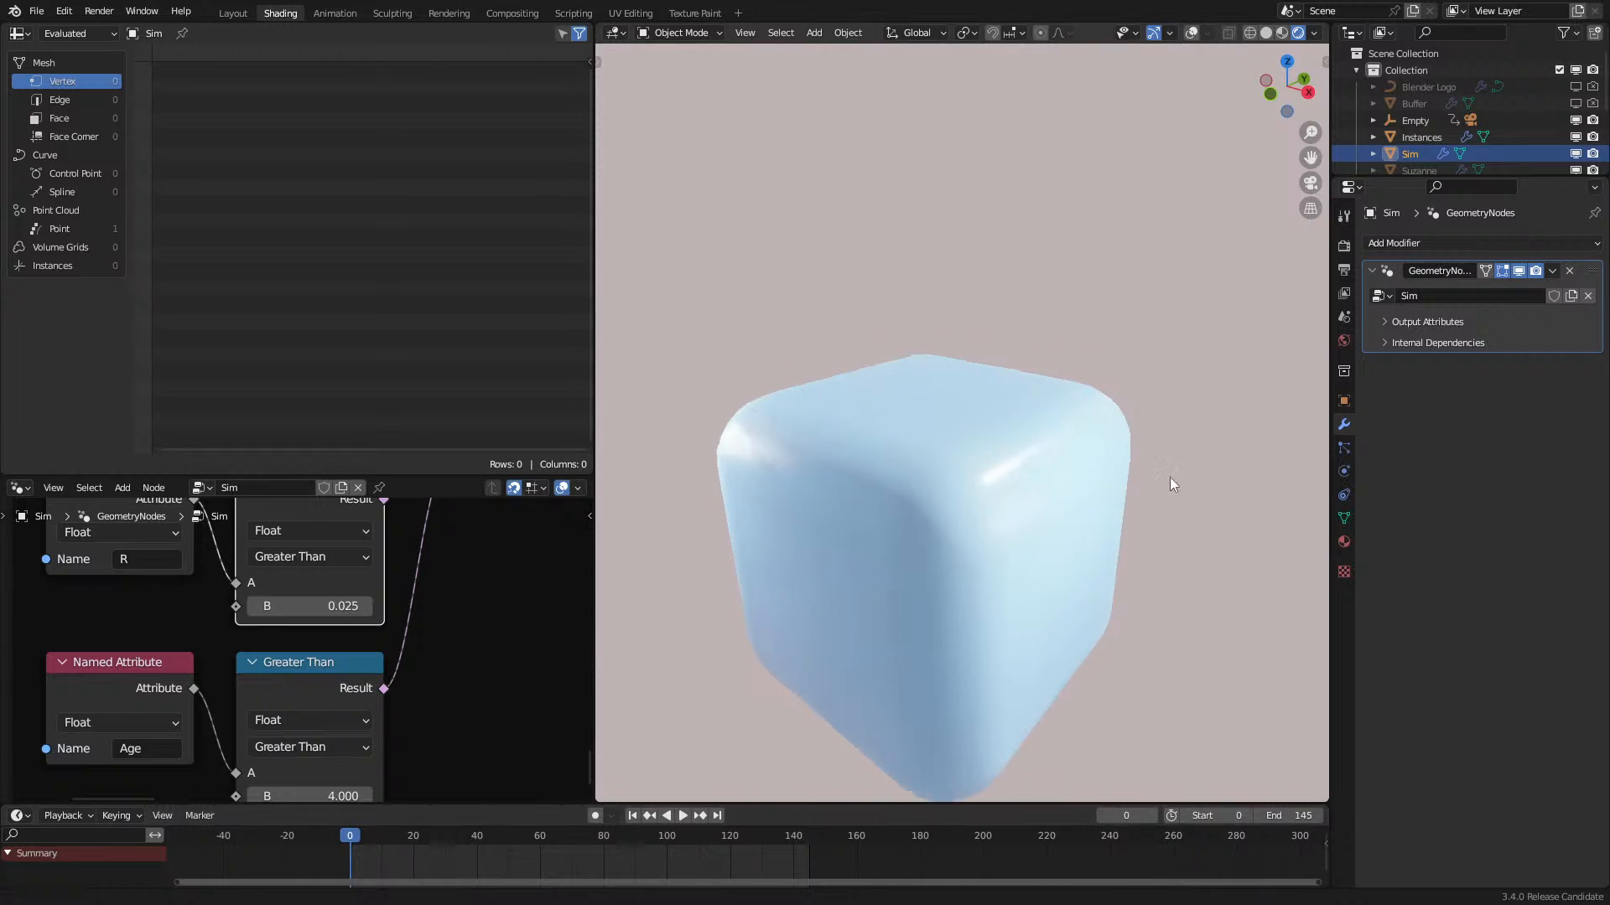
key(space)
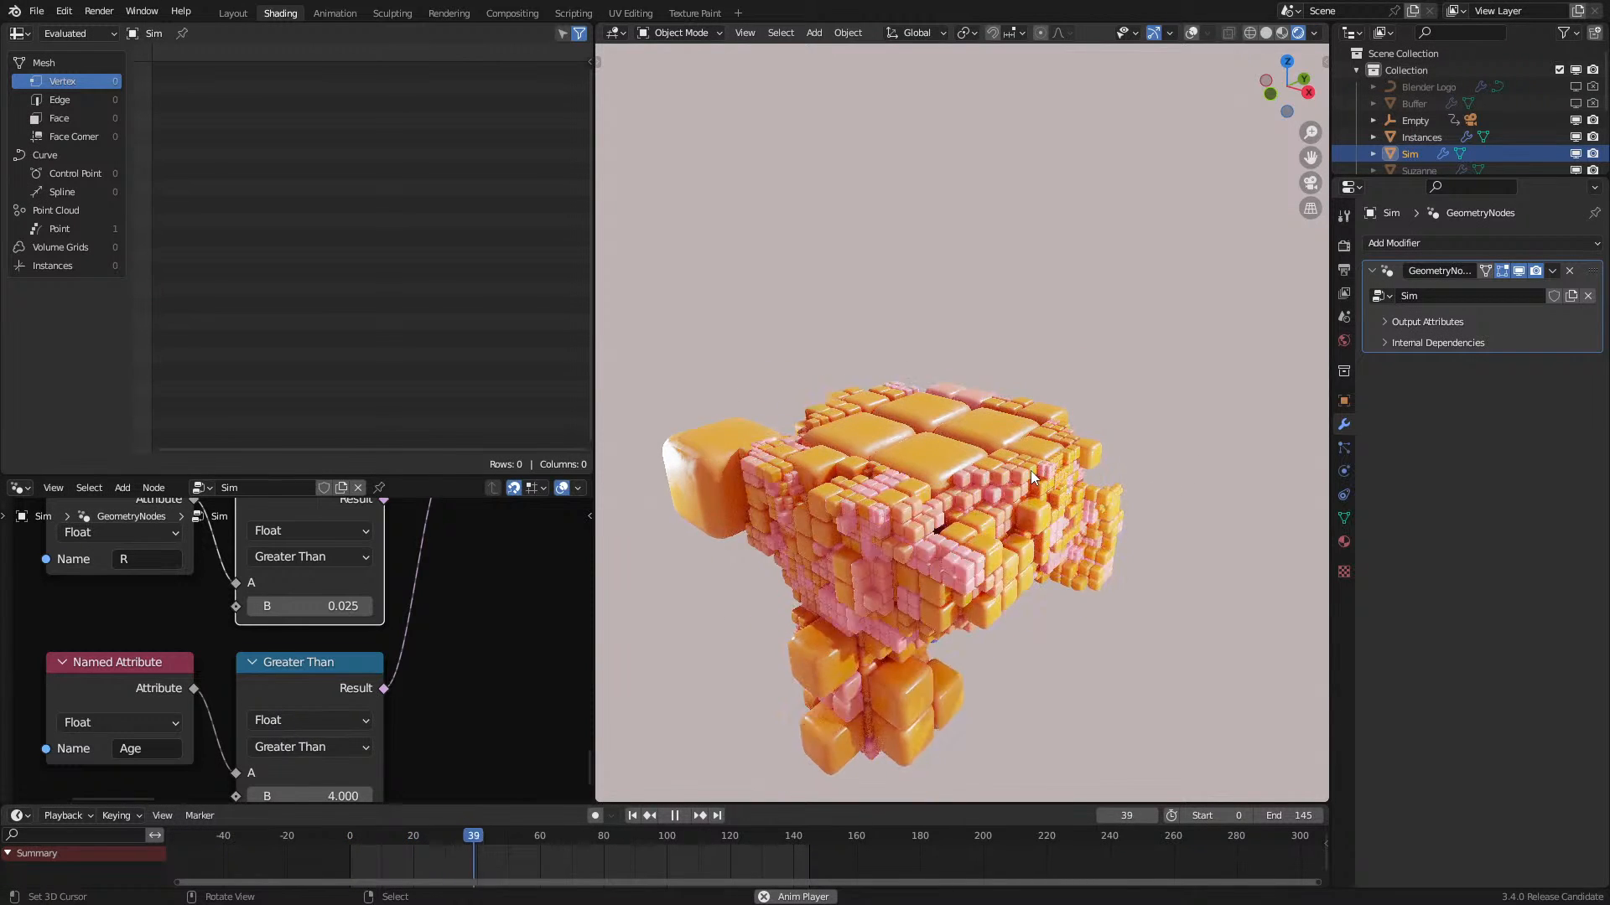
key(space)
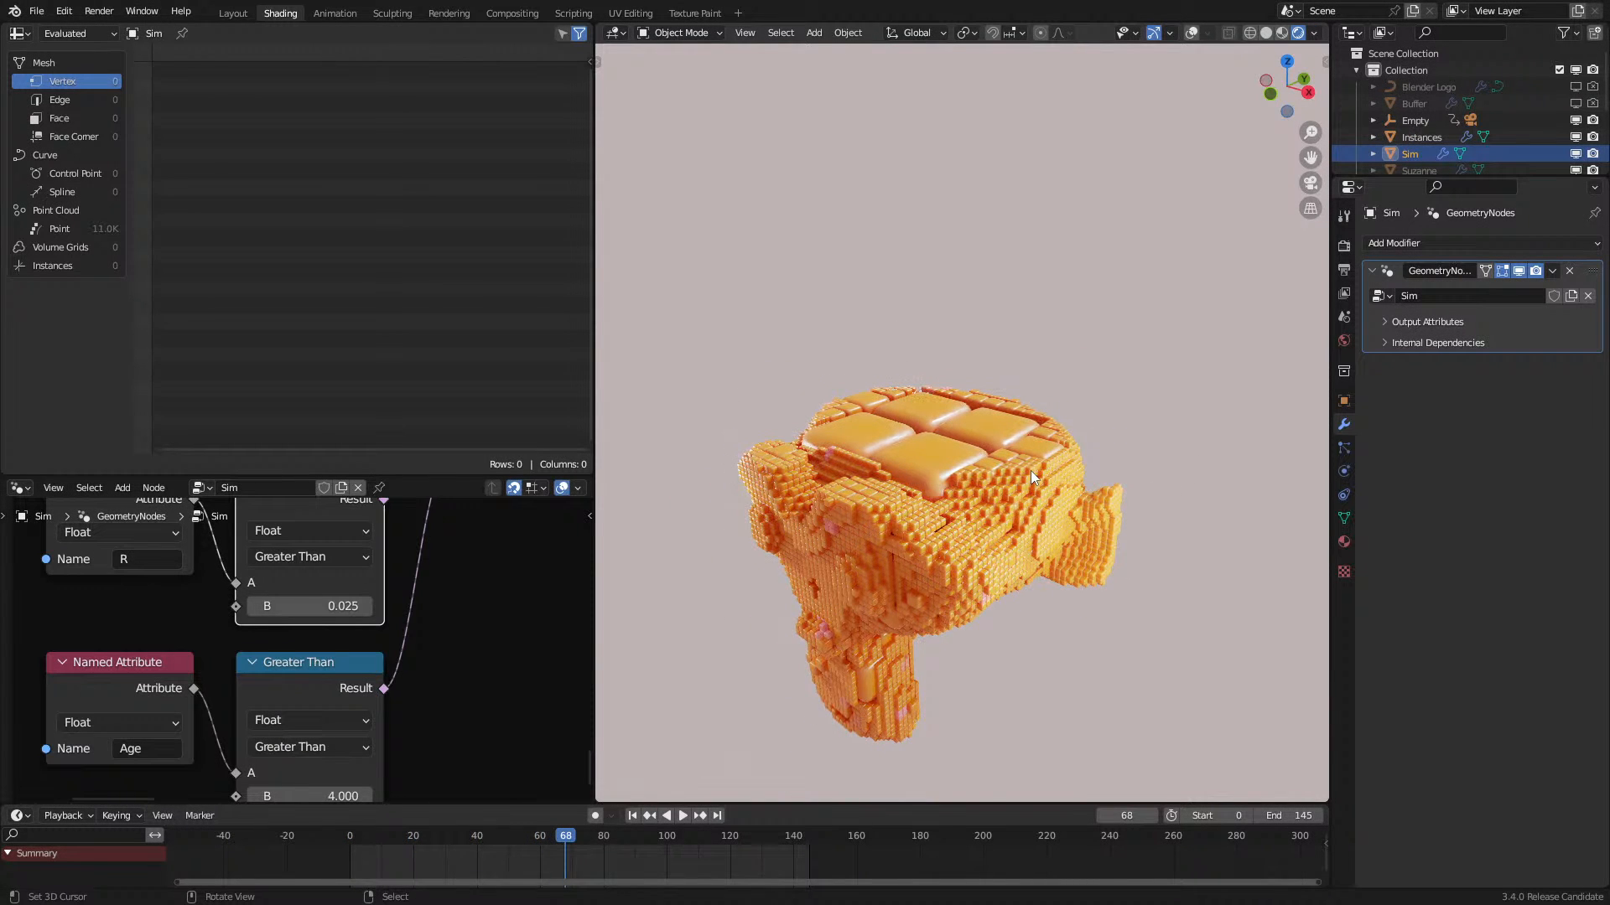
middle_drag(862, 511, 835, 515)
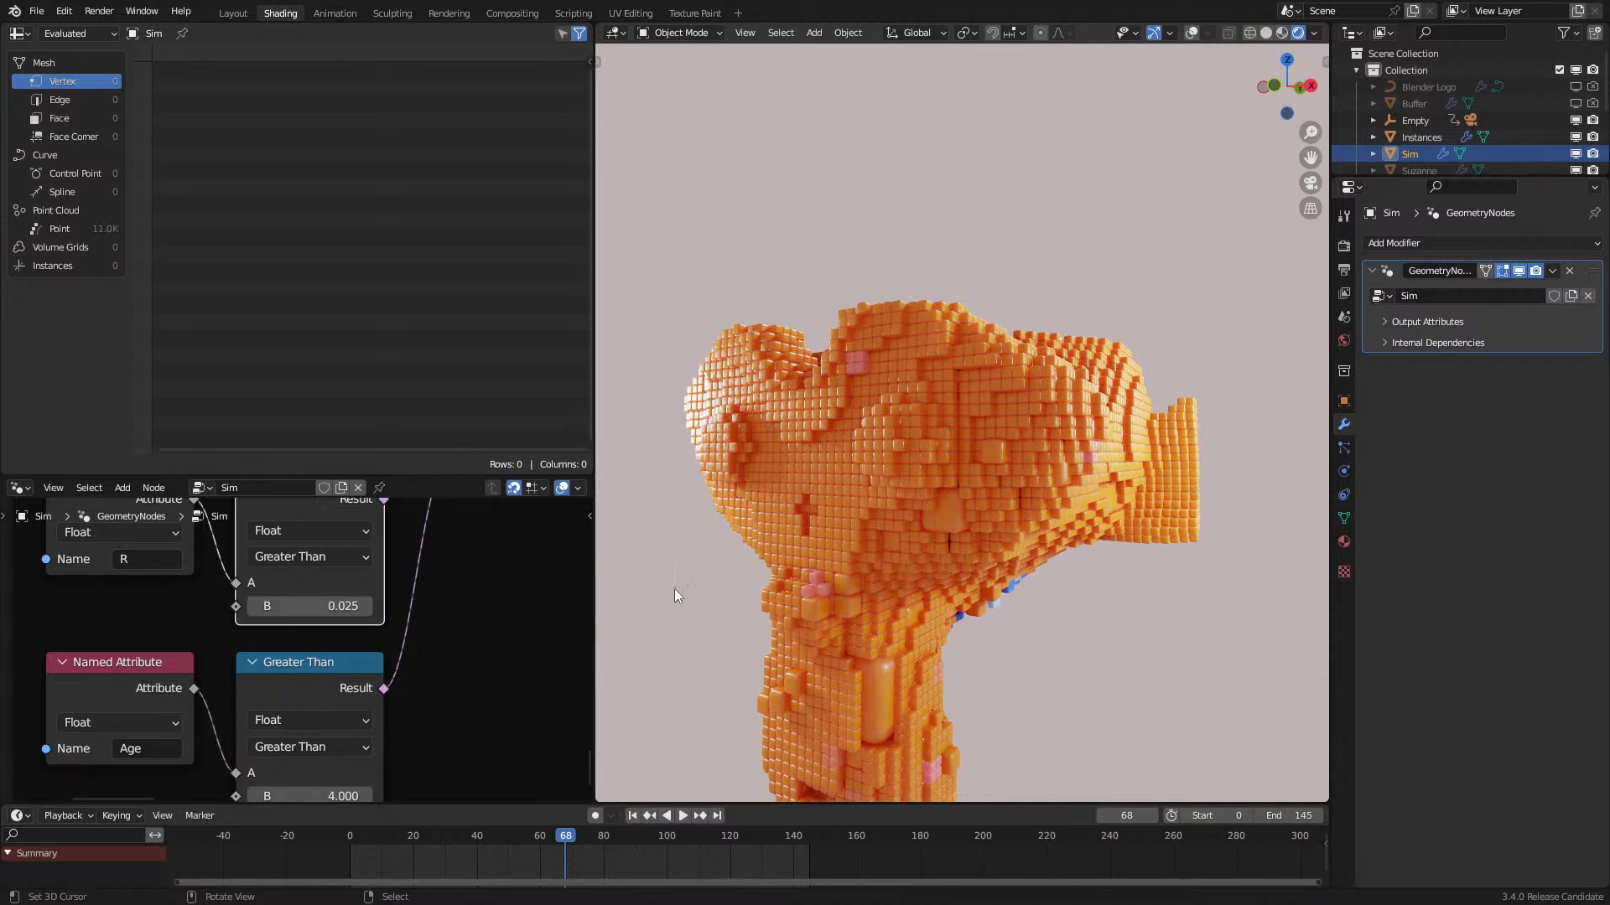
Step: Replay the simulation twice from the start while viewing the whole head, stopping at frame 55
click(313, 848)
key(space)
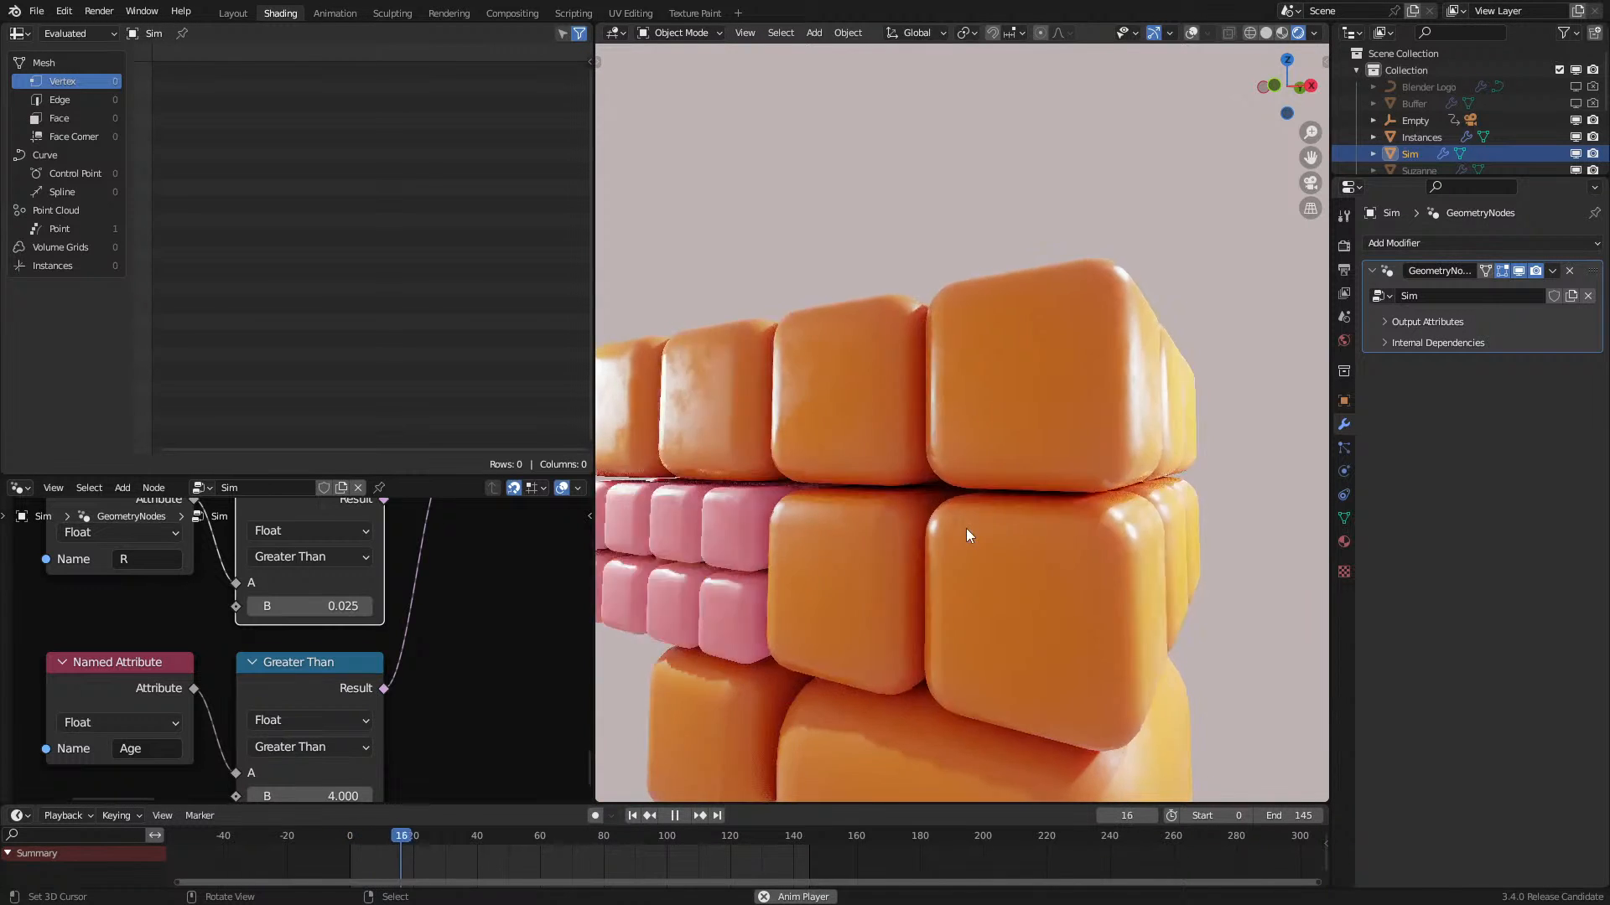
key(space)
key(space)
key(space)
middle_drag(966, 529, 931, 562)
key(space)
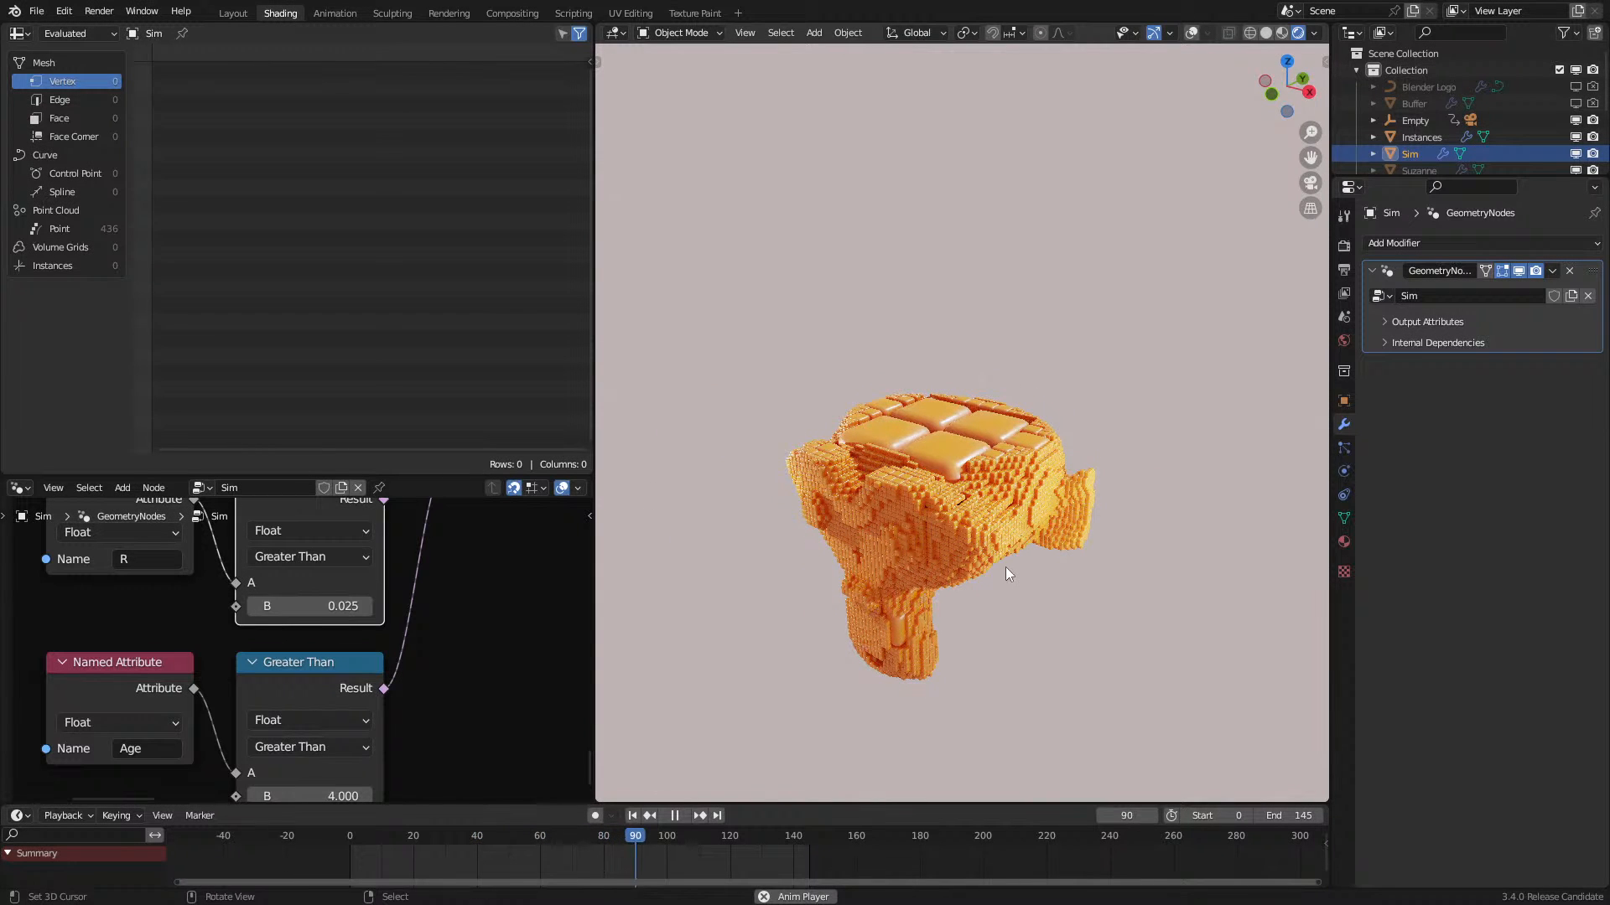
key(shift+Left)
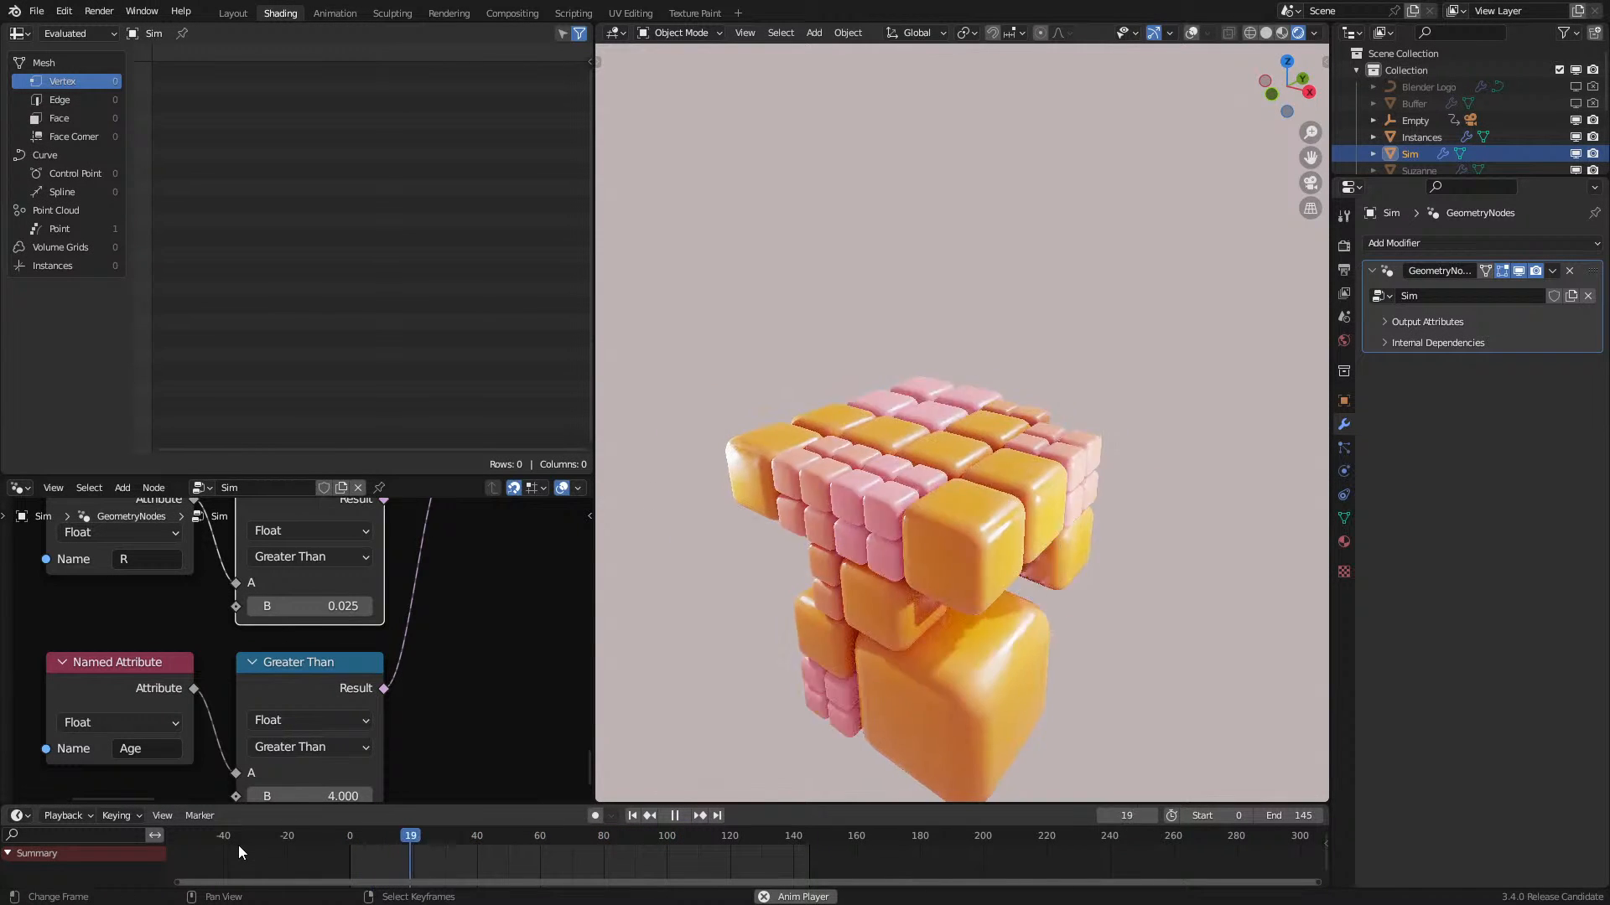
key(space)
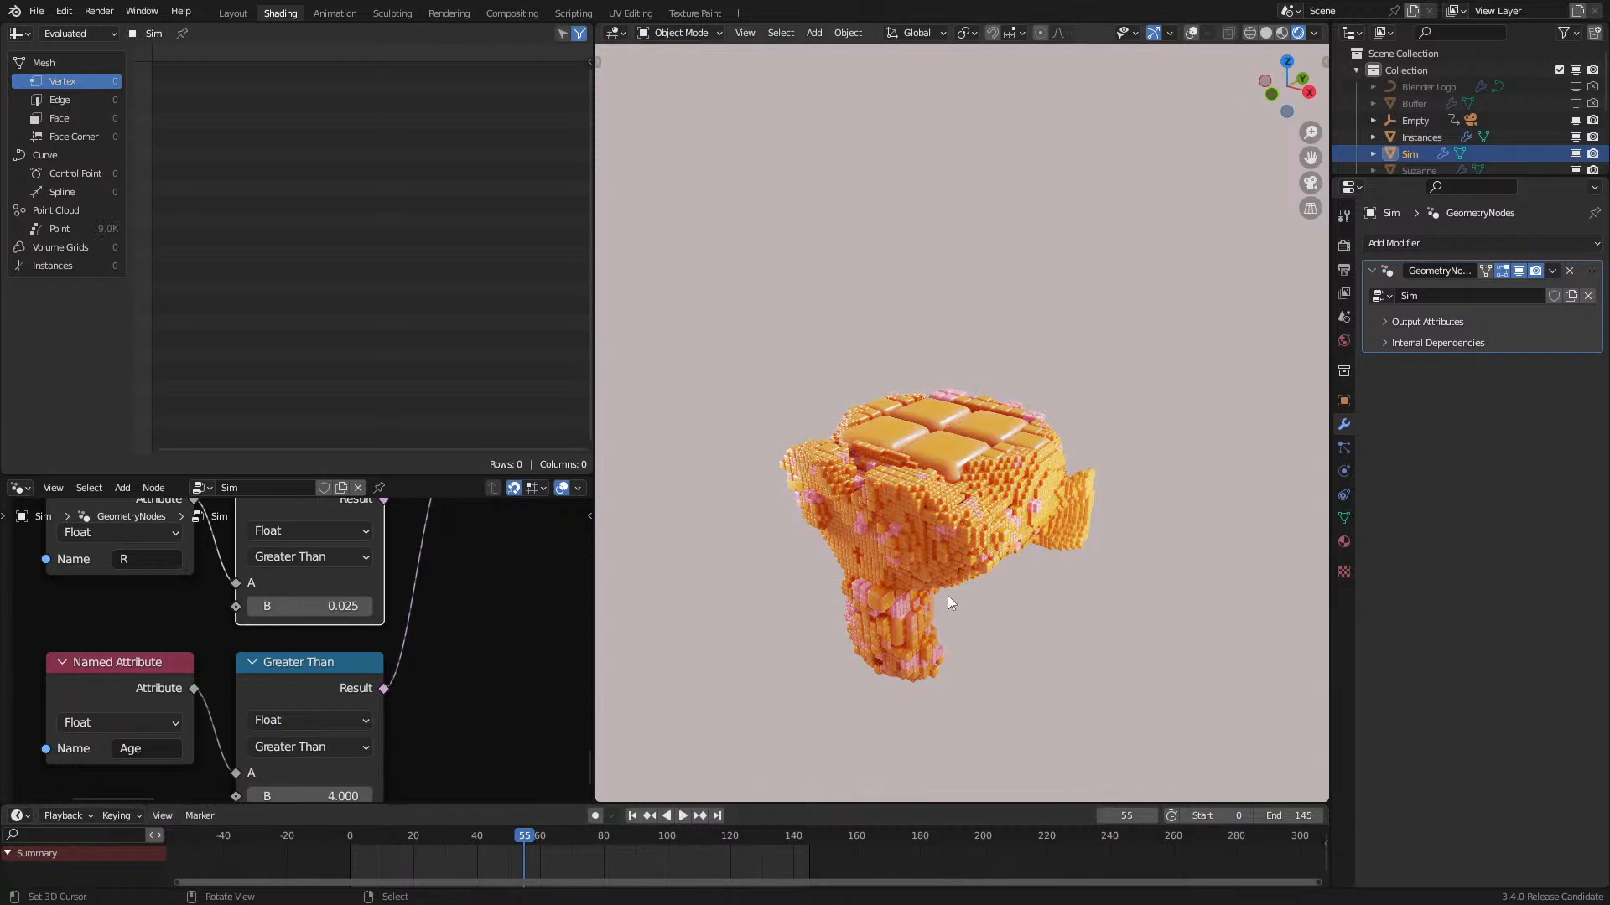
Step: Switch the node editor to the Shader Editor and preview the Map Range output in the Instances object's material
scroll(947, 595, up, 3)
click(17, 487)
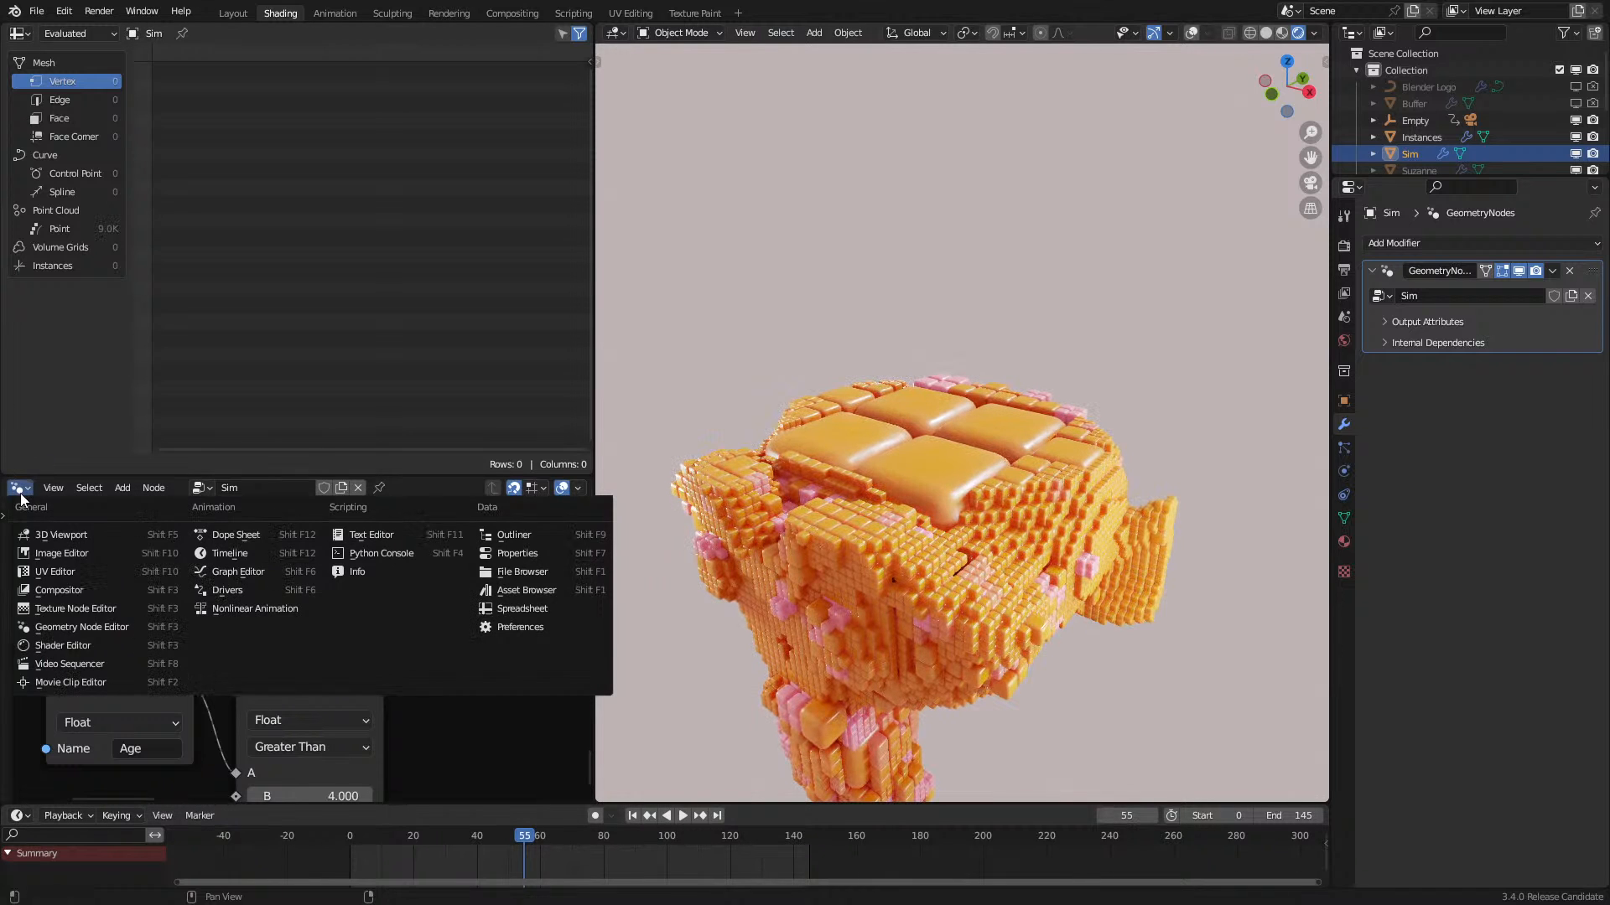
click(44, 633)
key(Home)
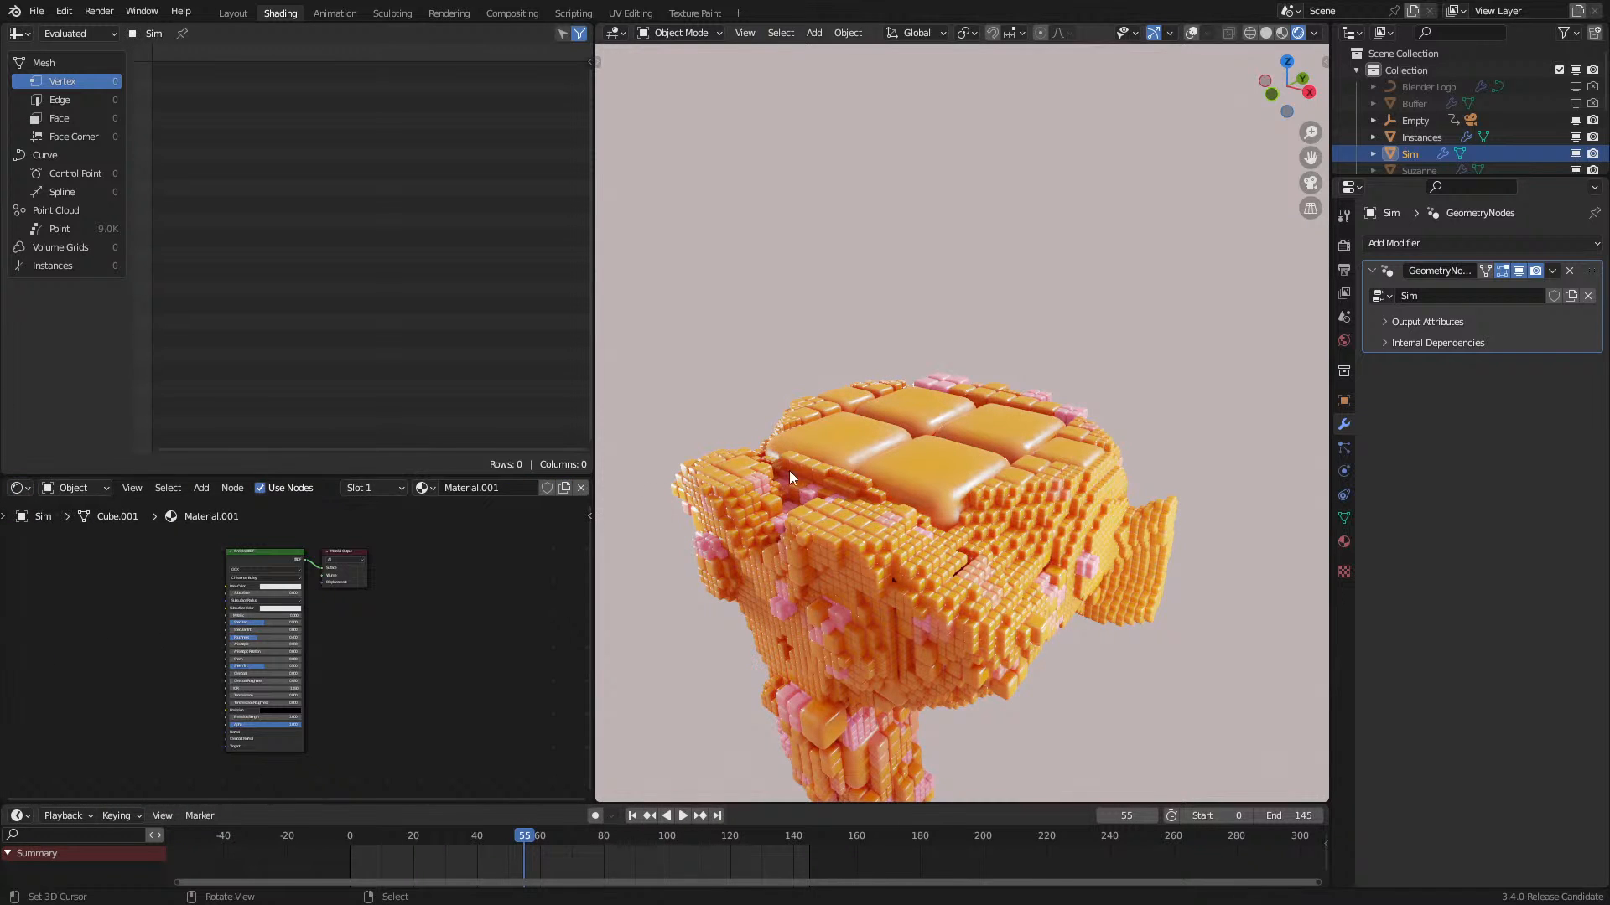
click(860, 588)
middle_drag(208, 656, 428, 748)
ctrl+shift+click(315, 578)
Step: Play the simulation from the start to frame 103 to examine the age mask on the cubes
click(335, 864)
key(space)
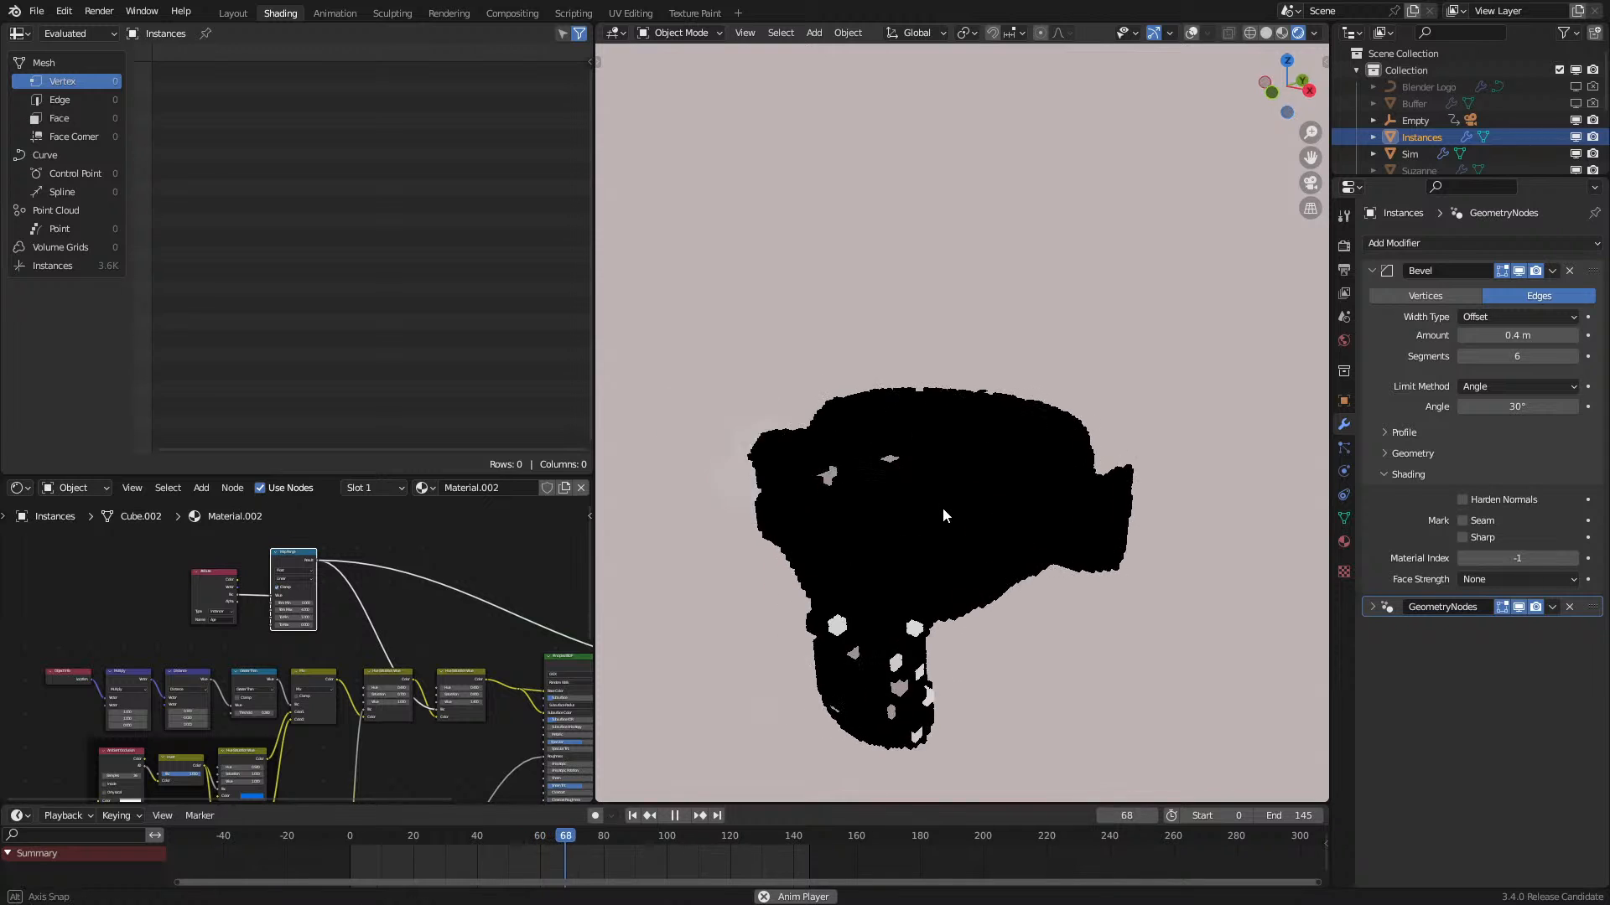
key(space)
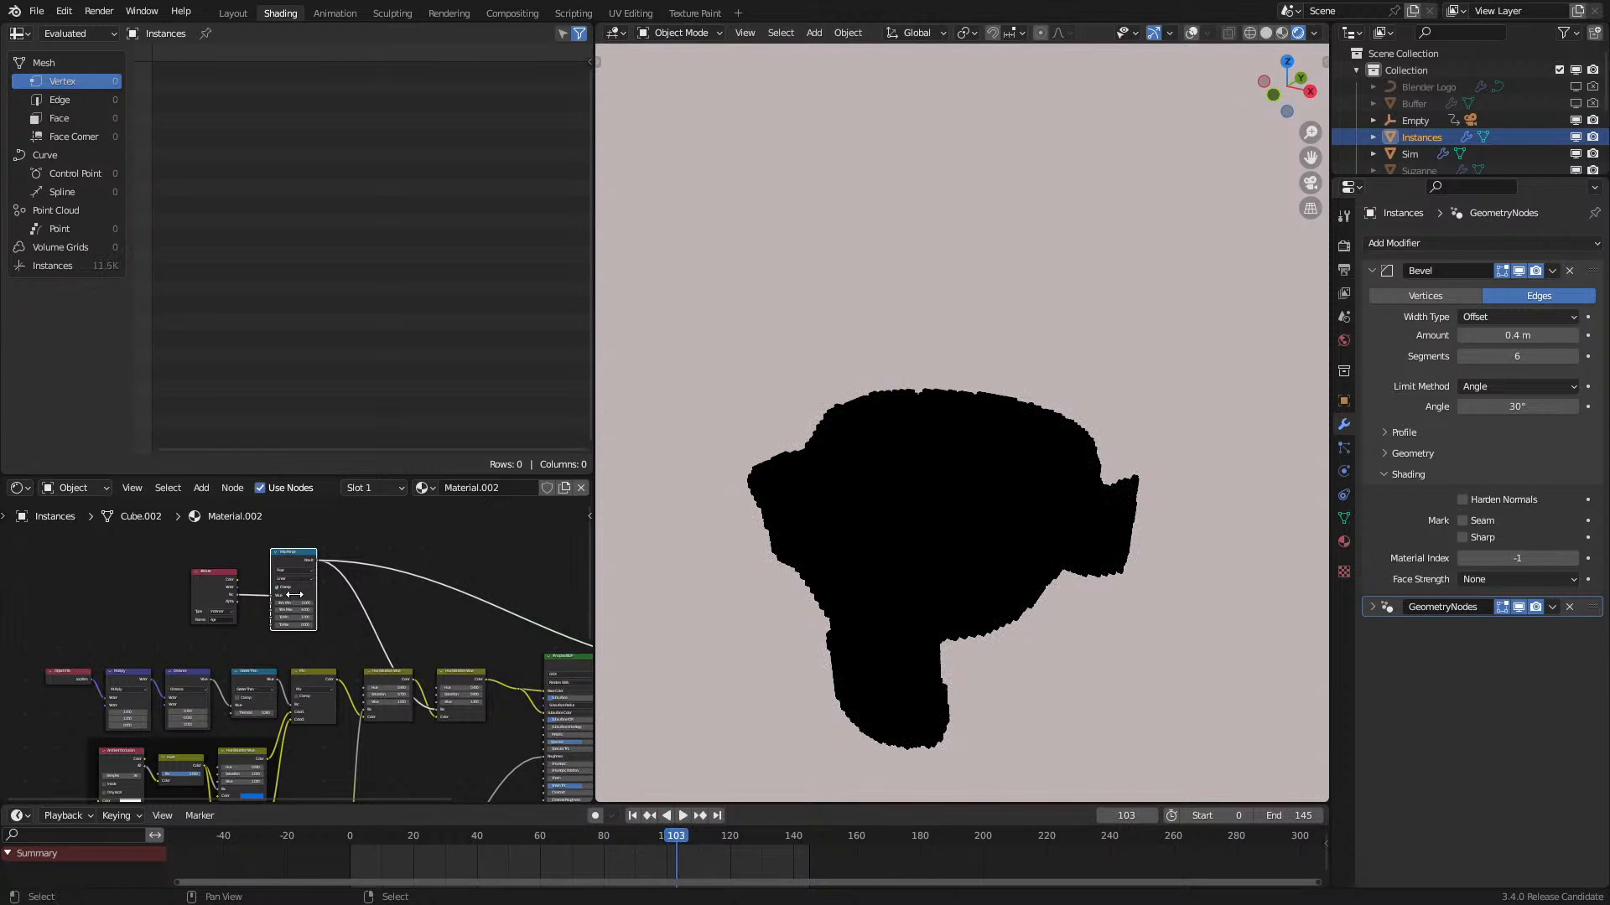
Step: Set the Map Range node's From Max to 10 and replay the simulation from the first frame to frame 135
scroll(245, 525, up, 4)
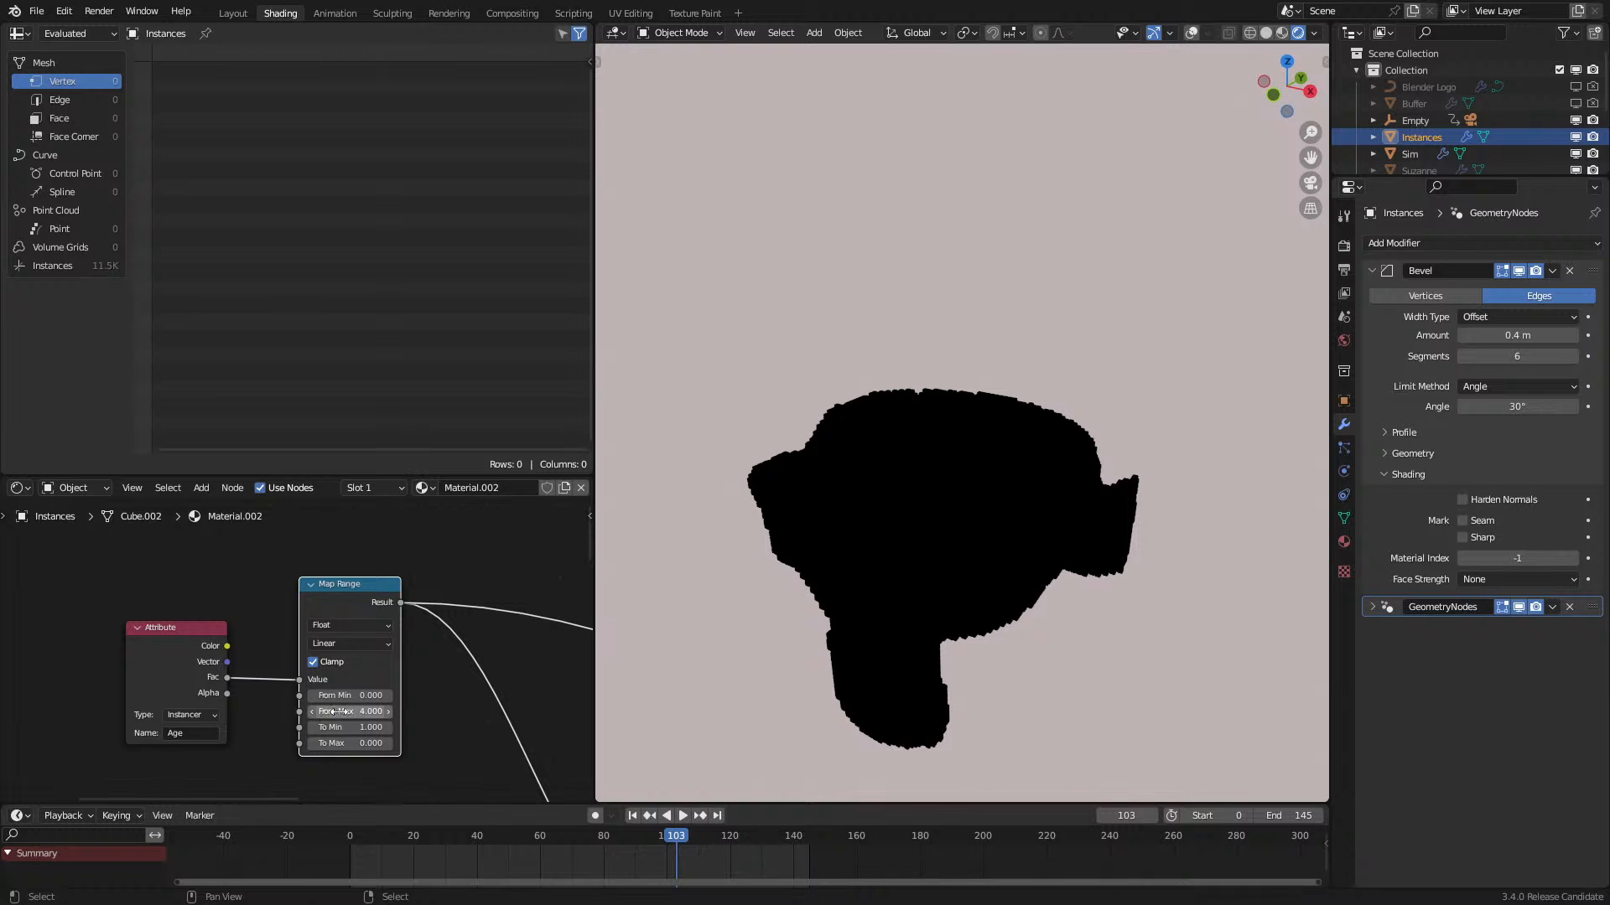
text(0)
key(Return)
key(shift+Left)
key(space)
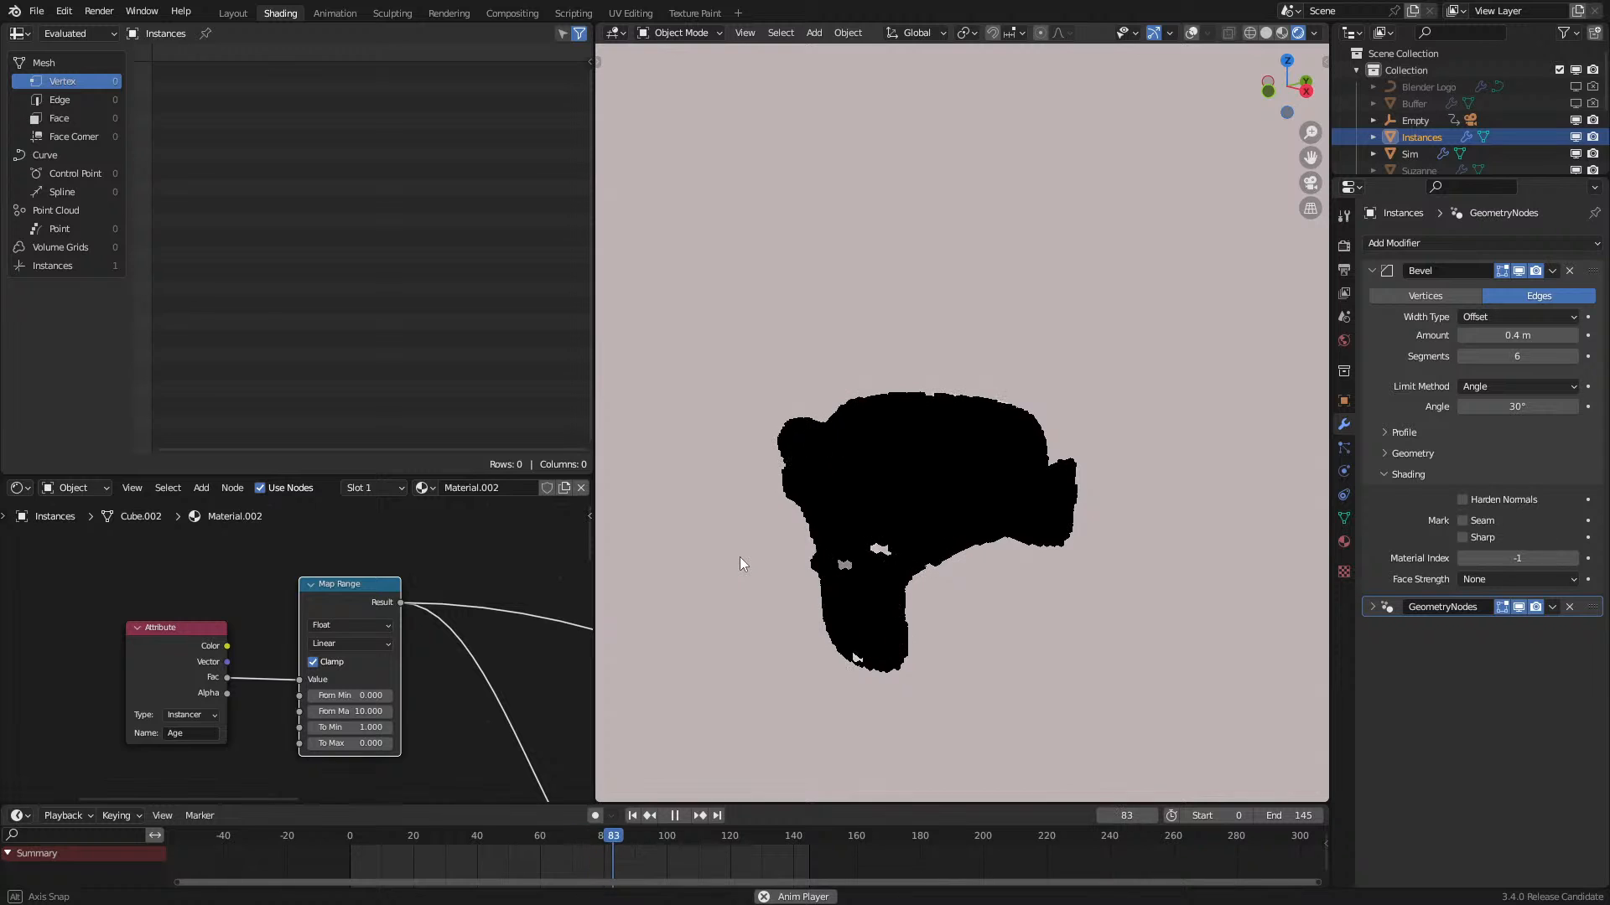
middle_drag(801, 528, 837, 587)
key(space)
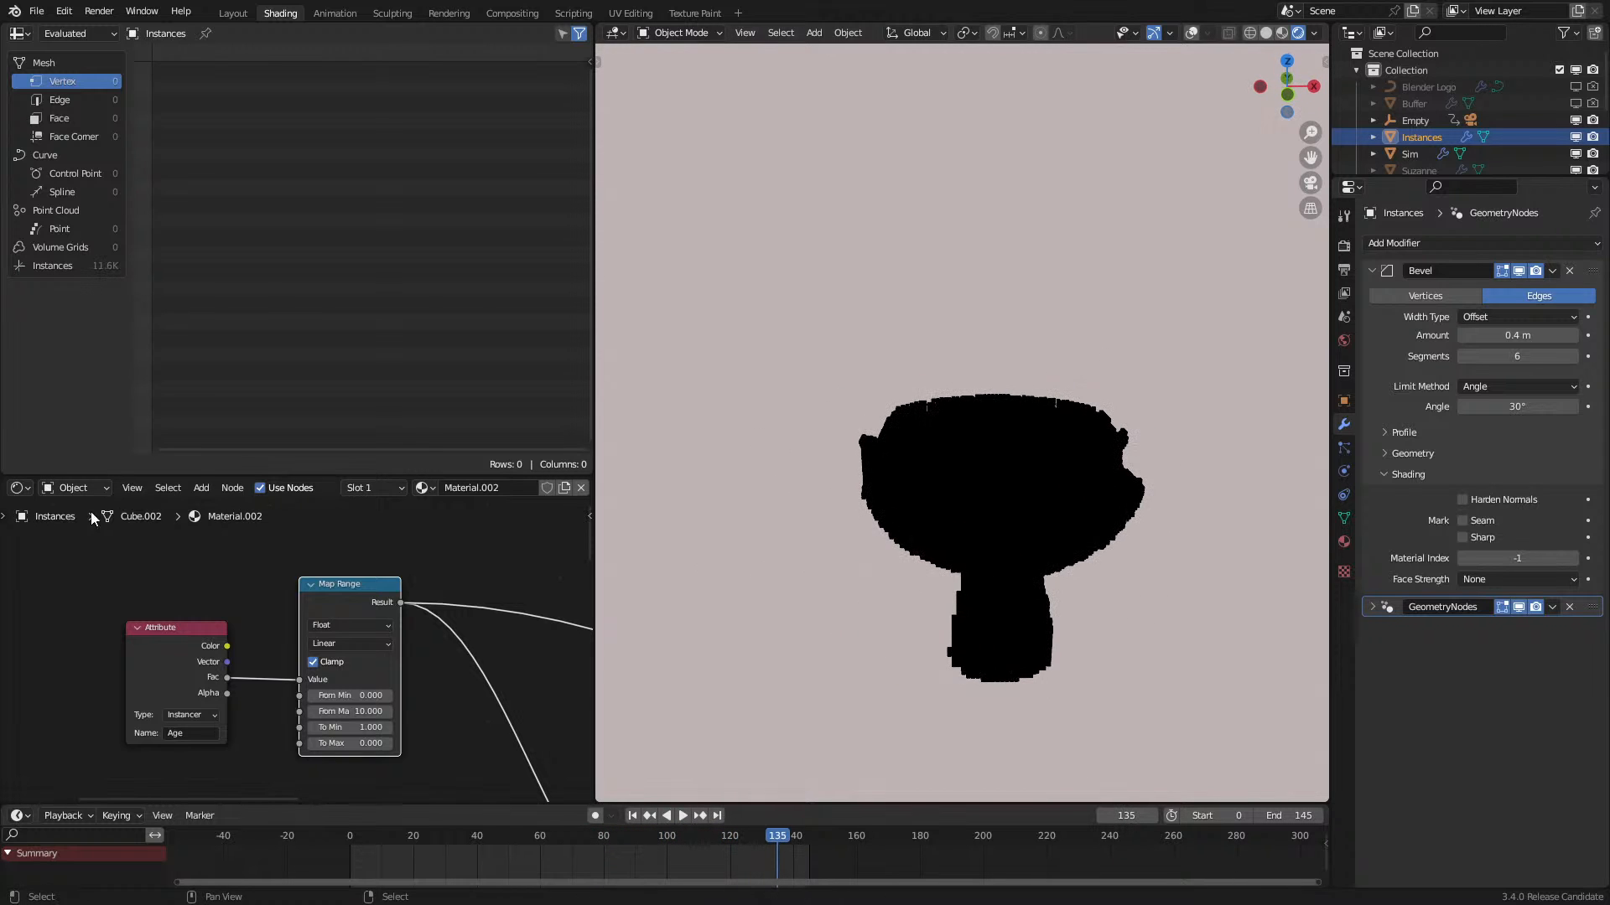
Step: Return to the Geometry Node Editor, select Sim, and set the Age attribute's Greater Than threshold to 10
click(35, 488)
click(143, 629)
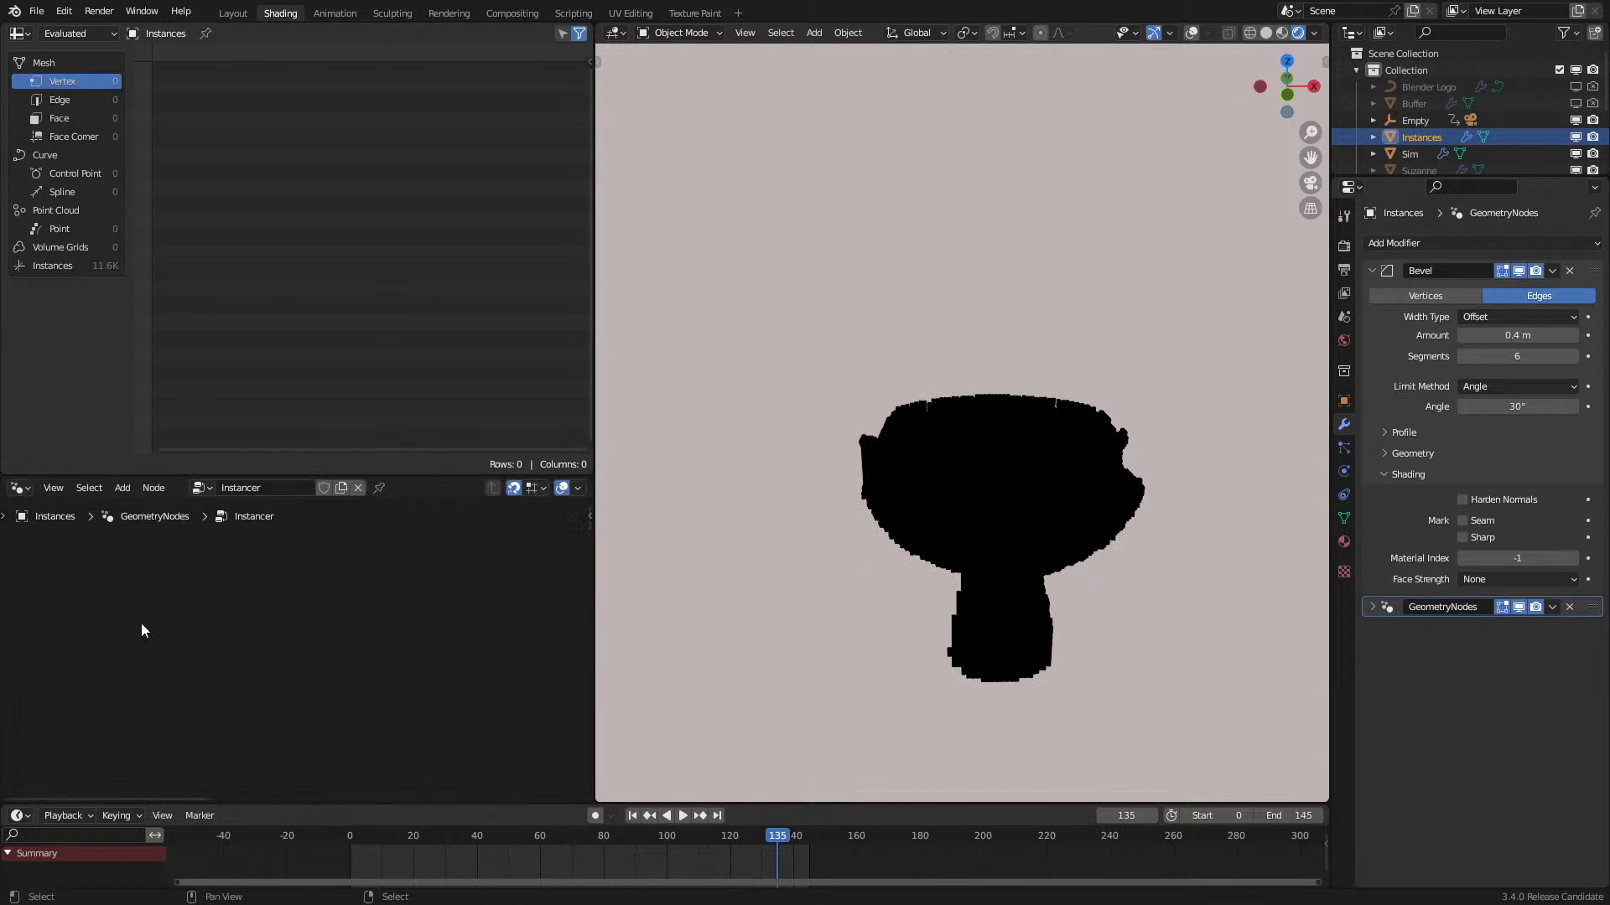
click(1409, 155)
middle_drag(343, 487, 503, 525)
middle_drag(212, 675, 480, 511)
scroll(340, 727, up, 1)
middle_drag(335, 756, 337, 615)
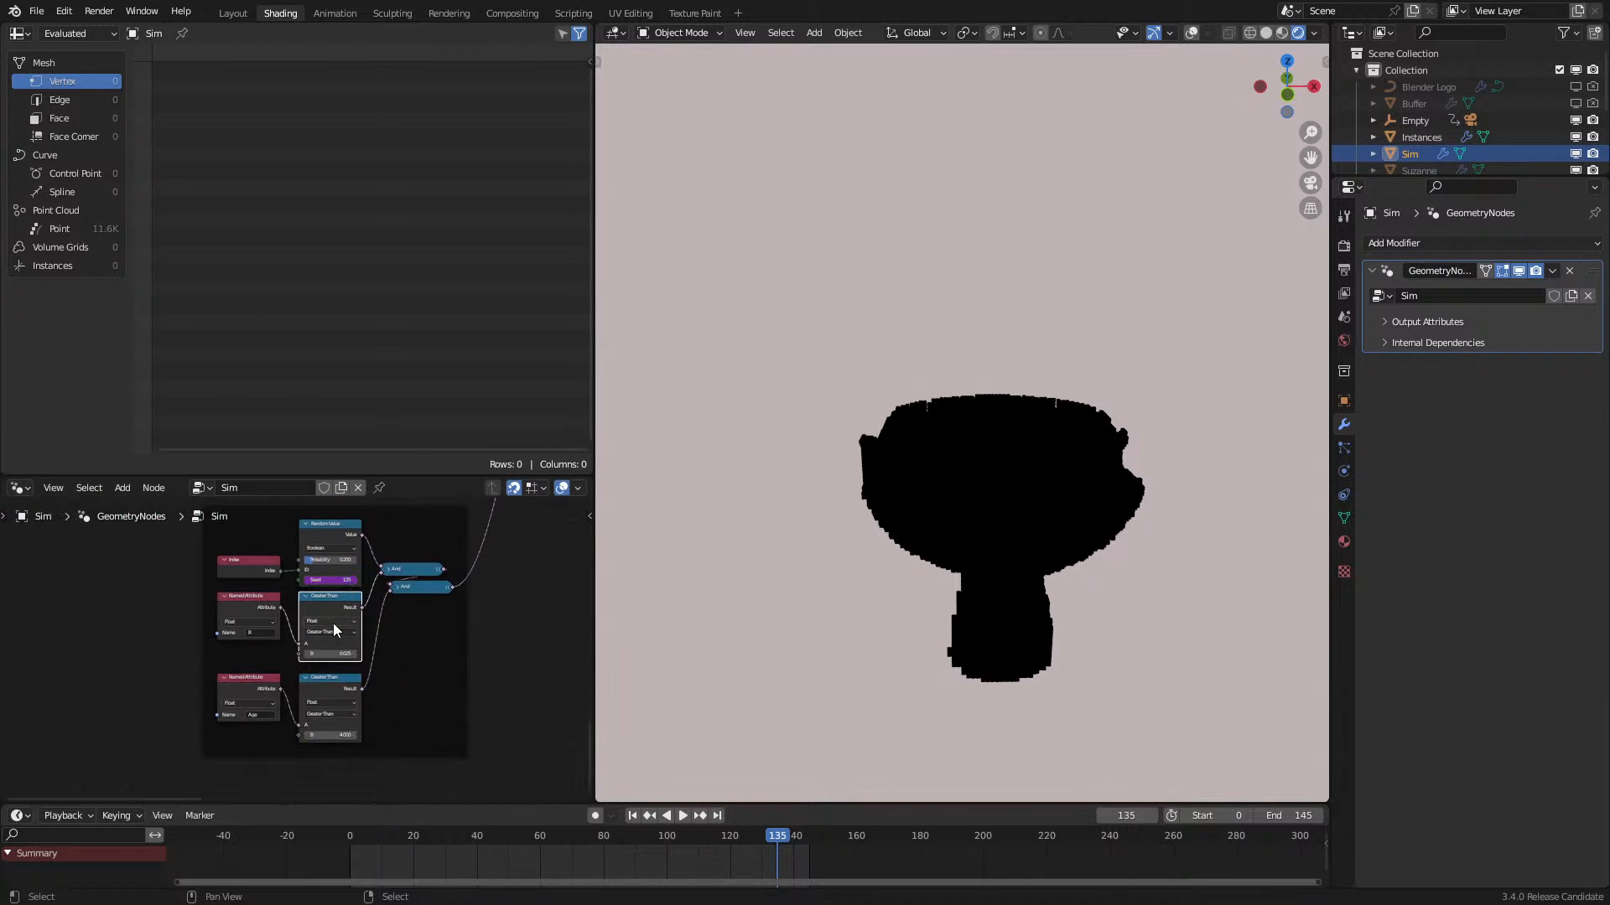
scroll(340, 644, up, 7)
middle_drag(343, 676, 324, 604)
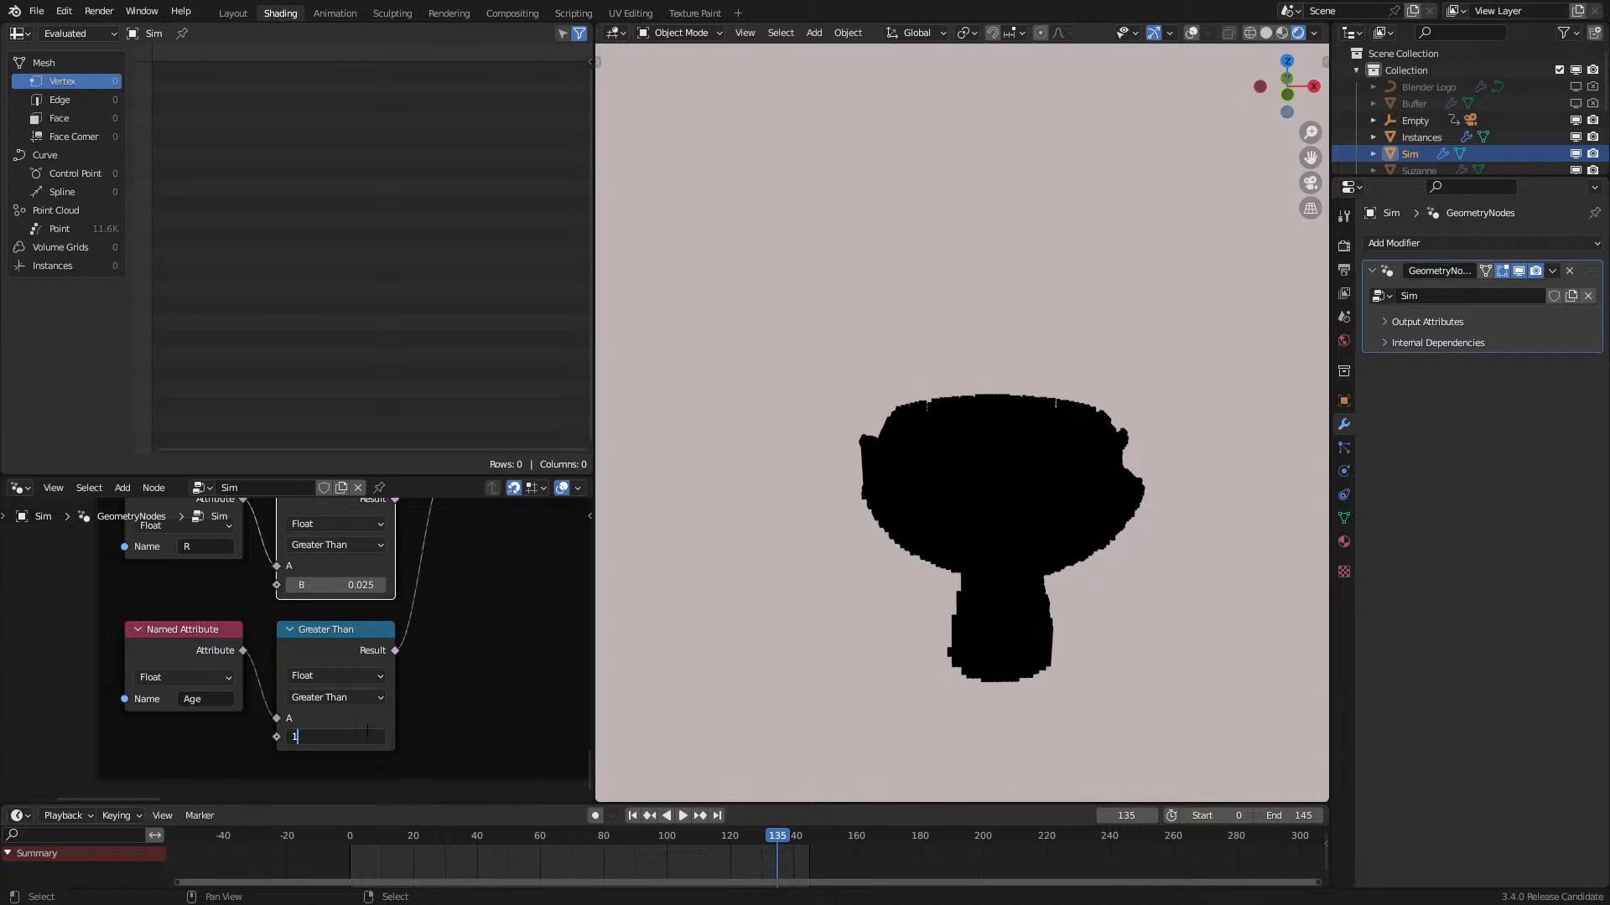
Step: Replay the simulation to frame 135 and examine the age mask from above the head
key(space)
middle_drag(920, 496, 913, 622)
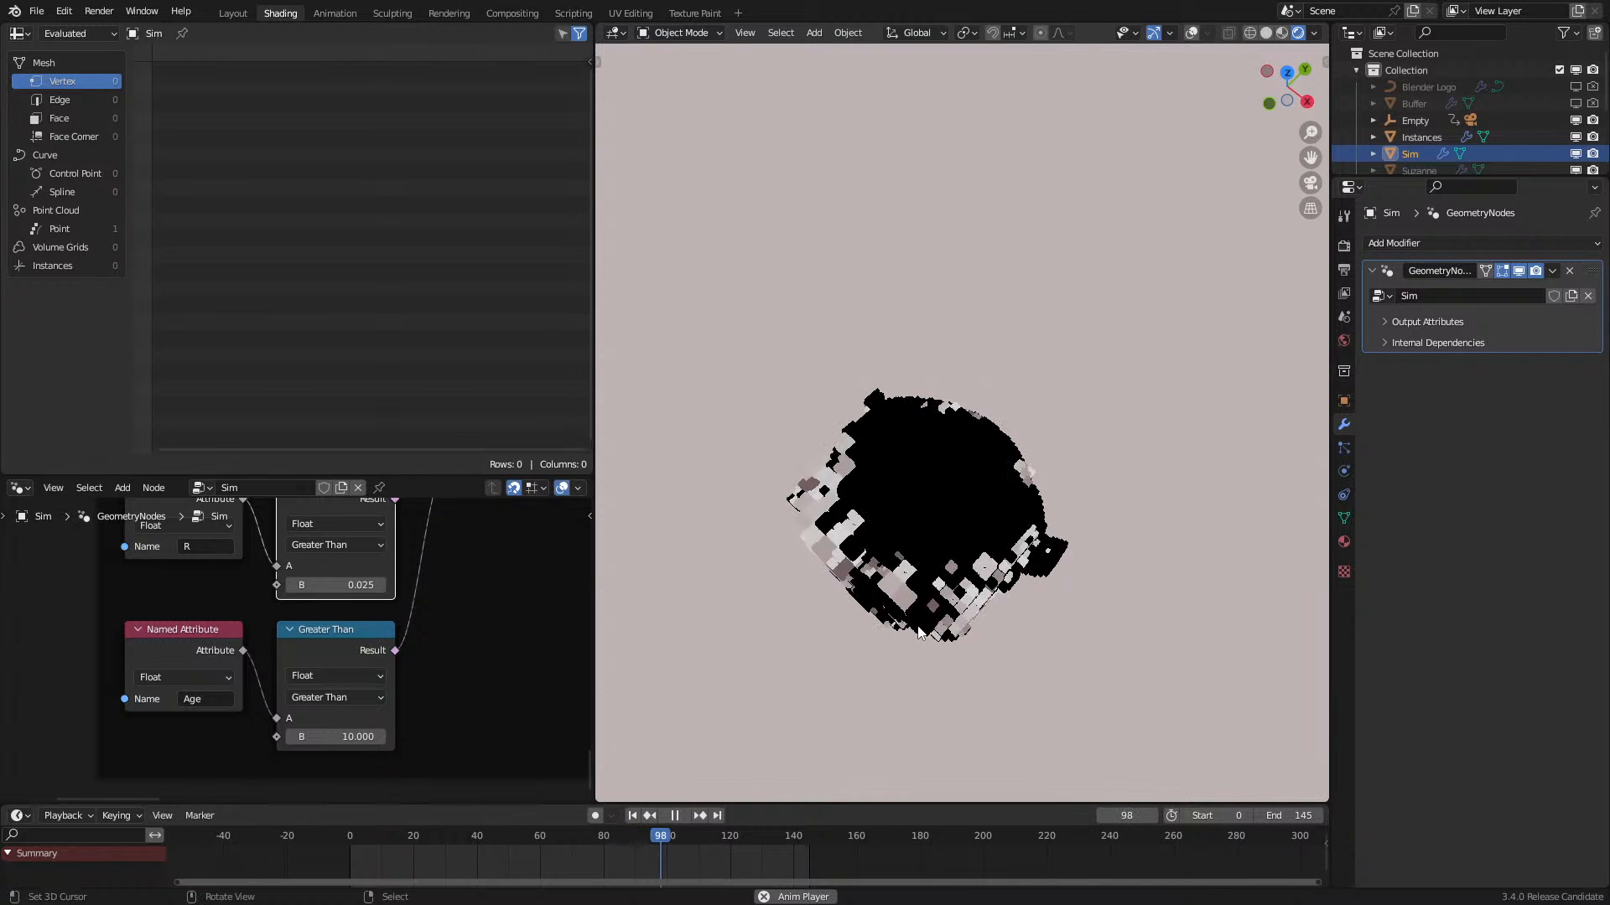
scroll(310, 633, down, 4)
middle_drag(327, 597, 289, 687)
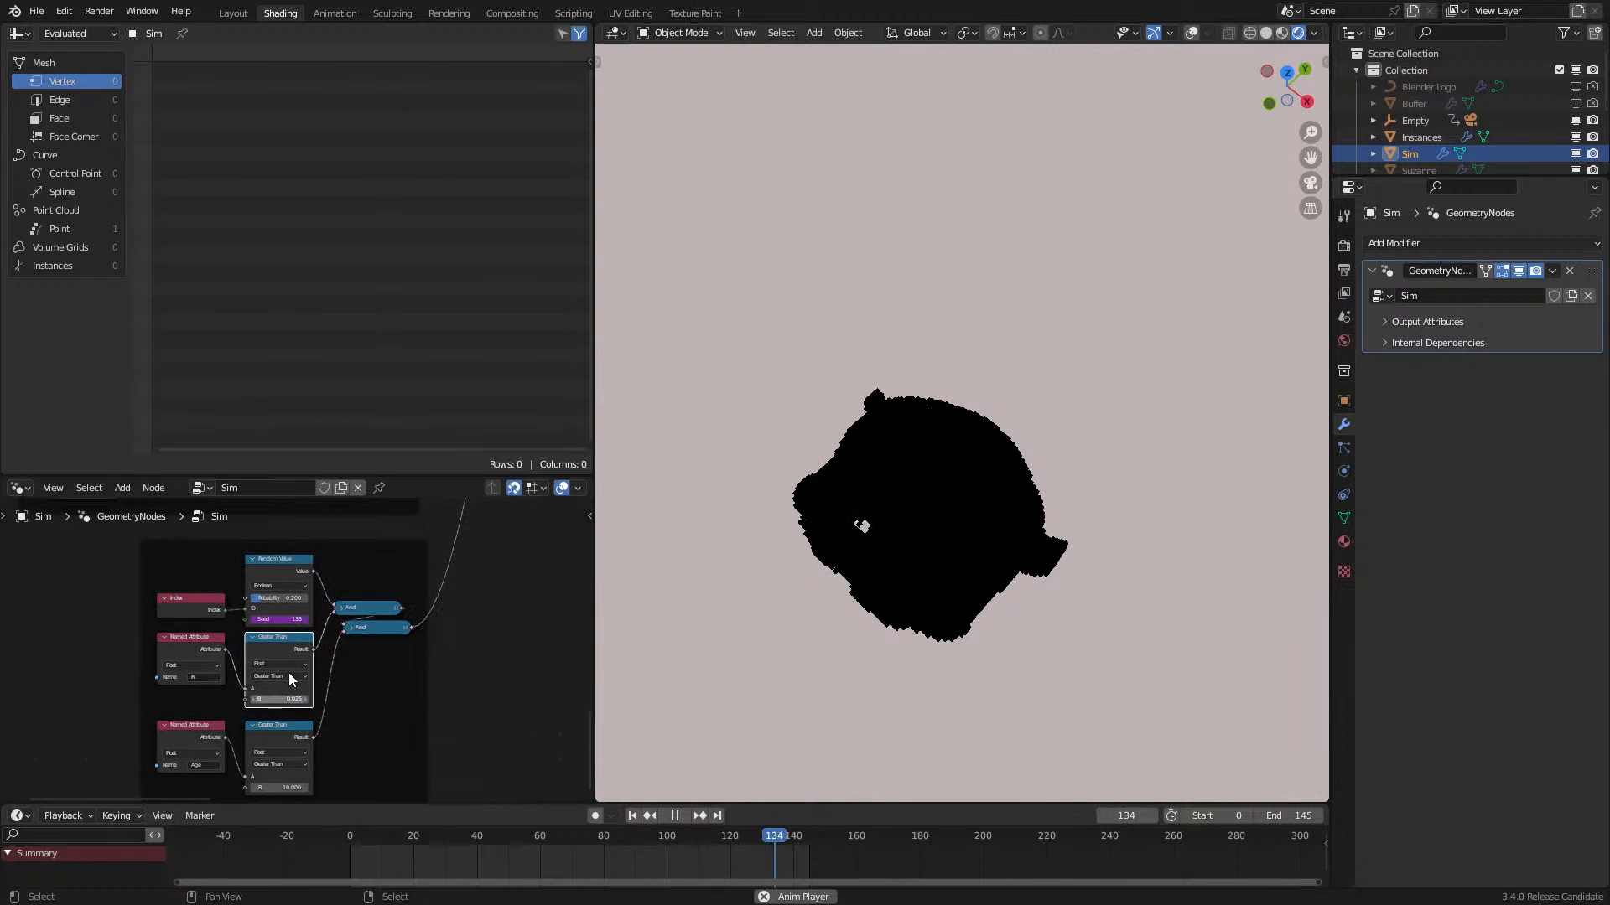
key(space)
Step: Set the Random Value node's Probability to 0.1 and replay the simulation from the start, stopping at frame 90
scroll(290, 666, up, 3)
click(246, 576)
ctrl+drag(246, 576, 288, 576)
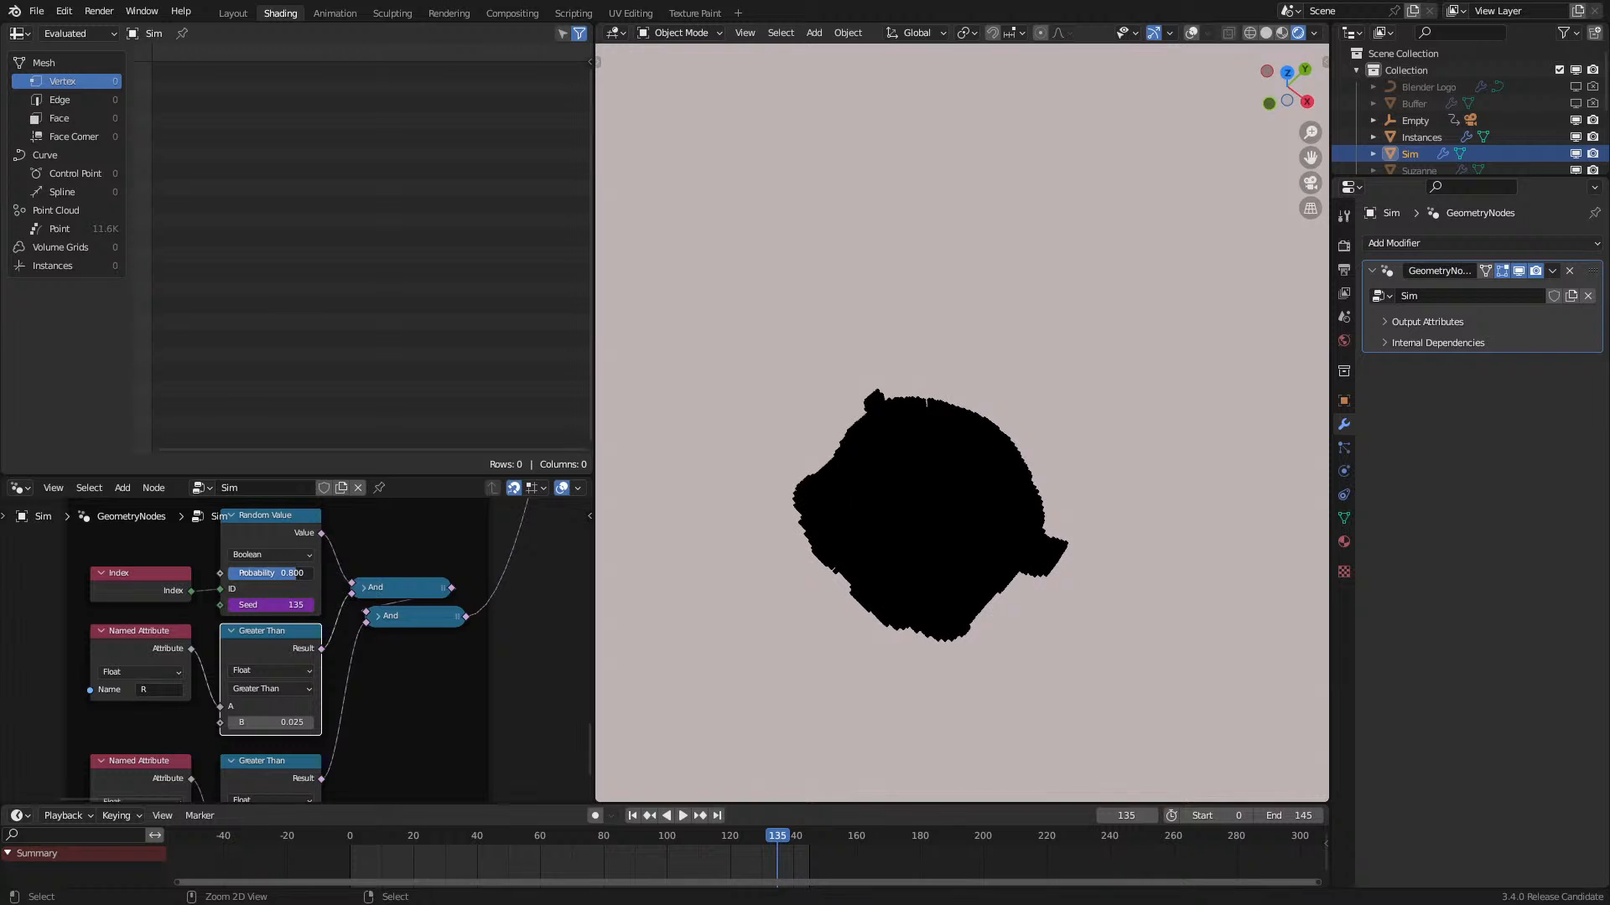
click(299, 826)
key(space)
middle_drag(992, 540, 982, 453)
key(space)
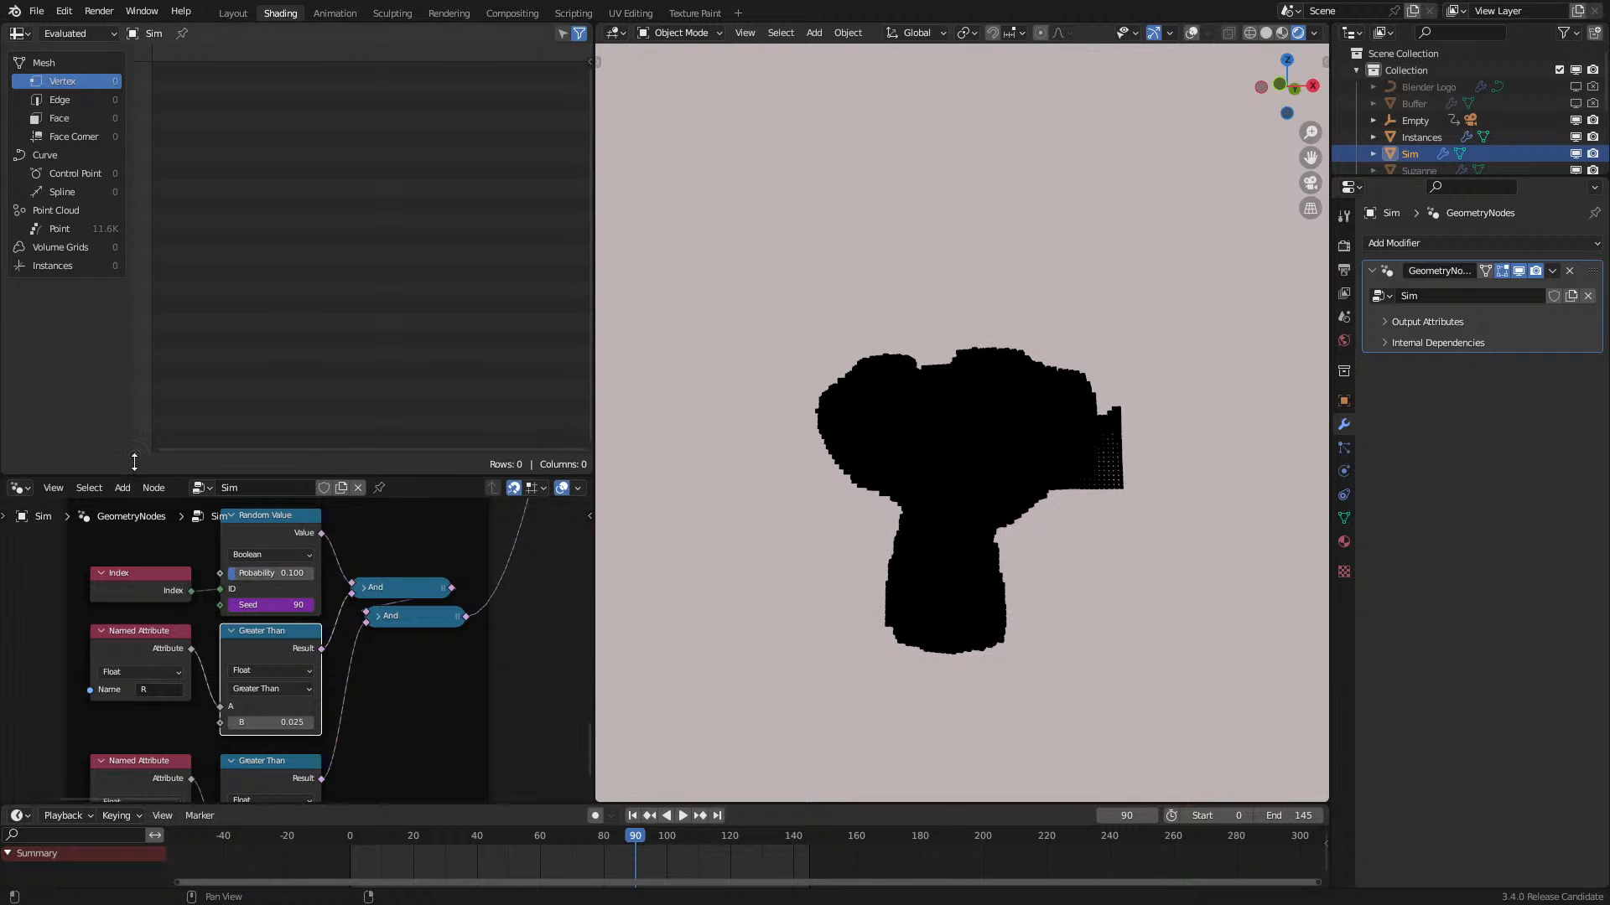
Step: Replay the simulation from the start and examine how the cubes subdivide from a higher angle
click(268, 837)
key(space)
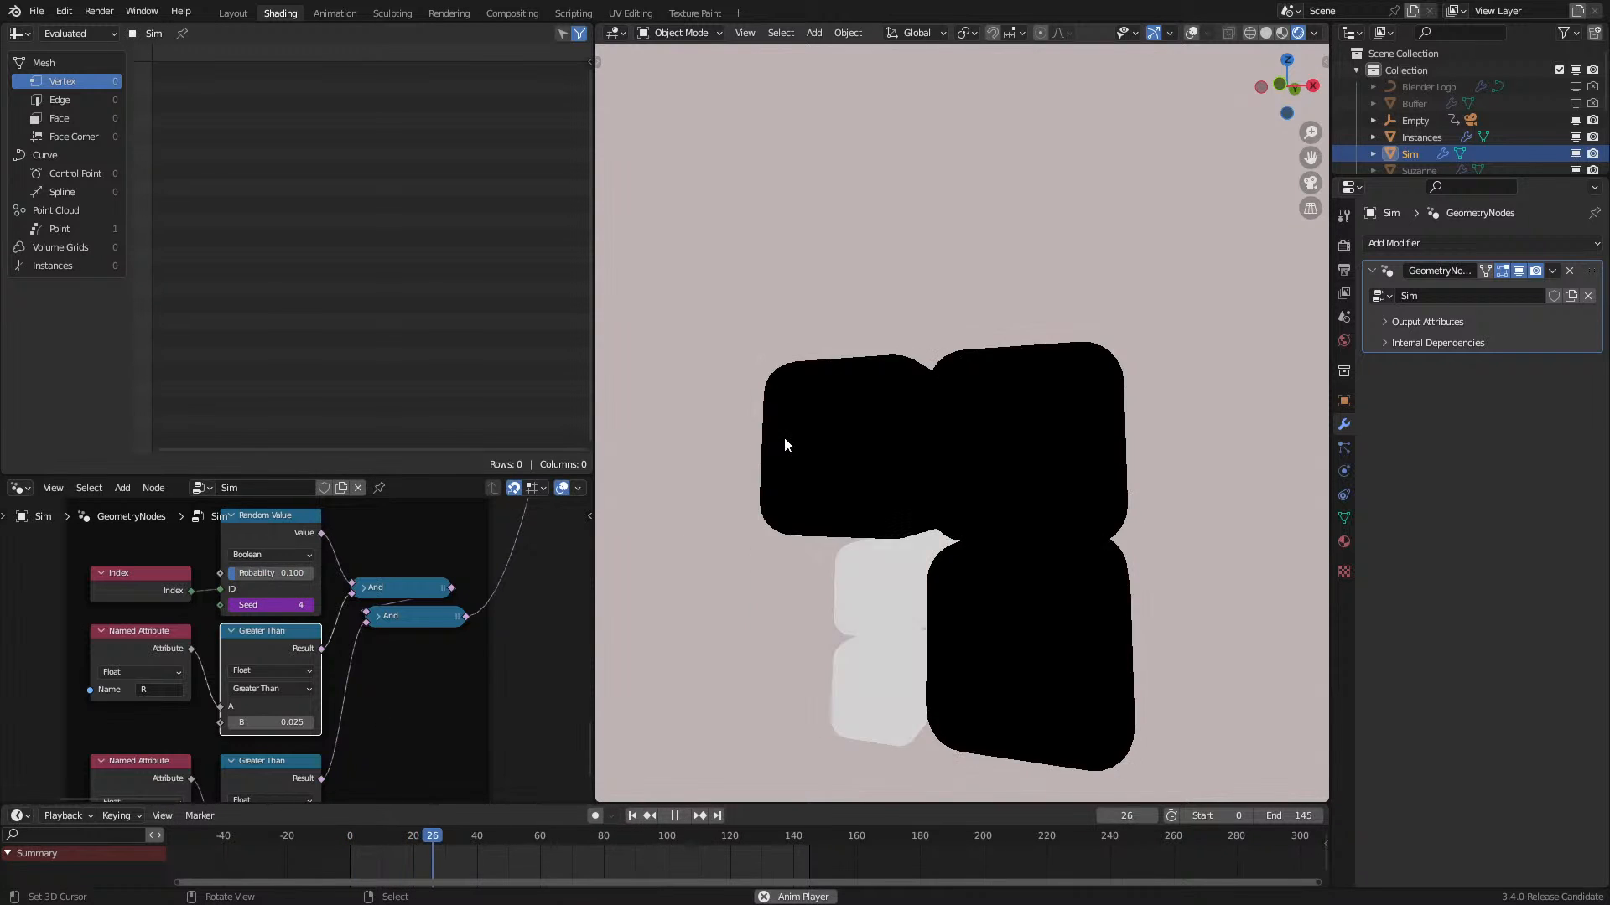
middle_drag(783, 437, 779, 509)
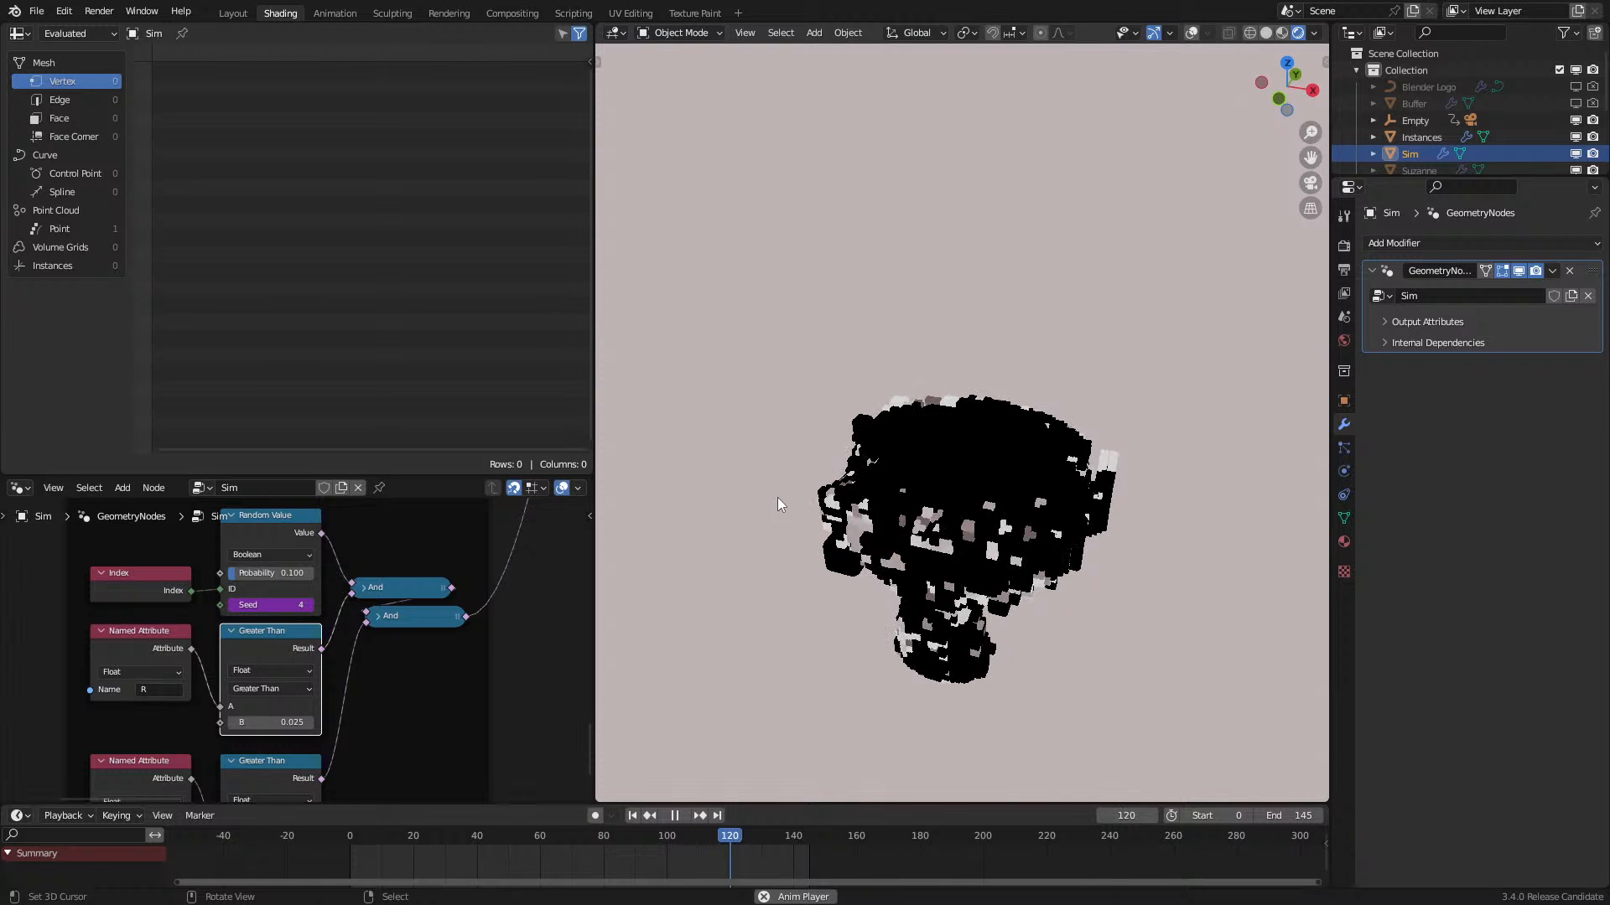
key(space)
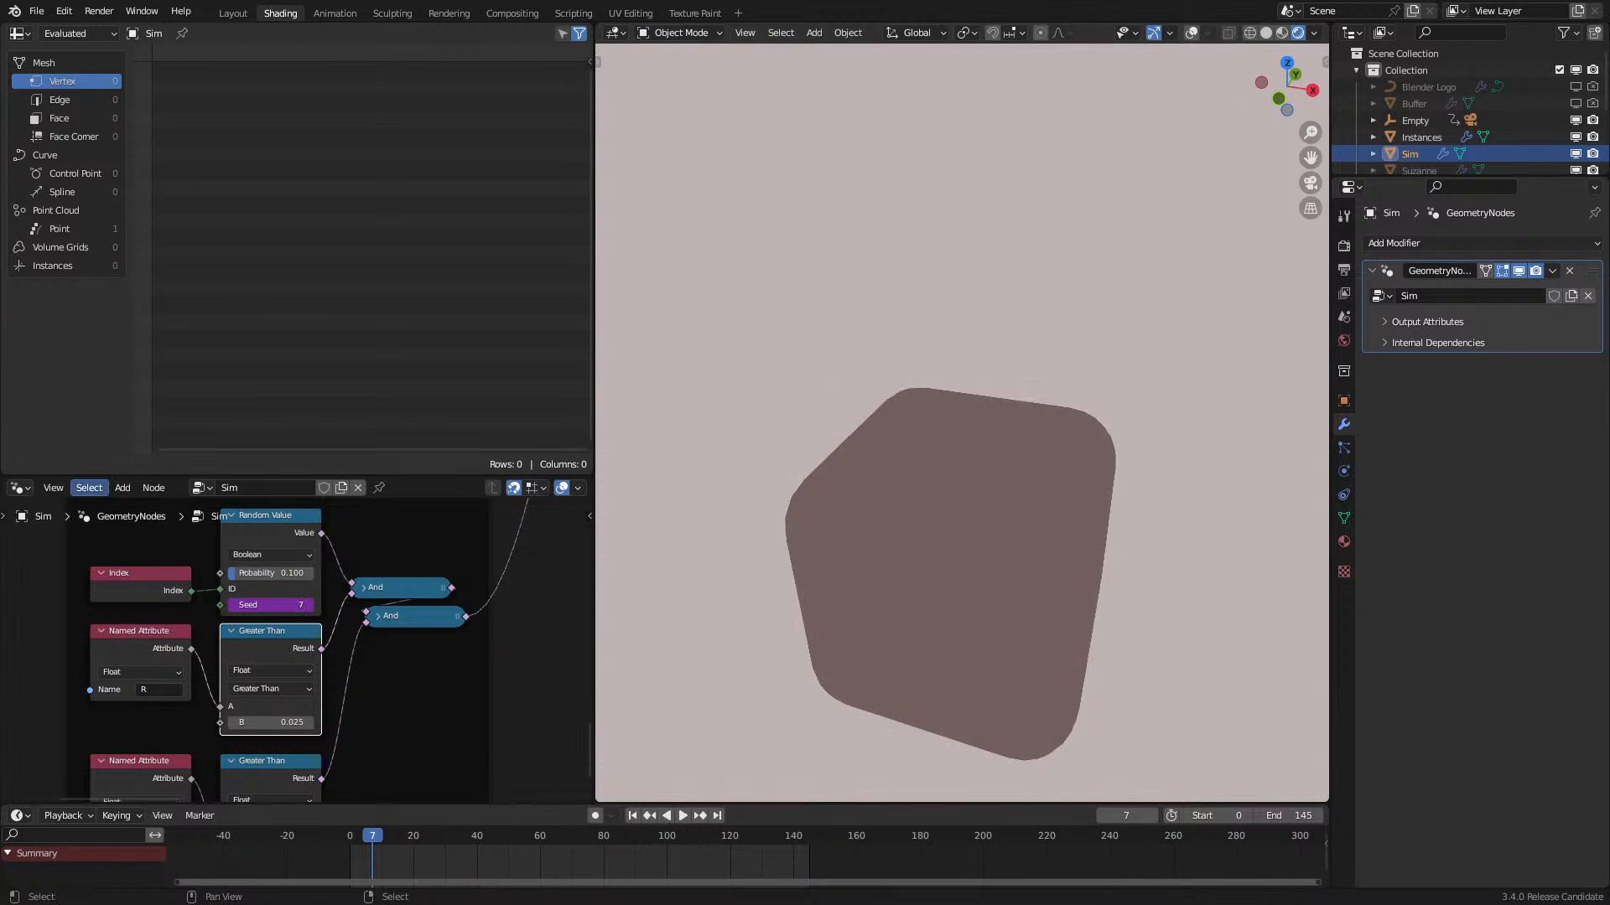
Step: Switch the node editor to the Shader Editor and select the Instances object to show its material nodes
click(20, 487)
click(63, 646)
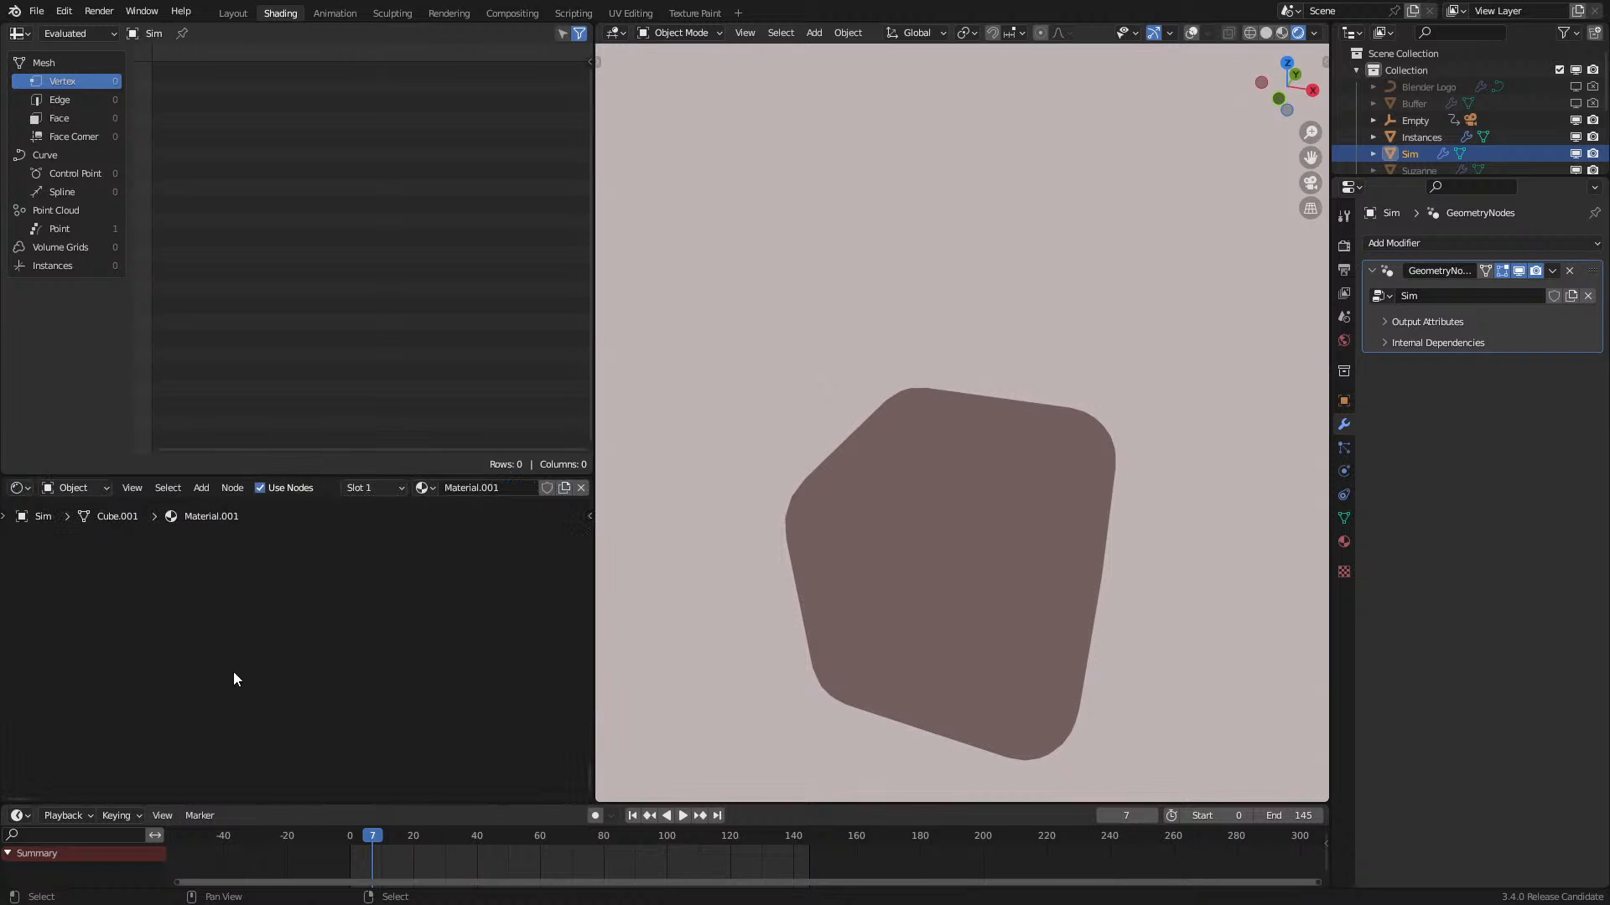
key(Home)
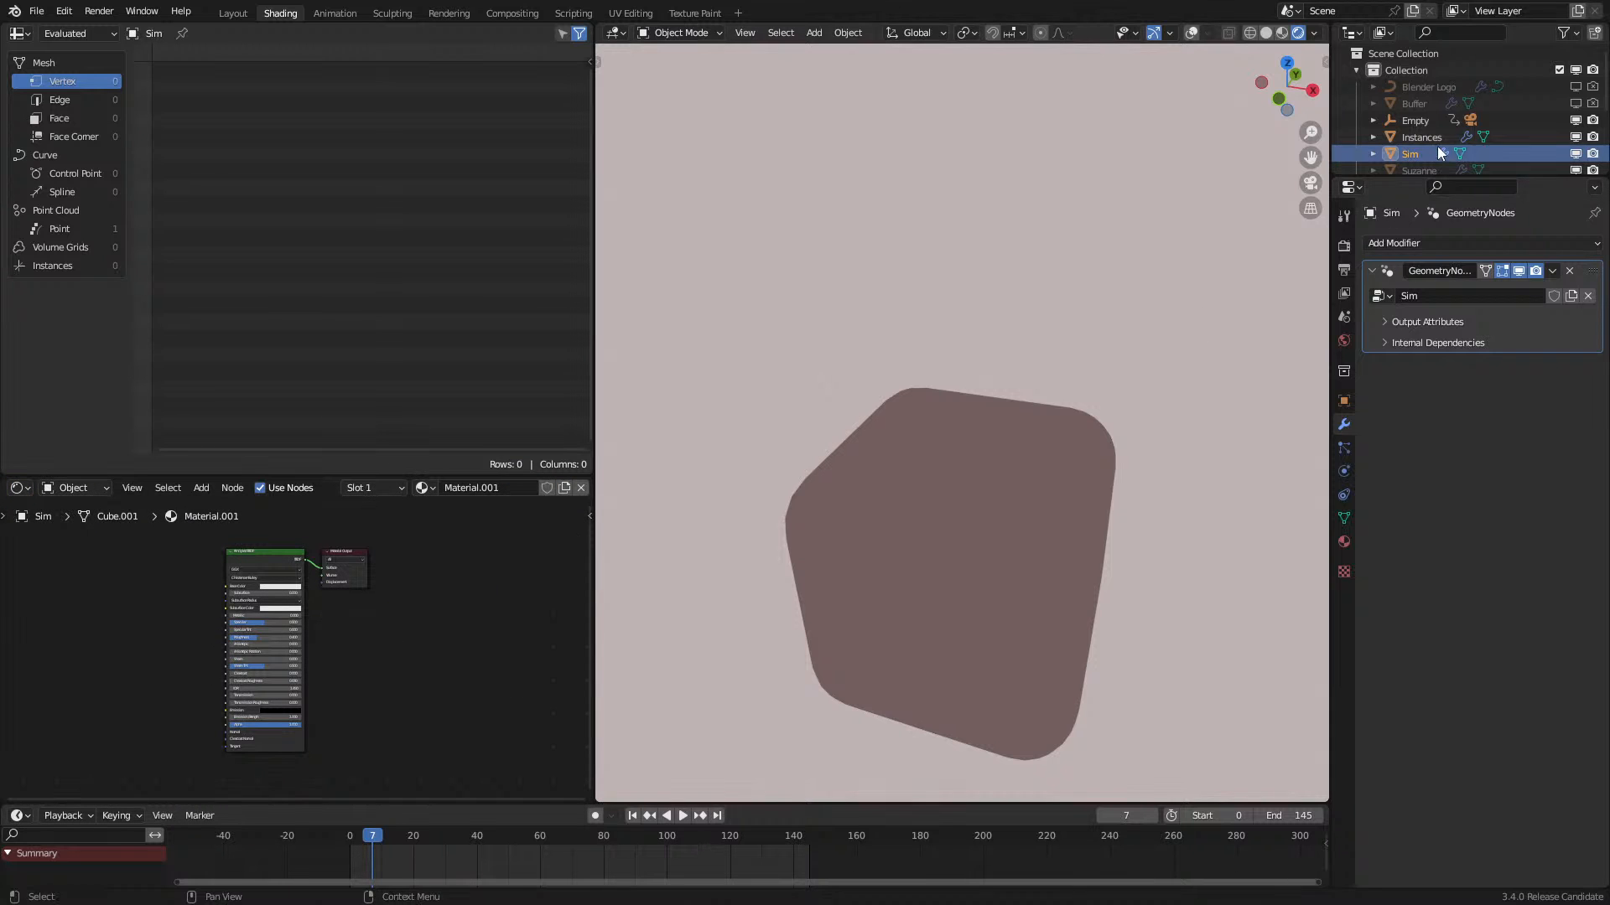
scroll(1419, 130, down, 2)
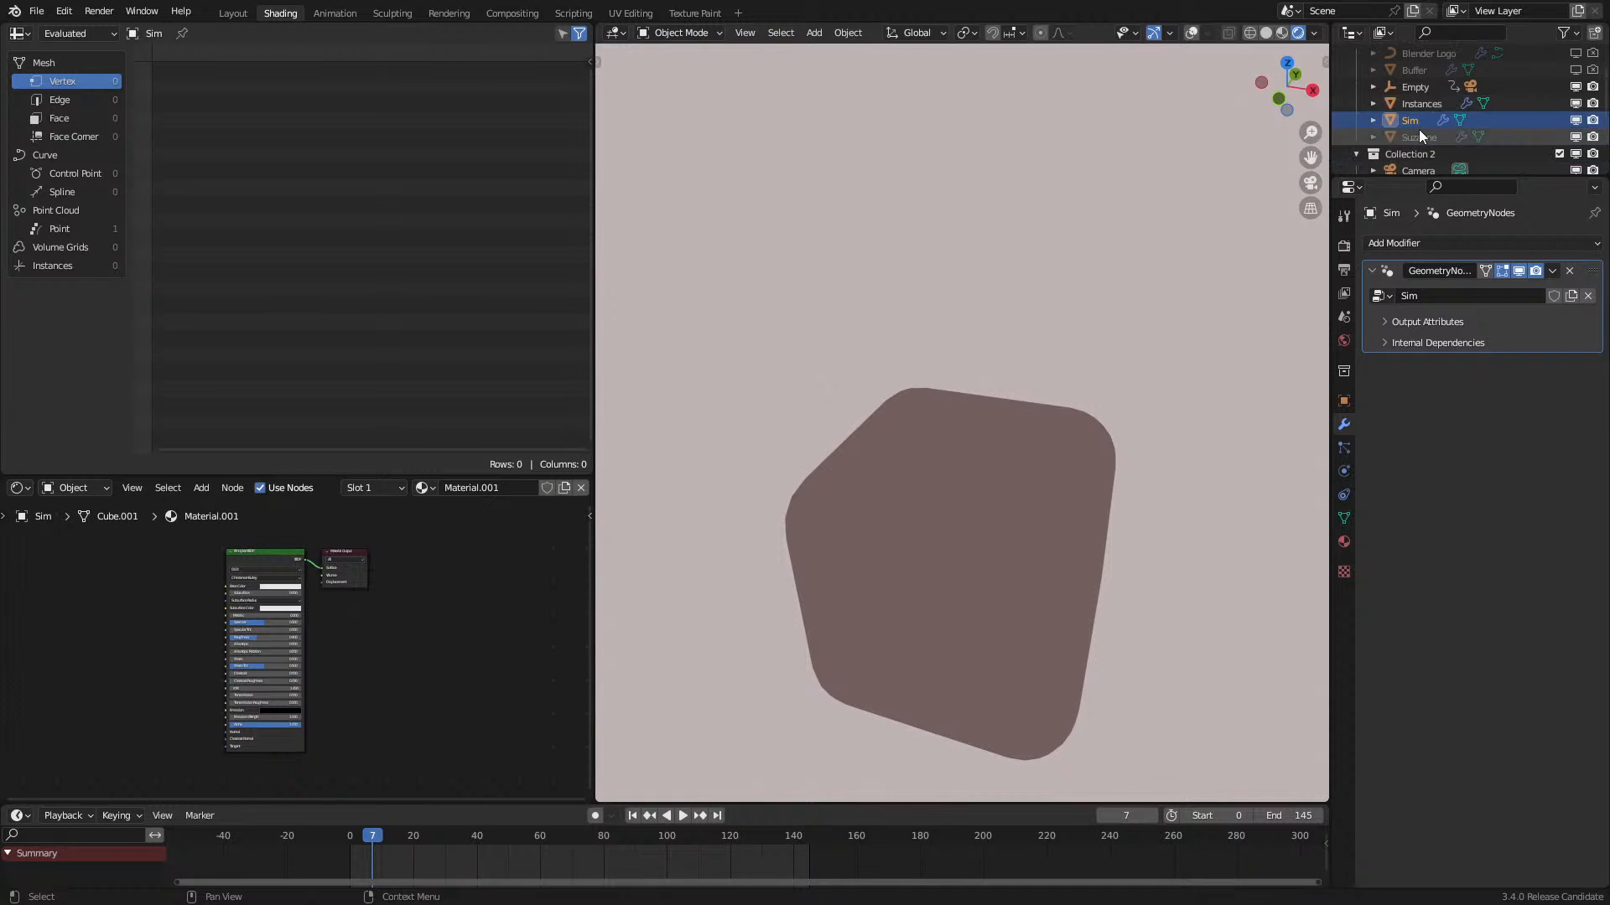
click(1417, 103)
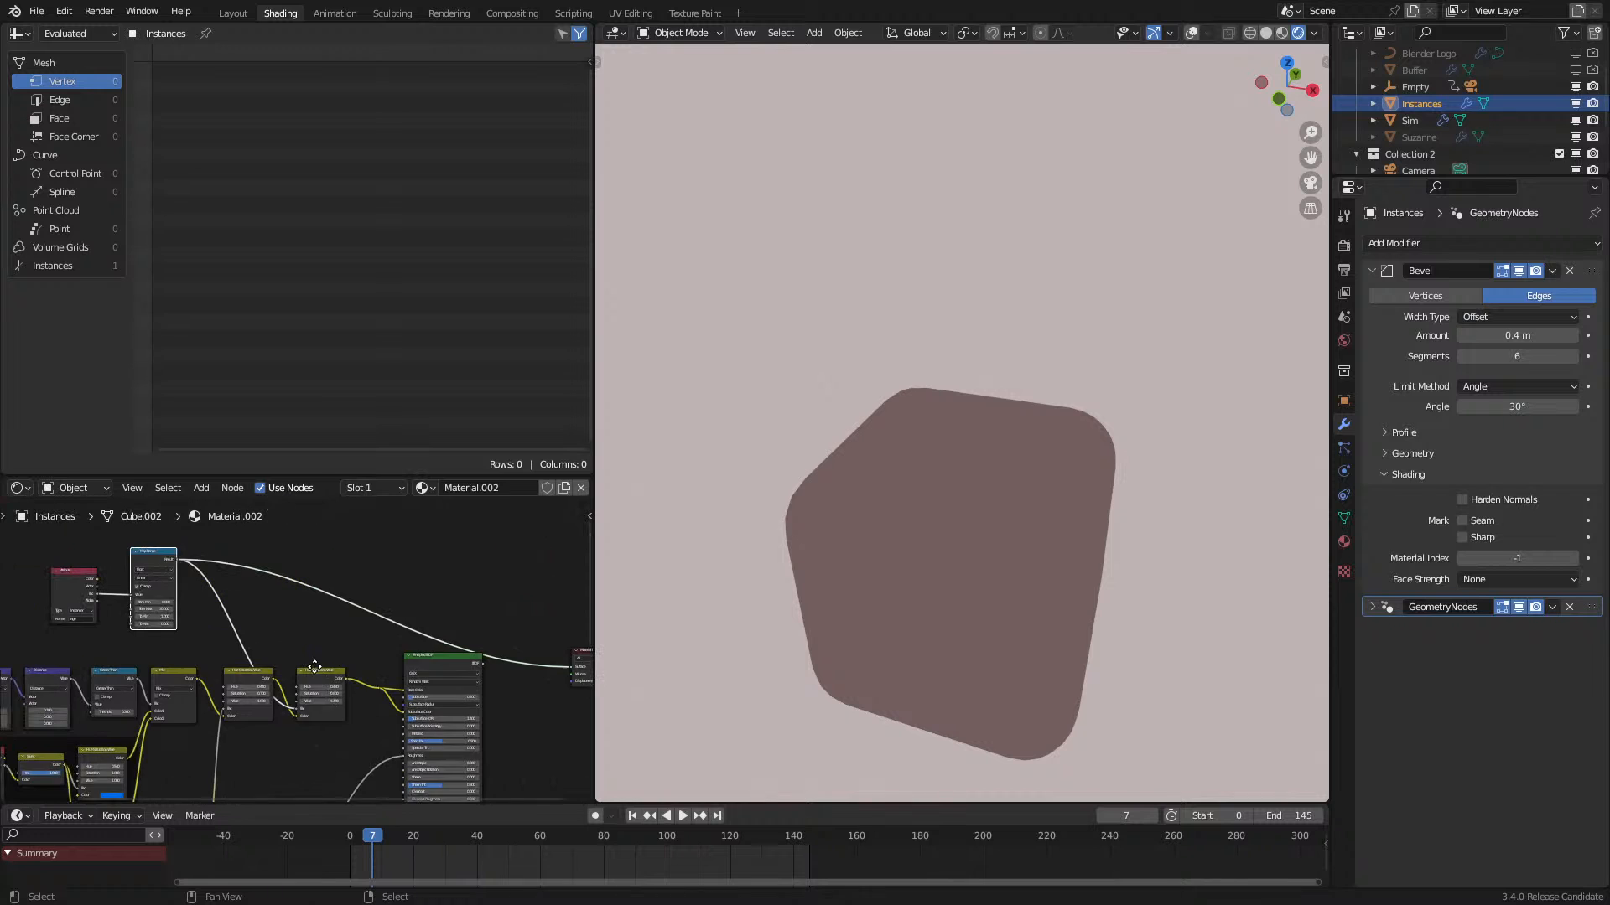
Step: Duplicate the Principled BSDF, feed the Map Range result into the copy's Base Color, and link the copy to the Material Output
click(409, 663)
middle_drag(366, 676, 338, 799)
key(shift+d)
click(368, 515)
drag(146, 685, 412, 540)
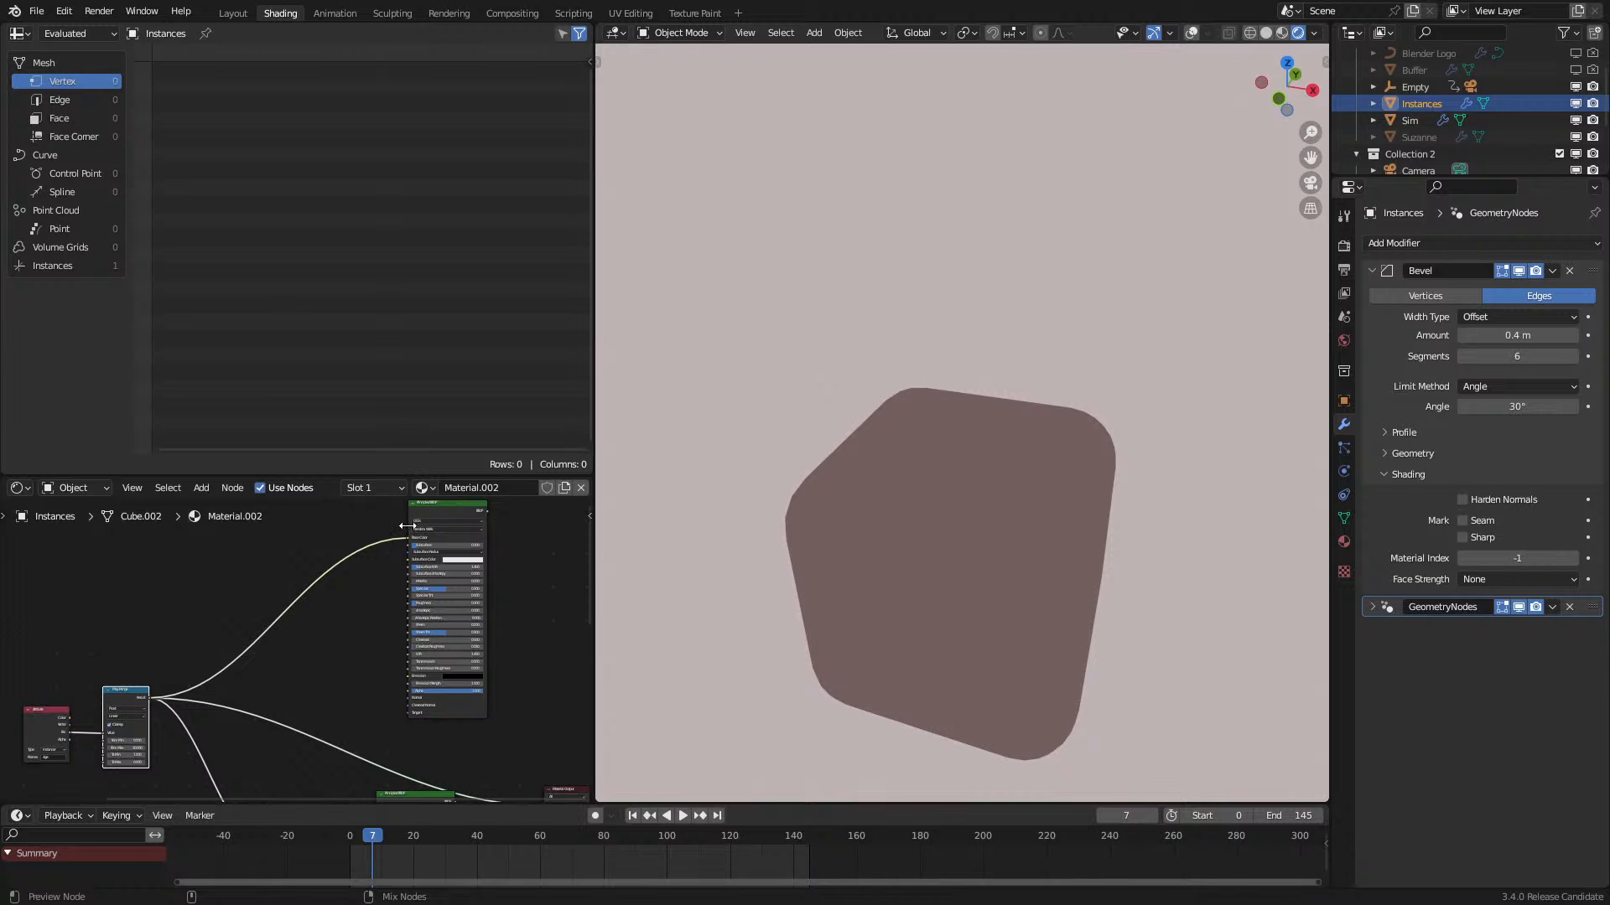
ctrl+shift+click(431, 513)
key(g)
click(952, 383)
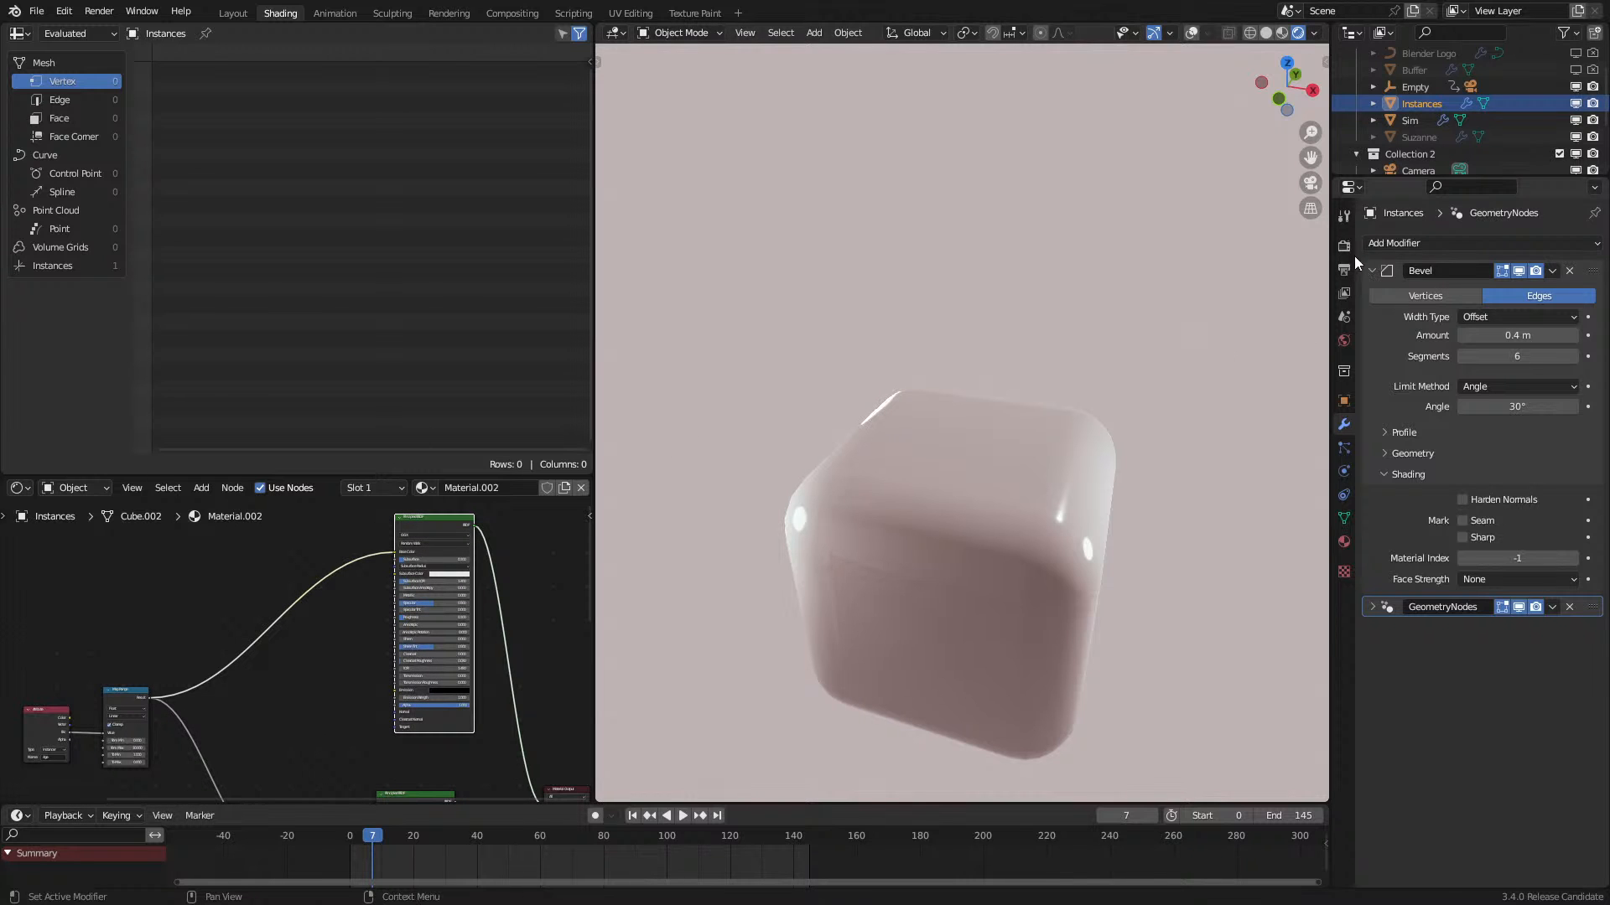
Step: Disable Use Curves in the render's color management and play the simulation to frame 124
click(1344, 245)
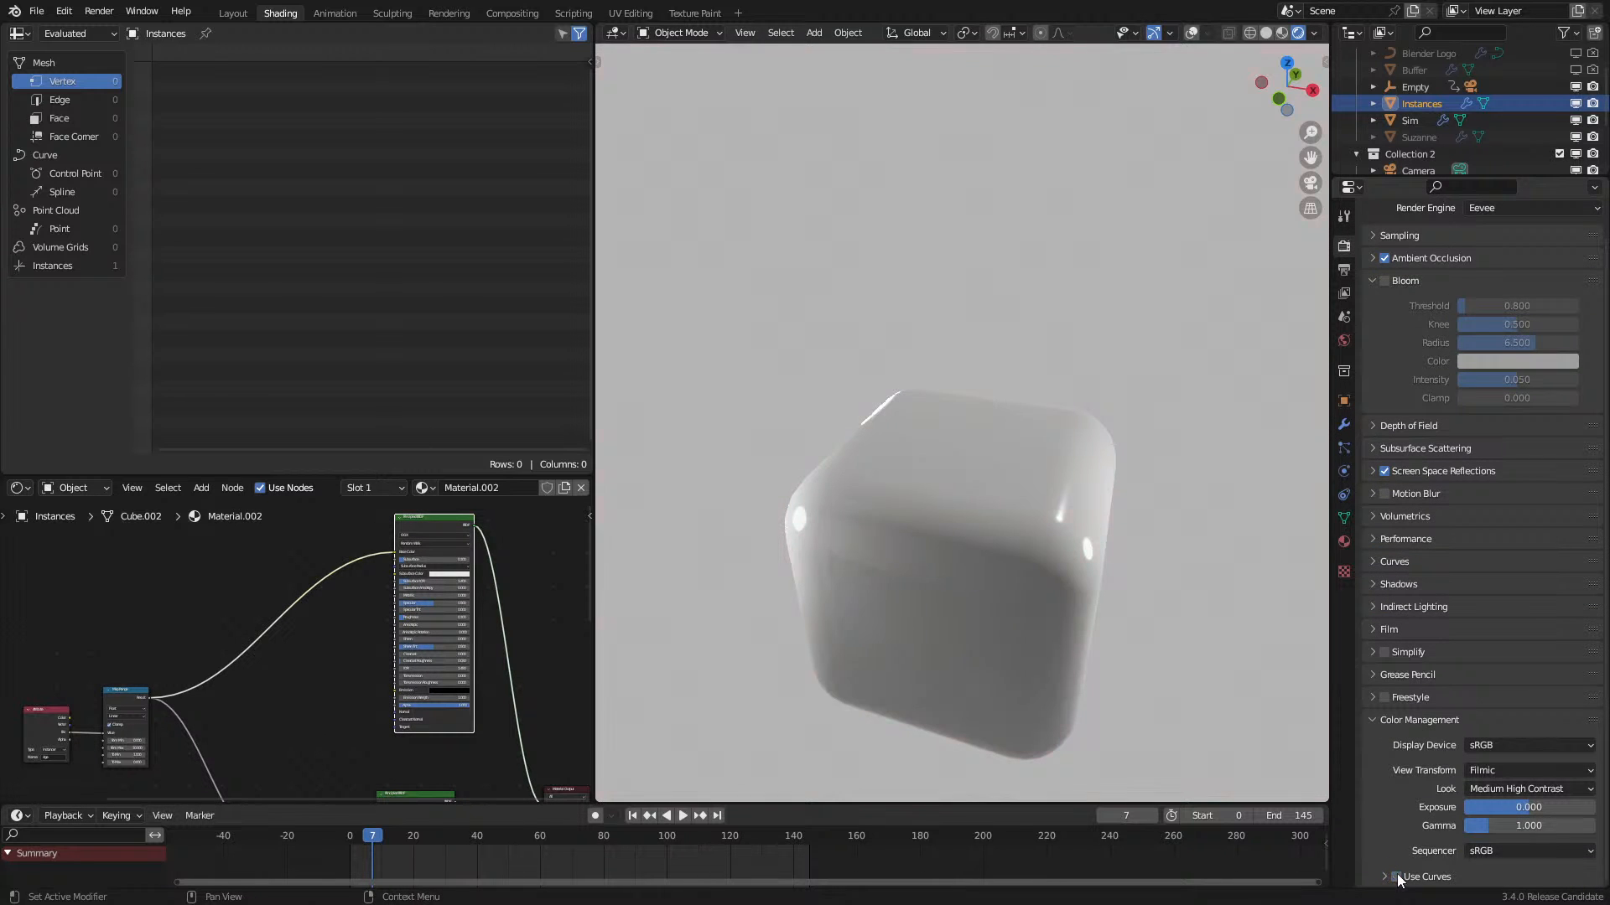
key(space)
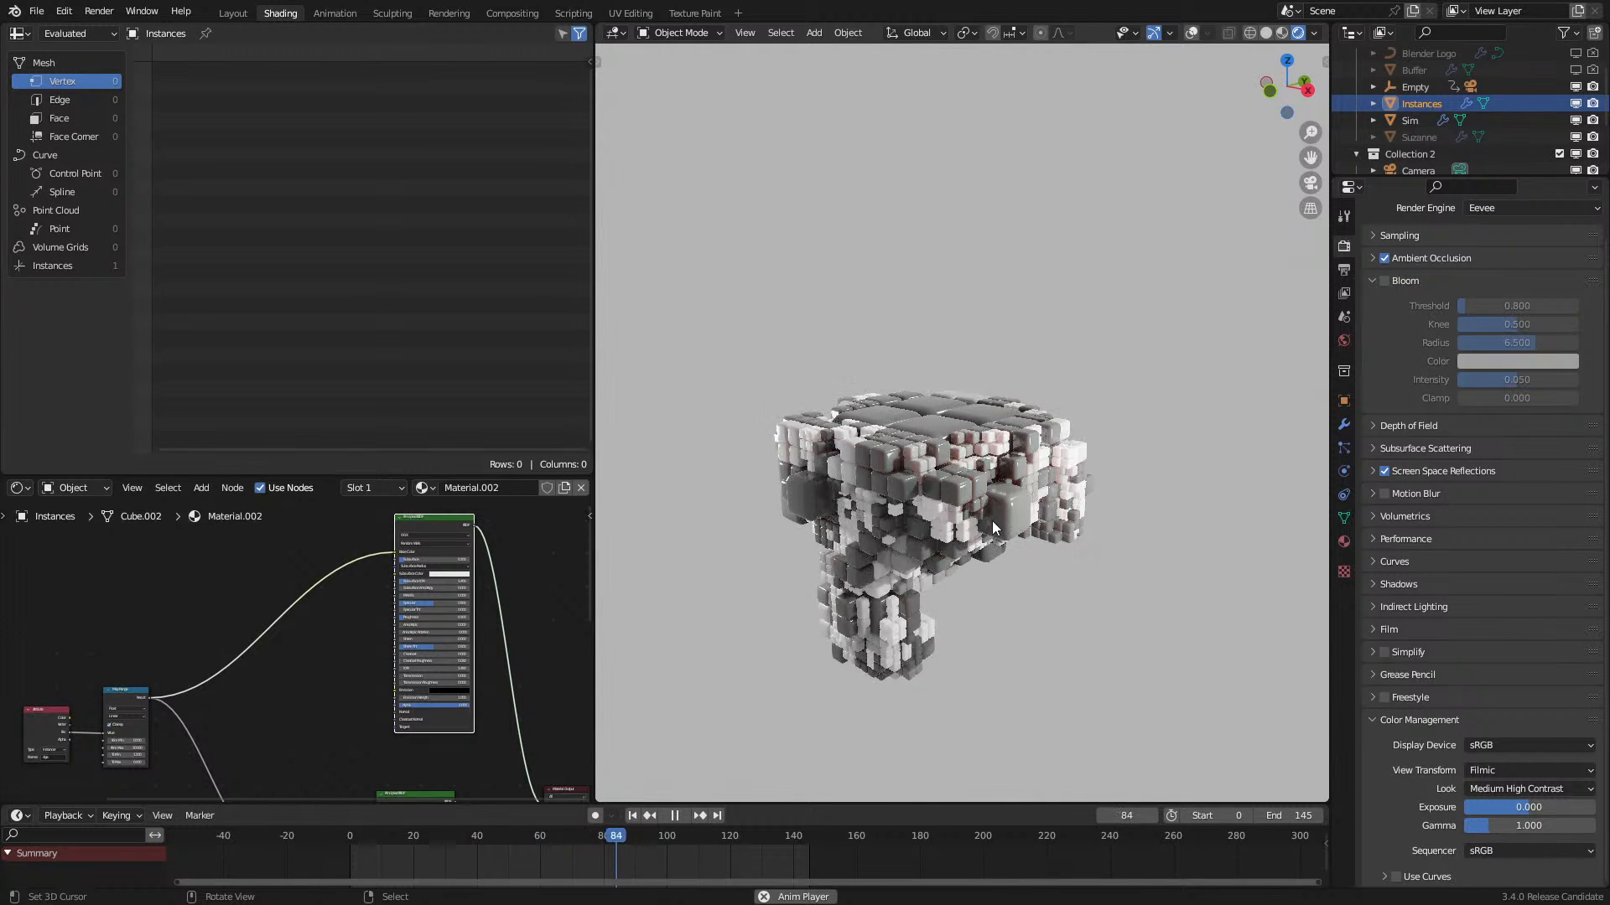
scroll(420, 595, up, 2)
key(space)
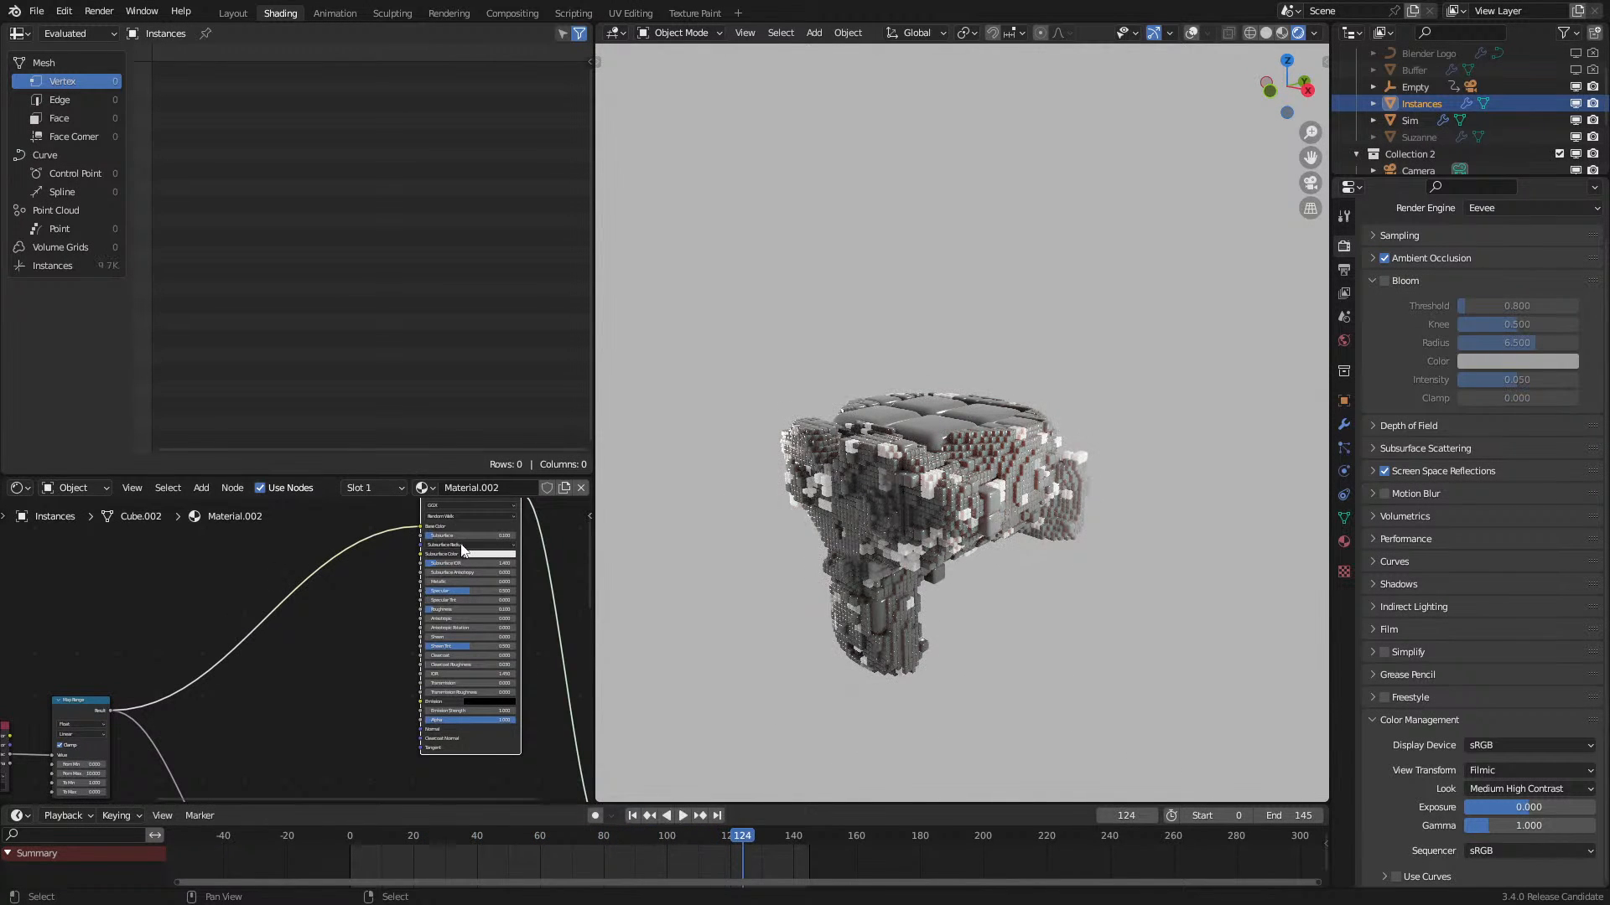
Step: Set the new Principled BSDF's Subsurface to 0.073, playing the simulation on to frame 141 to judge the shading
drag(477, 536, 467, 536)
mouse_move(959, 570)
middle_down()
mouse_move(988, 609)
mouse_move(994, 572)
middle_up()
key(space)
key(space)
middle_drag(307, 631, 286, 739)
scroll(286, 739, up, 4)
drag(457, 615, 458, 620)
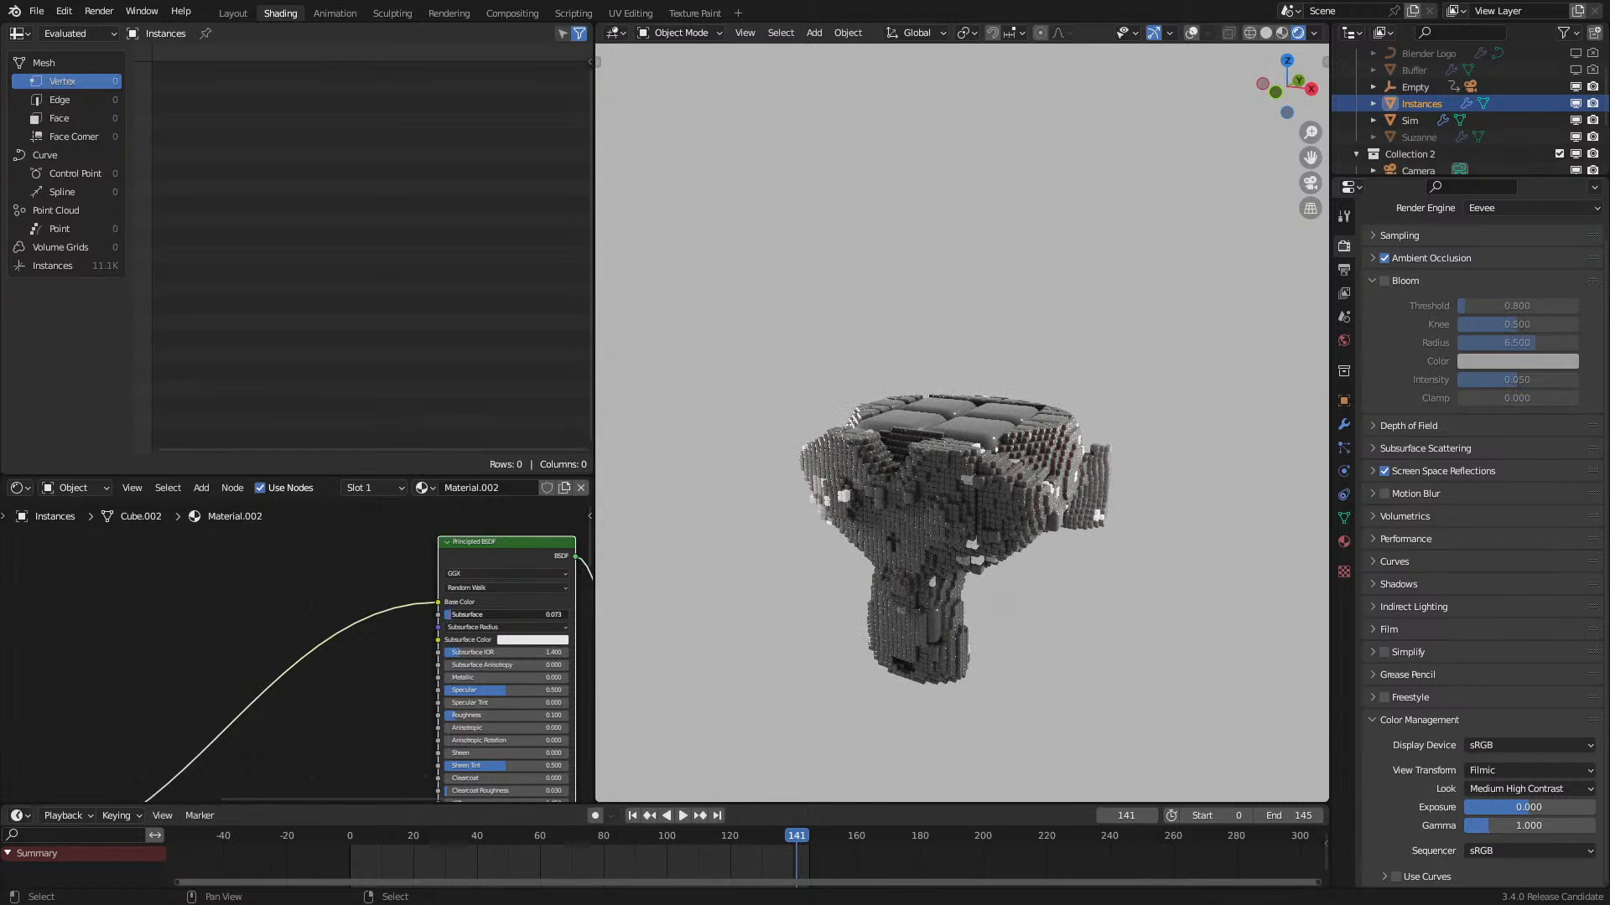
Step: Set the Principled BSDF's Subsurface Radius values to 0.140, 0.140 and 1.000
middle_drag(843, 640, 864, 664)
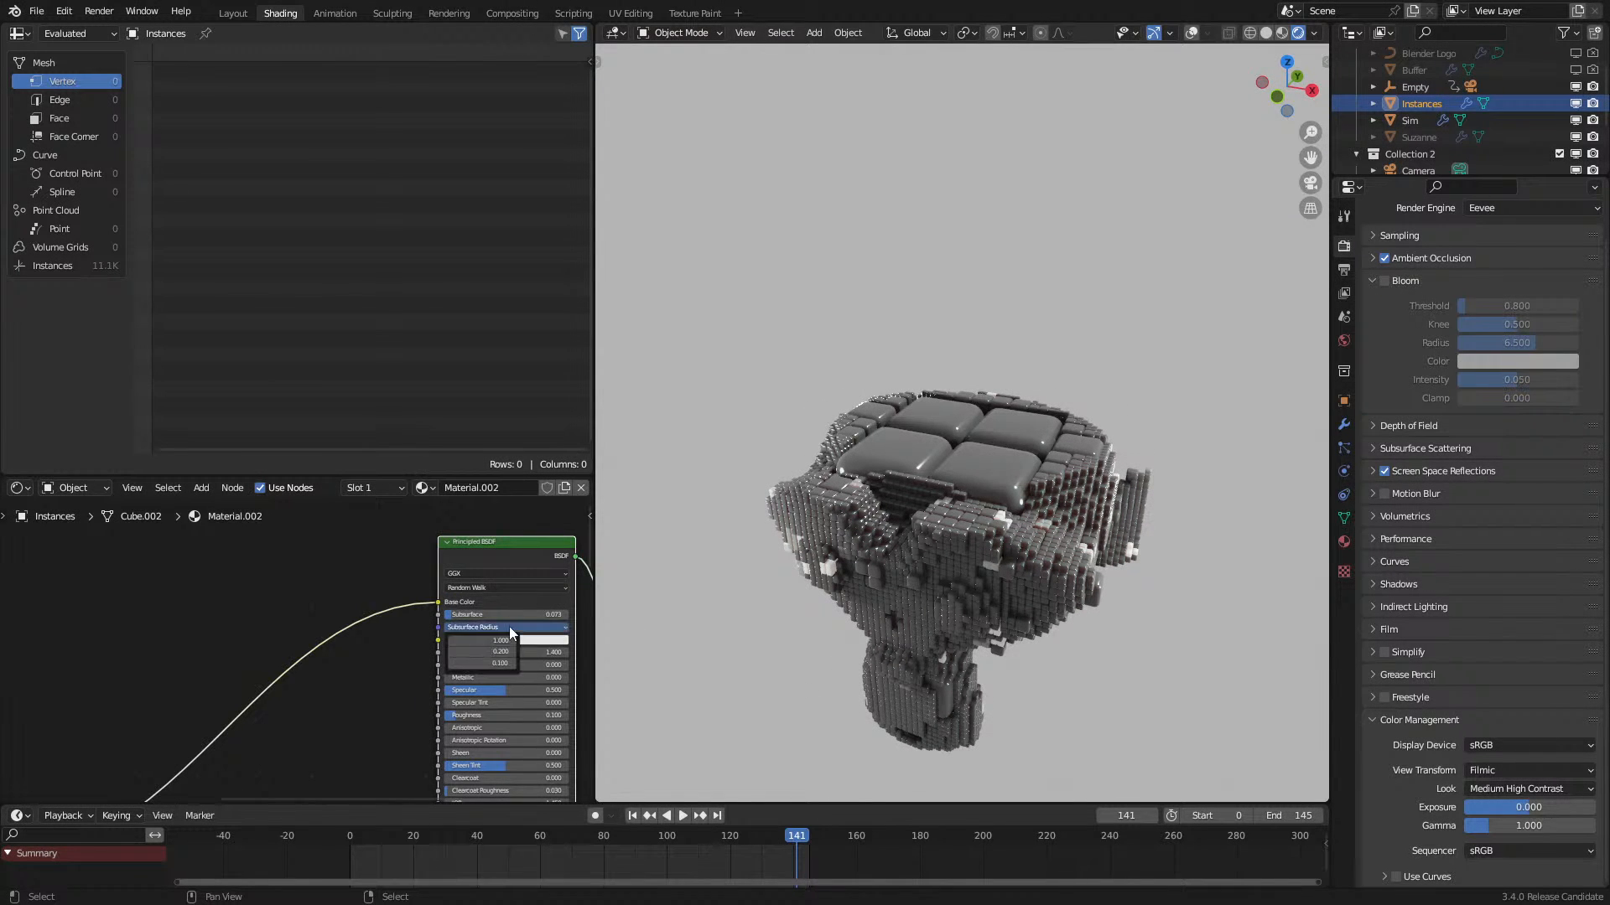
drag(484, 644, 481, 664)
text(1)
key(Return)
click(549, 651)
click(541, 628)
click(541, 628)
click(525, 628)
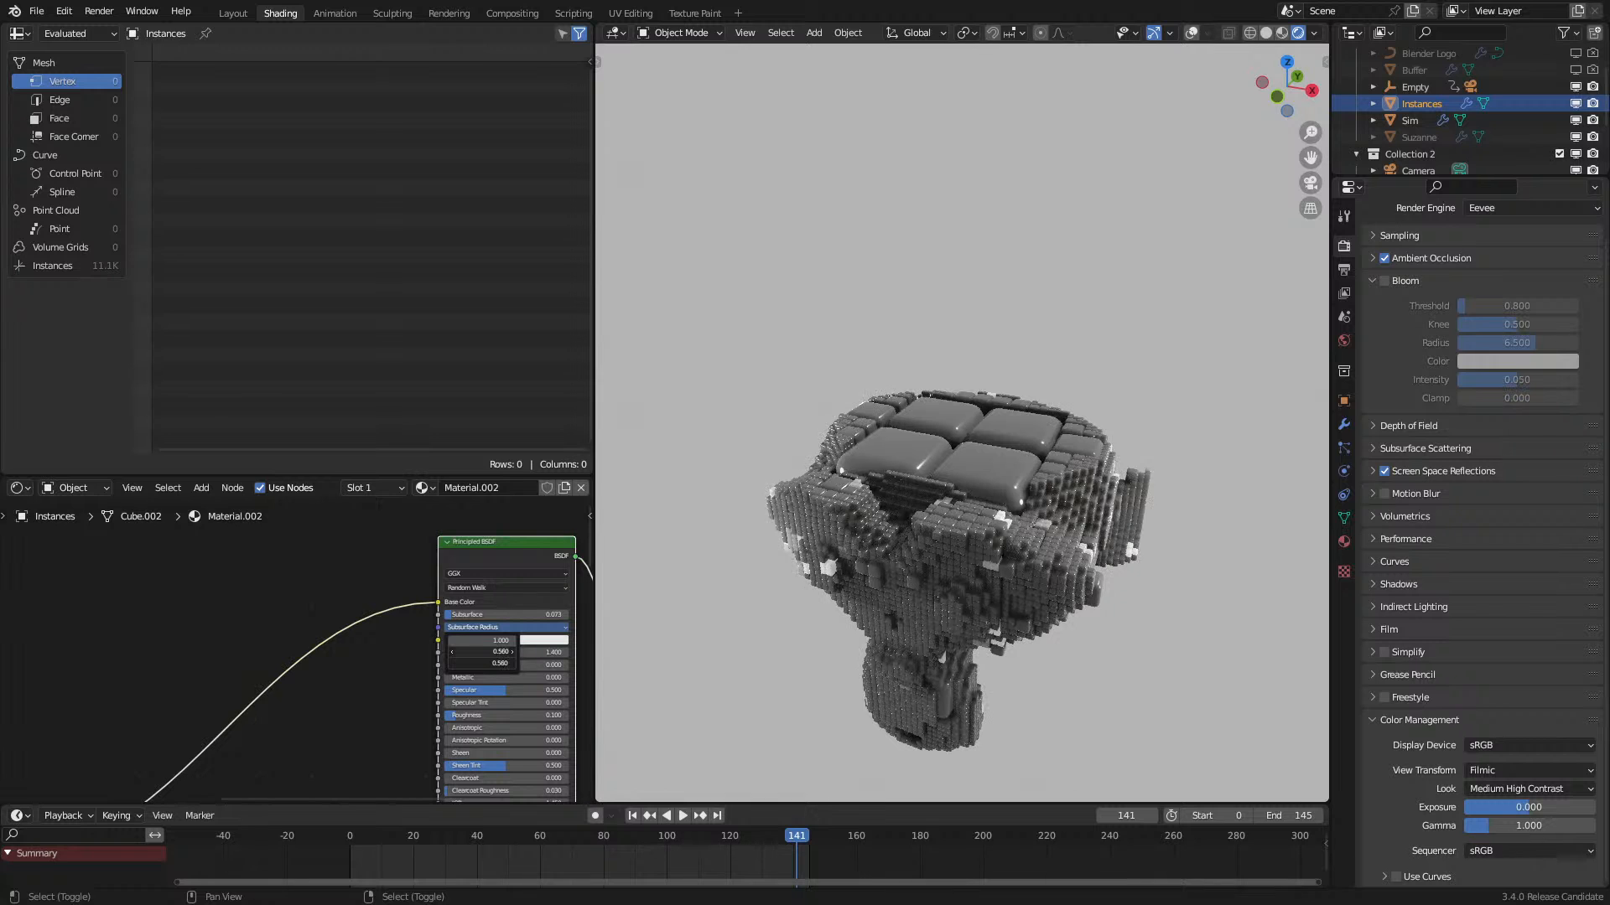
shift+drag(477, 652, 492, 643)
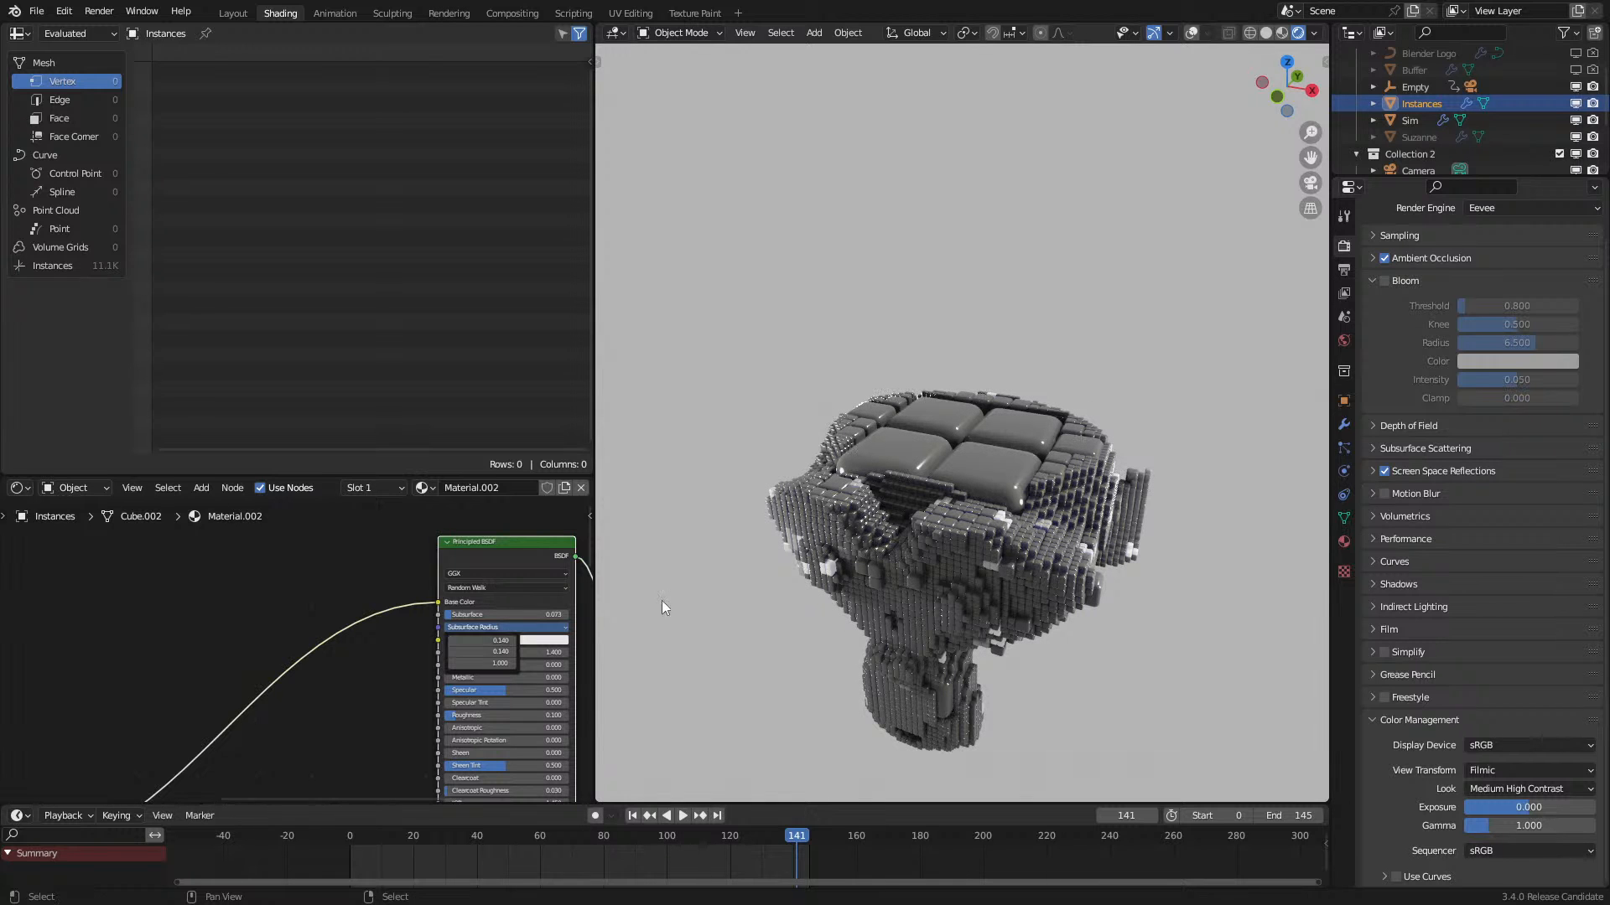
Step: Replay the simulation and examine the subsurface shading on the subdividing cubes, then return to frame 0 with the whole scene in view
key(space)
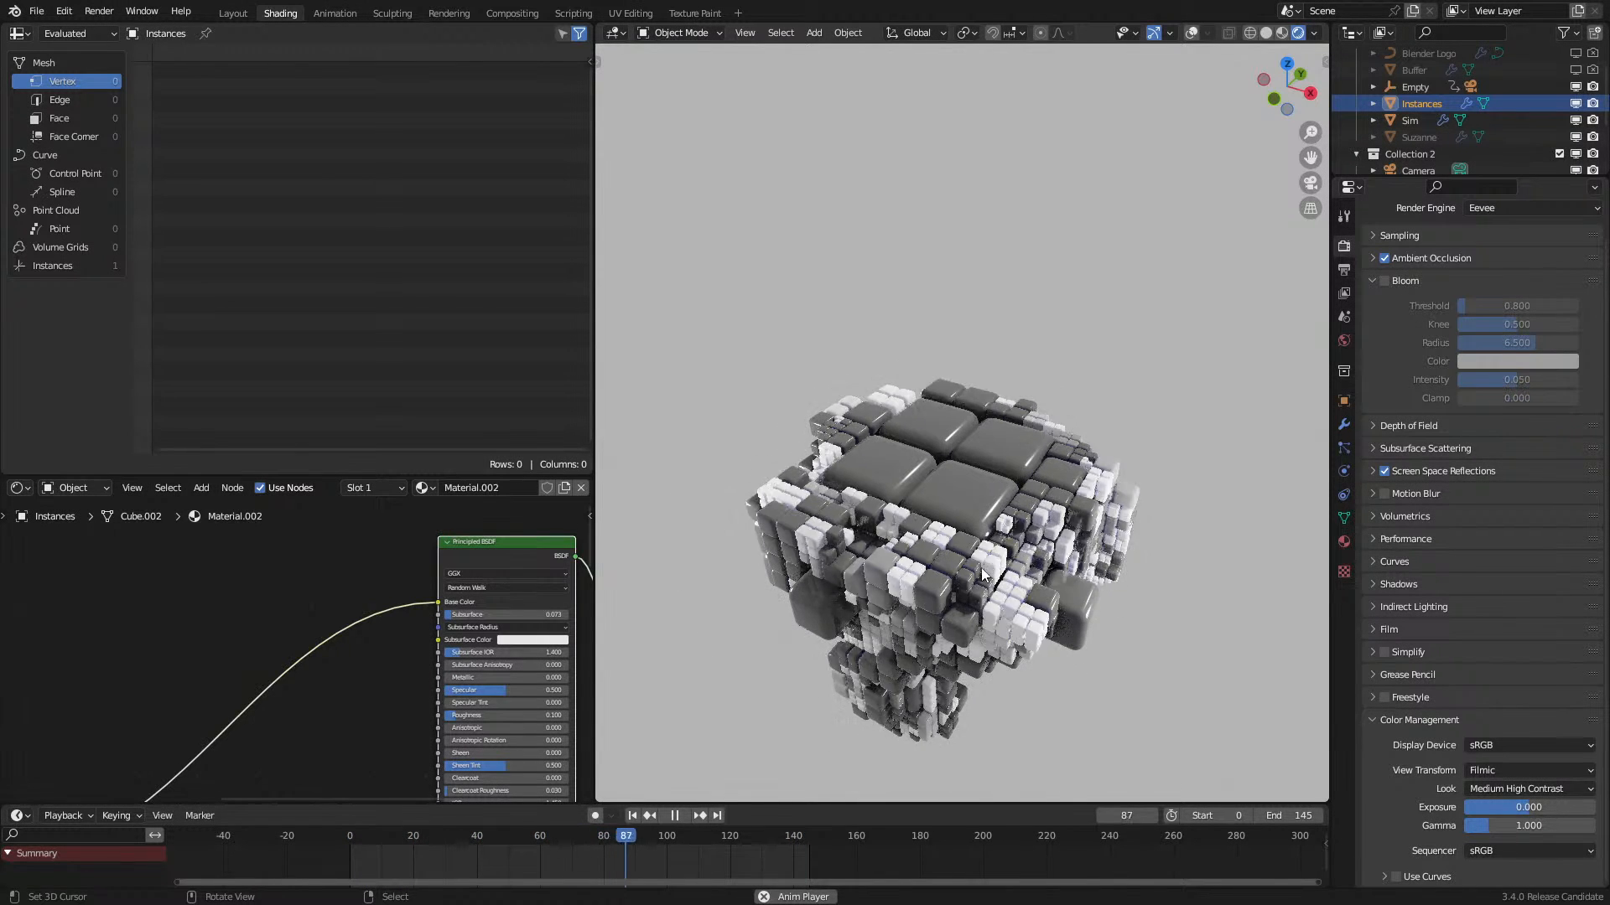
key(space)
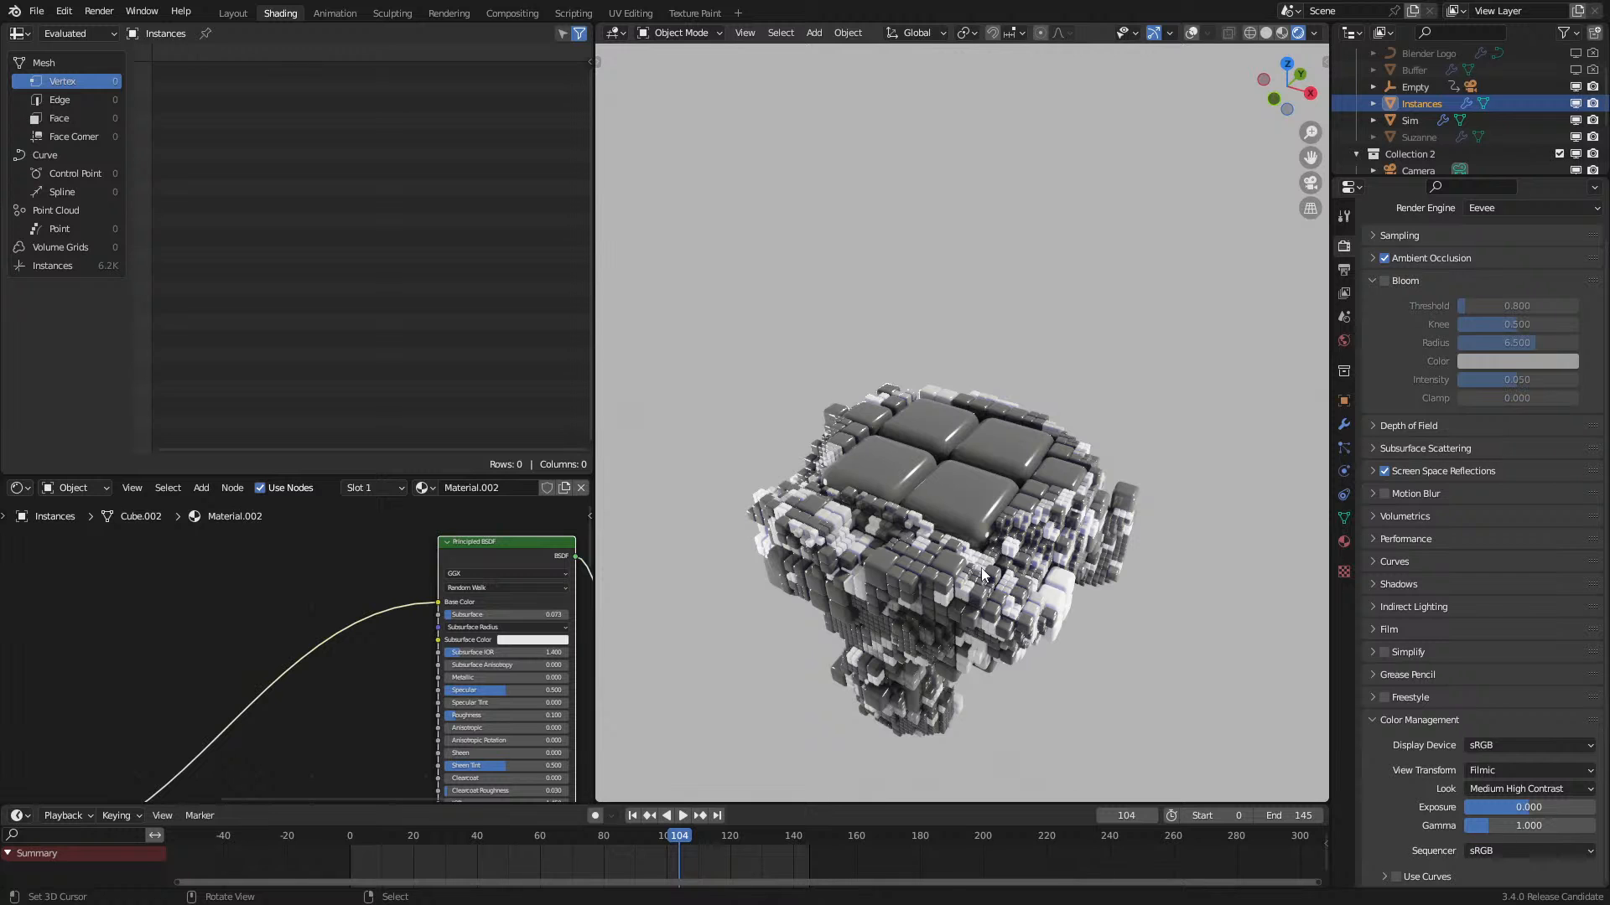
scroll(981, 566, up, 3)
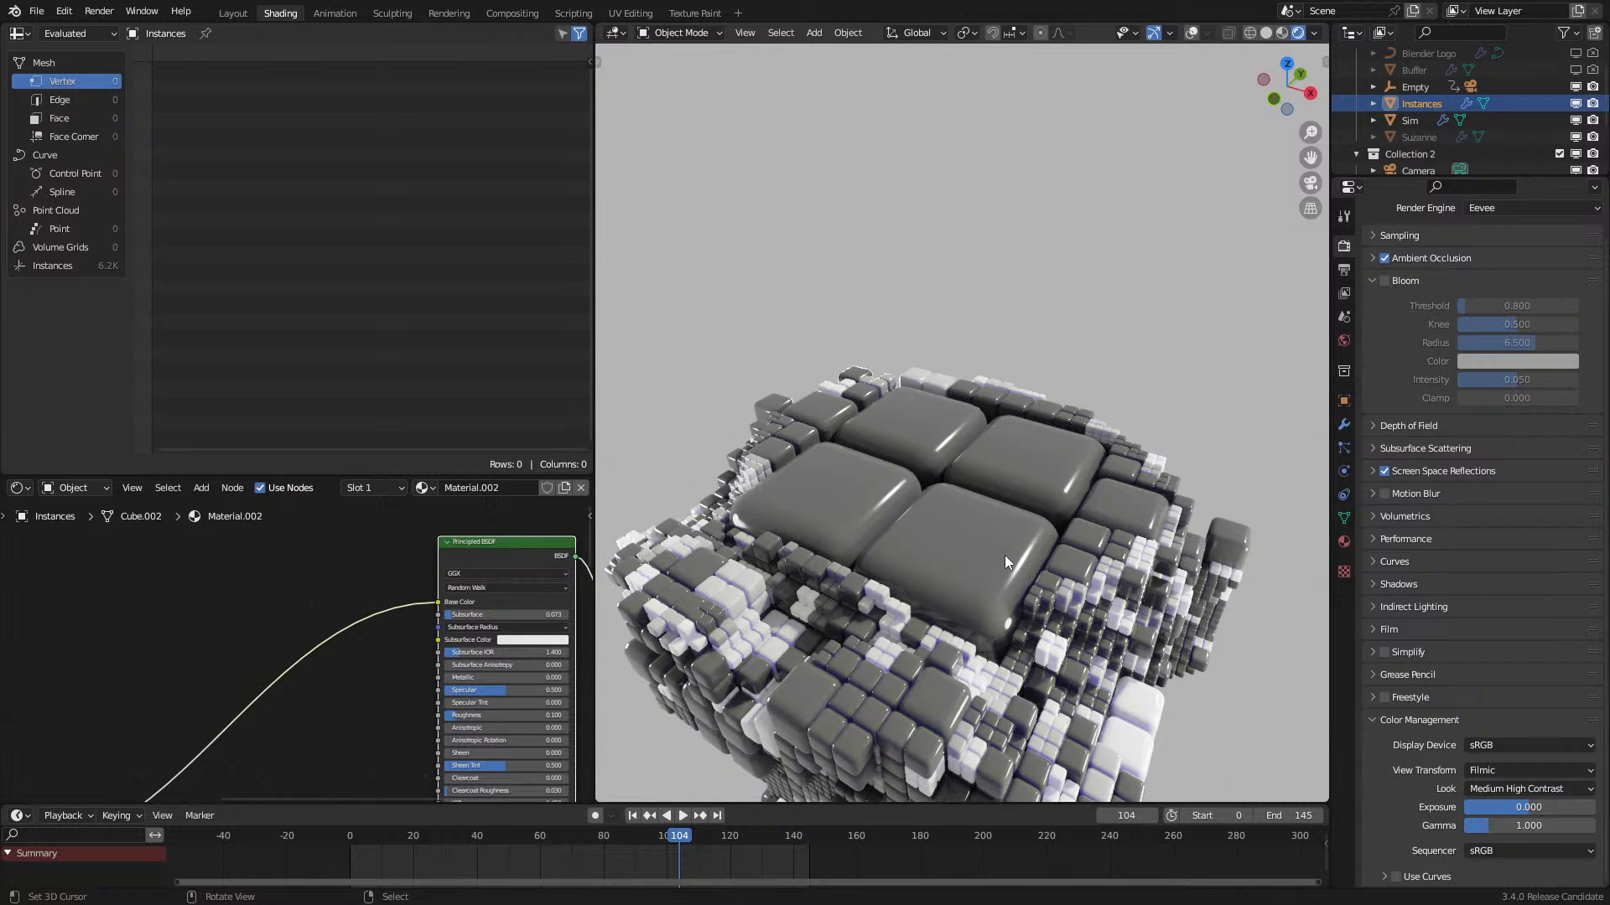
key(space)
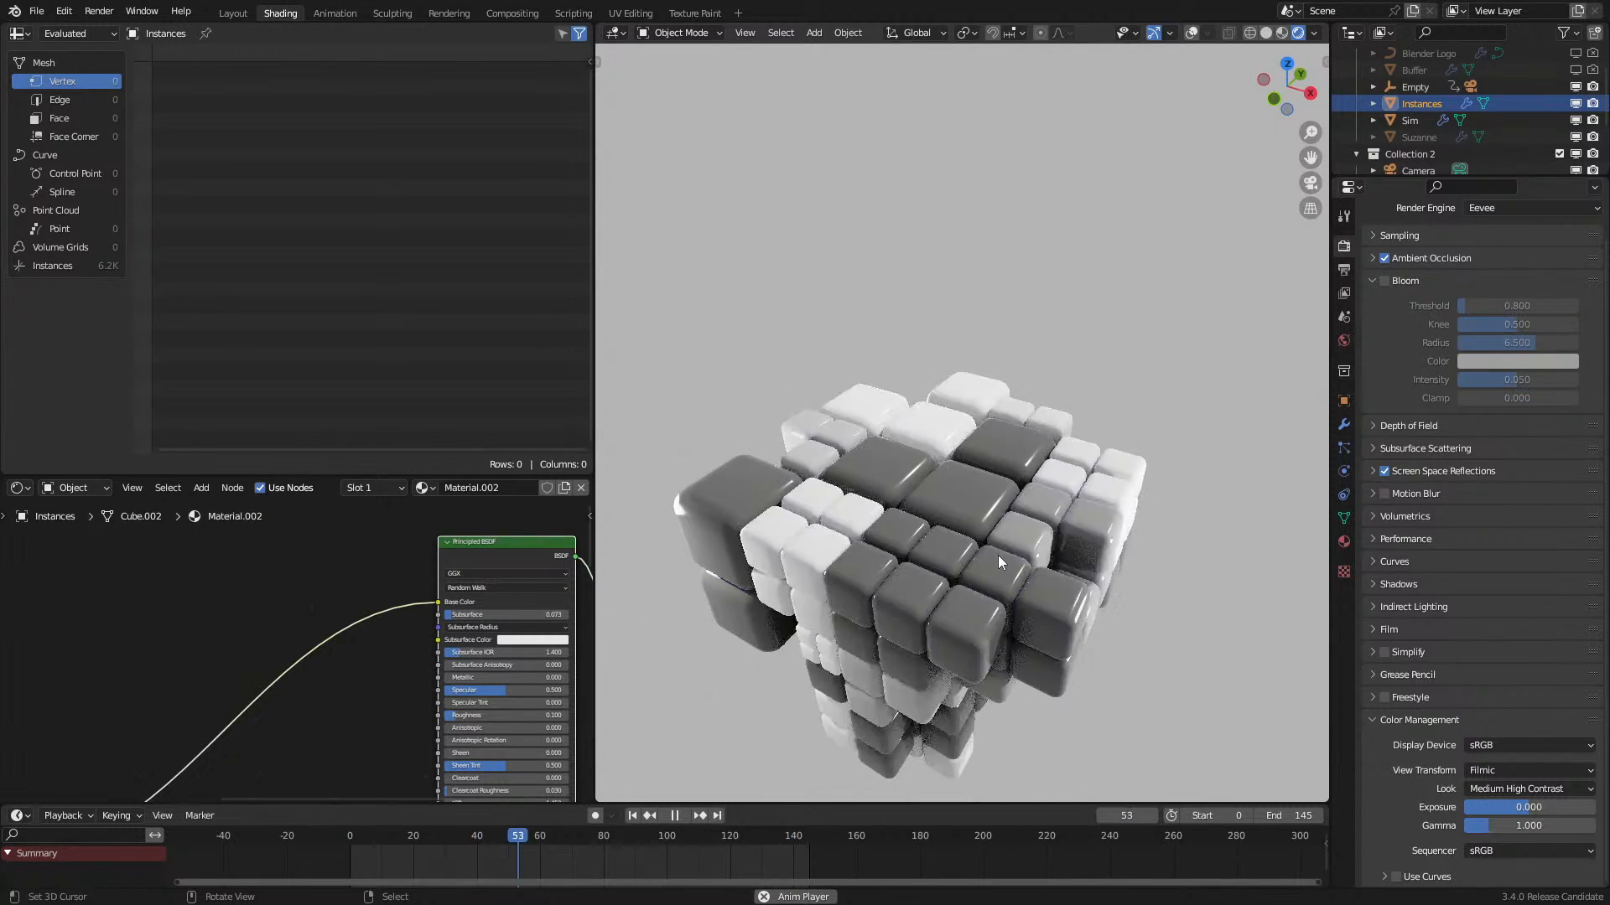
middle_drag(997, 555, 898, 429)
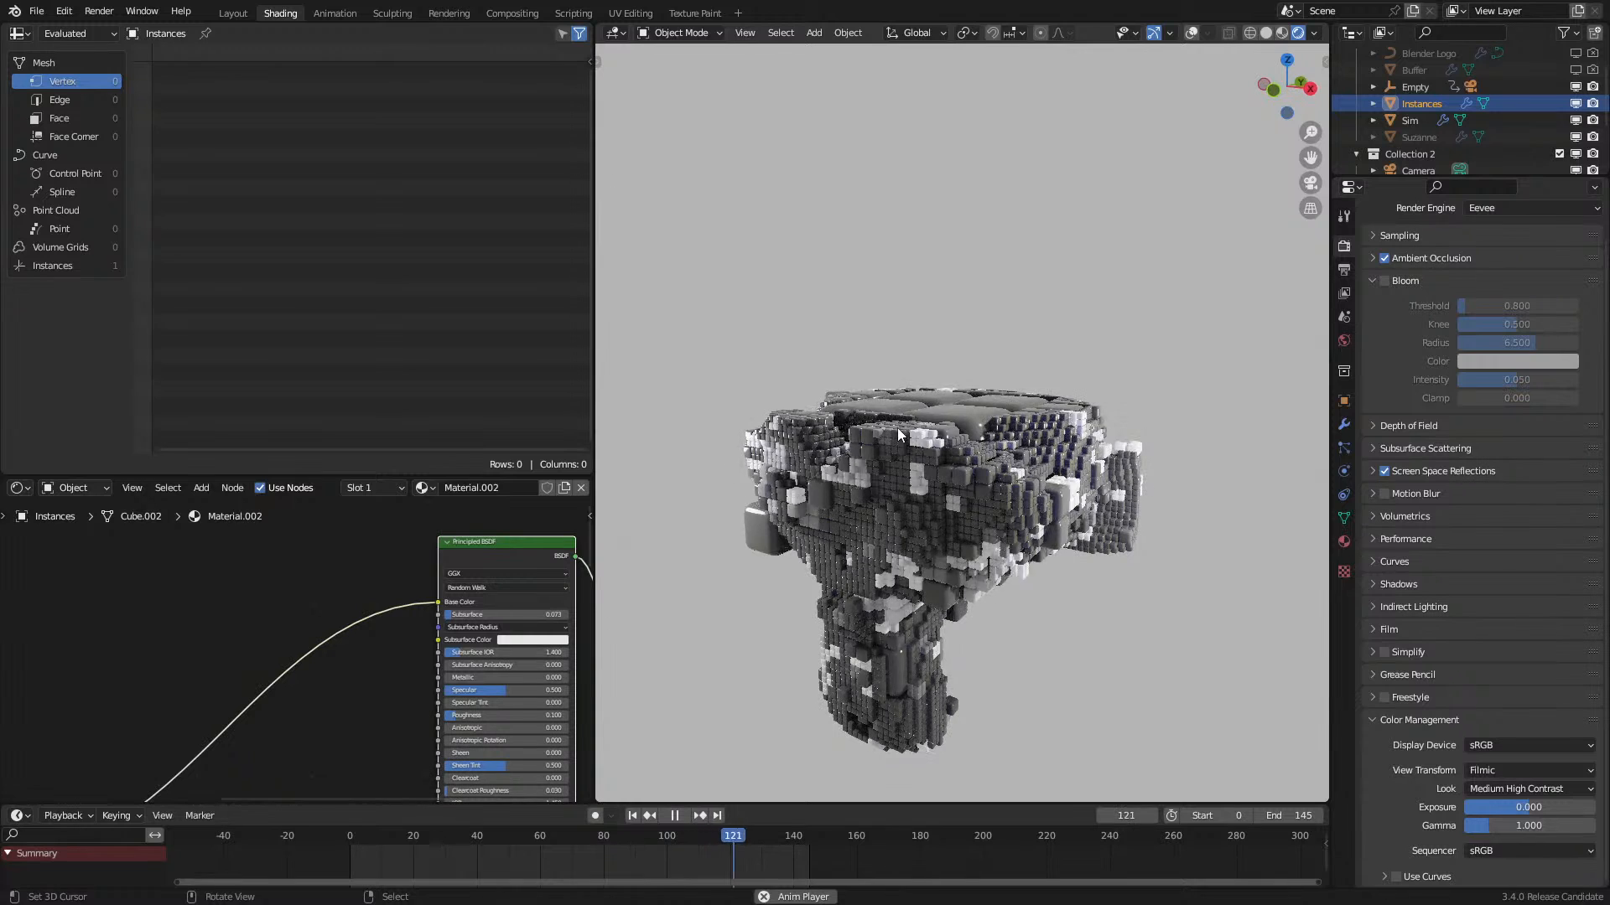
key(Escape)
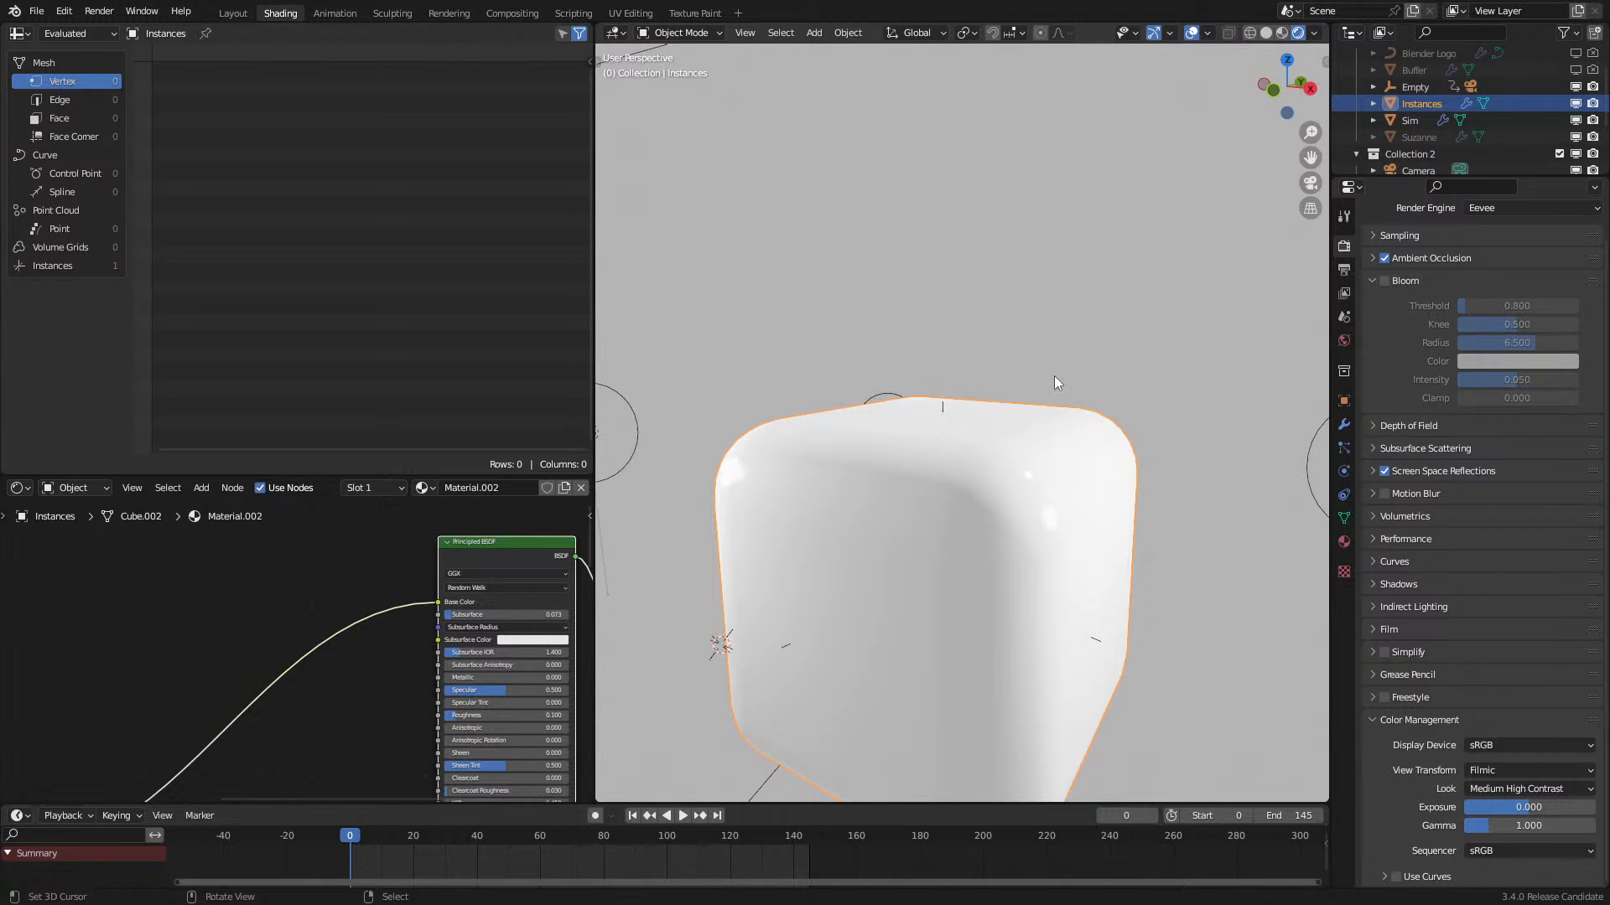
scroll(1055, 378, down, 3)
scroll(1417, 101, down, 2)
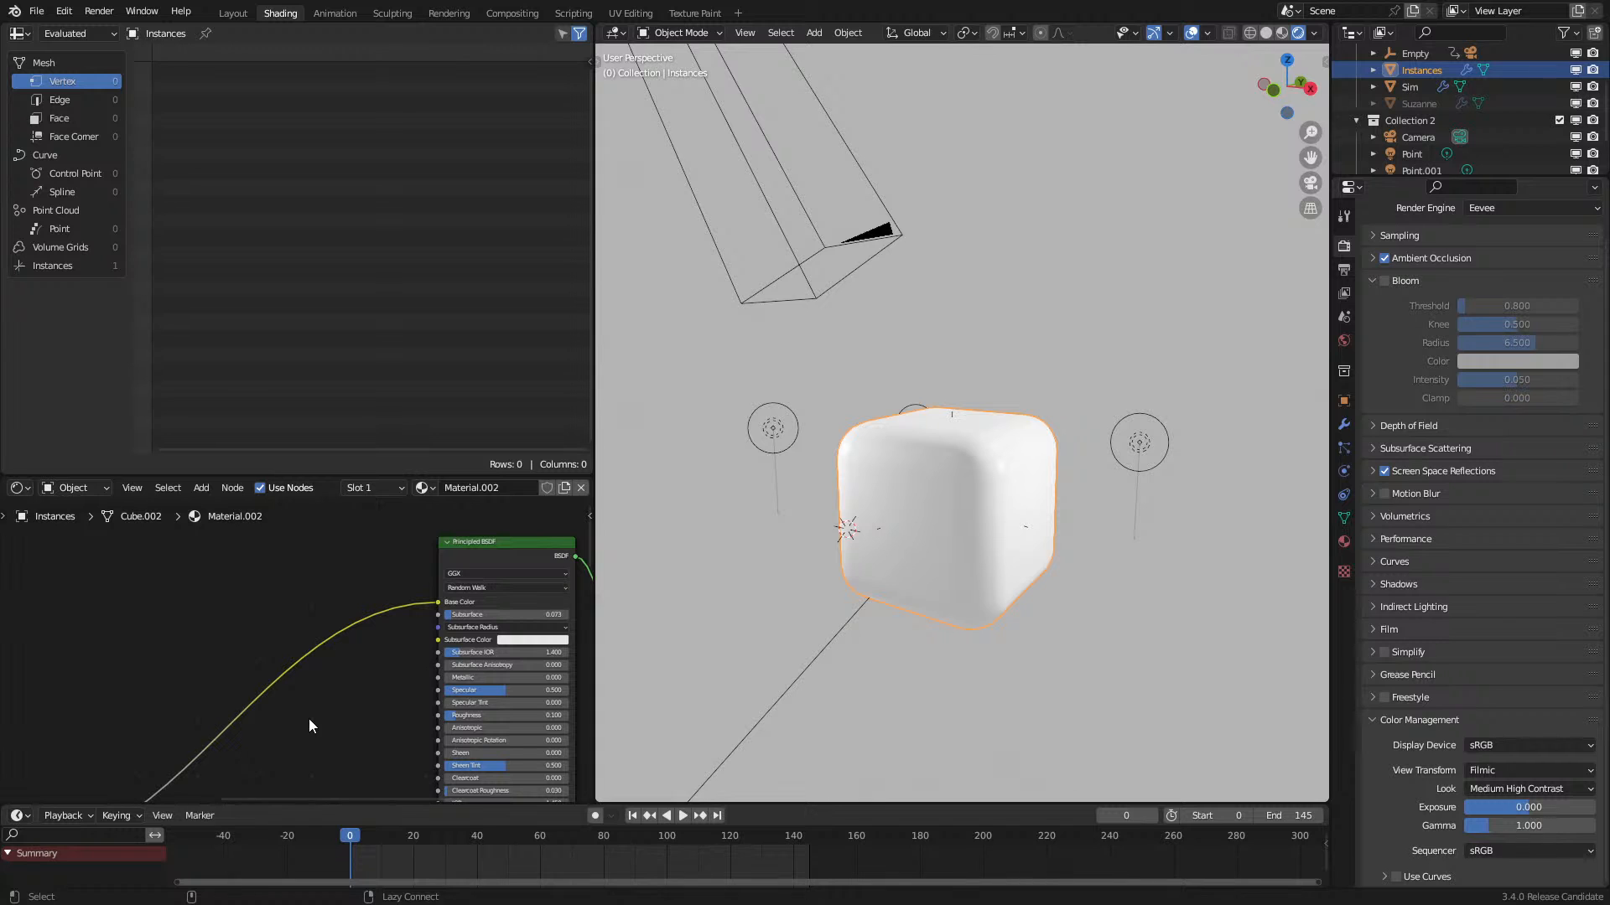
Step: Leave full screen, search Windows for "human form", and open the Human Form V2 Blender file
key(alt+F11)
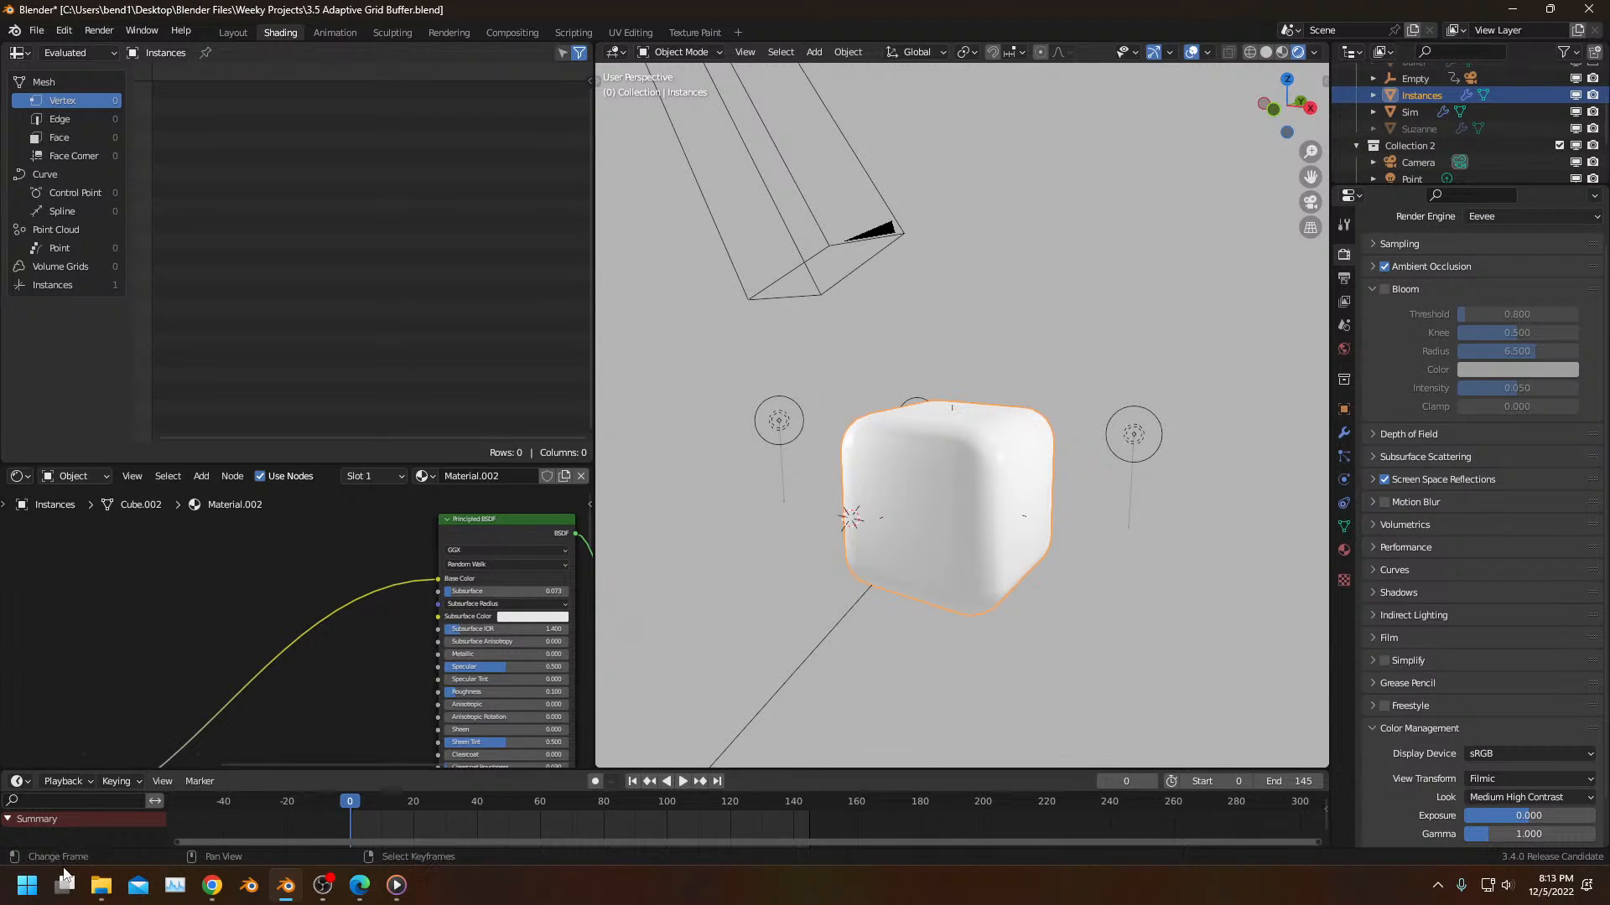
click(22, 899)
text(human form)
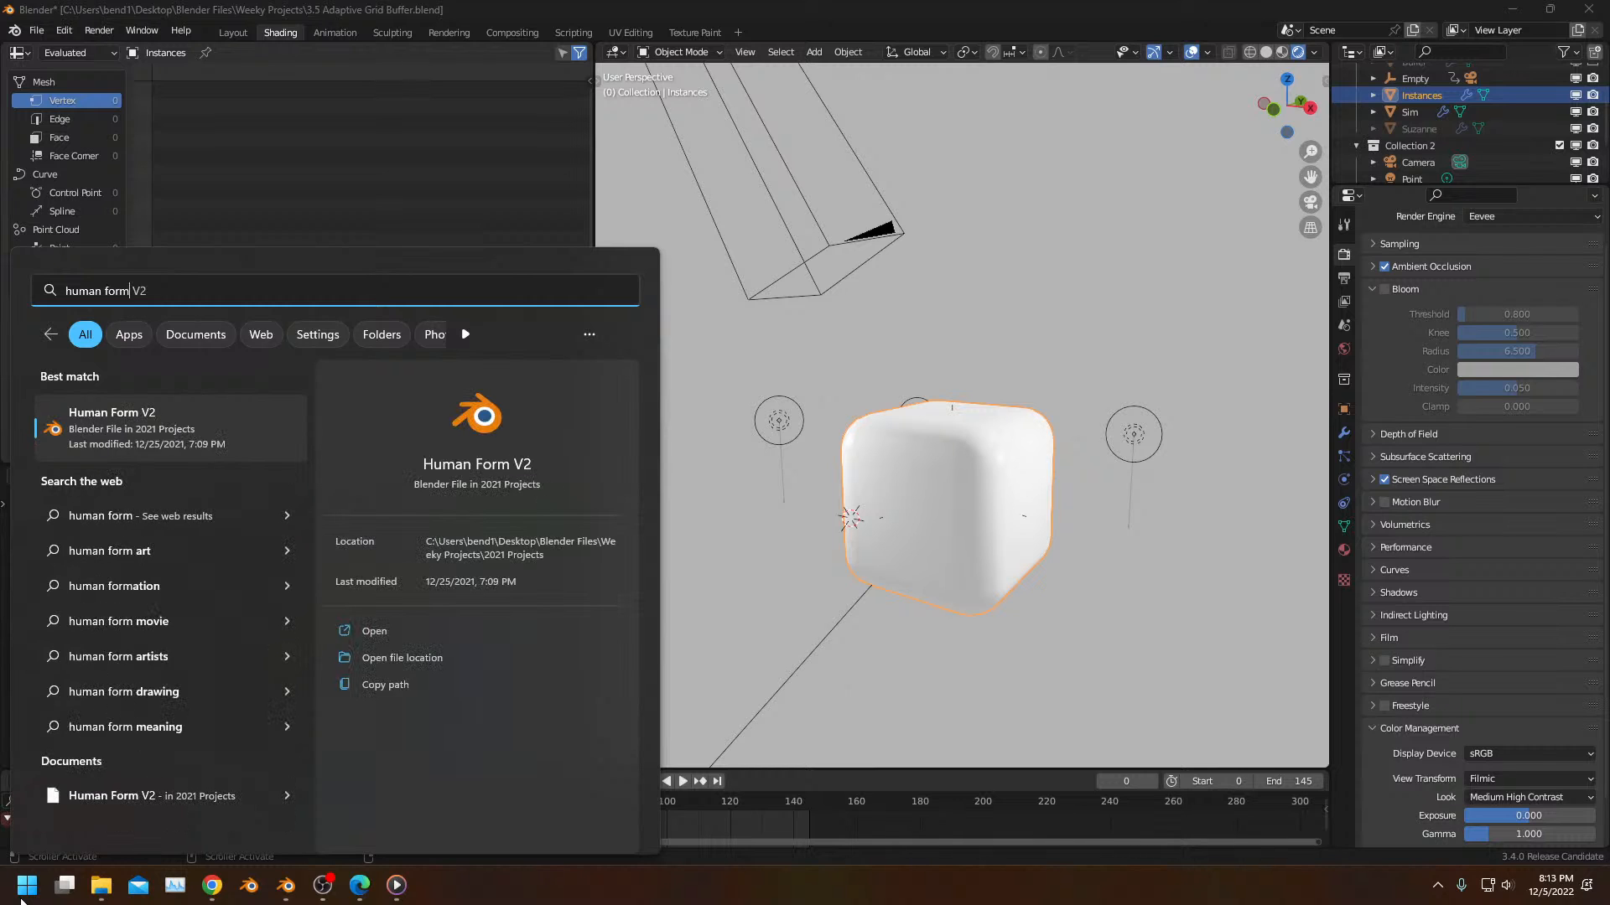
click(21, 899)
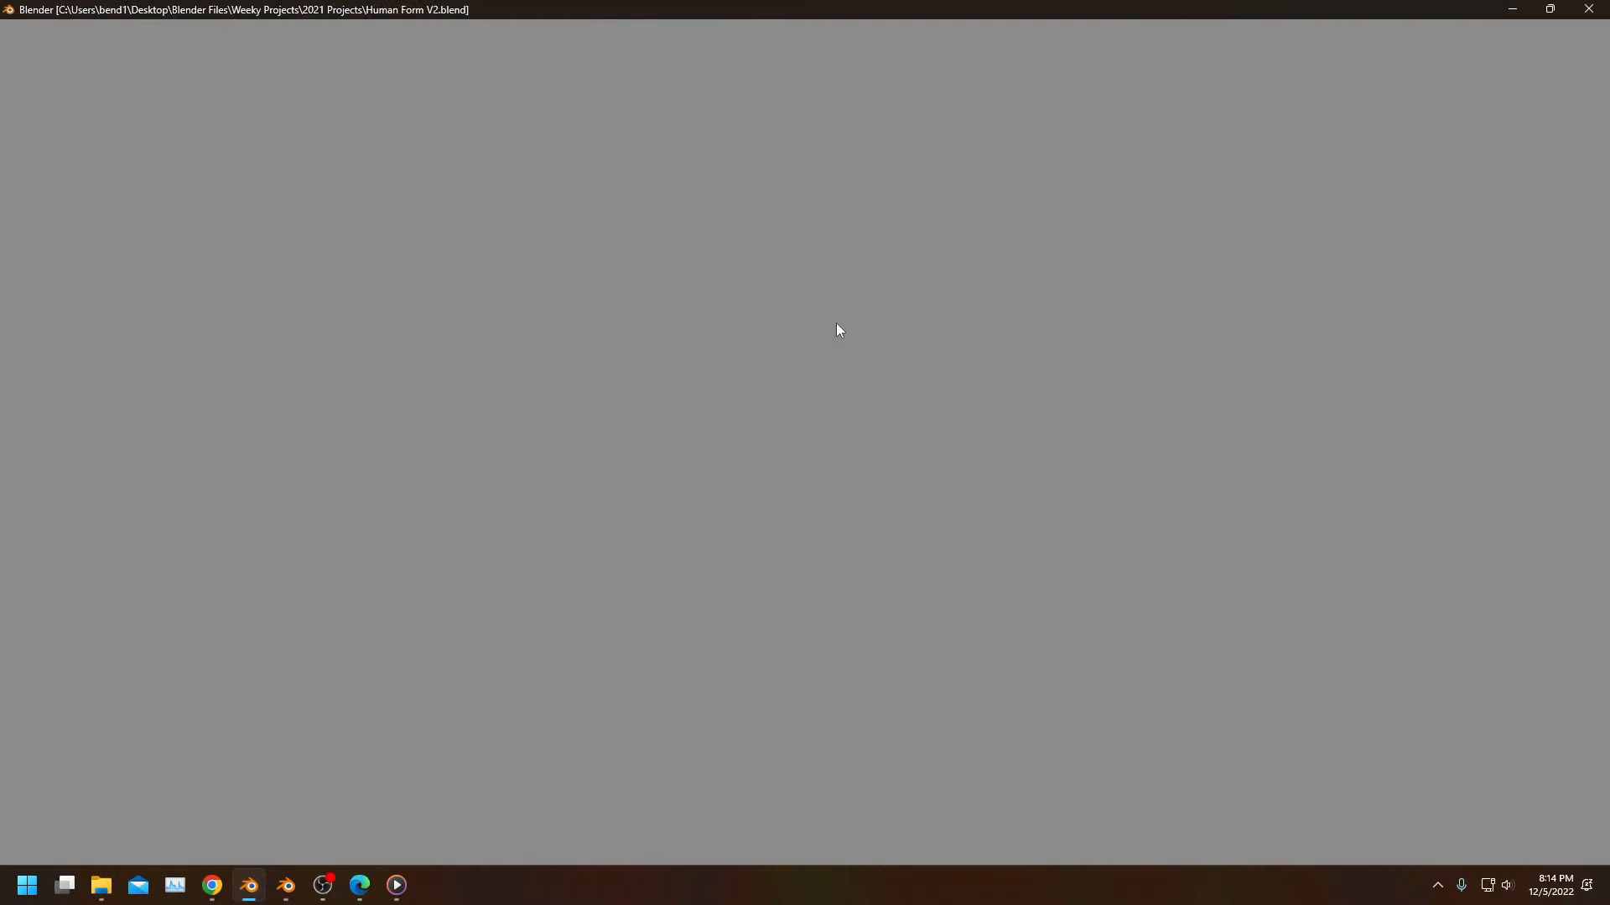
scroll(704, 448, up, 4)
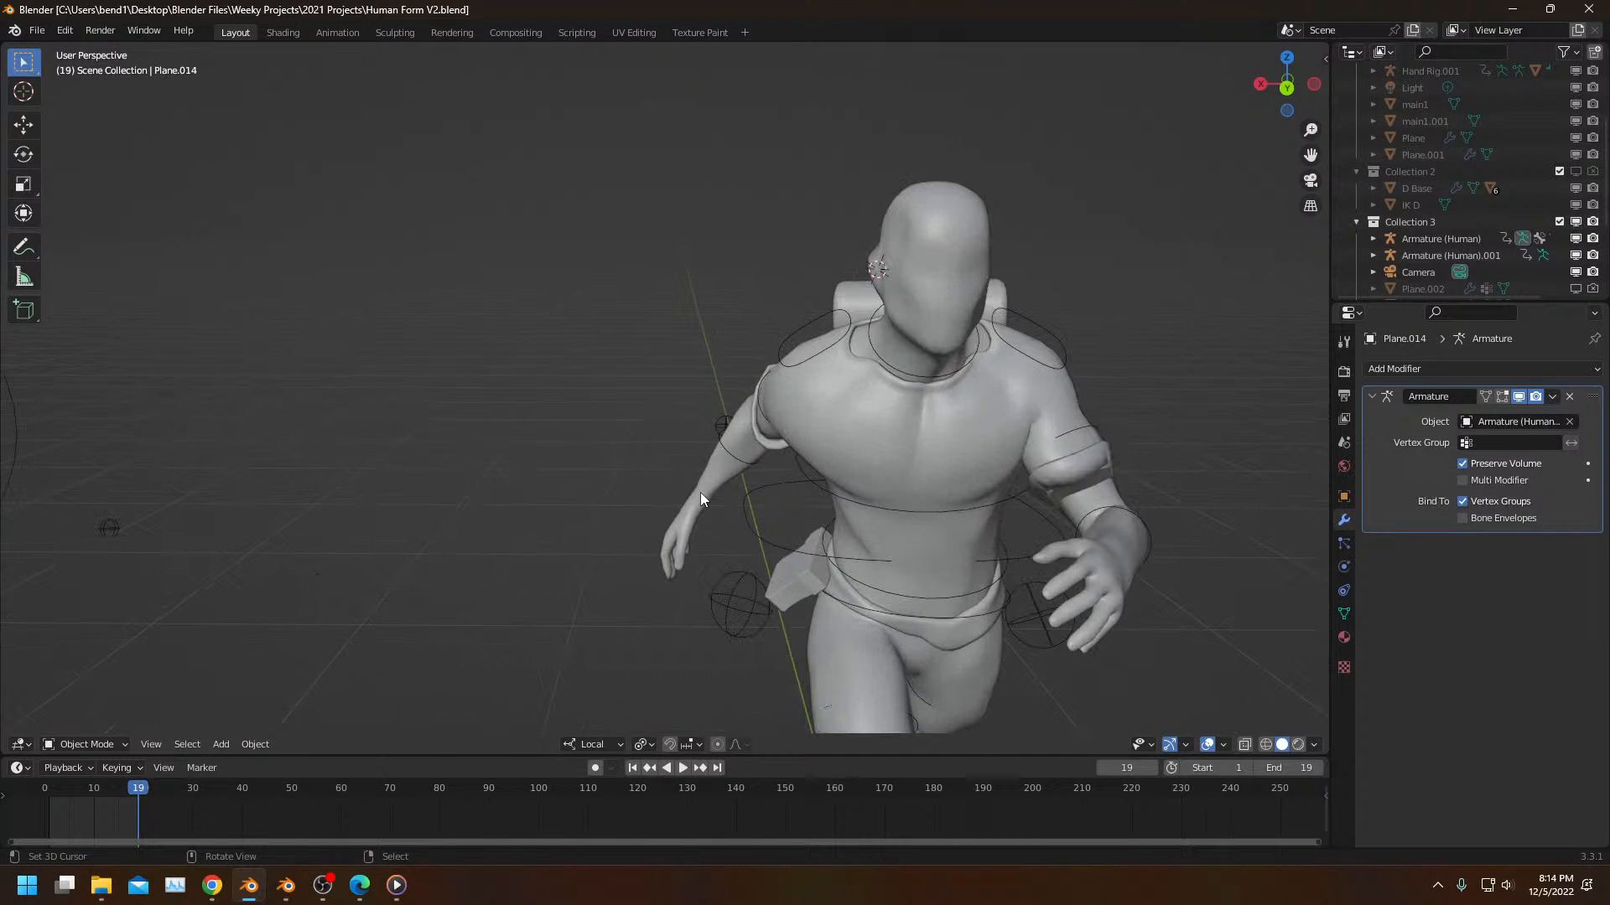
Step: Select the human body mesh, delete all of its vertex groups, and remove its Armature modifier
click(701, 499)
click(1343, 613)
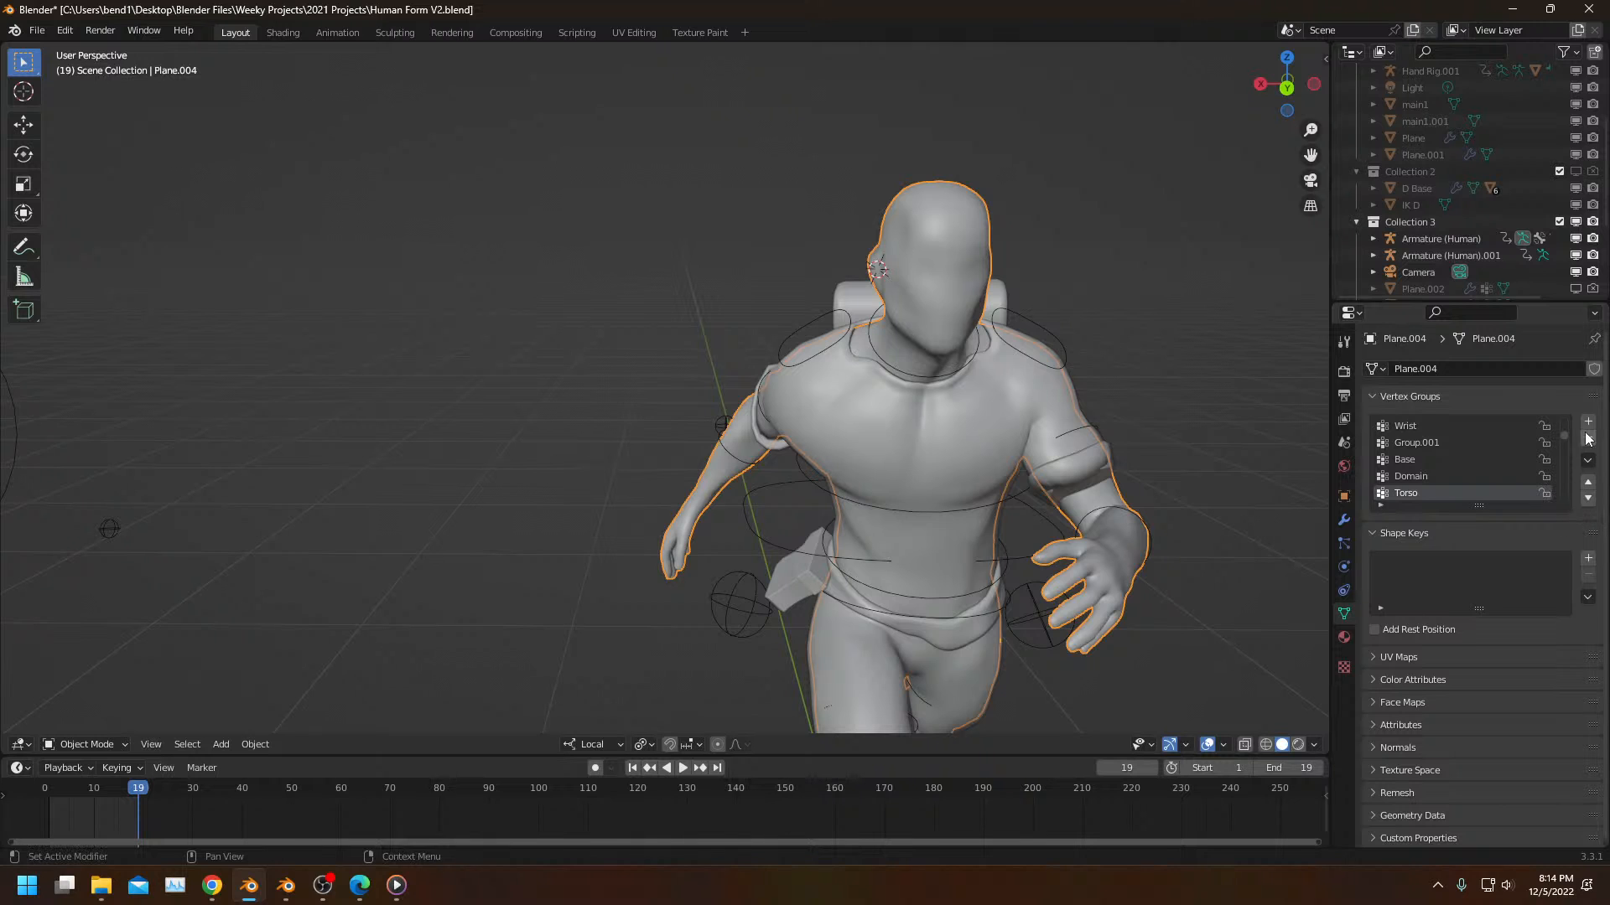
click(1587, 463)
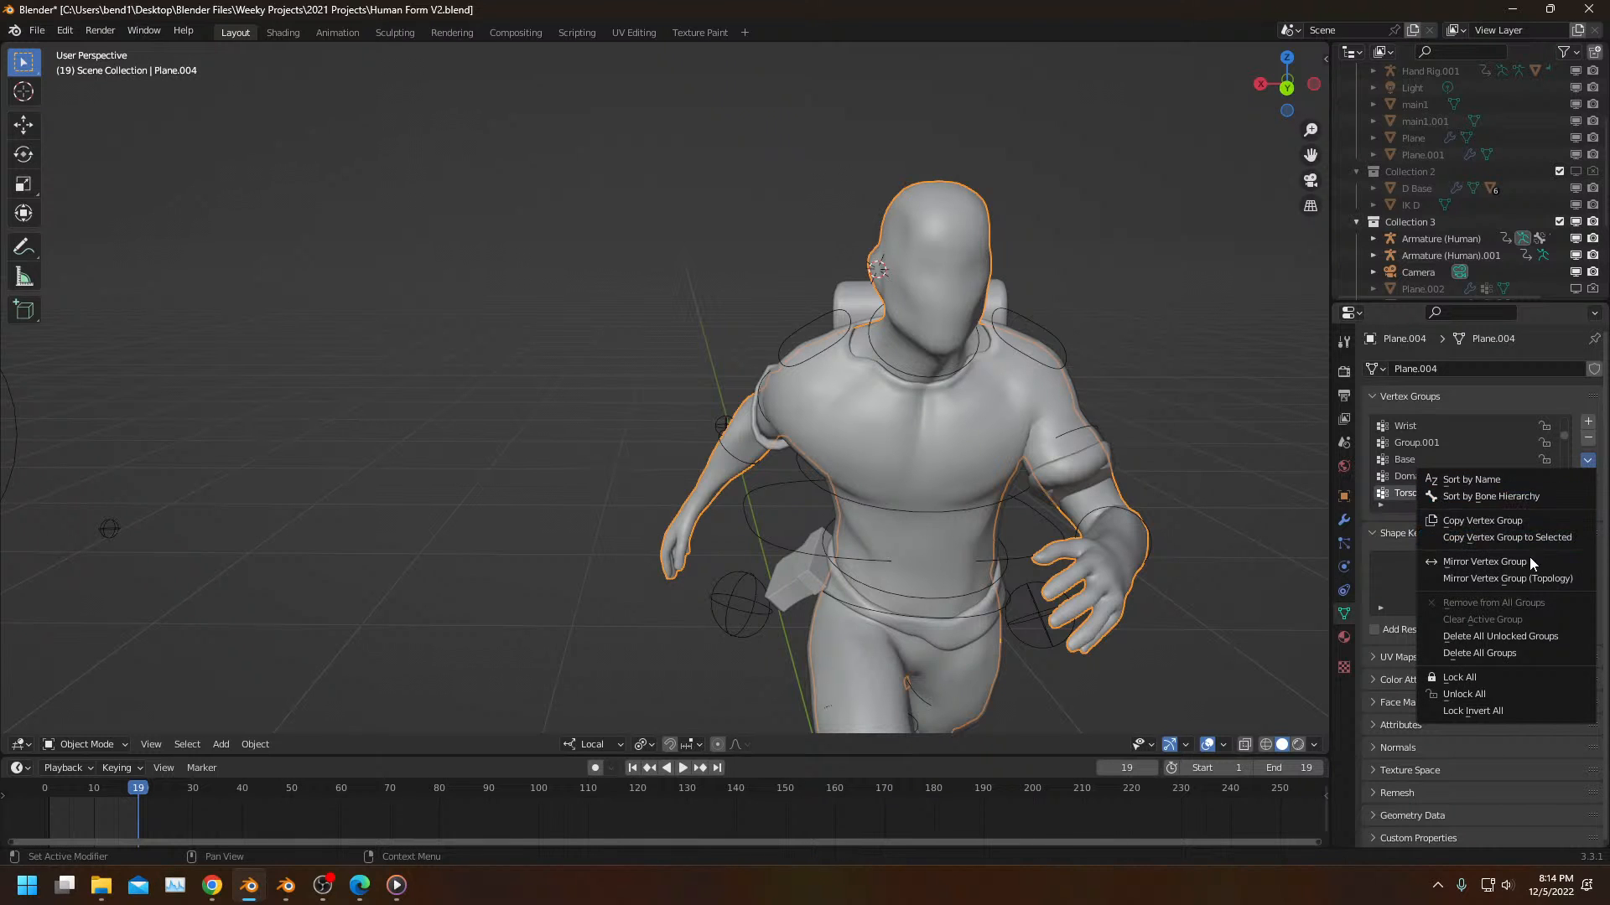
click(1517, 654)
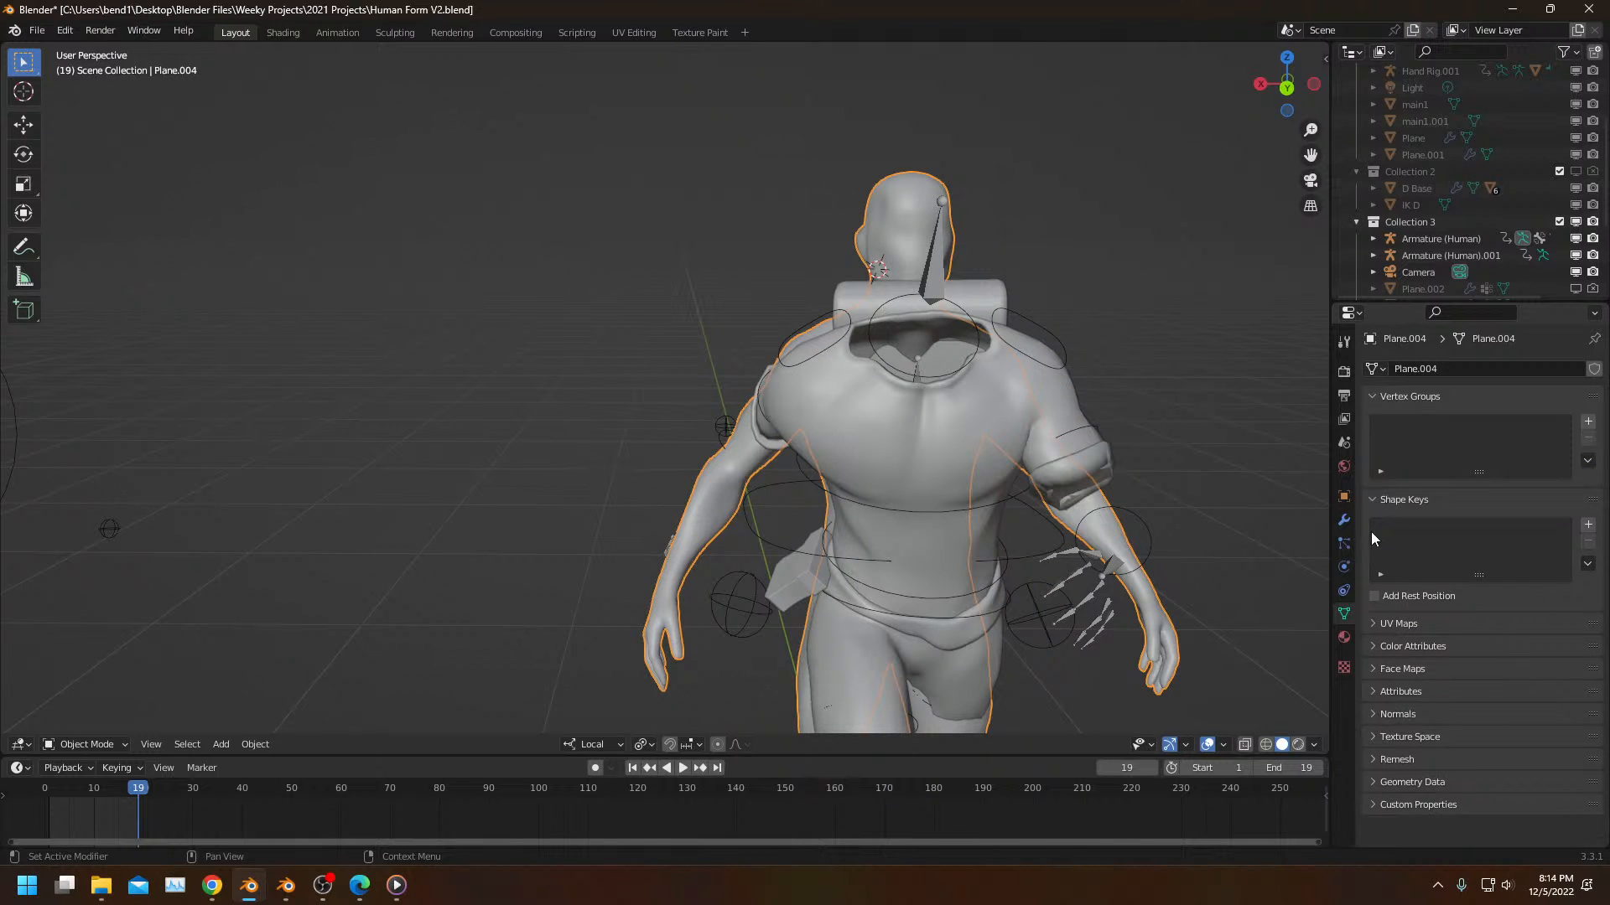
click(1343, 521)
click(1571, 547)
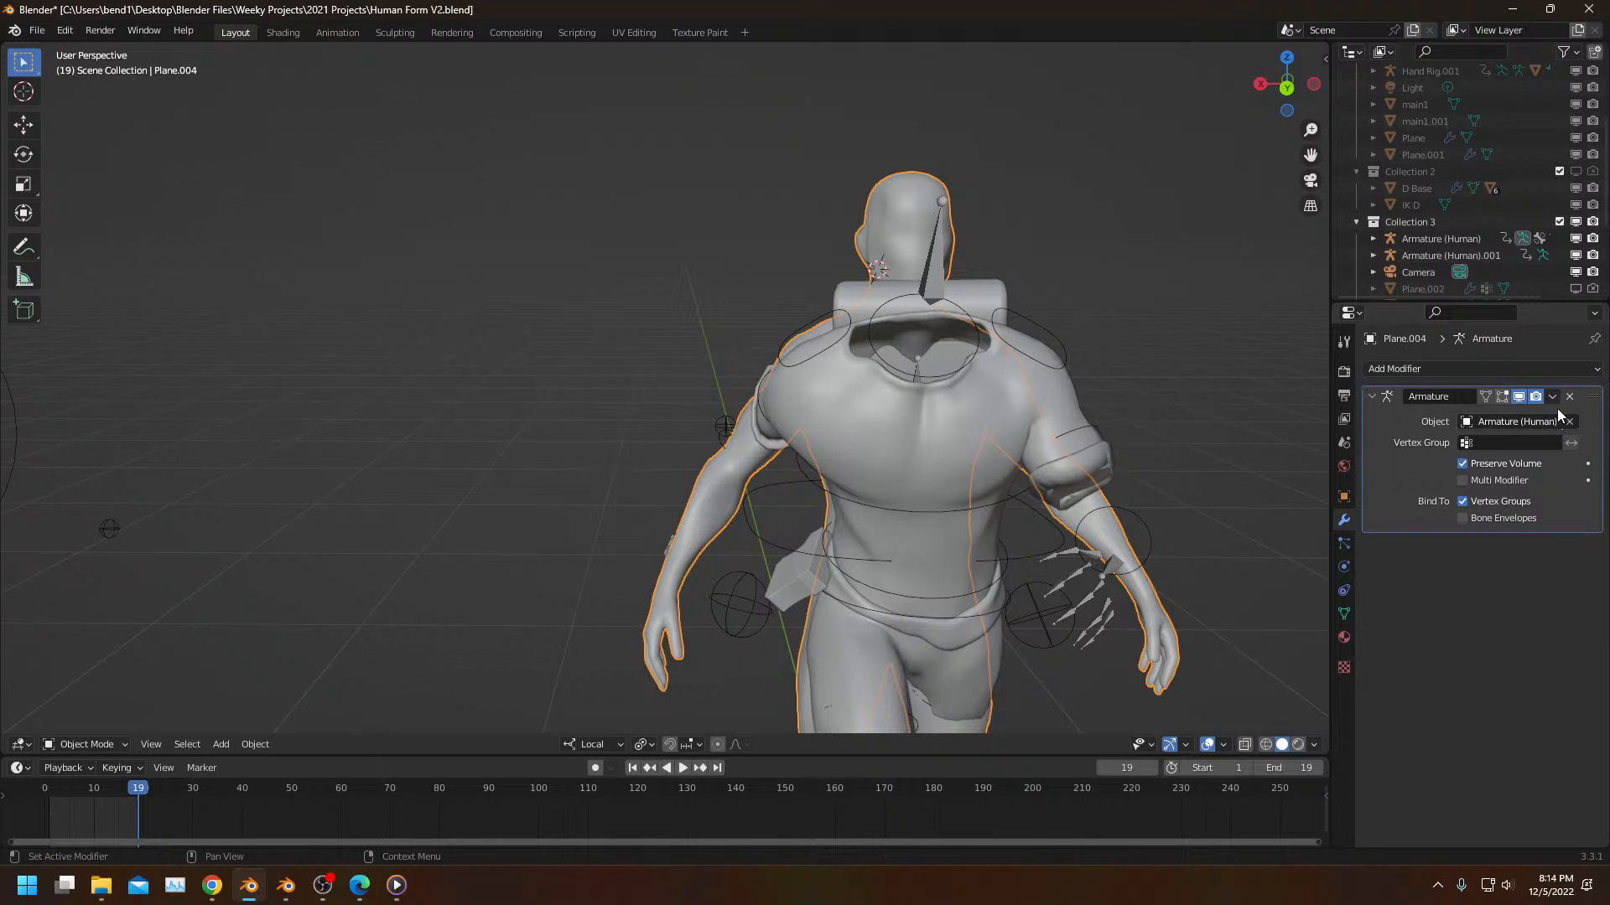
click(1571, 398)
Step: Remove the Material.002 slot from the human body mesh
click(1344, 496)
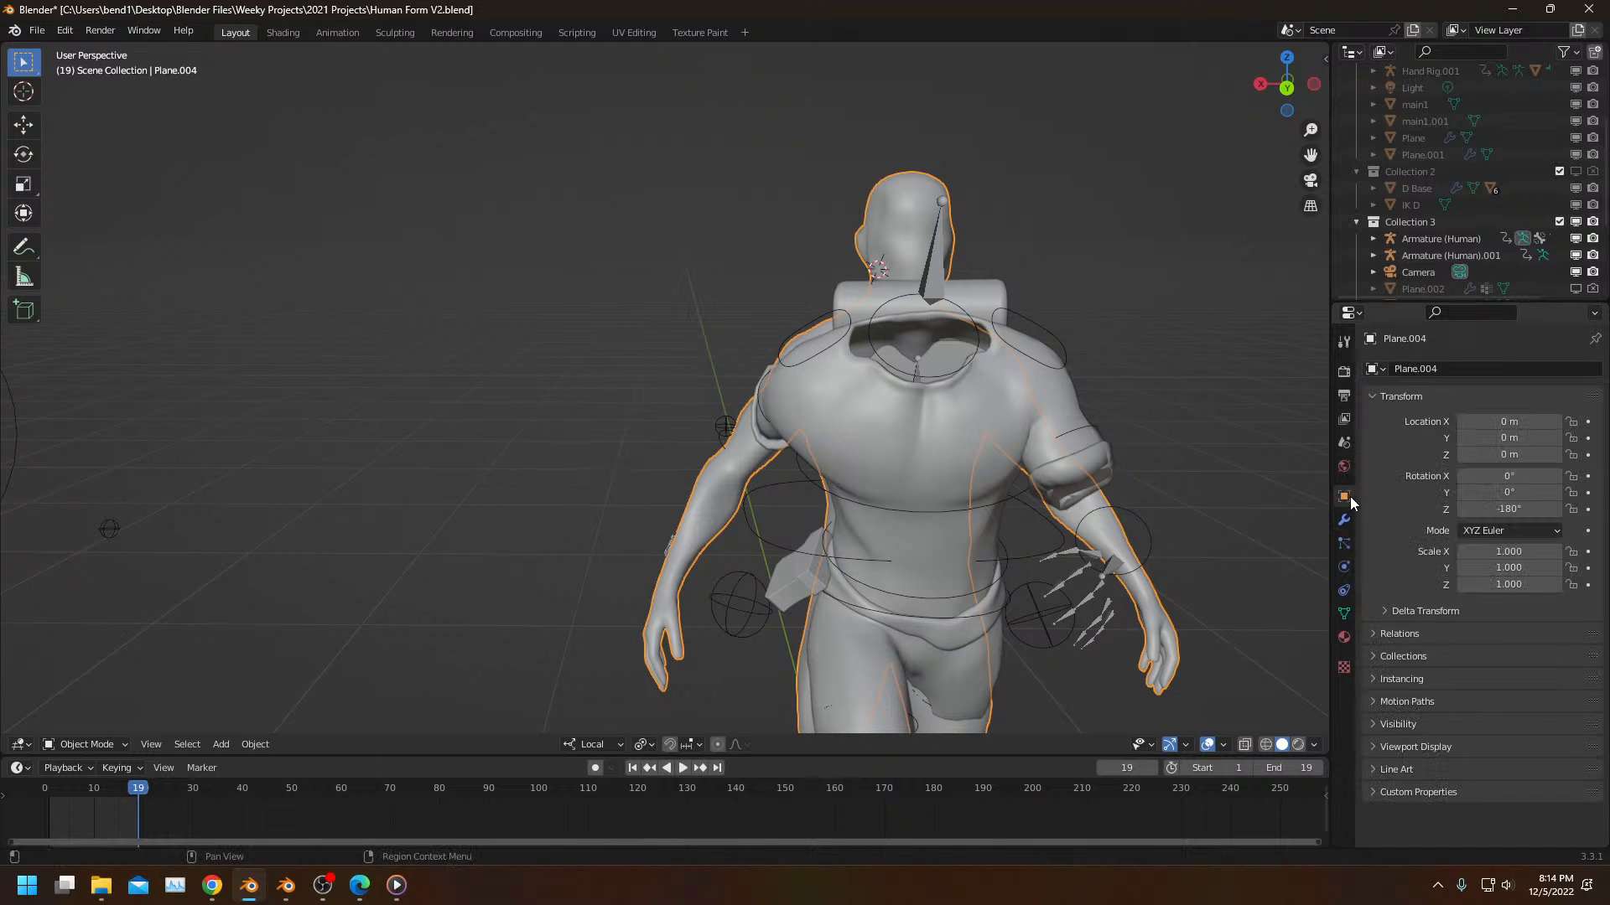
click(1409, 633)
click(1344, 638)
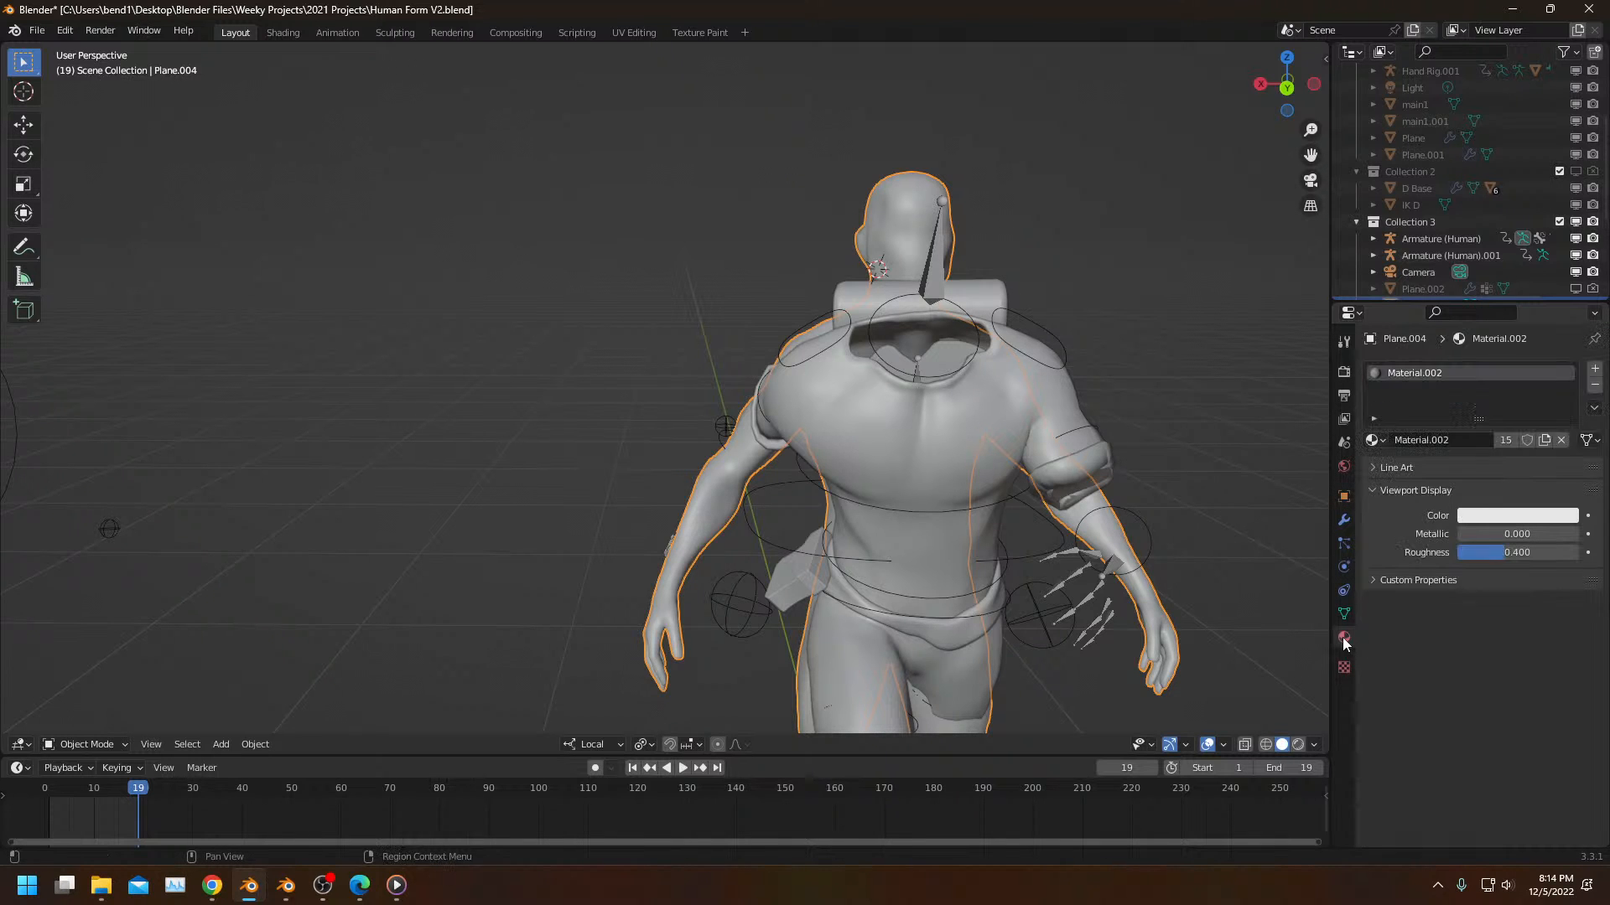
click(1597, 392)
Step: Copy the human body mesh and paste it into the 3.5 Adaptive Grid Buffer file in the other Blender window
middle_drag(815, 327, 844, 337)
key(ctrl+c)
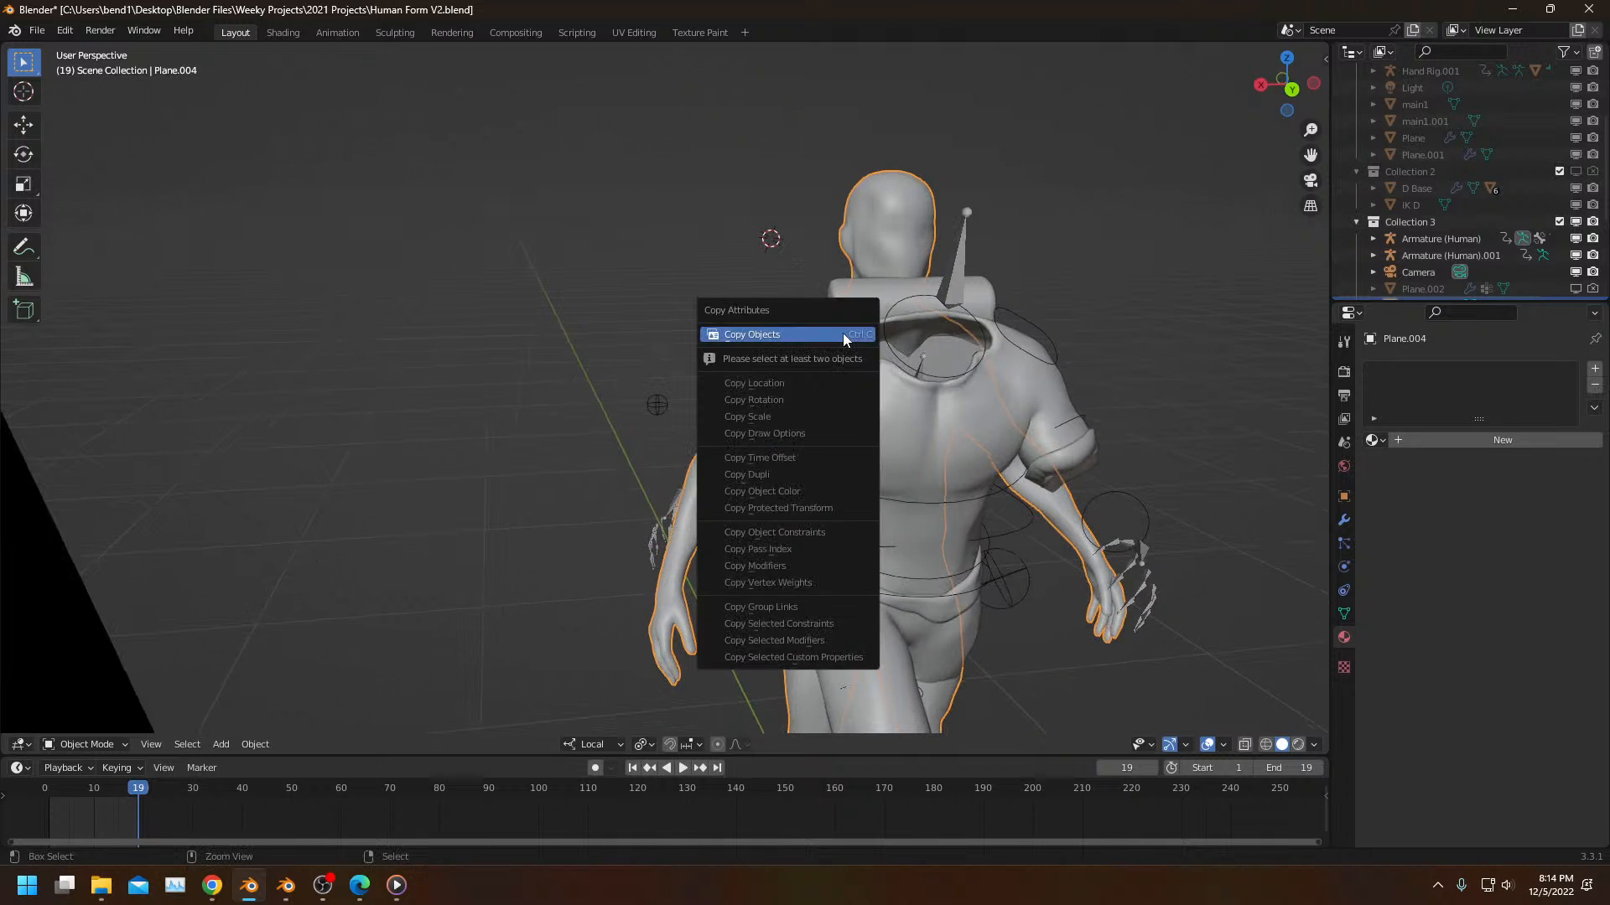
click(844, 336)
click(286, 884)
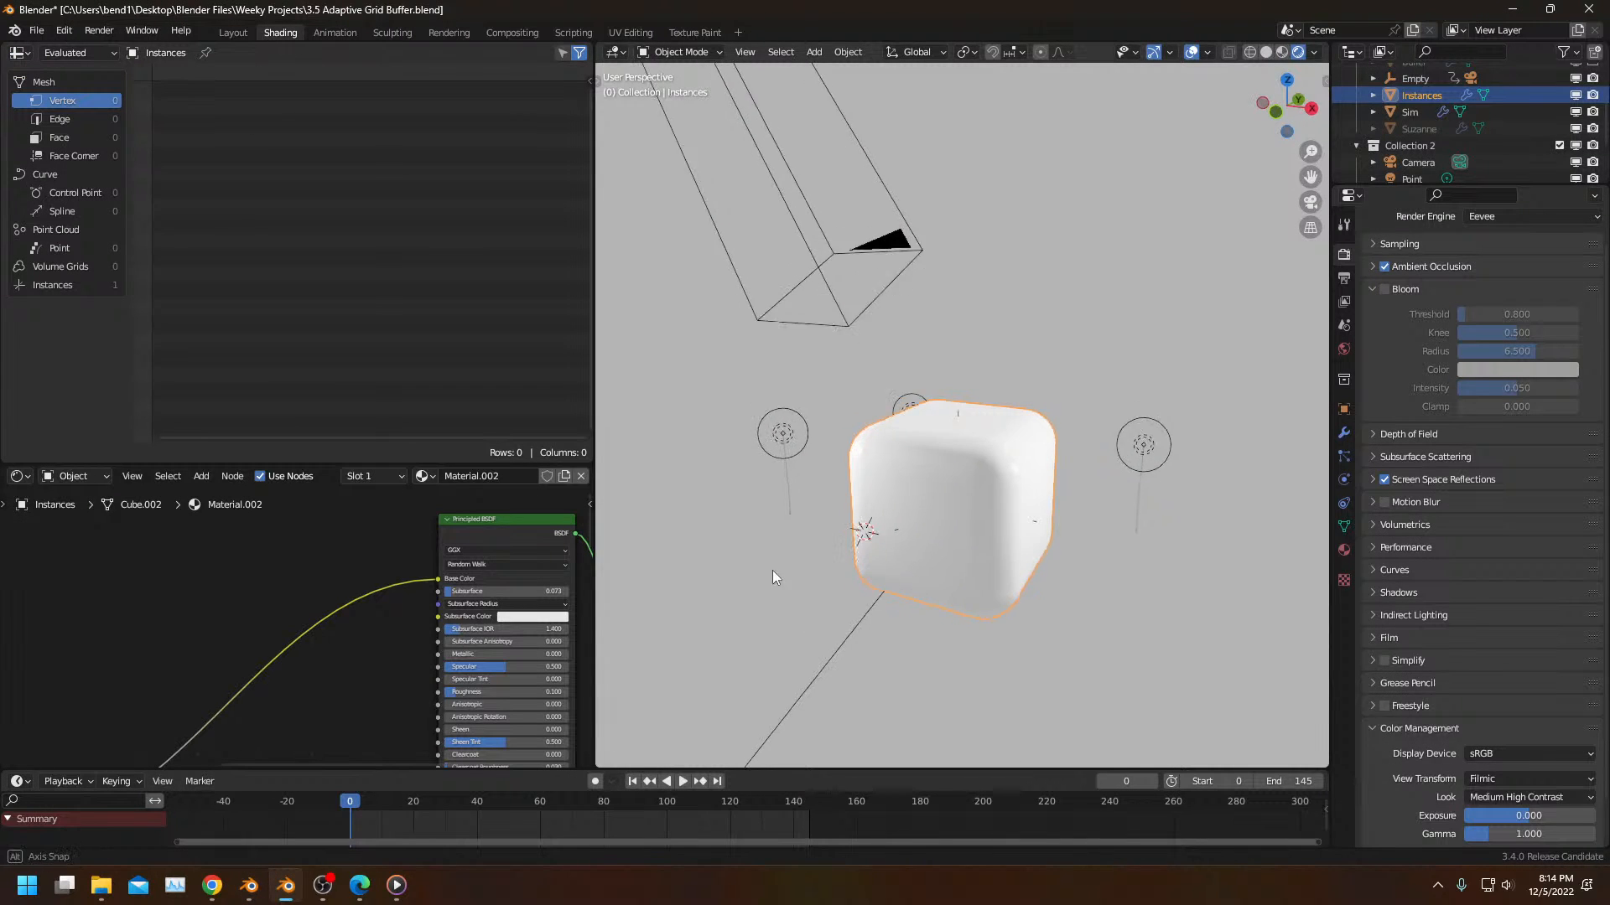
key(ctrl+v)
middle_drag(980, 357, 863, 375)
scroll(865, 374, up, 4)
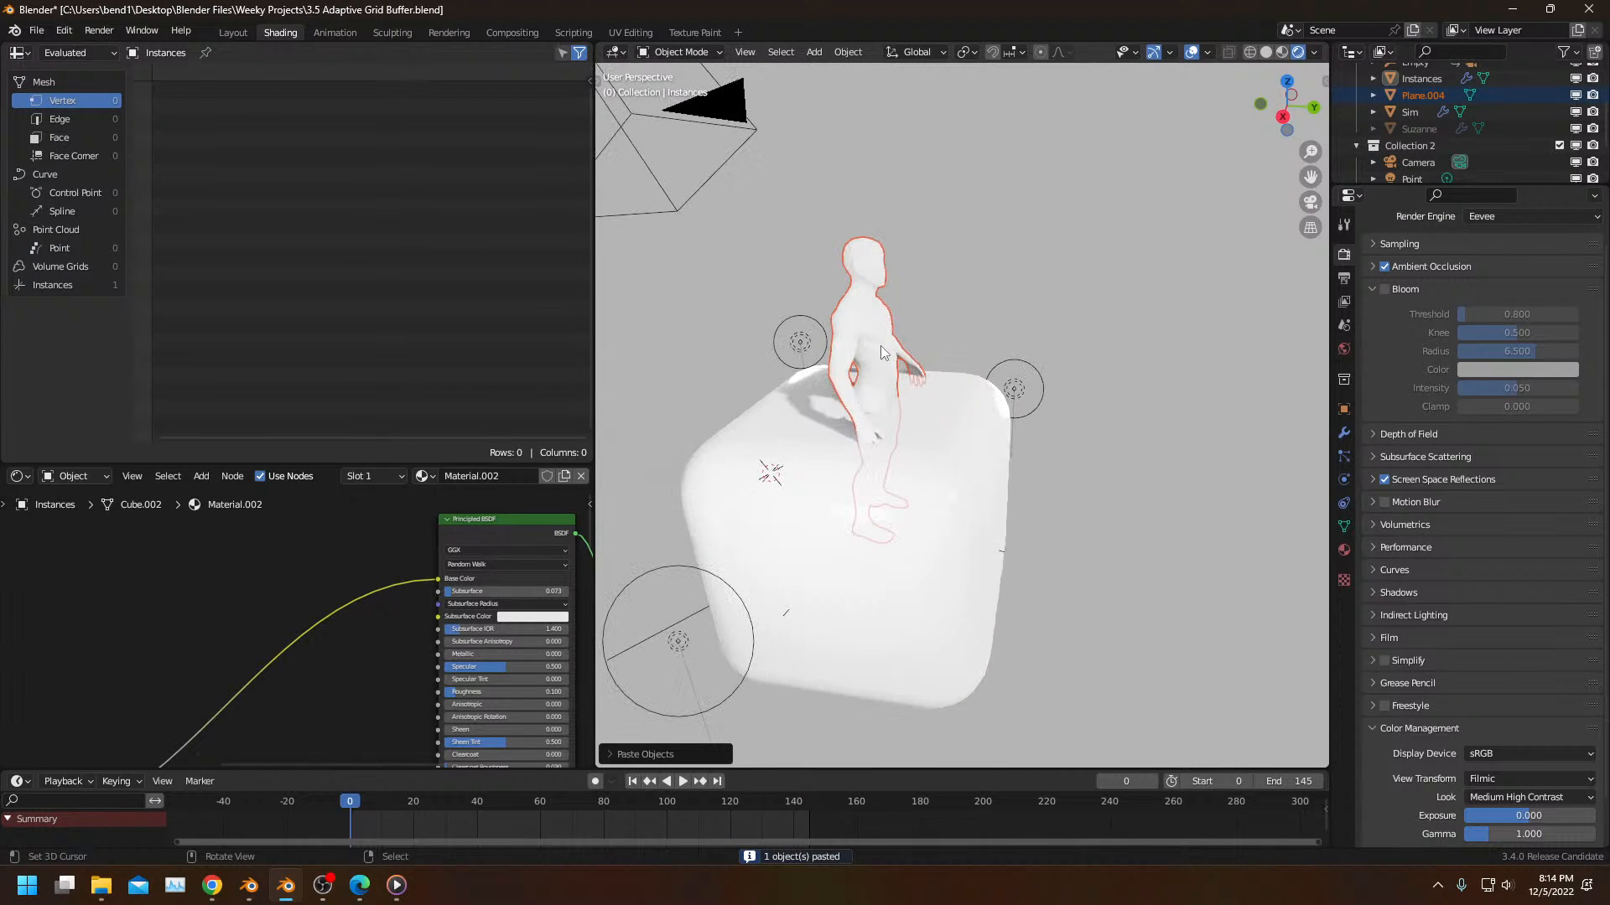
Step: Select the Instances object and play the simulation to compare the cubes' extent with the pasted figure
right_click(880, 345)
right_click(954, 473)
key(space)
middle_drag(1049, 406, 984, 386)
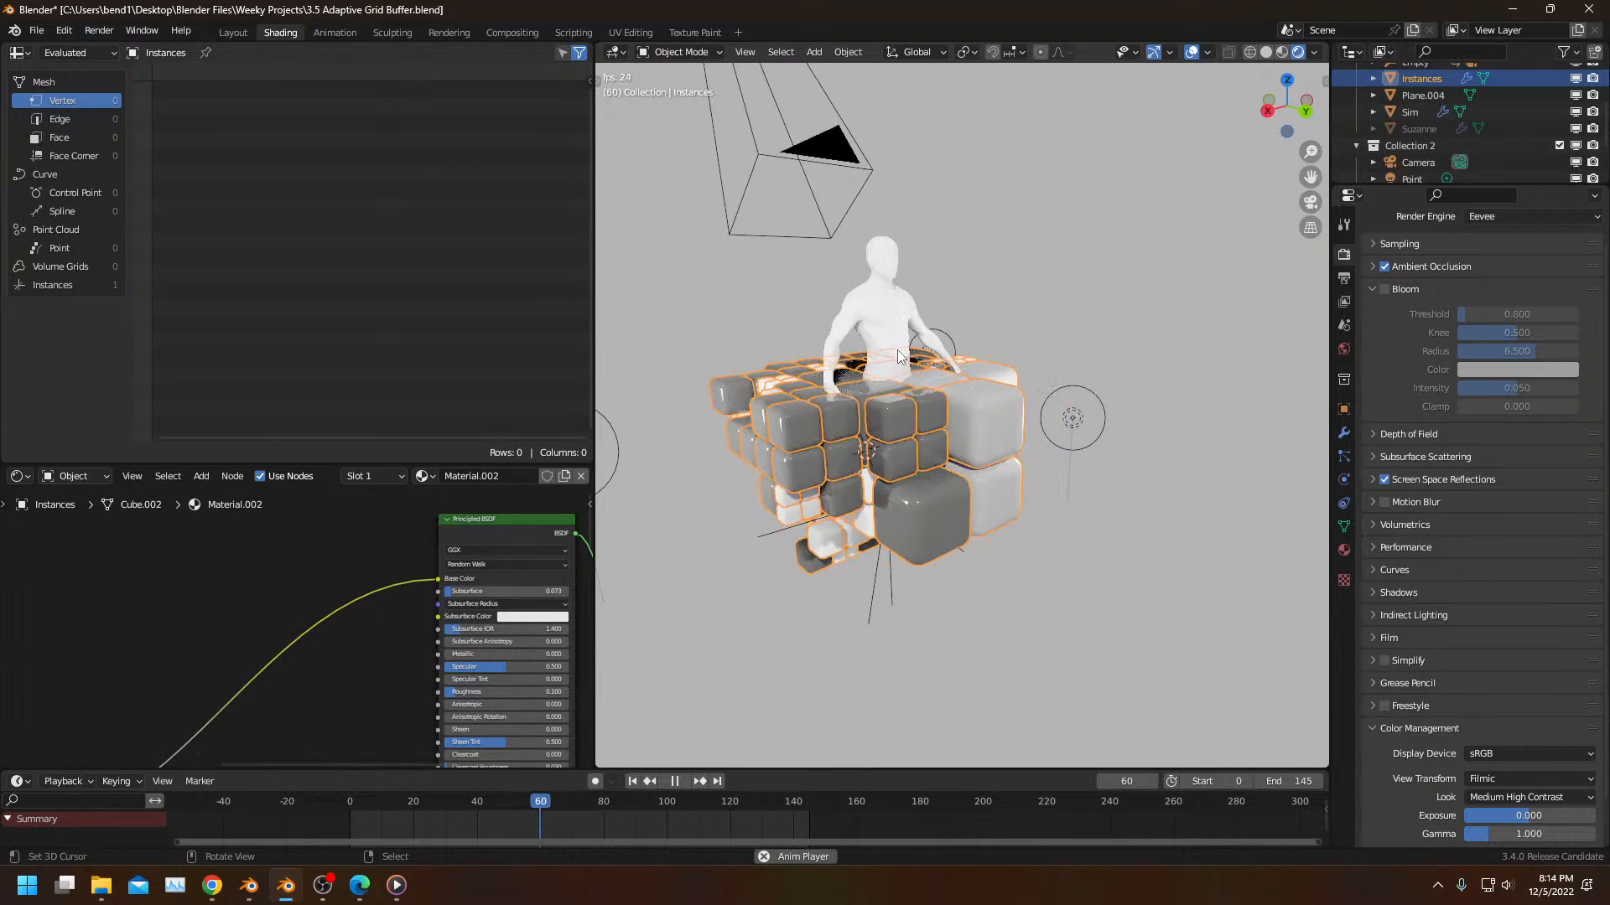
Step: Pause the playback, move the human figure down along Z into the cubes, and rotate it about Z to face the opposite way
right_click(879, 319)
key(space)
middle_drag(879, 318, 998, 307)
key(g)
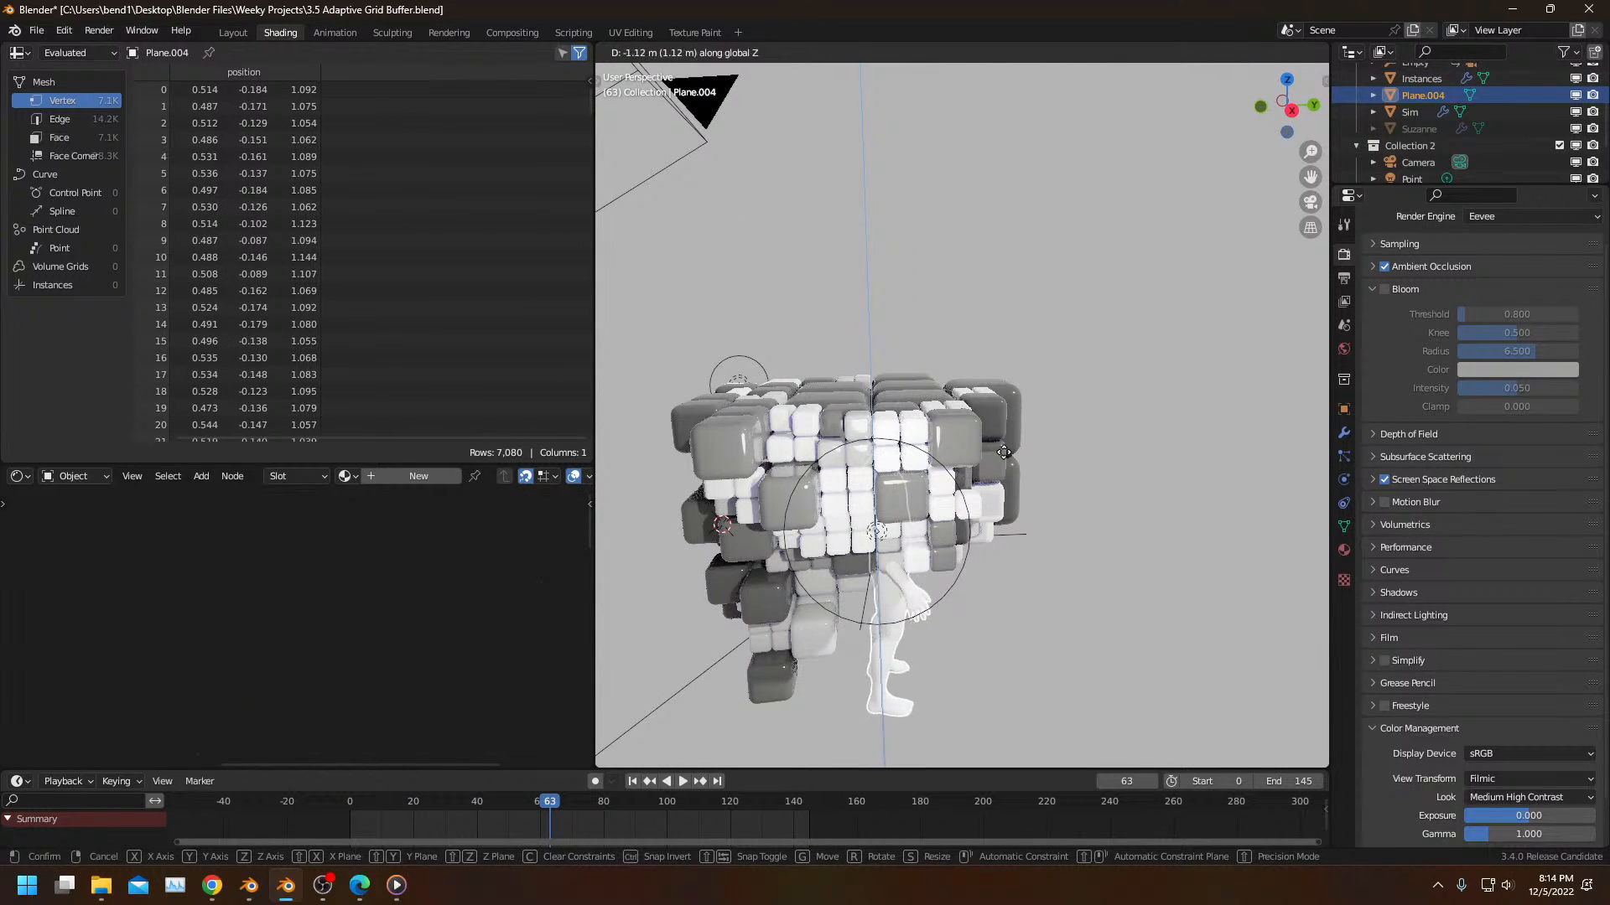
click(1004, 428)
key(r)
key(z)
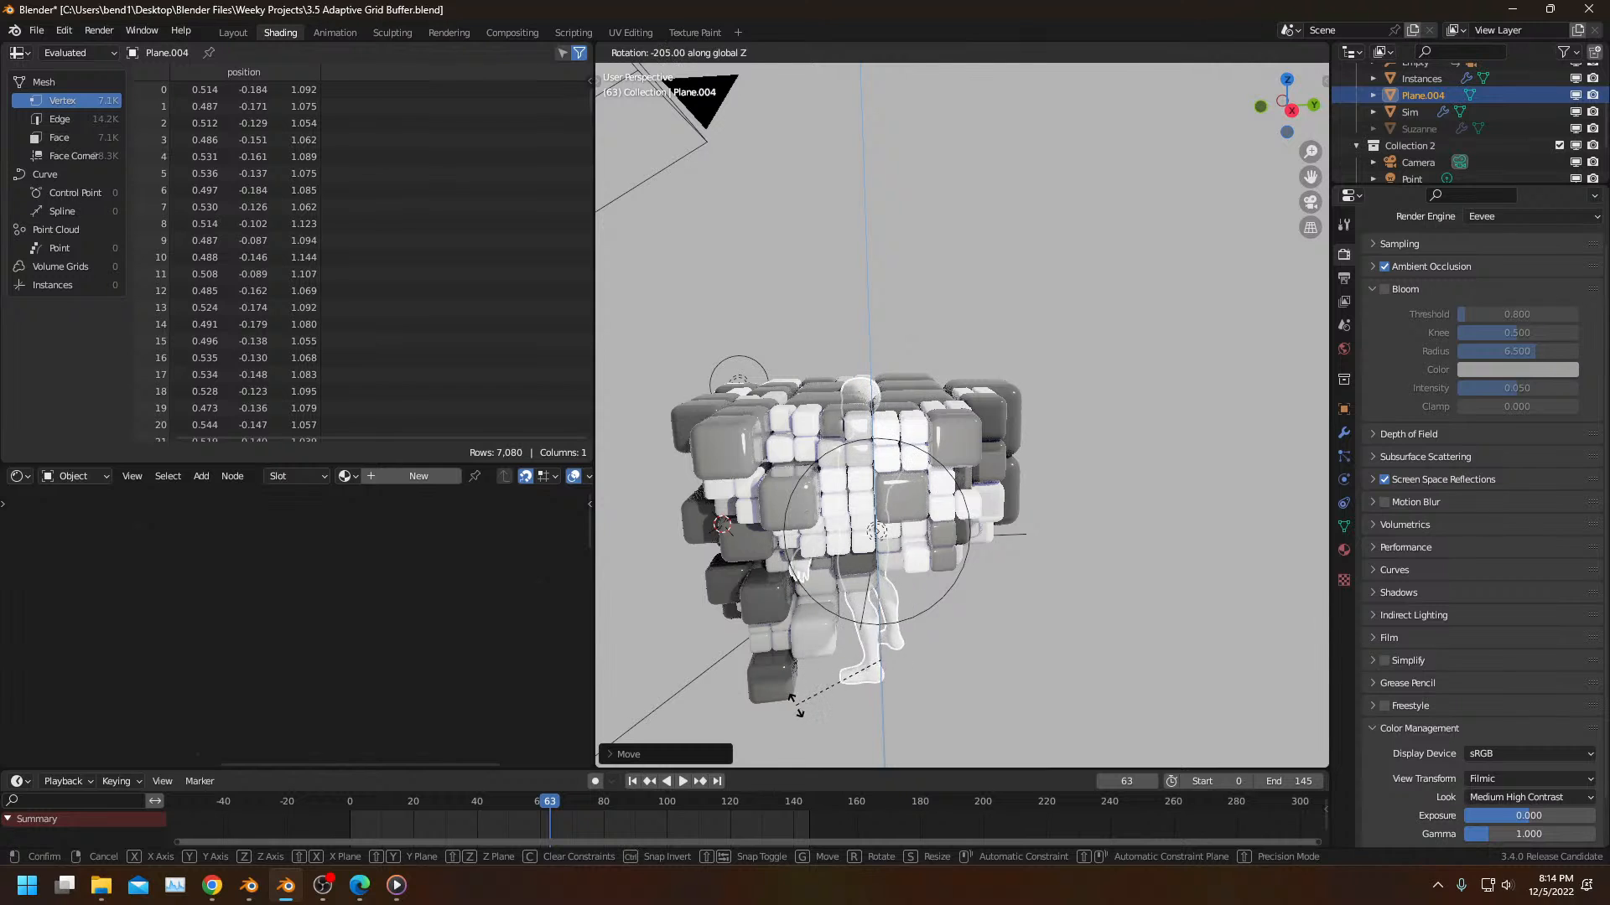
click(830, 712)
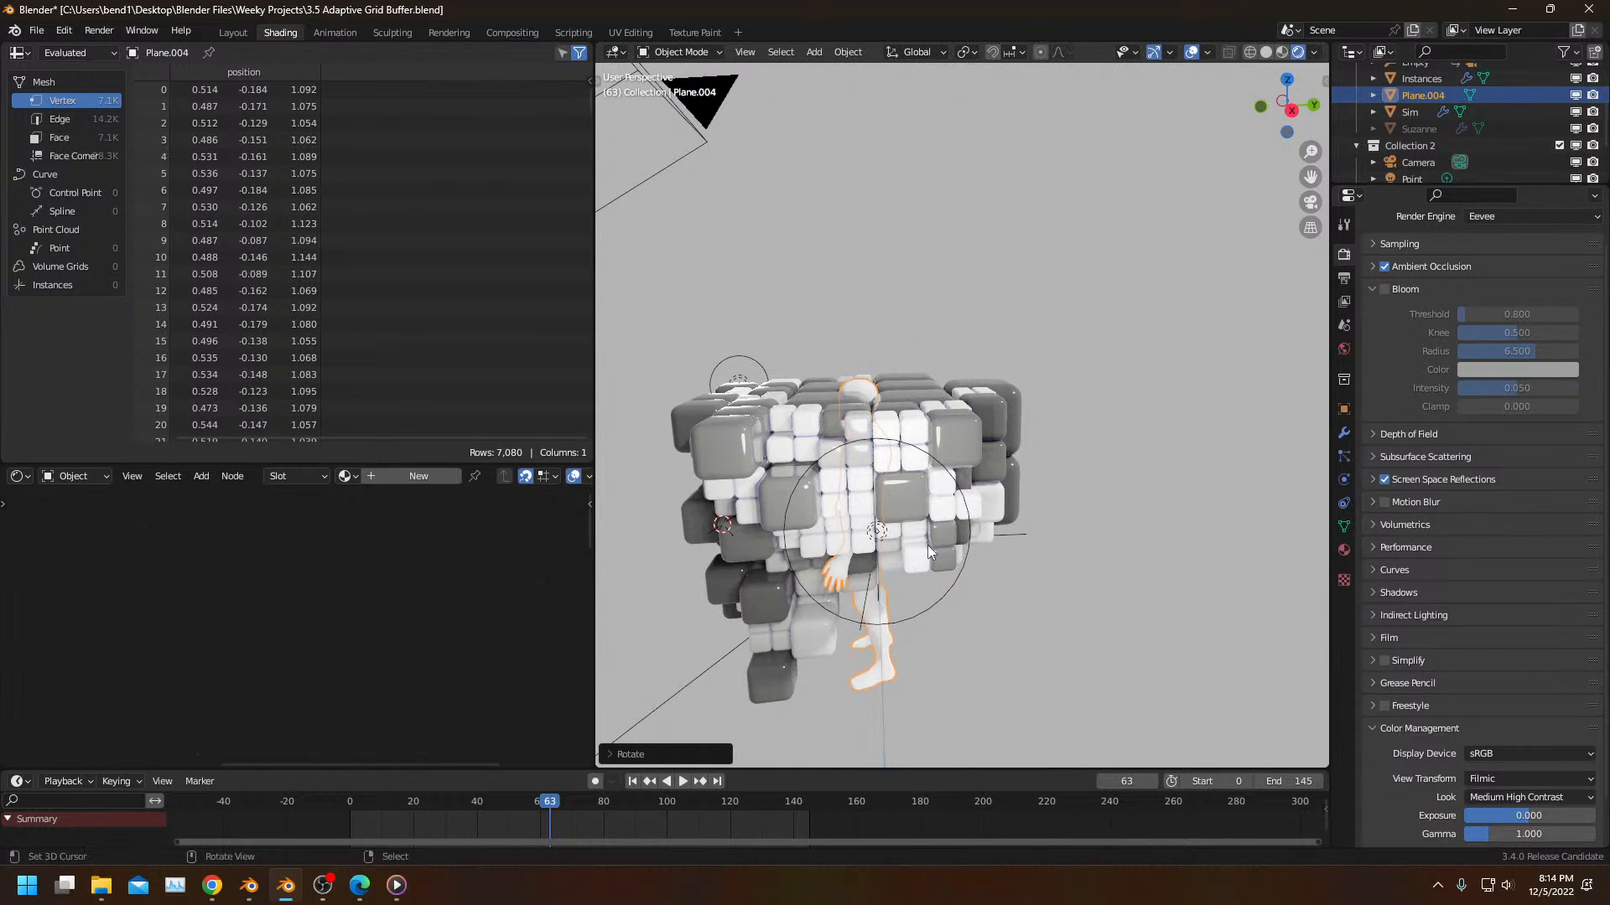
middle_drag(830, 713, 1012, 555)
Step: Replace the shader and spreadsheet areas with one full-height Geometry Node Editor showing the Instances object's nodes, and make the window fullscreen
click(1029, 466)
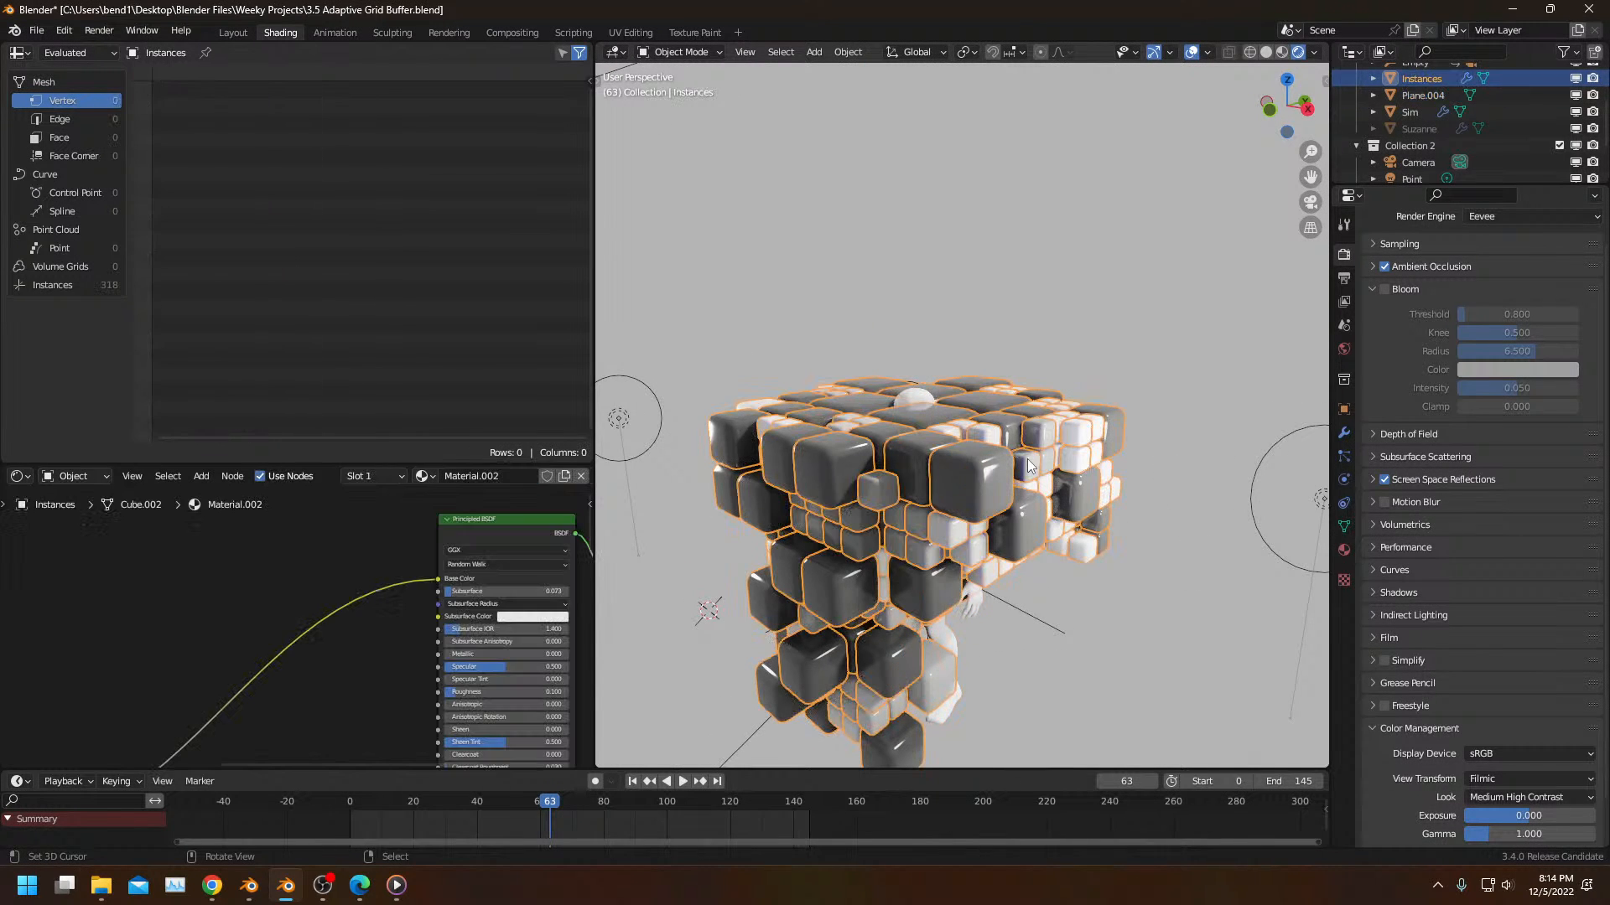
scroll(228, 679, down, 5)
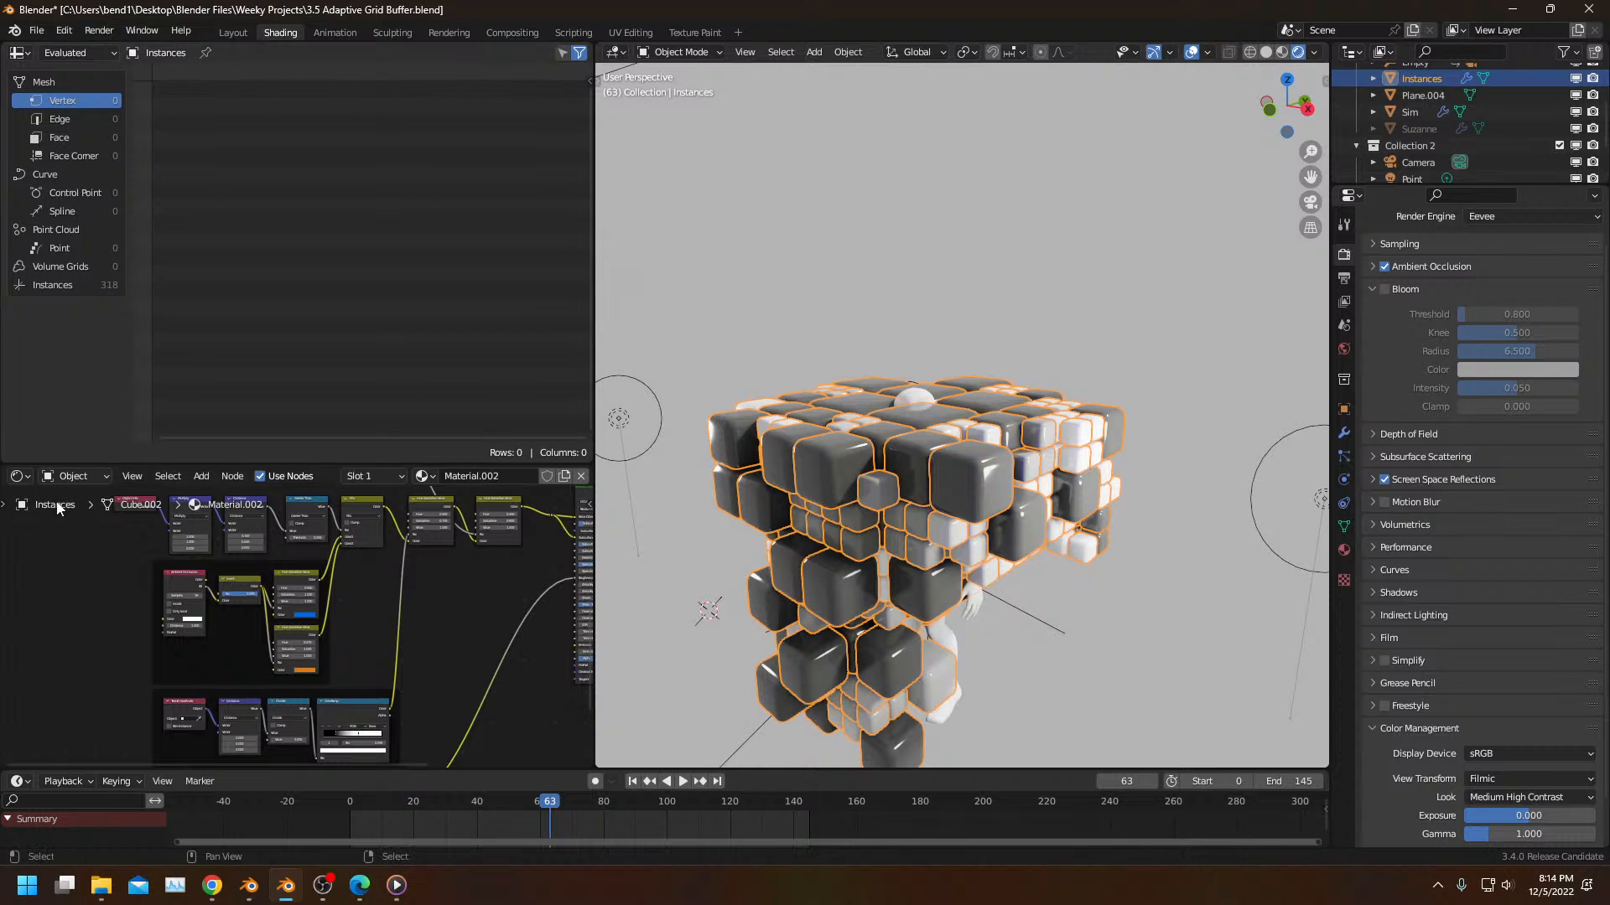
click(20, 476)
click(76, 616)
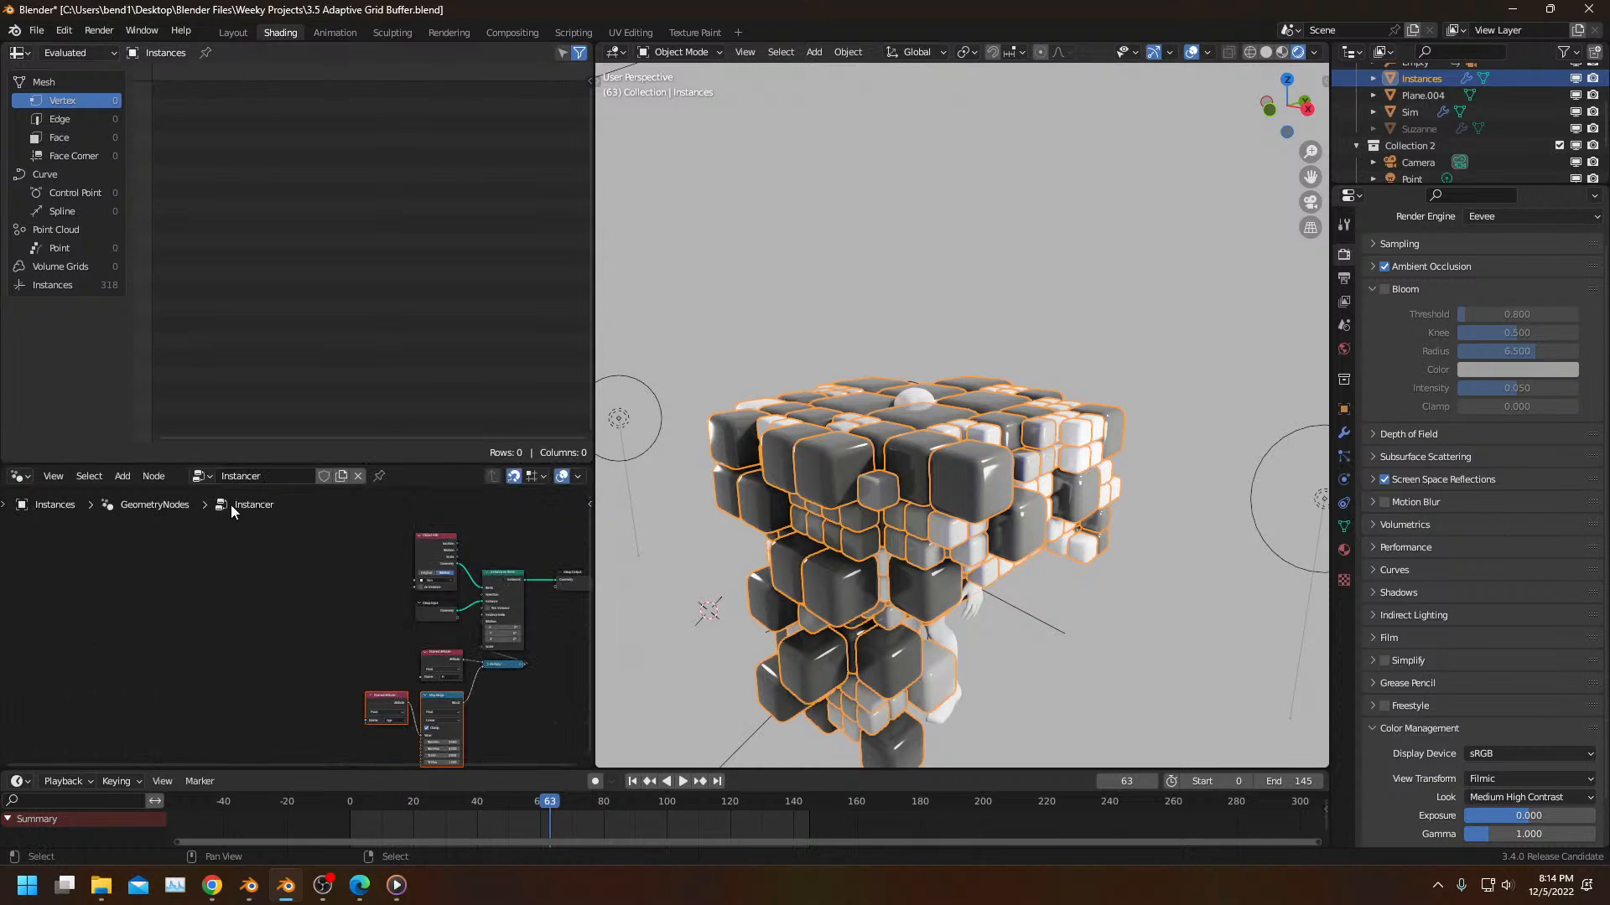
right_click(265, 462)
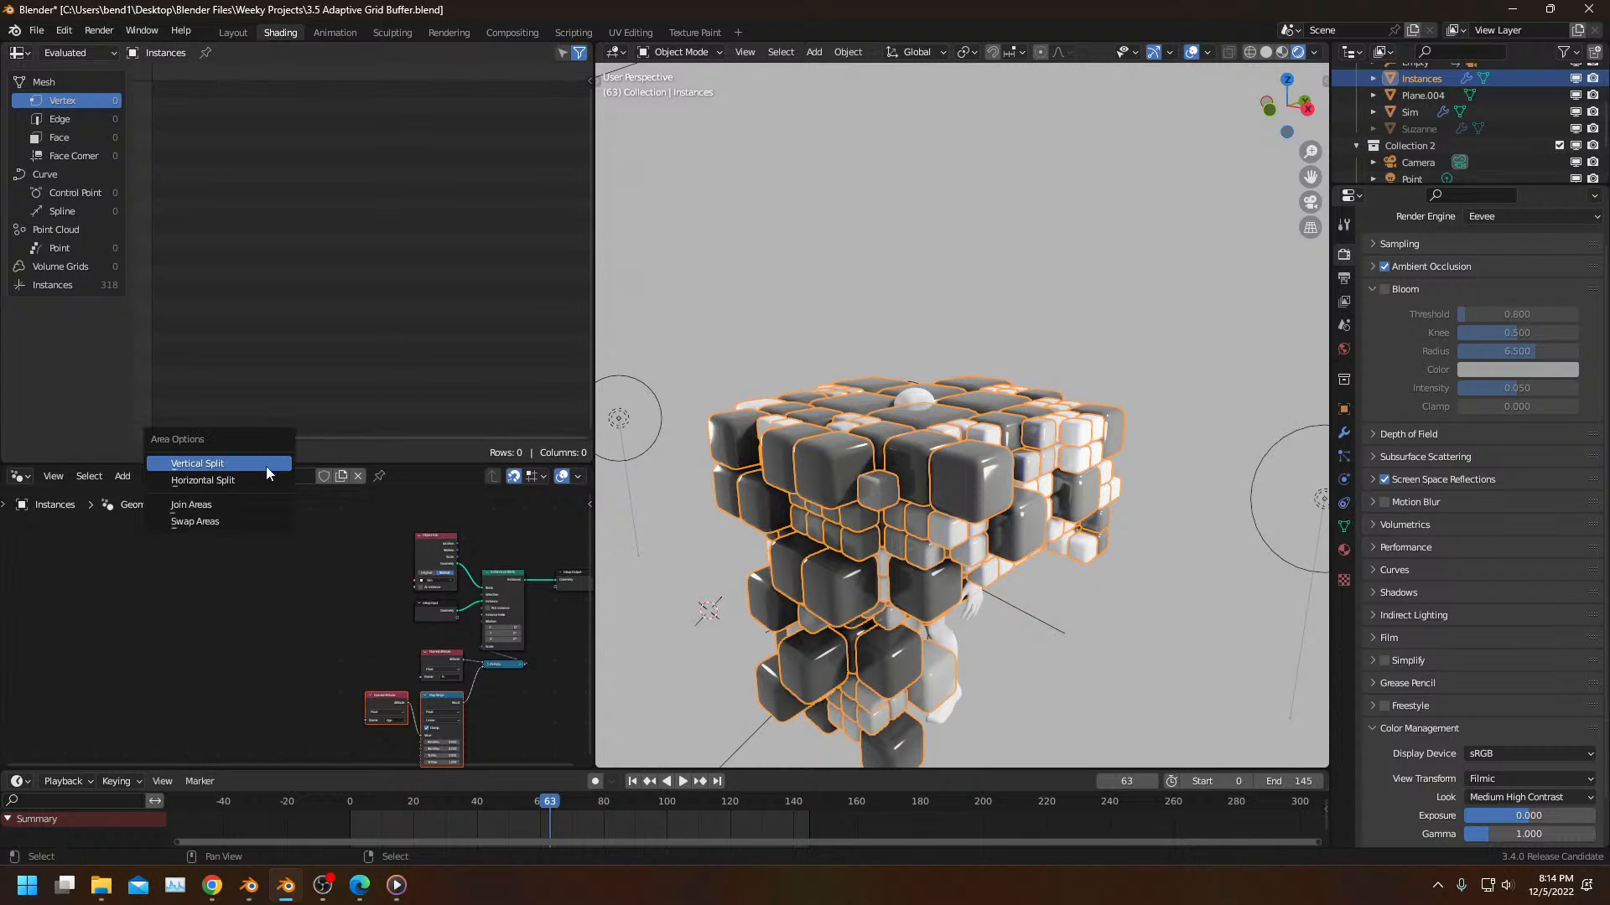
click(229, 503)
click(274, 377)
click(297, 418)
key(alt+F11)
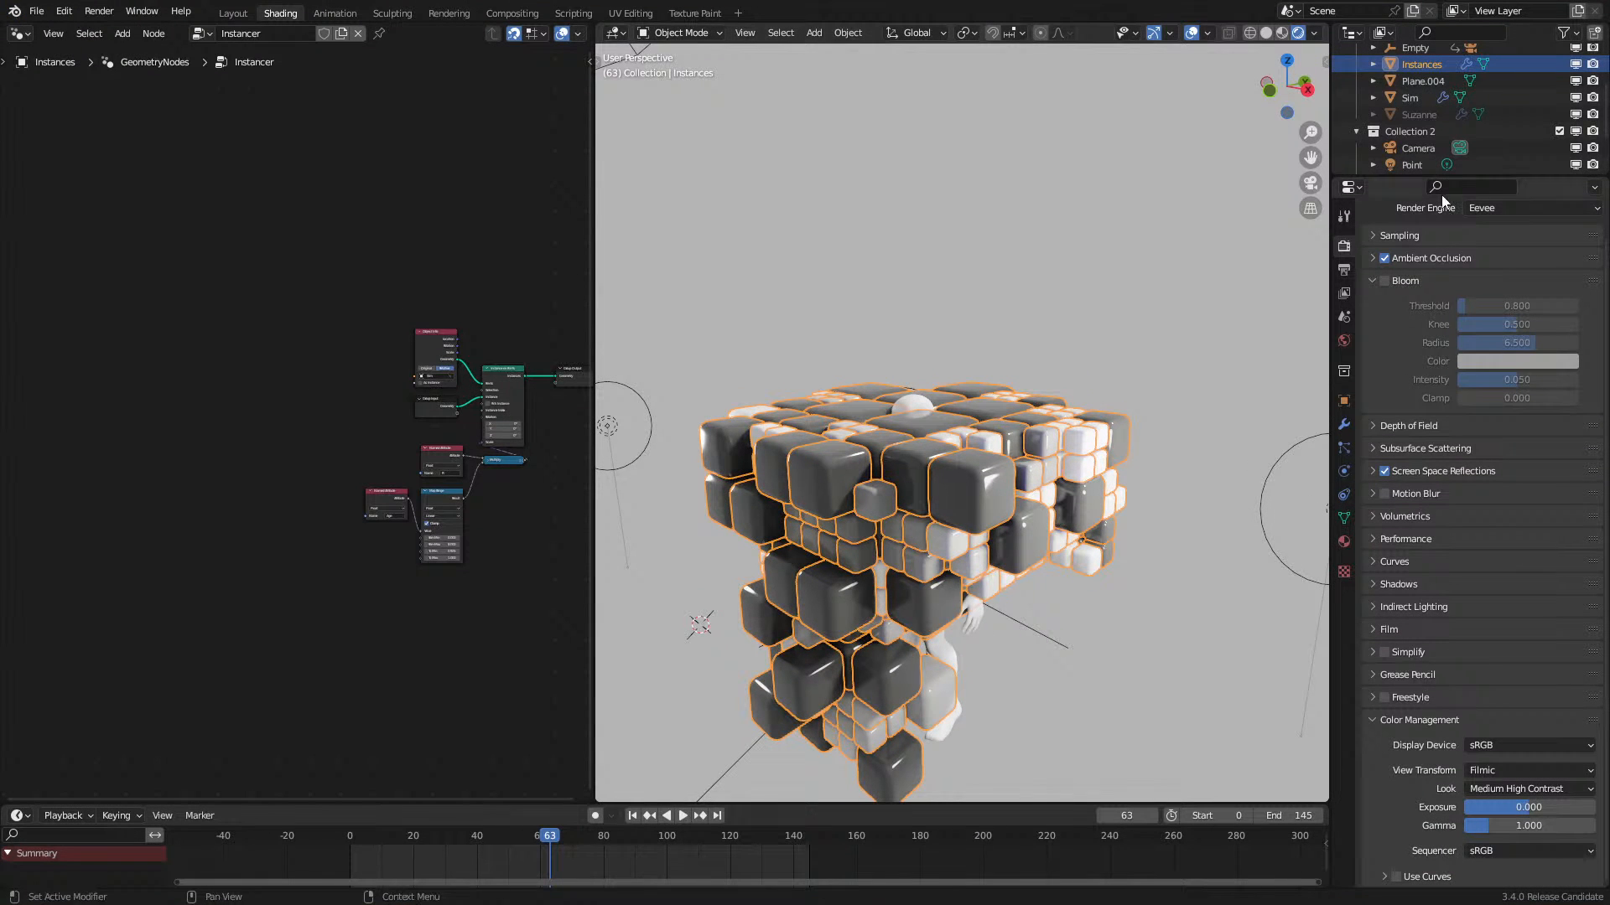
Step: In the Sim object's node tree, replace Suzanne with the Plane.004 human figure in the Object Info node feeding Geometry Proximity
click(1409, 98)
middle_drag(256, 547, 375, 428)
middle_drag(166, 596, 441, 610)
scroll(291, 571, up, 9)
click(211, 635)
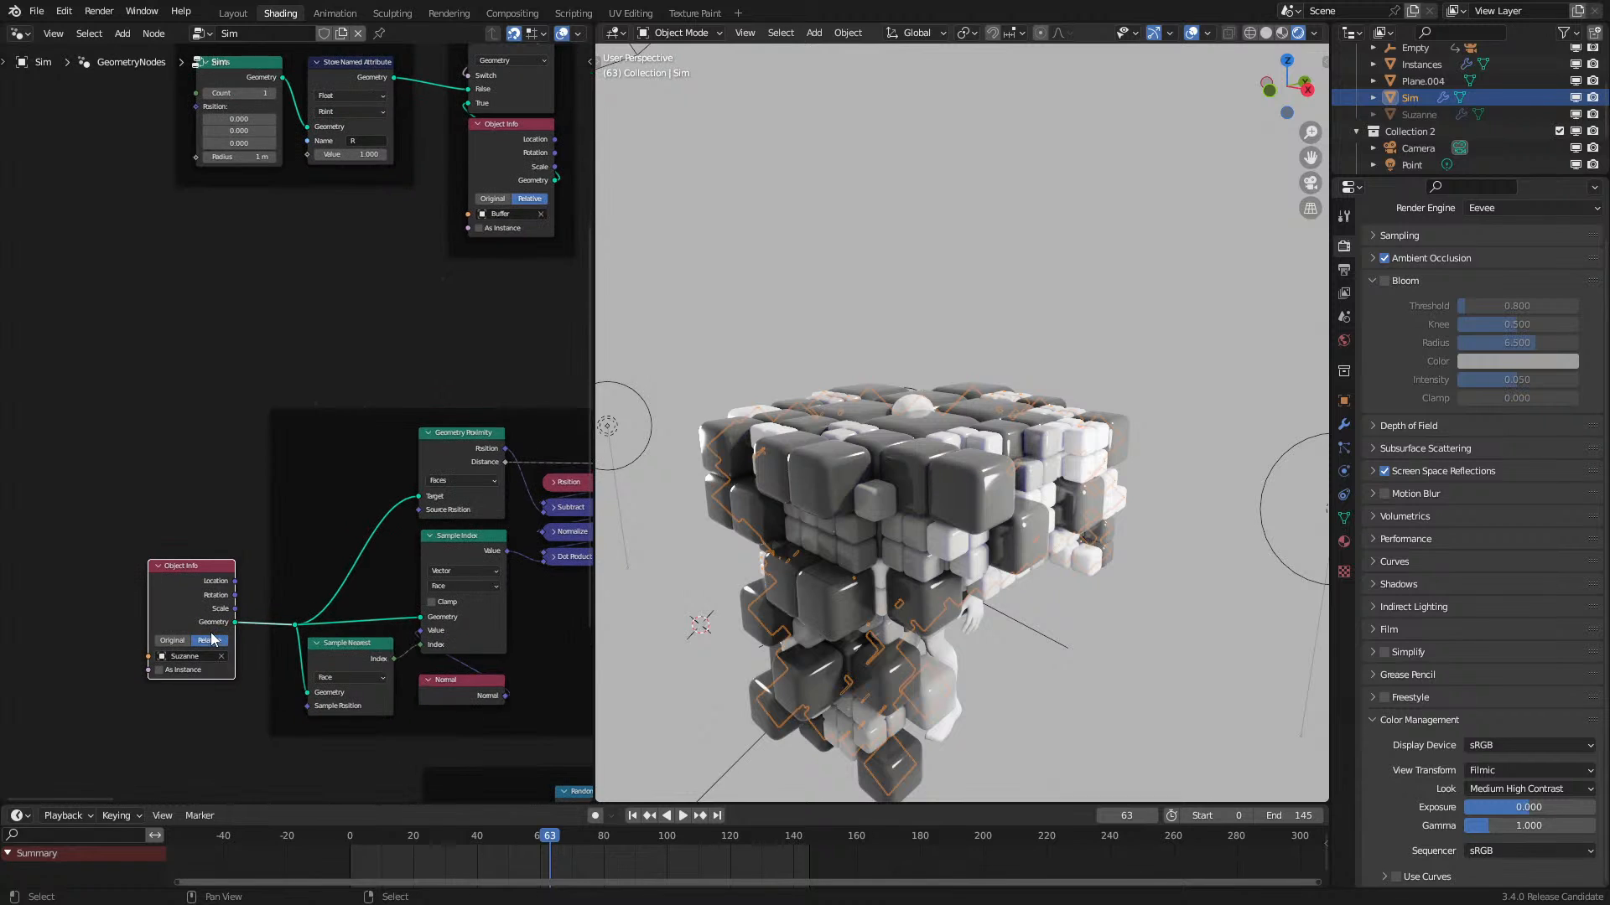
click(194, 656)
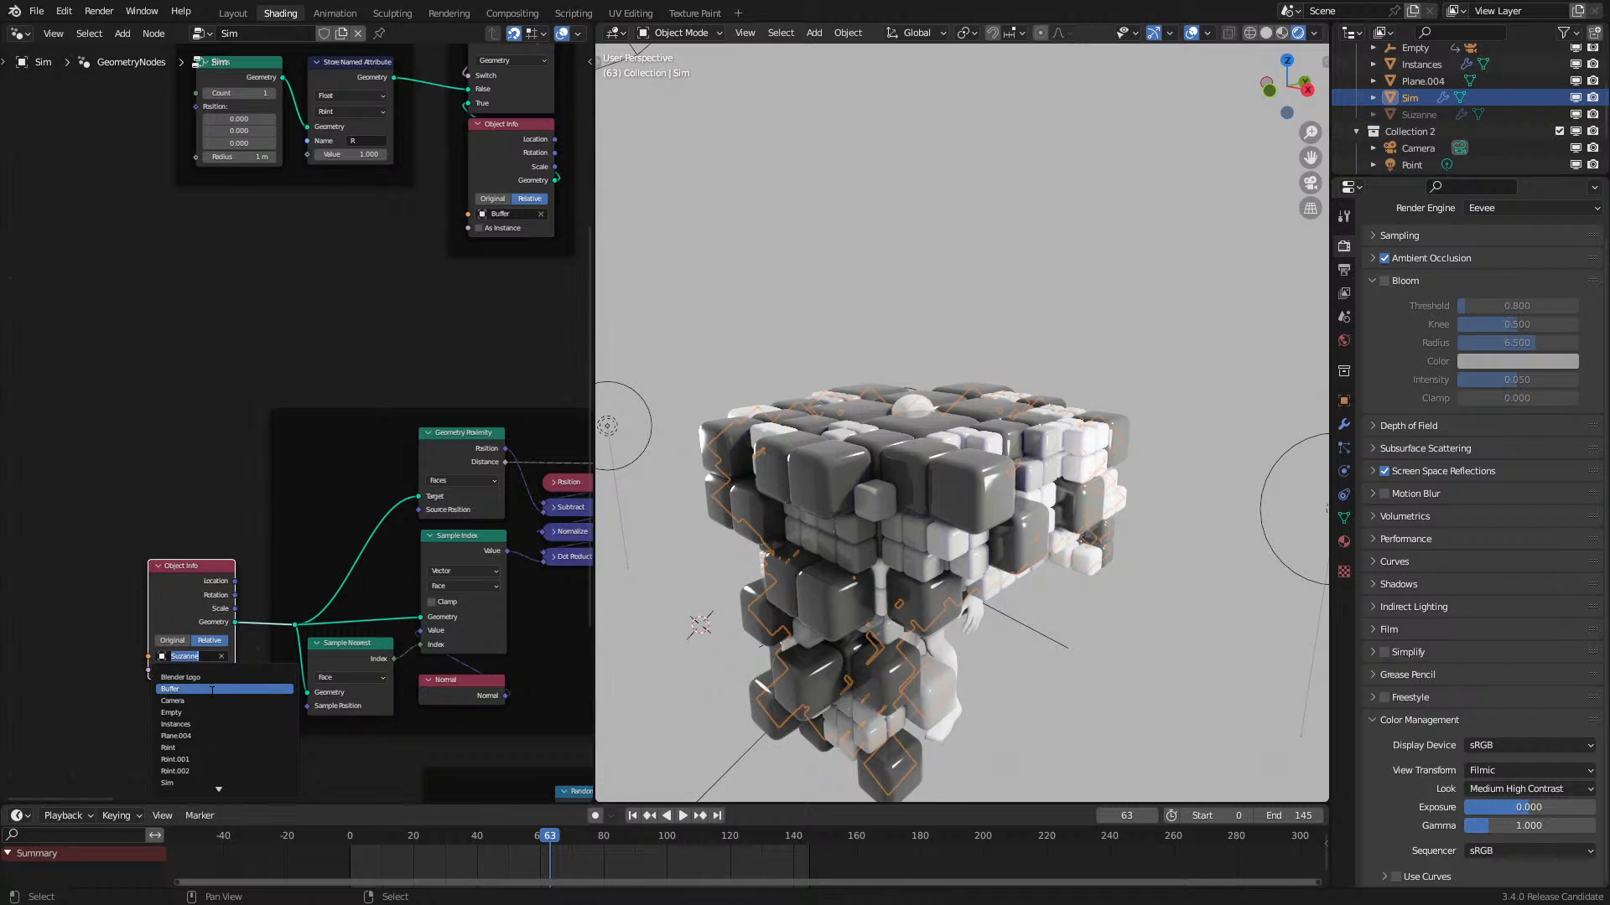
click(819, 668)
scroll(1420, 119, down, 2)
scroll(1420, 119, up, 1)
click(948, 726)
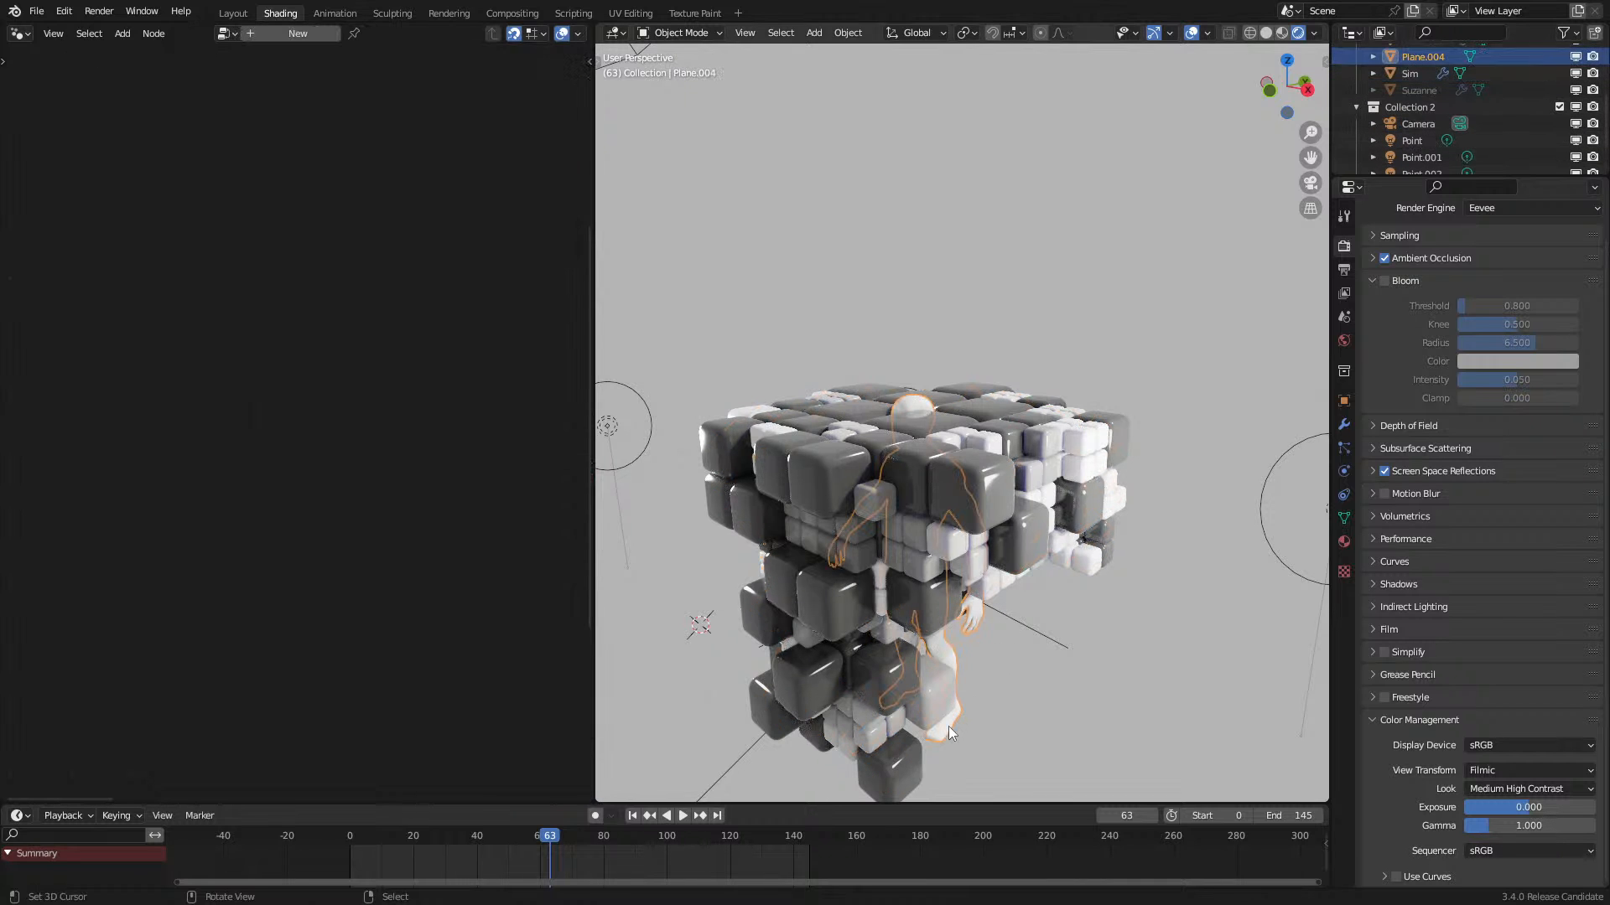
click(1015, 622)
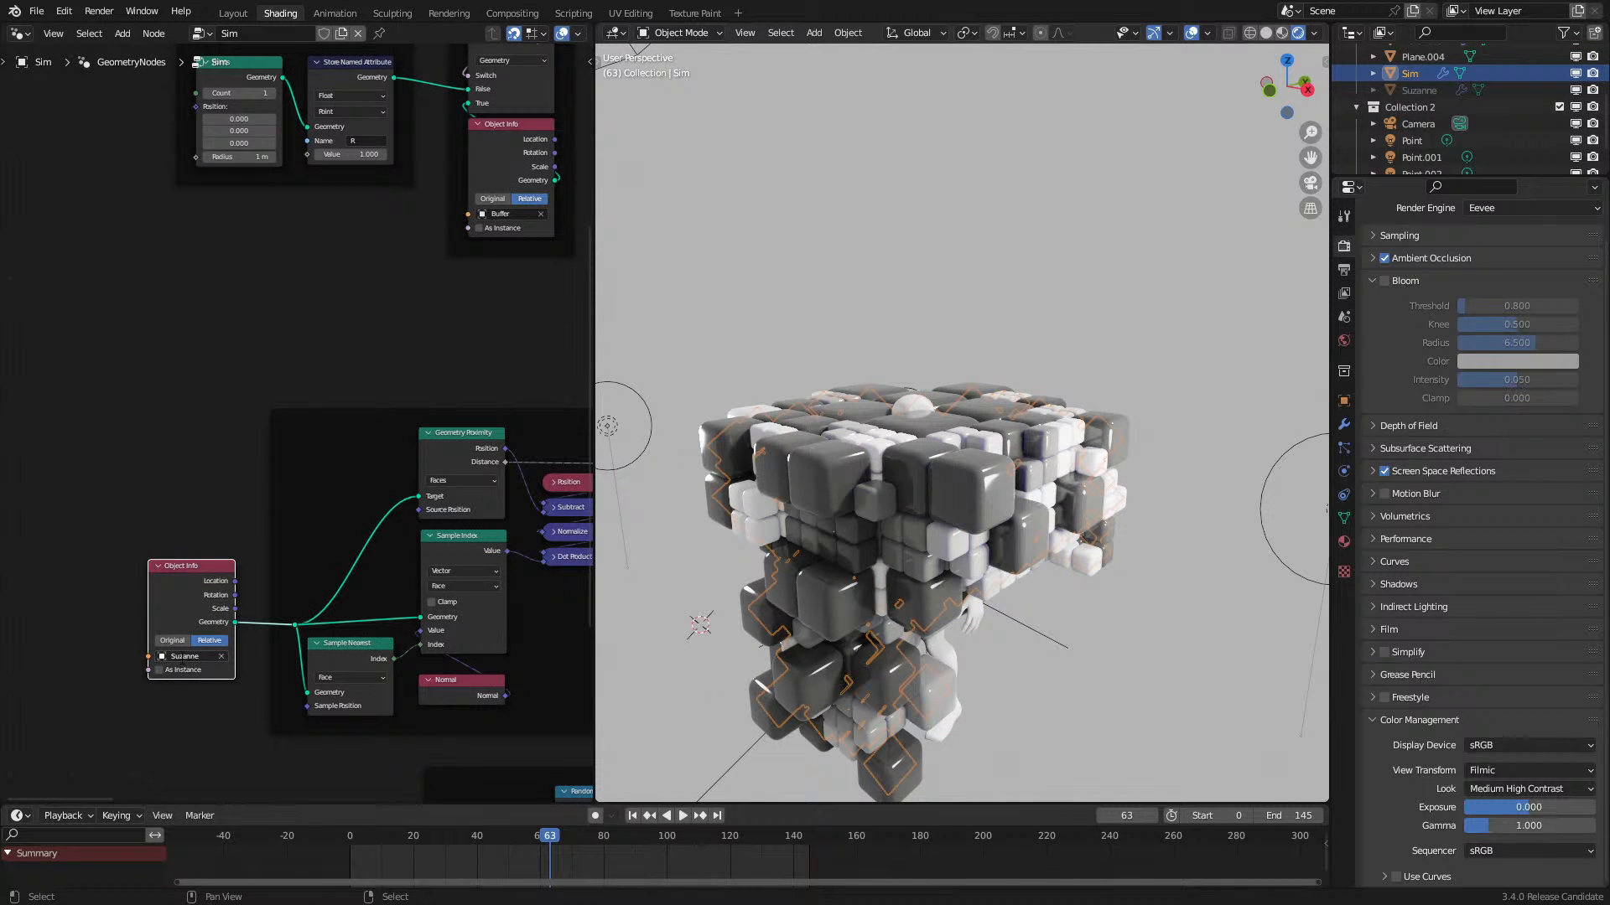
click(221, 736)
Step: Restart the simulation from the first frame and hide the Plane.004 human figure so only the cubes show
key(shift+Left)
key(space)
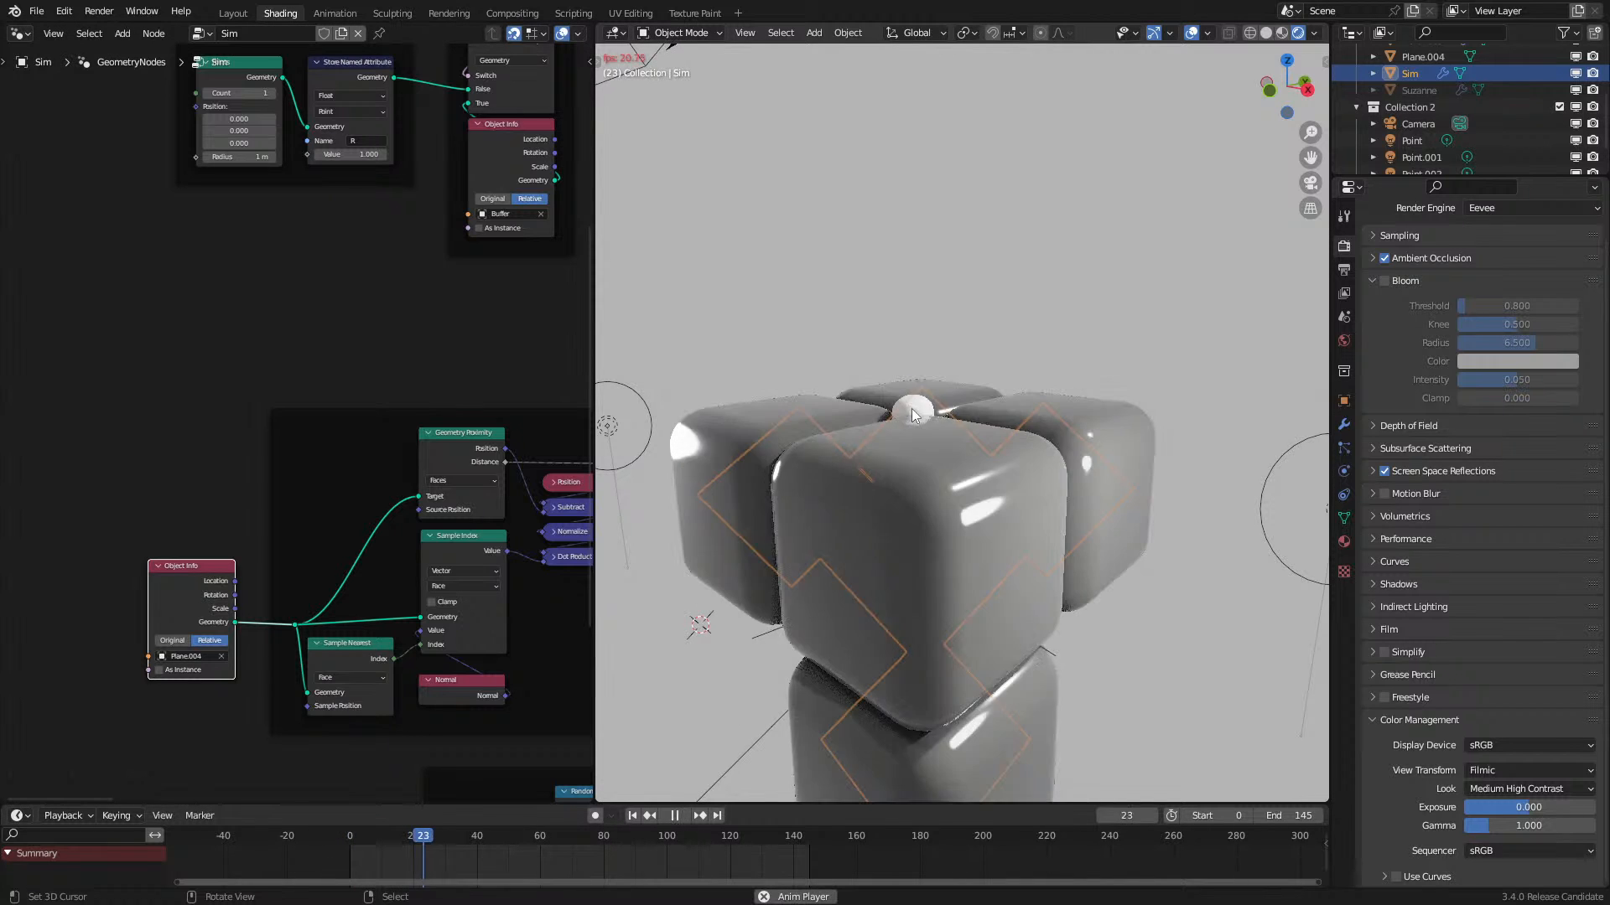
click(912, 409)
mouse_move(1095, 420)
middle_down()
mouse_move(1034, 426)
mouse_move(1099, 412)
middle_up()
key(space)
Step: Replay the simulation and examine from several angles how the cubes subdivide into the human figure
click(348, 833)
middle_drag(1093, 506, 1079, 532)
key(space)
middle_drag(948, 576, 998, 548)
key(space)
key(space)
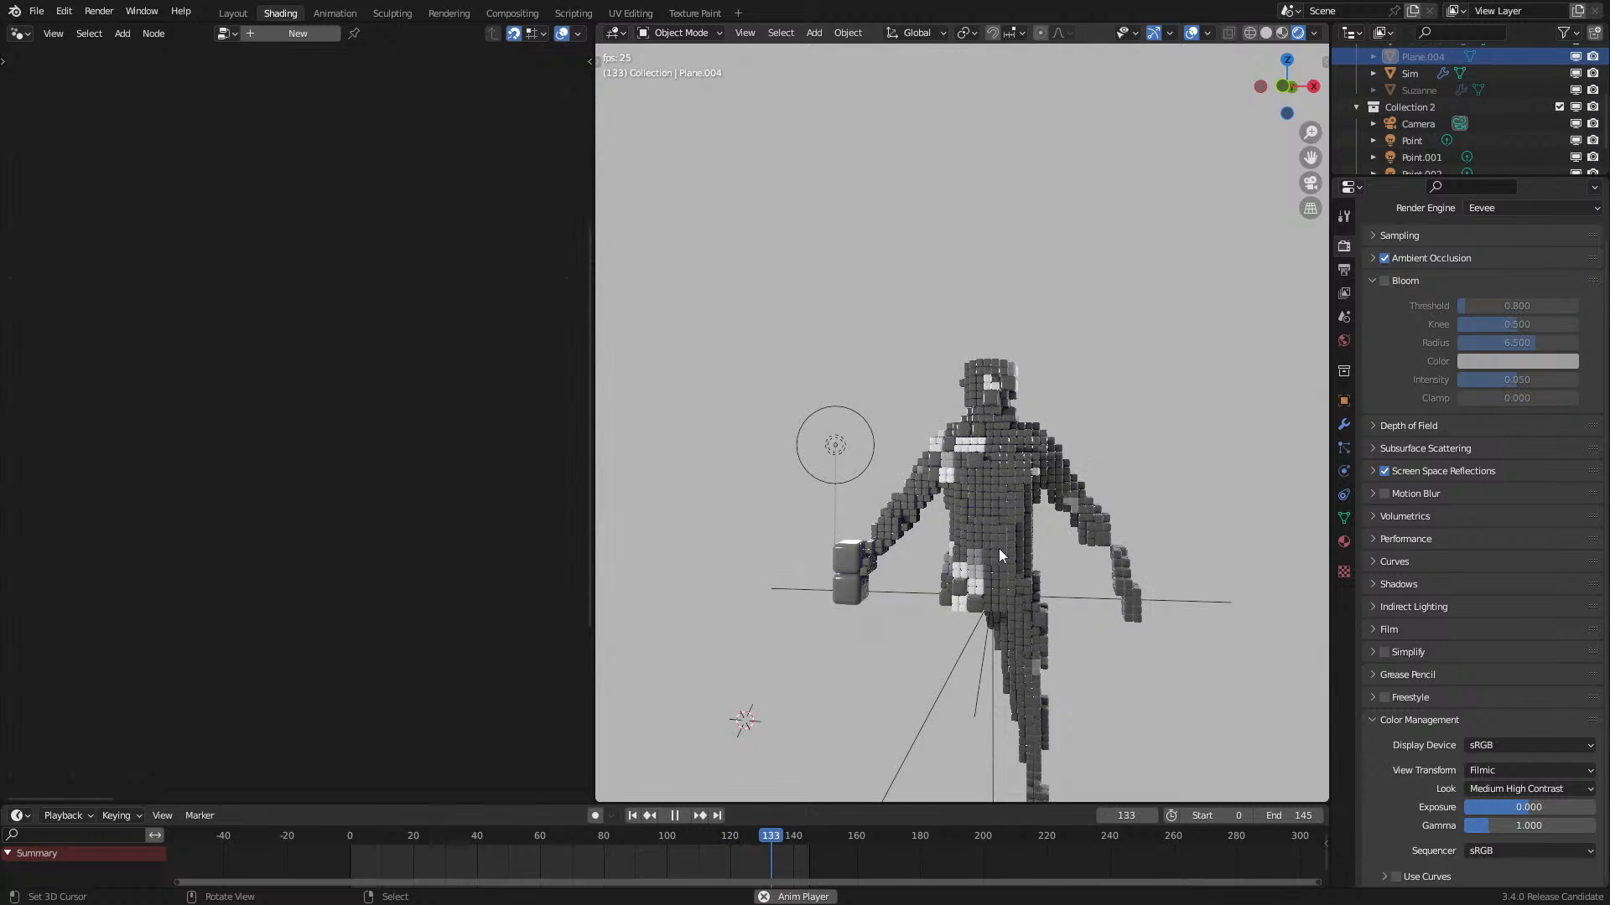
key(space)
key(space)
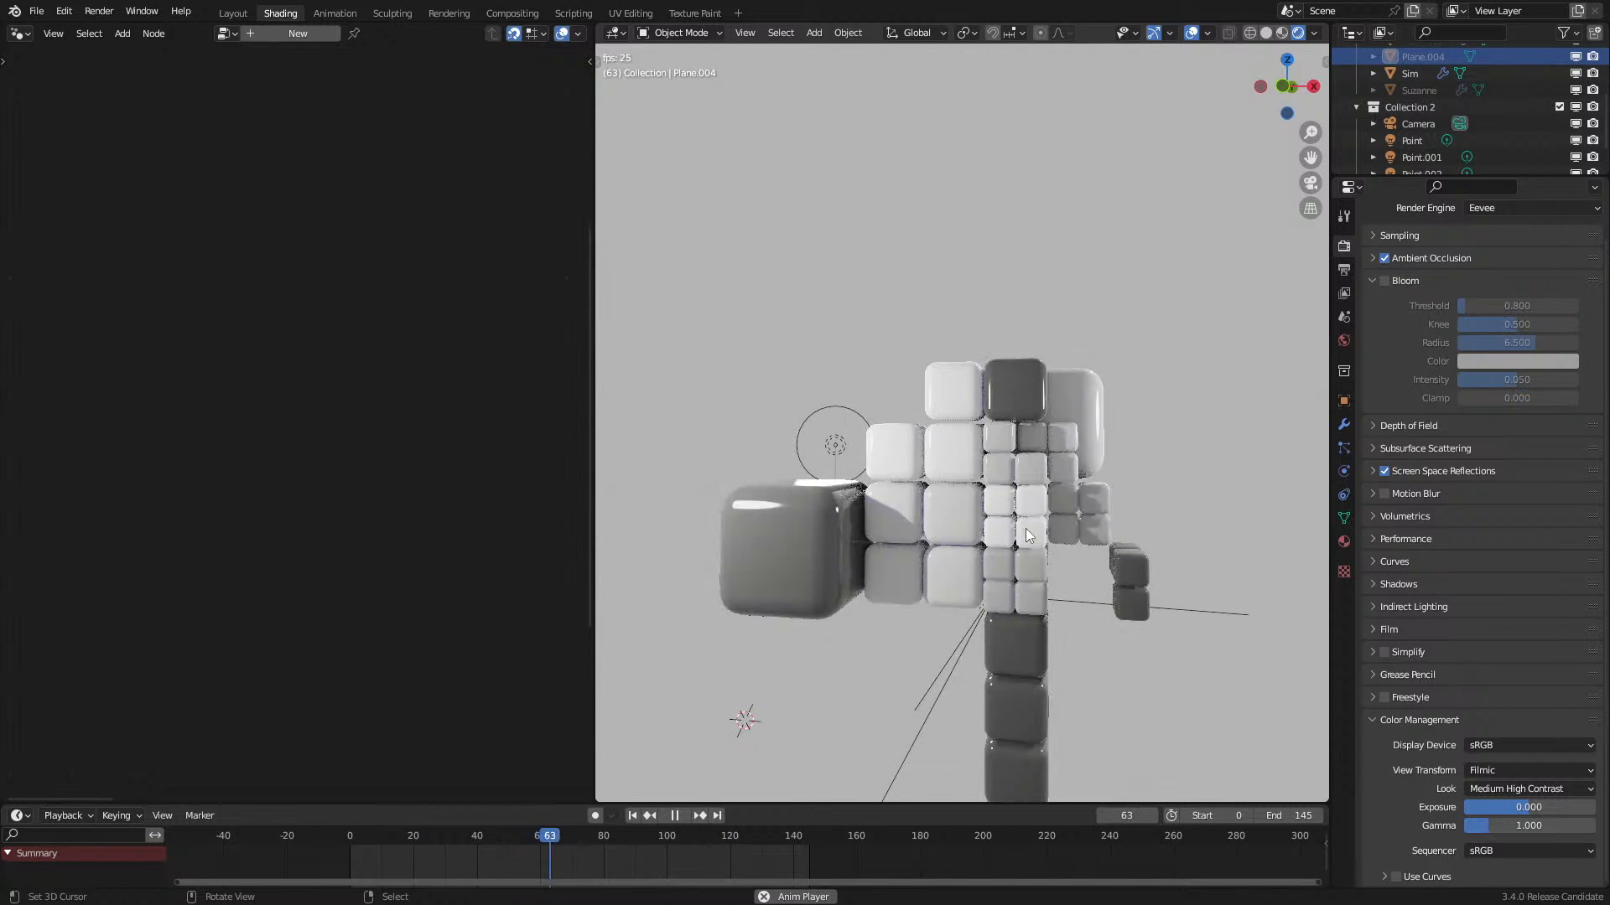
middle_drag(1025, 528, 983, 564)
key(space)
scroll(1046, 490, up, 3)
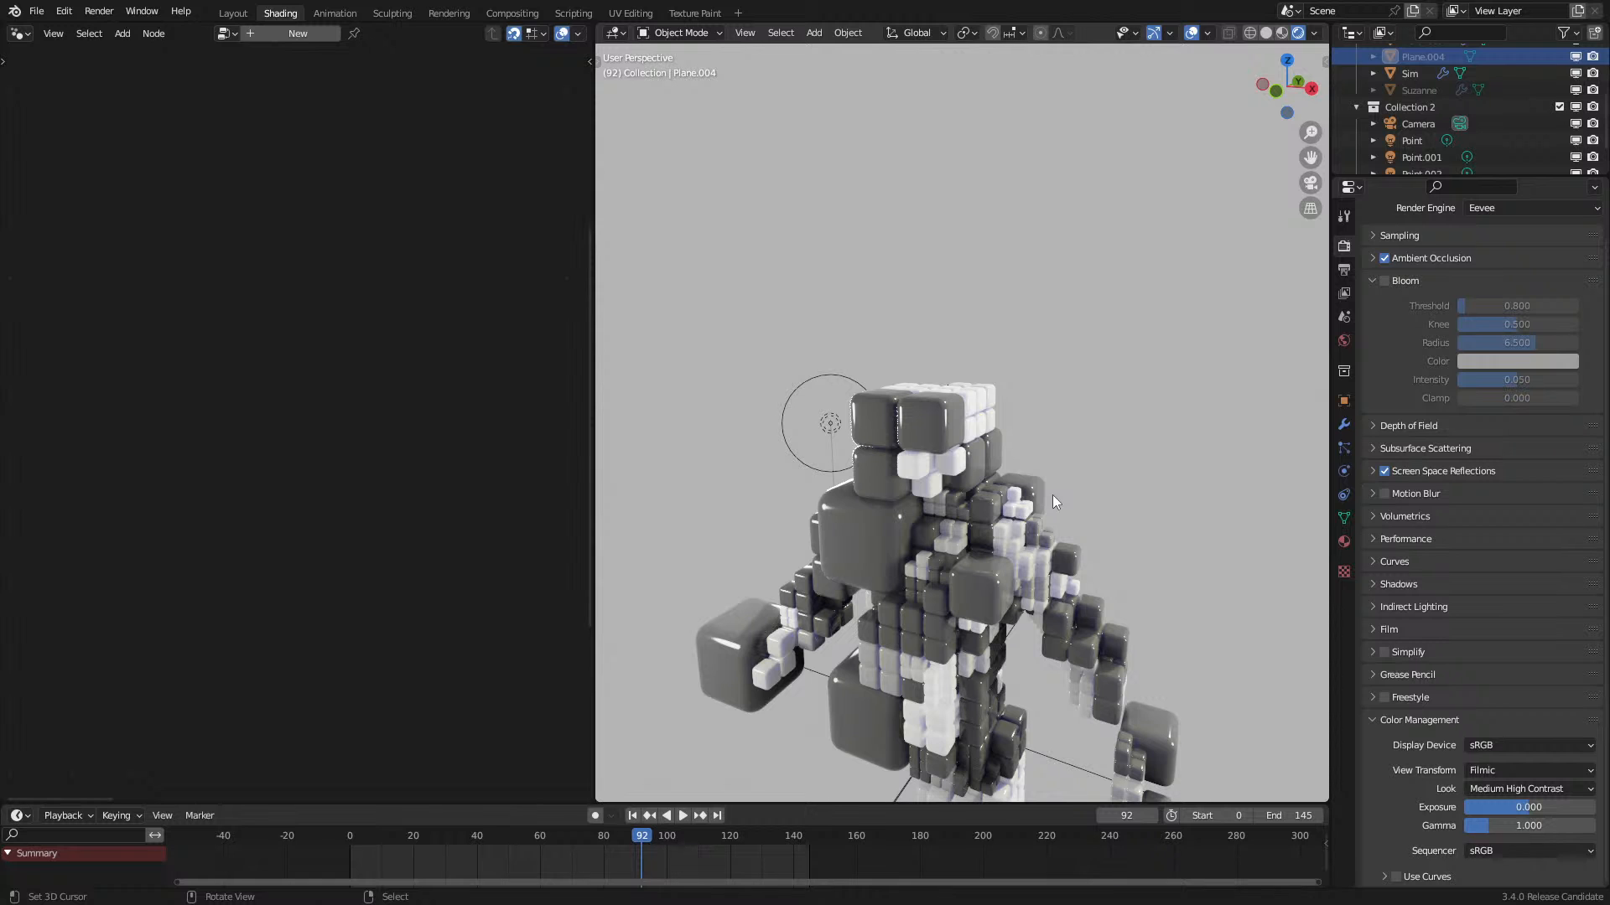
key(space)
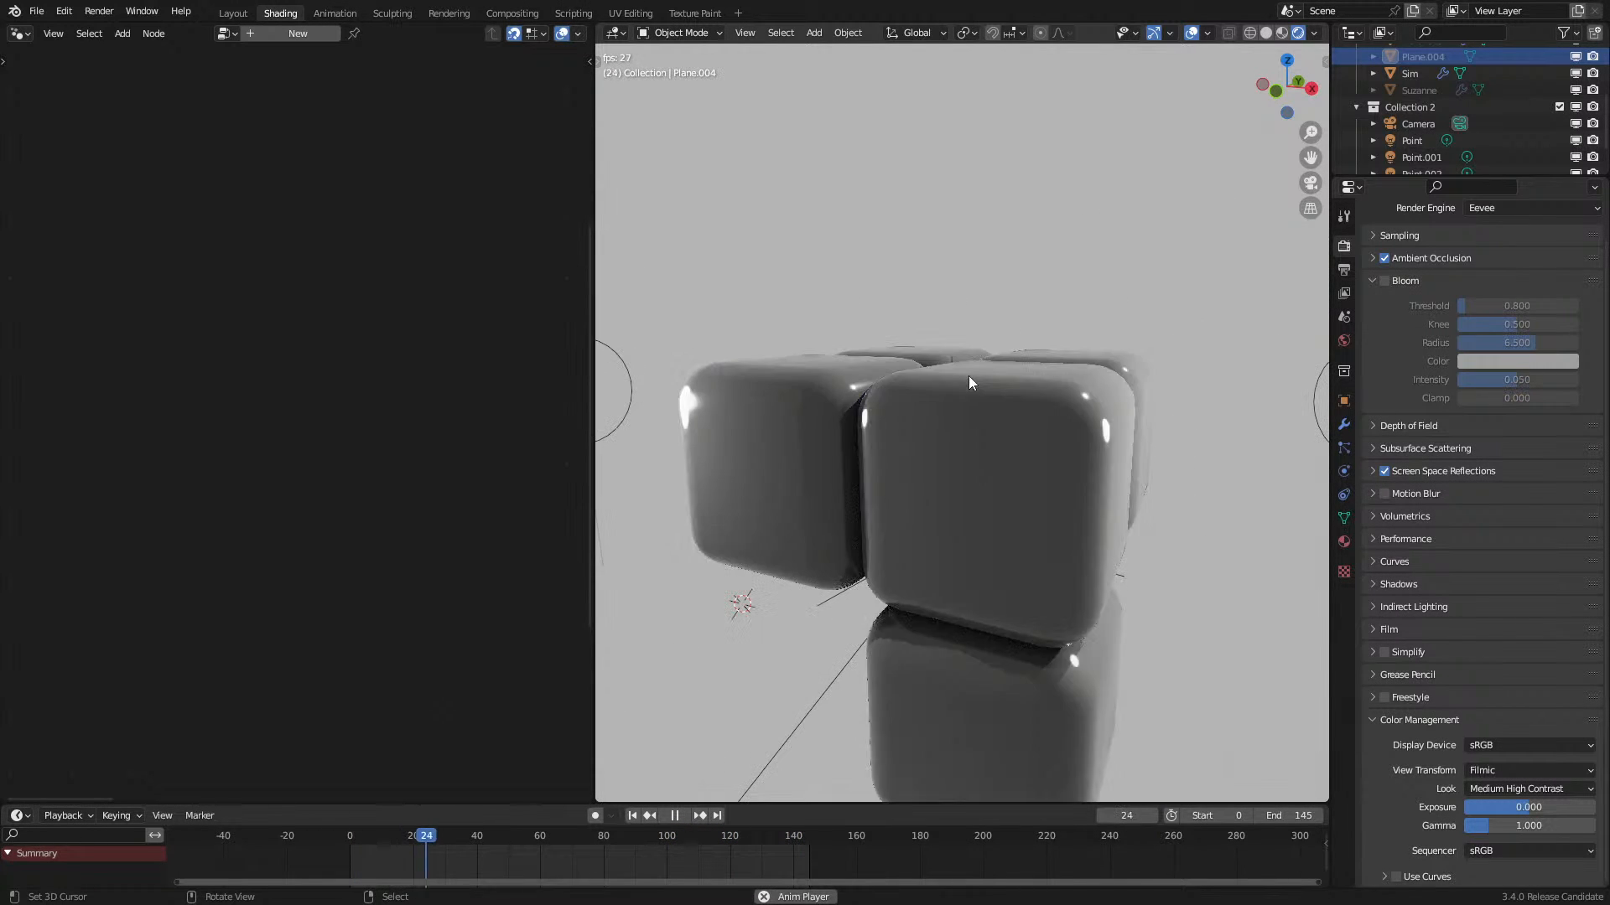
mouse_move(962, 476)
middle_down()
mouse_move(989, 440)
mouse_move(963, 468)
middle_up()
scroll(966, 461, up, 3)
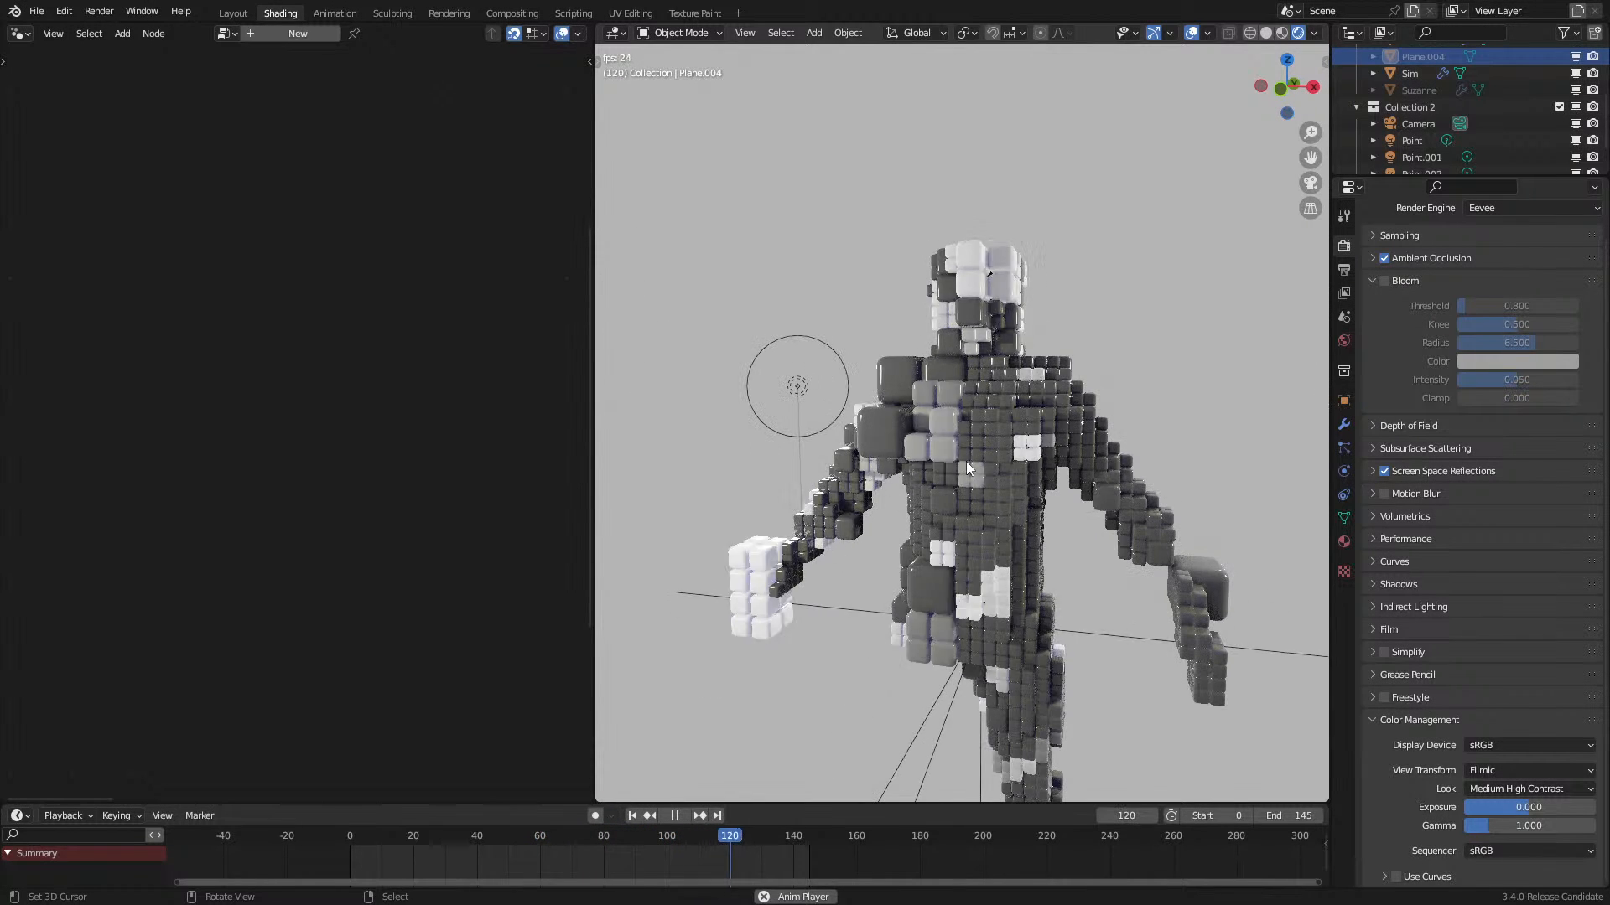
key(space)
scroll(1091, 520, down, 4)
mouse_move(1140, 491)
middle_down()
mouse_move(1203, 455)
mouse_move(1160, 430)
mouse_move(1119, 470)
middle_up()
scroll(1095, 485, up, 3)
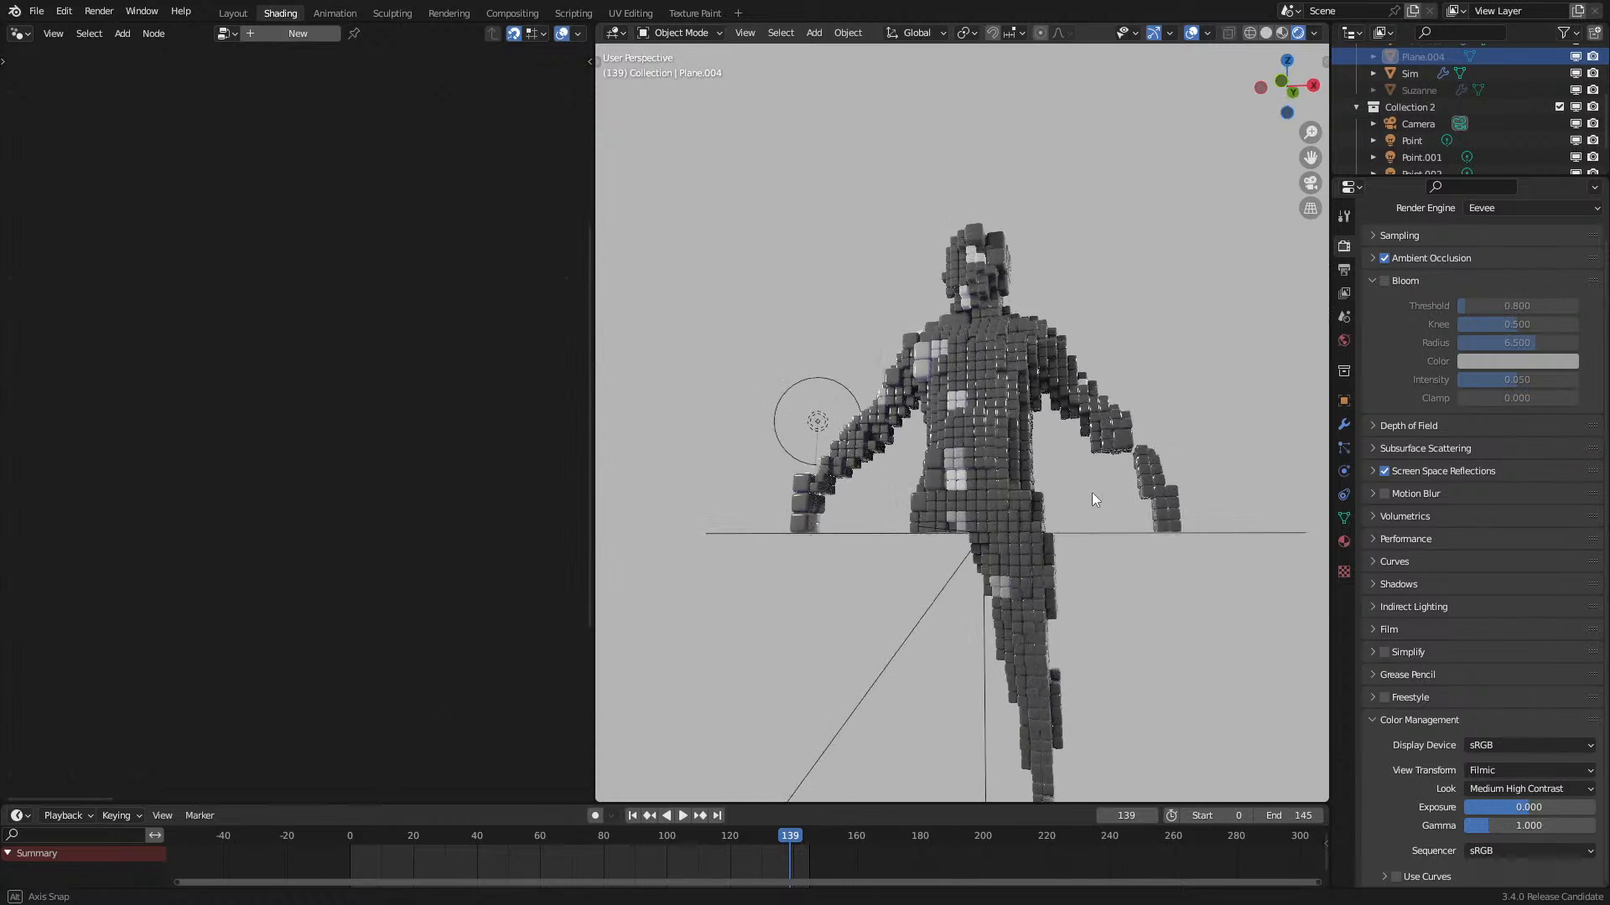
middle_drag(1064, 537, 1093, 548)
Step: In the Sim node tree, set the Greater Than threshold for the R attribute to 0.010
click(1014, 460)
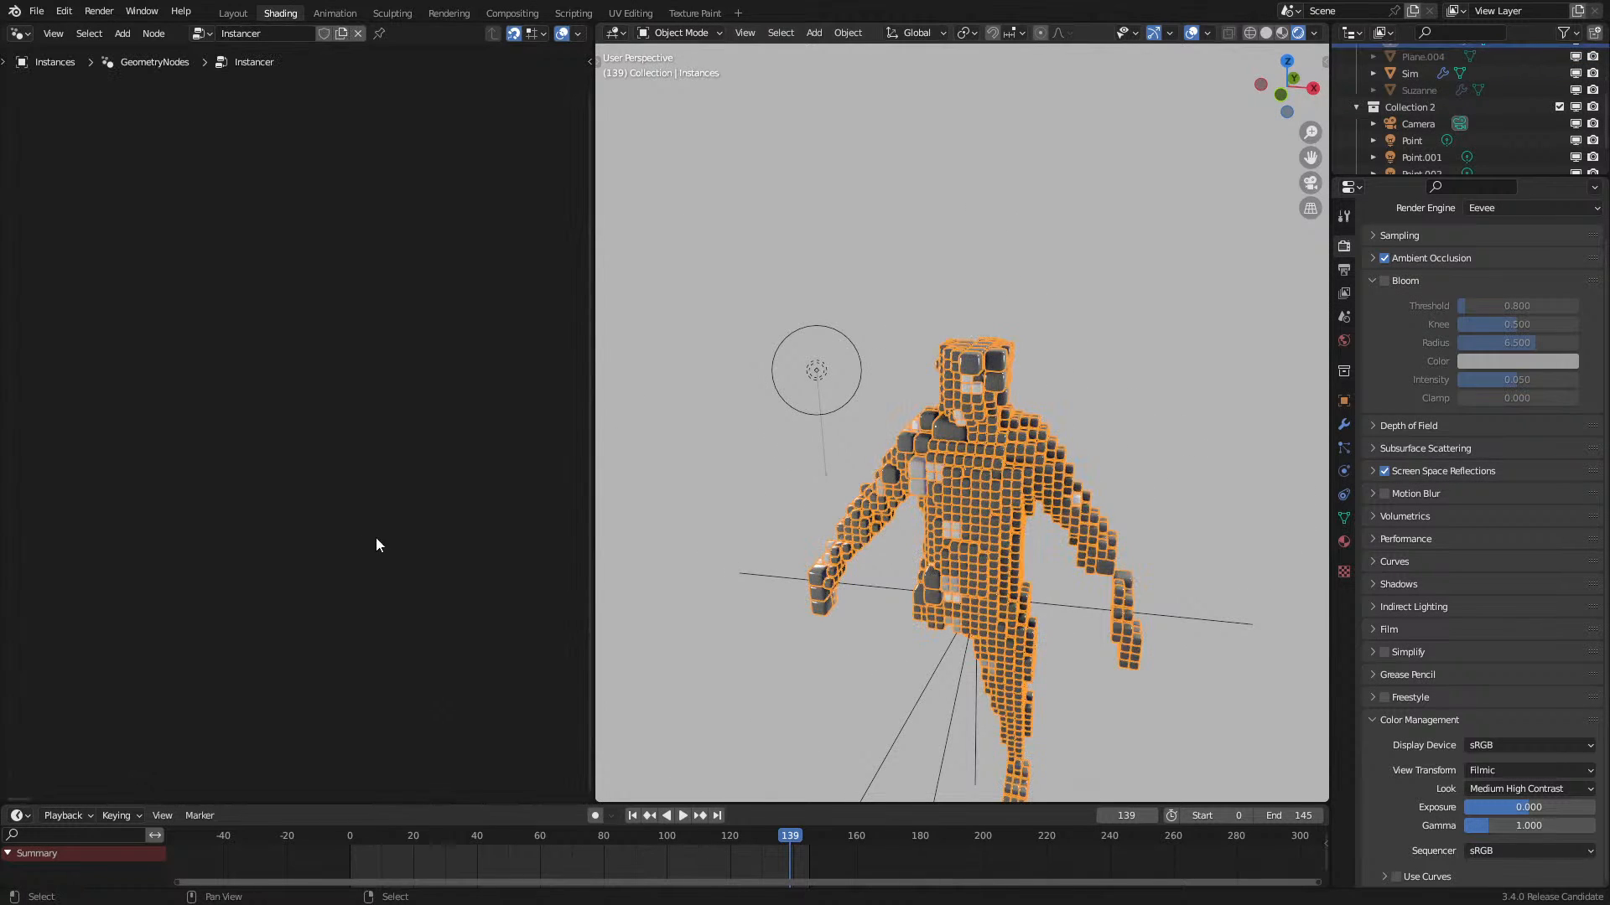
key(Home)
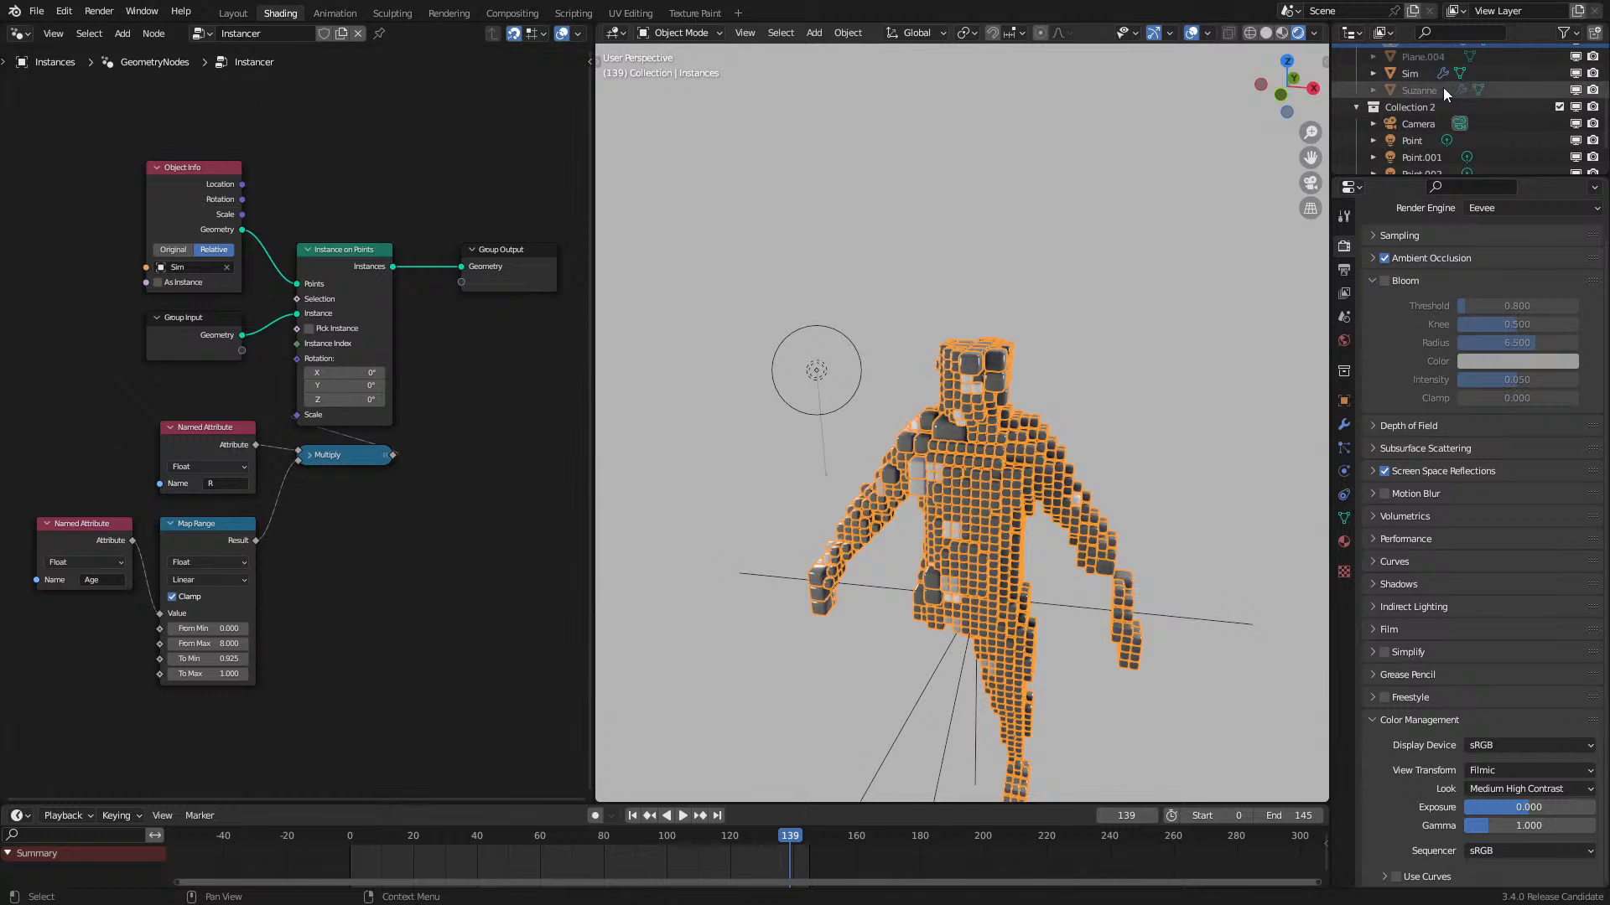
scroll(1401, 126, up, 2)
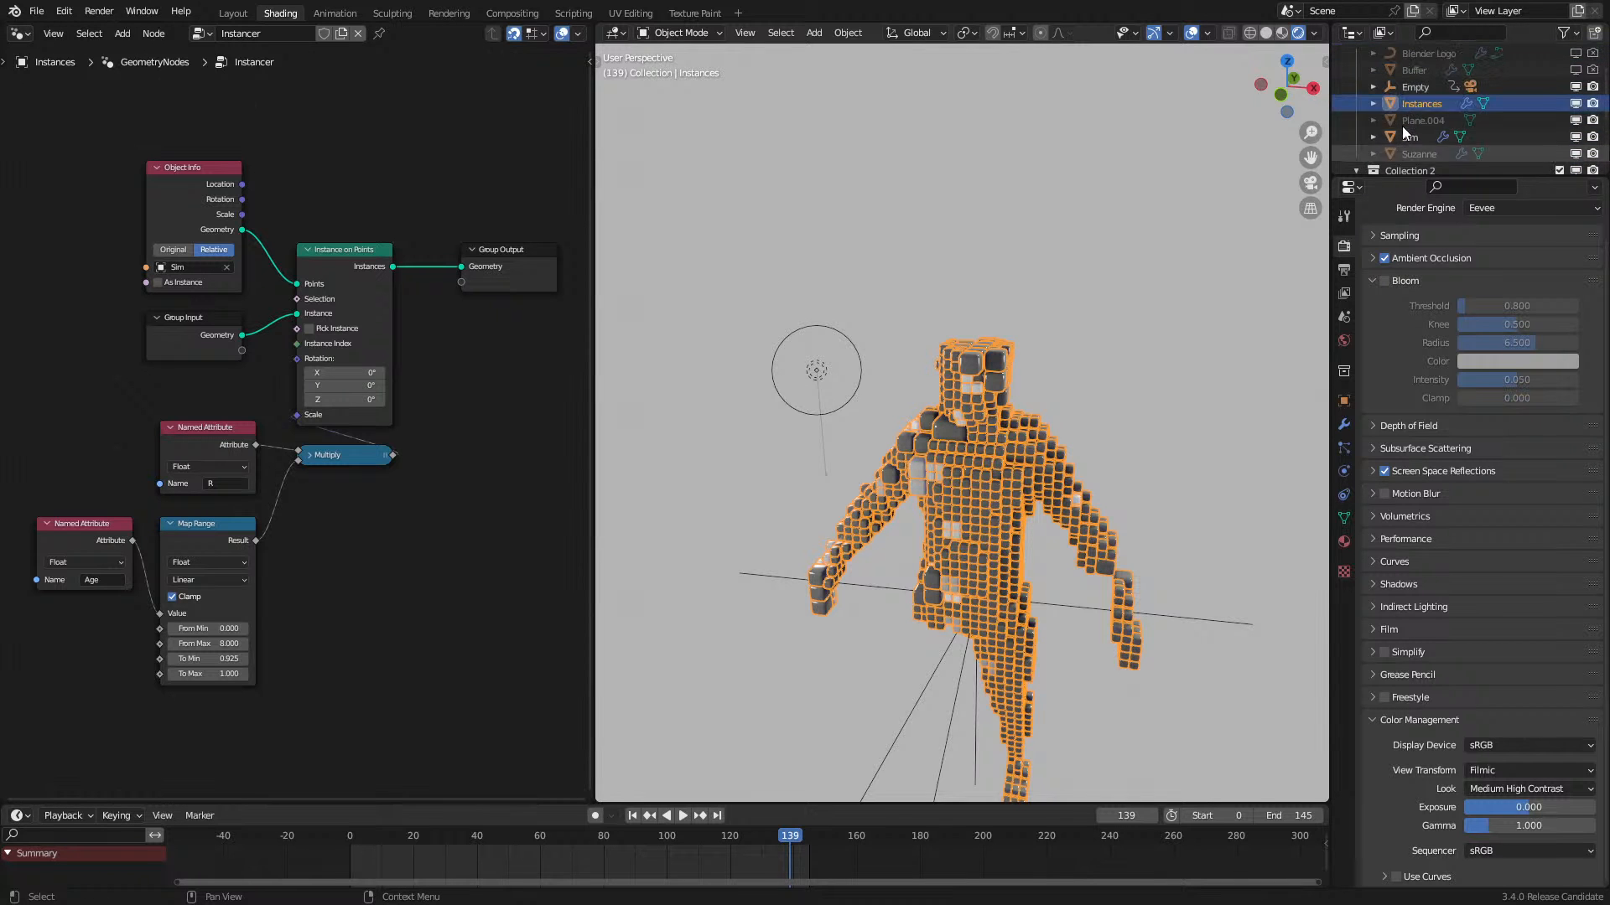
click(1417, 104)
scroll(405, 436, down, 8)
middle_drag(405, 436, 586, 369)
scroll(295, 491, up, 8)
middle_drag(373, 586, 396, 363)
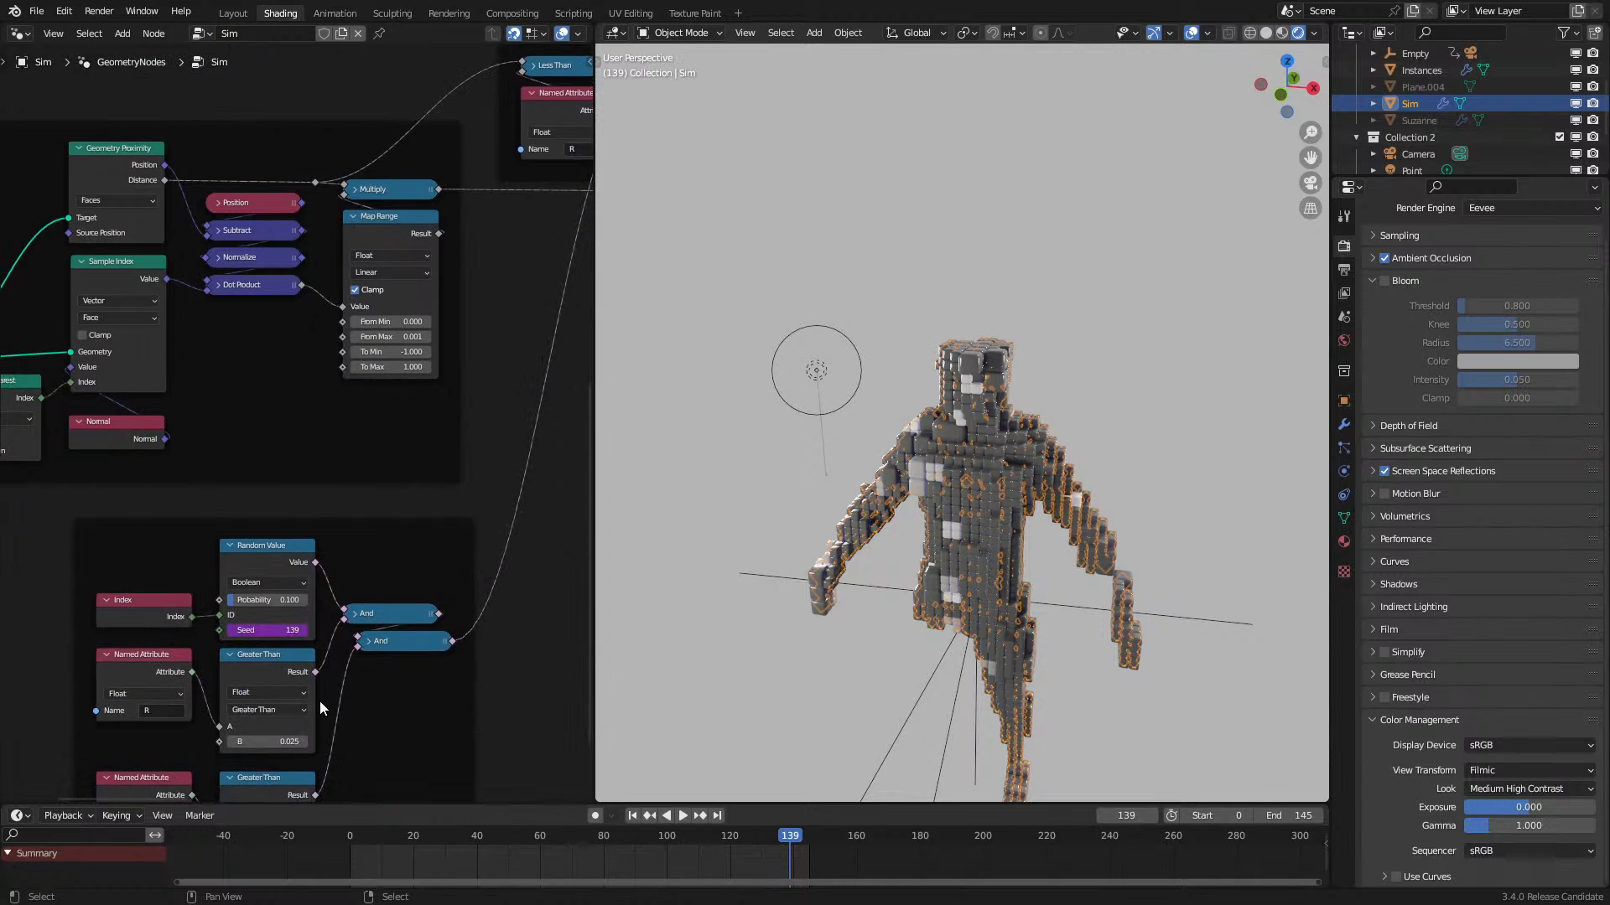
middle_drag(323, 689, 319, 586)
key(Return)
Step: Set the Greater Than threshold for the Age attribute to 5 and replay the simulation to check the subdivision speed
click(660, 598)
key(space)
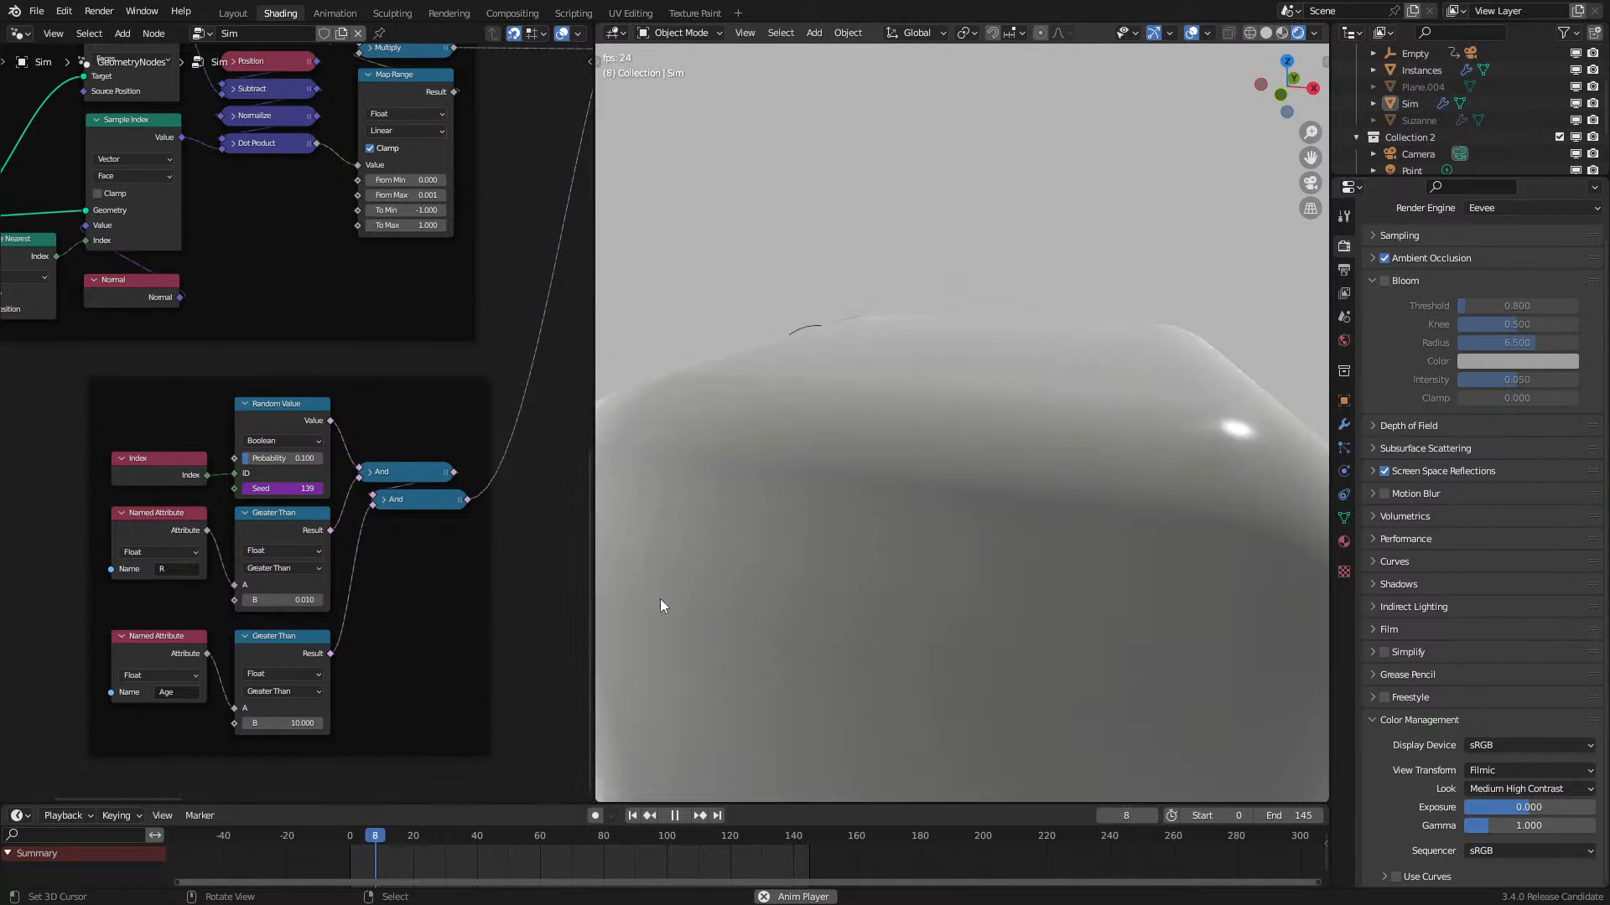
key(space)
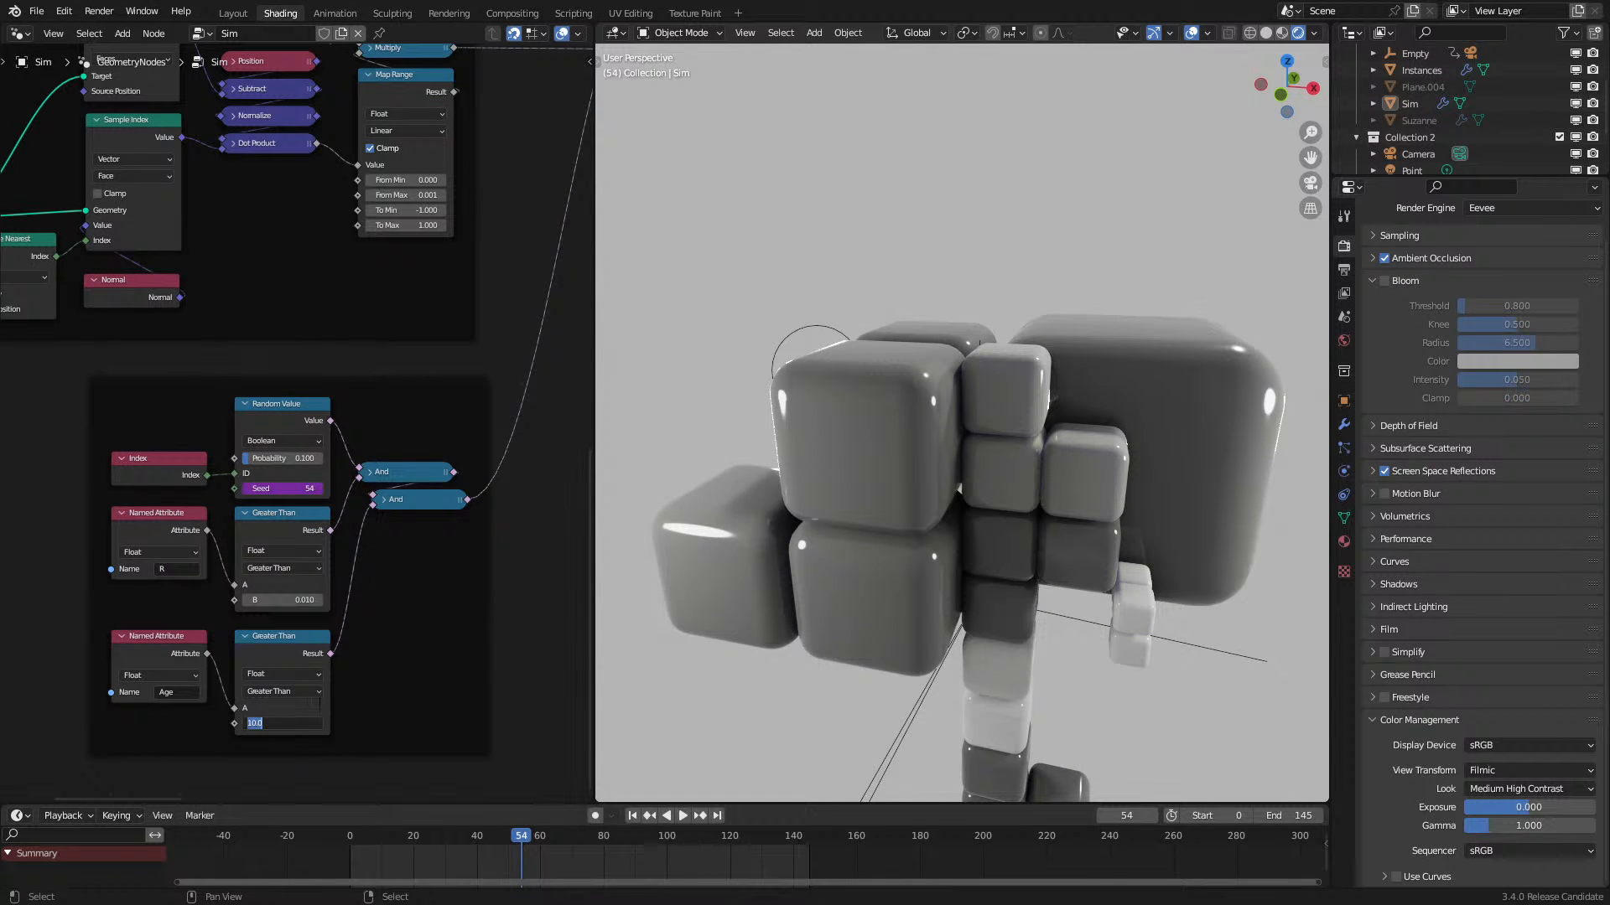
key(Return)
key(space)
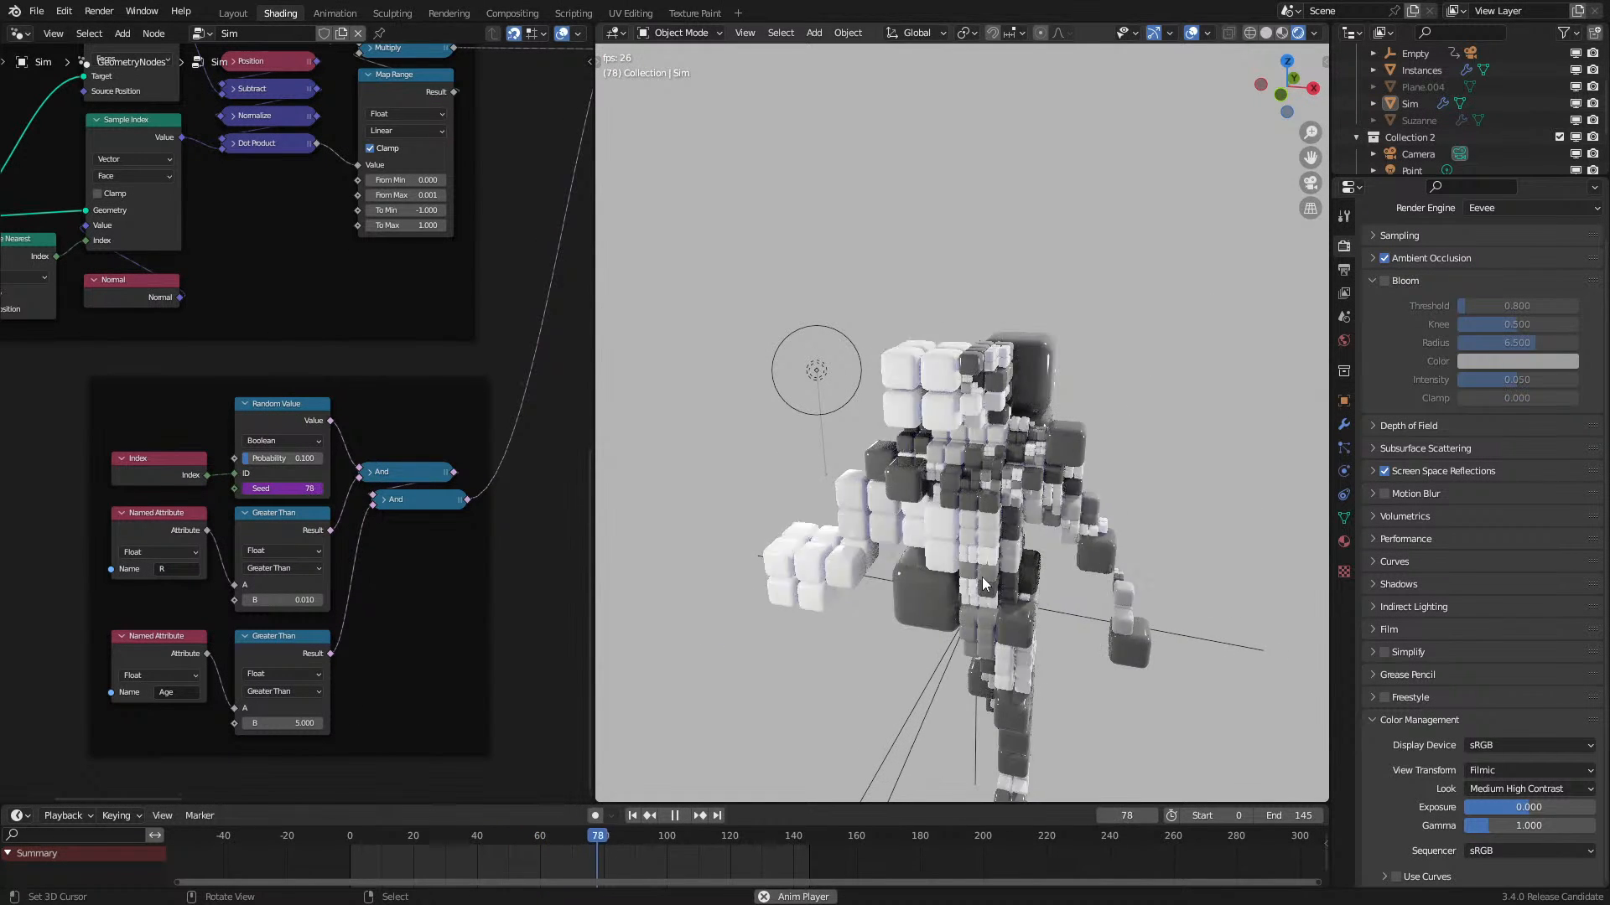
middle_drag(1082, 369, 1093, 384)
key(space)
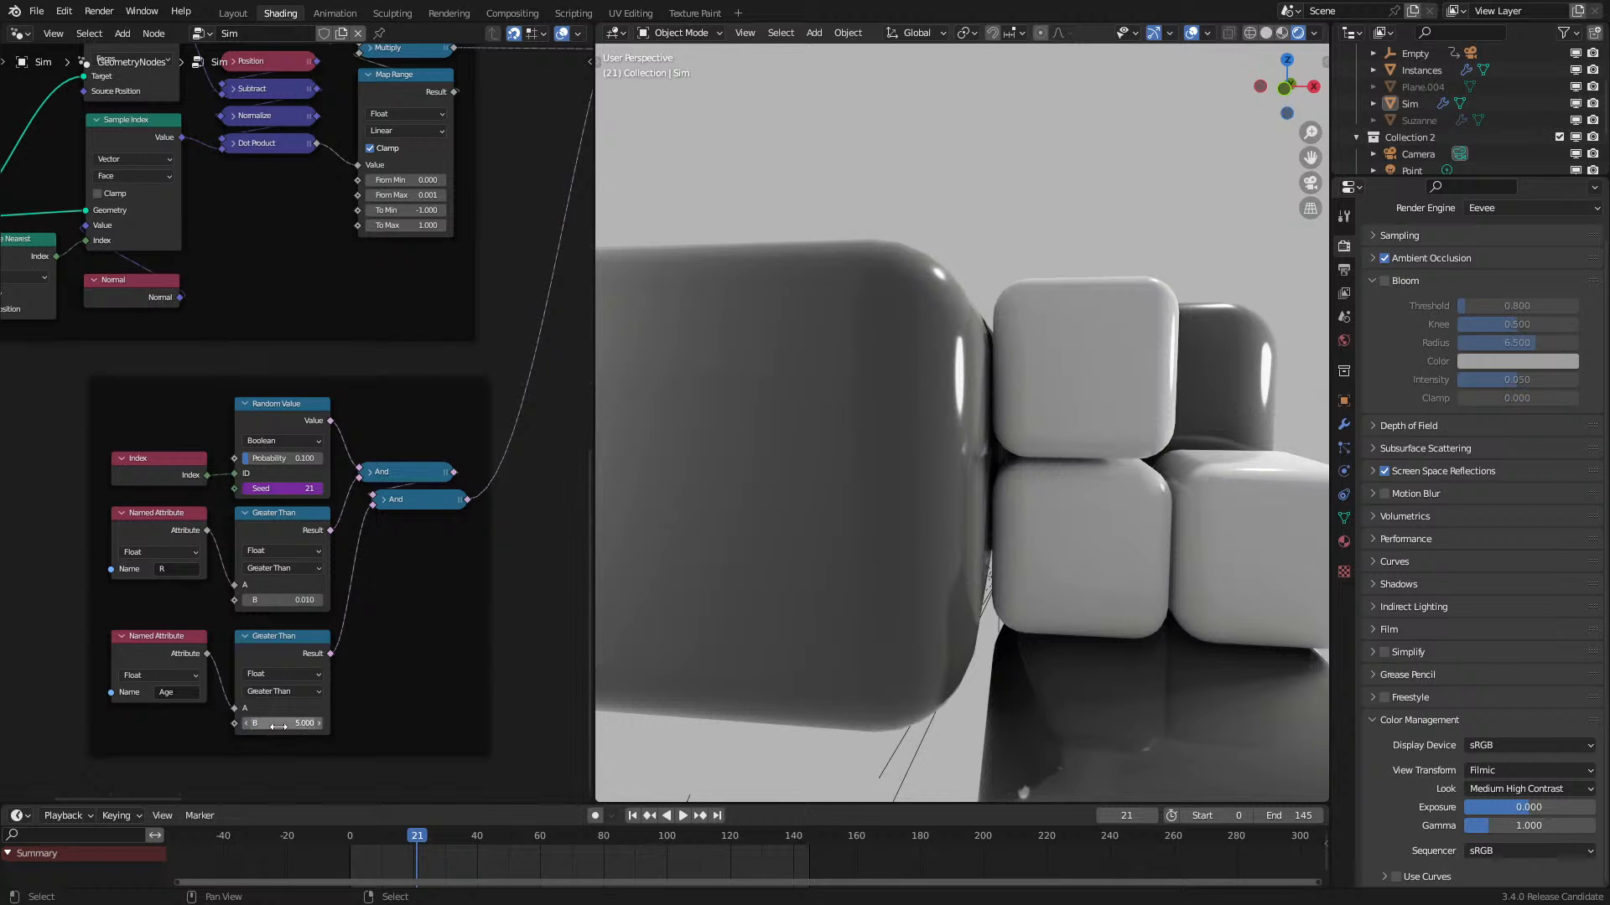
Step: Set the Age attribute's Greater Than threshold to 7, extend the timeline's end frame to 250, and replay the simulation
drag(277, 728, 310, 728)
text(250)
key(Return)
key(space)
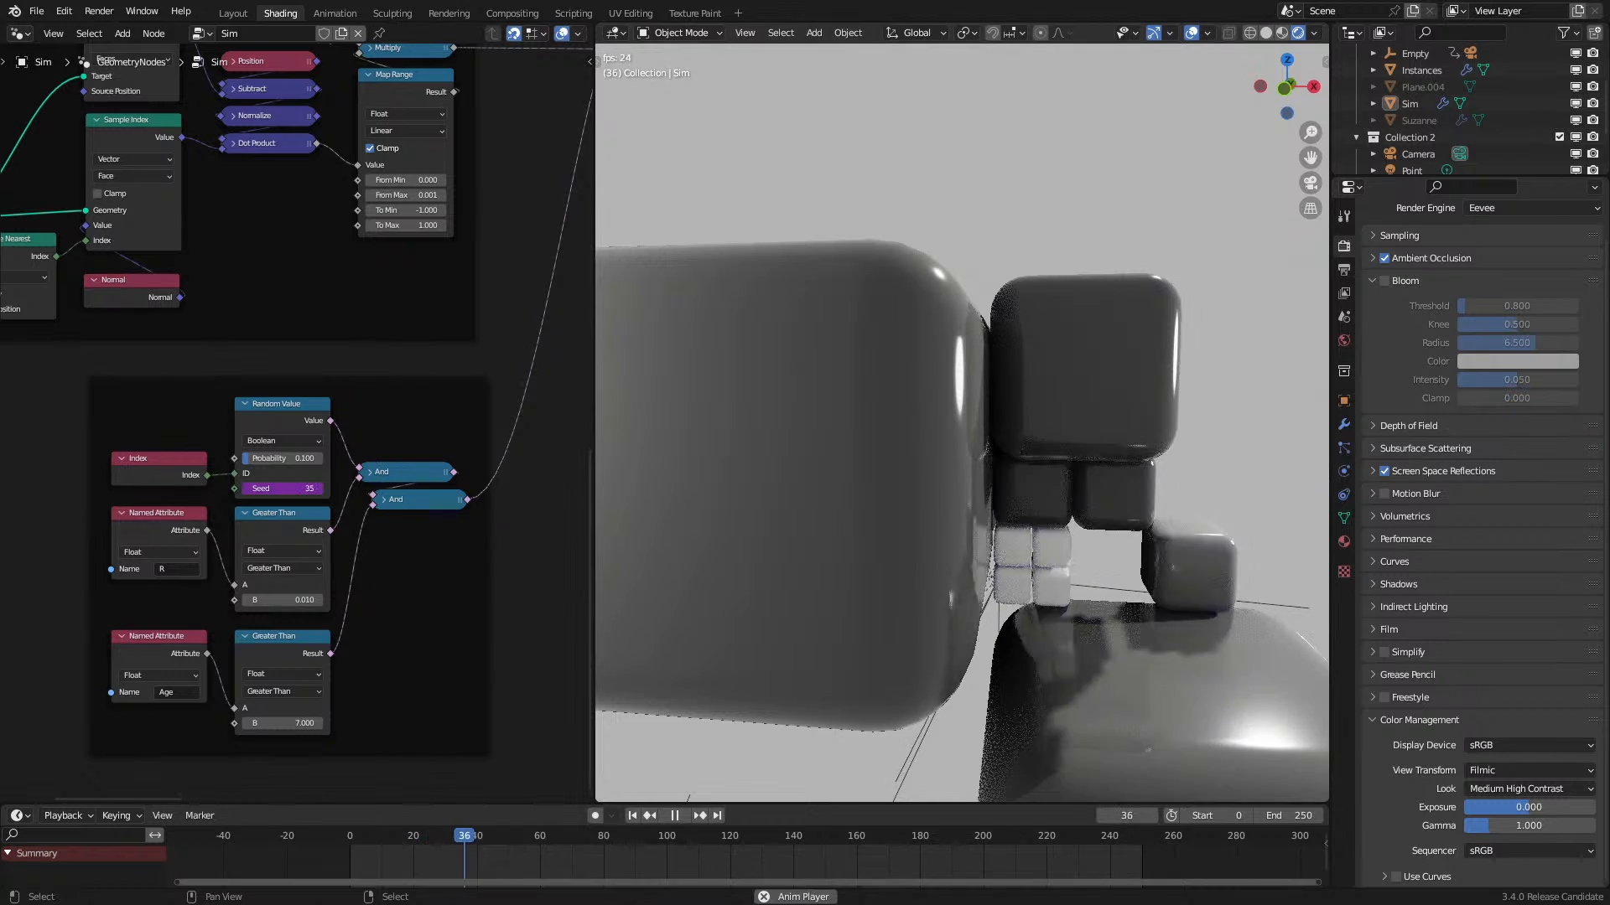
Step: Bring up the Instances object's Material.002 in the Shader Editor and output the Principled BSDF coloured by the Hue Saturation Value nodes
click(20, 34)
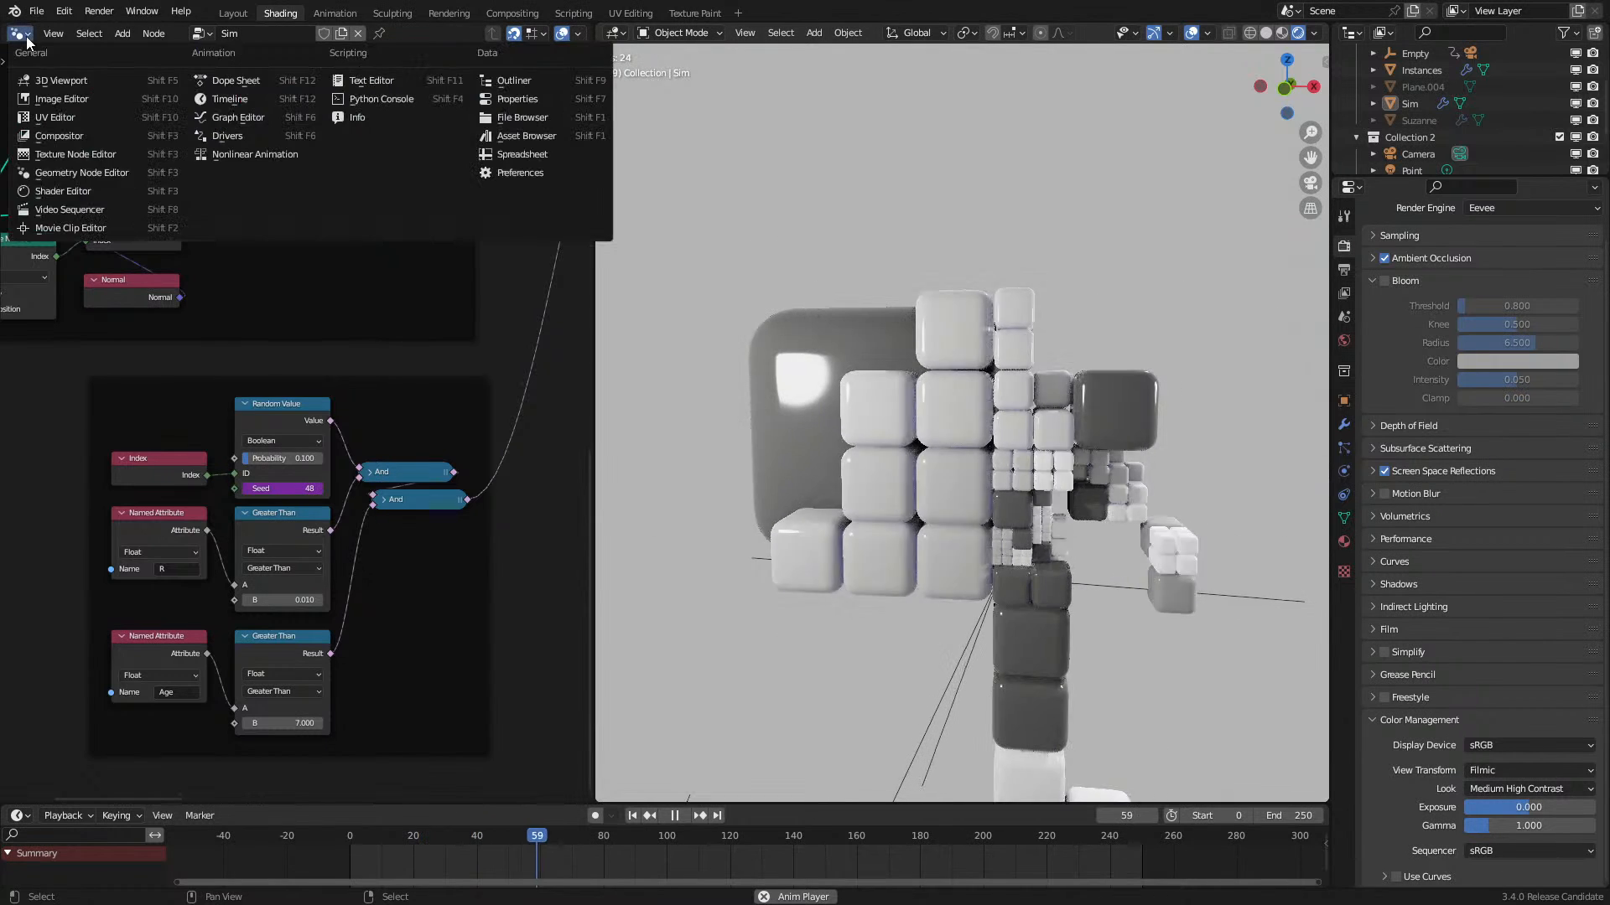
click(65, 191)
key(space)
key(Home)
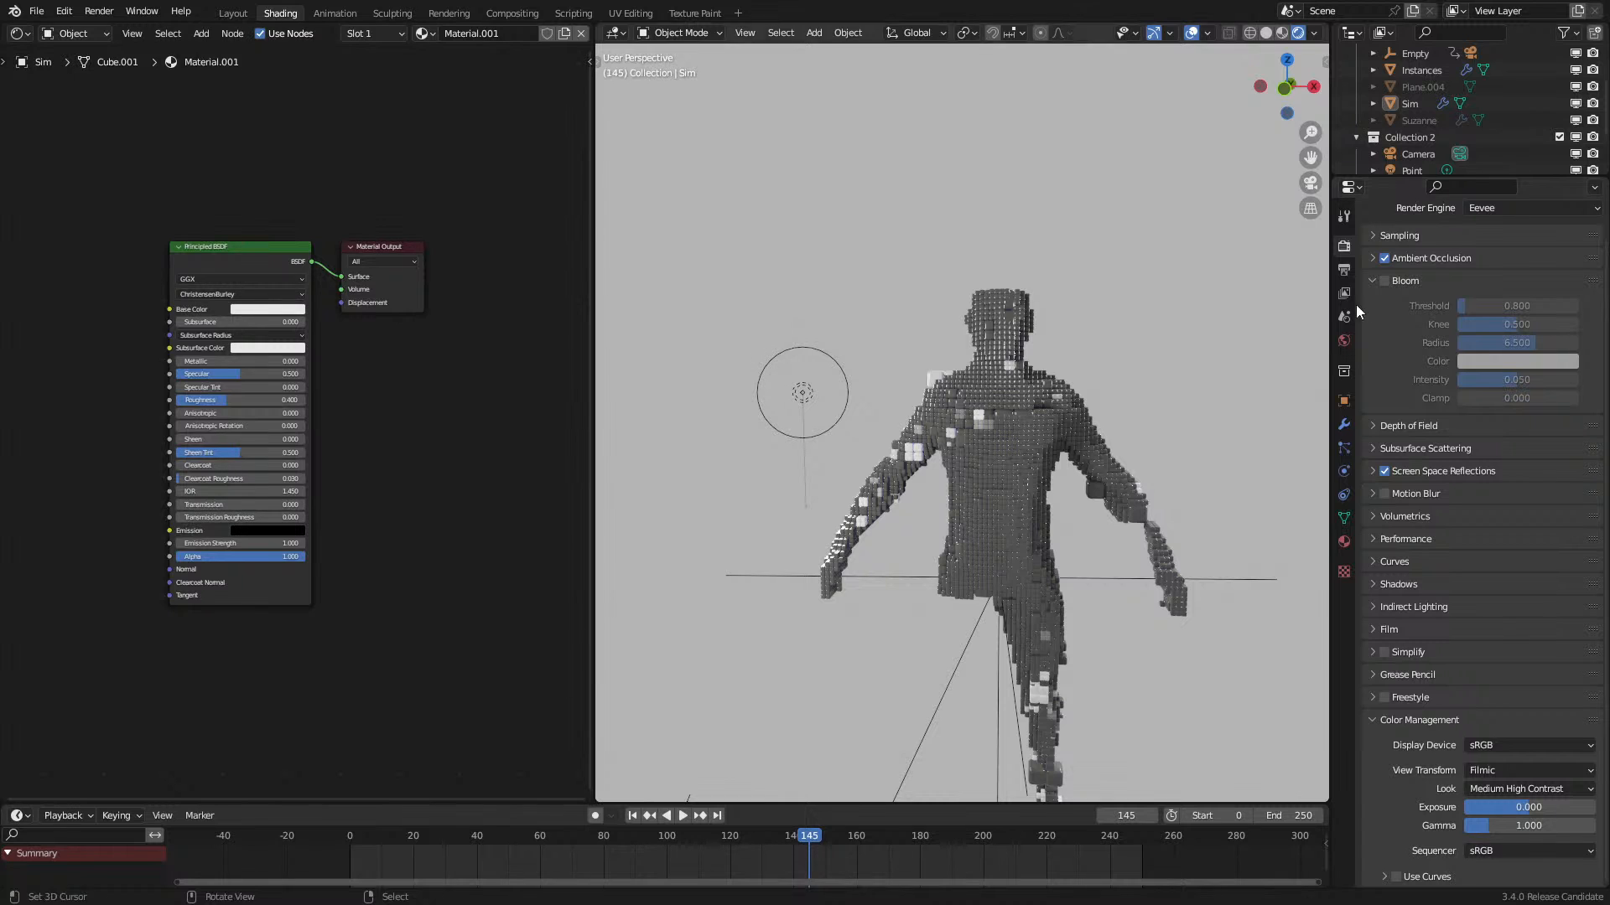
right_click(1011, 465)
scroll(374, 459, down, 2)
middle_drag(277, 308, 477, 408)
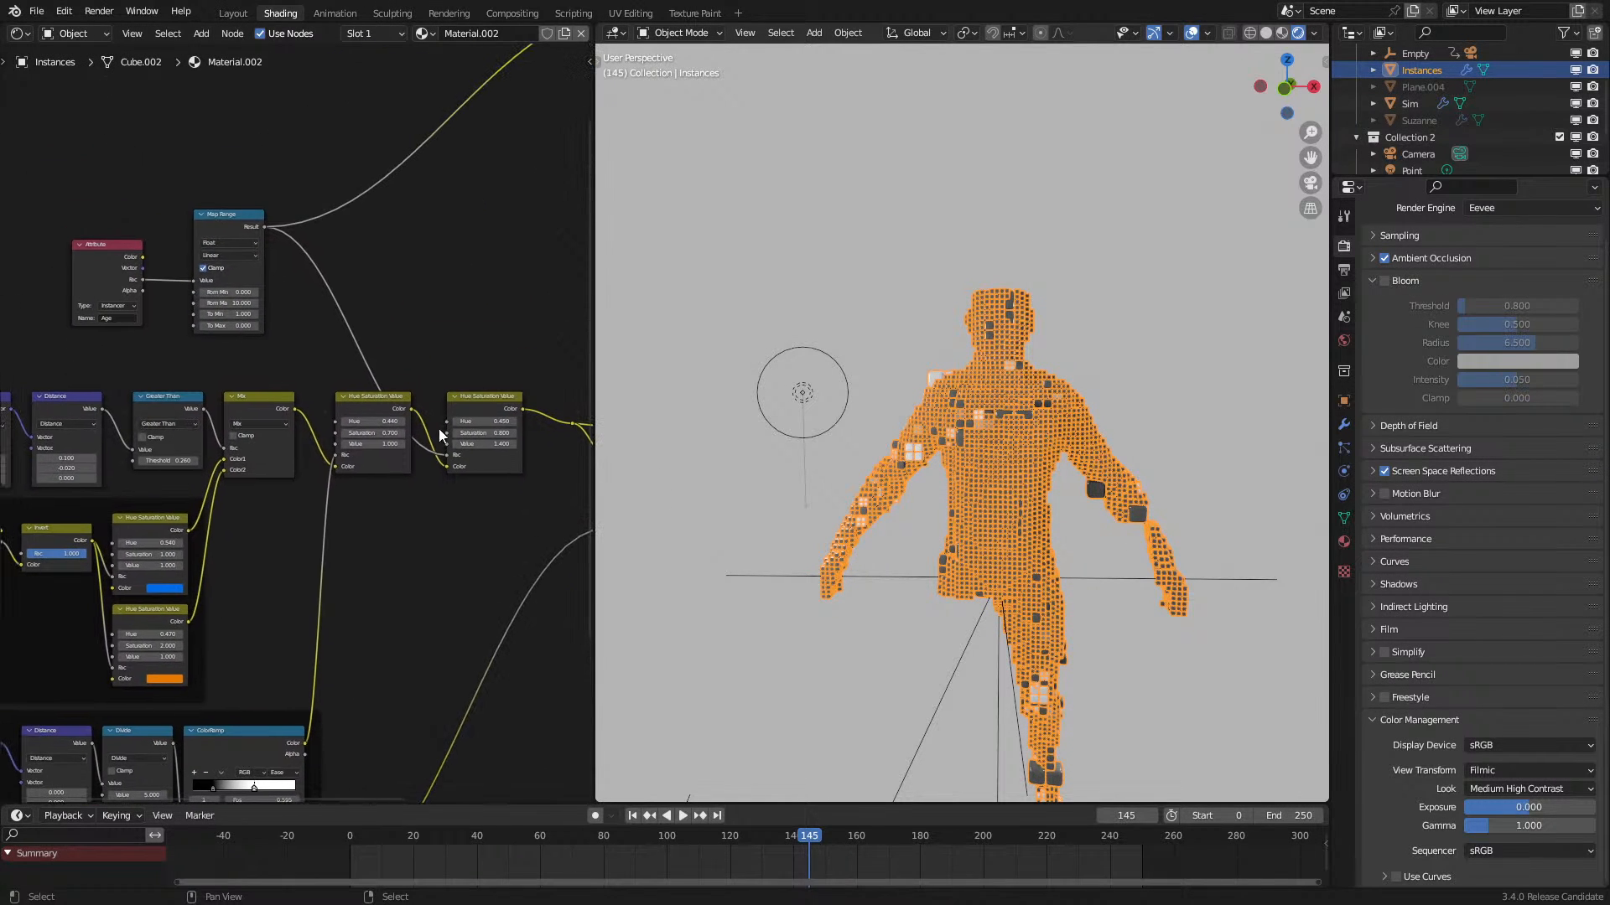
drag(191, 617, 334, 467)
middle_drag(422, 522, 191, 610)
ctrl+shift+click(456, 468)
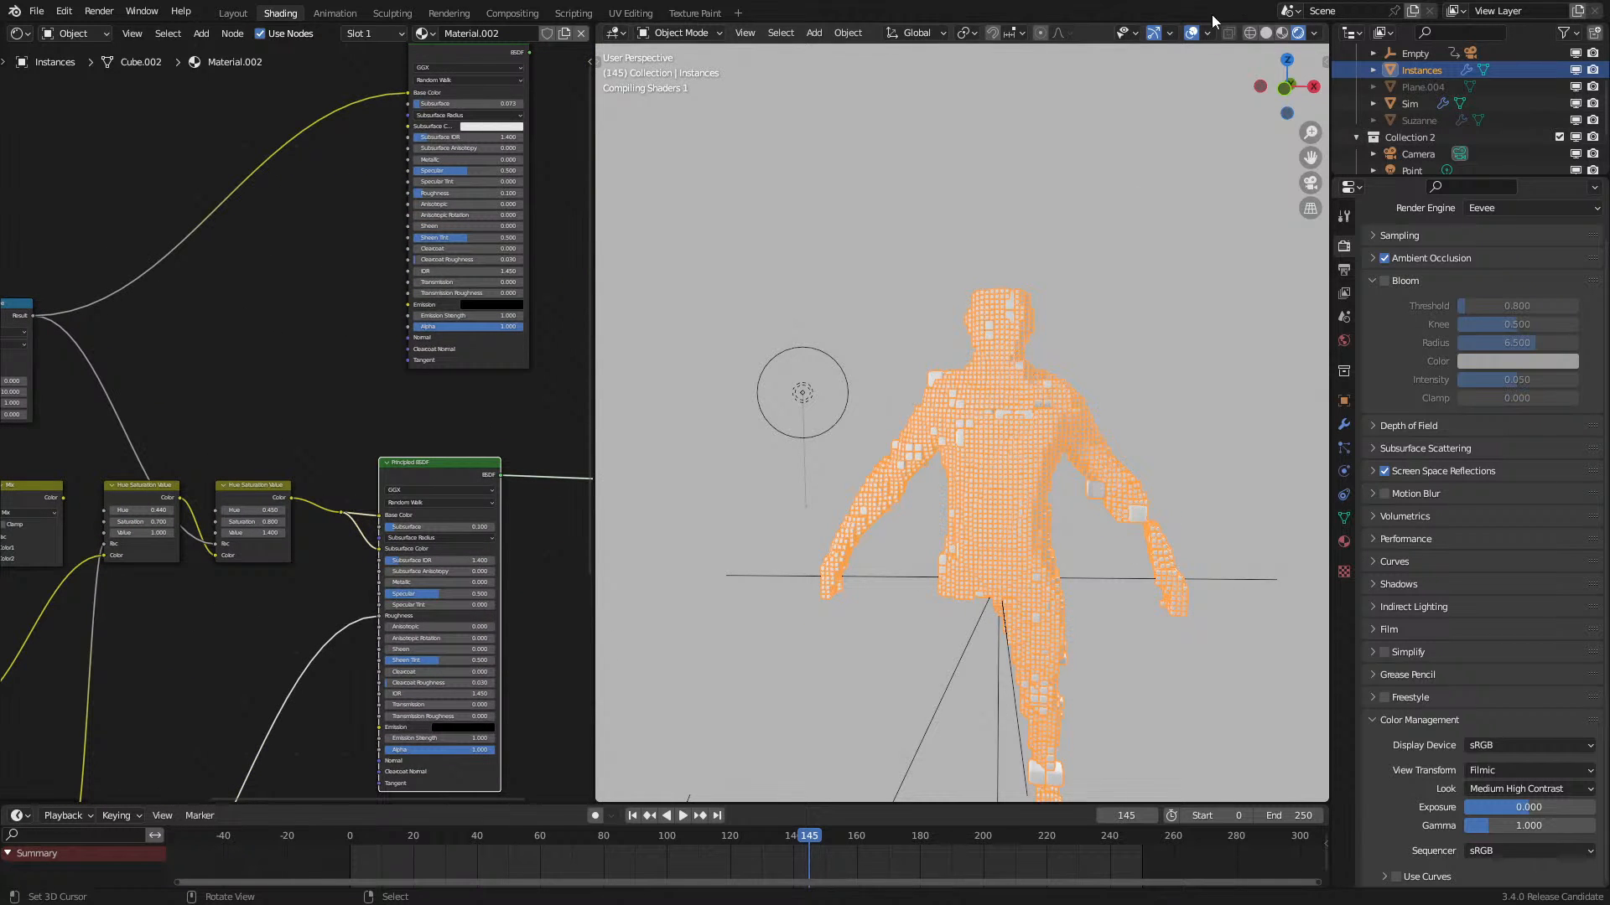
Step: Hide the viewport overlays and replay the simulation from the start to examine the coloured cubes forming the figure
click(1191, 33)
key(space)
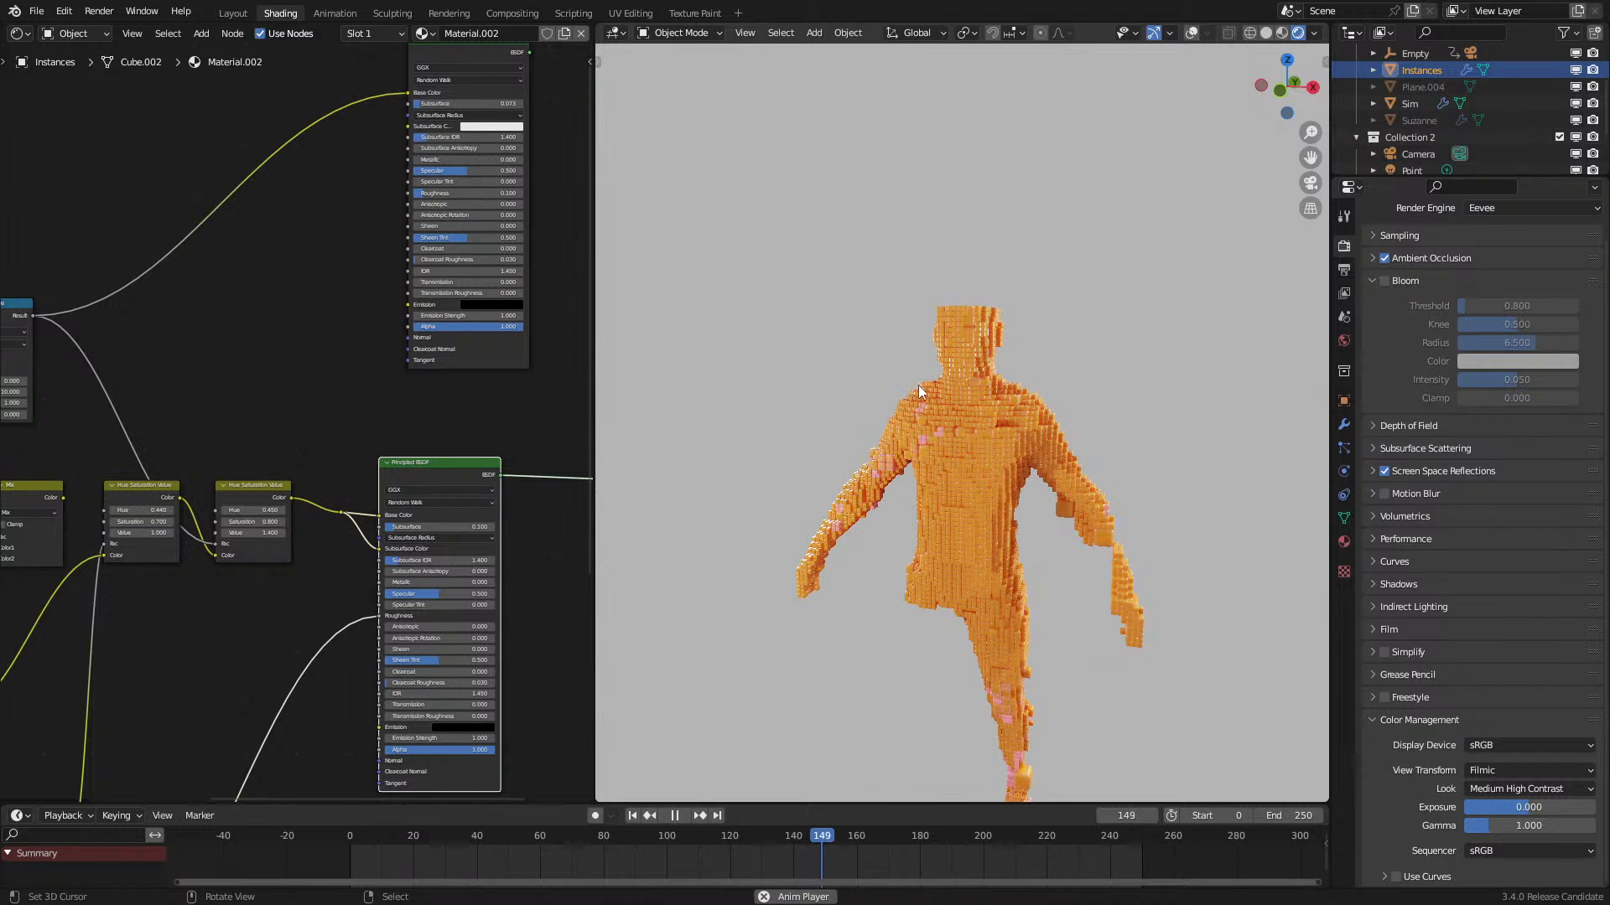
click(345, 836)
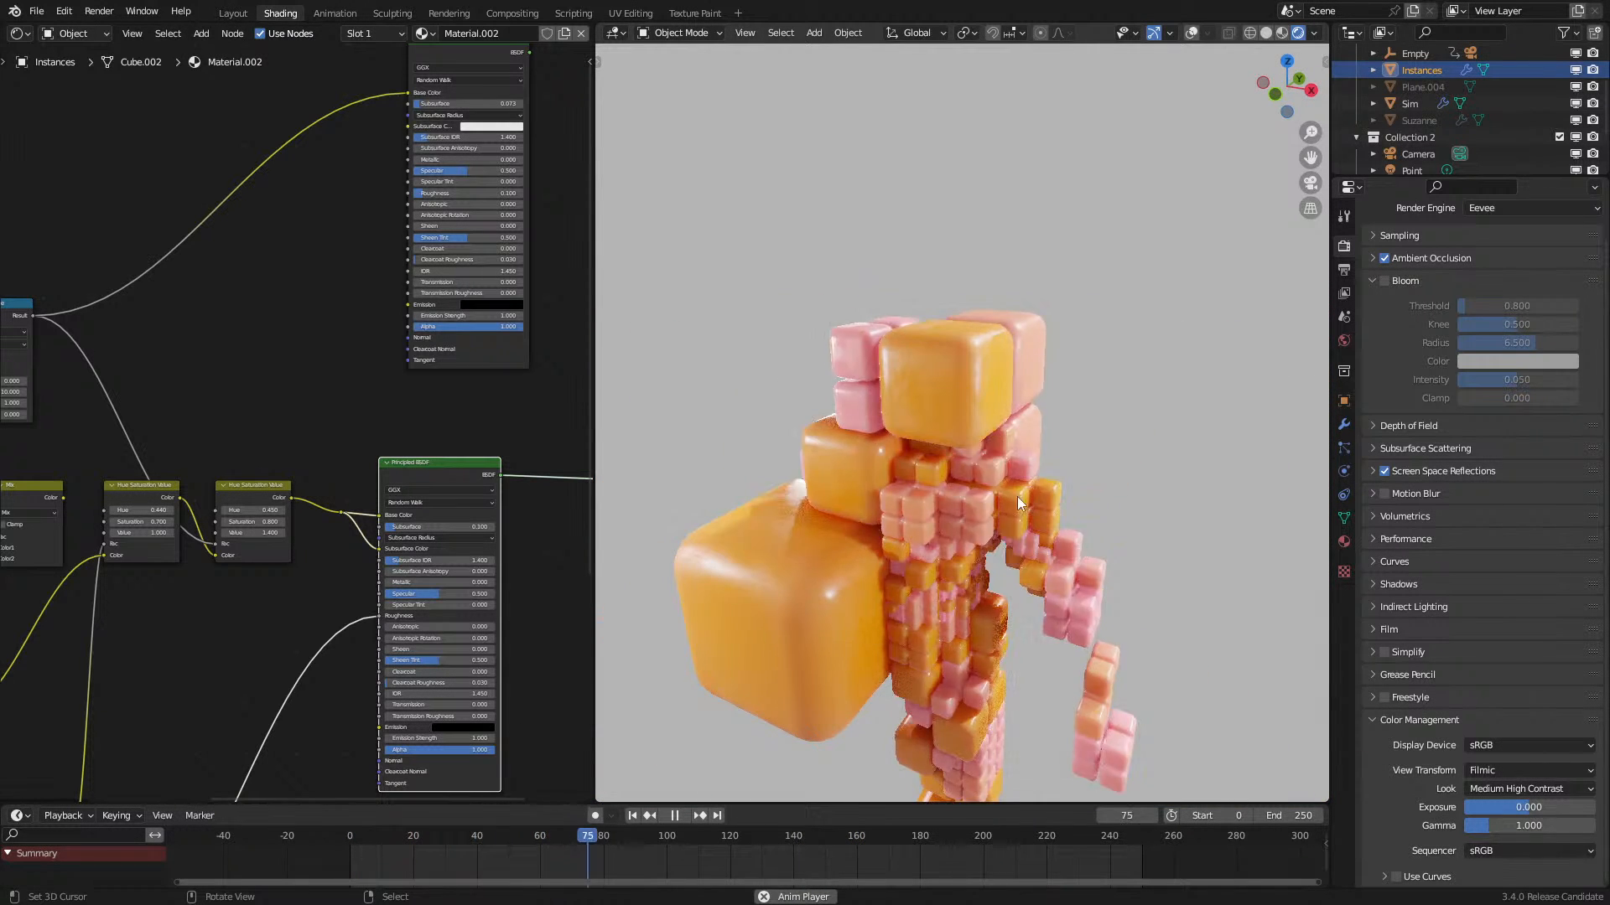
mouse_move(1039, 515)
middle_down()
mouse_move(1008, 545)
mouse_move(1018, 530)
middle_up()
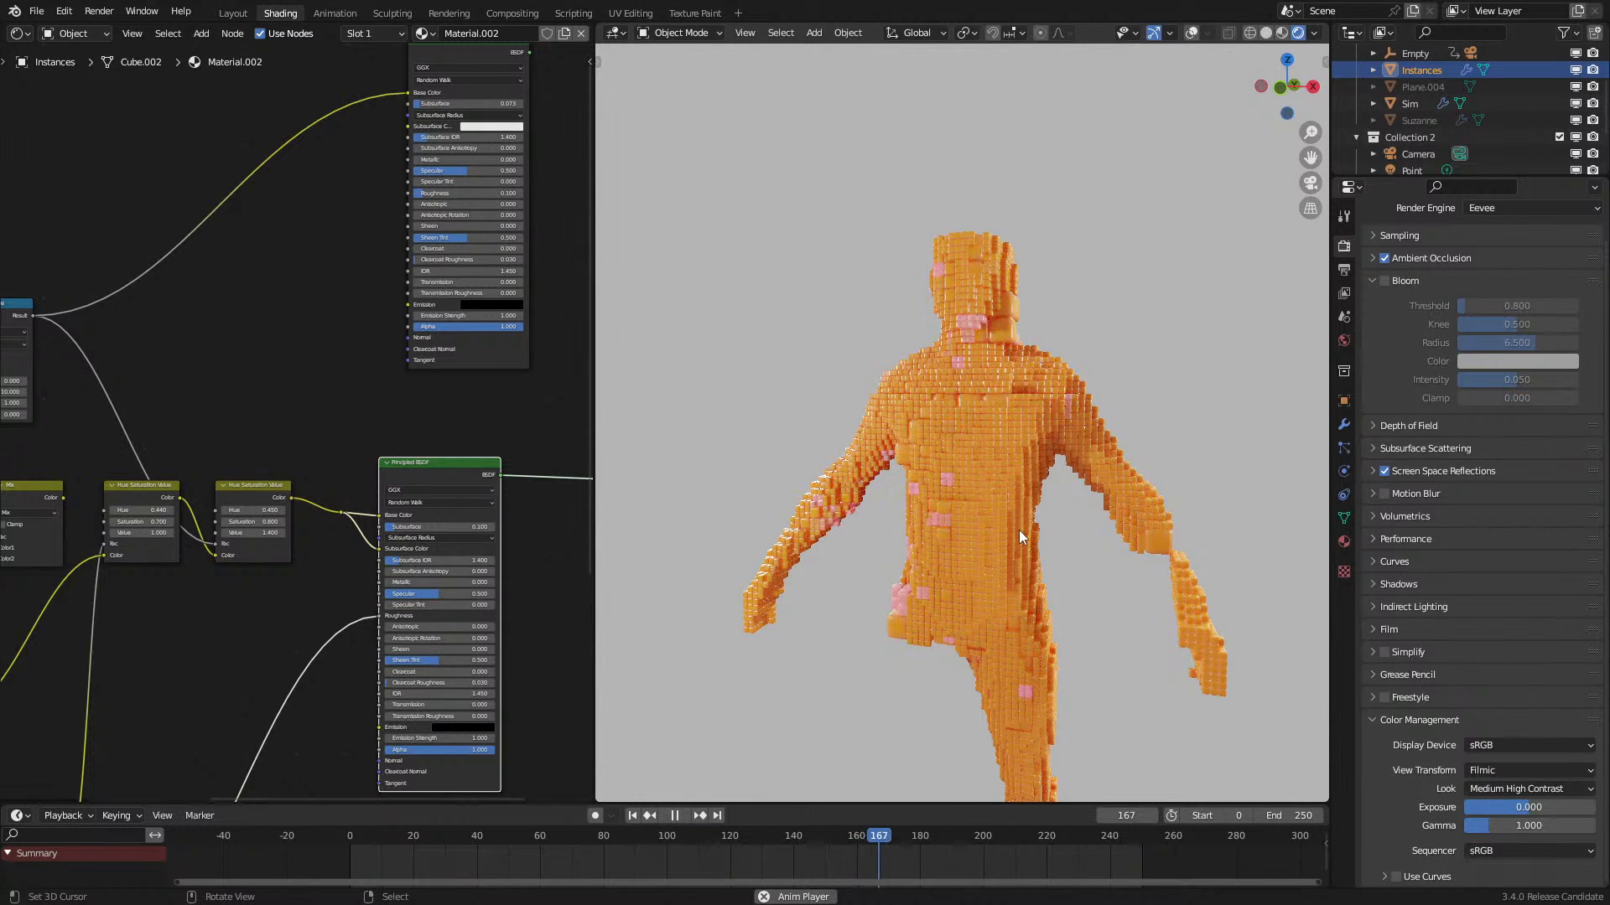
Step: Pause the simulation and disable the Instances object's GeometryNodes modifier in the viewport to show only the base cube
key(space)
middle_drag(1018, 530, 715, 563)
scroll(1004, 551, up, 4)
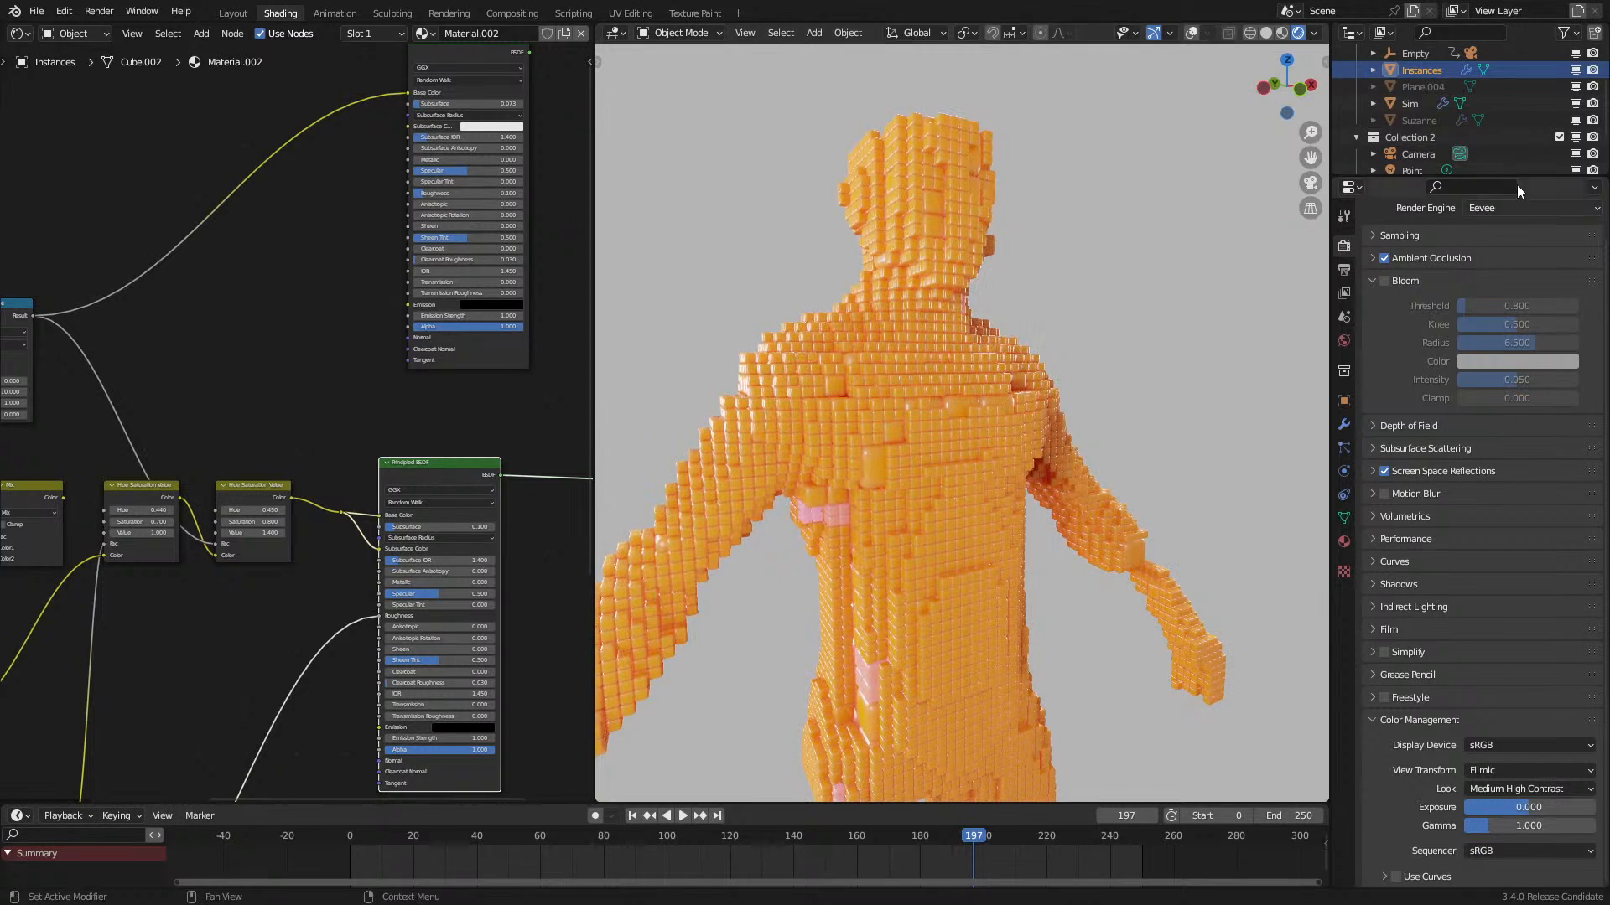
click(1194, 34)
click(1343, 425)
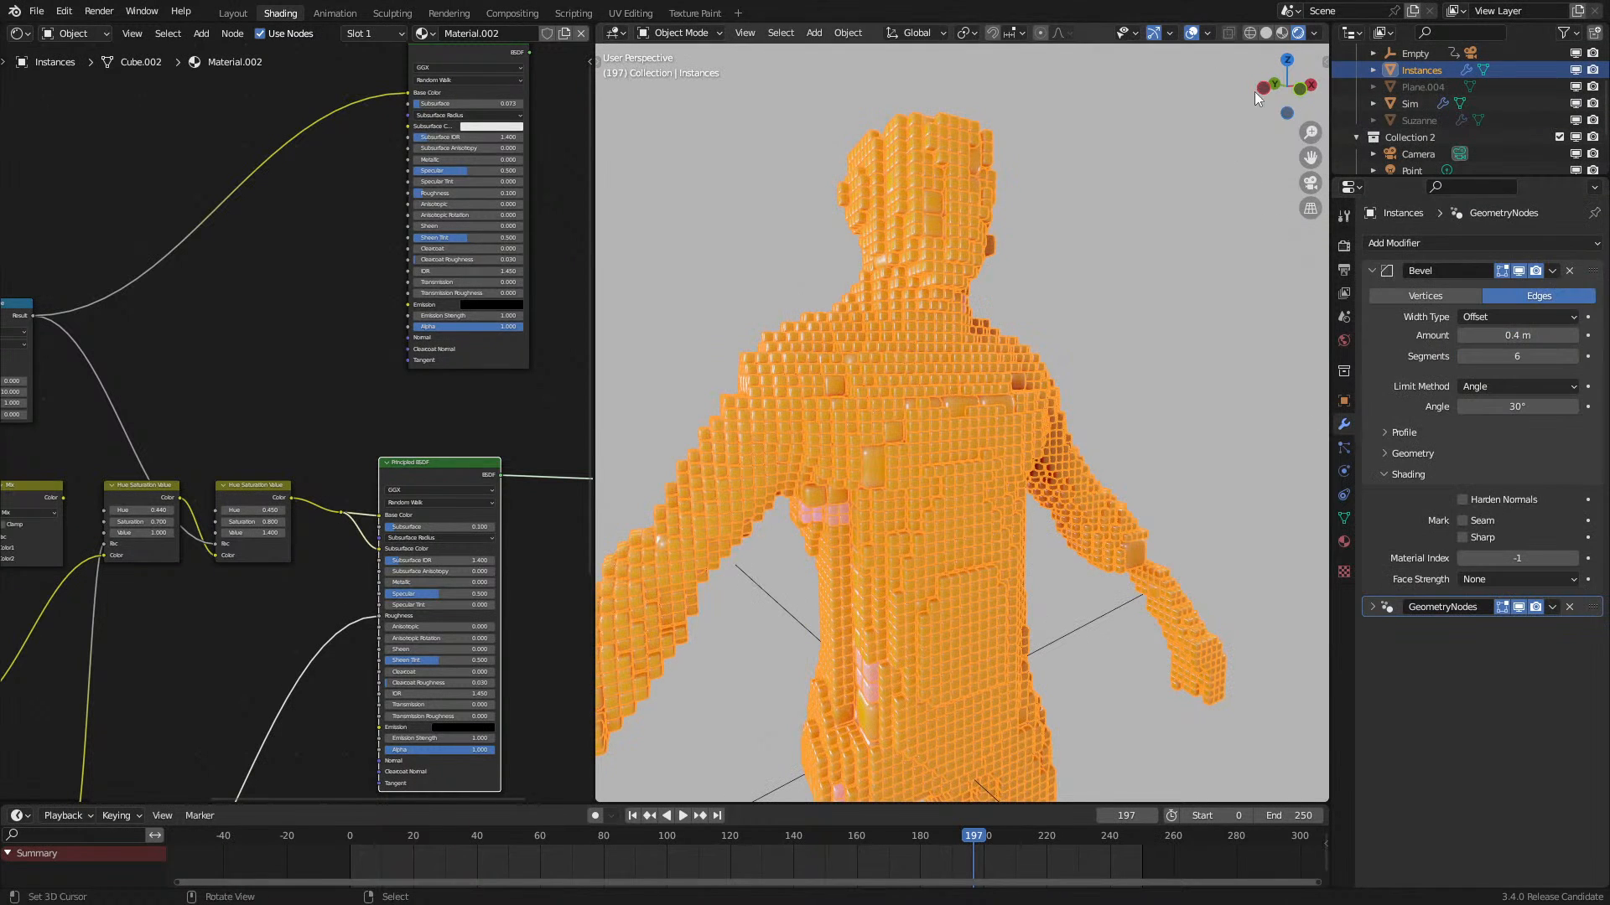
click(1189, 34)
click(1518, 607)
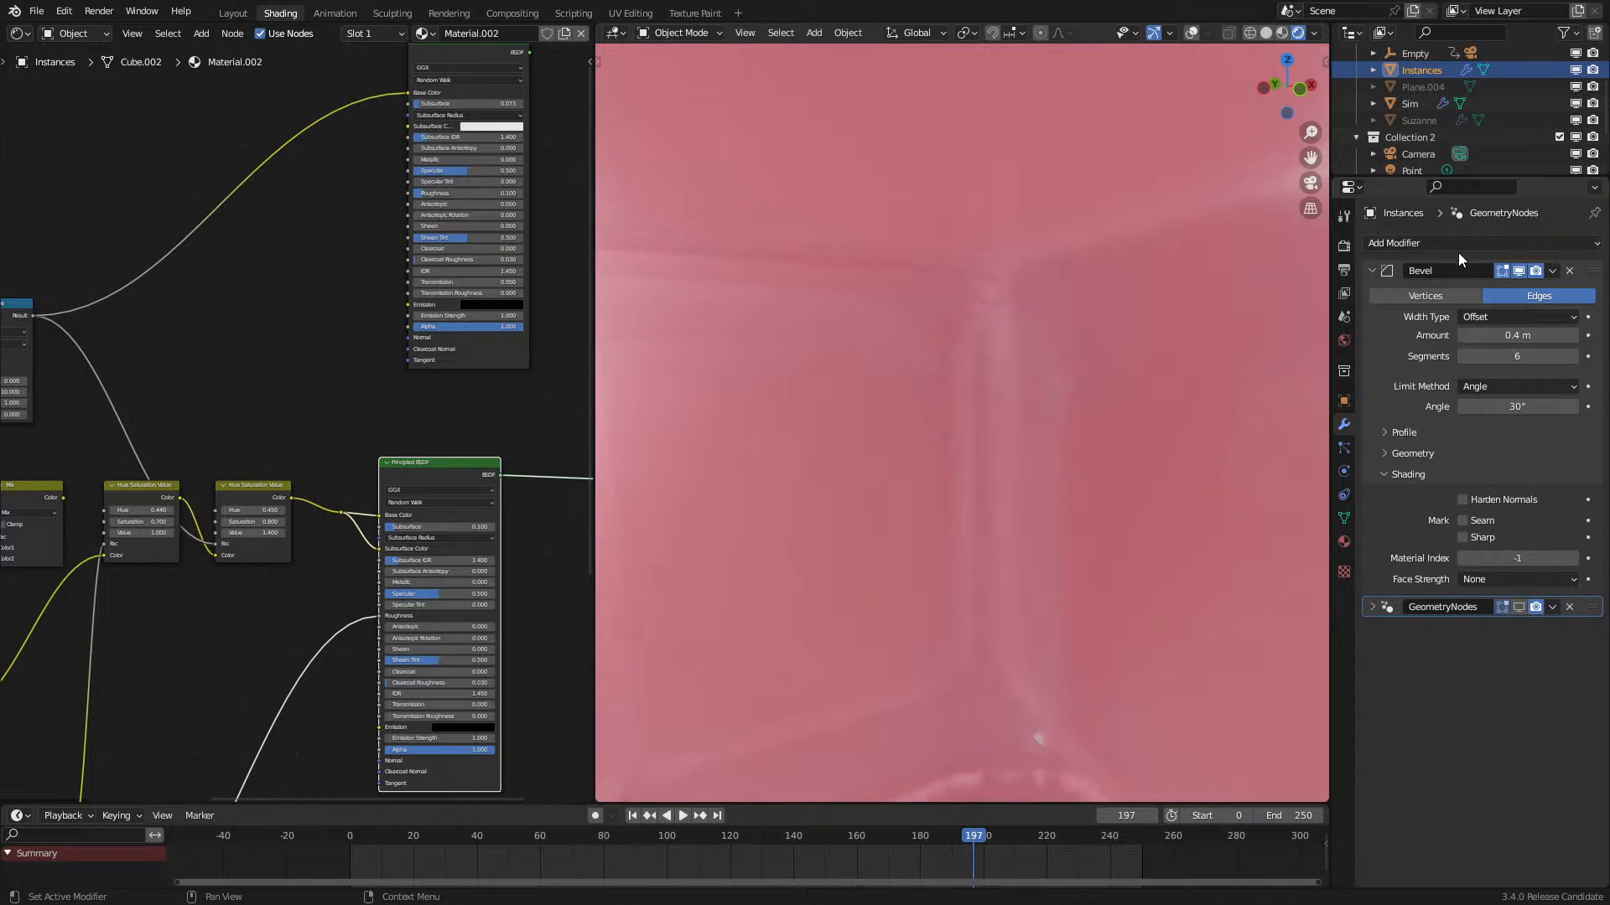
Step: Add a Cast modifier between Bevel and GeometryNodes on the Instances object and set its sphere factor to 1
click(1457, 245)
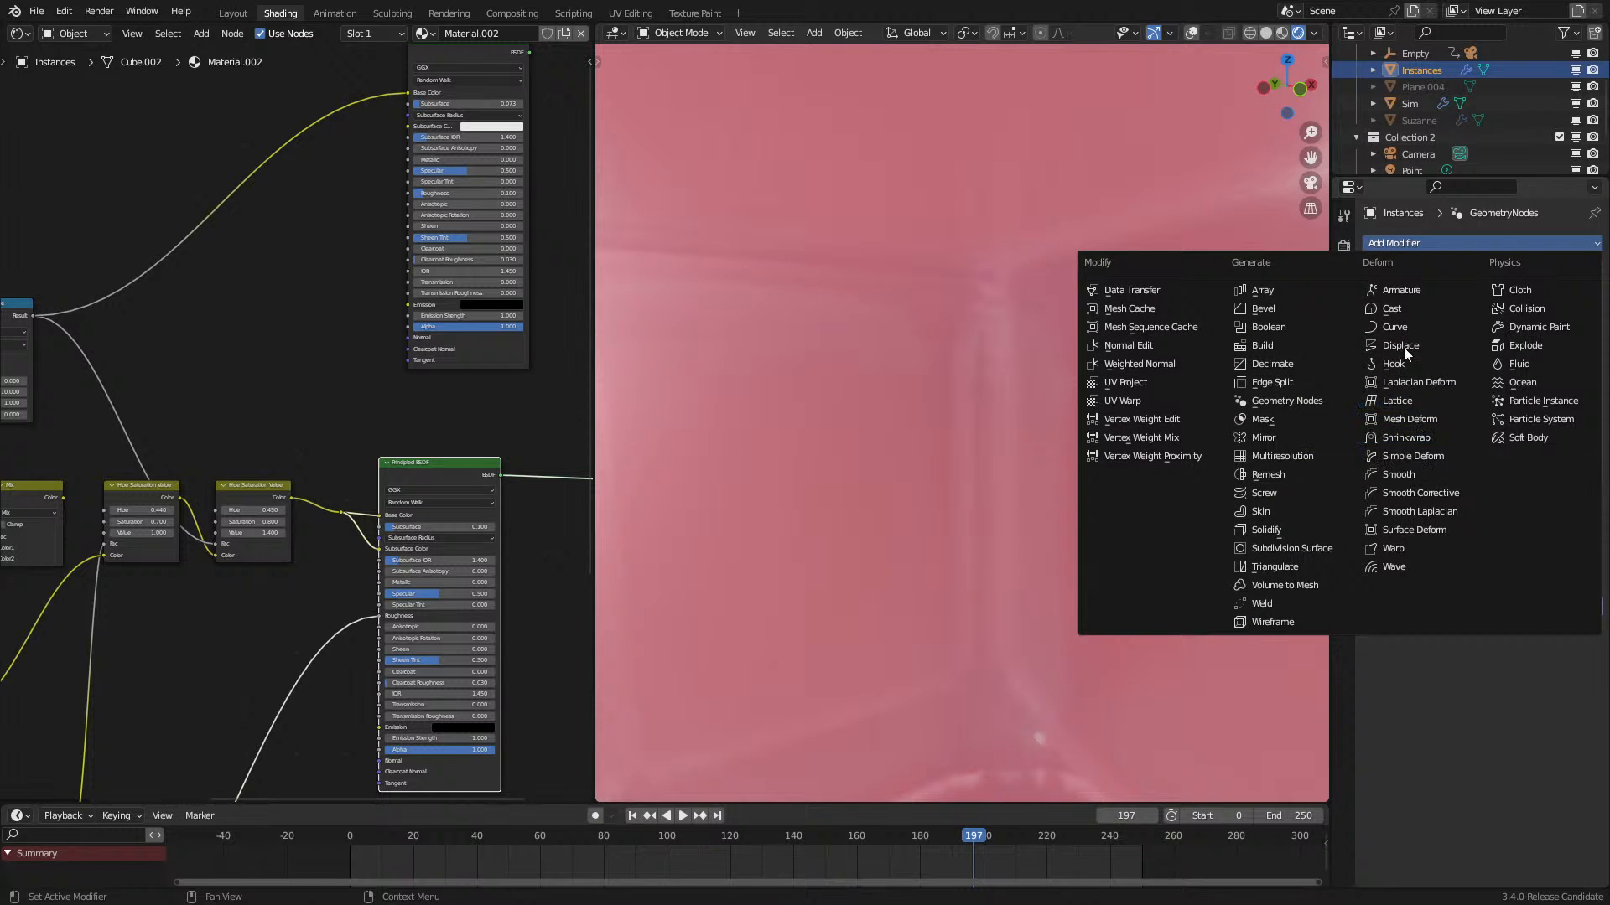
click(1396, 309)
click(1518, 607)
drag(1591, 607, 1591, 807)
click(1532, 674)
text(1)
key(Return)
scroll(1133, 554, down, 3)
middle_drag(1134, 553, 1182, 570)
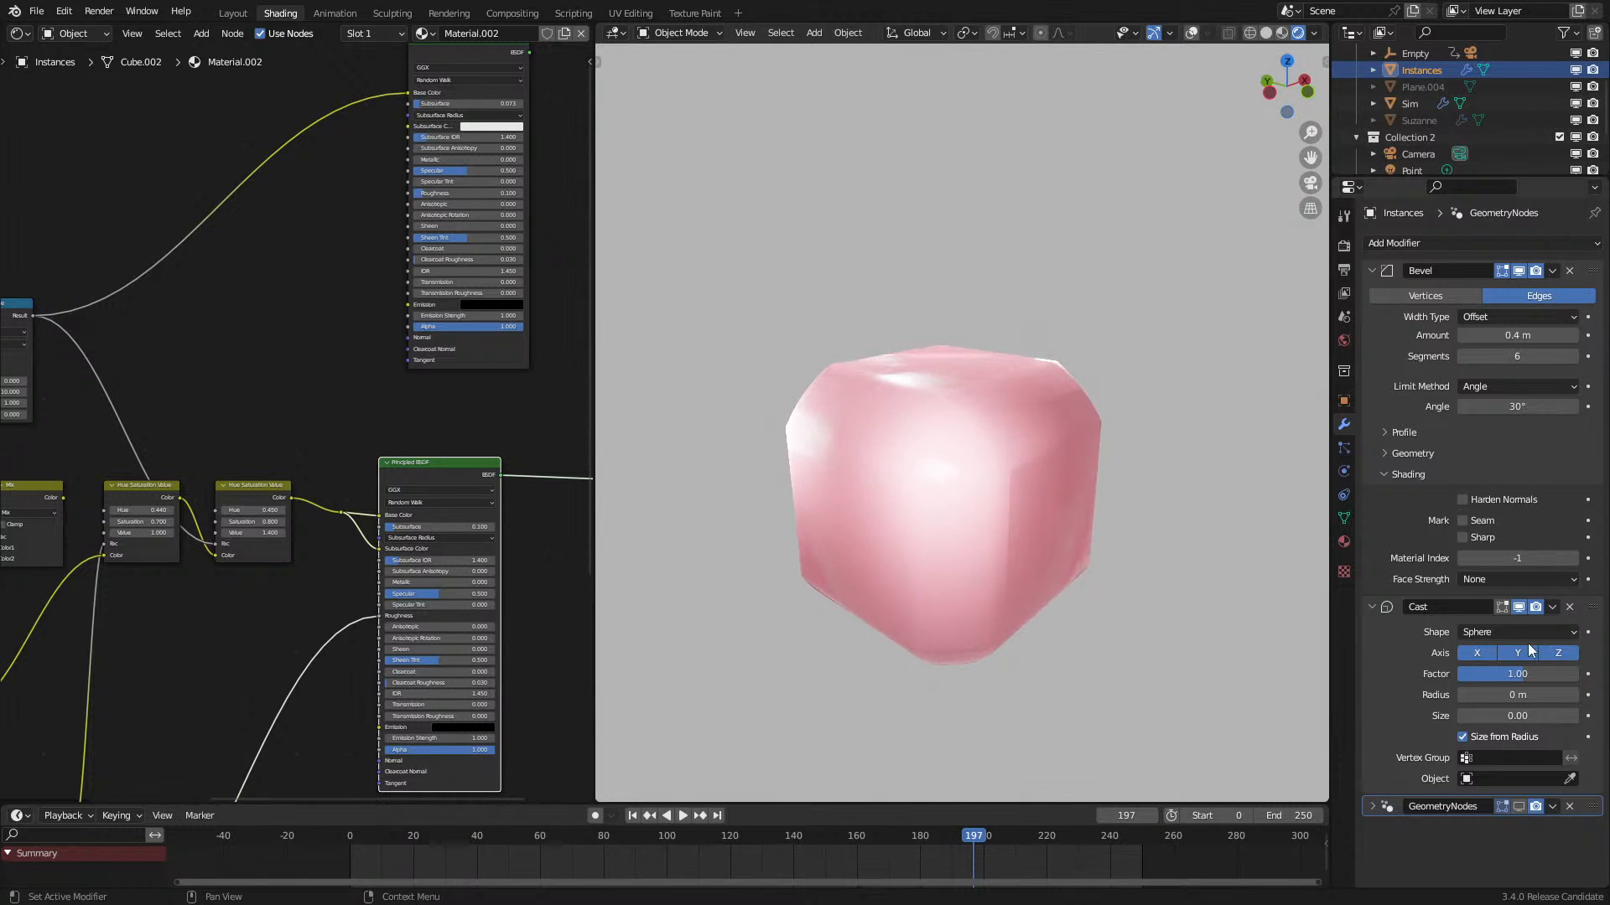
Step: Round the base cube into a smooth sphere by setting its Bevel amount to 0.921 m and segments to 8
drag(1517, 335, 1586, 335)
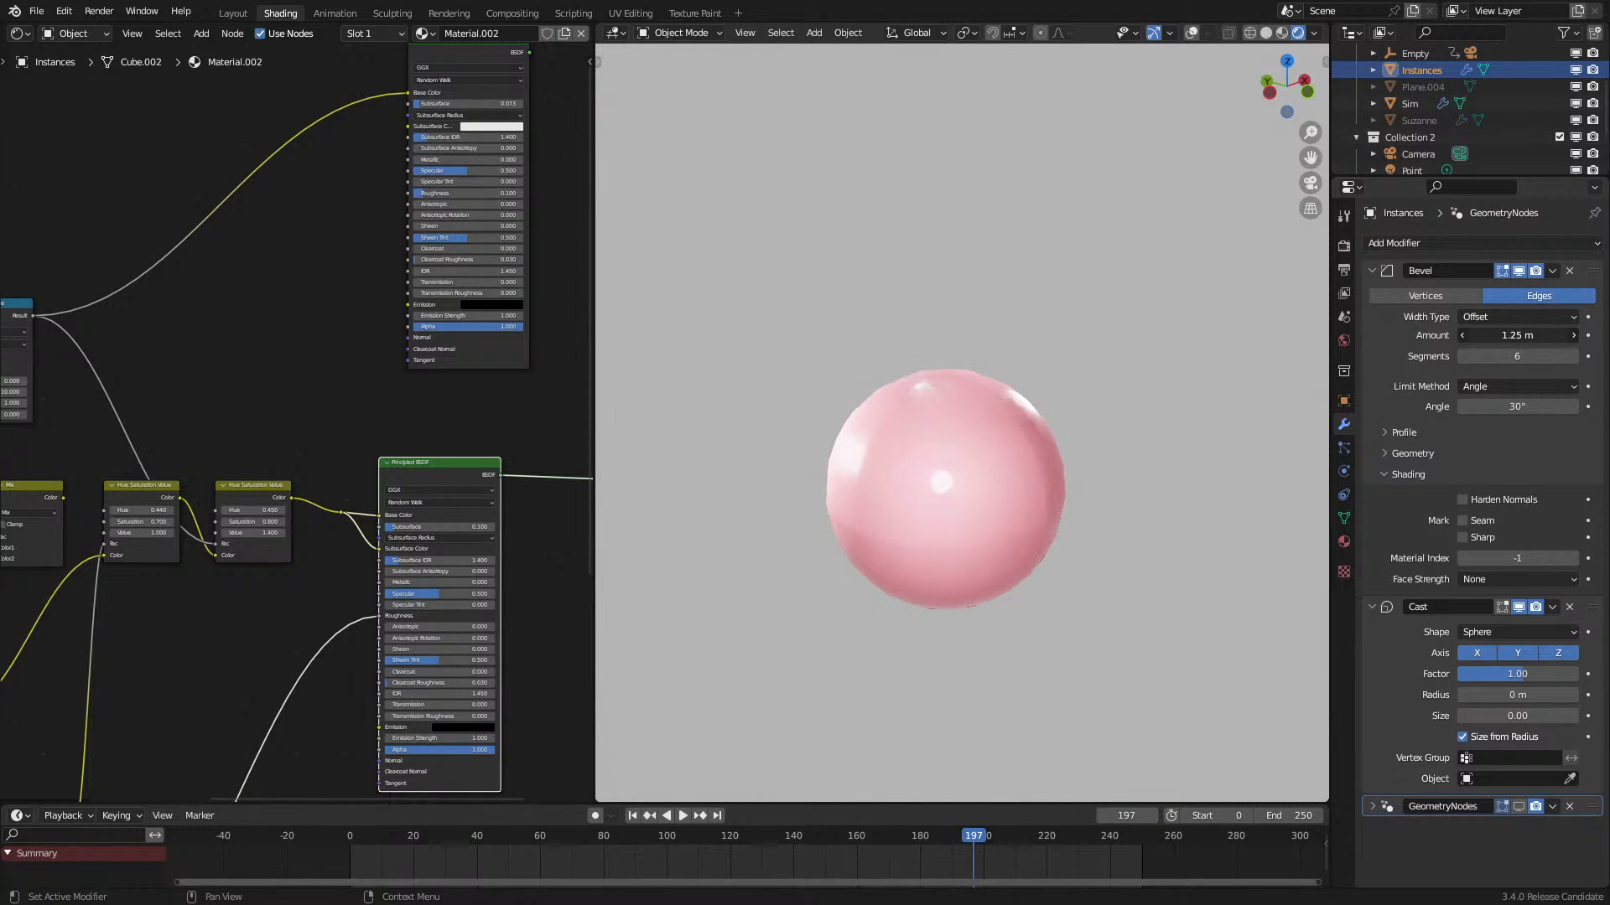
middle_drag(866, 553, 823, 572)
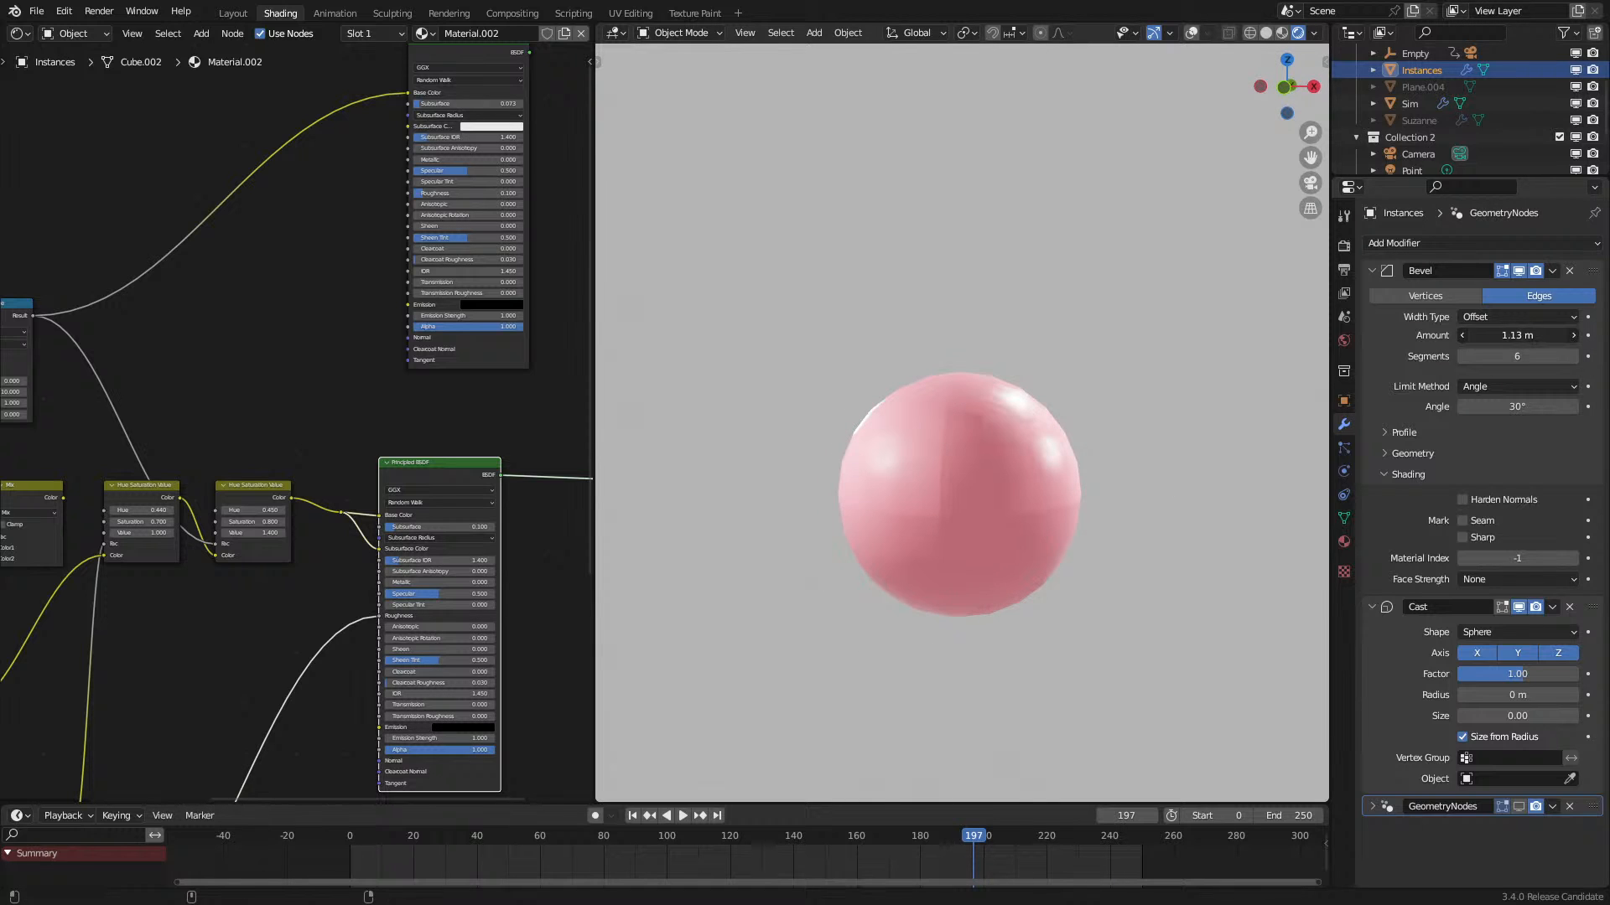
drag(1517, 335, 1515, 335)
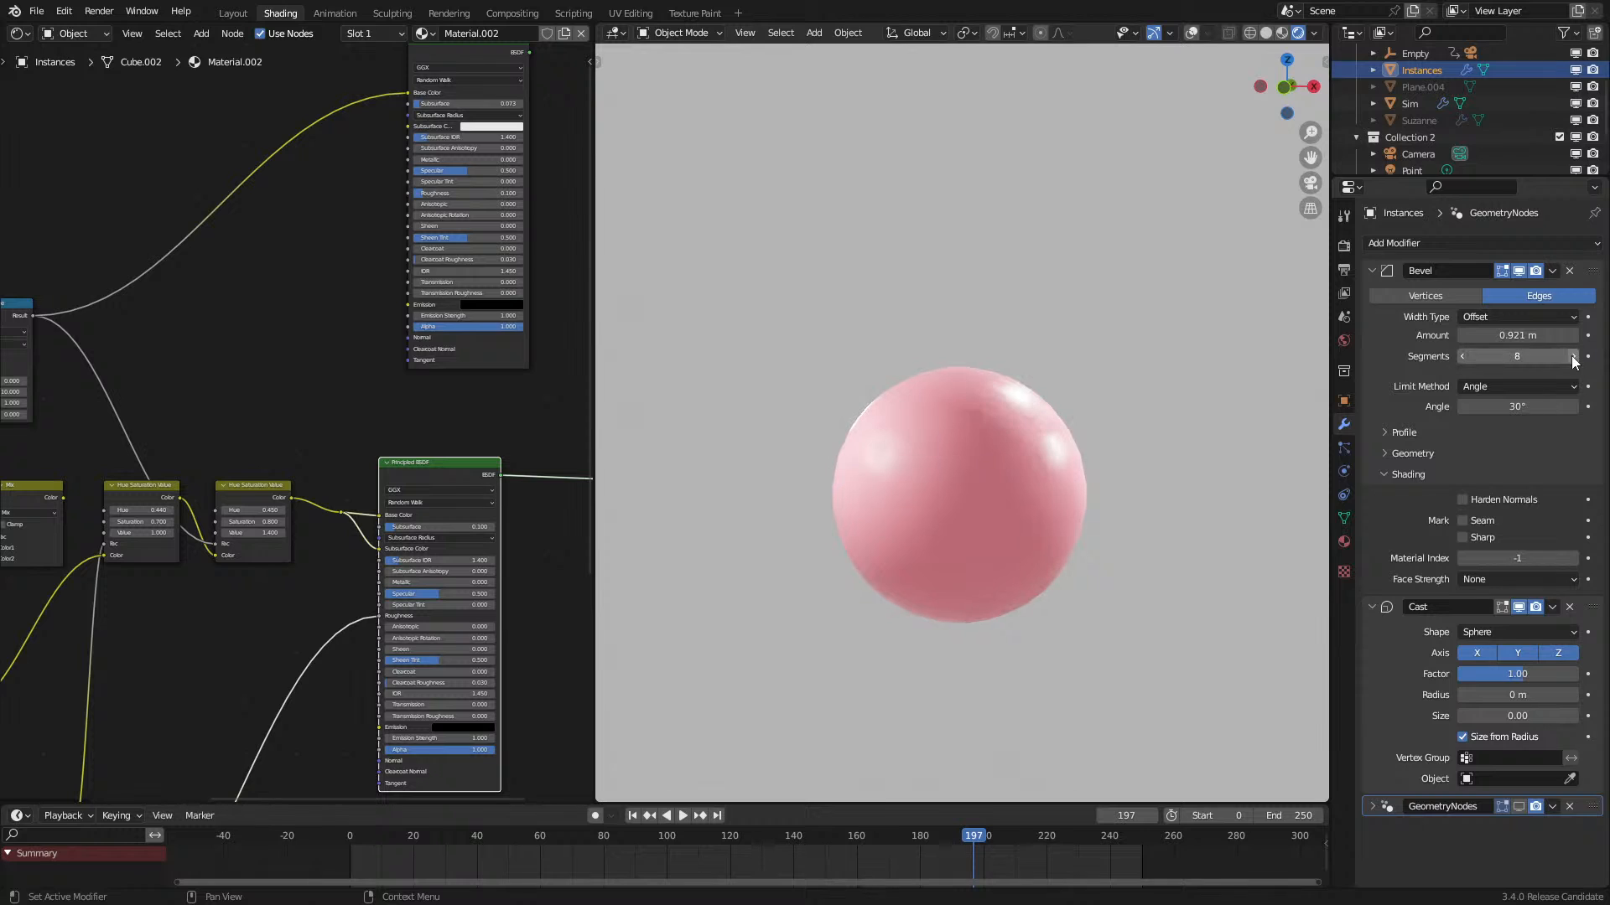
Step: Re-enable the Instances object's GeometryNodes modifier in the viewport and inspect the figure built from spheres
click(1520, 806)
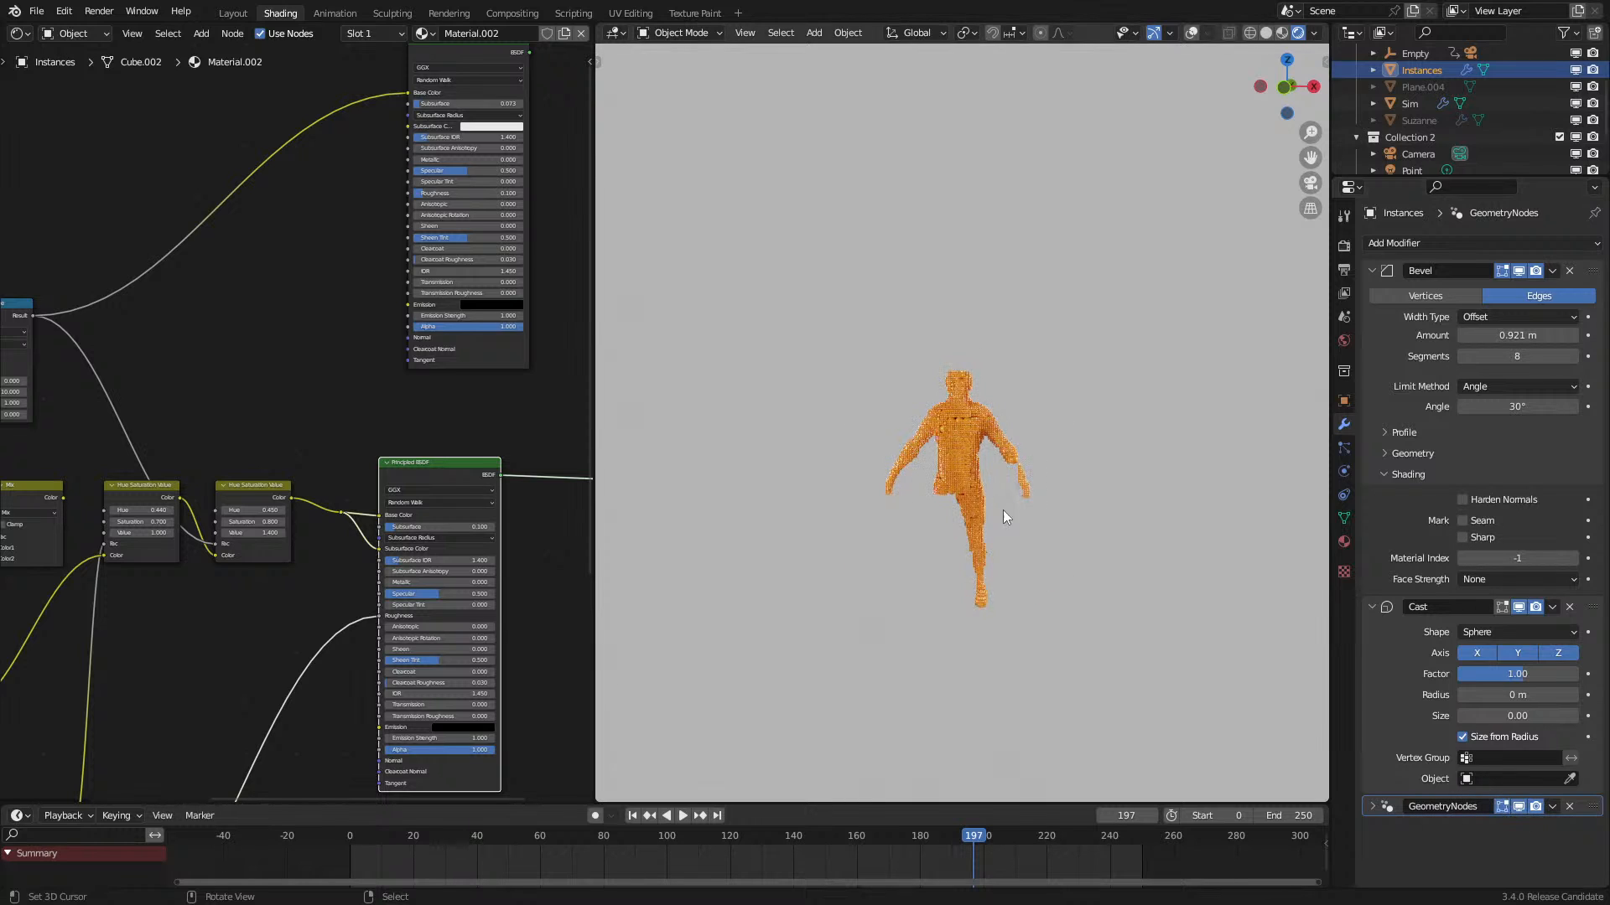
scroll(1038, 487, up, 5)
middle_drag(1037, 486, 1172, 531)
middle_drag(944, 511, 821, 458)
scroll(822, 458, down, 5)
shift+middle_drag(961, 622, 1002, 450)
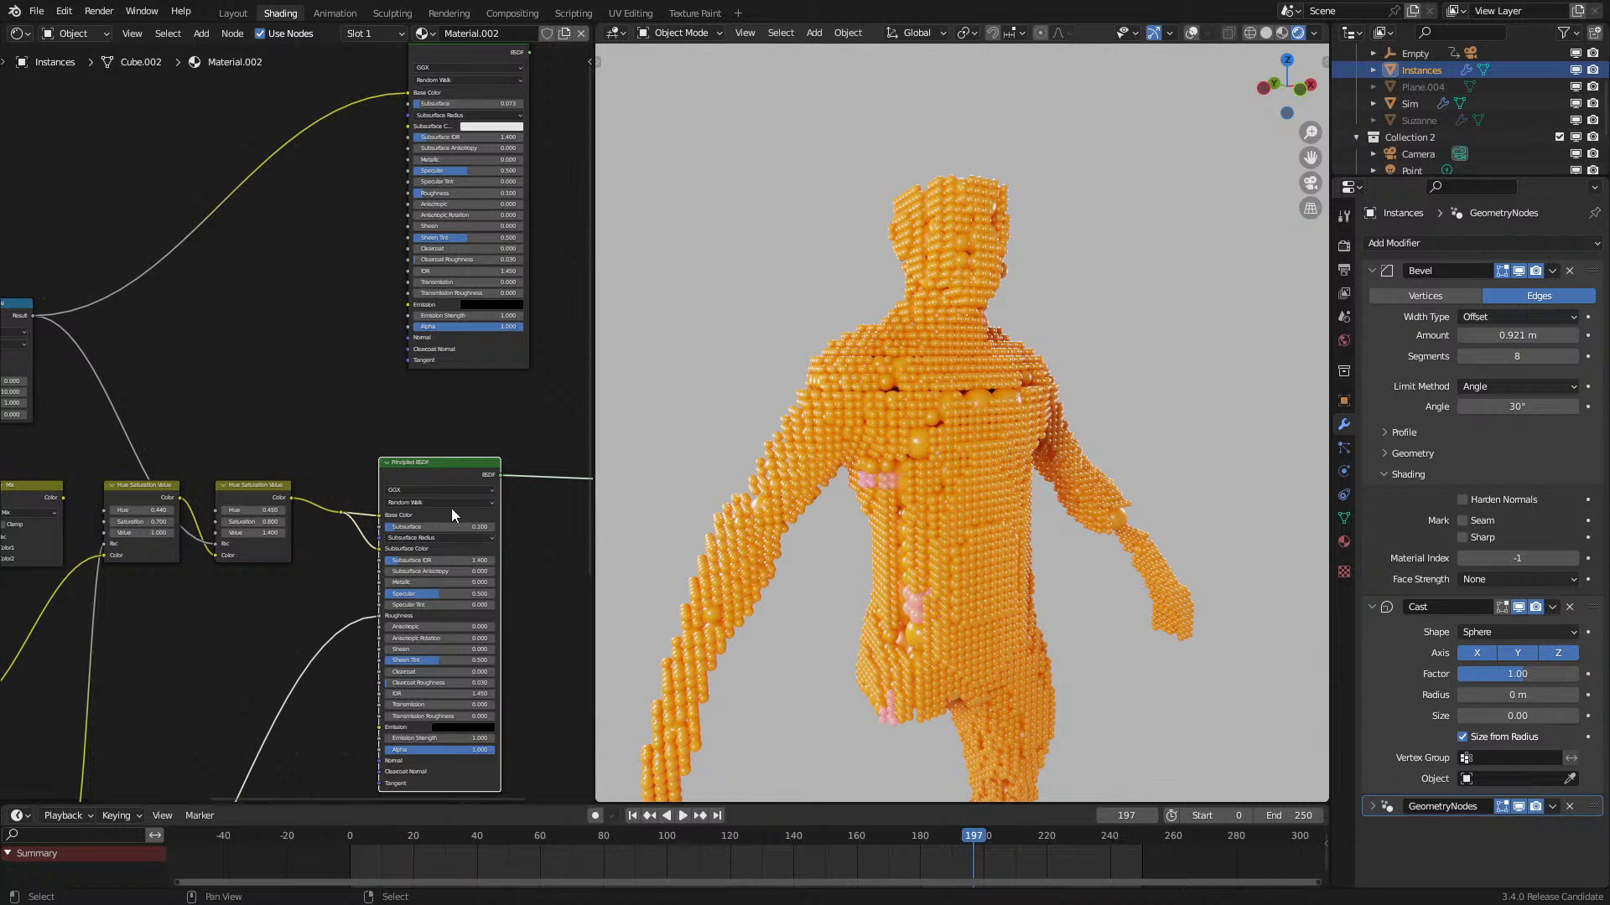
Step: Replay the simulation from the start to examine the coloured spheres subdividing into the figure, then pause it
scroll(451, 508, up, 3)
drag(352, 549, 382, 569)
key(space)
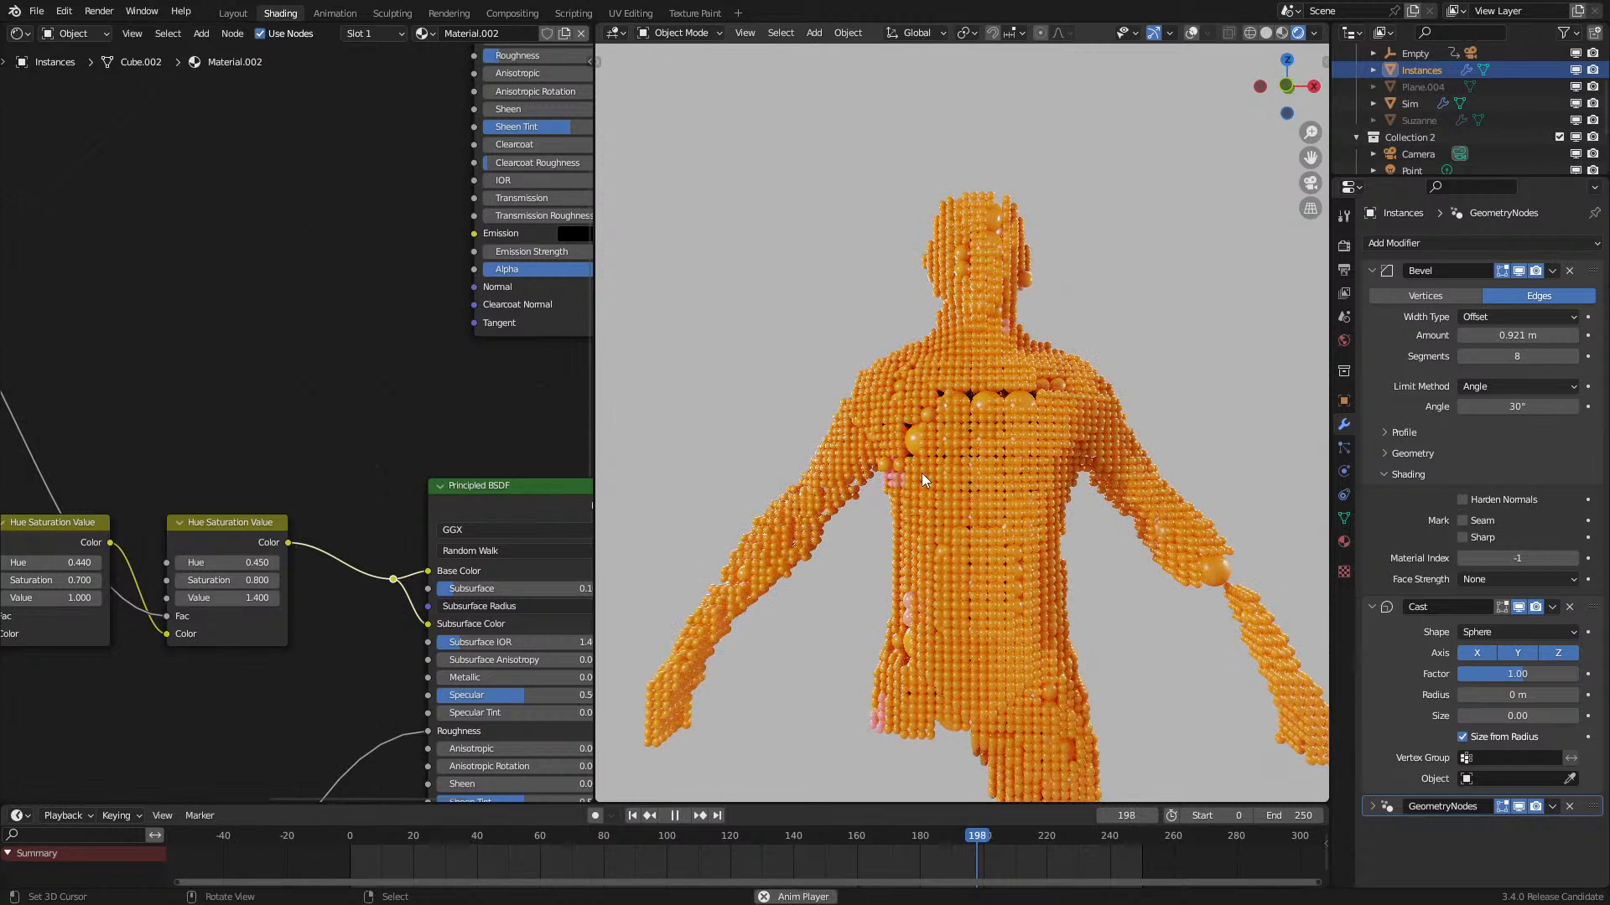
click(354, 853)
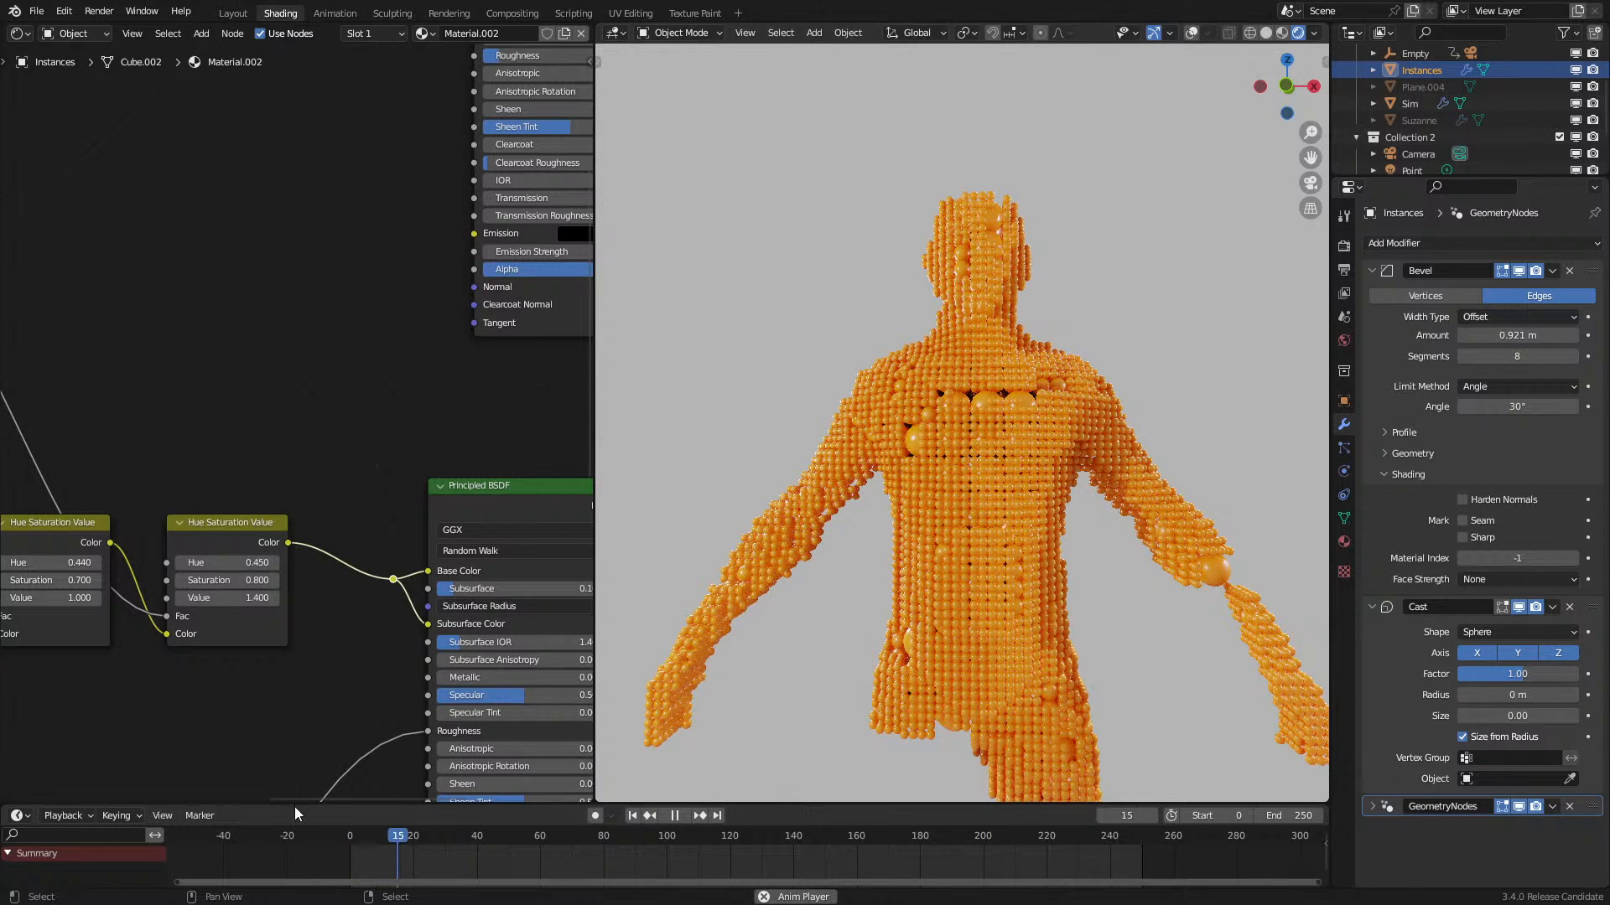
key(space)
click(309, 841)
key(space)
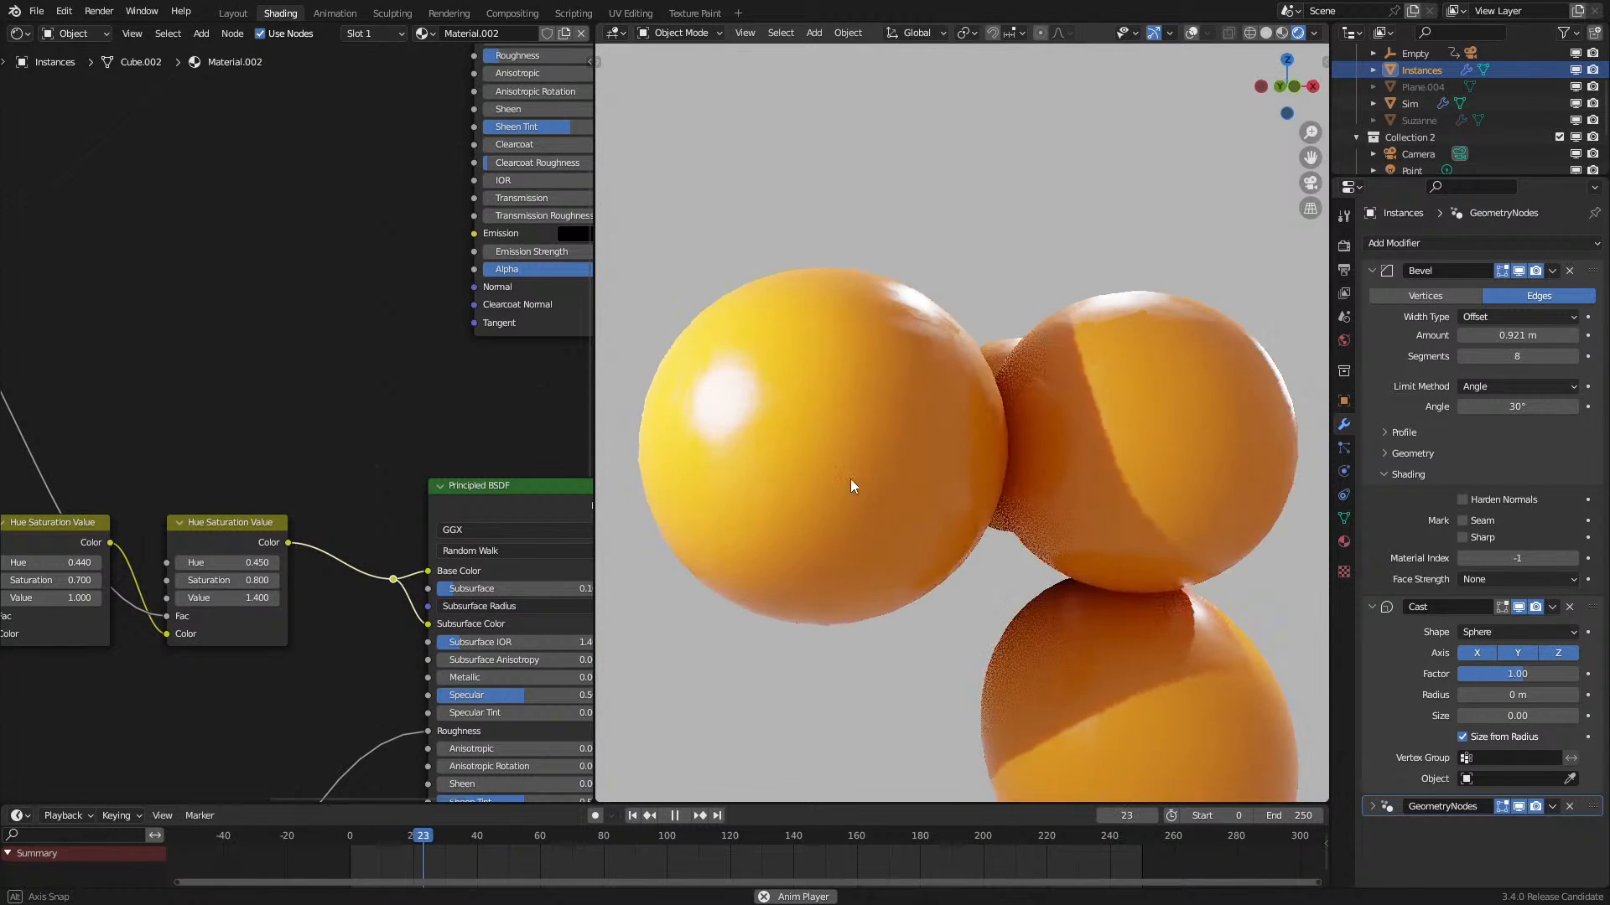
middle_drag(908, 486, 827, 488)
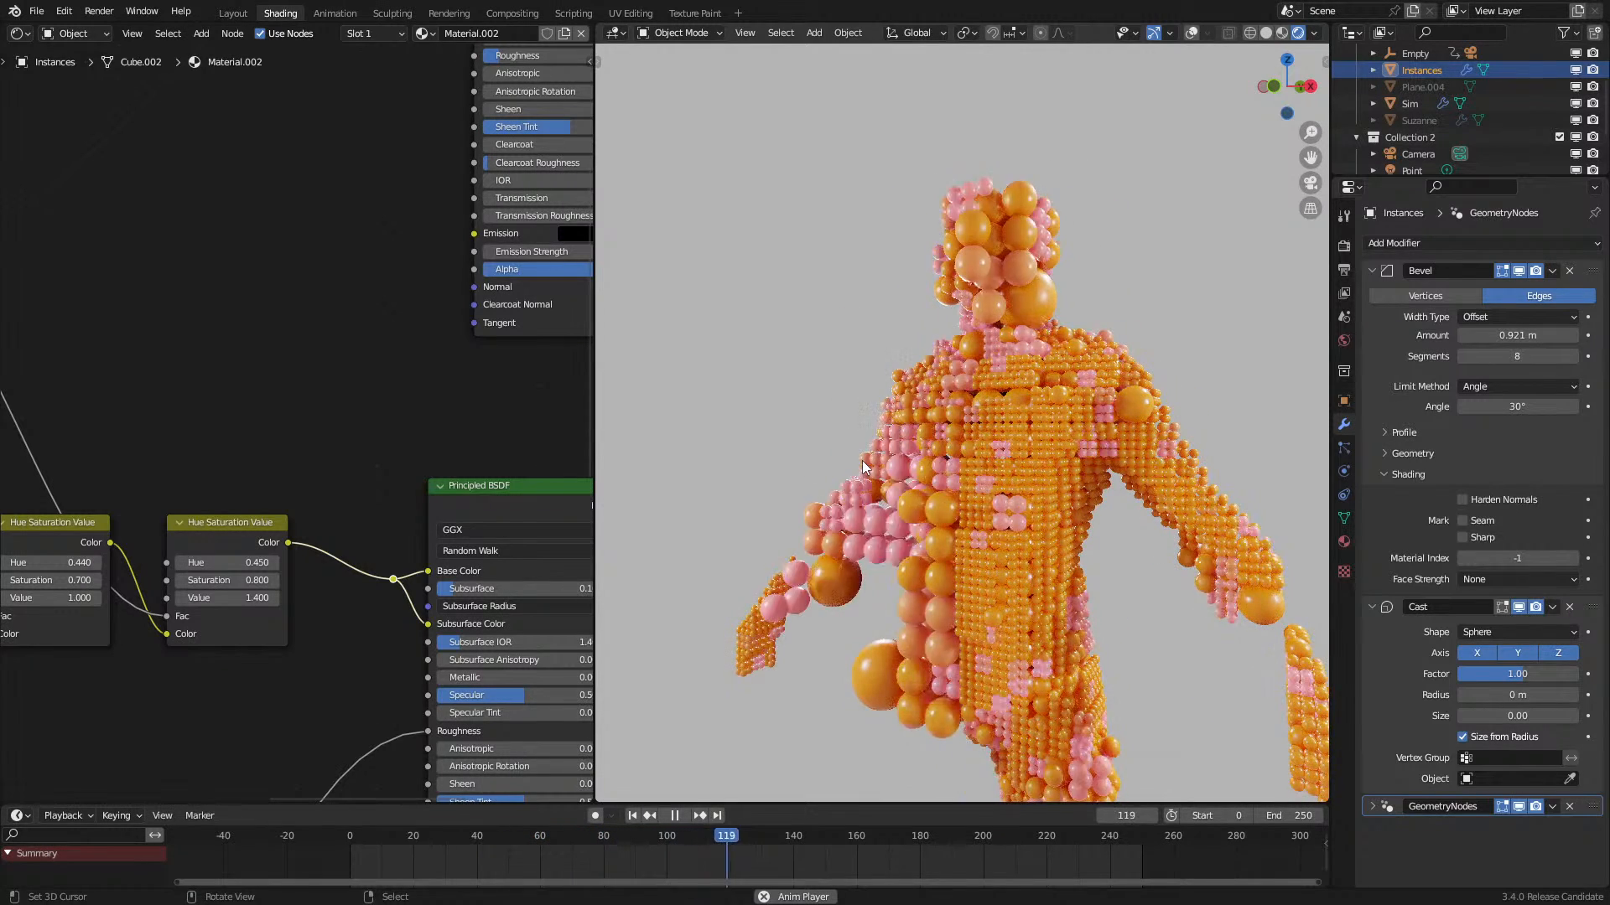
key(space)
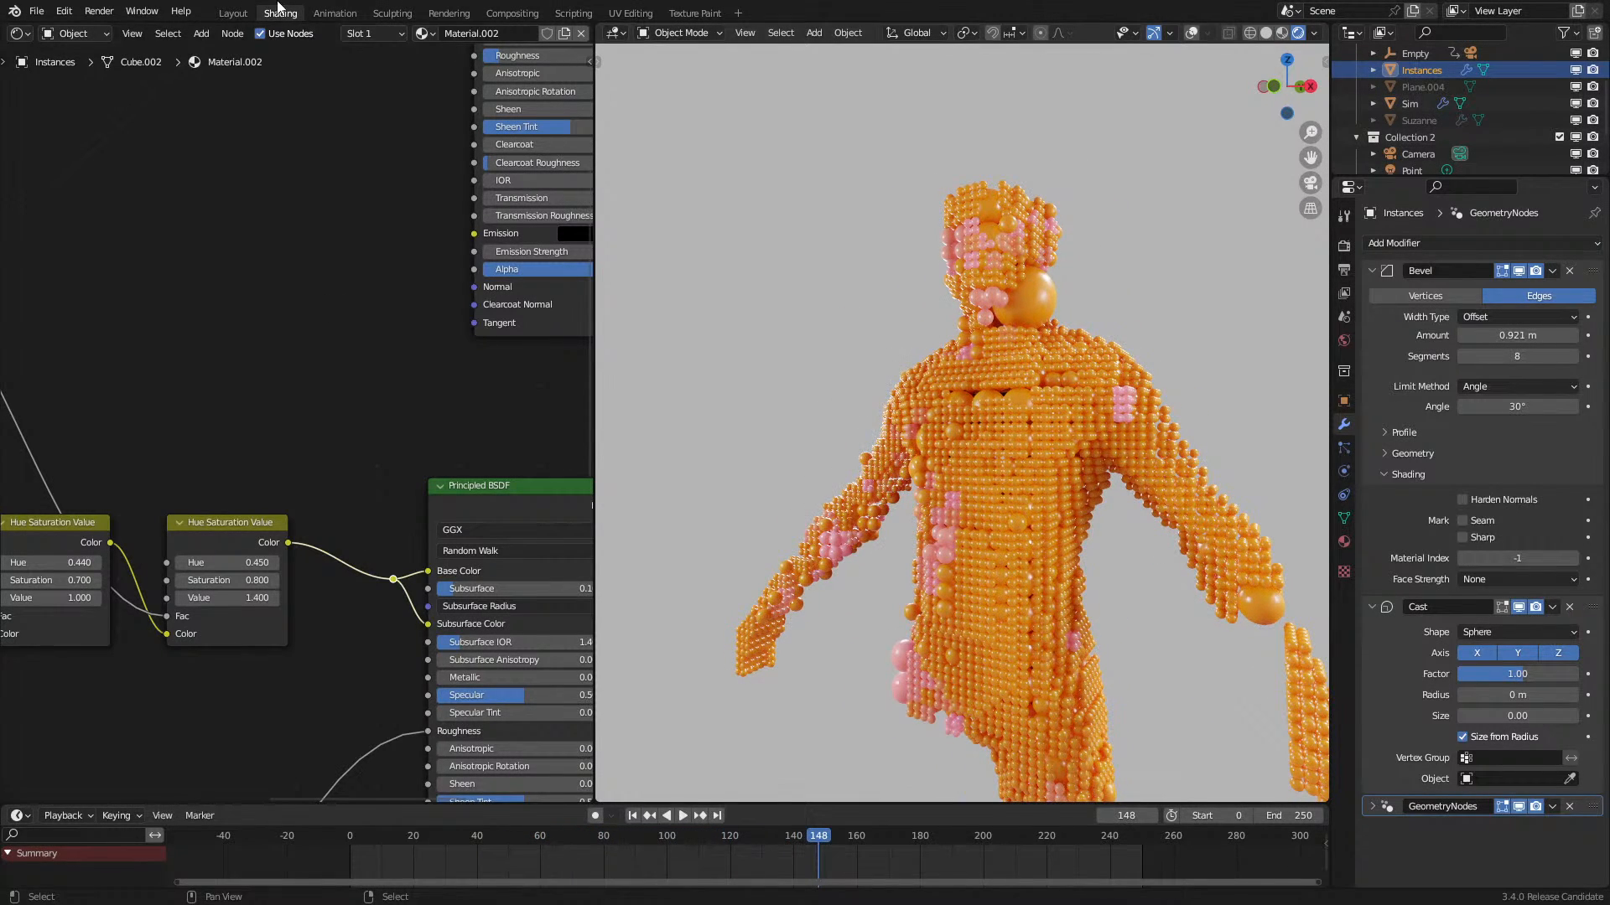
Step: Switch the node area from the shader to the Geometry Node Editor and bring the Instancer node tree into view
click(18, 35)
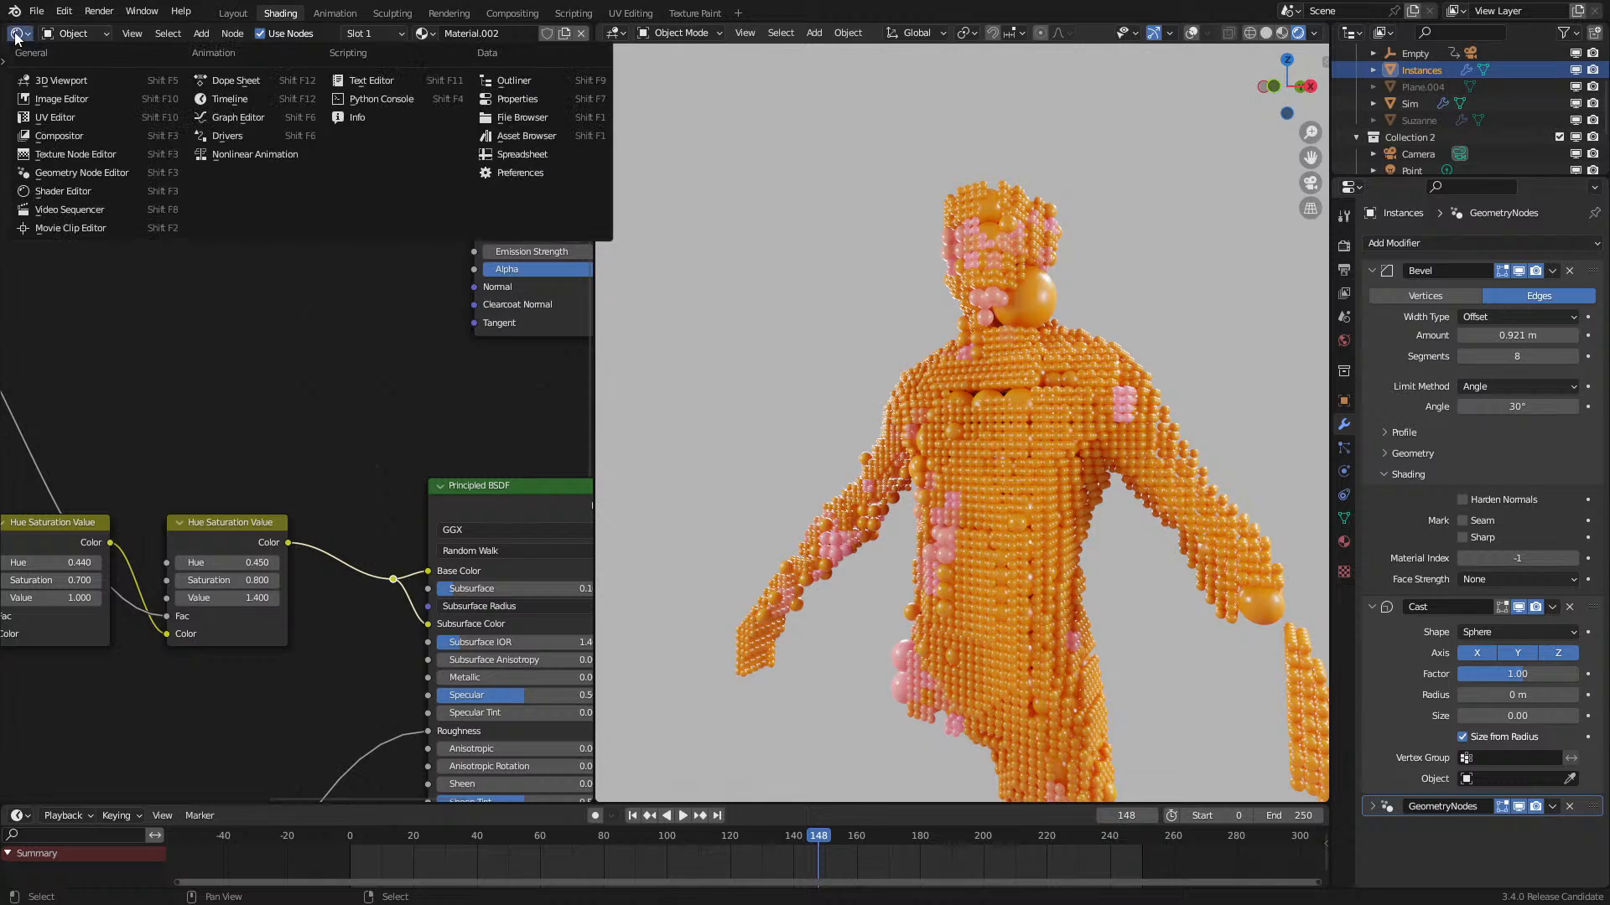
click(87, 175)
scroll(168, 587, down, 6)
middle_drag(167, 587, 315, 316)
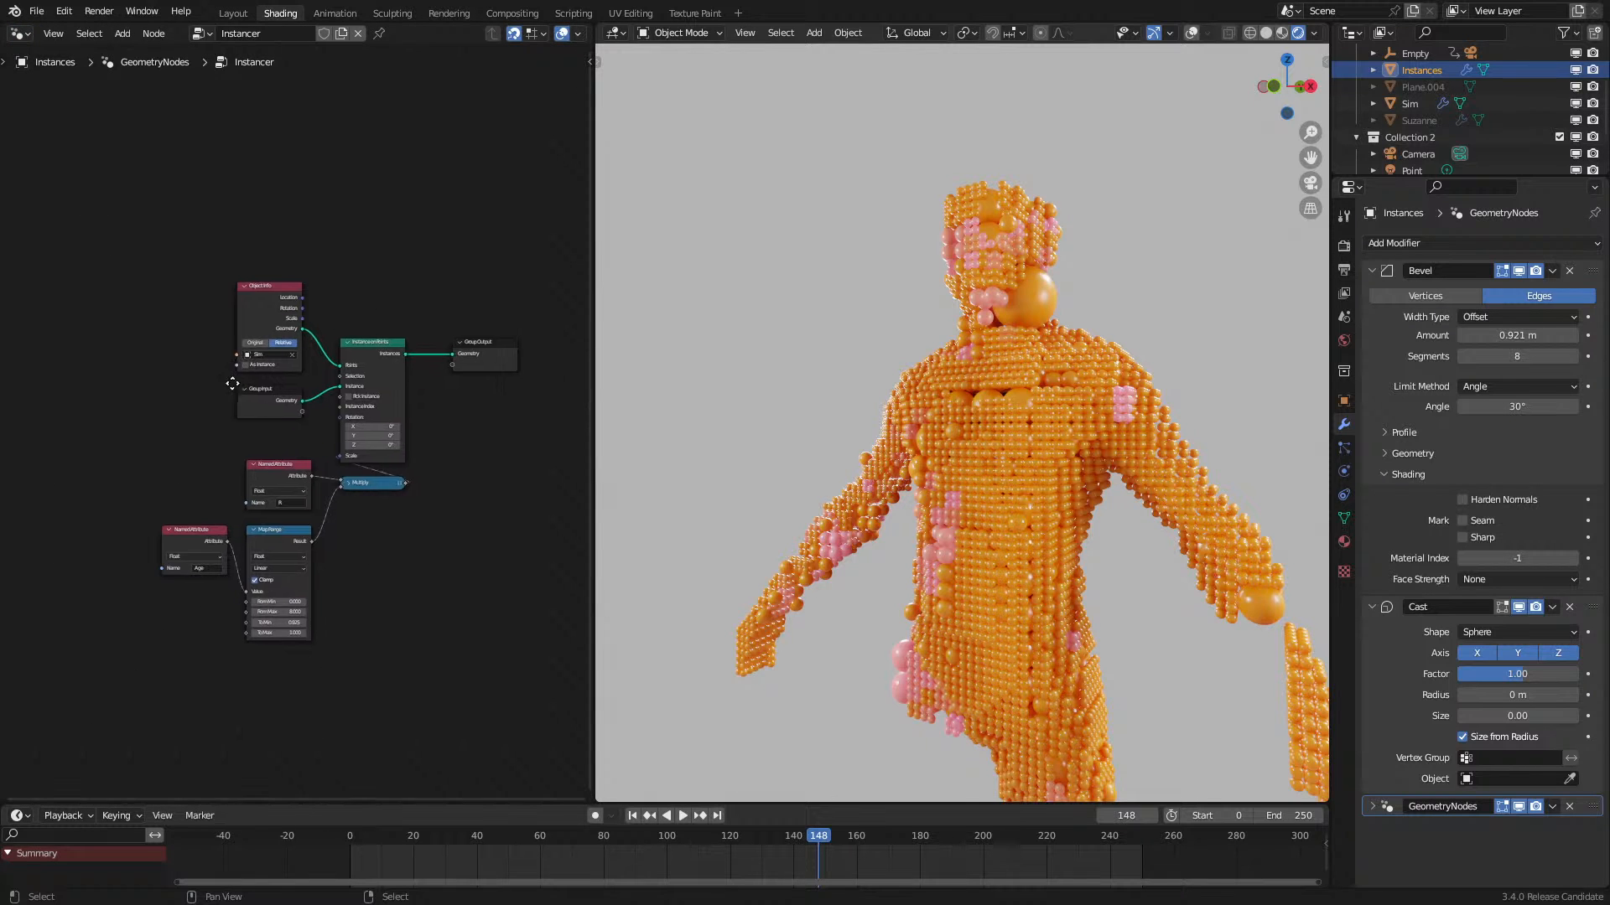
scroll(308, 350, up, 6)
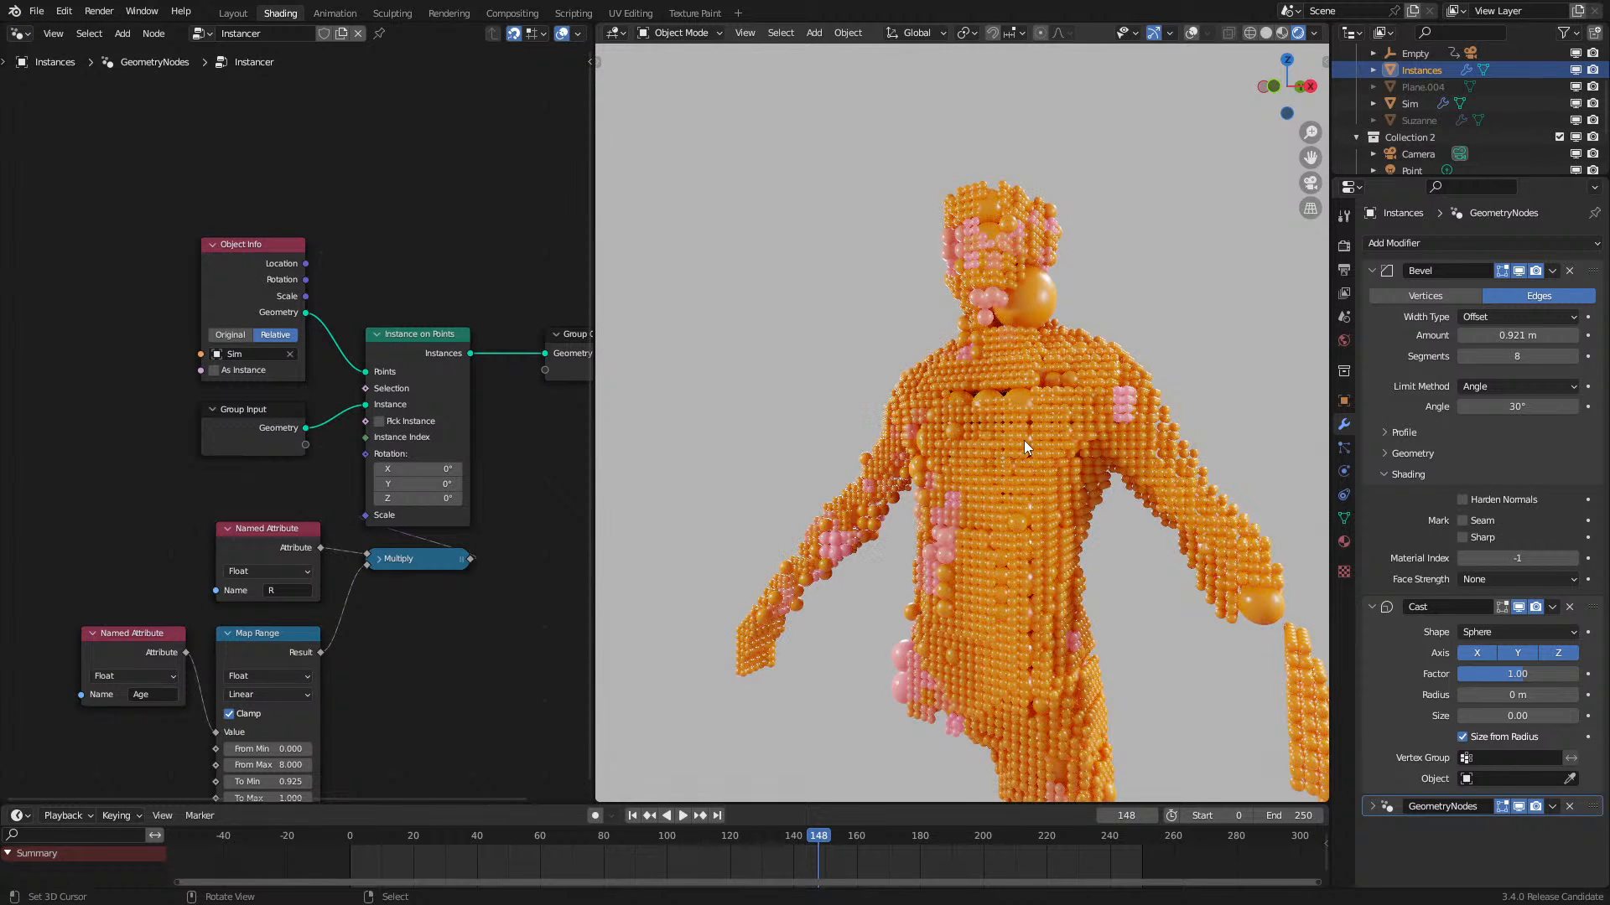
Step: In the Sim object's node tree, set the Greater Than threshold for the R attribute to 0.005
scroll(1411, 98, up, 2)
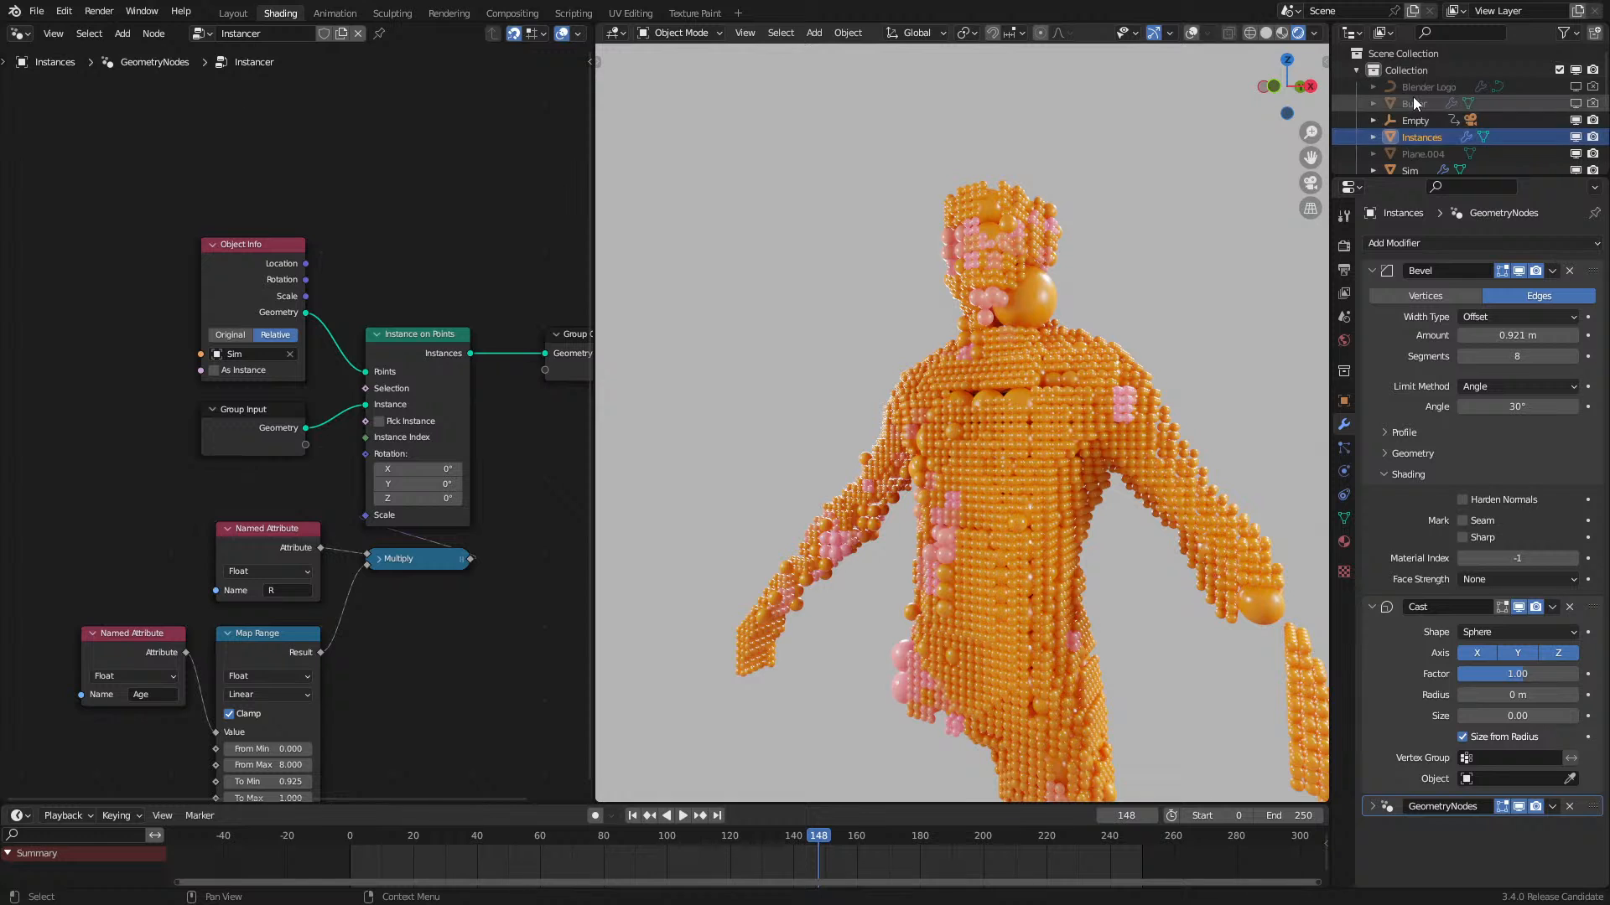
click(1409, 137)
scroll(293, 406, down, 8)
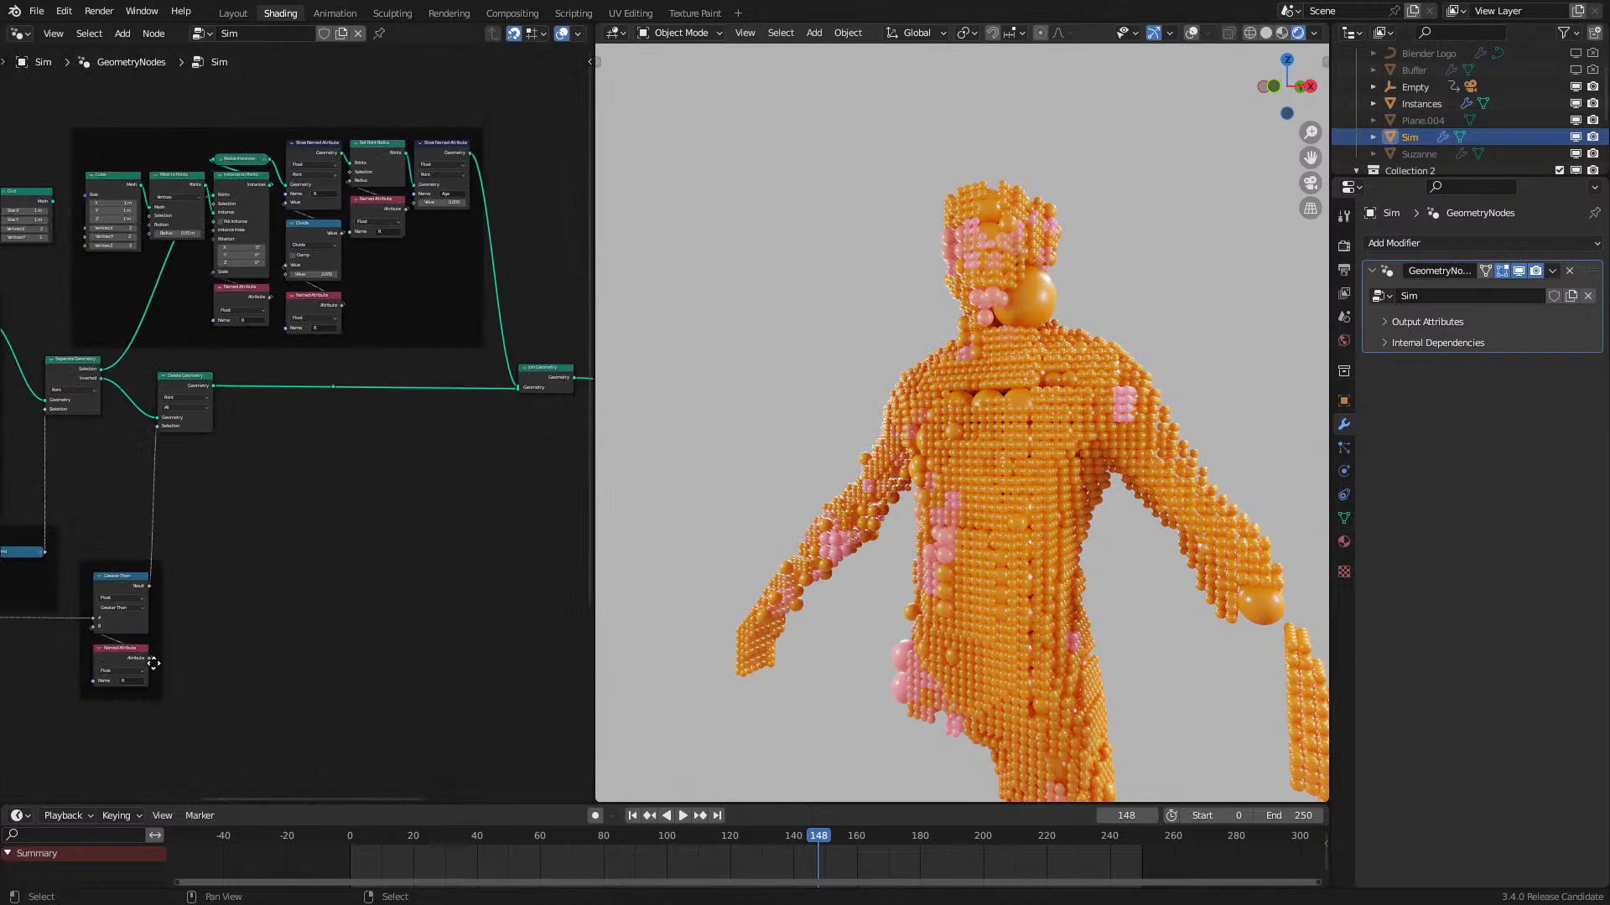
middle_drag(137, 668, 335, 476)
middle_drag(153, 555, 412, 436)
middle_drag(238, 607, 399, 409)
scroll(400, 409, up, 4)
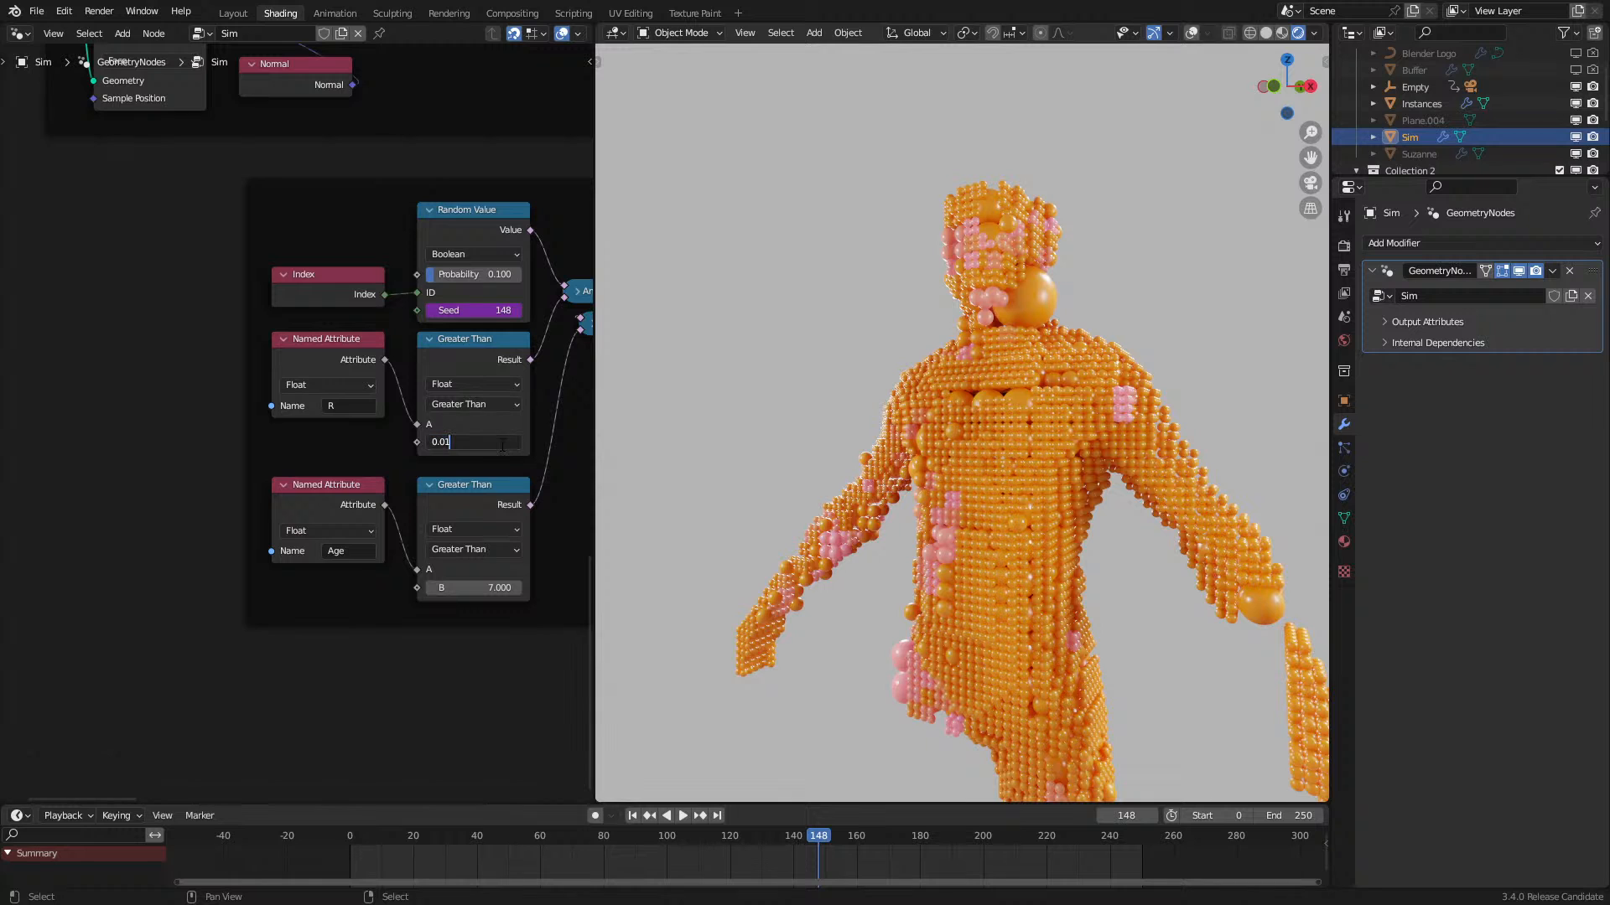
key(Return)
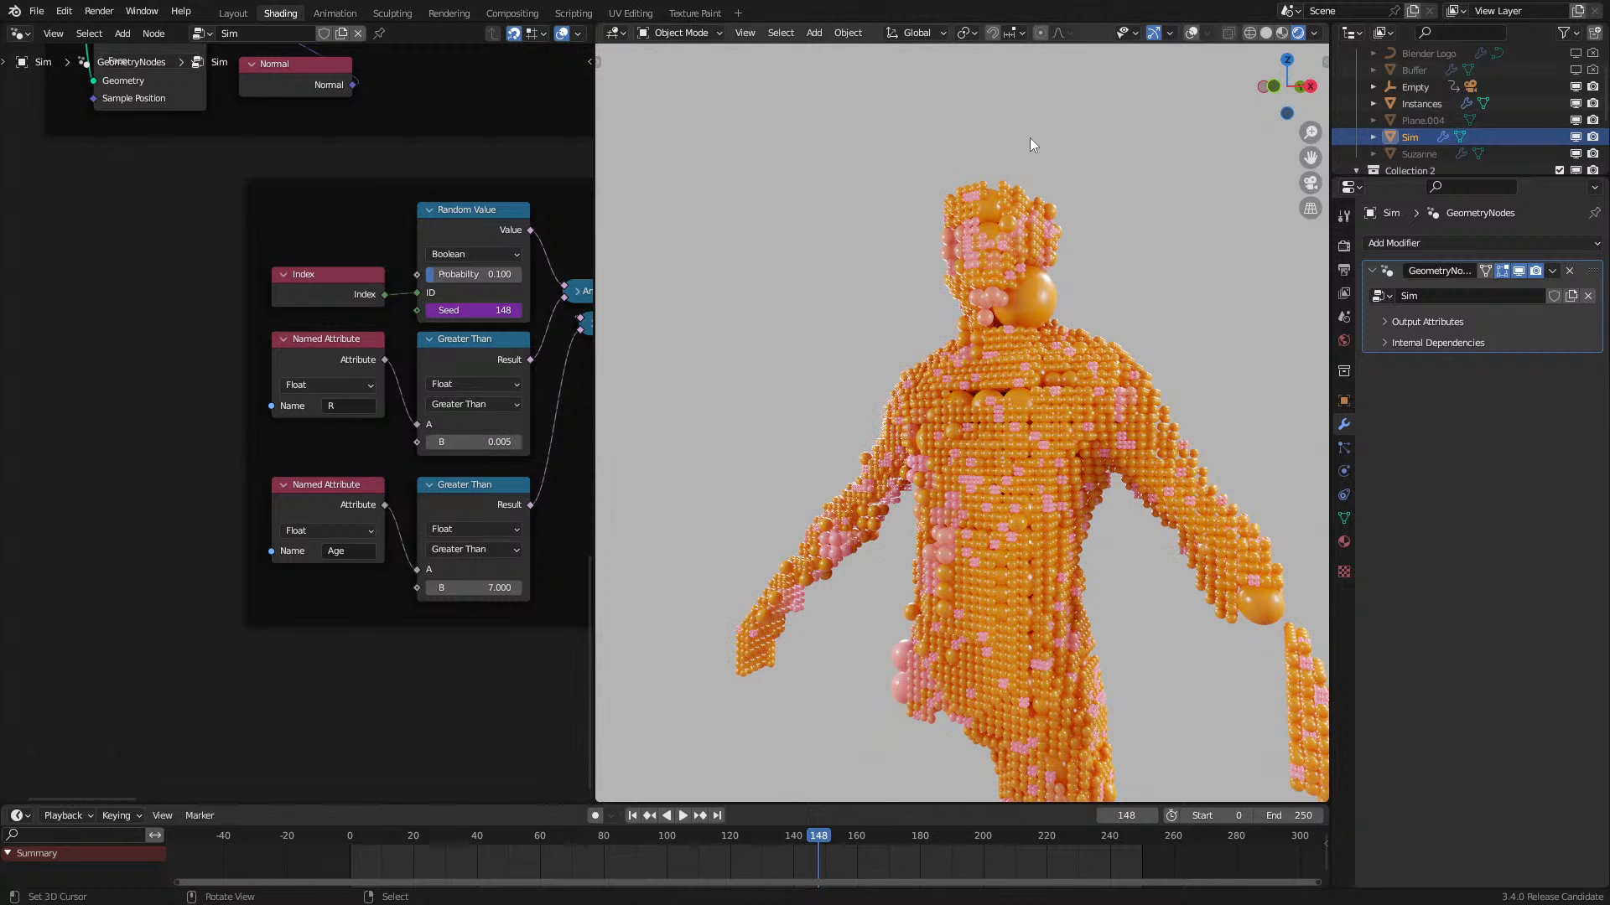
Step: Shift the human mesh Plane.004 slightly, to Location X -0.007 m and Y -0.014 m
scroll(1383, 118, down, 4)
scroll(1407, 99, up, 4)
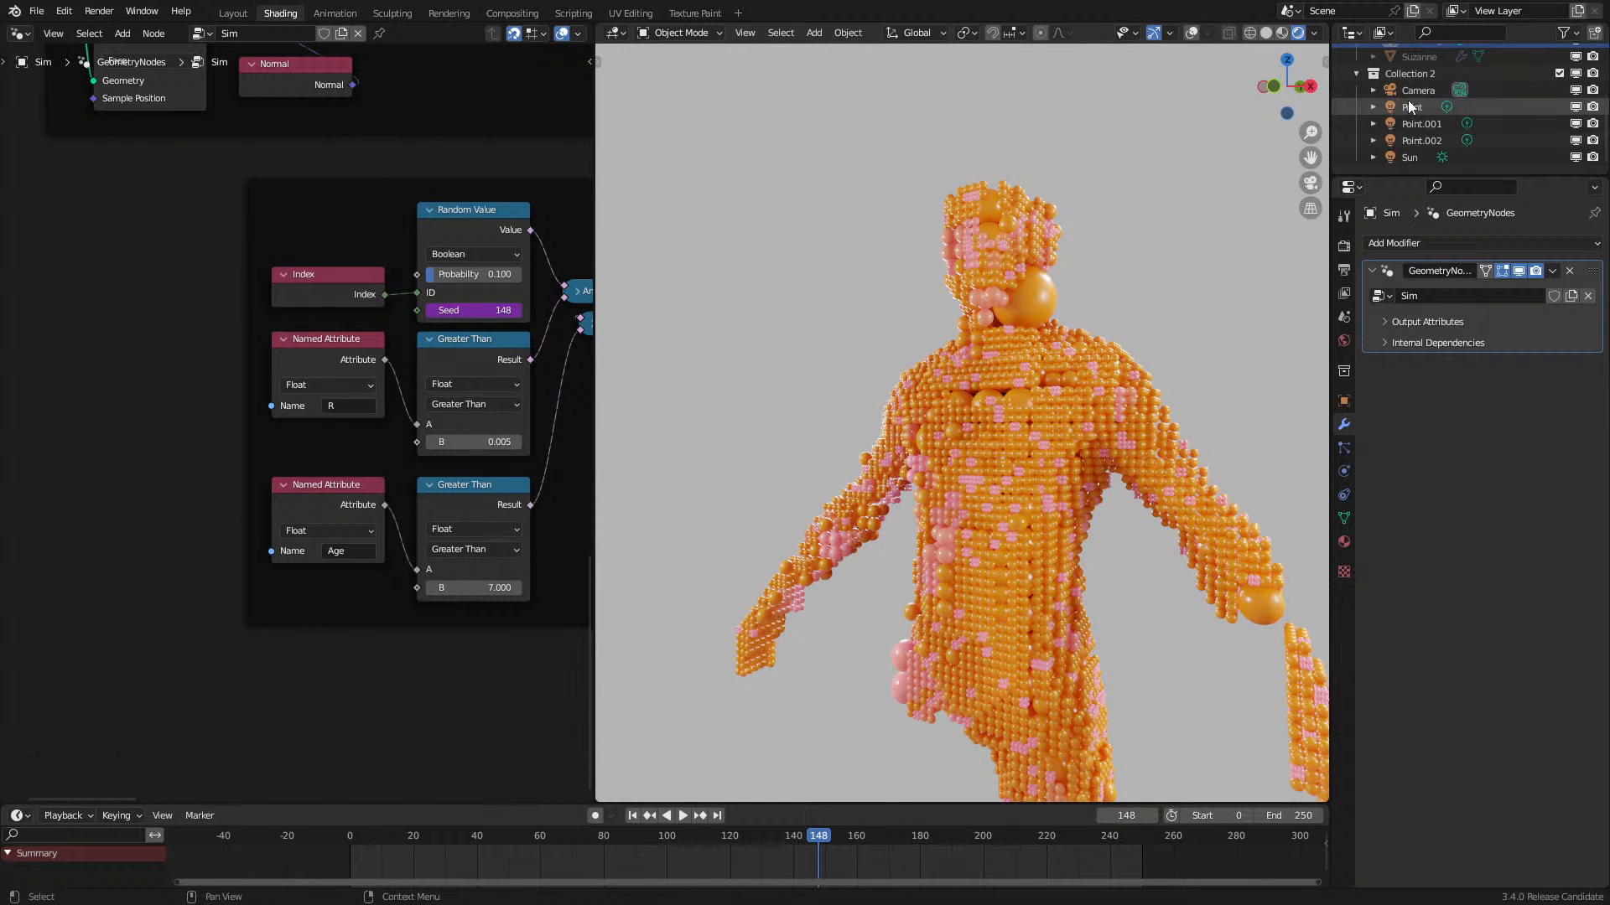
click(1417, 90)
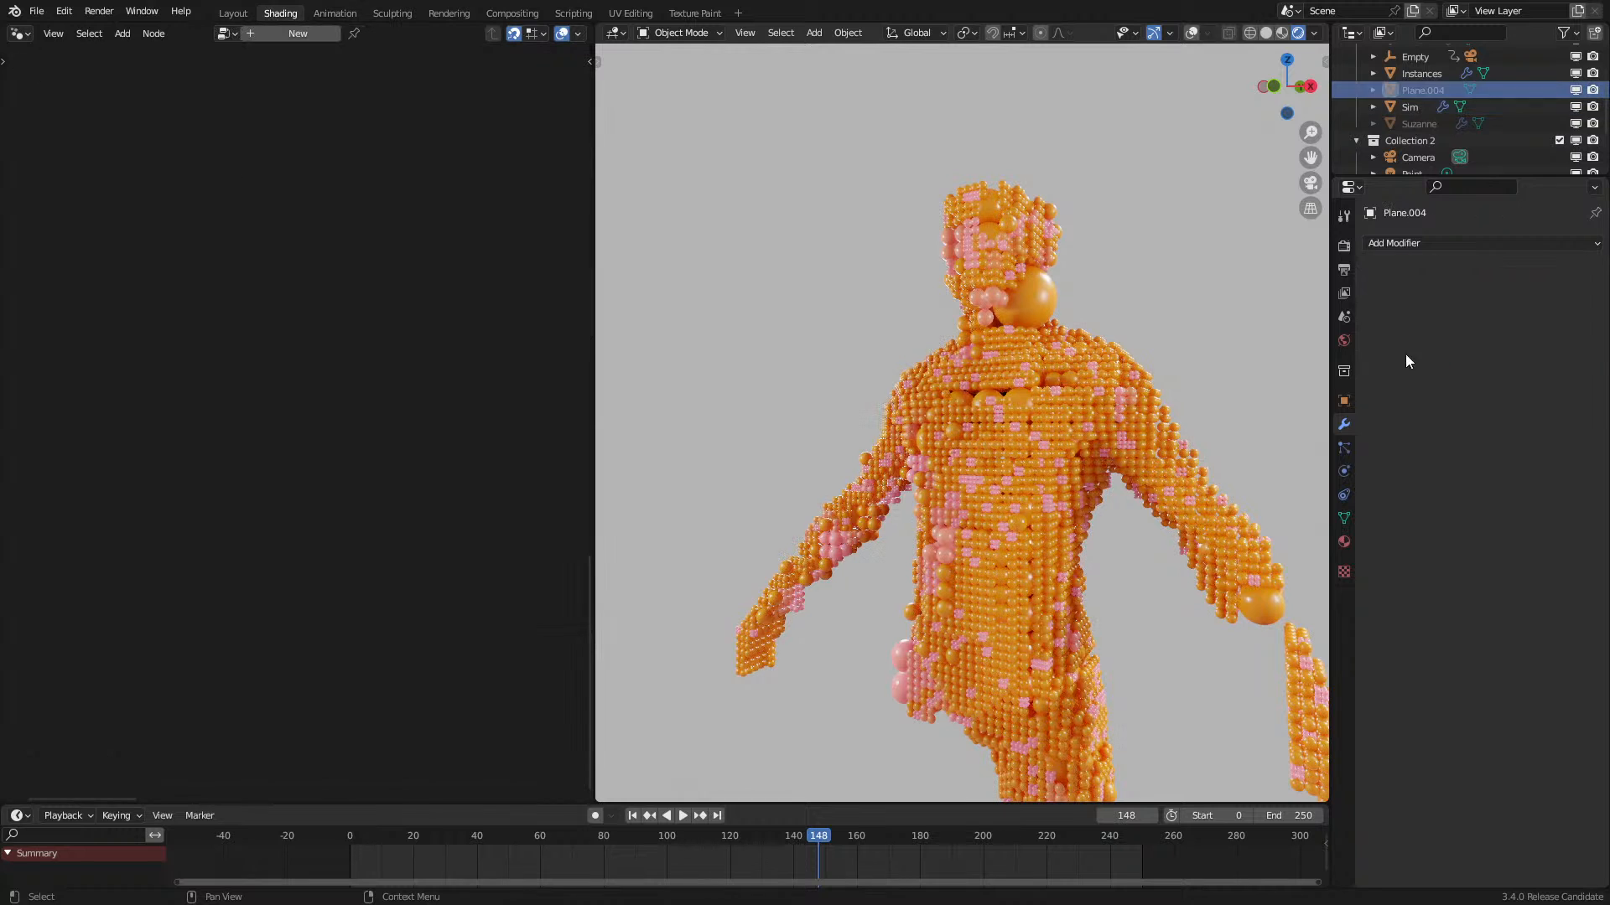
click(1344, 399)
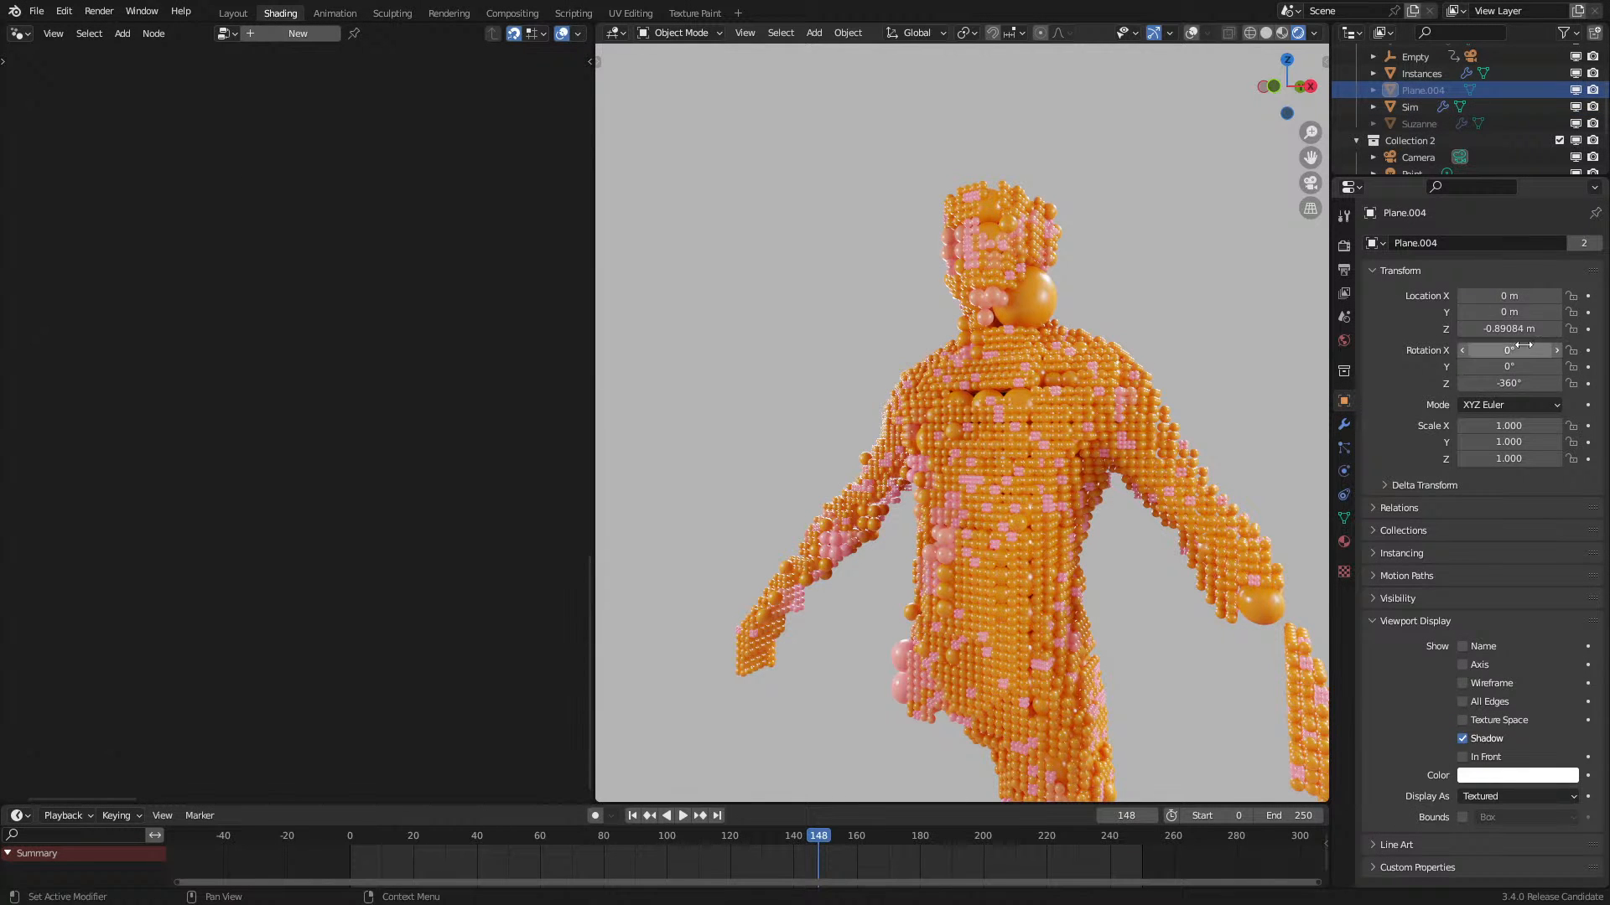
mouse_move(1509, 312)
mouse_down()
mouse_move(1494, 312)
mouse_move(1513, 300)
mouse_up()
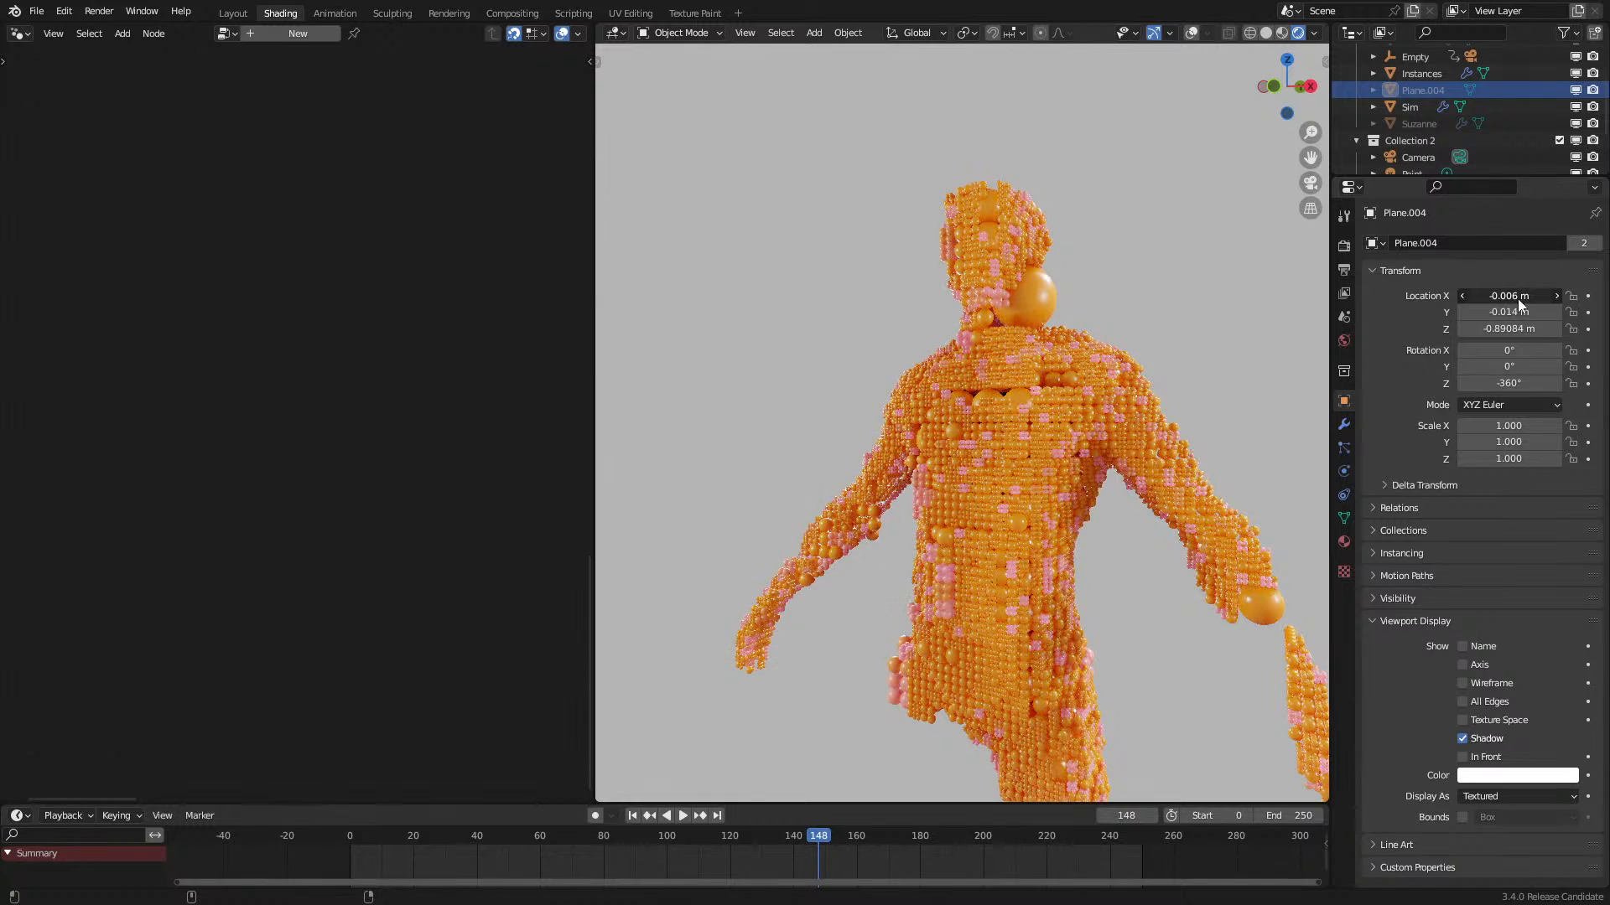
Step: Replay the simulation from the start and examine the finer spheres filling the body from several angles
key(space)
click(342, 836)
middle_drag(857, 374, 928, 380)
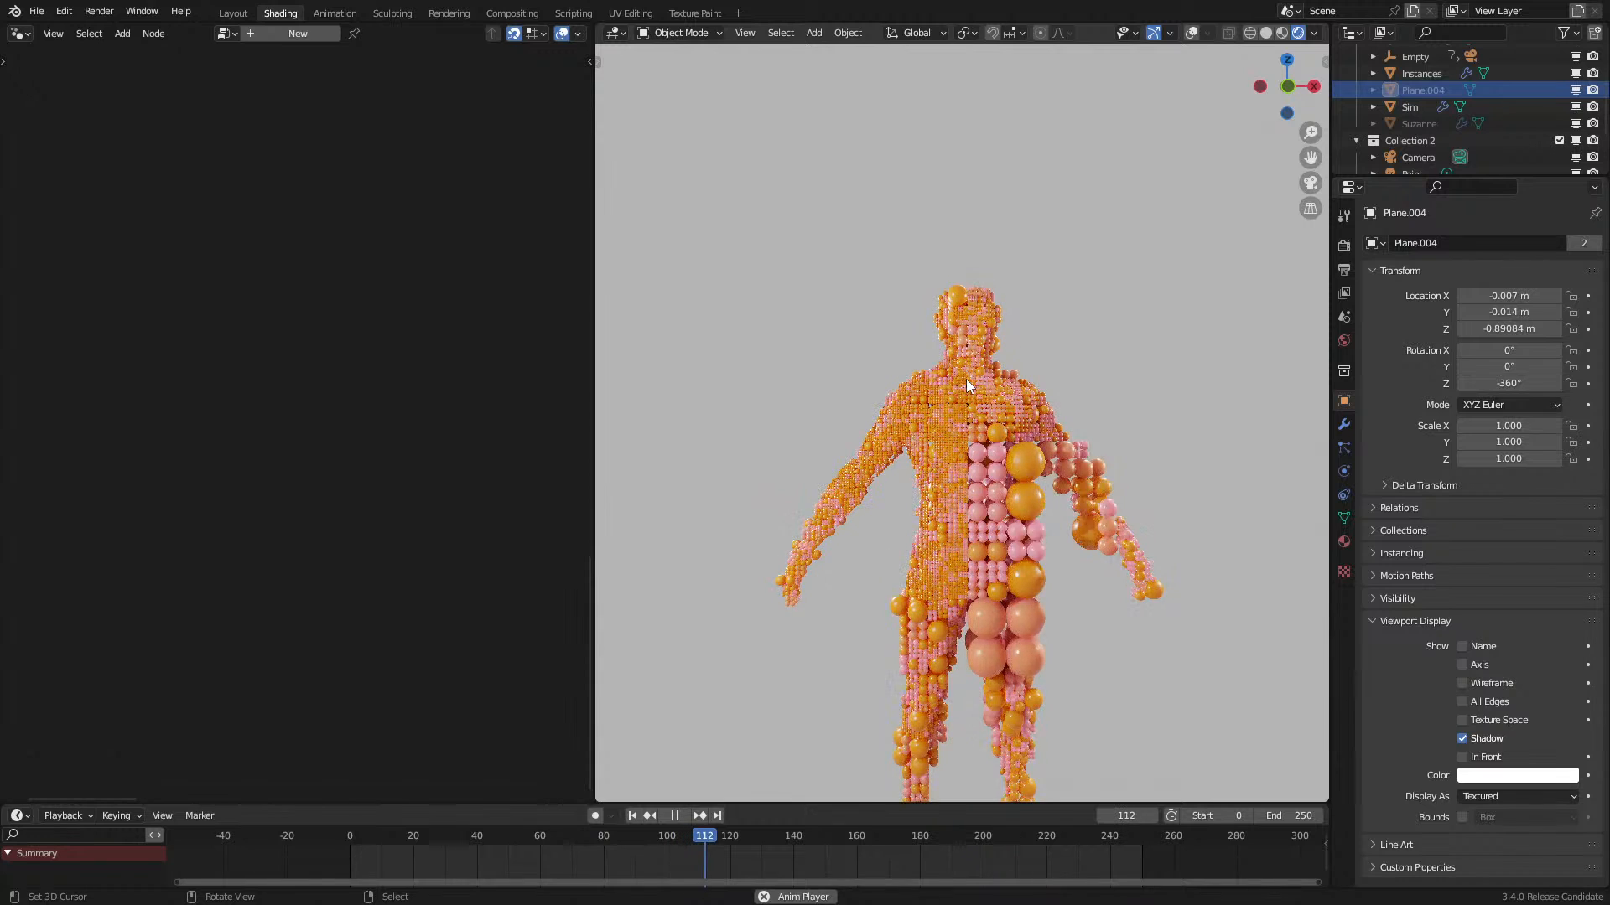
middle_drag(997, 386, 1006, 389)
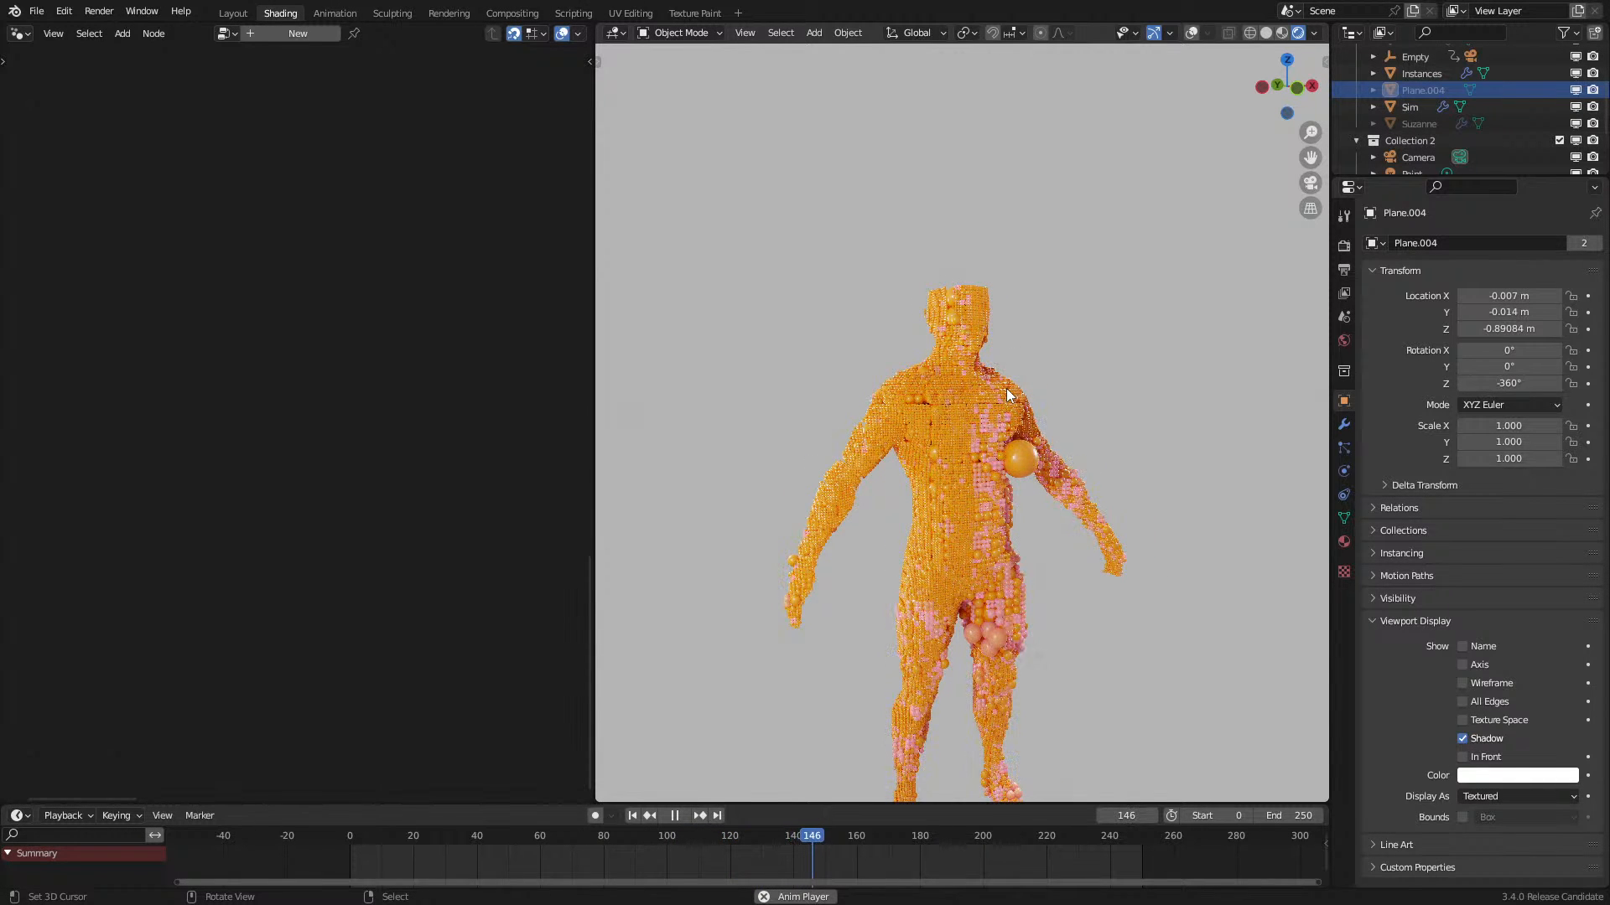
middle_drag(972, 390, 904, 396)
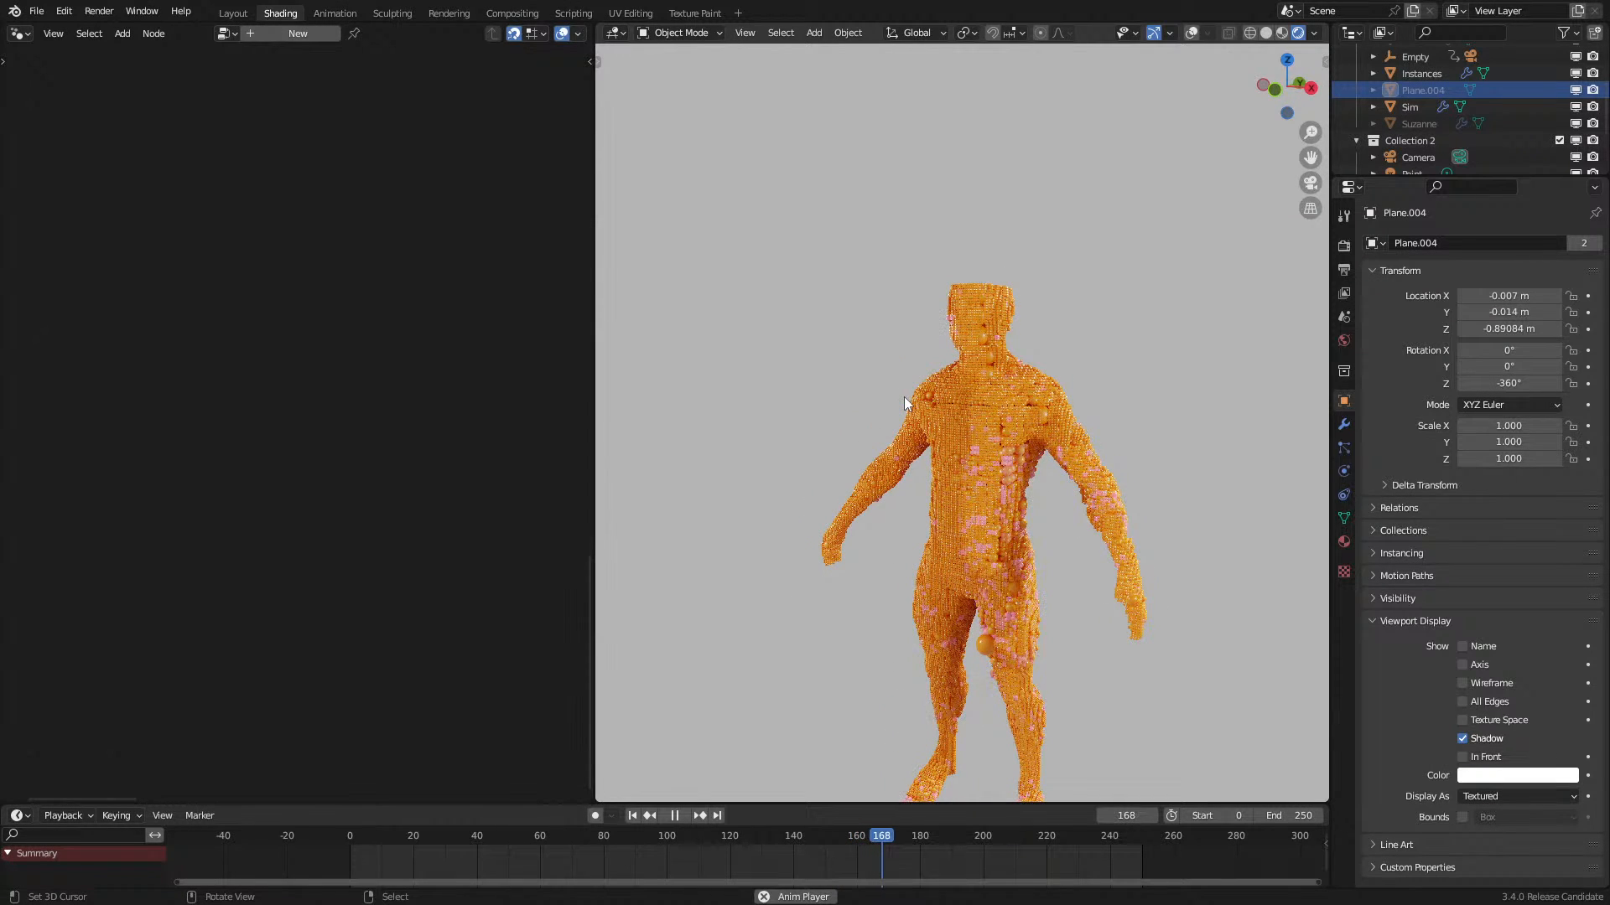
scroll(949, 371, up, 5)
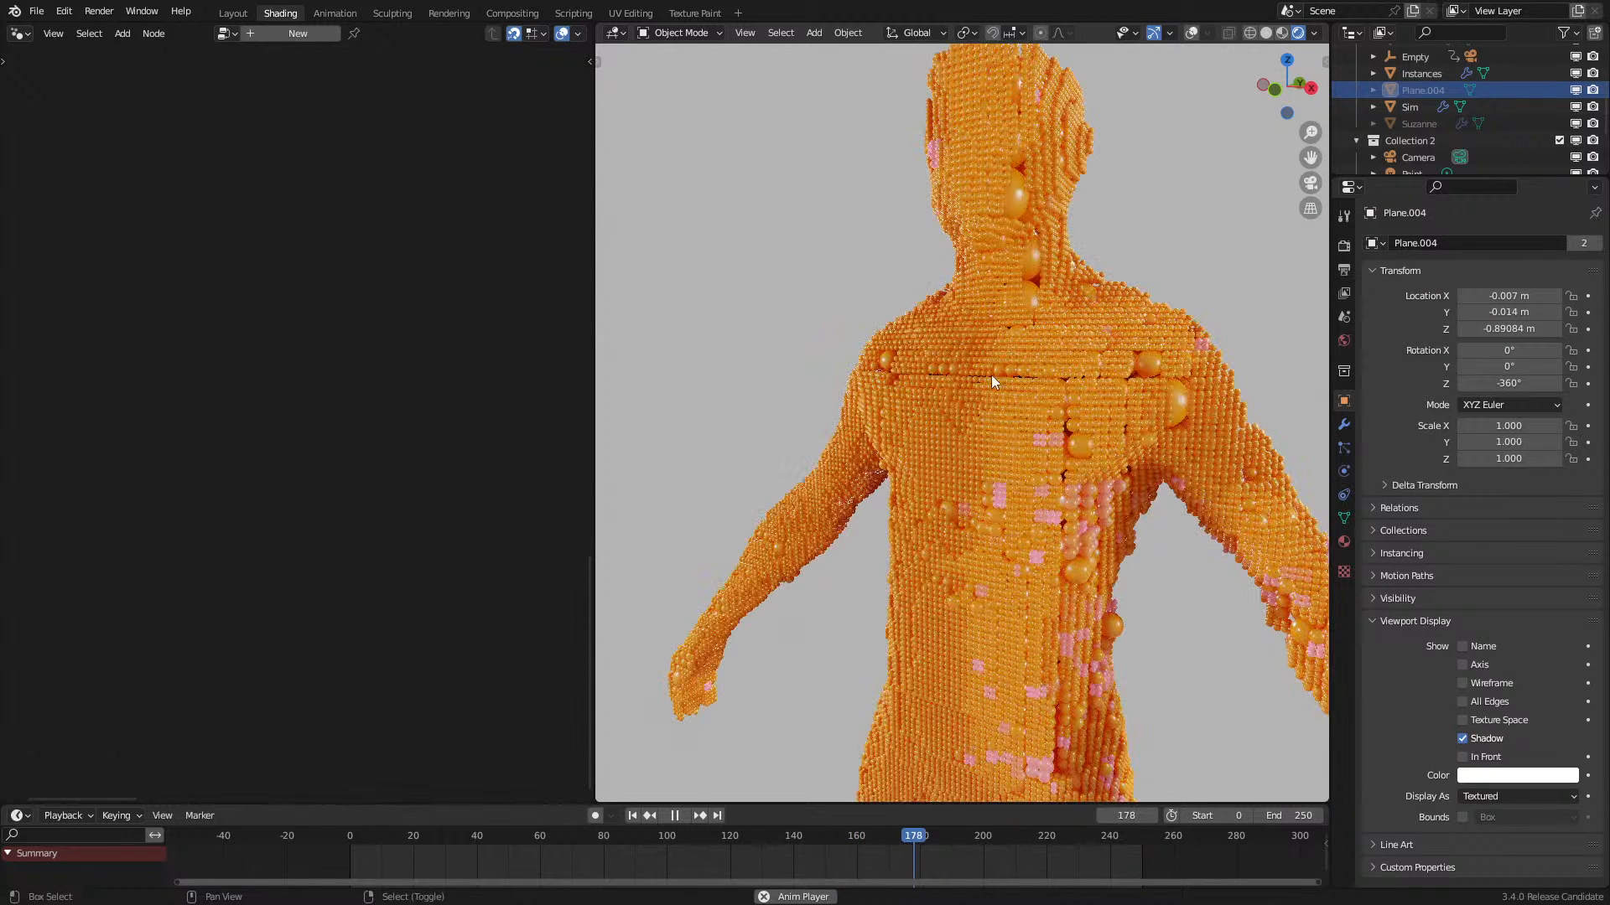
Step: Pause the simulation and inspect the spheres on the figure's head and torso up close
key(space)
middle_drag(1030, 395, 766, 325)
scroll(881, 406, up, 8)
middle_drag(882, 415, 1019, 450)
scroll(936, 490, down, 8)
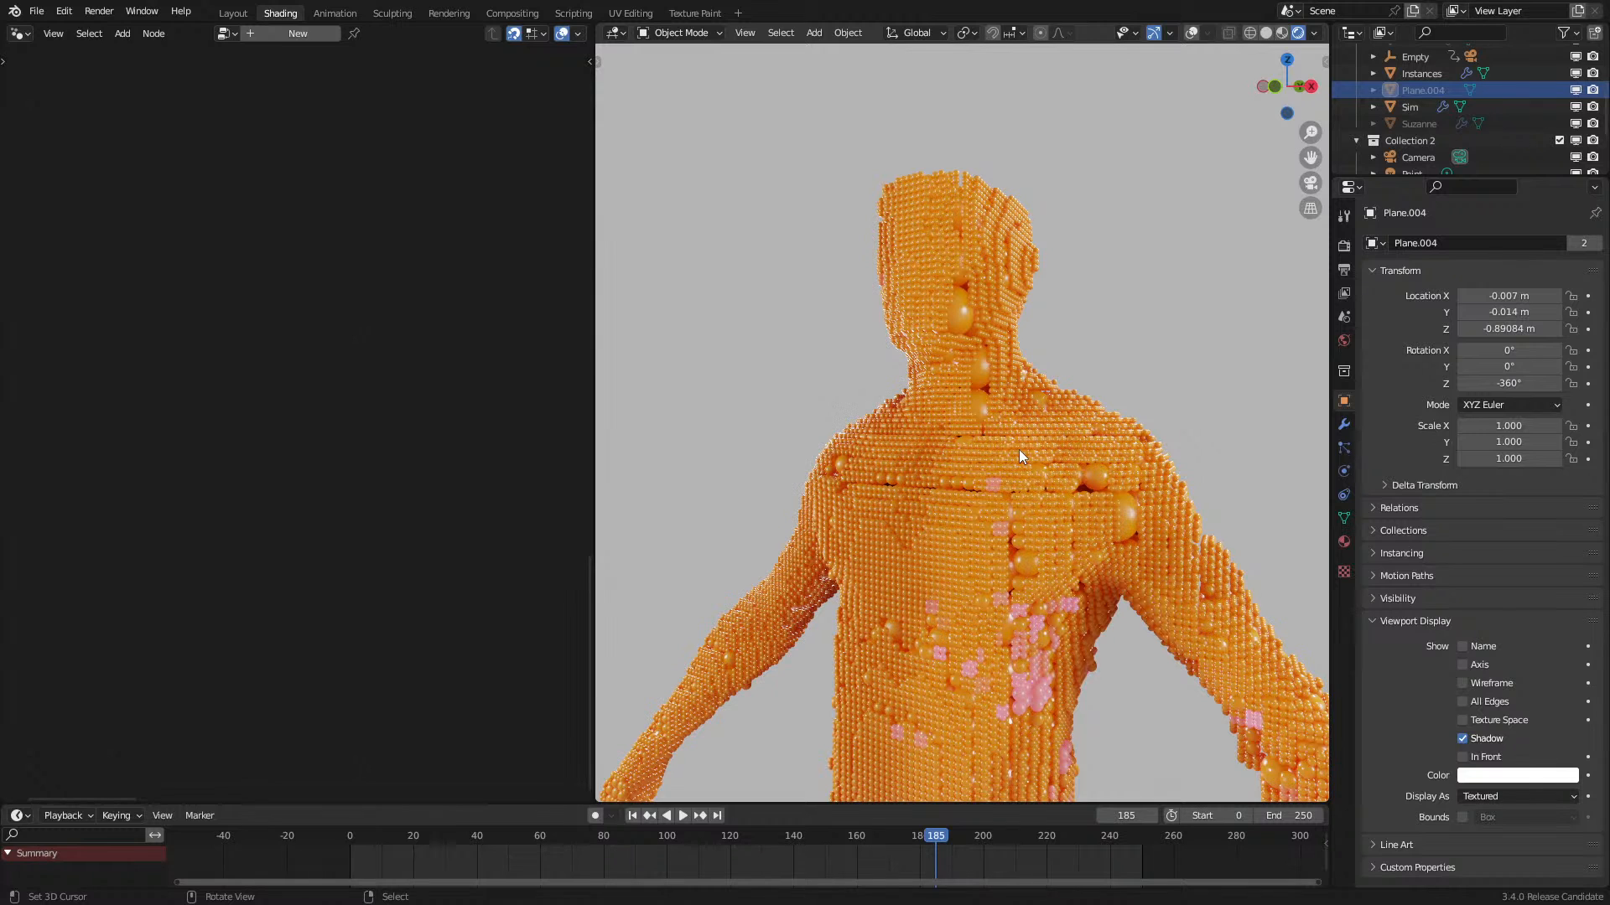
Step: Show the viewport in solid shading and change the scene's render engine to Cycles
click(1343, 245)
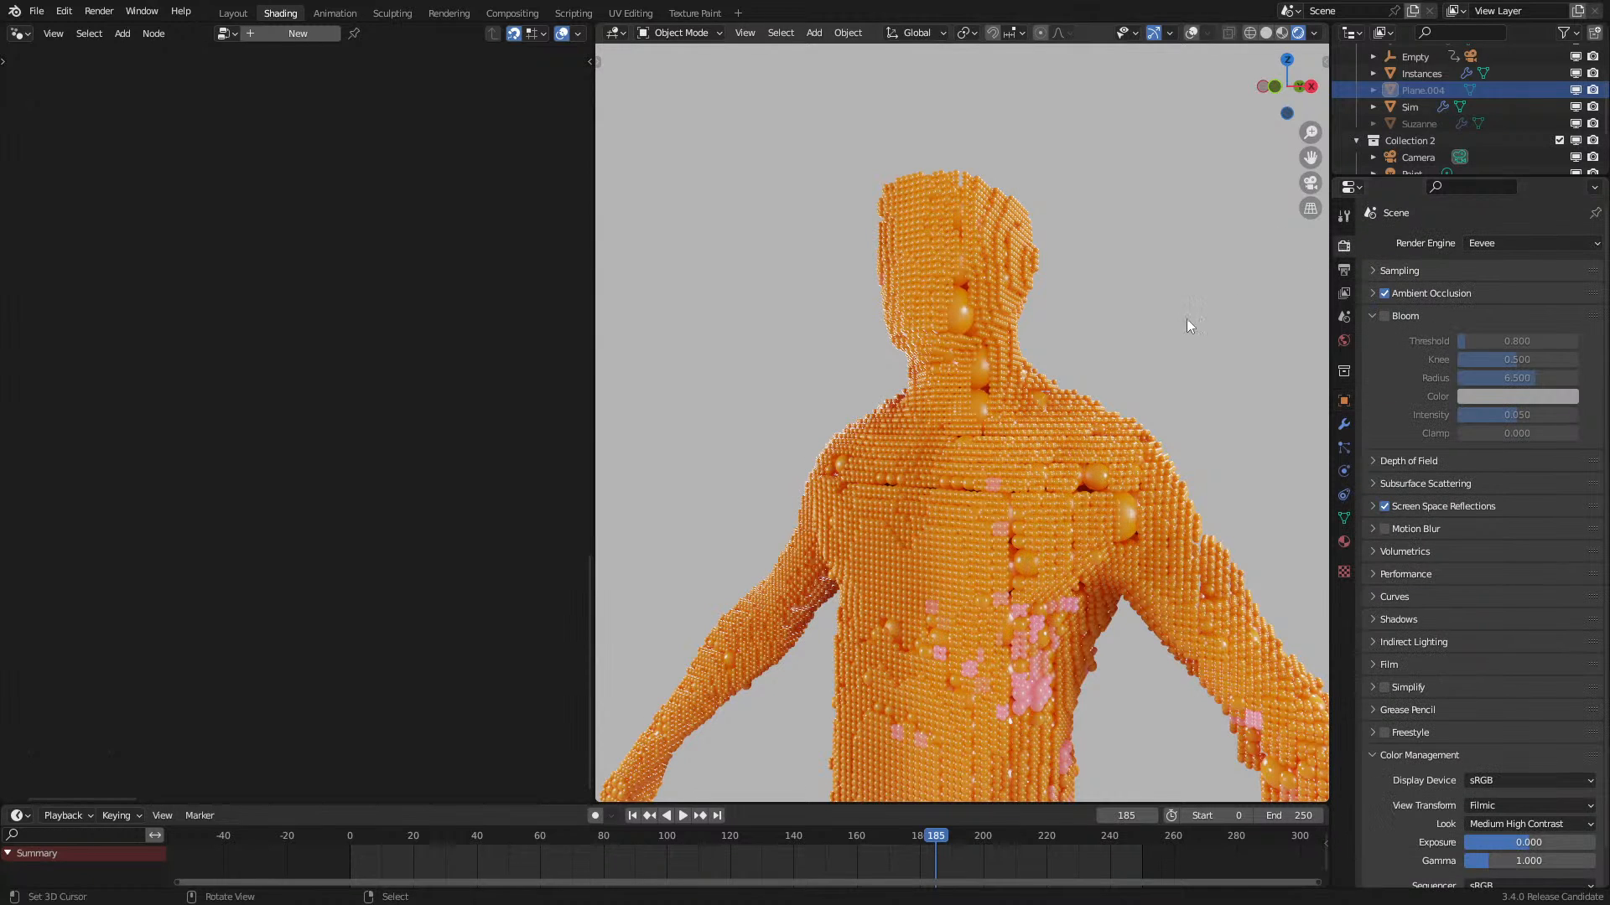
key(z)
click(1185, 415)
click(1526, 242)
click(1497, 300)
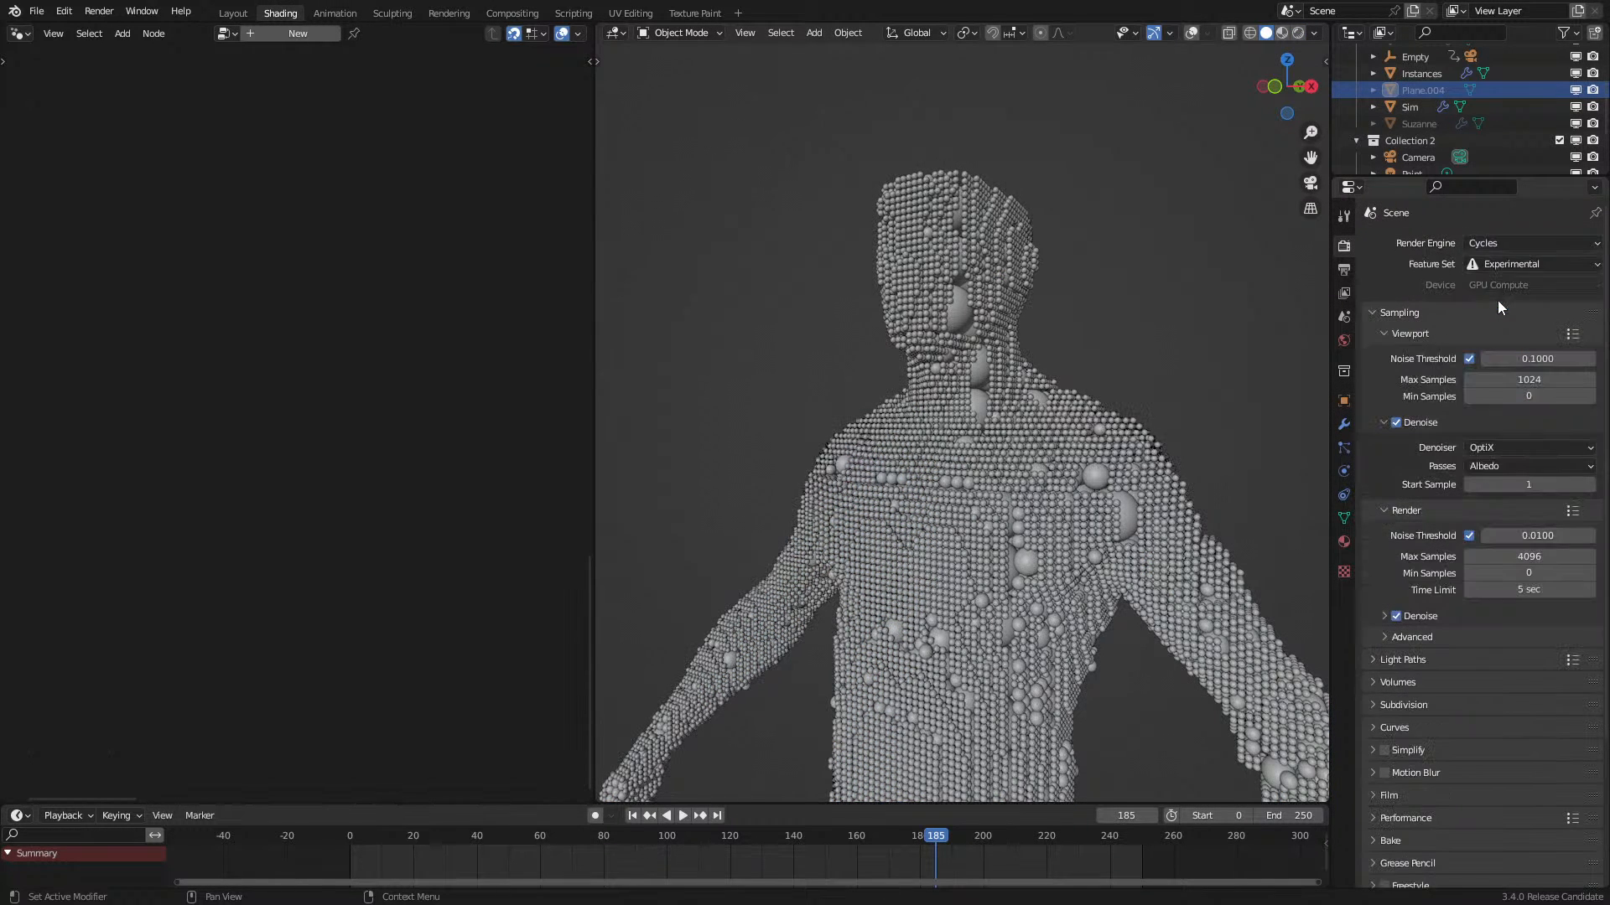
Step: Reselect CUDA as the Cycles render device in the system preferences and close the preferences
click(60, 12)
click(135, 267)
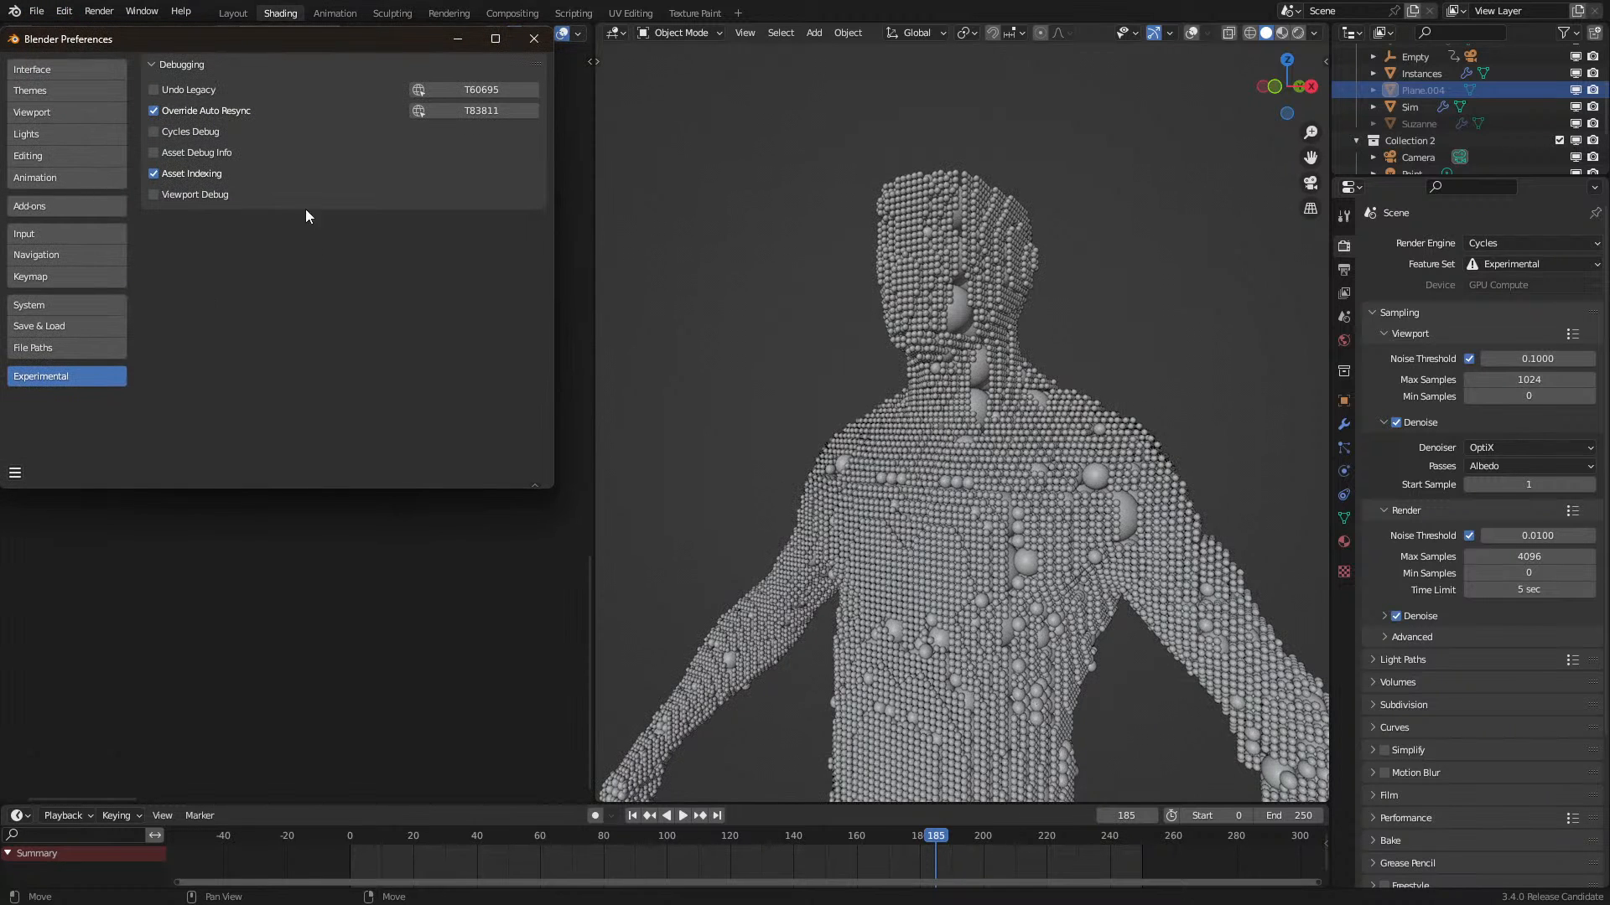
click(44, 305)
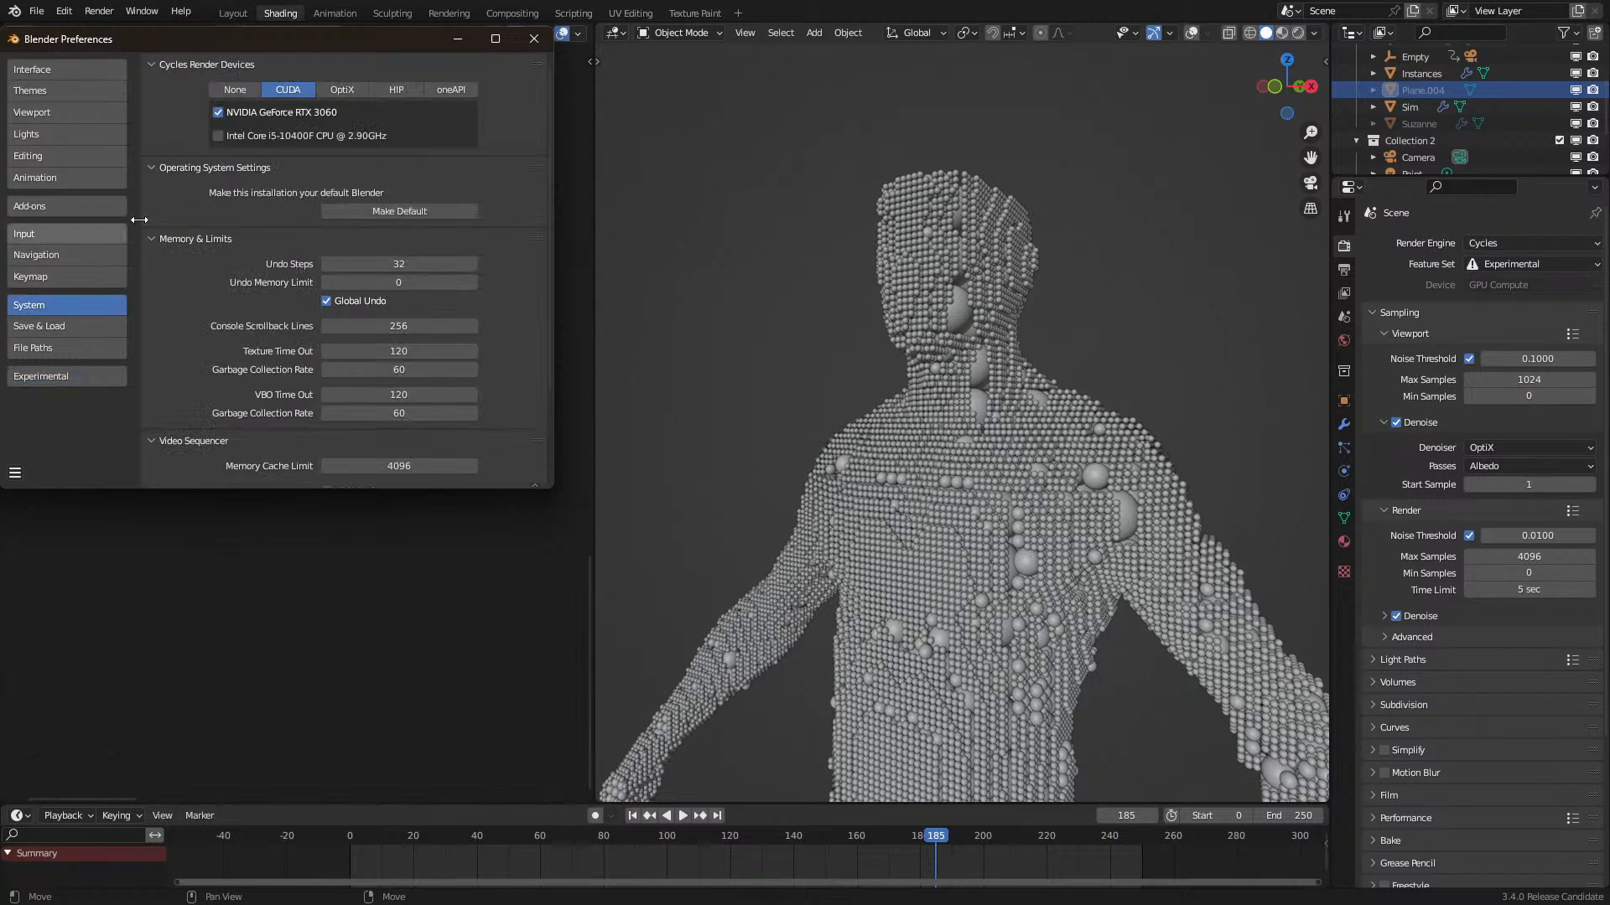
click(243, 89)
click(287, 89)
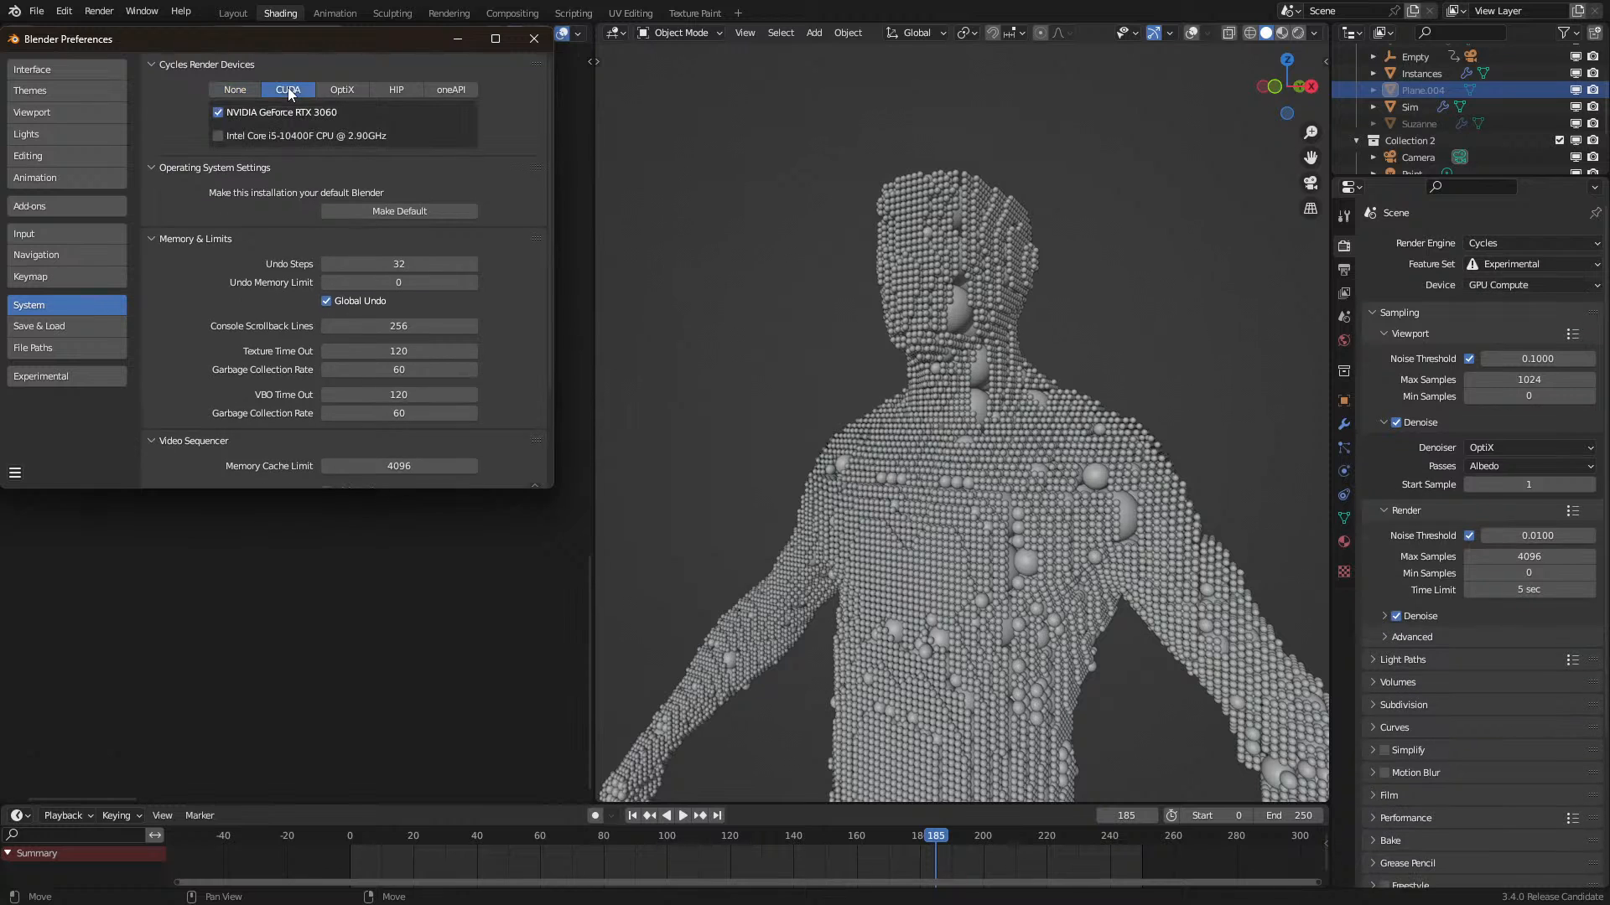
click(535, 39)
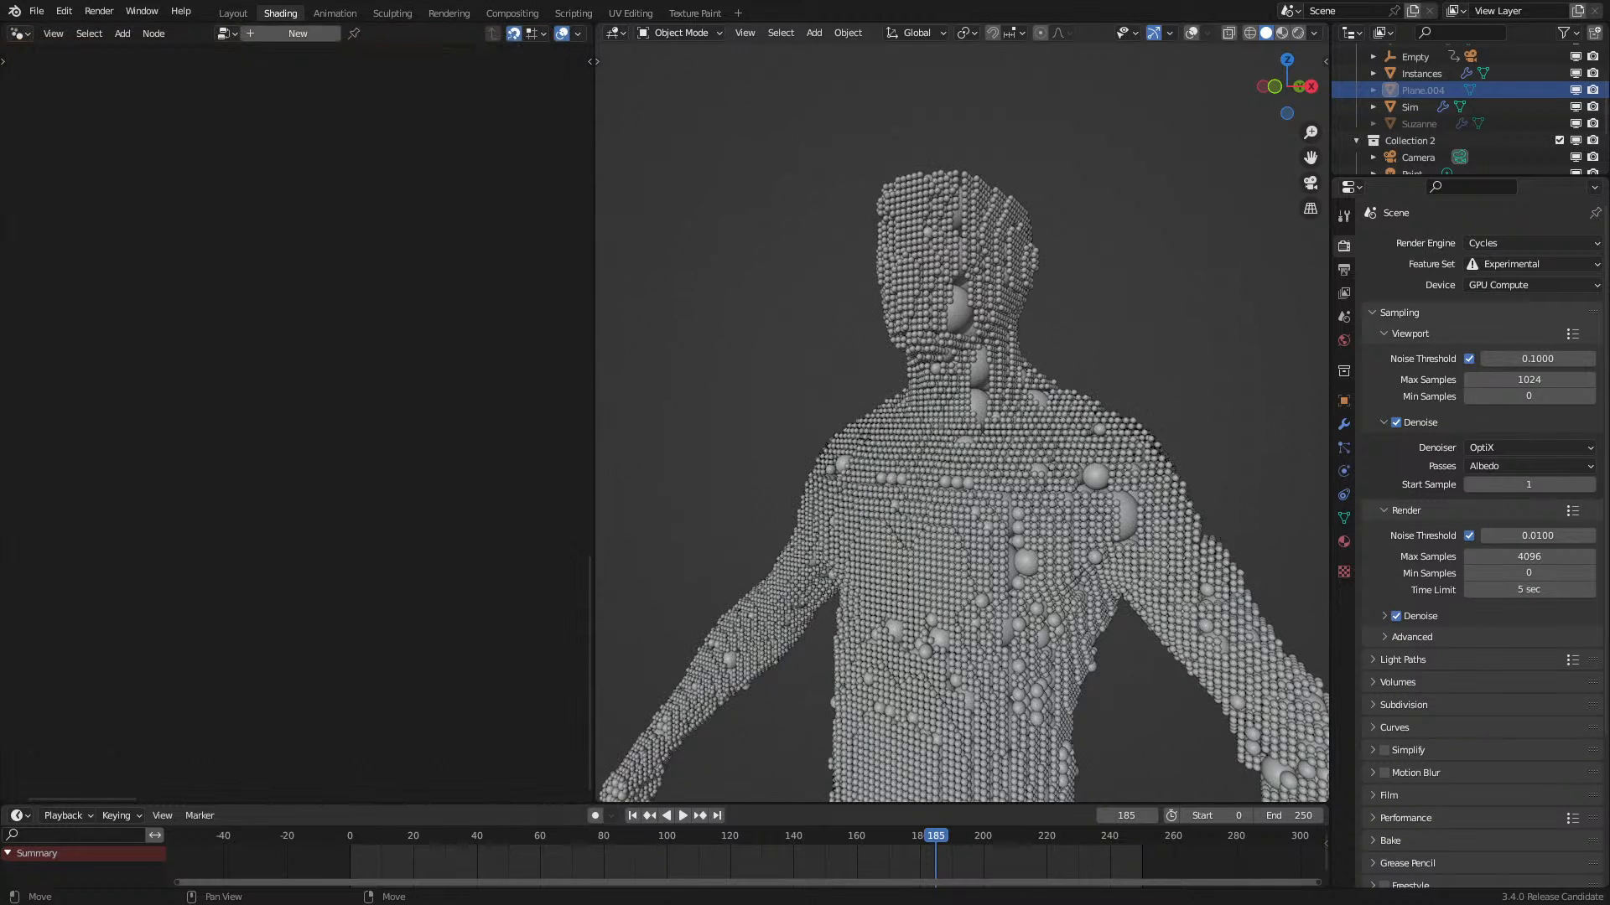
Step: Display the viewport in rendered shading and examine the coloured sphere figure from the front and back
key(z)
click(949, 451)
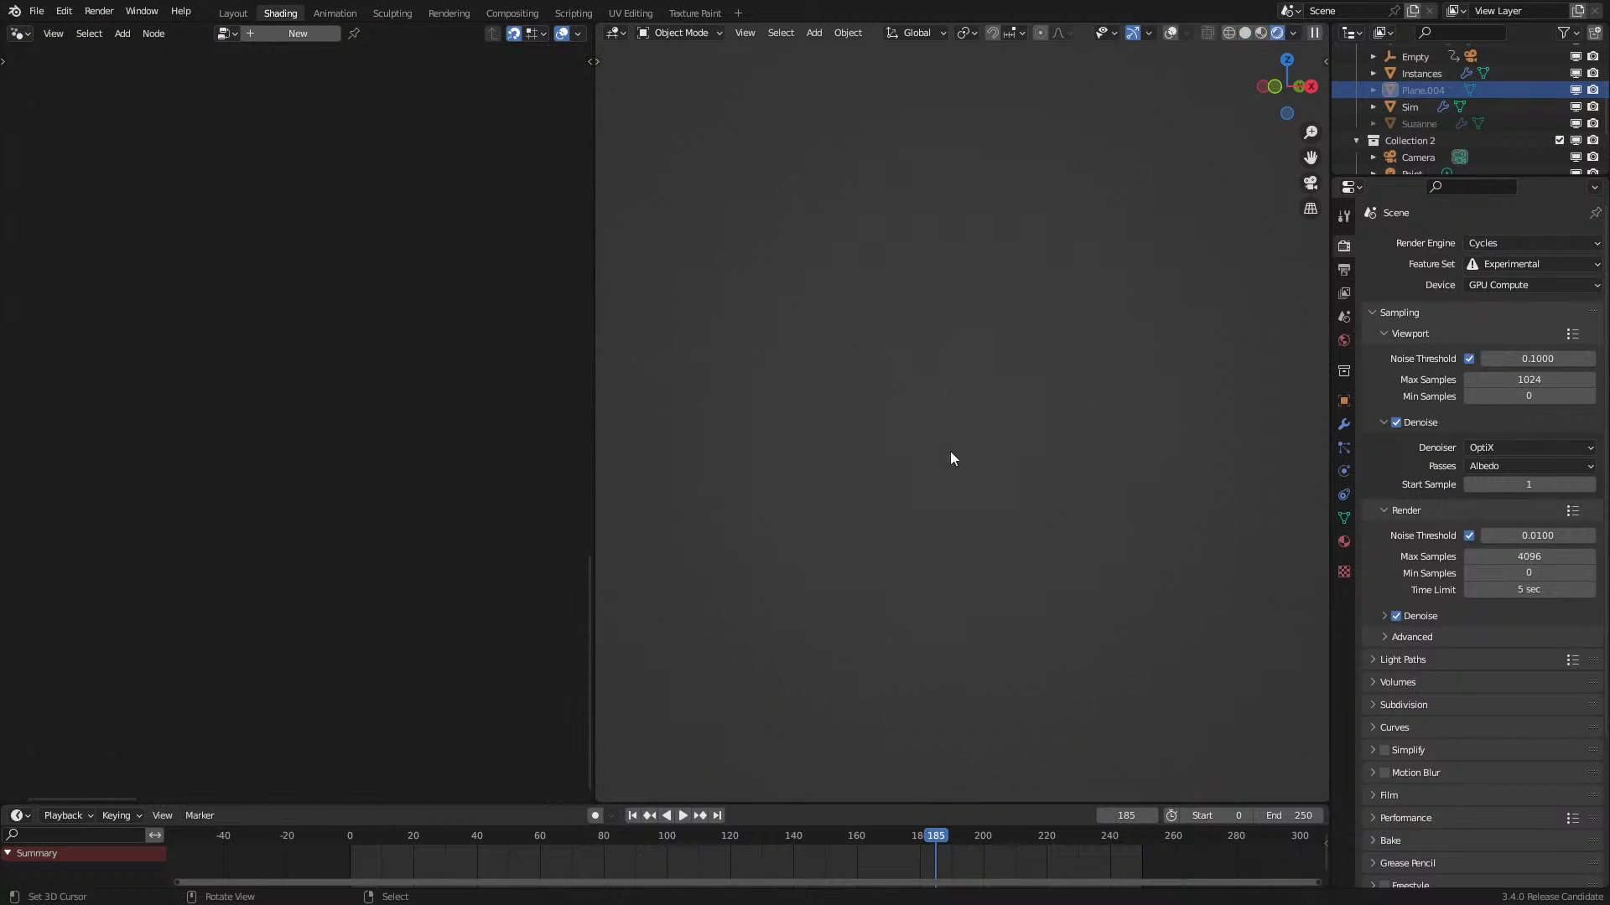
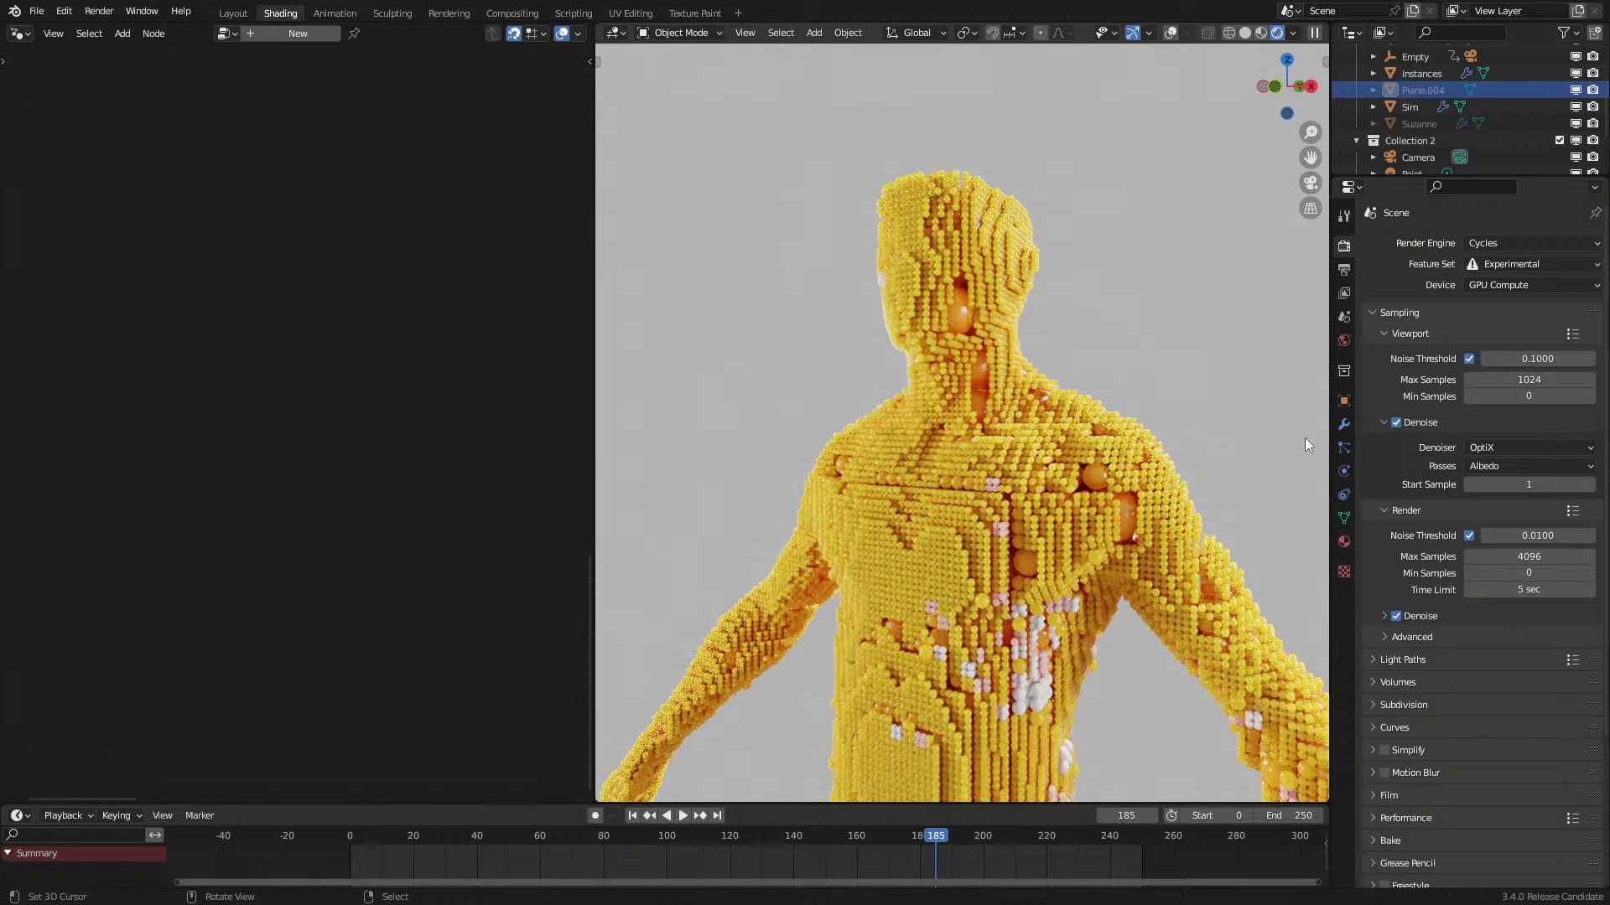
middle_drag(1262, 427, 954, 386)
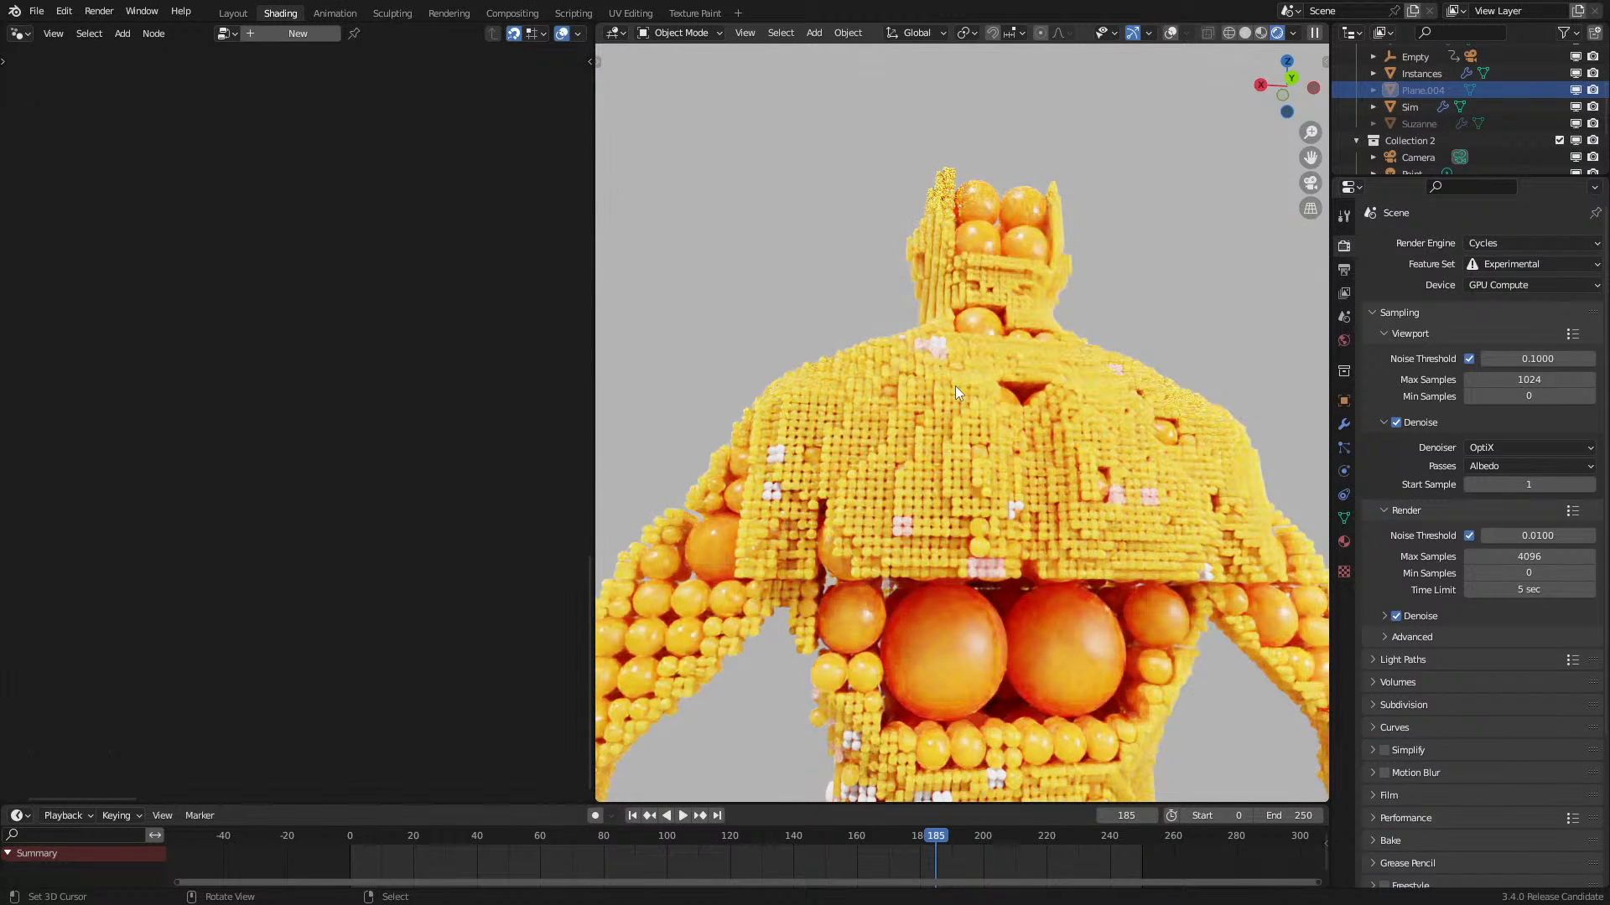
middle_drag(954, 385, 1169, 440)
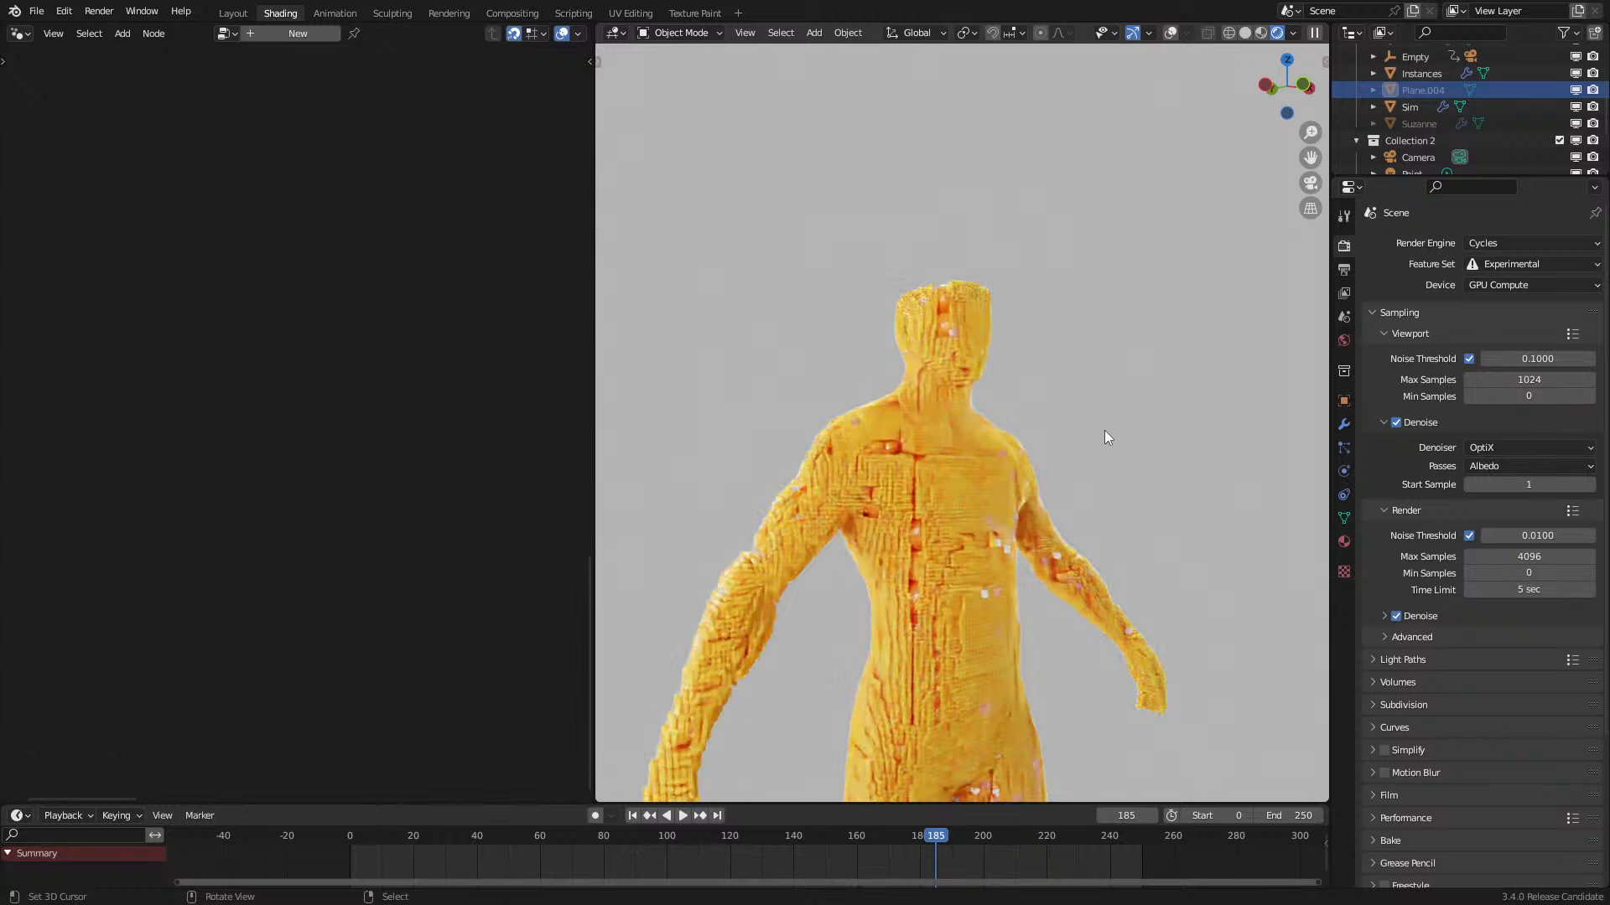
scroll(1106, 431, up, 1)
shift+middle_drag(986, 447, 1049, 460)
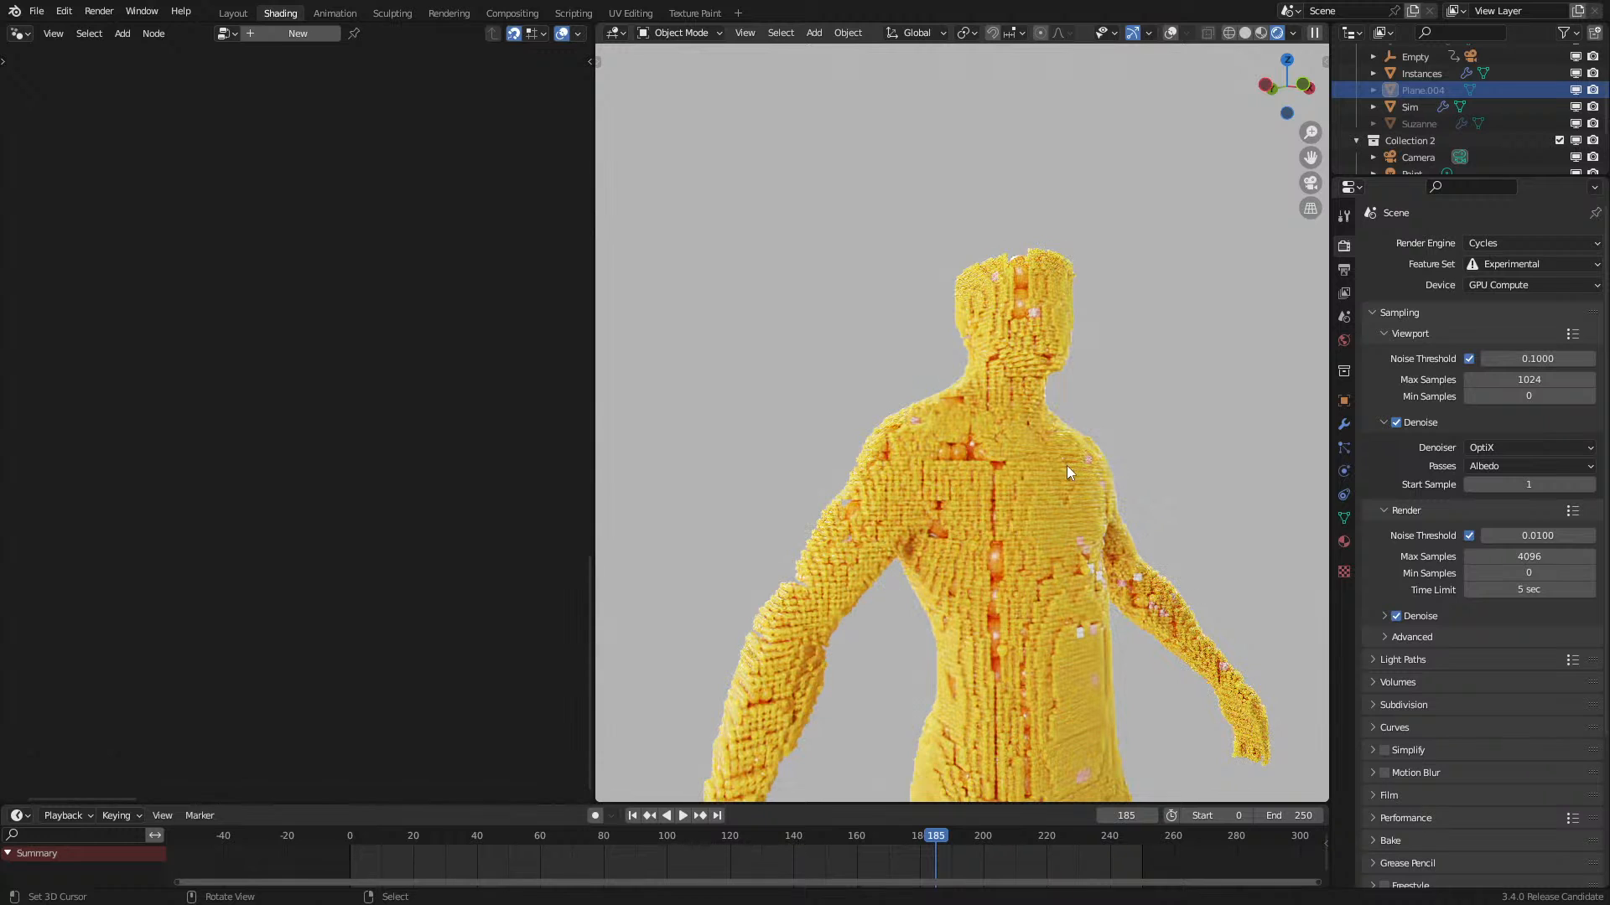
Step: Set the Subsurface value of the Instances object's material to 0
right_click(1067, 467)
click(1344, 542)
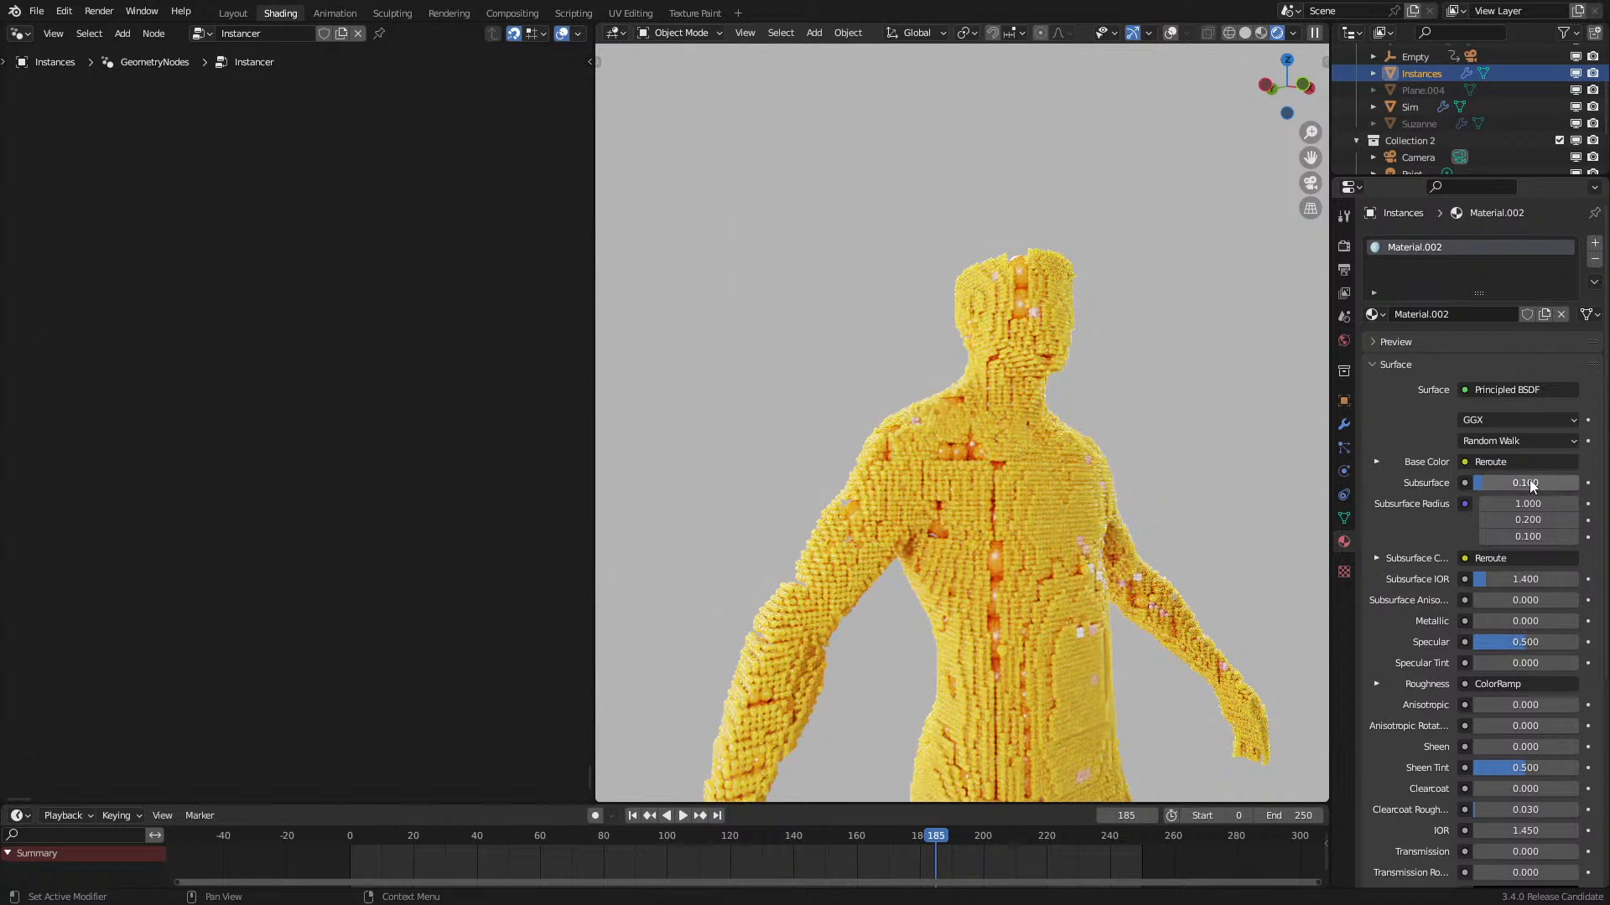
drag(1524, 482, 1222, 480)
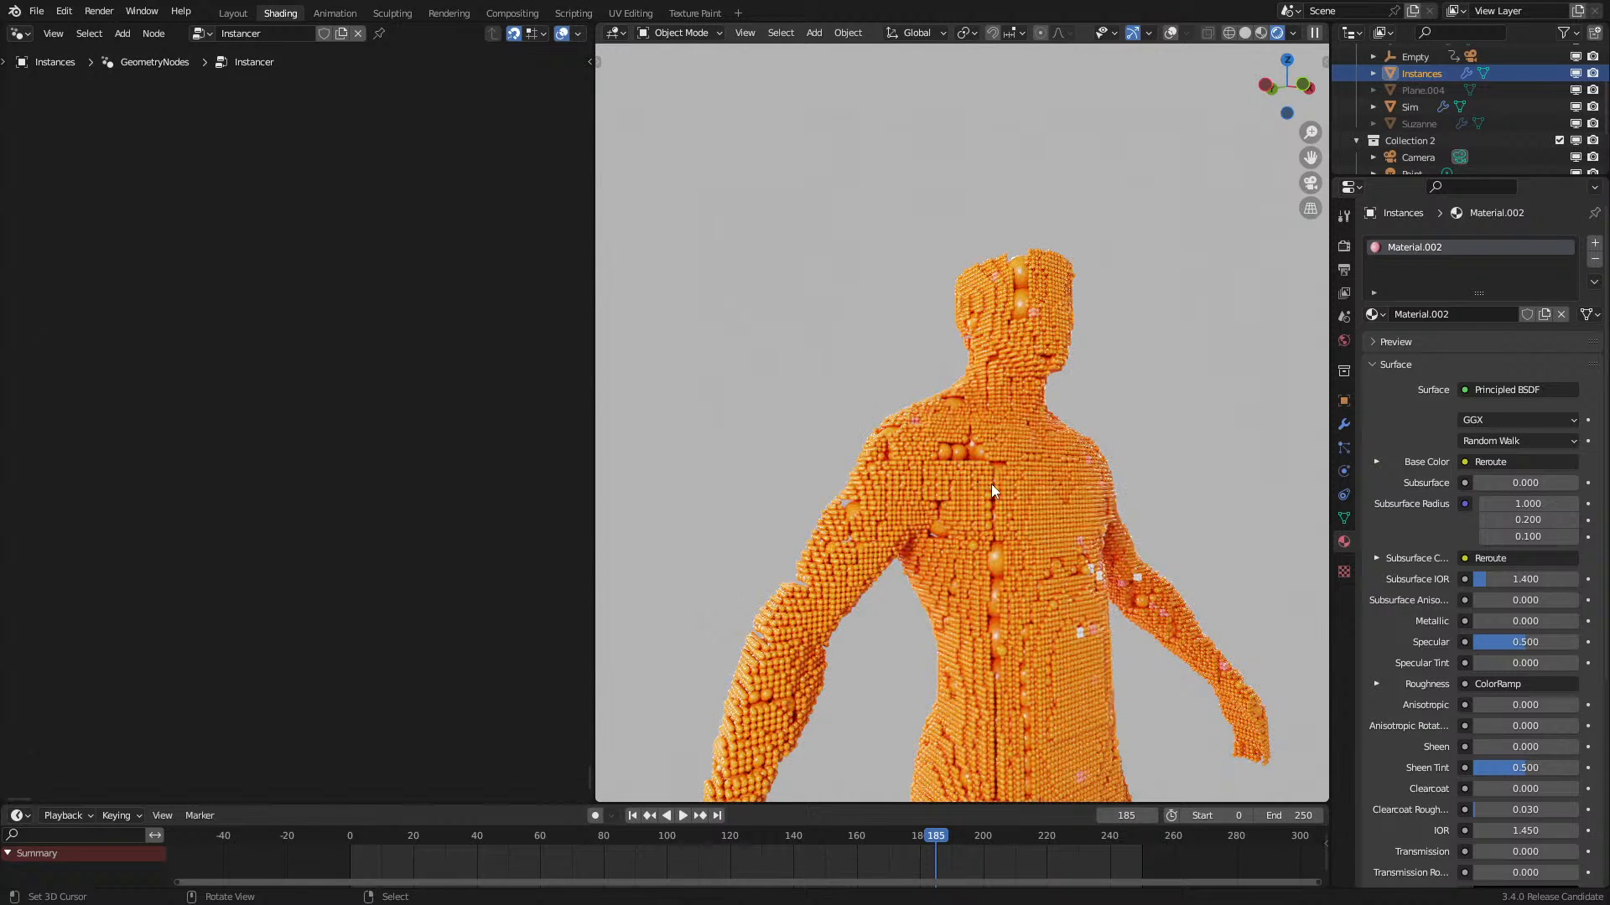
middle_drag(1185, 482, 1451, 440)
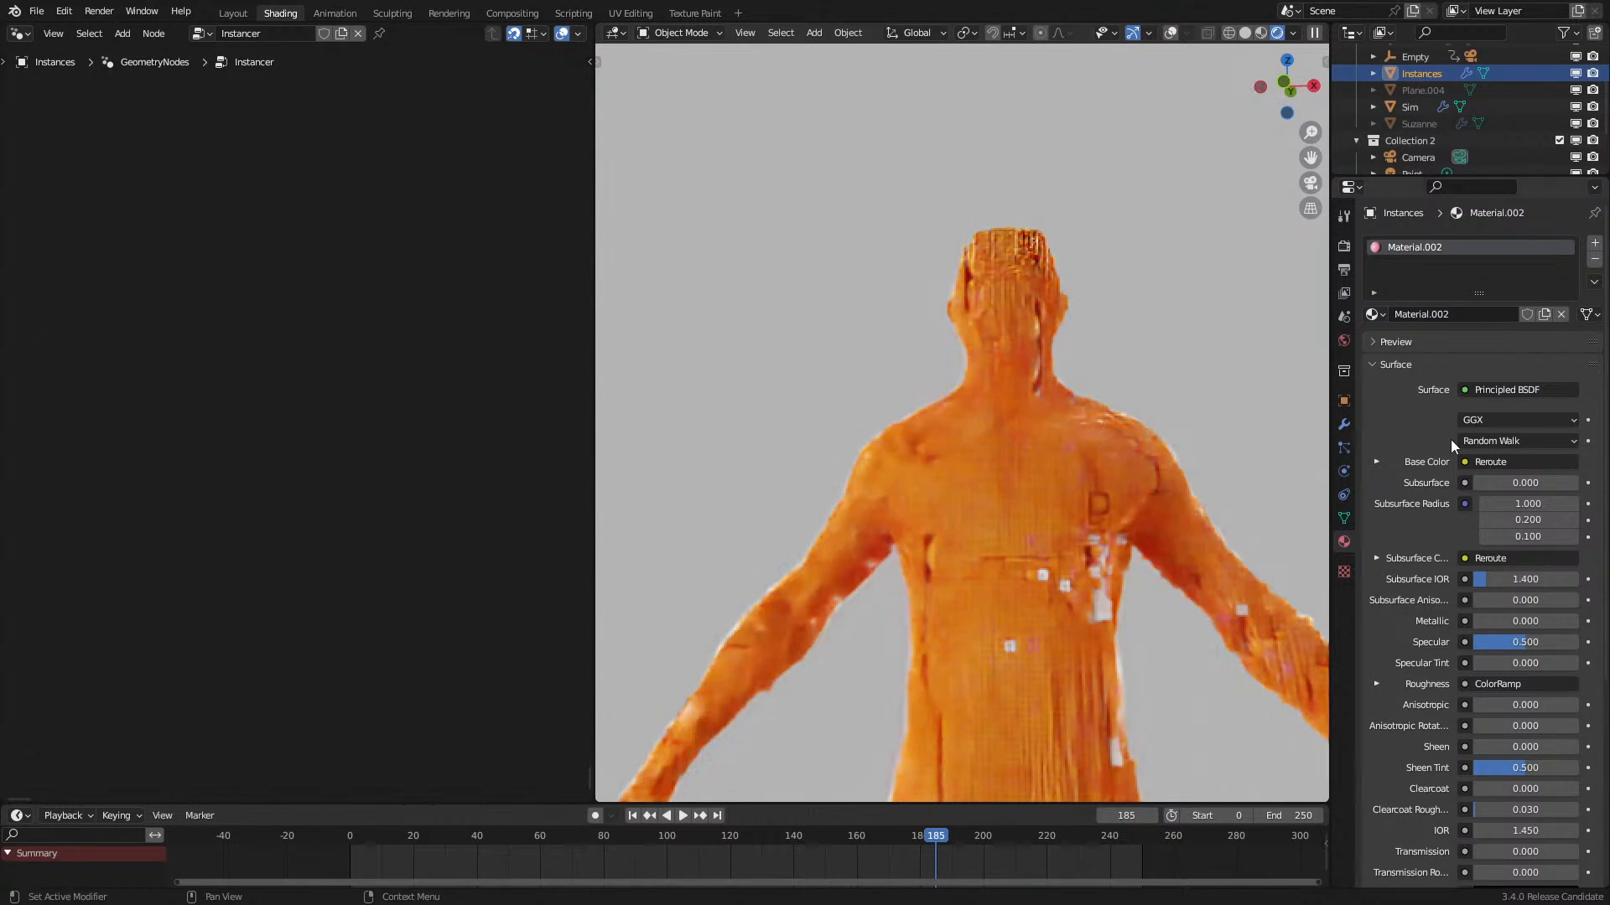
Step: Expand the Base Color inputs of Material.002 and display the material's node tree in the Shader Editor
click(1375, 462)
click(1377, 483)
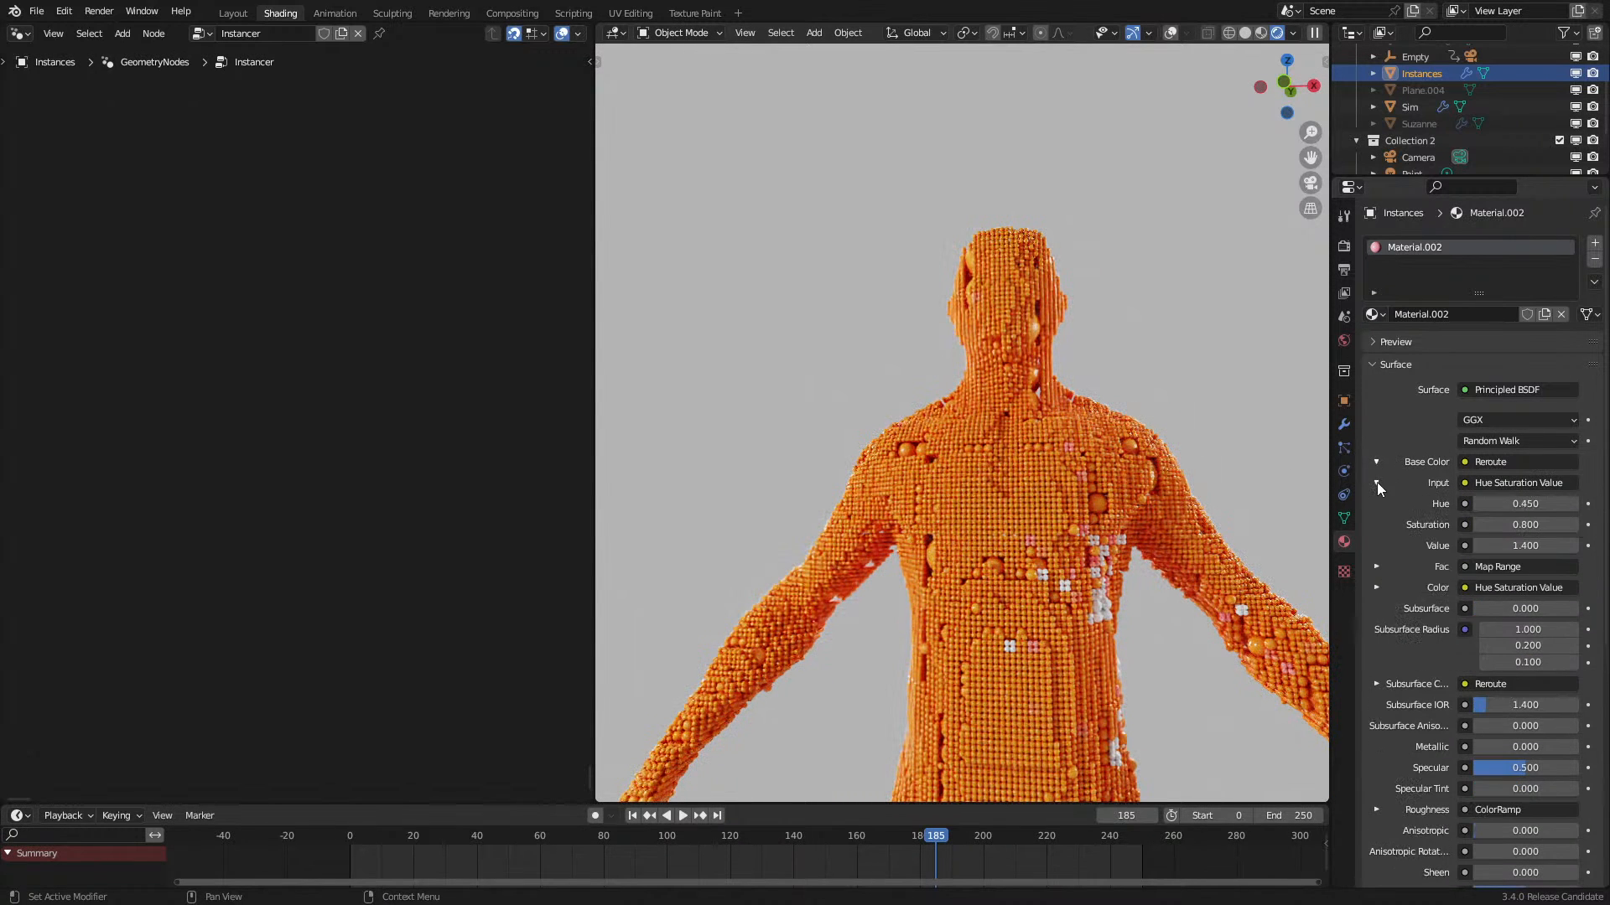
click(1377, 567)
click(1388, 759)
scroll(1385, 758, down, 4)
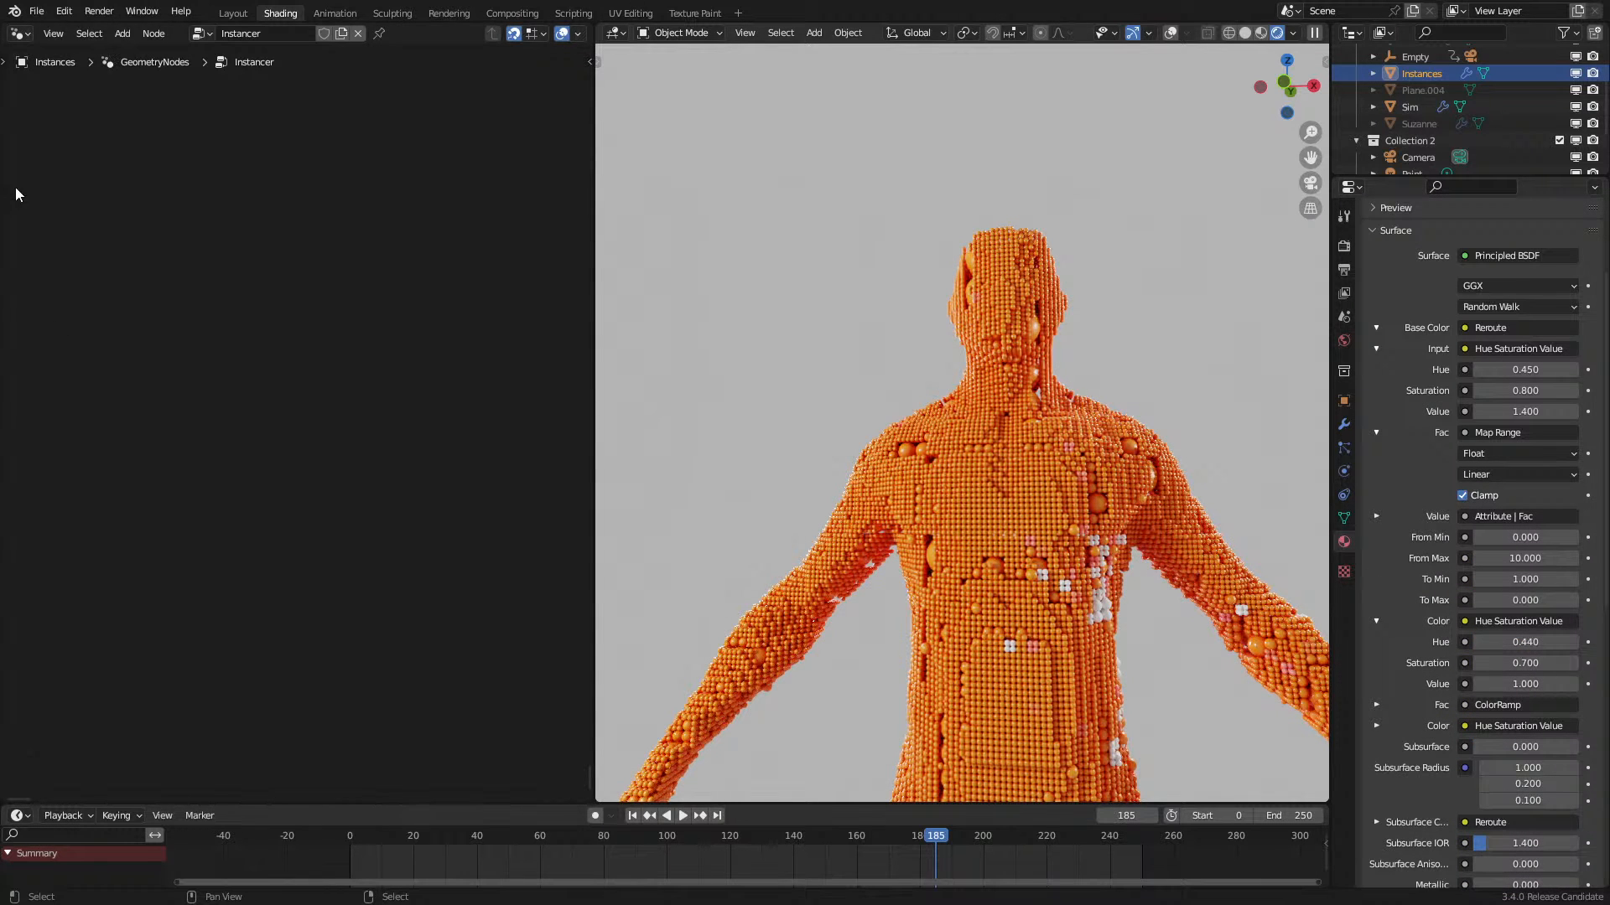
click(21, 33)
click(67, 186)
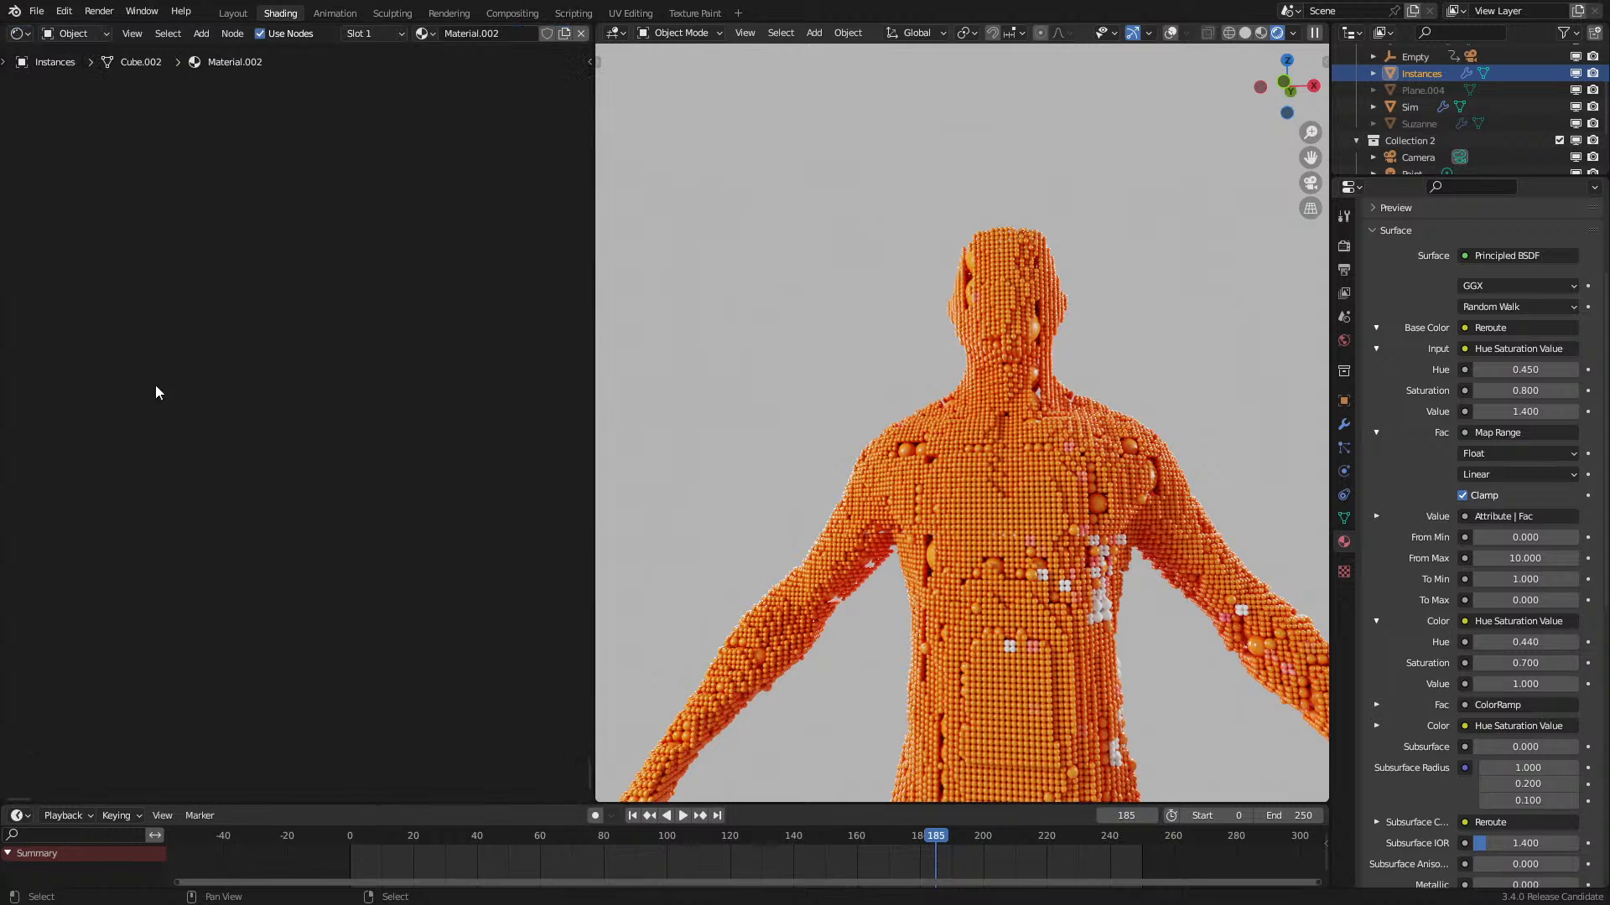
key(Home)
scroll(146, 478, up, 8)
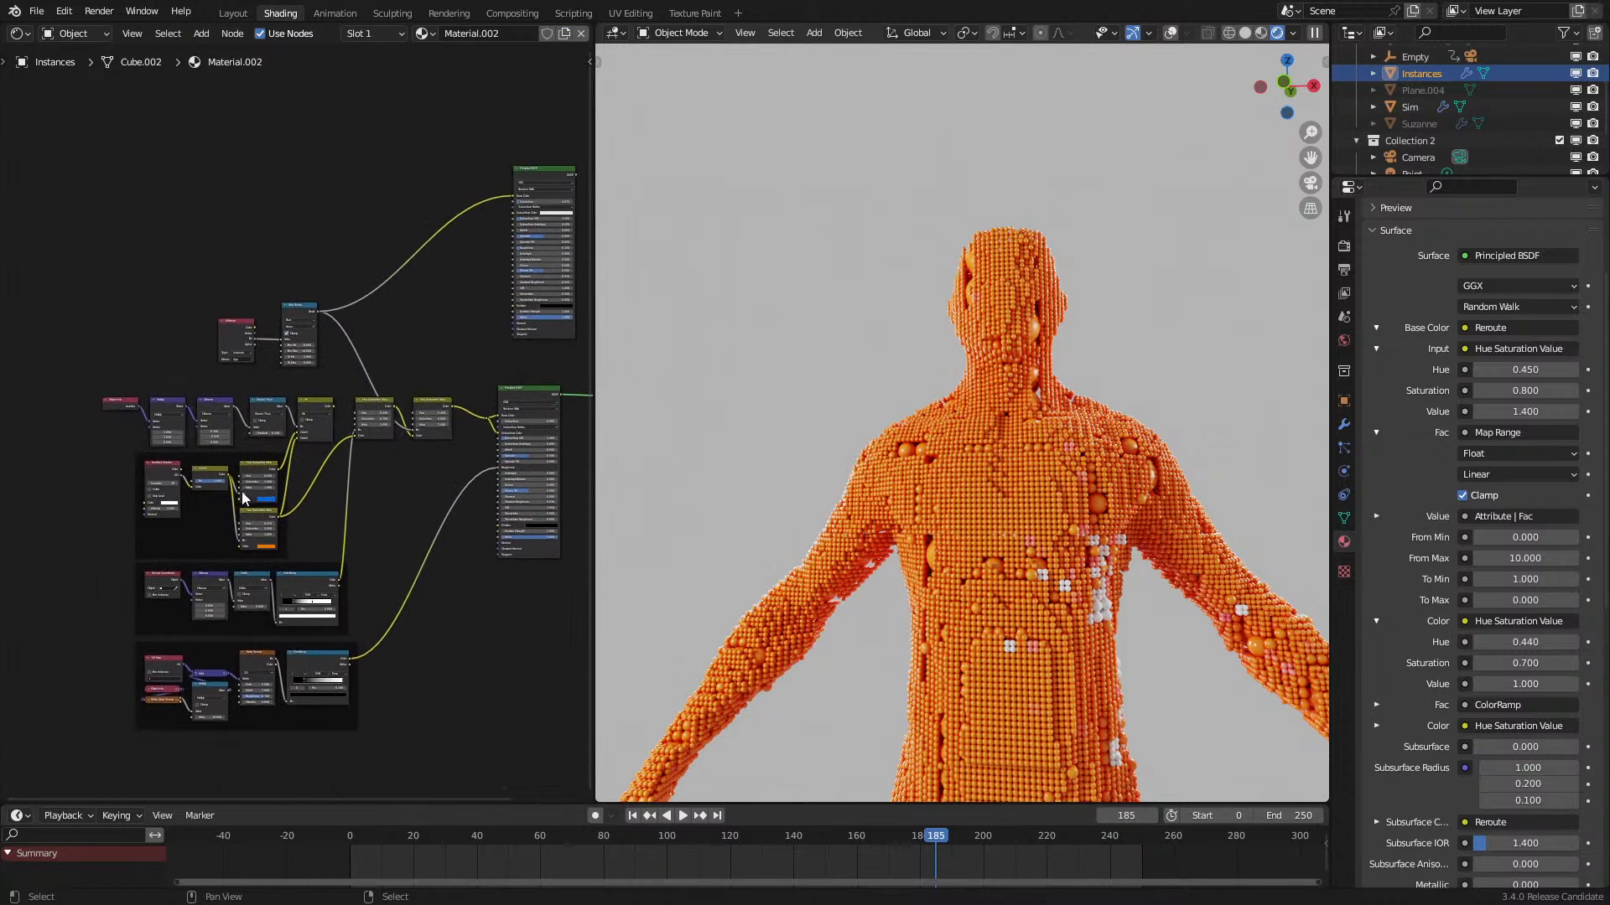
Step: Duplicate the Principled BSDF node, place the copy below the original and connect it to the Material Output
scroll(168, 678, up, 1)
scroll(442, 288, down, 7)
middle_drag(411, 587, 402, 247)
scroll(417, 467, up, 4)
click(411, 426)
key(shift+d)
click(428, 533)
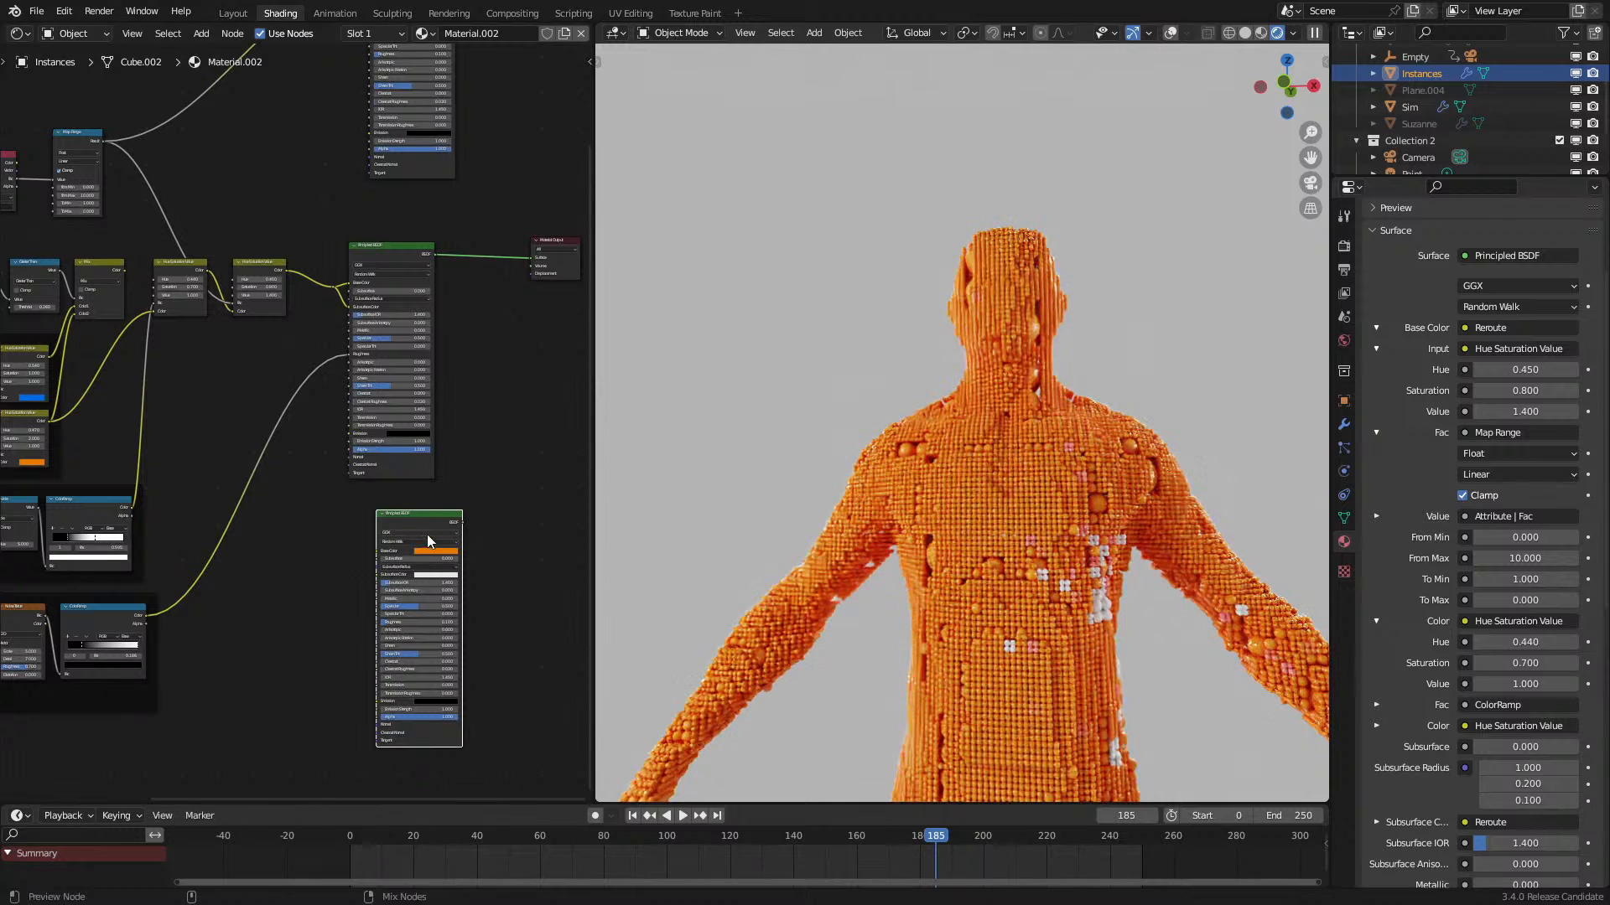
ctrl+shift+click(421, 514)
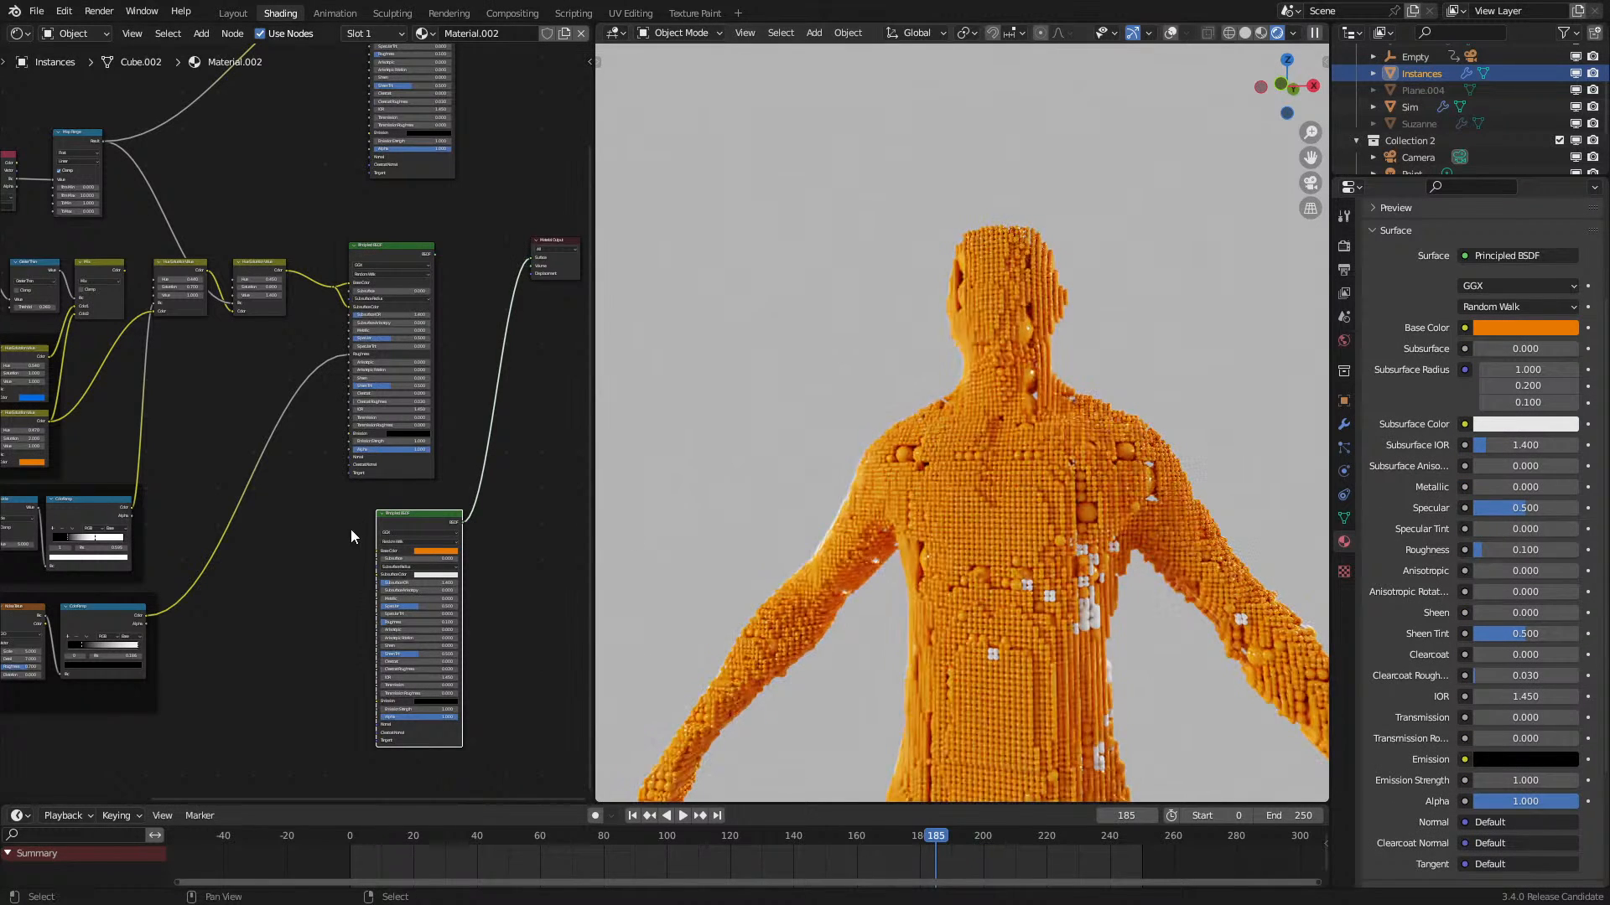
Step: Set the duplicated Principled BSDF's Base Color to light green and check the figure from other angles
middle_drag(353, 528, 272, 490)
scroll(340, 603, up, 3)
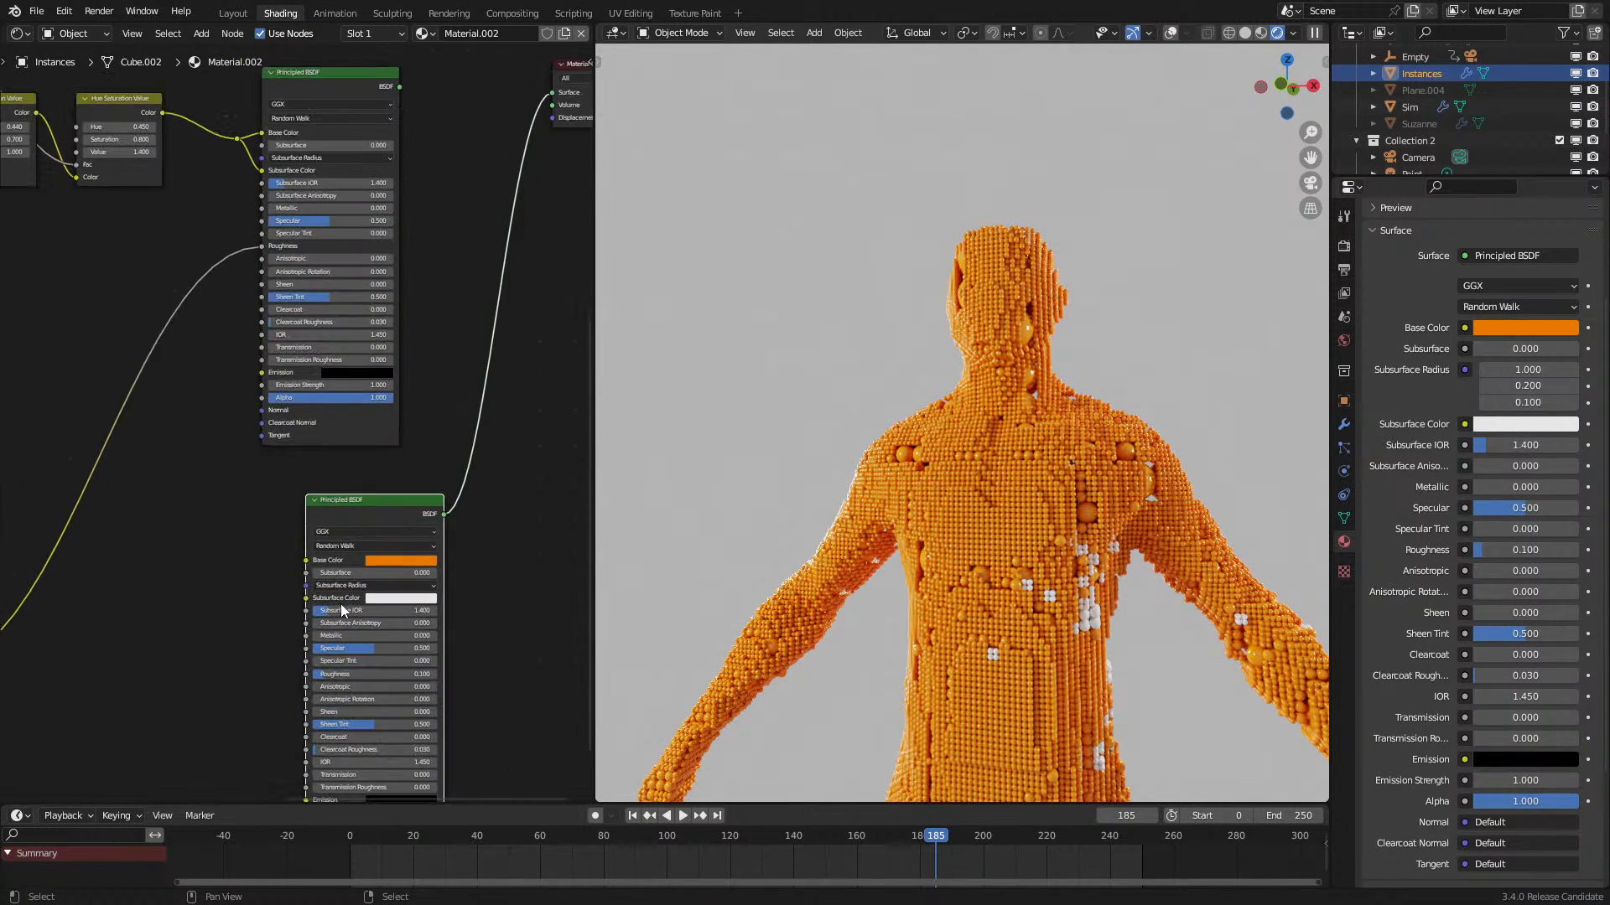
click(385, 541)
click(381, 409)
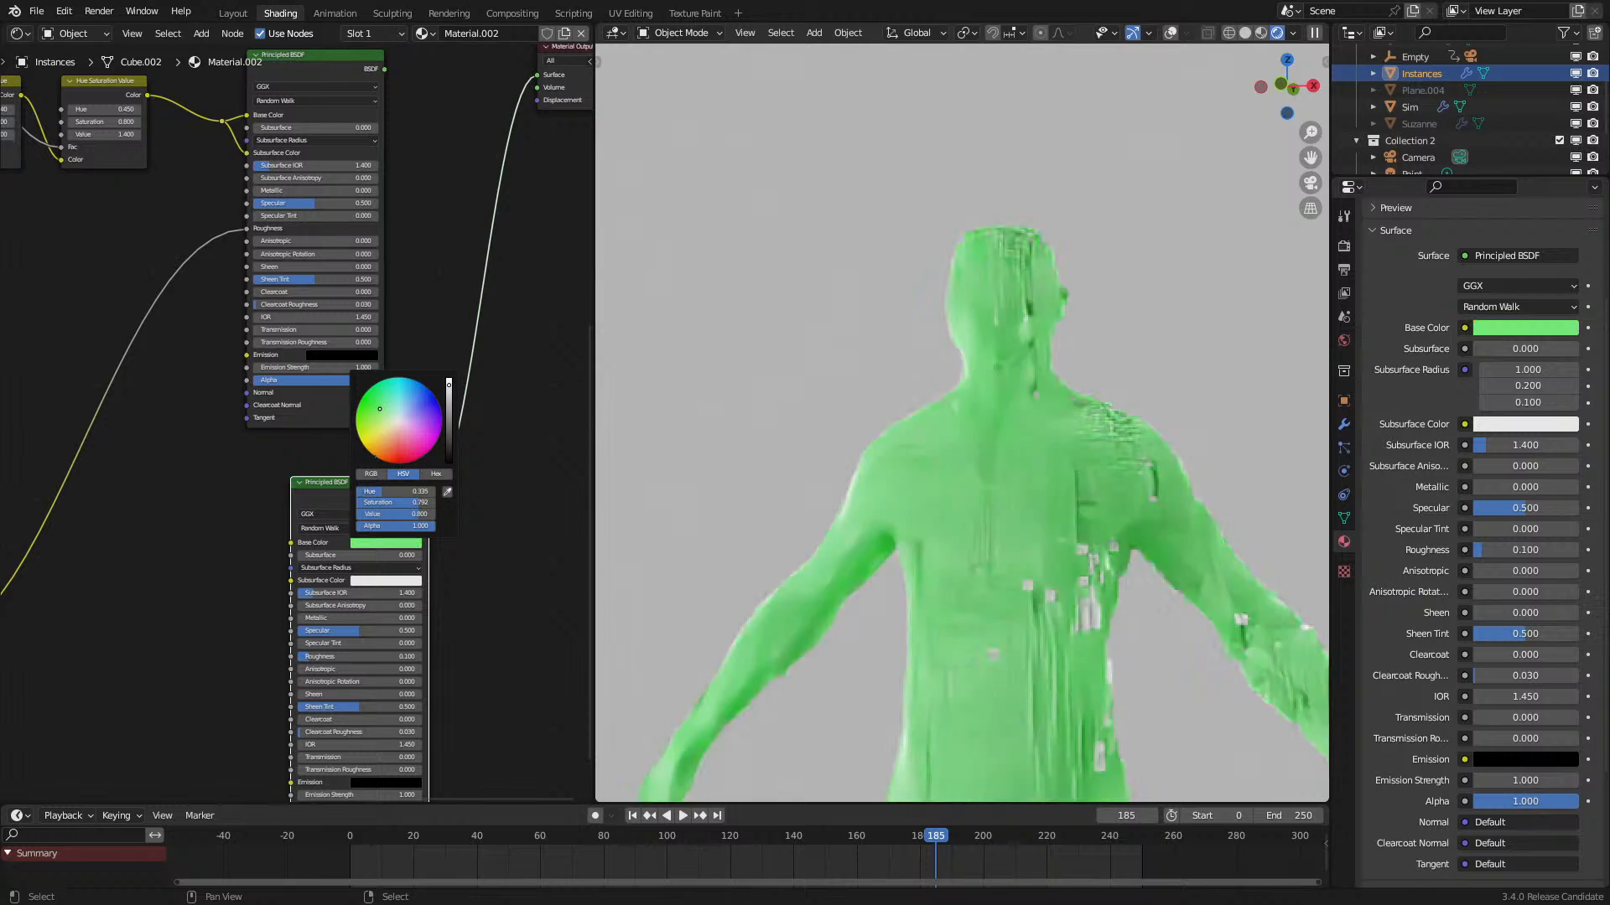
middle_drag(947, 490, 988, 486)
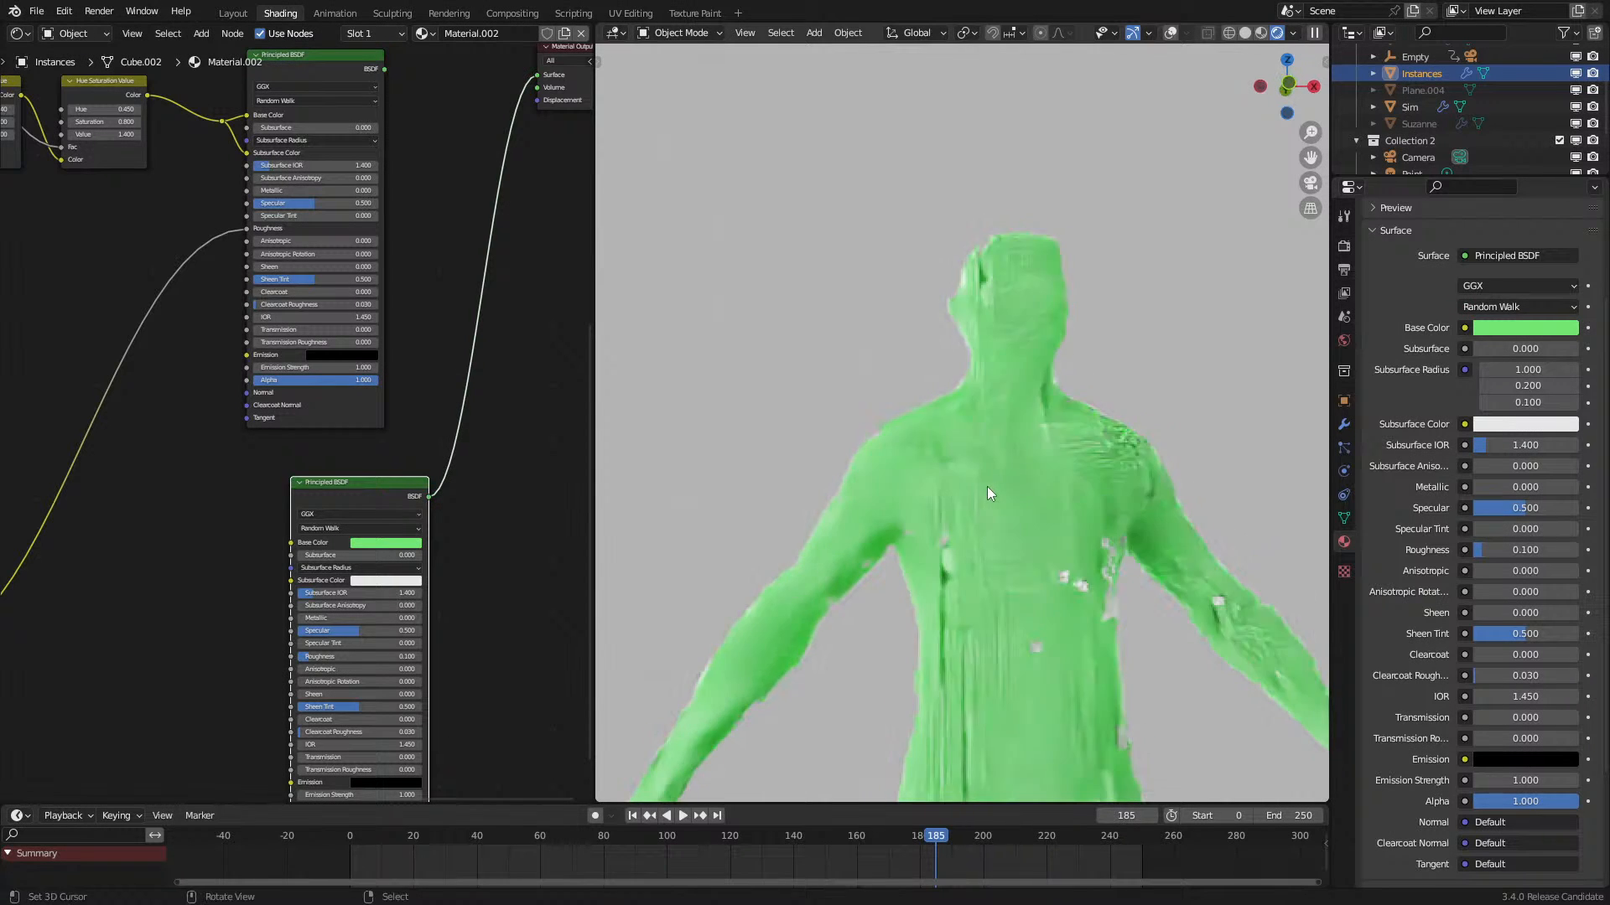
middle_drag(908, 446, 889, 485)
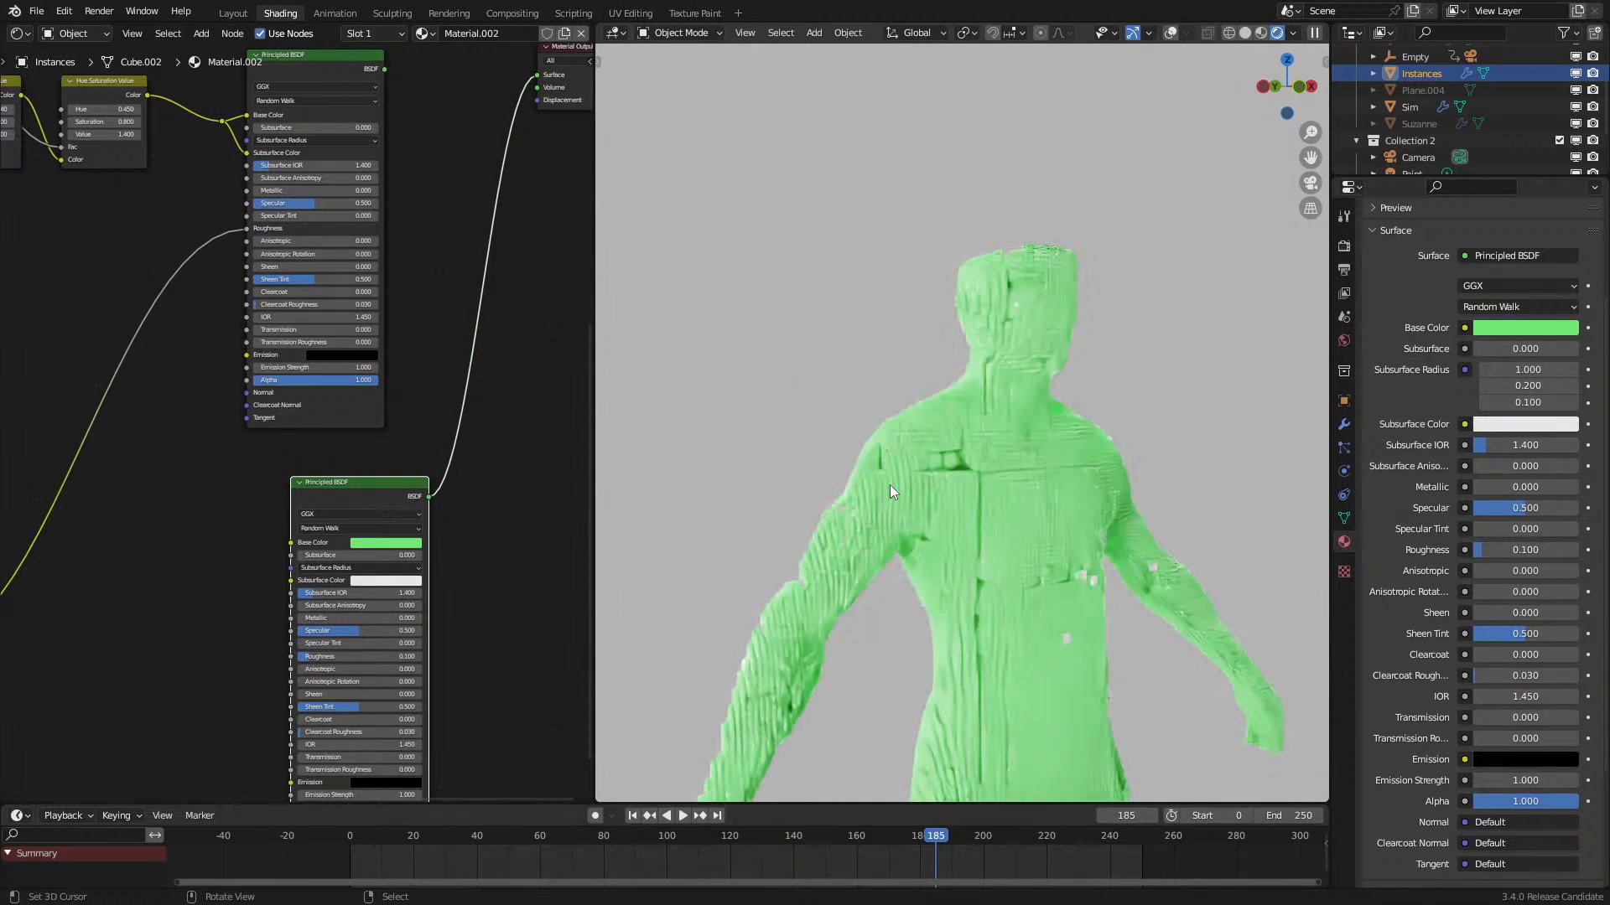
Step: Replay the simulation from the start, pause at frame 120 and inspect the recoloured spheres up close
key(shift+Left)
key(space)
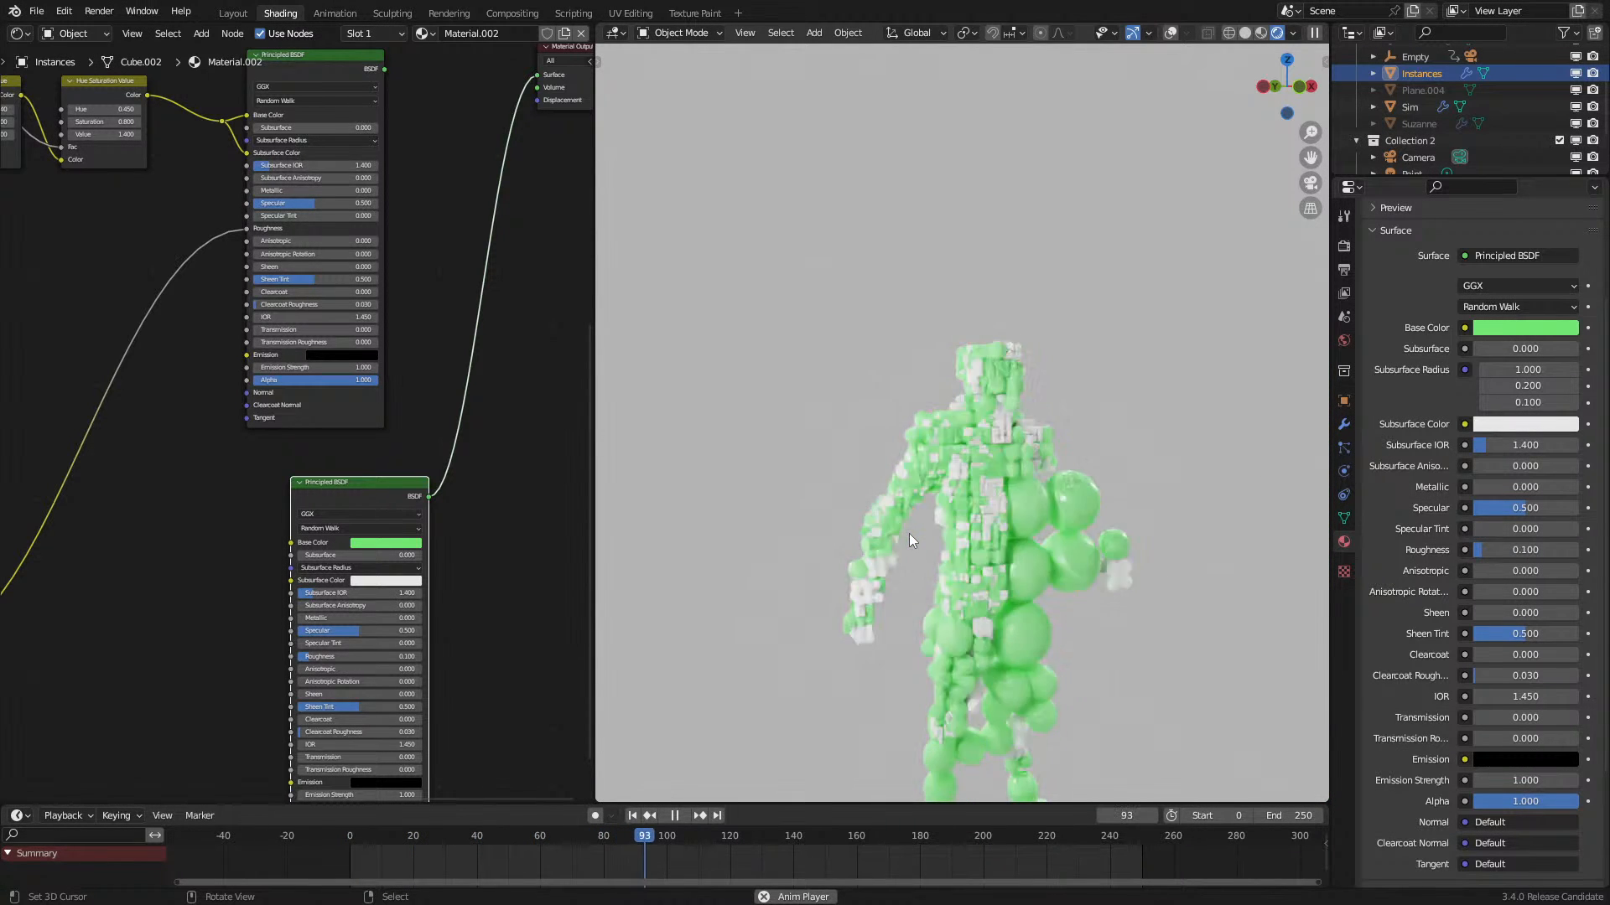
key(space)
middle_drag(944, 538, 942, 500)
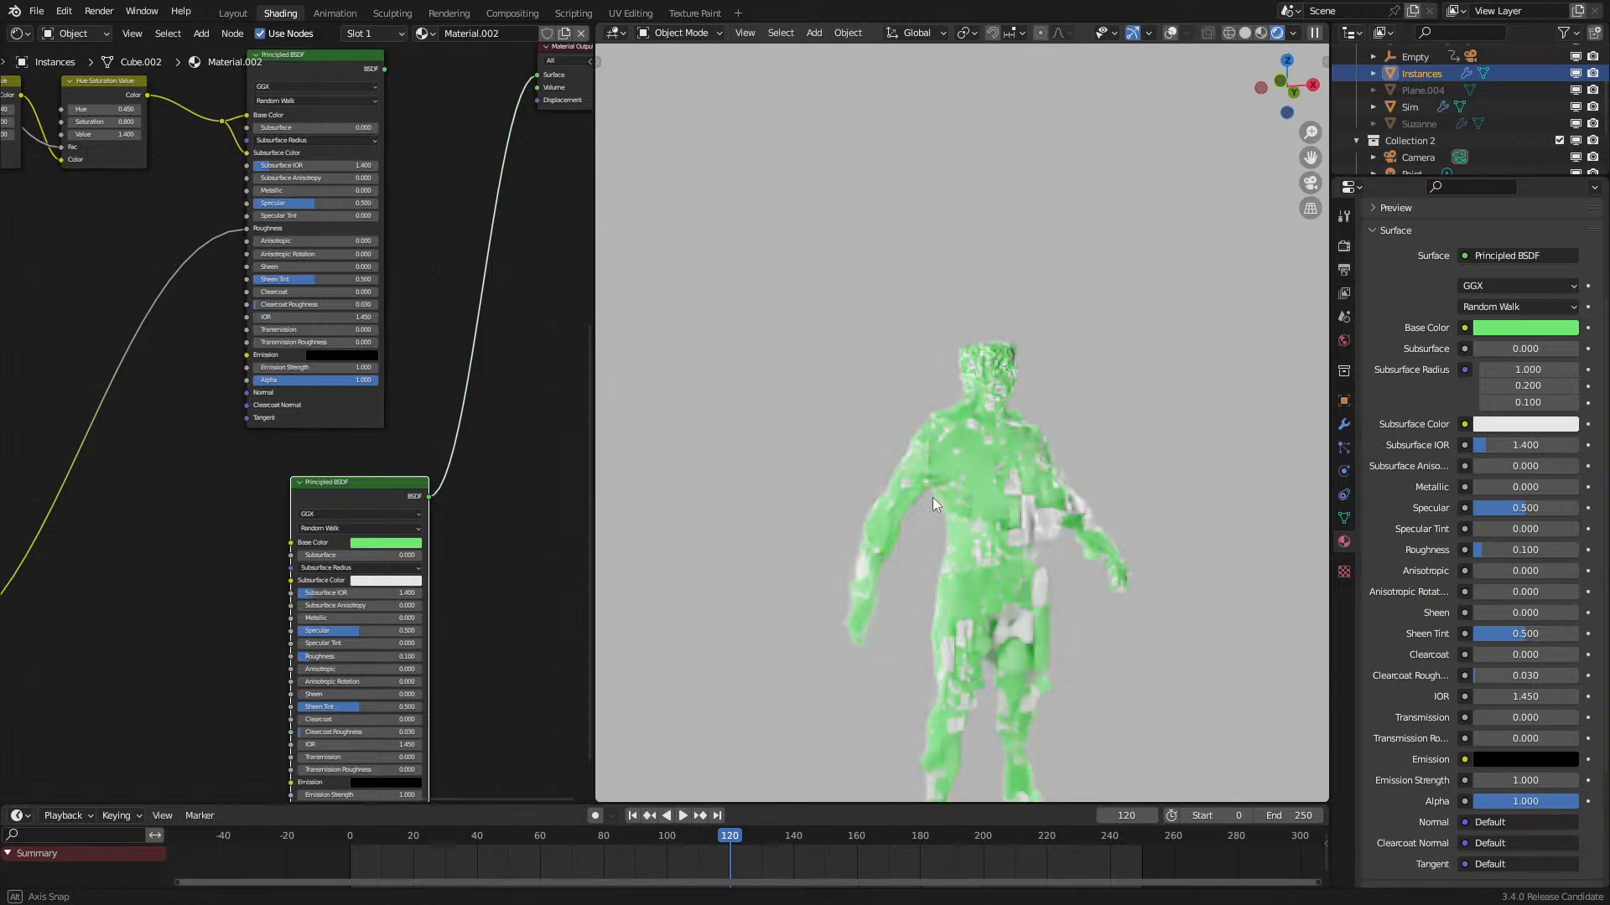
scroll(915, 501, up, 5)
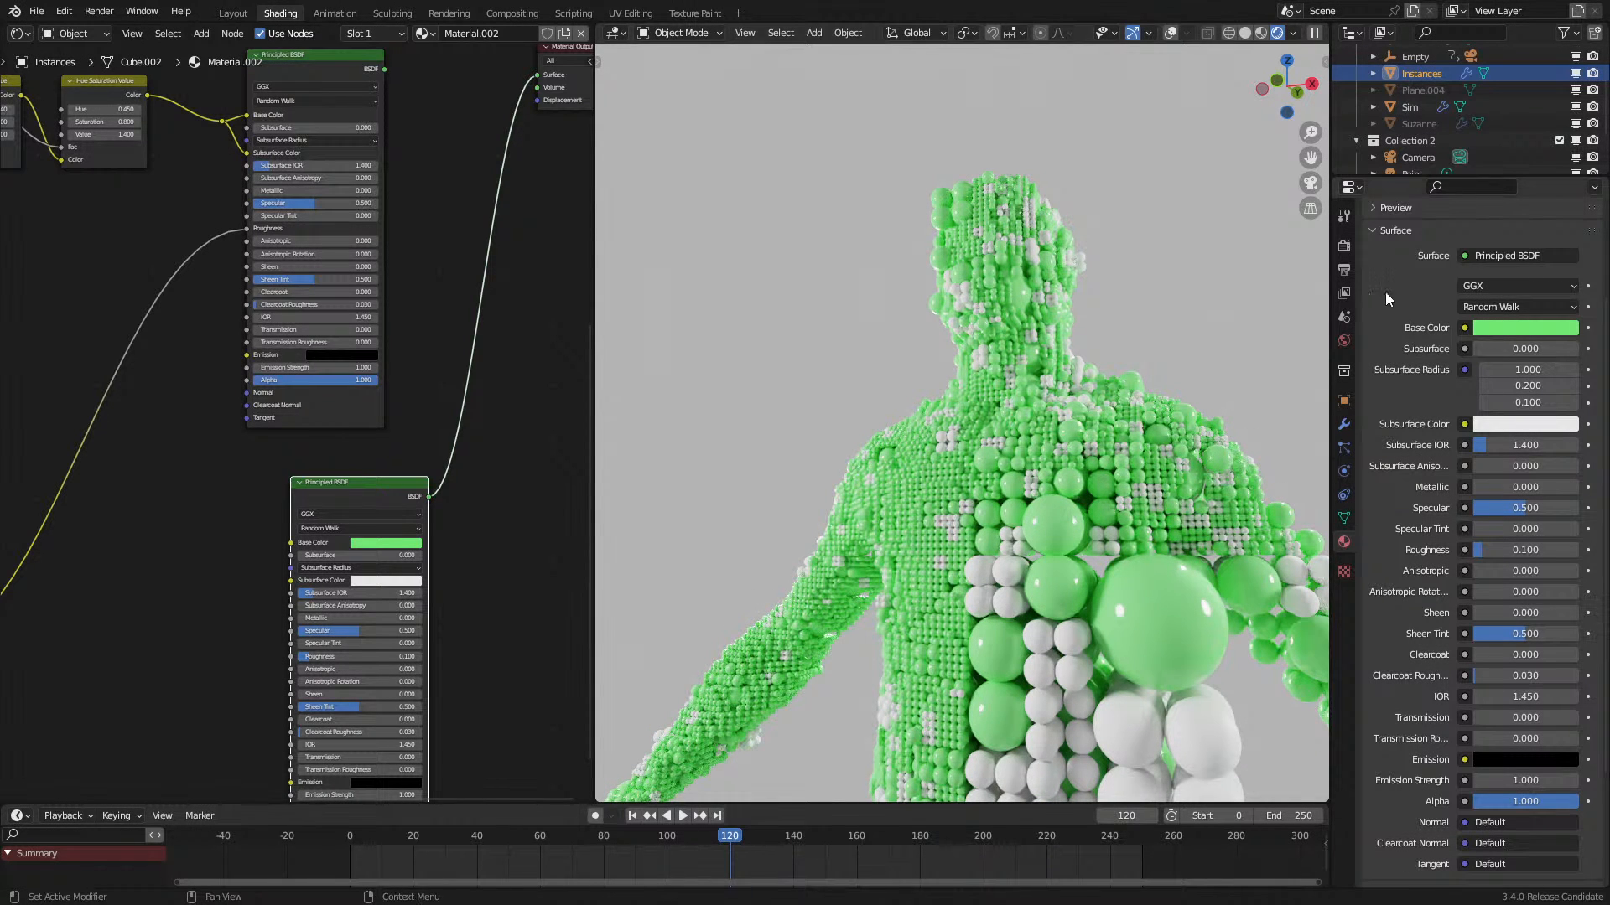
Step: Show the world background settings and view the figure against the background from slightly different angles
click(1344, 341)
scroll(832, 347, down, 5)
key(shift+a)
middle_drag(1072, 390, 1076, 395)
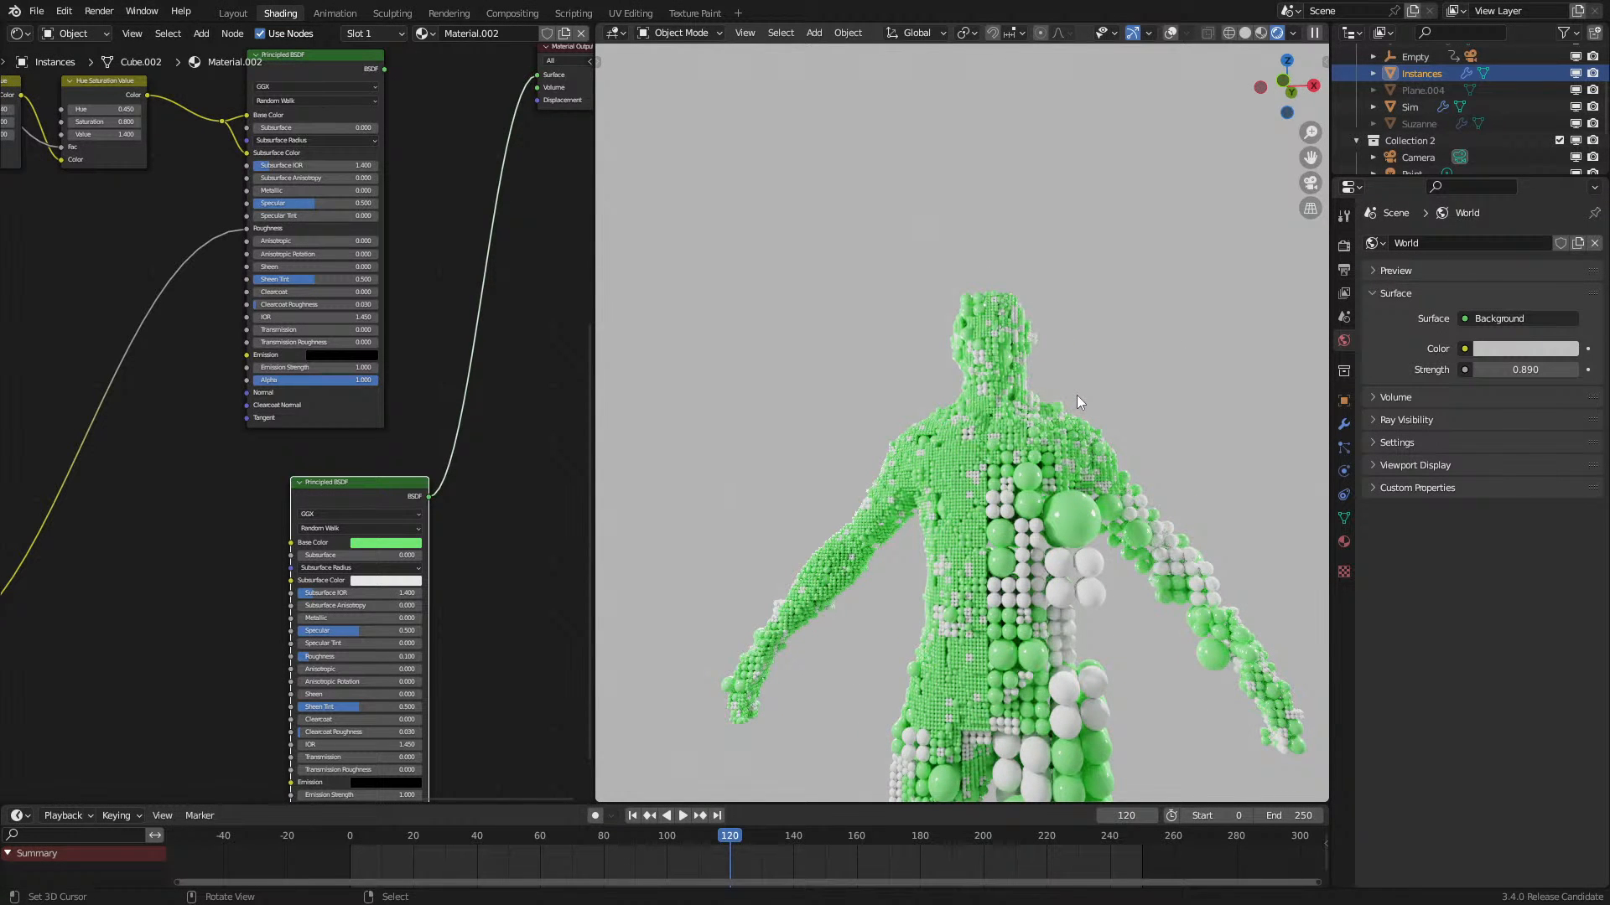
middle_drag(1058, 387, 964, 401)
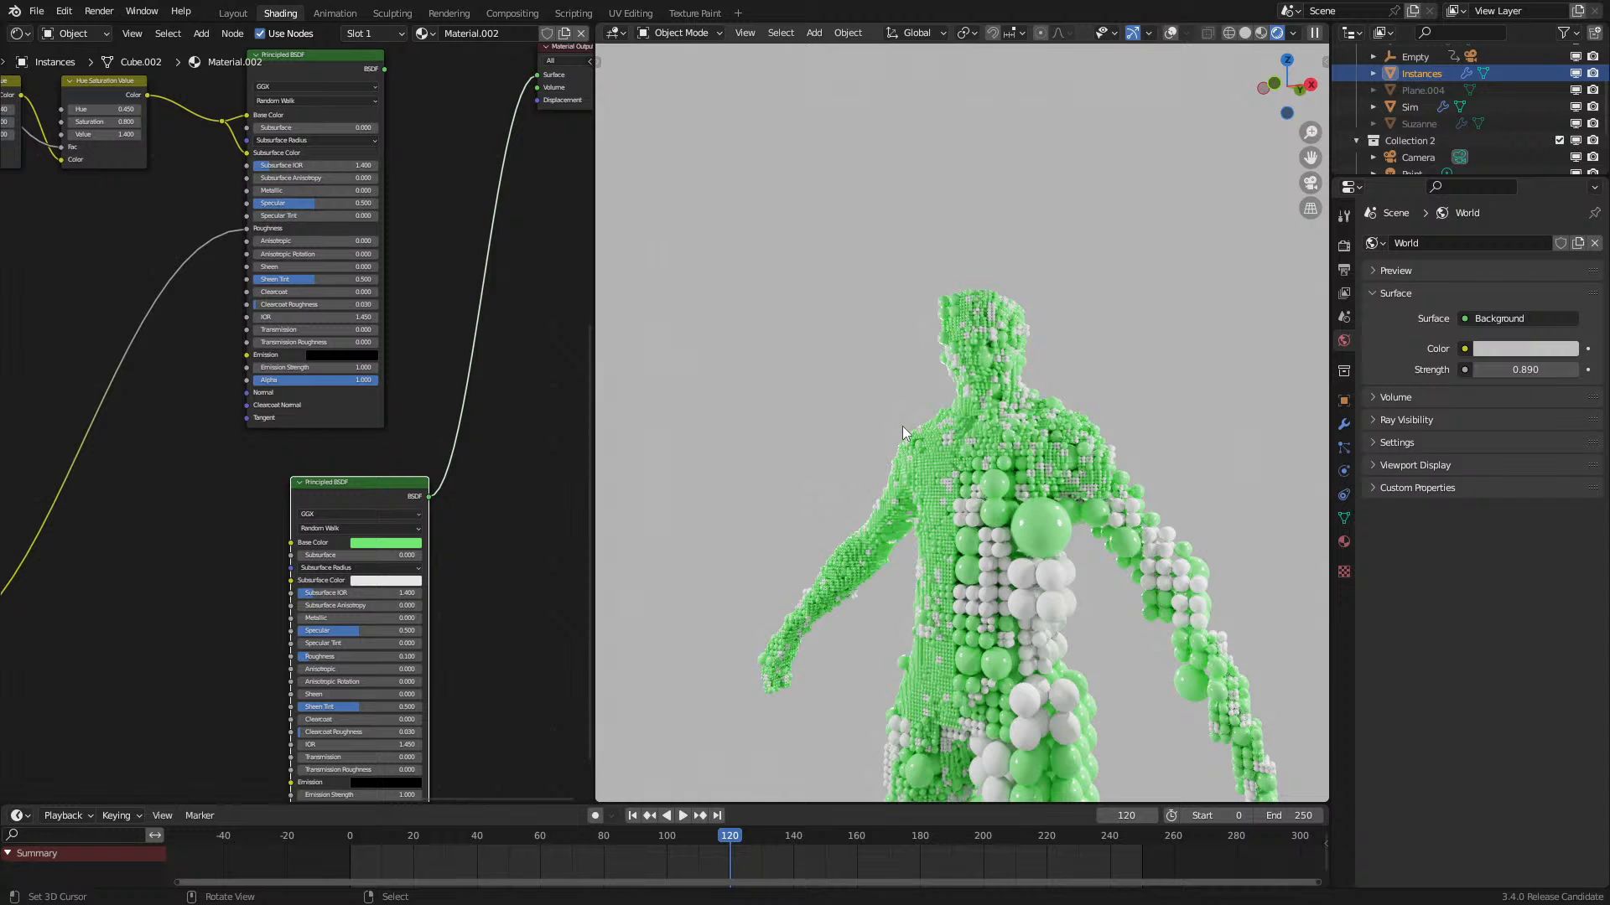
Step: Advance the simulation to frame 134 in short bursts, examining the spheres on the head and torso
key(space)
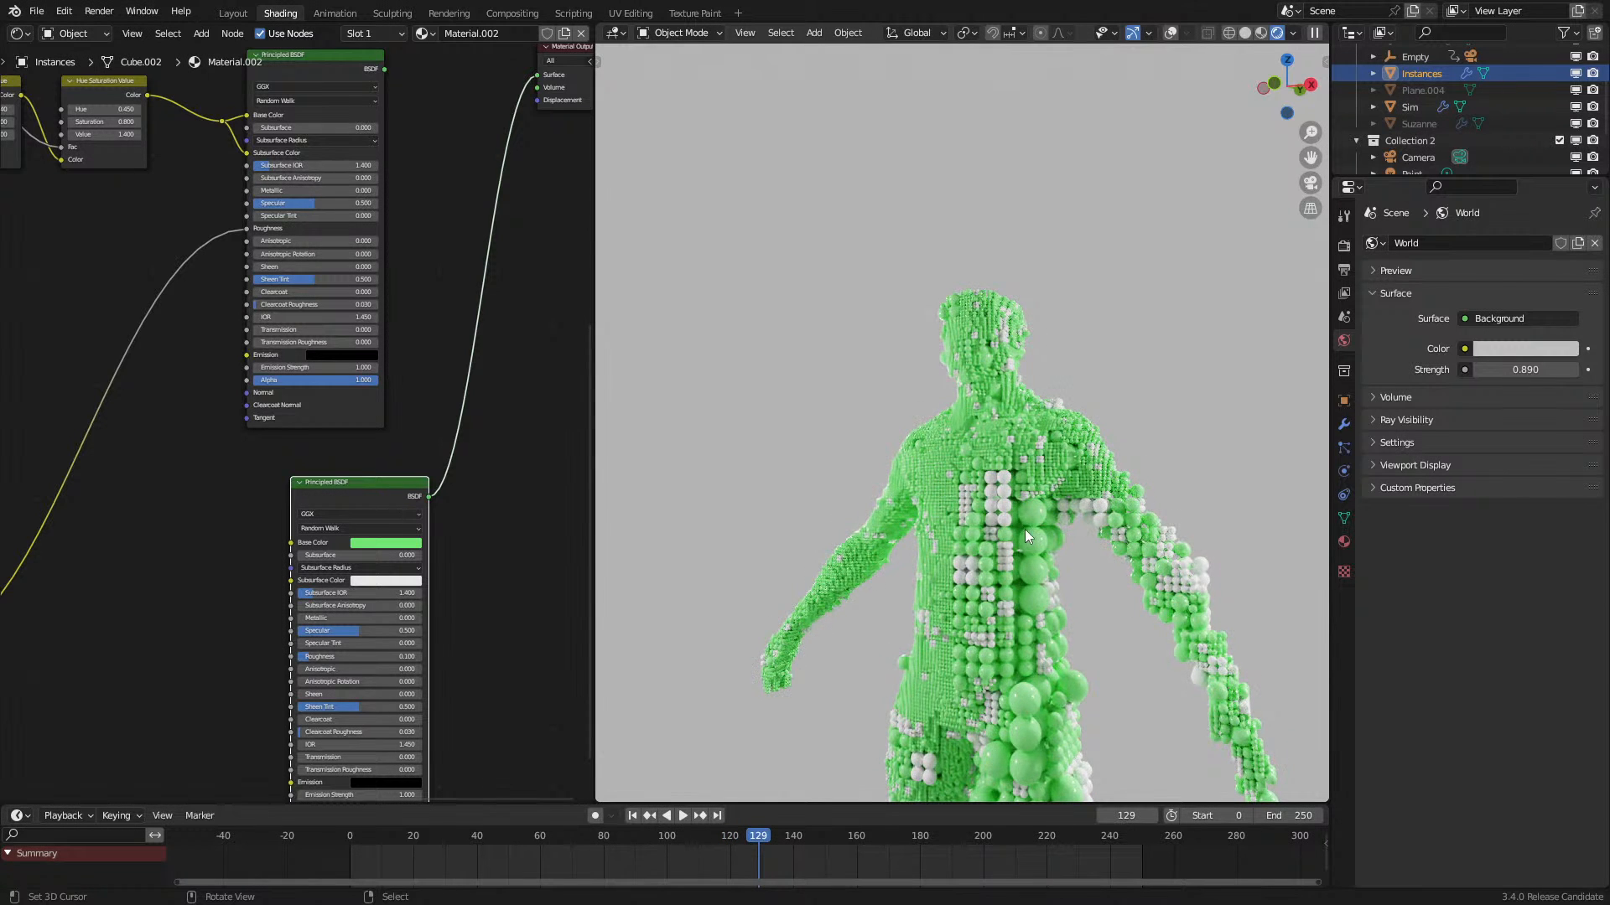
scroll(1024, 530, up, 3)
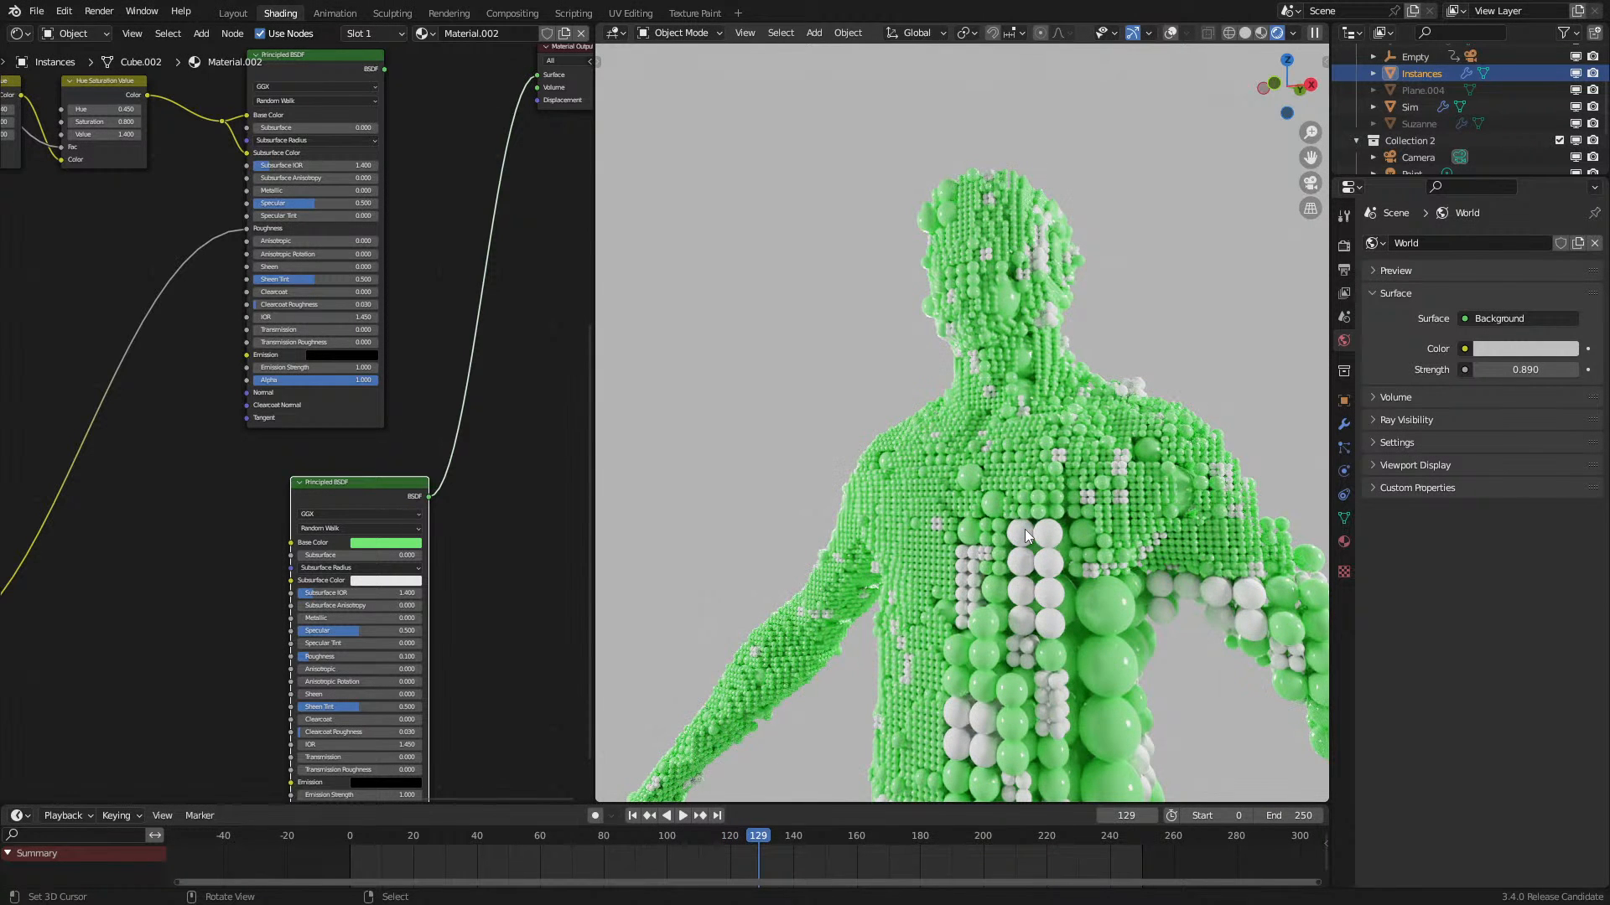
scroll(188, 515, down, 3)
middle_drag(187, 514, 268, 569)
middle_drag(858, 486, 793, 455)
key(space)
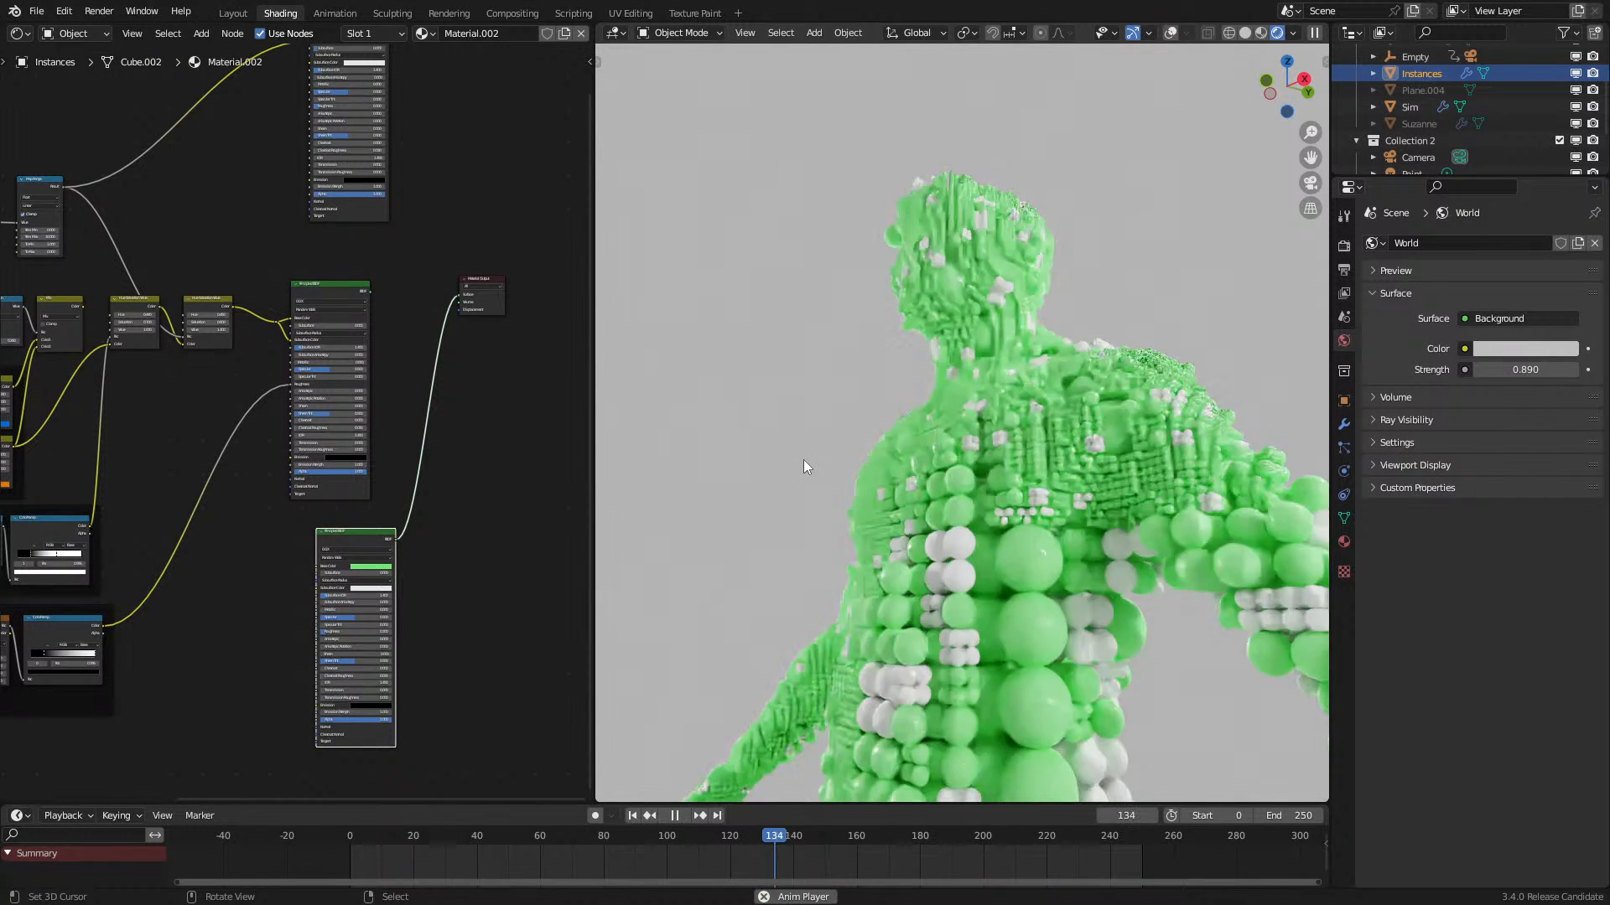
key(space)
Step: Examine the figure's torso and arm, and play the simulation on to frame 178
middle_drag(804, 459, 947, 481)
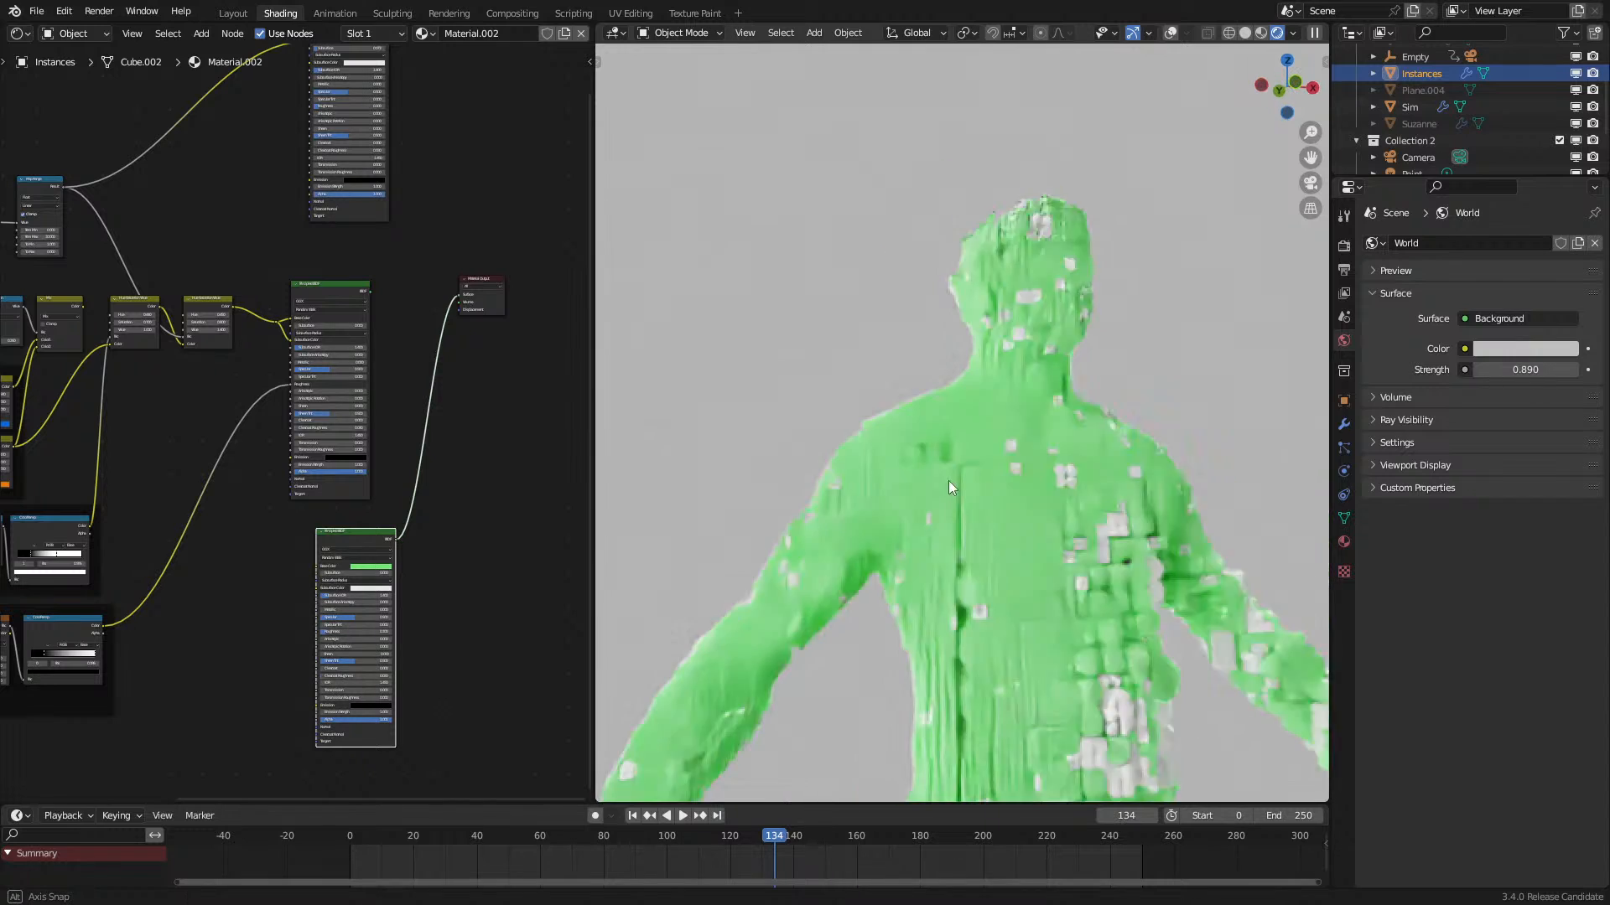
shift+middle_drag(1084, 528, 883, 372)
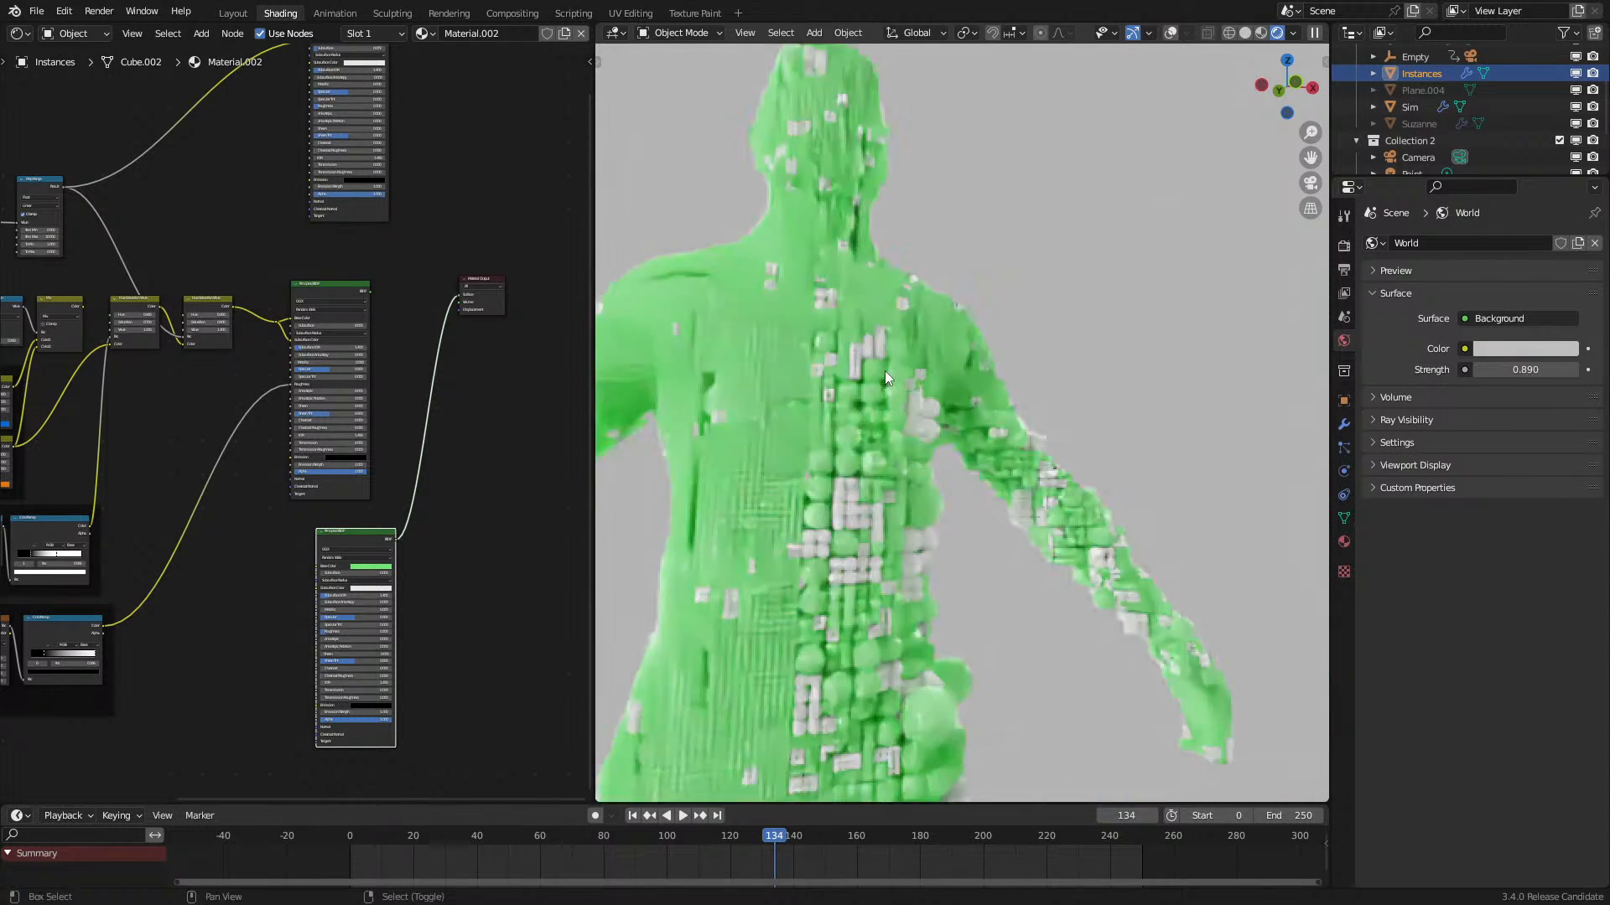
middle_drag(1078, 511, 1047, 503)
middle_drag(227, 657, 223, 711)
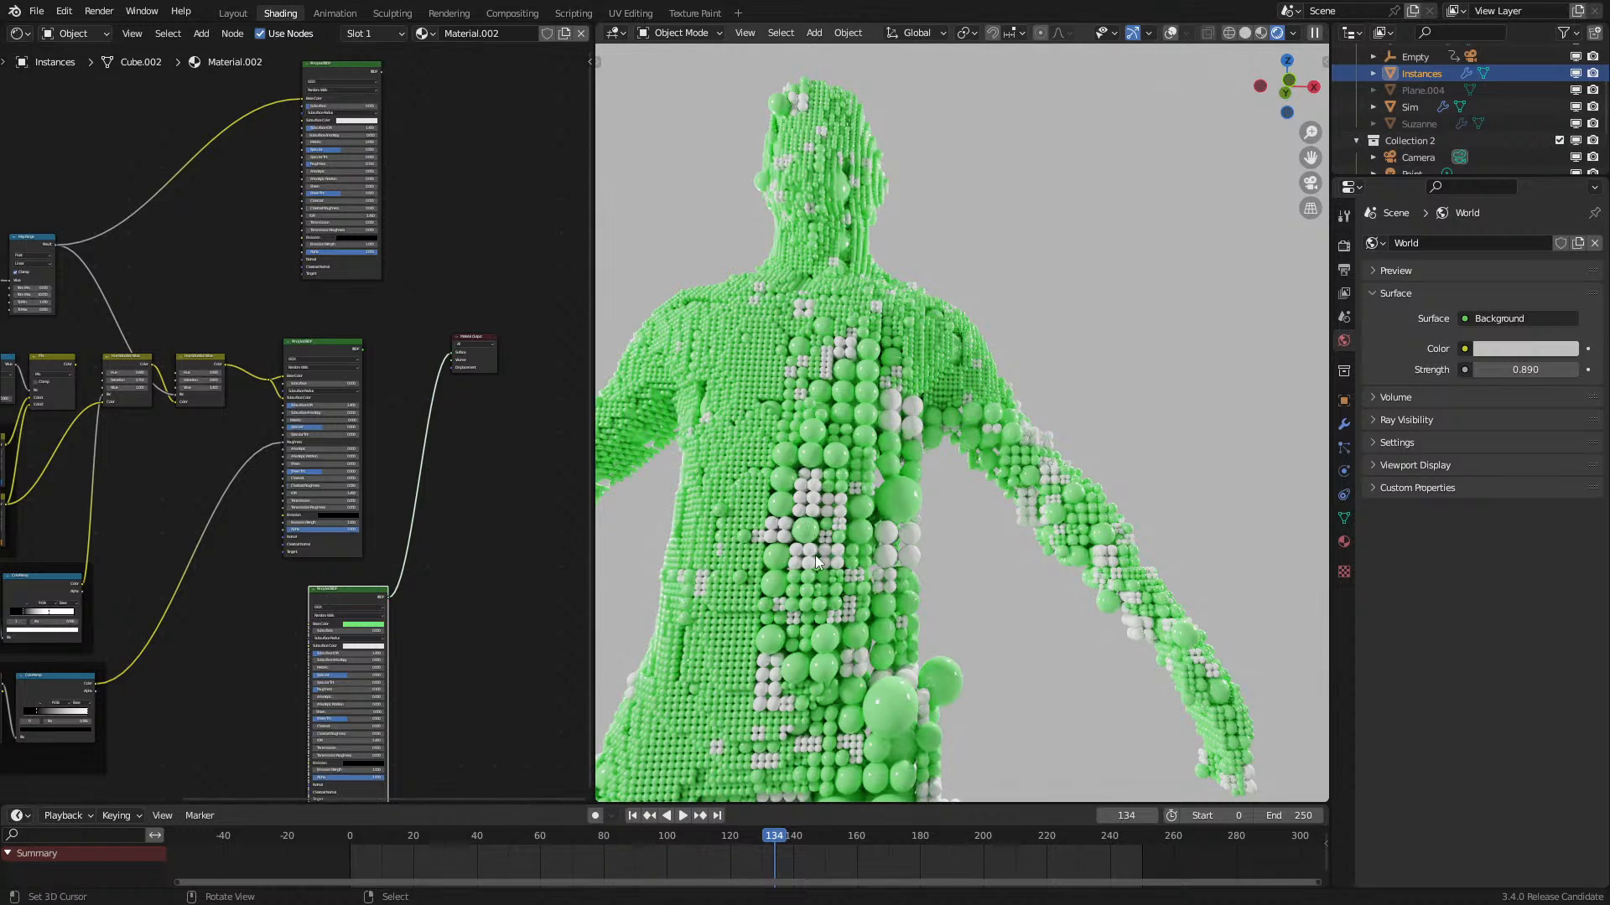
key(space)
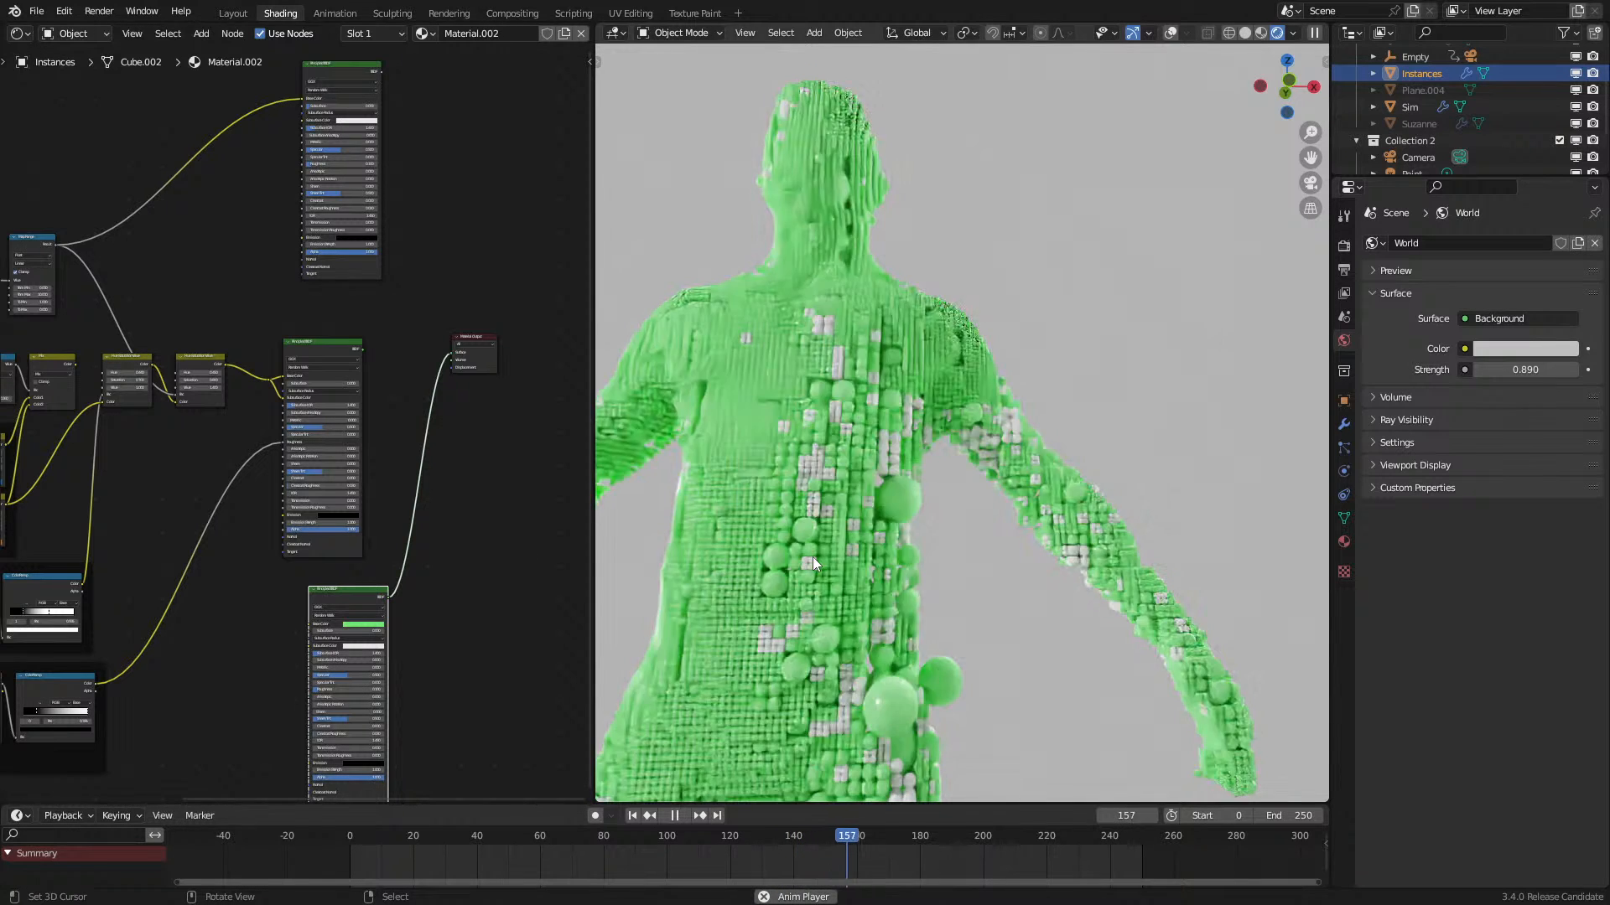
key(space)
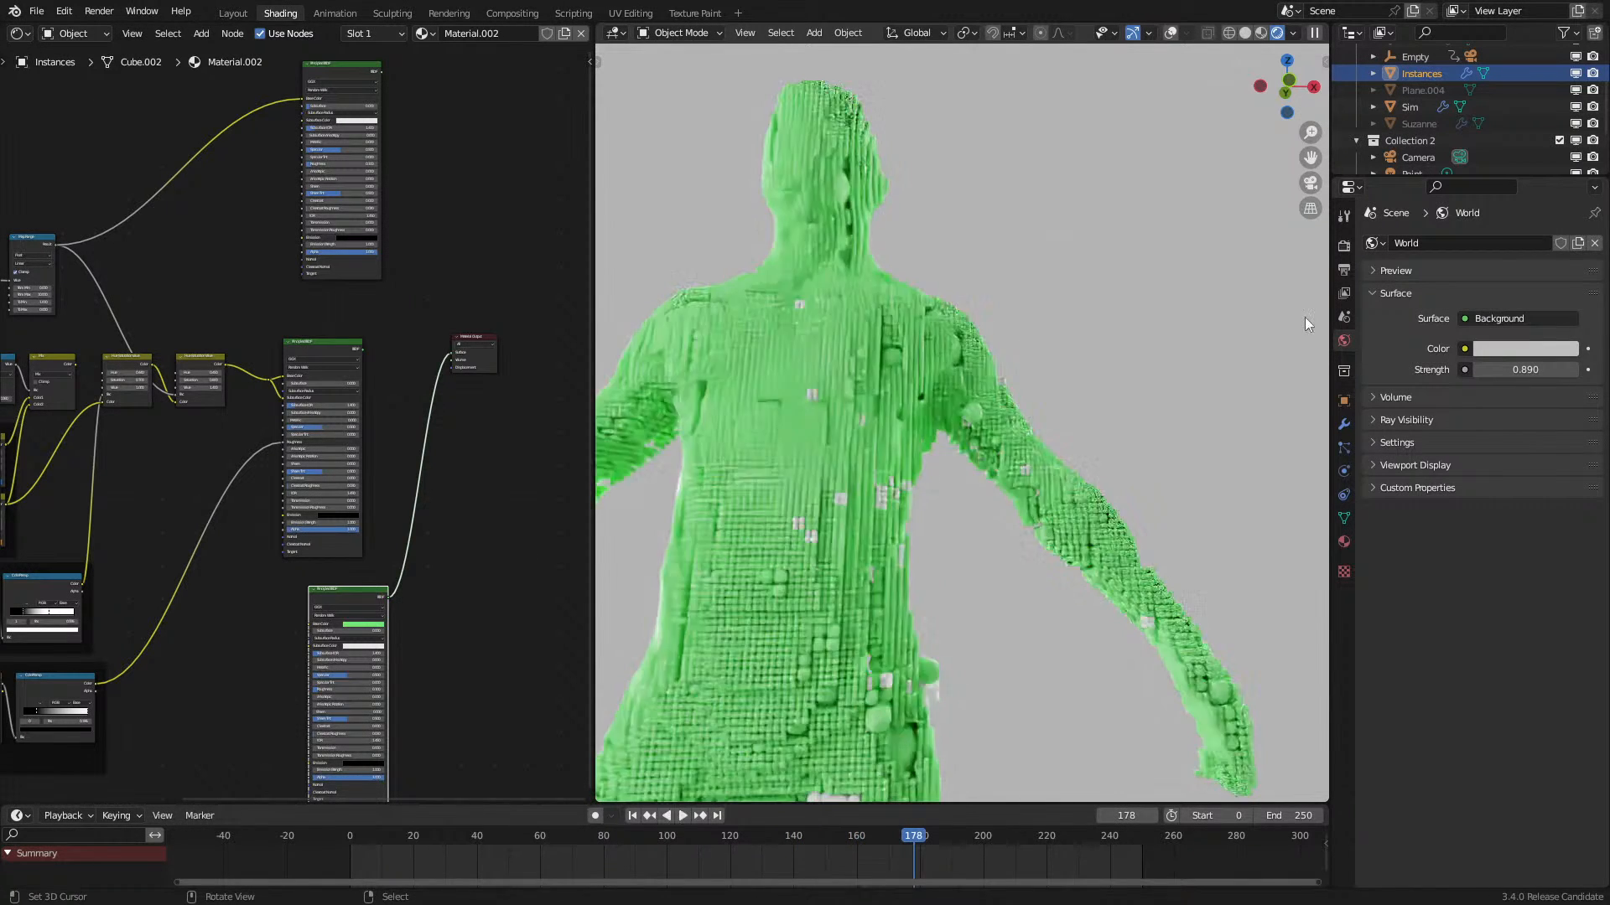
Step: Switch the render engine to Eevee, replay the simulation from the start to frame 132 and view the figure from the front
click(1344, 245)
click(1507, 243)
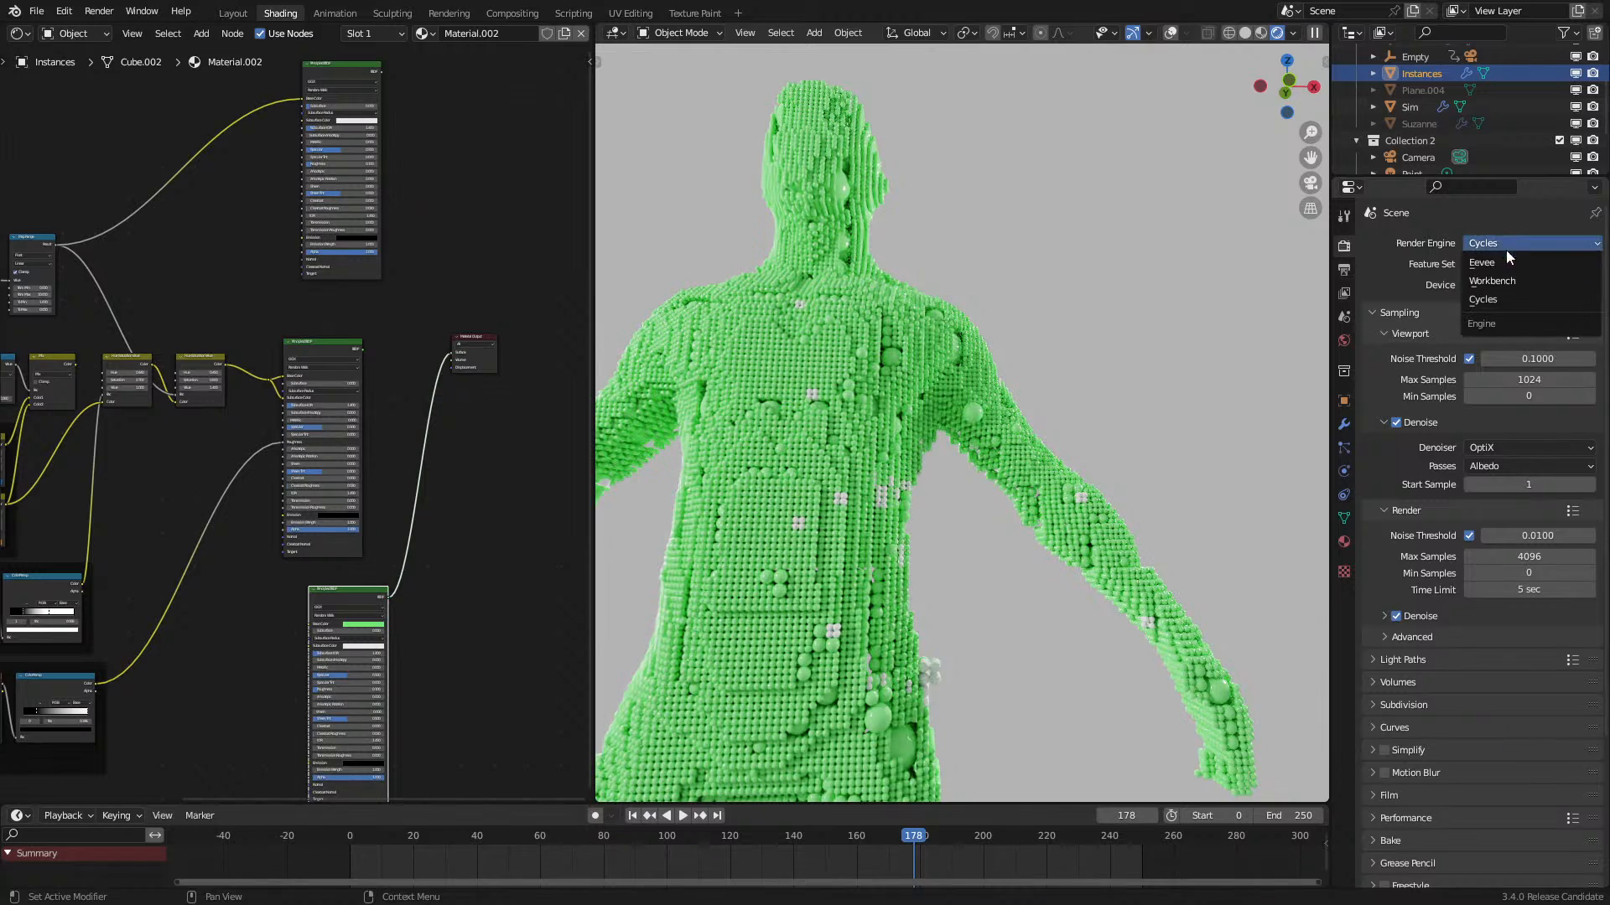
click(1499, 261)
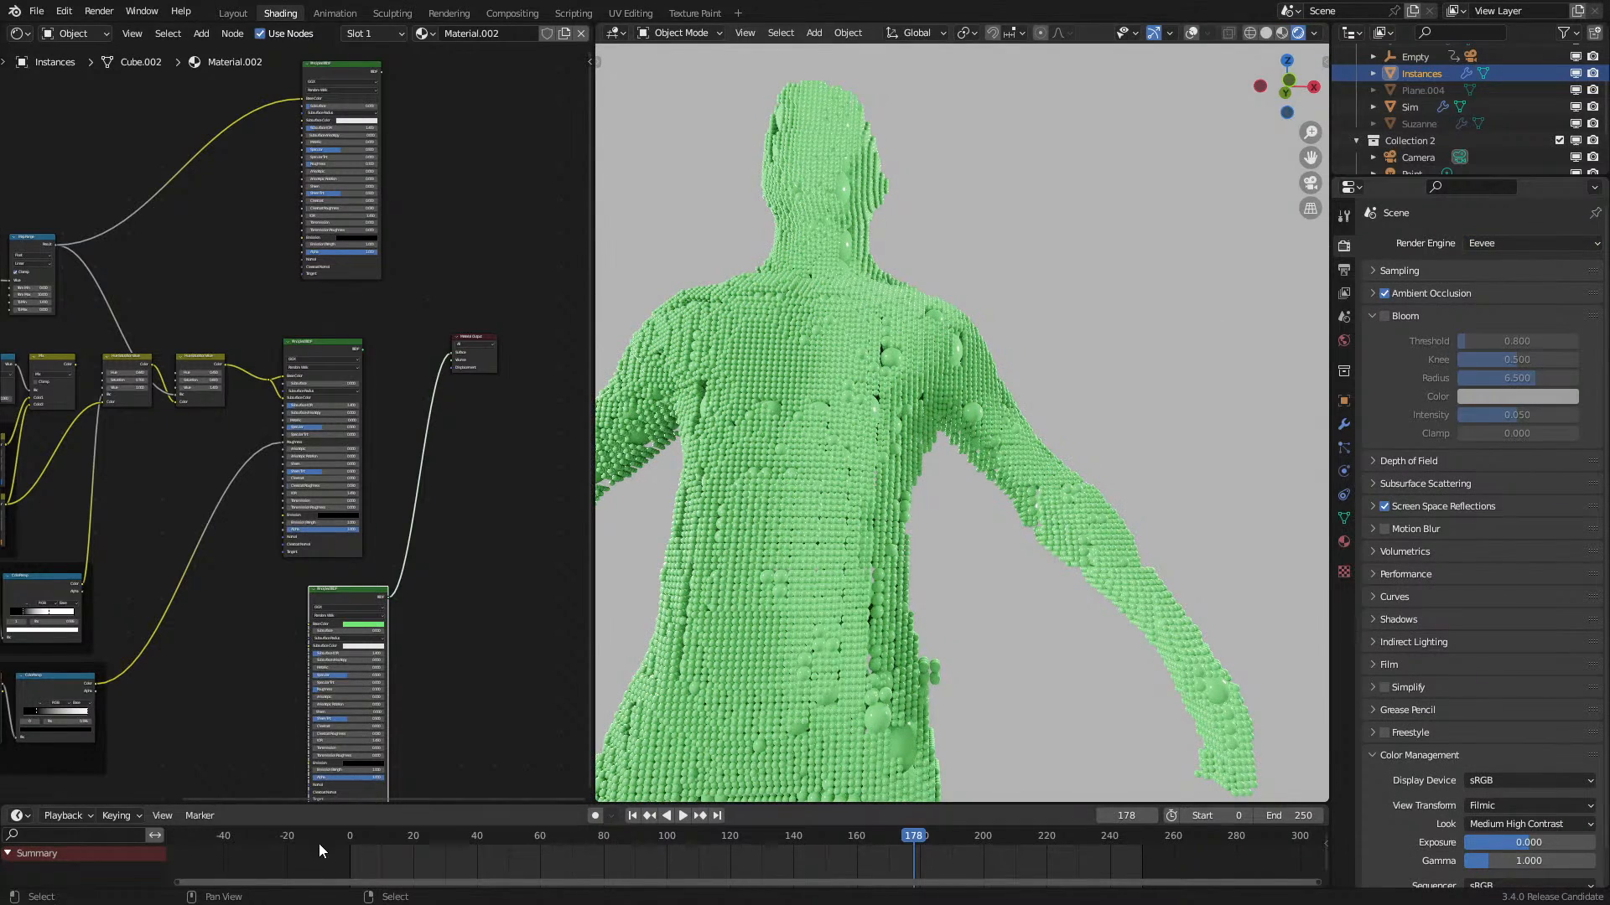
key(shift+Left)
key(space)
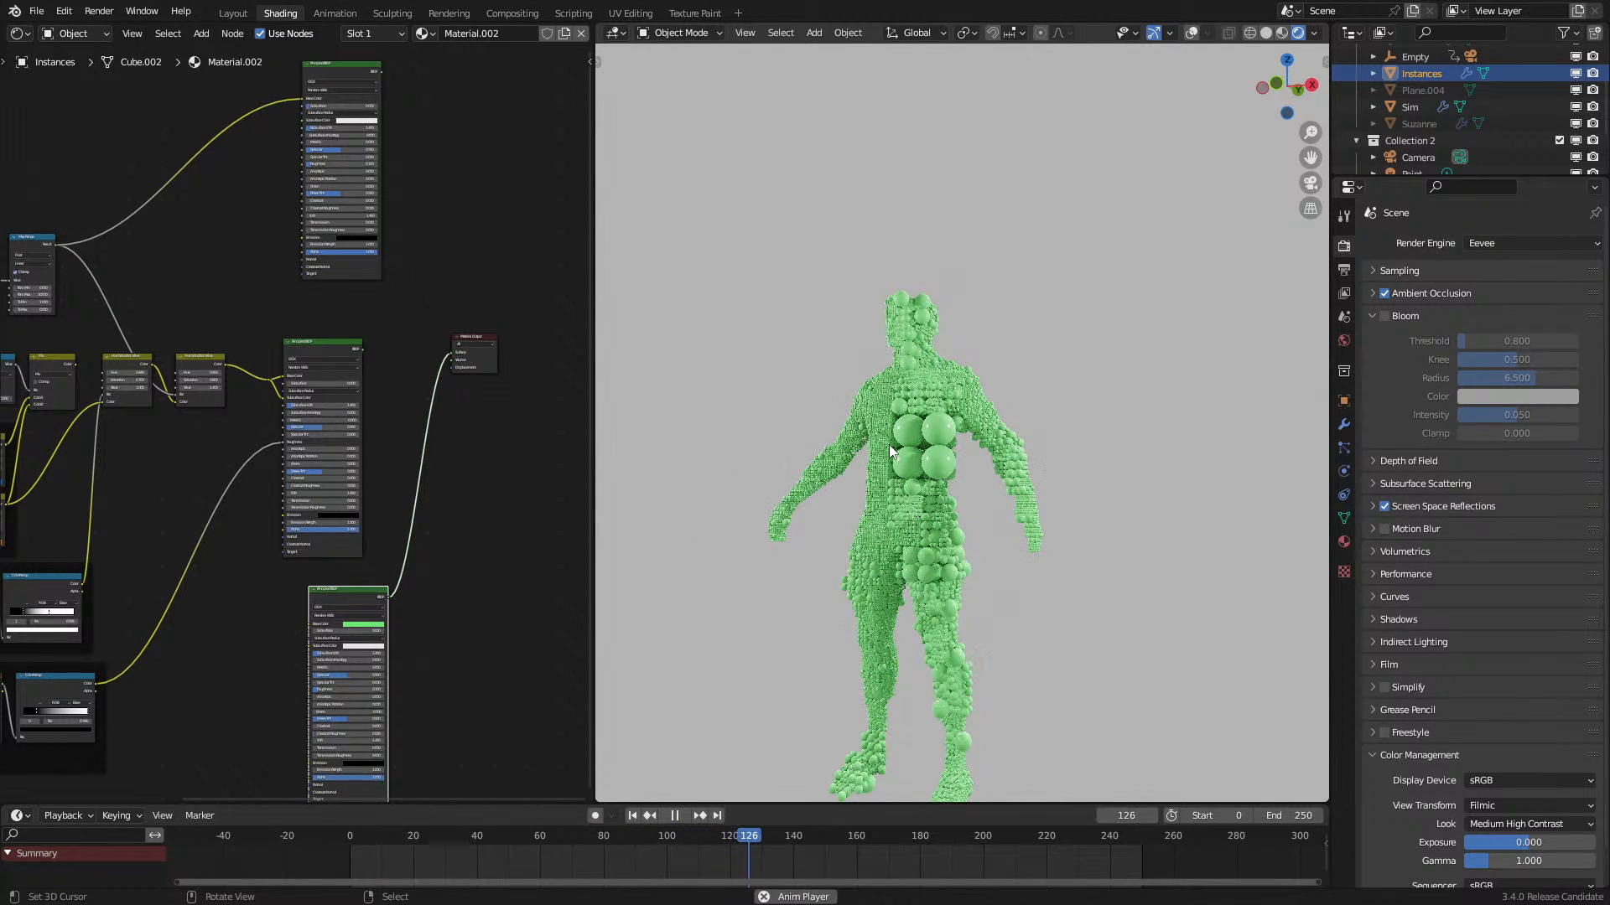
middle_drag(963, 455, 1053, 467)
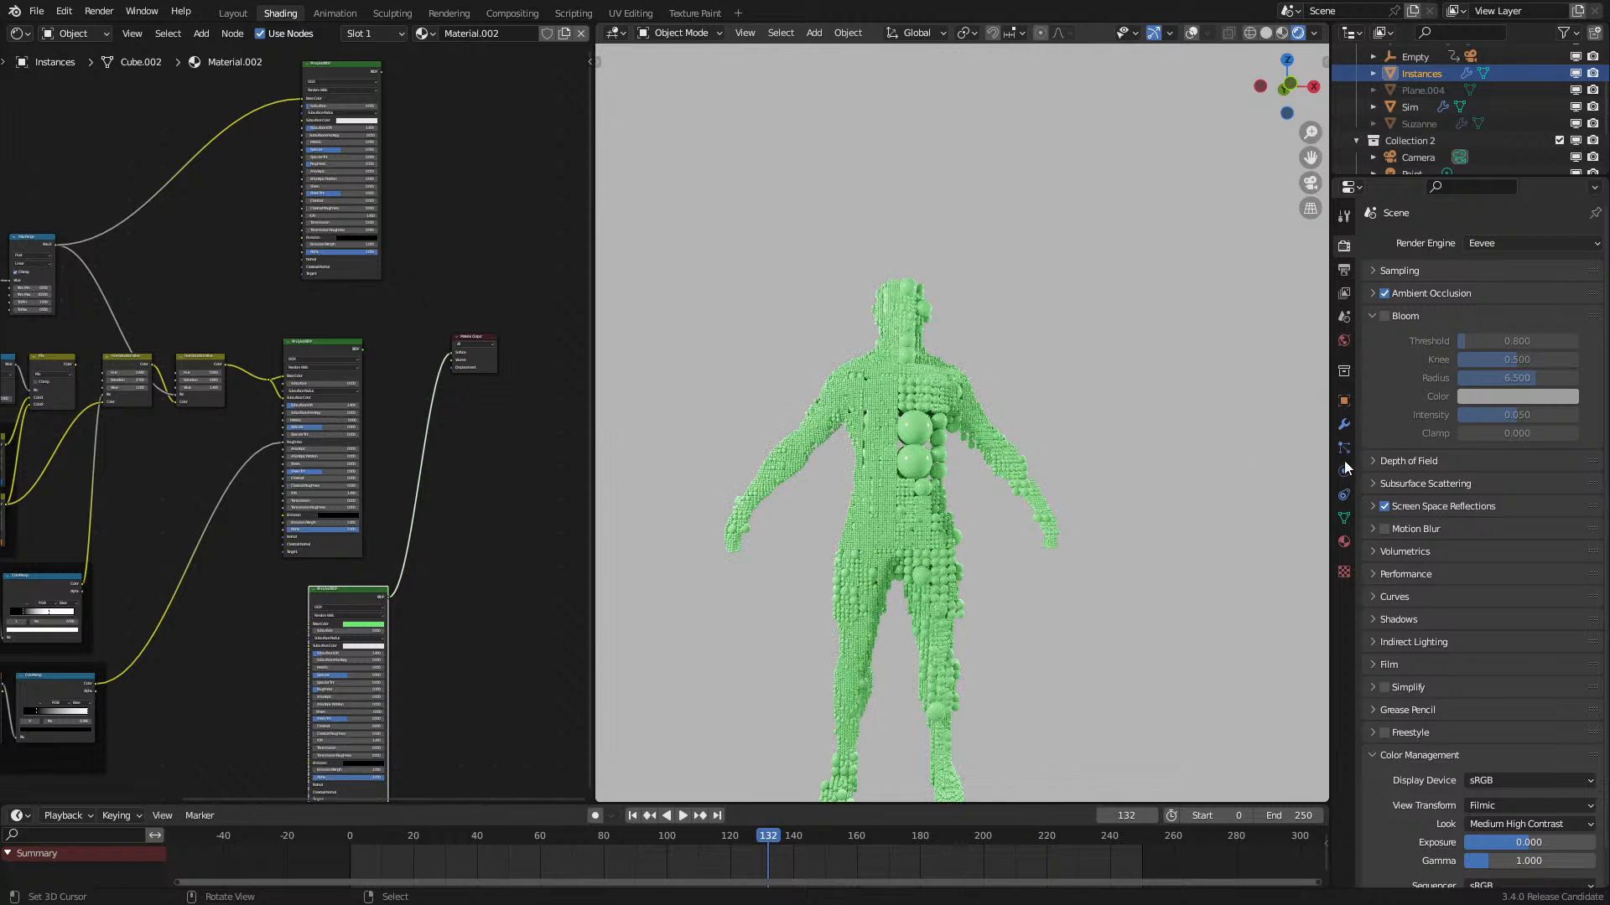
Step: Remove the Cast modifier from Instances, reduce the Bevel amount to about 0.631 m and examine the rounded cubes up close
click(1343, 425)
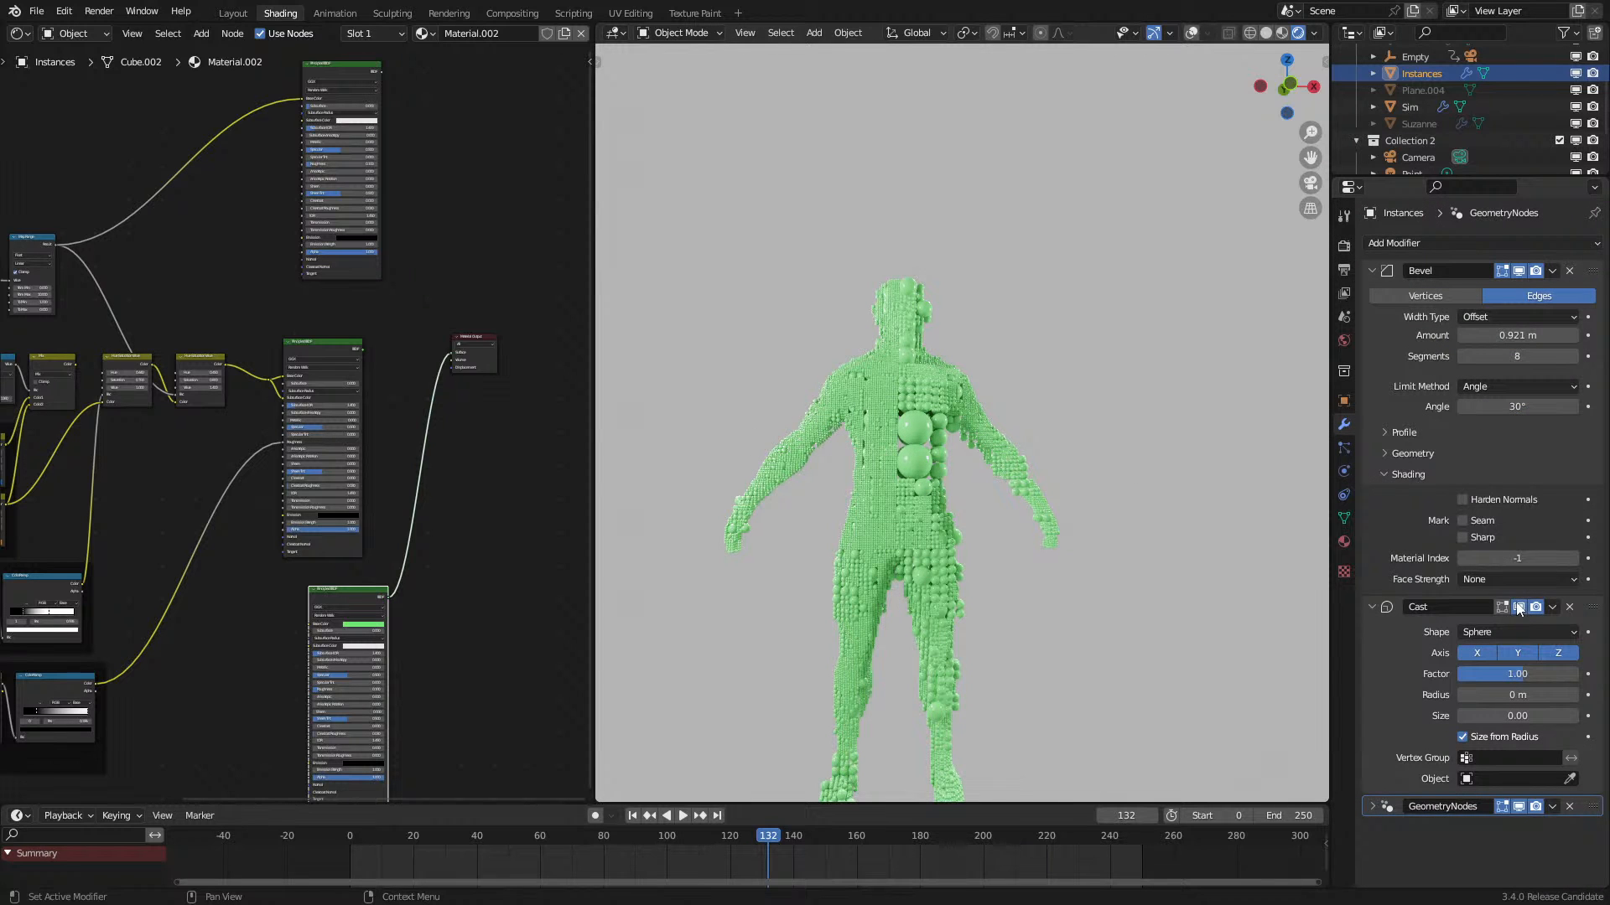
click(1570, 607)
drag(1517, 335, 1493, 335)
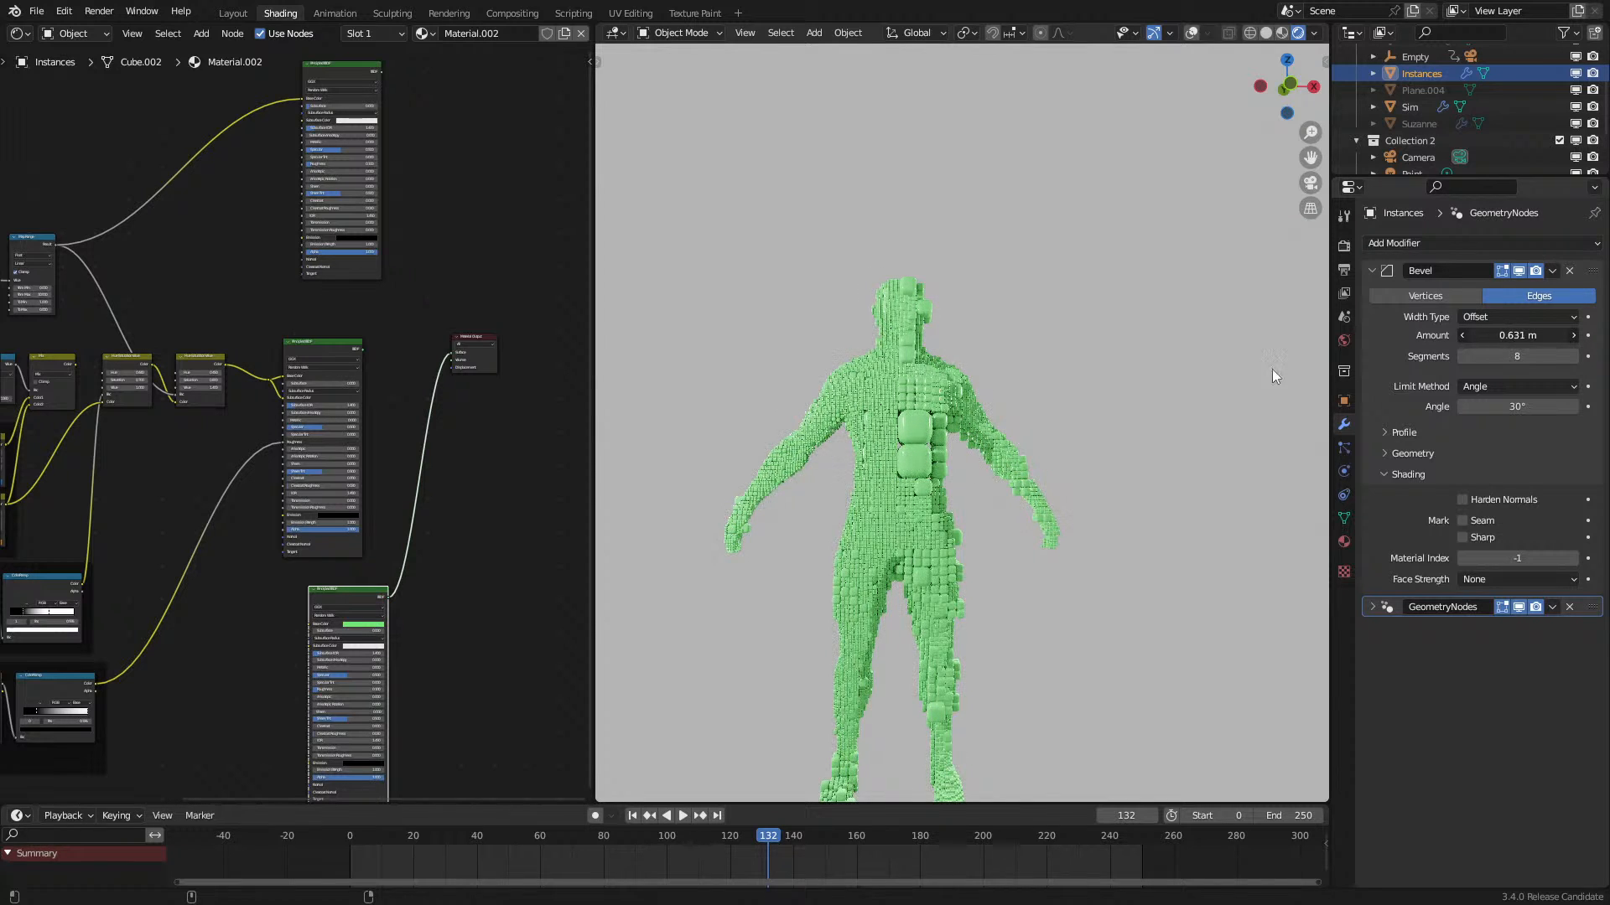
middle_drag(1048, 435, 961, 479)
scroll(959, 429, up, 3)
scroll(956, 477, up, 1)
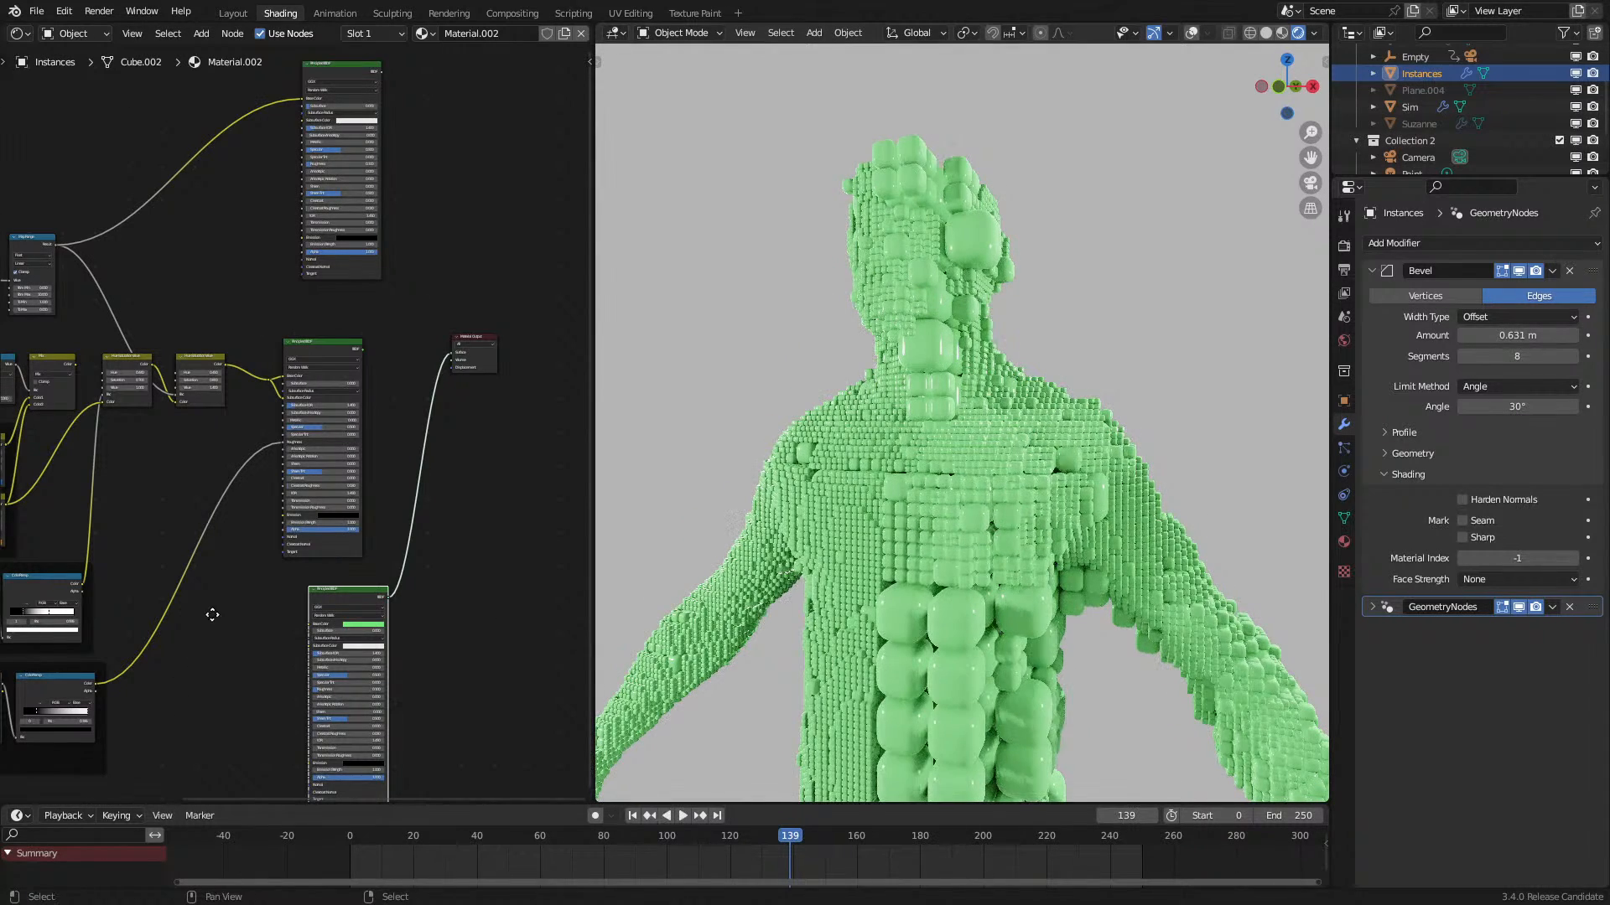
Step: Duplicate the Attribute and Map Range nodes and place the copies beside the green Principled BSDF
middle_drag(201, 646, 250, 535)
scroll(104, 203, down, 7)
drag(96, 218, 188, 293)
key(shift+d)
click(254, 697)
drag(370, 464, 425, 691)
middle_drag(370, 669, 400, 599)
scroll(374, 513, up, 6)
key(g)
click(366, 524)
Step: Add a ColorRamp between the duplicated Map Range and the green Principled BSDF, and feed the Map Range result into its Fac
scroll(284, 444, up, 4)
key(shift+a)
key(q)
click(327, 642)
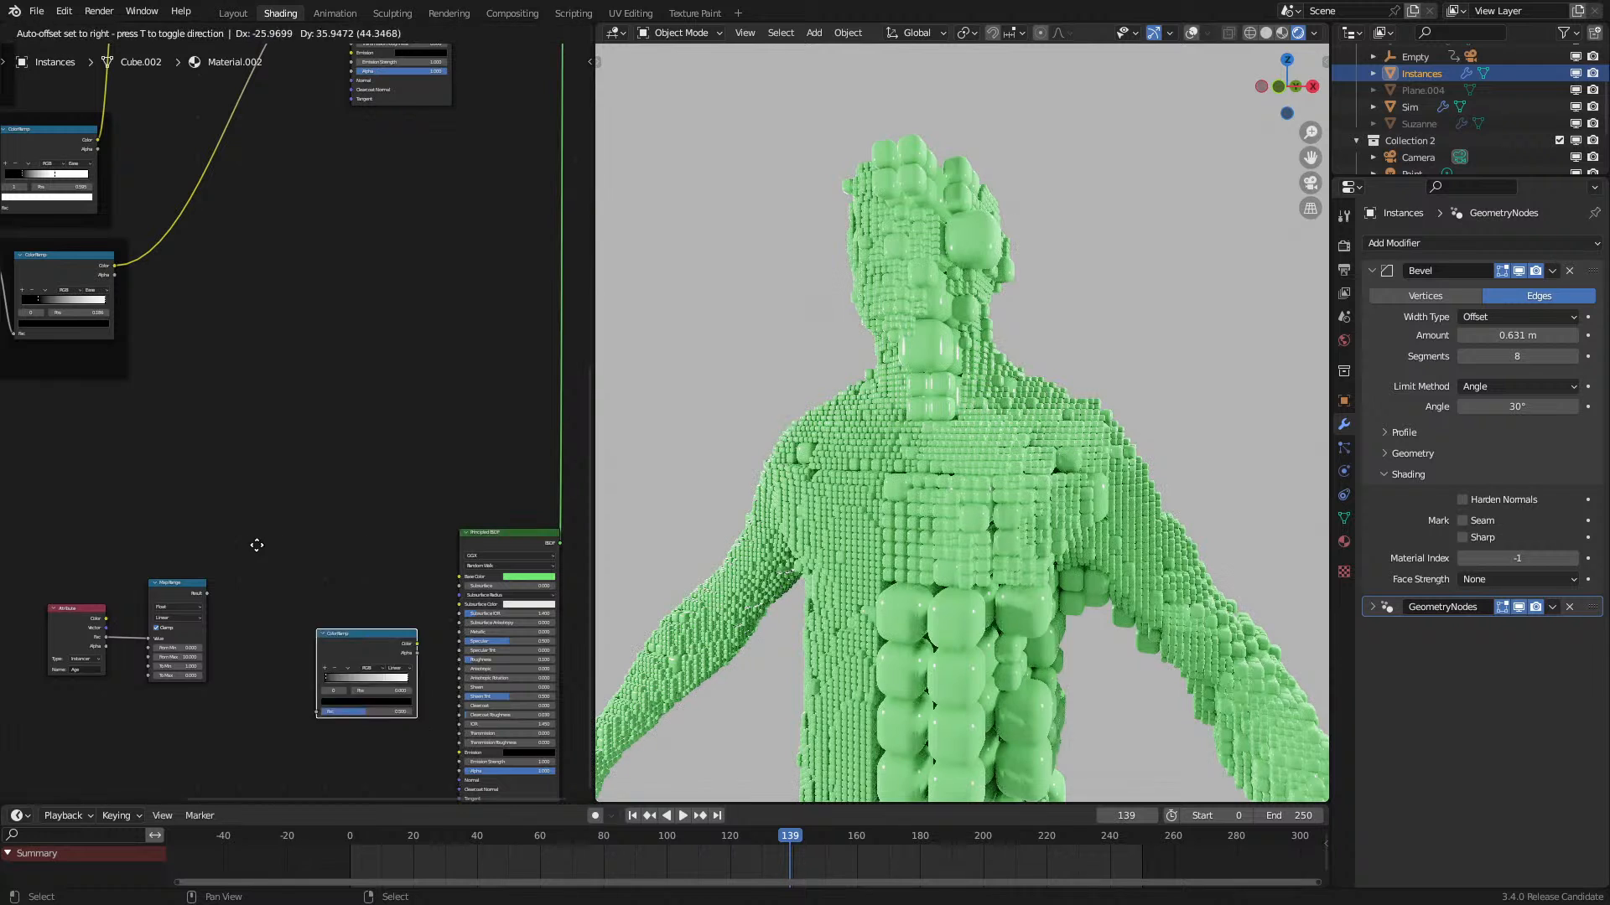
click(248, 607)
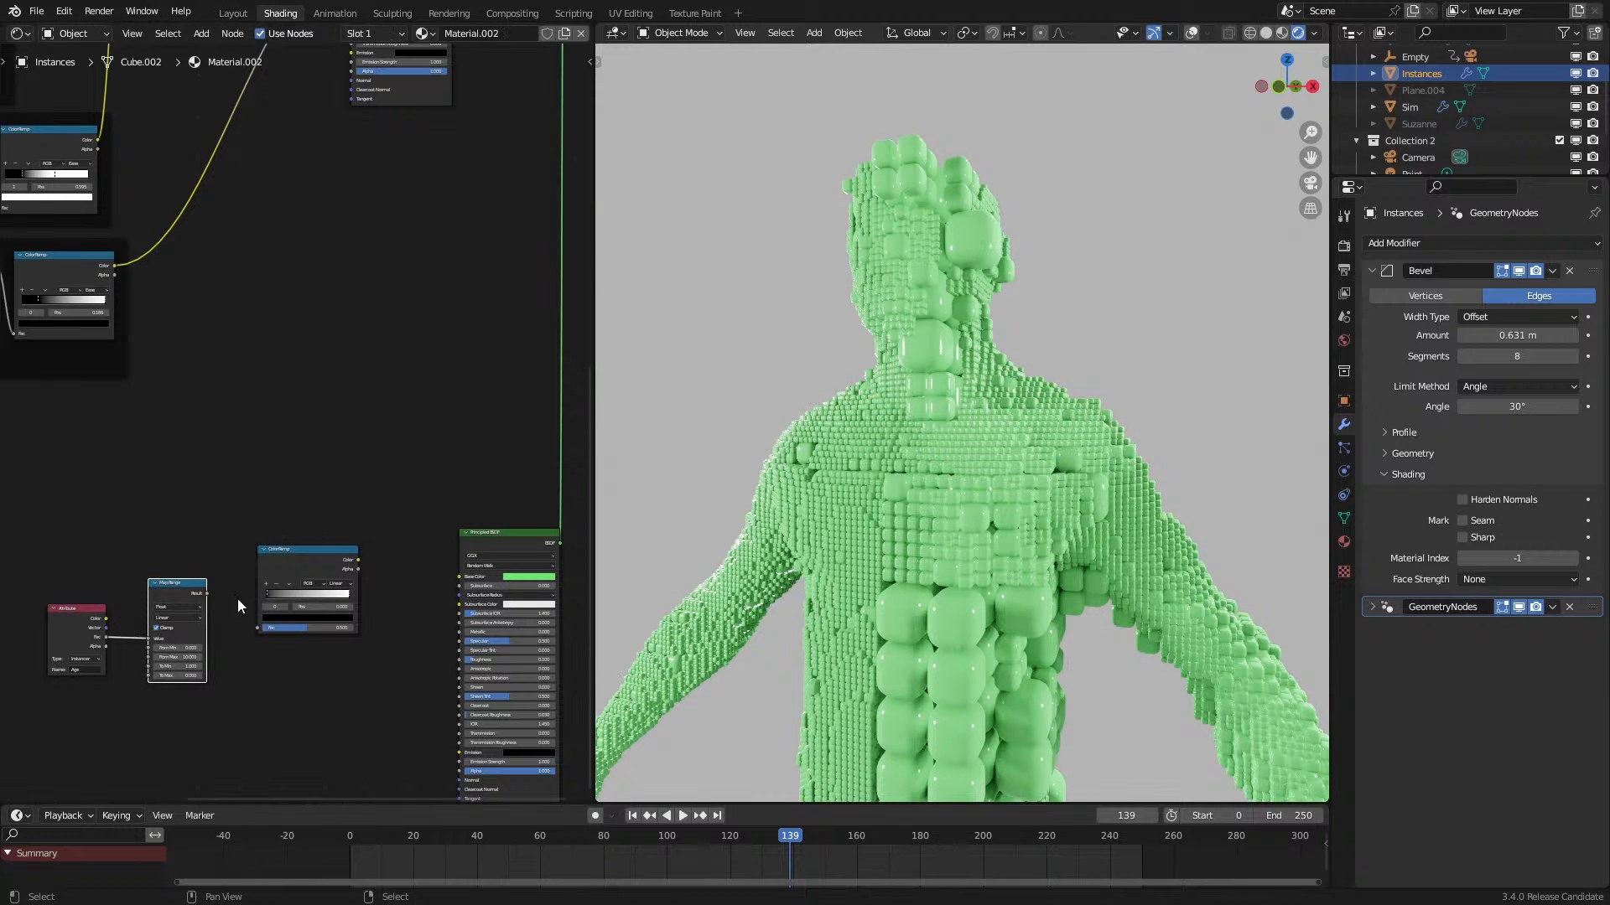
drag(276, 627, 266, 628)
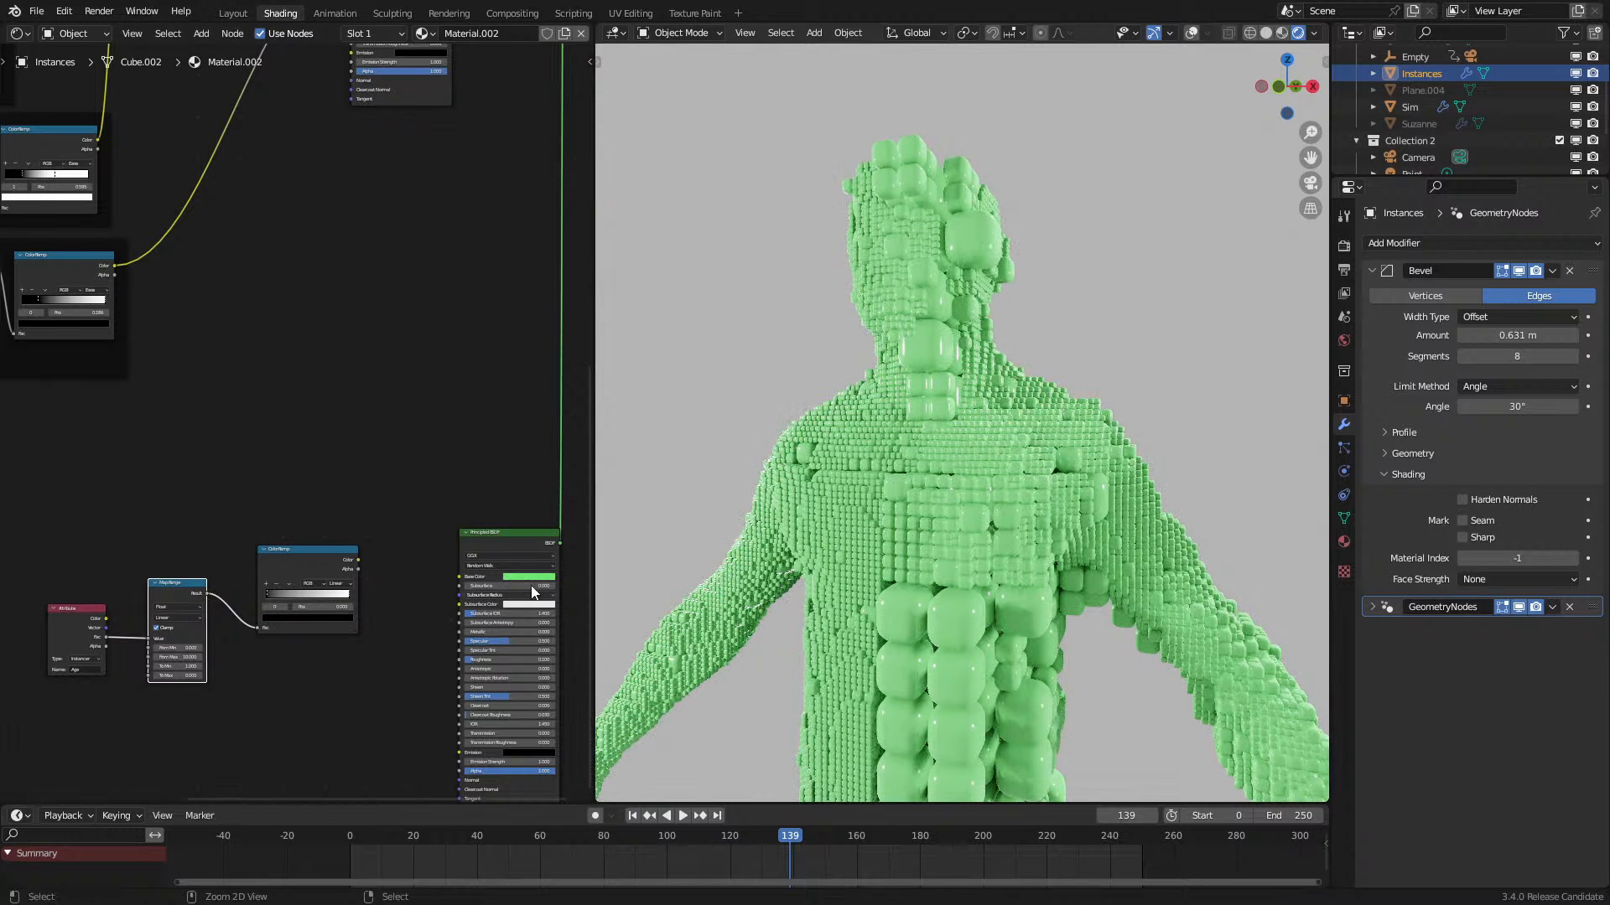
Step: Copy the shader's green onto the ColorRamp's first stop and change the Principled BSDF base colour to a pinkish red
key(ctrl+v)
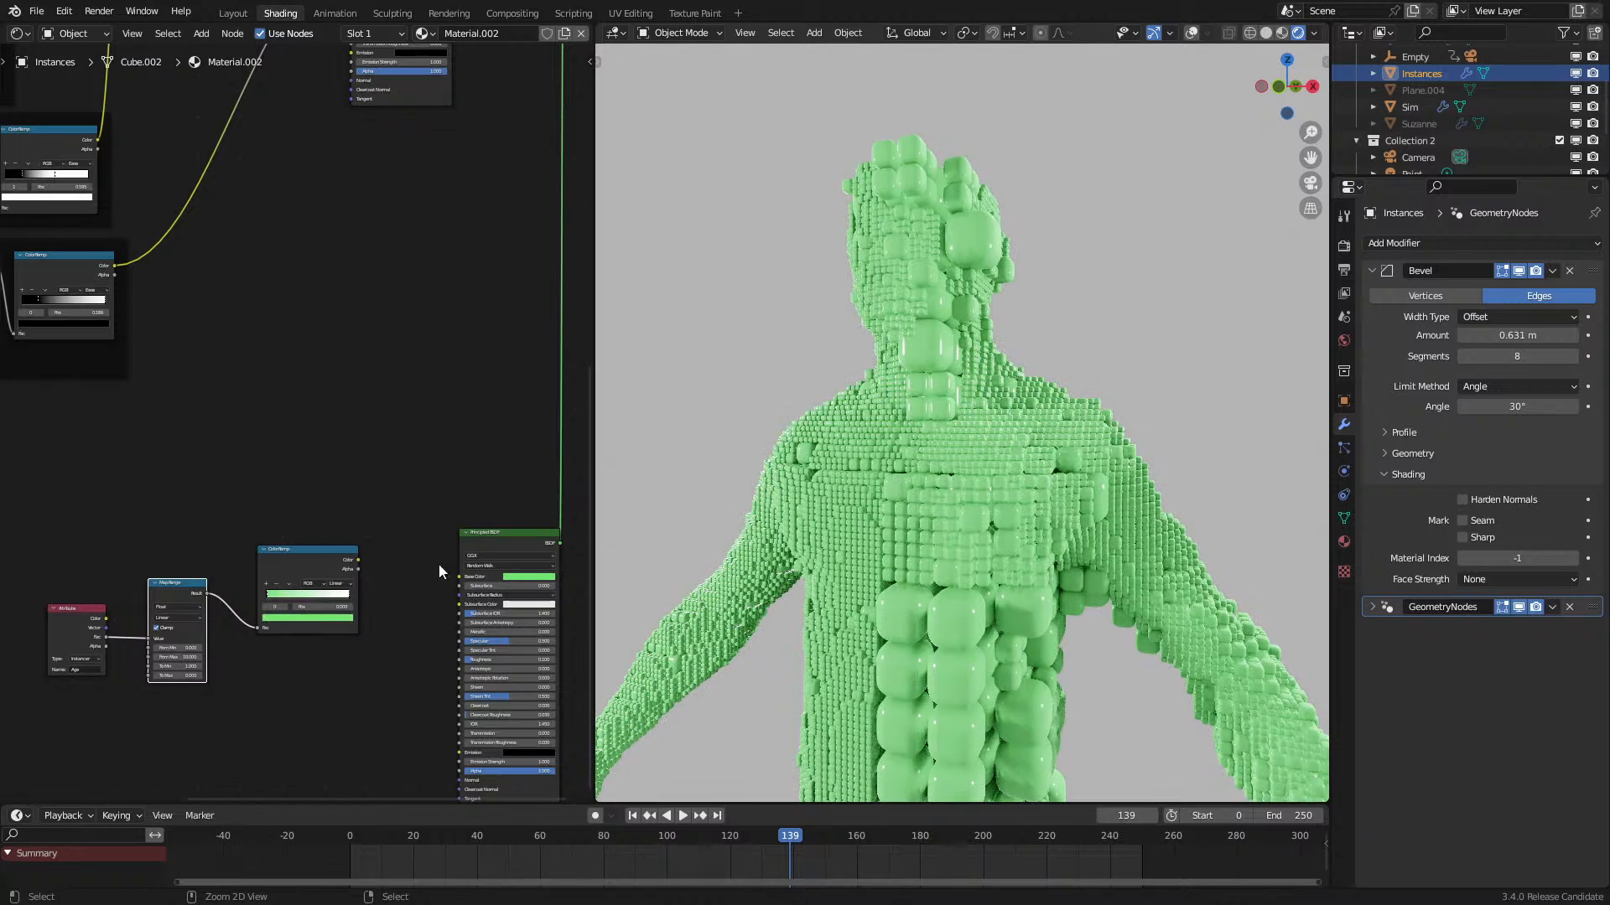
click(511, 579)
click(536, 513)
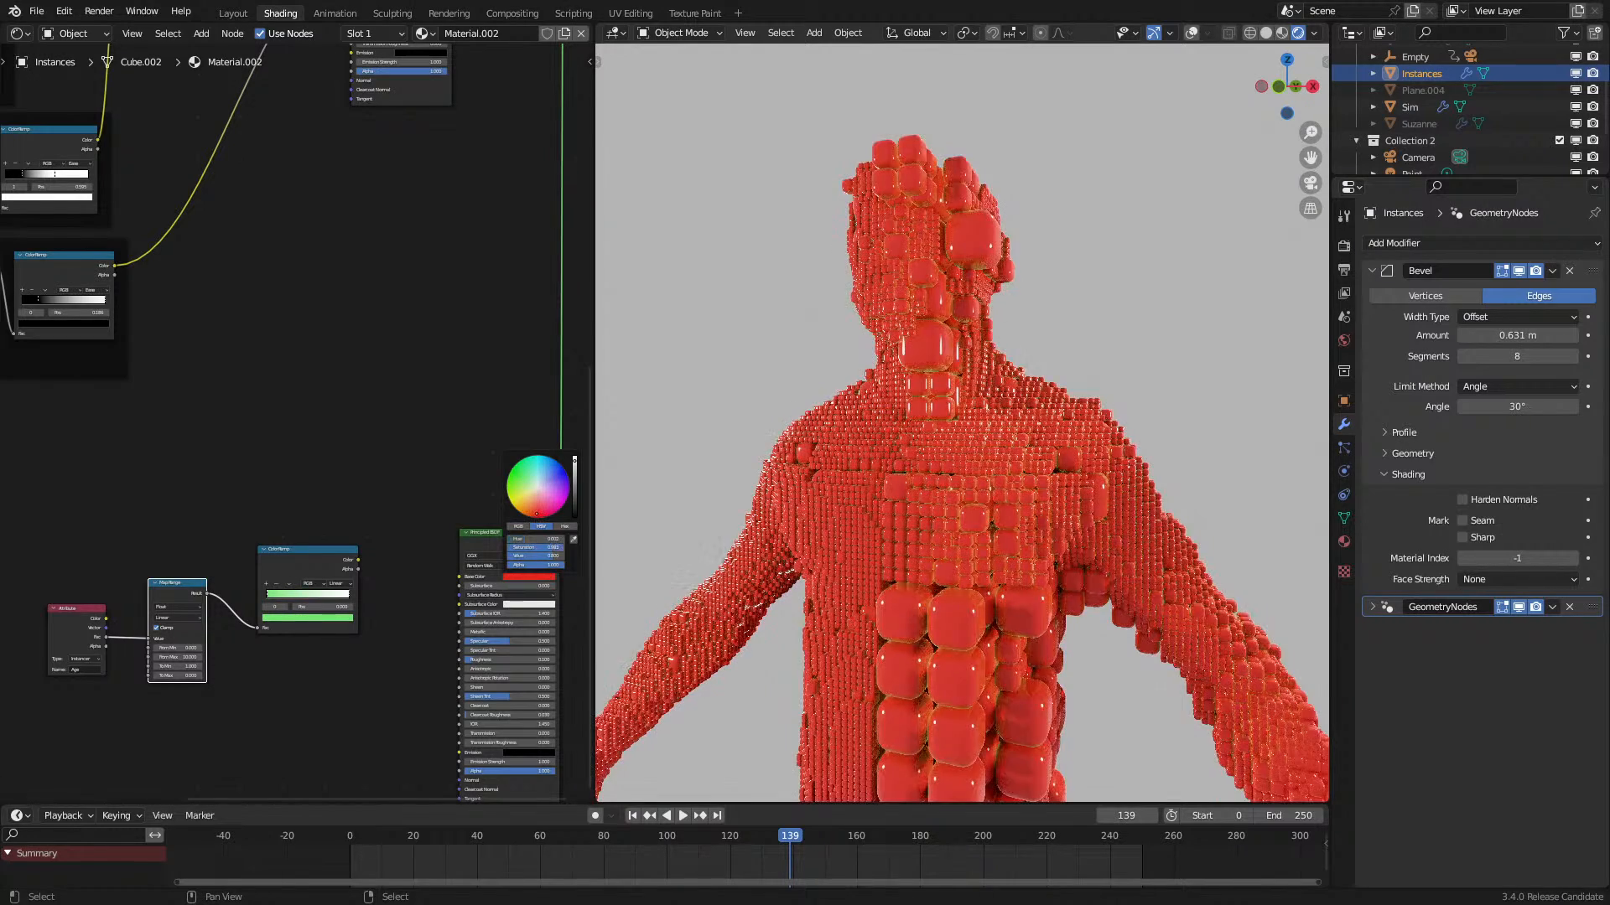
drag(536, 514, 539, 510)
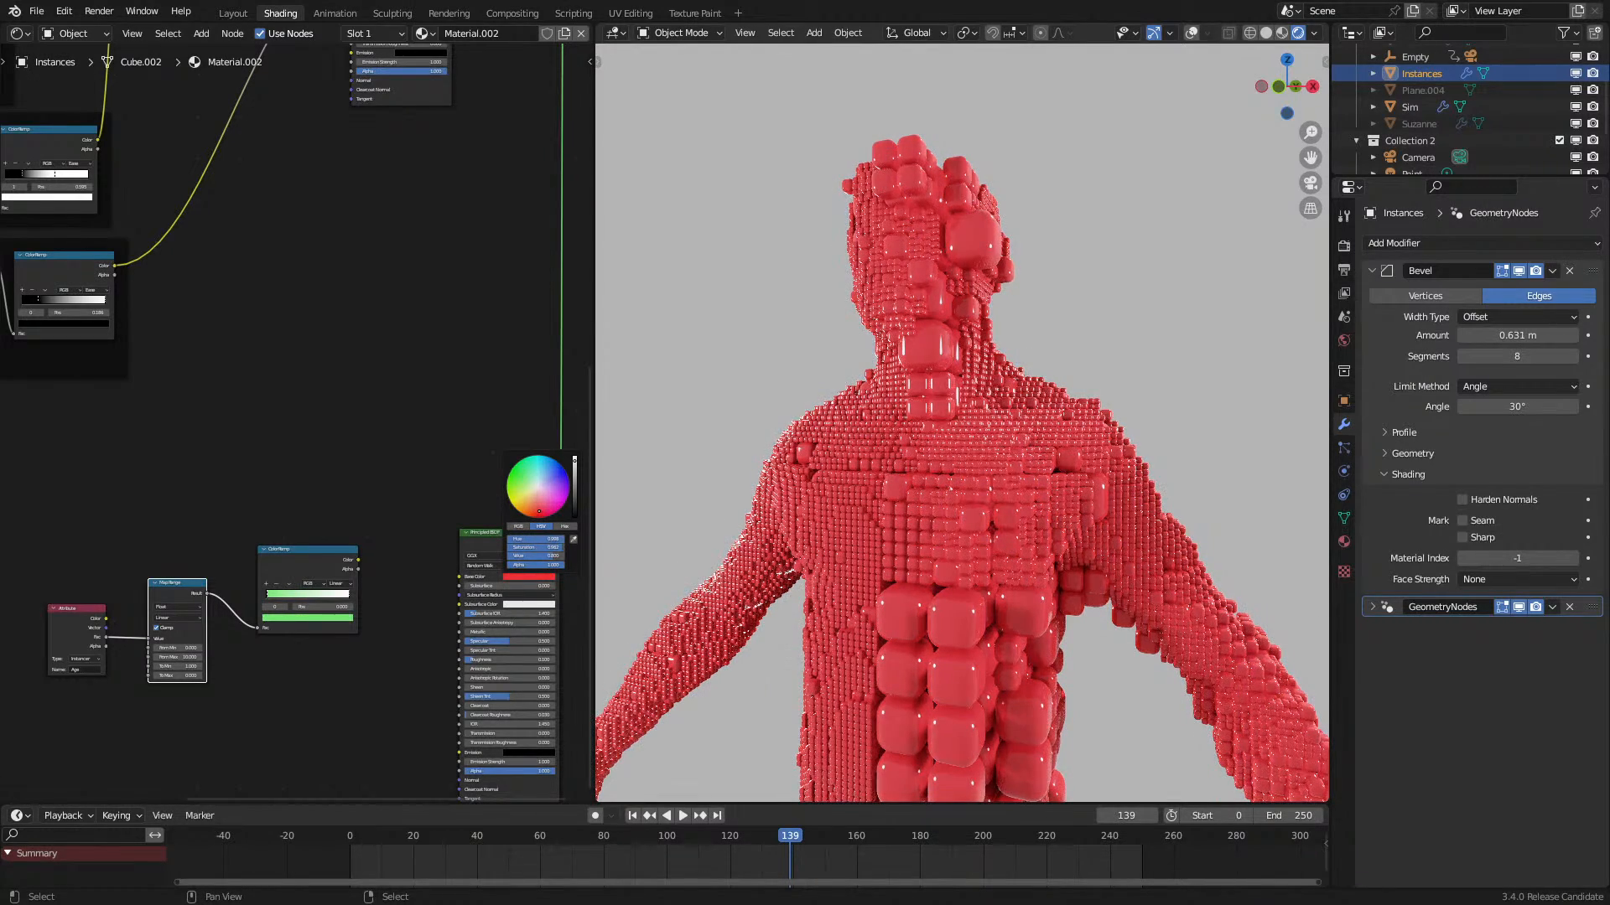
Step: Give the ColorRamp's last stop the shader's red base colour and return the timeline to frame 0
scroll(1034, 575, down, 5)
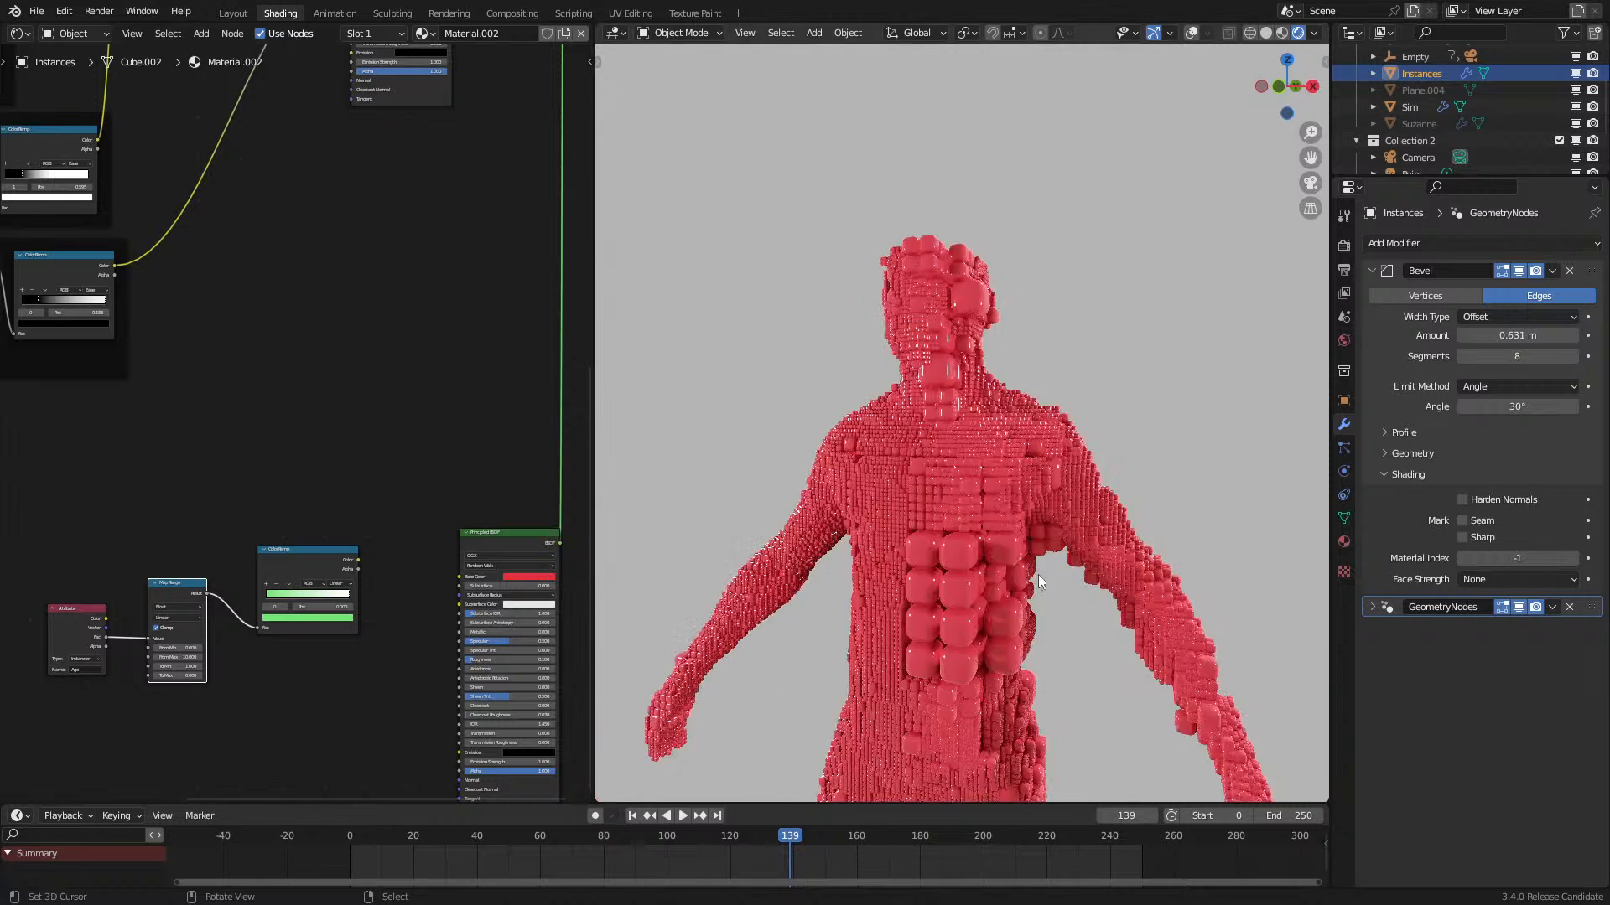
middle_drag(389, 527, 395, 498)
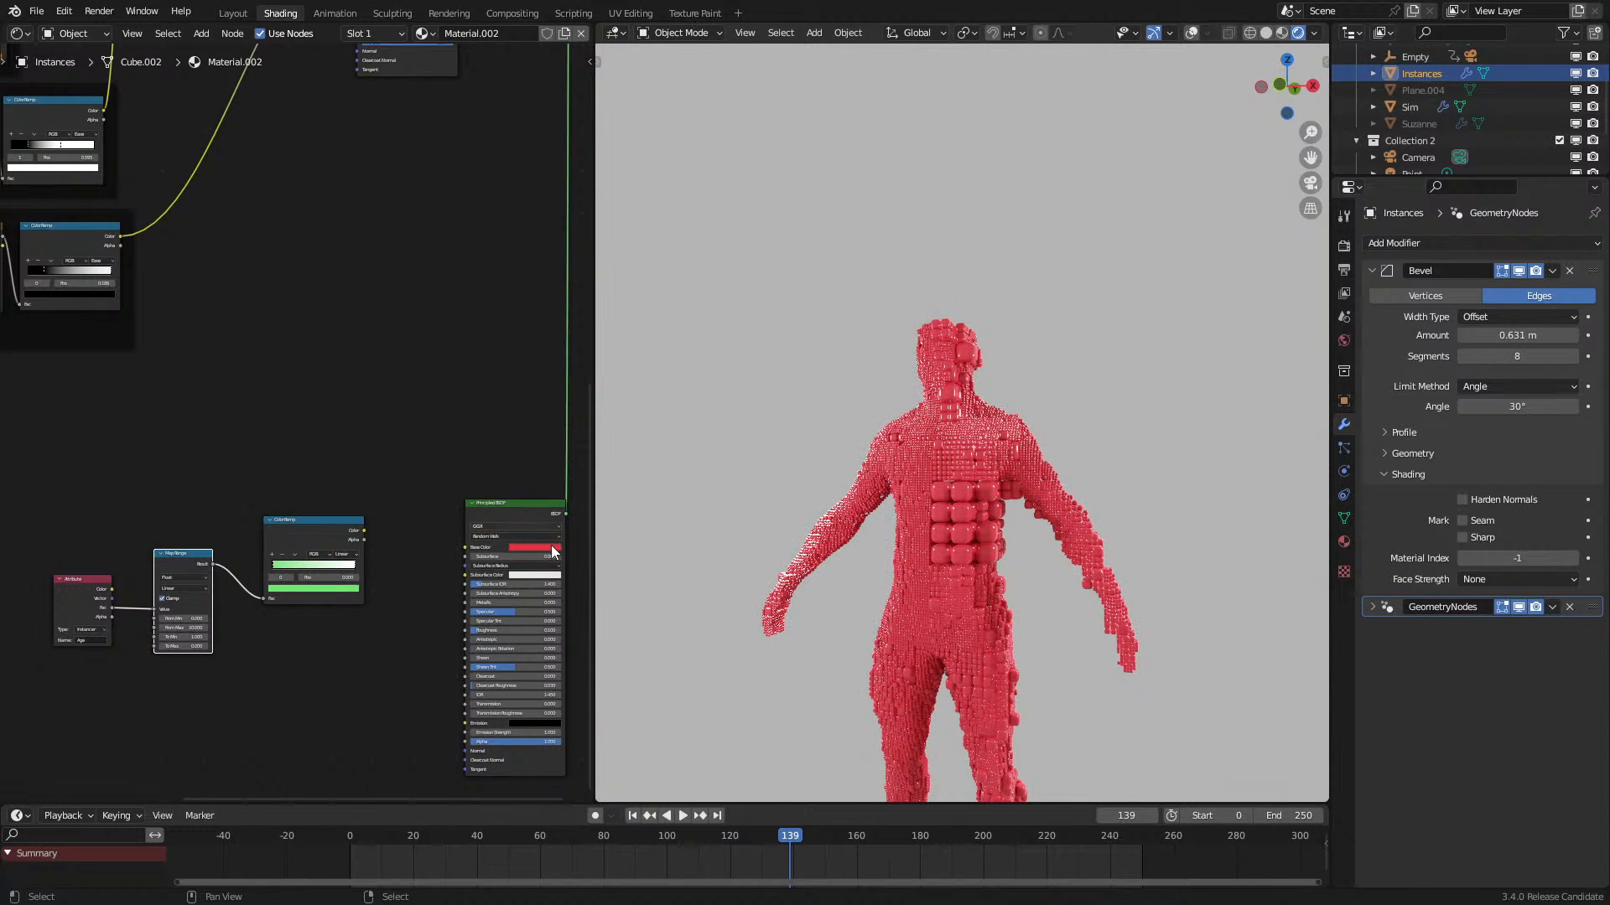
scroll(370, 616, up, 3)
click(400, 670)
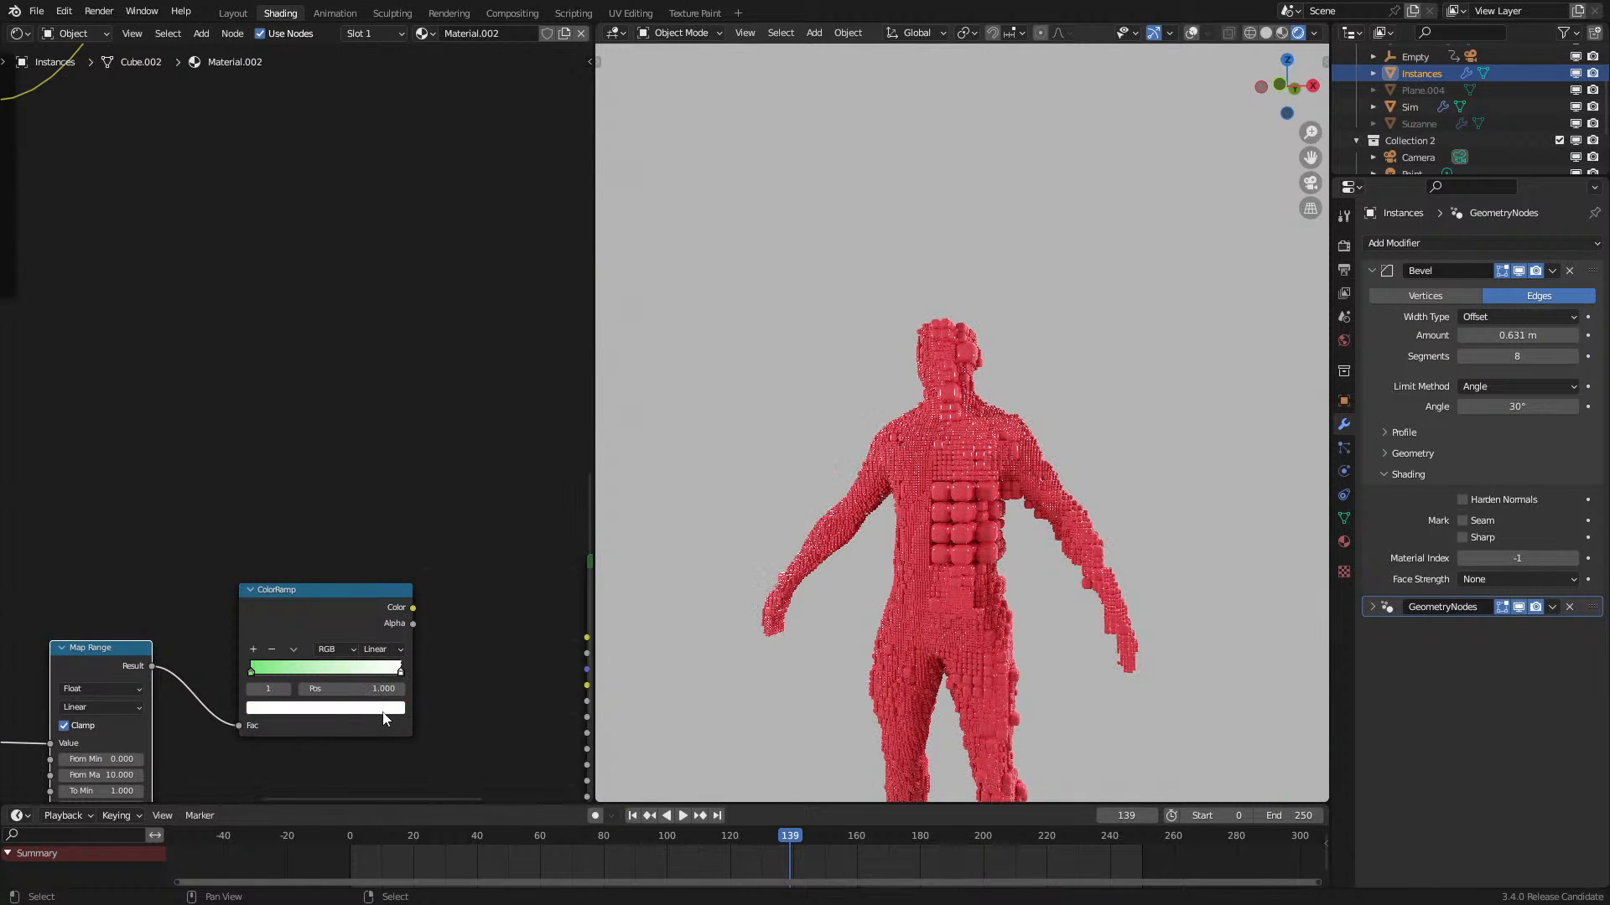
click(341, 858)
Step: Show the scene in solid shading with overlays, unhide the hidden objects, delete Suzanne and view the human mesh in wireframe
click(1265, 32)
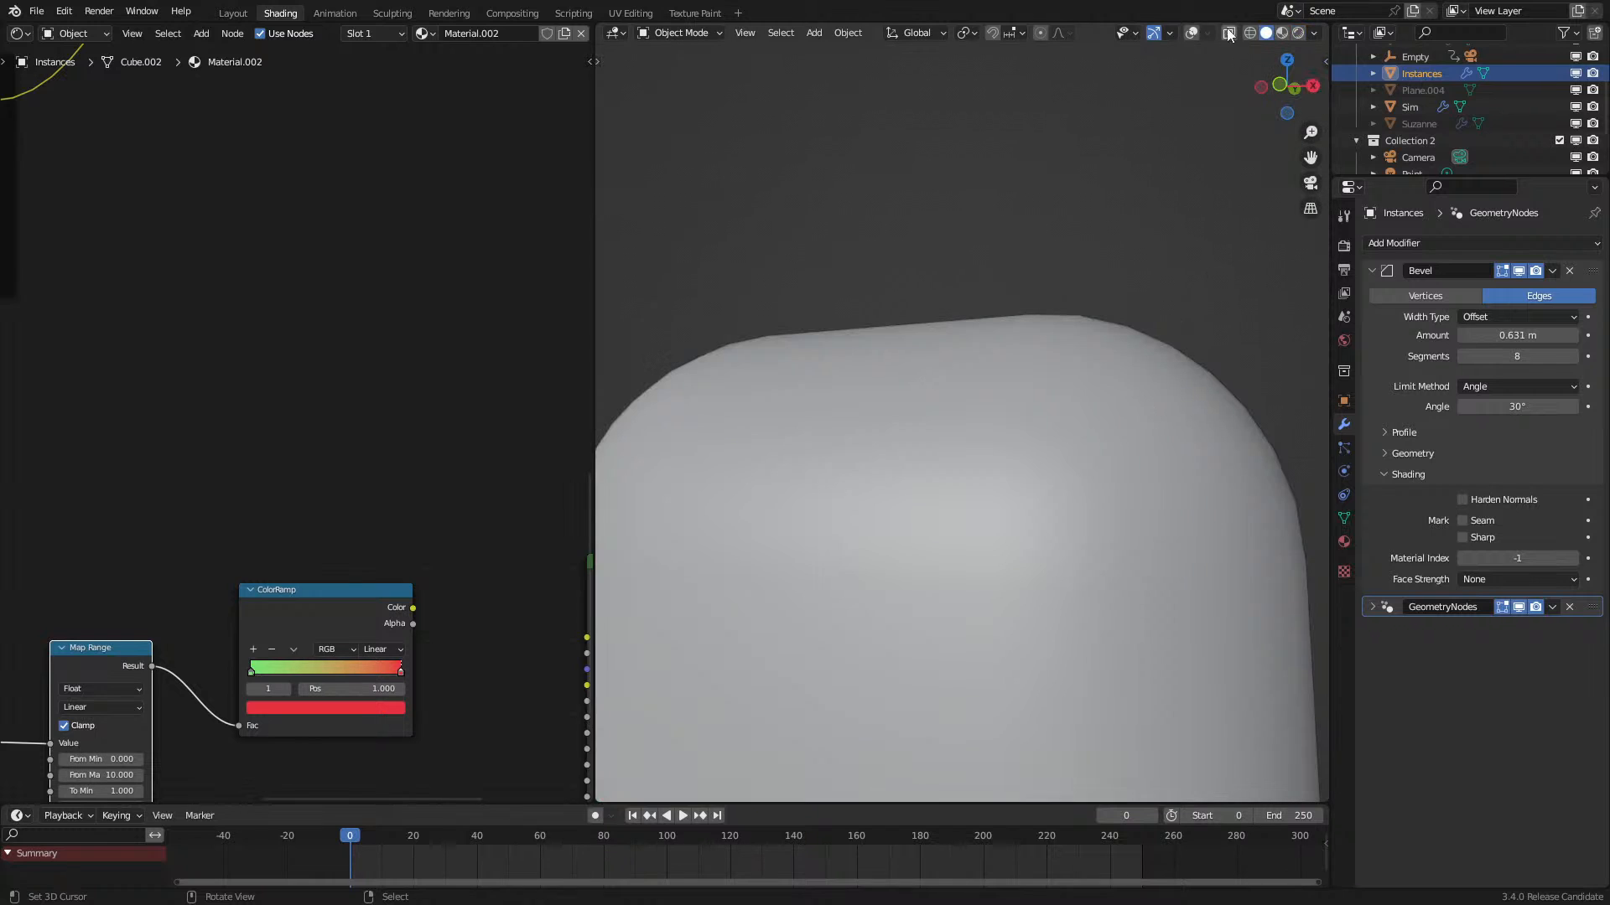
click(1192, 33)
scroll(1058, 299, down, 5)
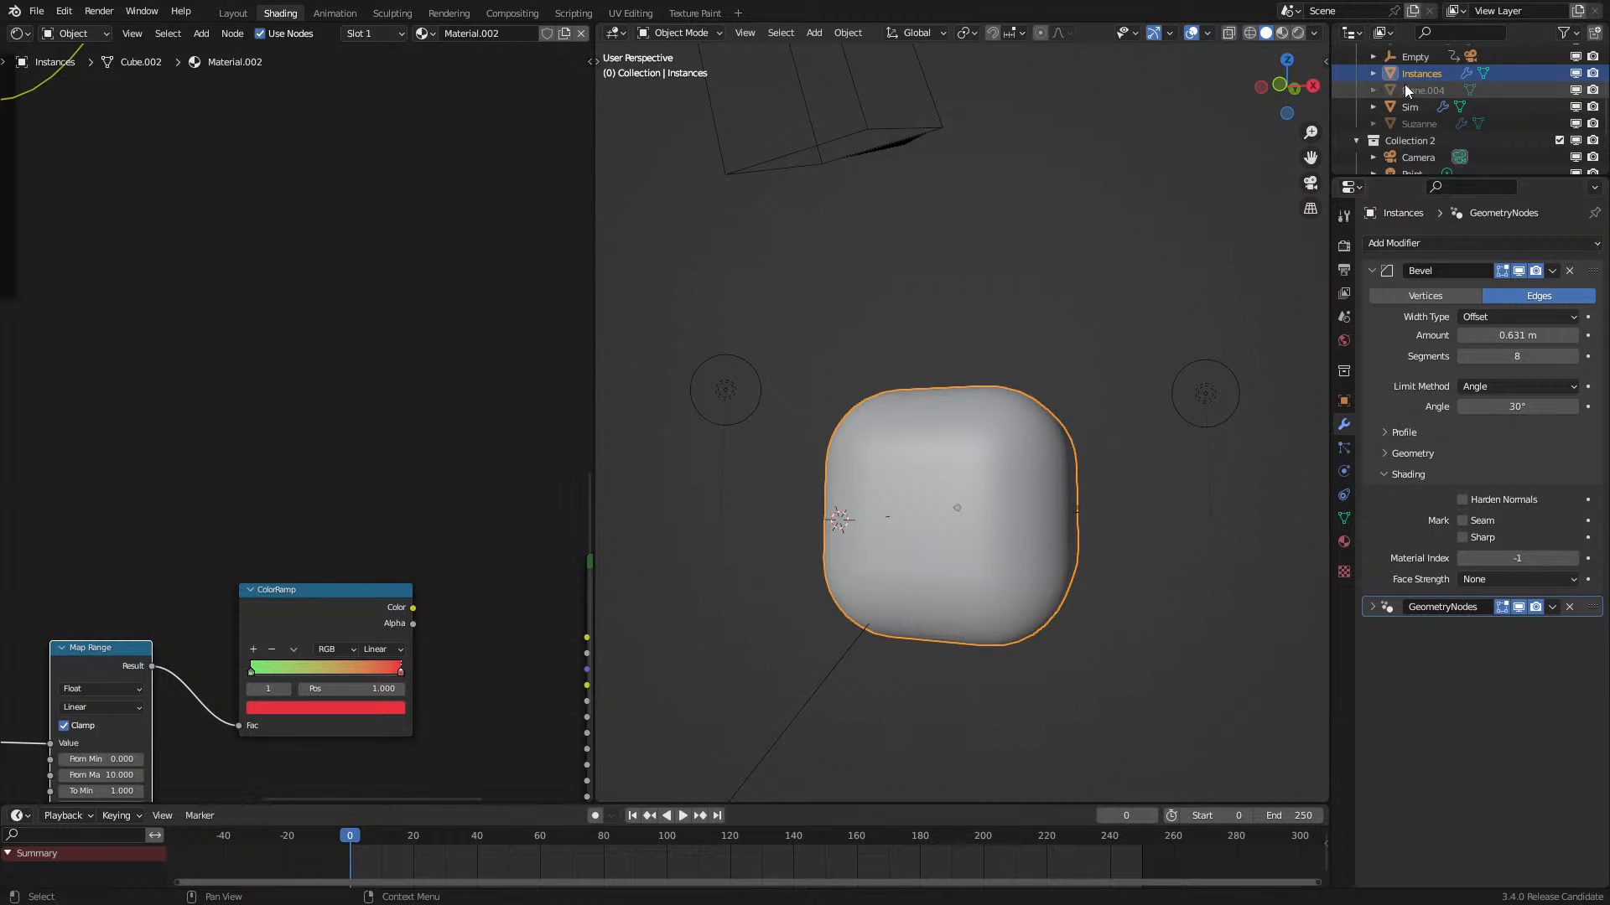
click(1410, 92)
key(alt+h)
right_click(1045, 382)
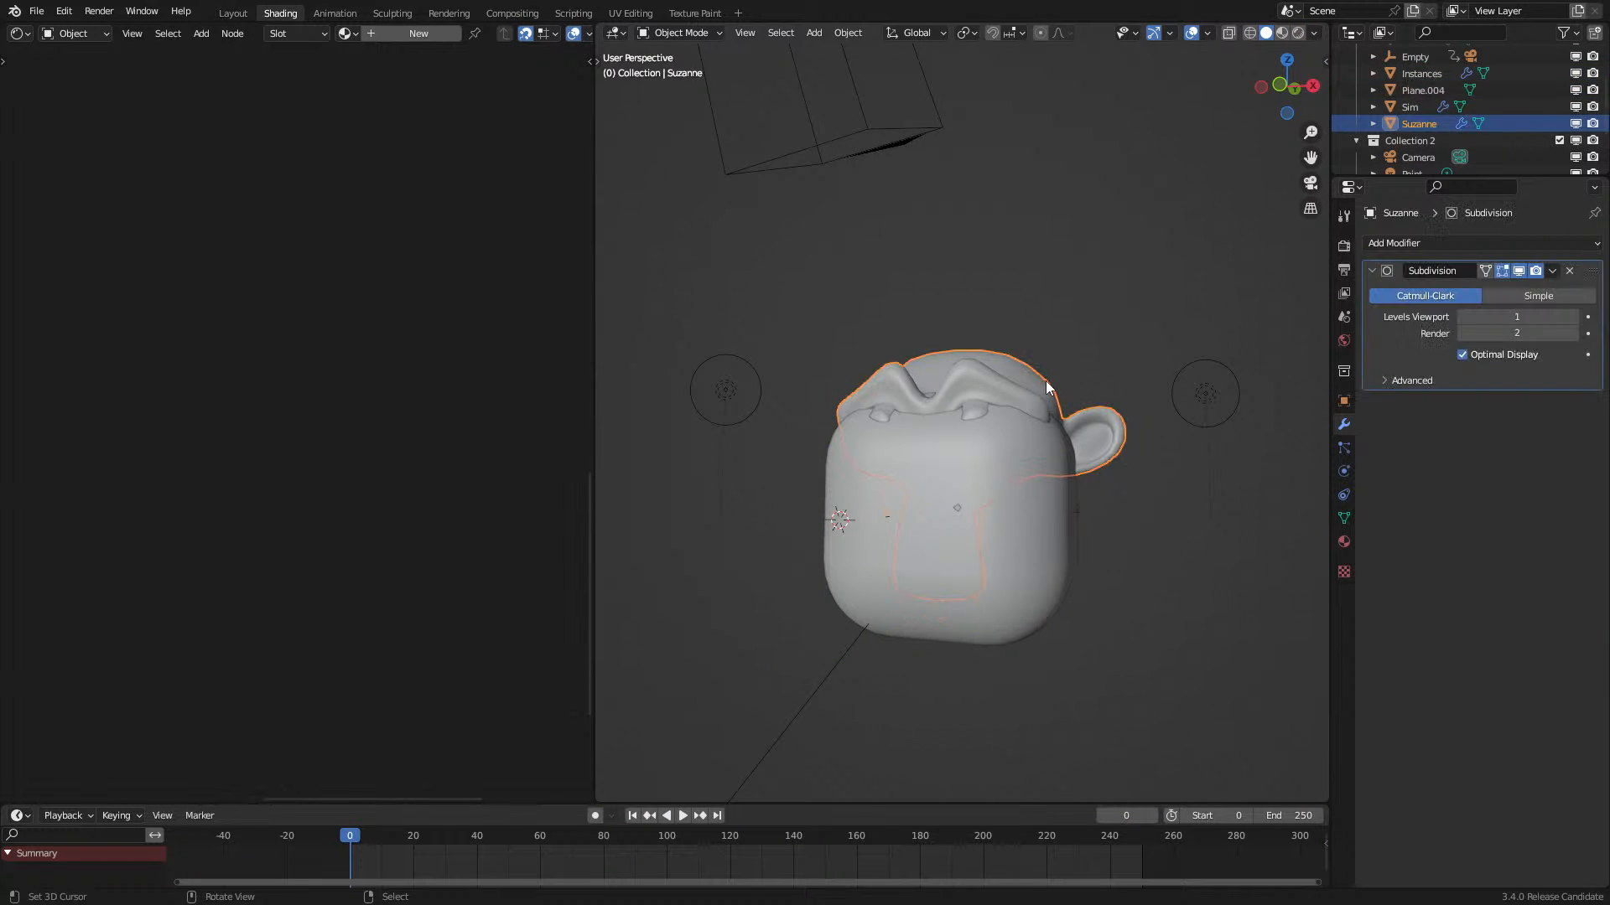
key(Delete)
click(958, 374)
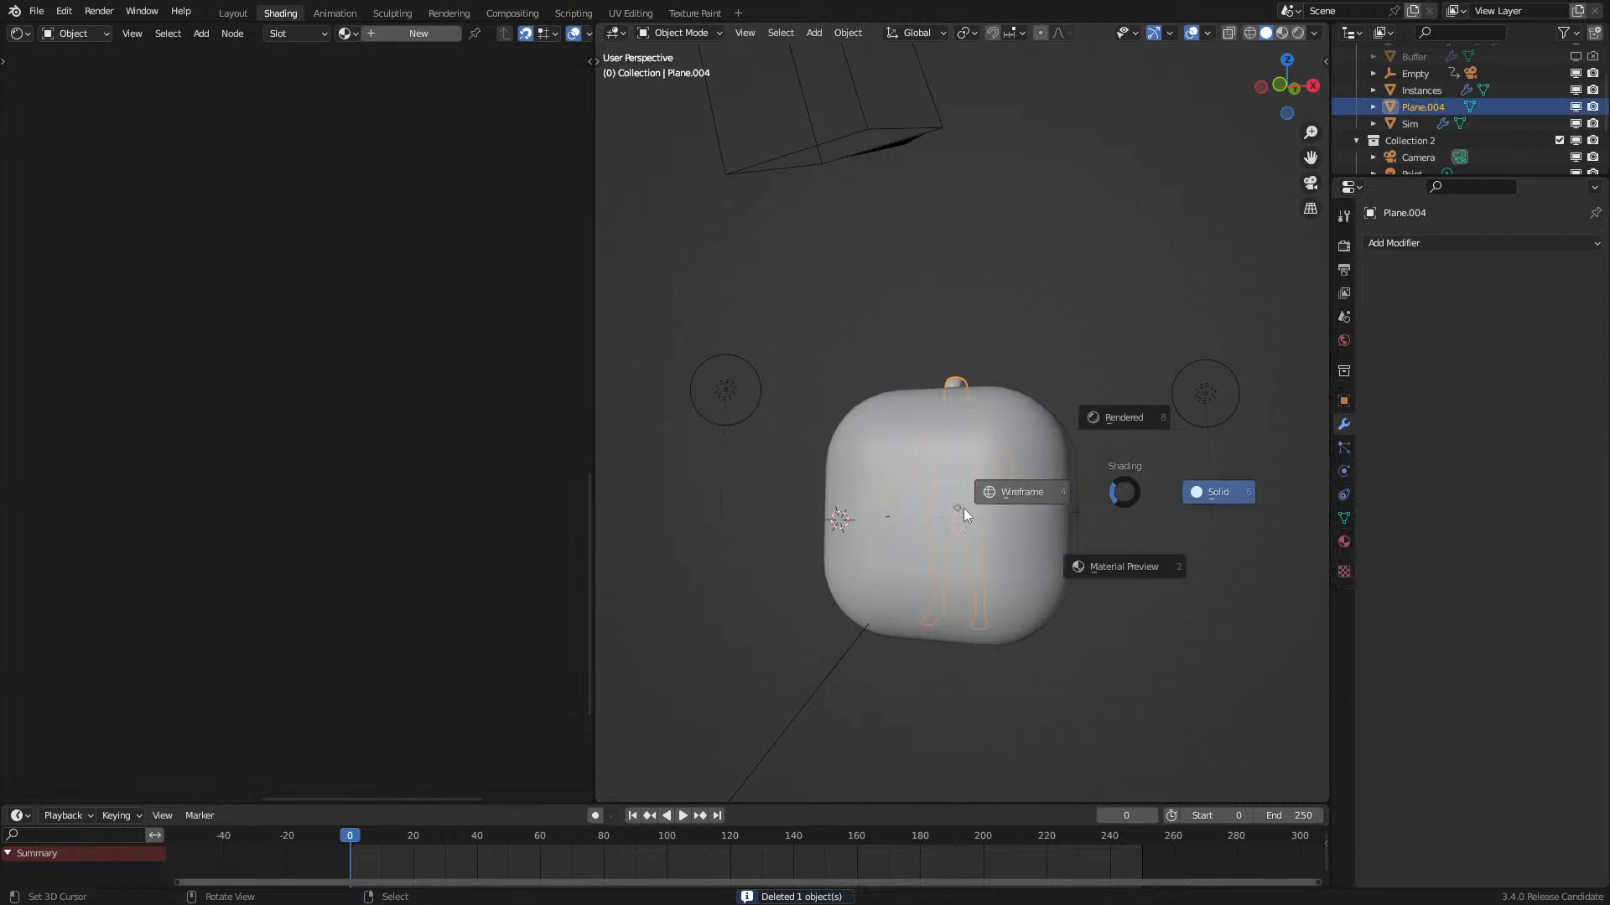
key(shift+z)
Step: Try to scale the human mesh by 2 and move it vertically, and undo the scaling
key(g)
key(z)
right_click(1009, 581)
key(s)
key(2)
click(1042, 532)
key(g)
key(z)
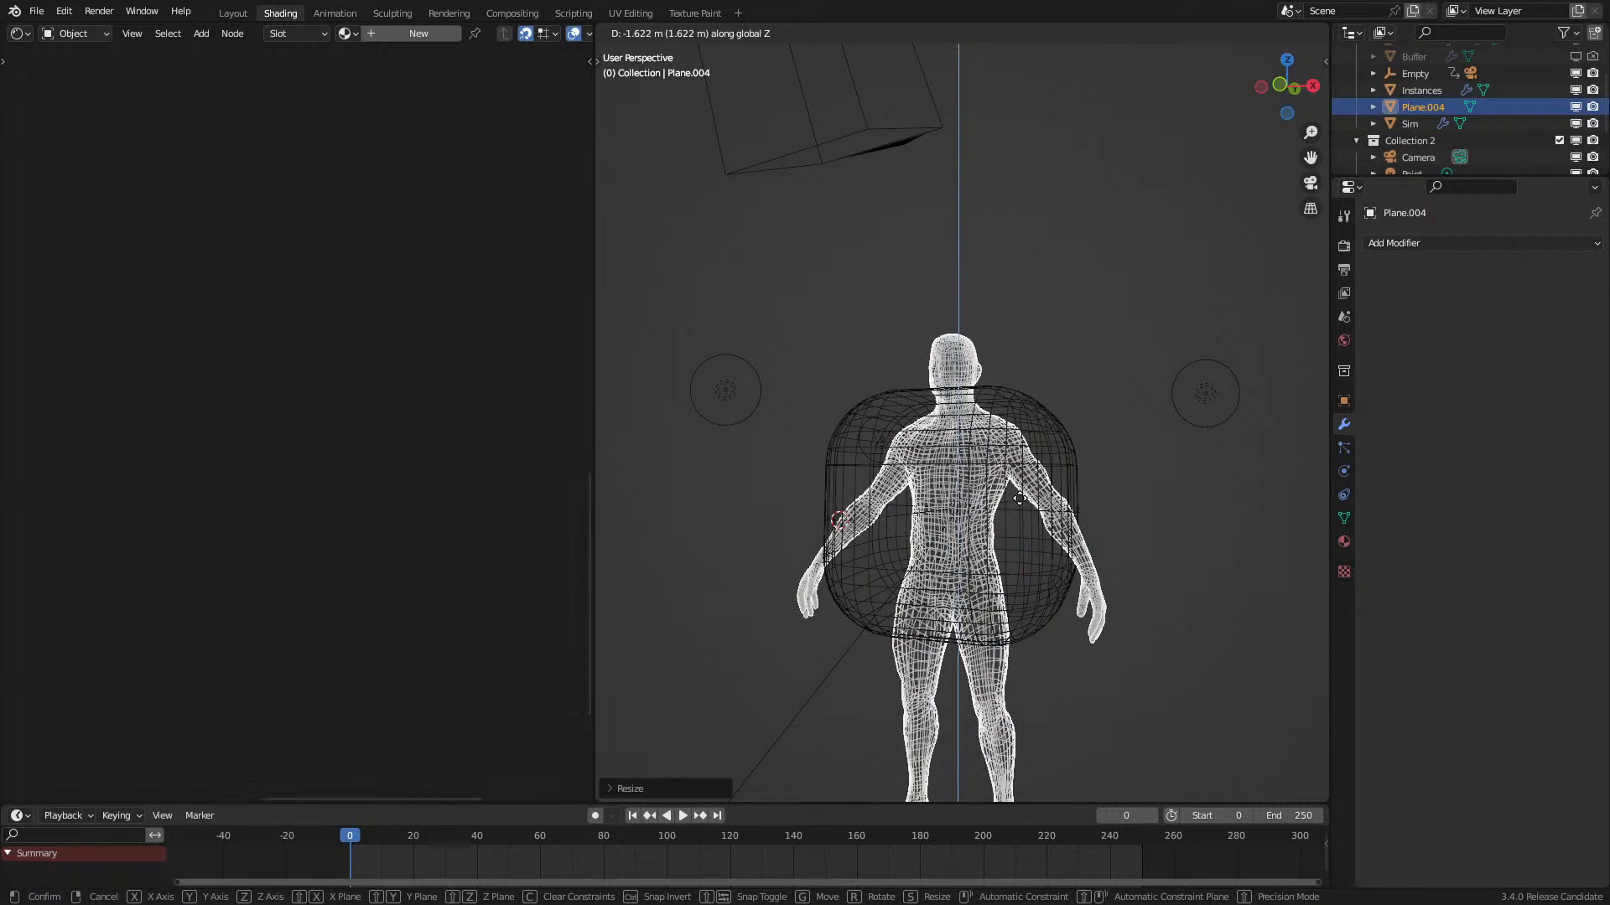
right_click(1042, 488)
key(ctrl+z)
Step: Lower the human mesh along Z to about -1.65 m and enlarge it to a scale of about 1.25 around the cube
key(g)
key(z)
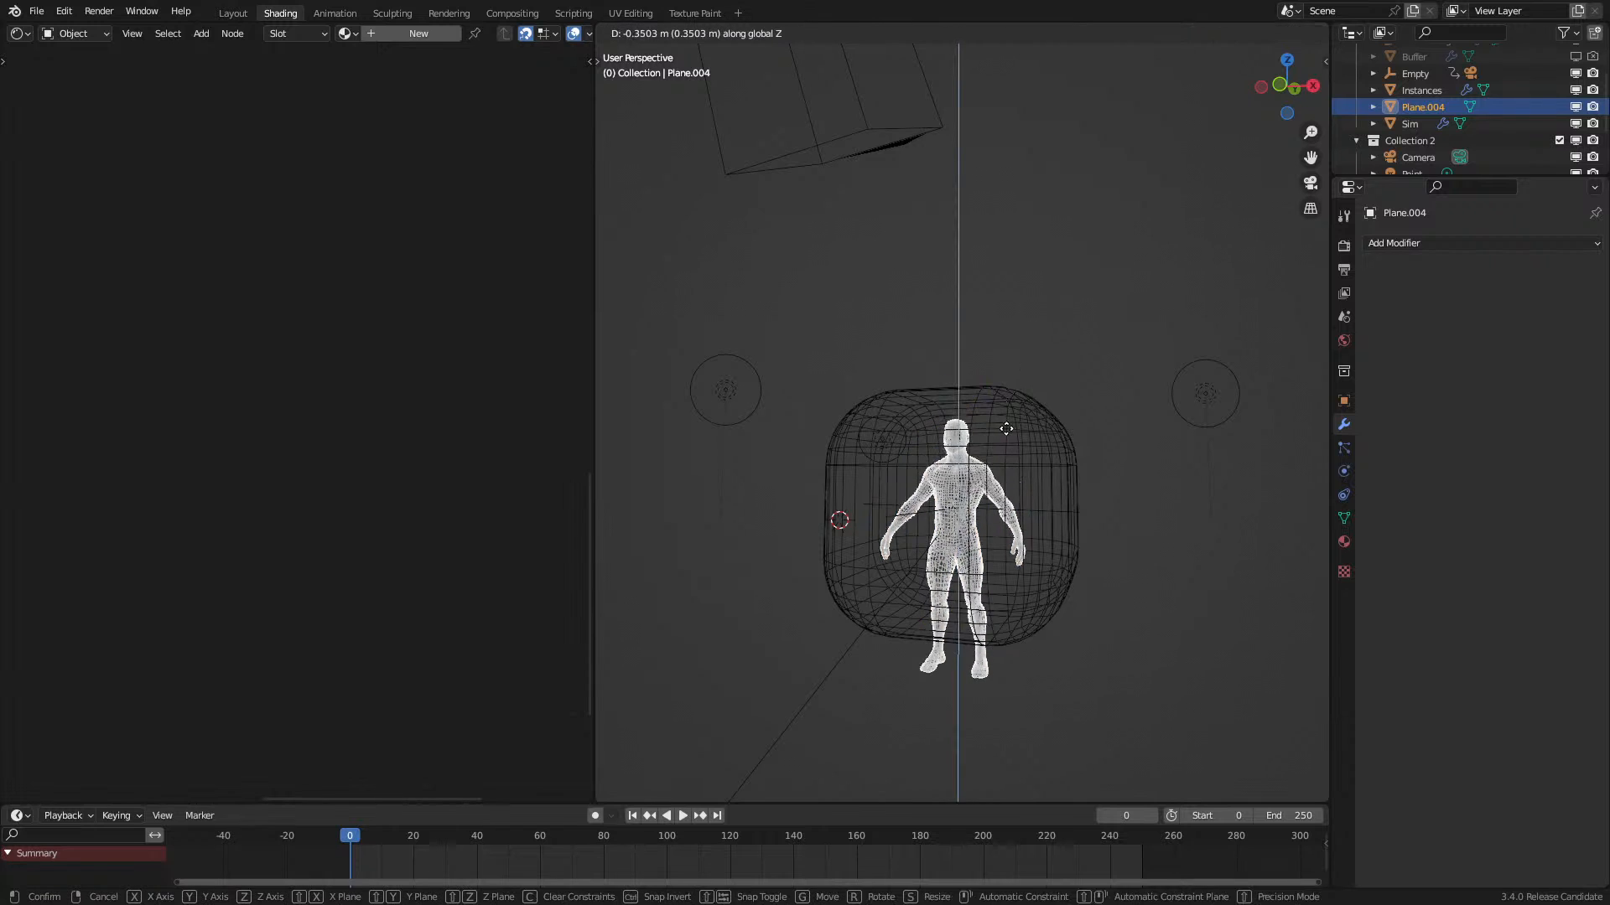
click(1011, 453)
middle_drag(1011, 453, 1050, 458)
key(s)
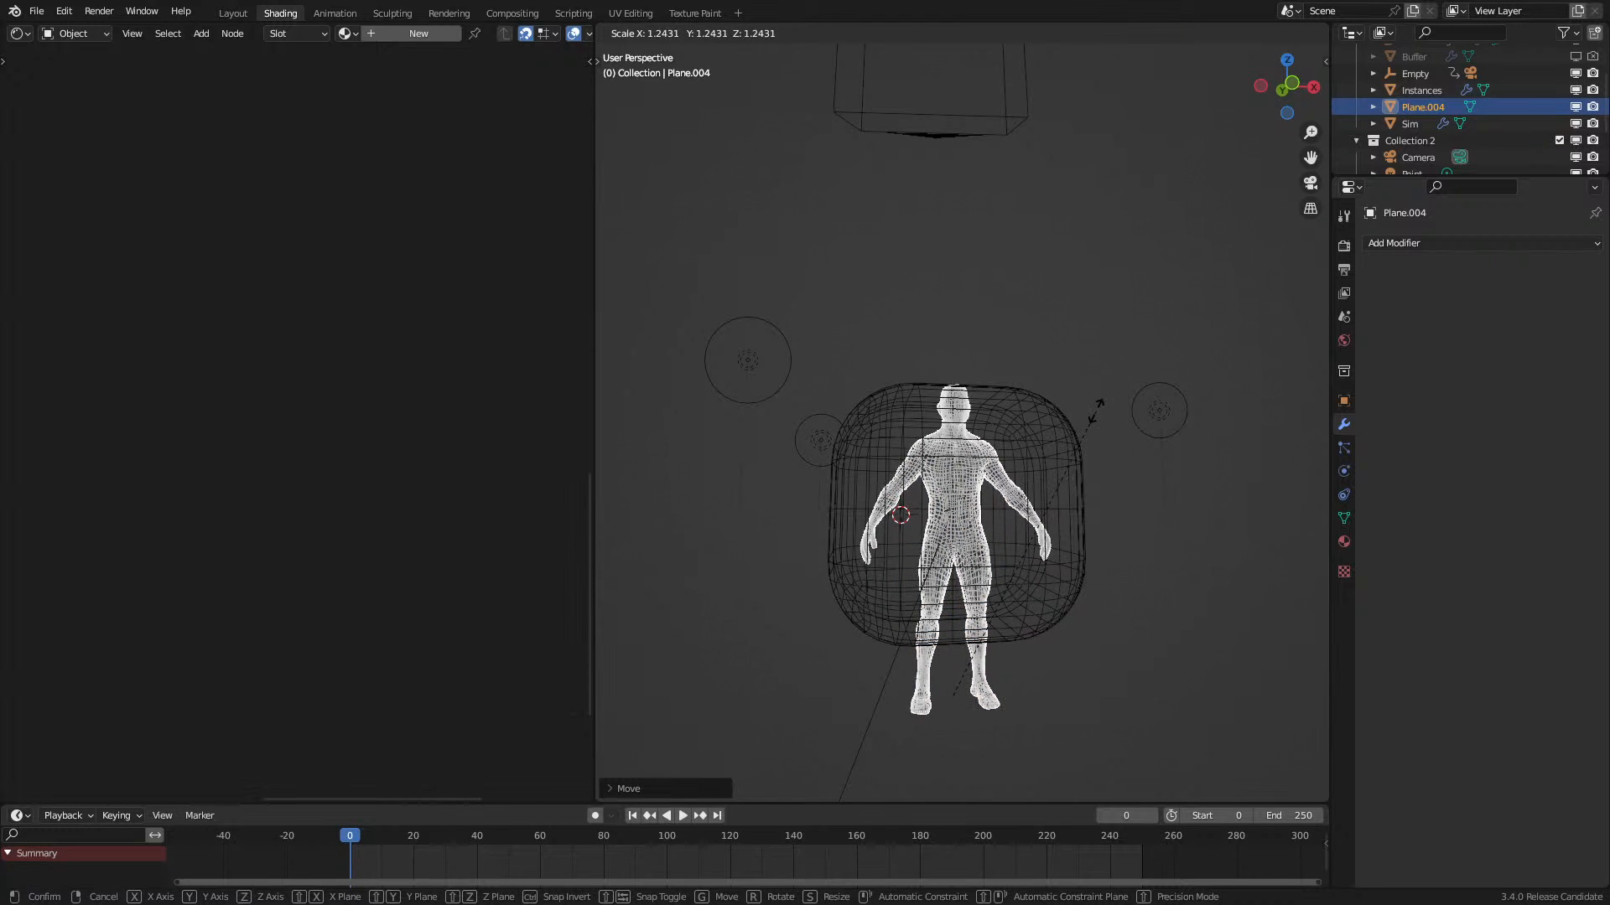
click(1096, 417)
key(g)
key(z)
click(1088, 440)
middle_drag(1088, 439, 1155, 491)
right_click(1155, 492)
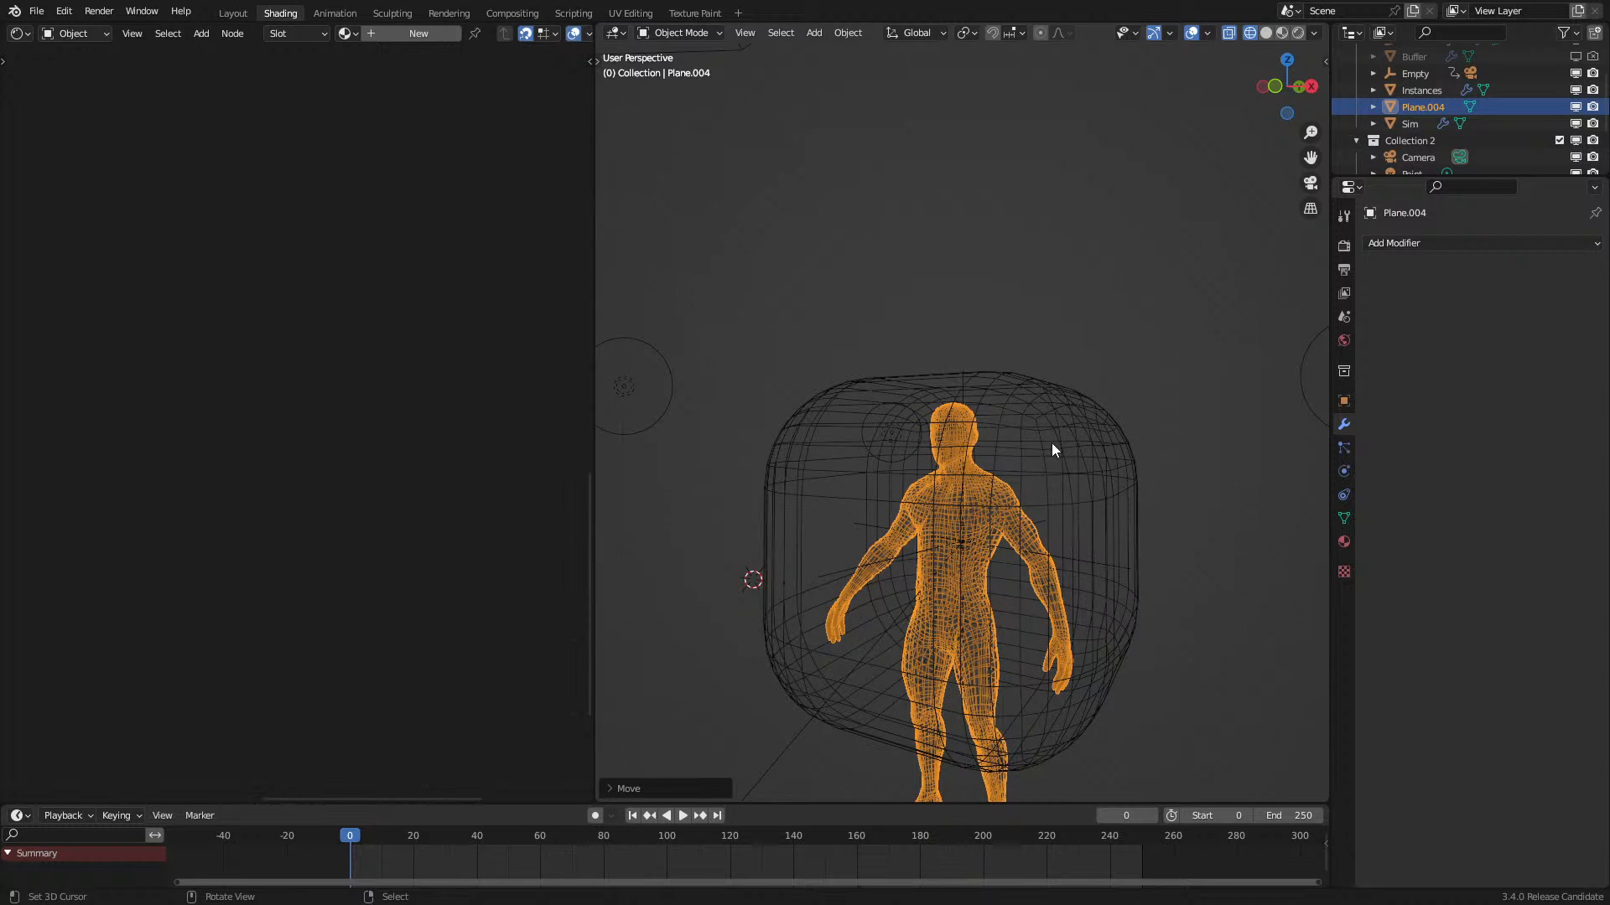
Step: Select Instances and connect the ColorRamp colour to the Principled BSDF base colour
right_click(1051, 444)
middle_drag(253, 633, 165, 529)
drag(325, 505, 510, 533)
Step: Preview the scene in rendered shading without overlays and play the simulation to frame 98
key(z)
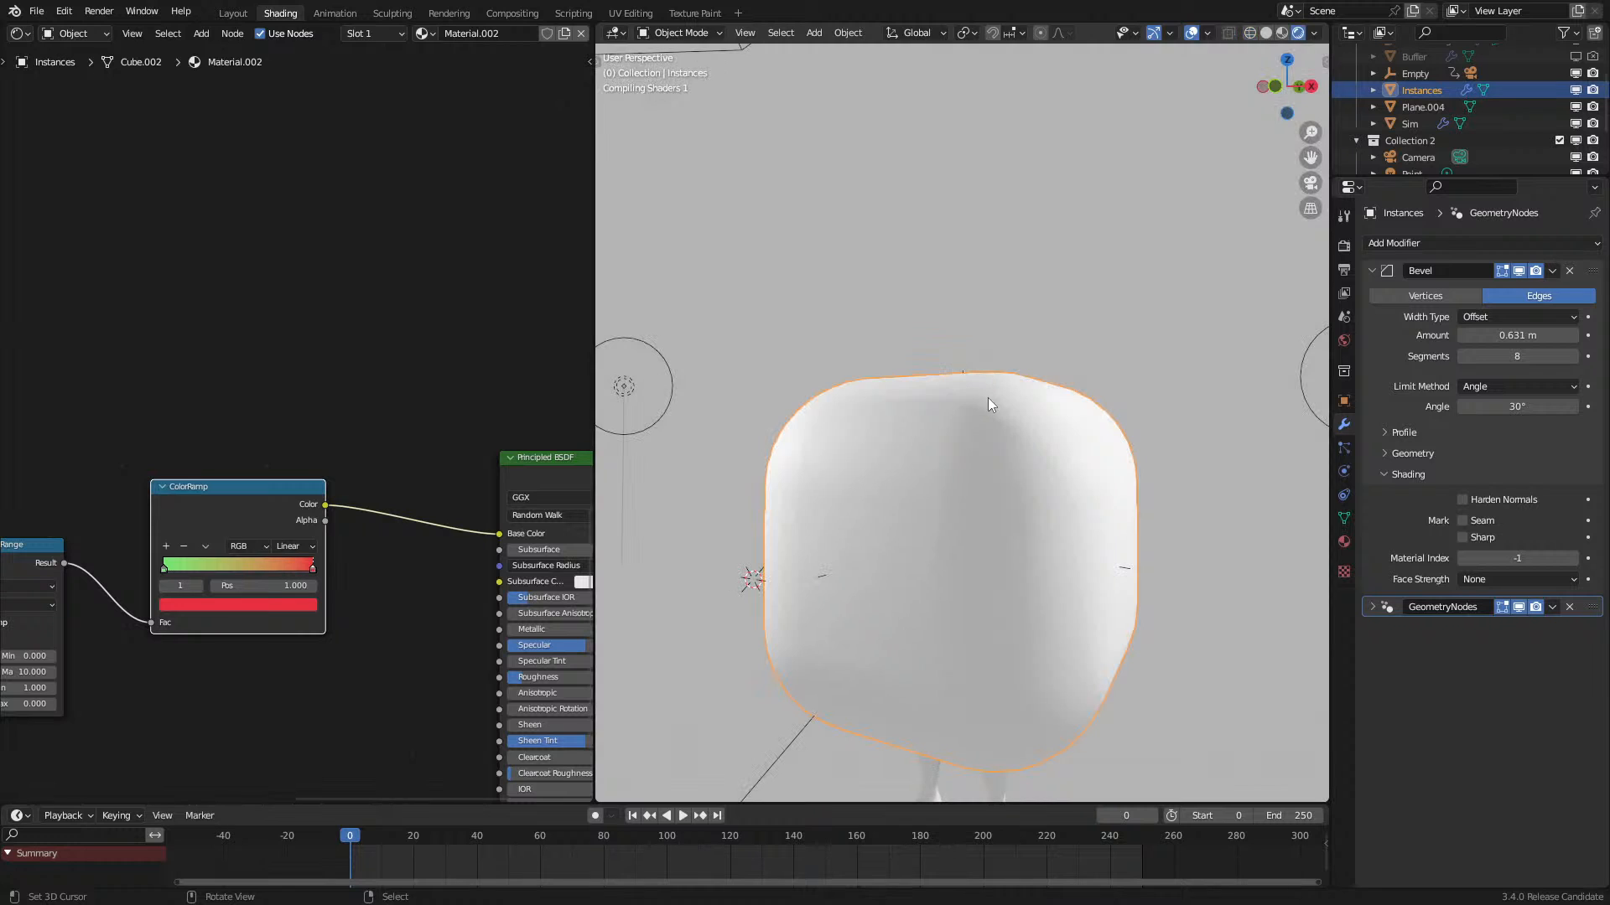
click(1199, 31)
key(space)
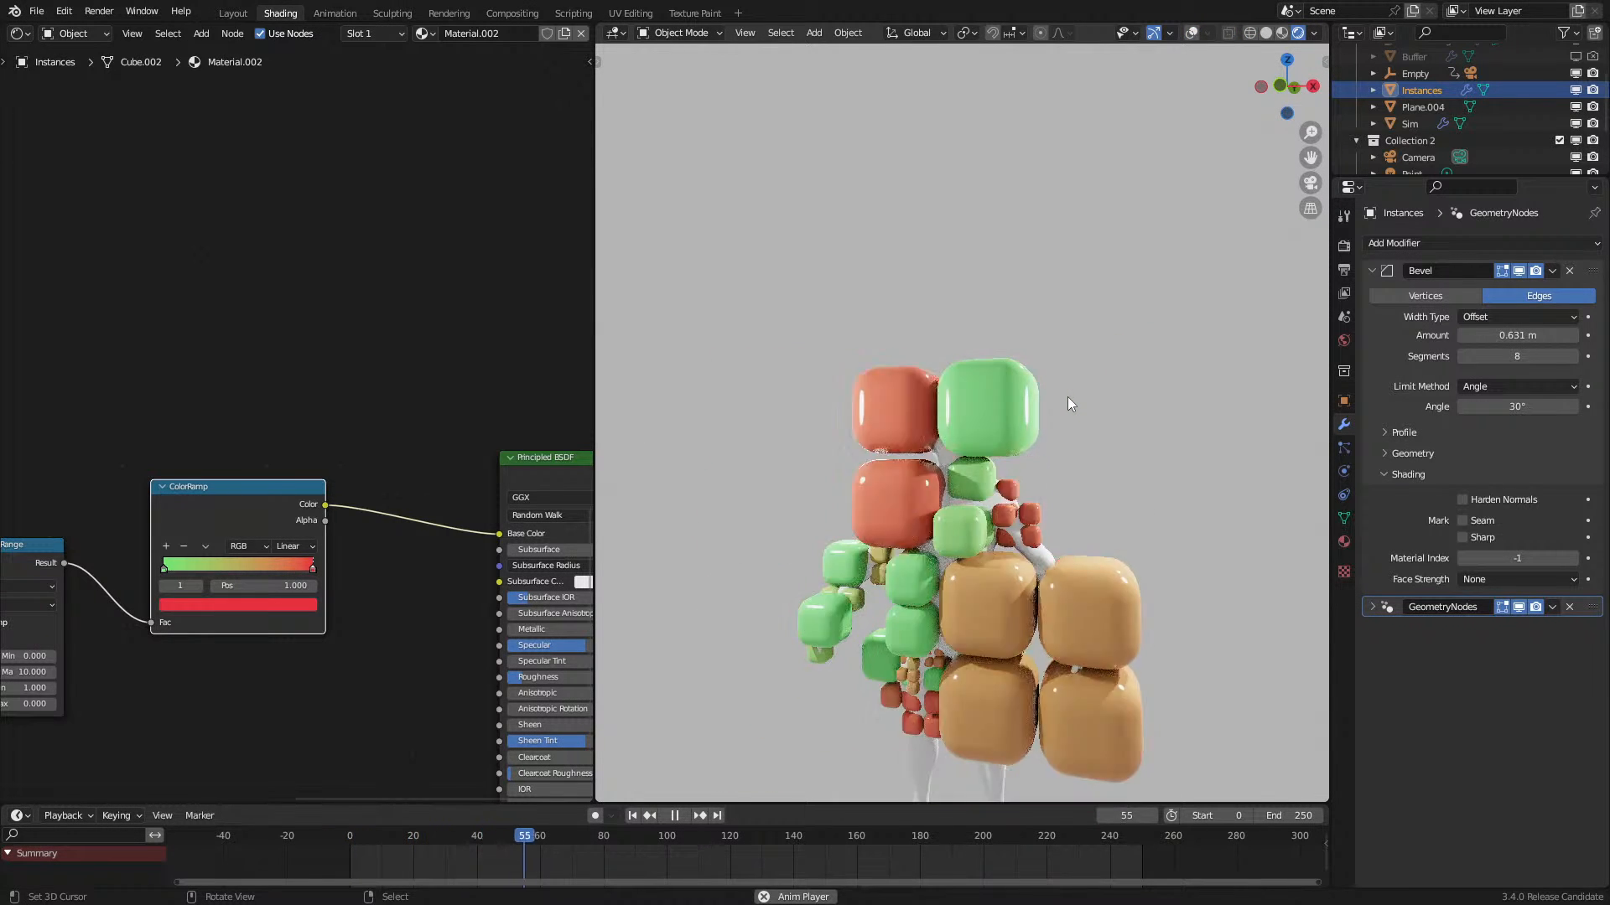
key(space)
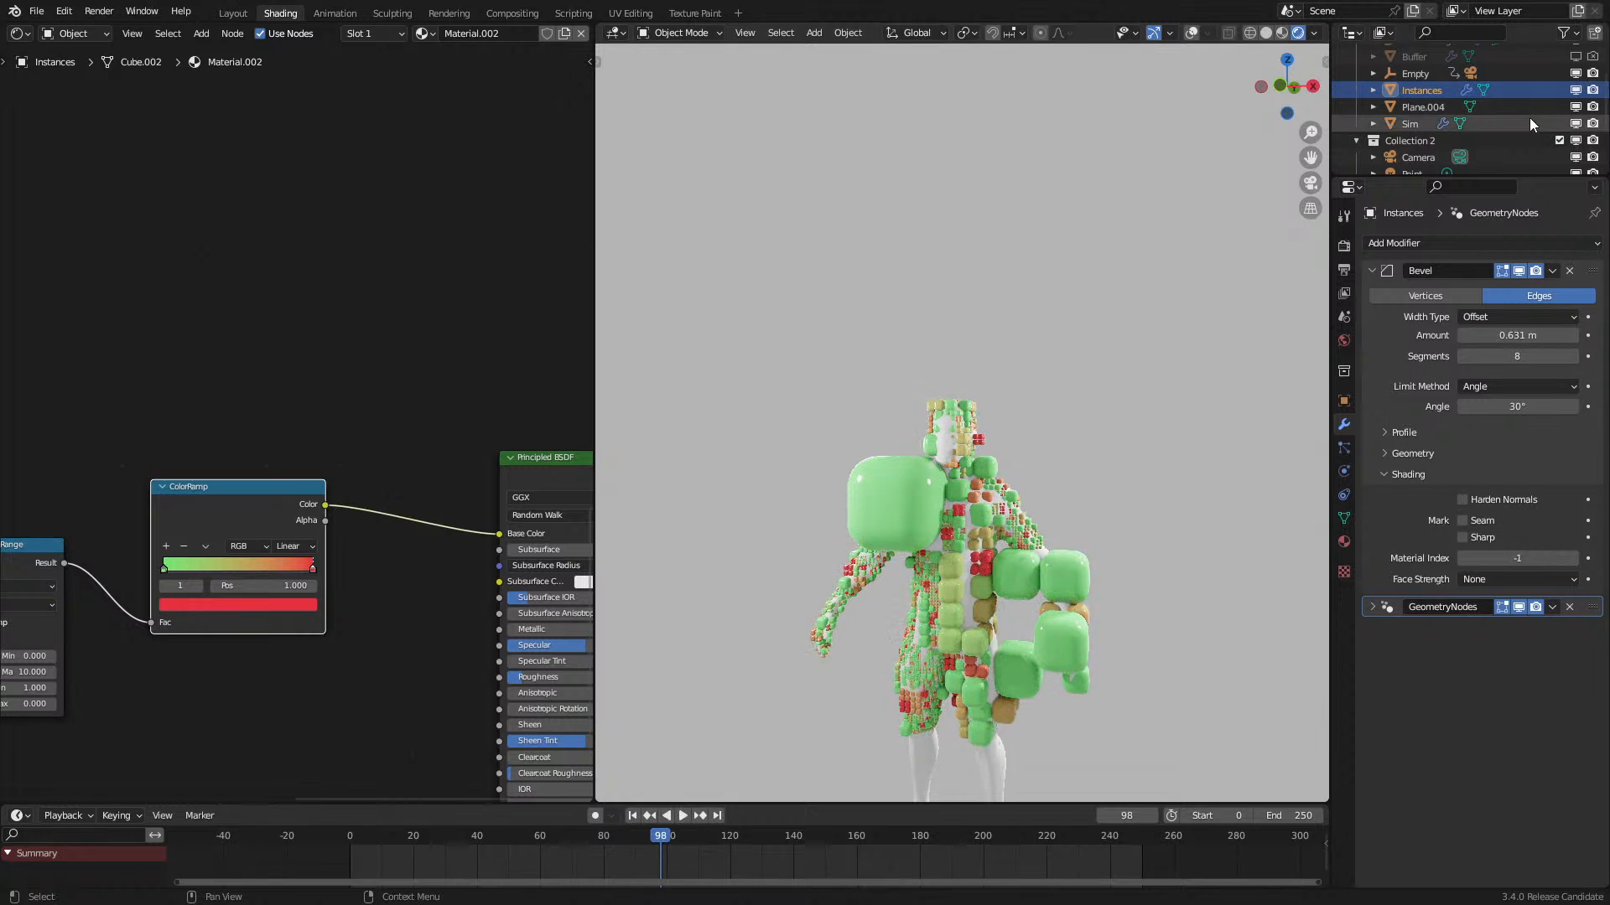
Step: Set the human mesh Plane.004 to display as Bounds and play the simulation on to frame 140
click(1395, 107)
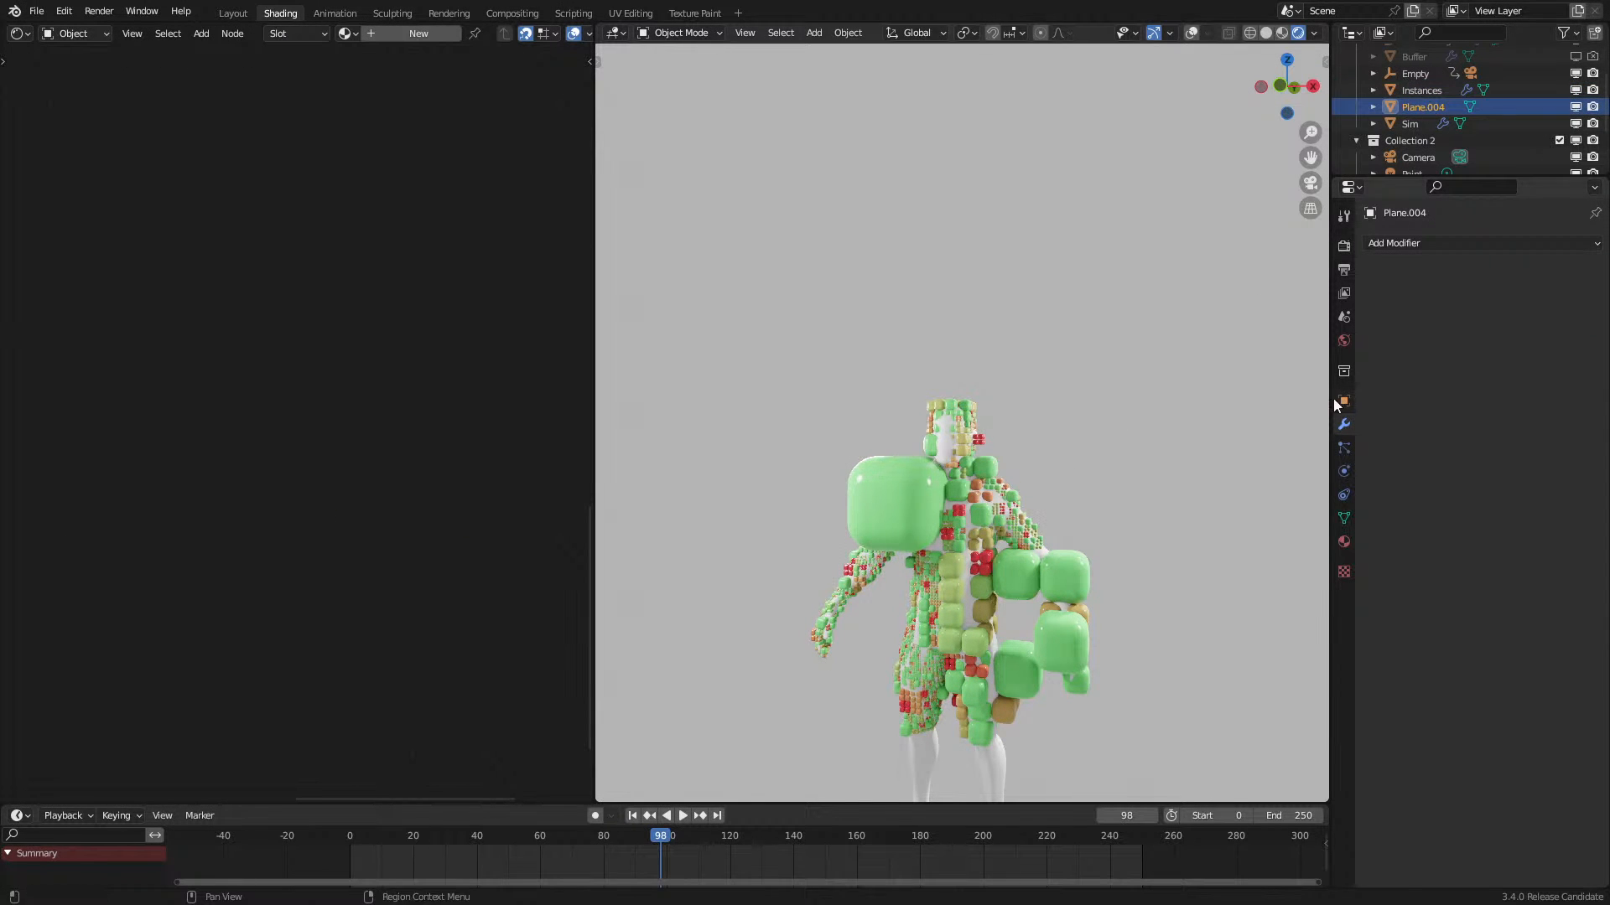
click(1343, 402)
click(1506, 792)
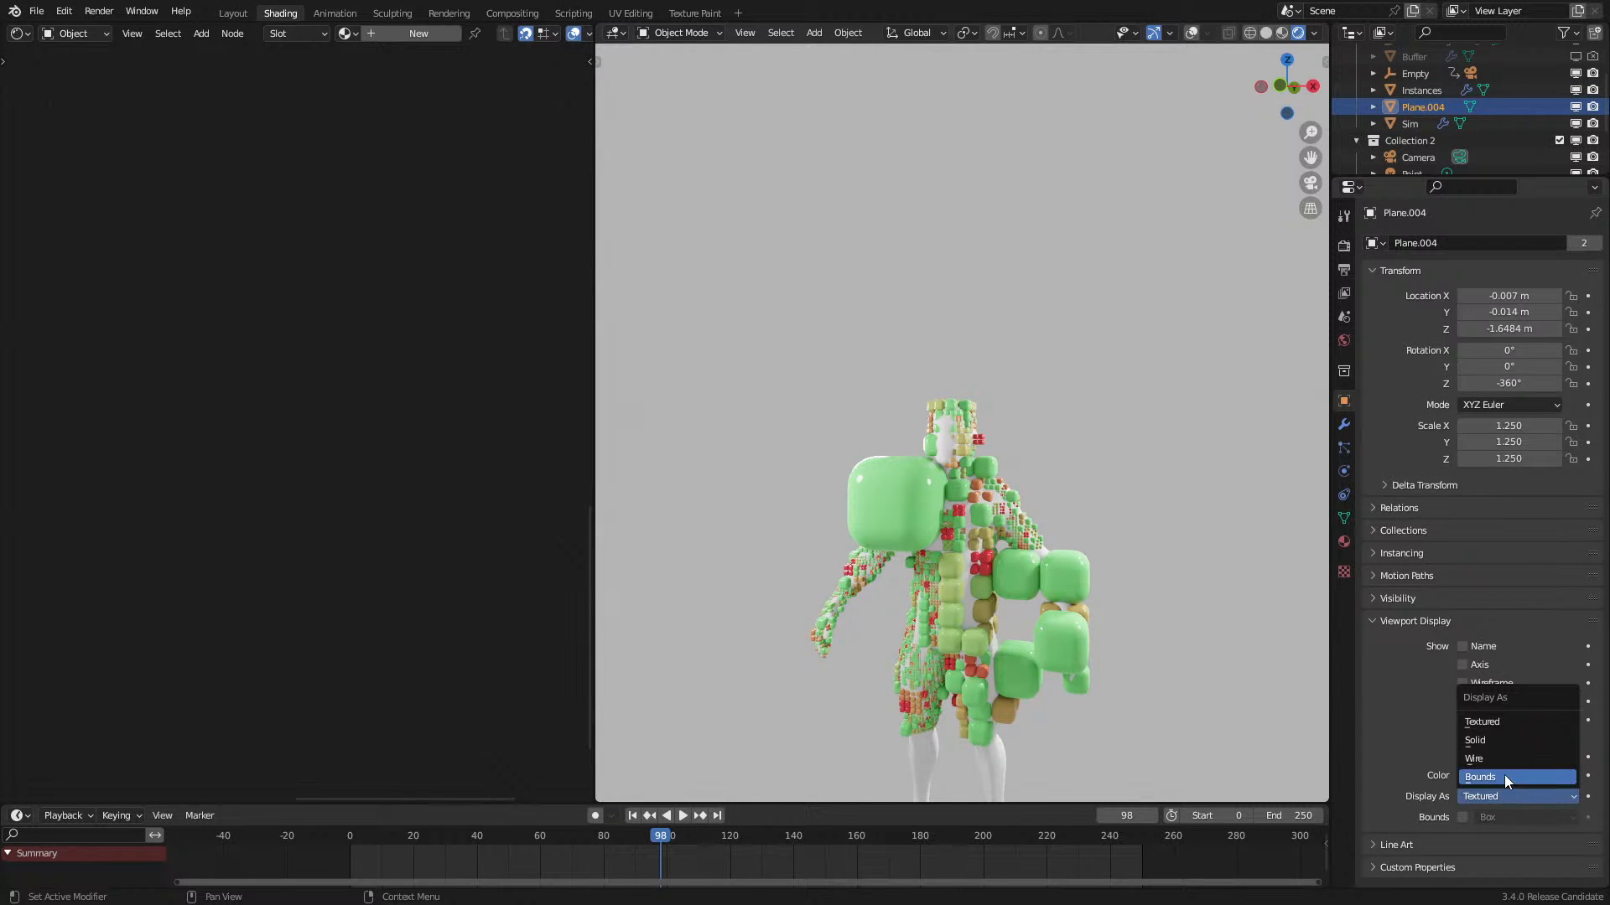
click(1504, 775)
key(space)
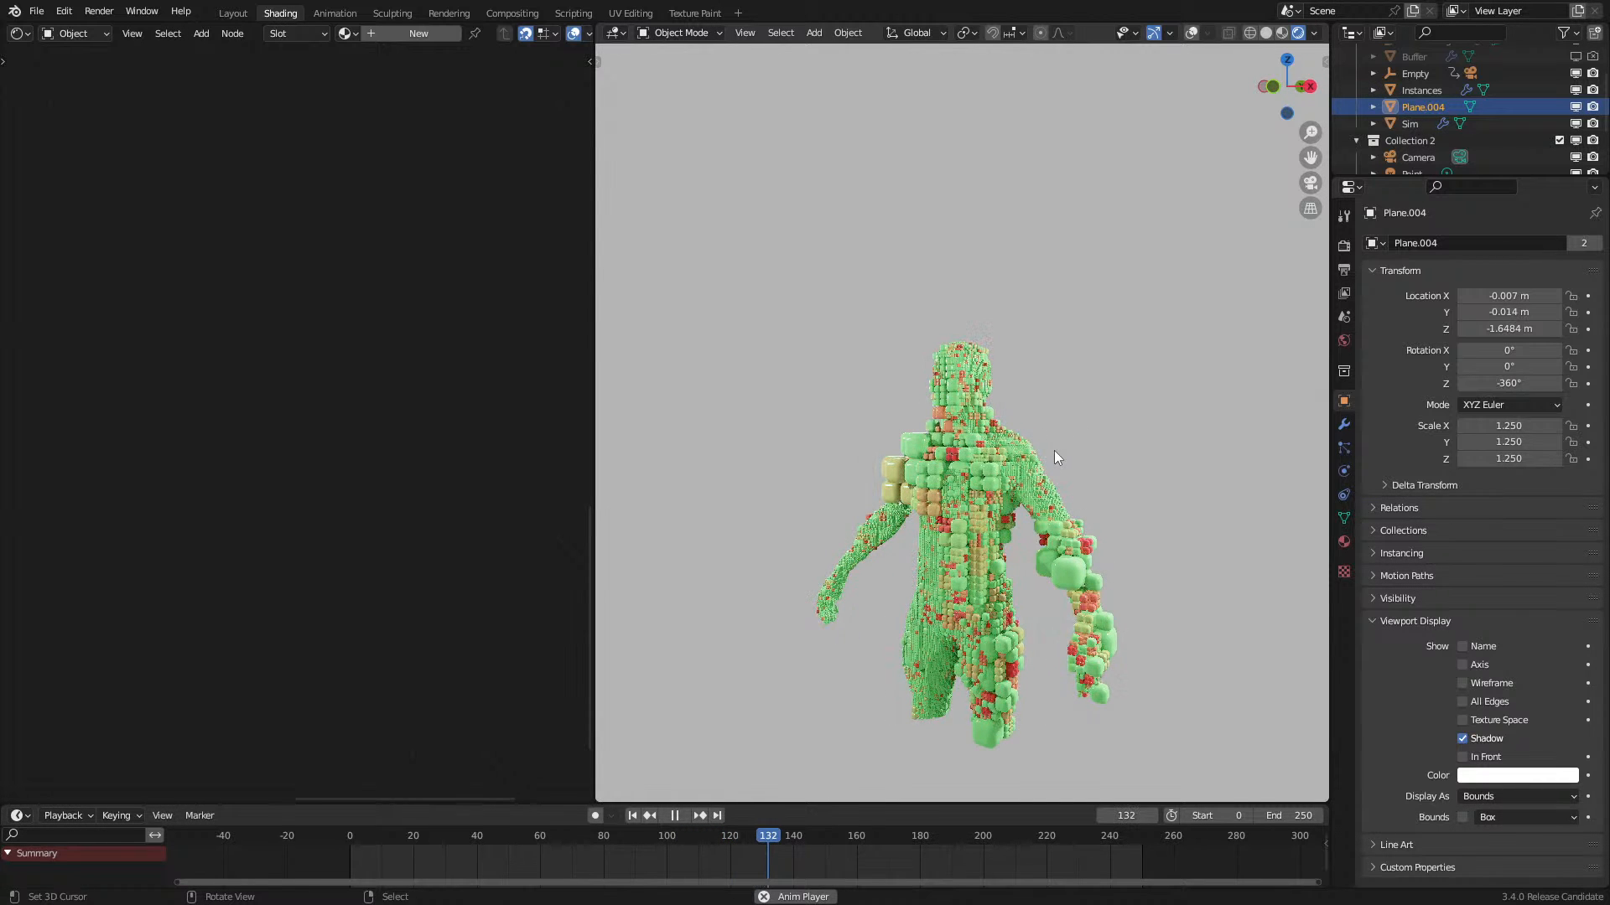
key(space)
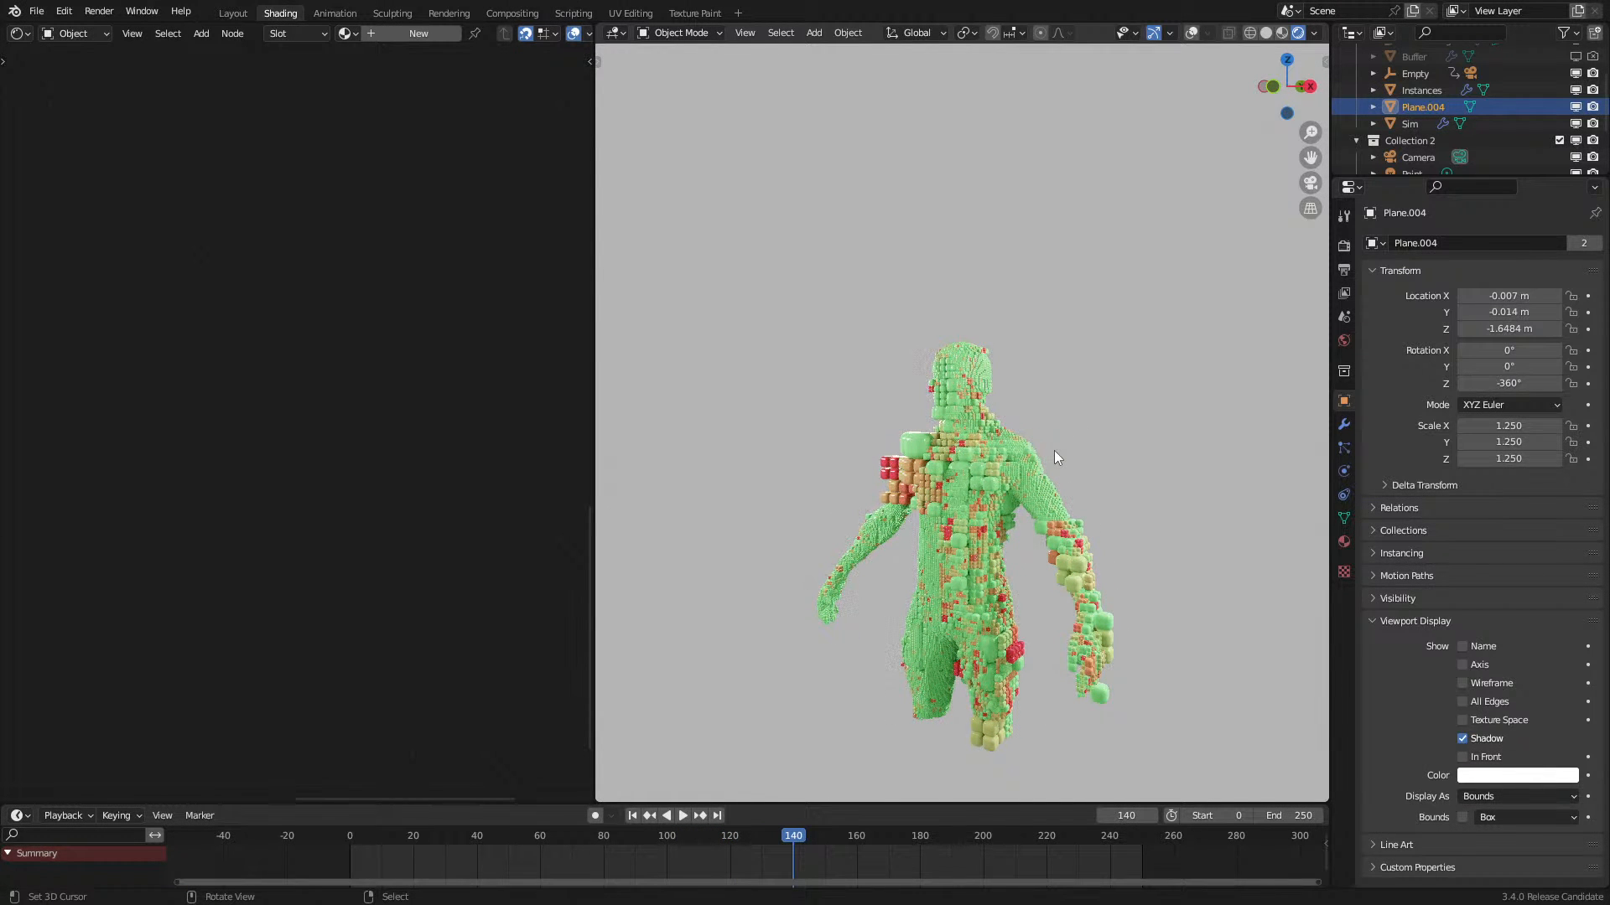
Step: Switch the Instances material's ColorRamp to HSV colour mode and resume the simulation to view the new gradient
click(1021, 447)
click(243, 549)
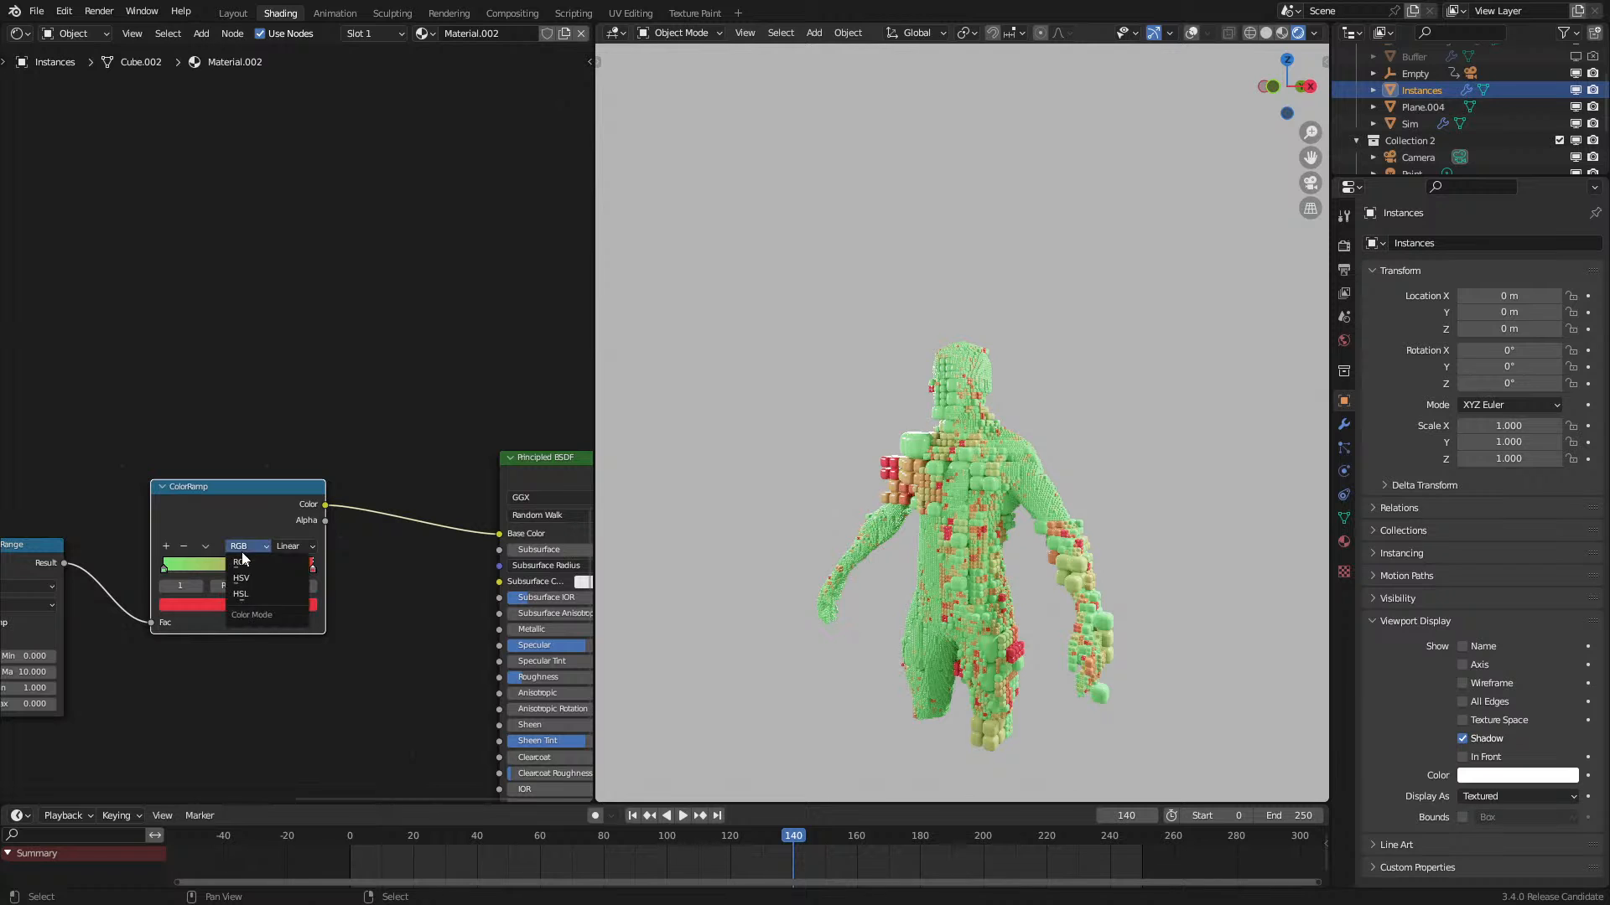
click(243, 573)
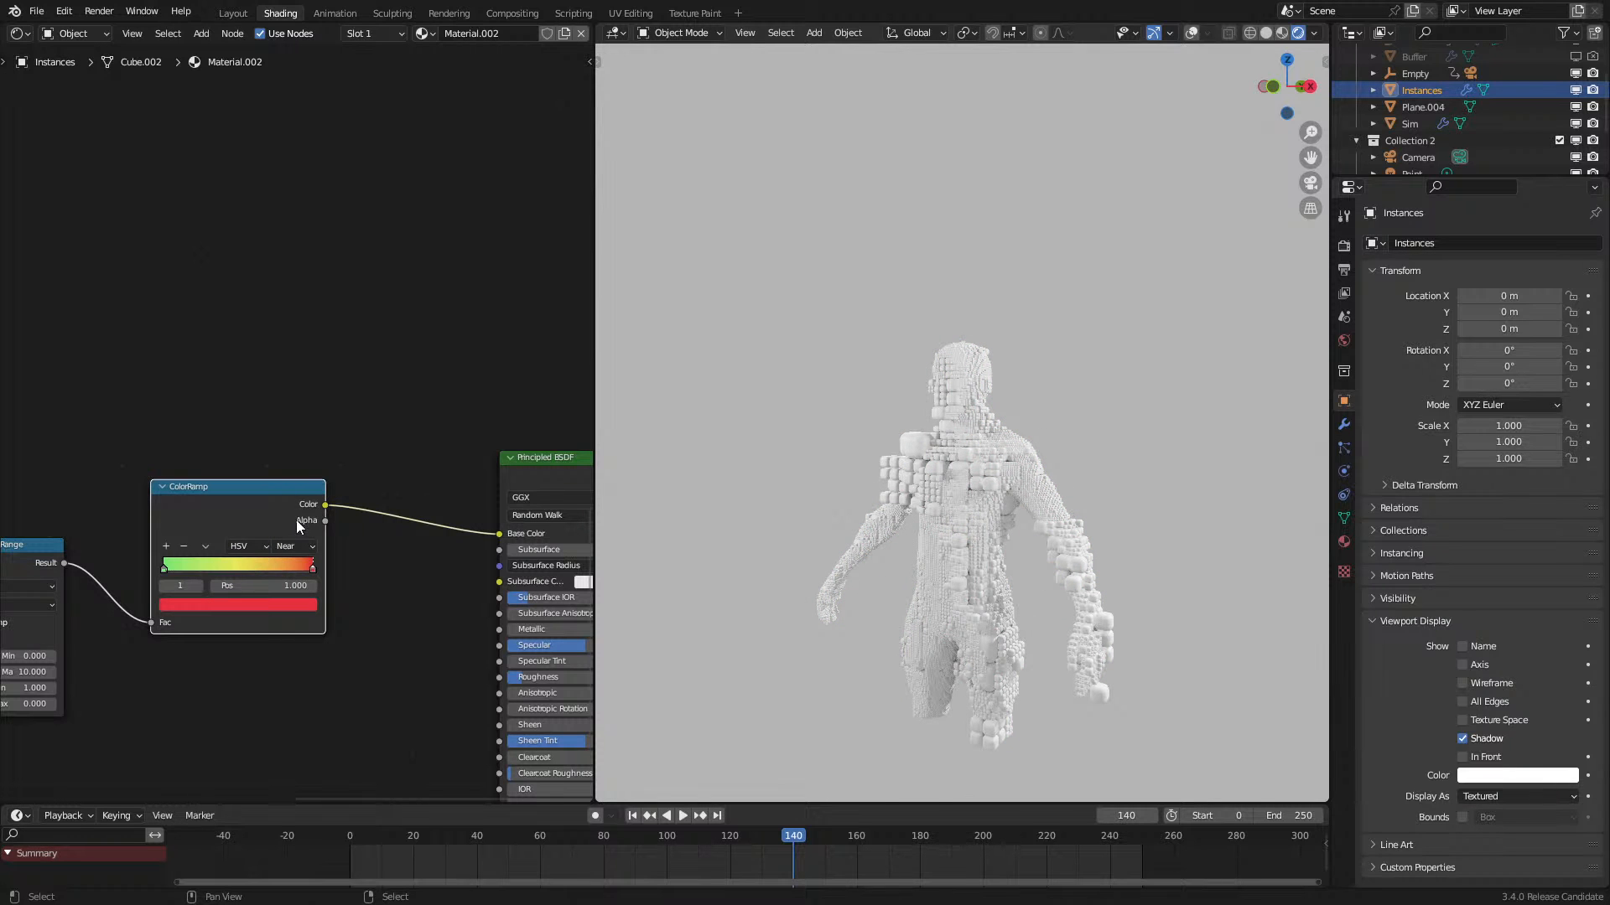
middle_drag(963, 430, 917, 449)
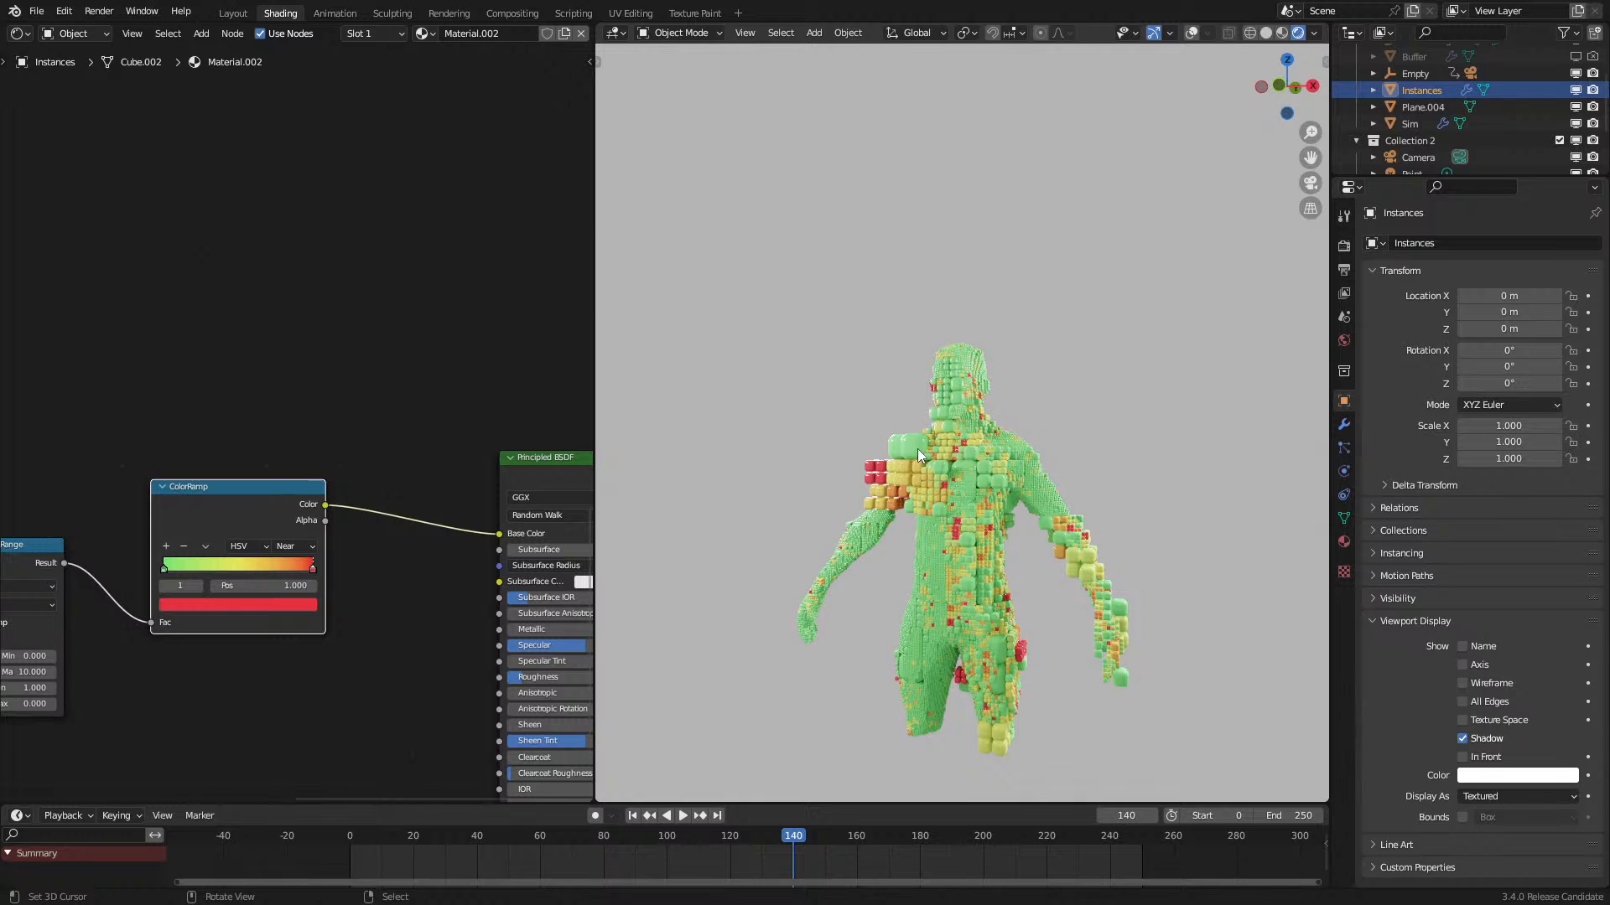
key(space)
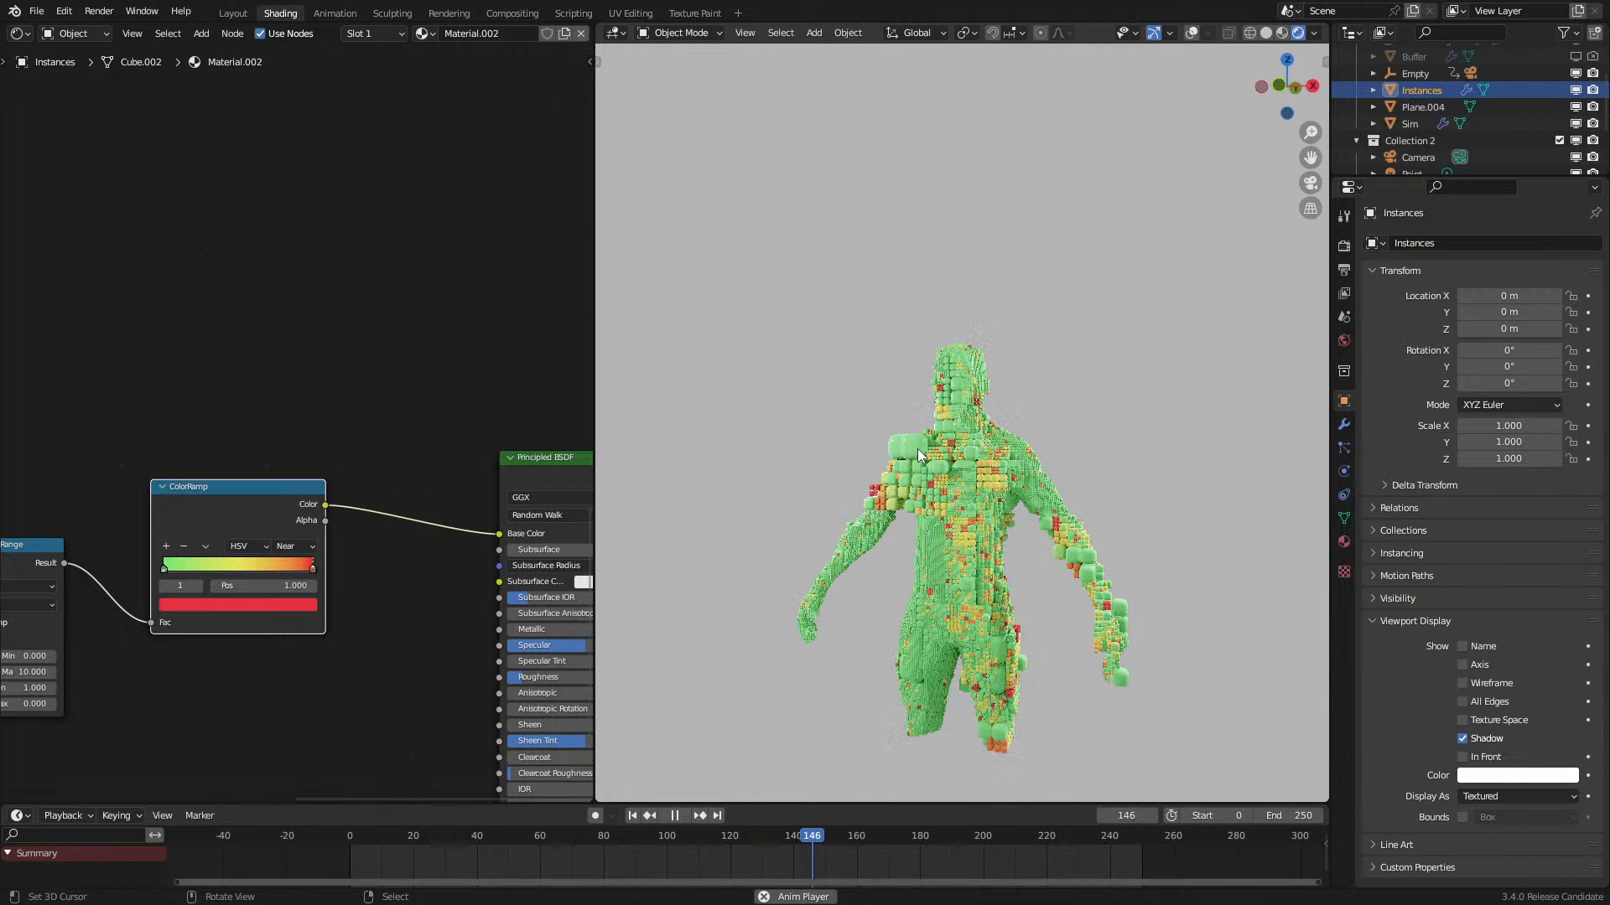
Step: Set the Instances material's Map Range From Max to 5 and play the simulation on to frame 180 to examine the colours from behind
key(space)
scroll(905, 453, up, 5)
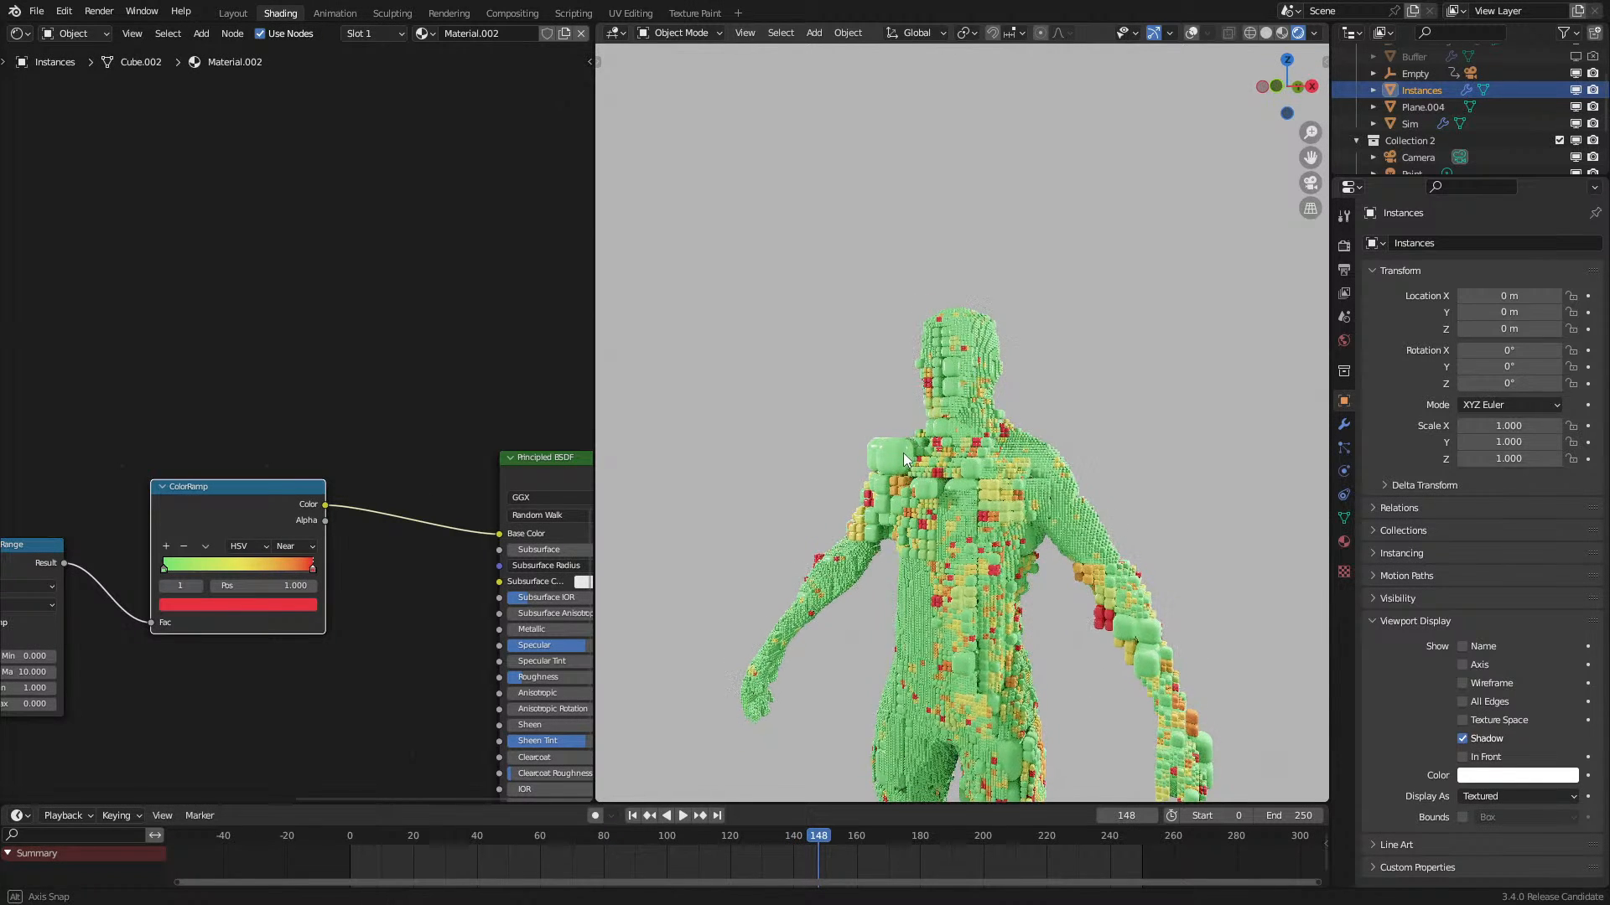
key(space)
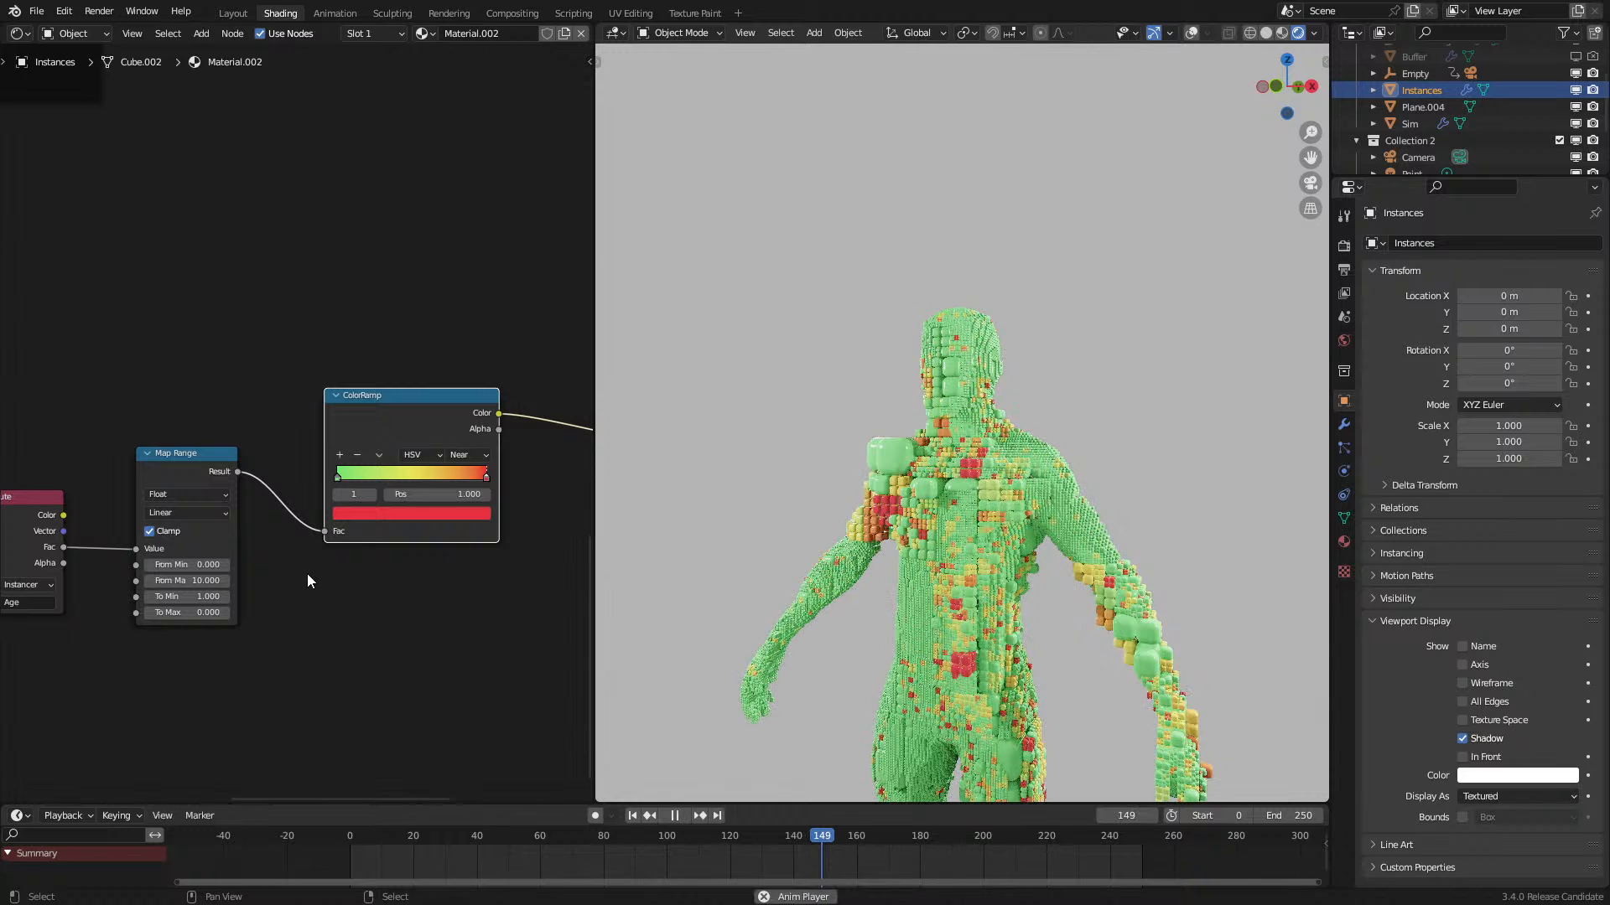
click(186, 581)
text(5)
key(Return)
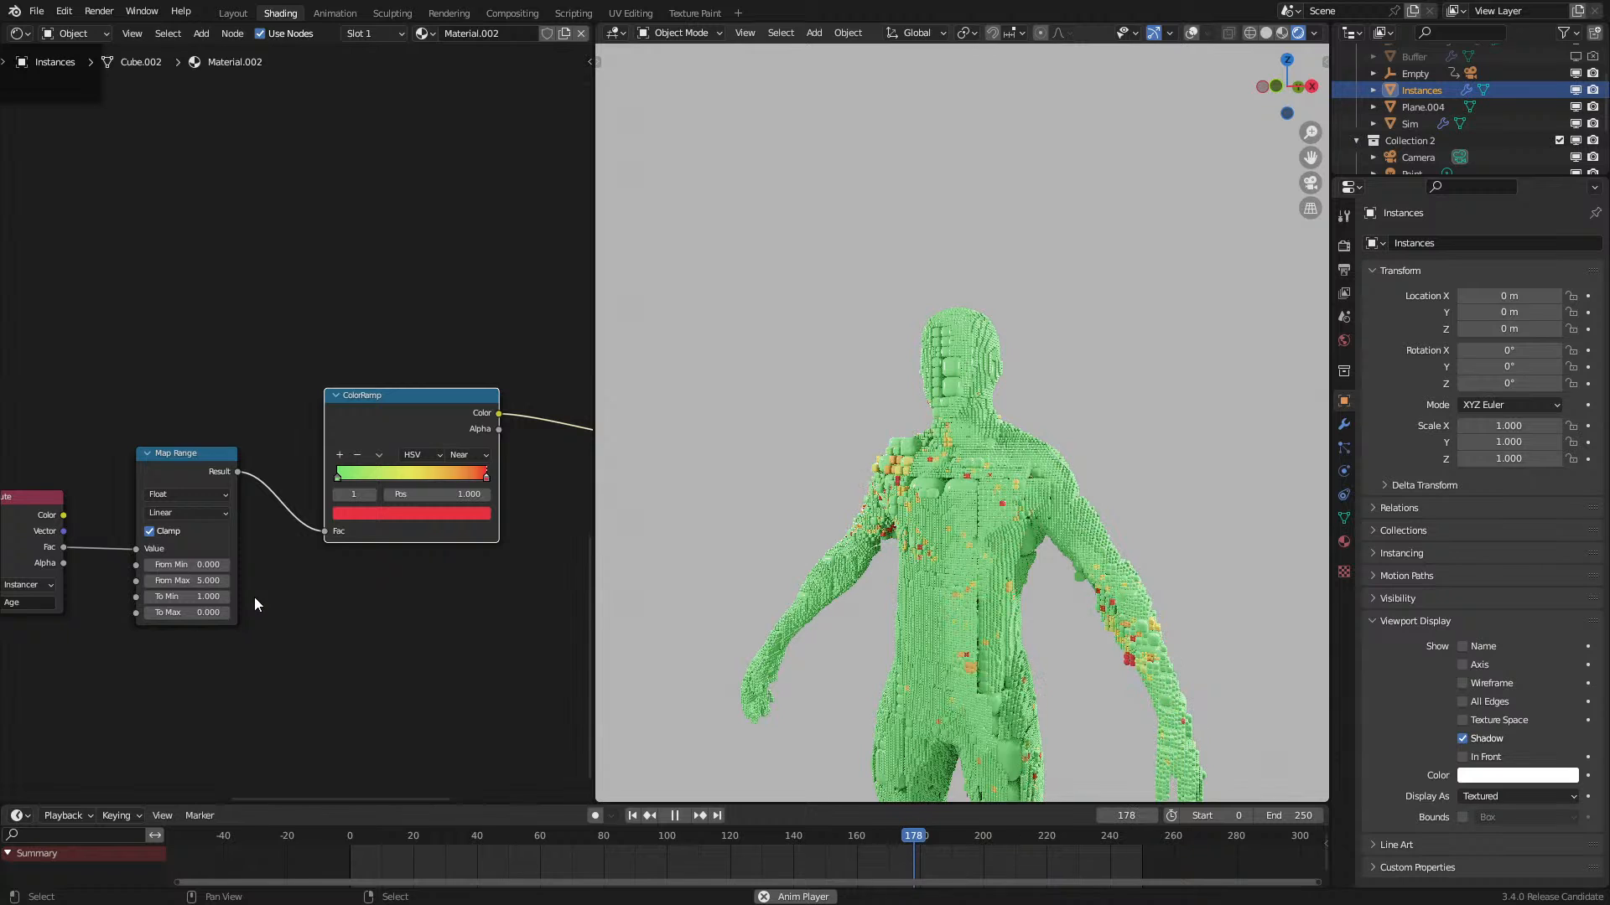
key(space)
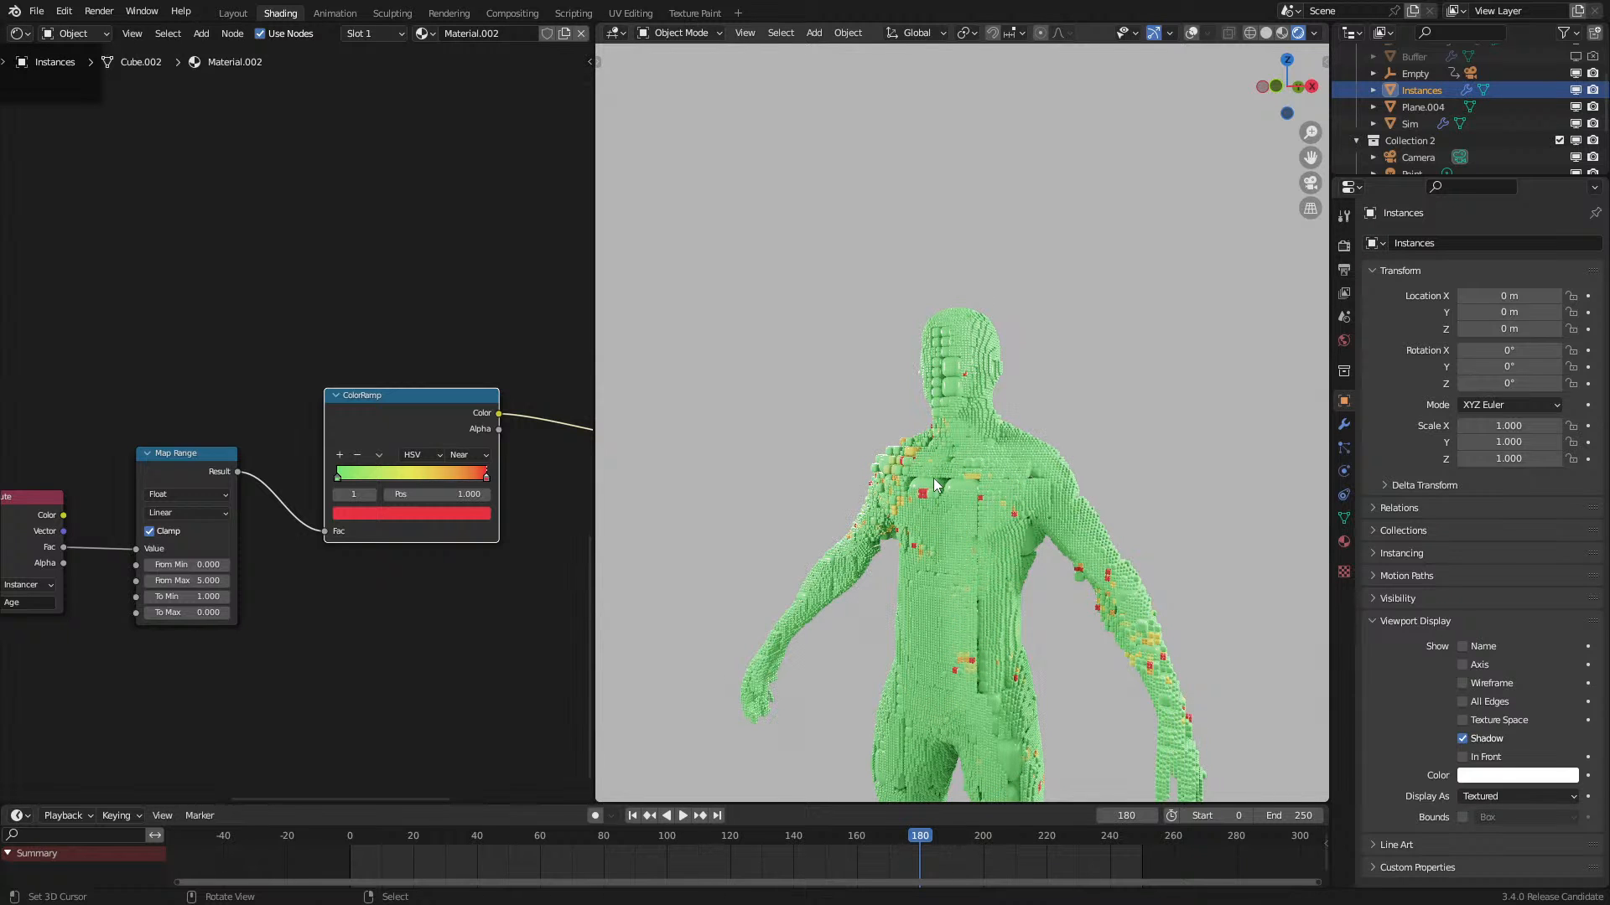
middle_drag(933, 478, 955, 488)
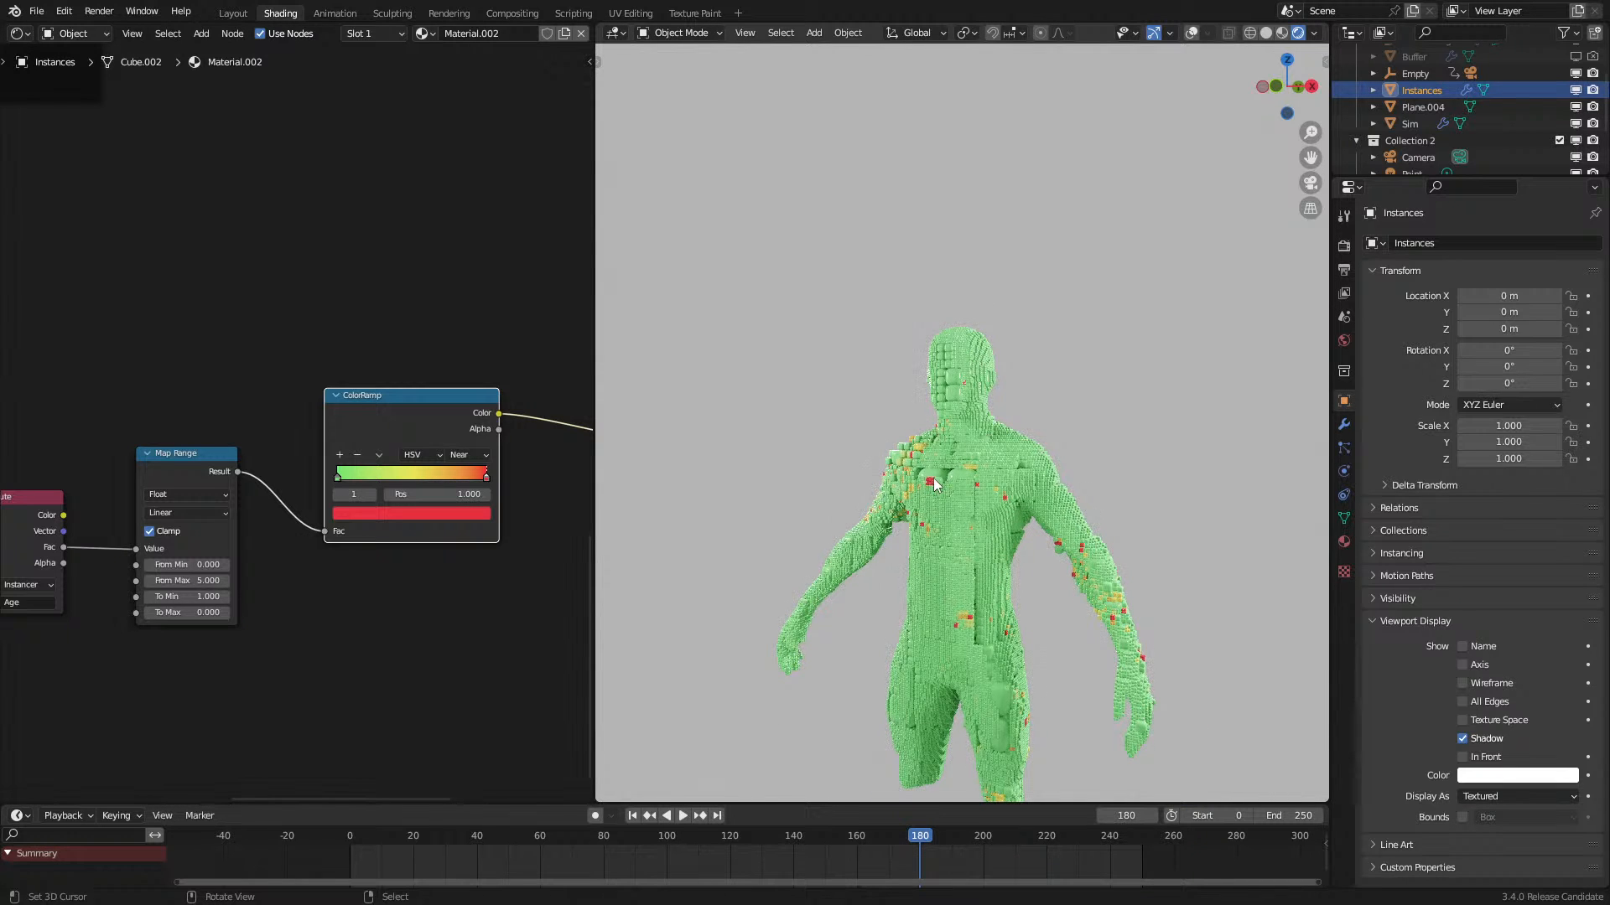
middle_drag(844, 454, 1125, 589)
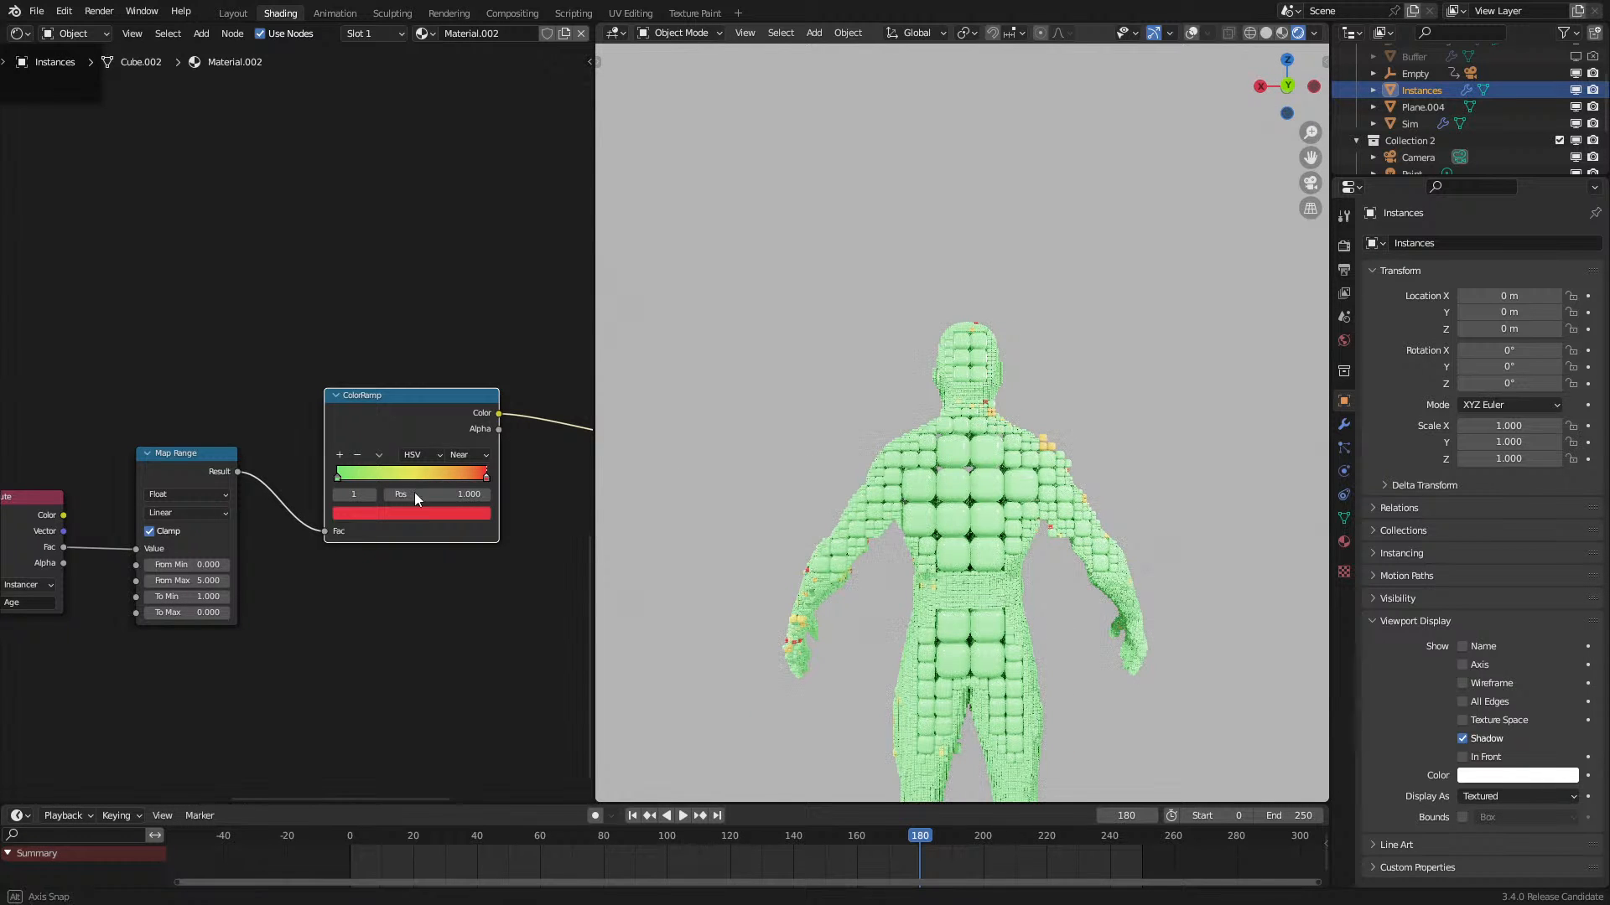
Step: Switch the shader area to the Geometry Node Editor, set the viewport to solid shading and select the Sim object
click(21, 33)
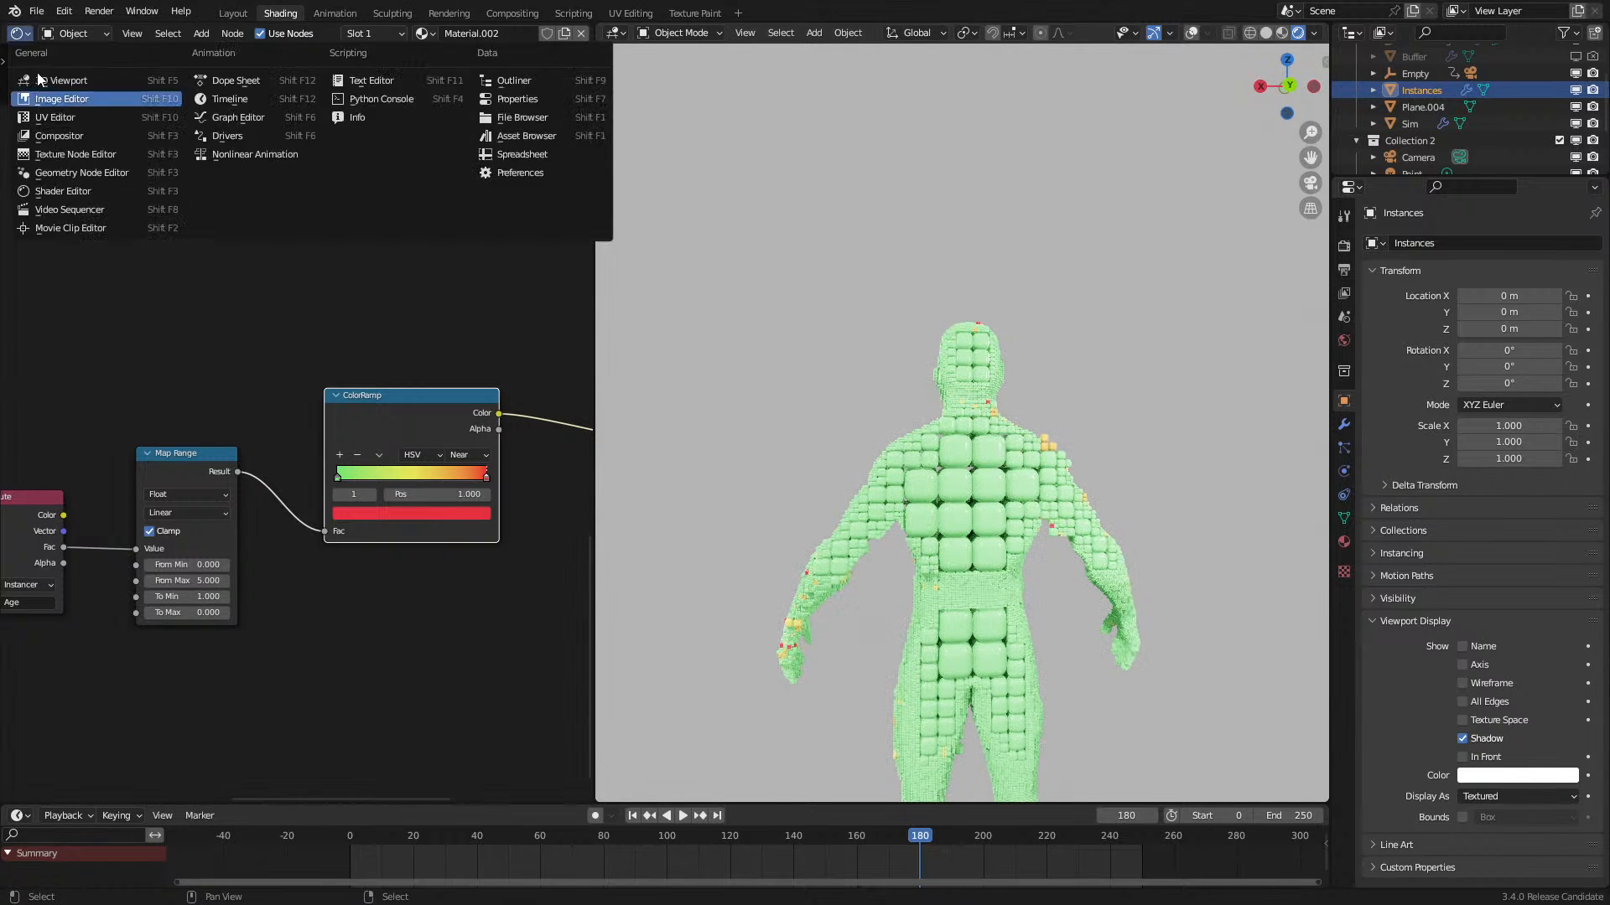
click(81, 172)
key(z)
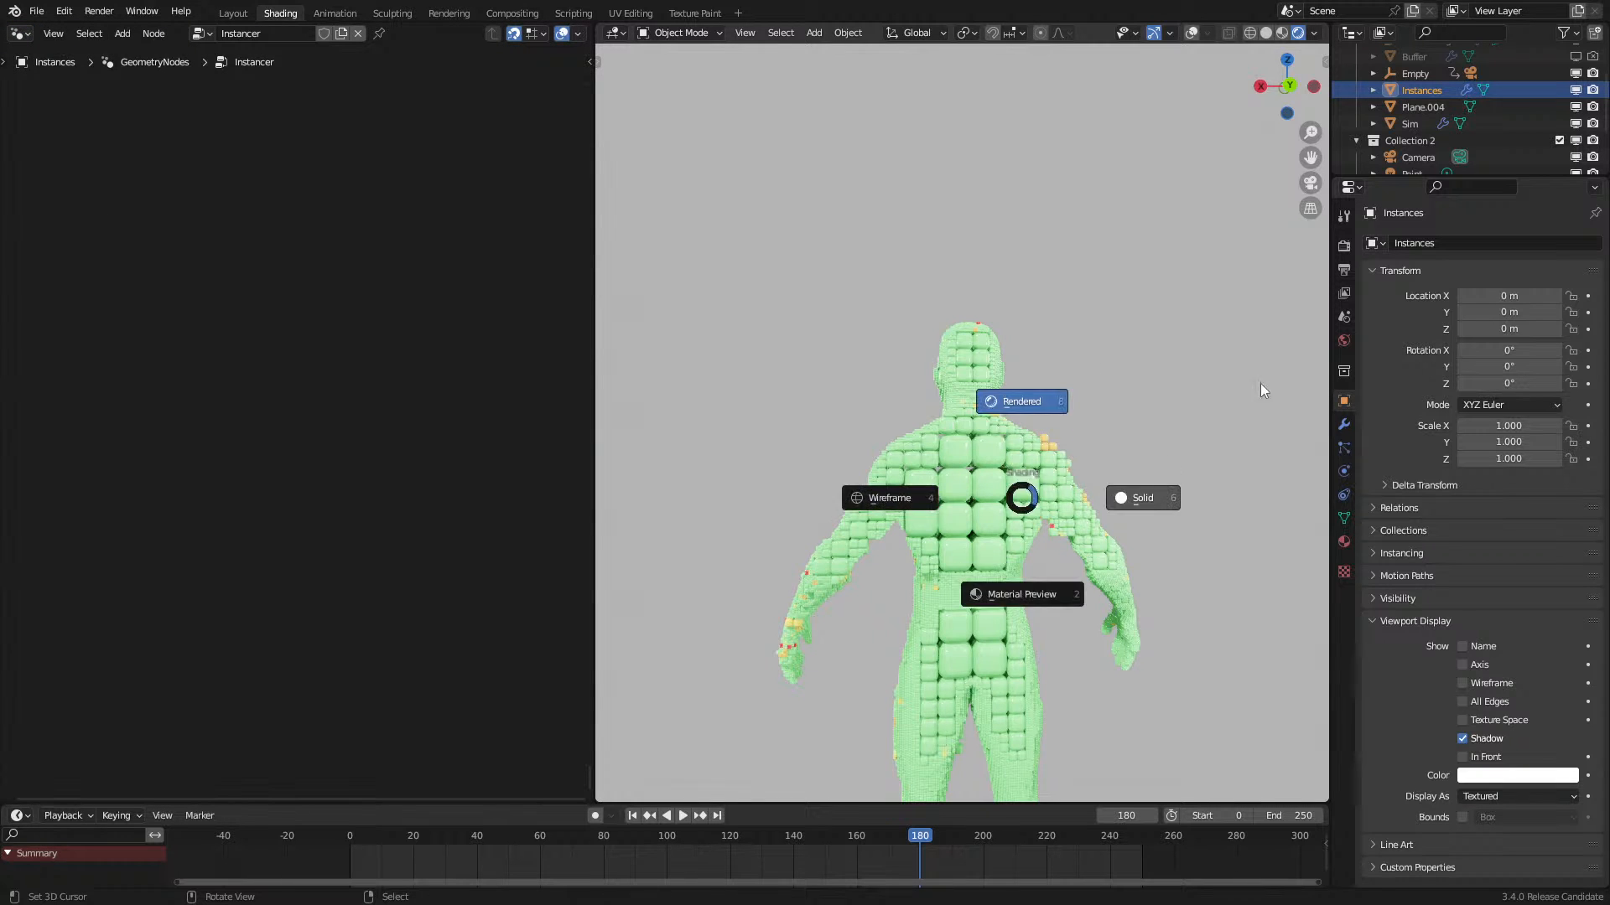
click(1215, 424)
click(1413, 129)
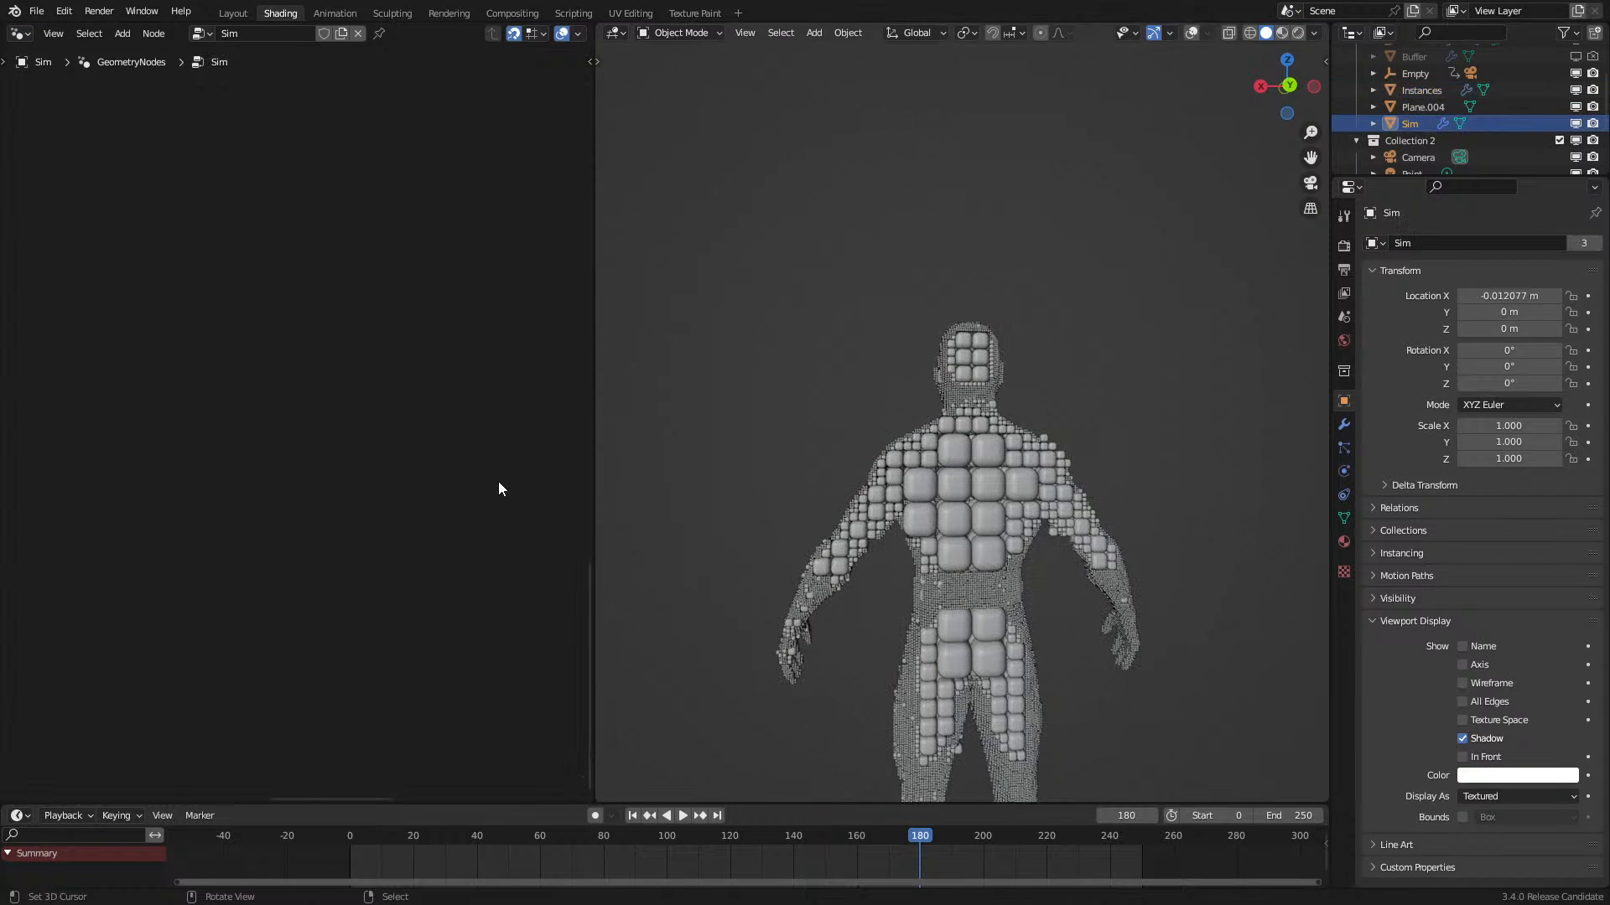
Step: Set the Sample Index and Sample Nearest nodes that read the Plane.004 geometry to the Point domain
key(Home)
scroll(289, 500, up, 5)
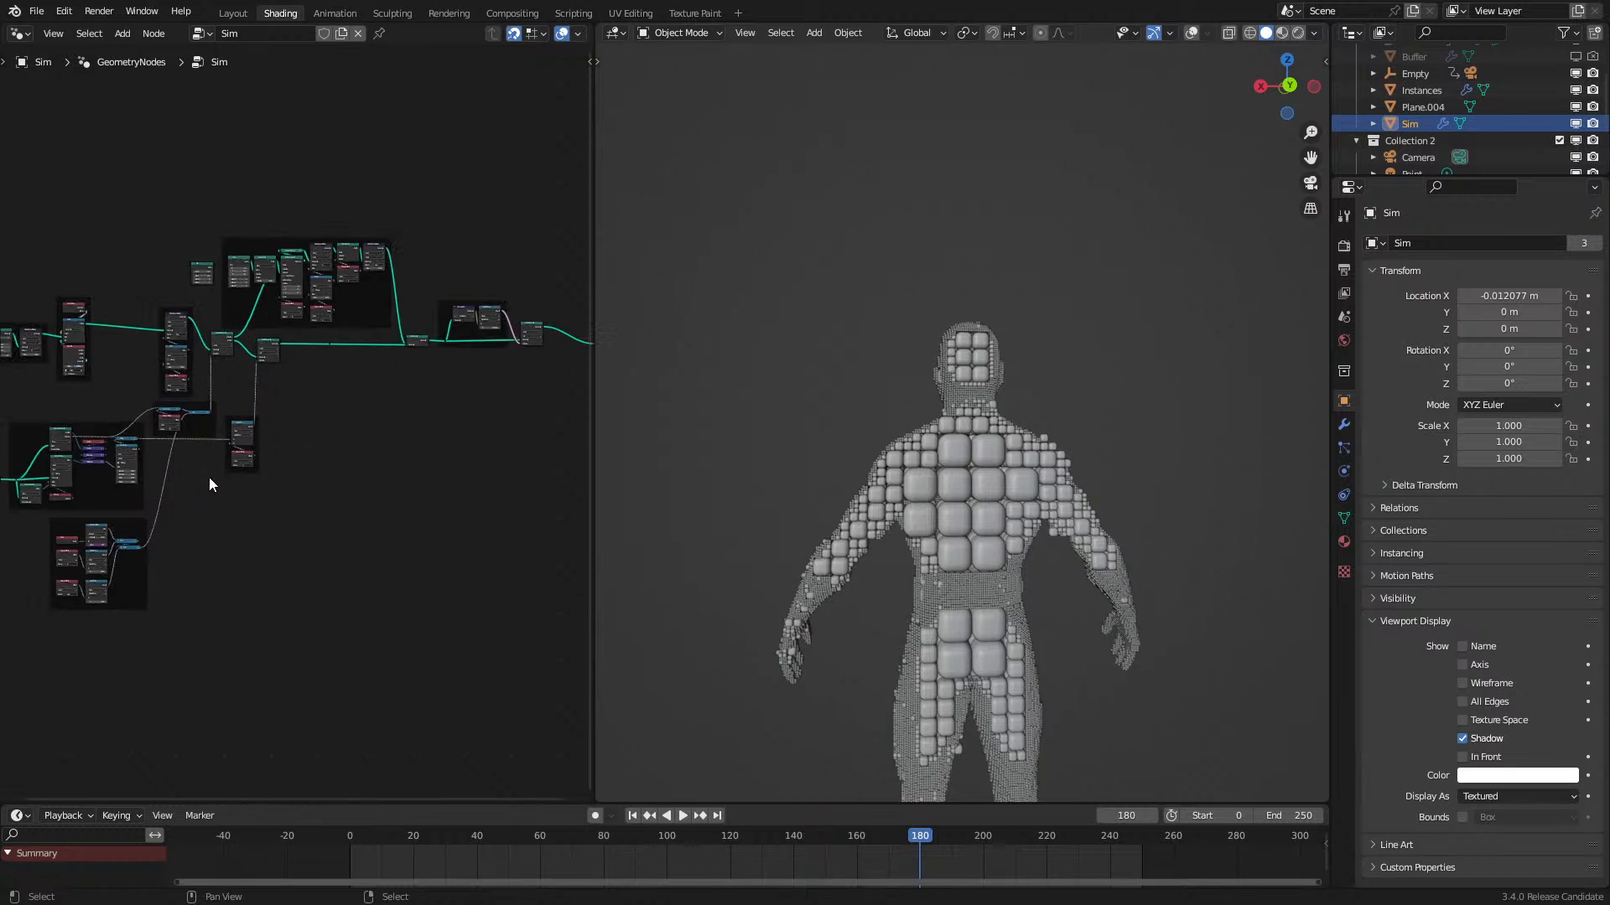
middle_drag(209, 477, 400, 459)
scroll(301, 479, up, 6)
middle_drag(294, 481, 374, 466)
scroll(374, 466, up, 6)
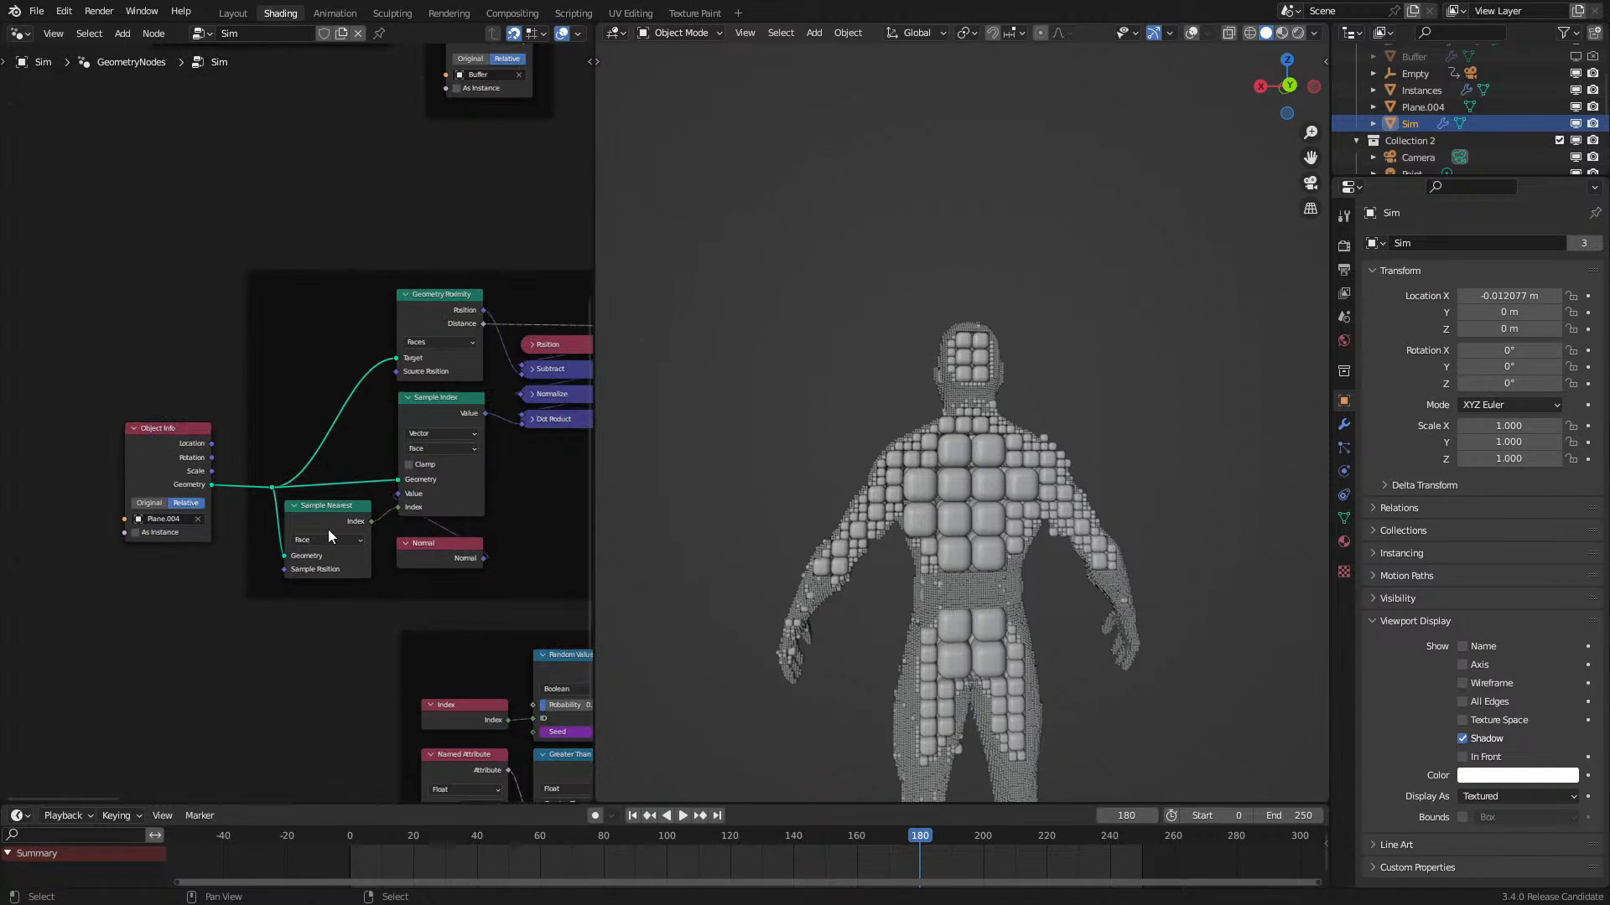
click(486, 463)
click(488, 487)
click(305, 597)
click(308, 618)
Step: Replay the simulation from the start to frame 93 and examine the cubes from the side
click(354, 848)
key(space)
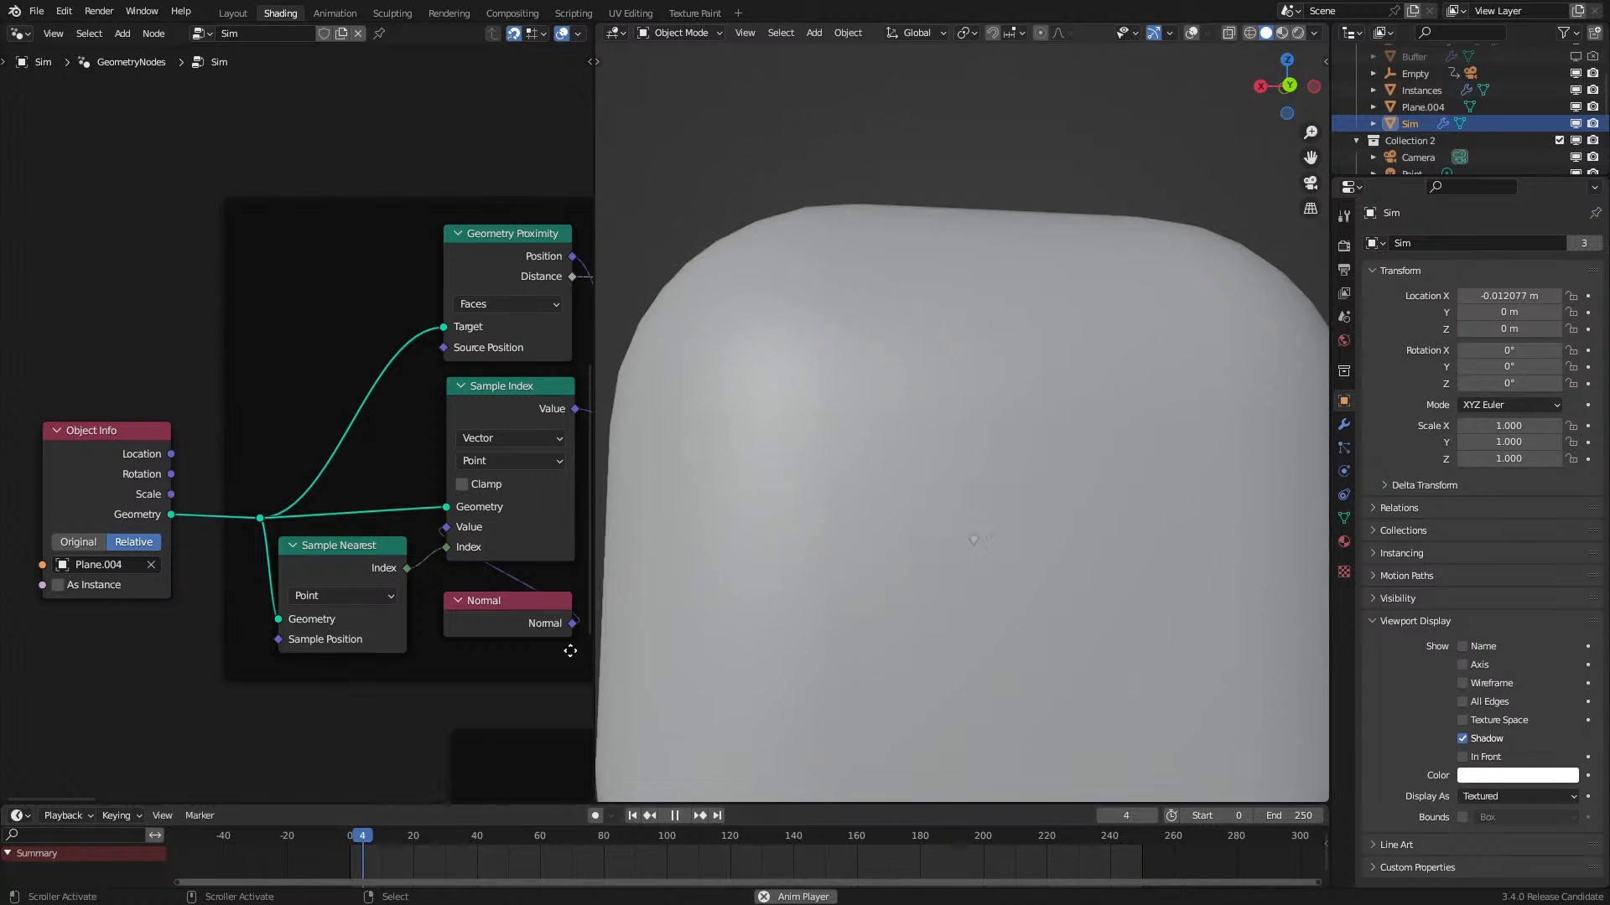
middle_drag(877, 442, 954, 460)
key(space)
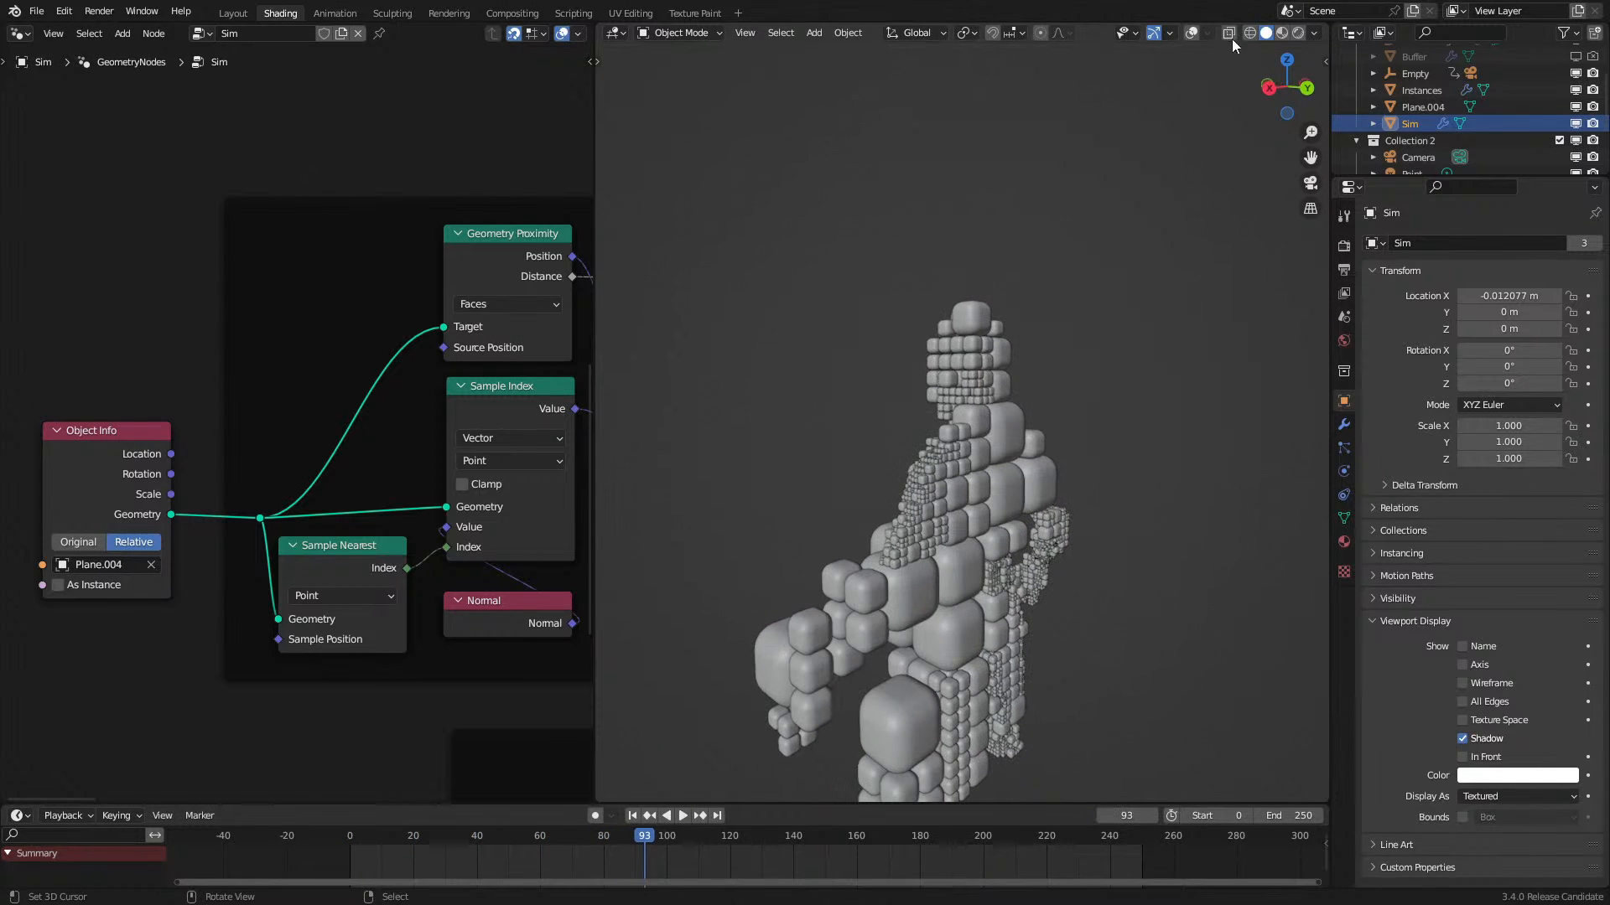
Step: Turn on the viewport overlays, switch to wireframe shading and replay the simulation from the start to frame 18
click(1190, 33)
click(350, 848)
scroll(738, 649, down, 5)
middle_drag(813, 625, 956, 574)
scroll(998, 560, up, 4)
key(z)
key(space)
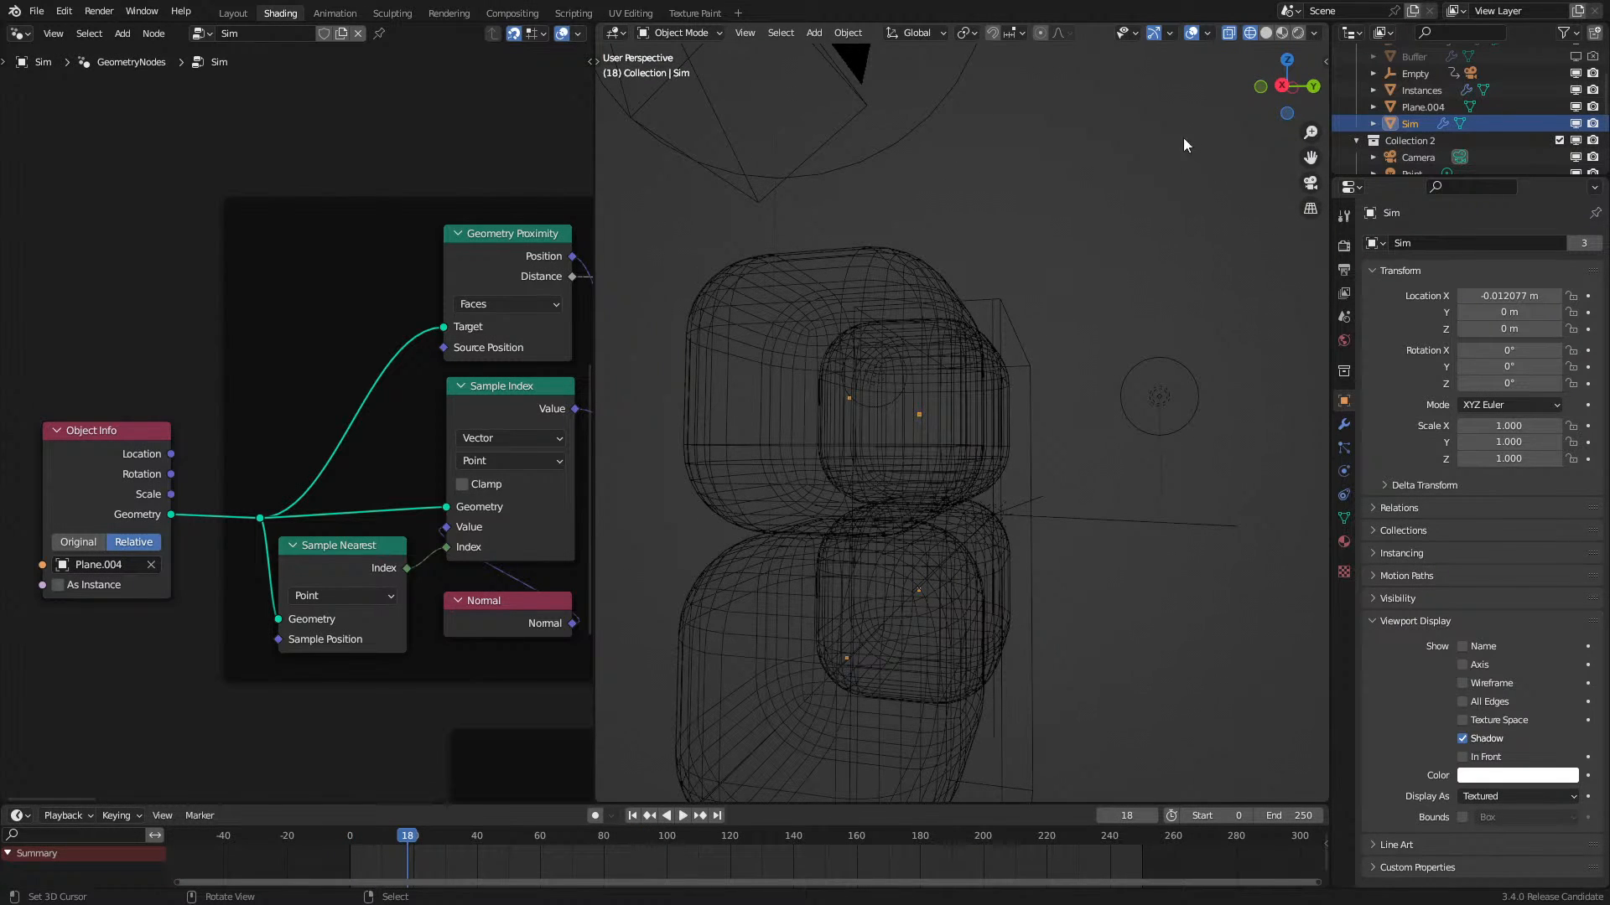
Step: Select the human mesh Plane.004 and move it along the Y axis to about 0.08 m
click(1190, 33)
click(1191, 34)
middle_drag(998, 406, 954, 446)
click(953, 446)
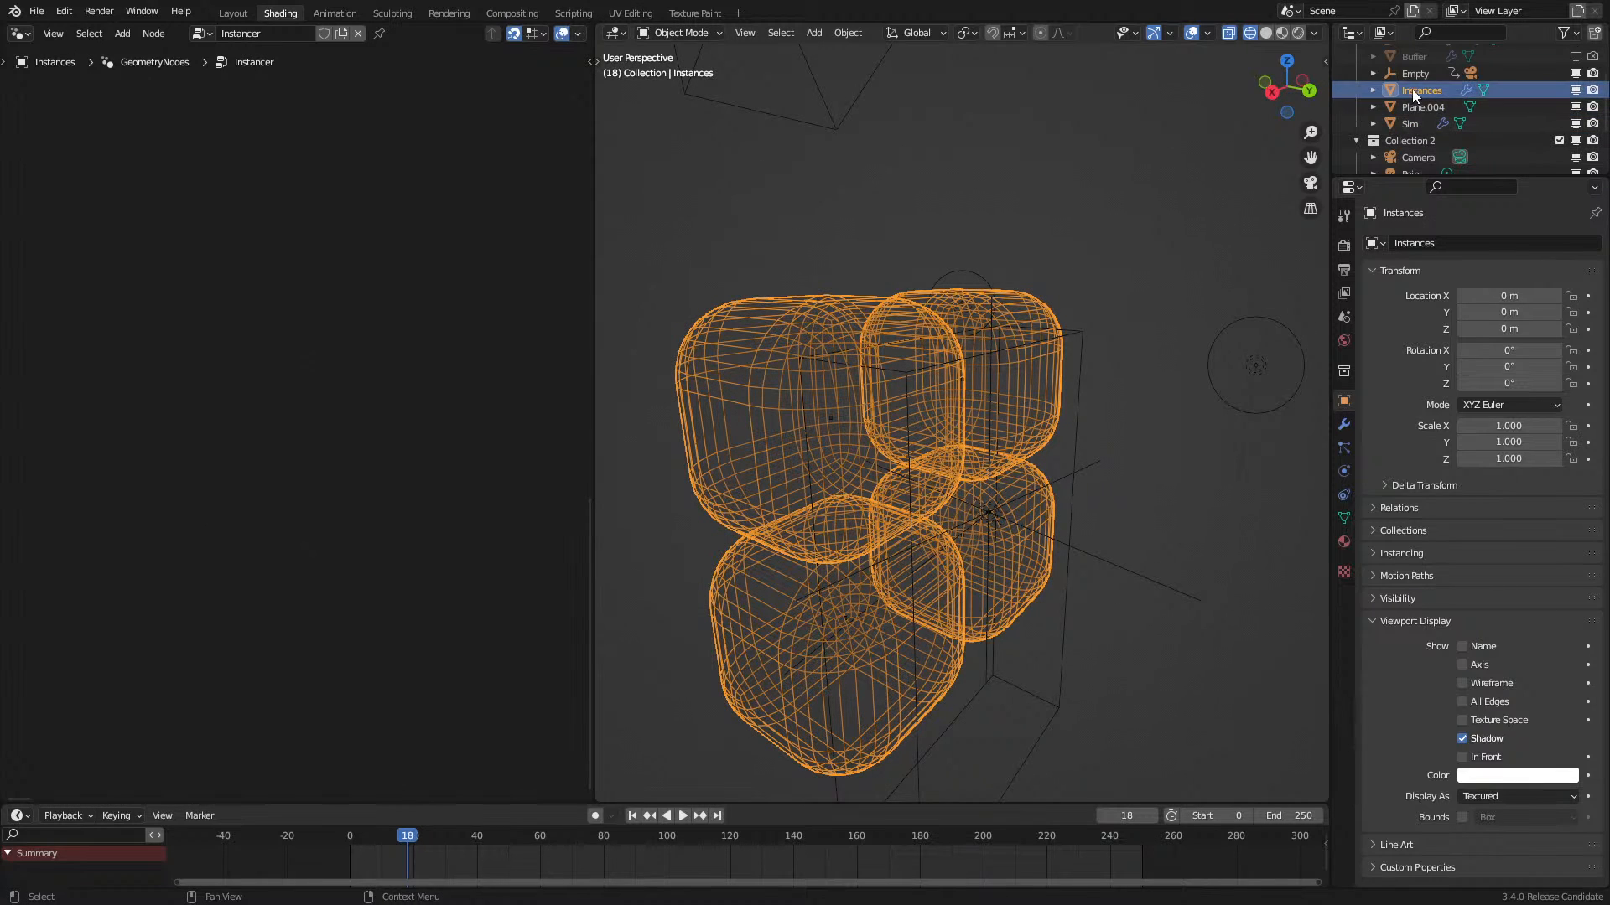
right_click(1076, 332)
middle_drag(1074, 335, 1110, 361)
key(g)
key(y)
click(1129, 353)
Step: Restart the simulation and move Plane.004 along the Y axis to about -0.102 m while it plays
click(331, 858)
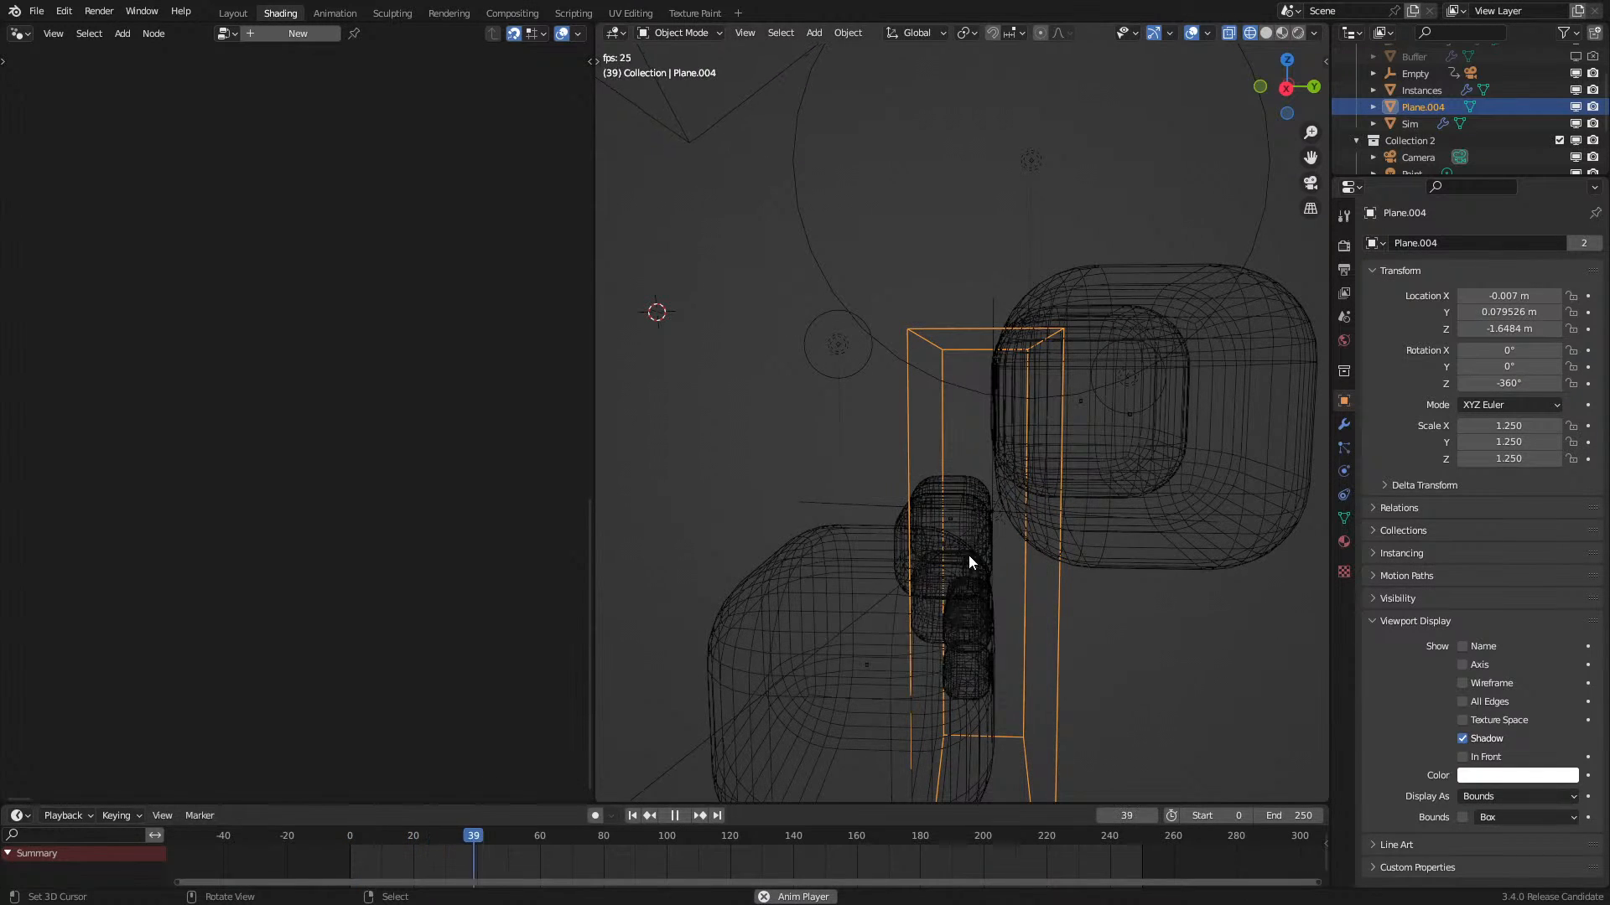
key(g)
key(y)
click(996, 562)
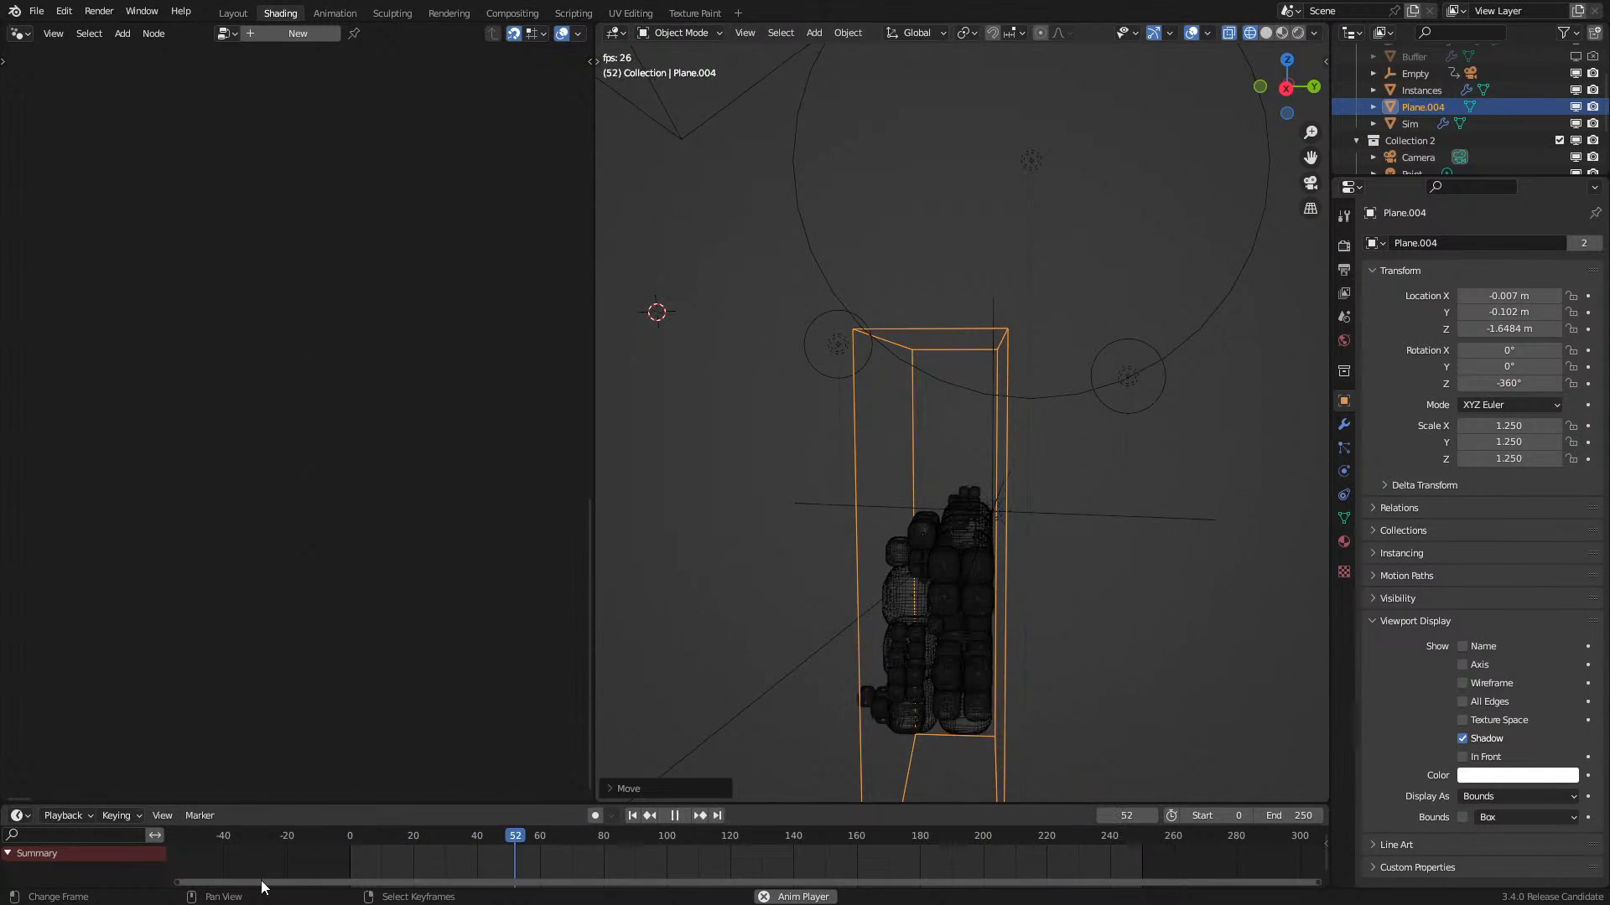
Step: Replay the simulation from the start in solid shading up to frame 136 and examine the filled figure
click(300, 851)
mouse_move(974, 589)
middle_down()
mouse_move(1004, 581)
mouse_move(952, 566)
mouse_move(873, 613)
mouse_move(851, 565)
mouse_move(929, 586)
middle_up()
key(z)
click(1047, 574)
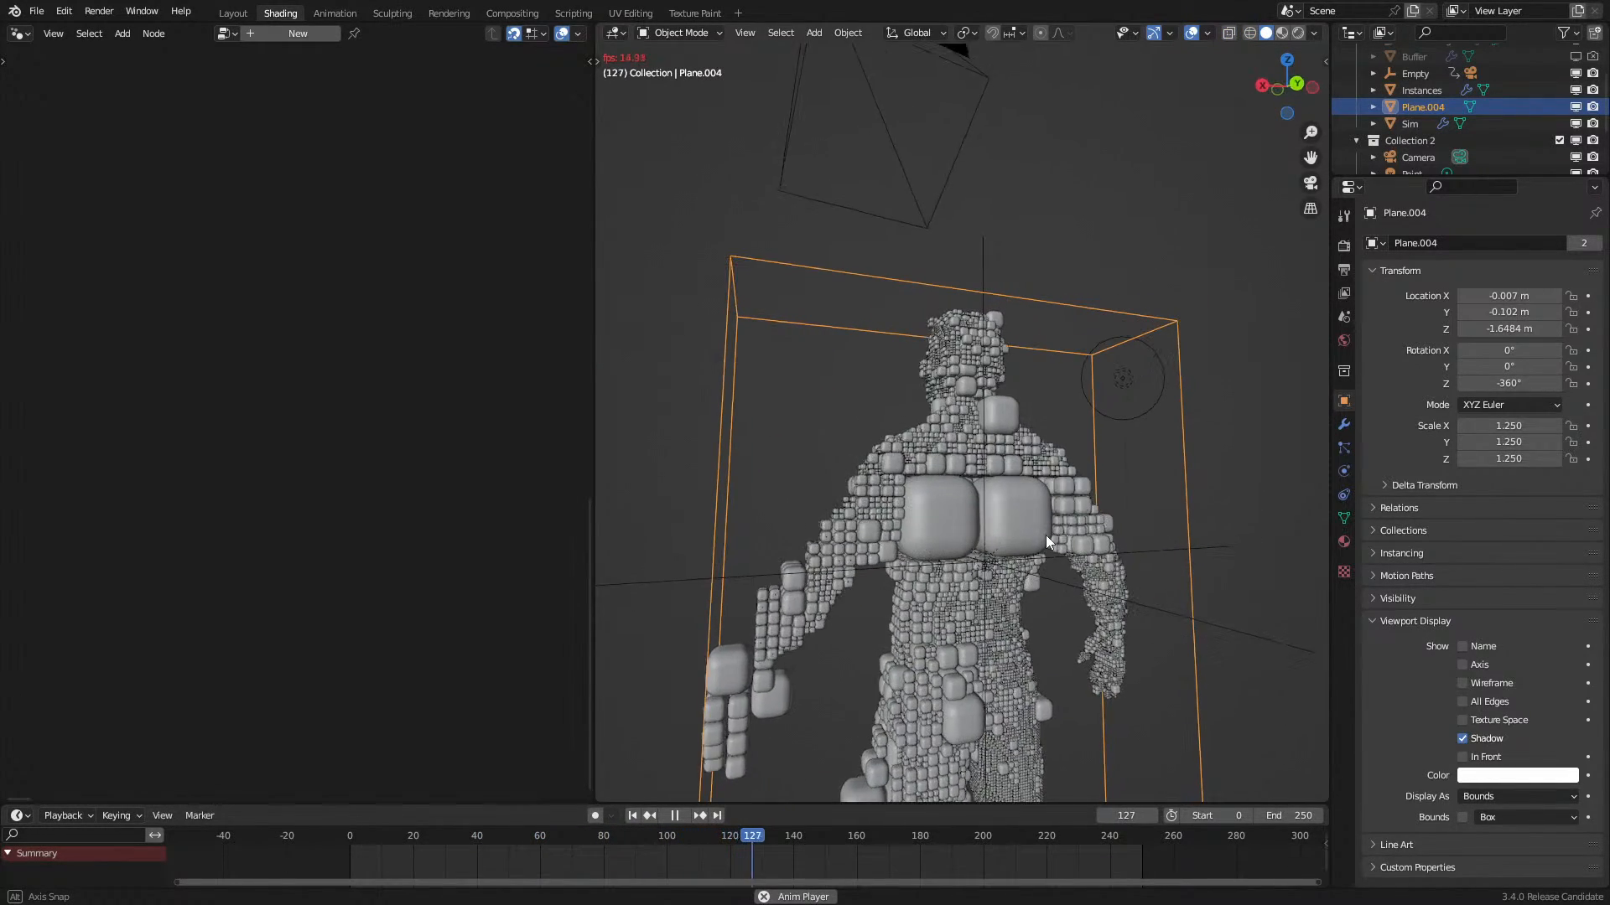
key(space)
Step: Check the figure from the side and move Plane.004 along the Y axis to about -0.193 m
key(z)
click(964, 577)
middle_drag(963, 577, 1009, 610)
key(z)
click(1123, 590)
key(g)
key(y)
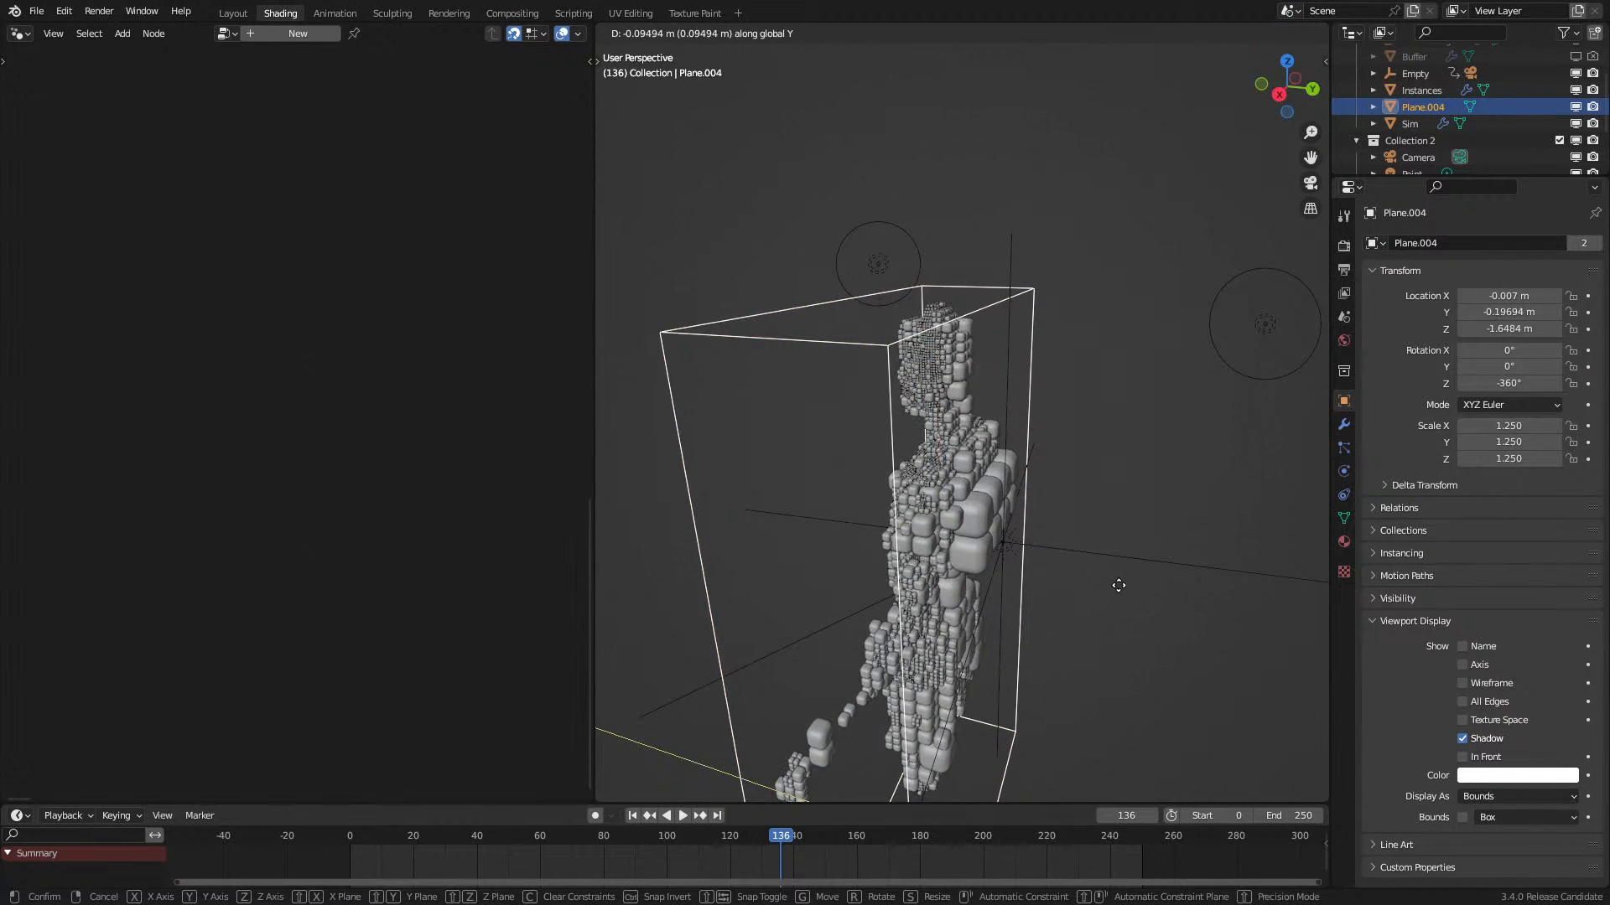
click(1120, 585)
Step: Replay the simulation from the start with the repositioned mesh and examine the whole figure
key(space)
click(349, 838)
scroll(924, 629, down, 3)
middle_drag(917, 606, 1045, 590)
key(space)
key(space)
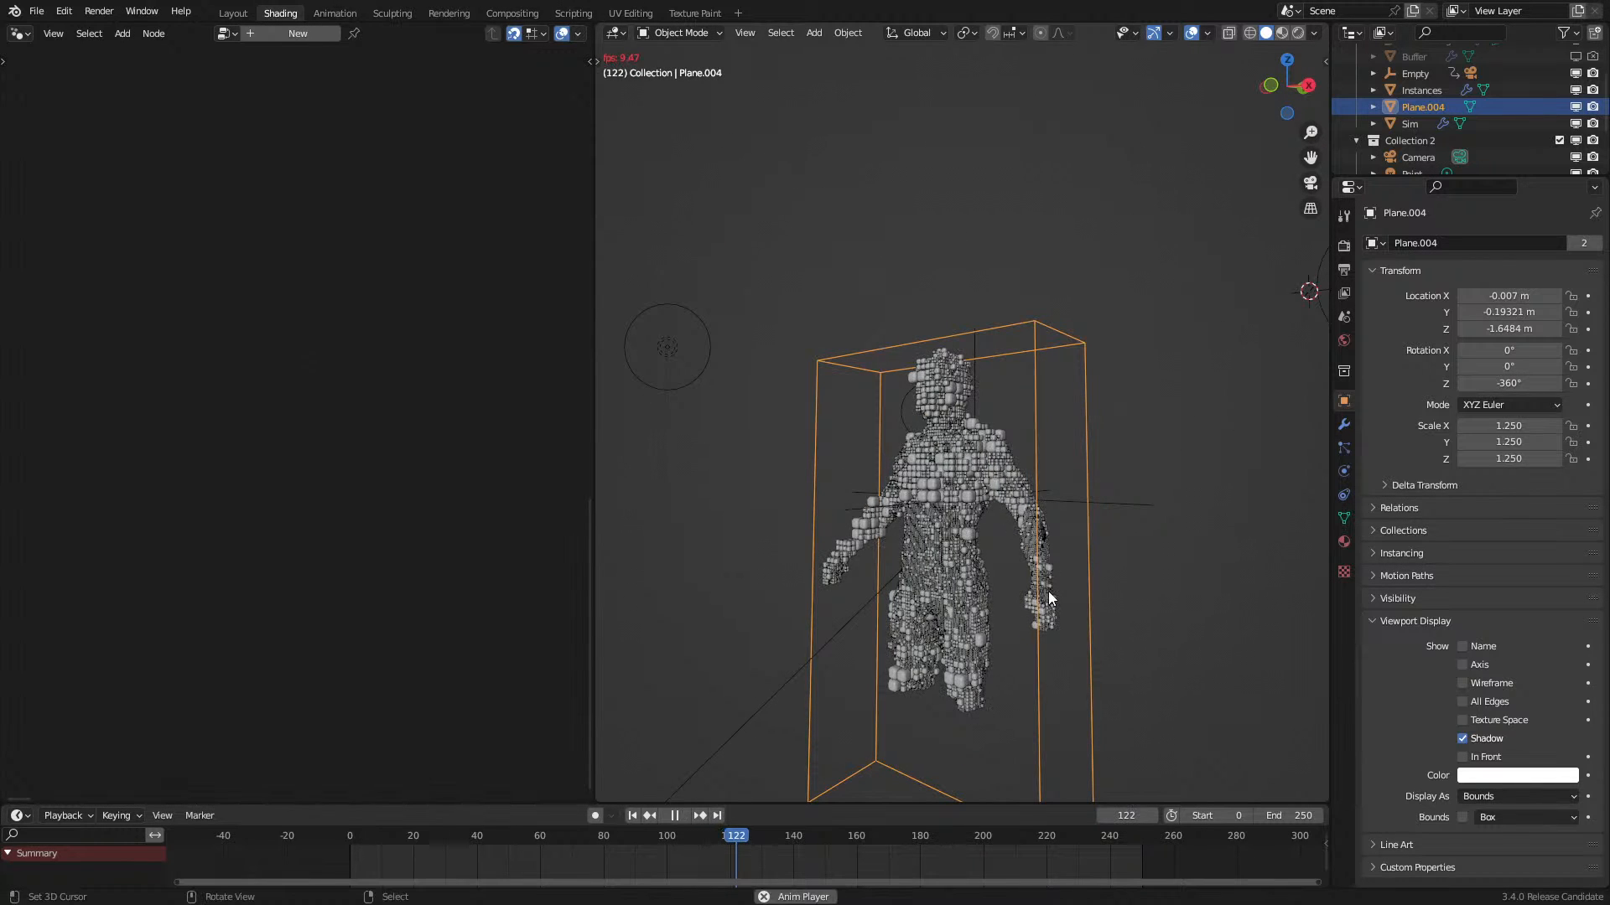
Step: Switch the viewport to rendered shading and play the simulation on to frame 159 for a close view of the upper body
key(shift+z)
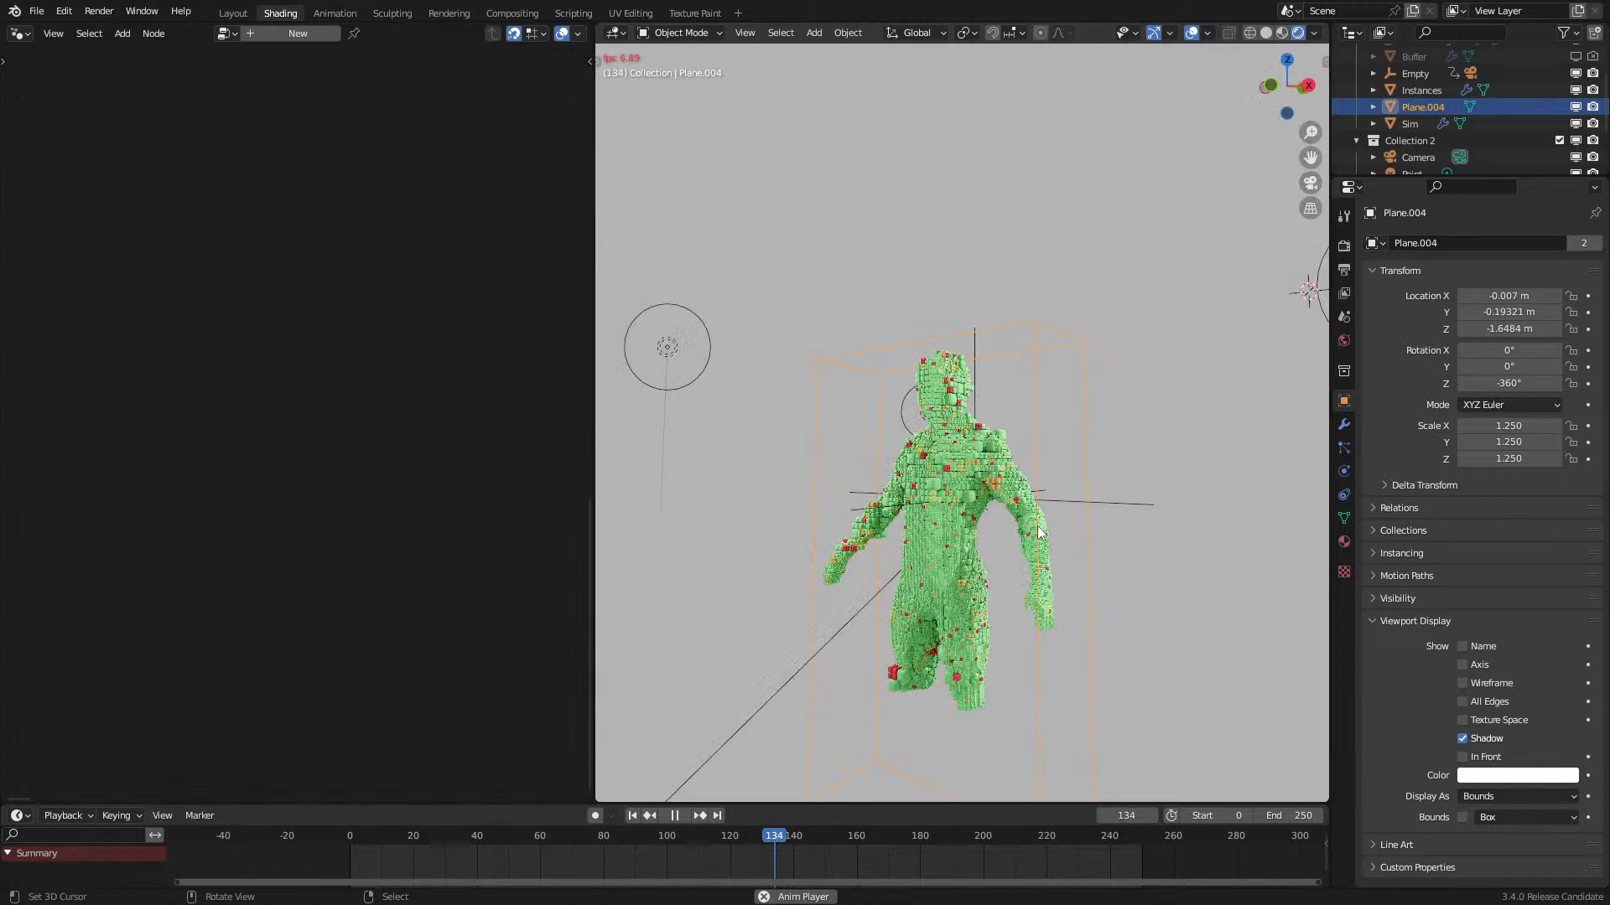
scroll(1038, 532, up, 5)
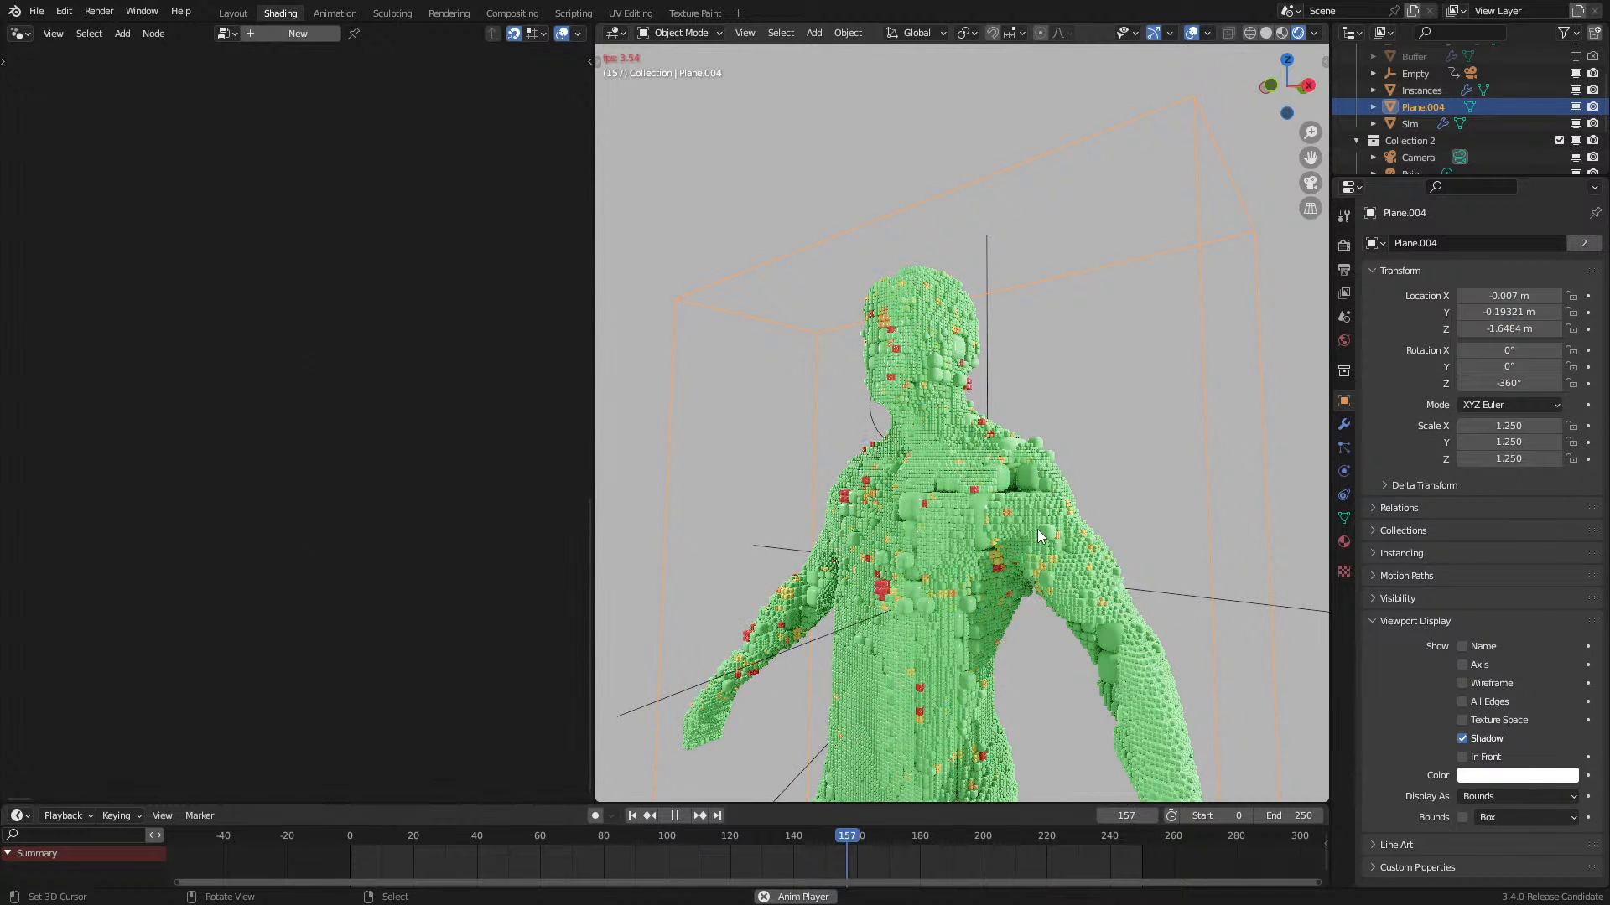
key(space)
middle_drag(1038, 530, 1073, 530)
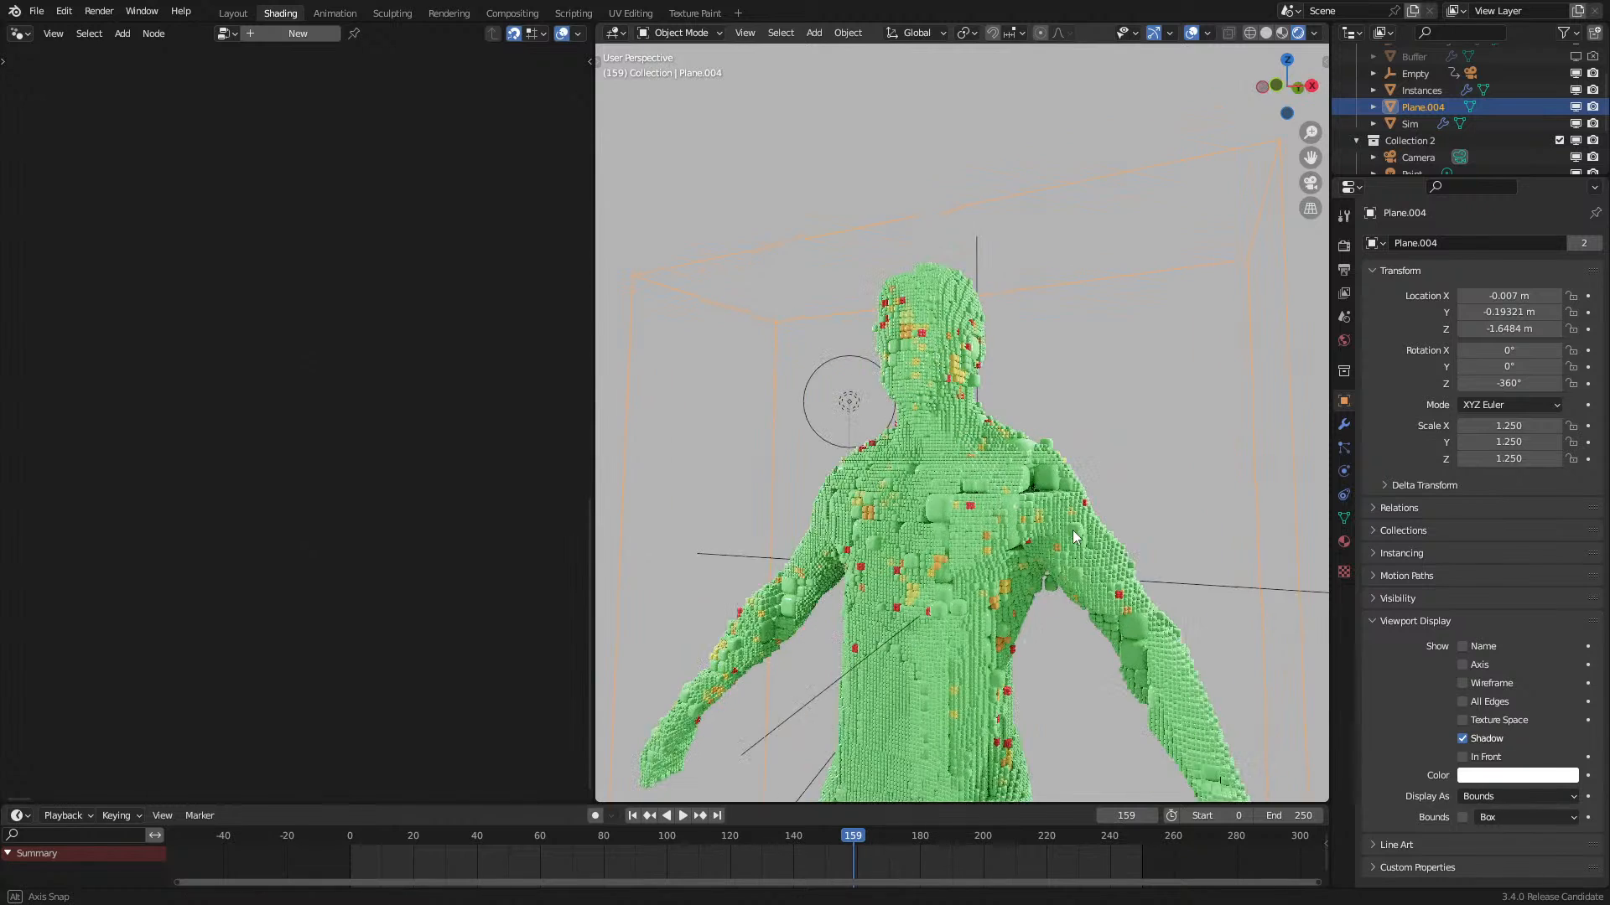
Step: Set the B threshold of Sim's Greater Than node below Random Value to 0.01 and return the timeline to frame 2
click(1073, 530)
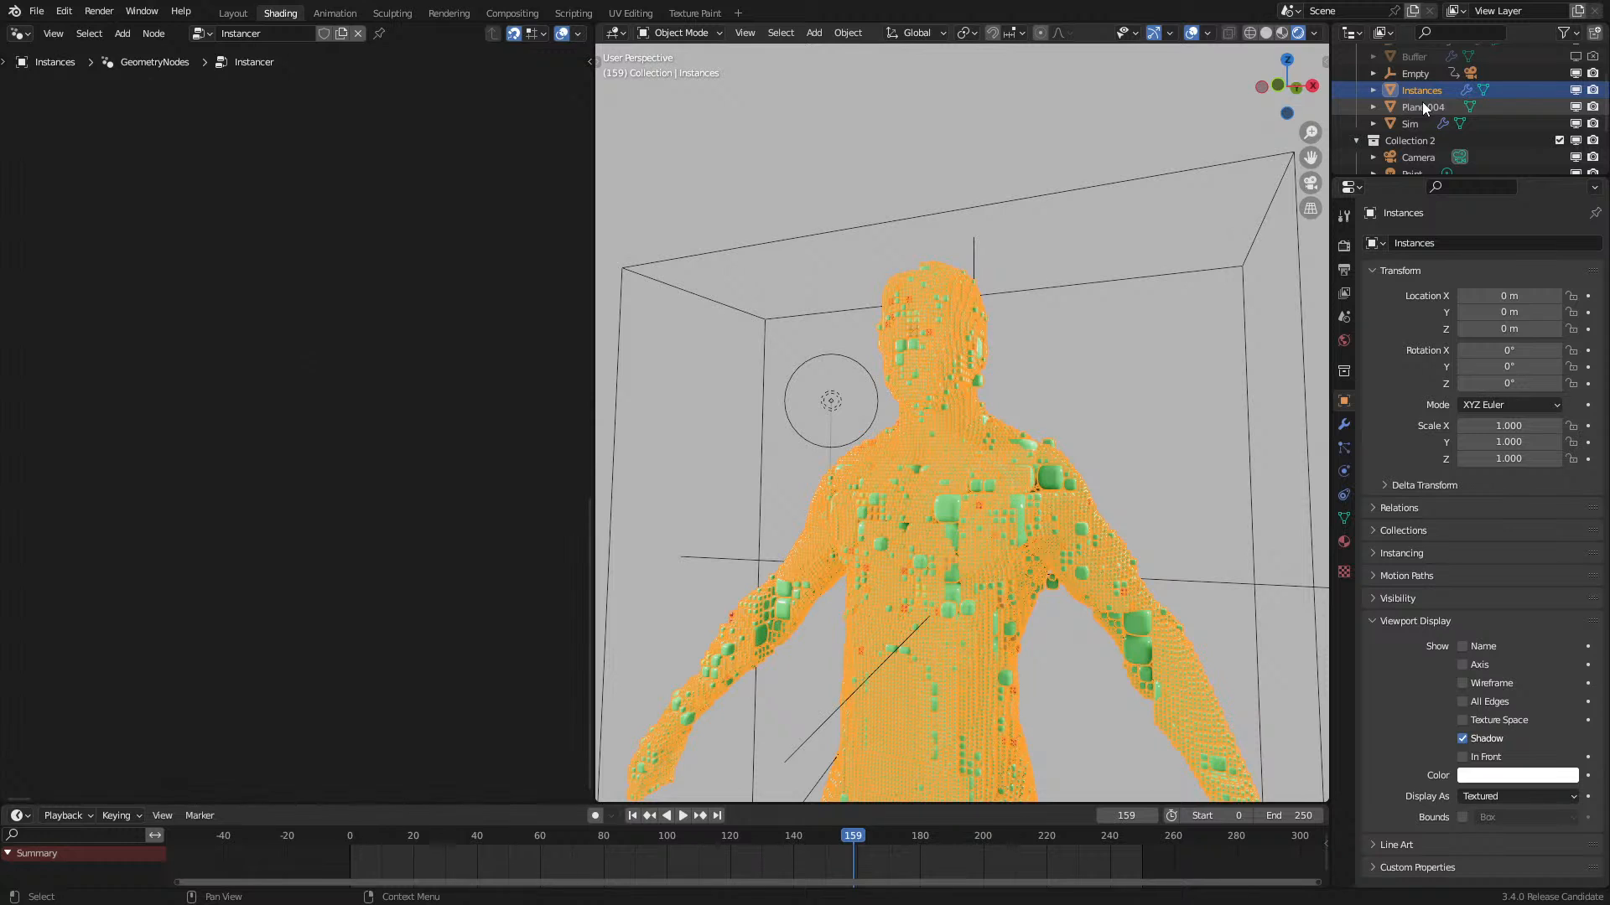
click(1414, 123)
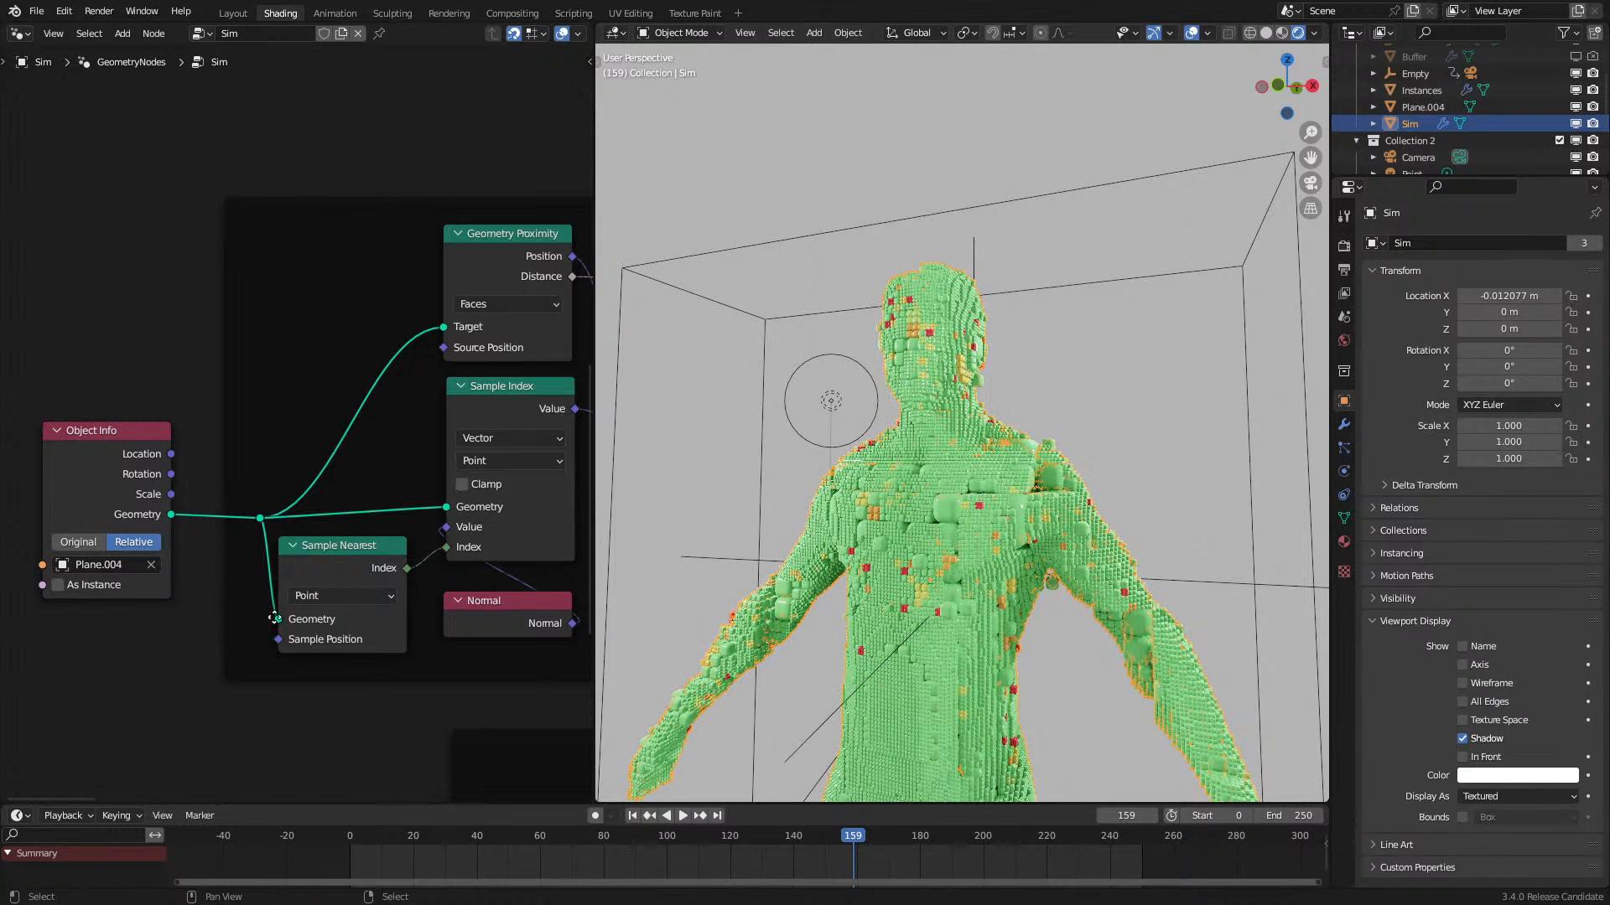
scroll(299, 578, down, 3)
scroll(263, 503, down, 2)
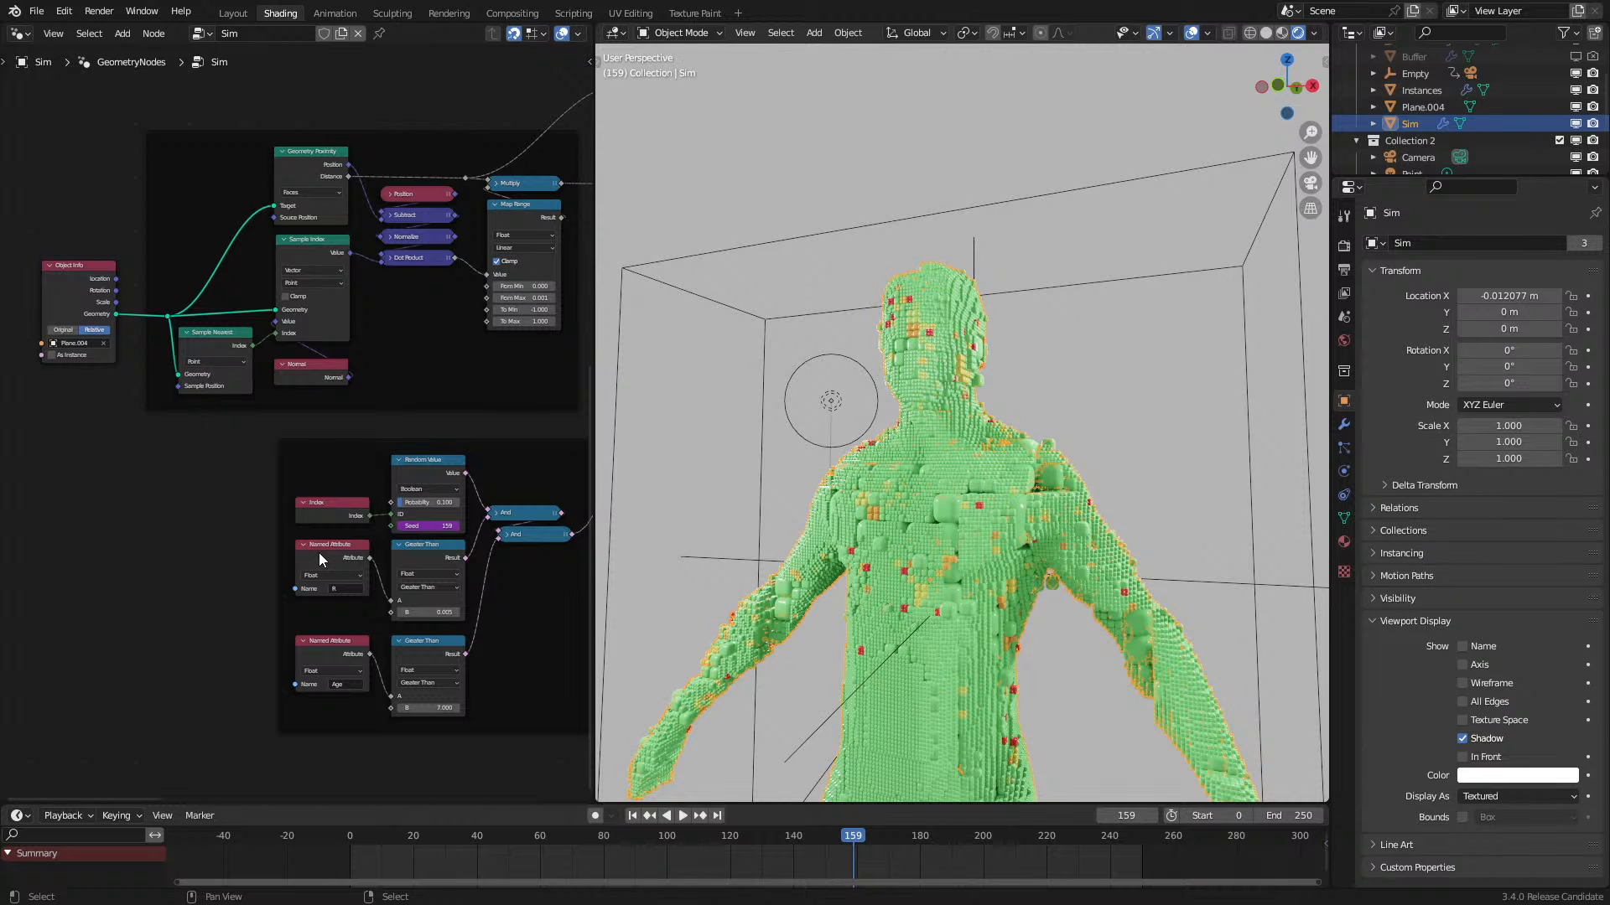
middle_drag(348, 570, 265, 548)
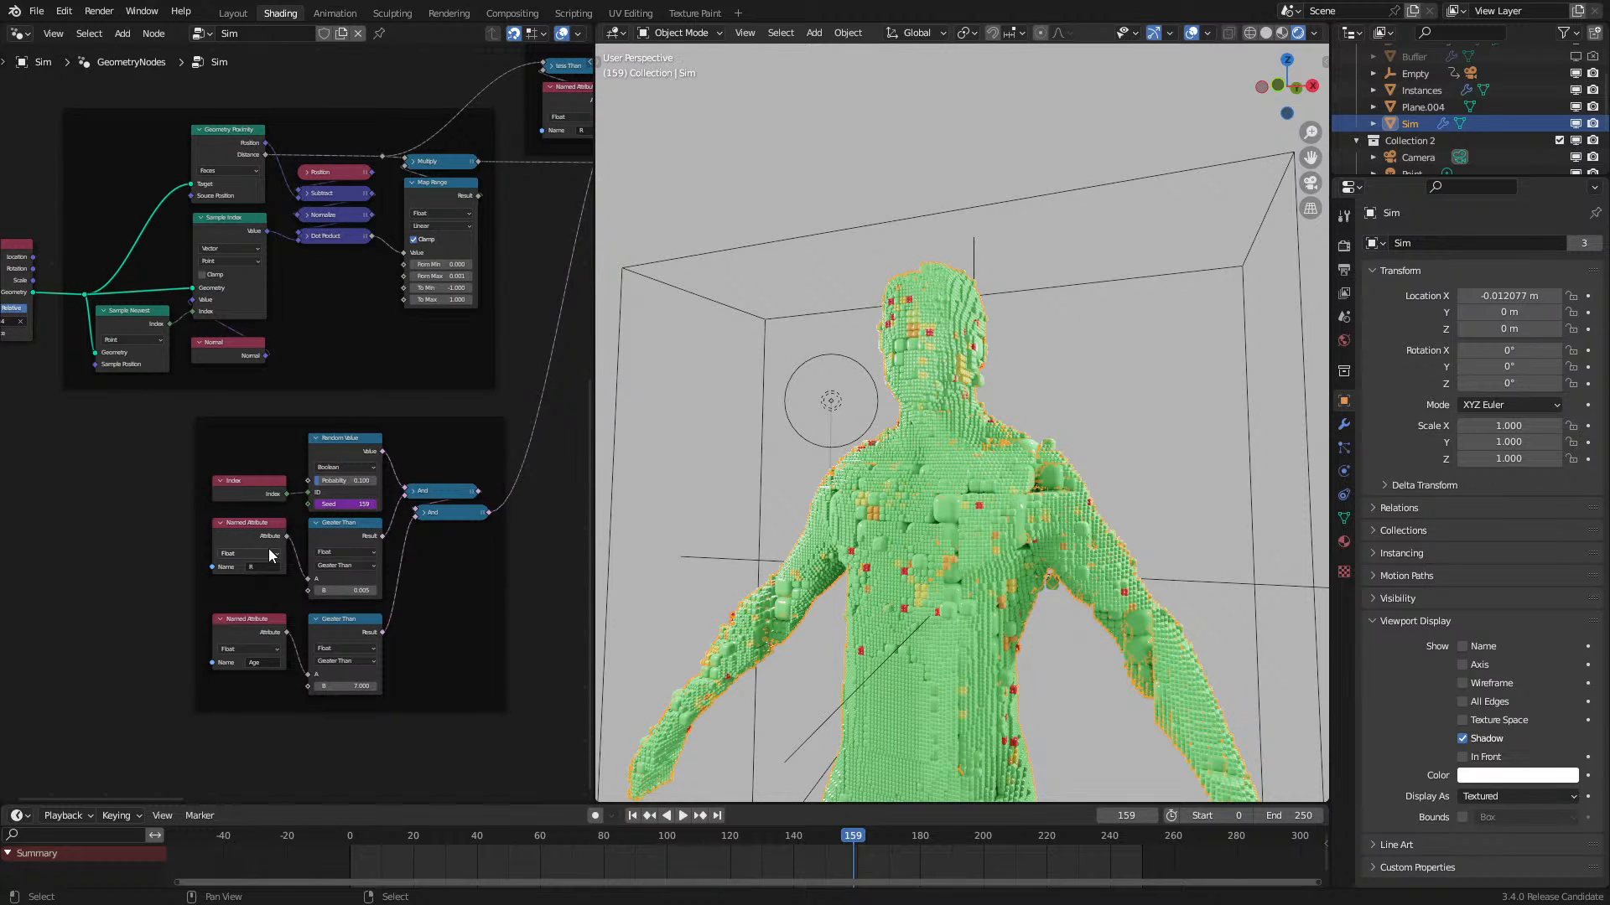
scroll(280, 554, up, 2)
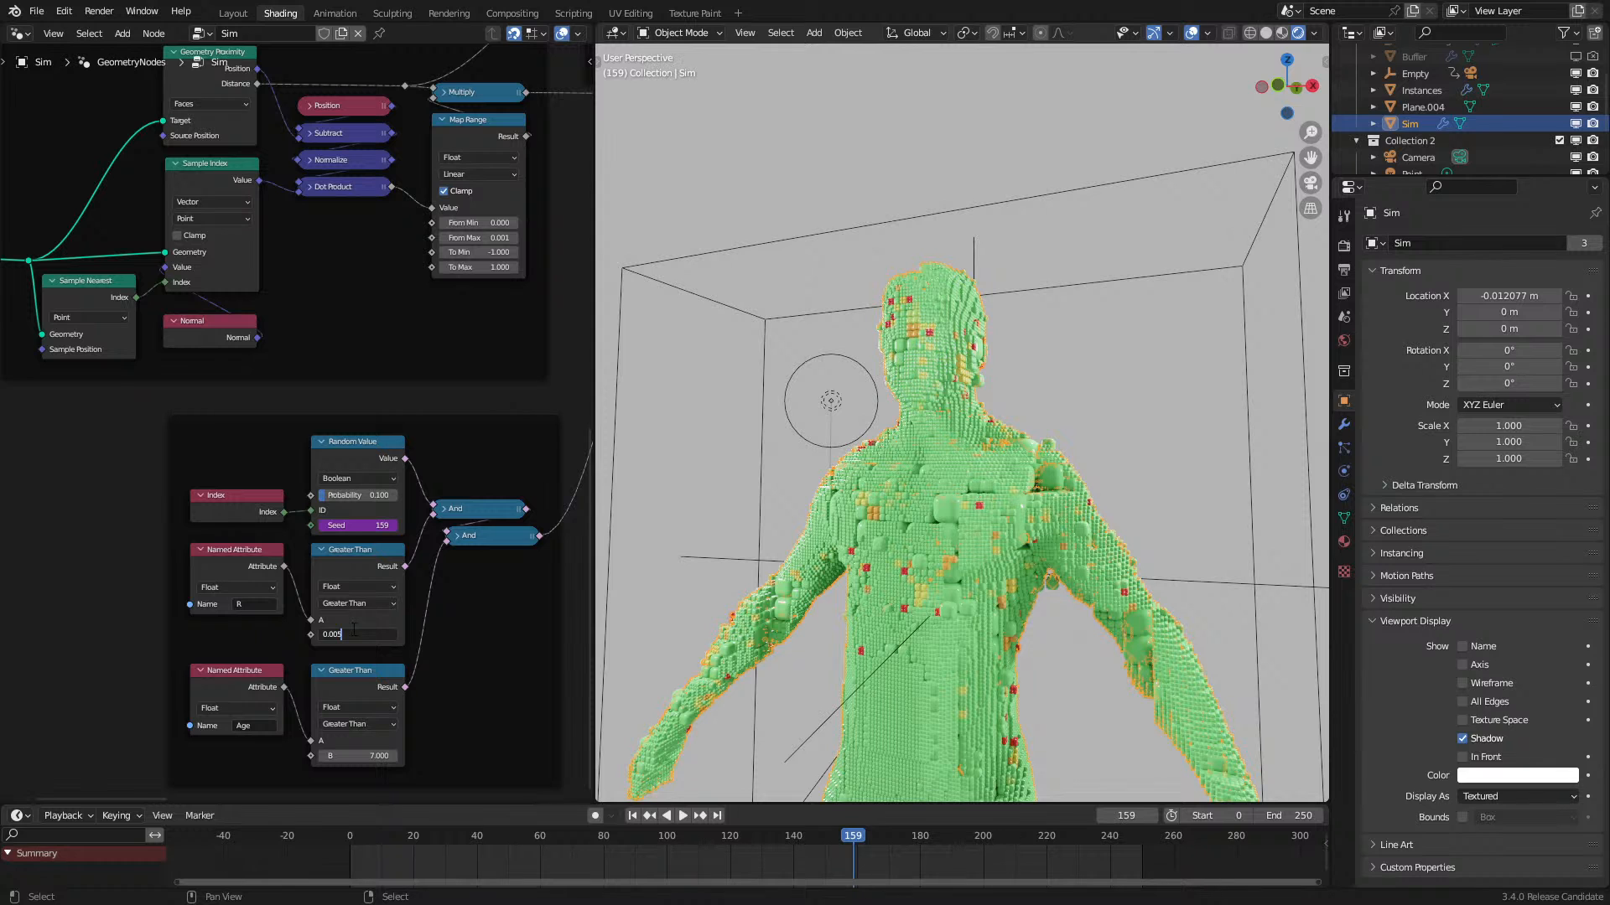
text(1)
key(Return)
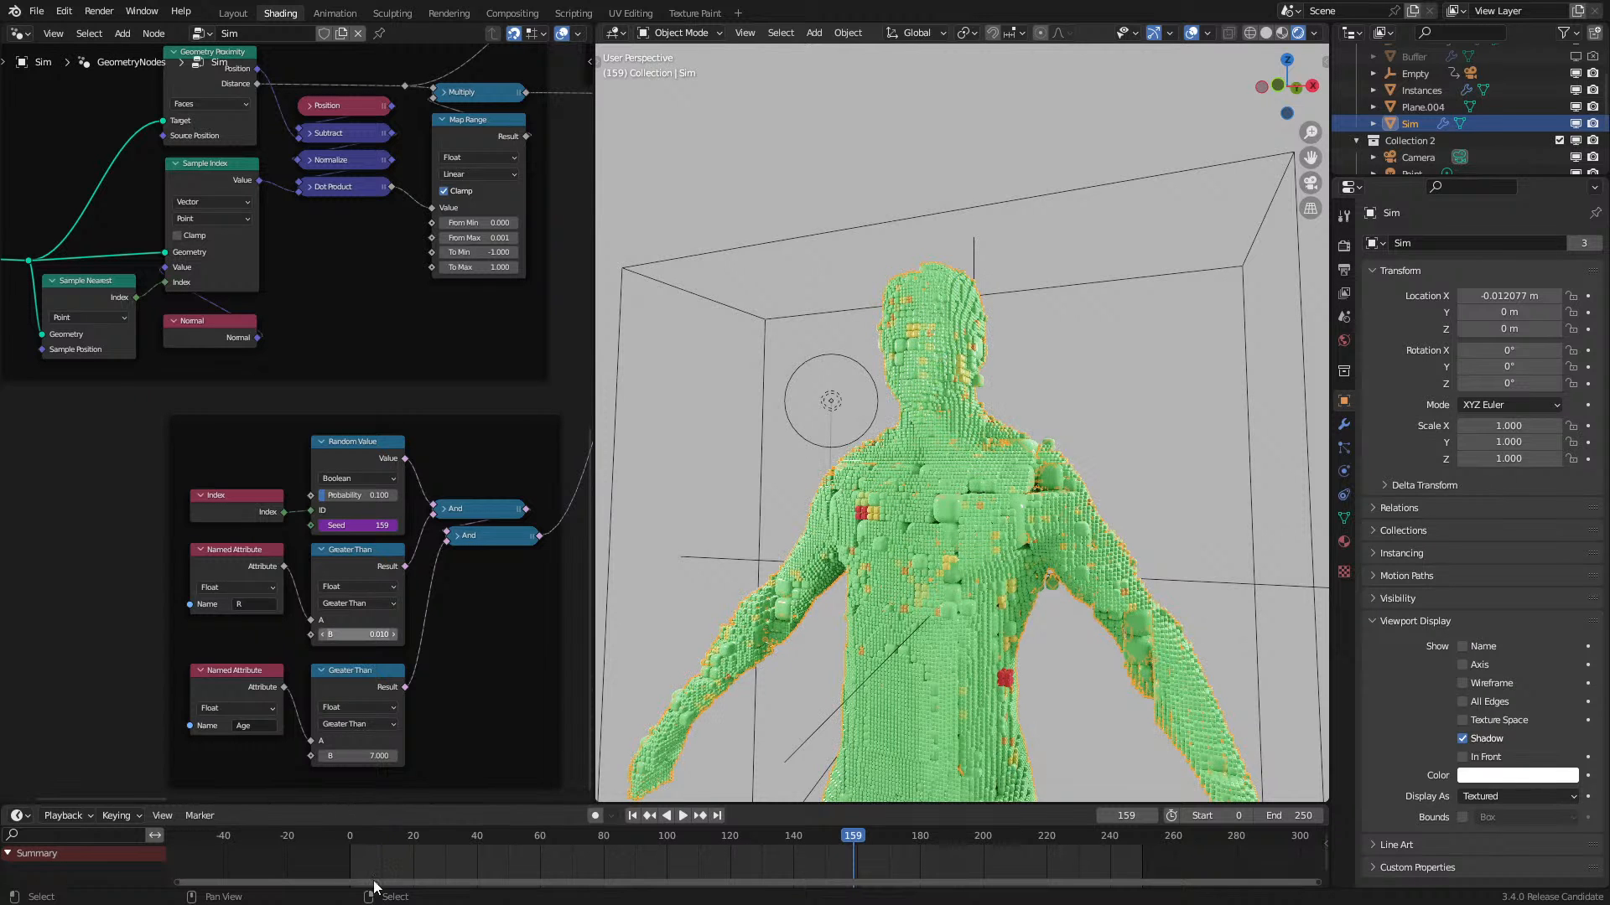
click(357, 871)
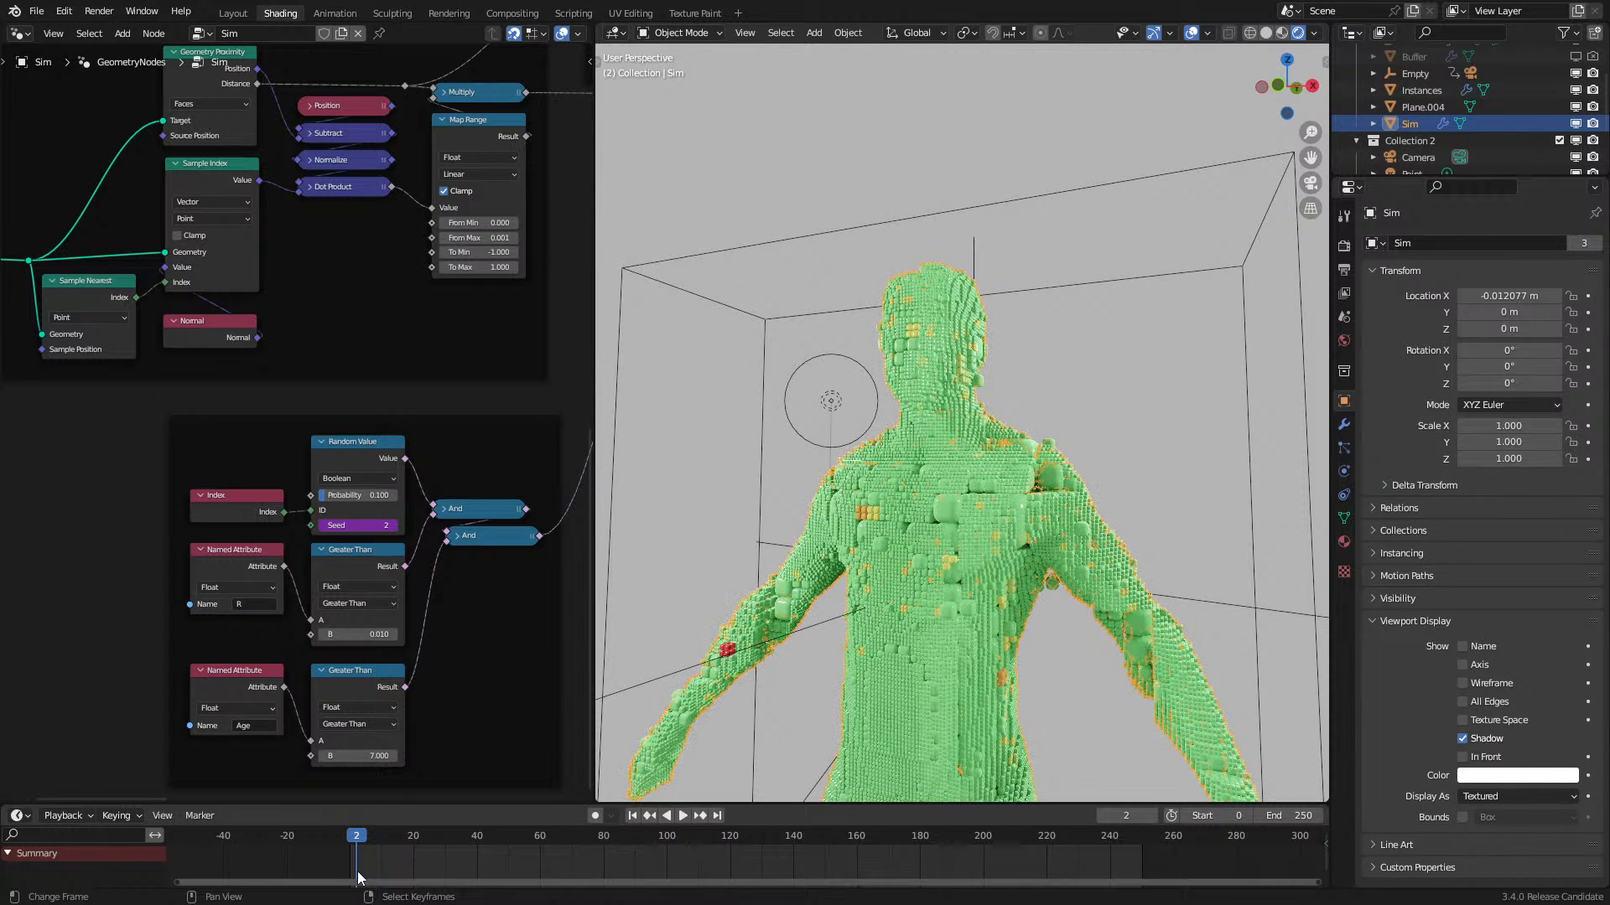
Step: Hide the viewport overlays and play the animation to review the voxel figure up close
key(space)
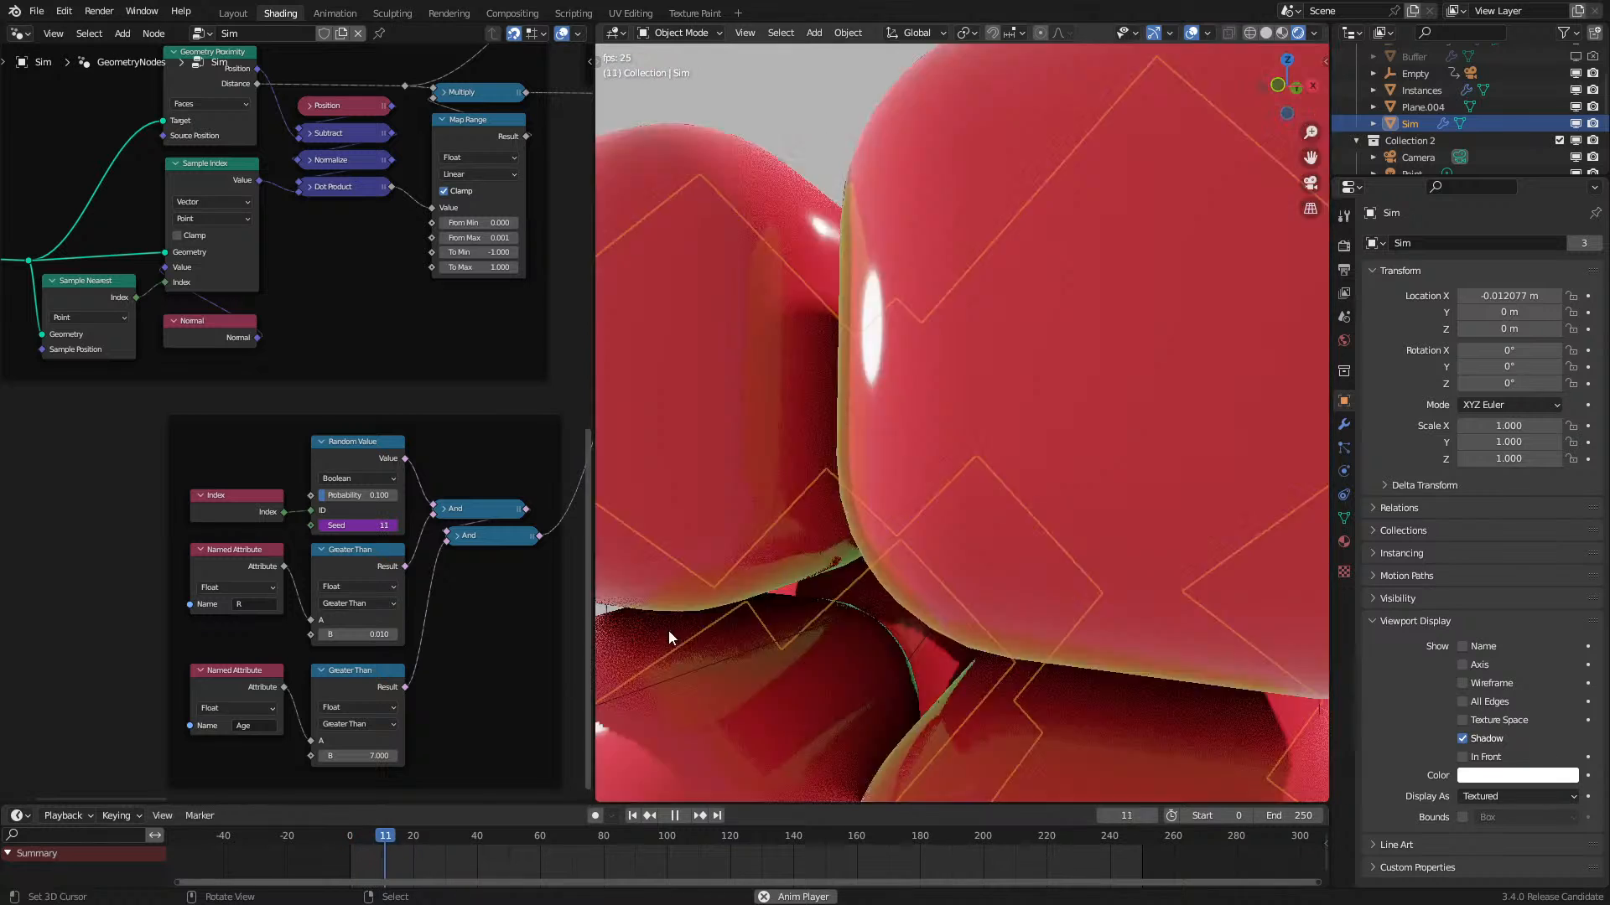
click(1191, 34)
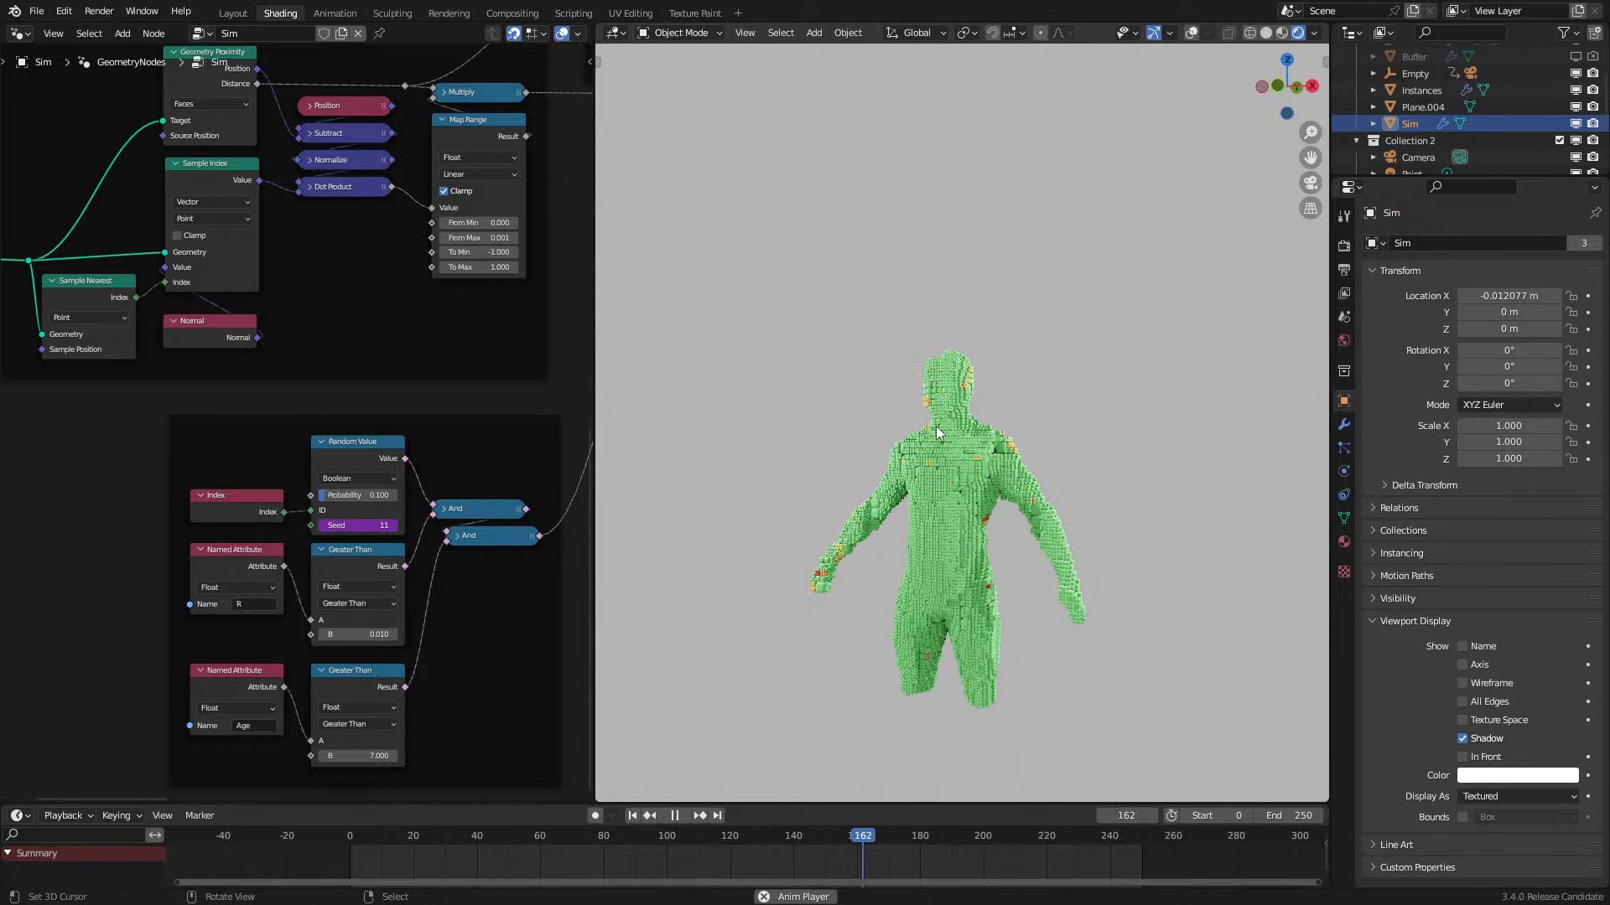
middle_drag(928, 445, 1048, 455)
key(space)
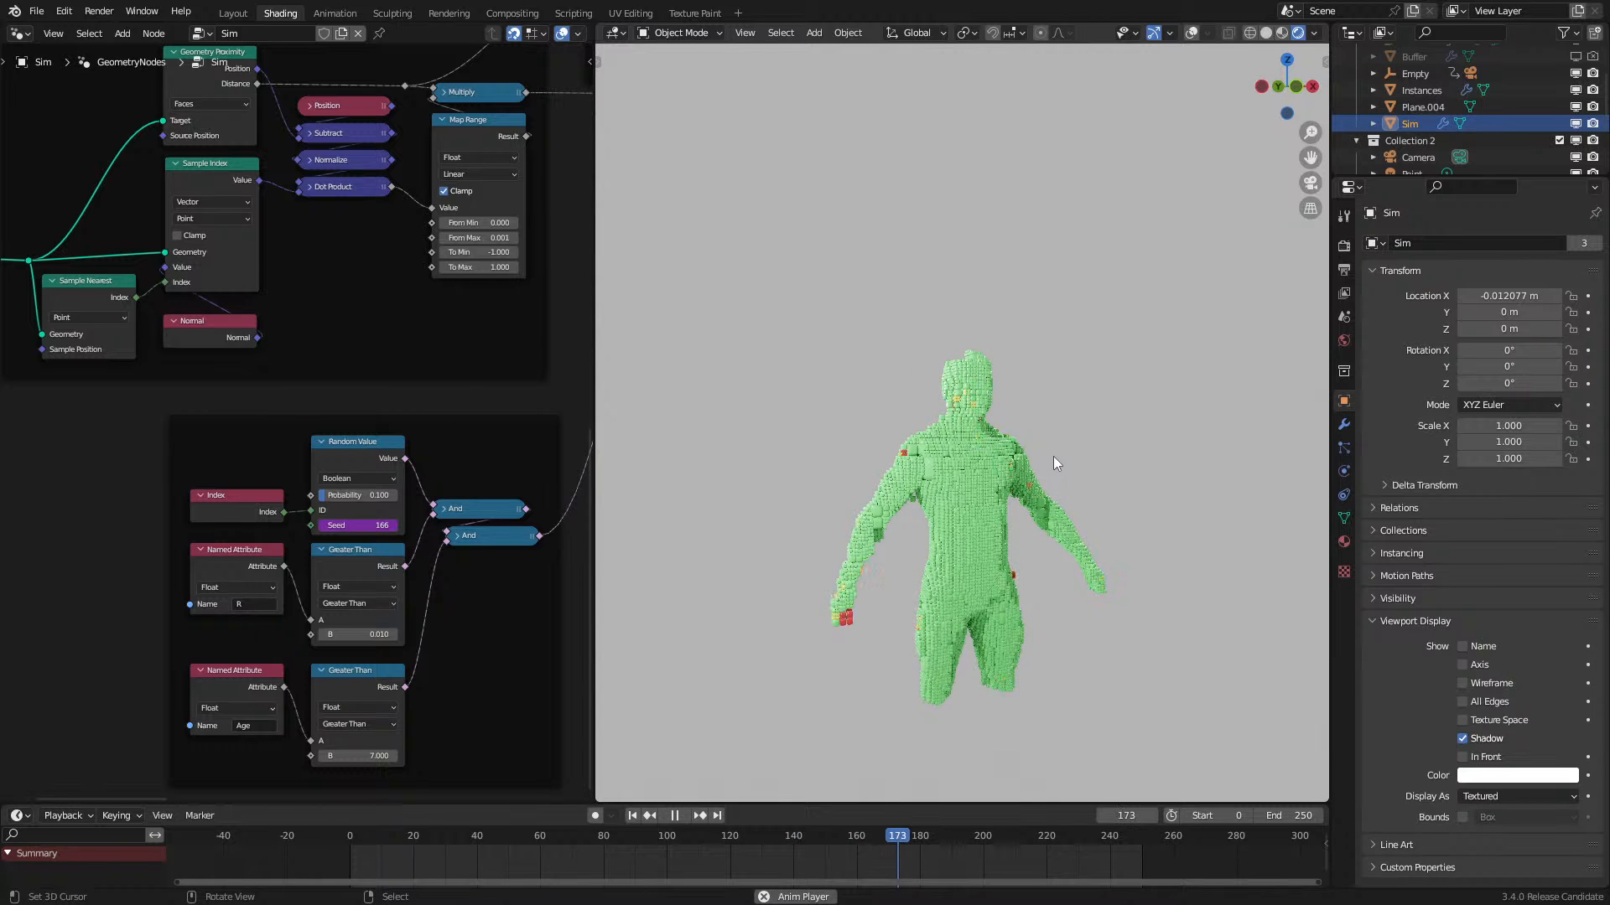
scroll(1053, 456, up, 5)
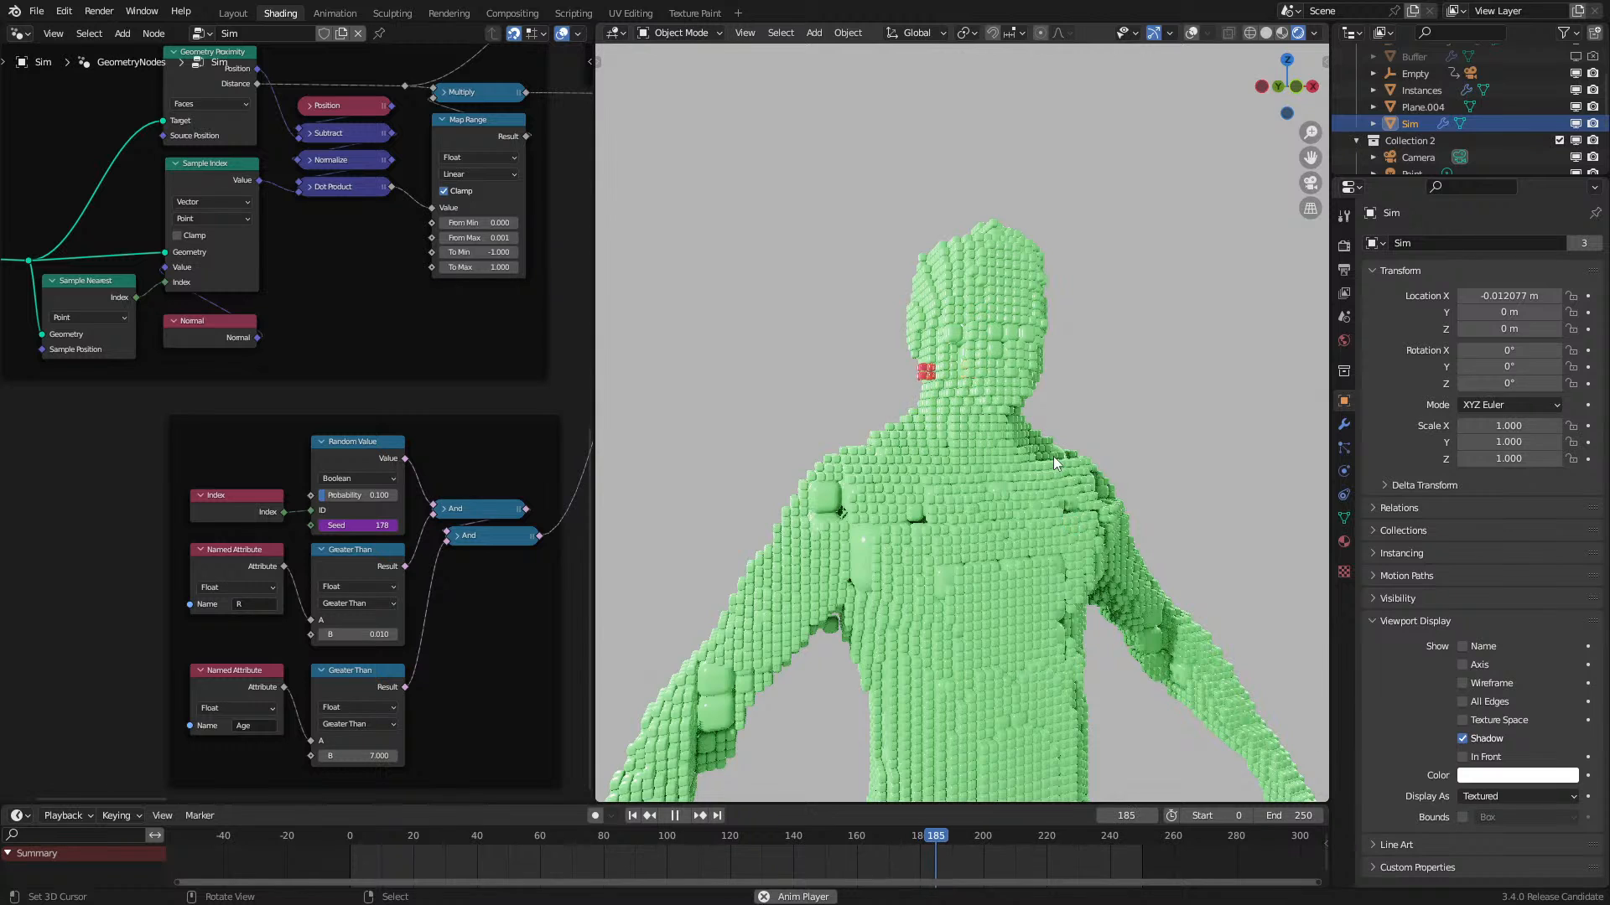
key(space)
middle_drag(1019, 458, 927, 439)
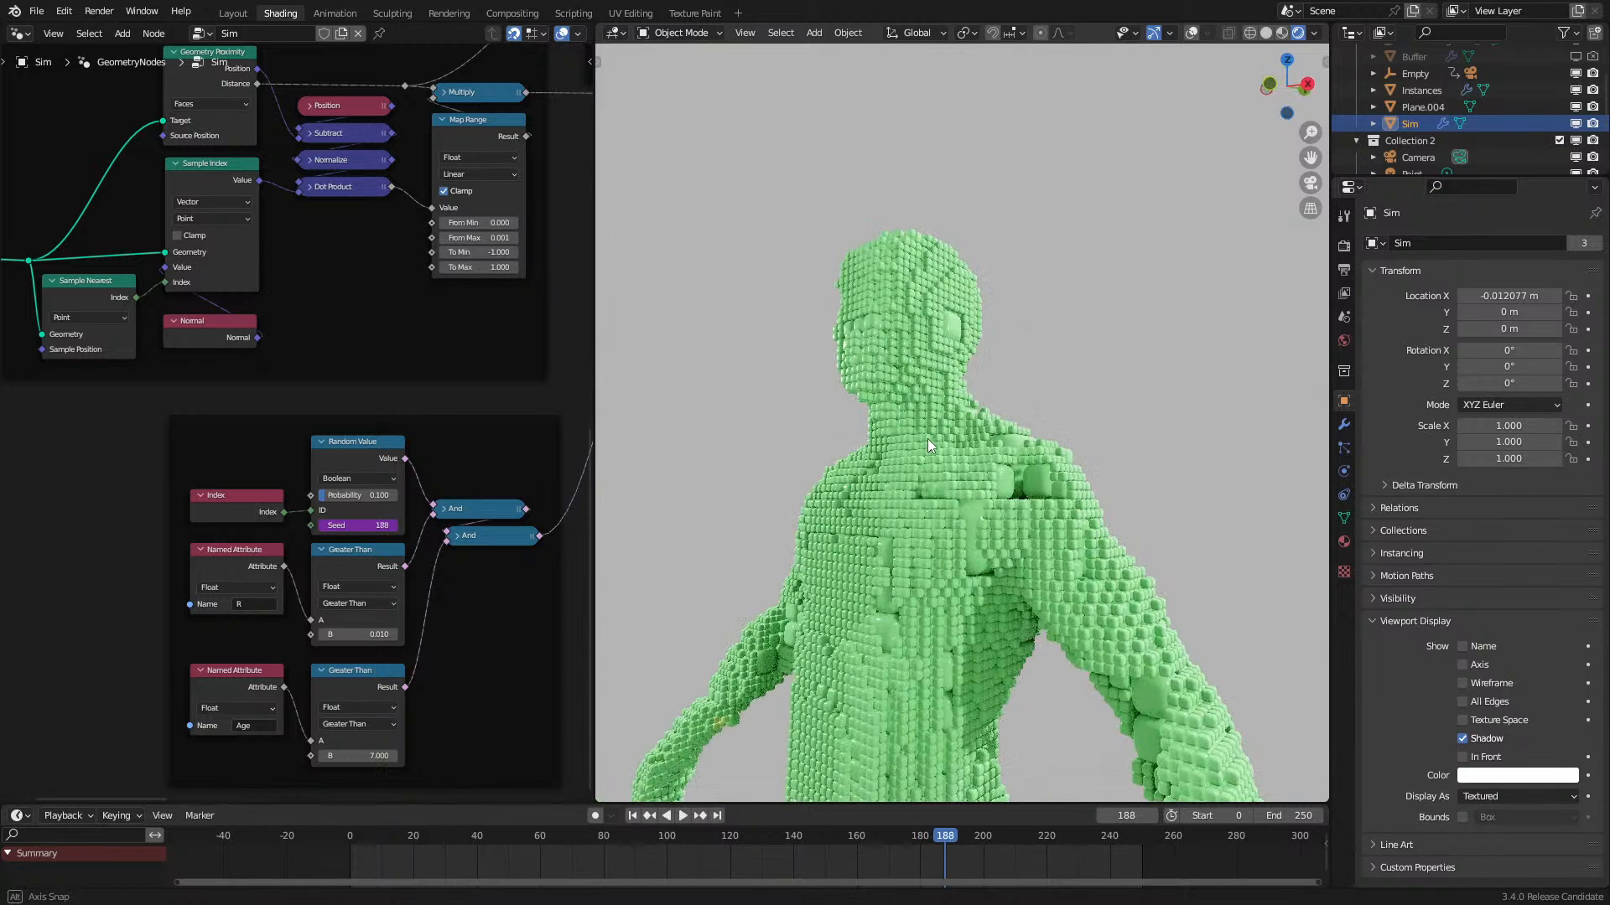
Step: Enable Contact Shadows on the light data shared by the point lights, after comparing with the Sun's settings
click(1344, 247)
scroll(1396, 143, down, 3)
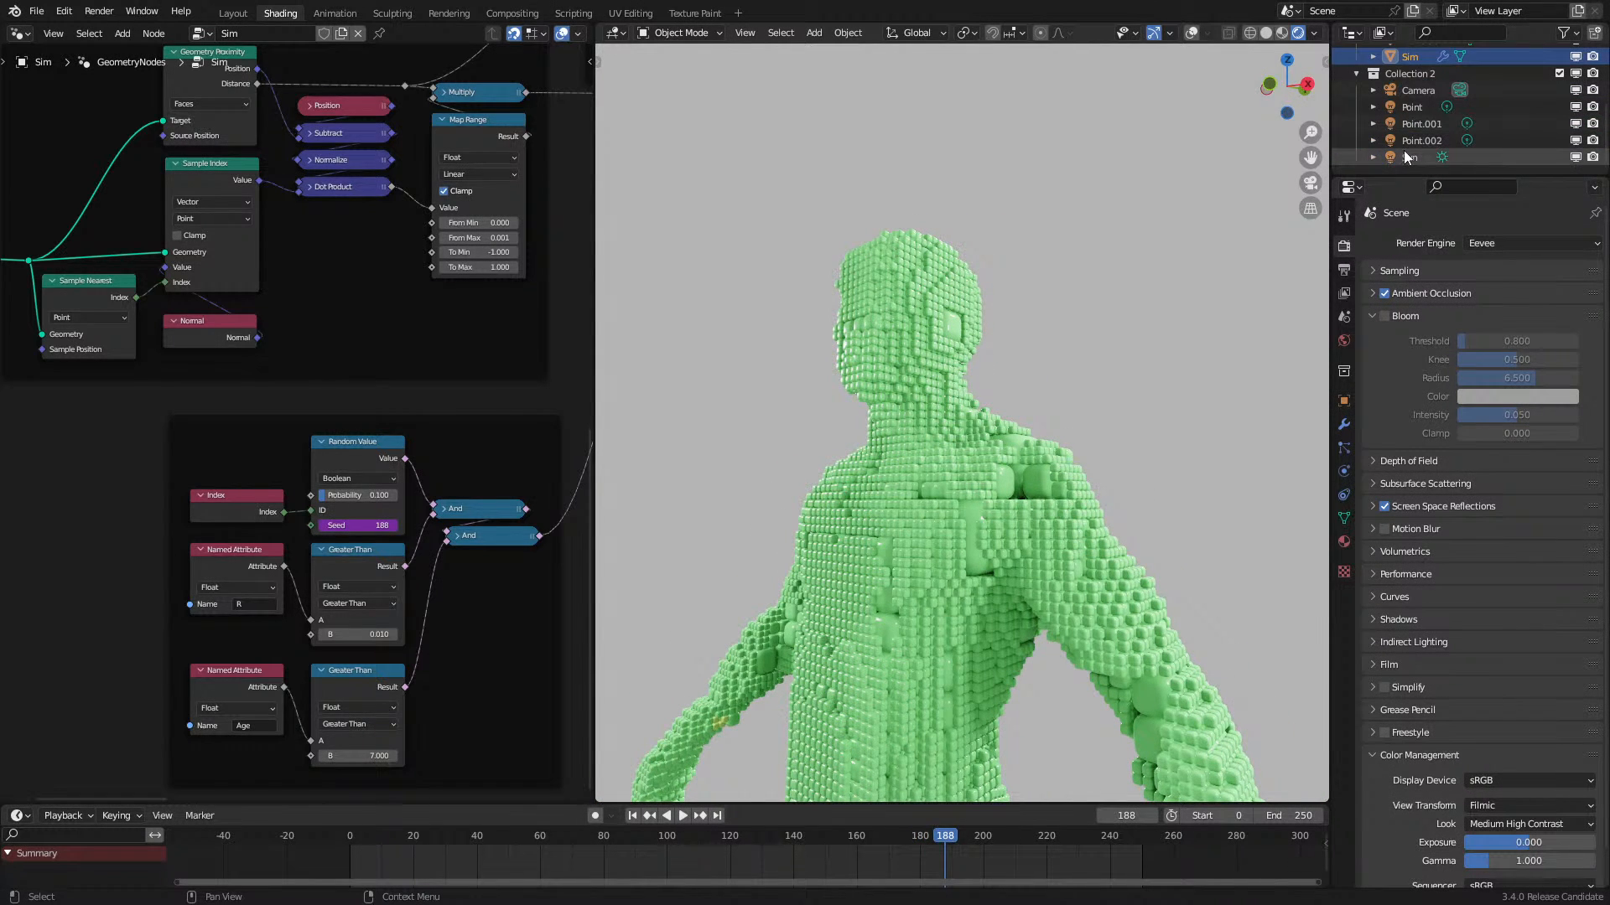
click(1405, 156)
click(1344, 473)
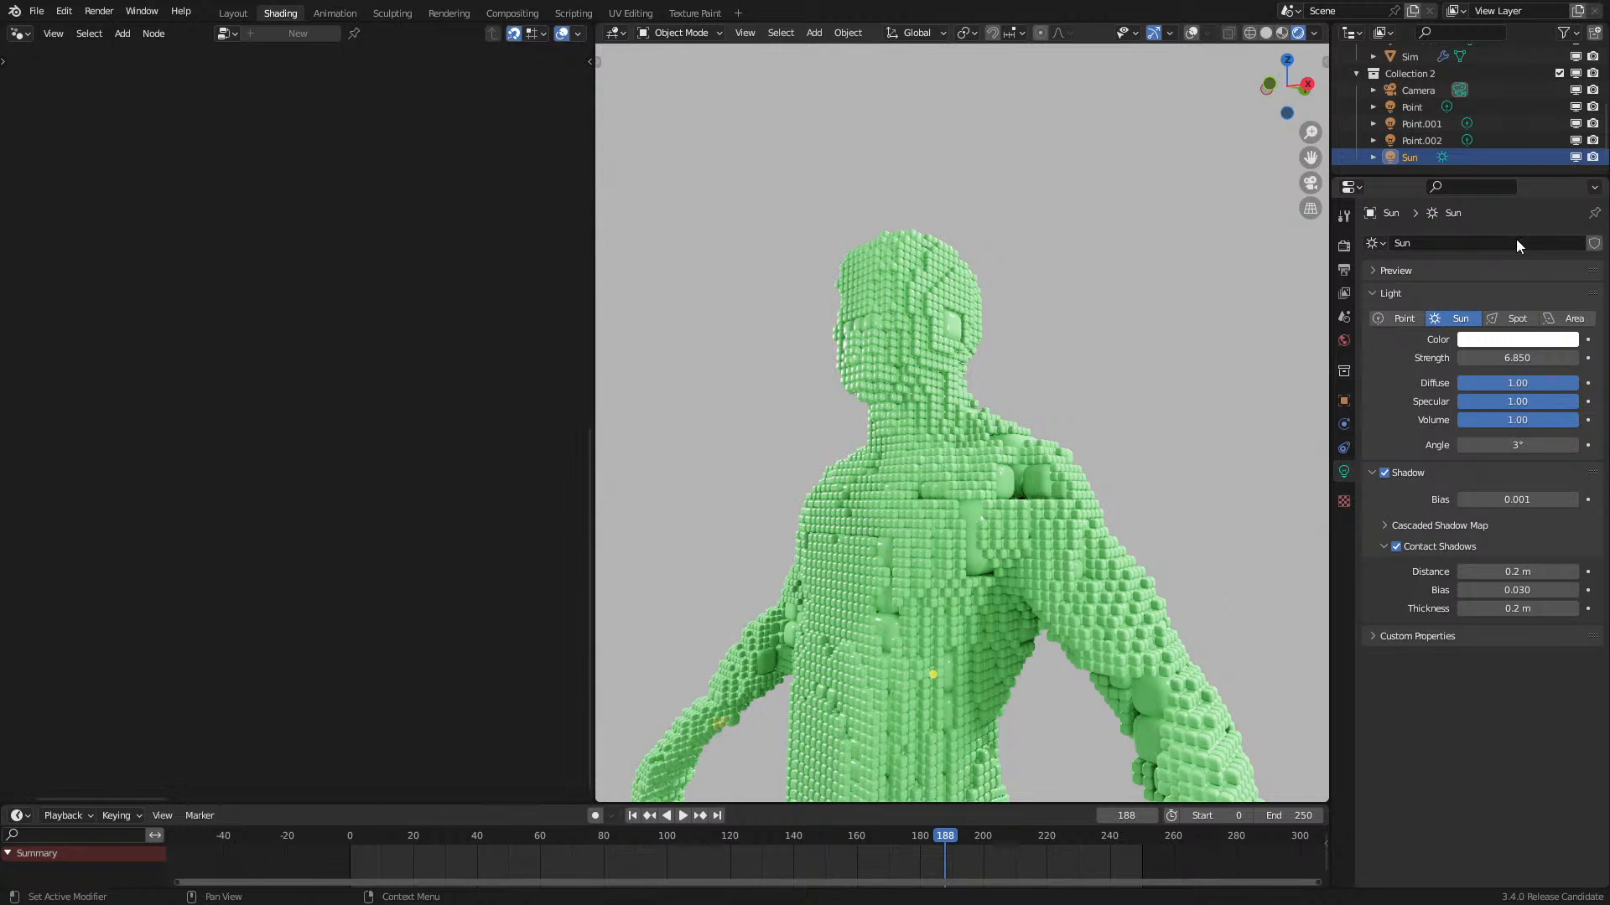
click(1410, 139)
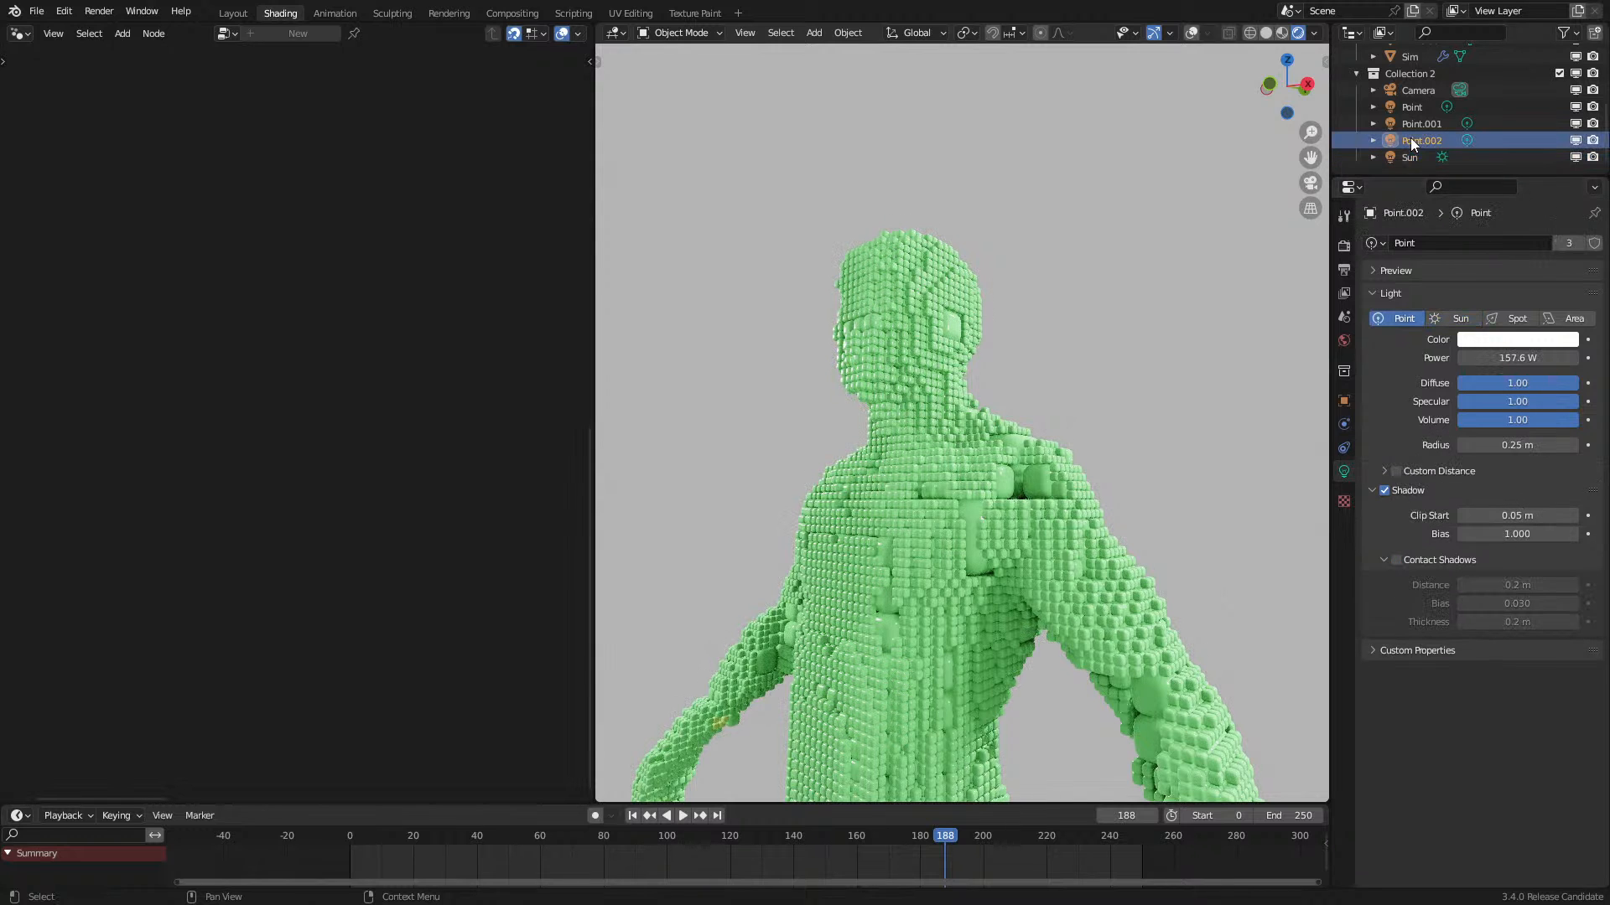
click(1396, 564)
middle_drag(954, 492, 977, 499)
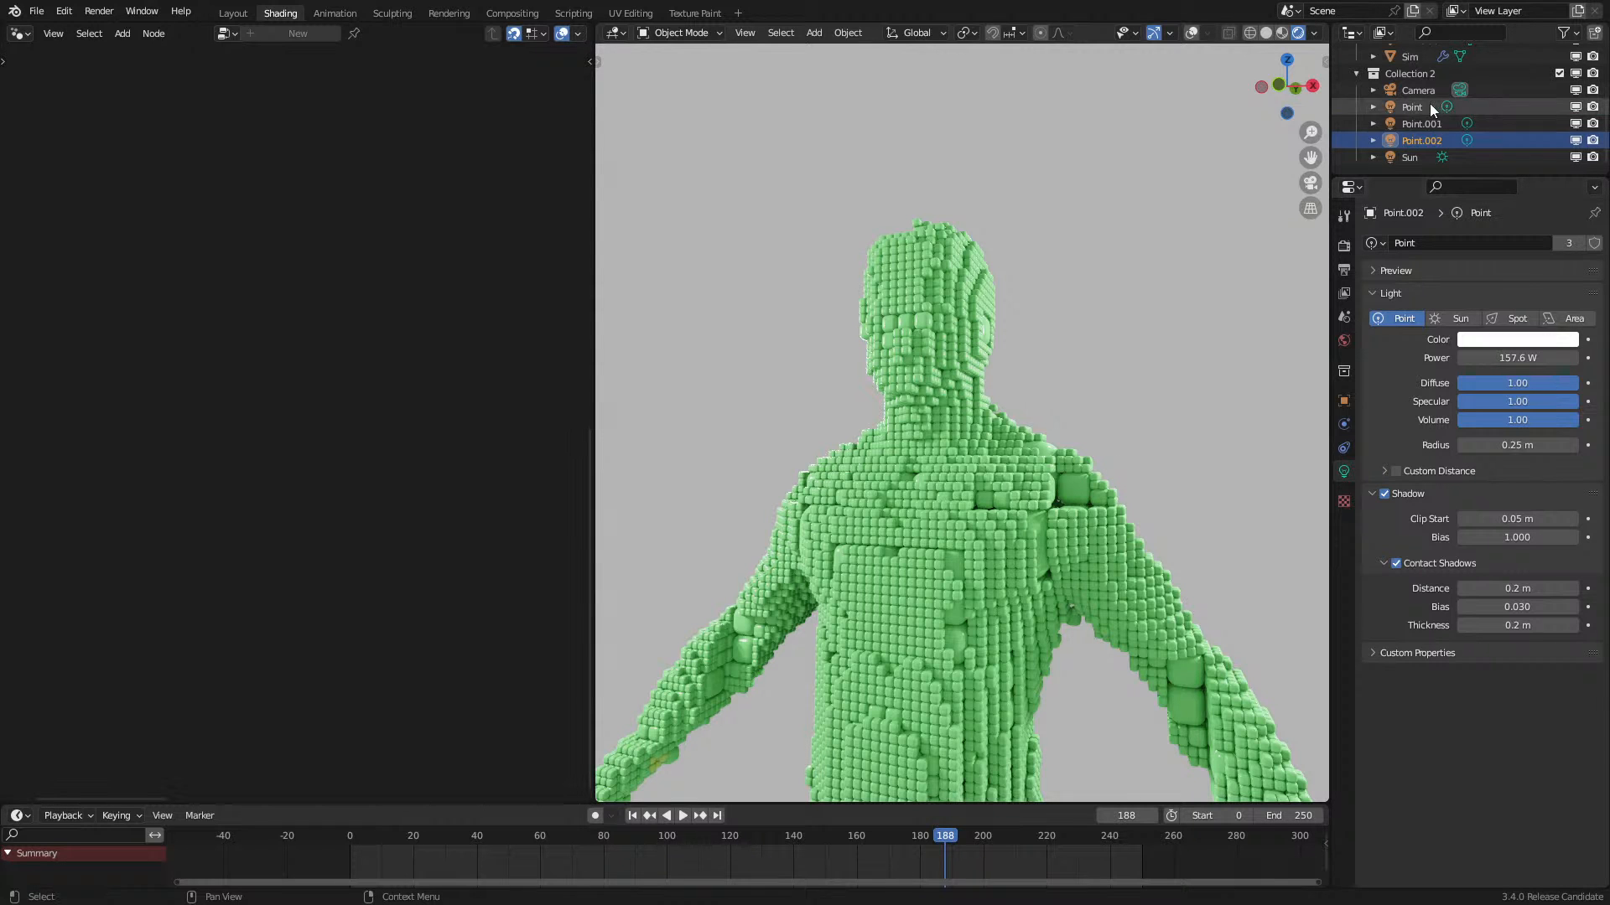
click(1420, 125)
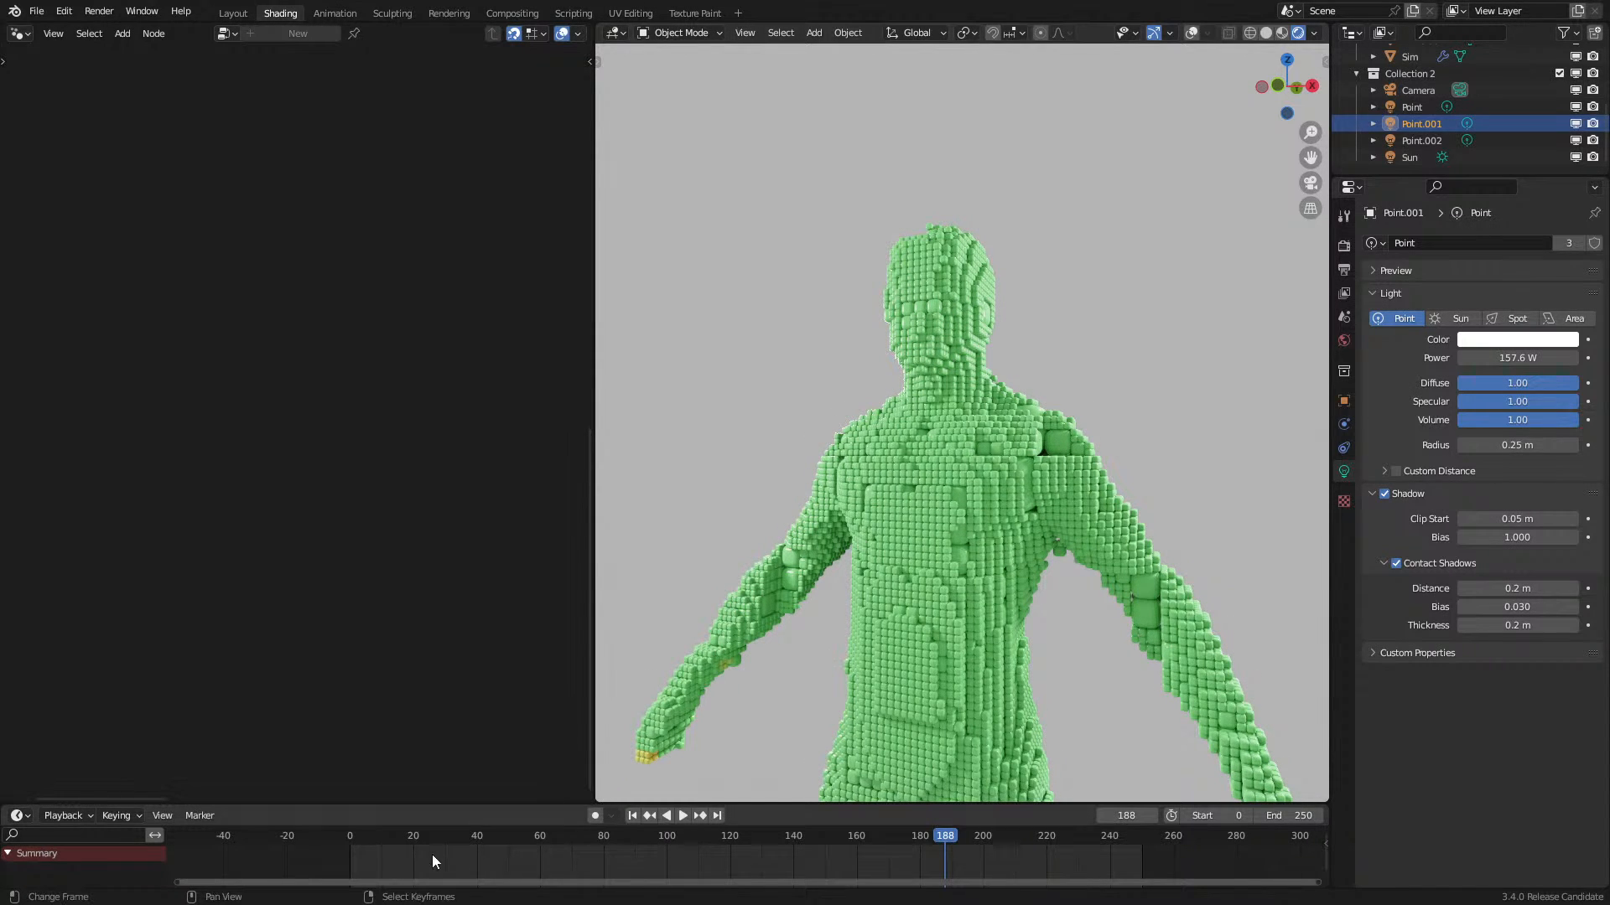
Step: Replay the simulation from the start of the timeline and stop at frame 143
click(308, 850)
key(space)
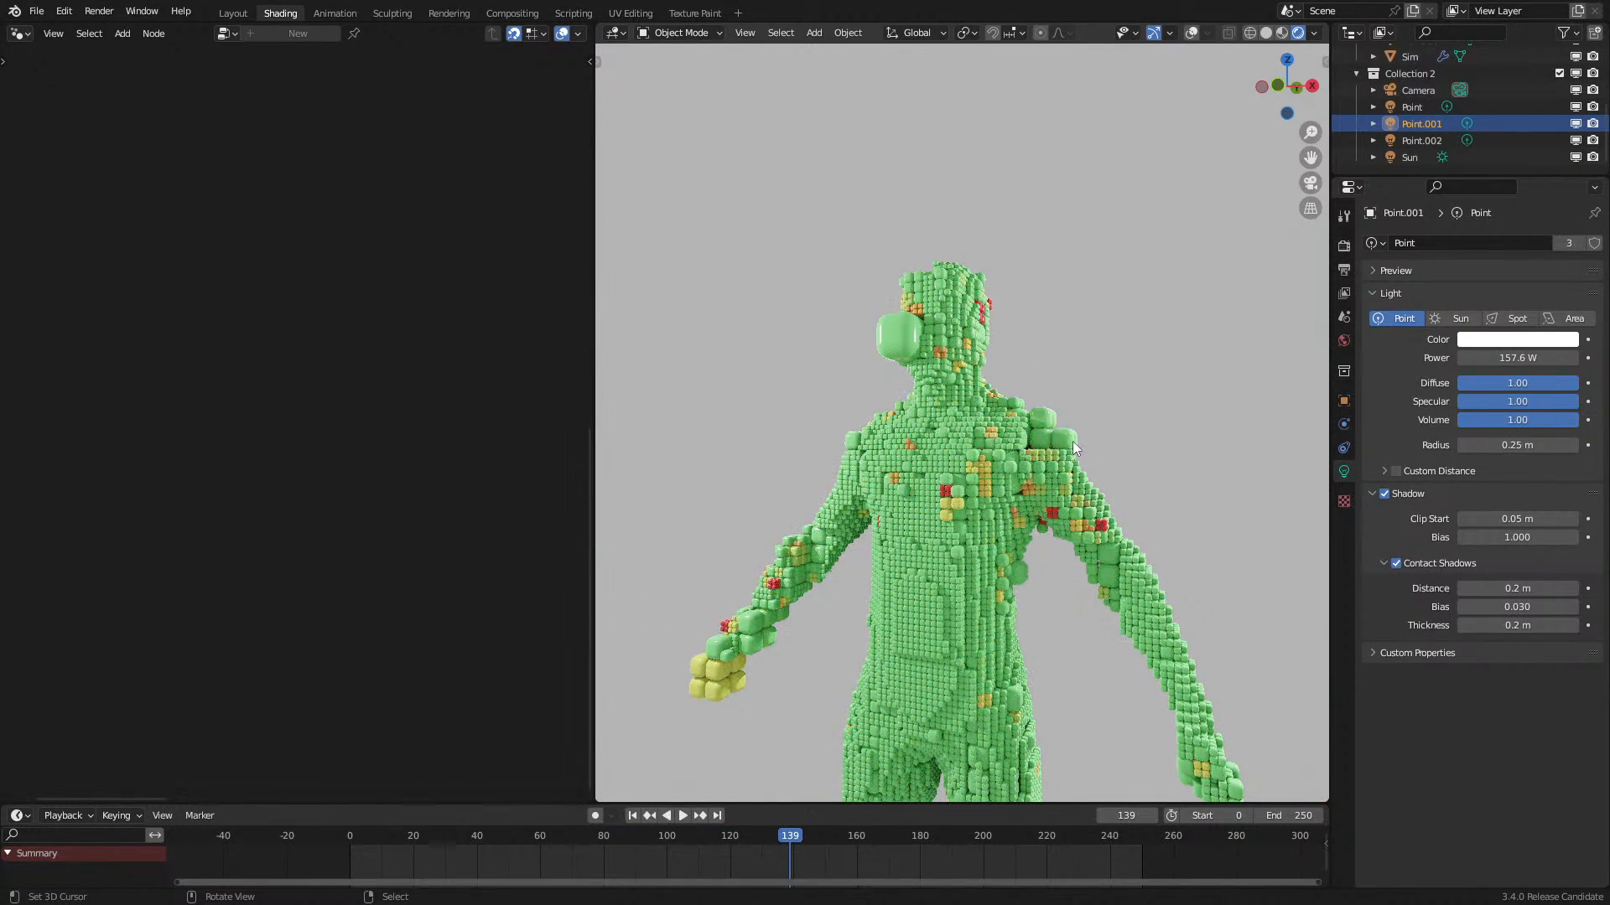
key(space)
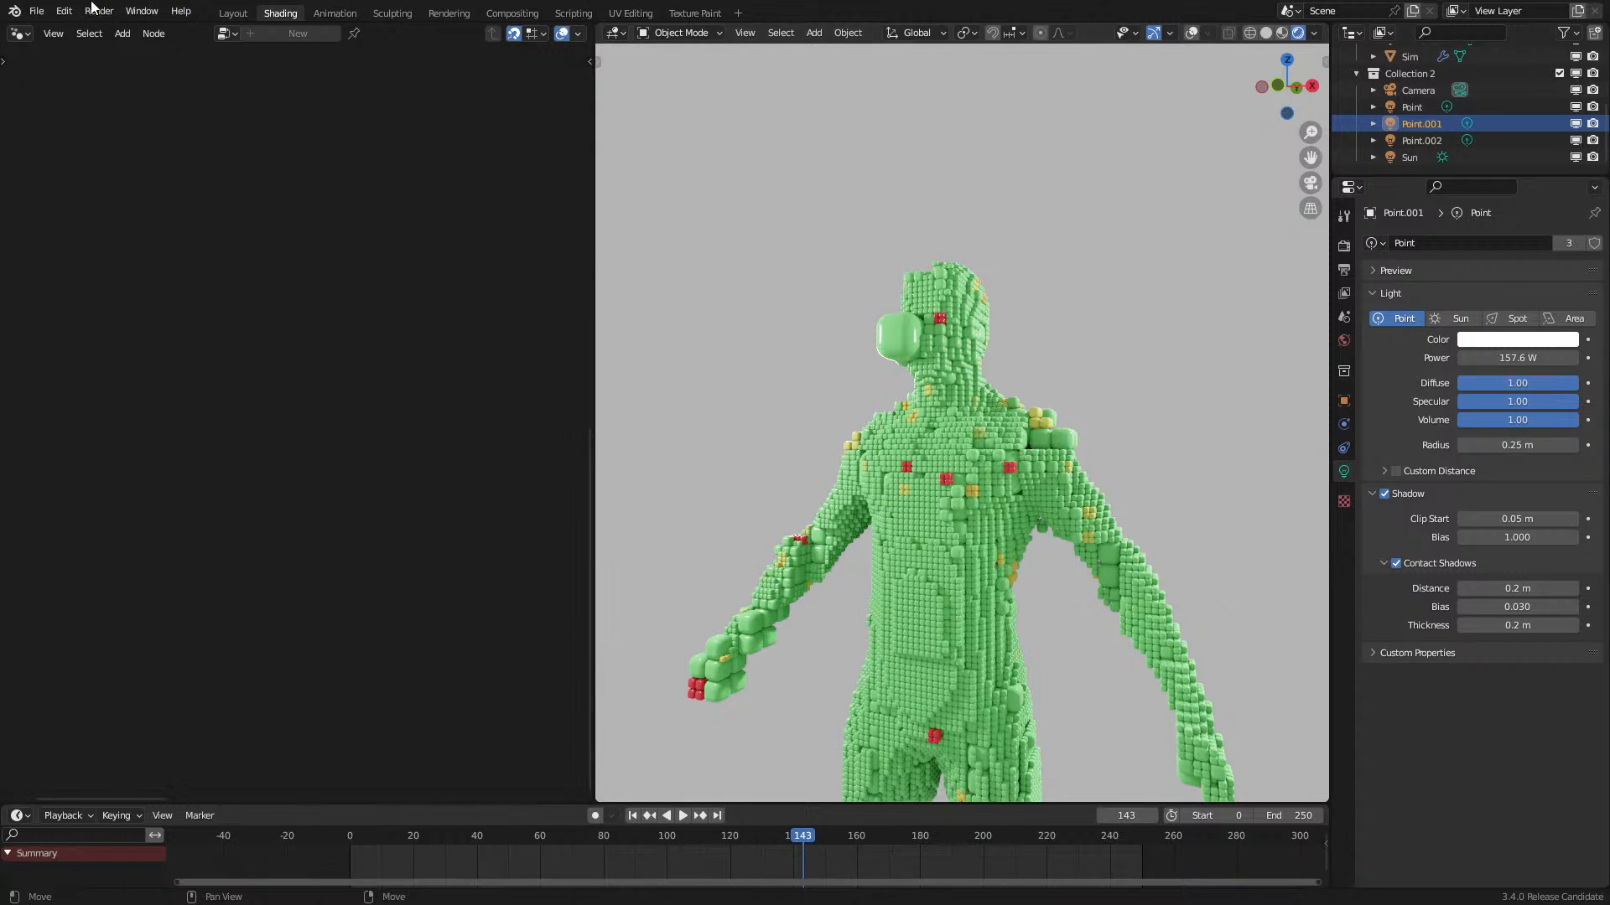
Step: Switch the node editor to the Shader Editor and show the World shader's nodes
click(18, 32)
click(58, 194)
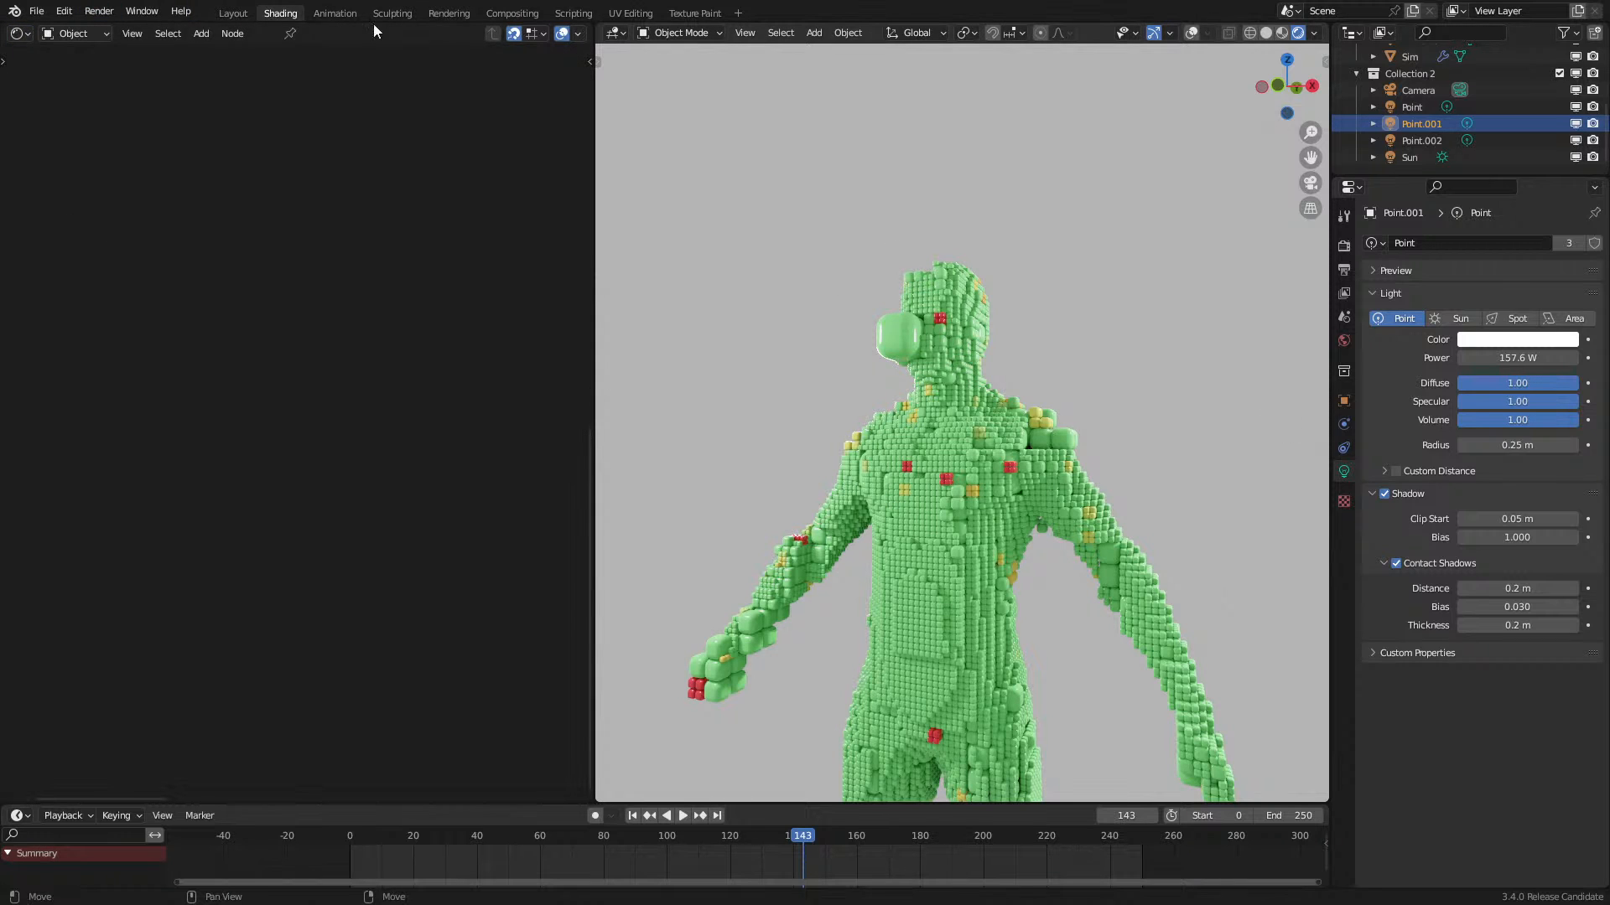
click(77, 71)
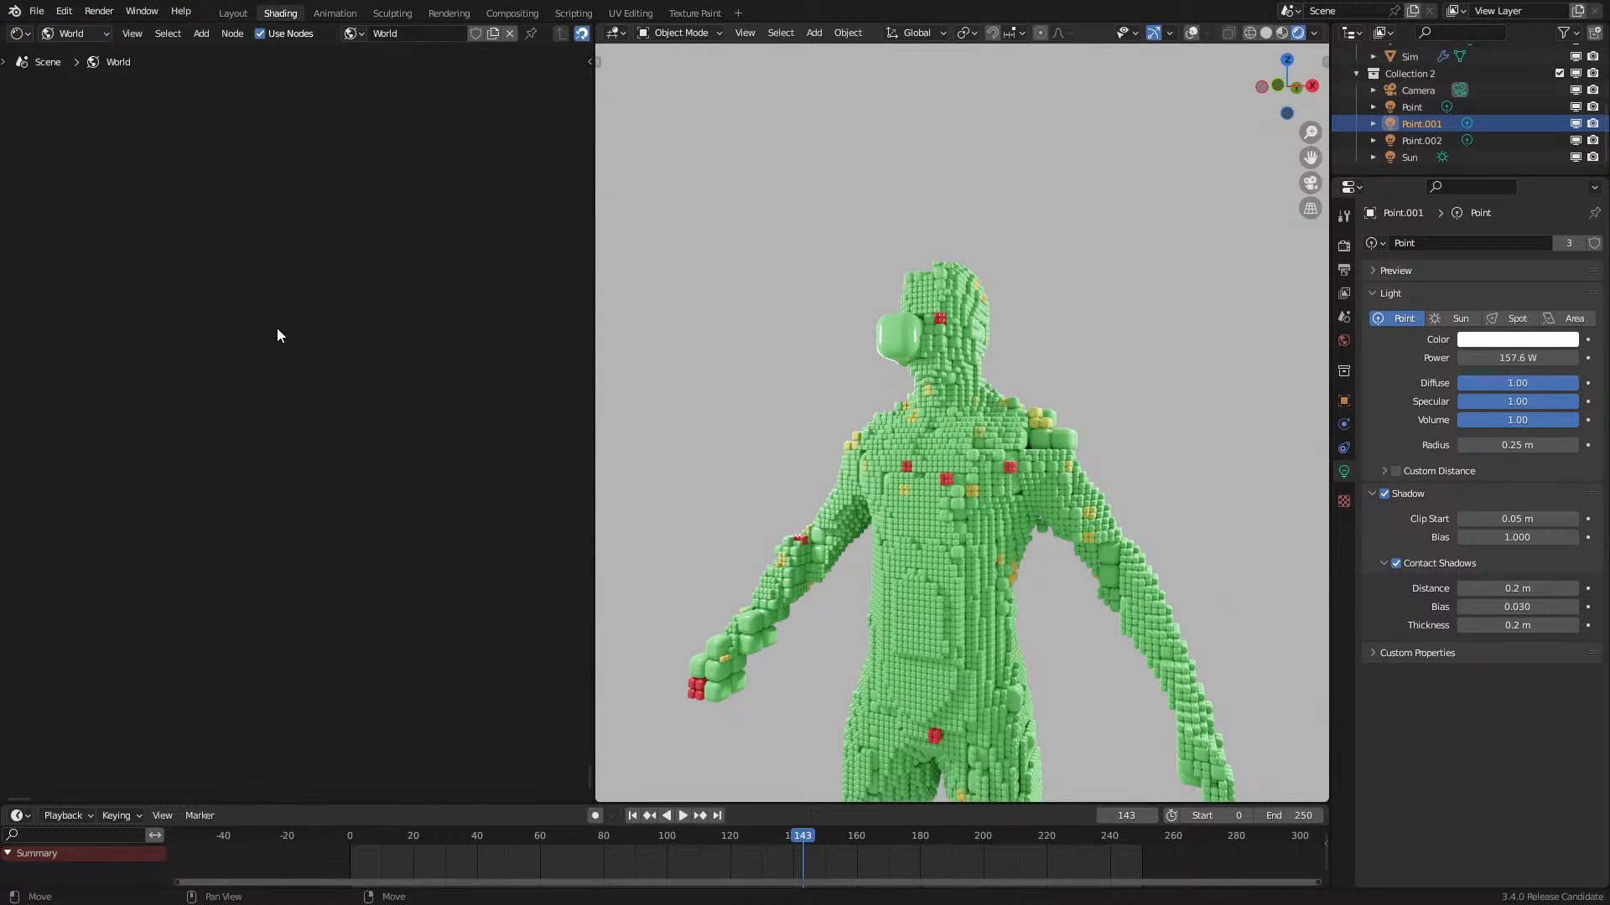
key(Home)
middle_drag(158, 434, 417, 416)
Step: Move the Background node away from World Output and add a Light Path node above it
click(332, 387)
scroll(387, 369, down, 4)
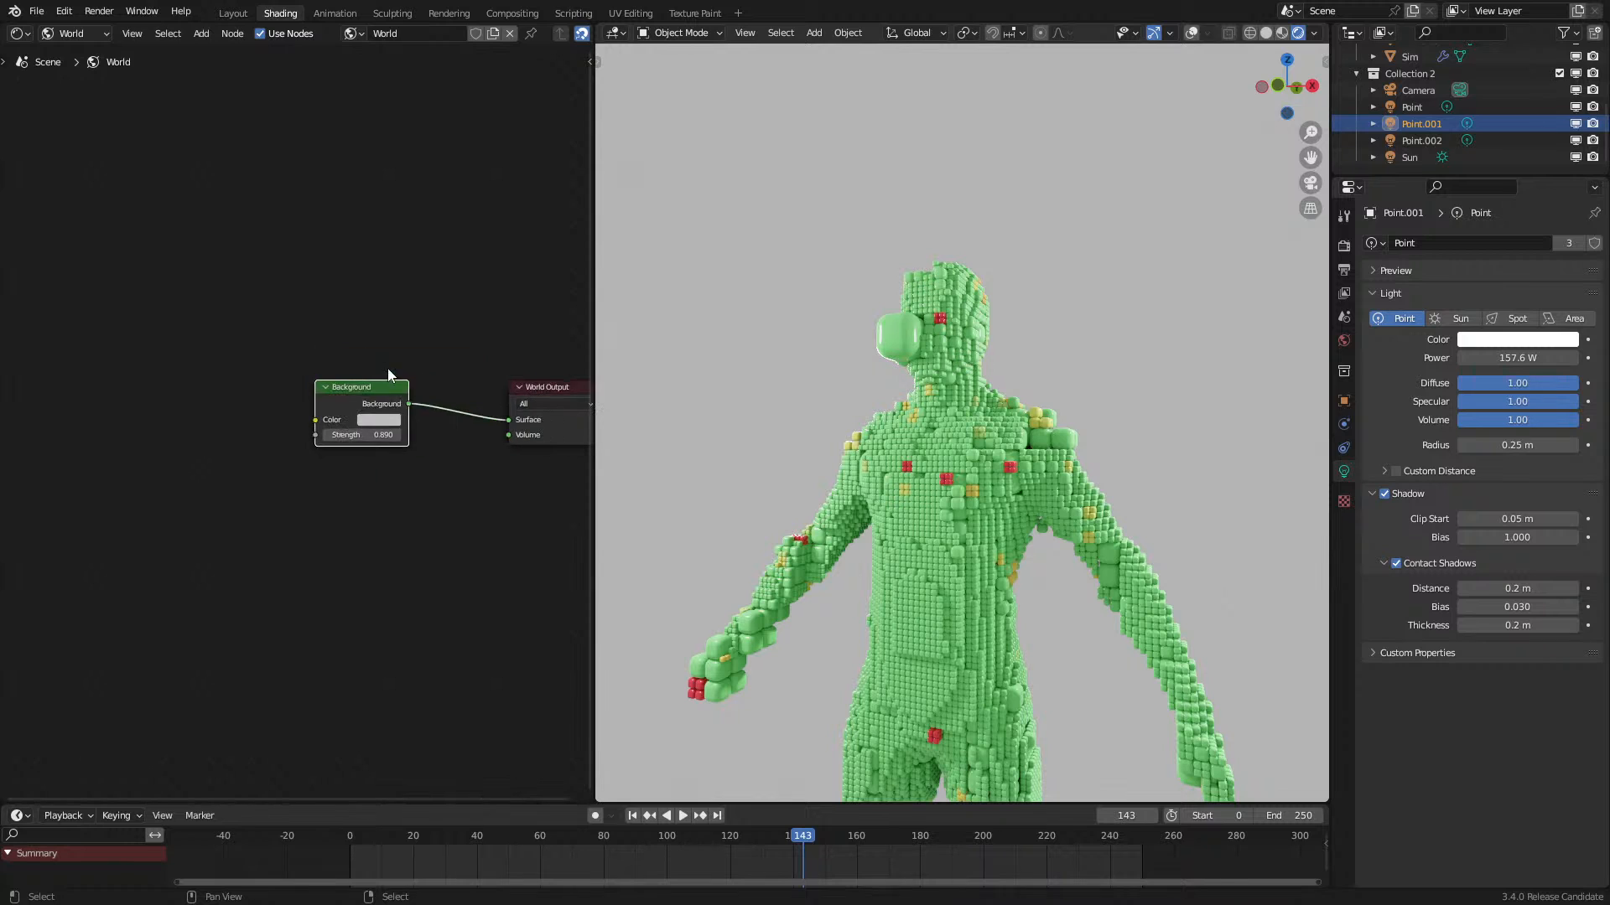
key(g)
click(240, 399)
key(shift+a)
mouse_move(153, 343)
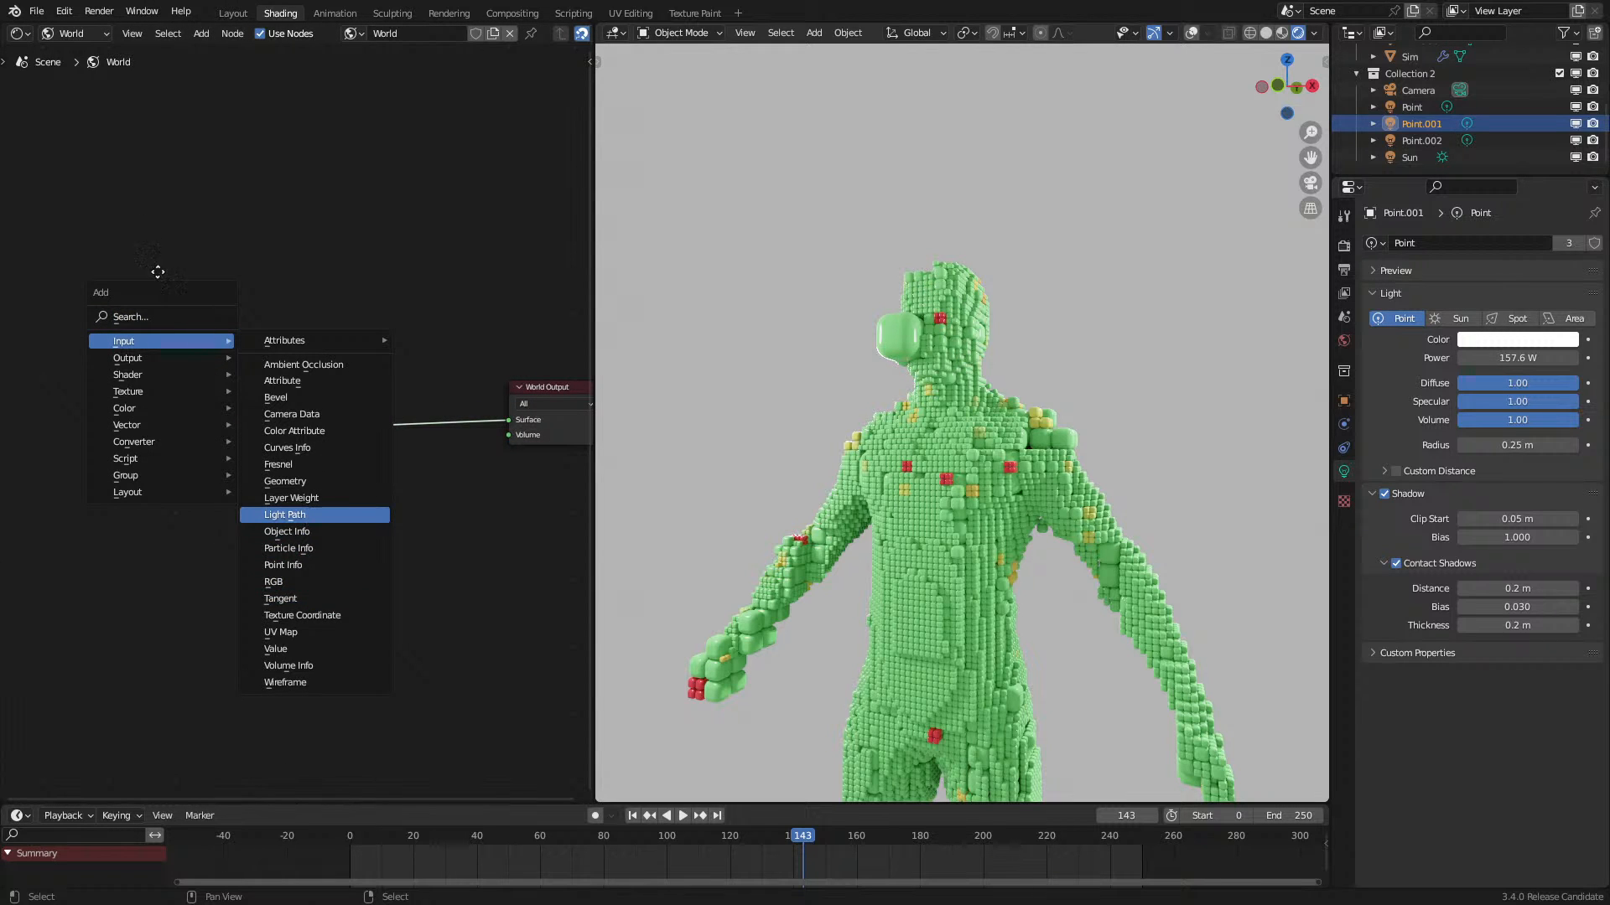
click(285, 515)
click(97, 186)
Step: Preview the Light Path's Is Diffuse Ray output on the World Output surface and shift the Background node aside
ctrl+shift+click(139, 229)
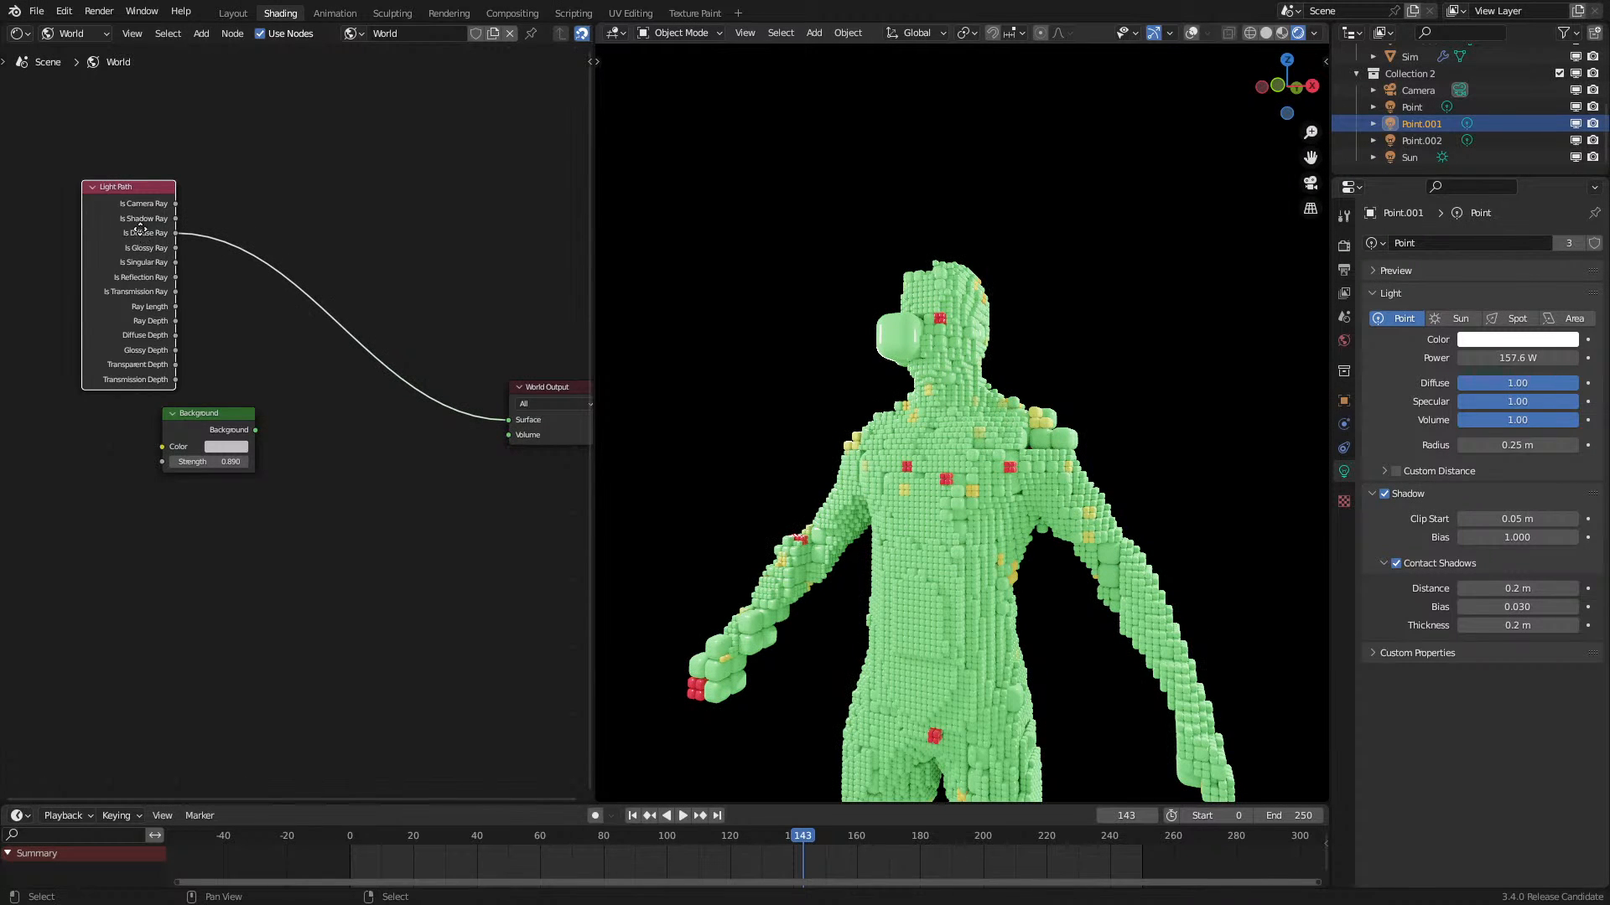
middle_drag(139, 229, 290, 372)
drag(290, 372, 410, 480)
drag(406, 363, 408, 364)
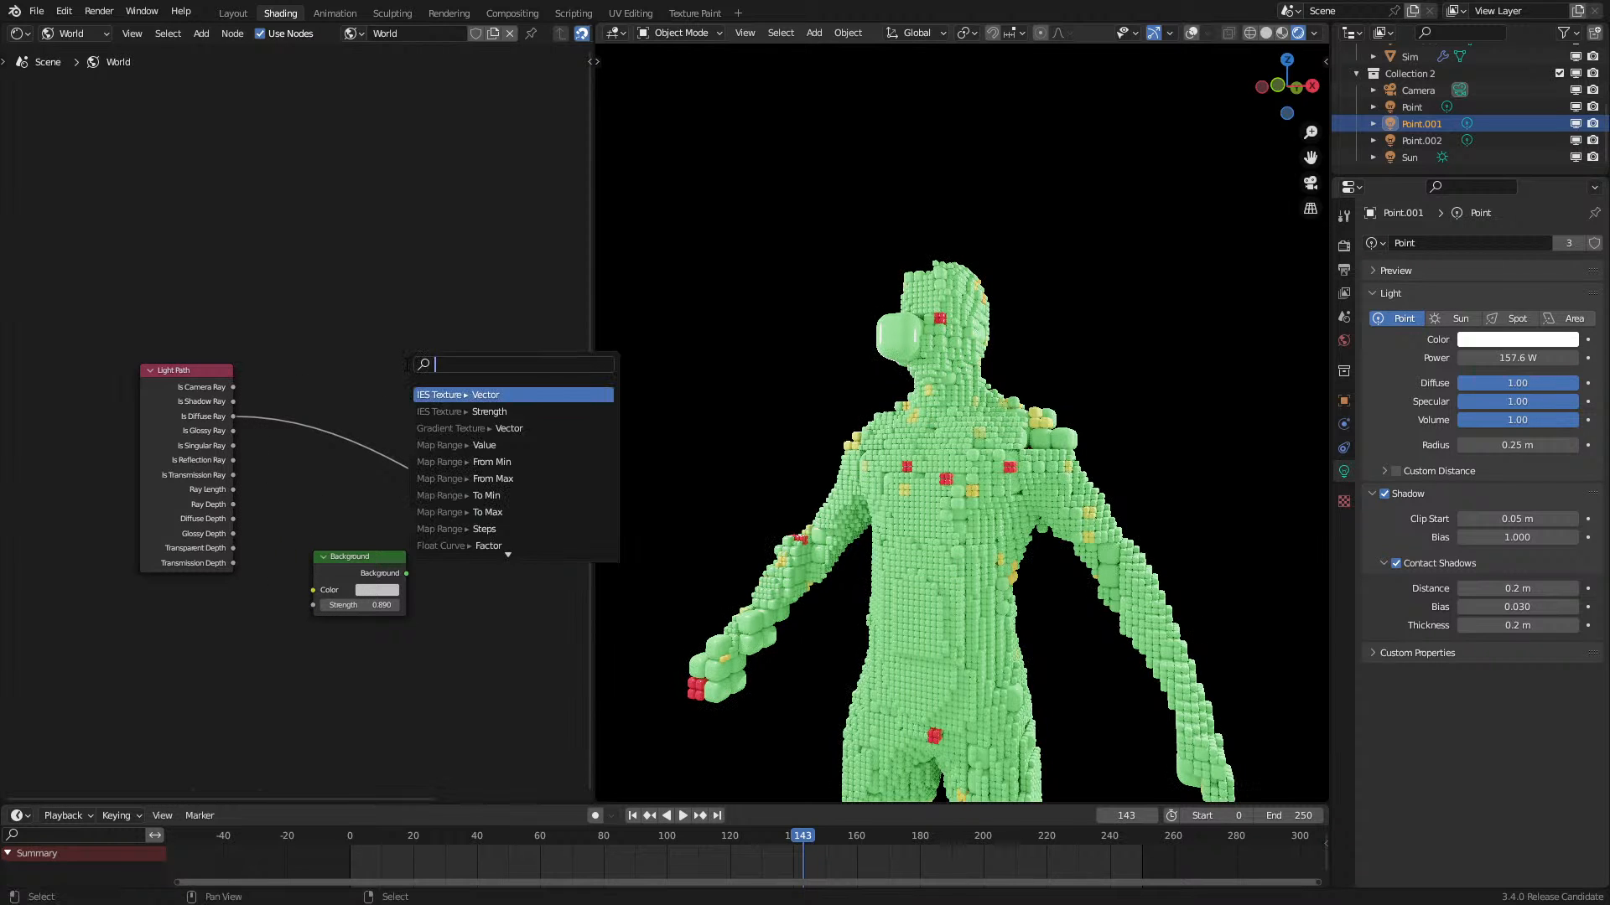
text(mapping)
key(Return)
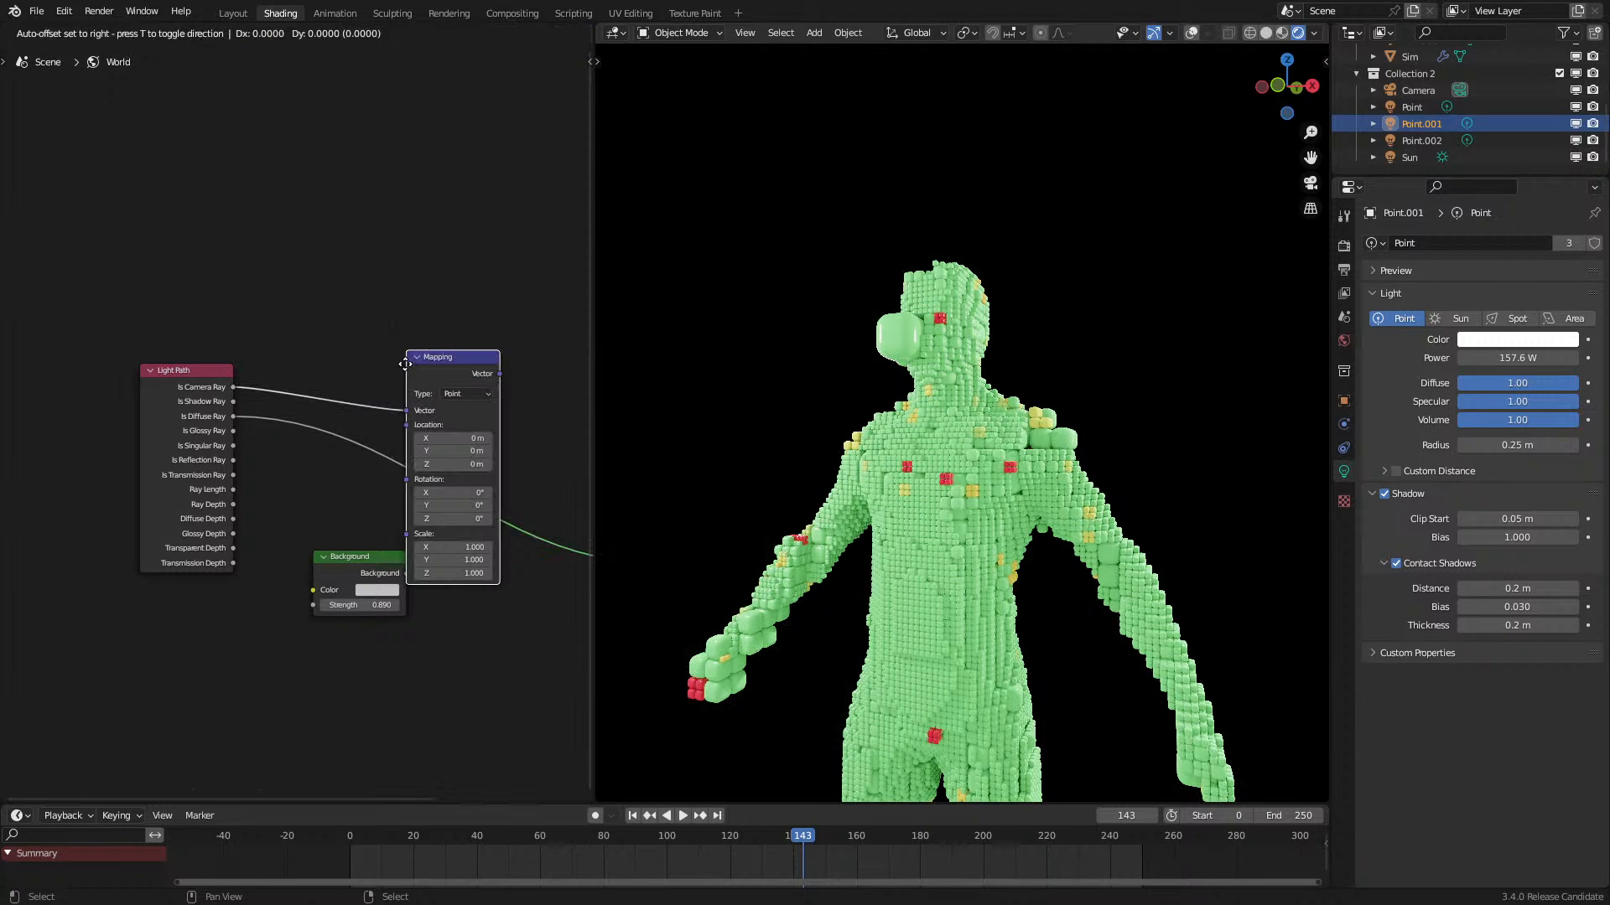
key(Escape)
Step: Add a Map Range node fed by the Light Path's Is Camera Ray output
drag(239, 388, 353, 377)
text(map r)
key(Return)
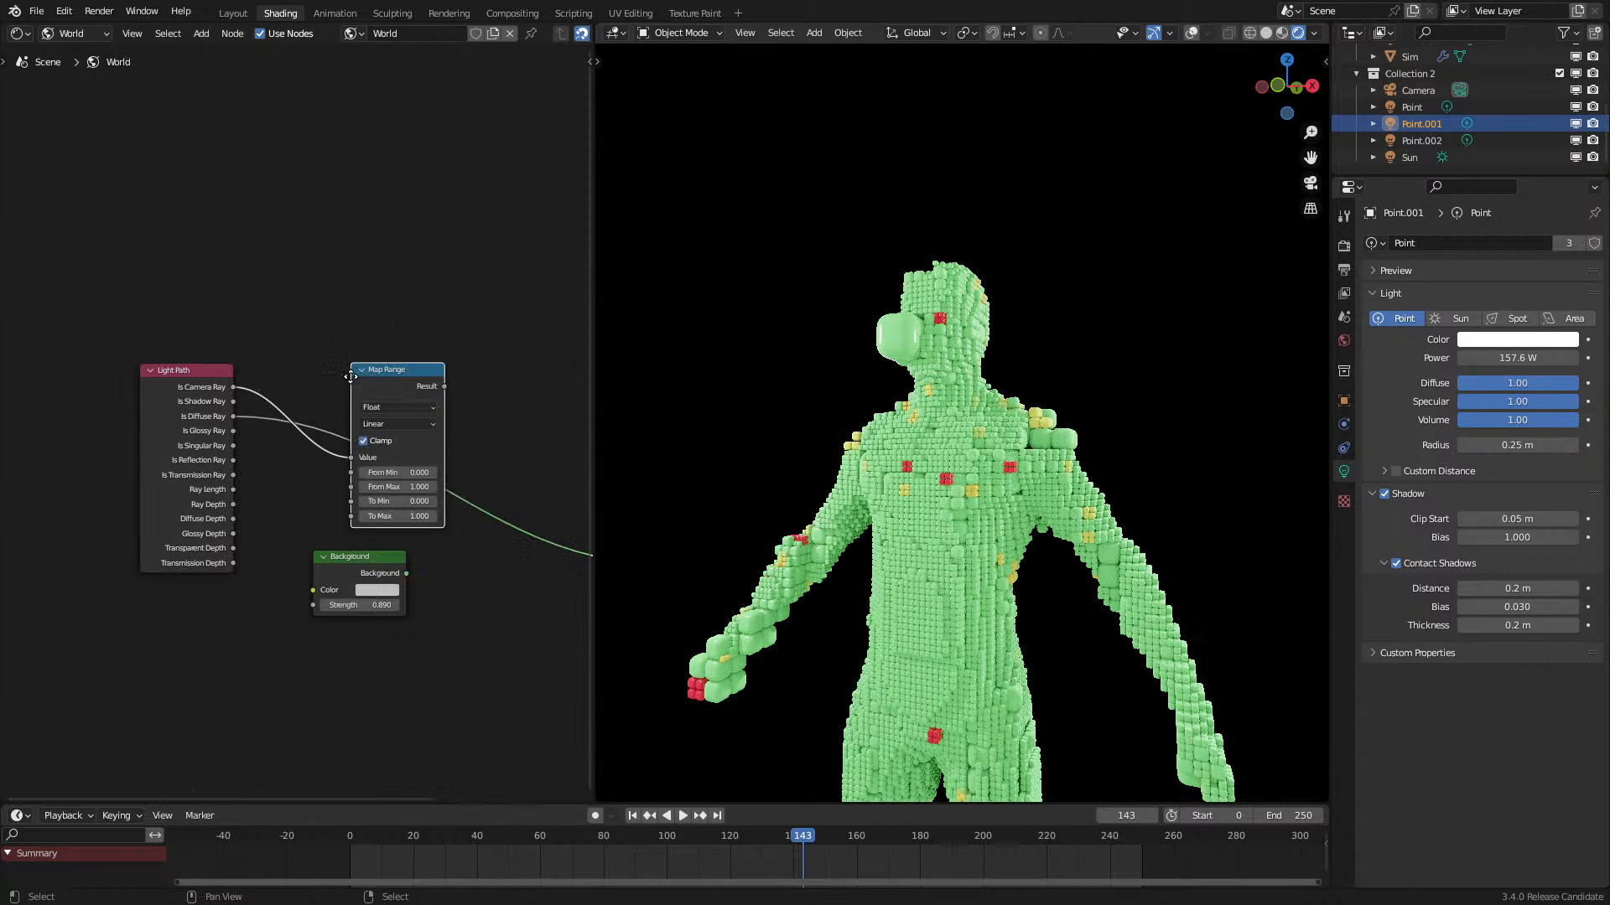
Step: Connect the Map Range result to the Background Strength, with Background feeding World Output, and tidy the node layout
click(445, 391)
drag(447, 387, 430, 587)
drag(415, 380, 348, 501)
drag(220, 399, 179, 546)
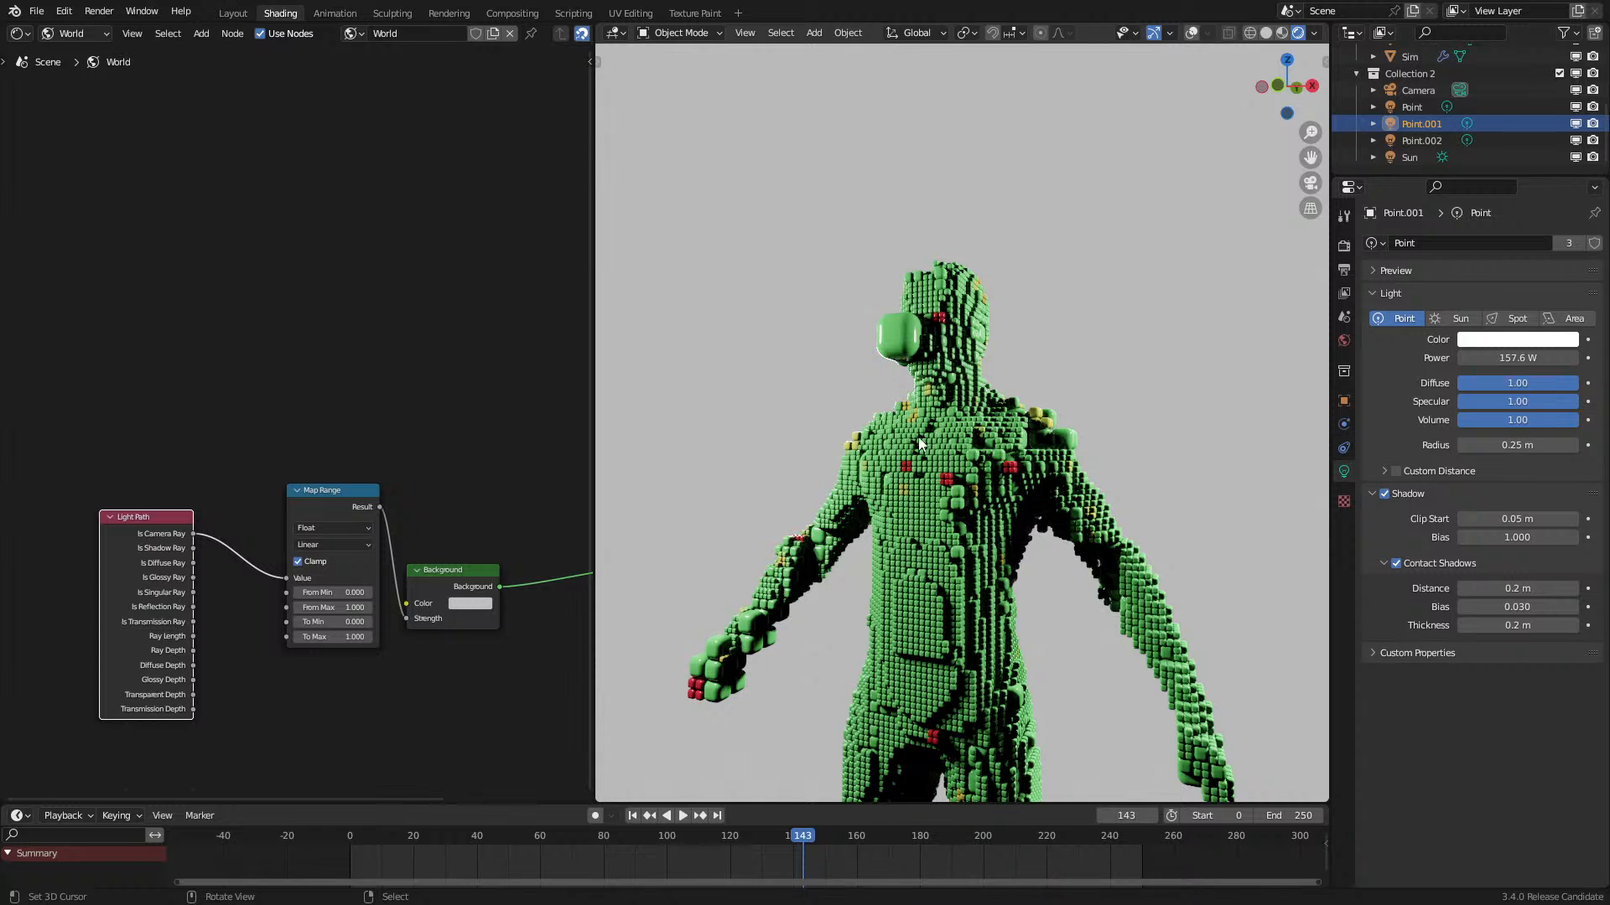
Step: Set the Map Range node's To Min to 0.9 and To Max to 3
middle_drag(199, 462, 190, 396)
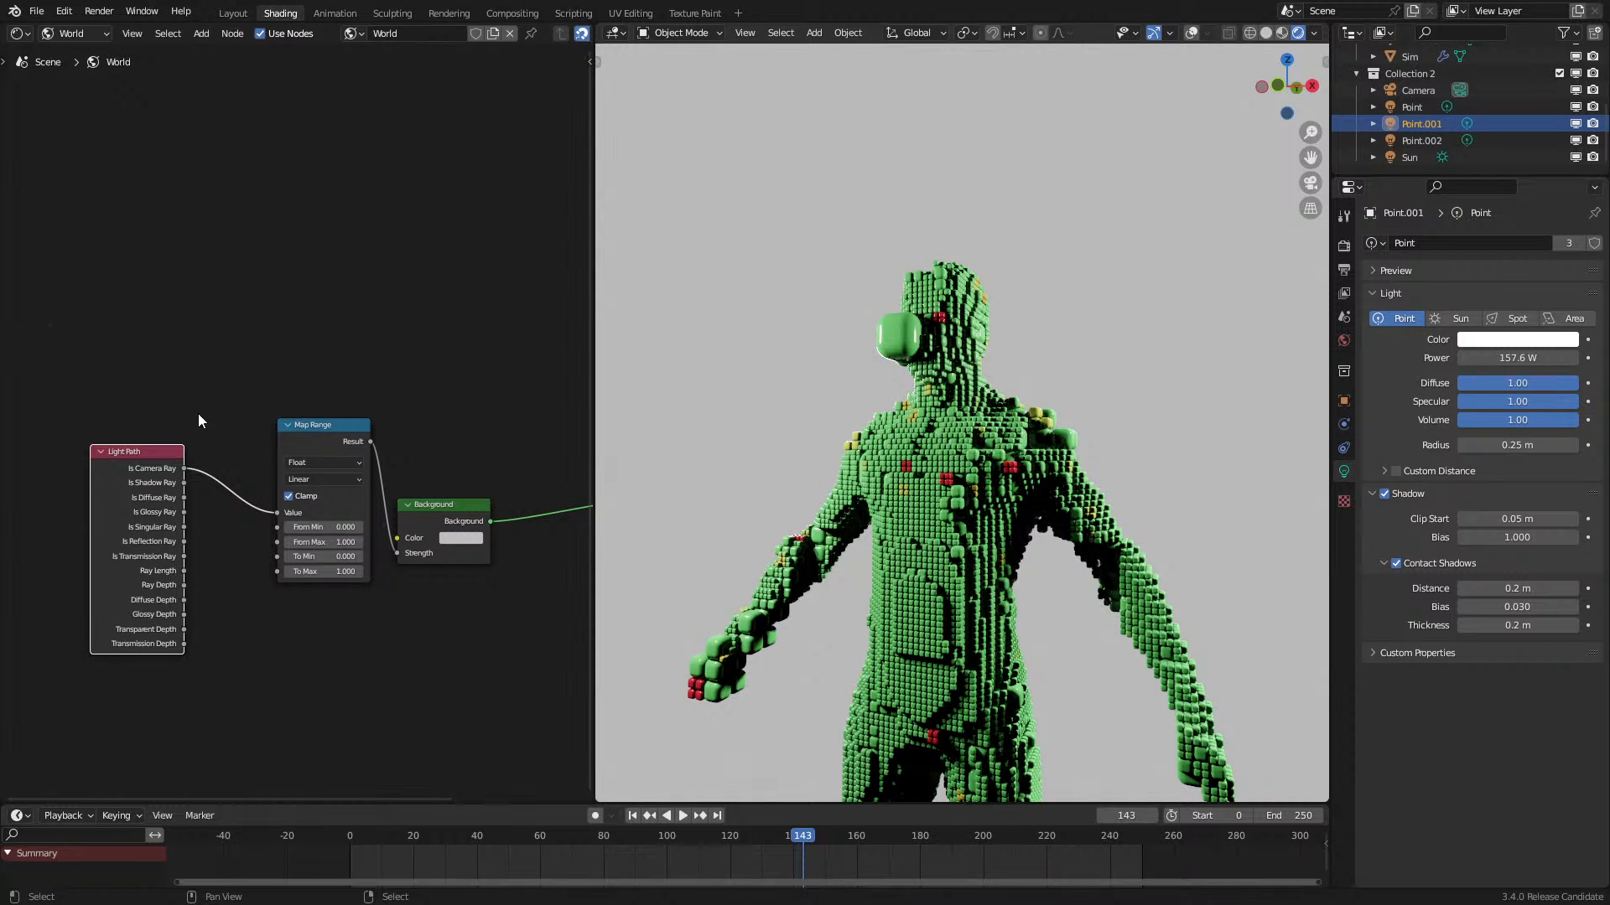
middle_drag(347, 592, 358, 584)
scroll(358, 584, up, 2)
drag(295, 544, 369, 543)
right_click(314, 543)
click(315, 544)
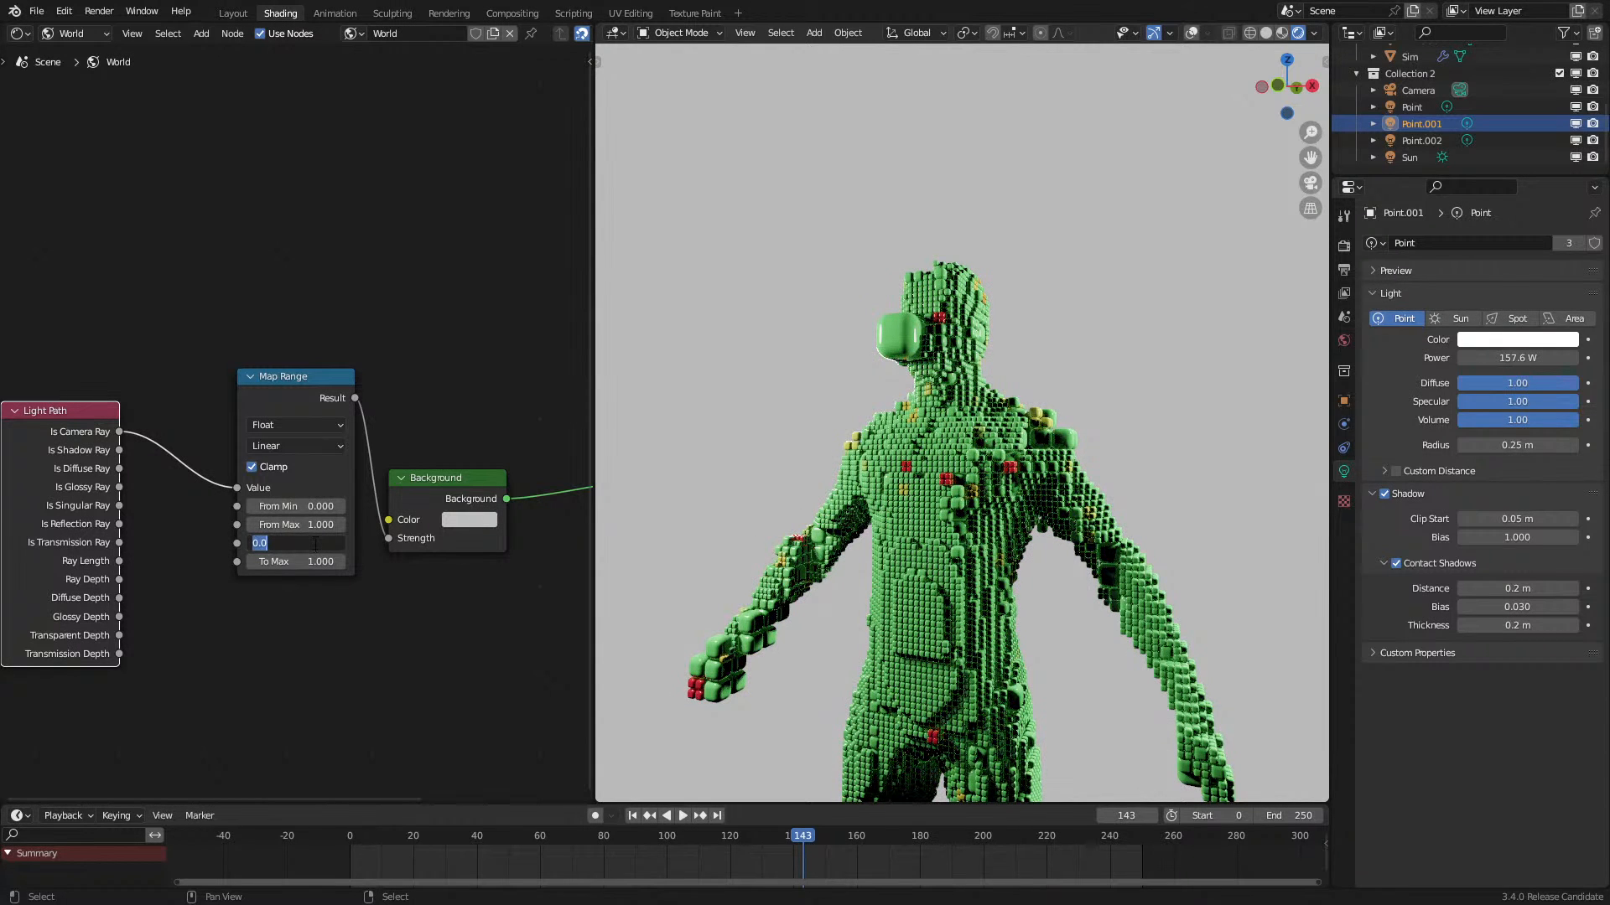
text(.9)
key(Return)
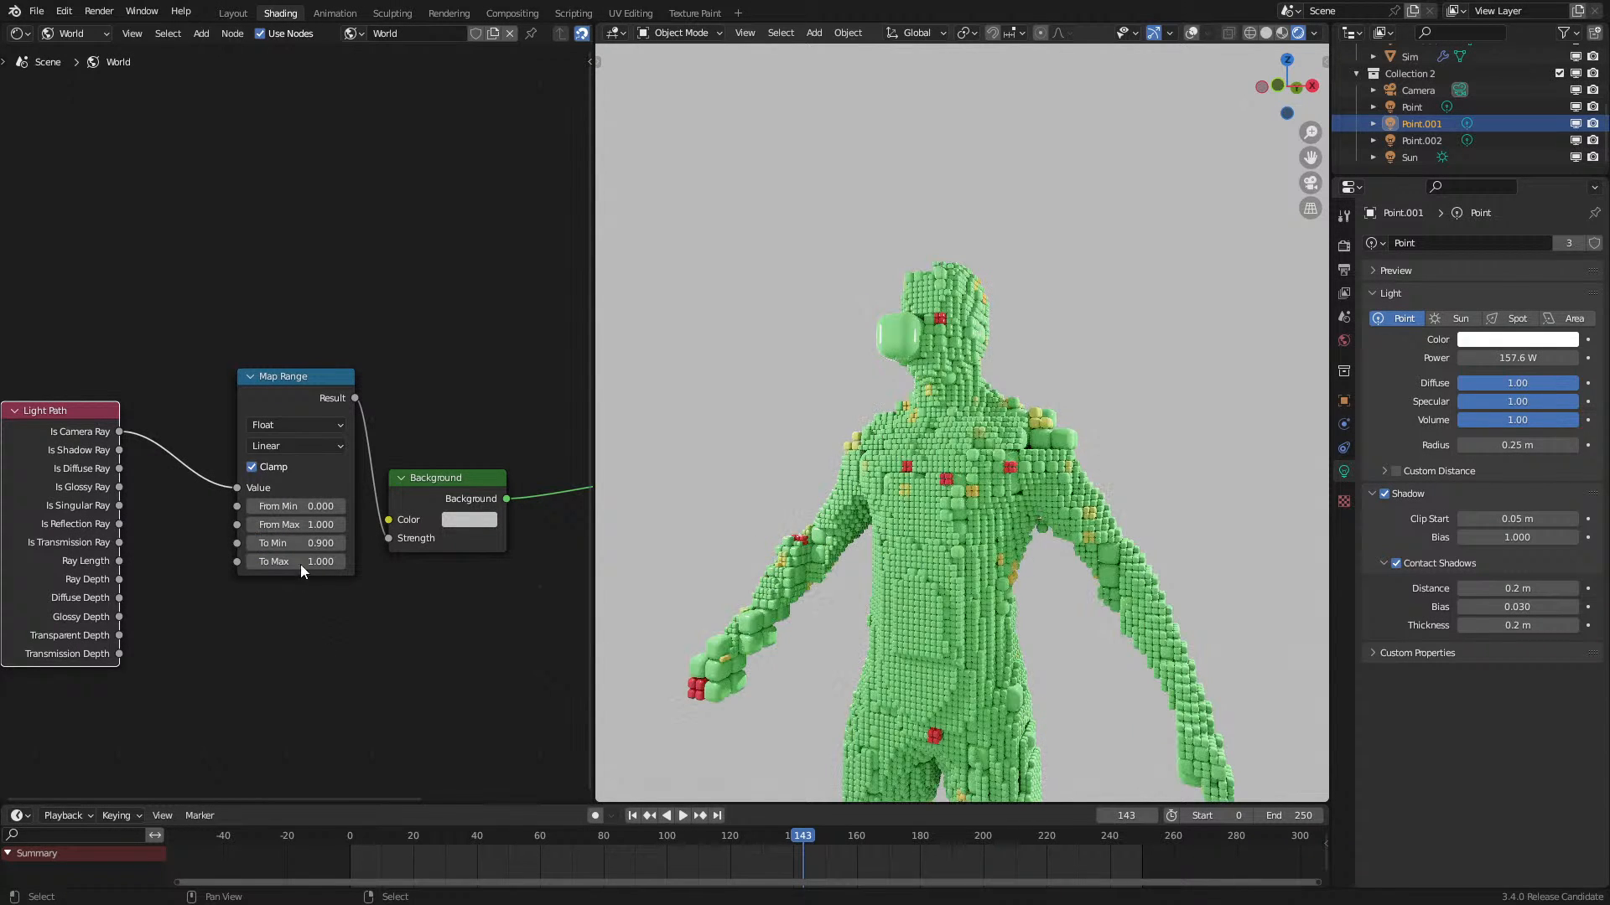
drag(303, 563, 329, 562)
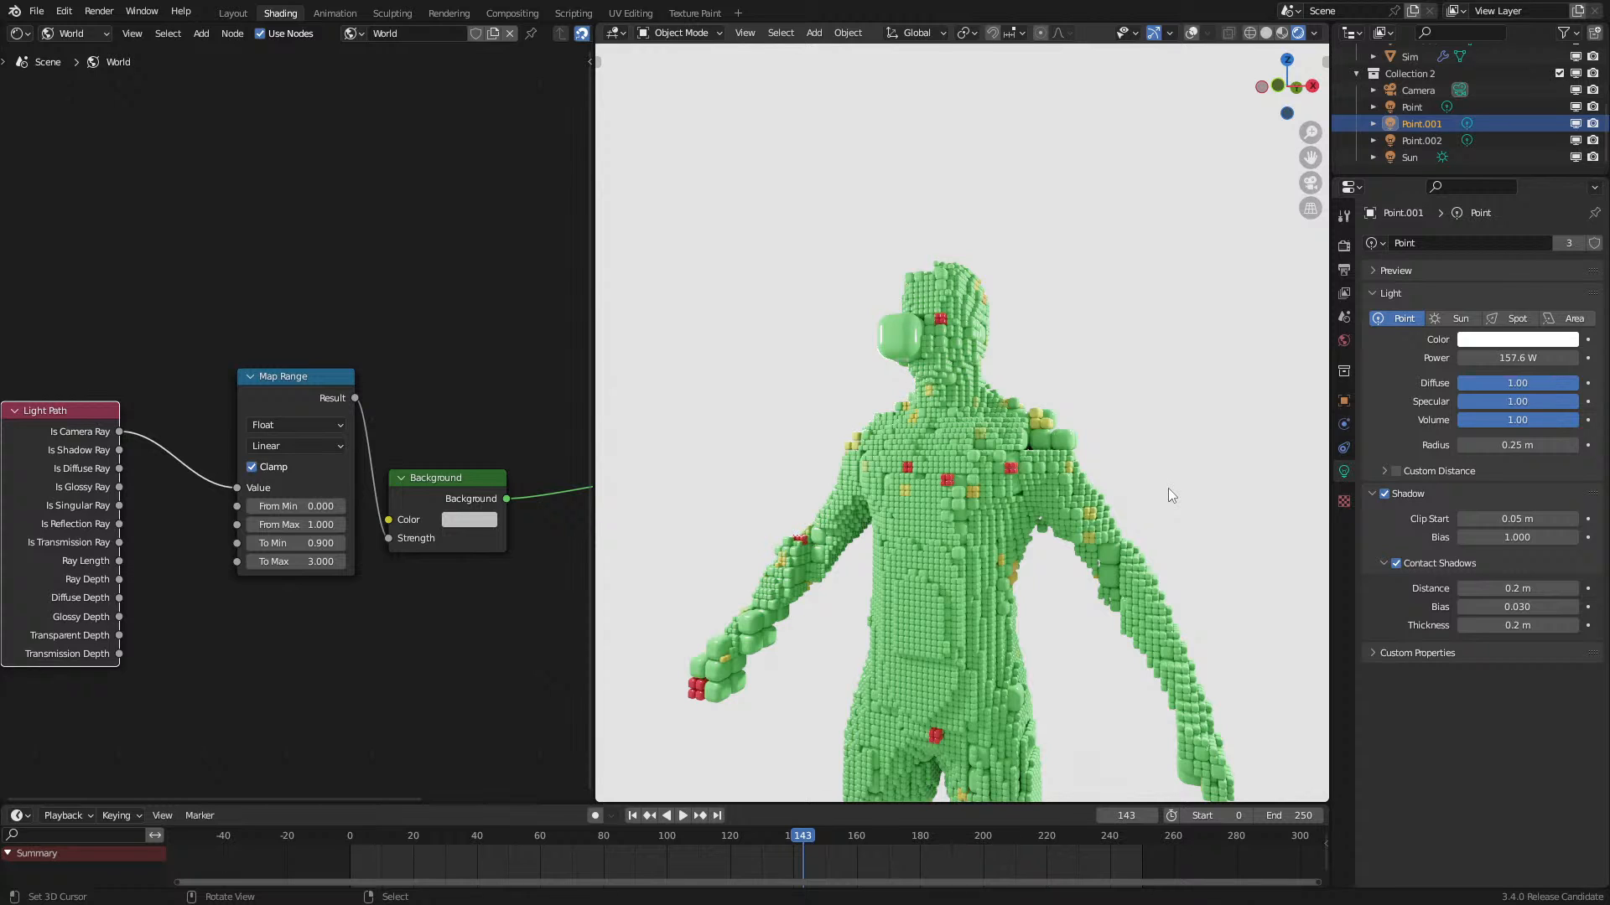
Step: Set the color management Look to High Contrast in the render settings
click(1343, 246)
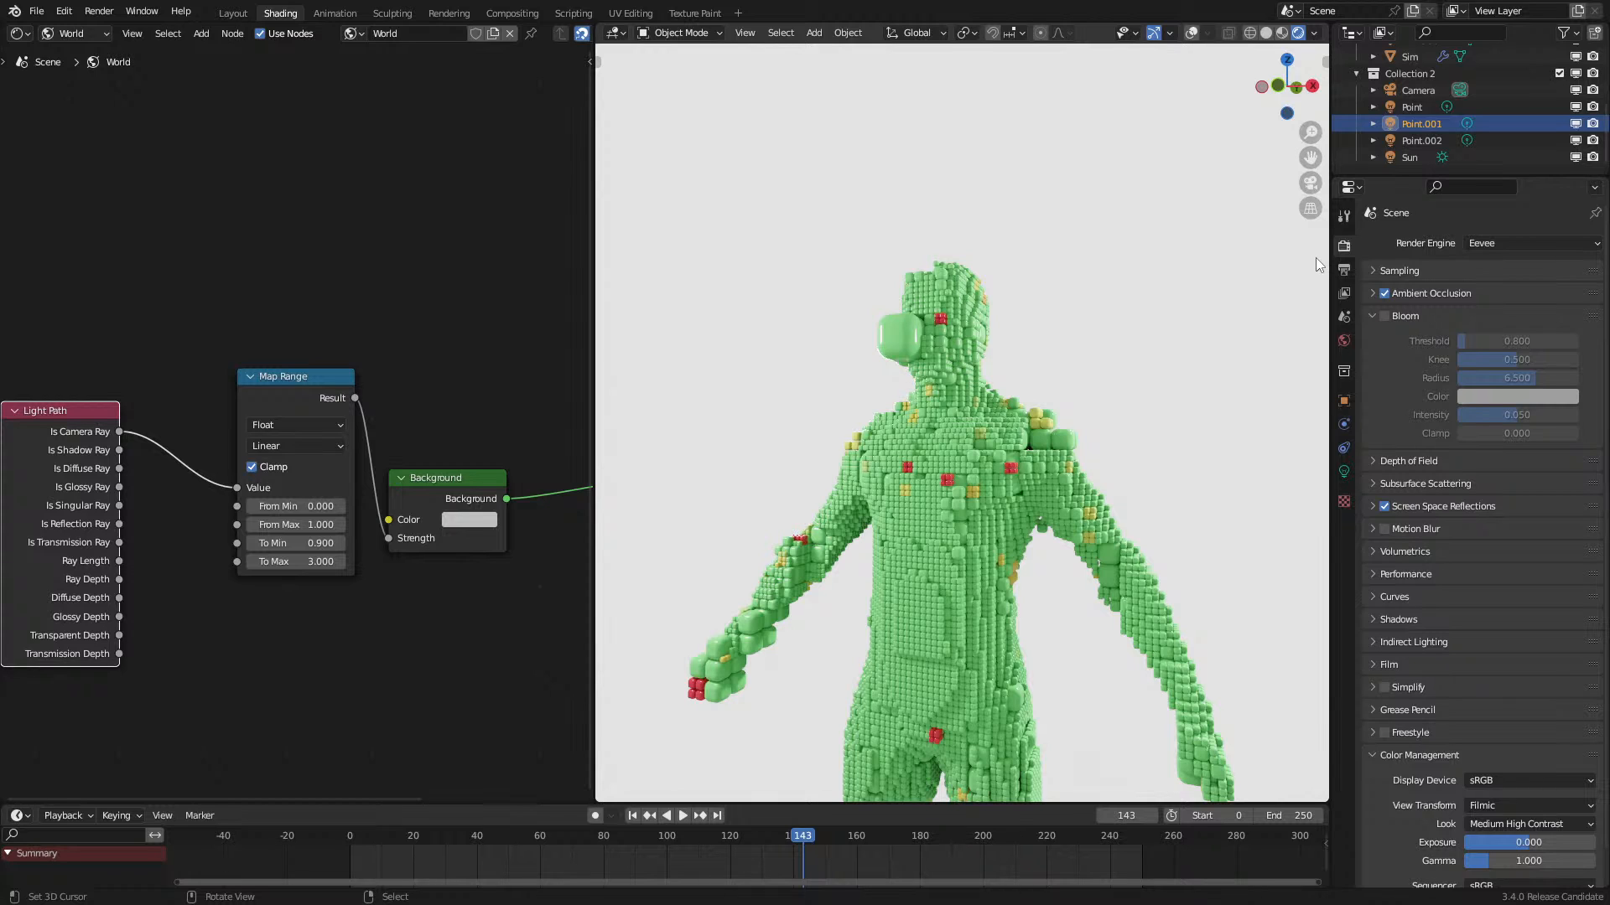
scroll(1470, 721, down, 1)
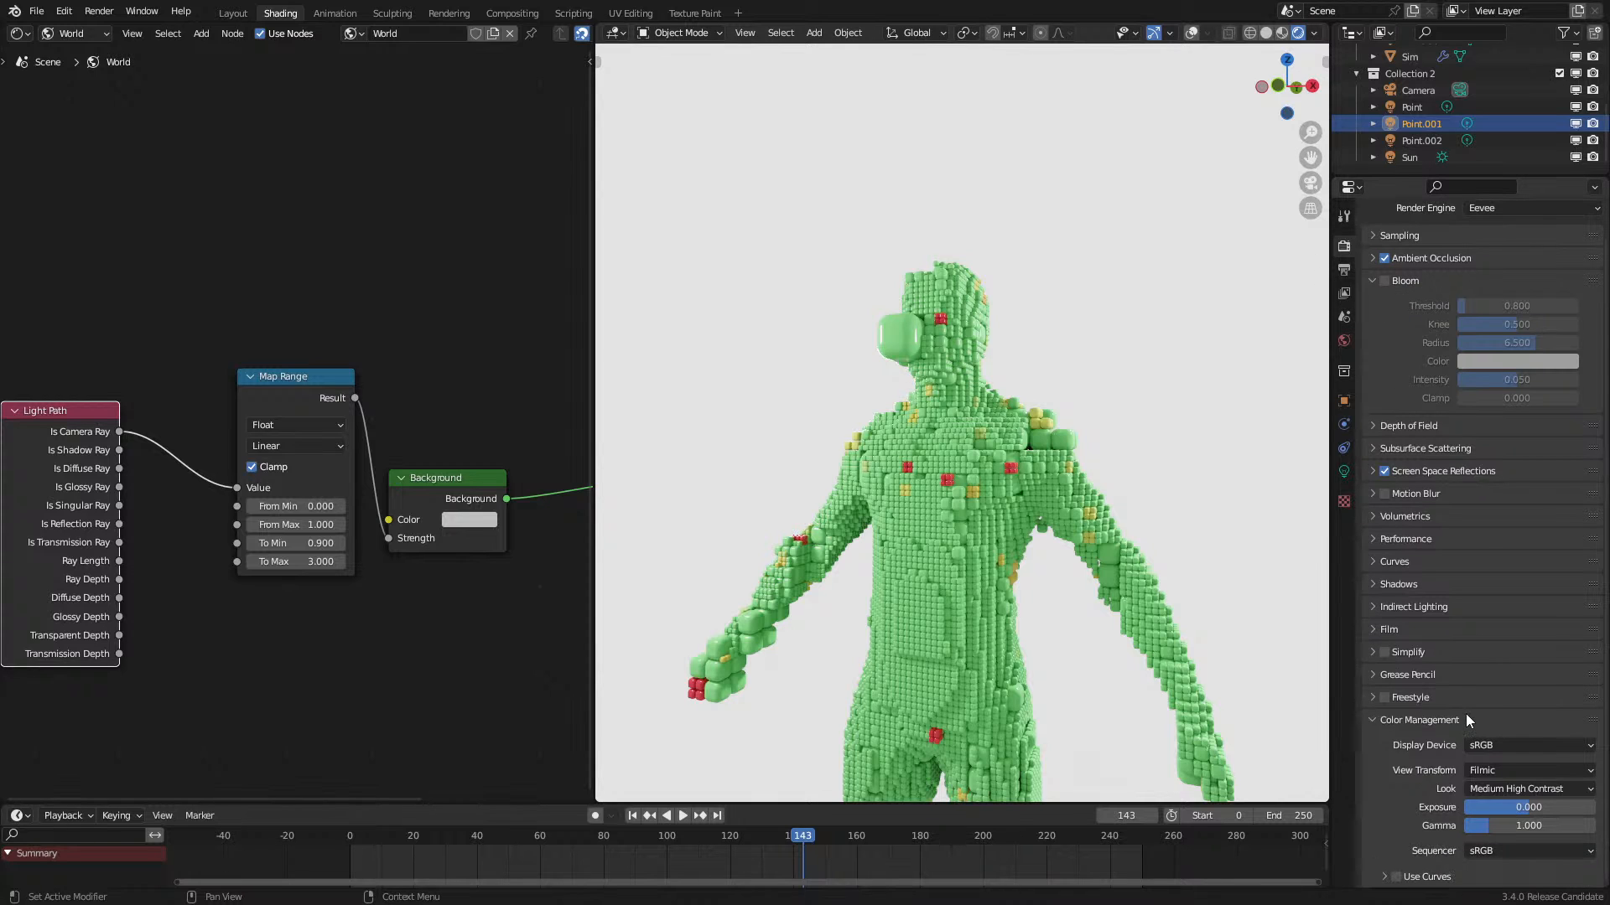
click(1491, 783)
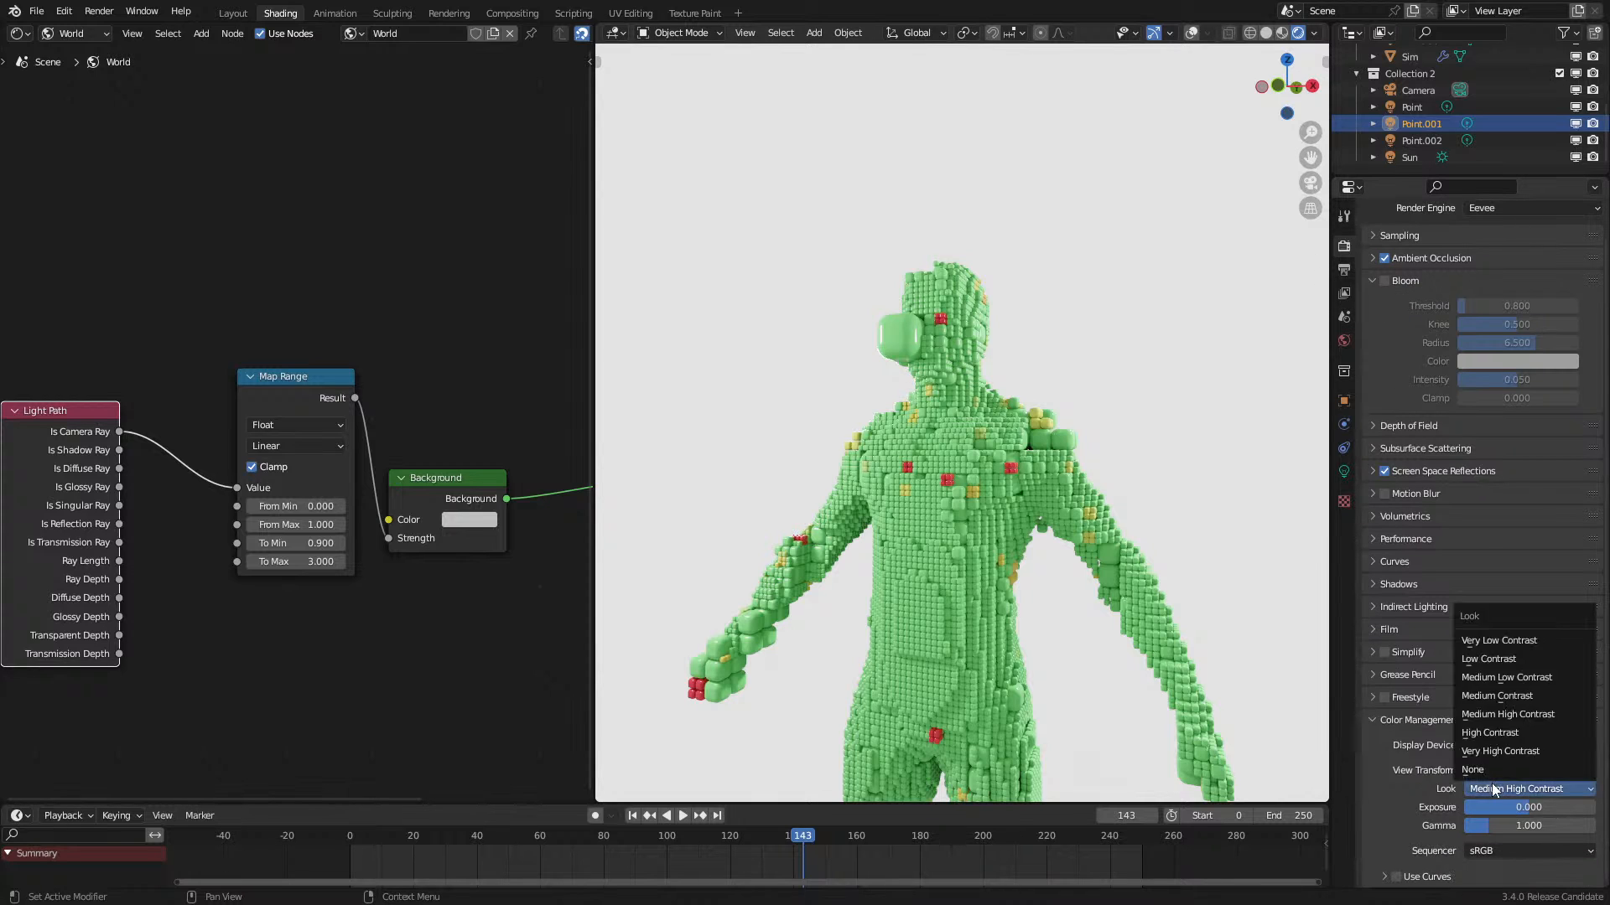
click(1502, 730)
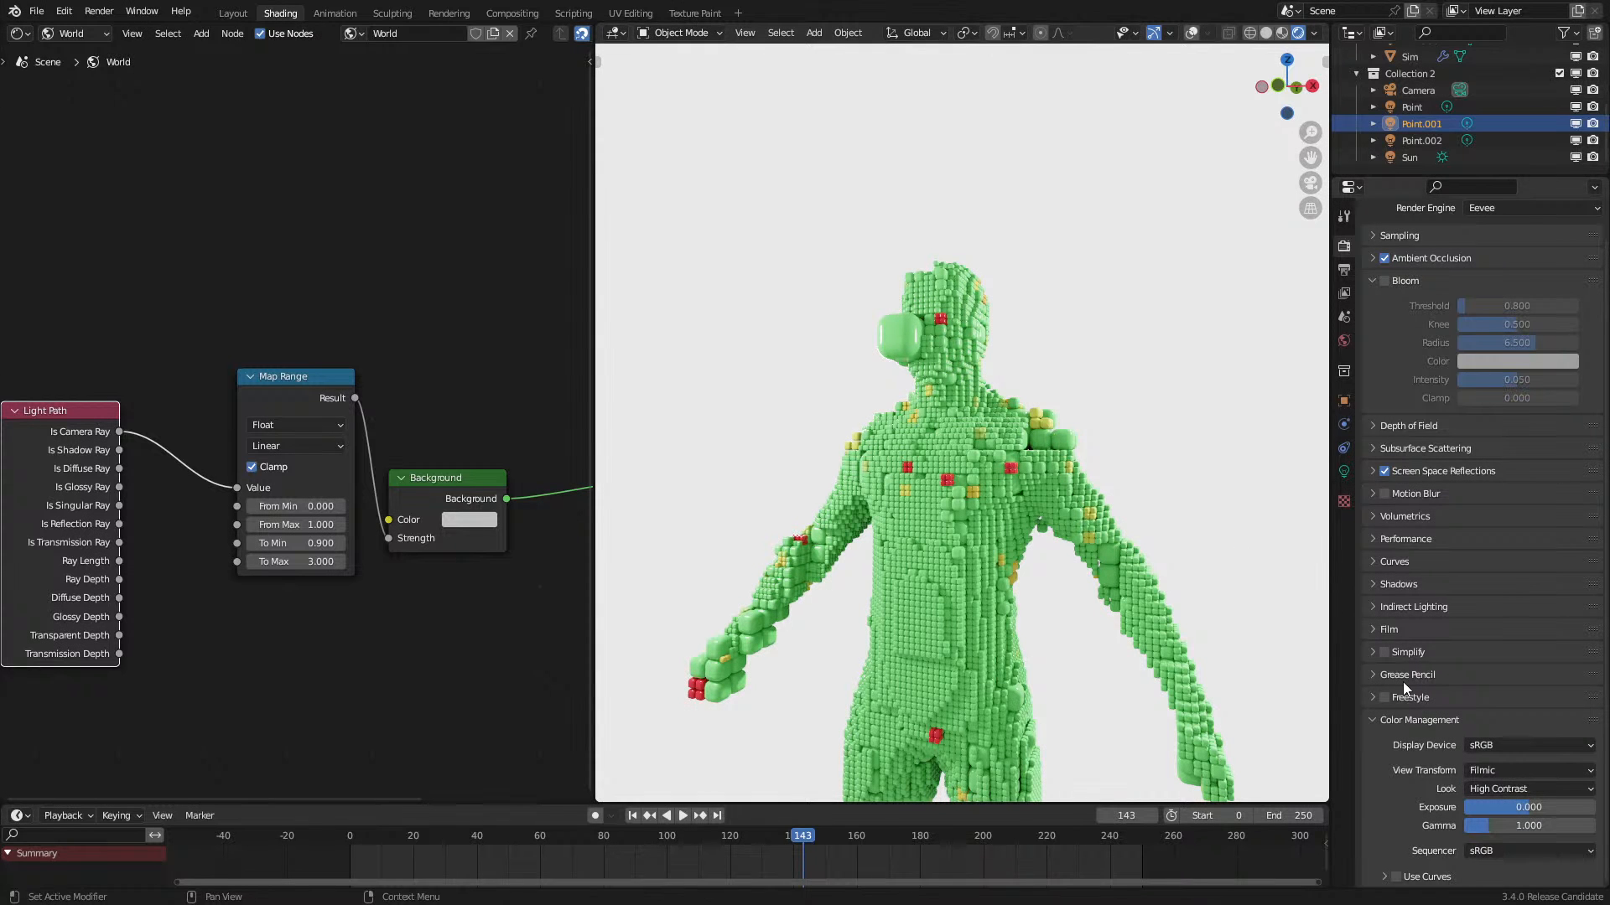
middle_drag(1184, 575, 1165, 596)
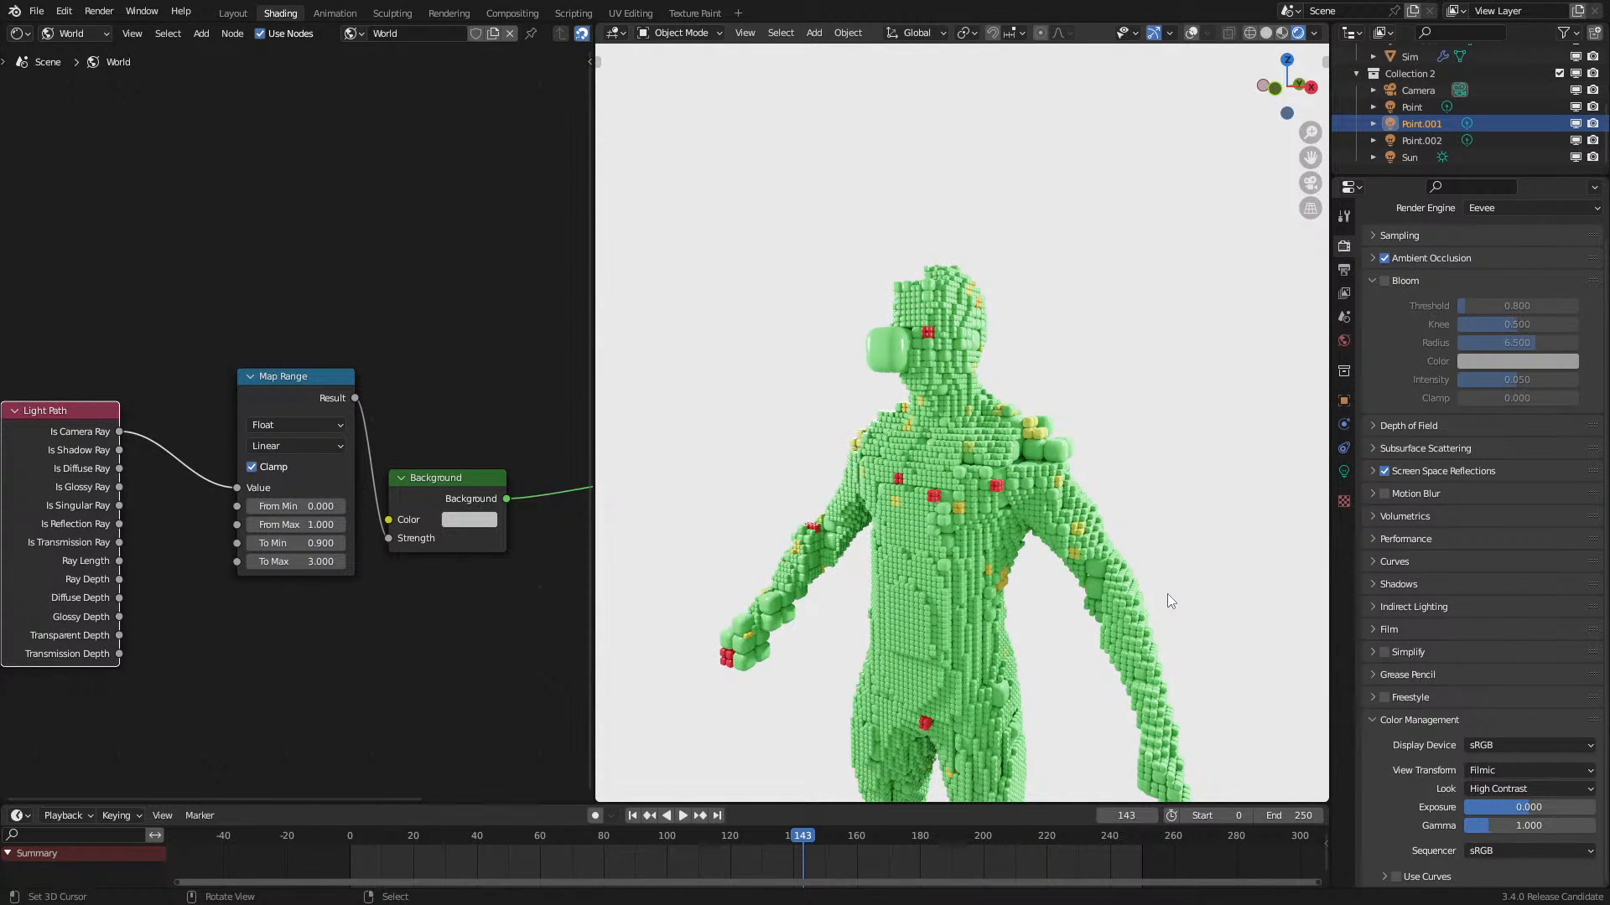
Step: Show the viewport overlays and duplicate the point light beside the figure's head, placing the copy higher up
click(1191, 32)
scroll(904, 377, down, 3)
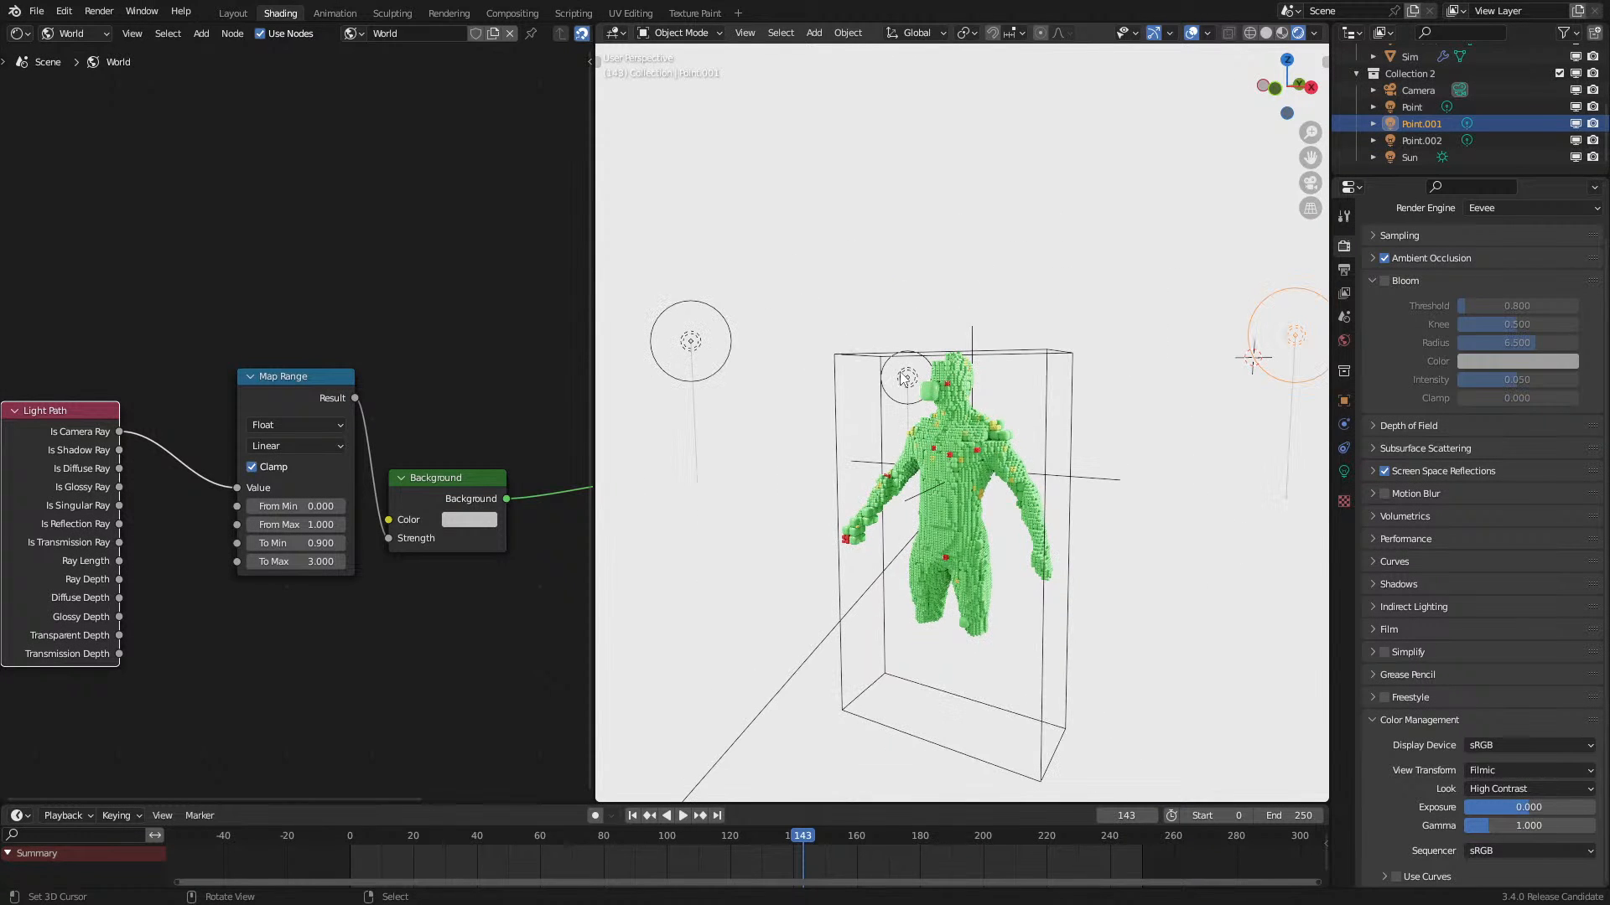
click(904, 377)
key(shift+d)
click(998, 273)
Step: Reposition the duplicated point light above the figure and hide the viewport overlays again
middle_drag(998, 273, 784, 295)
key(g)
click(909, 406)
middle_drag(909, 407, 1203, 351)
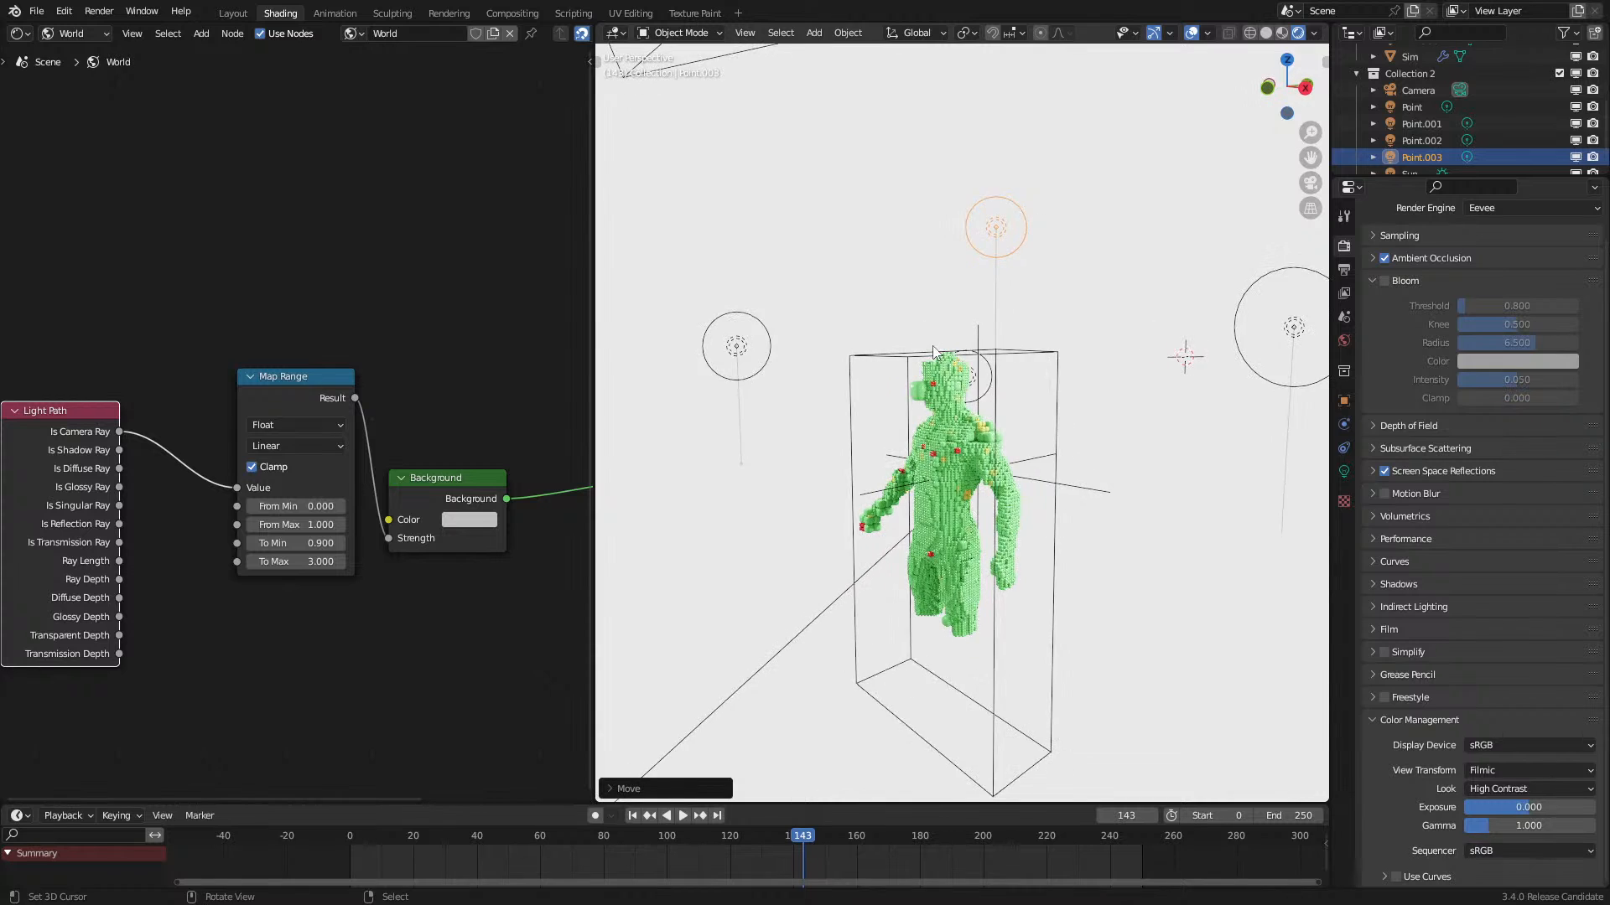
middle_drag(936, 353, 1003, 349)
scroll(1003, 349, up, 3)
click(1192, 32)
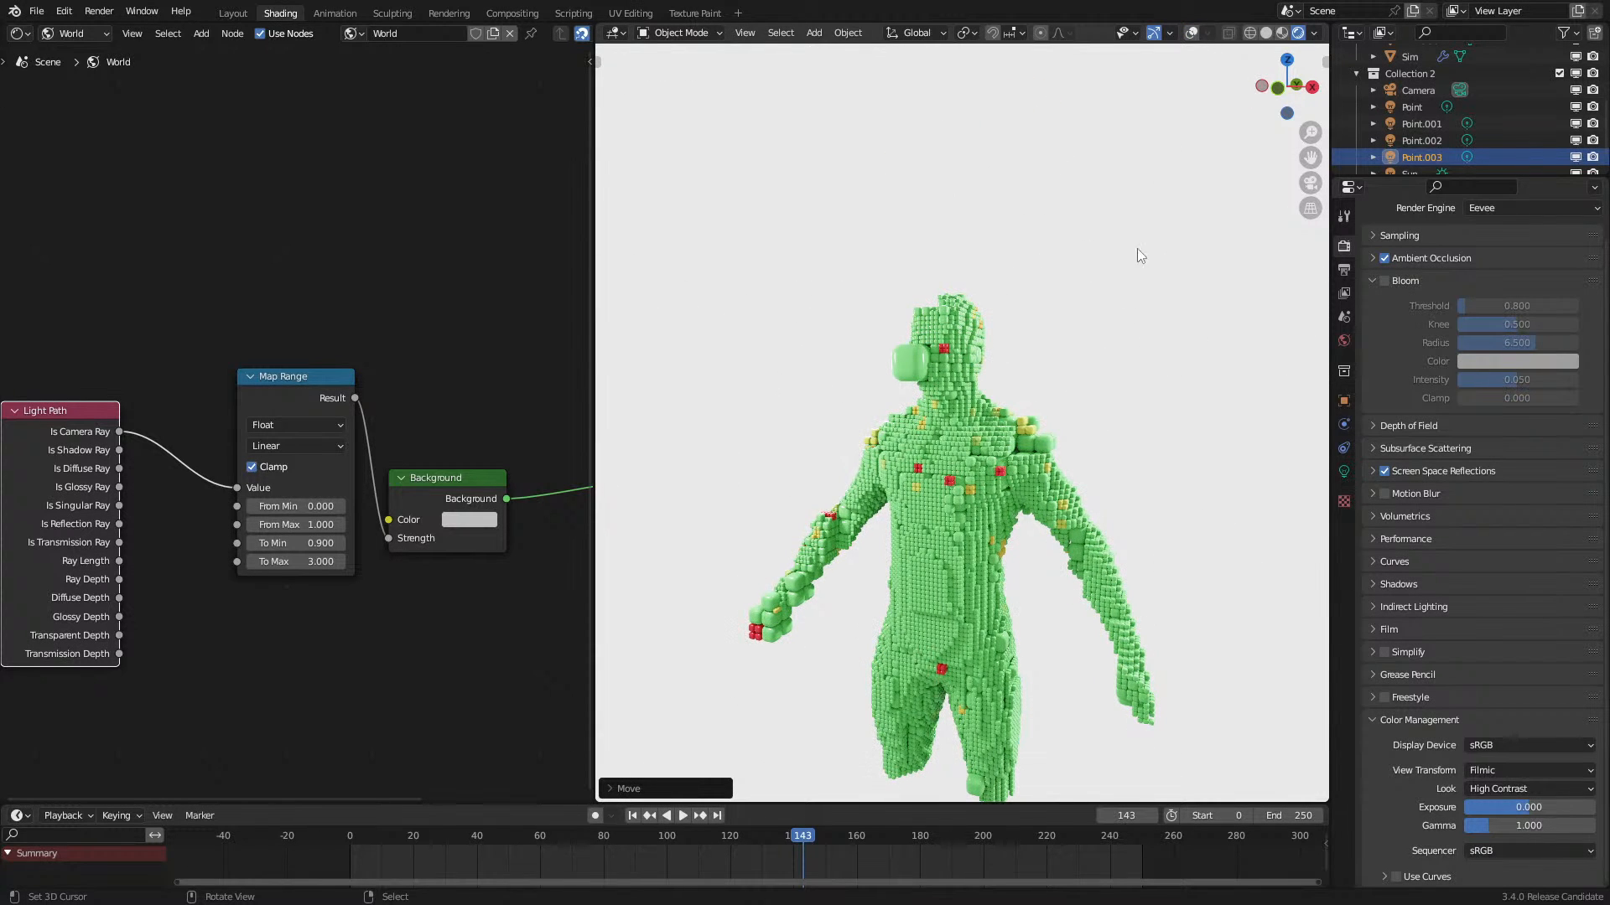
key(g)
click(873, 530)
Step: Set the duplicated point light's radius to 1 m and its power to 500 W
click(1343, 470)
click(1518, 444)
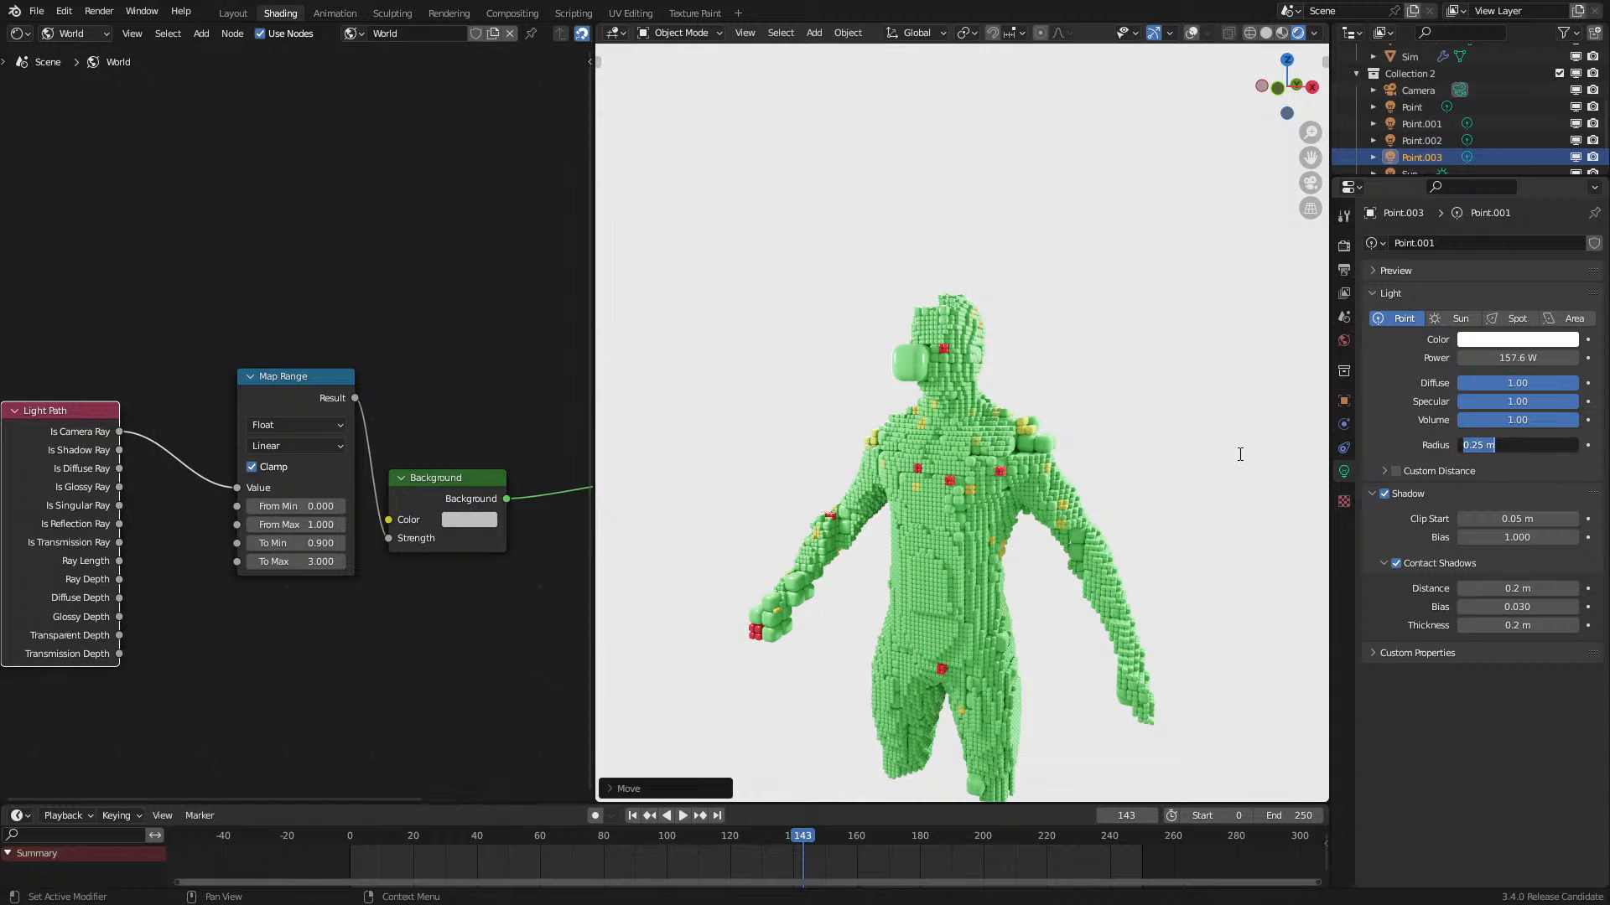
text(1)
key(Return)
click(1526, 359)
text(500)
key(Return)
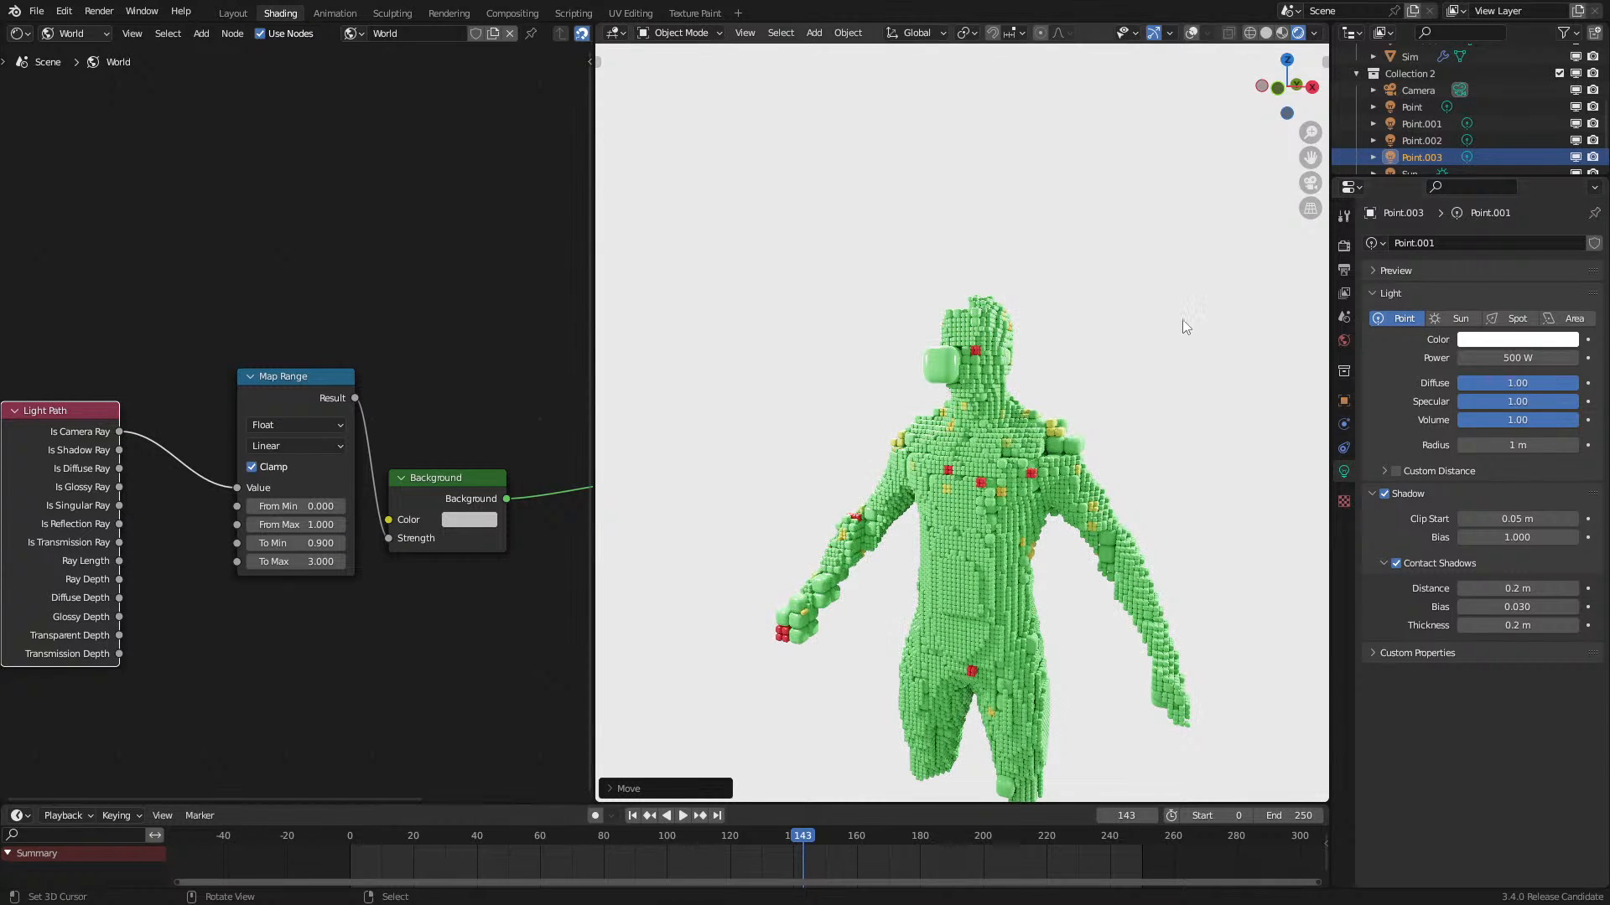
Step: Reposition the 500 W point light beside the figure until it lights the figure as wanted
key(g)
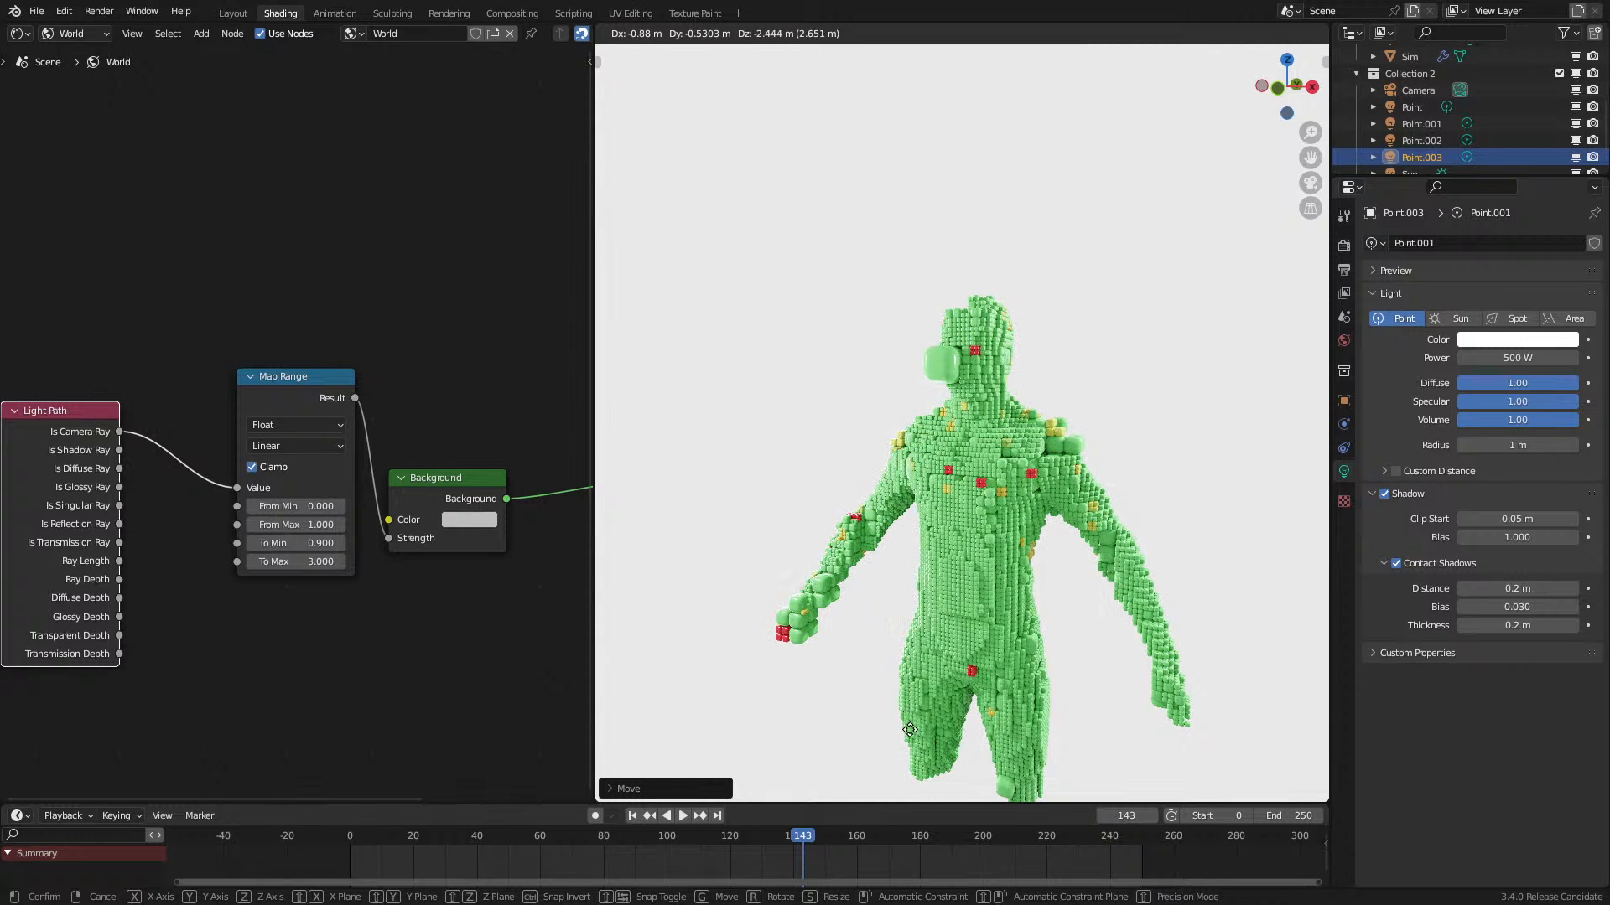
click(1173, 639)
key(g)
click(1318, 496)
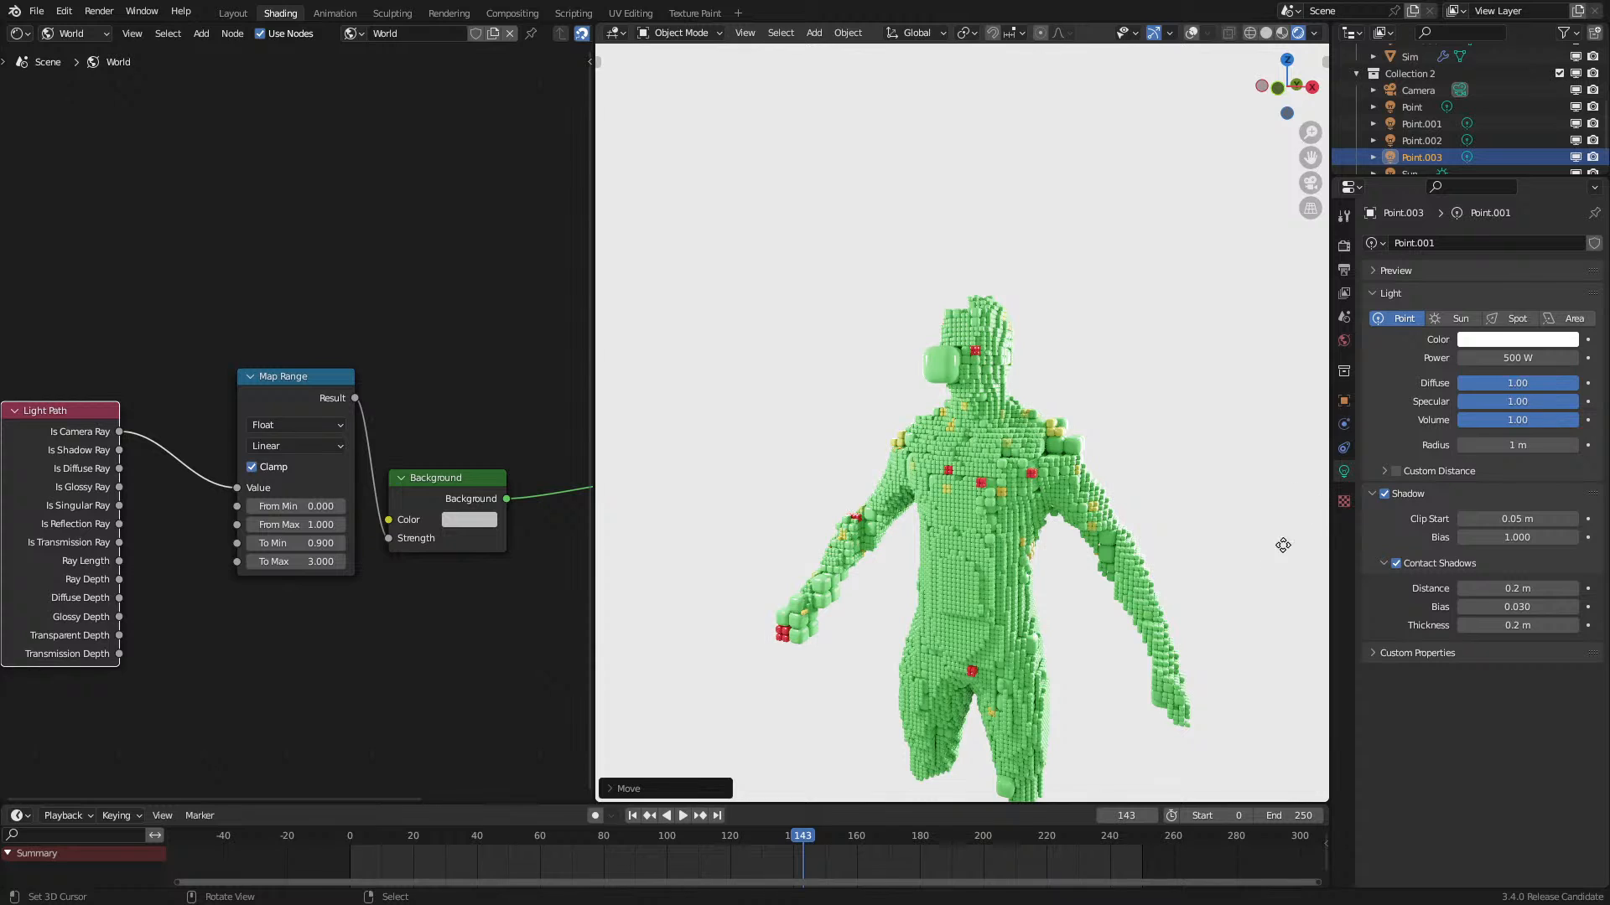
key(g)
click(1239, 567)
scroll(1233, 562, up, 1)
middle_drag(1232, 562, 1182, 554)
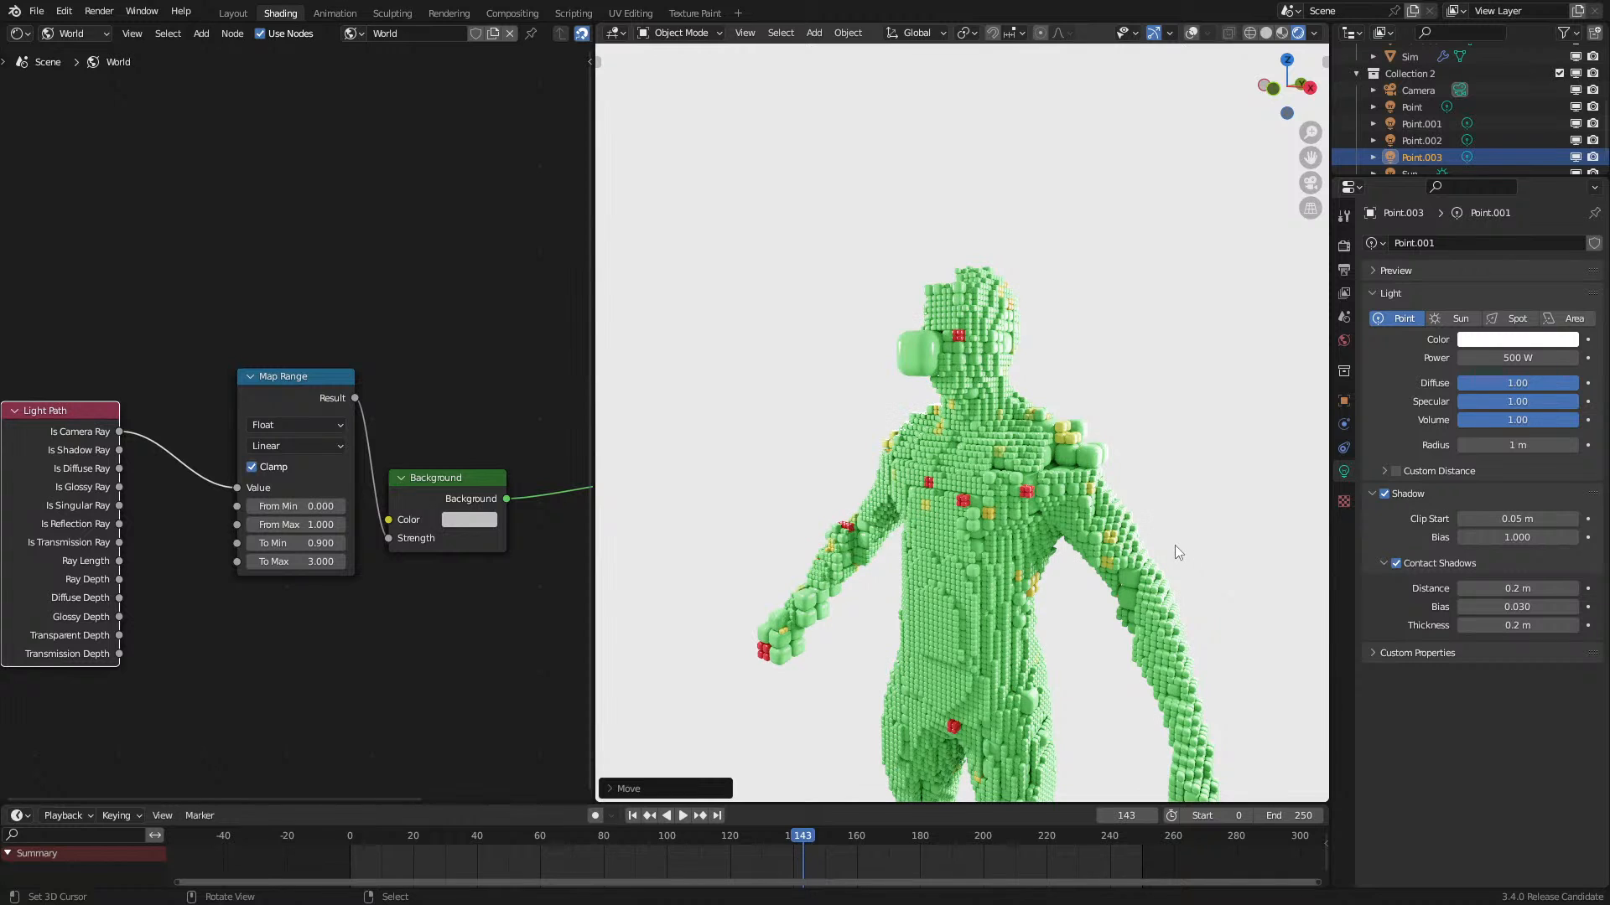
Step: Show the viewport overlays and try the scene without the Point.001 light by deleting and restoring it
click(1192, 32)
scroll(1133, 471, down, 3)
middle_drag(1133, 471, 999, 444)
key(Delete)
key(ctrl+z)
key(ctrl+shift+z)
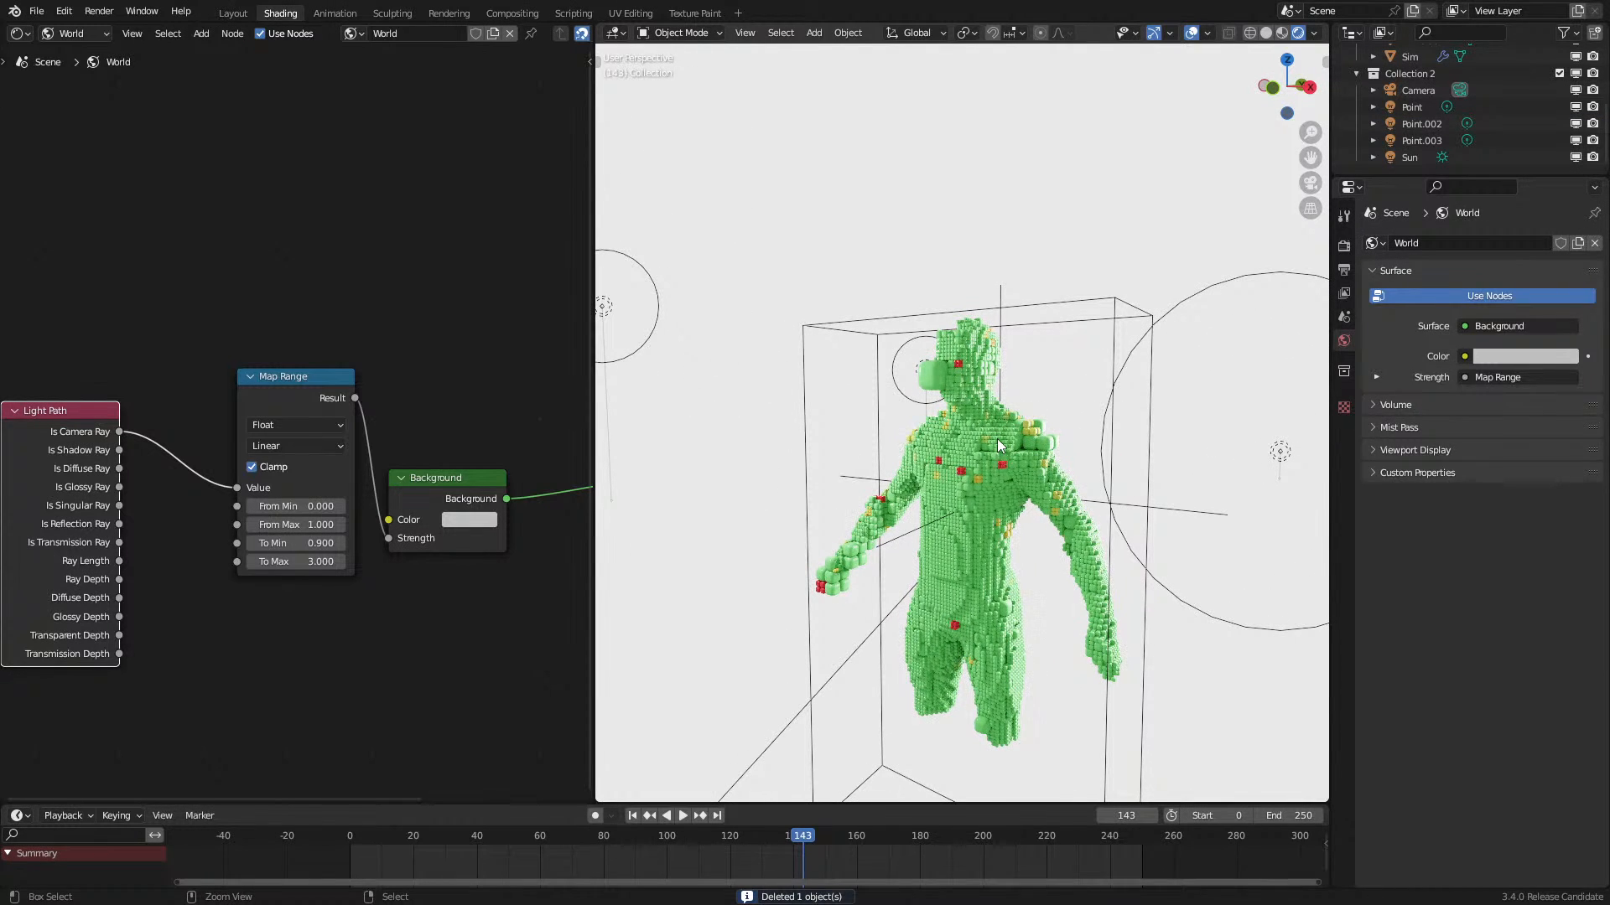
key(ctrl+z)
Step: Duplicate the large 500 W point light, place the copy higher on the figure's other side, and hide the viewport overlays
click(1279, 457)
middle_drag(1280, 457, 1257, 467)
key(shift+d)
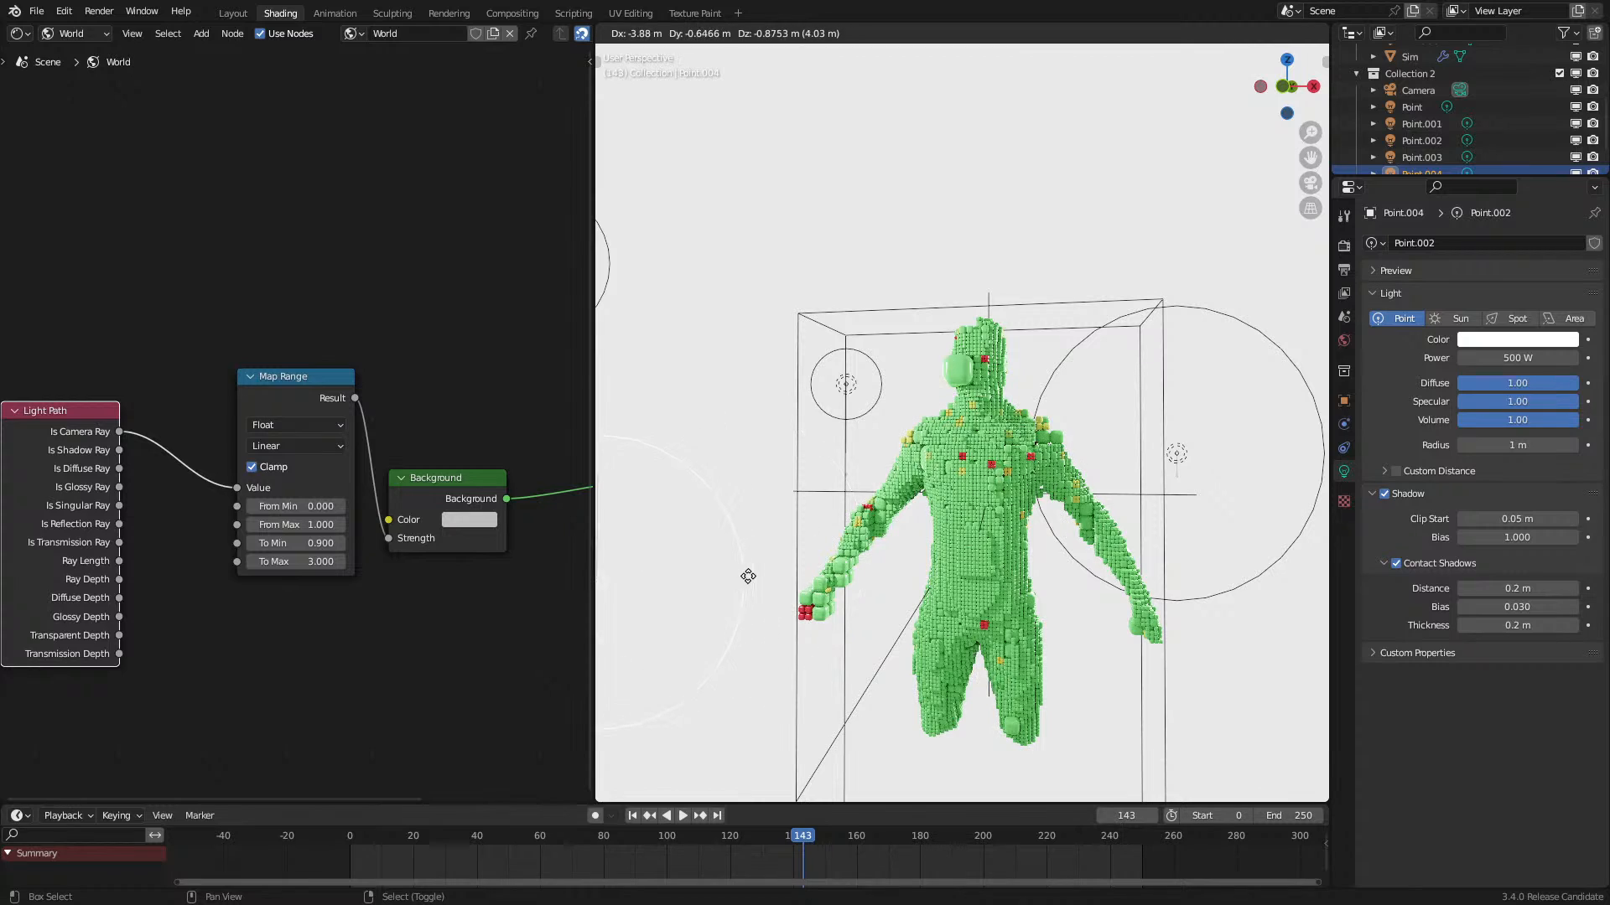
click(896, 149)
middle_drag(1078, 248, 1073, 285)
key(g)
click(921, 312)
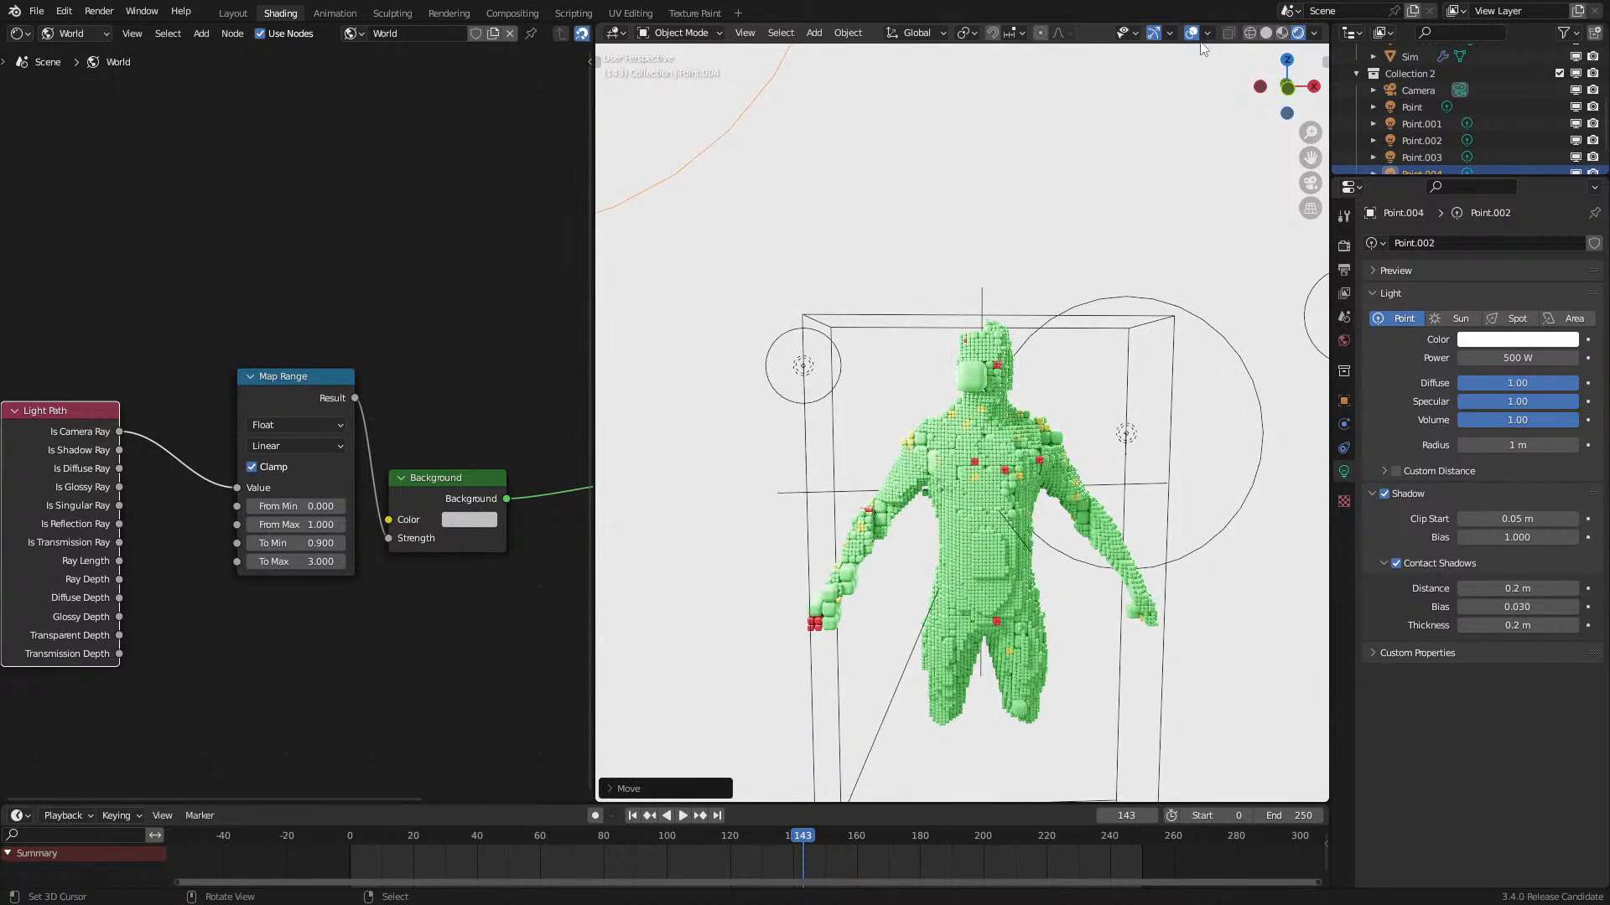
click(1191, 35)
Step: Adjust the duplicated point light's position while checking the figure from several angles
middle_drag(1078, 470, 1210, 501)
scroll(1010, 508, up, 2)
scroll(1190, 501, down, 2)
key(g)
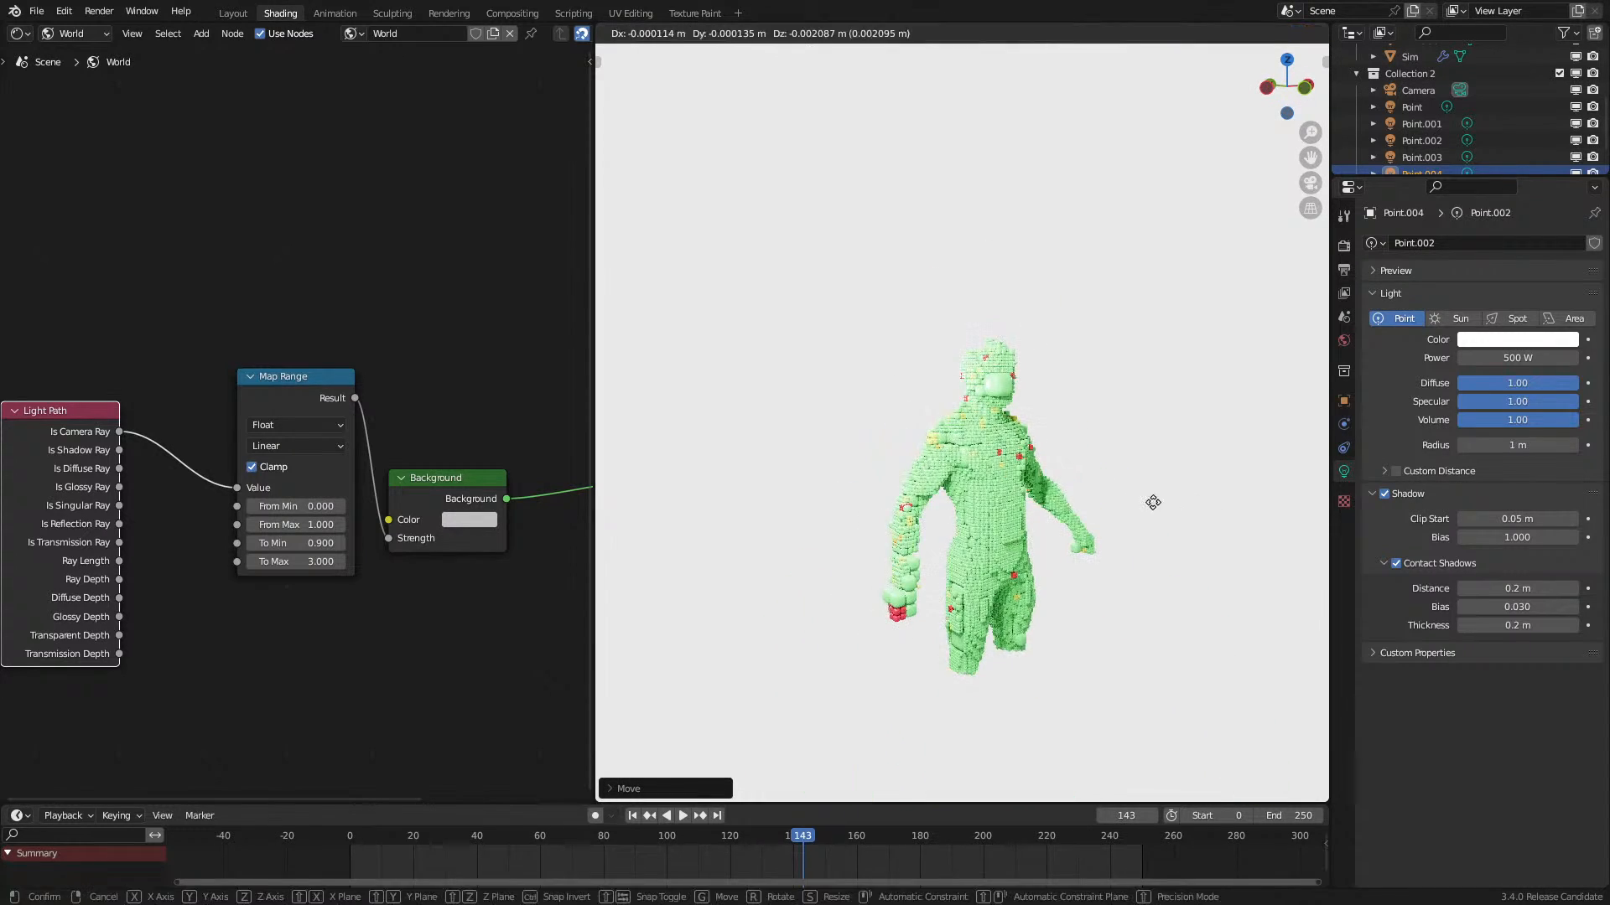
click(1100, 552)
middle_drag(1106, 557, 1212, 578)
key(g)
click(1064, 564)
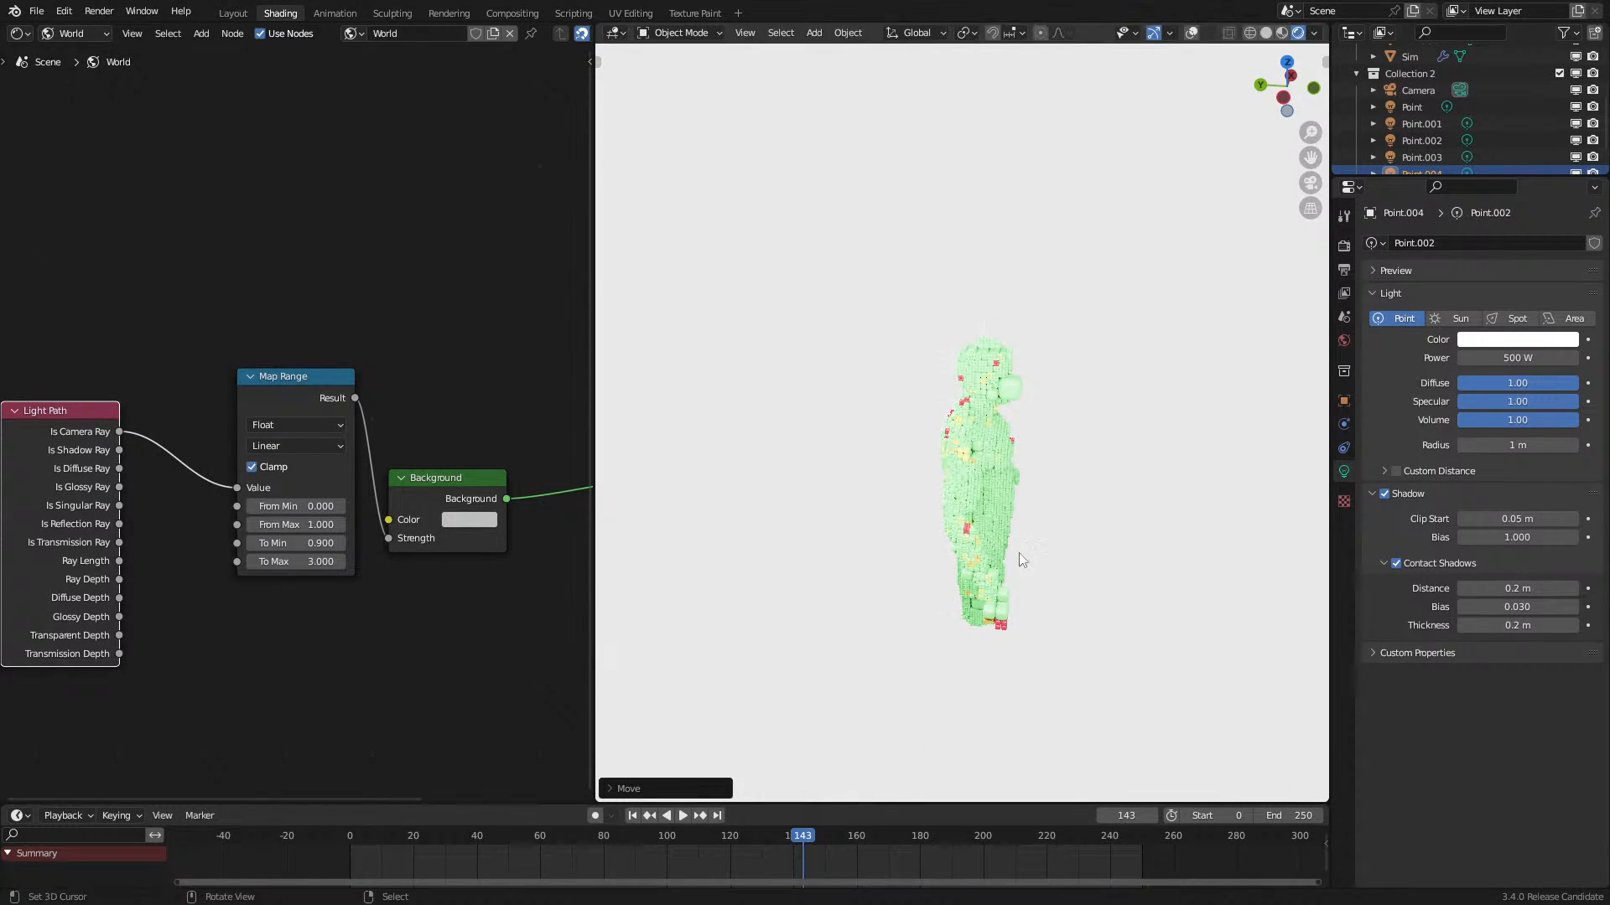
Step: Play the simulation from the first frame to review the new lighting on the growing cubes
middle_drag(1064, 565, 882, 513)
scroll(888, 507, up, 3)
key(shift+Left)
key(space)
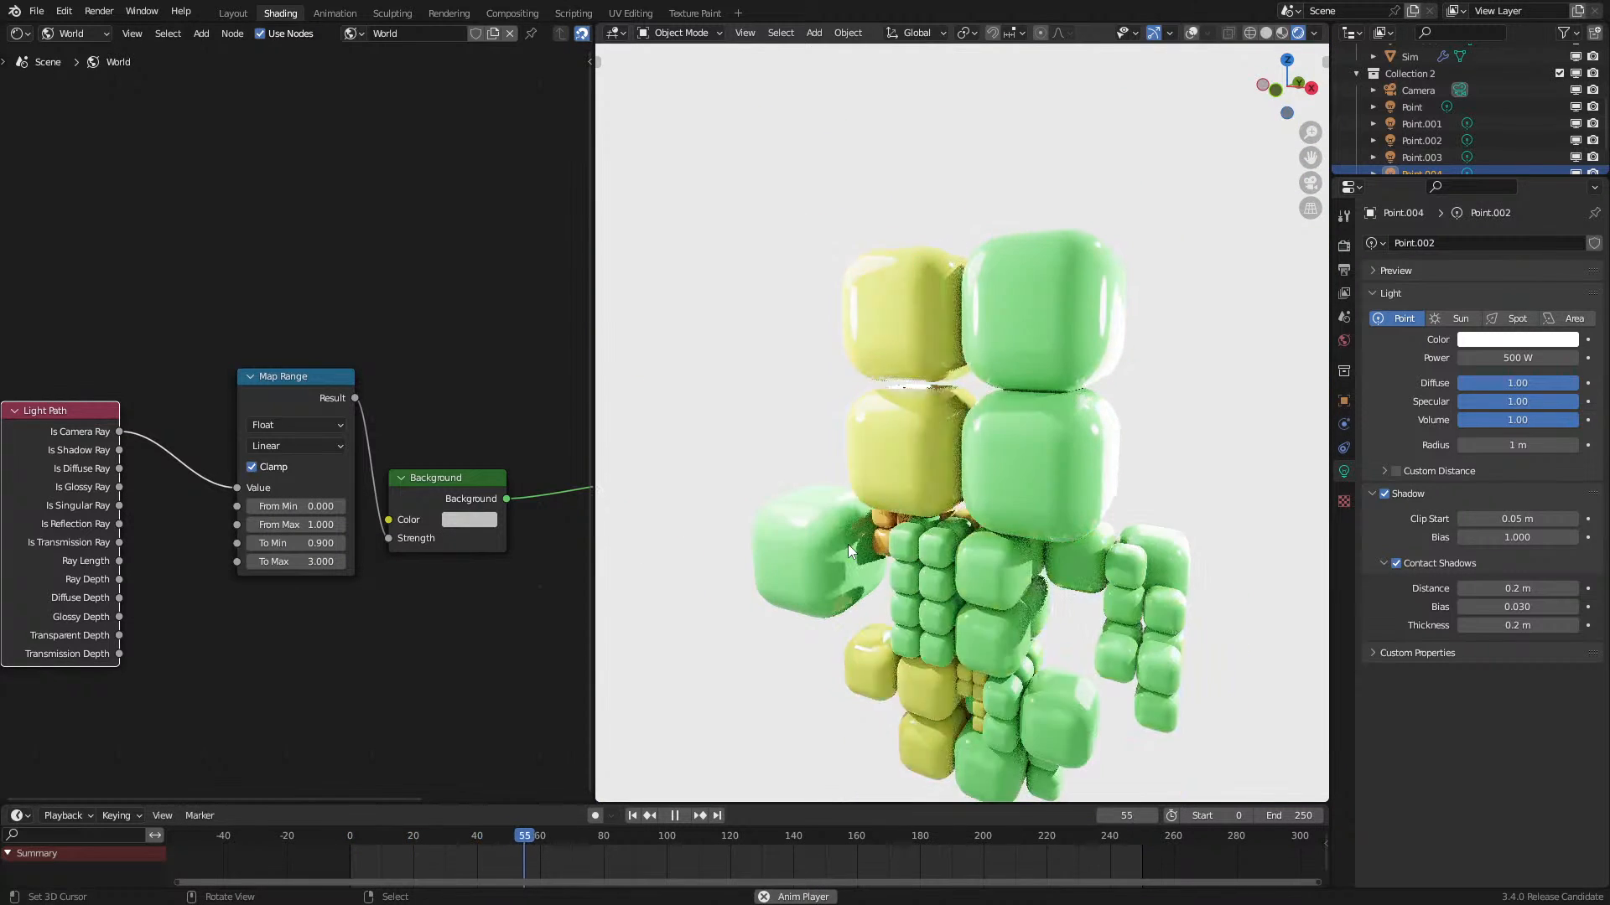
key(space)
Step: Switch the node editor to geometry nodes and select the Sim object to show its node tree
click(902, 484)
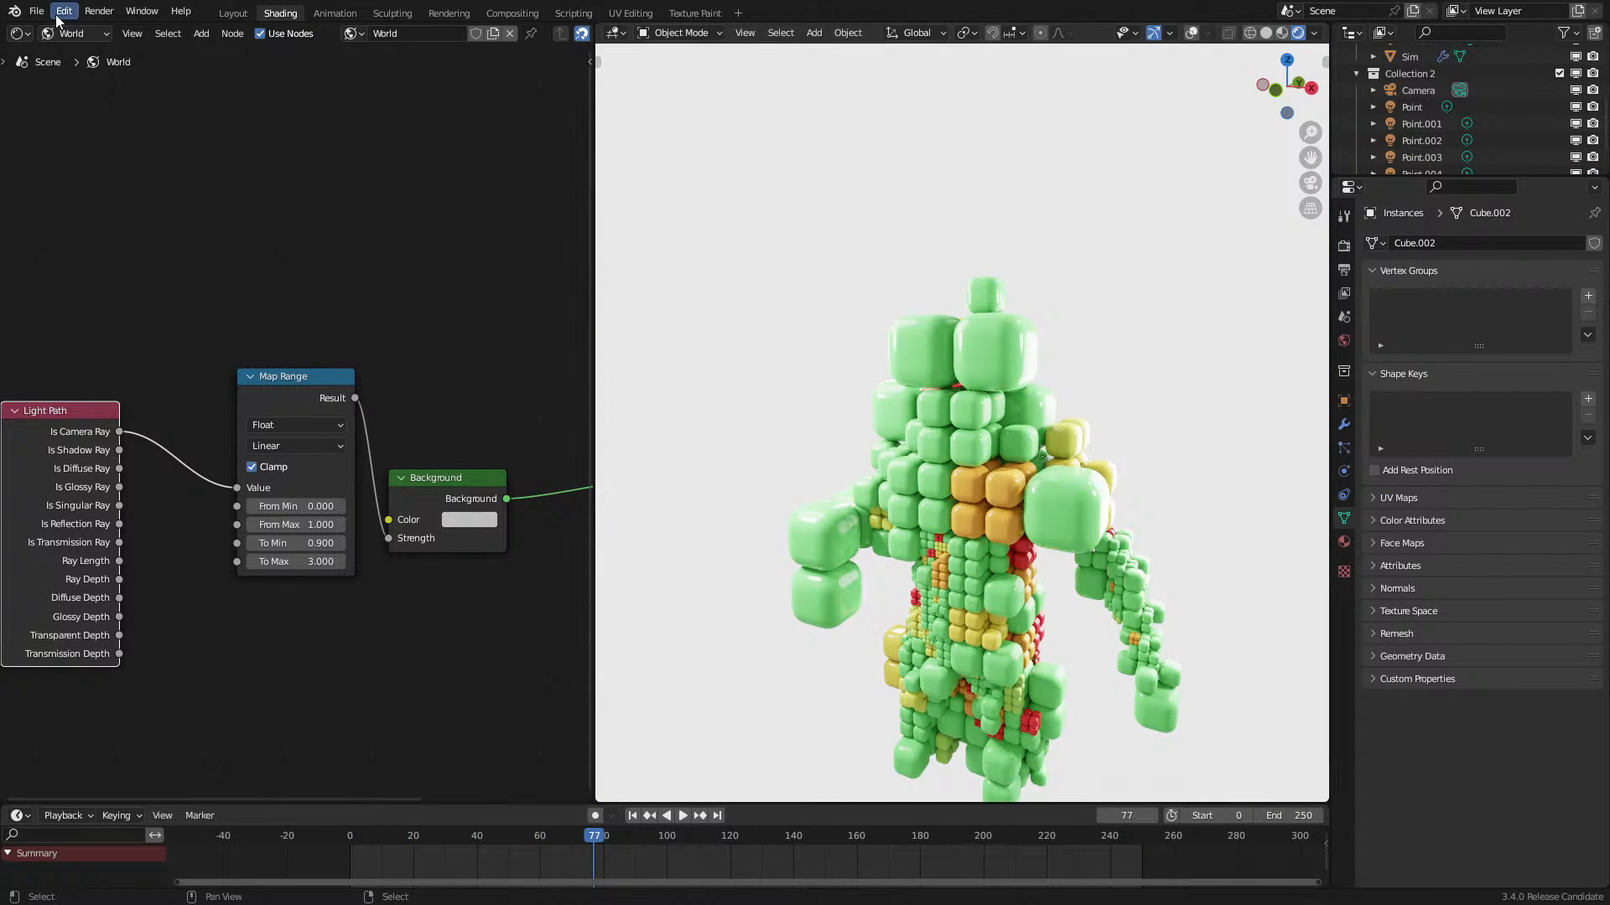
click(19, 32)
click(104, 174)
scroll(342, 510, down, 3)
middle_drag(343, 509, 335, 294)
click(20, 33)
scroll(1410, 101, up, 3)
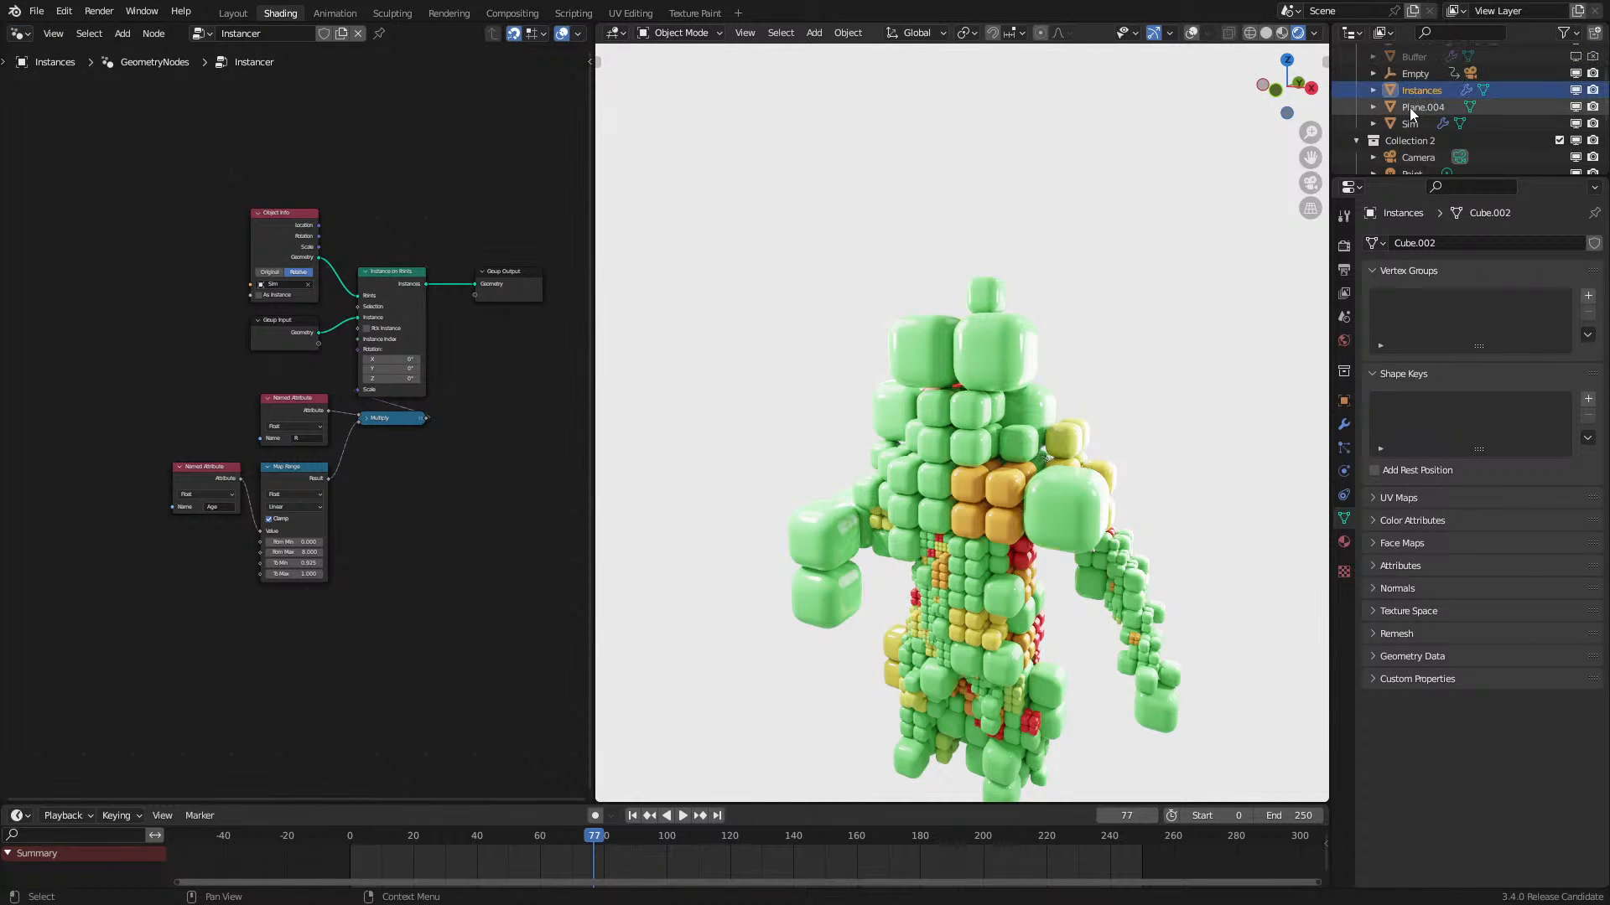
click(1409, 126)
Step: Set the threshold of the Greater Than node fed by the Age attribute to 4
middle_drag(238, 475, 530, 375)
middle_drag(338, 481, 539, 233)
scroll(325, 529, up, 3)
middle_drag(325, 529, 462, 460)
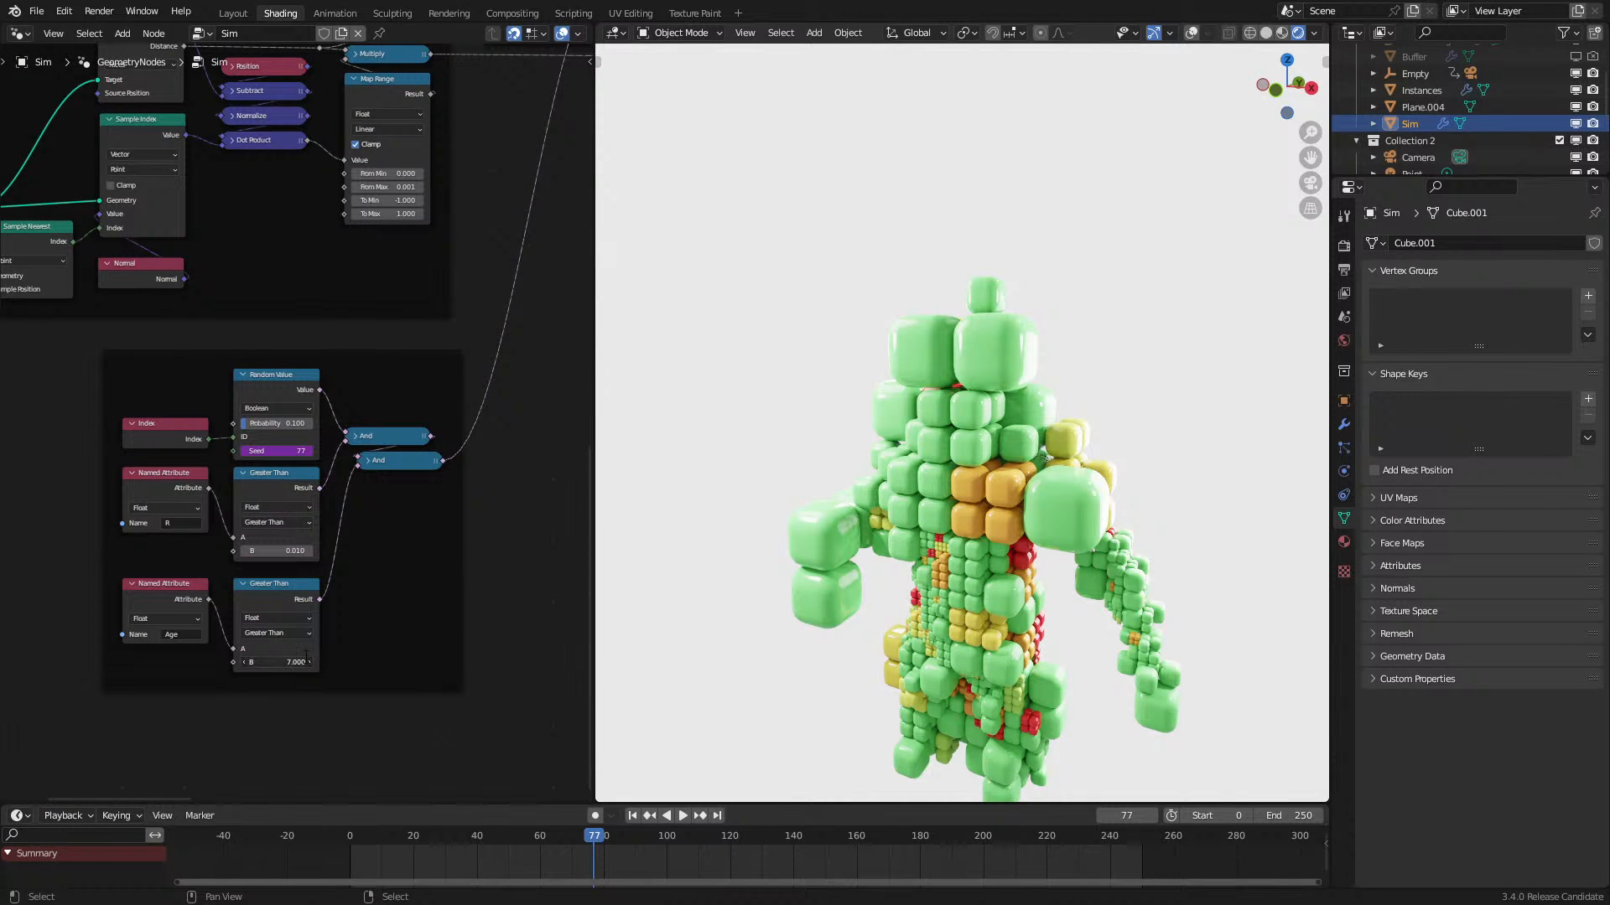
key(Return)
Step: Replay the simulation from the start to check the effect of the Age threshold
key(space)
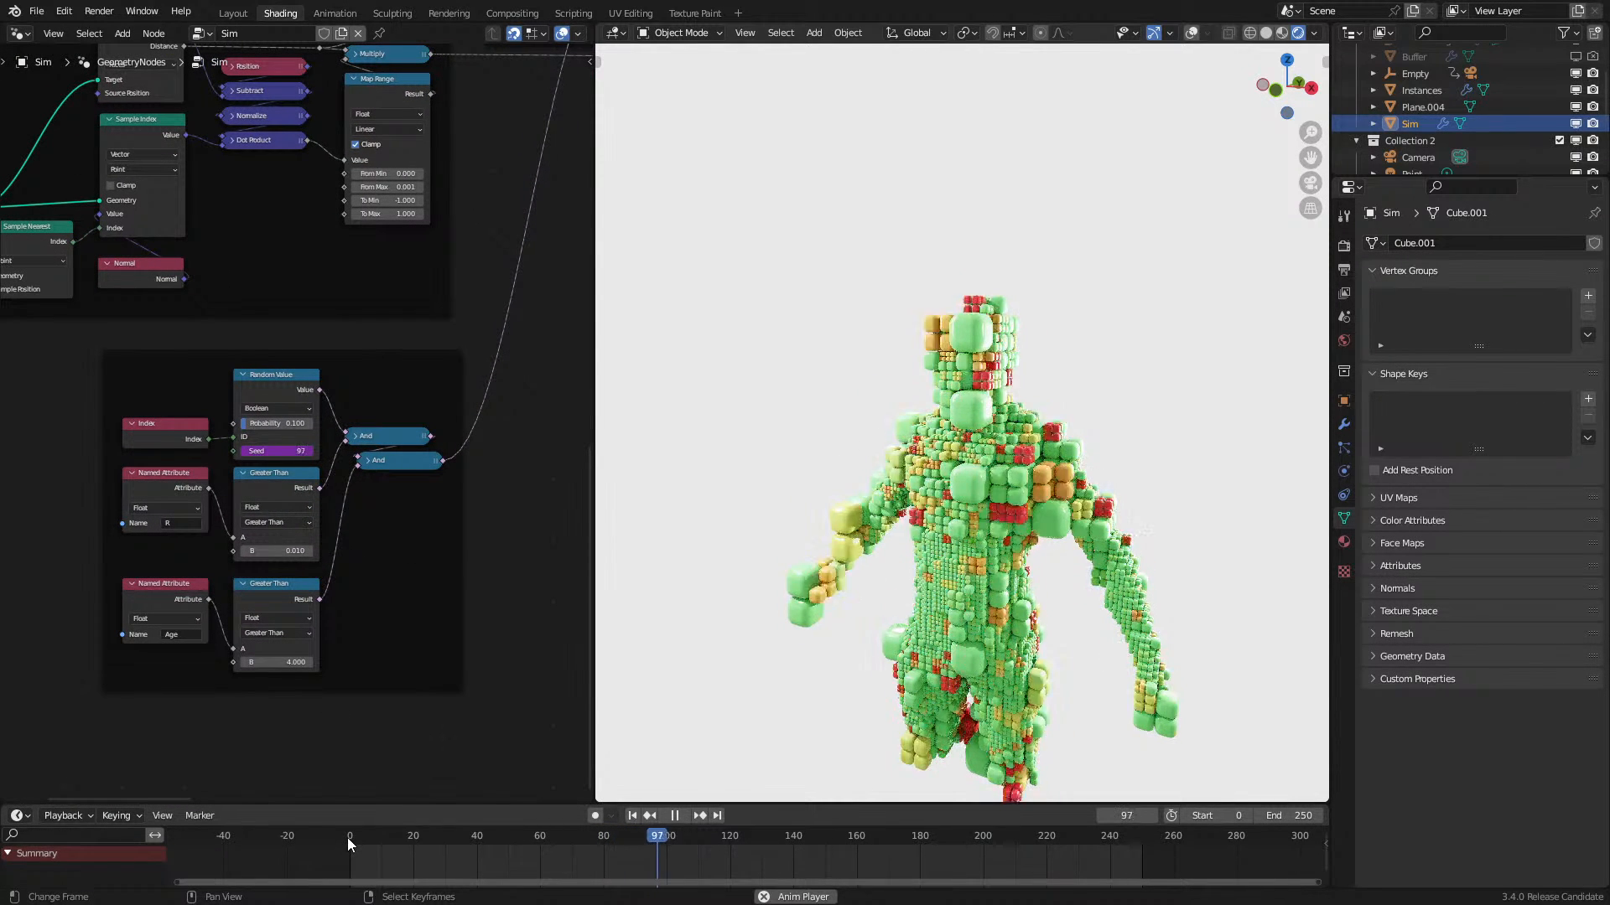
click(346, 838)
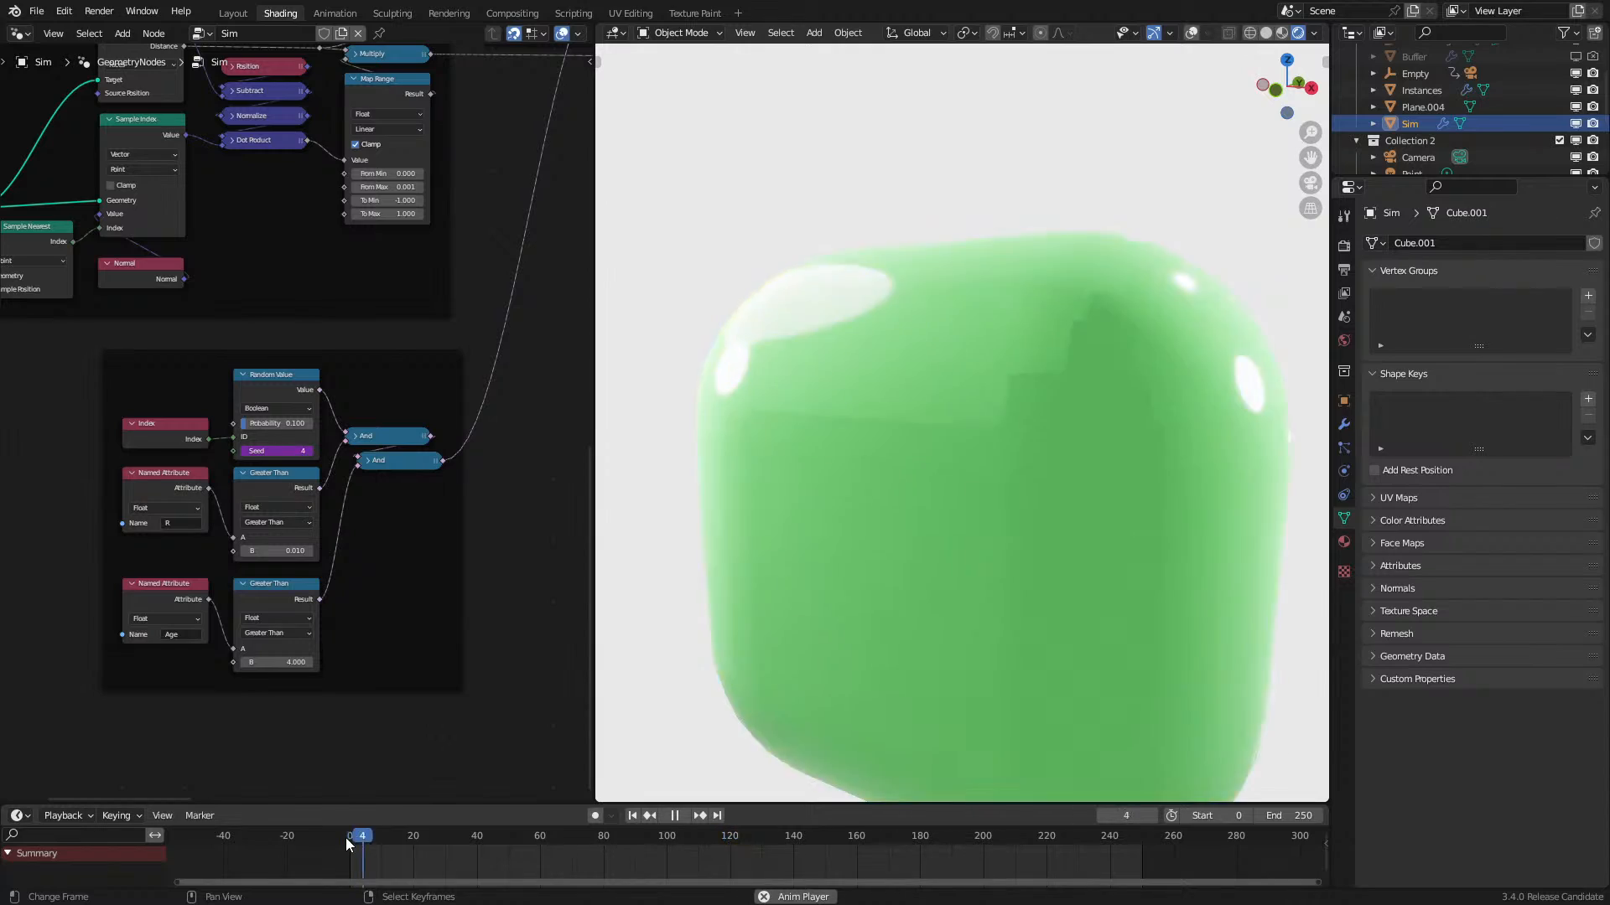
click(327, 836)
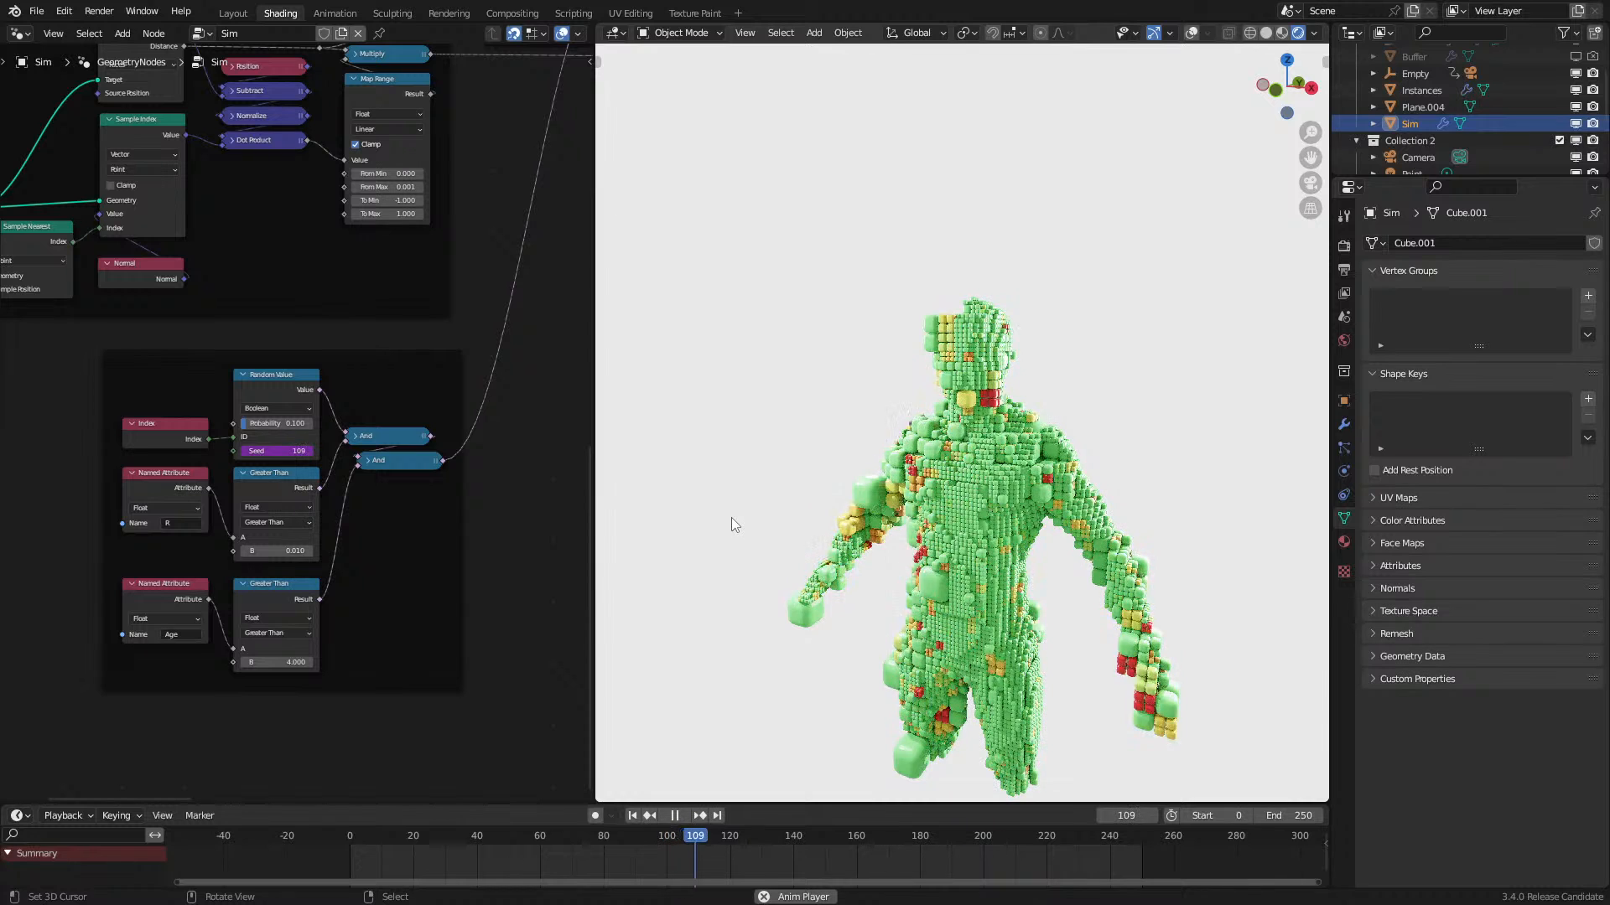
key(space)
Step: Add a Scene Time node and a Math node set to Add beside the Random Value frame in the Sim tree
middle_drag(176, 508, 376, 565)
key(shift+a)
click(149, 394)
text(scene)
key(Return)
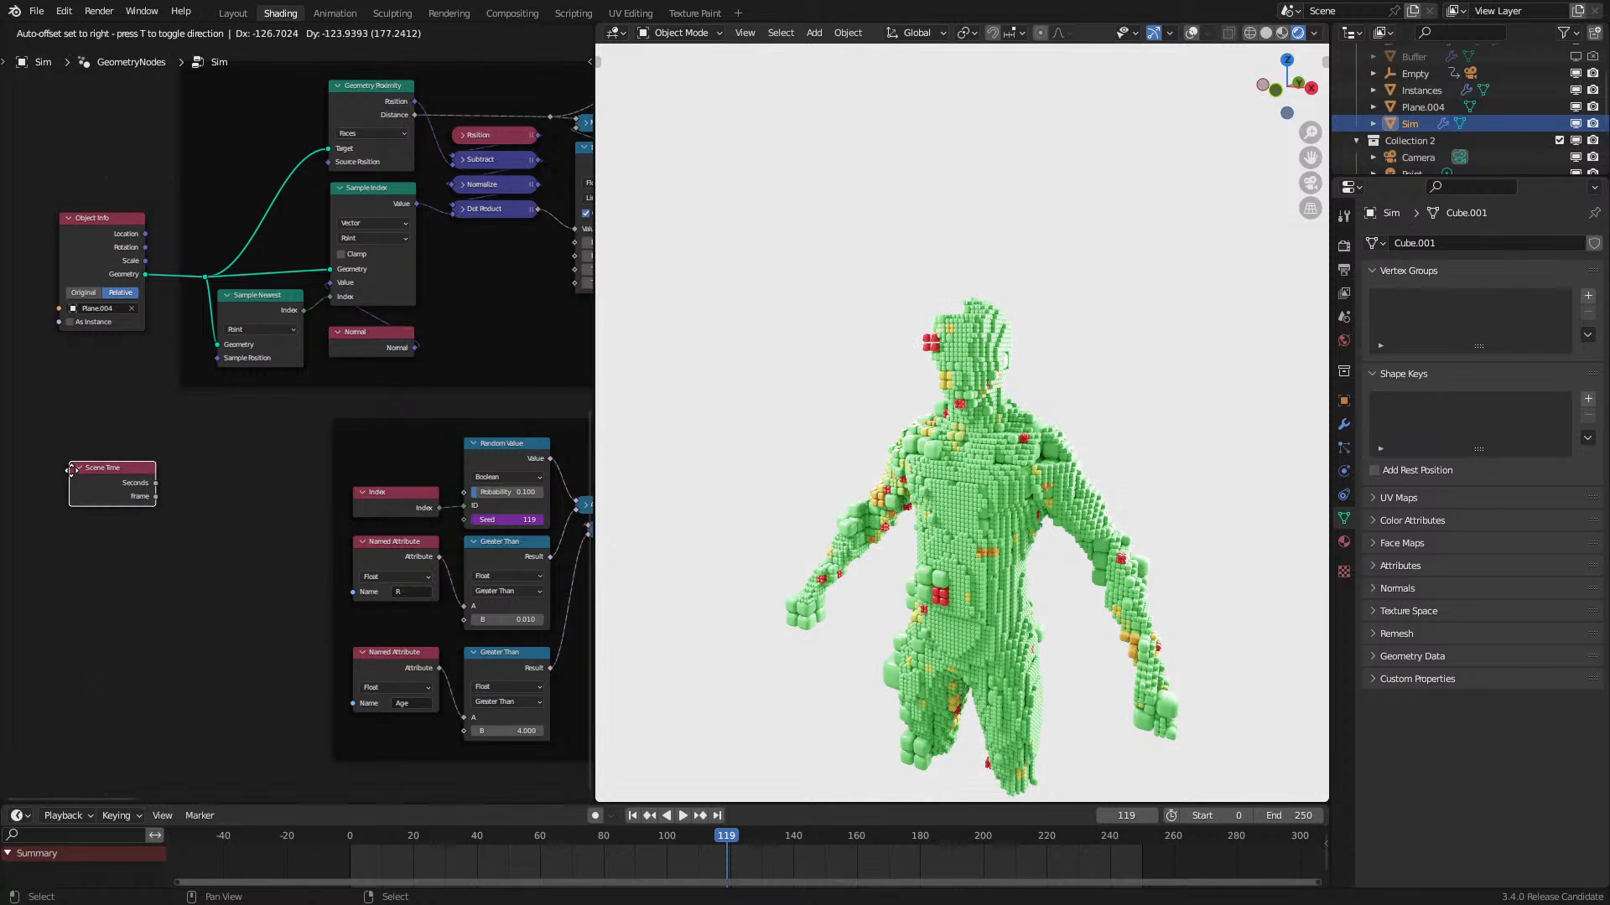
click(117, 490)
key(q)
key(Return)
click(192, 494)
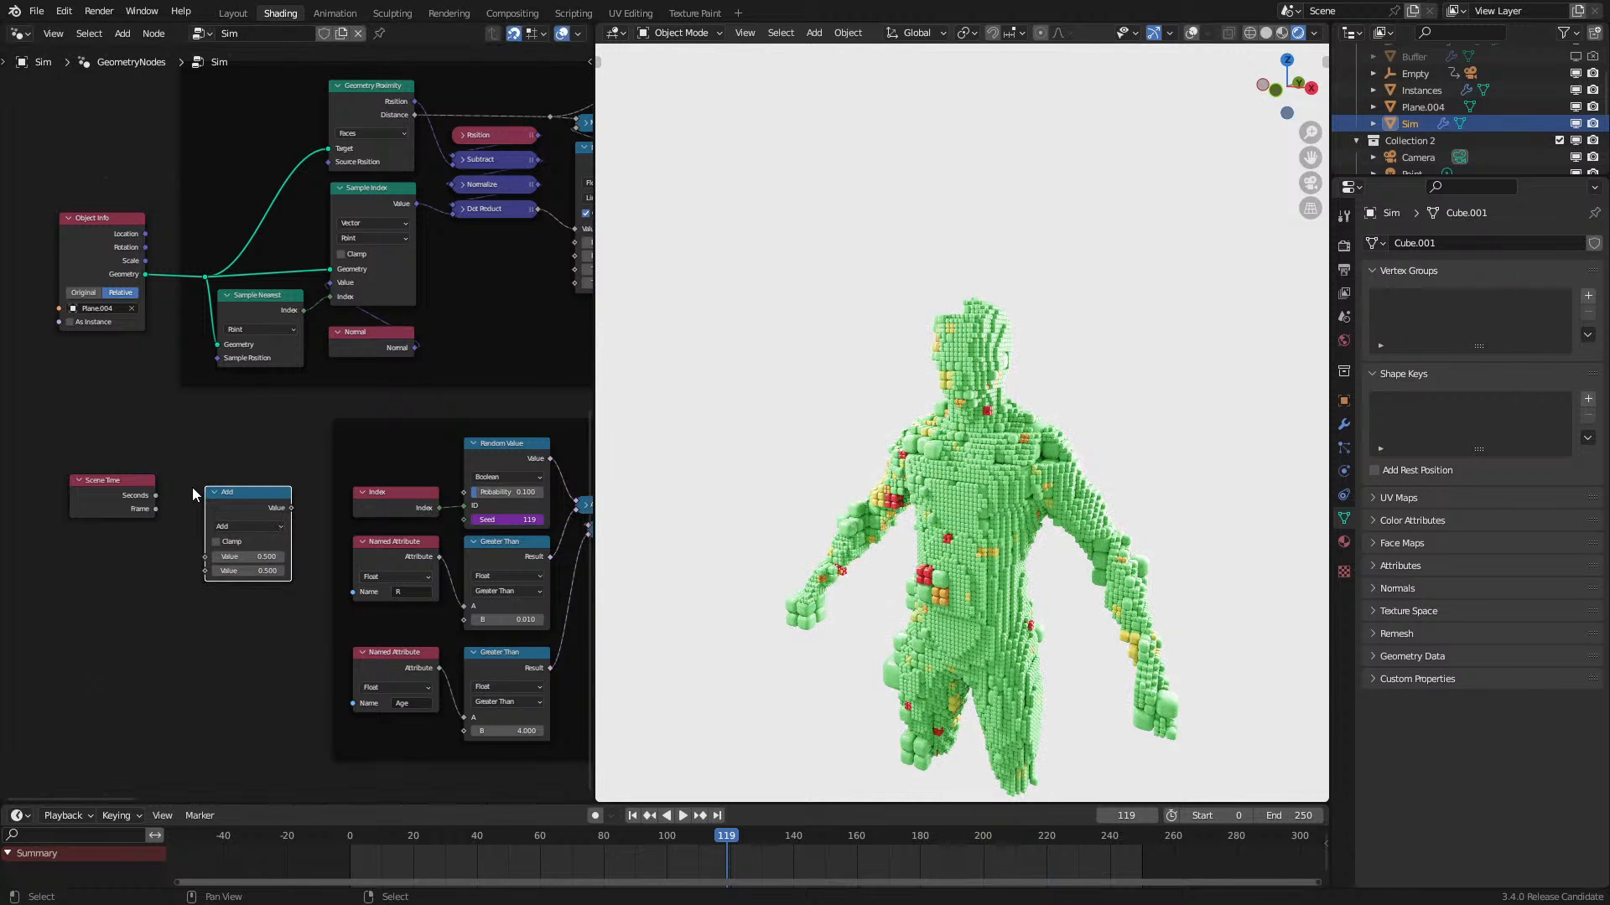
Step: Connect Scene Time's Frame output through the Add node into the Random Value node's Seed
drag(156, 509, 206, 557)
right_click(482, 519)
key(Escape)
drag(291, 501, 465, 519)
Step: Replay the simulation from the start to check the subdivision with the frame-based seed and look over the Sim node tree
key(space)
key(shift+Left)
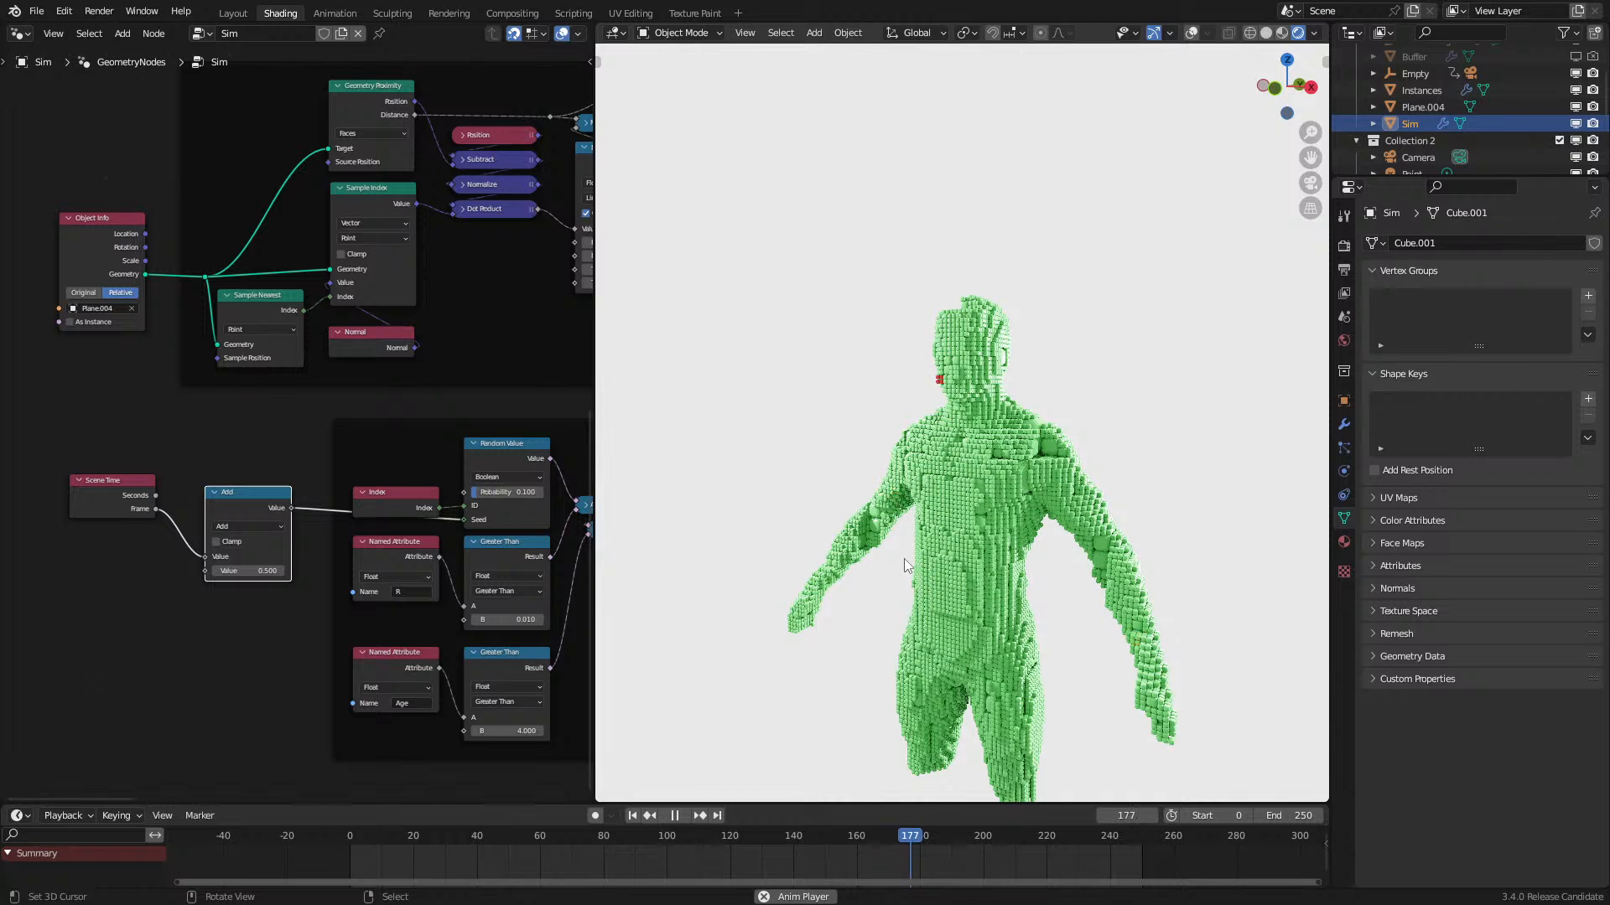
key(space)
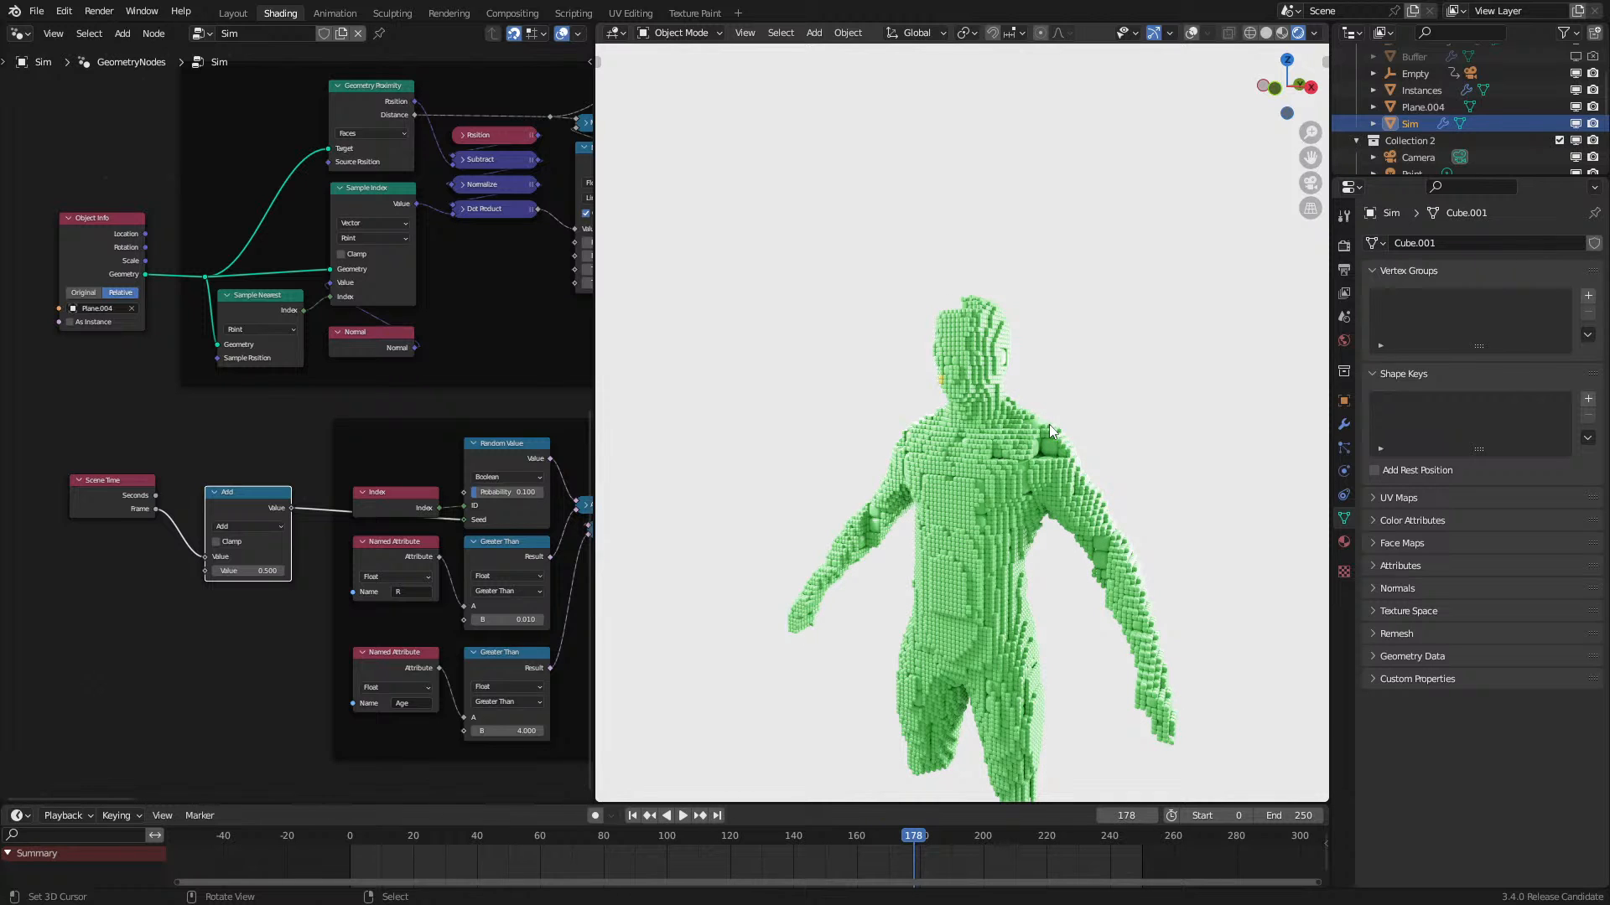
middle_drag(275, 362, 198, 535)
scroll(303, 512, down, 7)
scroll(304, 512, up, 1)
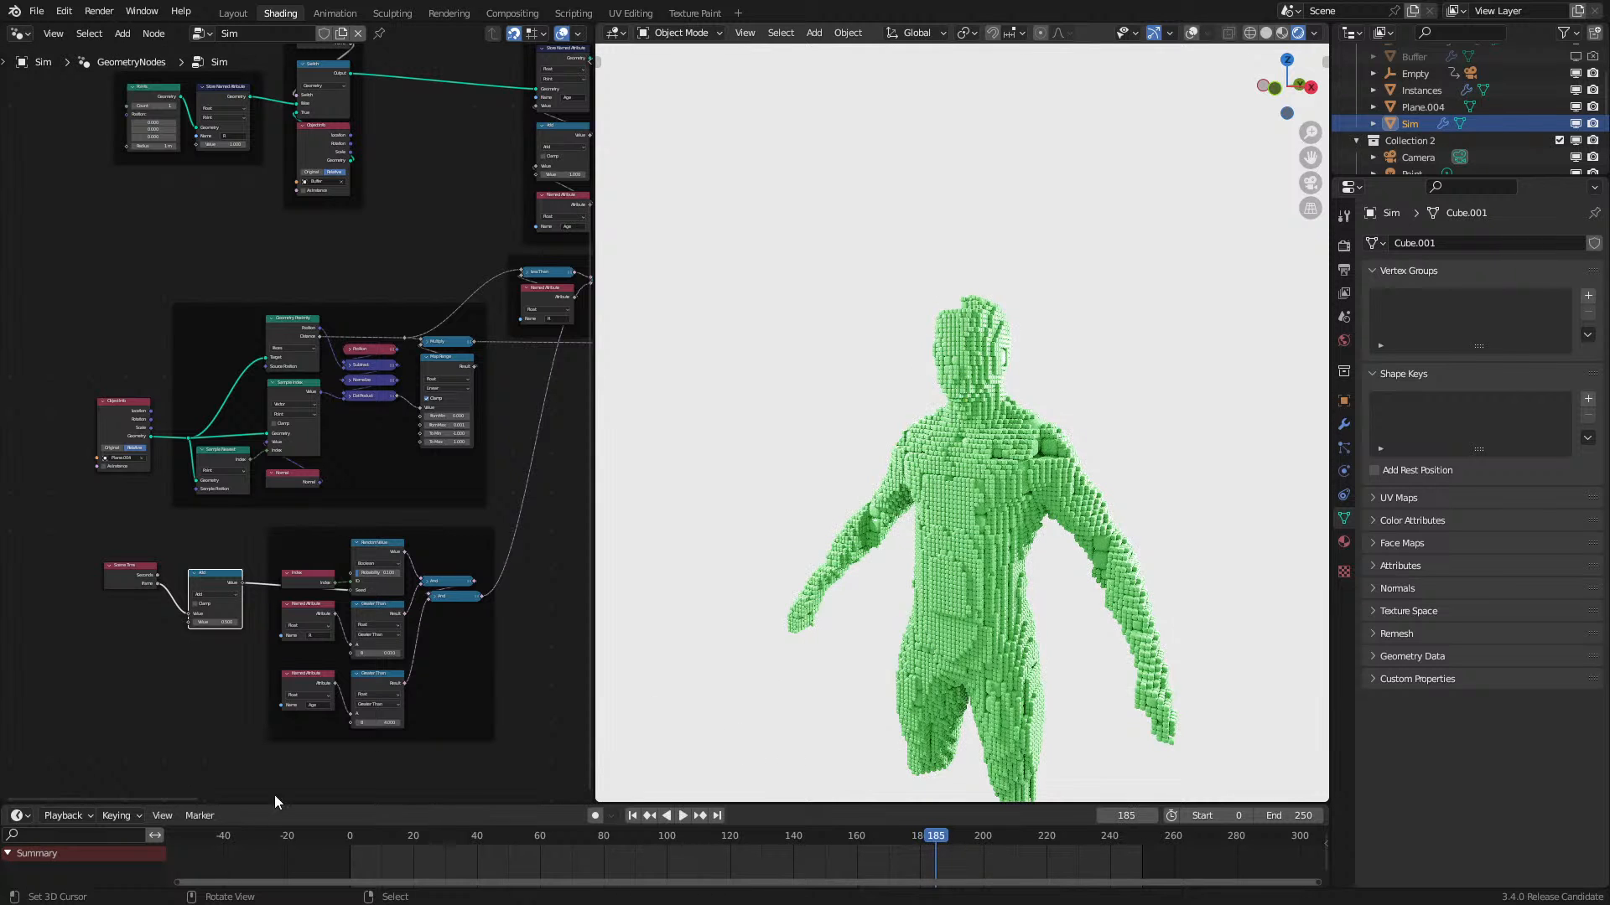
click(295, 828)
key(space)
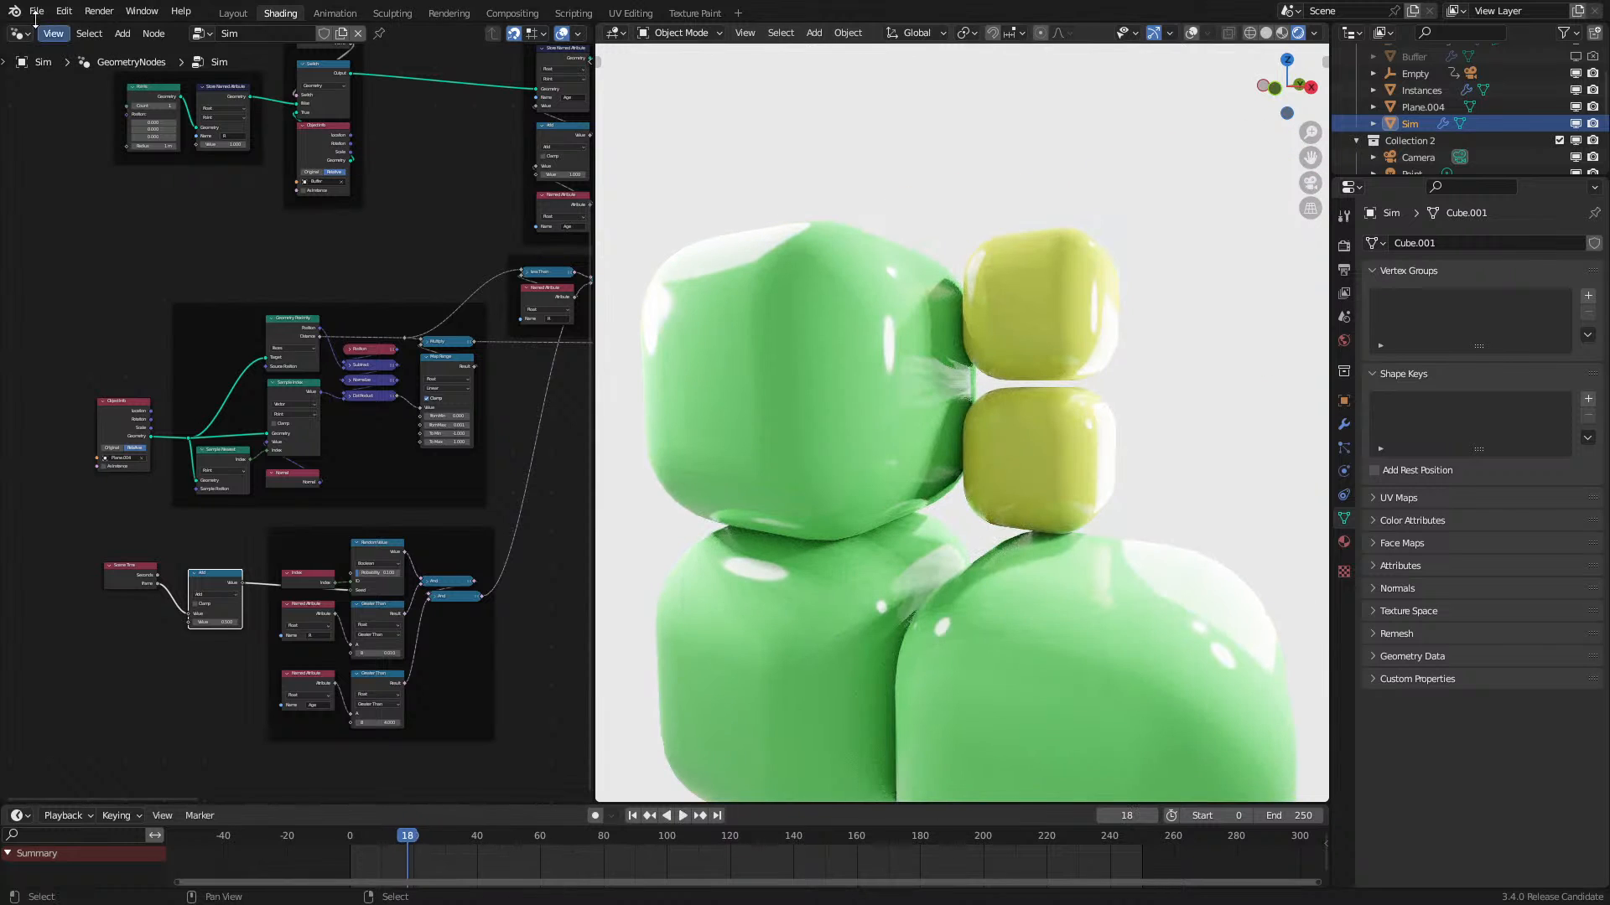
Step: Switch the node editor to the World shader nodes and play the simulation to frame 124
click(20, 33)
click(75, 191)
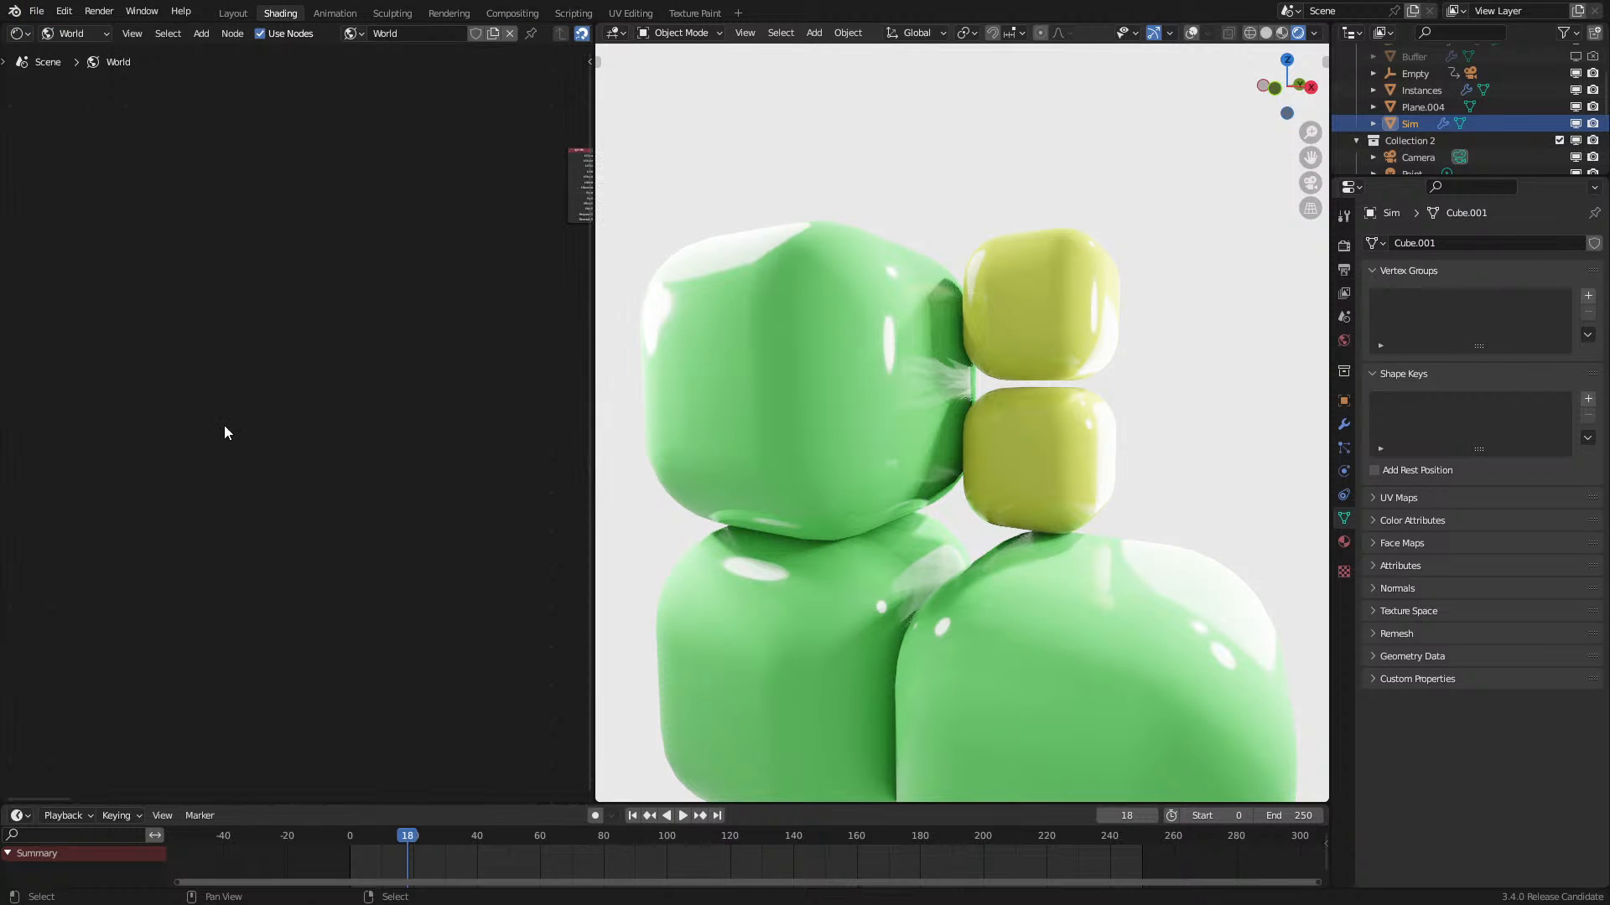
key(Home)
key(space)
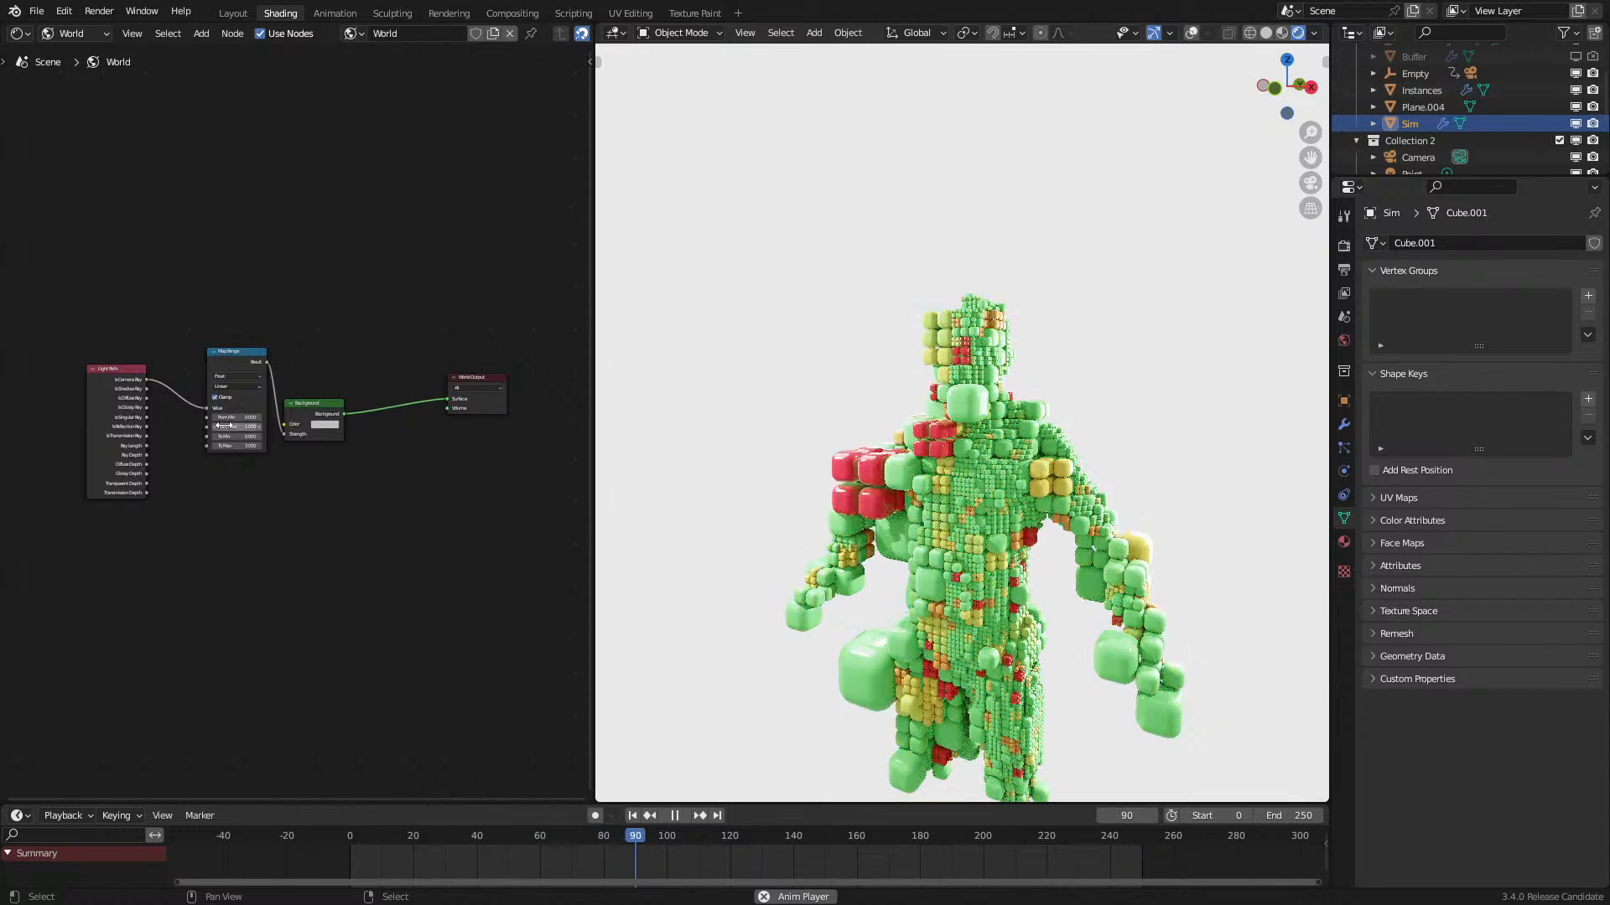
key(space)
click(987, 436)
Step: Hide the Light Path node's unused sockets and rearrange the Light Path, Map Range and Background nodes
drag(216, 381, 198, 425)
click(109, 415)
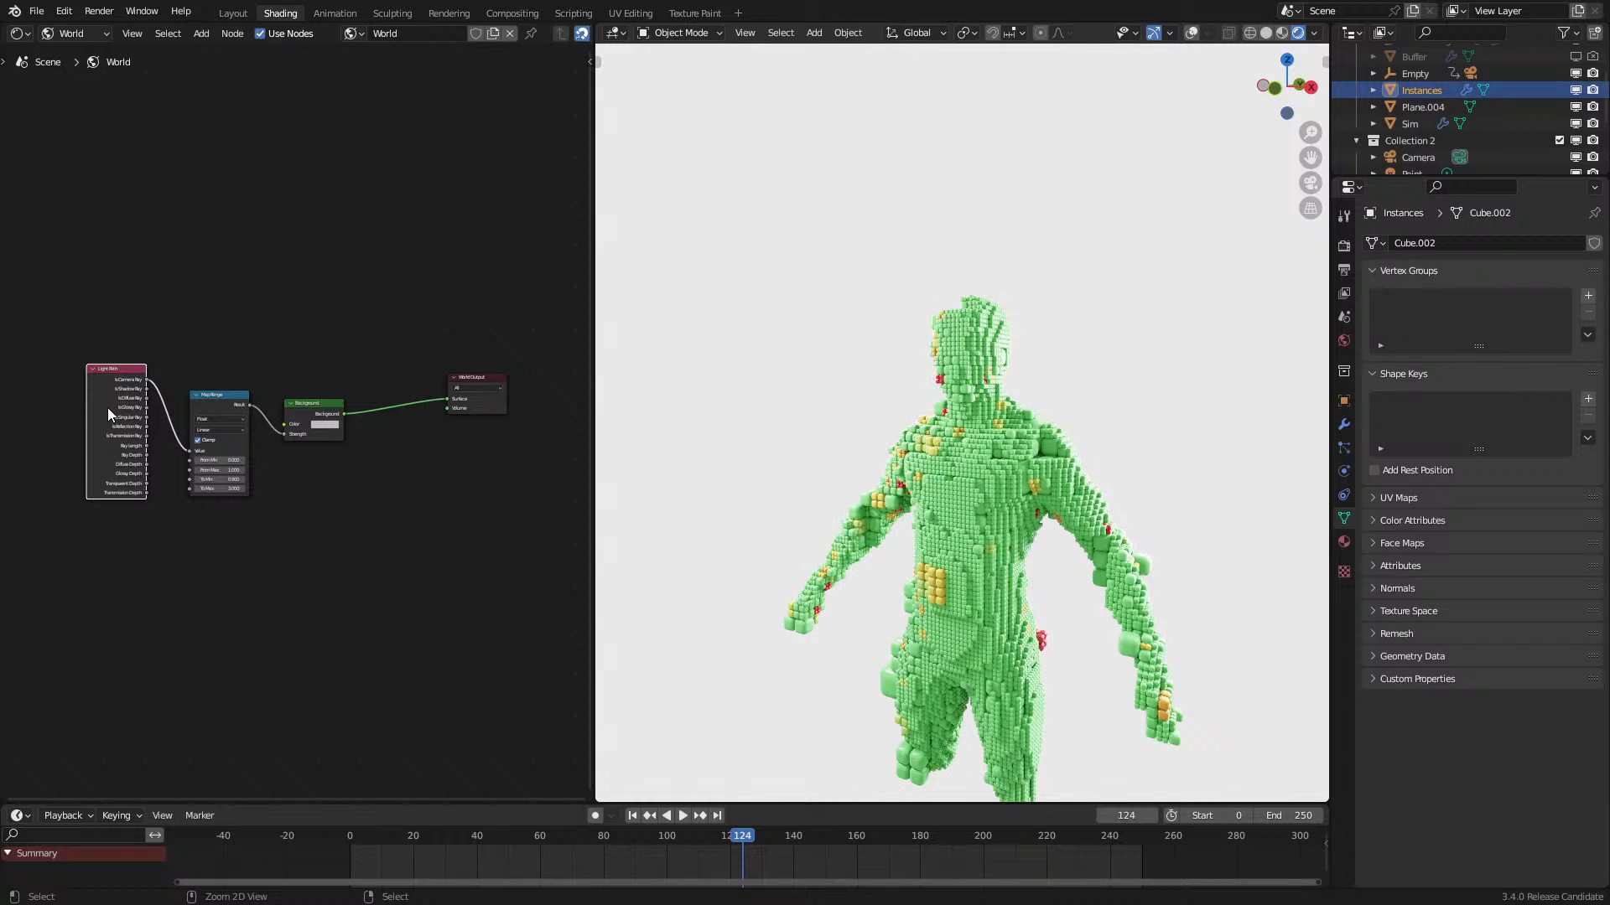
key(ctrl+h)
drag(136, 378, 158, 400)
scroll(248, 414, up, 5)
middle_drag(248, 415, 337, 453)
drag(118, 390, 228, 535)
drag(440, 453, 414, 392)
Step: Duplicate the Background node below the original and cut both Strength links coming from the Map Range node
key(ctrl+shift+d)
click(412, 504)
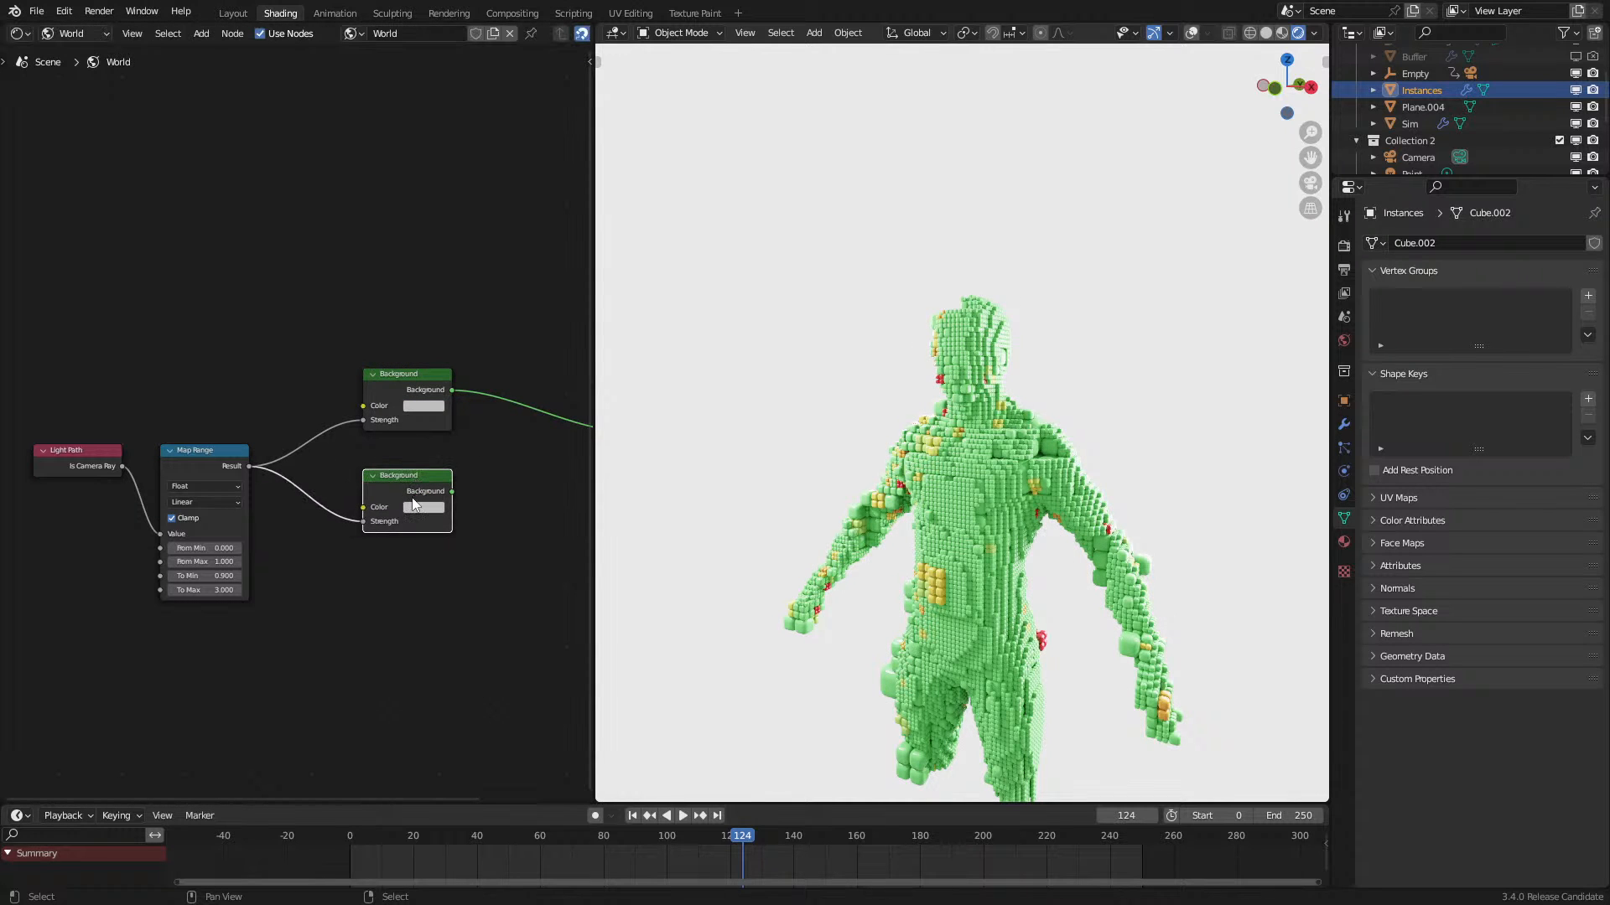
key(z)
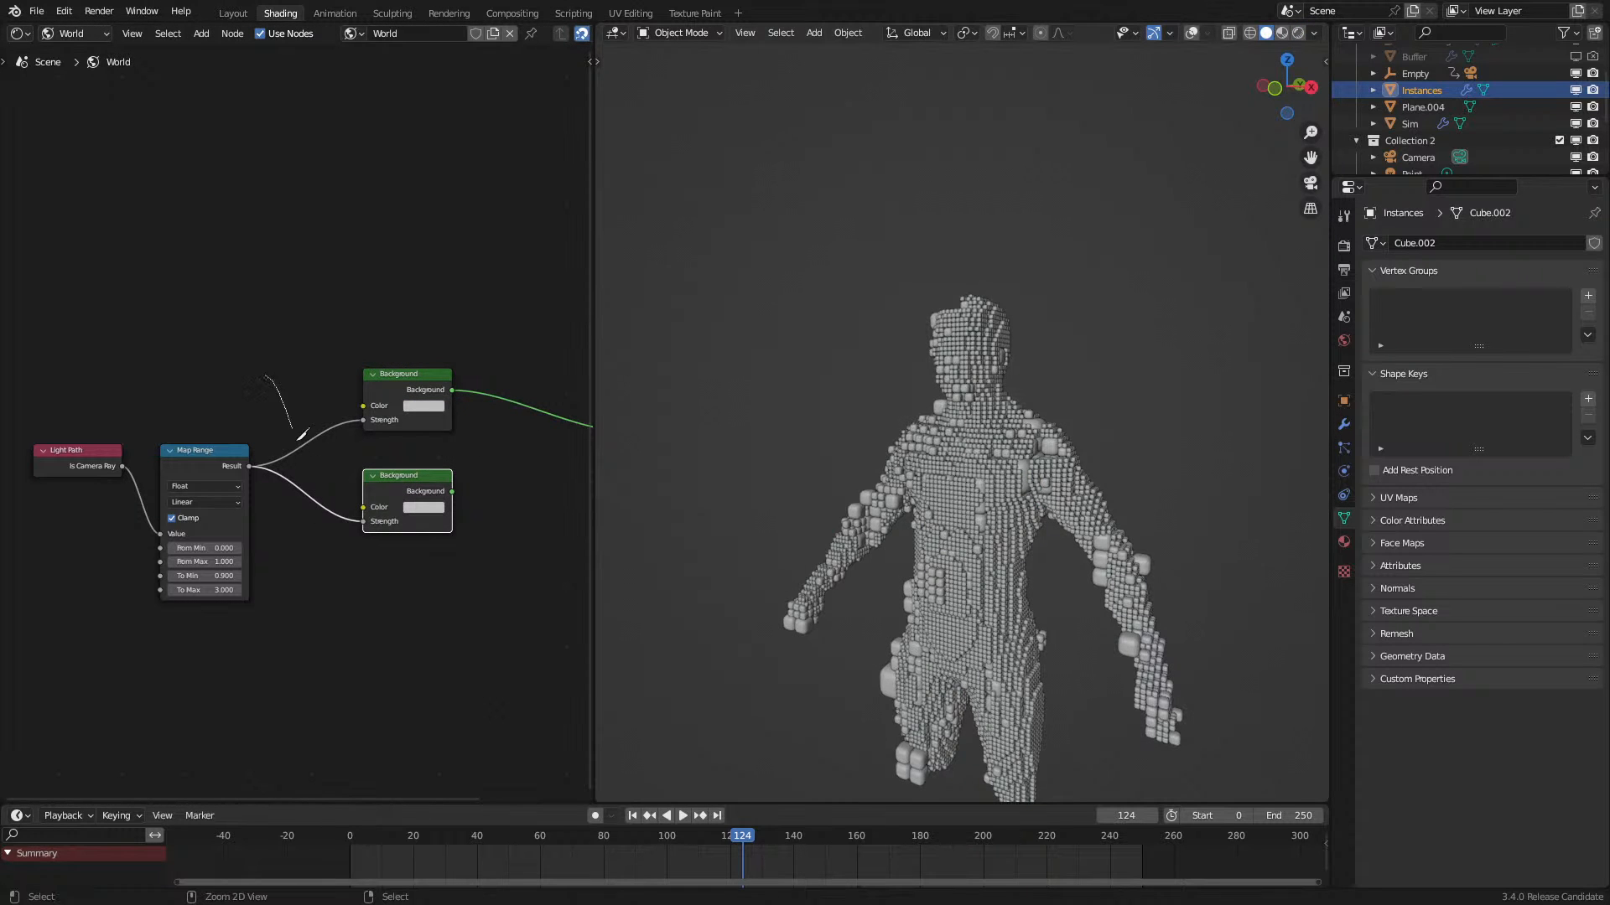
ctrl+right_drag(284, 399, 306, 518)
Step: Blend the two Background nodes in a Mix Shader with Is Camera Ray as its factor and remove the Map Range node
ctrl+shift+right_drag(436, 392, 423, 489)
drag(122, 466, 492, 458)
click(218, 458)
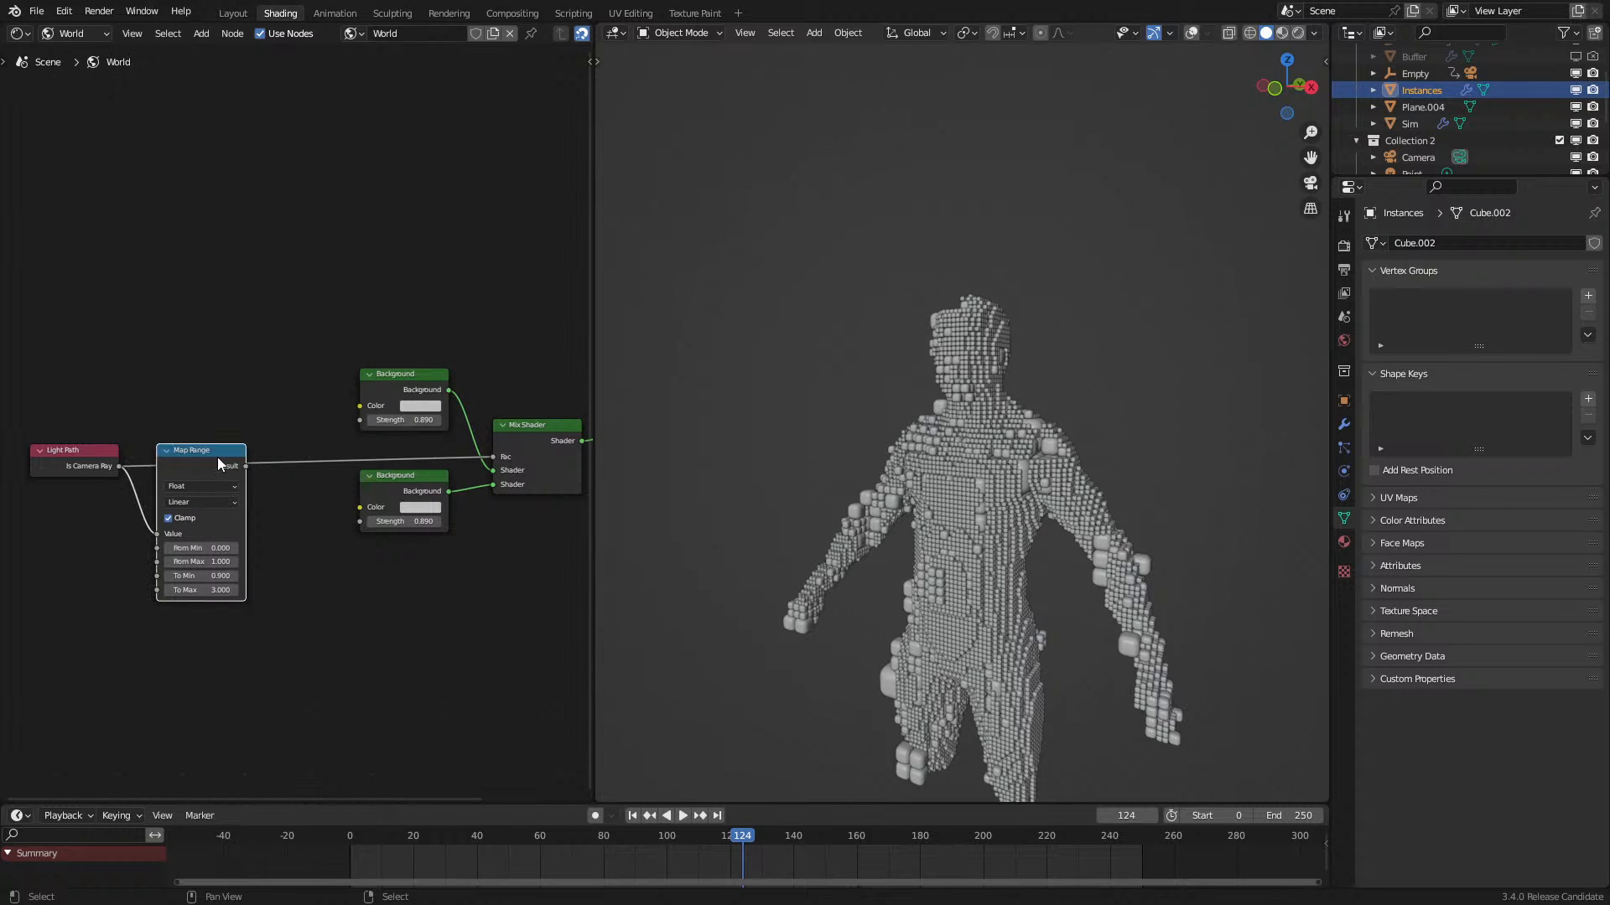
key(ctrl+x)
drag(84, 466, 396, 299)
Step: Return the viewport to rendered shading and give the lower Background node a bright orange color with strength 2
key(z)
click(767, 460)
scroll(461, 470, up, 4)
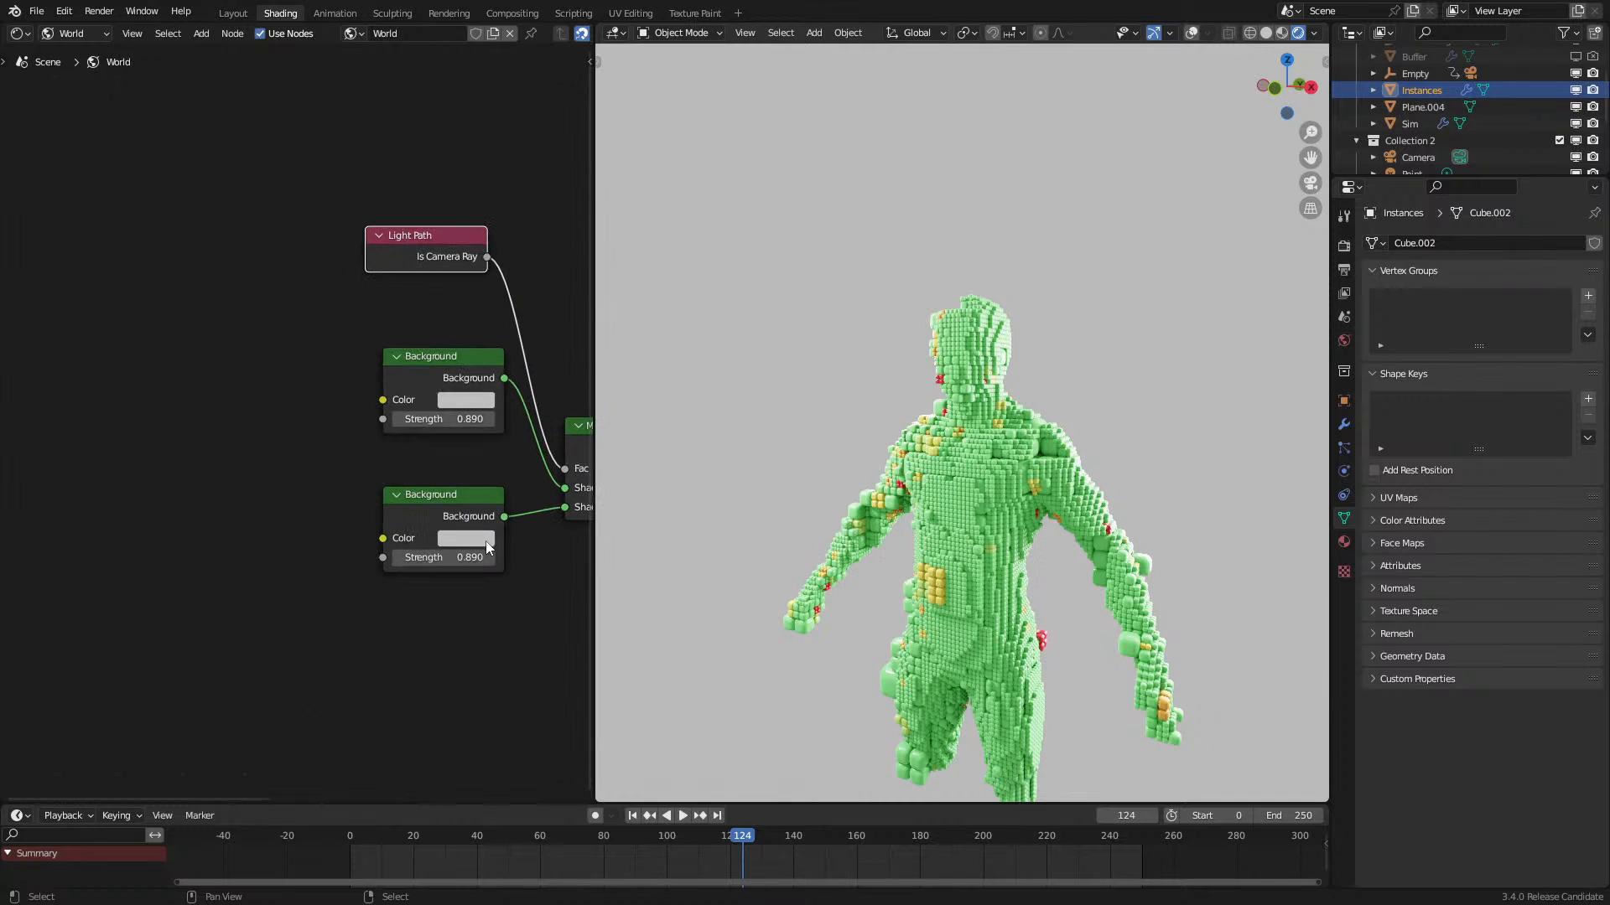
click(488, 542)
drag(472, 391, 470, 404)
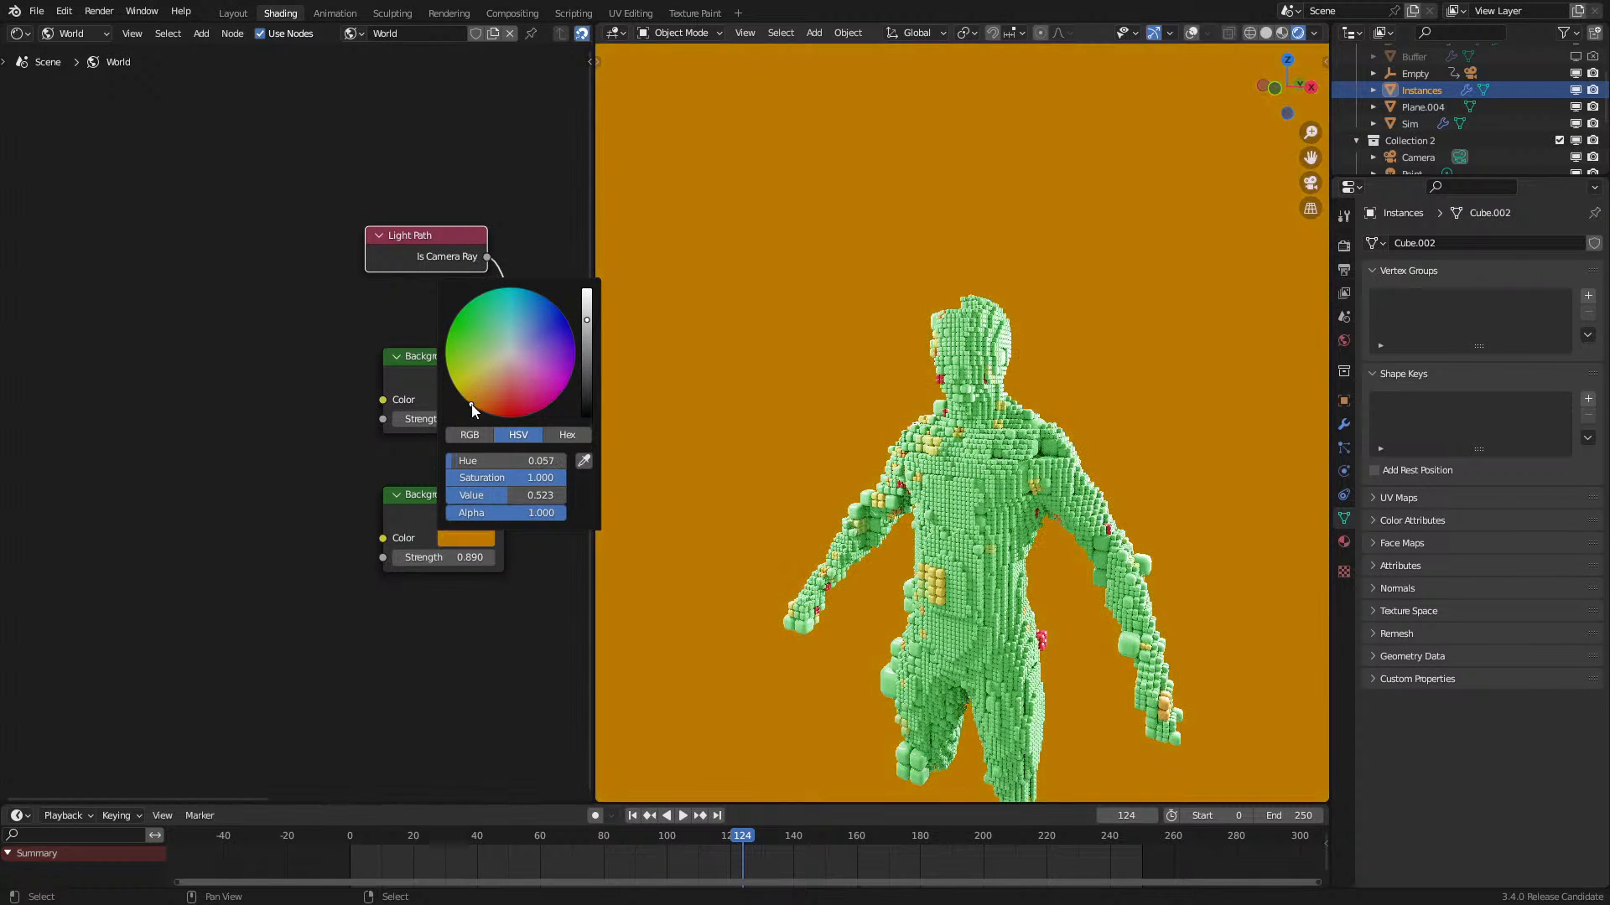
mouse_move(453, 558)
mouse_down()
mouse_move(519, 557)
mouse_move(467, 563)
mouse_up()
click(477, 538)
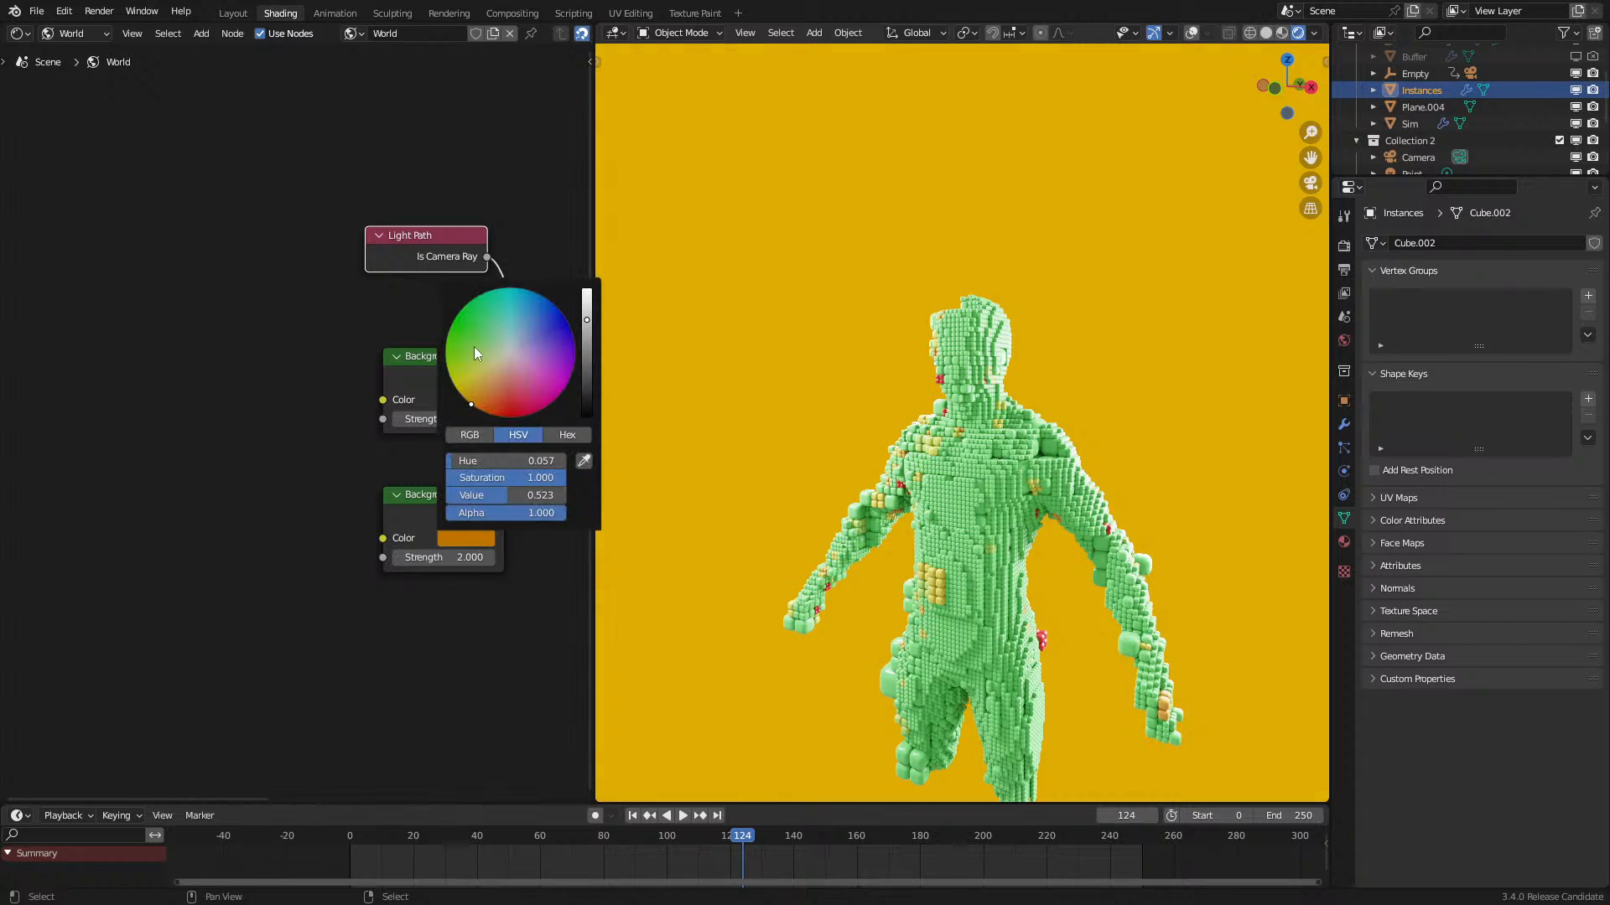
scroll(474, 346, up, 6)
Step: Set the upper Background node's color to white and its strength to 0.6
click(467, 409)
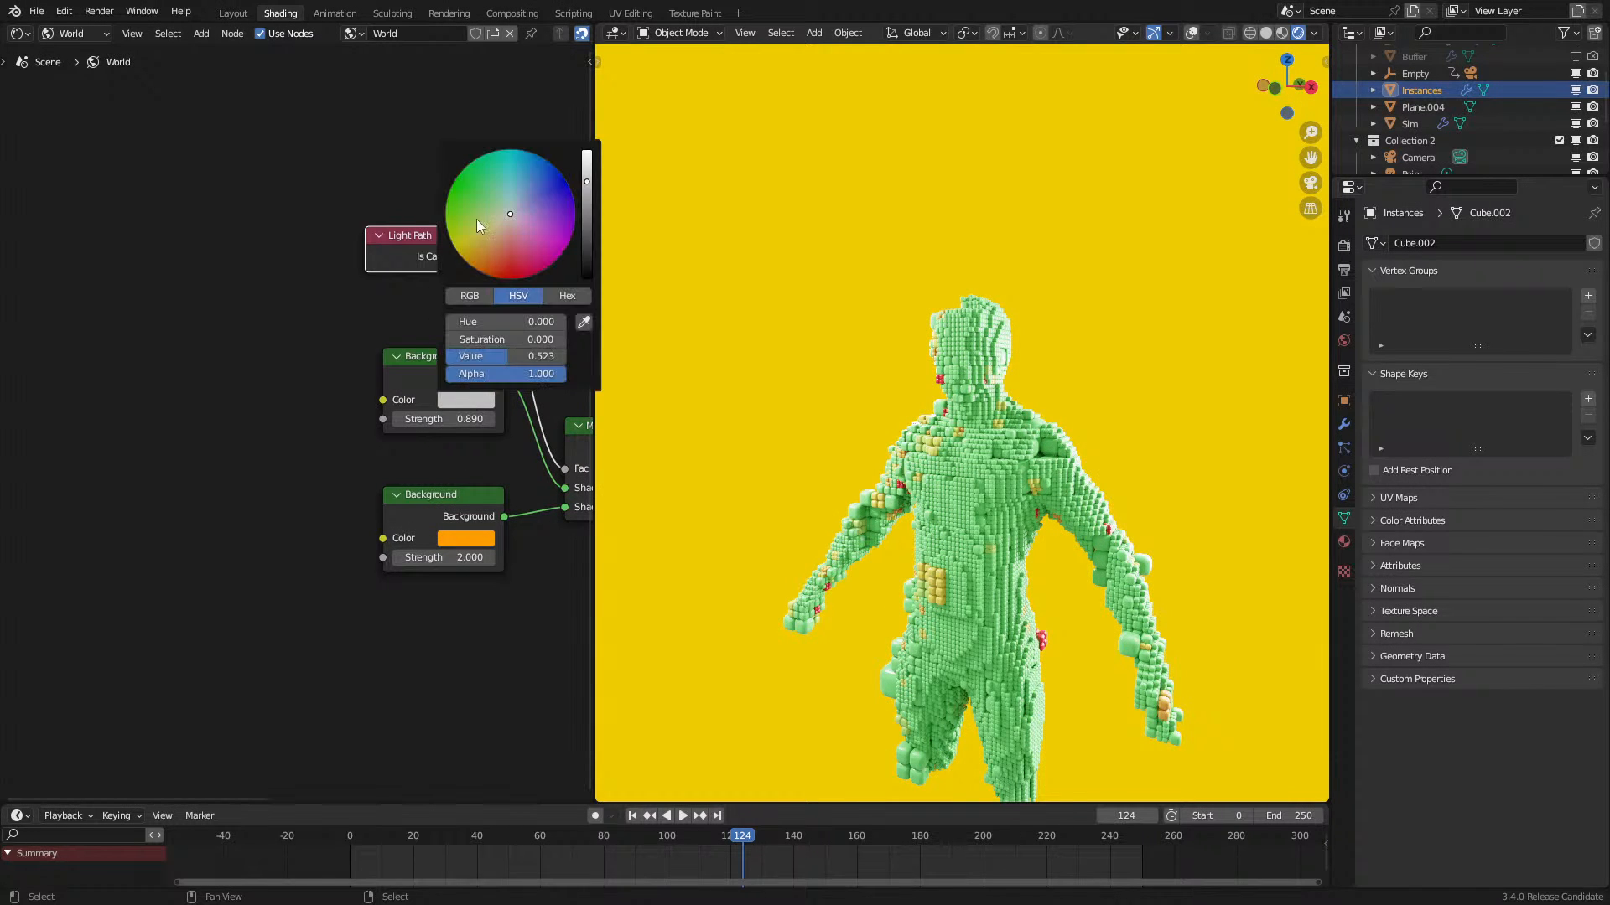
scroll(476, 223, up, 5)
click(397, 420)
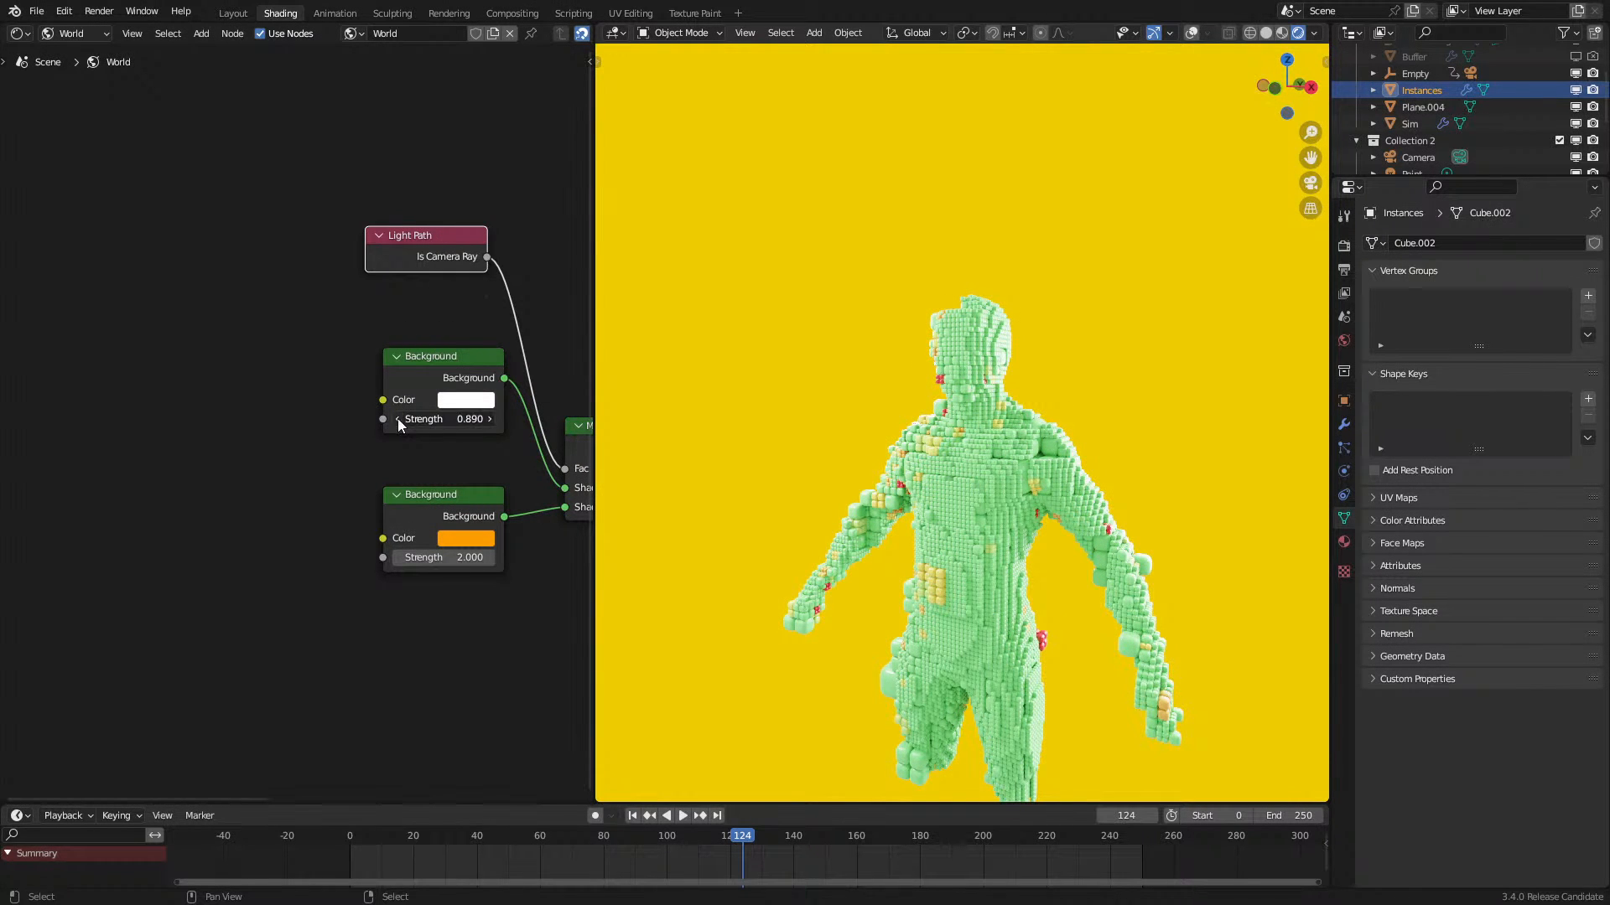
click(397, 419)
double_click(428, 420)
text(7)
key(Return)
middle_drag(468, 527, 370, 564)
click(299, 456)
Step: Change the lower Background node's color to light green and move the upper Background node closer to it
click(368, 576)
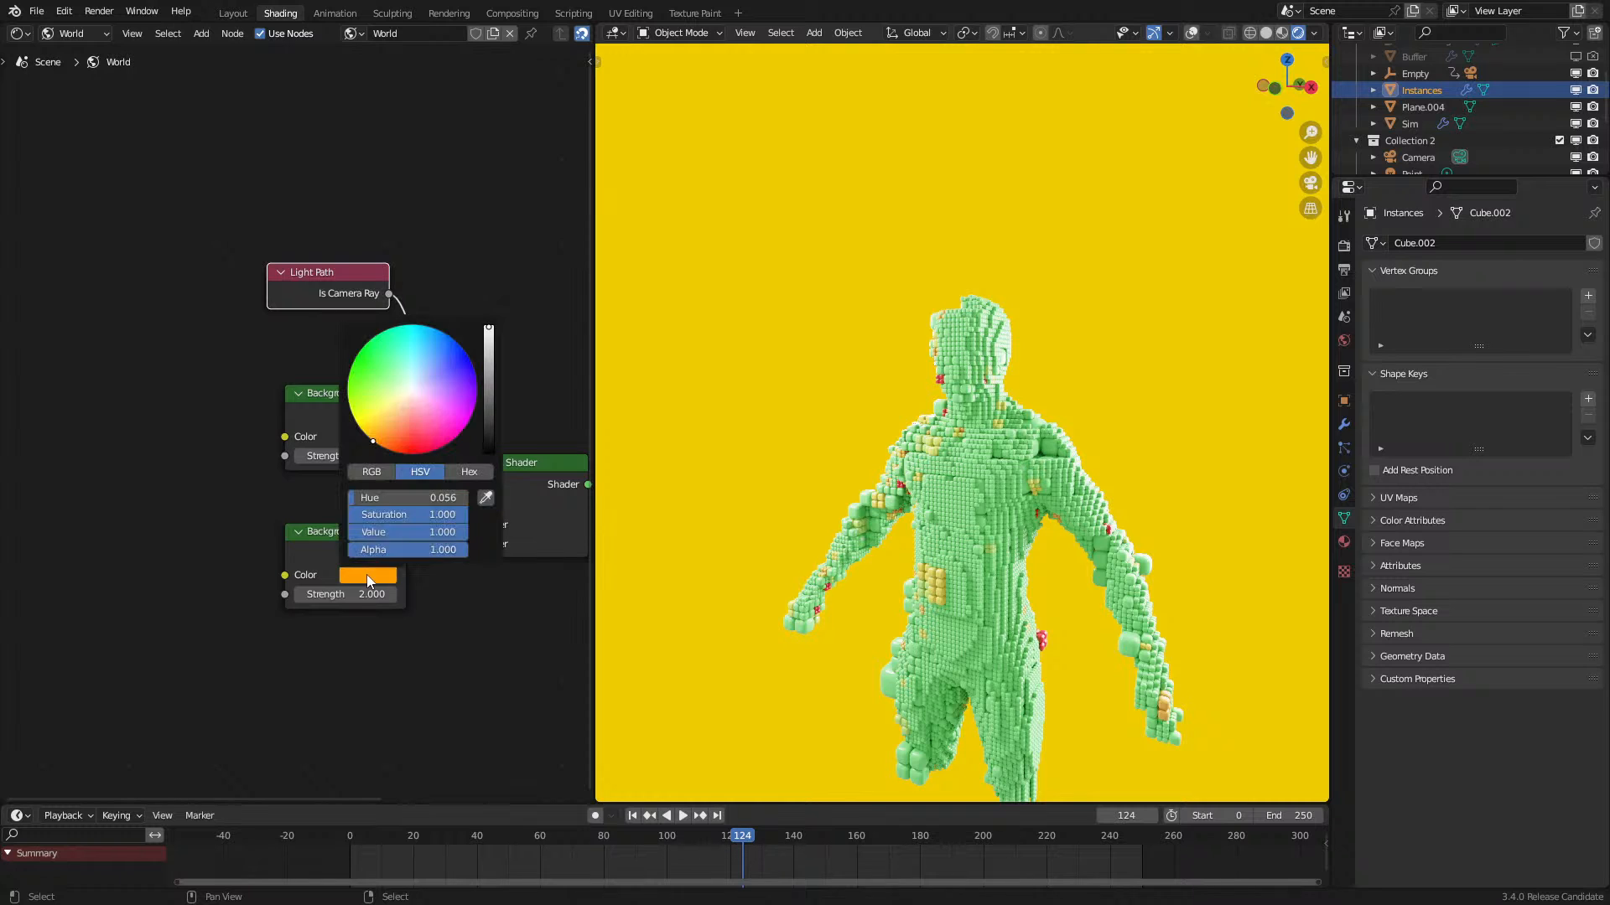
drag(413, 374, 437, 348)
drag(438, 348, 385, 373)
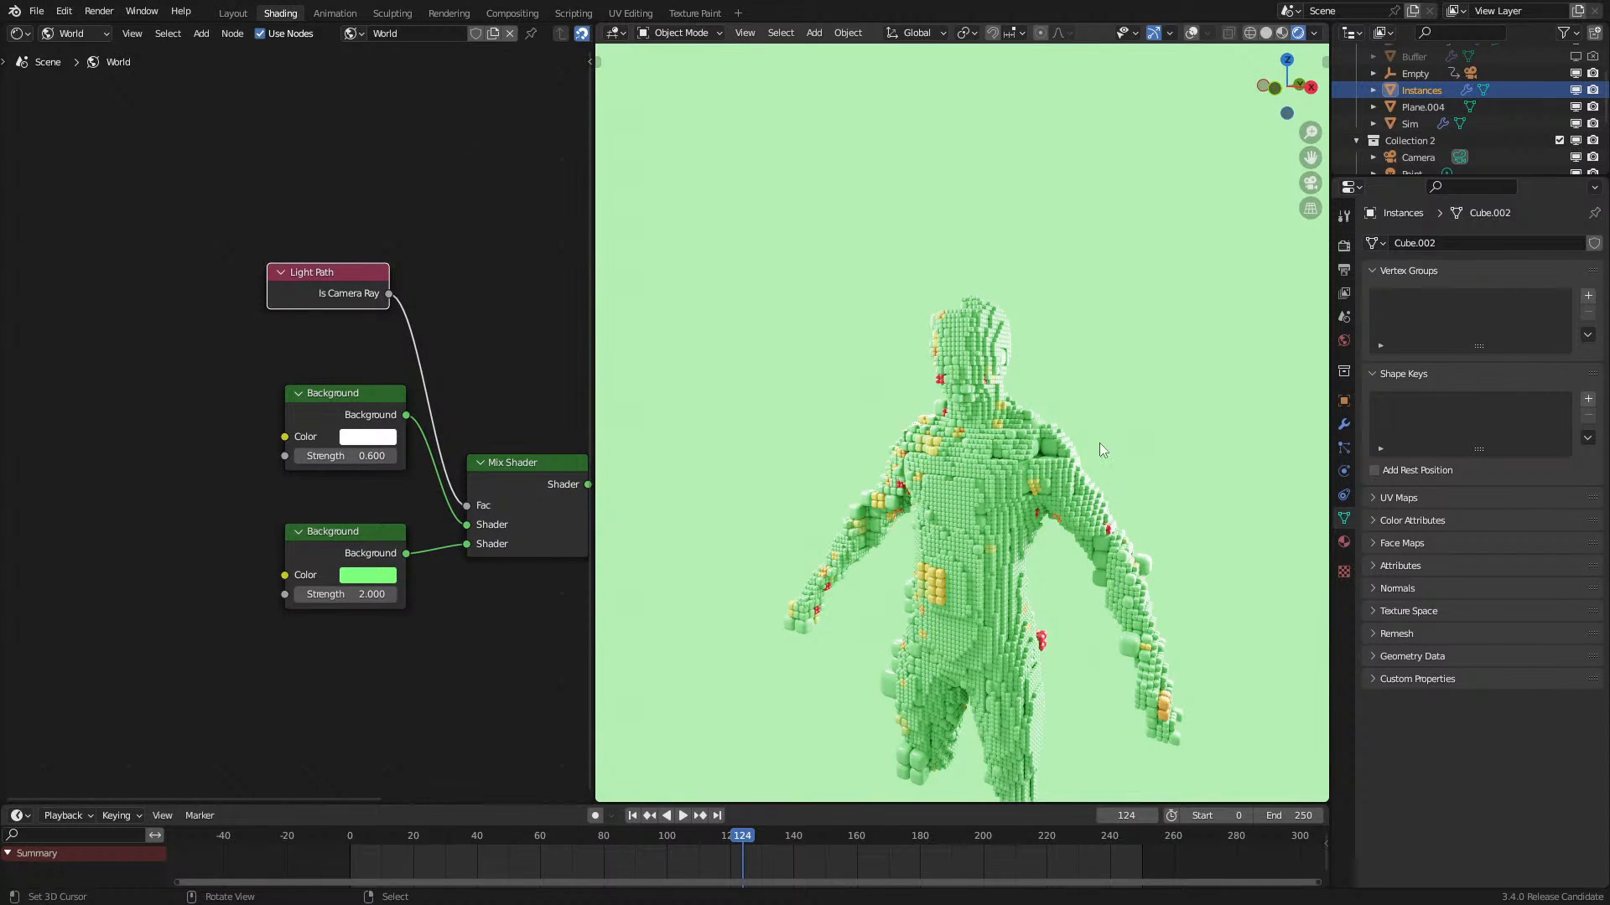
drag(323, 404, 331, 445)
shift+click(307, 574)
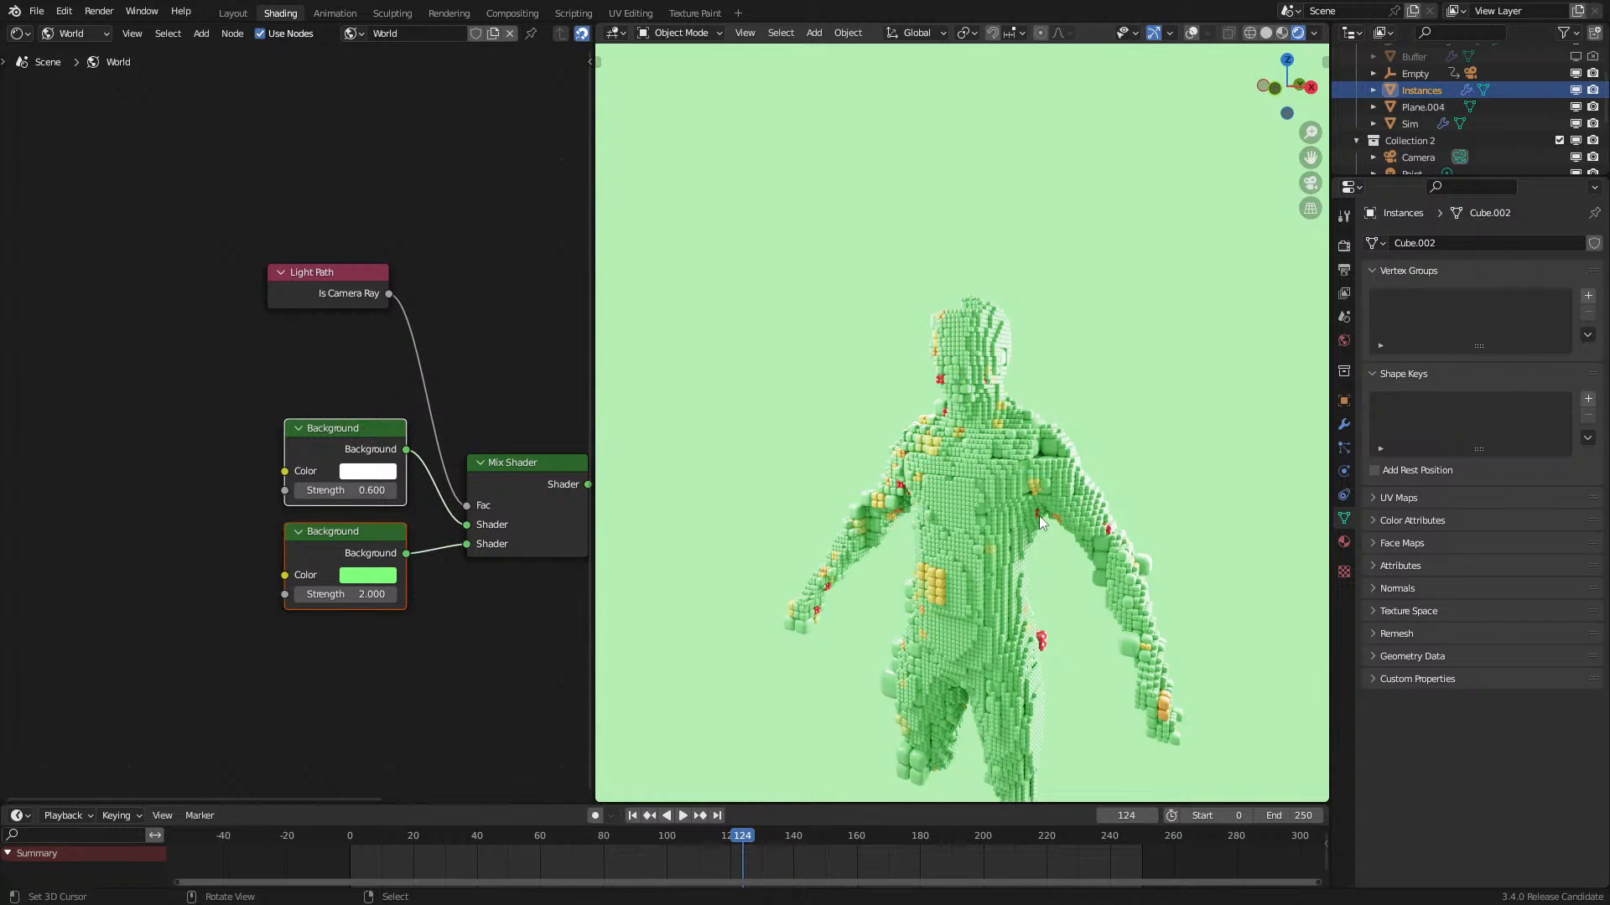
Step: Delete the hidden Blender Logo curve object from the scene's first collection
scroll(1561, 124, up, 3)
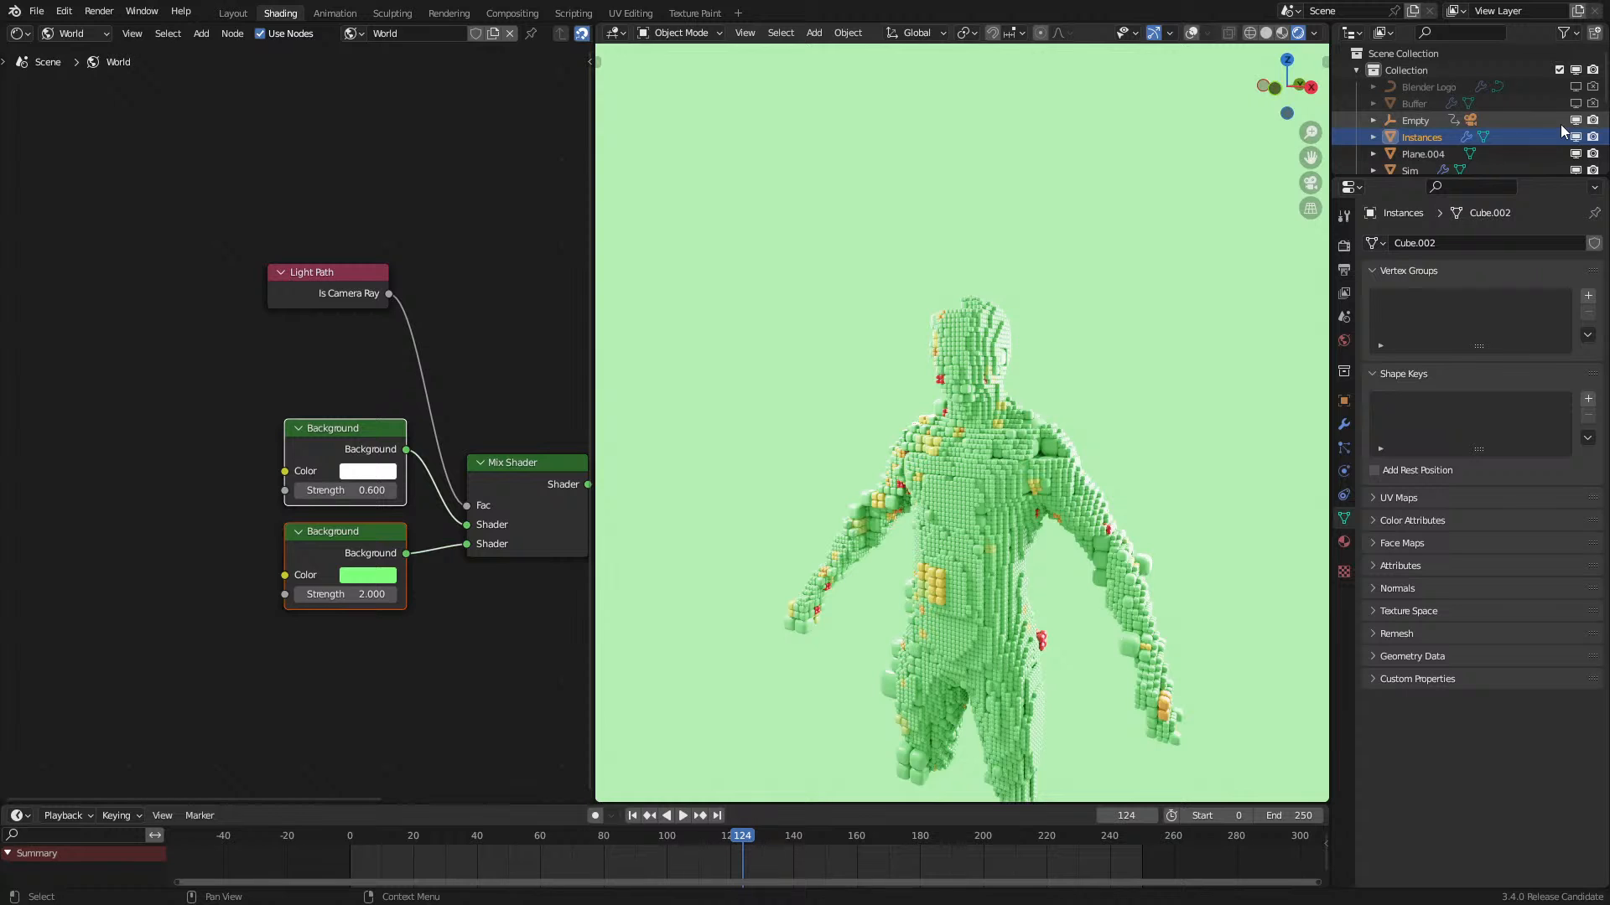
click(1422, 83)
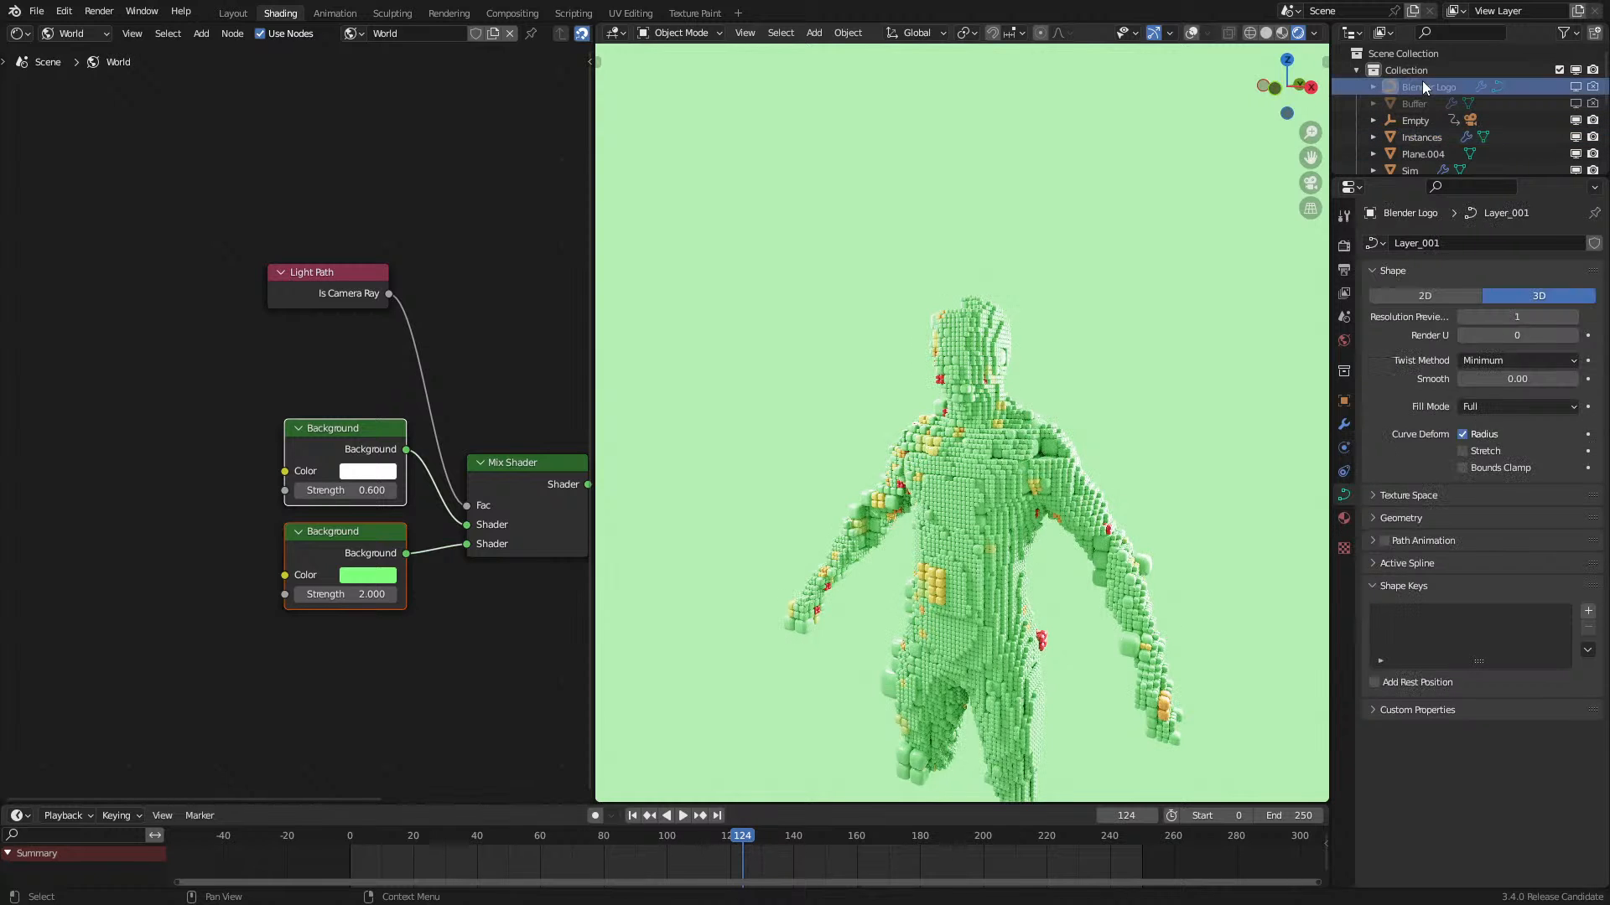
key(Delete)
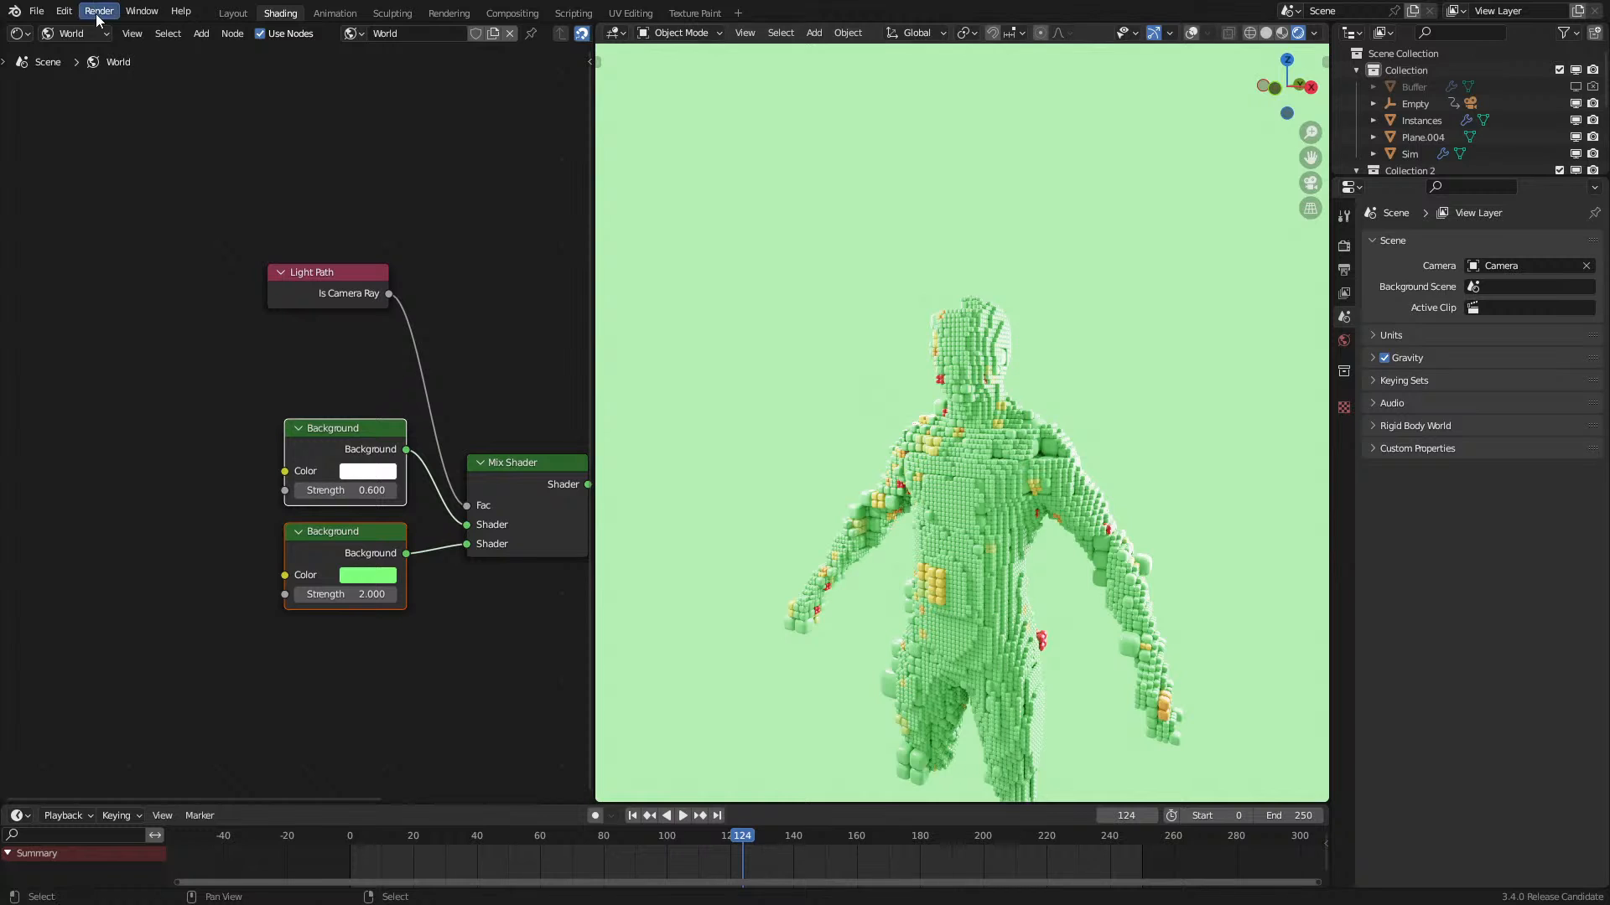
Step: Save the project as a new file named "34.5 Adaptive Grid Buffer Human.blend"
click(37, 11)
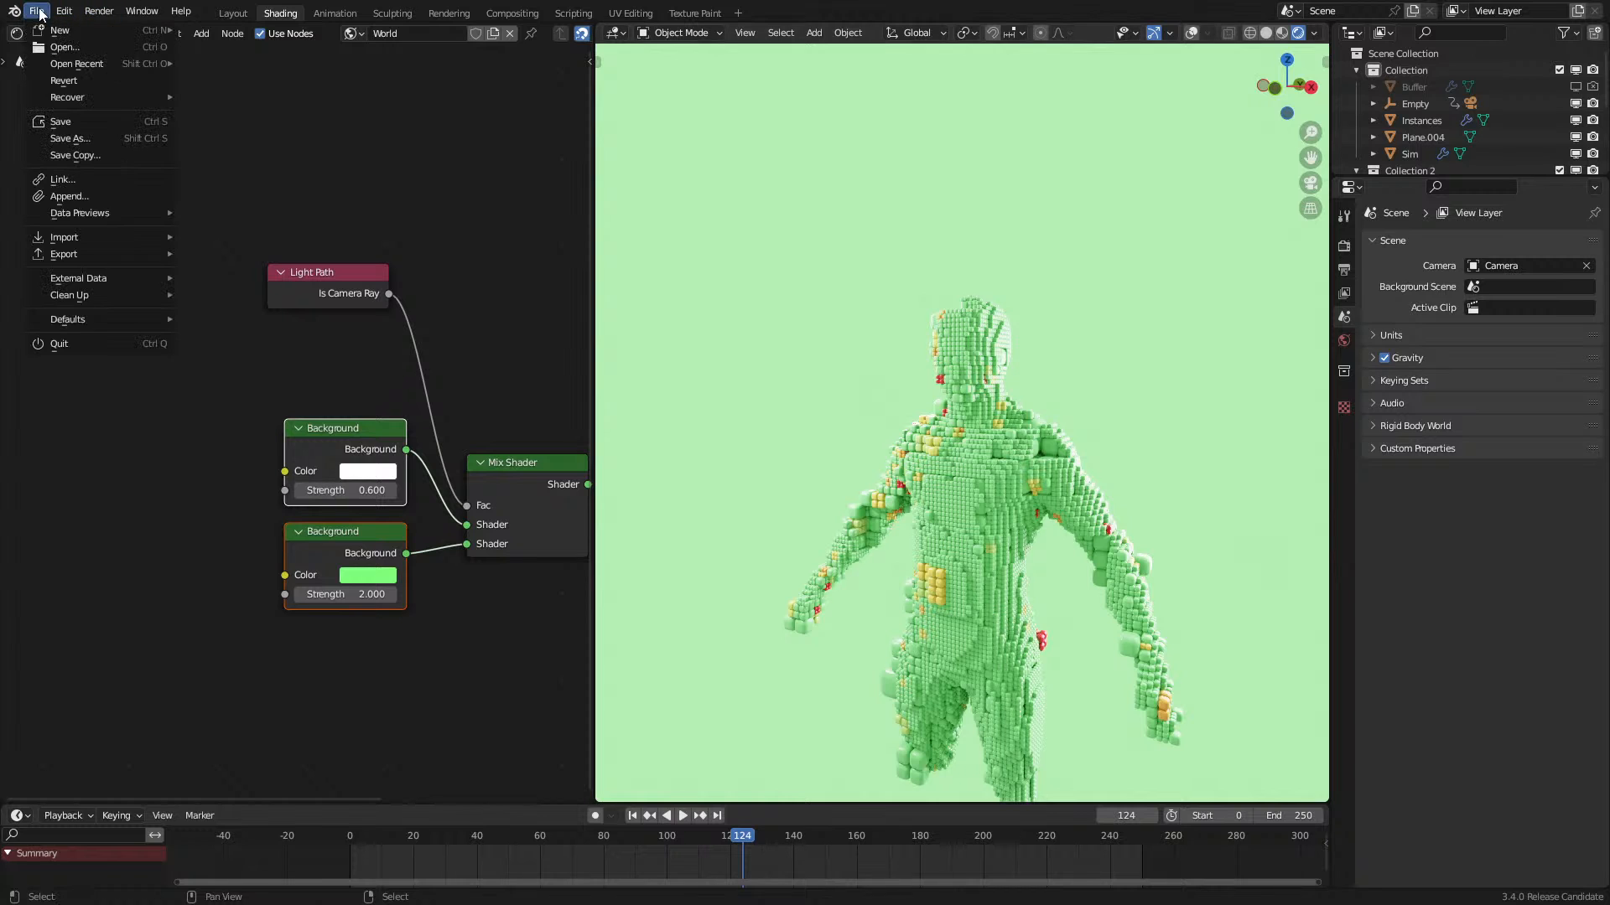
click(71, 139)
click(690, 690)
click(669, 686)
key(shift+Left)
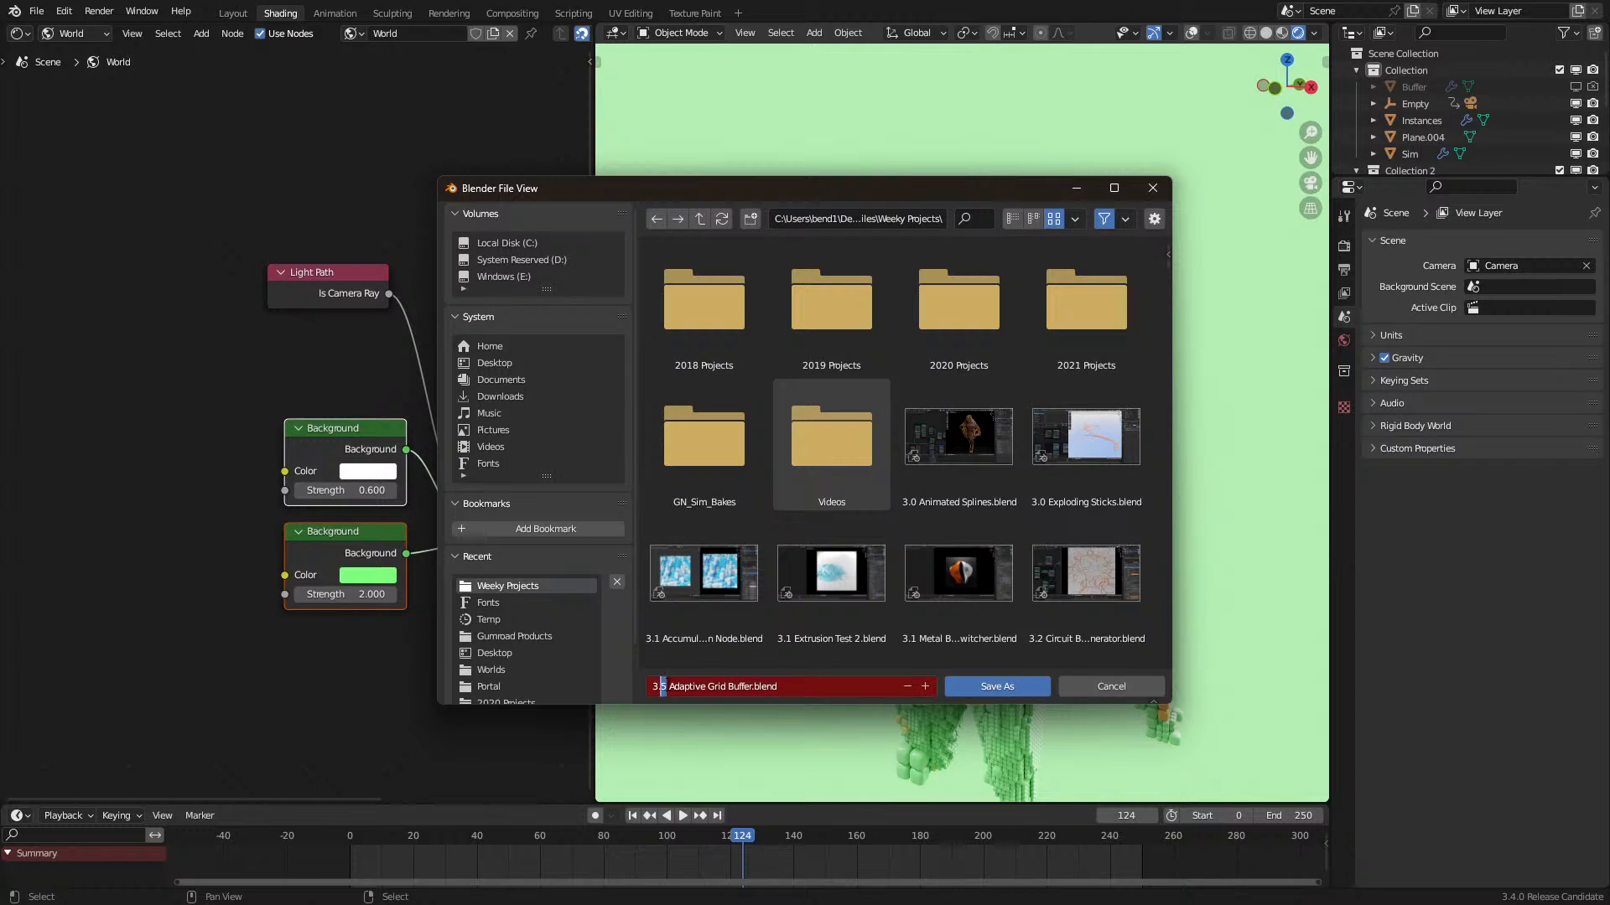
click(667, 686)
text(4)
key(Right)
key(Right)
text(Human)
click(632, 667)
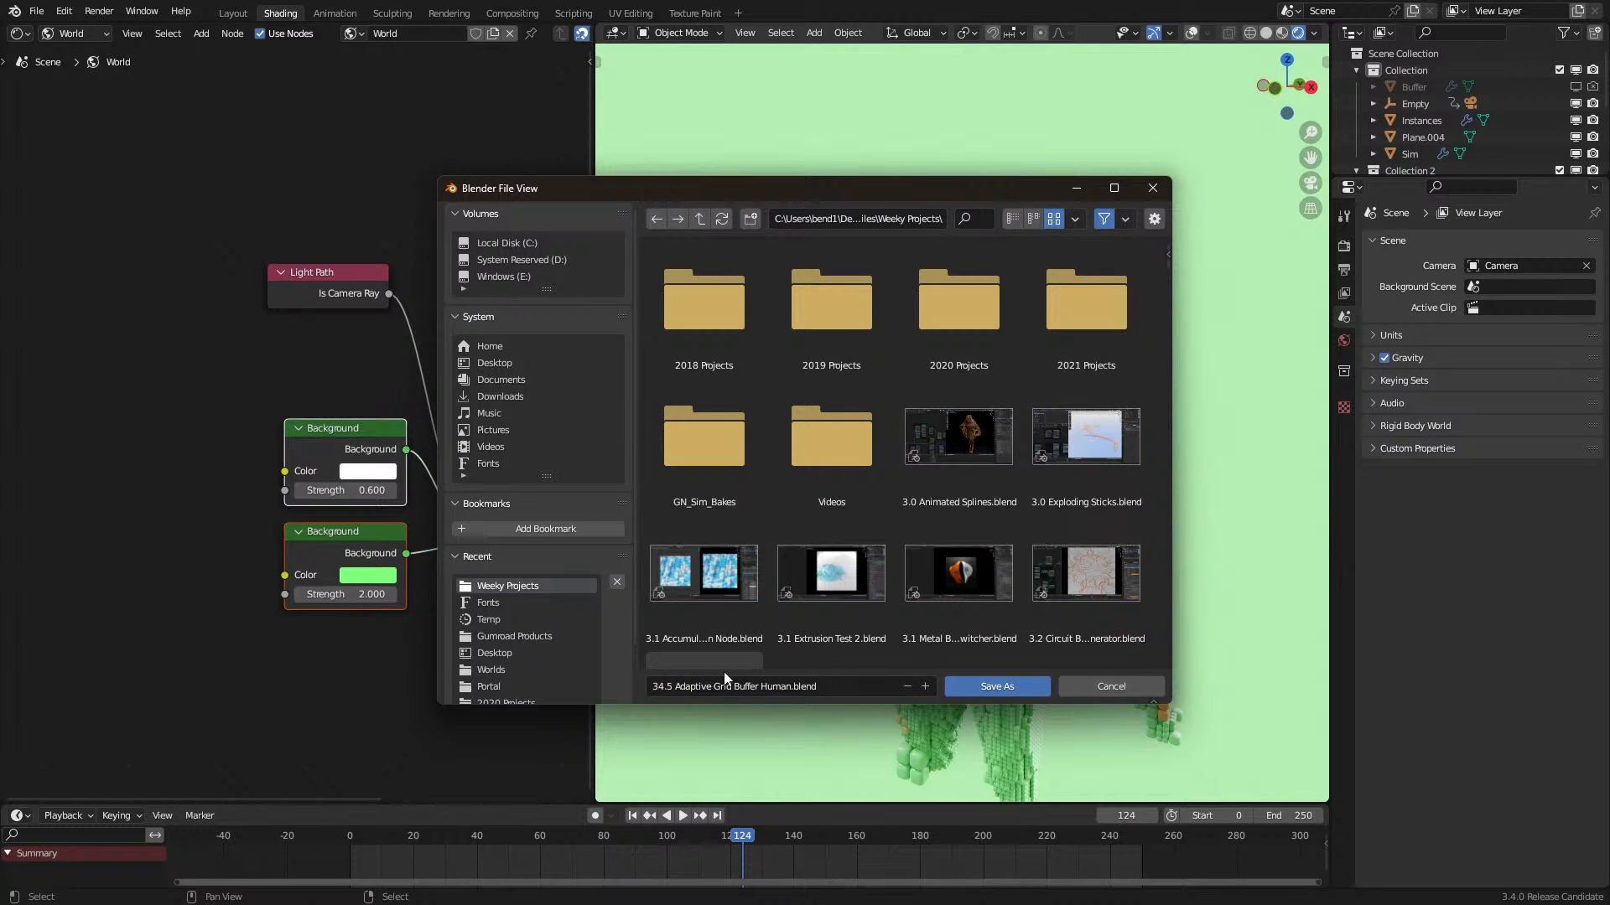
click(964, 687)
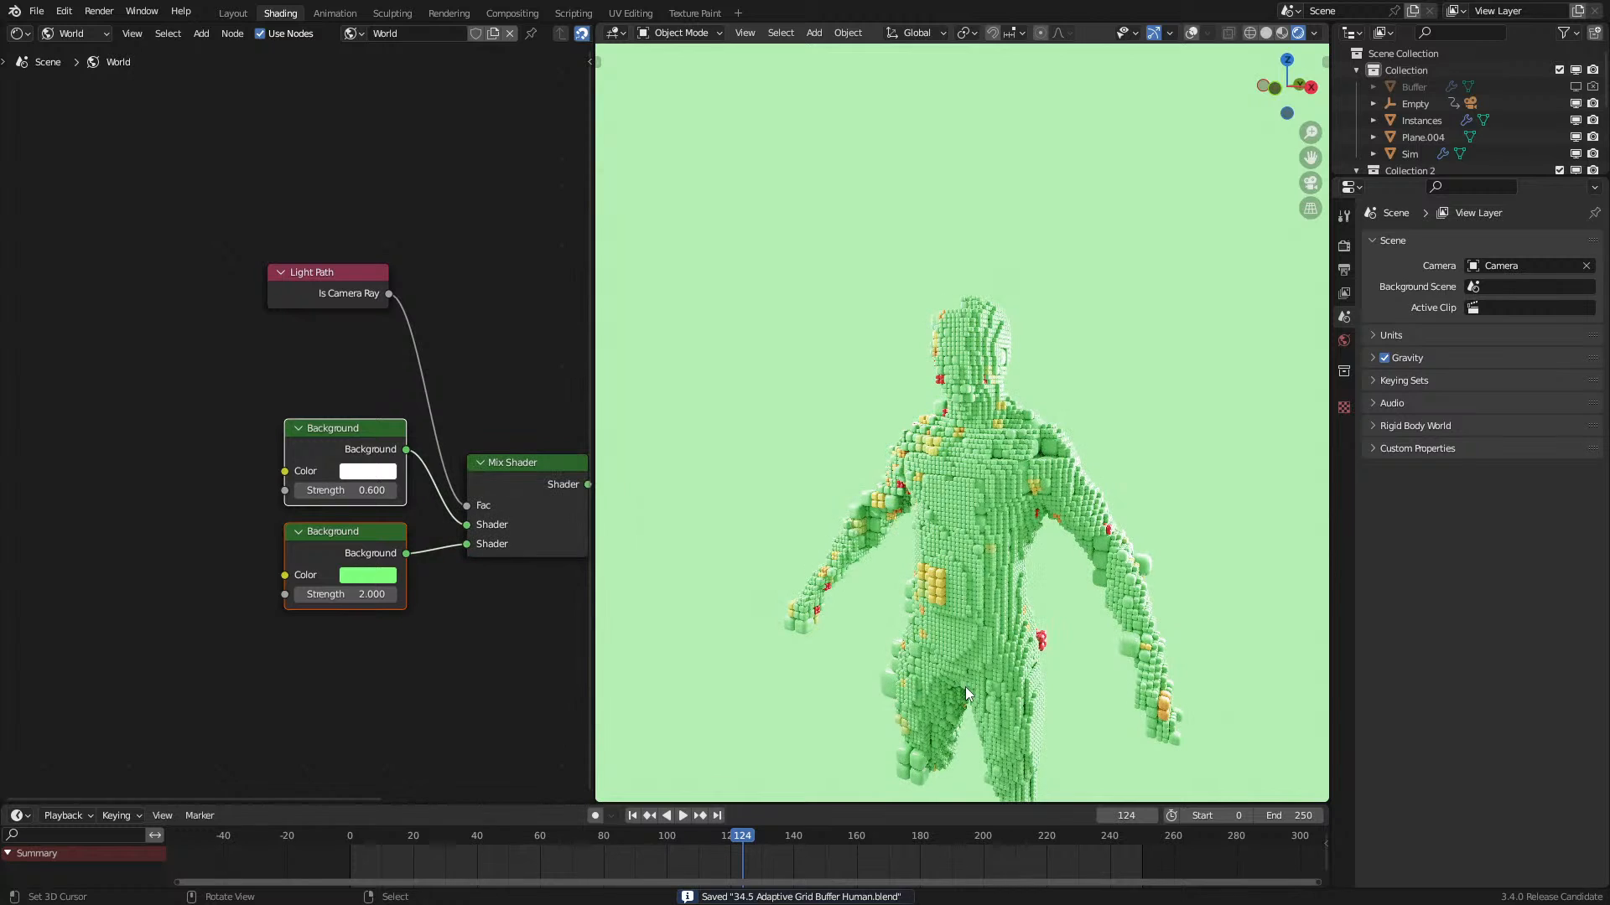
Step: Move the Light Path node directly above the two Background nodes in the world node tree
click(315, 290)
drag(315, 288, 332, 375)
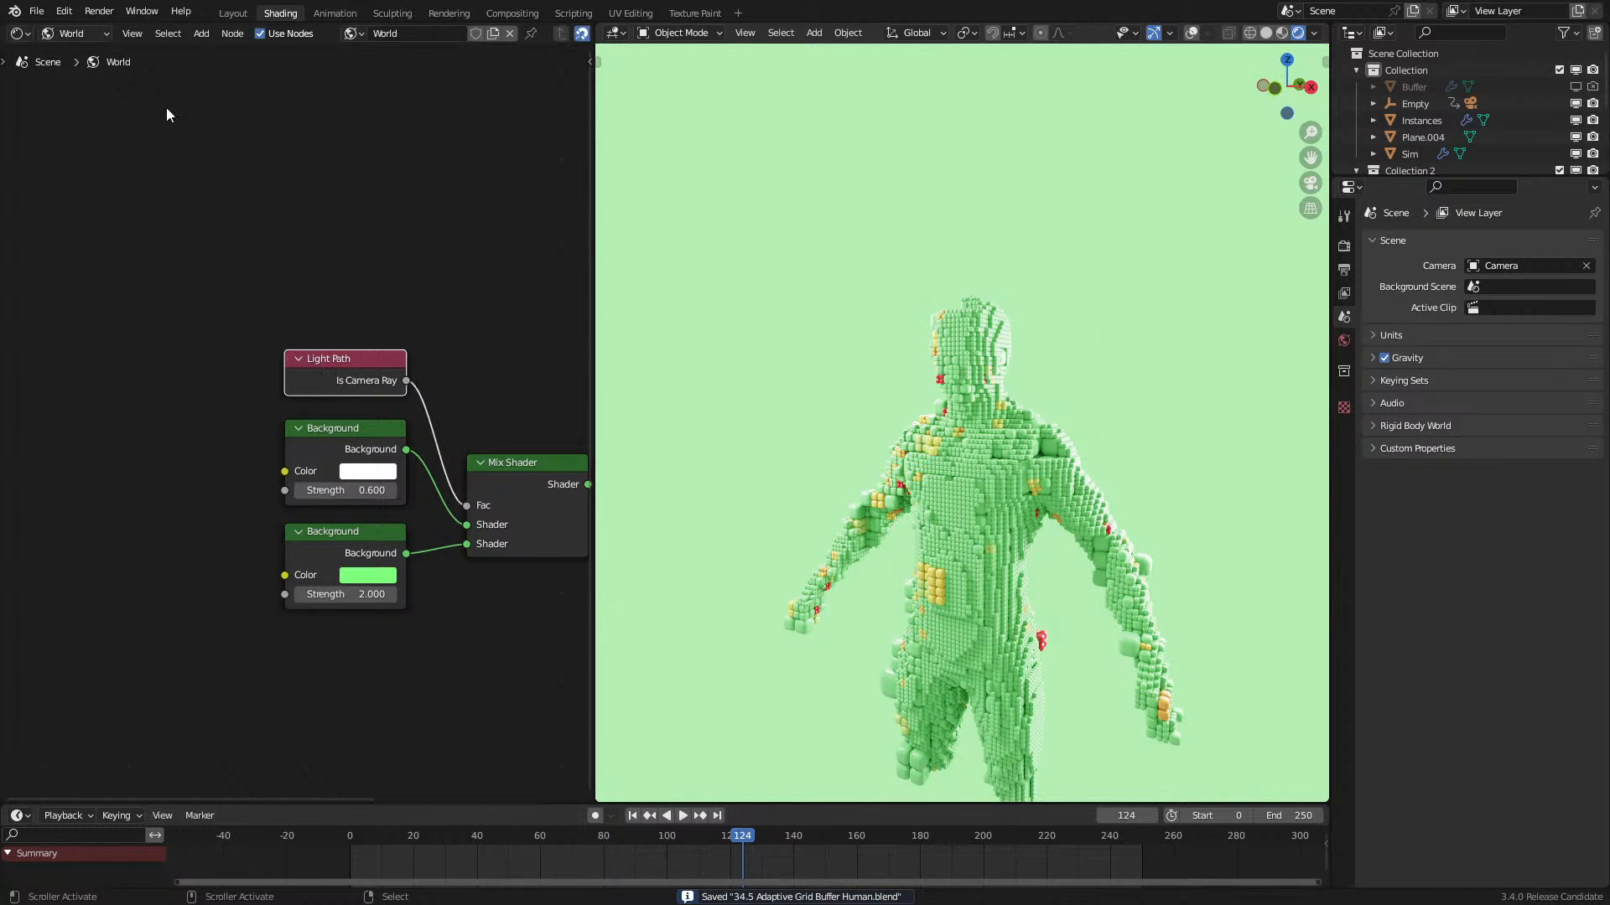
click(20, 33)
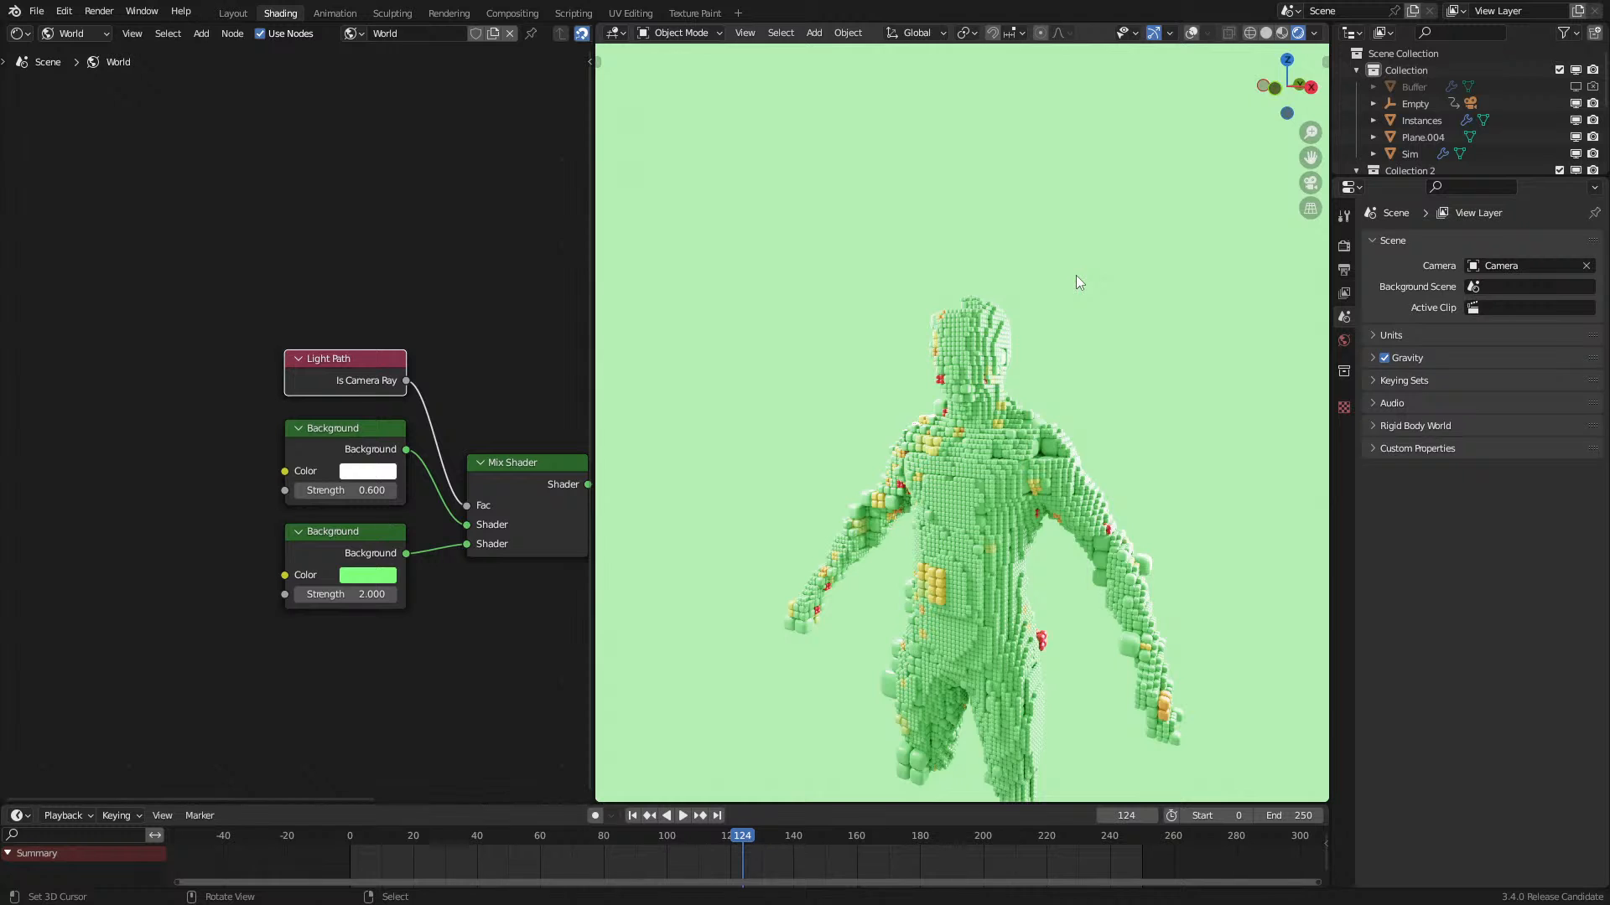
Step: Look through the camera, lock it to the view and reframe it on the figure's upper body
key(KP_0)
key(n)
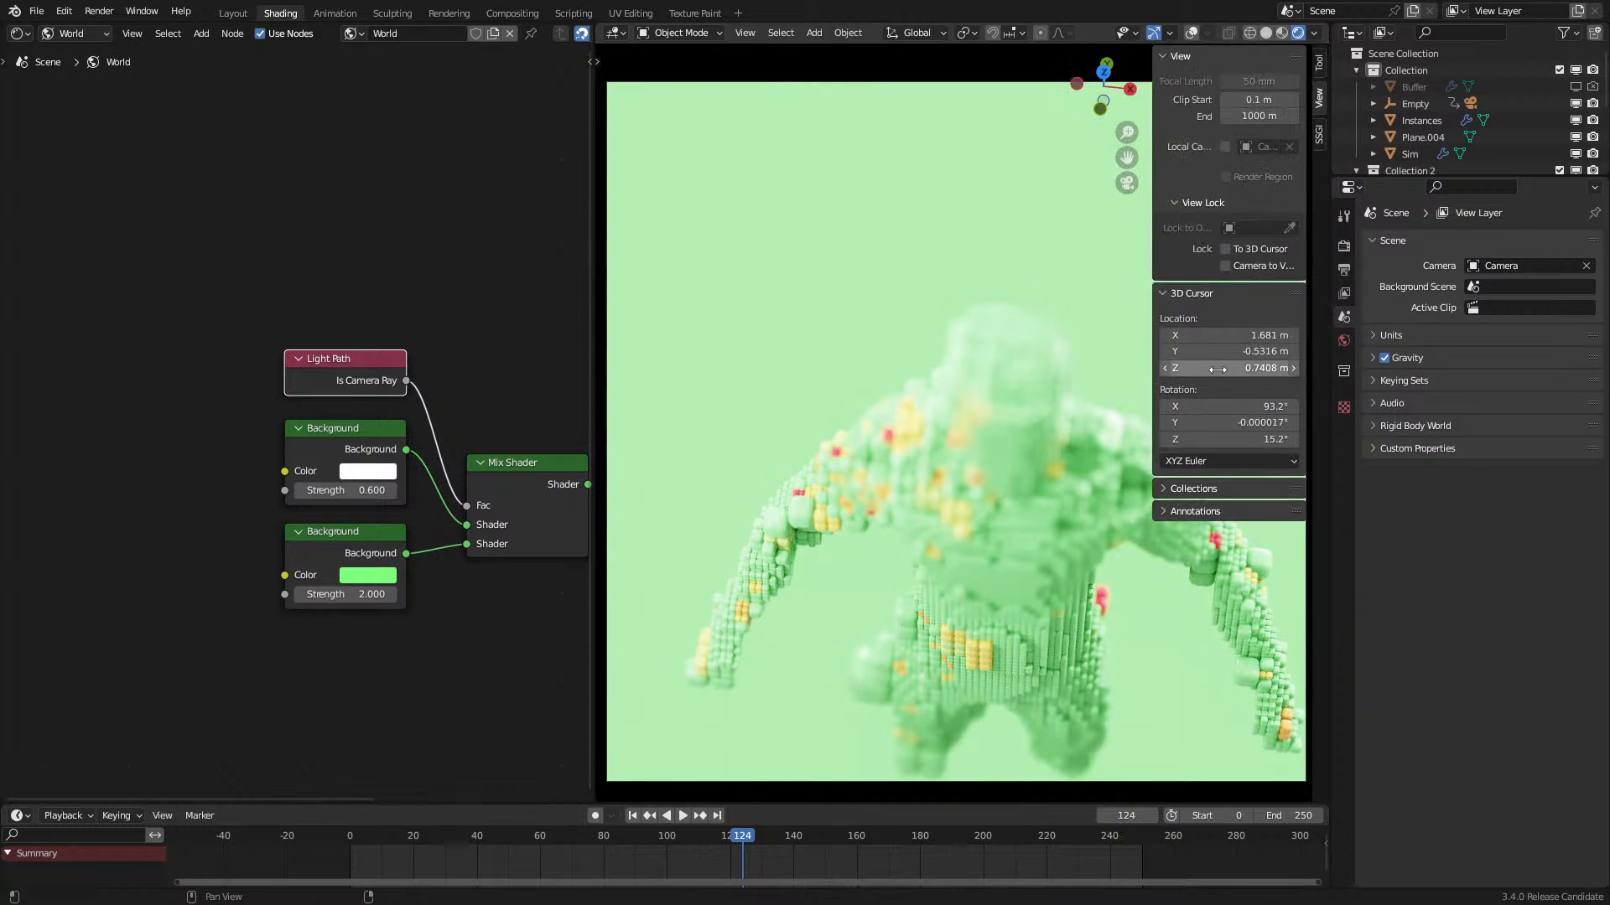
key(n)
middle_drag(1058, 424, 1043, 376)
key(Home)
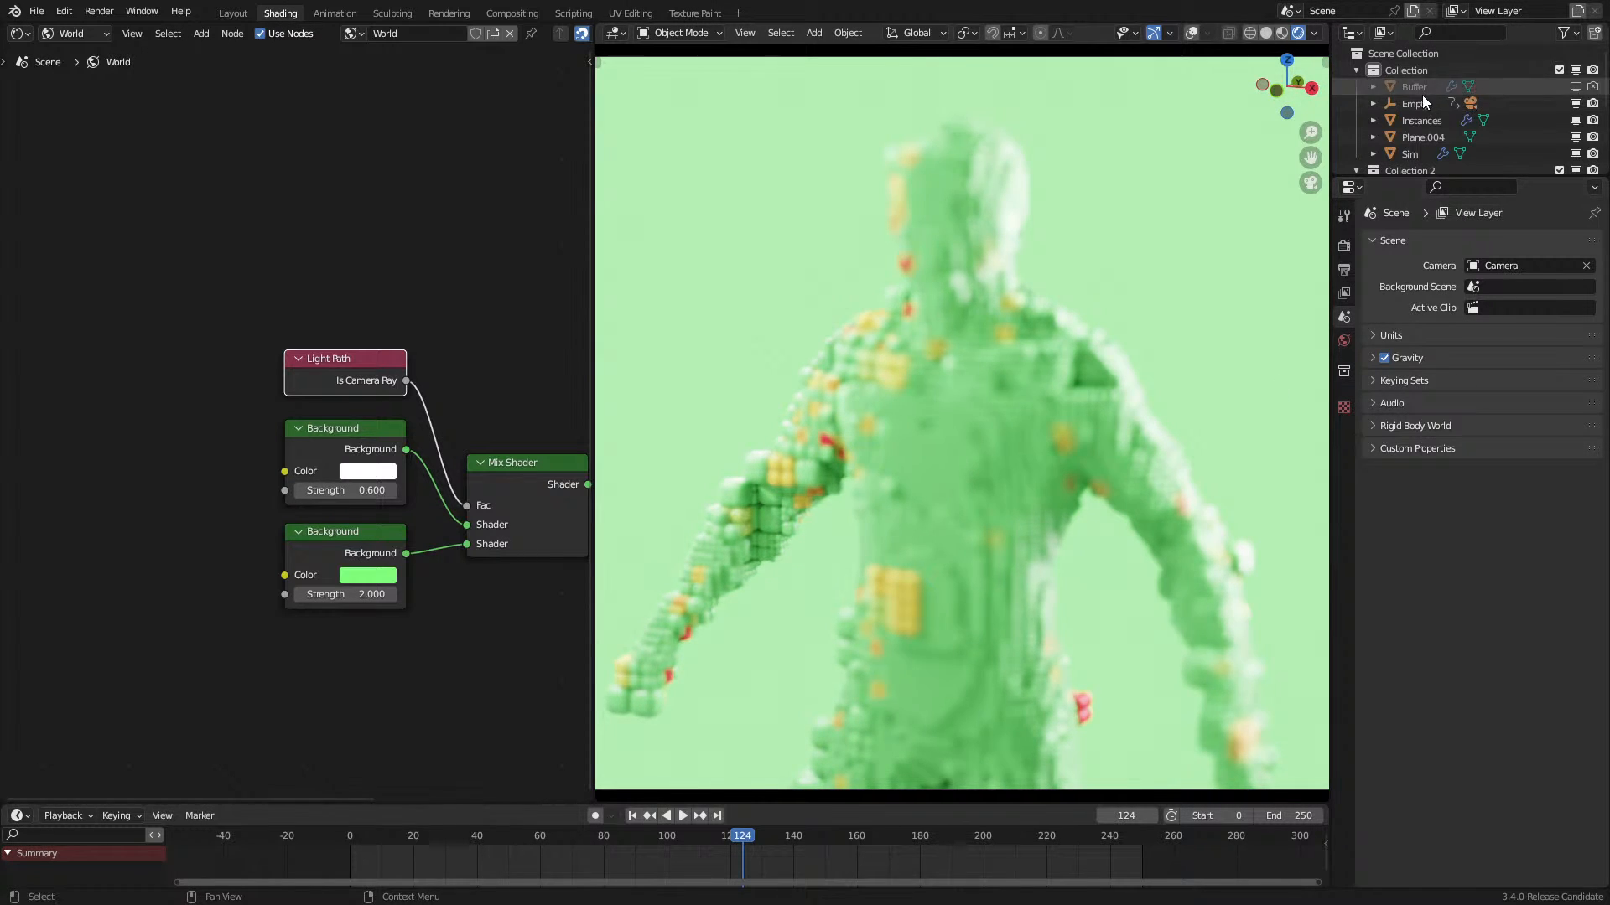
Step: Select the camera data under the Empty and set its depth of field focus distance to 6.3 m
click(1373, 103)
click(1423, 138)
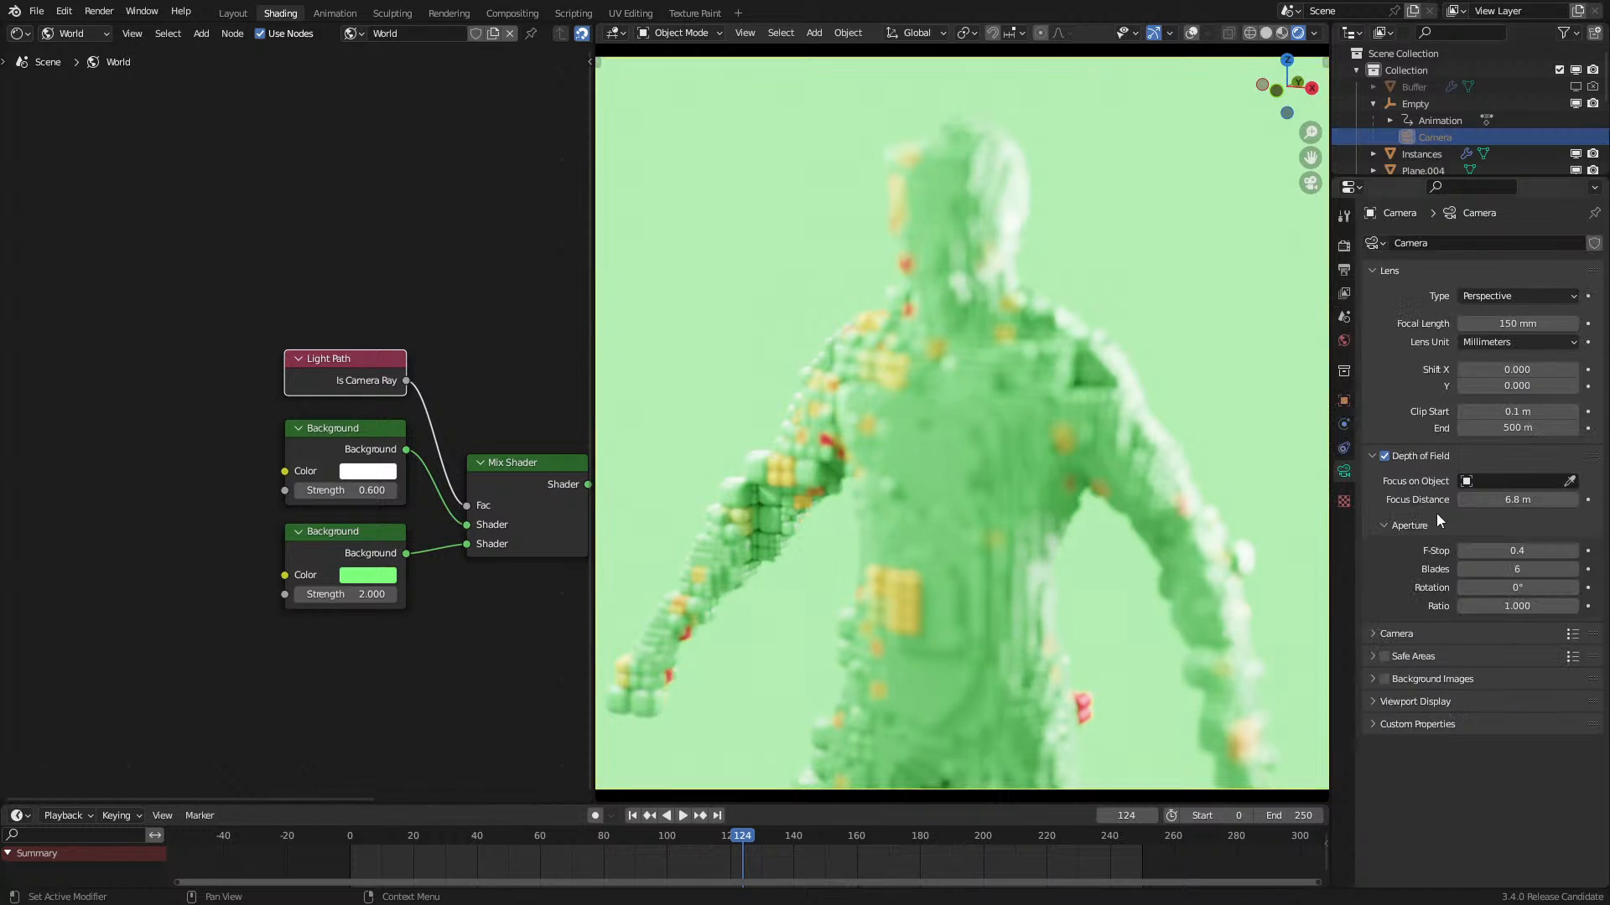
drag(1517, 500, 1482, 500)
key(n)
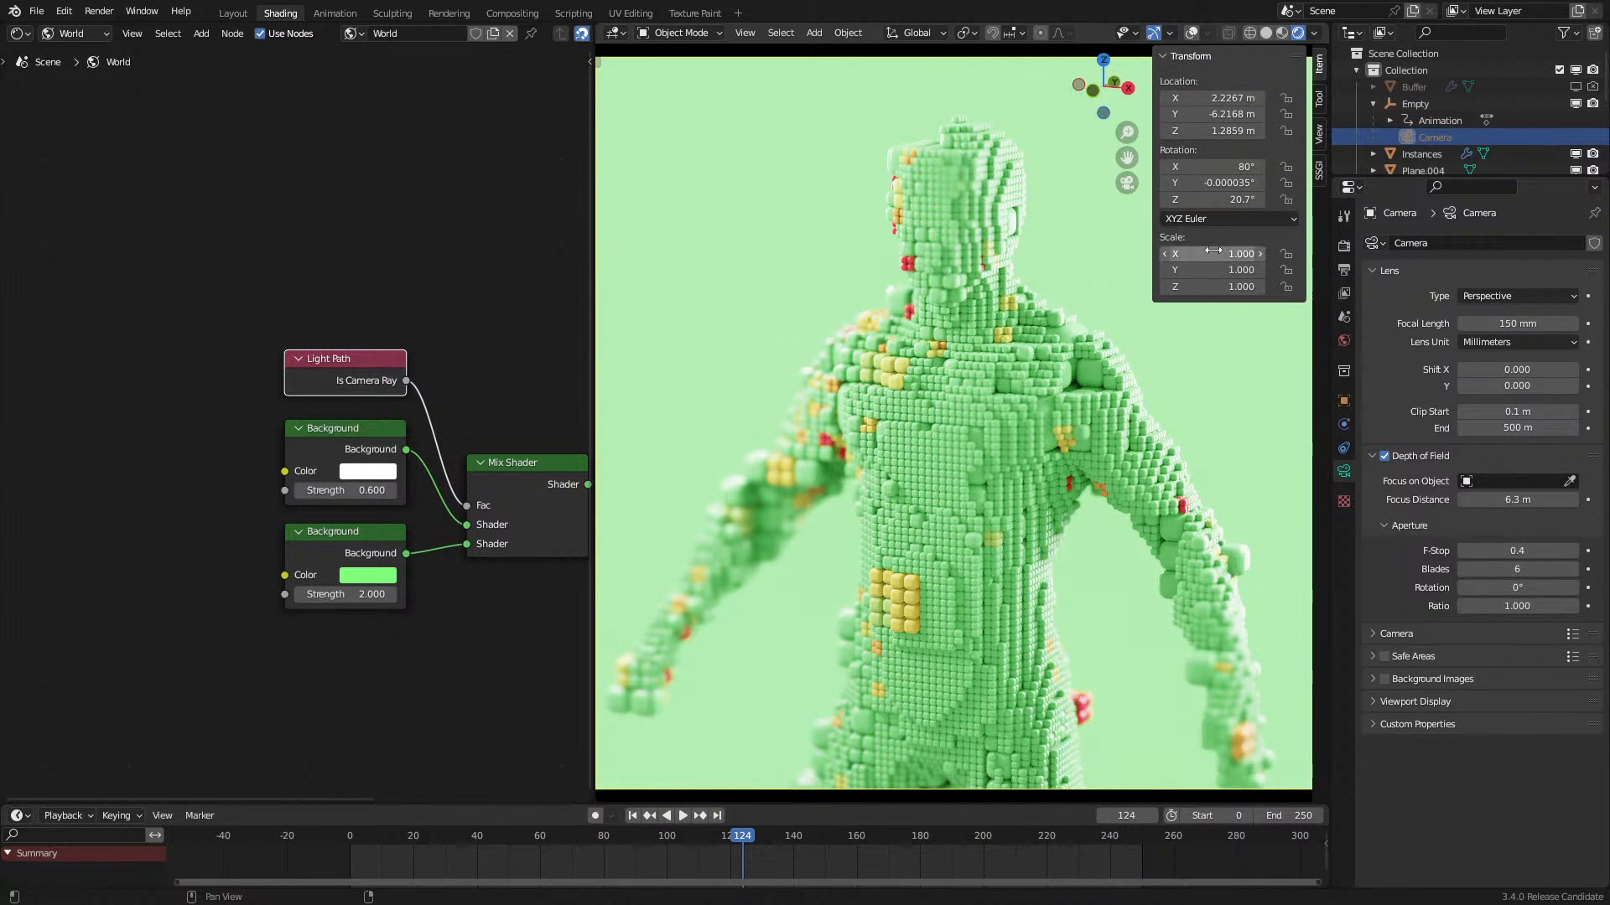
key(n)
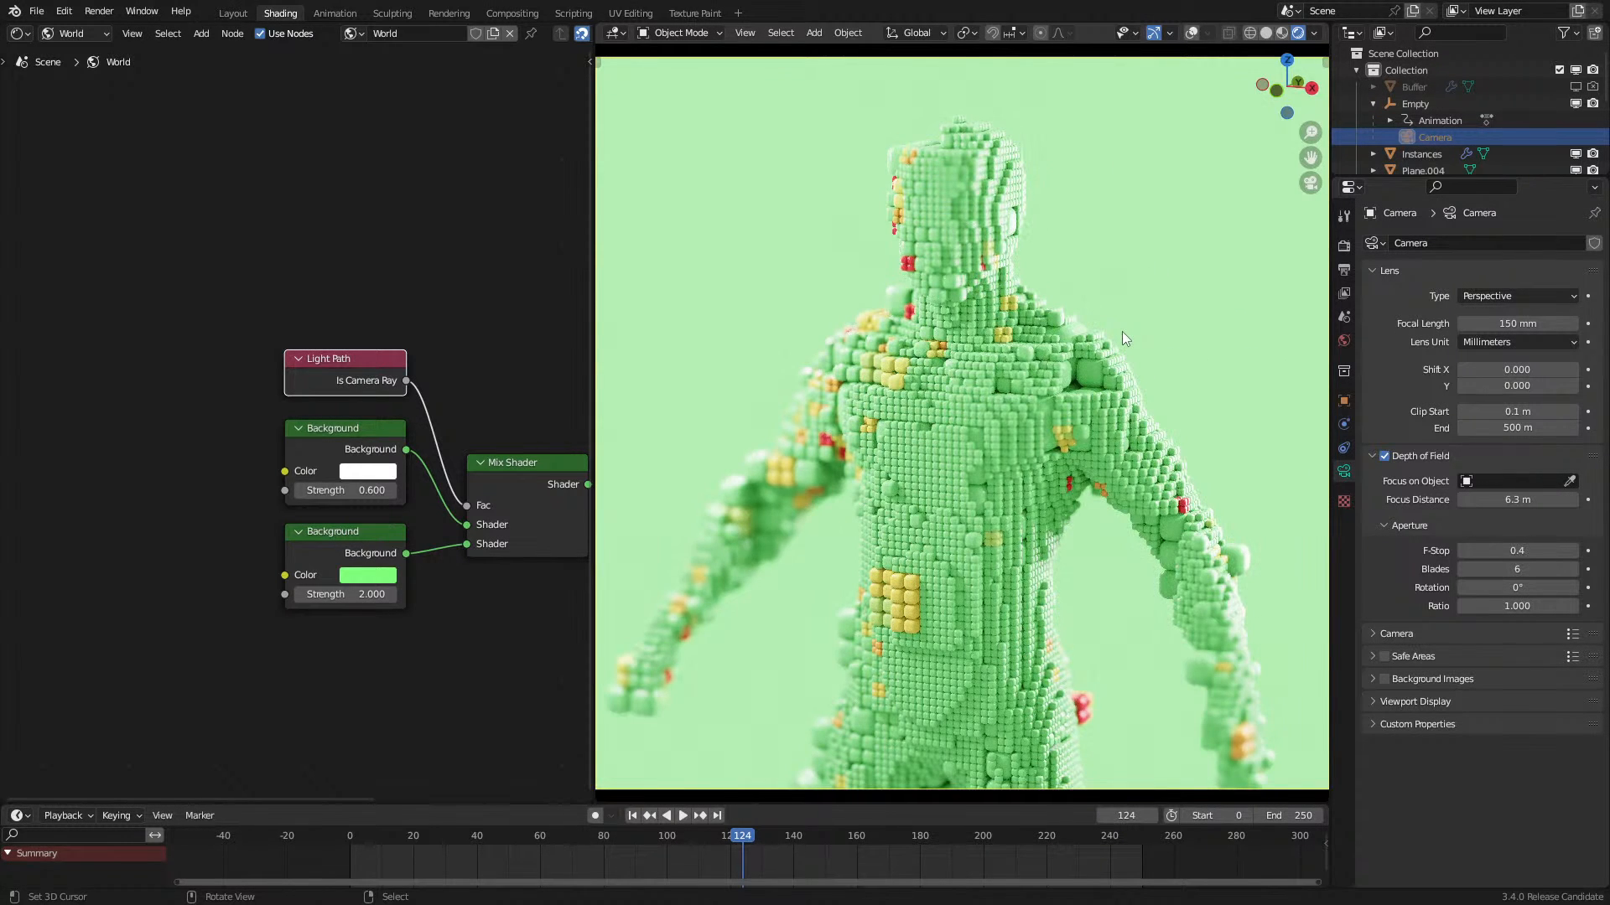
Step: Set the camera's focal length to 145.2 mm and its F-Stop to 0.6
key(n)
key(n)
drag(1518, 324, 1493, 324)
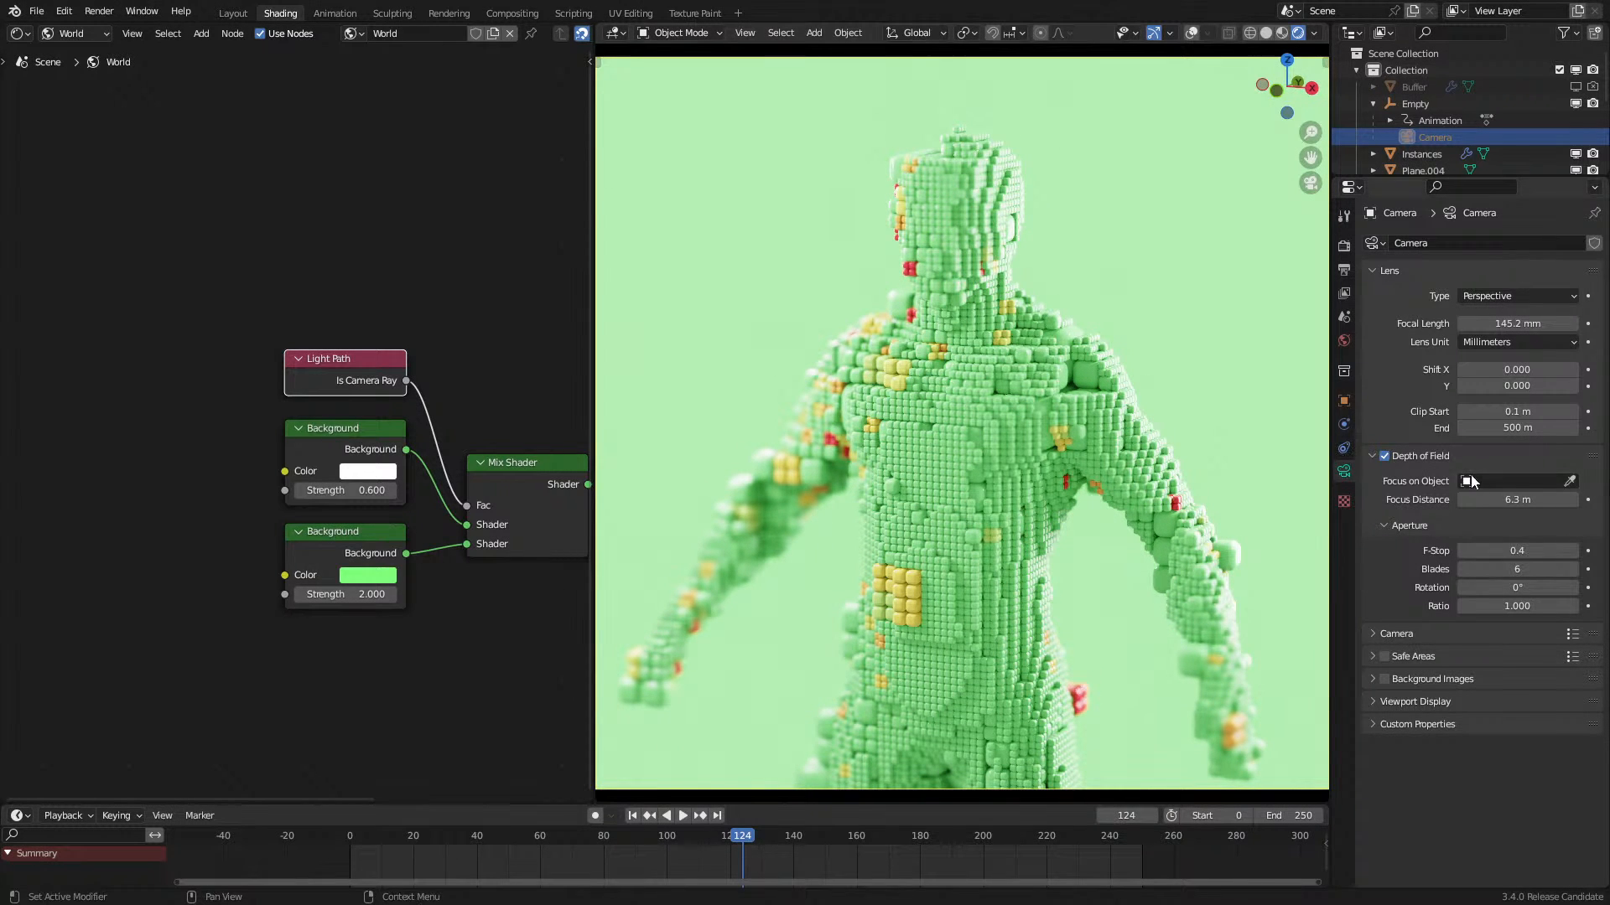
drag(1527, 554, 1528, 551)
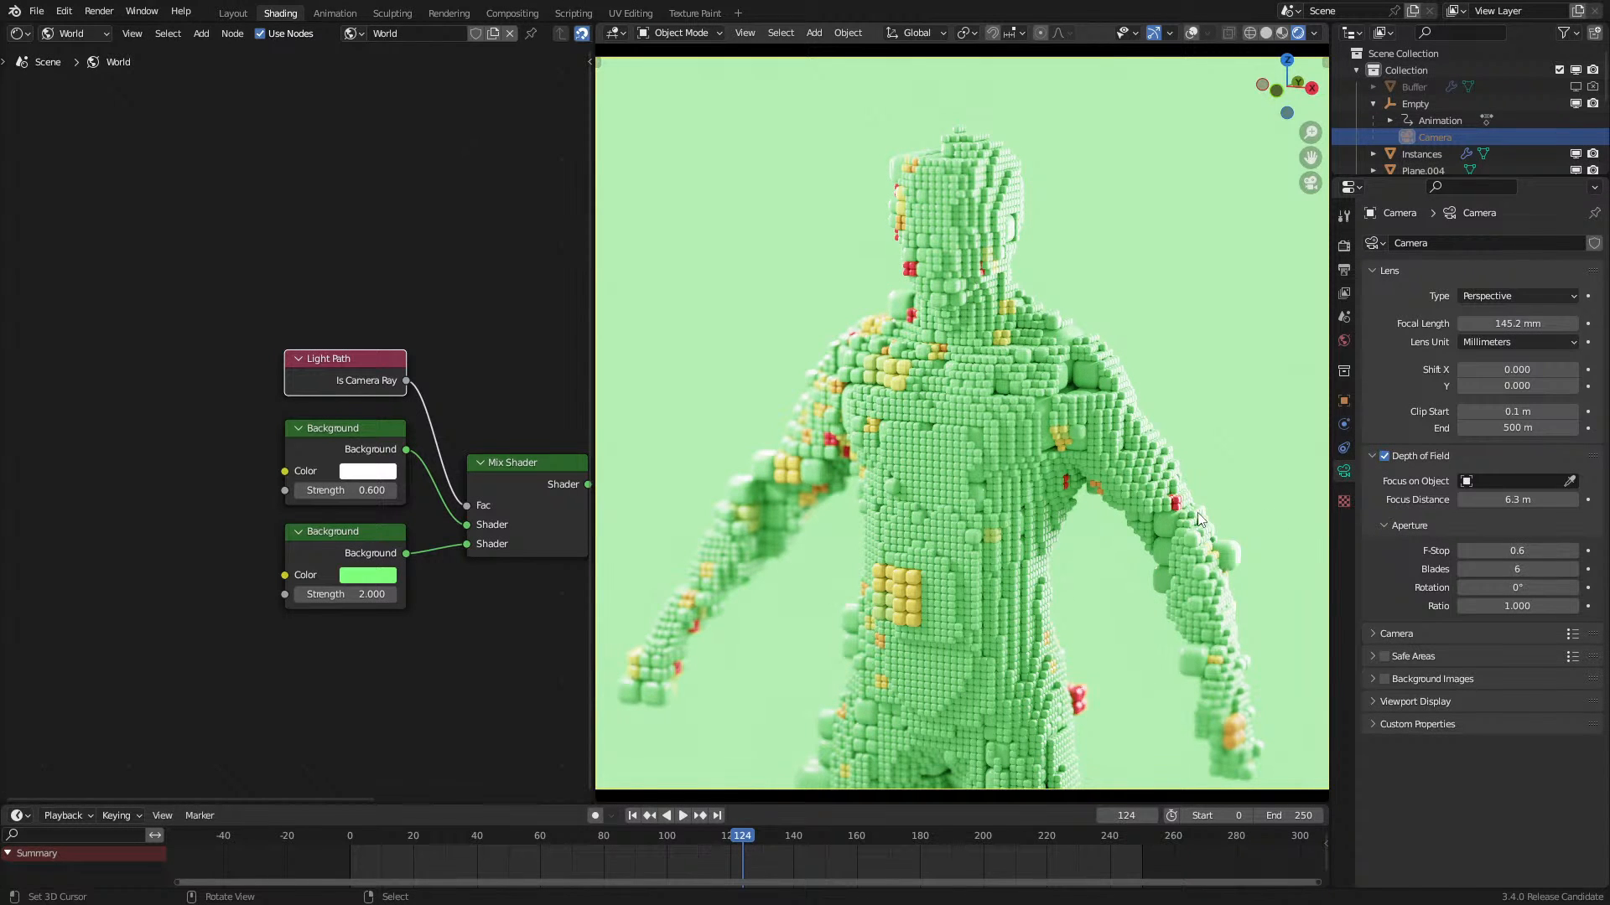
Step: Unlock the camera from the view and fit the whole camera frame in the viewport
key(n)
click(1318, 136)
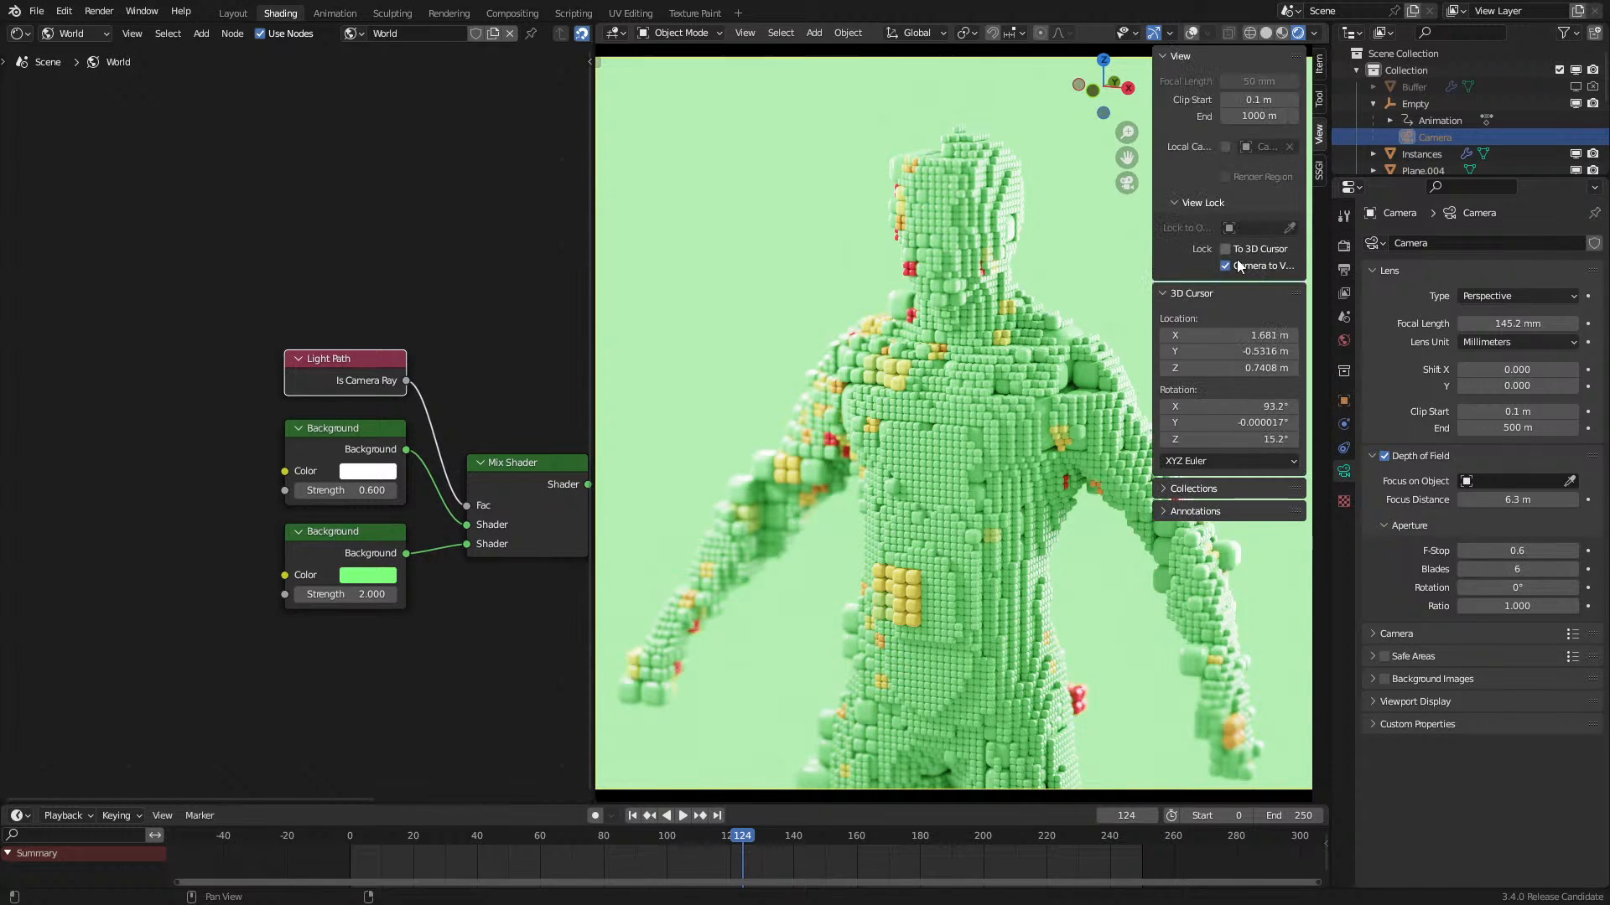
key(n)
key(Home)
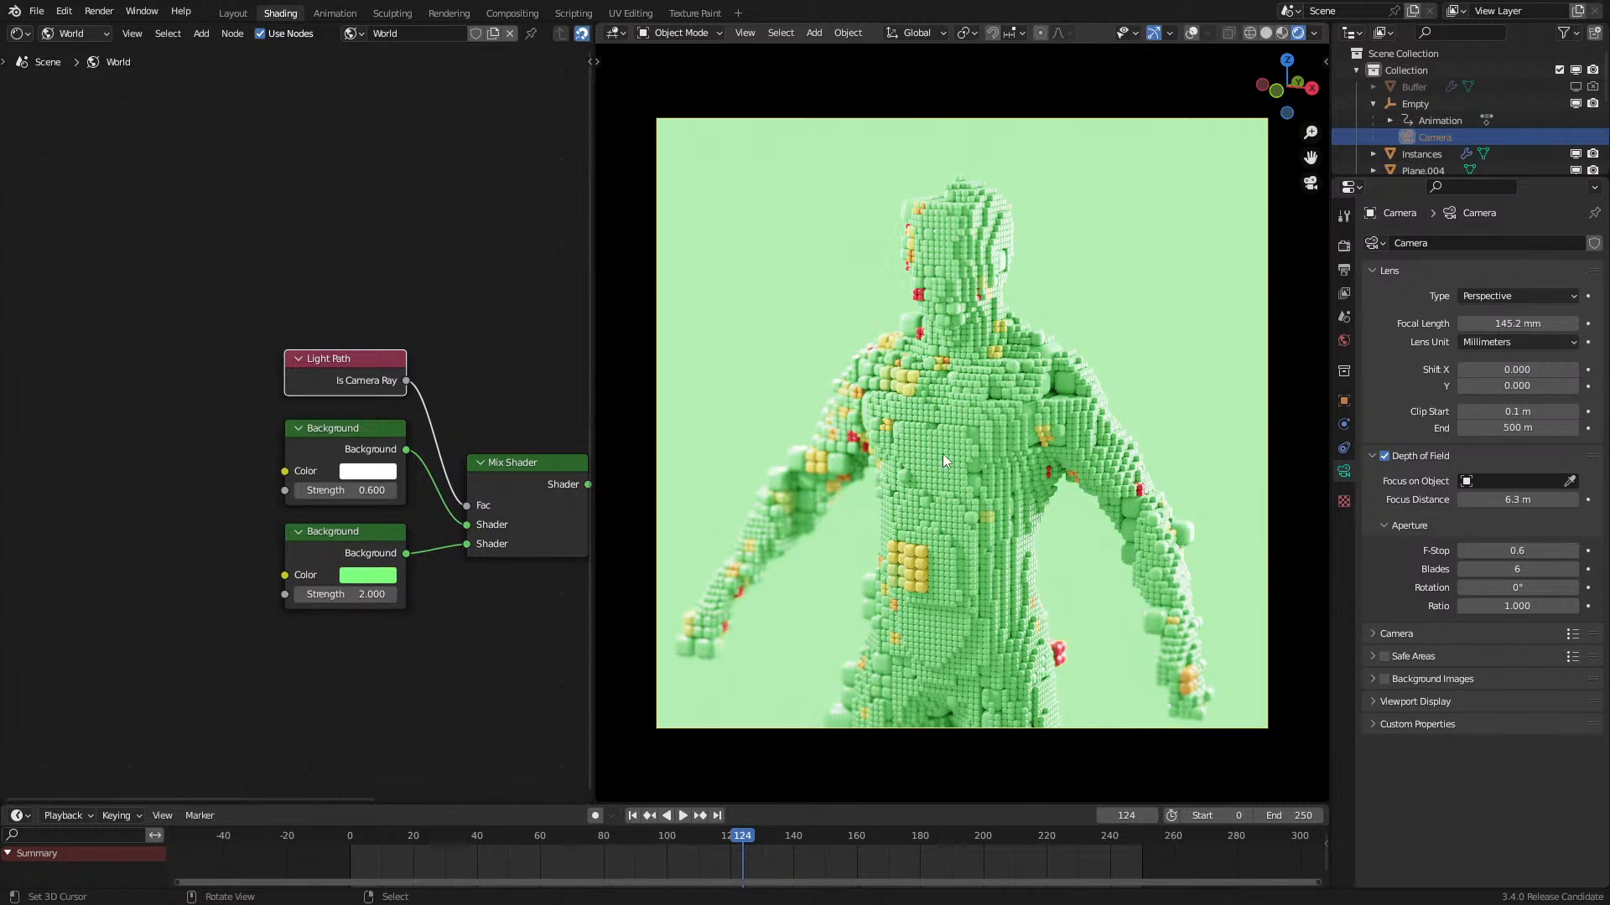
Step: Switch the shader editor from World to Object shading and display the material nodes of the Instances object
click(30, 33)
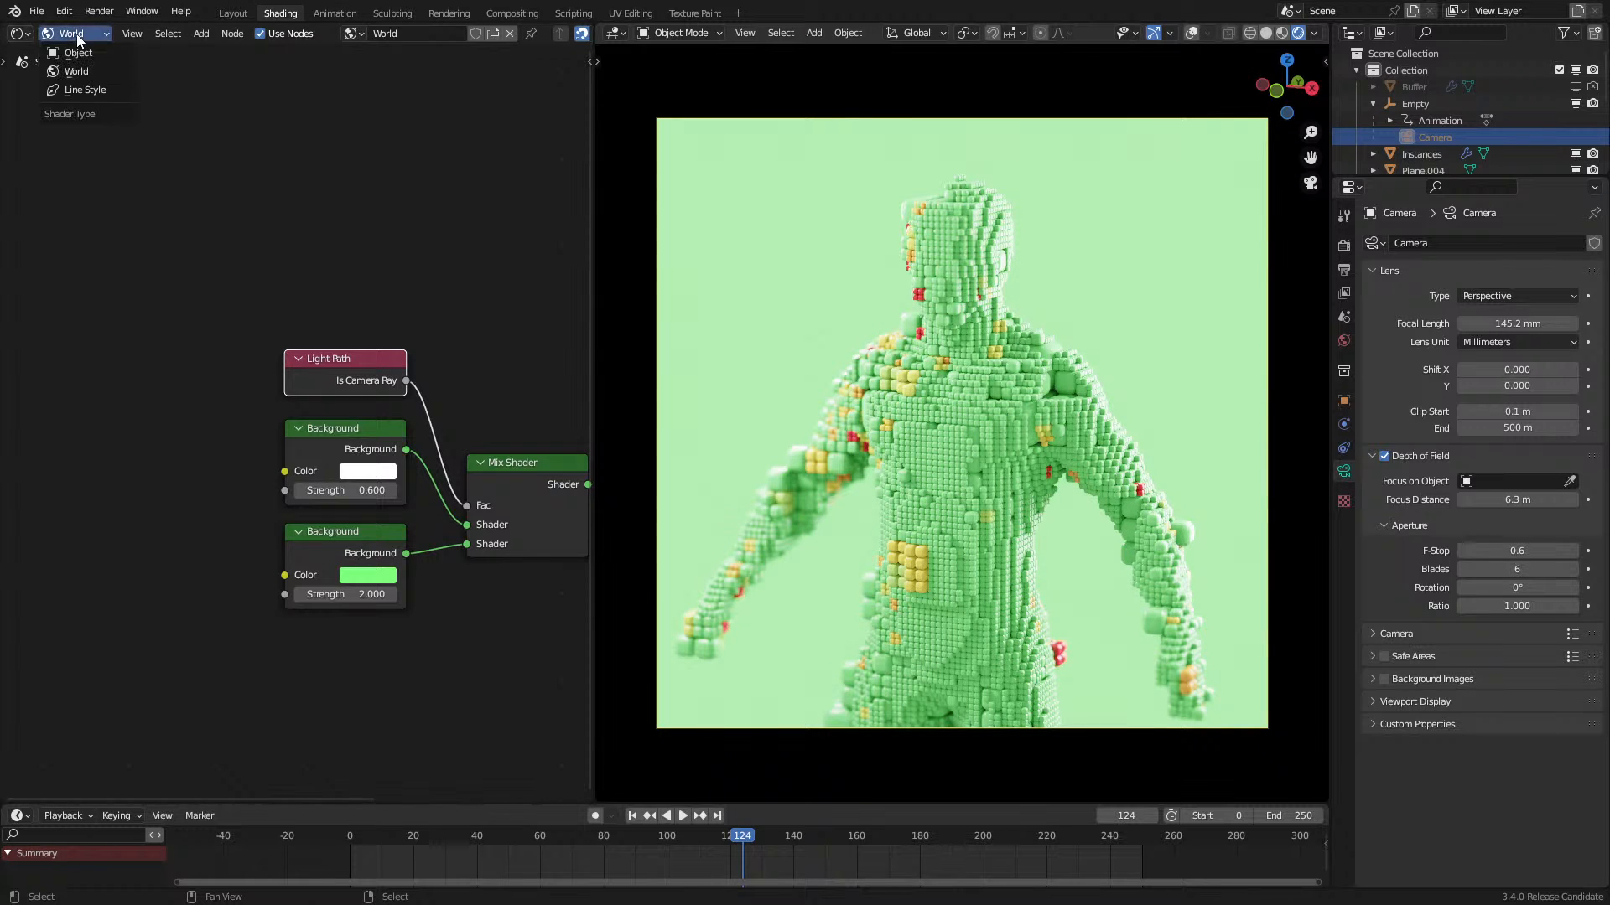
click(86, 53)
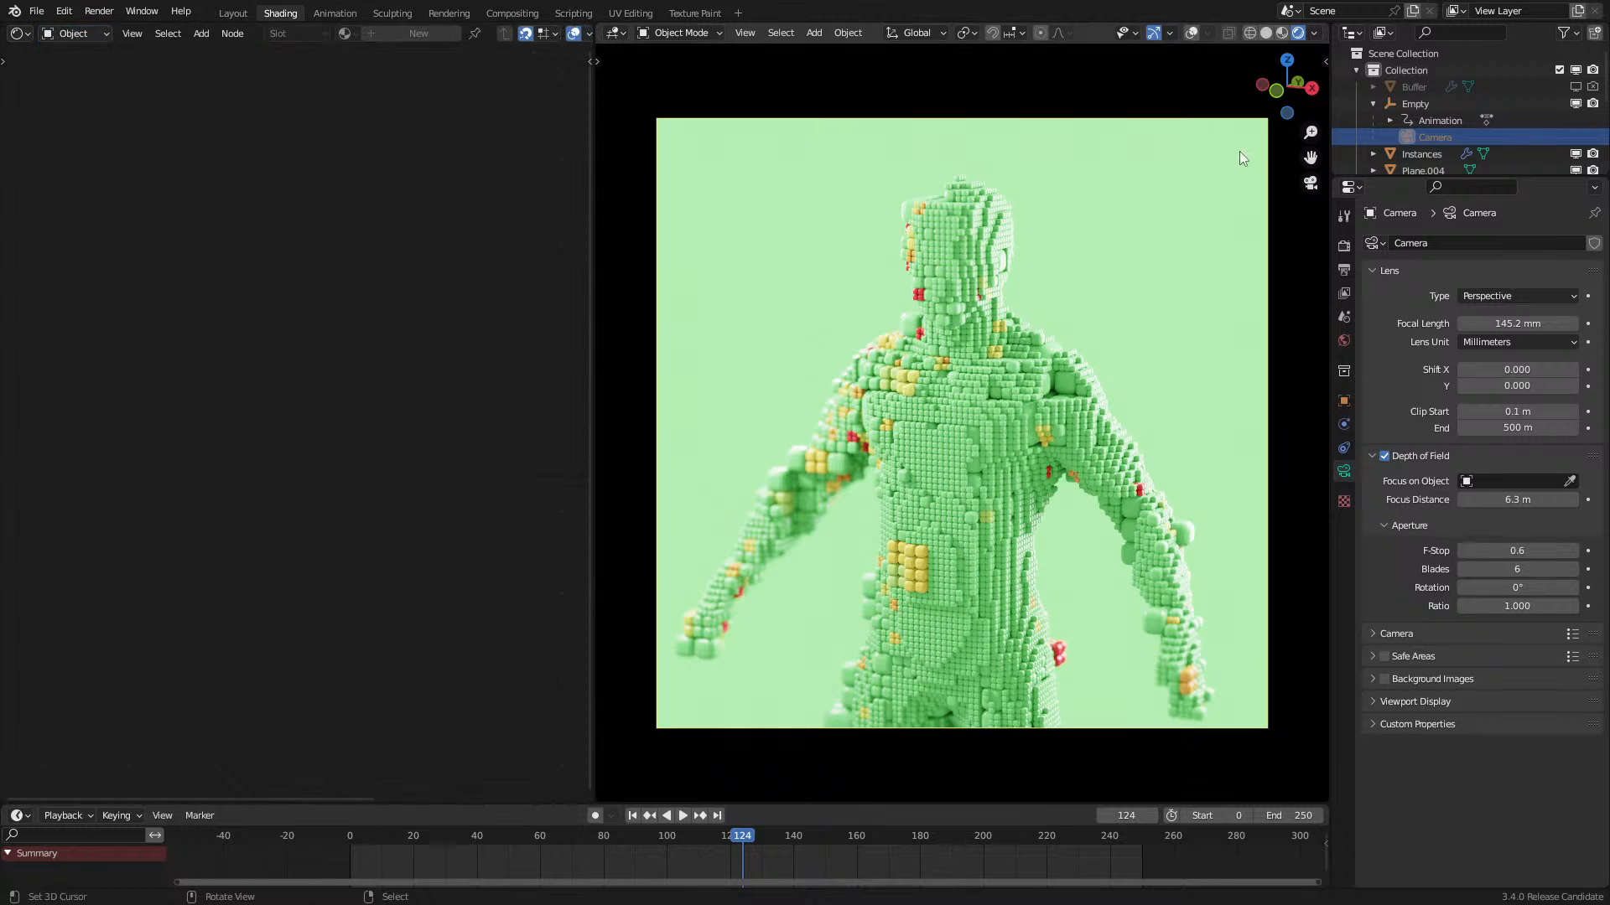
click(1414, 155)
scroll(294, 546, down, 13)
middle_drag(291, 603, 377, 465)
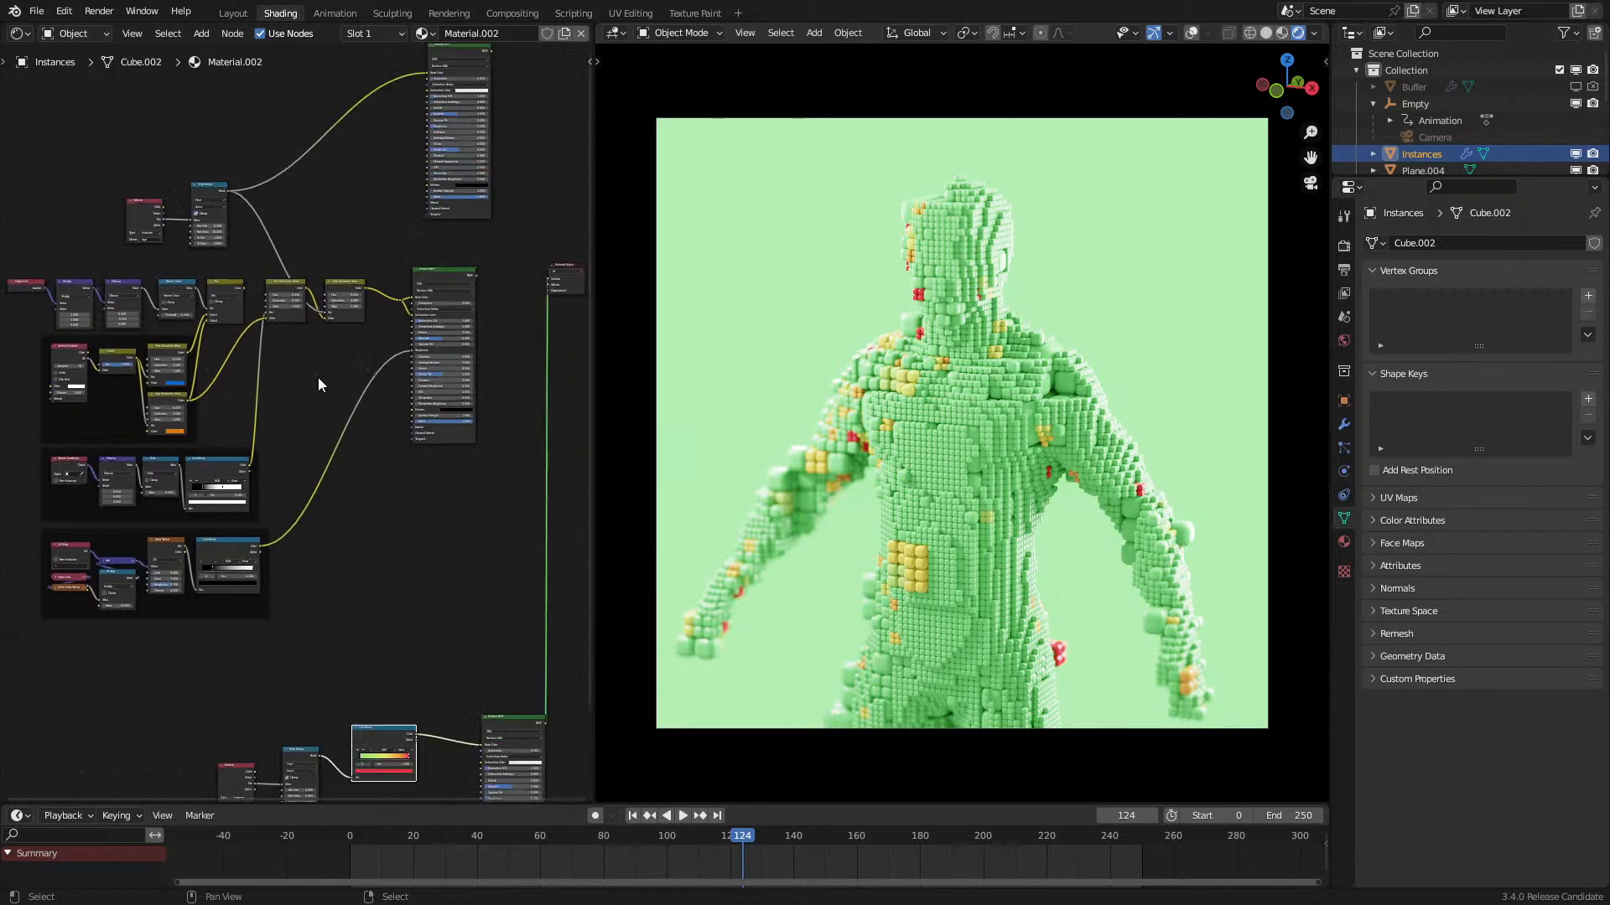
scroll(260, 335, down, 3)
Step: Delete the unused node chains from Material.002 and move the ColorRamp and Principled BSDF chain beside the Material Output
drag(80, 186, 395, 530)
key(g)
click(309, 473)
click(92, 178)
drag(90, 192, 163, 249)
drag(52, 161, 326, 416)
key(x)
drag(46, 392, 455, 678)
key(x)
key(g)
click(430, 414)
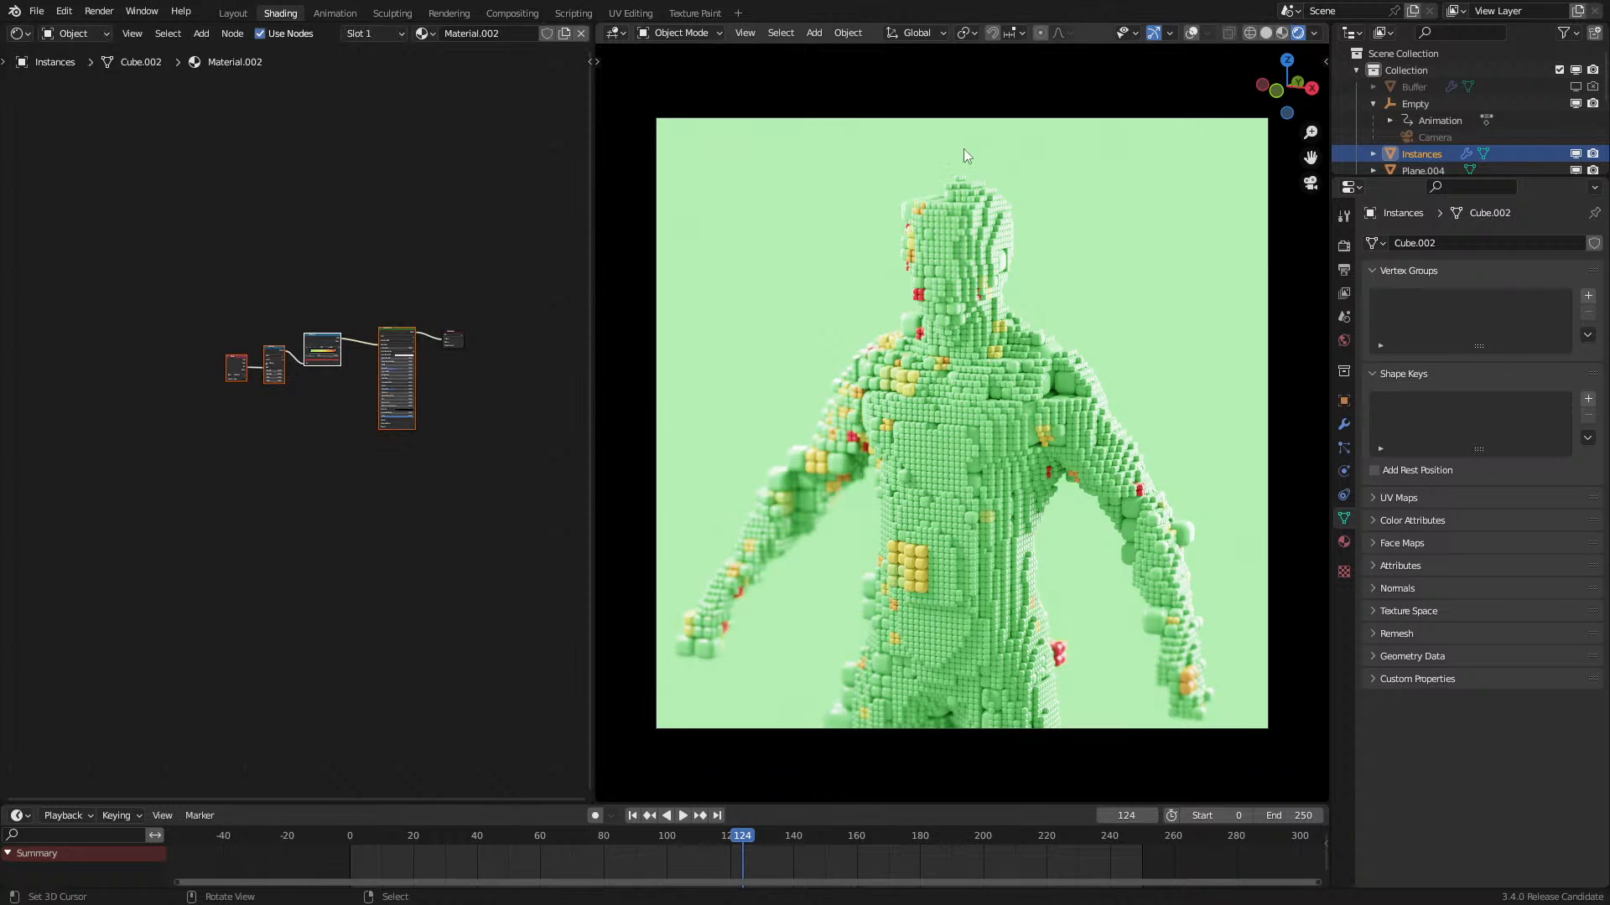
Step: Branch the ColorRamp's Color output through a reroute into the Principled BSDF's Subsurface Color input
click(1192, 32)
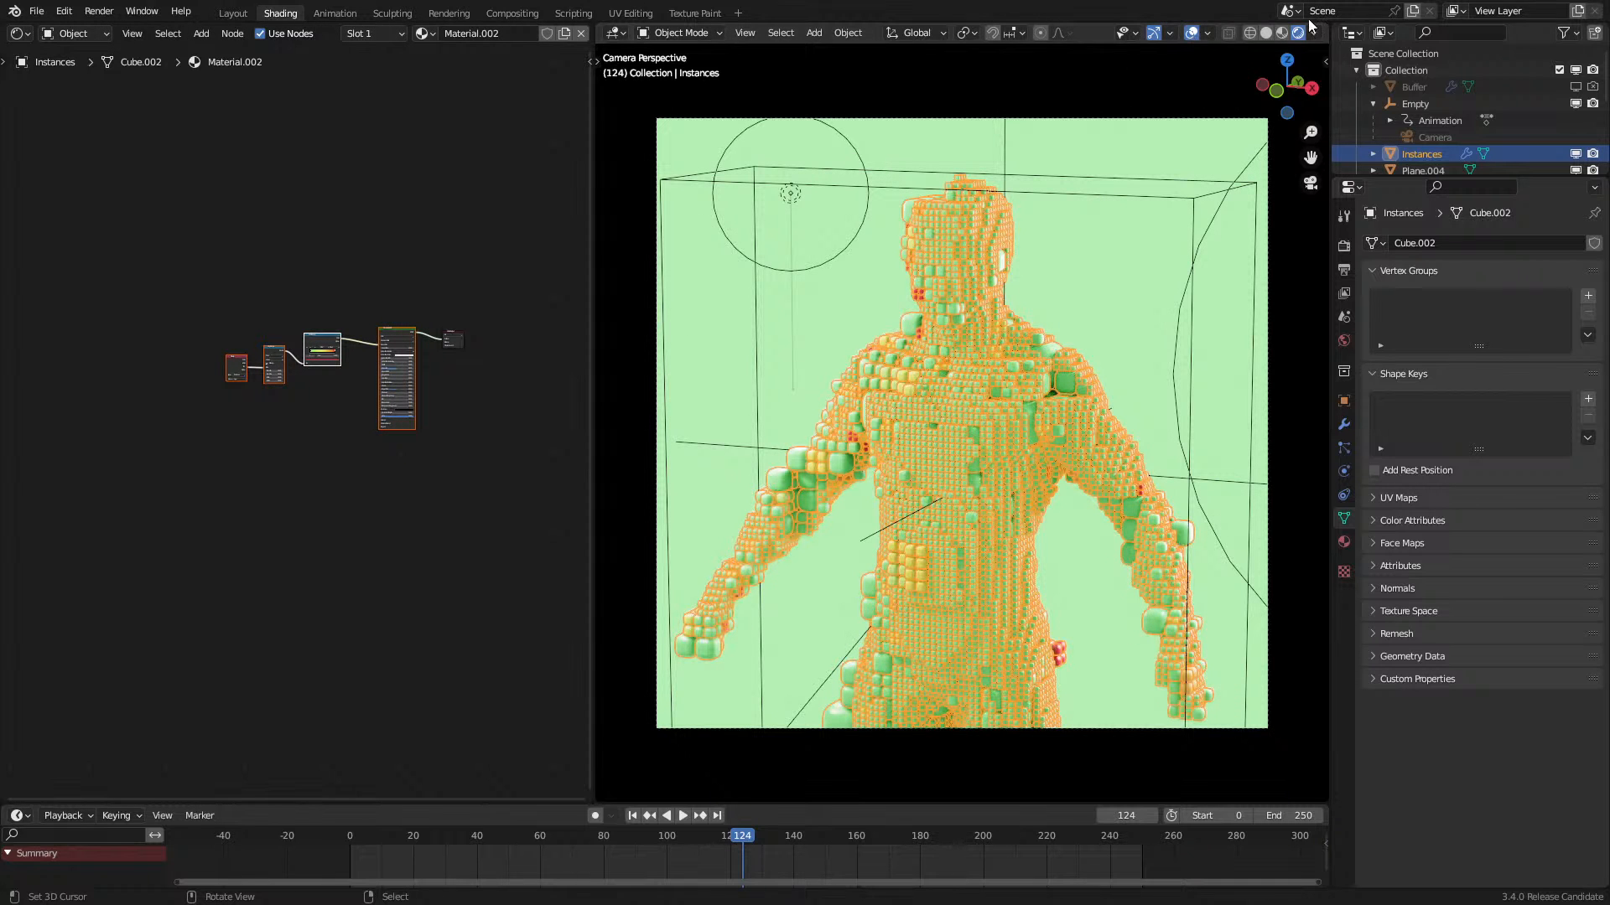
click(1191, 33)
scroll(312, 295, up, 6)
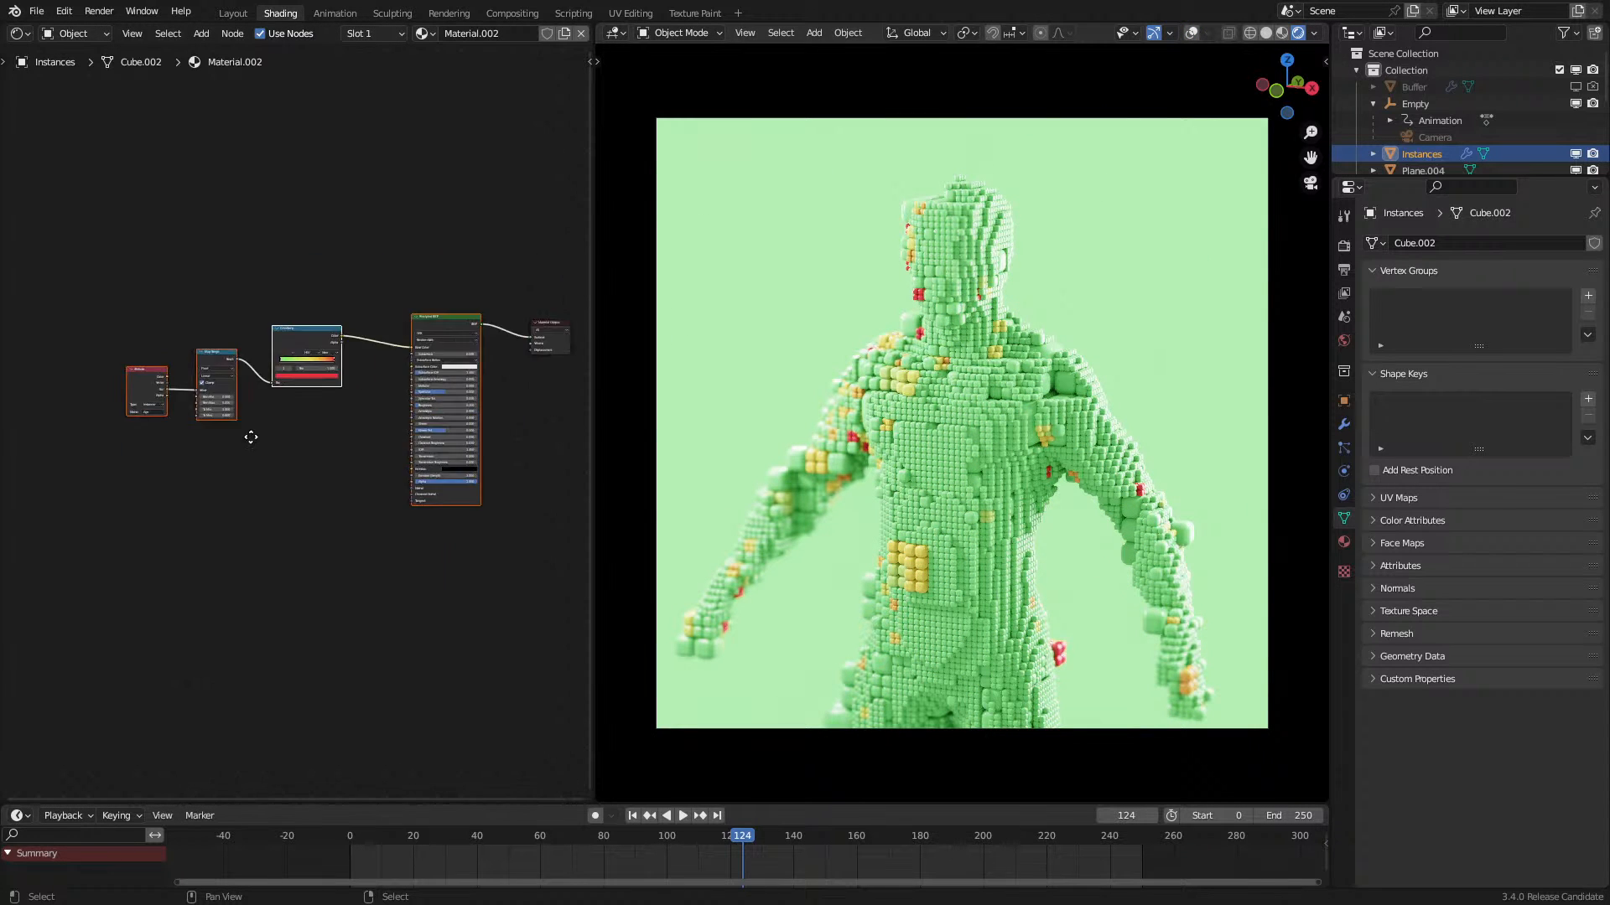
scroll(330, 453, up, 1)
shift+right_drag(399, 387, 393, 437)
drag(395, 421, 426, 464)
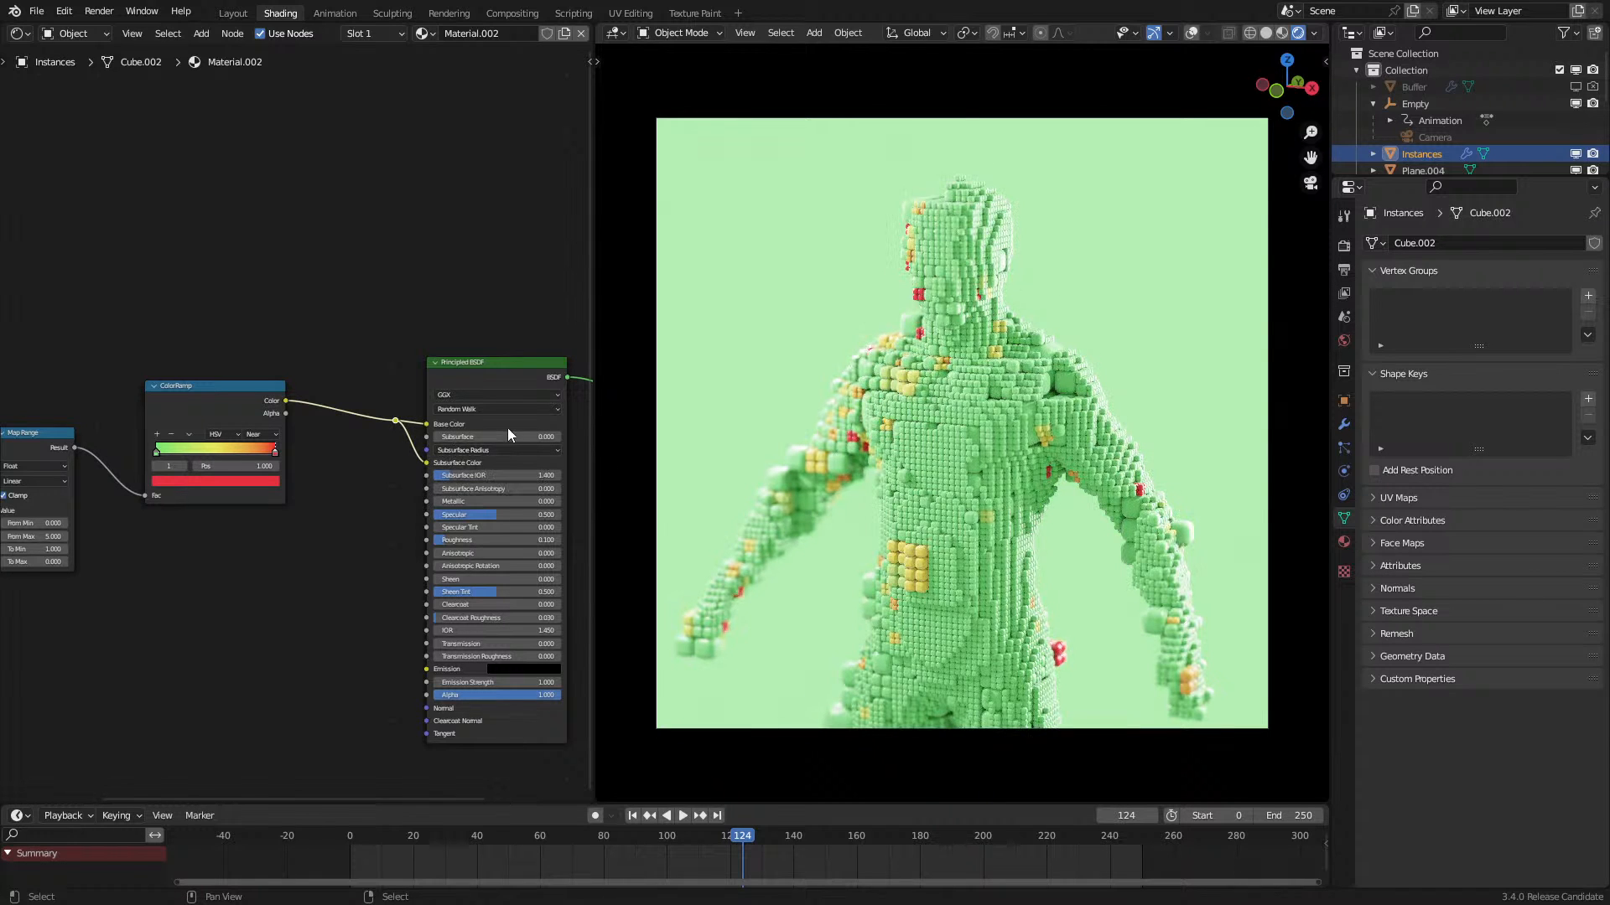
Step: Switch the render engine to Cycles
click(1345, 247)
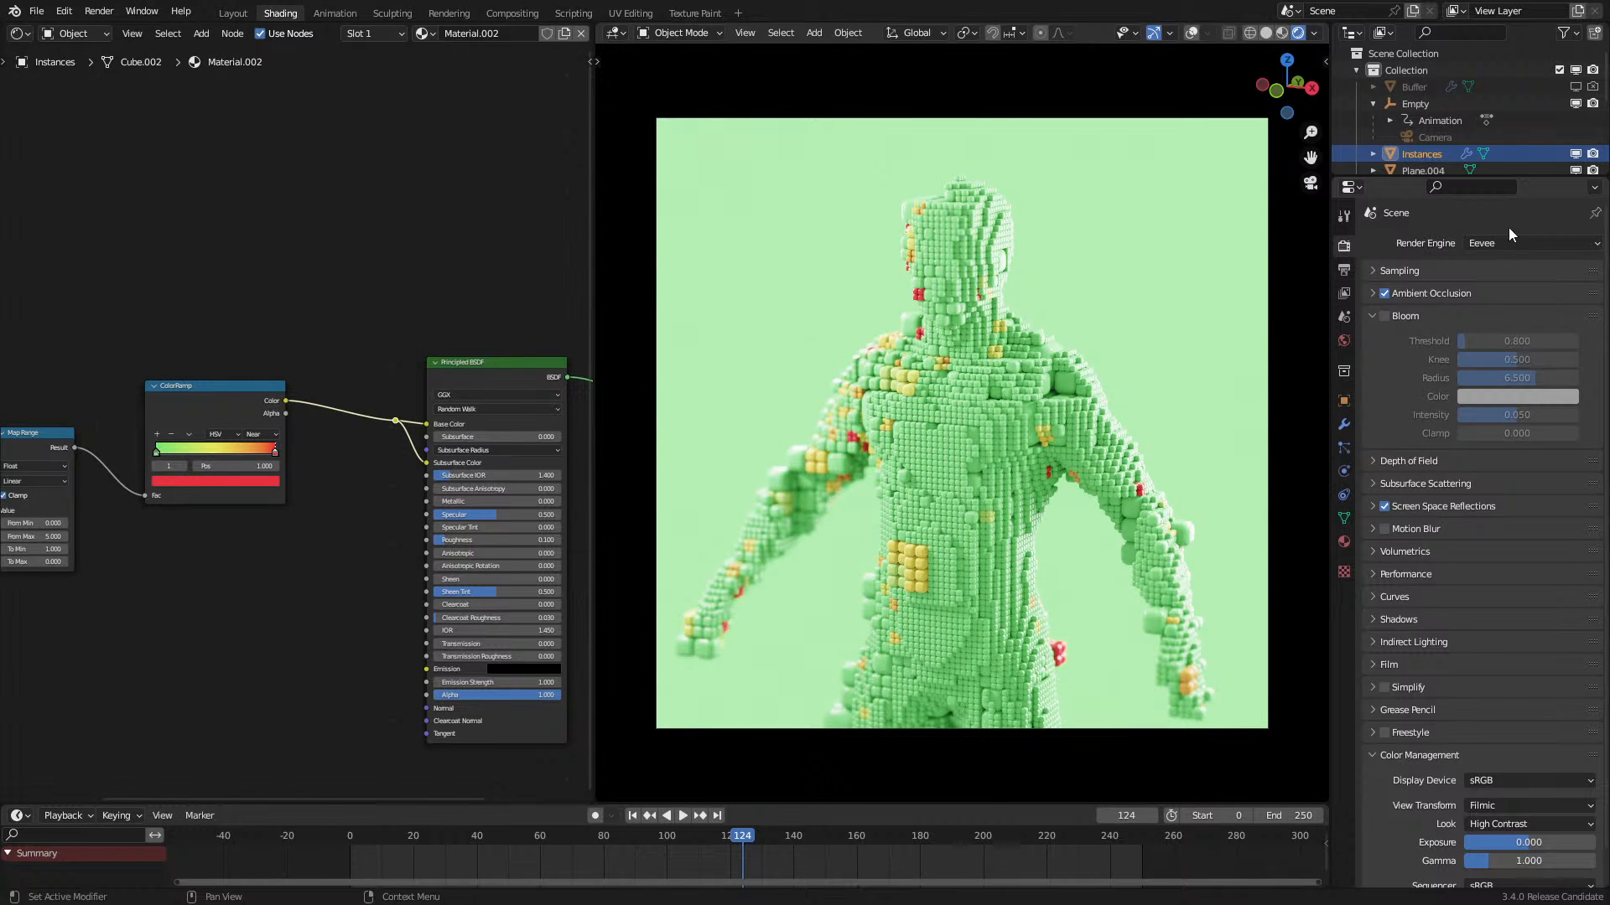
click(1511, 243)
click(1513, 292)
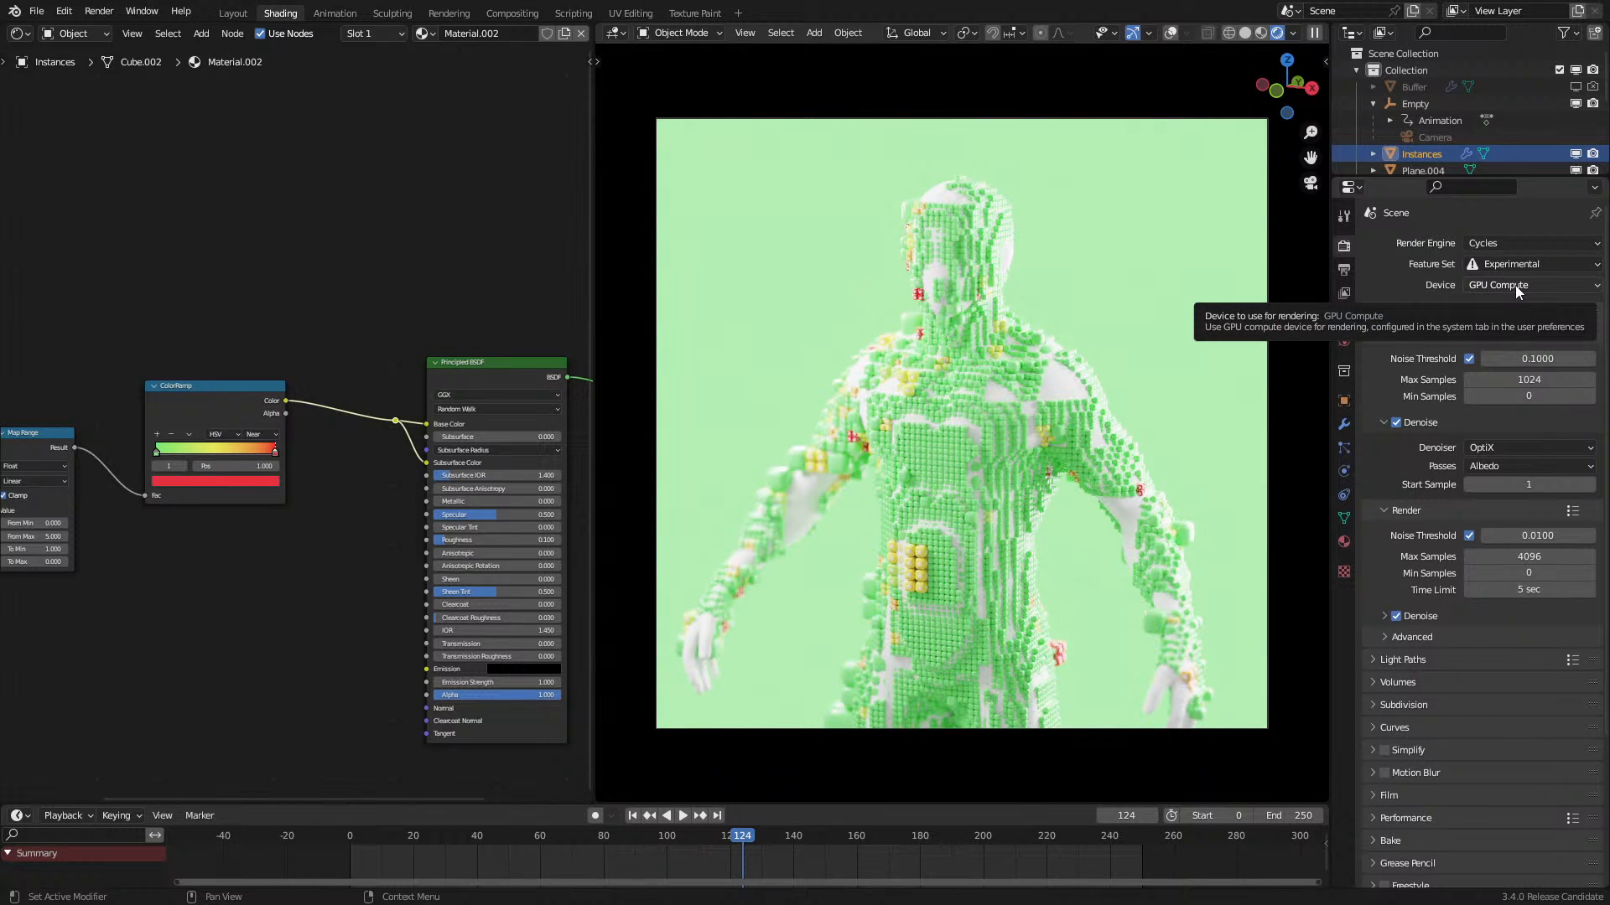
Step: Rename the Plane.004 object to Body and hide it in both the viewport and renders
scroll(1568, 116, down, 4)
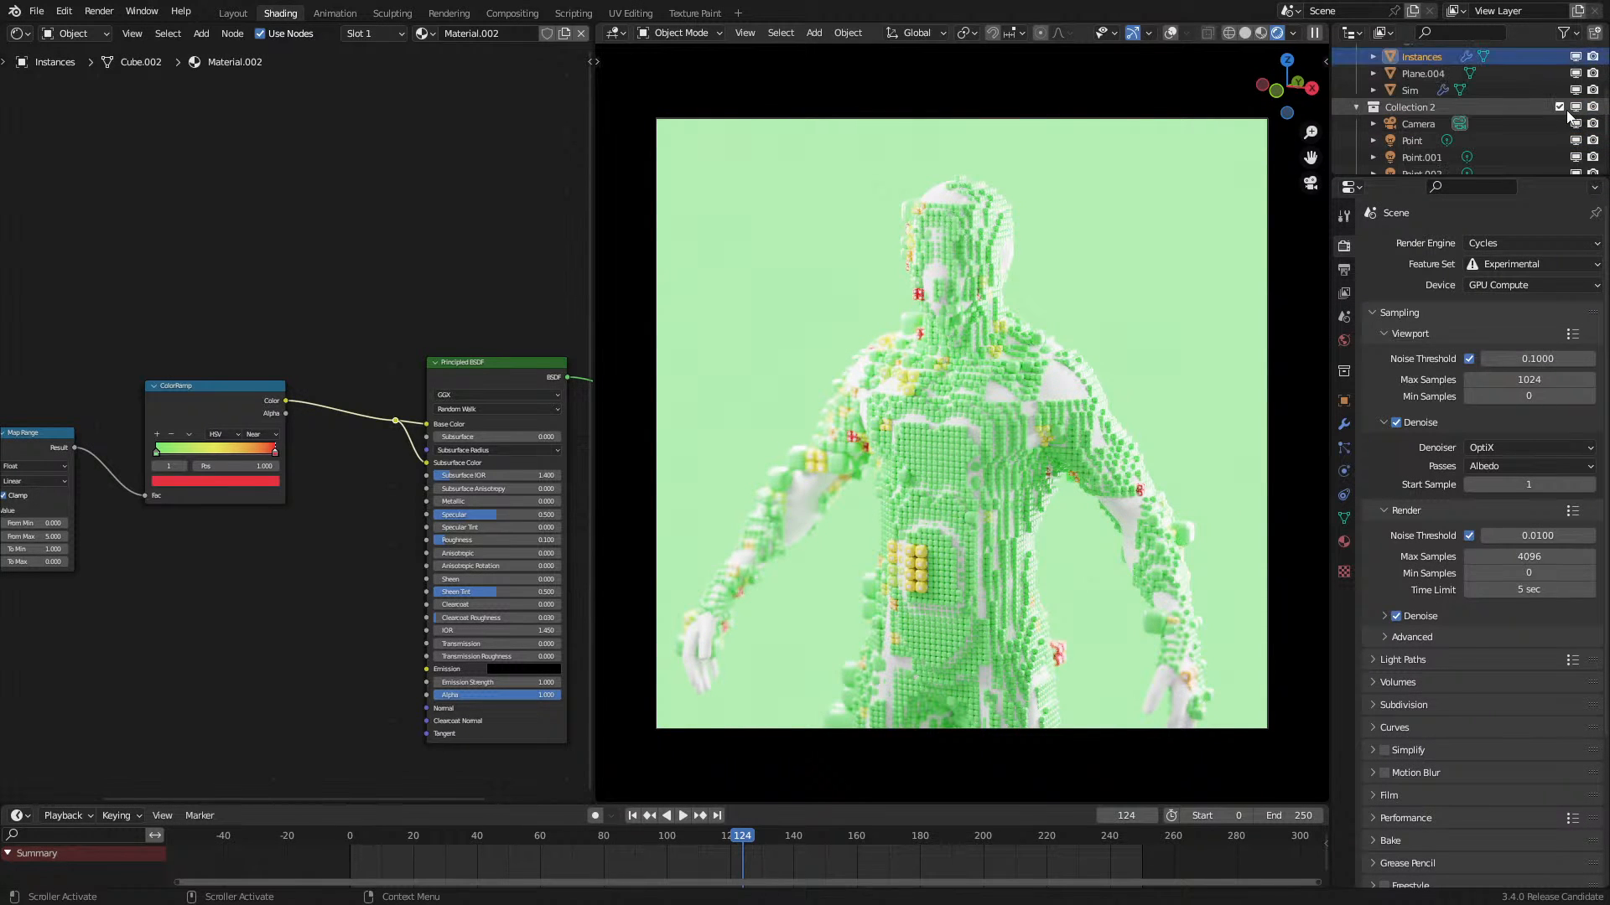
scroll(1564, 112, up, 4)
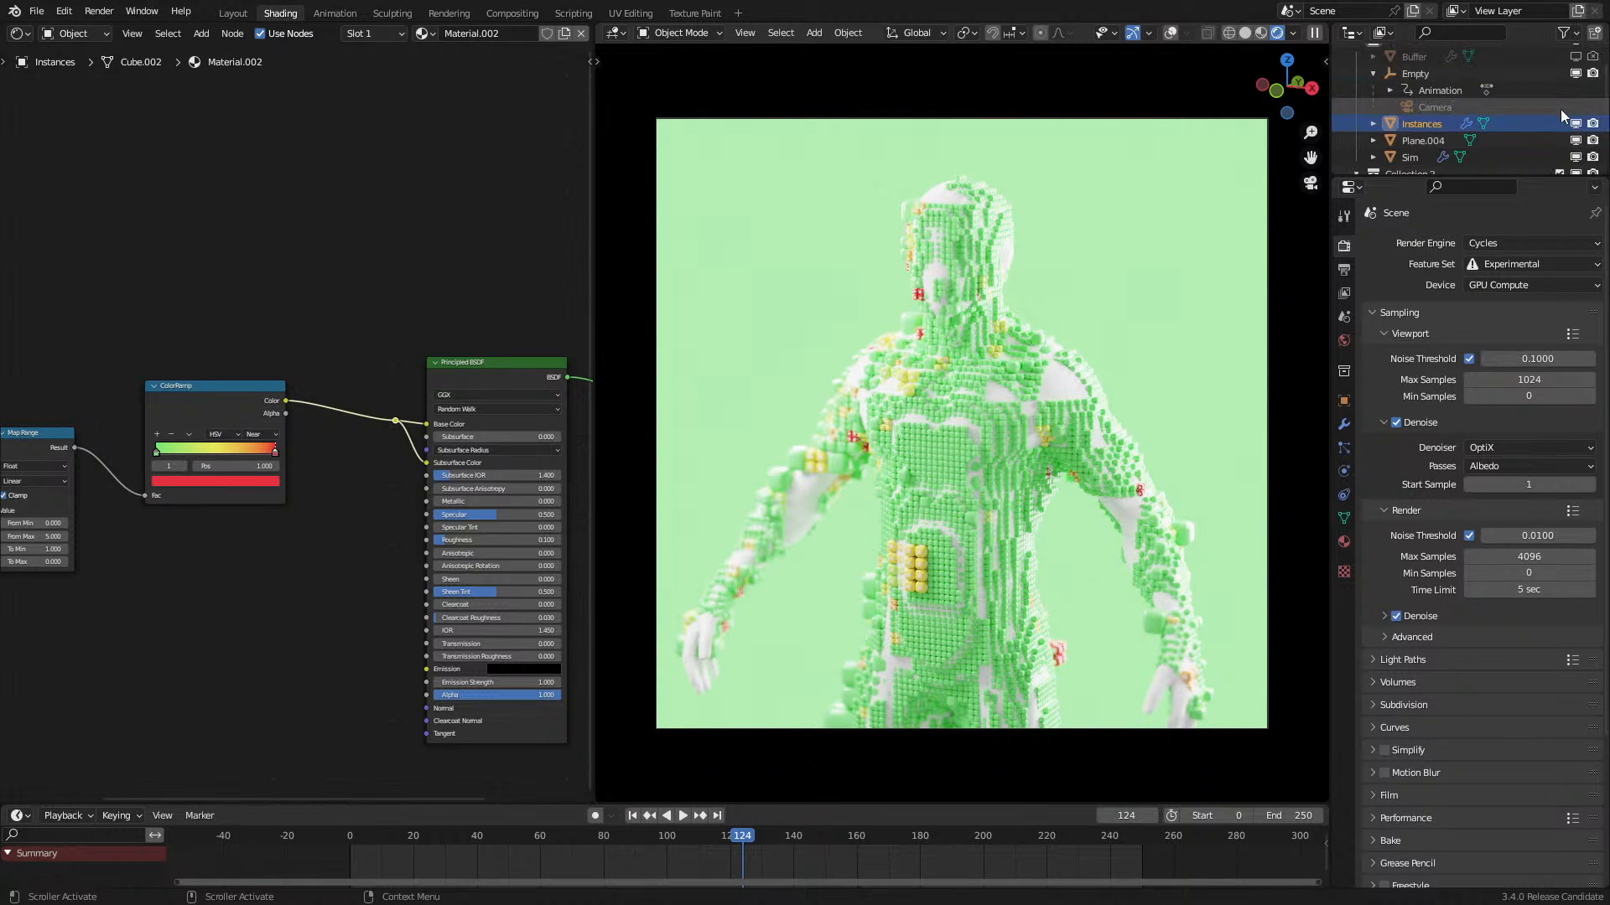
double_click(1427, 143)
text(Body)
key(Return)
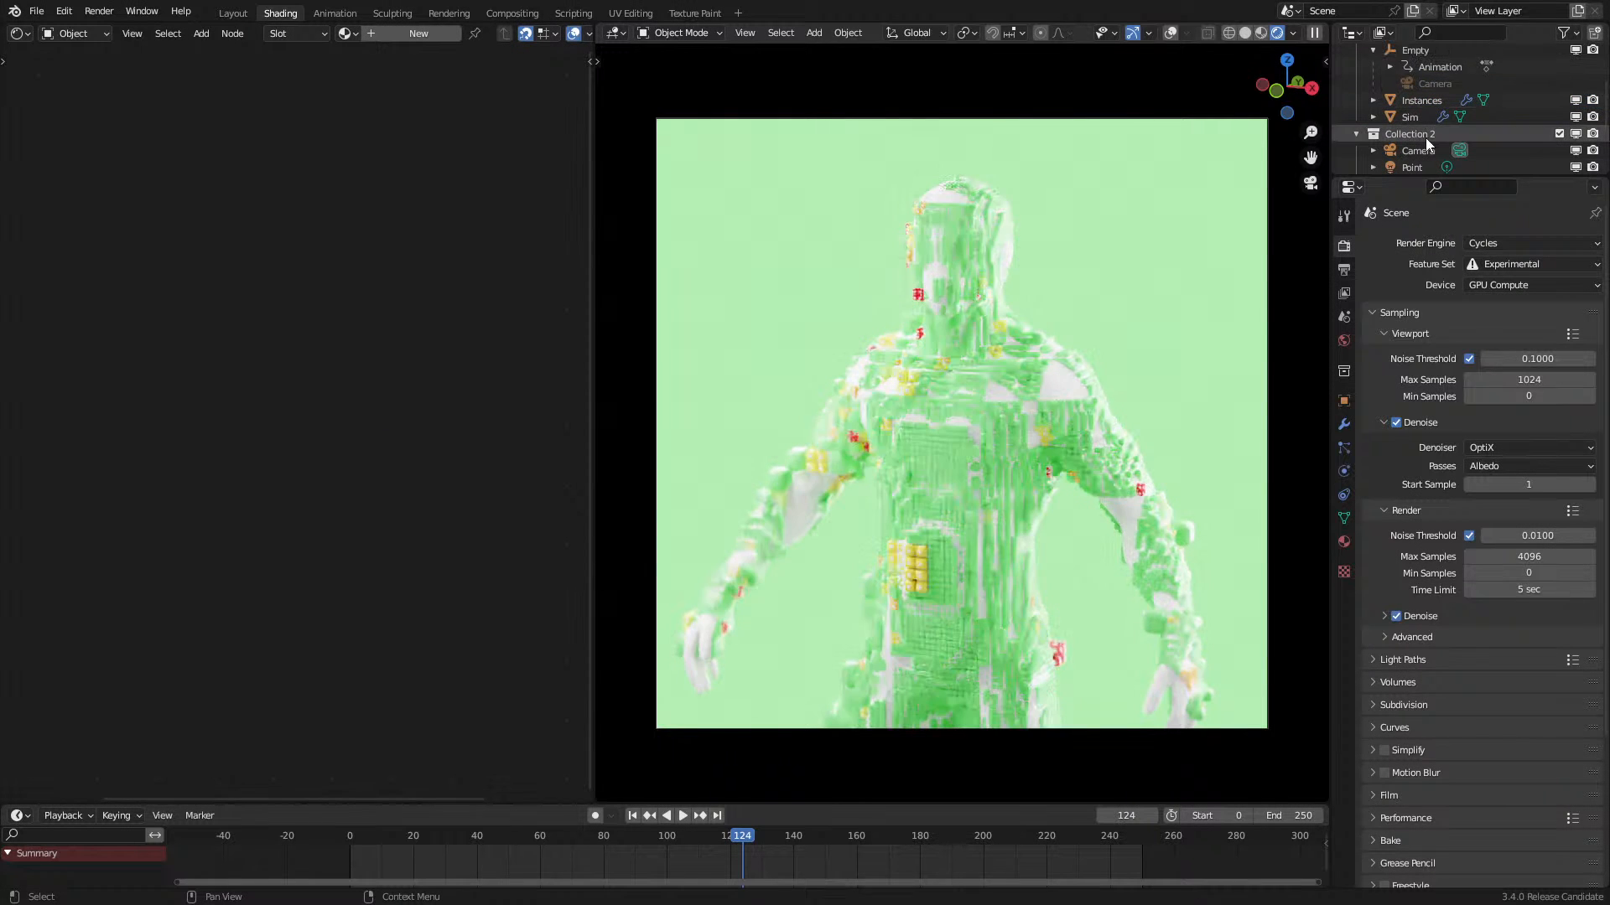
scroll(1472, 75, up, 3)
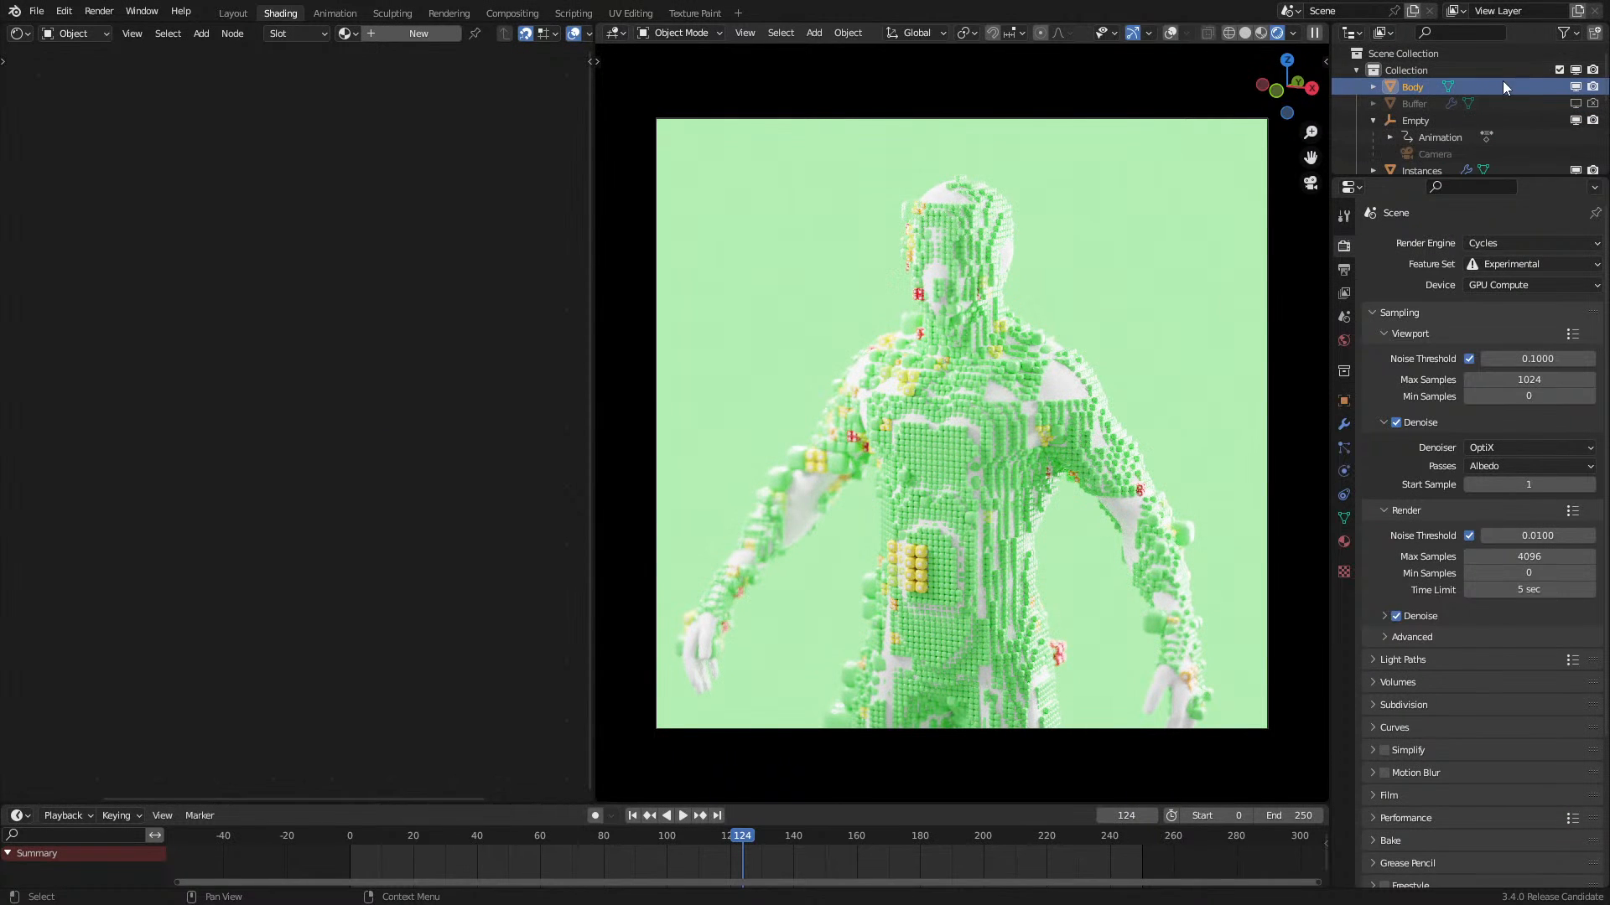
click(1587, 87)
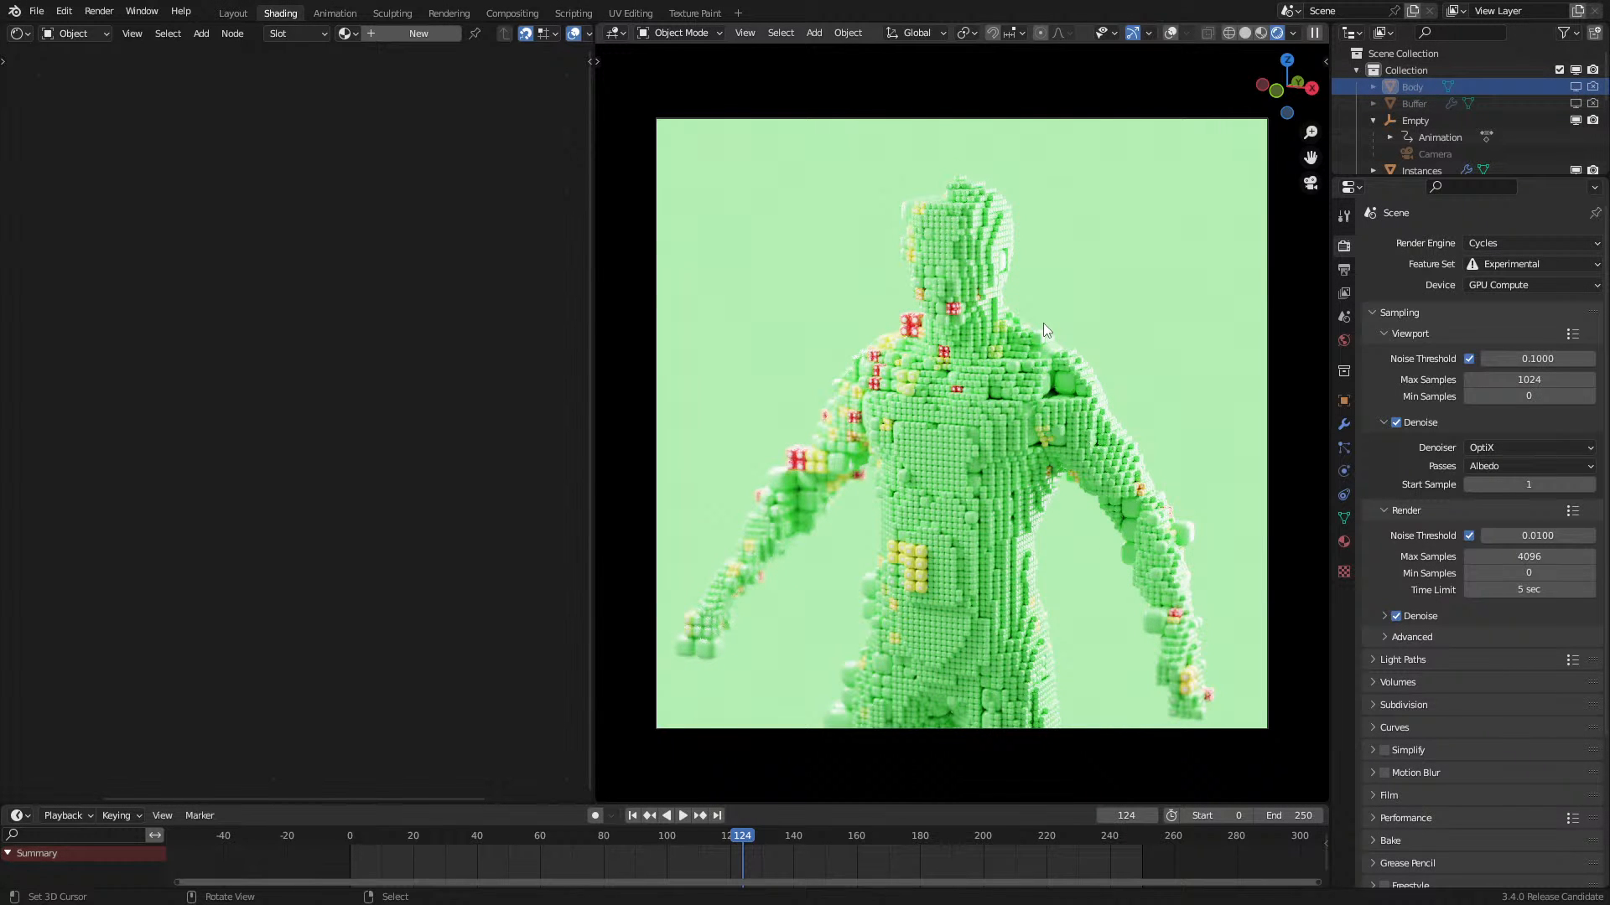
Step: Examine the Cycles preview of the figure up close and set the render engine back to Eevee
scroll(963, 302, up, 5)
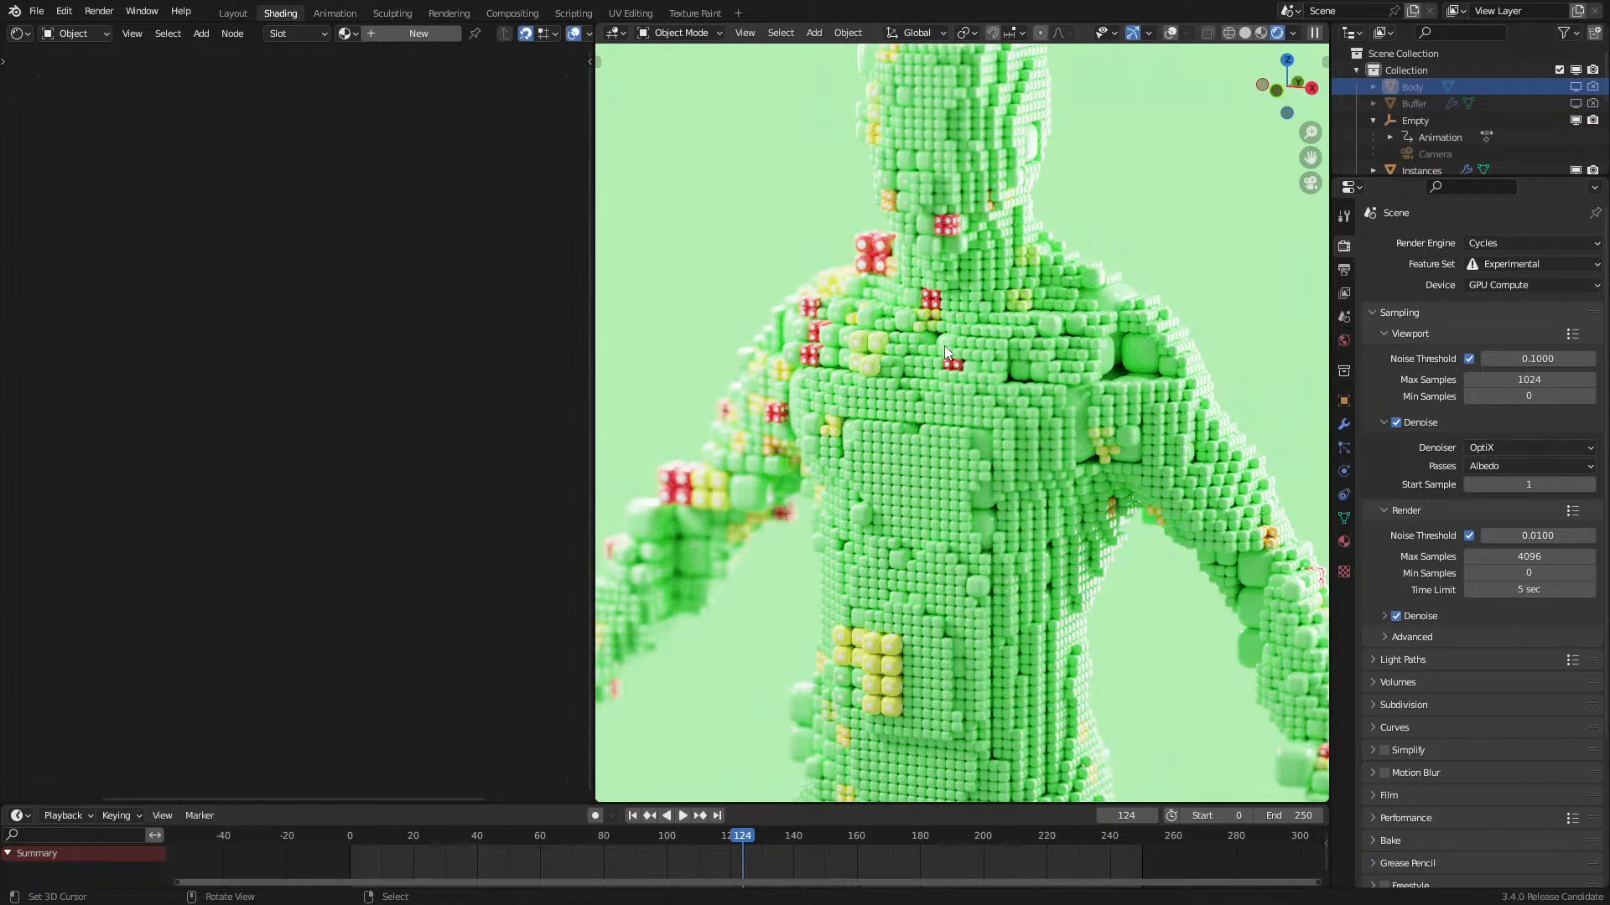
scroll(944, 345, down, 2)
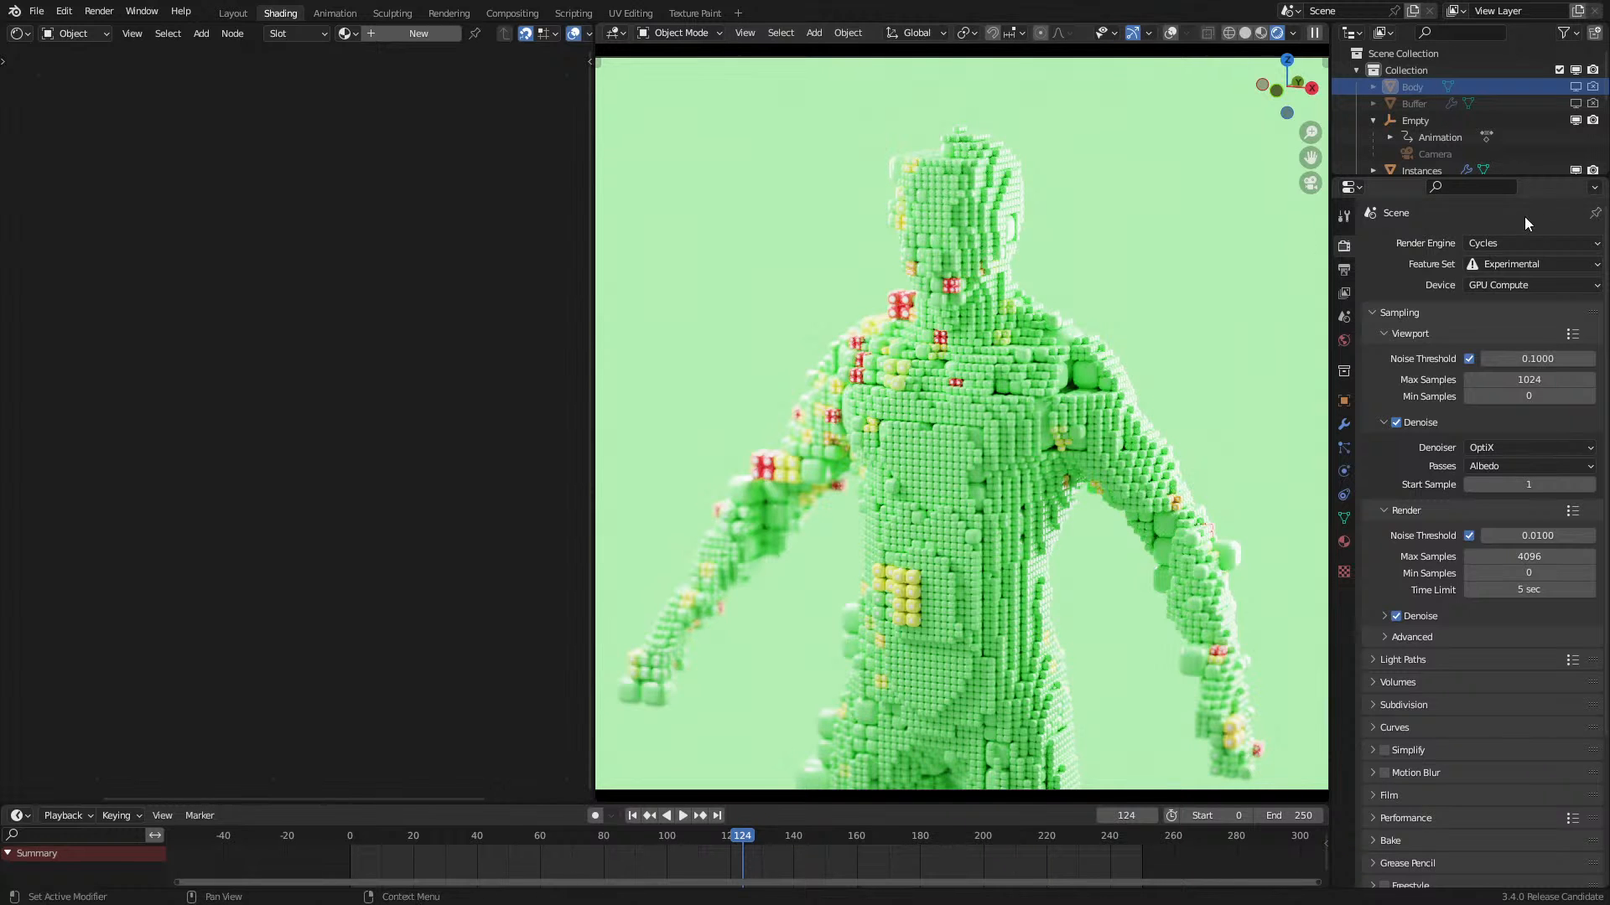
click(1517, 242)
click(1516, 265)
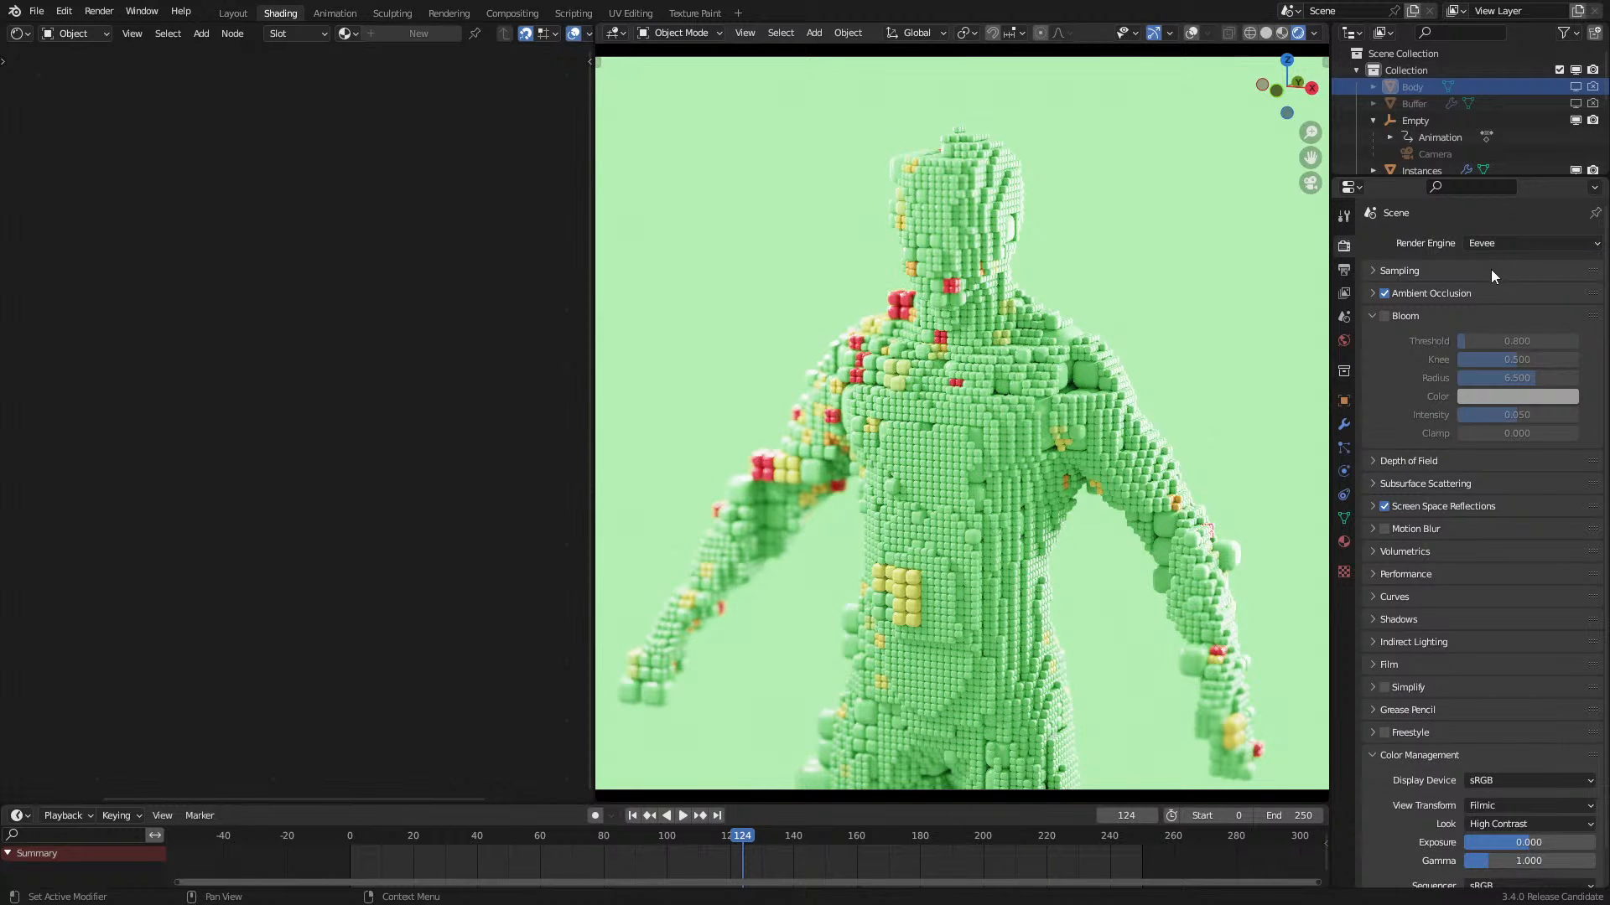
Step: In the Instances object's material, shift the Attribute, Map Range and ColorRamp nodes away from the Principled BSDF to make room
click(1125, 449)
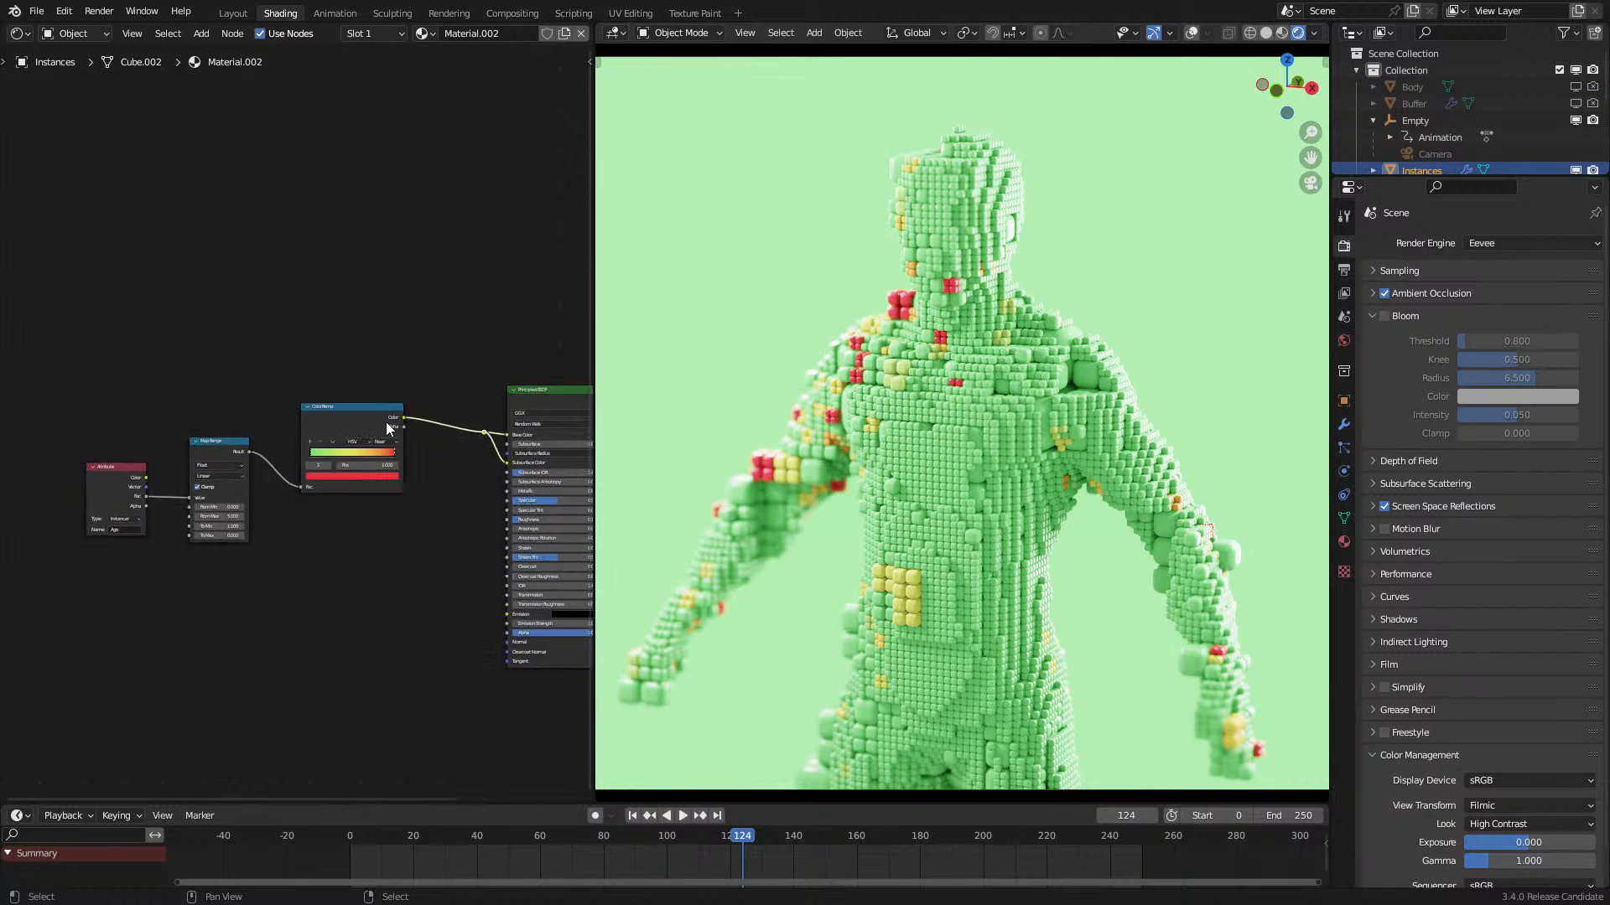
scroll(401, 424, up, 2)
drag(356, 417, 317, 456)
drag(94, 410, 323, 621)
key(g)
click(237, 569)
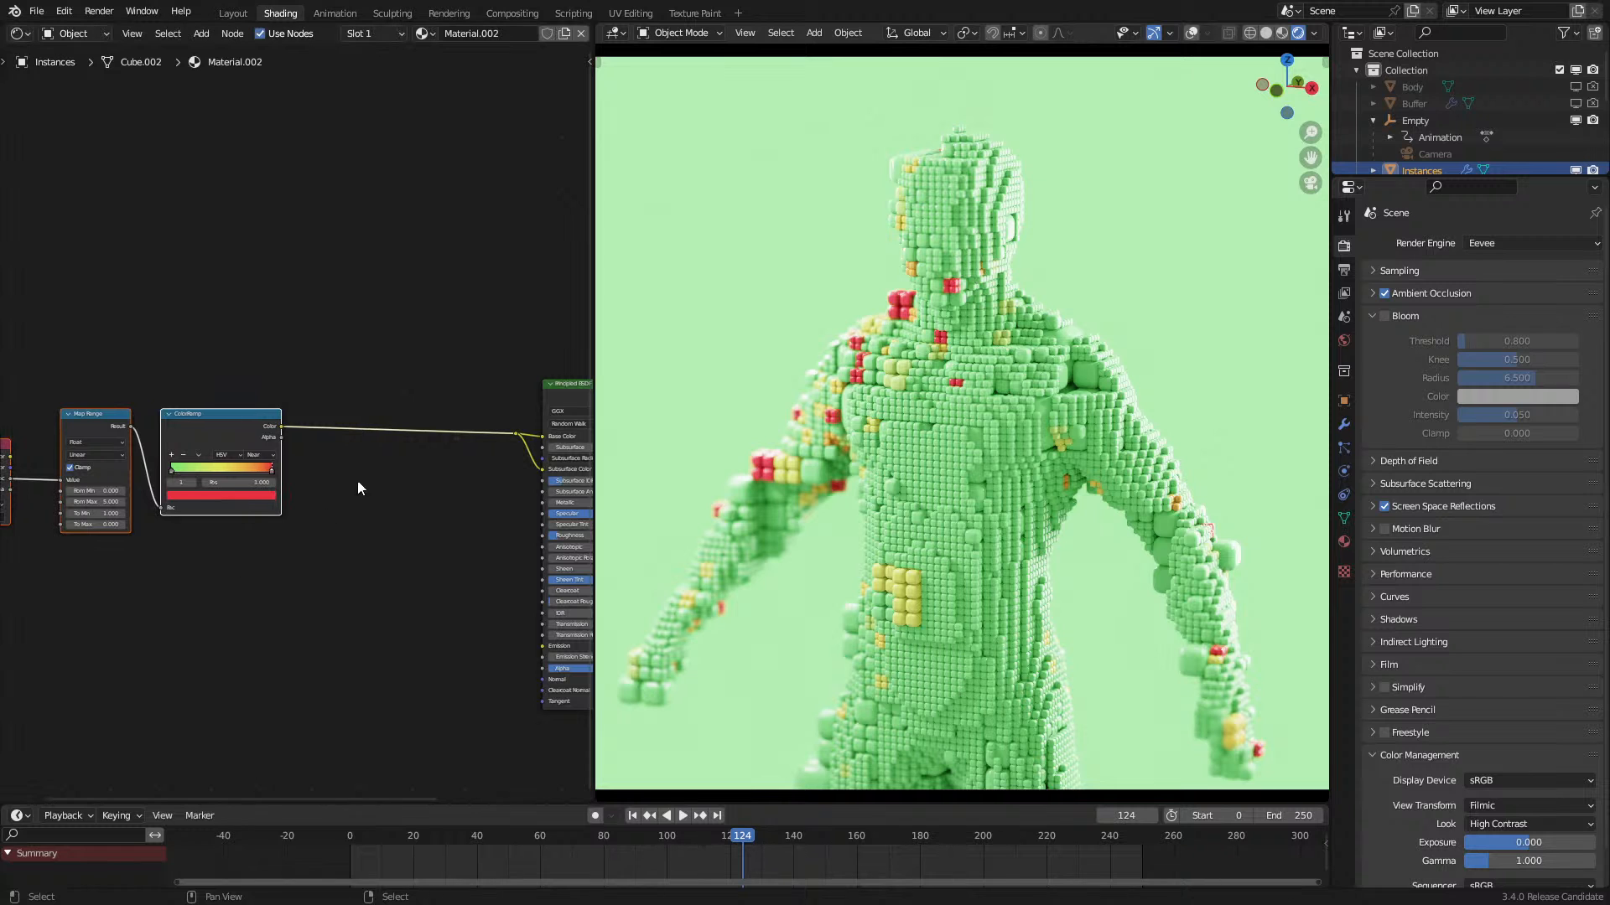
key(shift+a)
mouse_move(319, 498)
click(440, 531)
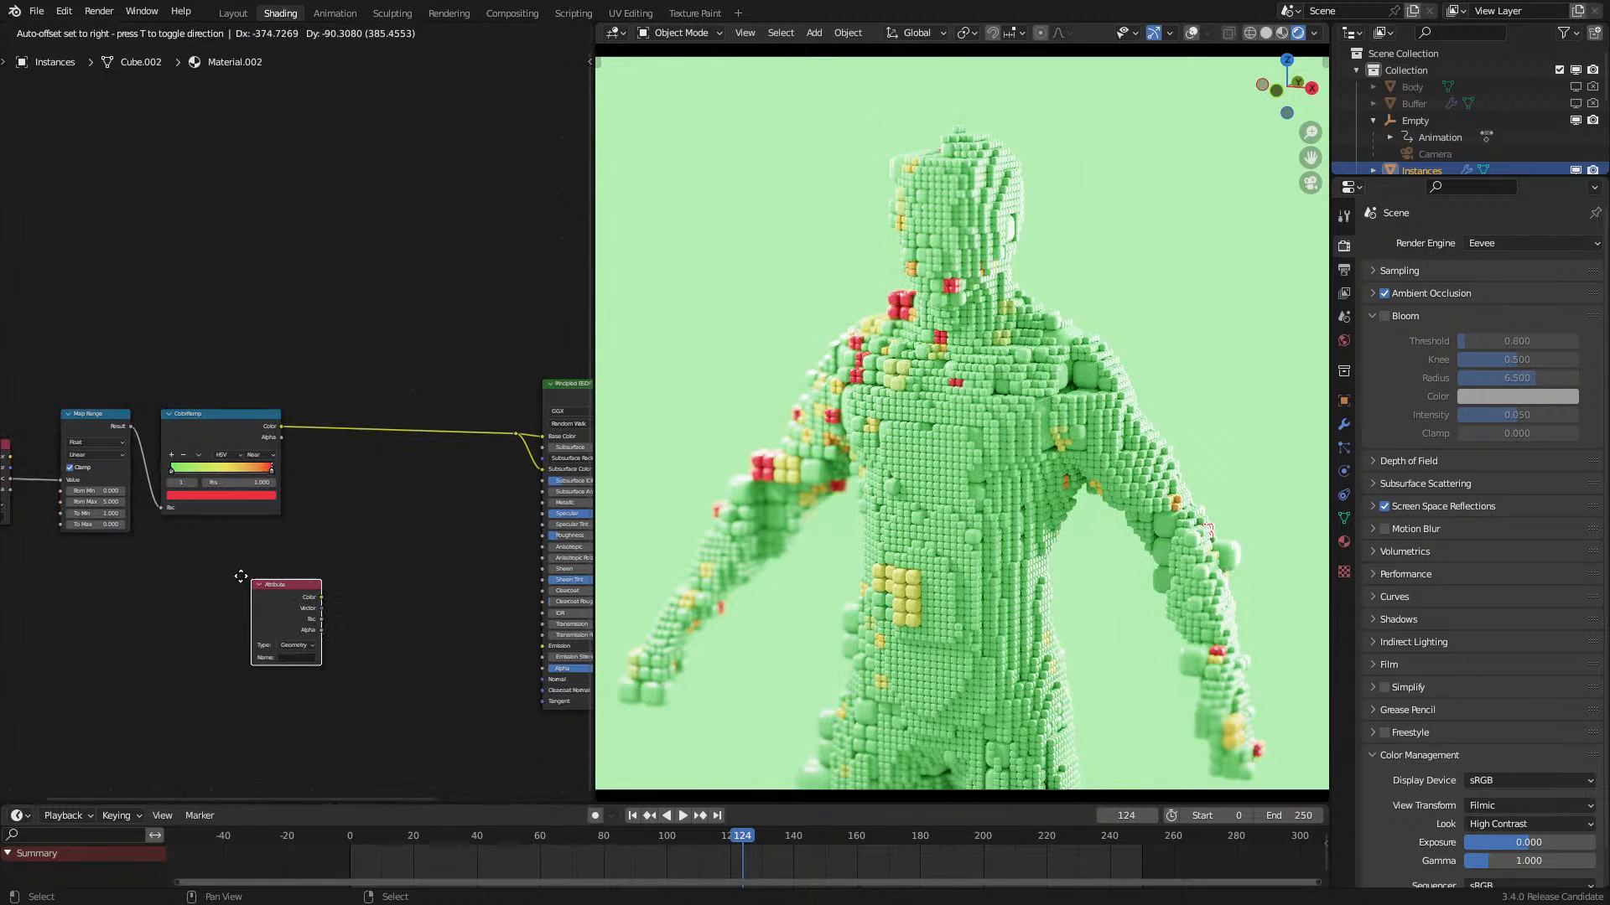
key(Escape)
Step: Add an Ambient Occlusion node below the ColorRamp
key(shift+a)
mouse_move(229, 576)
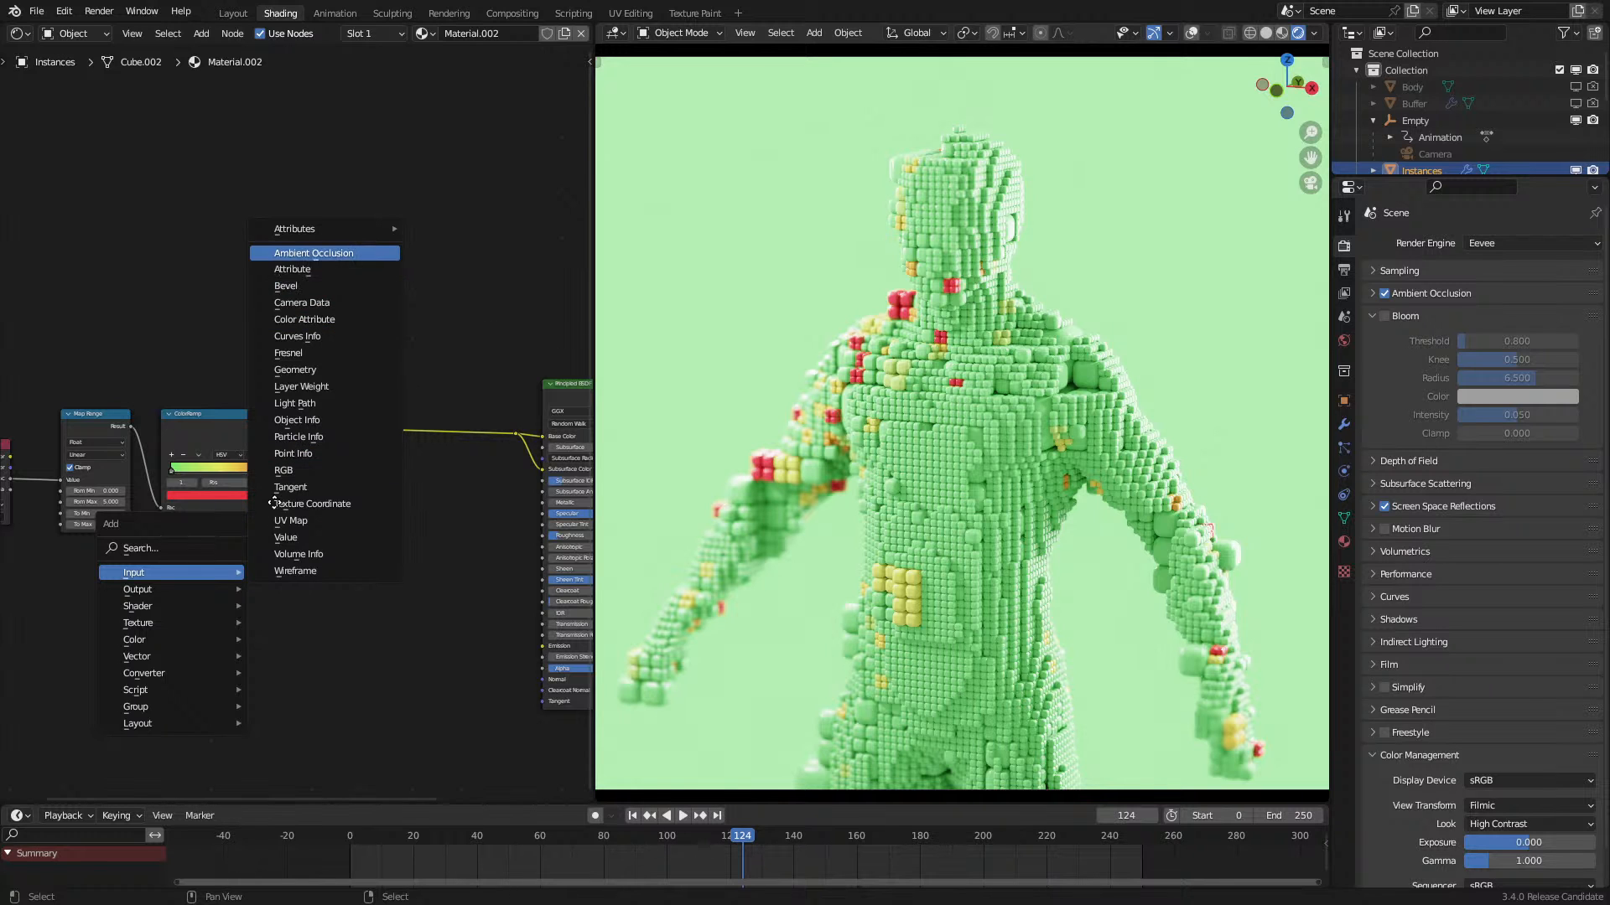
click(314, 253)
click(243, 570)
scroll(349, 405, up, 2)
Step: Insert a Hue Saturation Value node after the ColorRamp and drive its Fac with the Ambient Occlusion node's AO output
key(shift+a)
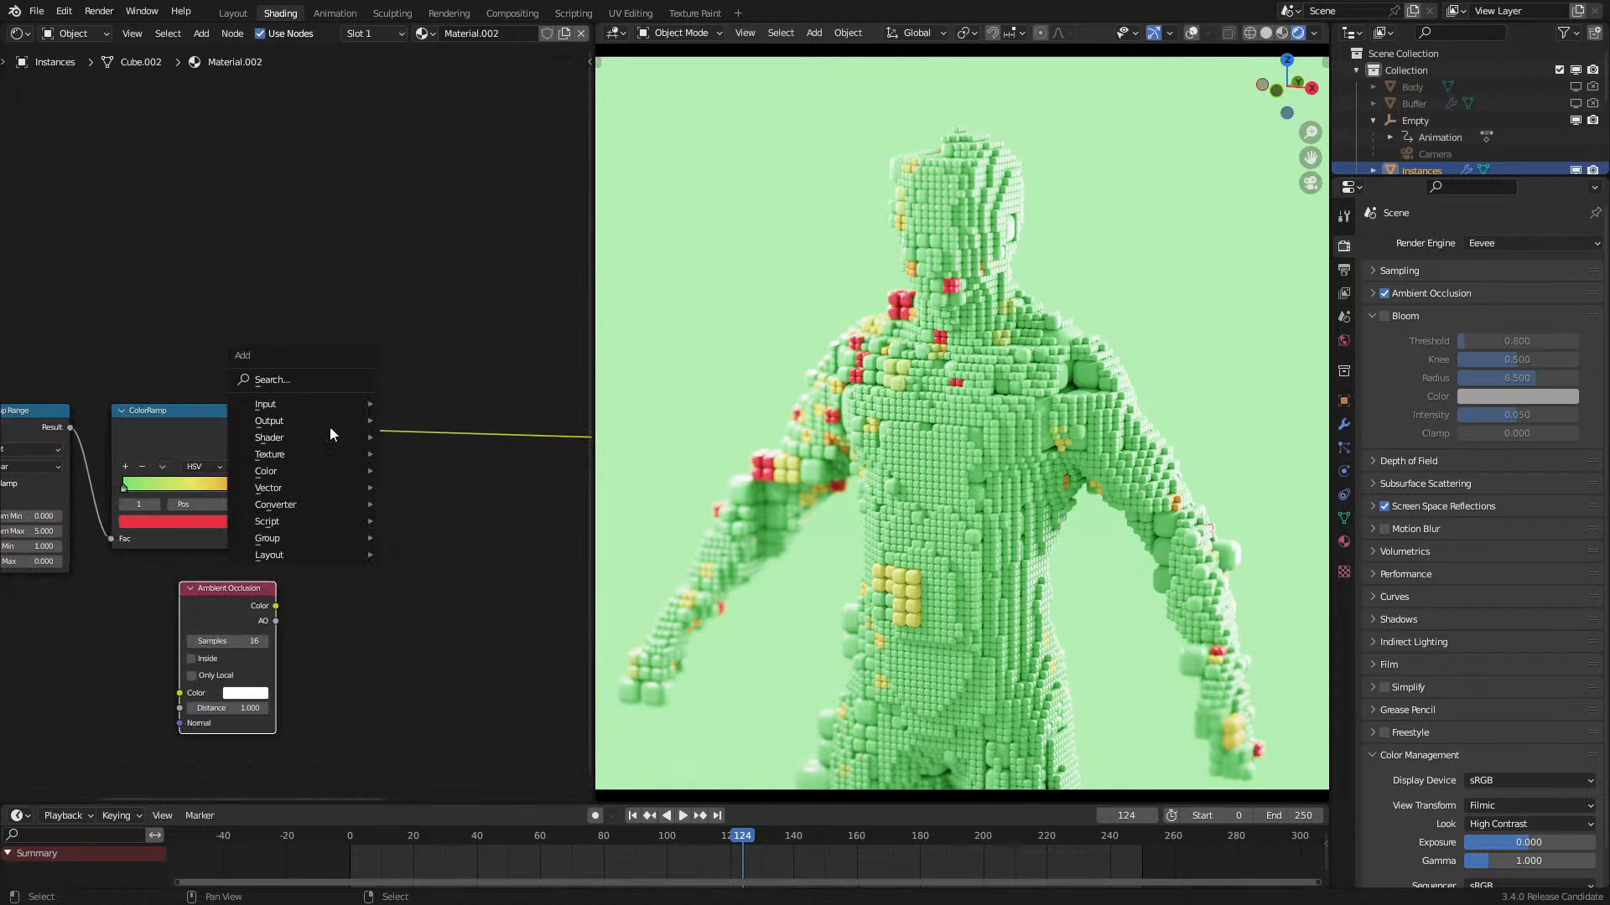
mouse_move(352, 471)
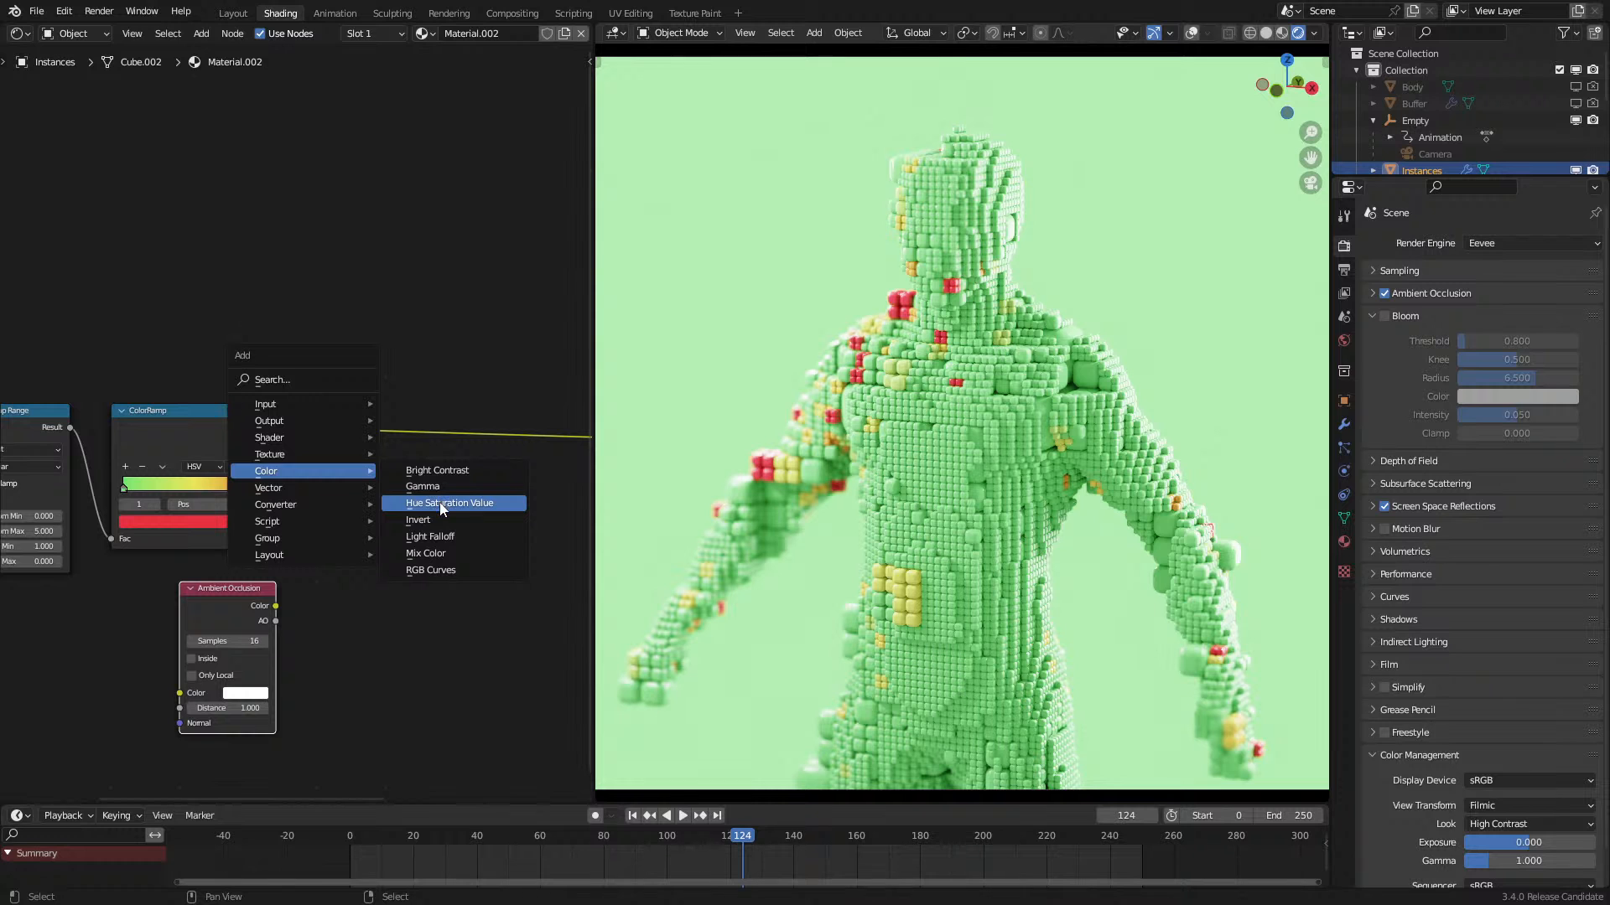
click(441, 508)
click(401, 409)
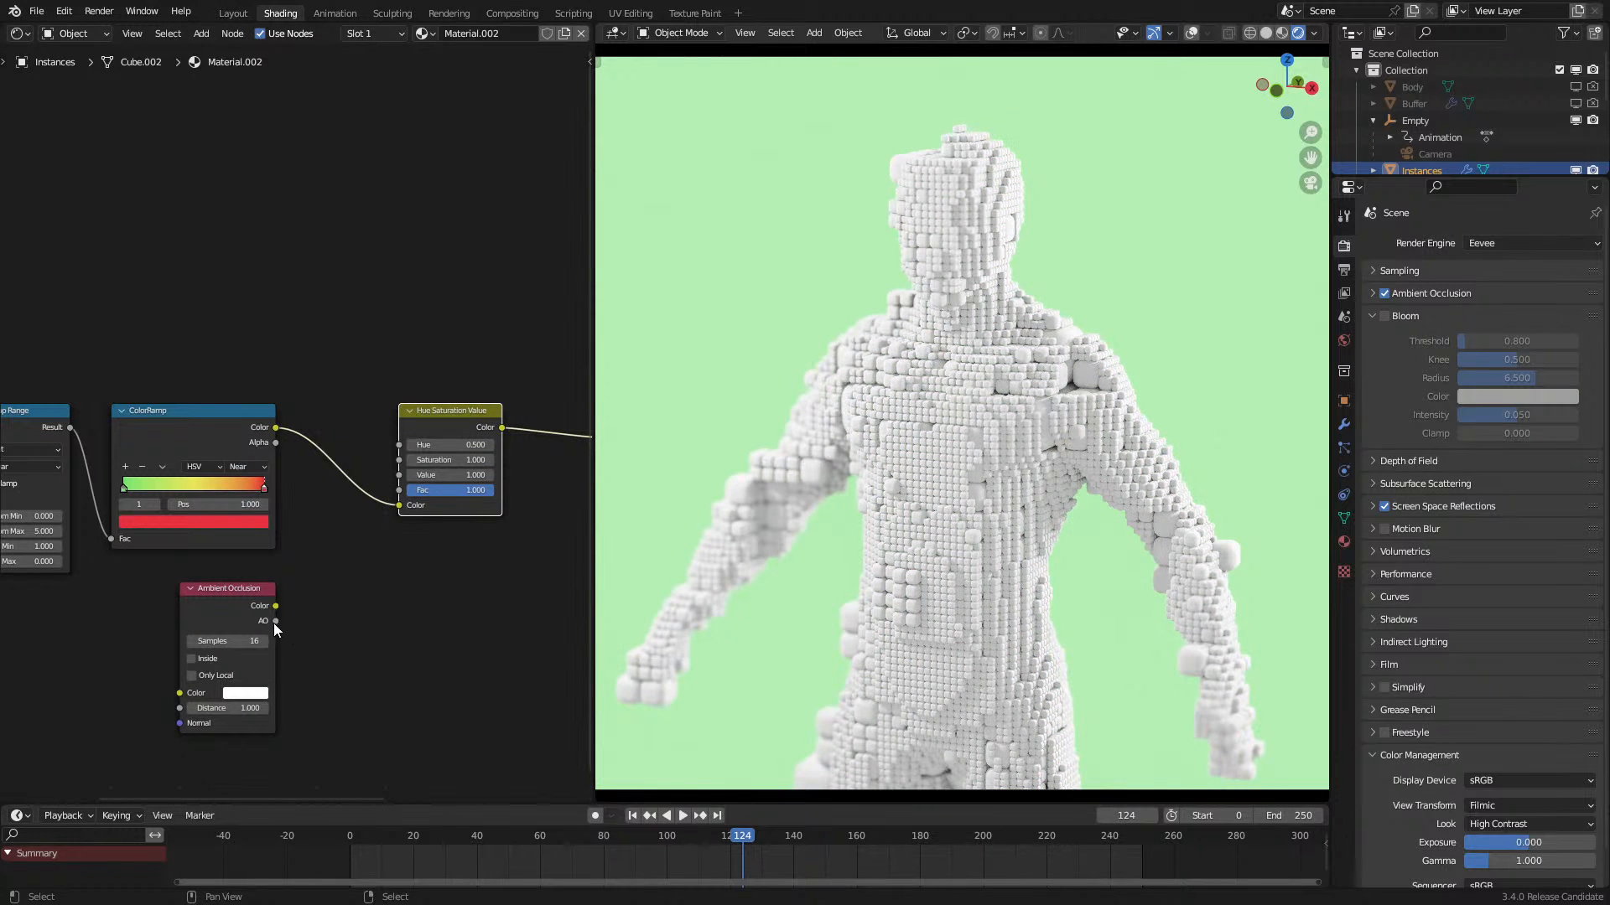
drag(276, 620, 400, 491)
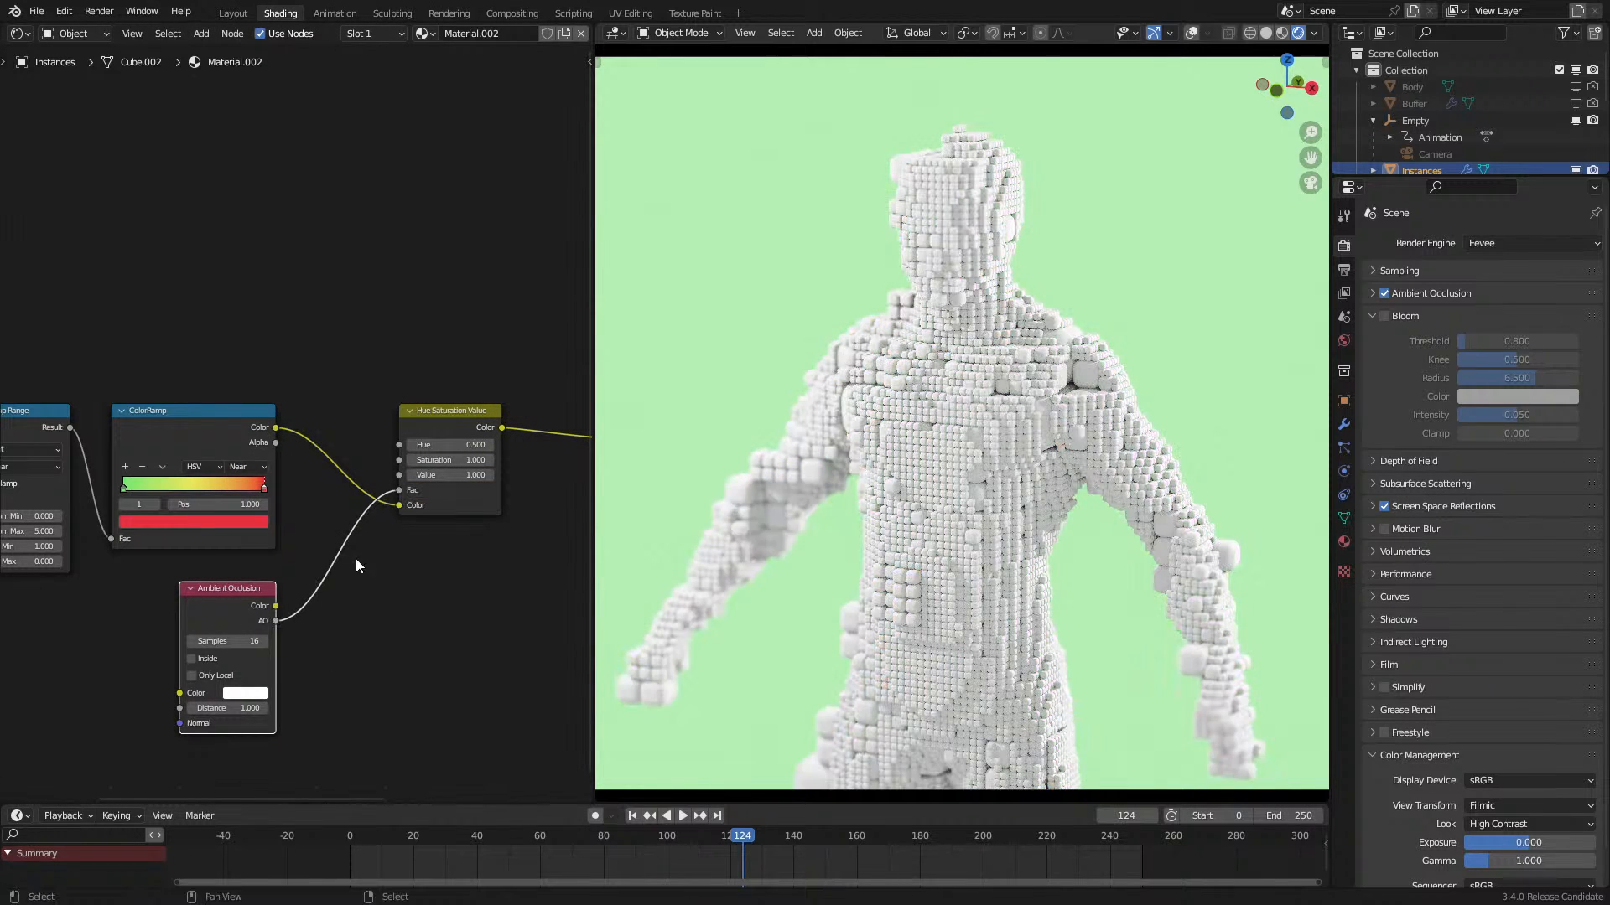
drag(264, 624, 210, 638)
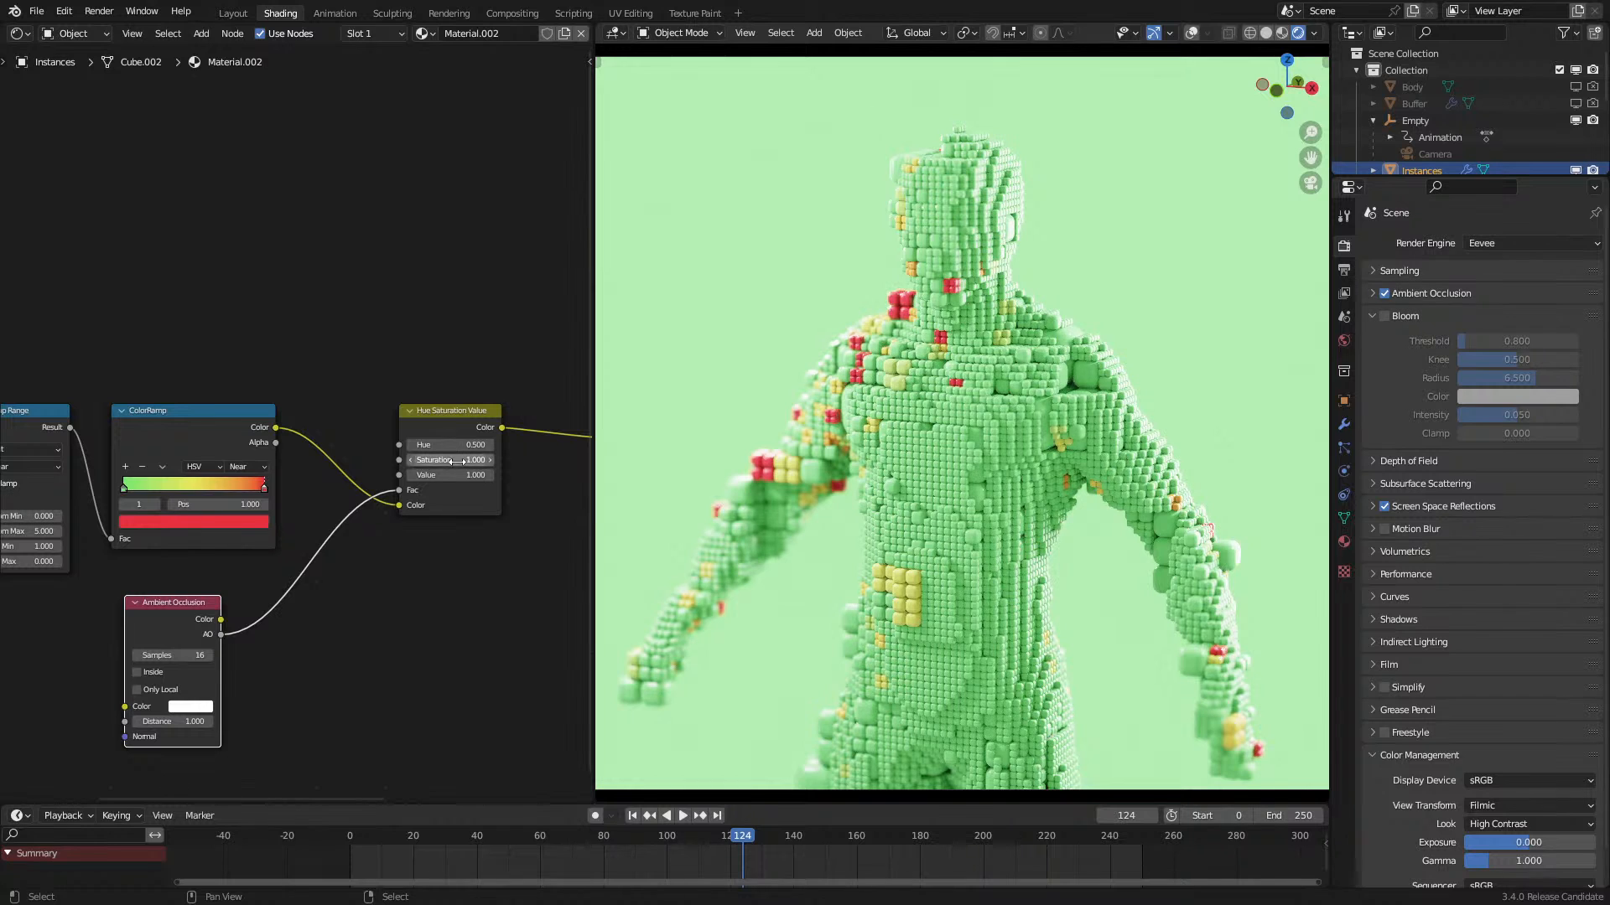
Step: Route the AO output through a new Invert node's Color input into the Hue Saturation Value Fac, placing Invert beneath that node
drag(221, 635, 325, 637)
text(inve)
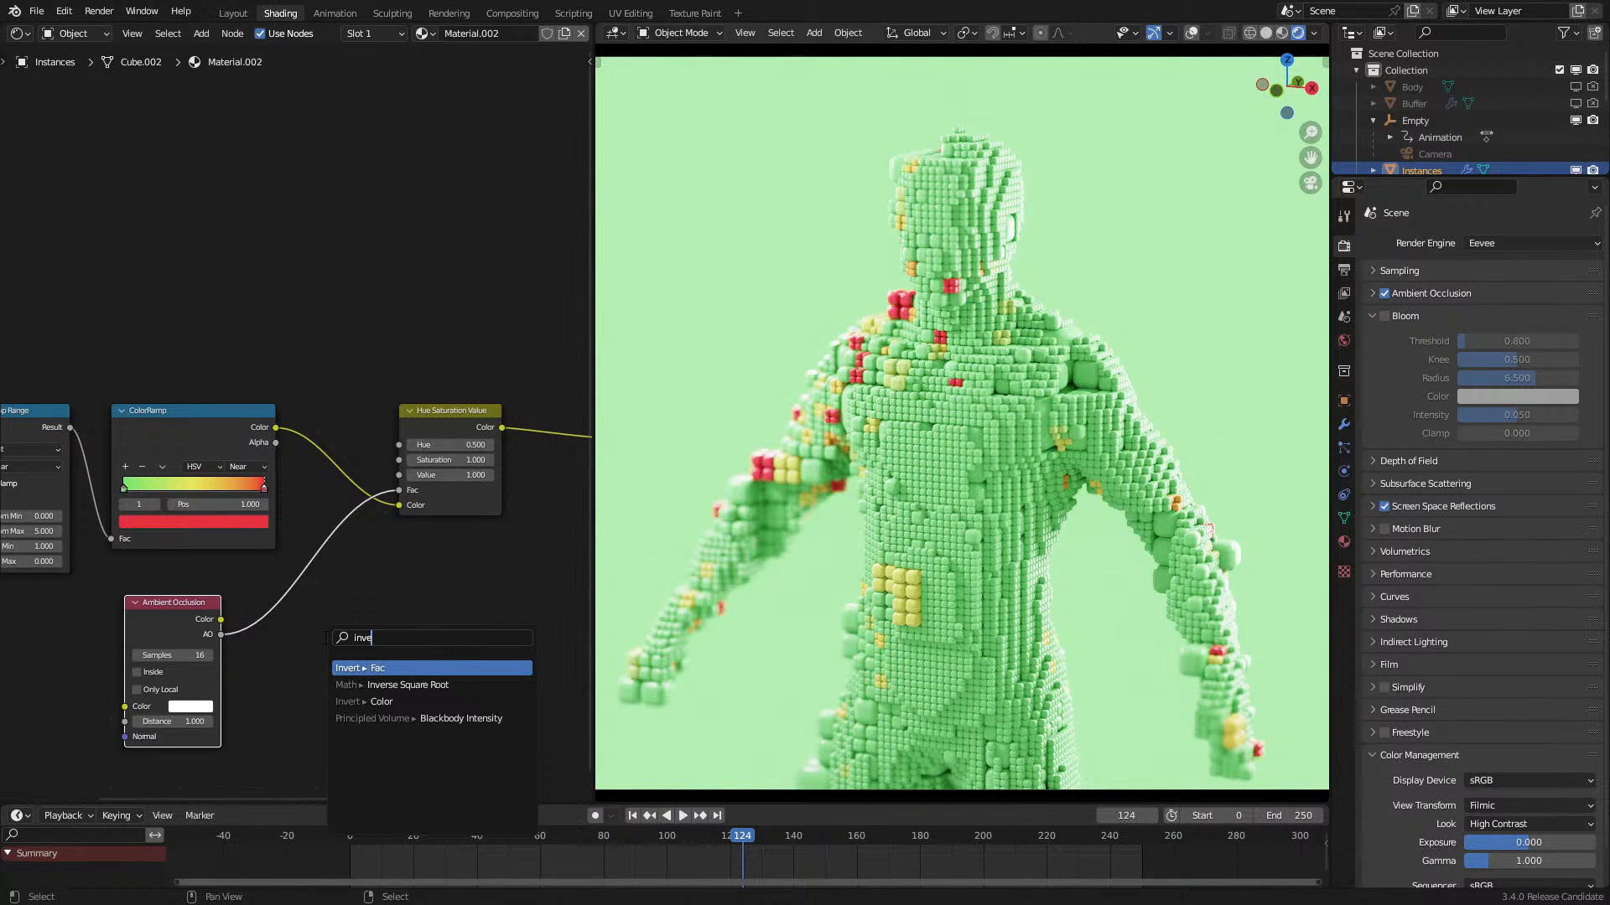
key(Return)
click(326, 639)
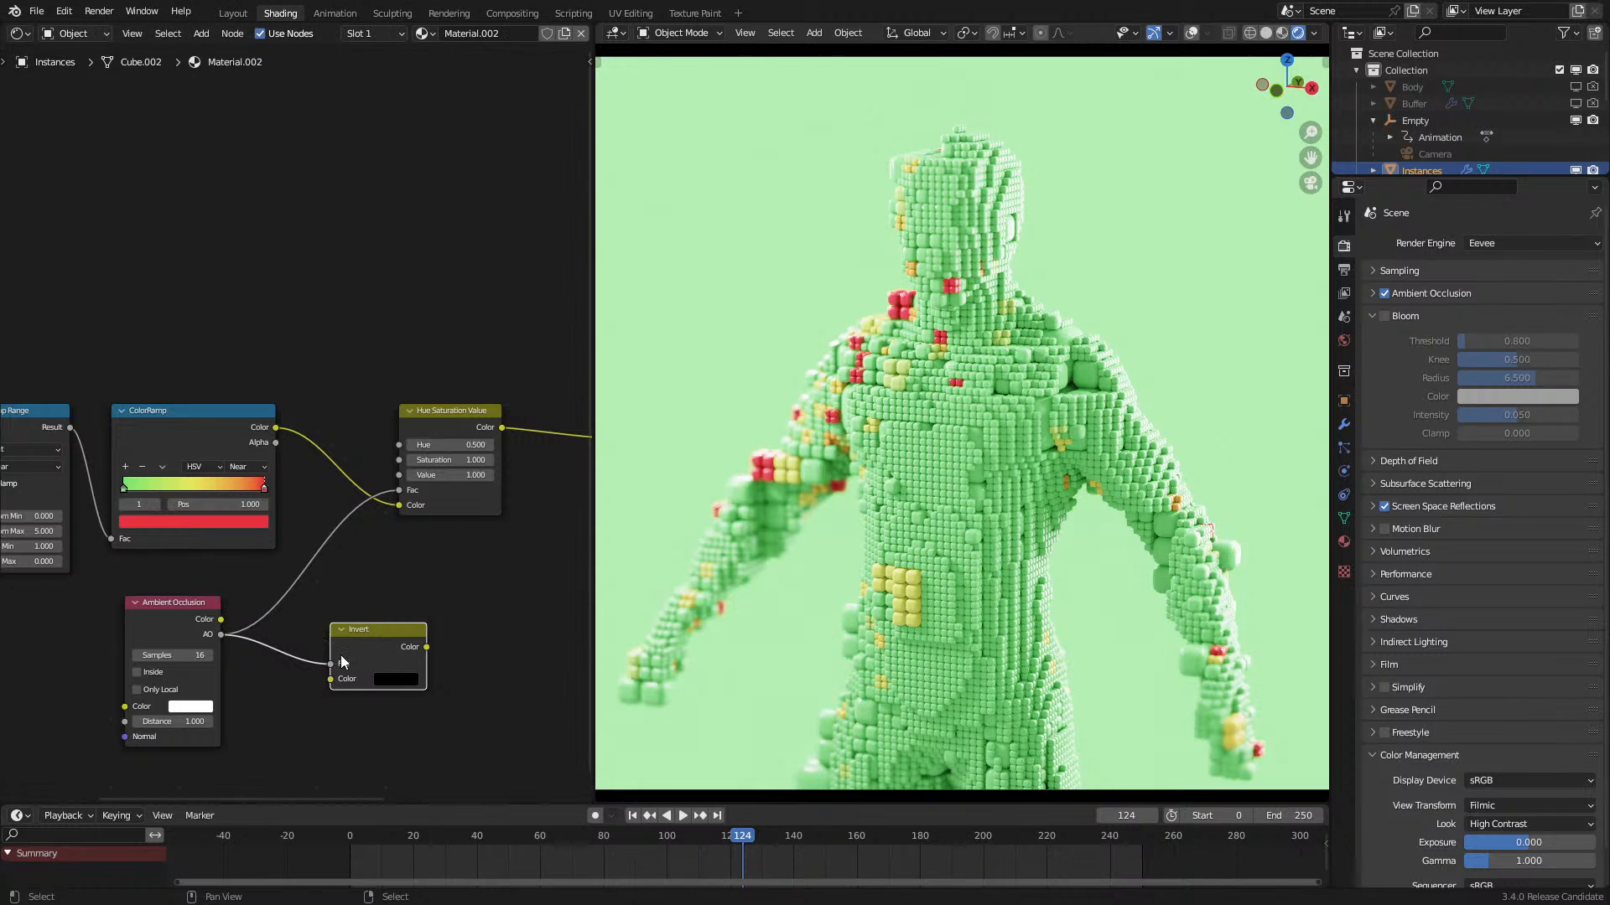
drag(332, 663, 332, 678)
drag(426, 646, 403, 492)
drag(377, 636, 458, 538)
scroll(477, 436, up, 1)
drag(533, 570, 517, 569)
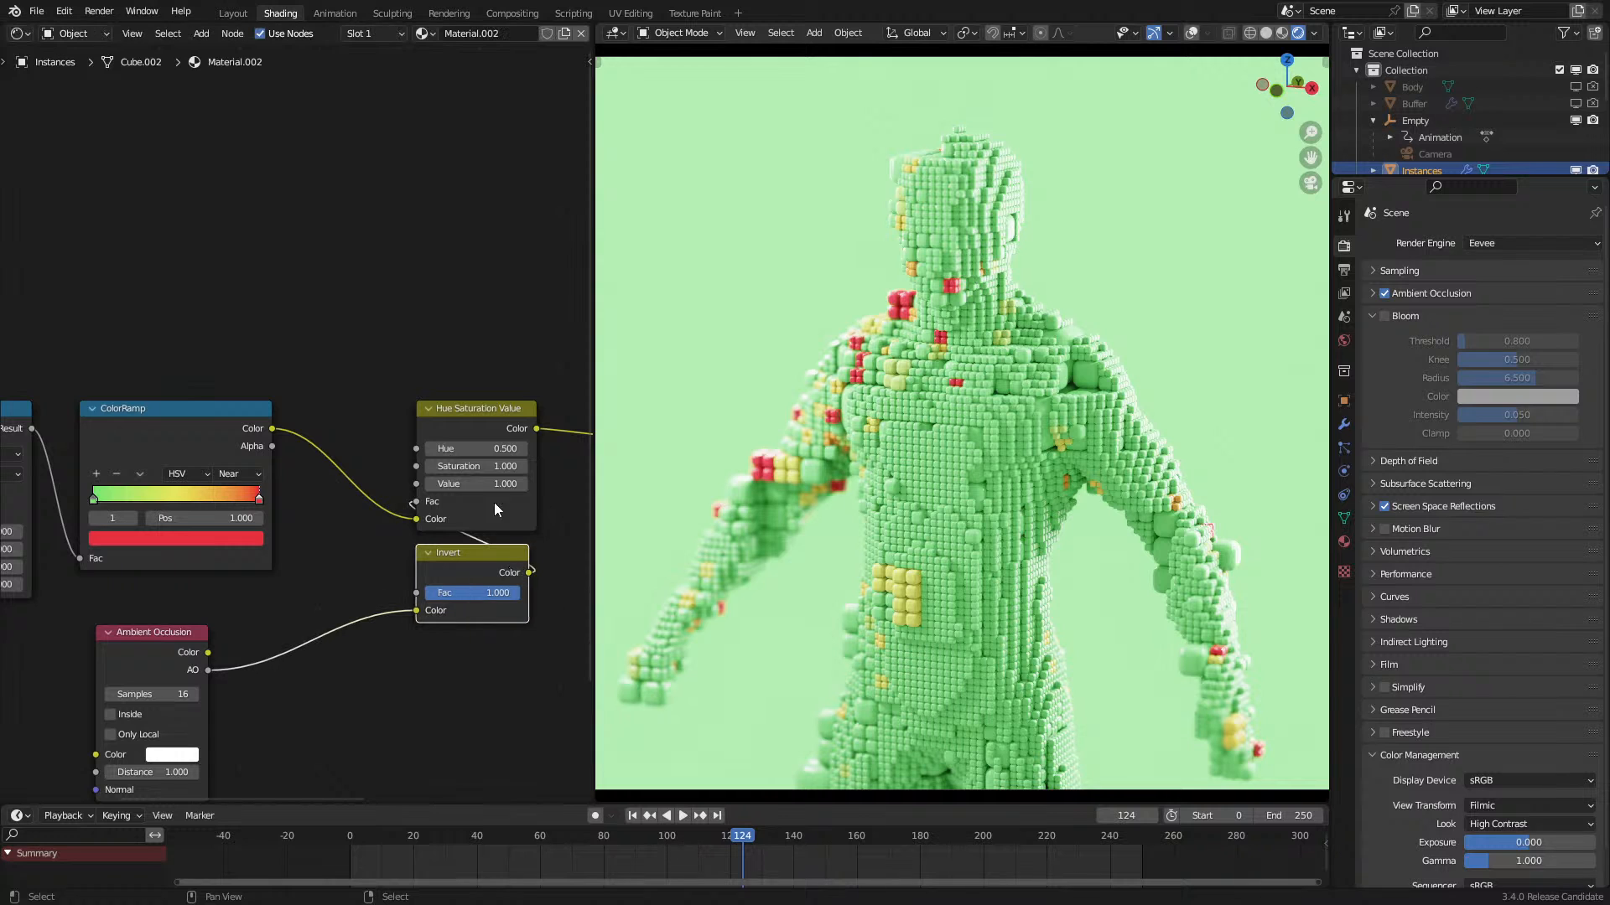
Step: Set the Hue Saturation Value node's Hue to 0.550 and Saturation to 2.000
drag(493, 471, 440, 471)
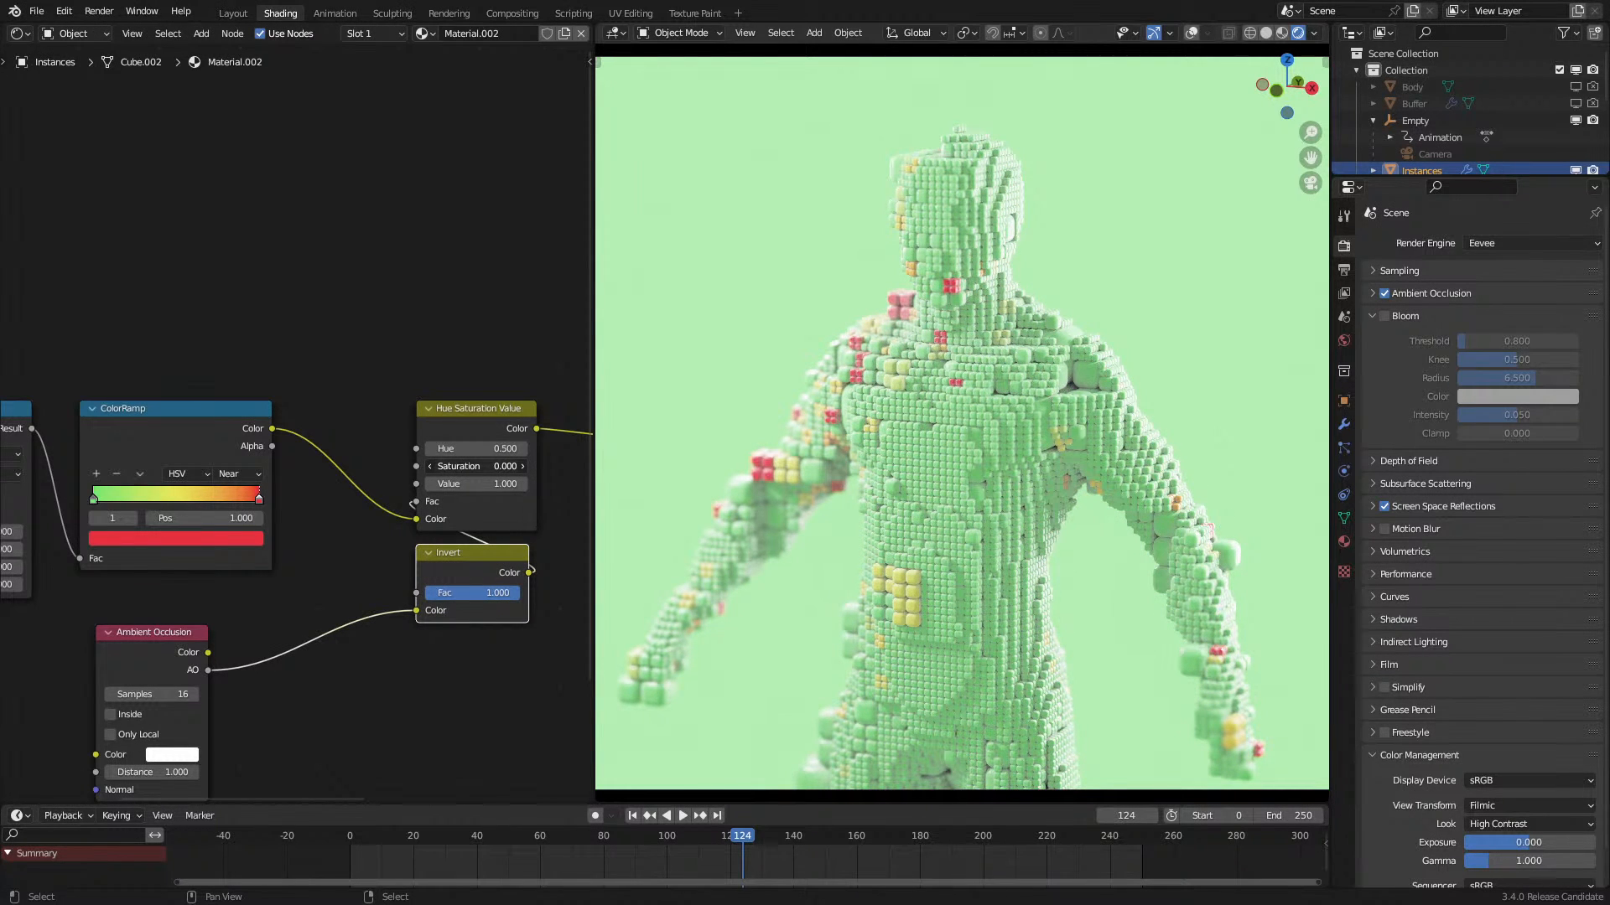
key(Escape)
mouse_move(497, 449)
shift+mouse_down()
mouse_move(460, 450)
mouse_move(523, 450)
shift+mouse_up()
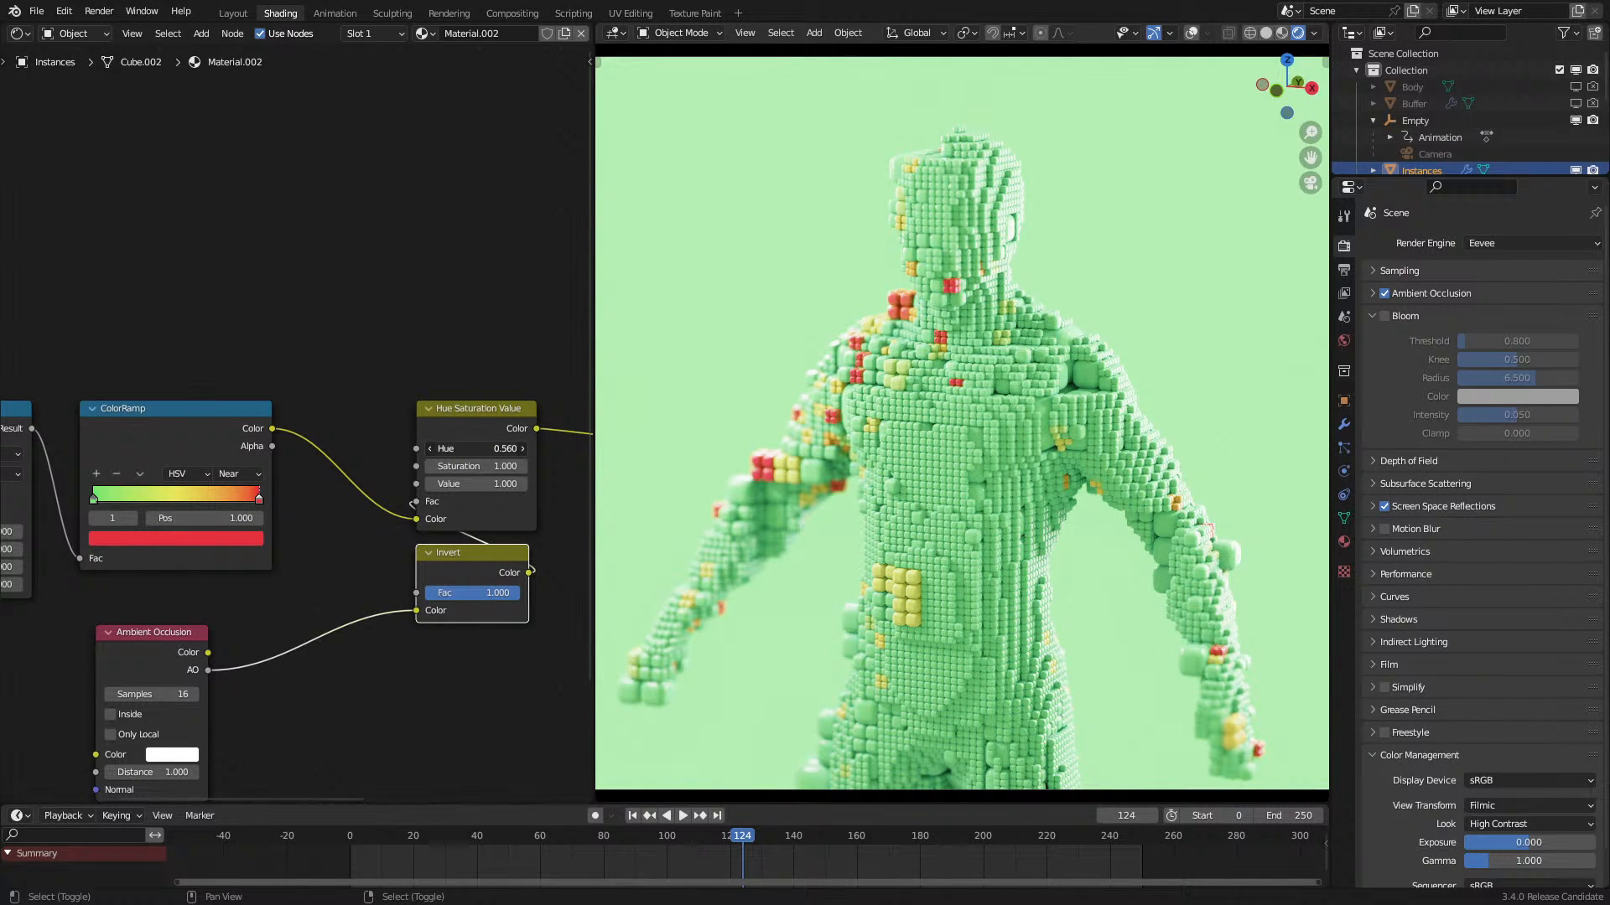
double_click(508, 452)
key(Return)
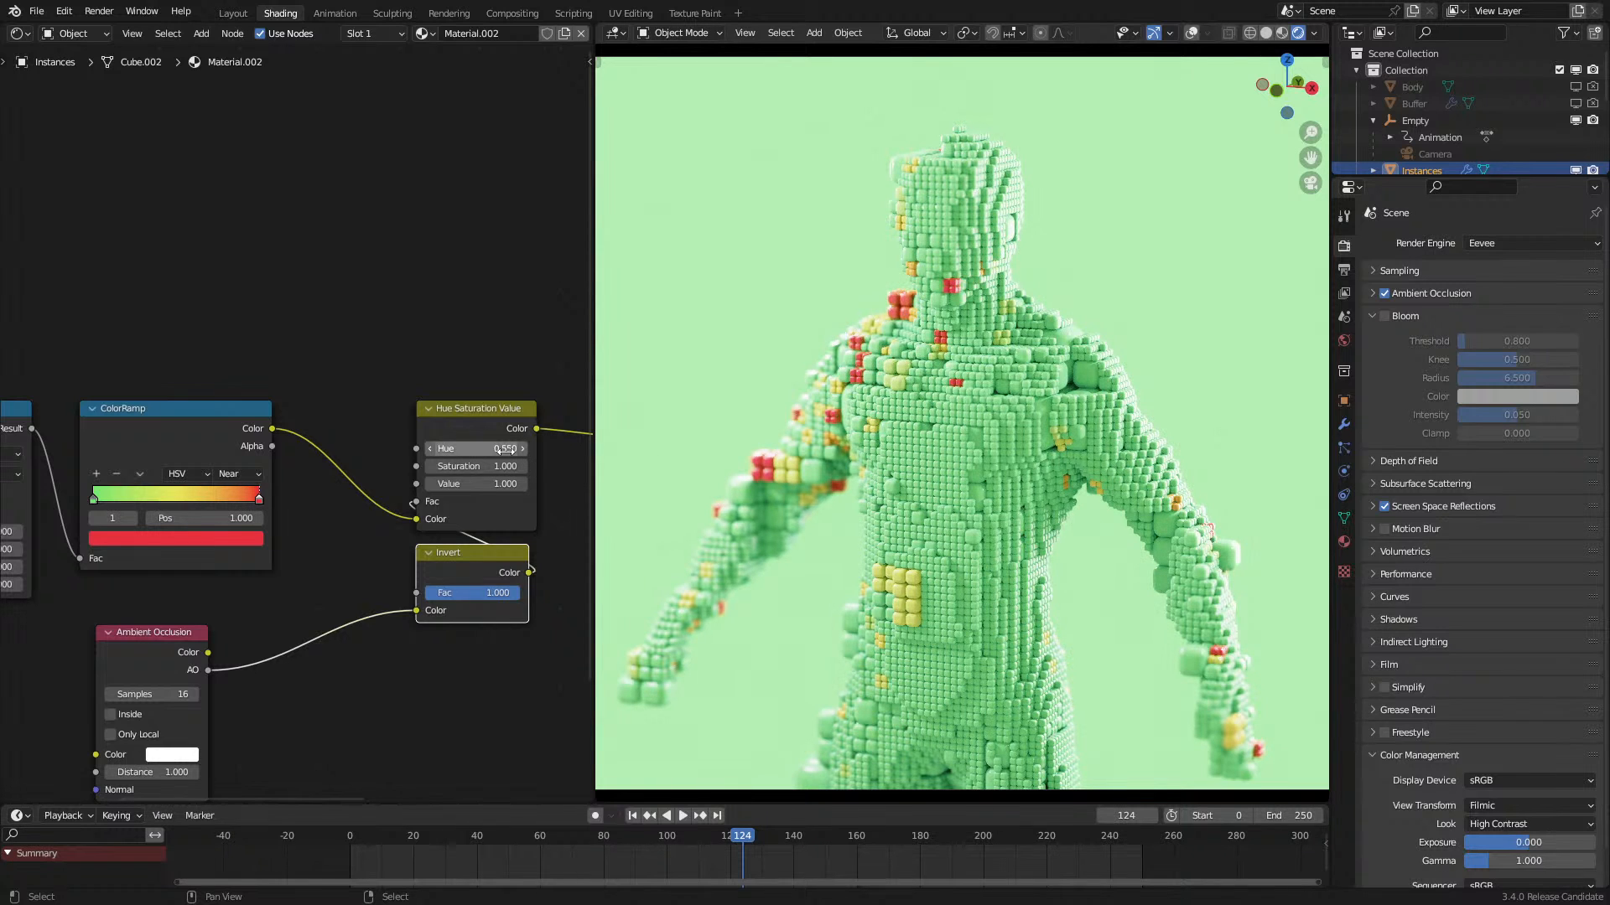
drag(481, 466, 570, 466)
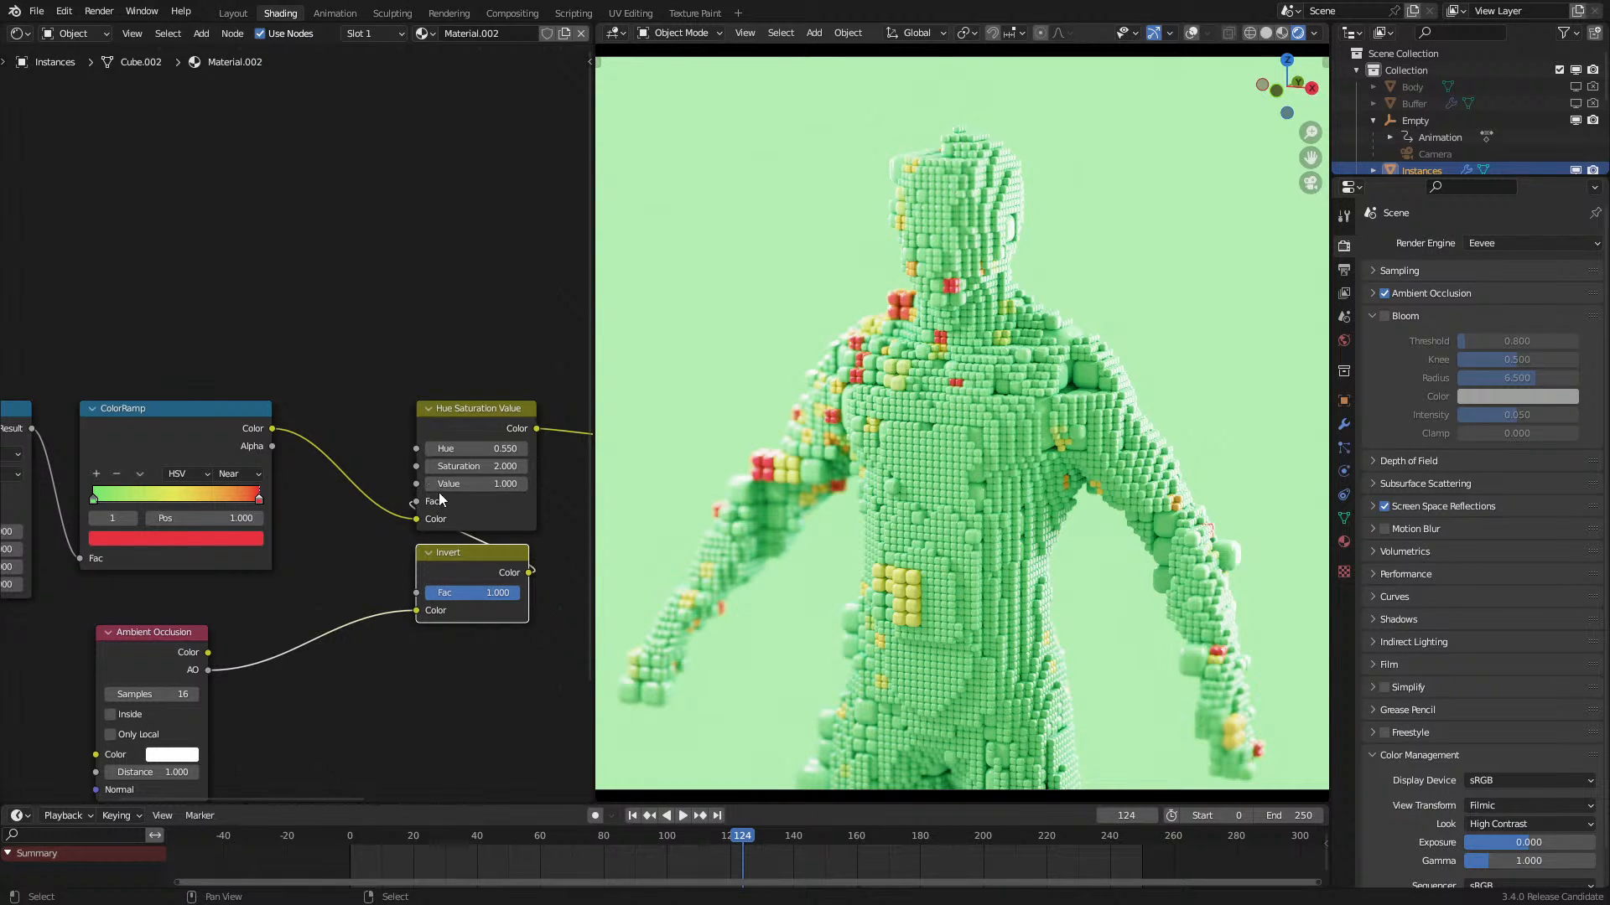
Step: Try darkening the occluded areas by setting the Hue Saturation Value node's Value to 0.5
drag(481, 483, 398, 484)
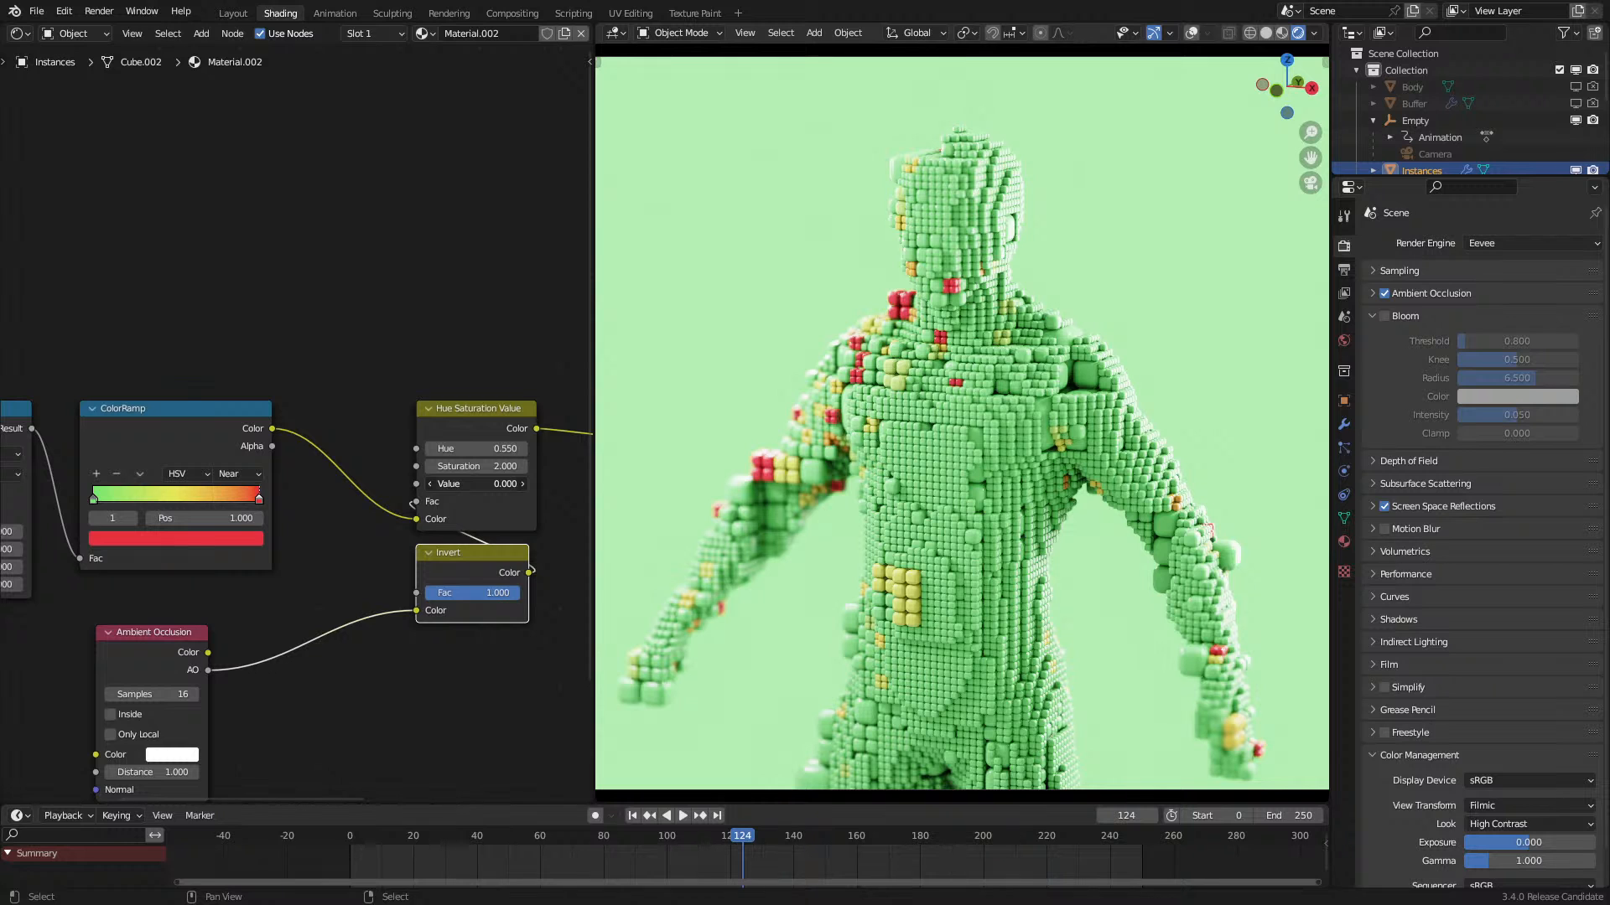
right_click(451, 484)
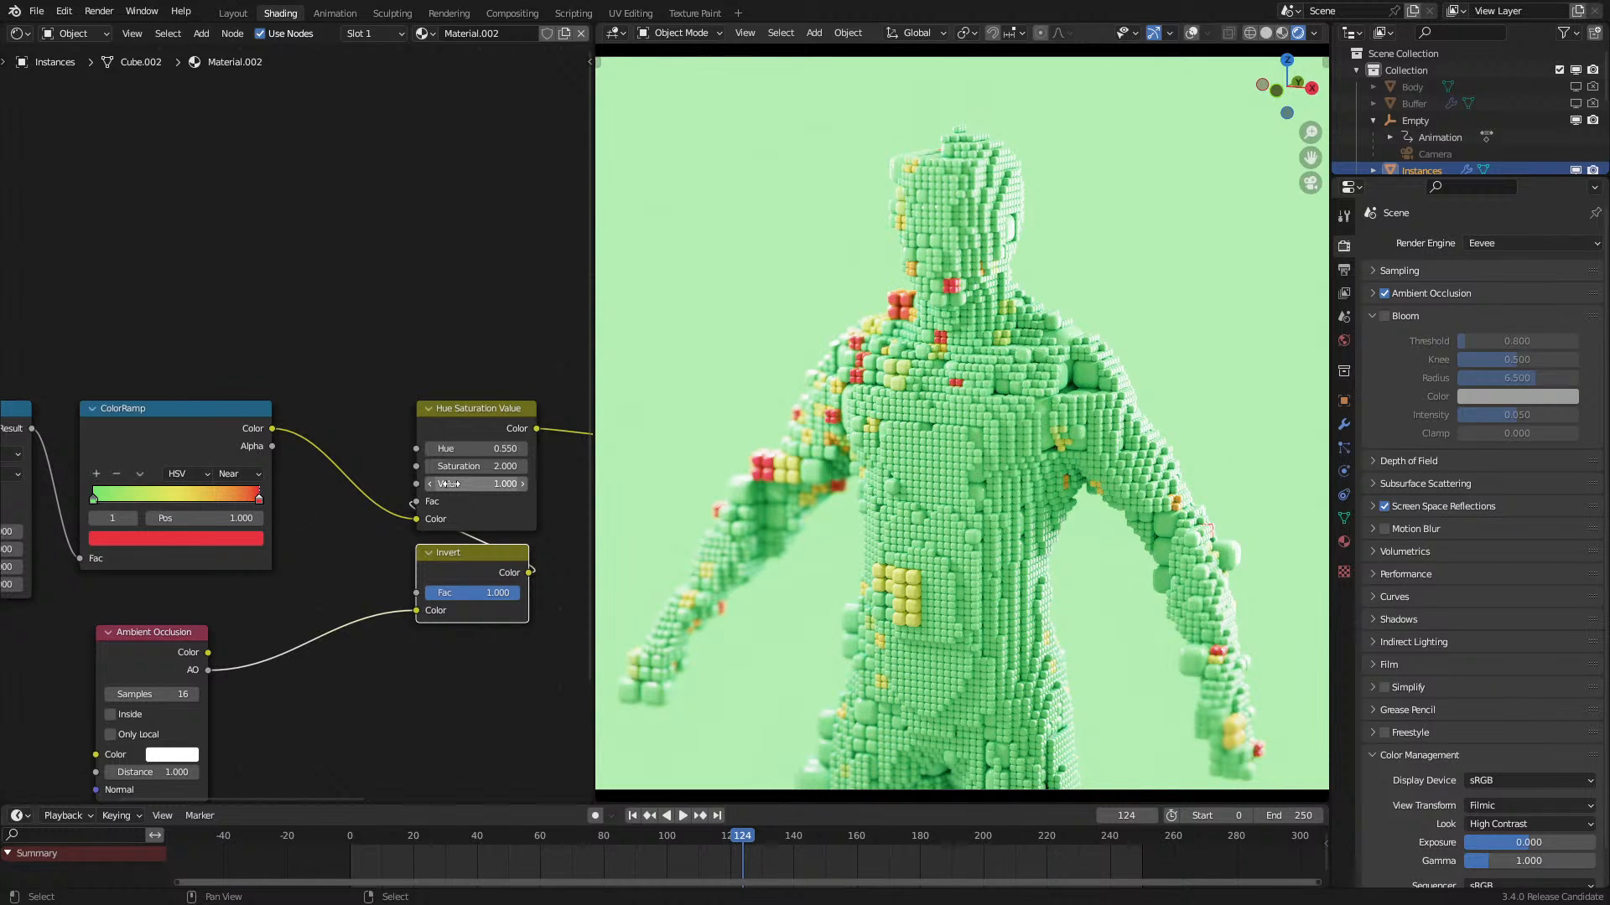
click(505, 484)
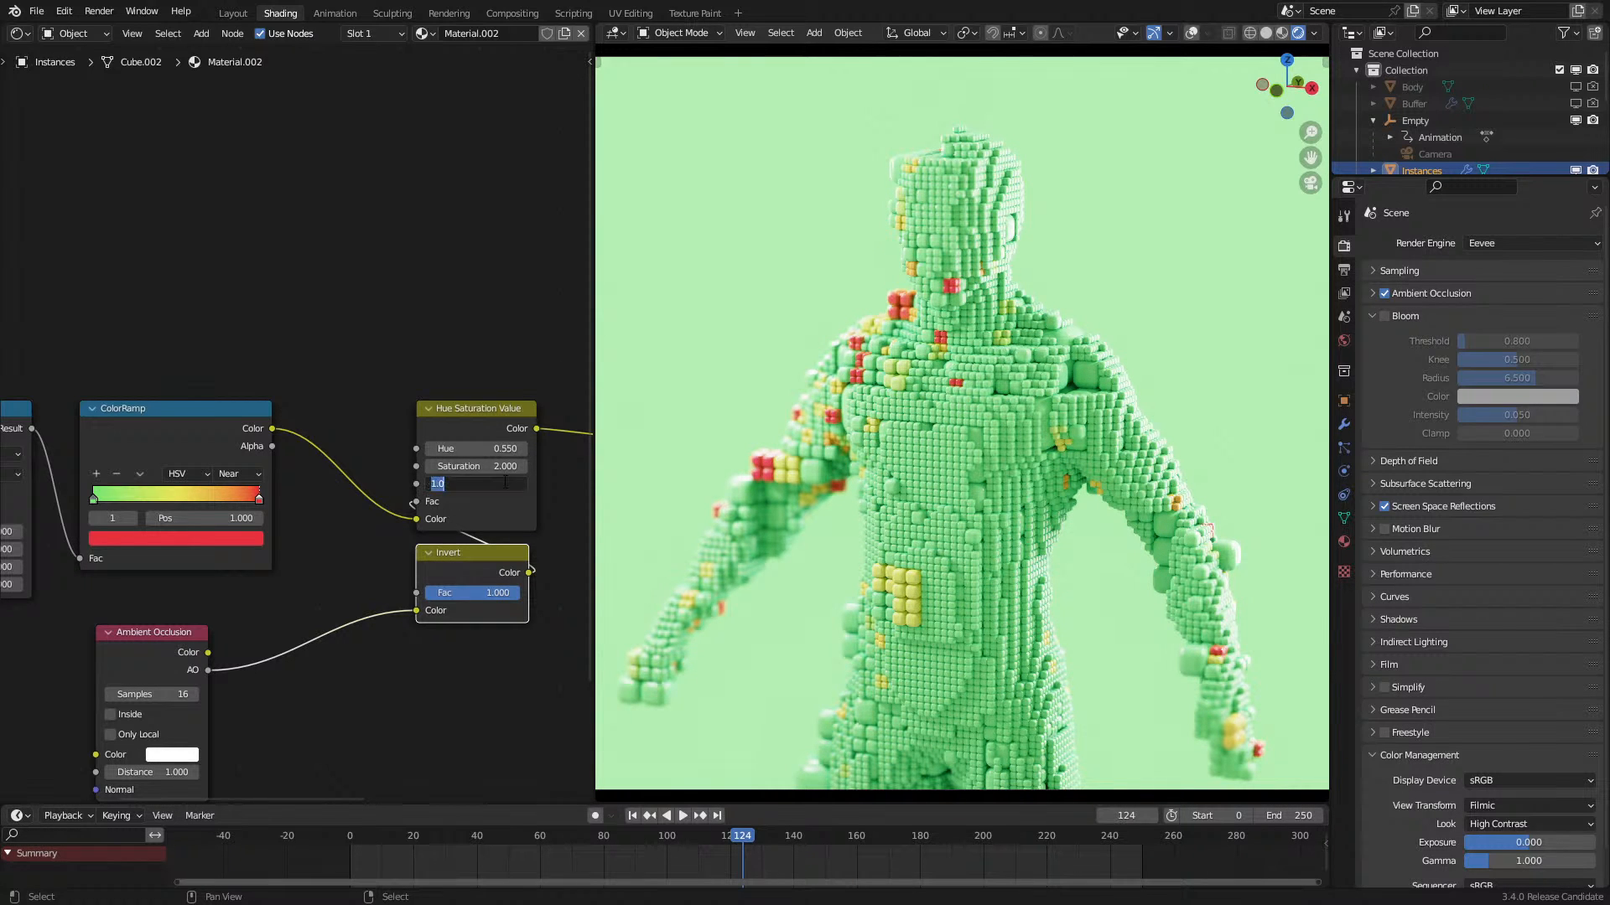
text(.5)
key(Return)
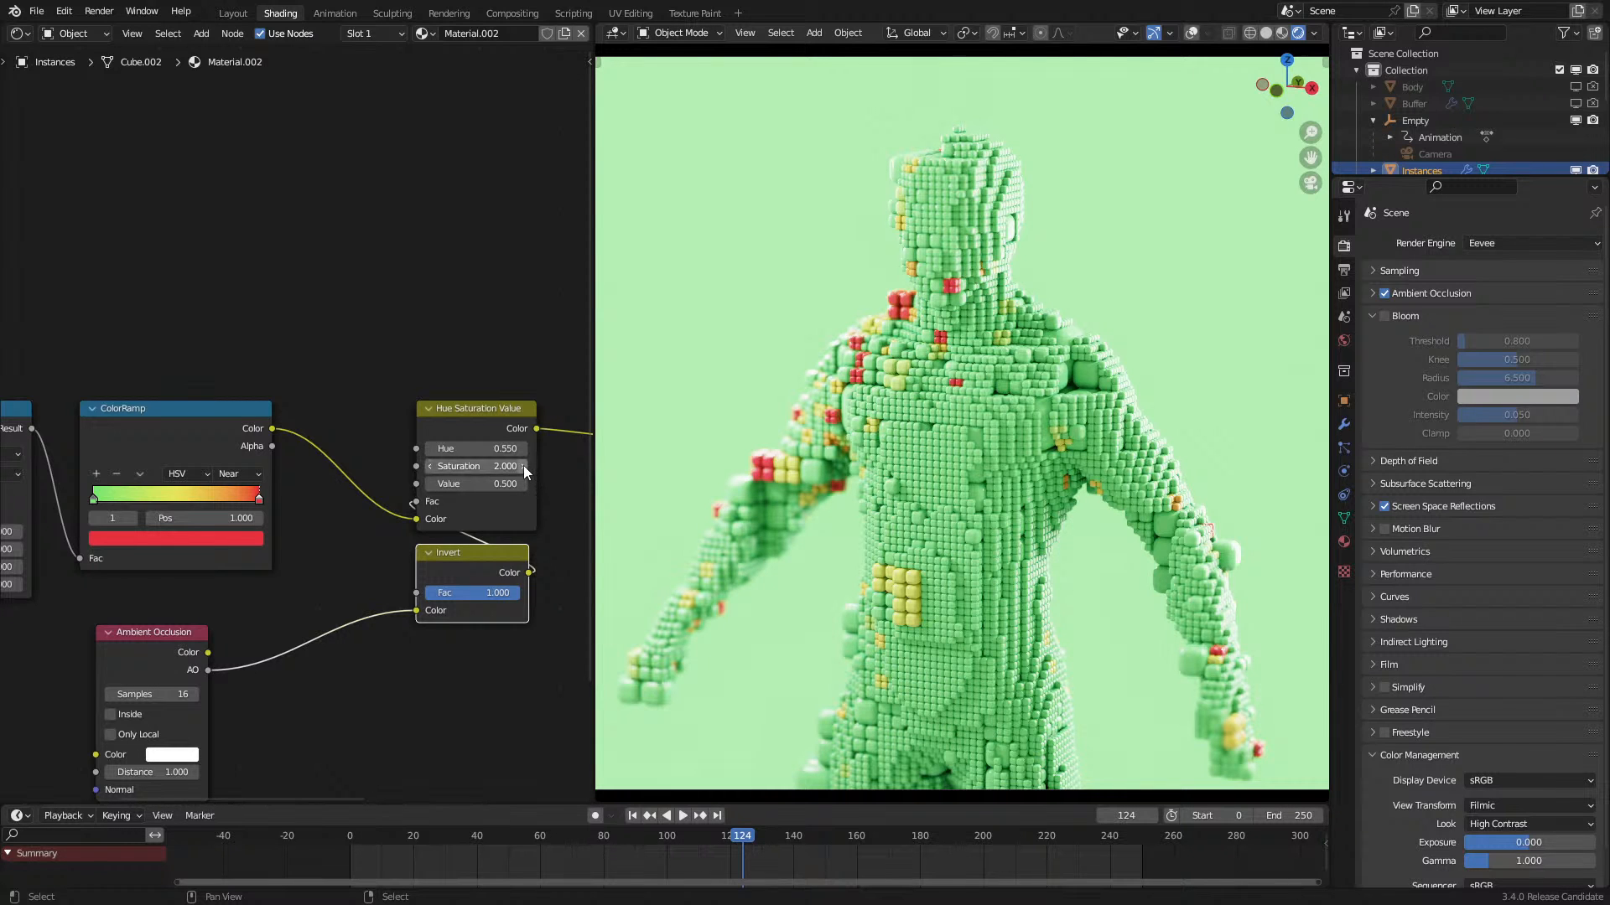
Step: Set the Hue Saturation Value node's Value to 0.8
click(477, 485)
text(.8)
key(Return)
Step: Examine the shading in the gaps between the voxels up close and across the whole torso
scroll(1065, 440, up, 8)
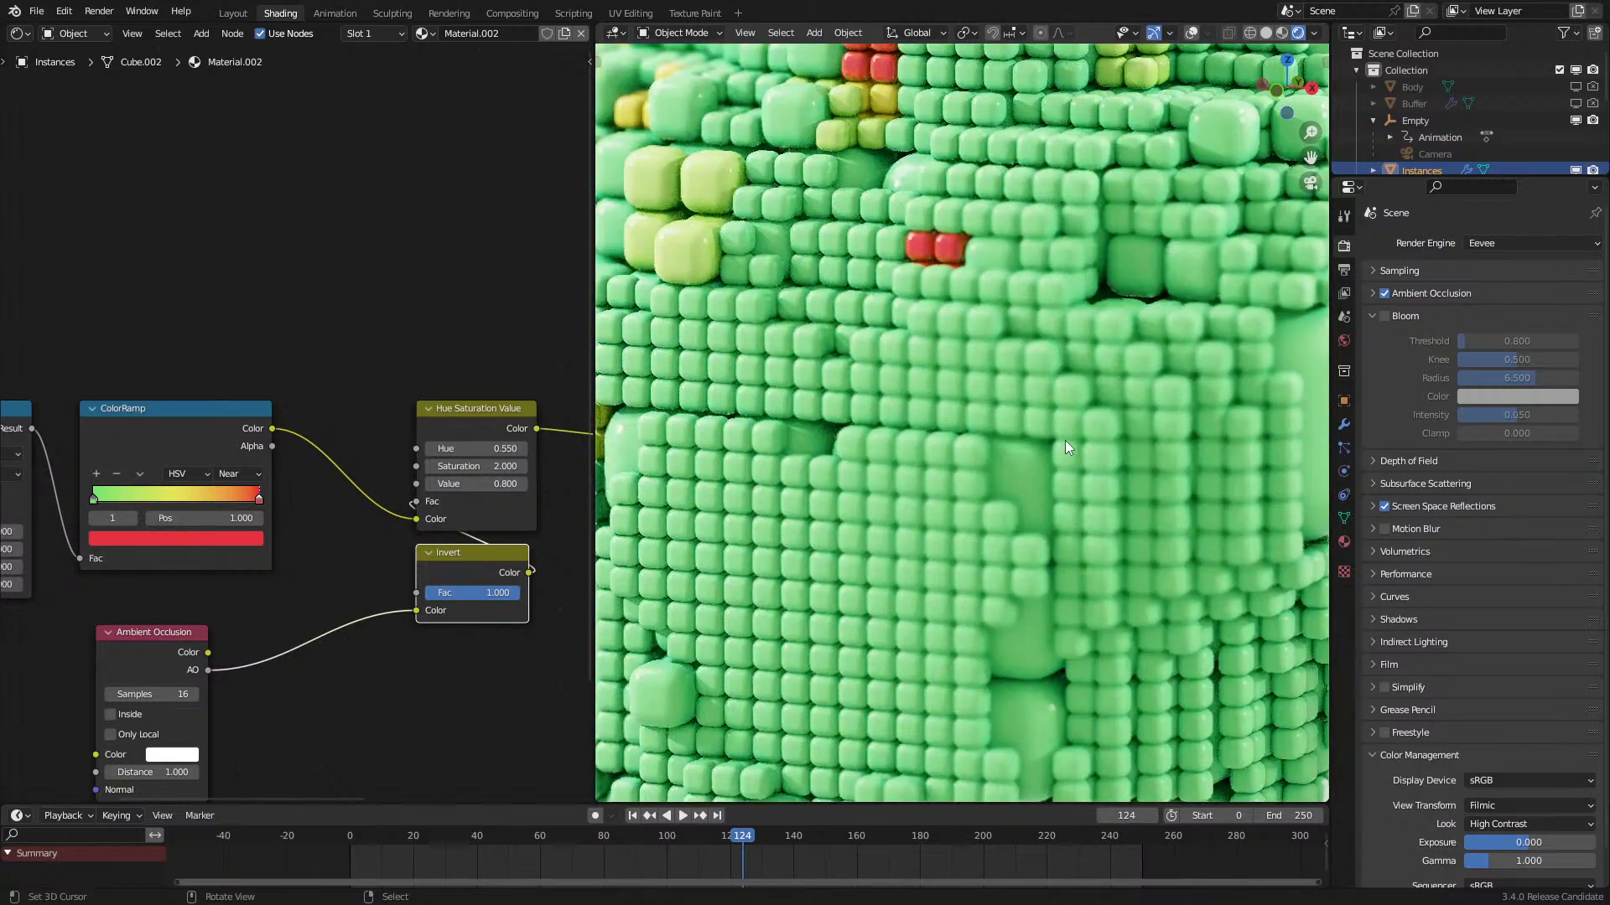
middle_drag(883, 481, 903, 411)
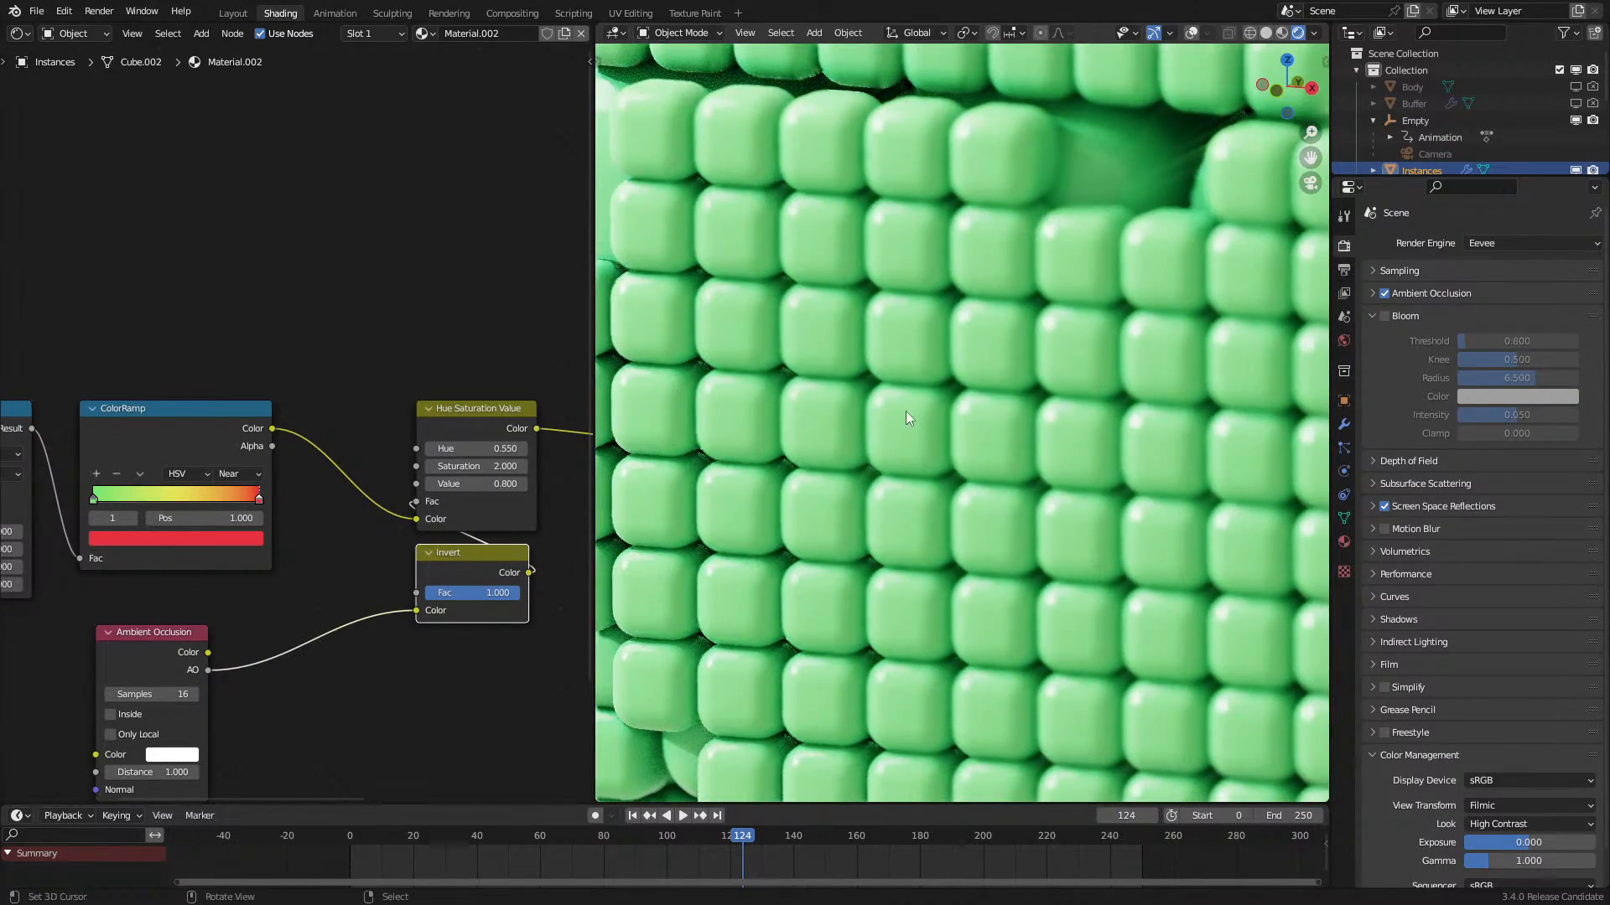
scroll(906, 421, down, 8)
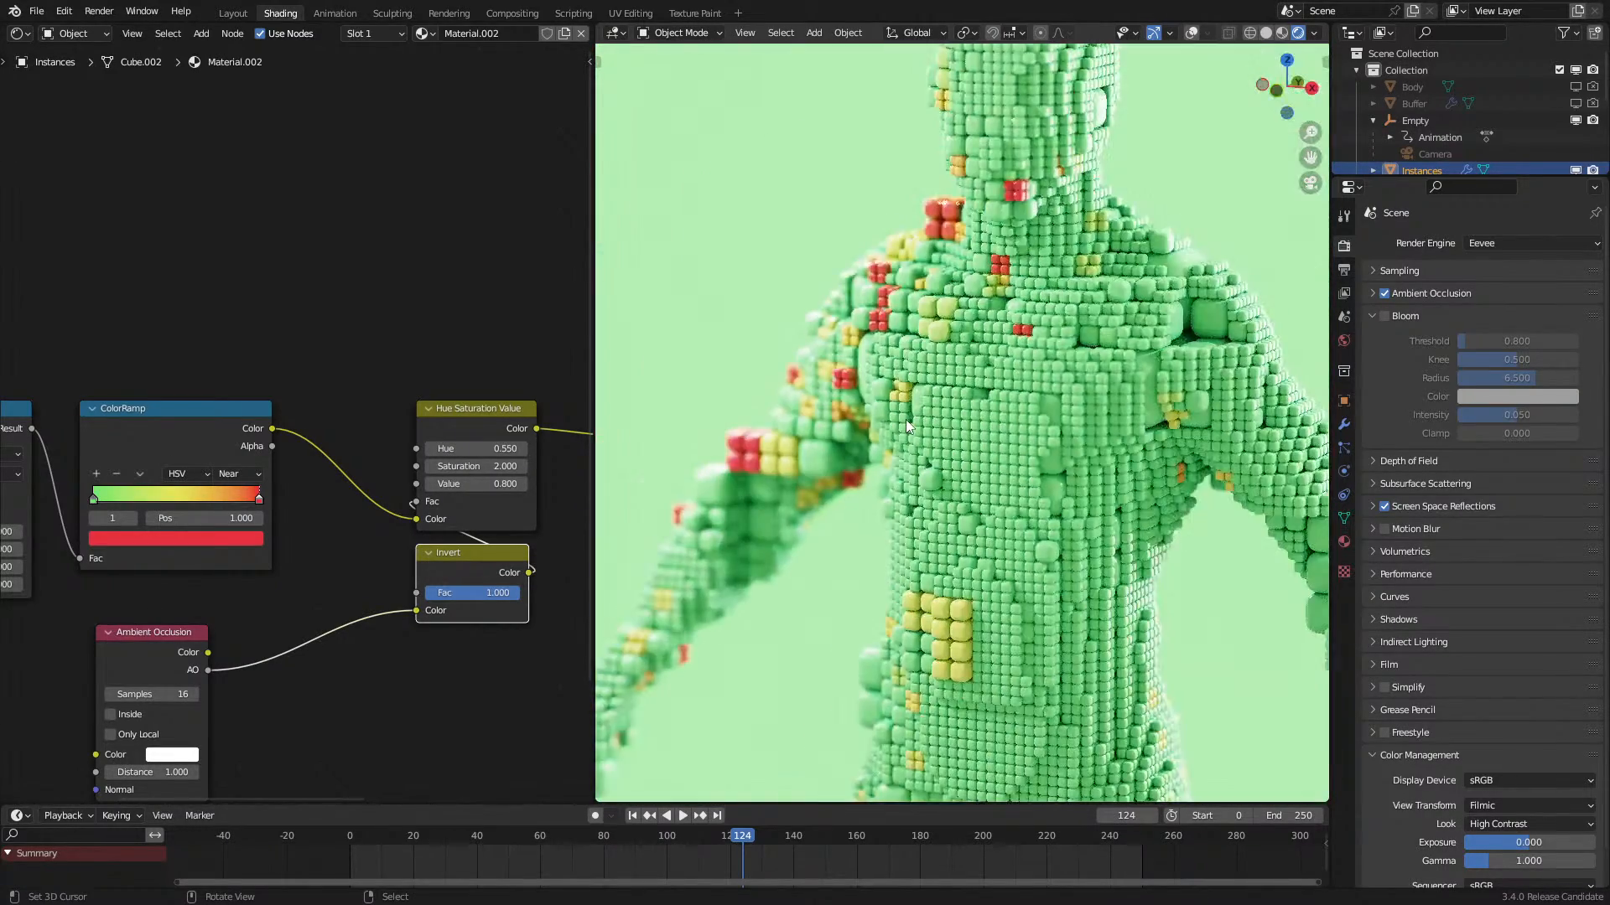
scroll(906, 425, down, 2)
scroll(906, 425, up, 1)
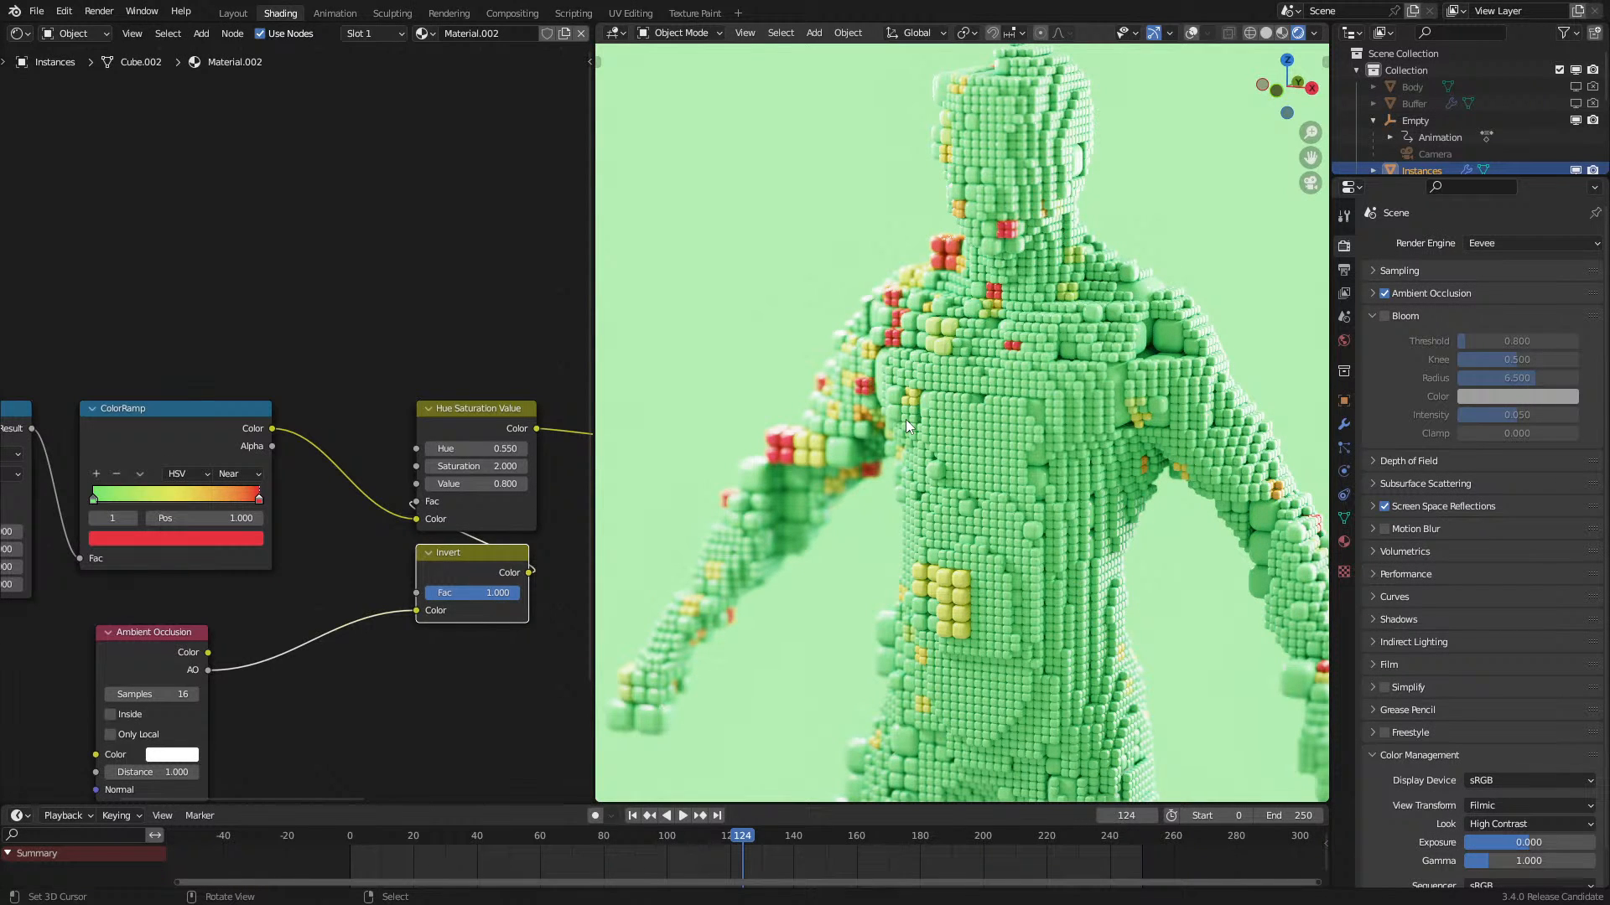
key(KP_0)
Step: Try lowering the Principled BSDF's Roughness
scroll(906, 419, up, 3)
middle_drag(341, 557, 153, 551)
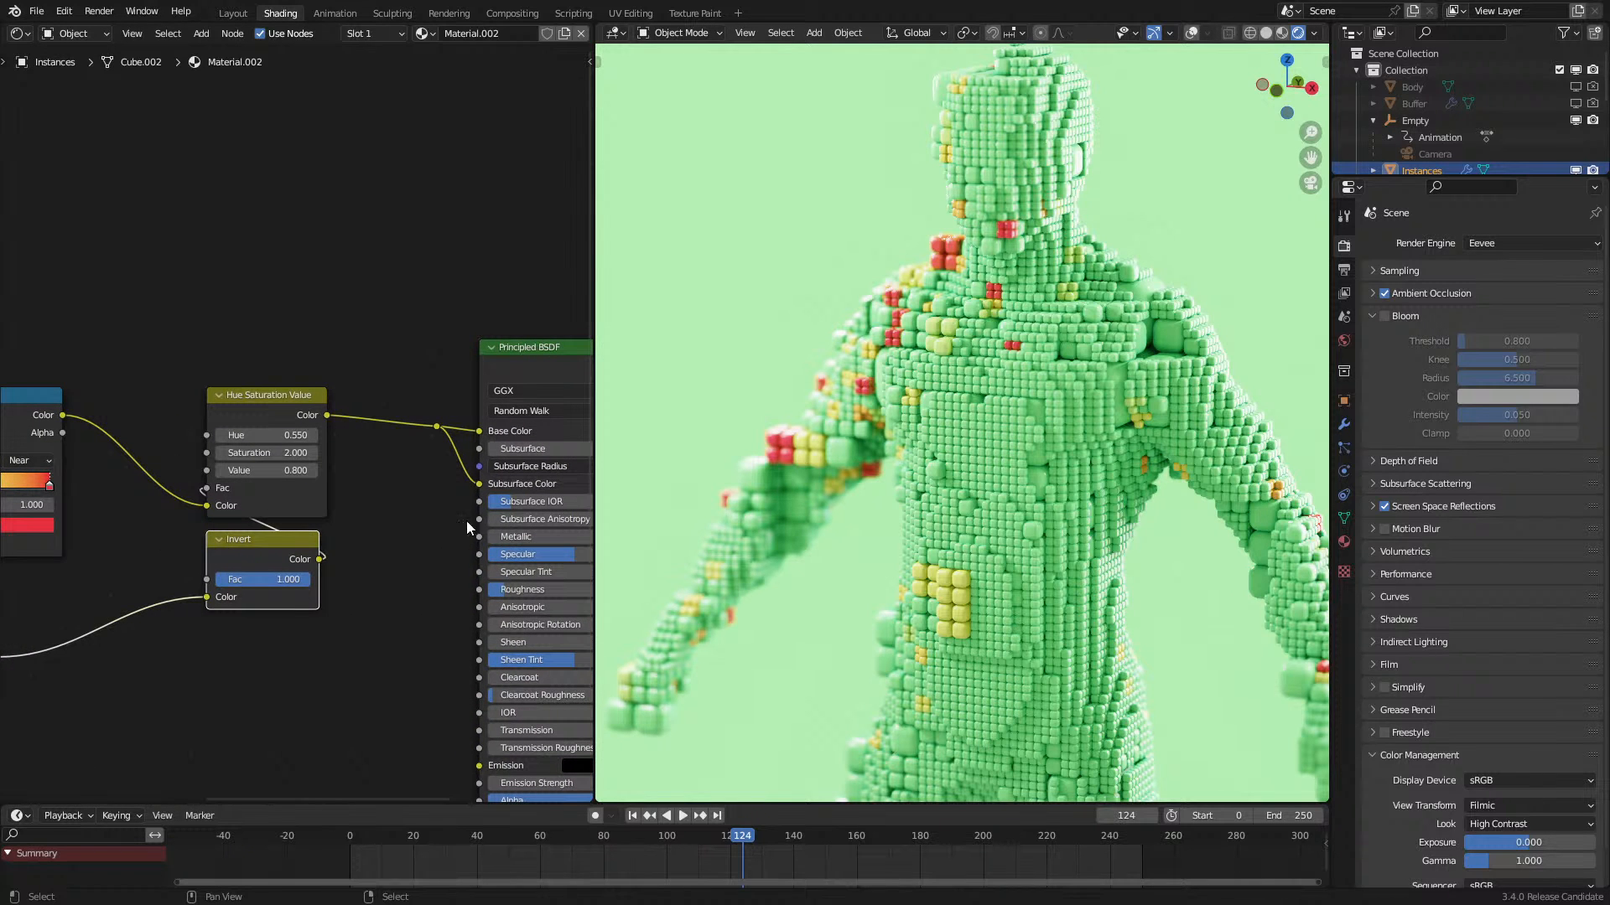
drag(510, 595, 461, 596)
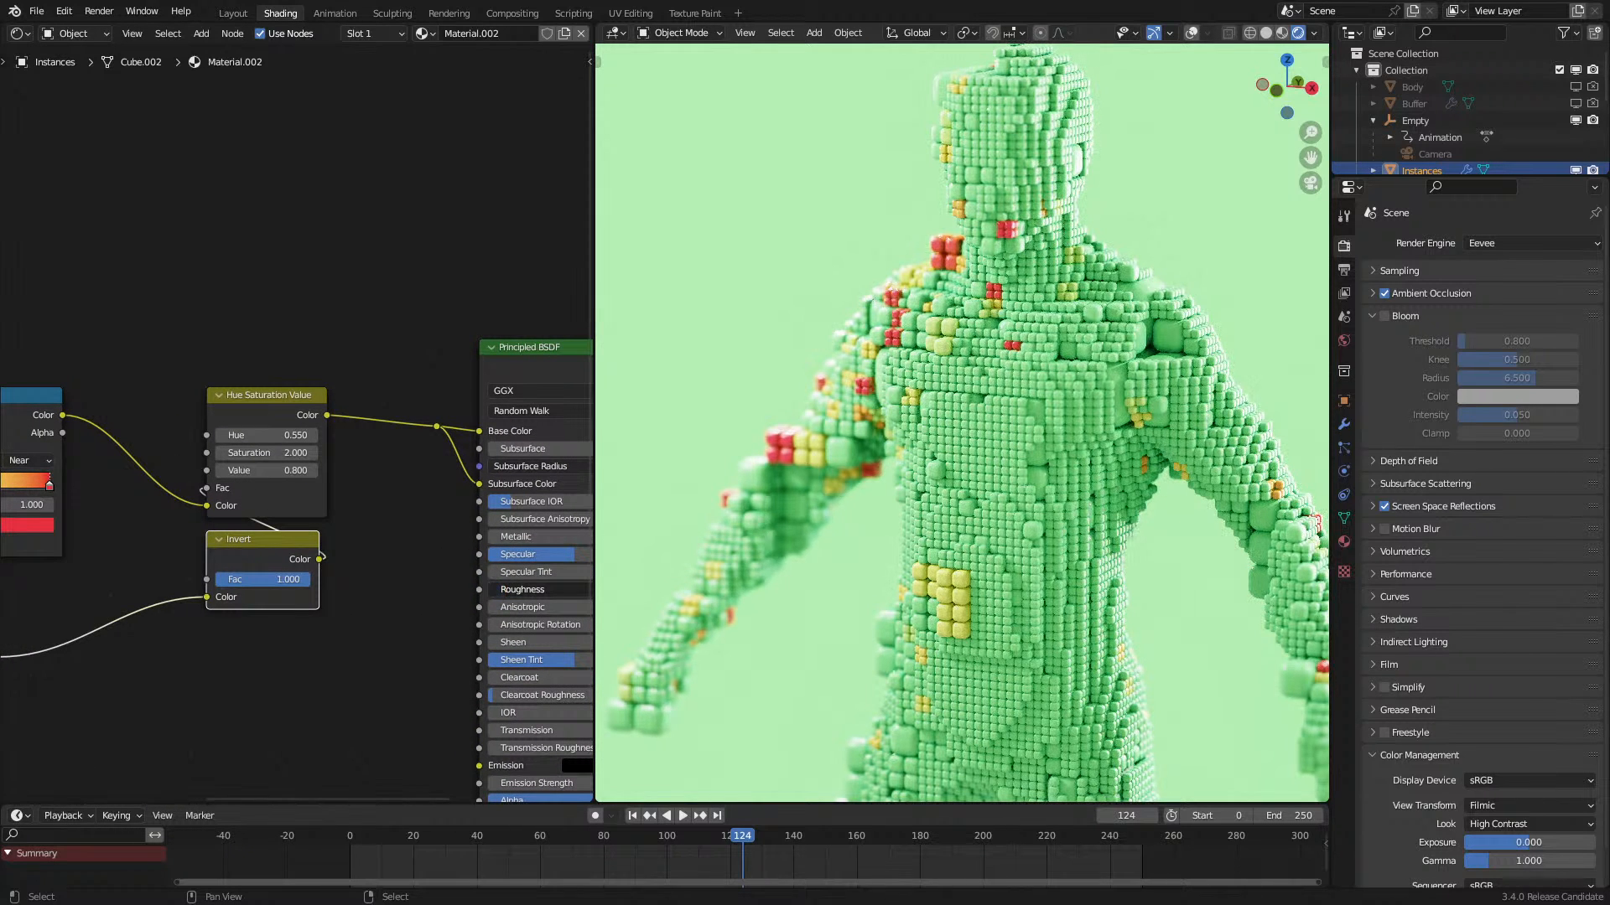
Step: Try a different Bevel modifier Amount on the Instances object and undo it
click(1344, 424)
drag(1541, 339, 1441, 336)
key(ctrl+z)
Step: Play the animation twice from before frame 0 to check the voxel colors and shading in motion
scroll(1022, 373, down, 2)
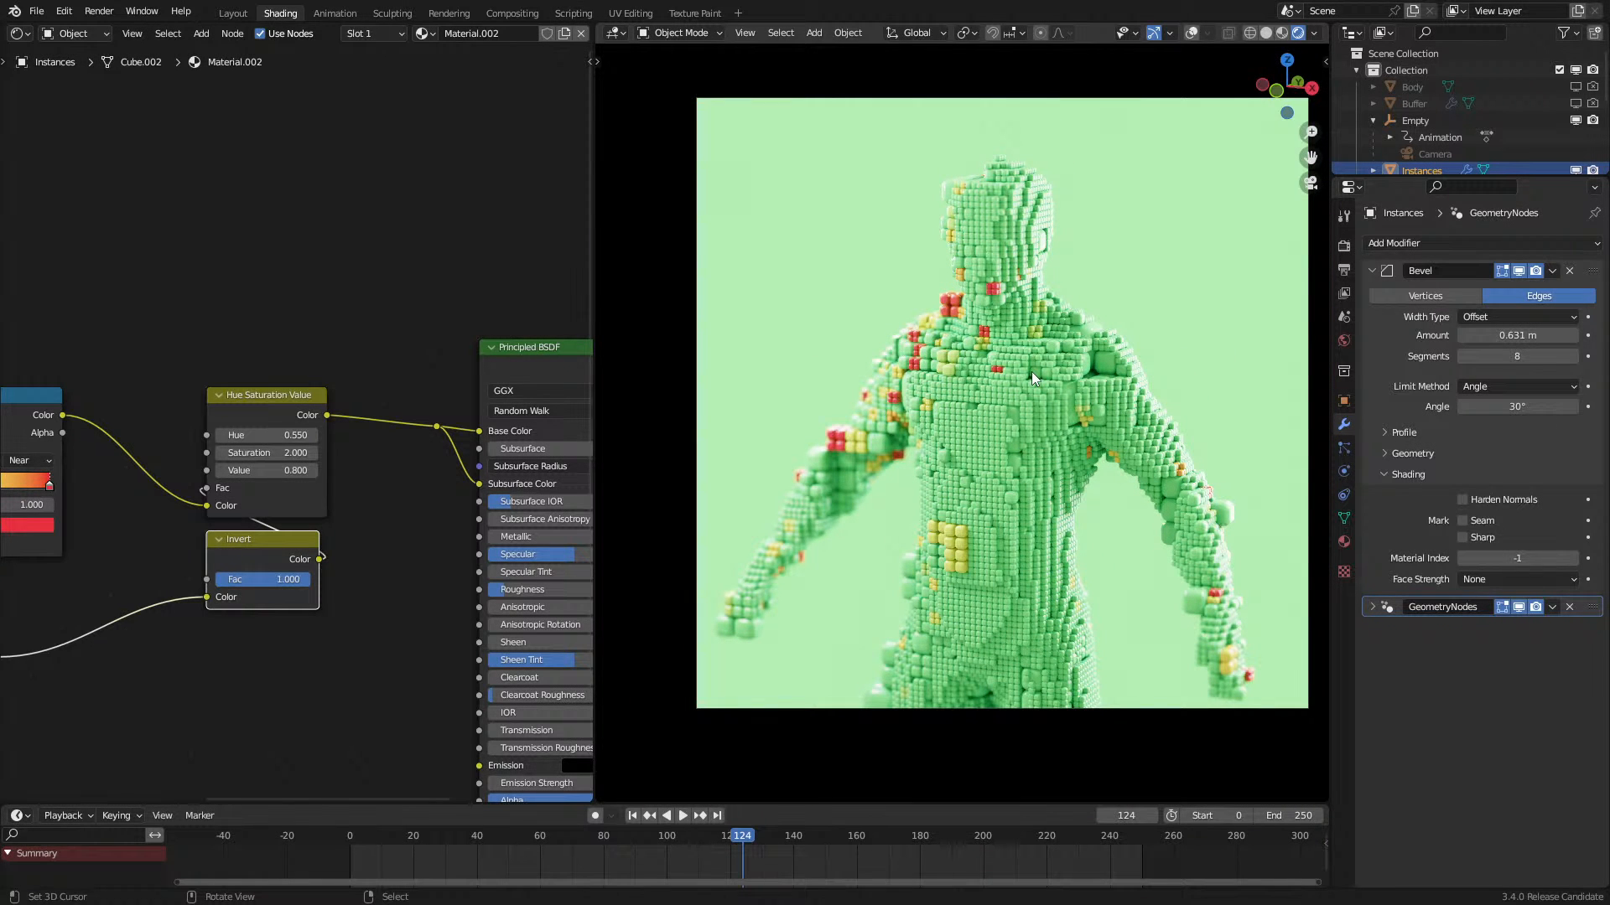
click(328, 841)
key(space)
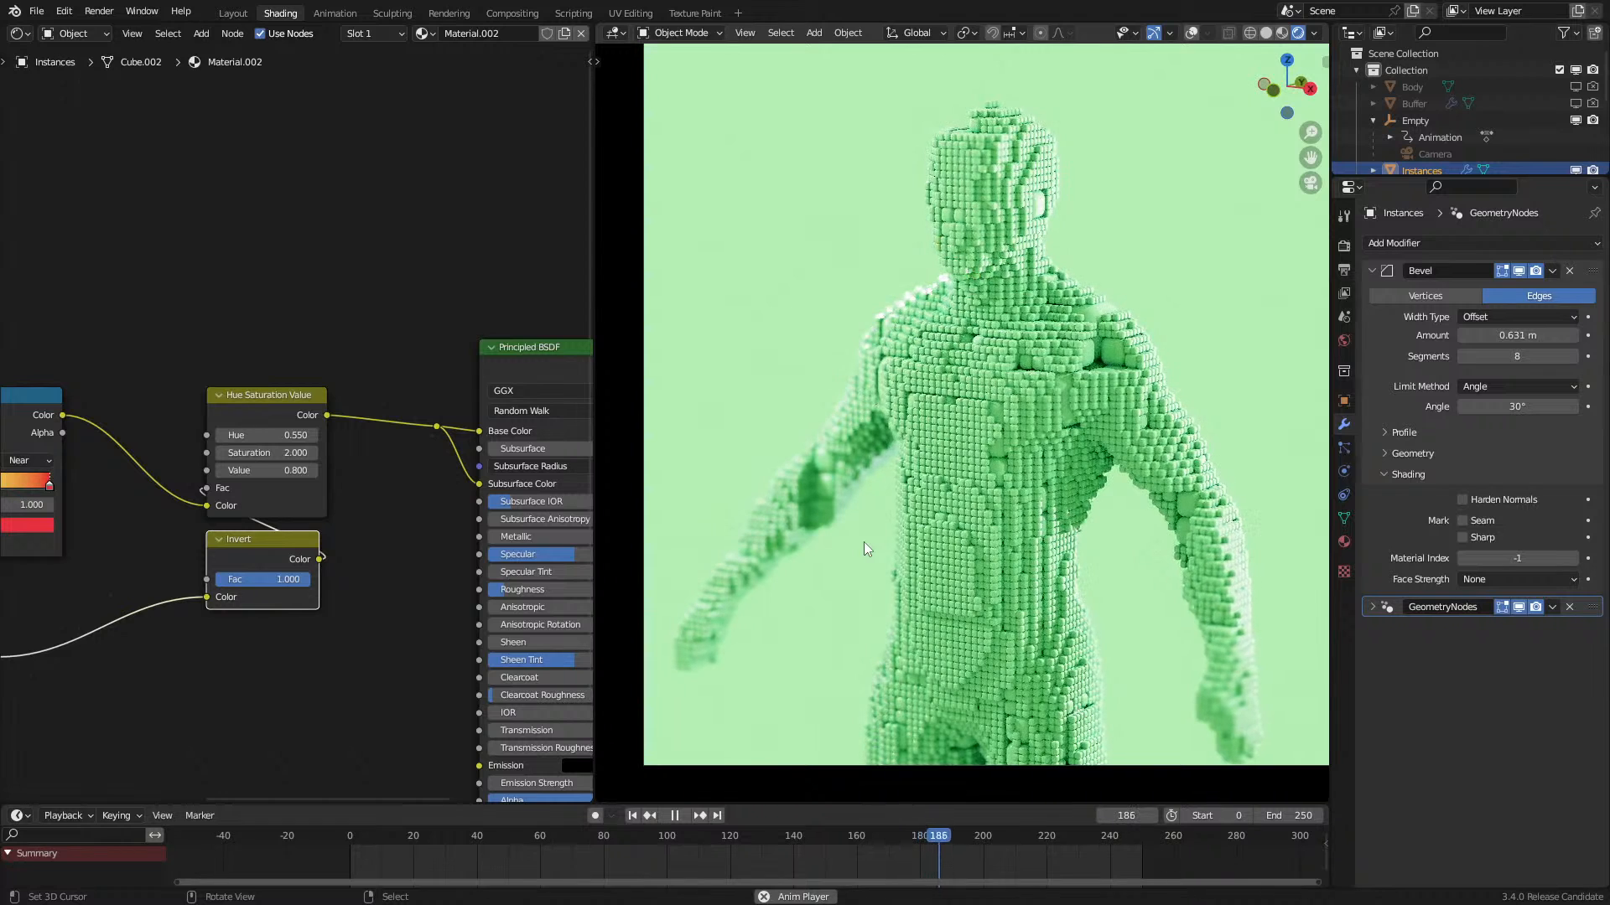
key(space)
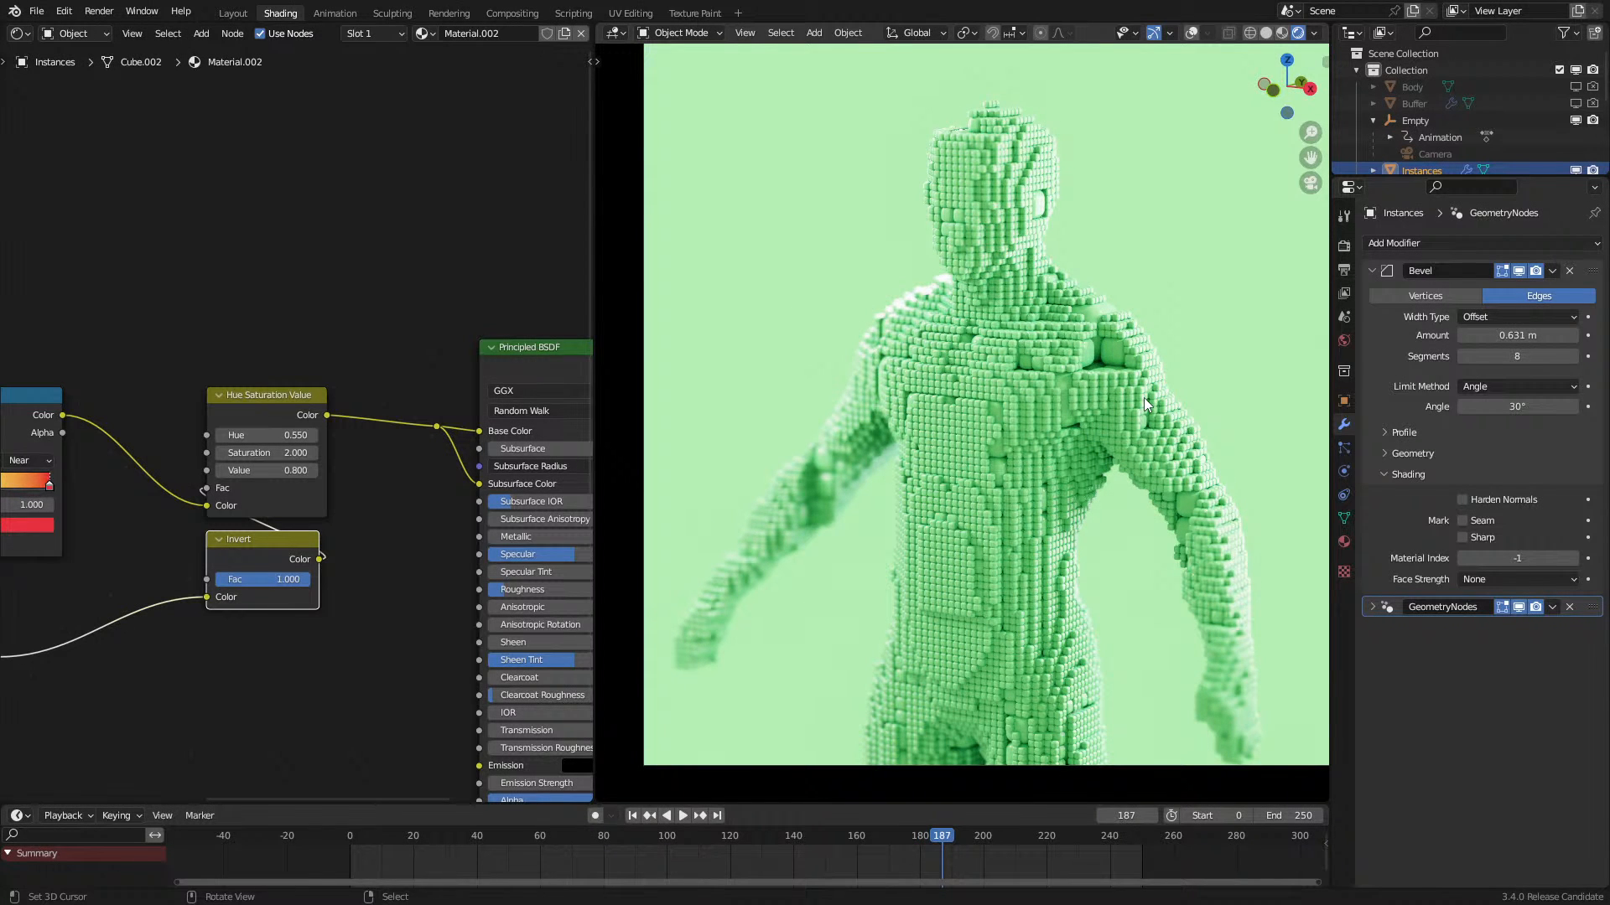
click(285, 842)
key(space)
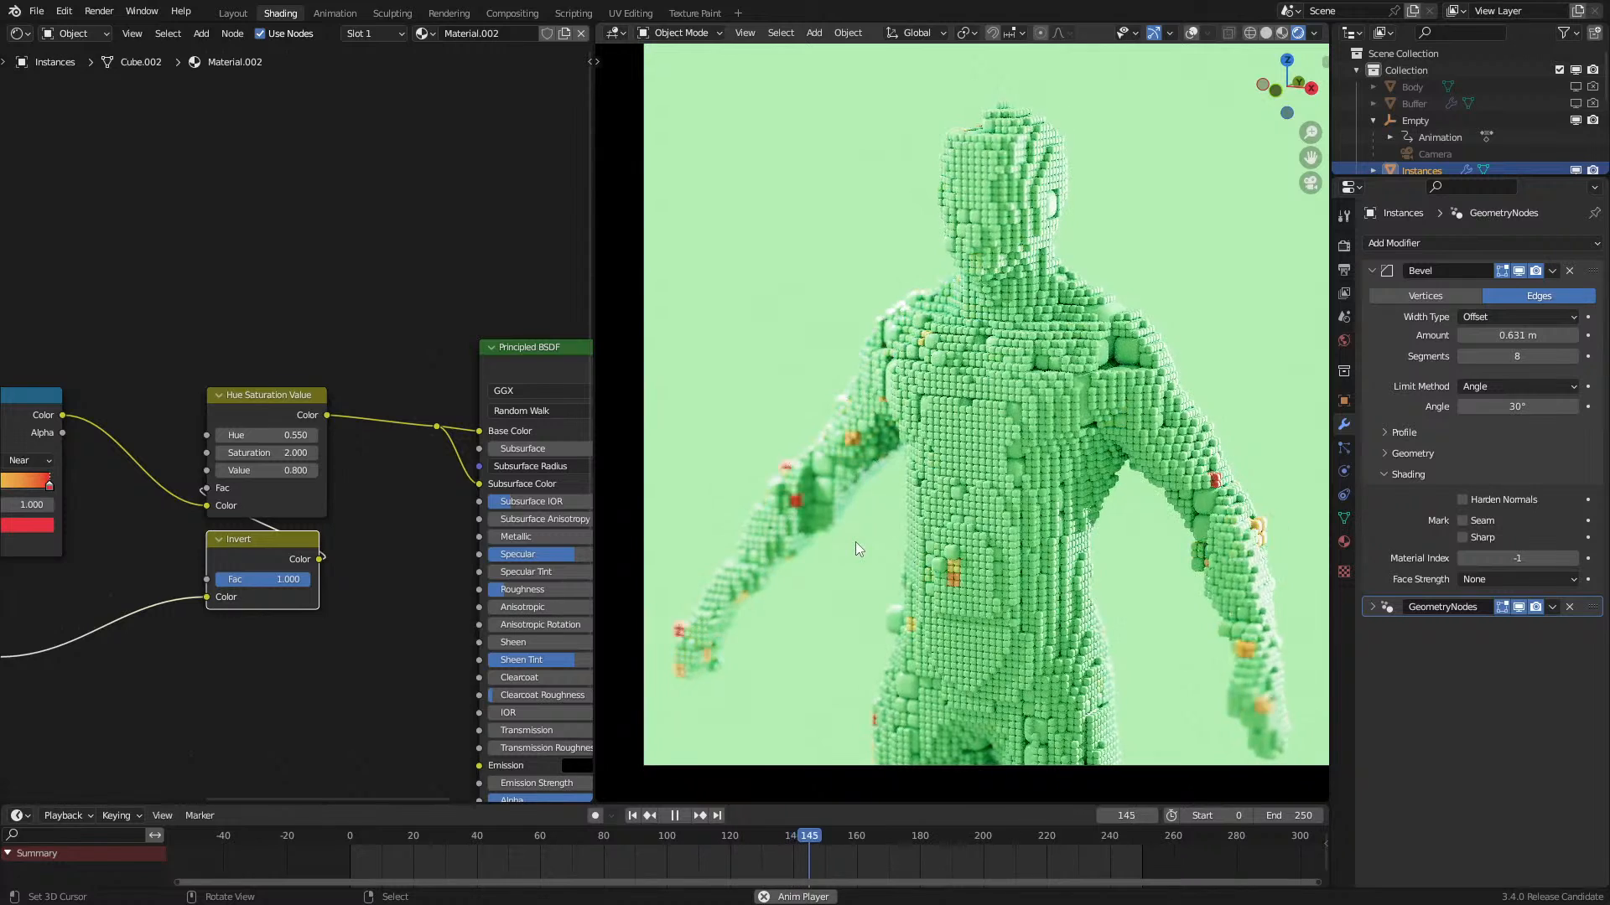
key(space)
Step: Move the Ambient Occlusion node slightly closer to the Invert node
scroll(374, 527, down, 2)
middle_drag(230, 486, 342, 553)
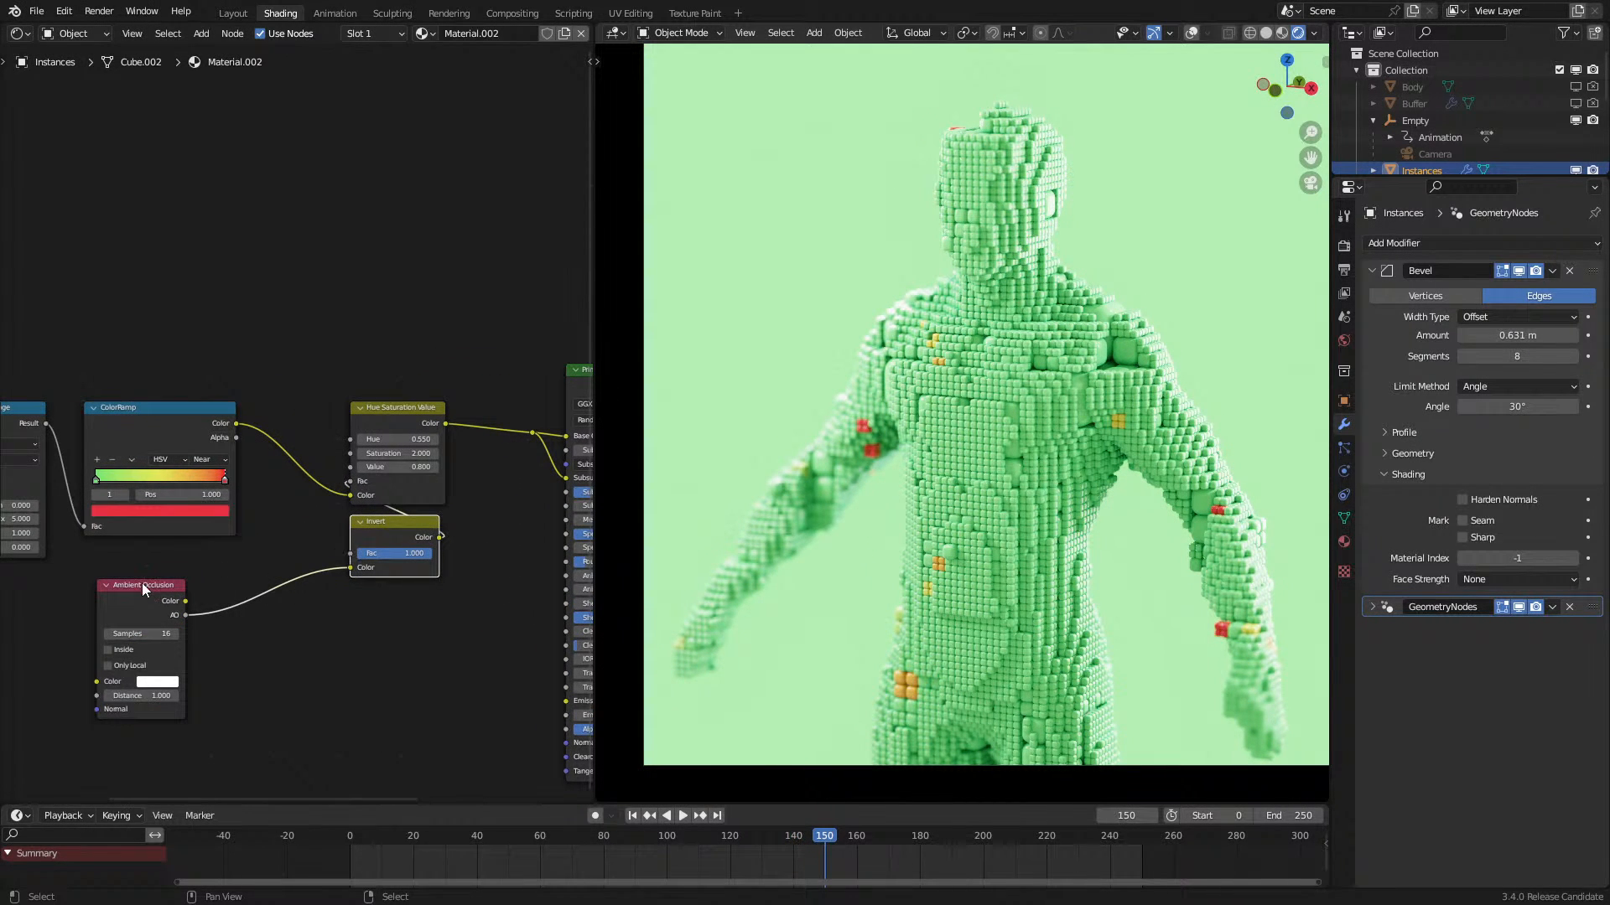
drag(139, 597, 168, 587)
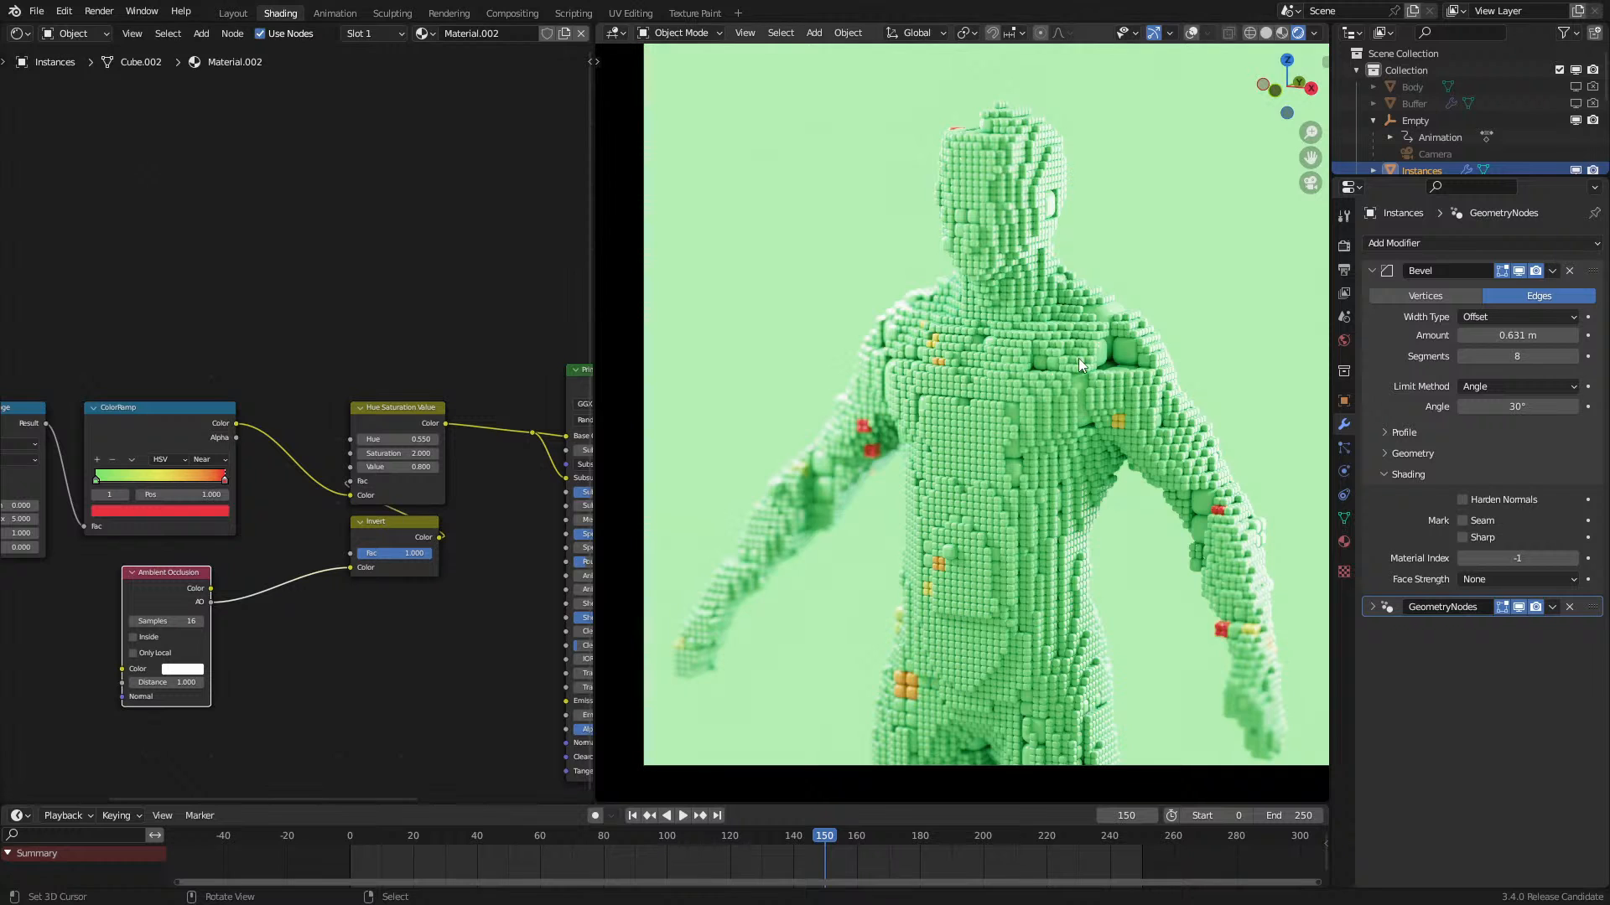
Step: Switch the shader editor from the object material to the World shader and show its Background nodes
scroll(1079, 359, down, 2)
scroll(1079, 359, up, 1)
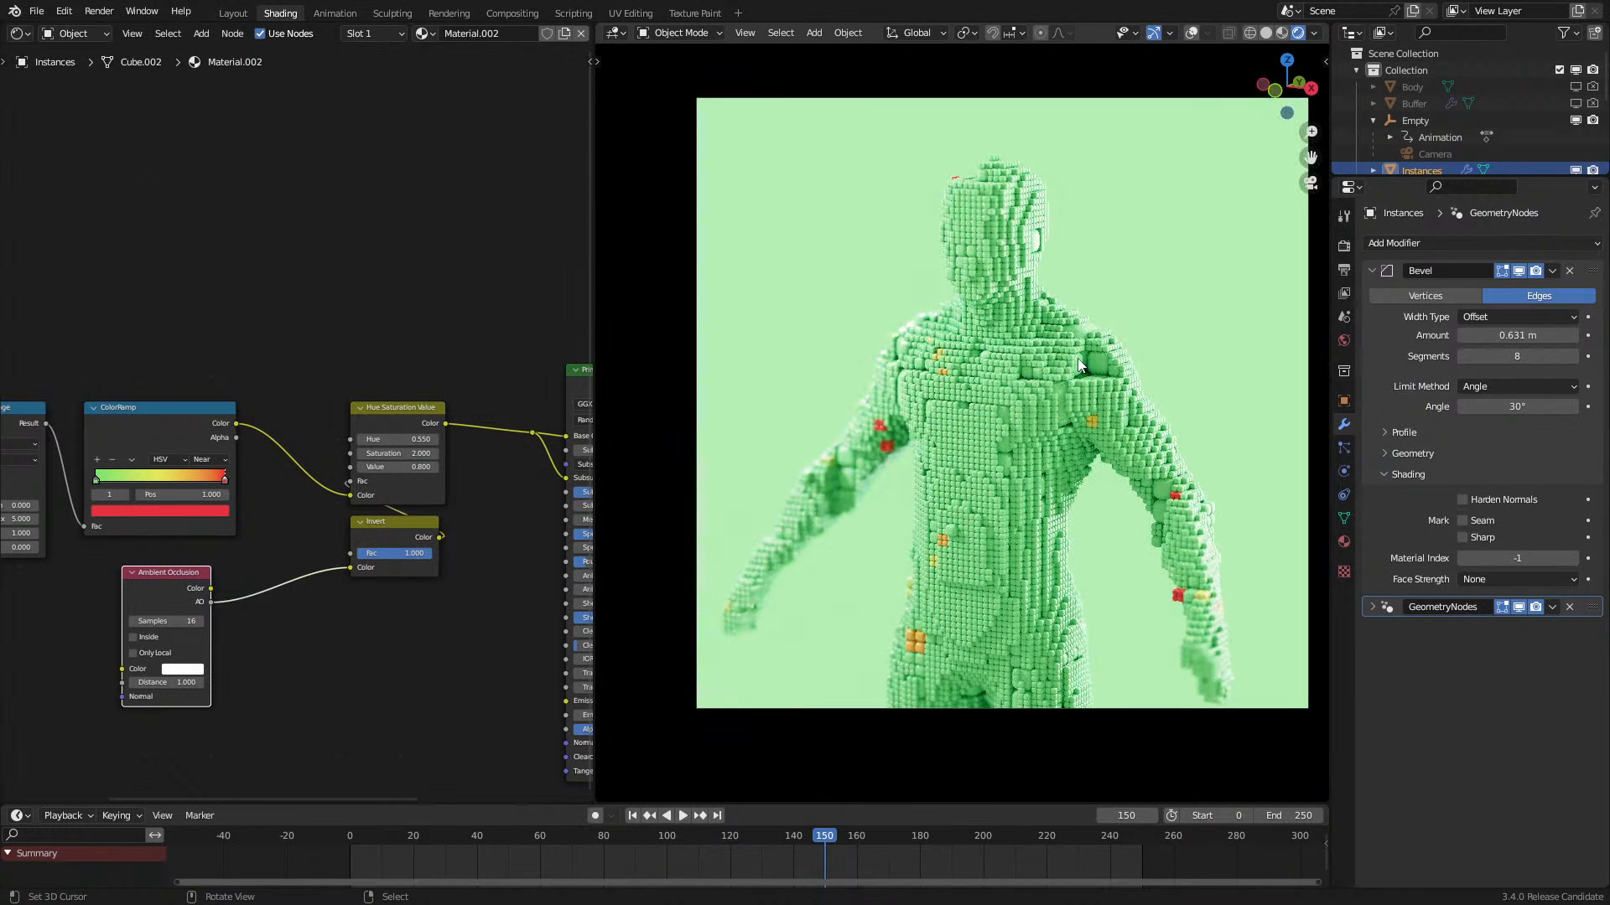
click(23, 34)
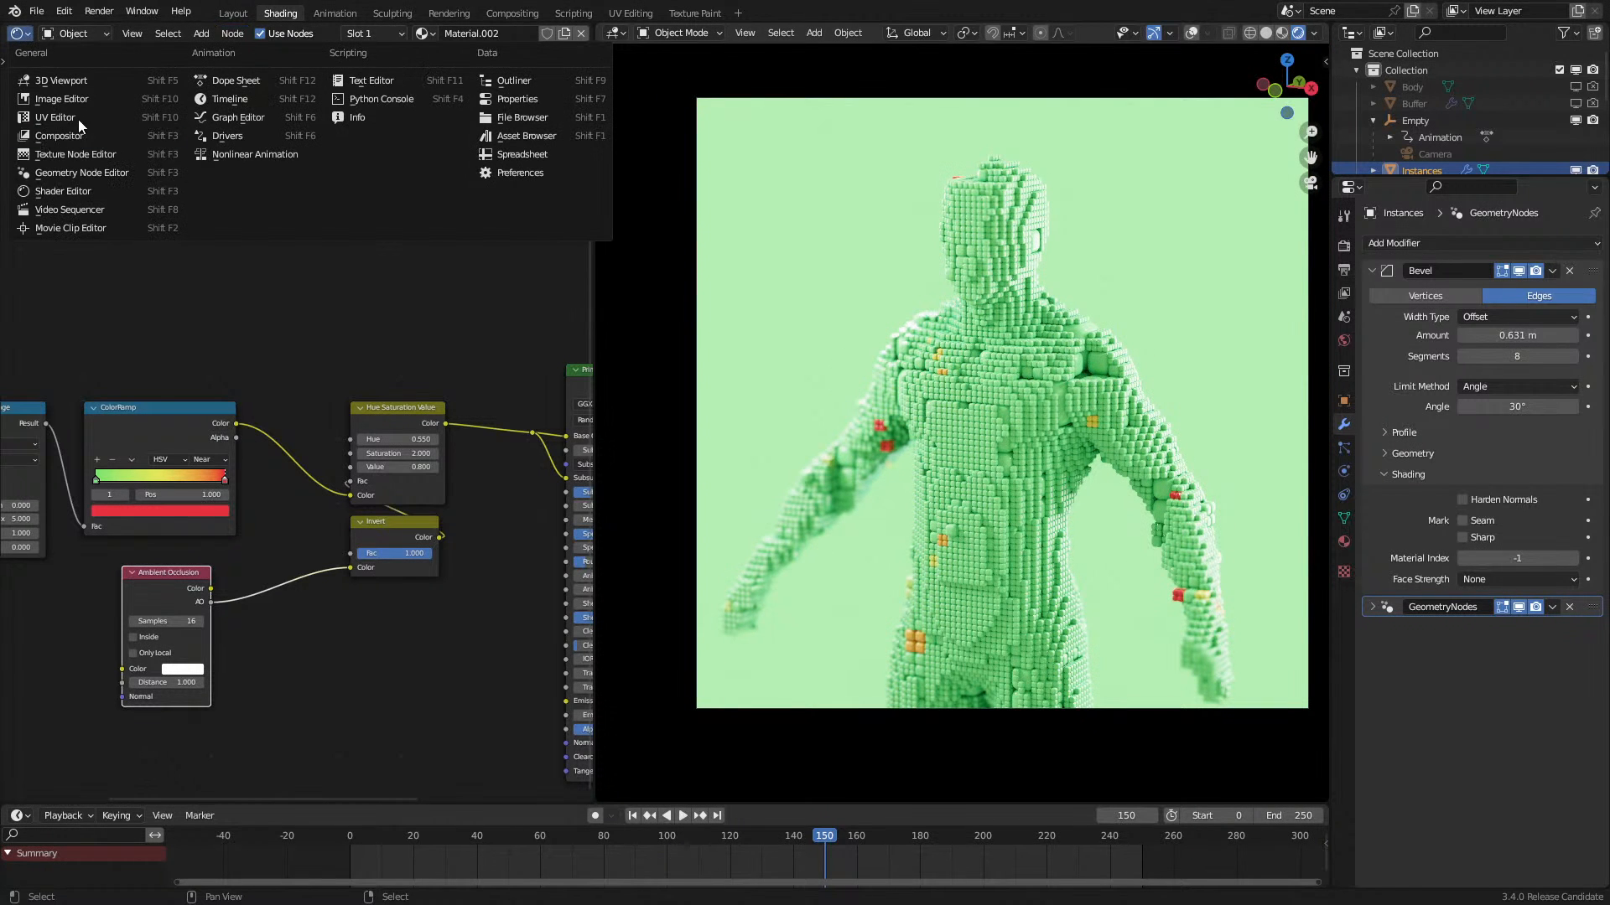
click(75, 33)
click(89, 75)
middle_drag(12, 394, 228, 396)
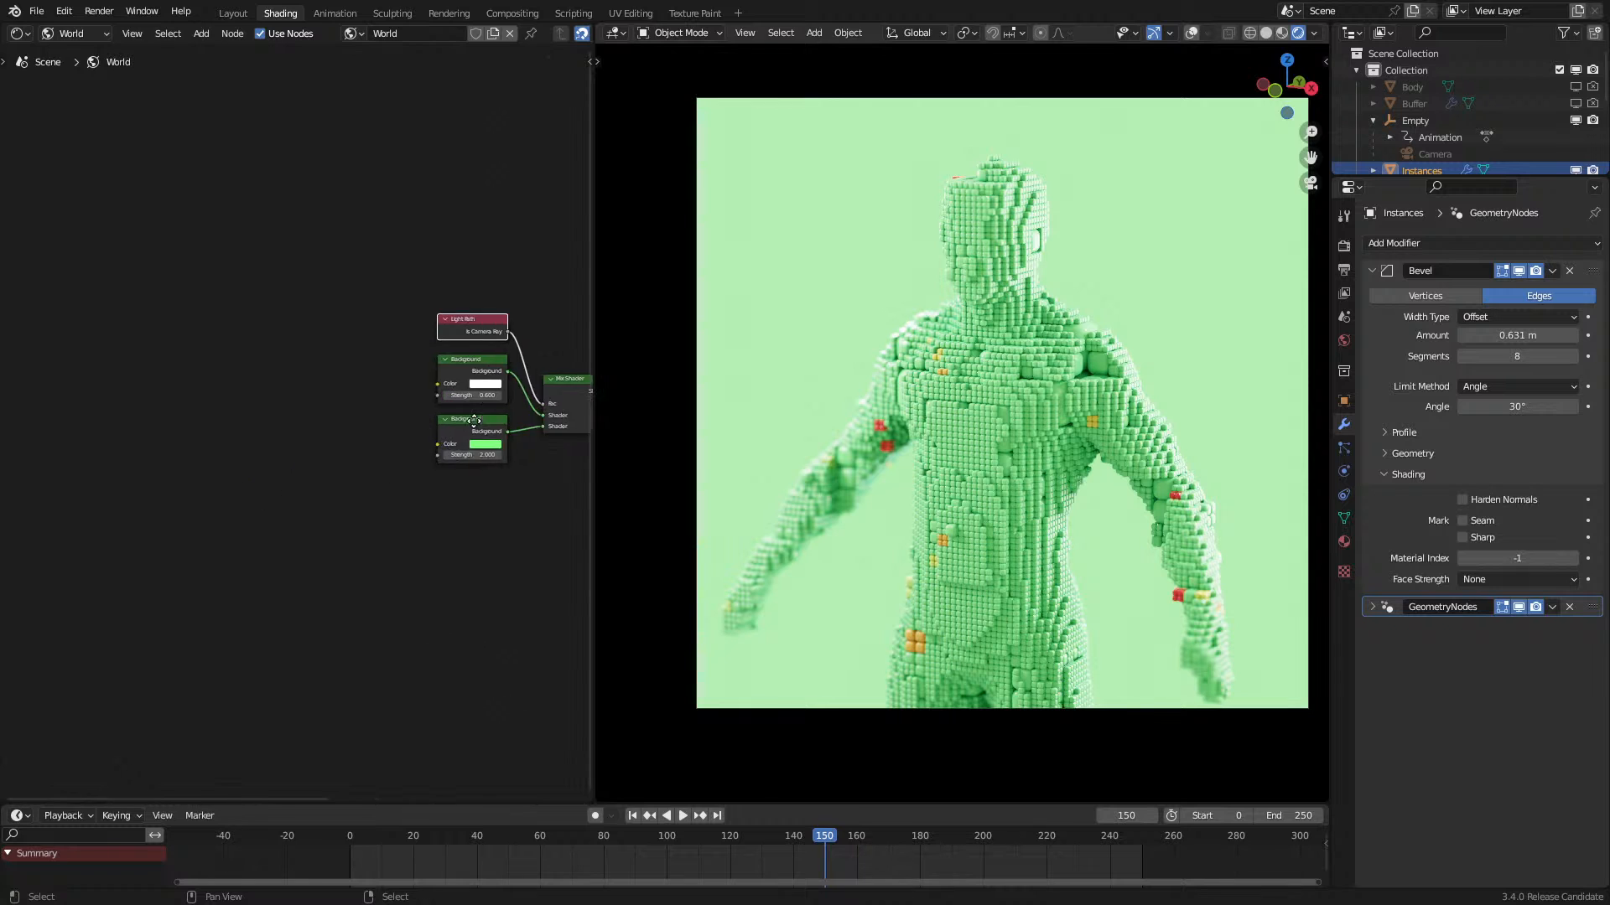
Step: Add a Texture Coordinate node to the World shader, to the side of the Background nodes
key(shift+a)
mouse_move(163, 328)
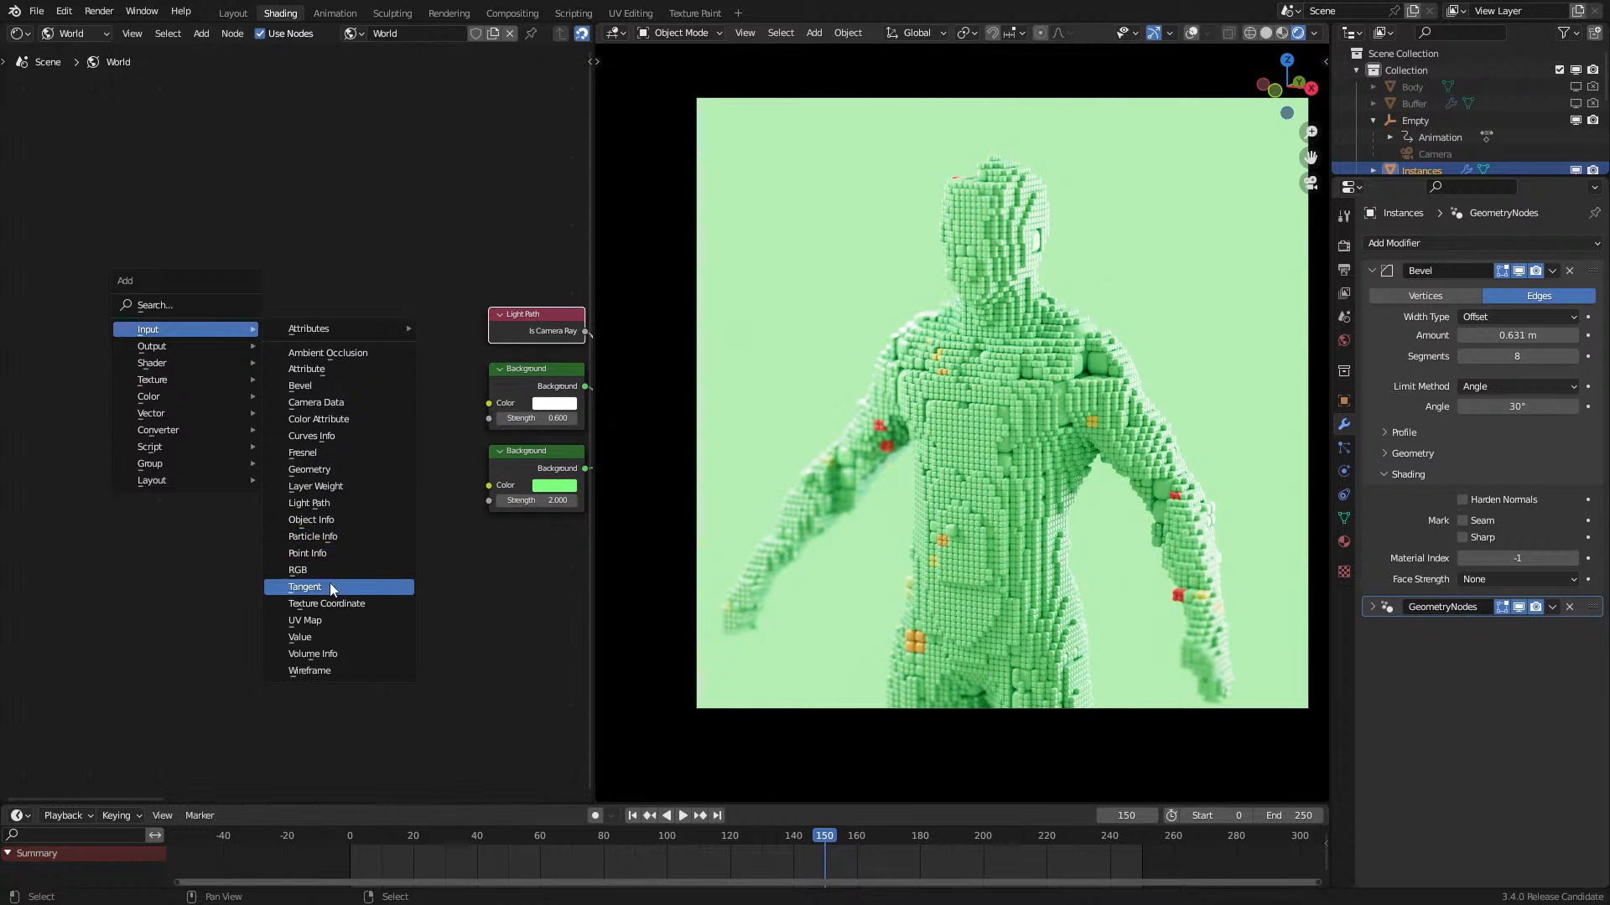
click(327, 603)
click(74, 495)
Step: Add a Vector Math node set to Distance, fed by the Object coordinates, with X and Y of its second vector at 0.5
key(q)
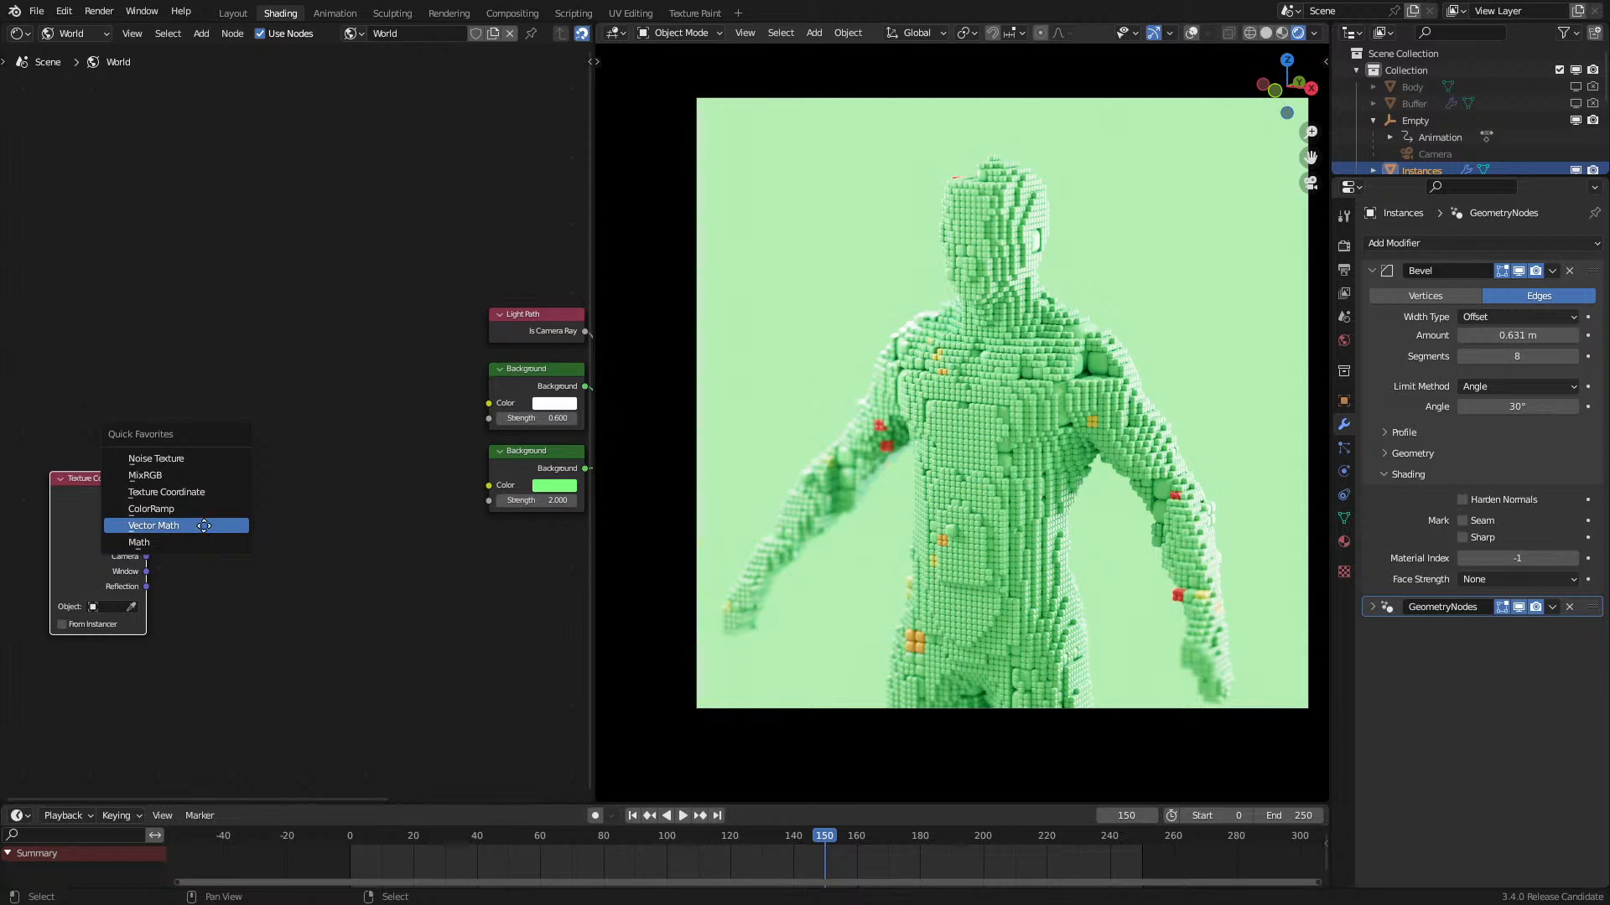
click(203, 526)
click(206, 444)
scroll(231, 526, up, 2)
click(231, 531)
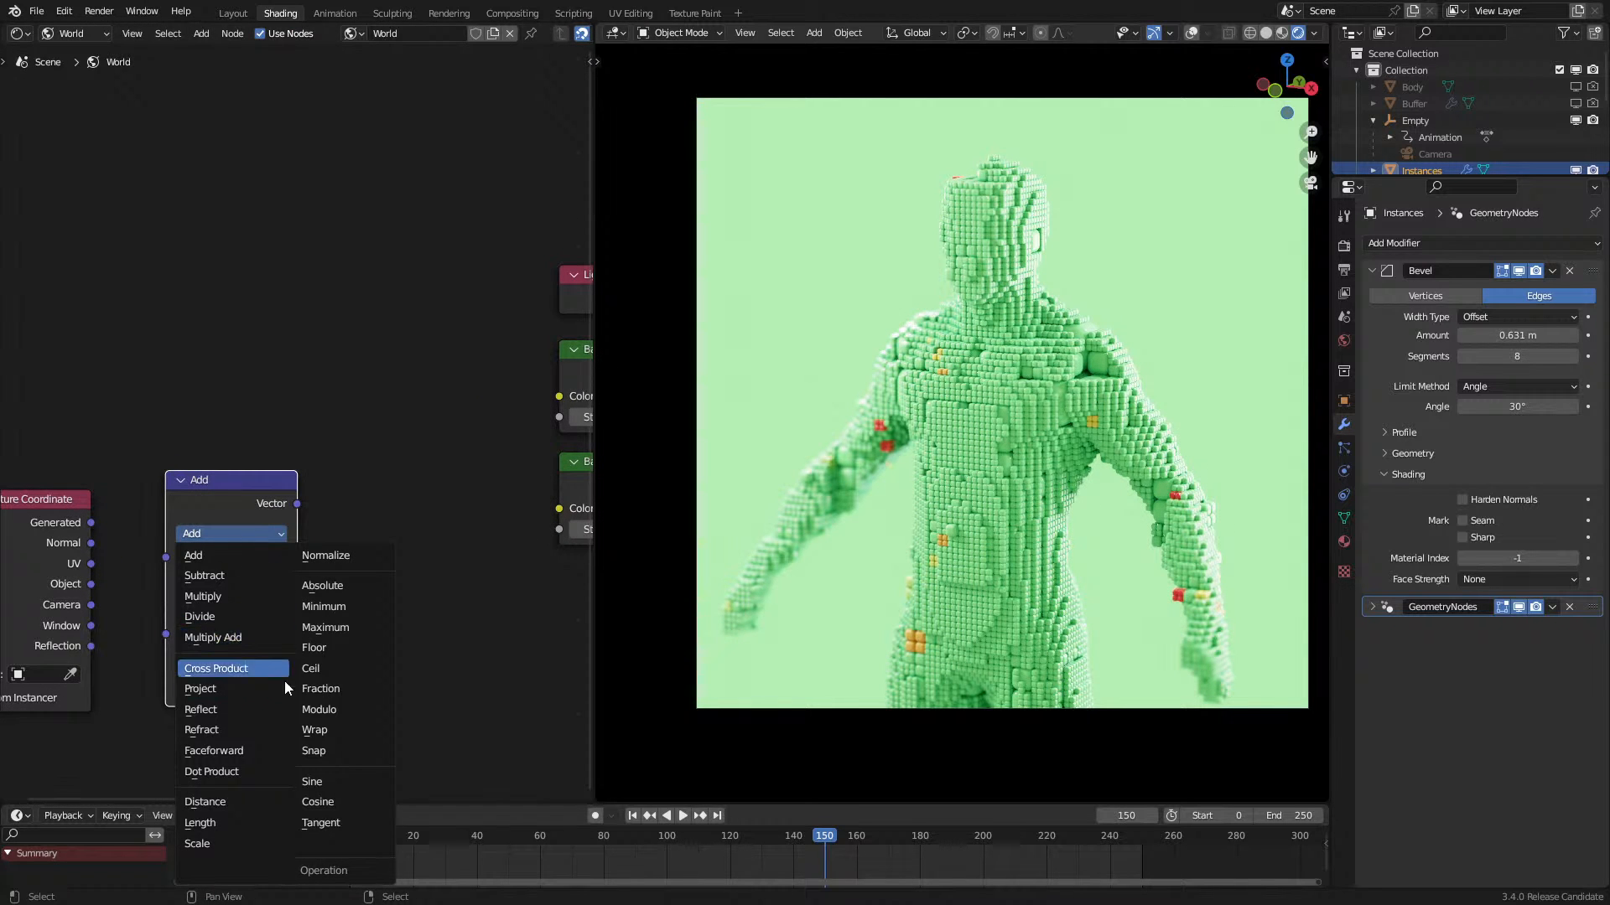
click(204, 801)
drag(90, 585, 199, 571)
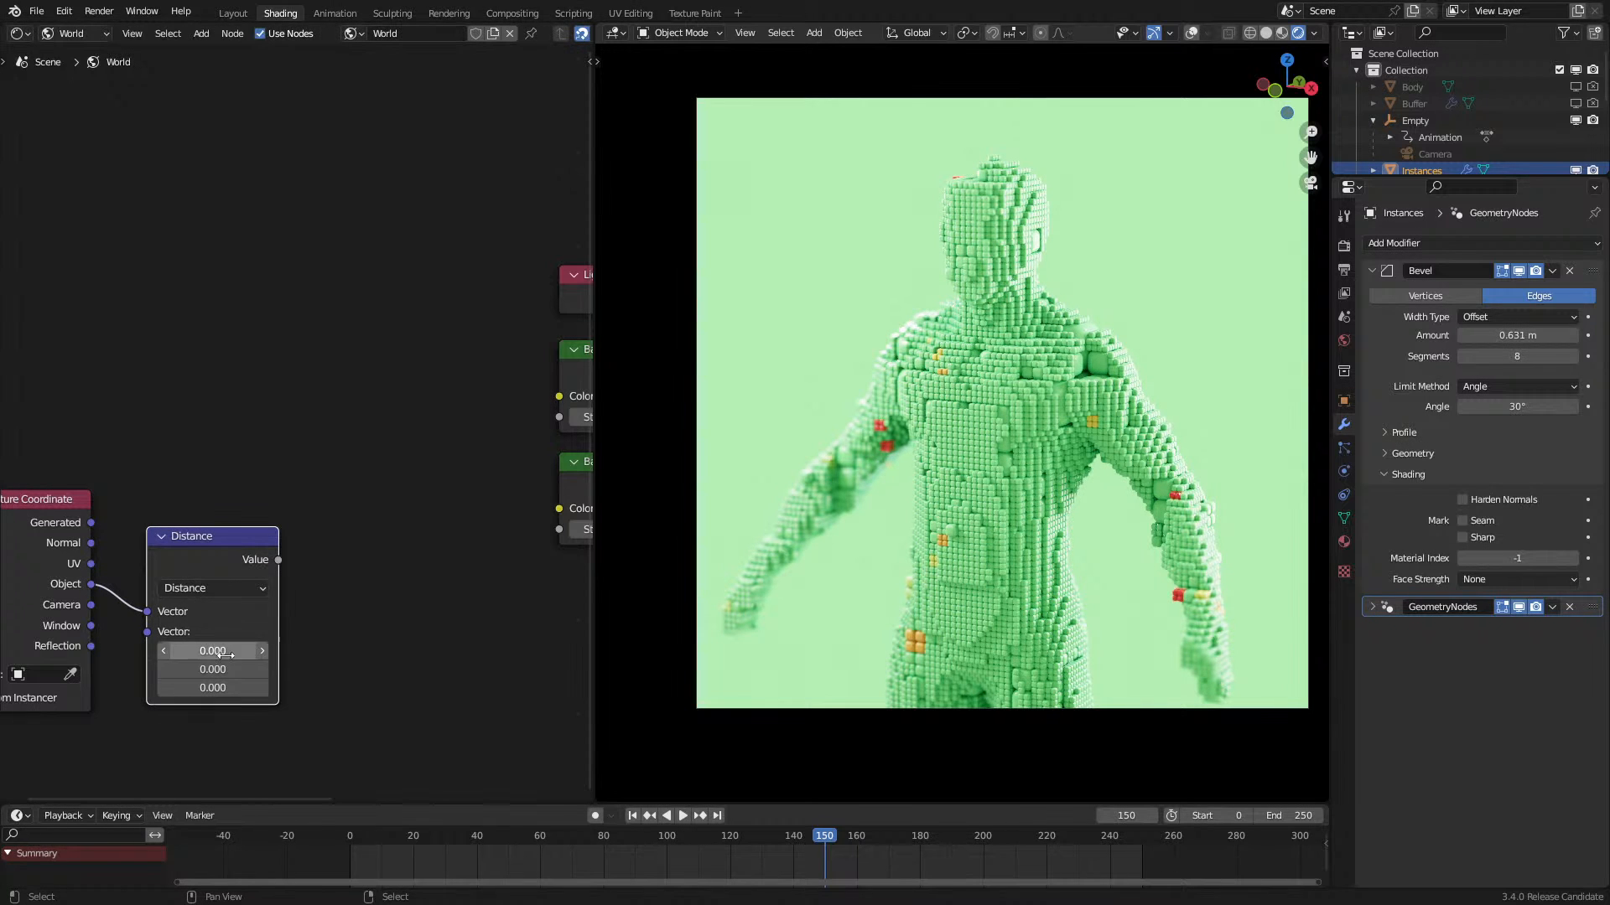
drag(209, 651, 210, 669)
text(.5)
key(Return)
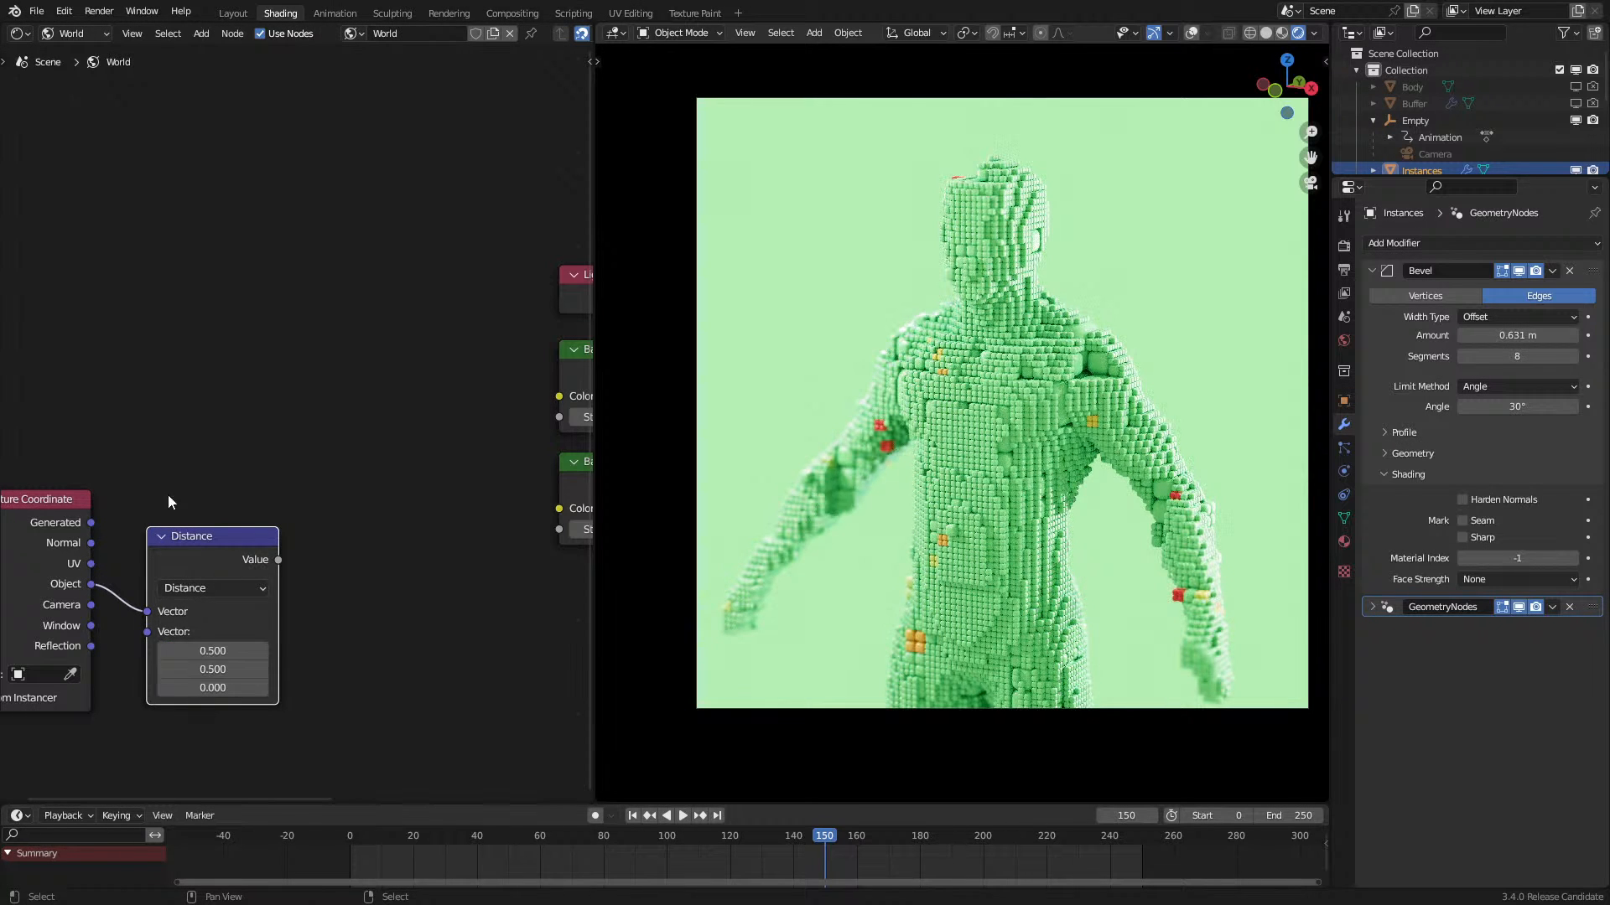
Step: Select the Texture Coordinate and Distance nodes and move them together
scroll(69, 457, down, 3)
drag(68, 451, 244, 593)
key(g)
click(168, 588)
Step: Insert a ColorRamp with the pasted background green as first stop between the Distance value and the green Background's Color
key(q)
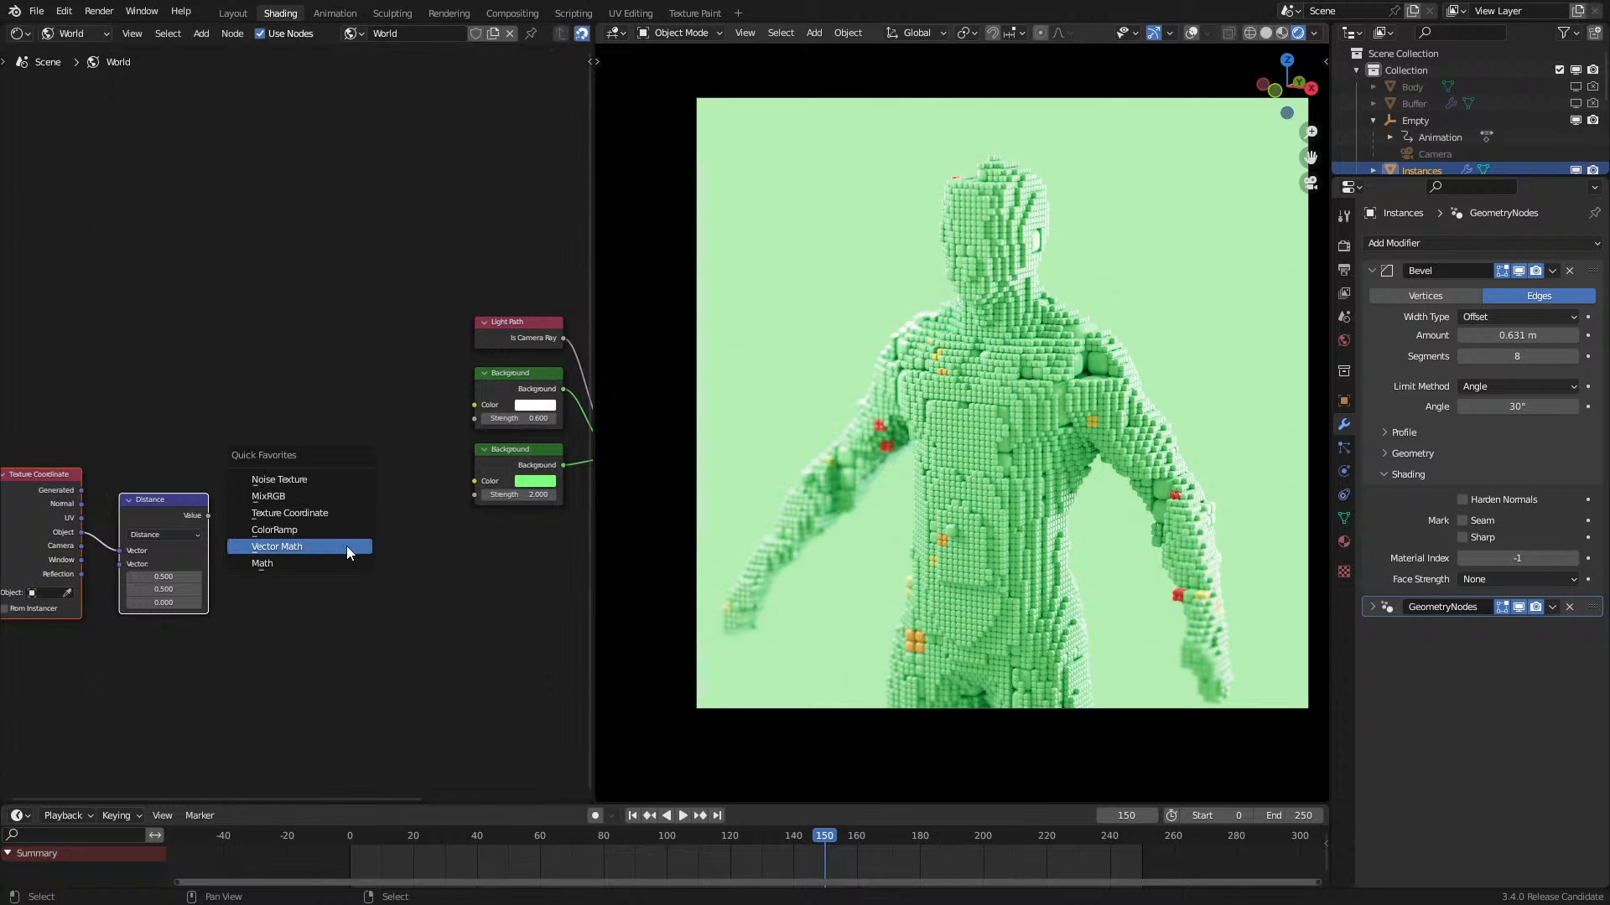
click(314, 529)
click(316, 530)
drag(208, 515, 255, 595)
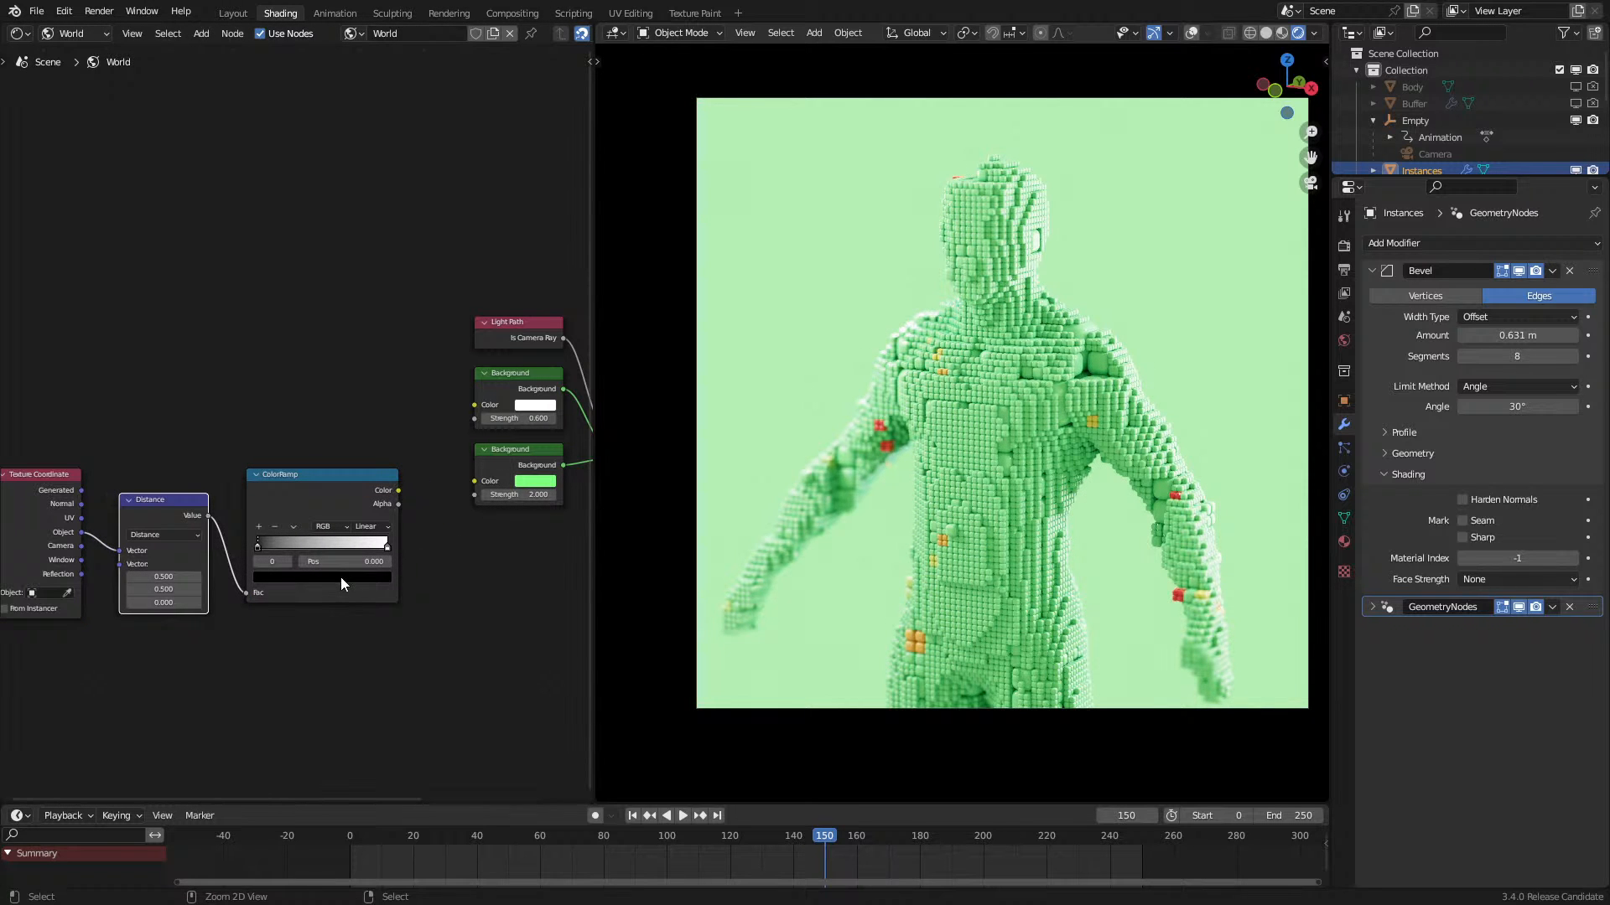
key(ctrl+v)
drag(397, 490, 481, 482)
Step: Set the ColorRamp's interpolation to Ease and move its green stop to position 0.423
click(373, 527)
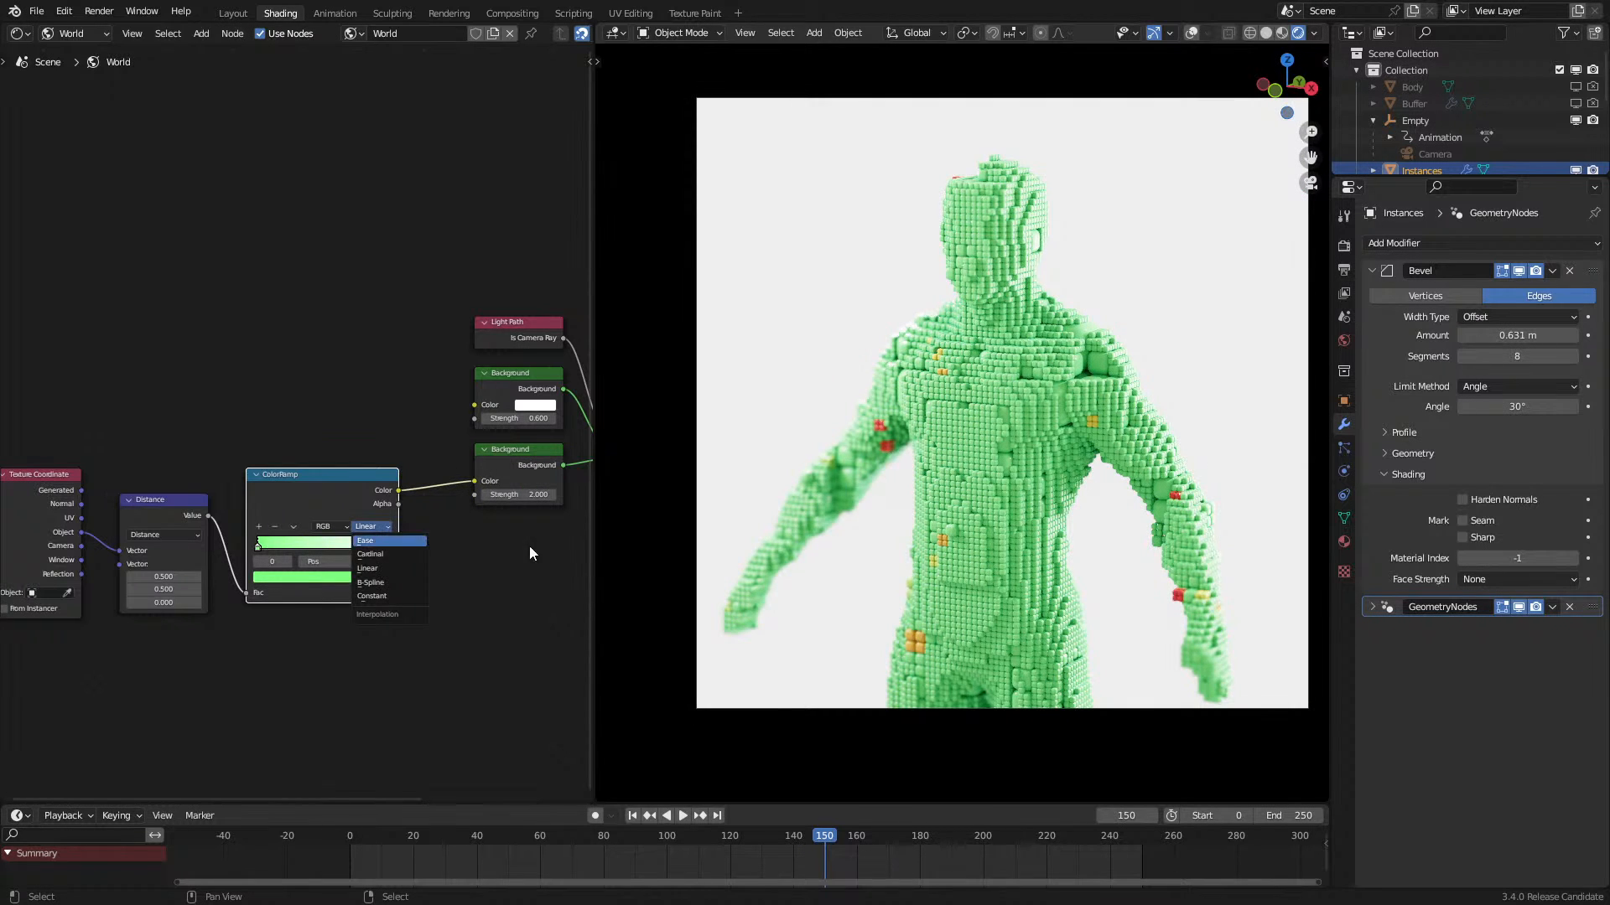
click(379, 541)
scroll(379, 541, up, 2)
drag(253, 566, 325, 580)
Step: Try Camera coordinates as the Distance input with the green stop at 0.309, viewing the background from outside the camera
drag(42, 568, 90, 572)
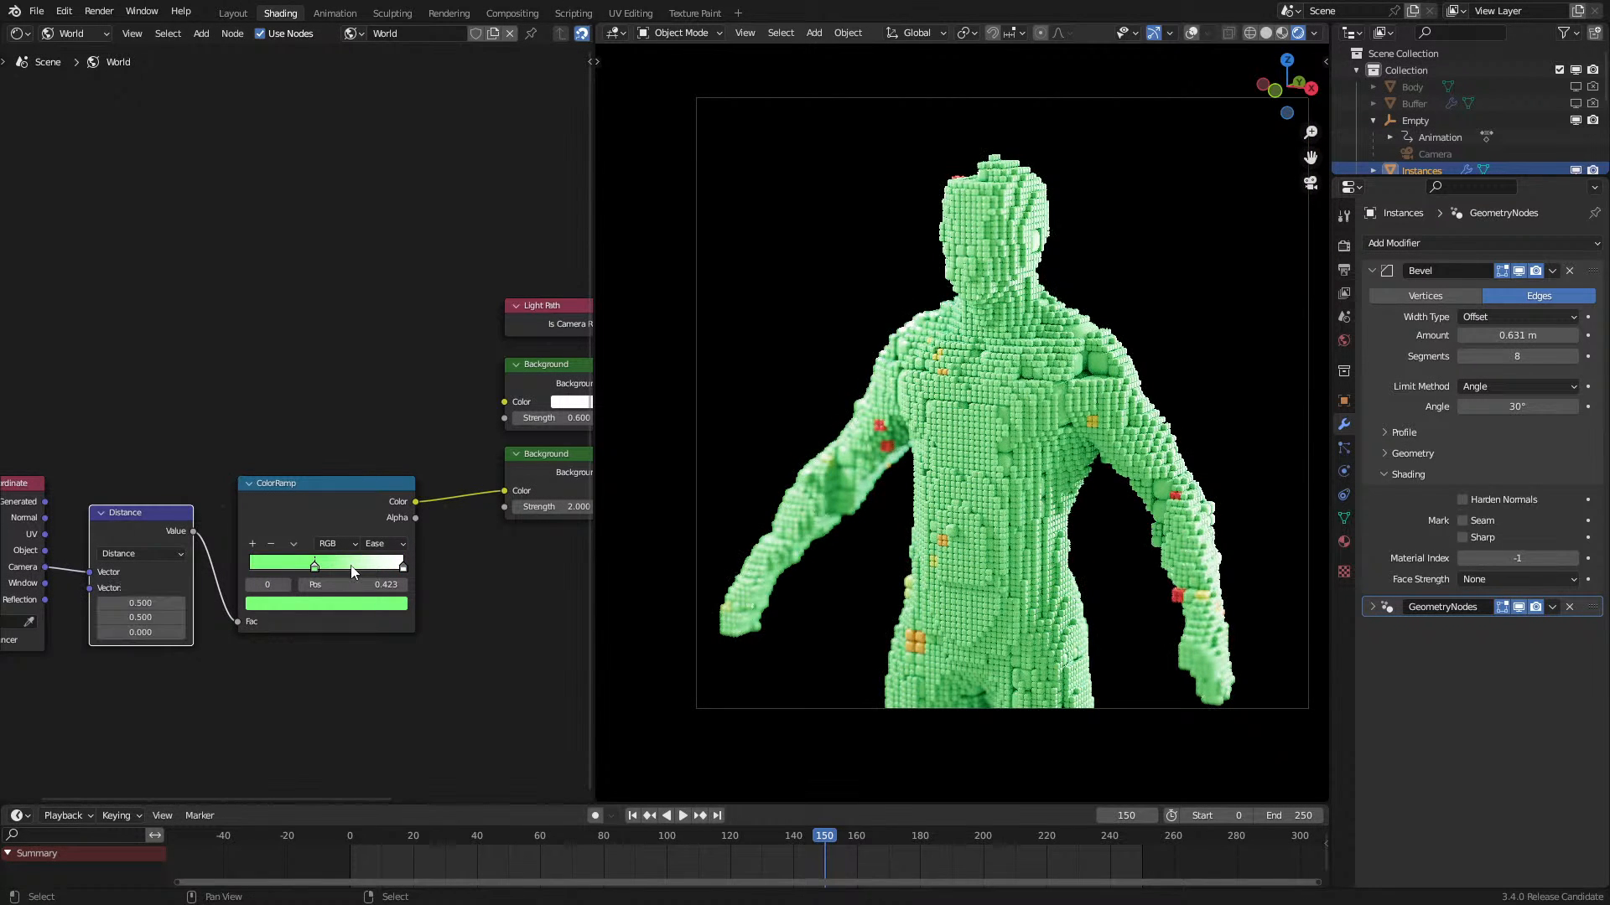
mouse_move(327, 569)
mouse_down()
mouse_move(397, 569)
mouse_move(296, 570)
mouse_move(303, 590)
mouse_up()
middle_drag(871, 500, 887, 509)
scroll(887, 510, down, 4)
Step: Try 0 for X and Y of the Distance node's second vector, with the green stop at 0.659 and the white stop at the end
middle_drag(246, 581, 346, 570)
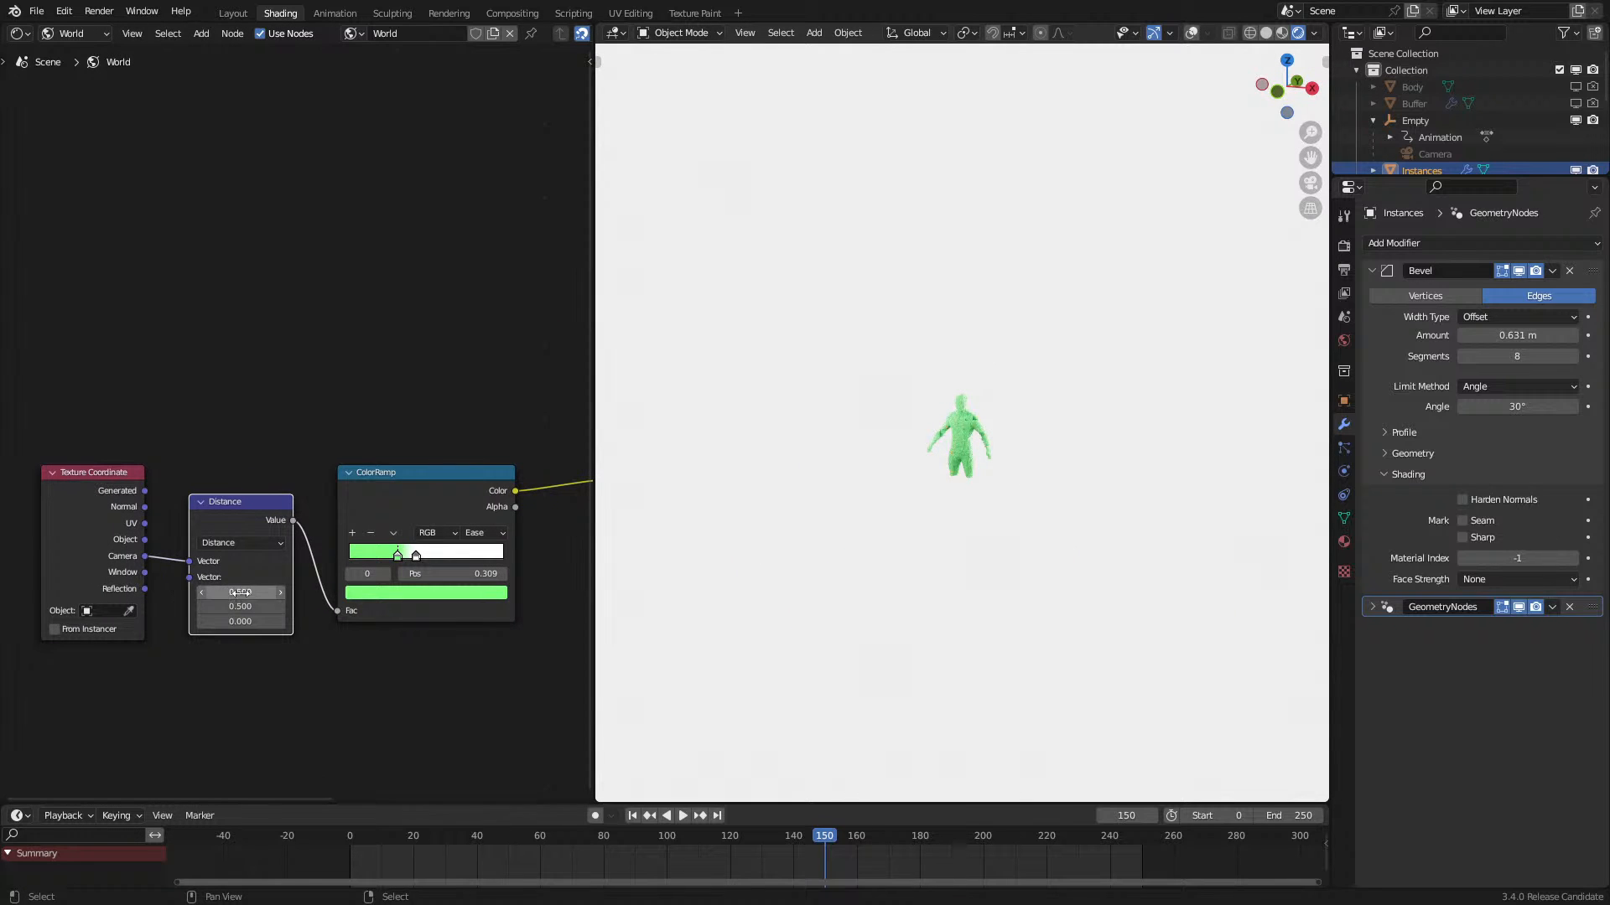
click(246, 593)
text(0)
key(Return)
drag(416, 555, 506, 557)
drag(397, 555, 451, 556)
Step: Feed the Distance node's first vector from the Window coordinates and cut the leftover Camera link
middle_drag(457, 525, 224, 548)
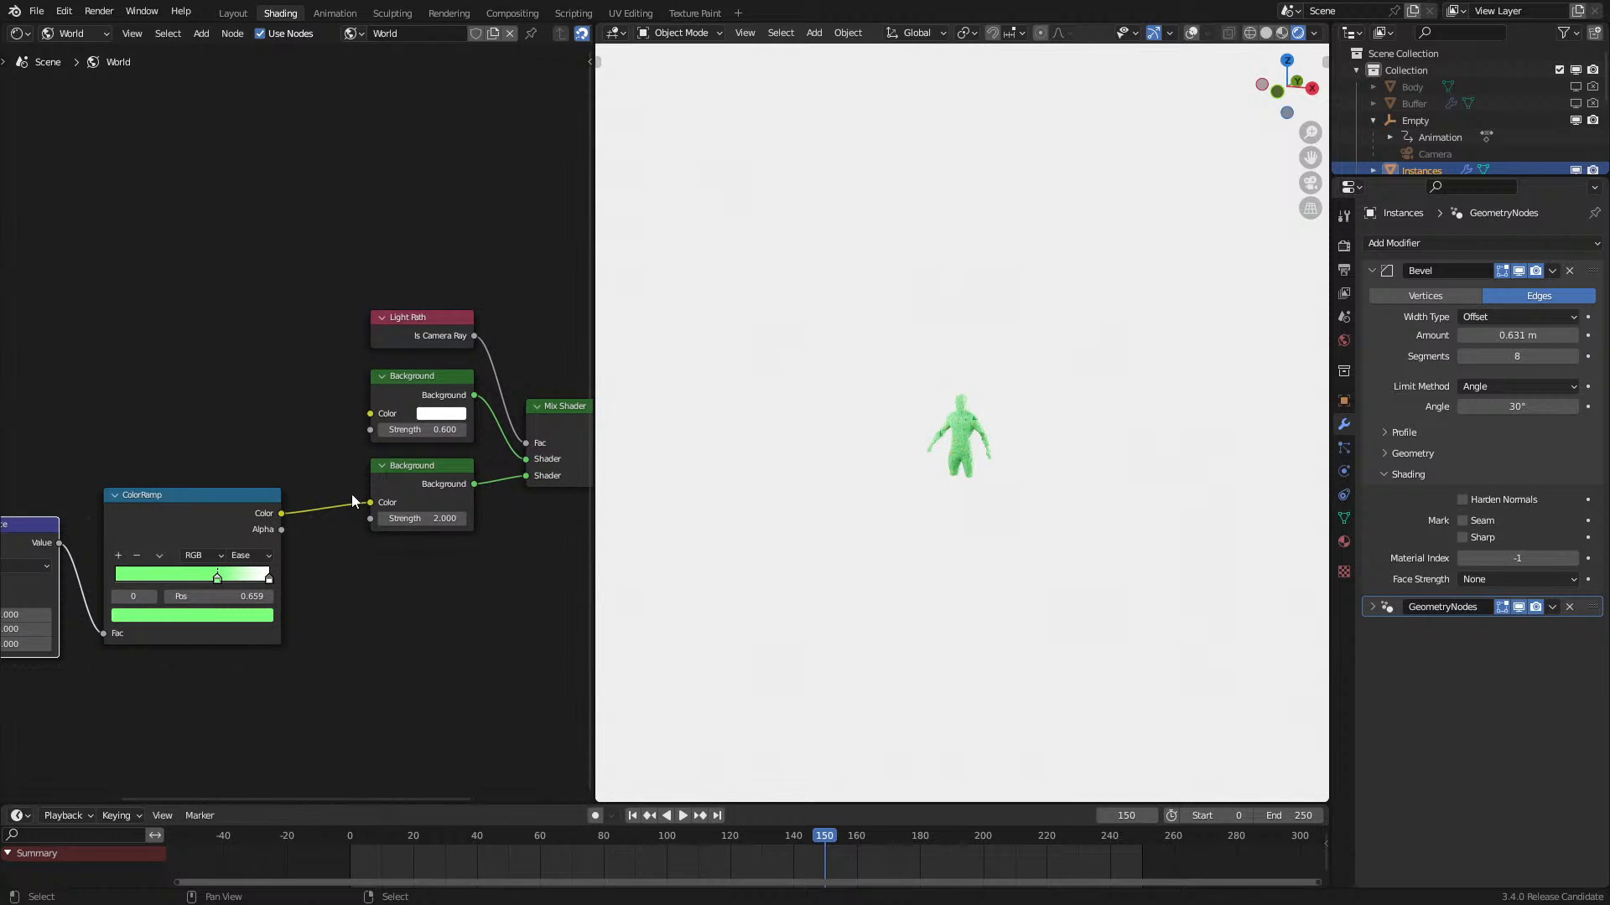
scroll(862, 495, up, 4)
middle_drag(862, 494, 793, 475)
middle_drag(281, 582, 523, 504)
drag(158, 520, 194, 506)
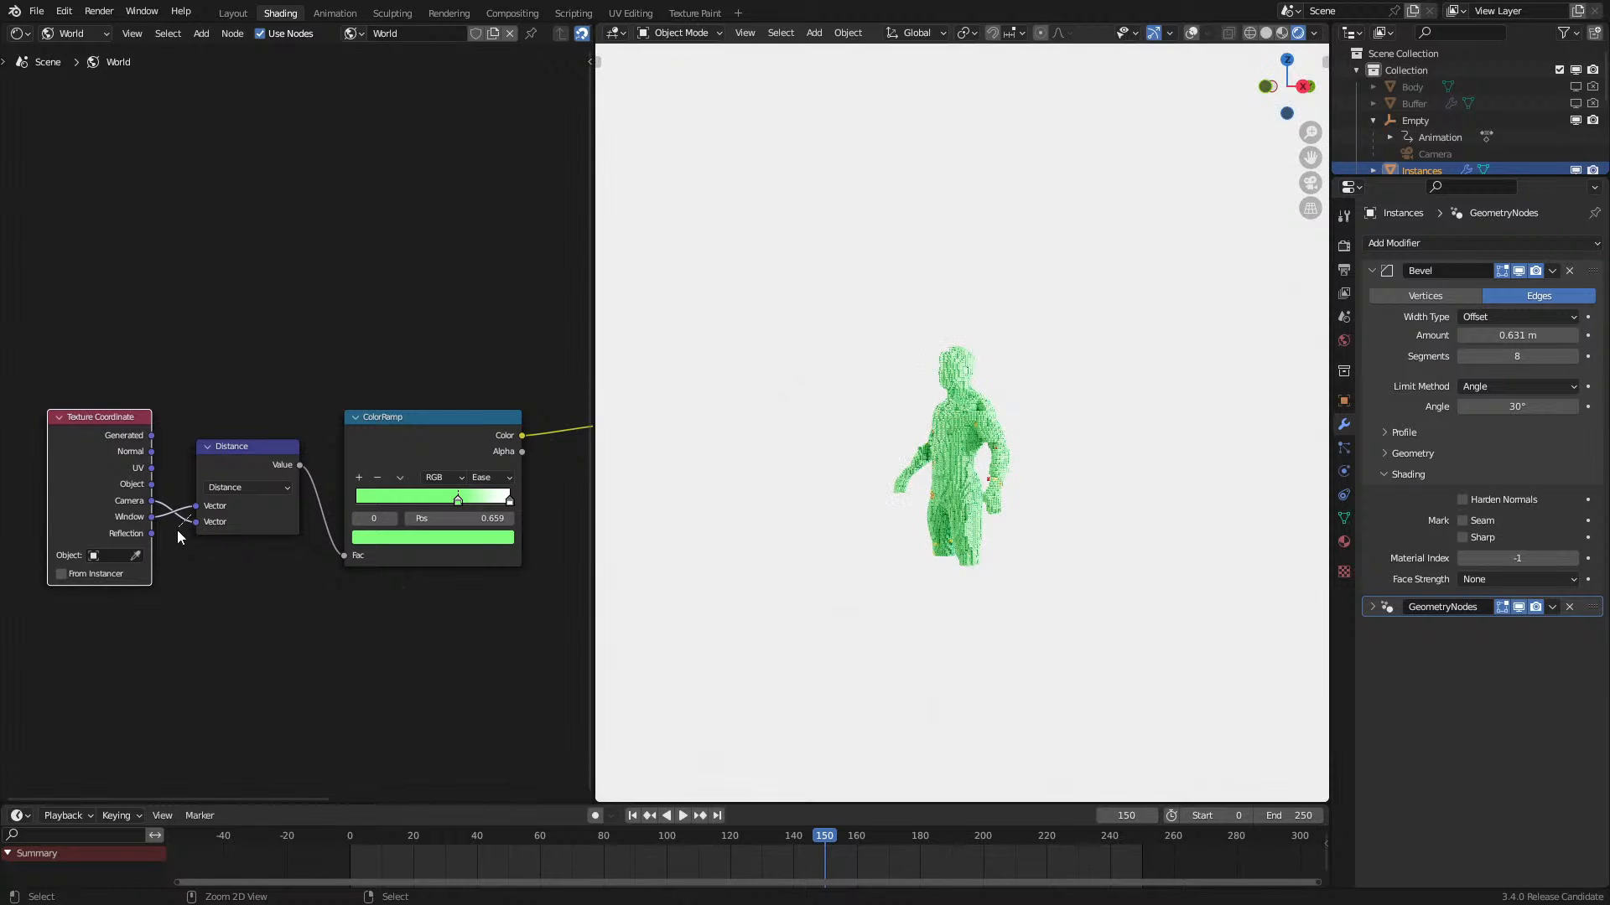
ctrl+right_drag(191, 517, 177, 530)
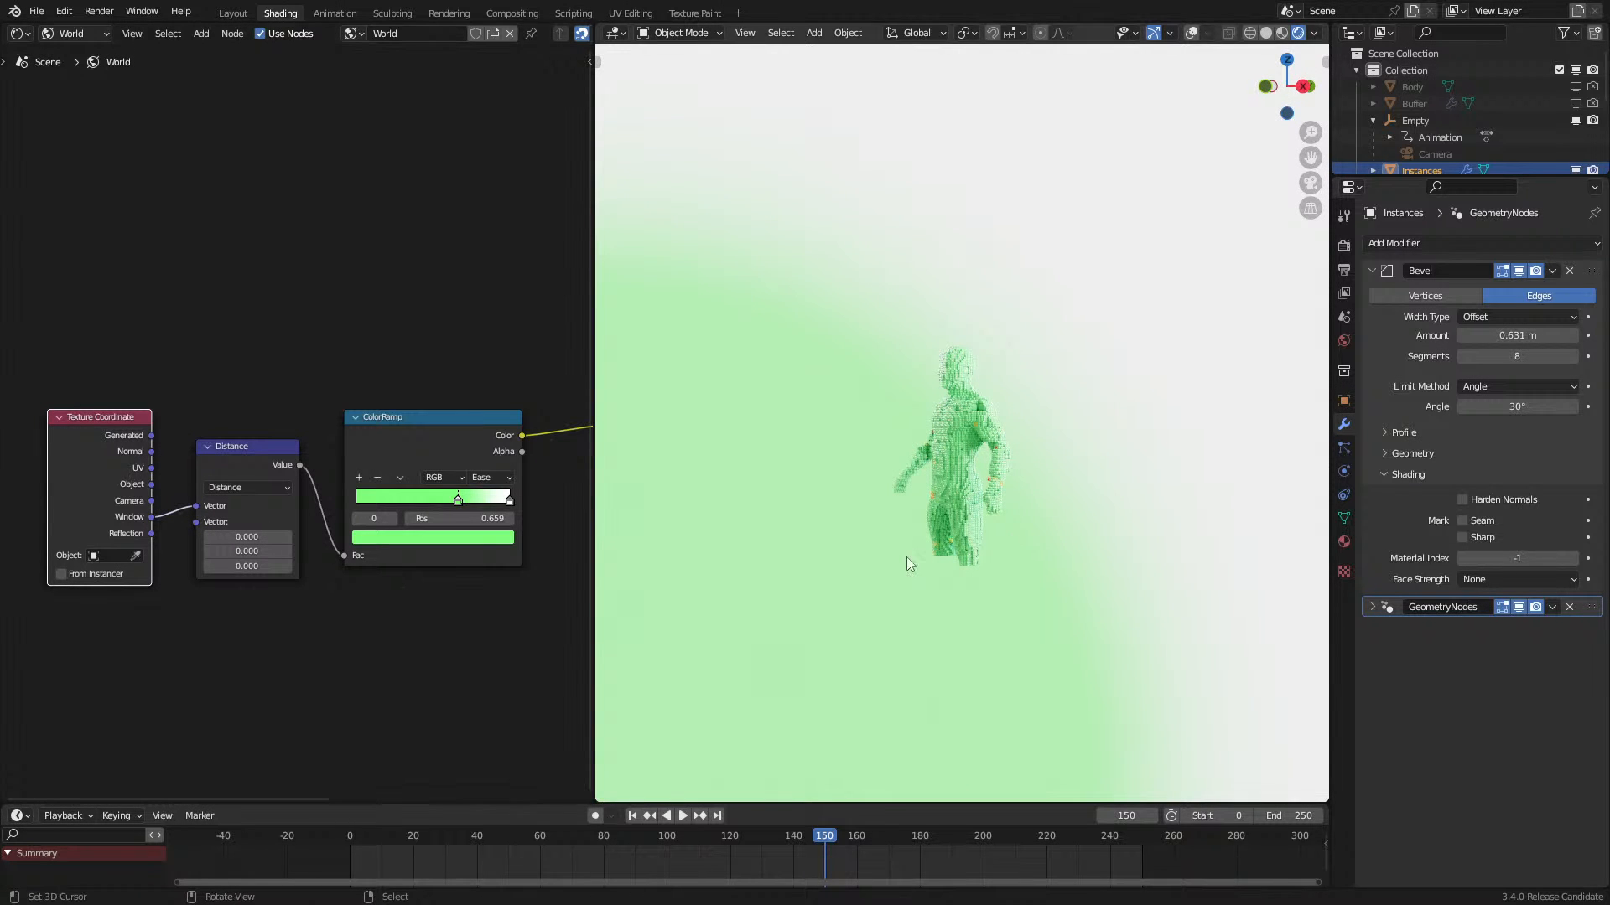
Step: Return to the camera view and set X and Y of the Distance node's second vector to 0.5
key(KP_0)
click(247, 537)
key(BackSpace)
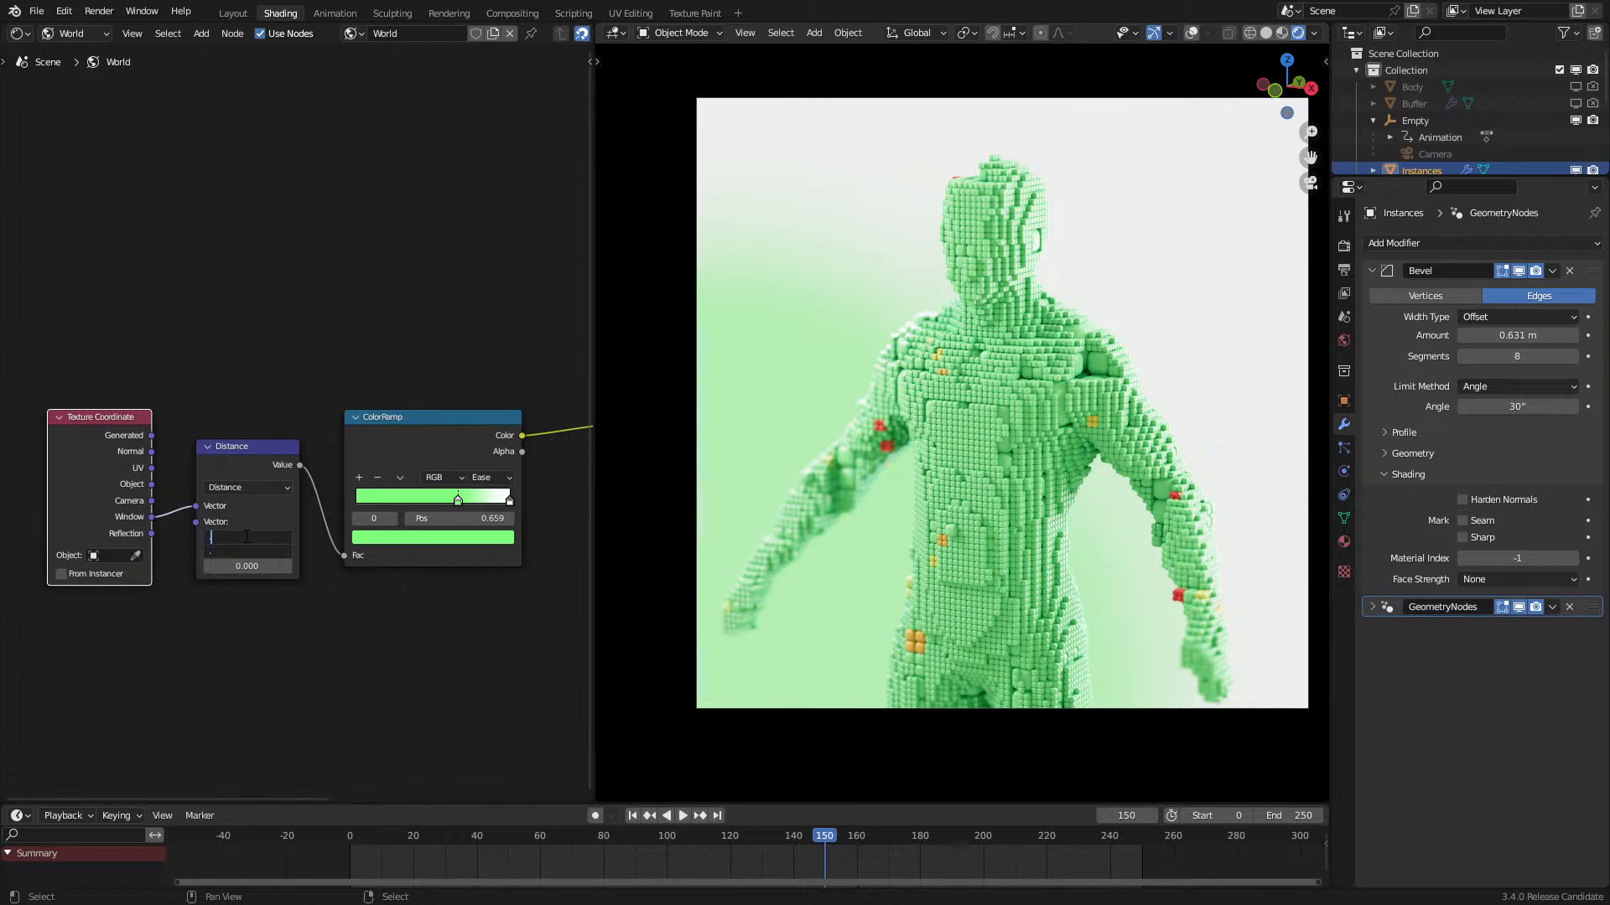
key(Return)
Step: Move the ColorRamp's green stop to position 0.286
middle_drag(373, 505, 318, 530)
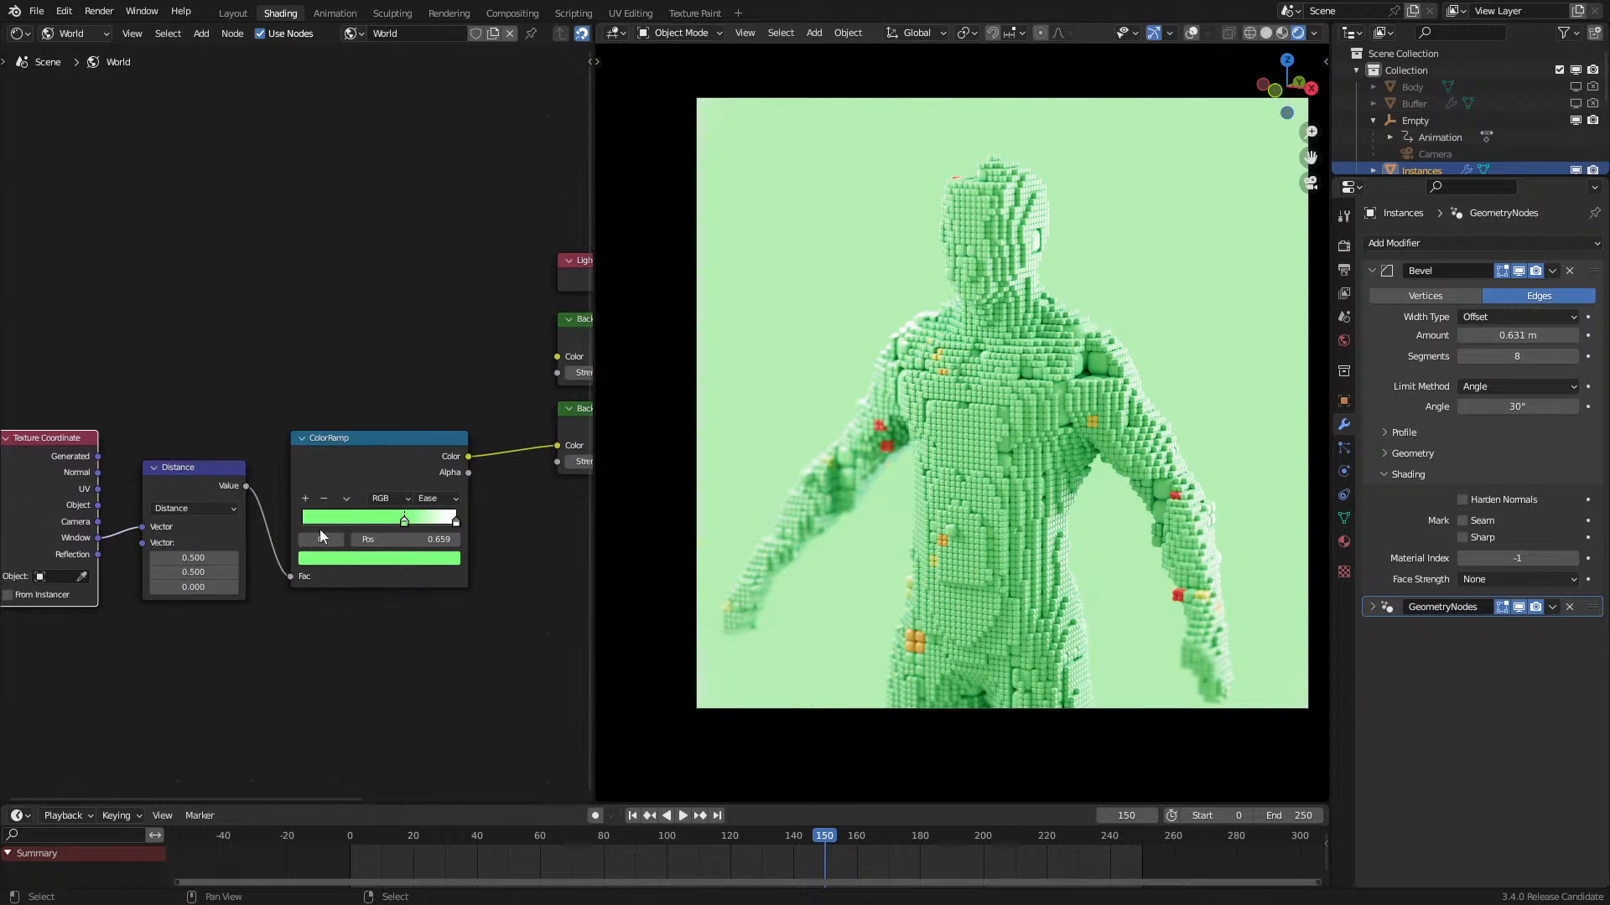
scroll(360, 534, up, 4)
drag(443, 558, 356, 579)
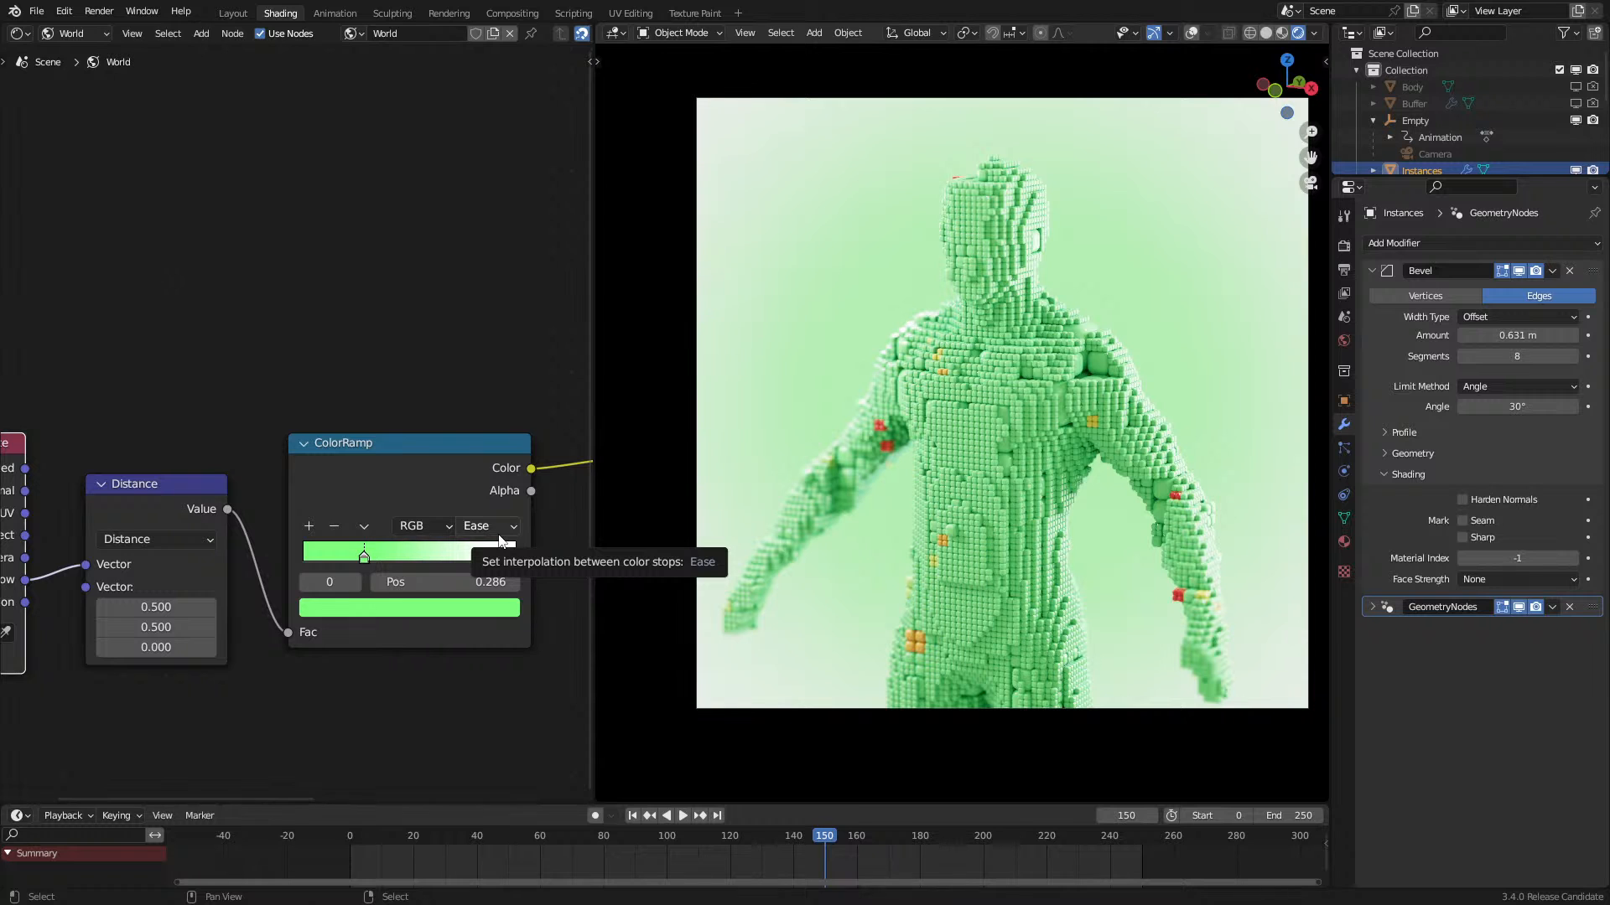
Step: Try saturated red and blue colors for the ColorRamp's last stop, ending on pure red
click(514, 555)
click(411, 608)
click(387, 404)
drag(387, 404, 382, 455)
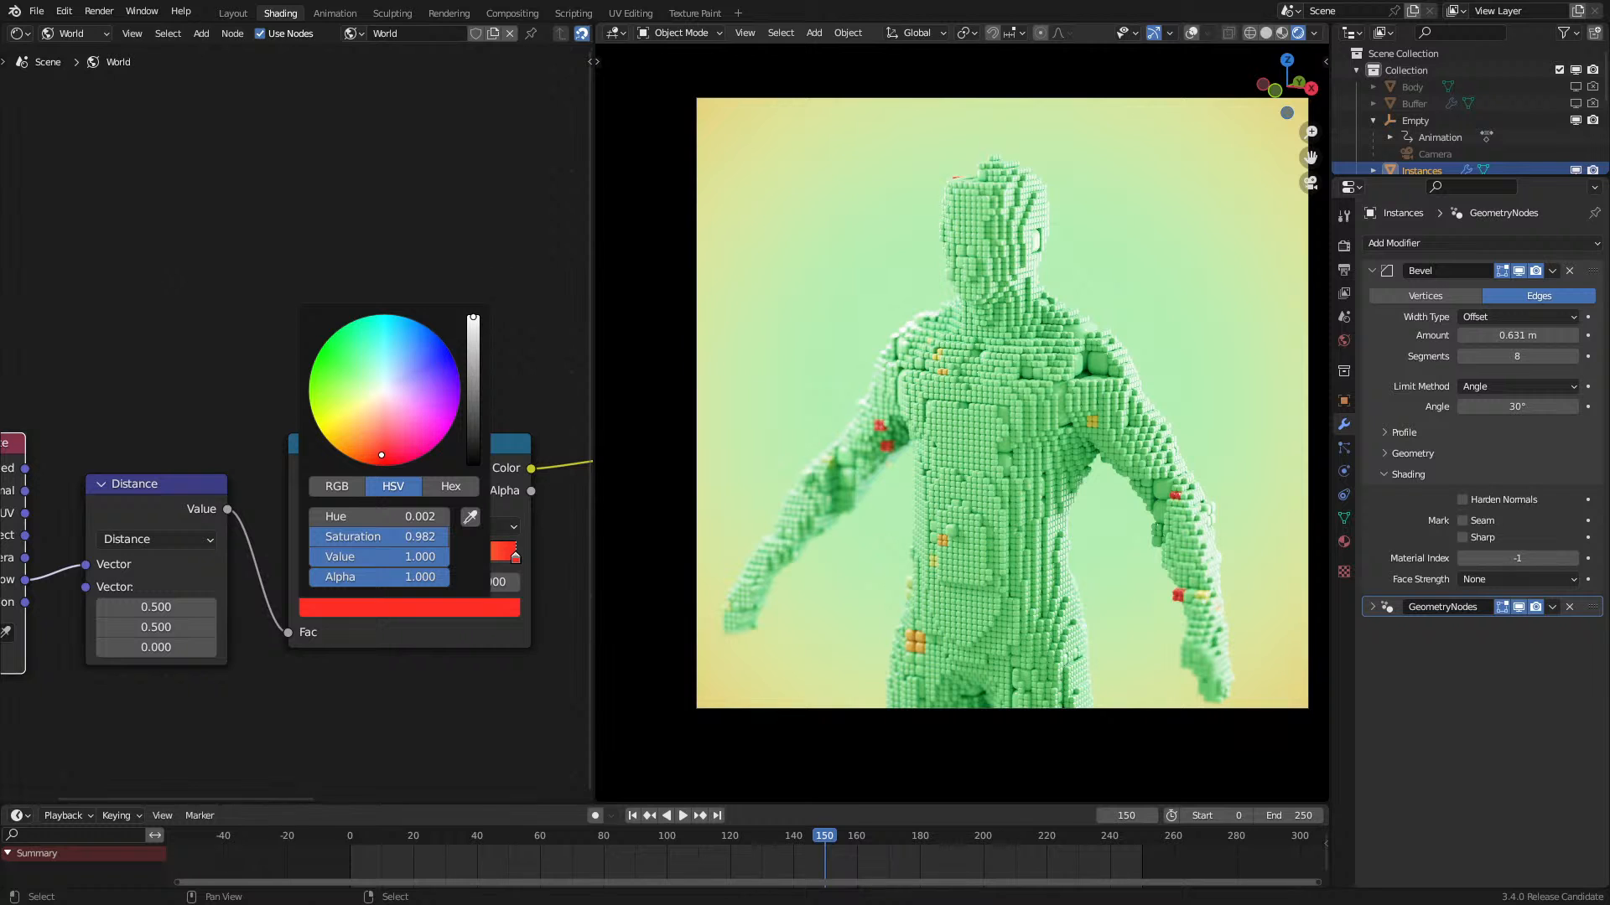
drag(382, 455, 429, 329)
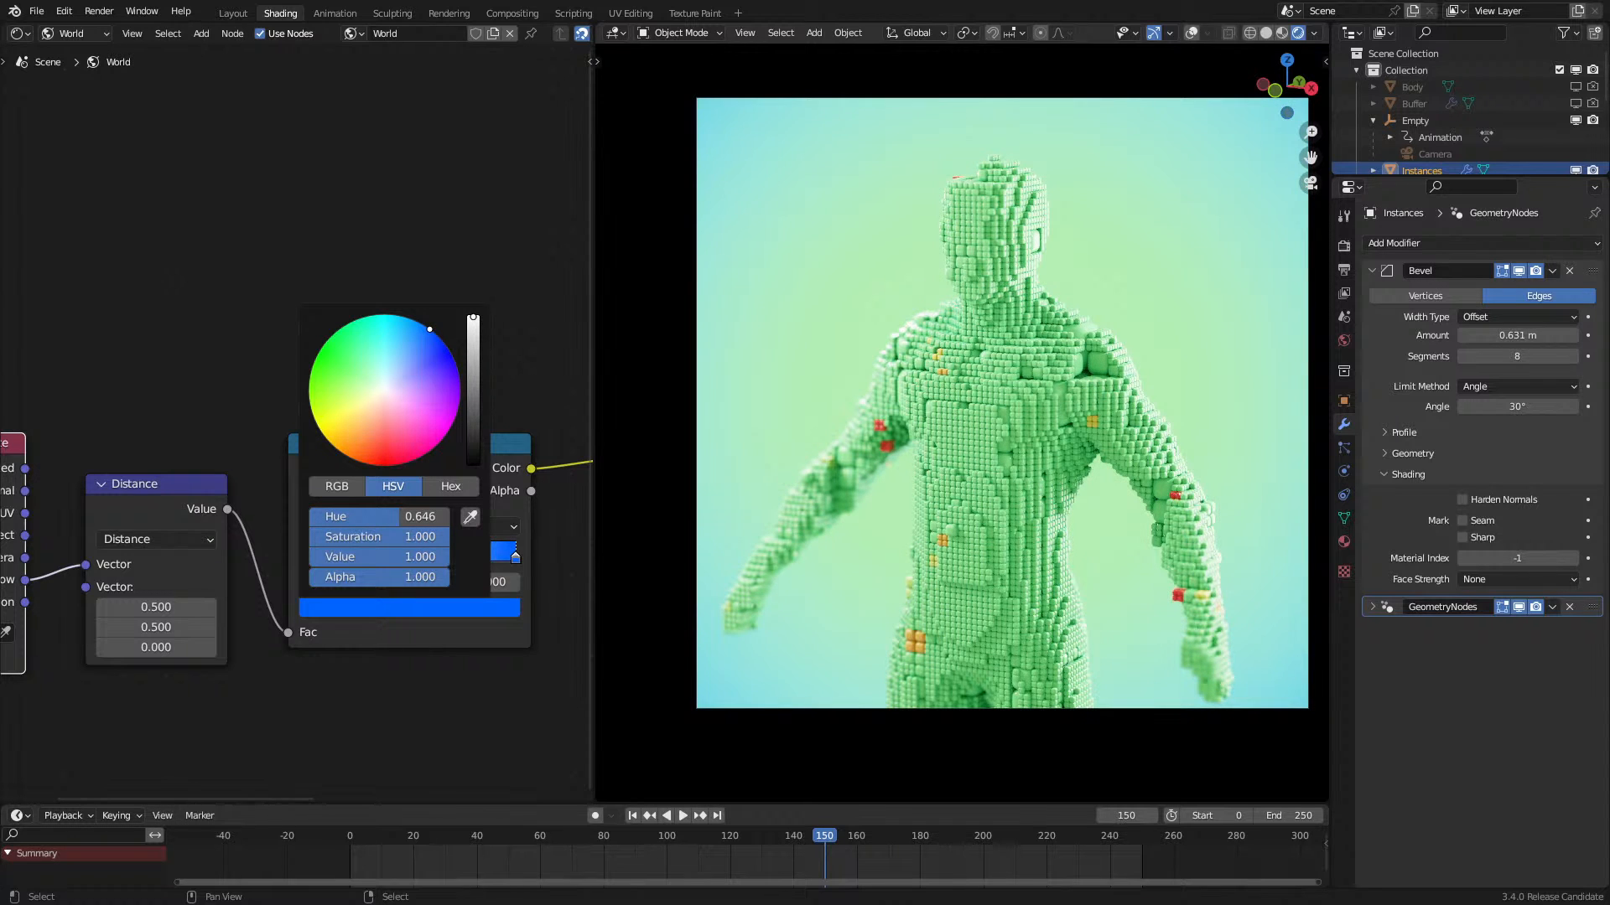
click(315, 358)
mouse_move(315, 358)
mouse_down()
mouse_move(323, 435)
mouse_move(383, 465)
mouse_up()
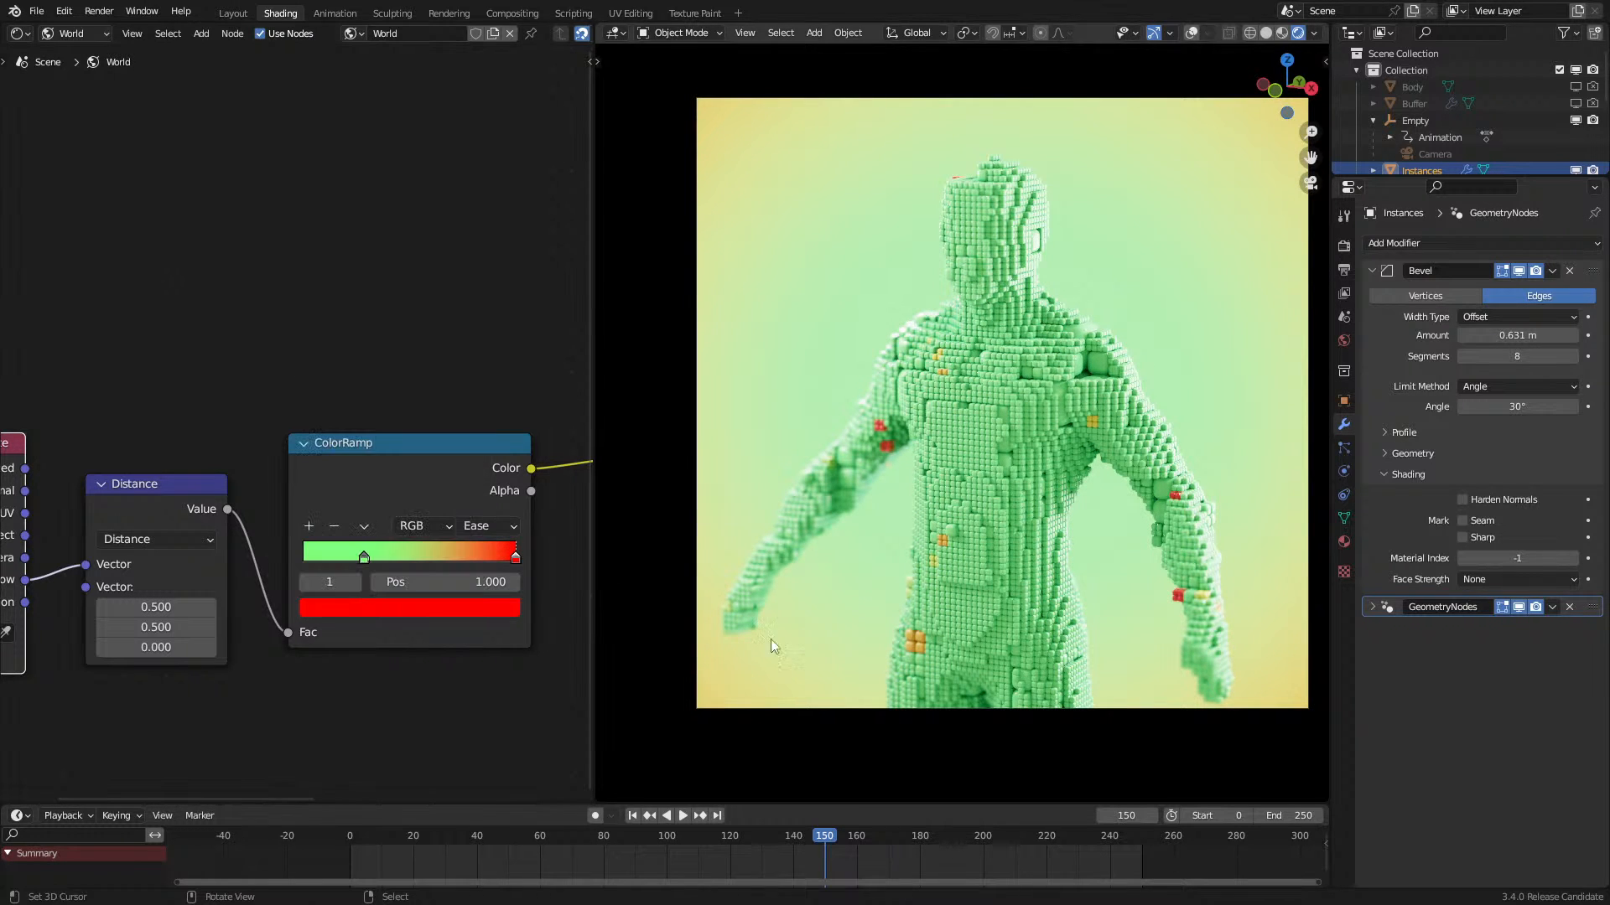
Step: Switch the world ColorRamp's color mode to HSV
click(421, 522)
click(442, 569)
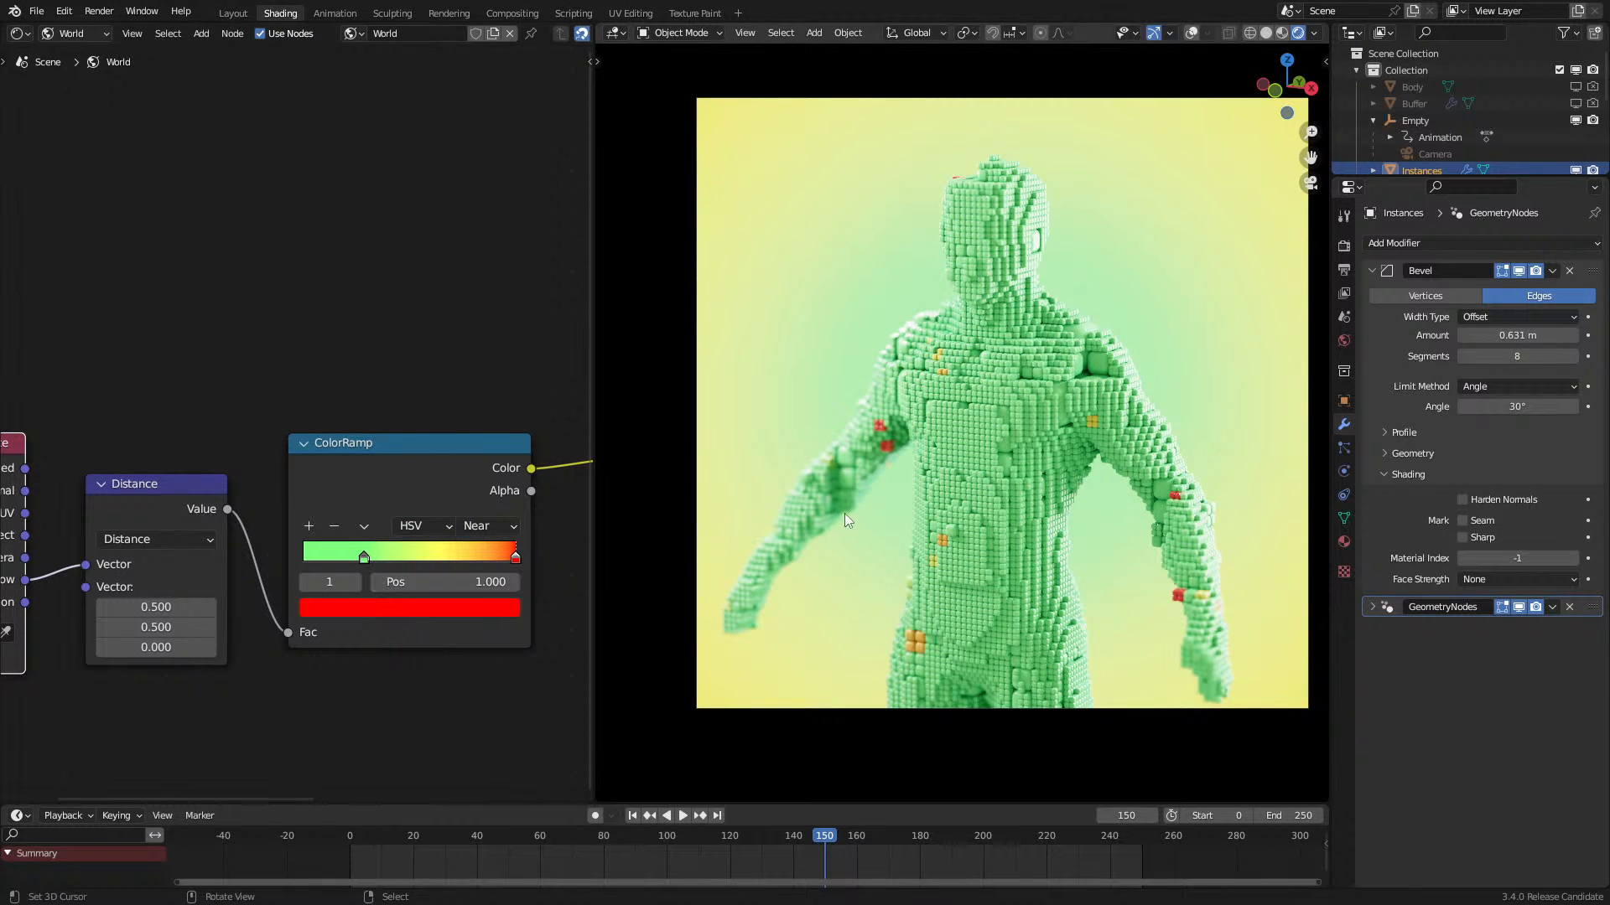
scroll(843, 513, down, 1)
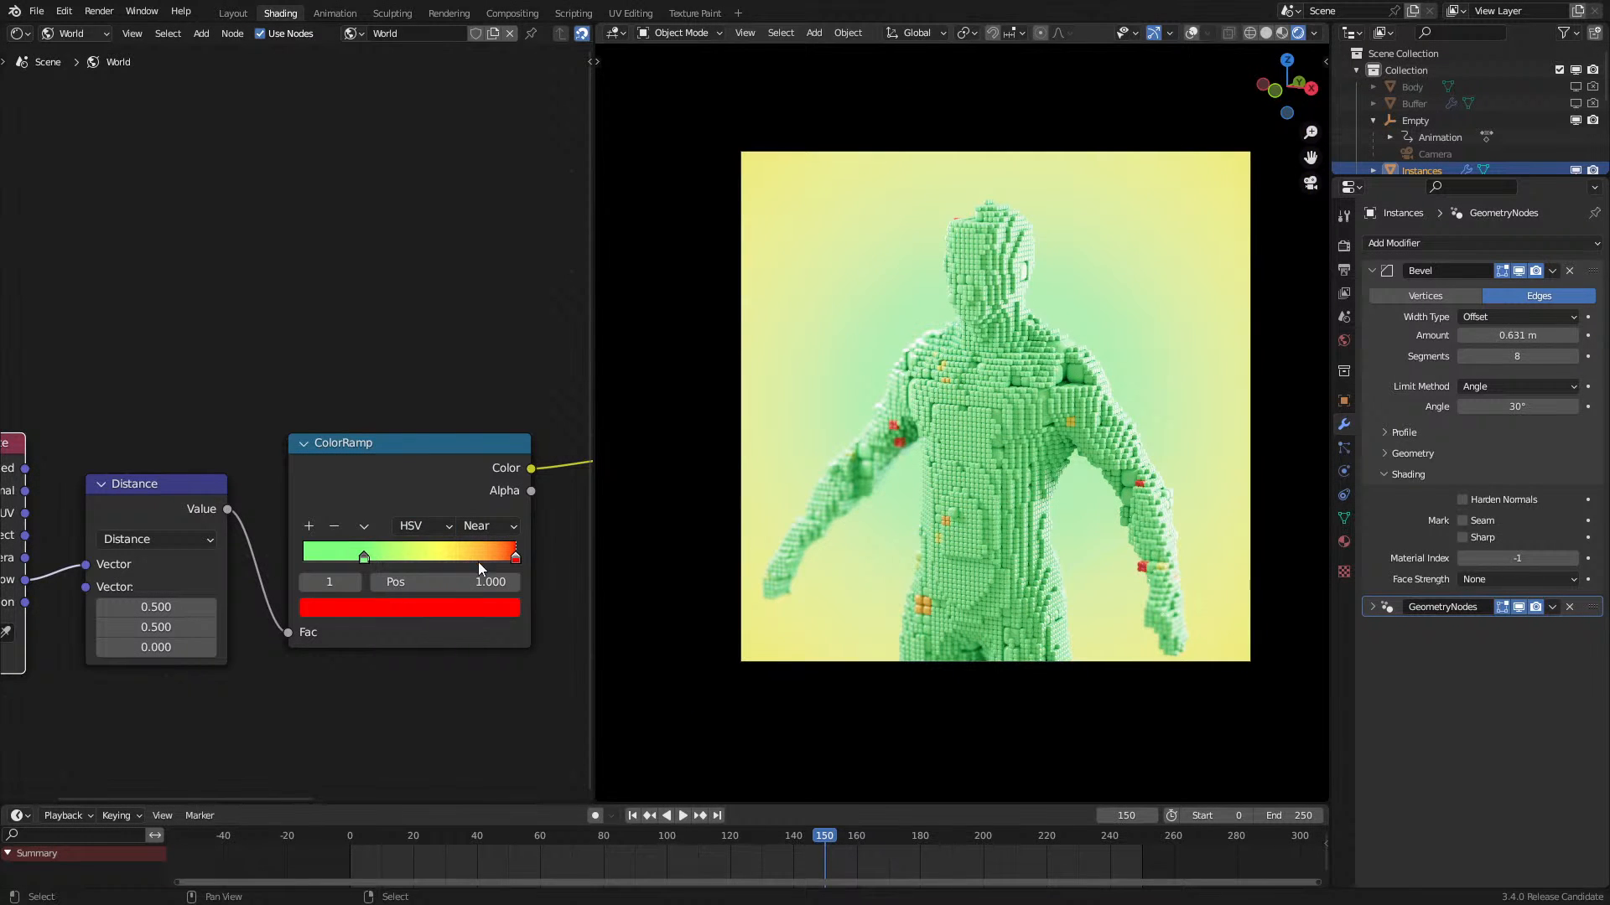
Step: Try light blue and near white for the ColorRamp's last stop, with the green stop just past the ramp's middle
click(461, 610)
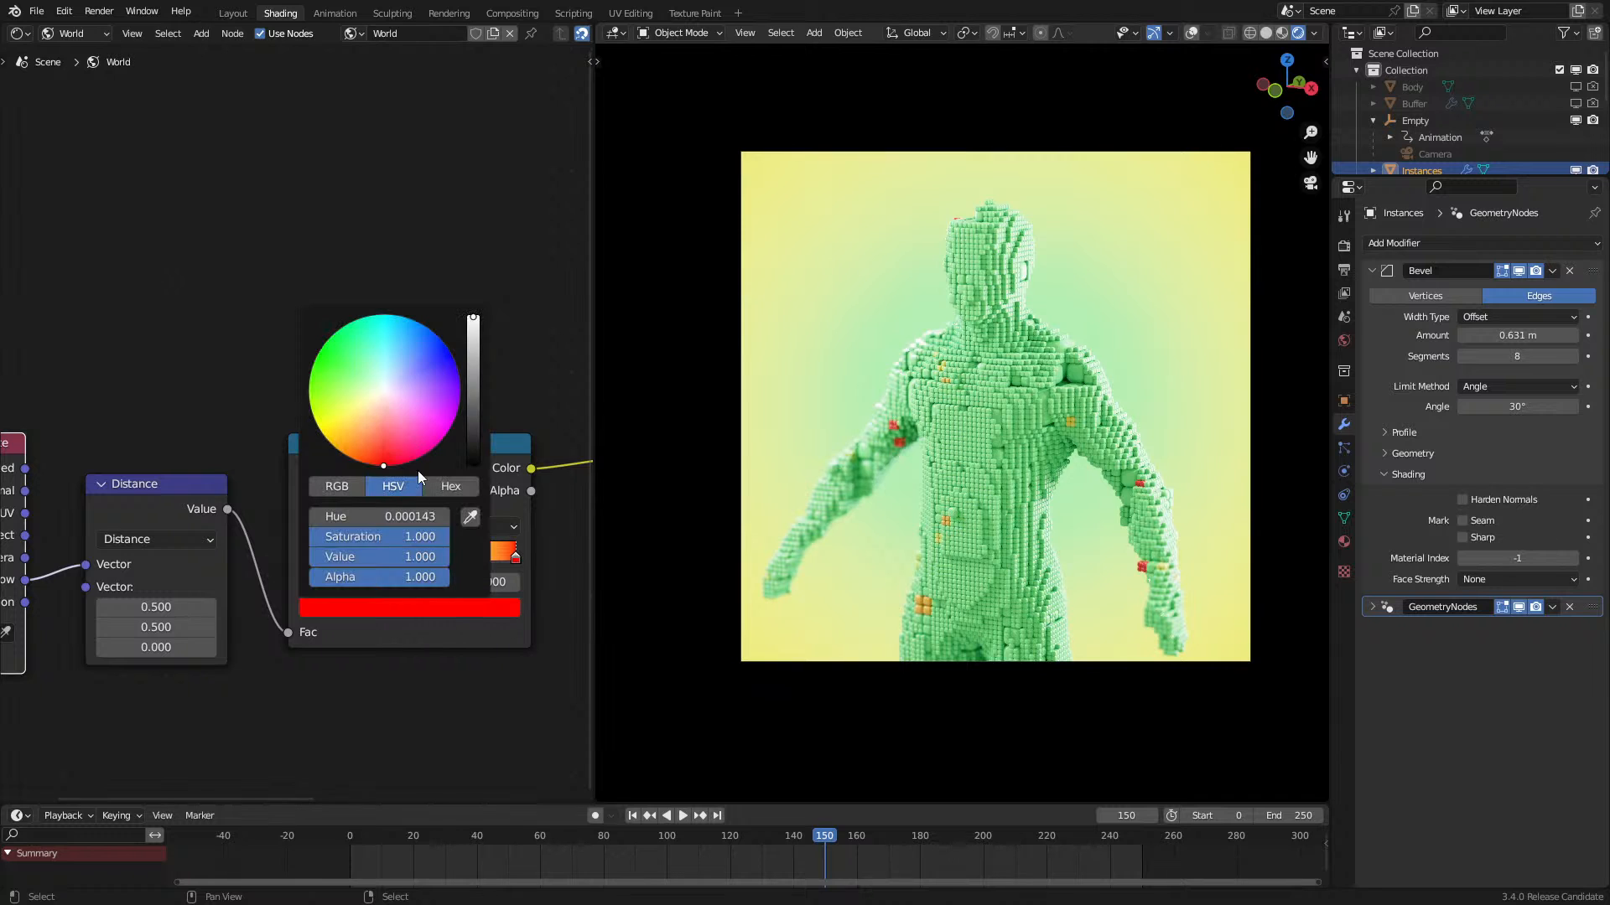
click(398, 417)
drag(398, 416, 407, 367)
drag(366, 556, 429, 570)
click(515, 558)
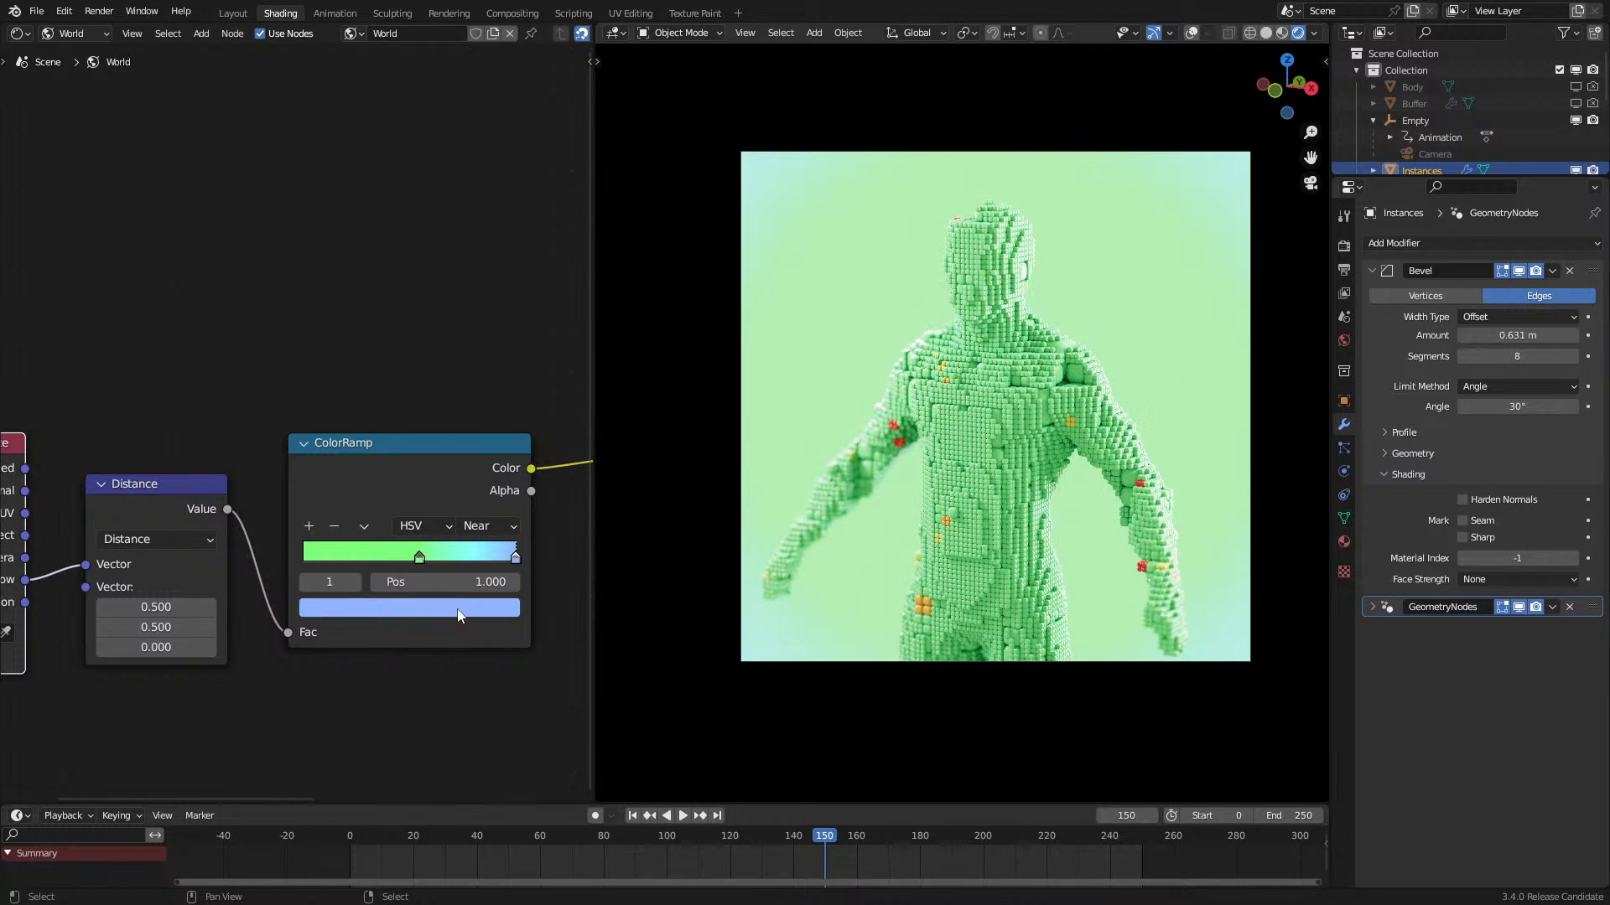
click(409, 608)
mouse_move(384, 441)
mouse_down()
mouse_move(367, 435)
mouse_move(387, 390)
mouse_up()
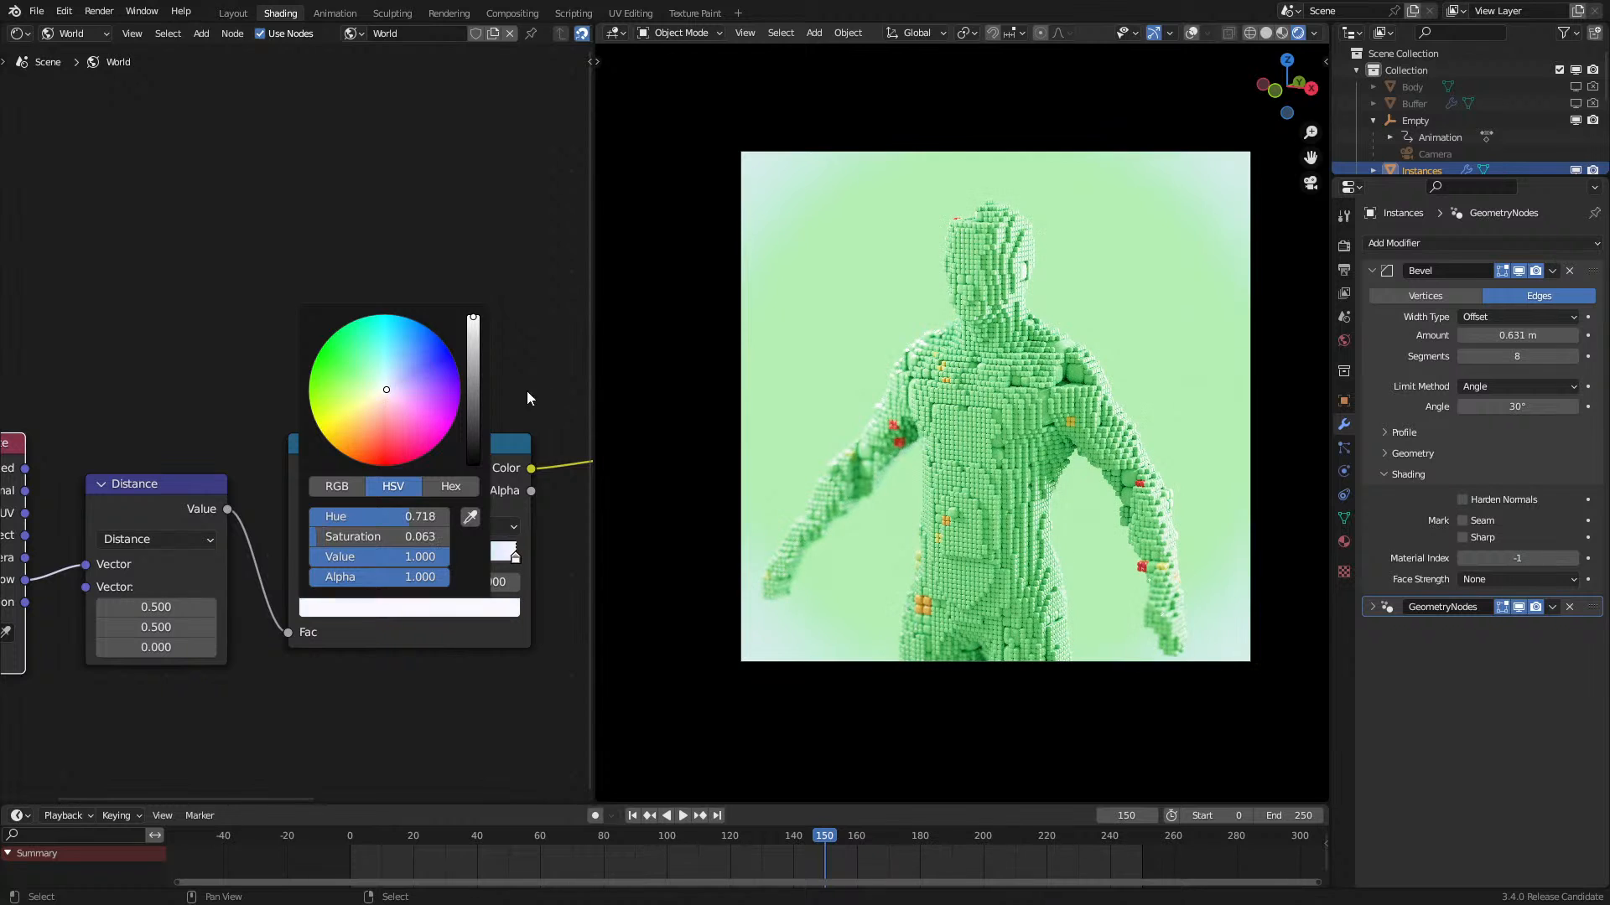
Step: Set the ColorRamp's green stop to position 0.550 and recolor the last stop pale green
mouse_move(424, 558)
mouse_down()
mouse_move(396, 560)
mouse_move(427, 561)
mouse_up()
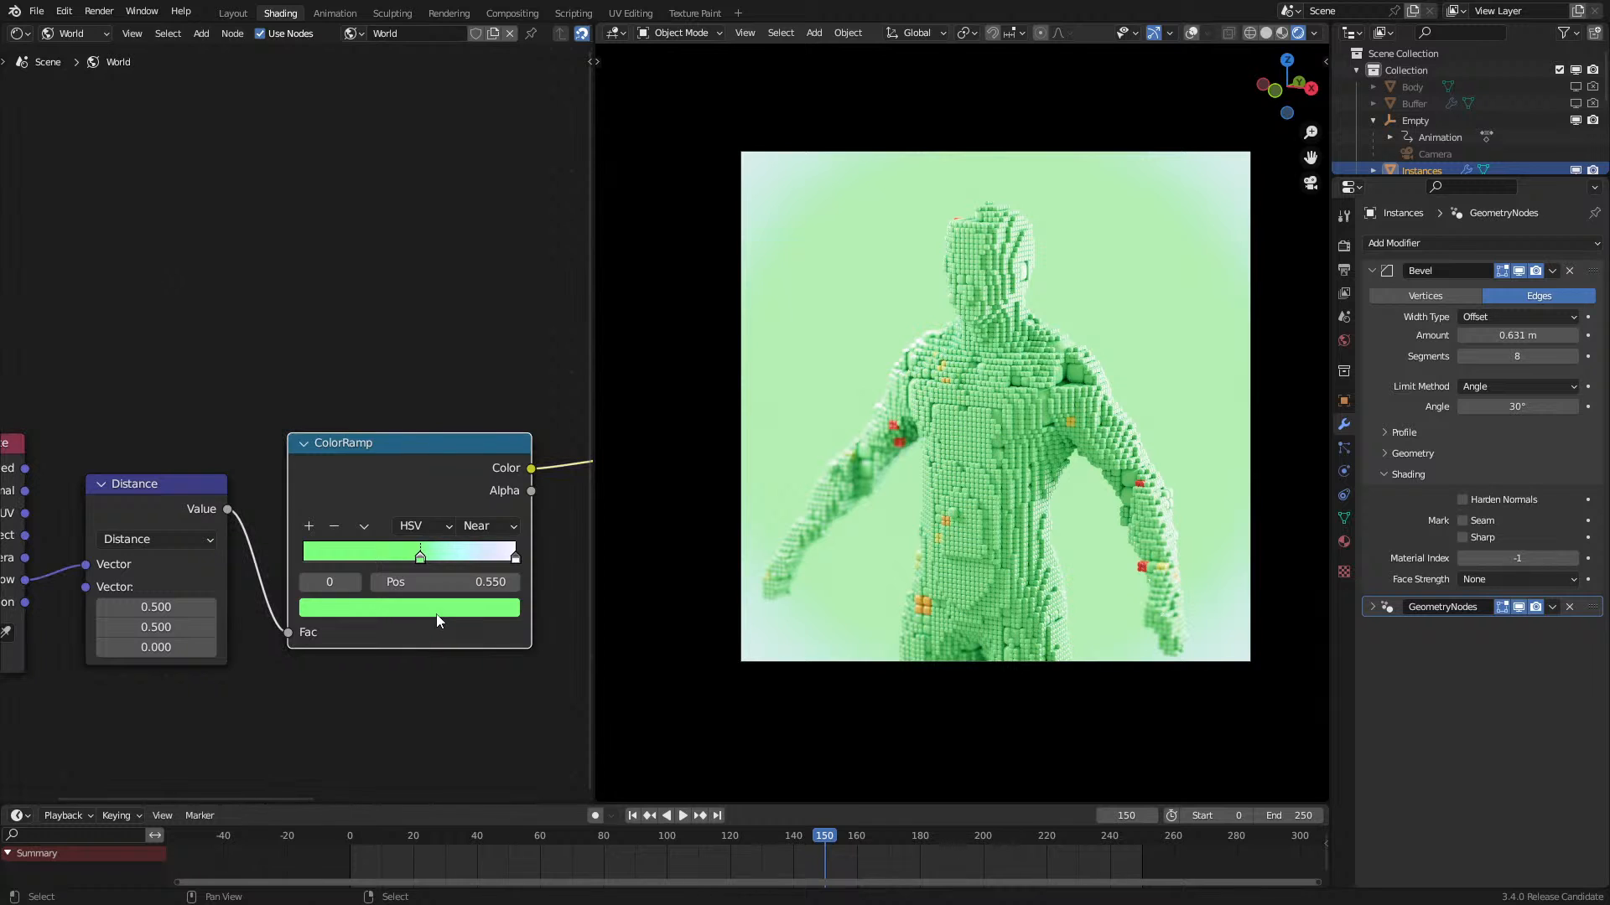
click(434, 616)
mouse_move(351, 370)
mouse_down()
mouse_move(339, 390)
mouse_move(350, 371)
mouse_up()
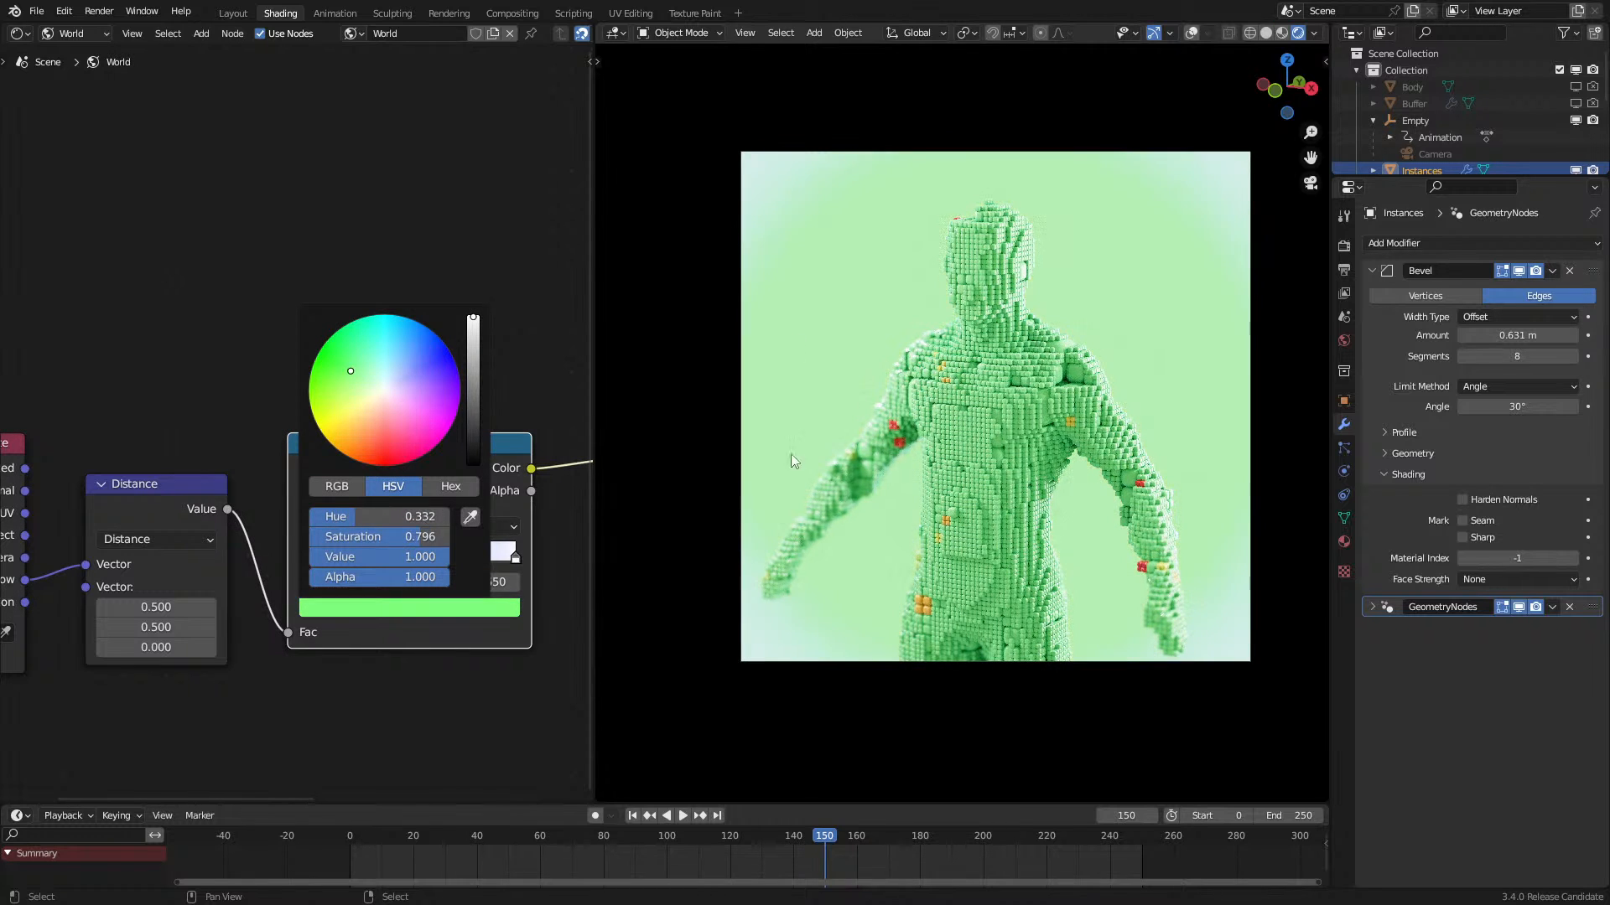
click(509, 554)
click(436, 608)
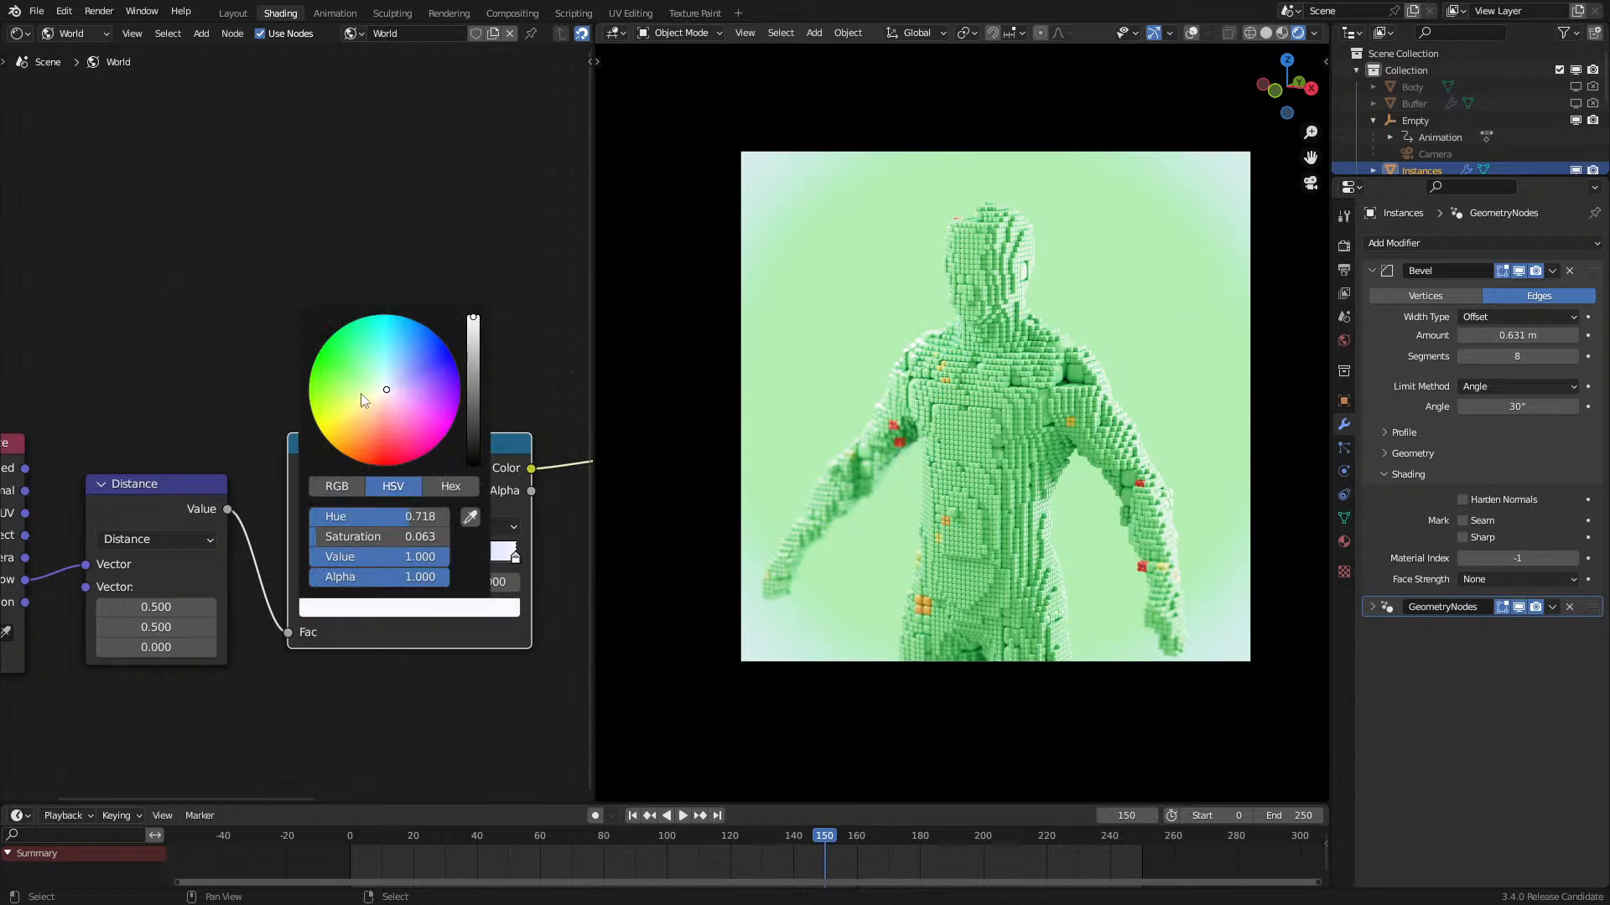
drag(386, 390, 365, 387)
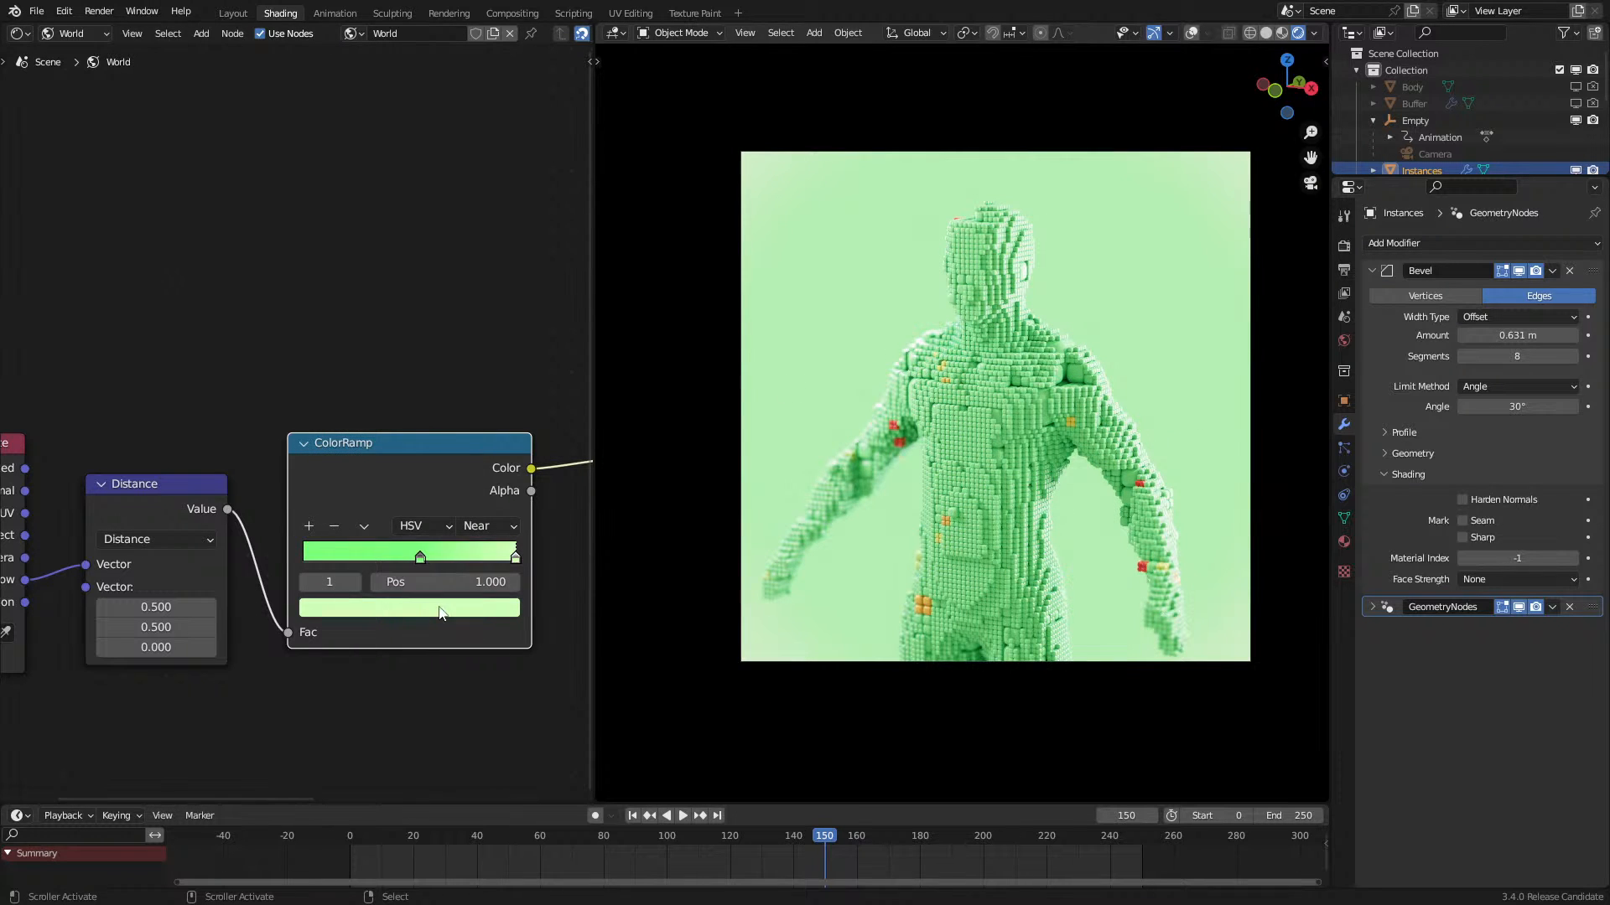
Step: Try reversing the gradient, with the pale green stop at position 0 and the green stop at 0.591
click(442, 612)
drag(513, 557, 640, 551)
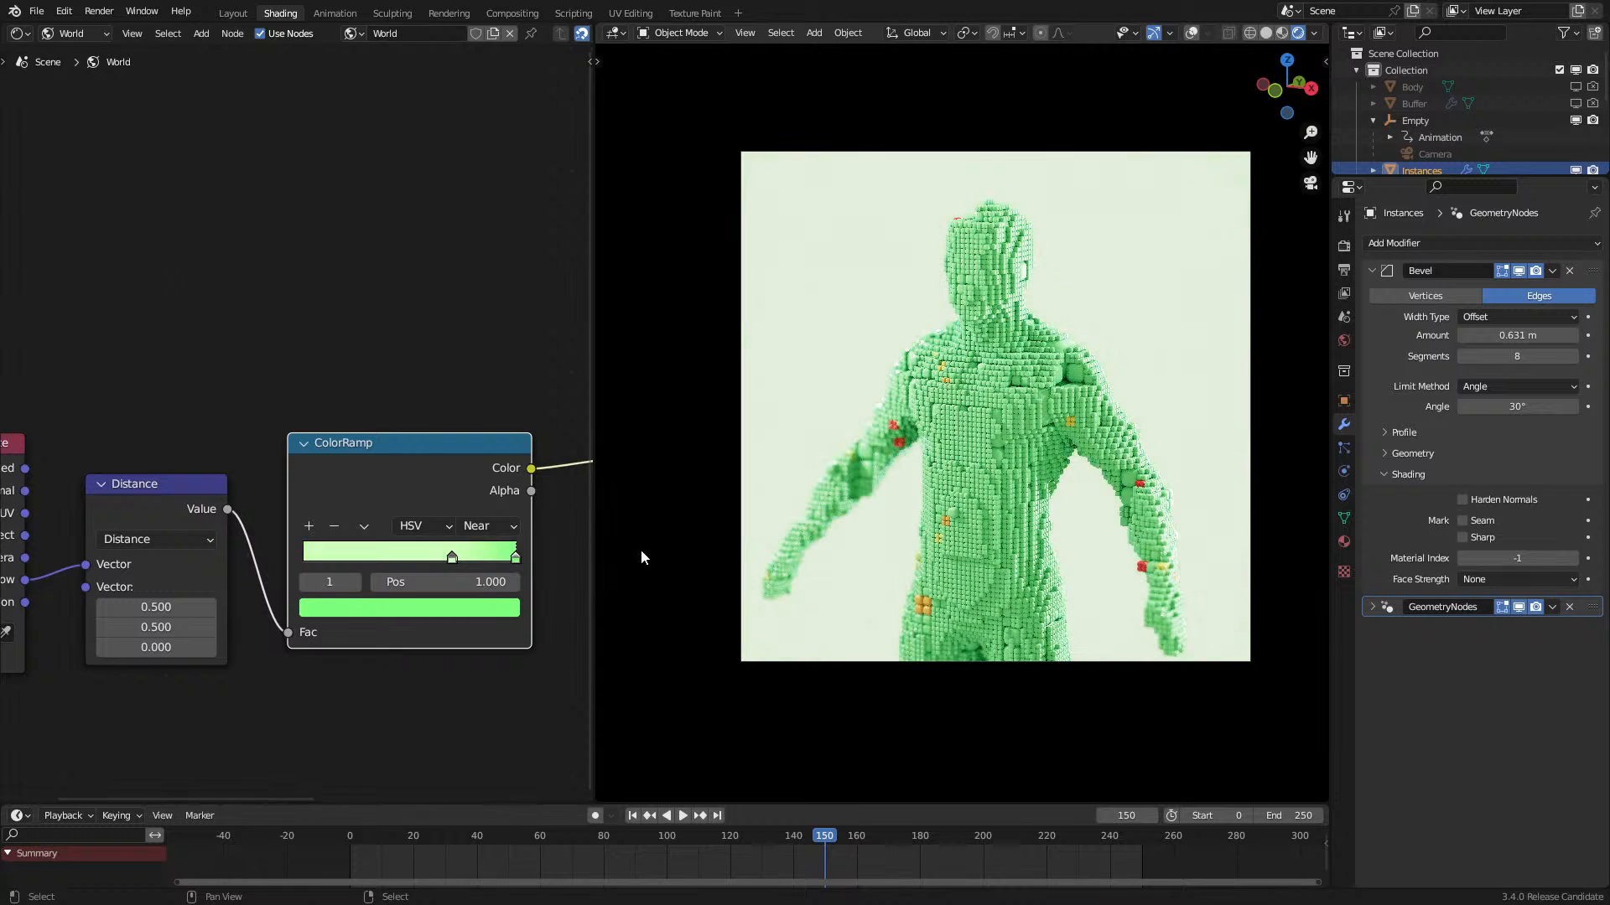
drag(450, 554, 271, 566)
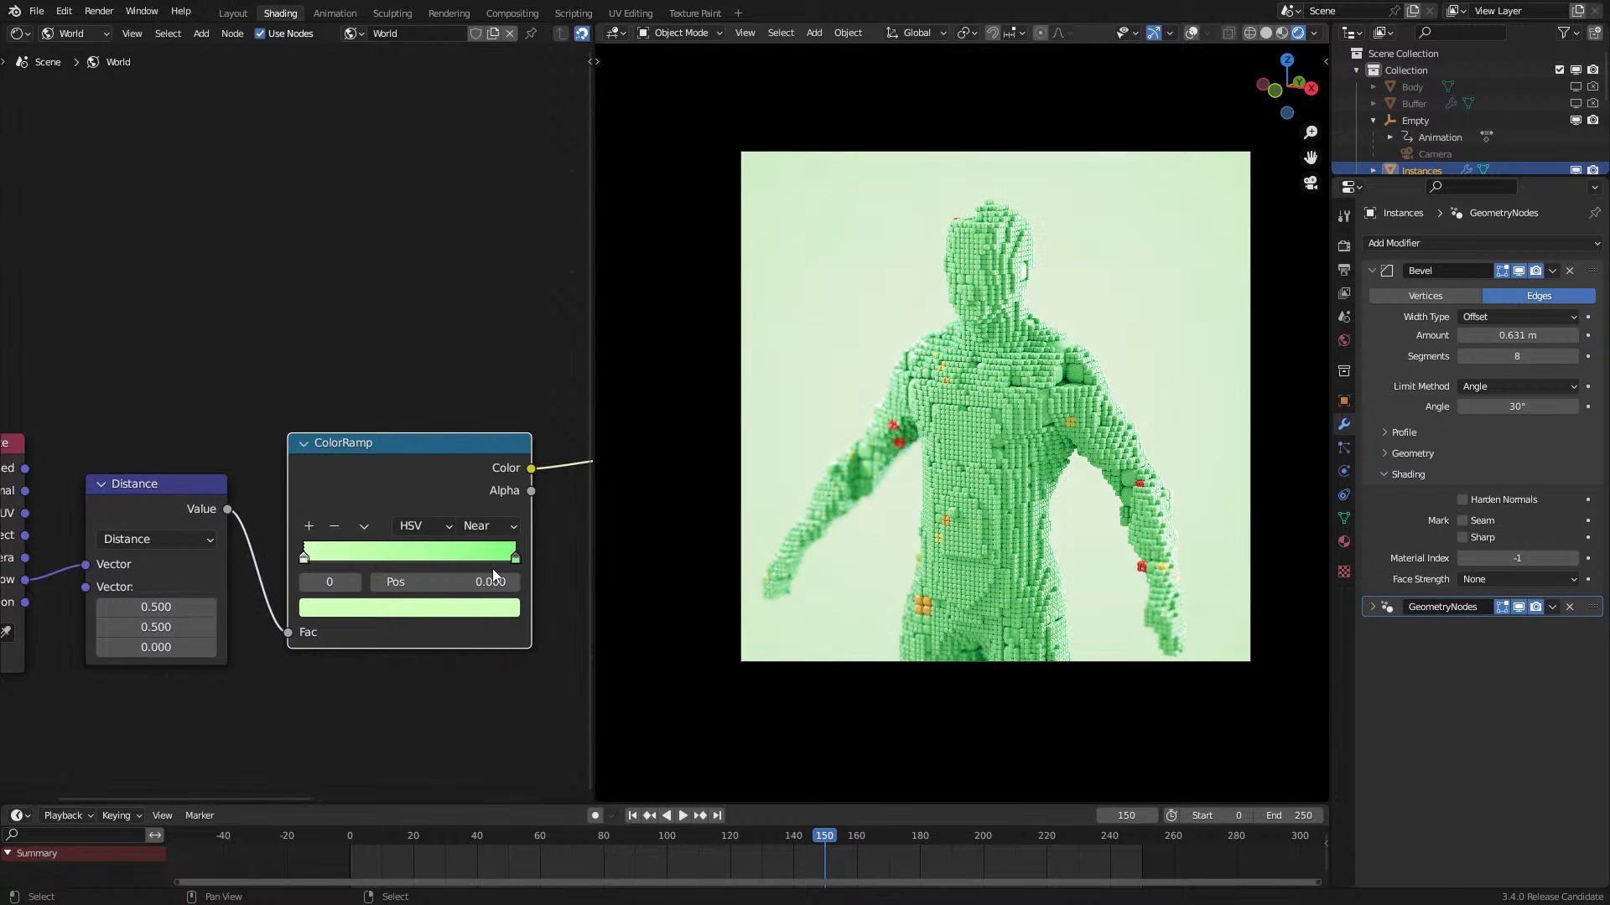
drag(515, 557, 423, 563)
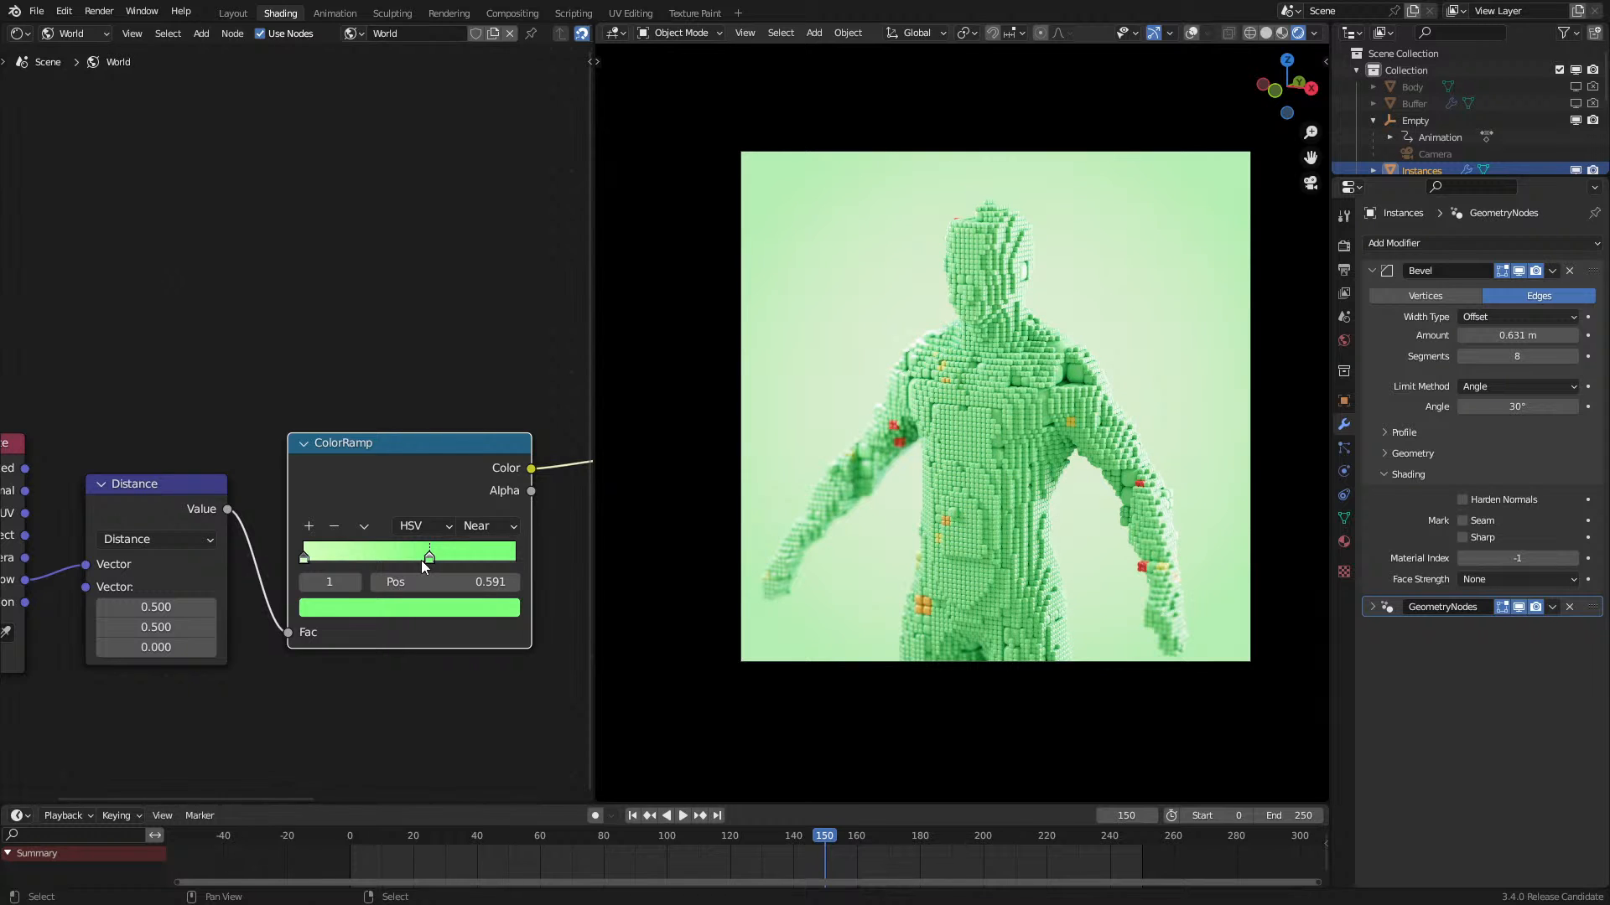
Step: Return the pale green stop to position 1 and set the green stop to position 0.555
drag(303, 556, 850, 548)
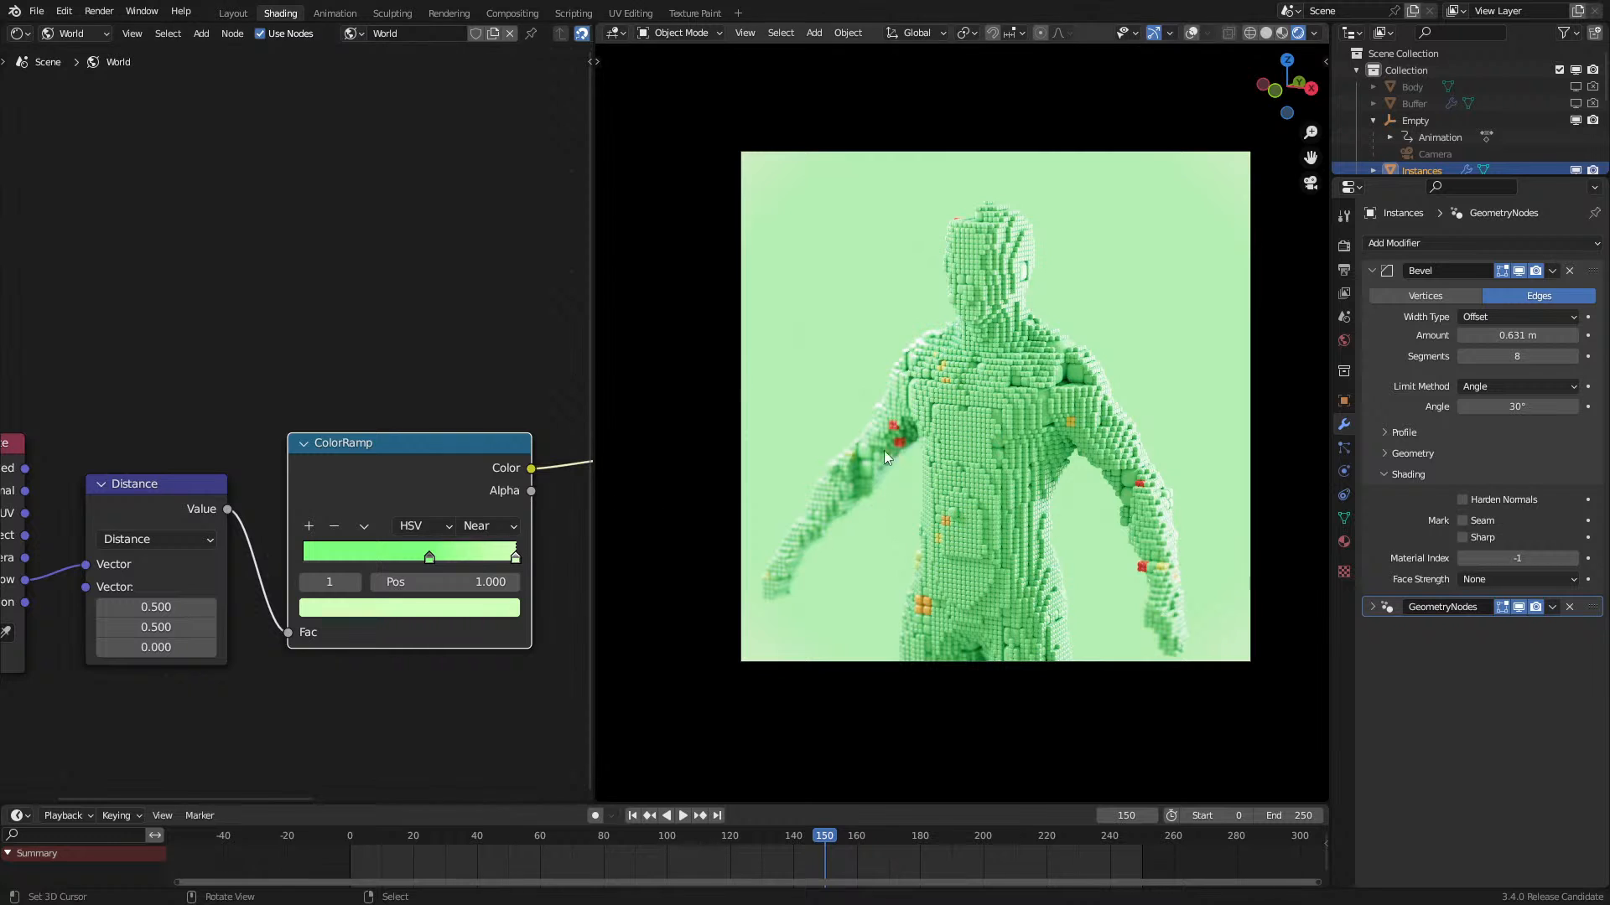
drag(428, 556, 420, 555)
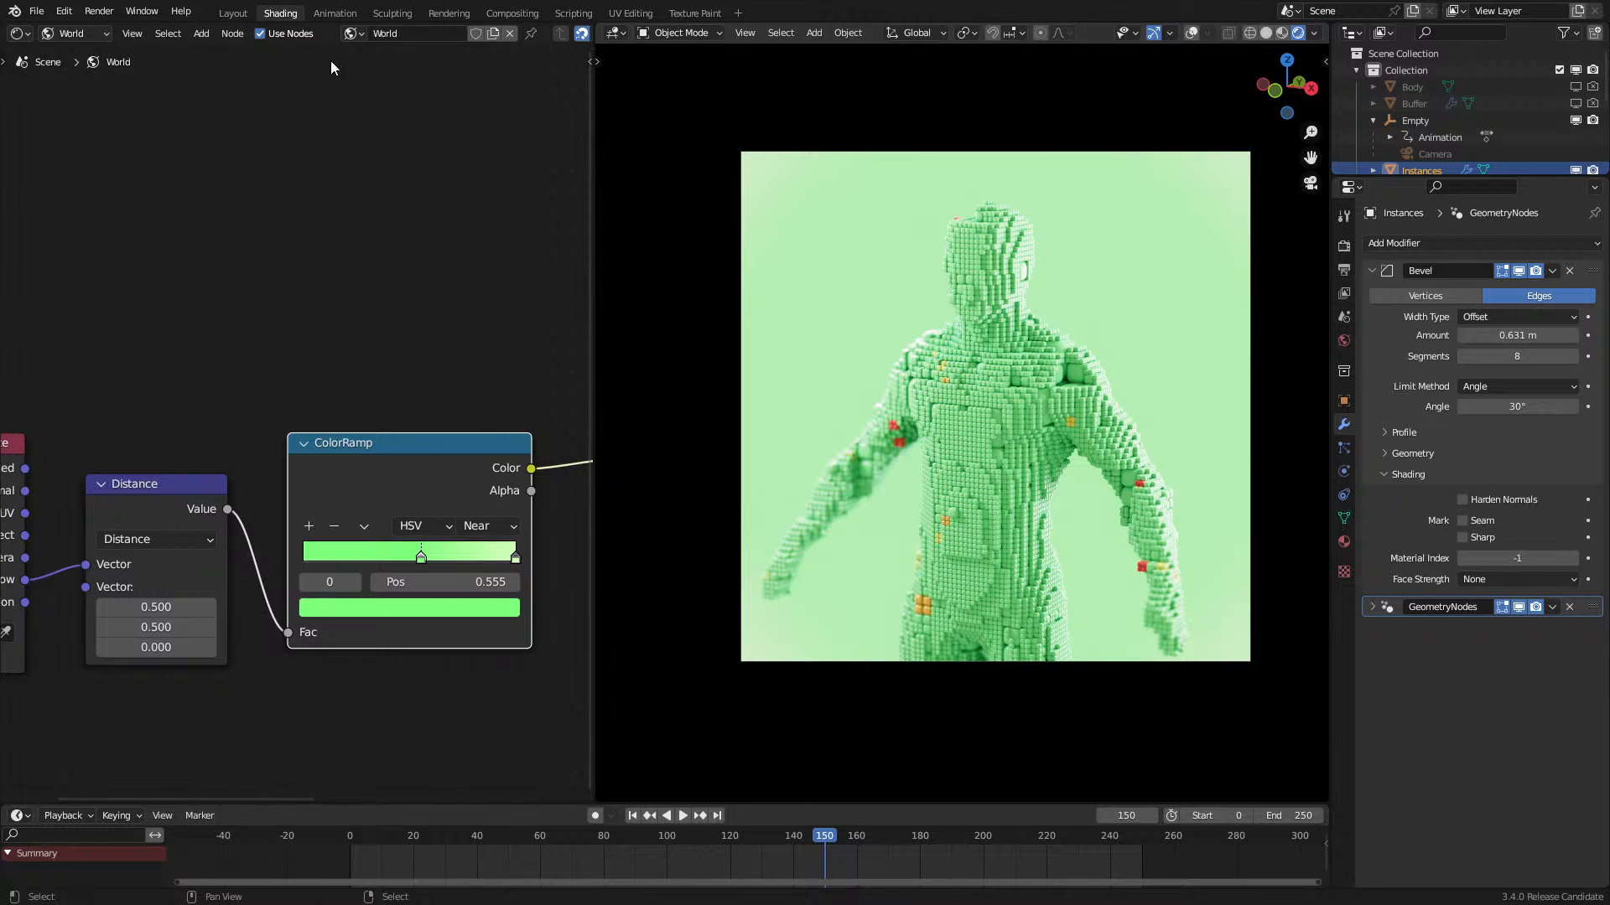
Step: Switch the shader editor from the World shader back to the object material and show its nodes
click(18, 33)
click(73, 33)
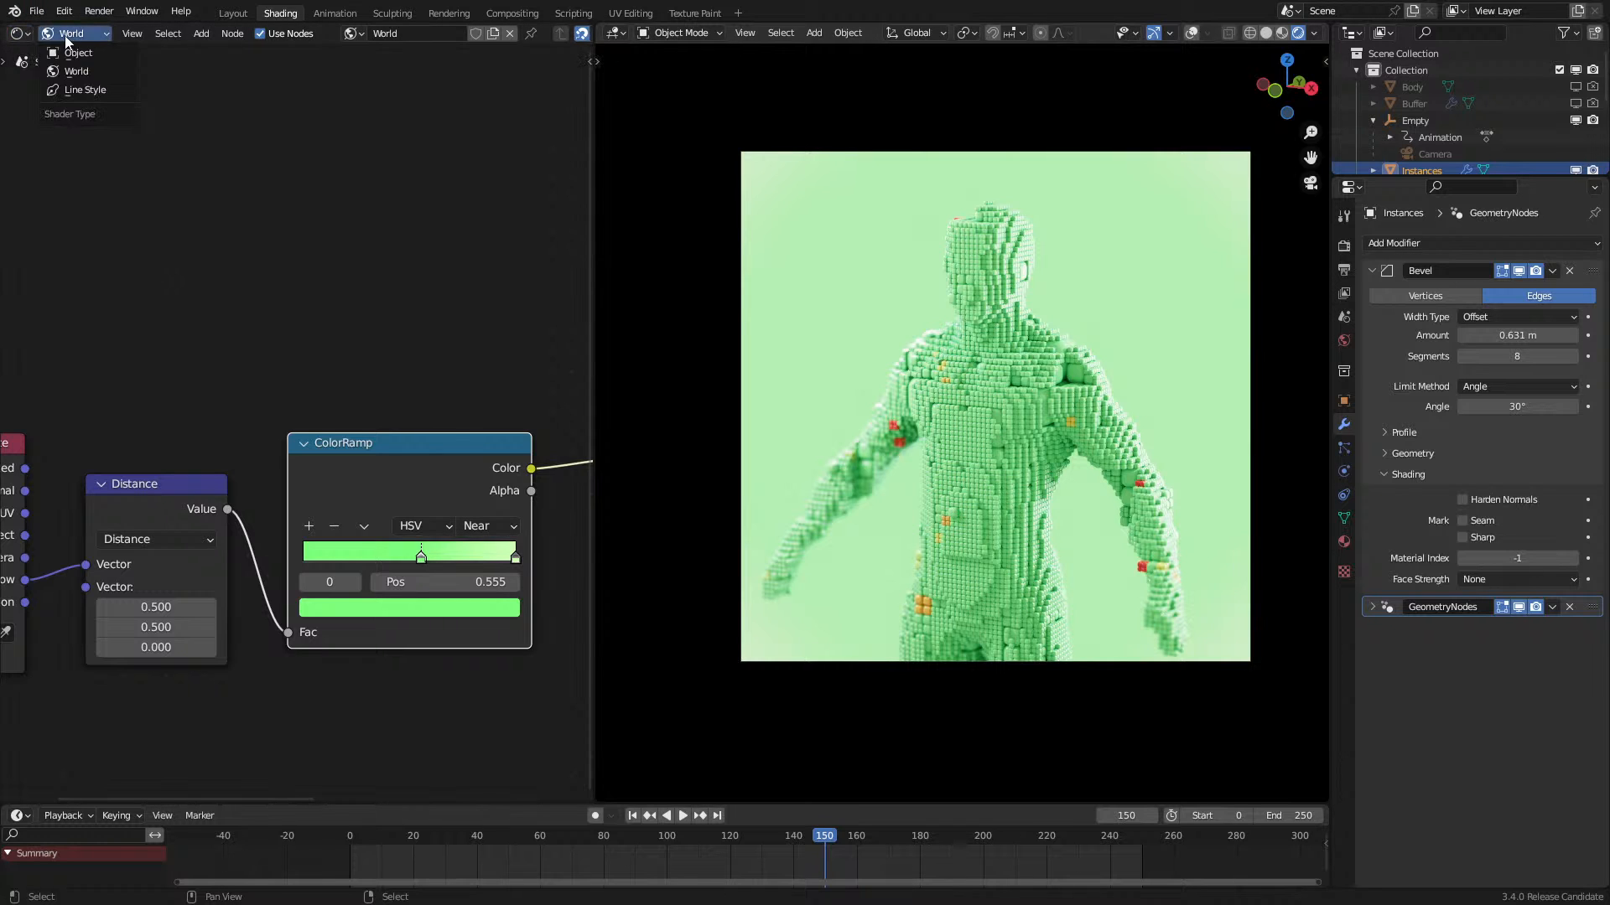
click(78, 55)
scroll(1513, 117, down, 1)
scroll(1512, 117, down, 5)
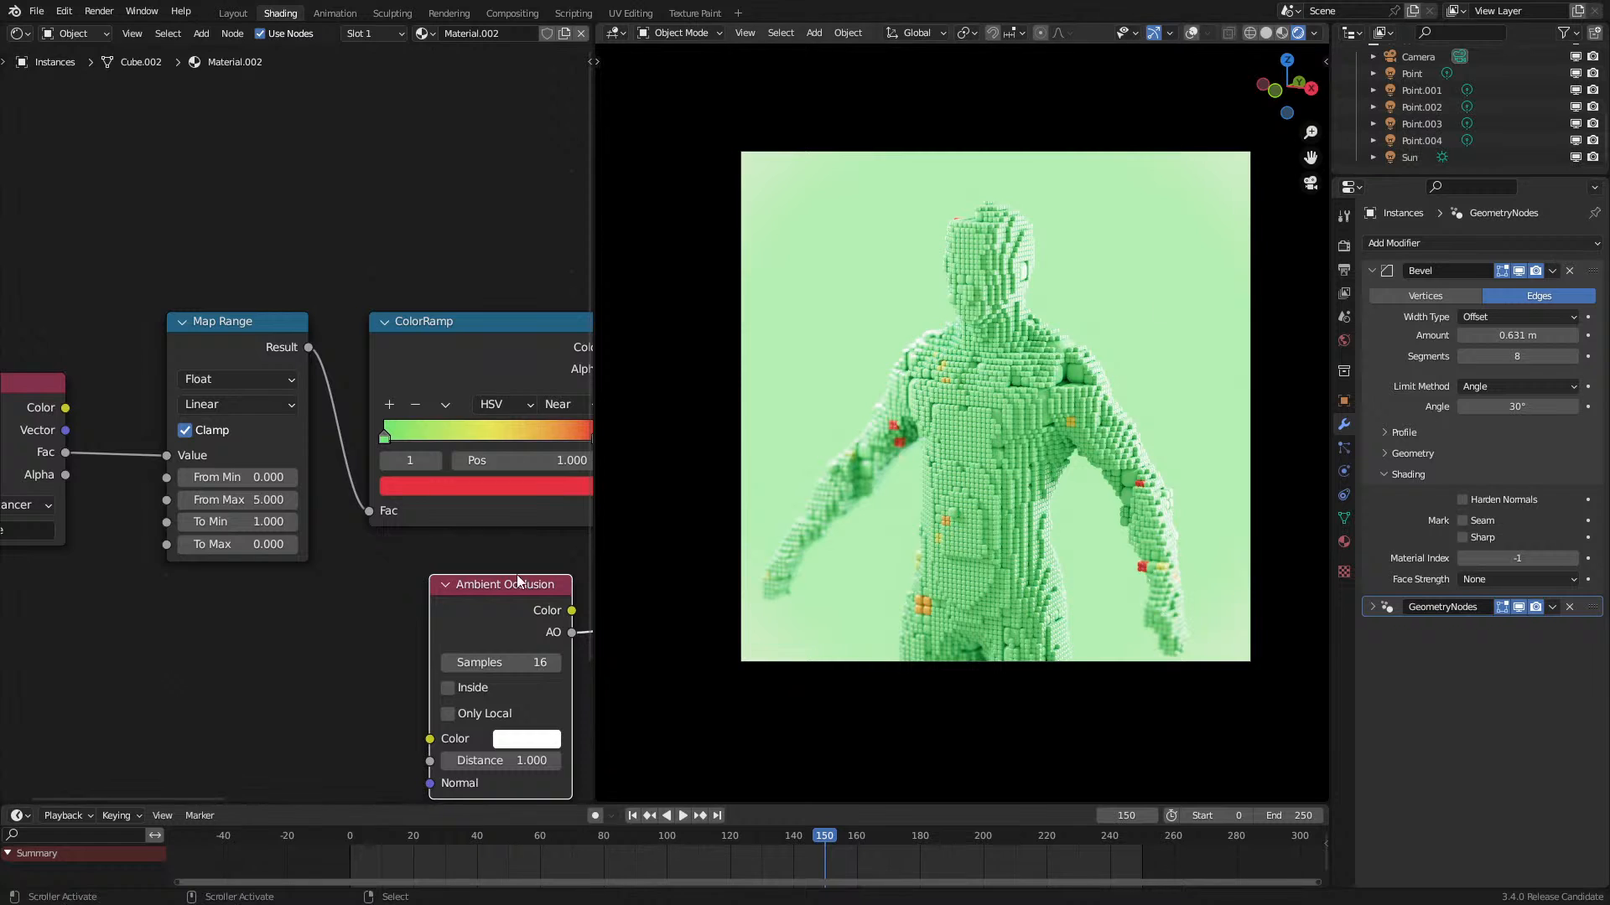
Step: Save the project file and bring the material's Principled BSDF node into view
scroll(422, 527, down, 3)
middle_drag(421, 527, 239, 572)
middle_drag(521, 550, 288, 574)
click(332, 563)
key(ctrl+s)
scroll(394, 460, up, 2)
drag(414, 493, 413, 496)
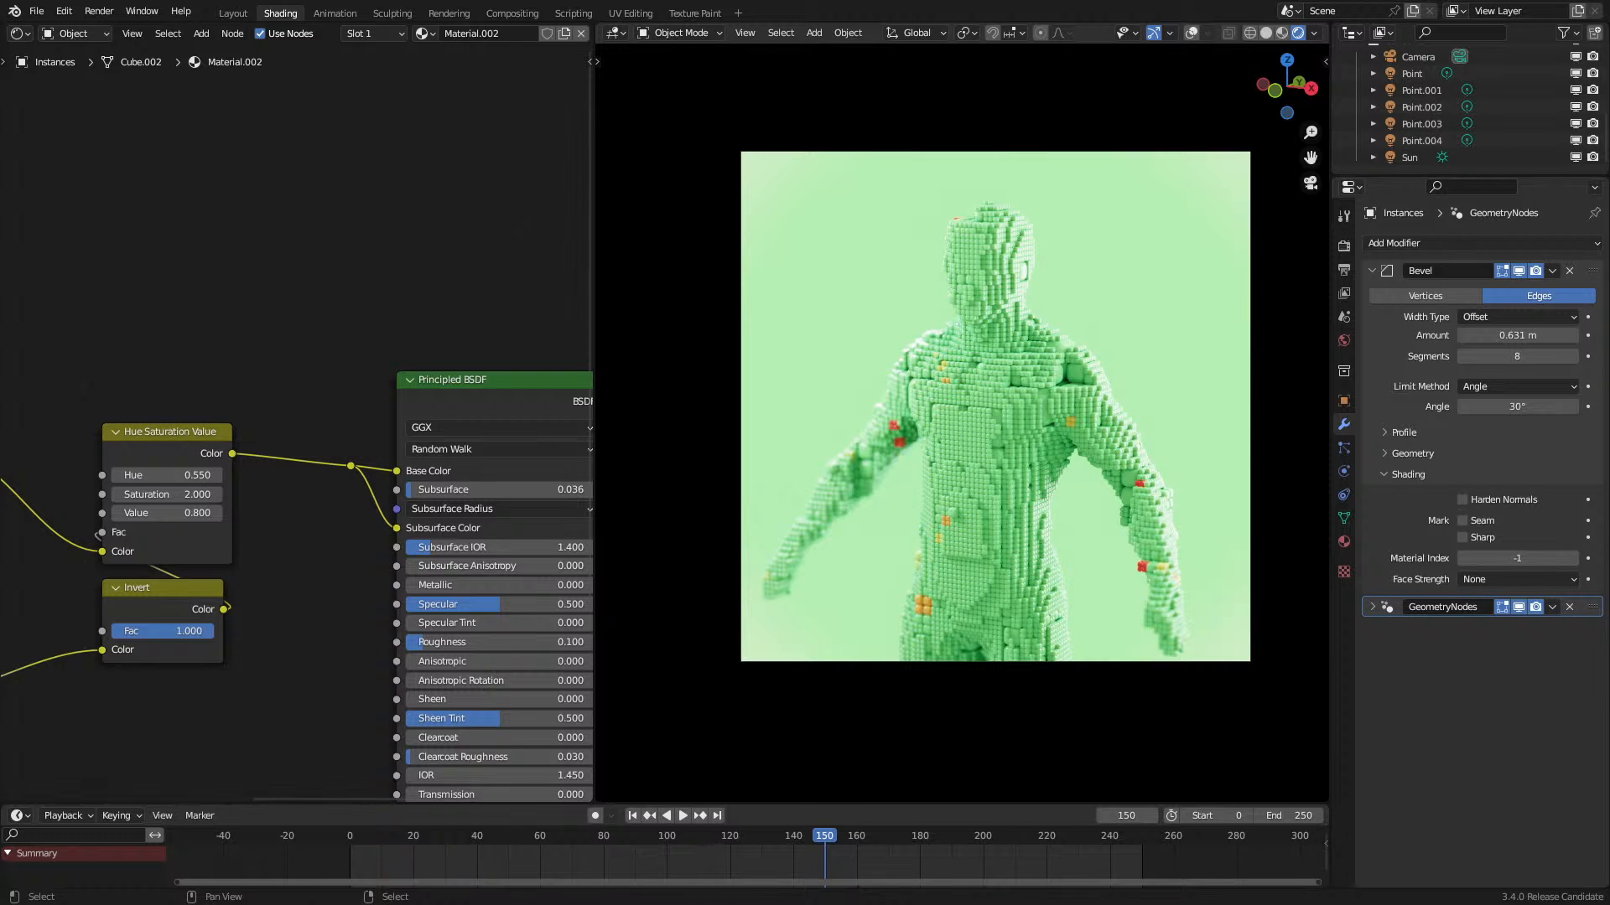
mouse_move(247, 440)
middle_down()
mouse_move(285, 395)
mouse_move(237, 457)
middle_up()
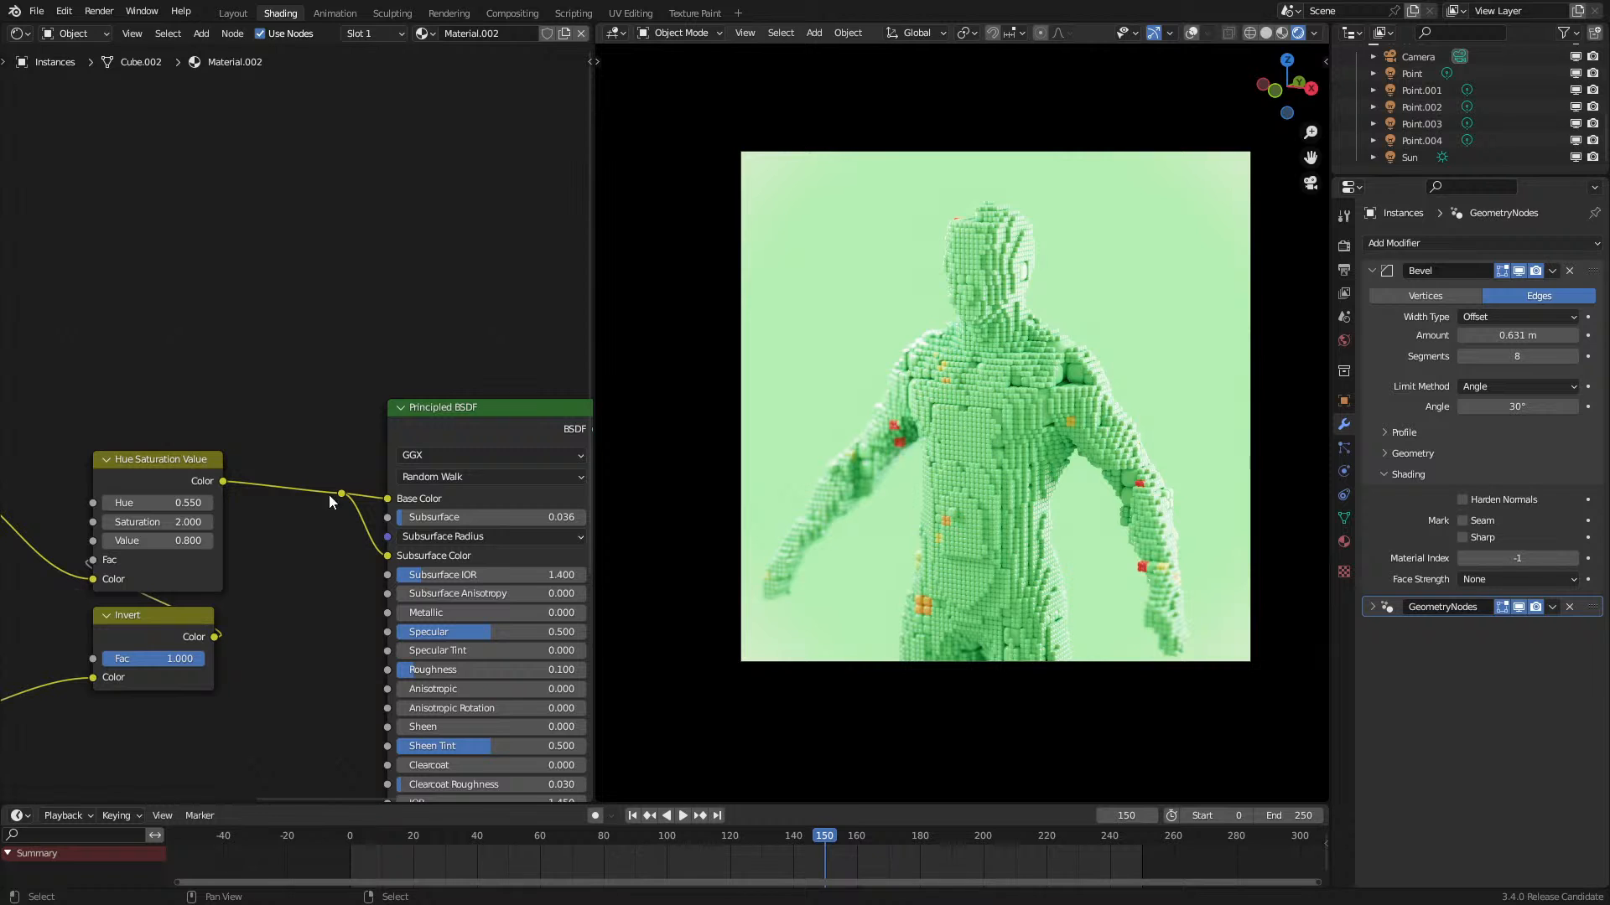
Step: Try a Subsurface of 1.000 on the Principled BSDF, return it to 0.036, and examine the cubes up close
drag(440, 516, 578, 516)
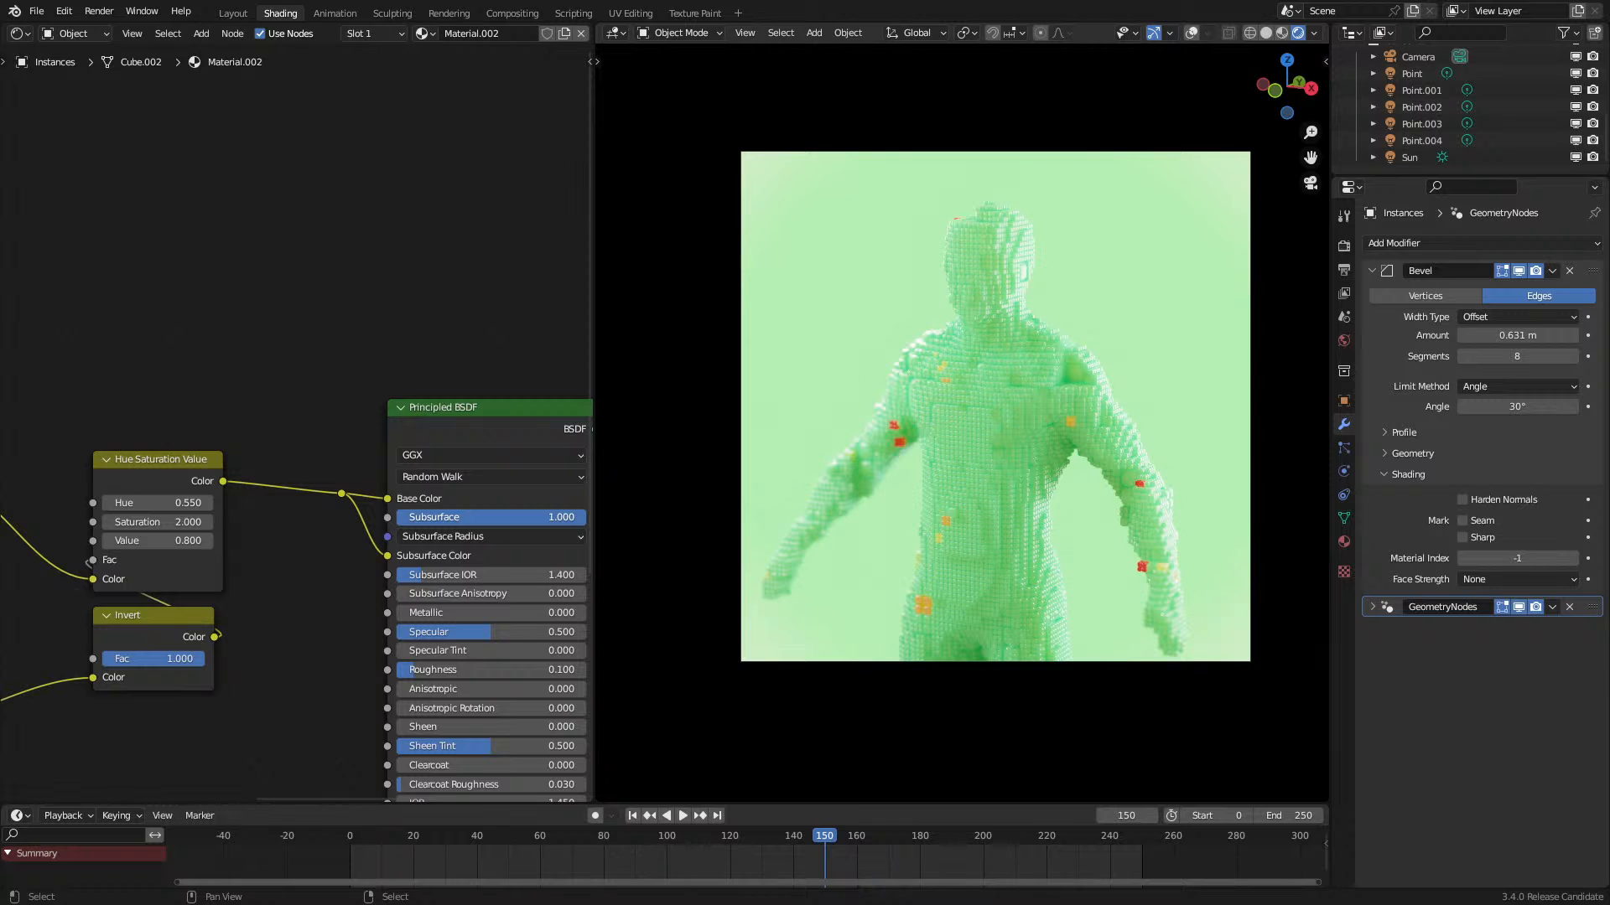
drag(579, 516, 403, 517)
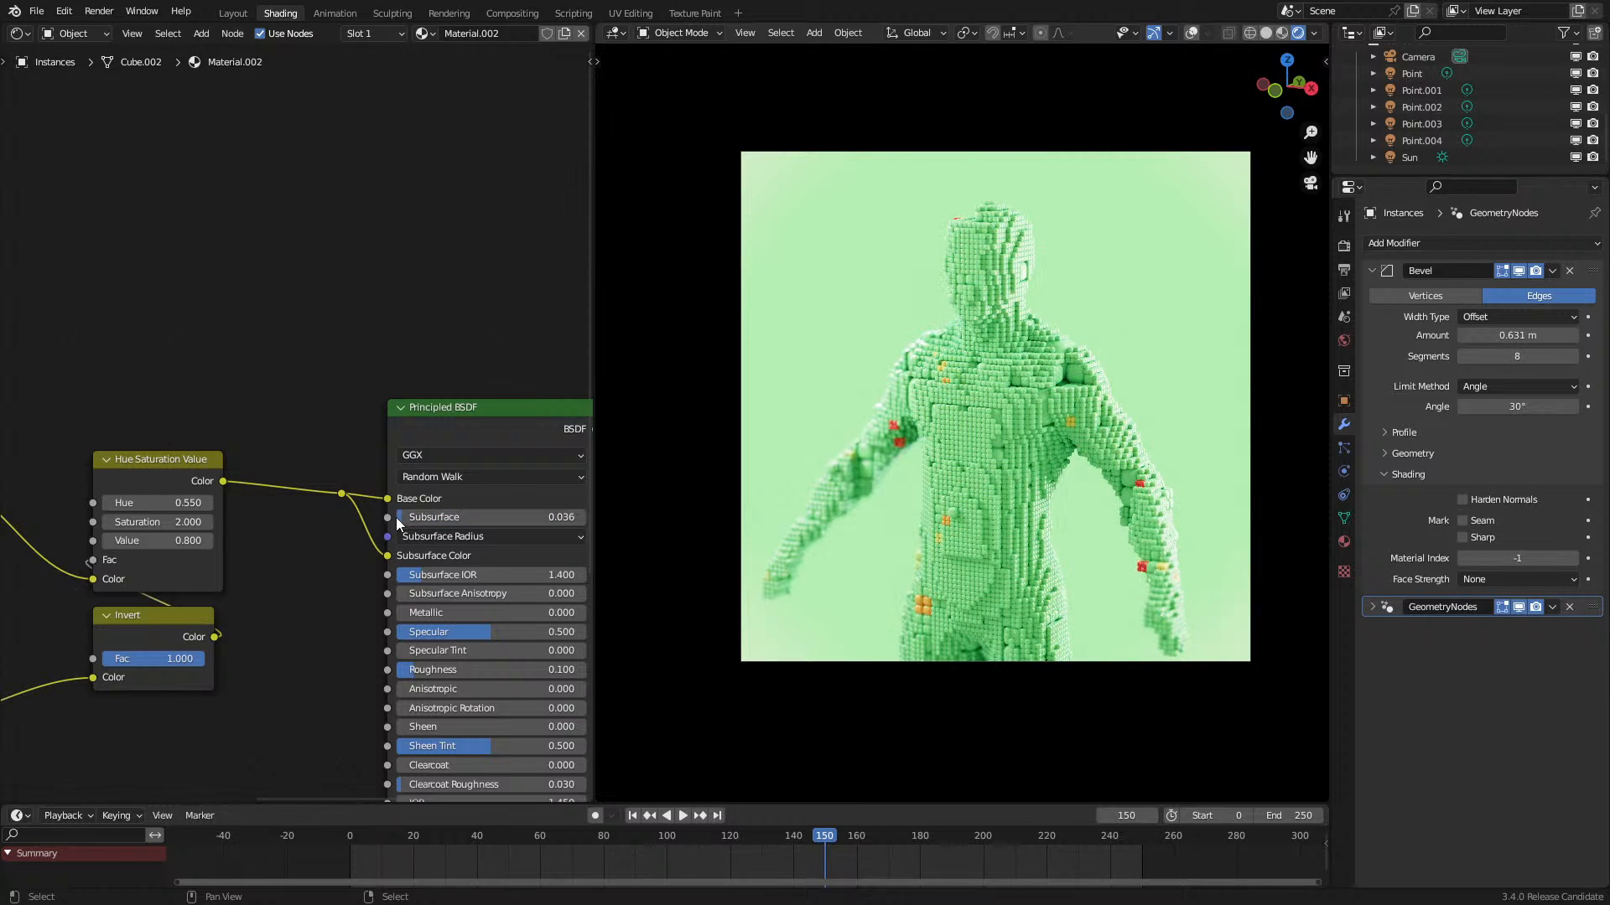
scroll(913, 364, up, 5)
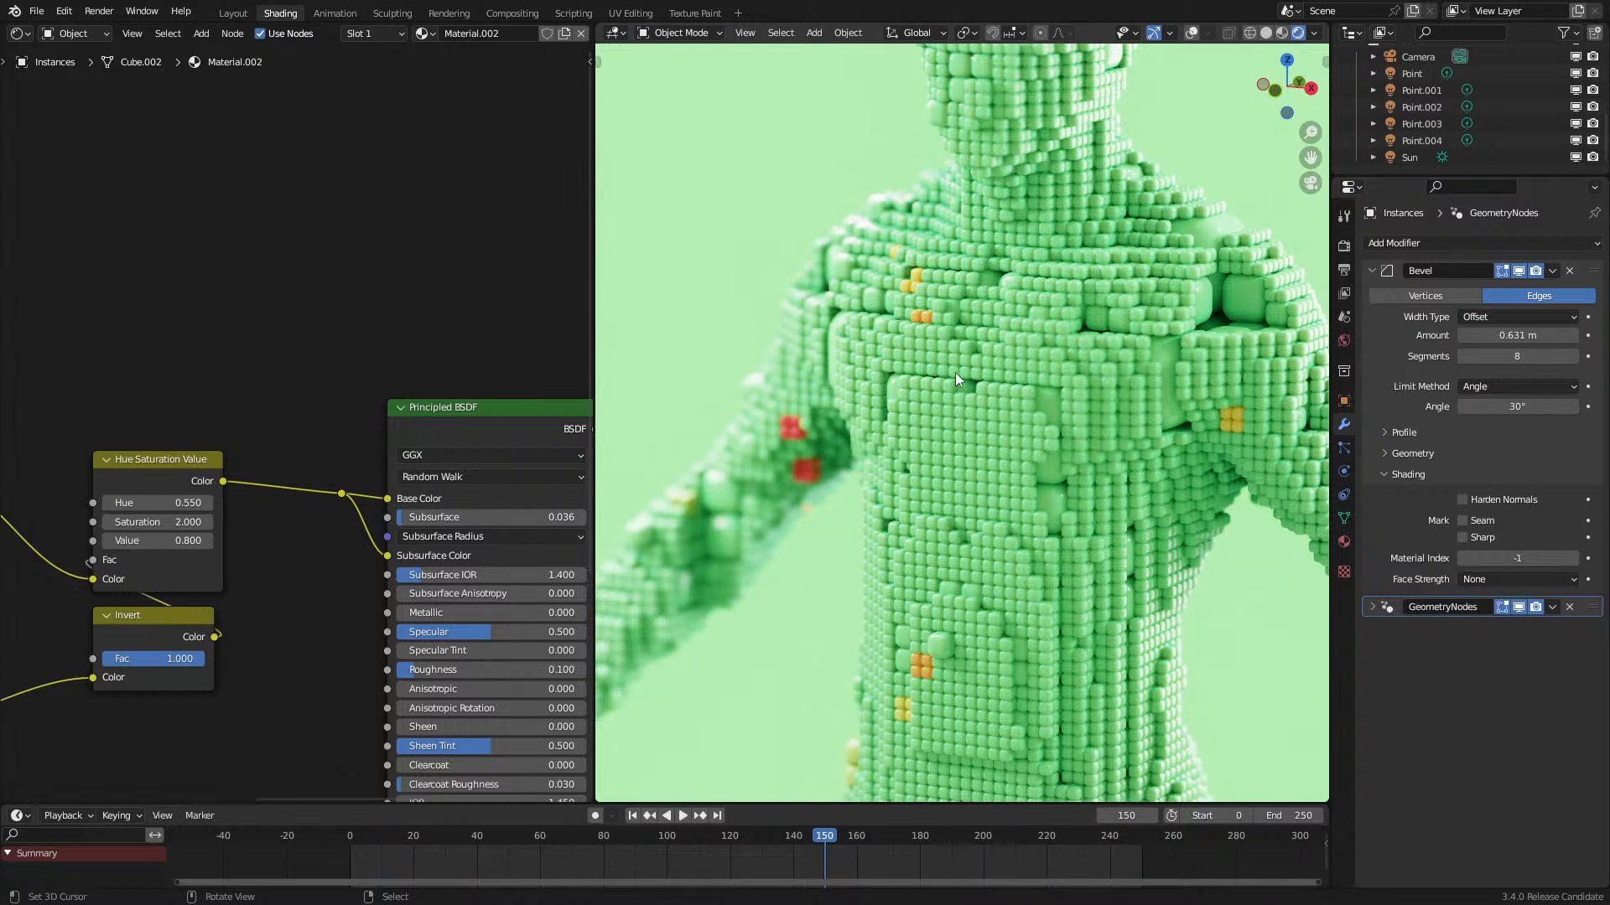
scroll(802, 409, up, 5)
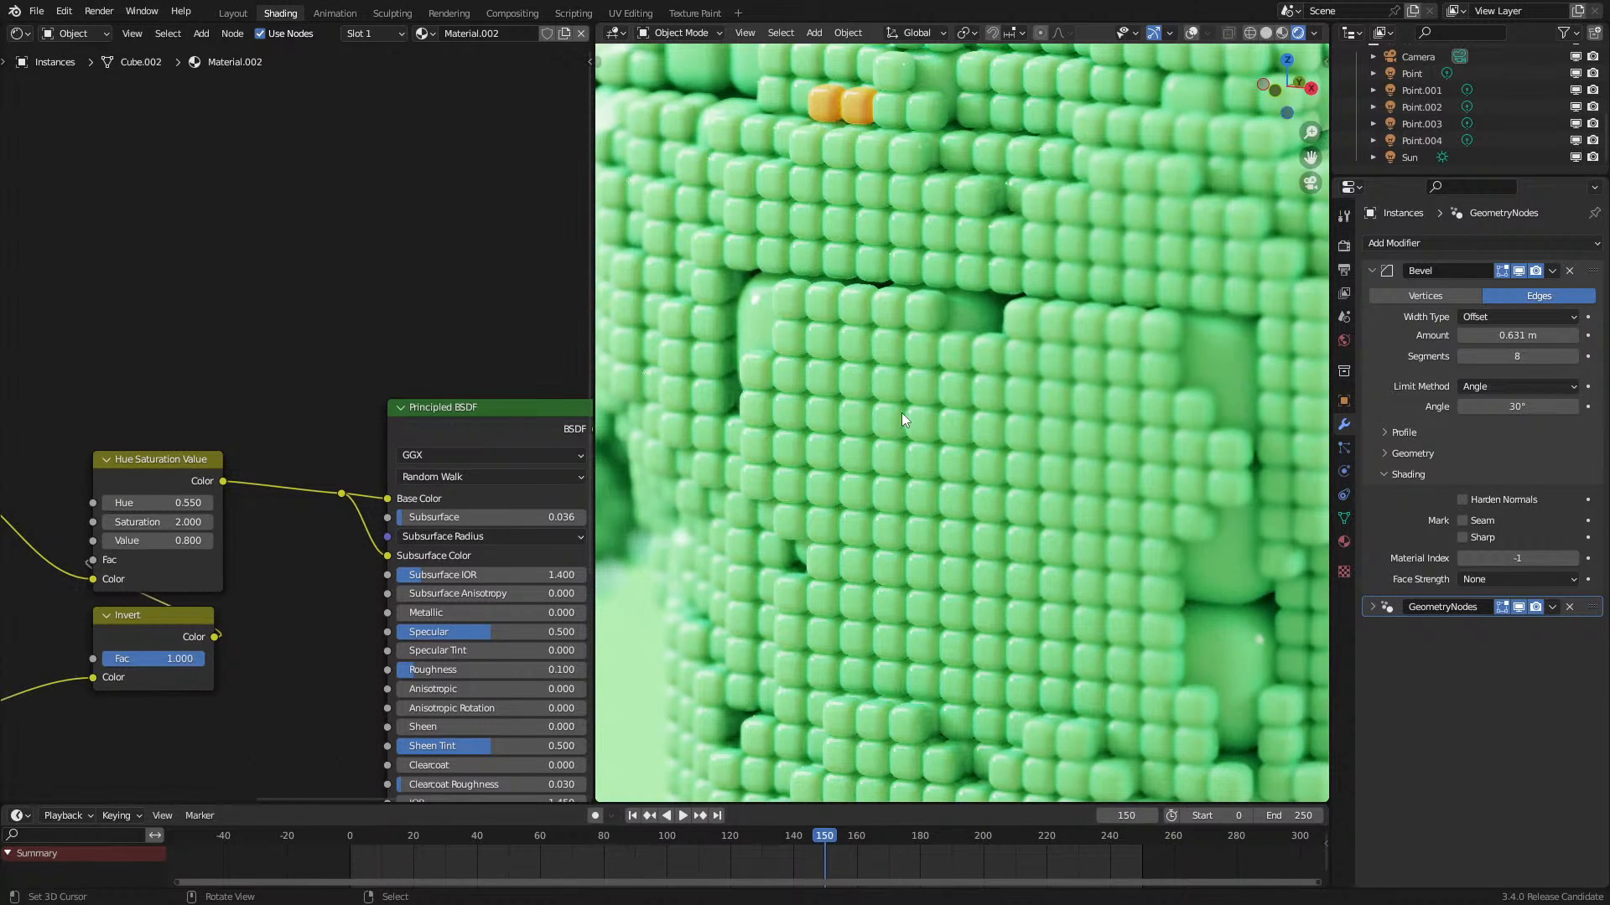
scroll(900, 411, down, 5)
Step: Set the Principled BSDF's Subsurface to 0.02, judging the figure through the camera
drag(499, 516, 452, 516)
key(KP_0)
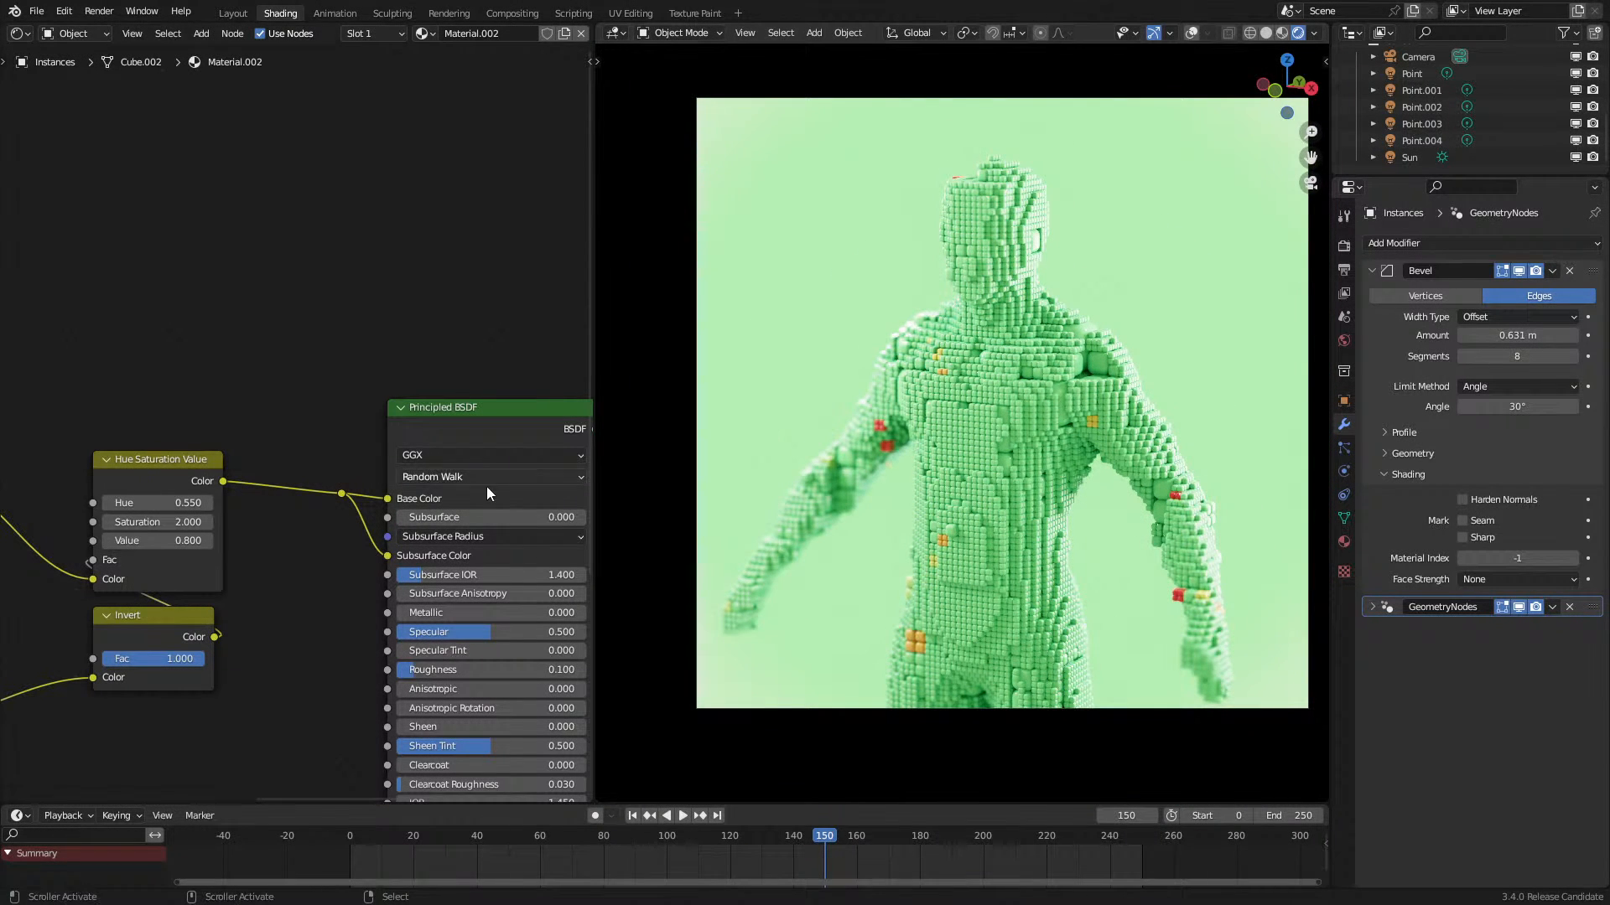
shift+drag(445, 515, 477, 517)
click(520, 516)
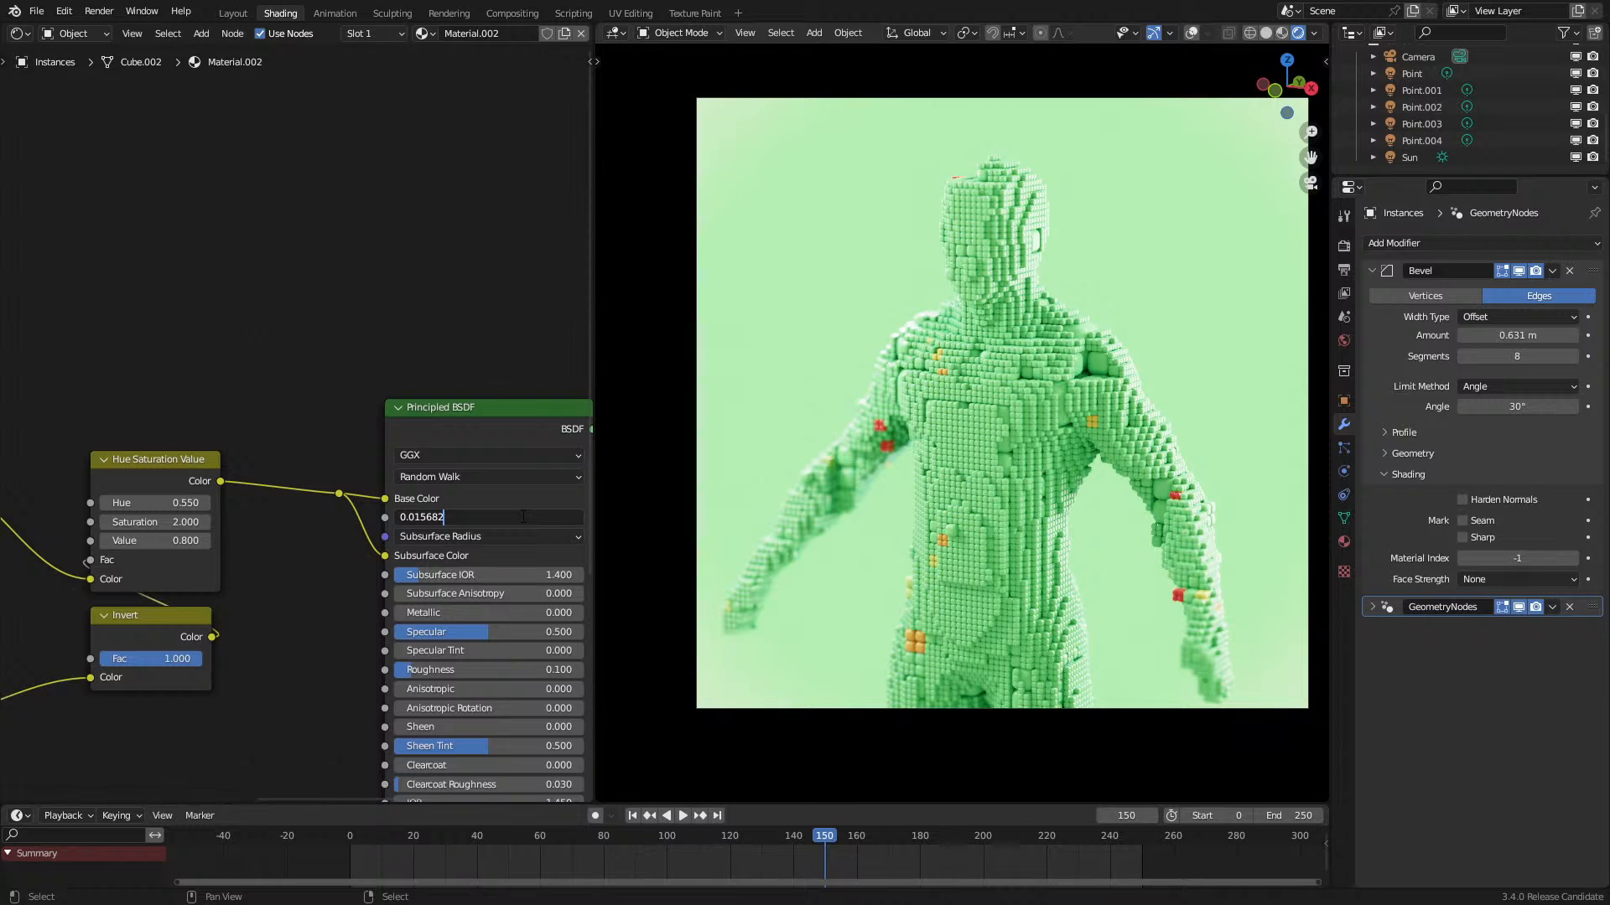
text(0.02)
key(Return)
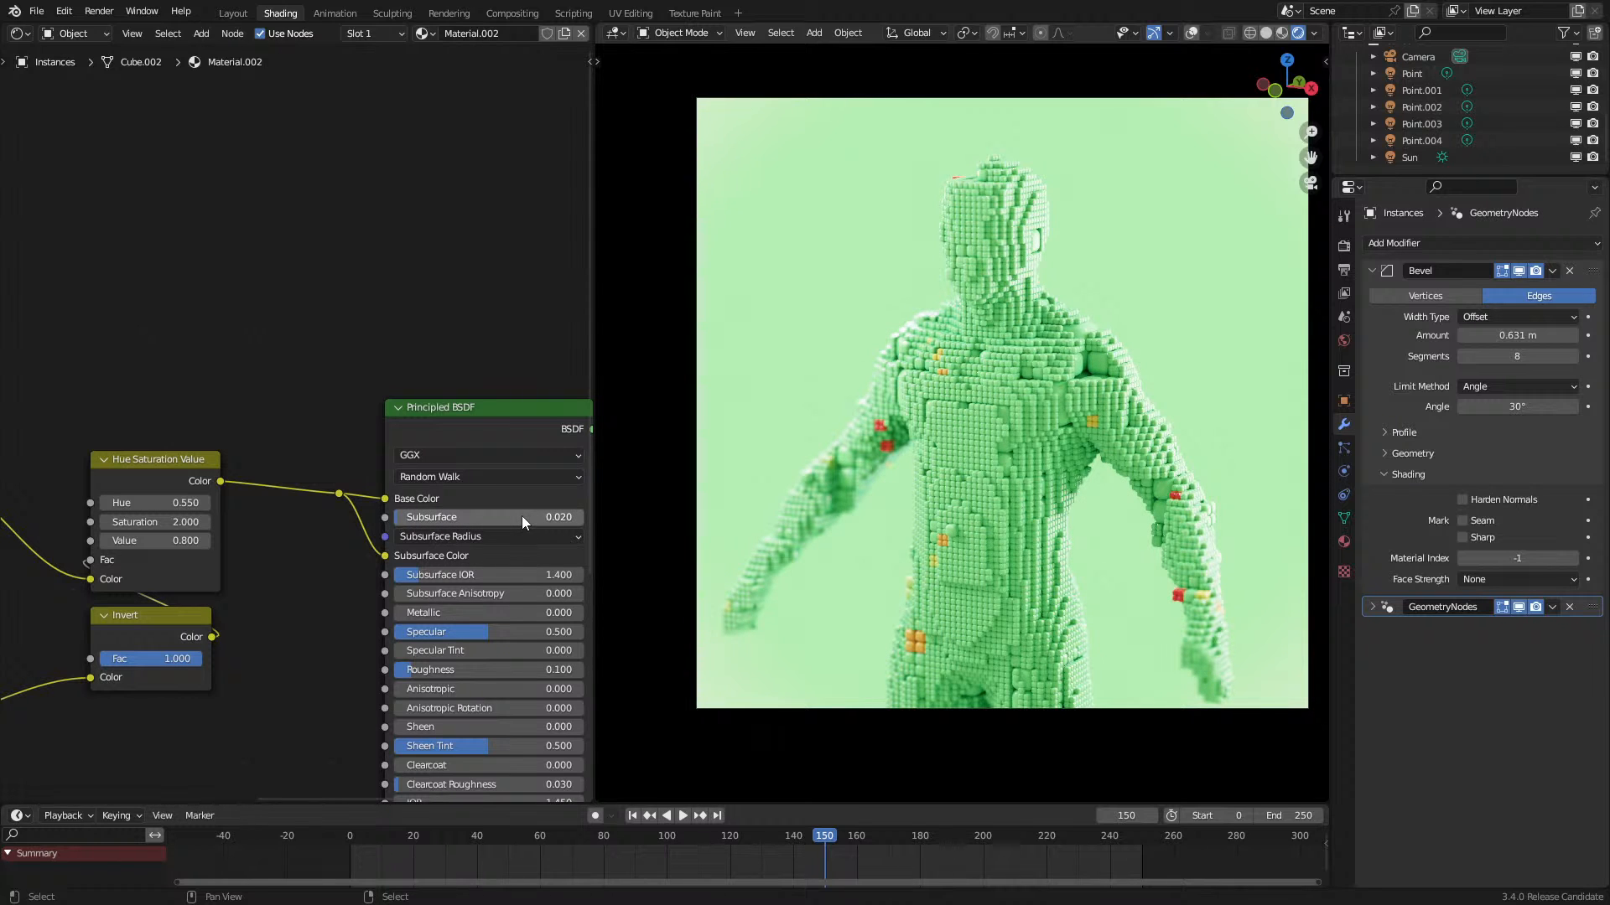
Step: In the World shader, recolor the ColorRamp's last stop to a more saturated yellow-green, with hue 0.287 and saturation about 0.8
click(20, 33)
click(76, 33)
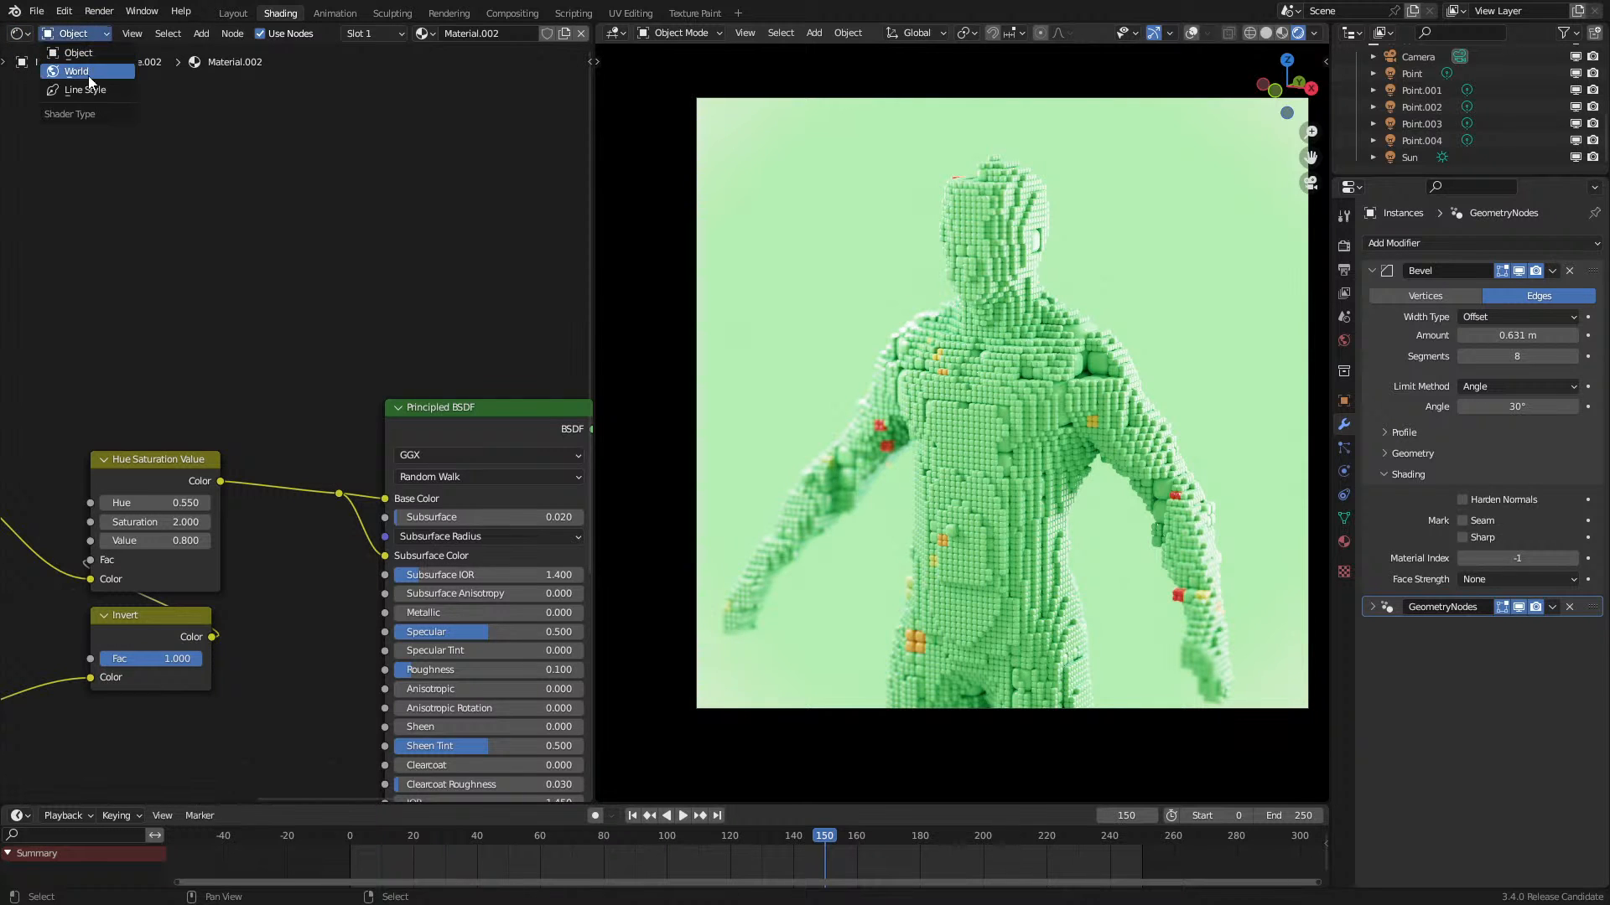
click(88, 71)
scroll(282, 492, up, 3)
click(307, 570)
click(224, 608)
drag(201, 552, 234, 552)
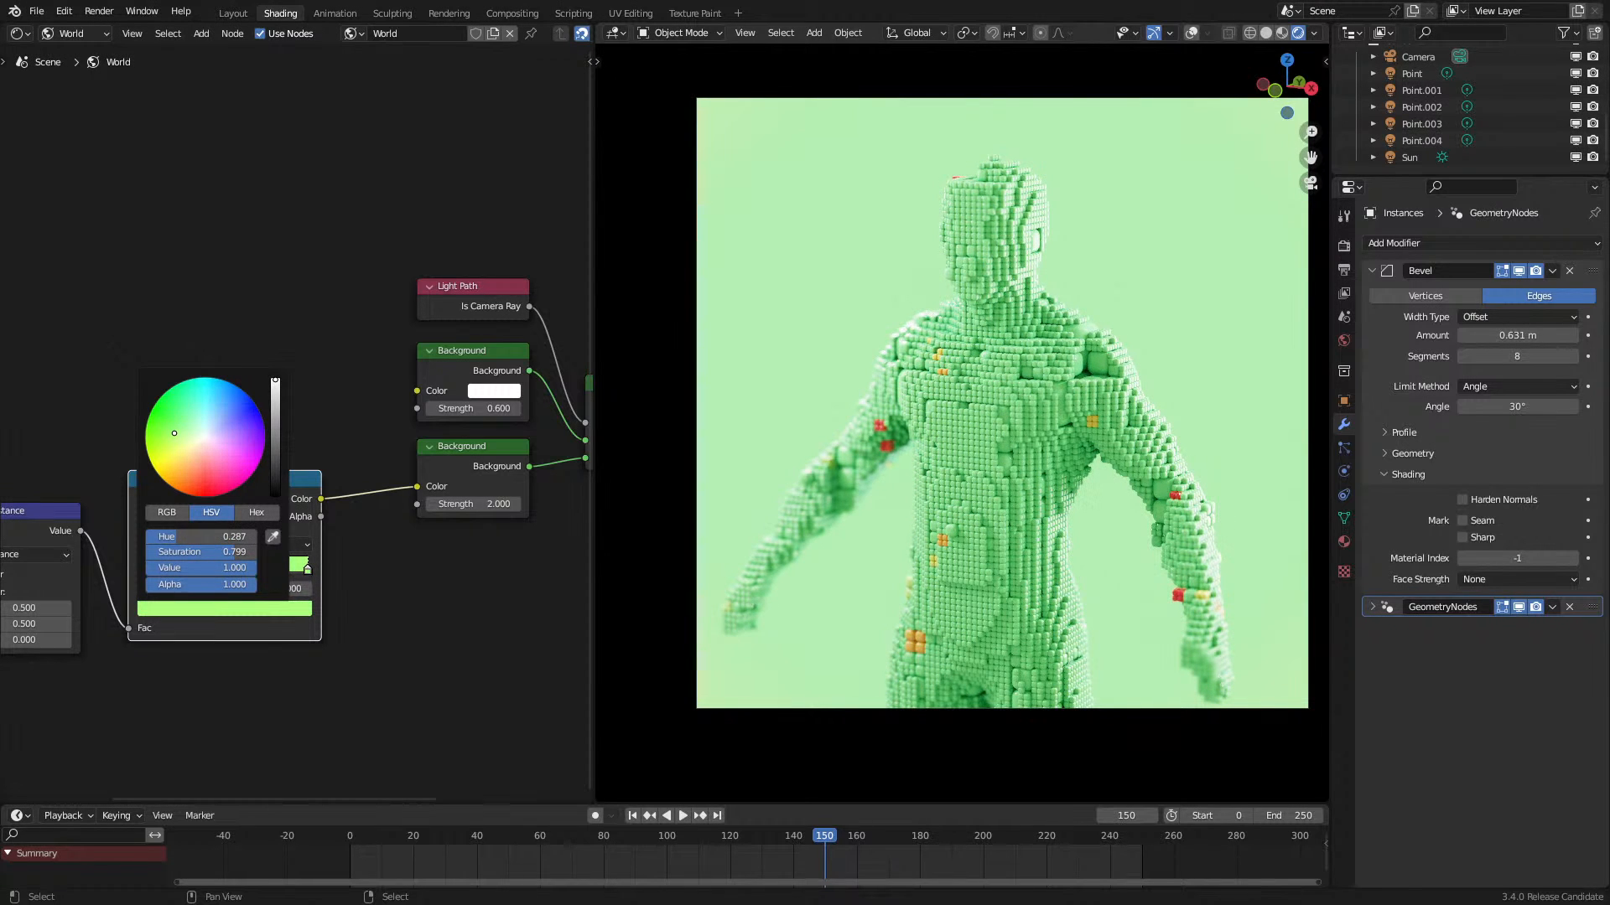
Step: Examine the voxel figure and the background from the side and up close
middle_drag(787, 607, 950, 532)
scroll(1008, 532, up, 4)
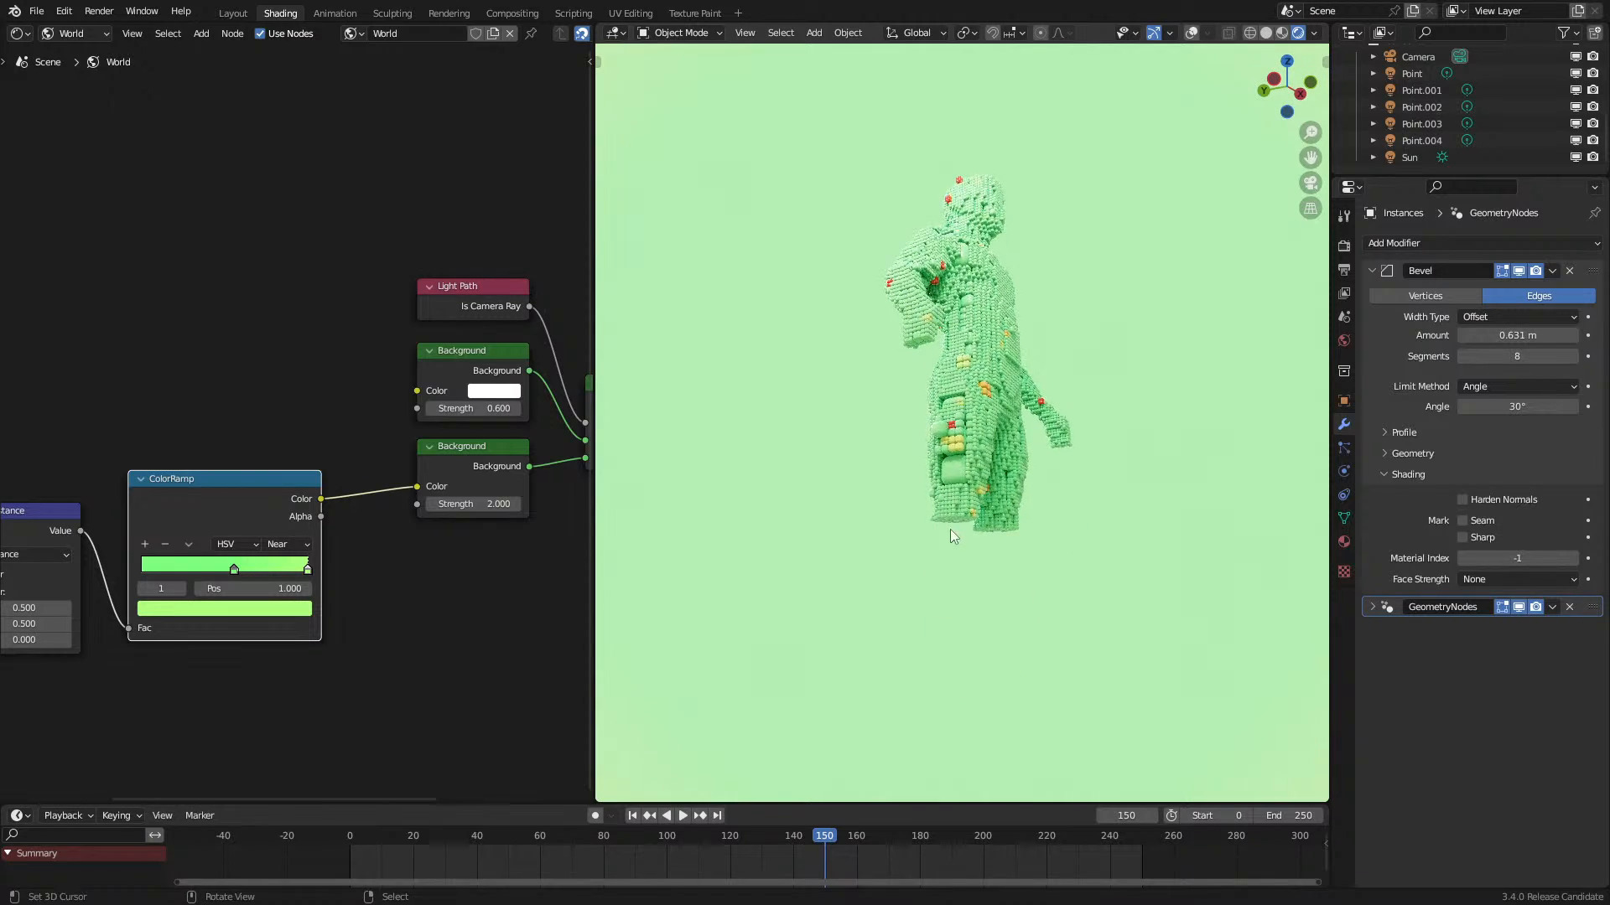
scroll(949, 537, up, 6)
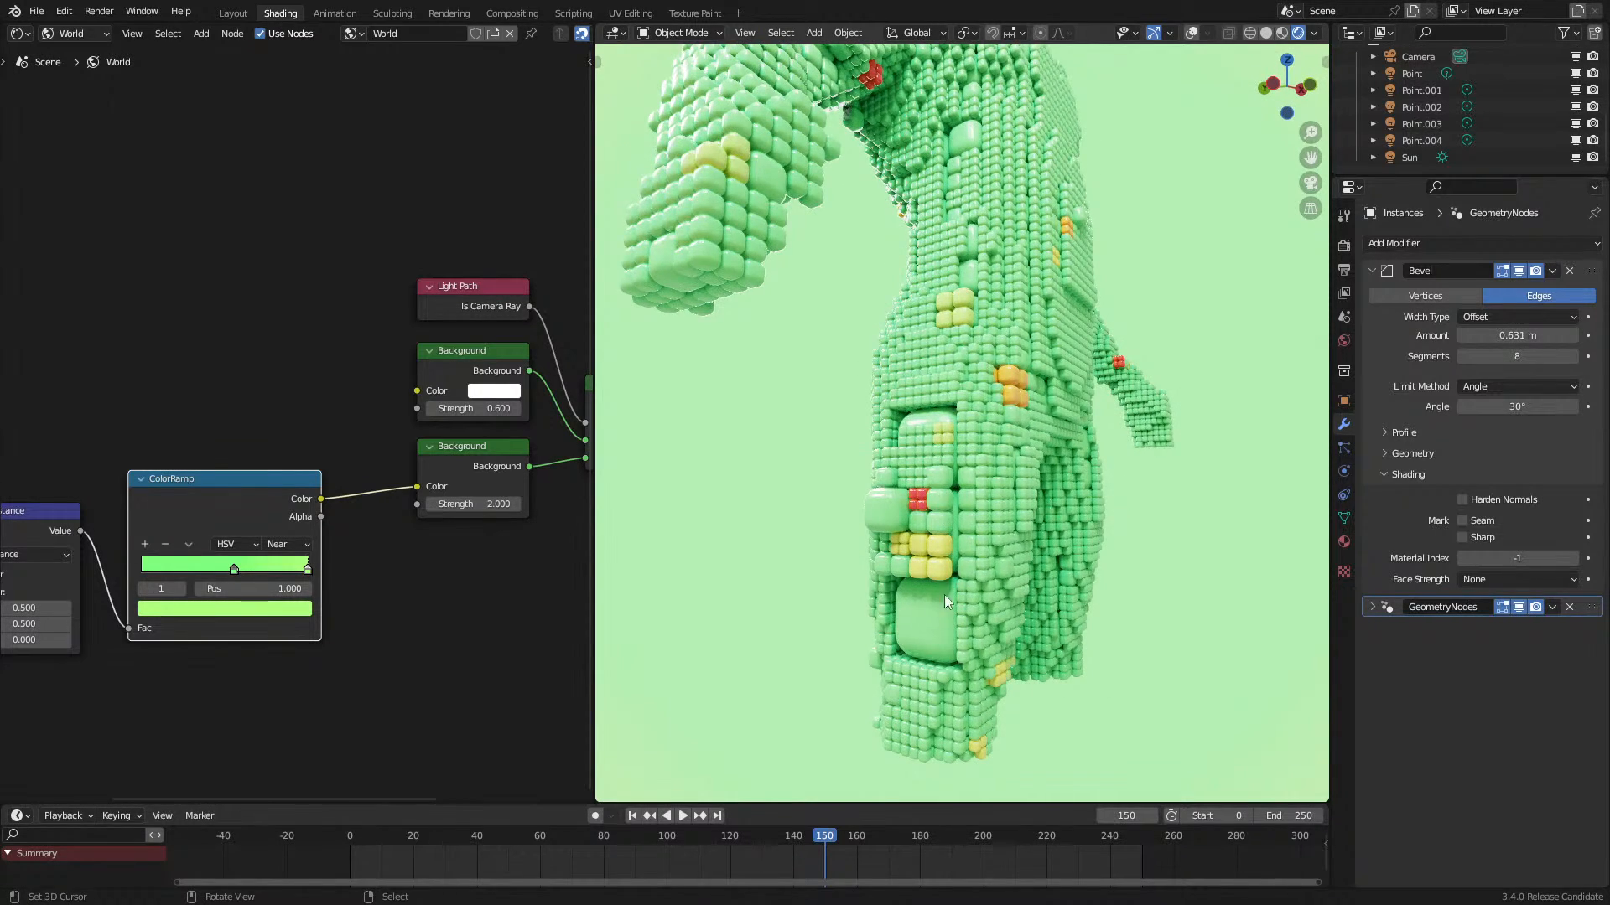
scroll(947, 610, down, 5)
middle_drag(965, 391, 1037, 452)
Step: Play the animation from near the start and watch the figure through the camera
click(322, 850)
key(space)
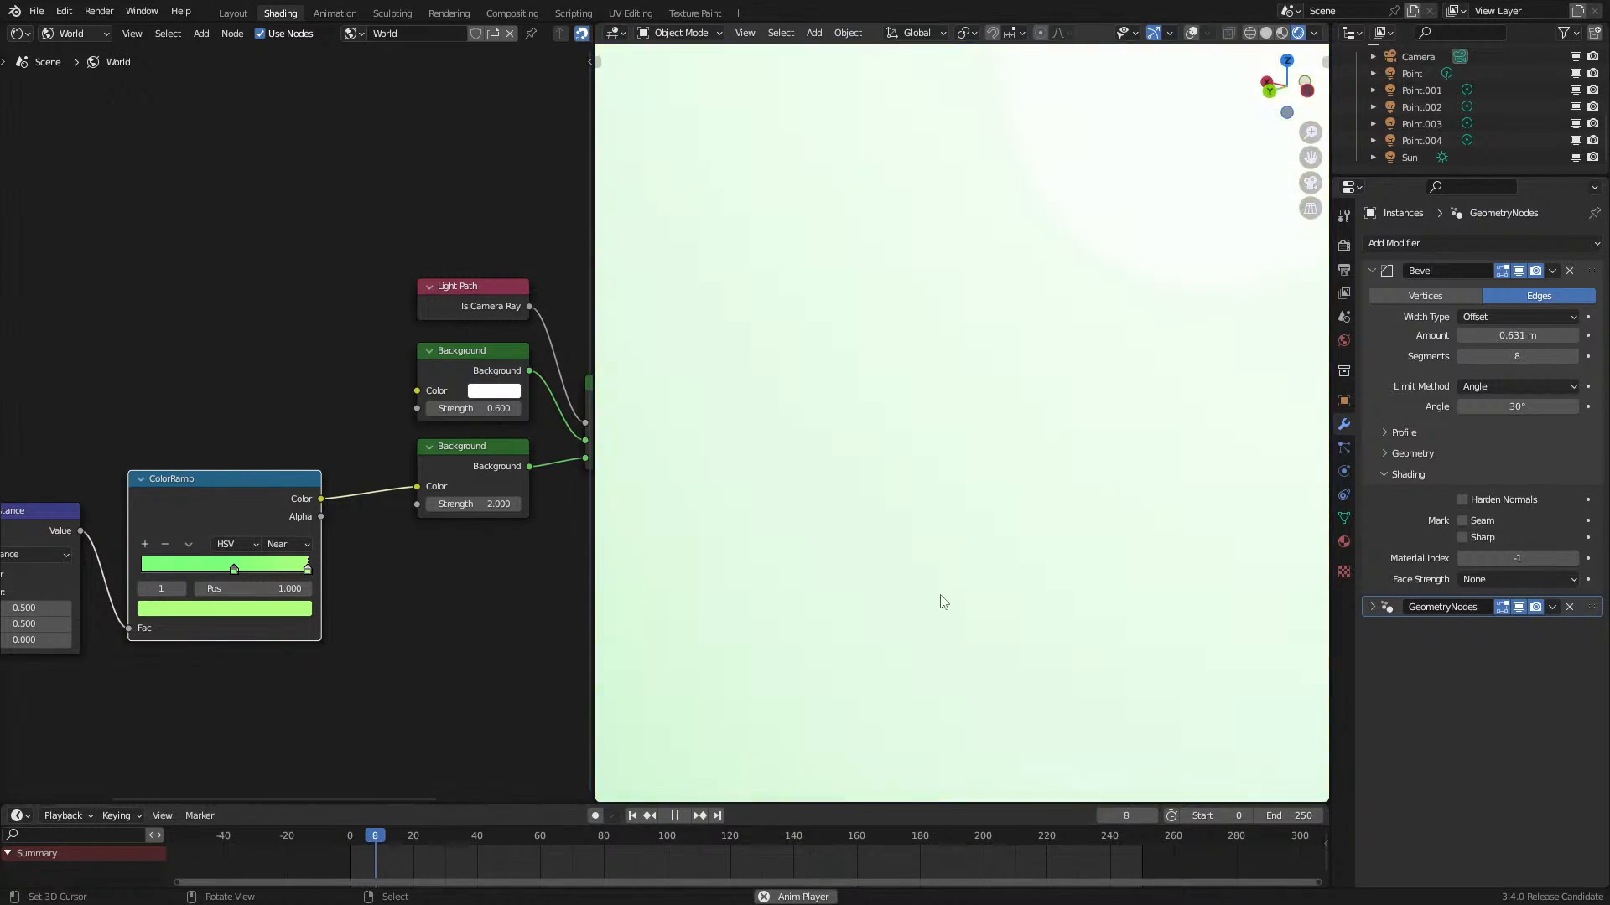
key(KP_0)
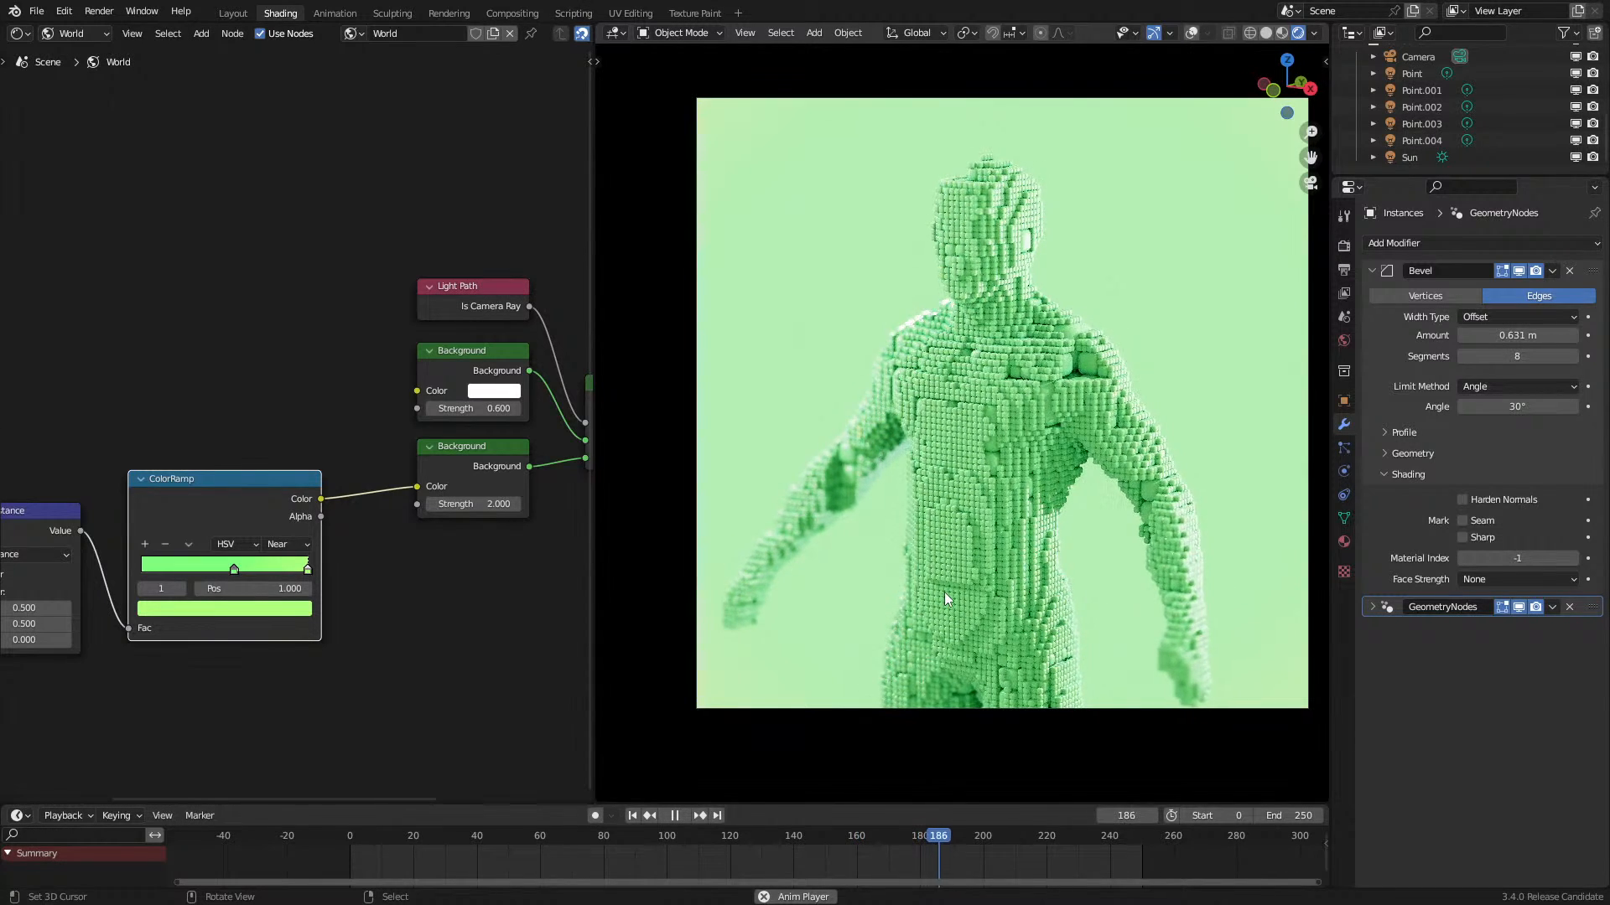
key(space)
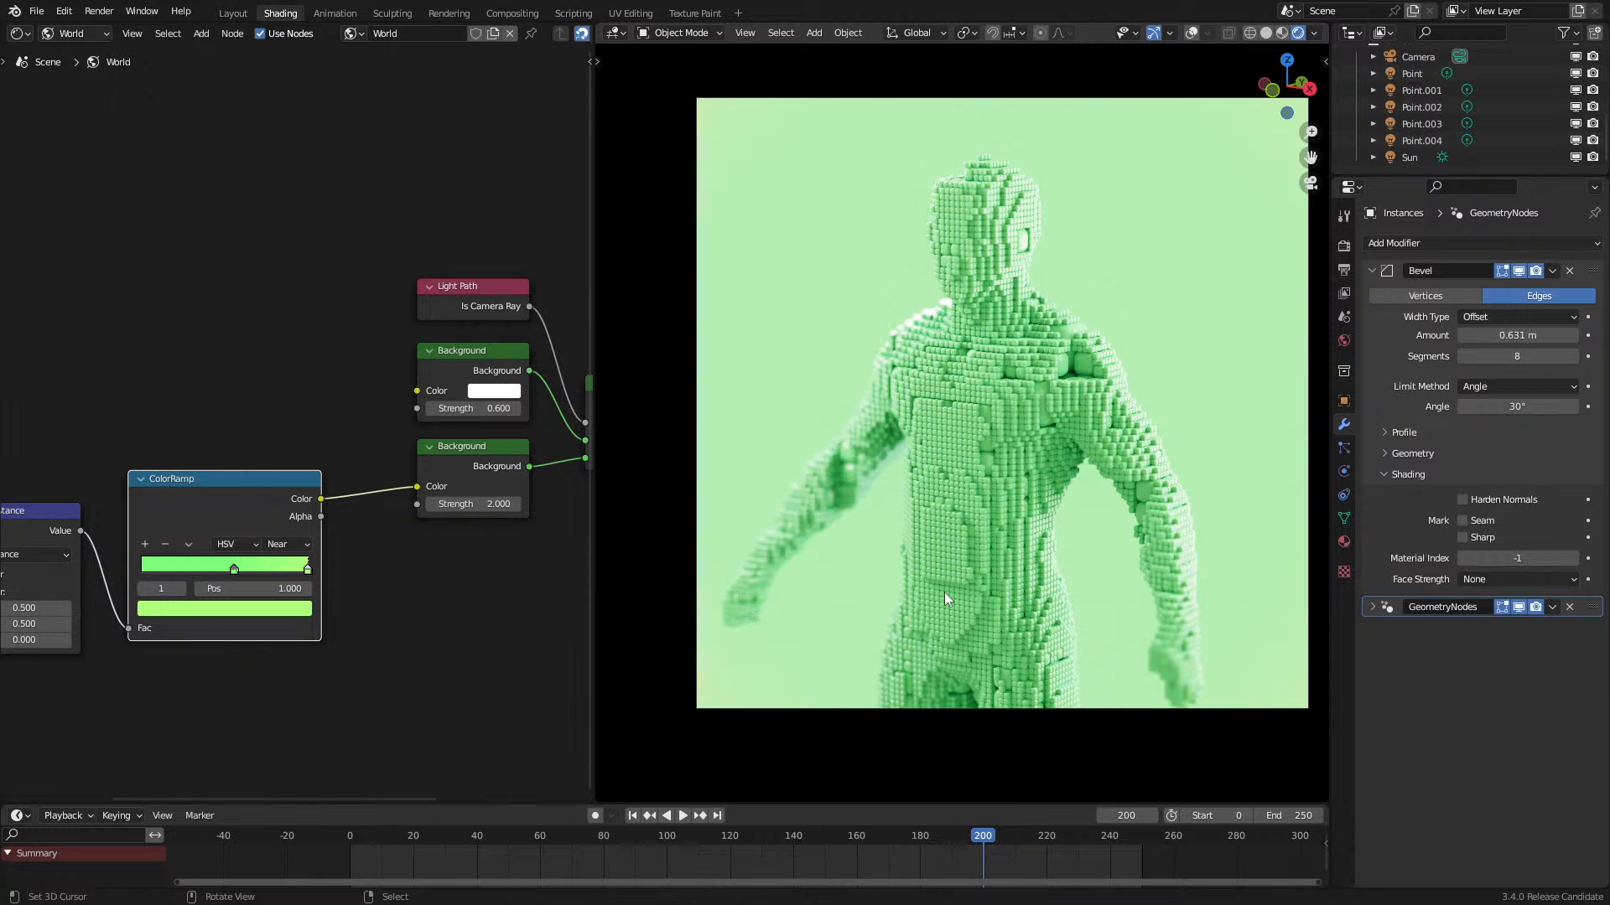
key(space)
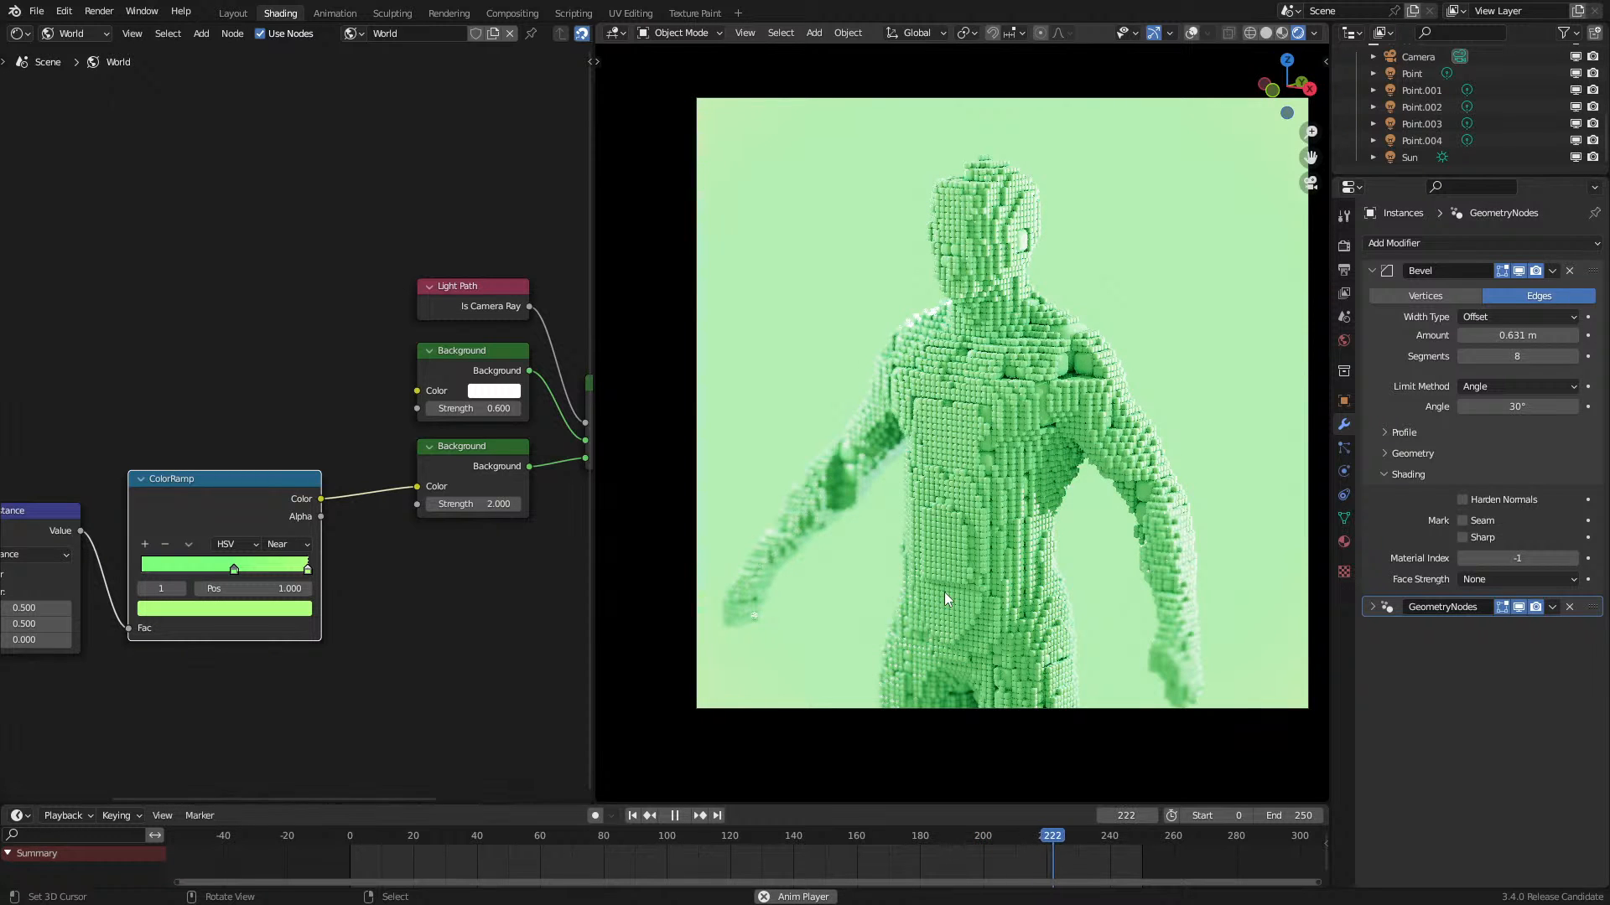
key(space)
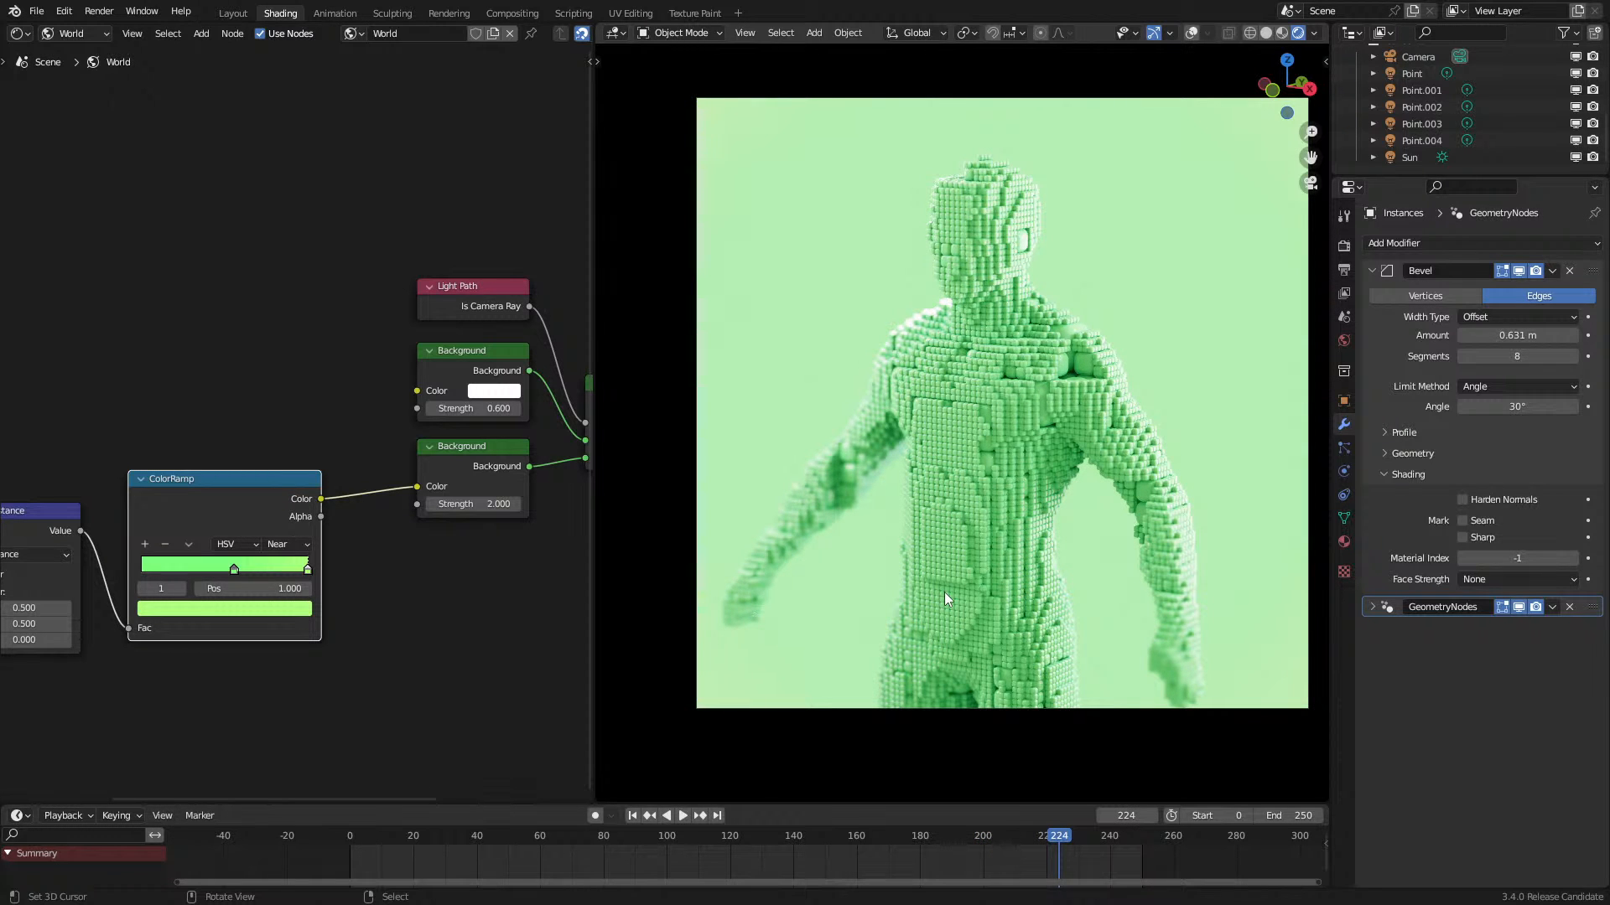
key(space)
key(space)
key(space)
key(space)
Step: Add an Object Info node, feed its Location into a new White Noise Texture, and preview the noise in the World shader
scroll(488, 557, down, 3)
middle_drag(284, 586, 314, 414)
key(shift+a)
mouse_move(300, 415)
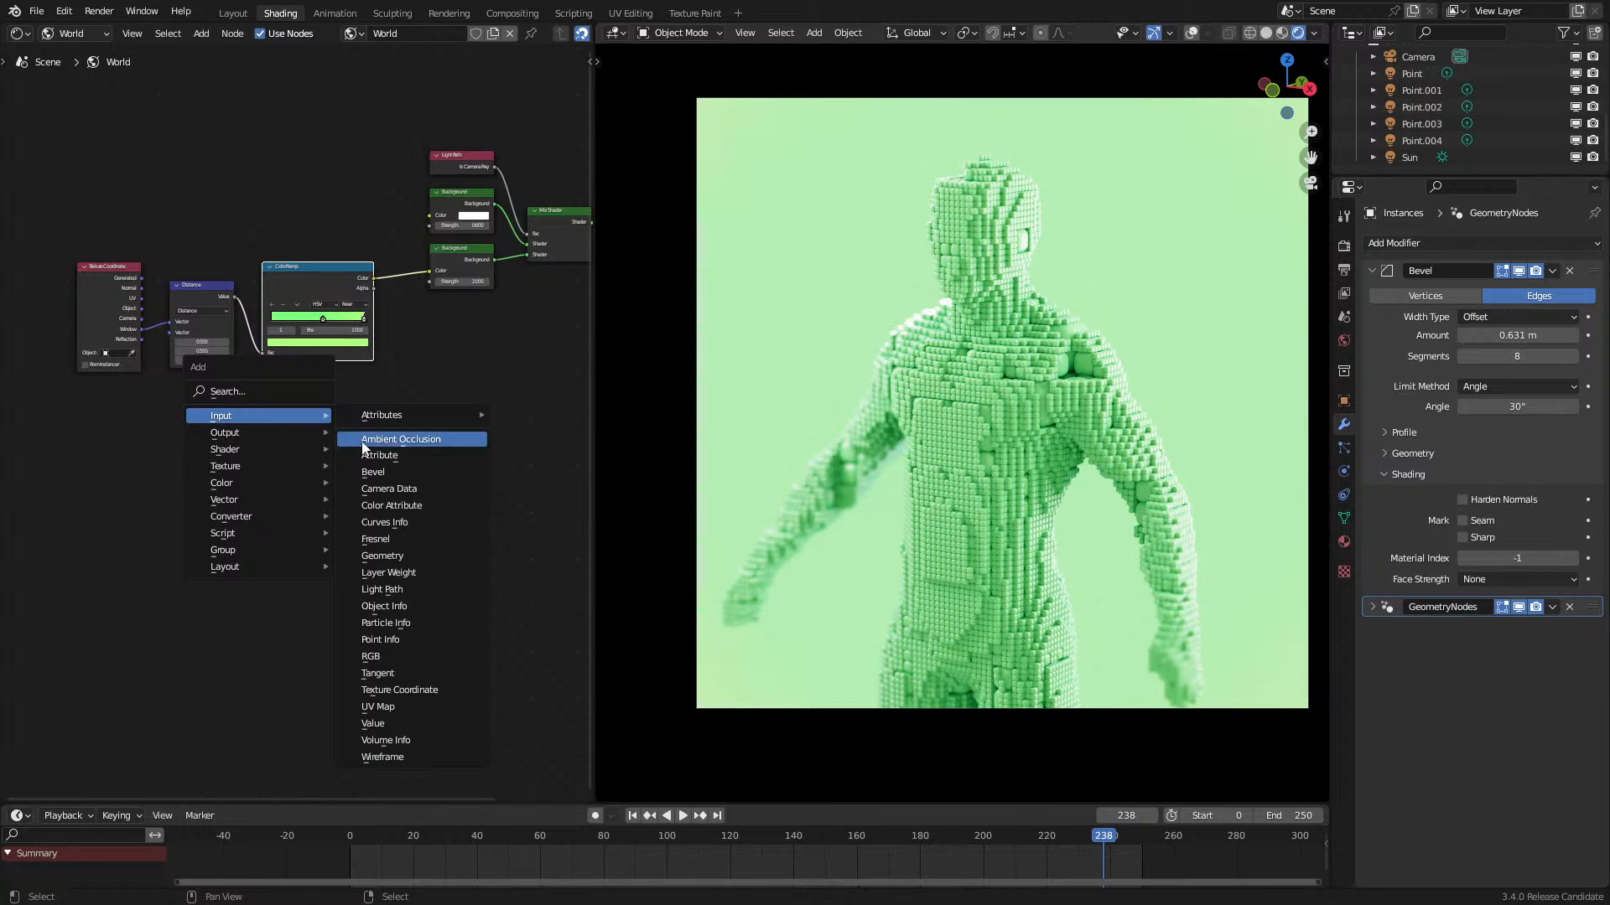
click(384, 605)
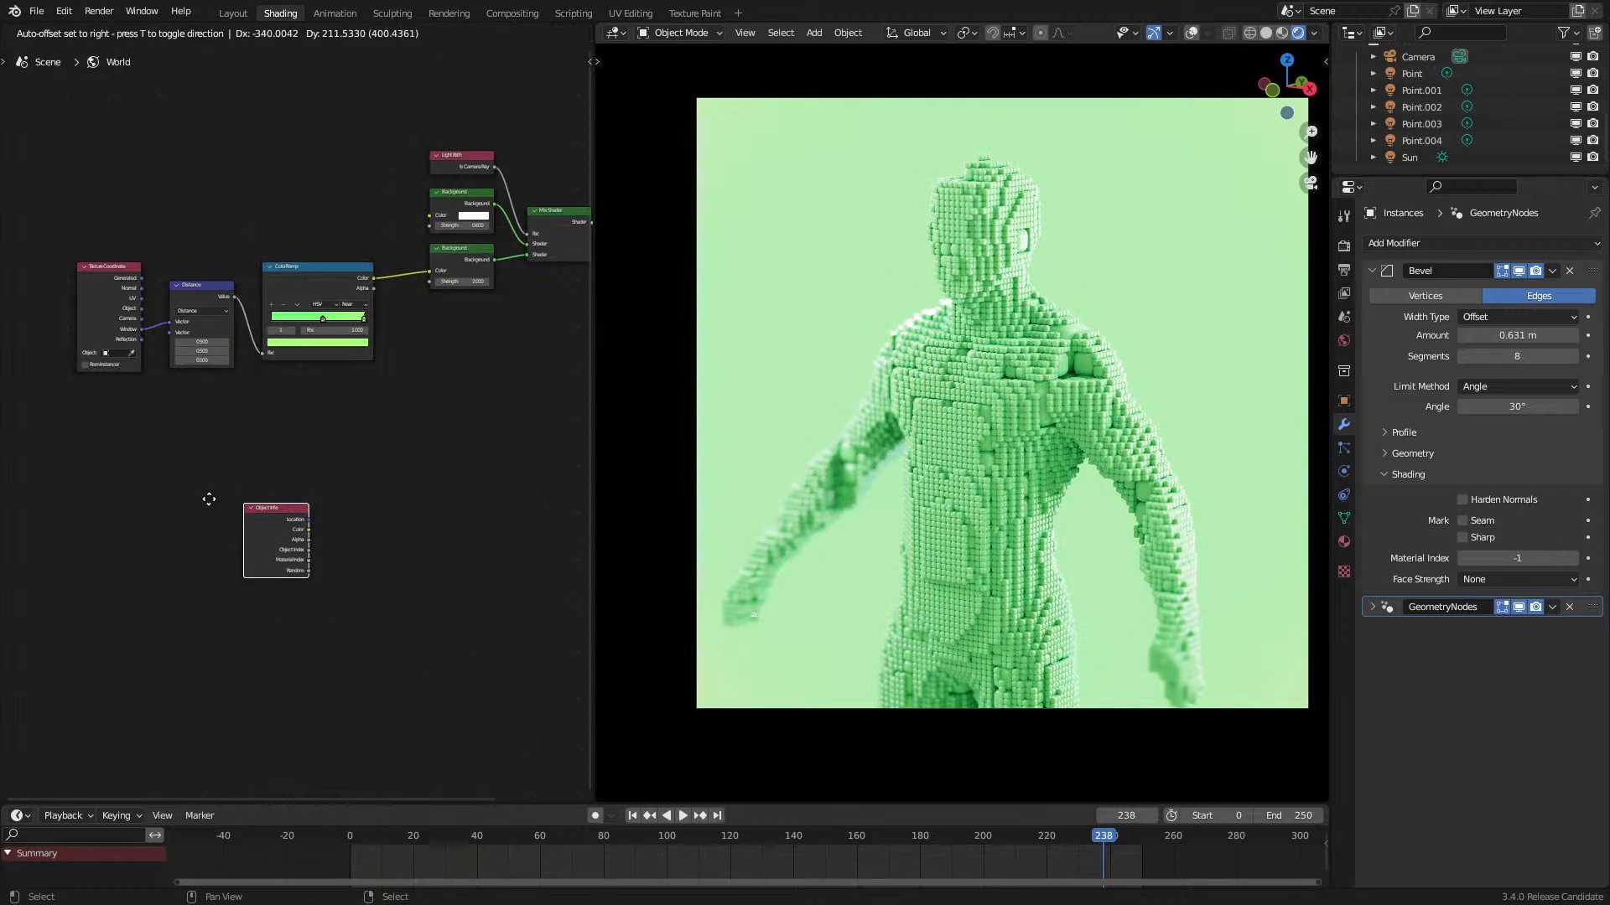
click(239, 515)
scroll(256, 533, up, 2)
drag(260, 556, 390, 537)
text(wh)
key(Return)
click(382, 545)
ctrl+shift+click(384, 545)
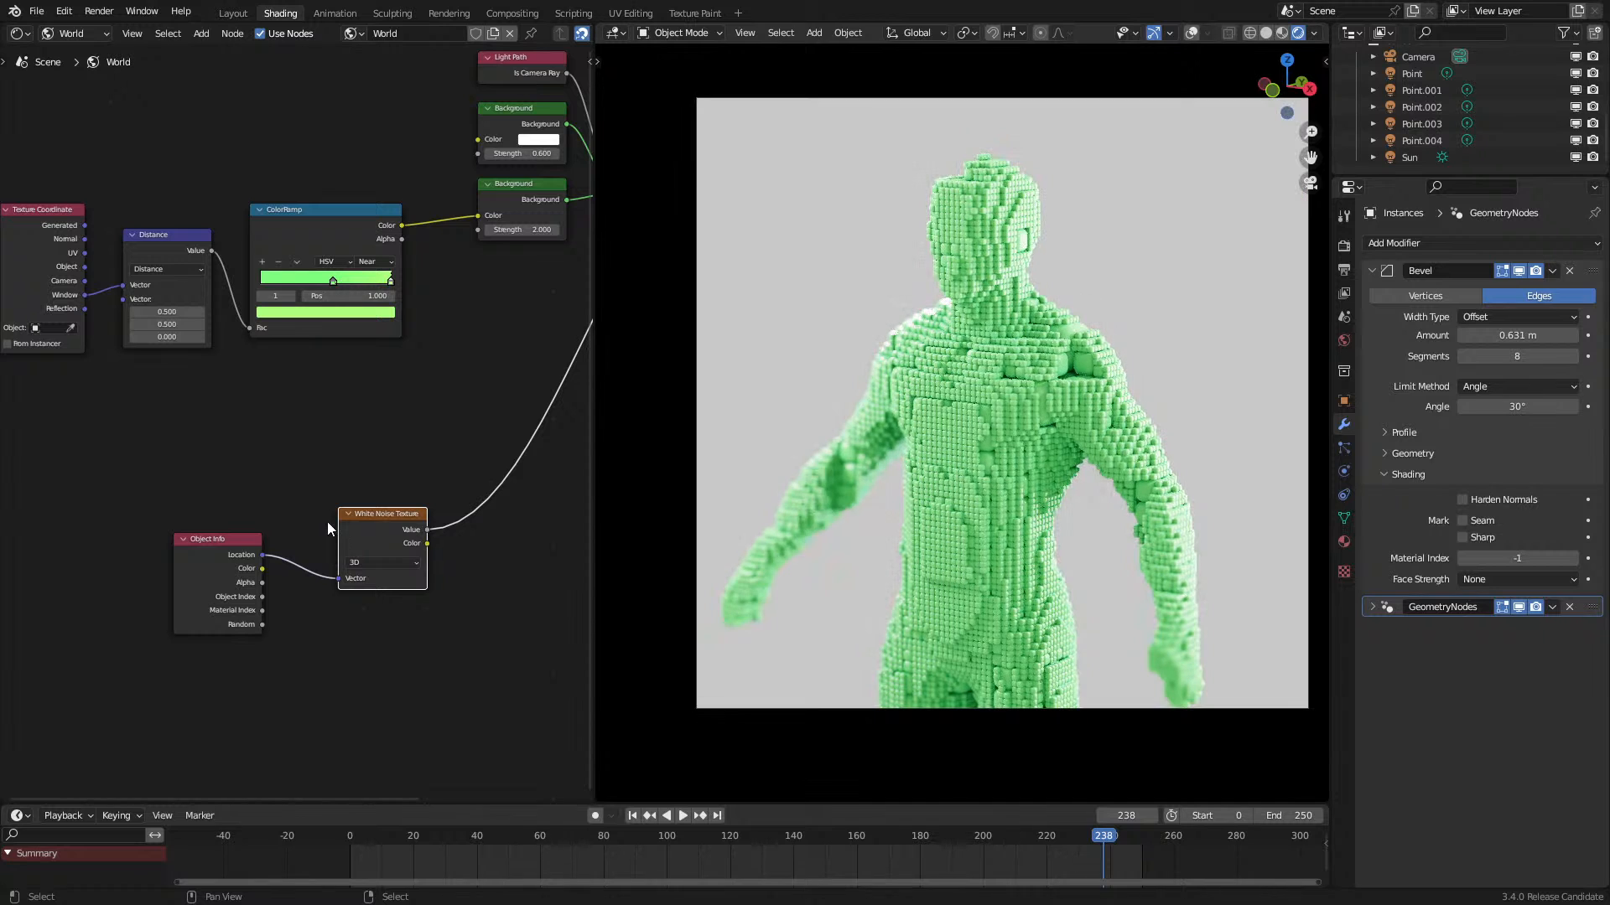
Step: Cut the Object Info and White Noise Texture nodes from the World shader and reconnect the Mix Shader to the output
key(Home)
drag(188, 566, 302, 590)
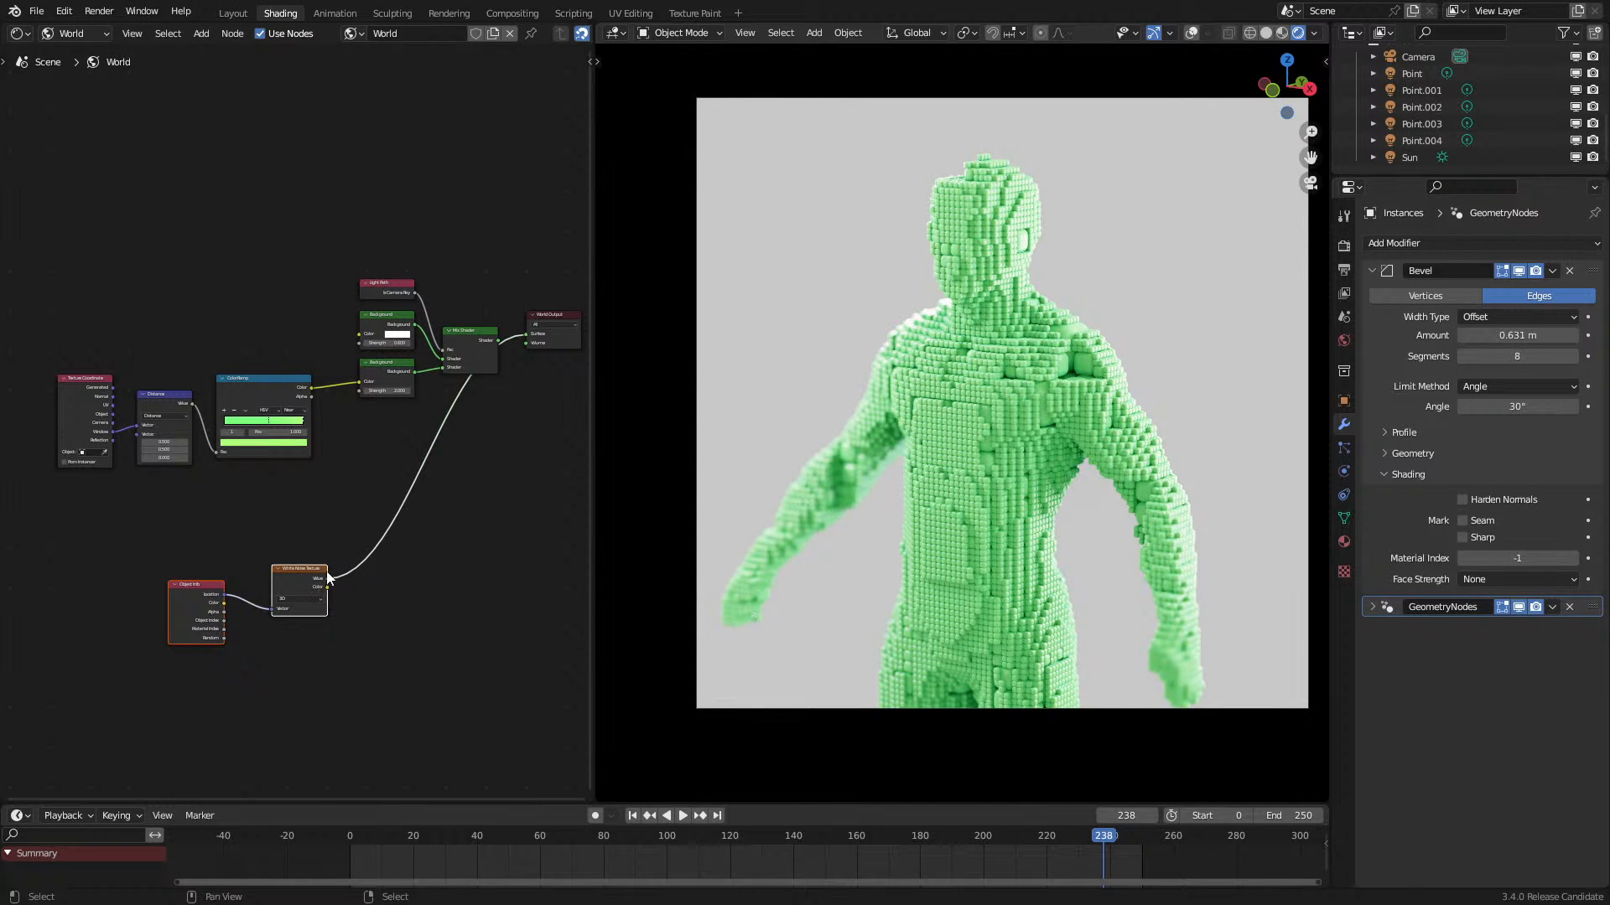
key(x)
ctrl+shift+click(468, 353)
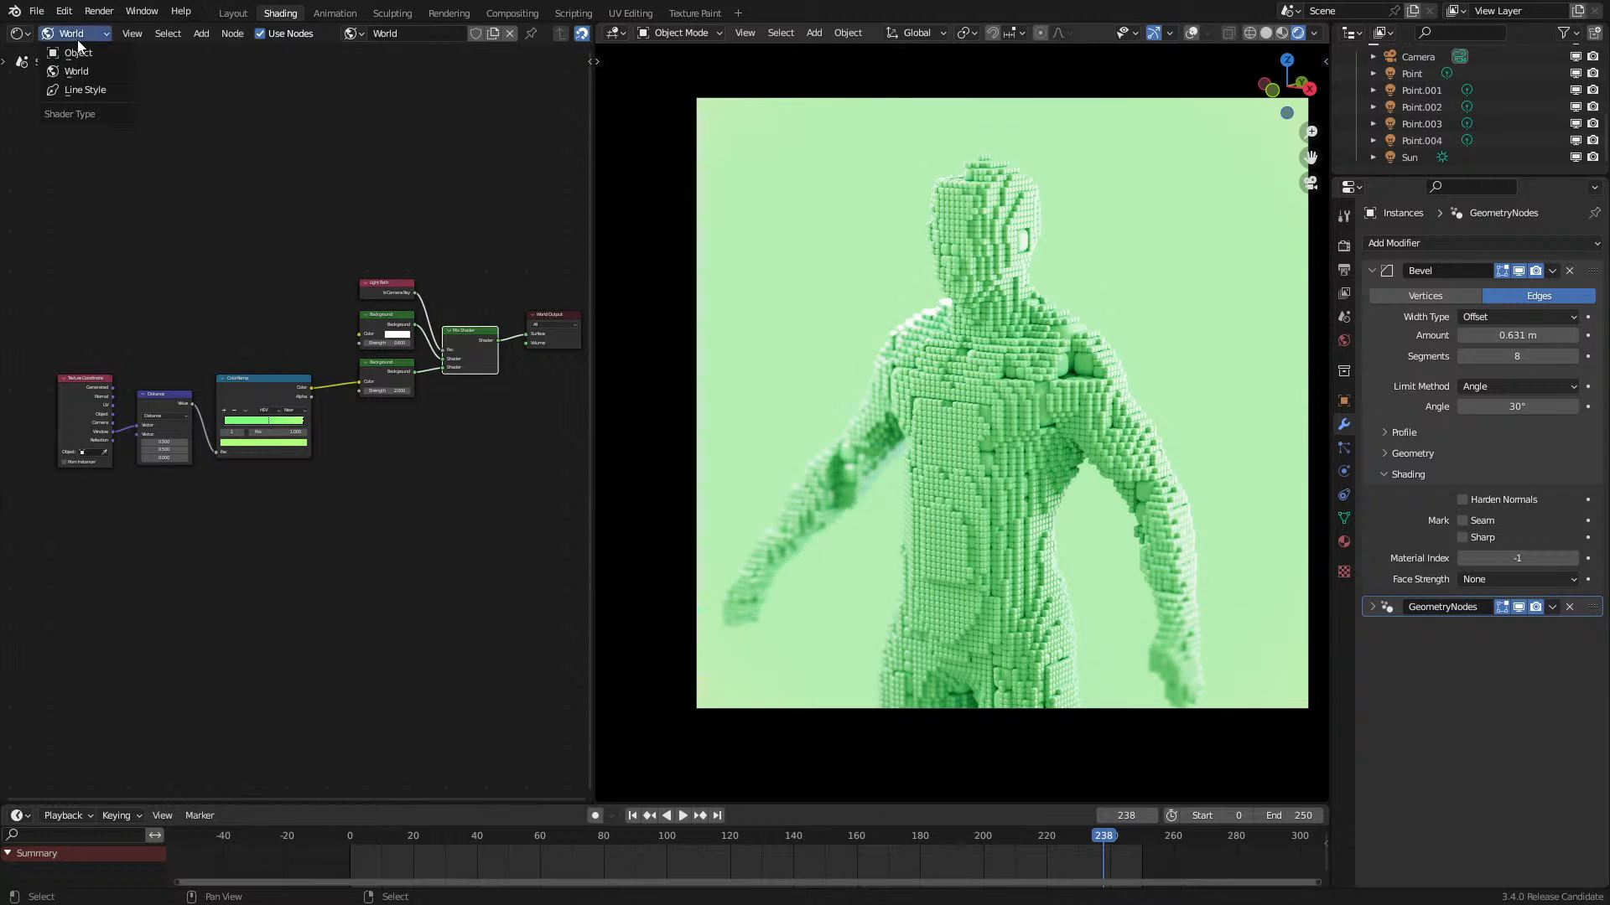
Step: Paste the Object Info and White Noise Texture nodes into the object material and preview the noise on the figure
click(78, 51)
key(ctrl+z)
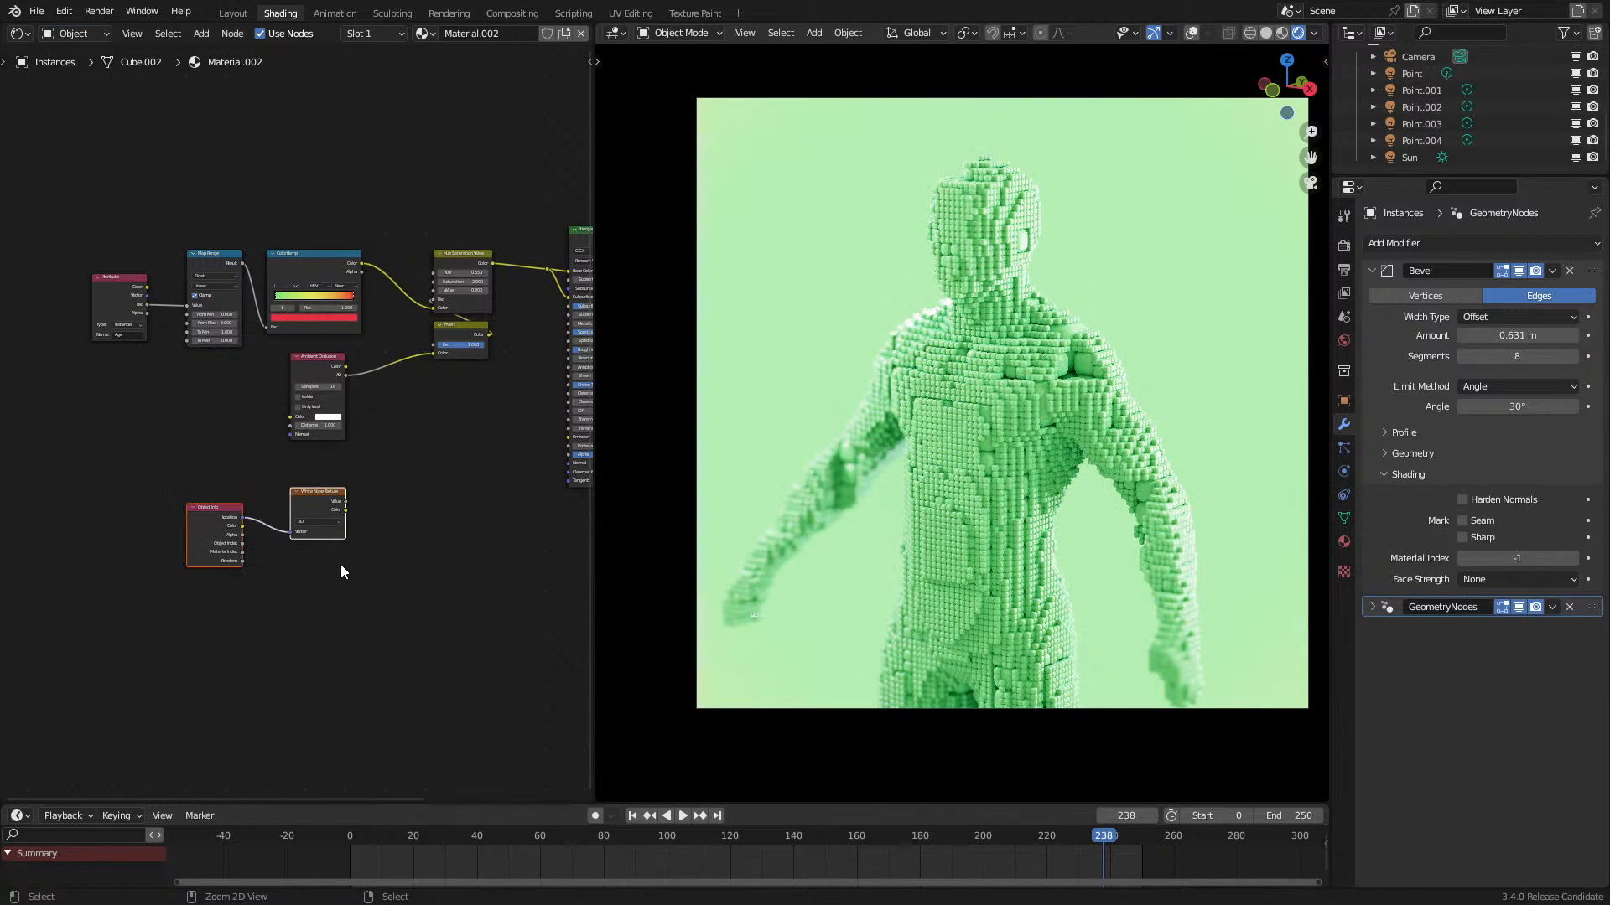
ctrl+shift+click(331, 496)
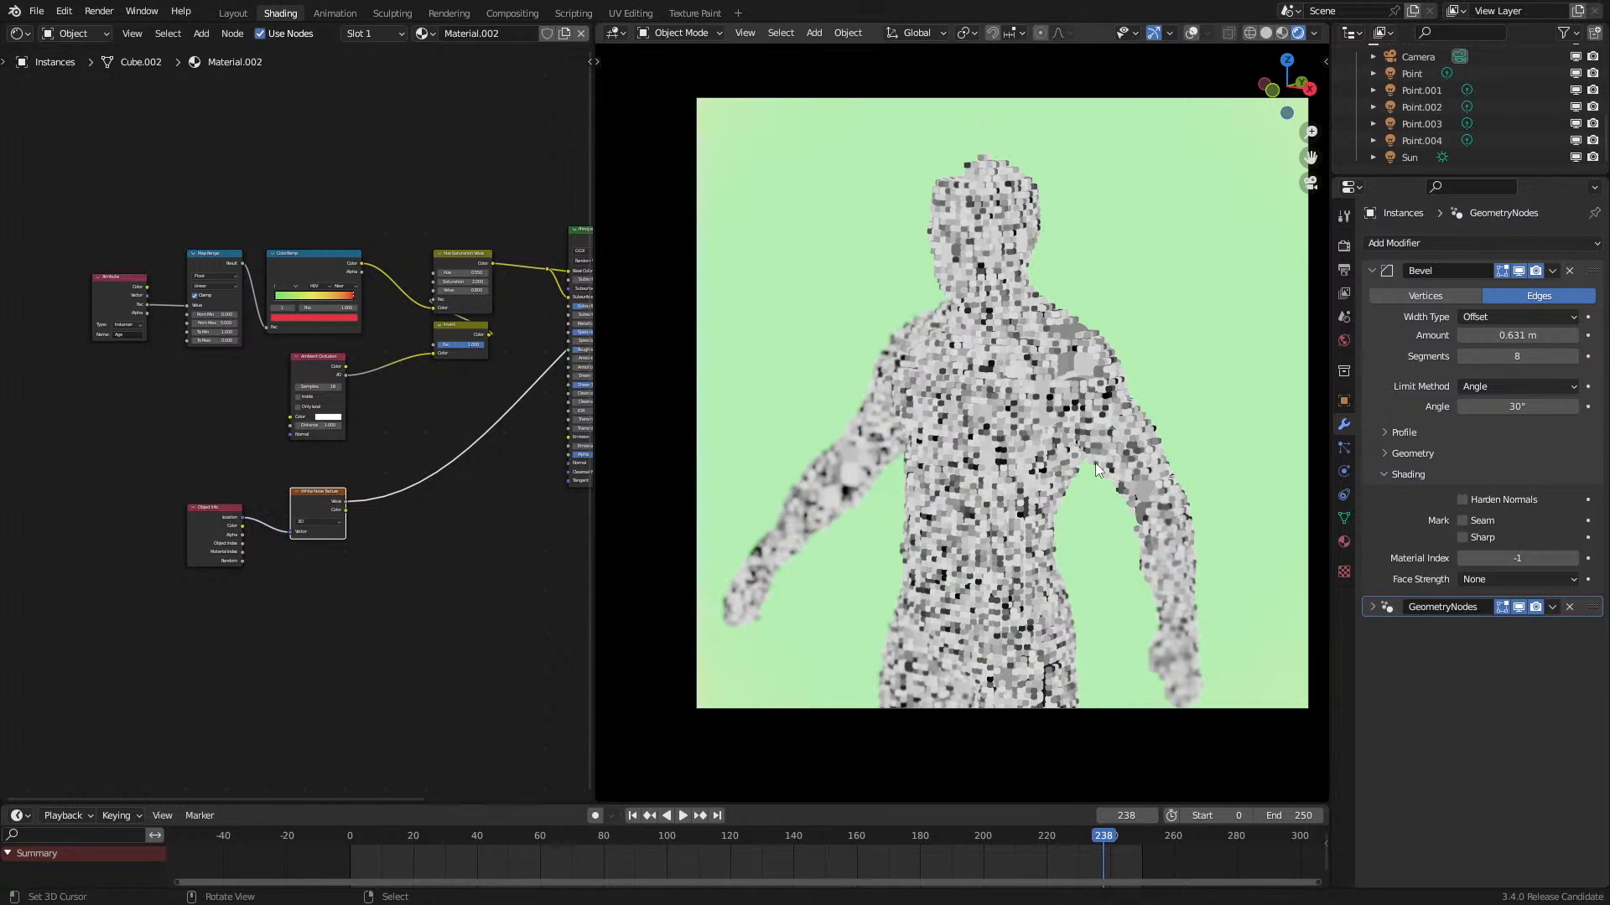
Step: Replay the animation from the start to check how the white noise behaves on the moving cubes
key(shift+Left)
key(space)
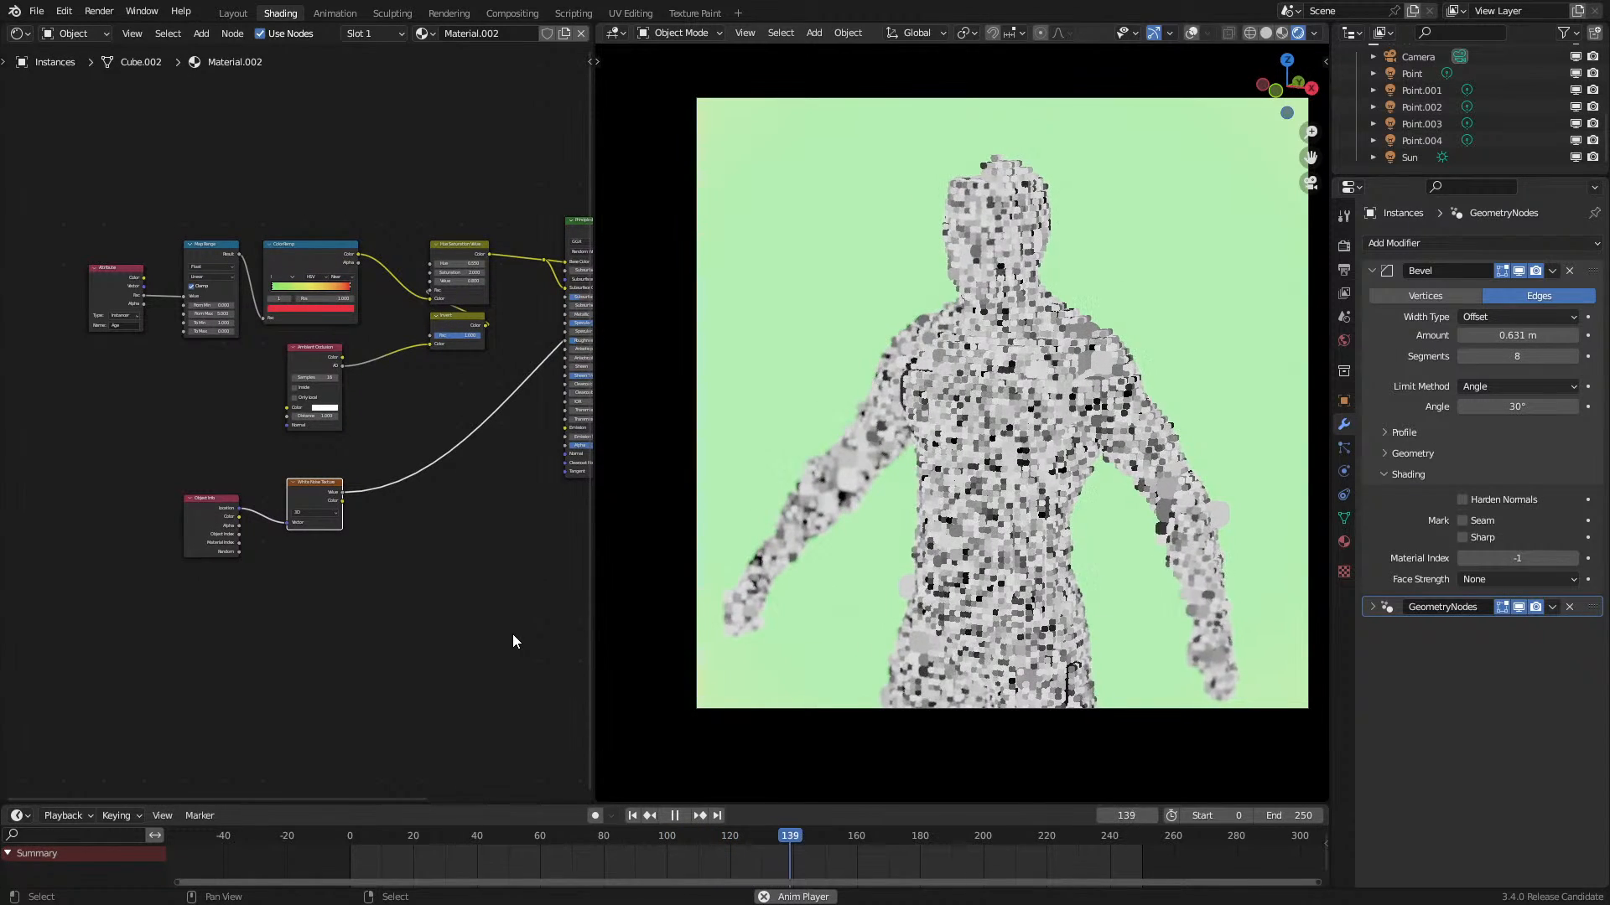
key(space)
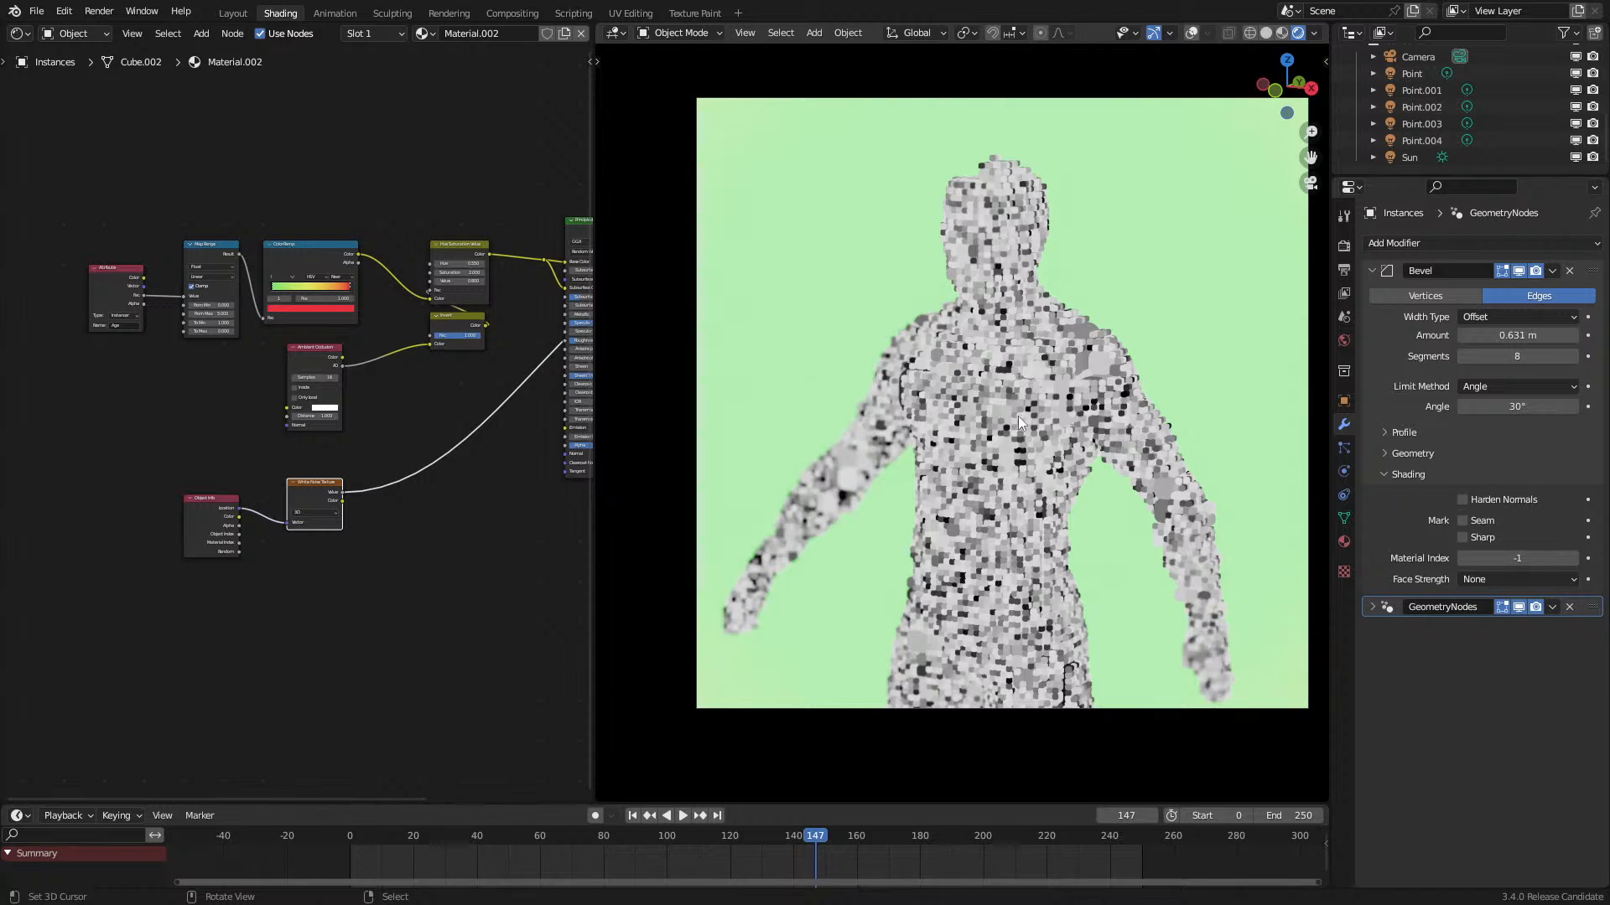
key(space)
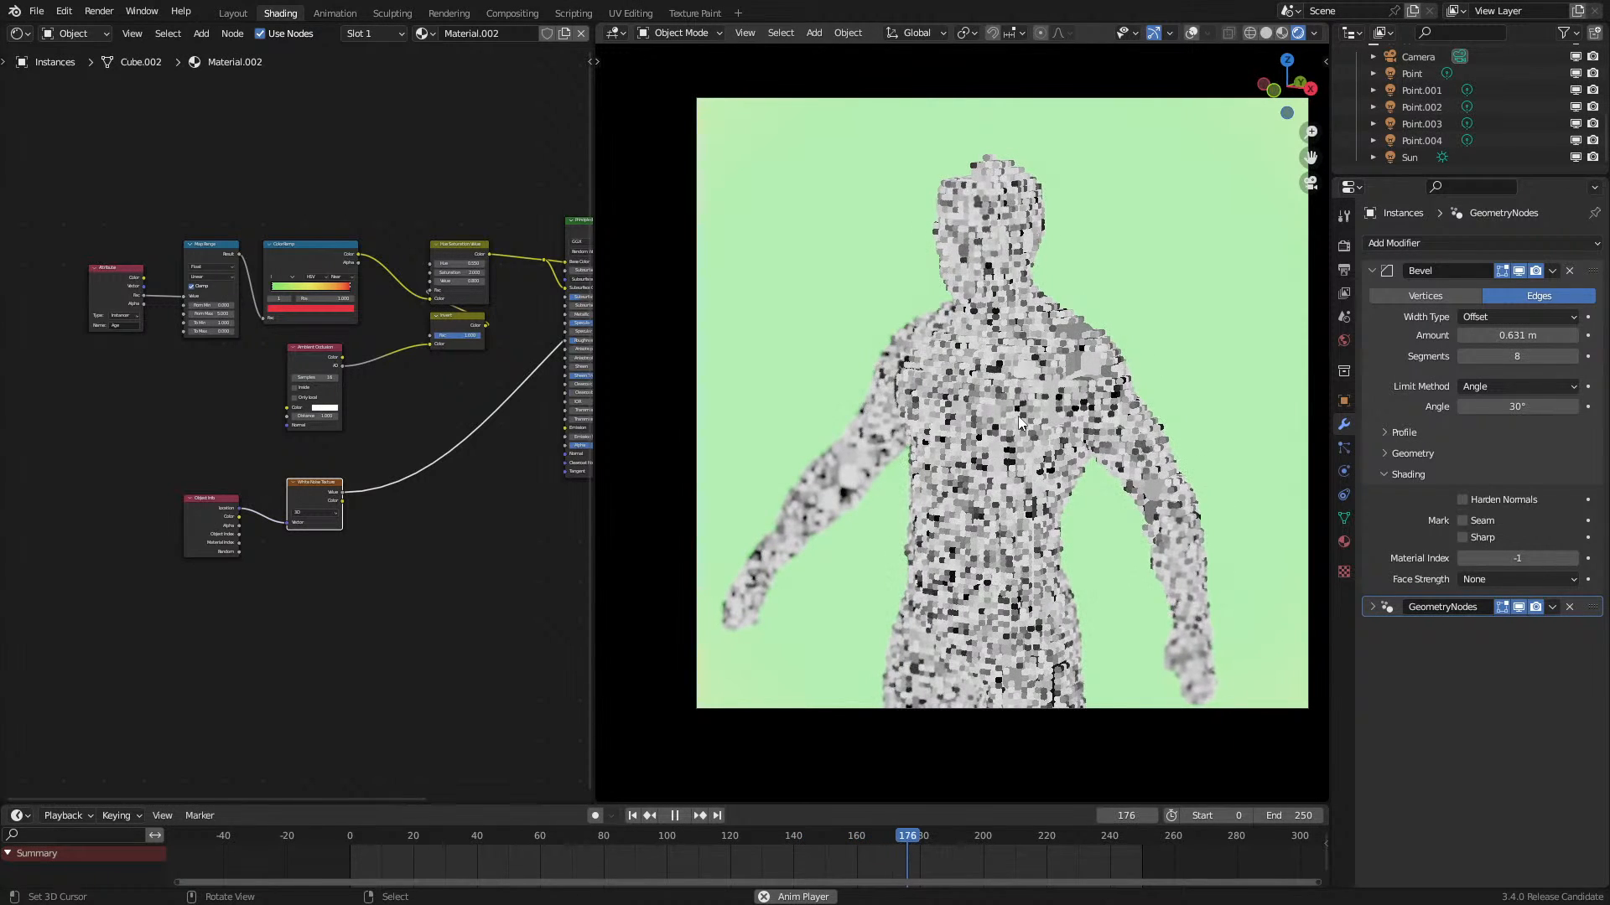
Step: Move the Object Info and White Noise Texture nodes closer together and farther left, below the Map Range node
scroll(268, 564, up, 3)
drag(324, 533, 259, 534)
drag(124, 491, 335, 678)
key(g)
click(285, 589)
middle_drag(343, 575, 314, 540)
key(shift+a)
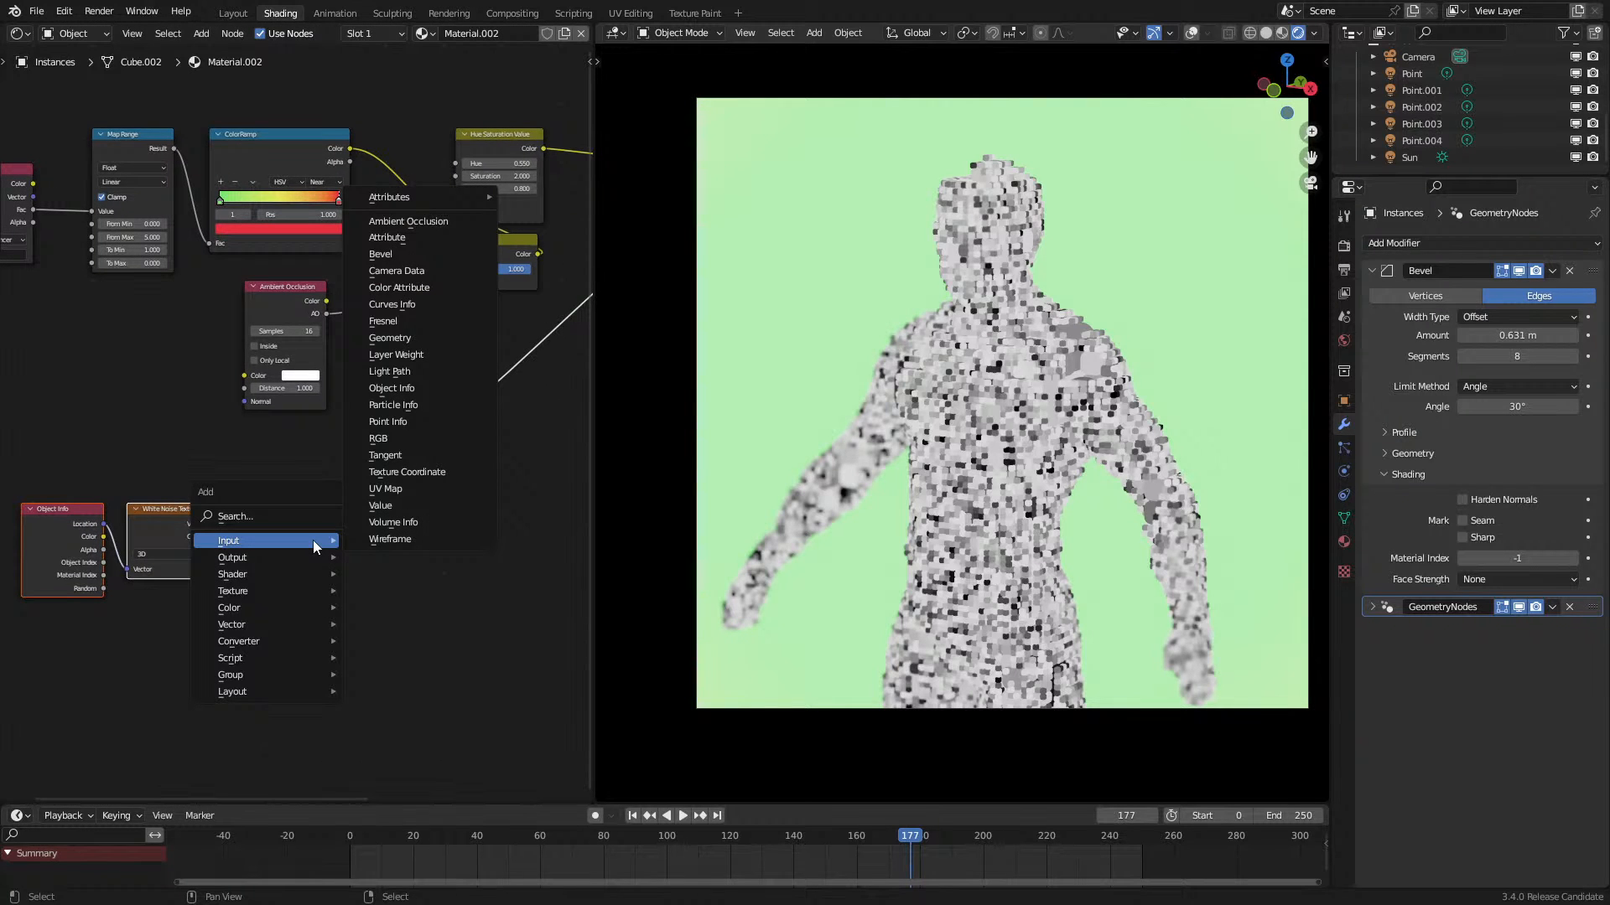
Step: Shift the Attribute, Map Range and ColorRamp nodes left and insert a duplicate Hue Saturation Value node after the ColorRamp
scroll(261, 272, down, 4)
middle_drag(278, 239, 369, 443)
drag(156, 345, 336, 469)
key(g)
click(232, 445)
click(527, 384)
key(shift+d)
click(394, 437)
Step: Connect the White Noise Value to the duplicated Hue Saturation Value node's Fac and send the Principled BSDF to the output again
drag(317, 667, 326, 641)
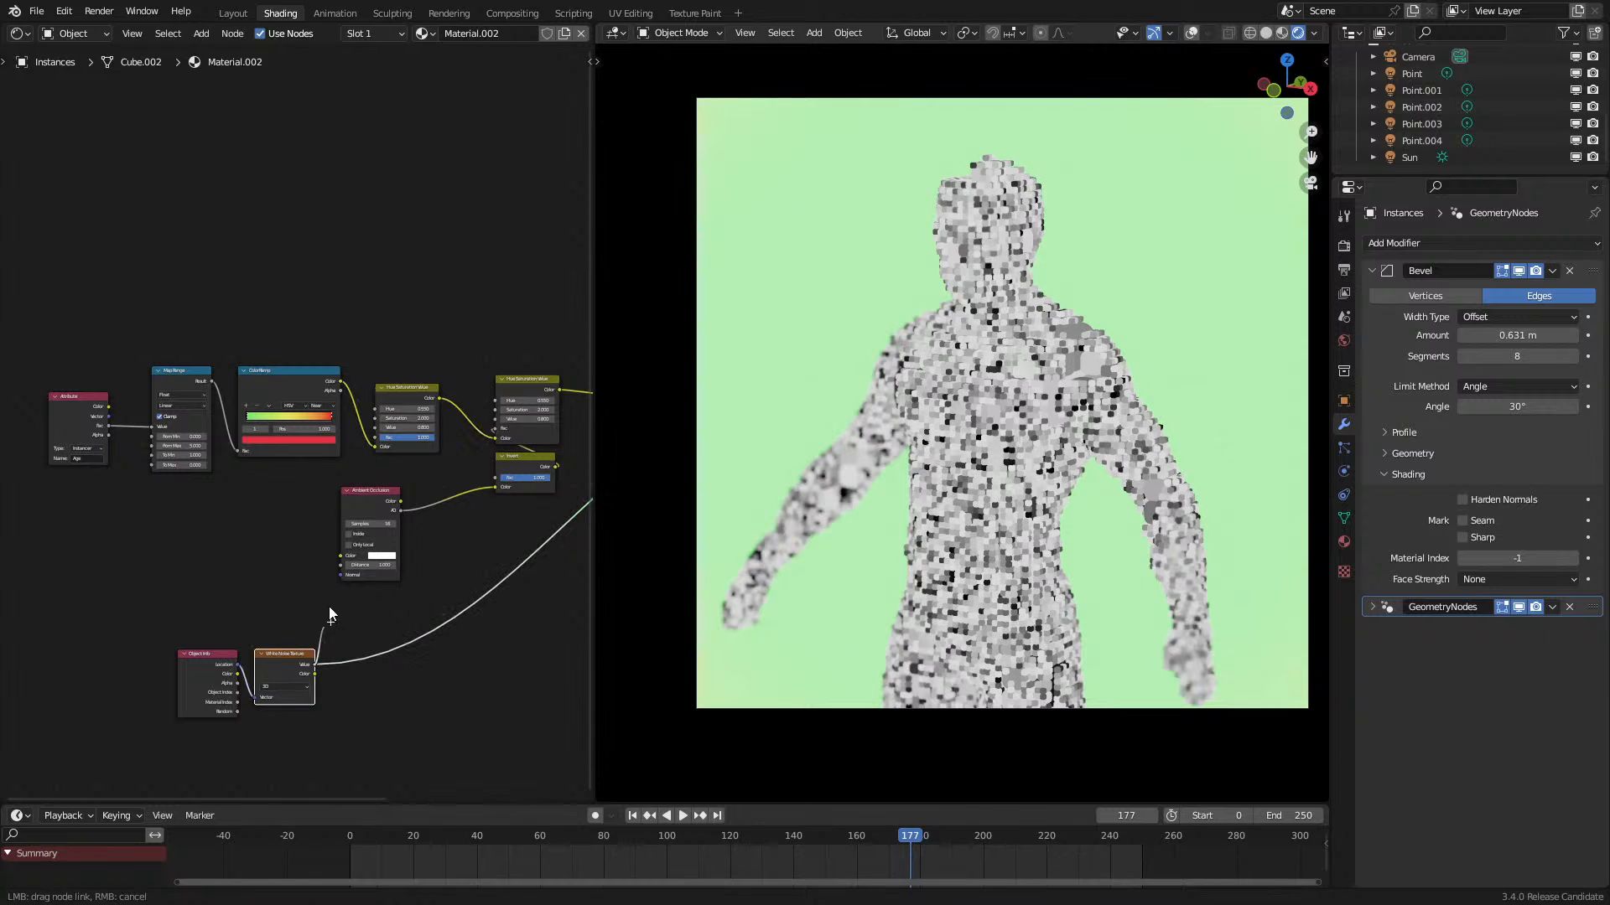
drag(378, 440, 377, 439)
middle_drag(590, 383, 378, 449)
ctrl+shift+click(436, 465)
Step: Move the Object Info and White Noise Texture nodes above the ColorRamp
mouse_move(188, 529)
middle_down()
mouse_move(333, 442)
mouse_move(404, 425)
middle_up()
drag(197, 605, 278, 721)
key(g)
click(310, 306)
middle_drag(309, 312, 319, 471)
Step: Set the duplicated Hue Saturation Value node's Hue to 0.5 and Saturation to 1
scroll(319, 471, up, 5)
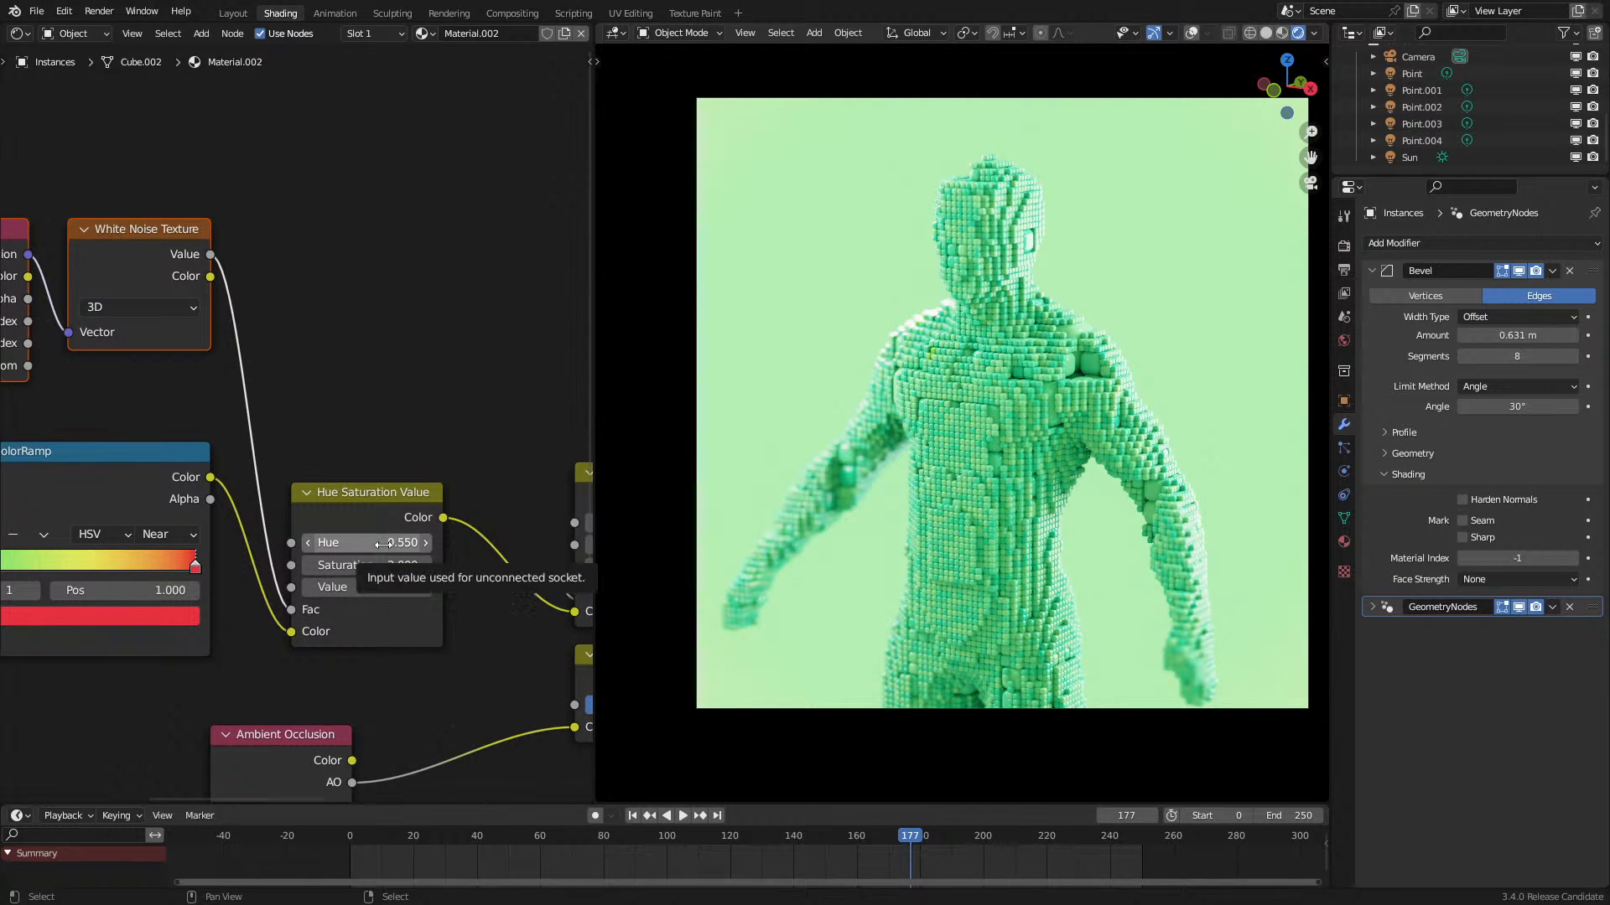
click(383, 544)
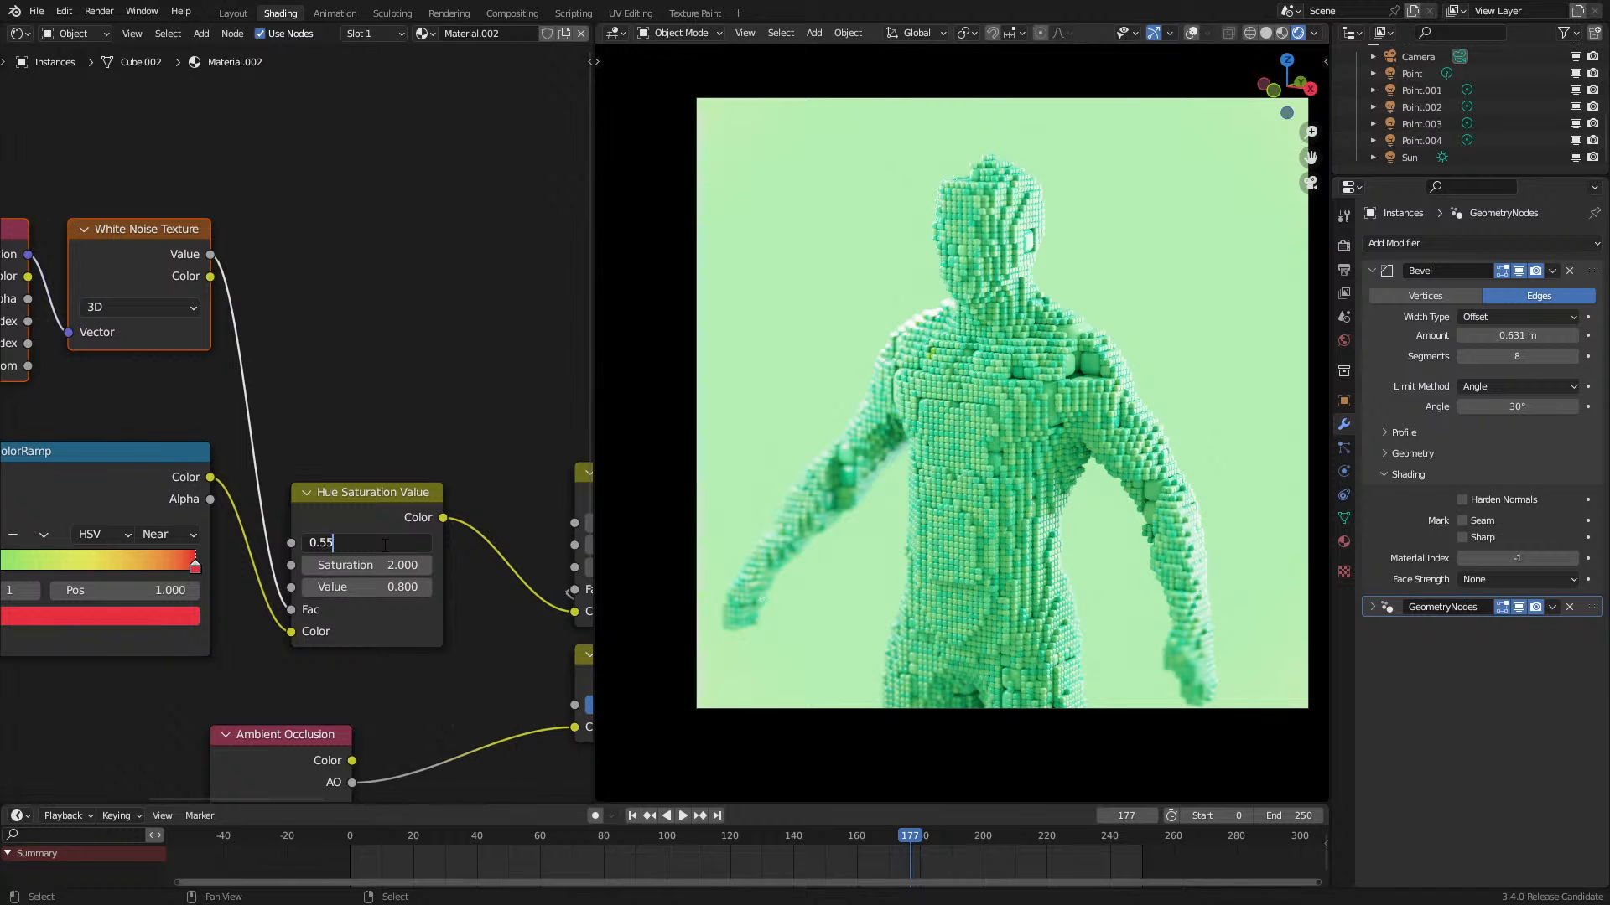
key(Return)
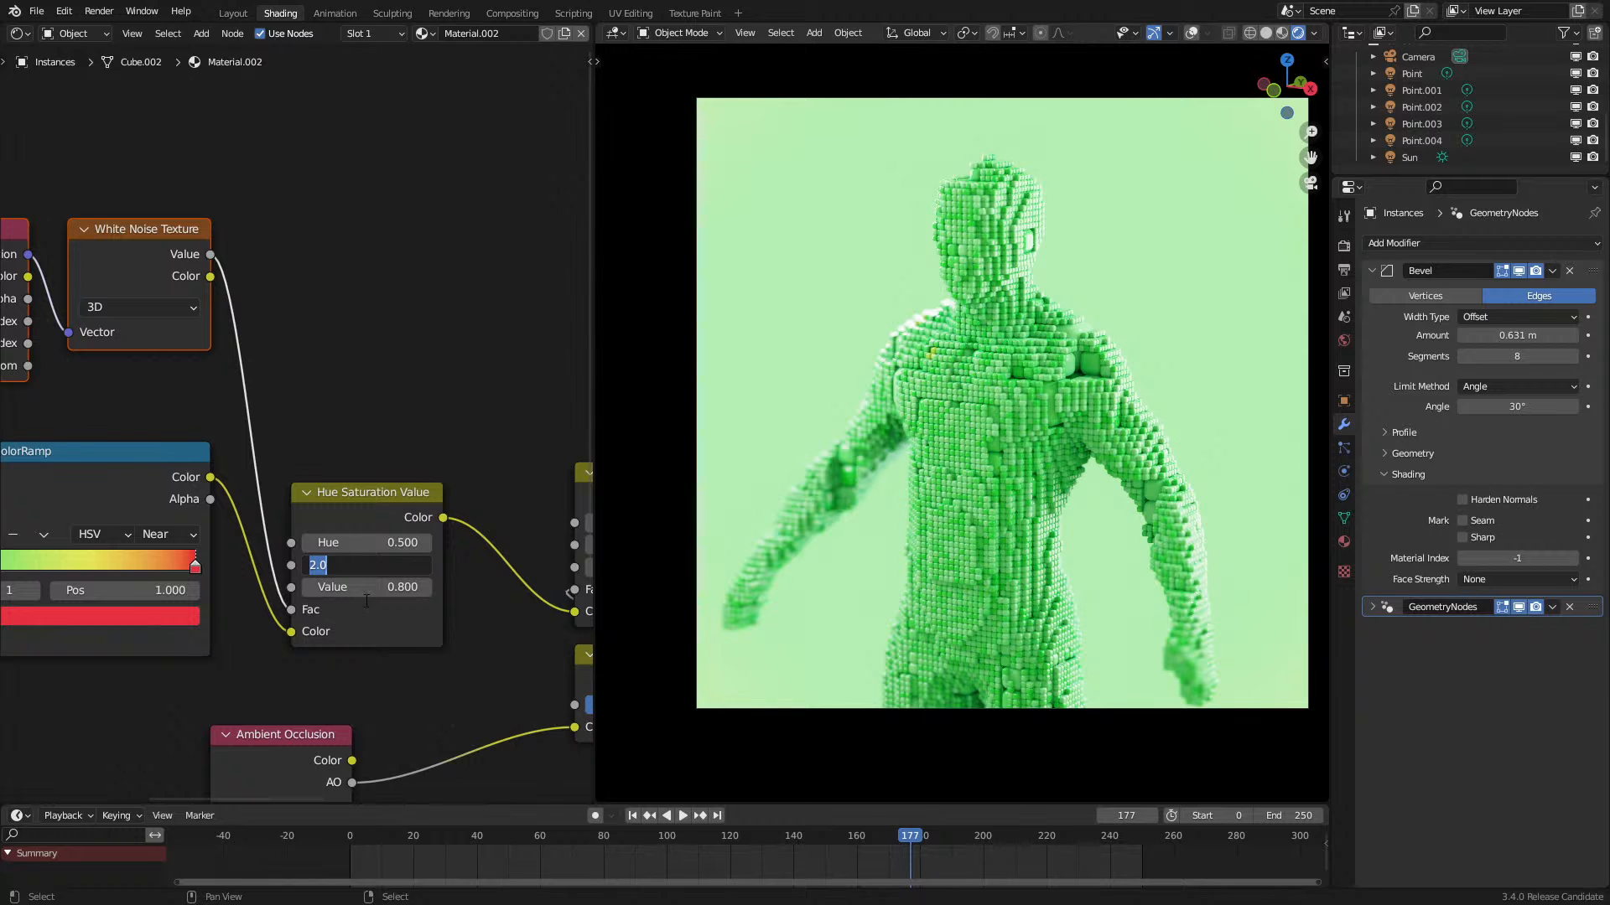
text(1)
key(Return)
Step: Try a Value of 2.000 on the duplicated Hue Saturation Value node, undo it, and set the Value to 1
drag(364, 586, 536, 586)
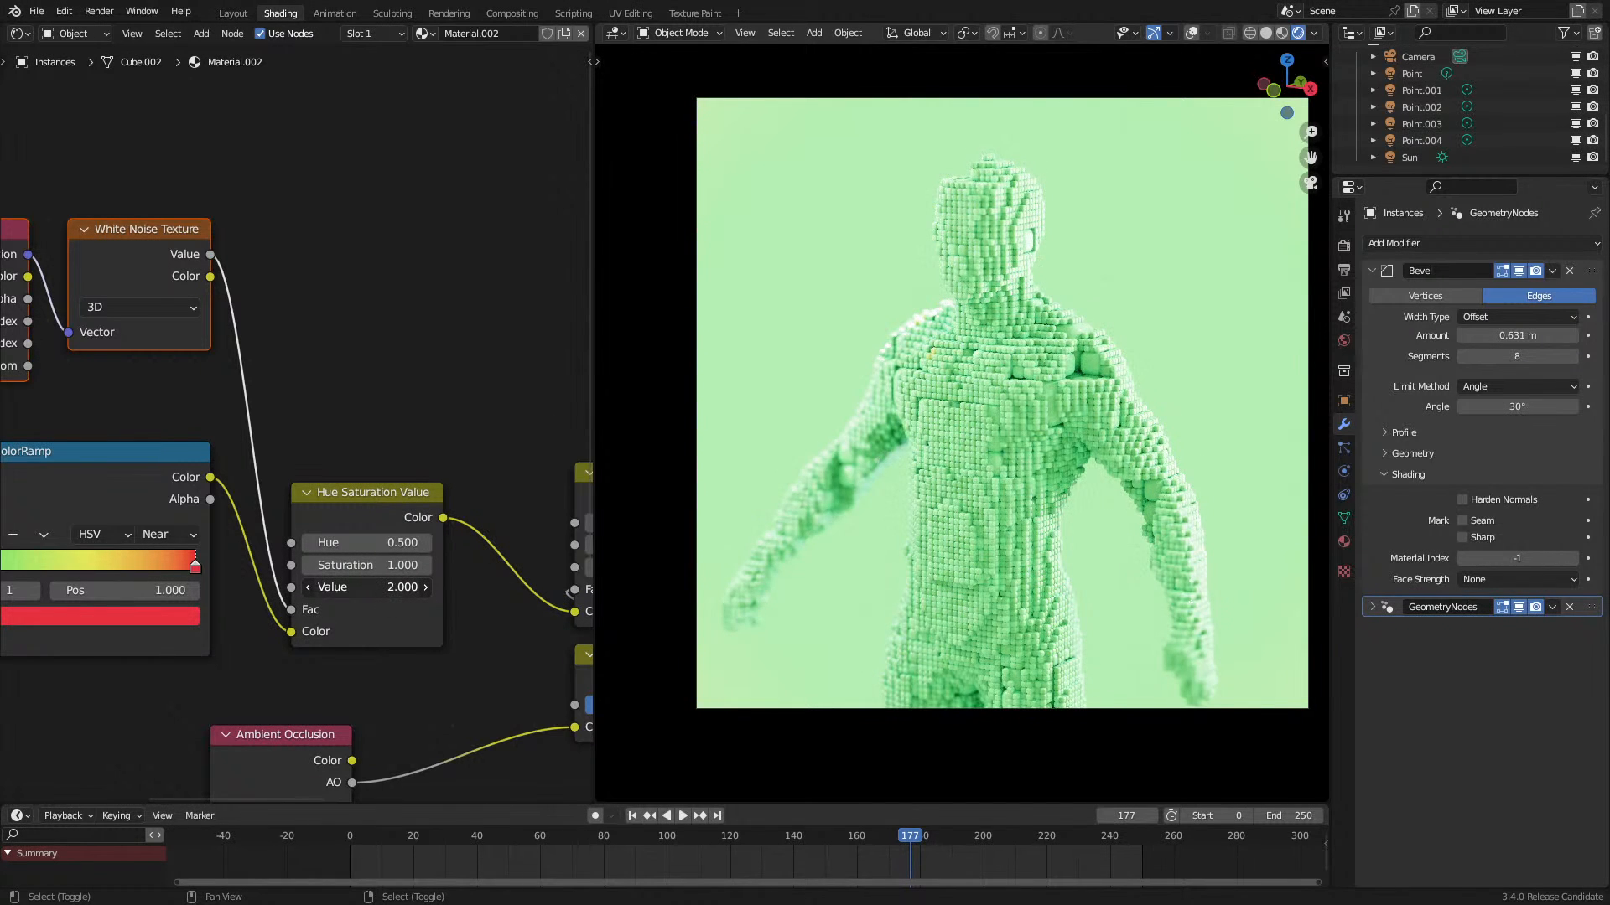
key(ctrl+z)
double_click(378, 586)
text(1)
key(Return)
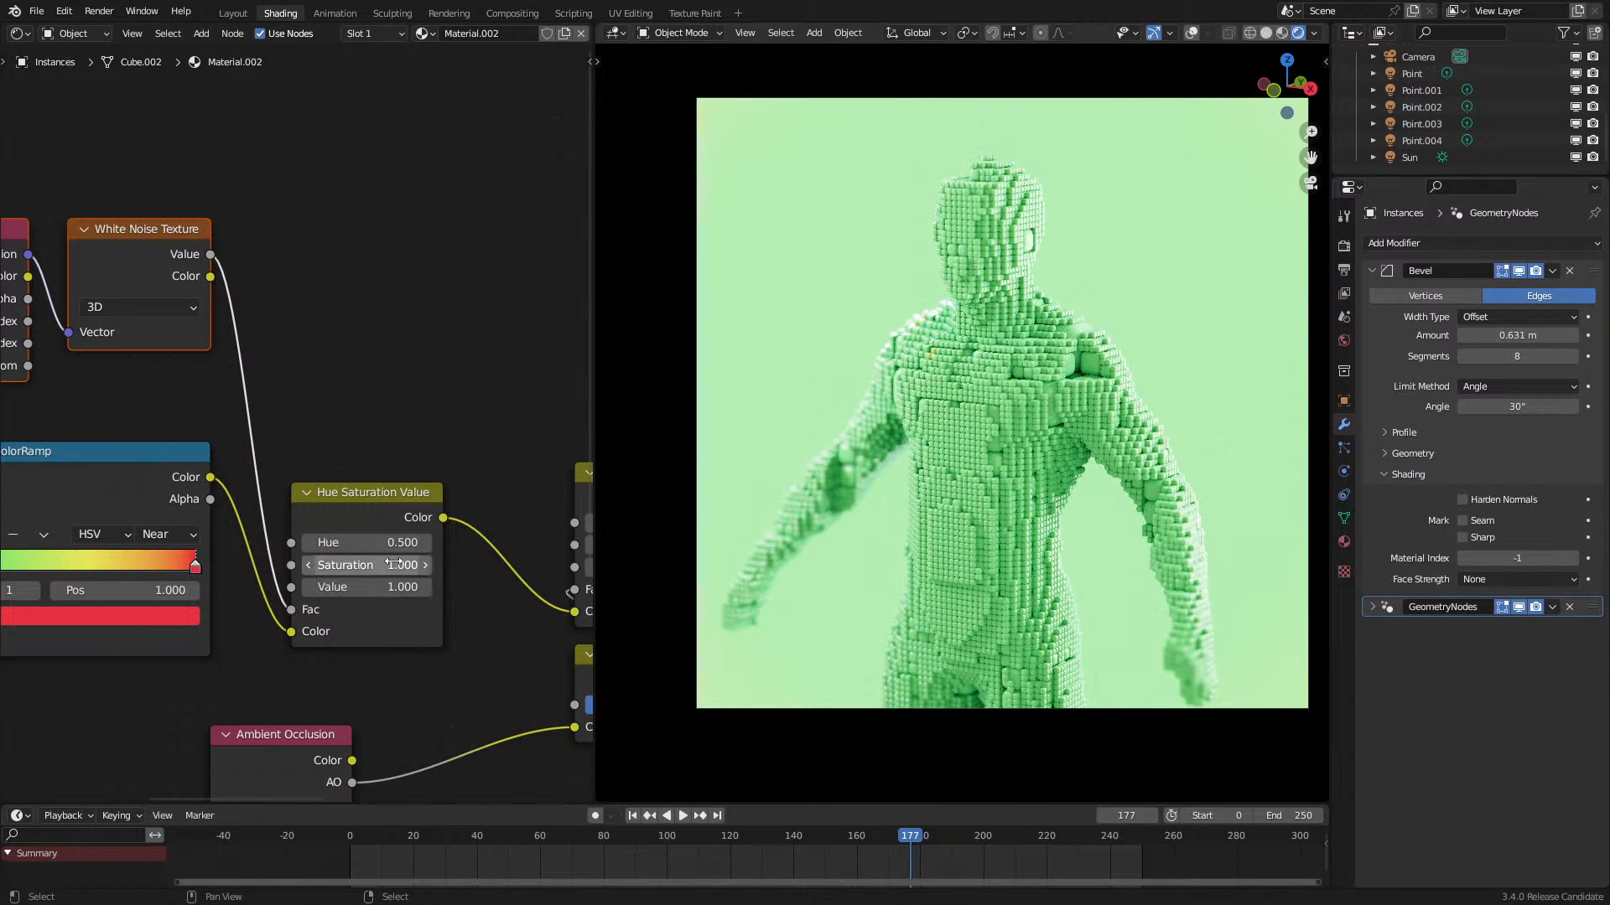
Step: Set the duplicated Hue Saturation Value node's Hue to 0.48 and play the animation from frame 0
mouse_move(366, 542)
mouse_down()
mouse_move(387, 543)
mouse_move(345, 542)
mouse_up()
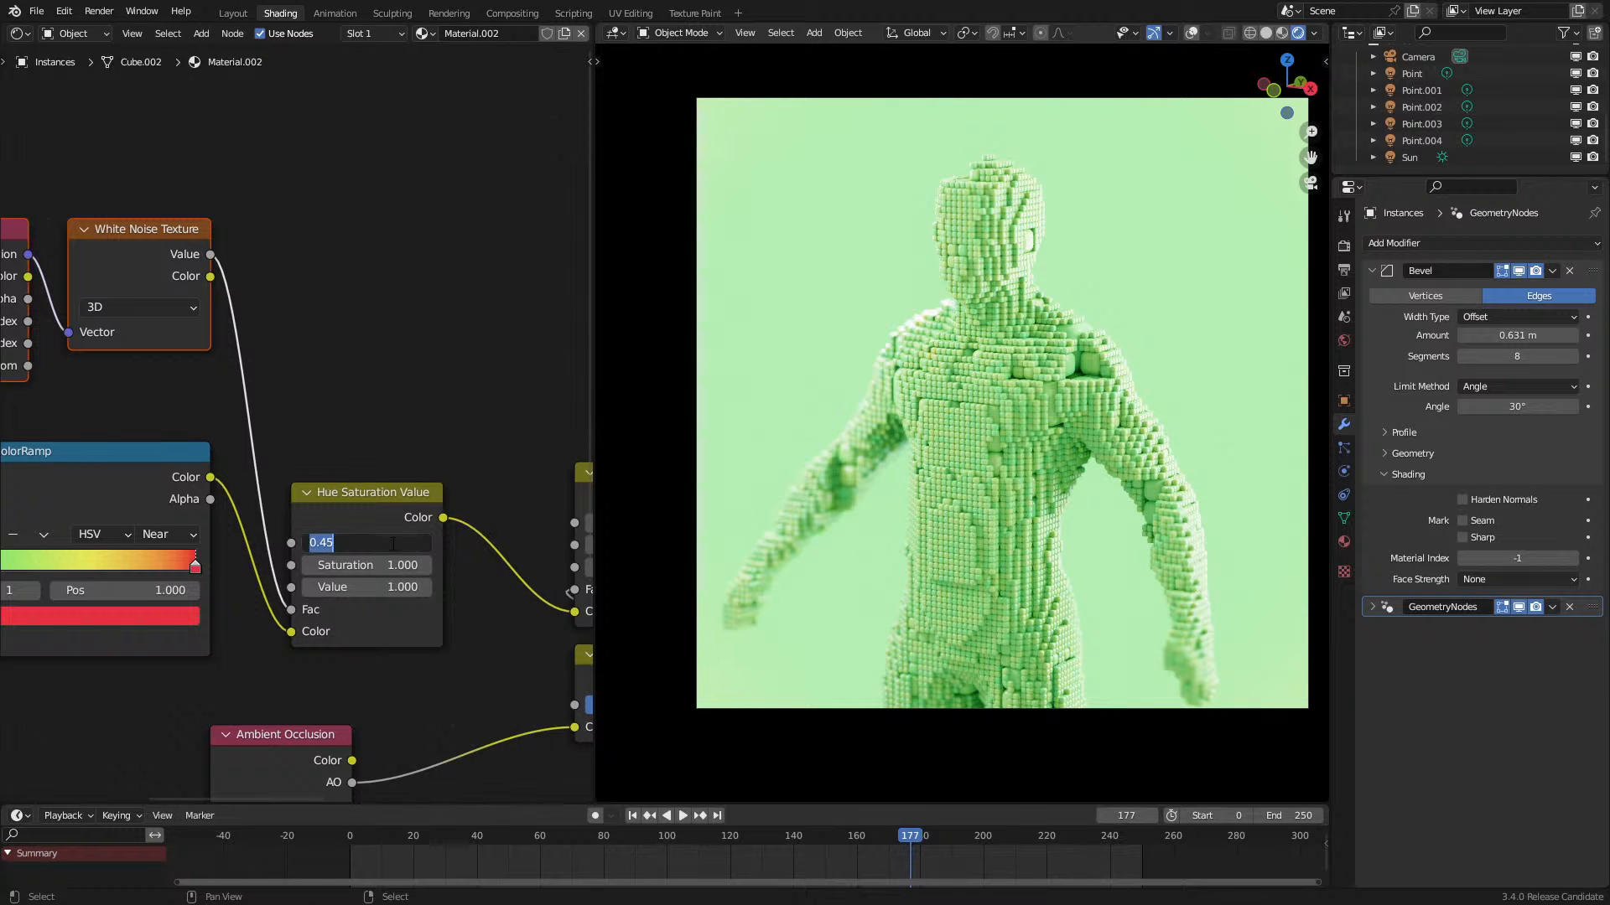
key(Return)
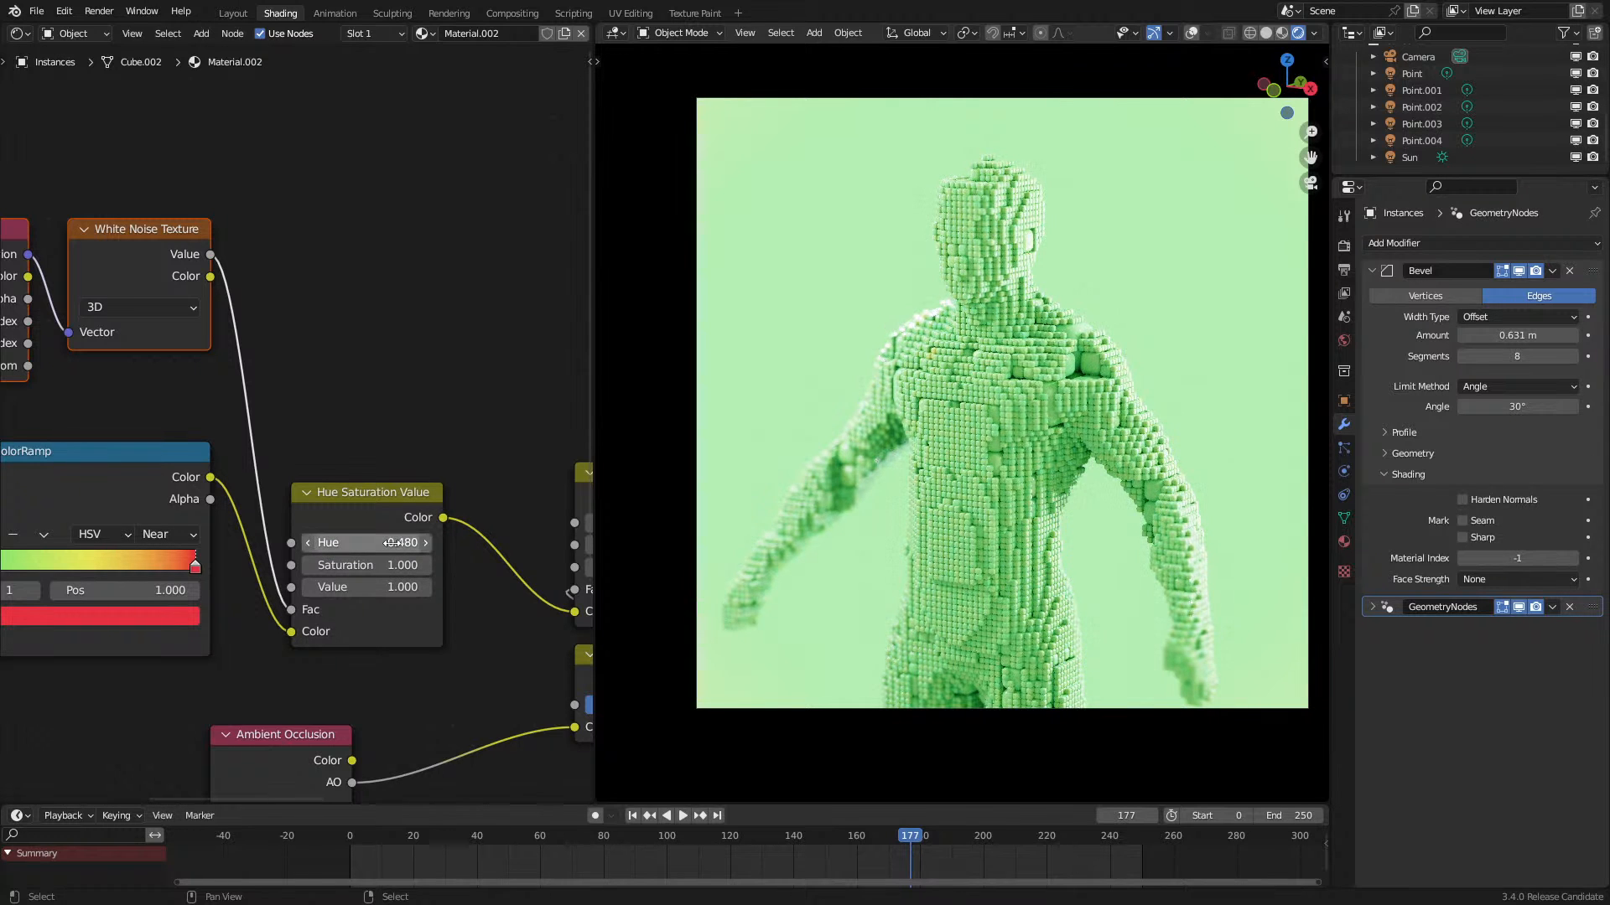
key(shift+Left)
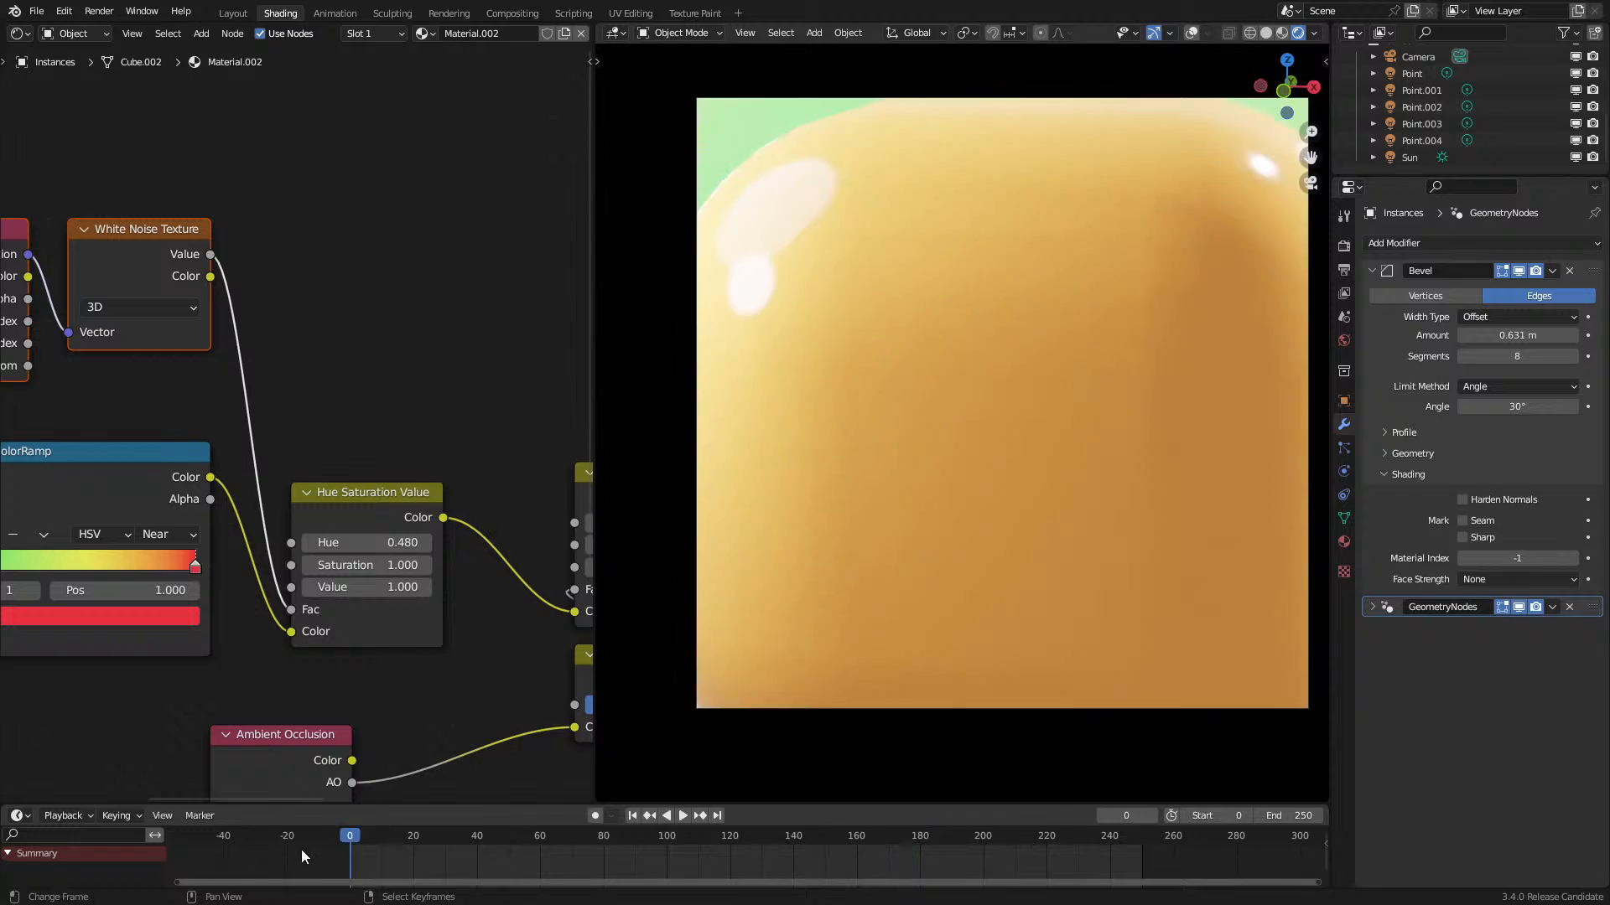
key(space)
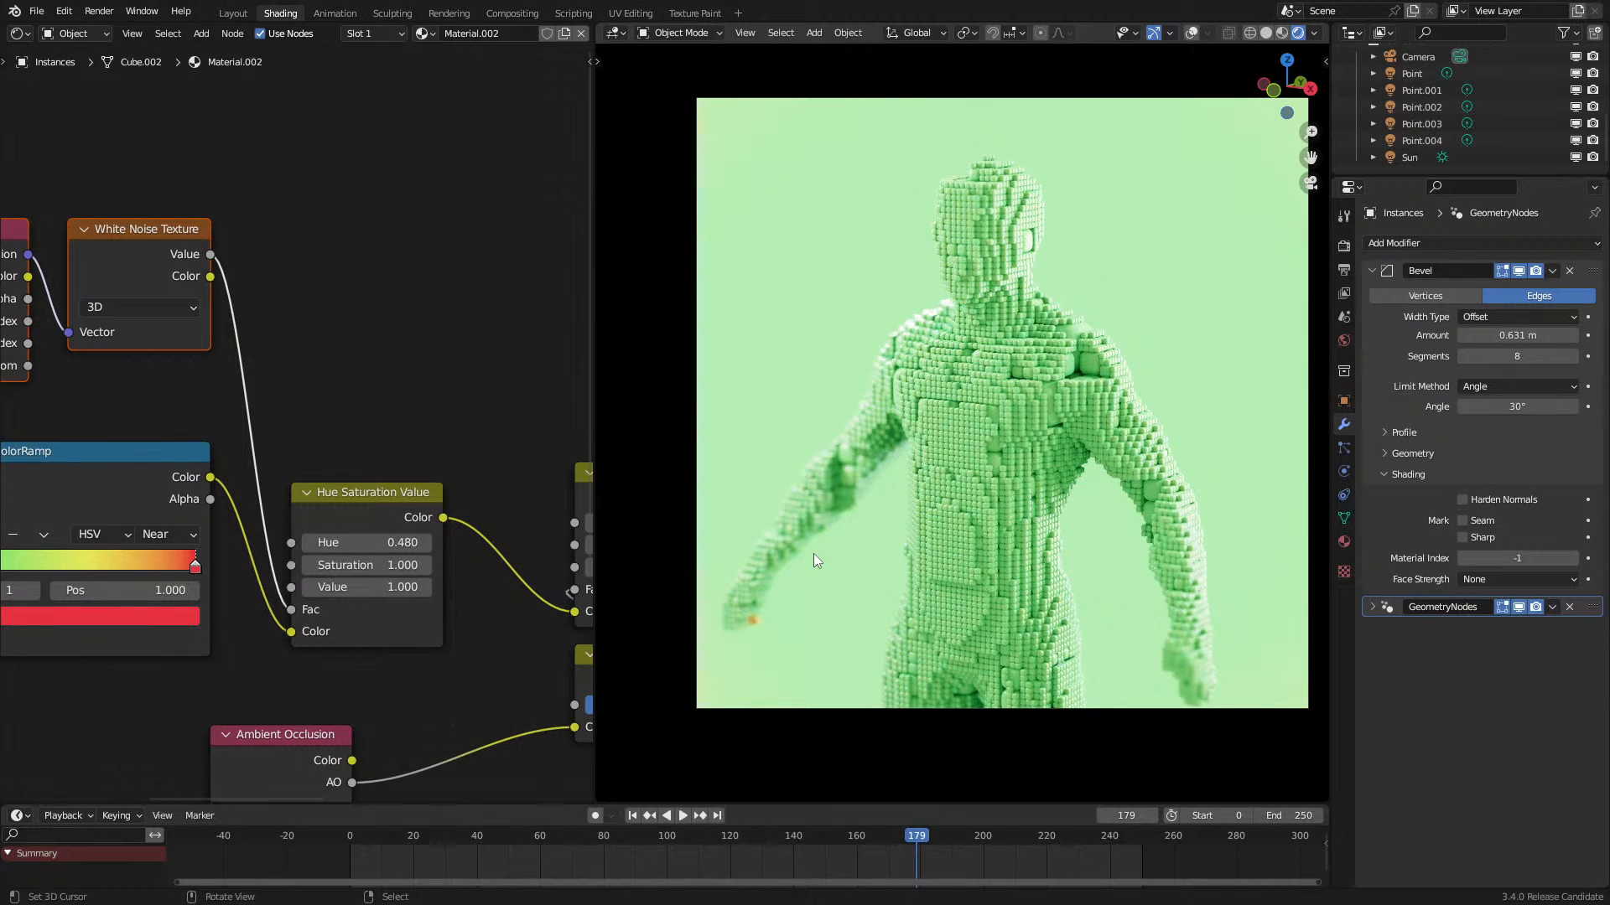
Step: Replay the animation from the start in a slightly wider view and stop it at frame 111
key(space)
click(349, 835)
key(space)
scroll(843, 530, down, 1)
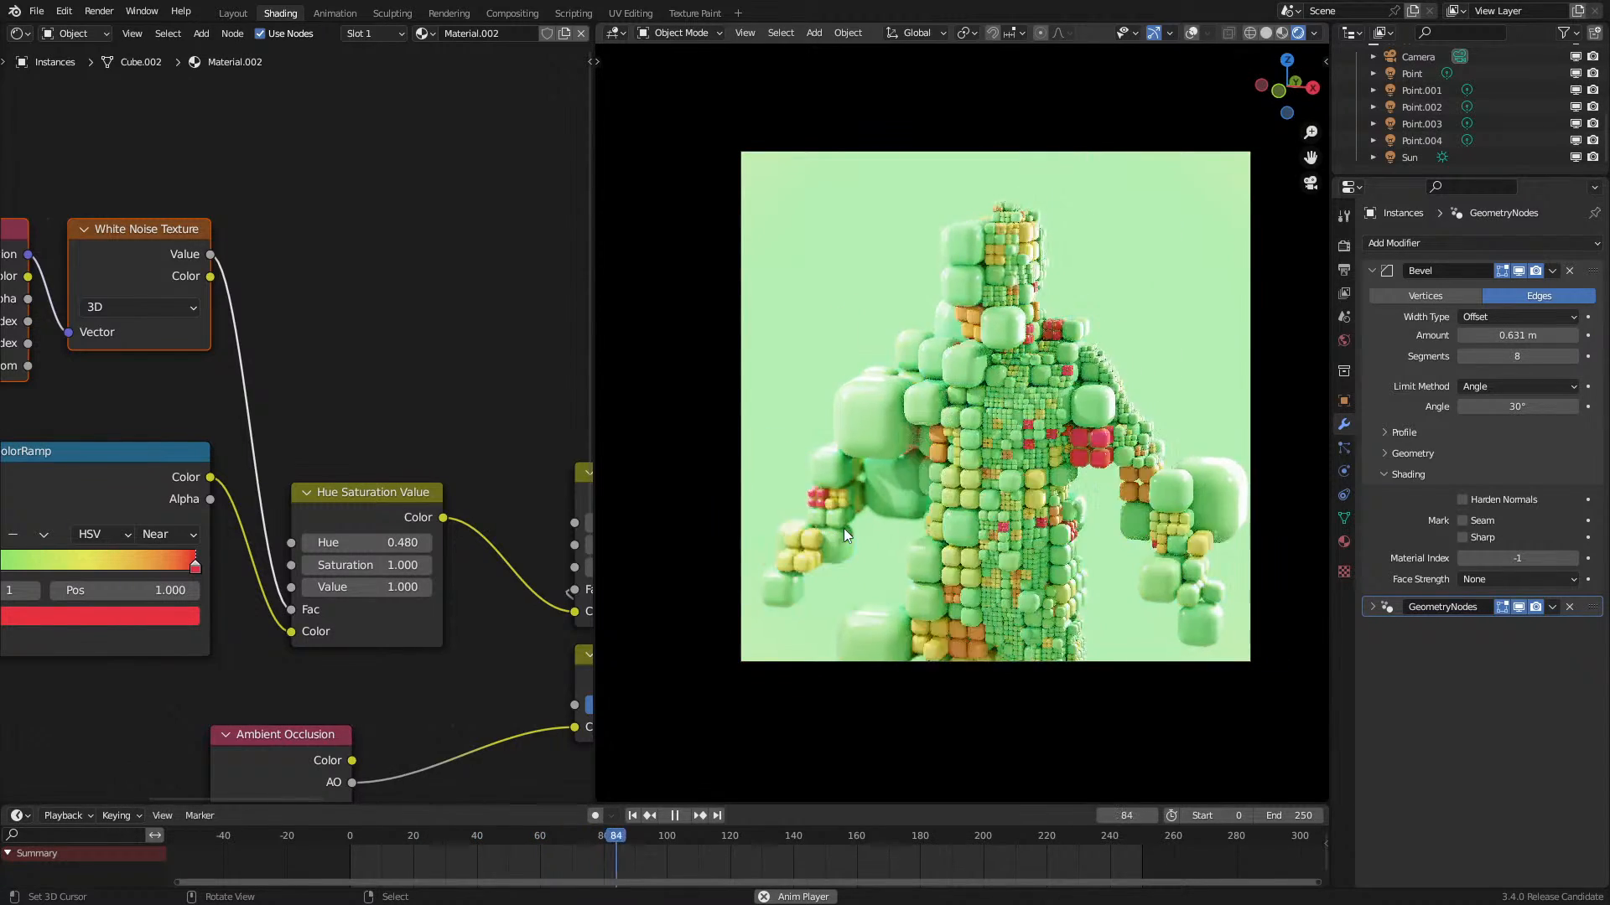
key(space)
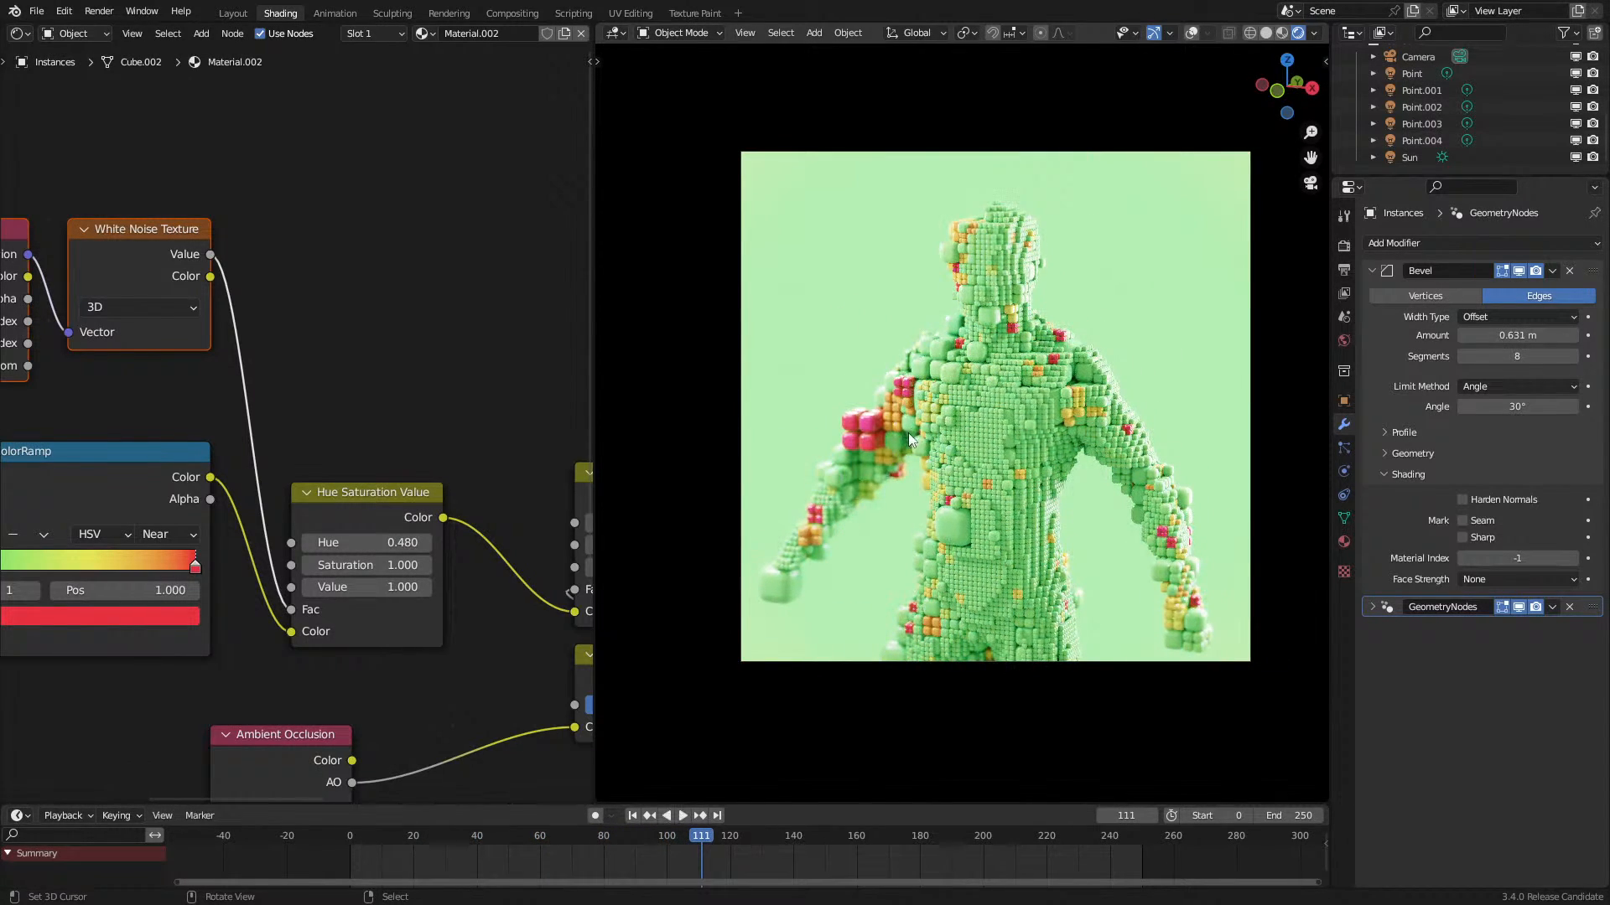
Step: Switch the node area to the Geometry Node Editor and select the Sim object
click(22, 37)
click(84, 172)
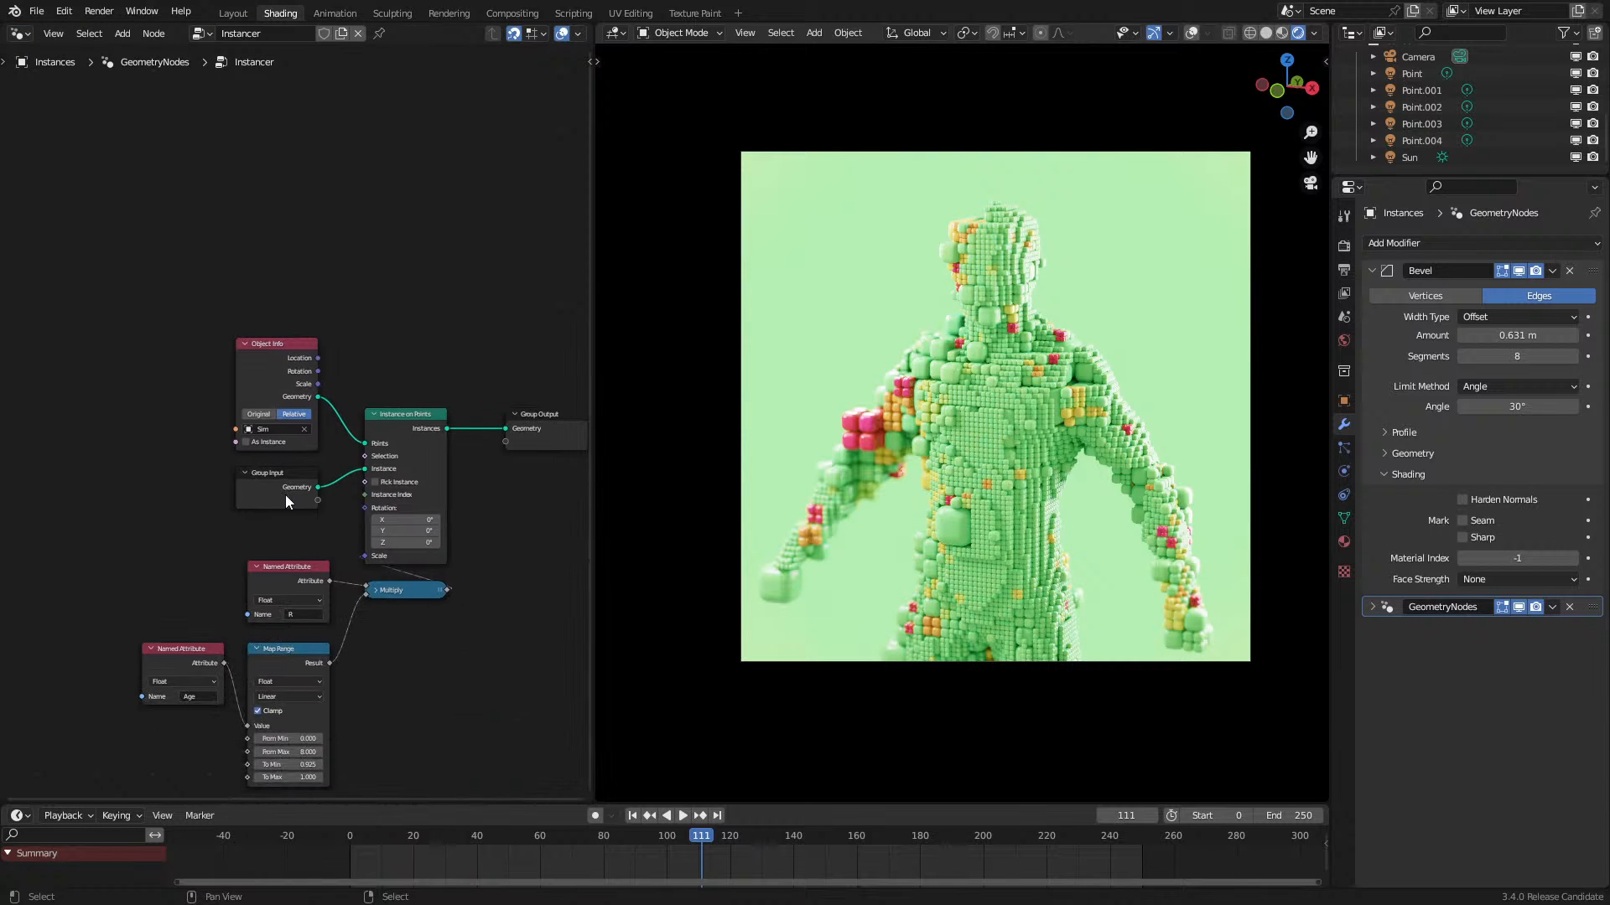
click(29, 37)
scroll(1434, 124, up, 5)
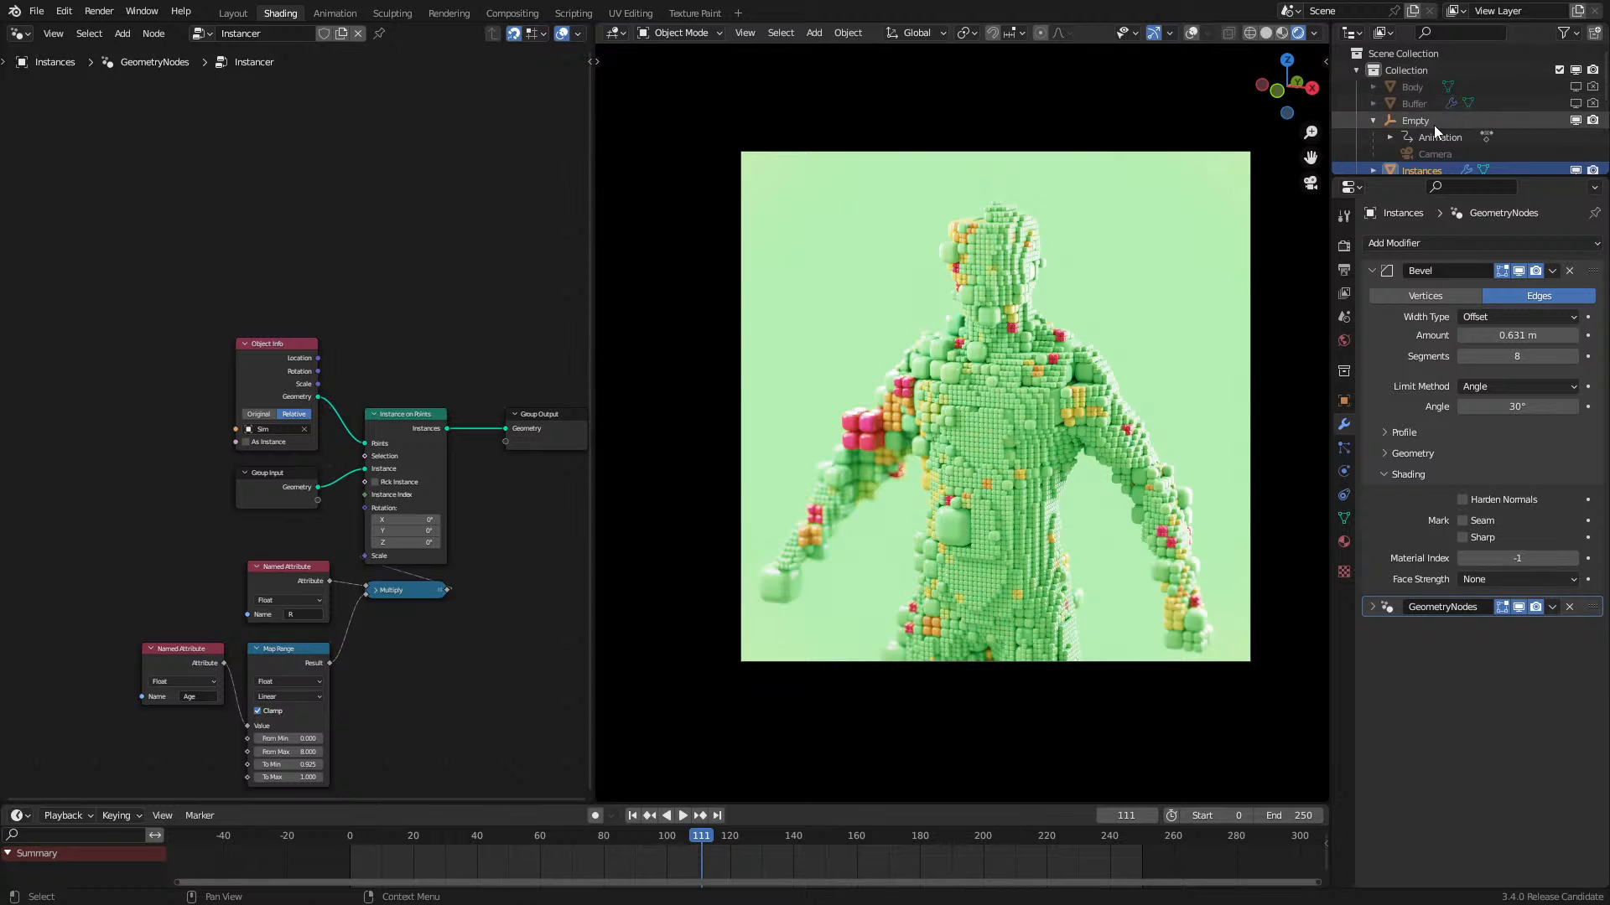
scroll(1432, 134, down, 2)
click(1420, 156)
Step: Set the Boolean Random Value node's Probability to 0.2 and play the animation from the start
middle_drag(137, 618, 483, 404)
middle_drag(214, 573, 484, 424)
middle_drag(165, 514, 328, 307)
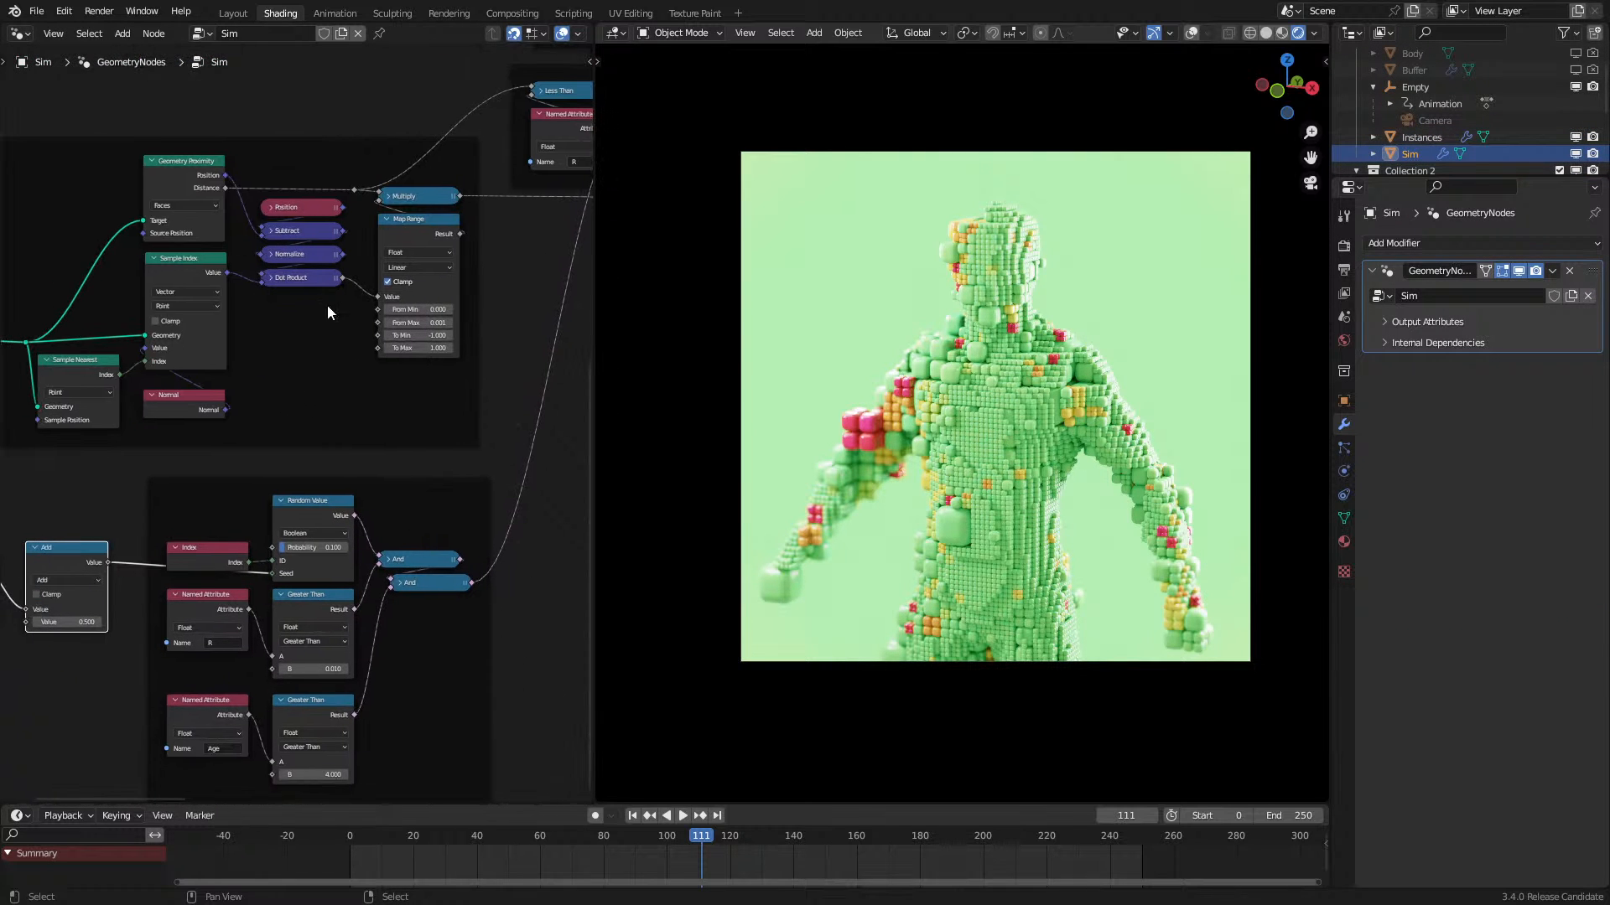
ctrl+drag(287, 547, 294, 547)
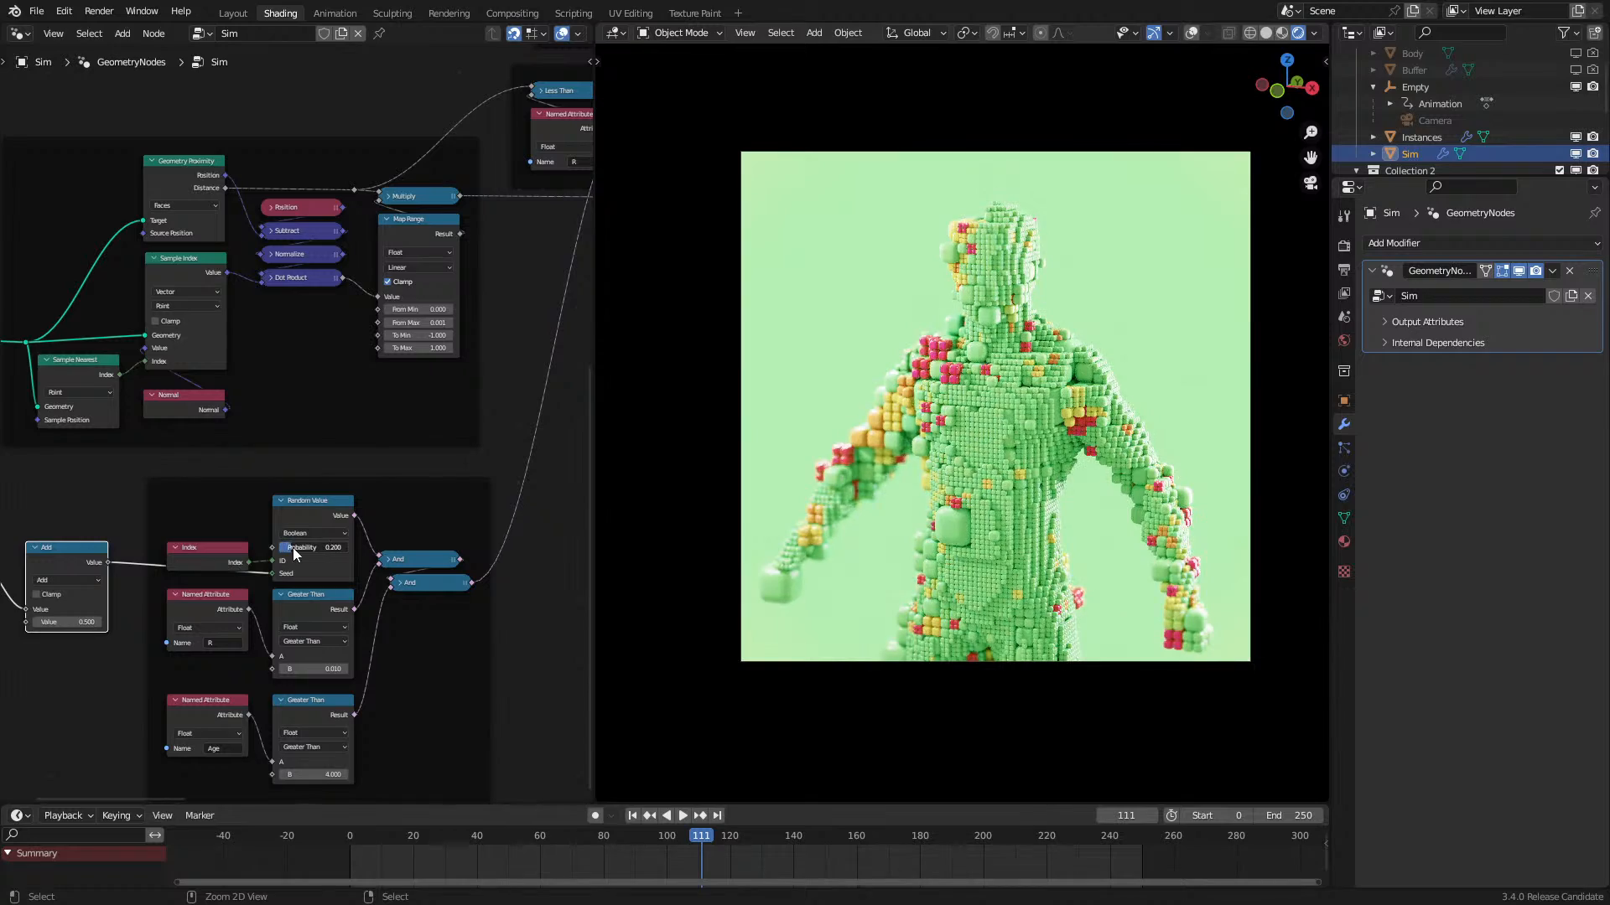
key(space)
click(334, 845)
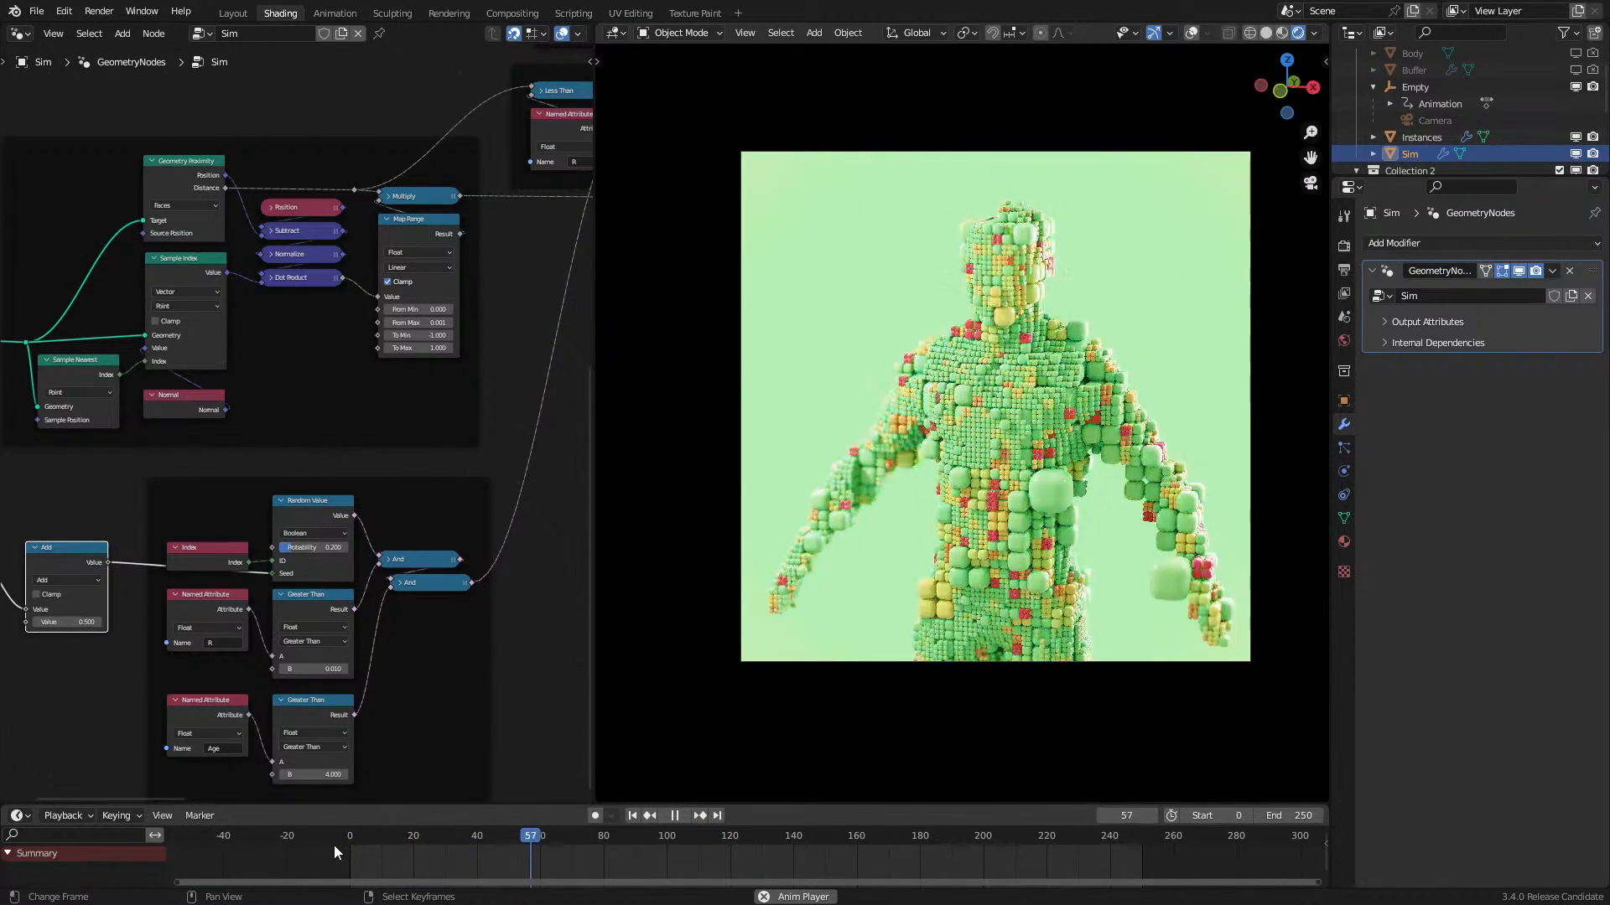
key(space)
Step: Try a higher threshold on the Age attribute's Greater Than node and replay the animation from the start
middle_drag(315, 602, 336, 521)
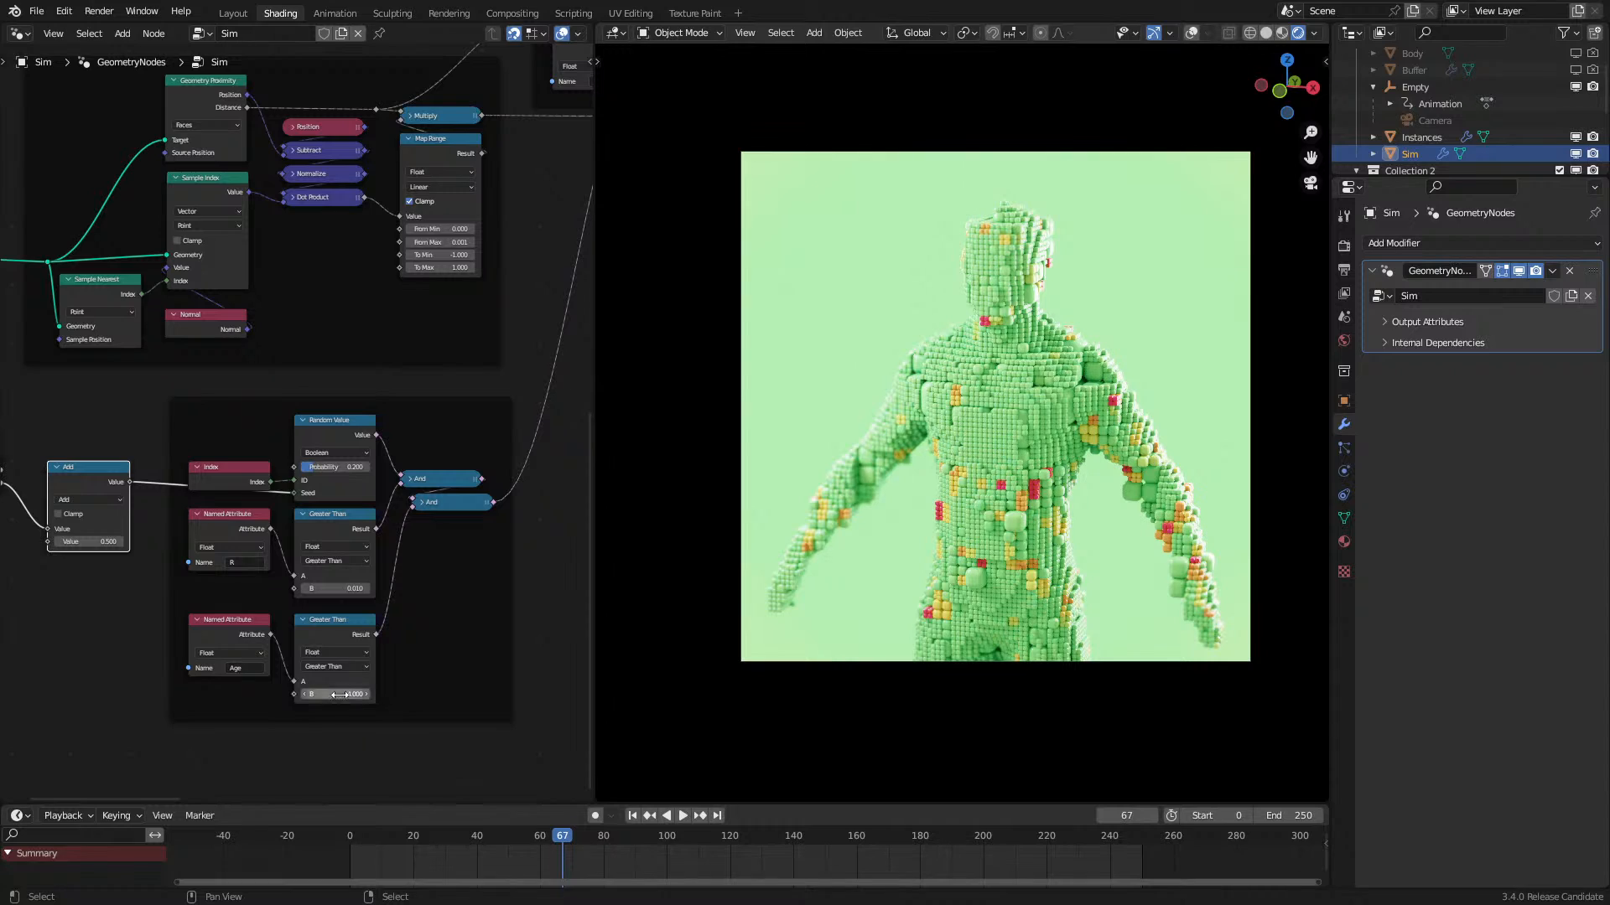
click(308, 862)
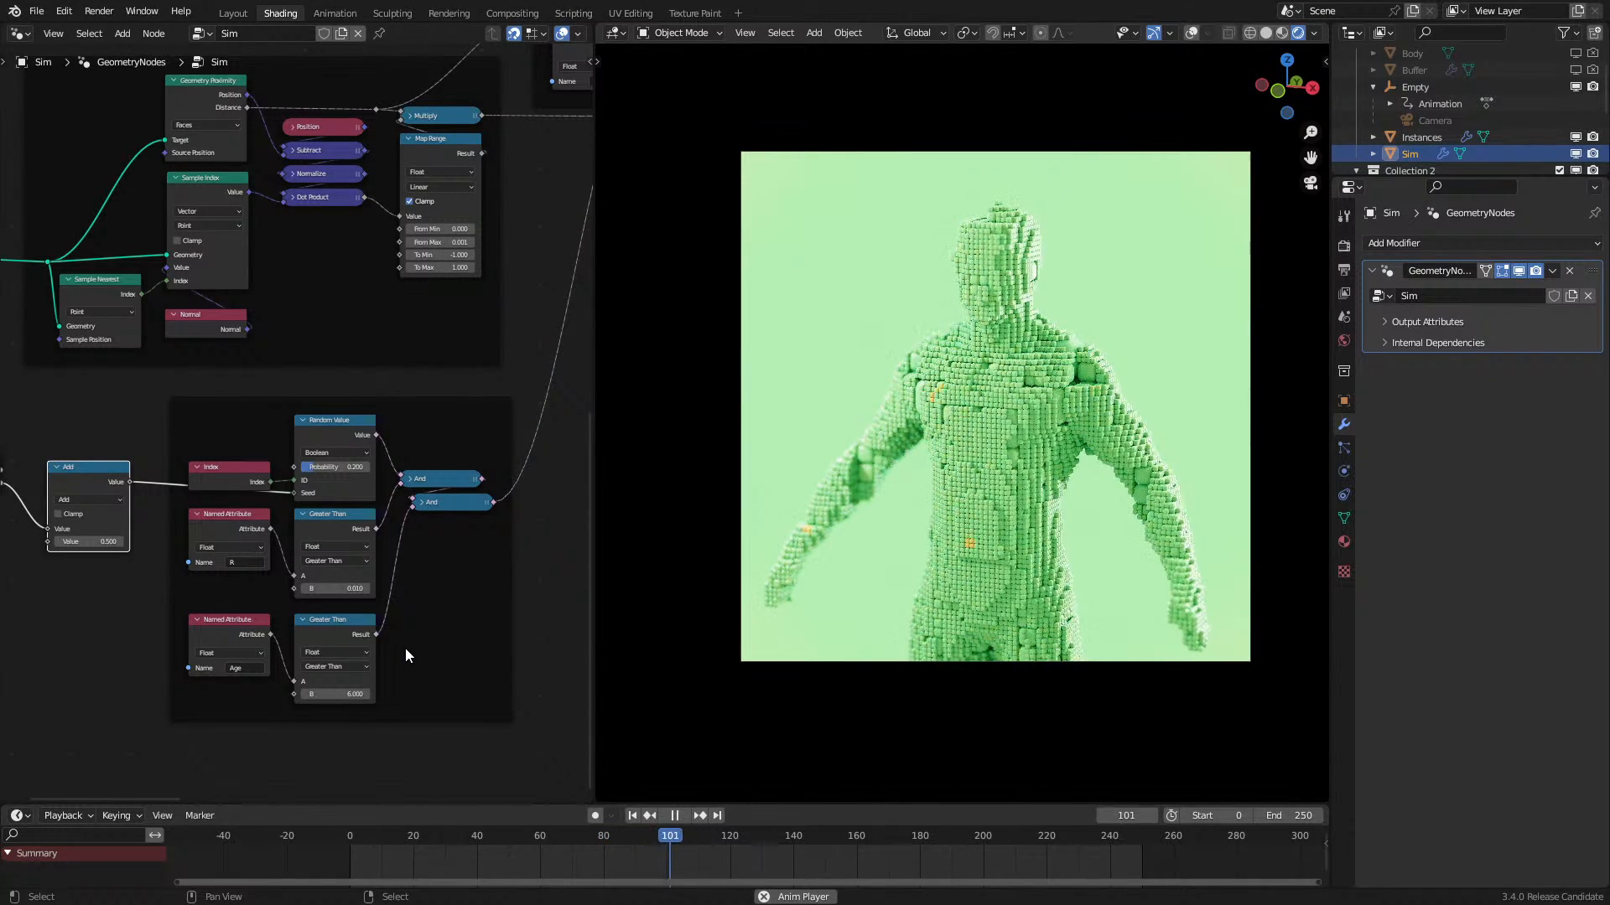
key(space)
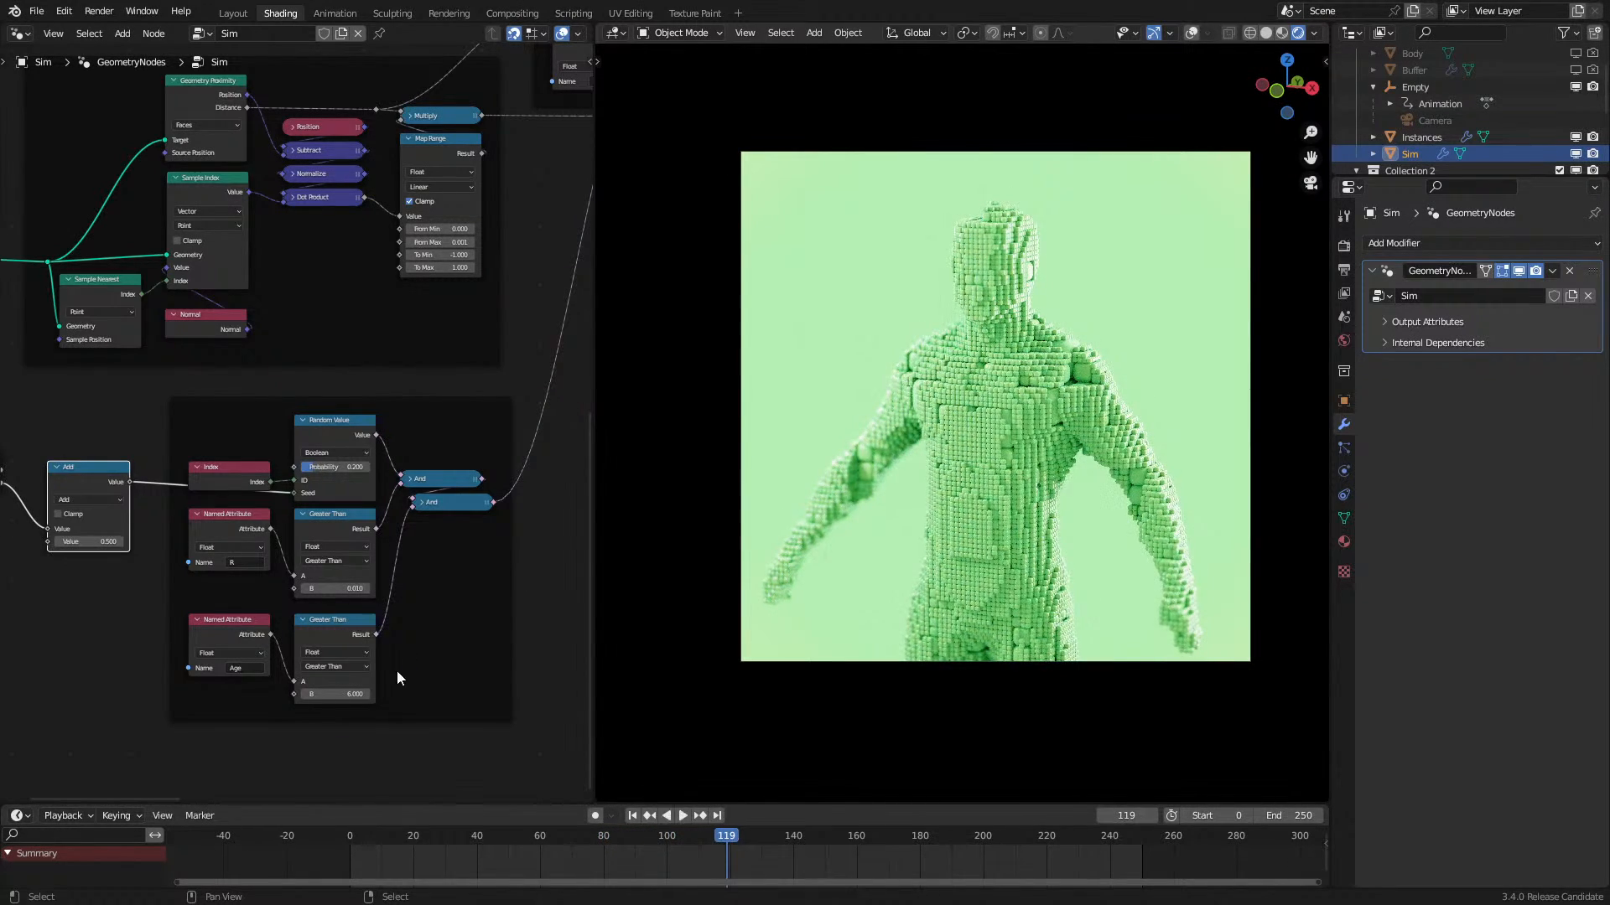
click(307, 852)
key(space)
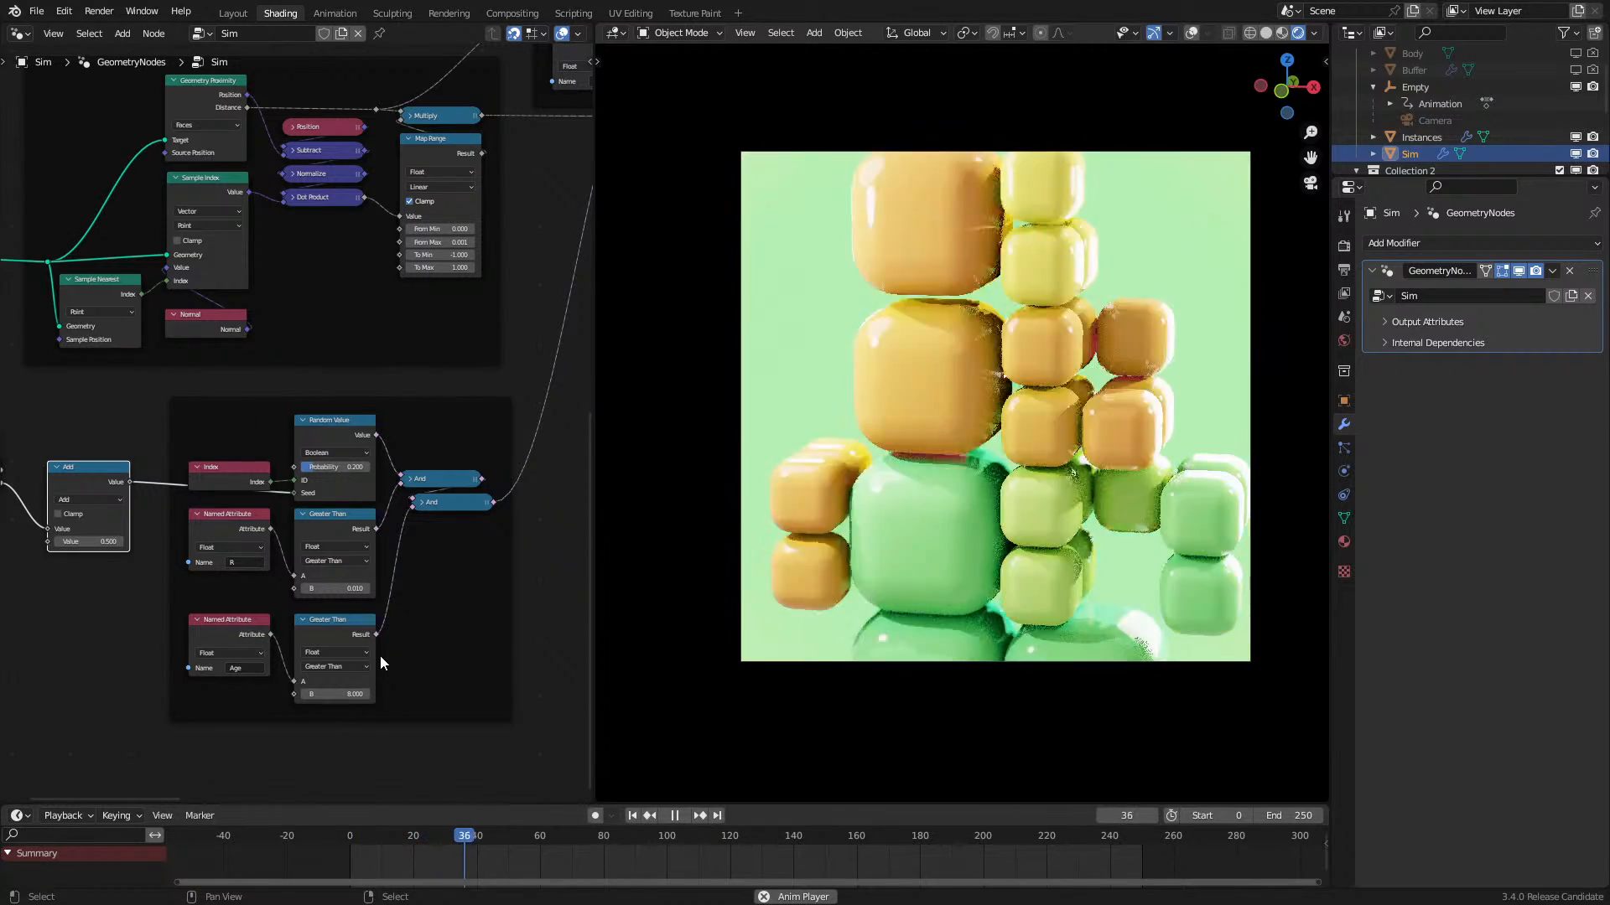
Step: Set the Age attribute's Greater Than threshold to 6 and replay the animation from the start
click(347, 694)
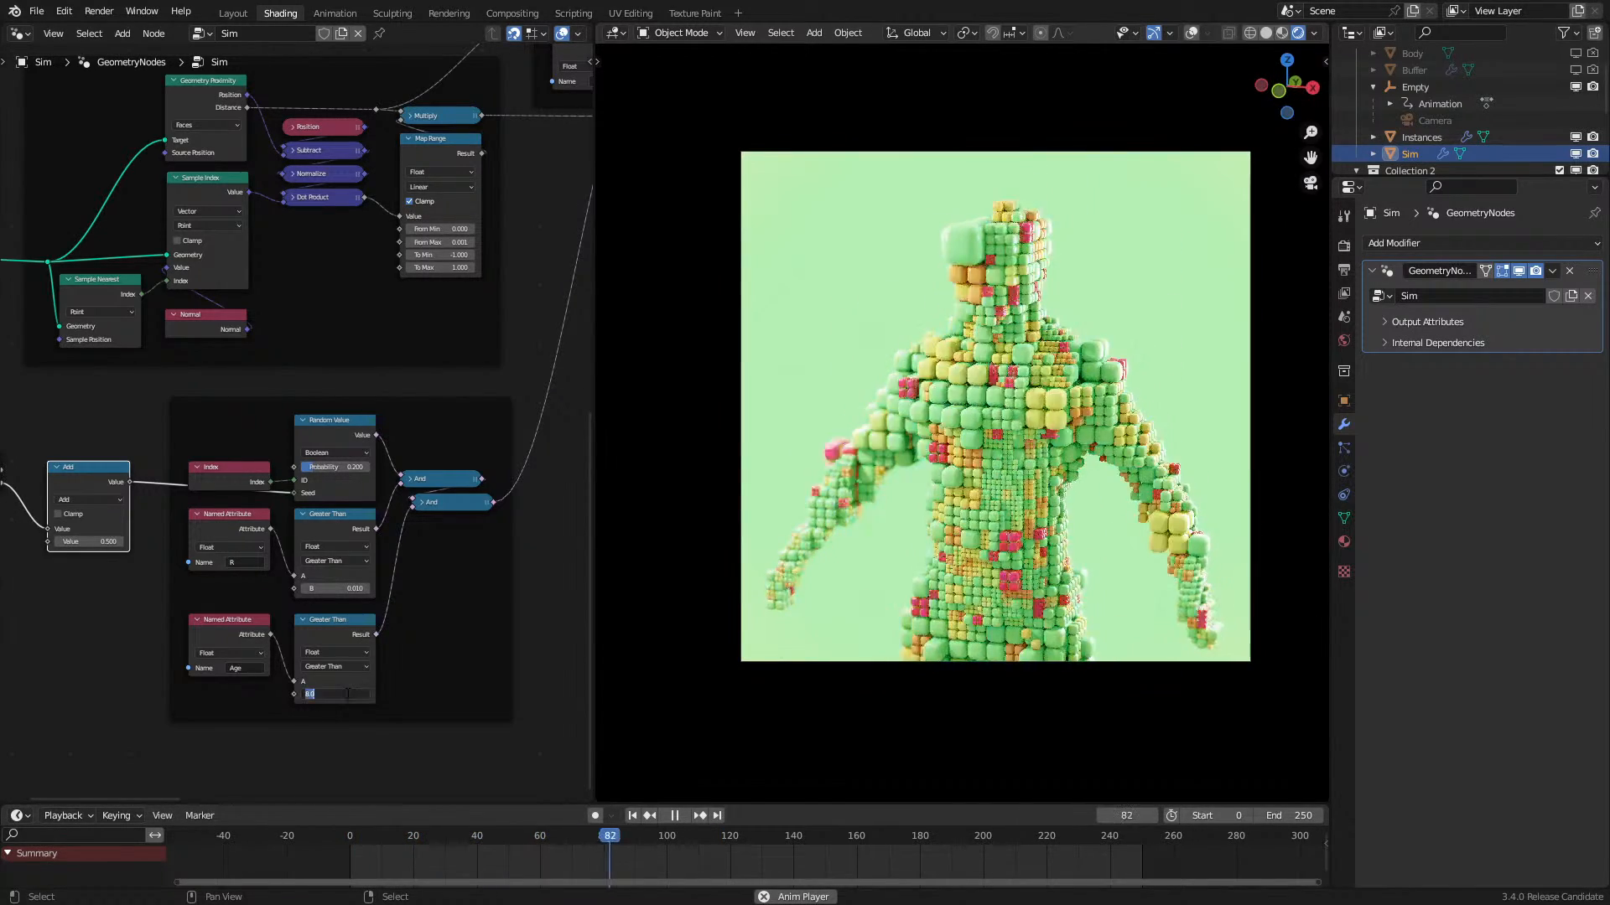
text(6)
key(Return)
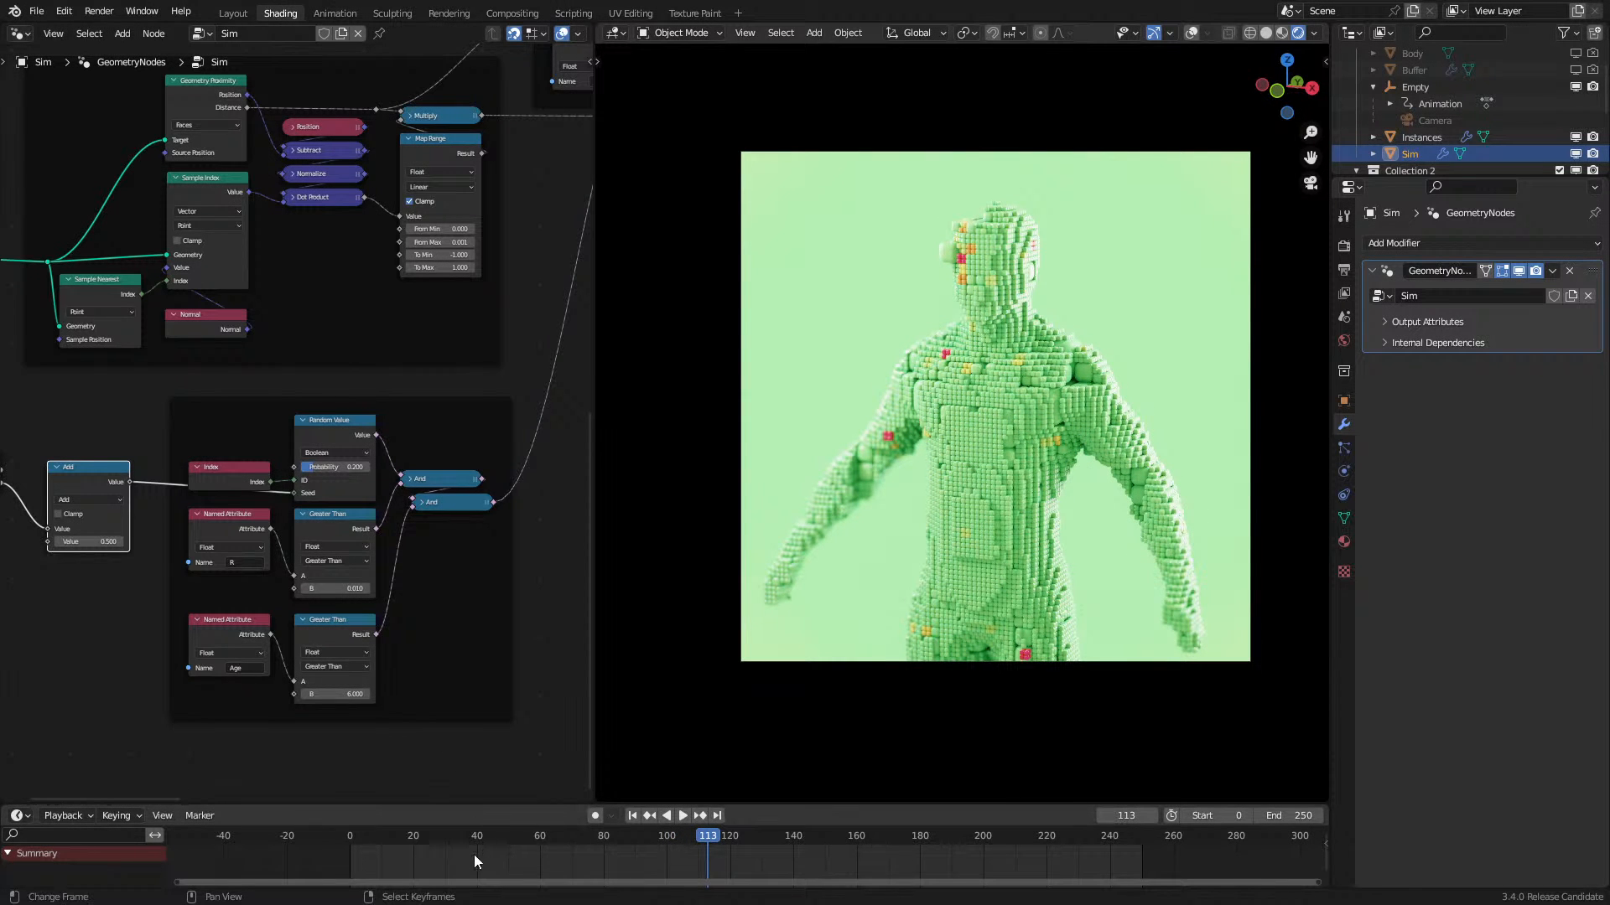
drag(683, 839, 339, 837)
key(space)
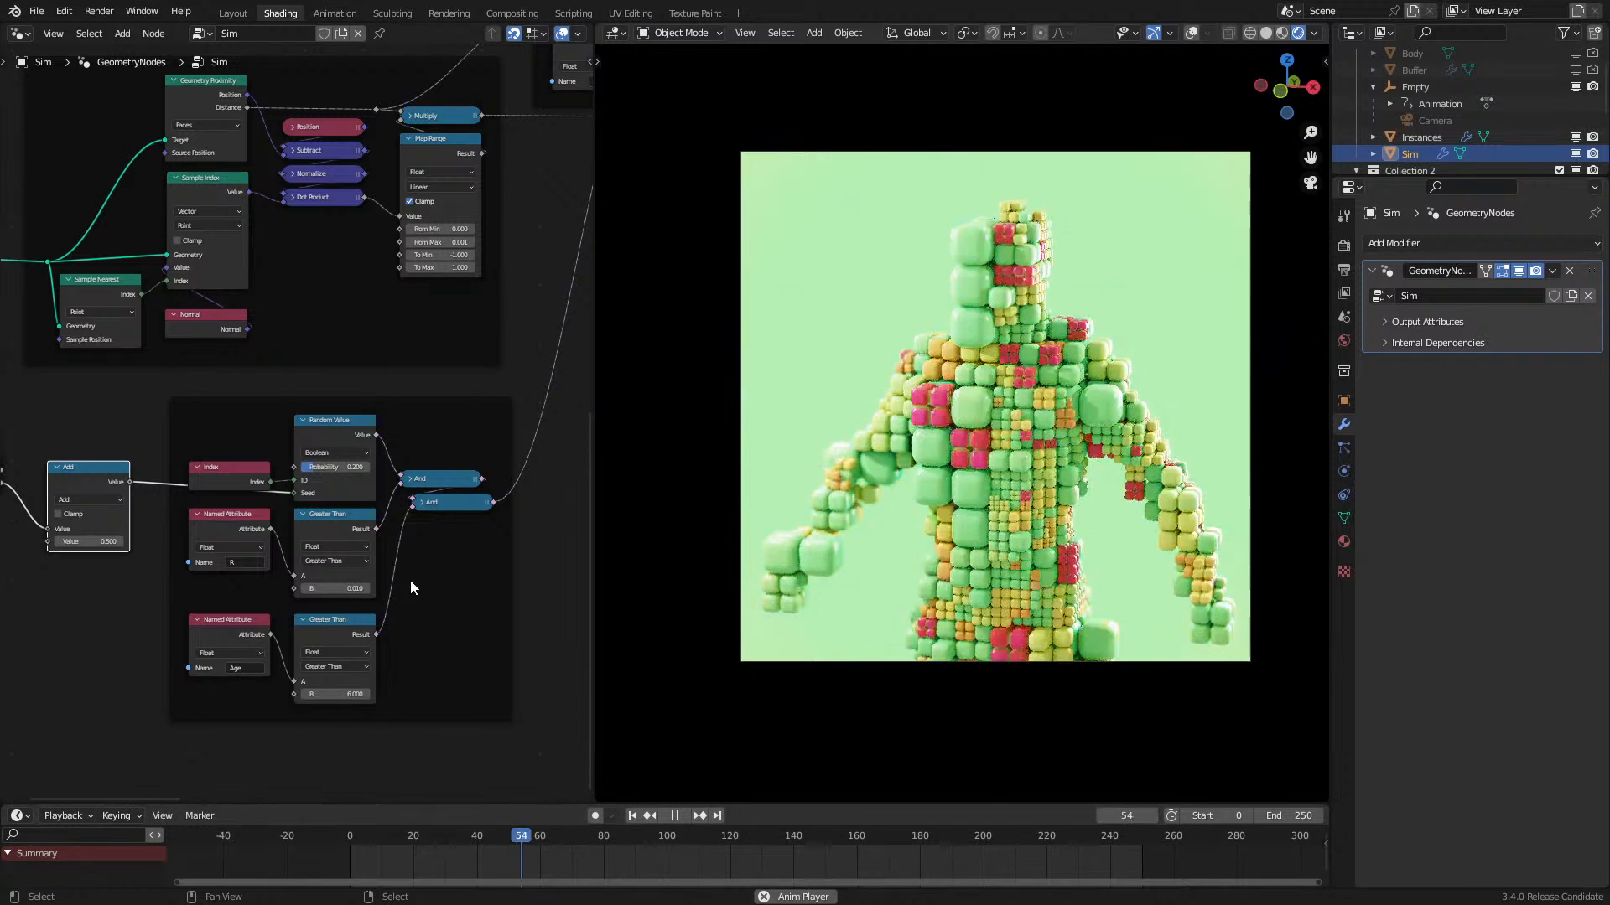
Step: Select the Instances object and set To Min on its Age Map Range node to 0.825
middle_drag(389, 523, 167, 609)
scroll(168, 609, down, 3)
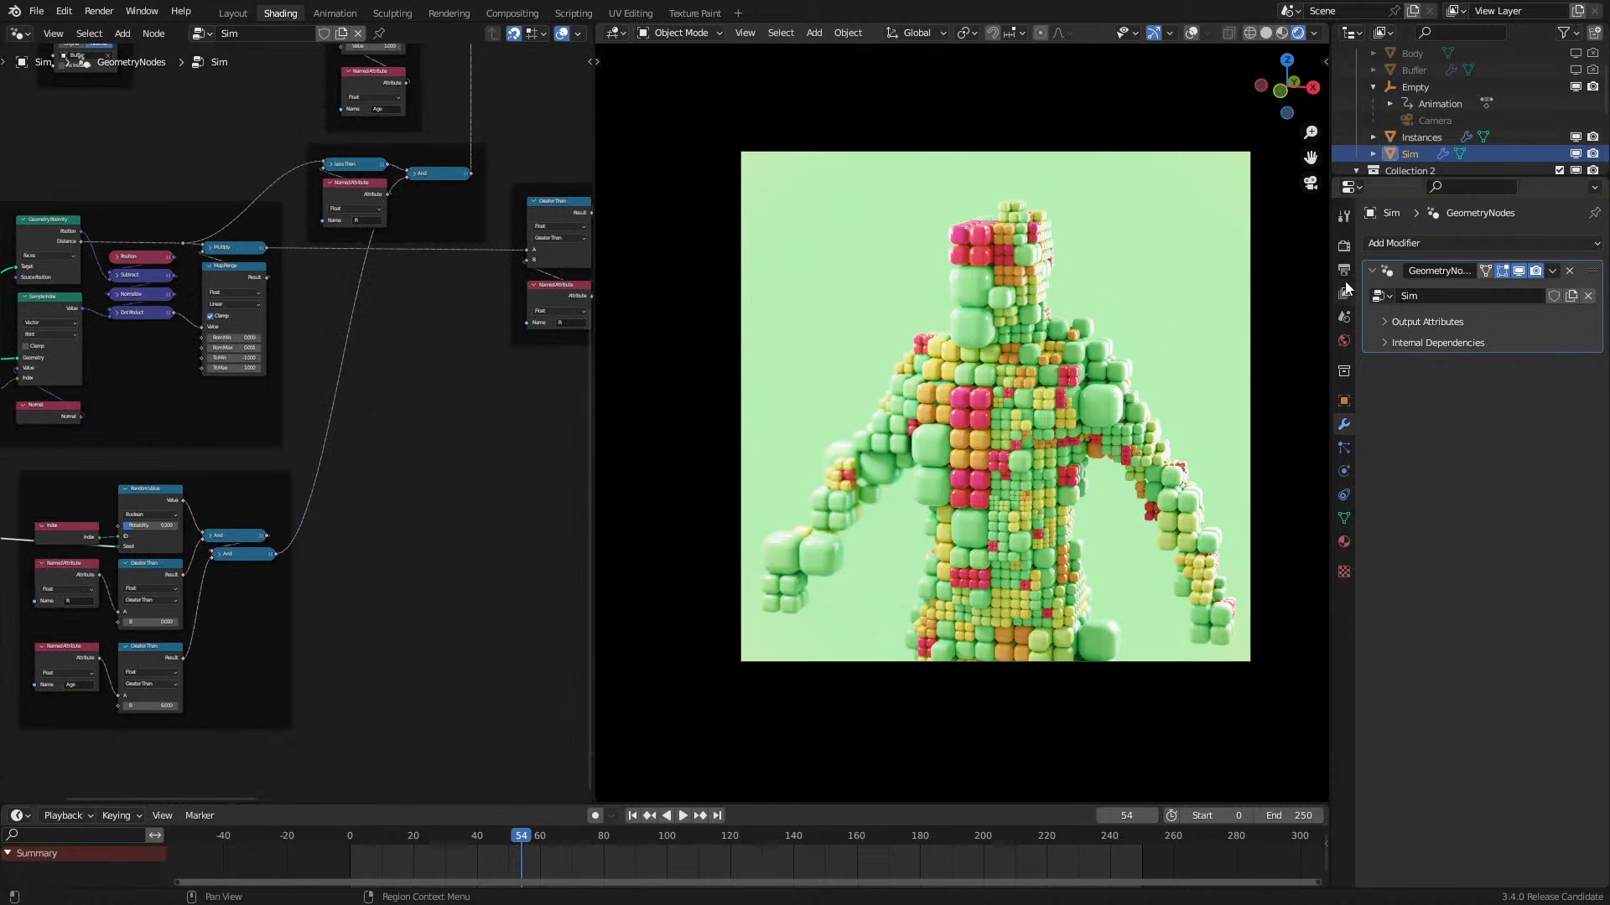
click(1417, 139)
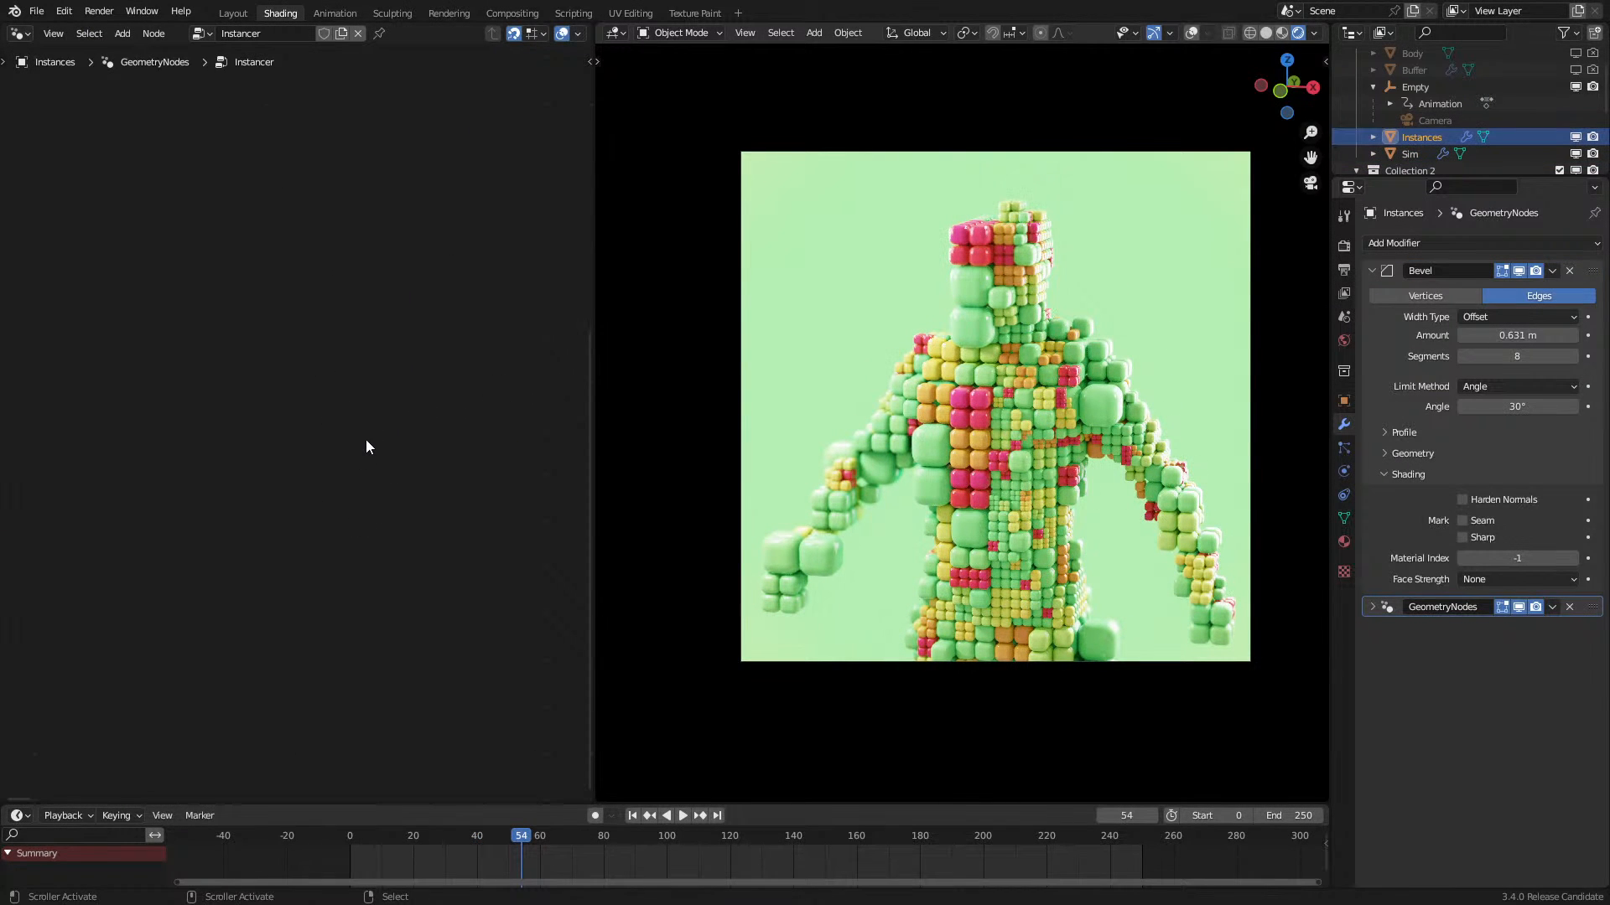
key(Home)
middle_drag(293, 573, 360, 479)
scroll(277, 561, up, 5)
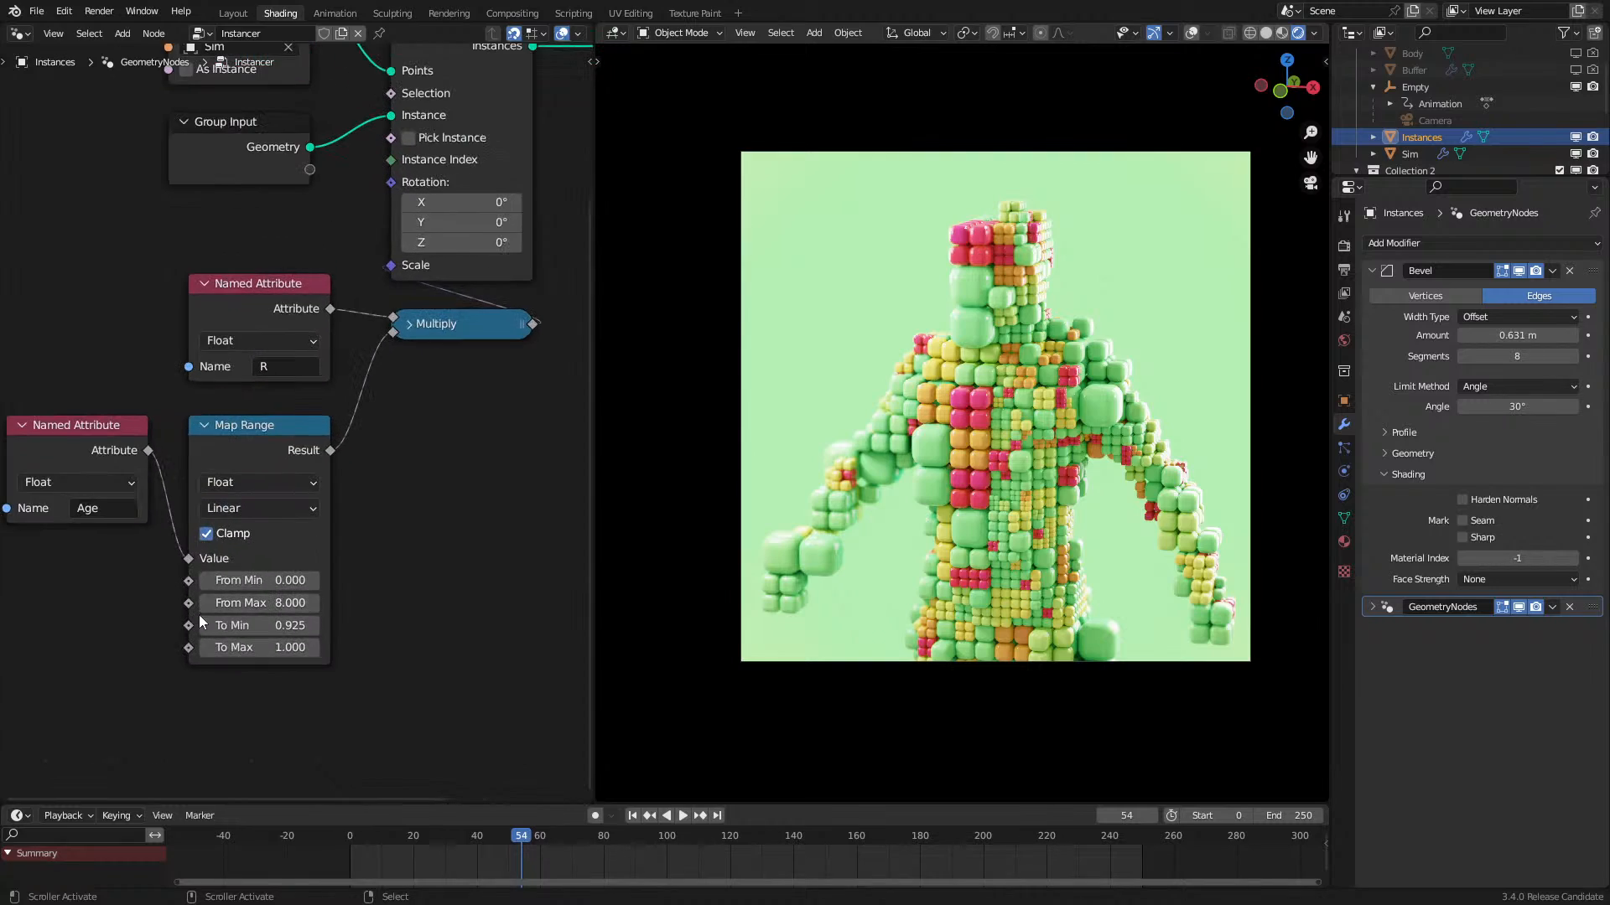
click(206, 623)
Step: Replay the animation repeatedly from the start to check the instance scaling, stopping at frame 58
key(shift+Left)
key(space)
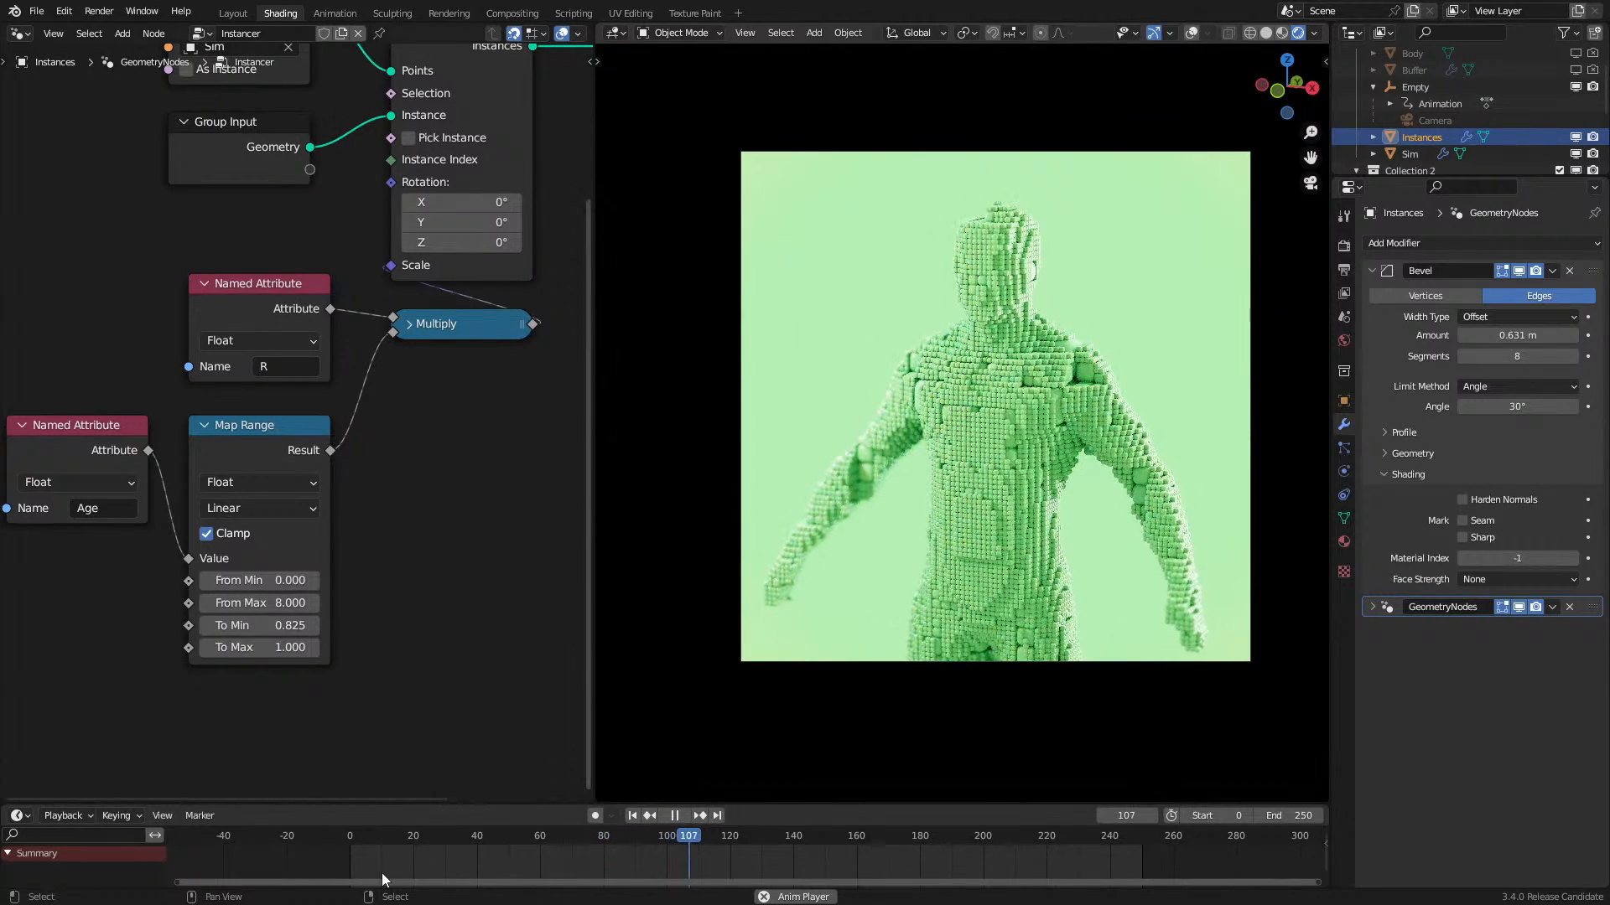
key(shift+Left)
key(space)
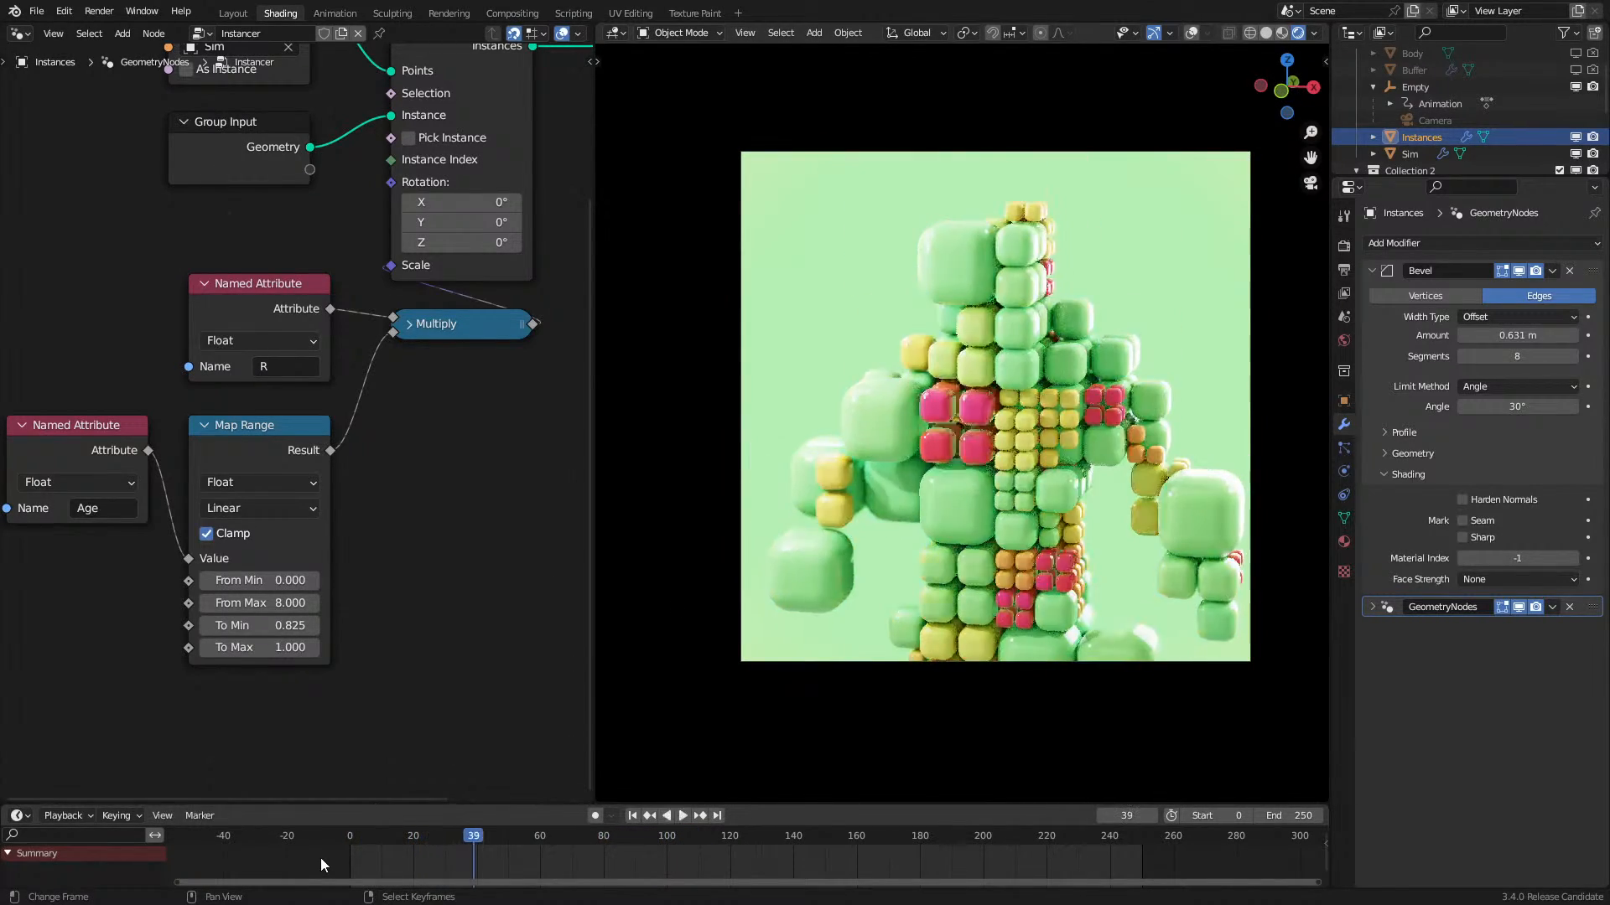
key(space)
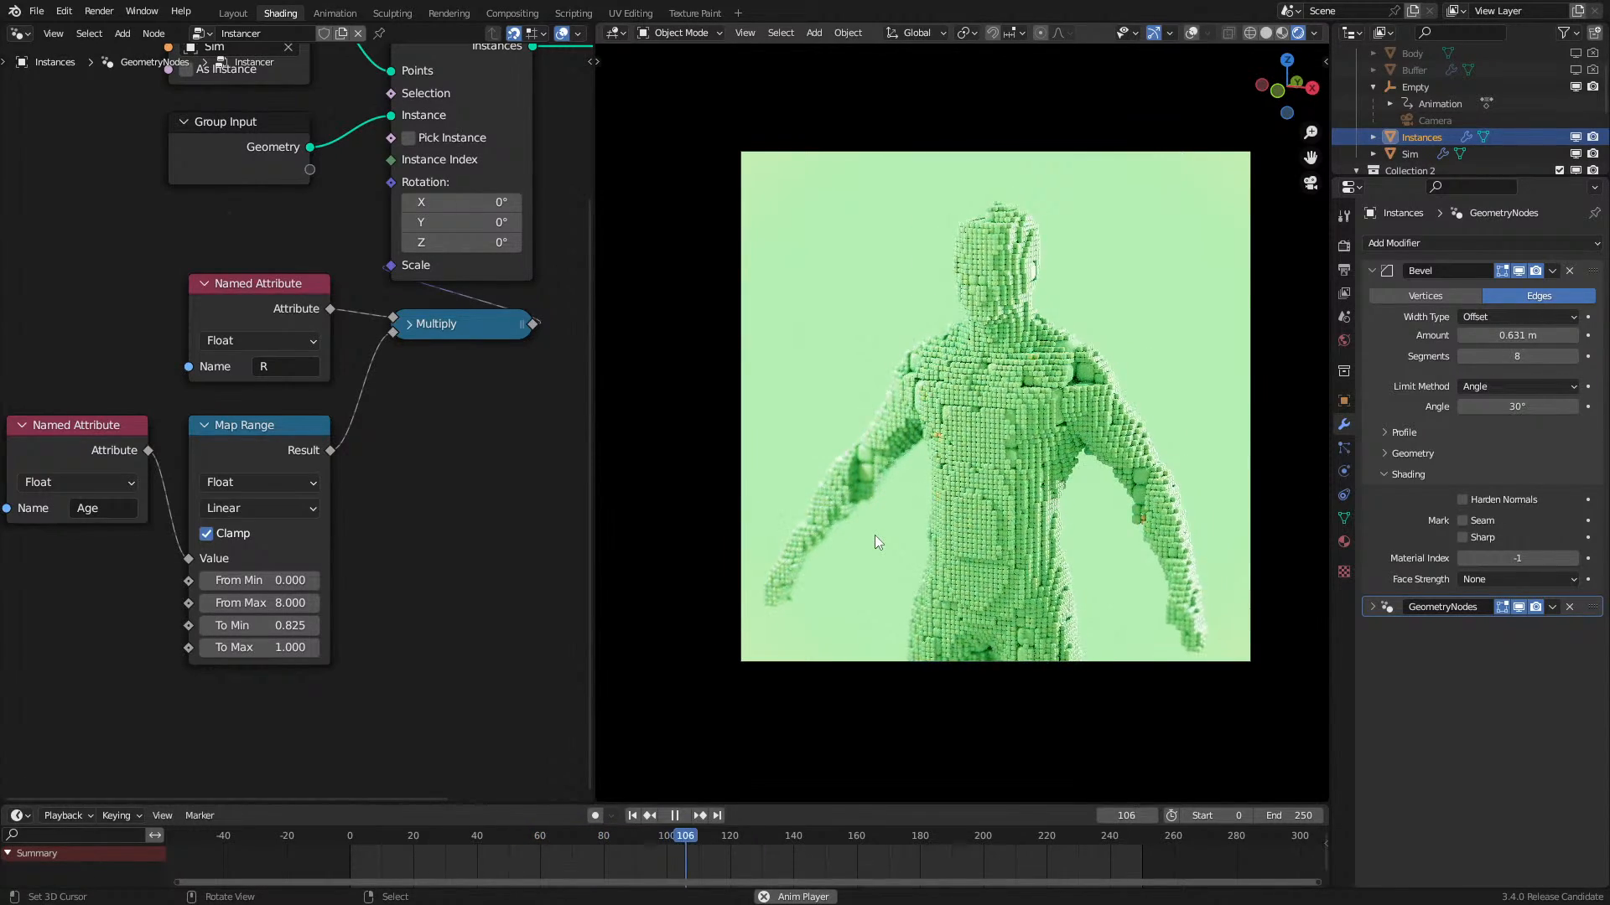
key(space)
click(331, 853)
key(space)
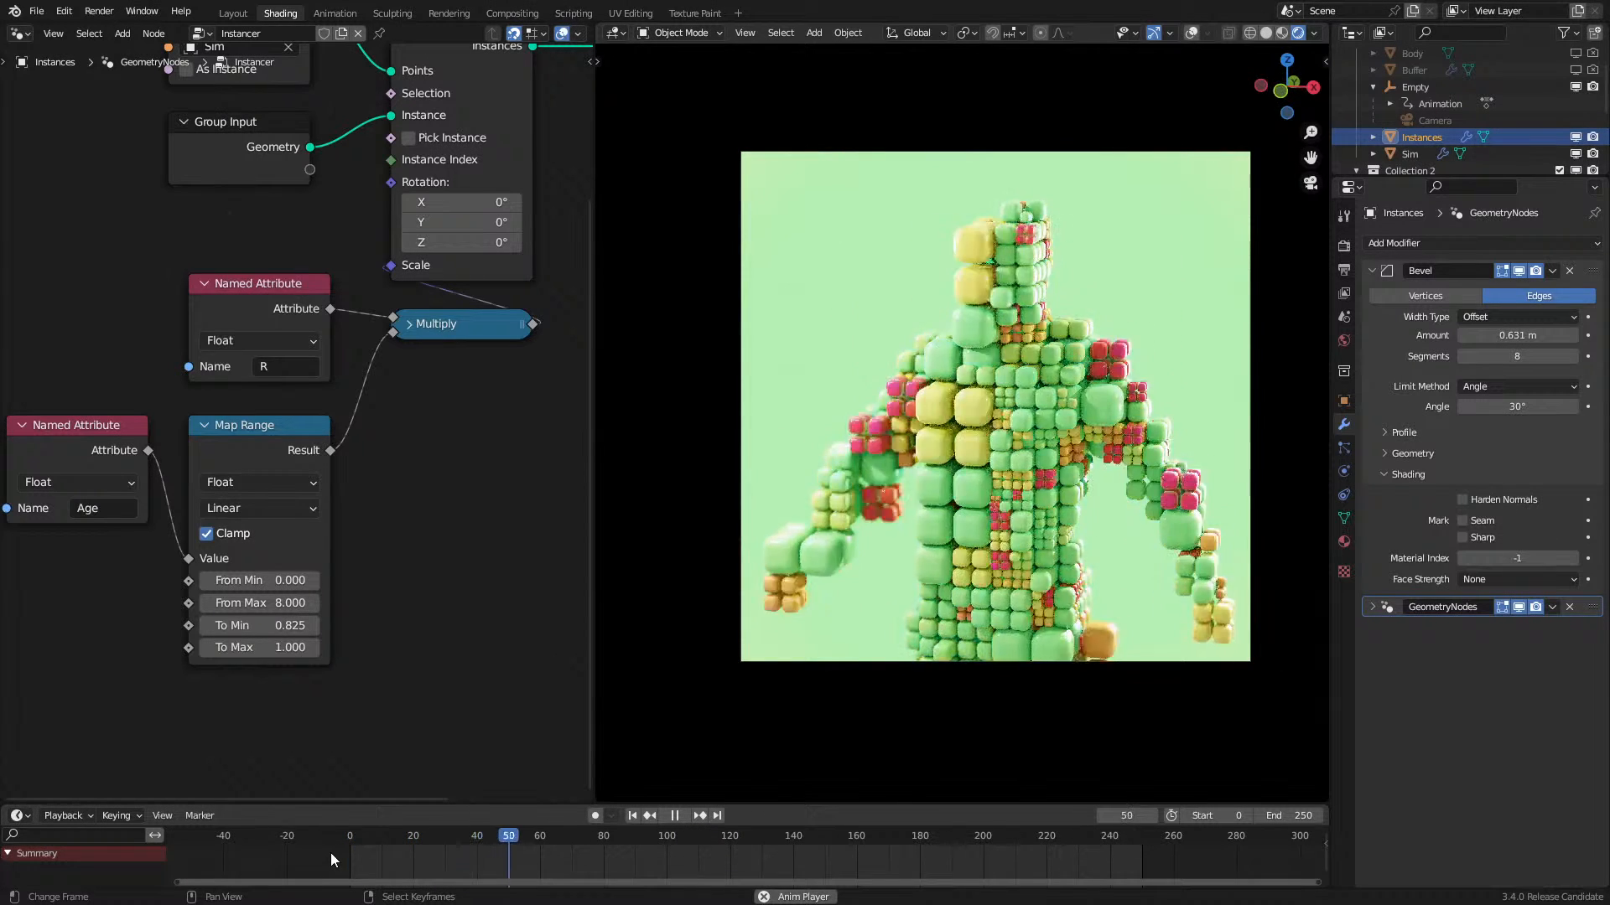
key(space)
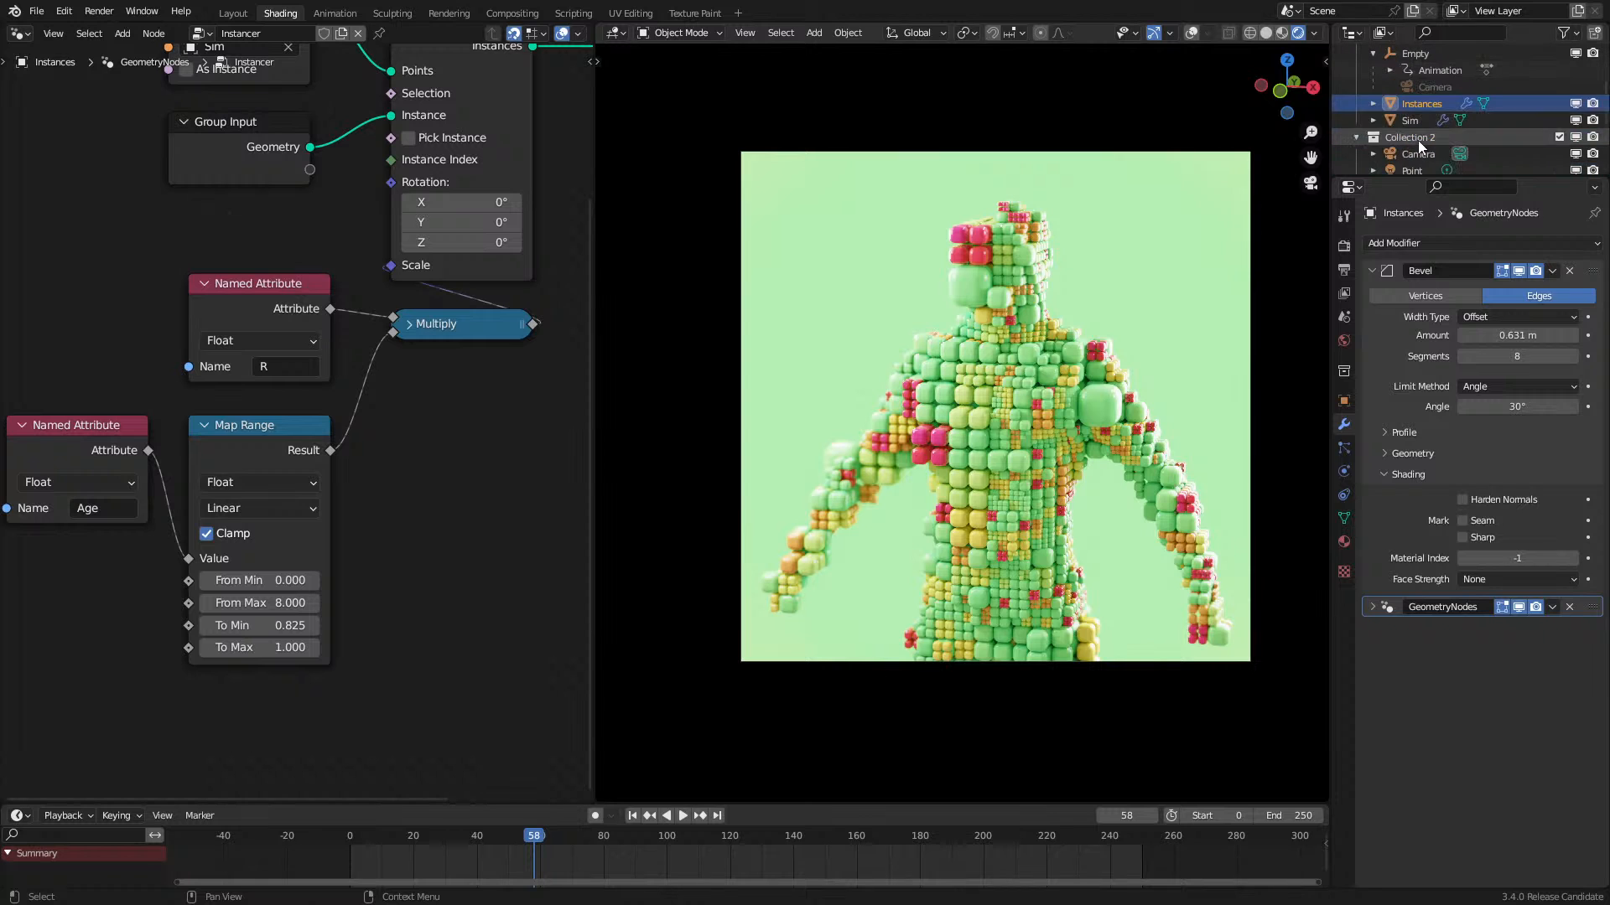
Step: Select the Sim object and set its Boolean Random Value node's Probability to 0.15
scroll(1417, 139, down, 2)
click(1411, 121)
scroll(220, 494, down, 10)
middle_drag(220, 492, 343, 595)
scroll(325, 510, up, 5)
scroll(329, 530, up, 5)
middle_drag(329, 529, 376, 444)
scroll(336, 432, up, 8)
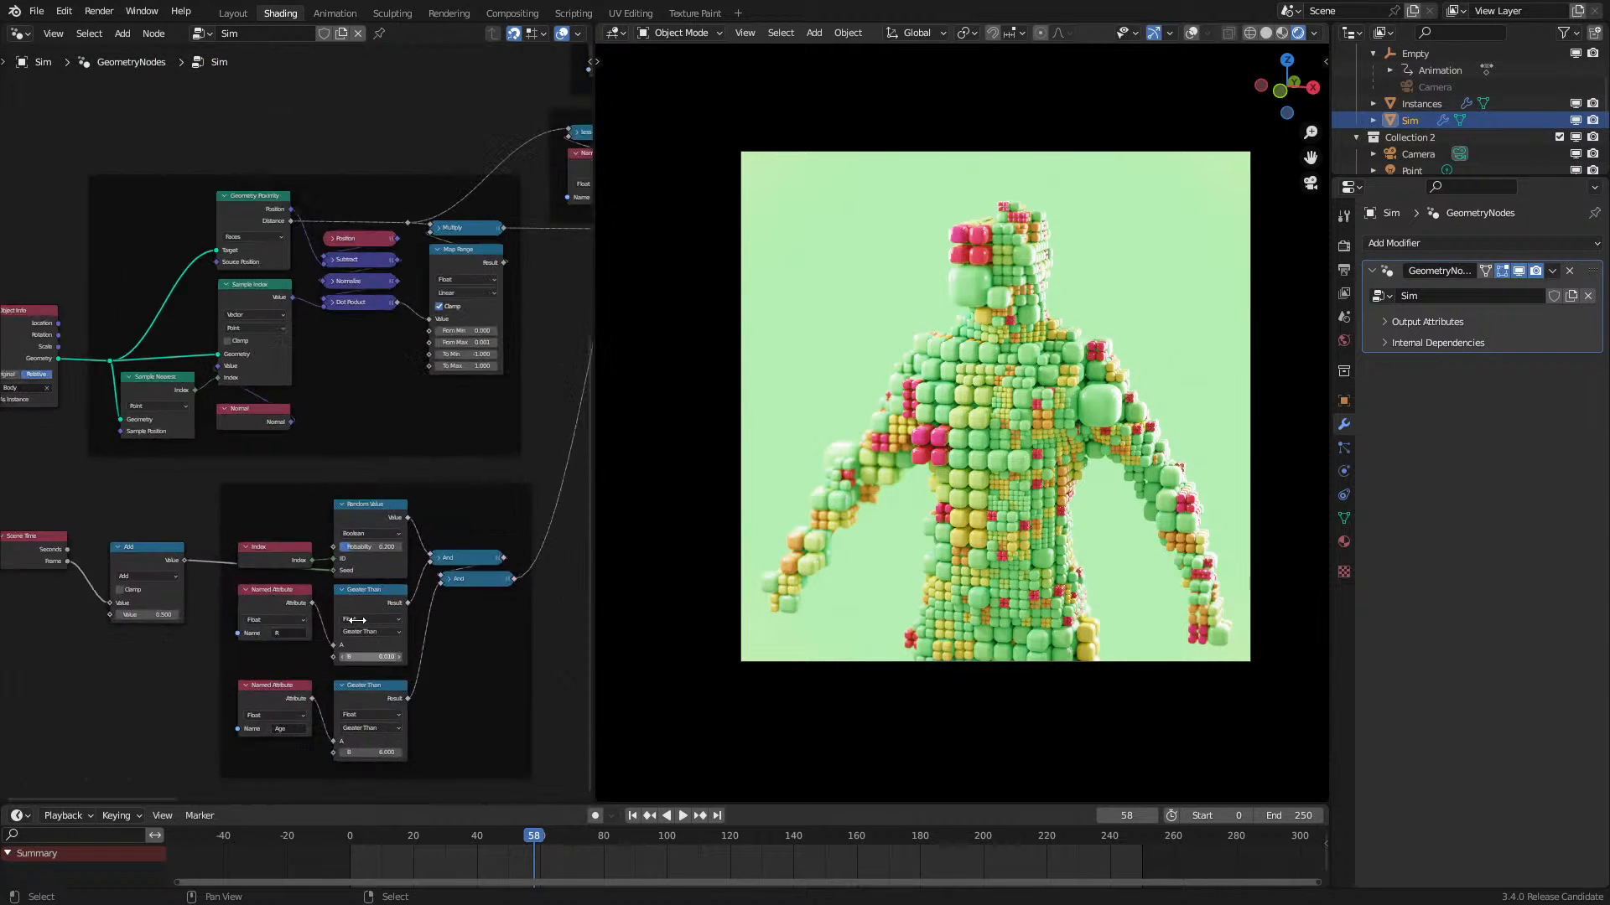
click(417, 580)
text(0.1)
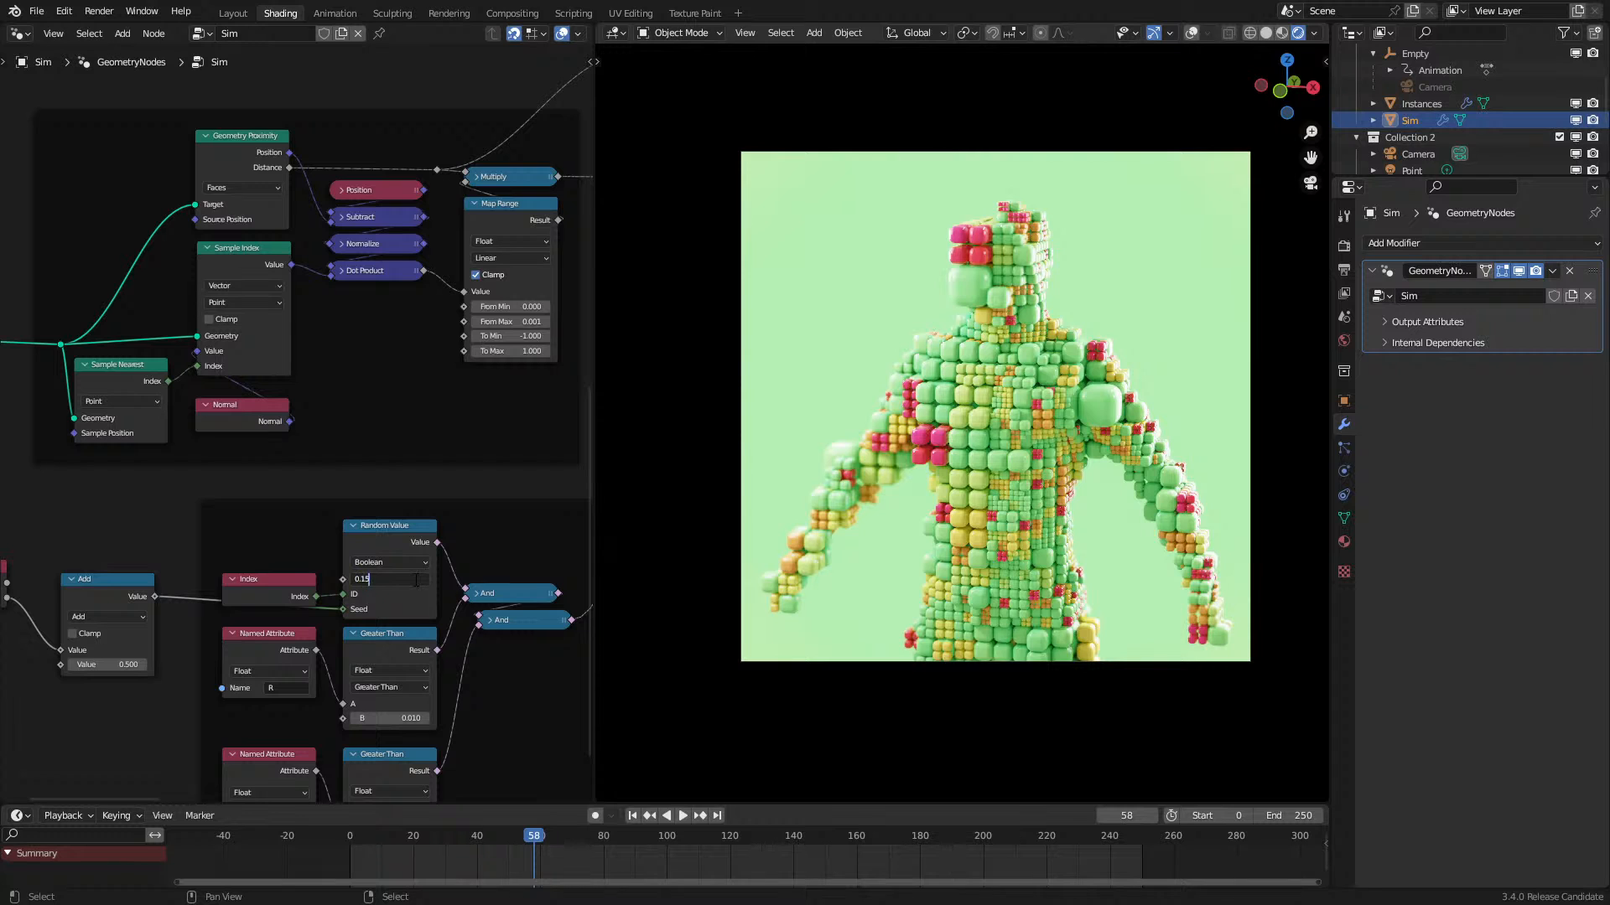
text(5)
key(Return)
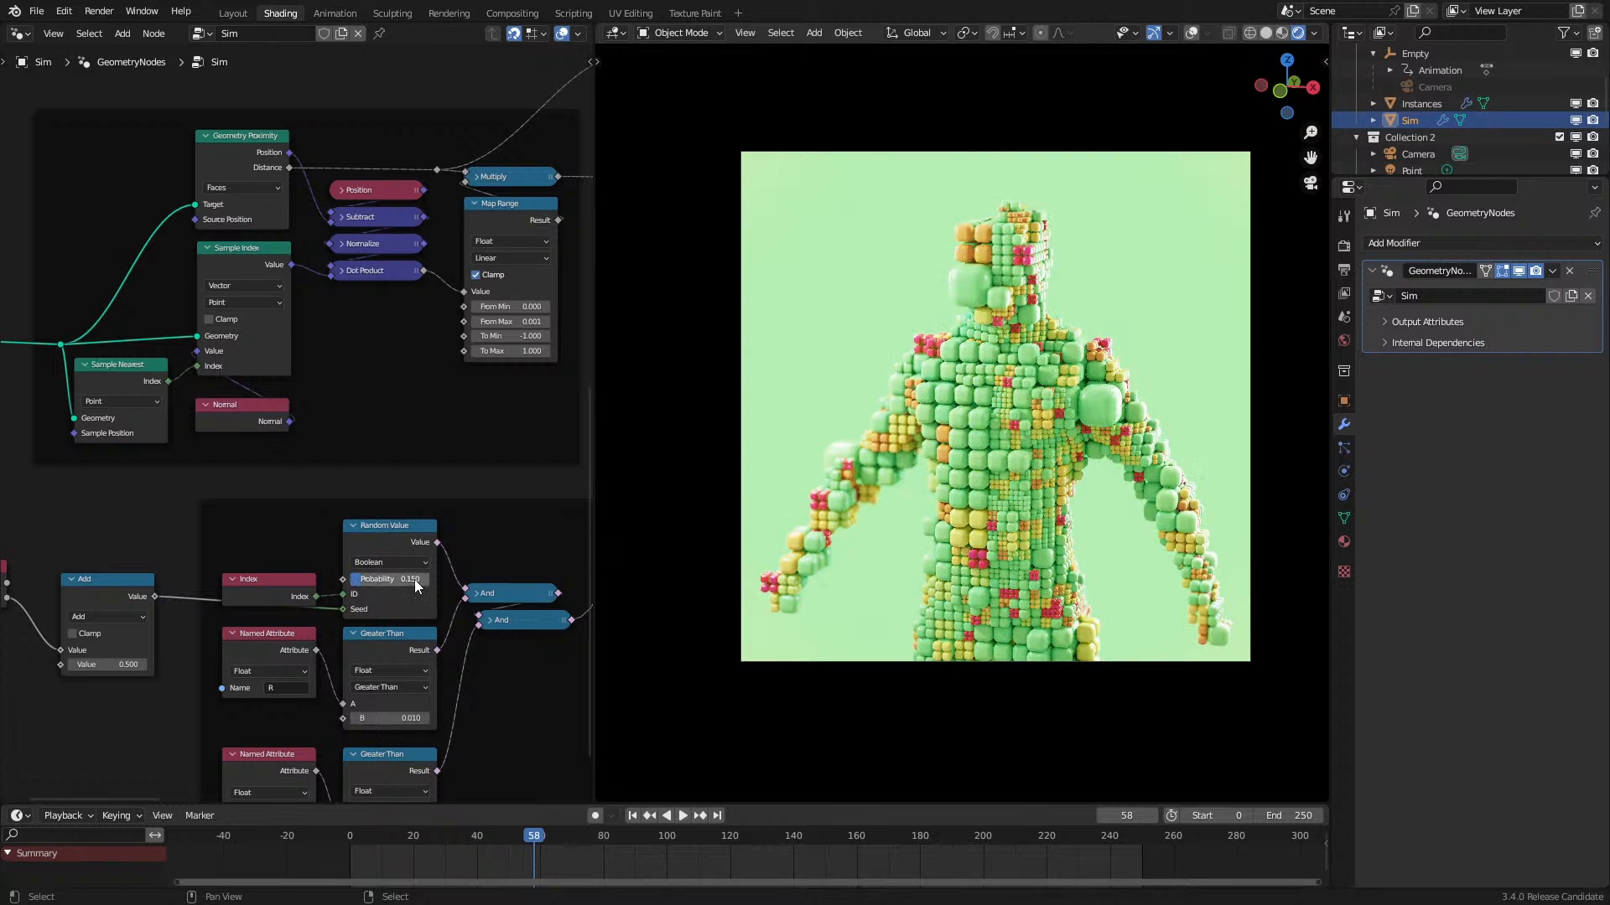
Step: Play the animation from the start, open the render properties and stop playback at frame 126
click(333, 867)
key(space)
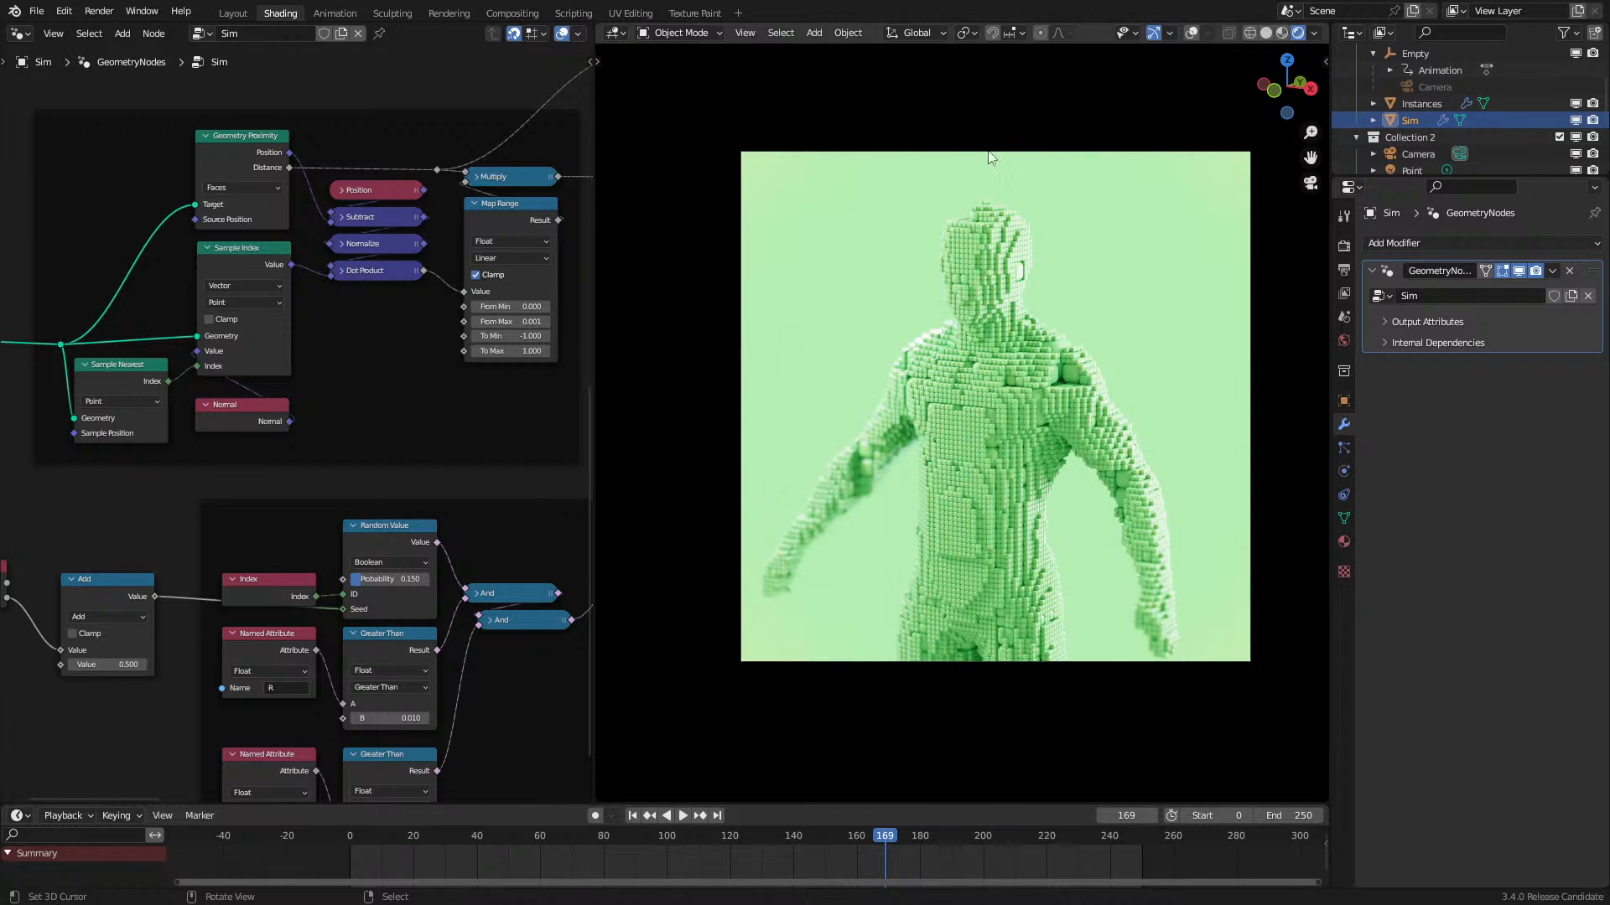
key(space)
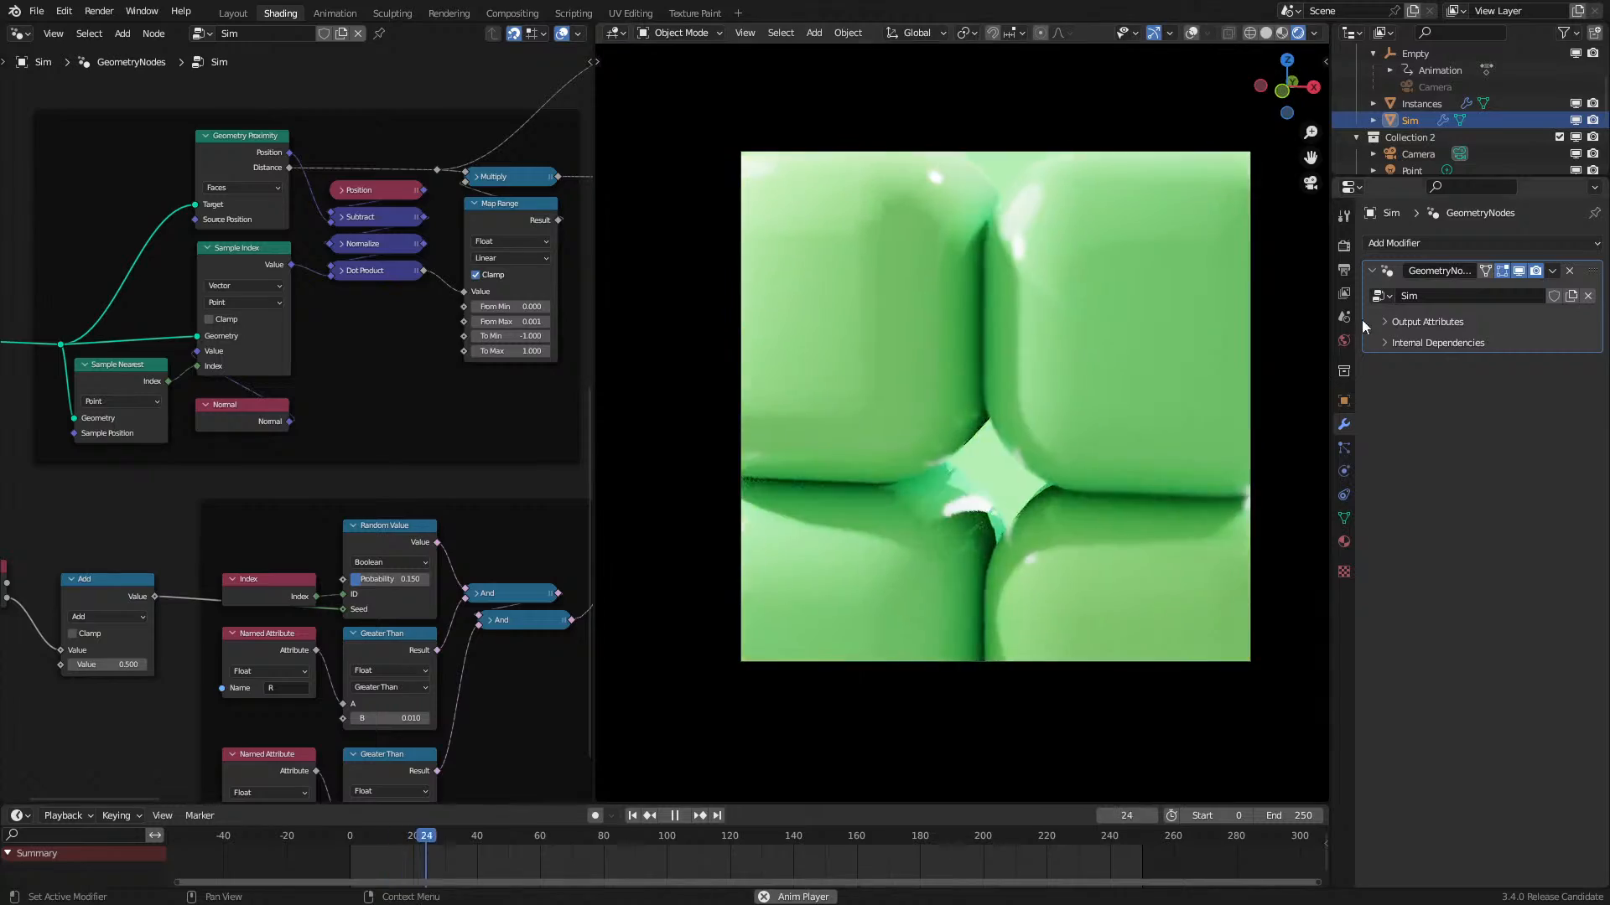
click(1344, 246)
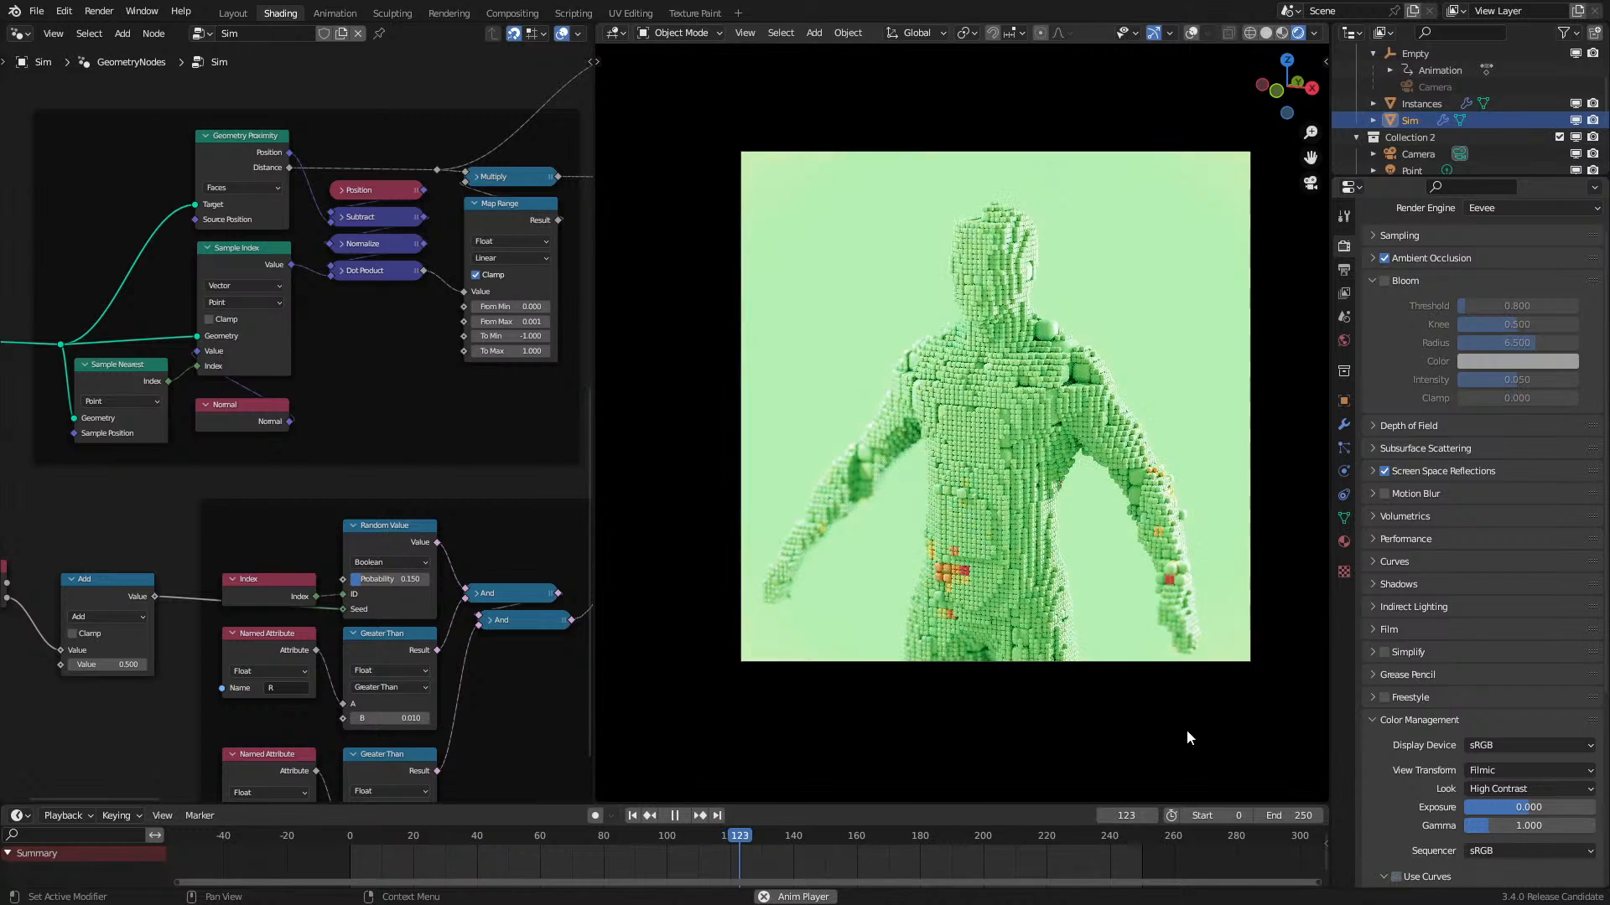
key(space)
Step: Switch the node area to the Shader Editor and save the file
click(31, 34)
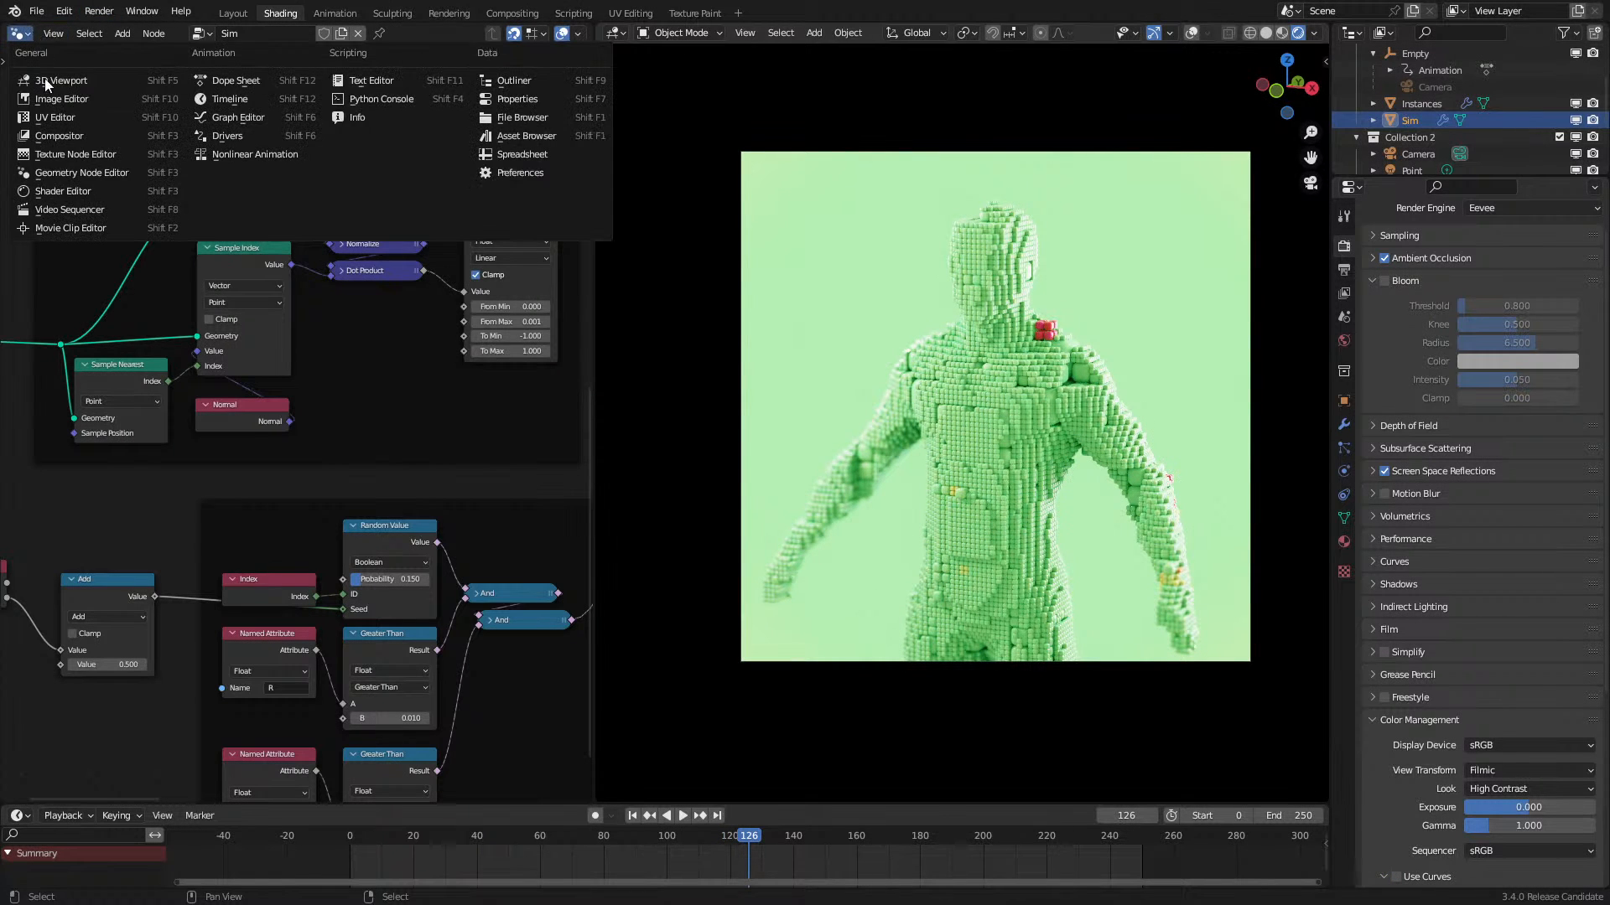
click(84, 174)
key(ctrl+s)
Step: Select the Sim object and examine the figure's cubes up close
click(1048, 365)
scroll(1401, 104, down, 3)
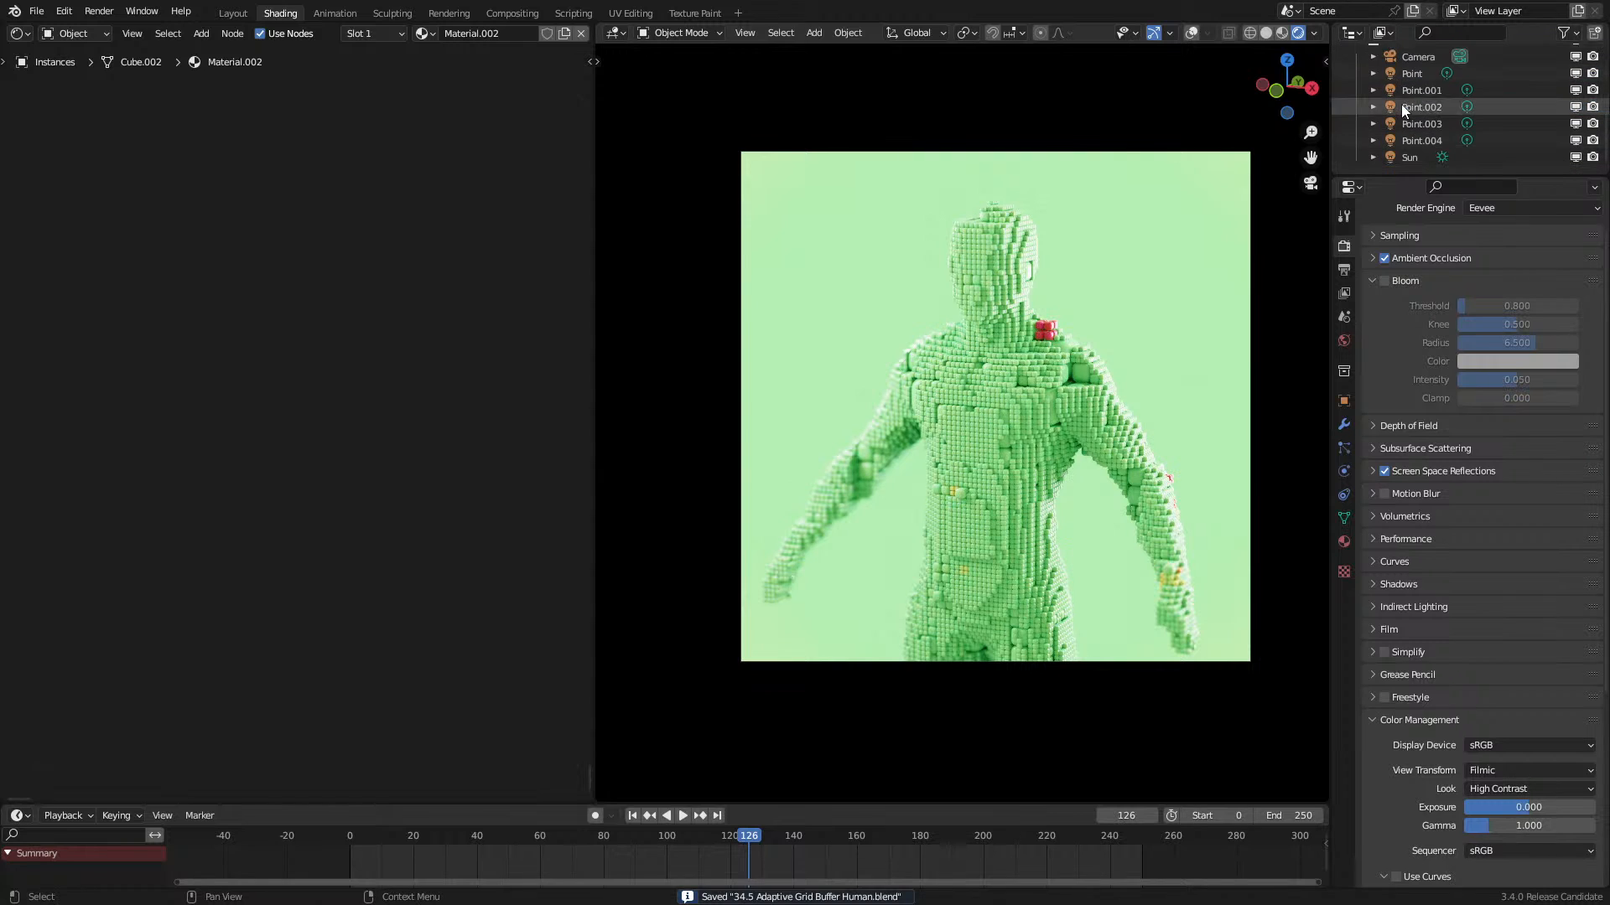
scroll(1410, 129, up, 5)
click(1409, 156)
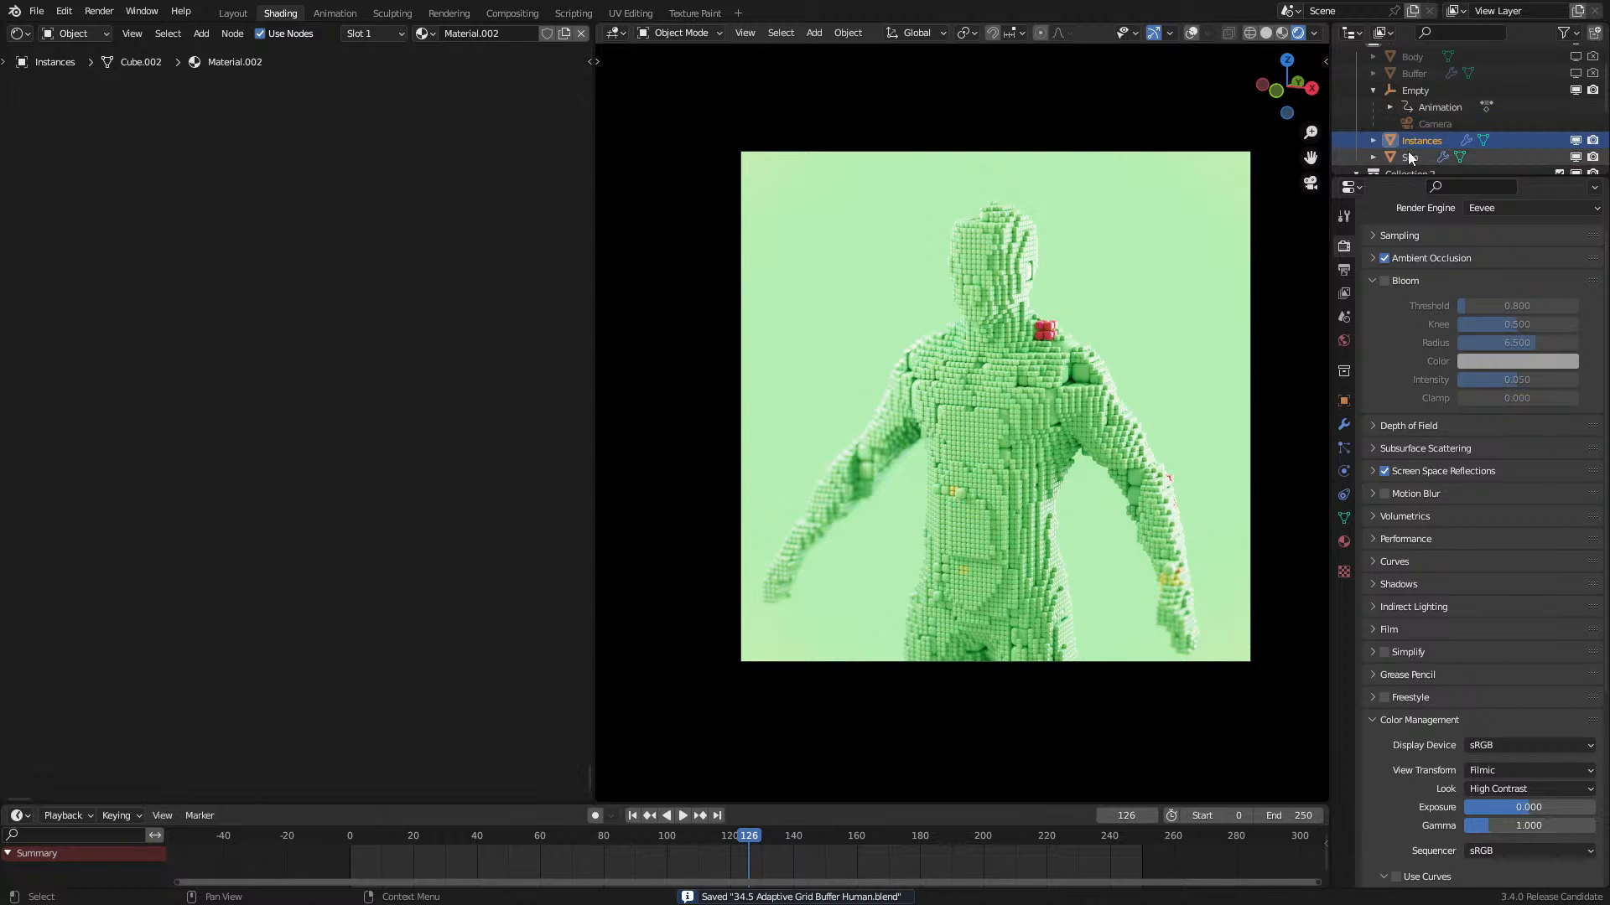
scroll(1004, 312, up, 8)
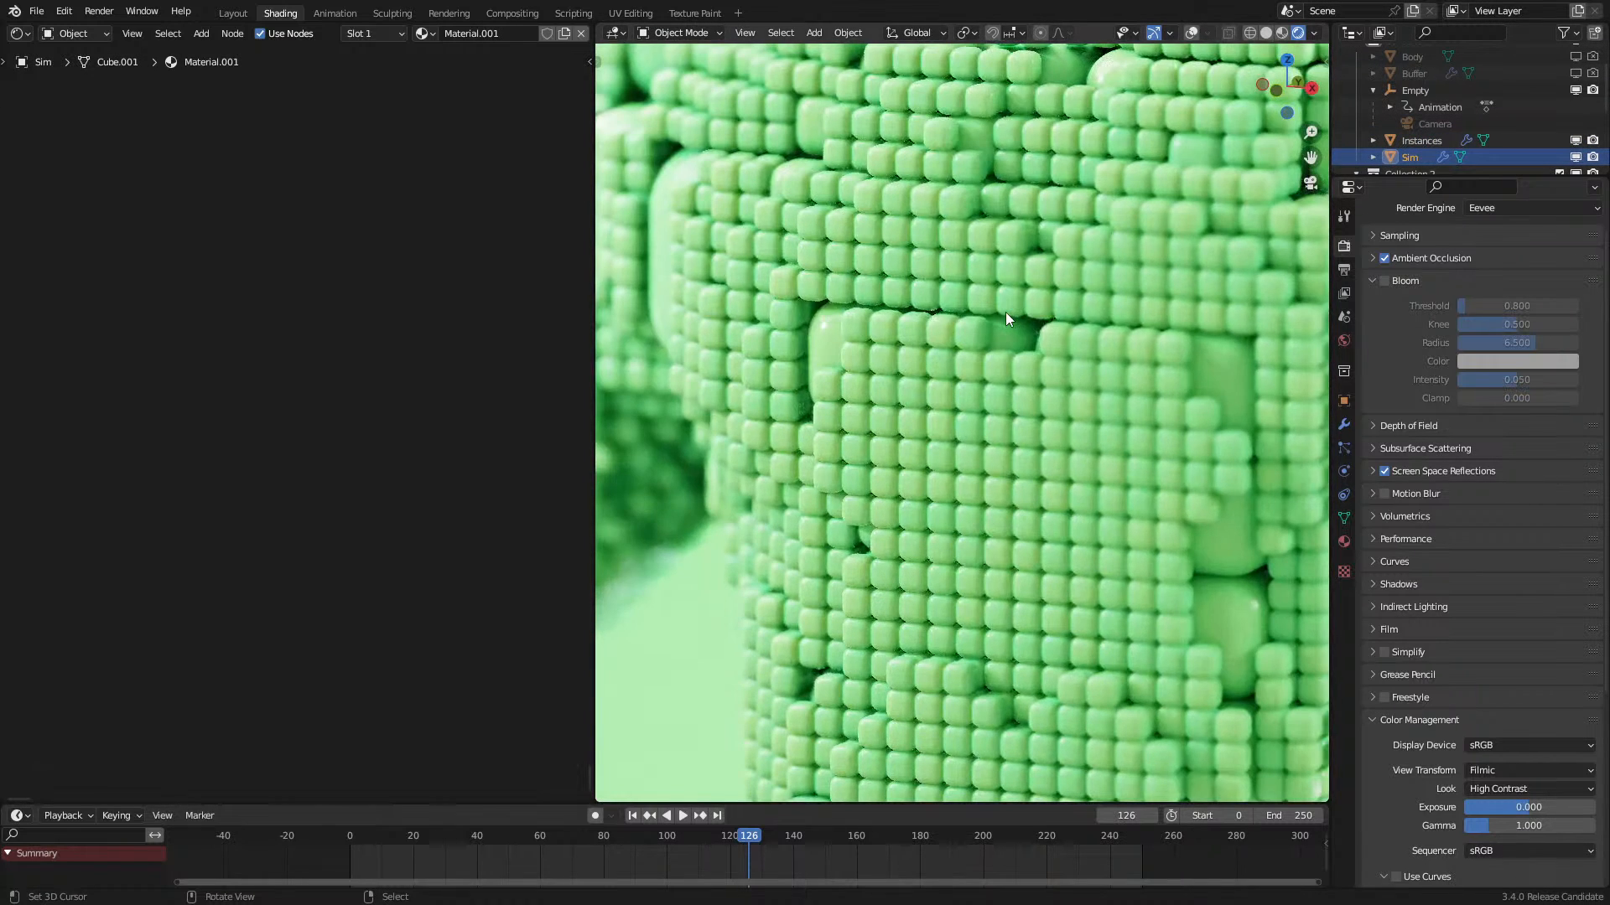
scroll(1004, 312, down, 6)
scroll(1004, 312, down, 2)
Step: Play the animation from near the start to watch the cubes subdivide and stop at frame 113
drag(344, 842, 394, 842)
key(space)
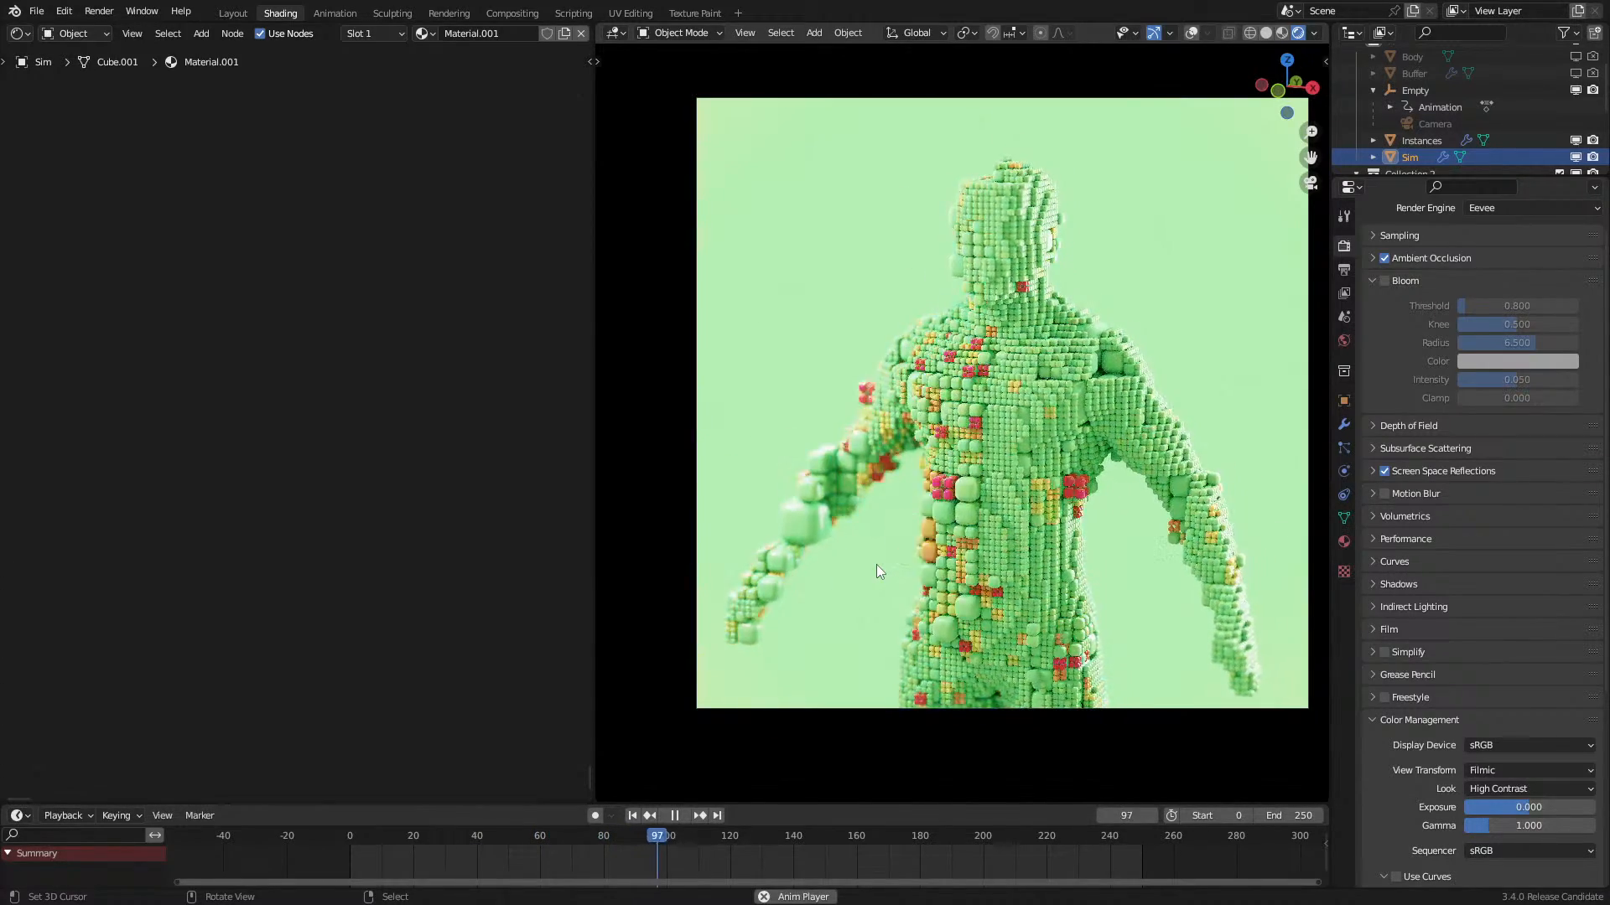
key(space)
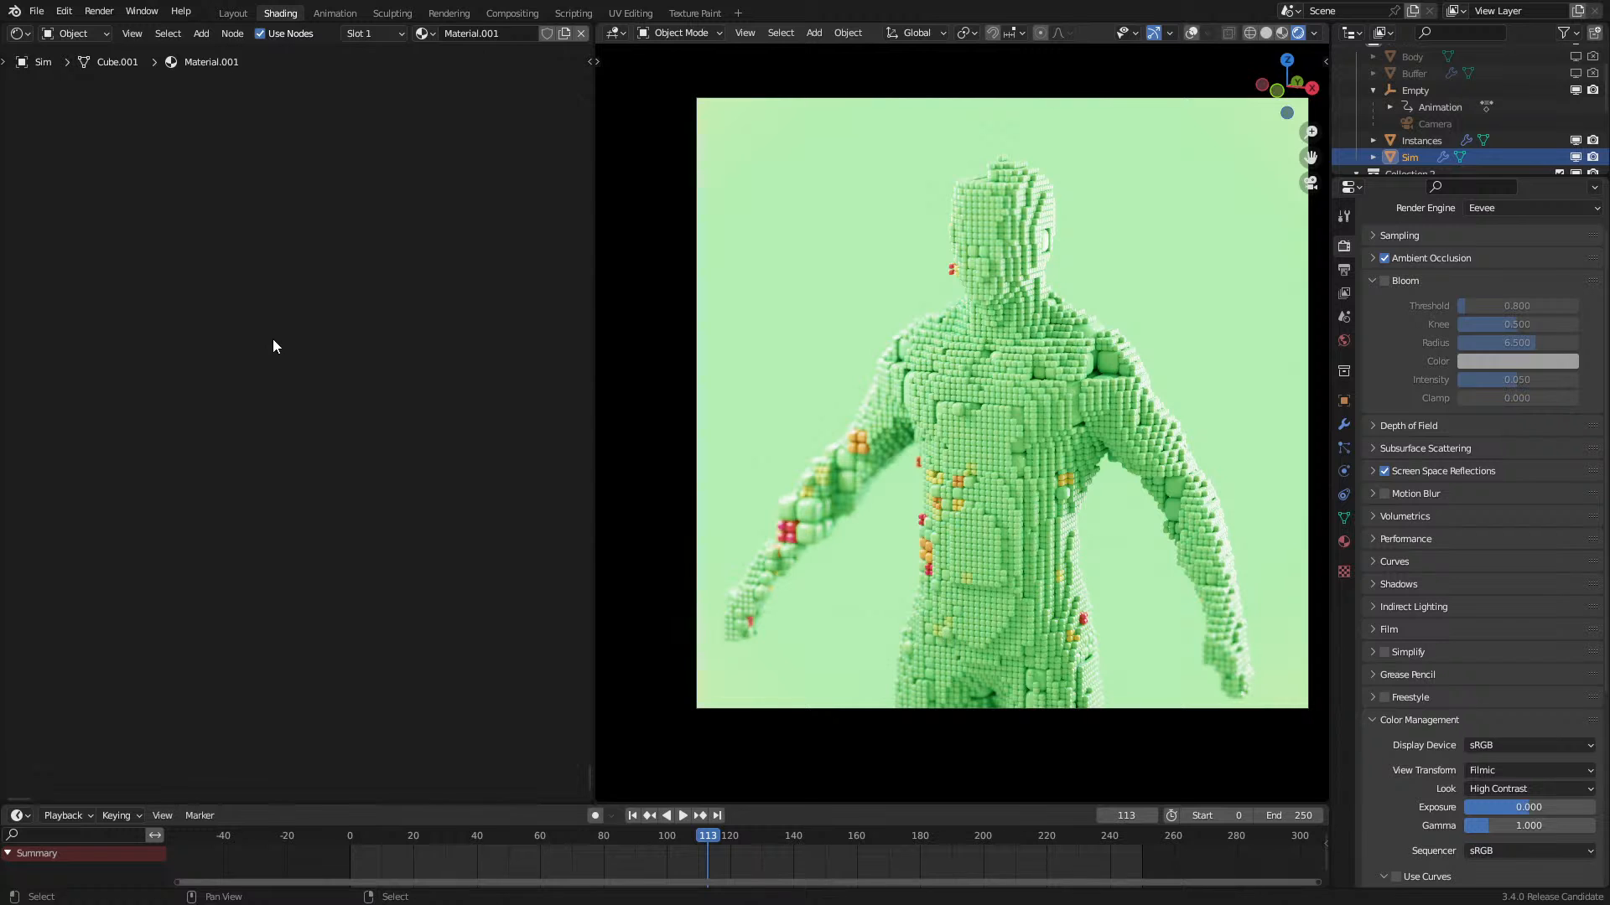
Step: Select the Instances object and try a Saturation of 2 on its material's Hue Saturation Value node after the ColorRamp
key(Home)
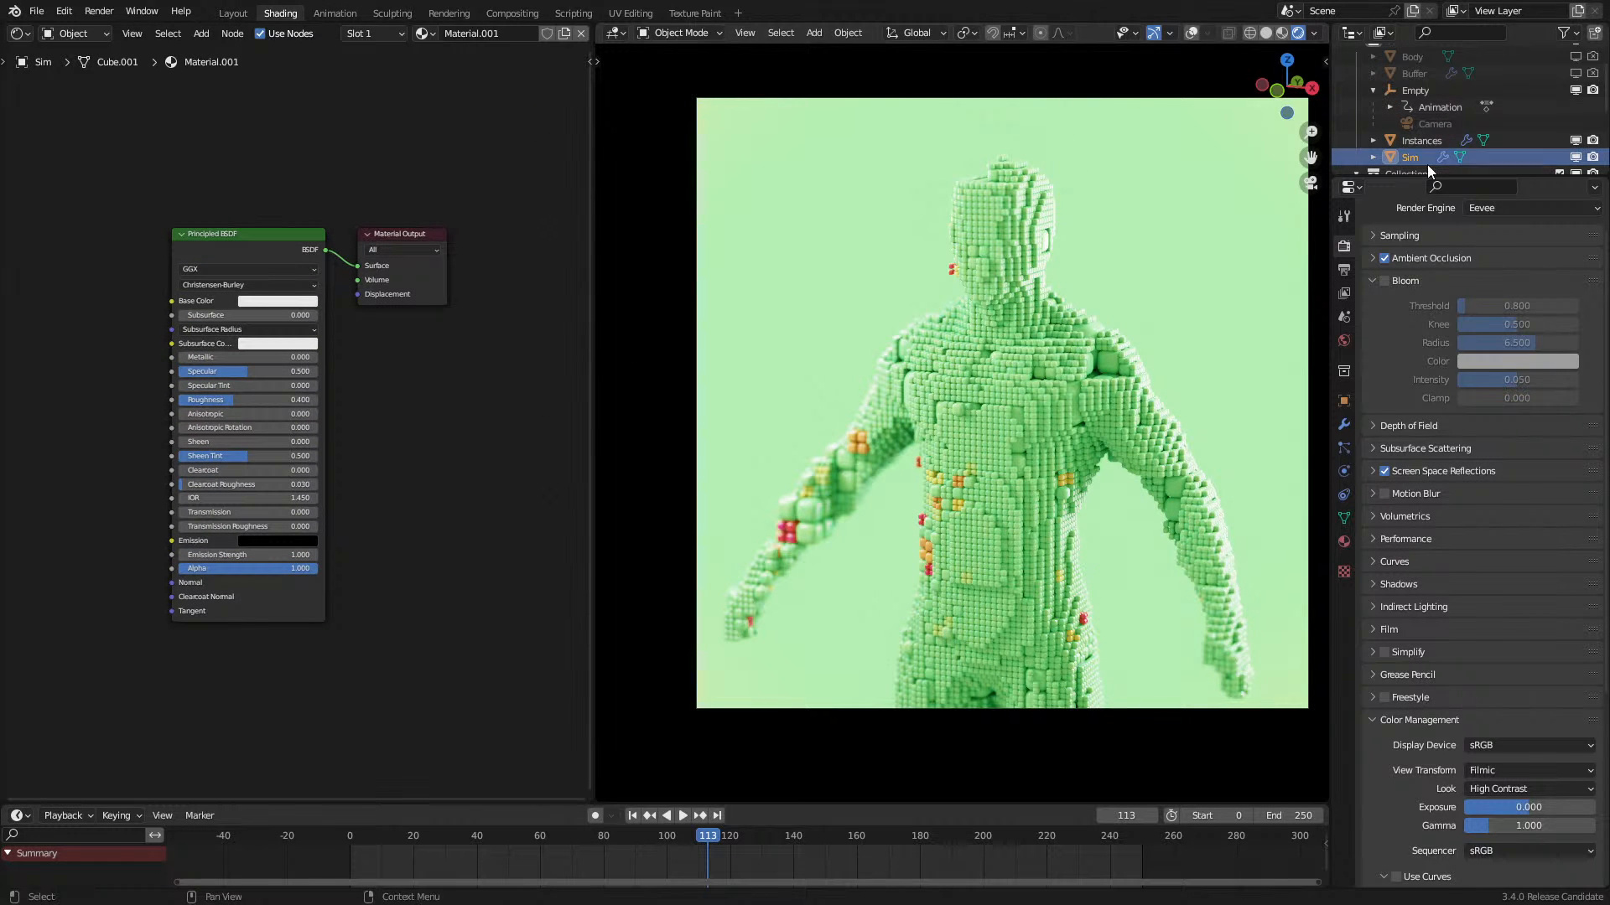
click(1415, 143)
key(Home)
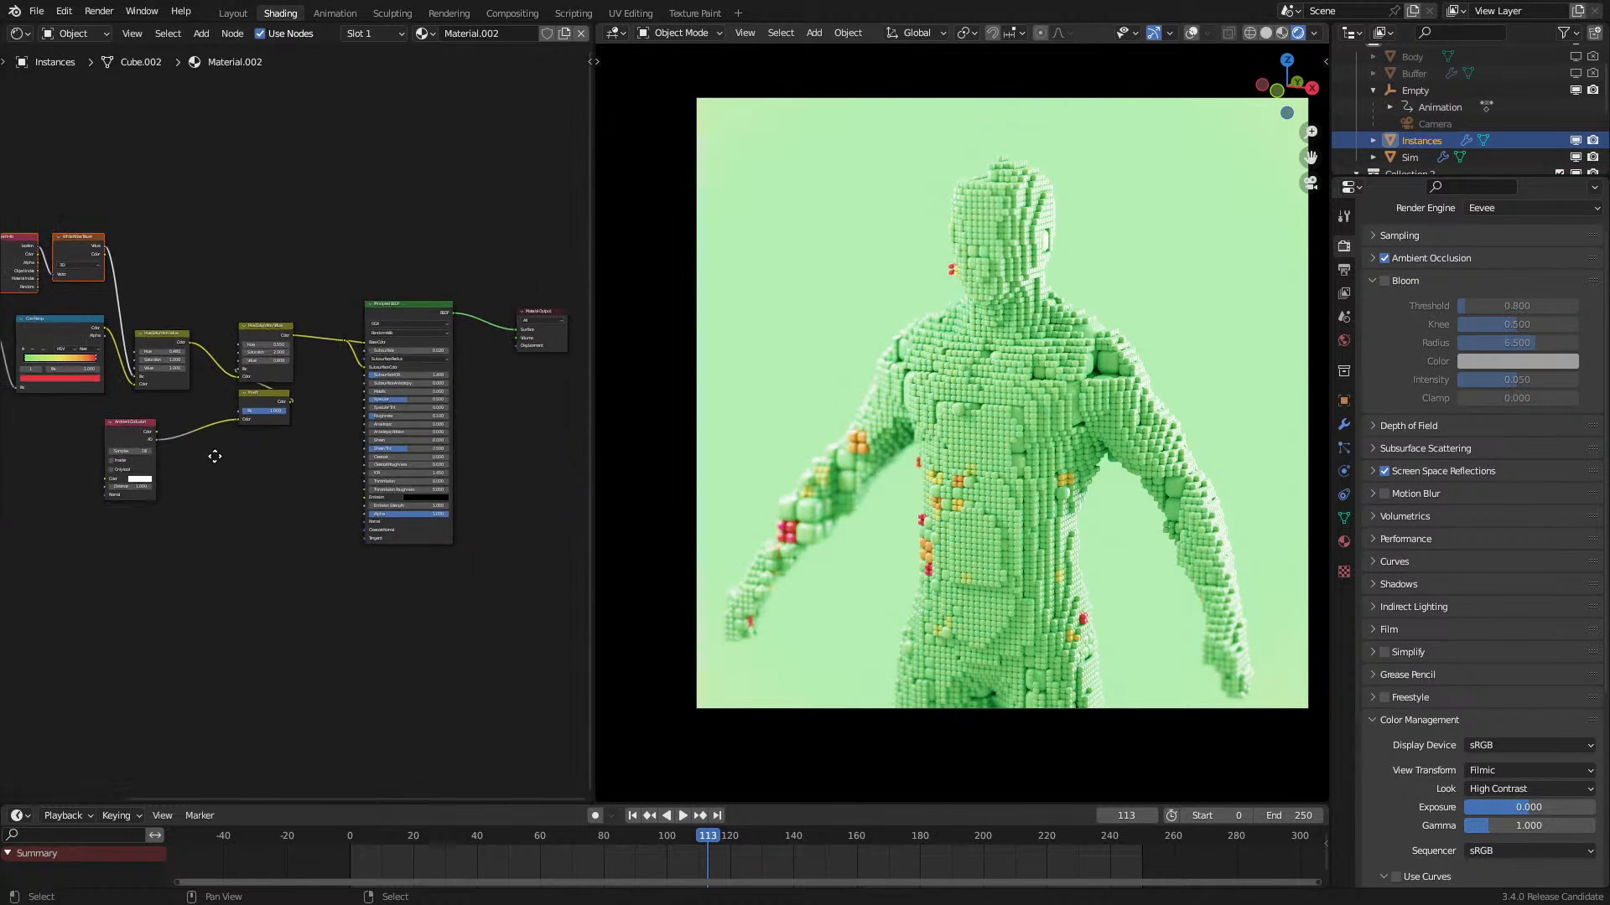
middle_drag(201, 457, 388, 486)
scroll(366, 485, up, 2)
drag(292, 469, 507, 491)
middle_drag(356, 346, 394, 451)
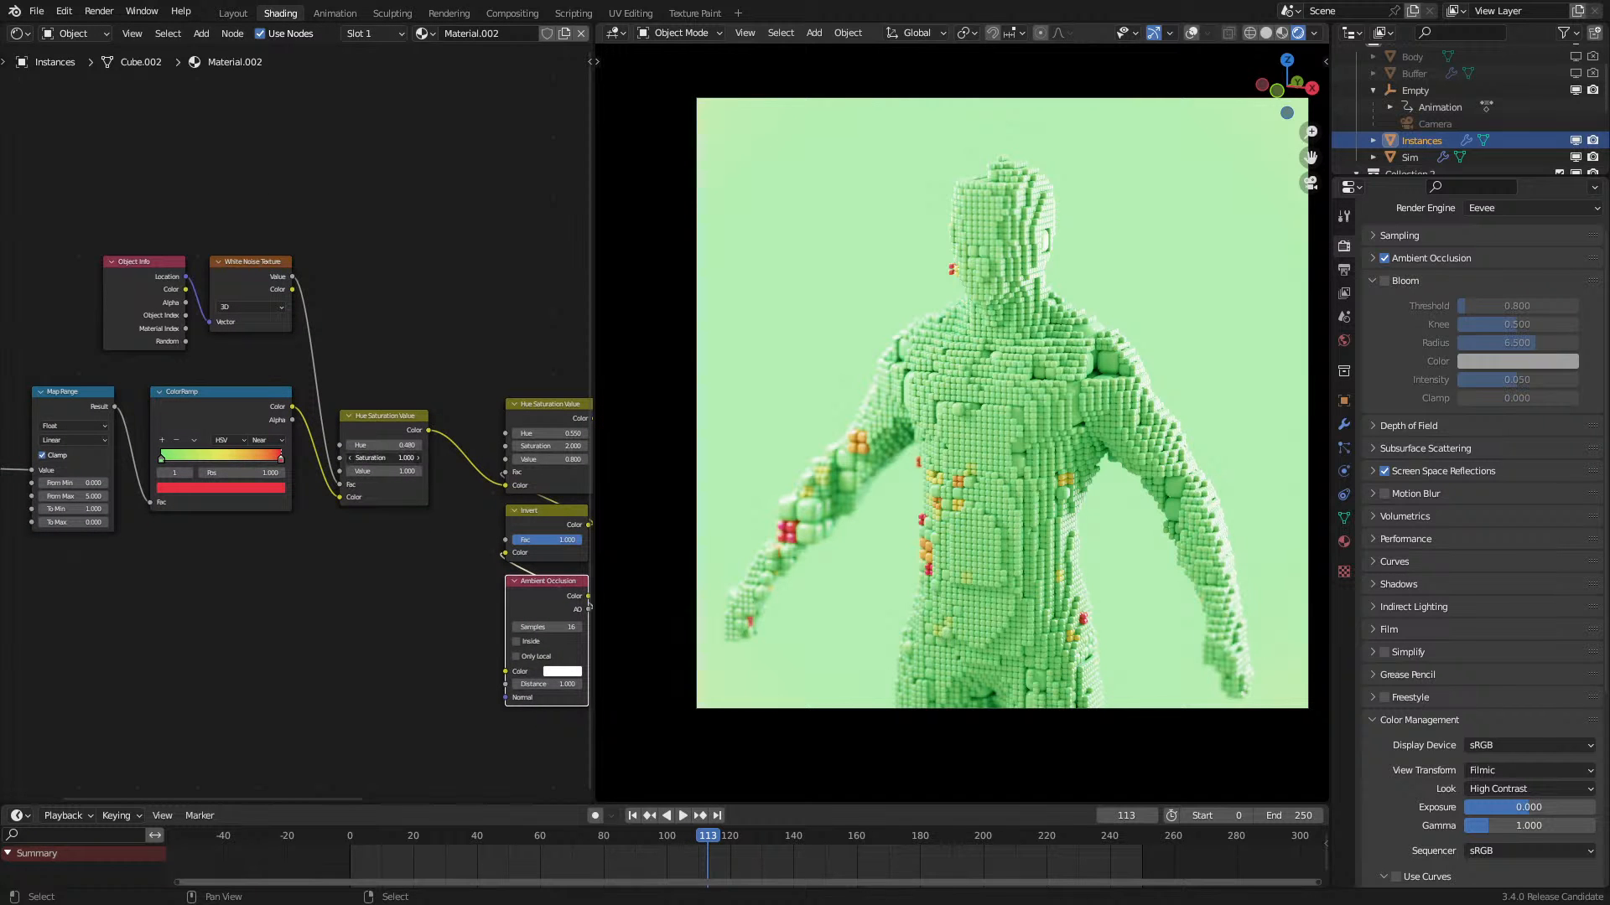
drag(383, 457, 461, 458)
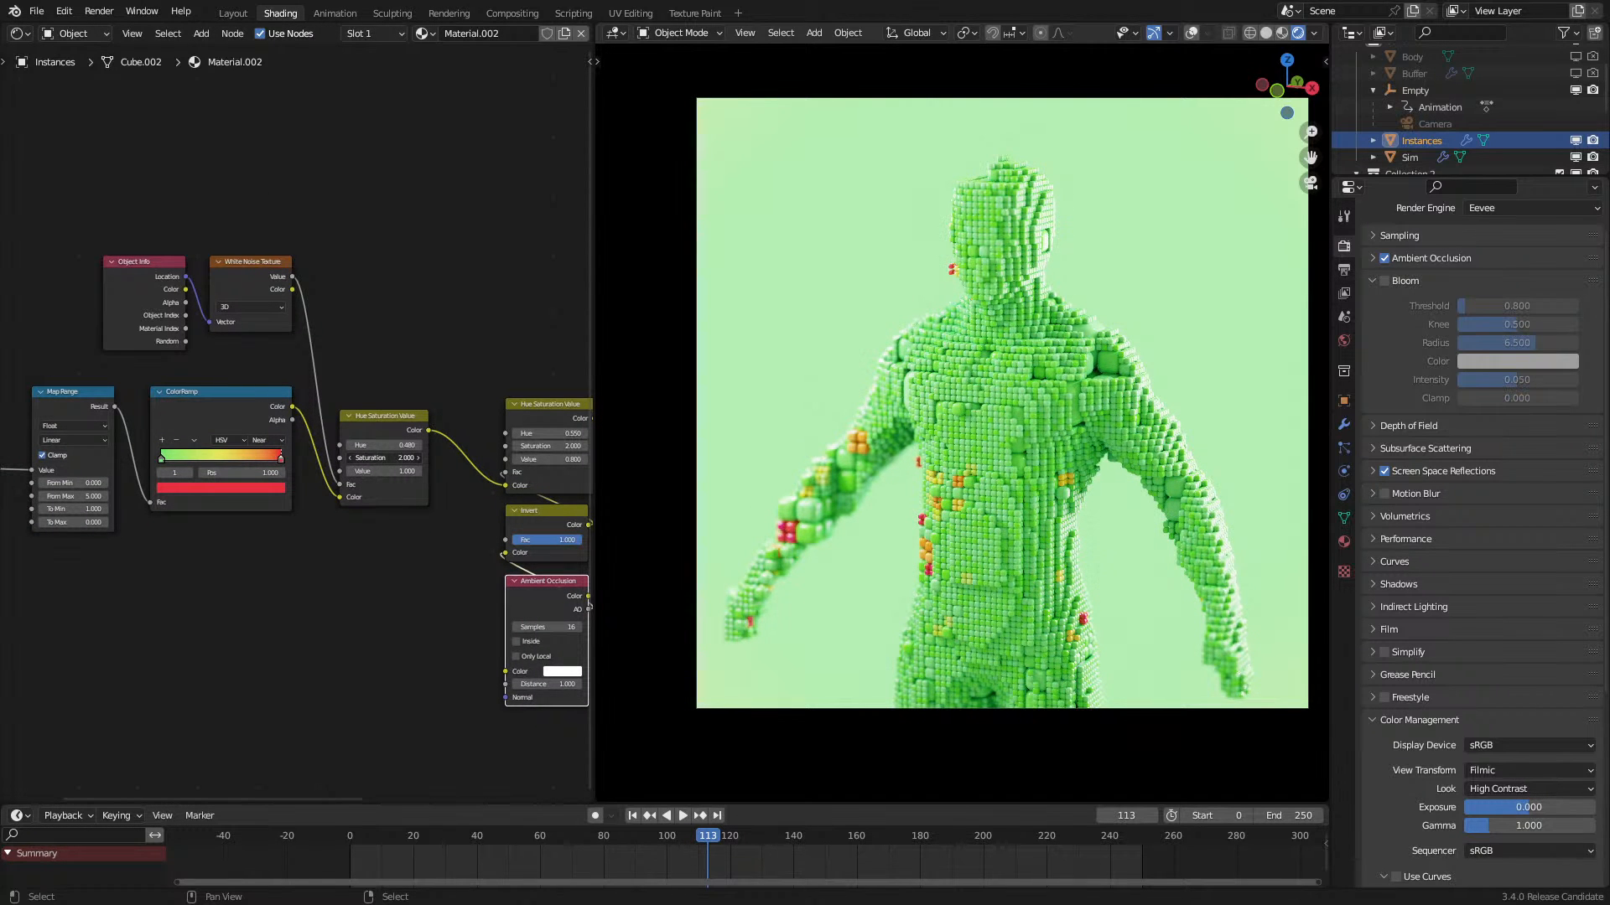
right_click(383, 458)
Step: Duplicate the Hue Saturation Value node, unlink the White Noise Texture from the original, and place the copy beside the White Noise Texture
click(381, 419)
key(shift+d)
click(344, 584)
ctrl+right_drag(295, 367, 339, 377)
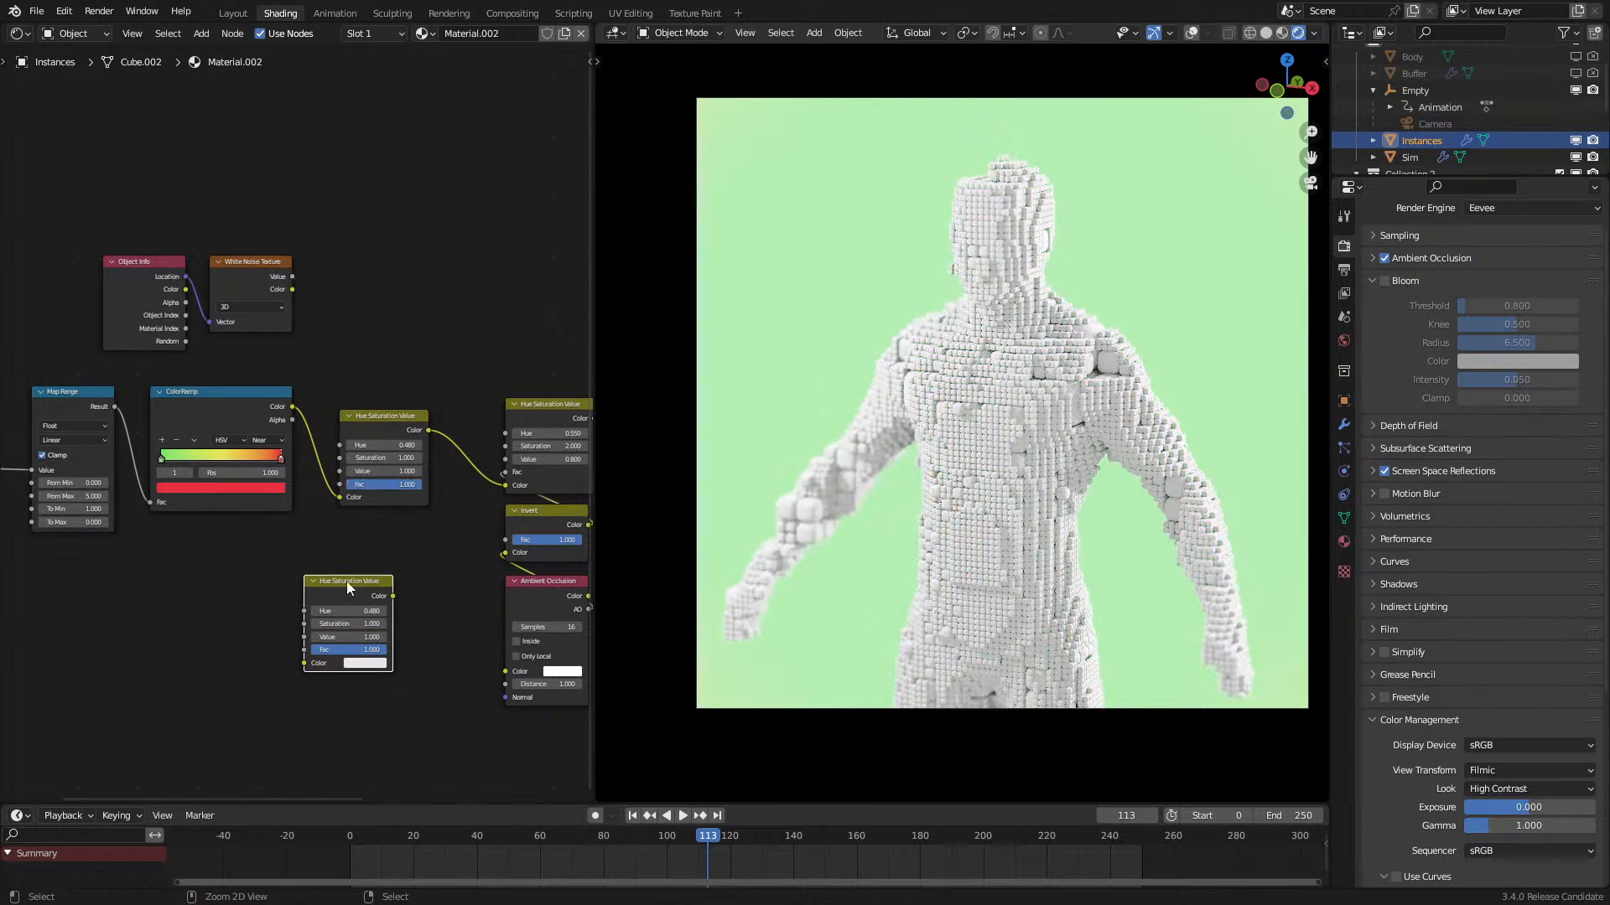
drag(352, 594, 399, 237)
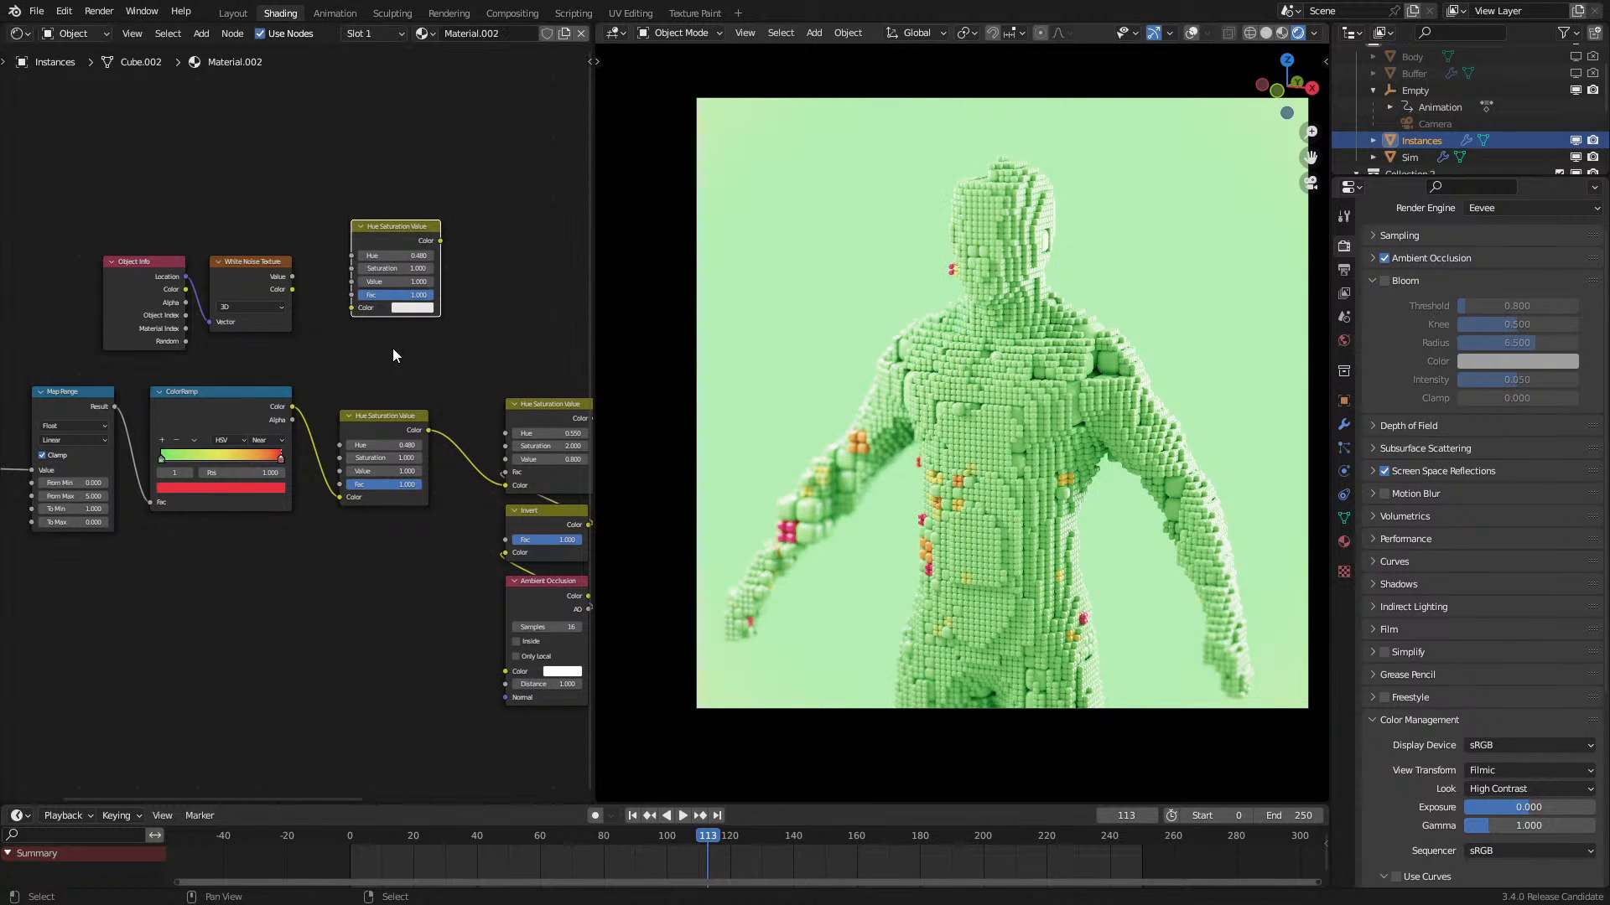
Step: Set the original Hue Saturation Value node's Hue to 0.5 and its Saturation to 1.8
scroll(297, 423, up, 1)
click(420, 444)
click(421, 448)
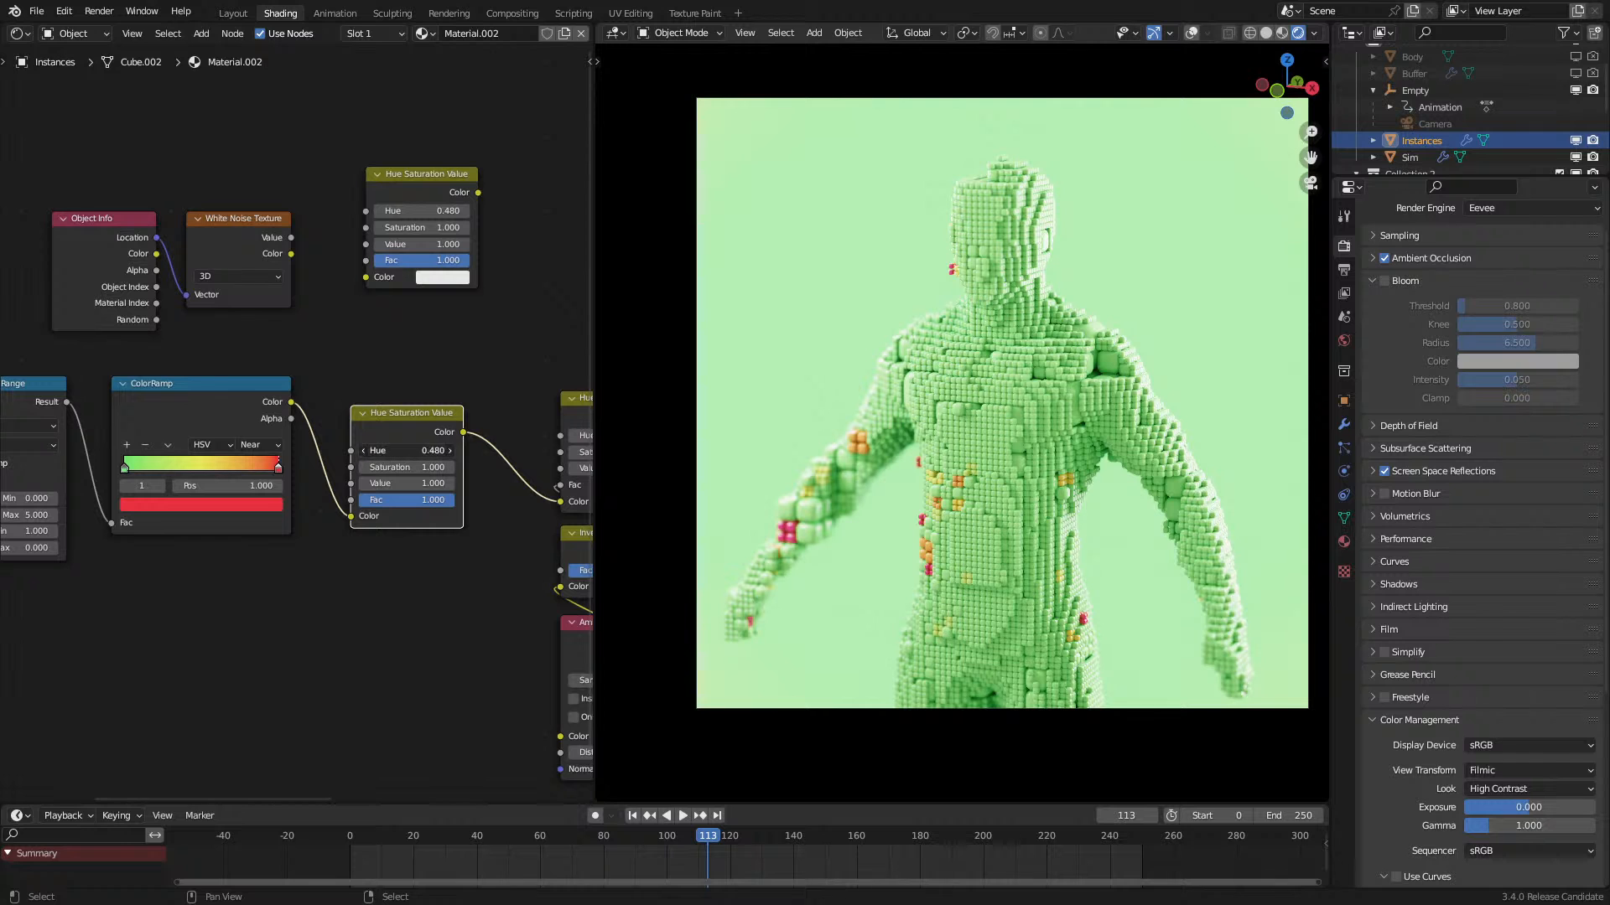
text(.5)
key(Return)
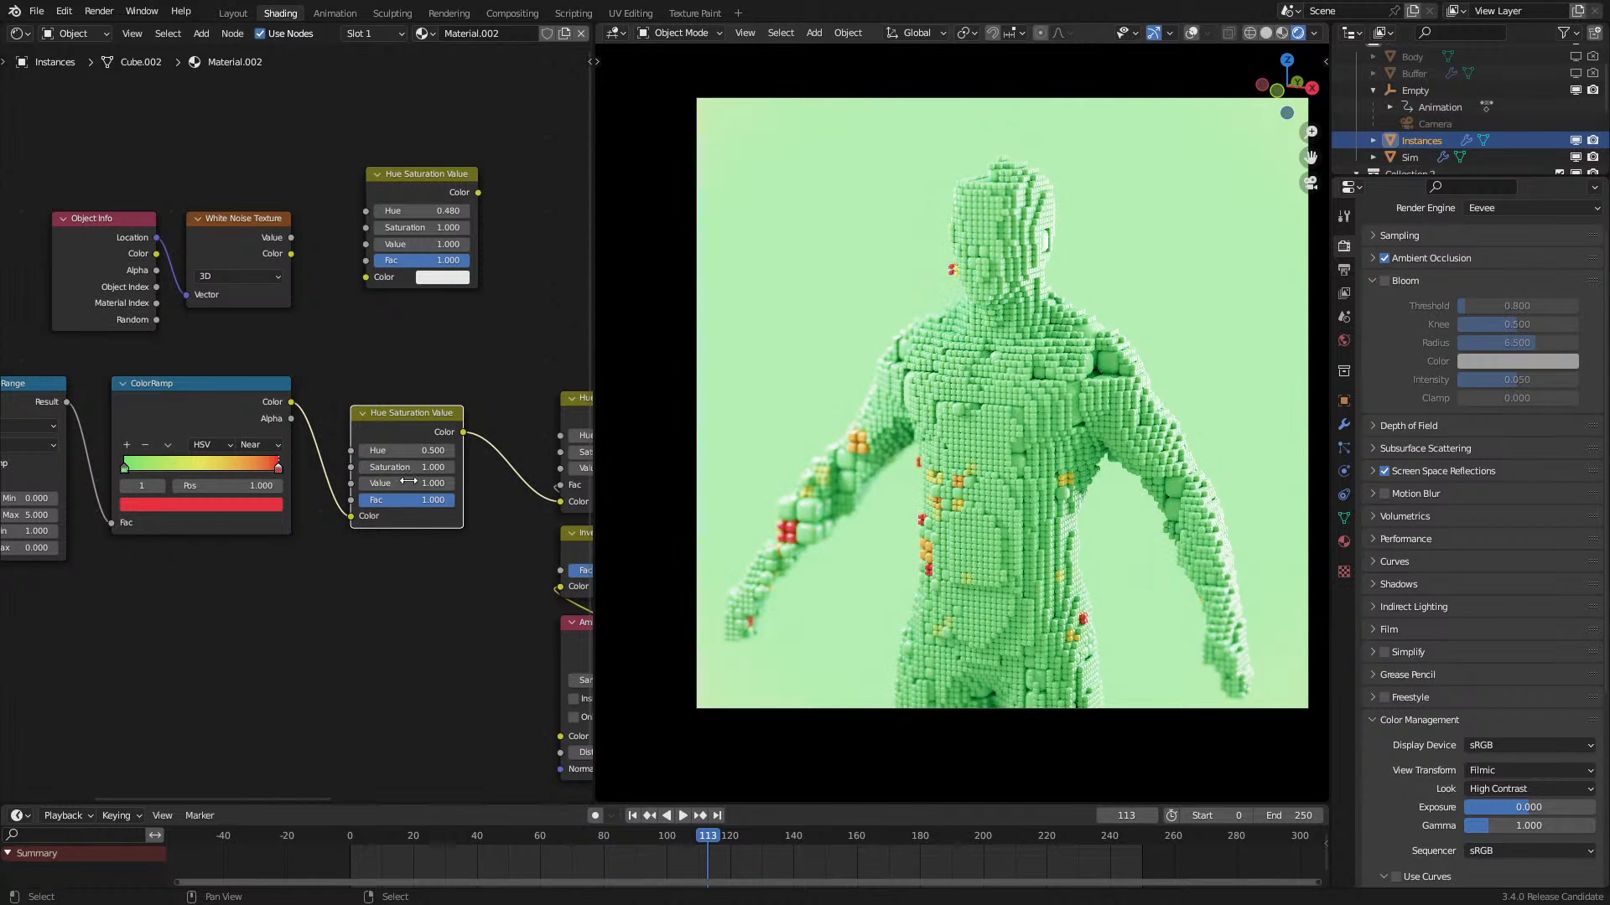
drag(408, 469, 470, 469)
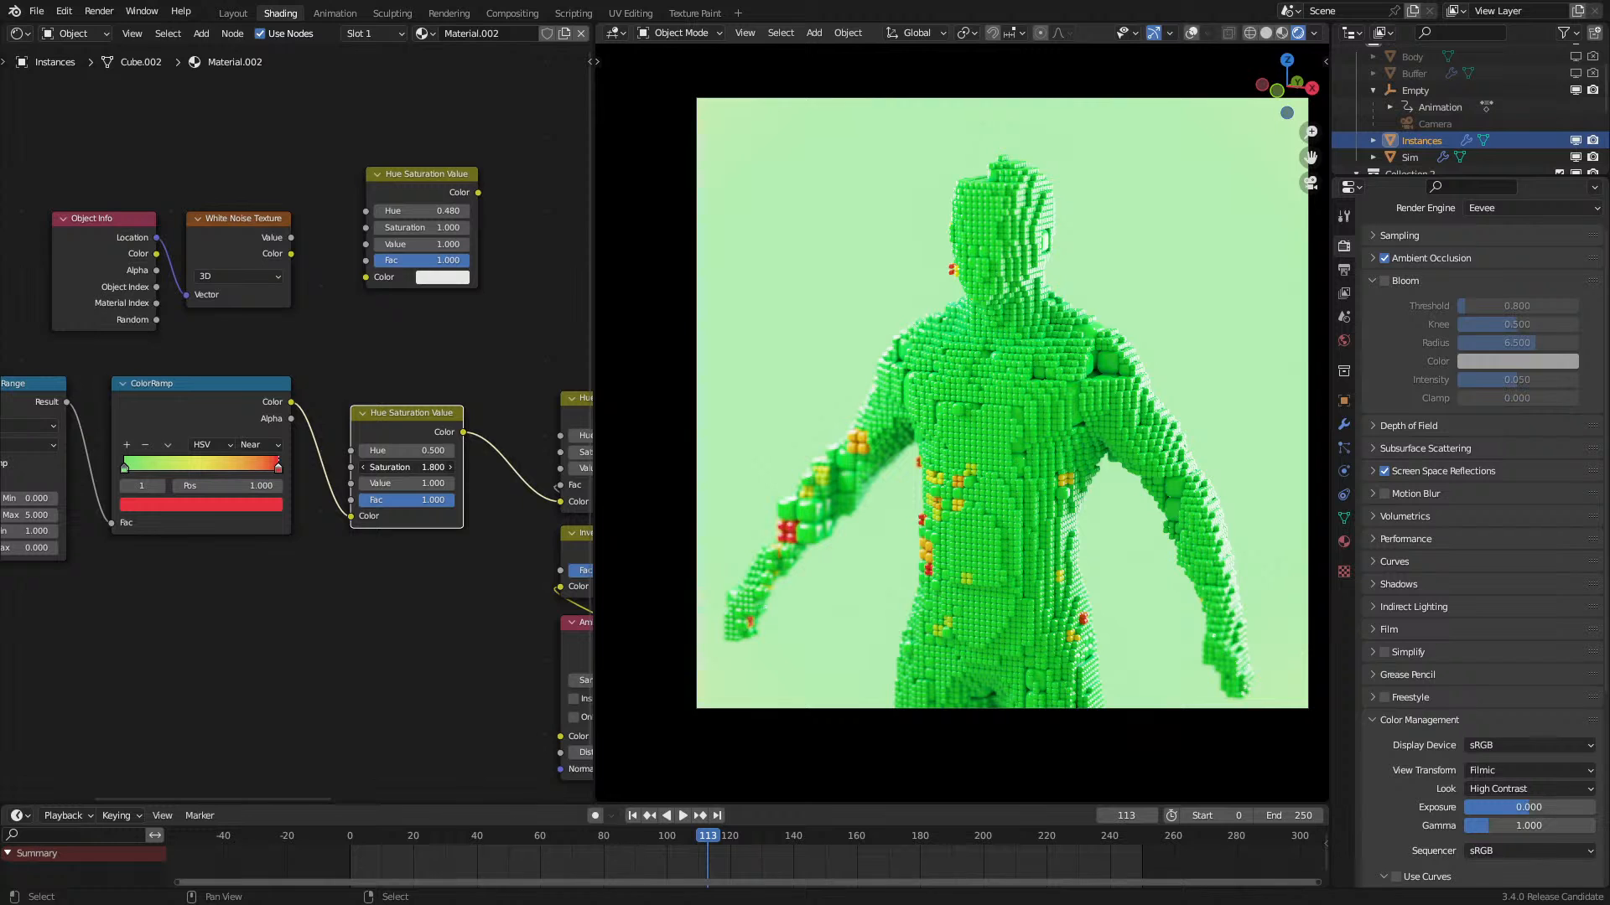
Step: Set the Hue Saturation Value node's Hue to 0.49 and its Saturation to 1.2
click(409, 451)
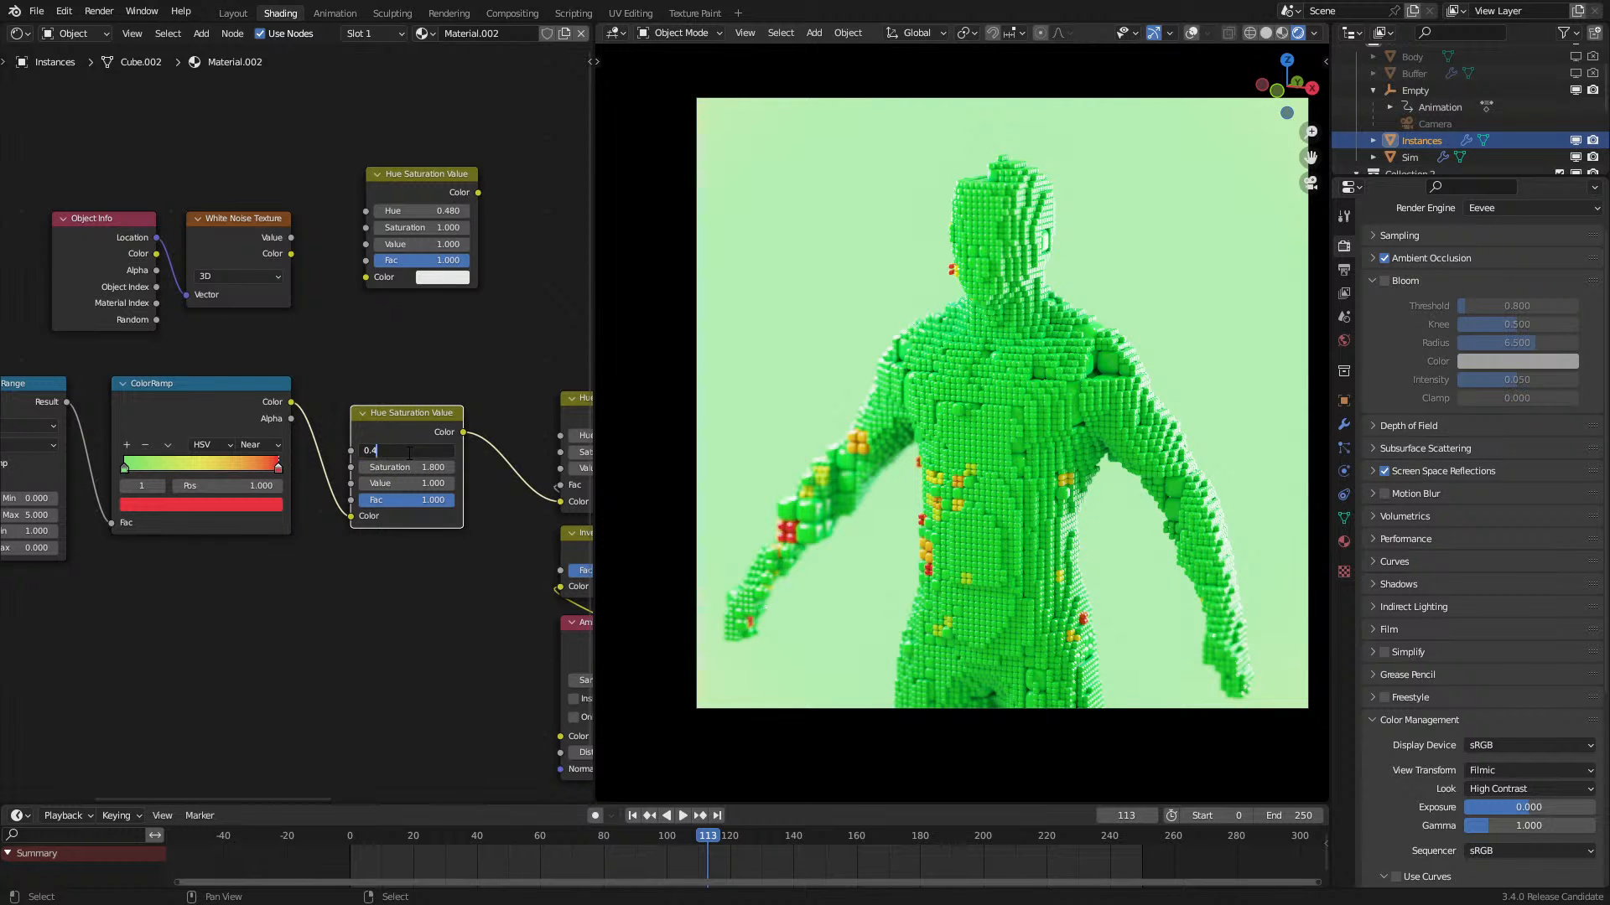
key(Return)
click(409, 467)
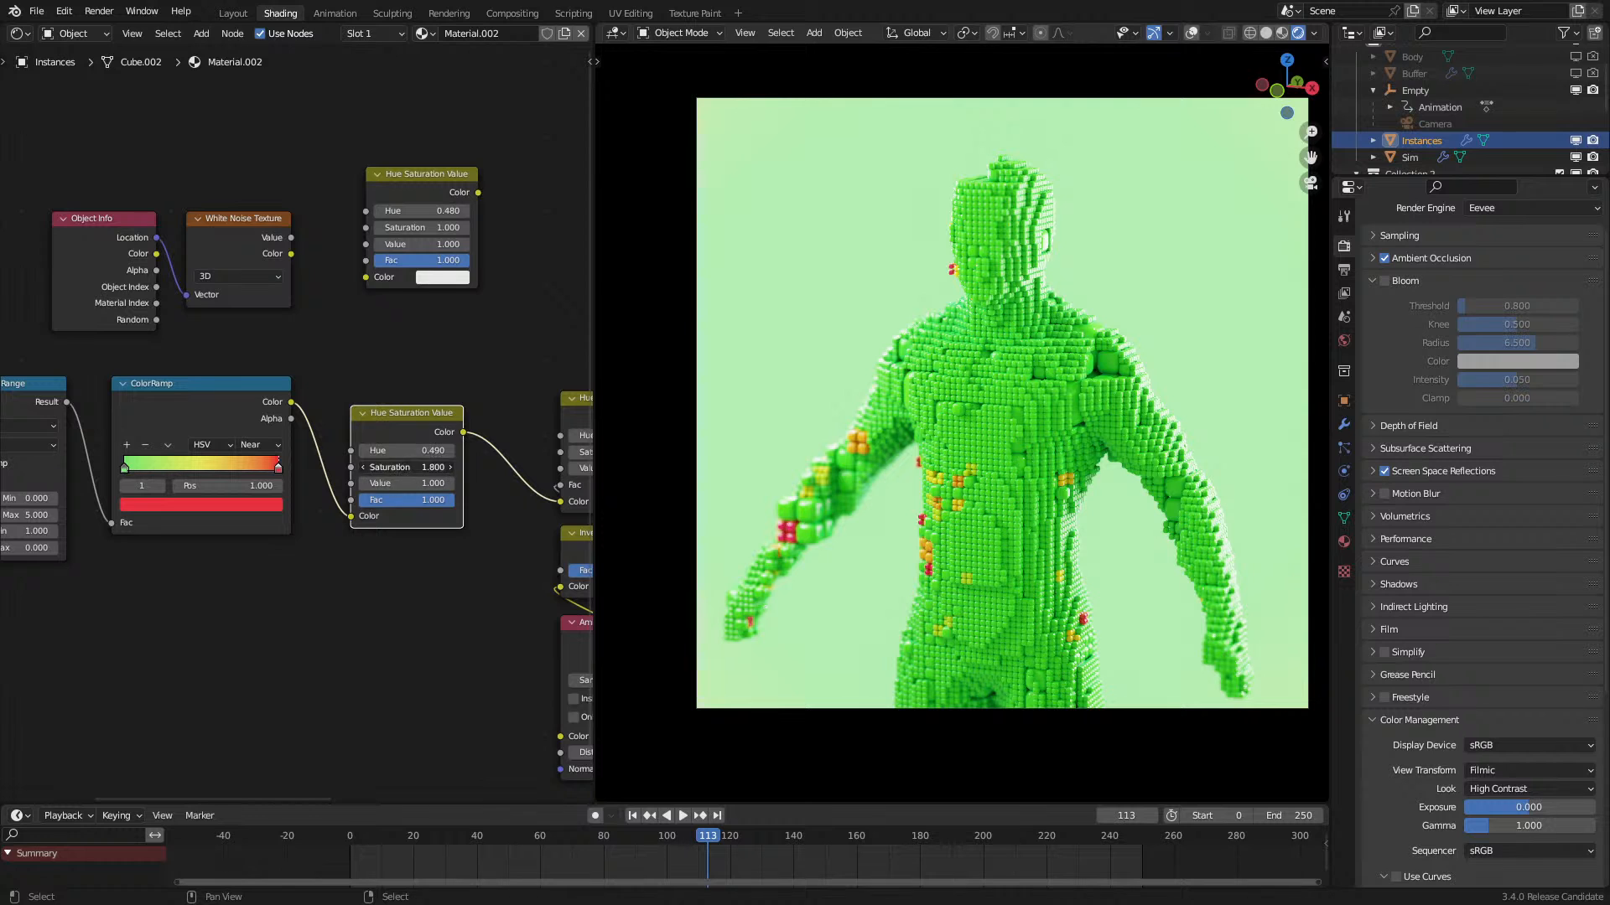
text(1.1)
key(Return)
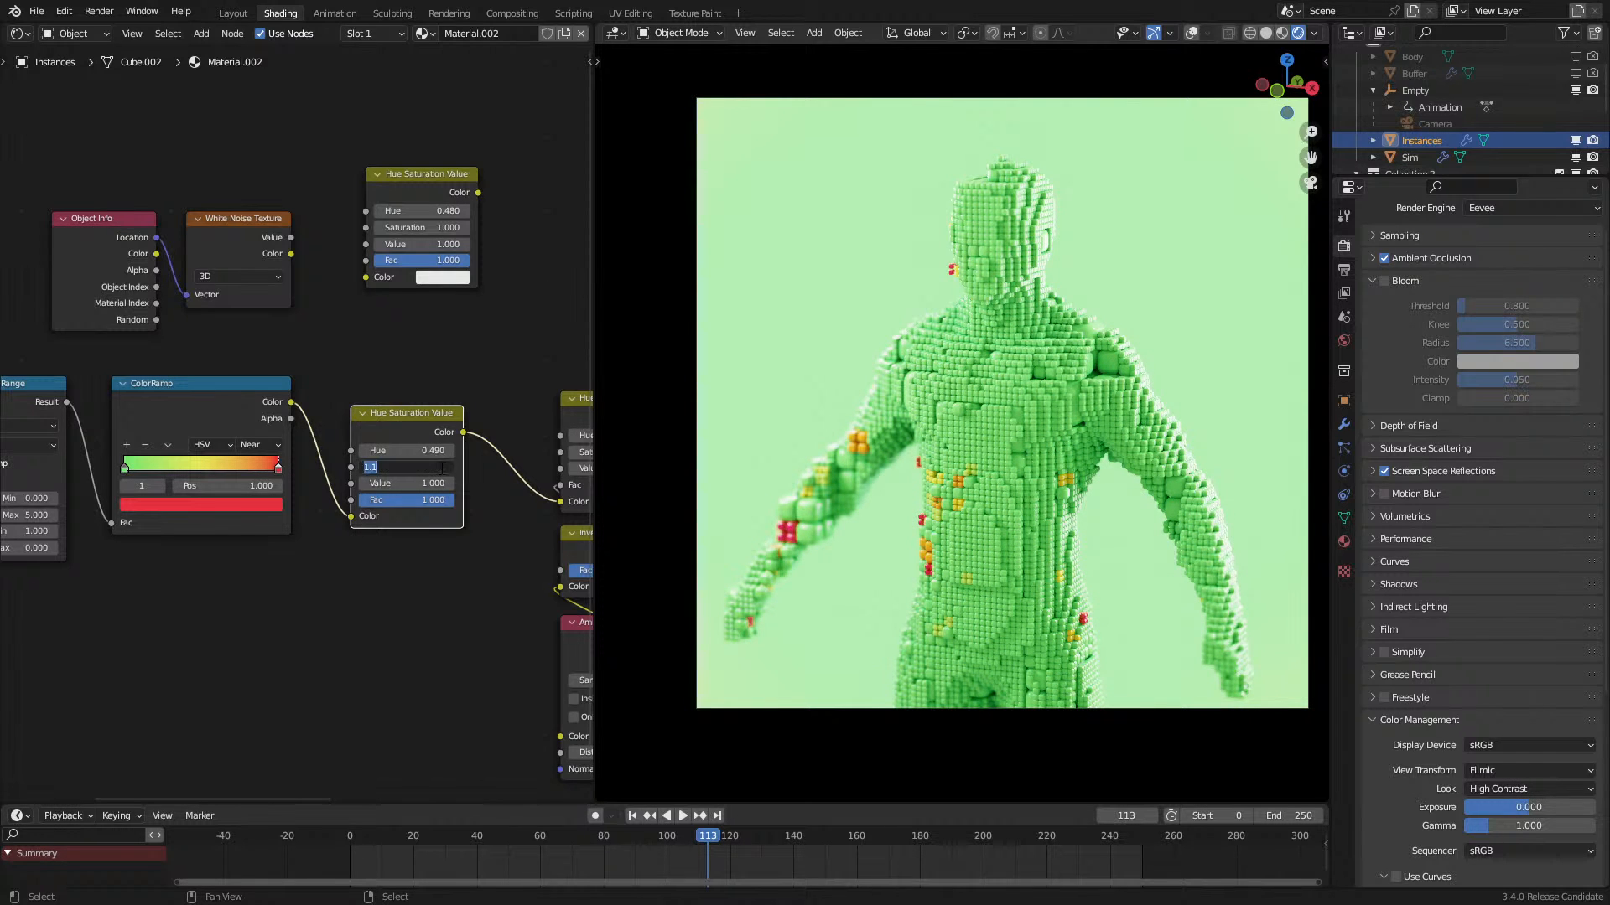
click(450, 467)
Step: Play the animation from the start to check the cube colors and stop at frame 105
click(288, 848)
key(space)
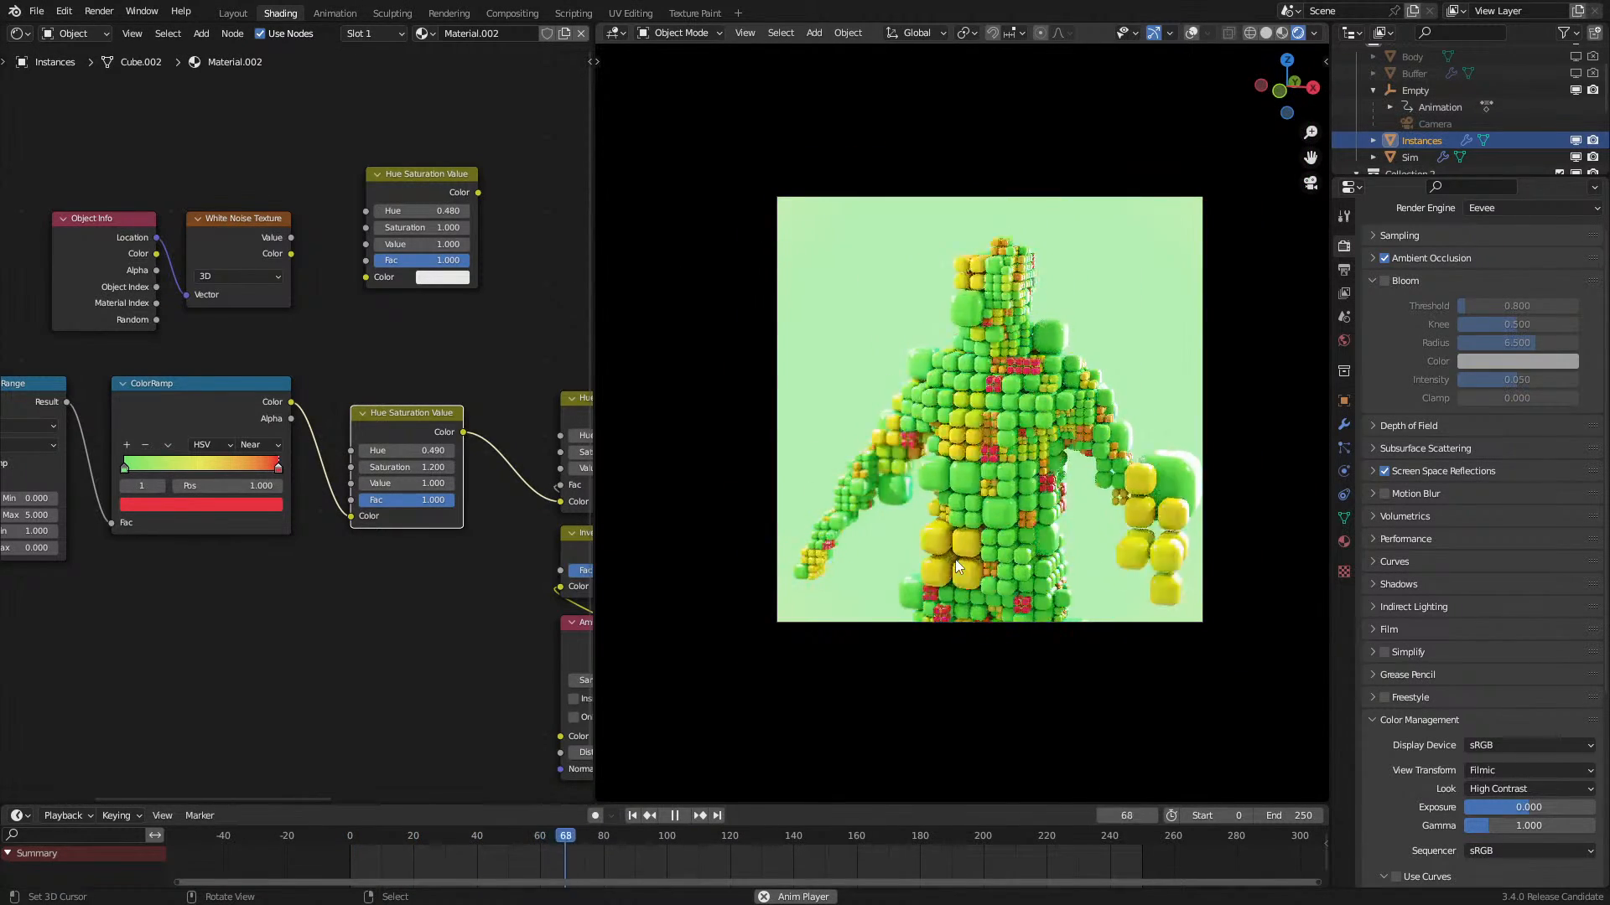
scroll(955, 561, up, 2)
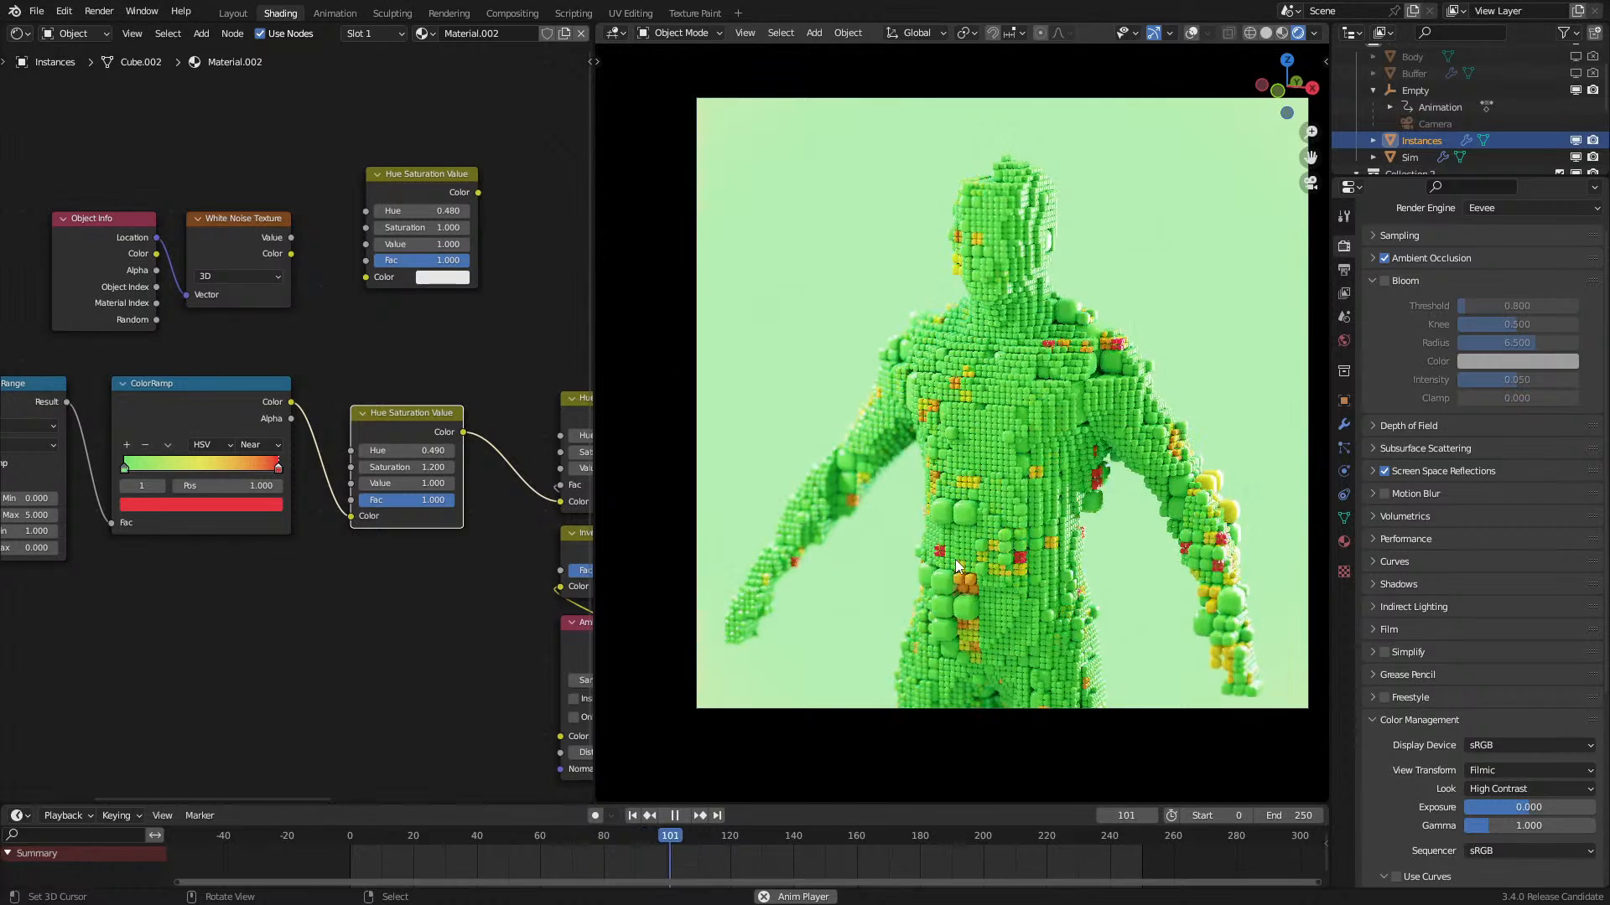
key(space)
Step: Connect the White Noise Texture's Value to the Fac of the Hue Saturation Value node after the ColorRamp, with Saturation at 1.2
scroll(295, 466, up, 2)
click(383, 481)
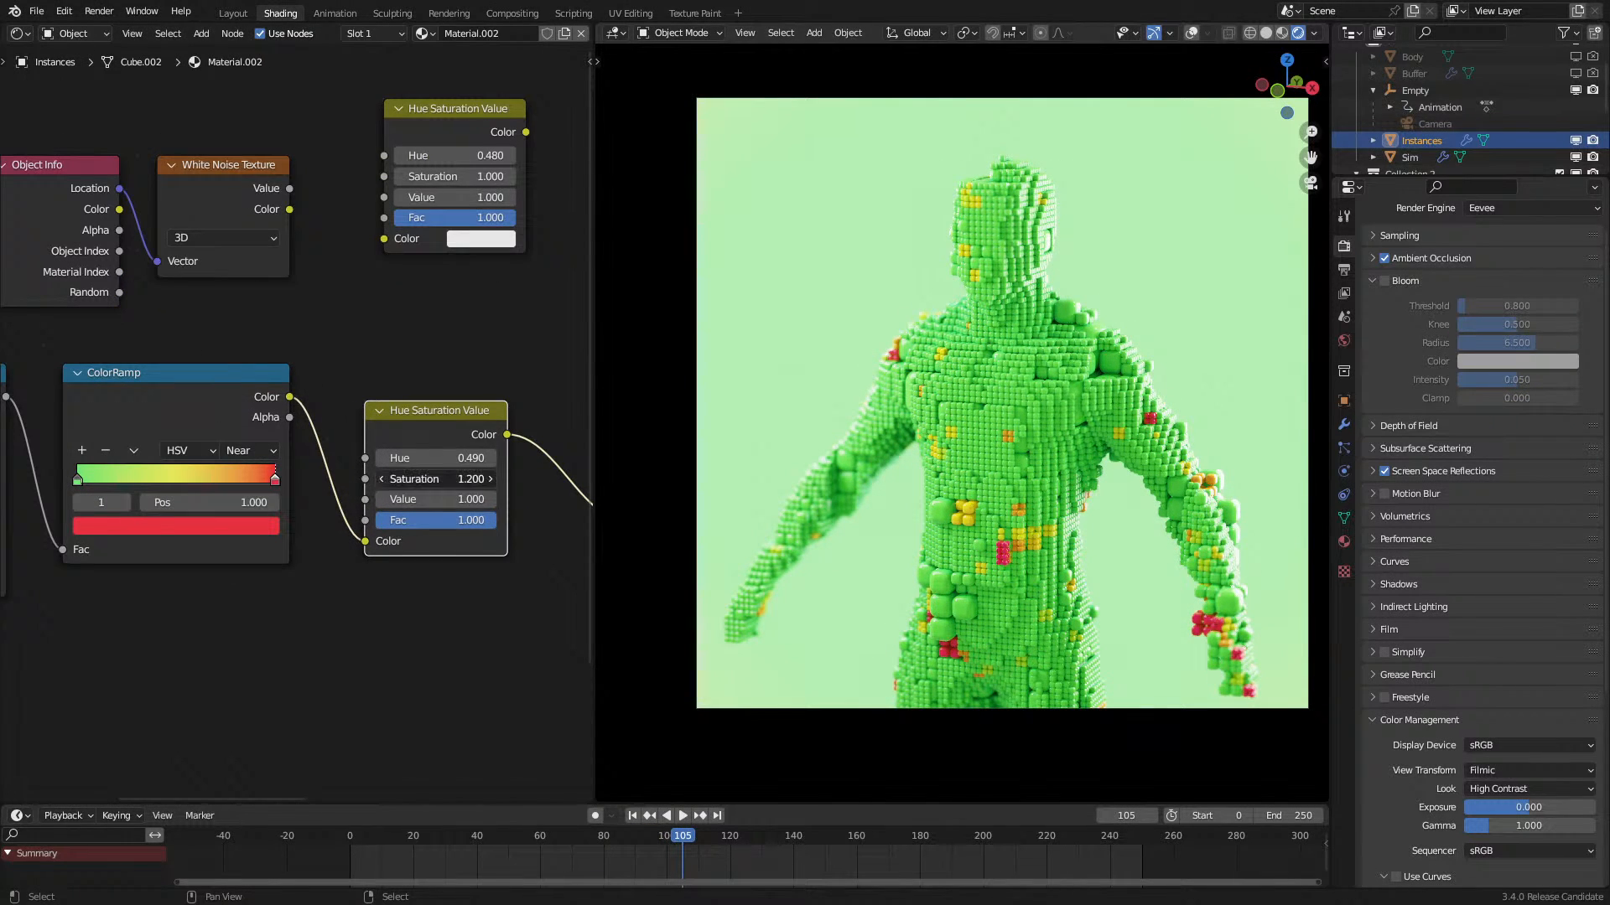
drag(288, 190, 360, 519)
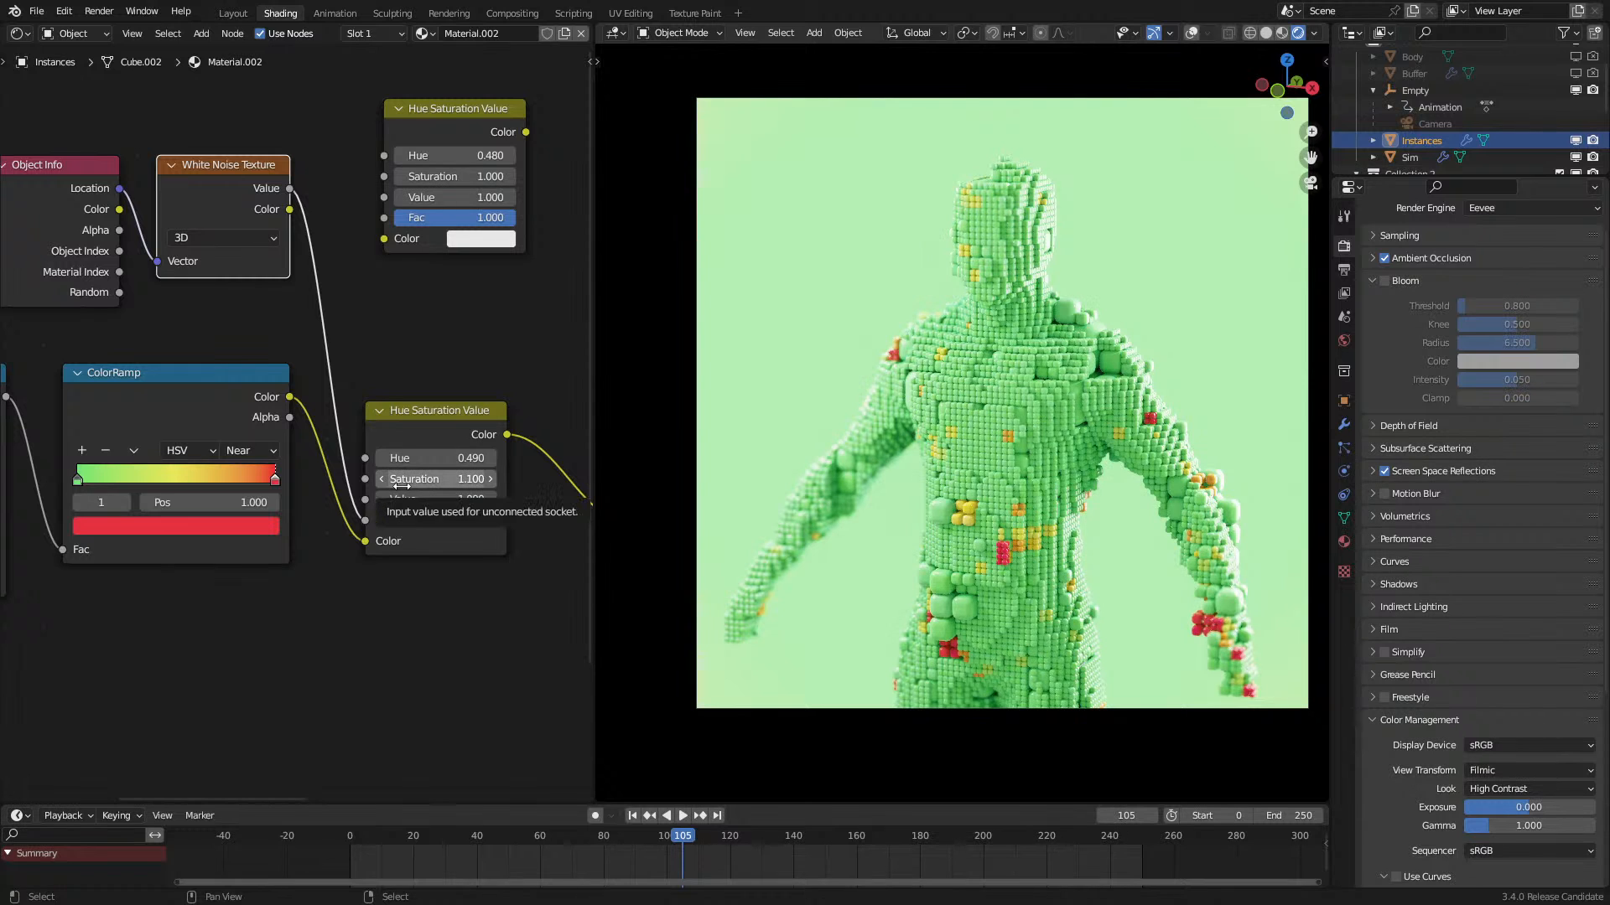
click(490, 479)
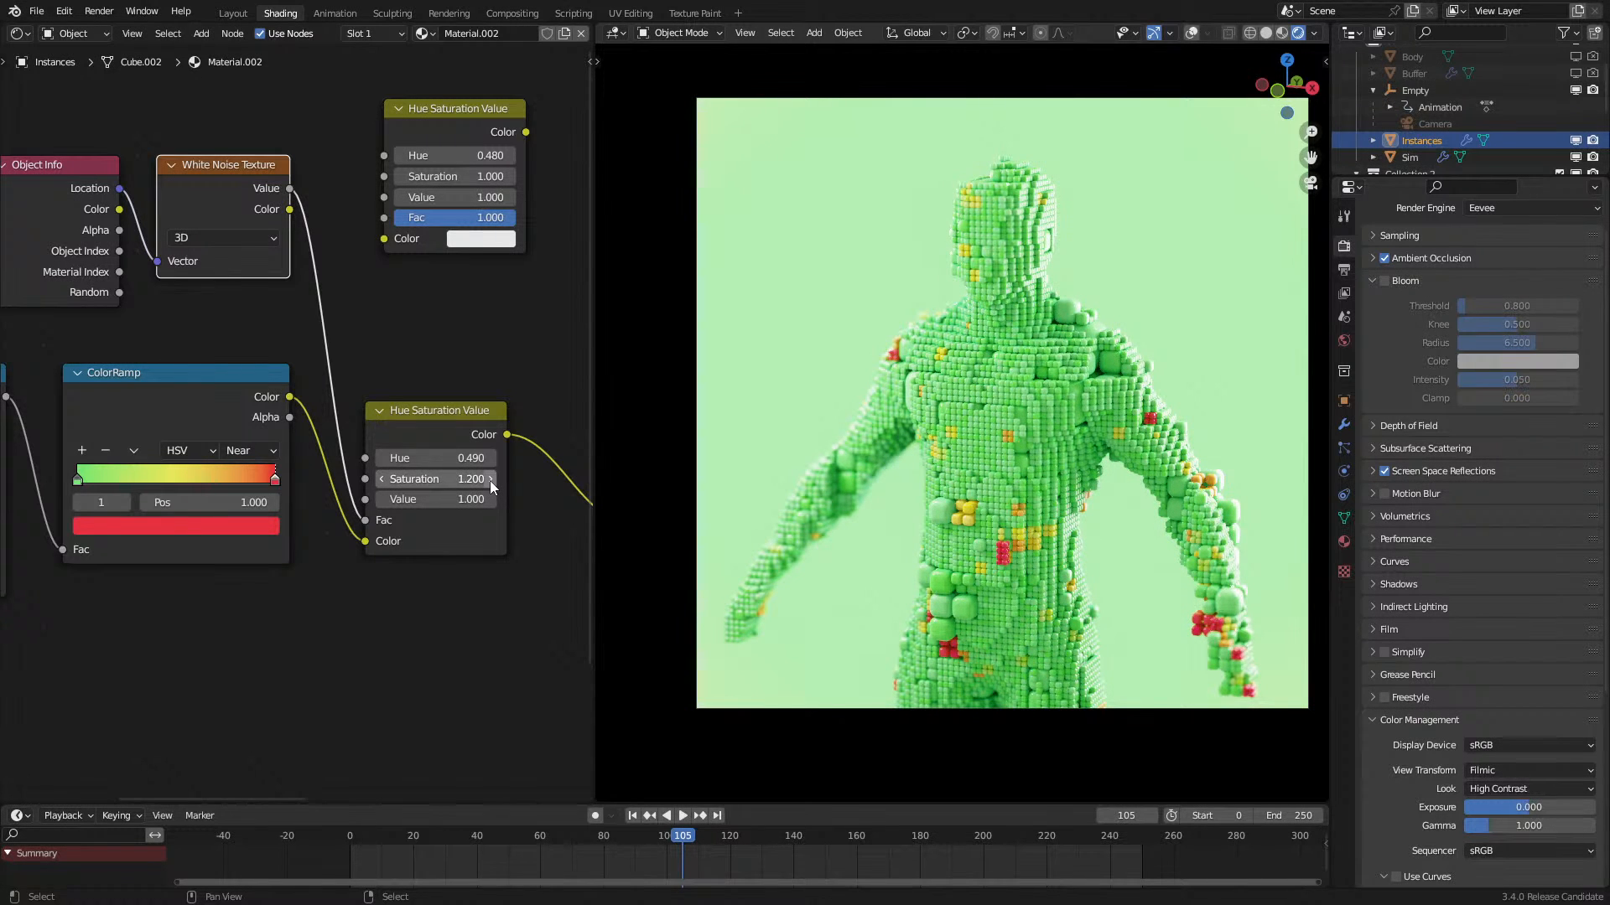
Step: Replay the animation from the start to check the randomized color variation, stopping at frame 130
click(329, 862)
key(space)
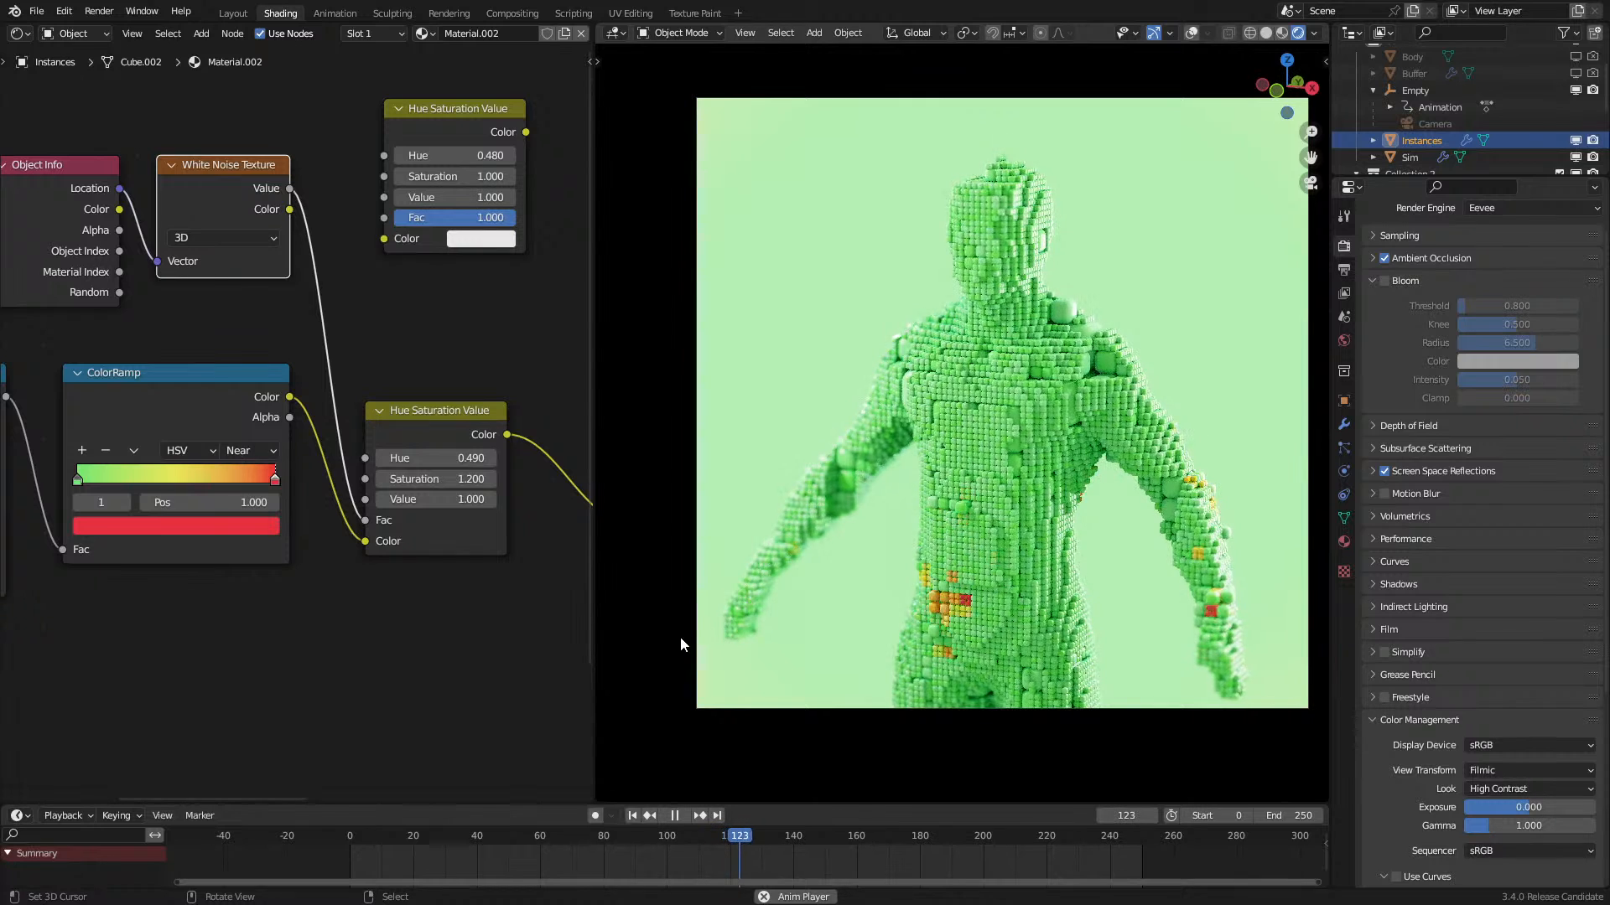
key(space)
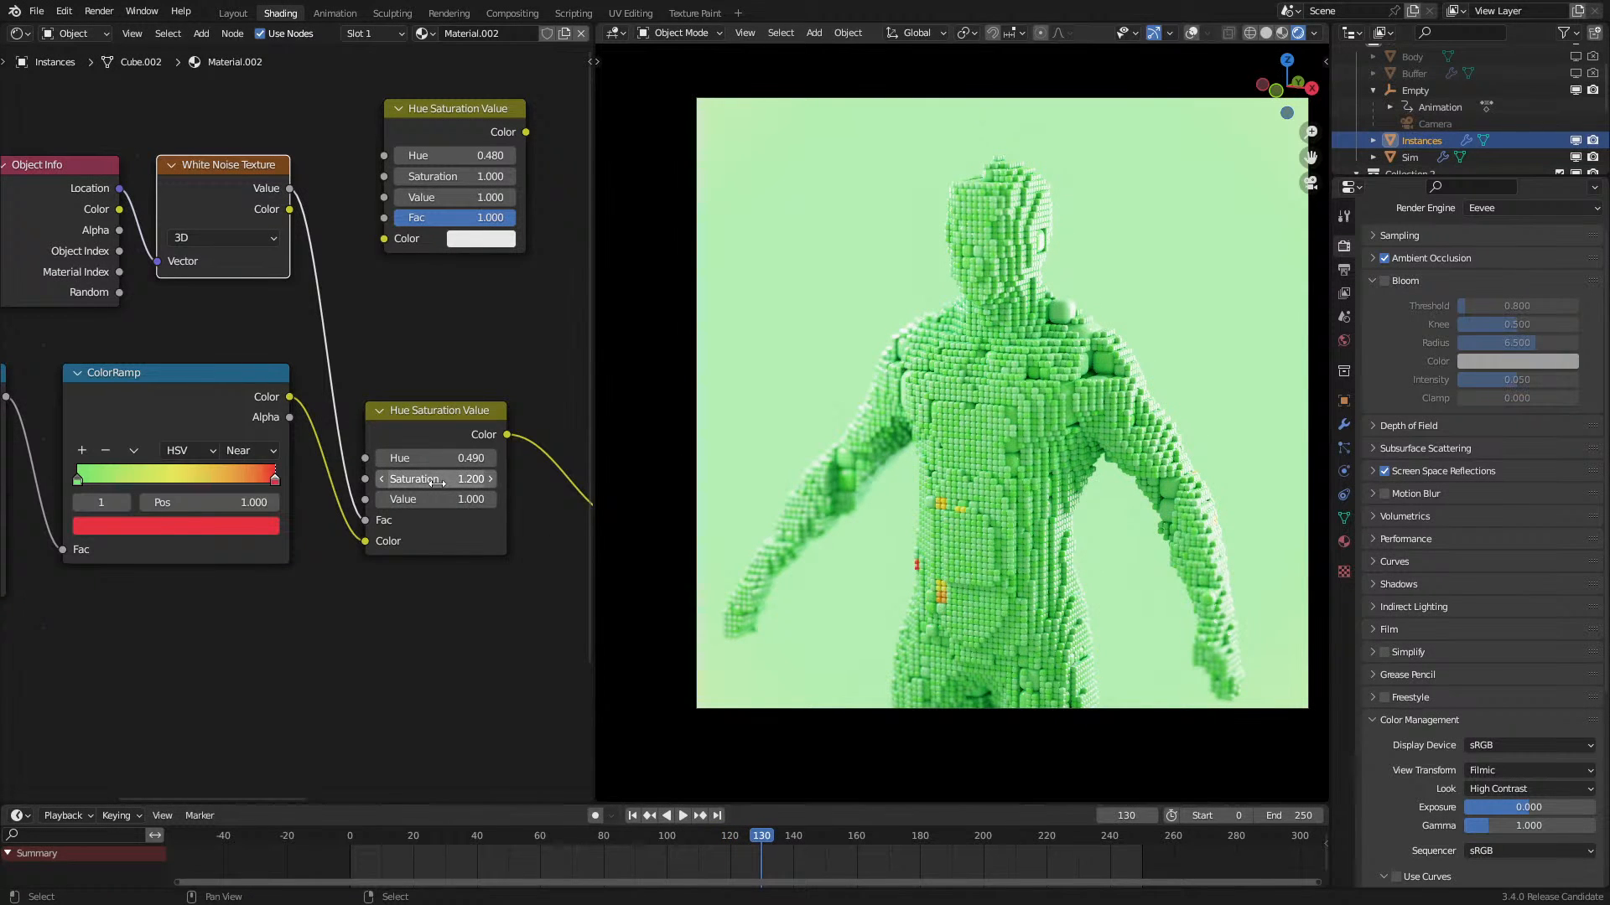
Step: Set the connected Hue Saturation Value node's Saturation to 1.15 and its Hue to 0.47
scroll(440, 483, down, 3)
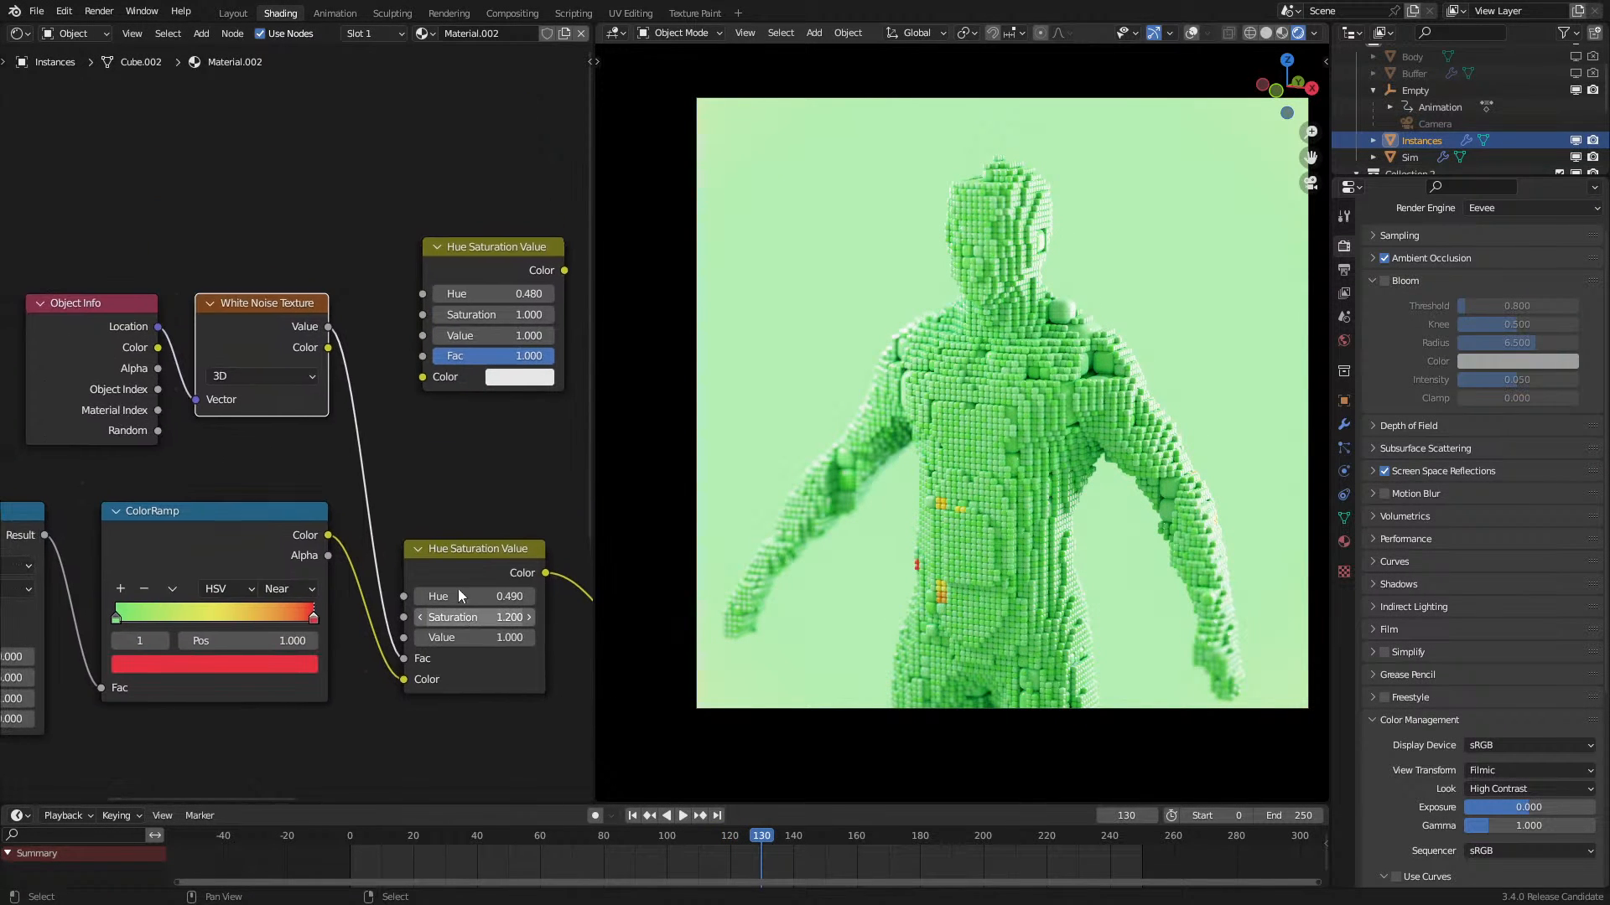
drag(135, 289, 276, 404)
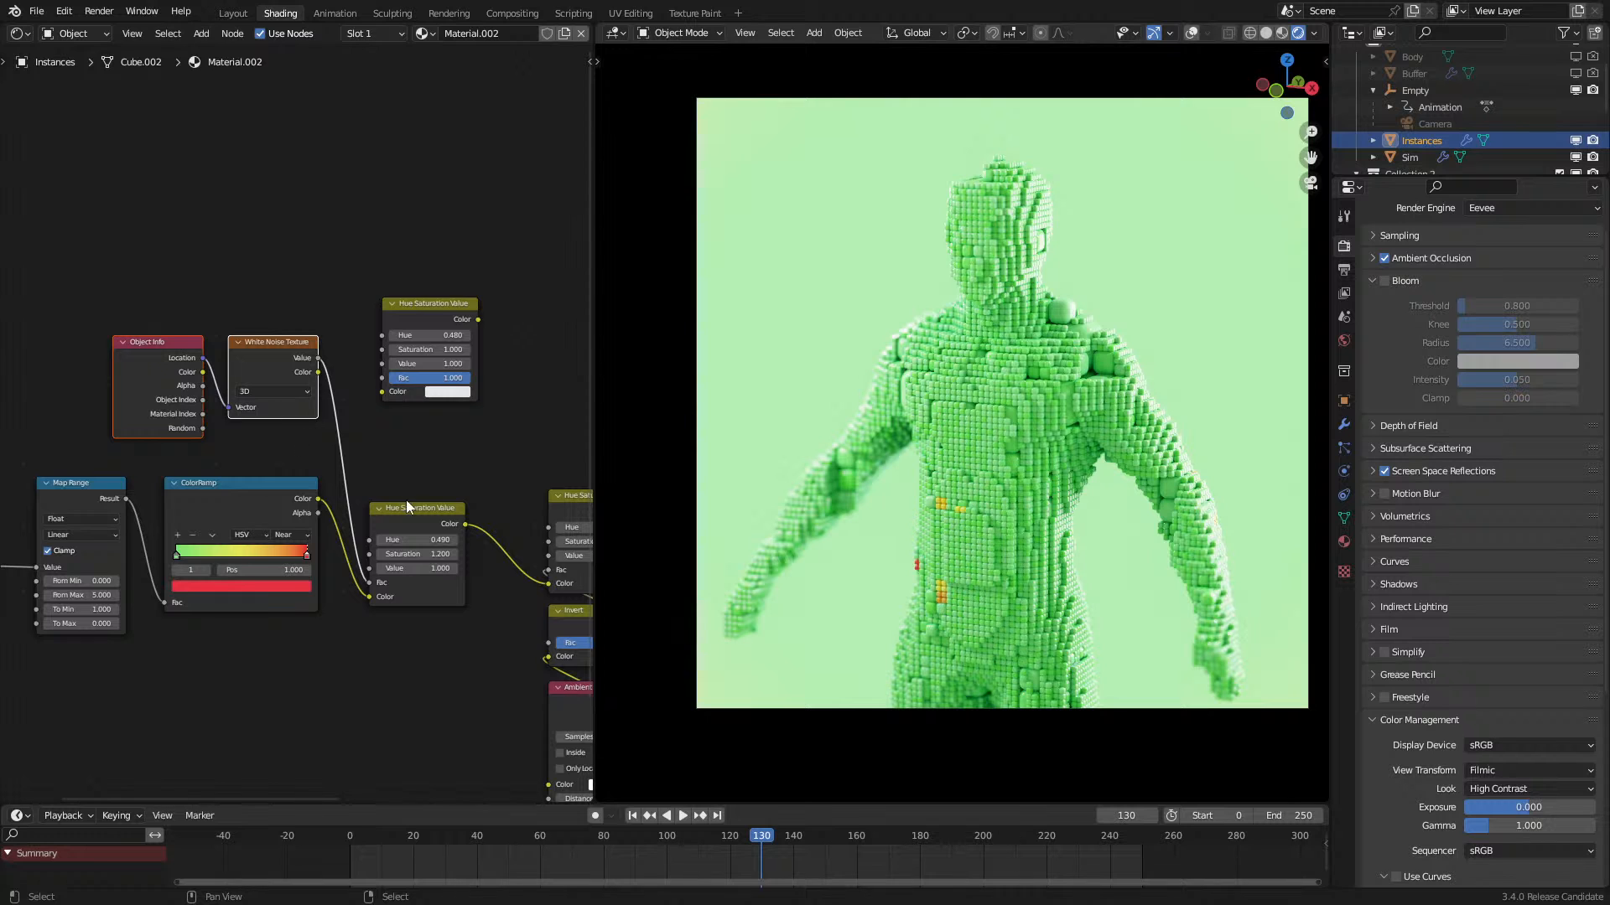
scroll(406, 490, up, 2)
click(419, 617)
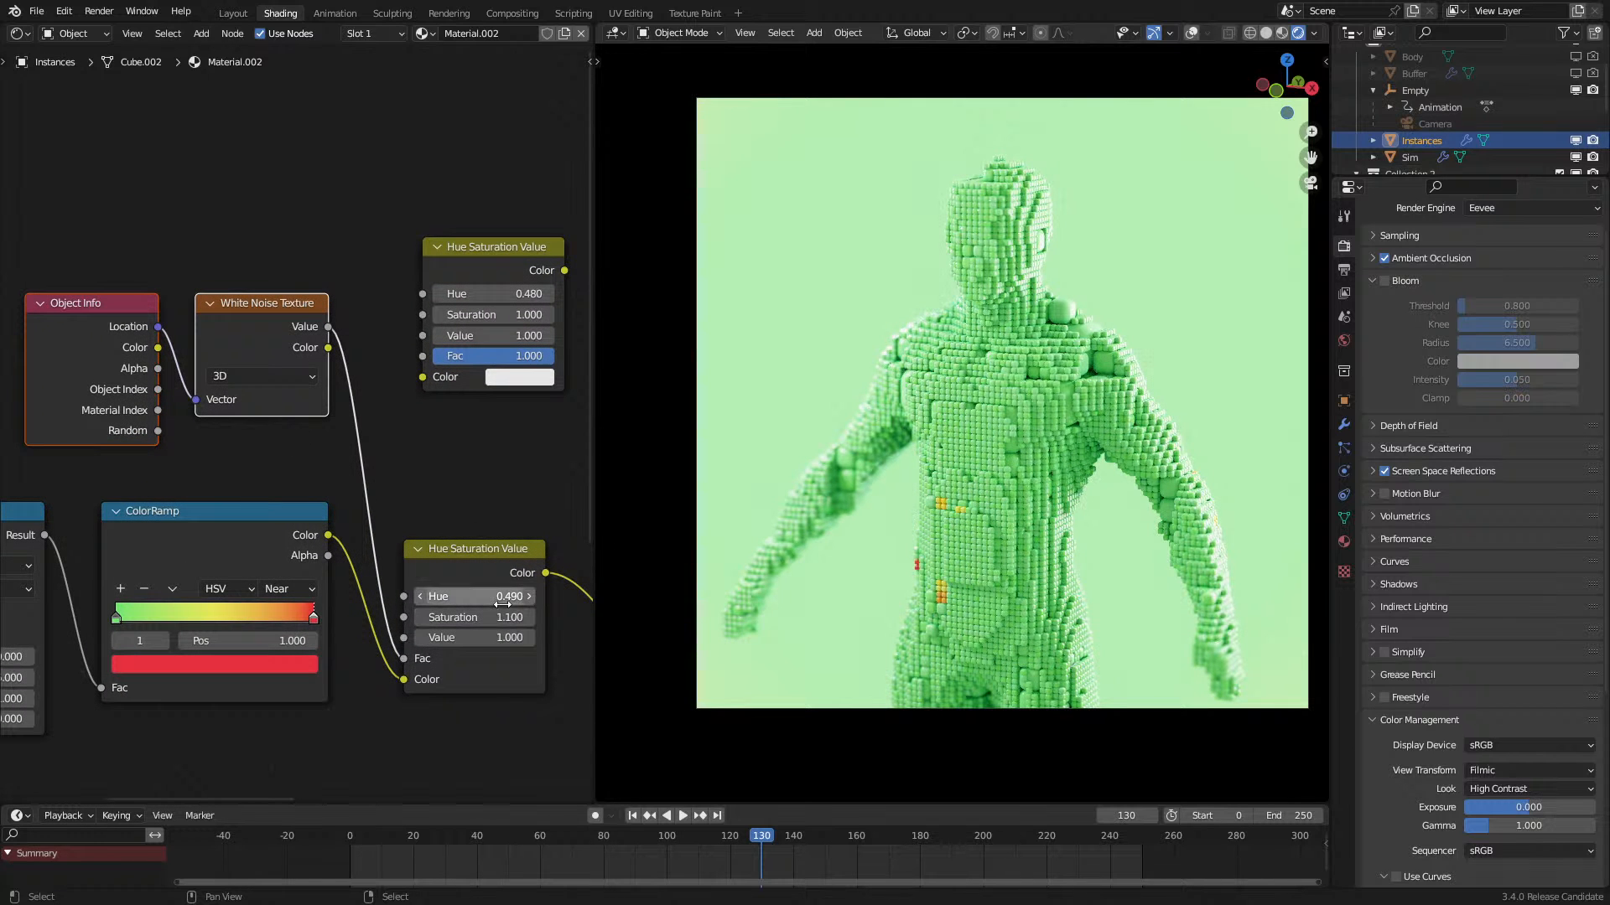
double_click(482, 615)
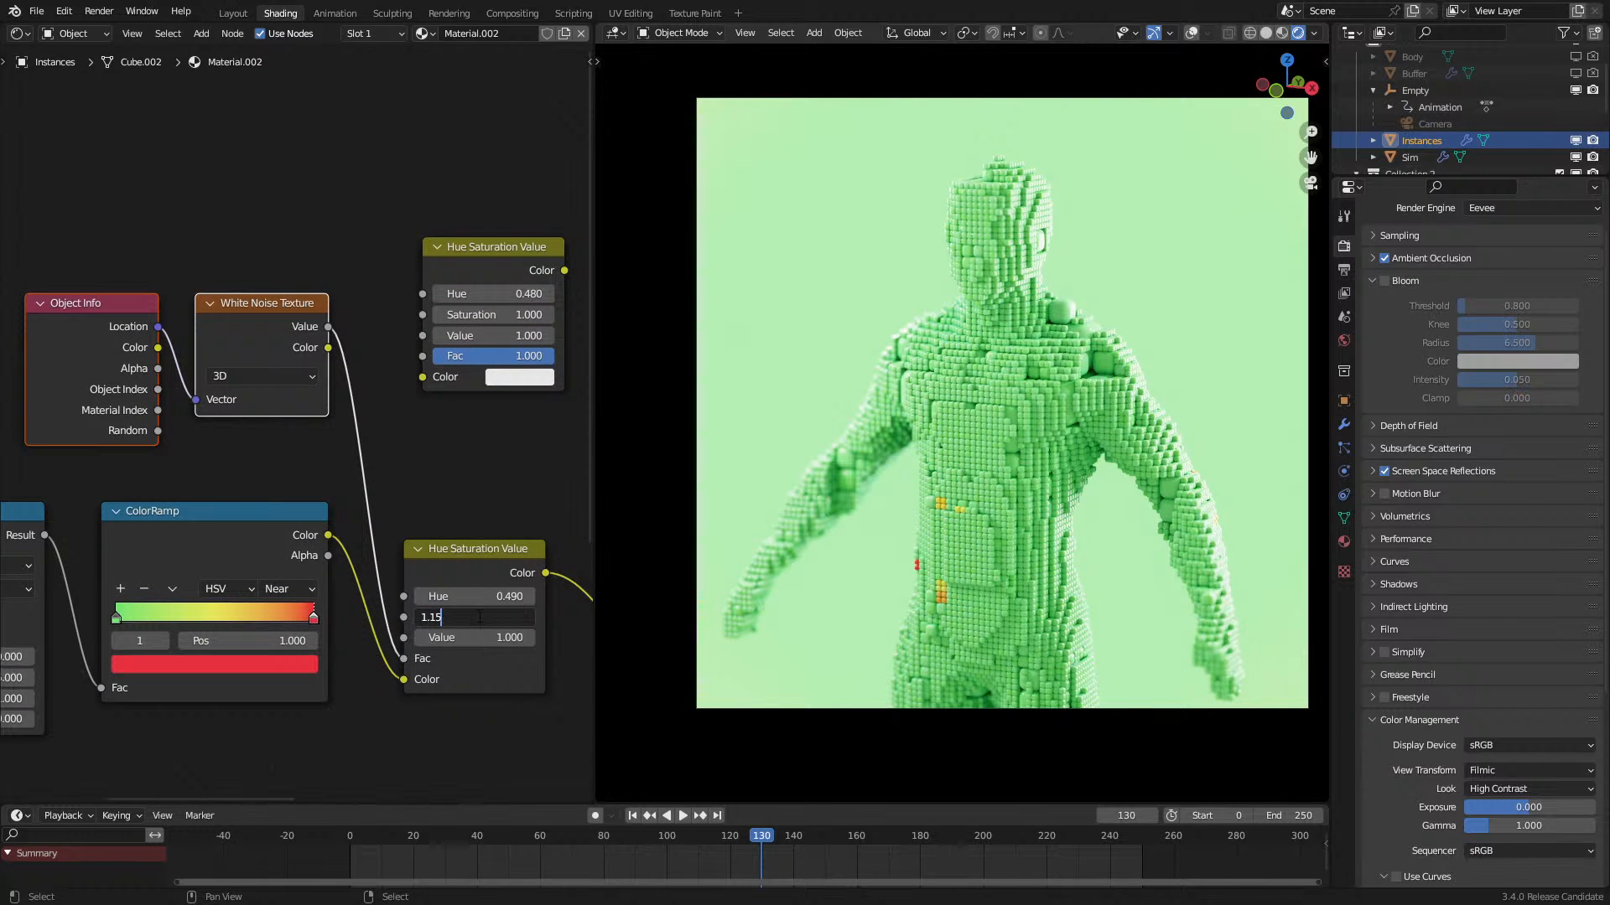
key(Return)
shift+drag(478, 596, 369, 596)
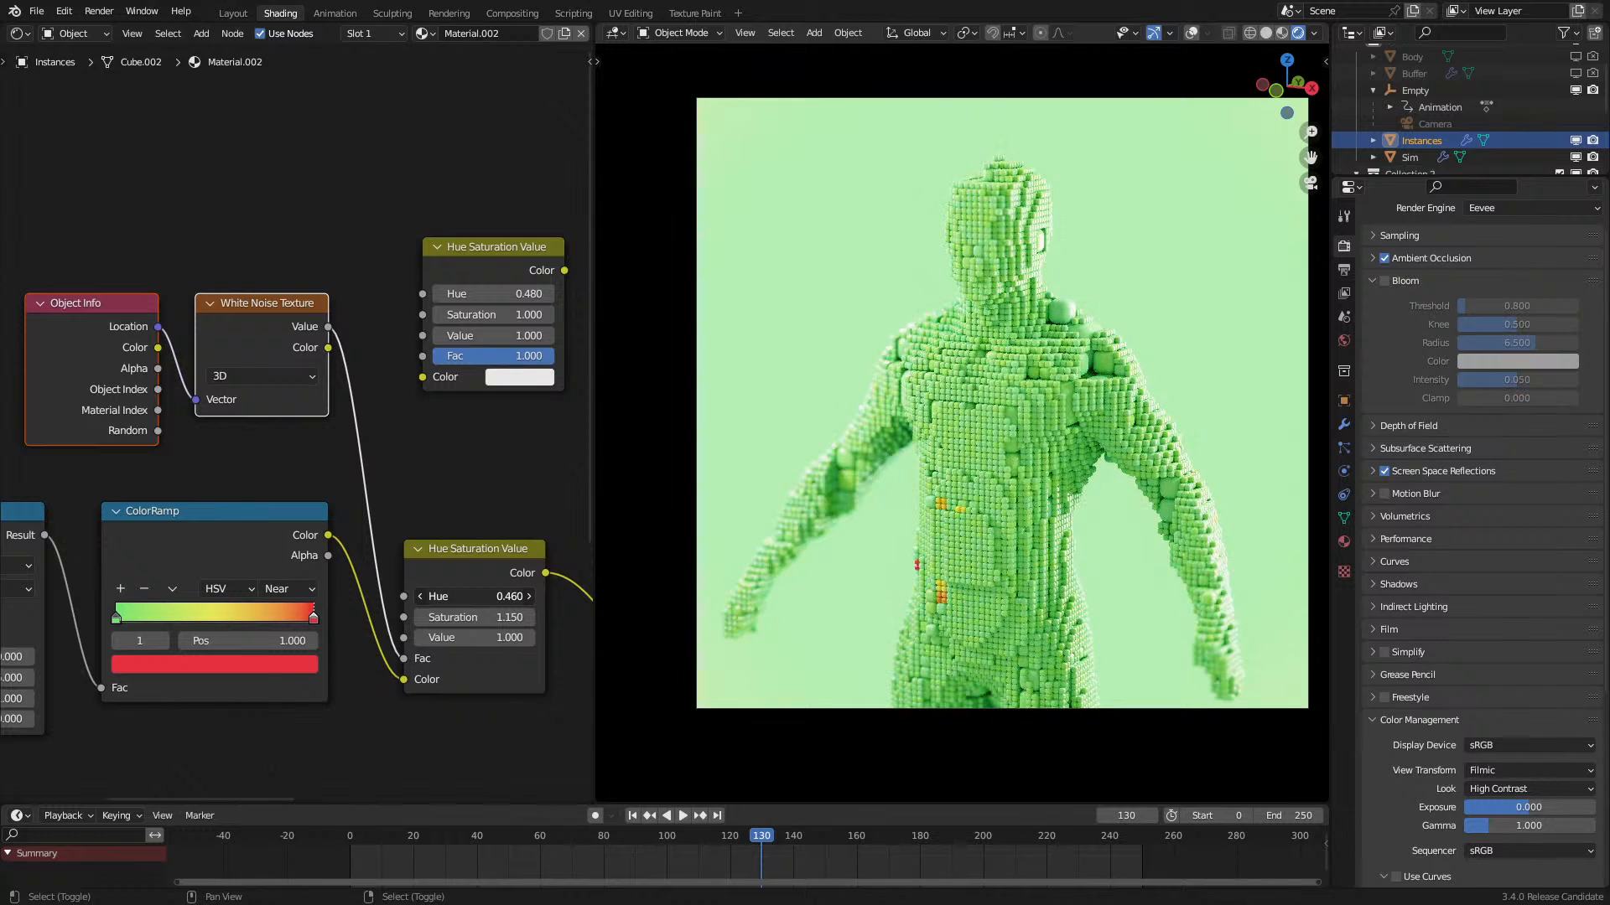
mouse_move(474, 596)
shift+mouse_down()
mouse_move(528, 597)
mouse_move(490, 596)
shift+mouse_up()
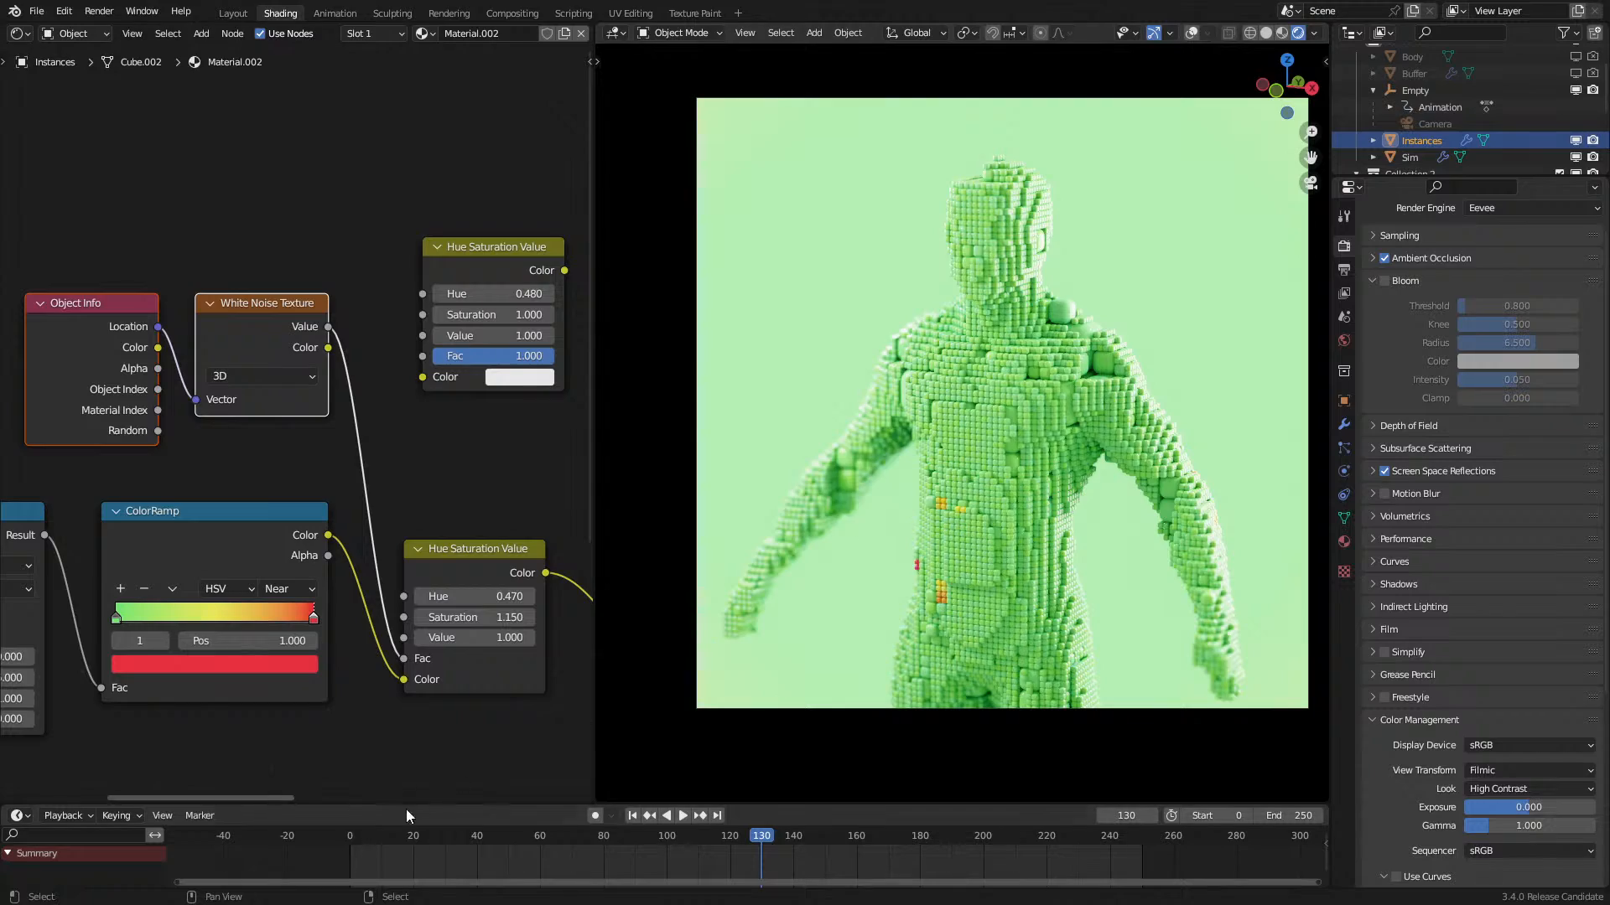
Step: Play the animation from the start to review the adjusted hue variation and stop at frame 167
click(340, 836)
key(space)
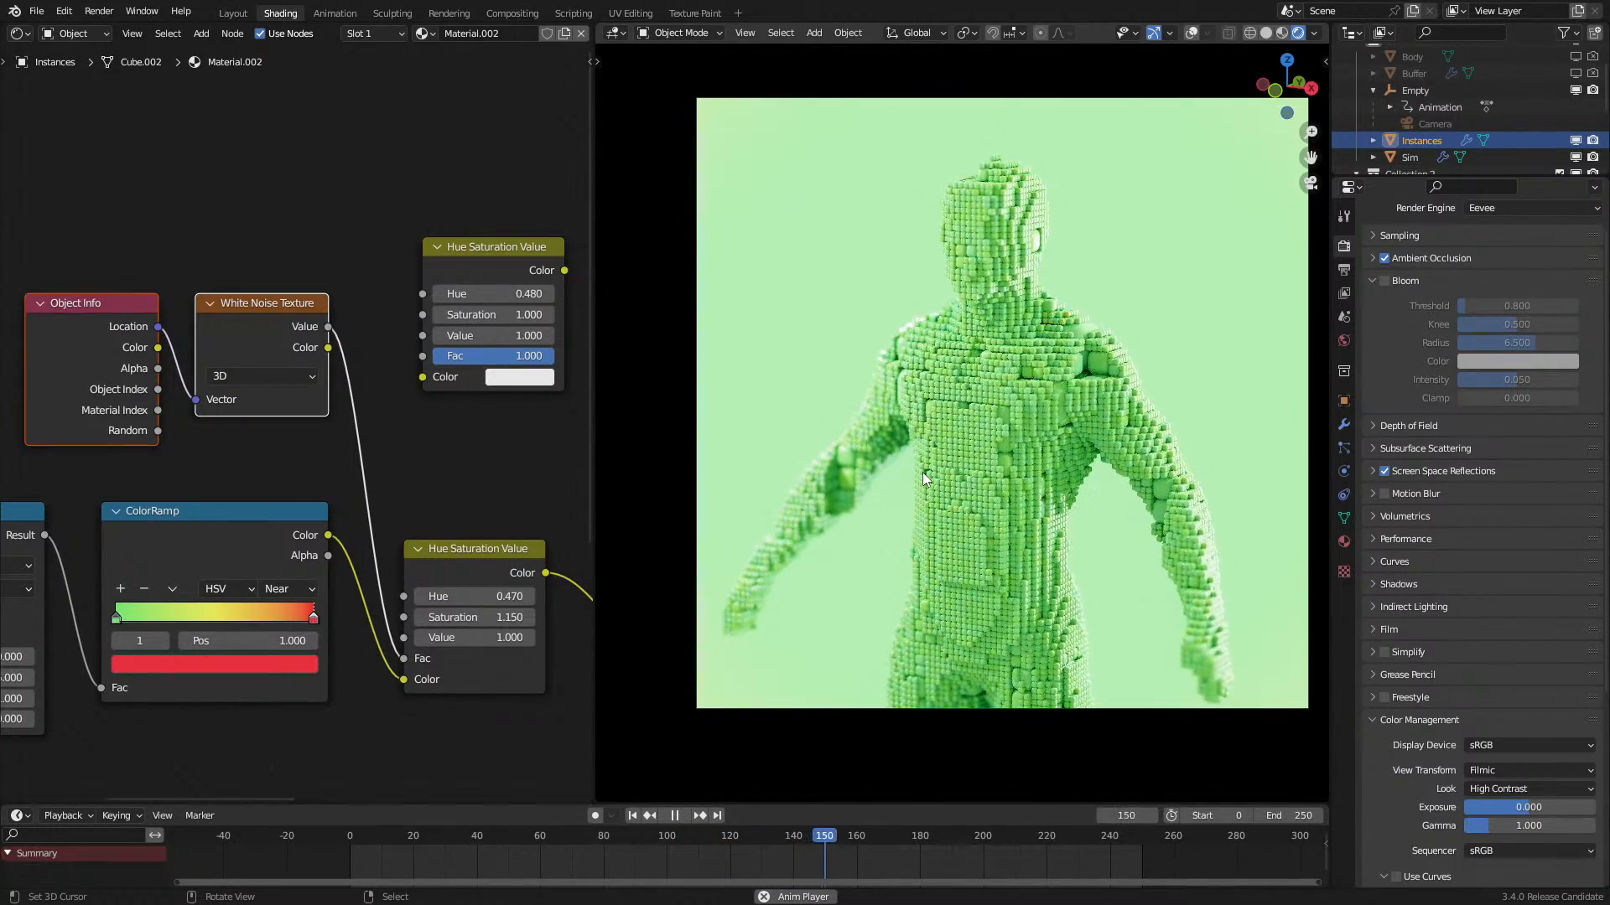
key(space)
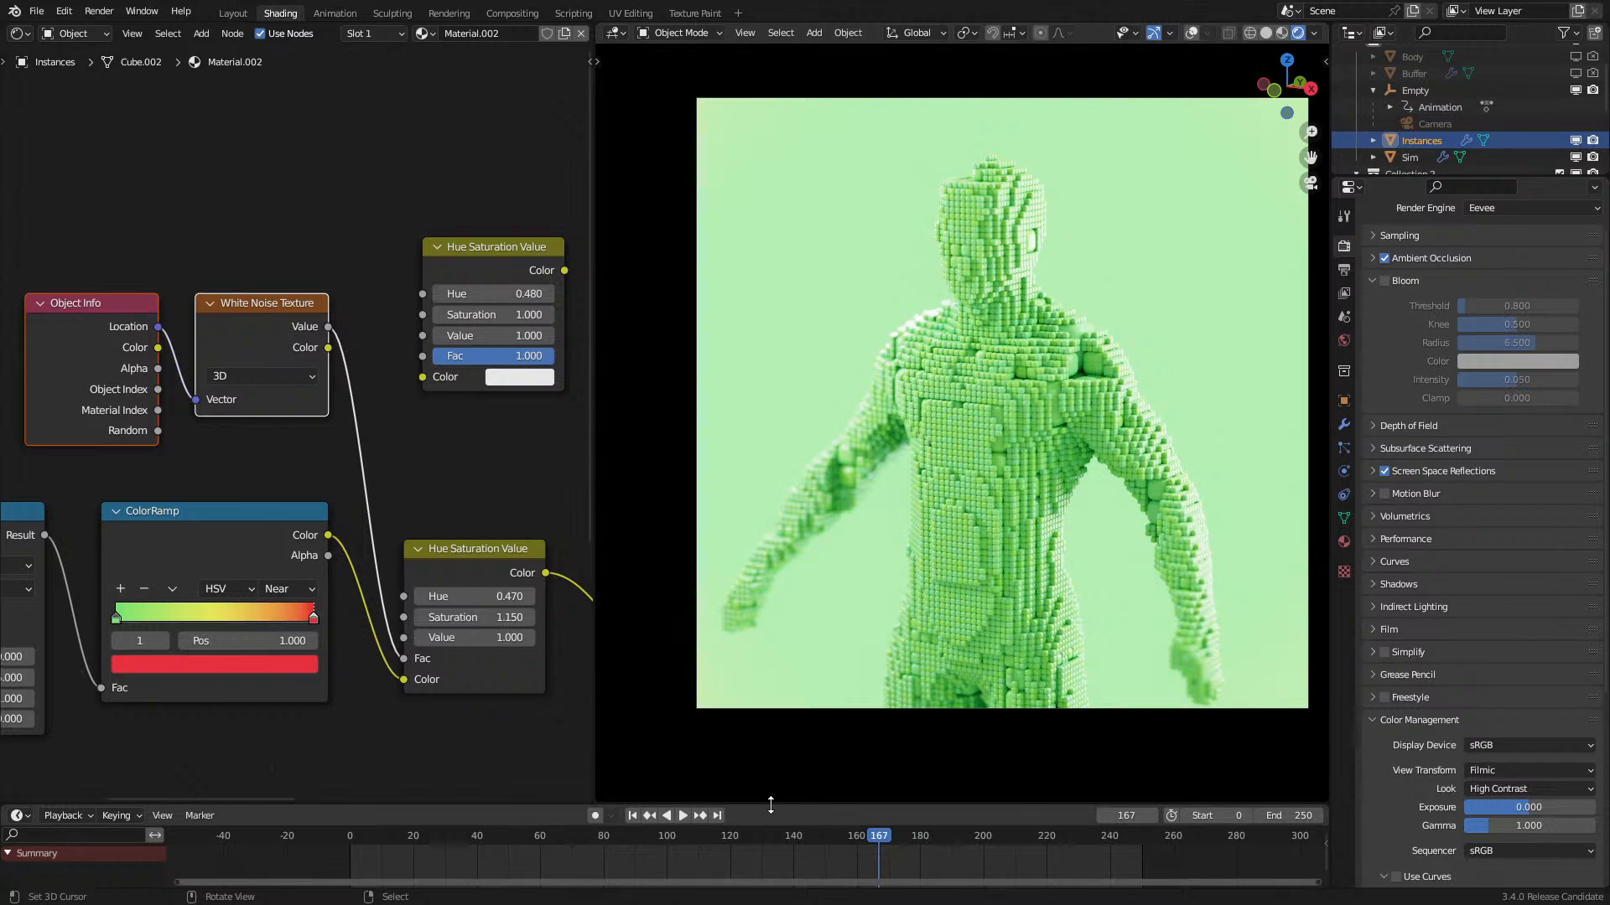
Step: Deselect everything, switch the shader nodes to World, and cut the ColorRamp link to the Background node with Strength 2
key(alt+a)
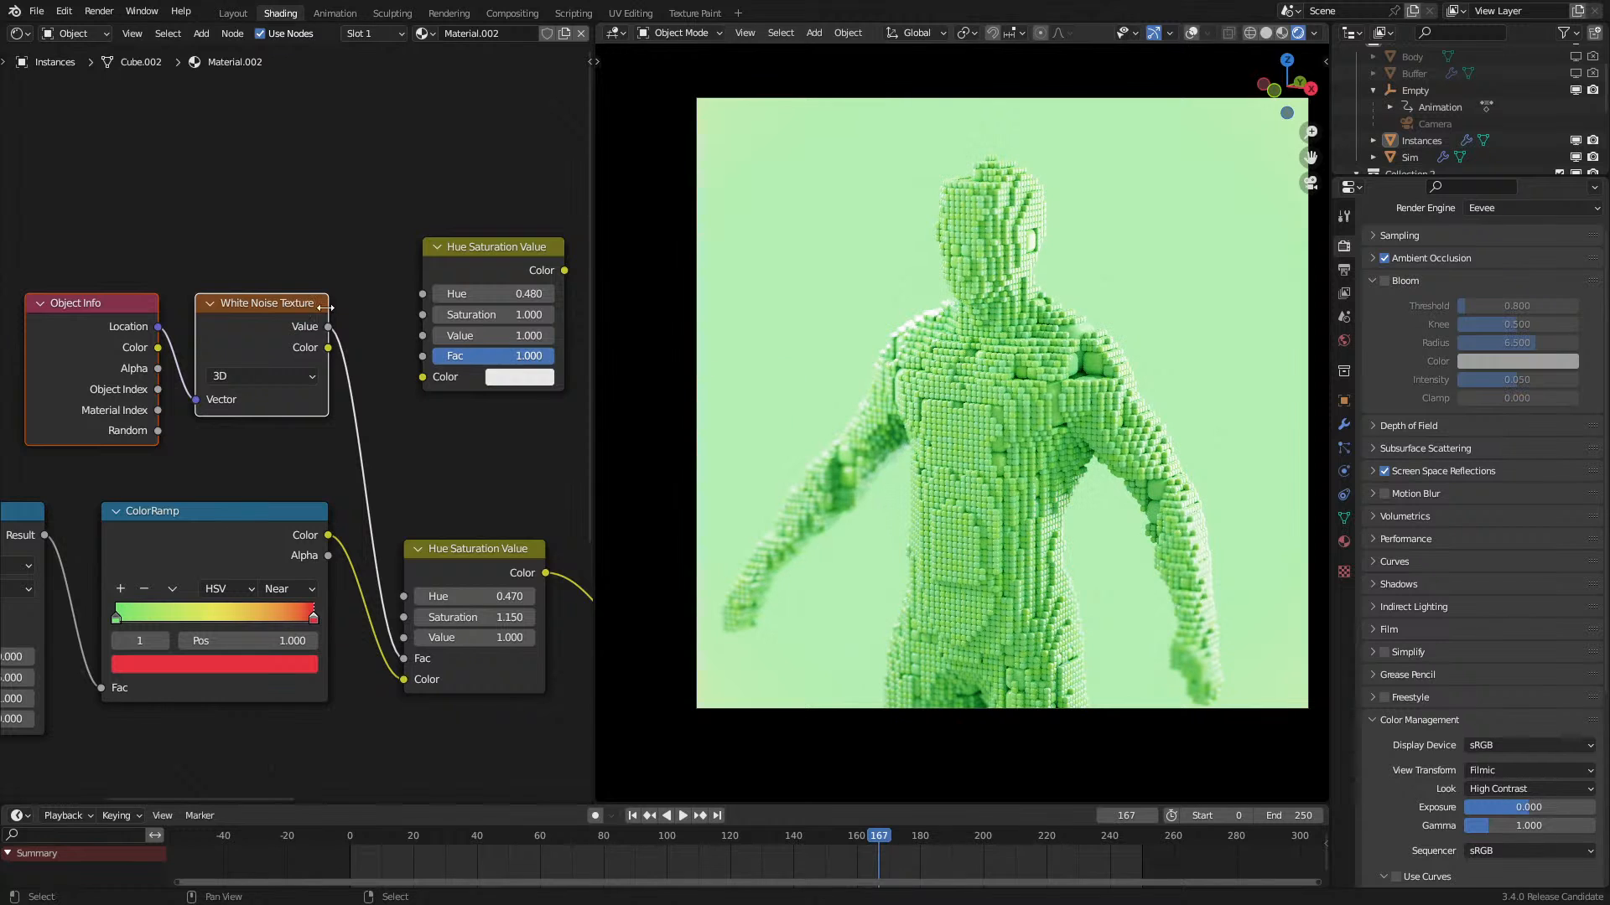
click(73, 34)
click(80, 72)
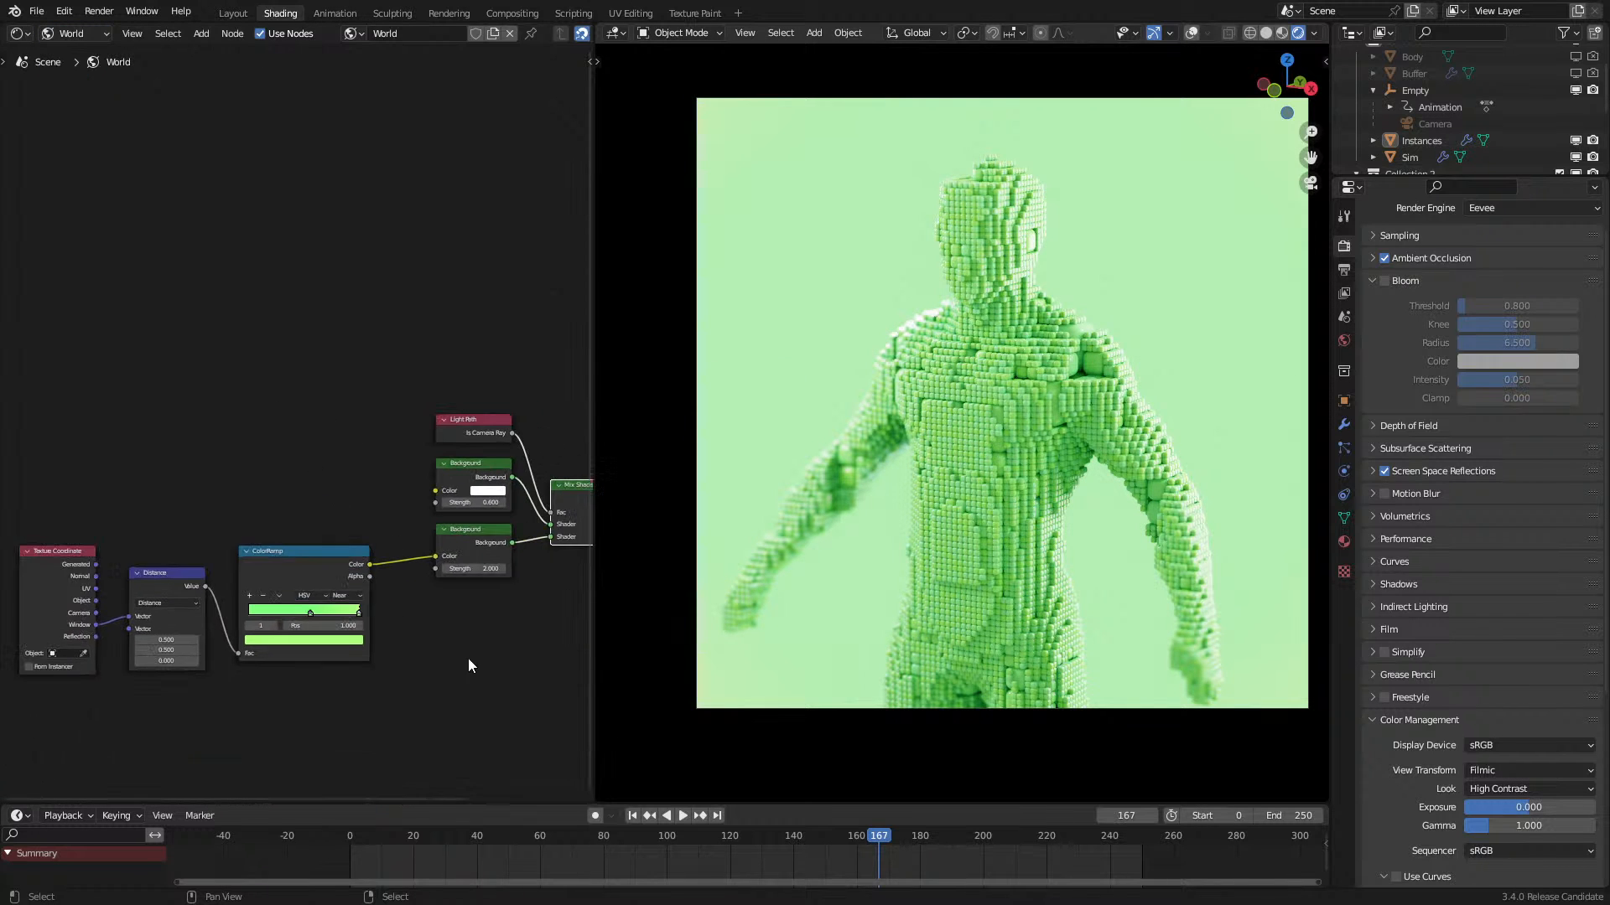
scroll(418, 596, up, 1)
ctrl+right_drag(365, 537, 366, 607)
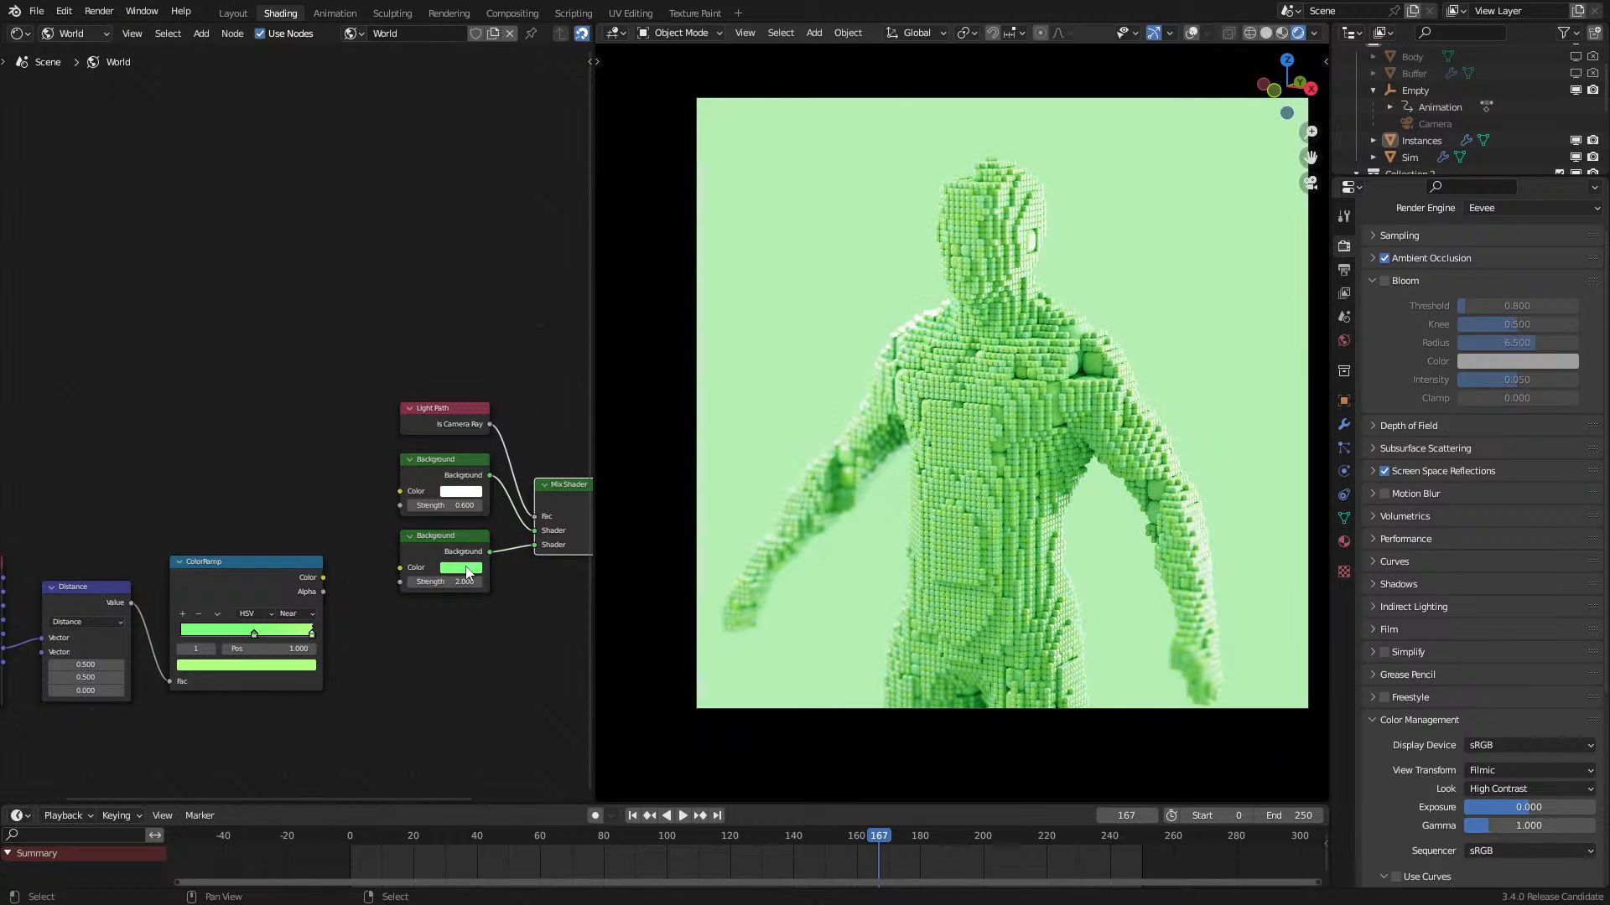
Step: Try pale pink and saturated red as the color of the Background node with Strength 2
click(467, 568)
drag(487, 470, 496, 438)
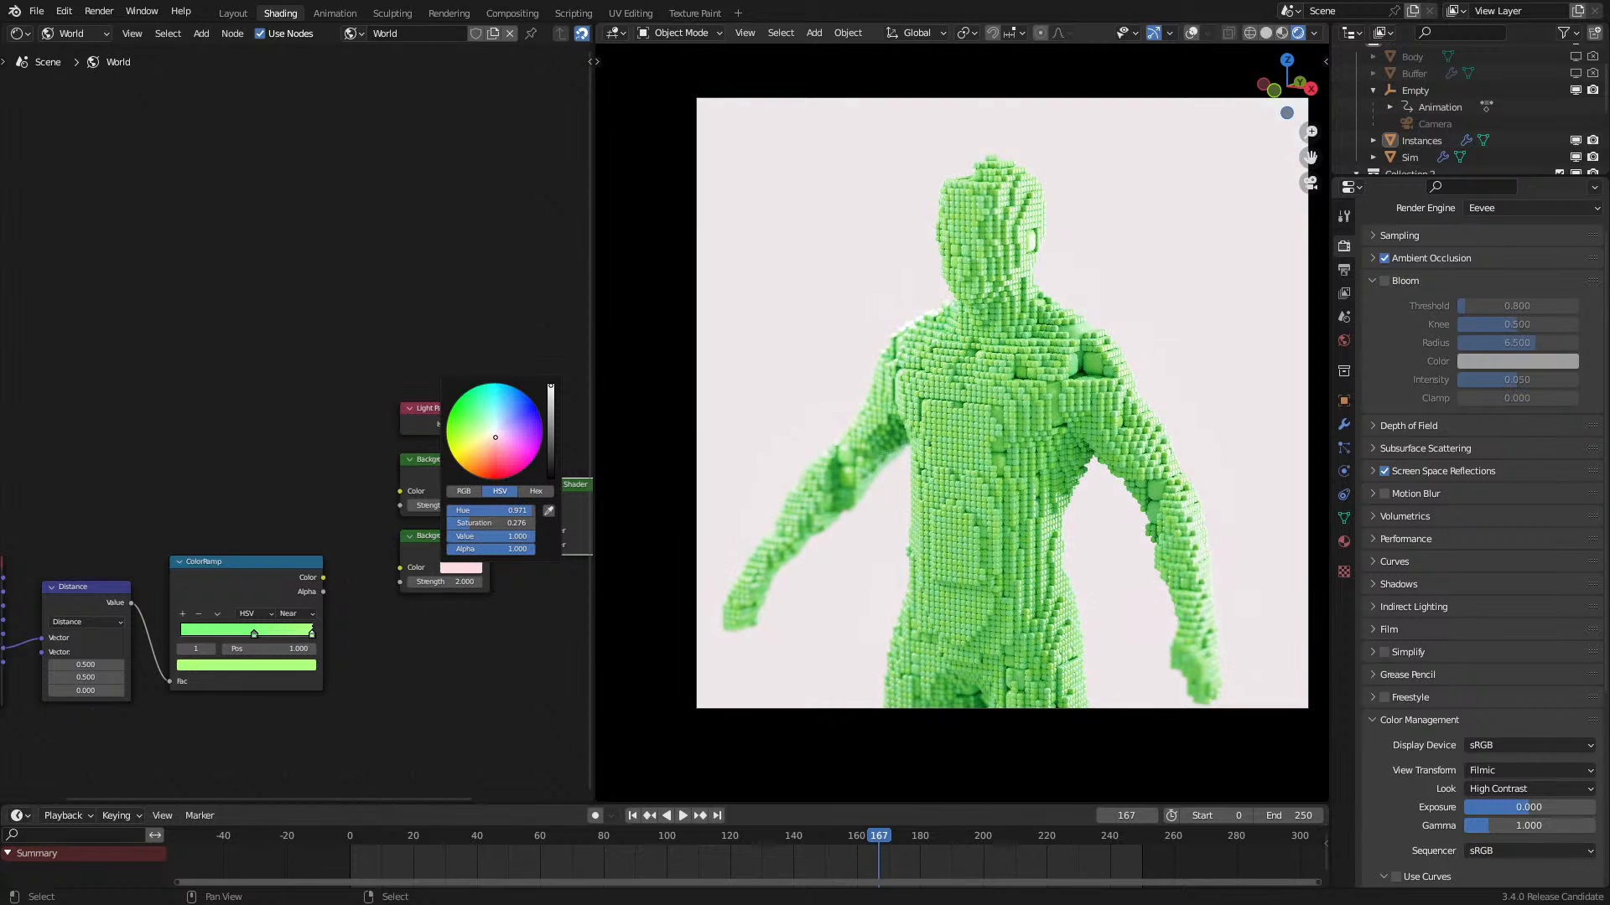
mouse_move(495, 438)
mouse_down()
mouse_move(476, 467)
mouse_move(495, 461)
mouse_up()
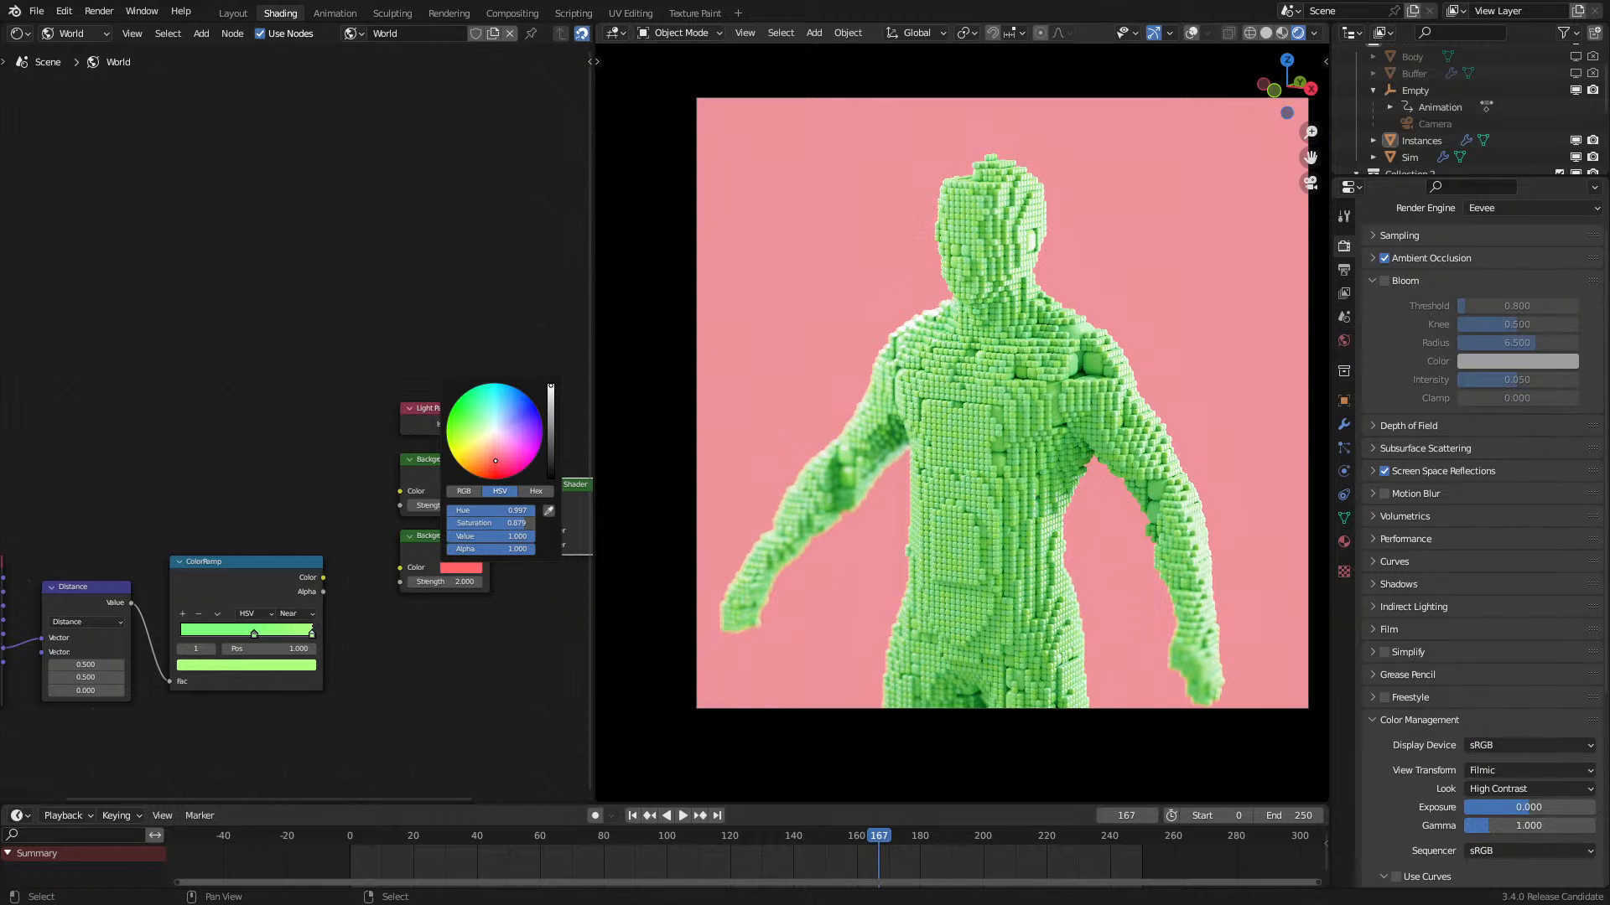
key(Escape)
Step: Connect the ColorRamp's Color output to the Background node with Strength 2 and move the ramp's last stop to position 0.891
click(322, 568)
drag(322, 578, 404, 566)
mouse_move(310, 633)
mouse_down()
mouse_move(232, 634)
mouse_move(300, 630)
mouse_up()
Step: Try RGB as the ColorRamp's color mode, comparing it with HSV before restoring HSV
scroll(827, 550, down, 1)
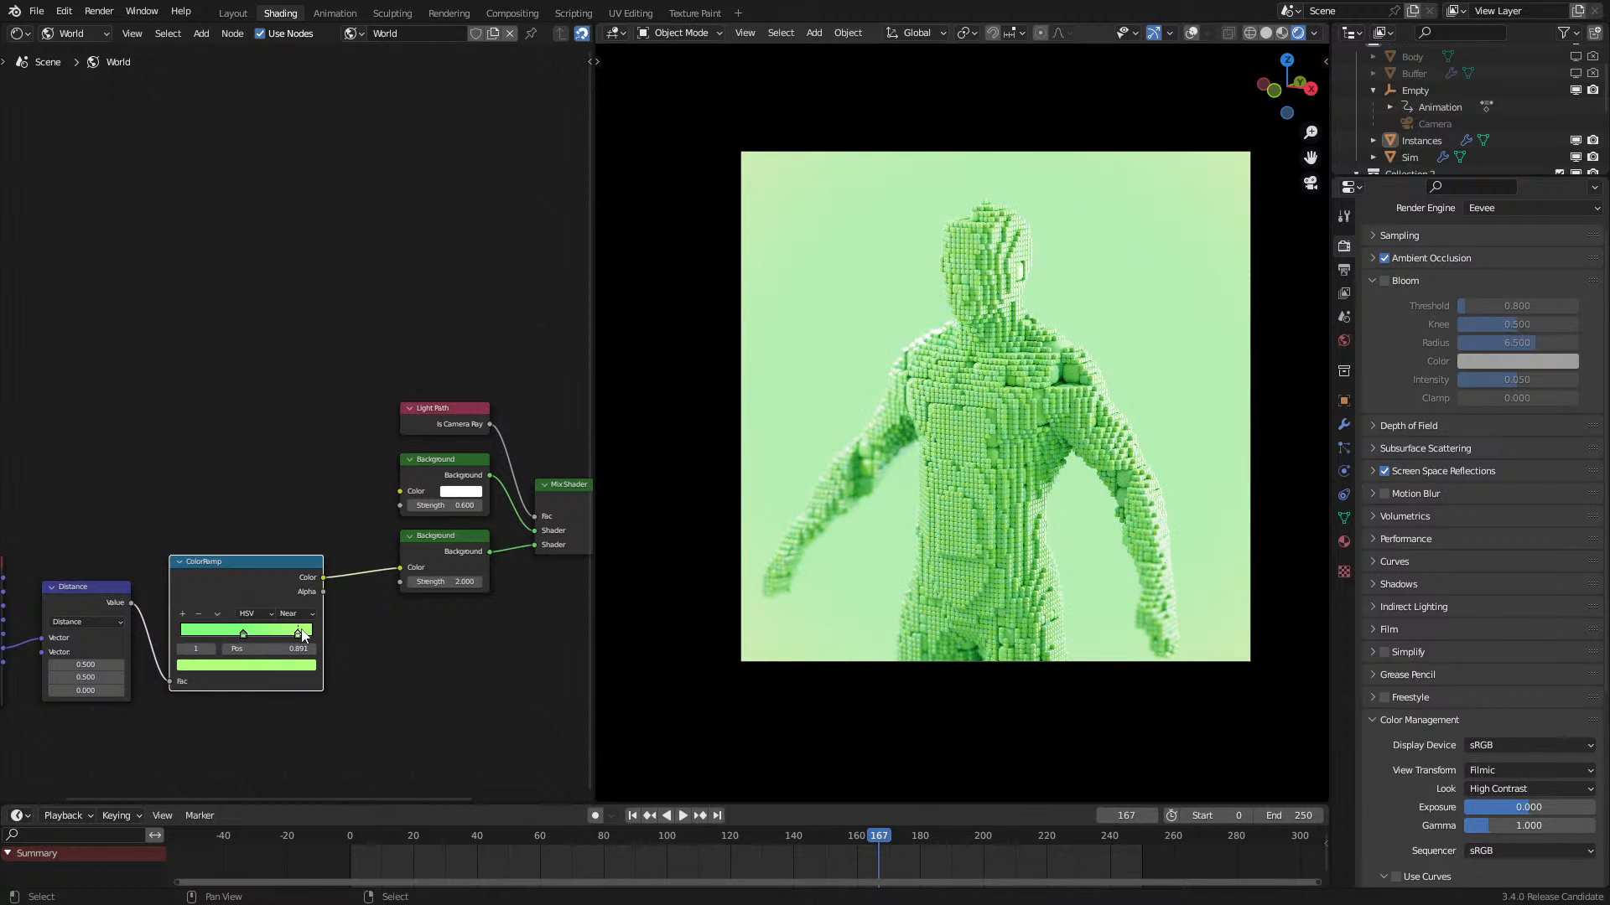
scroll(211, 607, up, 3)
click(298, 616)
click(300, 643)
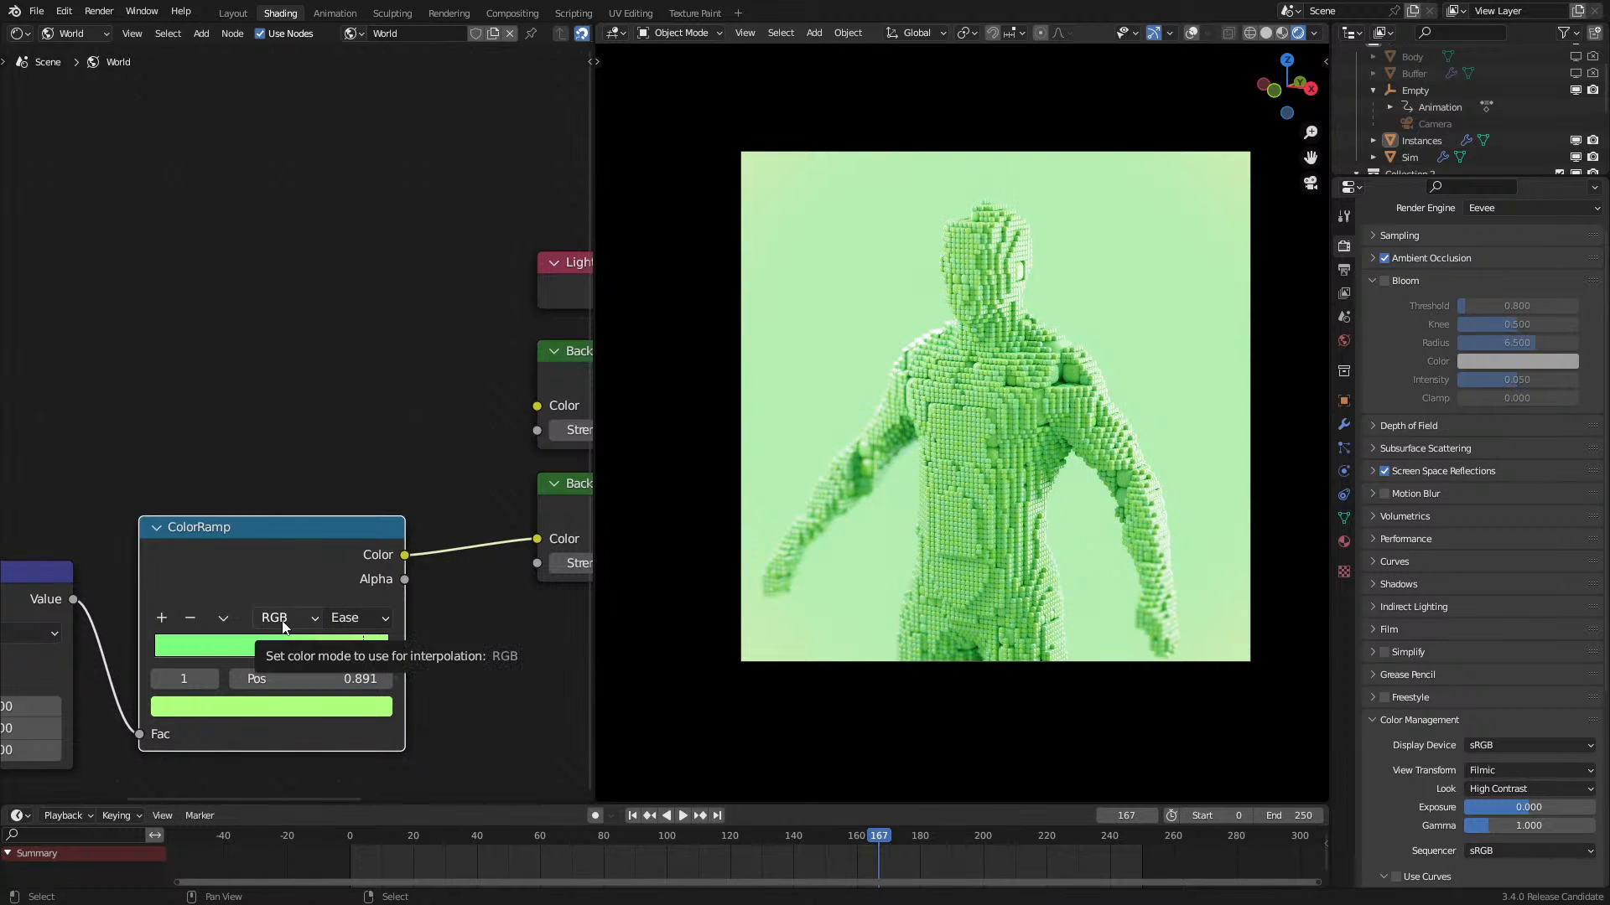
click(285, 618)
click(293, 668)
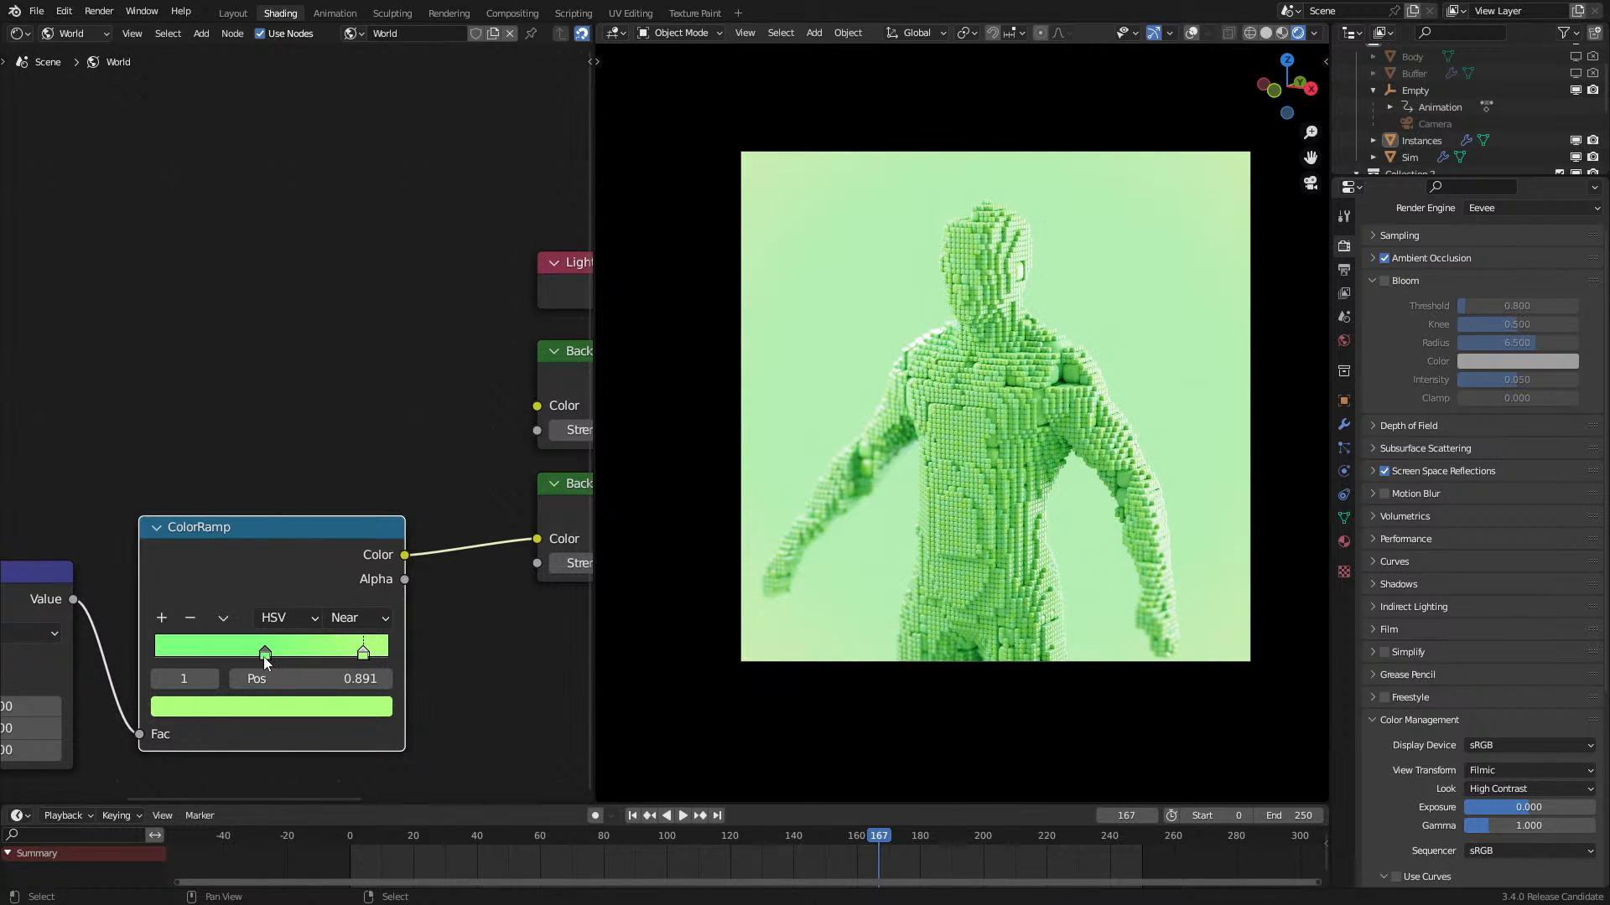
Step: Try a more saturated green on the ColorRamp stop at position 0.473
click(262, 655)
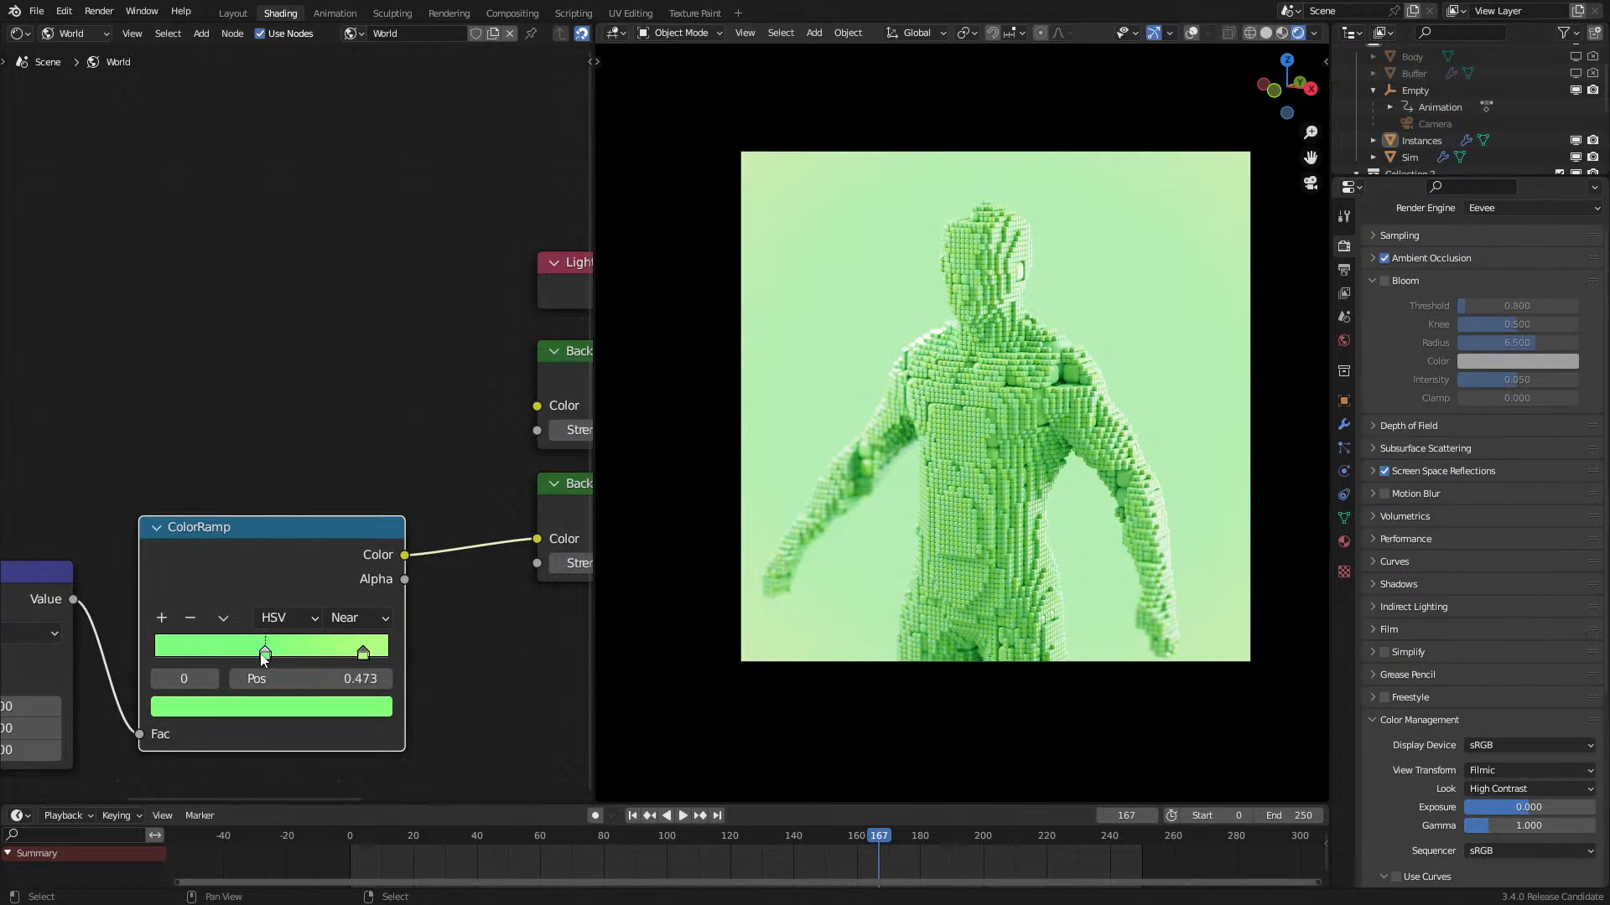
click(257, 709)
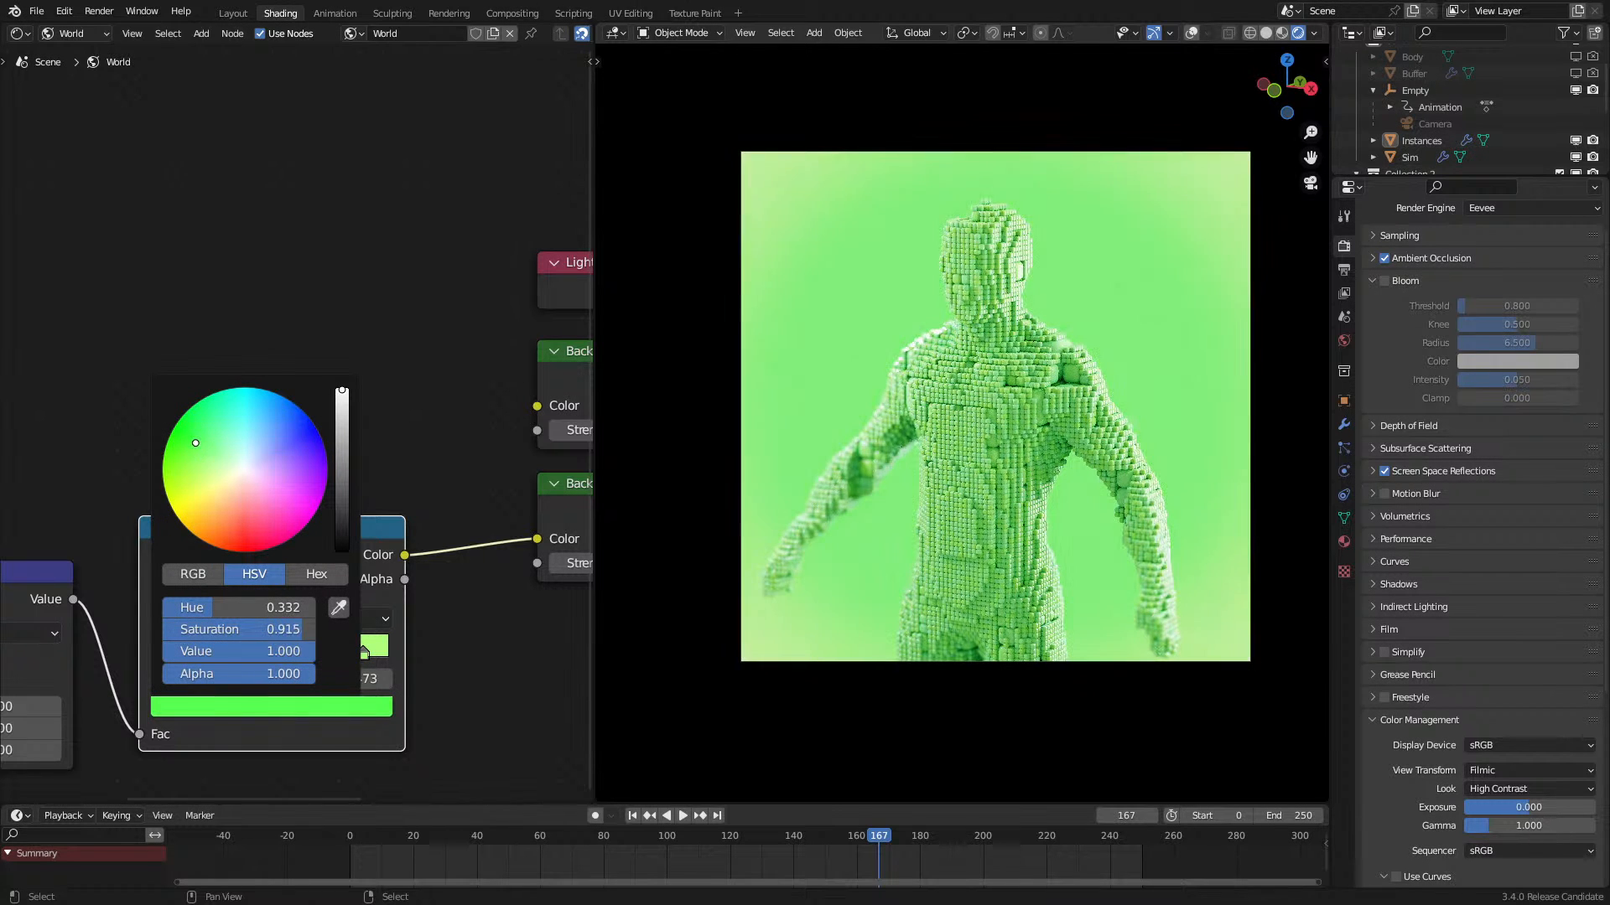
drag(208, 449, 194, 441)
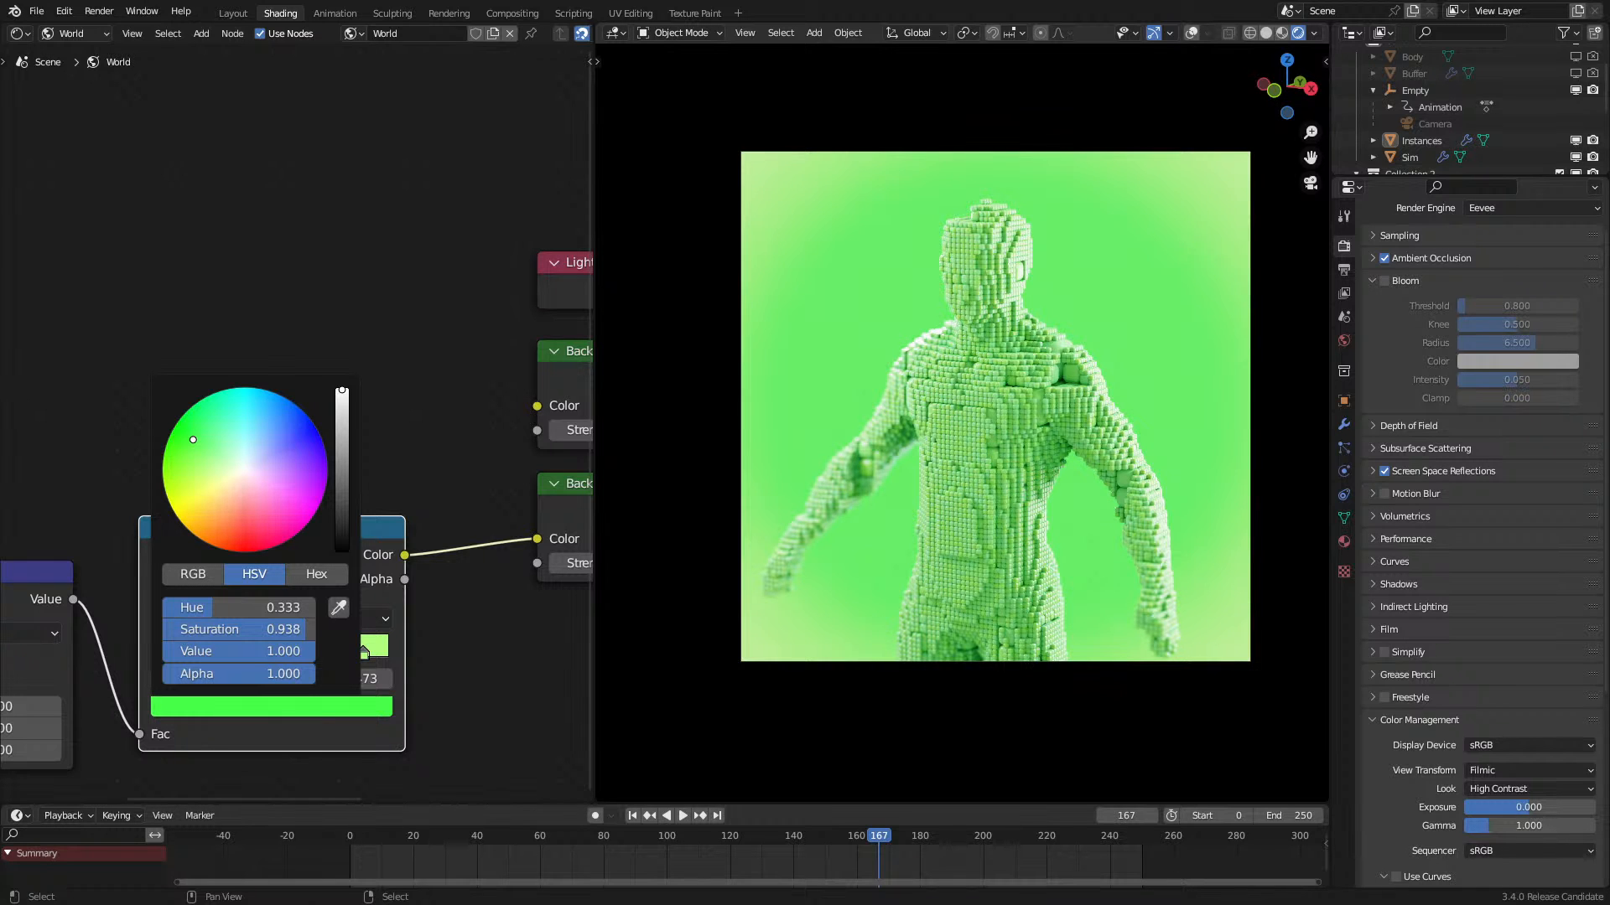
mouse_move(193, 440)
mouse_down()
mouse_move(175, 489)
mouse_move(260, 389)
mouse_up()
key(Escape)
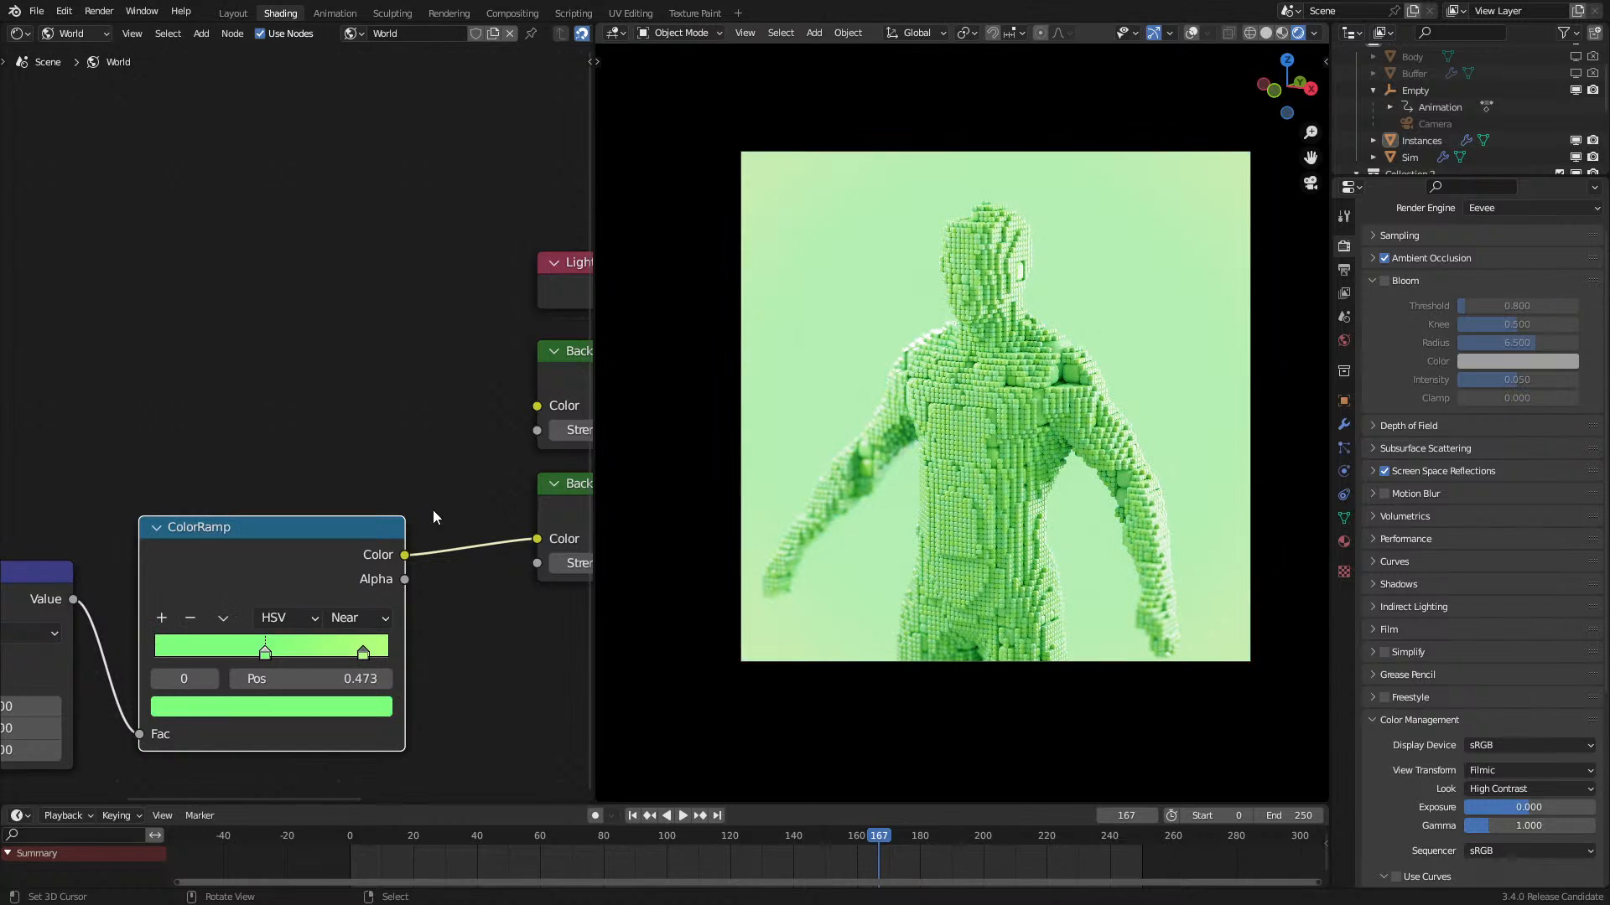
Step: Preview the plain green Background color without the ColorRamp, try other shades of it, and reconnect the ramp to the Background node
middle_drag(416, 536, 327, 503)
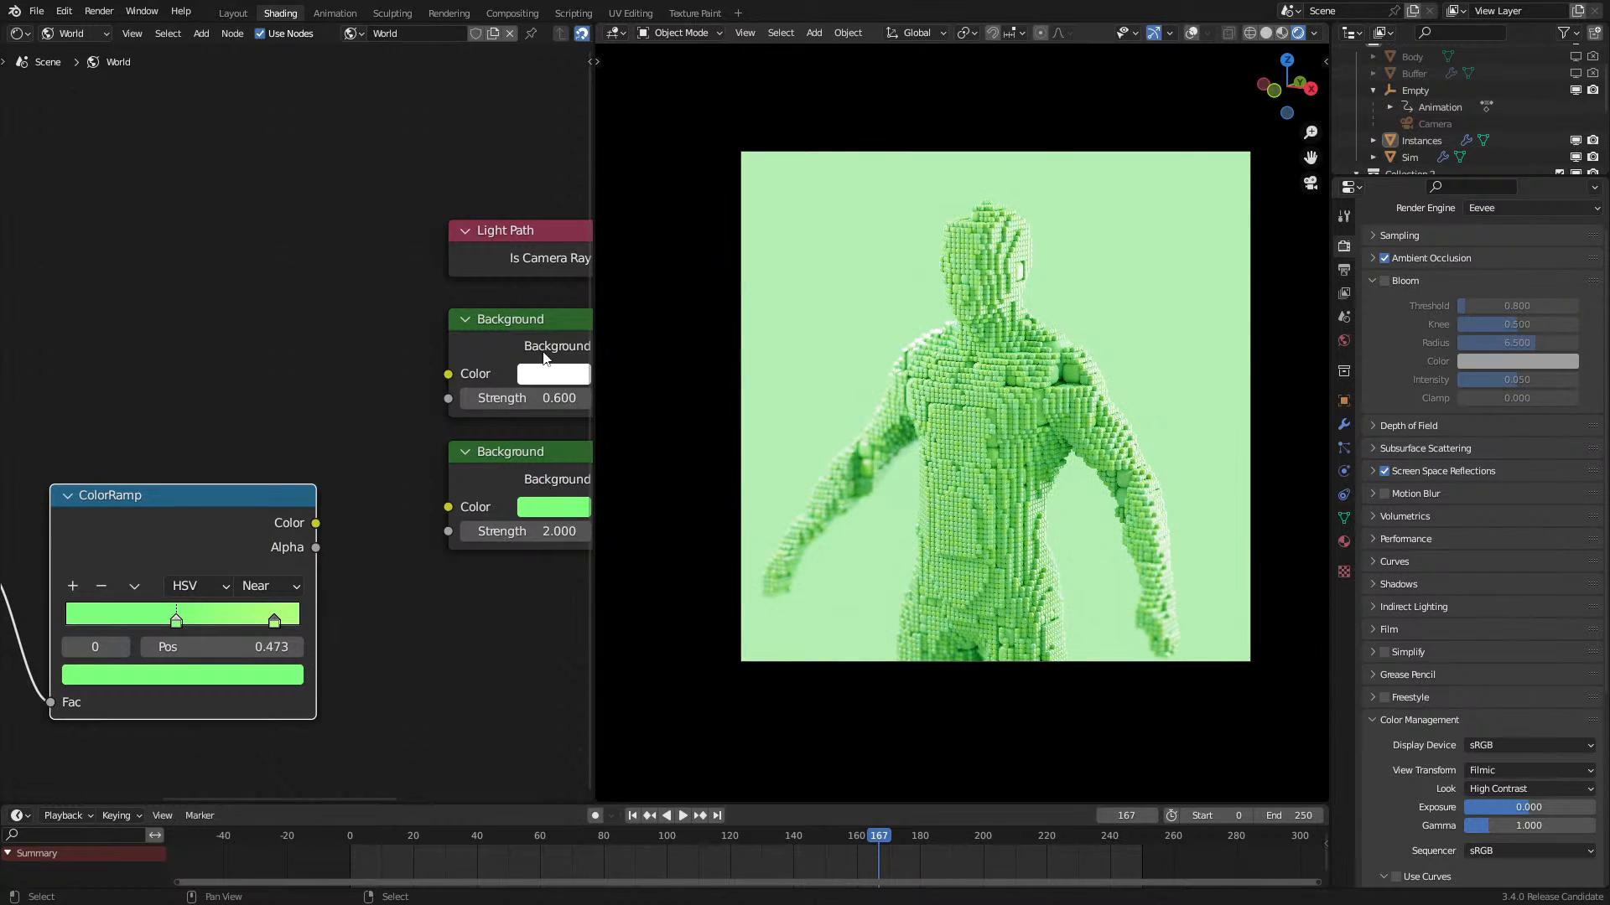
click(552, 507)
drag(570, 249, 570, 227)
drag(569, 226, 553, 233)
right_click(554, 233)
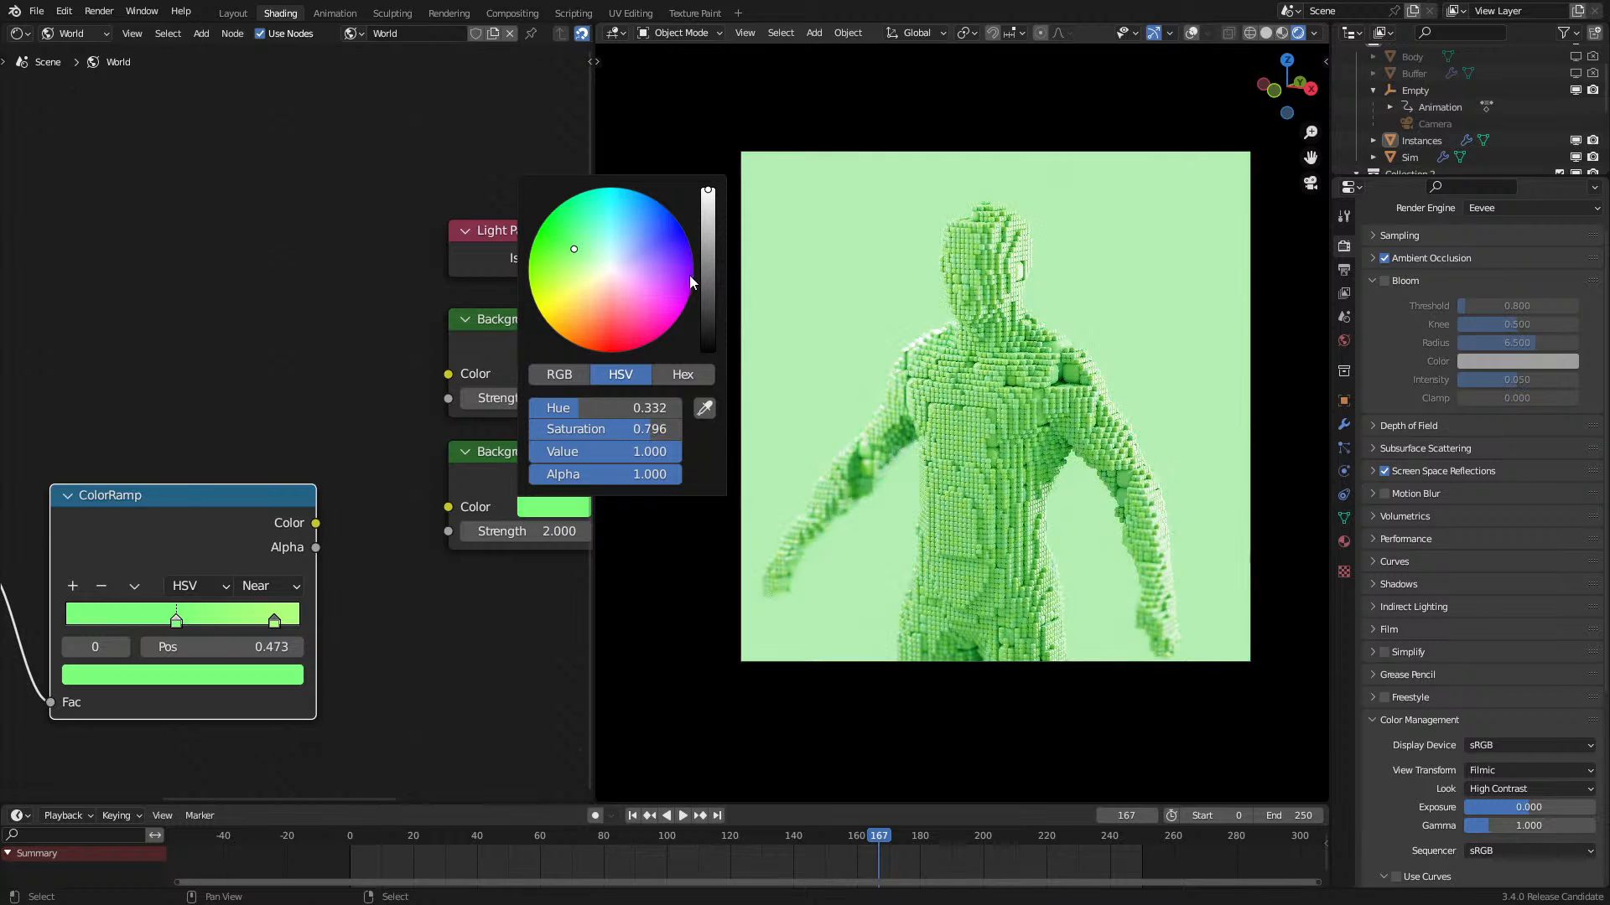
drag(449, 508, 449, 507)
Step: Set the Saturation of the ColorRamp stop at position 0.473 to 0.8
middle_drag(178, 640, 301, 619)
click(269, 655)
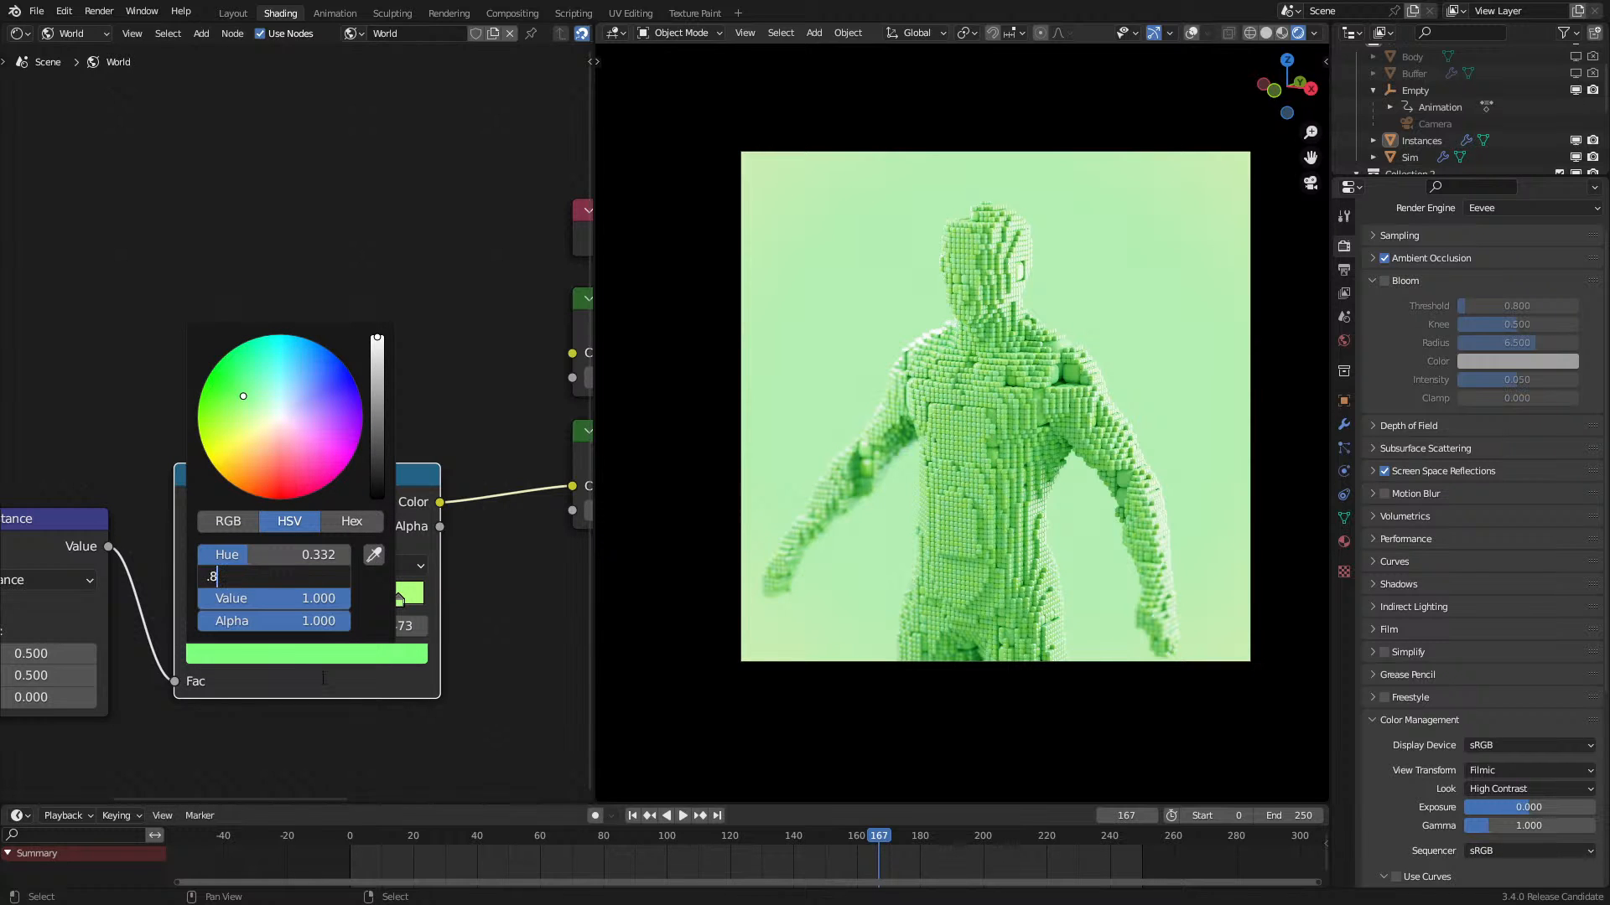
key(Return)
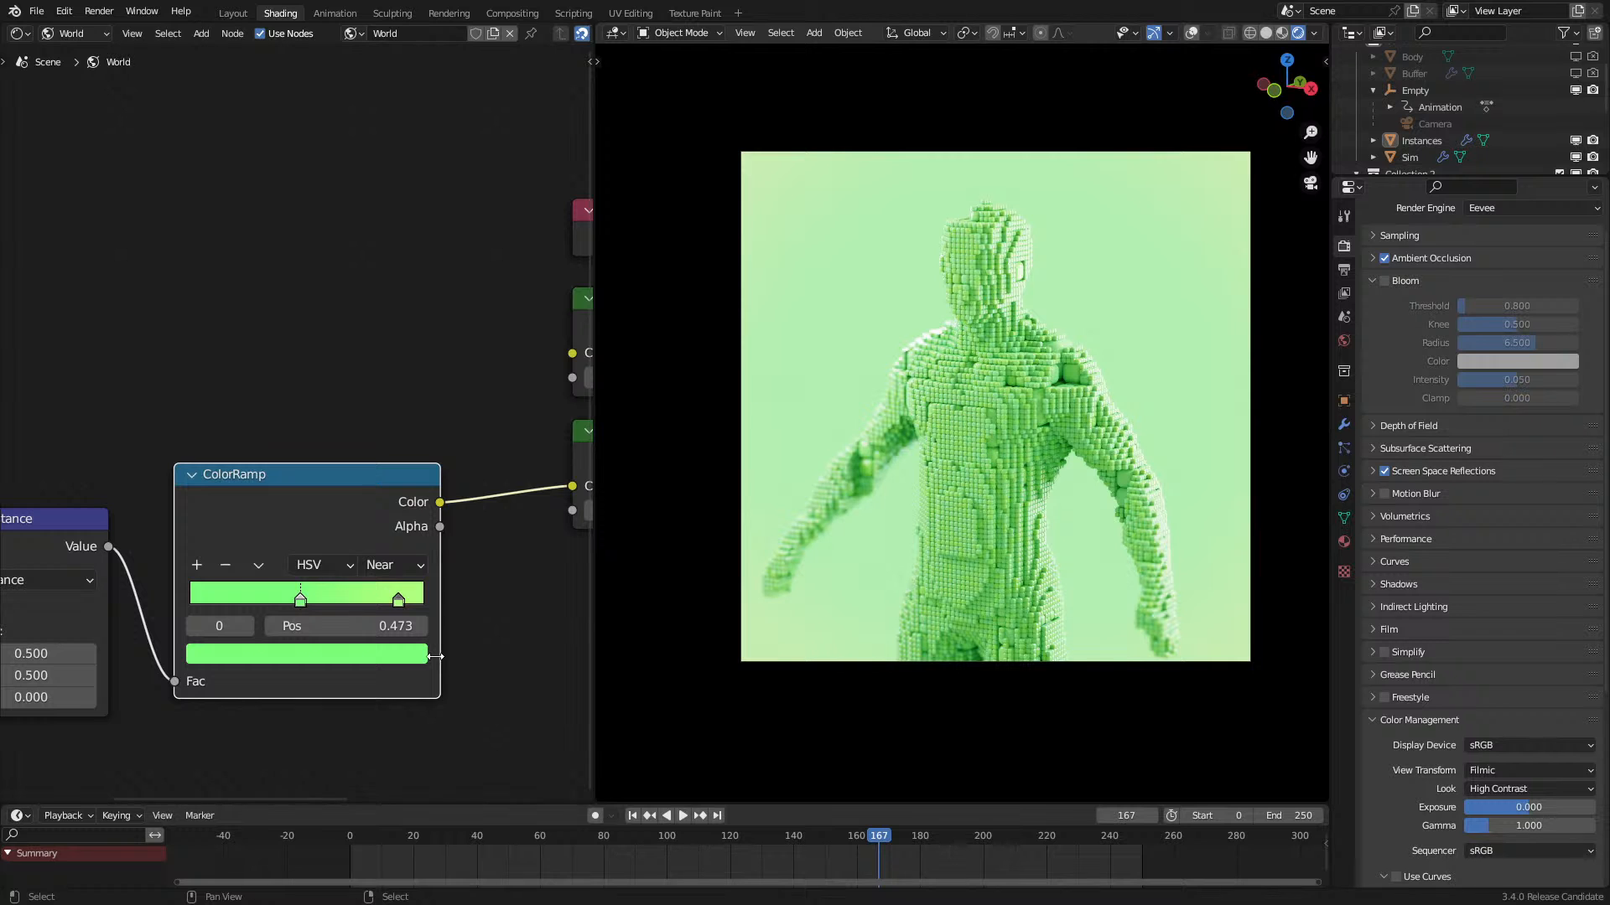
Step: Replay the animation from frame 0 to review the figure against the gradient background, pausing at frame 87 and stopping at frame 135
key(shift+Left)
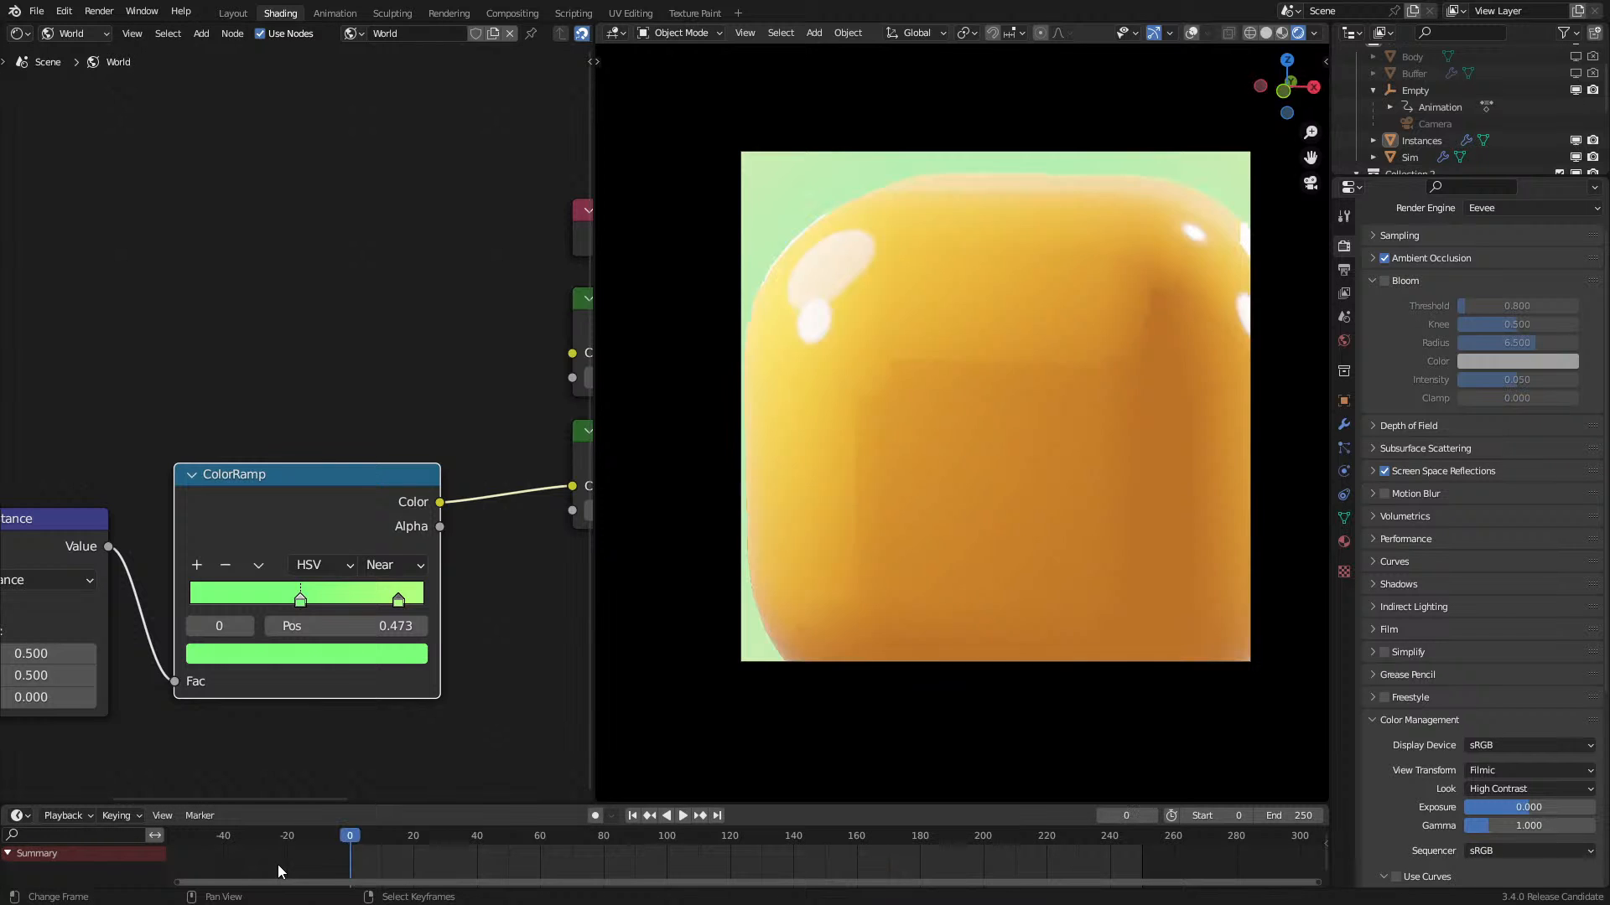
key(space)
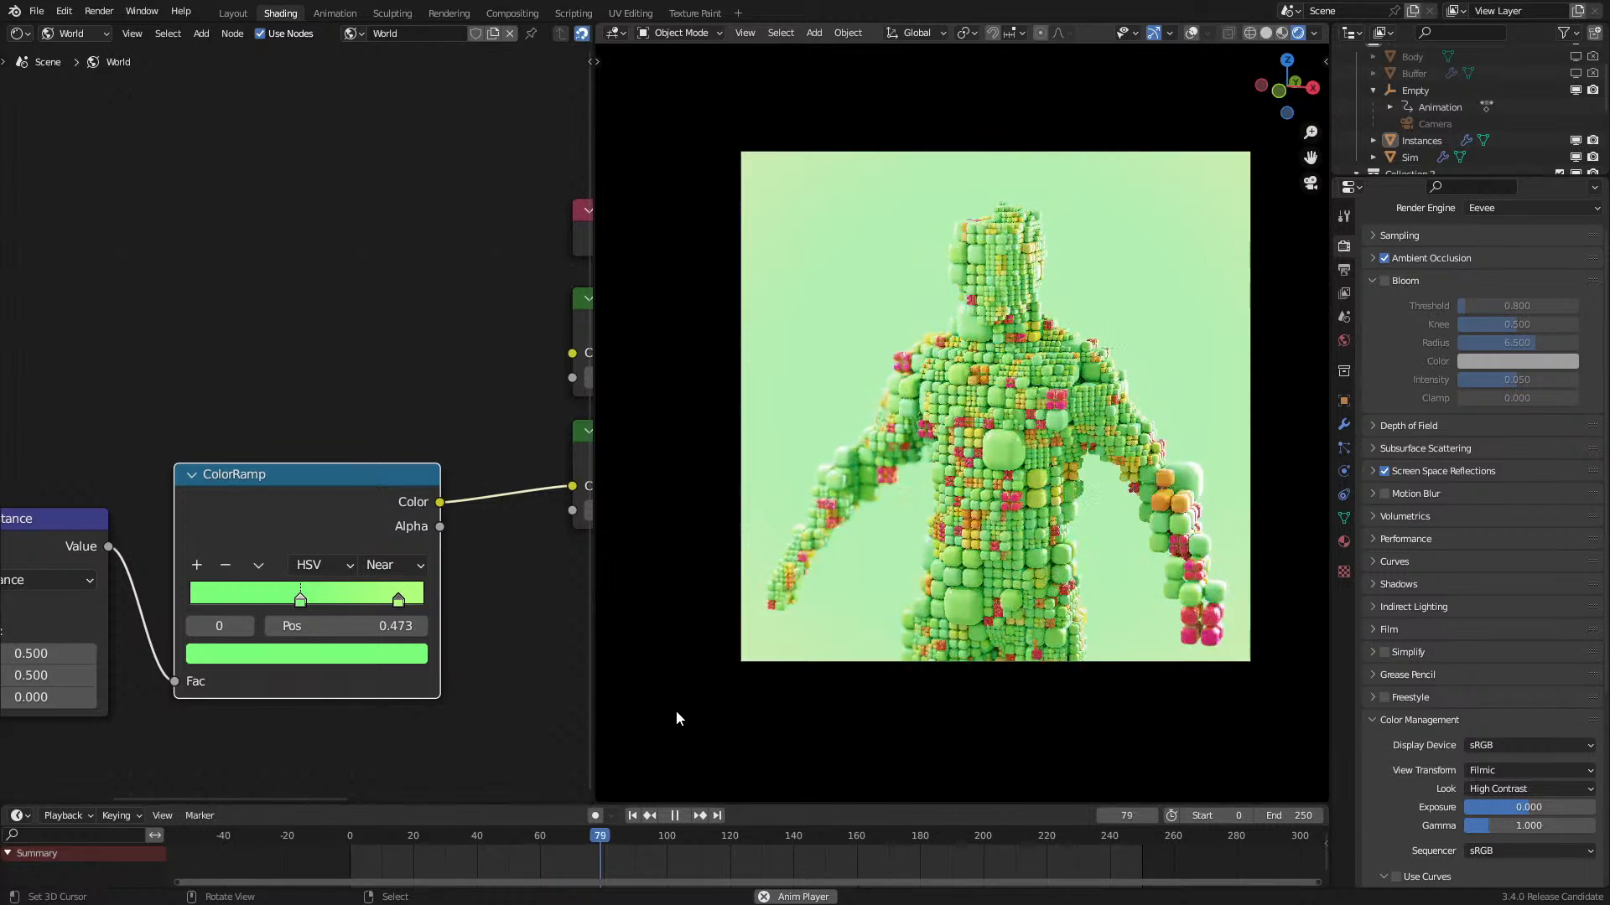
key(space)
scroll(473, 638, down, 3)
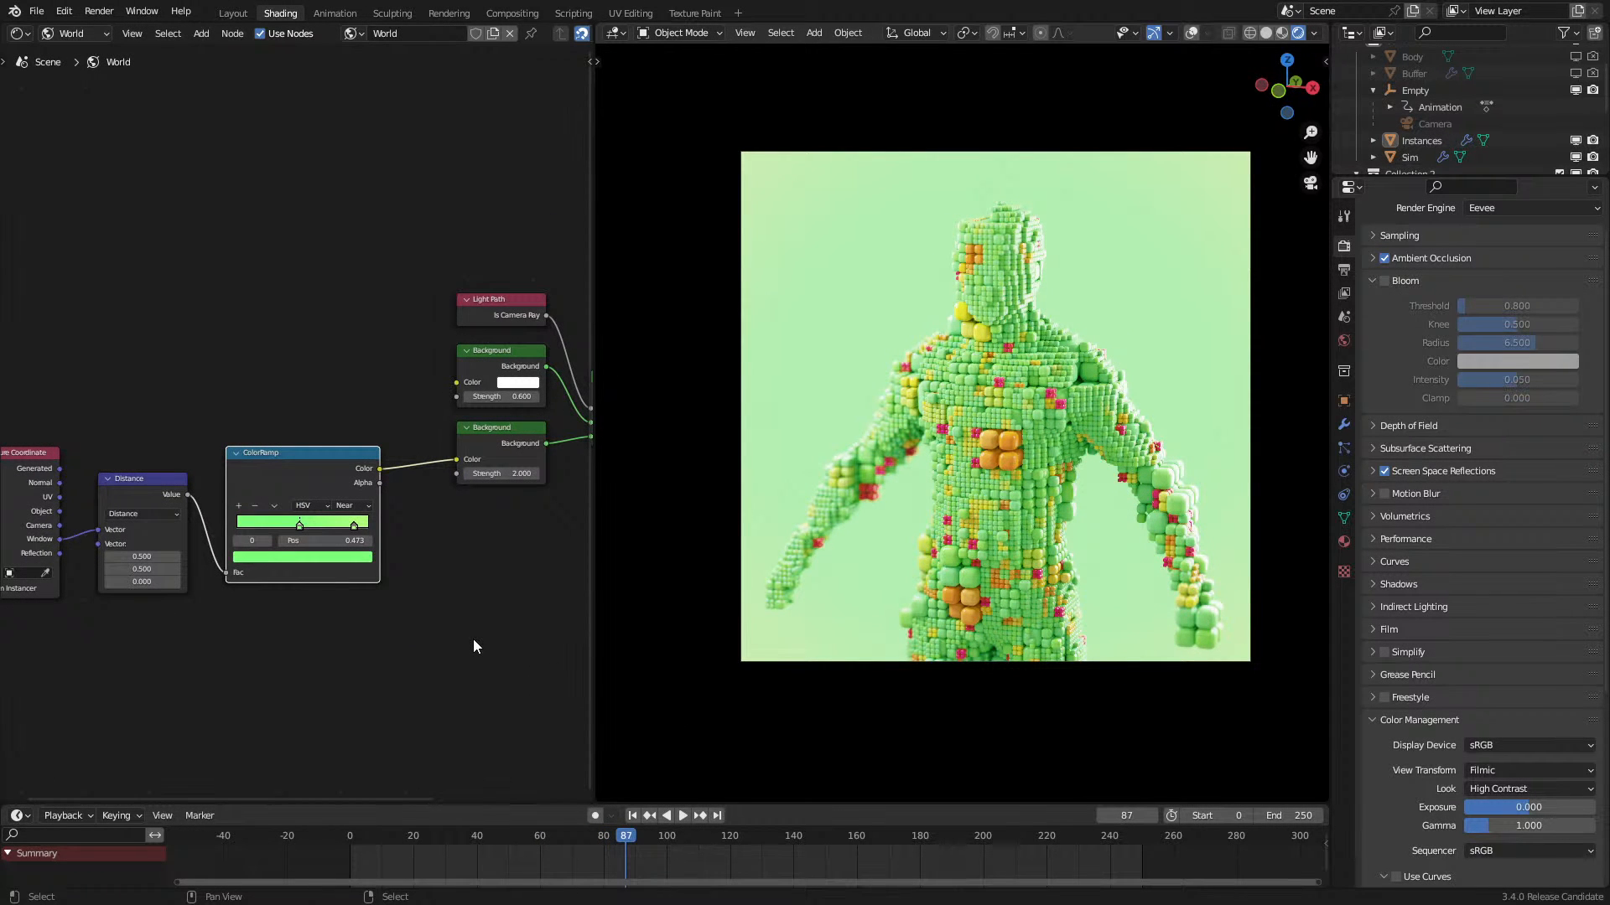
key(space)
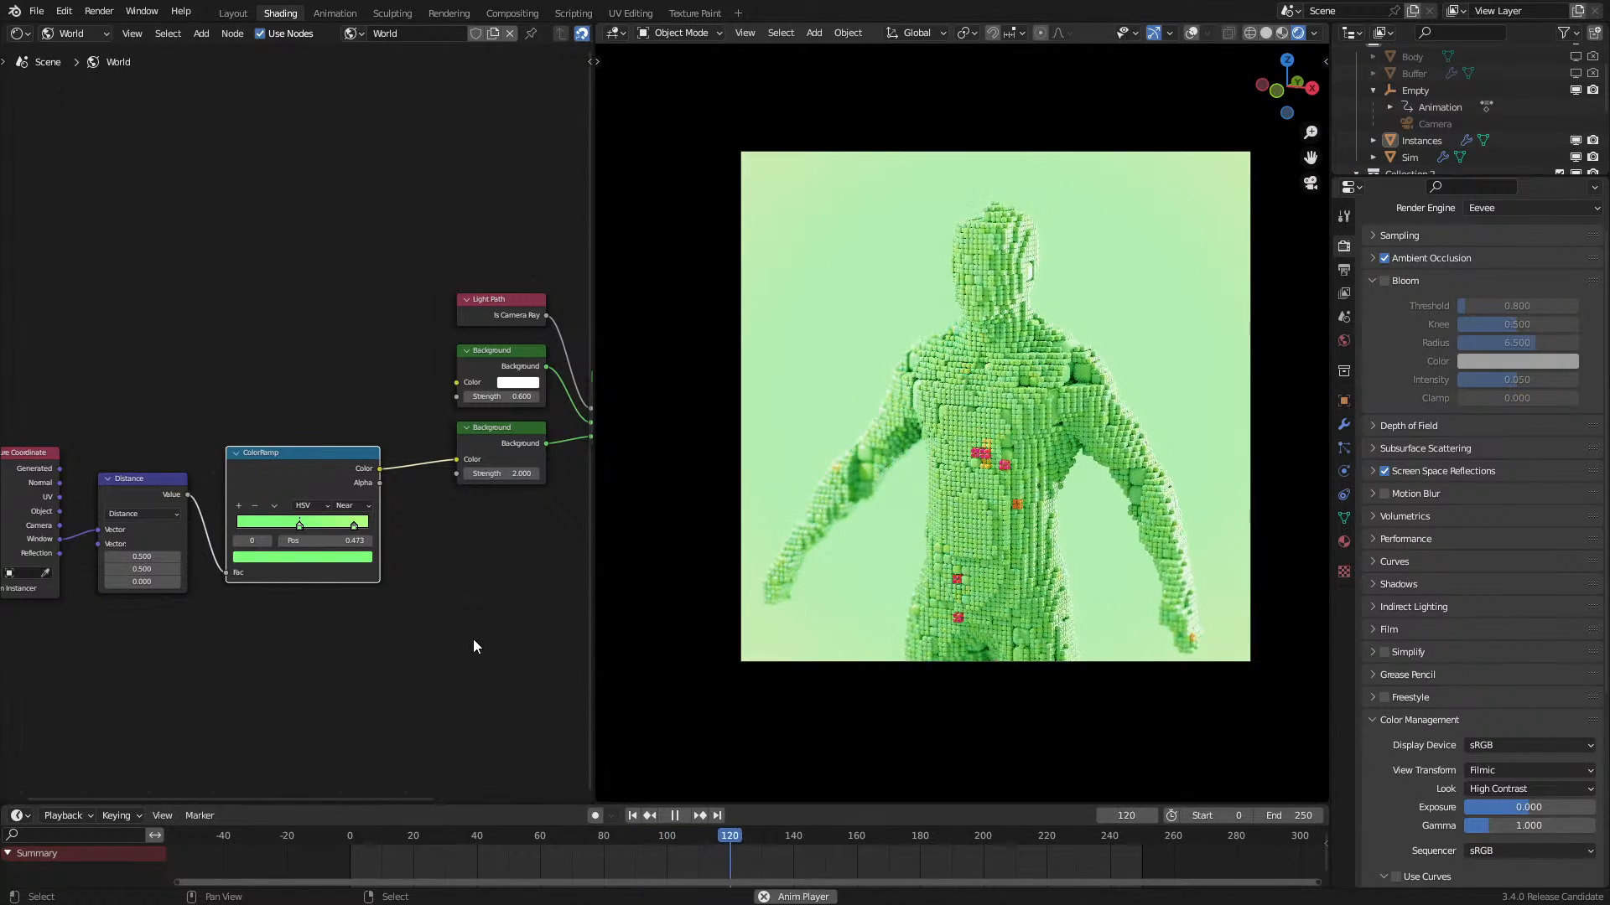
key(space)
Step: Leave the camera view, switch the viewport to solid shading with overlays shown, and select the Instances object
mouse_move(881, 609)
middle_down()
mouse_move(963, 590)
mouse_move(903, 580)
middle_up()
scroll(978, 598, up, 6)
key(z)
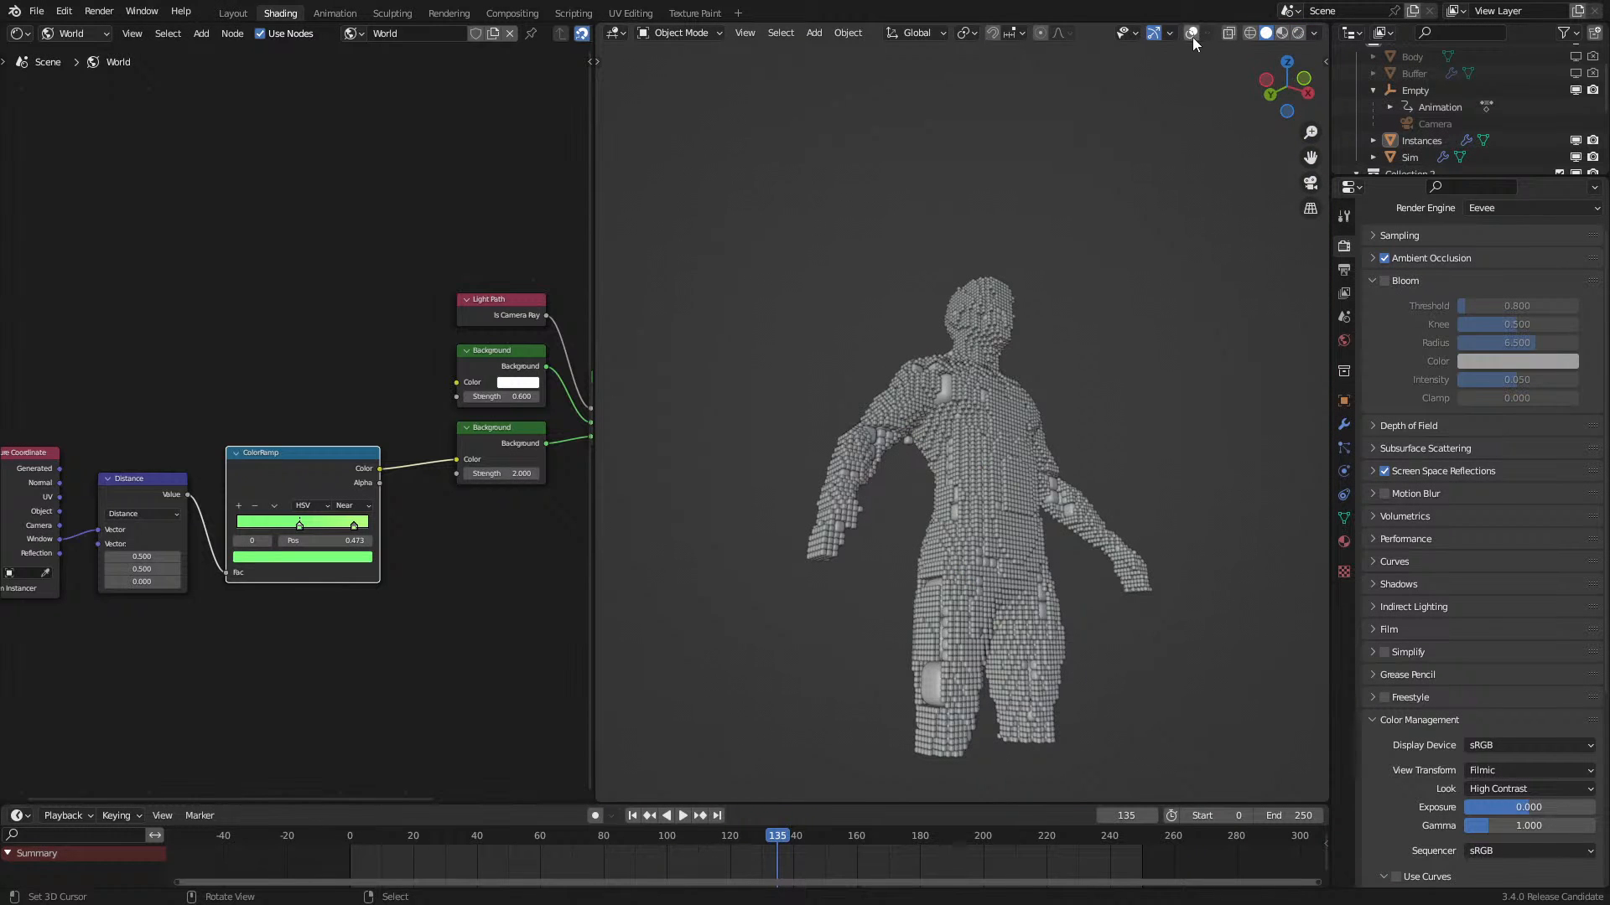
middle_drag(1067, 328, 949, 419)
click(944, 416)
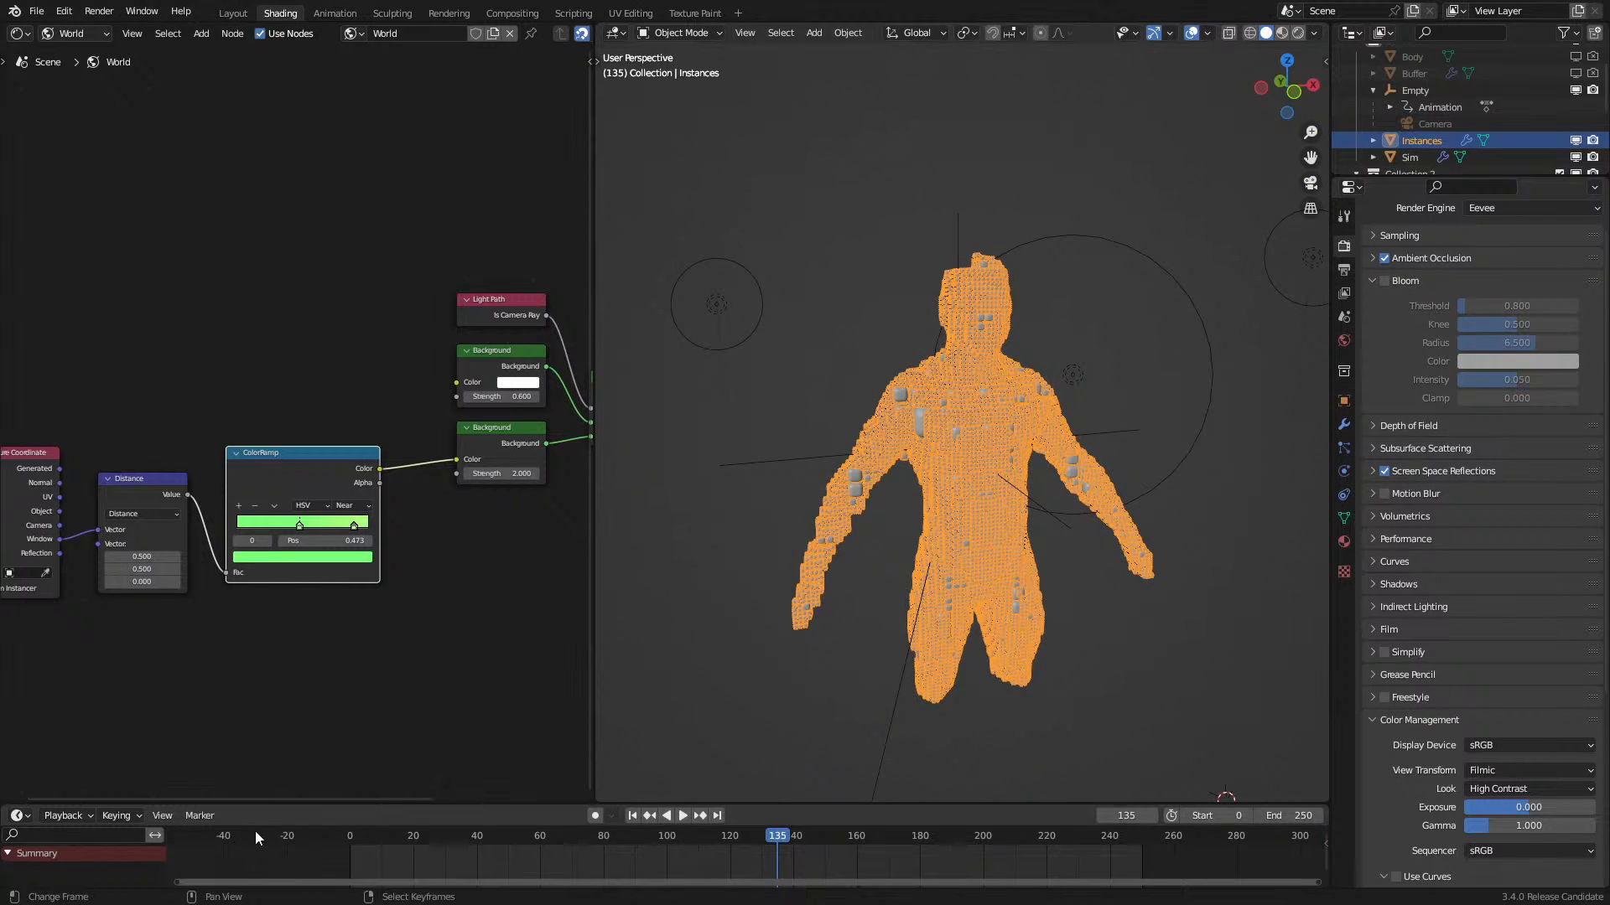
Step: Return to frame 0, switch the viewport to wireframe shading, and re-enable the hidden Body object
key(shift+Left)
mouse_move(827, 624)
middle_down()
mouse_move(918, 611)
mouse_move(772, 592)
middle_up()
key(z)
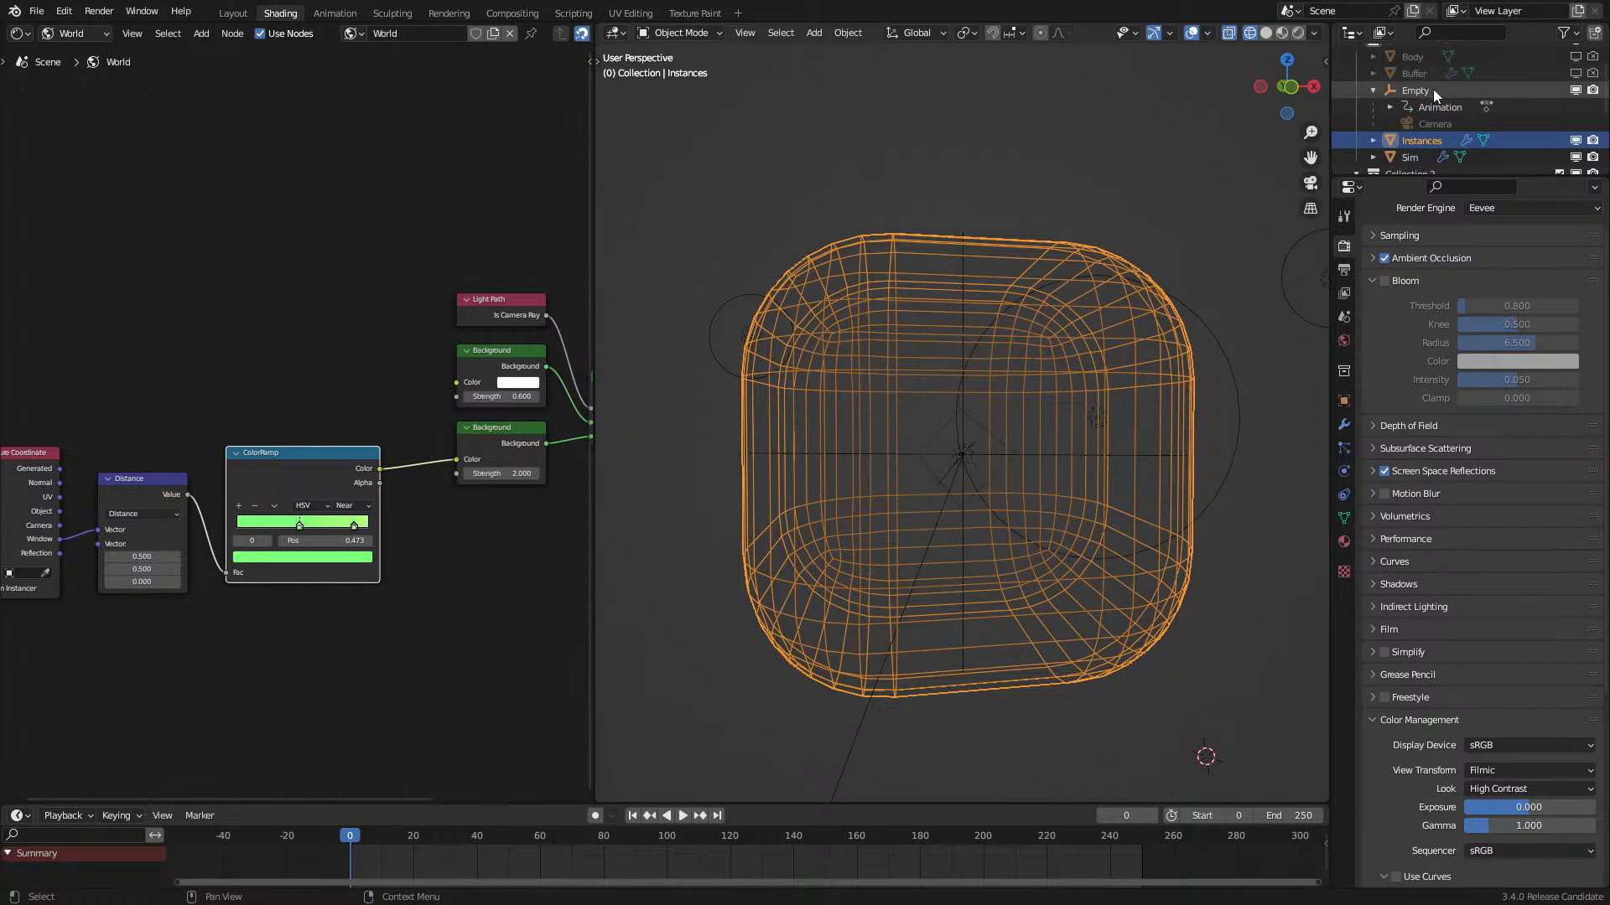
click(1590, 56)
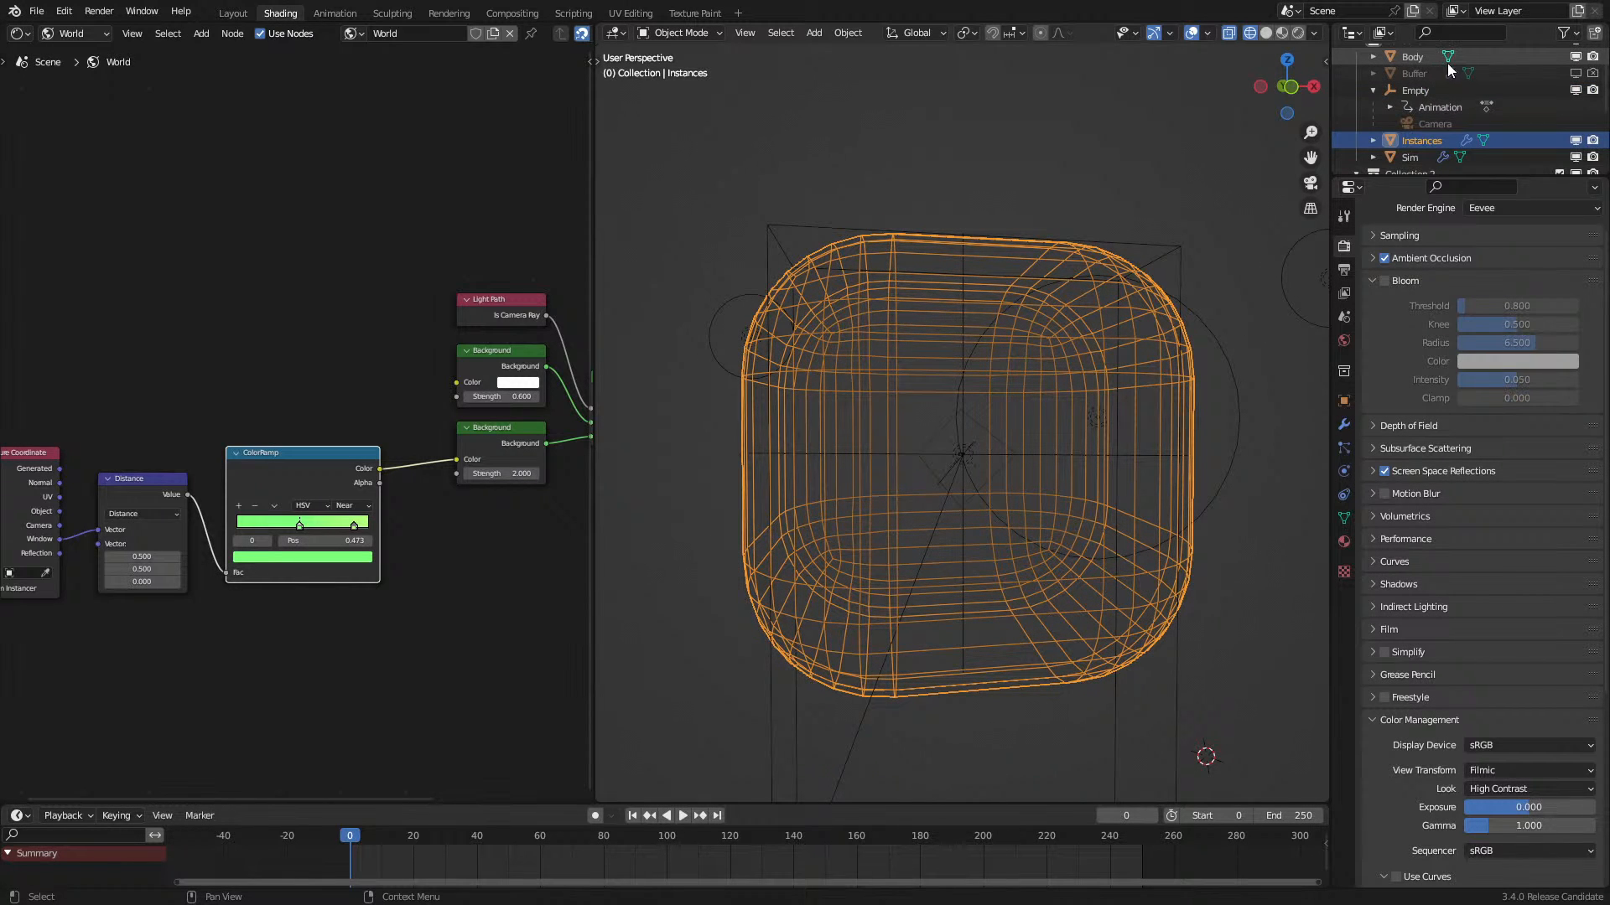
Step: Select the Body object and inspect its mesh in Edit Mode, returning to Object Mode
click(1401, 59)
key(Tab)
middle_drag(895, 389, 883, 348)
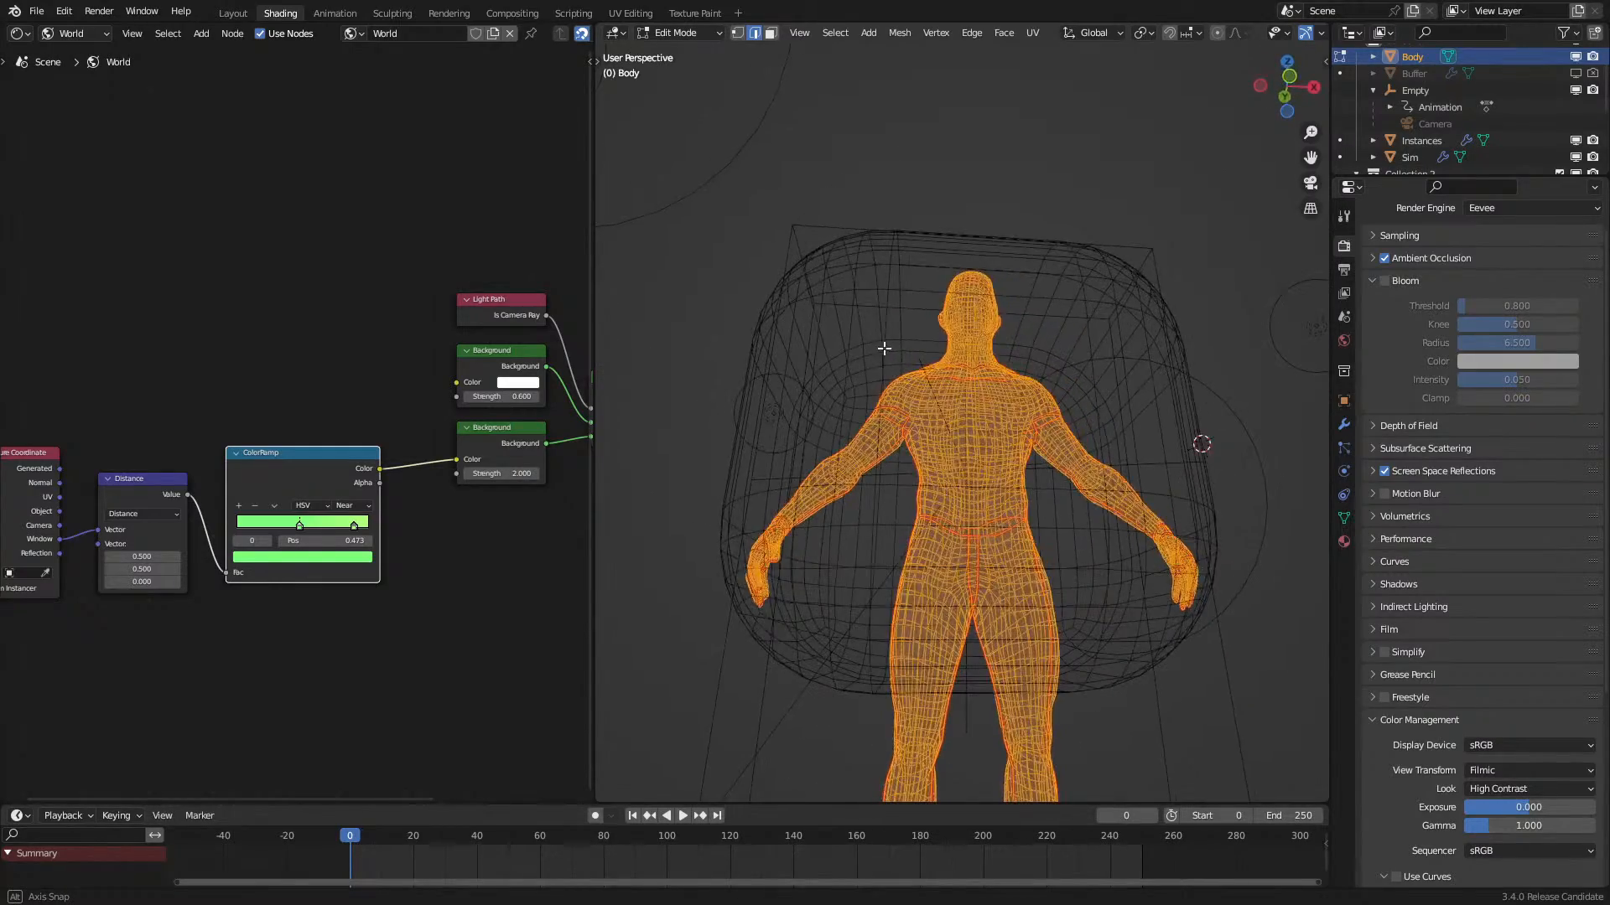
key(Tab)
Step: Play the animation in solid shading while orbiting to the figure's side, stopping at frame 106
key(space)
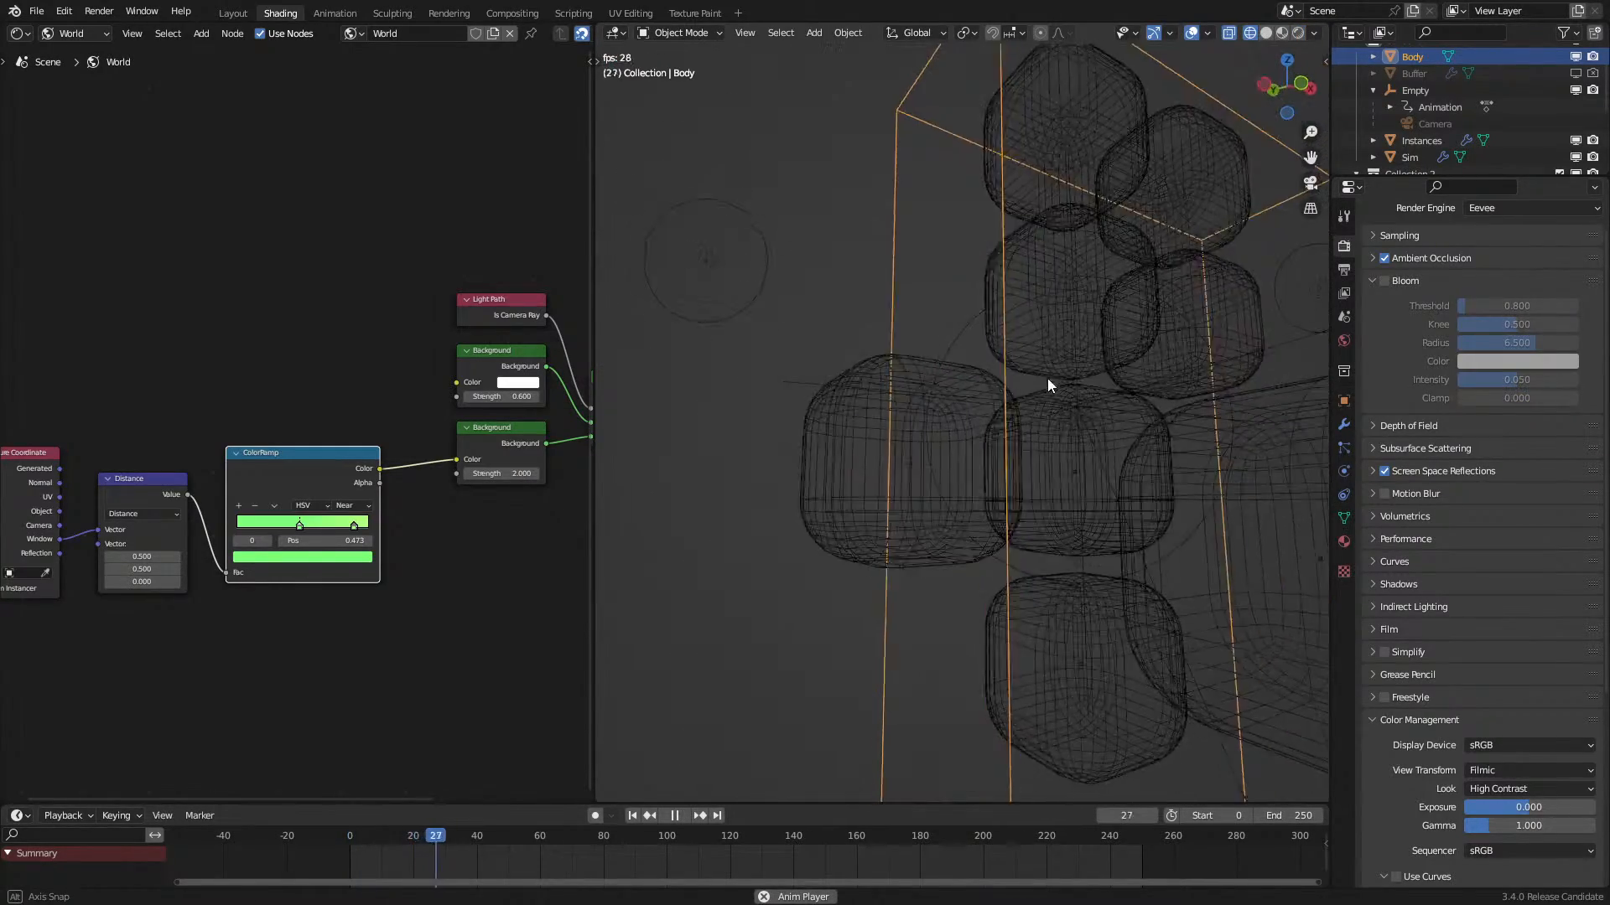
key(shift+z)
key(space)
middle_drag(1035, 355, 815, 400)
key(space)
key(space)
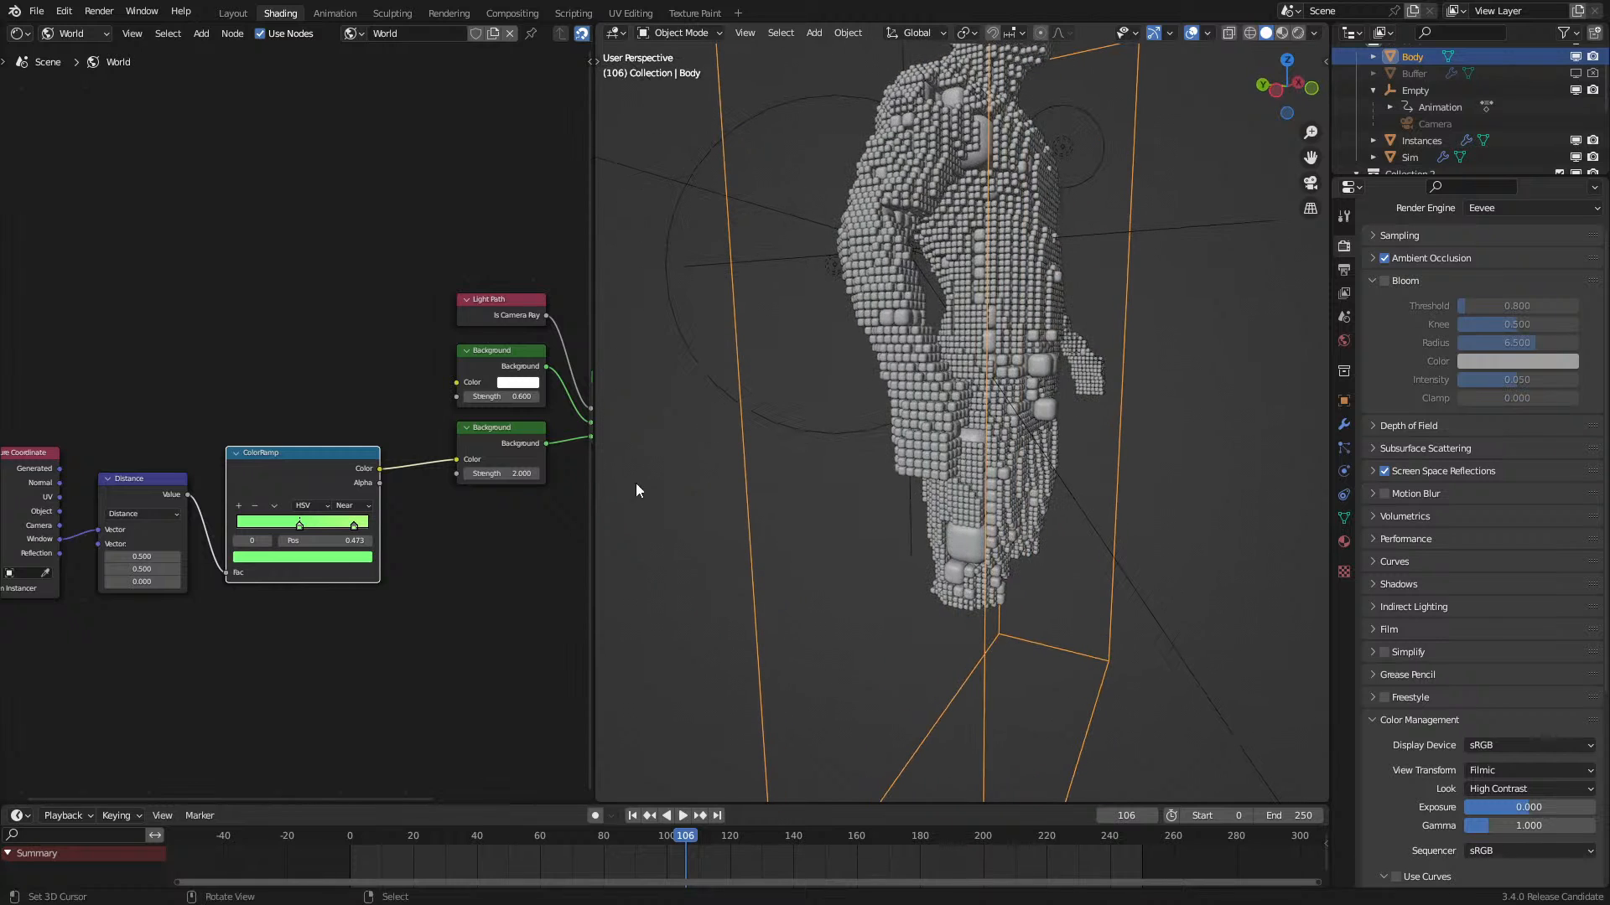
Step: Switch the node editor to geometry nodes, select the Sim object, and bring its Sample Index and Sample Nearest nodes into view
scroll(289, 422, down, 1)
click(26, 37)
click(67, 172)
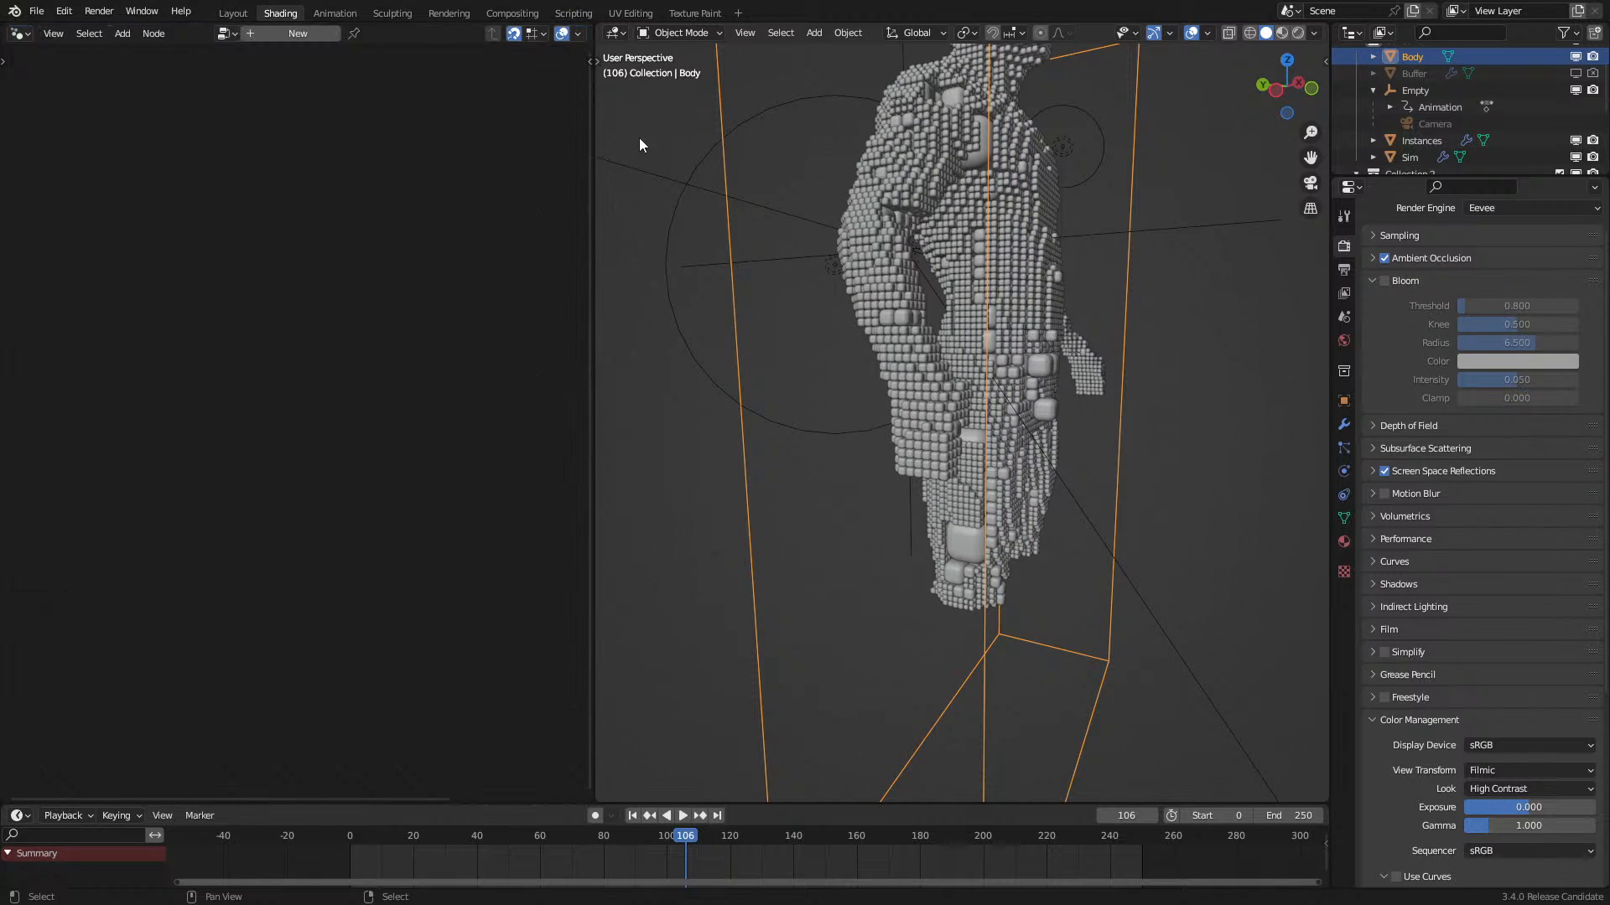
scroll(1417, 109, down, 2)
click(1422, 90)
scroll(360, 470, down, 4)
middle_drag(133, 536, 209, 283)
scroll(381, 533, up, 5)
middle_drag(374, 512, 356, 402)
scroll(358, 410, up, 2)
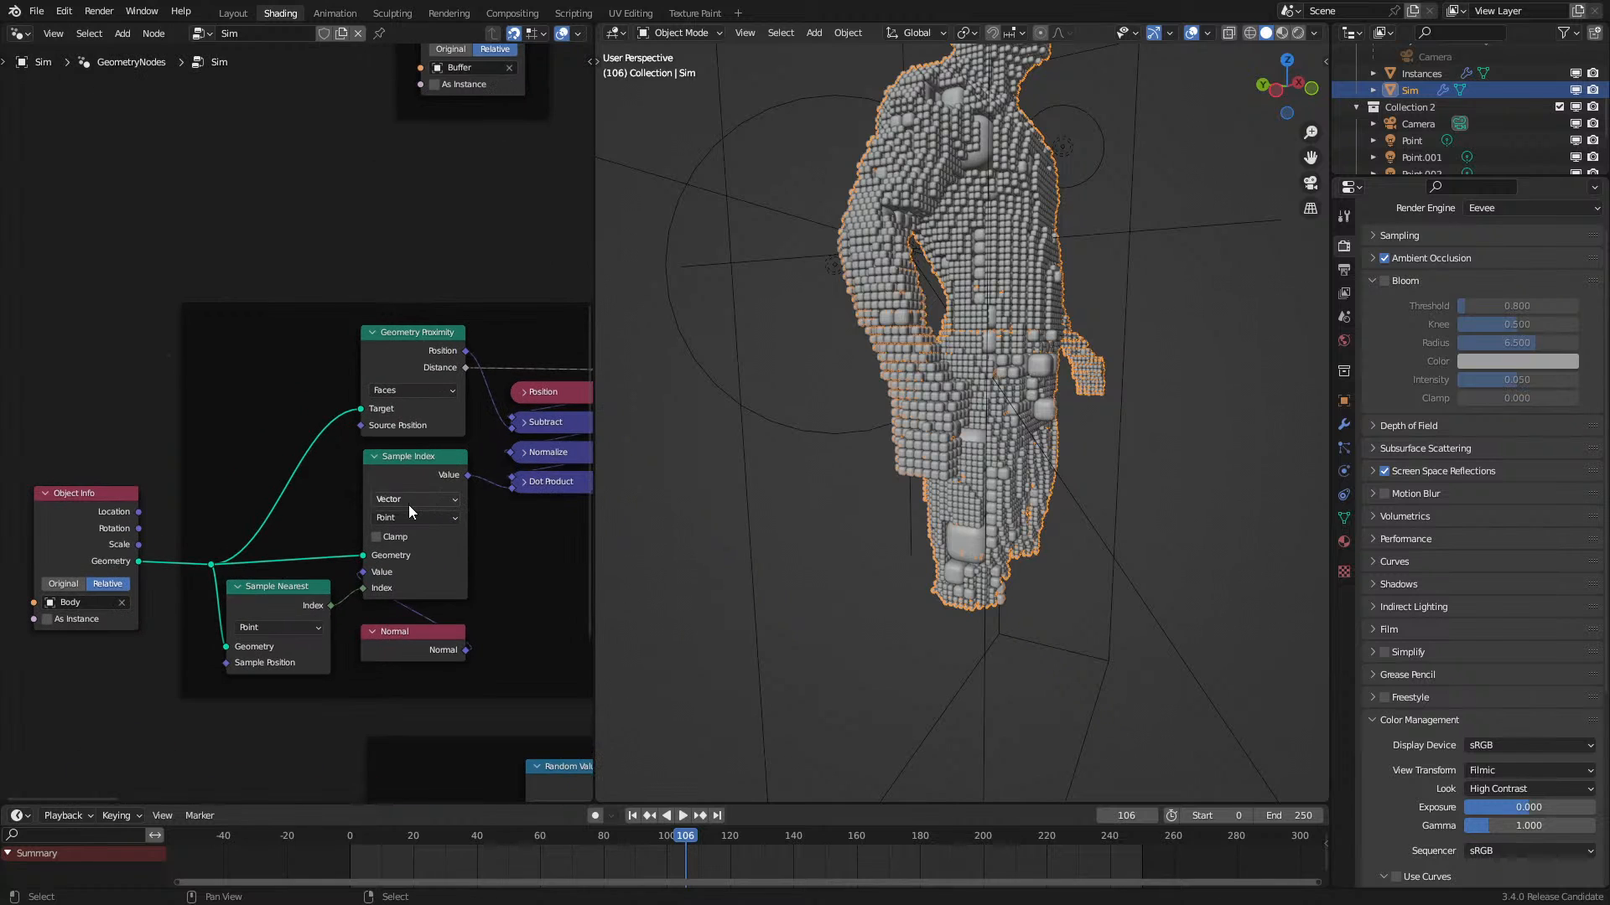
Step: Set the domain of both the Sample Index and Sample Nearest nodes to Face
click(409, 516)
click(379, 570)
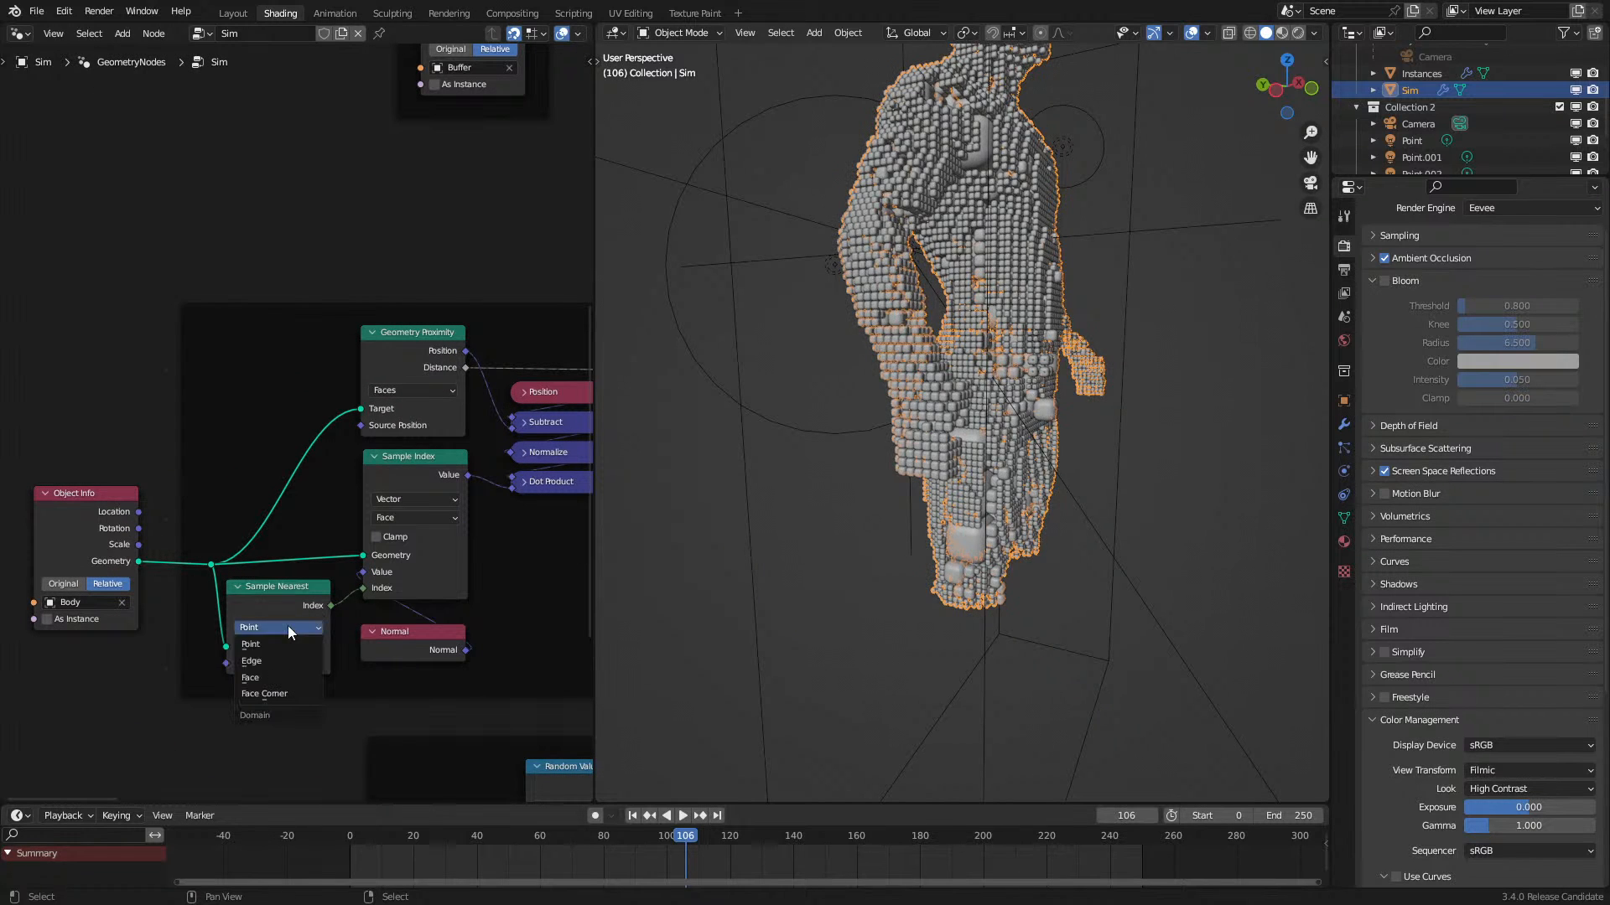
click(274, 676)
Step: Replay the simulation from the start with viewport overlays hidden to check the Face sampling, stopping at frame 102
key(space)
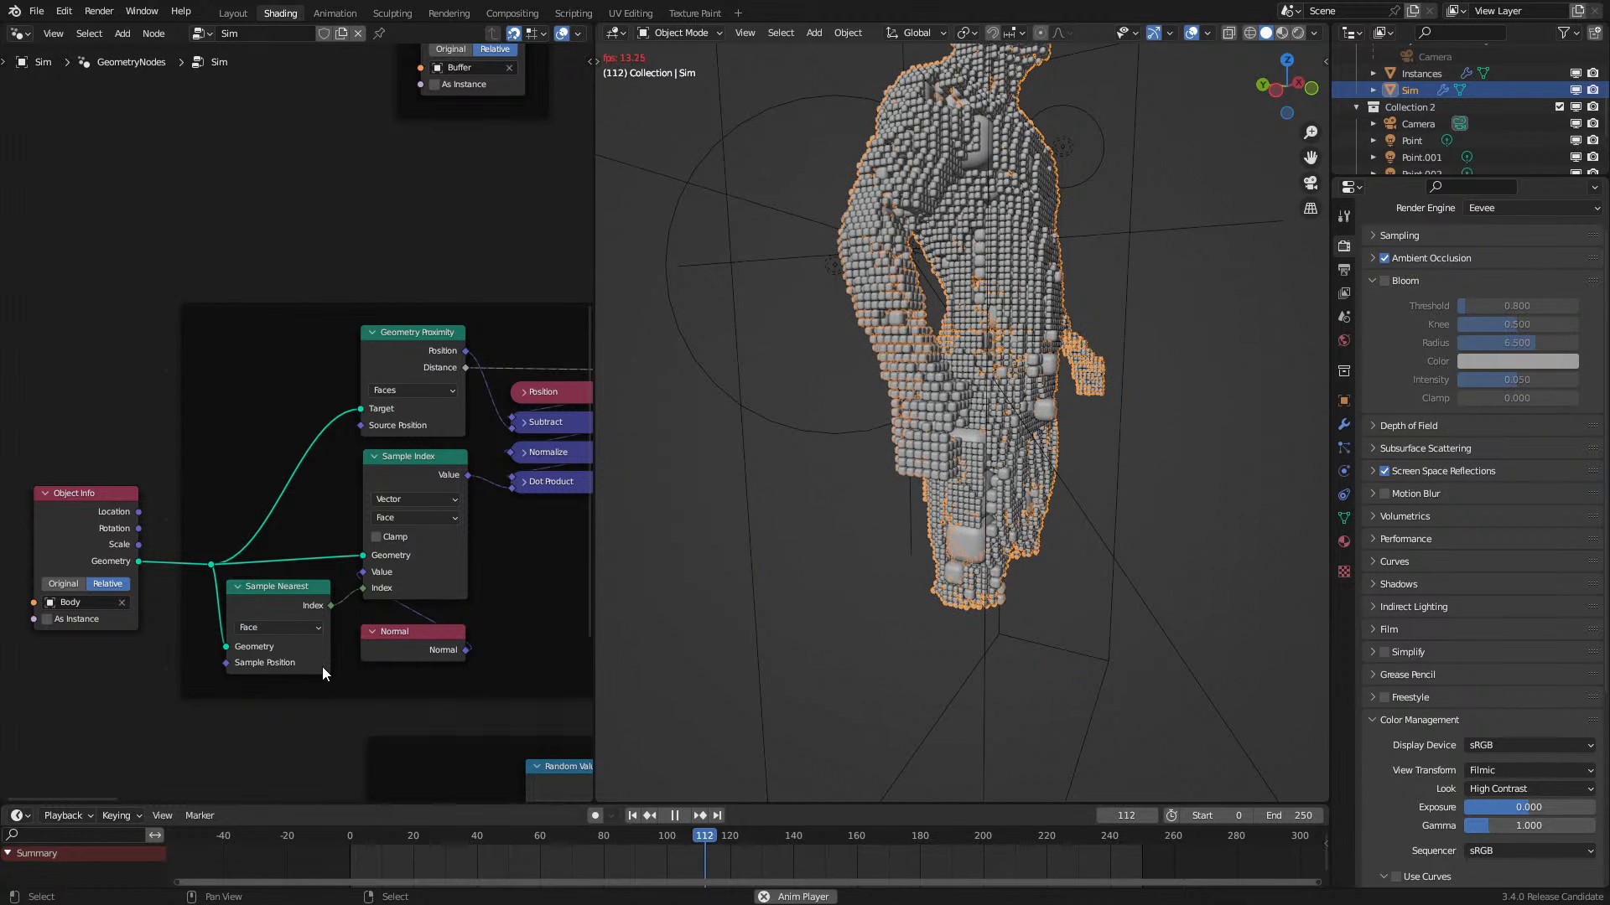
click(347, 835)
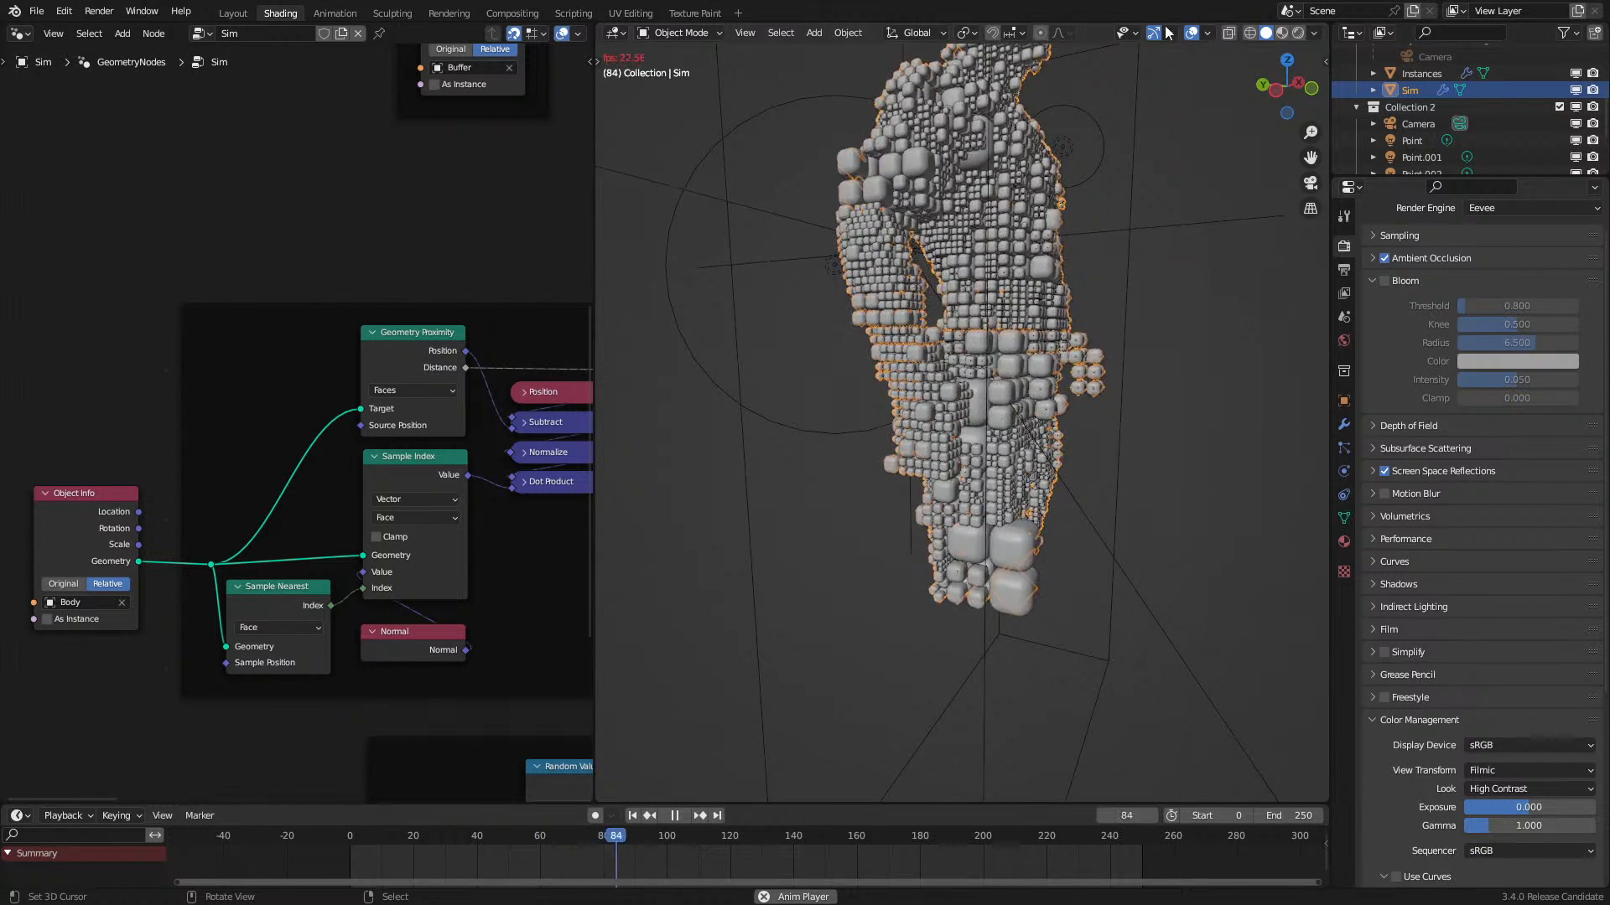
click(1192, 34)
key(space)
scroll(434, 312, down, 7)
middle_drag(434, 311, 122, 504)
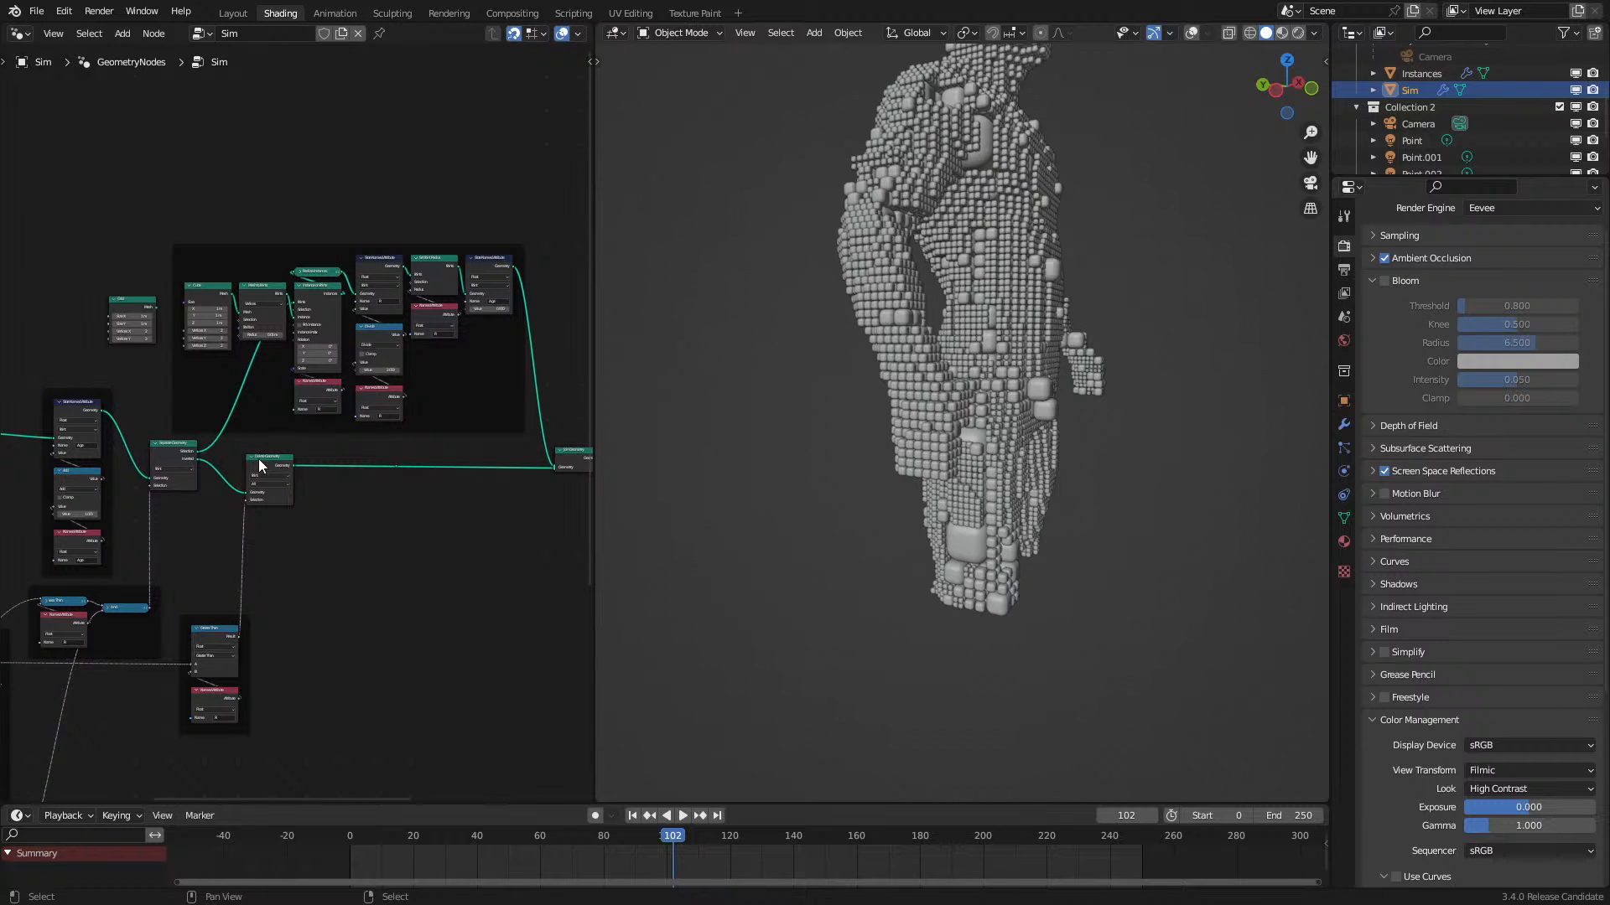
Step: Resume and restart the simulation playback while orbiting the figure, stop at frame 121, and examine the arm, legs and Sim node groups
key(space)
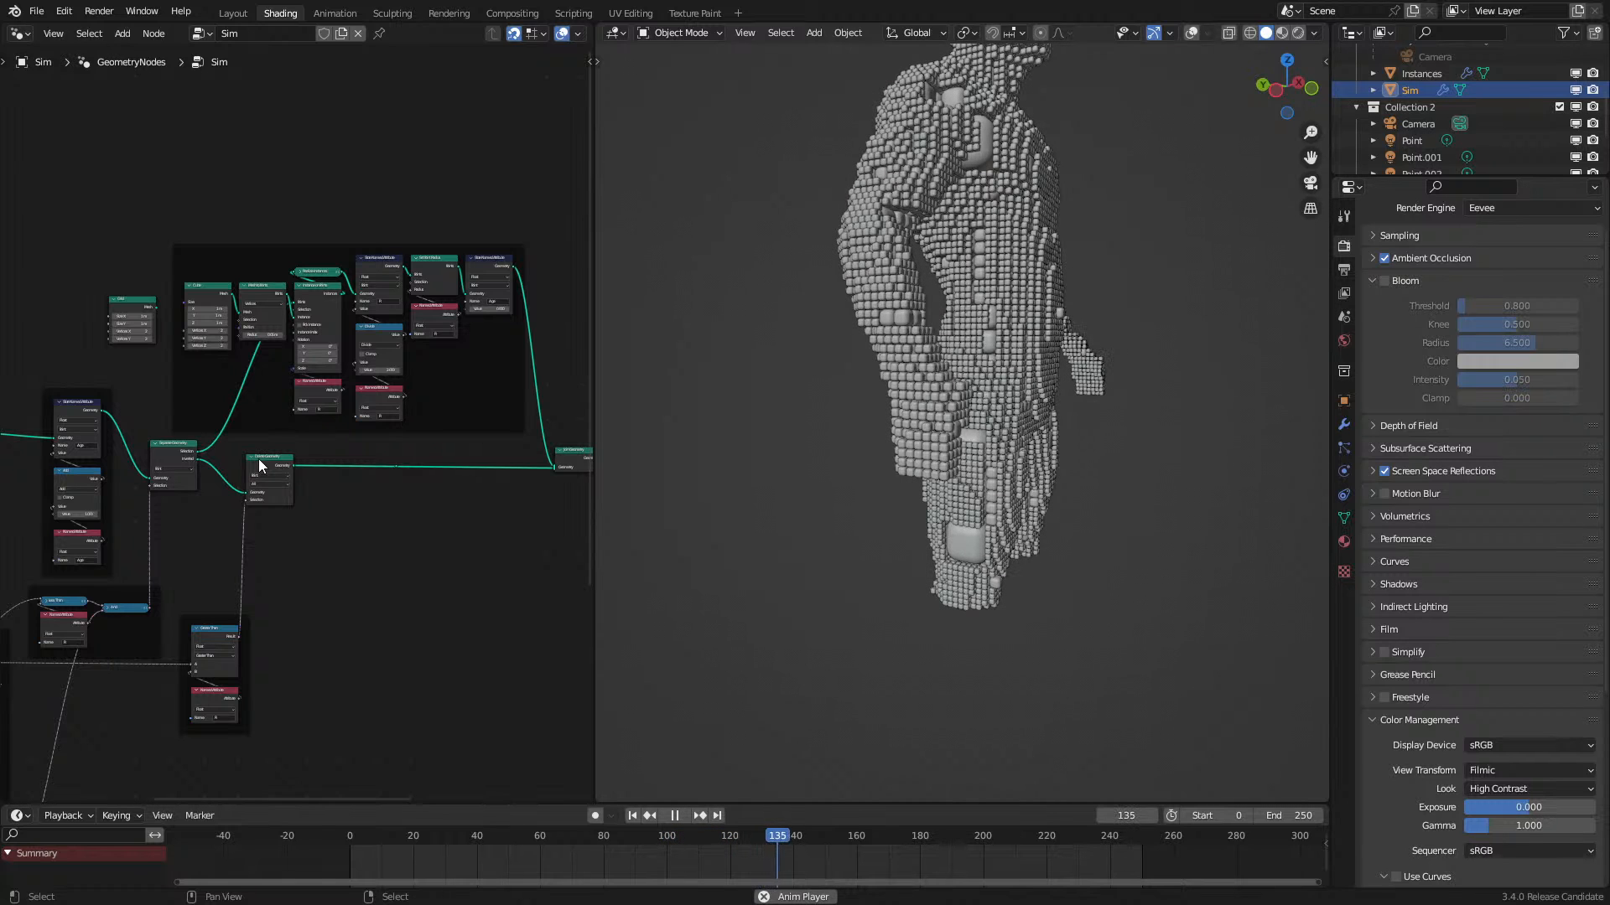
key(space)
middle_drag(258, 459, 377, 370)
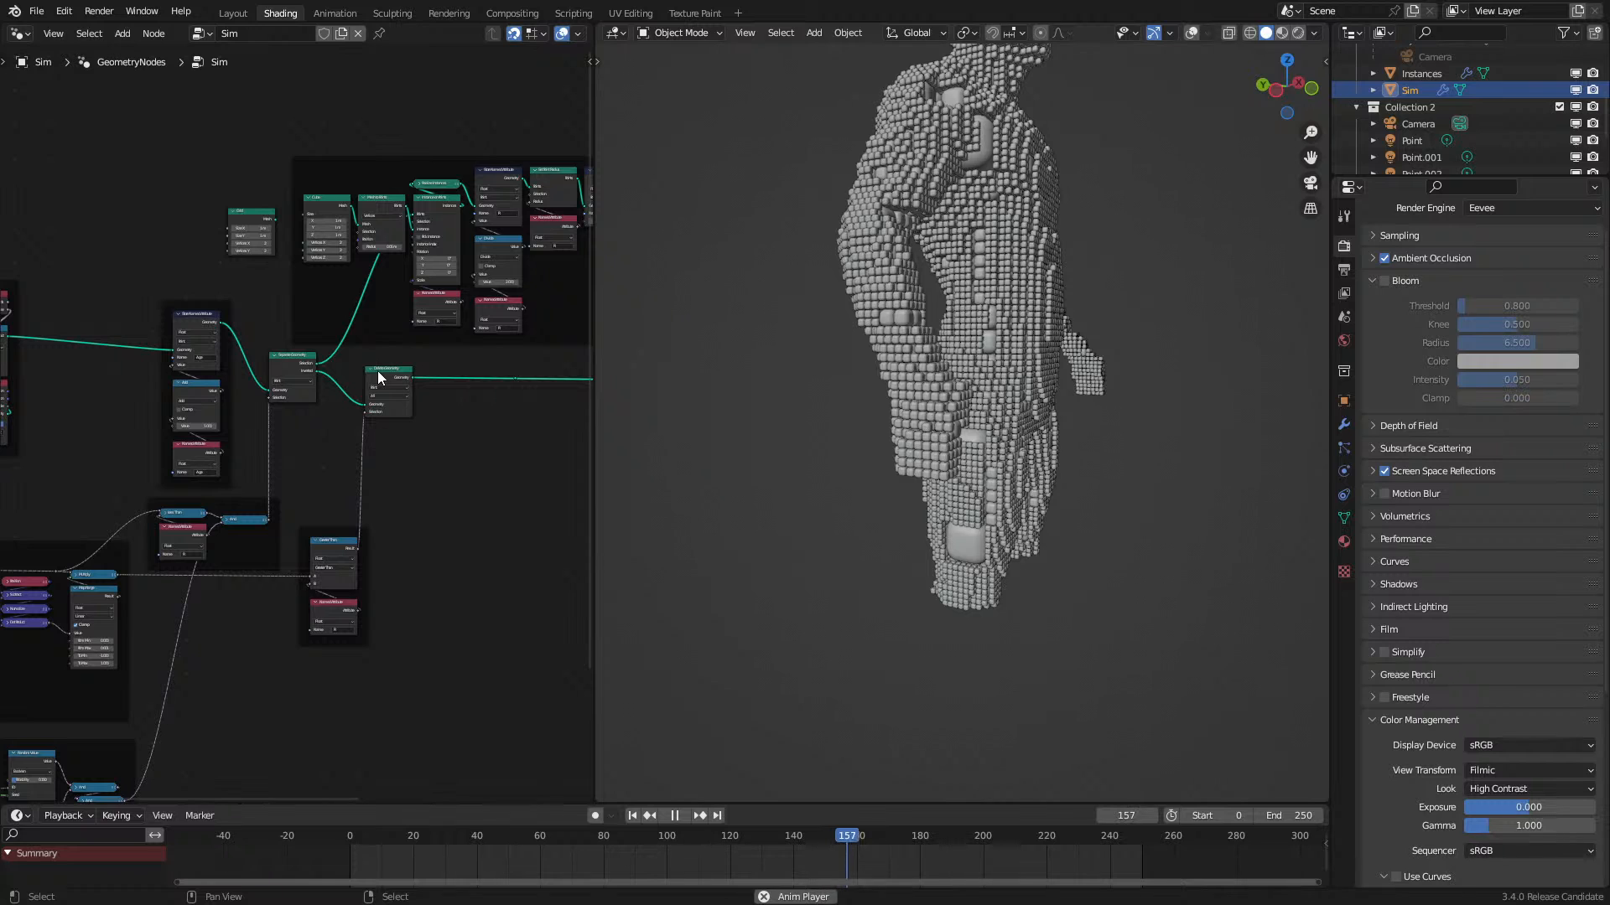
click(317, 848)
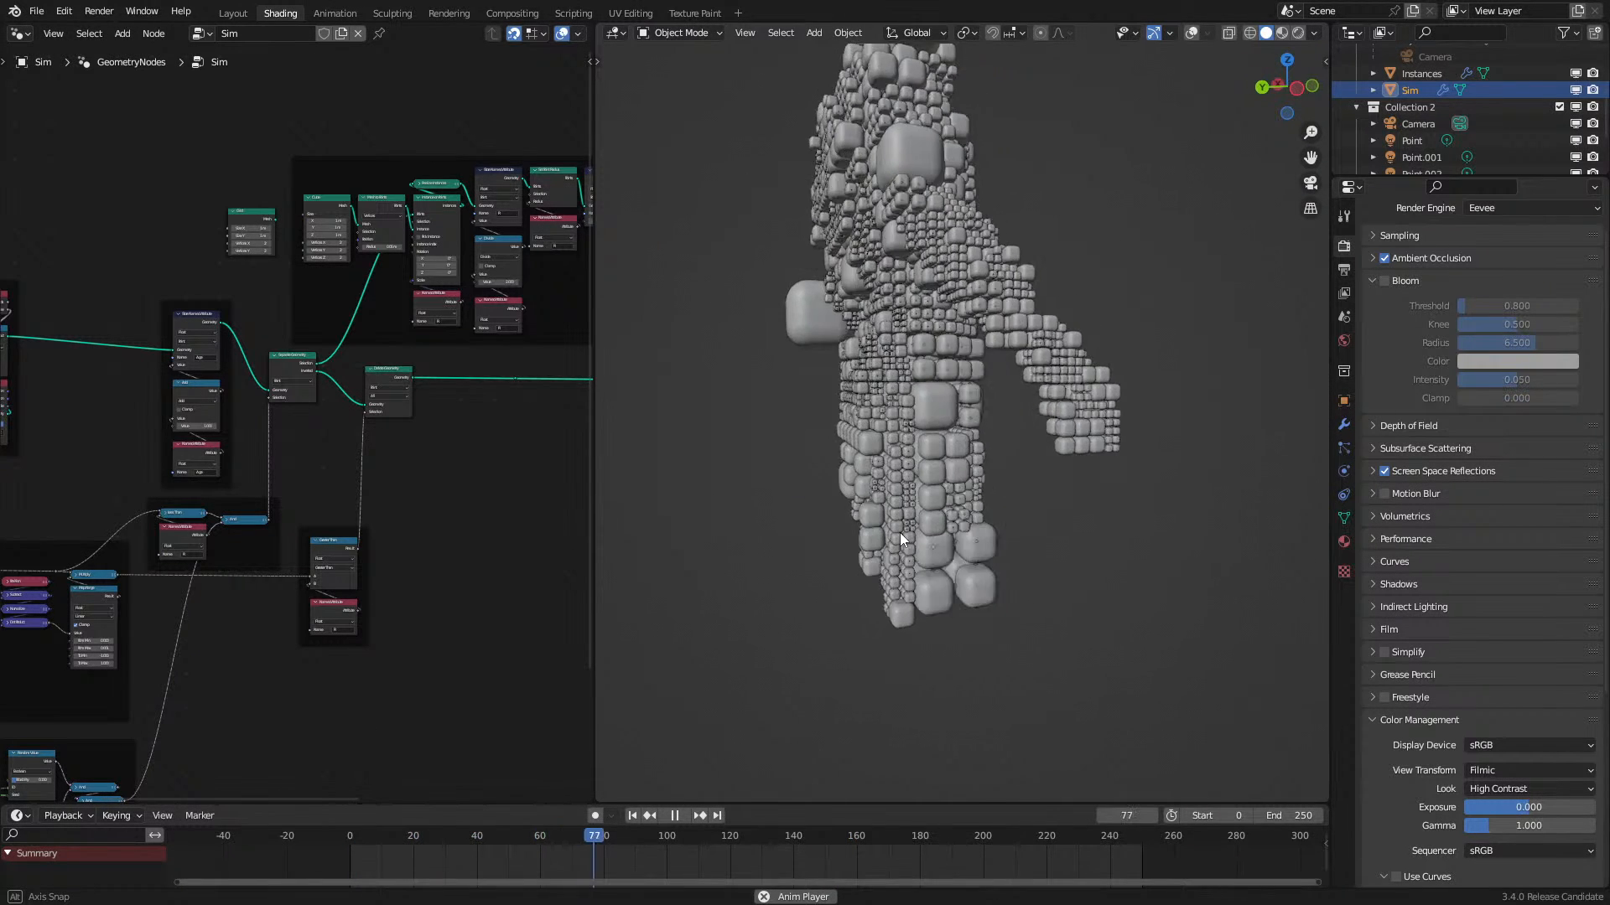
middle_drag(951, 508, 832, 503)
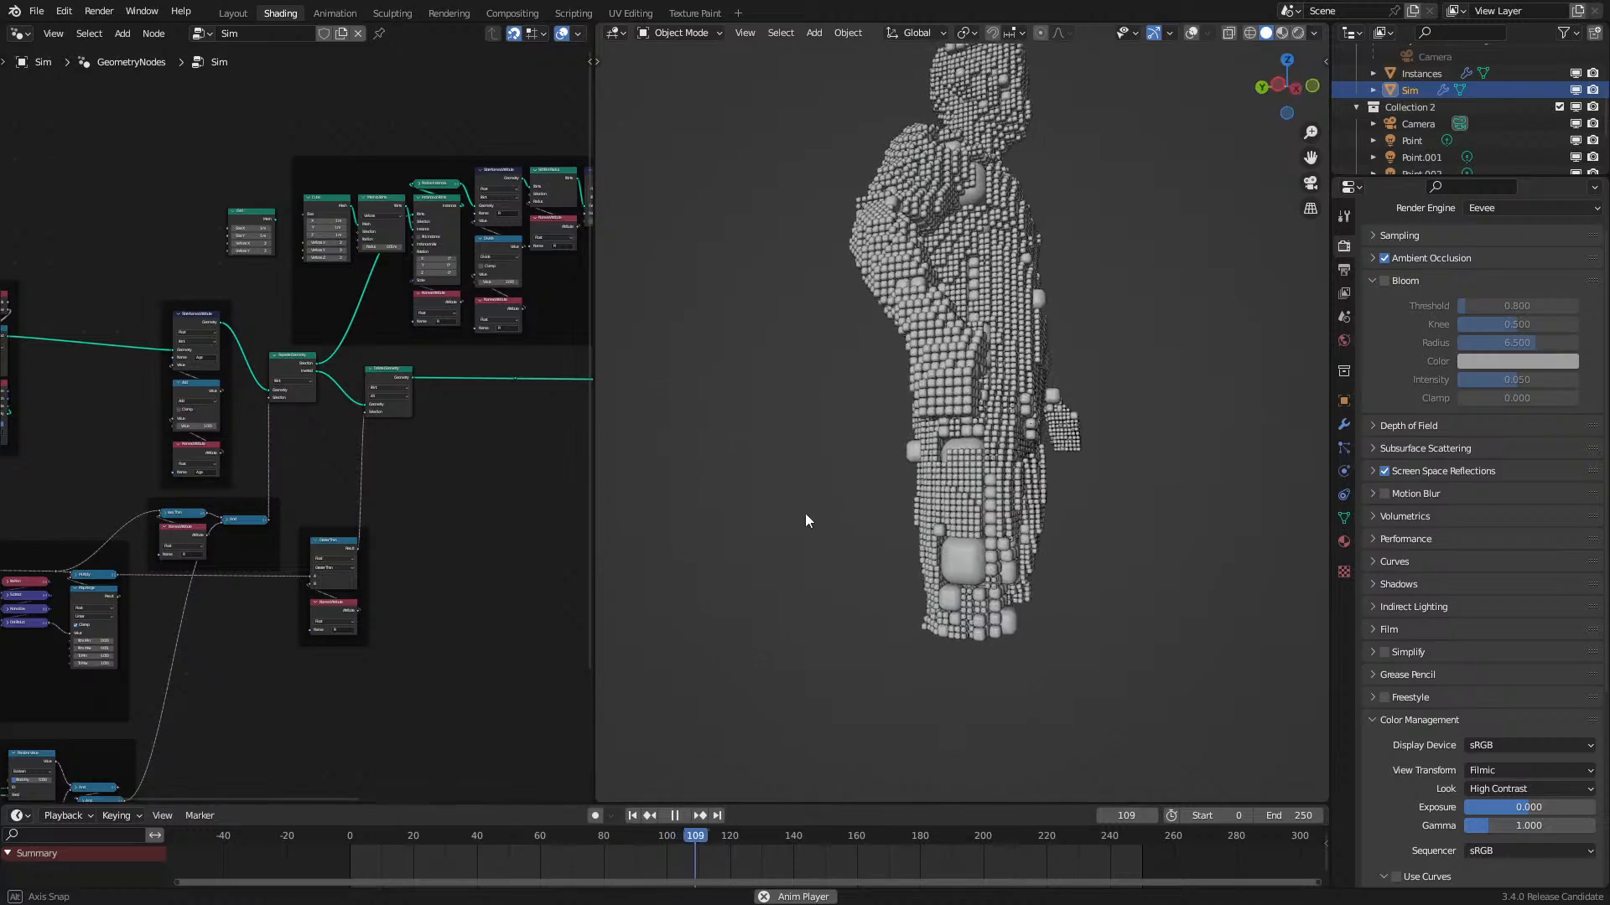
key(space)
middle_drag(733, 459, 748, 399)
middle_drag(151, 642, 473, 544)
middle_drag(344, 620, 379, 515)
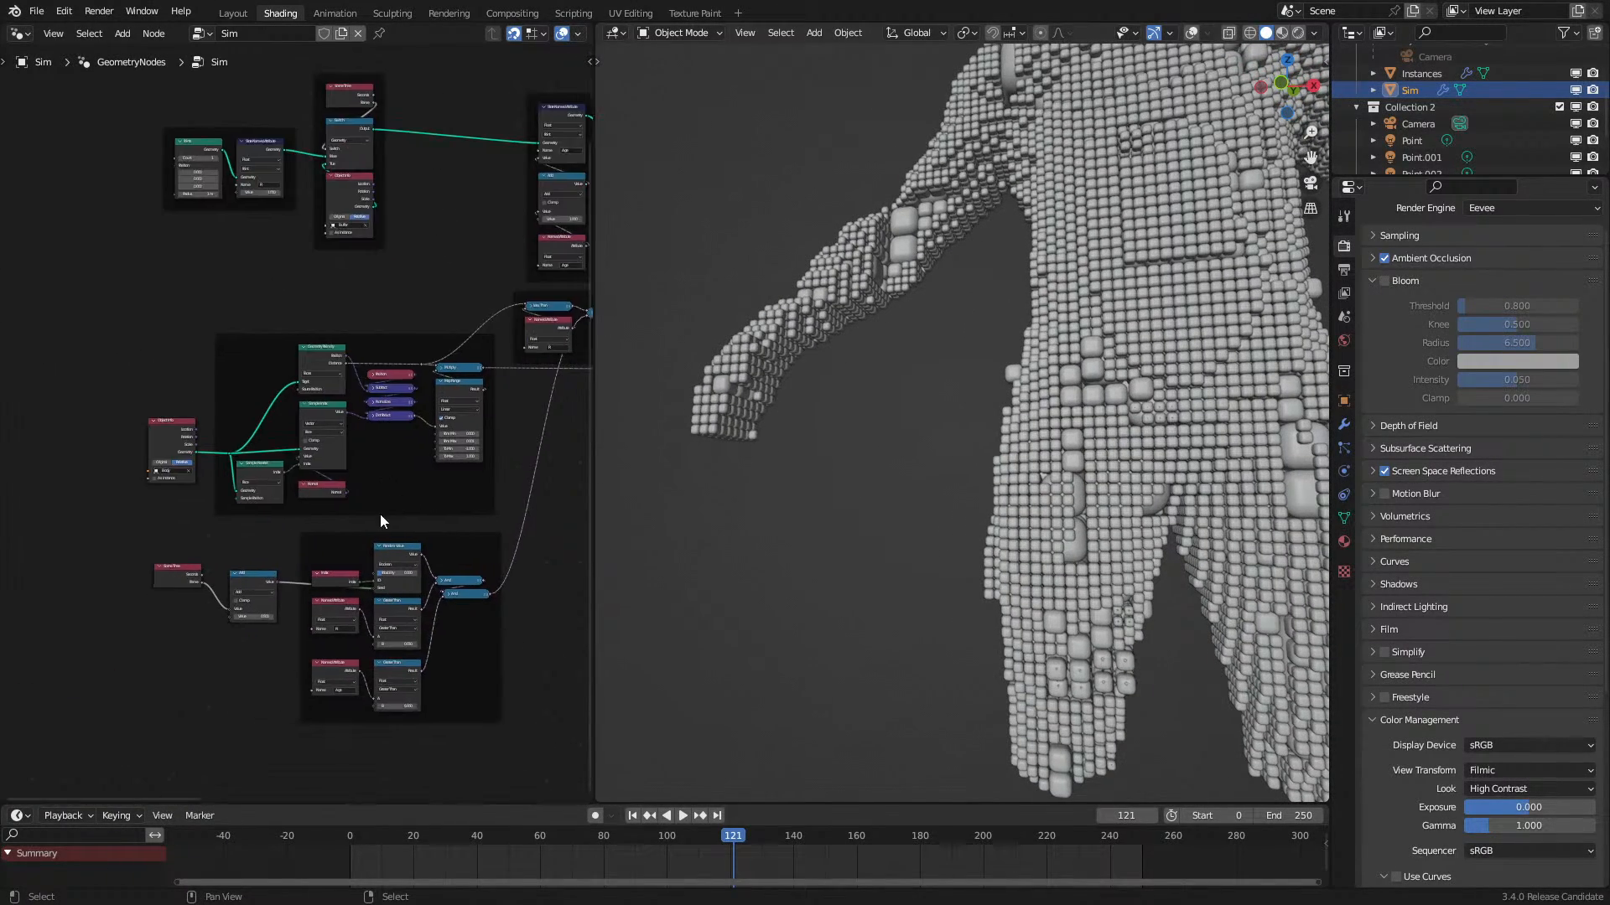
Step: View the figure through the camera and continue the simulation playback, stopping at frame 132
scroll(299, 512, up, 7)
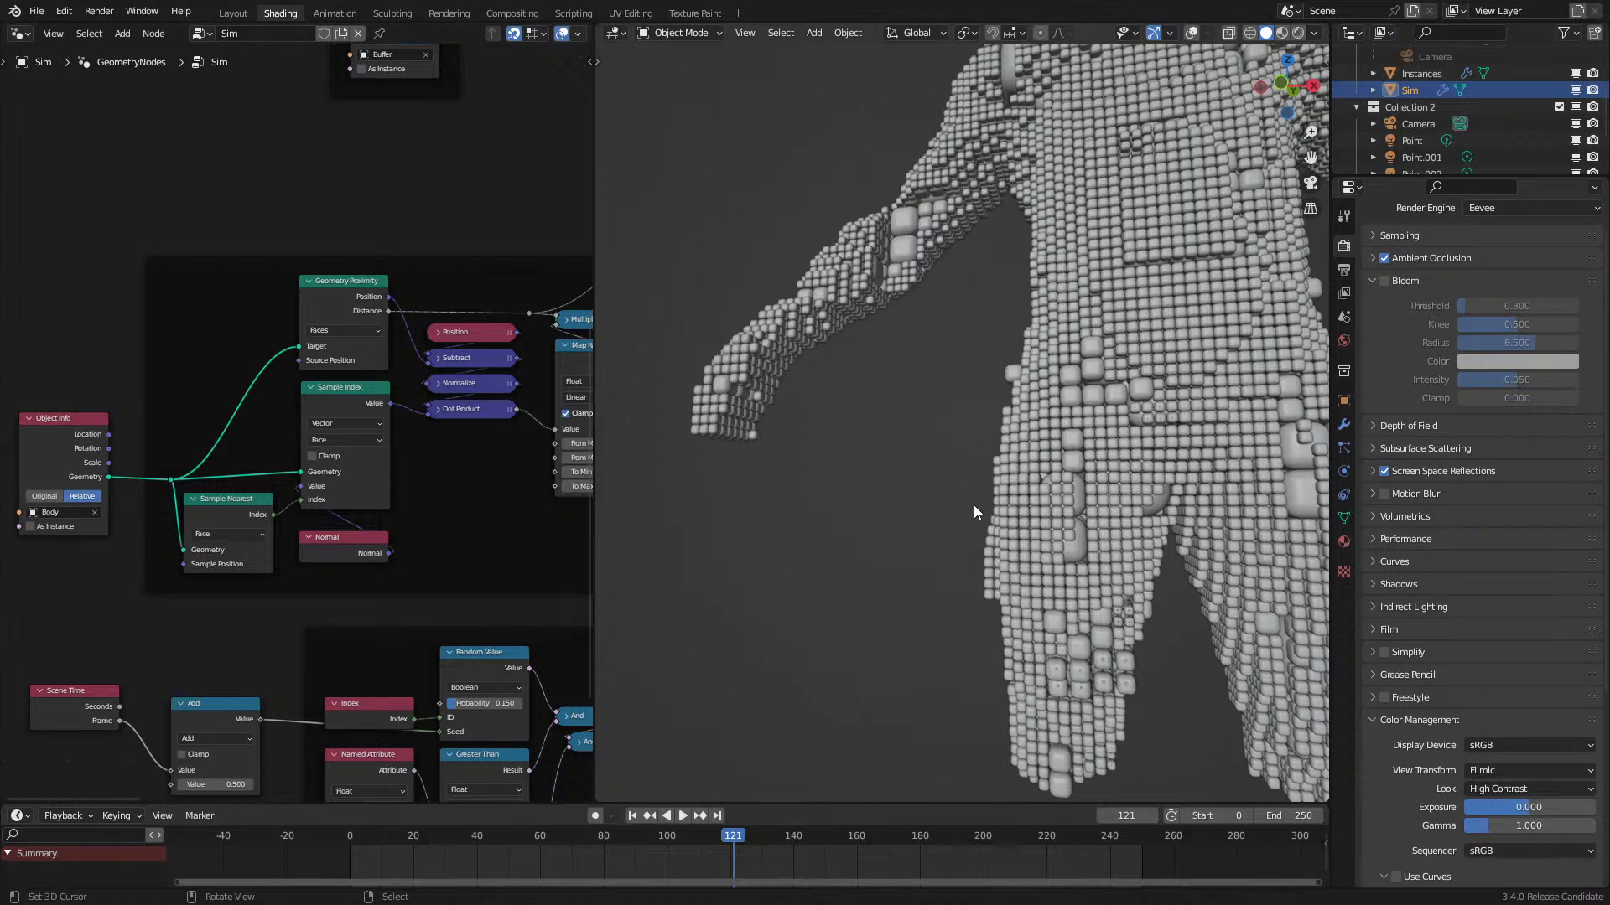
key(KP_0)
key(space)
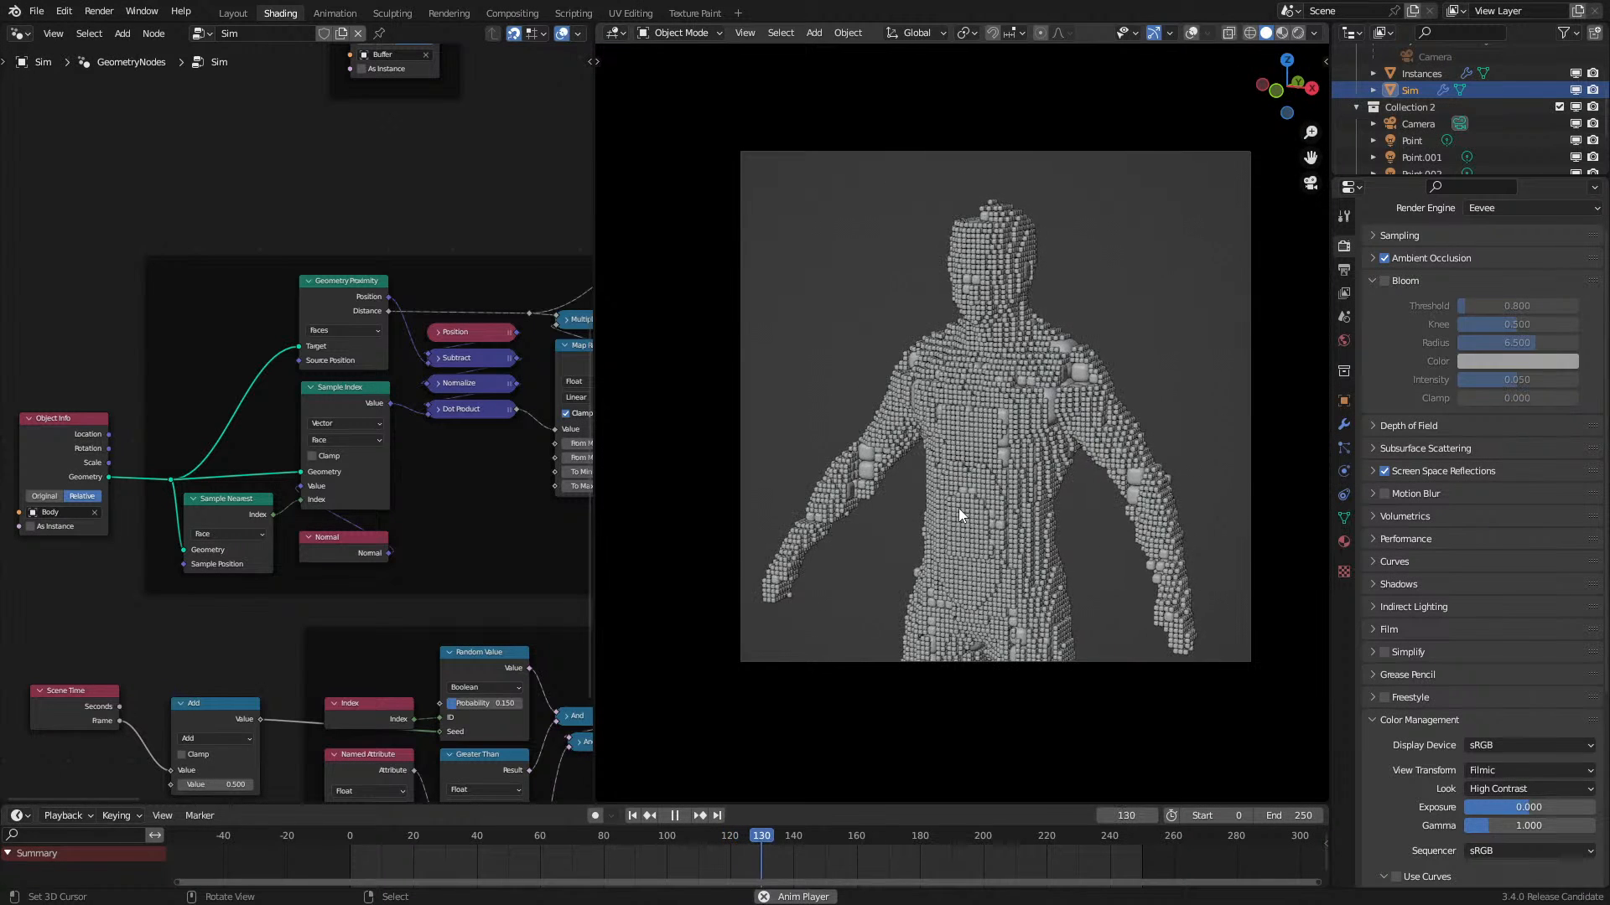
key(space)
Step: Set the Add node's value after Scene Time to 1 and replay the simulation from the start in rendered shading, stopping at frame 156
middle_drag(375, 651, 367, 486)
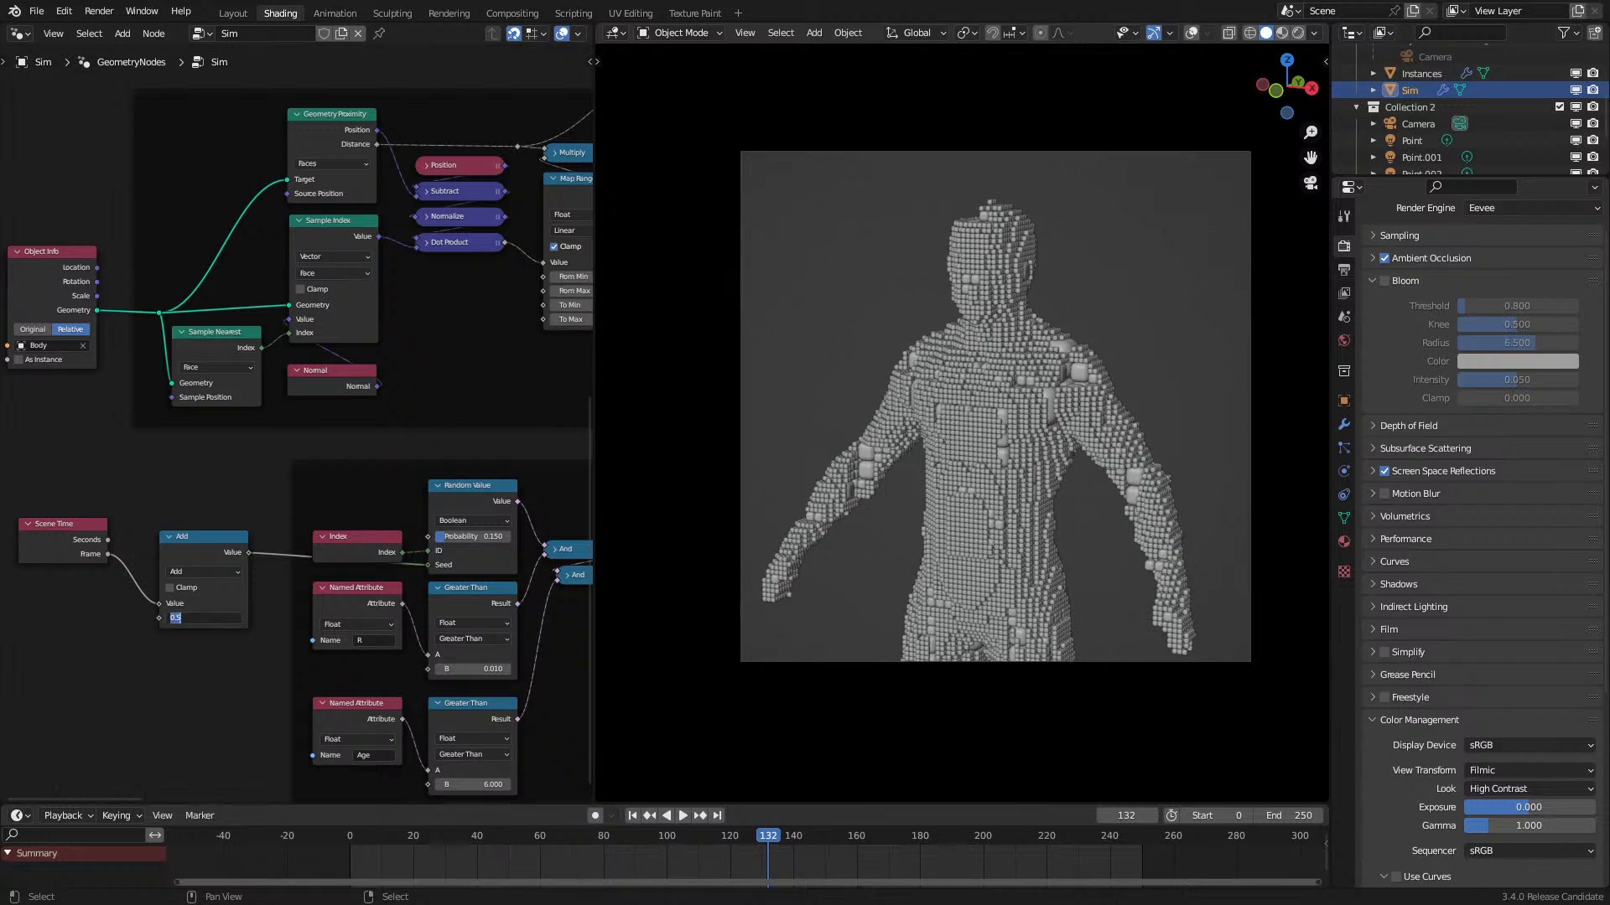
key(shift+Left)
key(space)
key(z)
click(976, 571)
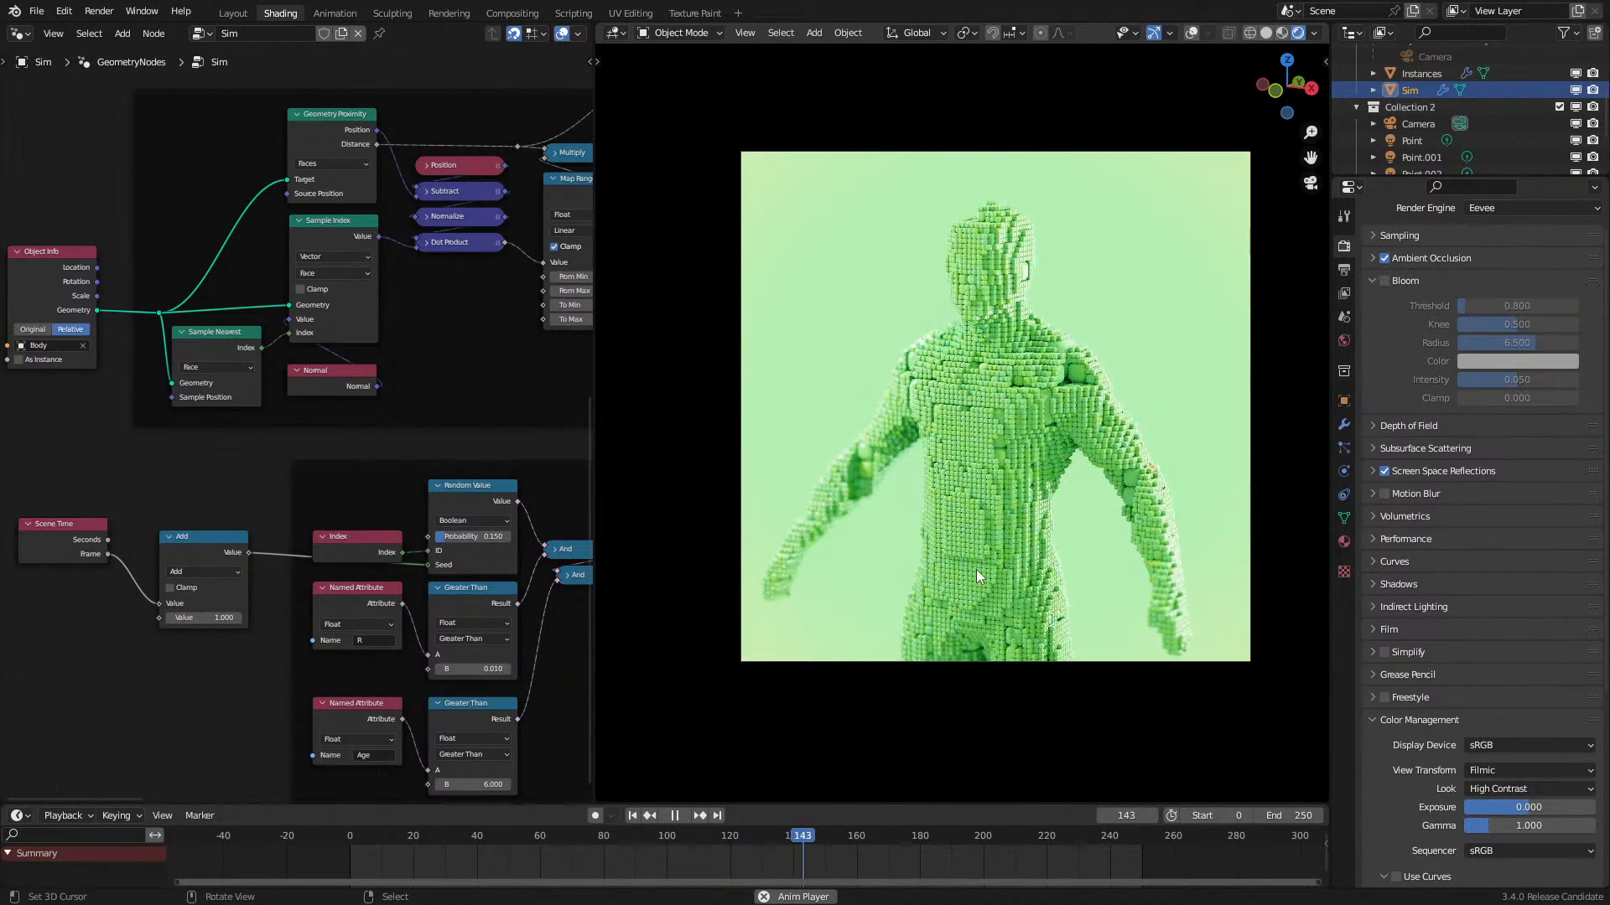
key(space)
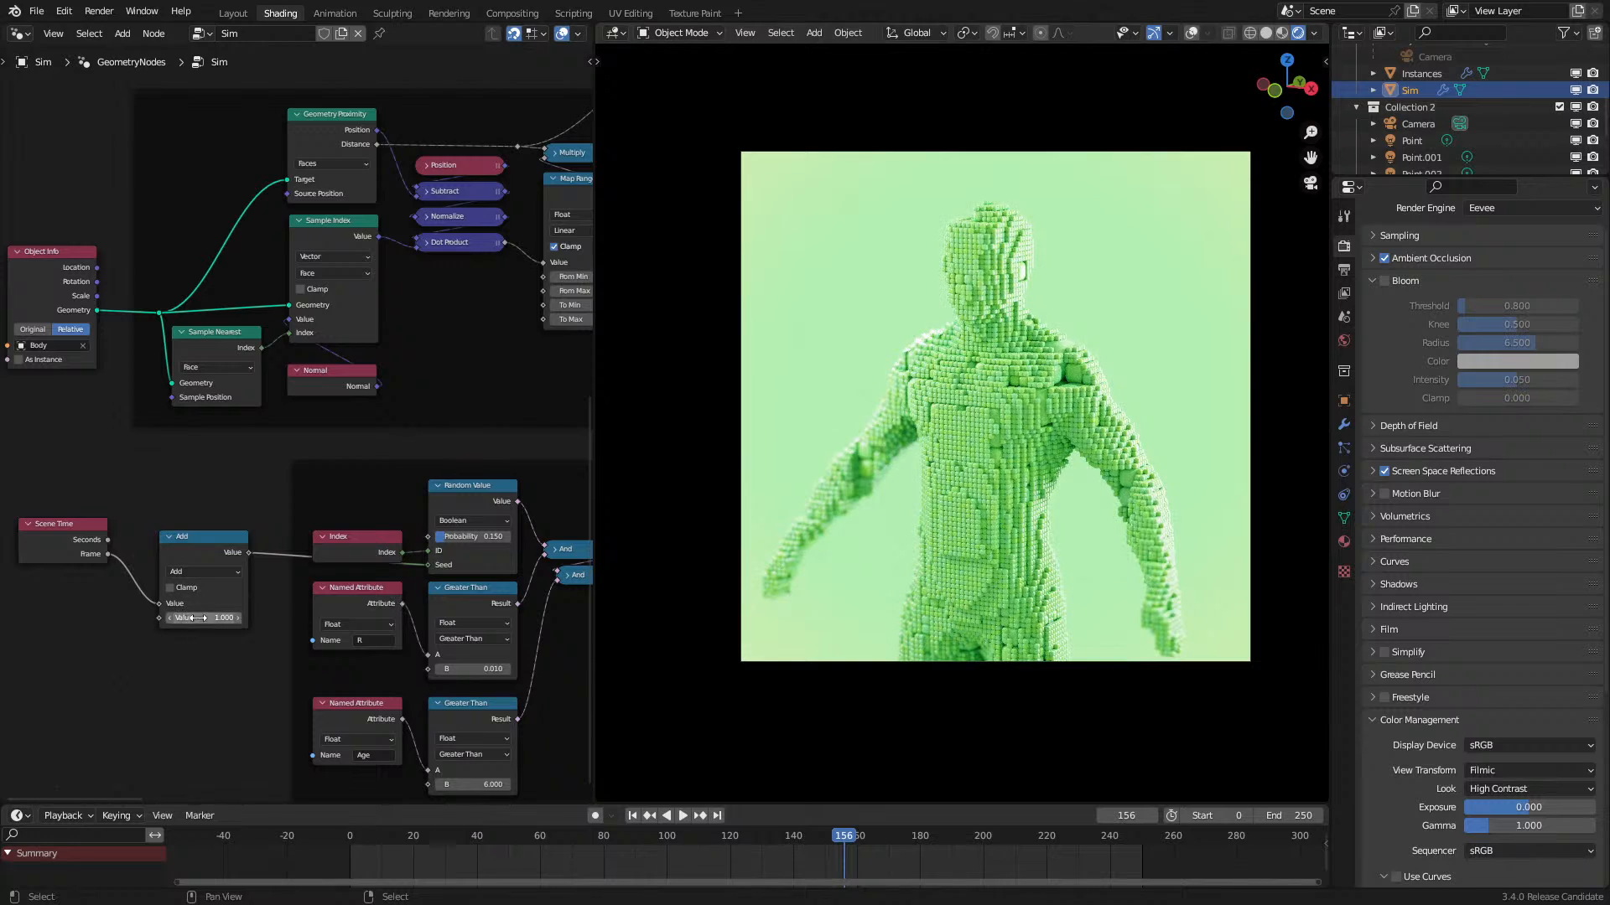
Step: Set the Add node's value to 2 and replay the simulation from the start to compare the random seed
key(Return)
click(290, 836)
key(space)
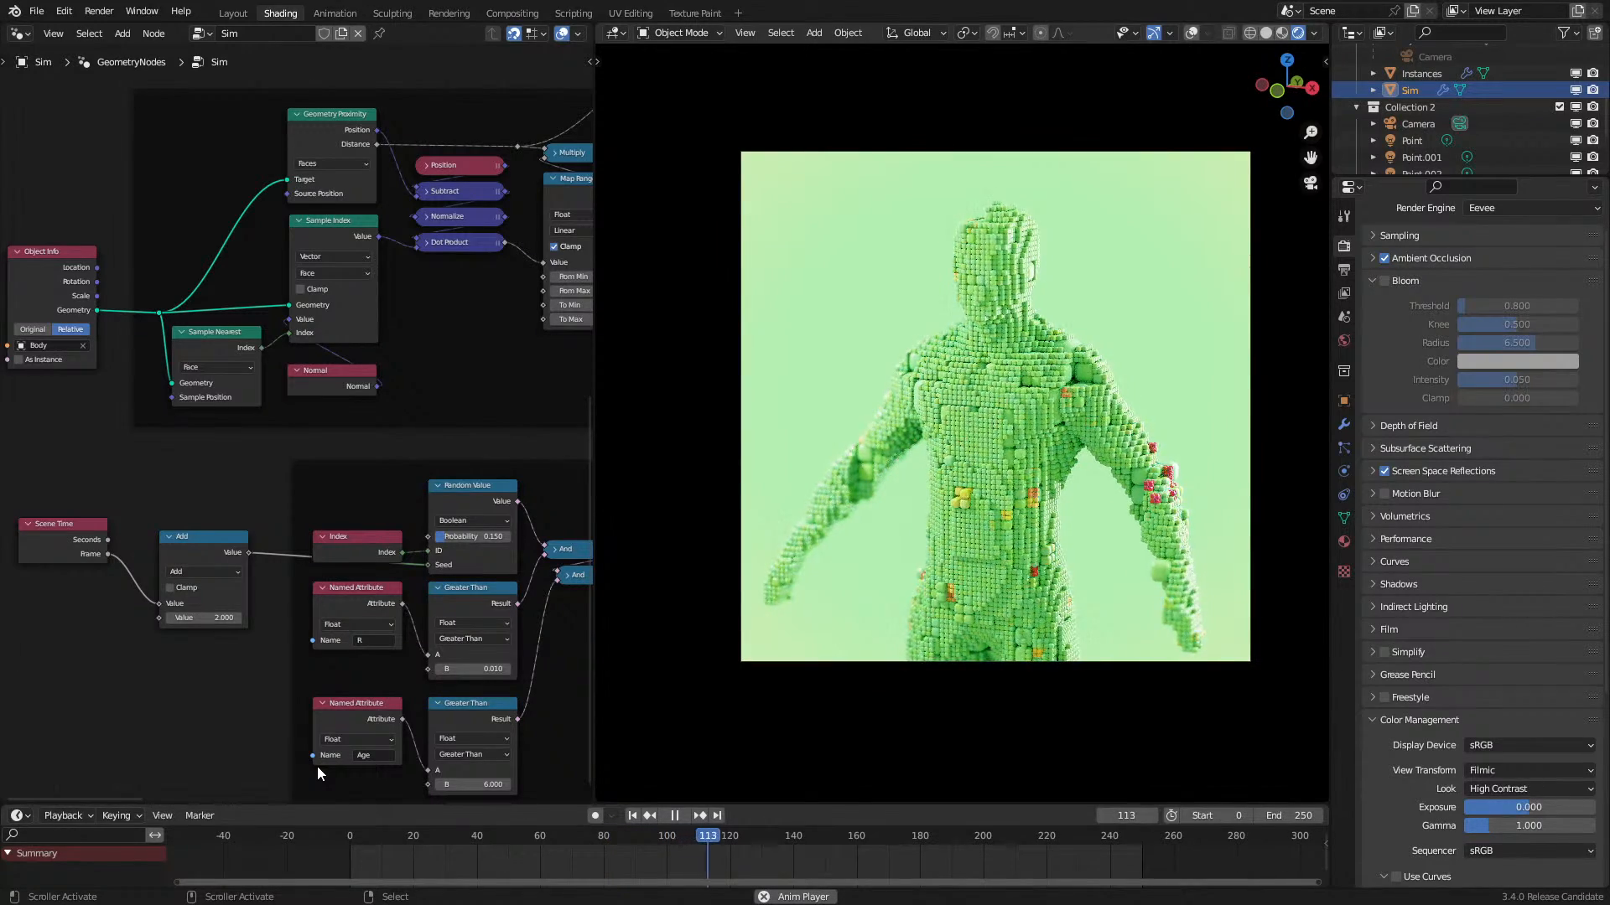
Step: Set the Add node's value to 5 and replay the simulation from the start, stopping at frame 155
click(195, 619)
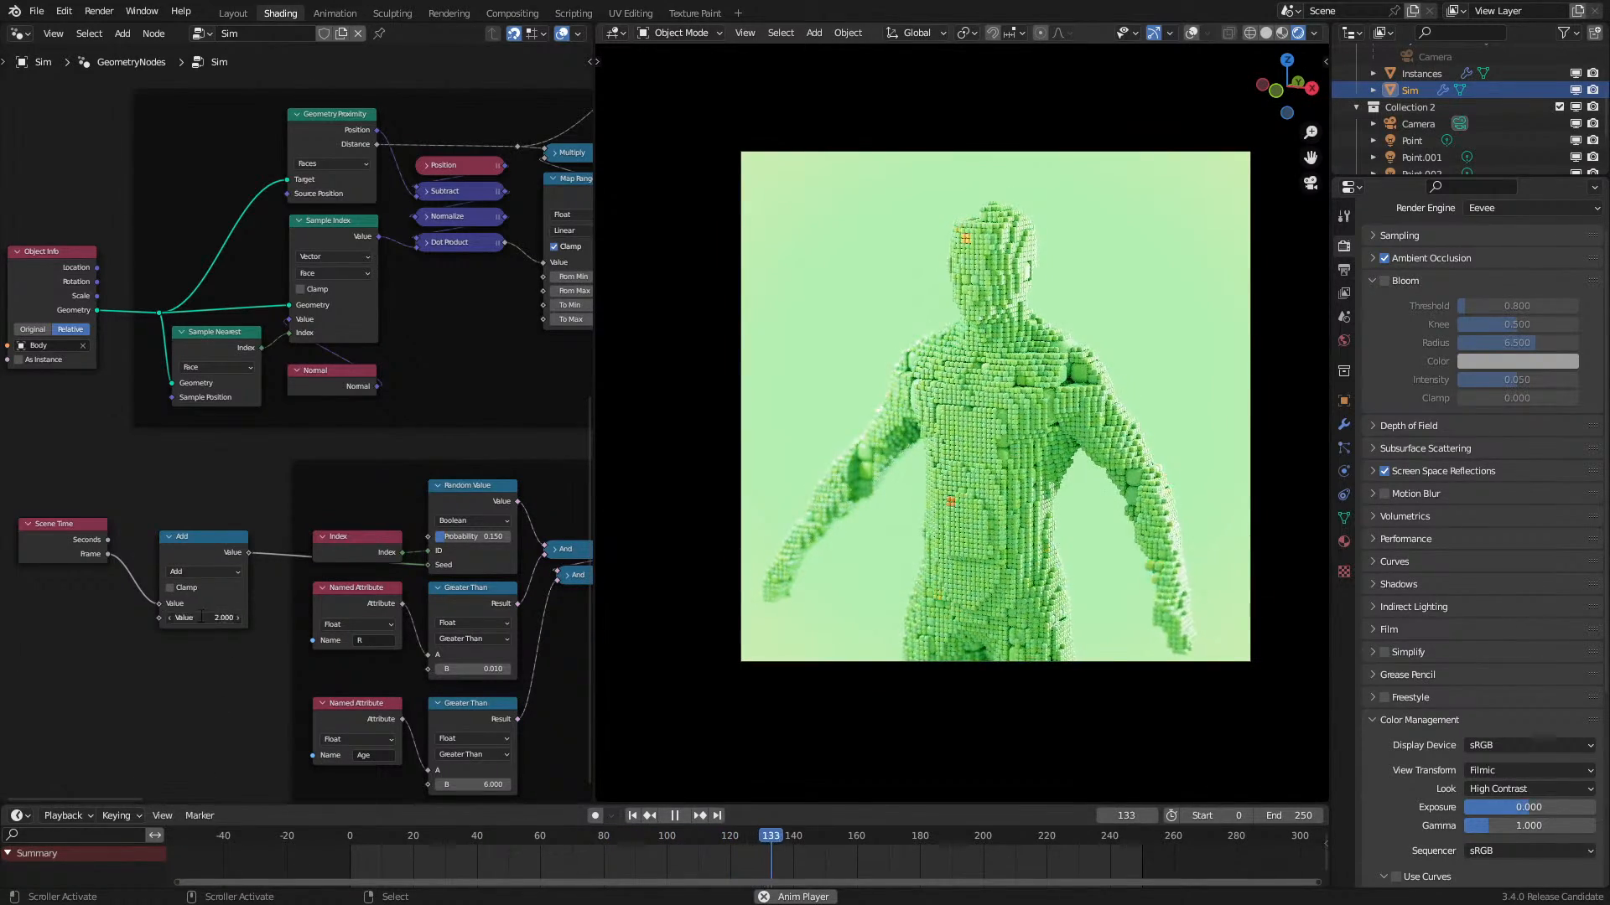
text(5)
key(Return)
click(284, 832)
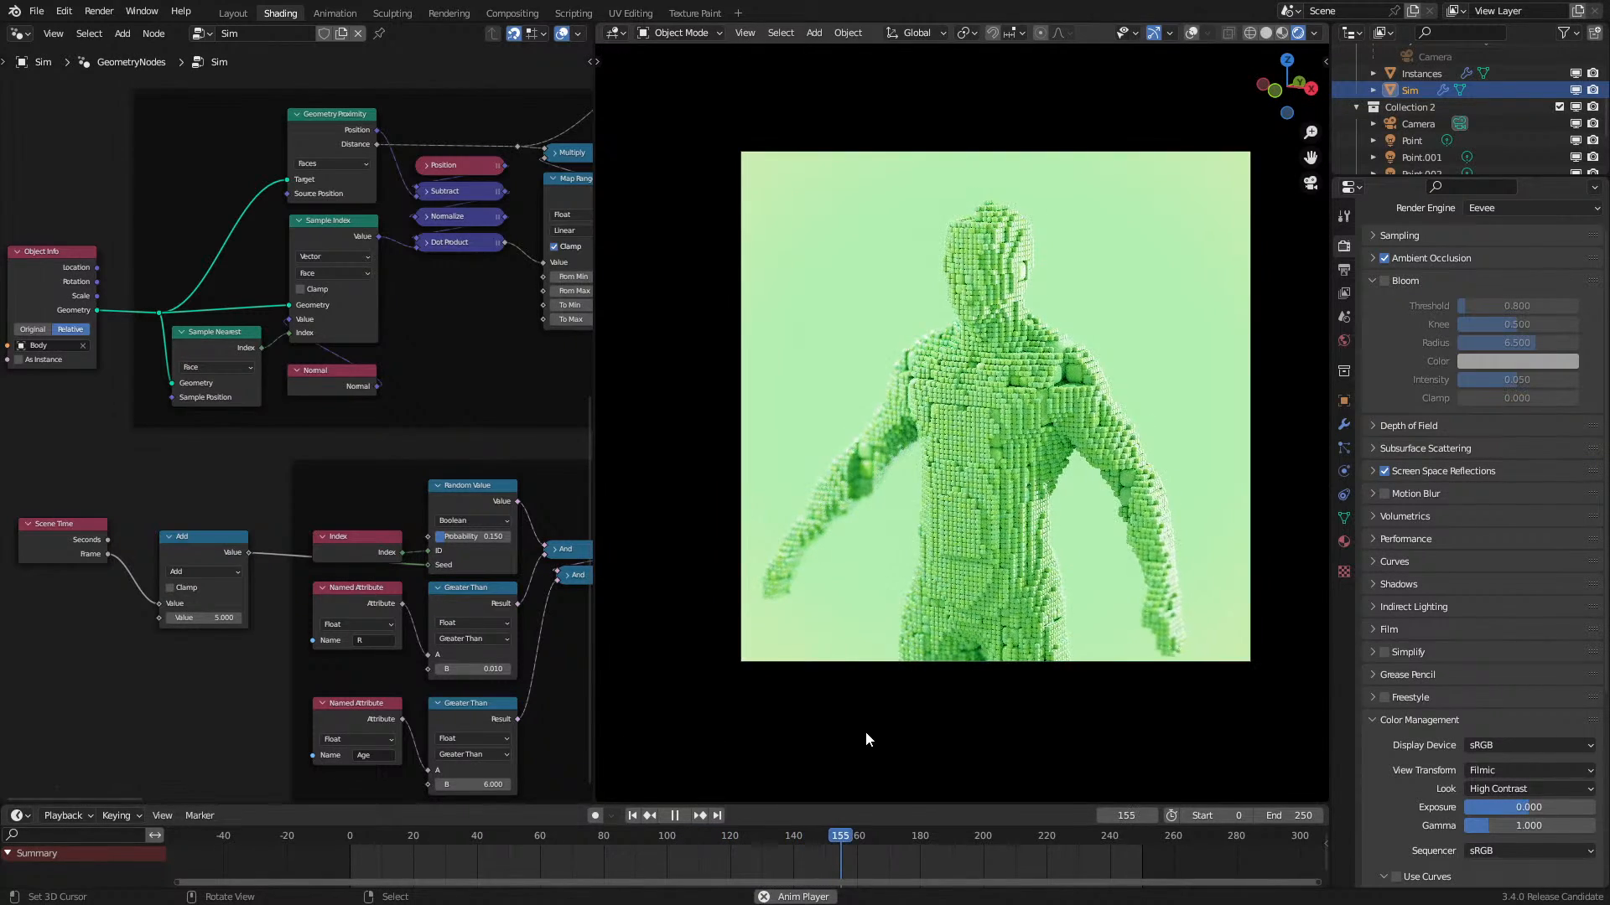
key(space)
Step: Select the Camera in Collection 2 and move it slightly to adjust the figure's framing
click(1431, 59)
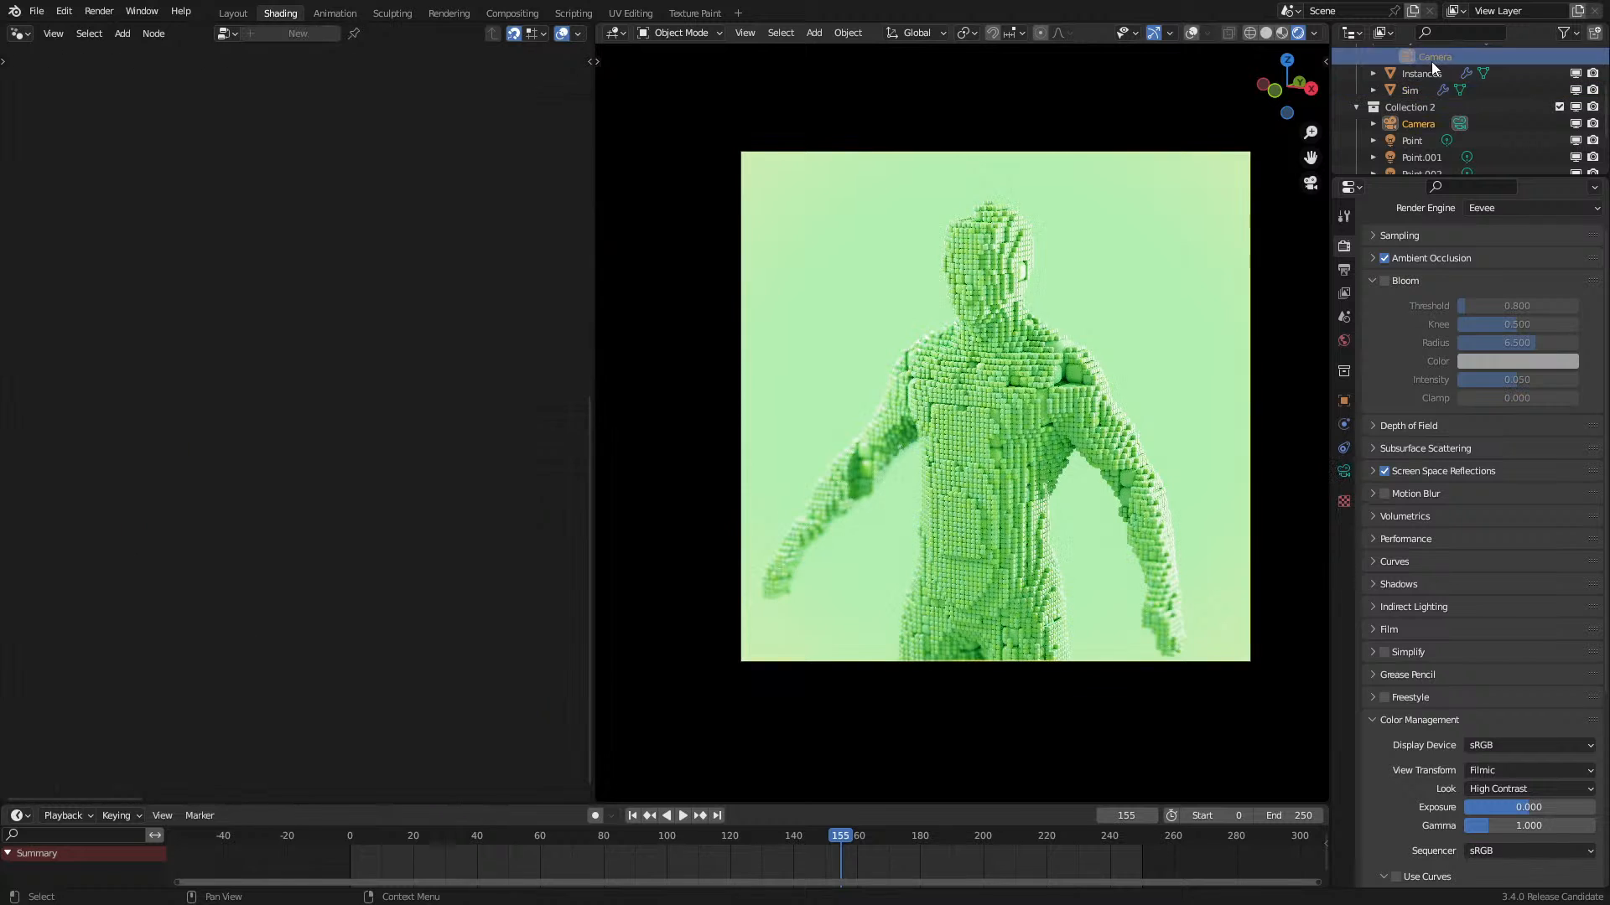
click(1416, 123)
key(g)
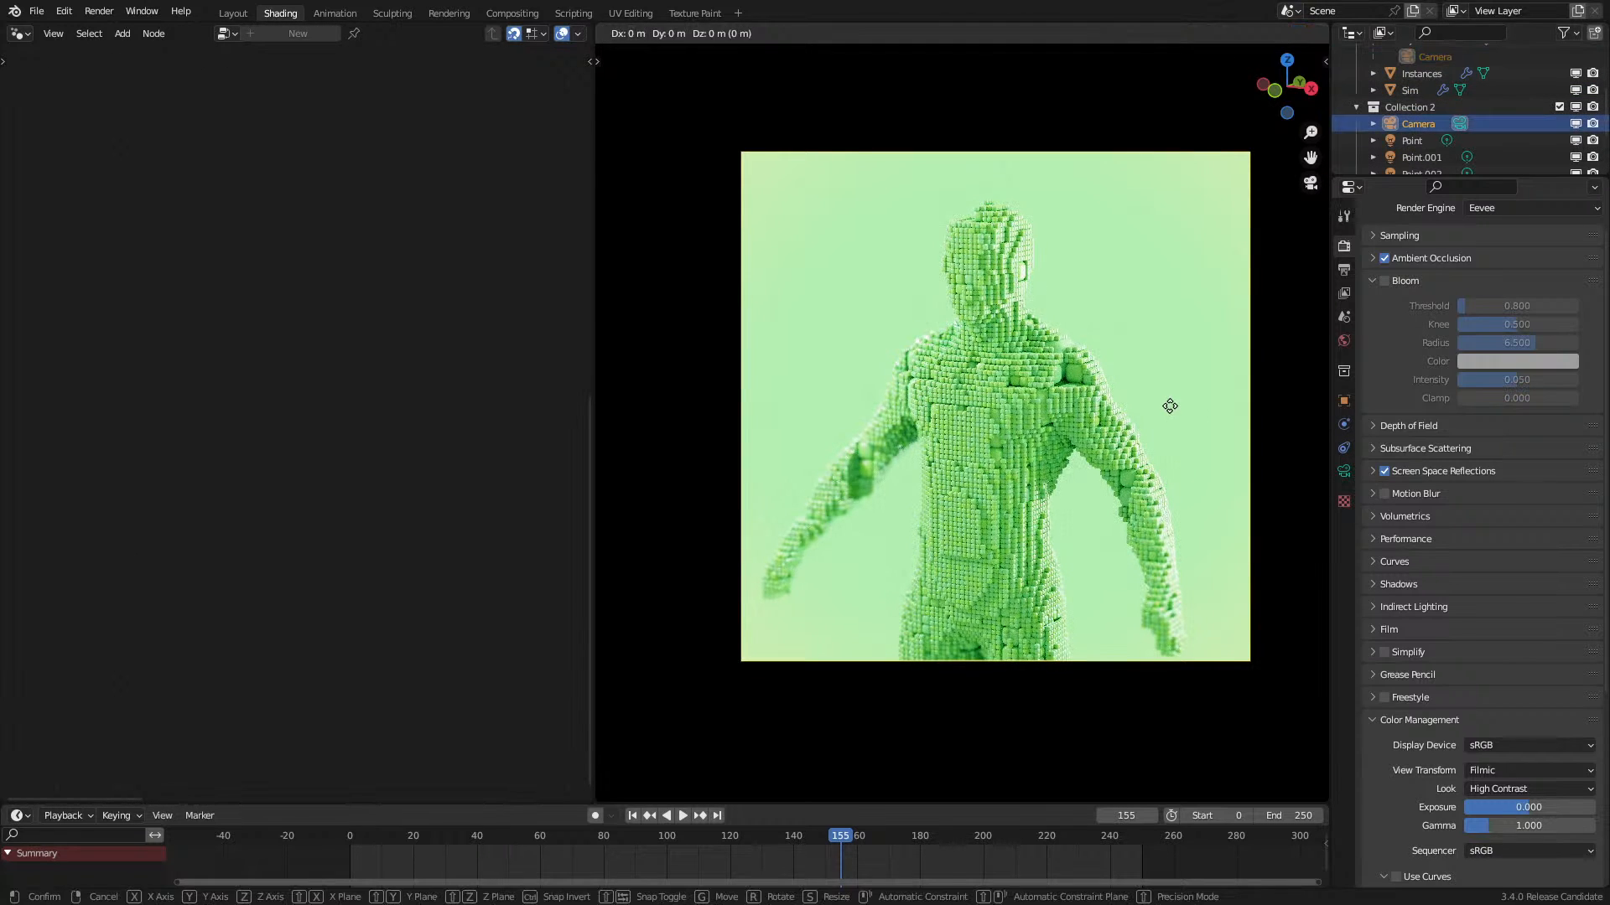
click(1106, 429)
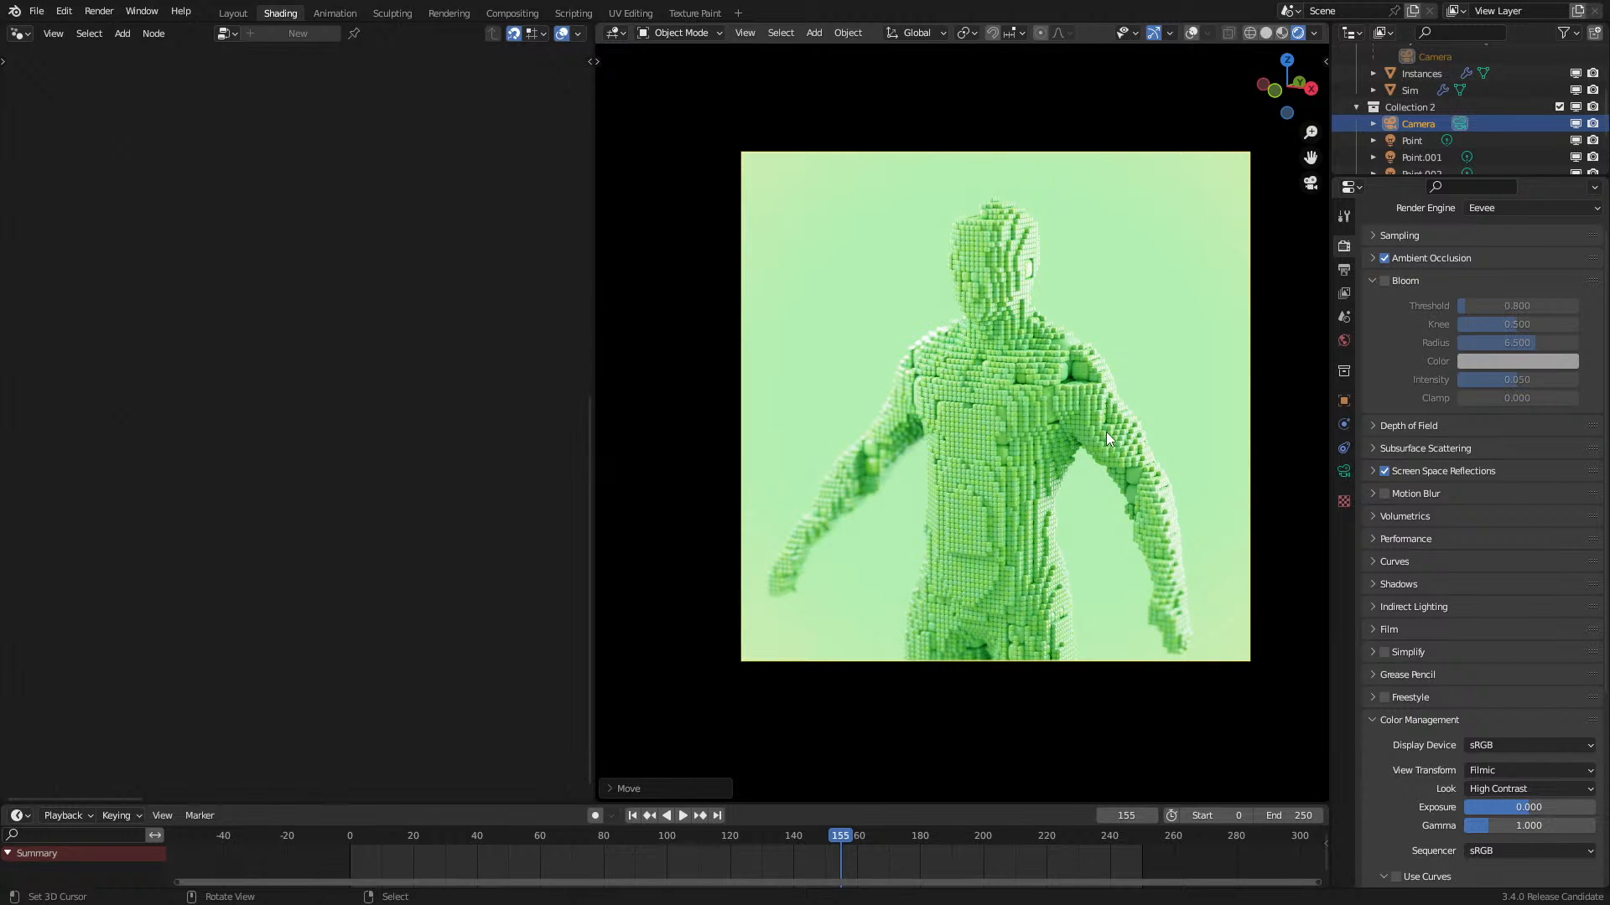
Step: Set the camera's depth of field F-Stop to 0.7 and save the file
click(1344, 472)
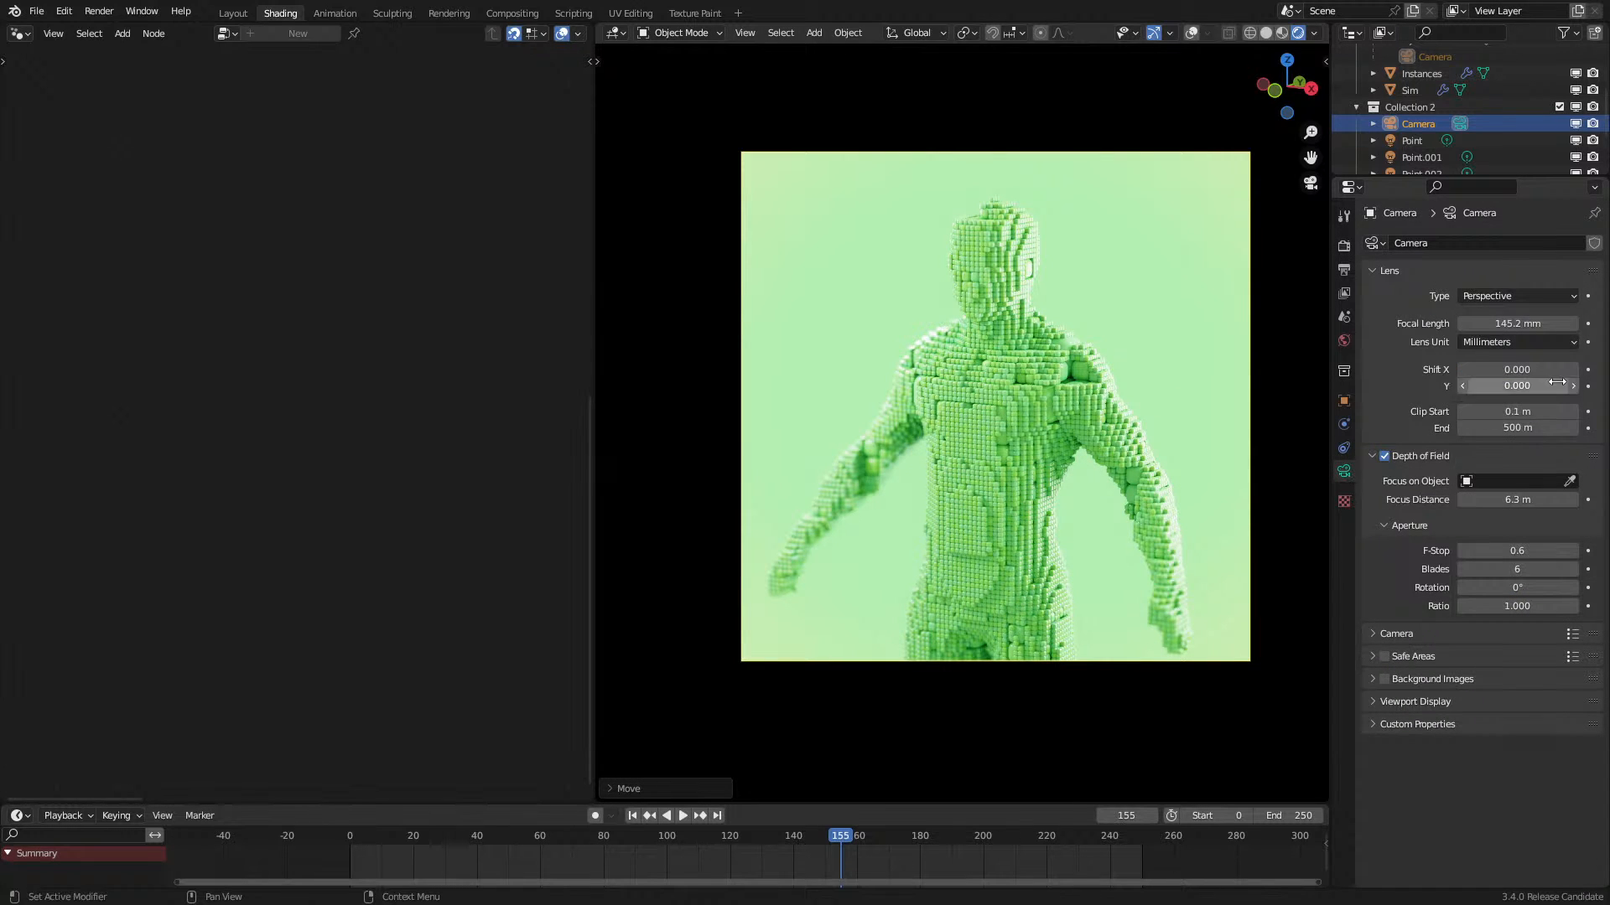
drag(1516, 551, 1592, 551)
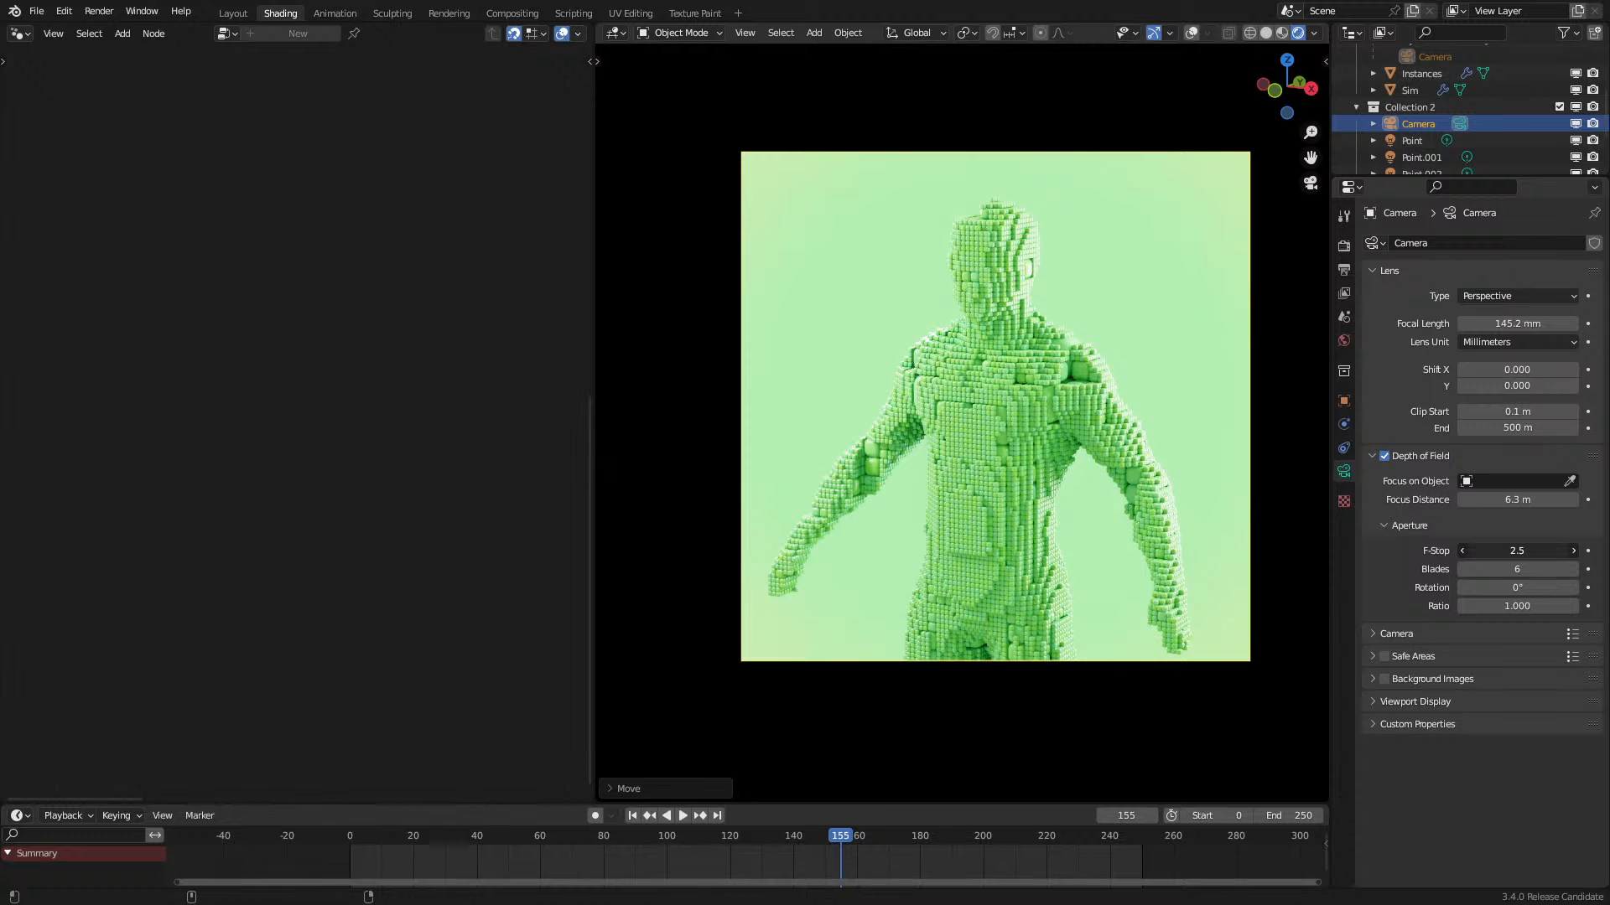
drag(1517, 551, 1519, 551)
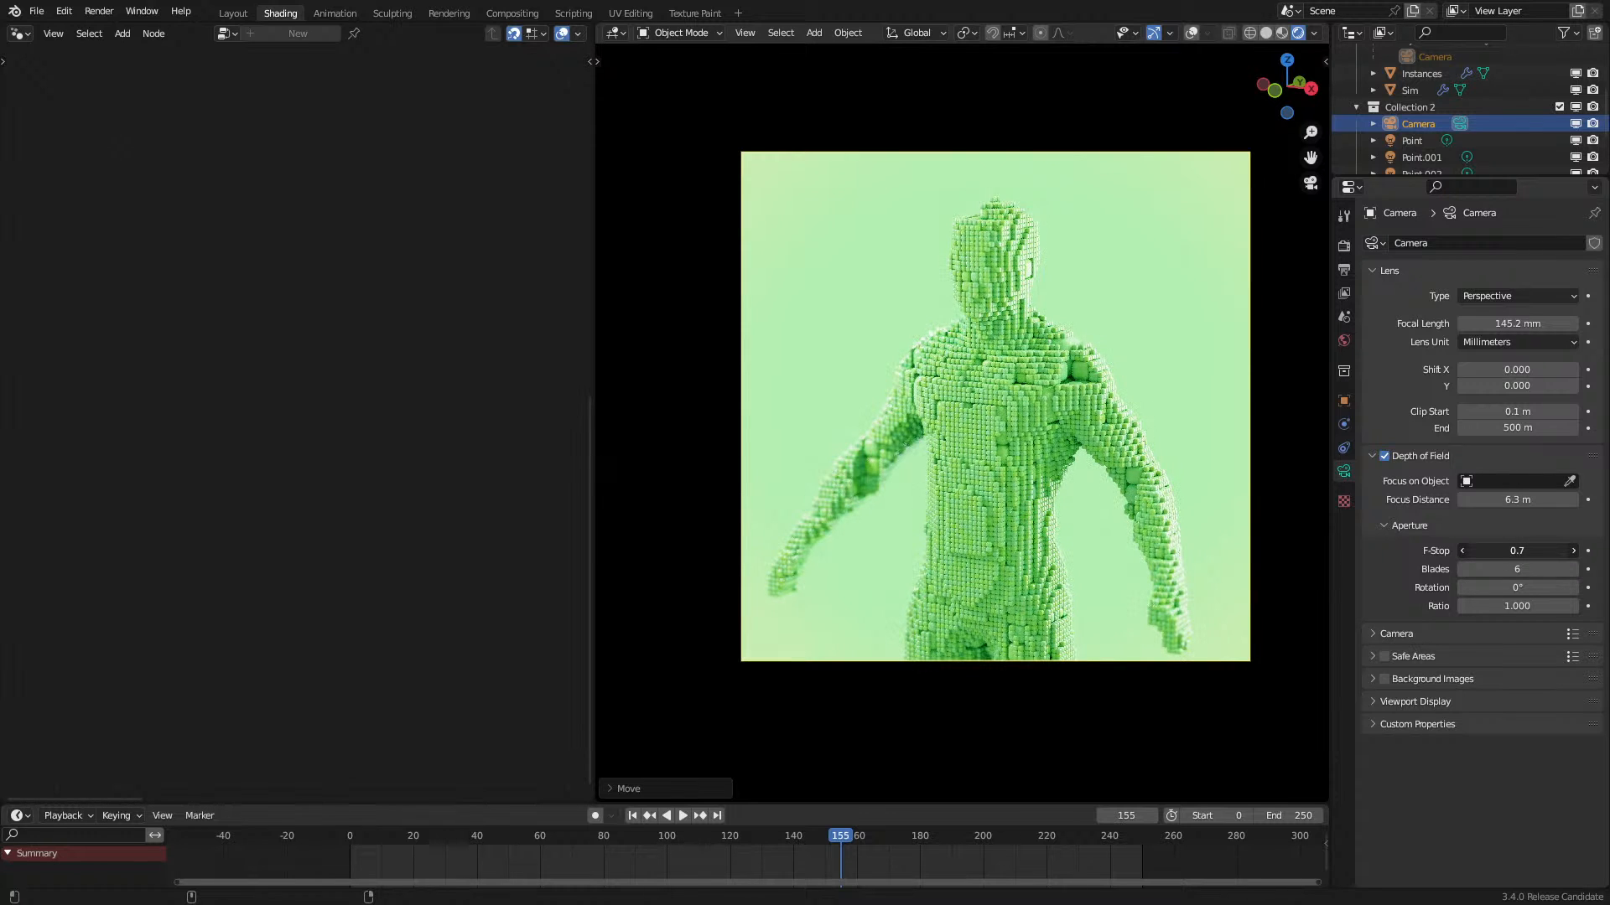
click(1149, 216)
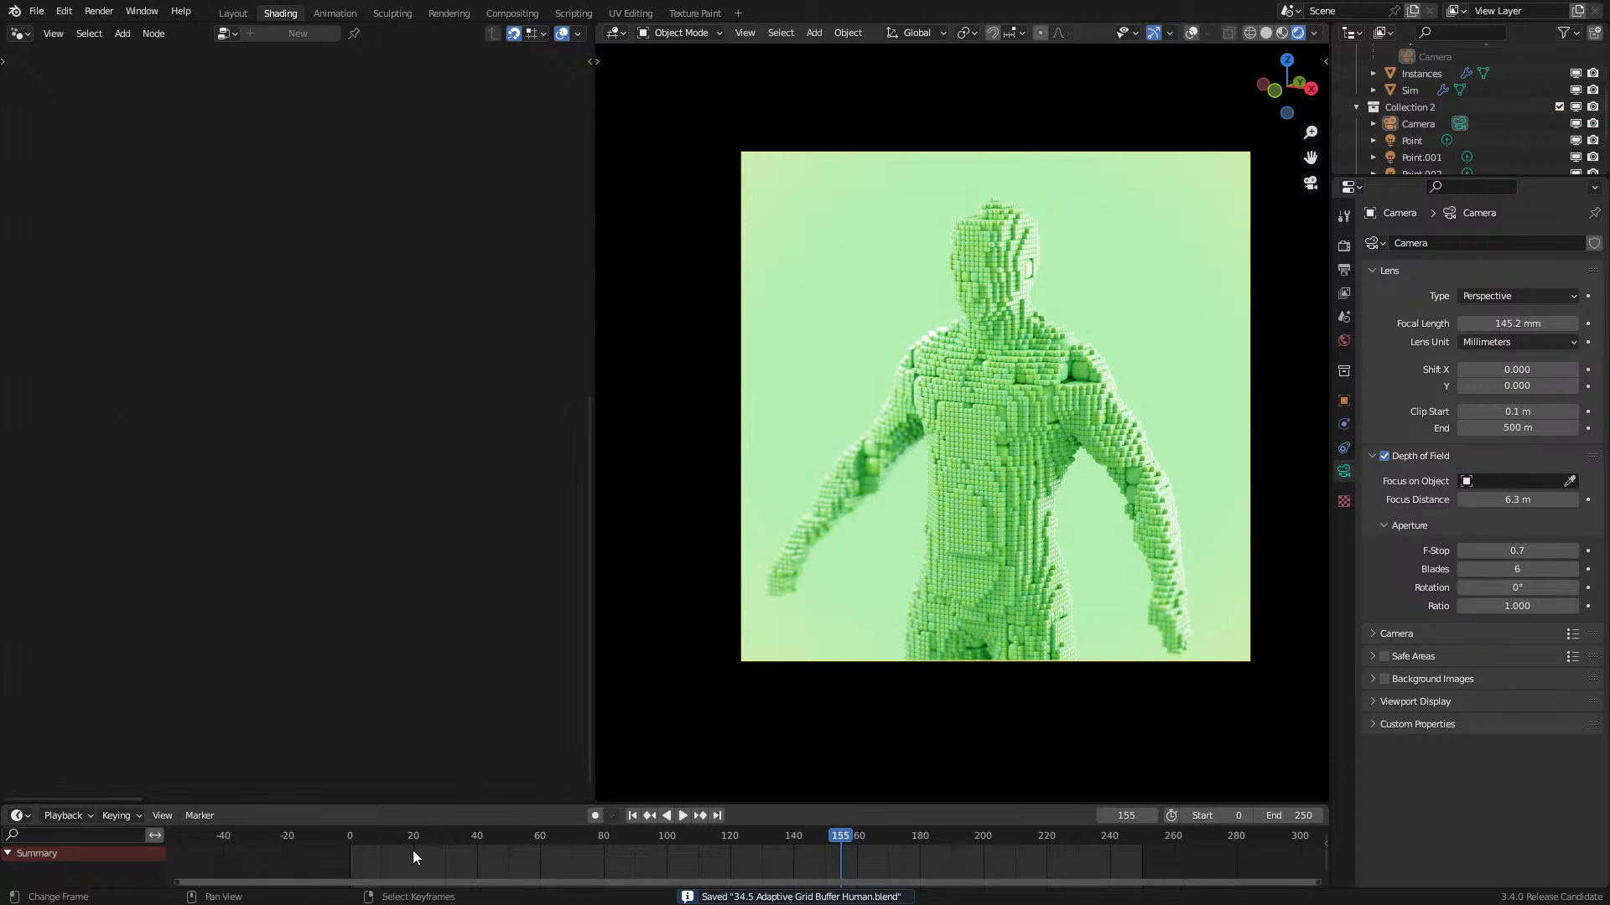
Step: Replay the simulation twice from the start, using solid shading partway through the second run before returning to rendered, to check the figure
drag(434, 850, 335, 849)
key(space)
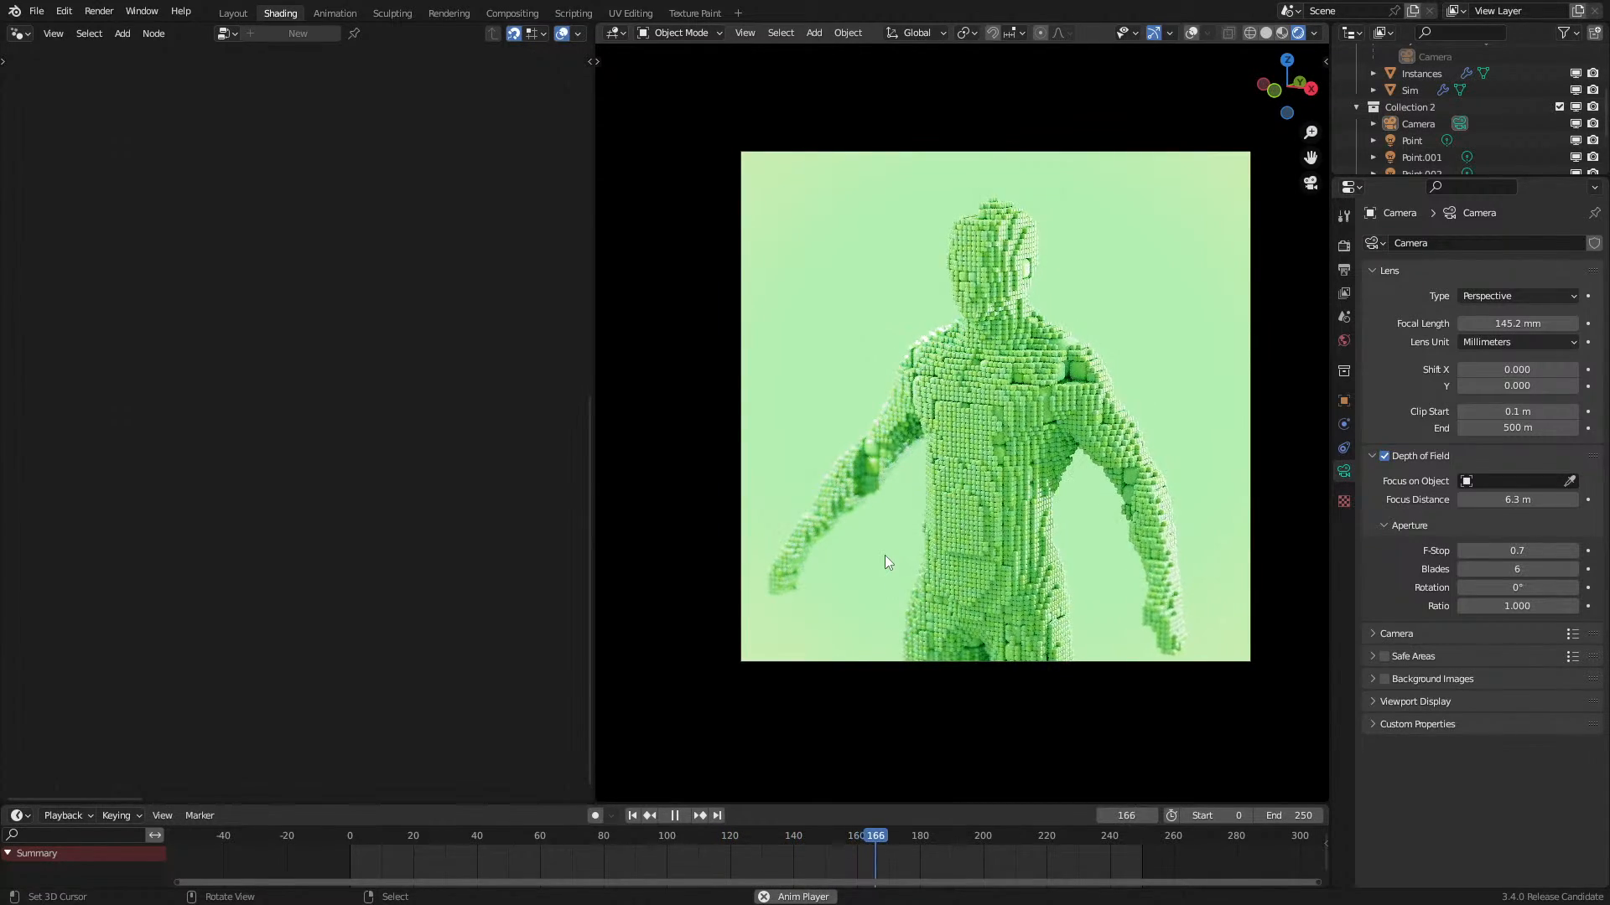
key(space)
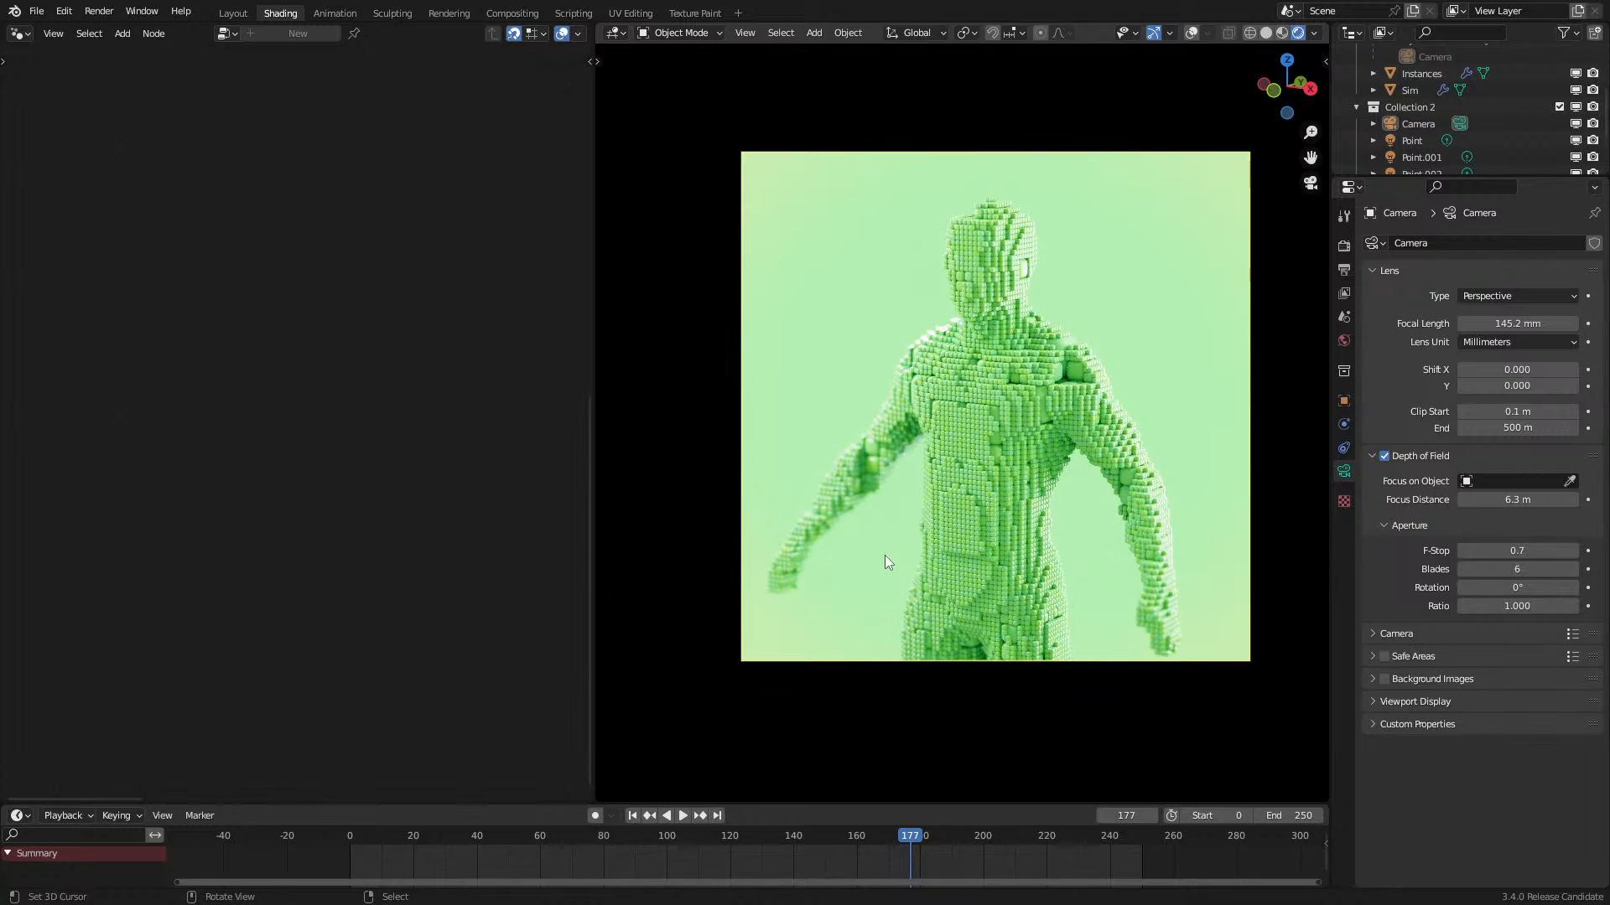
key(shift+Left)
key(space)
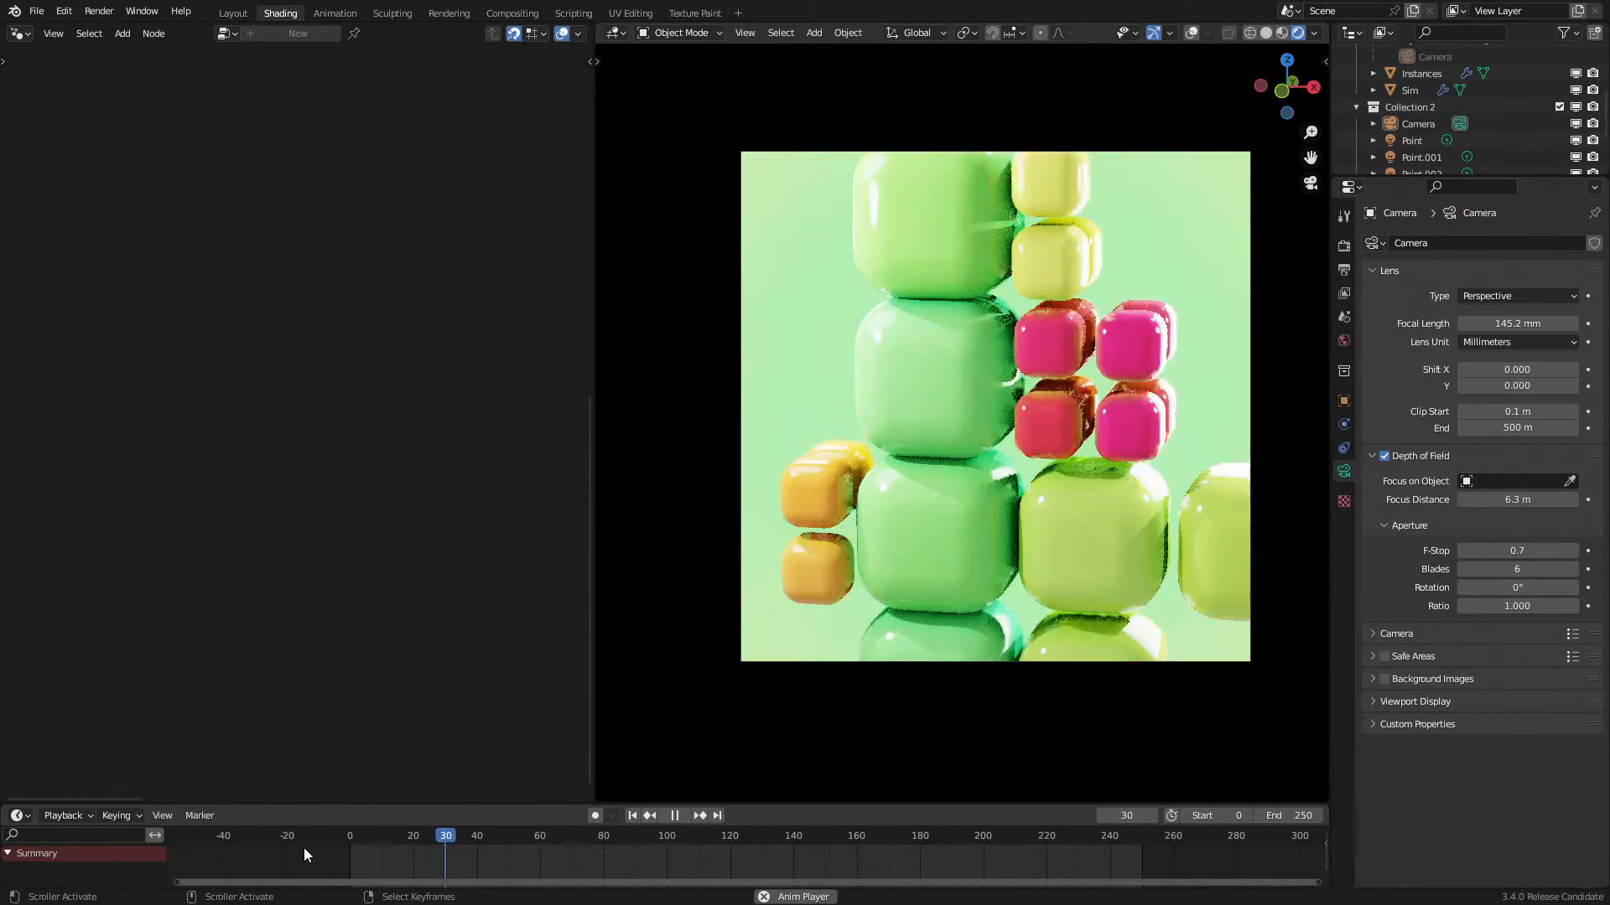
key(z)
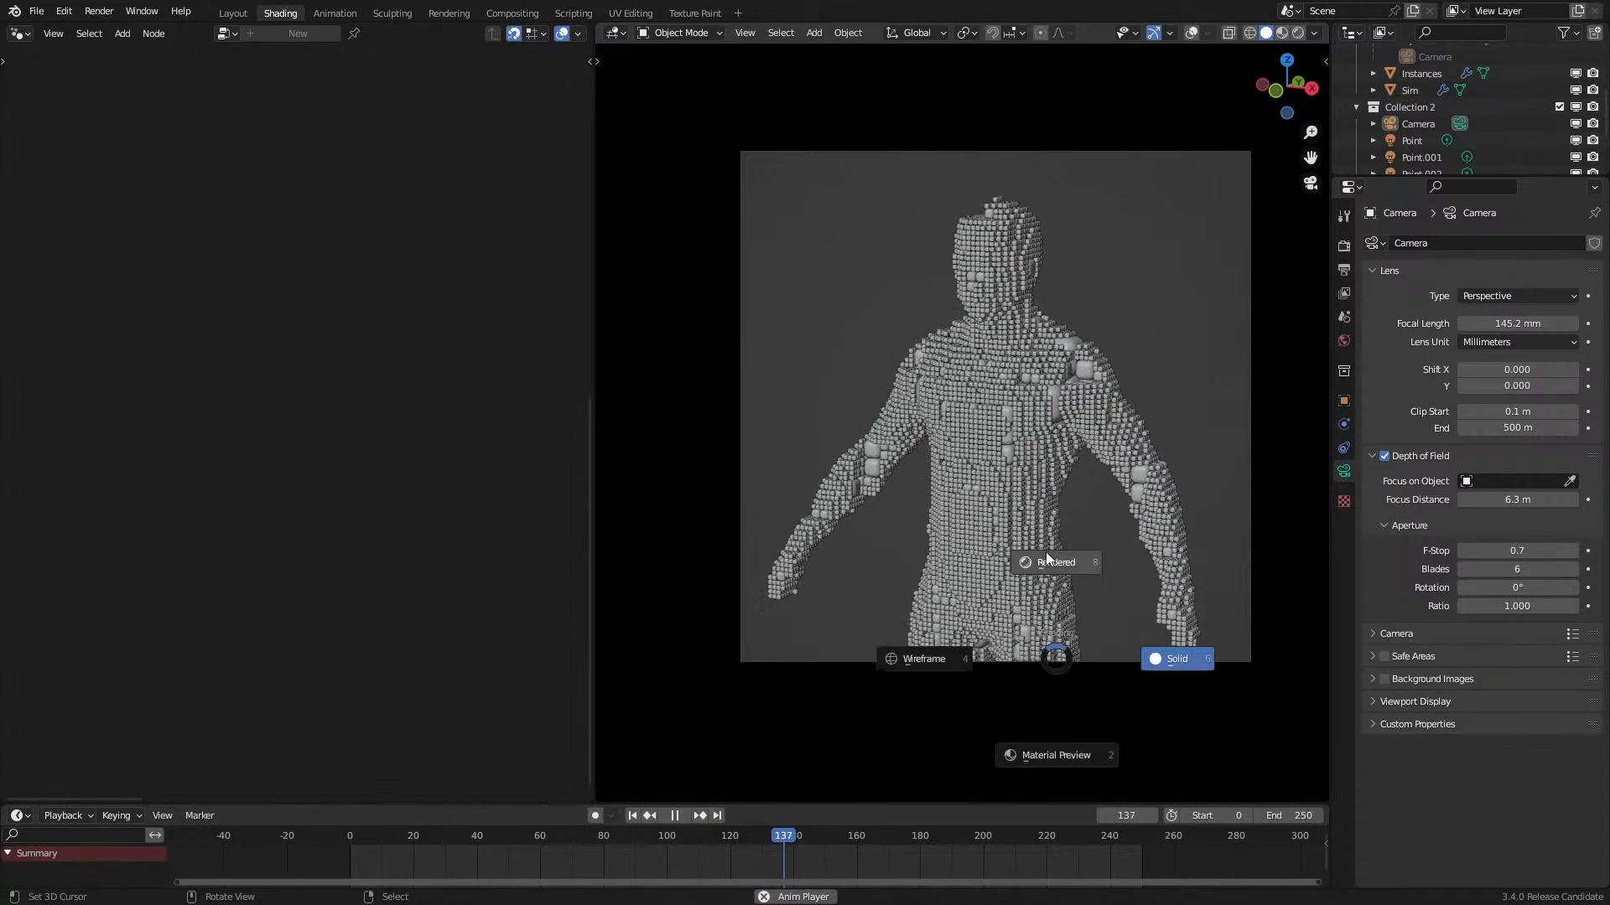
key(z)
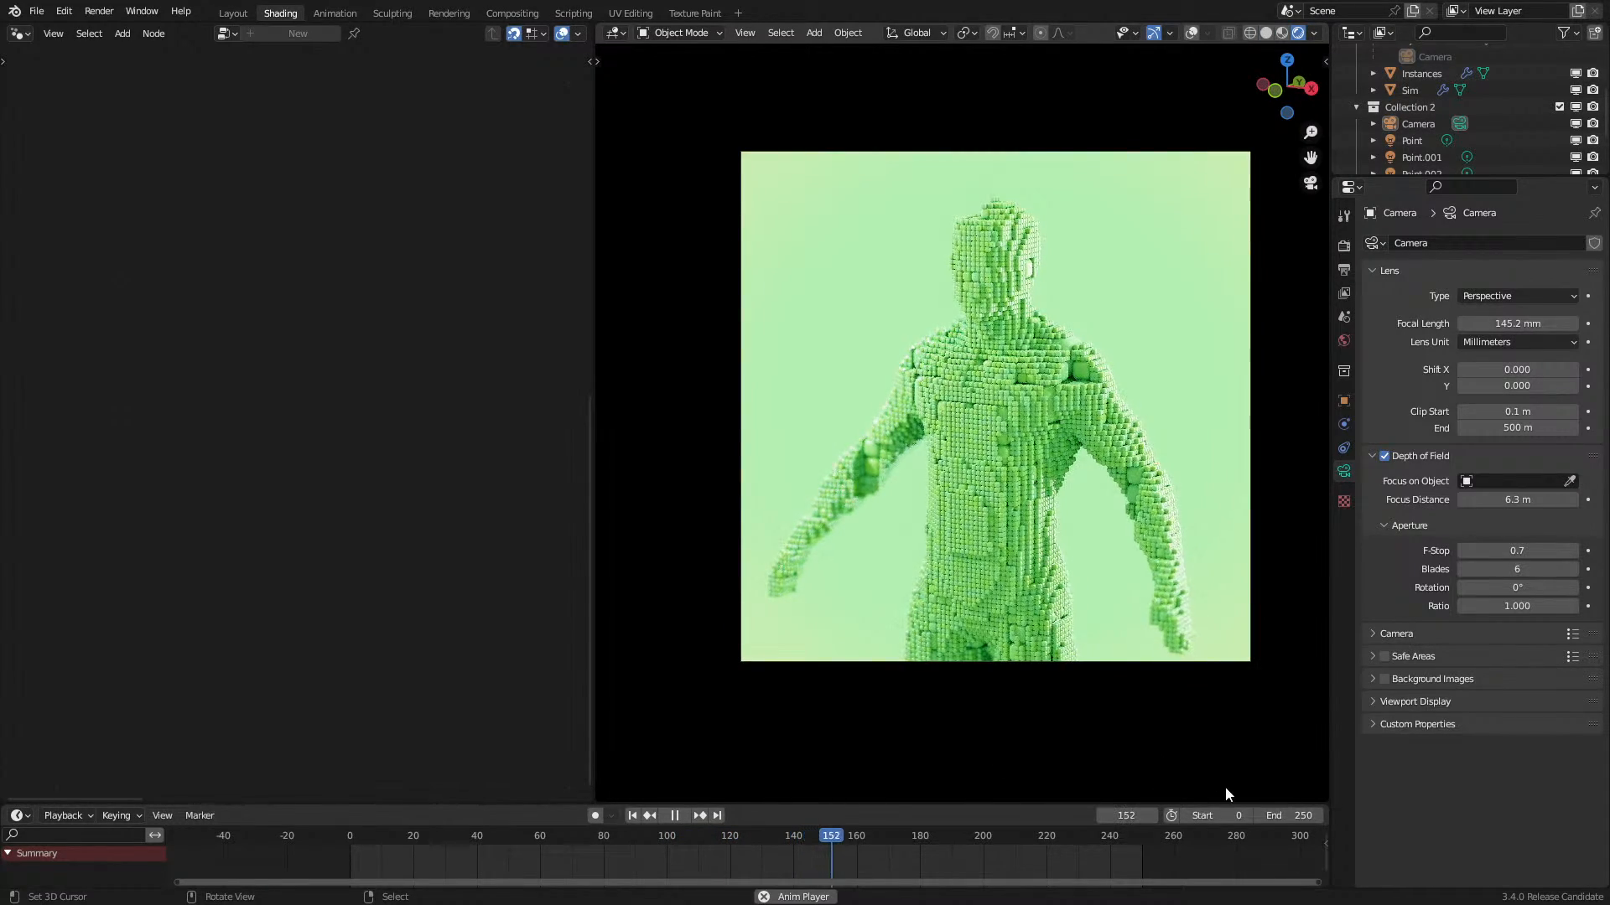
key(space)
Step: Set the animation's end frame to 160
click(1317, 815)
double_click(1295, 815)
text(160)
key(Return)
Step: Play the shortened frame range repeatedly in rendered shading to check the animation, stopping at frame 151
key(space)
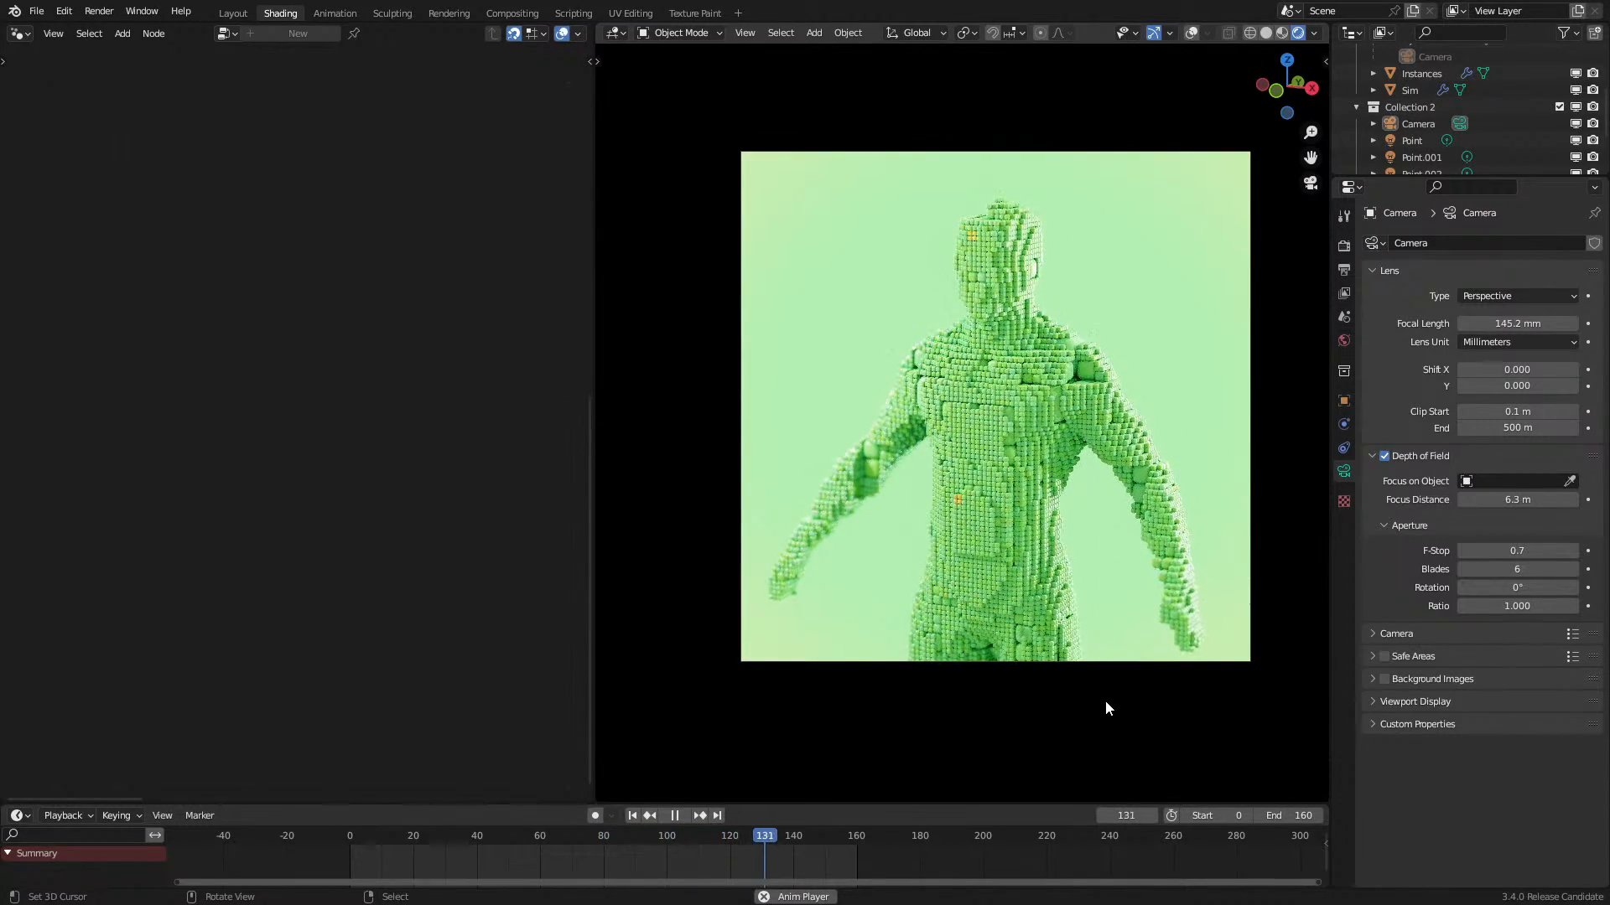
key(space)
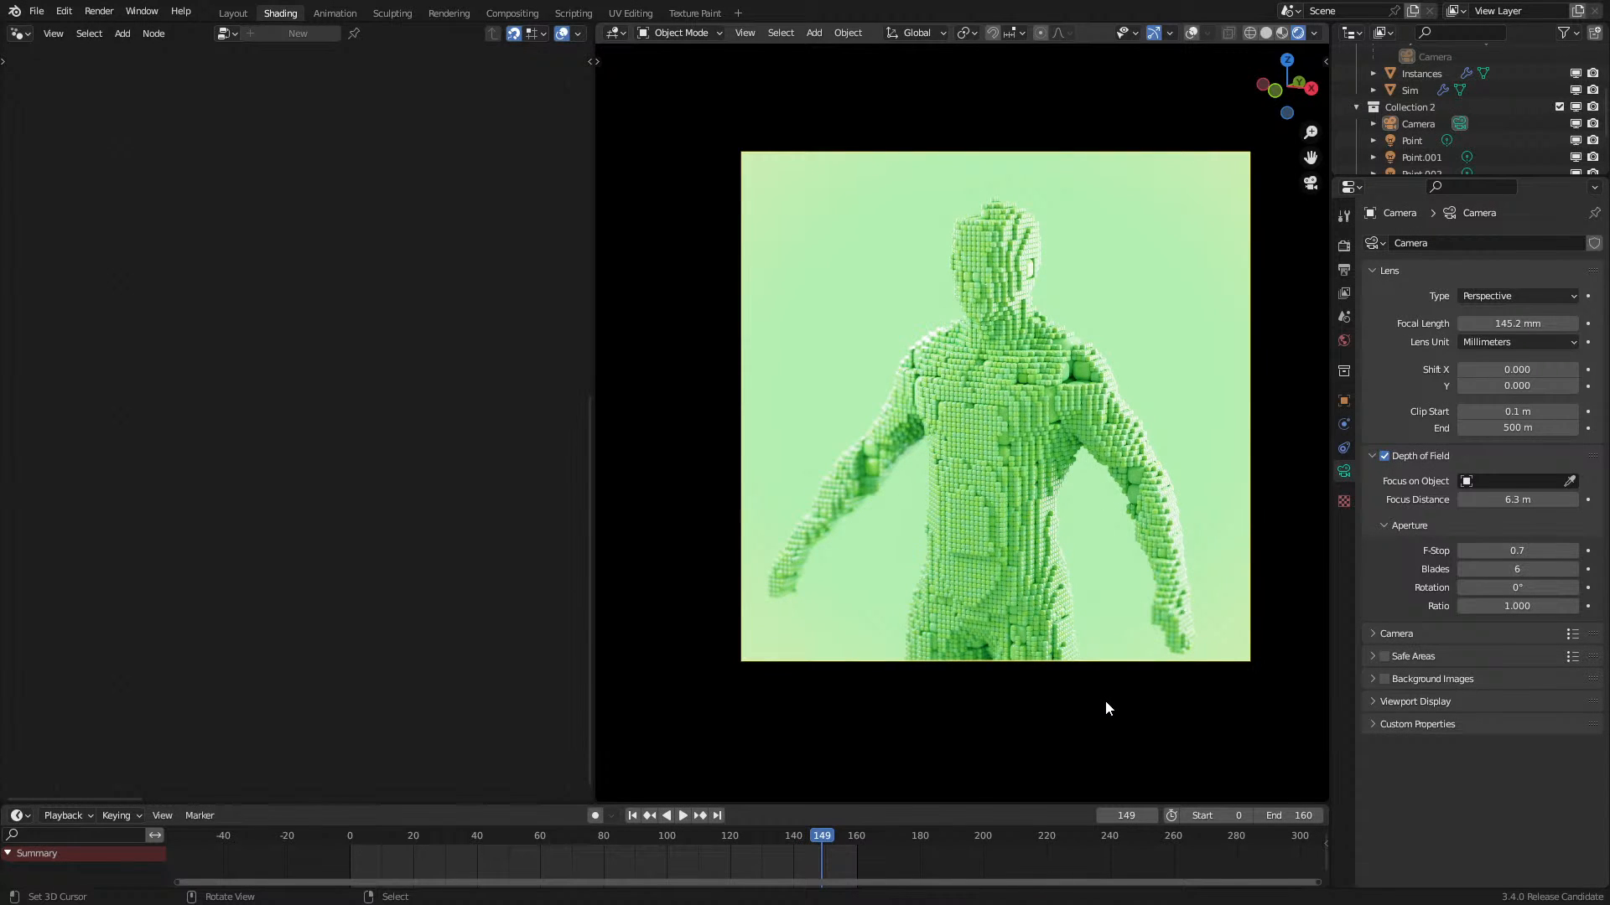
key(space)
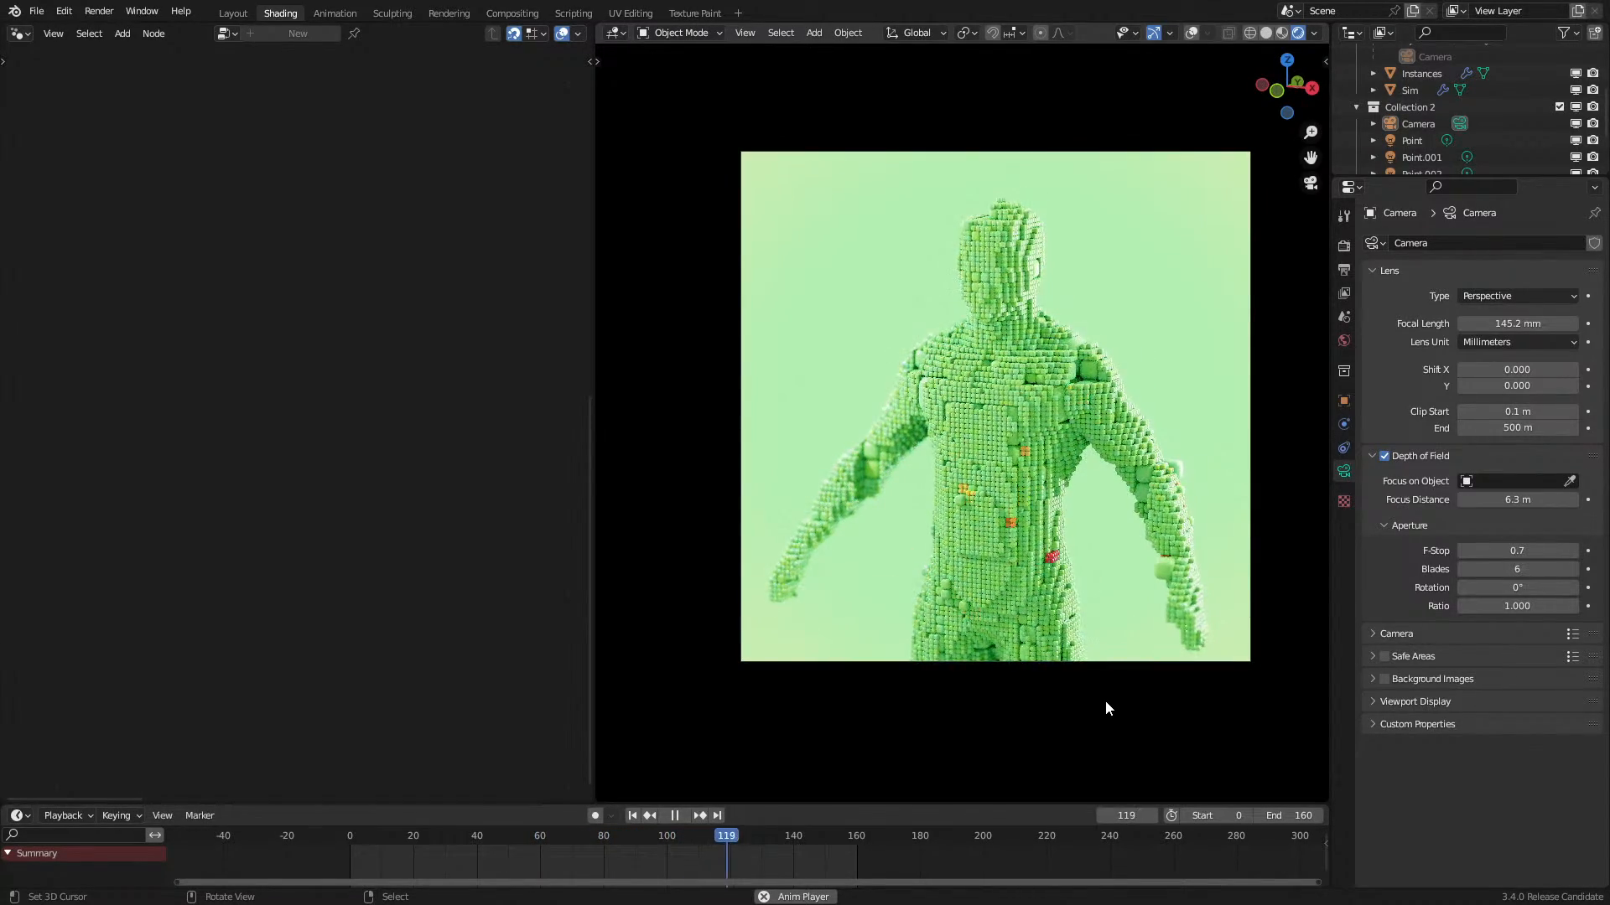
key(space)
key(space)
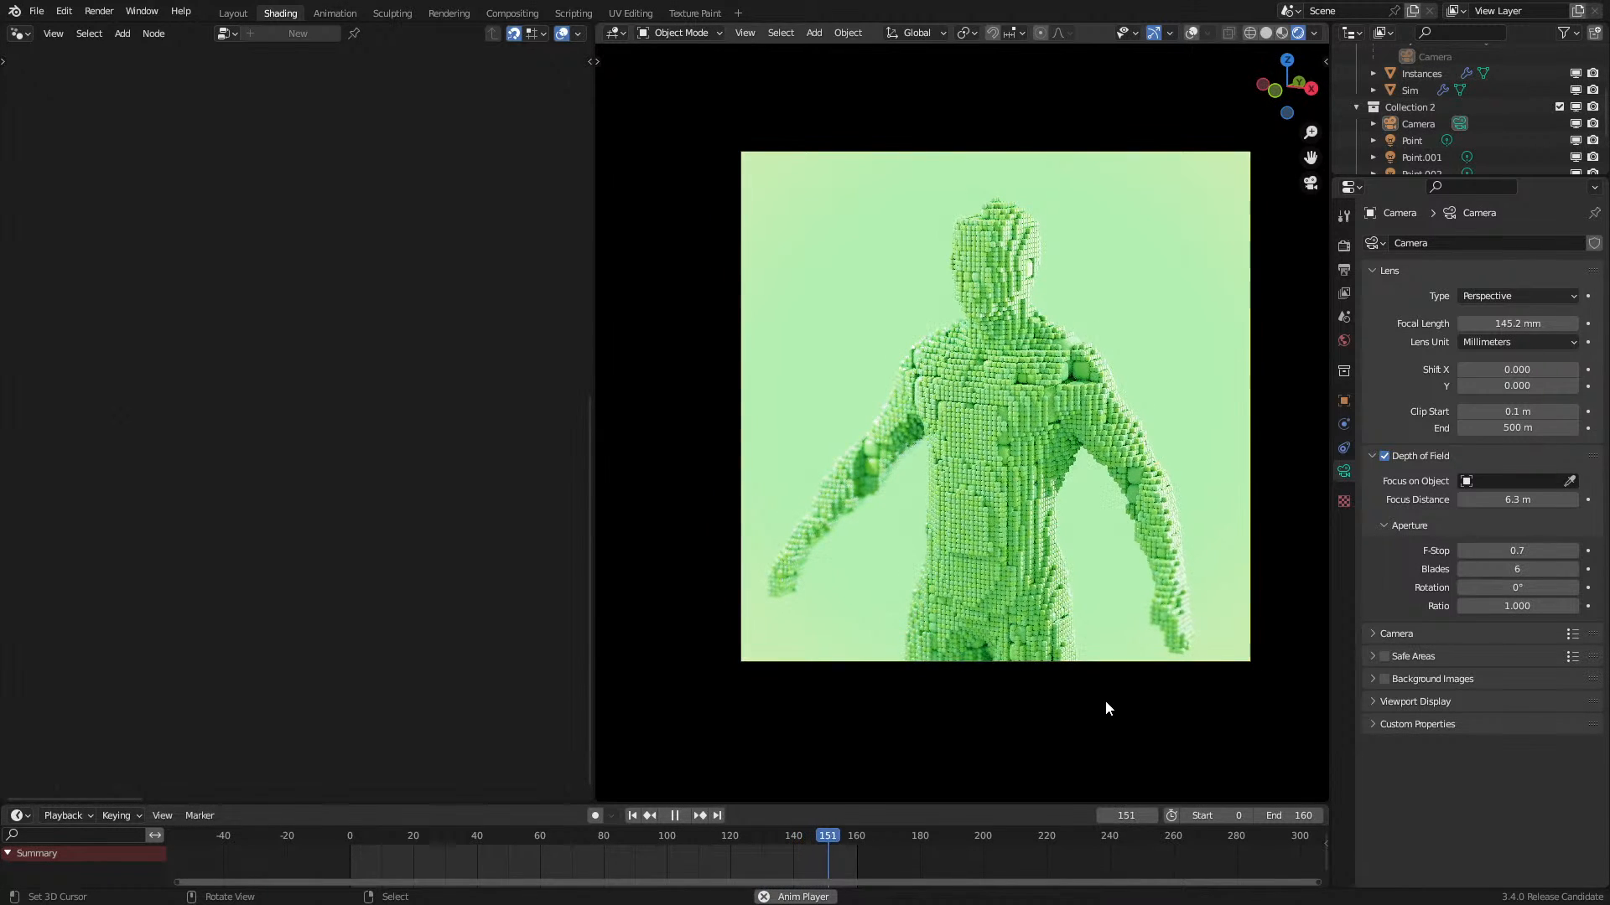
key(space)
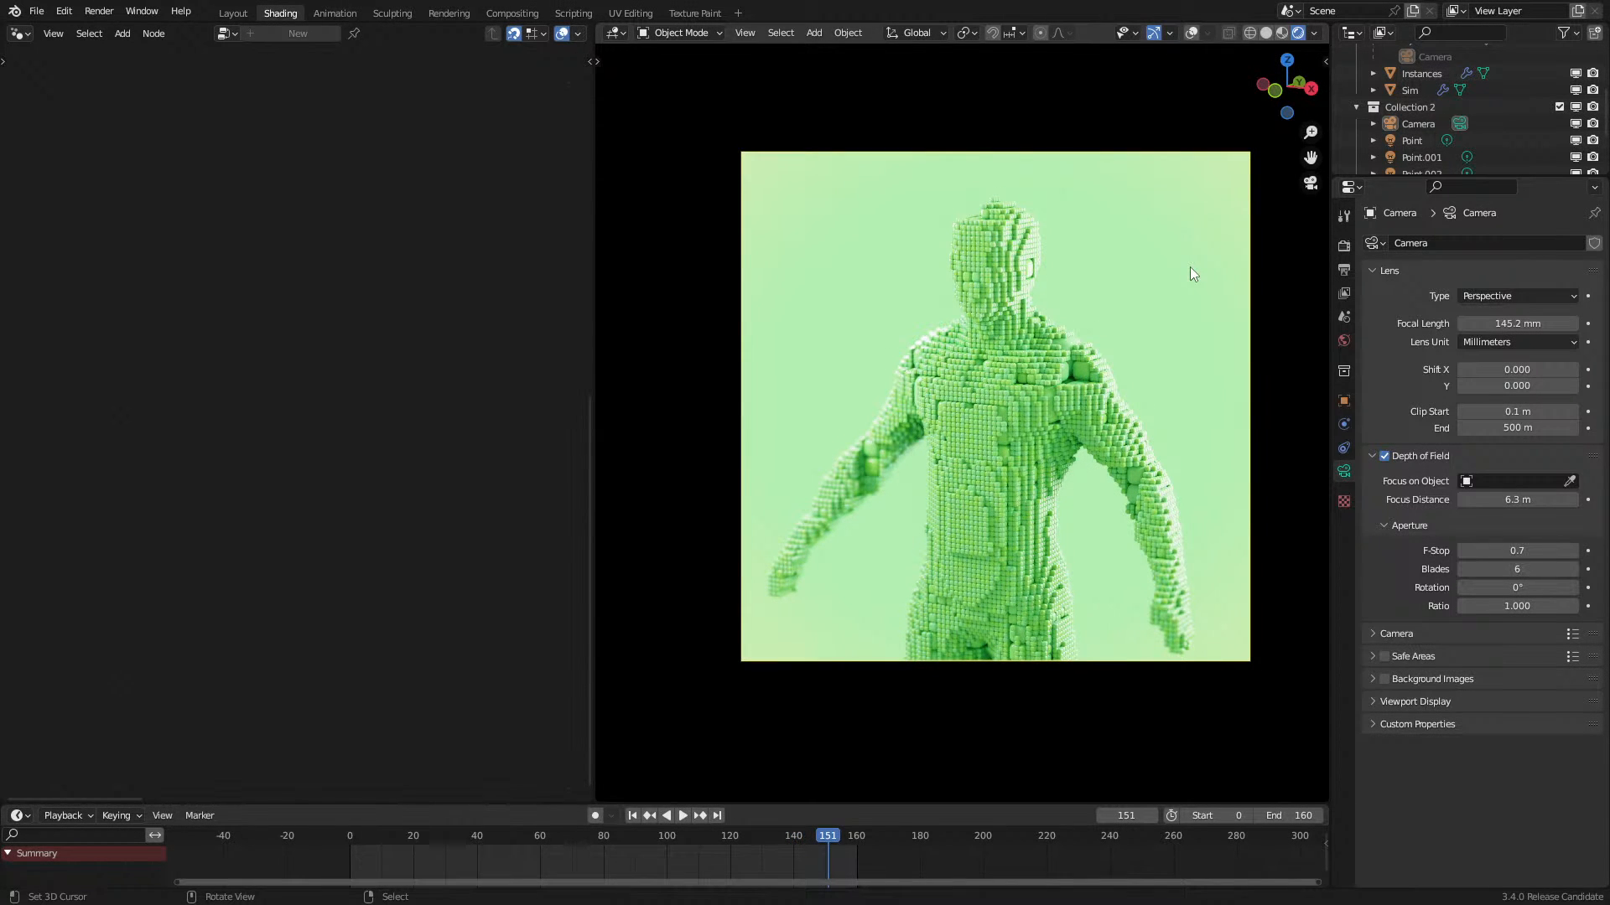
Step: Switch the node editor to the World shader nodes and bring the background's ColorRamp into view
click(20, 32)
click(82, 183)
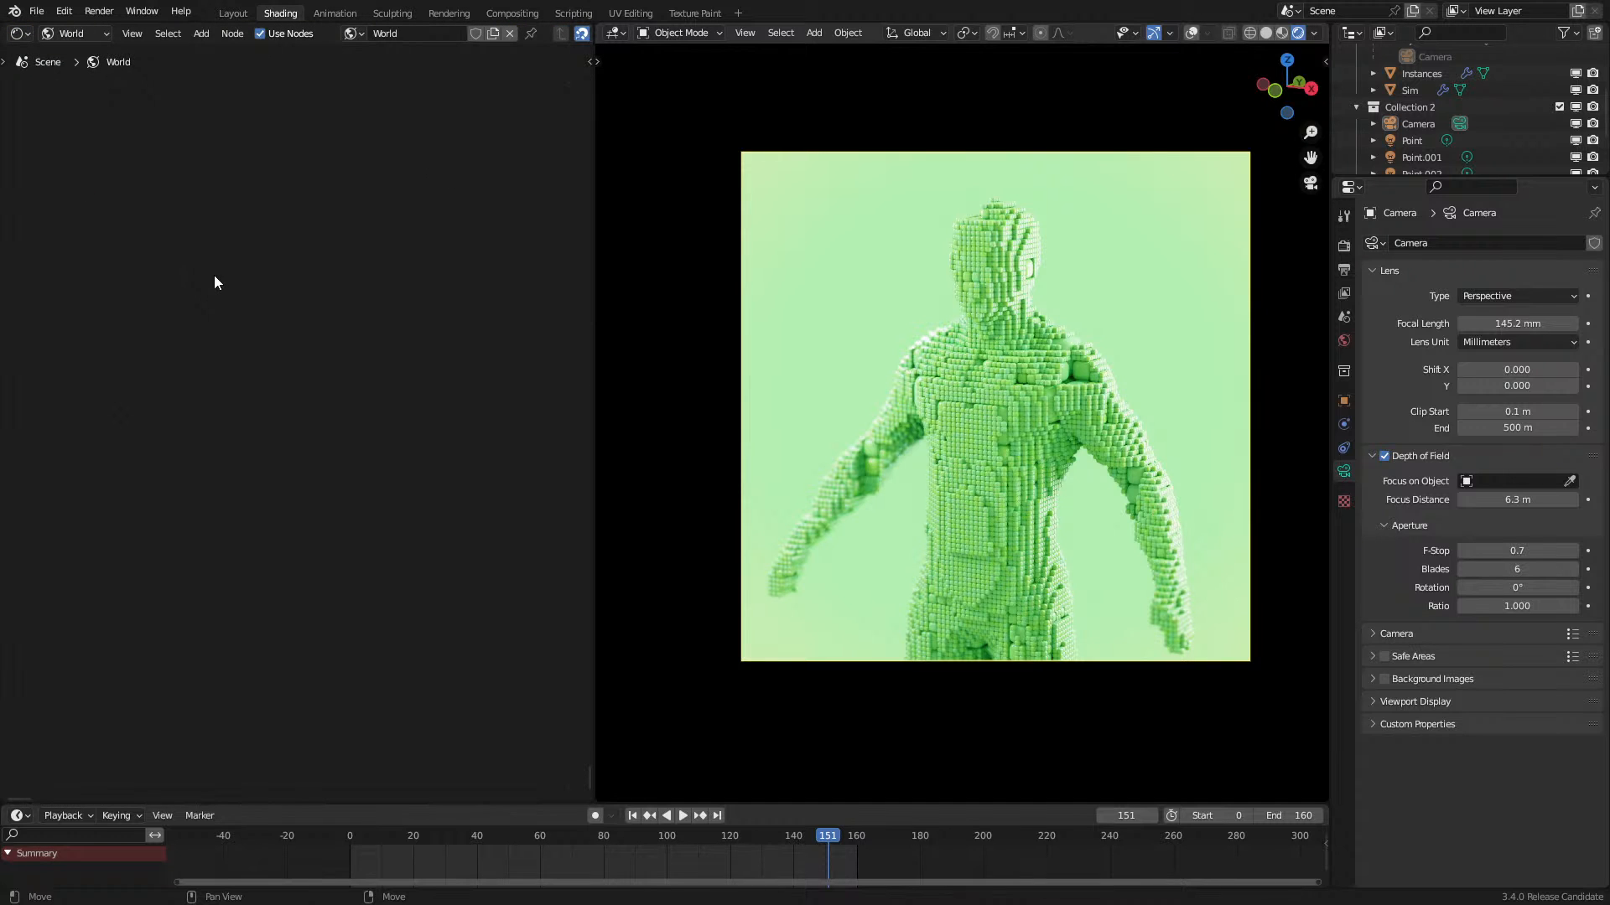
key(Home)
scroll(243, 501, up, 5)
scroll(300, 477, up, 2)
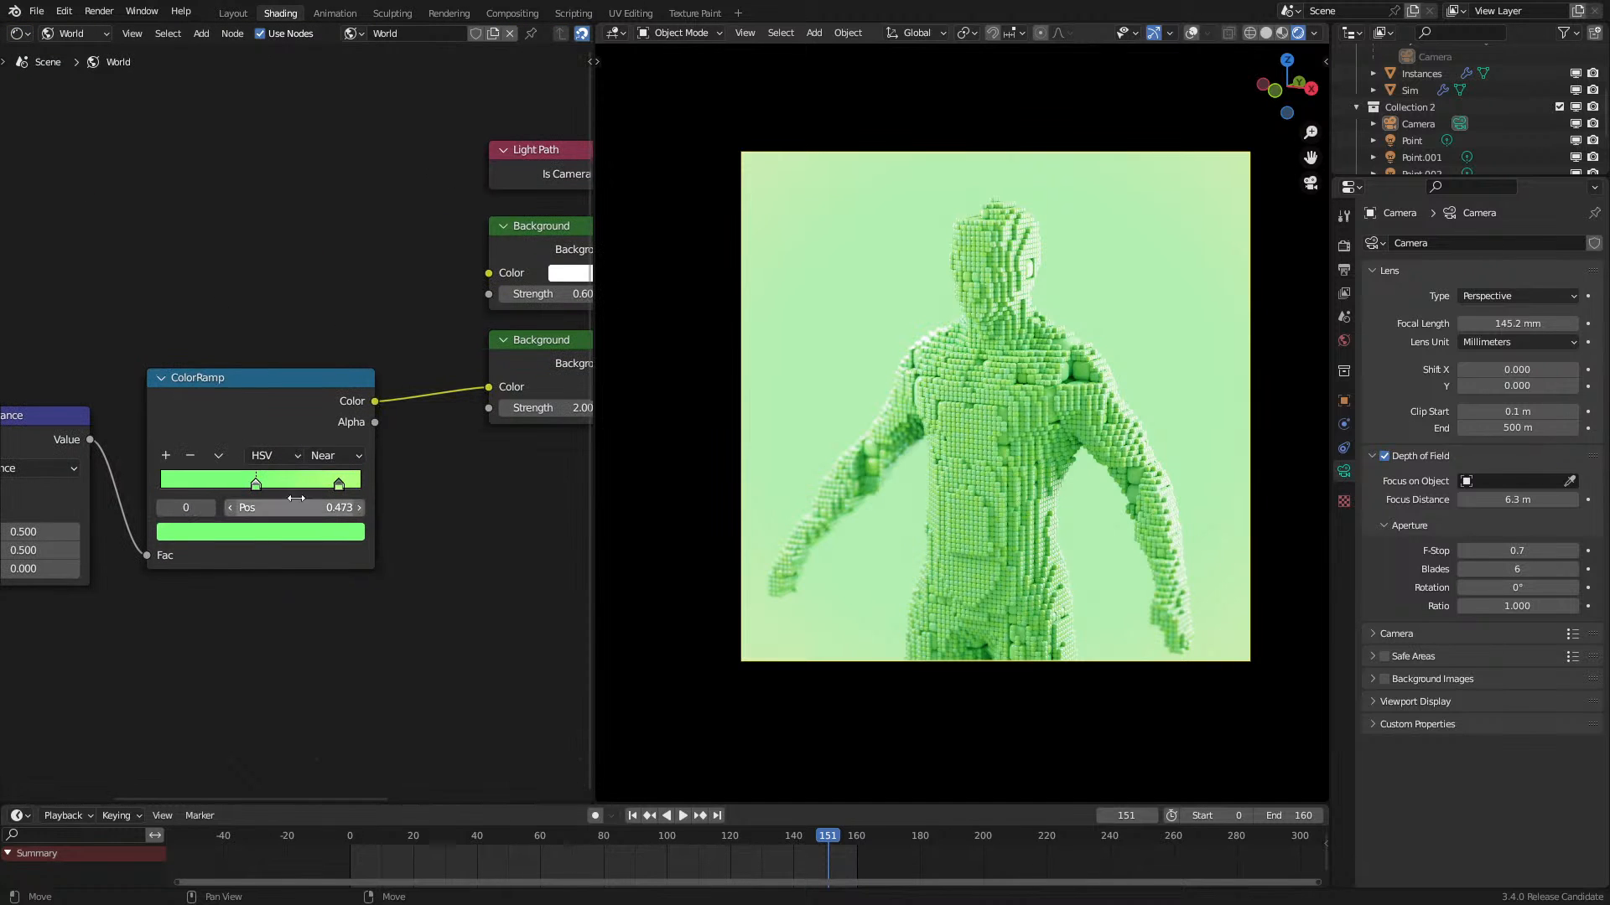
Step: Fine-tune the green color of the first stop on the world background's ColorRamp
click(255, 533)
drag(272, 465, 277, 466)
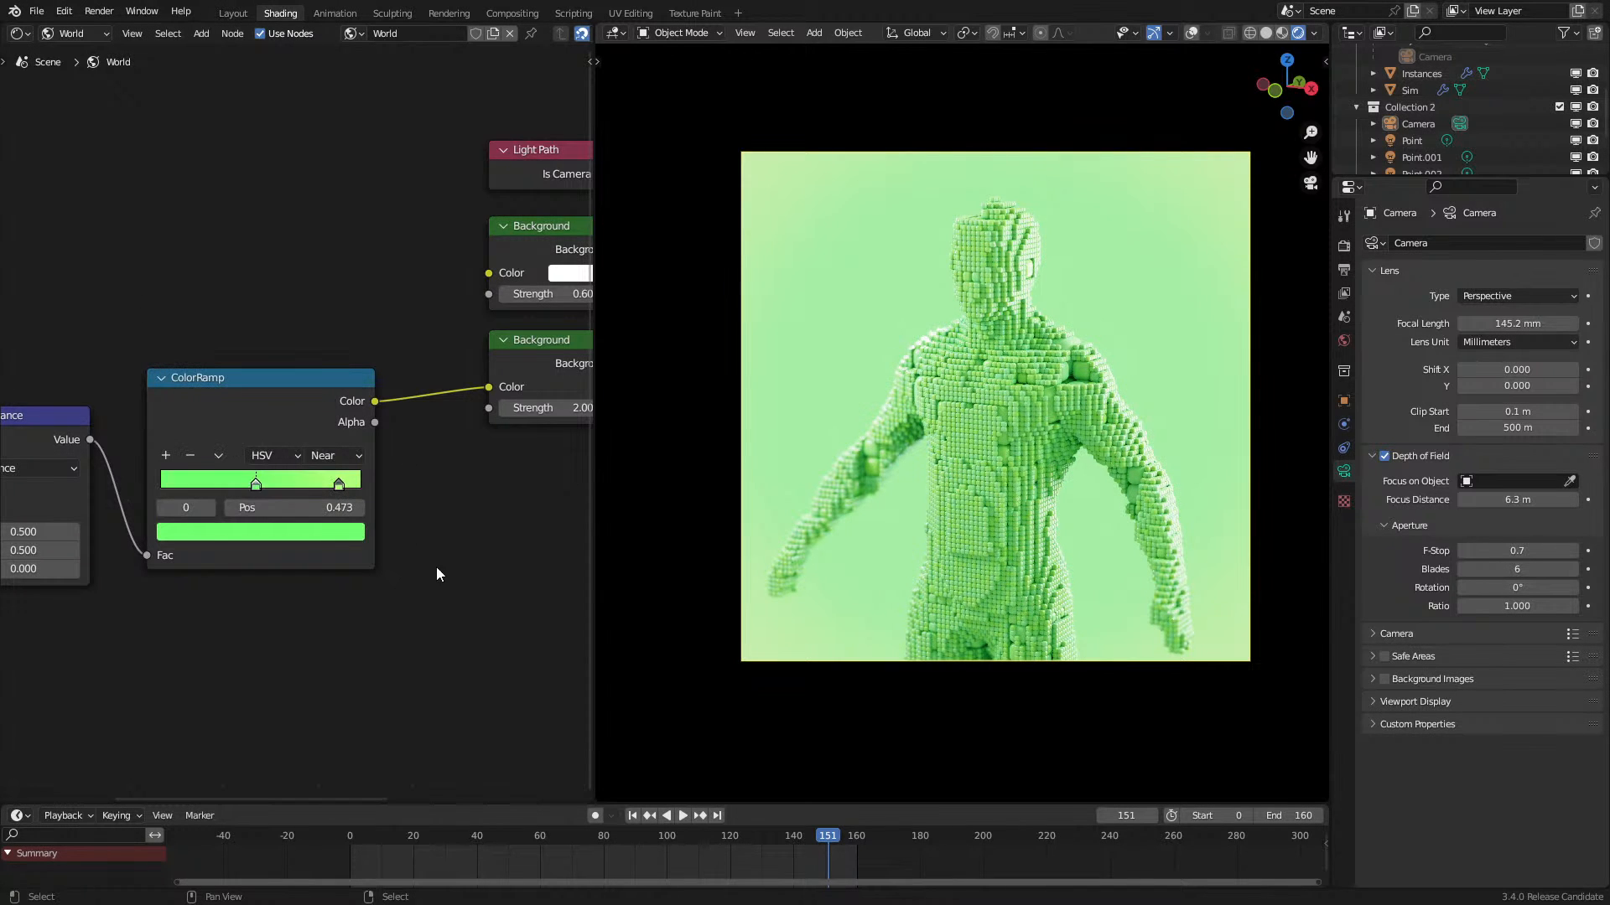
middle_drag(463, 580, 557, 645)
scroll(396, 636, up, 5)
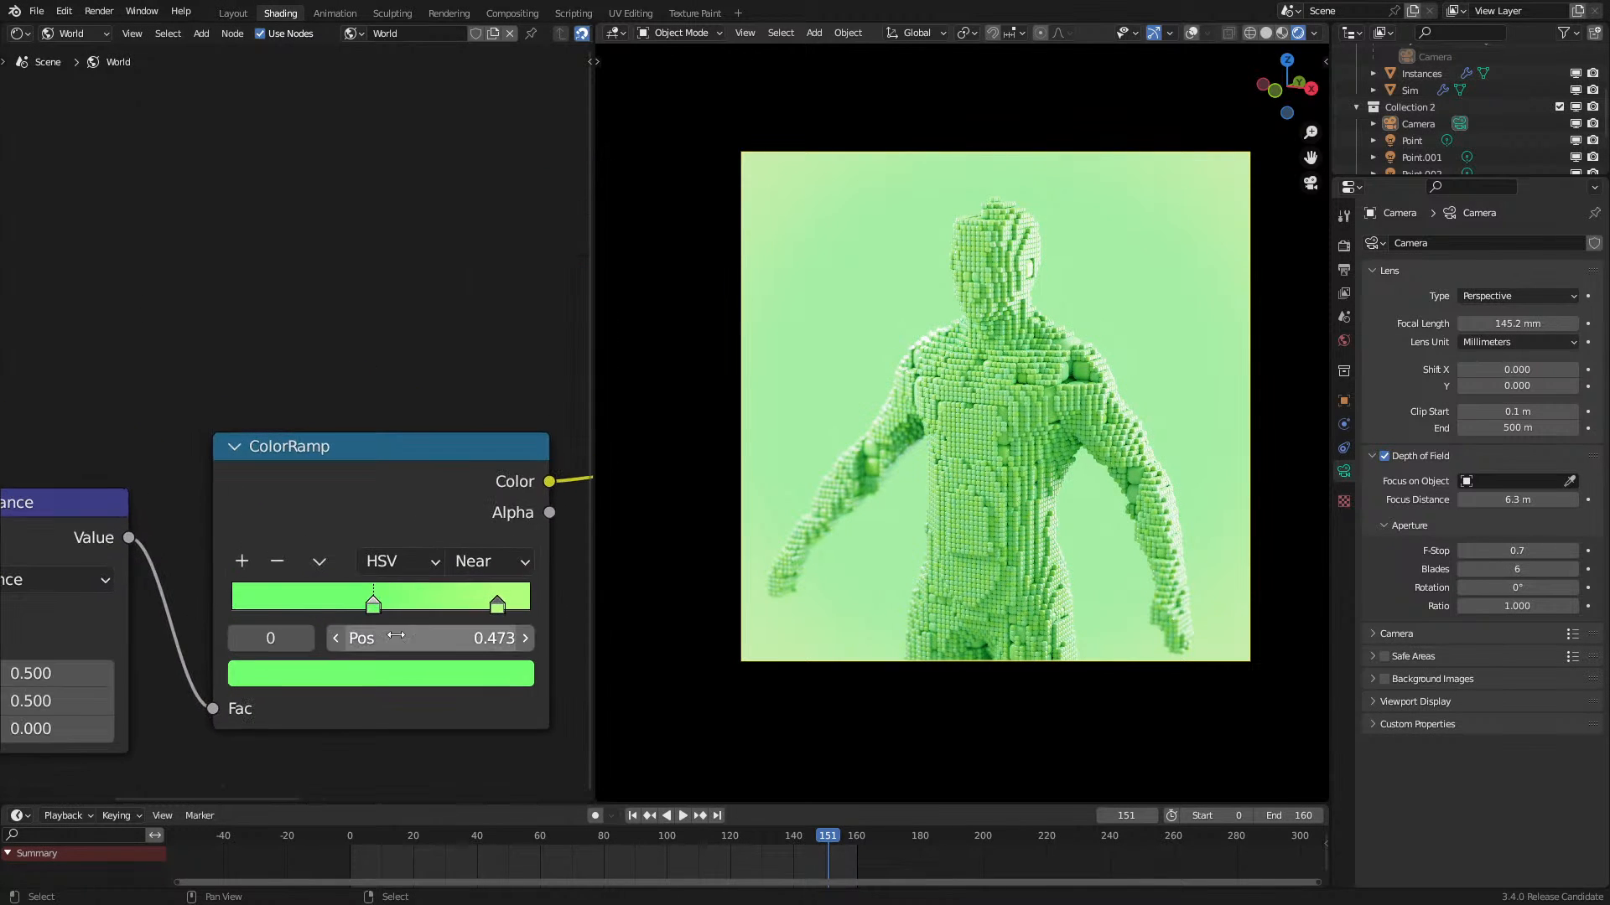
Step: Move the yellow-green stop of the world ColorRamp to position 1.000 and tune its colour to hue 0.287, saturation 0.799
click(368, 681)
drag(402, 575, 398, 575)
drag(498, 605, 560, 580)
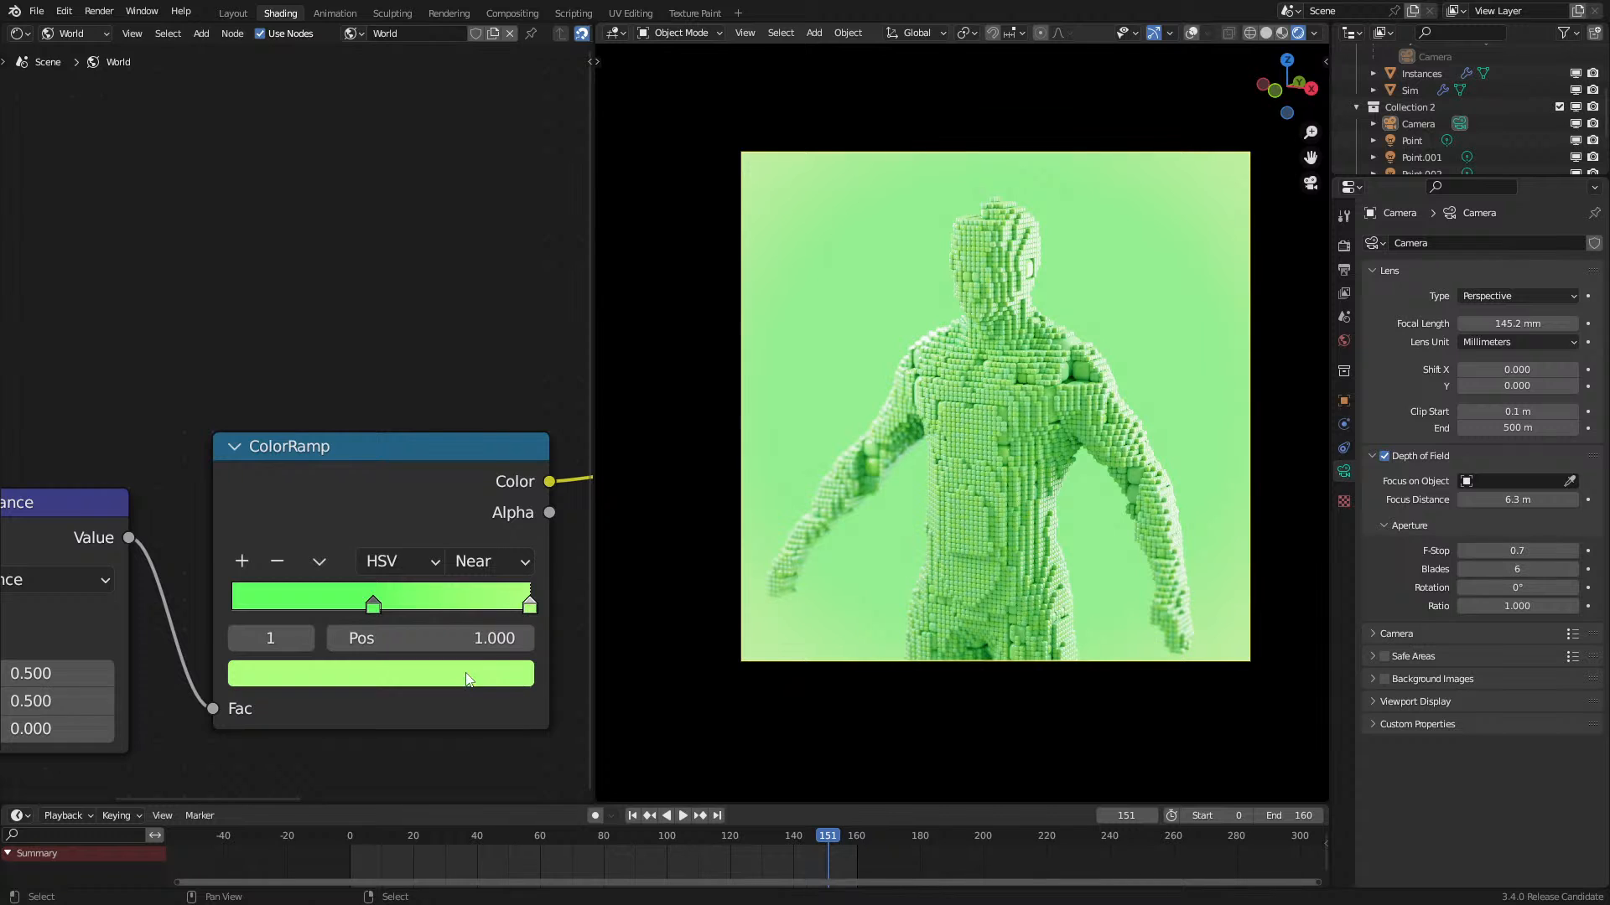
click(377, 673)
mouse_move(287, 375)
mouse_down()
mouse_move(251, 417)
mouse_move(327, 476)
mouse_move(451, 387)
mouse_move(302, 468)
mouse_move(270, 363)
mouse_up()
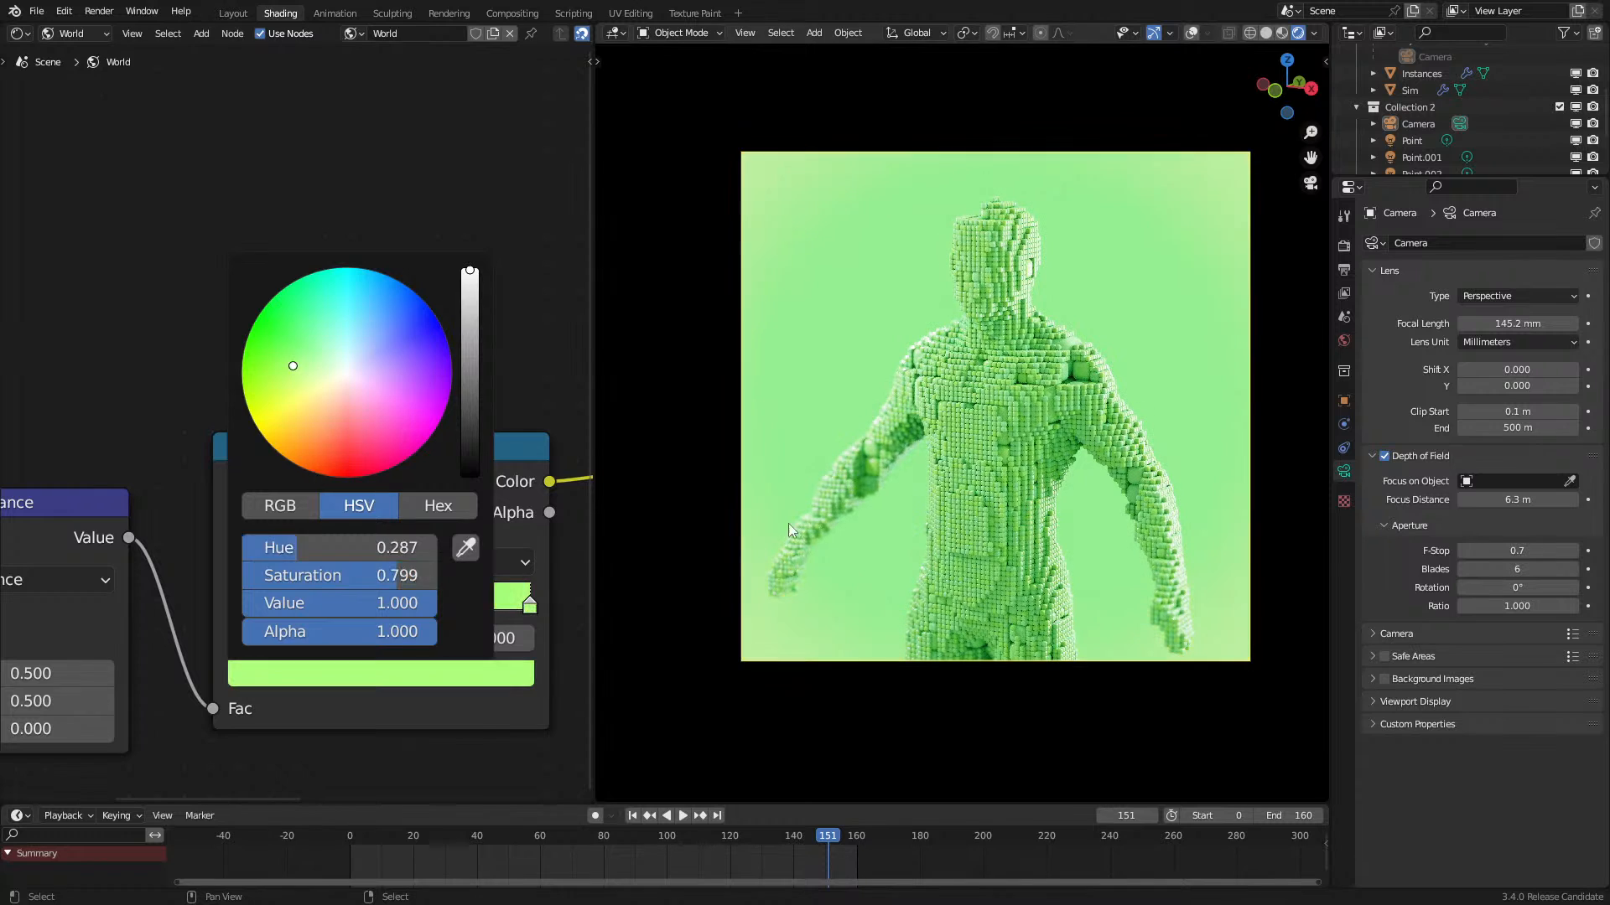
Step: Move the ColorRamp's green stop to position 0.264 and give the end stop a more saturated yellow-green
drag(381, 590, 379, 591)
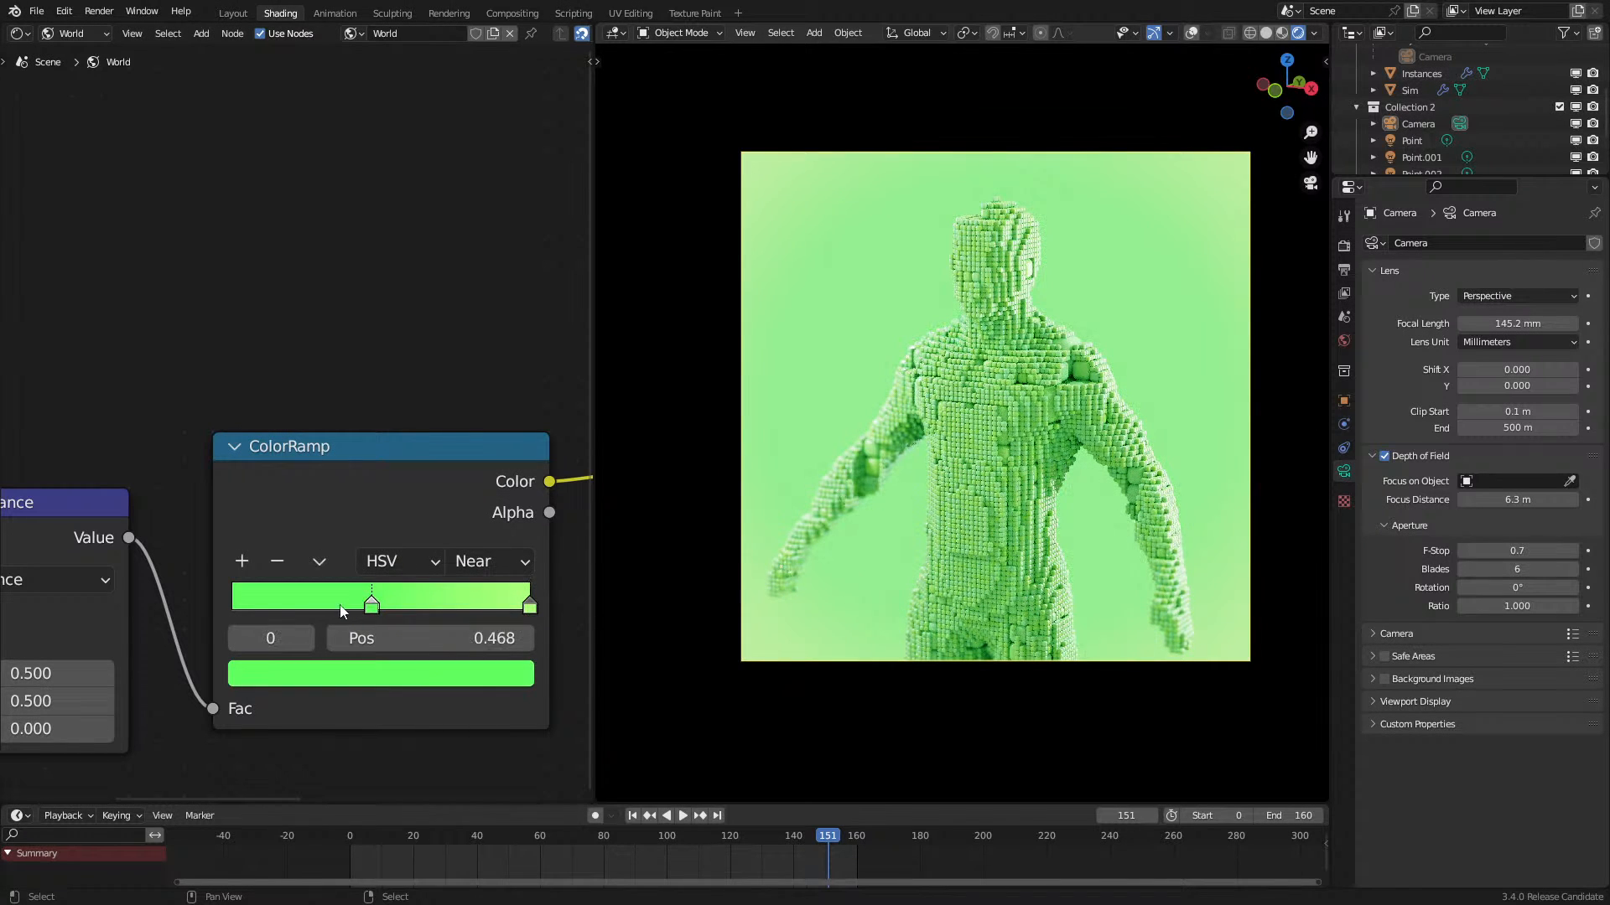
drag(291, 620, 305, 616)
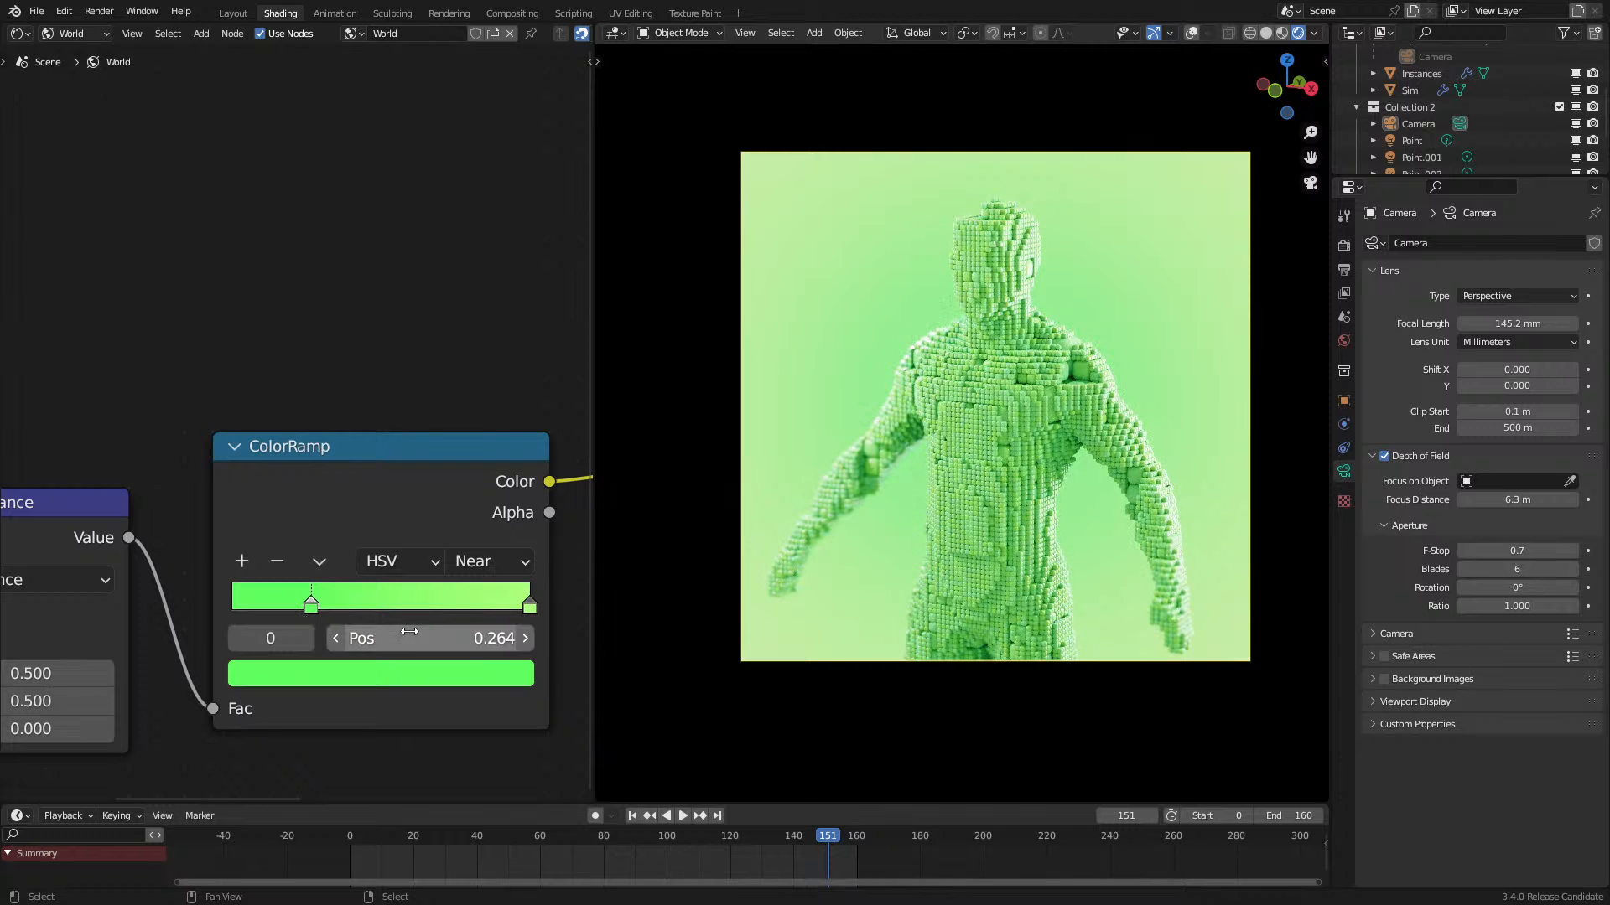
click(528, 602)
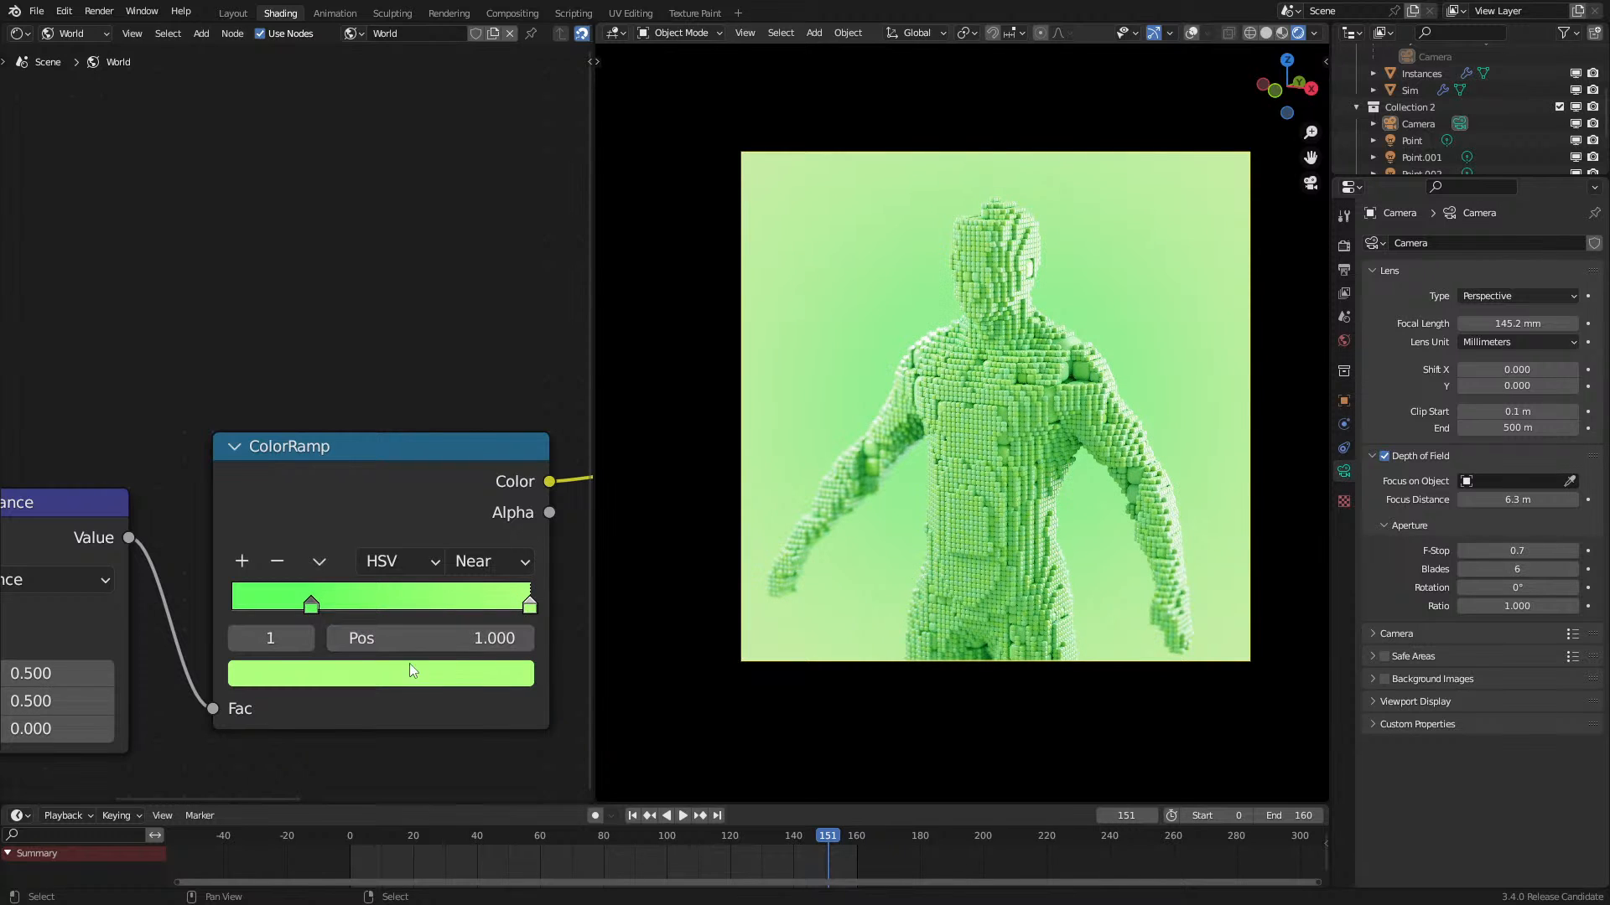
scroll(357, 637, down, 4)
middle_drag(350, 624, 430, 517)
click(448, 503)
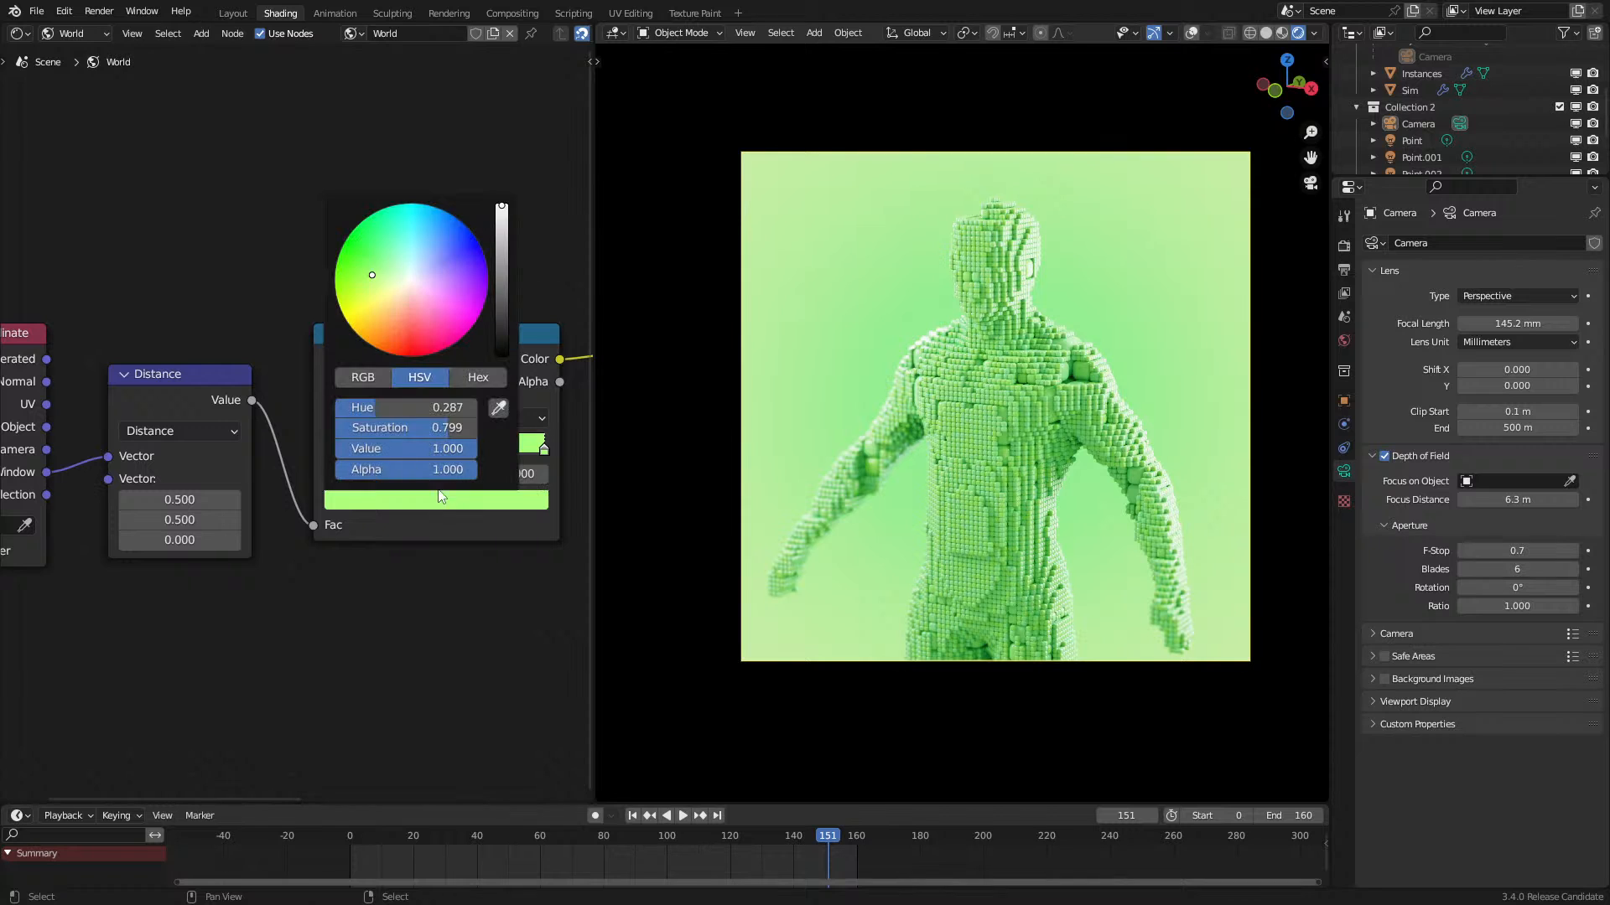
drag(362, 280, 351, 281)
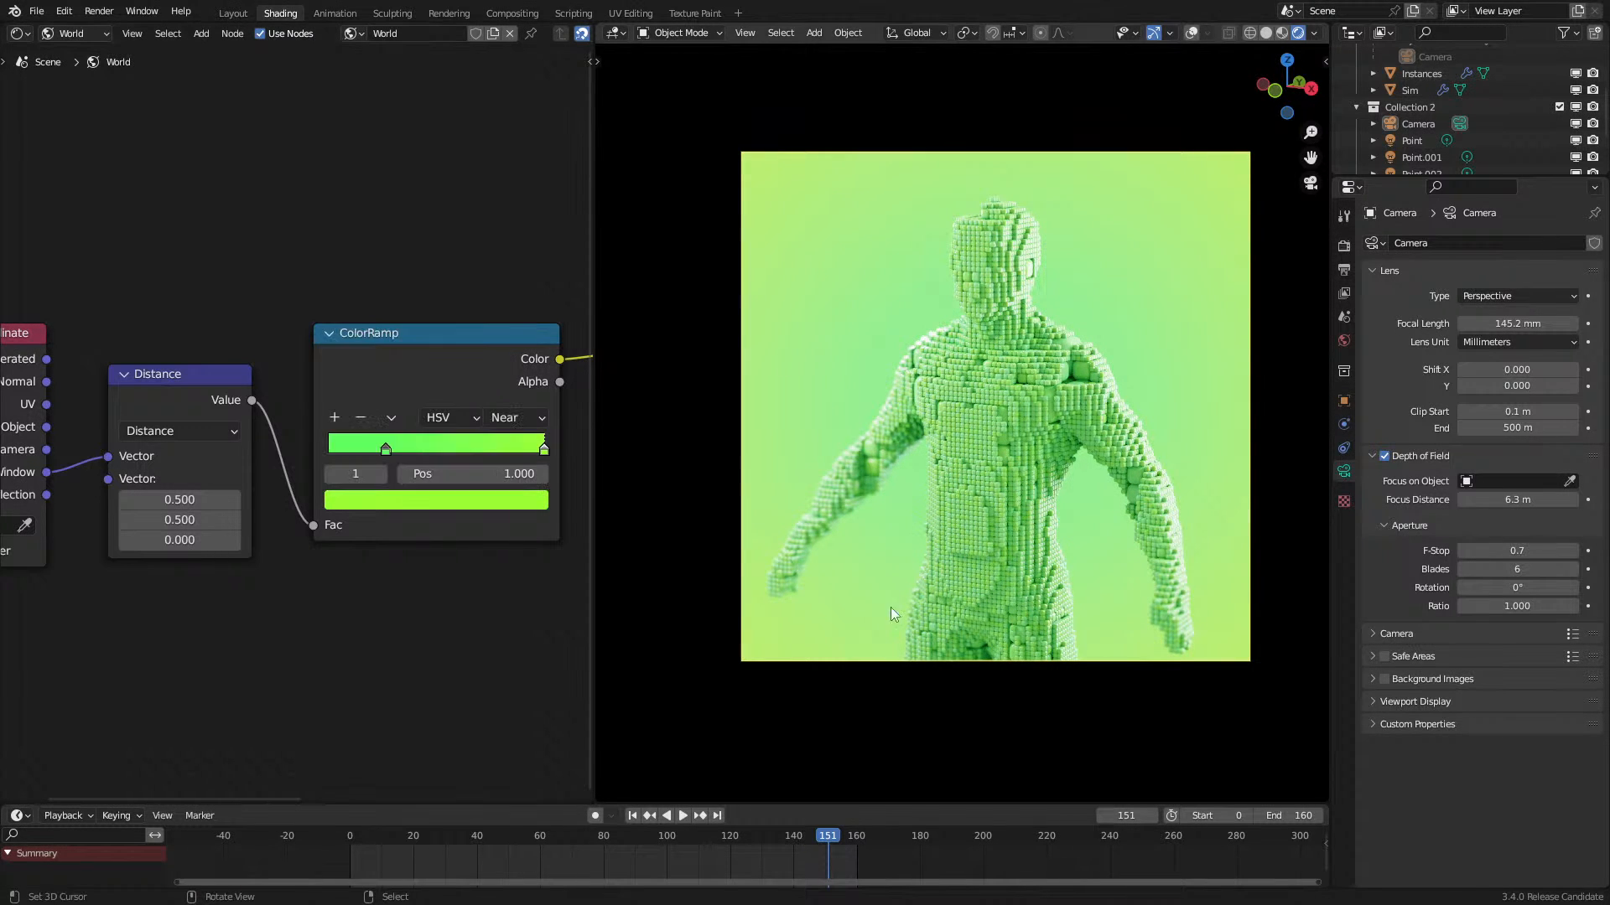
Step: Open the scene's render properties
mouse_move(457, 460)
middle_down()
mouse_move(288, 610)
mouse_move(443, 454)
middle_up()
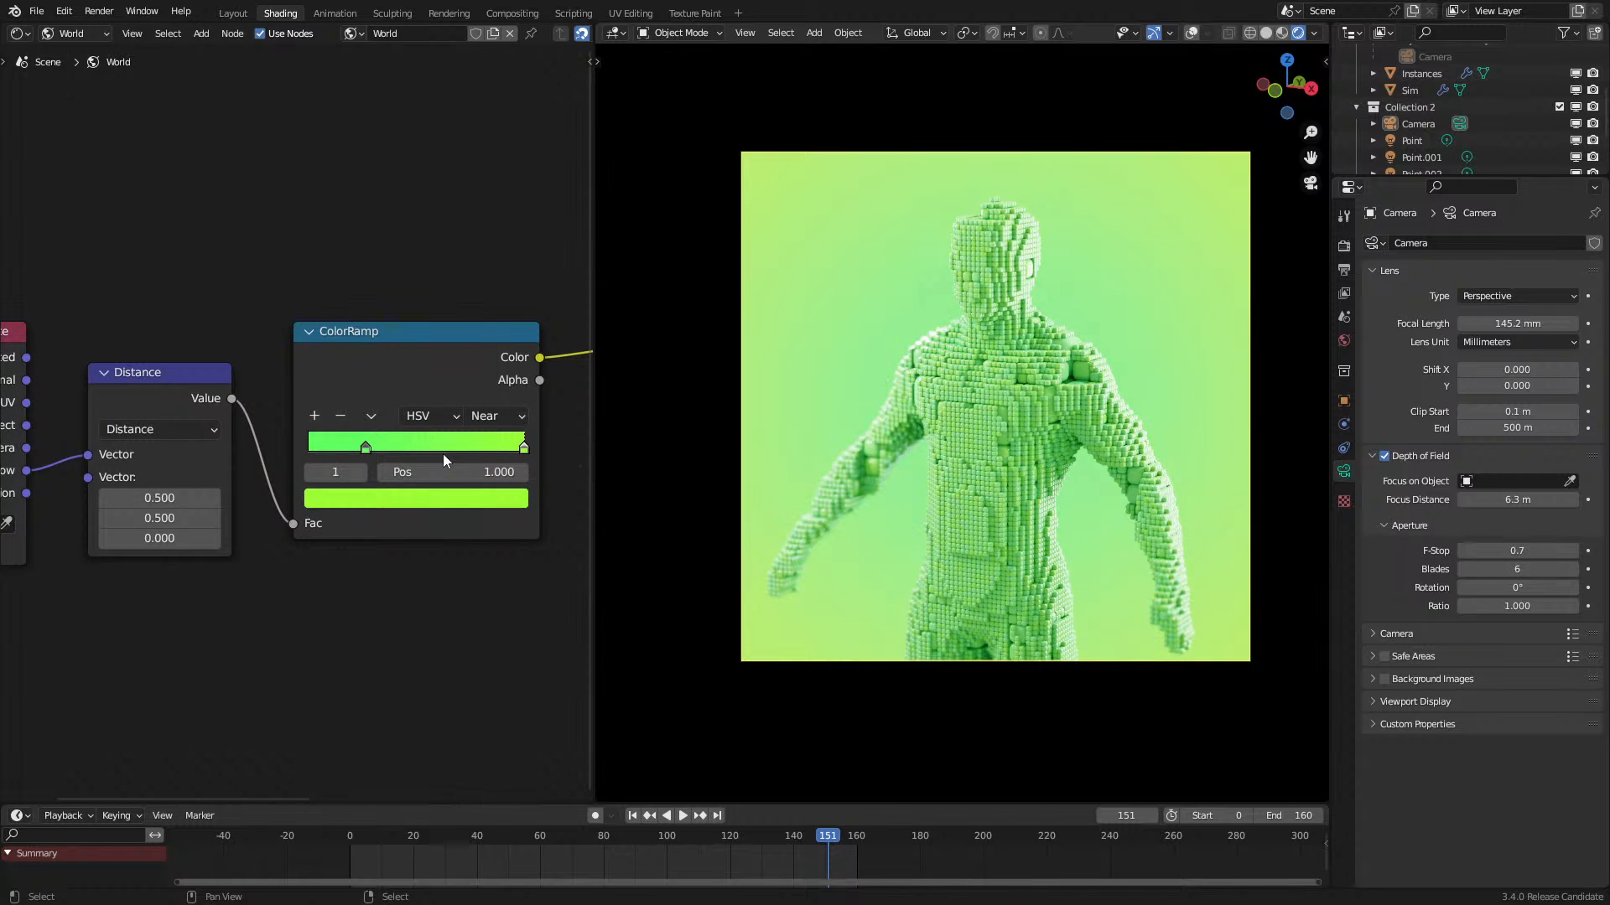
scroll(443, 454, up, 4)
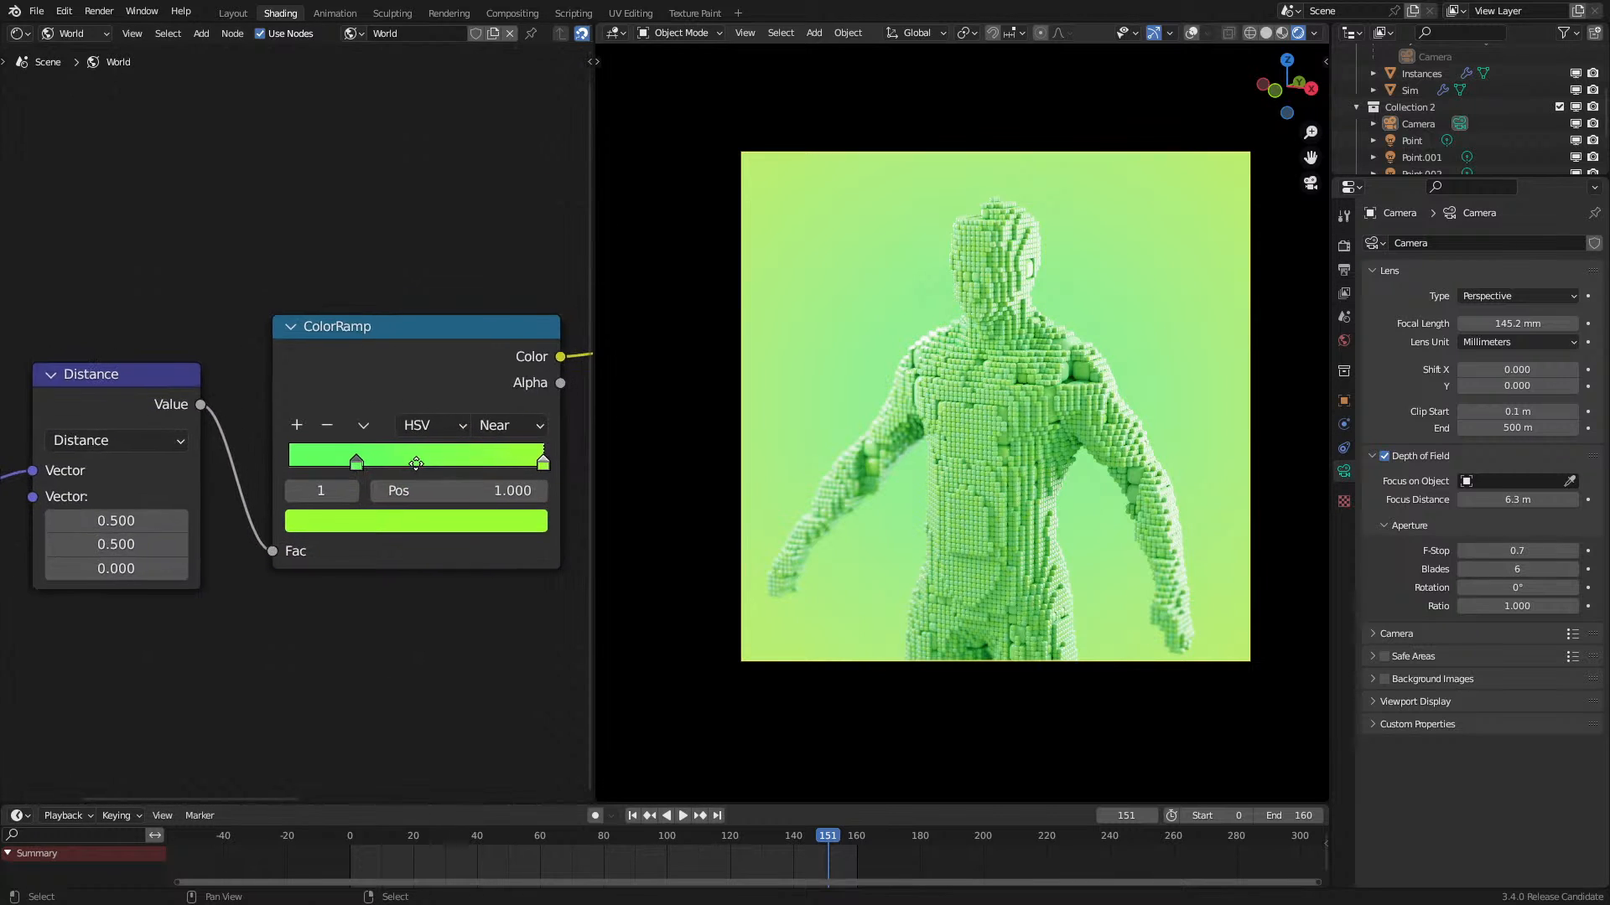
scroll(1056, 493, up, 1)
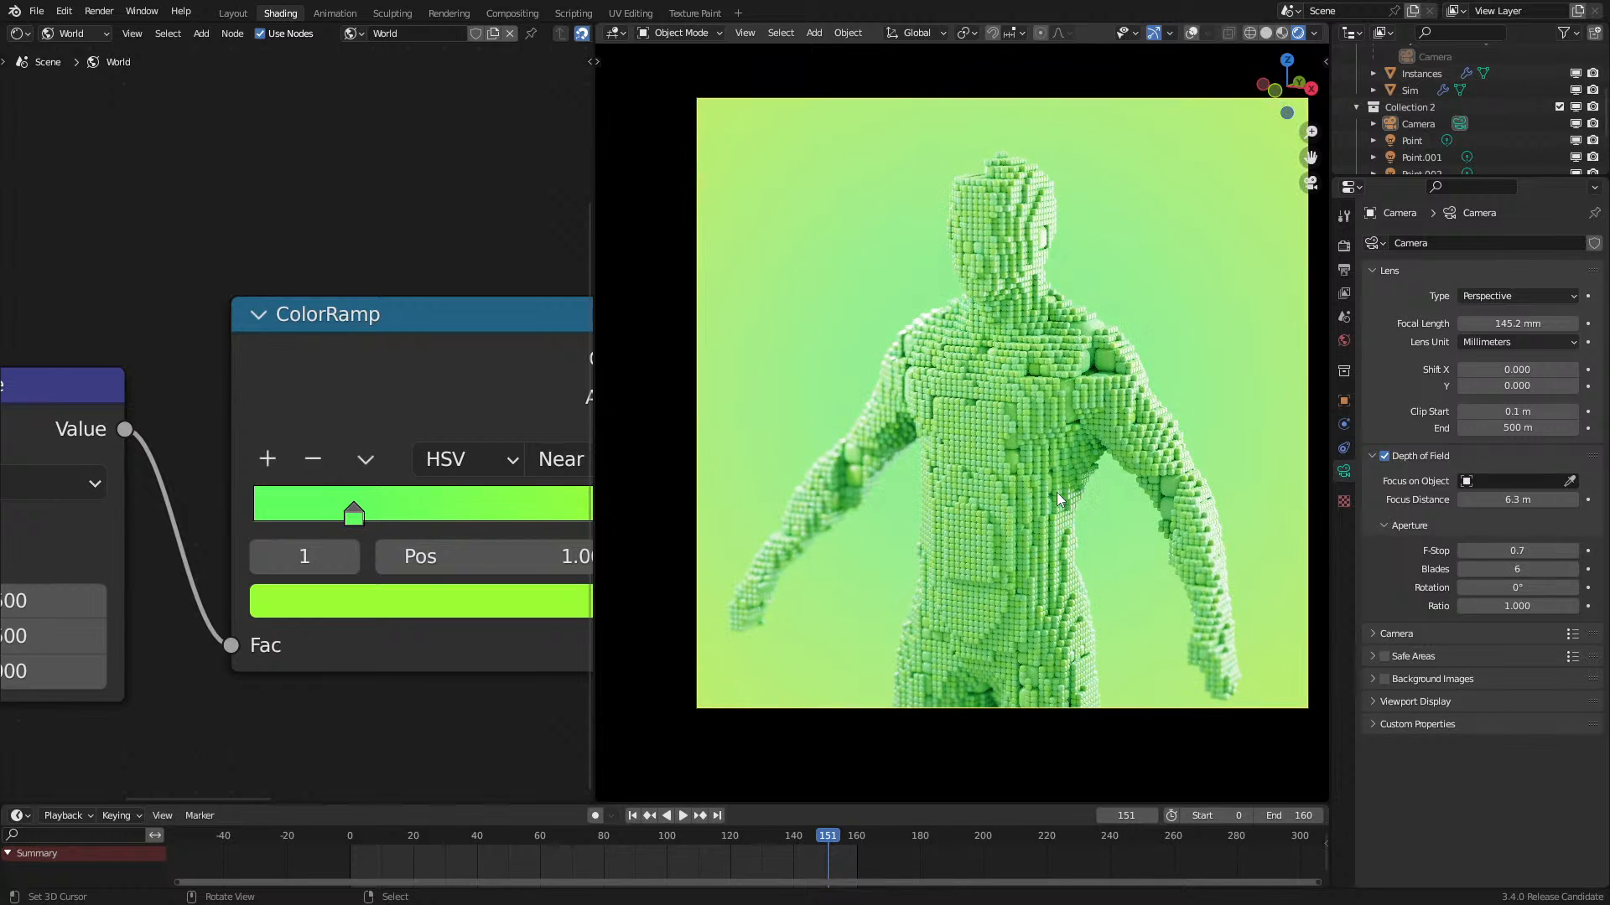
click(1344, 245)
click(1492, 243)
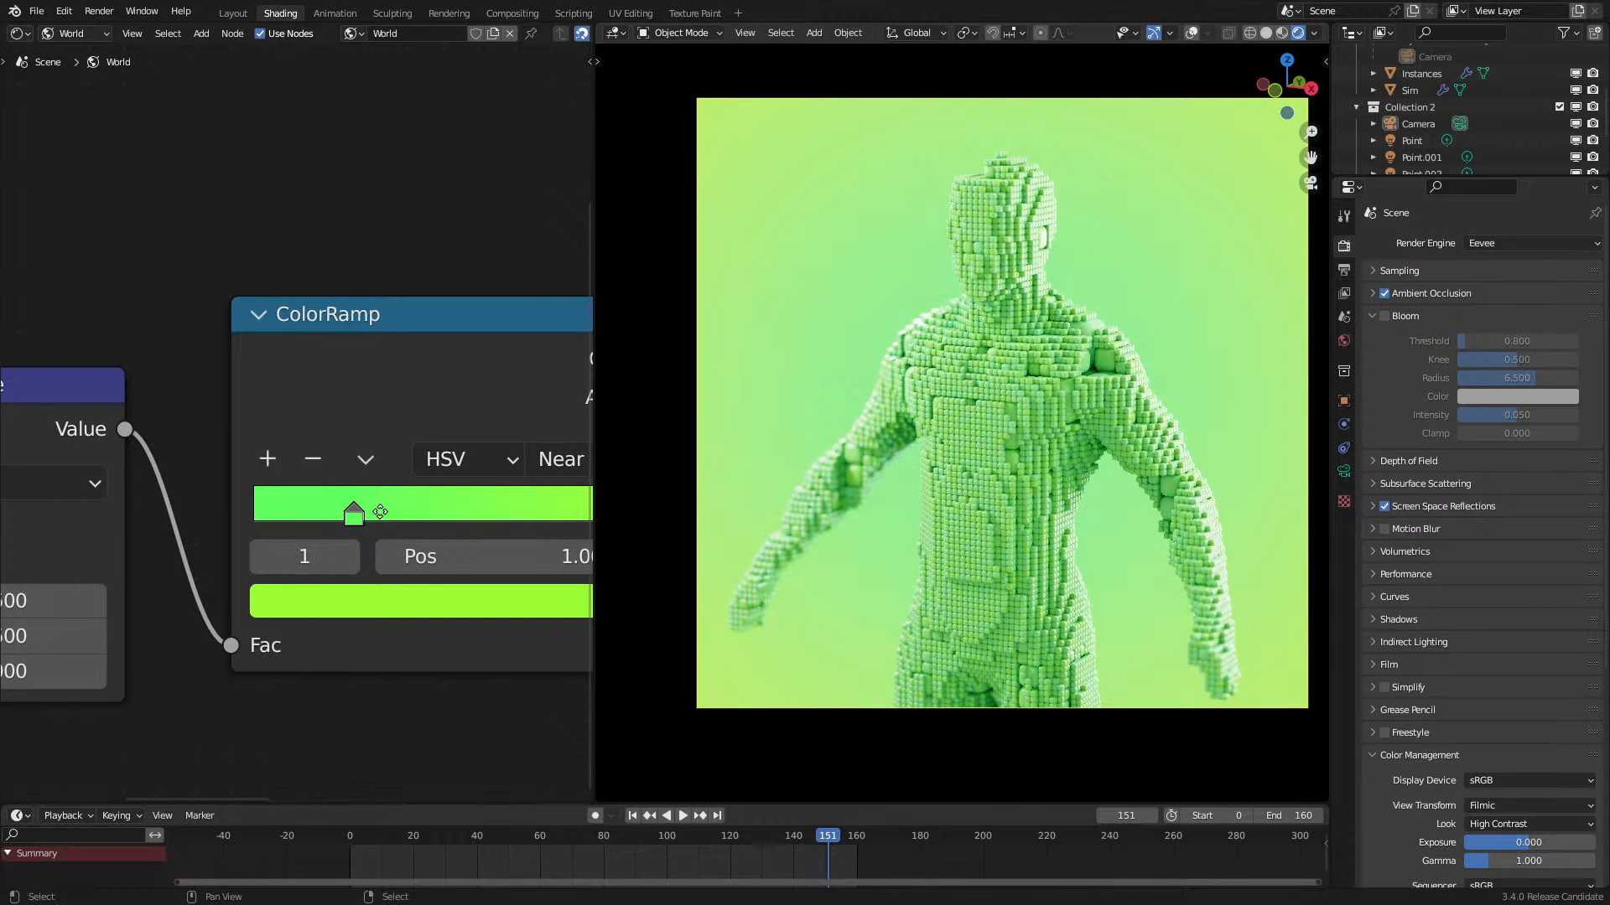
Step: Shift the green stop of the world ColorRamp to position 0.332
middle_drag(388, 506, 290, 535)
mouse_move(290, 535)
mouse_down()
mouse_move(255, 537)
mouse_move(342, 546)
mouse_move(315, 551)
mouse_up()
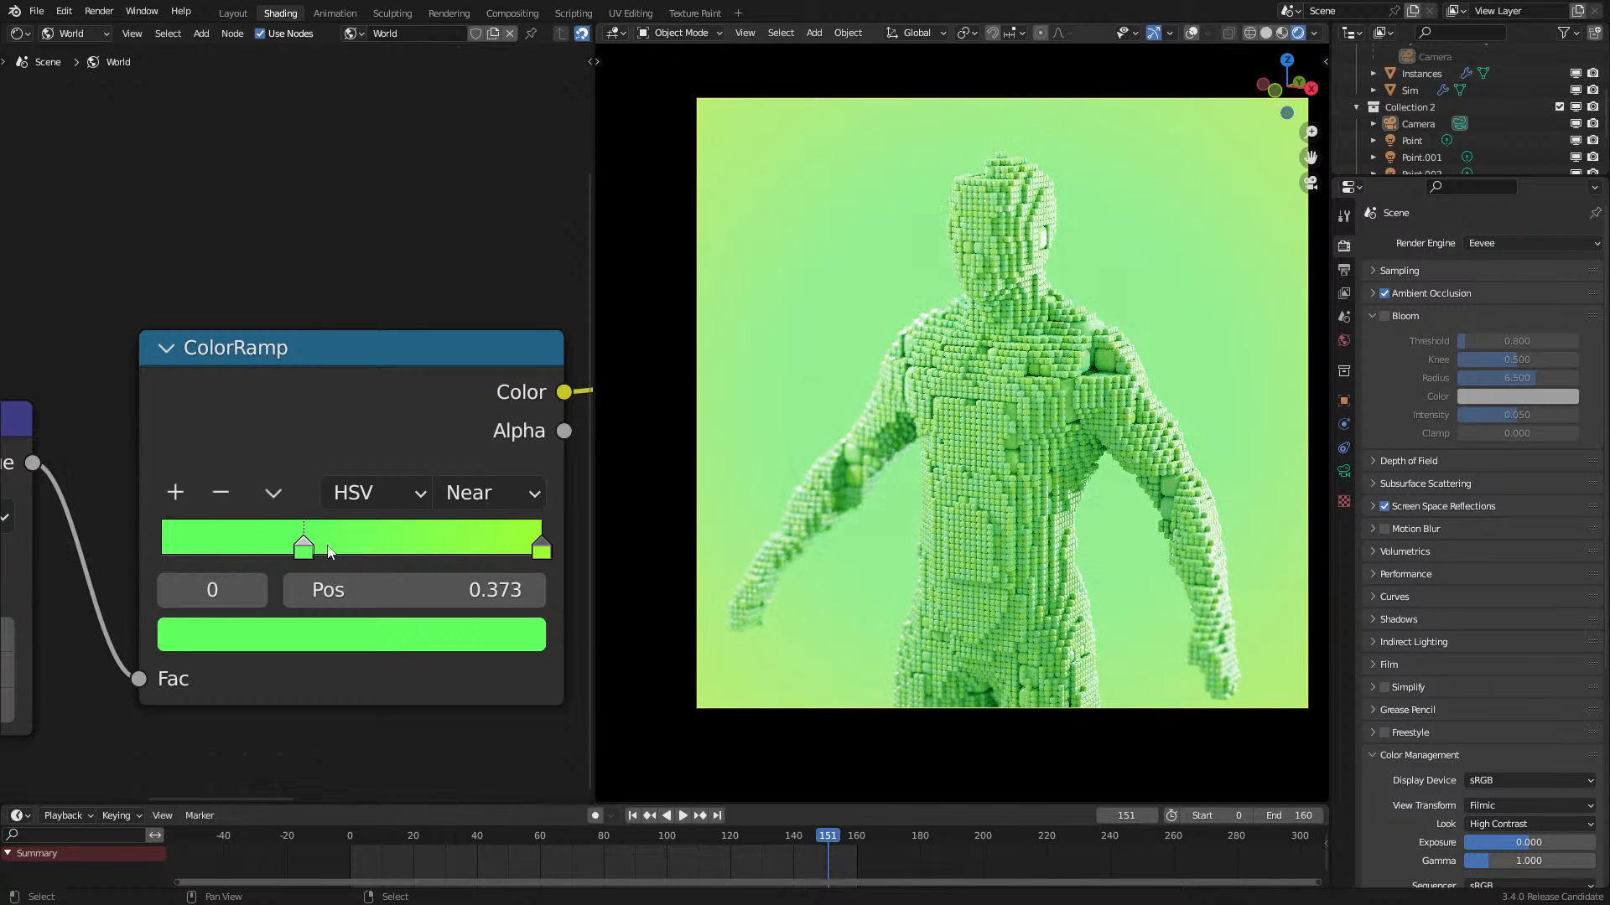
scroll(862, 455, down, 2)
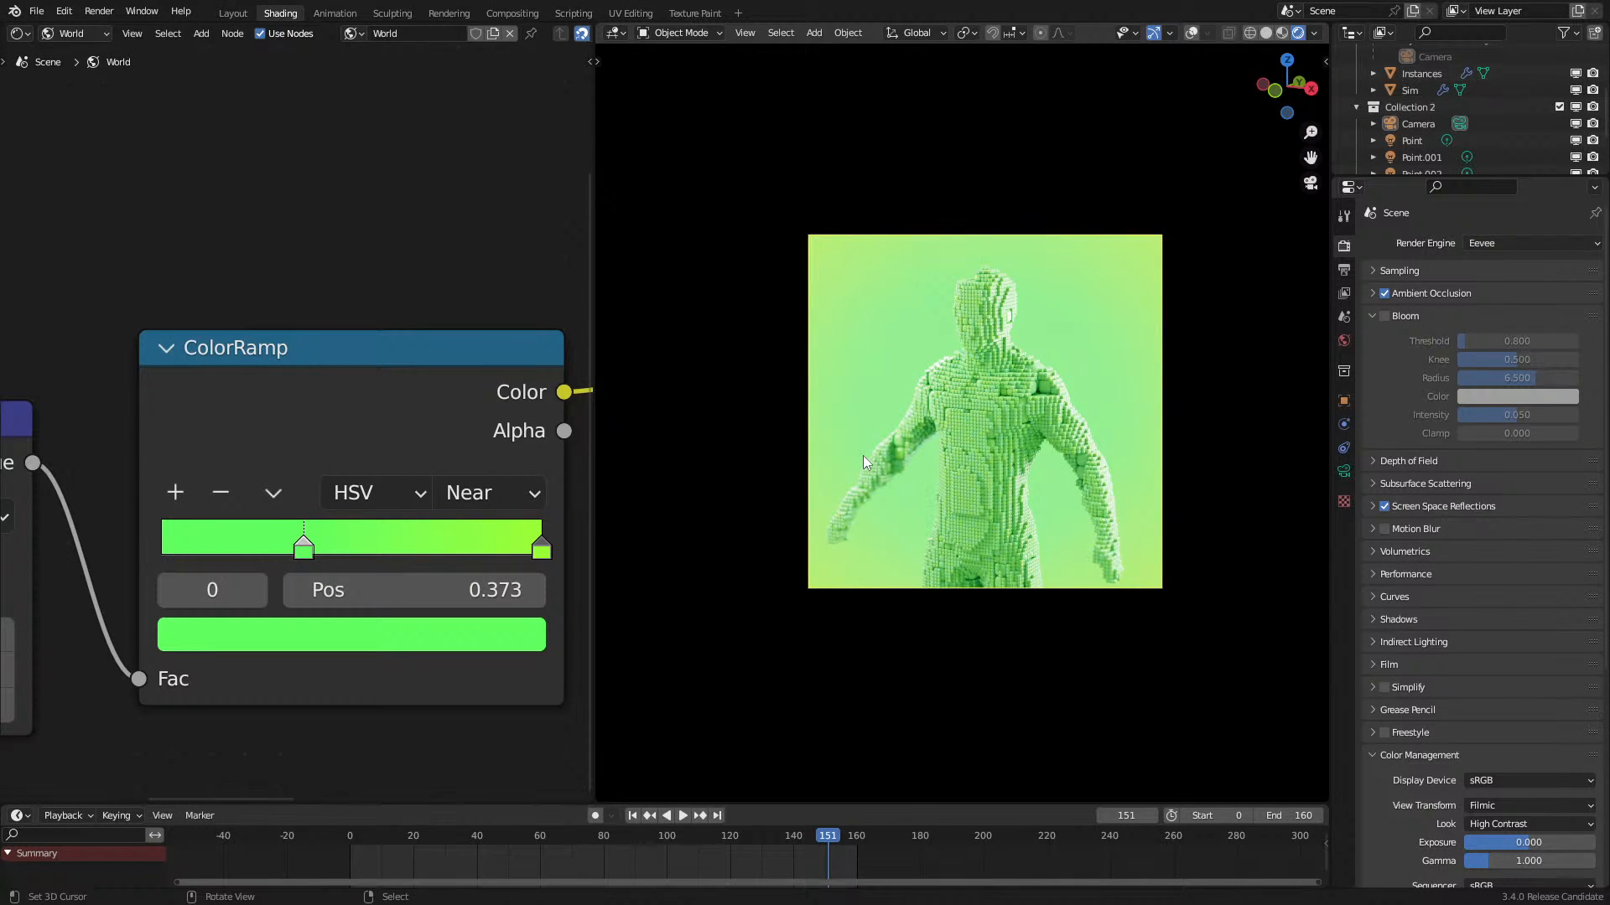
drag(310, 541, 294, 542)
scroll(306, 457, down, 7)
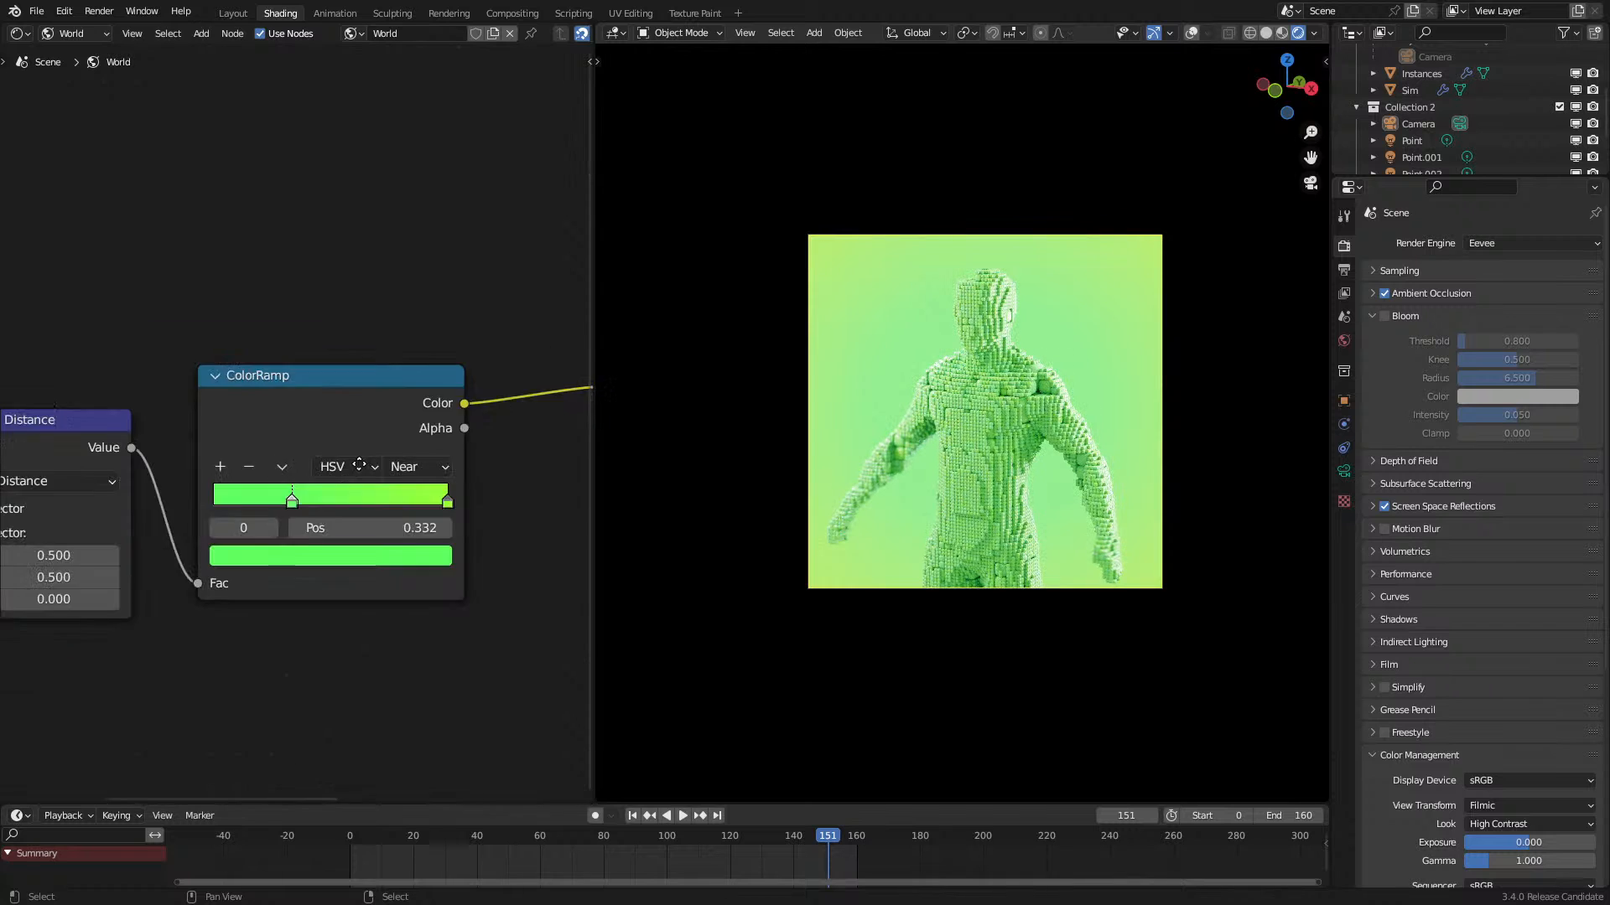
Step: Insert a Math node set to Divide between the Distance node and the ColorRamp in the world shader
middle_drag(67, 483, 317, 439)
drag(55, 291, 281, 604)
key(g)
click(262, 614)
key(q)
click(264, 640)
click(330, 656)
click(321, 678)
key(d)
key(g)
click(312, 529)
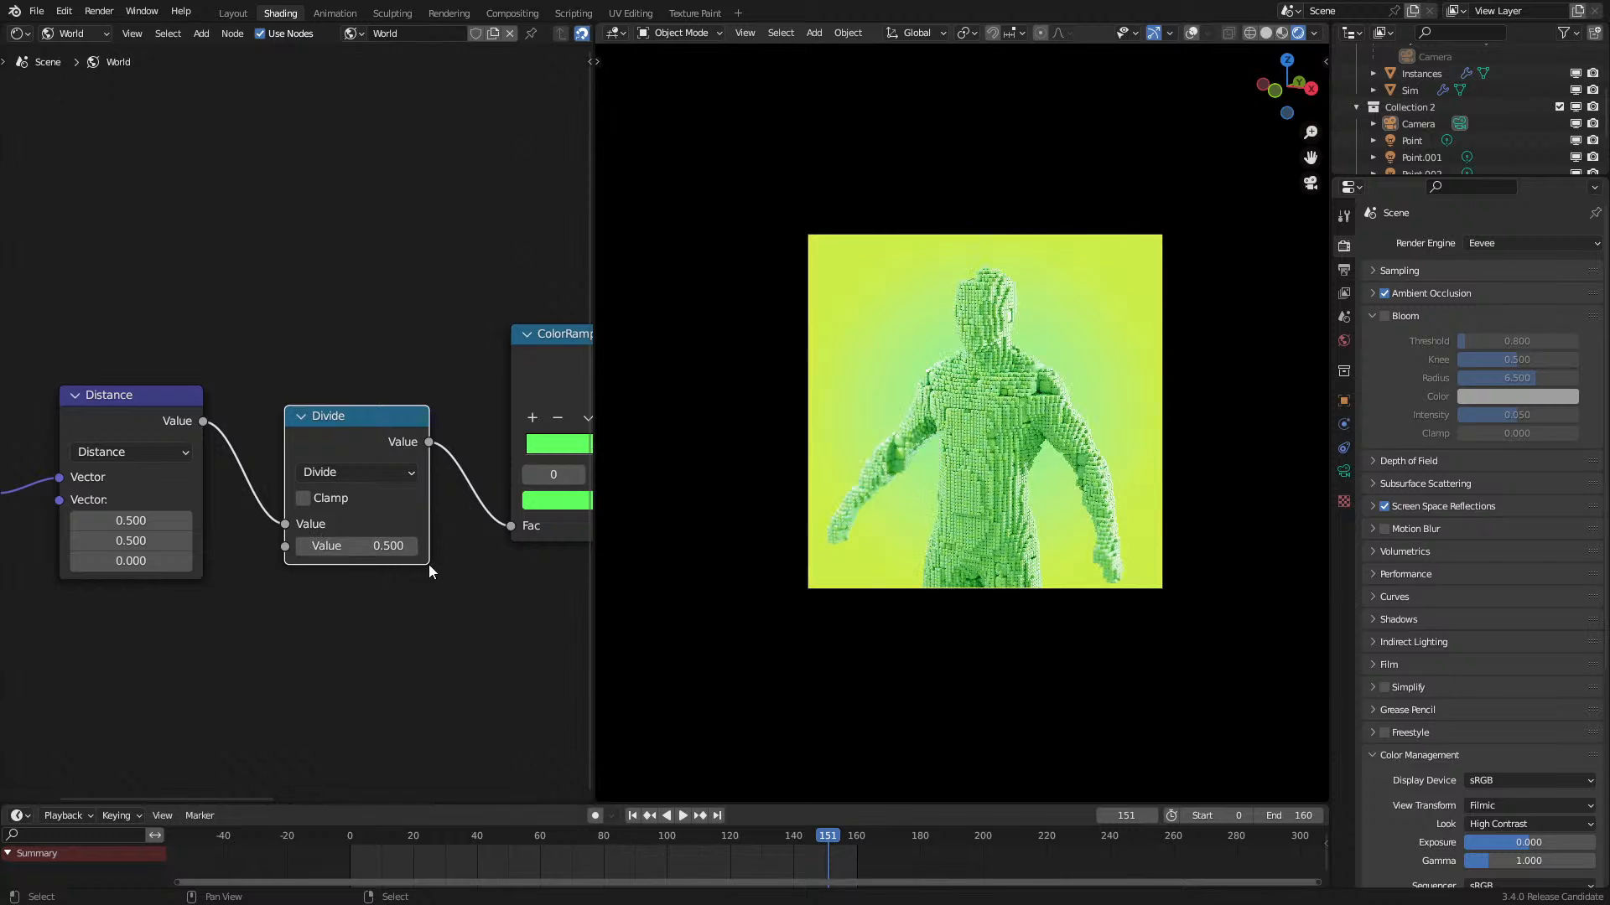
Step: Set the Divide node's divisor to 1.2
click(384, 546)
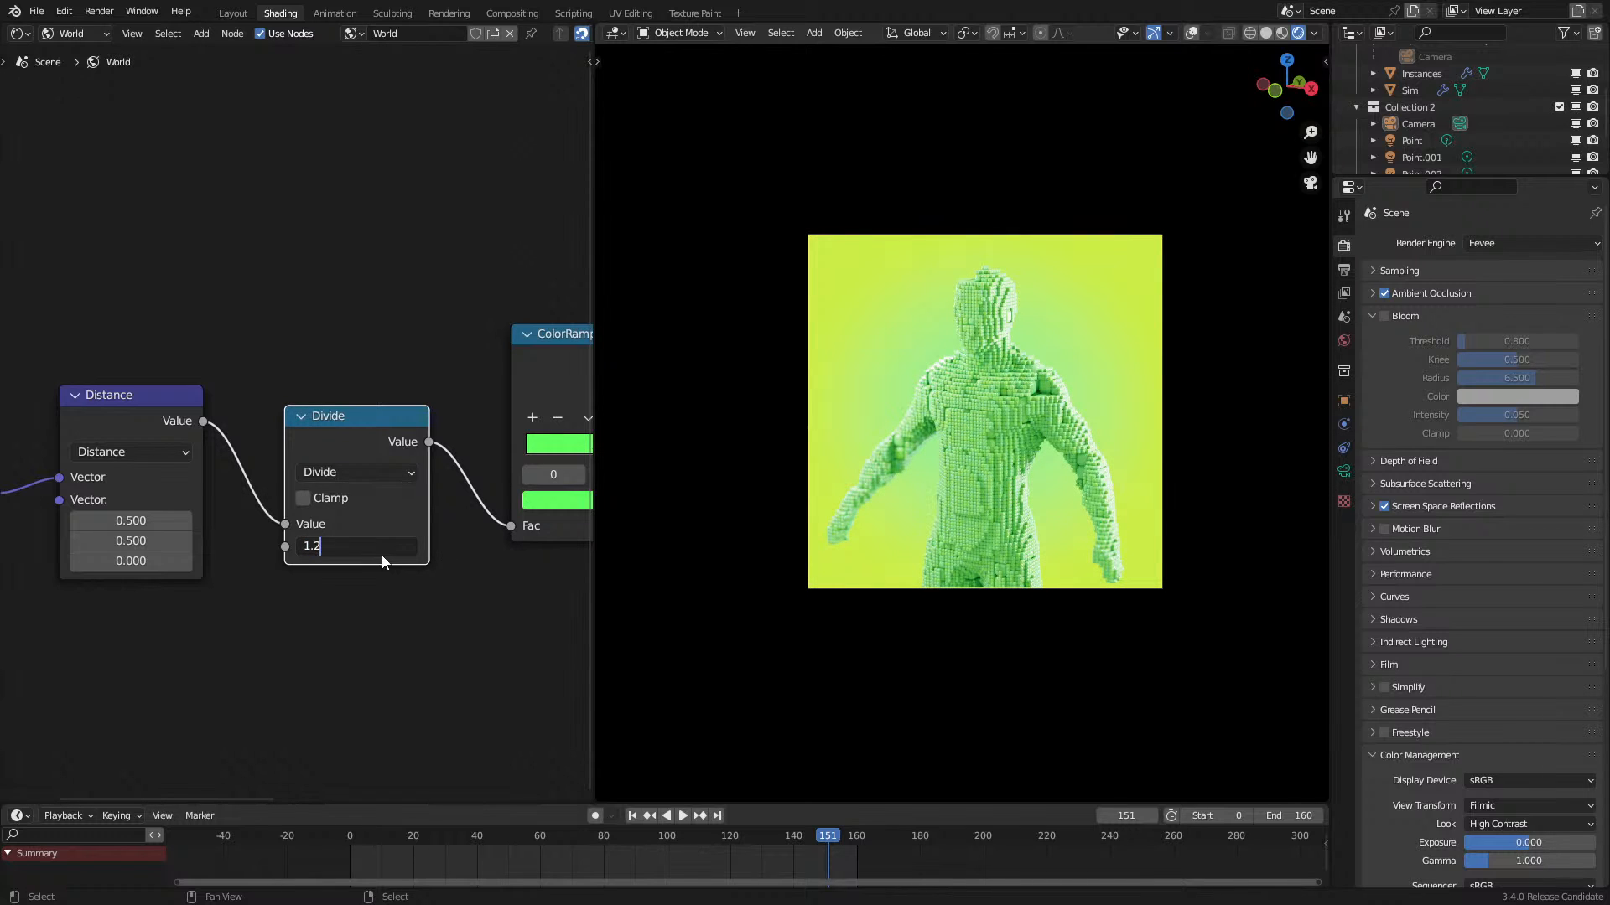
key(Return)
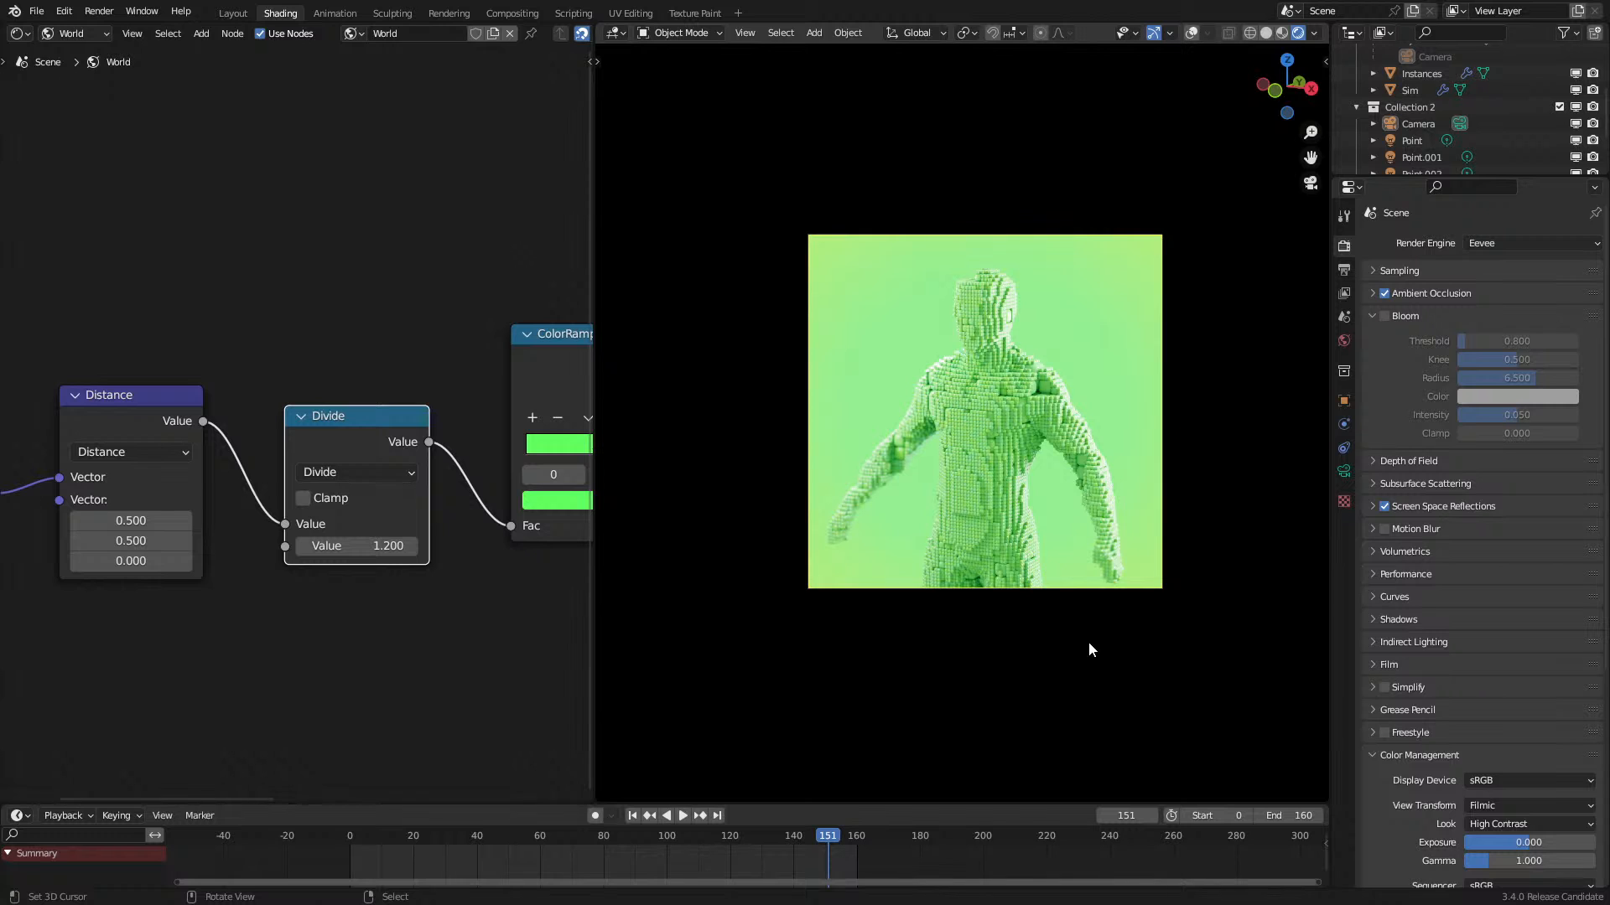
key(KP_0)
key(KP_0)
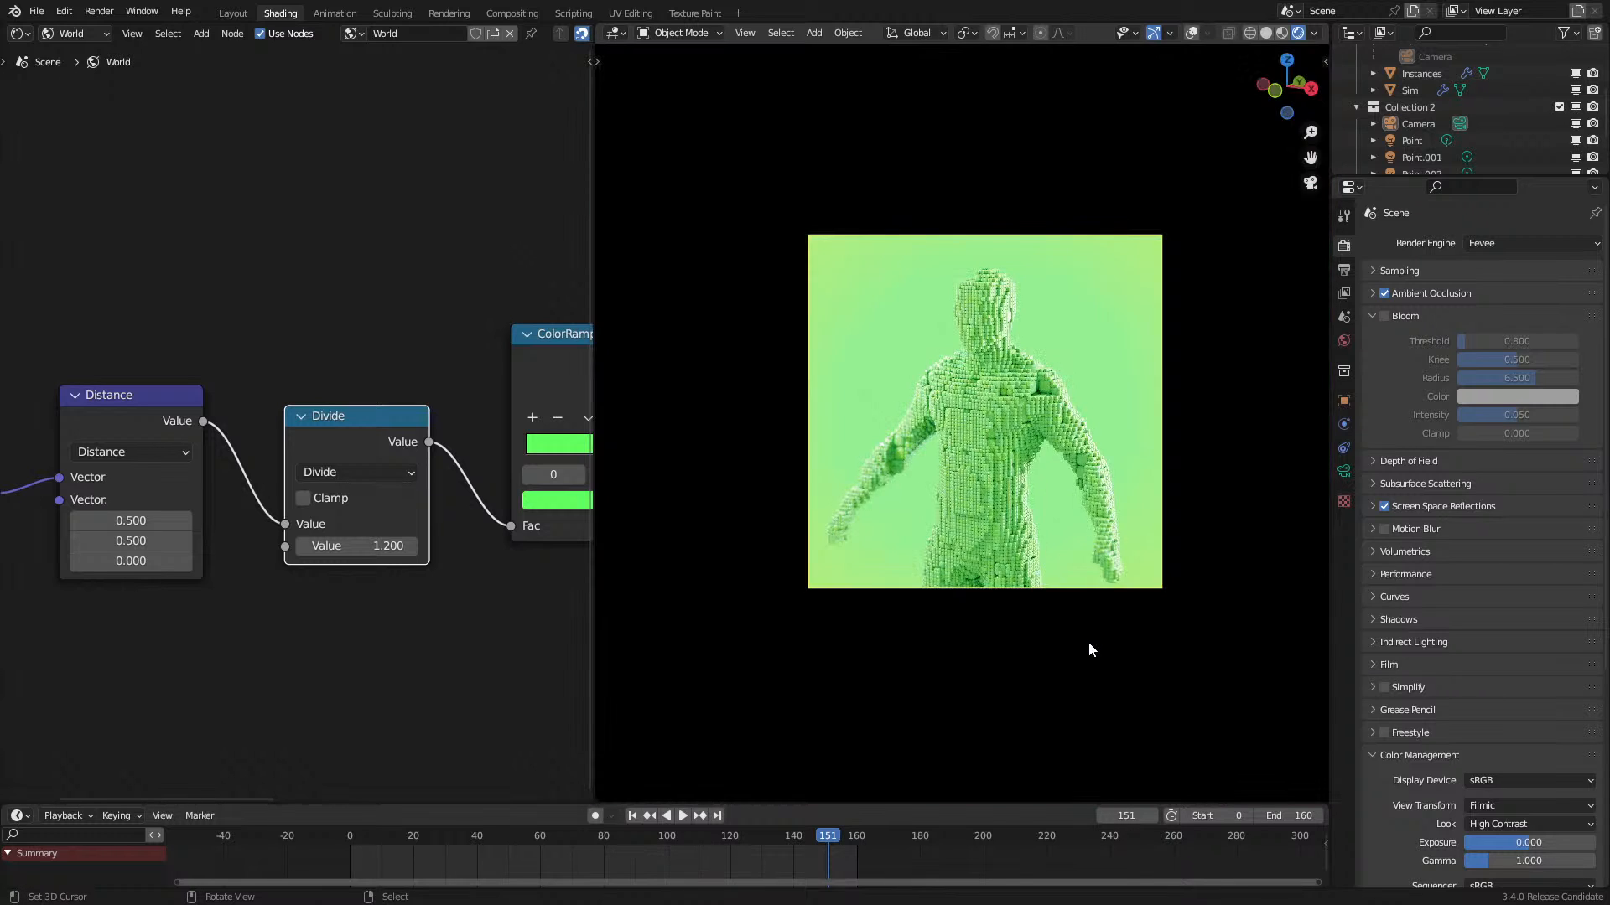
key(Home)
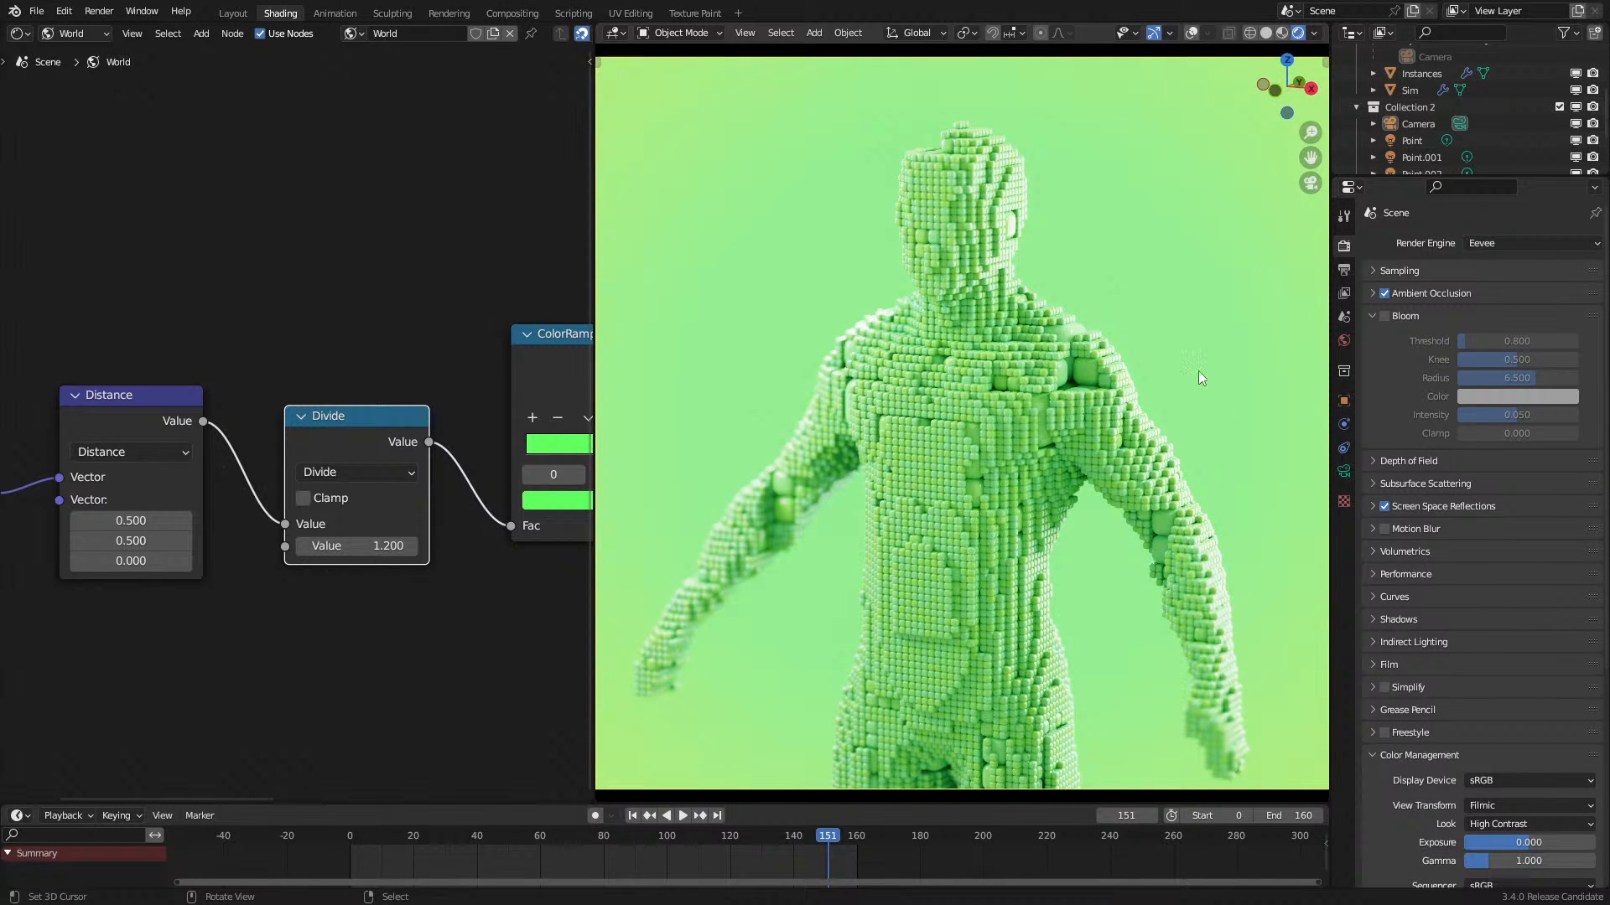
Step: Try the Bloom effect with a threshold of 3.000, comparing it on and off, and leave it disabled
click(1387, 316)
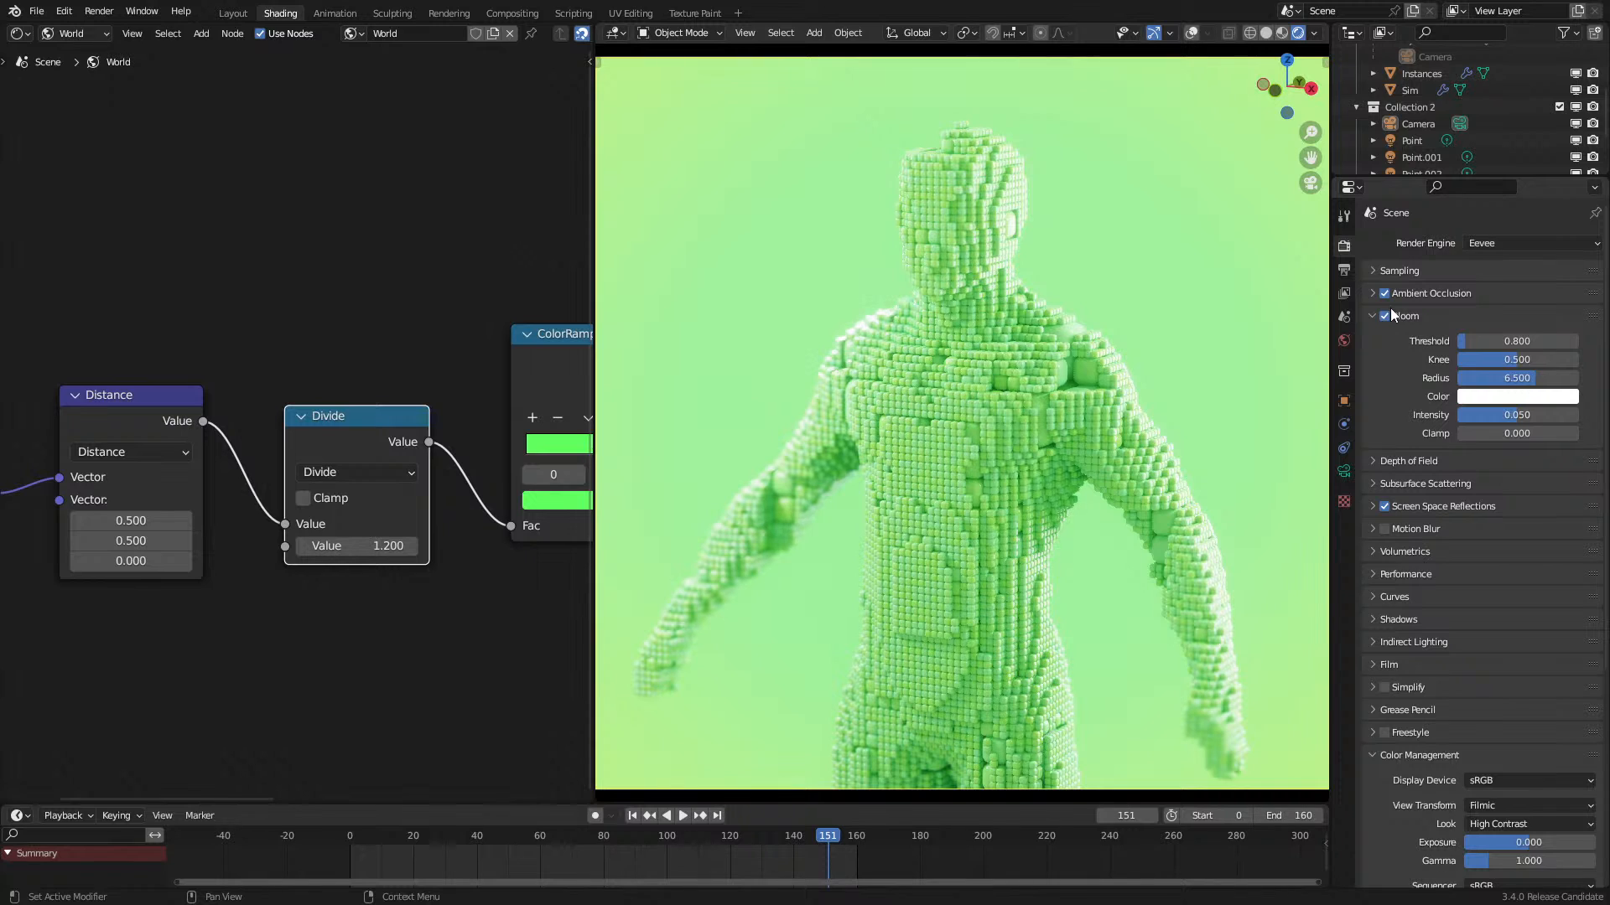
click(1386, 316)
click(1386, 316)
drag(1504, 339, 1542, 377)
click(1384, 316)
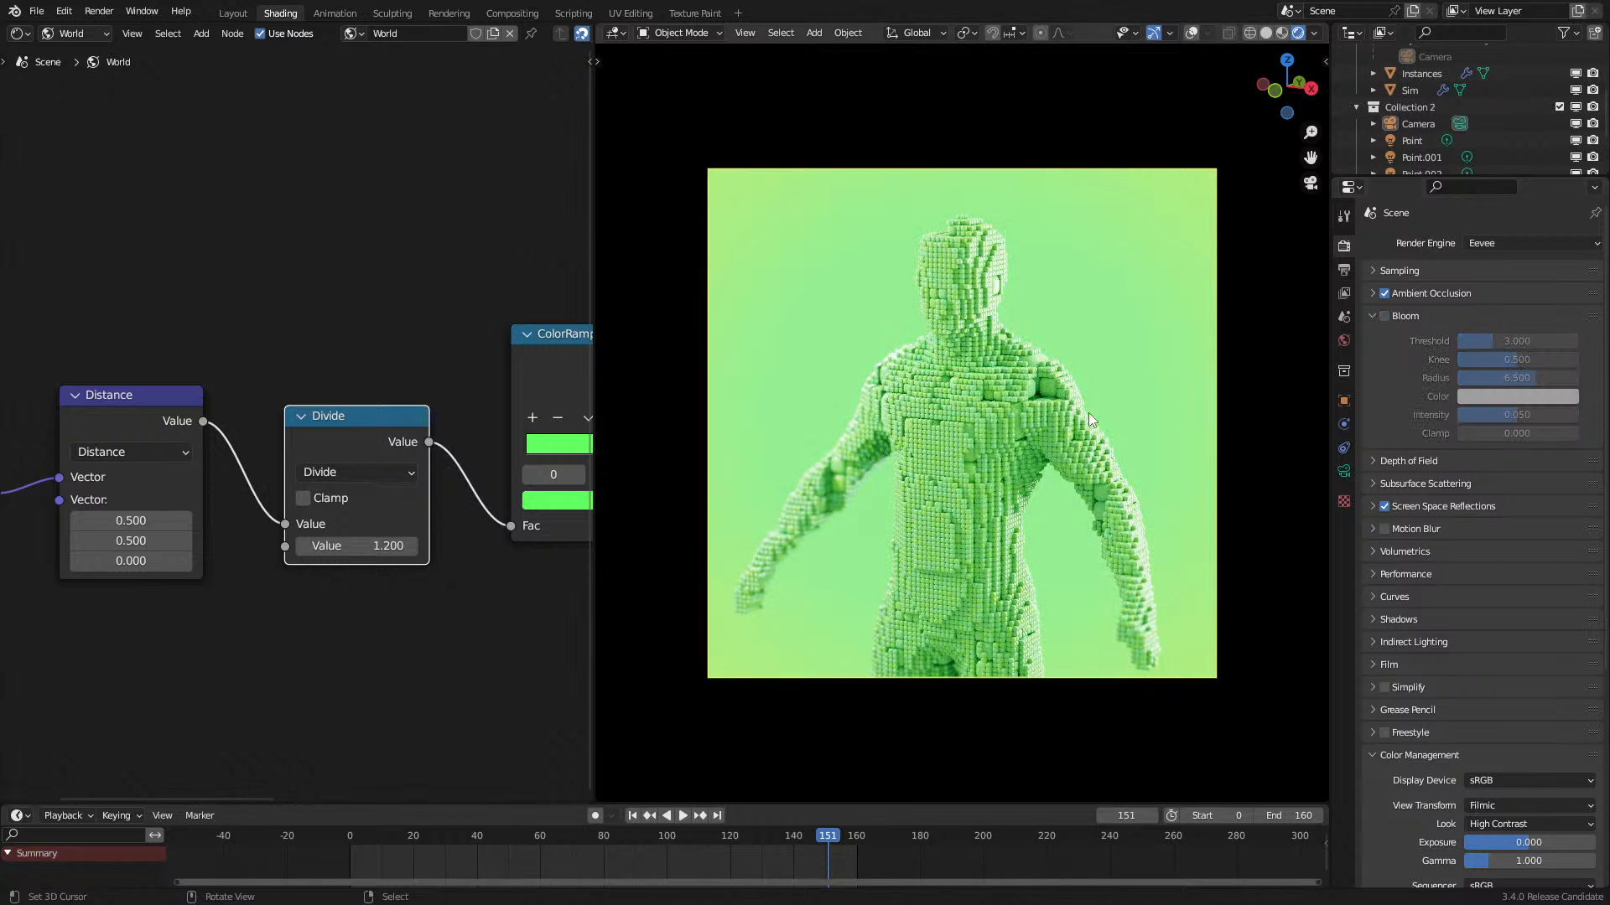
key(Home)
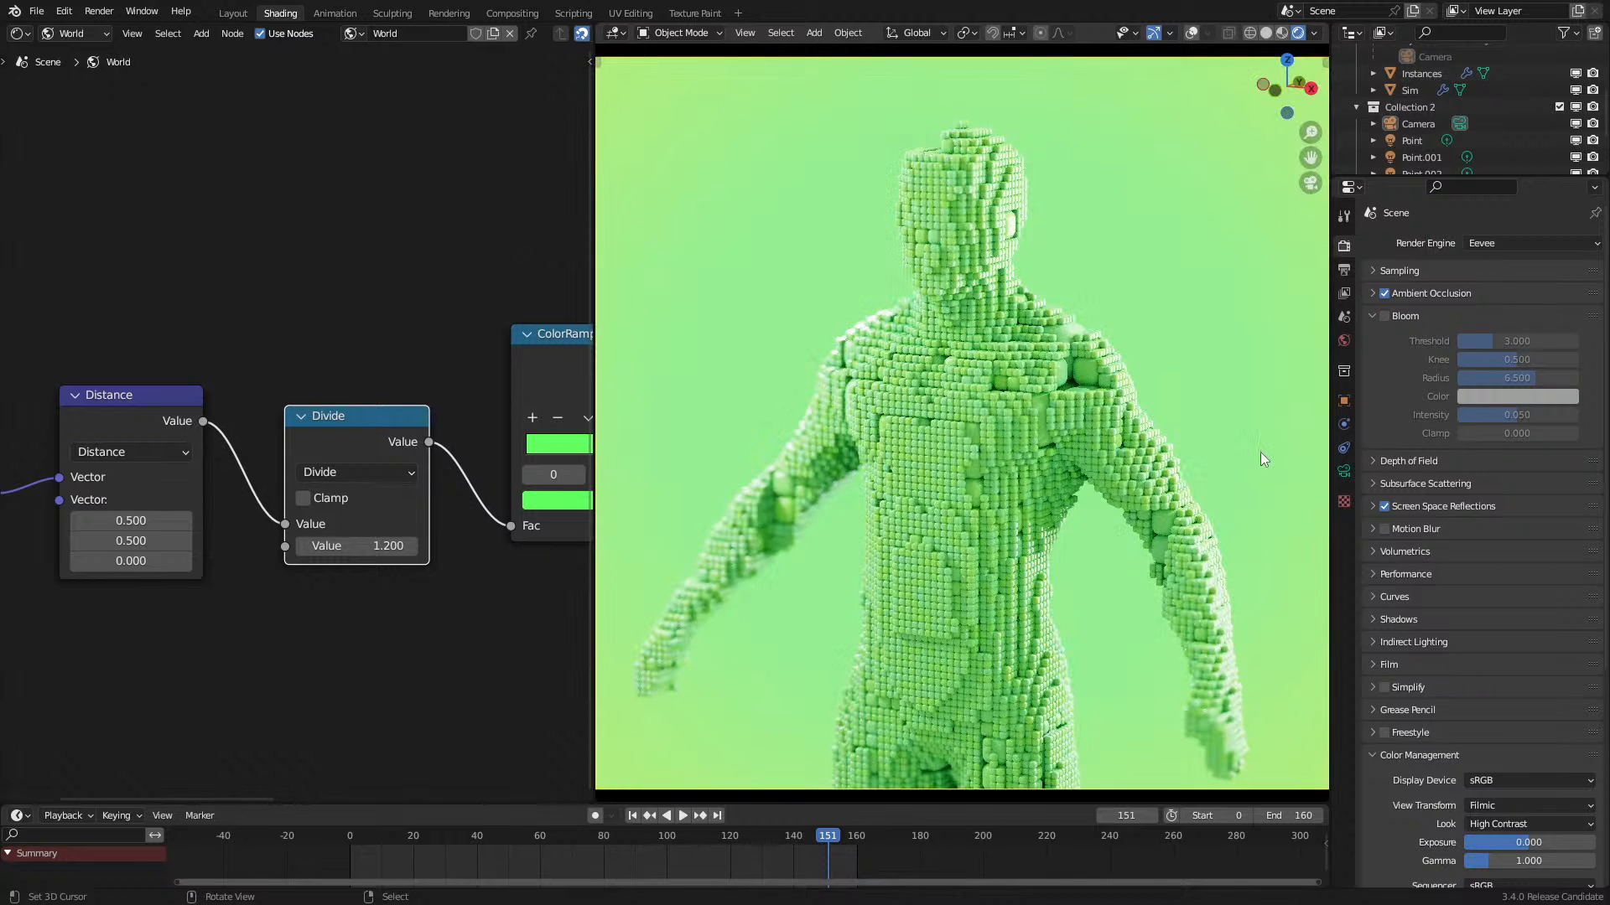
Step: Save the file and switch the render engine to Cycles
key(ctrl+s)
click(1507, 243)
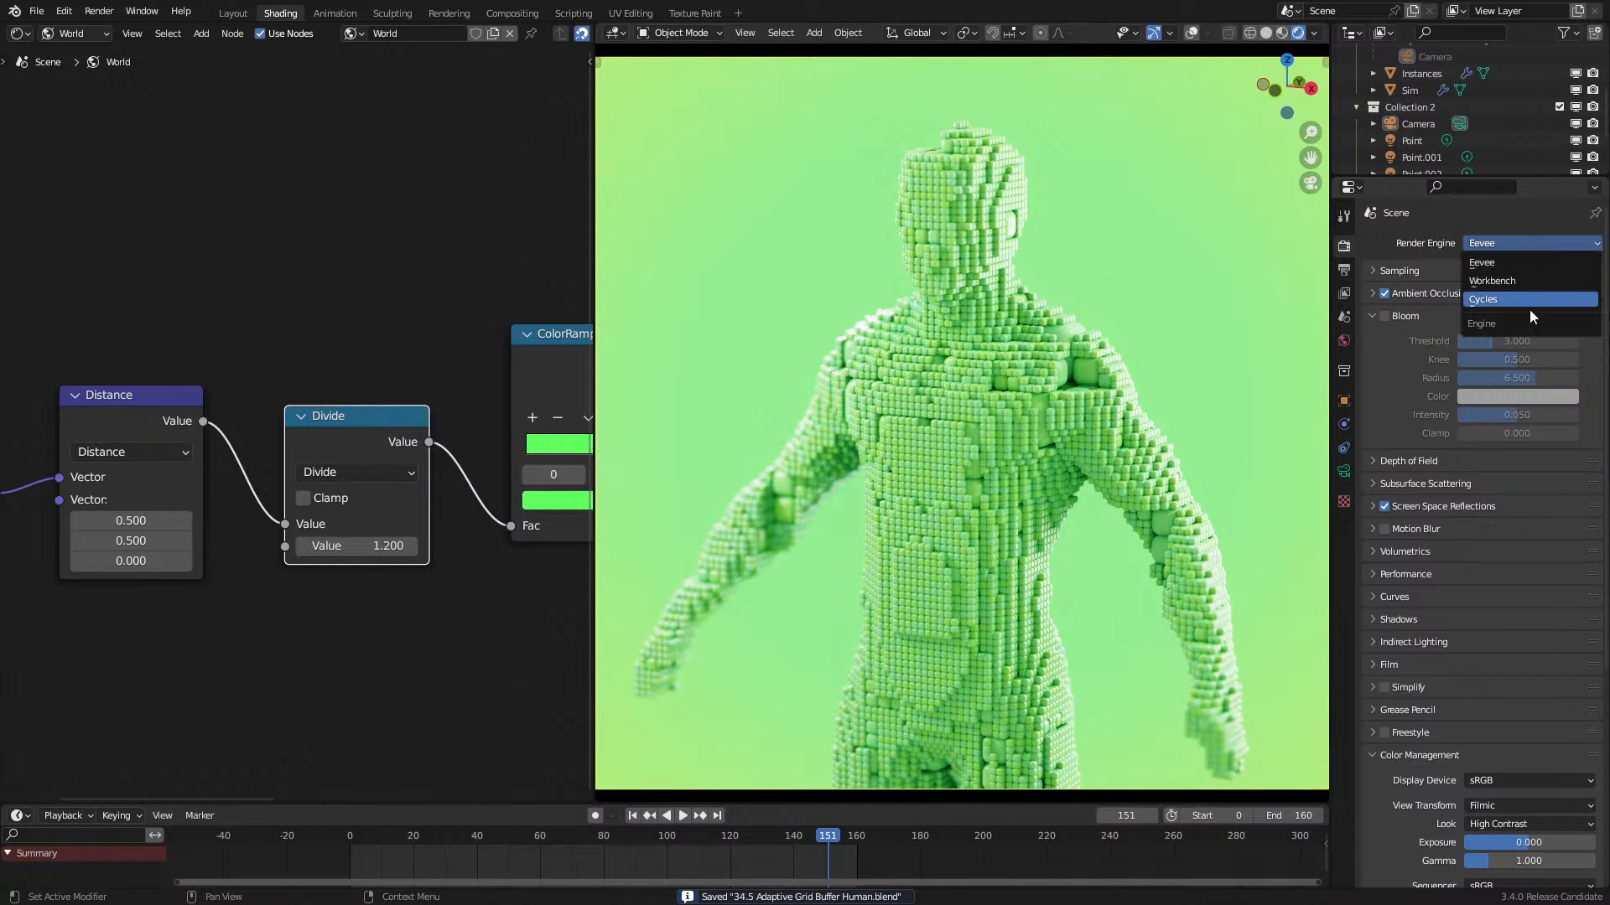
click(1529, 309)
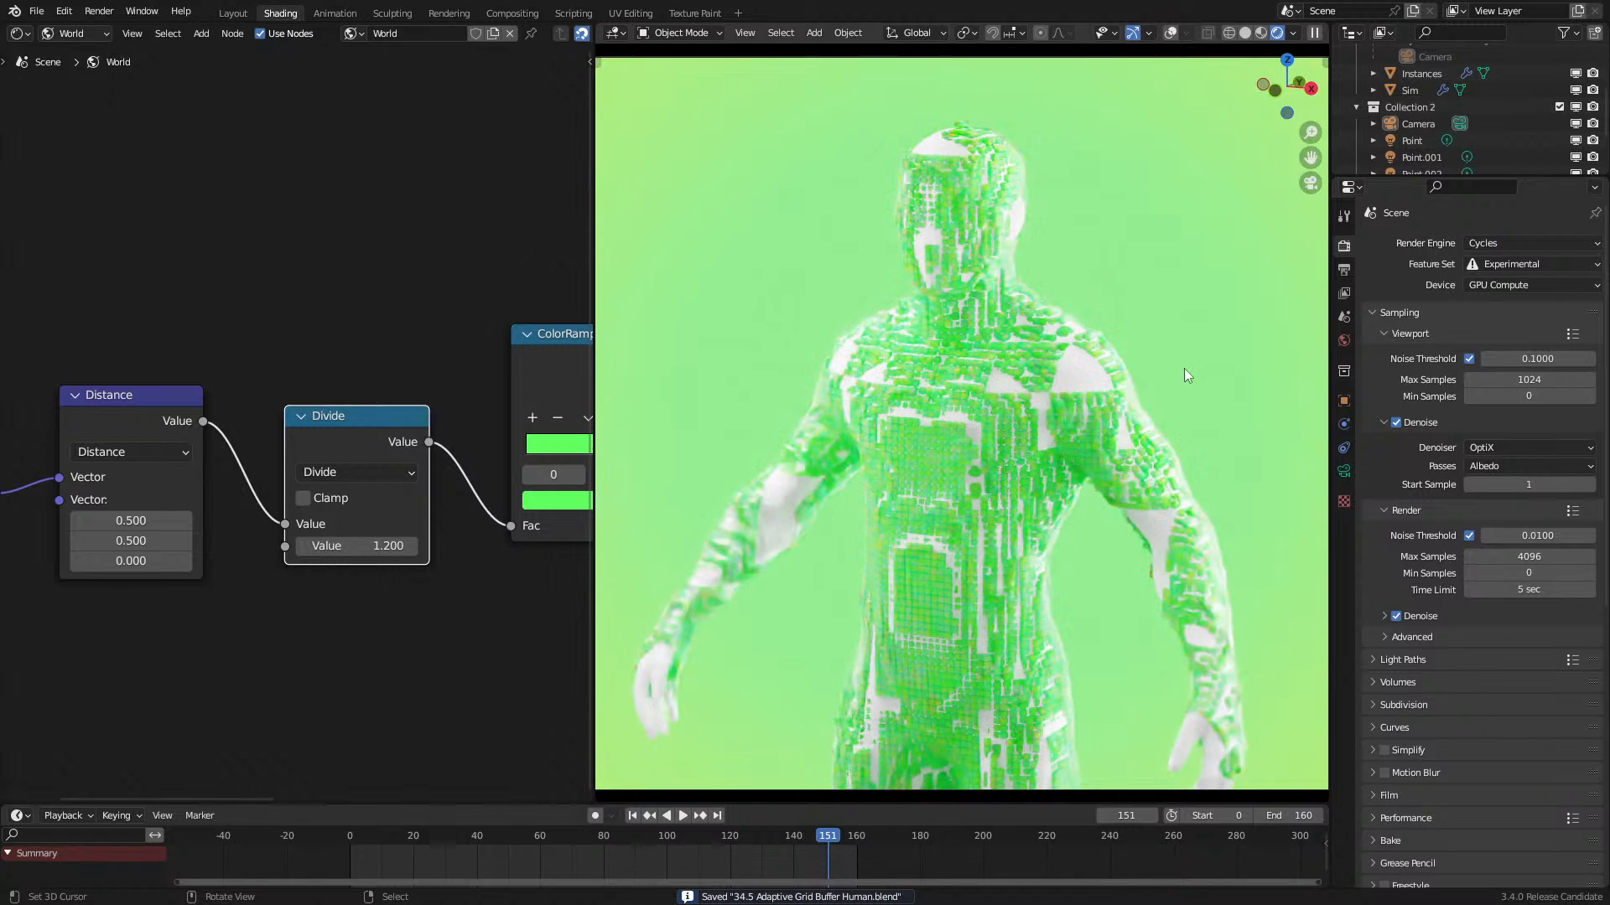
Step: Hide the Body object in both viewport and render, and set its viewport display to Wire
scroll(1517, 100, up, 3)
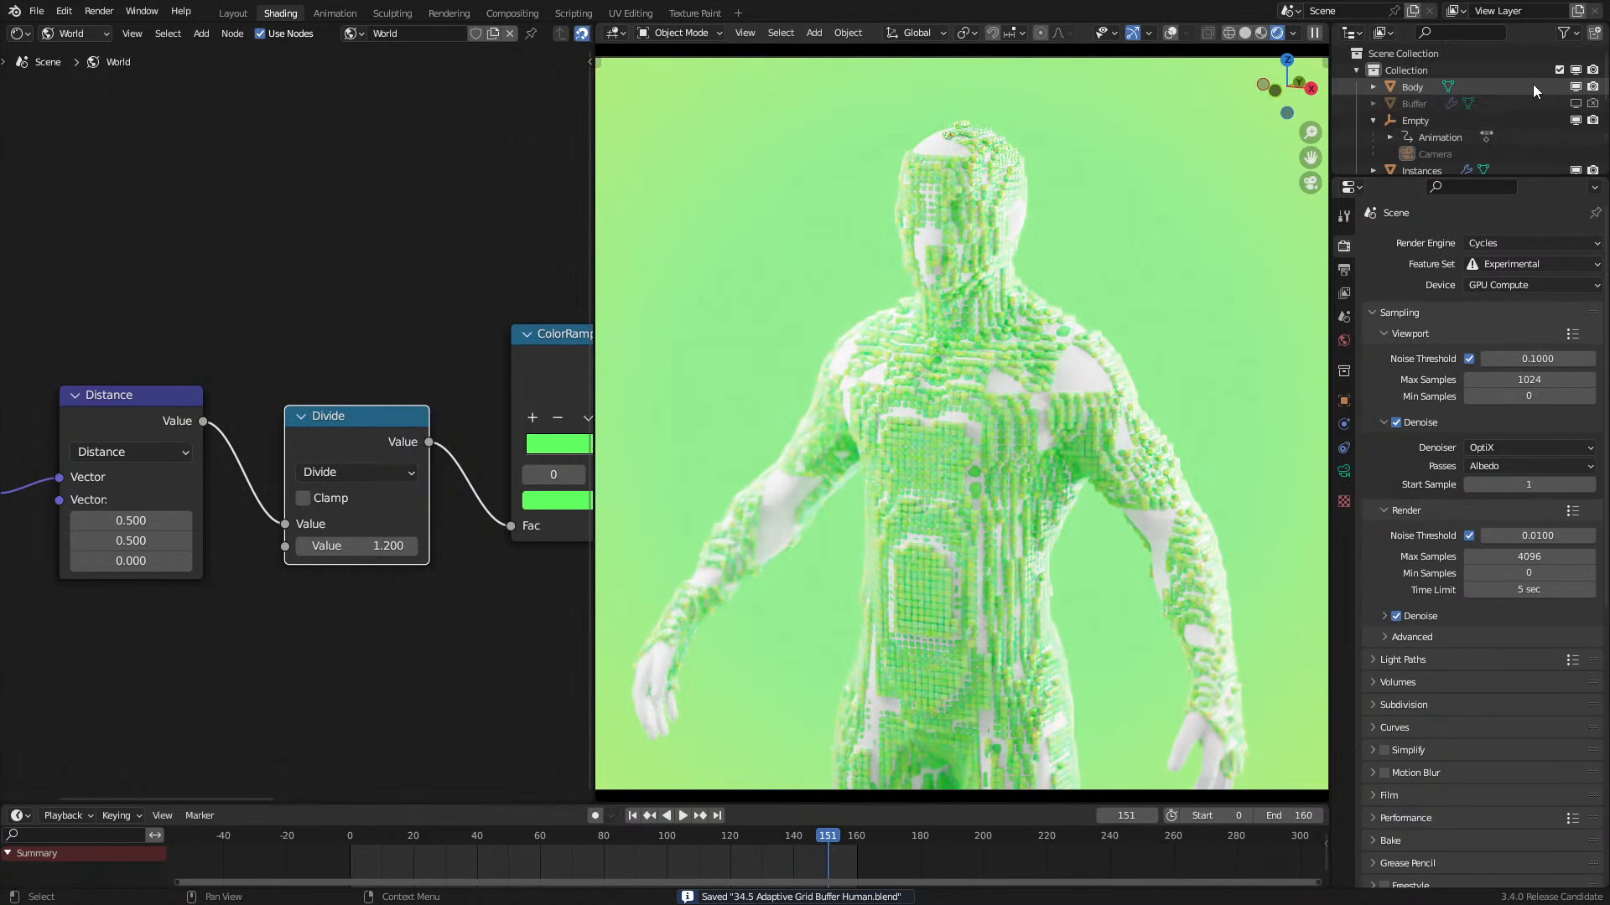
click(1576, 88)
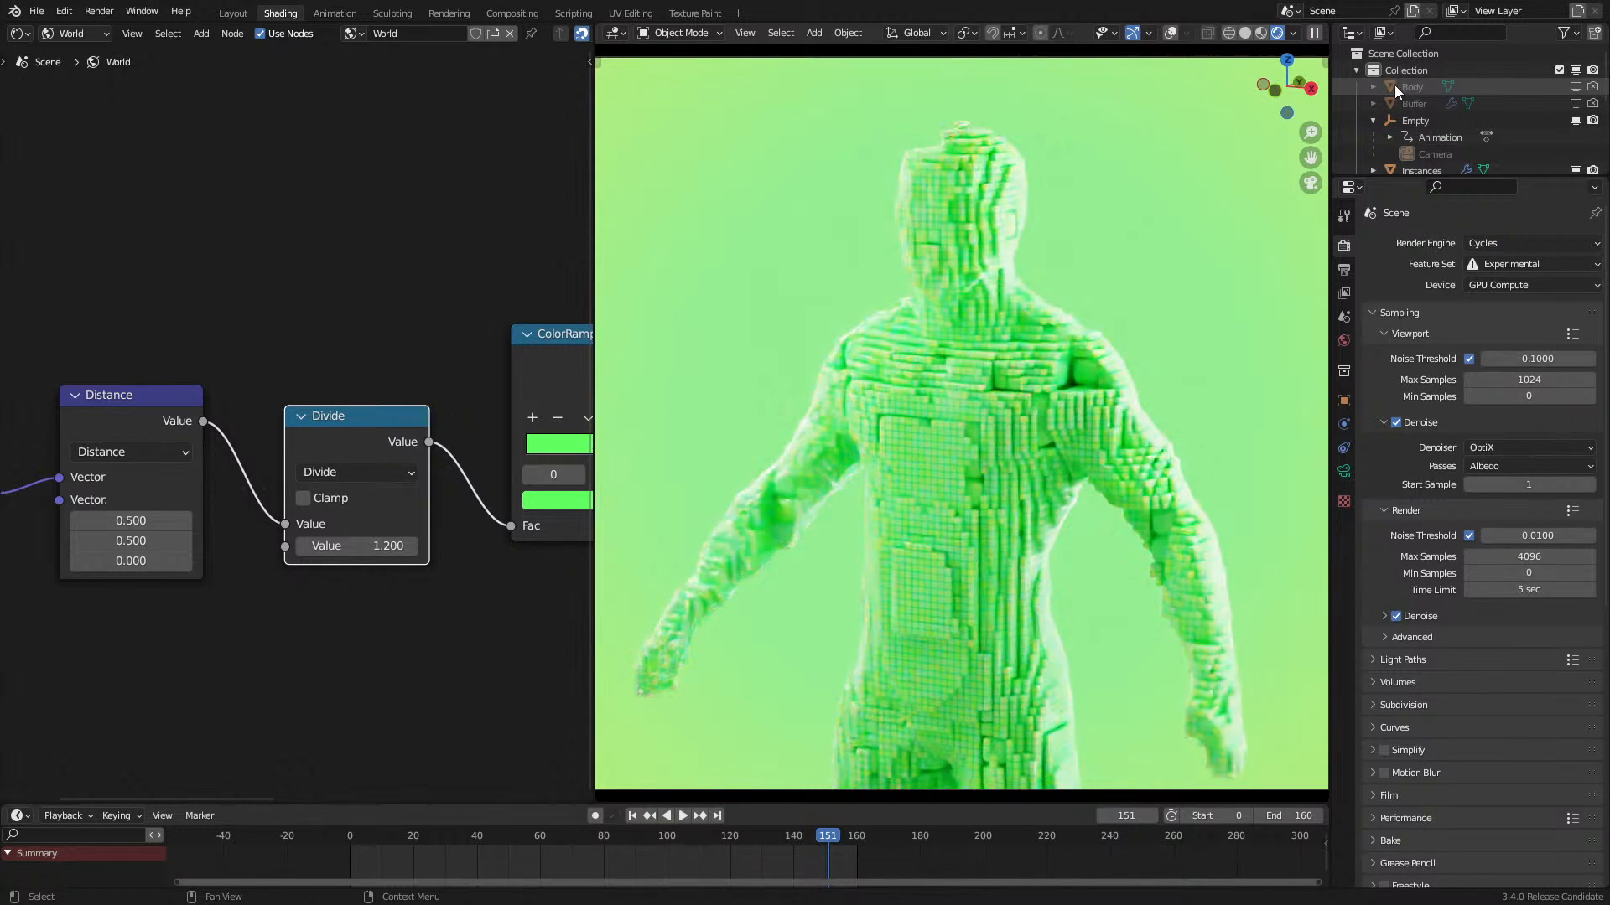
click(1344, 400)
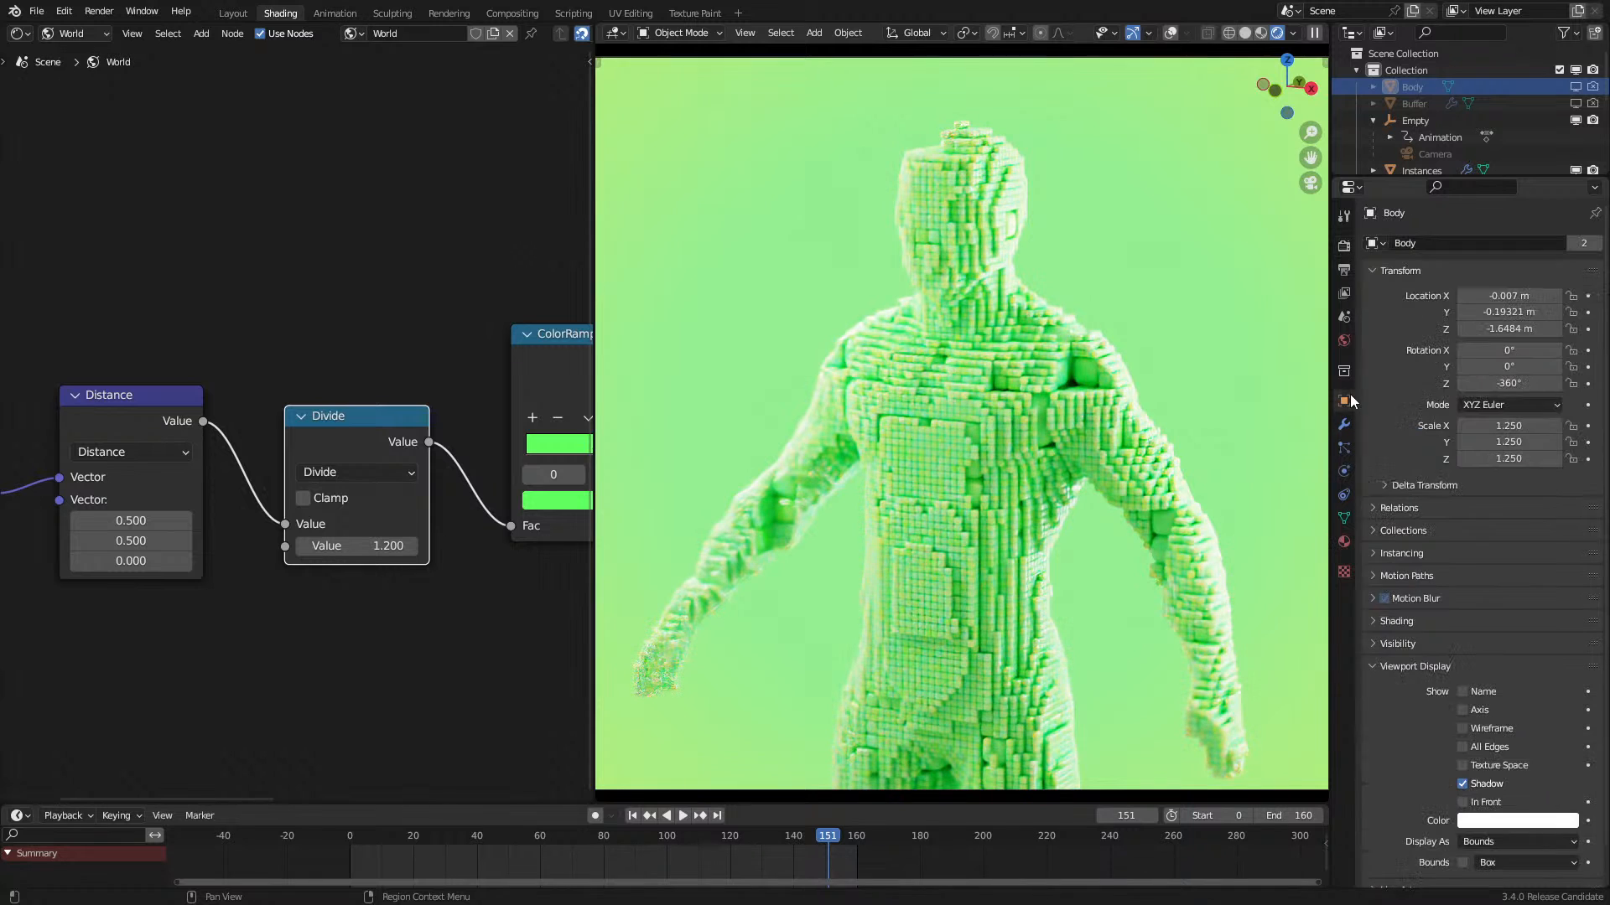
click(1491, 841)
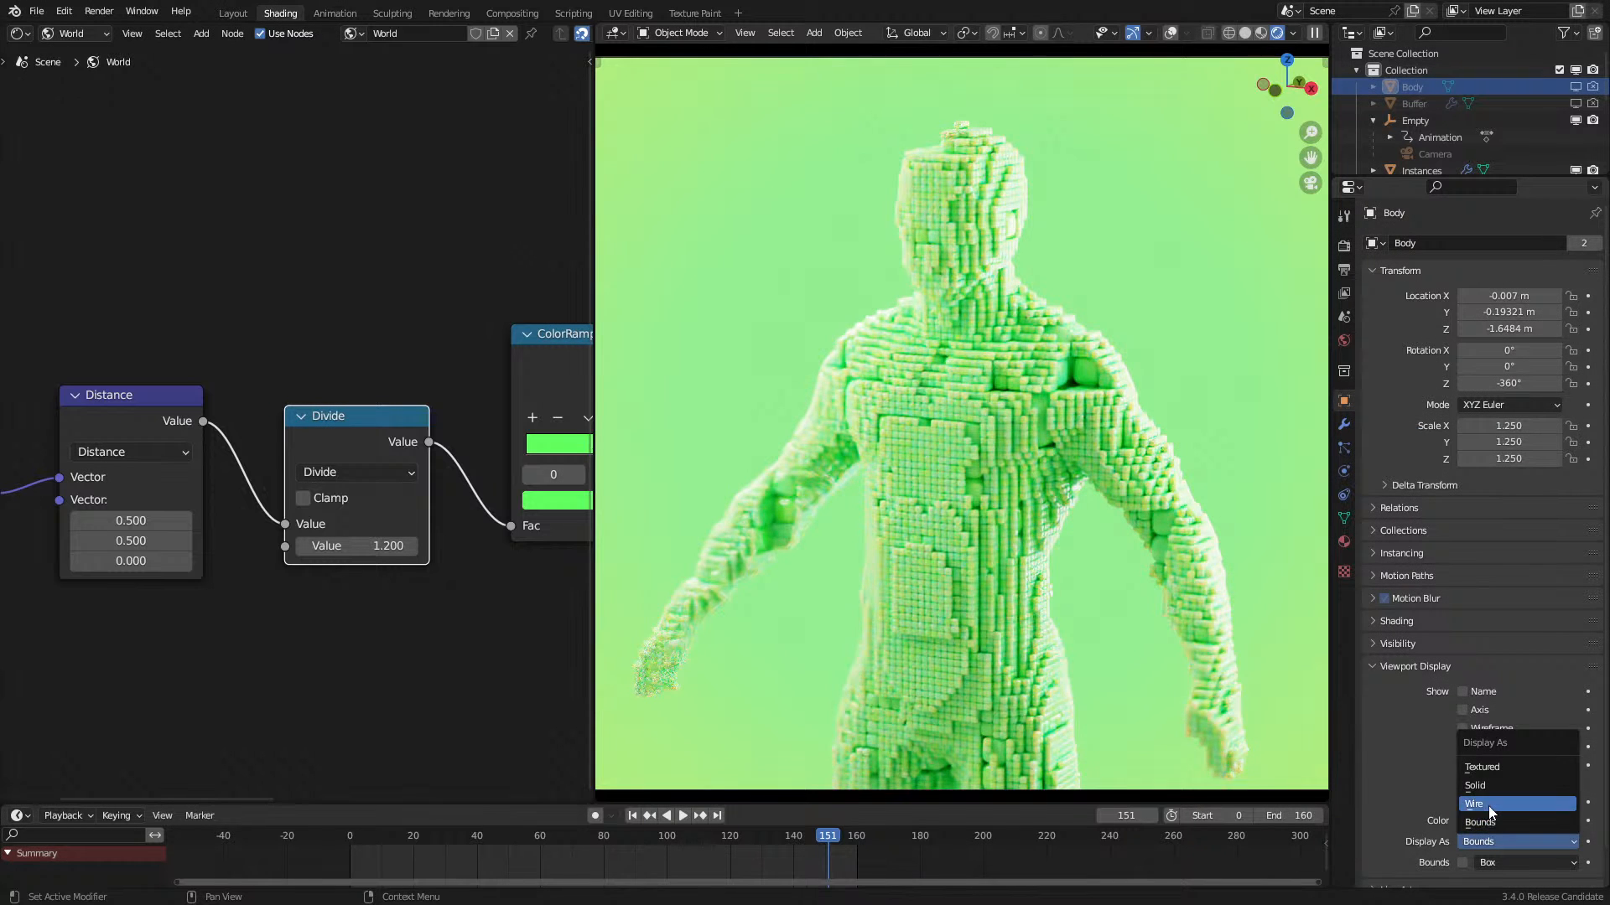
click(1487, 807)
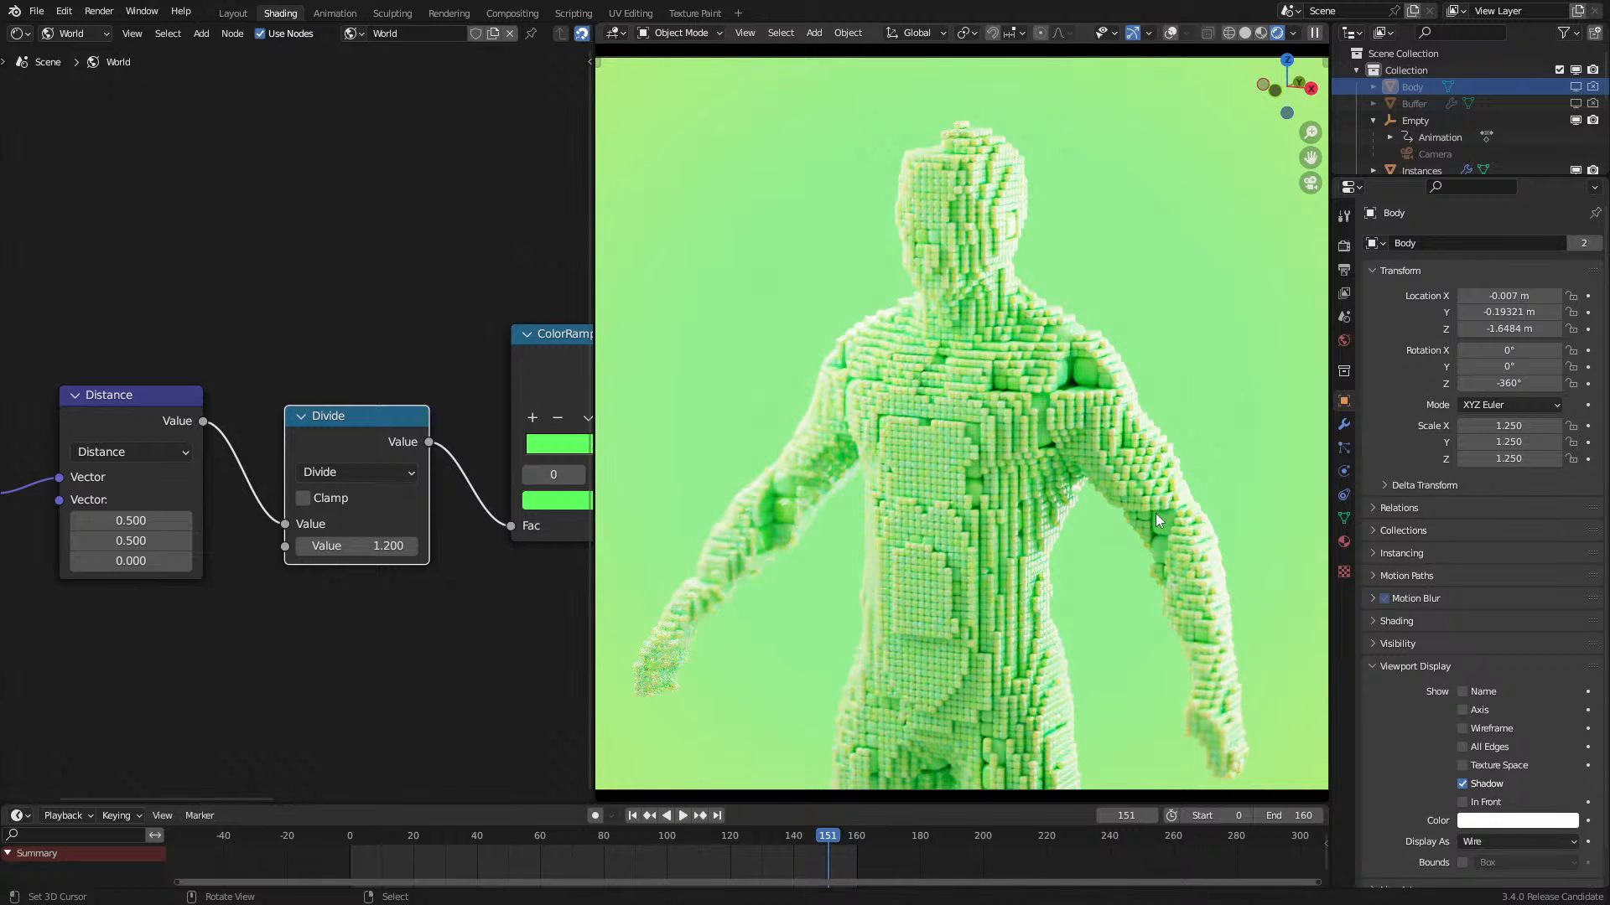
Step: Switch the shader editor to object materials and select the Instances object to show its material
middle_drag(293, 371, 94, 458)
scroll(335, 431, down, 3)
click(84, 34)
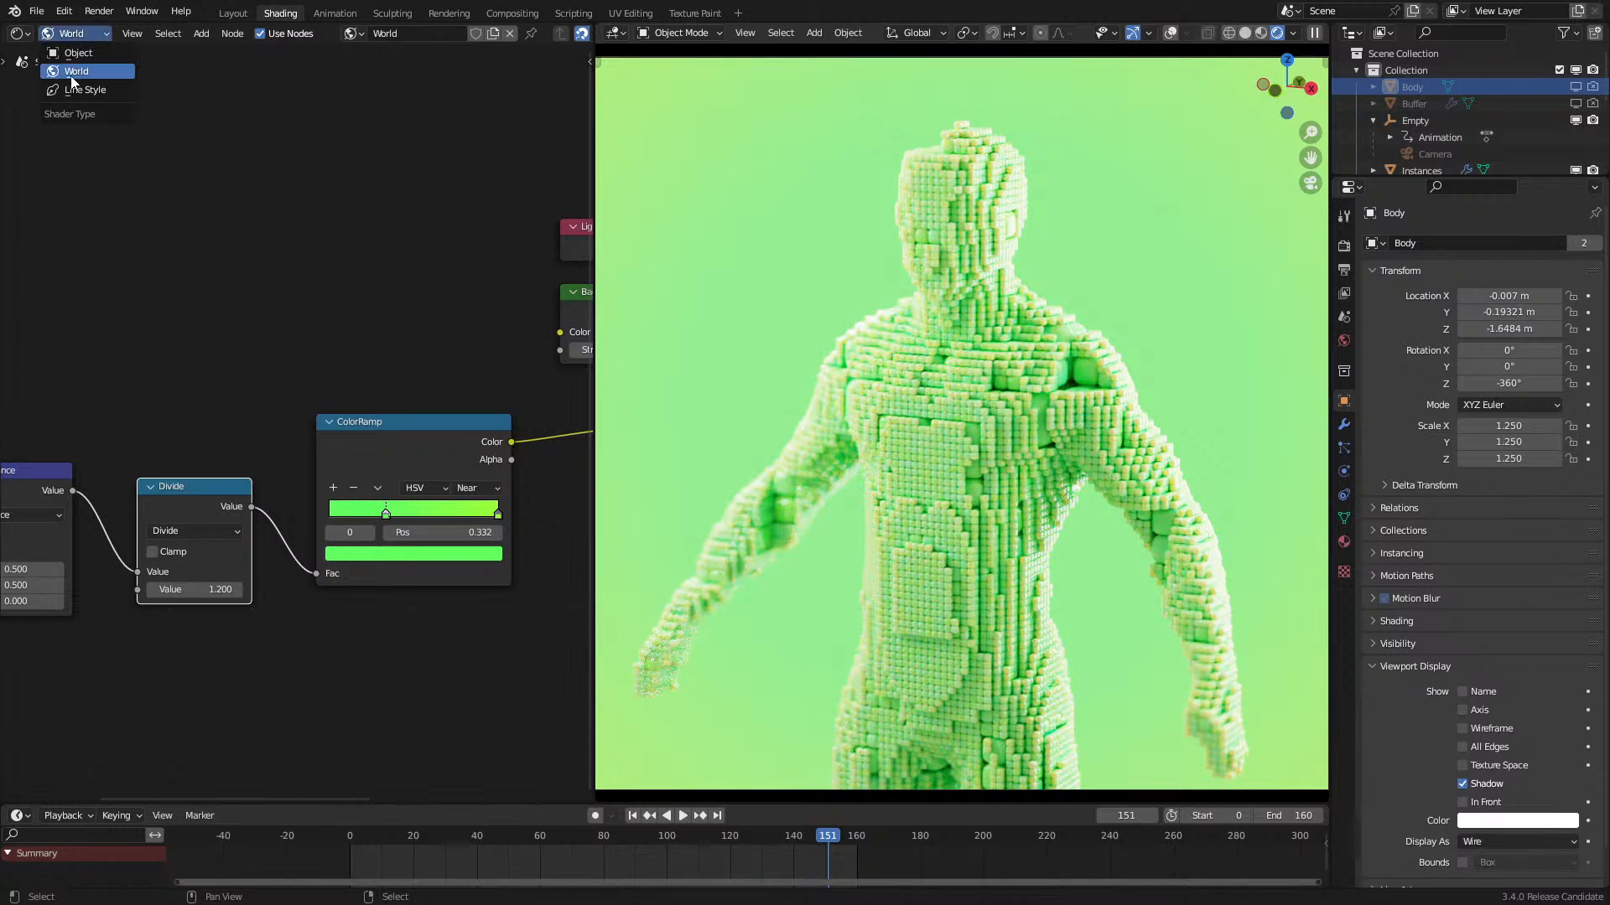
click(93, 59)
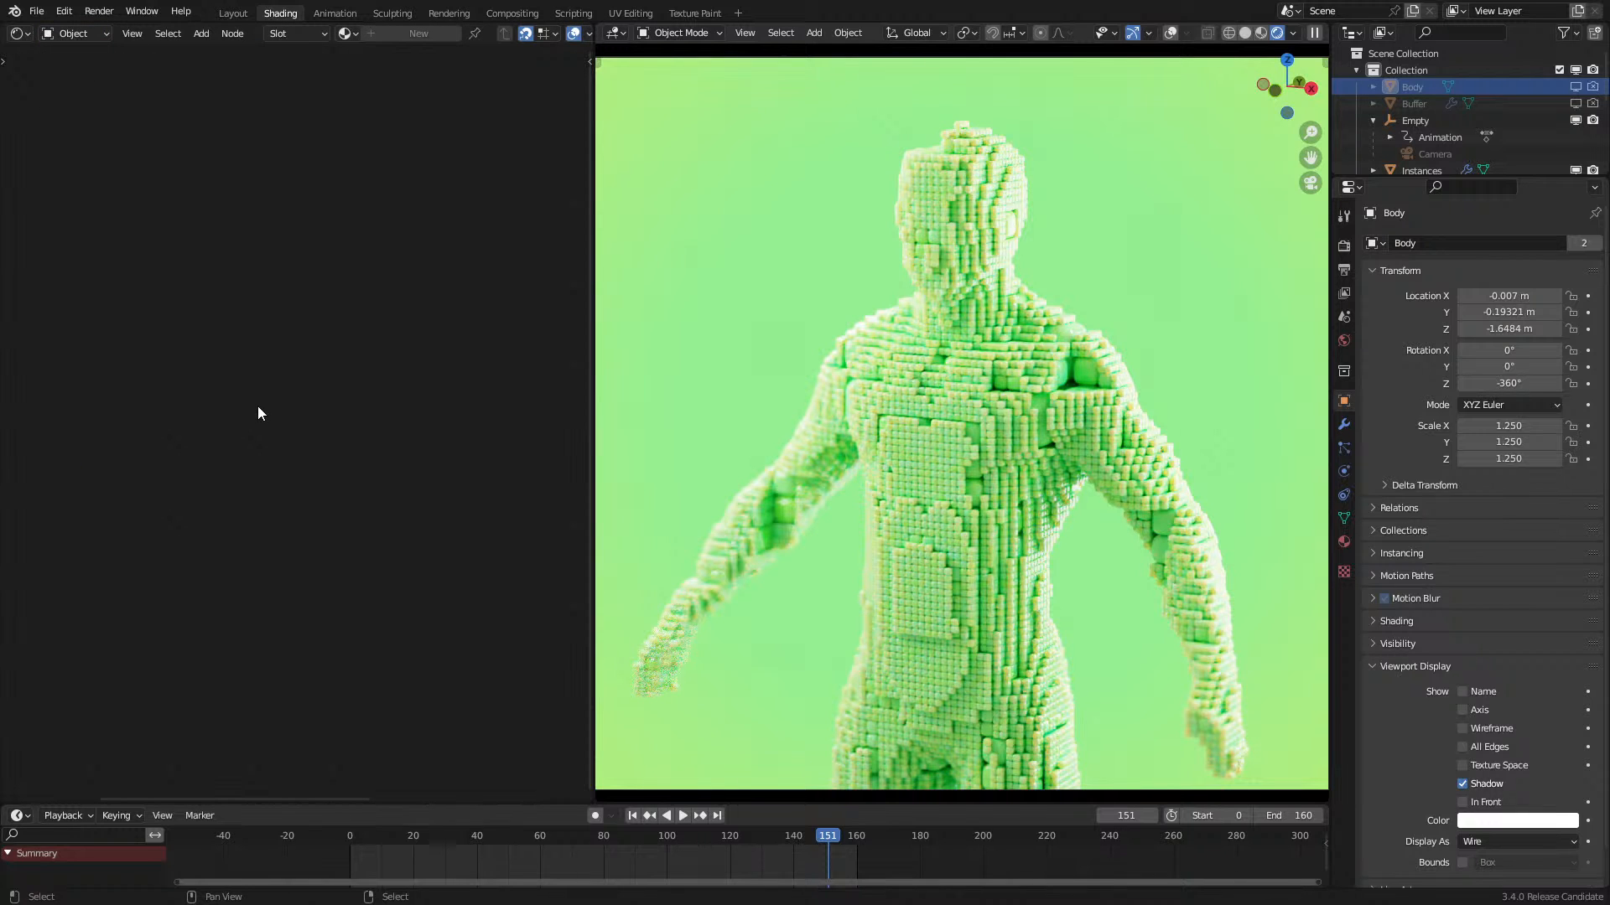
scroll(1431, 98, down, 3)
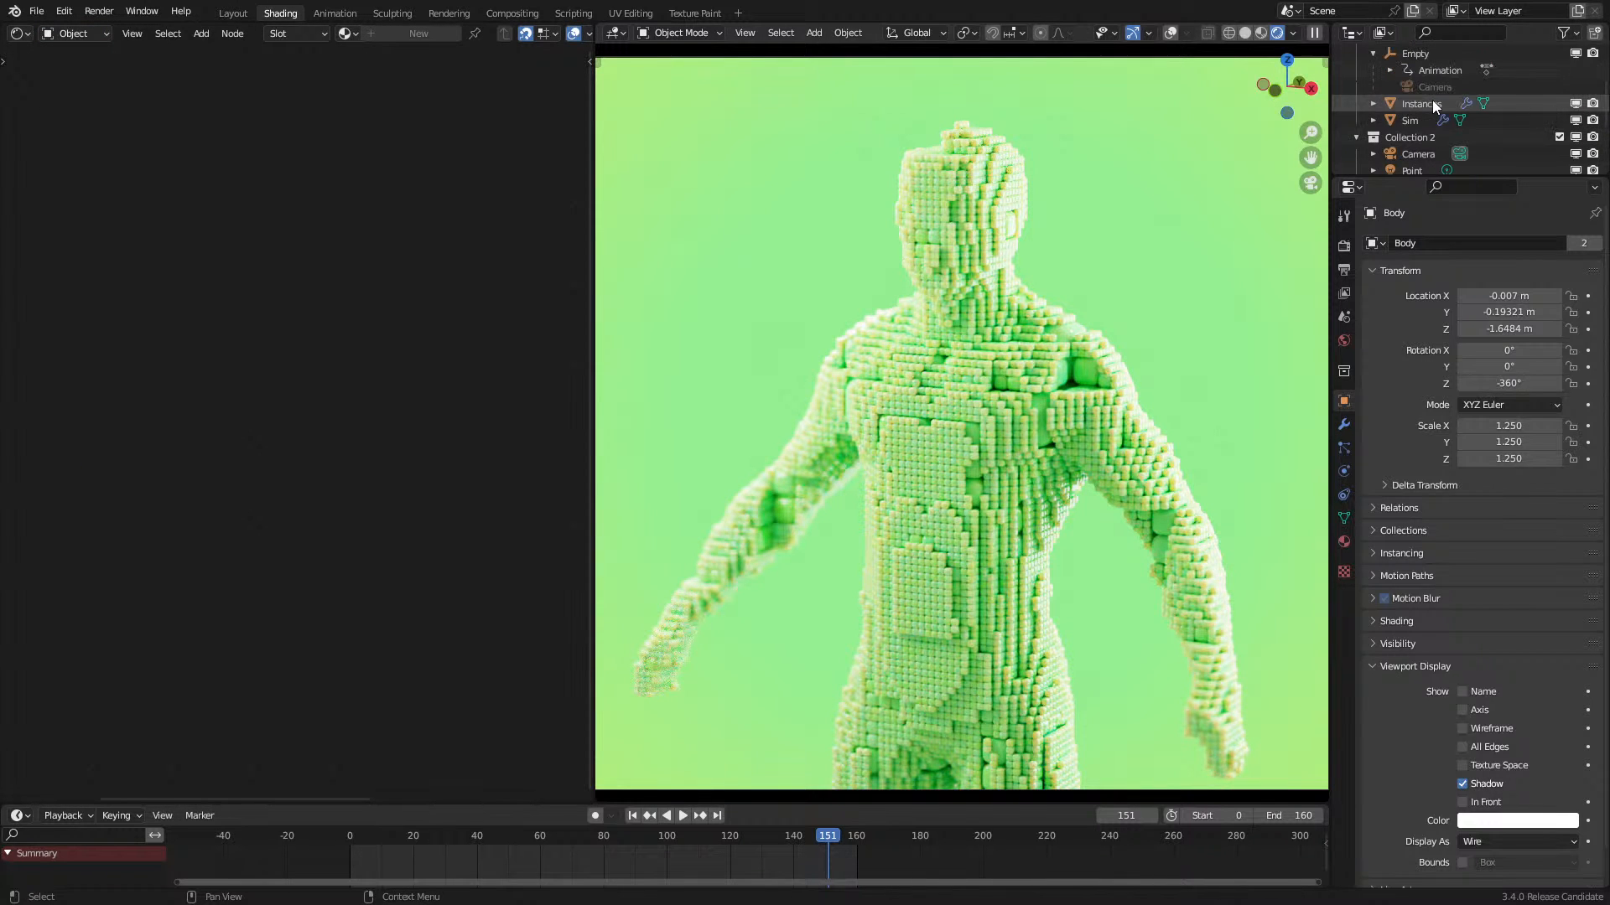
click(1425, 106)
Step: Set the Subsurface value of the Principled BSDF in the Instances material to 0.020
scroll(369, 402, down, 6)
middle_drag(503, 394, 159, 445)
scroll(388, 446, up, 6)
drag(440, 468, 403, 468)
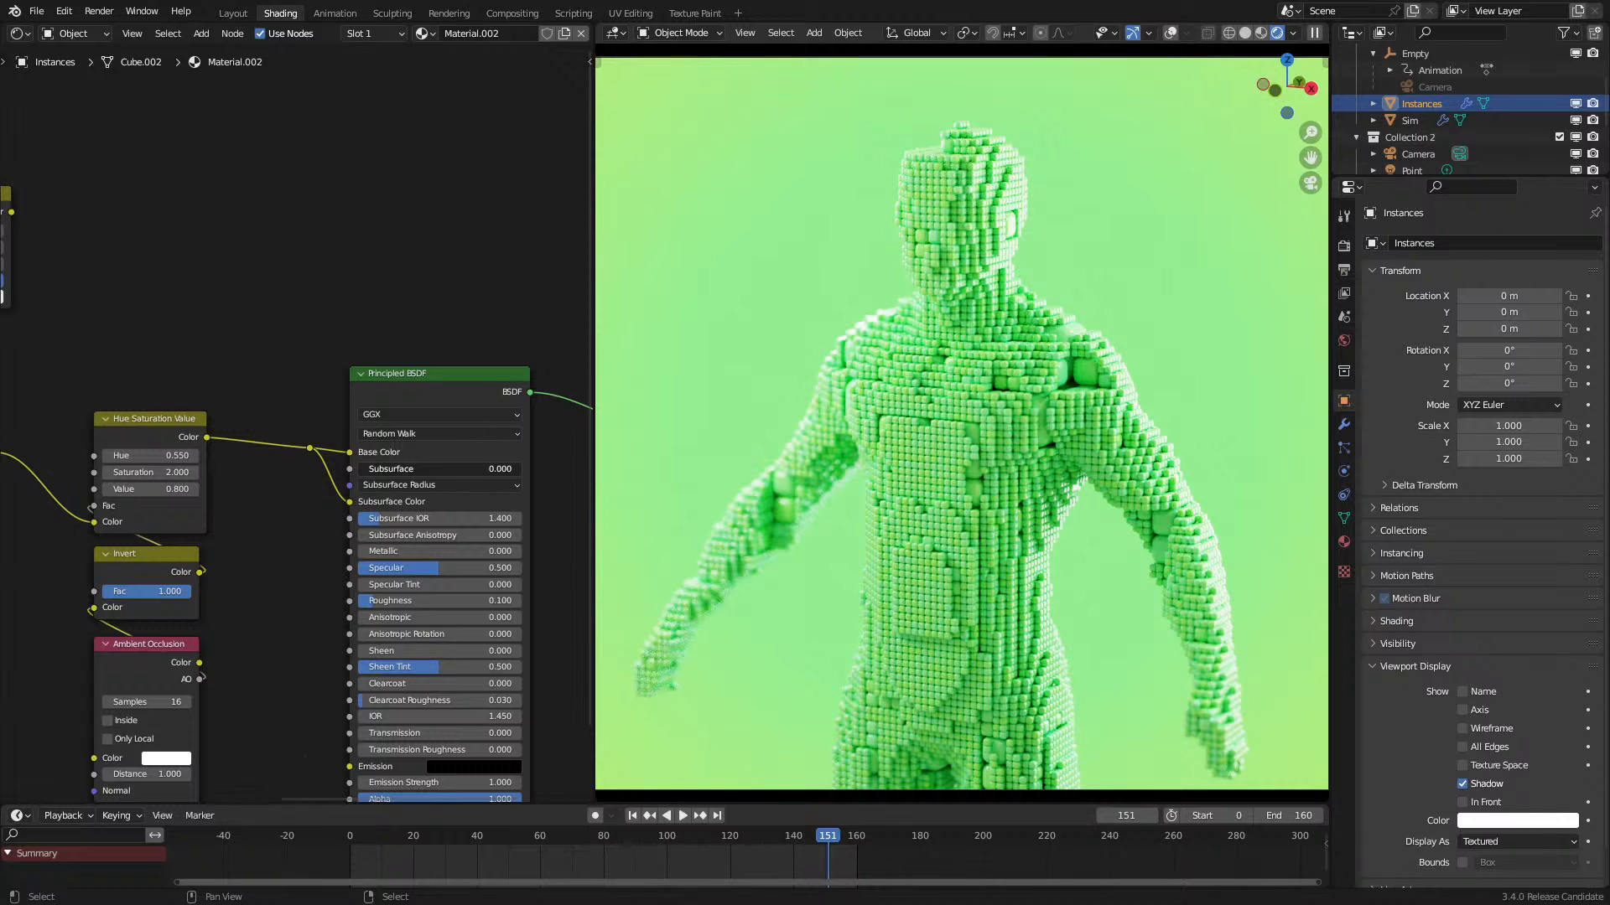
drag(440, 469, 443, 469)
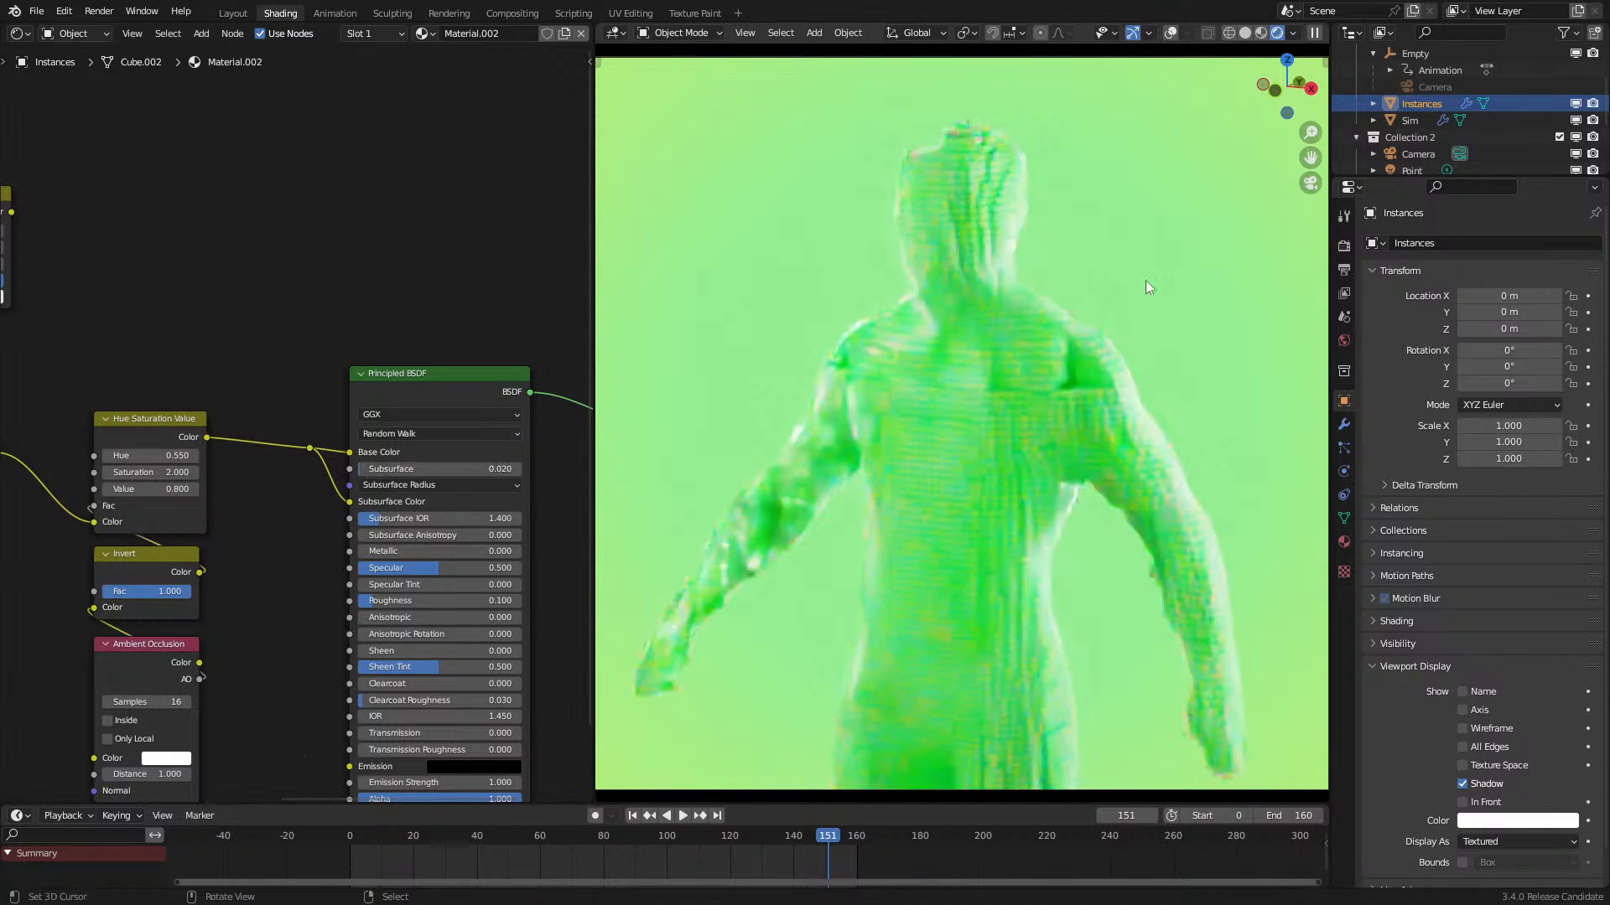
Step: Switch the render engine to Eevee and return to the start of the animation
click(1344, 246)
click(1496, 242)
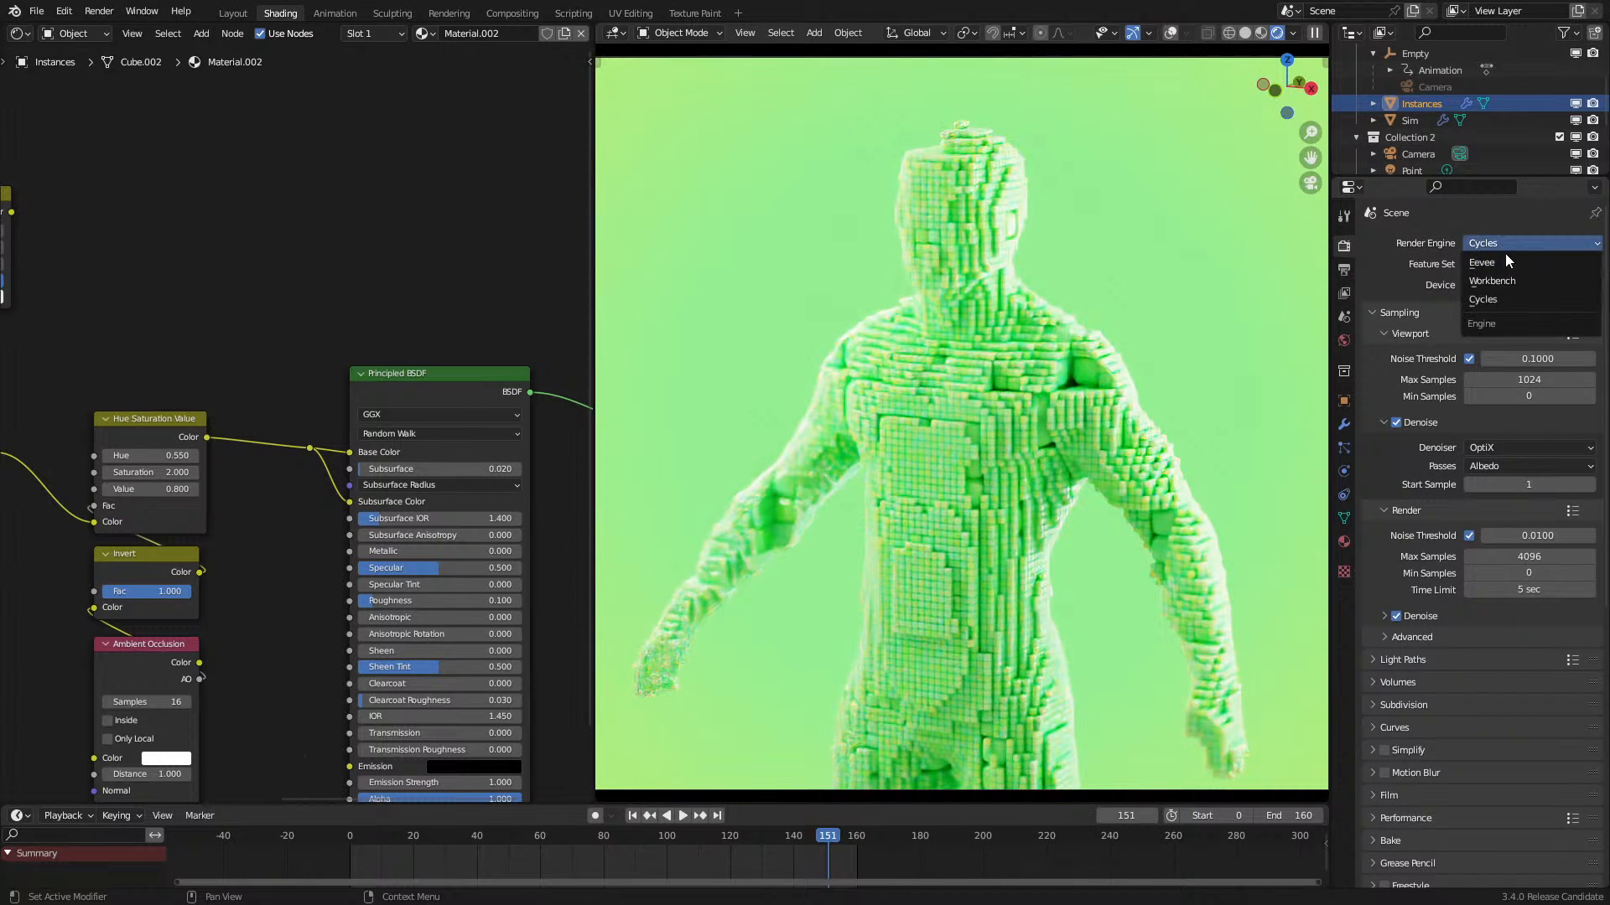
click(1505, 258)
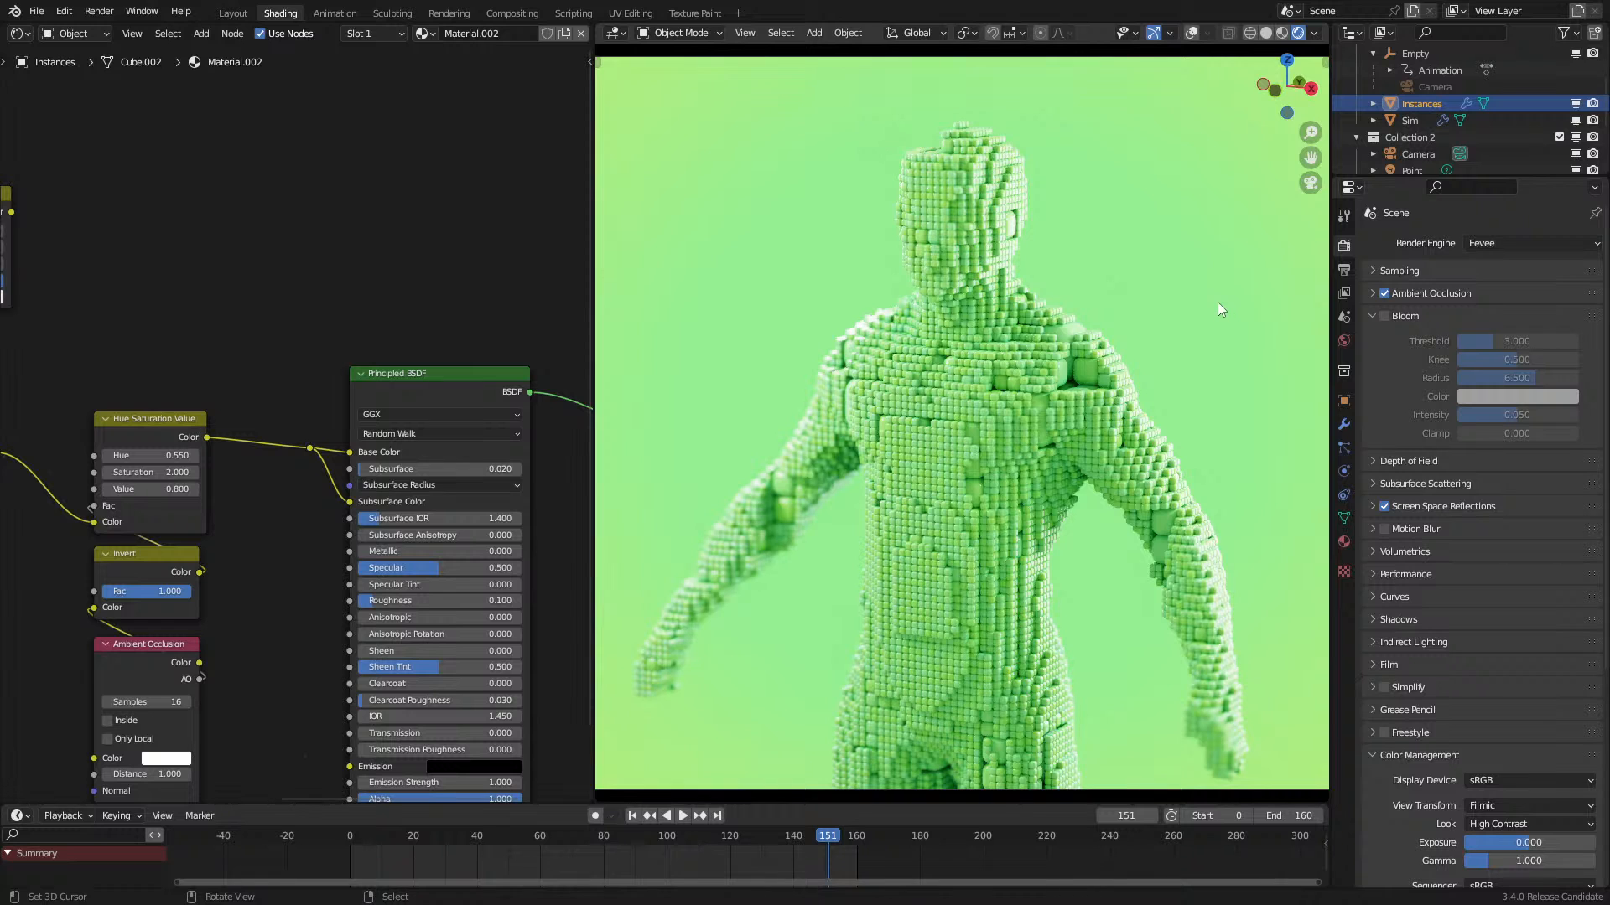
scroll(1217, 301, down, 1)
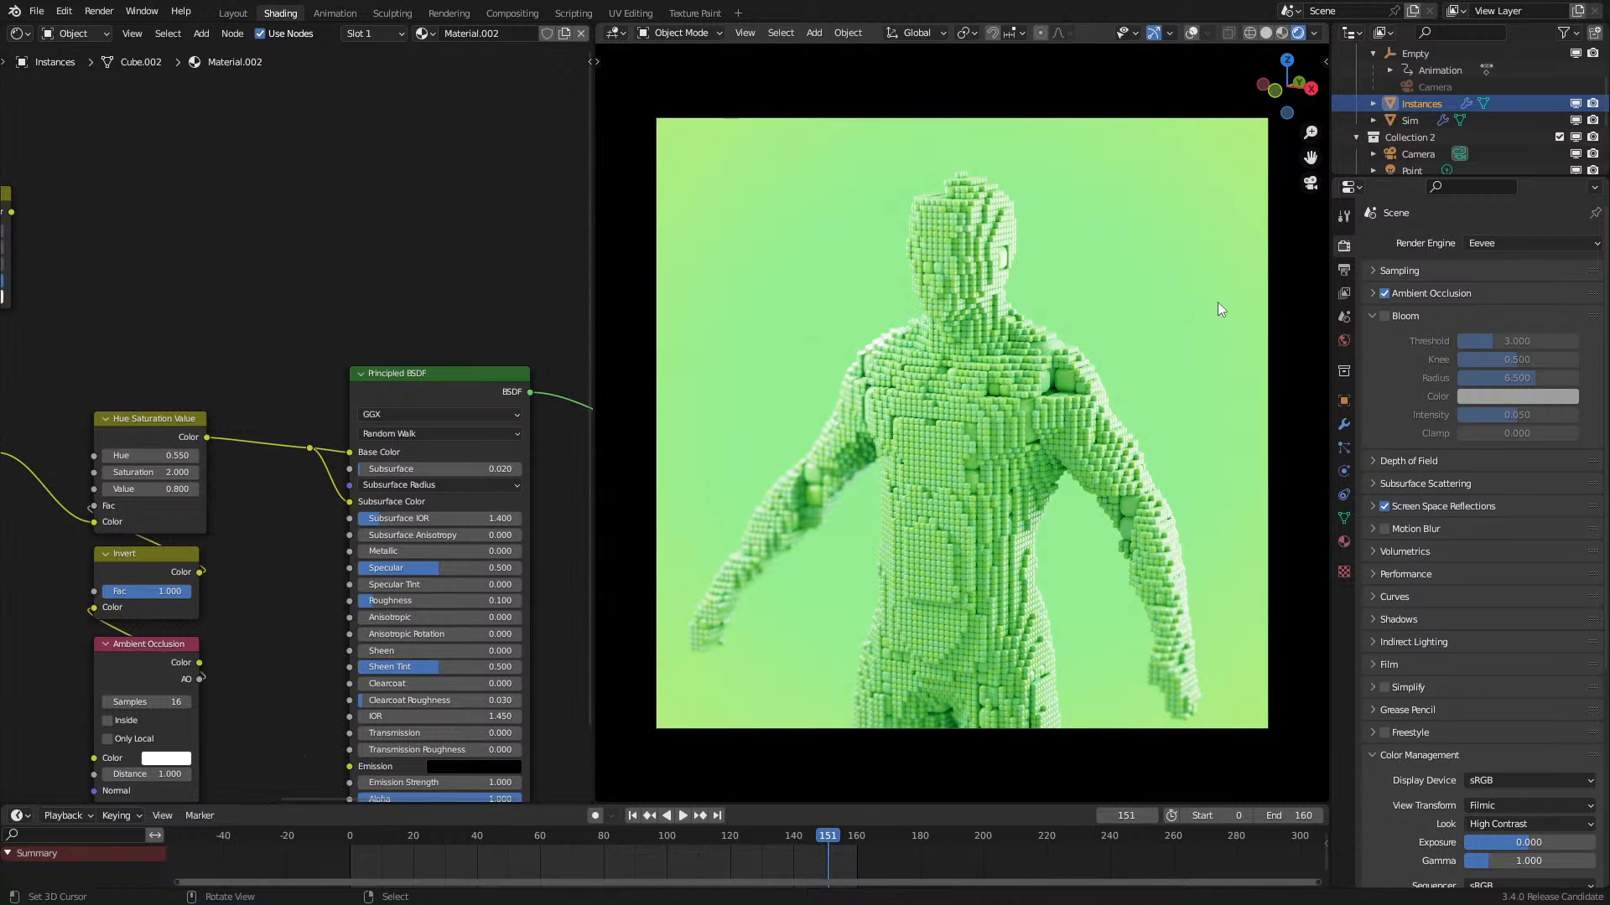
drag(354, 839, 362, 839)
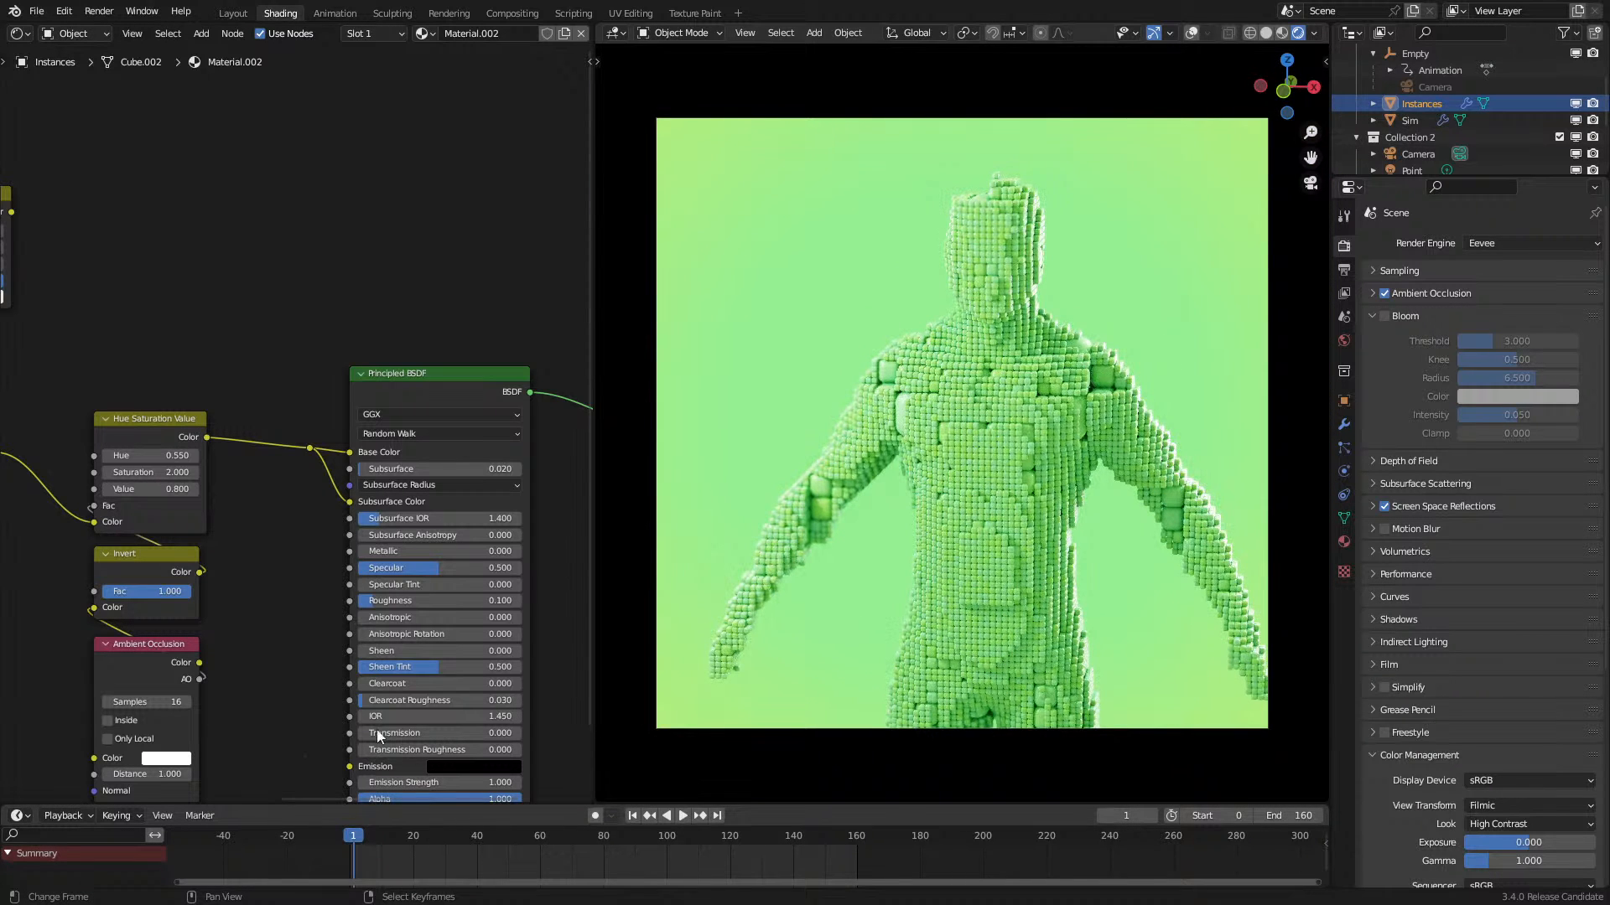
Step: Duplicate the Age Attribute node, set its attribute name to R, and preview its Fac output during playback
scroll(430, 419, down, 2)
middle_drag(213, 454, 129, 507)
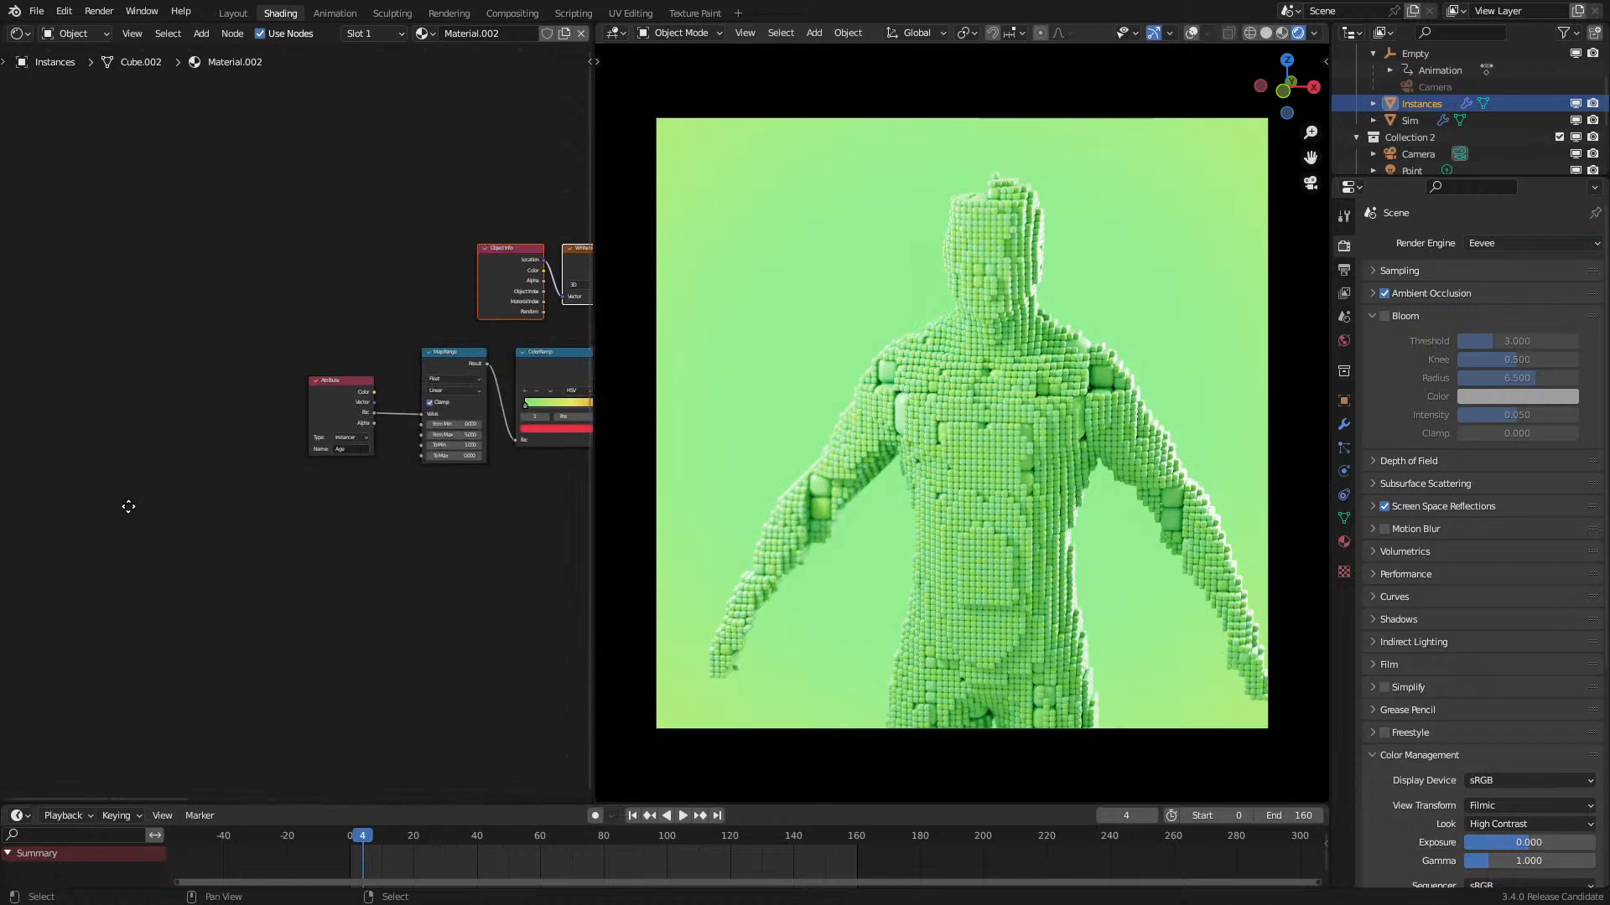
scroll(303, 423, up, 5)
key(shift+d)
click(320, 650)
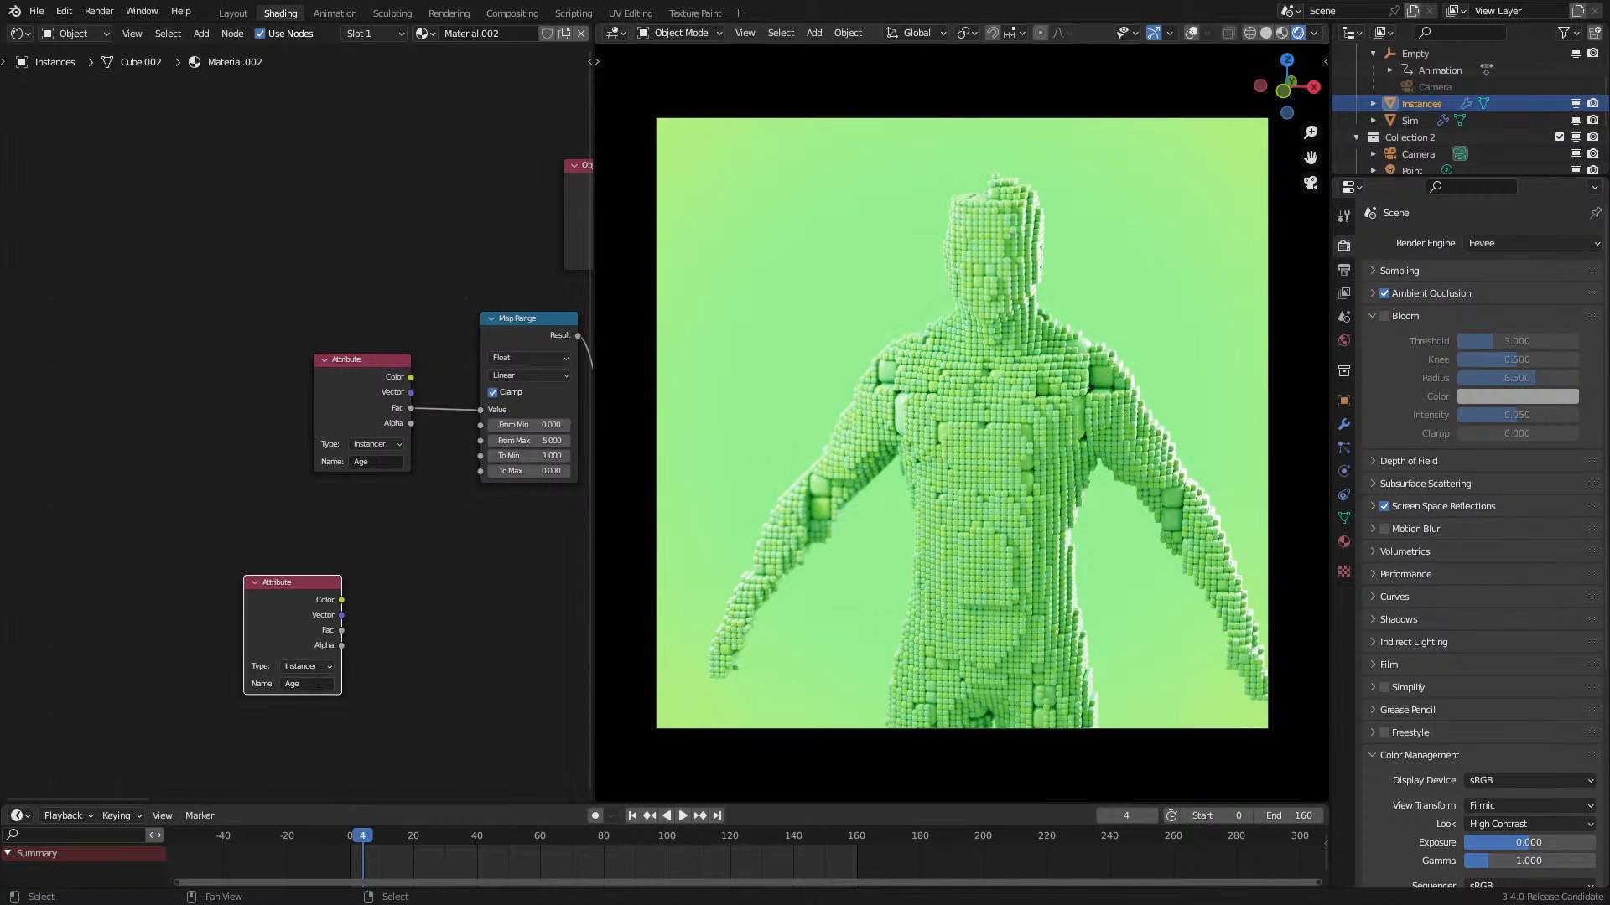
ctrl+shift+click(280, 635)
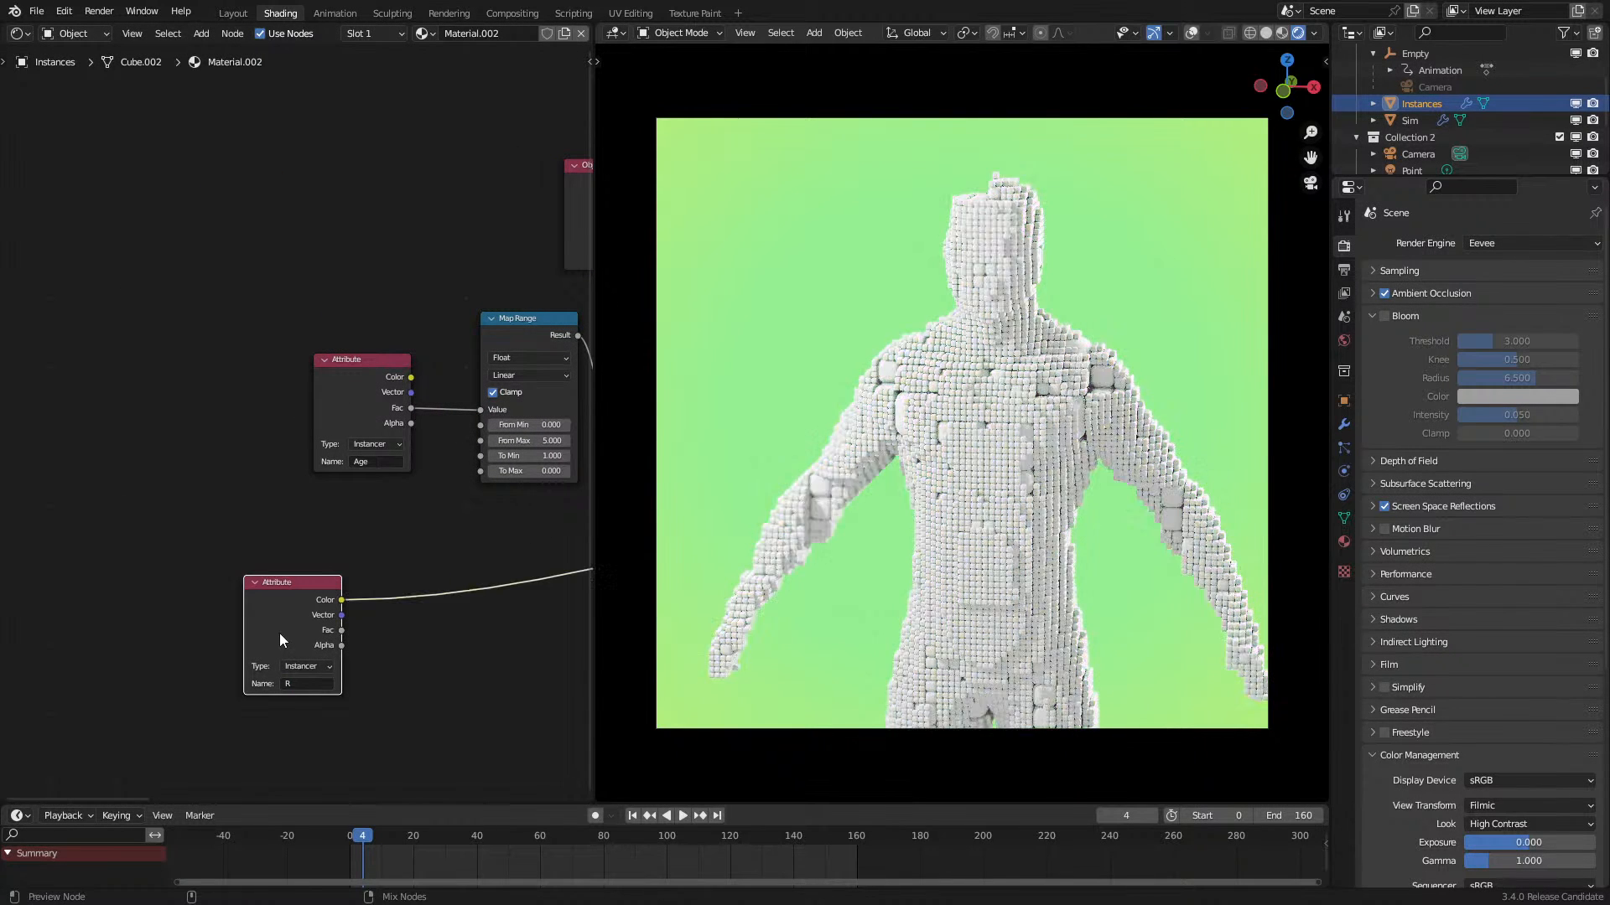
ctrl+shift+click(280, 635)
ctrl+shift+click(280, 634)
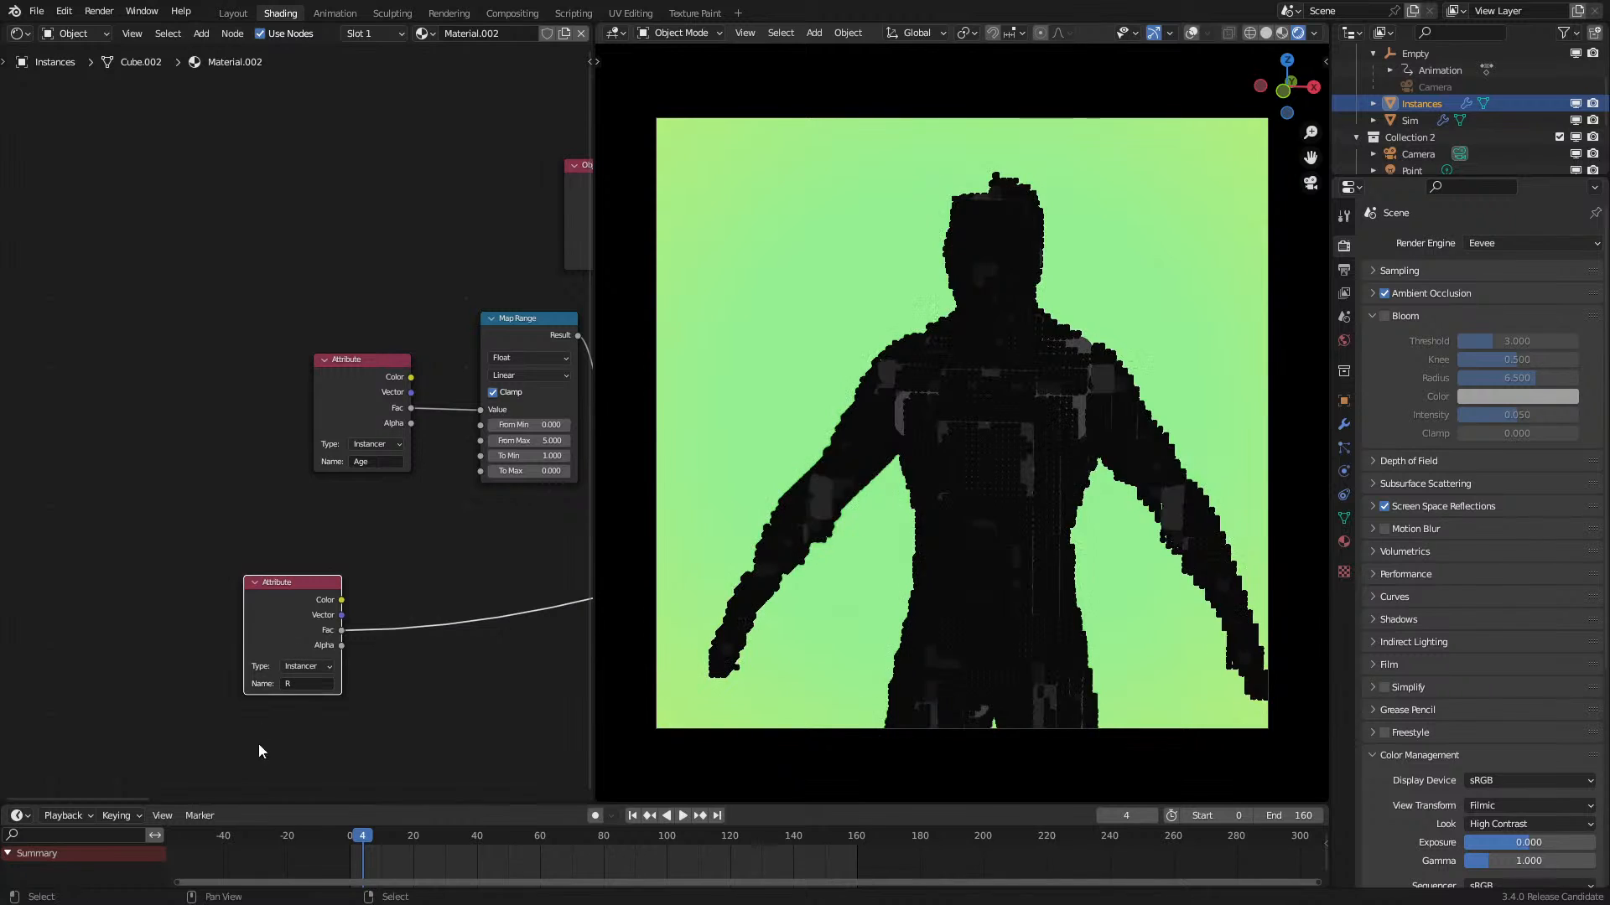
key(space)
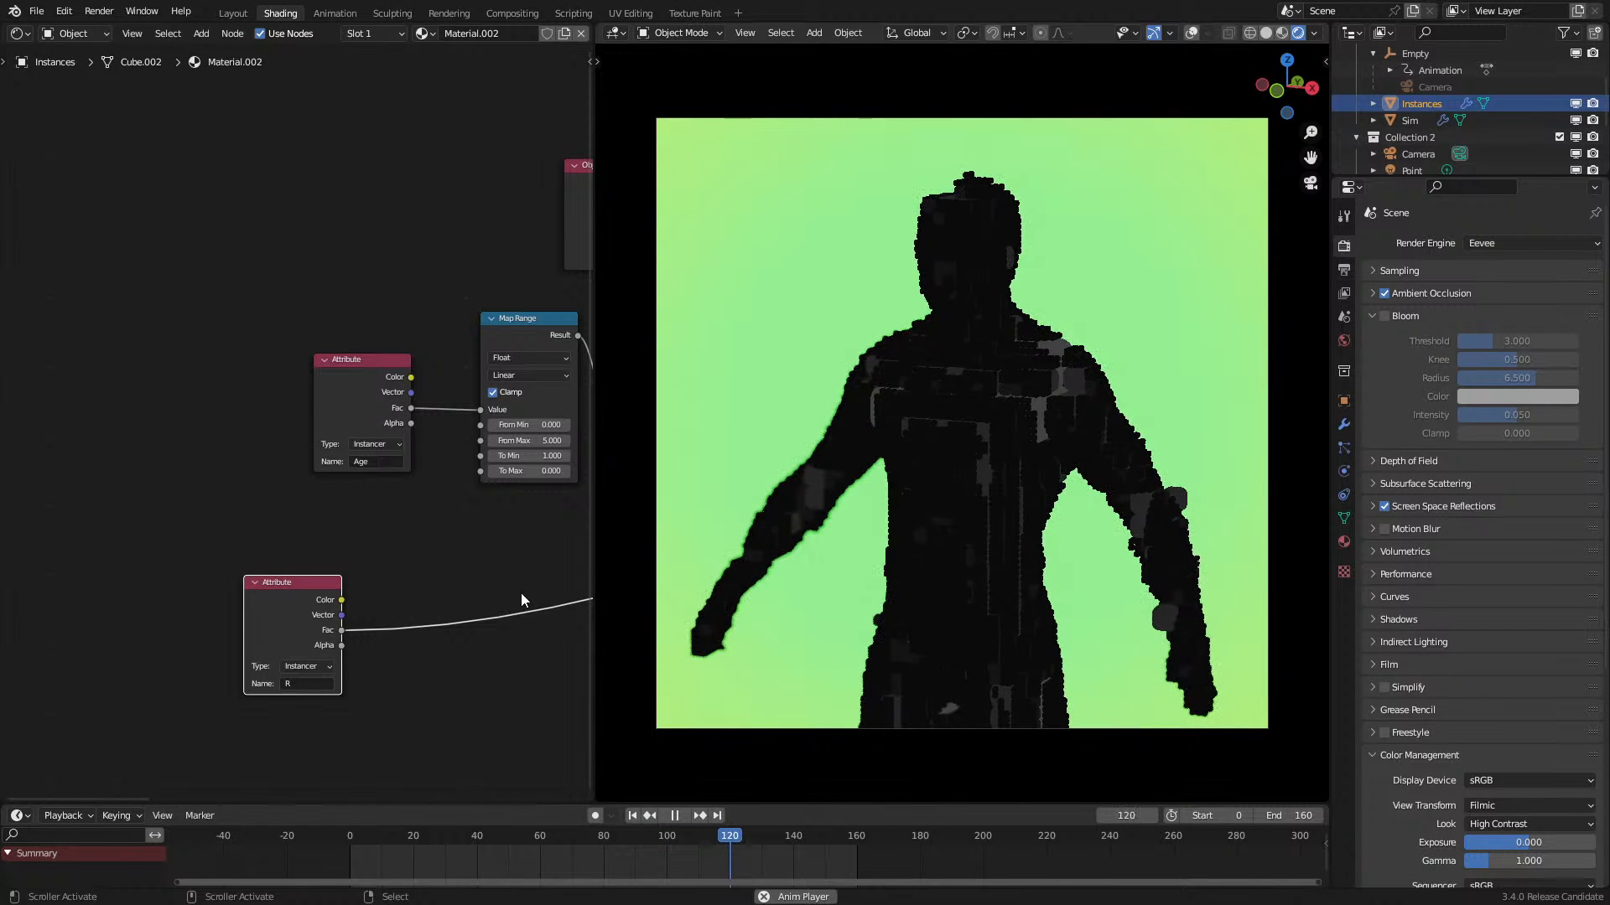
key(space)
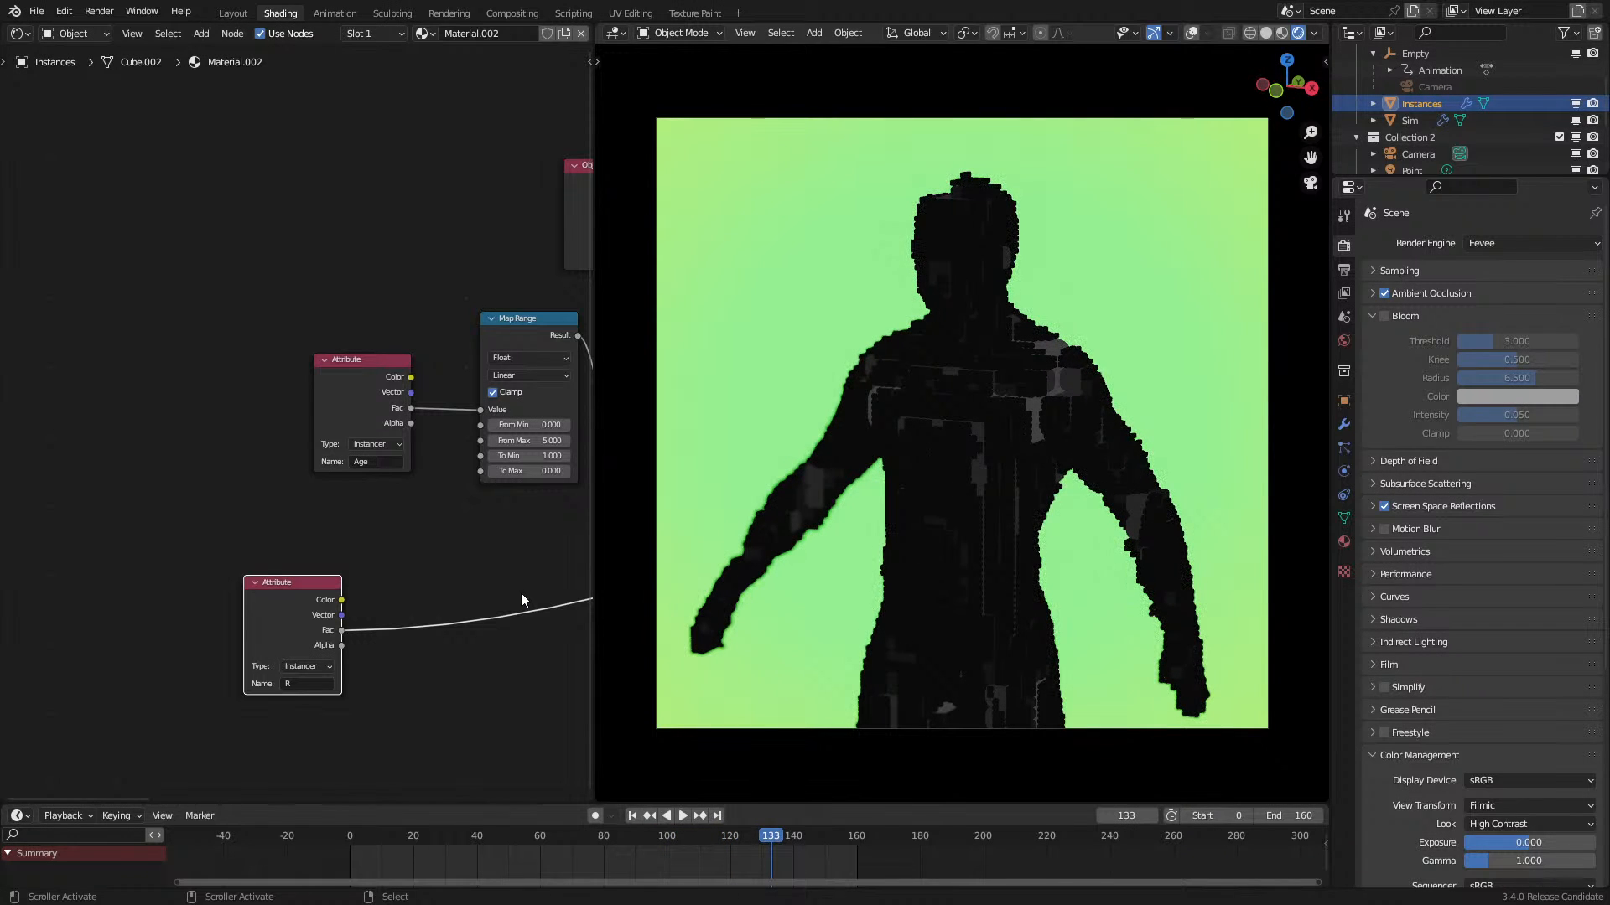
Step: Duplicate the Map Range and ColorRamp nodes, feed them from the R attribute's Fac output, and preview the ramp's color
middle_drag(439, 572, 305, 469)
scroll(306, 469, down, 5)
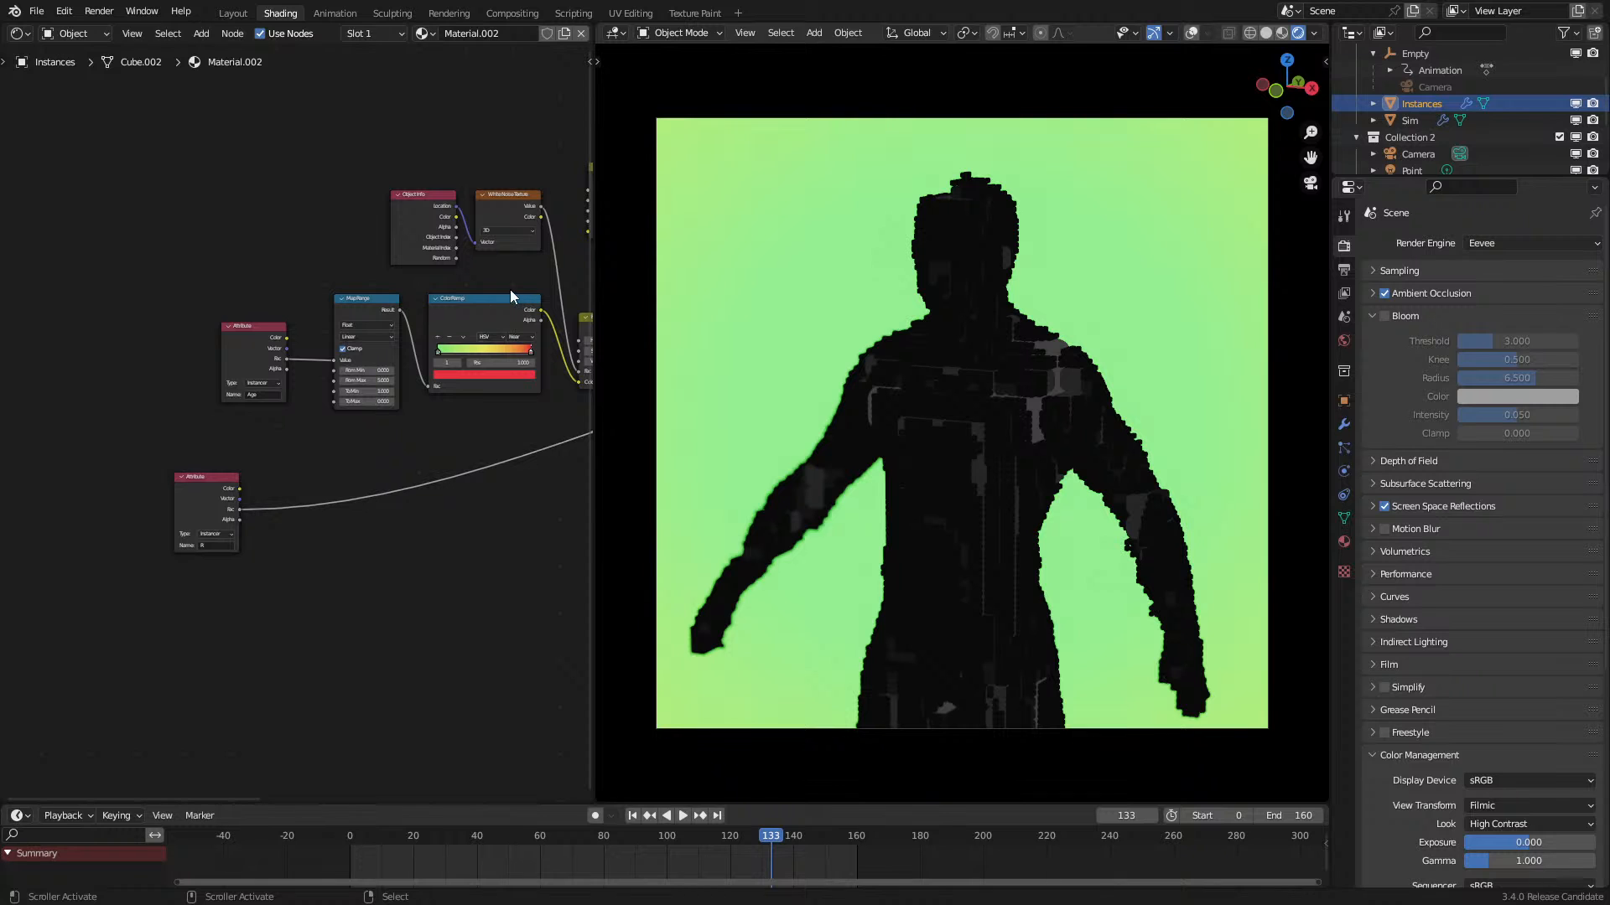
drag(451, 384, 444, 387)
key(shift+d)
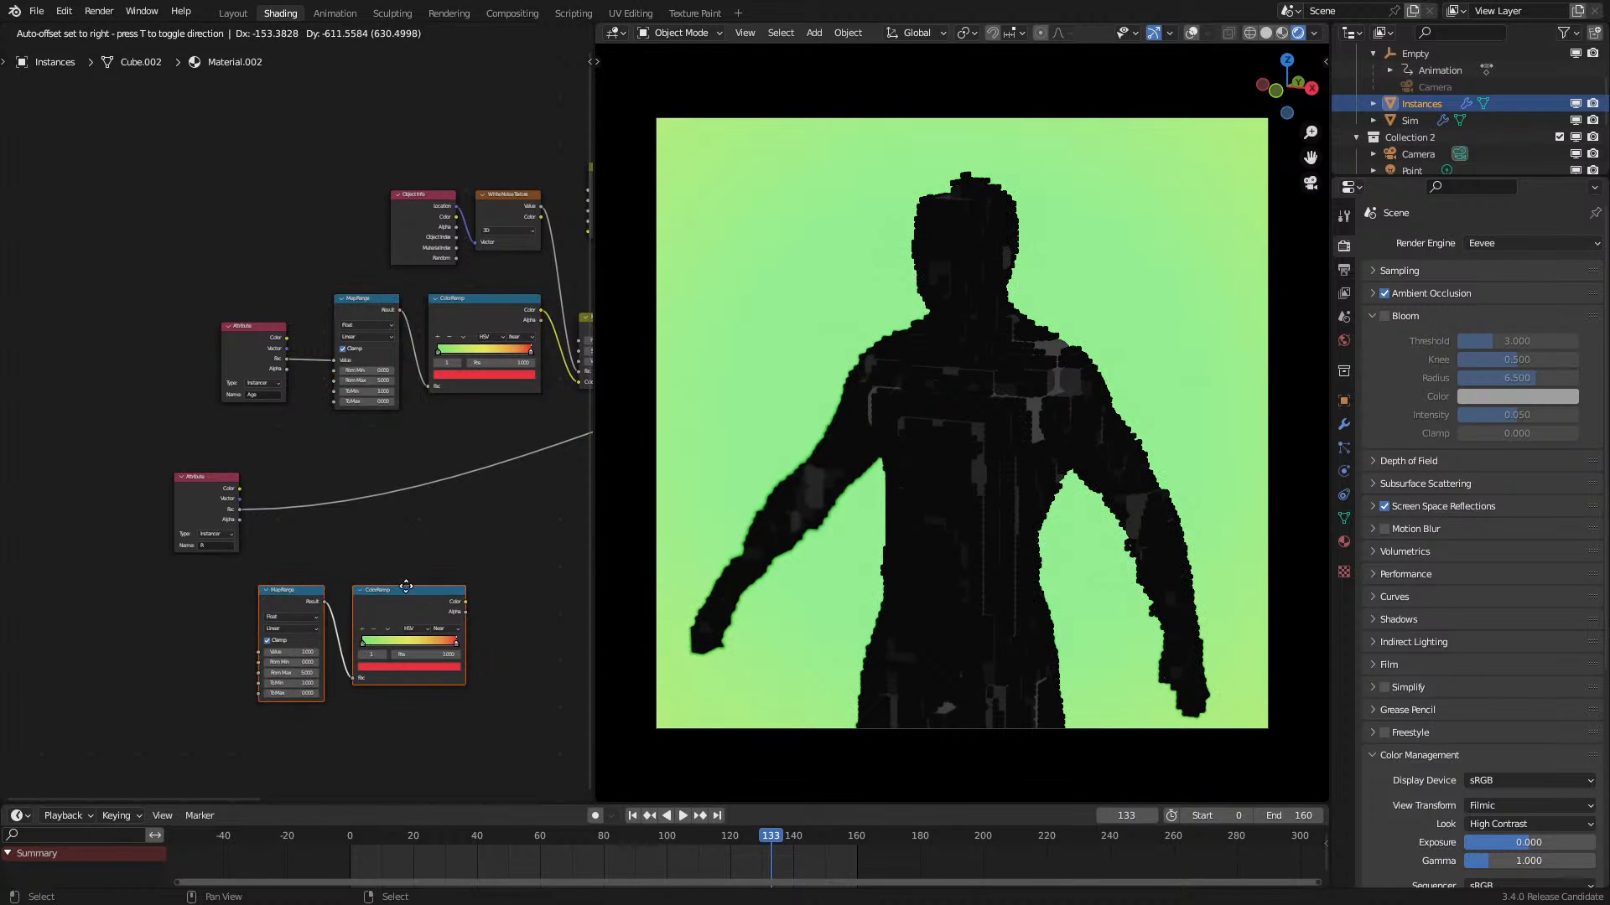
click(264, 524)
drag(274, 611, 273, 607)
ctrl+shift+click(438, 553)
scroll(360, 644, up, 1)
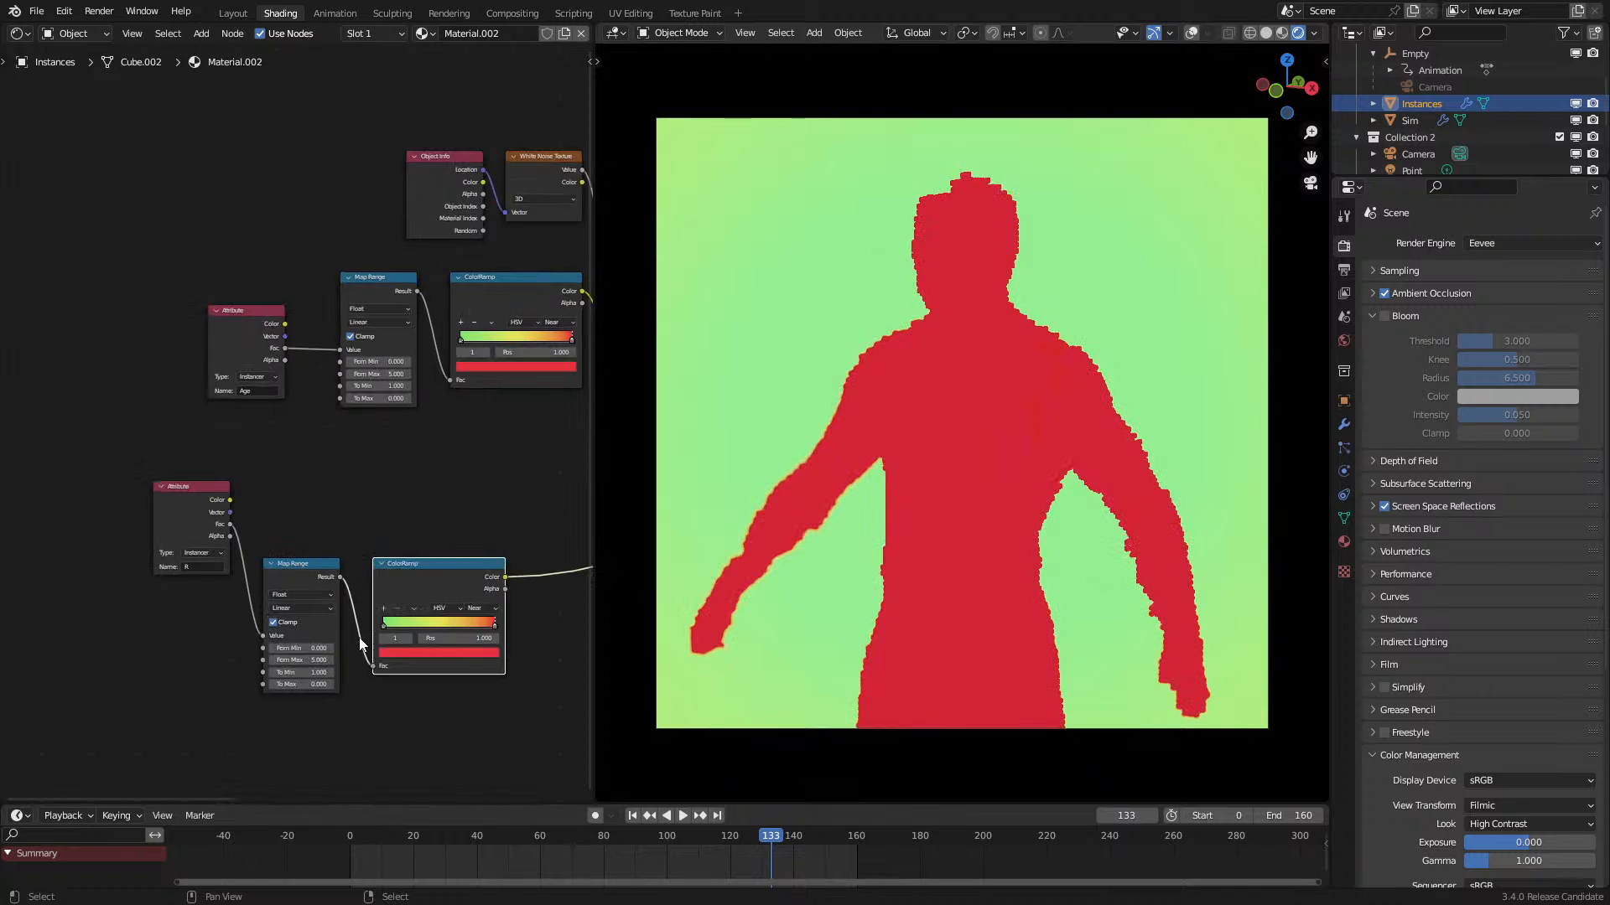
Step: Set From Max to 1 on the duplicated Map Range node and play the animation from the start
scroll(360, 644, up, 1)
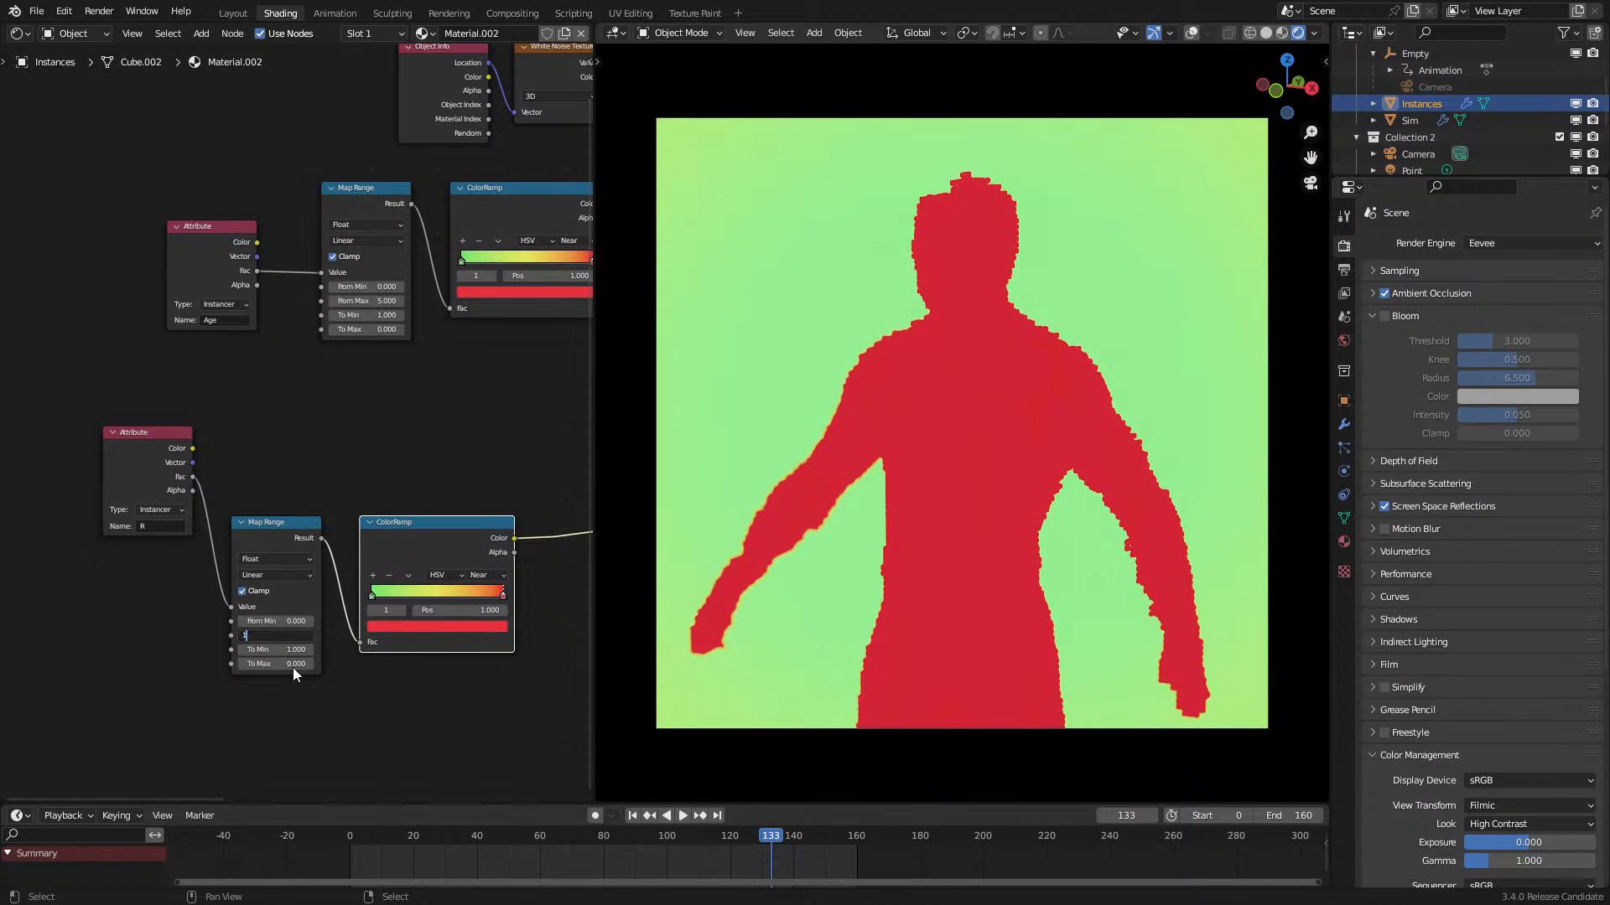
key(Return)
click(354, 830)
key(space)
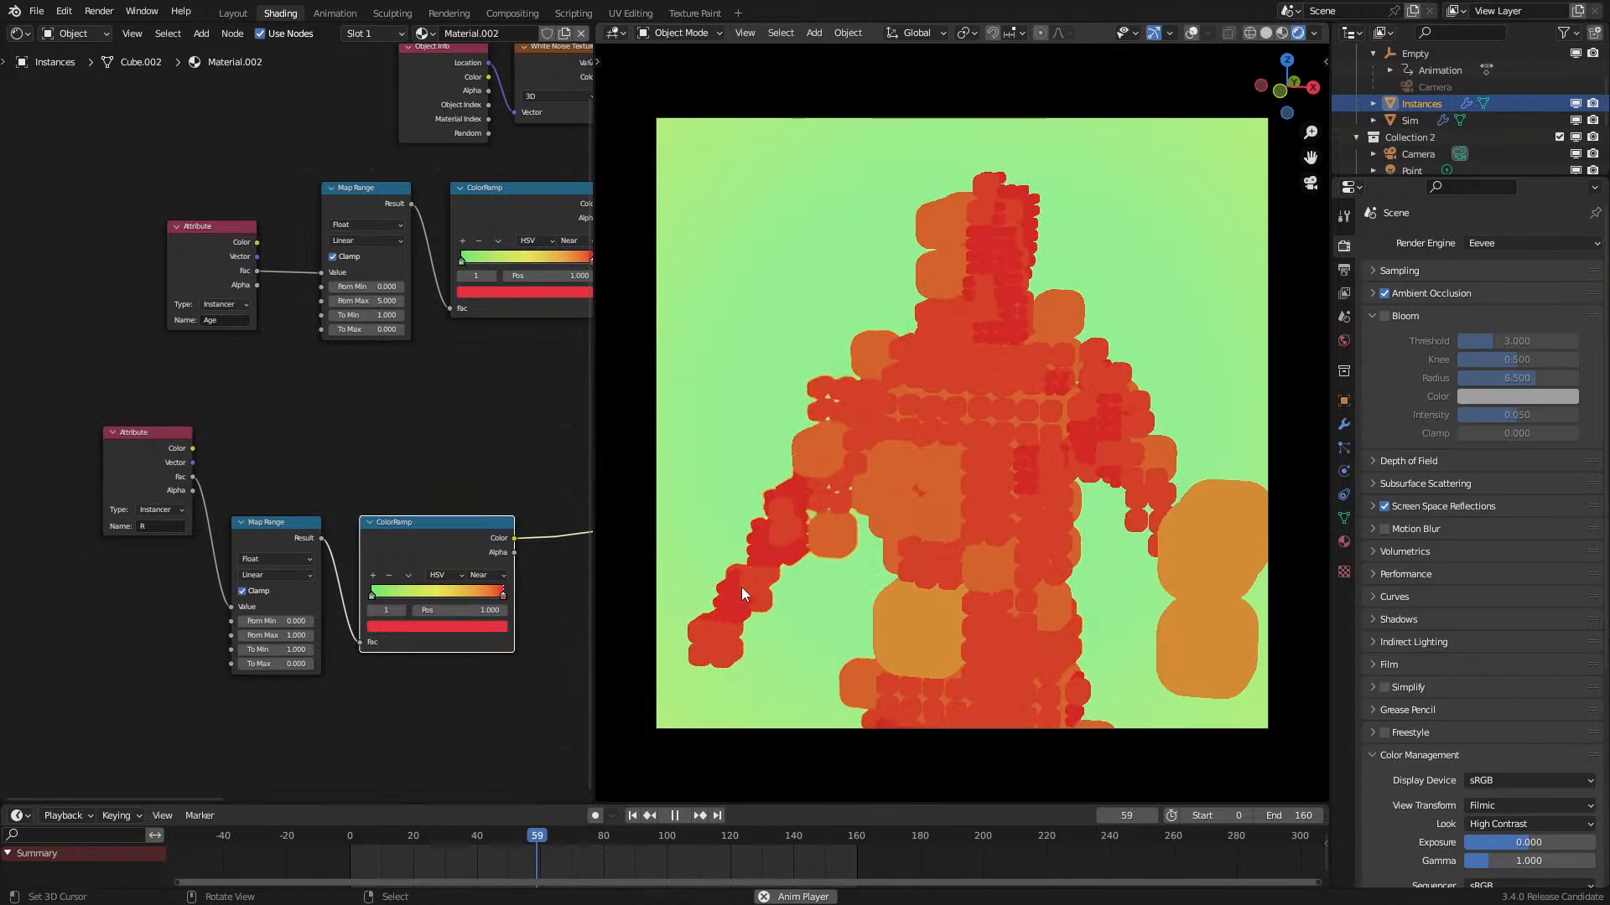
scroll(521, 467, down, 1)
scroll(521, 468, down, 5)
middle_drag(521, 468, 198, 462)
key(space)
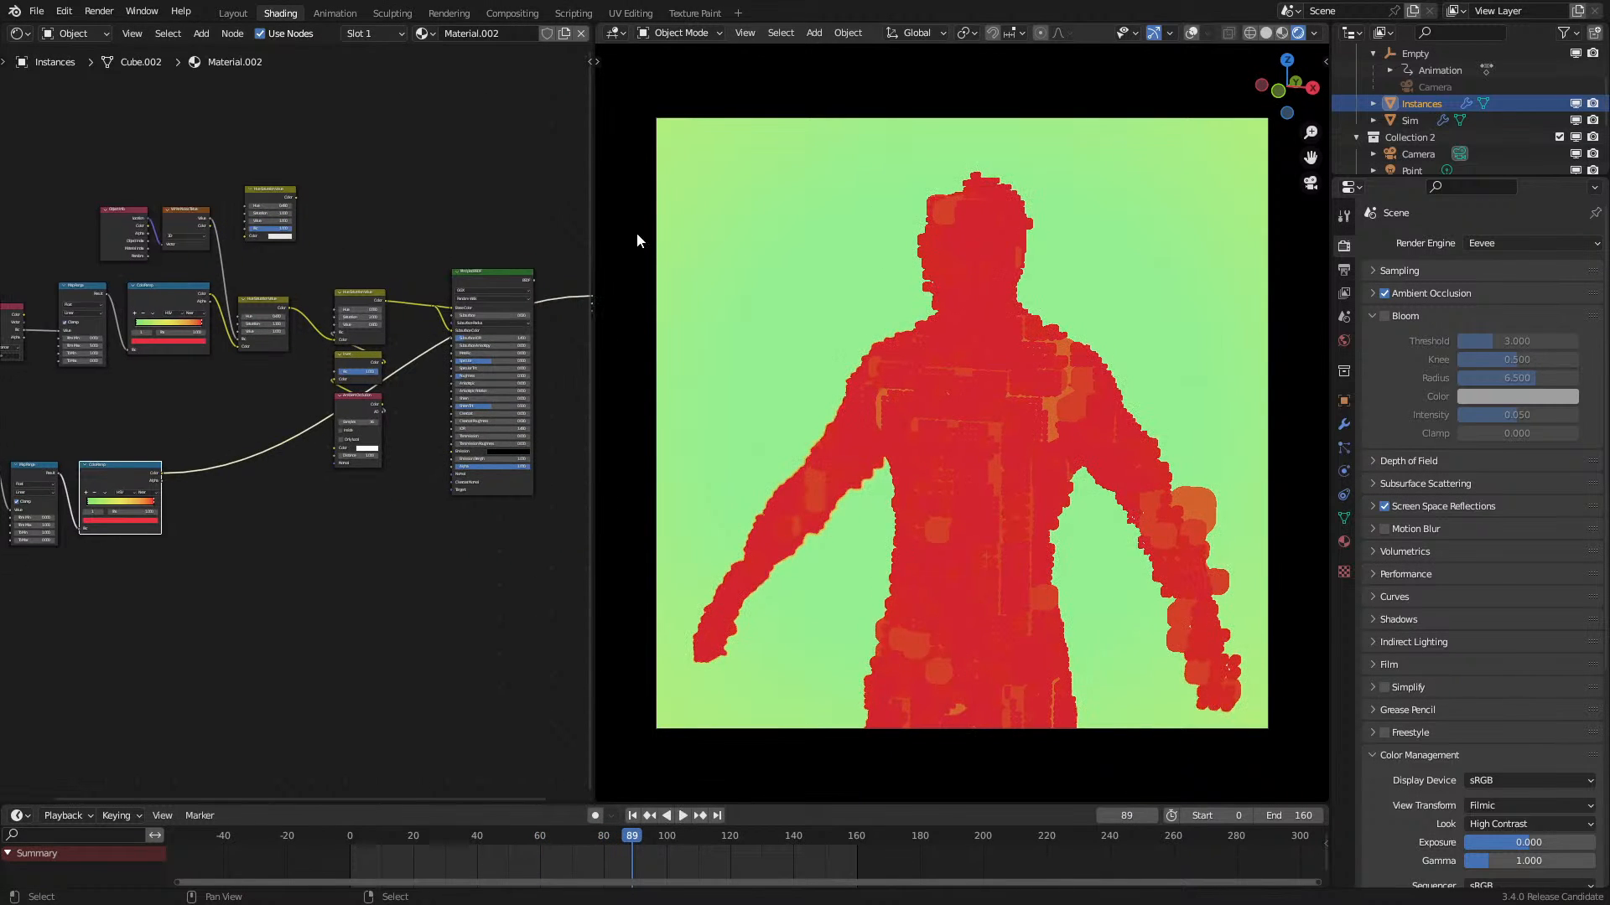
Step: Duplicate the Principled BSDF, connect the duplicated ColorRamp's Color to its Base Color, and preview the new shader
click(475, 280)
key(shift+d)
click(234, 521)
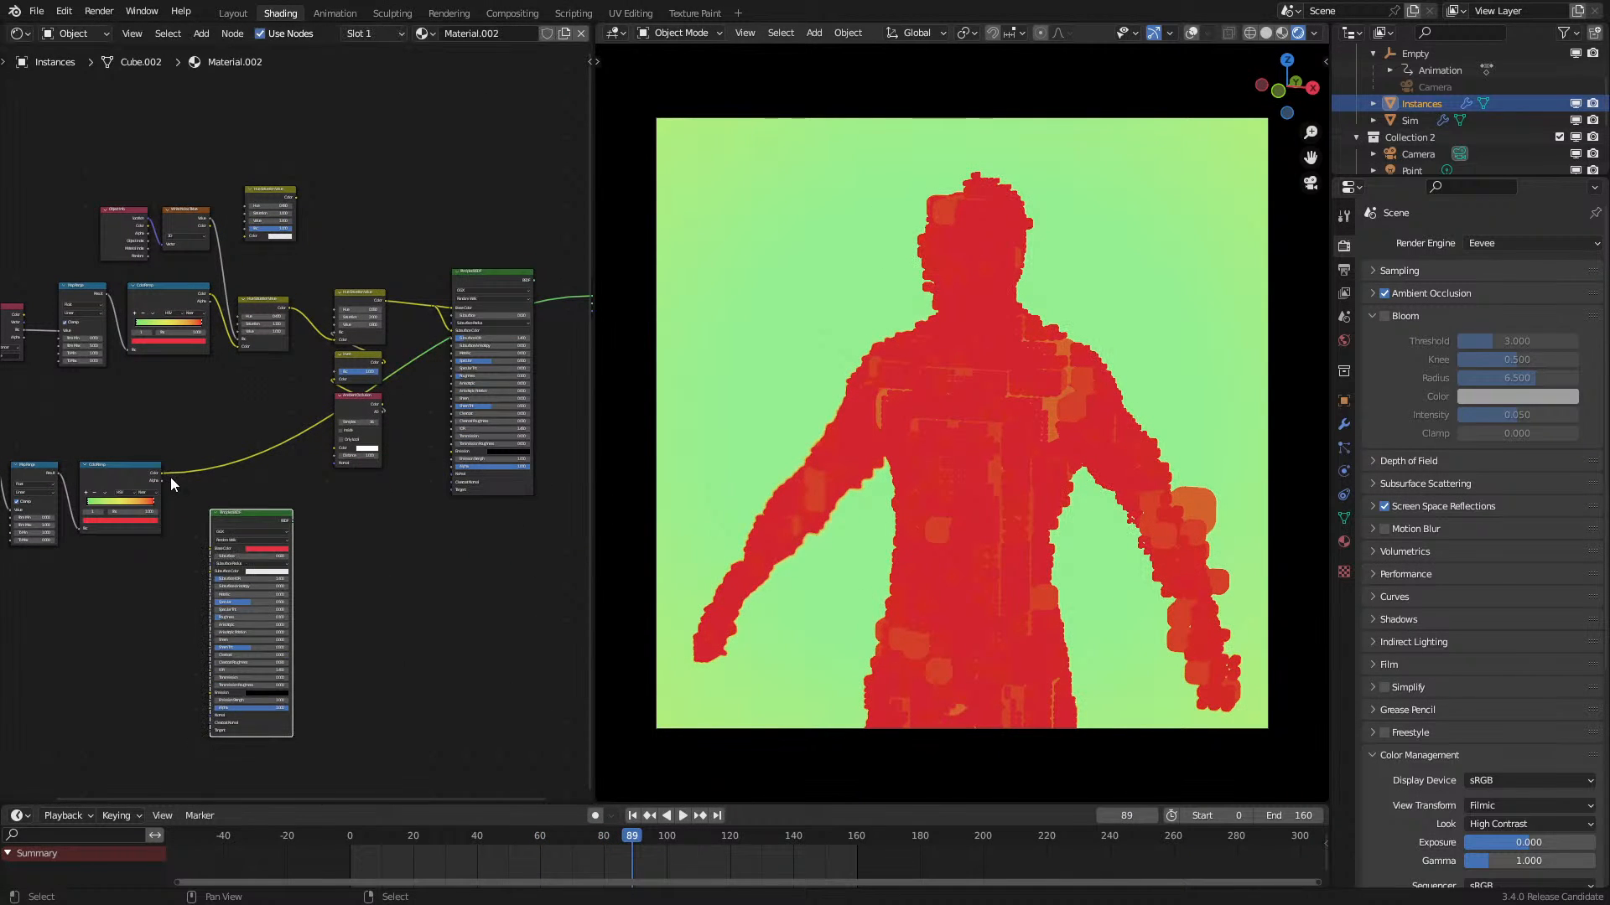
drag(165, 474, 201, 537)
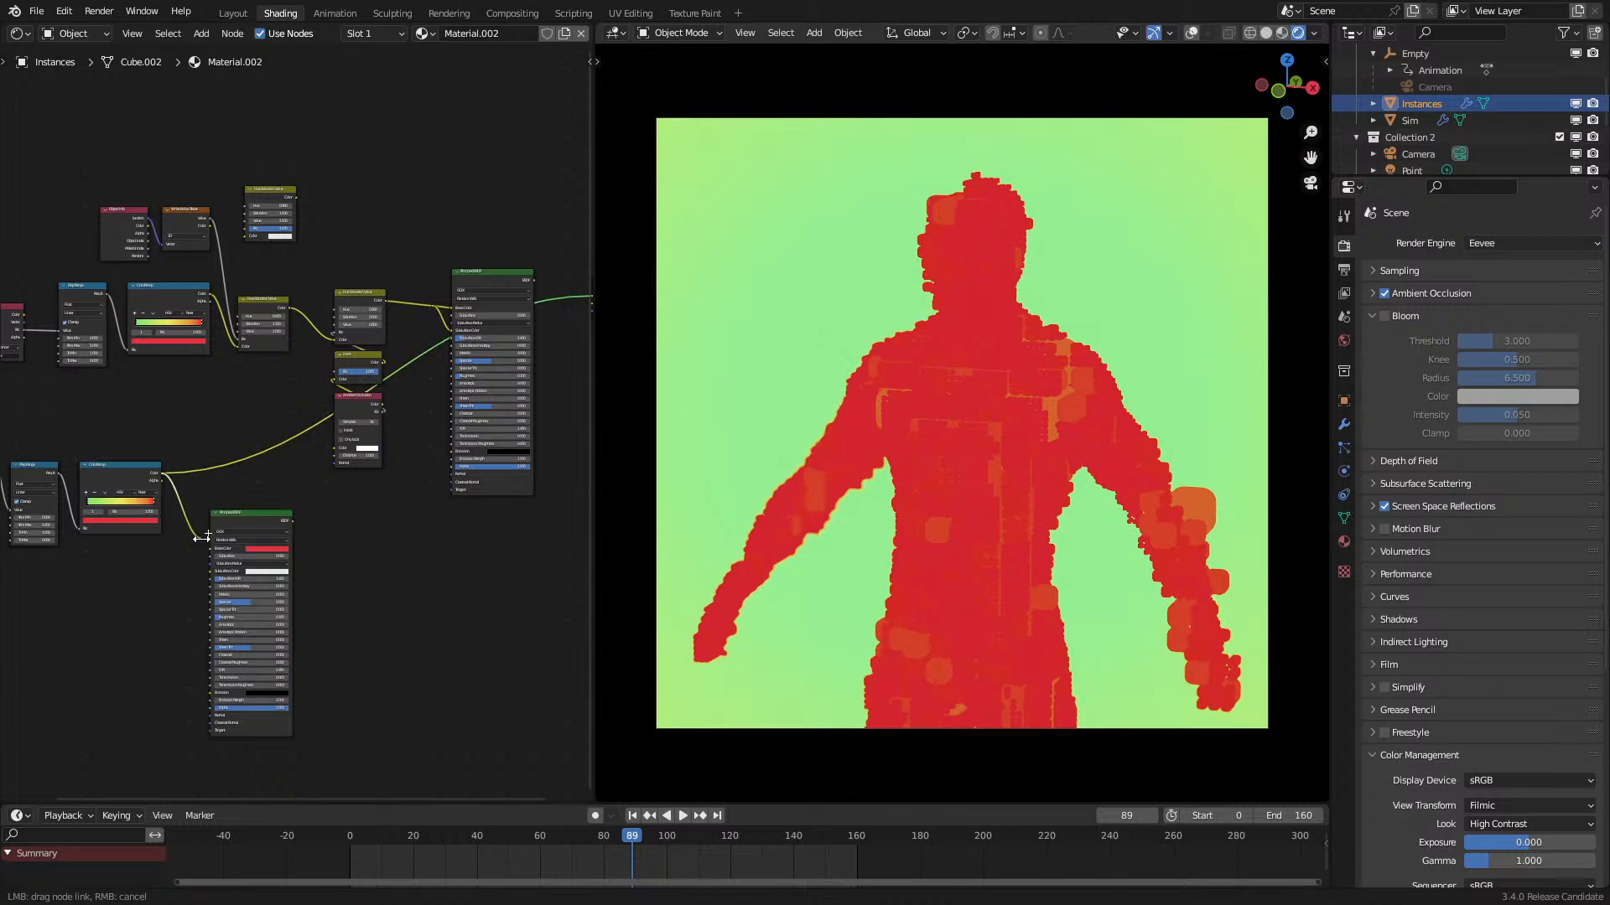
ctrl+shift+click(220, 525)
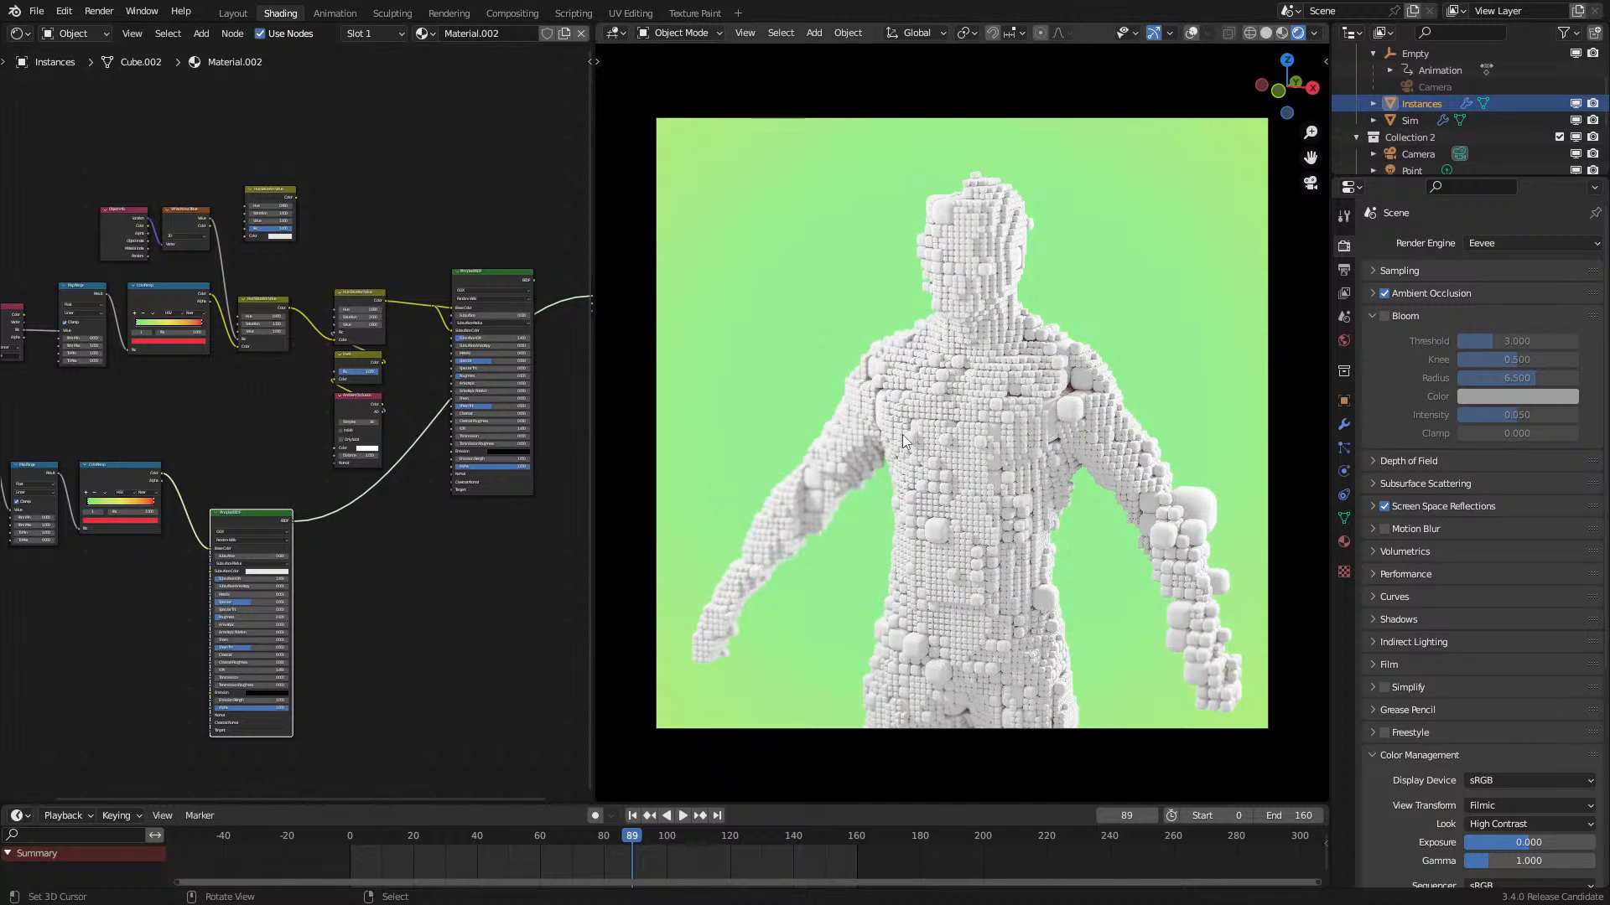
Step: Play the animation twice to examine how the instance colors follow the R attribute with shading
middle_drag(144, 576, 290, 555)
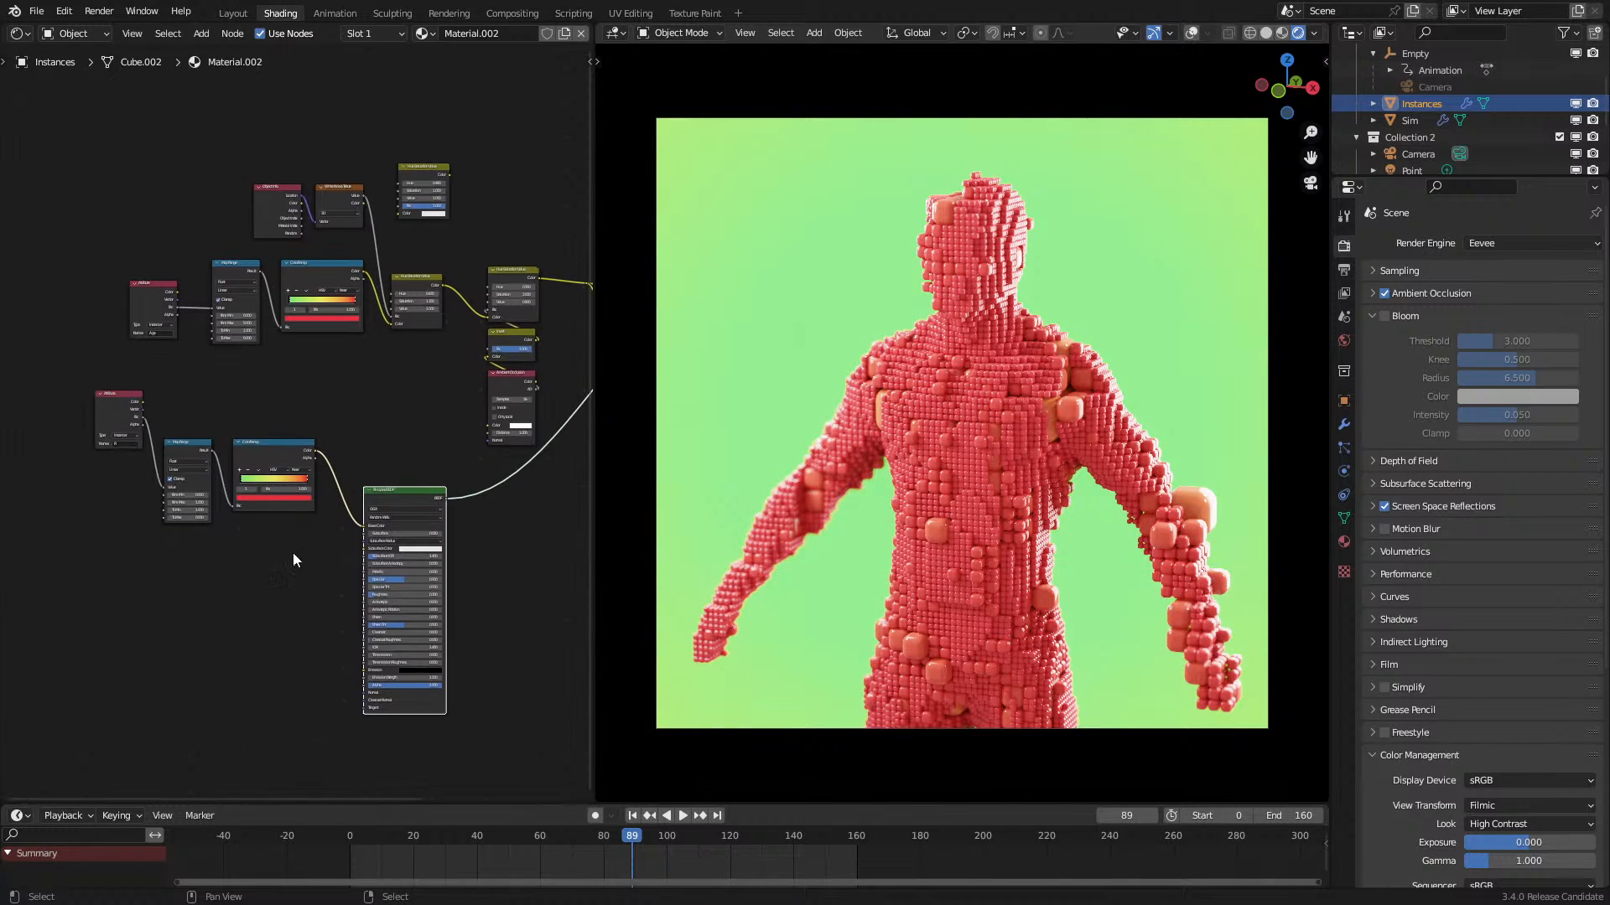
scroll(310, 540, up, 2)
key(space)
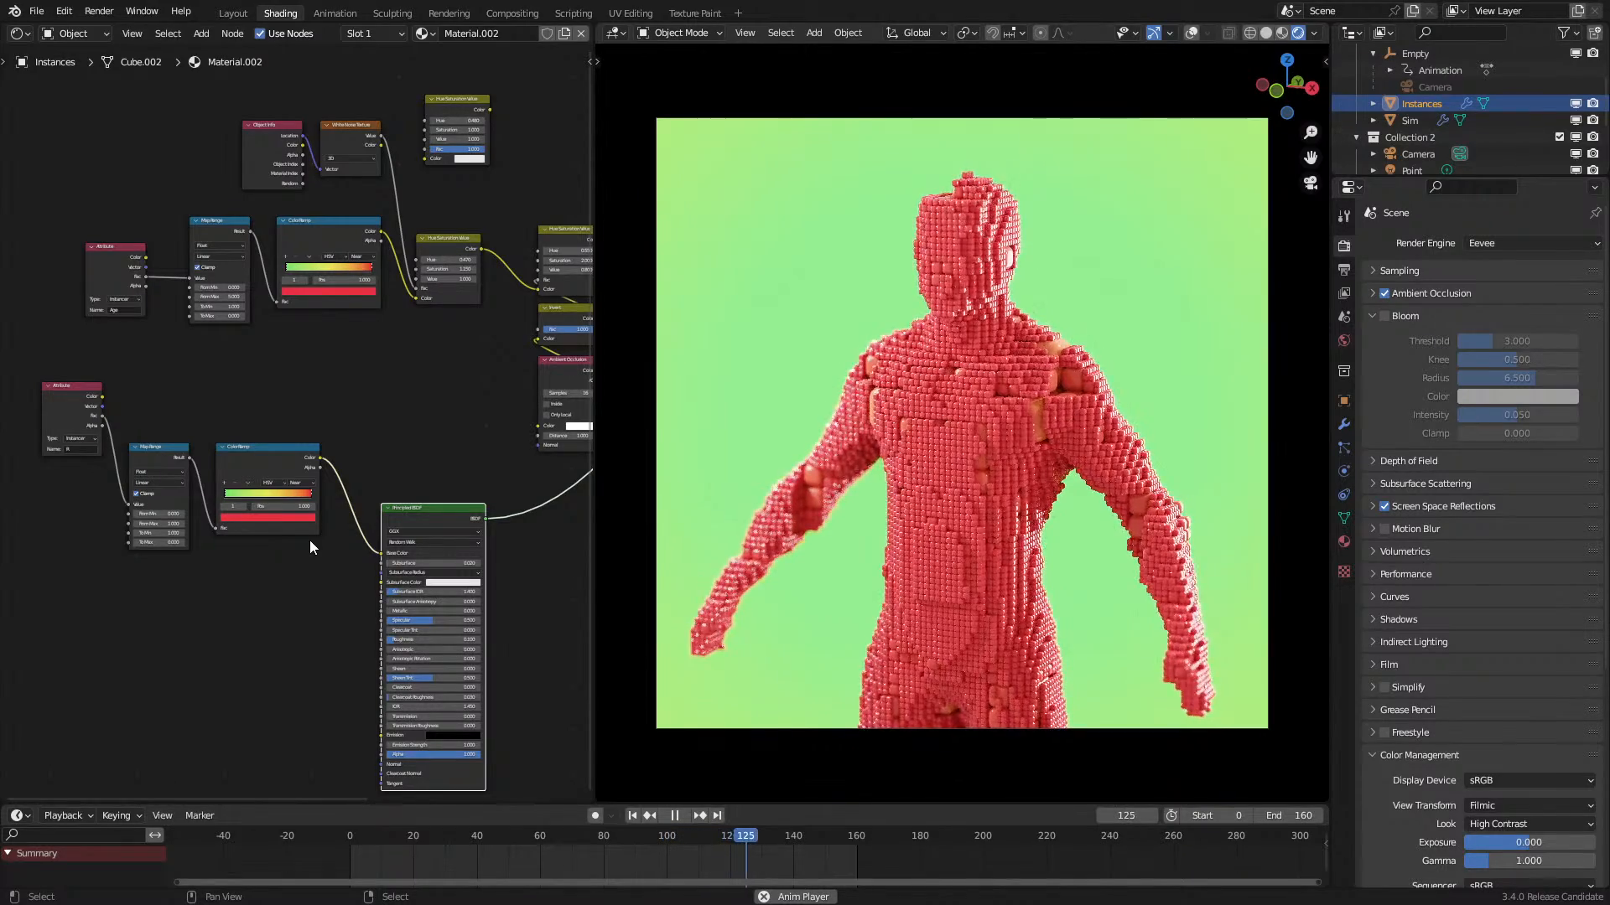
key(space)
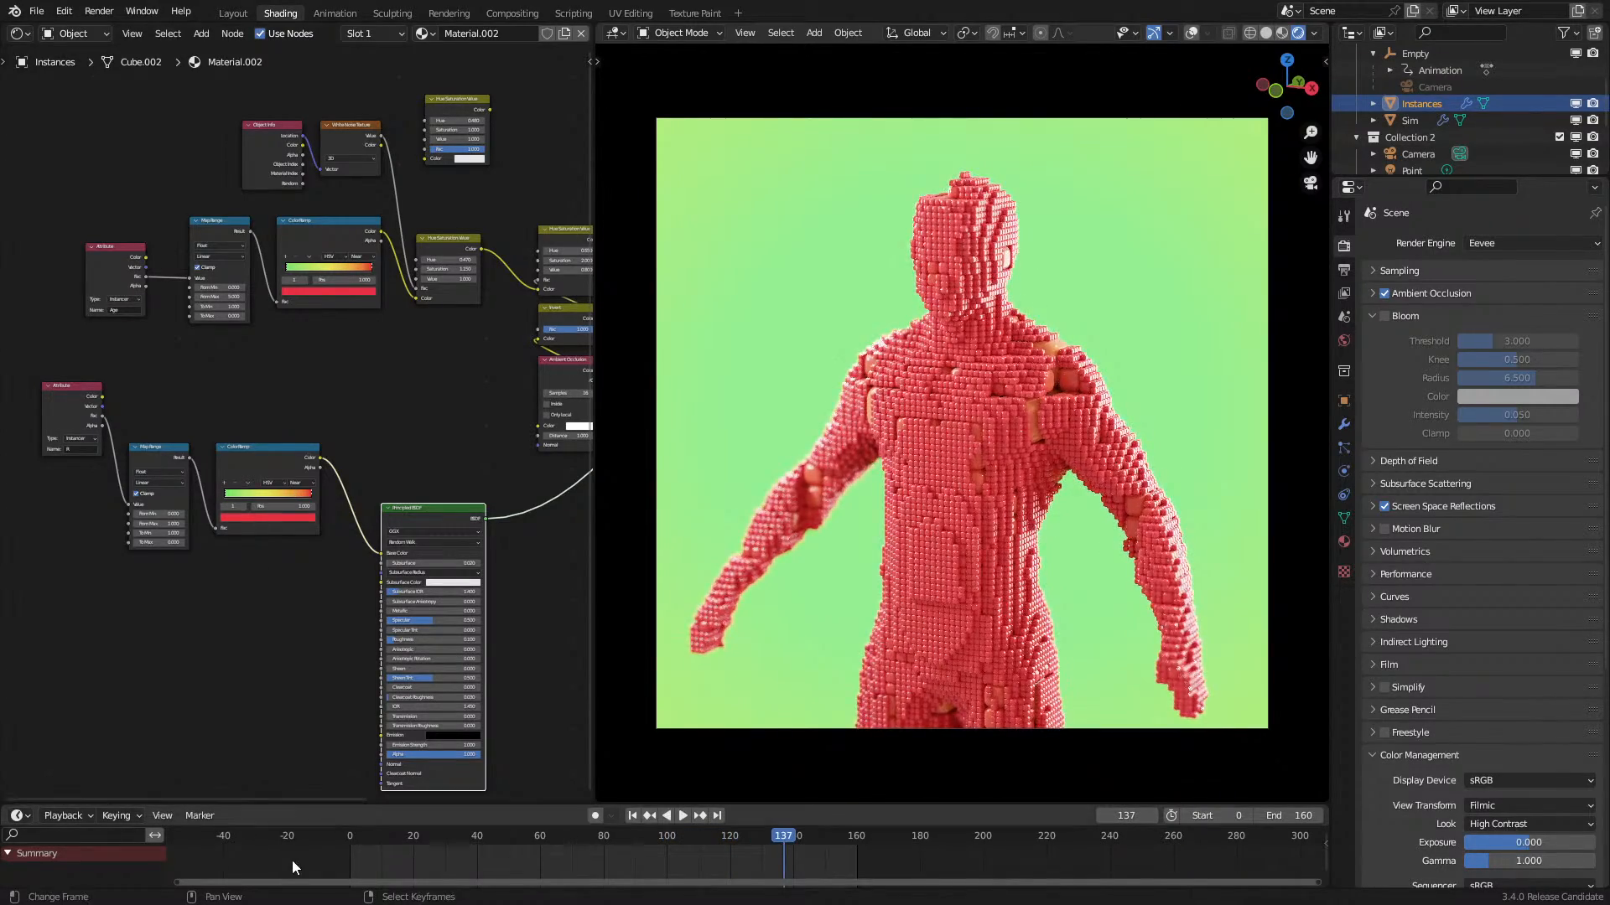
key(shift+Left)
key(space)
scroll(291, 431, up, 2)
scroll(324, 518, up, 2)
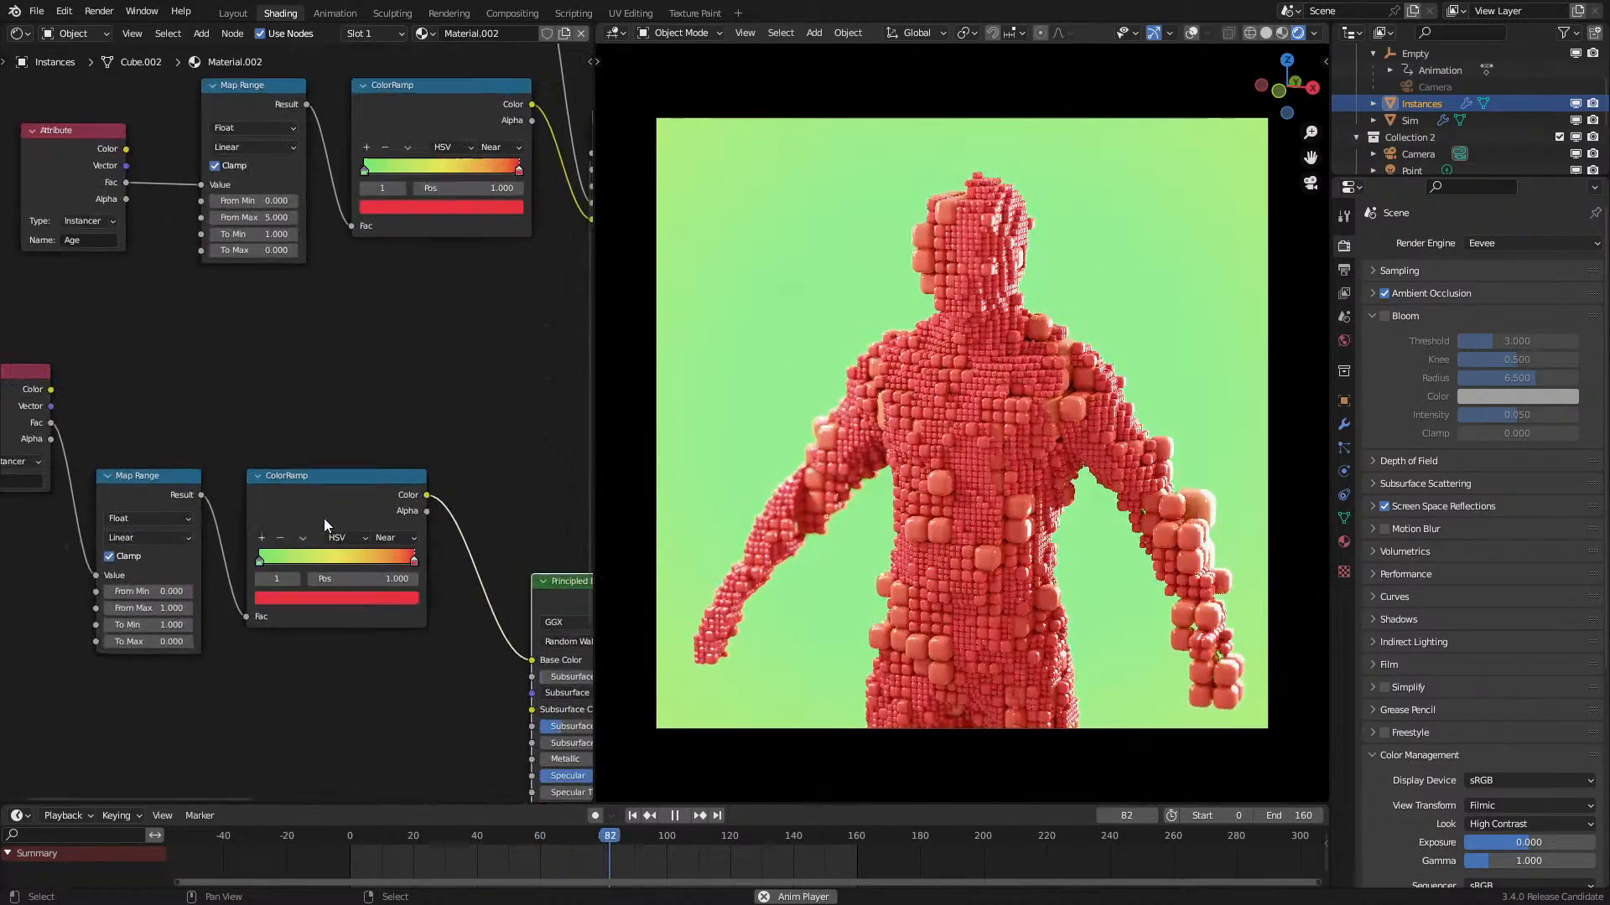
key(space)
Step: Set the duplicated ColorRamp's last stop to cyan and its first stop to red
click(300, 600)
drag(315, 430, 314, 386)
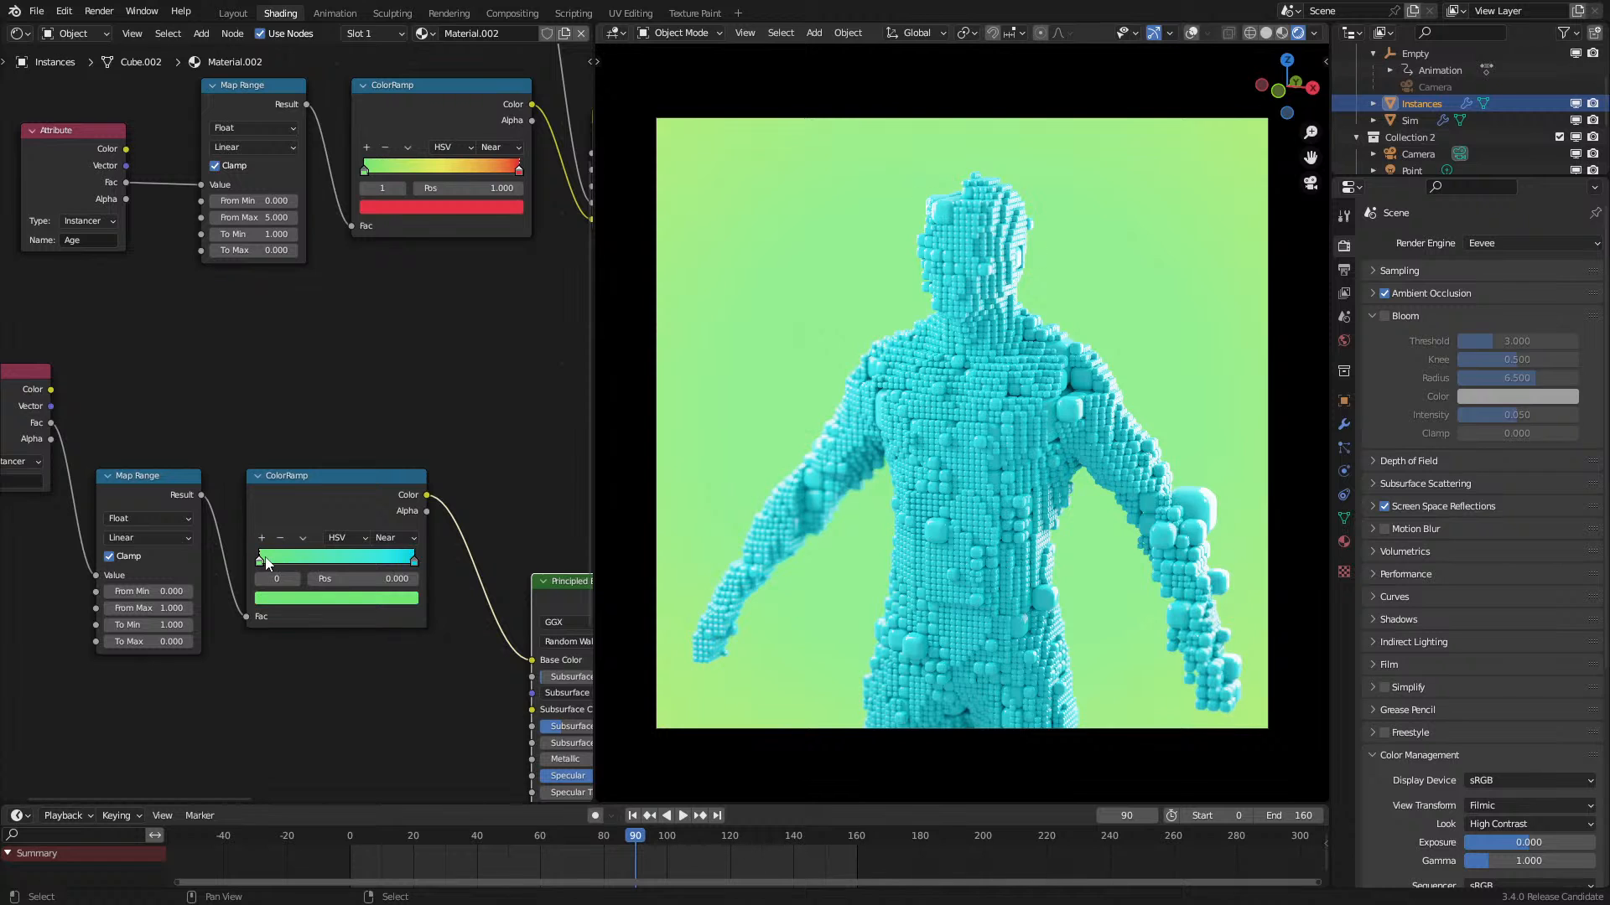
click(318, 600)
drag(306, 489, 315, 512)
Step: Set the duplicated ColorRamp's hue interpolation to Far and replay the animation from the start
click(410, 537)
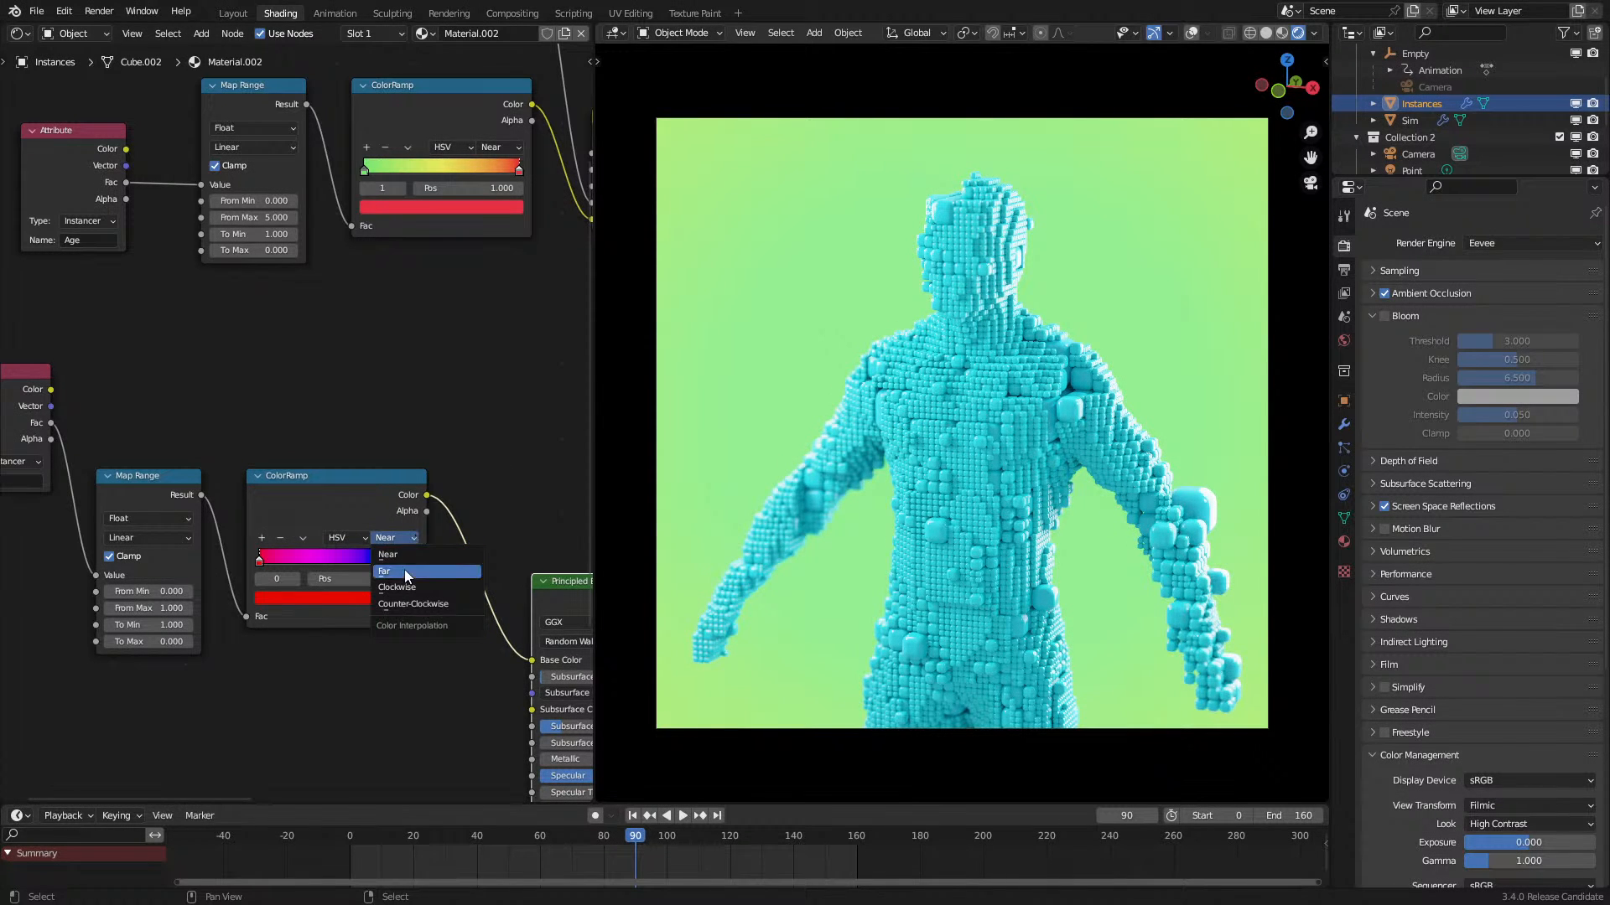
click(406, 565)
key(shift+Left)
key(space)
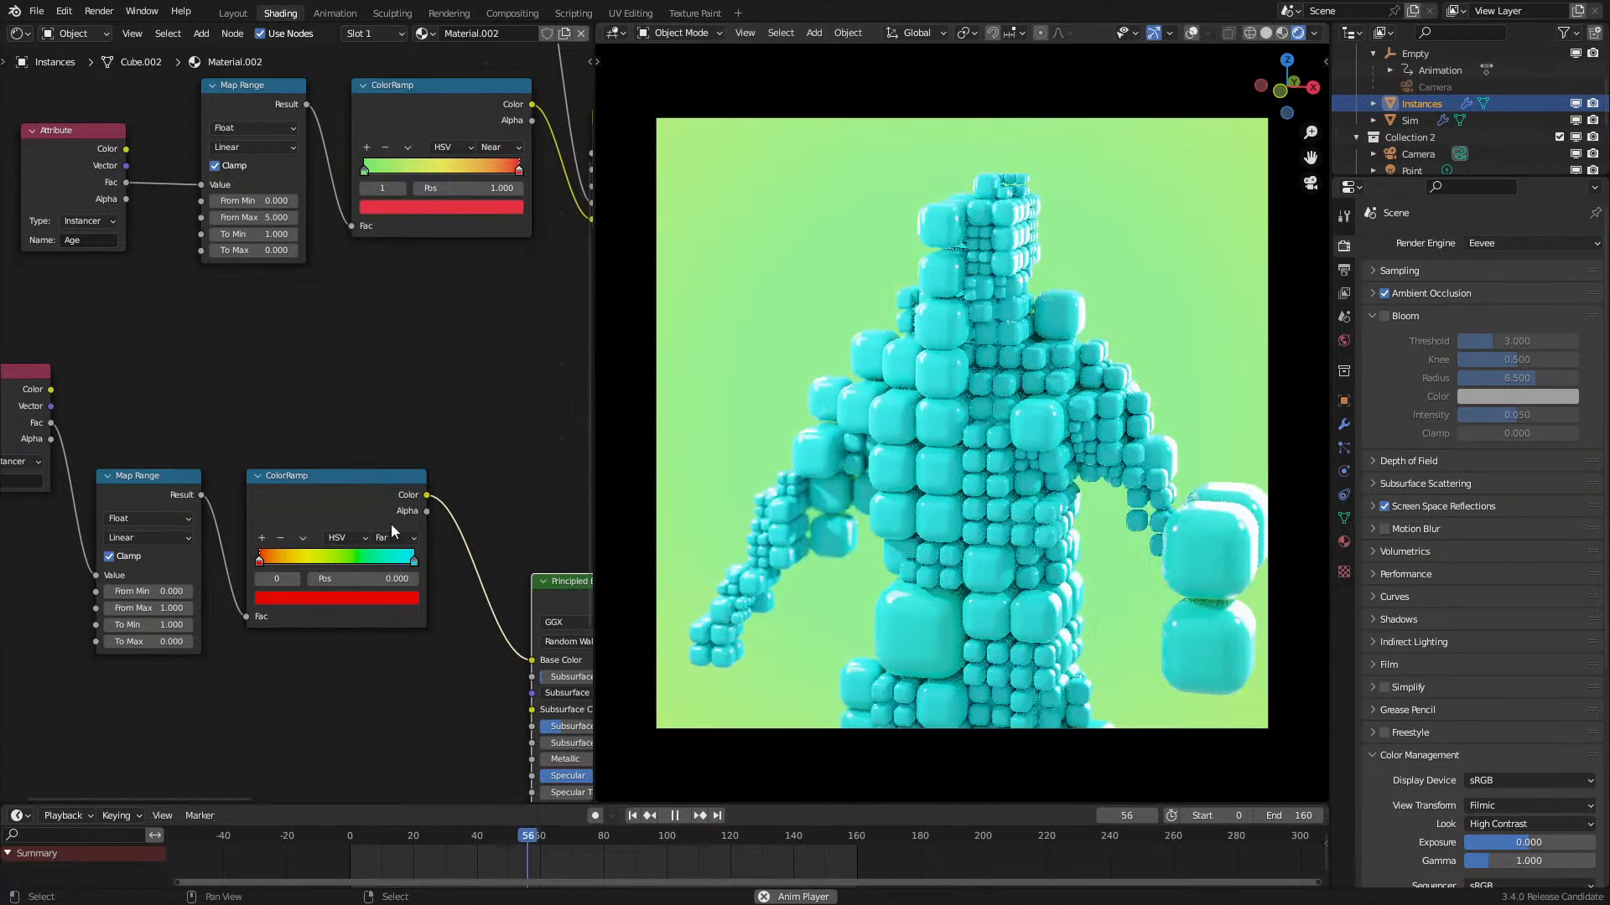
key(space)
Step: Change the duplicated ColorRamp's last stop to red and play the animation
click(394, 560)
click(360, 599)
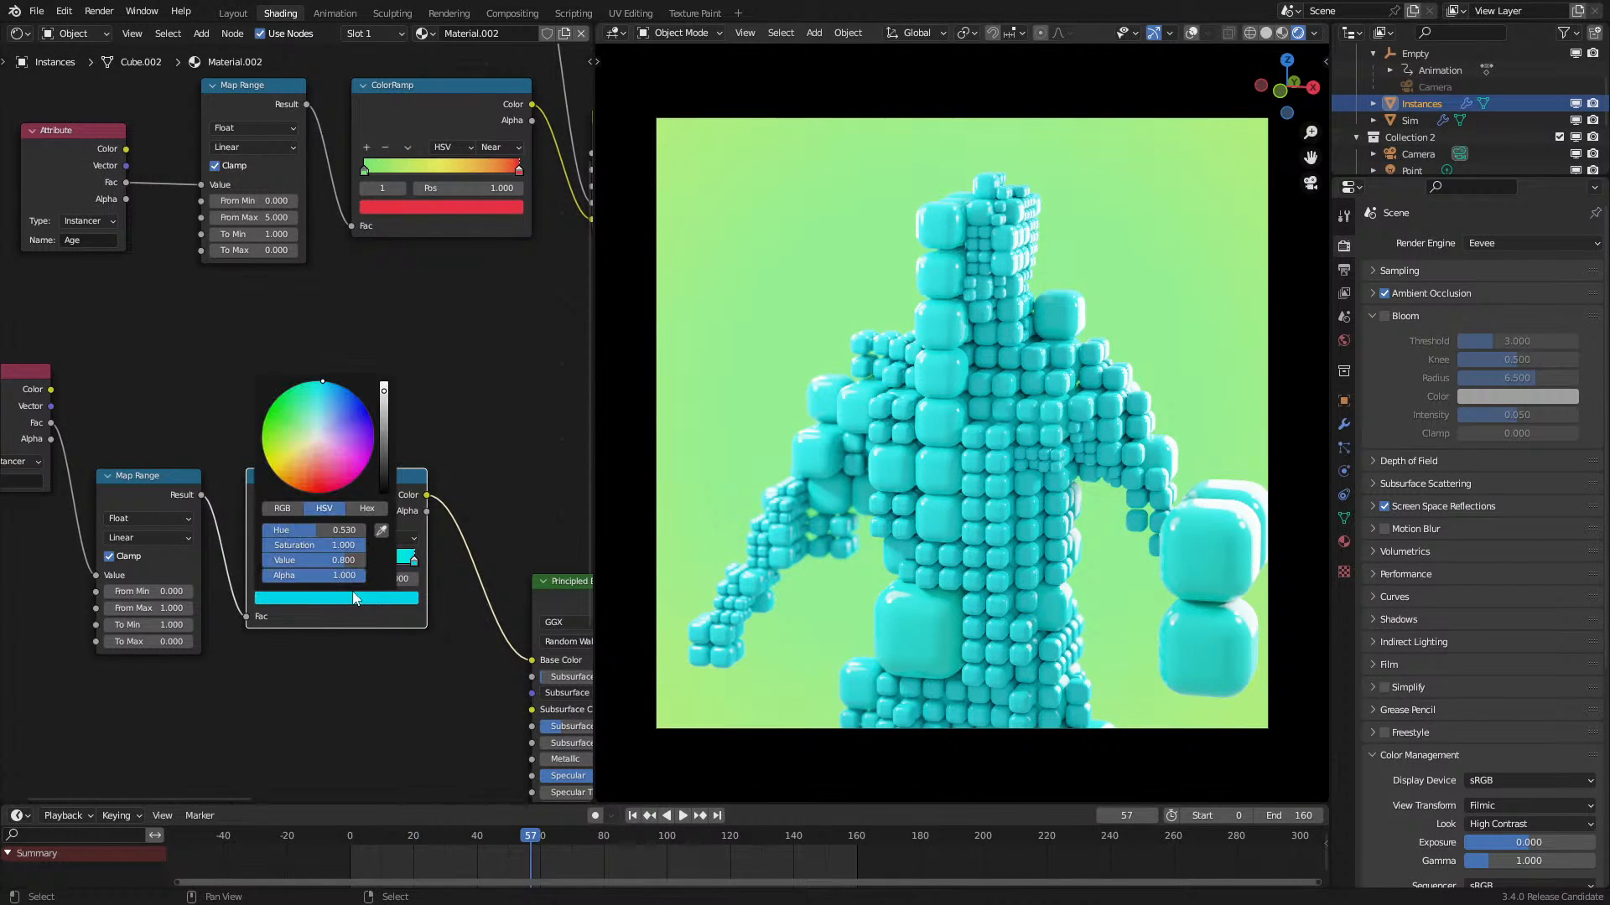
click(313, 490)
key(space)
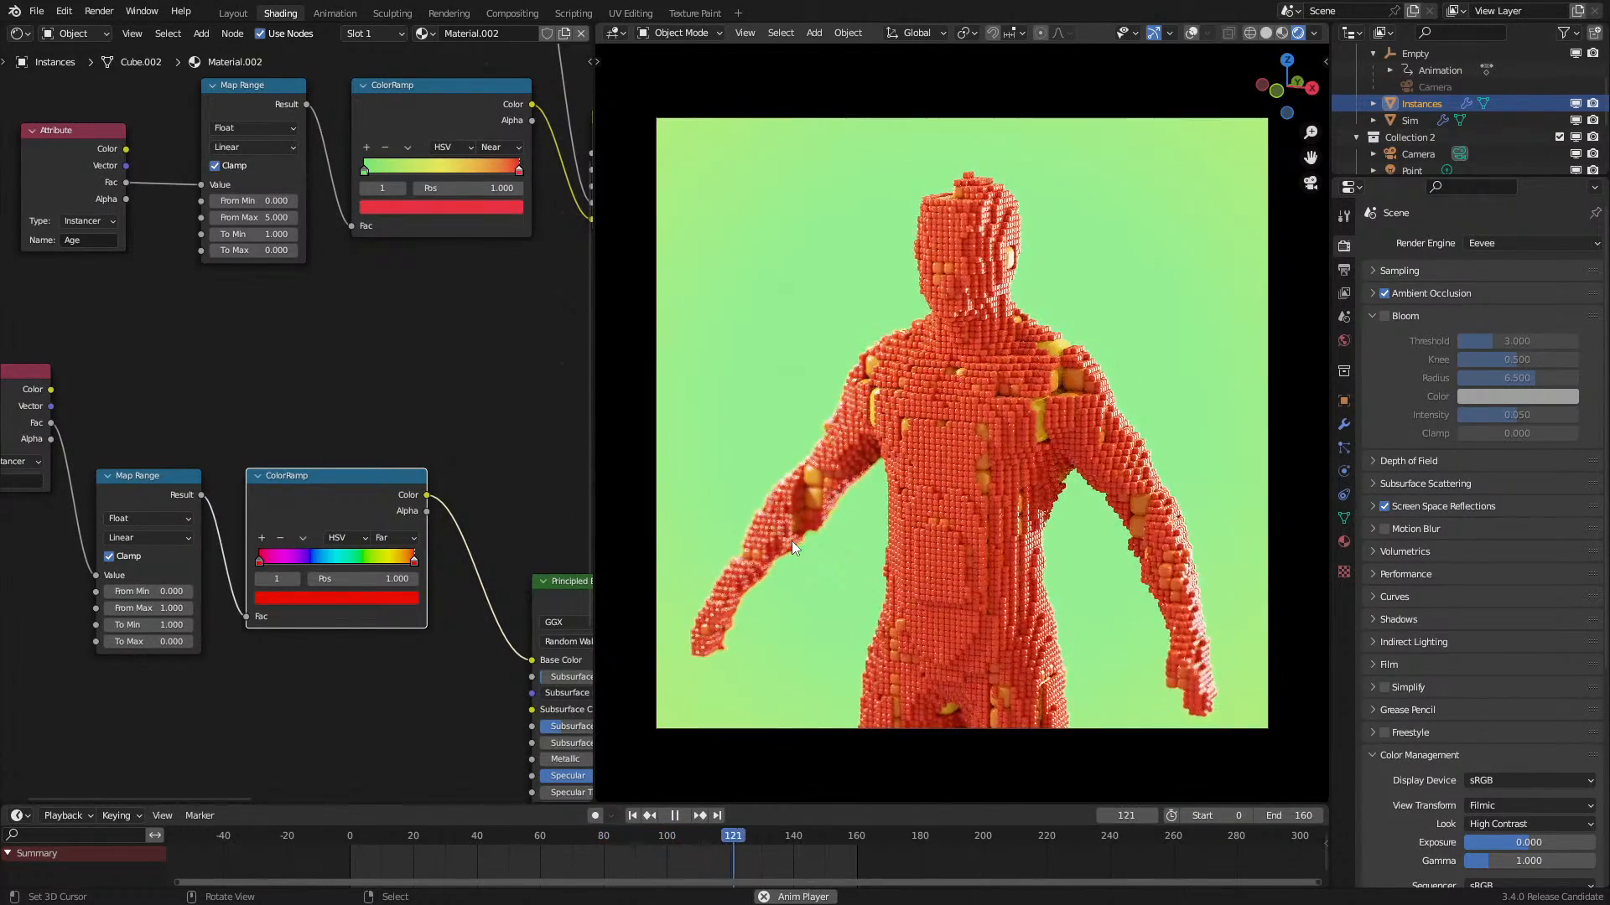
key(space)
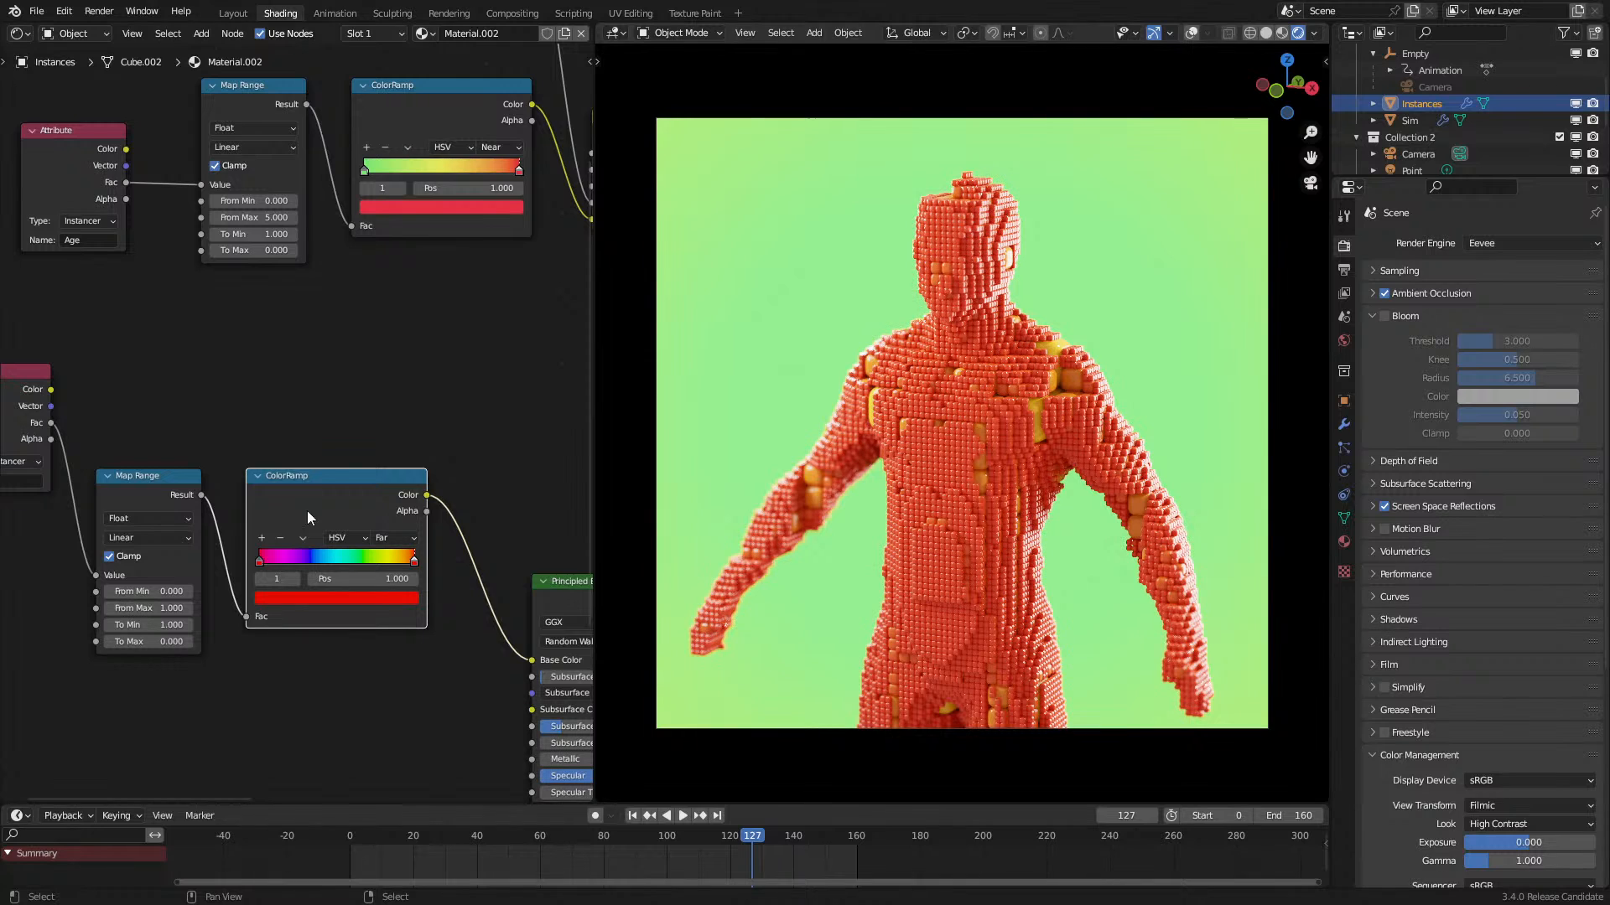
Step: Swap the duplicated ColorRamp's two stops to reverse the rainbow gradient and play the animation from the start
drag(253, 550, 204, 571)
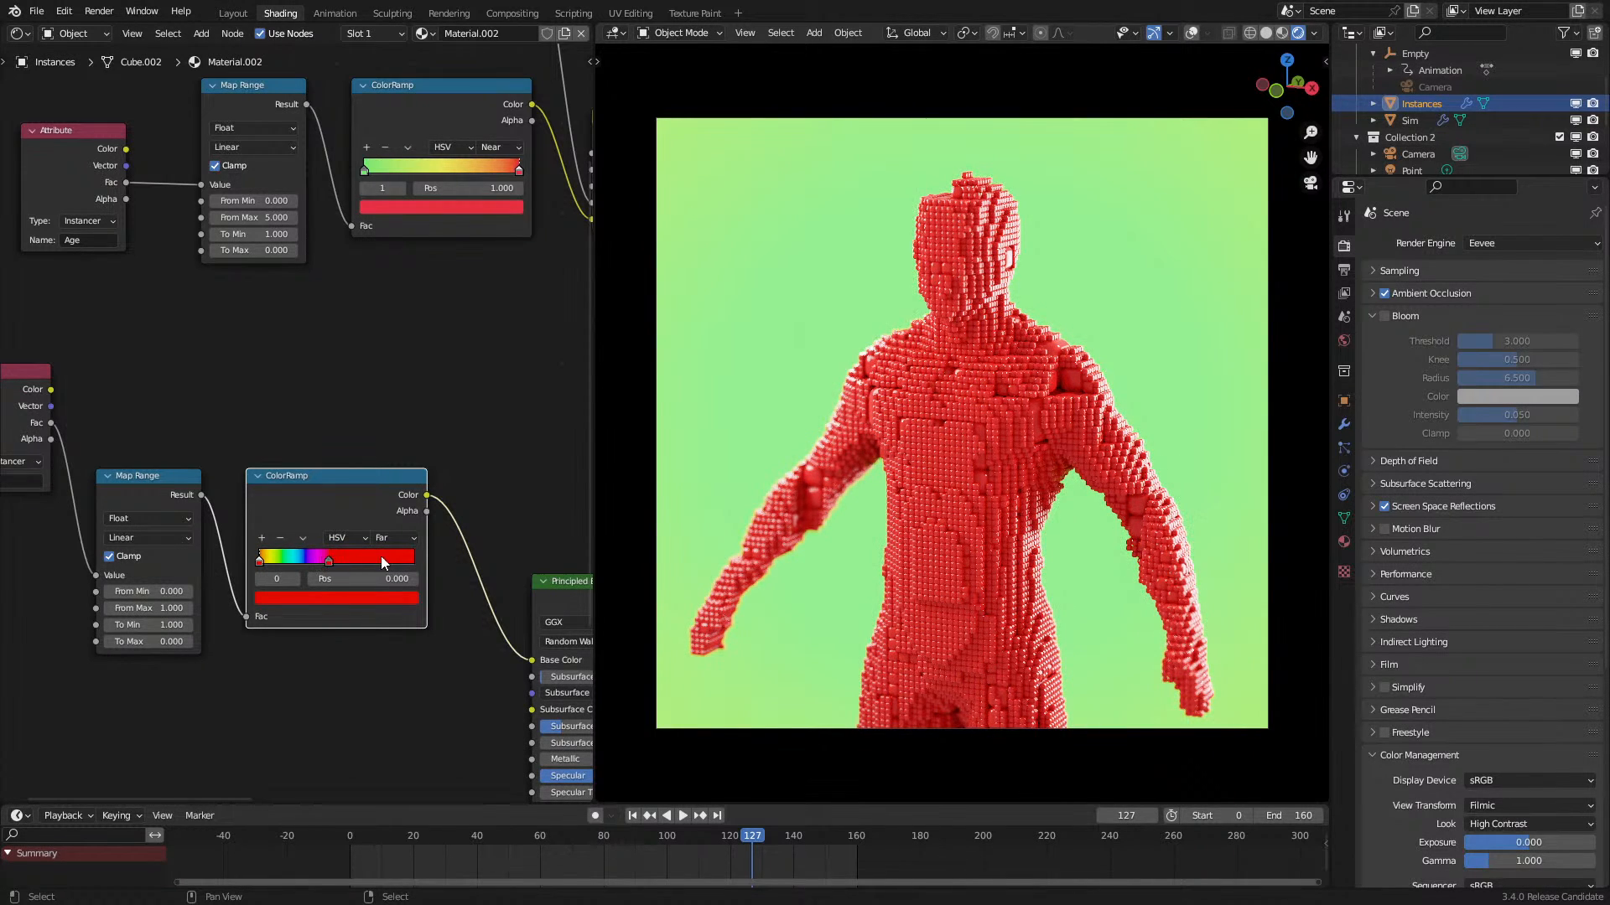
drag(345, 556, 587, 549)
click(336, 852)
key(space)
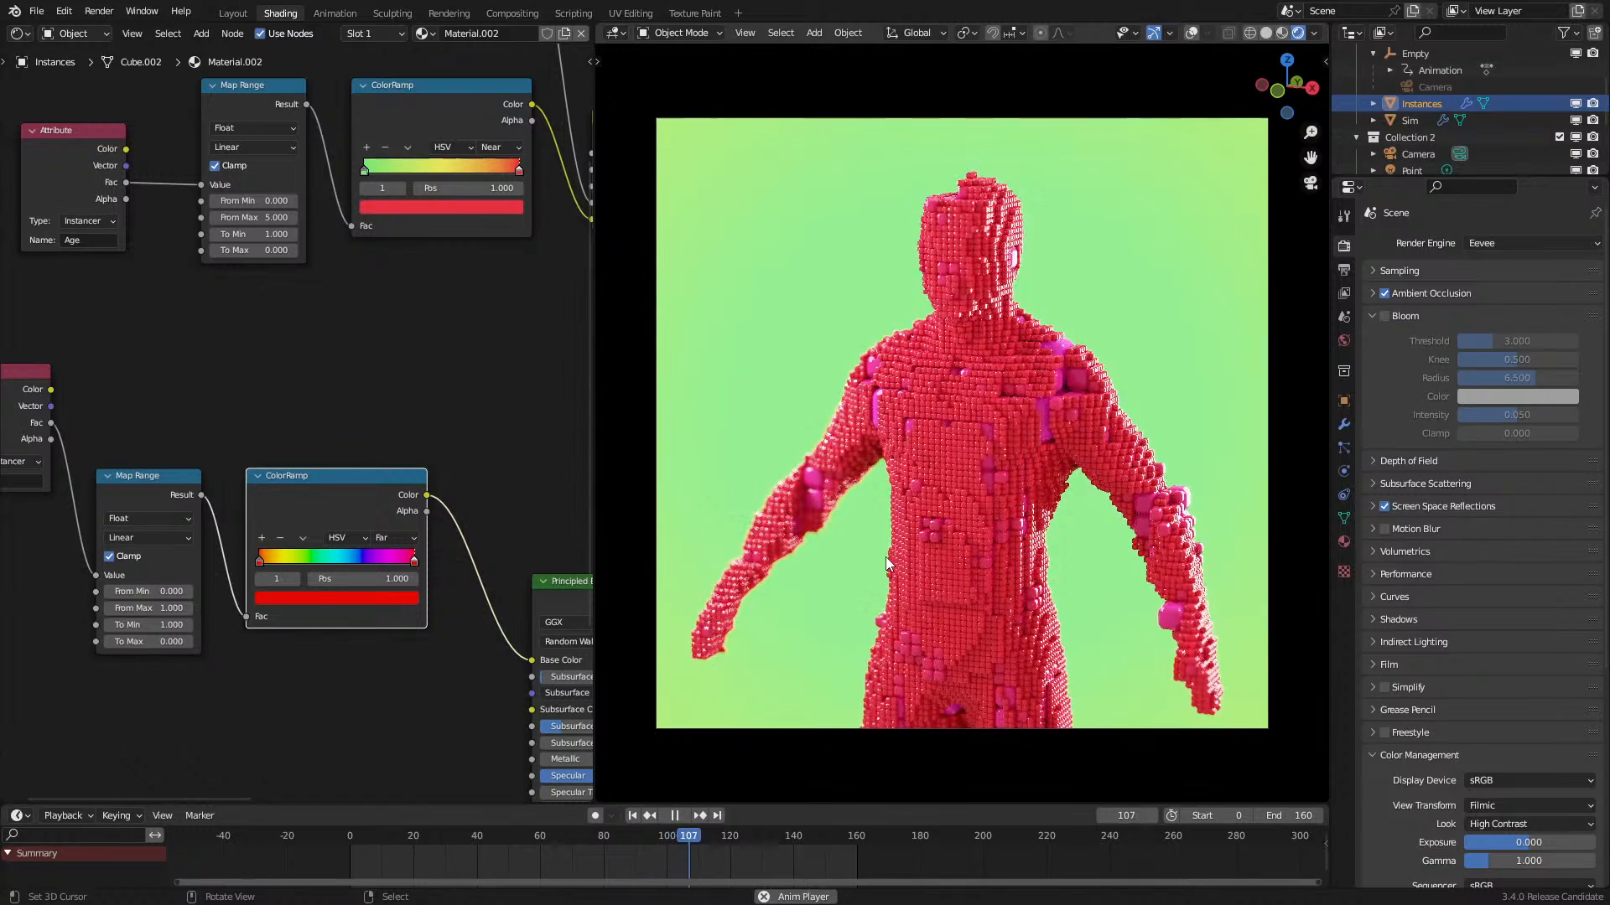
key(space)
Step: Connect the R attribute's Fac output directly to the duplicated Principled BSDF's Base Color and replay the animation
scroll(171, 496, down, 4)
drag(160, 425, 423, 551)
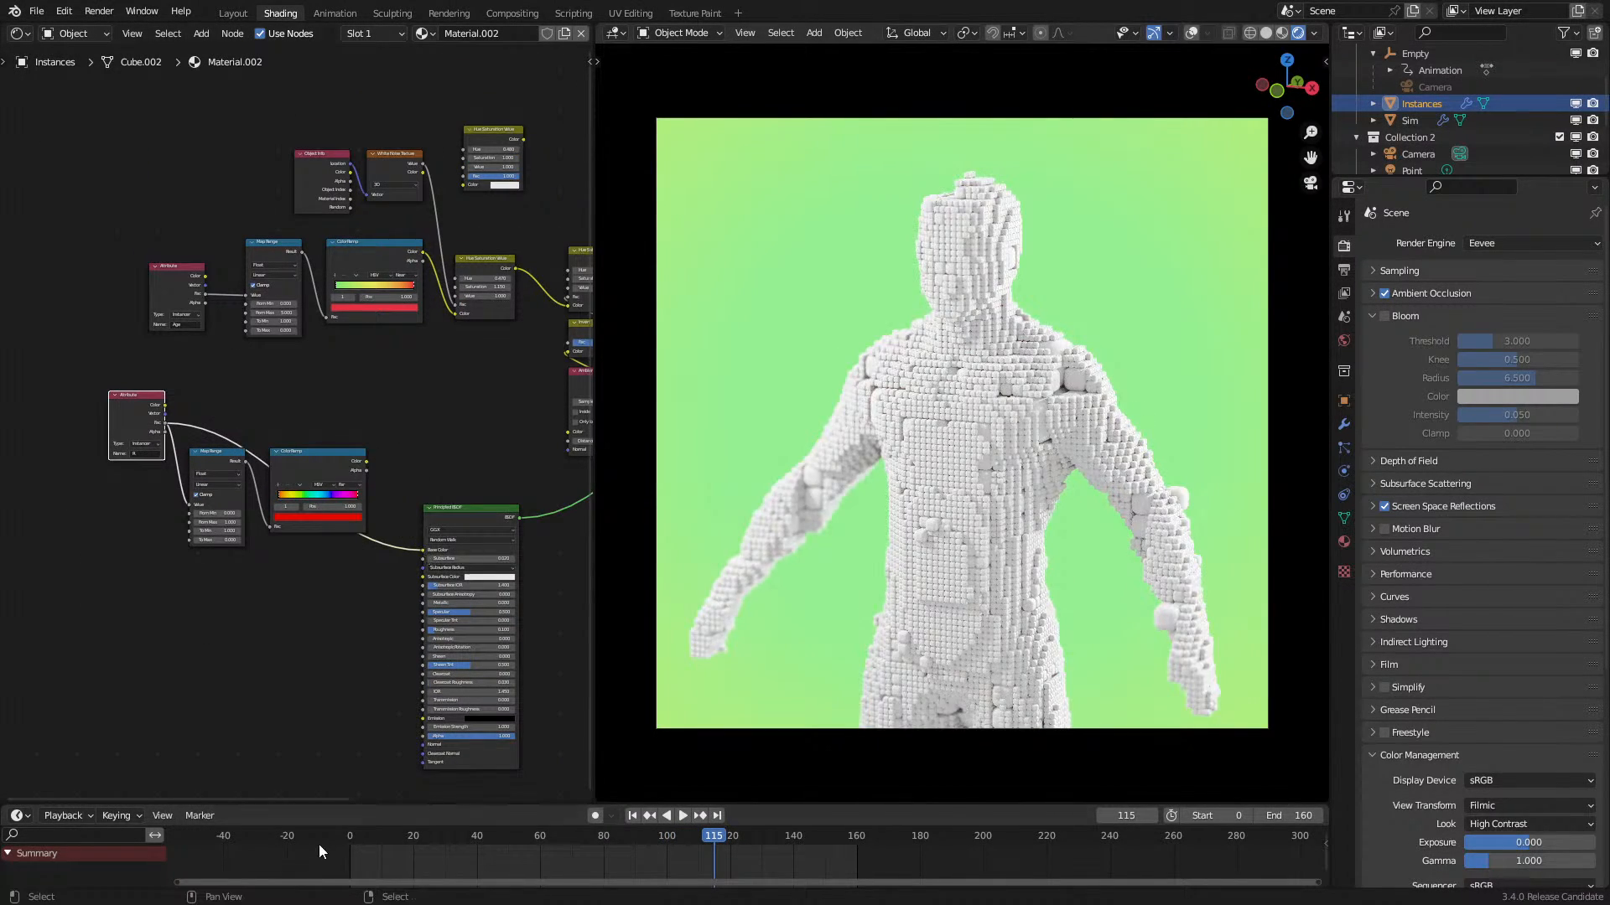
key(shift+Left)
key(space)
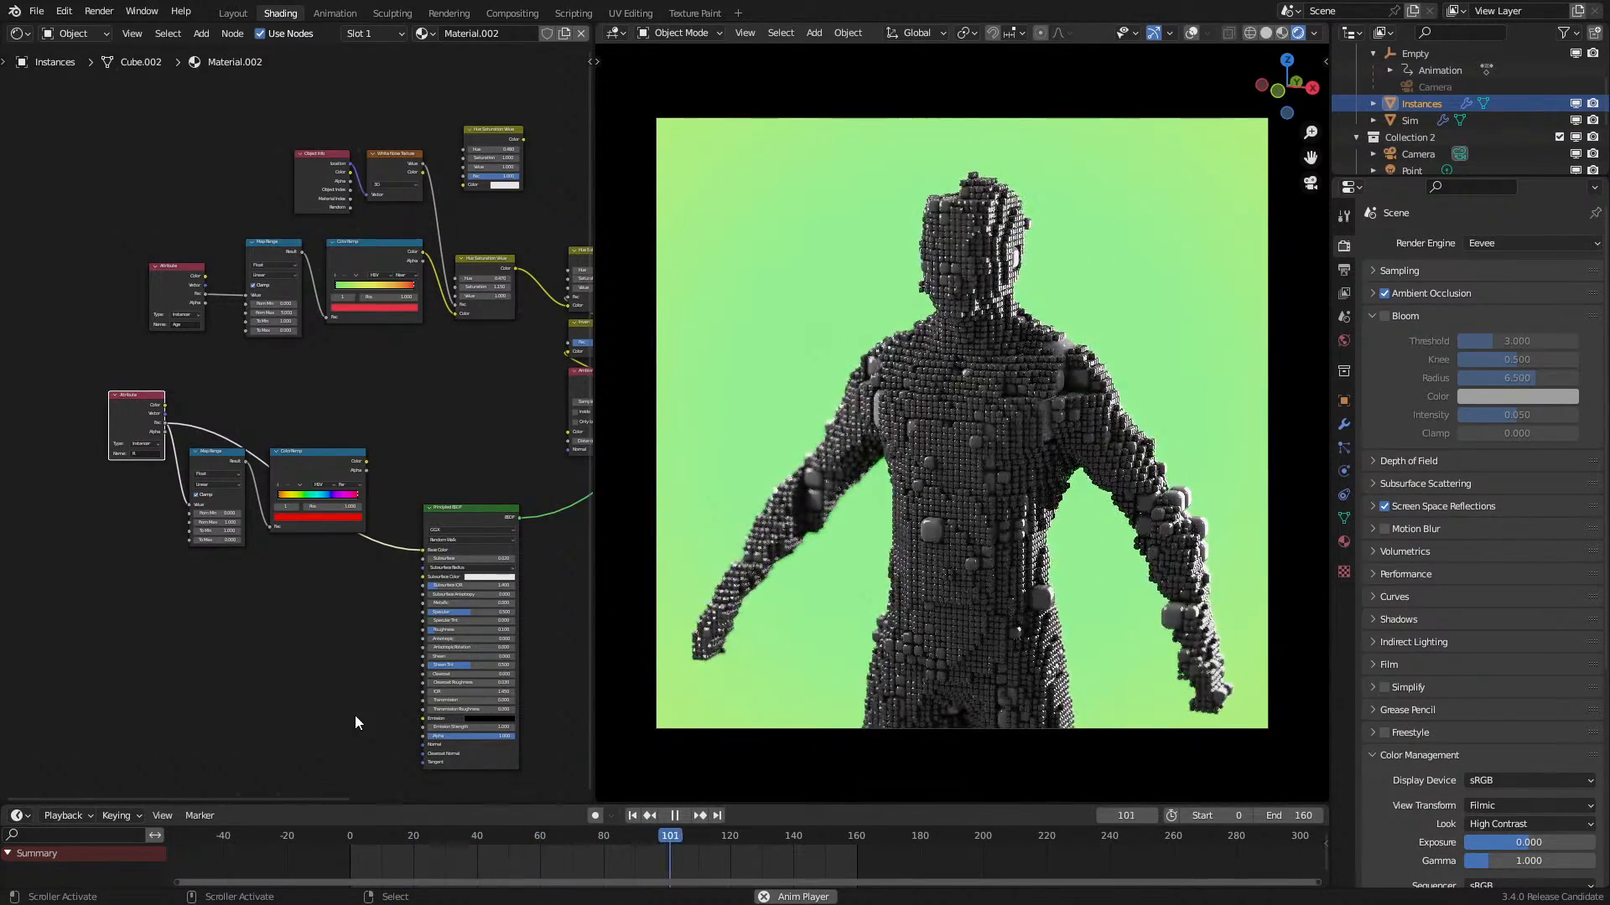
key(space)
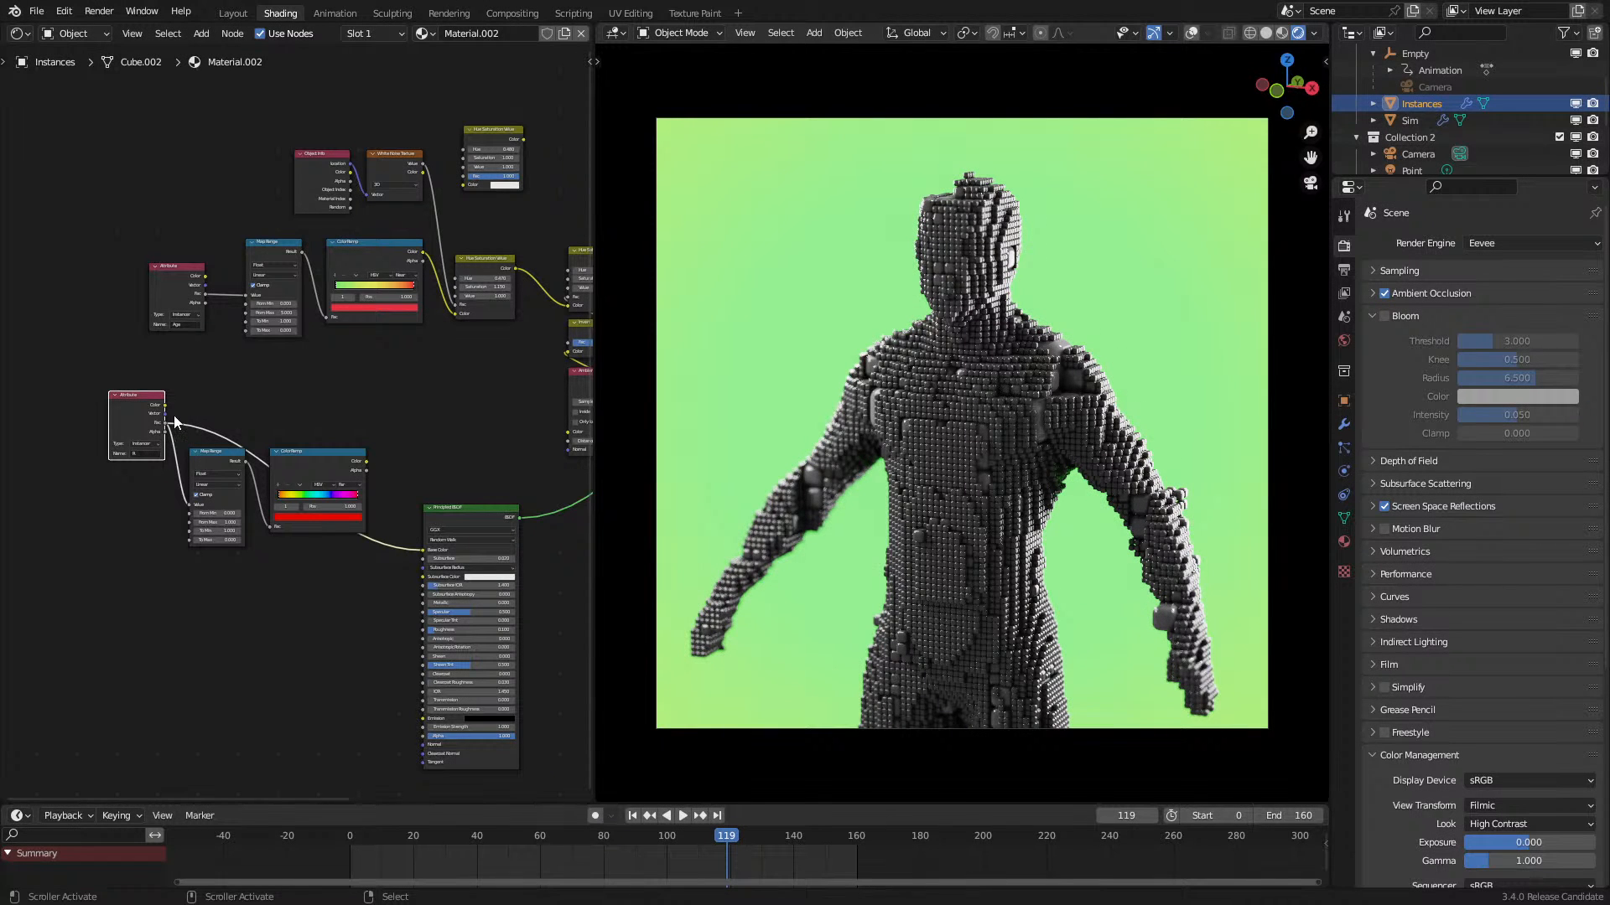
Step: Preview the R attribute's Fac output directly on the instances and play the animation from the start
ctrl+shift+click(140, 412)
ctrl+shift+click(141, 412)
key(space)
click(349, 851)
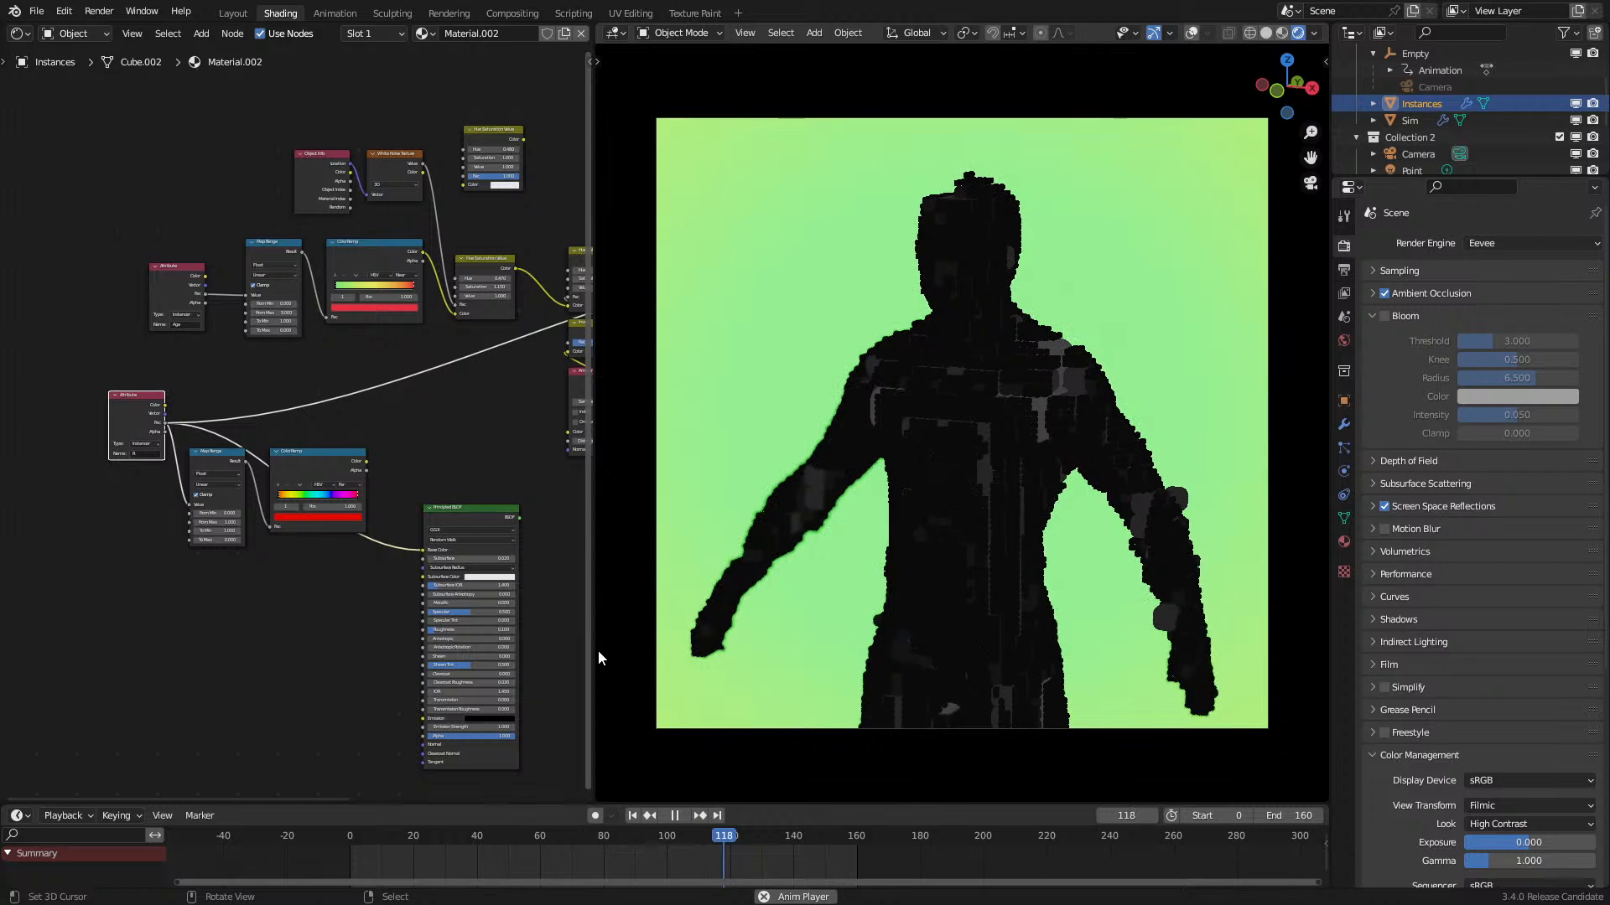
Step: Stop playback and delete the duplicated Map Range, ColorRamp and Principled BSDF nodes along with the R Attribute node
key(space)
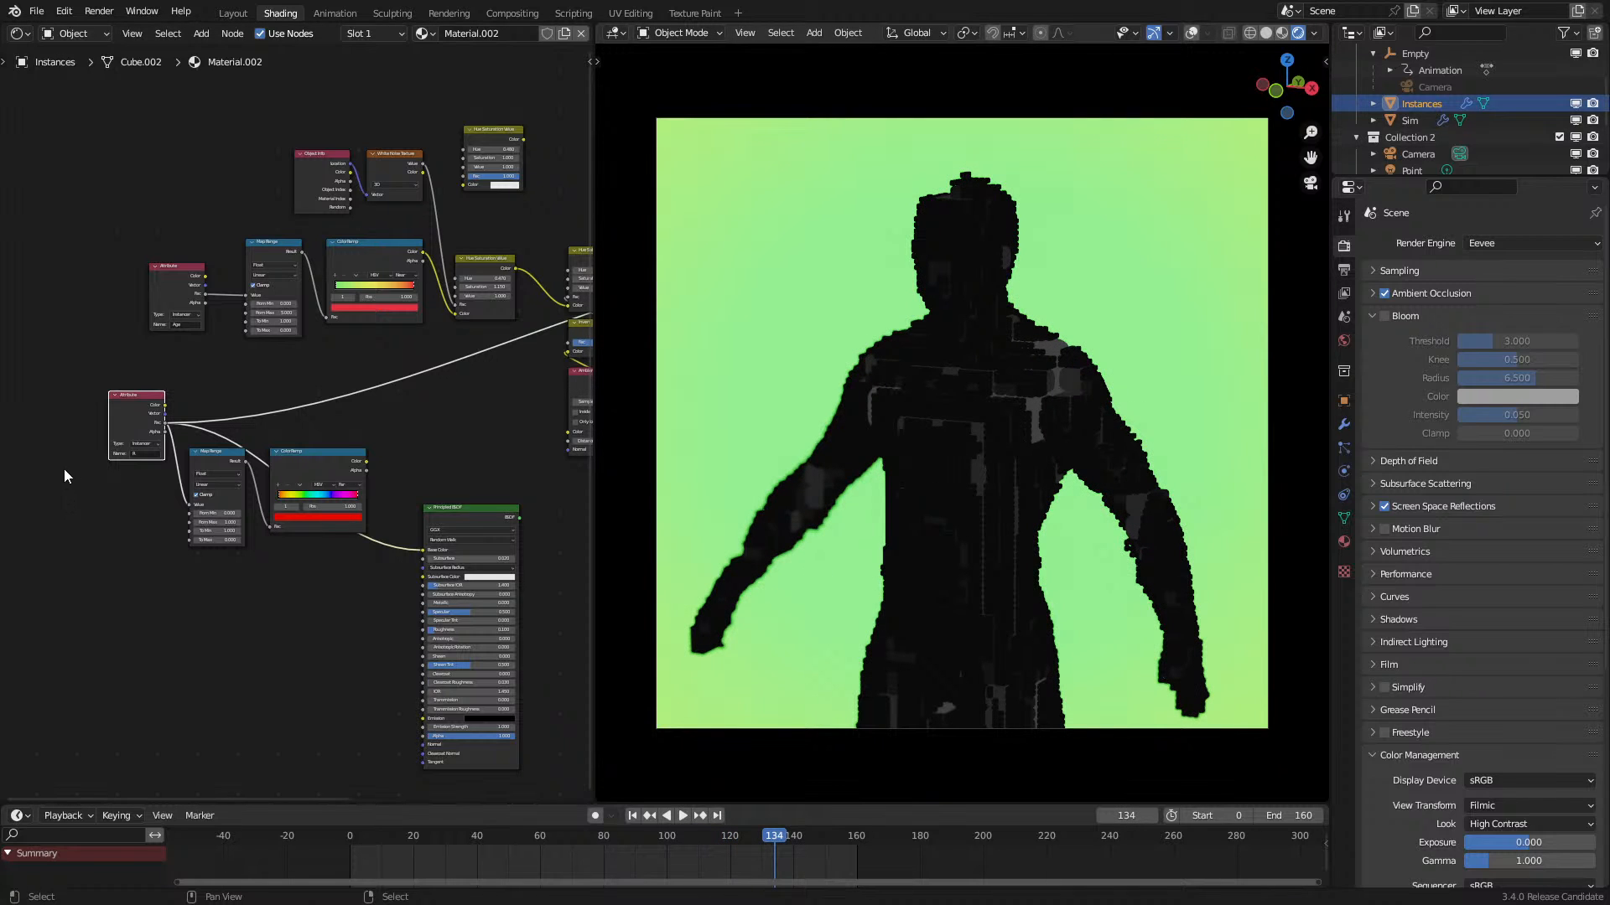
drag(44, 460, 434, 622)
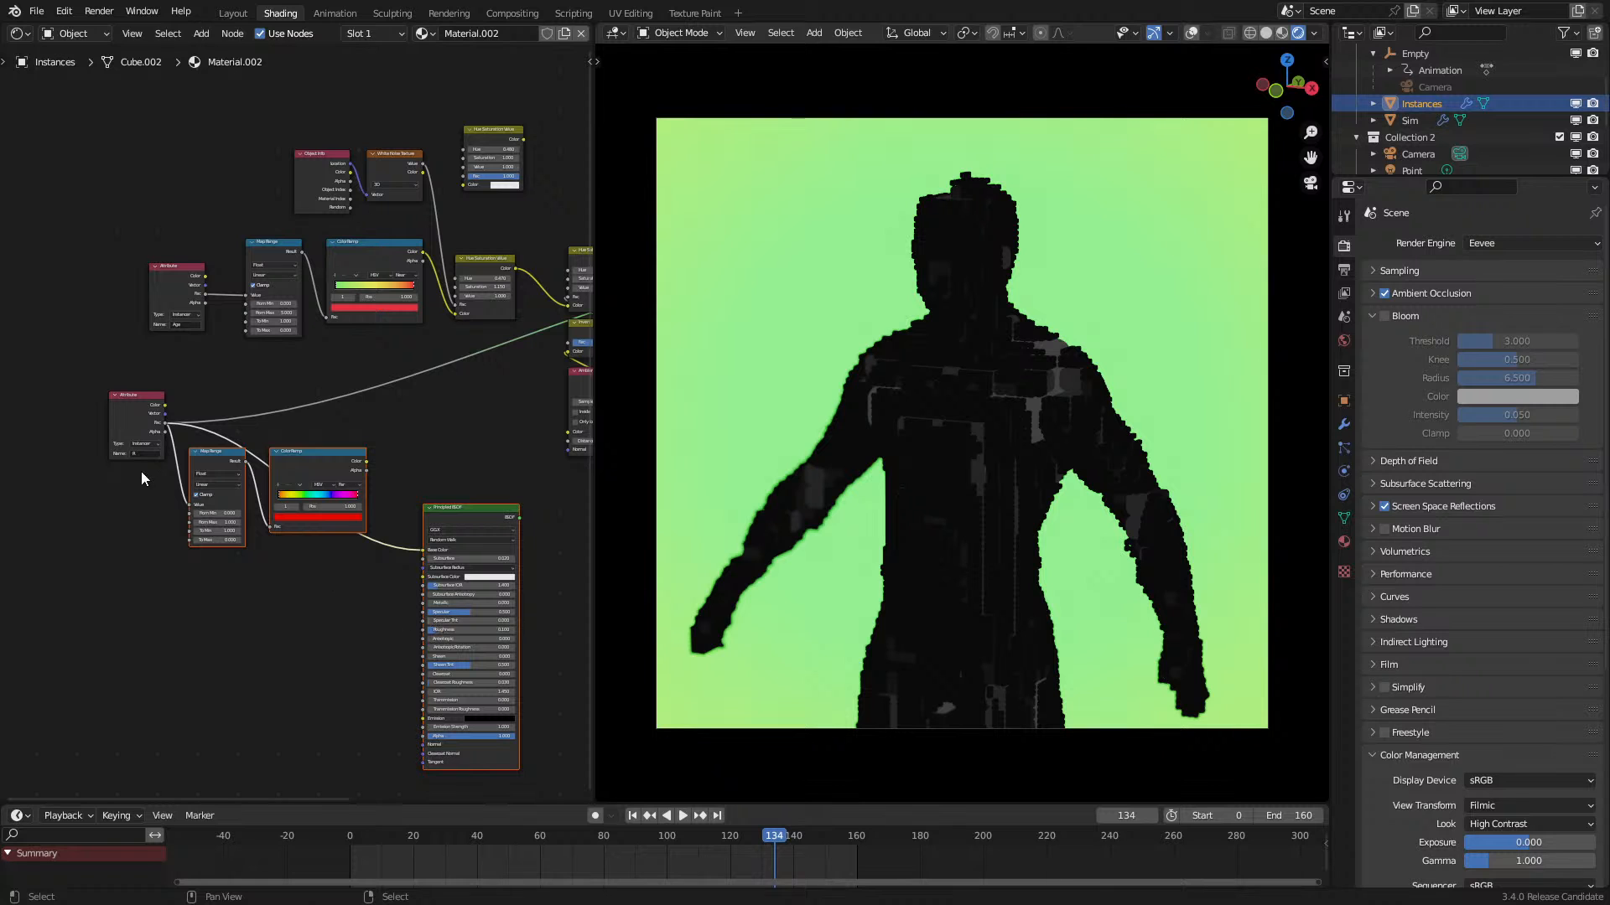
key(x)
click(141, 428)
key(x)
middle_drag(337, 514, 95, 667)
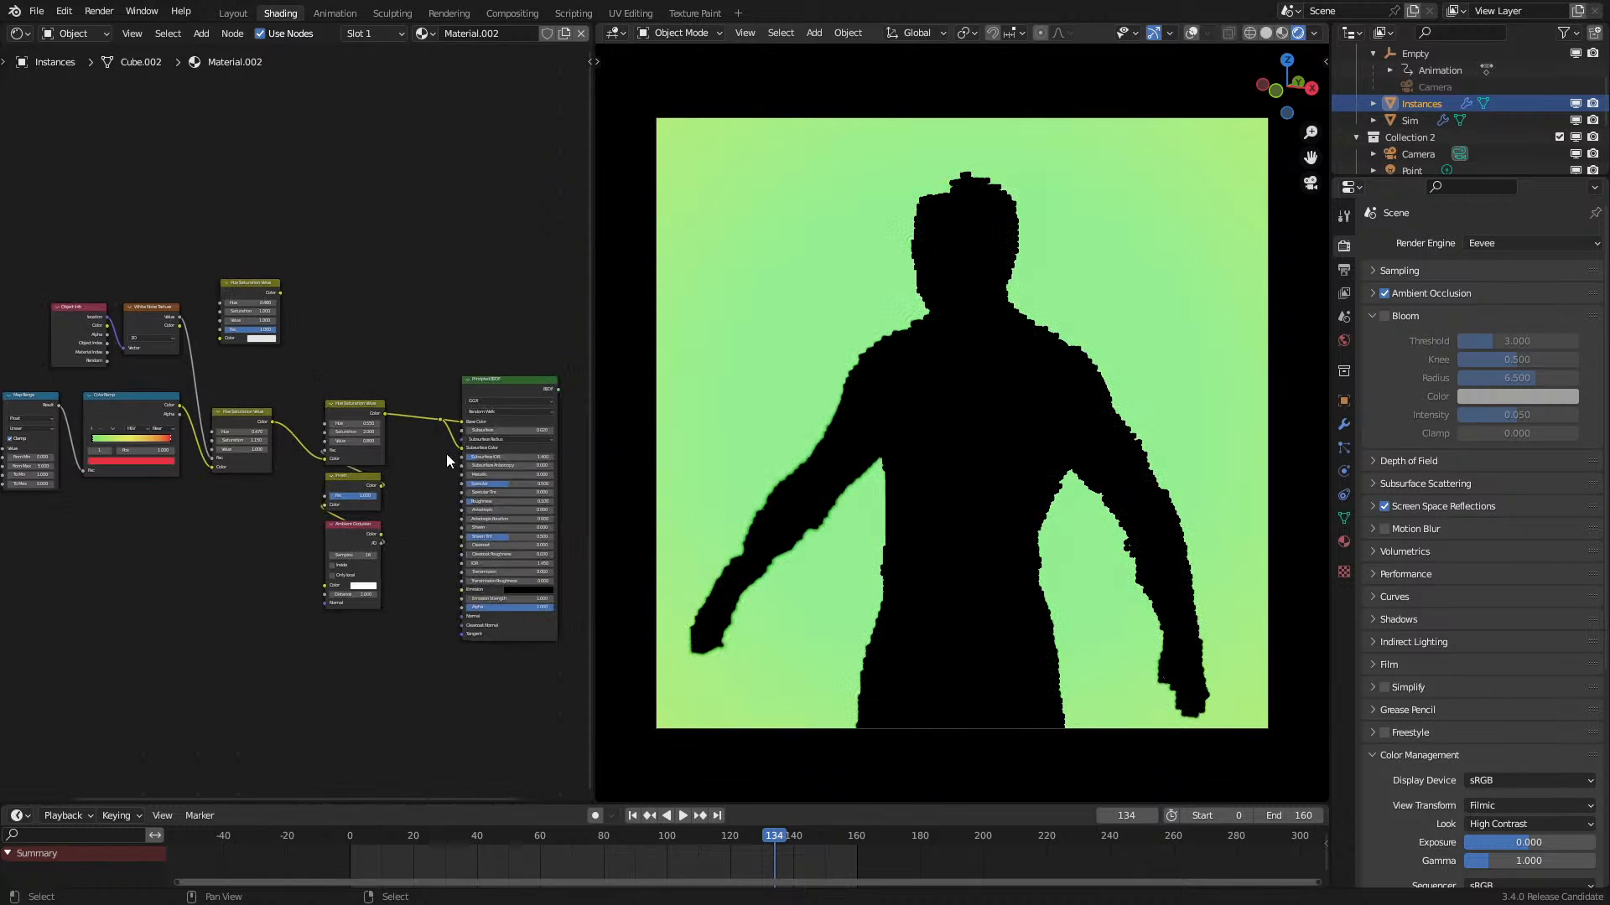
Step: Set the Age ColorRamp's green stop to a saturation of 0.807 and try a value of 1.000
middle_drag(103, 495, 322, 517)
scroll(321, 517, up, 4)
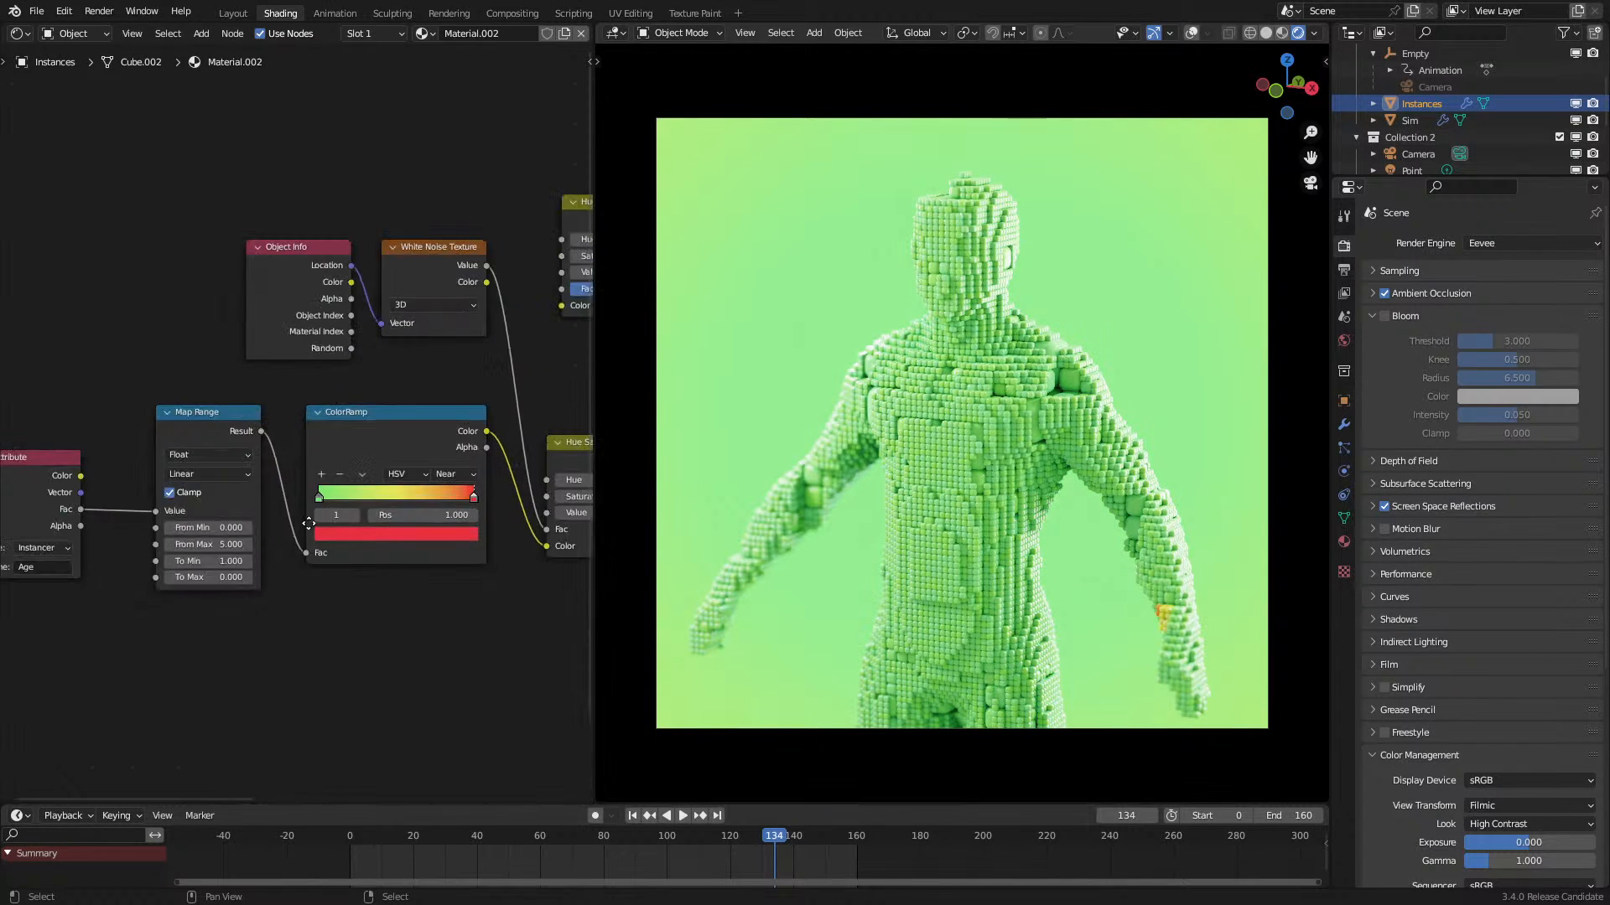
scroll(245, 533, up, 1)
click(177, 556)
click(268, 602)
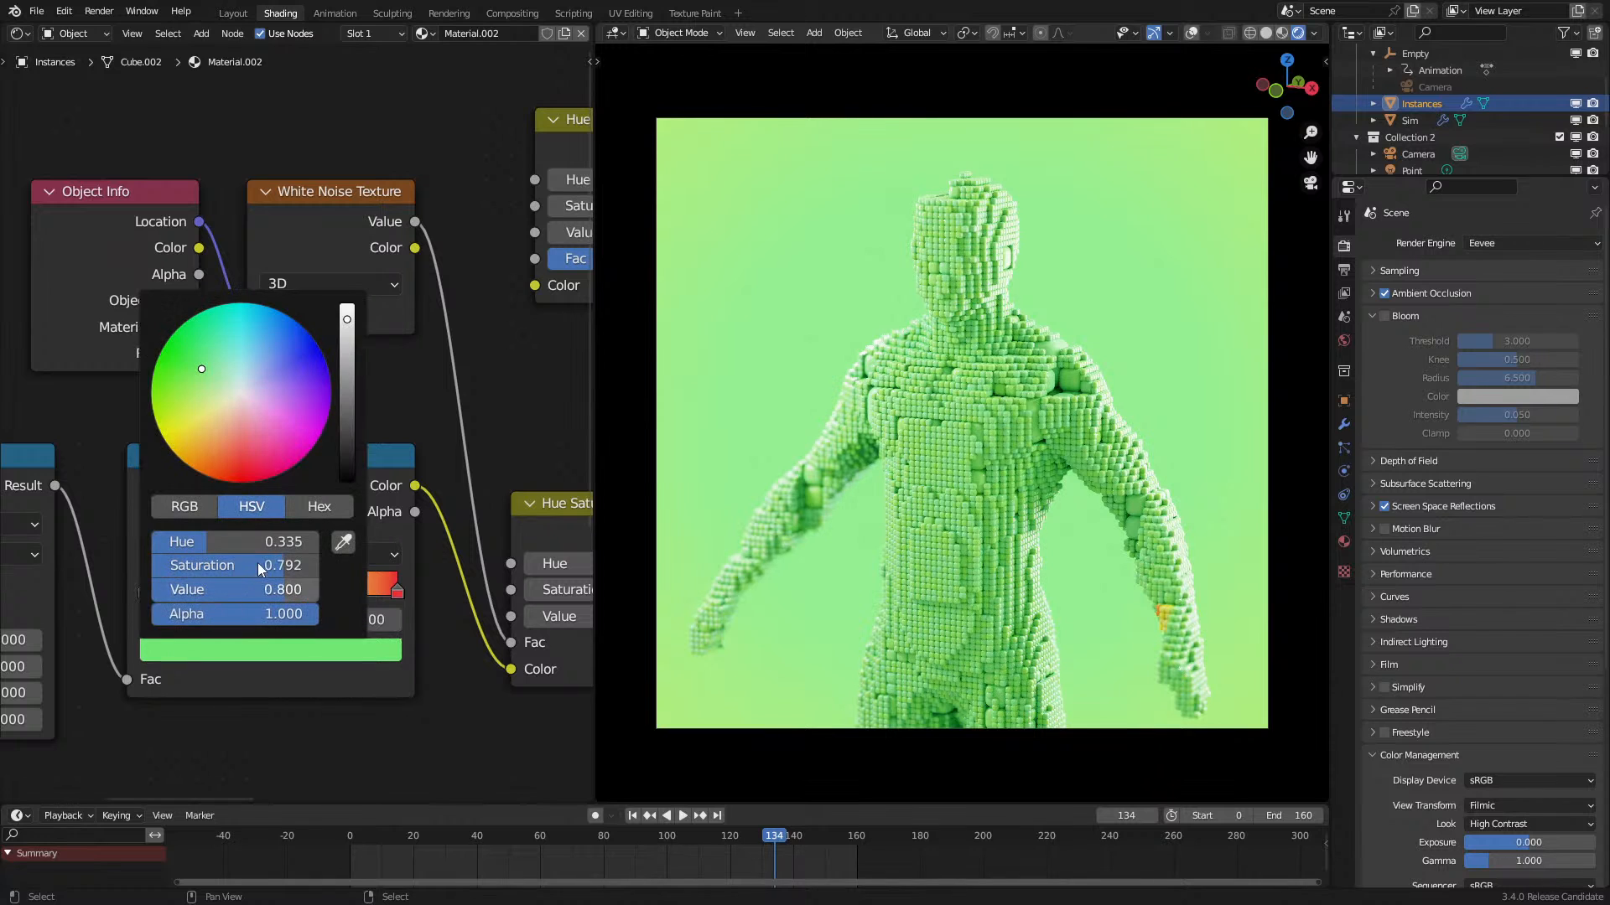
drag(283, 565, 289, 566)
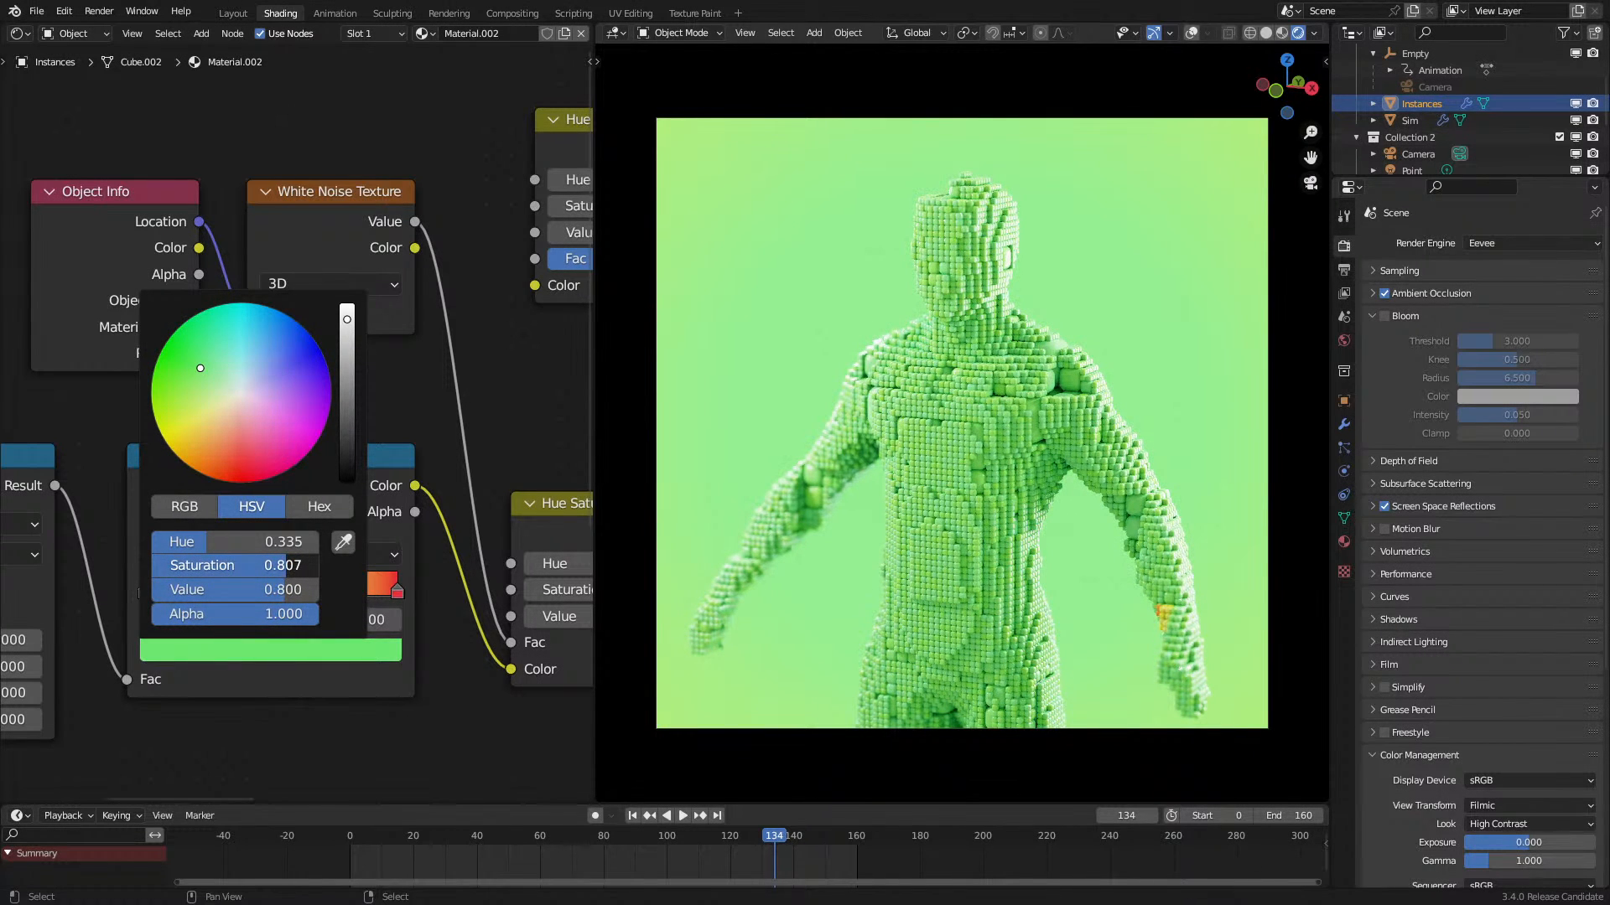
click(317, 654)
drag(284, 589, 292, 589)
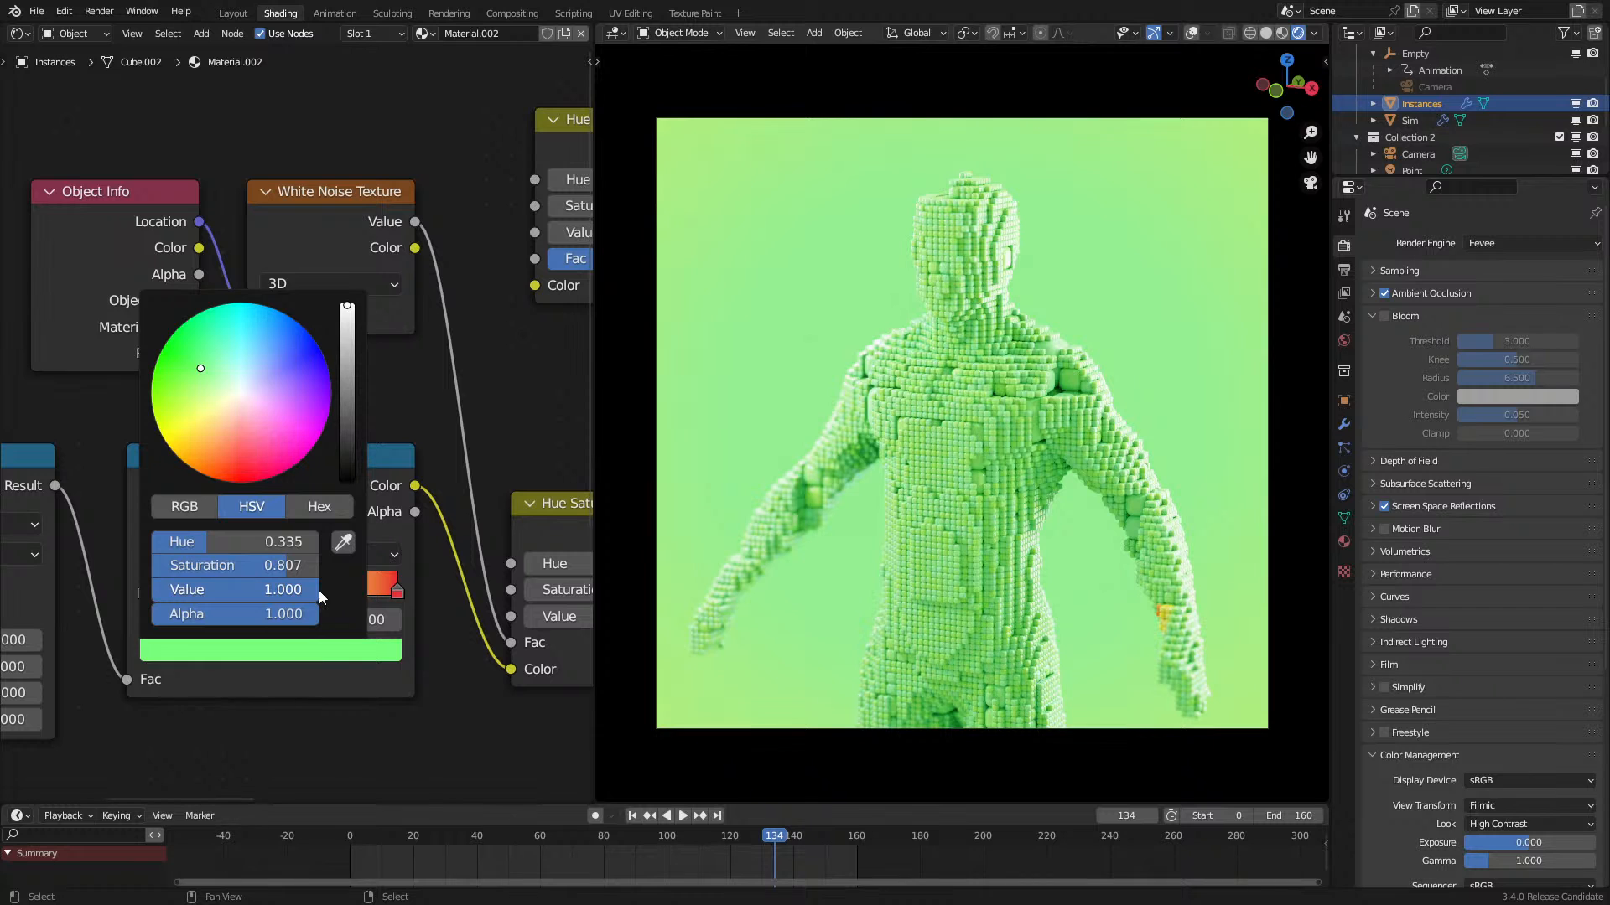
Step: Increase the saturation of the Age ColorRamp's red end stop and play the animation from the start
click(397, 590)
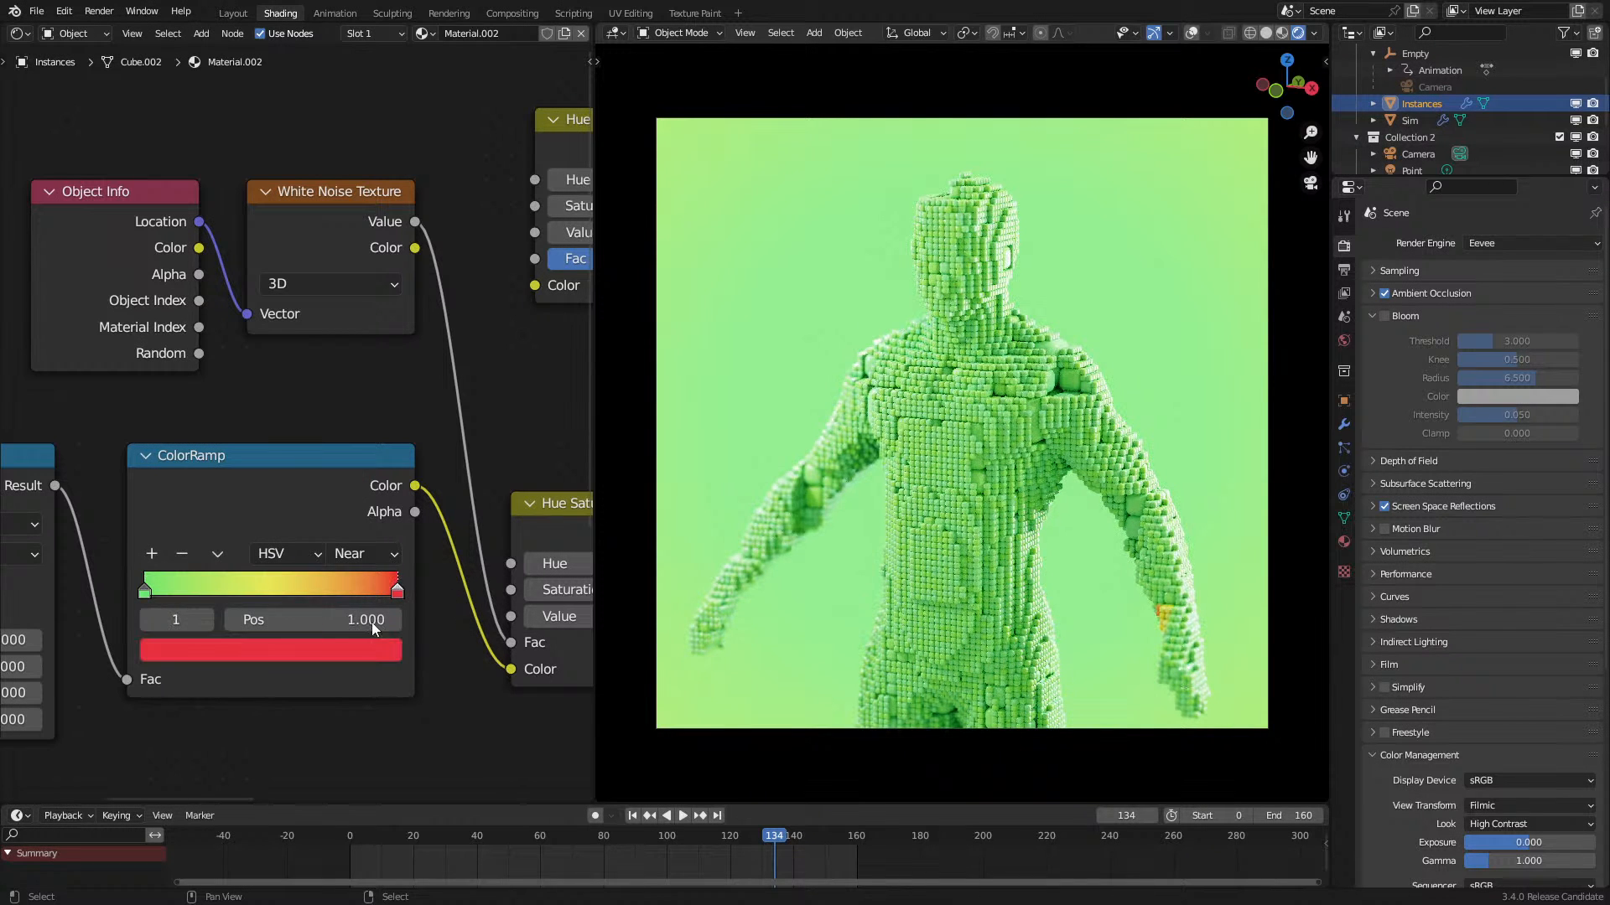
click(337, 637)
drag(304, 572, 317, 572)
click(291, 840)
key(space)
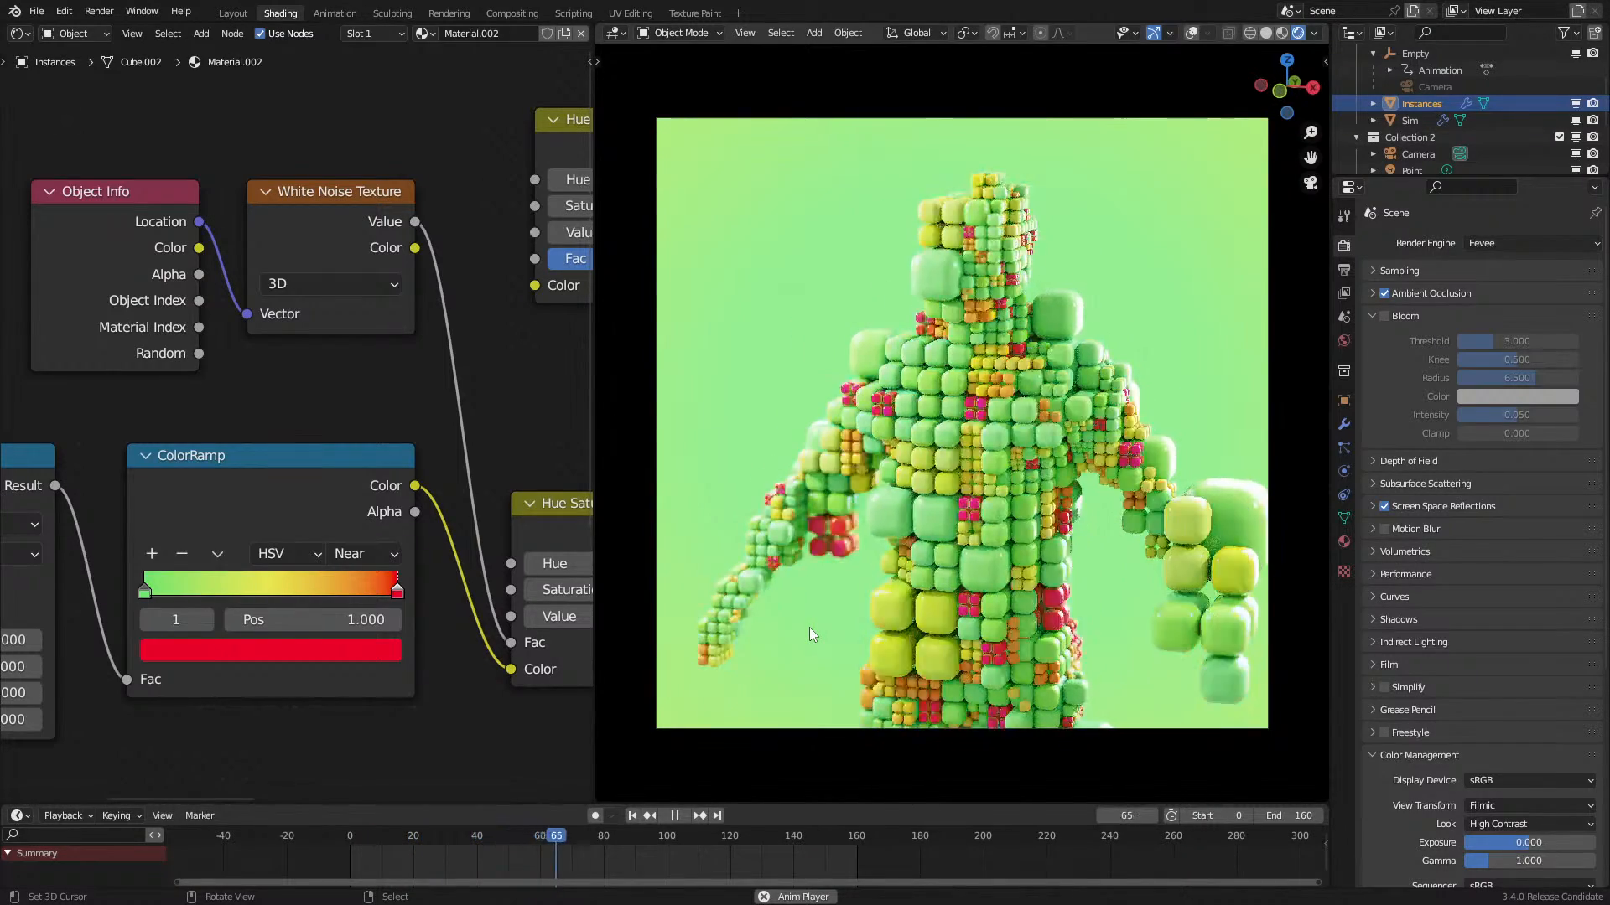
key(space)
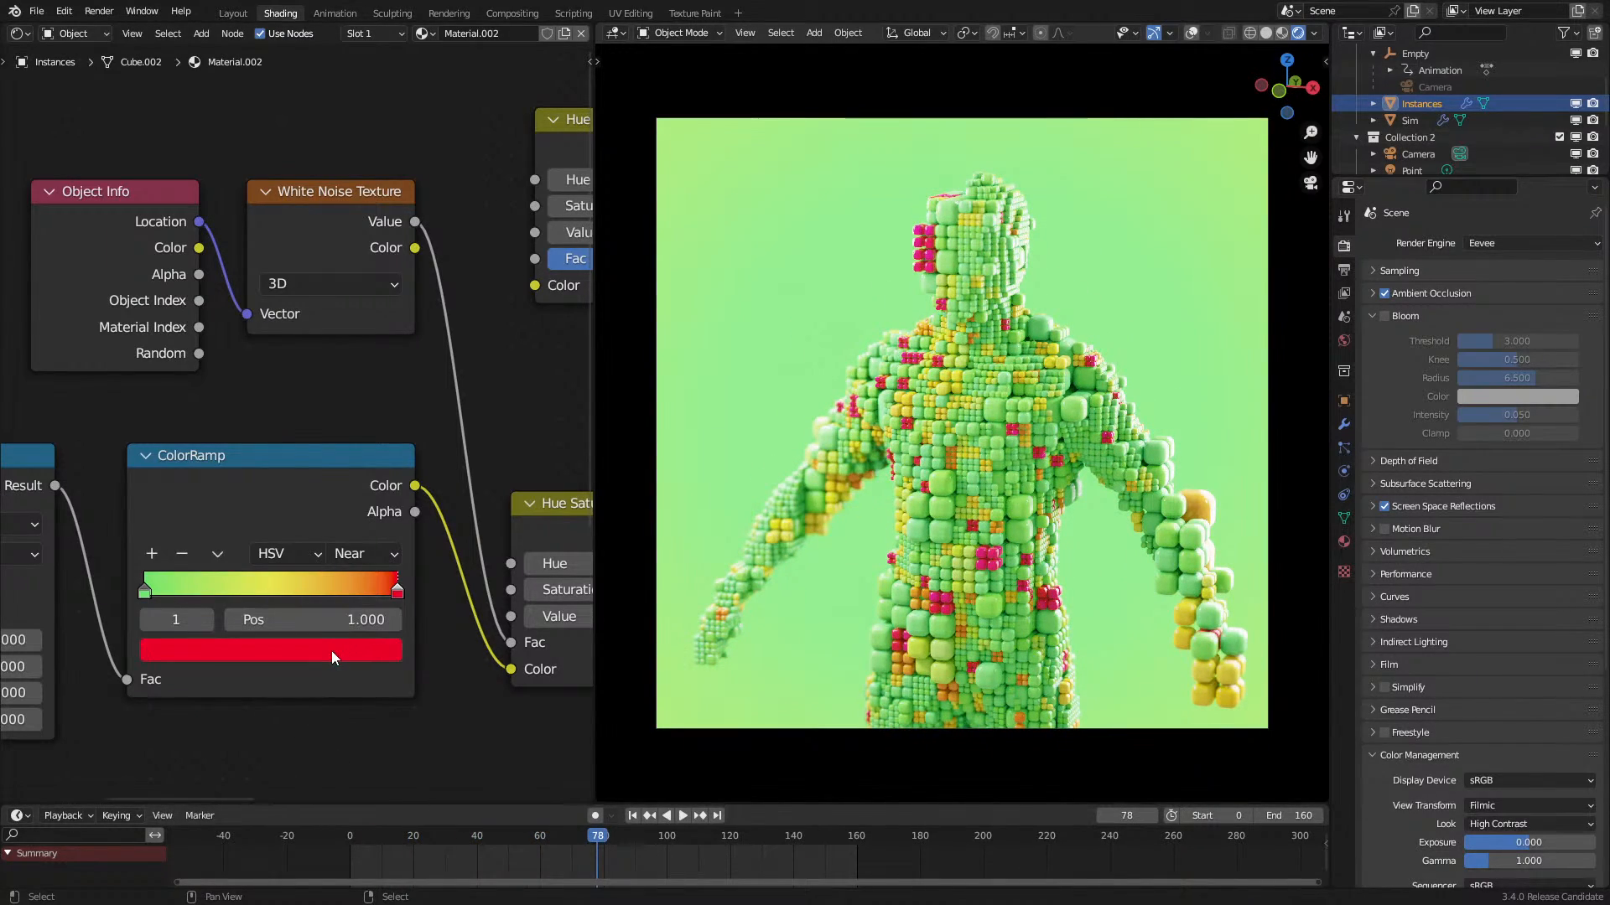
Step: Change the ColorRamp's red end stop to a softer, less saturated red and continue playing the animation
click(328, 650)
drag(251, 474, 245, 454)
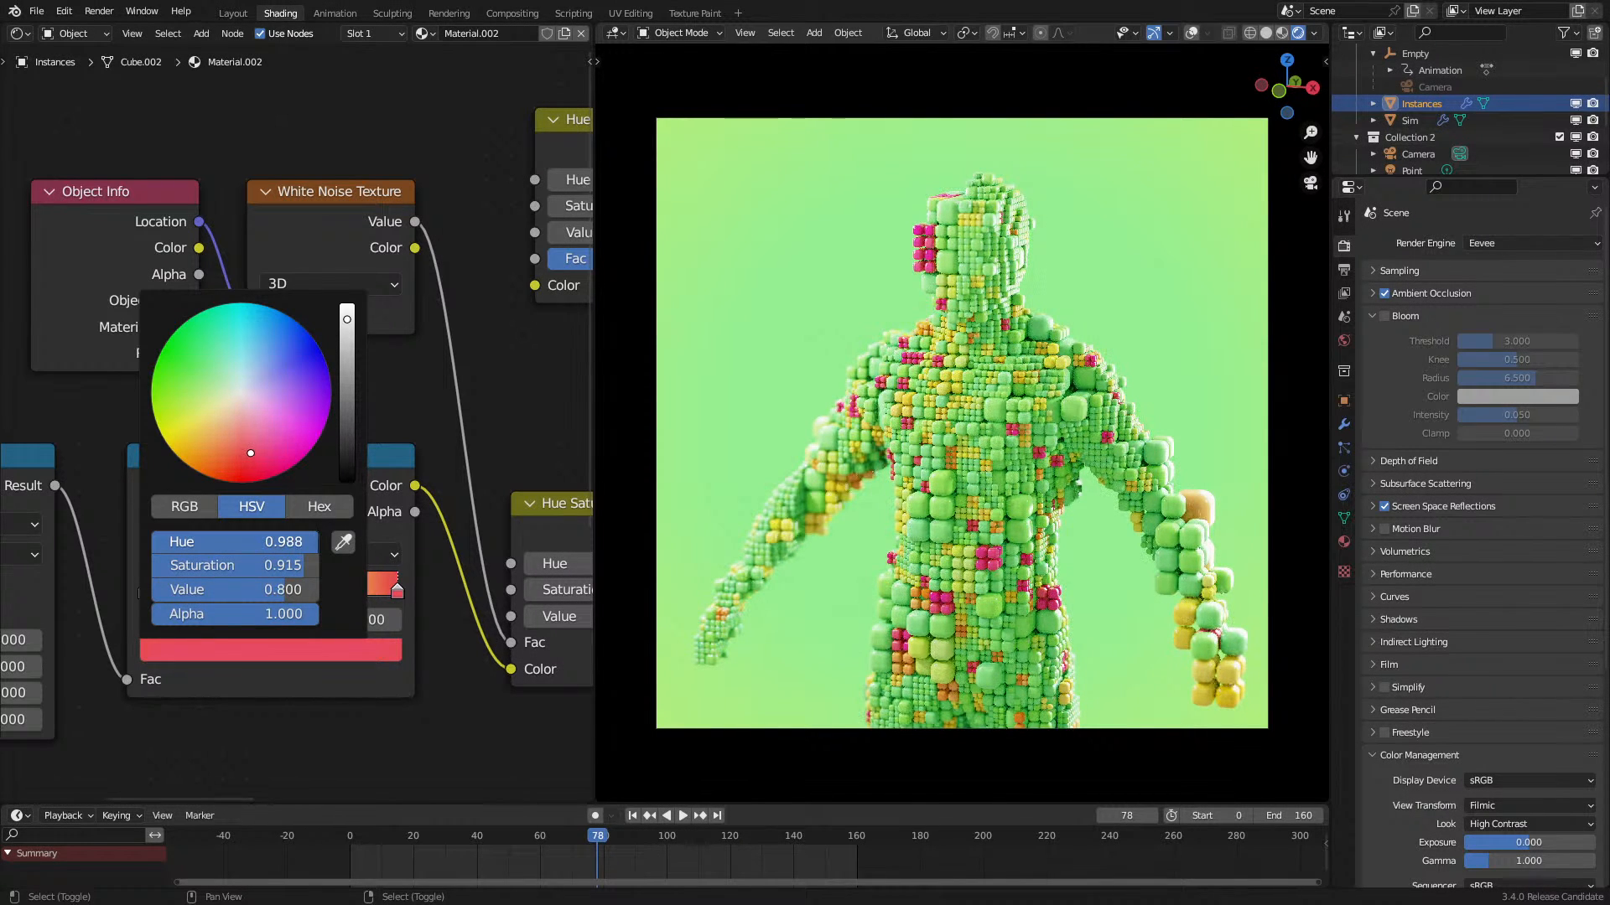
key(space)
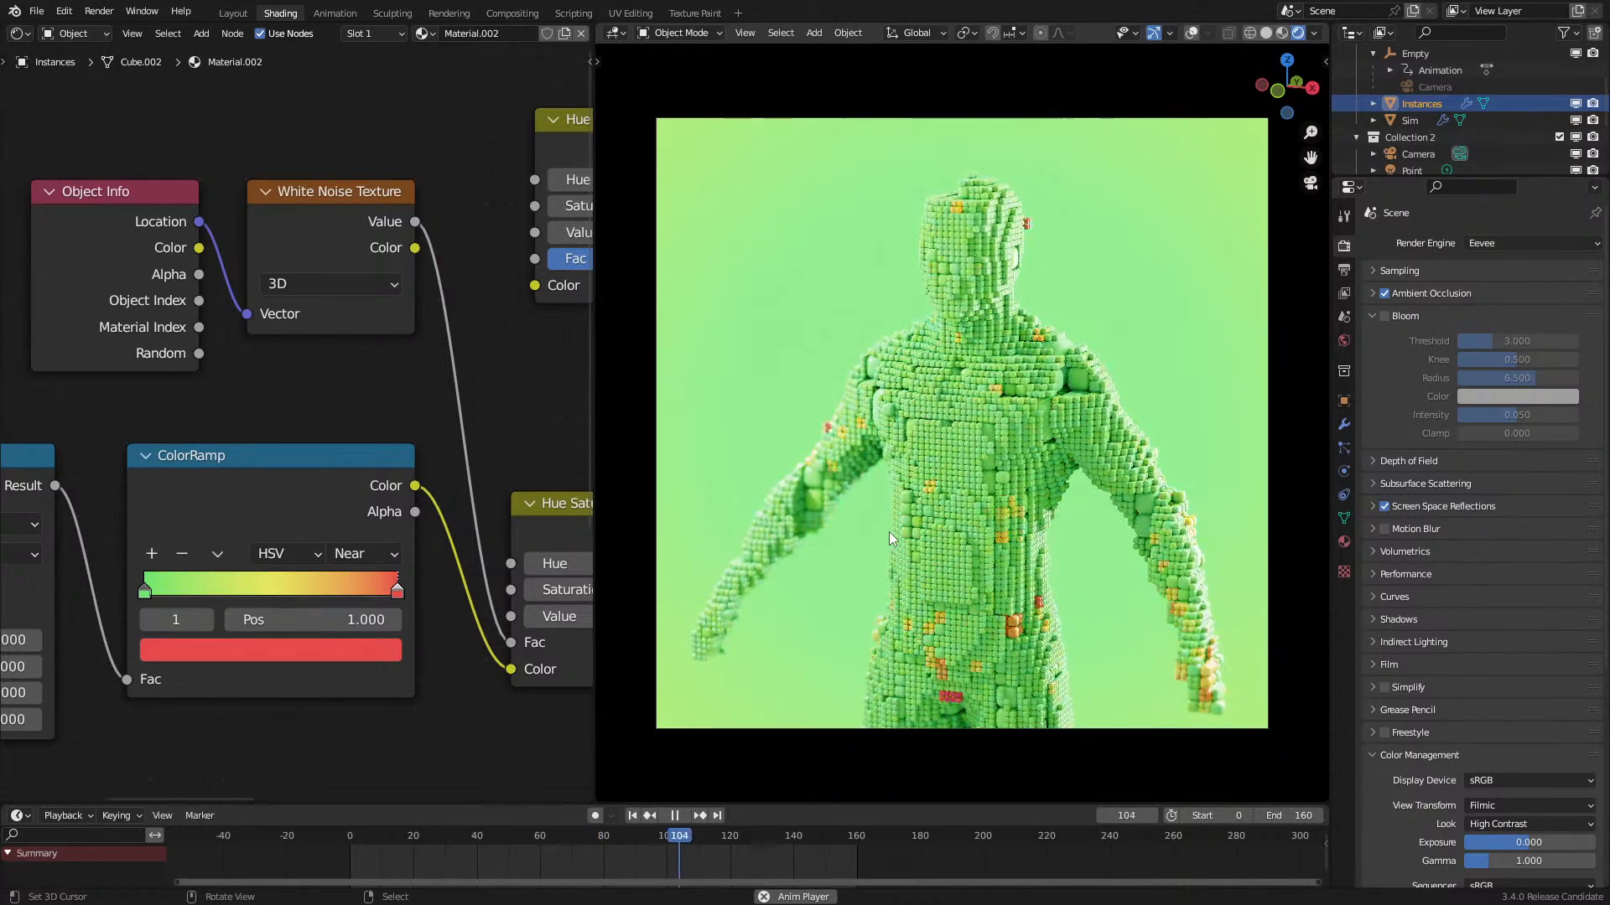
key(space)
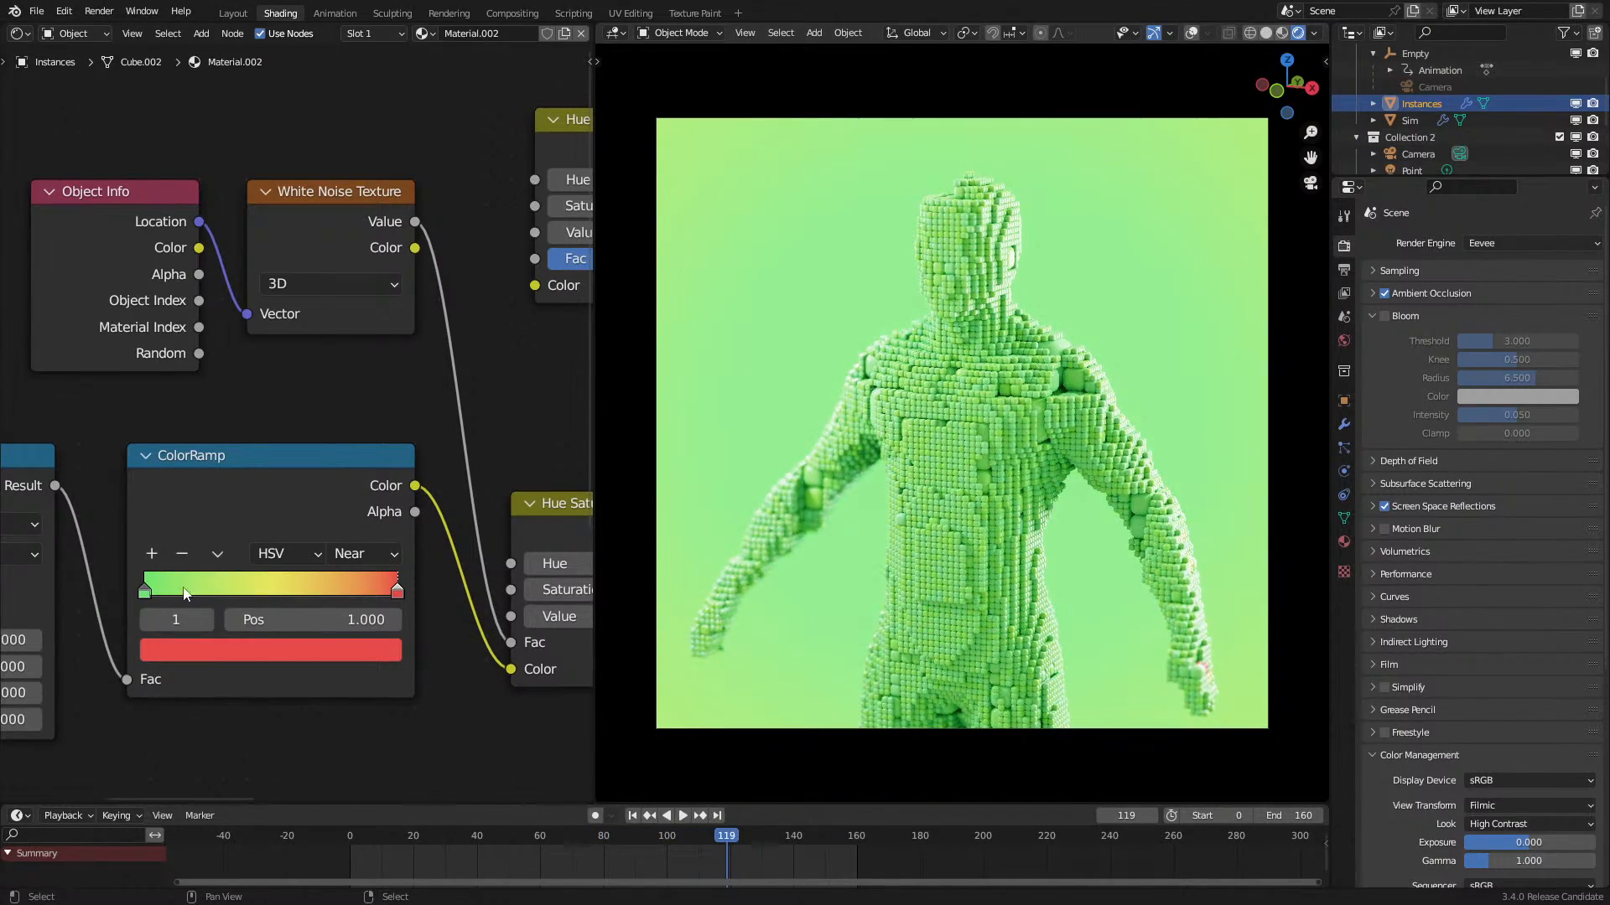
Step: Fine-tune the saturation of the ColorRamp's green stop and take the Blender window out of fullscreen
click(178, 593)
click(223, 648)
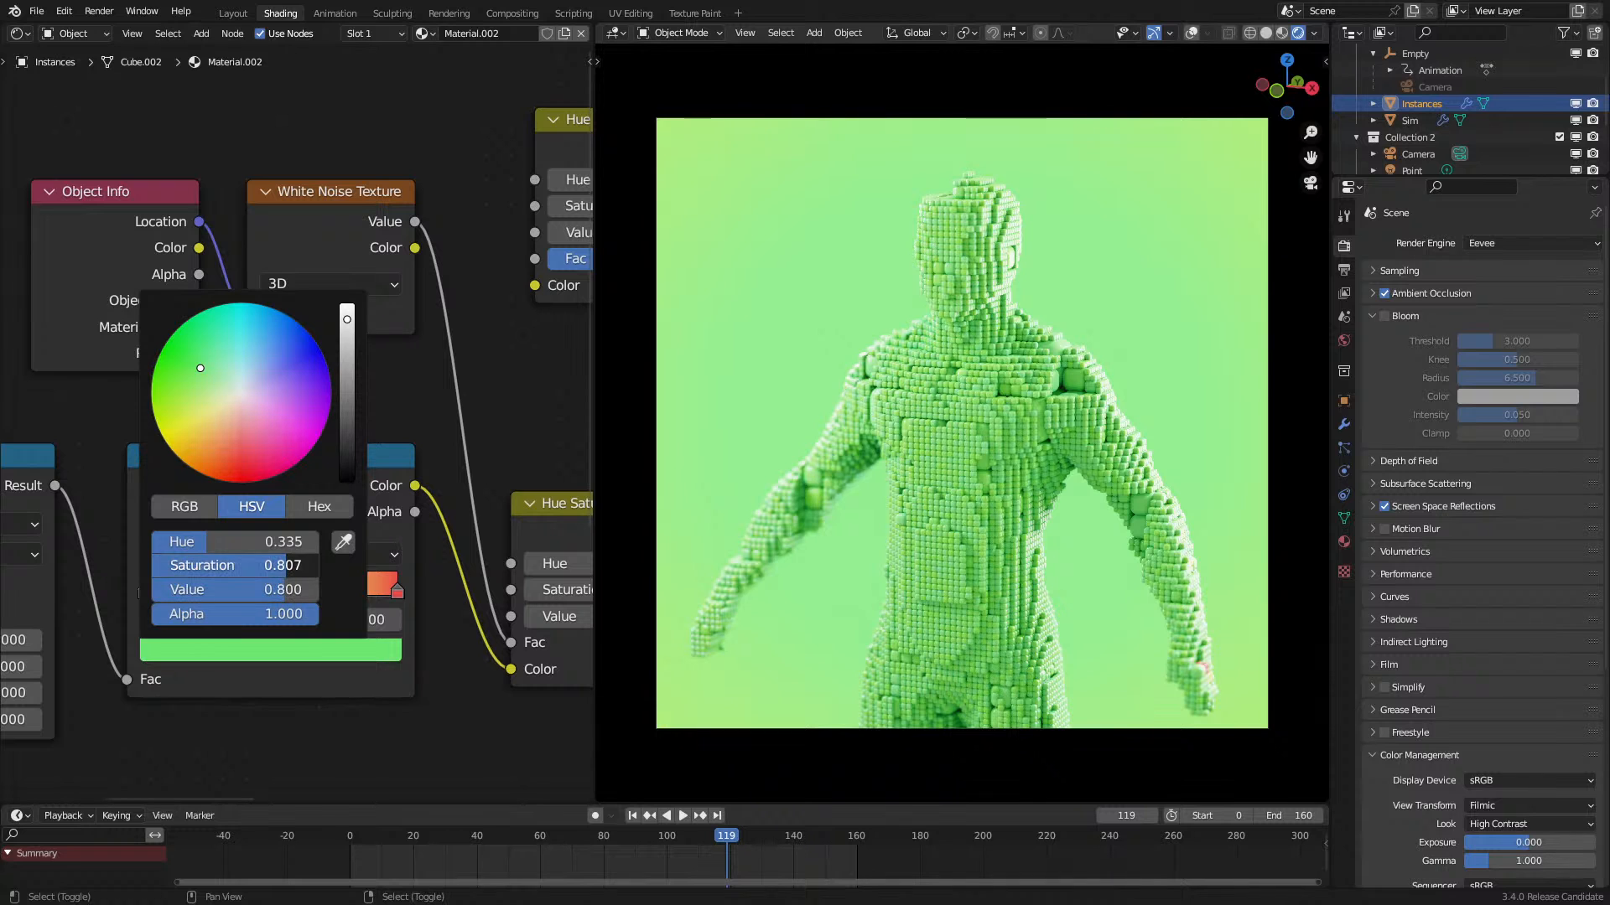
drag(287, 566, 288, 566)
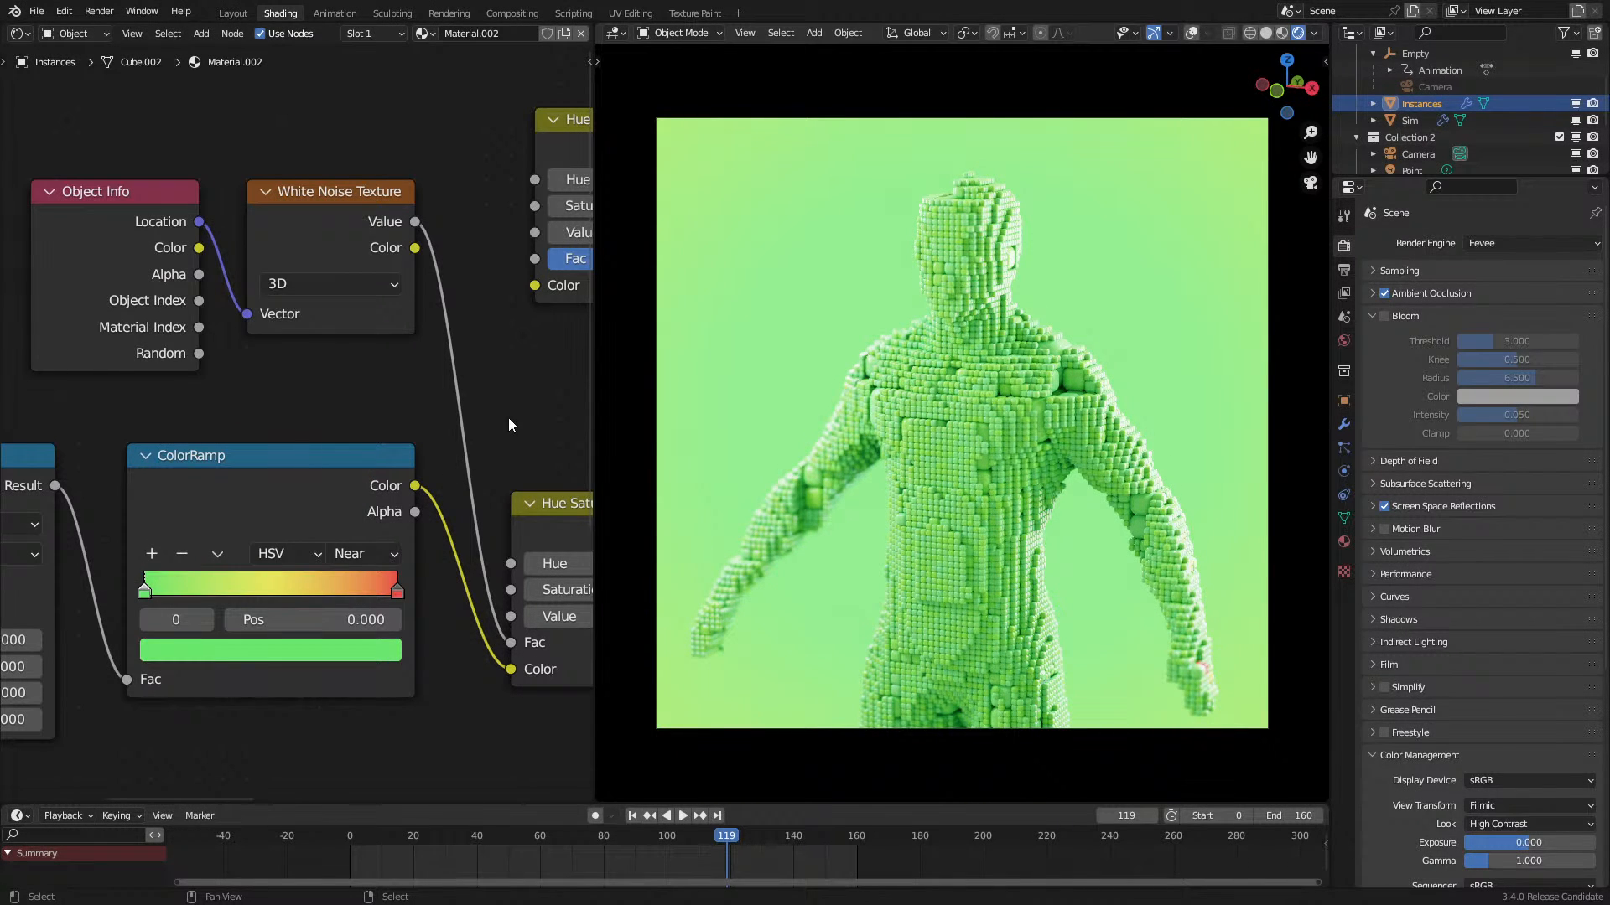
key(alt+F11)
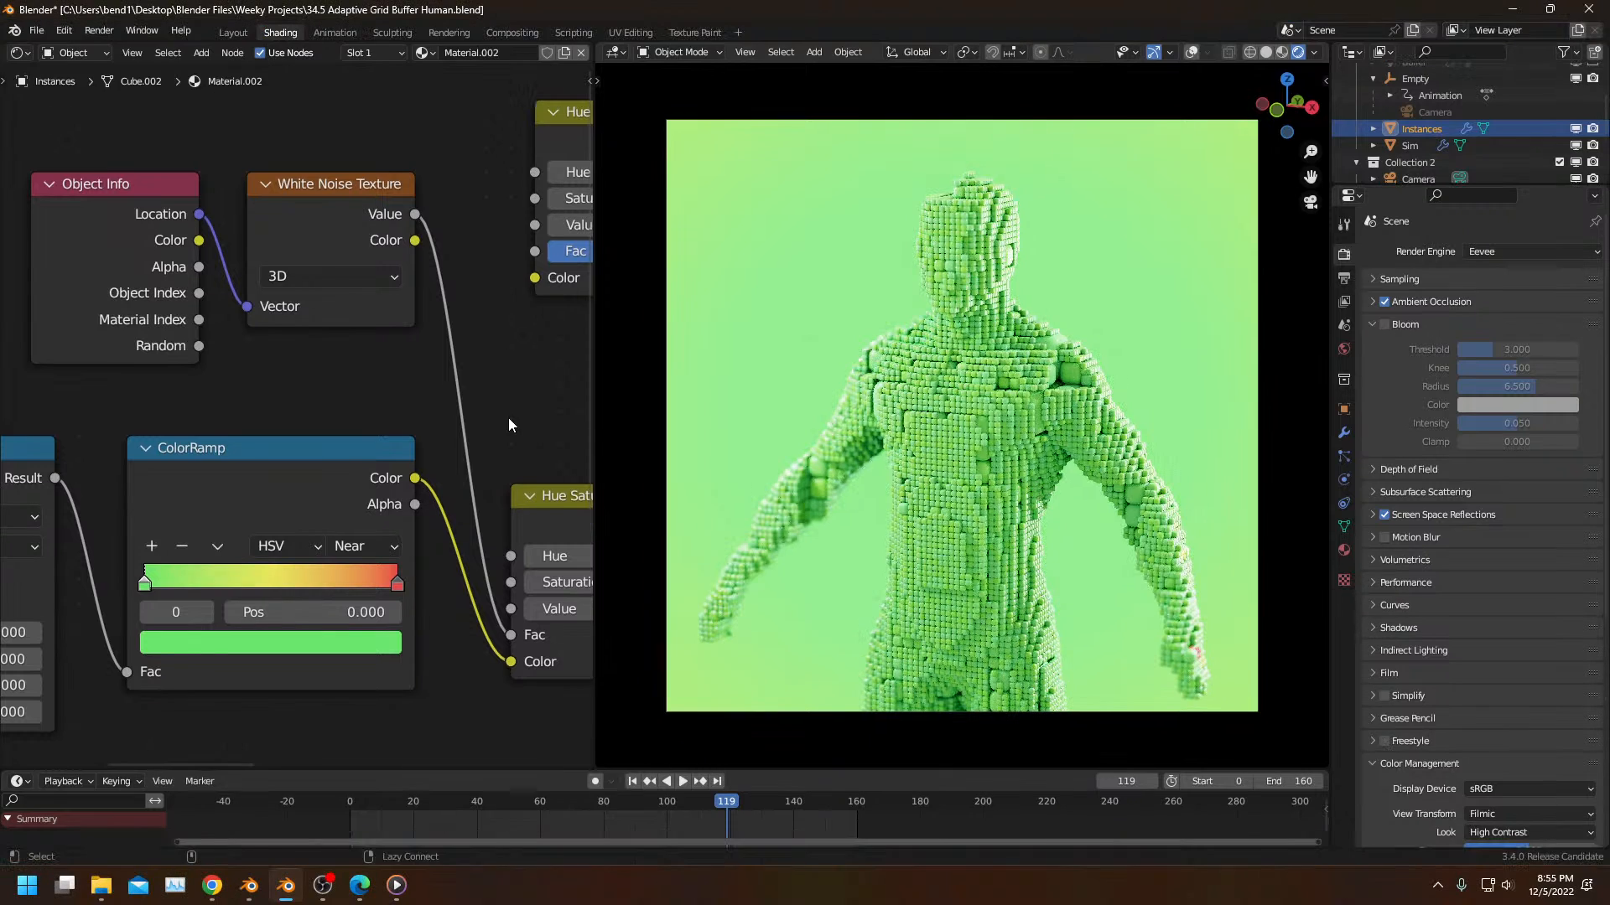
drag(733, 7, 1064, 3)
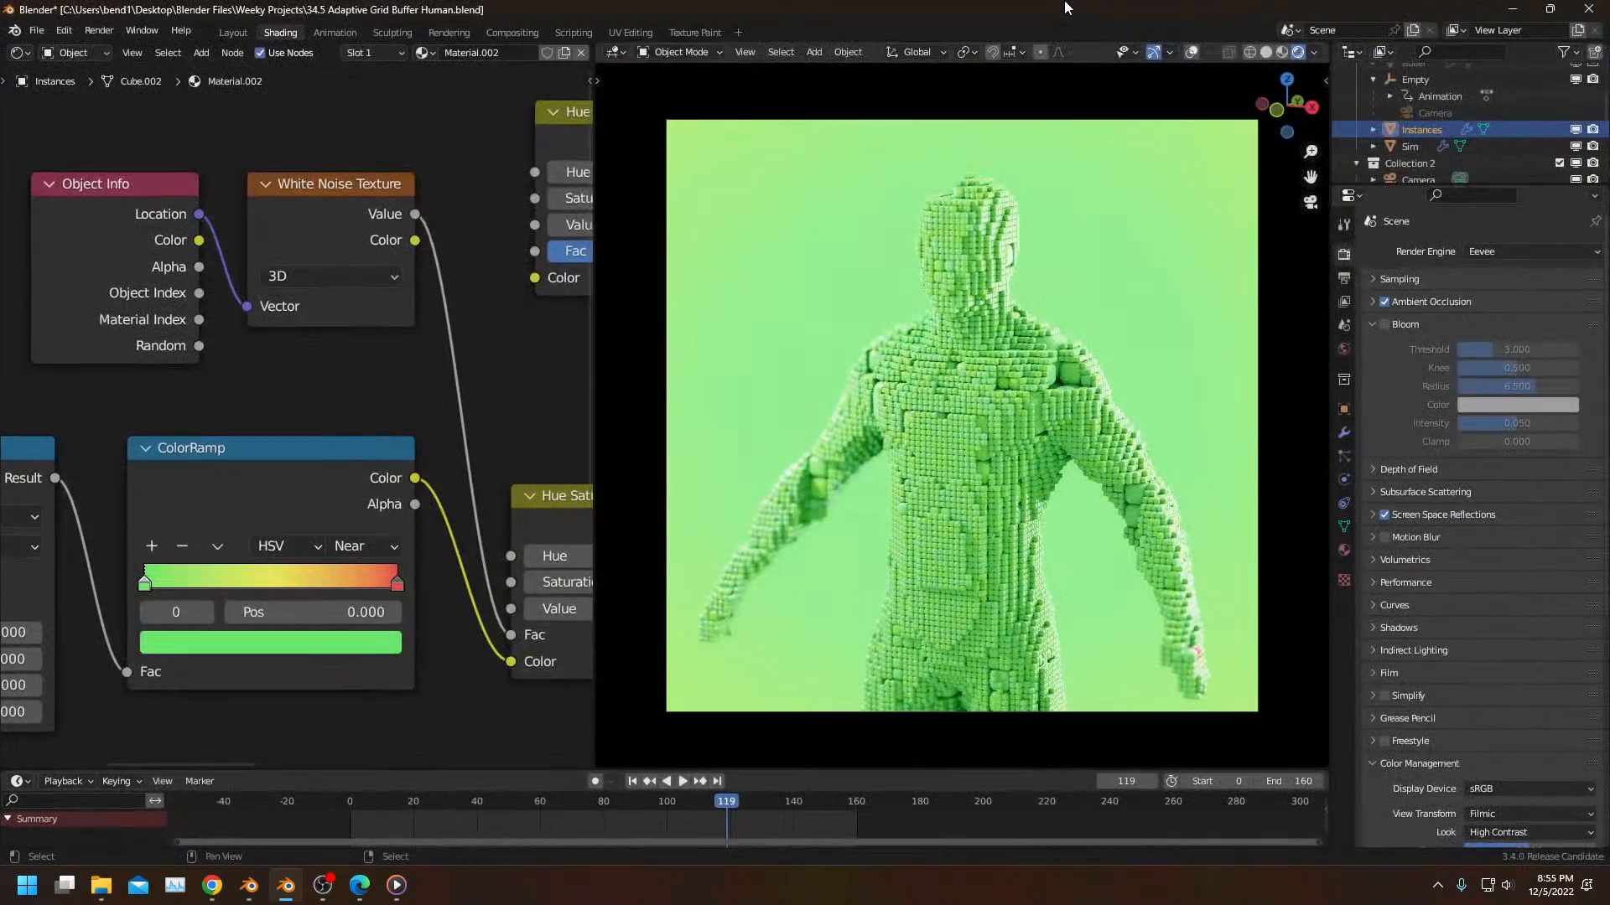
Step: Make the ColorRamp's green stop slightly more vivid and play the animation from the start
middle_drag(410, 551, 464, 465)
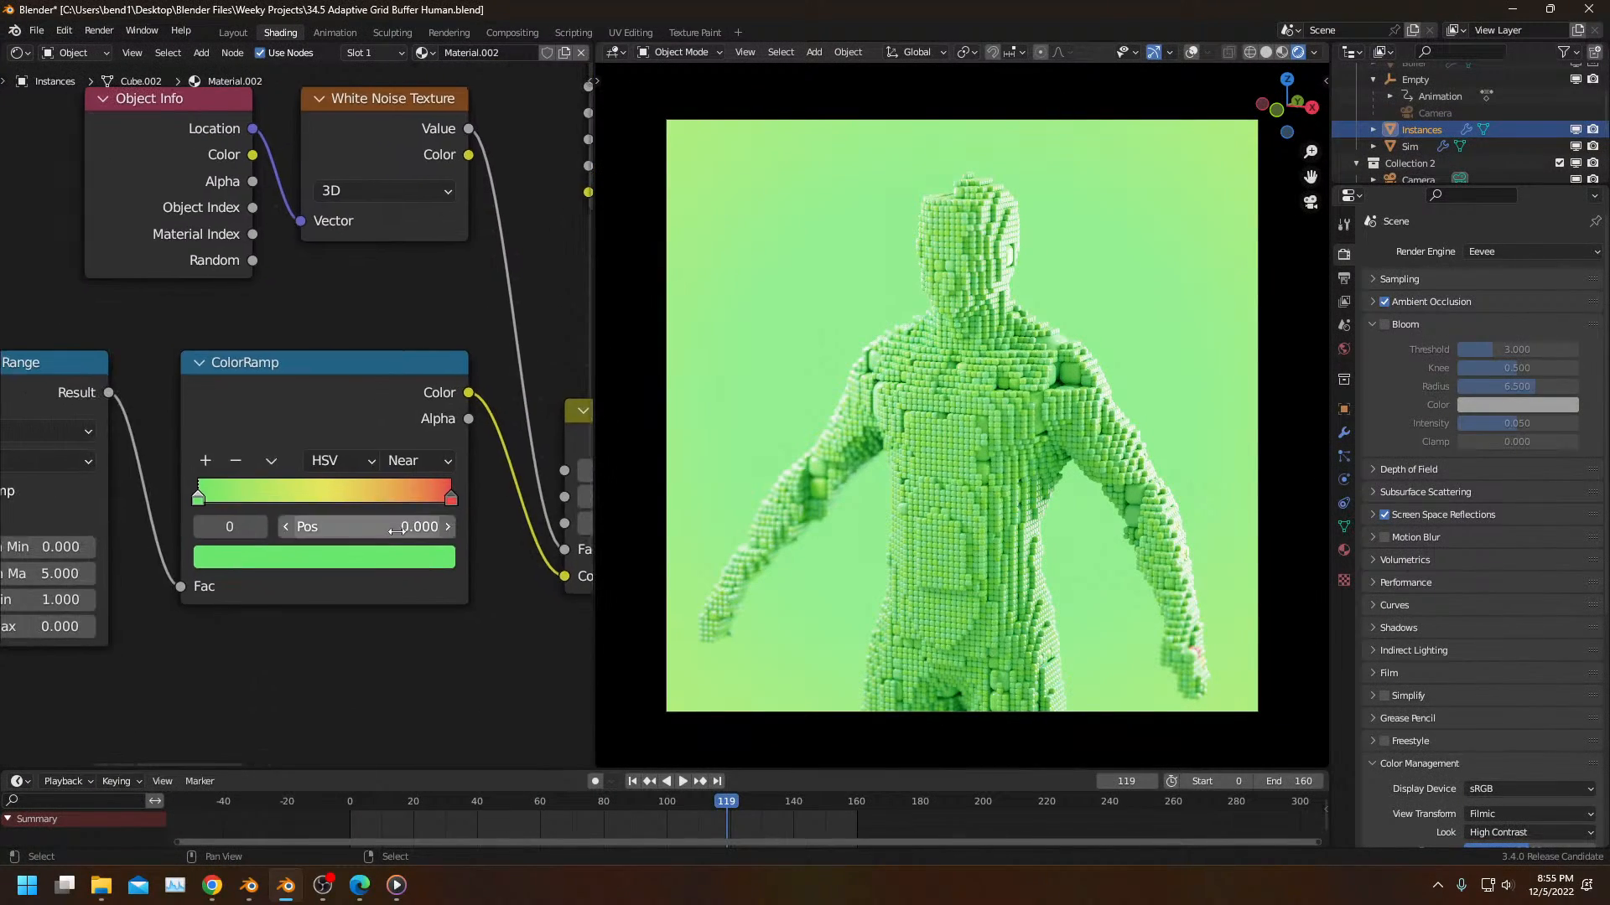
click(374, 559)
drag(341, 472, 340, 473)
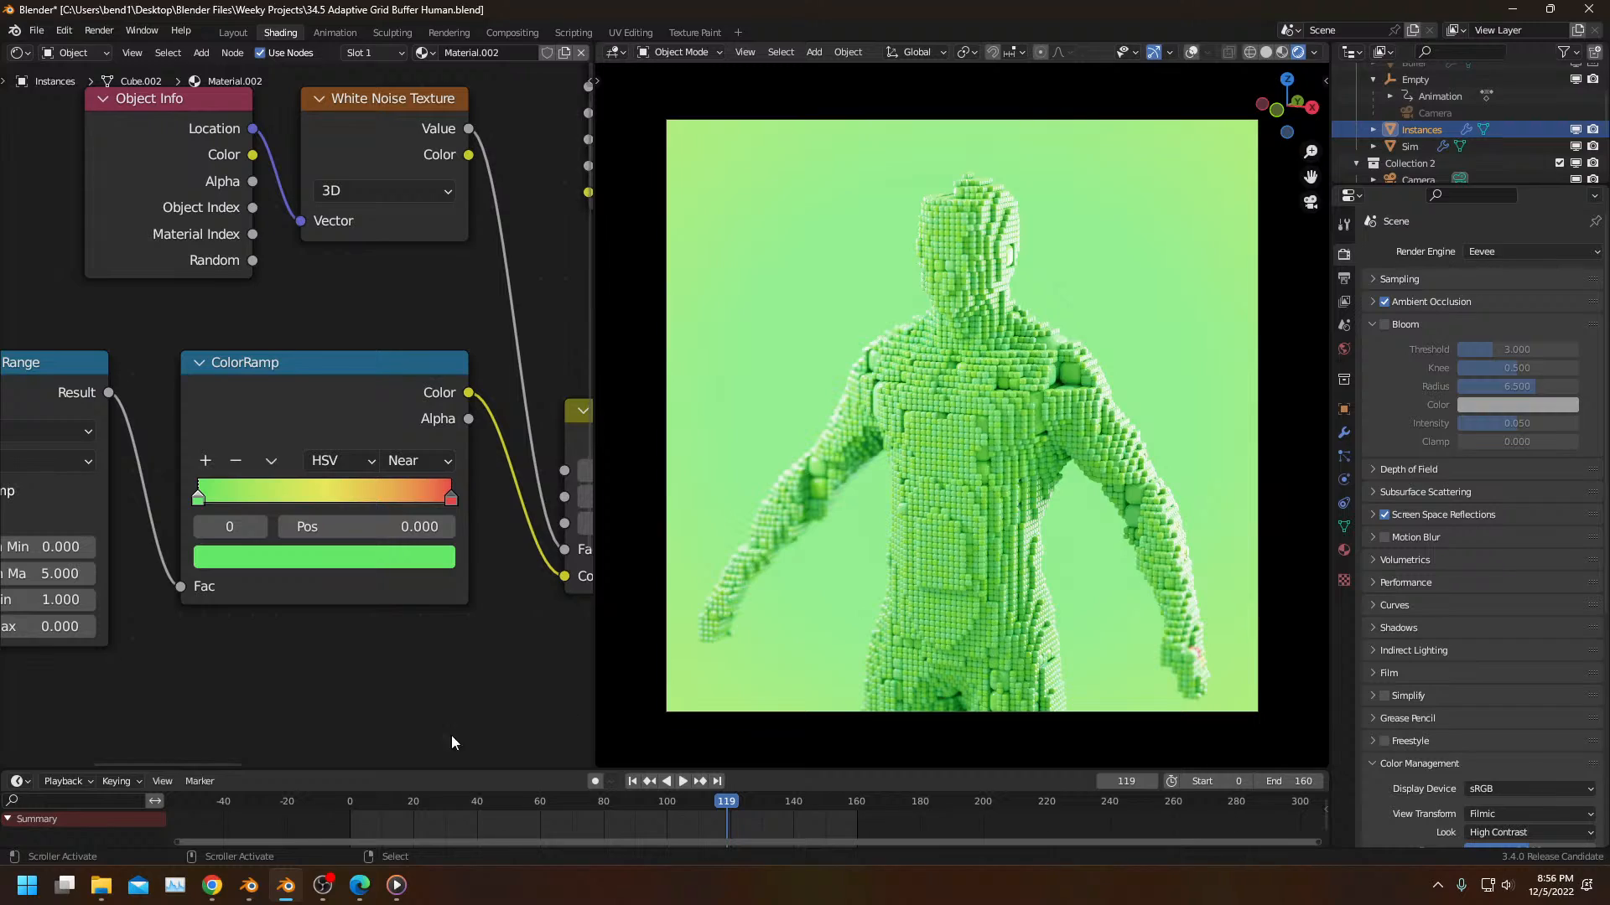
click(327, 797)
key(space)
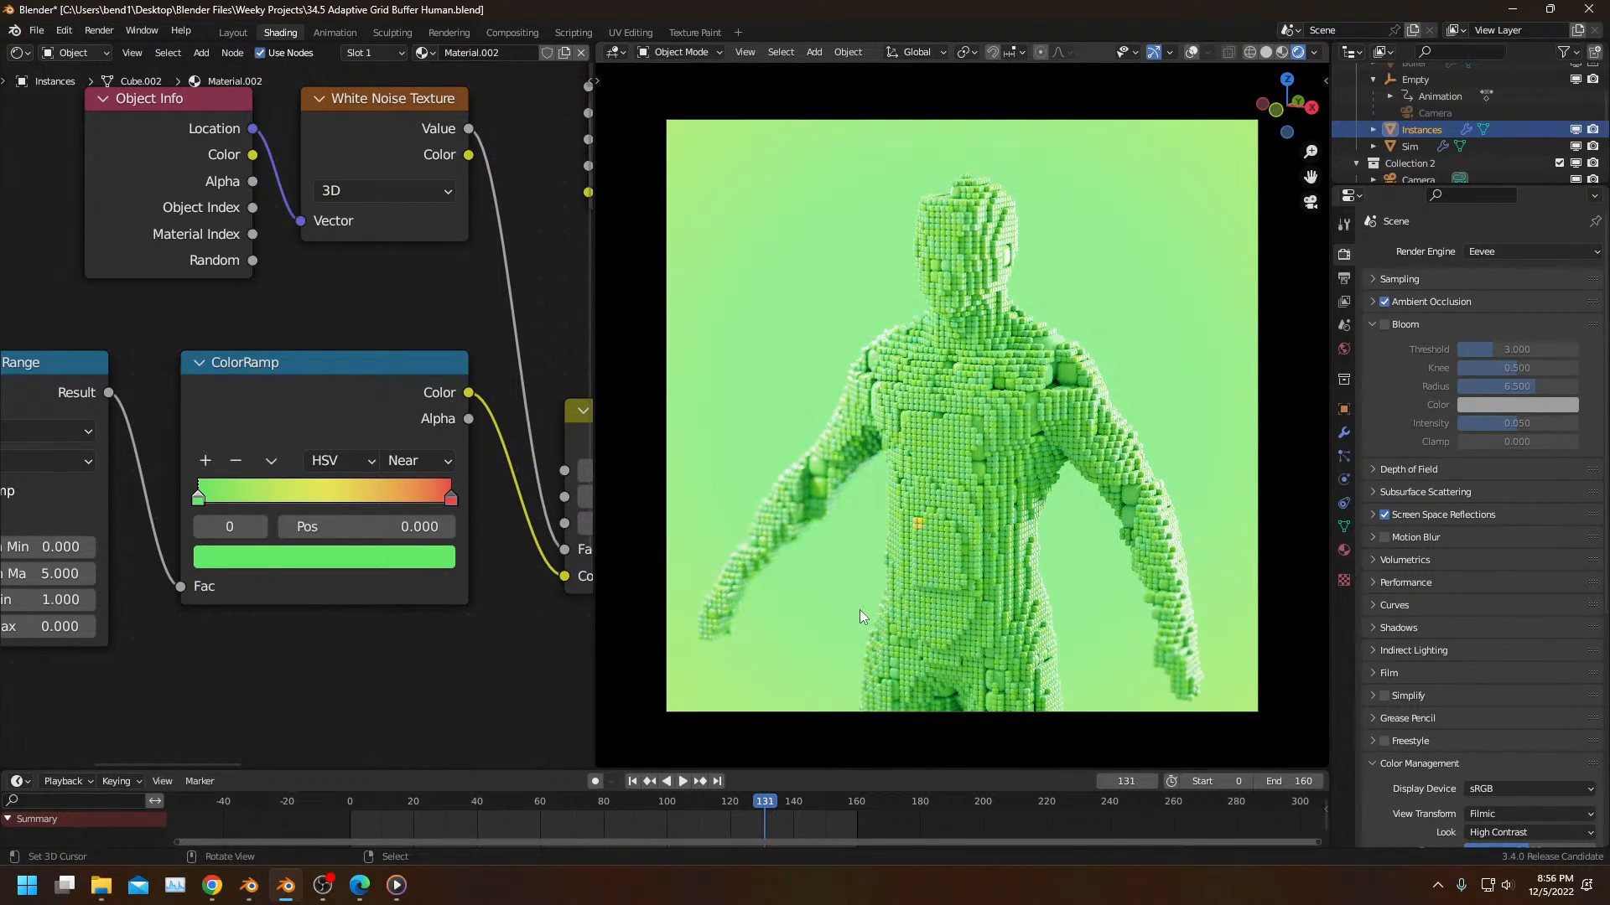
key(space)
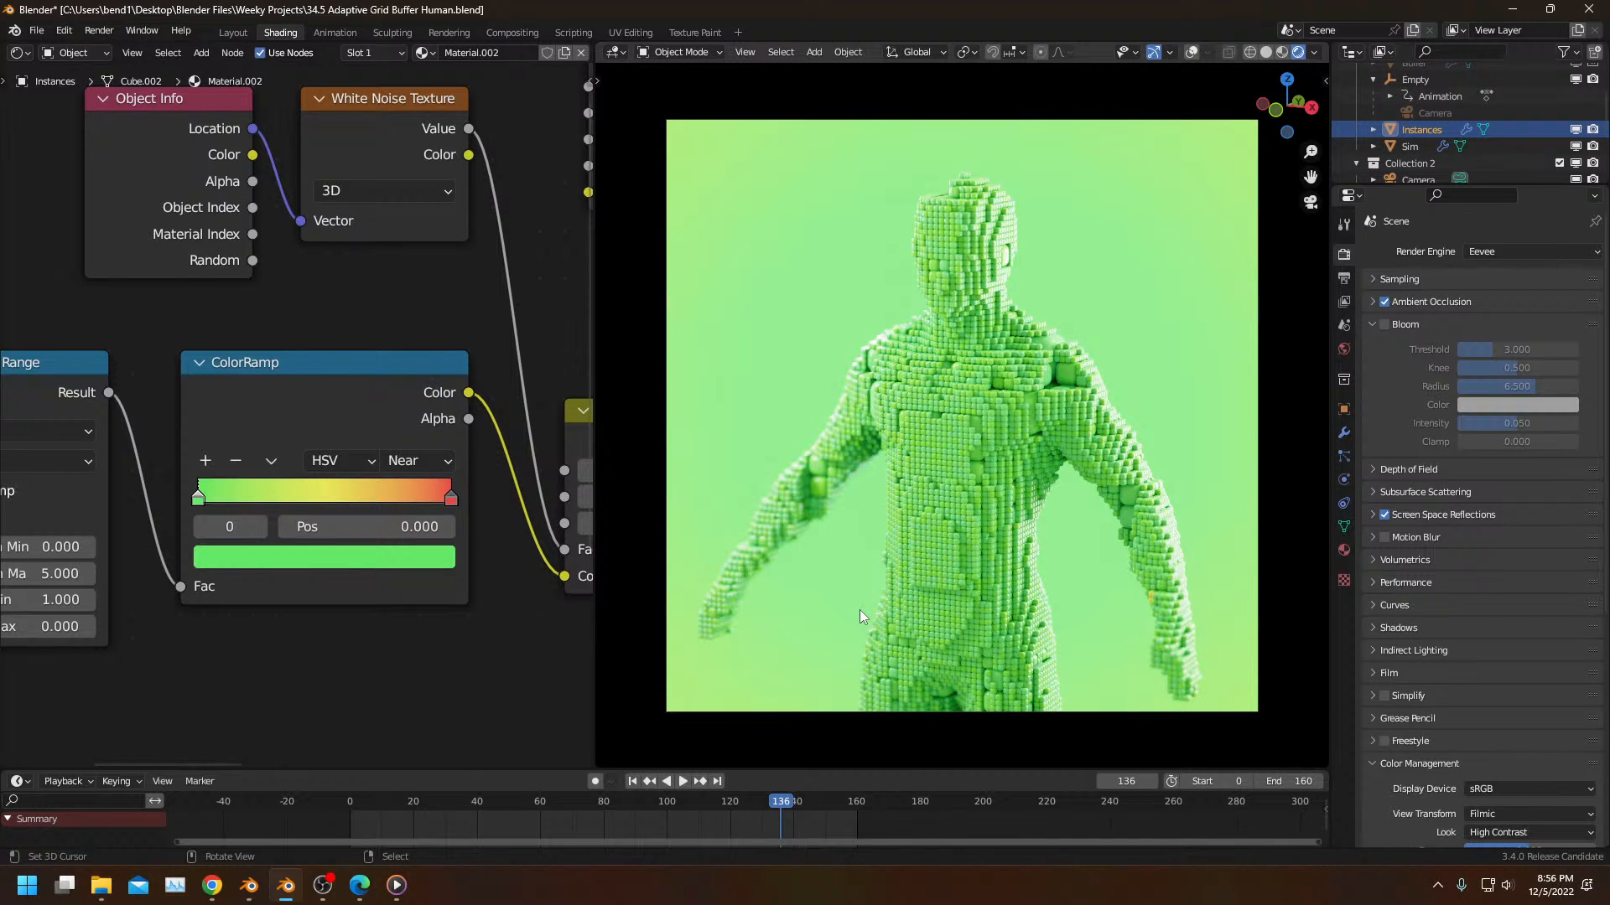
Step: Show the viewport overlays and try setting the Sim object's X location to 0 m
click(1190, 52)
middle_drag(930, 322, 989, 328)
click(1425, 183)
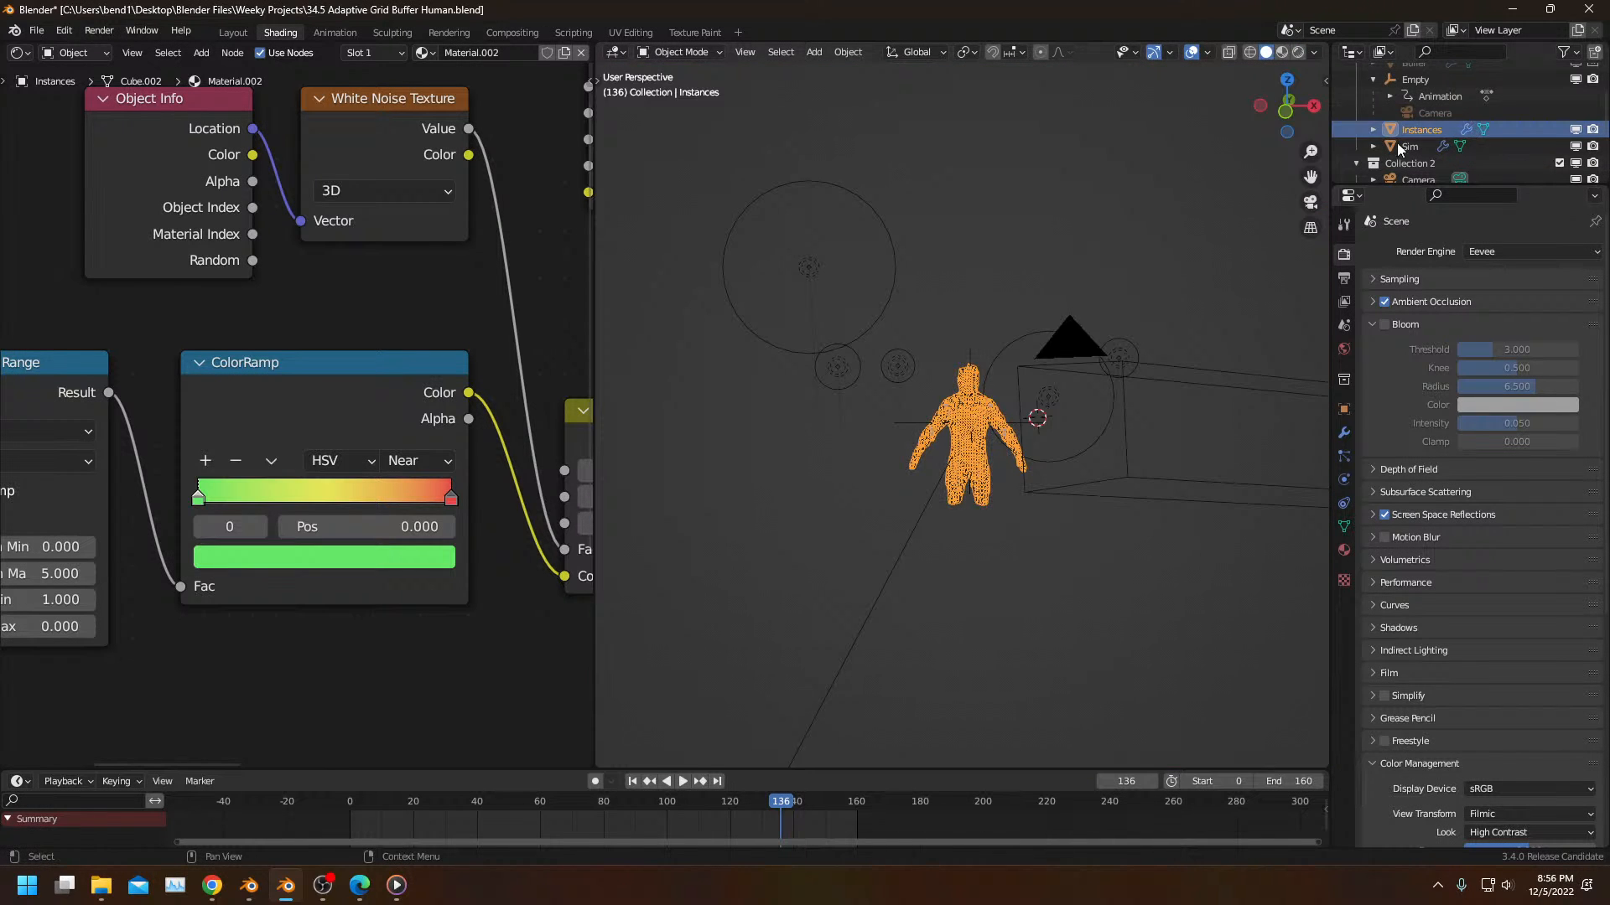
scroll(1019, 343, up, 5)
click(1018, 359)
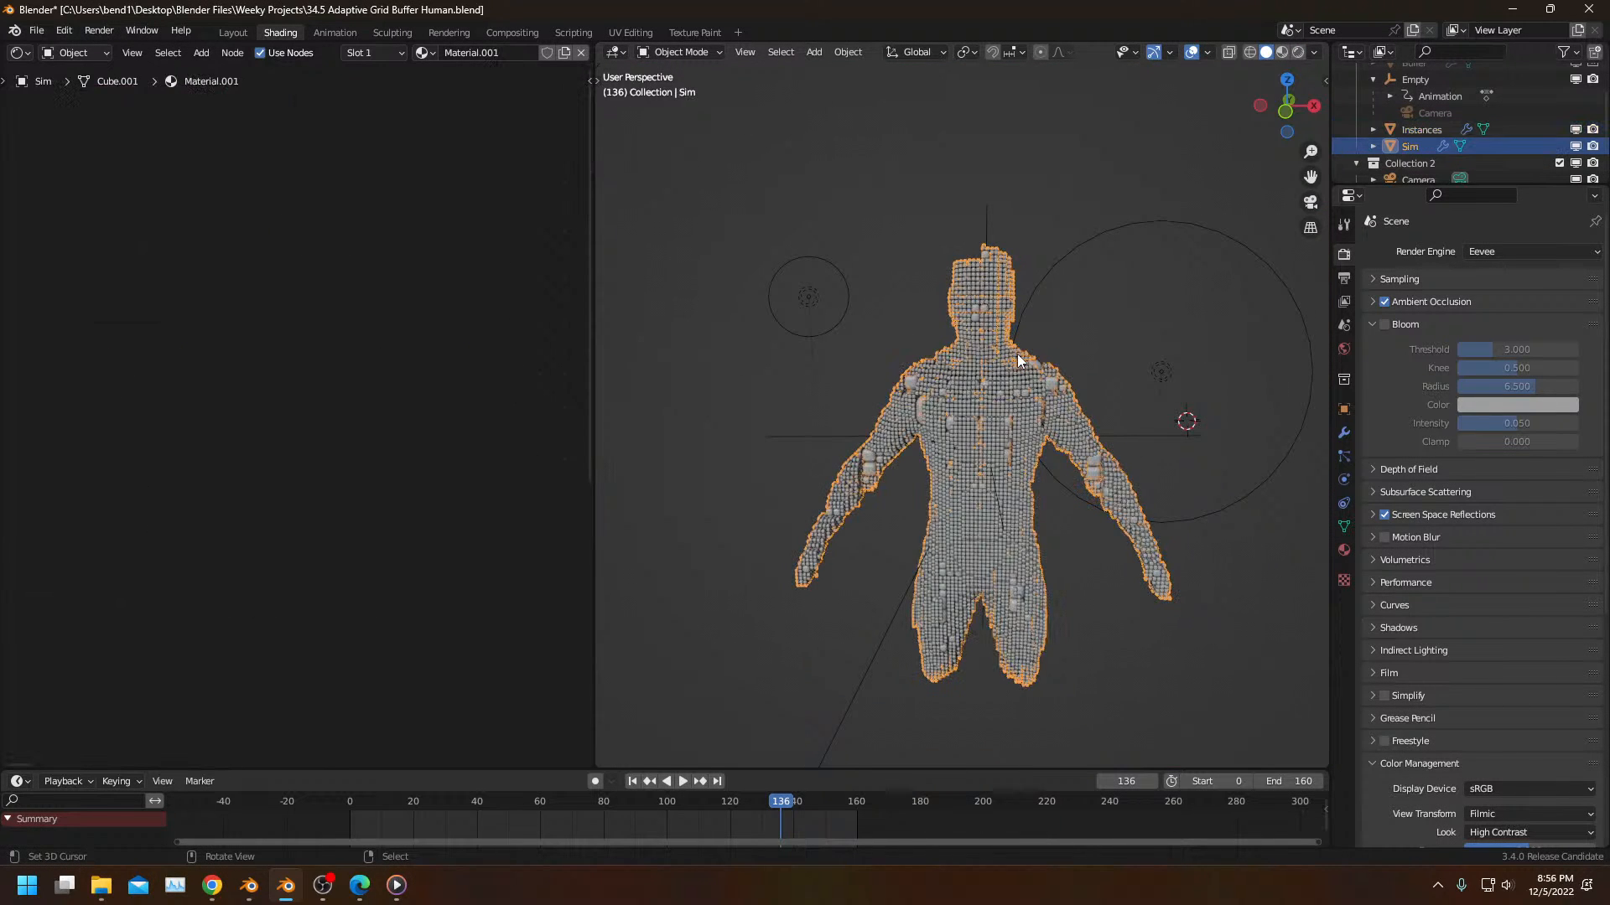
click(1344, 409)
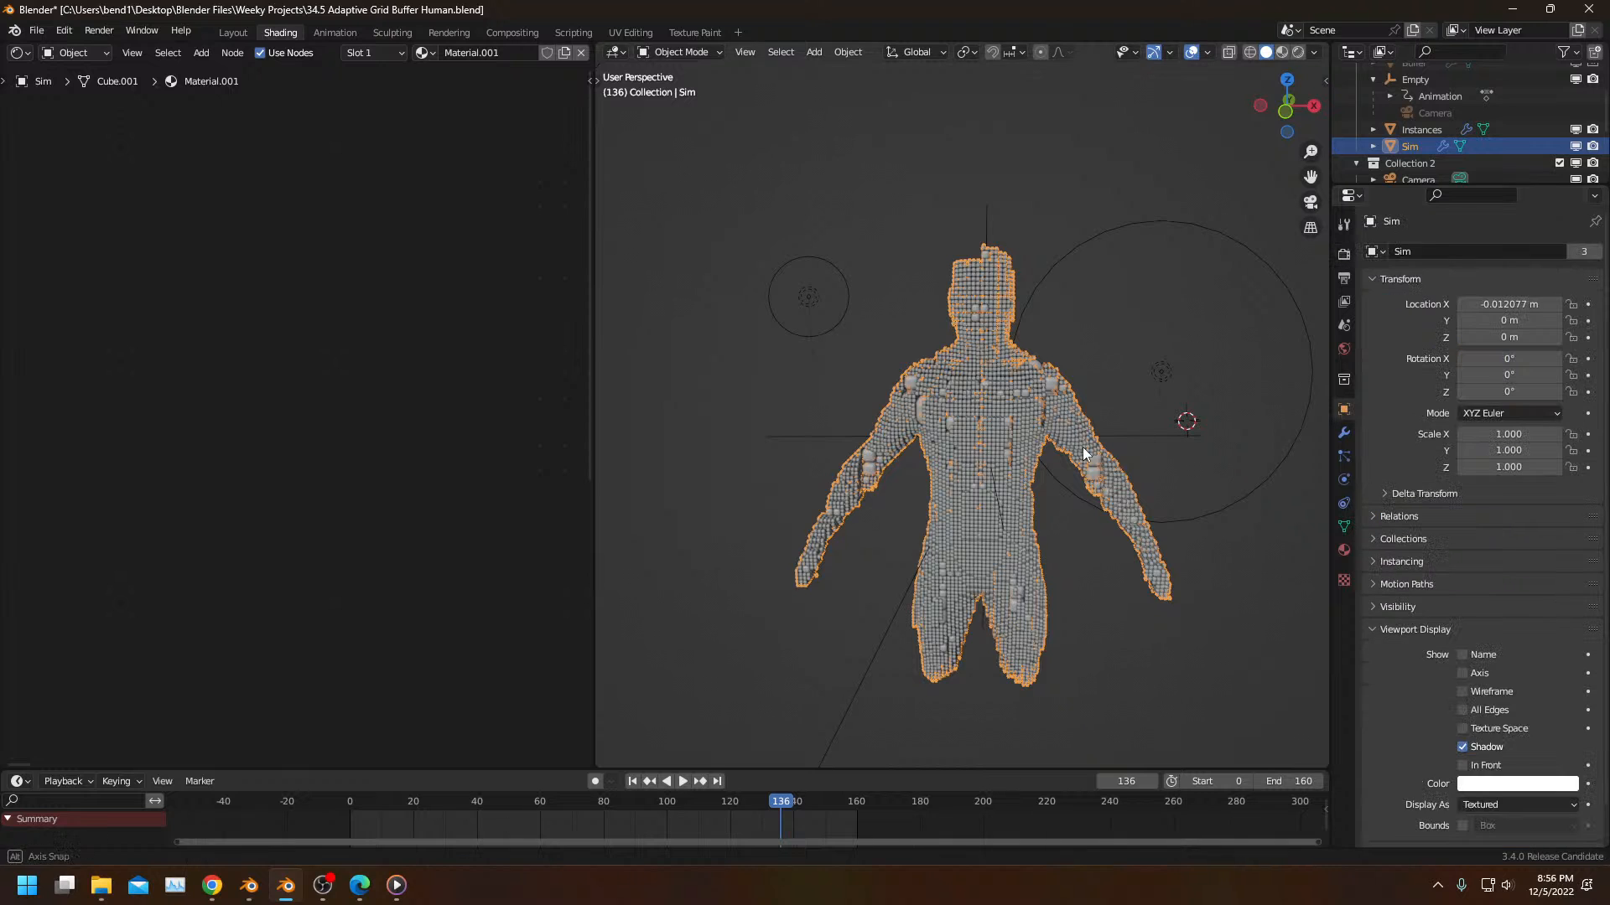
click(1517, 305)
text(0)
key(Return)
Step: Play the animation from the start through the camera in rendered view with the overlays hidden
click(337, 806)
key(space)
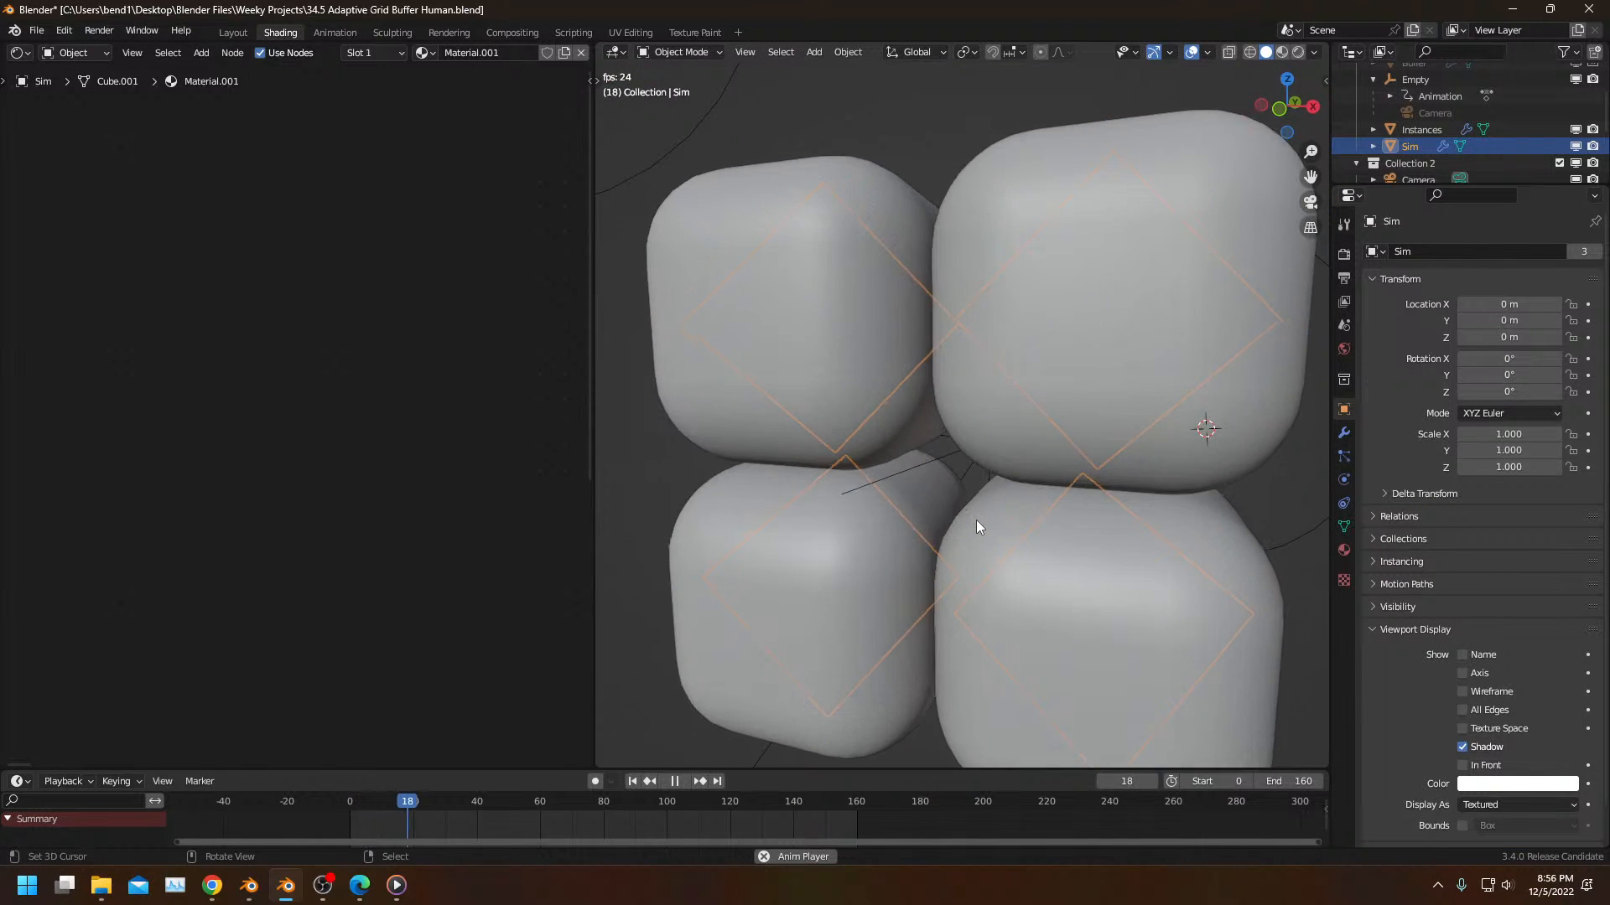
key(KP_0)
key(z)
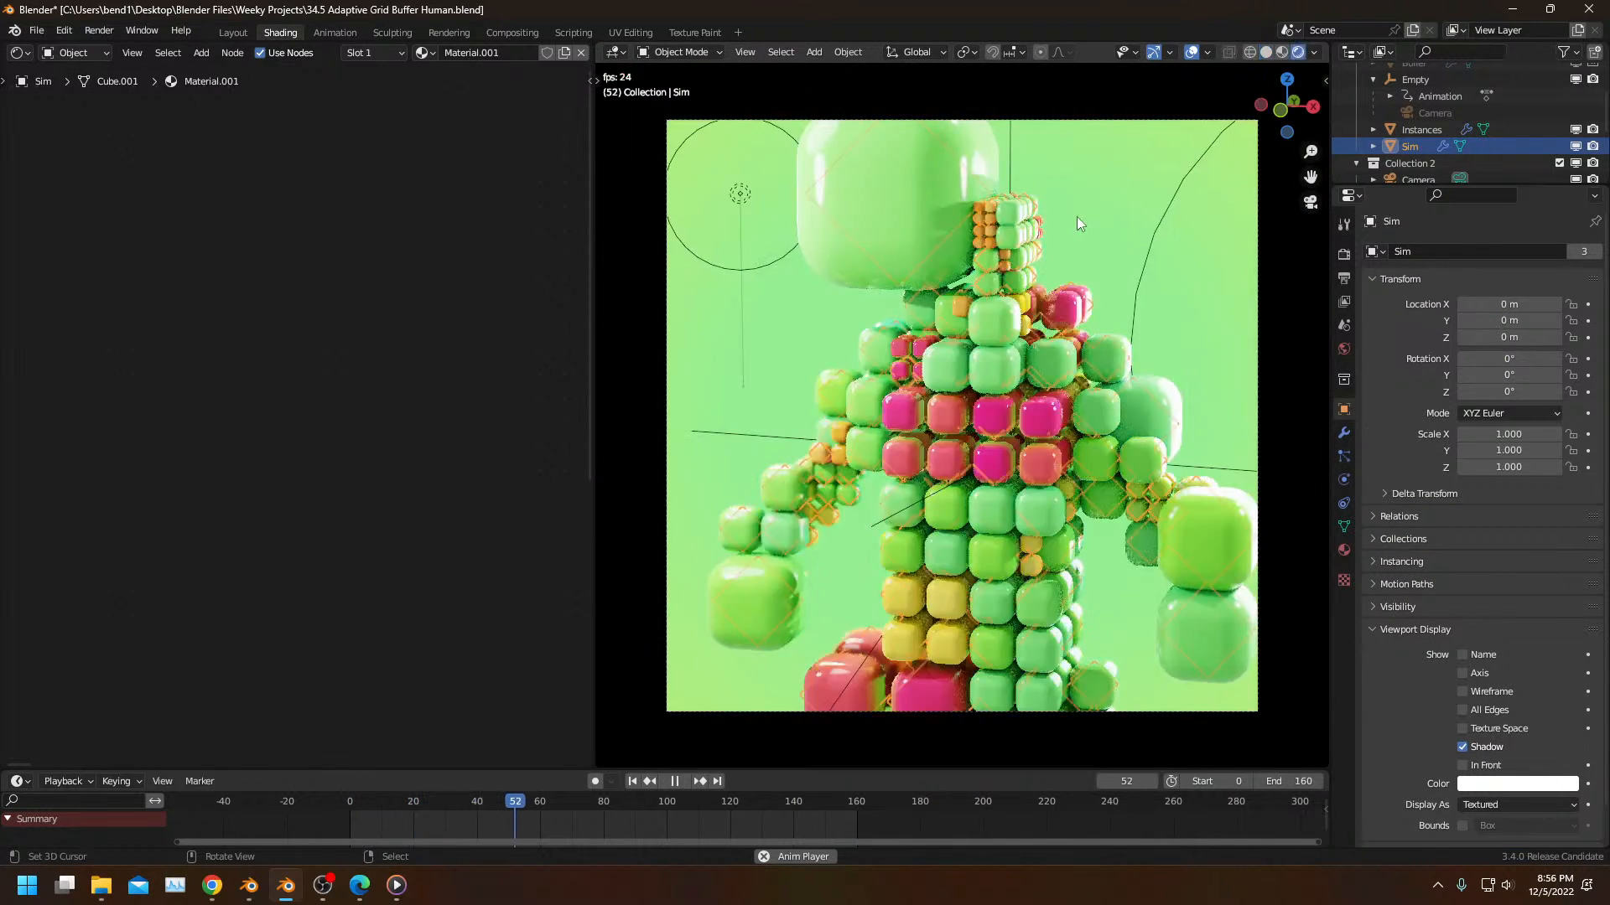
click(1192, 52)
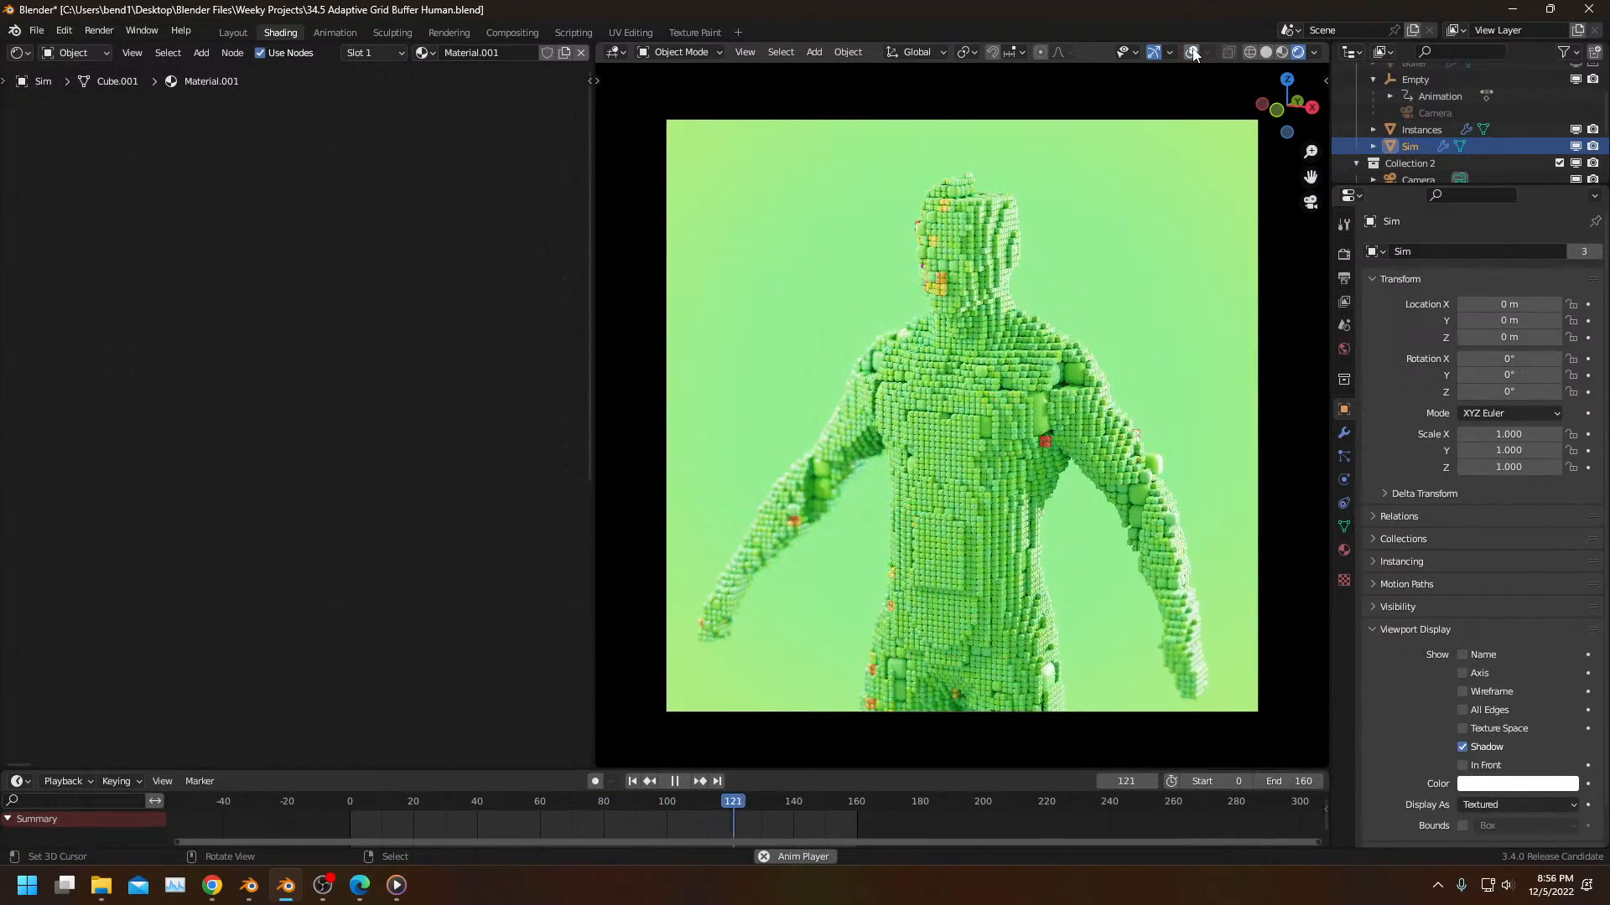
key(space)
Step: Undo the Sim object's X location change, replay the animation from the start and return to the camera view
middle_drag(1044, 314, 999, 360)
scroll(999, 360, up, 9)
key(ctrl+z)
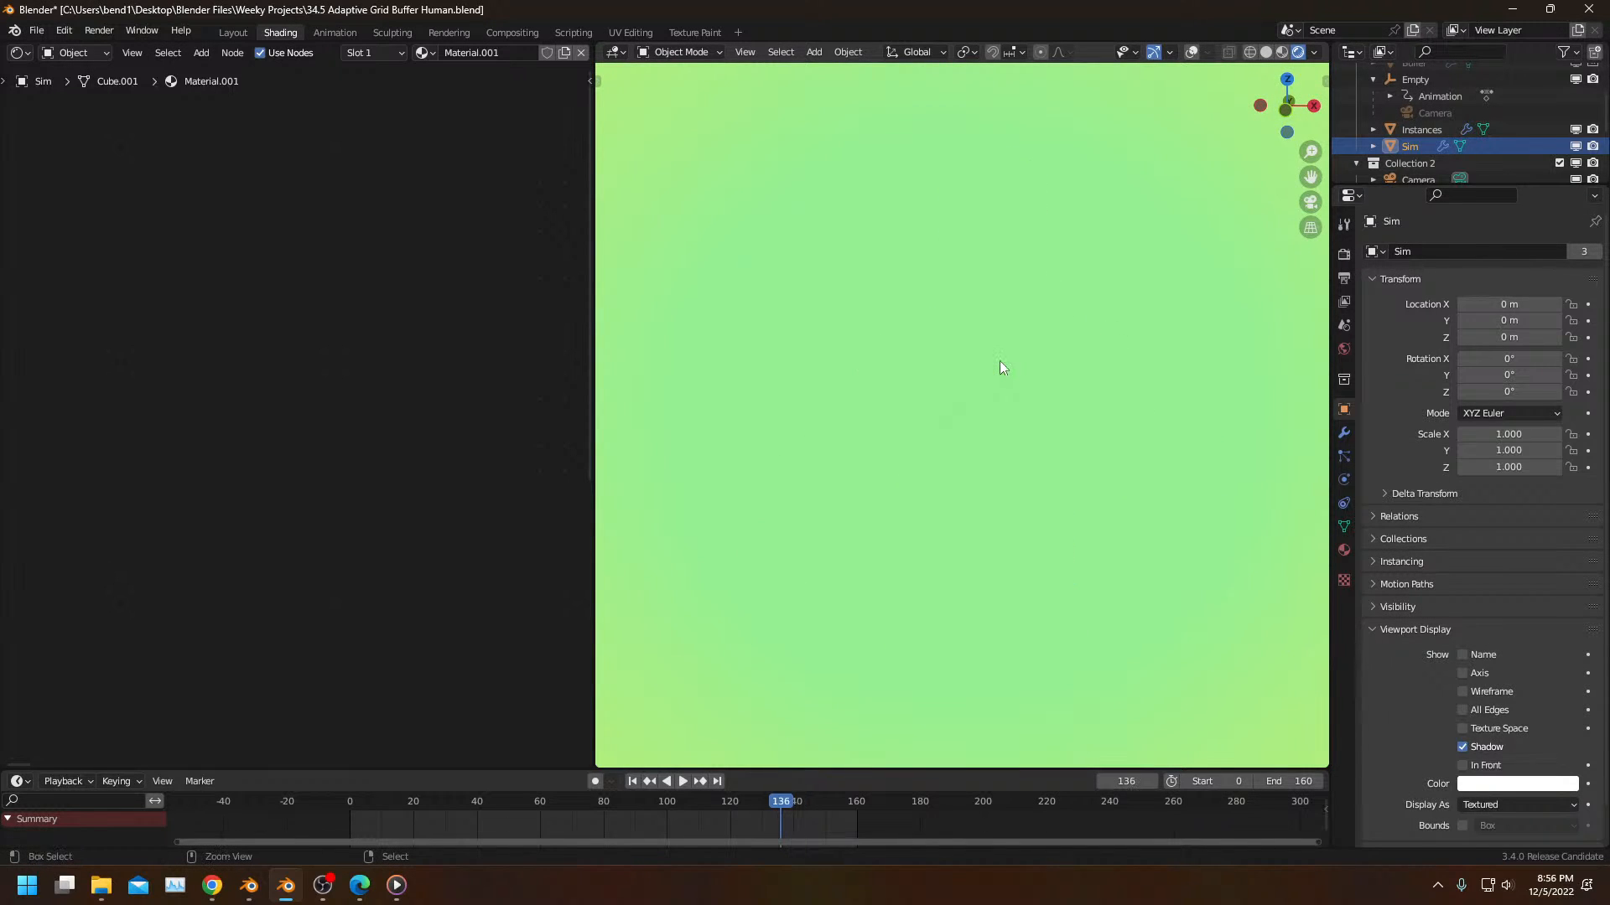
click(345, 822)
key(space)
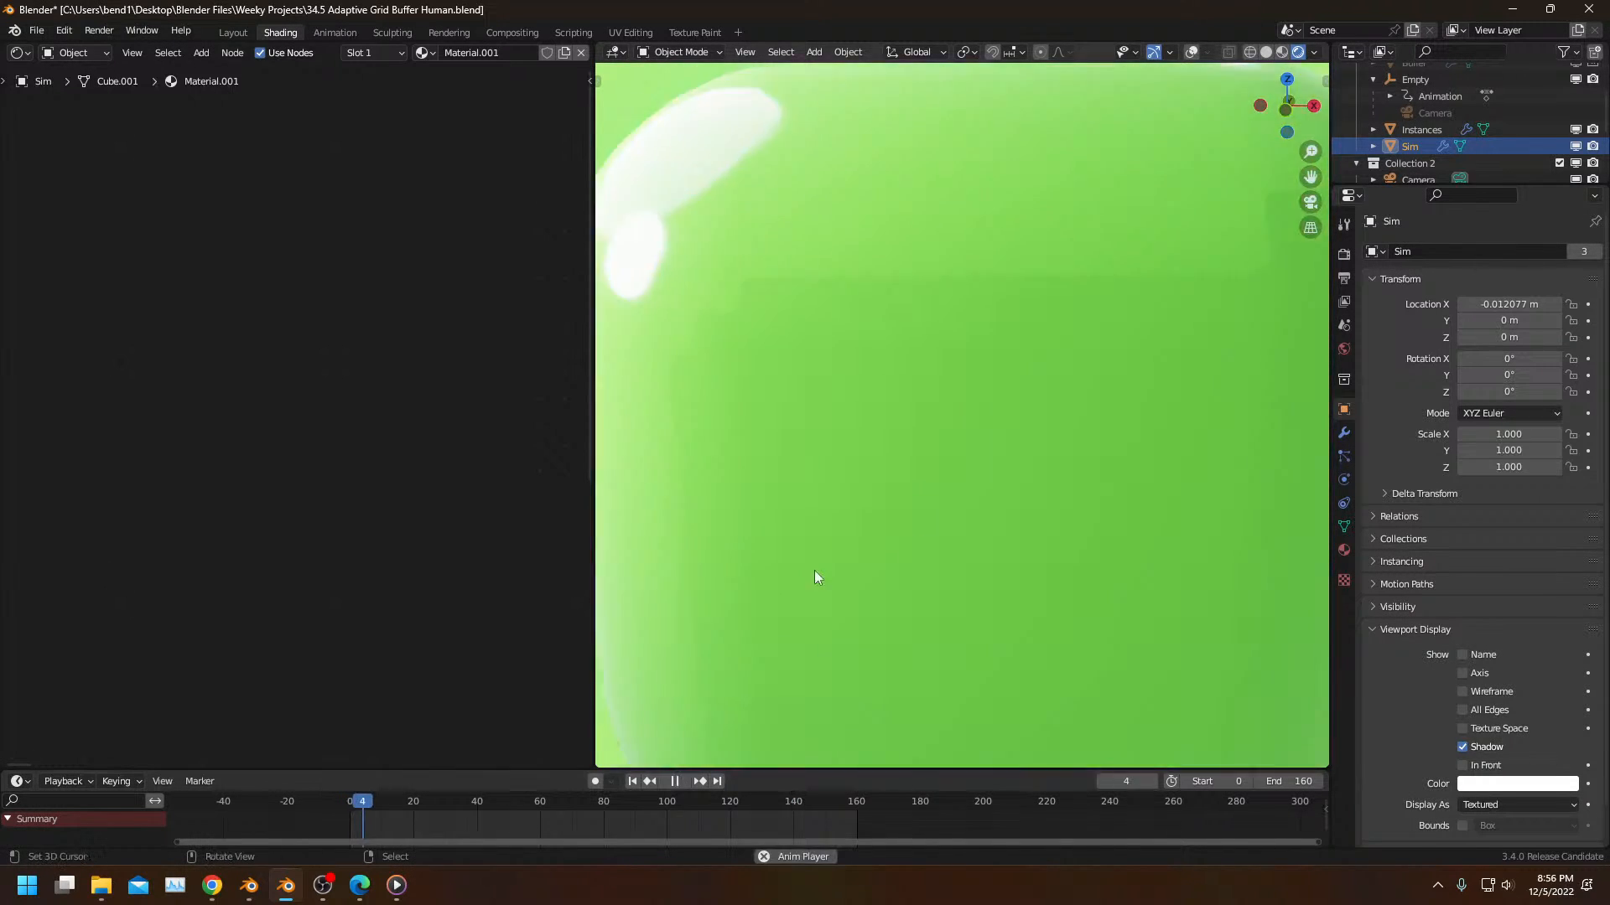
alt+middle_drag(990, 493, 1094, 515)
key(space)
key(KP_0)
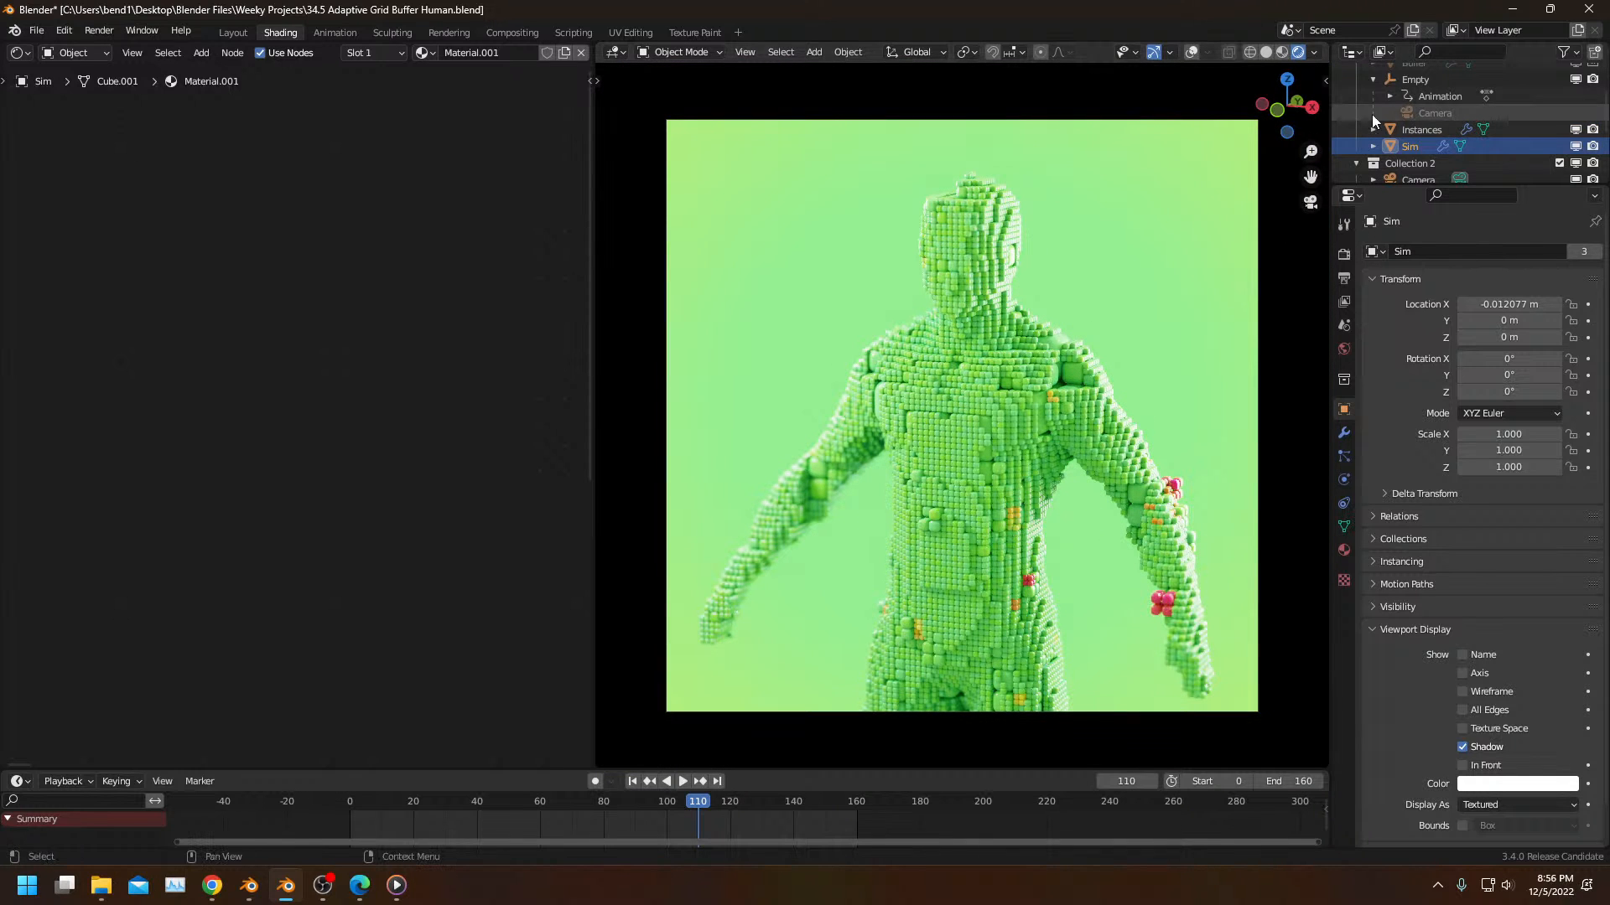
Step: Set the F-Stop of the Collection 2 camera's depth of field to 0.5
click(1422, 179)
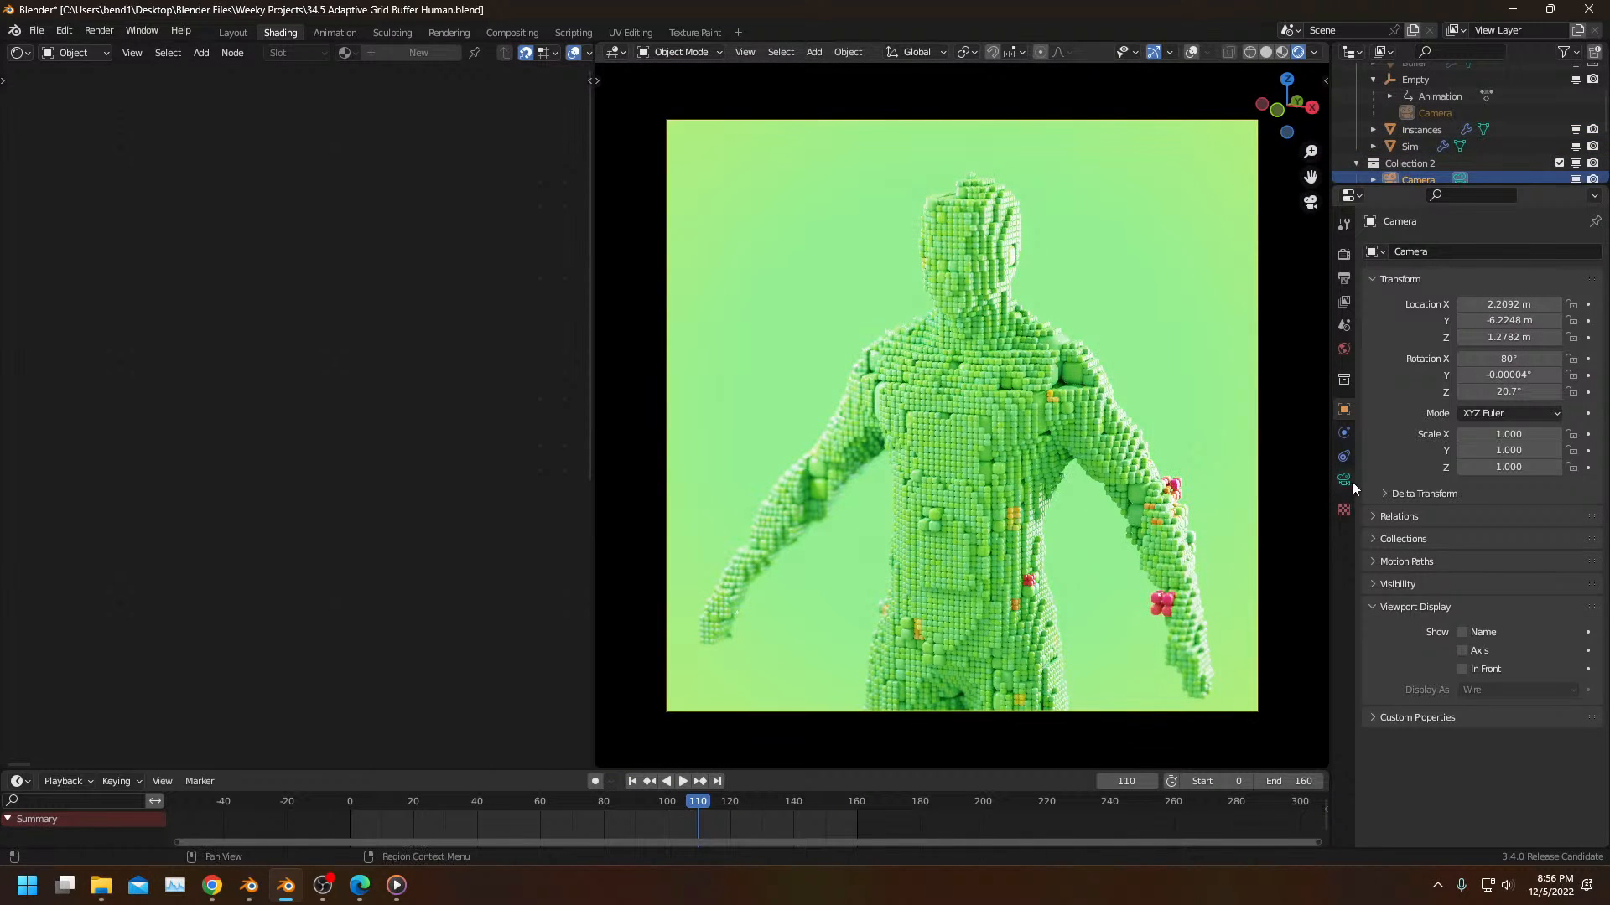
click(1348, 479)
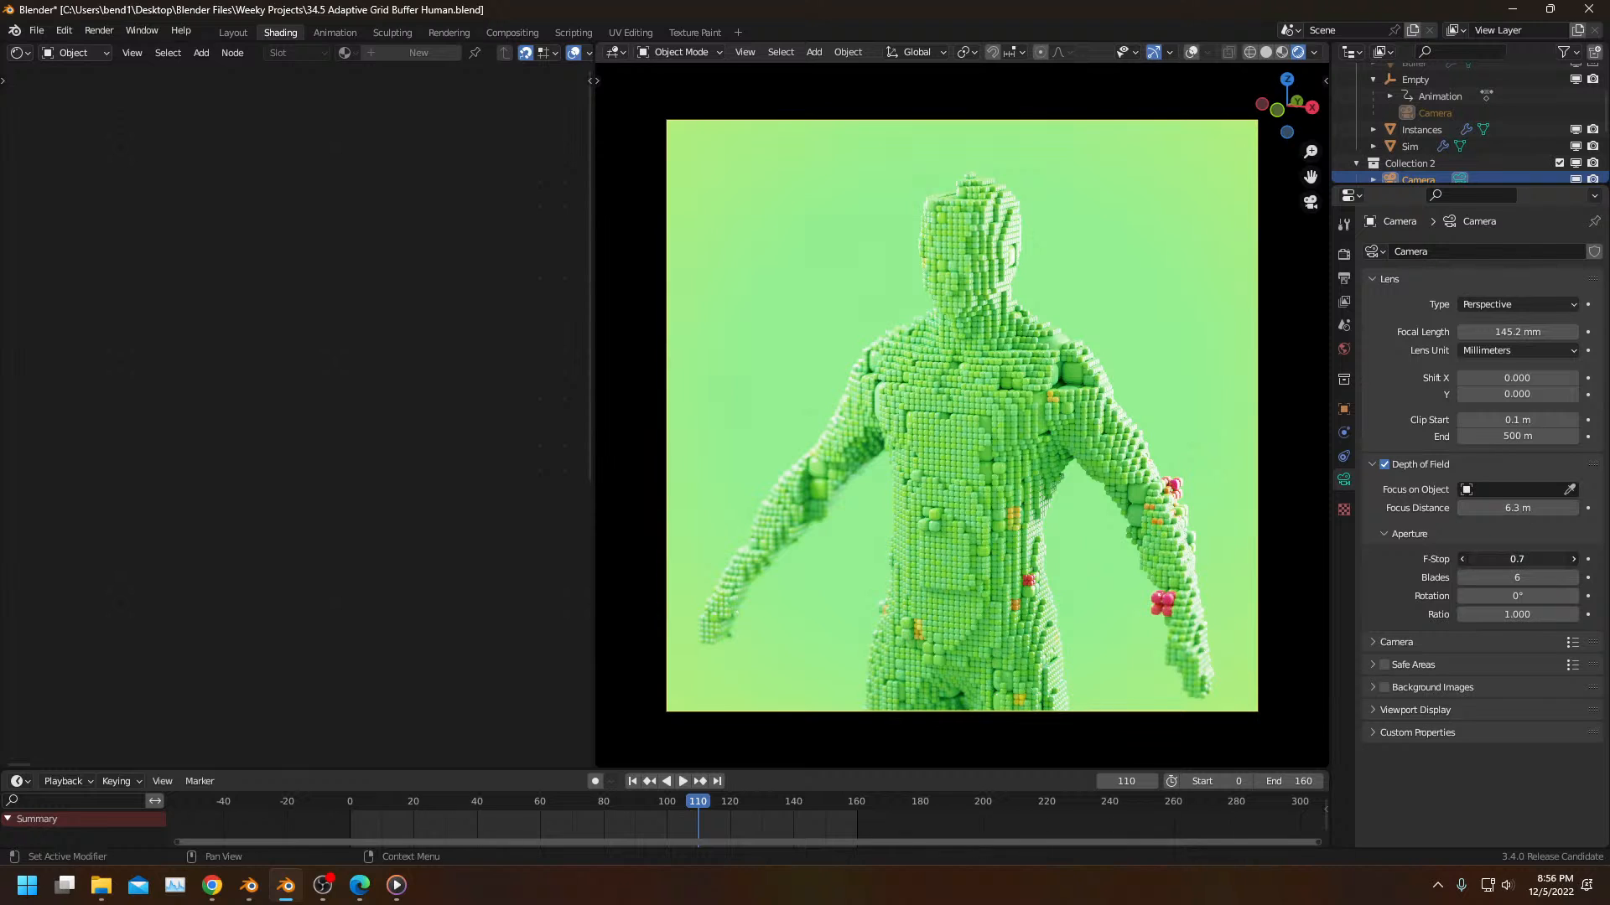
drag(1517, 559, 1498, 559)
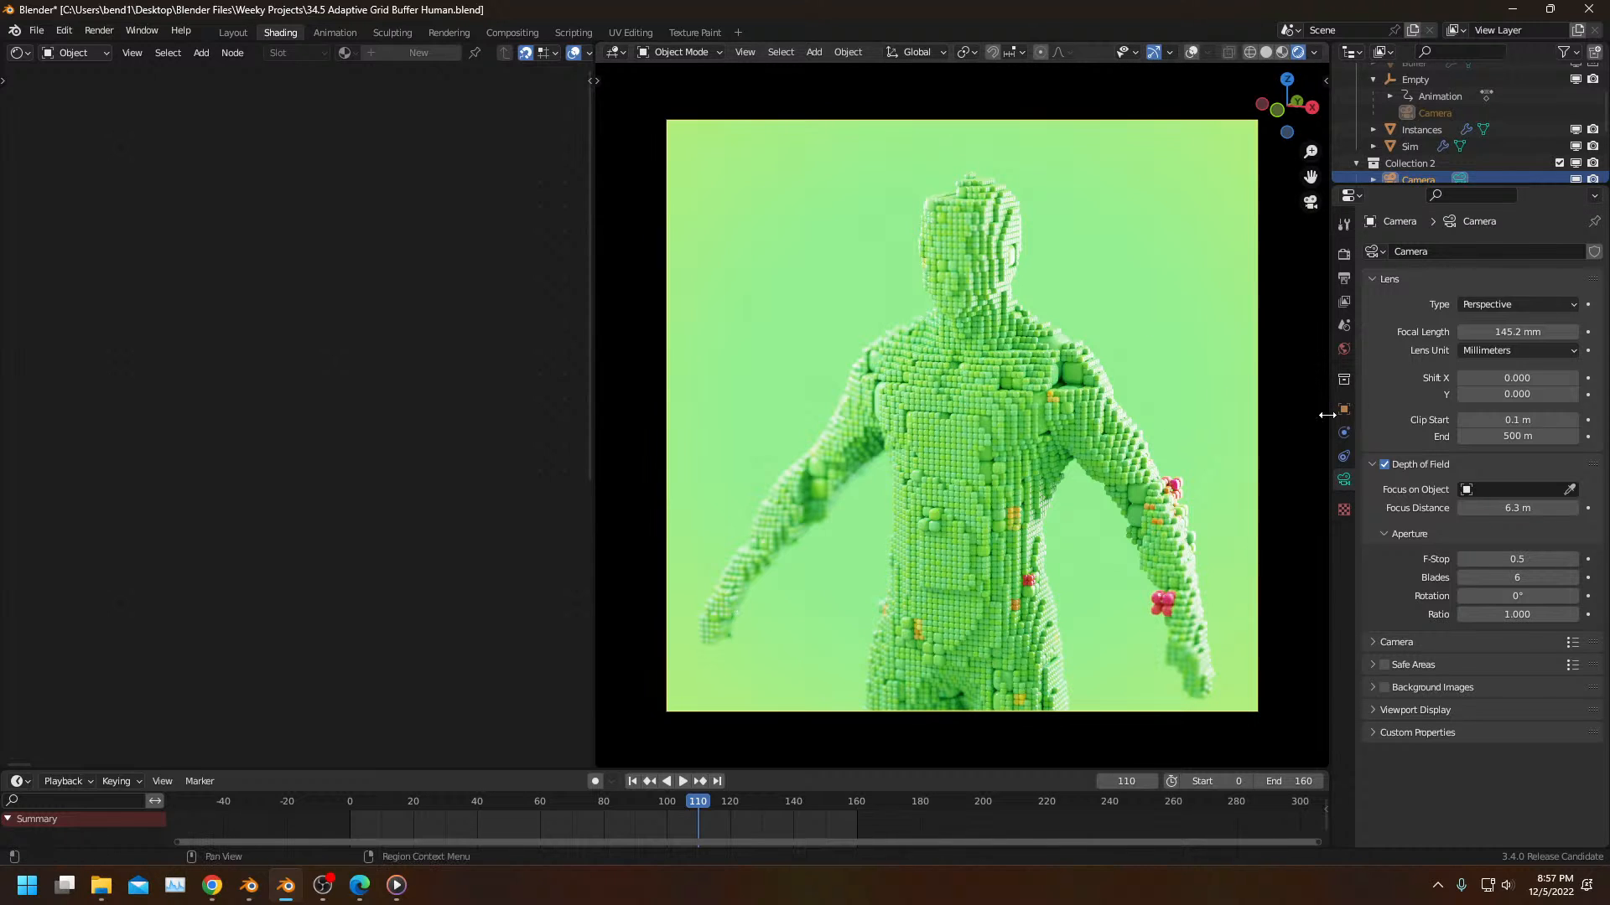
right_click(1145, 329)
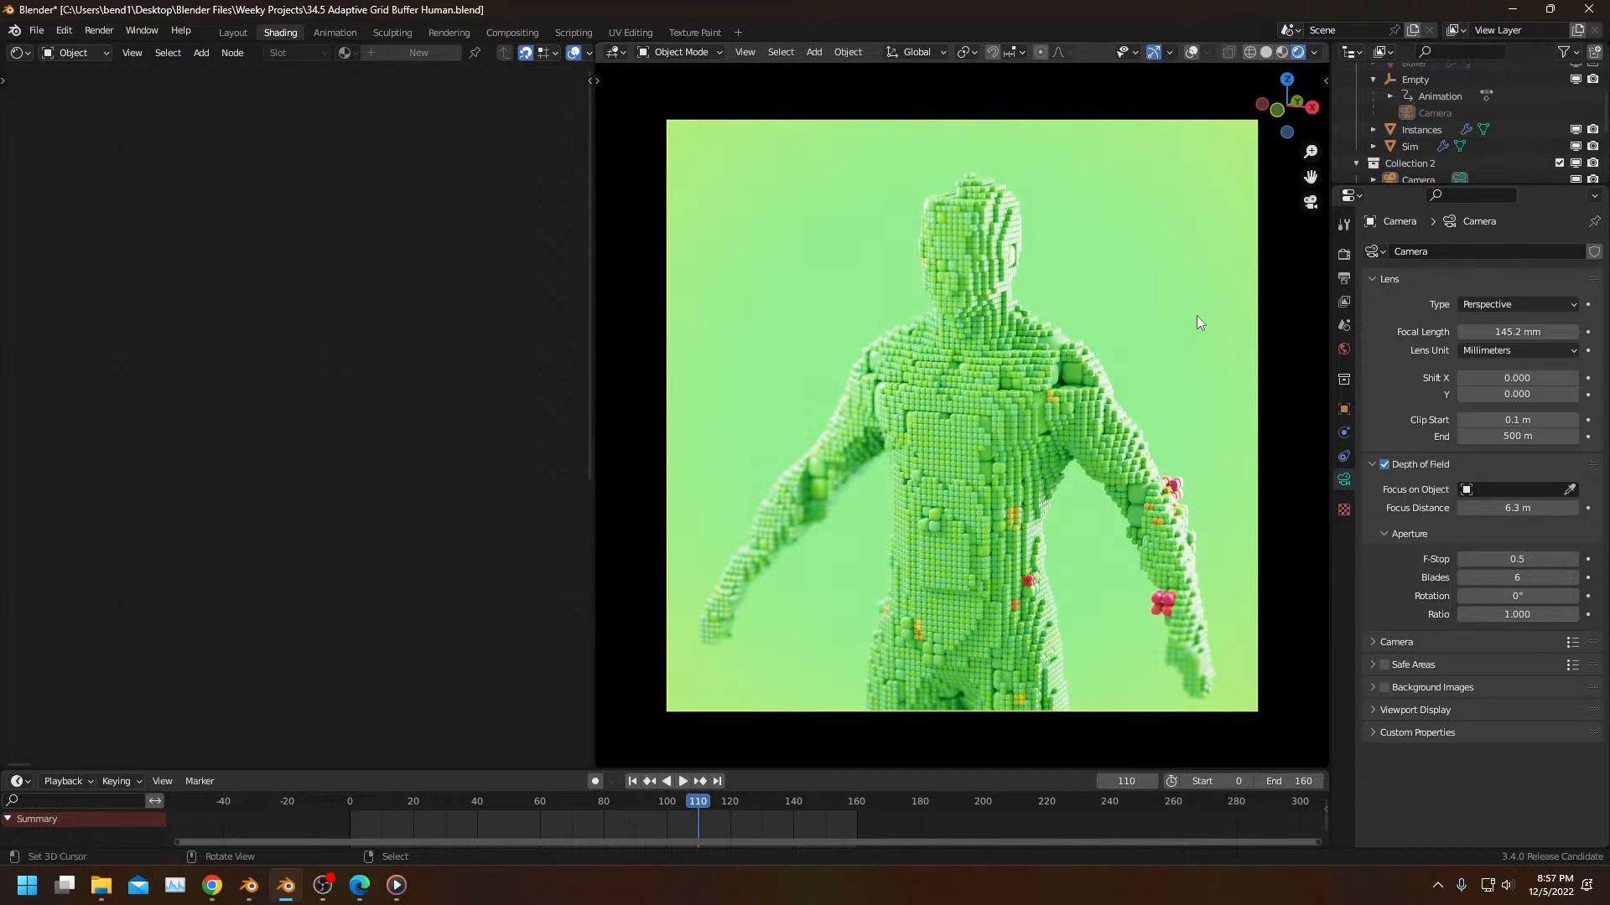
Step: Set the strength of the World's second Background shader, colored by the ColorRamp, to 2.000
click(1343, 348)
click(1377, 406)
mouse_move(1519, 449)
mouse_down()
mouse_move(1583, 448)
mouse_move(1527, 448)
mouse_up()
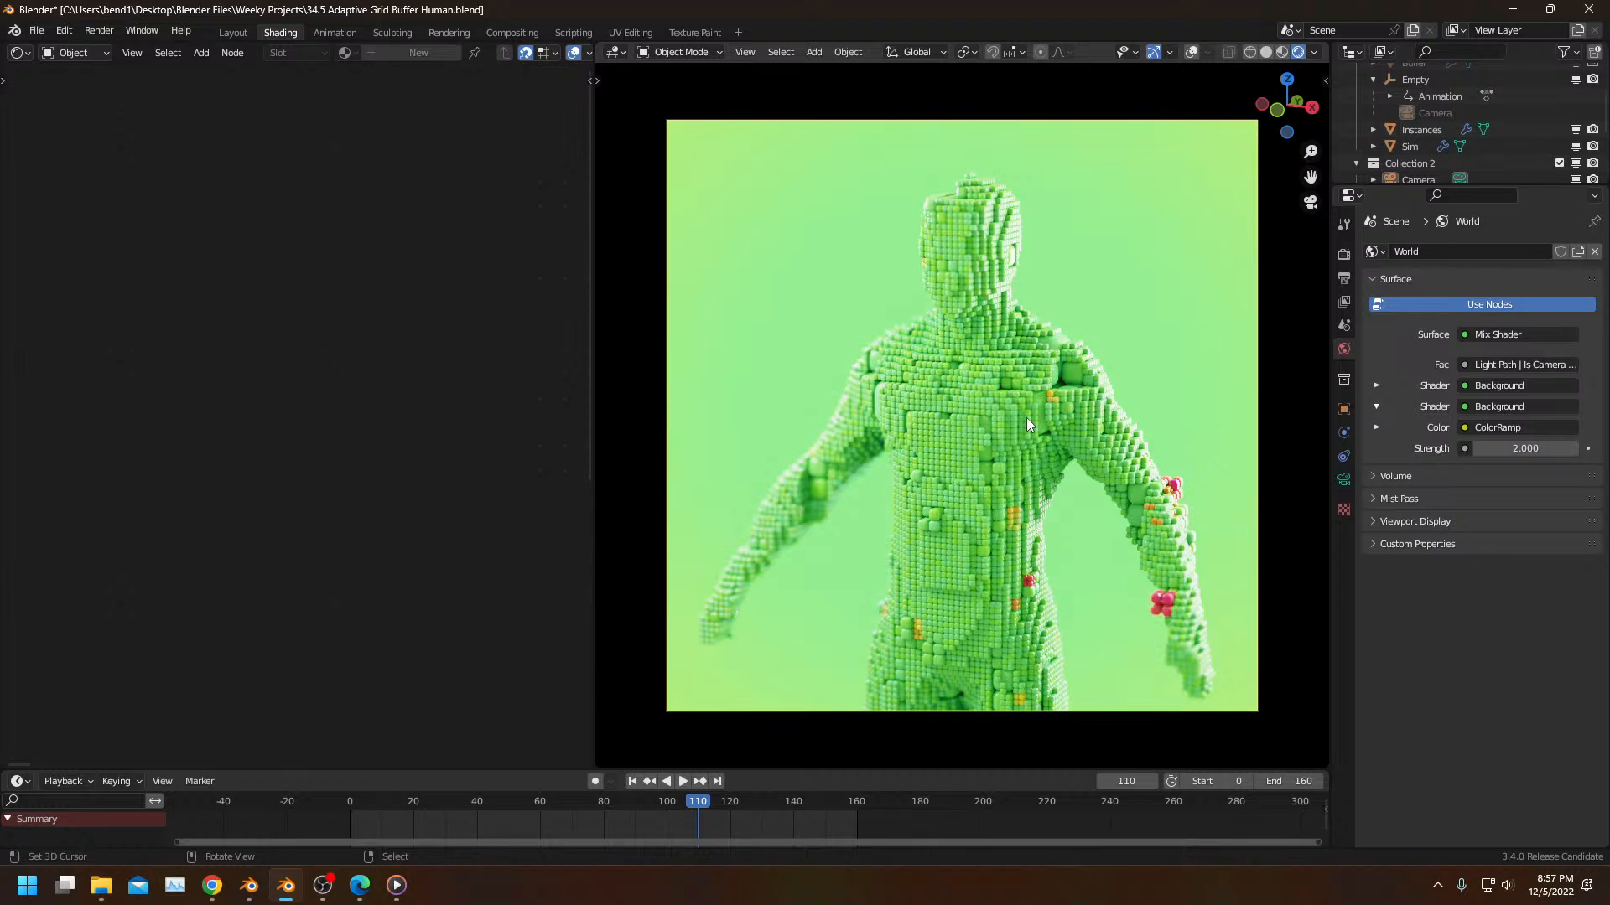
Step: Duplicate the Age Attribute node in the Instances material, place the copy below the ColorRamp and set its attribute name to R
click(1027, 417)
scroll(374, 520, down, 2)
middle_drag(312, 527, 368, 438)
key(shift+d)
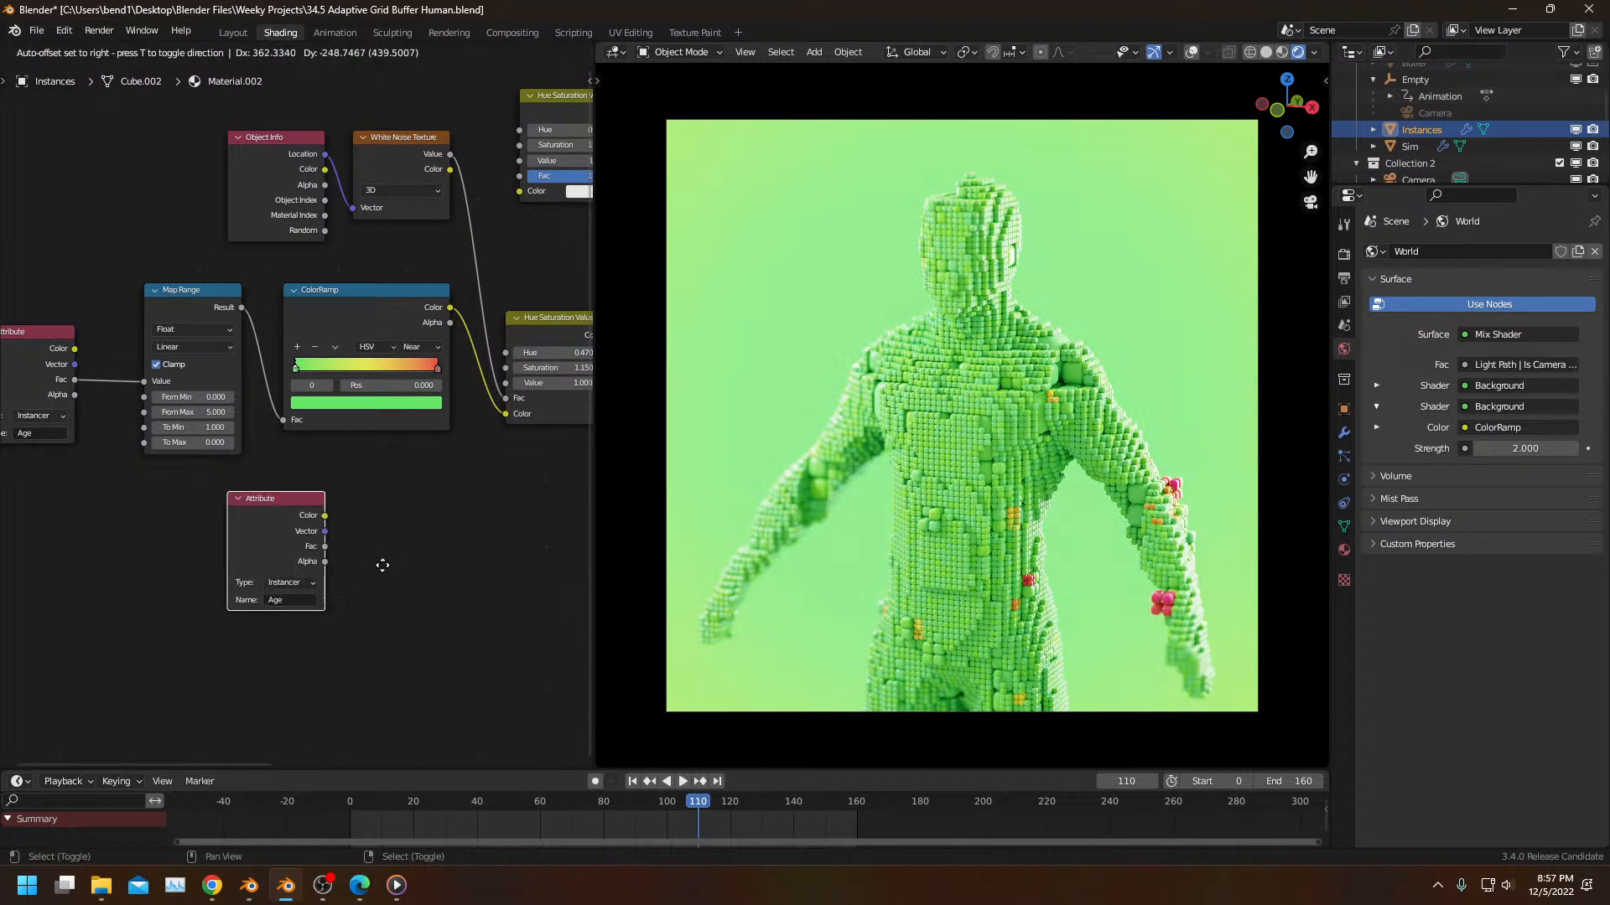
click(395, 634)
key(Return)
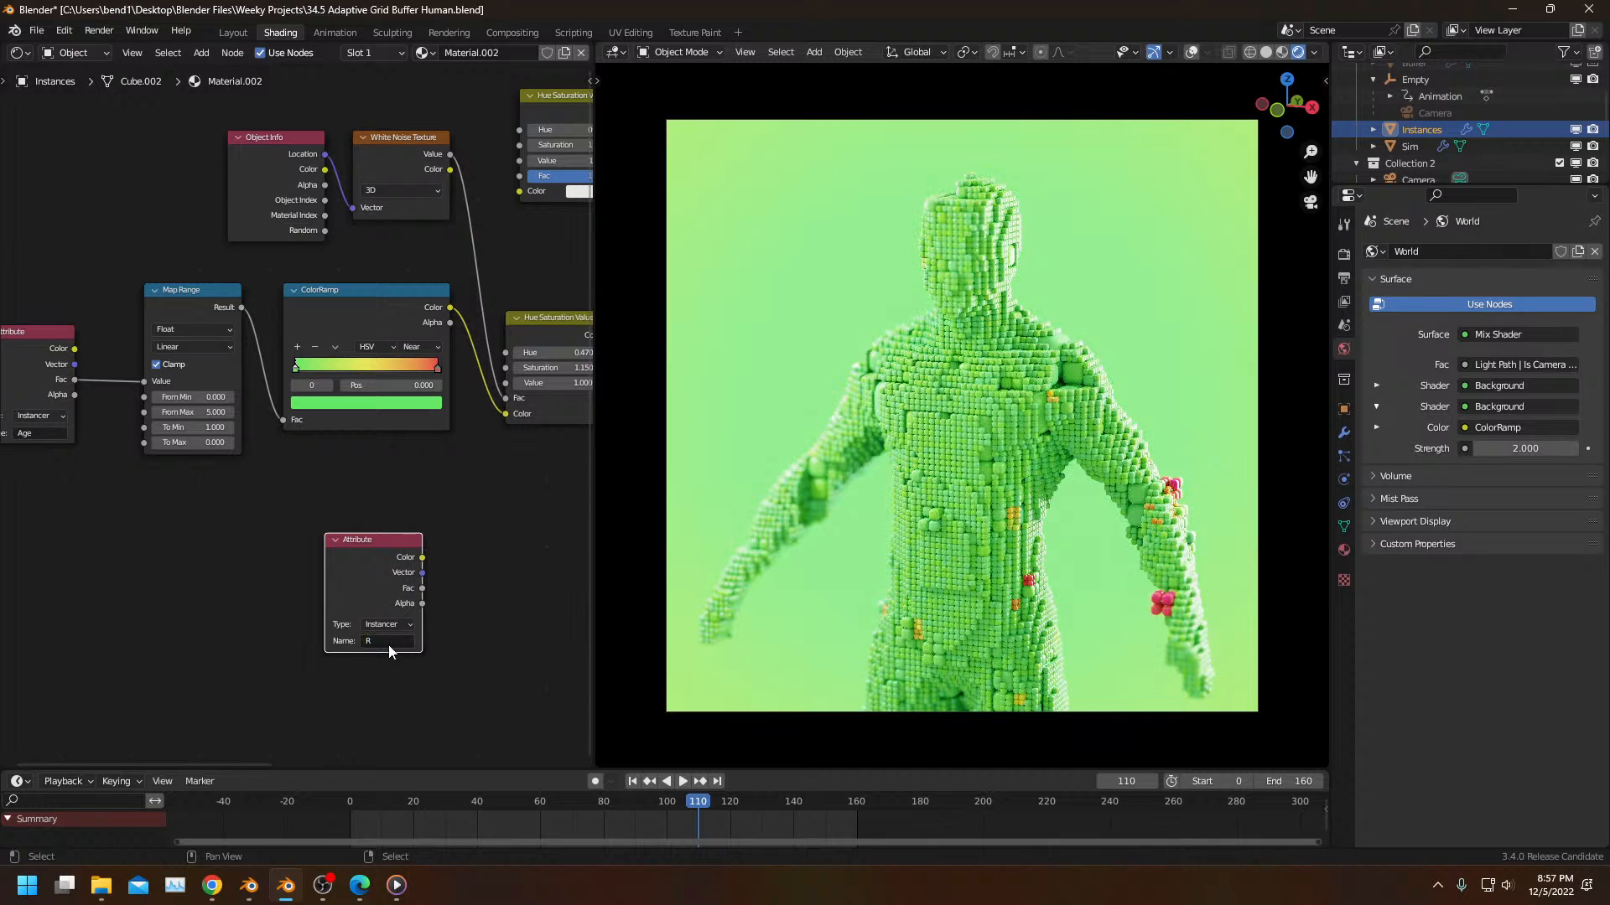
middle_drag(390, 602, 245, 636)
key(g)
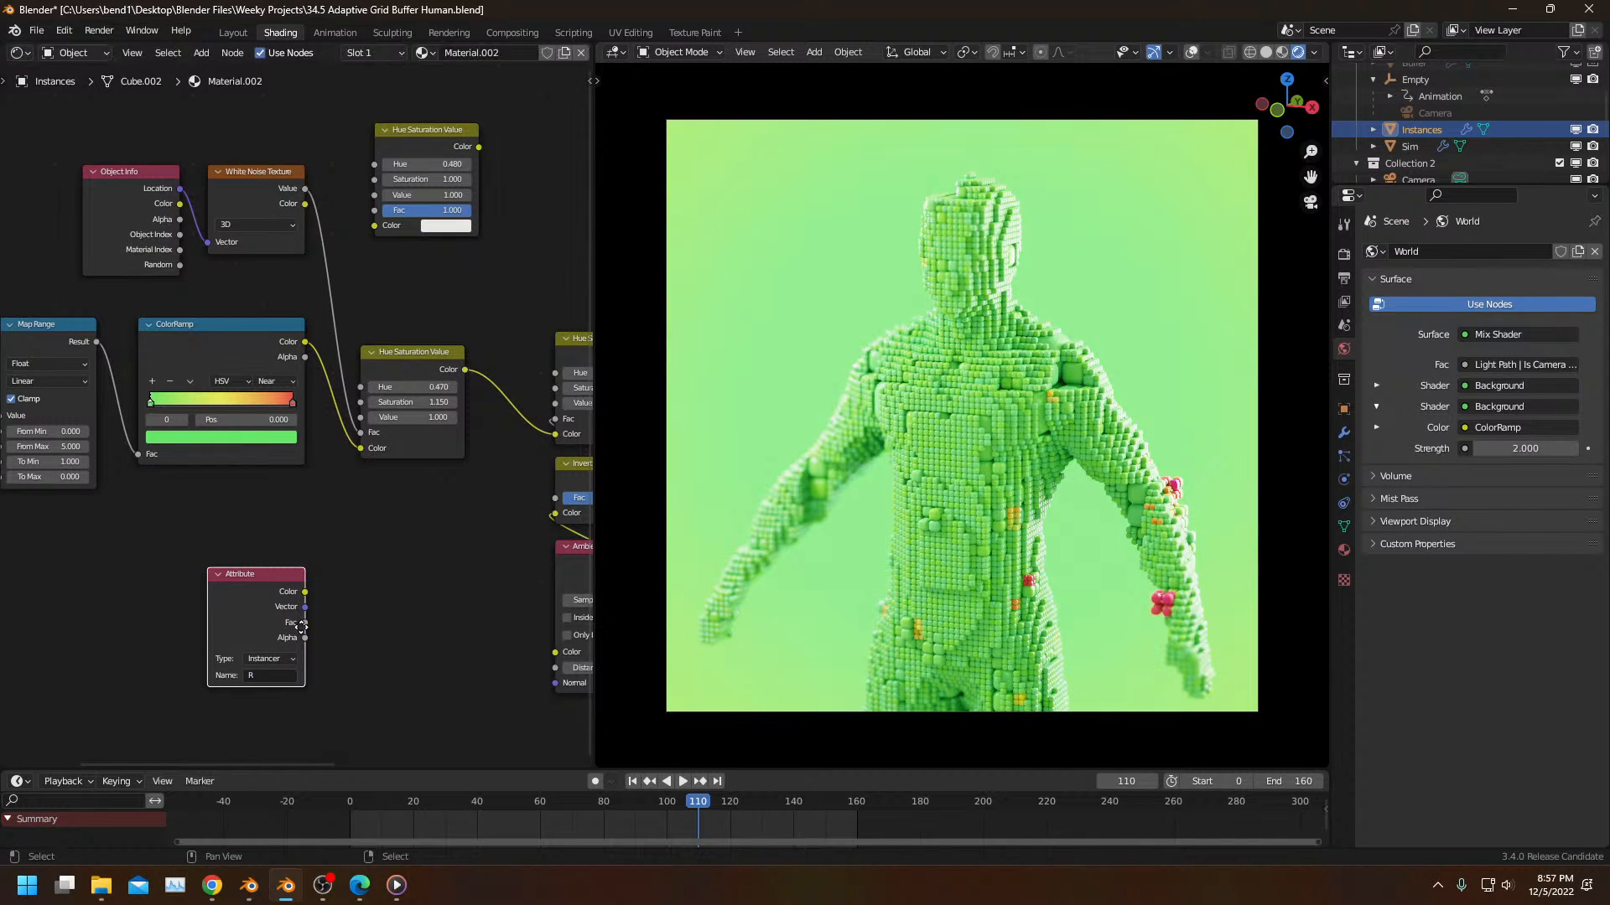
click(228, 546)
Step: Add a Compare math node fed by the Fac output of the R Attribute node
click(270, 530)
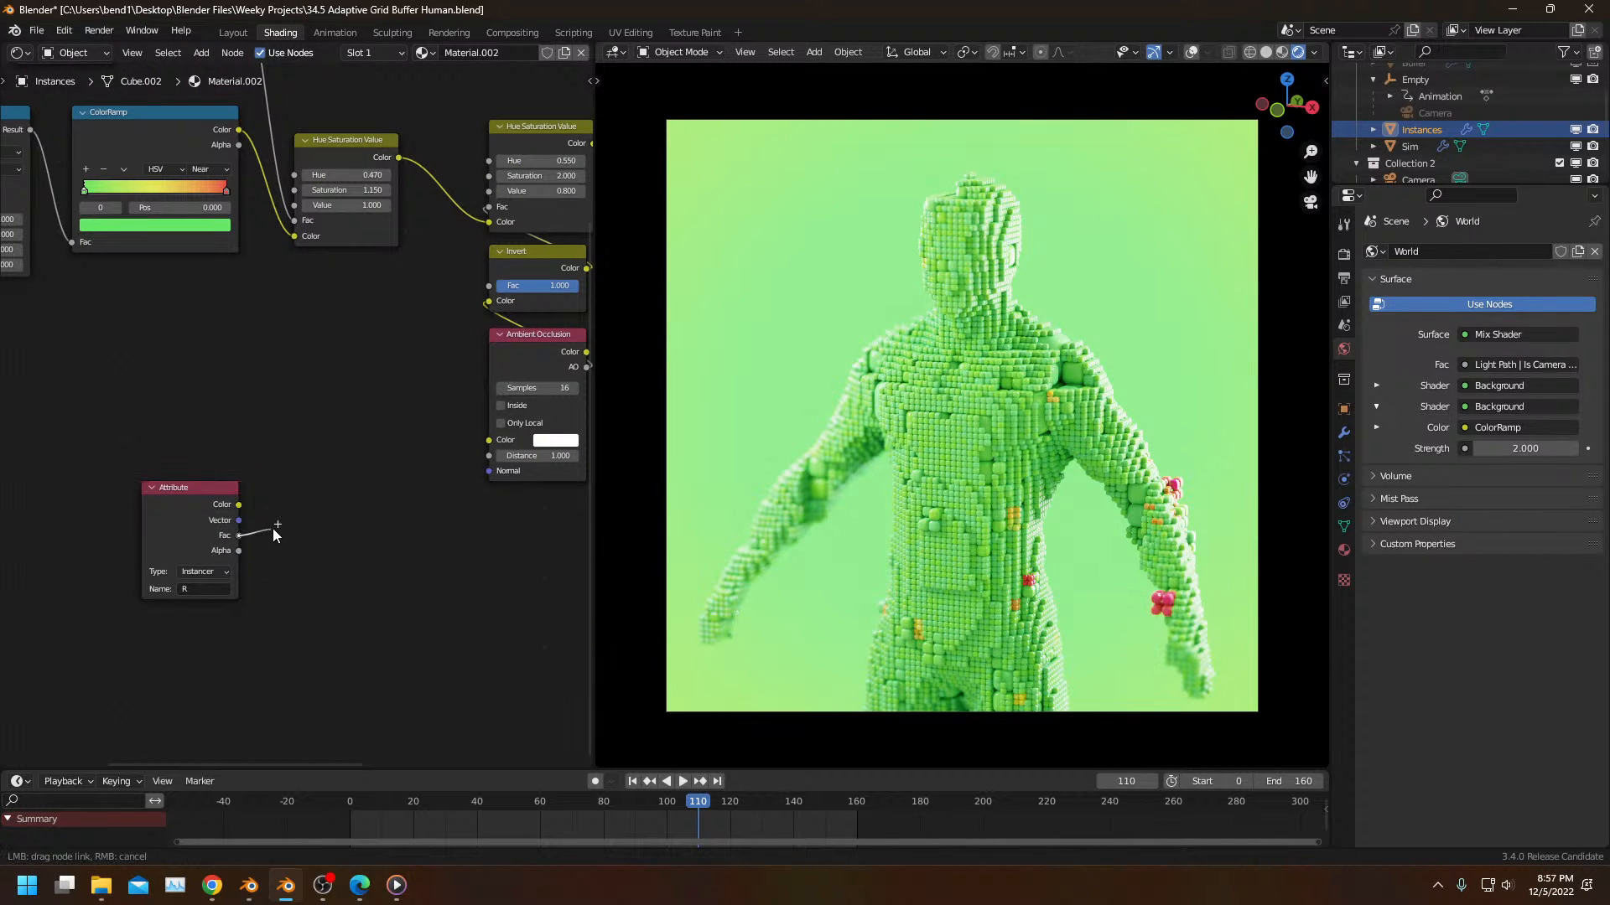
key(shift+a)
text(compa)
key(Return)
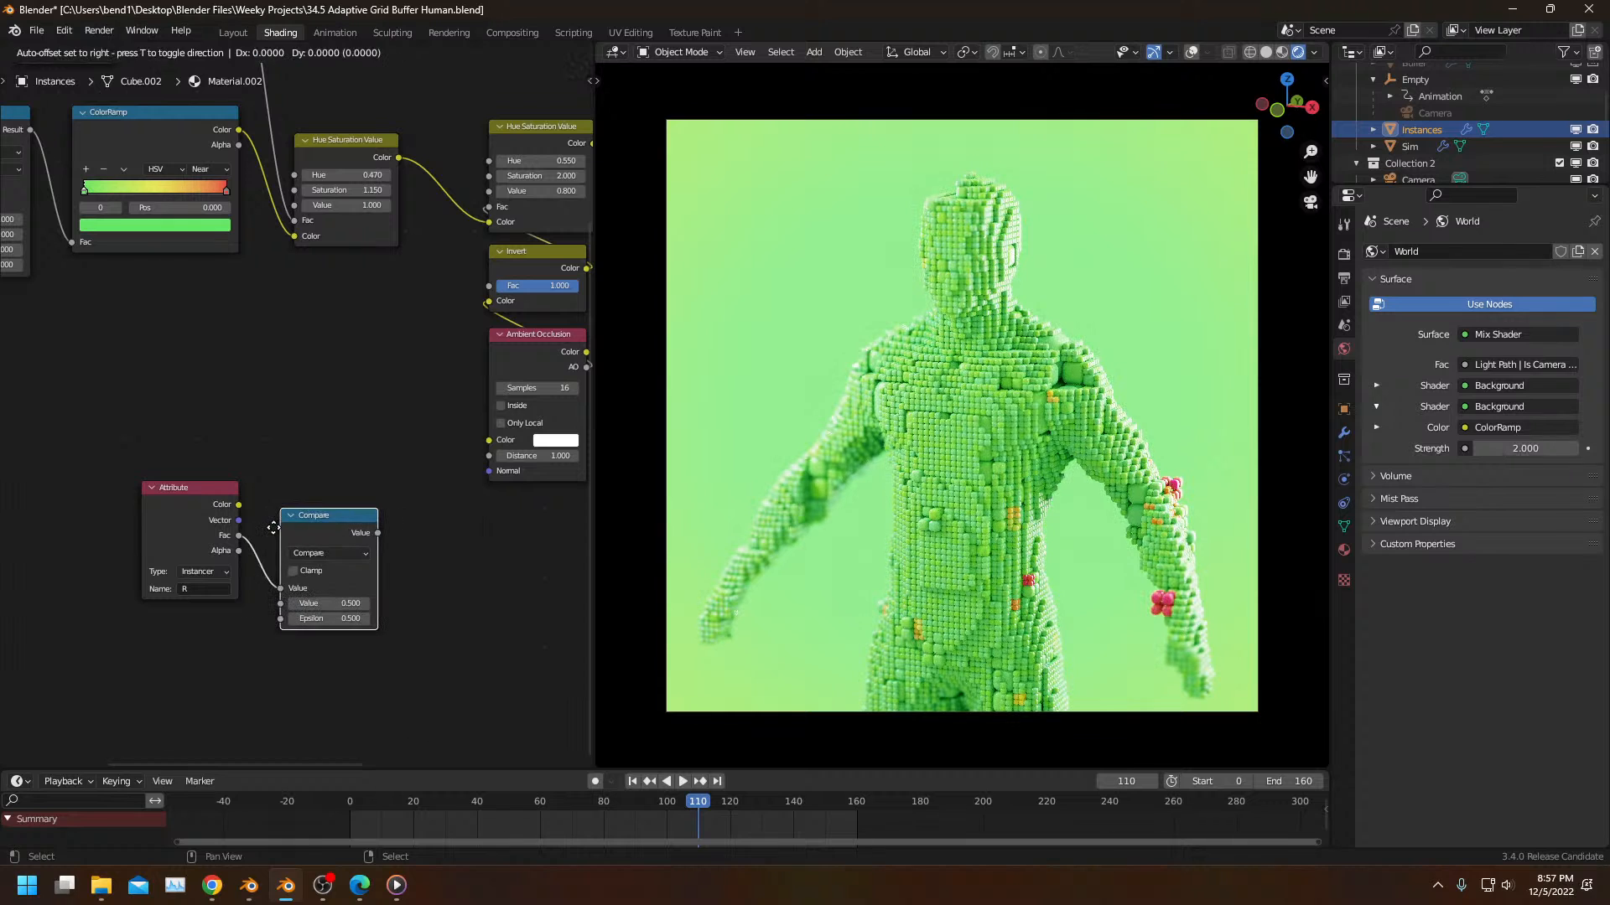
click(273, 526)
Step: Connect the Compare result to the Principled BSDF's Emission Strength and set the Compare epsilon to 0.01
scroll(364, 494, down, 3)
middle_drag(322, 477, 234, 510)
scroll(226, 511, up, 2)
drag(161, 593, 460, 532)
key(BackSpace)
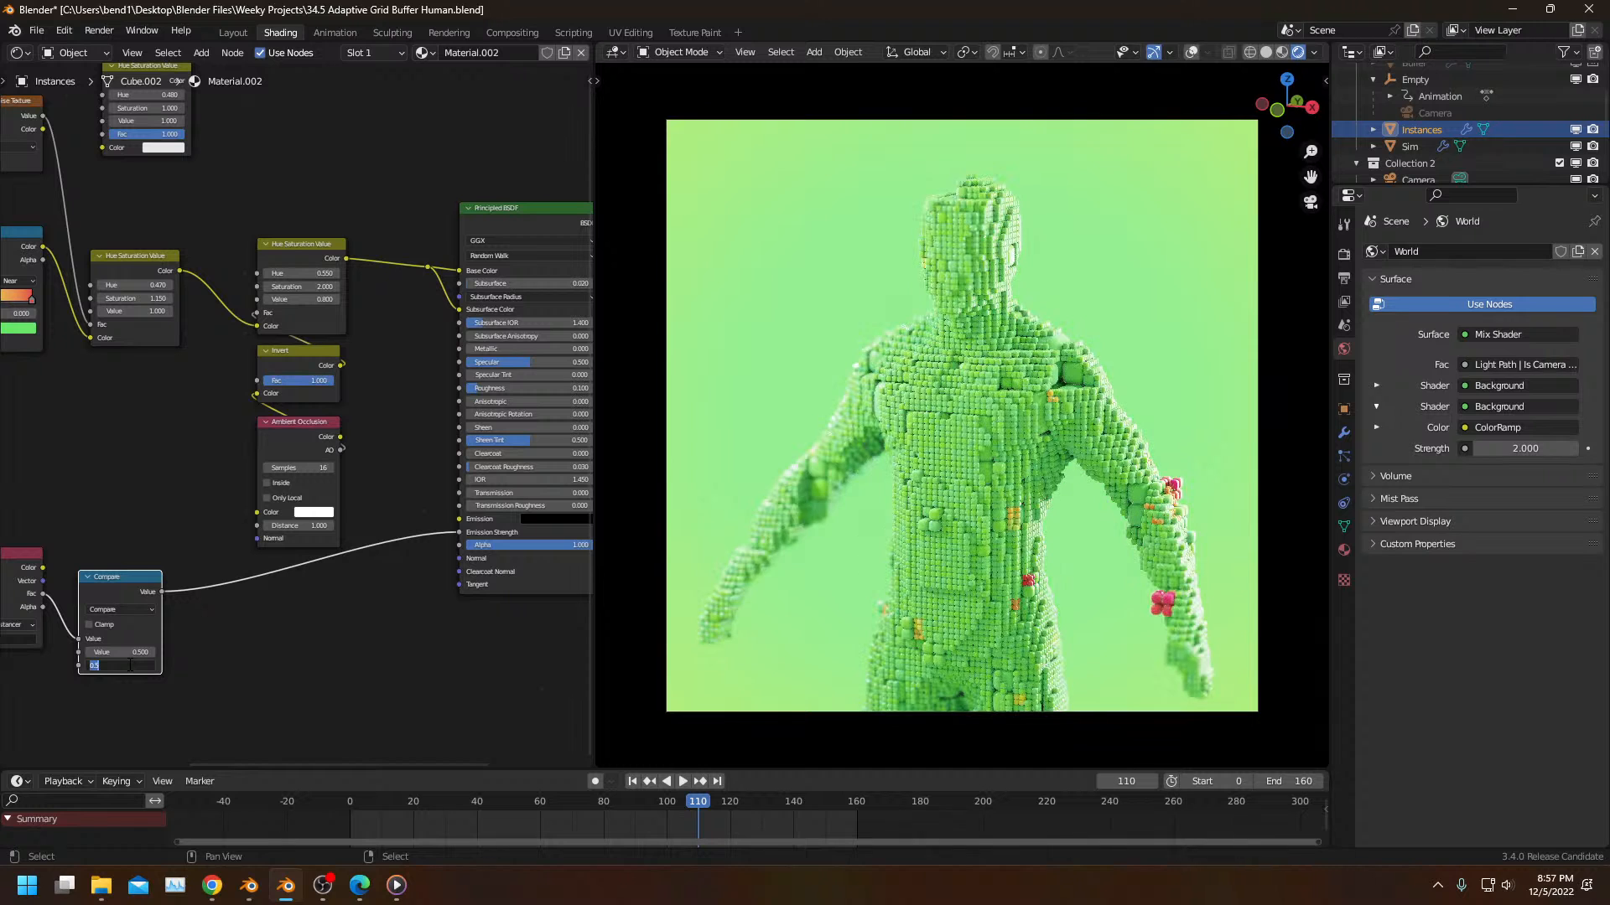
text(0.01)
key(Return)
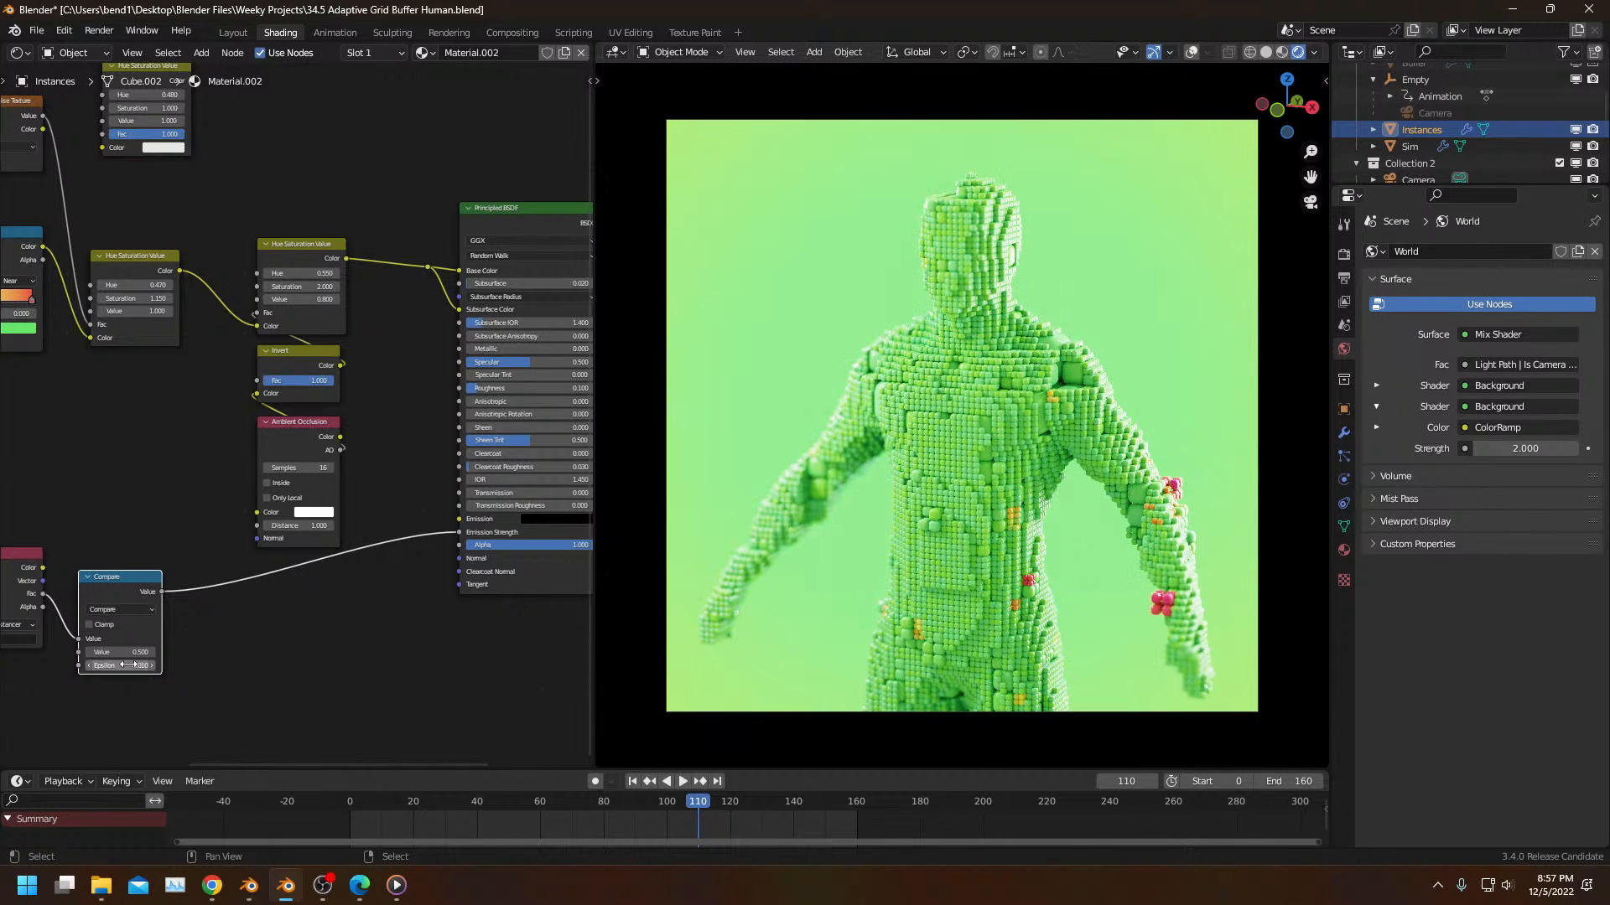
Step: Brighten the Principled BSDF's Emission color to white and set the Compare node's value to 0.040
middle_drag(194, 460, 274, 395)
scroll(241, 578, up, 4)
shift+drag(171, 651, 149, 650)
middle_drag(174, 653, 307, 601)
shift+drag(307, 599, 332, 598)
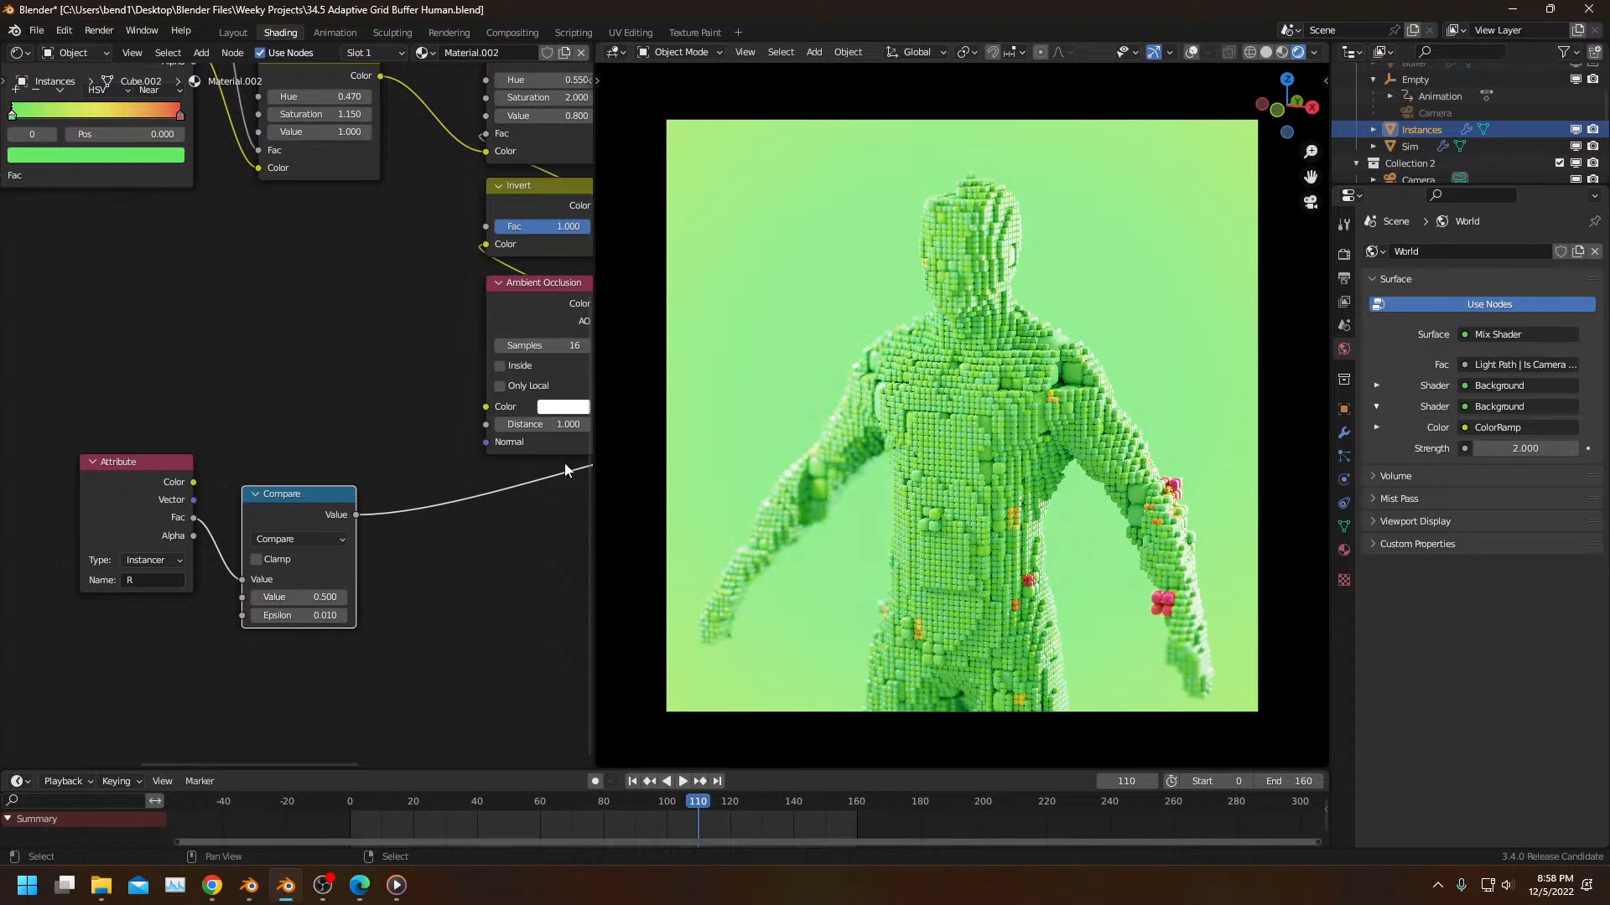
middle_drag(580, 436, 169, 597)
click(502, 582)
scroll(480, 428, up, 10)
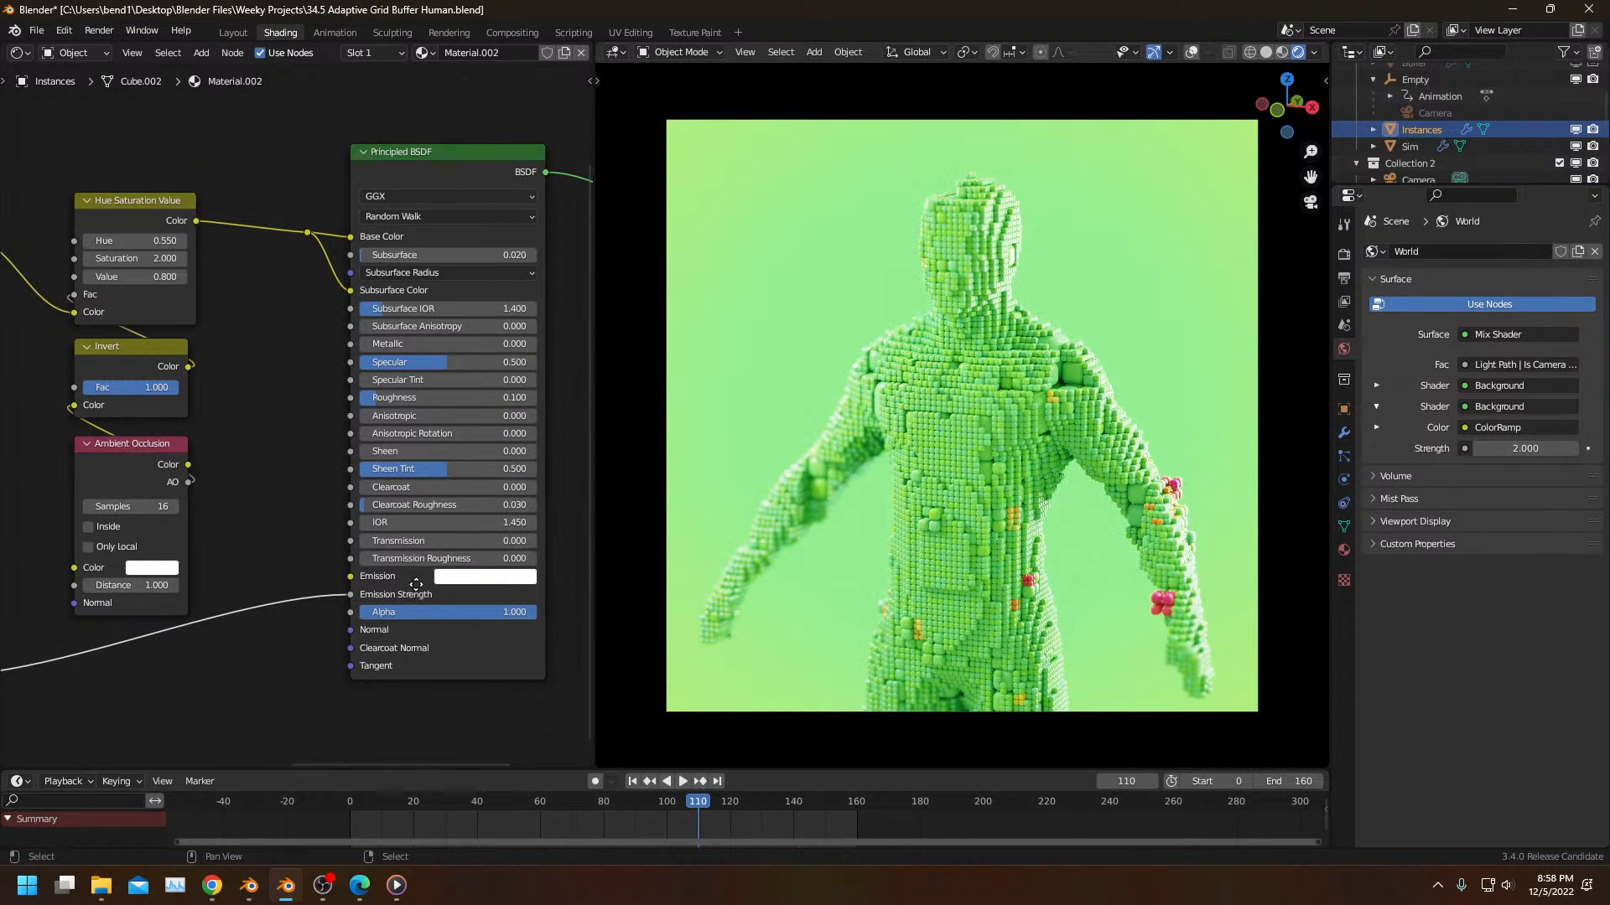
middle_drag(206, 706, 119, 549)
mouse_move(399, 592)
shift+mouse_down()
mouse_move(368, 599)
mouse_move(387, 599)
shift+mouse_up()
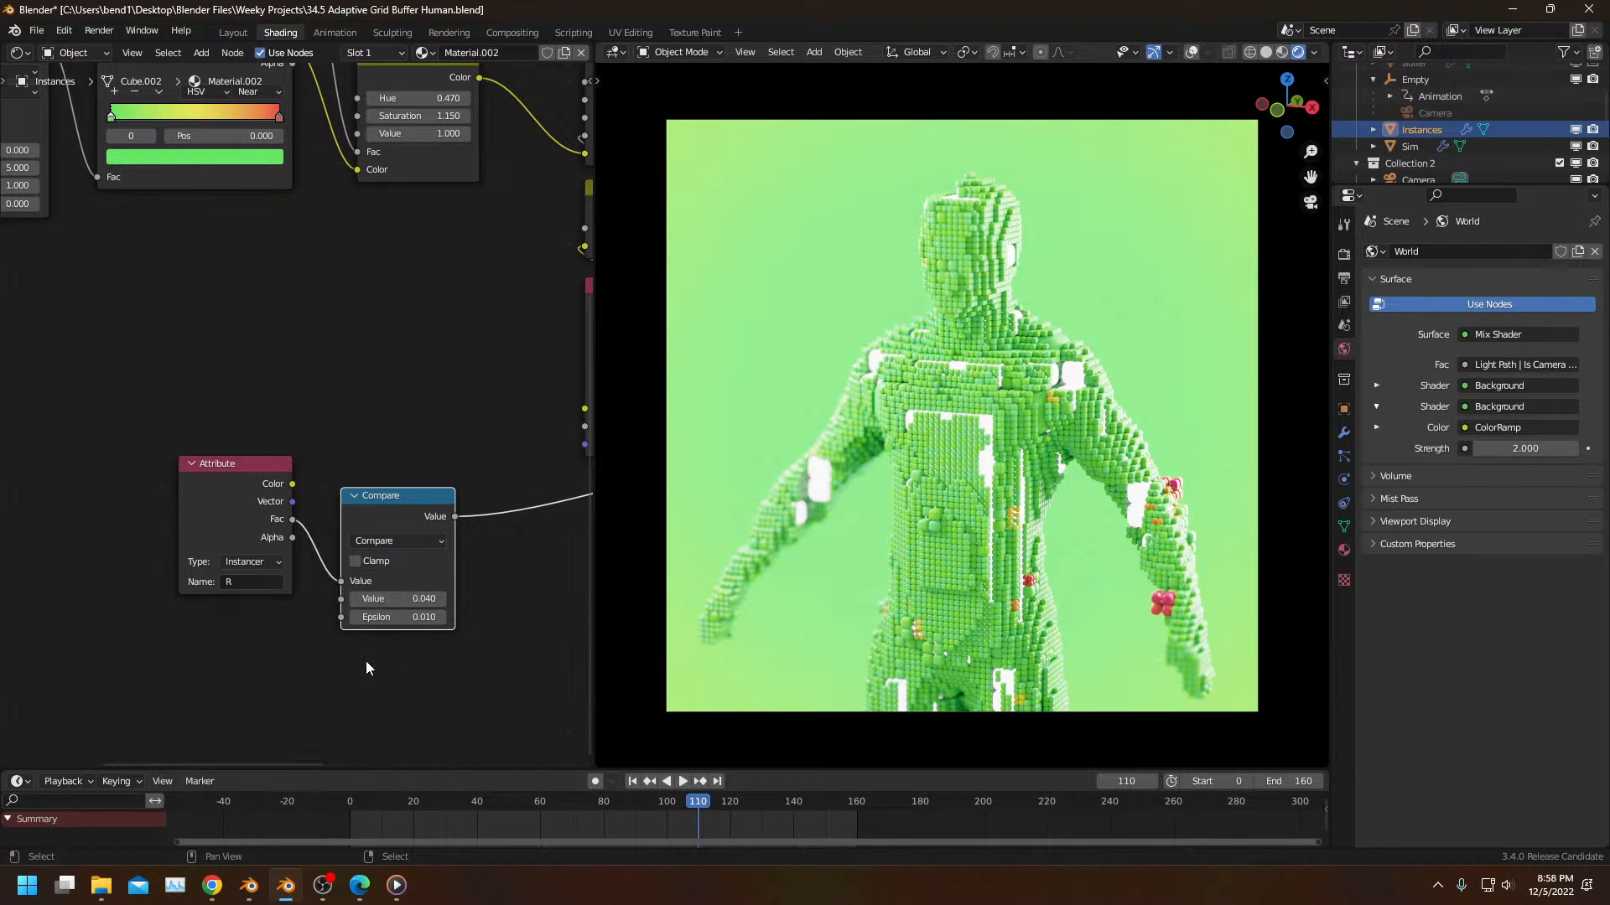
Step: Make the Emission color orange with hue 0.021, saturation 1.000 and value 1
middle_drag(440, 453, 483, 627)
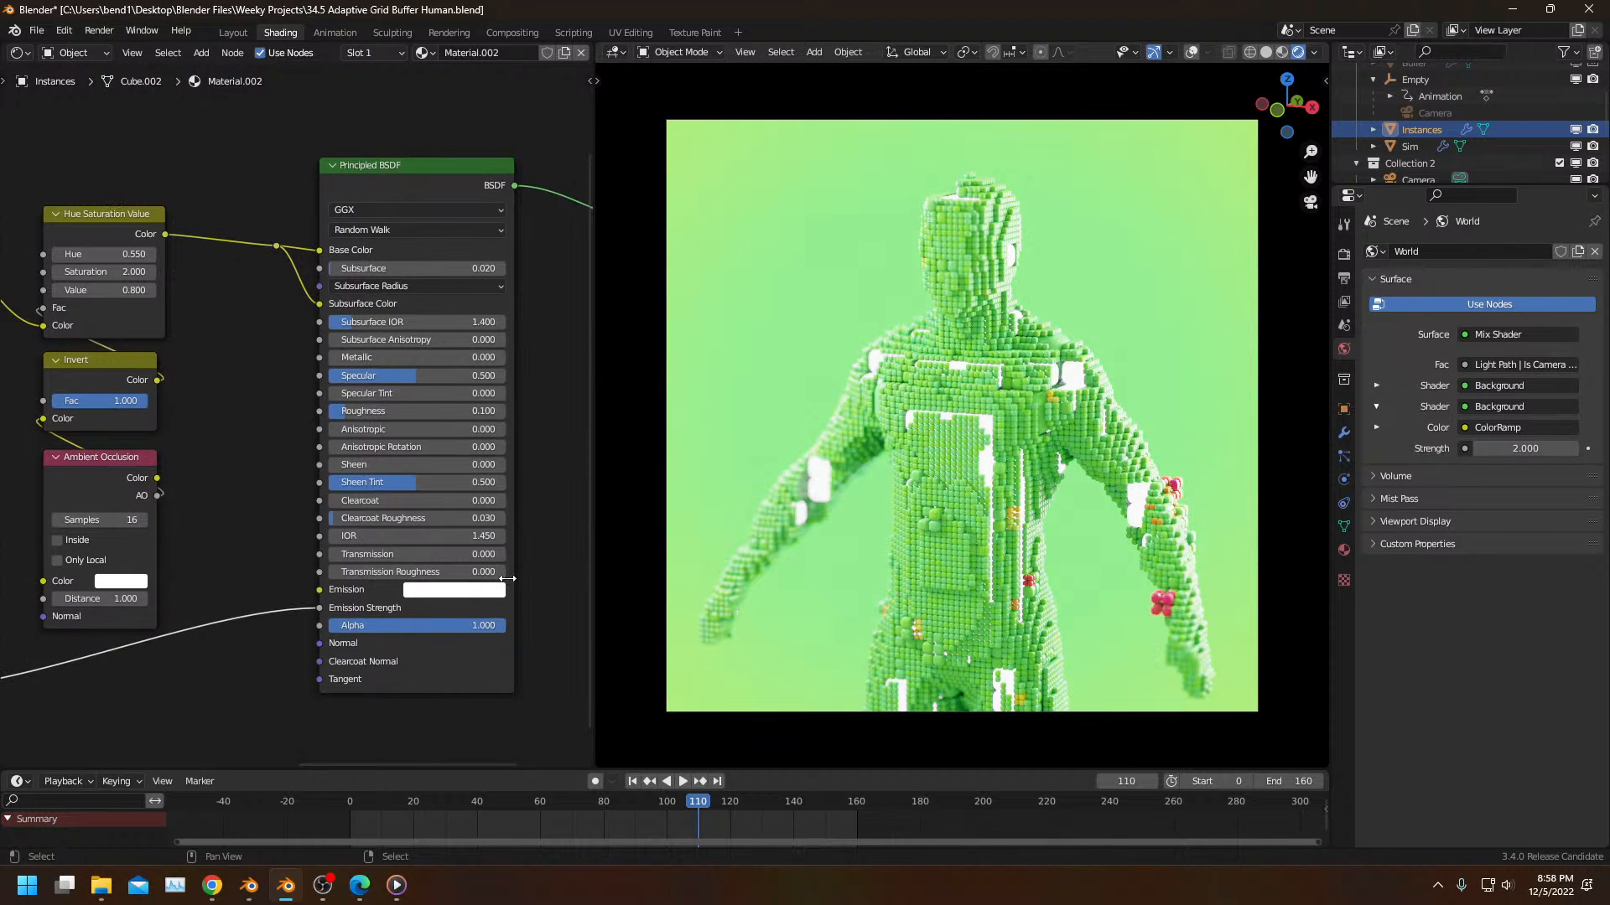
click(447, 596)
click(468, 550)
text(1)
key(Return)
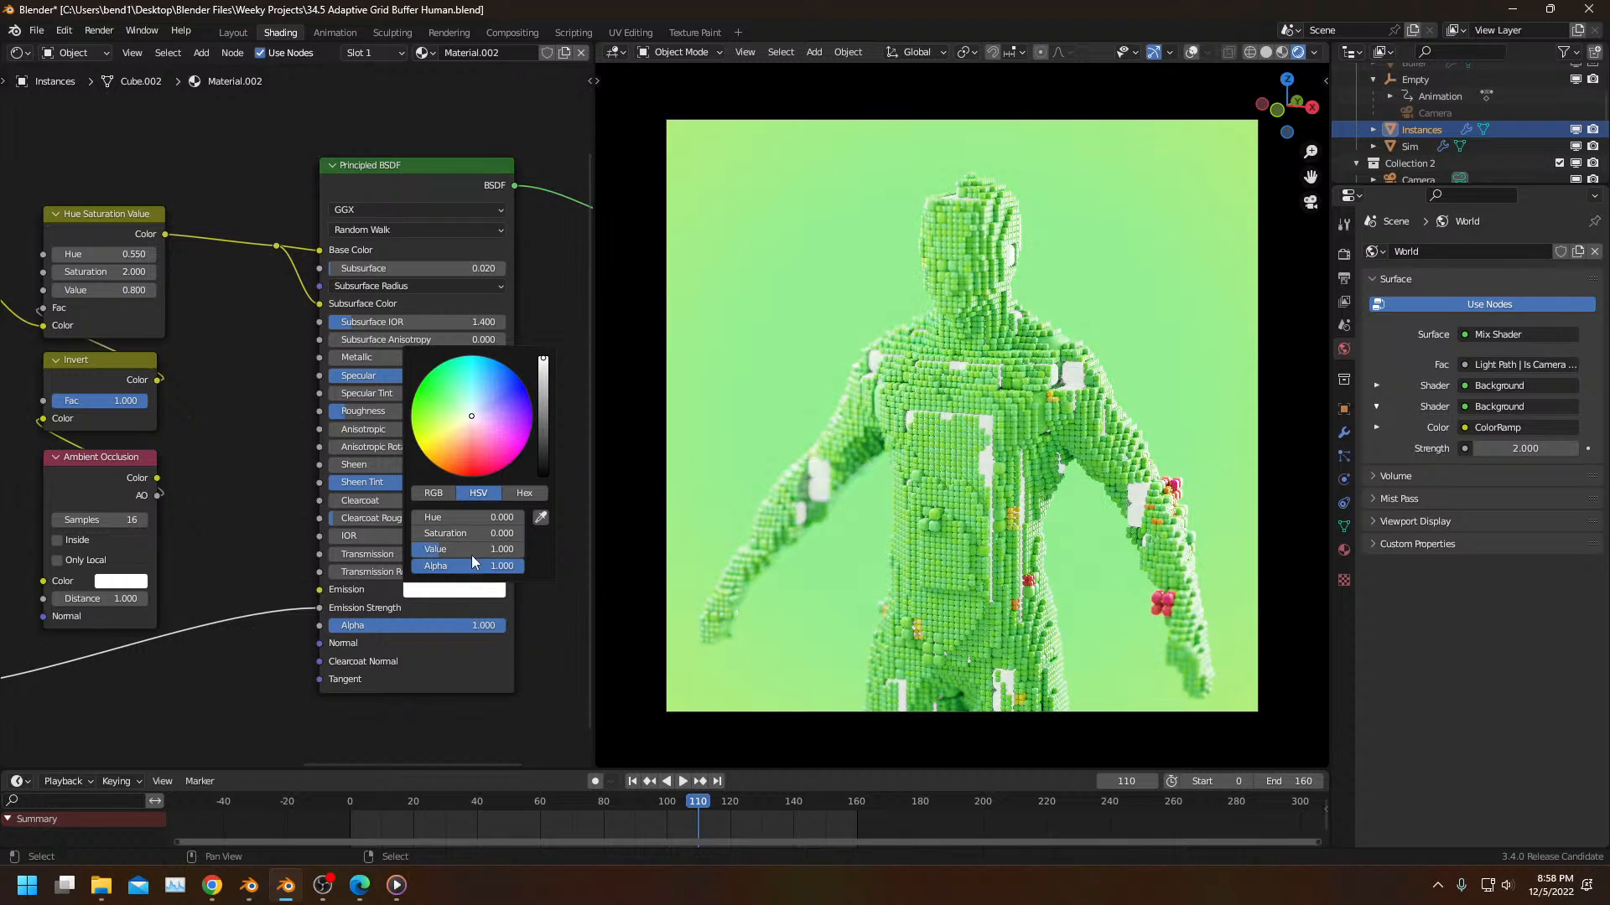
drag(471, 416, 448, 472)
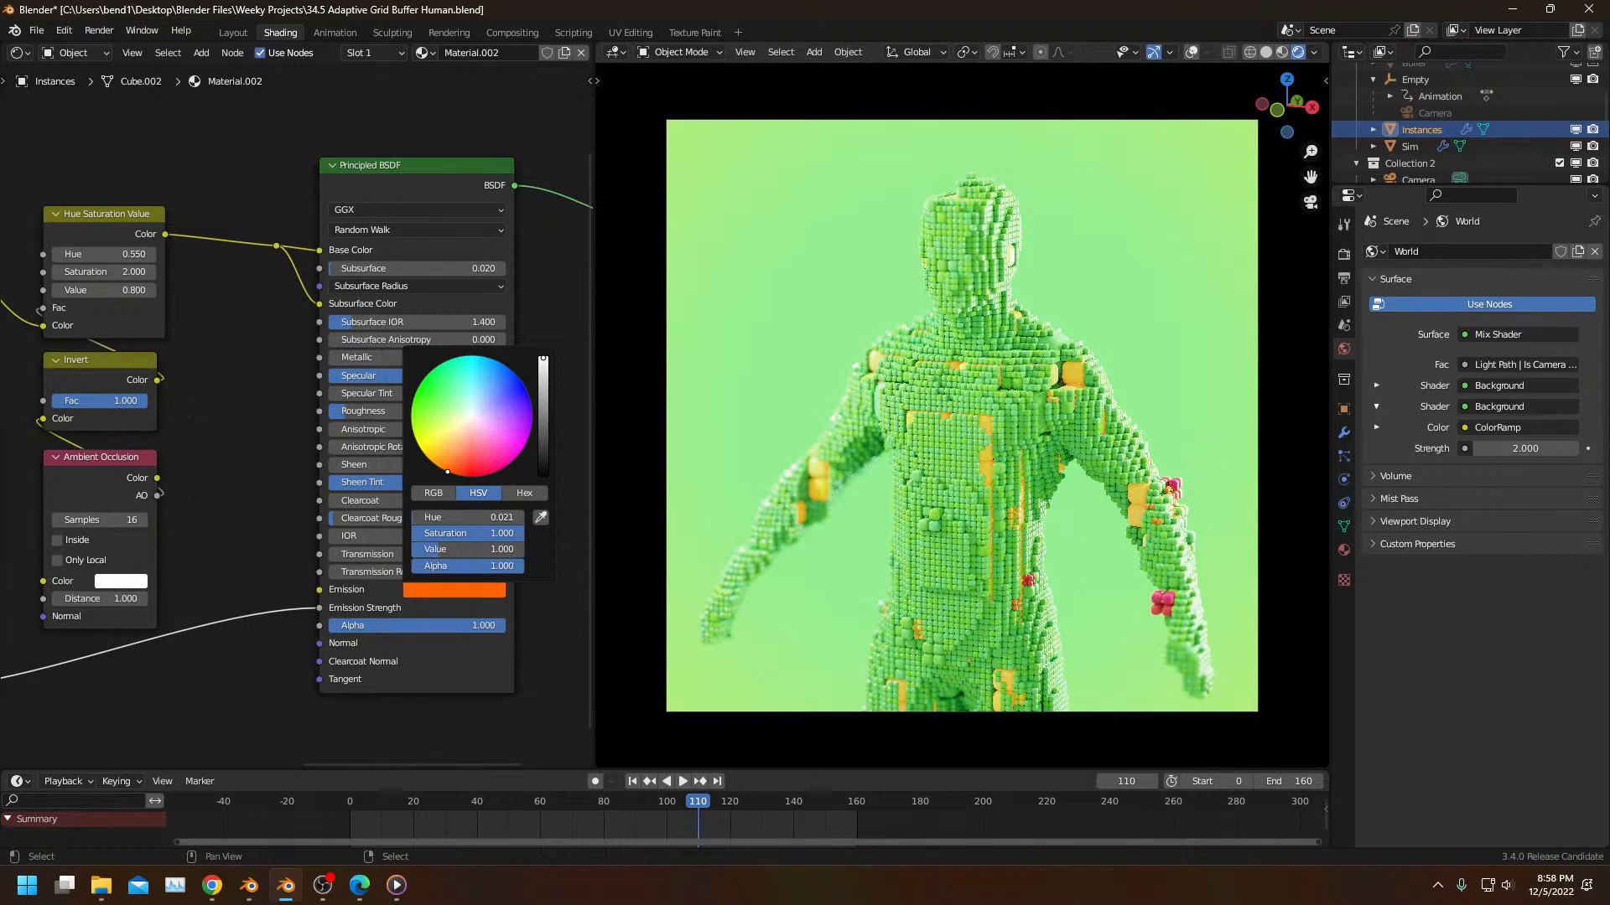
Step: Play the animation to examine the orange emission on the selected cube size, stopping near the end
click(311, 830)
key(space)
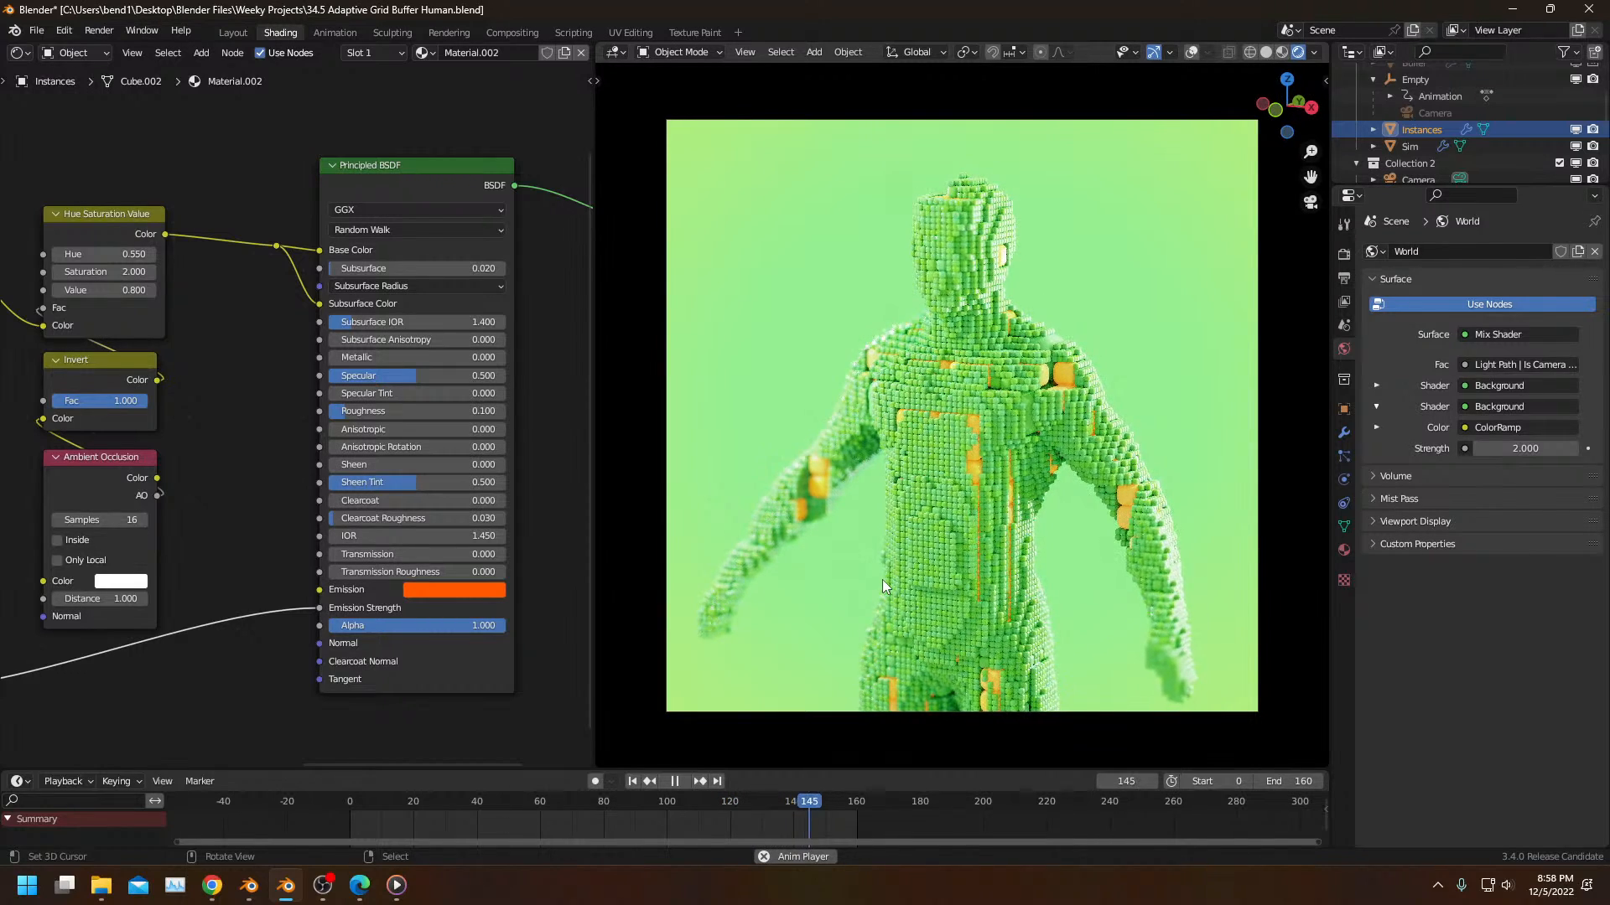
key(space)
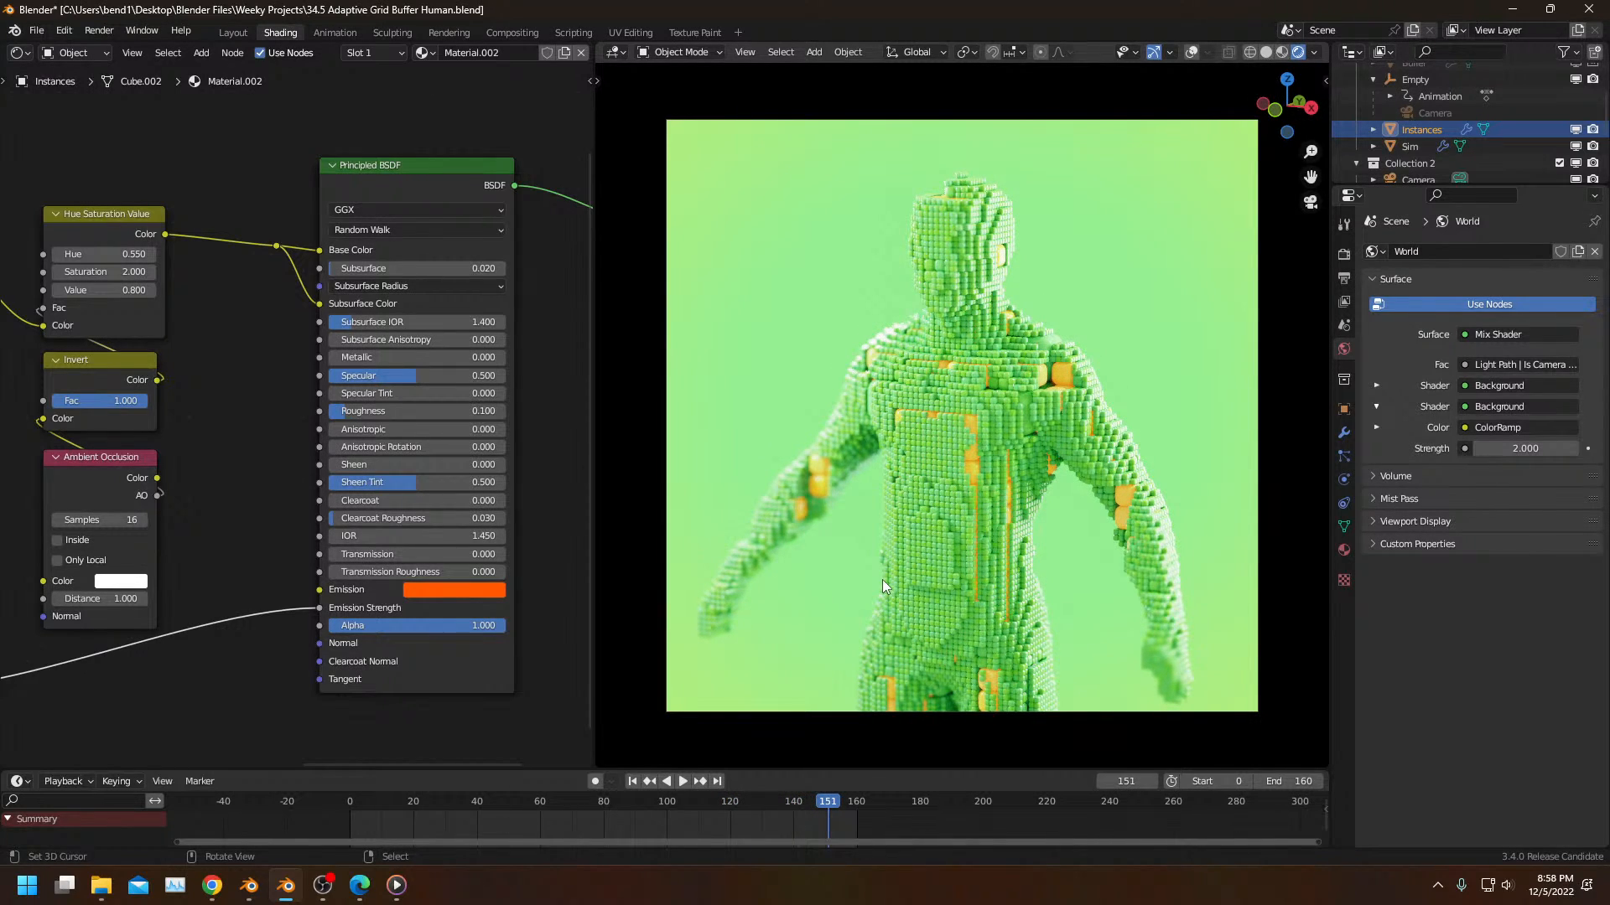
Step: Change the Emission color to red with hue 0.997 and saturation 1.000, and raise its value to 3
click(470, 592)
mouse_move(470, 409)
mouse_down()
mouse_move(484, 360)
mouse_move(431, 377)
mouse_move(411, 417)
mouse_move(427, 457)
mouse_move(474, 476)
mouse_up()
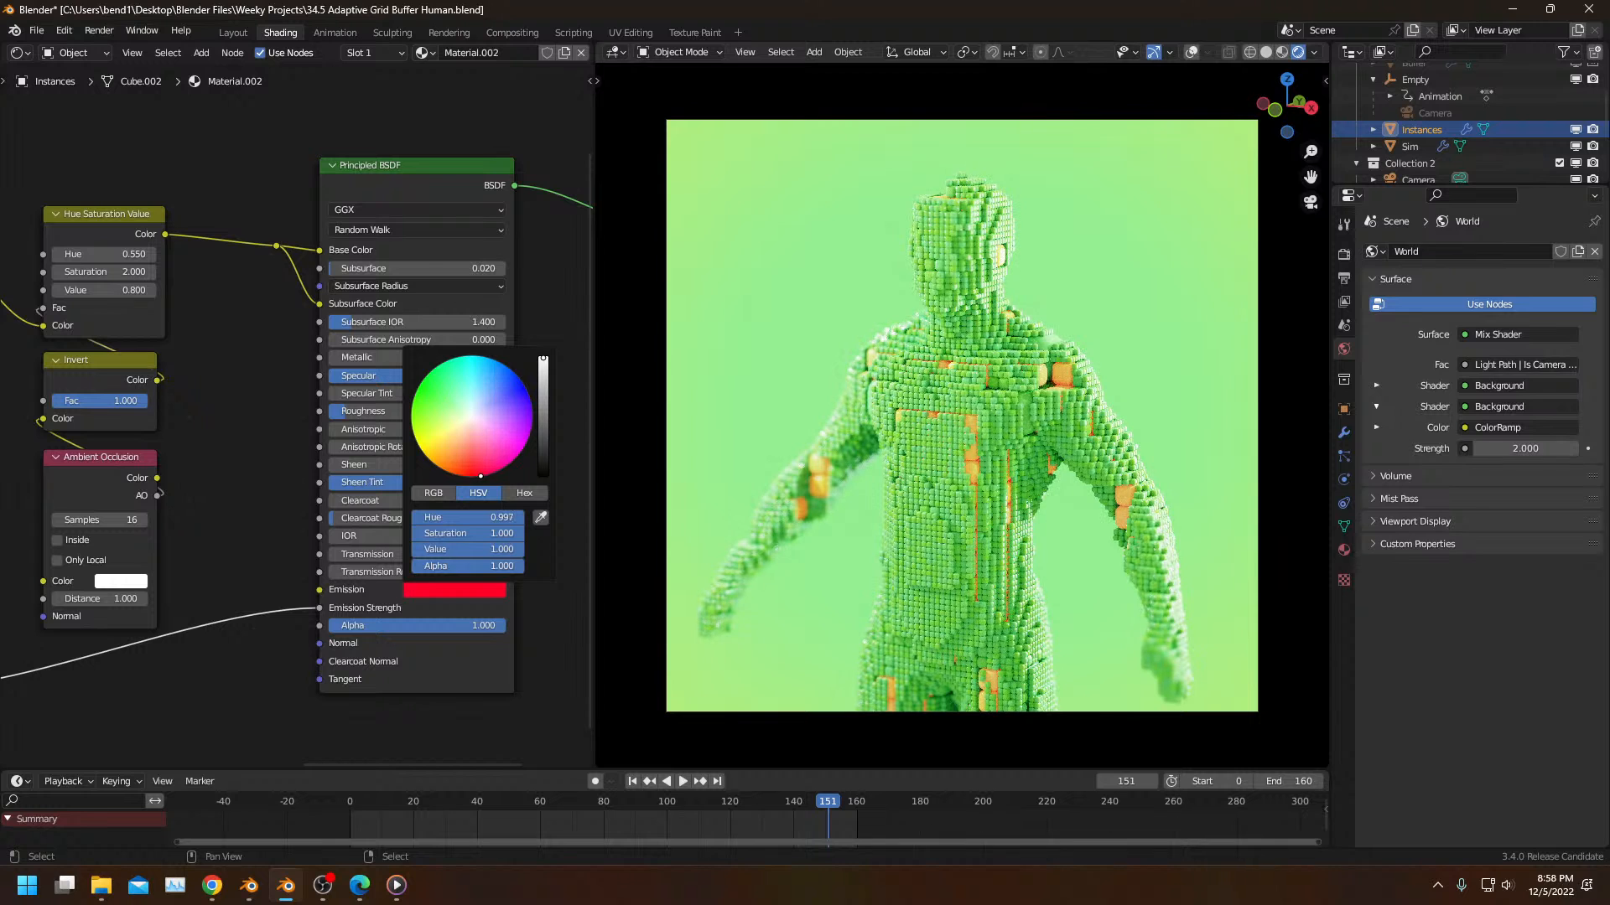
middle_drag(344, 573, 339, 421)
click(465, 435)
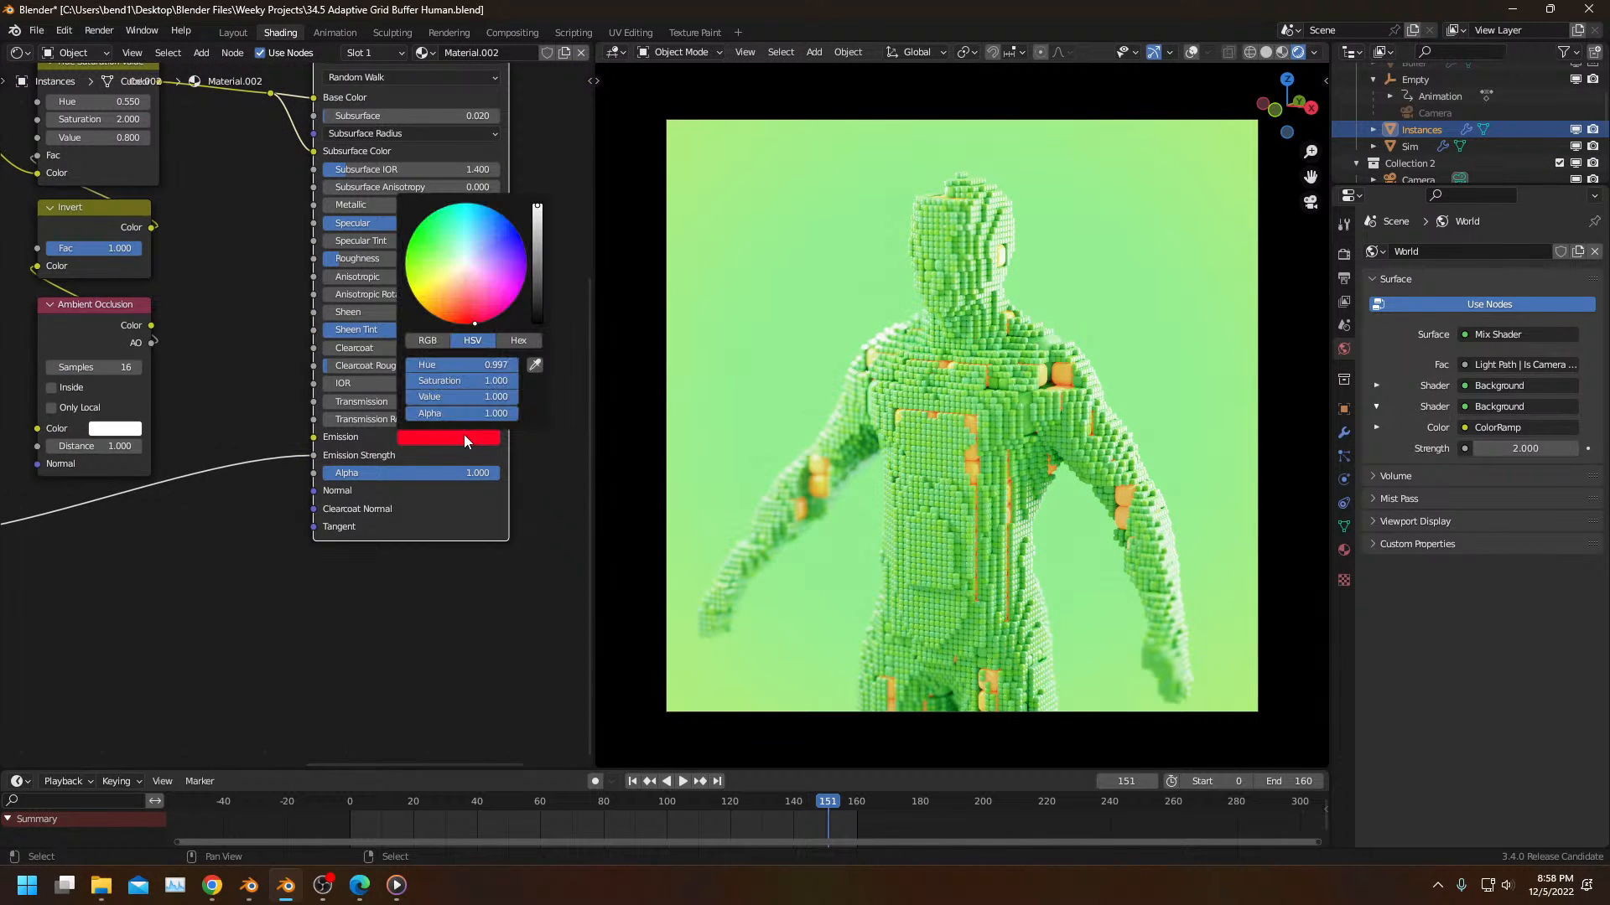
double_click(475, 397)
text(3)
key(Return)
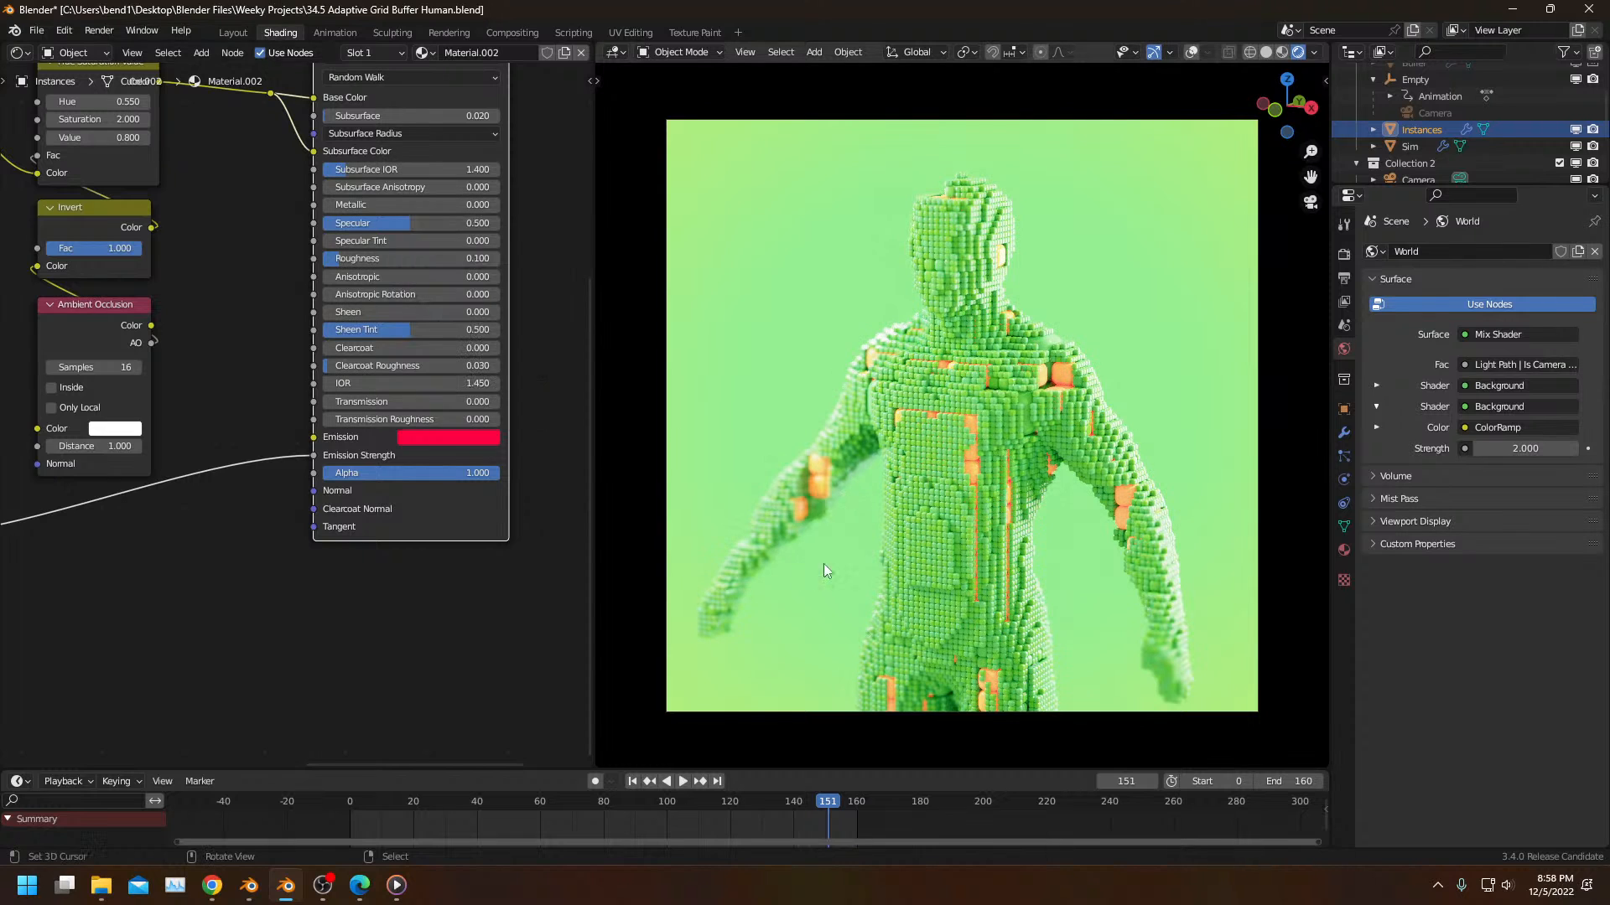
Step: Darken the Emission color to black and replay the animation up to frame 75
click(458, 437)
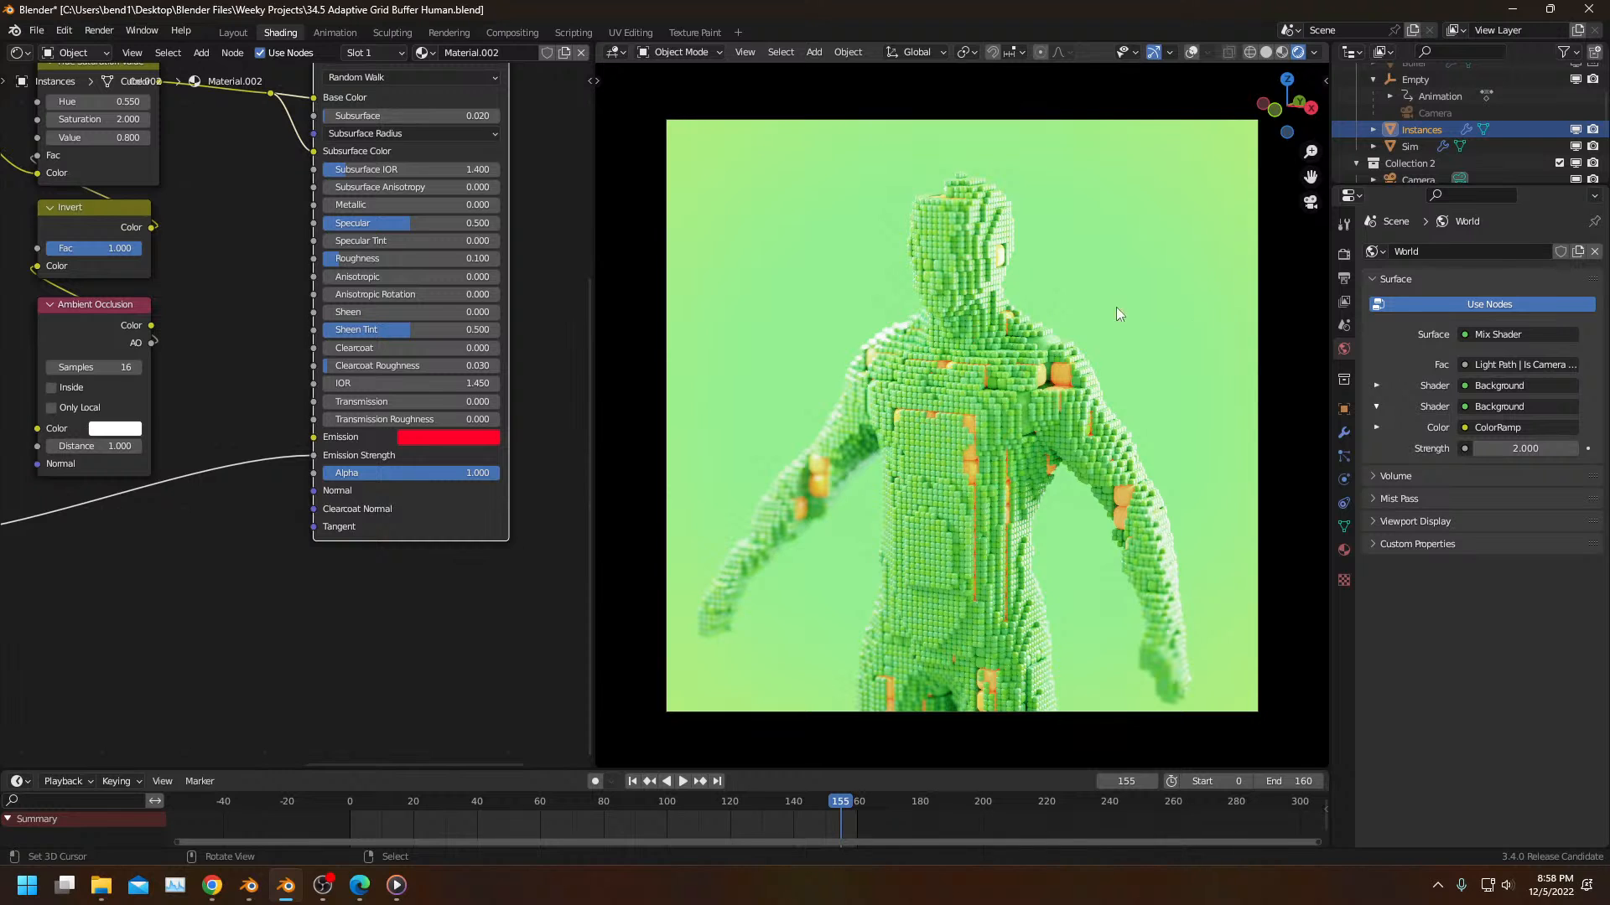
click(467, 445)
scroll(450, 297, down, 10)
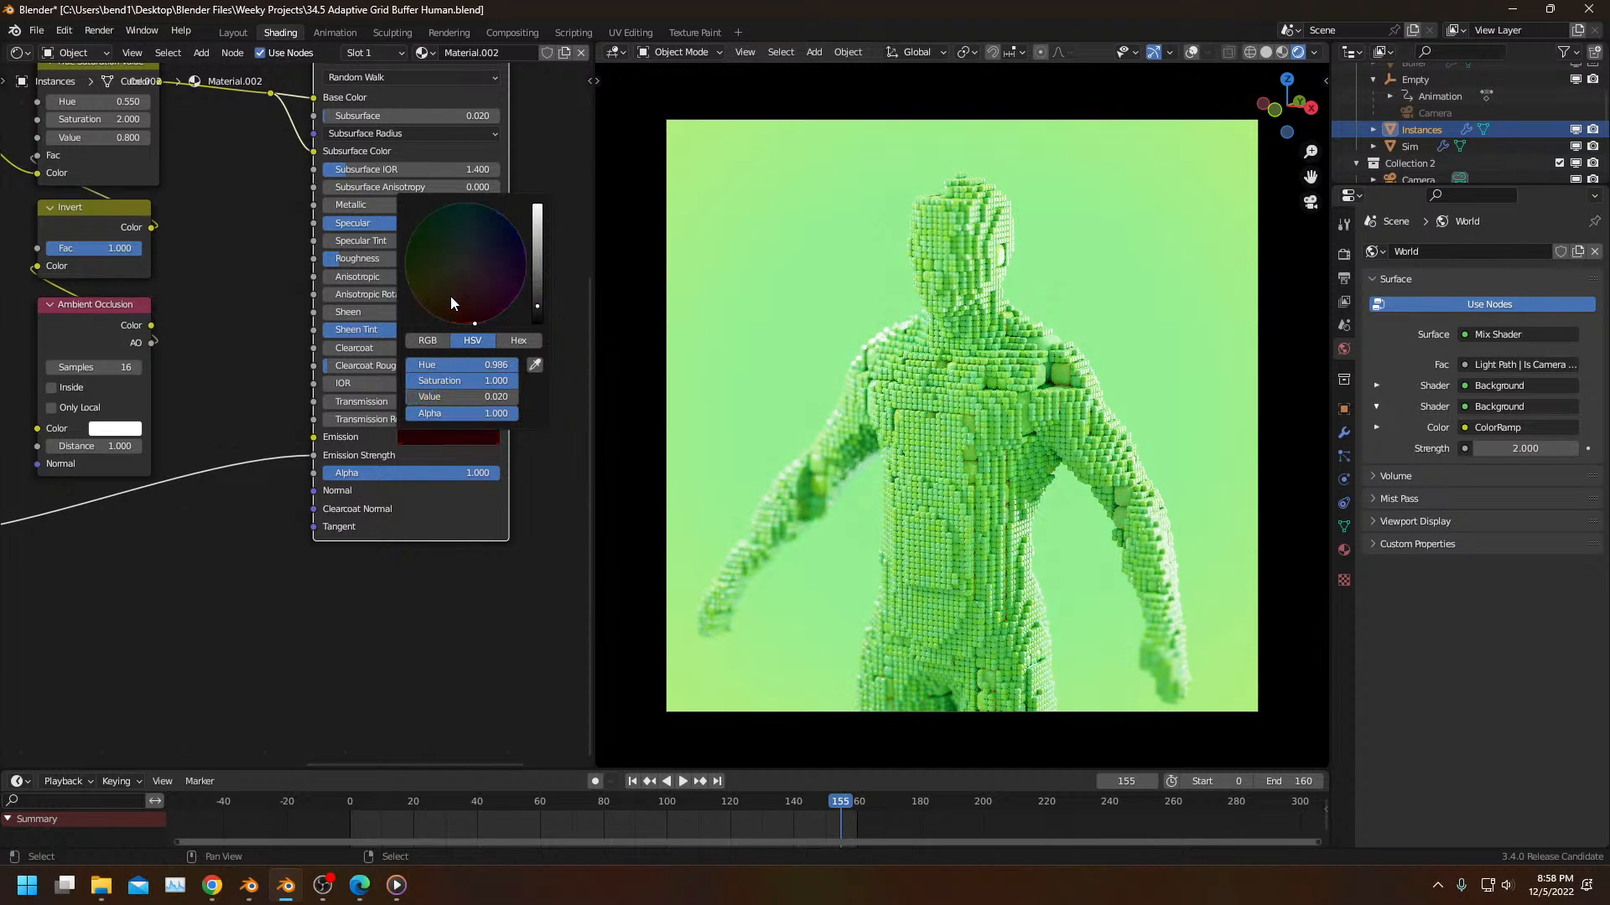
key(space)
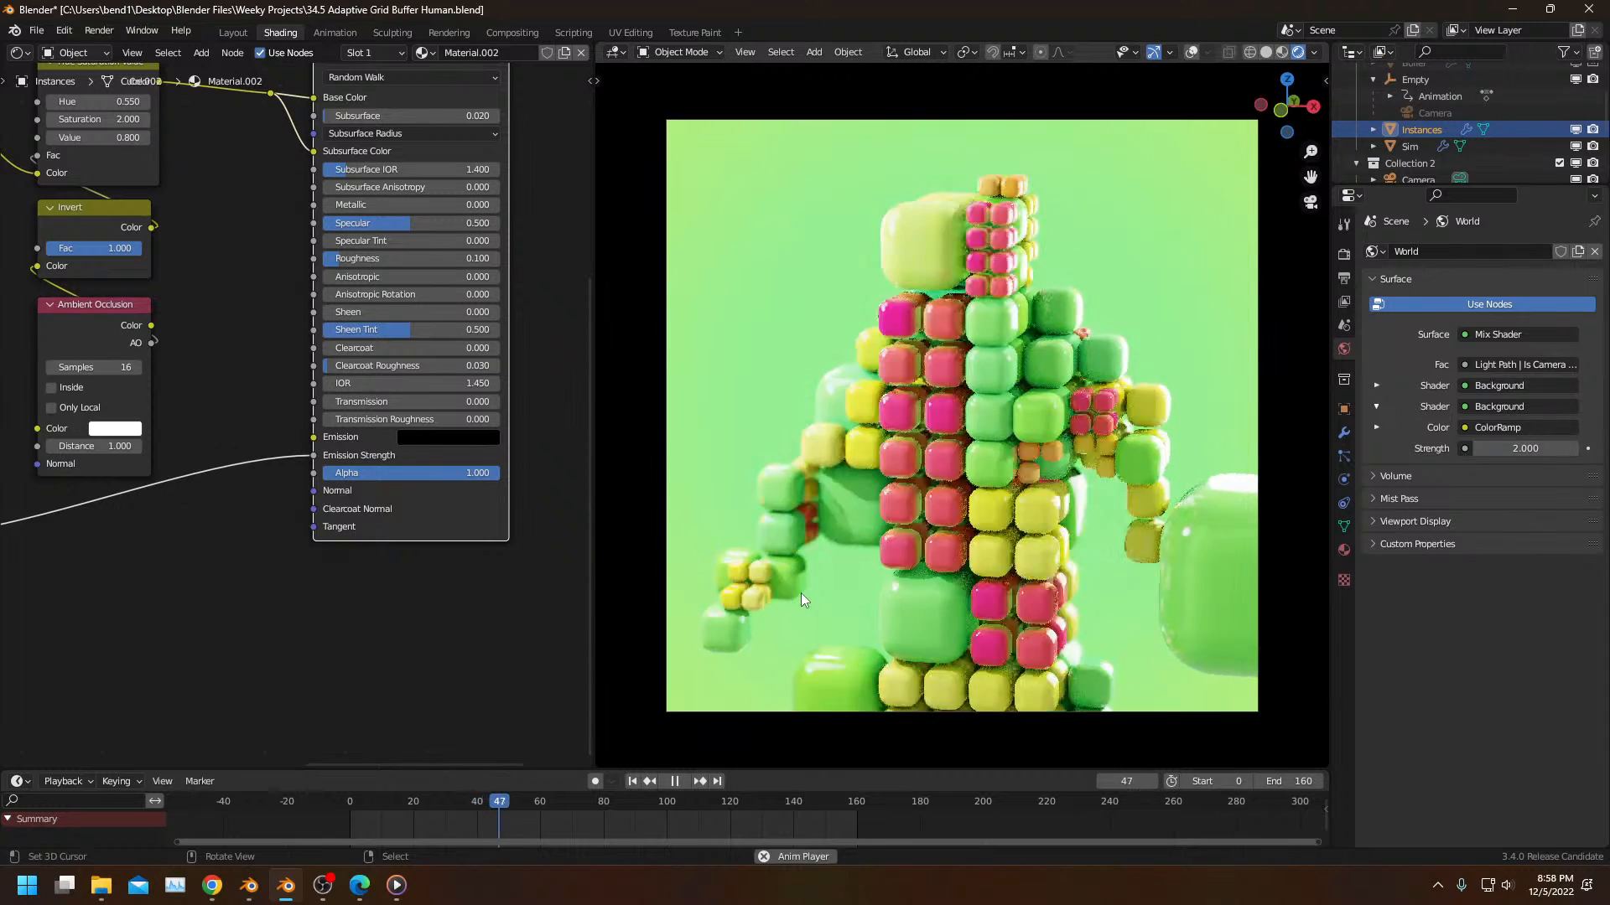
key(space)
Step: Move the R Attribute and Compare nodes aside and add a Texture Coordinate node below them
scroll(252, 533, down, 6)
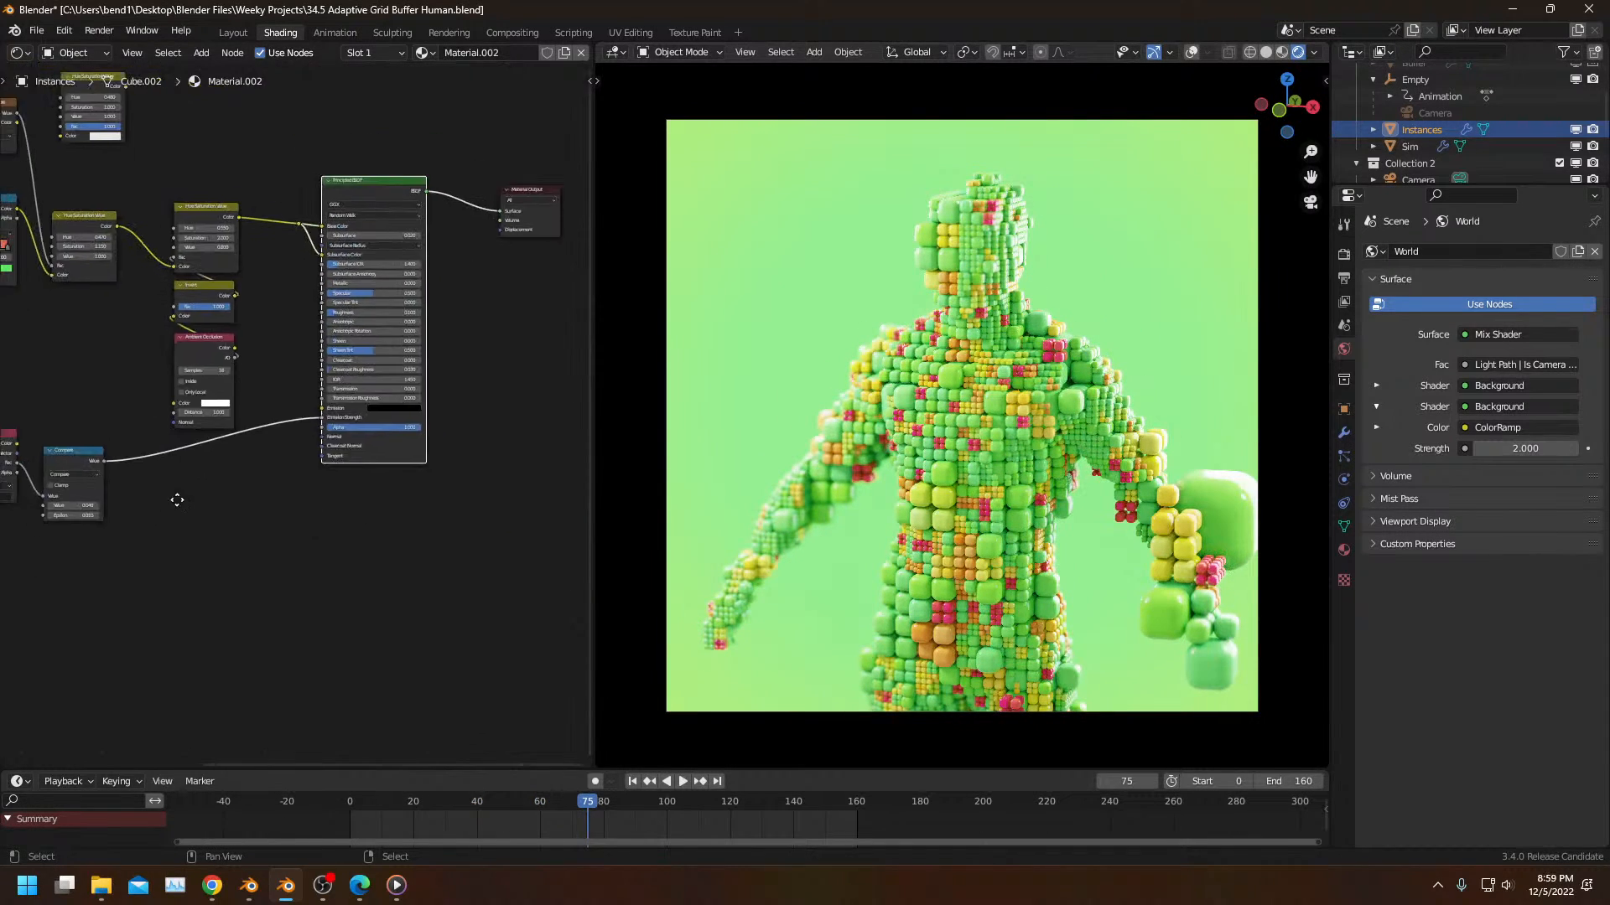
drag(240, 380, 330, 499)
key(g)
click(260, 413)
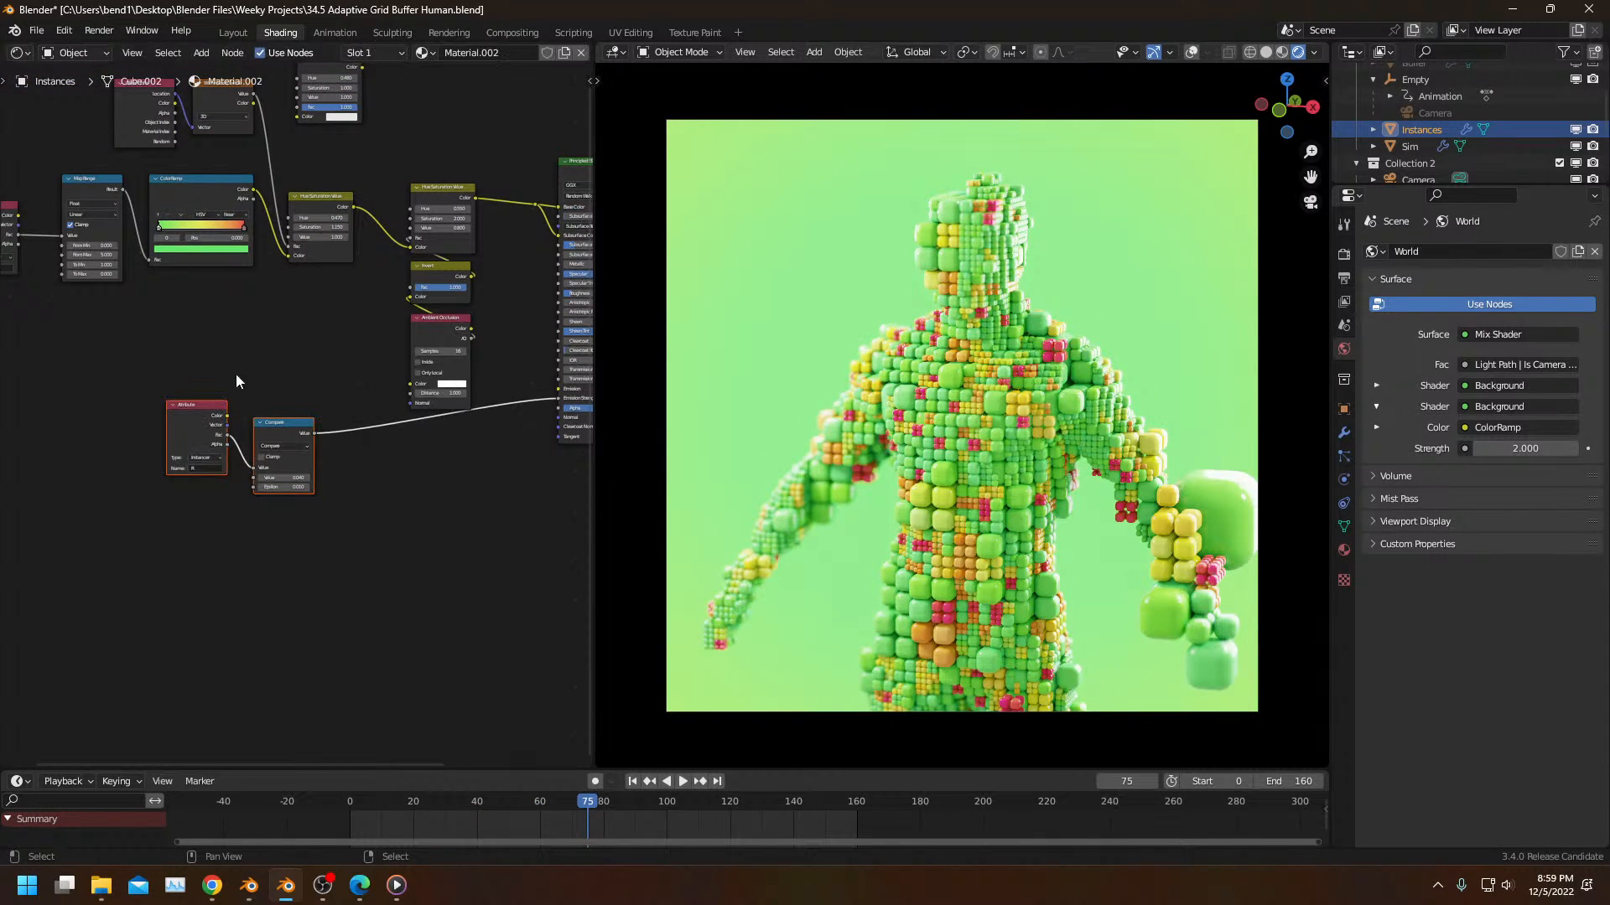
key(shift+a)
mouse_move(252, 388)
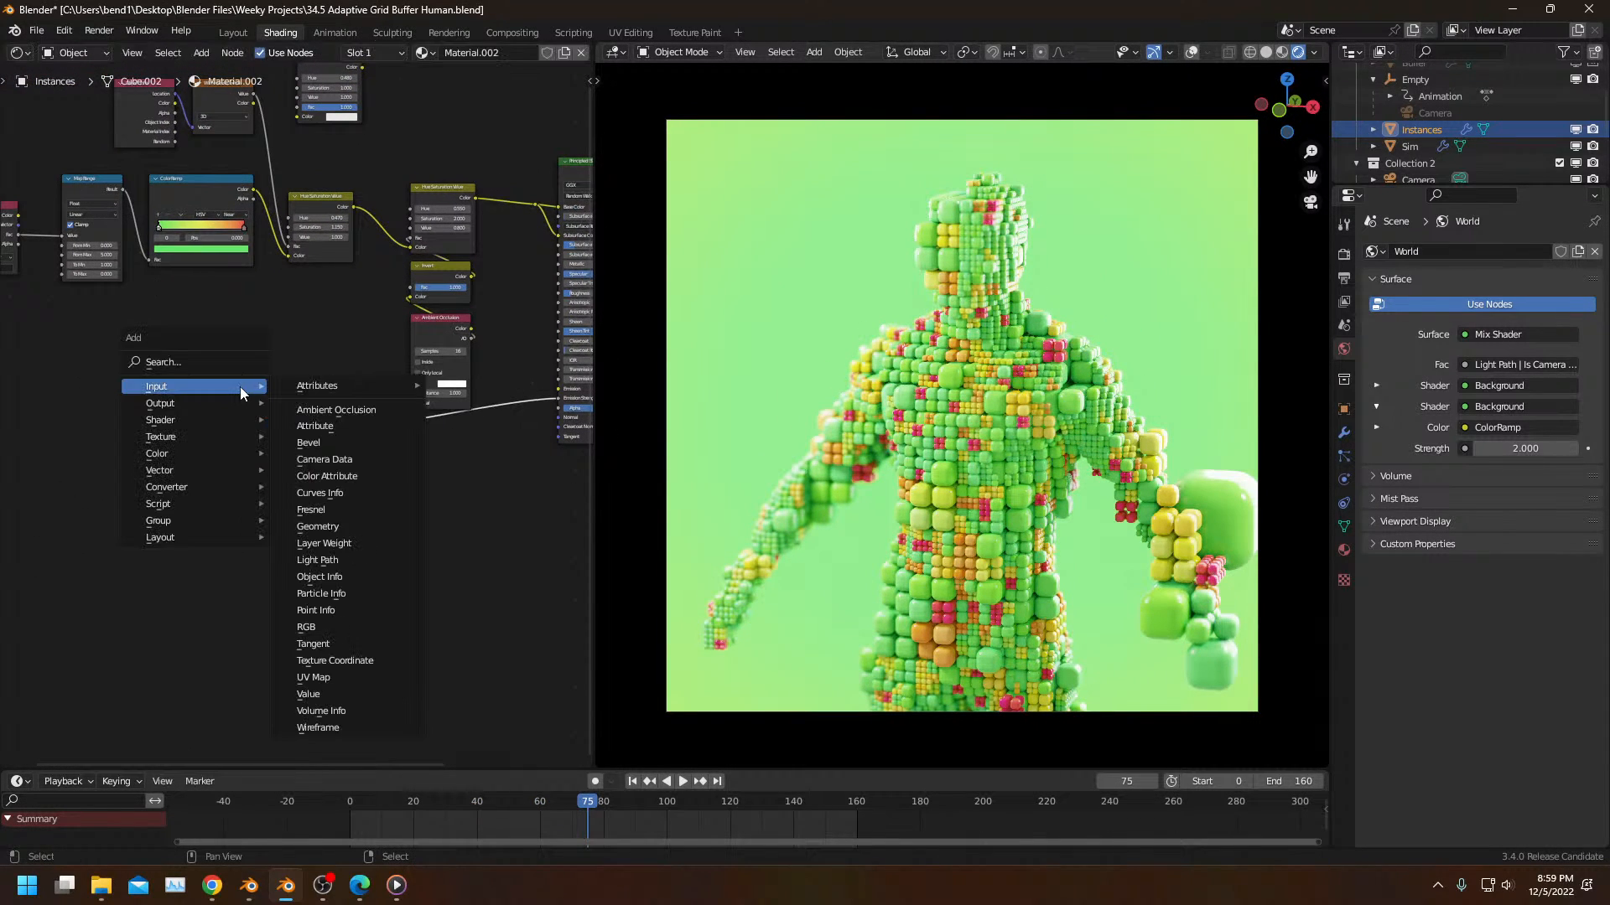
click(360, 665)
click(254, 569)
scroll(248, 567, up, 4)
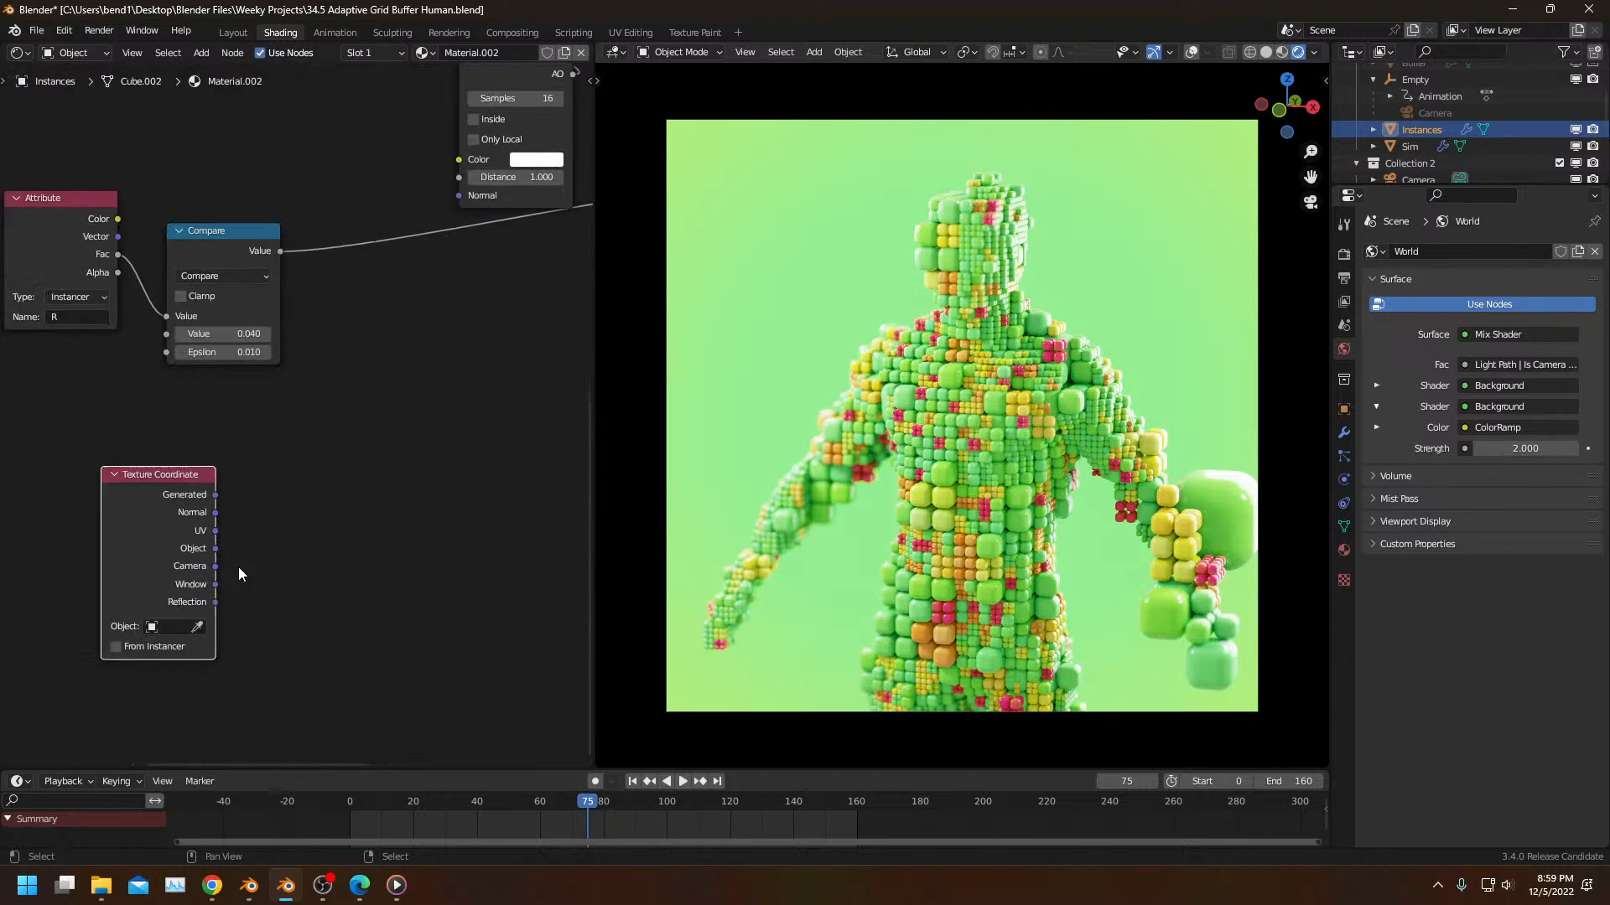
Step: Add a Vector Math Length node fed by the Texture Coordinate's Object output
drag(209, 559, 288, 545)
text(leng)
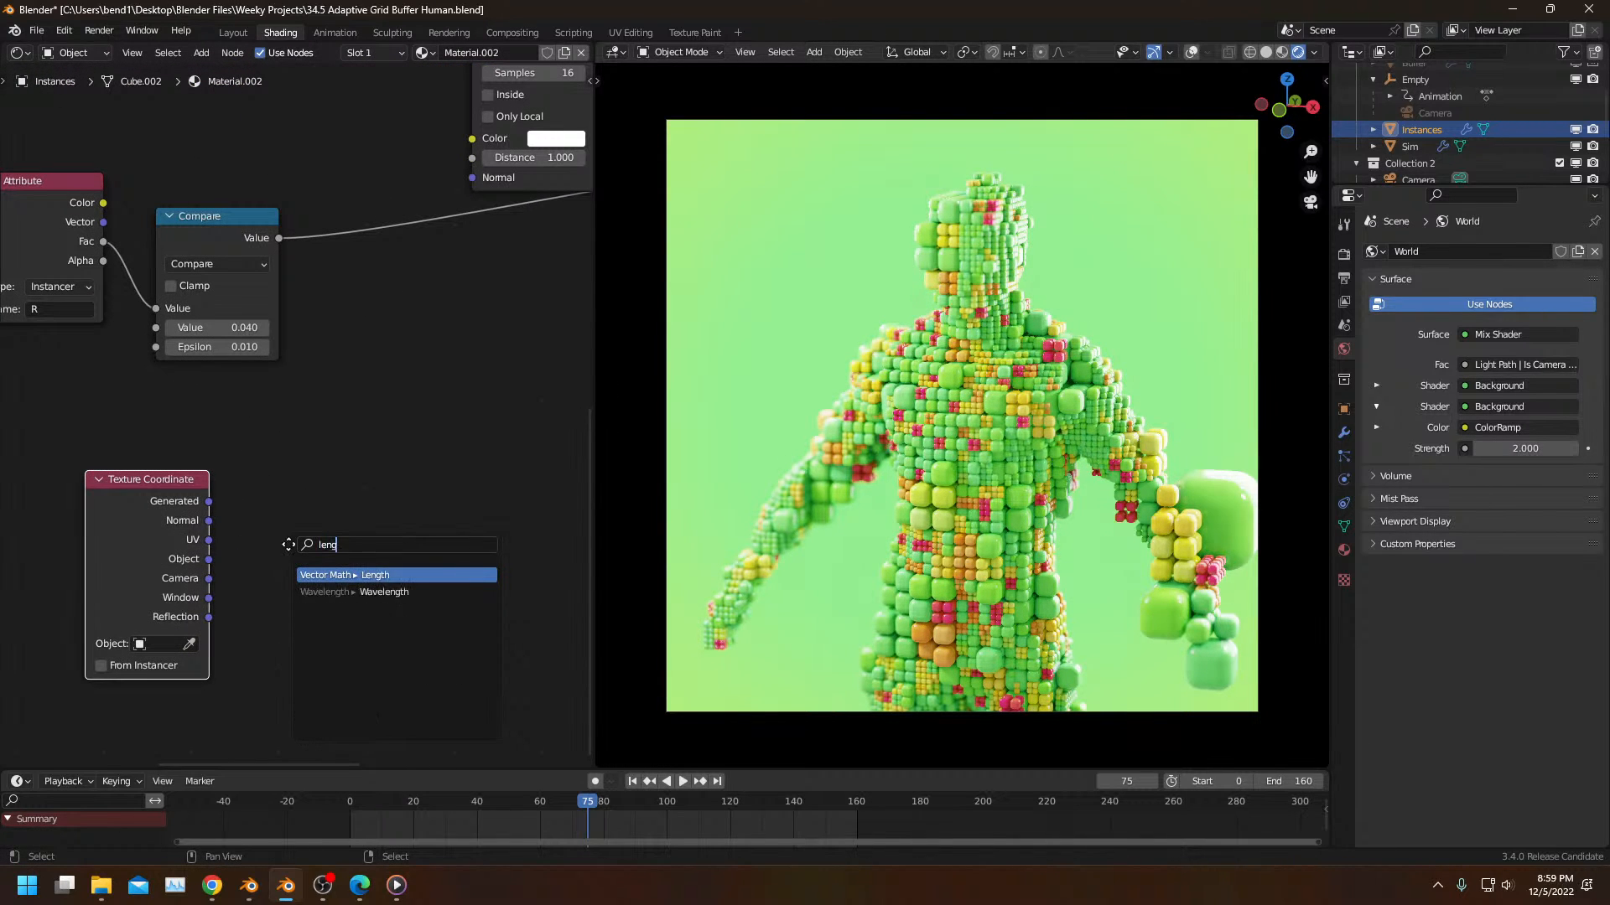
key(Return)
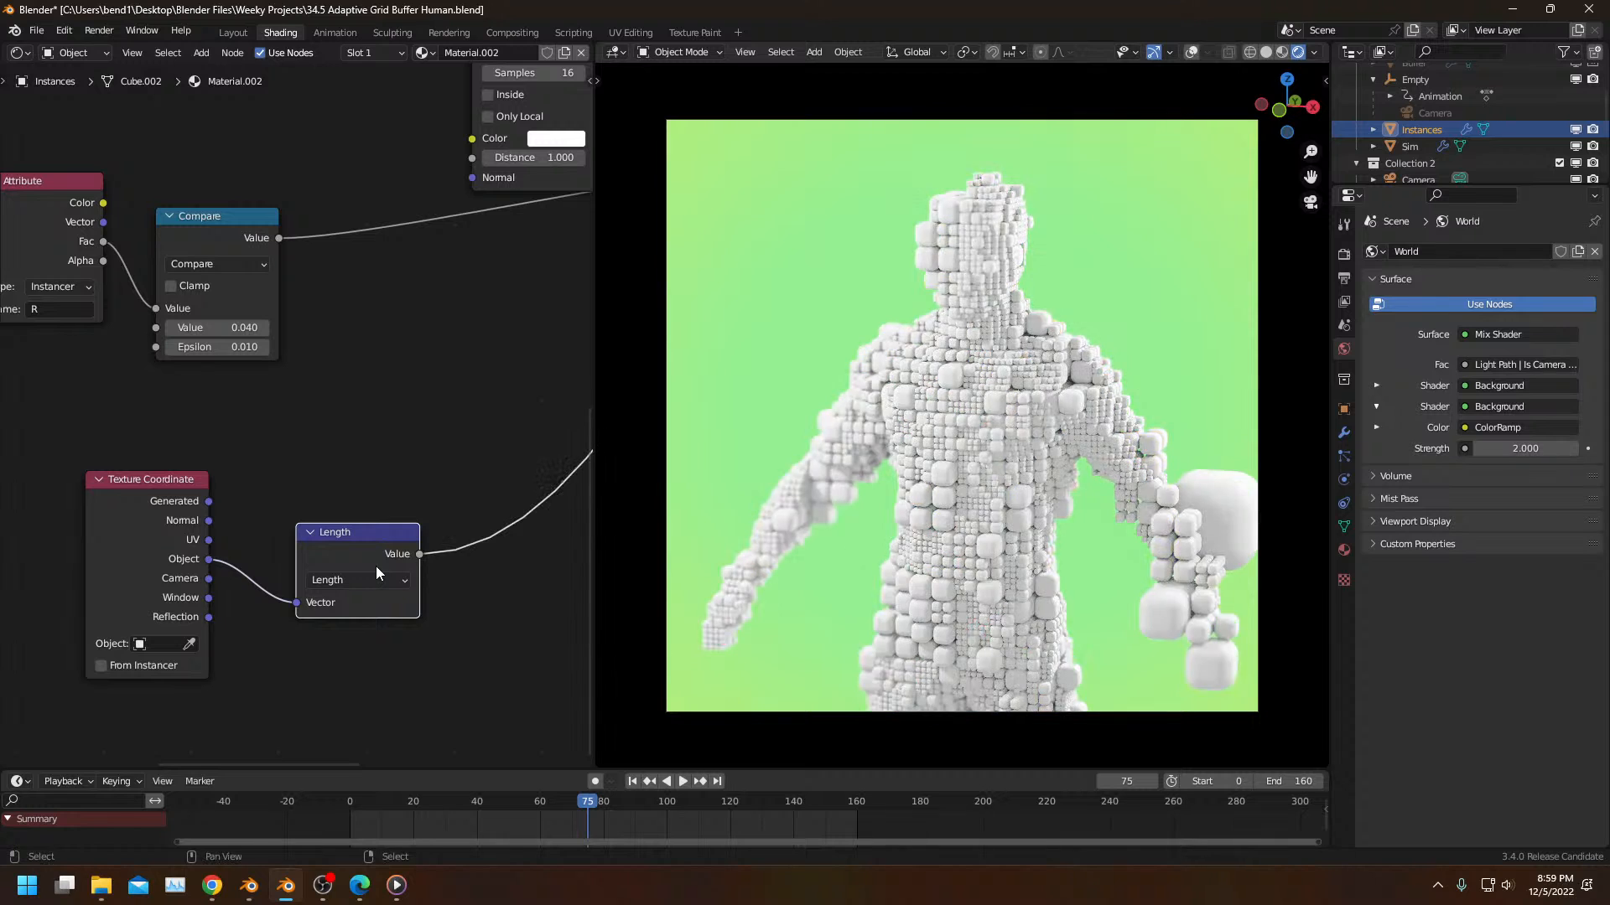
click(329, 548)
Step: Insert a ColorRamp after the Length node and reverse its stops, with white at 0.000 and black toward the far end
key(q)
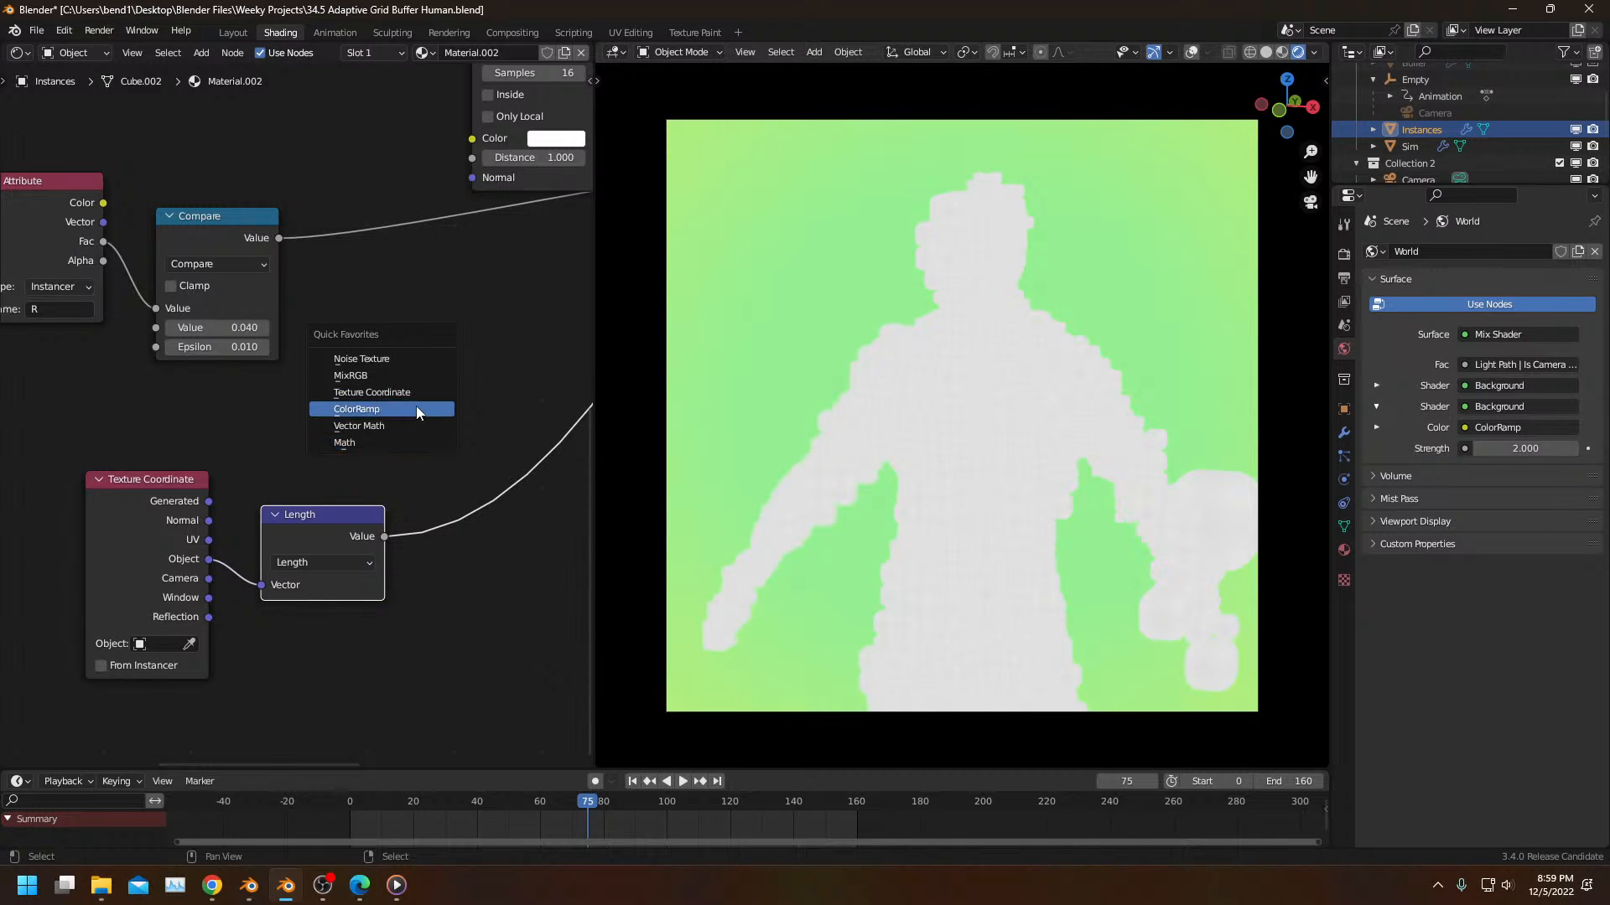
click(415, 409)
click(415, 412)
middle_drag(416, 534, 248, 542)
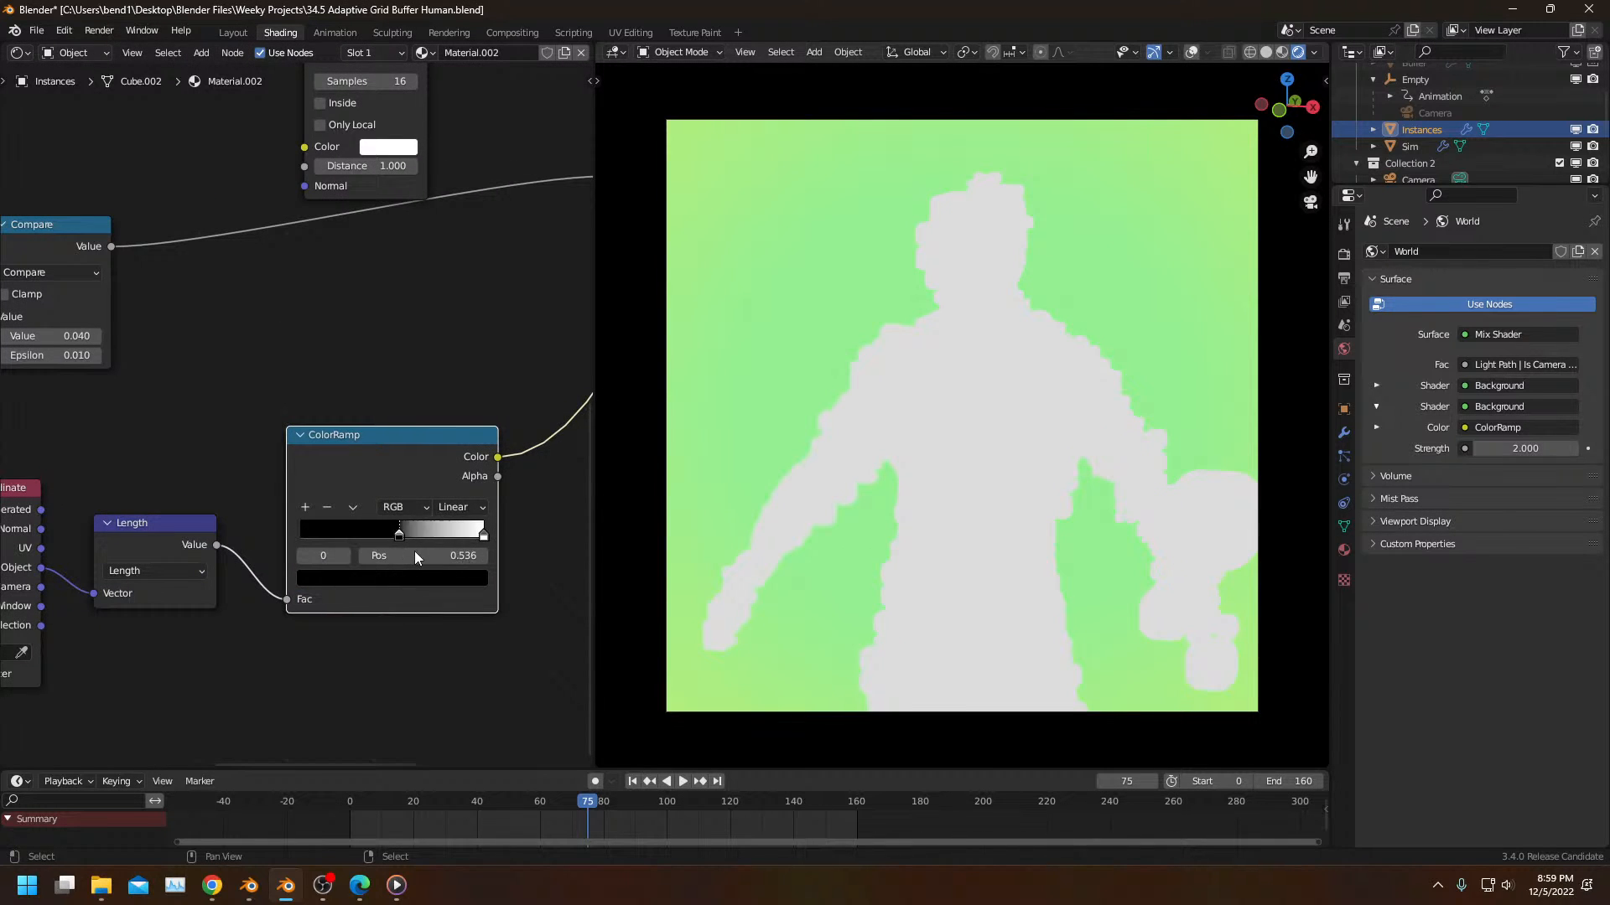
drag(483, 535, 229, 551)
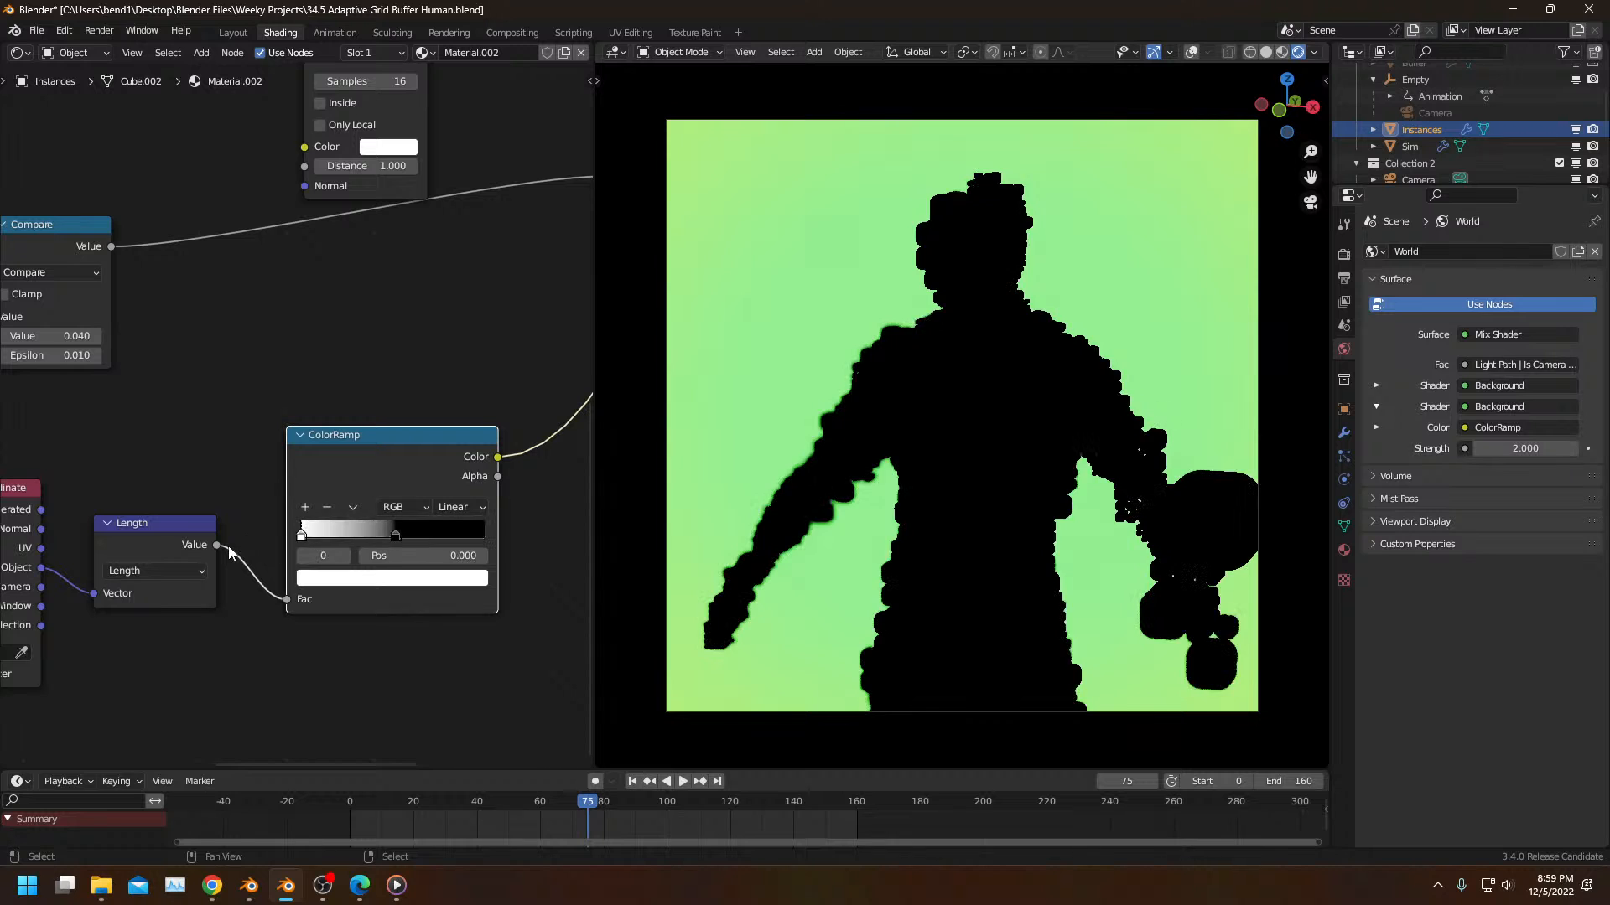
middle_drag(265, 545, 308, 540)
drag(378, 546, 517, 535)
Step: Preview the Texture Coordinate outputs one after another, including Normal and Object, and switch the preview back to the ColorRamp
scroll(334, 491, down, 3)
middle_drag(326, 481, 436, 456)
scroll(318, 490, up, 3)
ctrl+shift+click(188, 530)
ctrl+shift+click(189, 530)
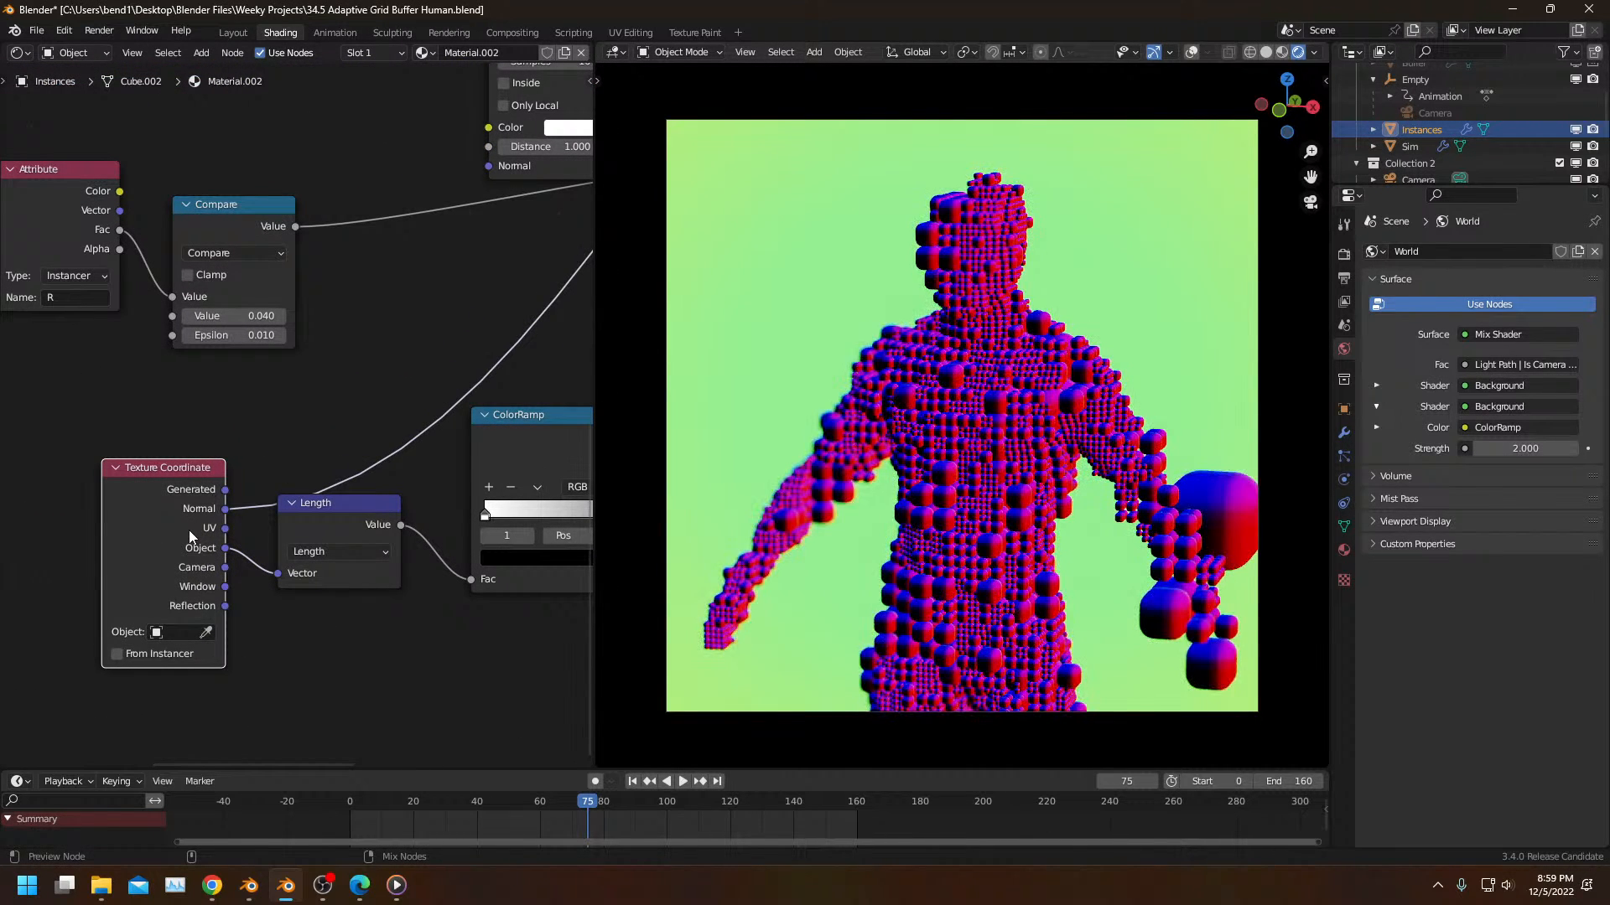
ctrl+shift+click(189, 530)
ctrl+shift+click(189, 530)
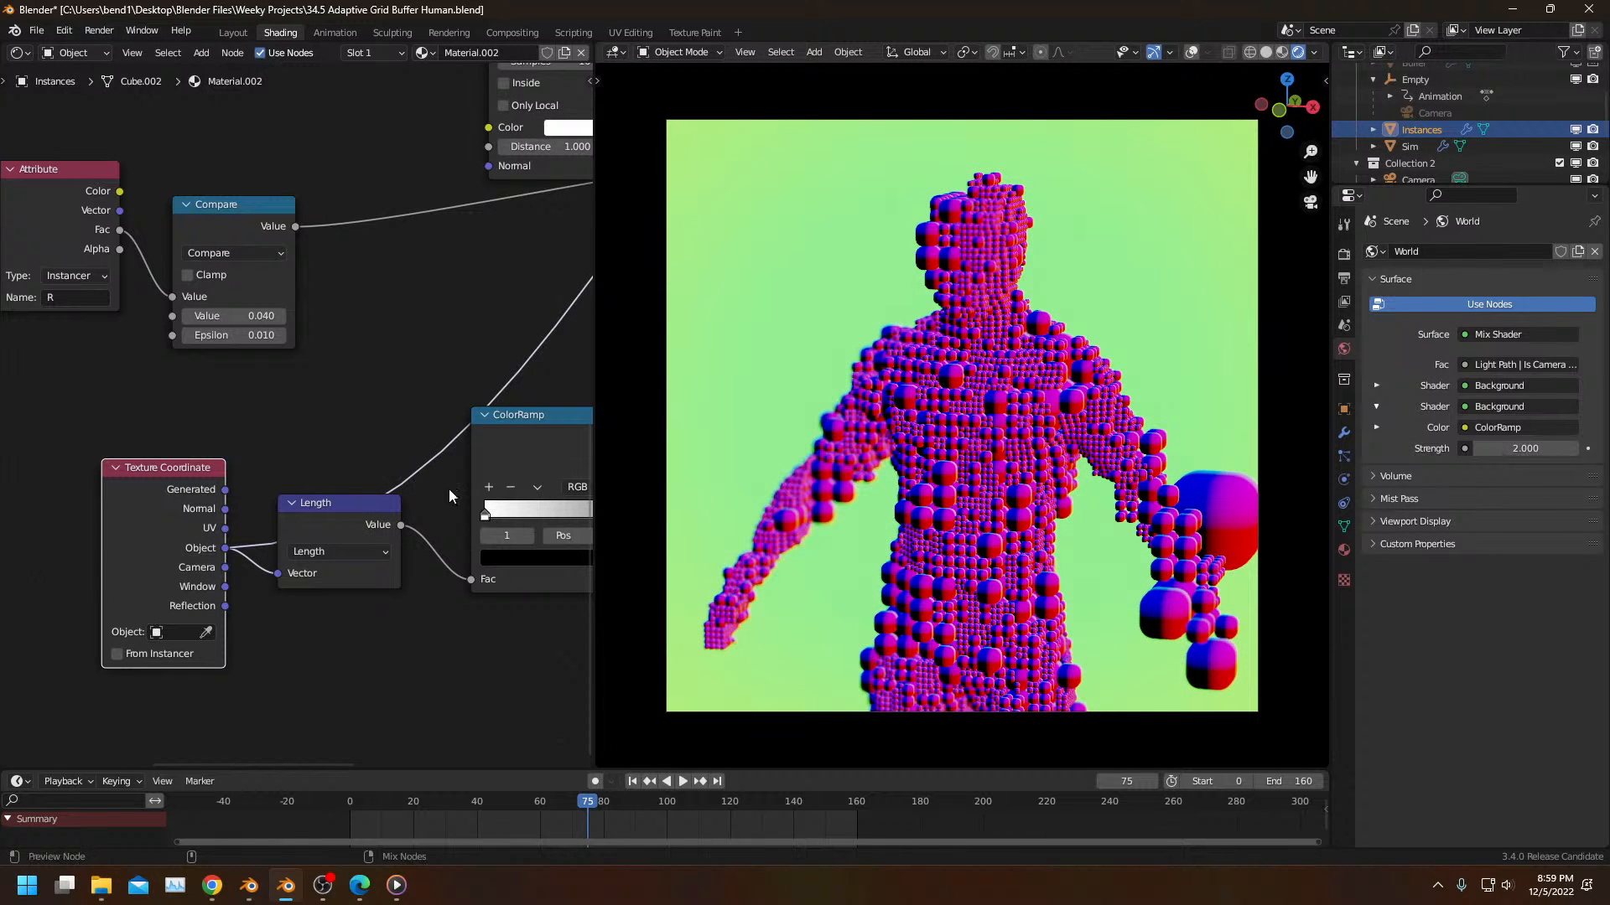
ctrl+shift+click(557, 450)
Step: Insert a Divide math node with a value of 2 between the Length node and the ColorRamp
drag(69, 425, 341, 606)
key(g)
click(174, 586)
key(q)
click(268, 617)
click(278, 552)
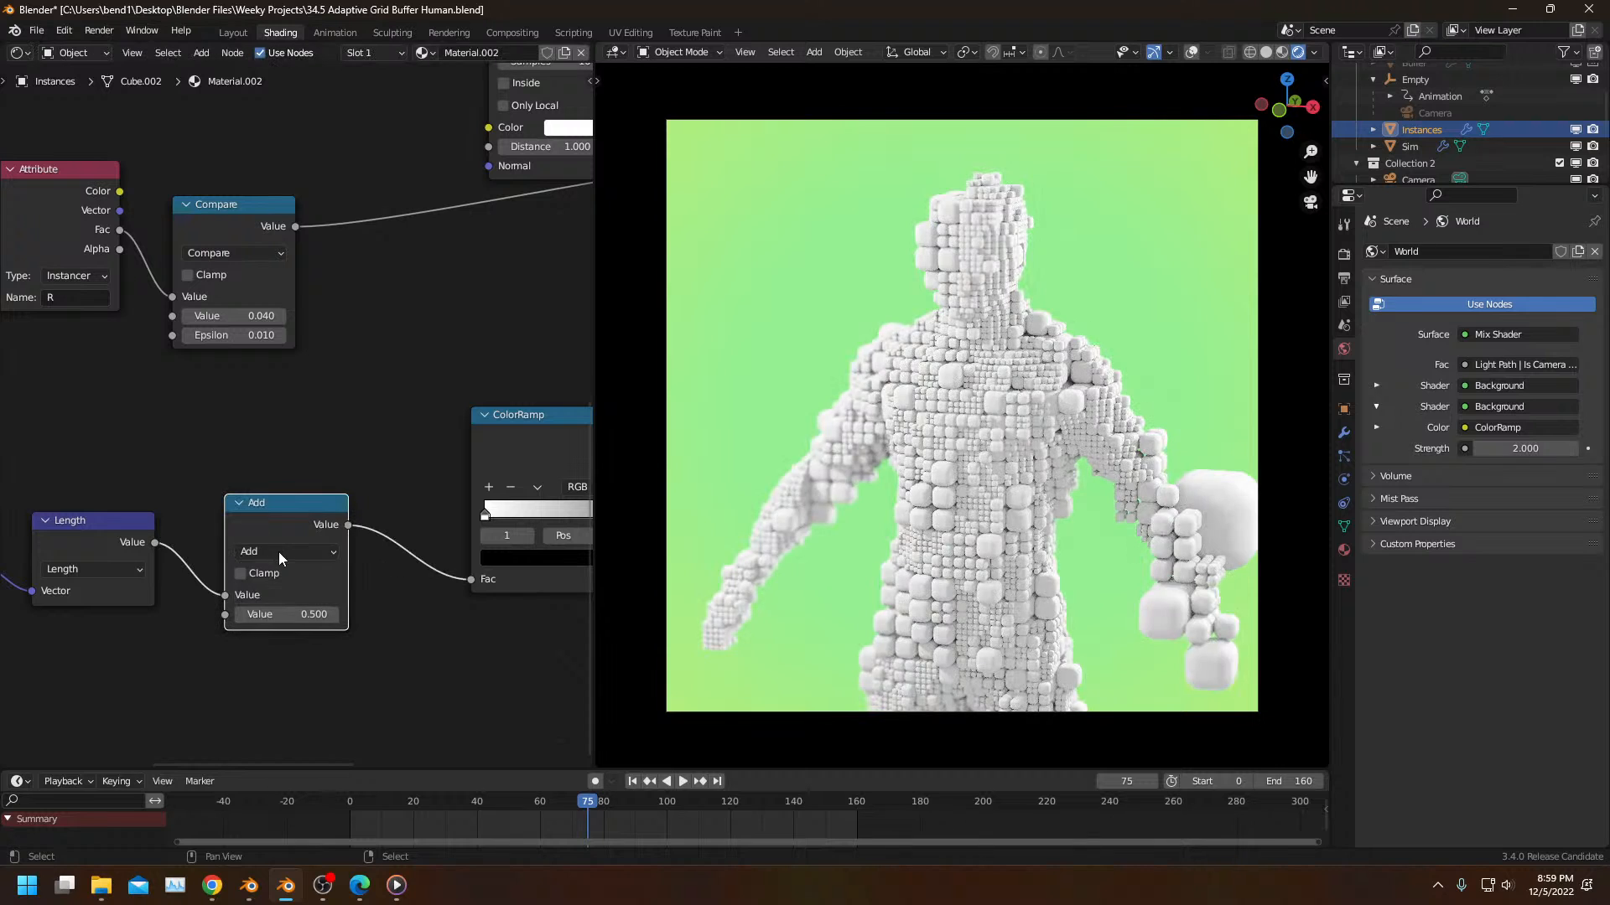
double_click(295, 608)
text(2)
key(Return)
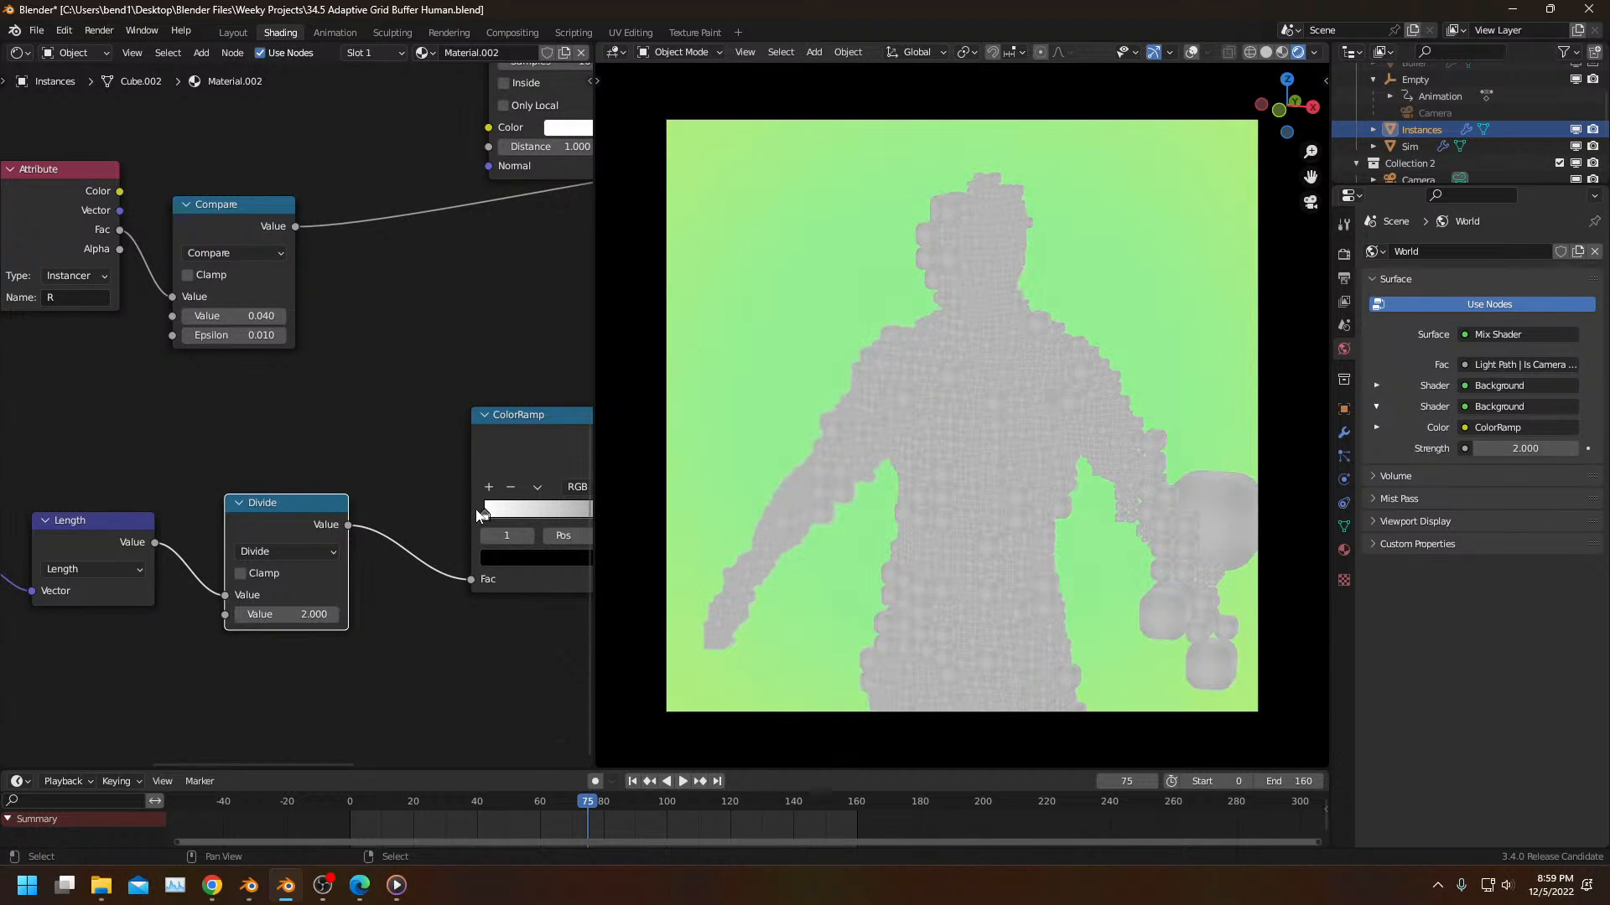
Step: Tighten the ColorRamp's white-to-black falloff by moving the black stop toward the white one, using Ease interpolation
middle_drag(476, 510, 255, 534)
mouse_move(265, 539)
mouse_down()
mouse_move(355, 548)
mouse_move(258, 555)
mouse_up()
drag(442, 536, 372, 540)
click(416, 530)
Step: Connect the ColorRamp's Color to the Principled BSDF's Emission Strength and send the Principled BSDF back to the material output
drag(394, 531, 442, 364)
scroll(386, 536, down, 3)
middle_drag(417, 423, 330, 601)
ctrl+shift+click(462, 232)
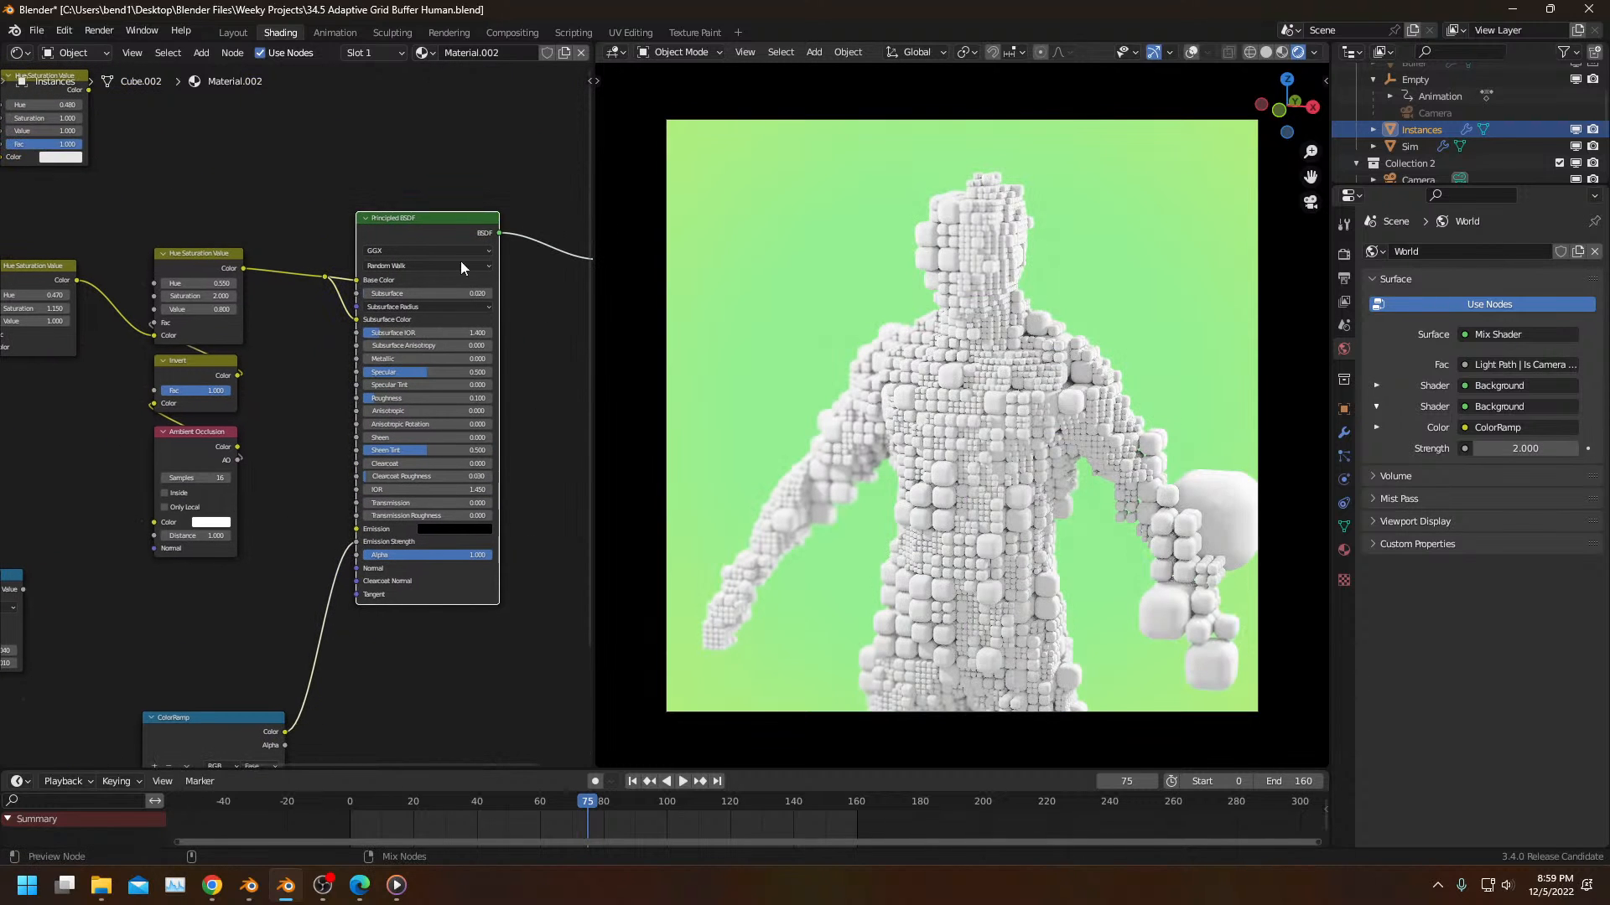
Step: Set the Principled BSDF's Emission color to white with a Value of 2
click(469, 528)
scroll(461, 430, up, 10)
scroll(461, 432, up, 10)
key(Return)
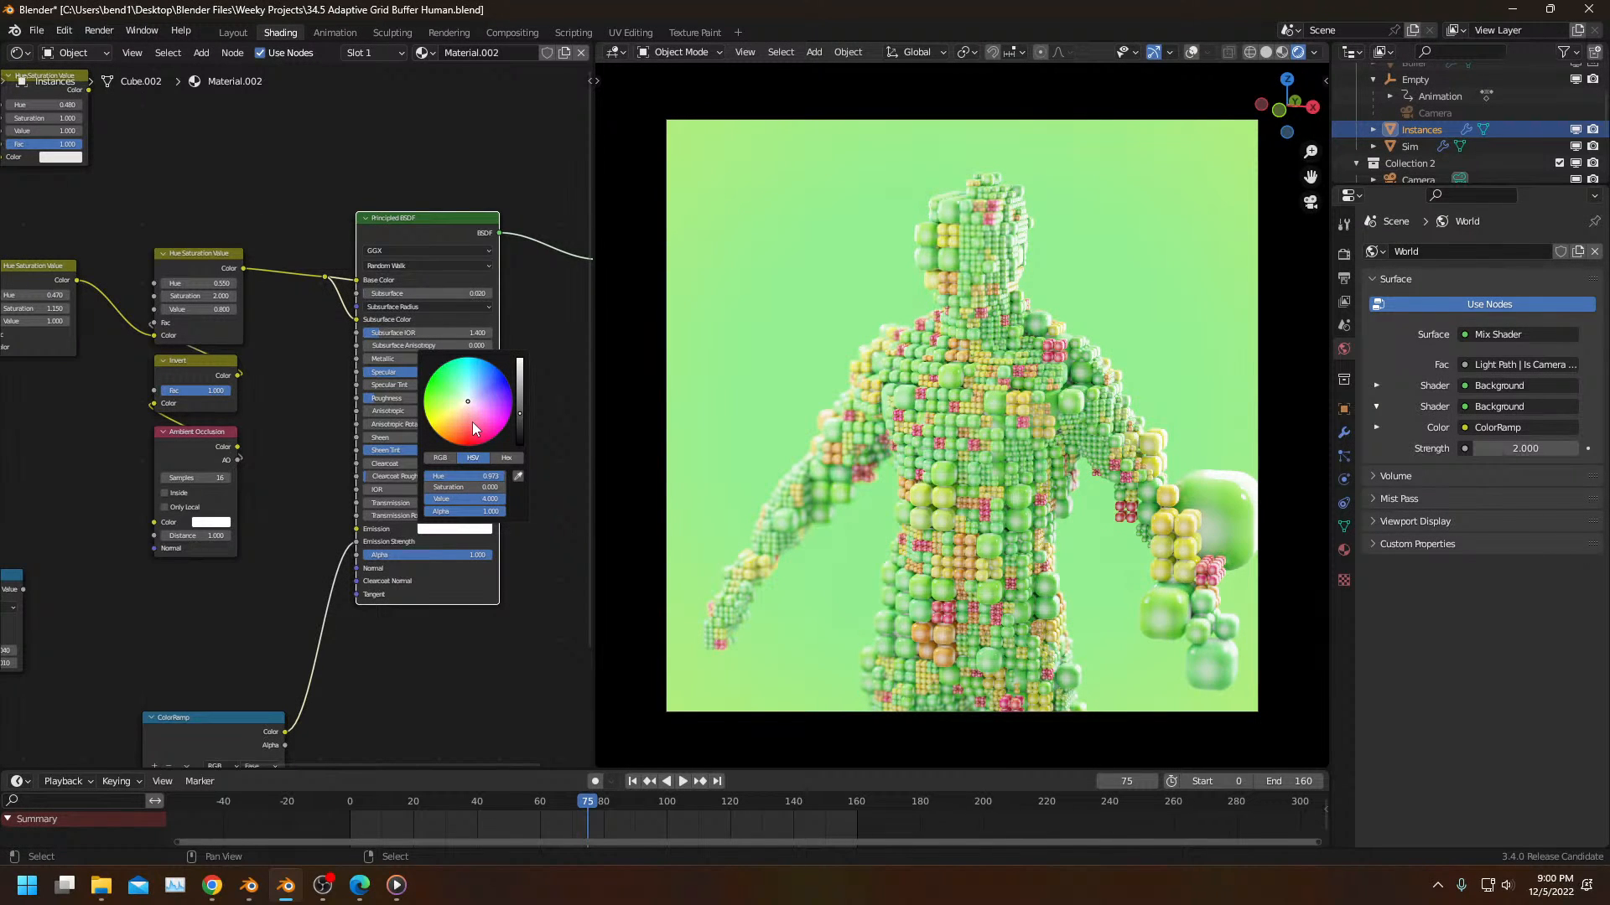
scroll(471, 421, down, 1)
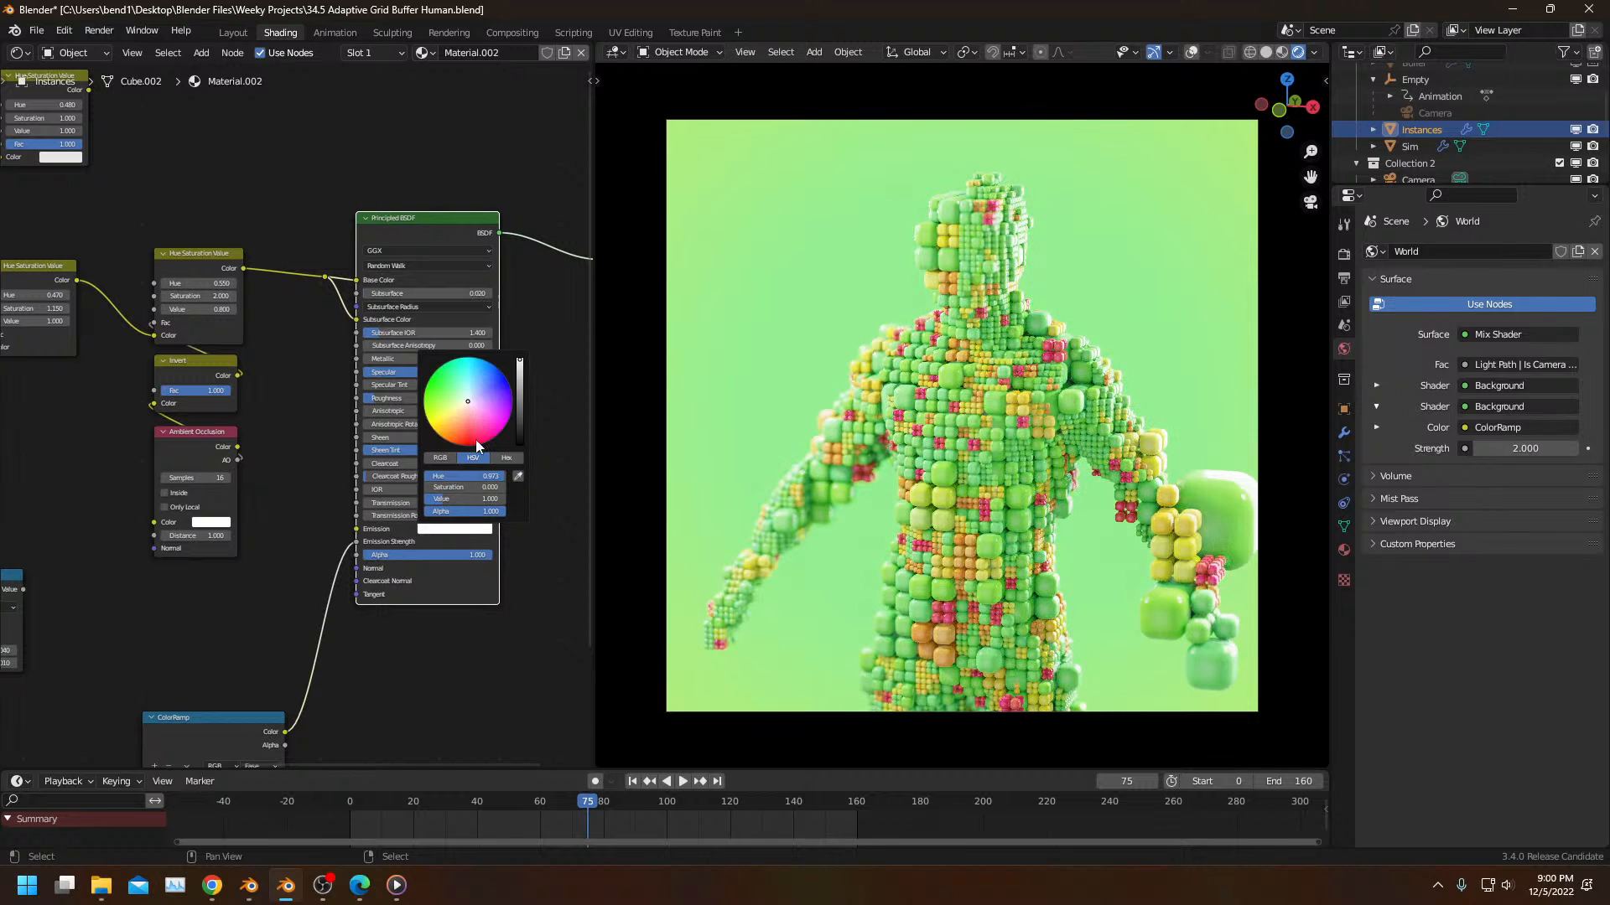
click(465, 498)
text(2)
key(Return)
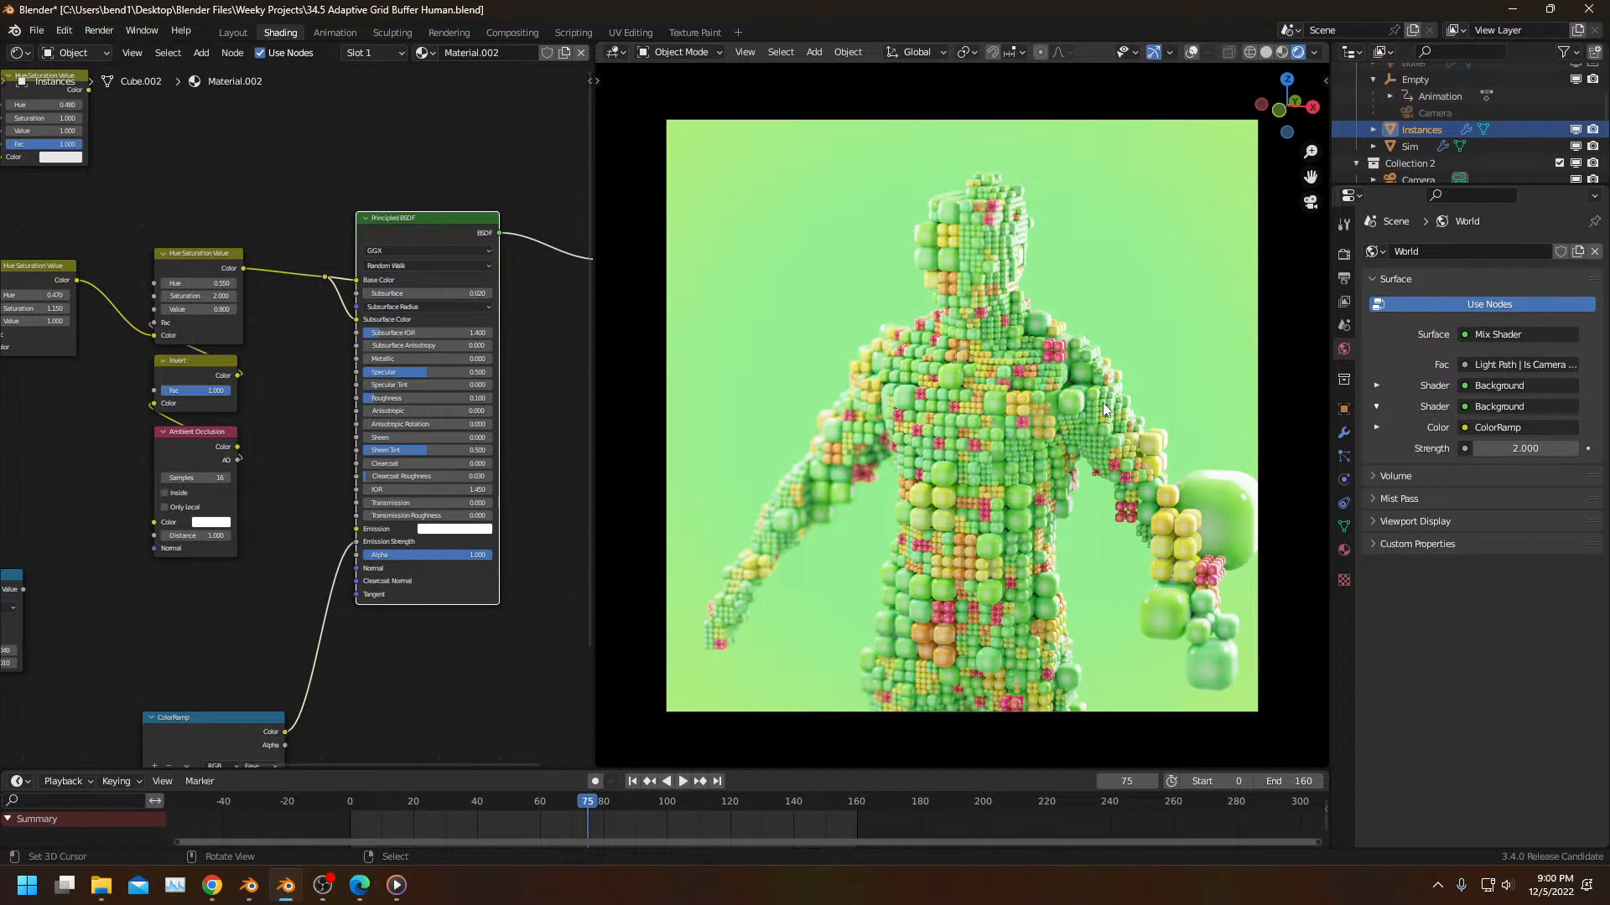
Step: Play the animation briefly, then change the Emission color to a saturated pink with Saturation 1 and Hue about 0.97
key(Home)
key(space)
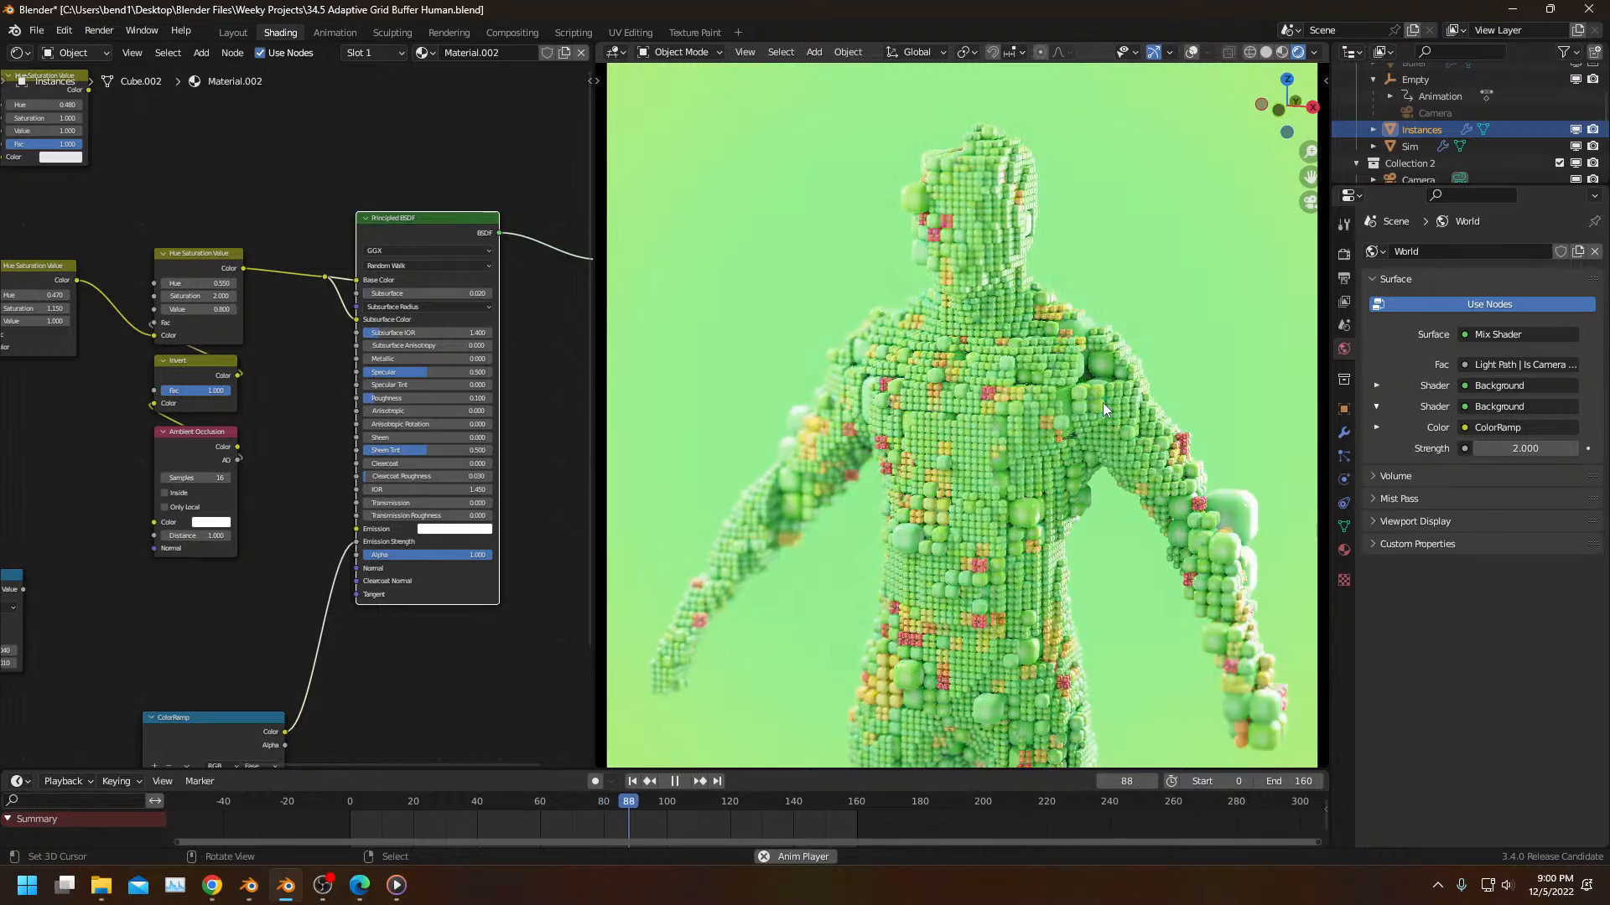
key(space)
click(436, 532)
drag(448, 425, 454, 427)
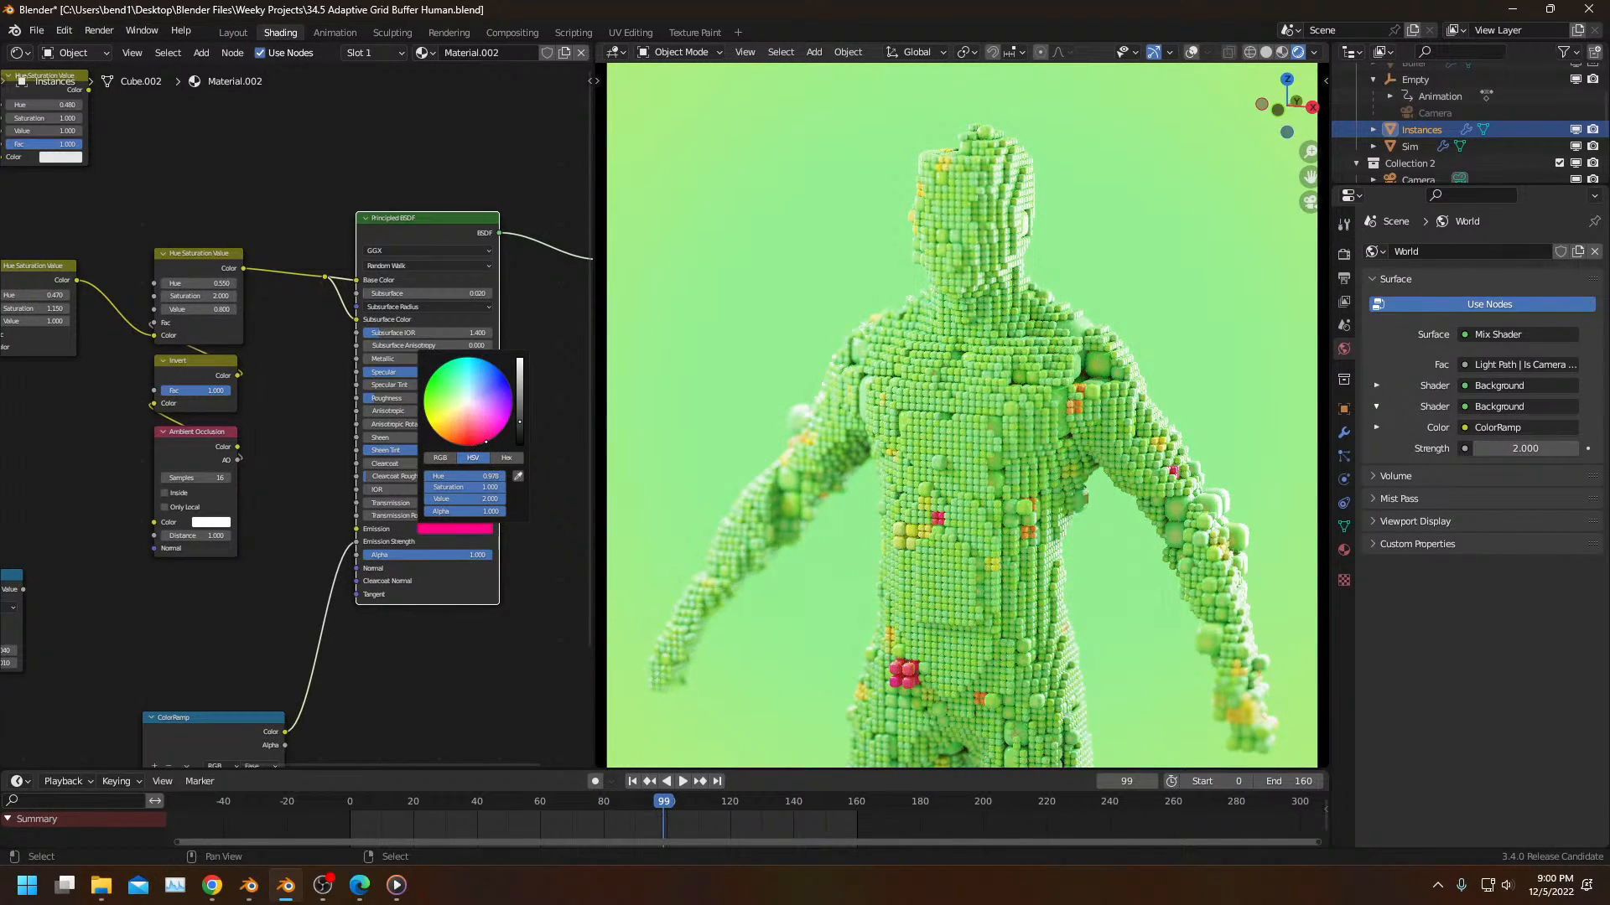
Step: Play the animation from the beginning to frame 120 and examine the pink inner glow on the torso and arm cubes close up
click(346, 803)
key(space)
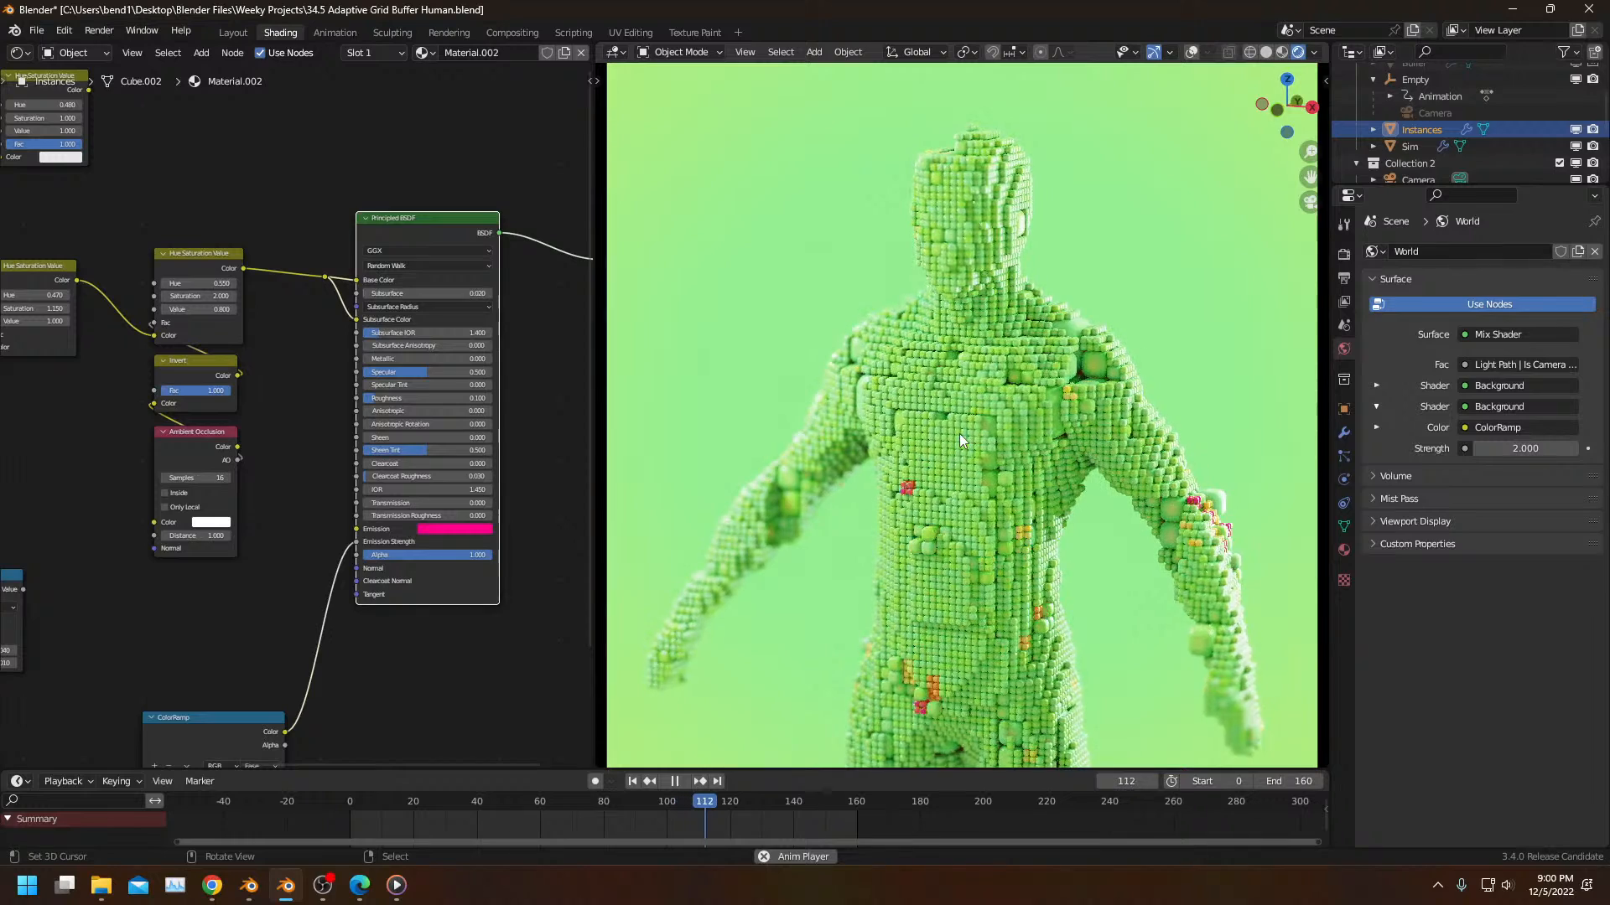
key(space)
key(Home)
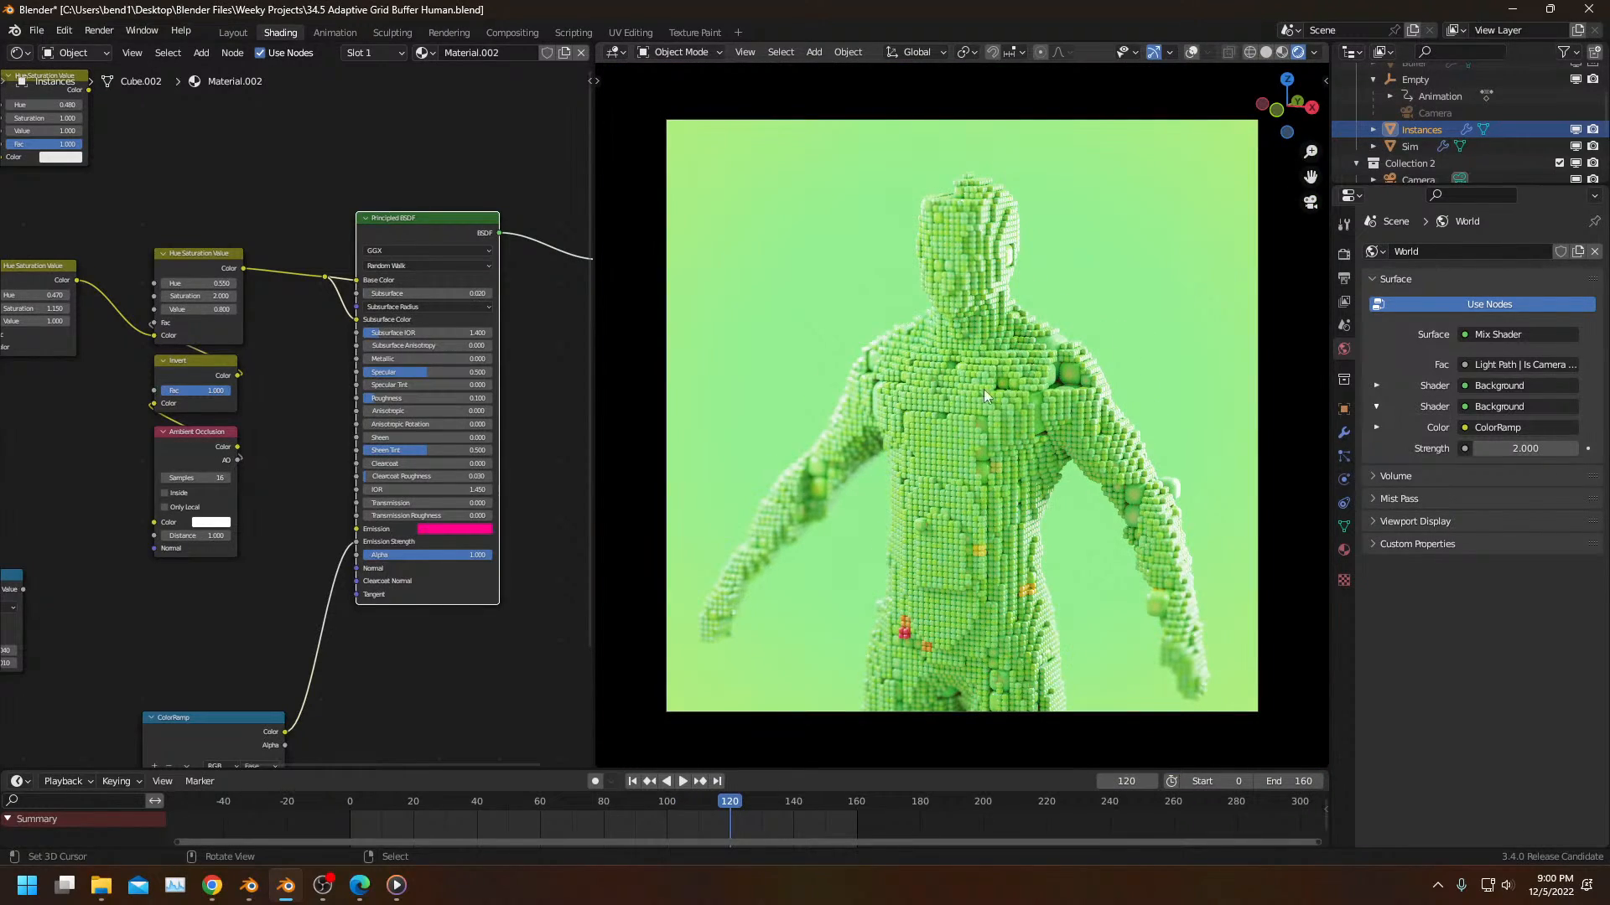
scroll(1142, 319, up, 6)
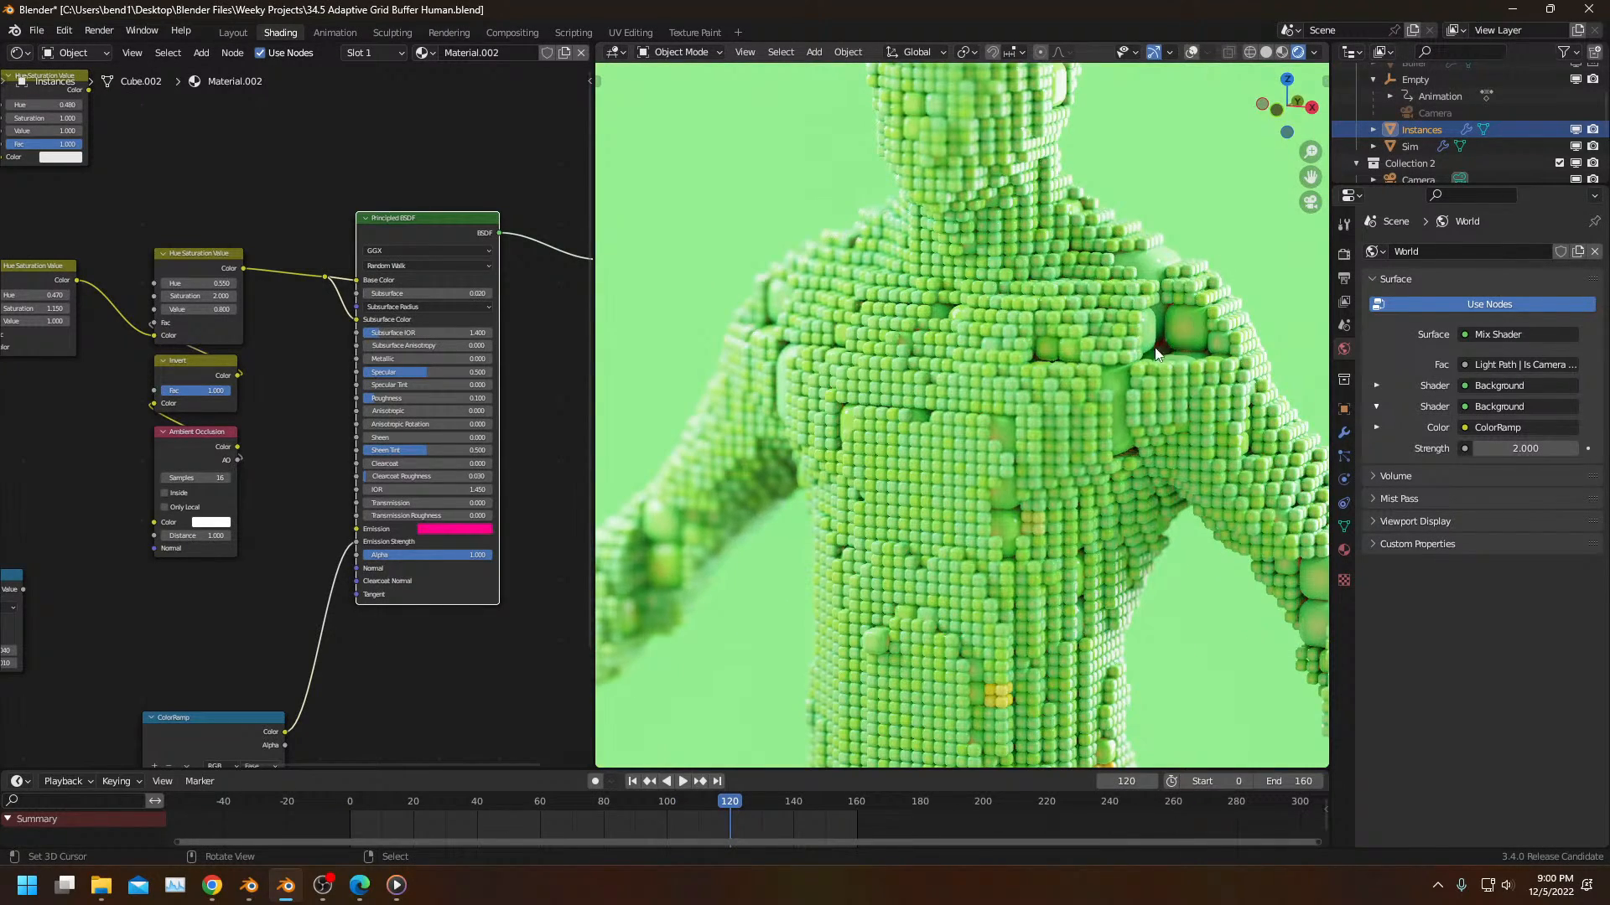
scroll(1009, 395, down, 2)
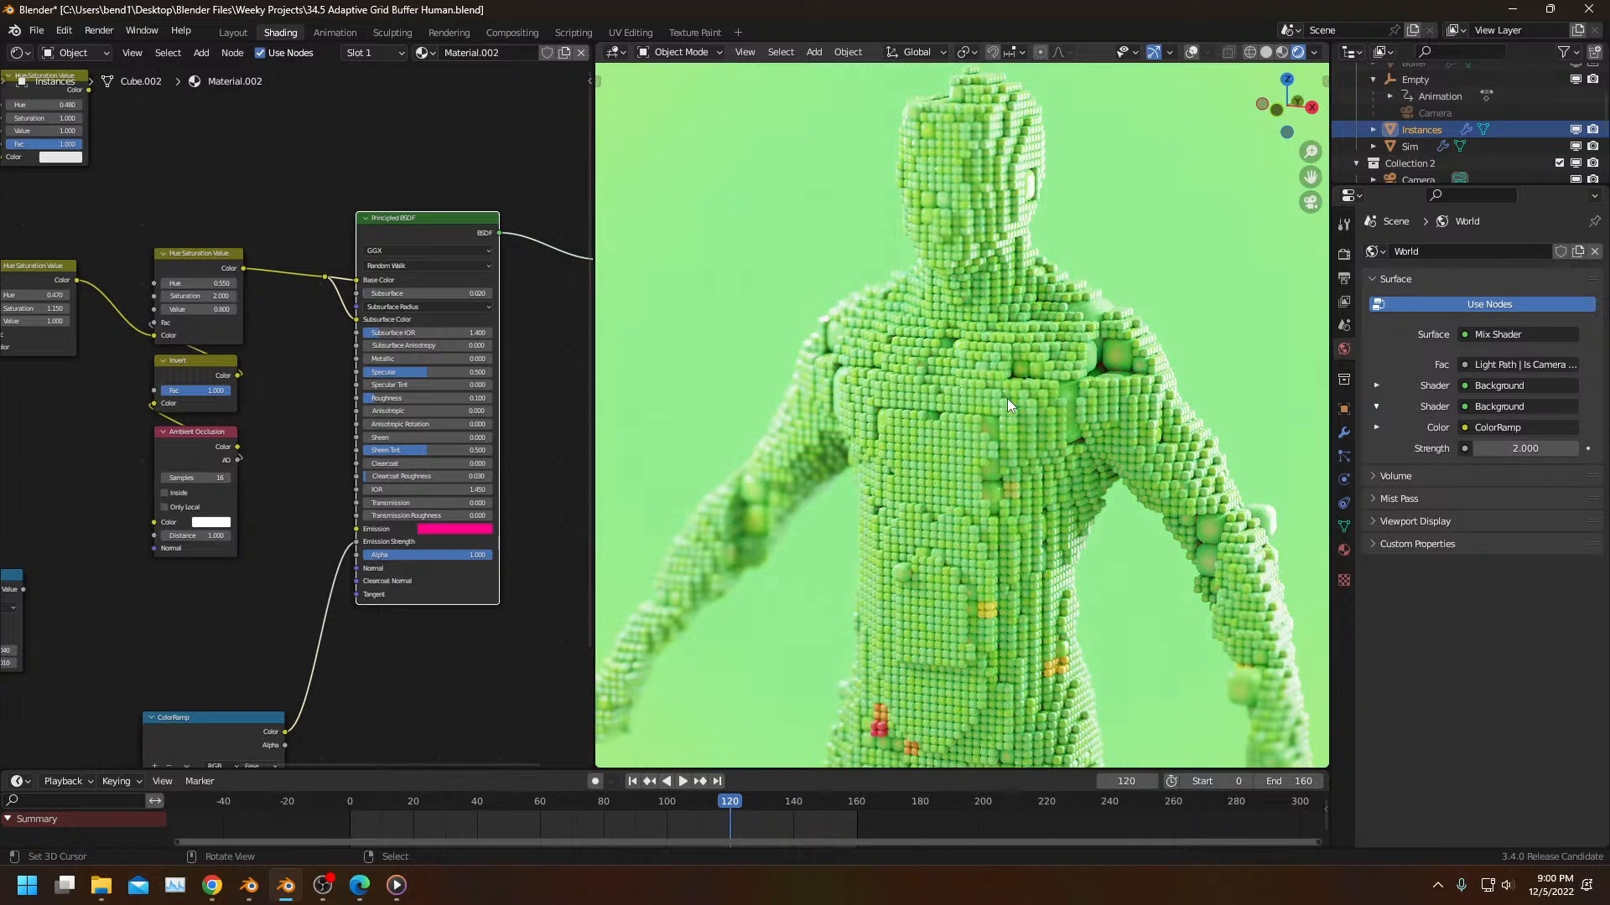
scroll(316, 584, down, 7)
middle_drag(295, 554, 334, 562)
scroll(453, 490, up, 4)
scroll(817, 481, down, 1)
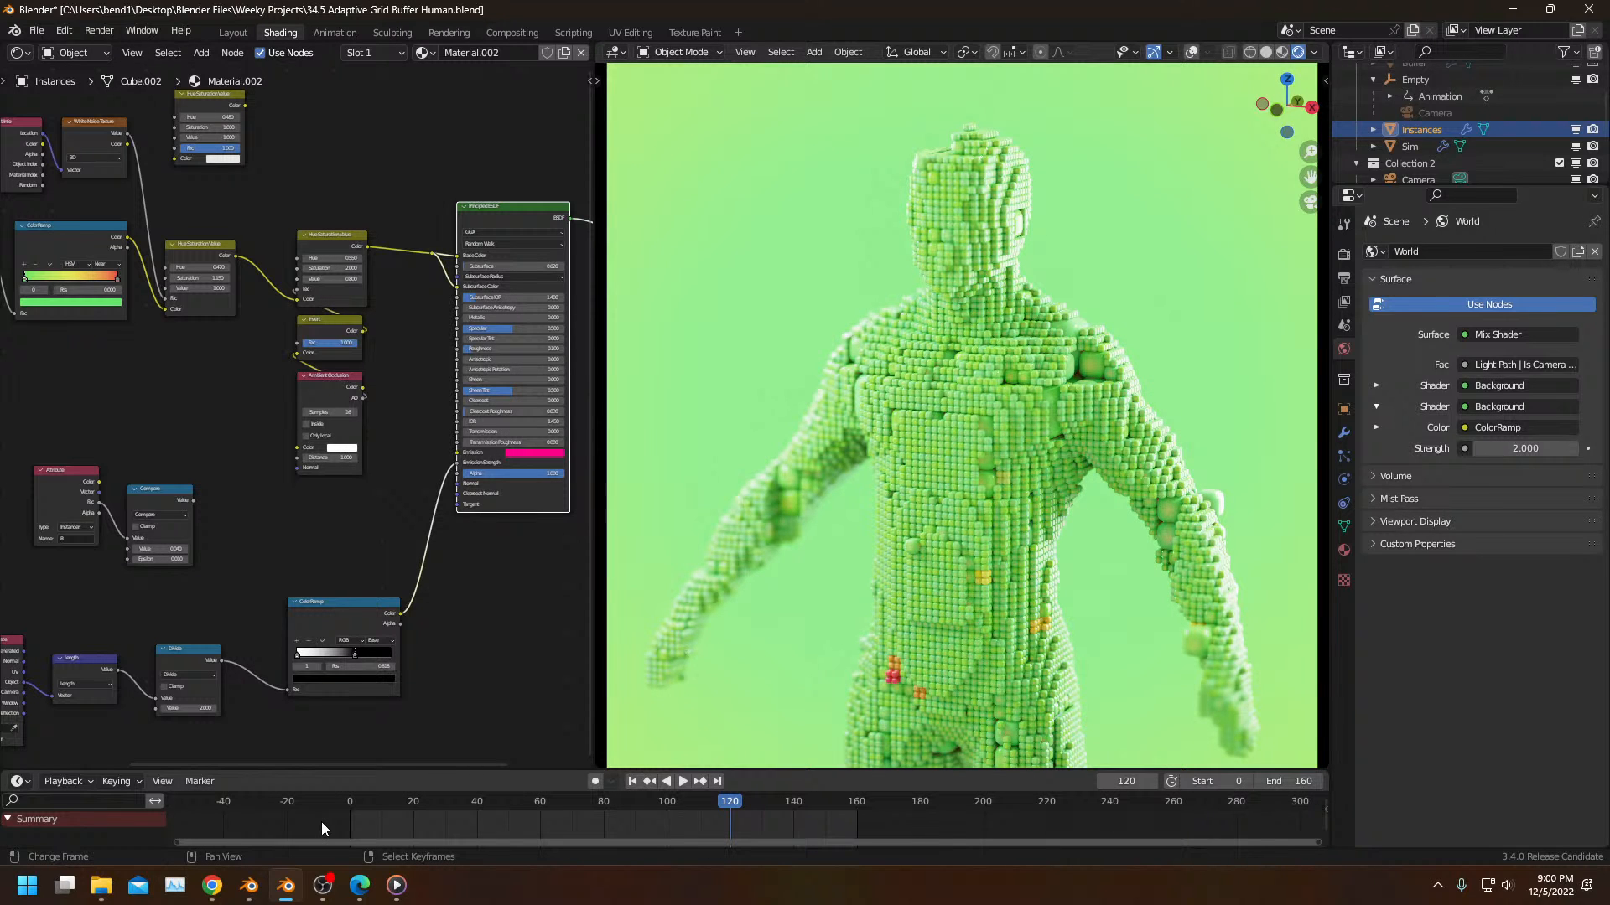
Step: Replay the animation from frame 1, examining the large cubes around frame 43 and the whole figure up to frame 142
key(shift+Left)
key(space)
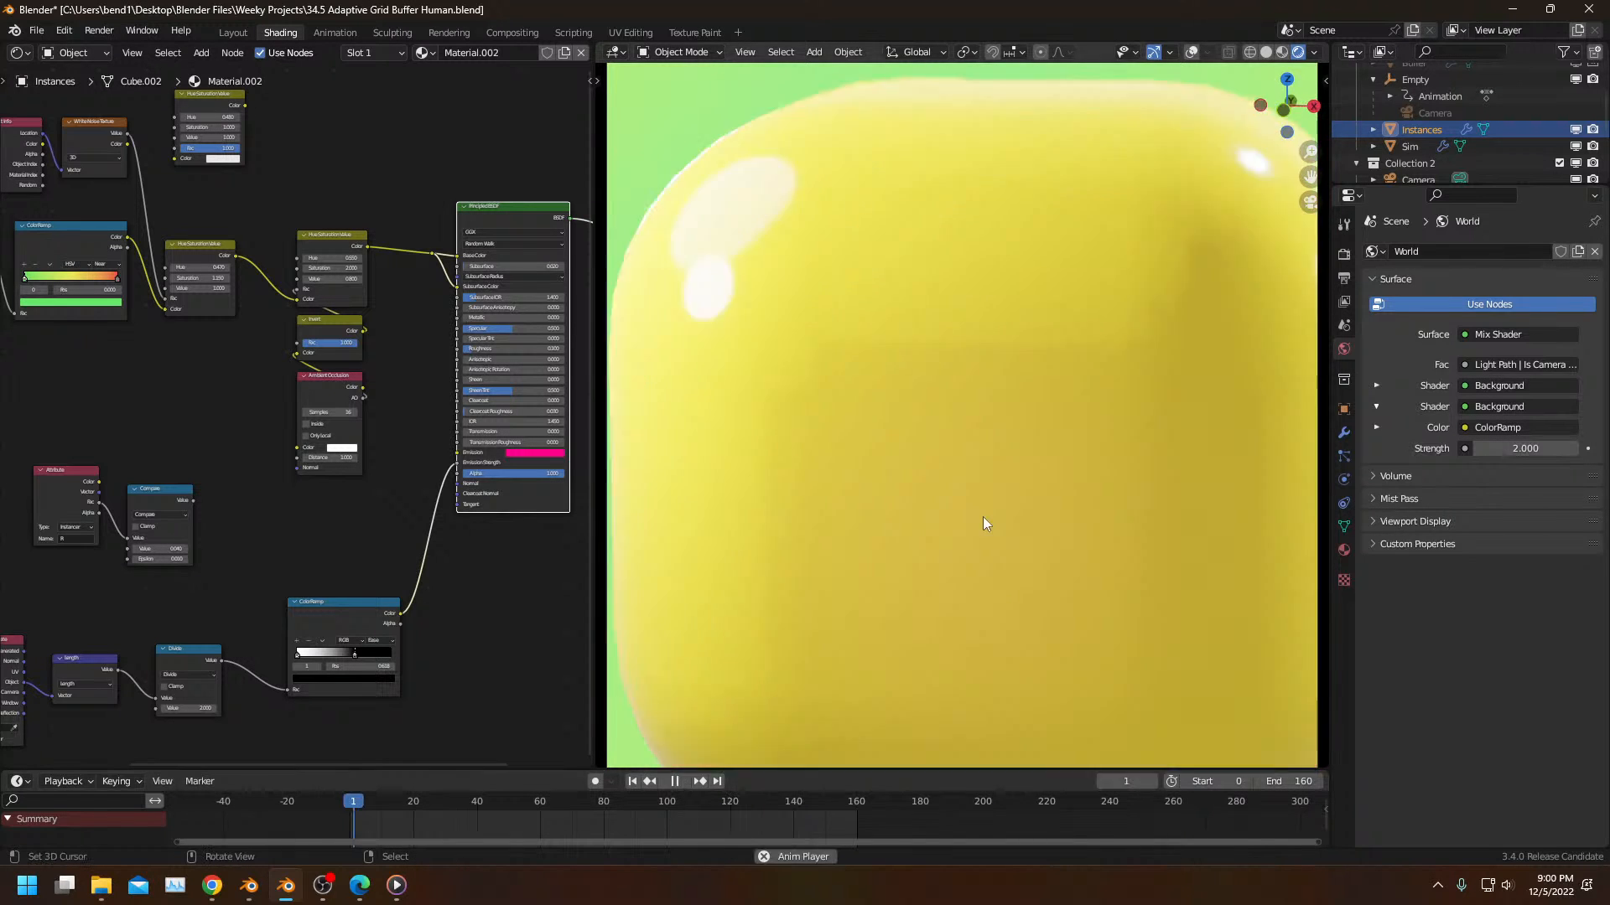
key(space)
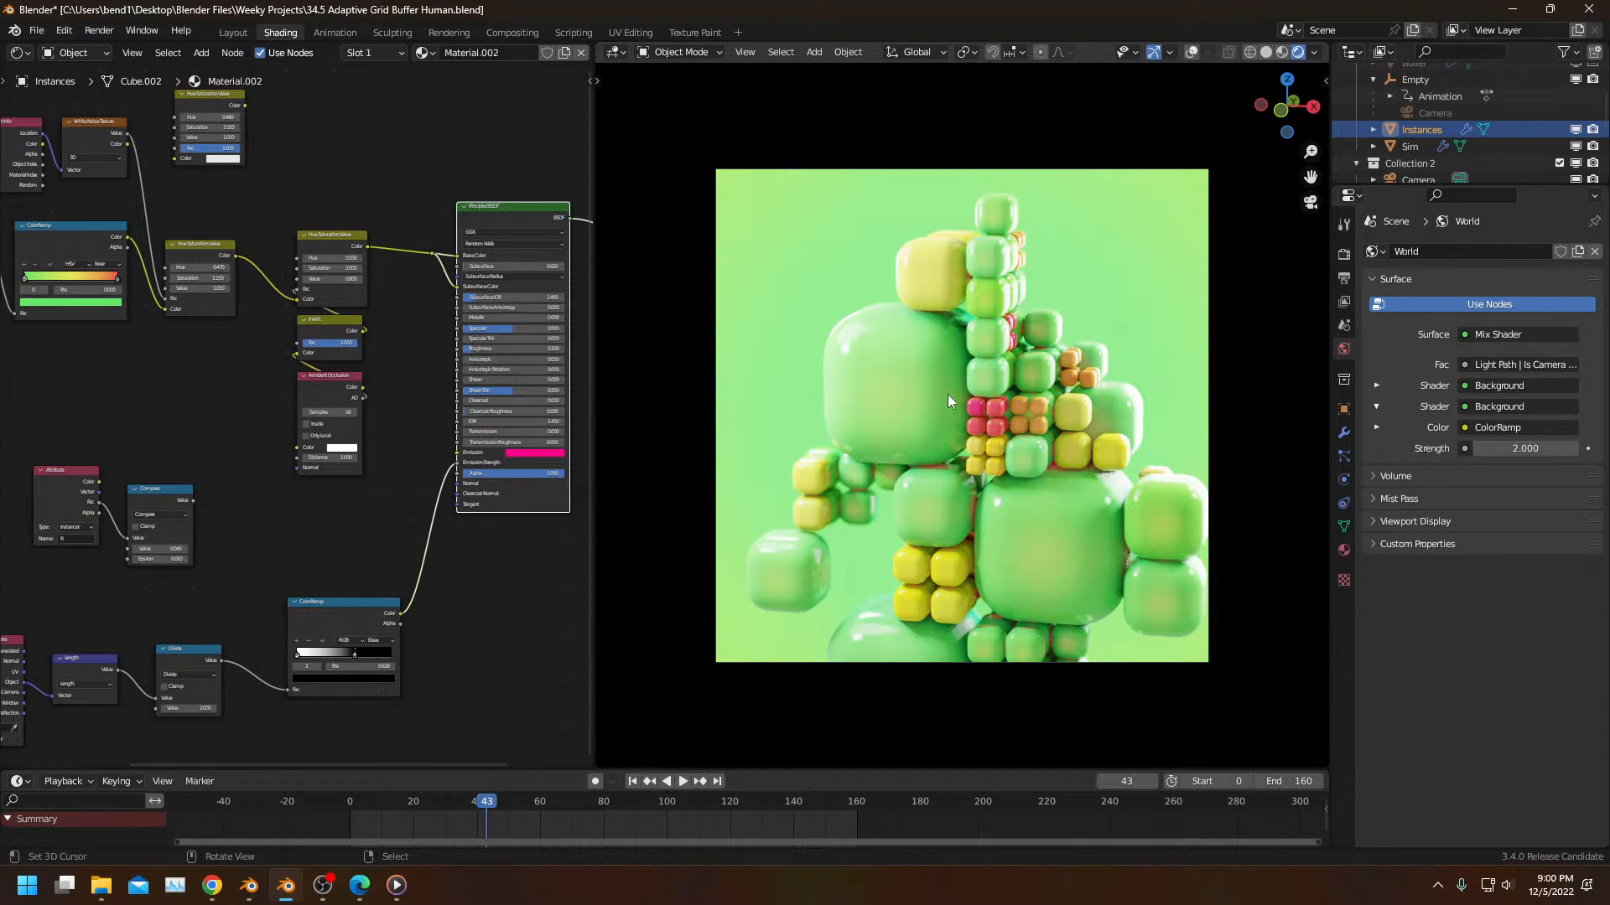
scroll(947, 394, up, 4)
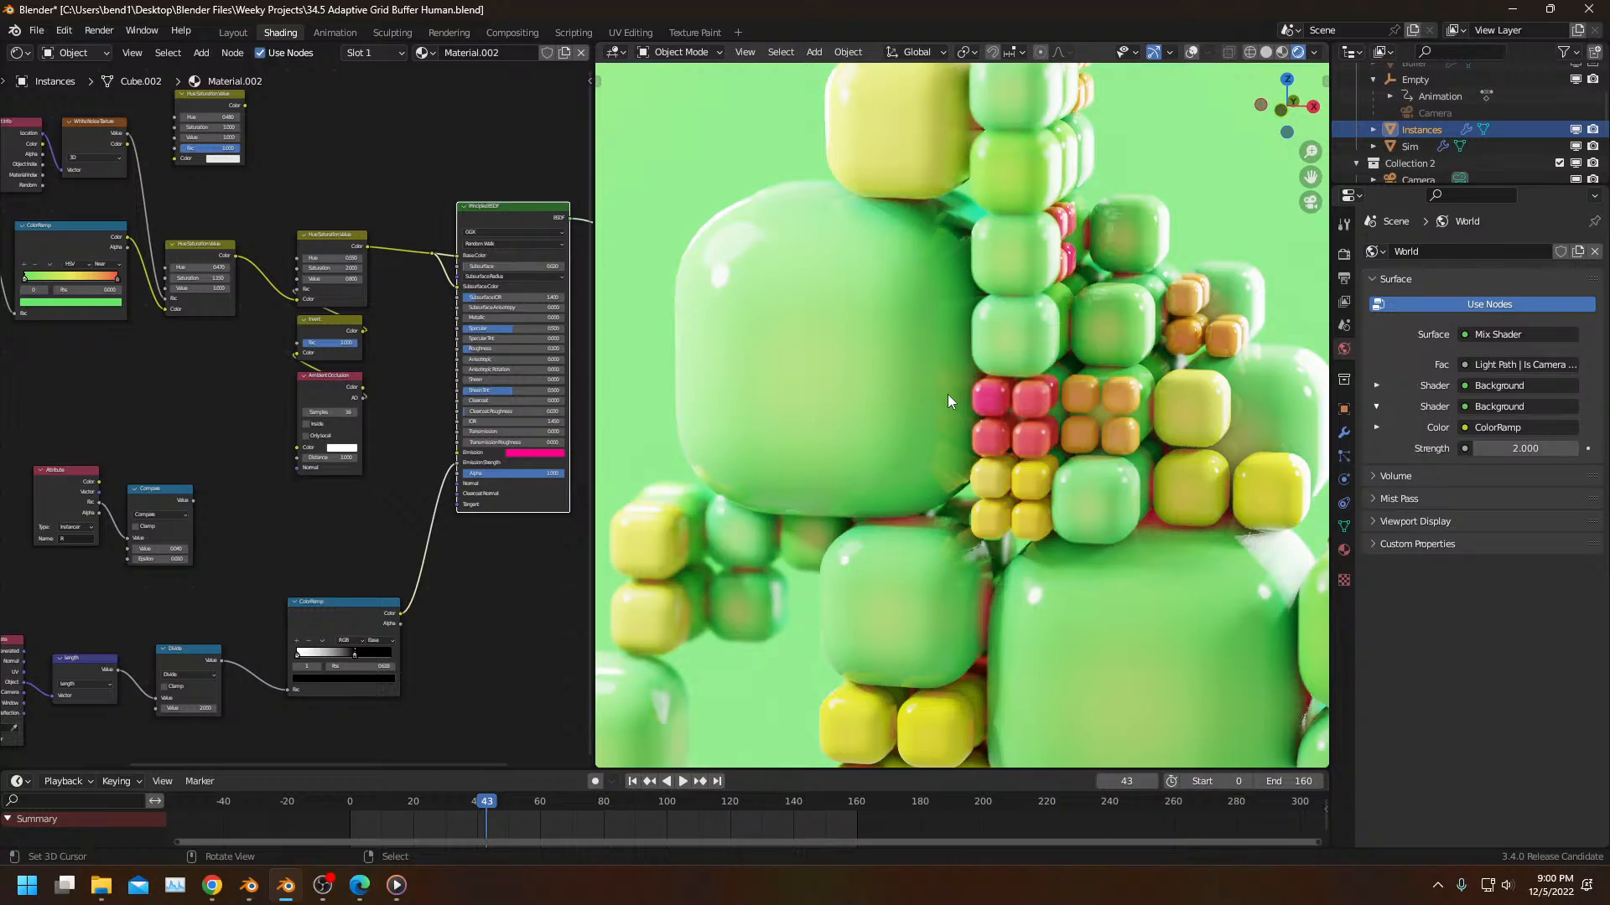
key(space)
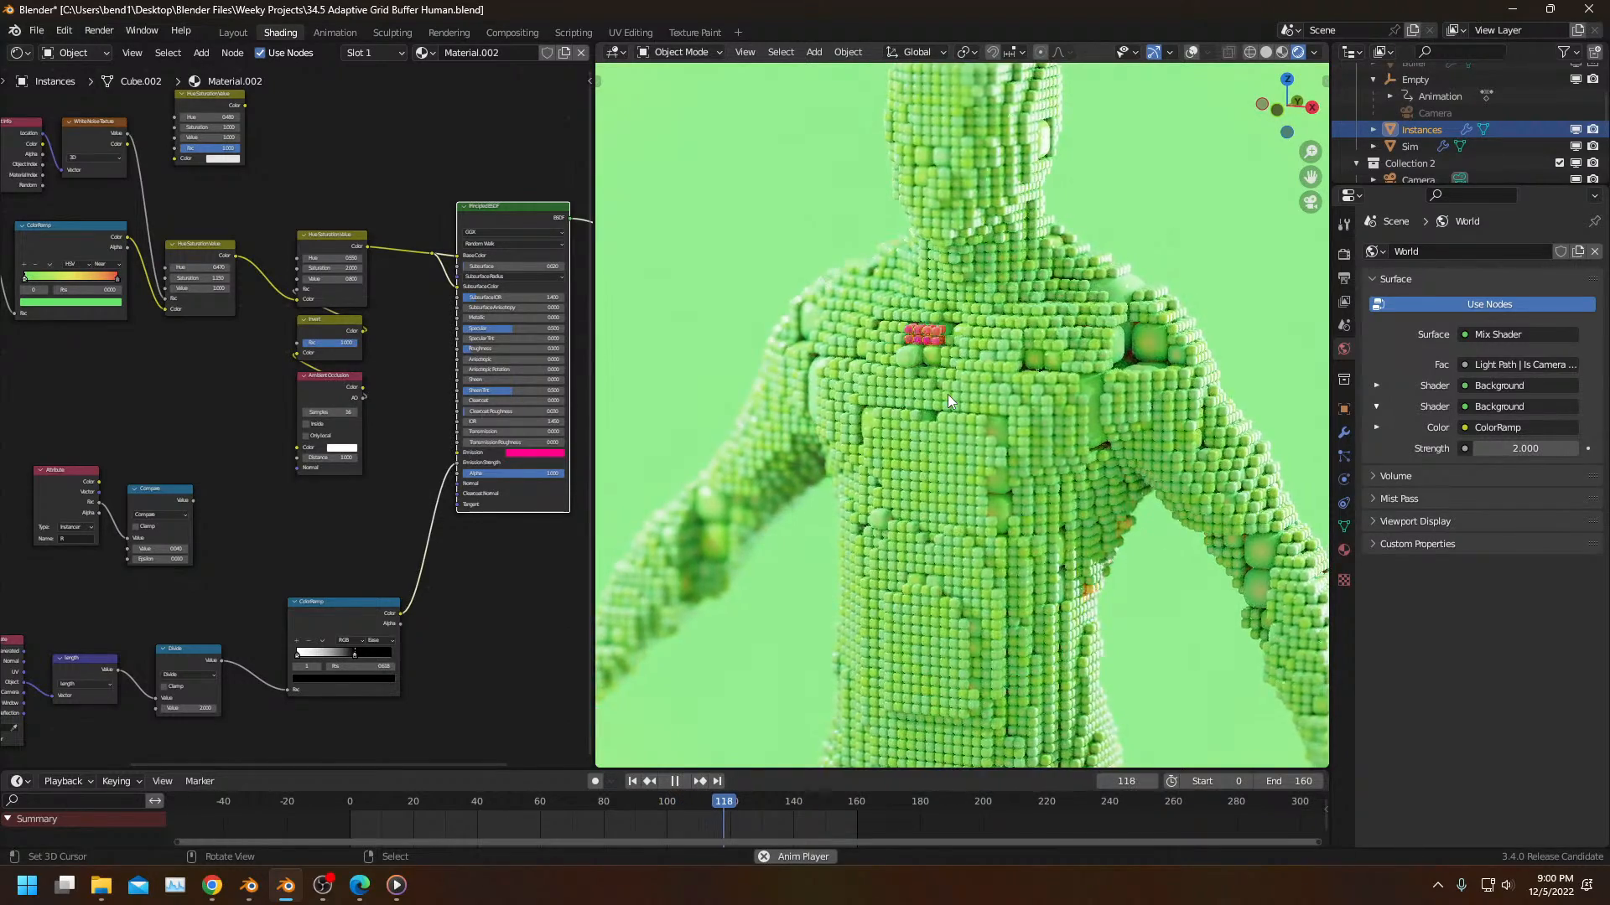
key(KP_0)
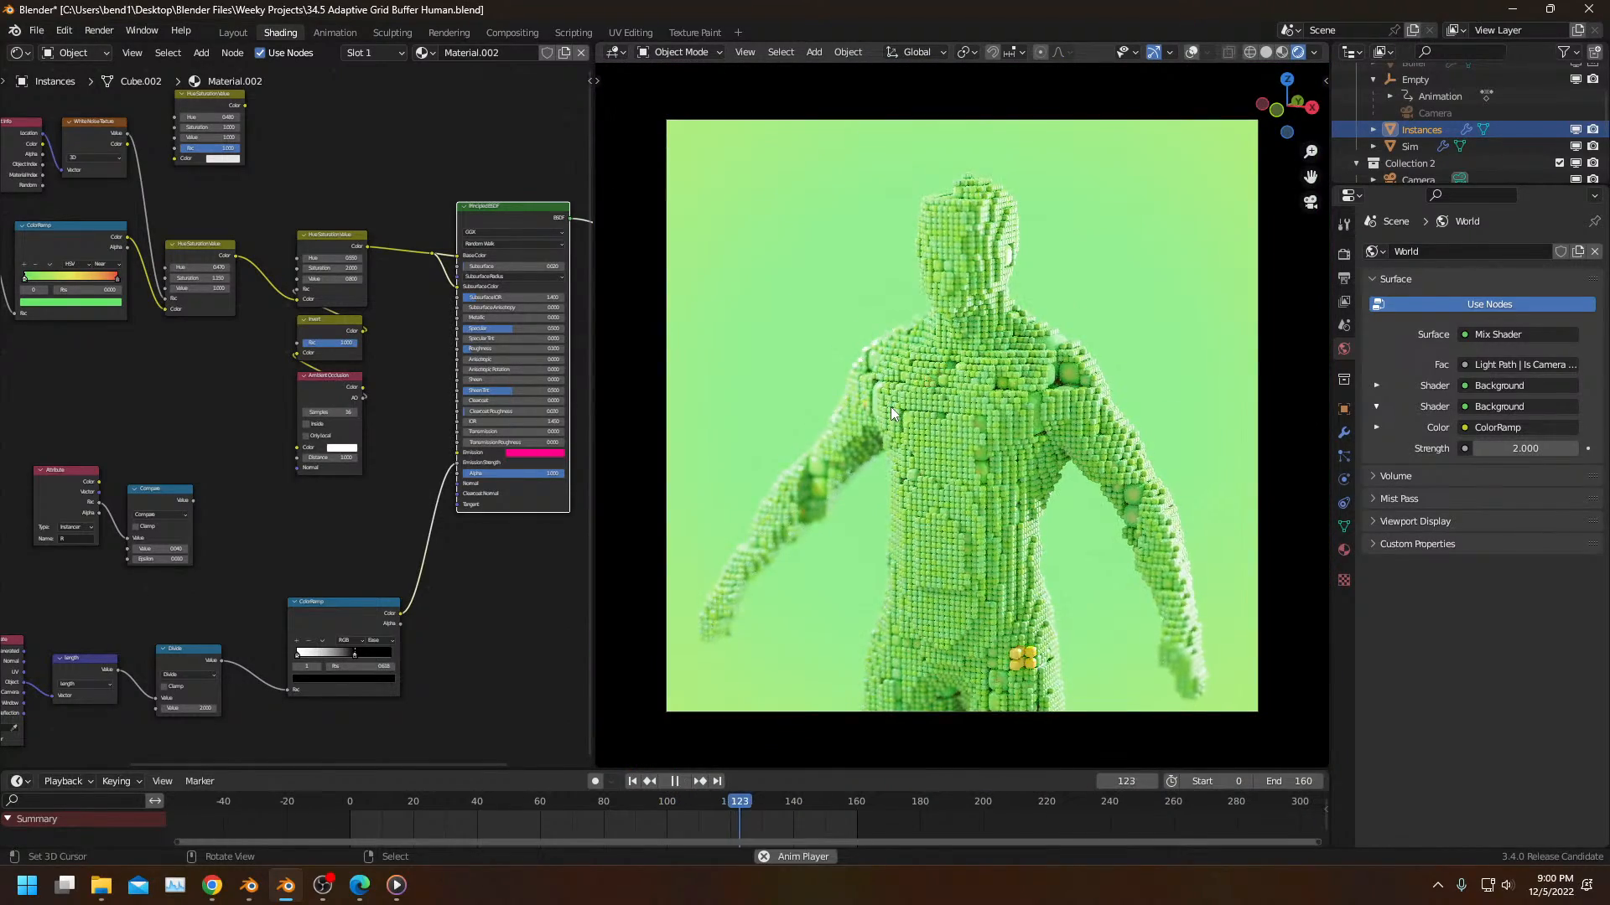
key(space)
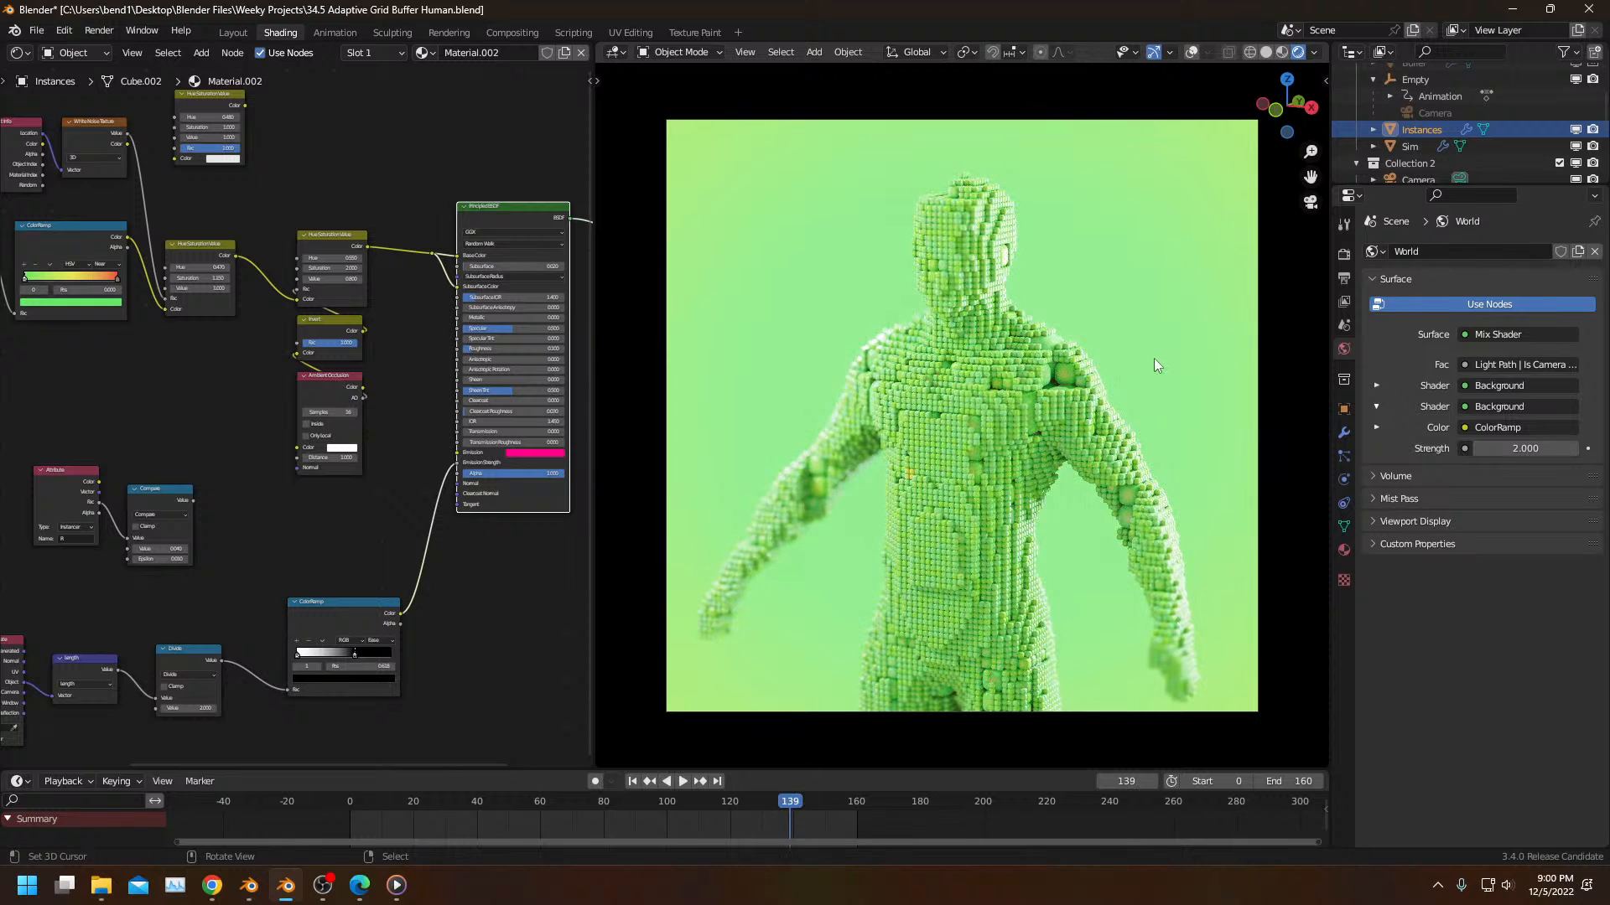
key(space)
key(space)
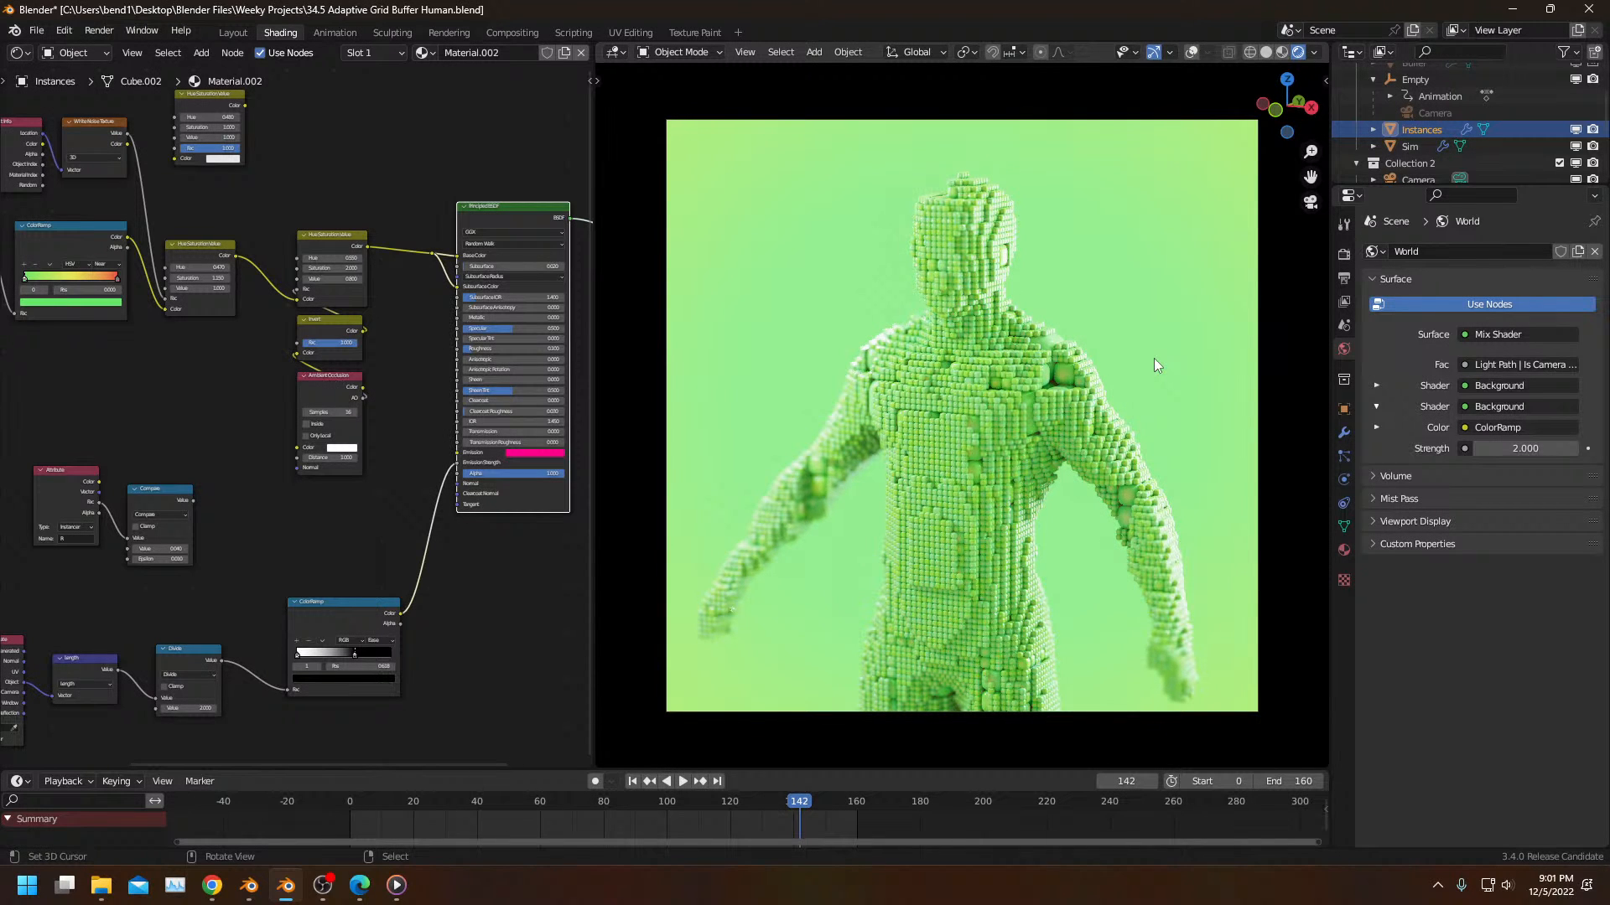
Step: Move the emission ColorRamp node closer to the Divide node, try its black stop at the far end and undo that stop change
drag(375, 623, 338, 671)
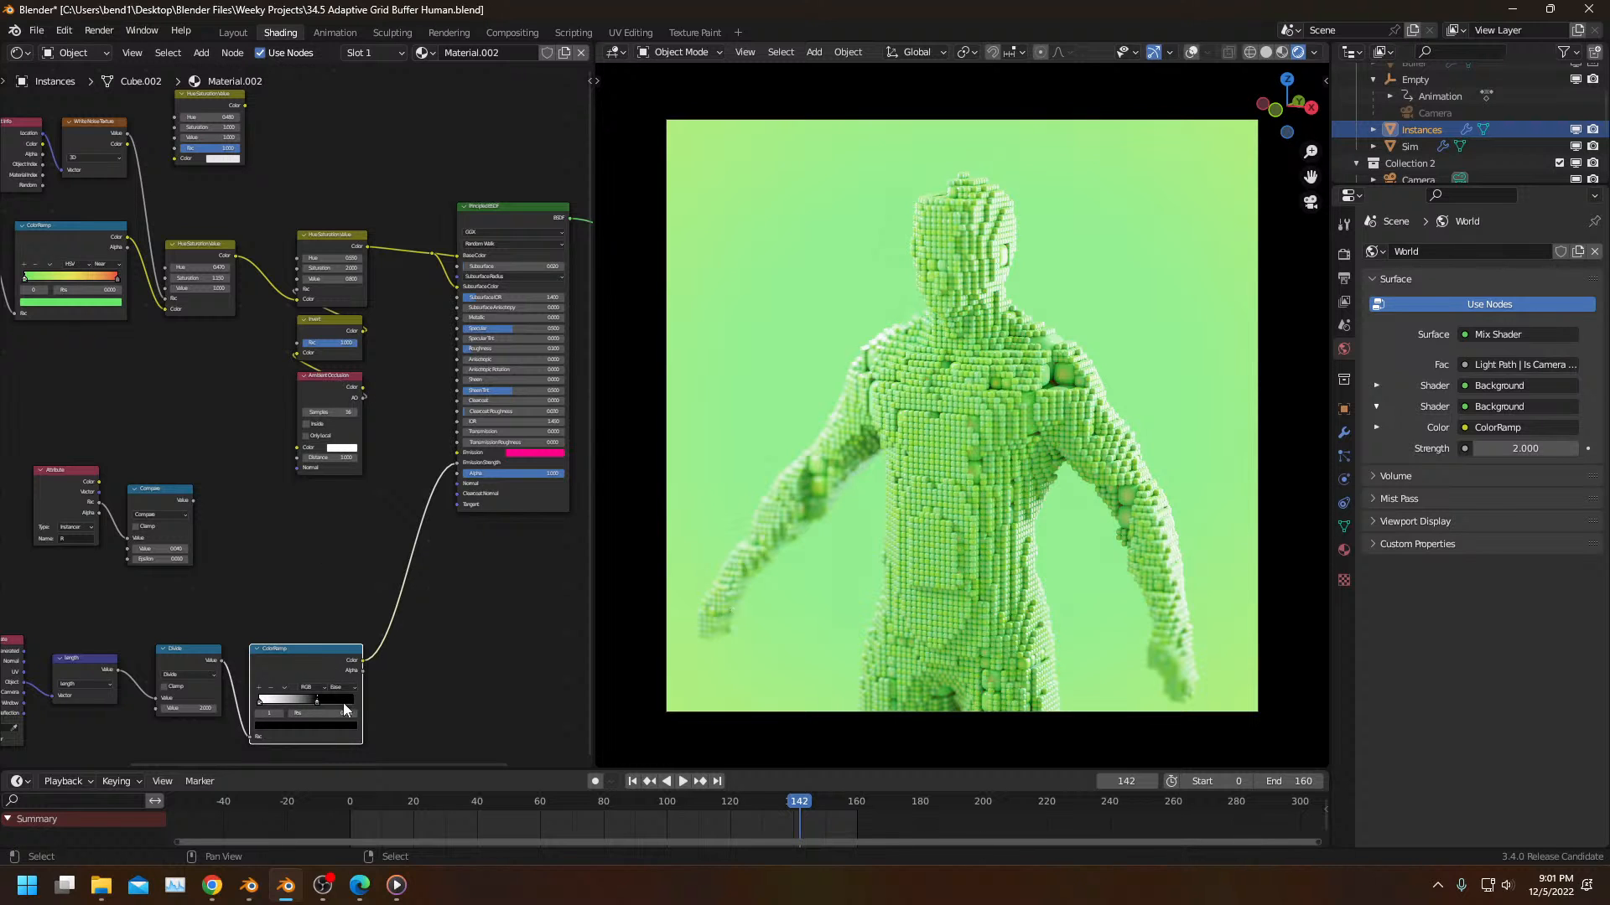
drag(322, 699, 379, 679)
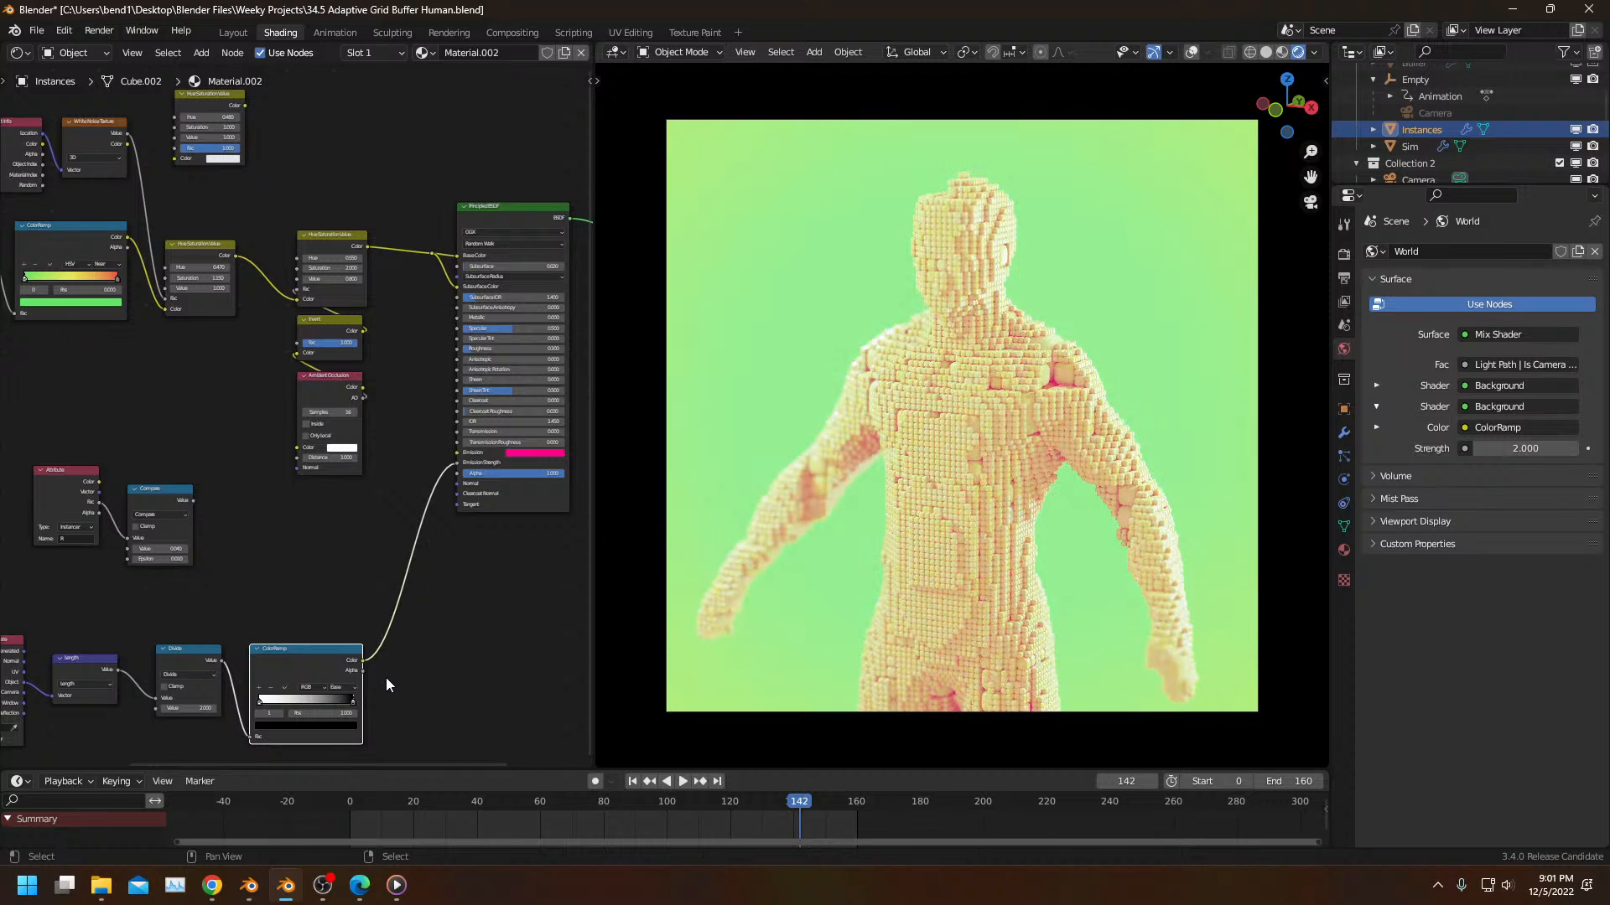
key(ctrl+z)
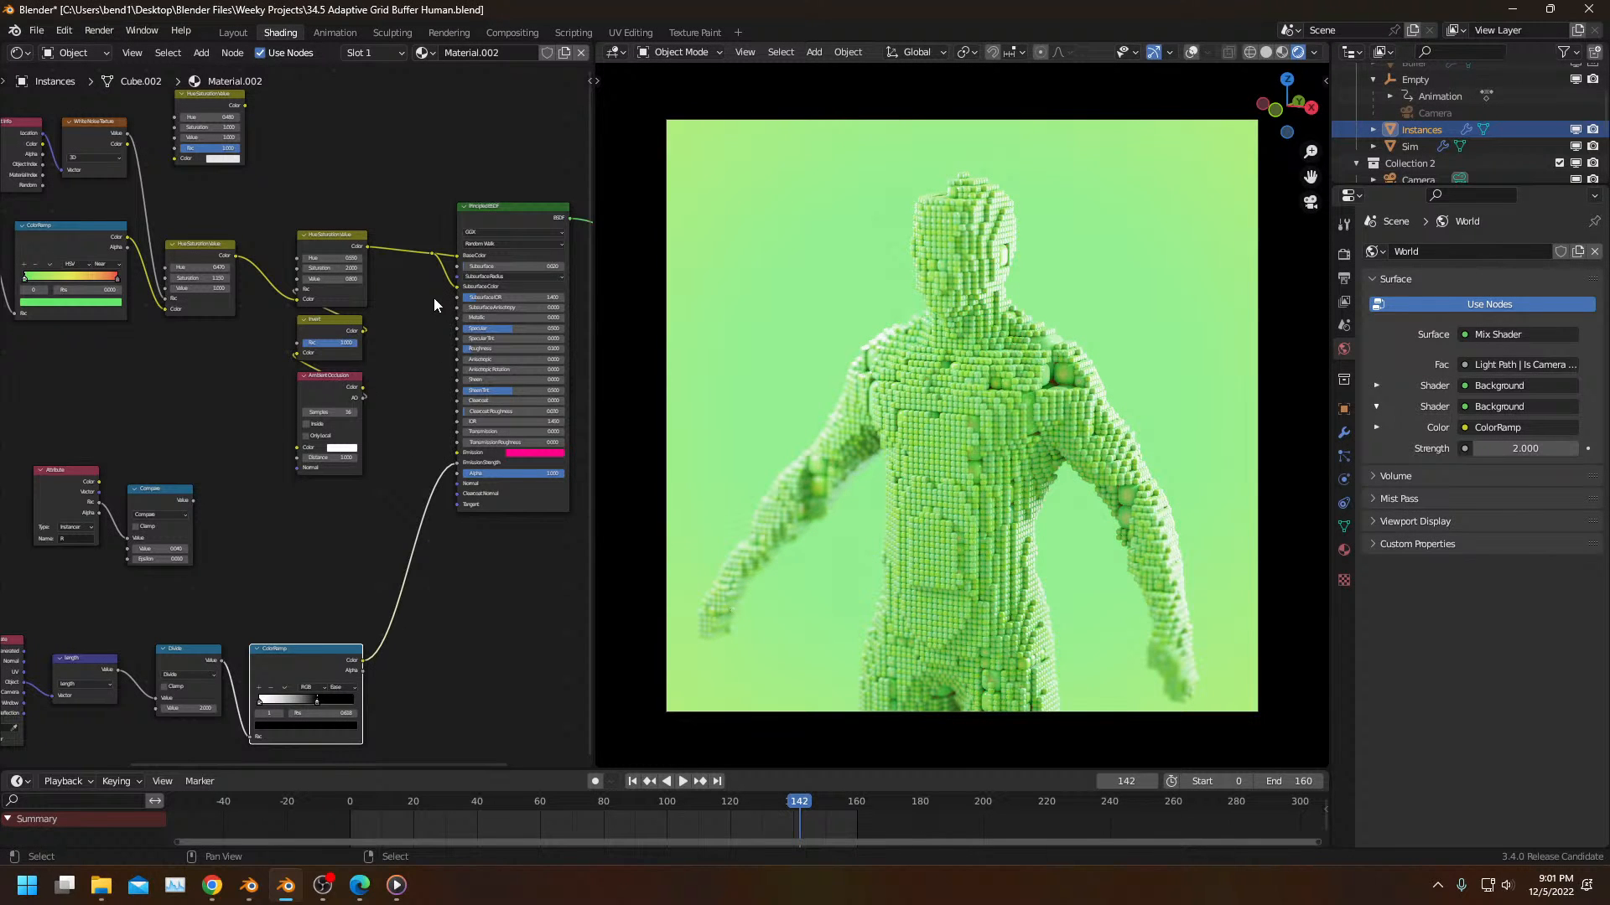
Step: Delete the unused Attribute and Compare nodes above the emission branch and hide the Texture Coordinate node's unused outputs
scroll(339, 354, down, 2)
scroll(420, 498, up, 3)
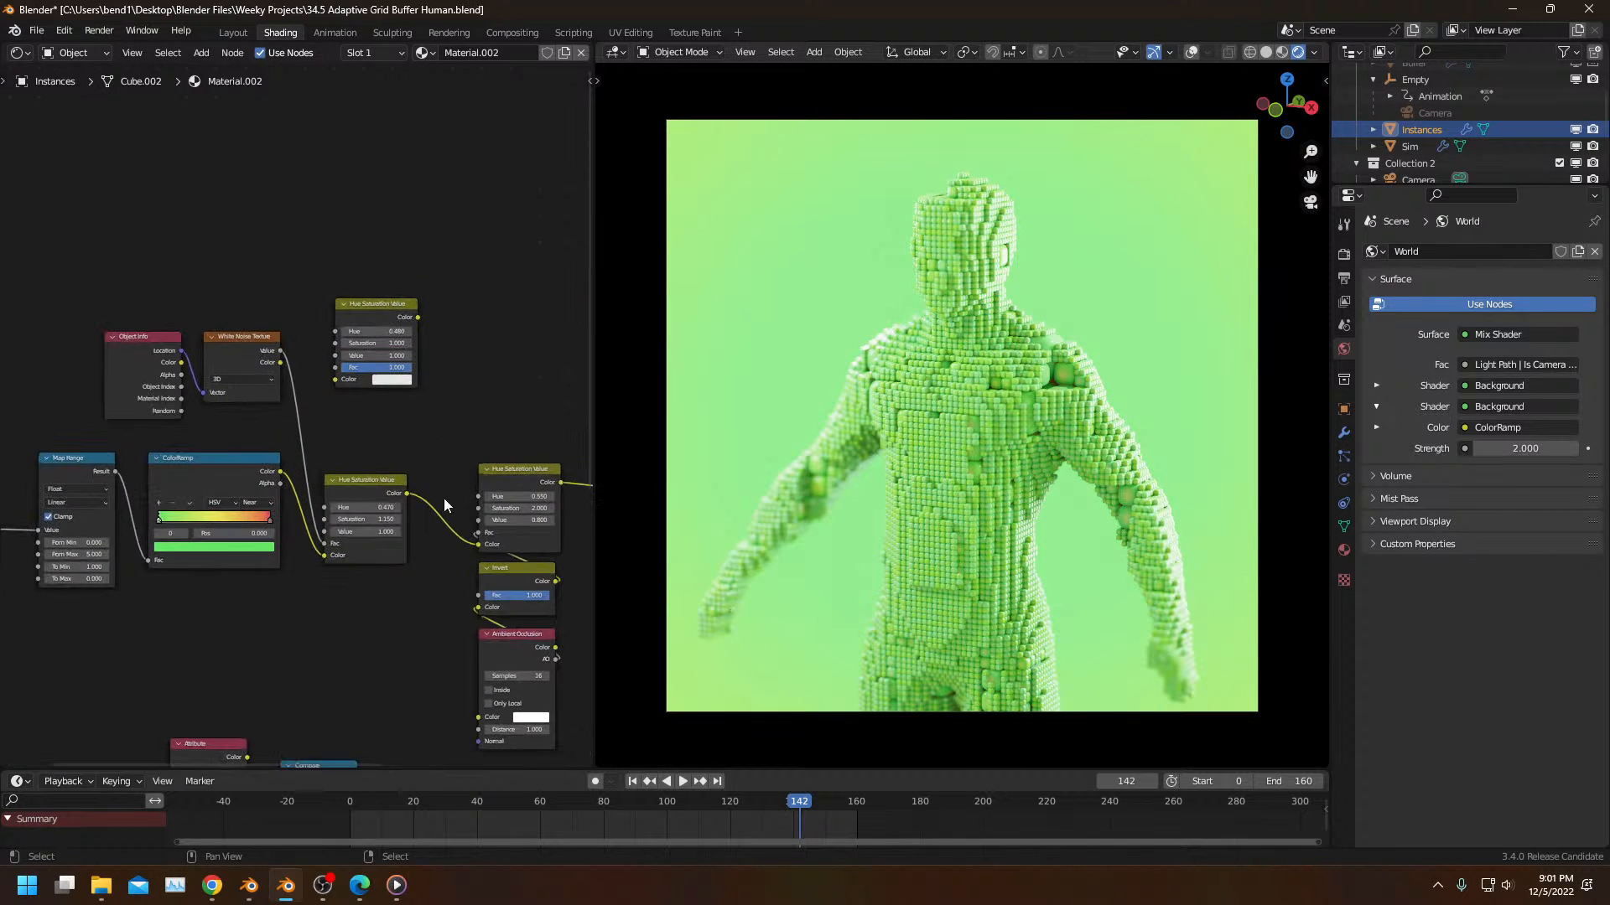
scroll(420, 498, down, 3)
drag(113, 453, 250, 550)
key(x)
drag(52, 561, 230, 551)
middle_drag(230, 552, 425, 573)
Step: Arrange the Texture Coordinate, Divide and ColorRamp nodes closer to the Length node and save the file
click(146, 537)
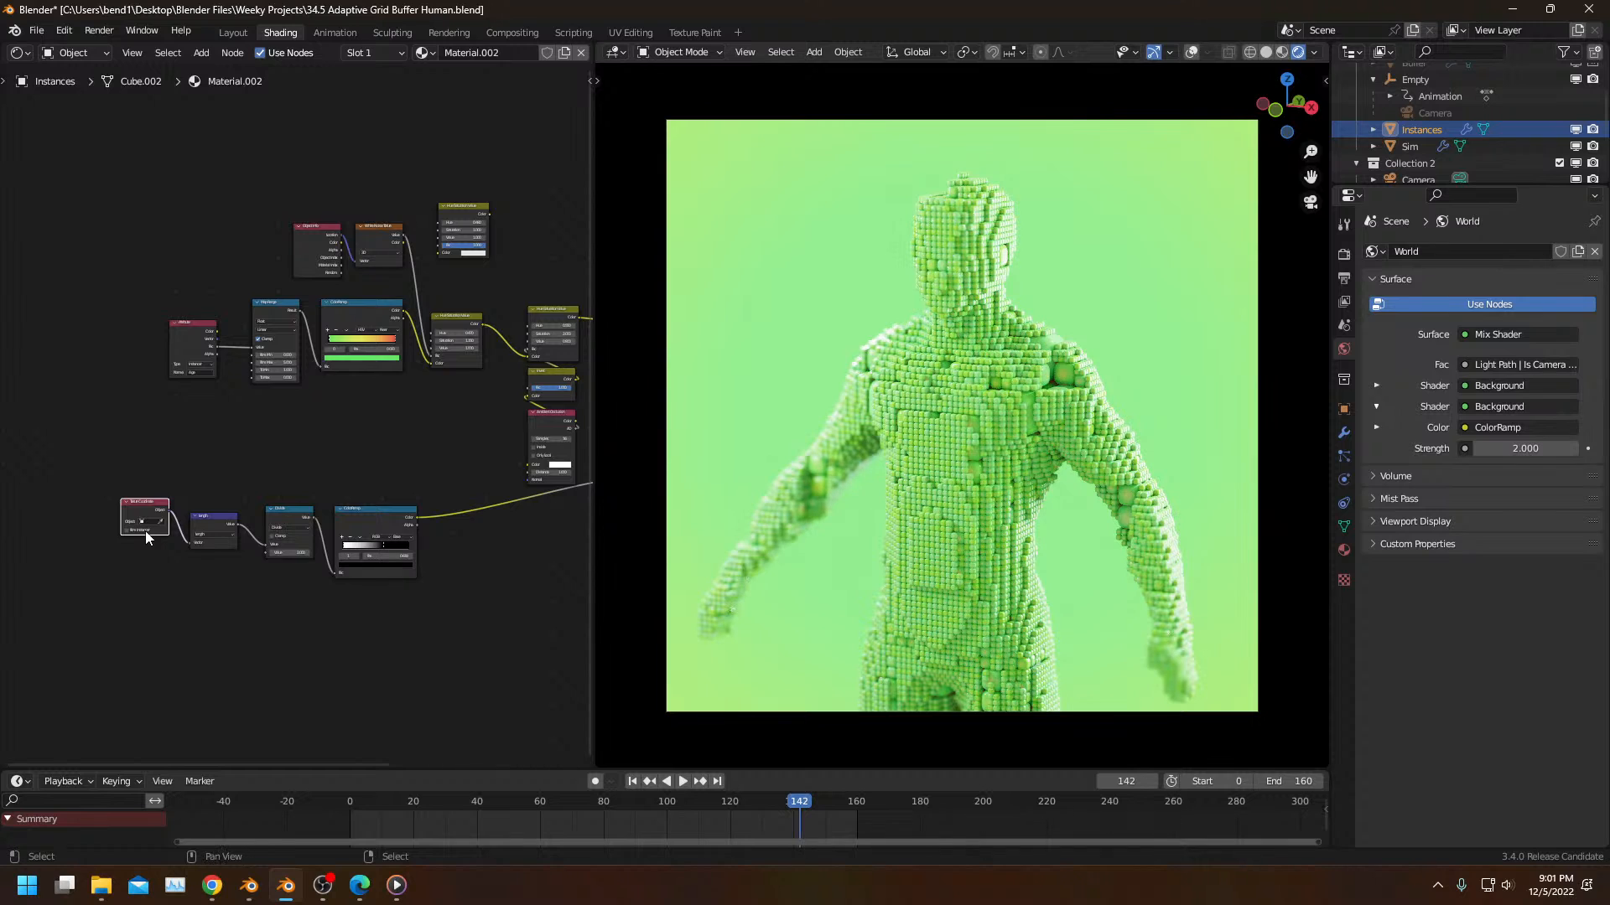
scroll(144, 532, up, 6)
key(g)
click(159, 553)
middle_drag(348, 473, 288, 457)
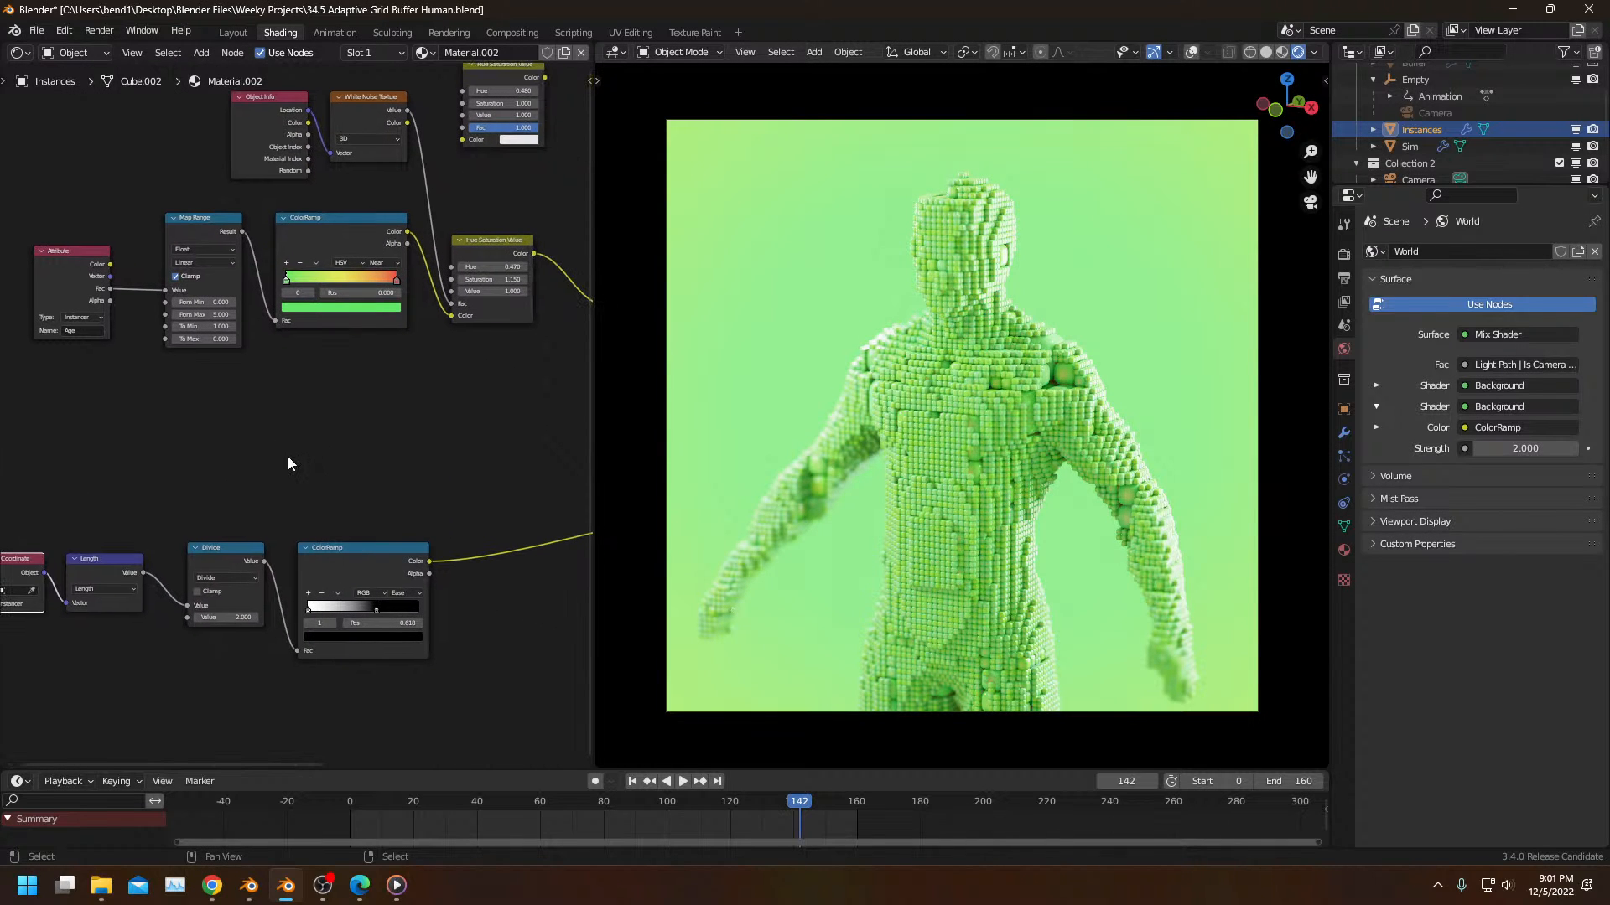
key(ctrl+s)
drag(201, 508, 332, 571)
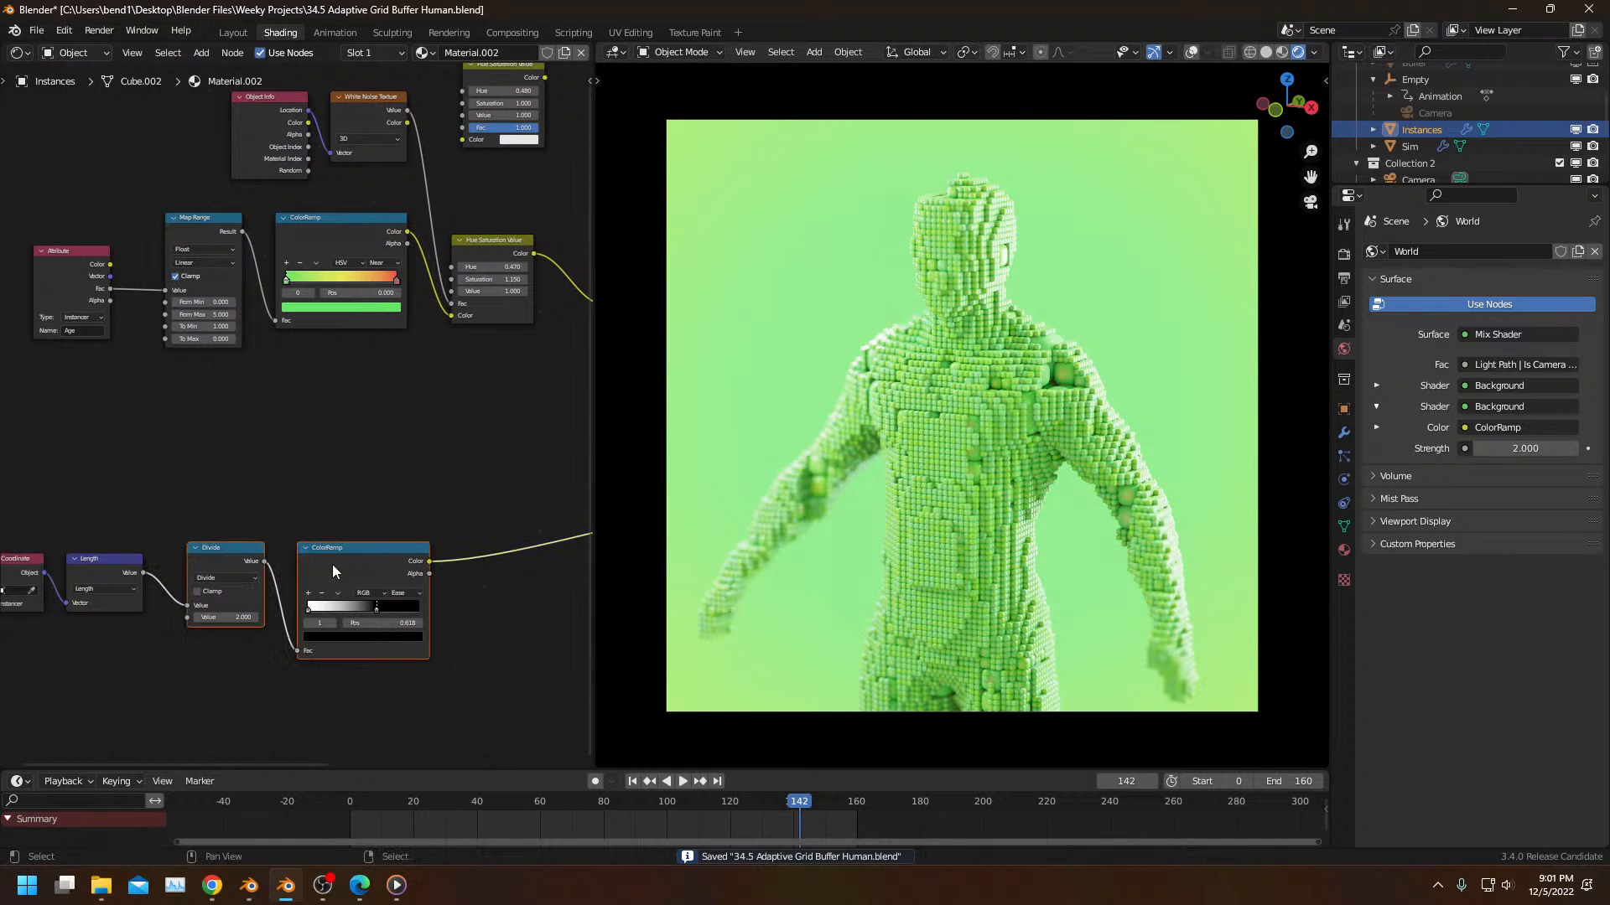
key(g)
click(304, 581)
middle_drag(389, 448, 362, 480)
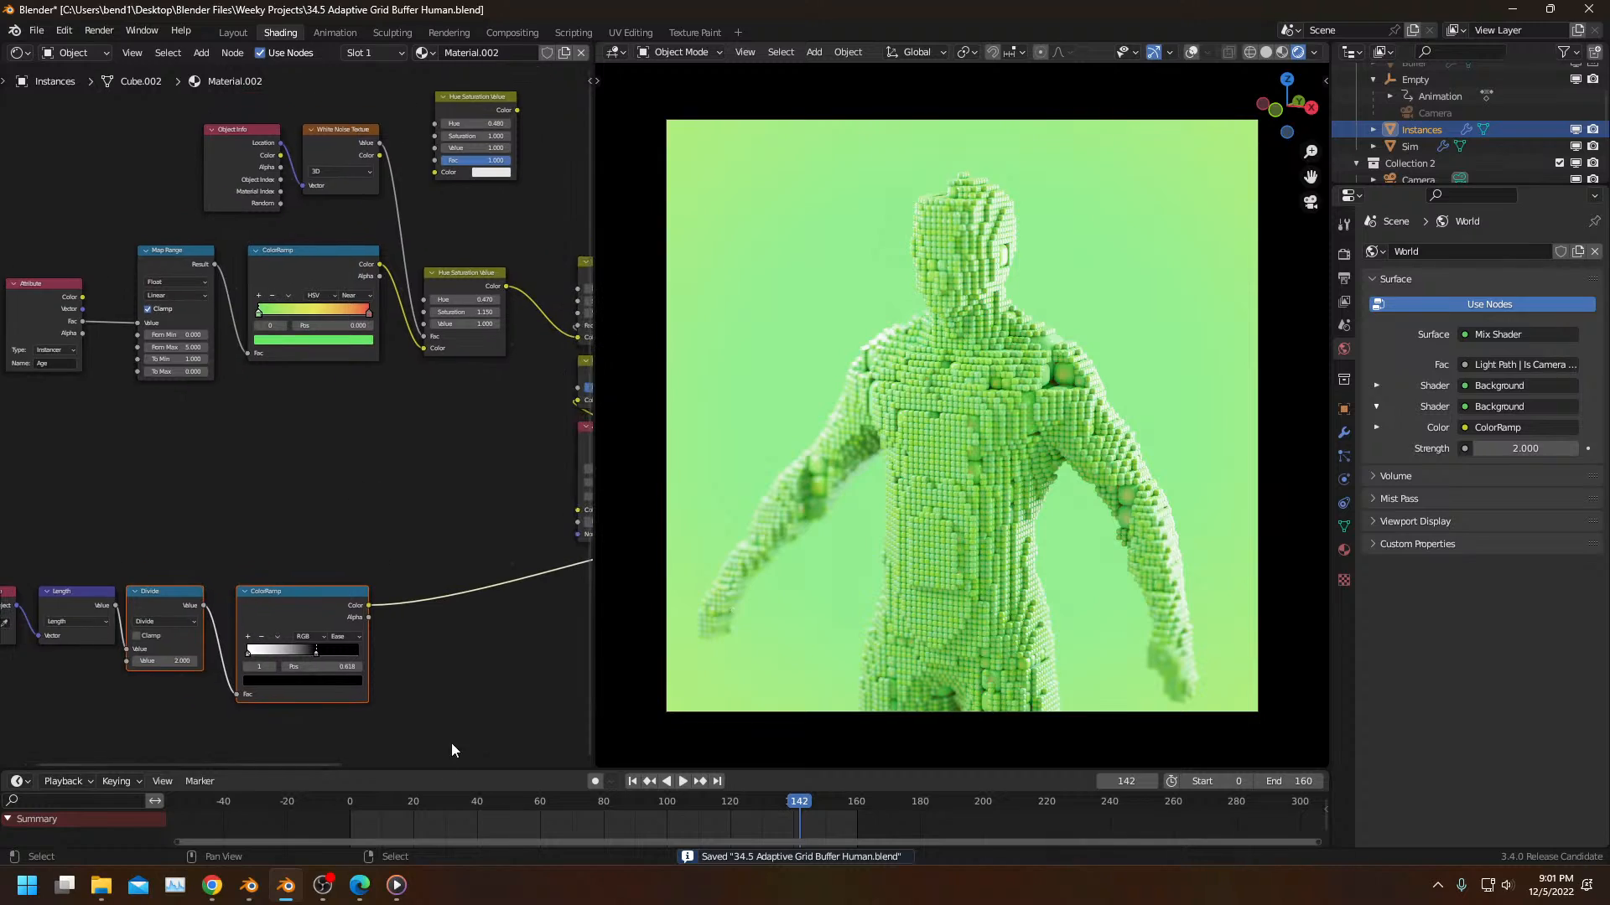
Step: Play the animation from the beginning and stop it at frame 69 to check the cubes' coloring
click(340, 818)
key(space)
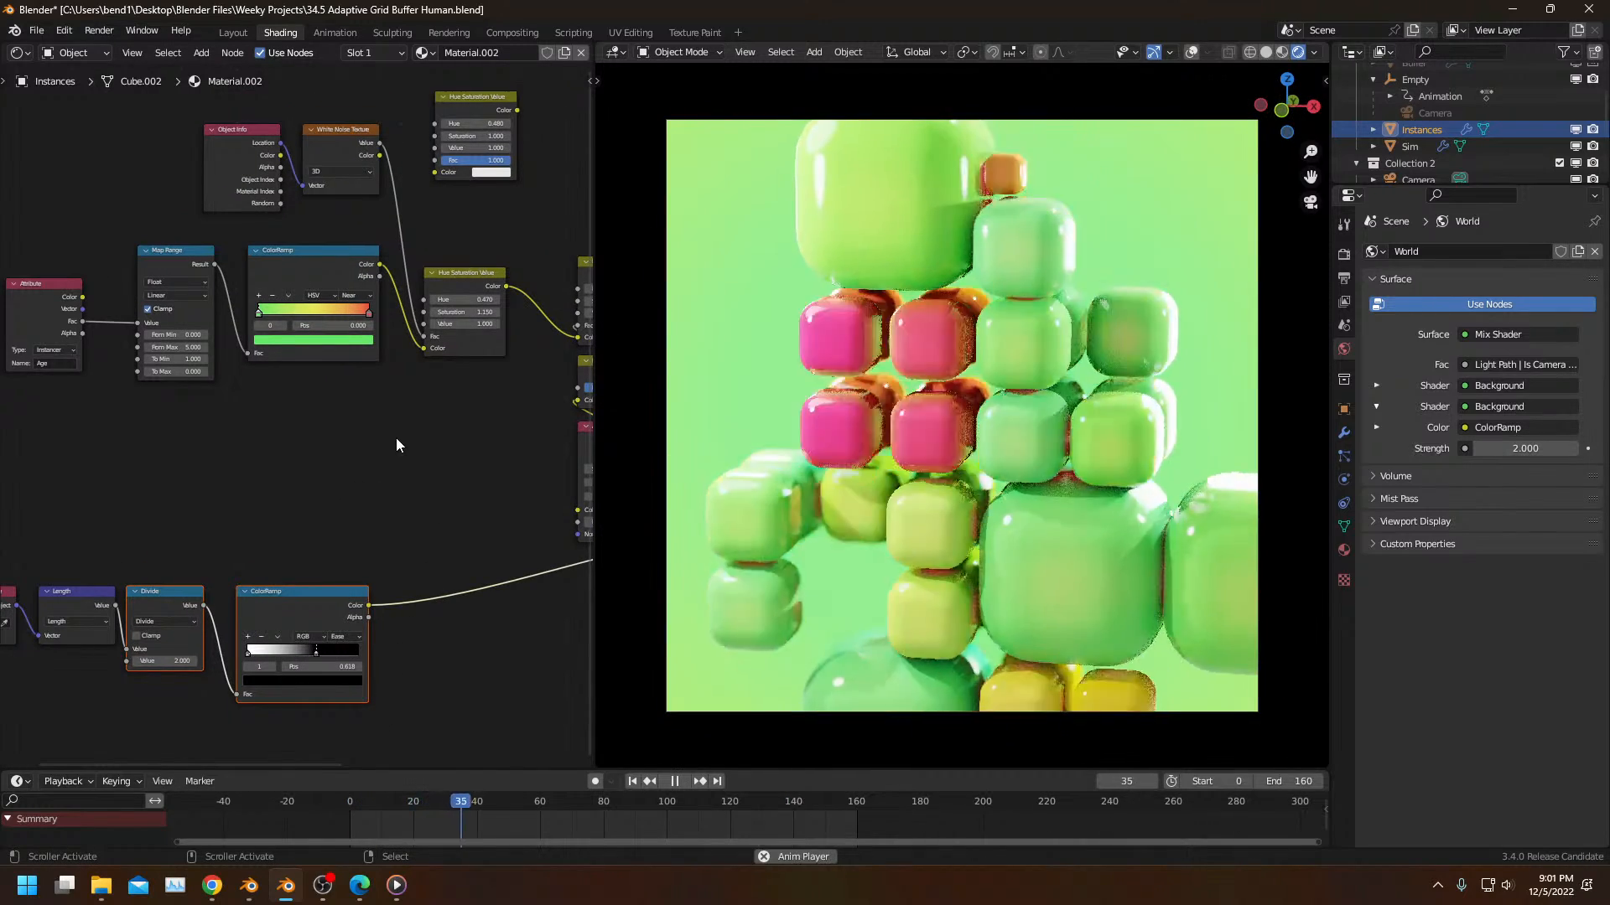
key(space)
Step: Try driving Emission Strength from the Invert node instead of the Hue Saturation Value Fac, then undo these changes
middle_drag(415, 452, 249, 558)
middle_drag(457, 431, 350, 366)
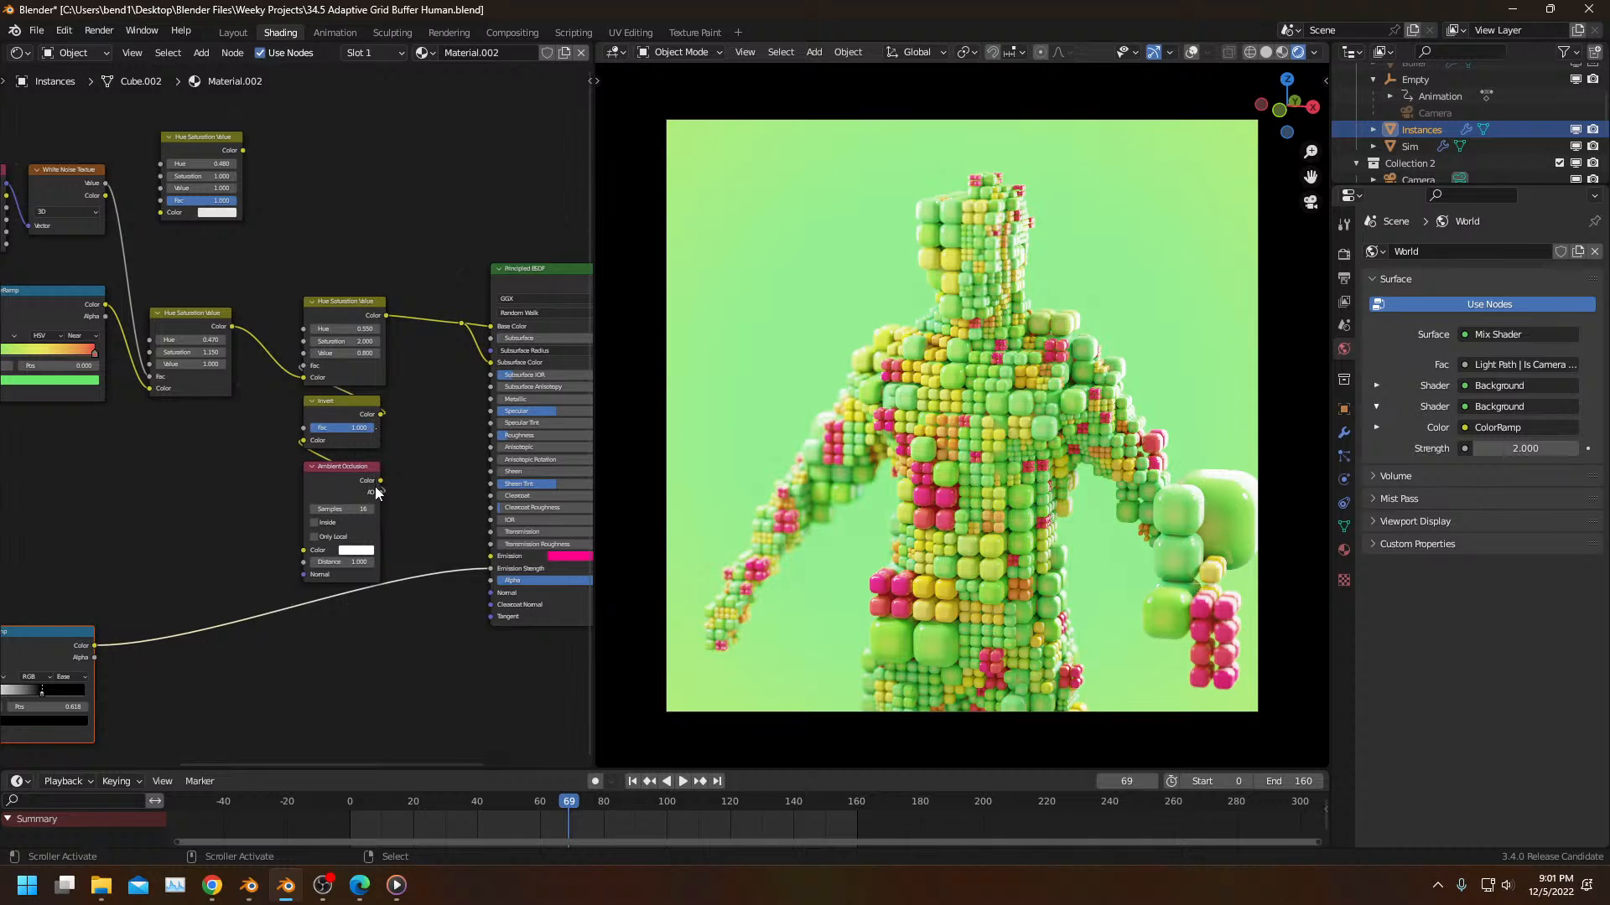
drag(381, 414, 490, 558)
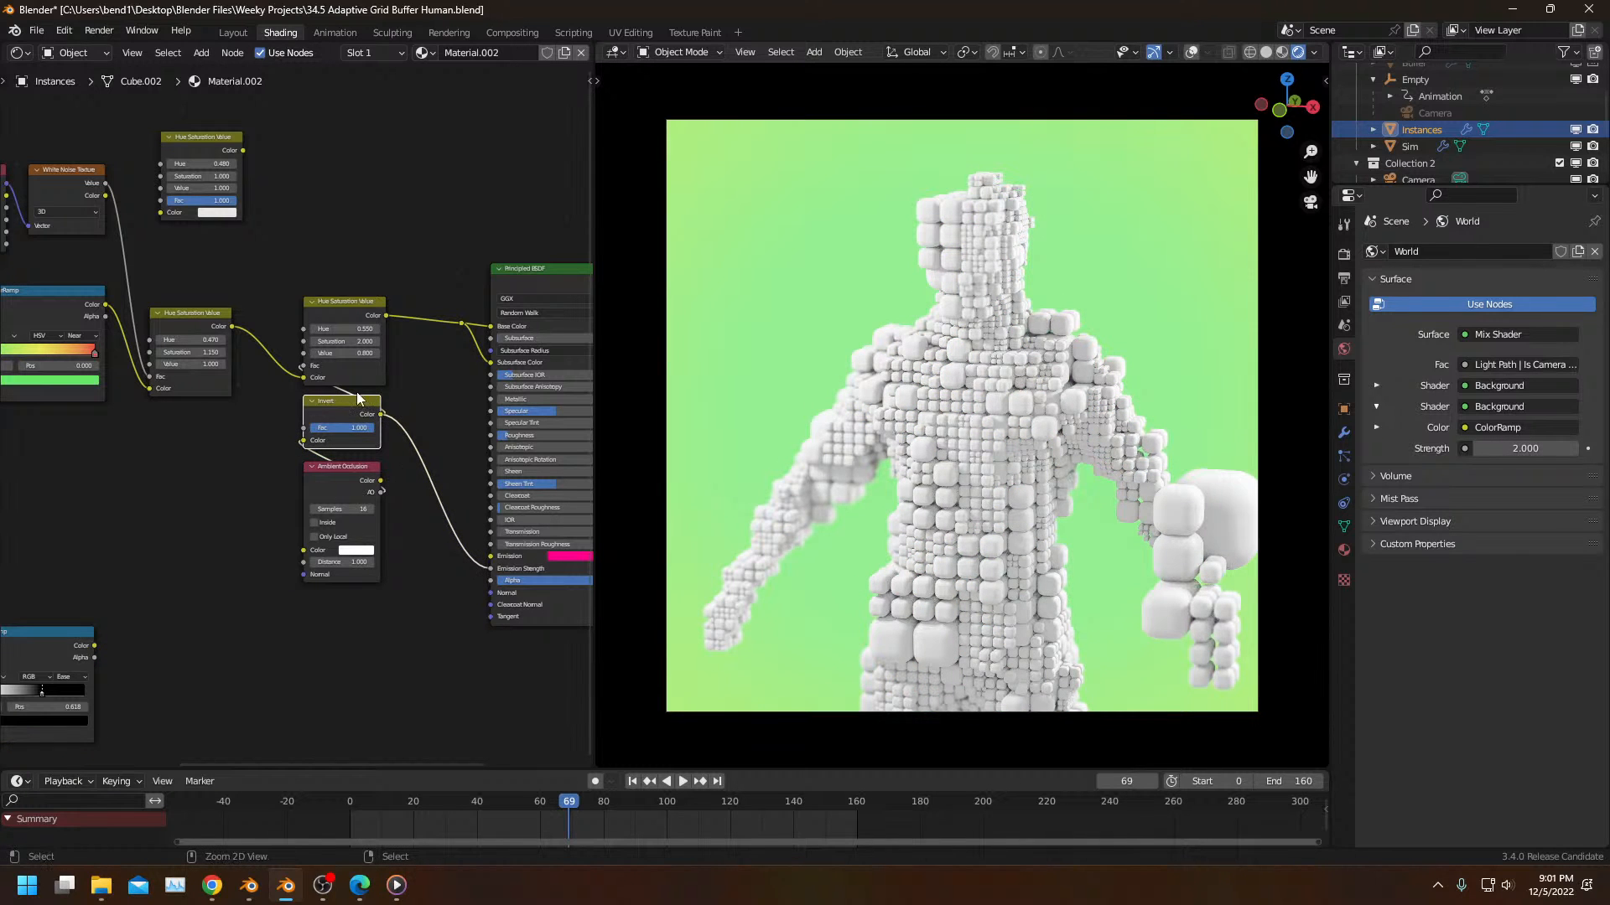
ctrl+right_drag(363, 385, 345, 399)
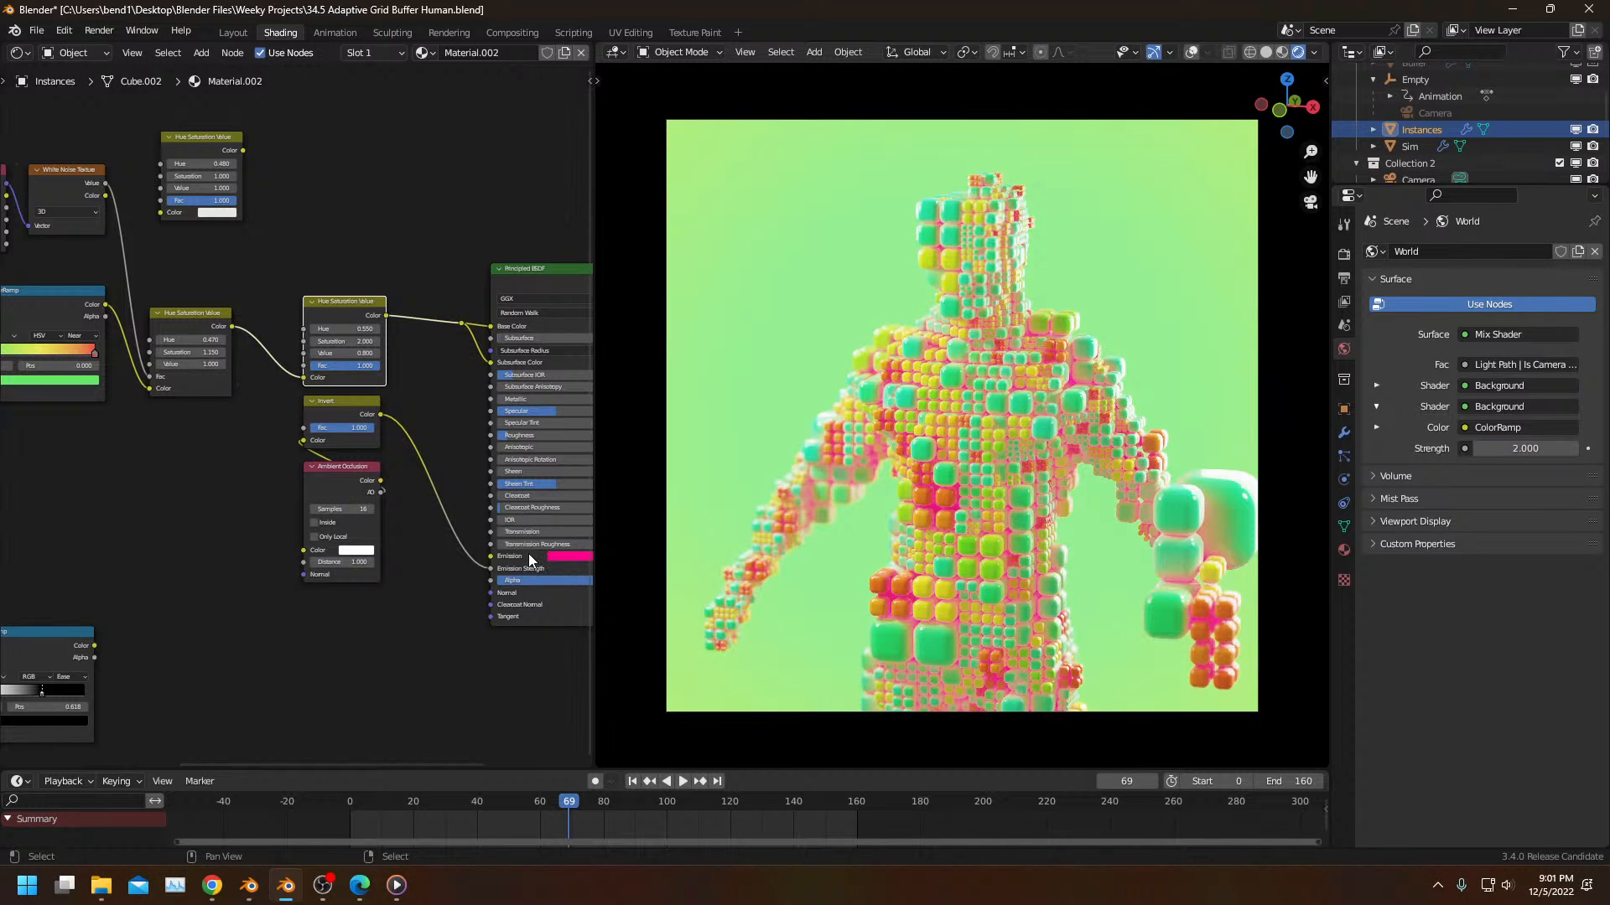
click(555, 560)
scroll(574, 451, down, 5)
key(ctrl+z)
key(ctrl+z)
key(ctrl+z)
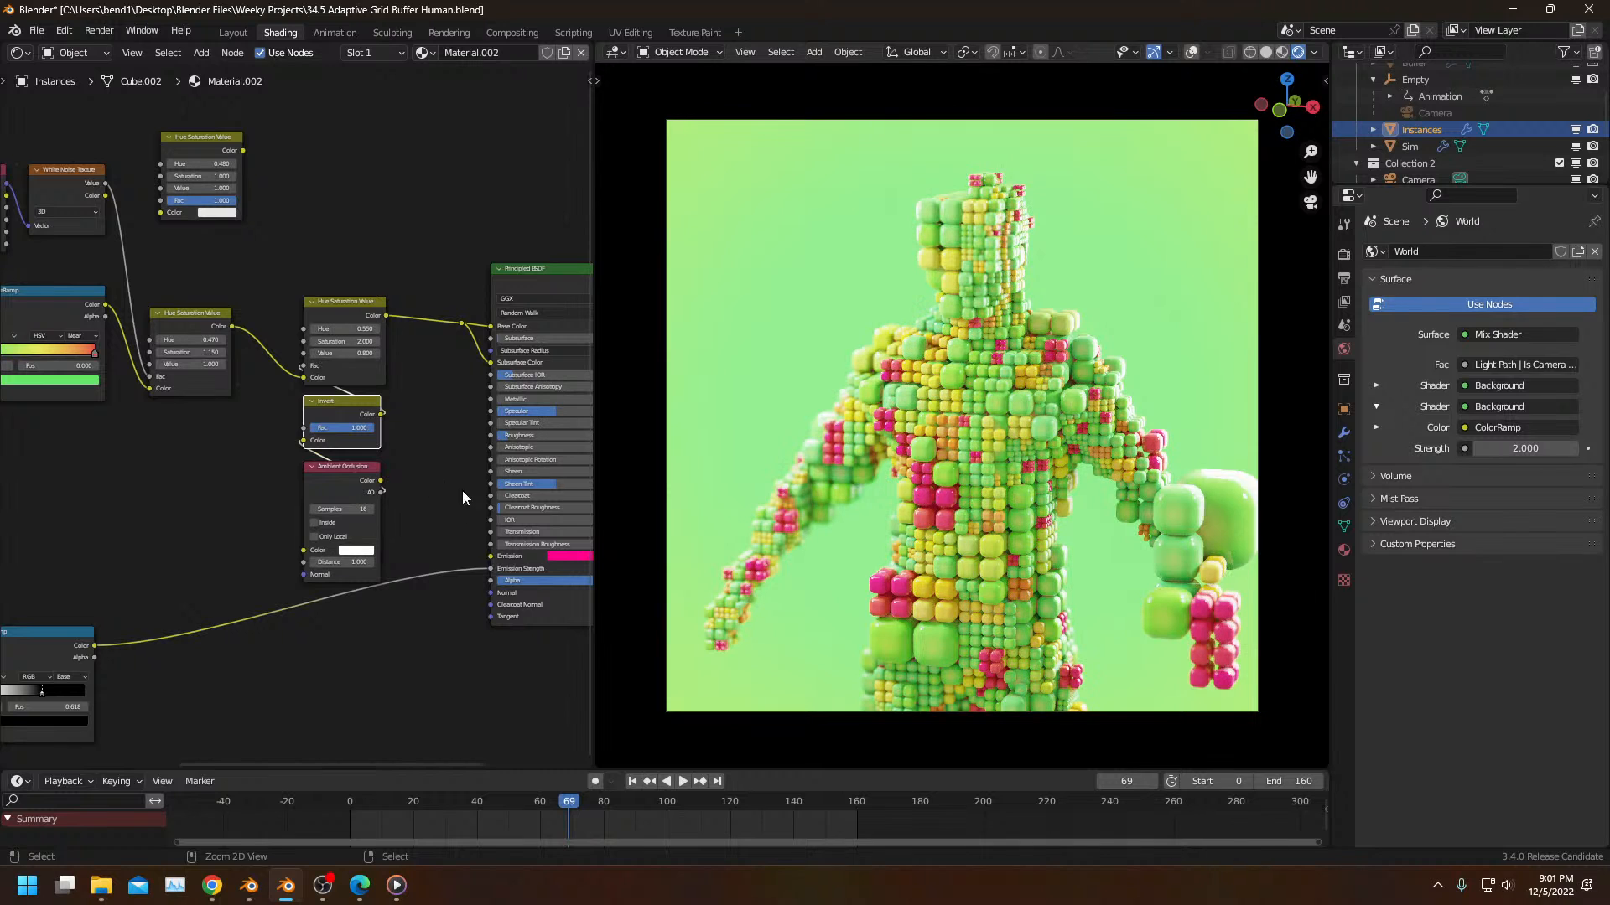
Step: Disconnect the ColorRamp from Emission Strength and duplicate the second Hue Saturation Value node, placing the copy below the first one
ctrl+right_drag(454, 615, 456, 620)
middle_drag(394, 411, 453, 461)
click(403, 355)
key(shift+d)
click(264, 472)
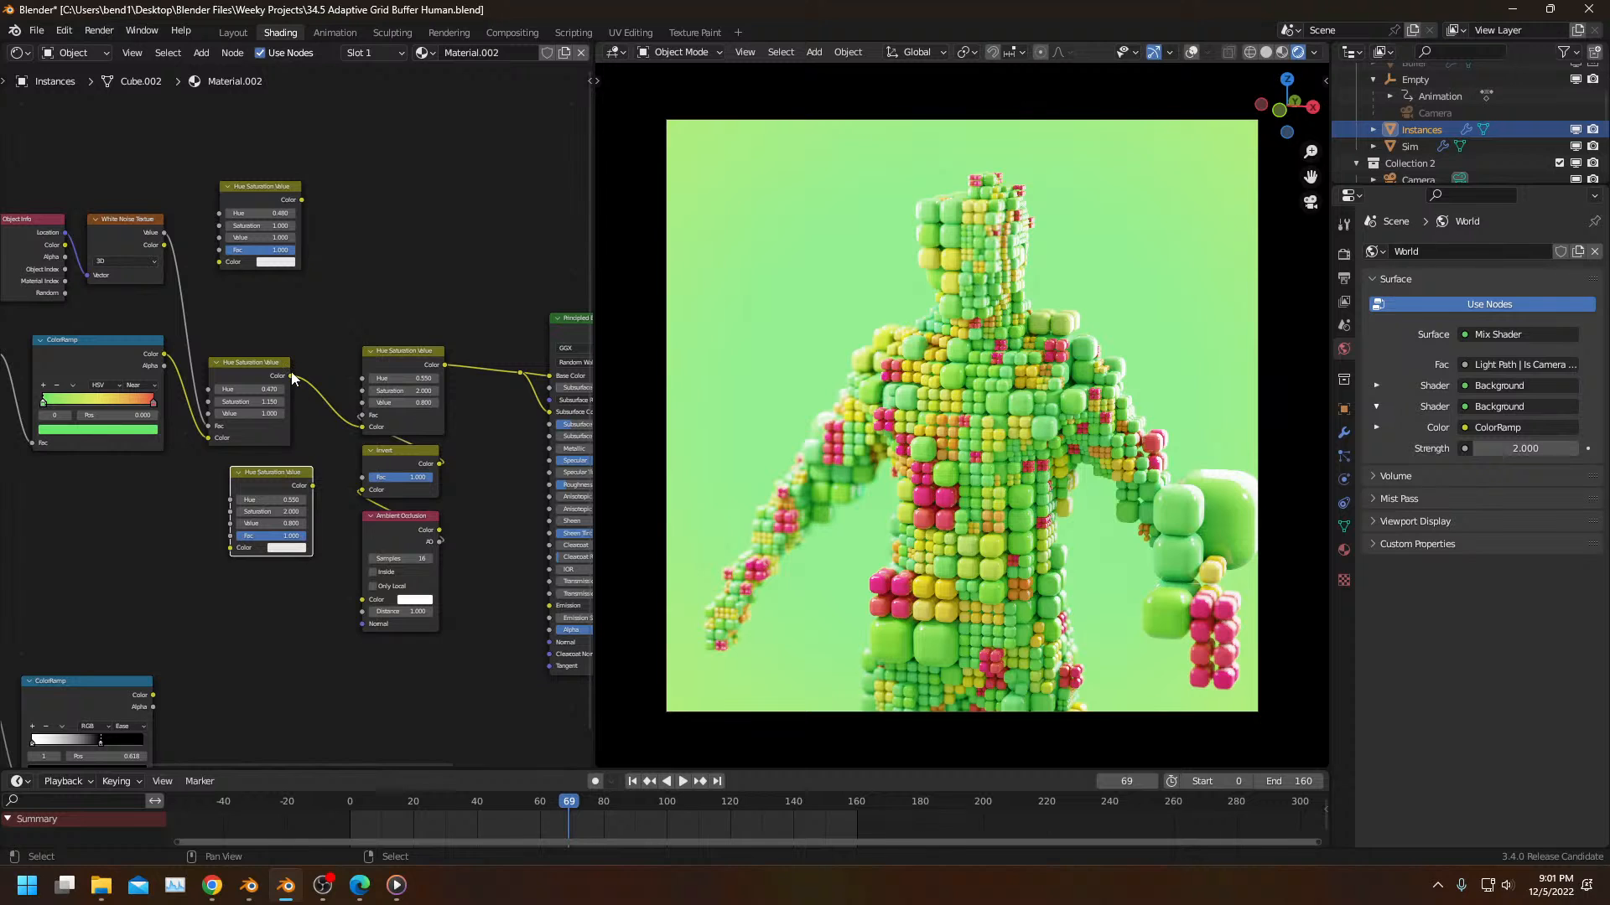
Step: Wire the duplicate between the two Hue Saturation Value nodes through their Color sockets and connect the distance ColorRamp's Color to its Fac
drag(232, 550, 232, 550)
middle_drag(159, 689, 224, 600)
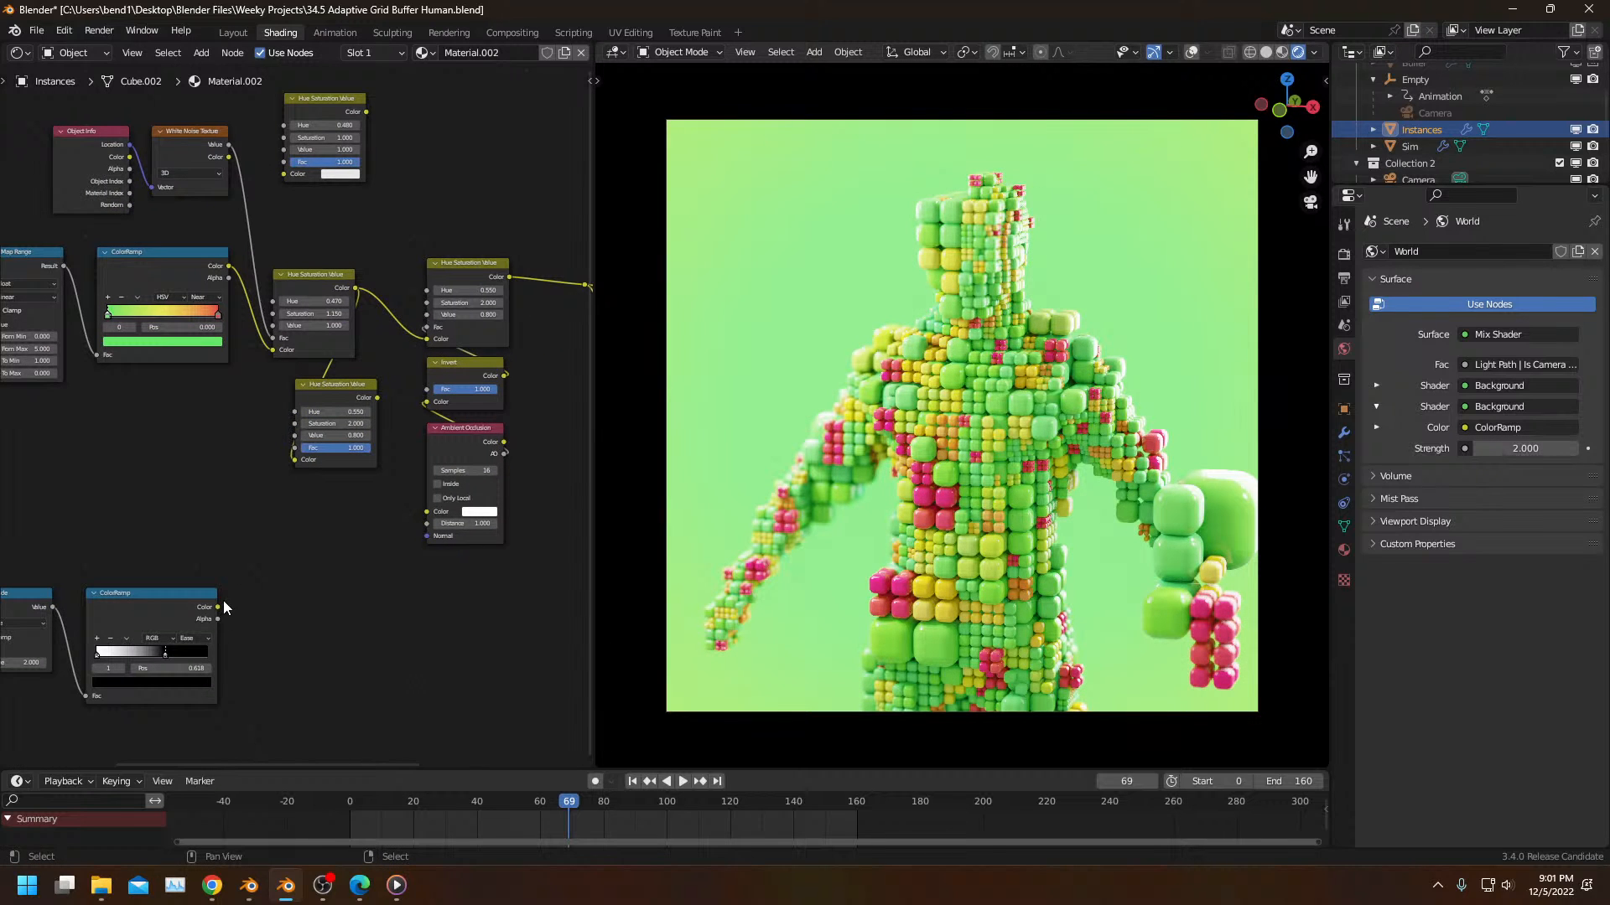
drag(217, 606, 289, 449)
drag(377, 397, 435, 336)
Step: Set both Value and Saturation of the duplicated Hue Saturation Value node to 1
scroll(297, 416, up, 3)
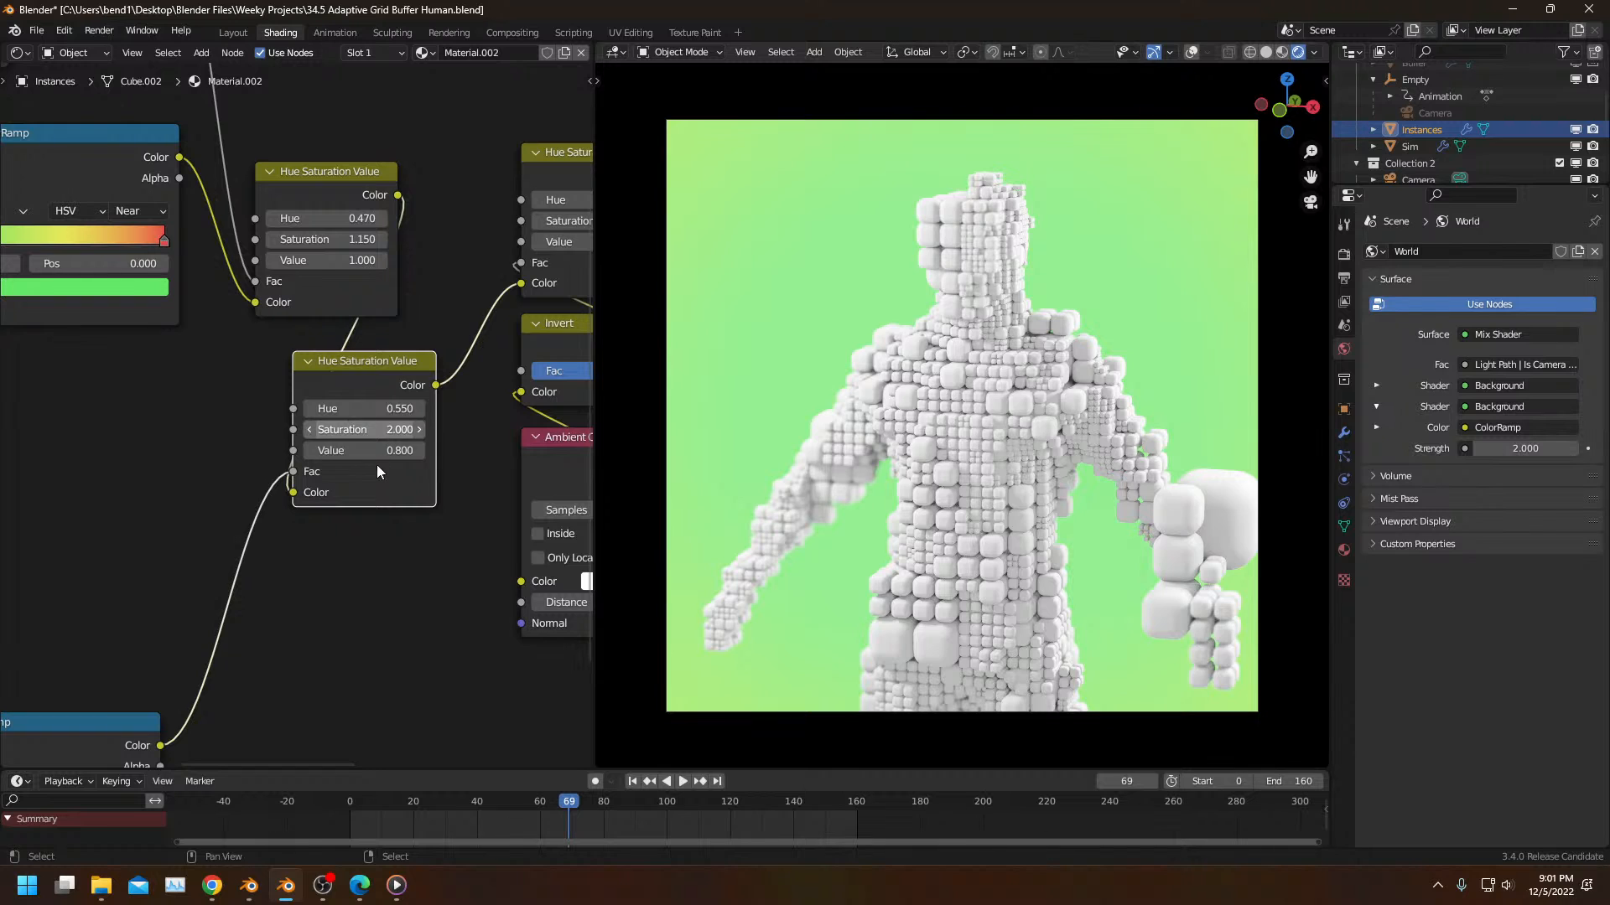
scroll(352, 522, up, 2)
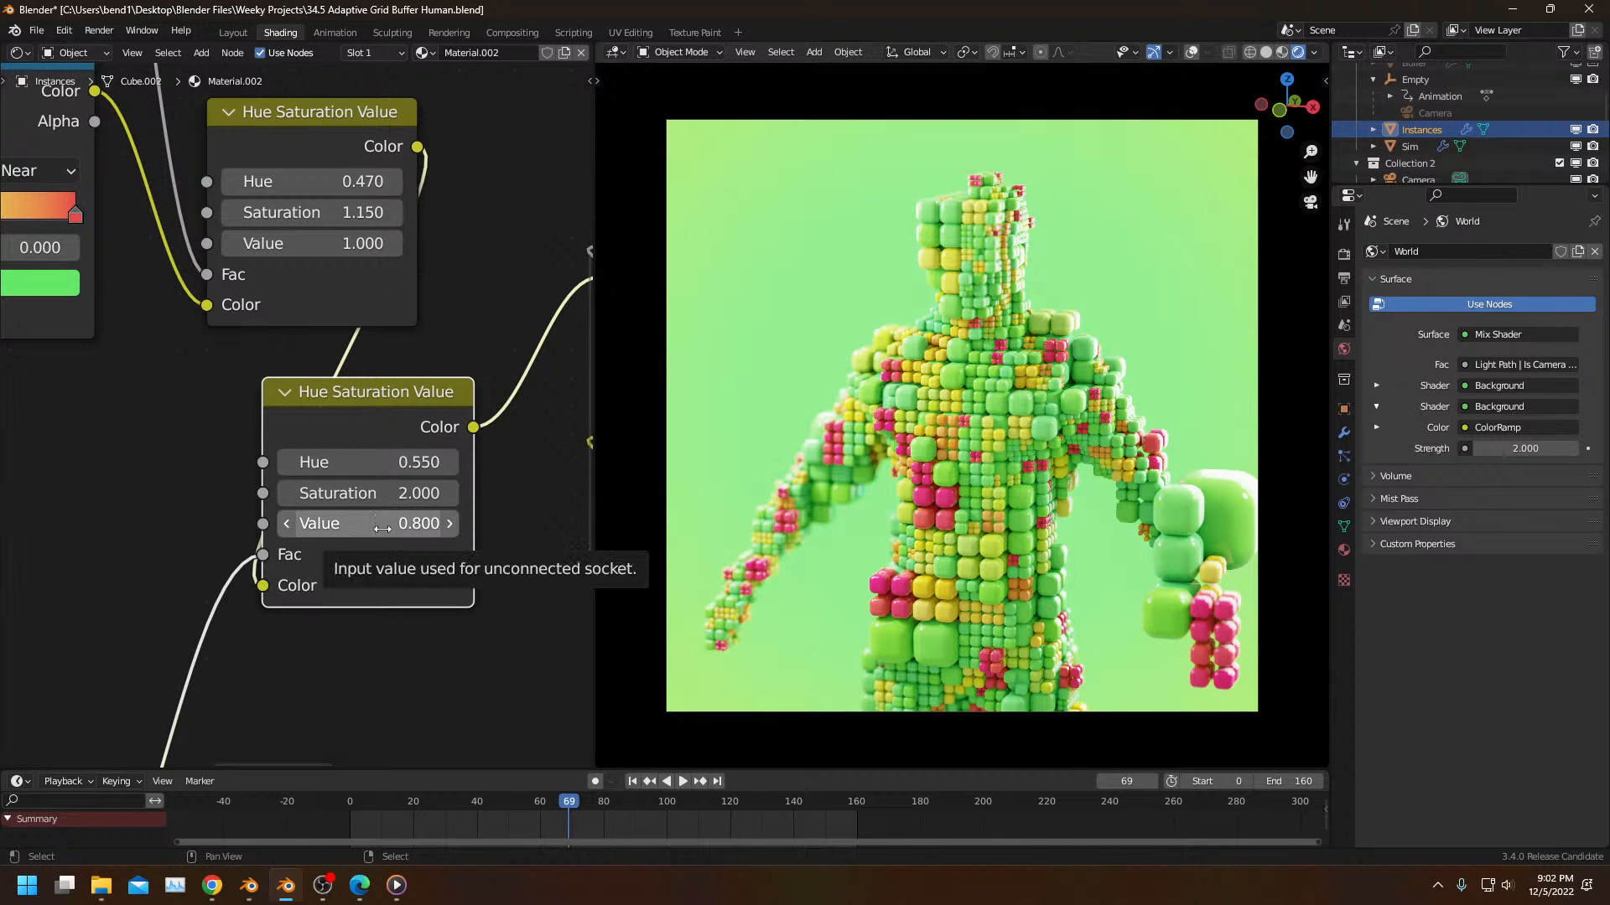
click(380, 527)
text(1)
key(shift+Tab)
text(1)
key(Return)
mouse_move(395, 466)
shift+mouse_down()
mouse_move(348, 466)
mouse_move(394, 466)
shift+mouse_up()
right_click(394, 466)
Step: Tighten the distance ColorRamp's falloff by moving its white stop toward the black one
scroll(263, 658, down, 7)
middle_drag(262, 666, 419, 374)
scroll(152, 557, up, 3)
drag(120, 616, 196, 612)
scroll(272, 469, up, 1)
middle_drag(373, 293, 221, 589)
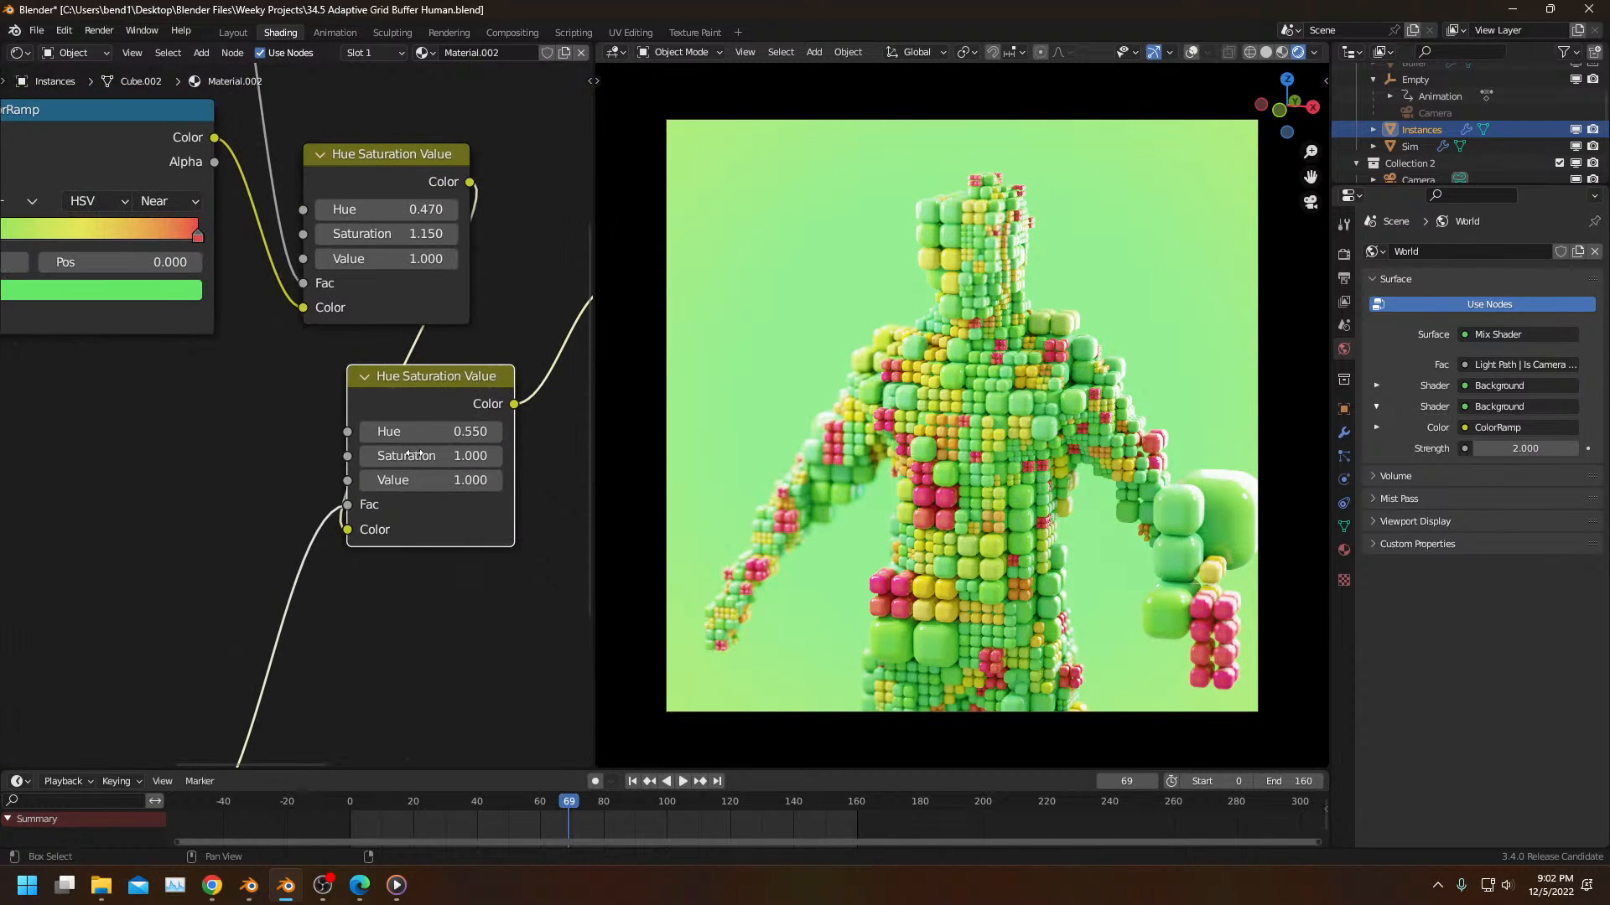
Step: Lower the Hue of the second Hue Saturation Value node to 0.410 and play the animation to check the cubes' inner color
drag(420, 433, 331, 434)
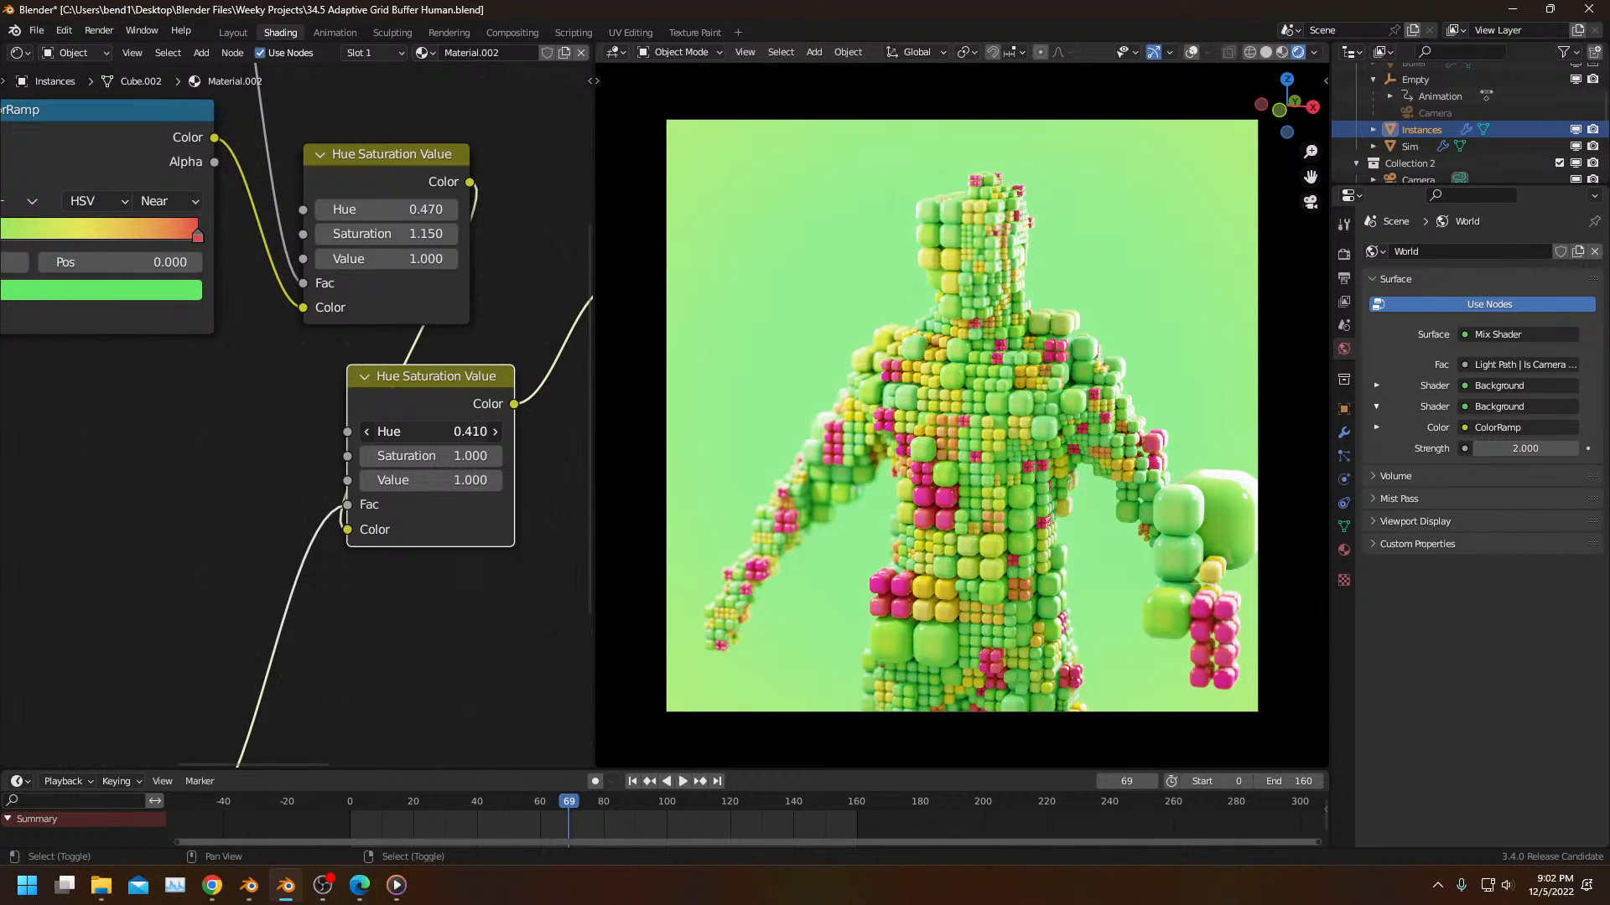
scroll(919, 421, up, 3)
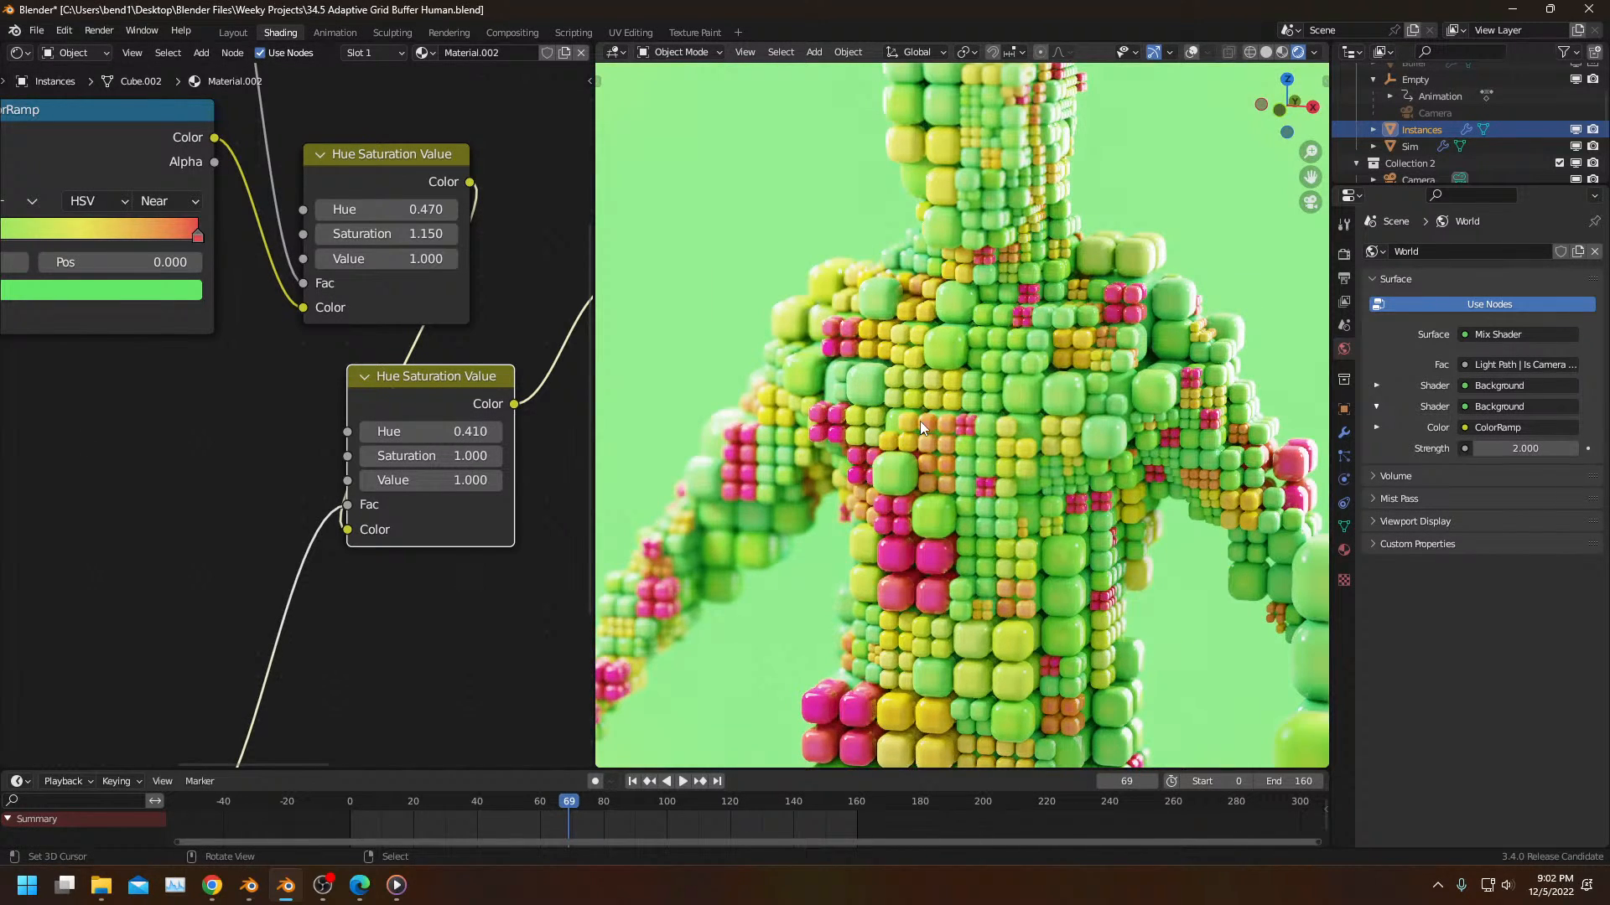
scroll(919, 423, down, 1)
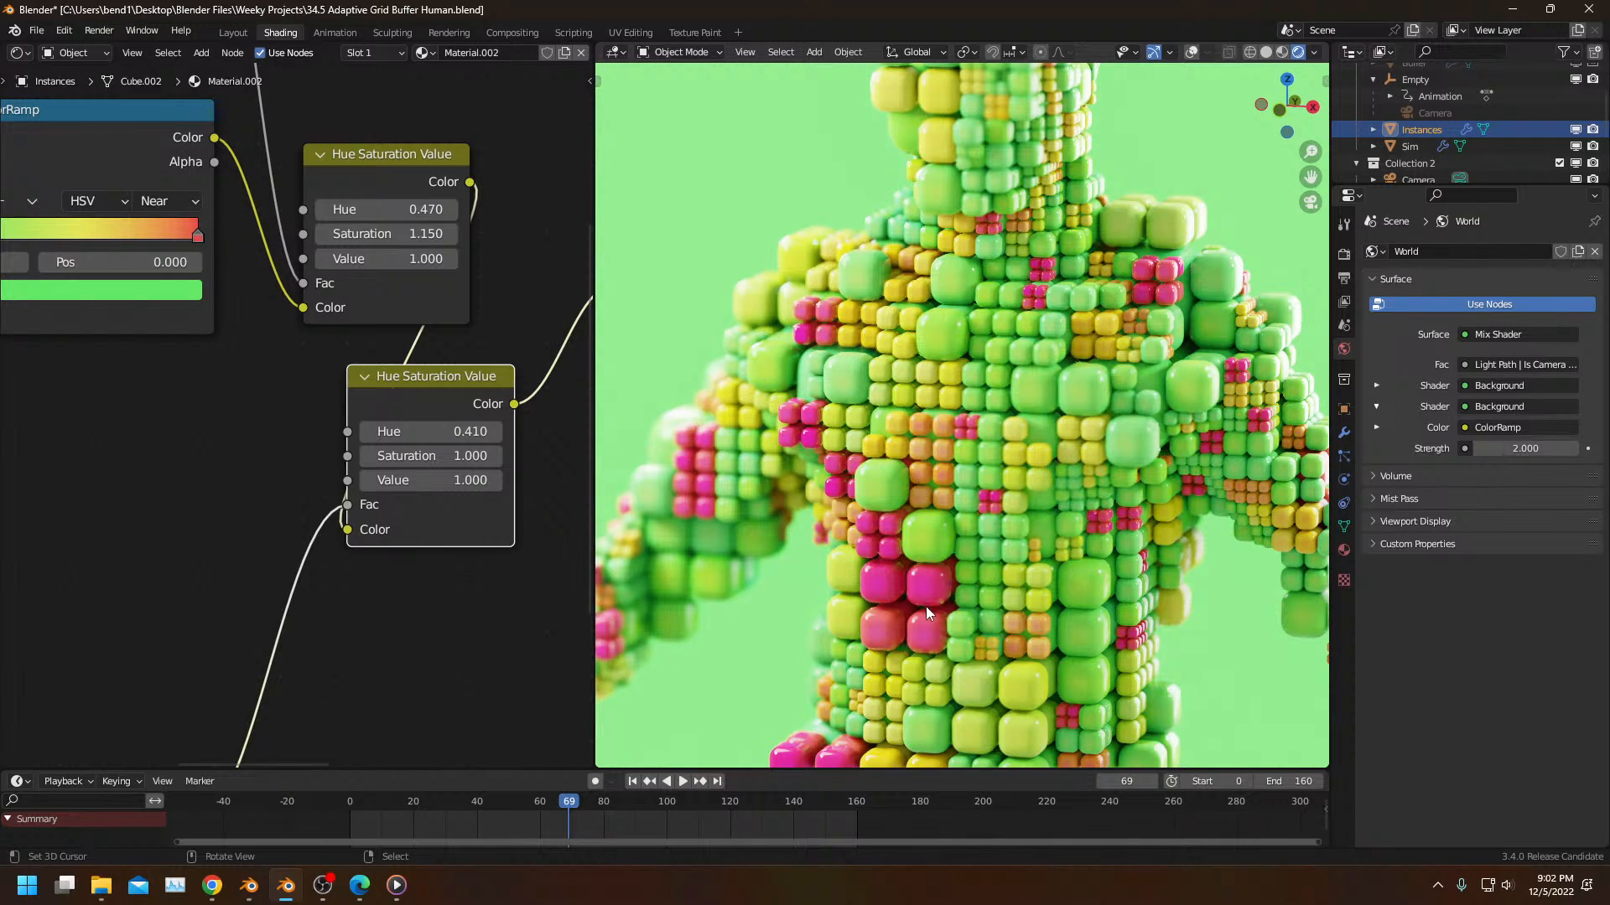
scroll(923, 601, down, 1)
key(space)
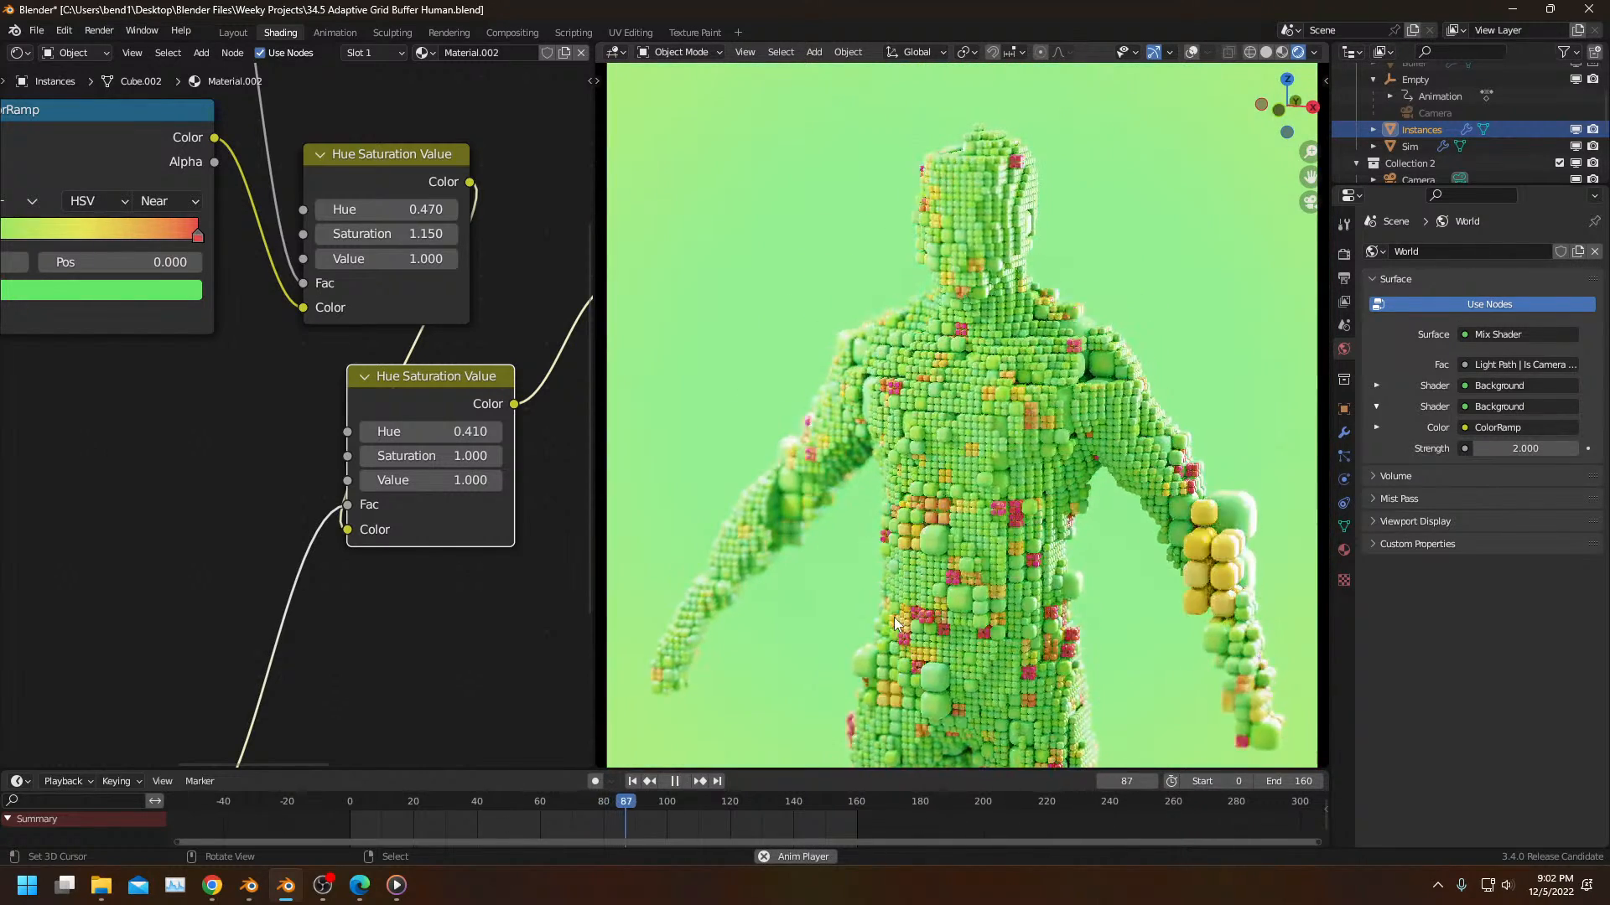
key(space)
Step: Place the distance ColorRamp's black stop at position 0.632 and preview the animation
middle_drag(199, 726, 444, 389)
click(318, 601)
drag(319, 601, 323, 606)
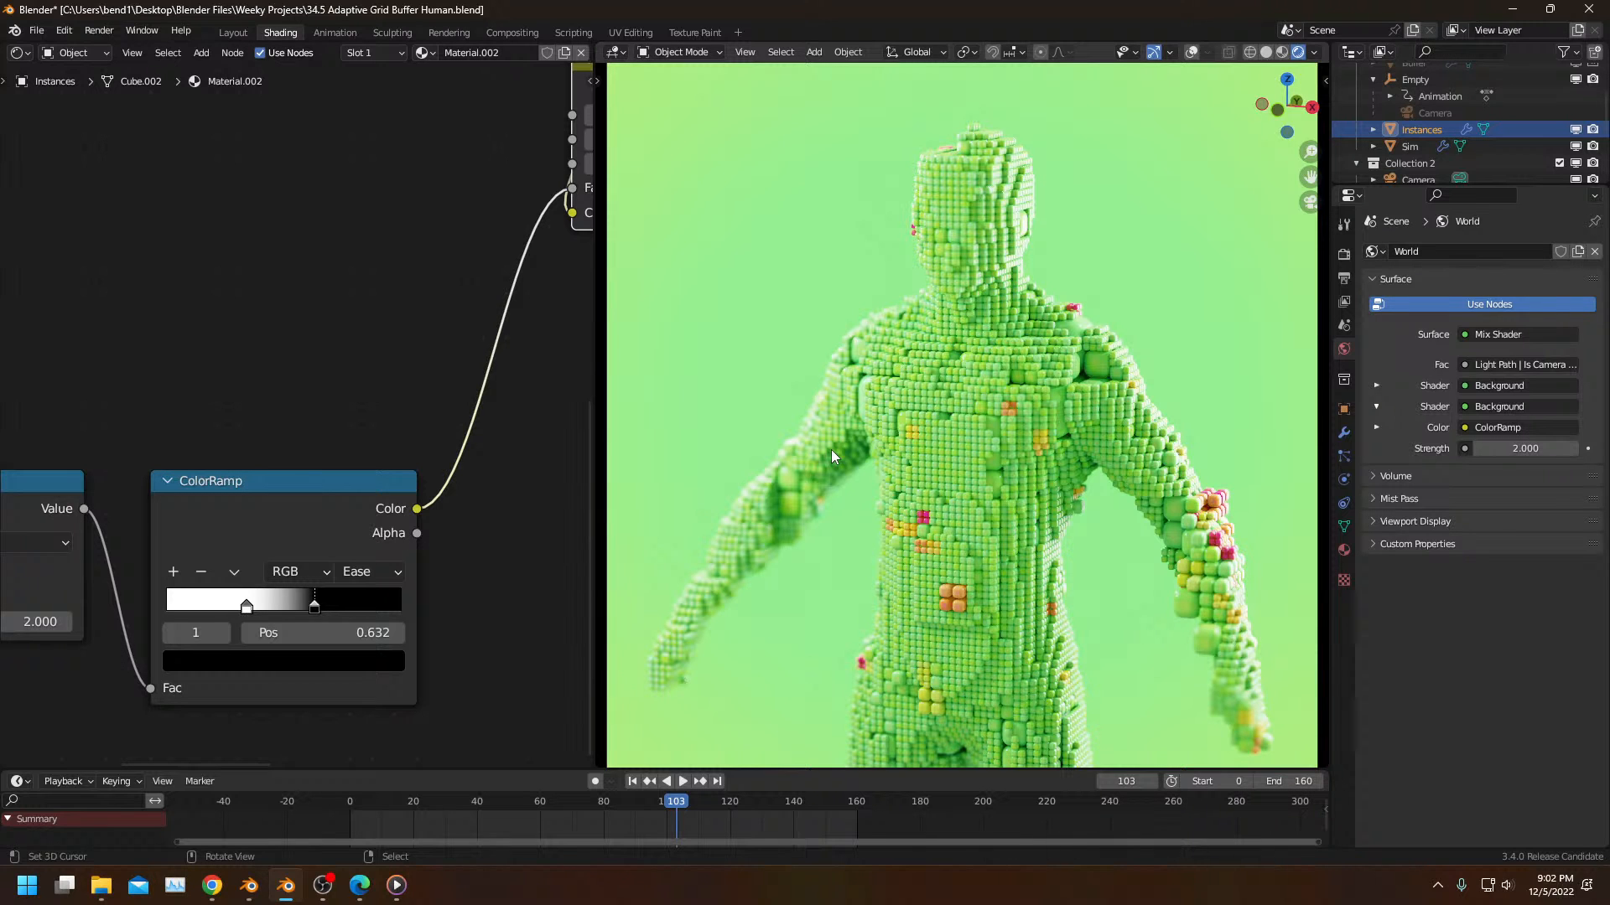
key(space)
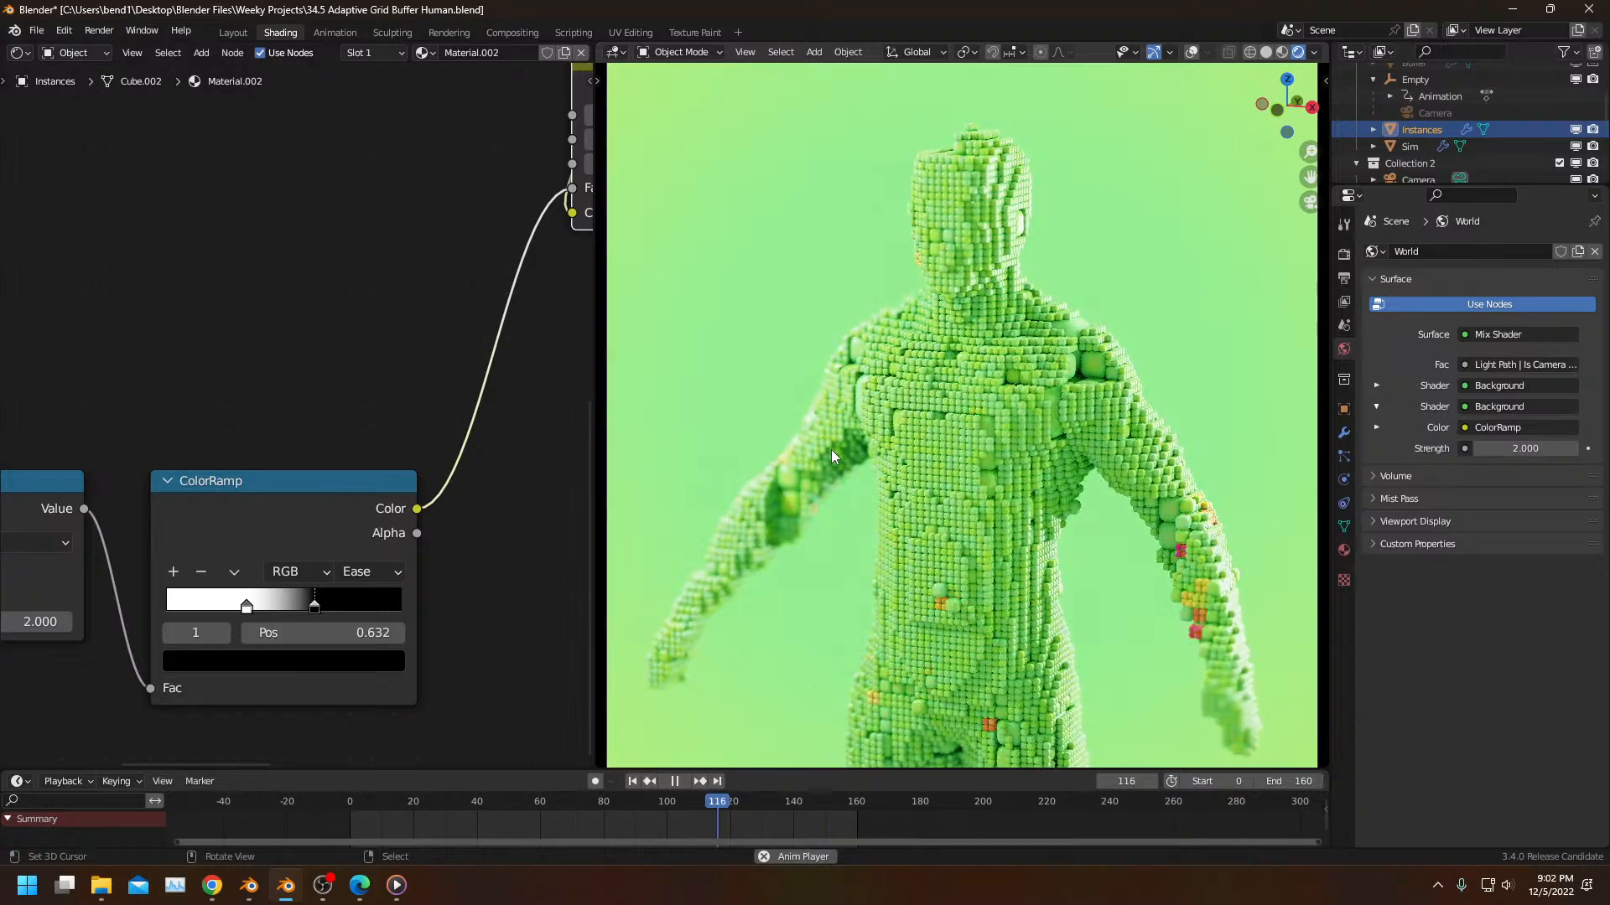
key(space)
Step: Play the animation from the start to review how the cube colors change as the figure resolves
scroll(419, 410, down, 3)
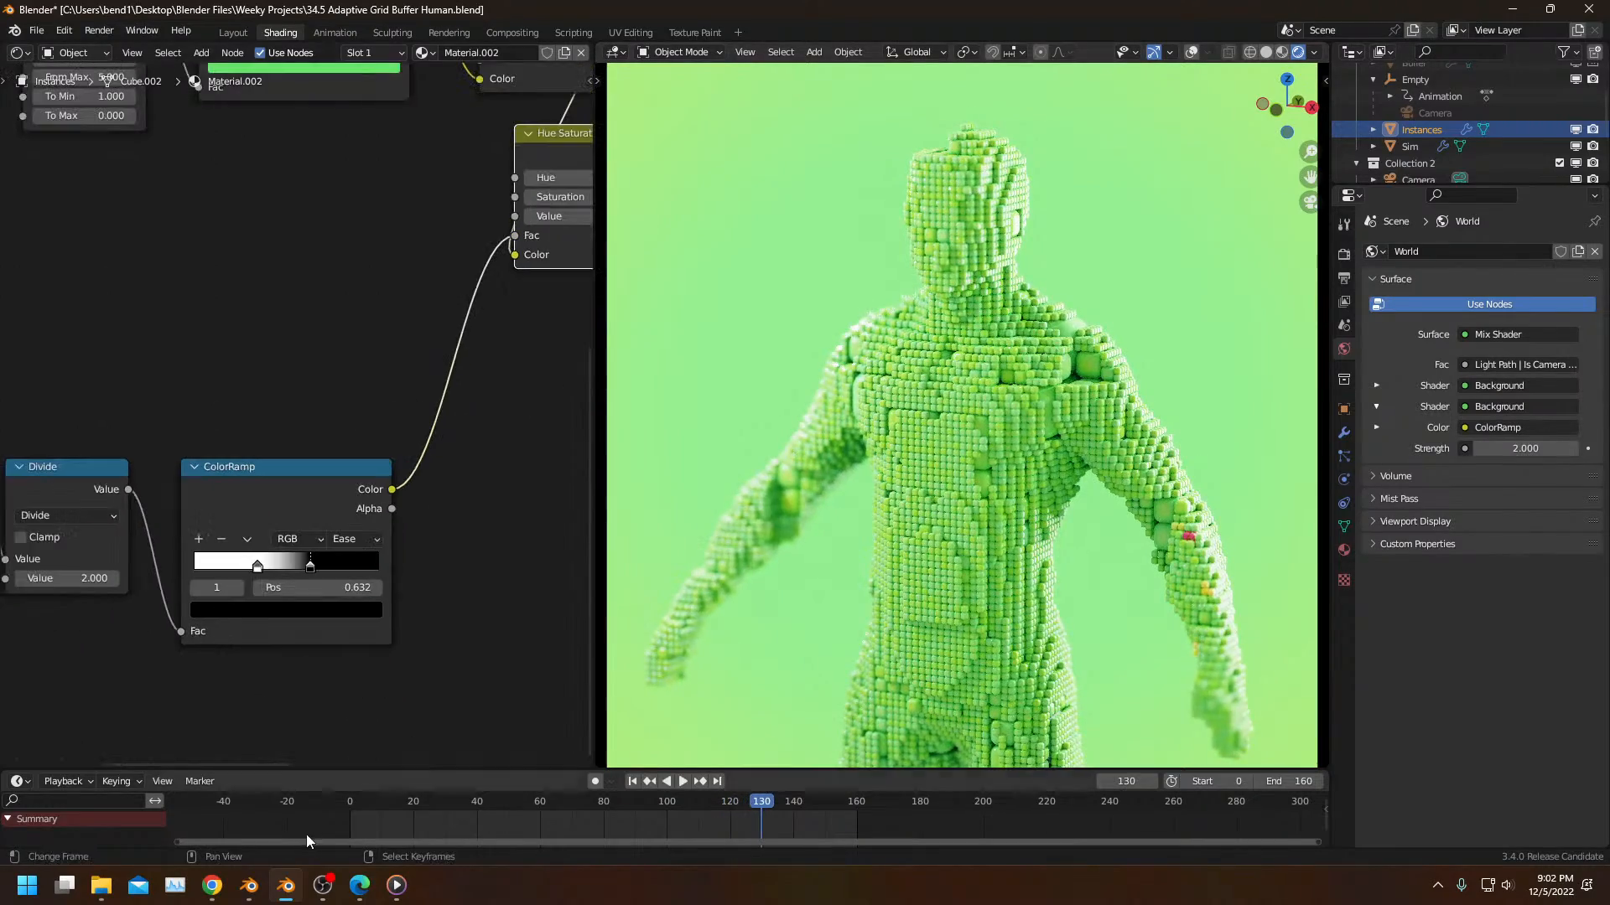
click(303, 834)
key(space)
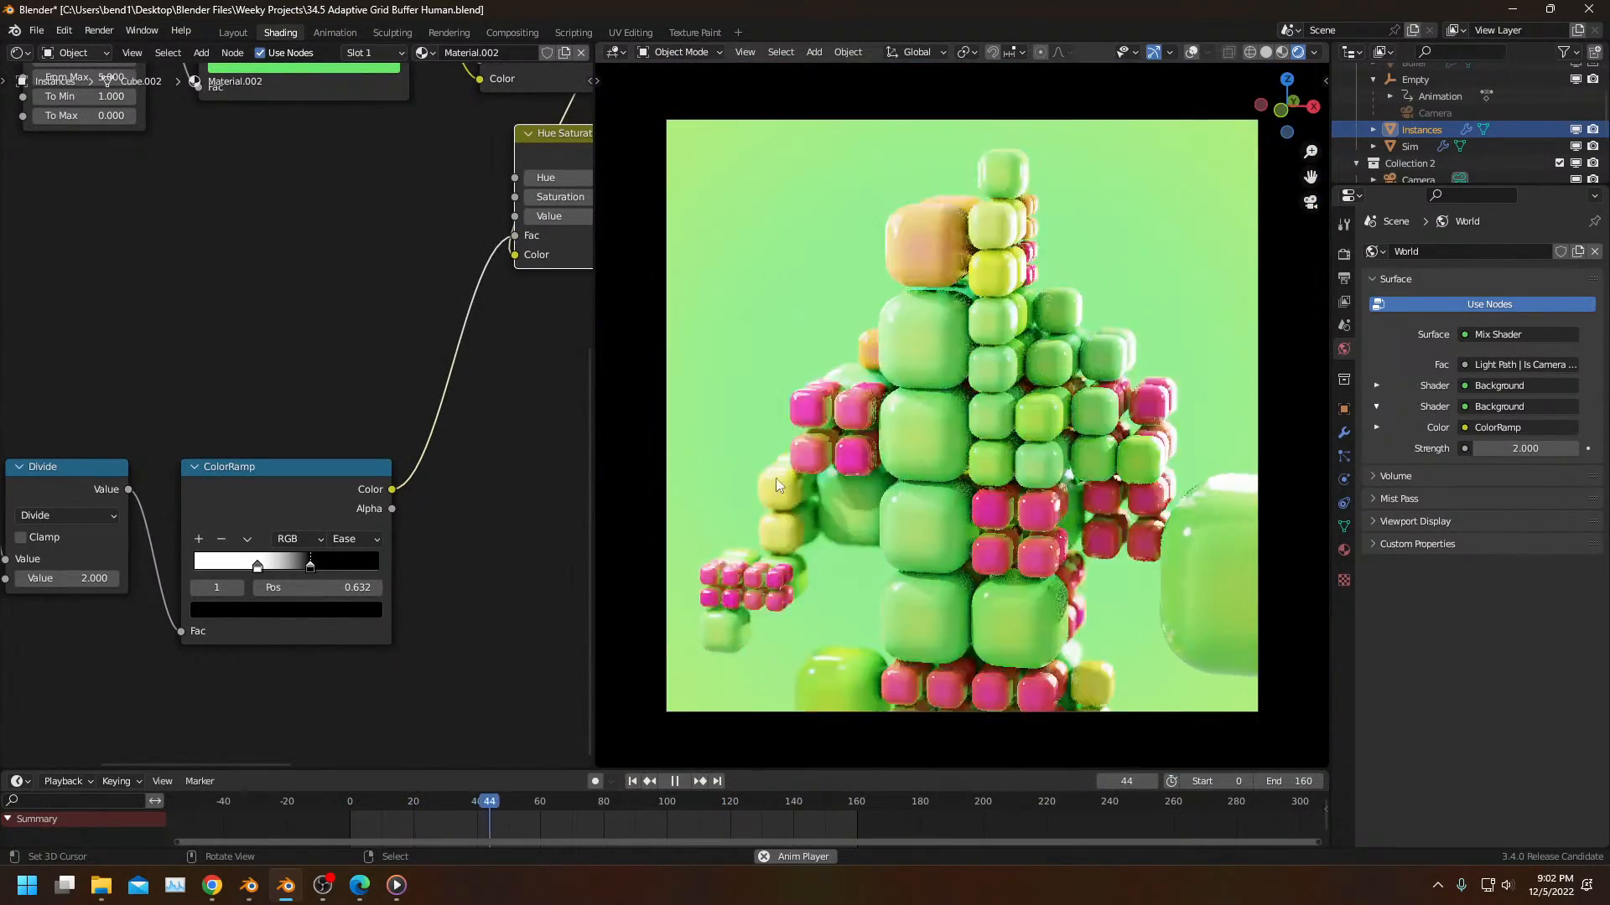
scroll(965, 425, up, 4)
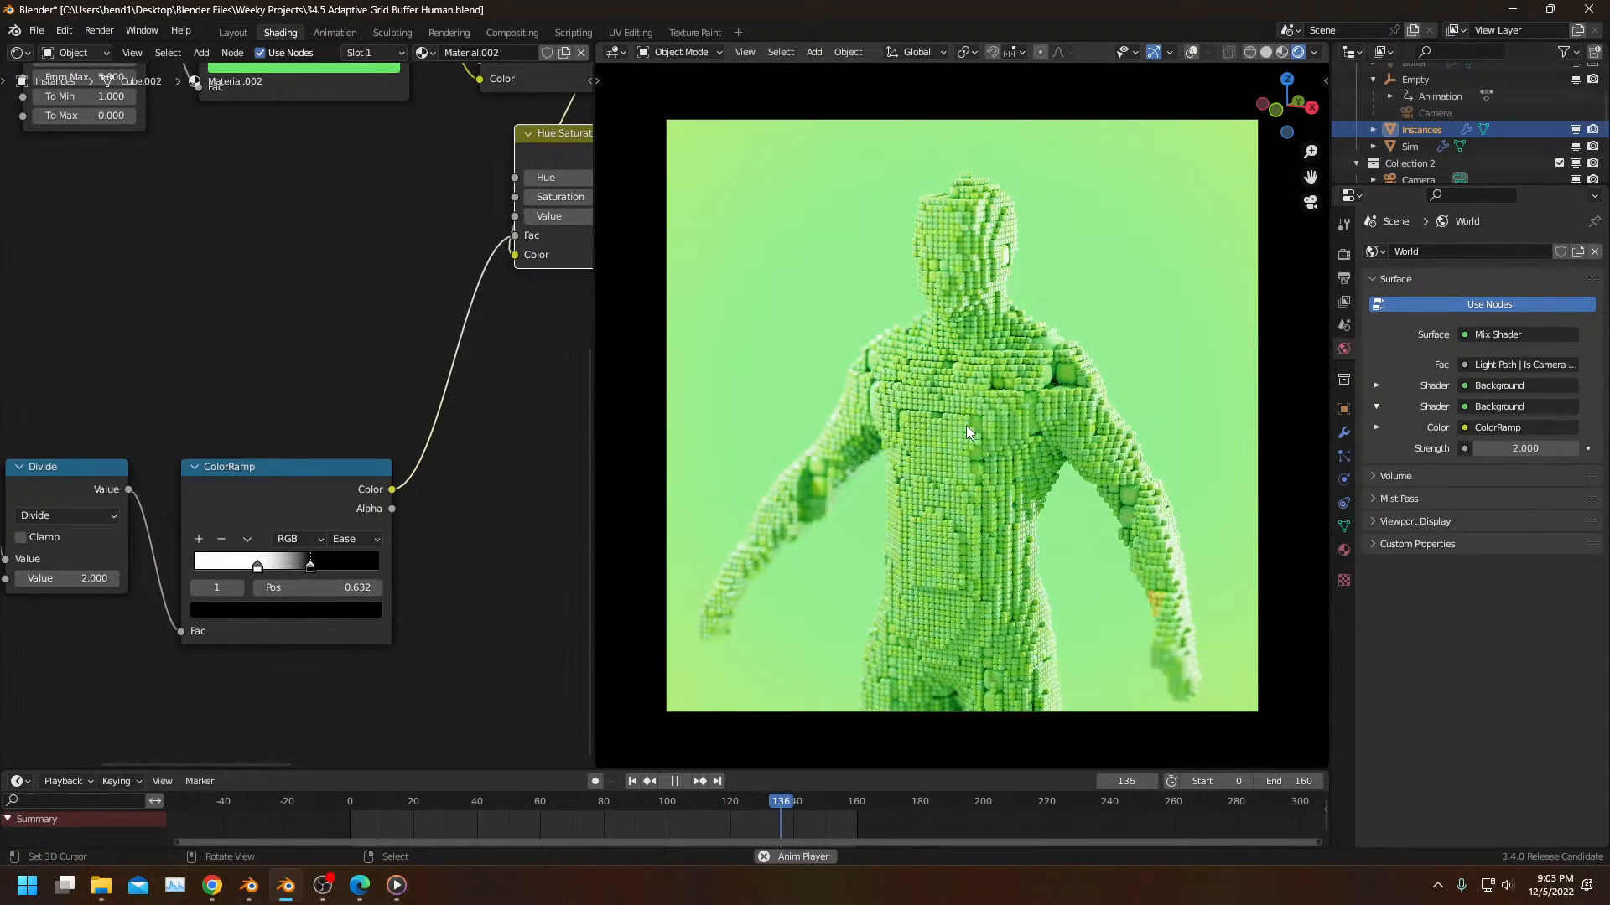
key(space)
key(space)
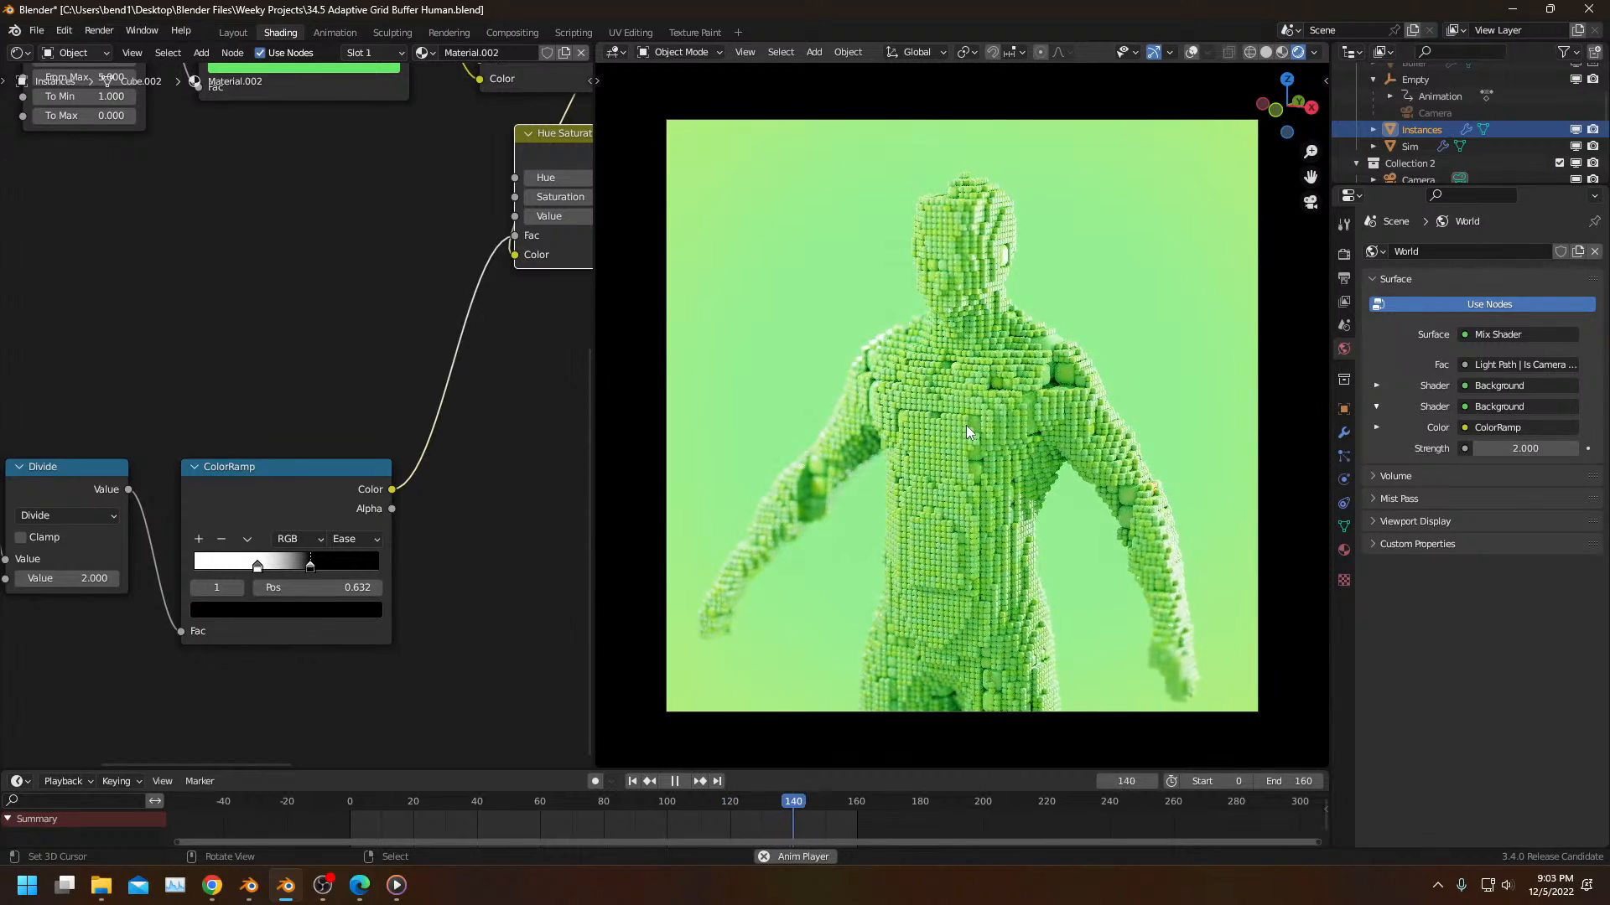
key(space)
key(space)
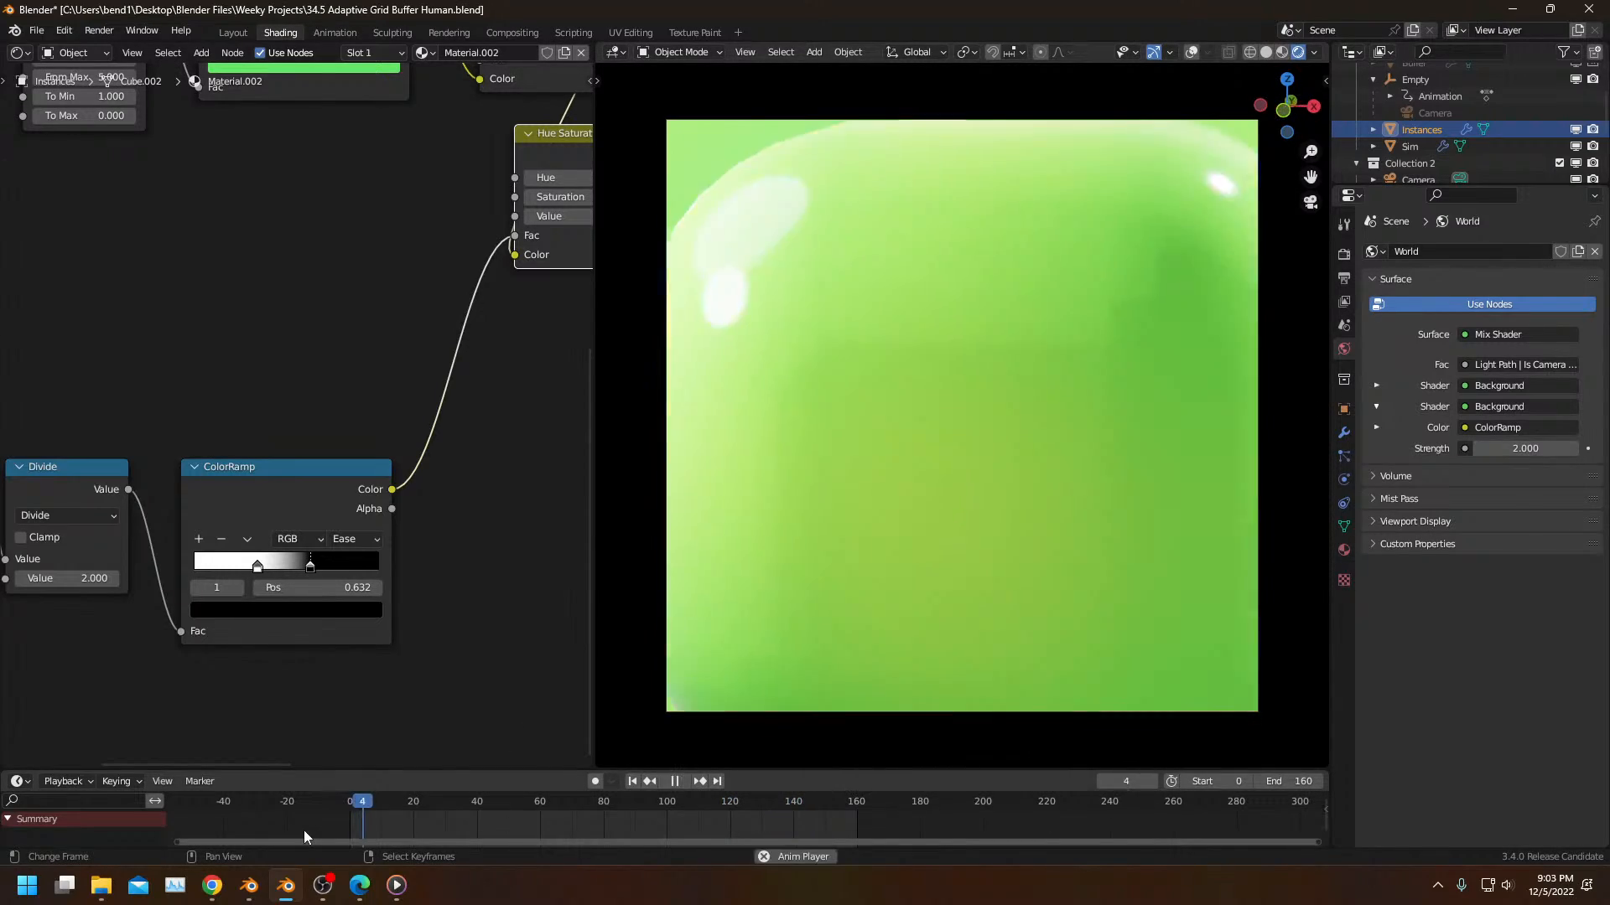
key(space)
click(304, 830)
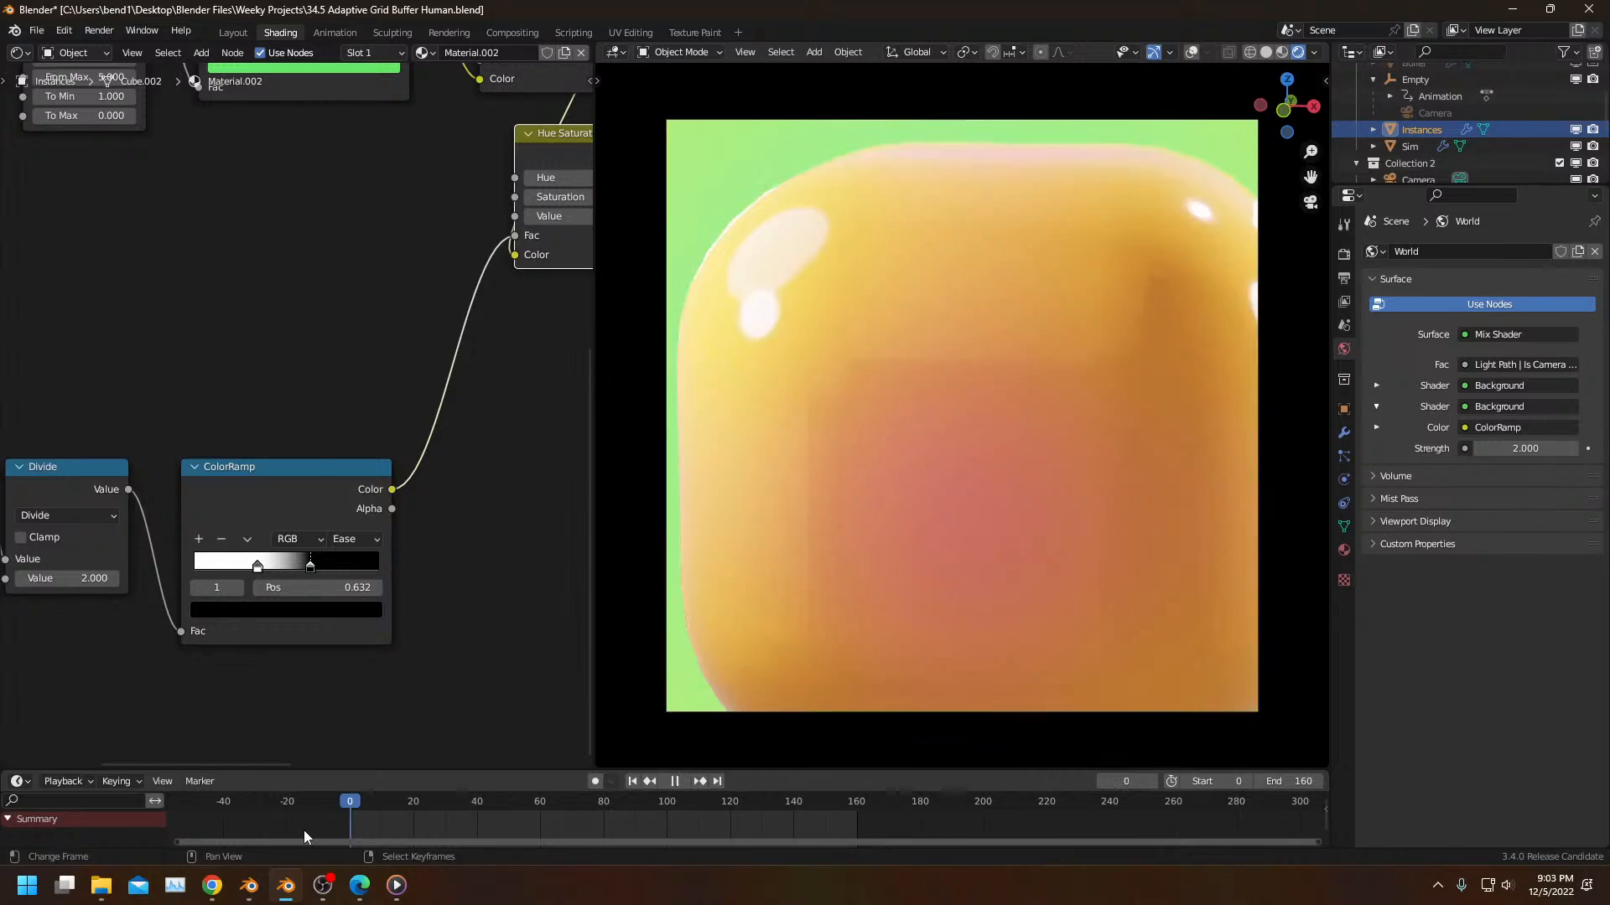
key(space)
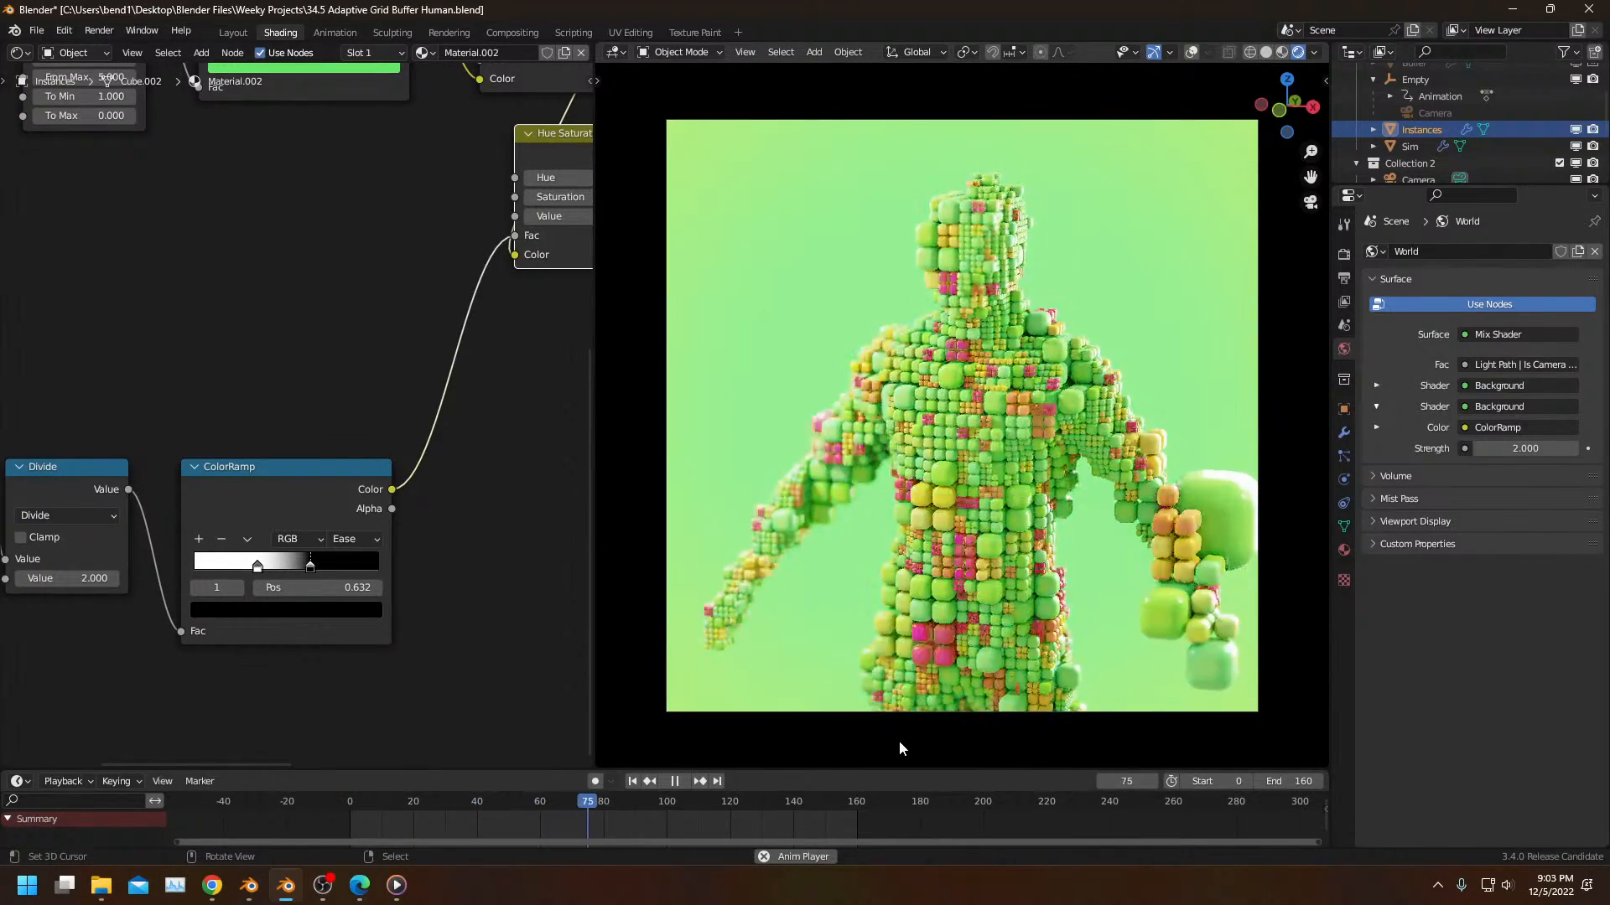
key(space)
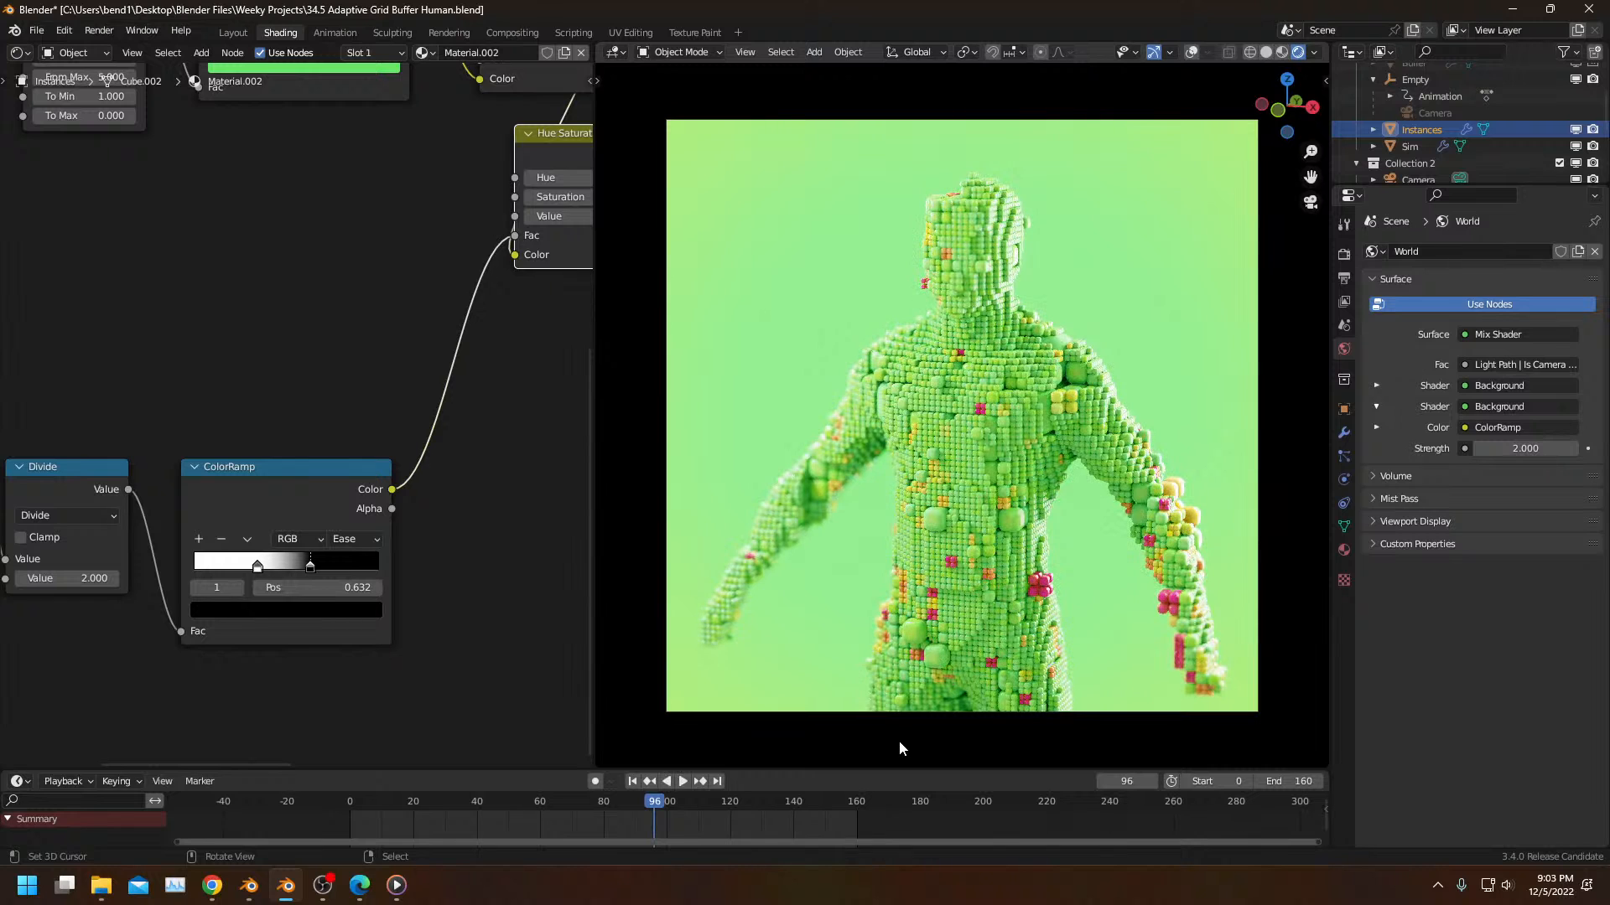
Step: Add a Color Mix node from the first Hue Saturation Value node's Color output and place it below the second one
scroll(444, 369, down, 4)
middle_drag(442, 360, 327, 545)
drag(413, 281, 441, 655)
text(mix)
key(Down)
key(Up)
key(Return)
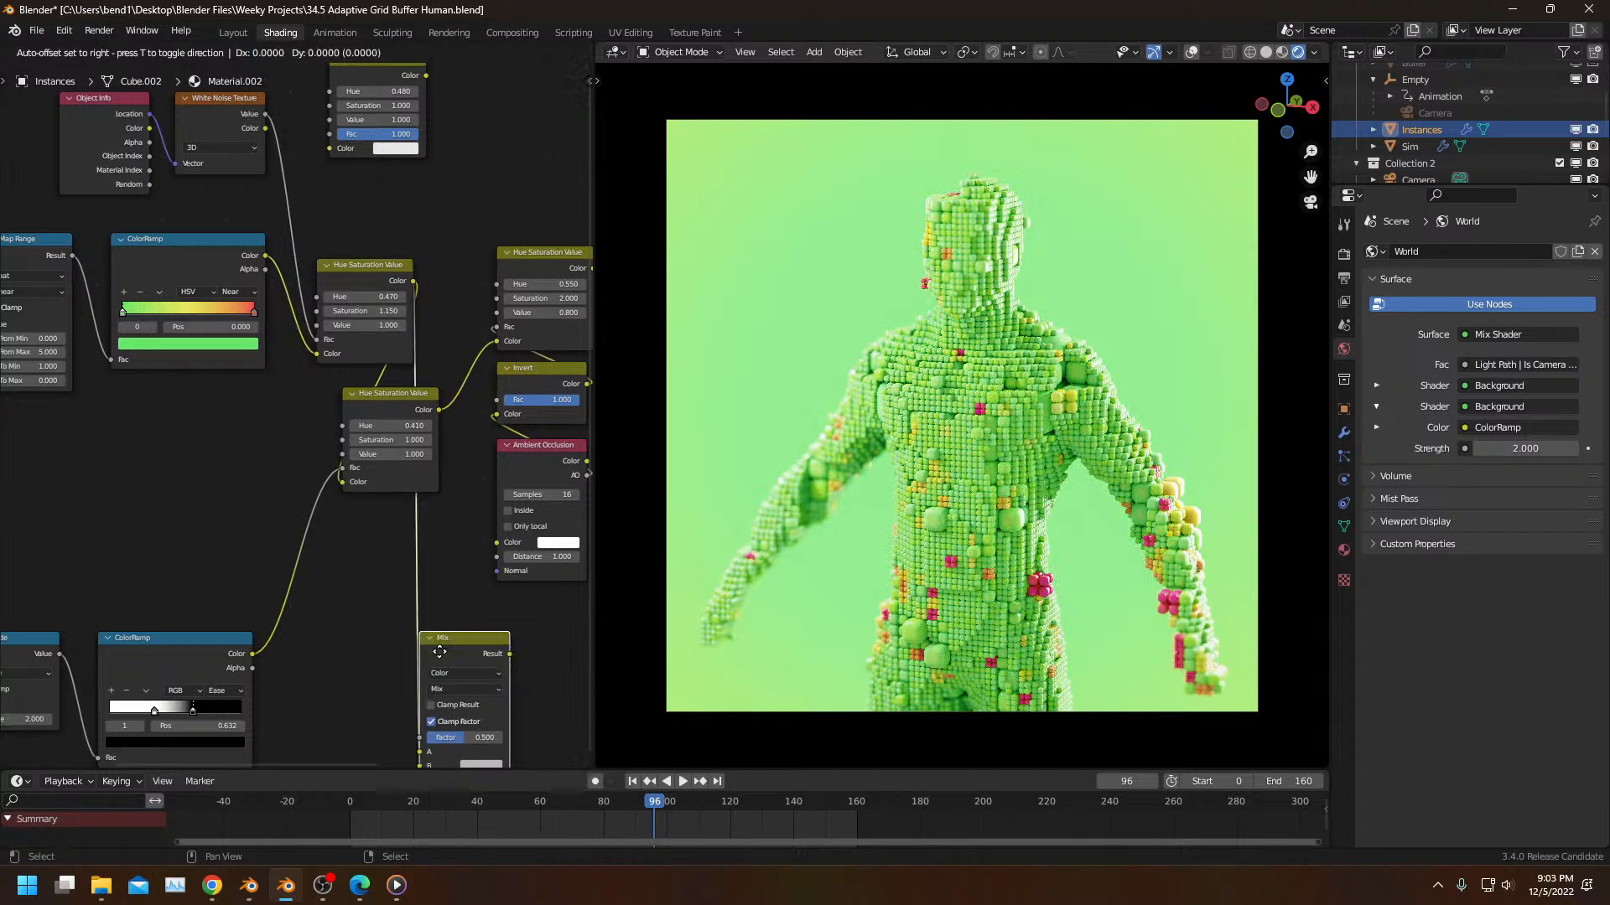
click(402, 564)
Step: Connect the distance ColorRamp's Color to the Mix Factor, its Result to the last Hue Saturation Value's Color, and the base color to A
drag(245, 659, 393, 652)
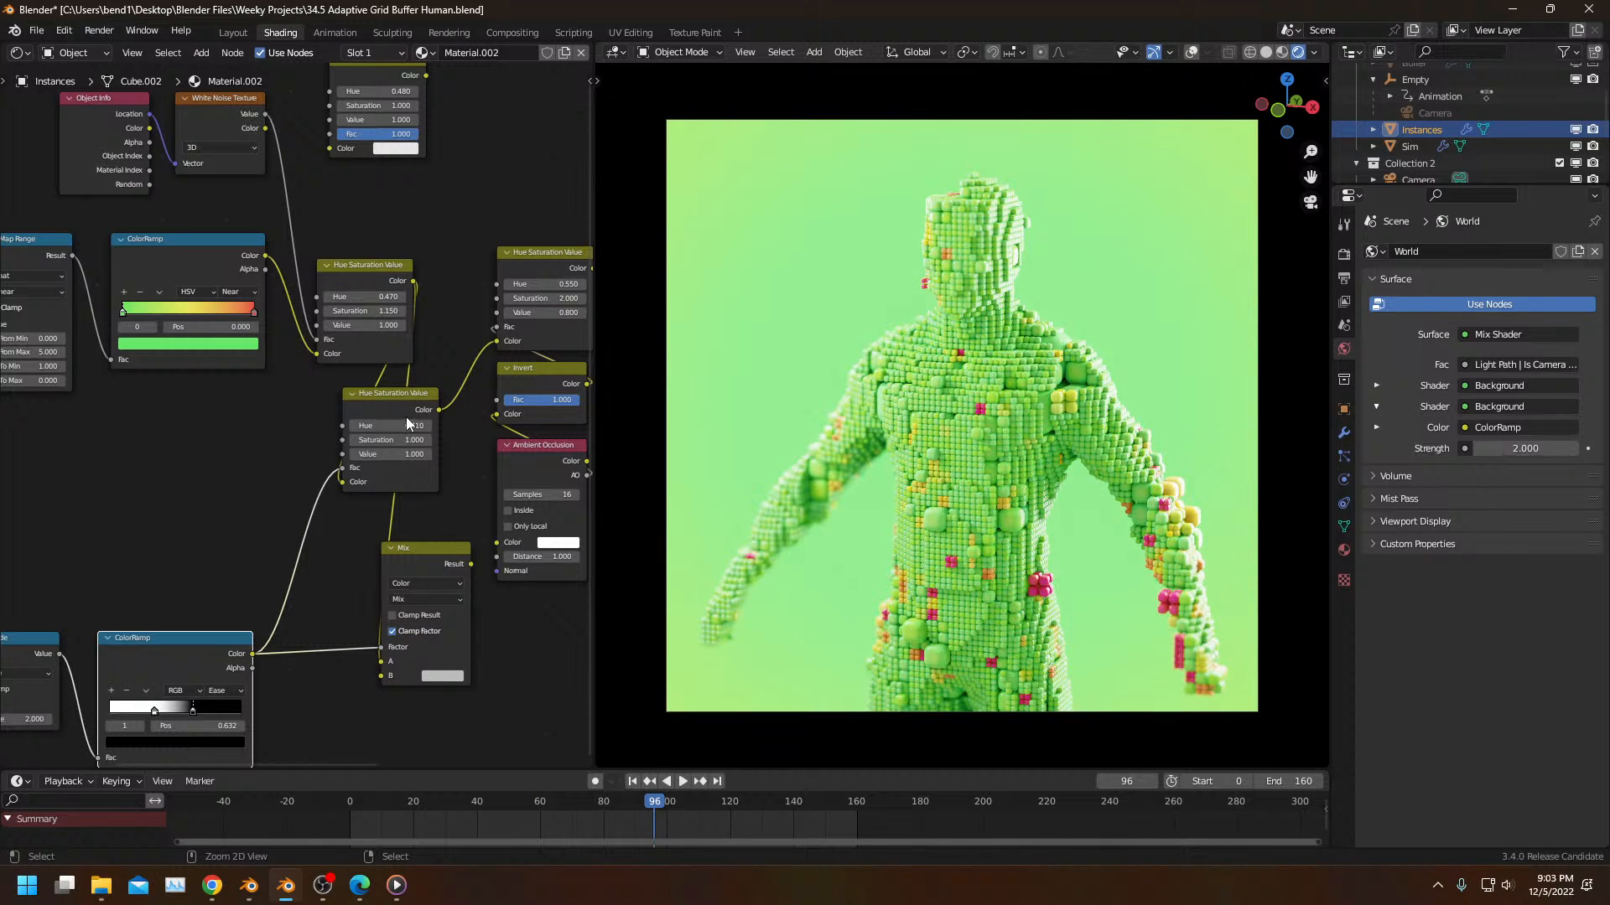
drag(468, 560, 503, 344)
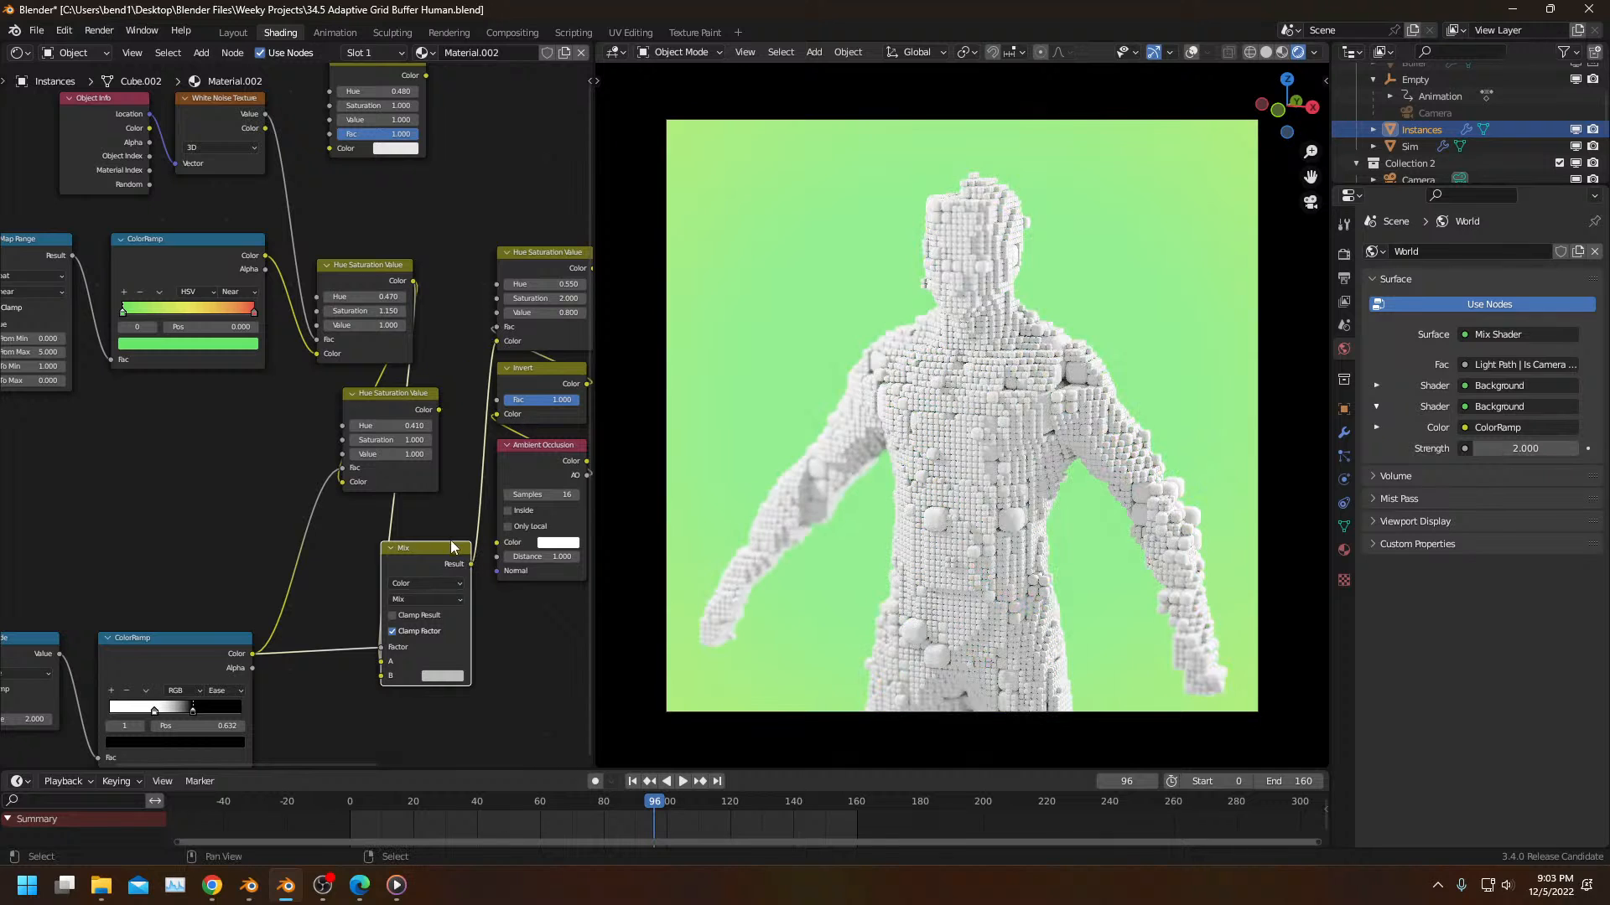
drag(442, 557, 391, 530)
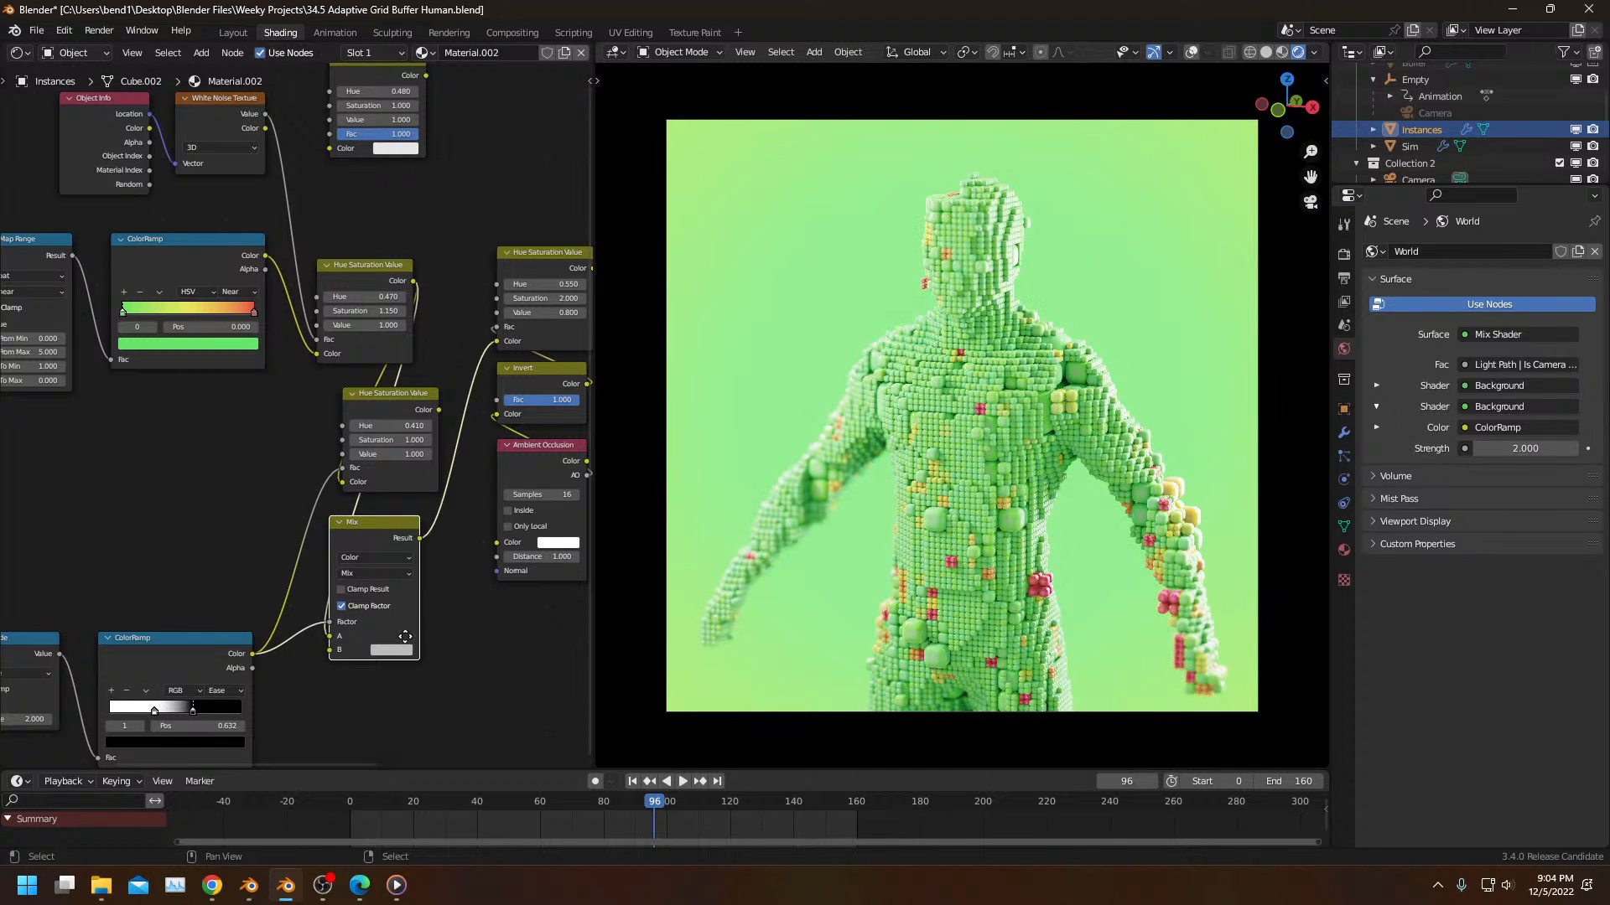
Step: Set the Mix node's B color to orange with hue 0.068, saturation 1 and value 1, and move the distance ColorRamp's white stop to 0.027
scroll(438, 629, up, 2)
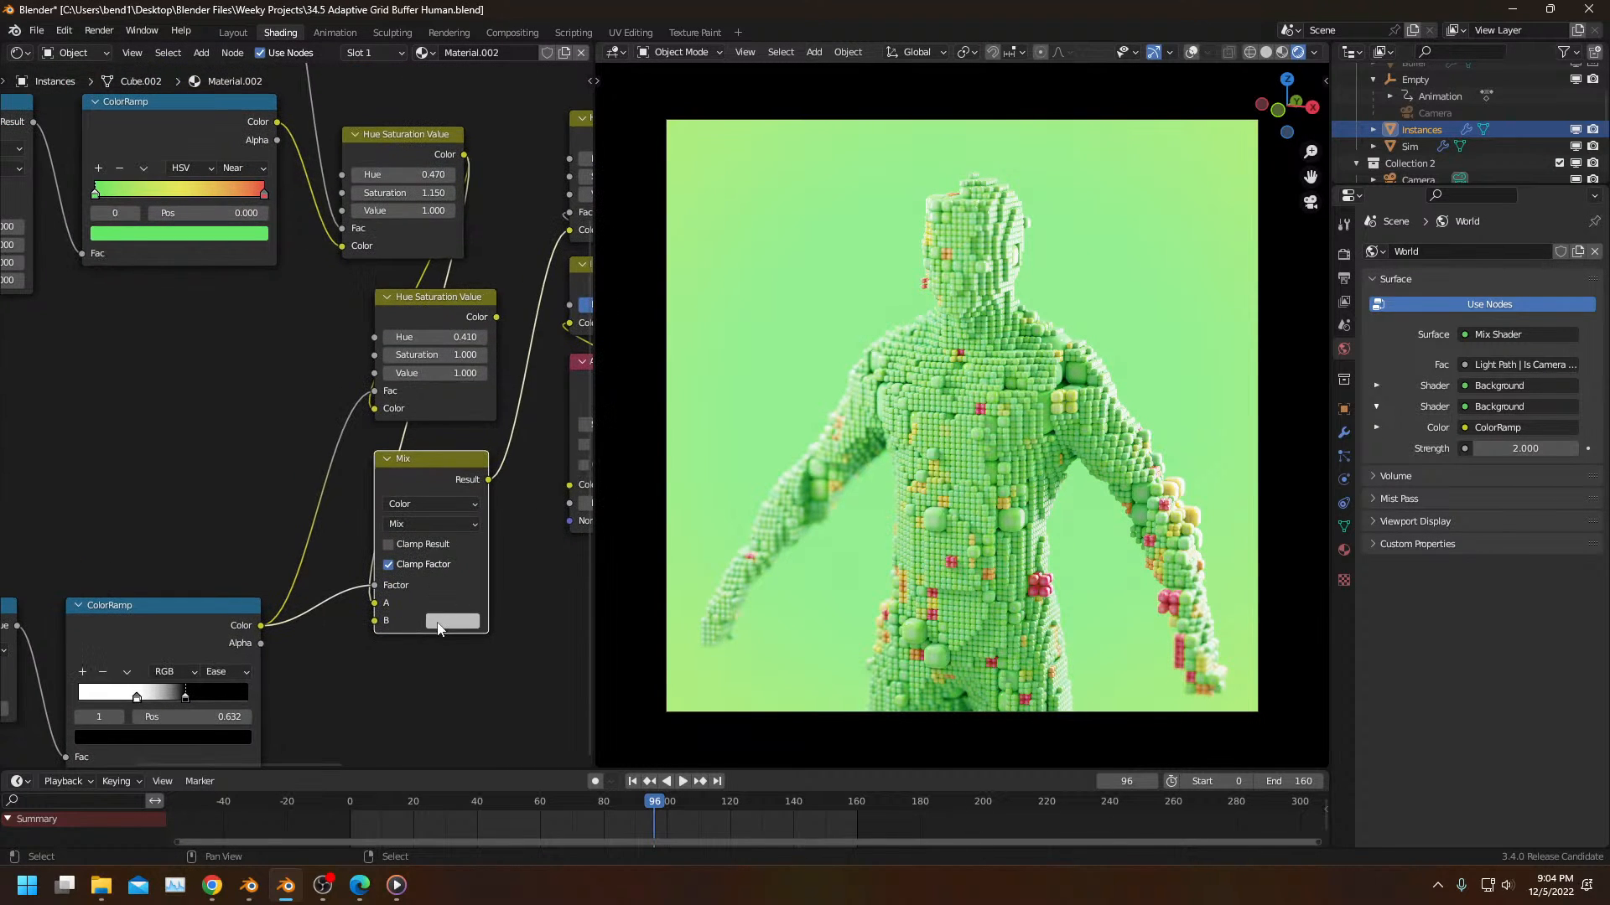
click(439, 621)
click(455, 497)
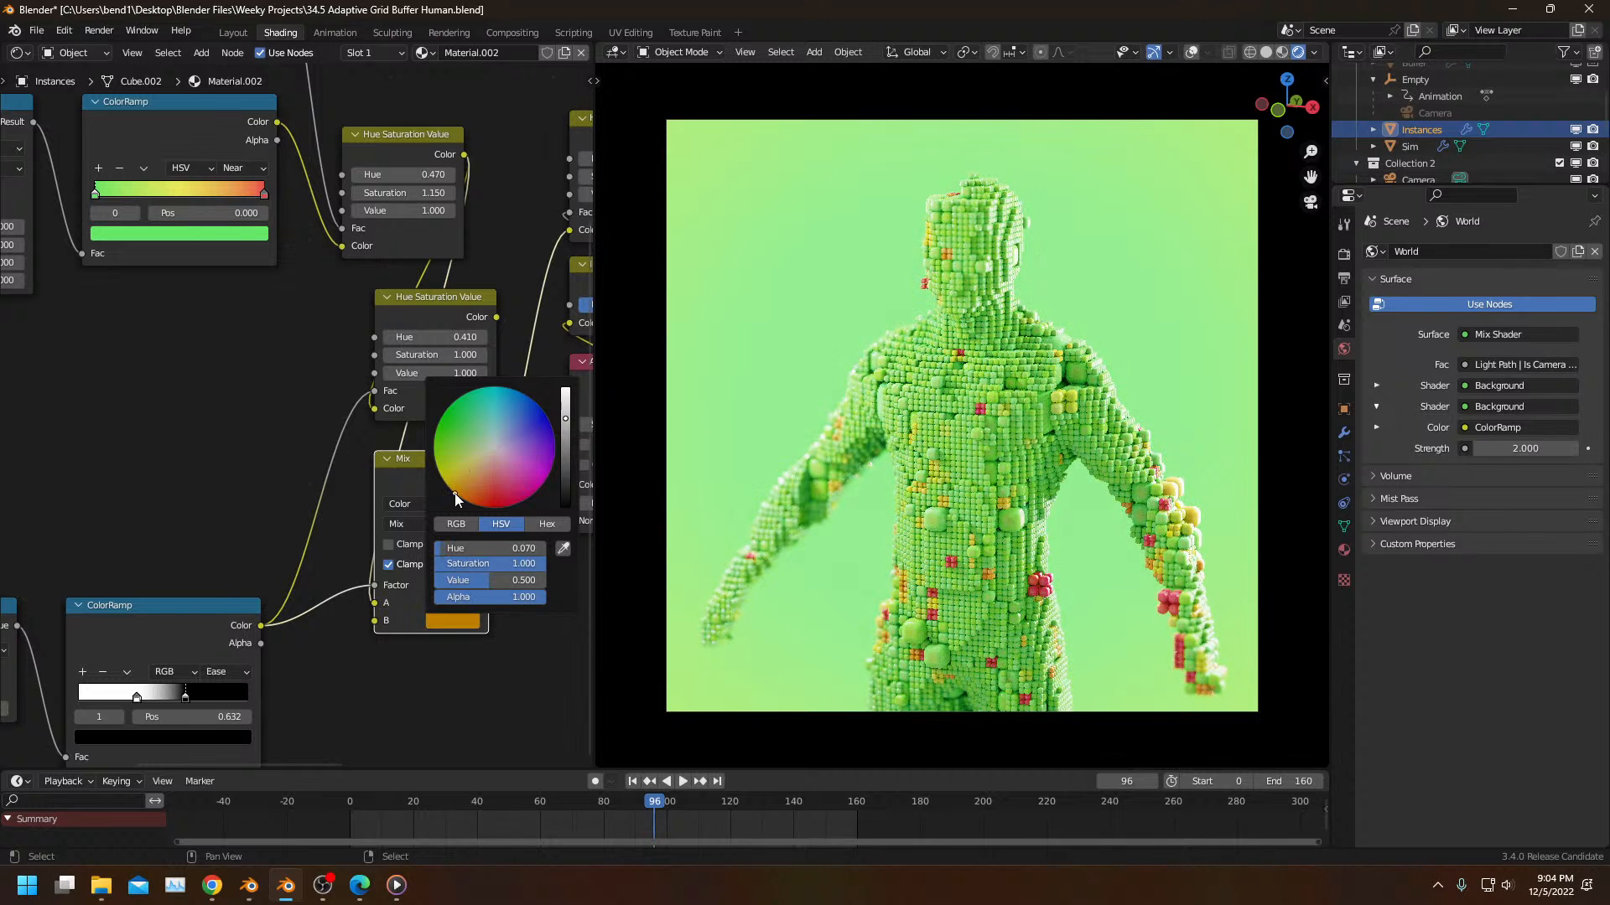
scroll(455, 498, up, 10)
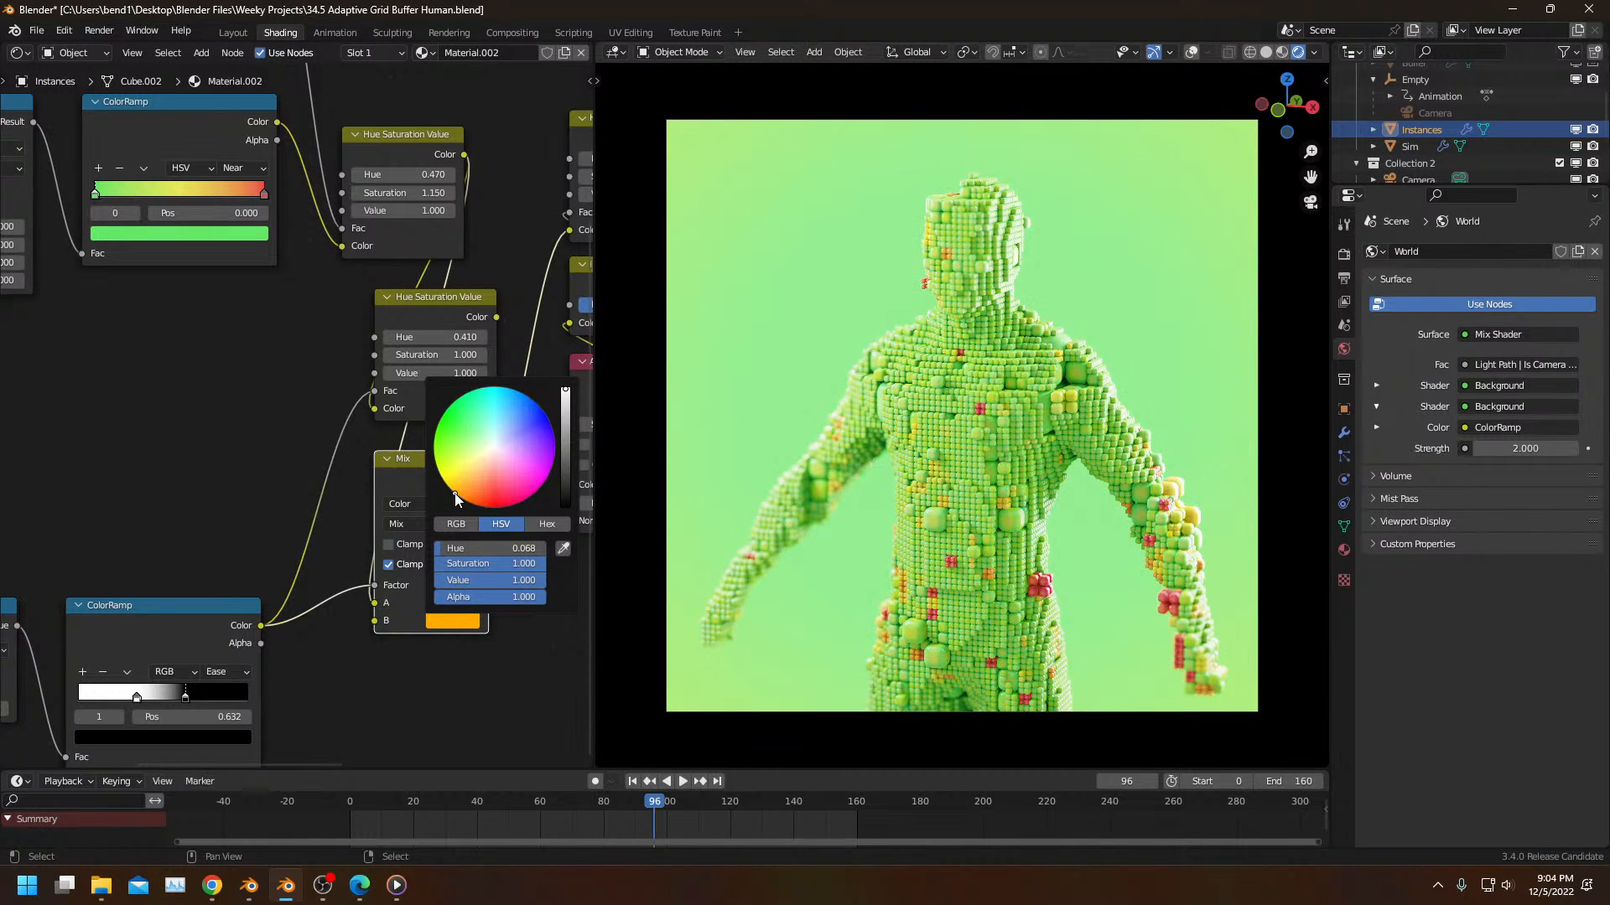
middle_drag(284, 693, 344, 630)
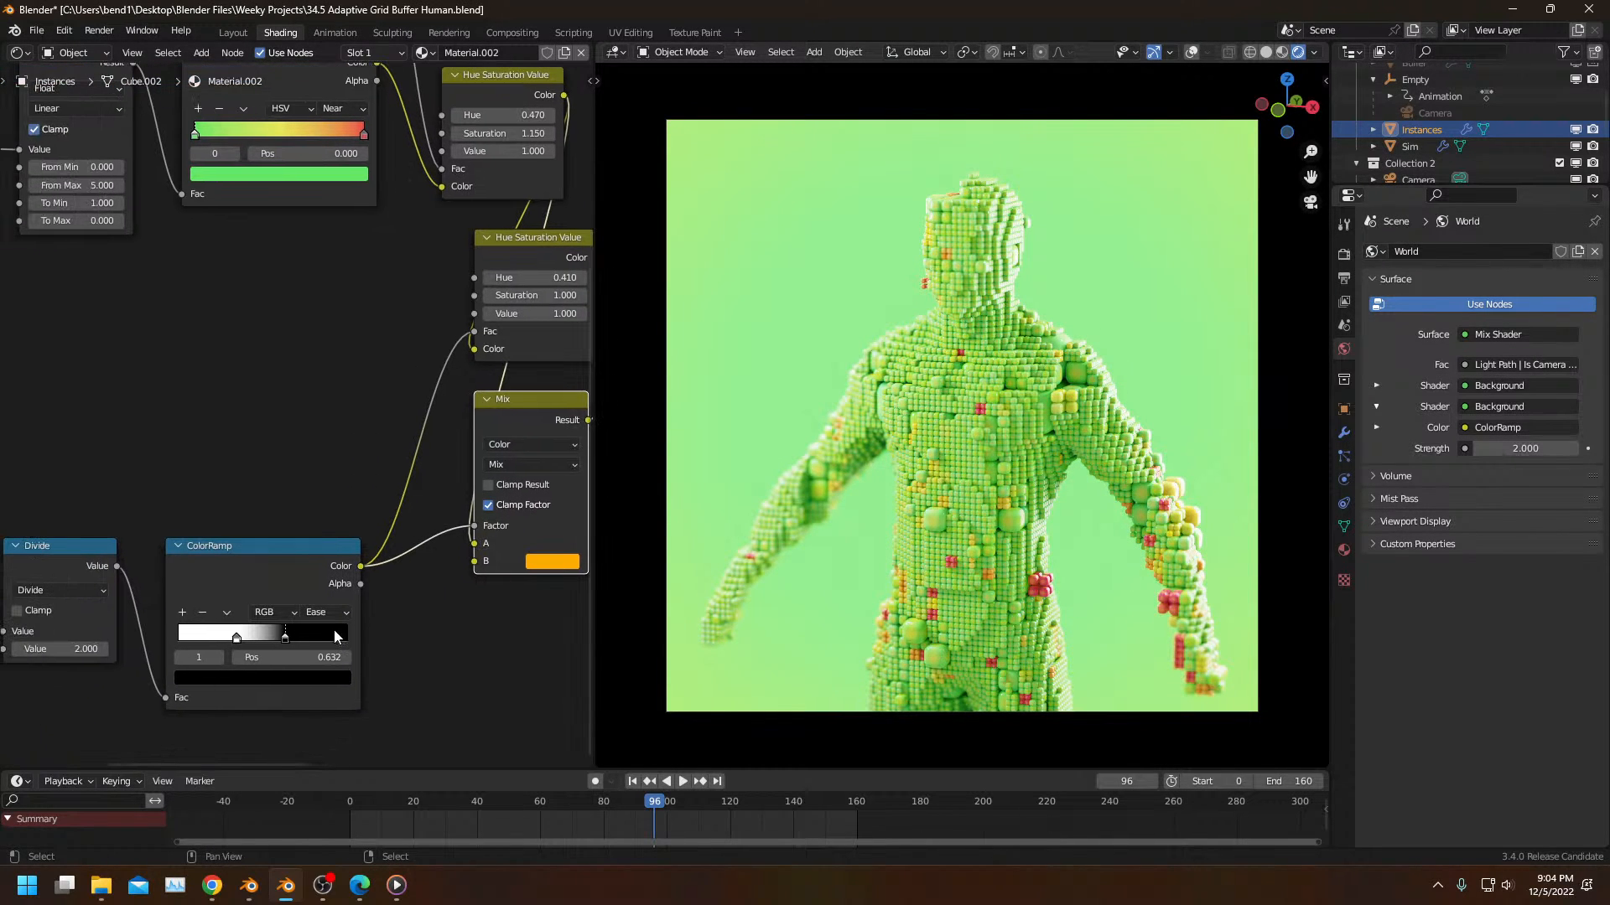
drag(290, 639, 186, 644)
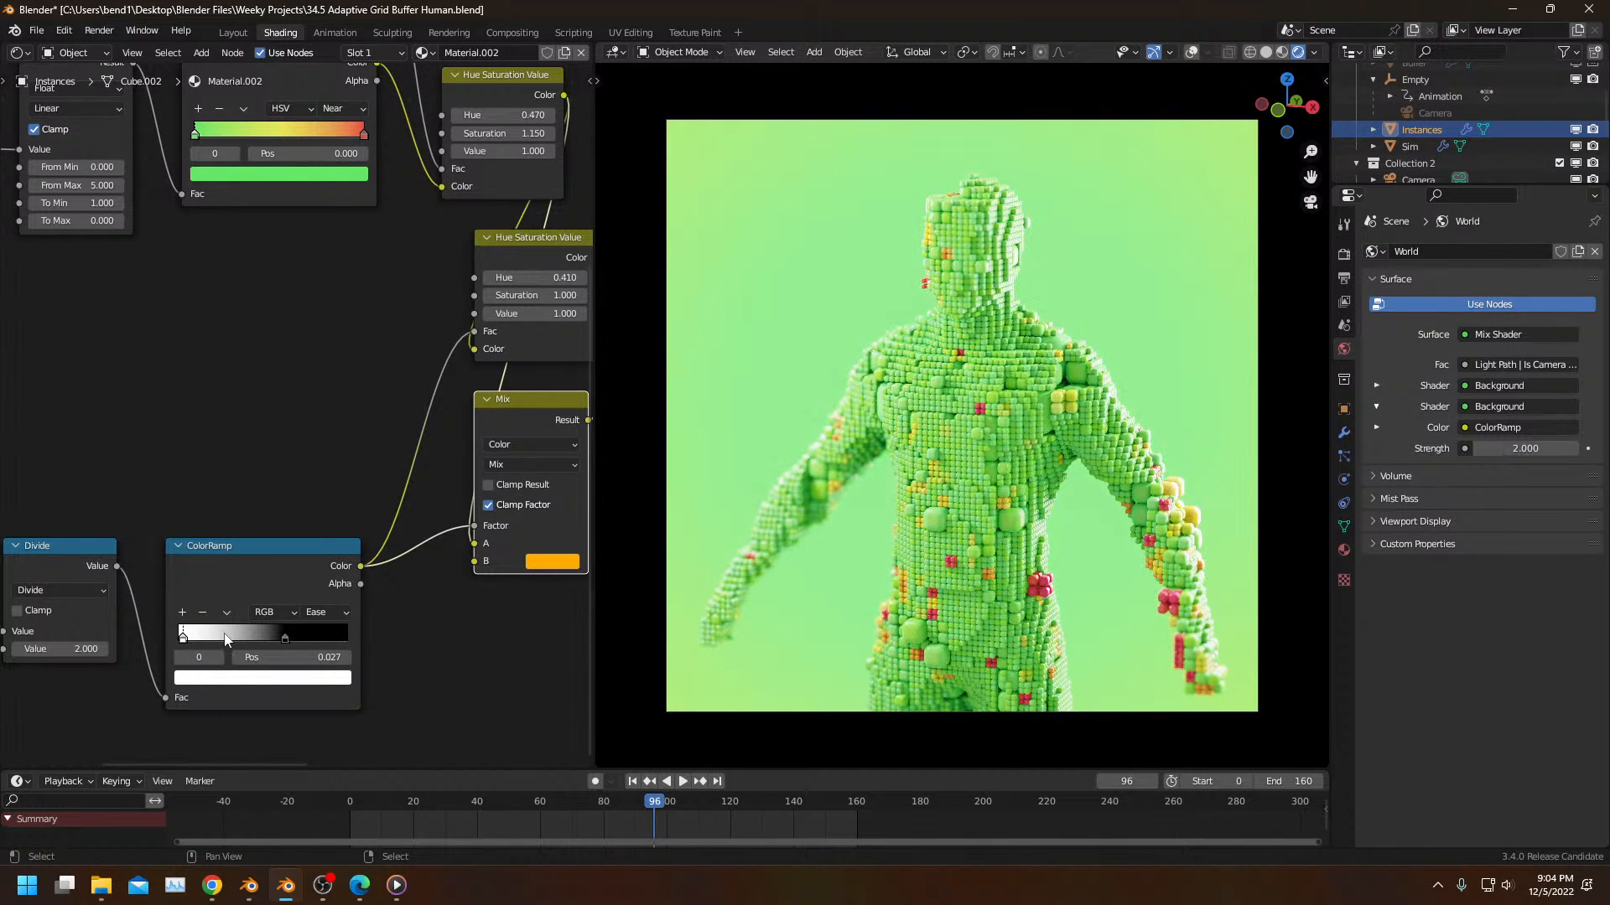
Step: Delete the unused second Hue Saturation Value node and move the Mix node up into its place
scroll(545, 508, down, 3)
click(358, 601)
key(ctrl+x)
drag(344, 694, 353, 608)
middle_drag(353, 608, 379, 573)
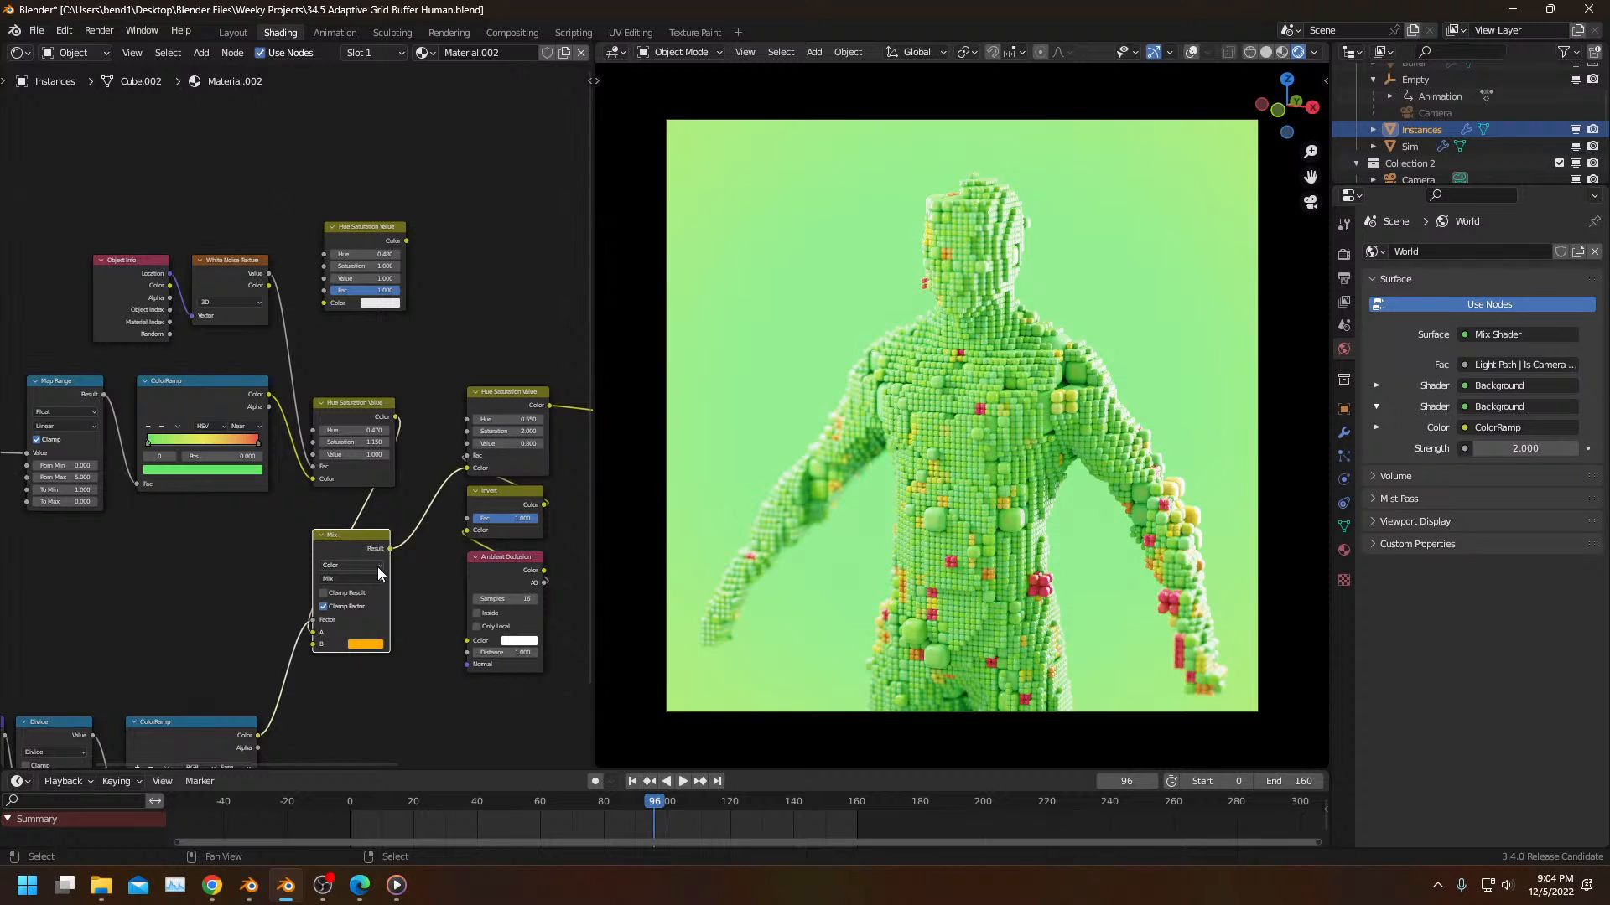
Step: Play the animation from near the start to evaluate the orange inner tint on the cubes
click(321, 818)
key(space)
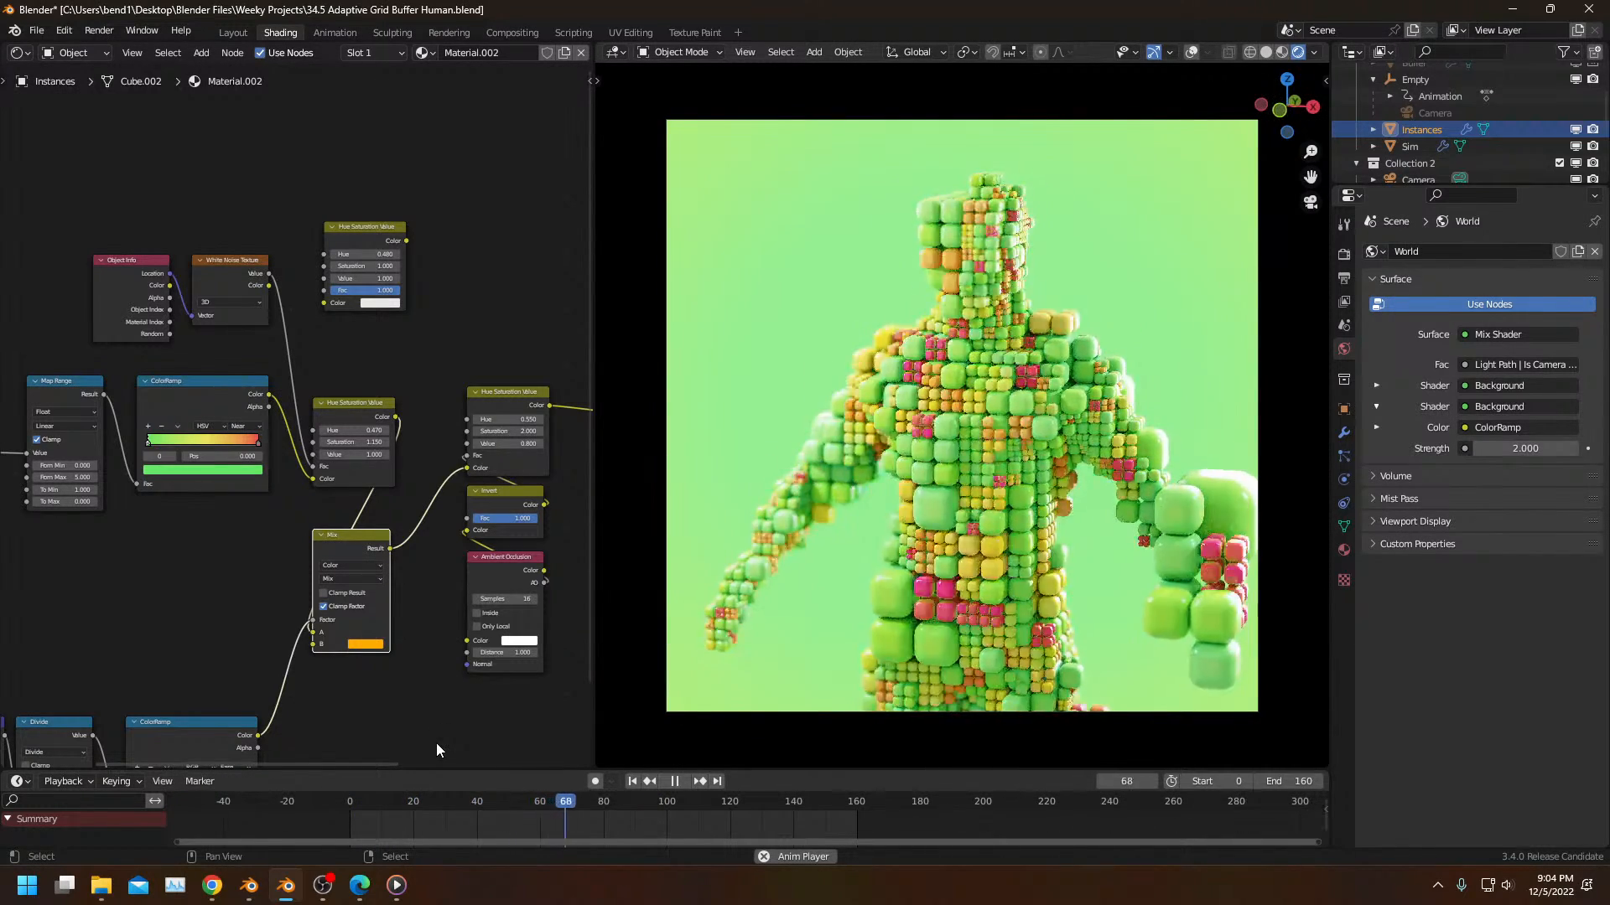
key(space)
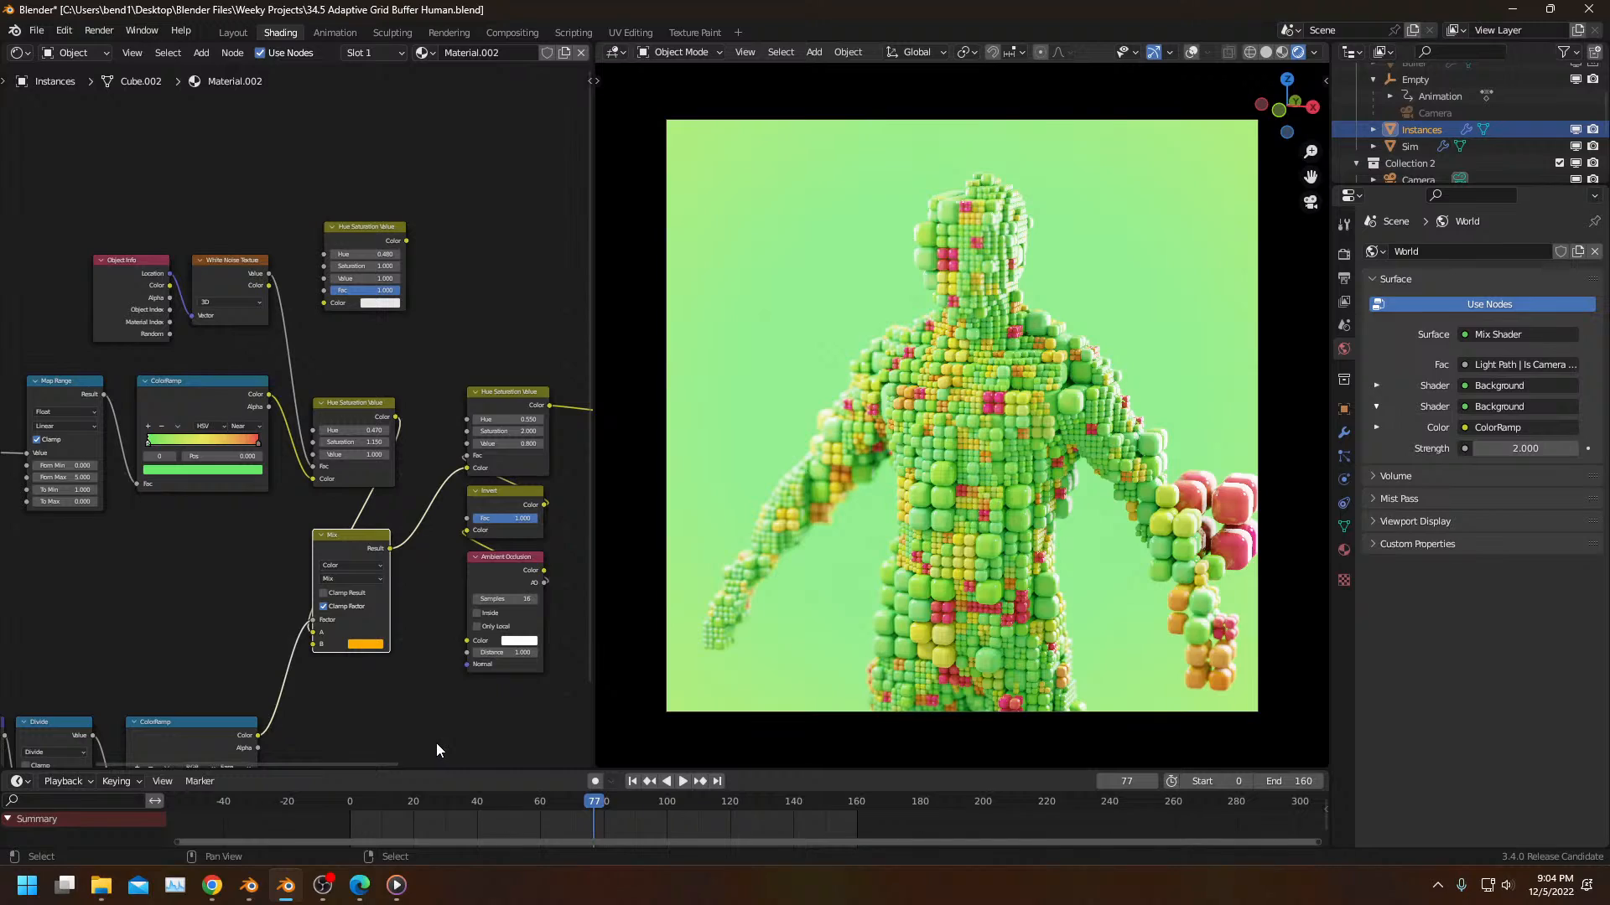
key(space)
key(space)
key(space)
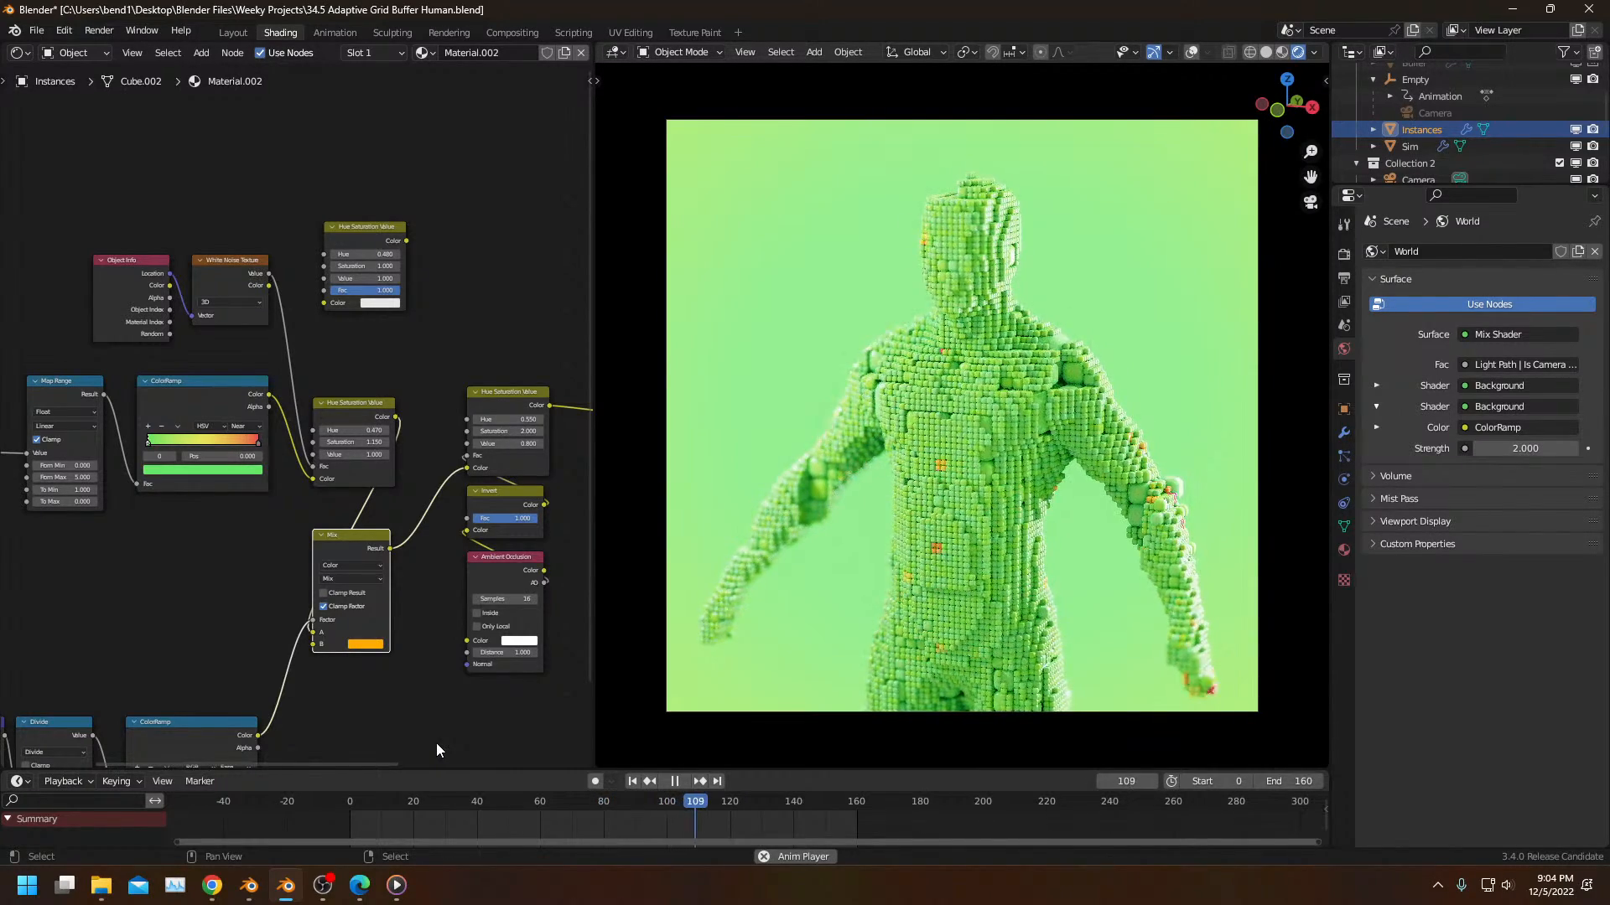
key(space)
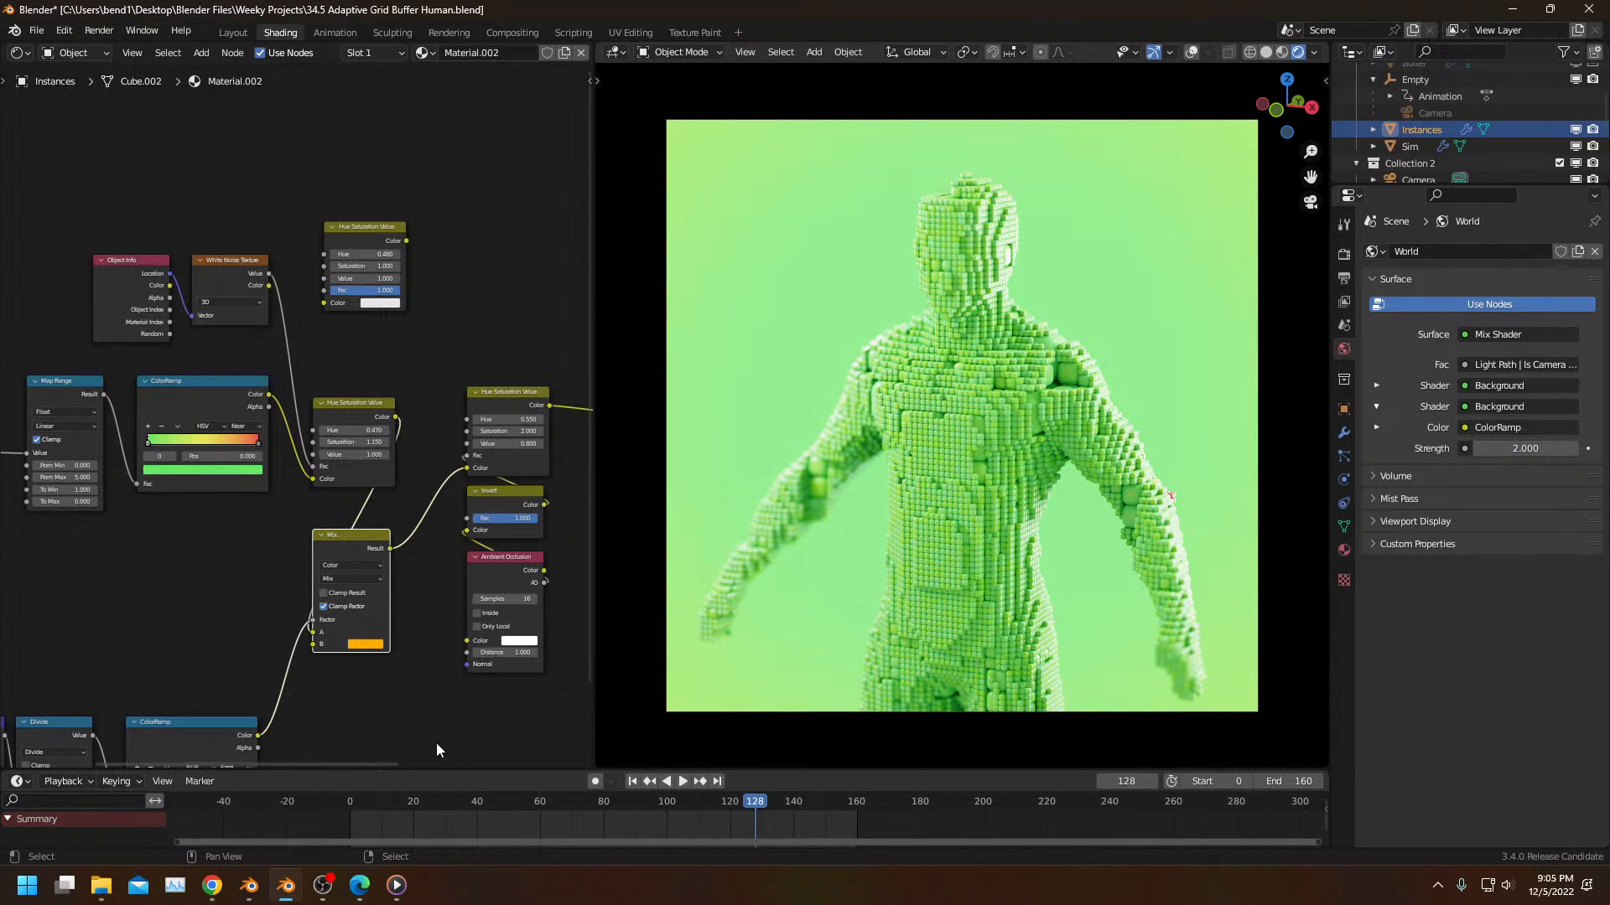
click(345, 811)
key(space)
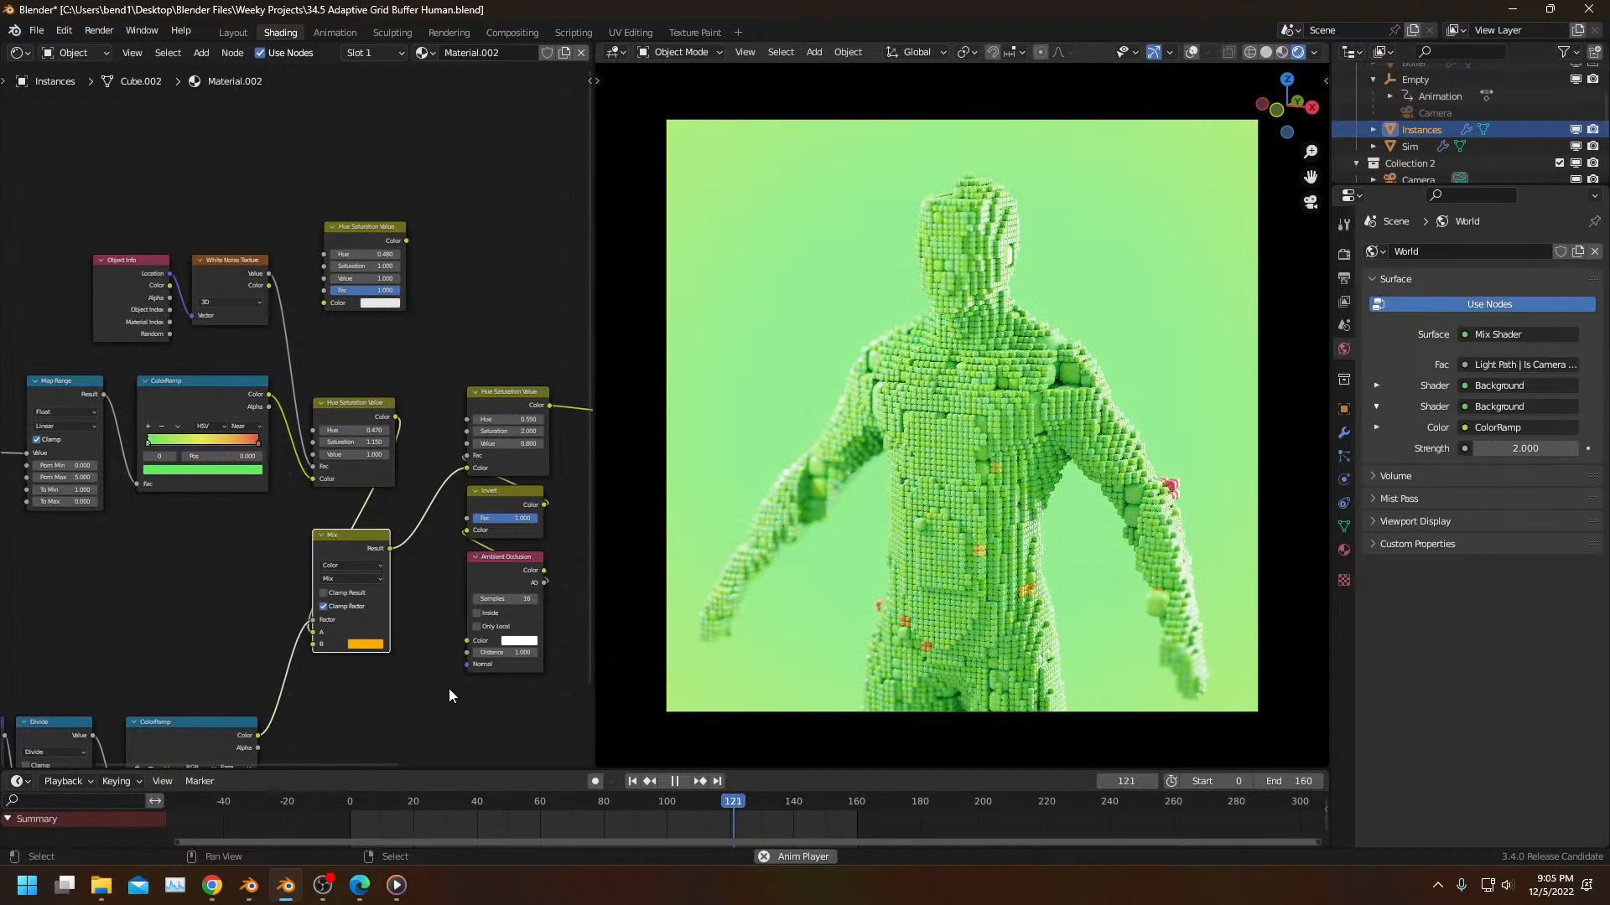
key(space)
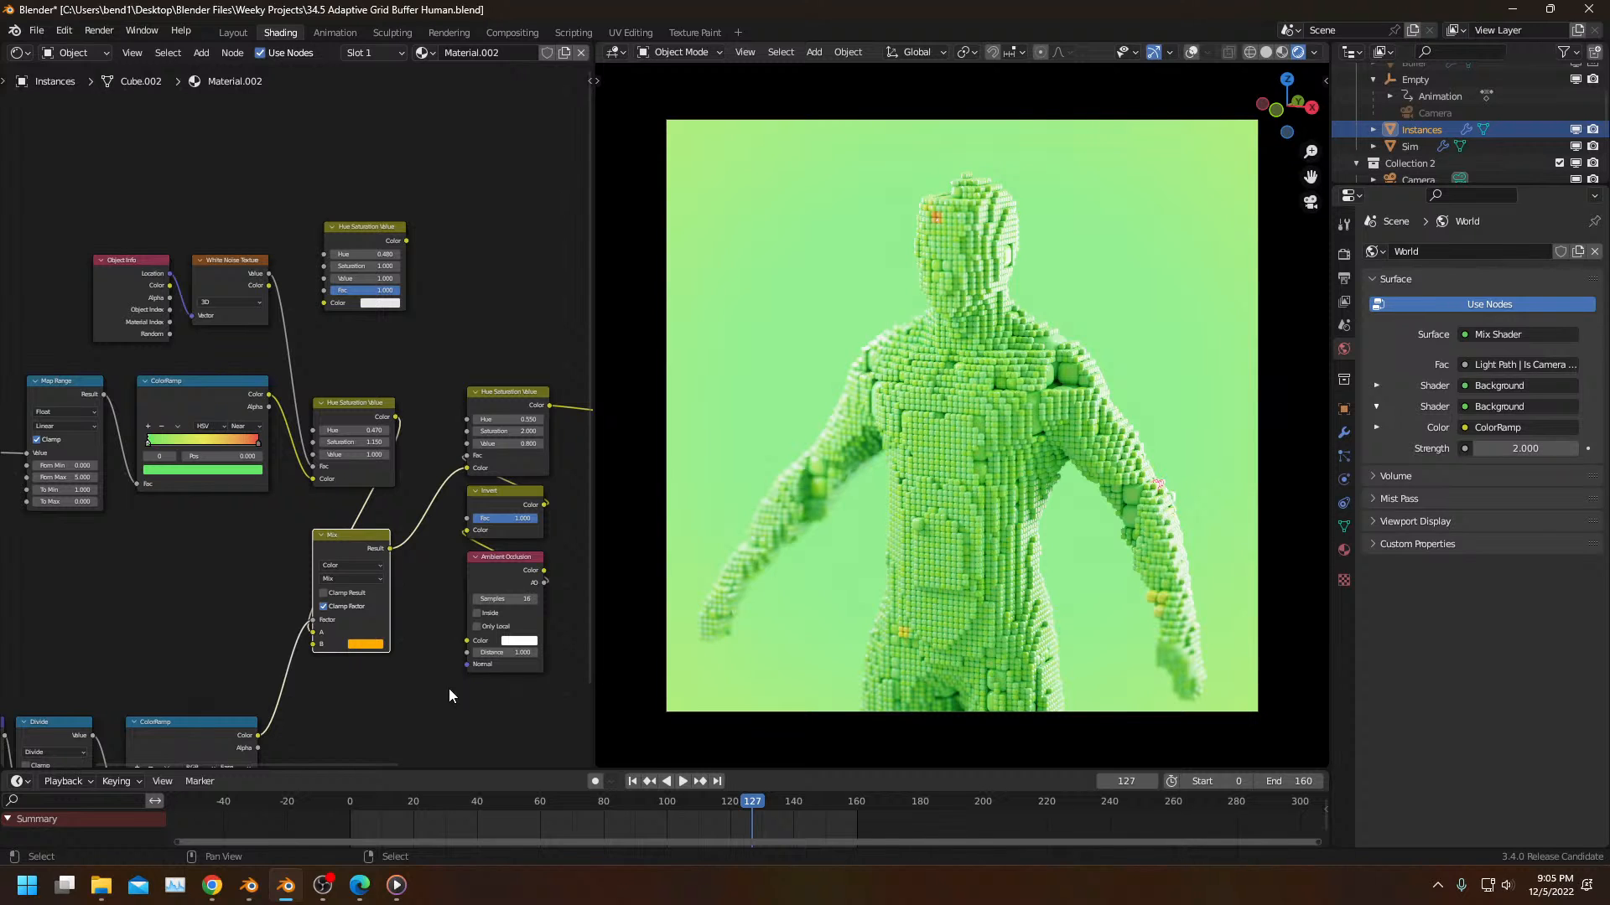
Step: Replay the animation in a closer framing of the figure and save the Blender file
click(340, 831)
key(space)
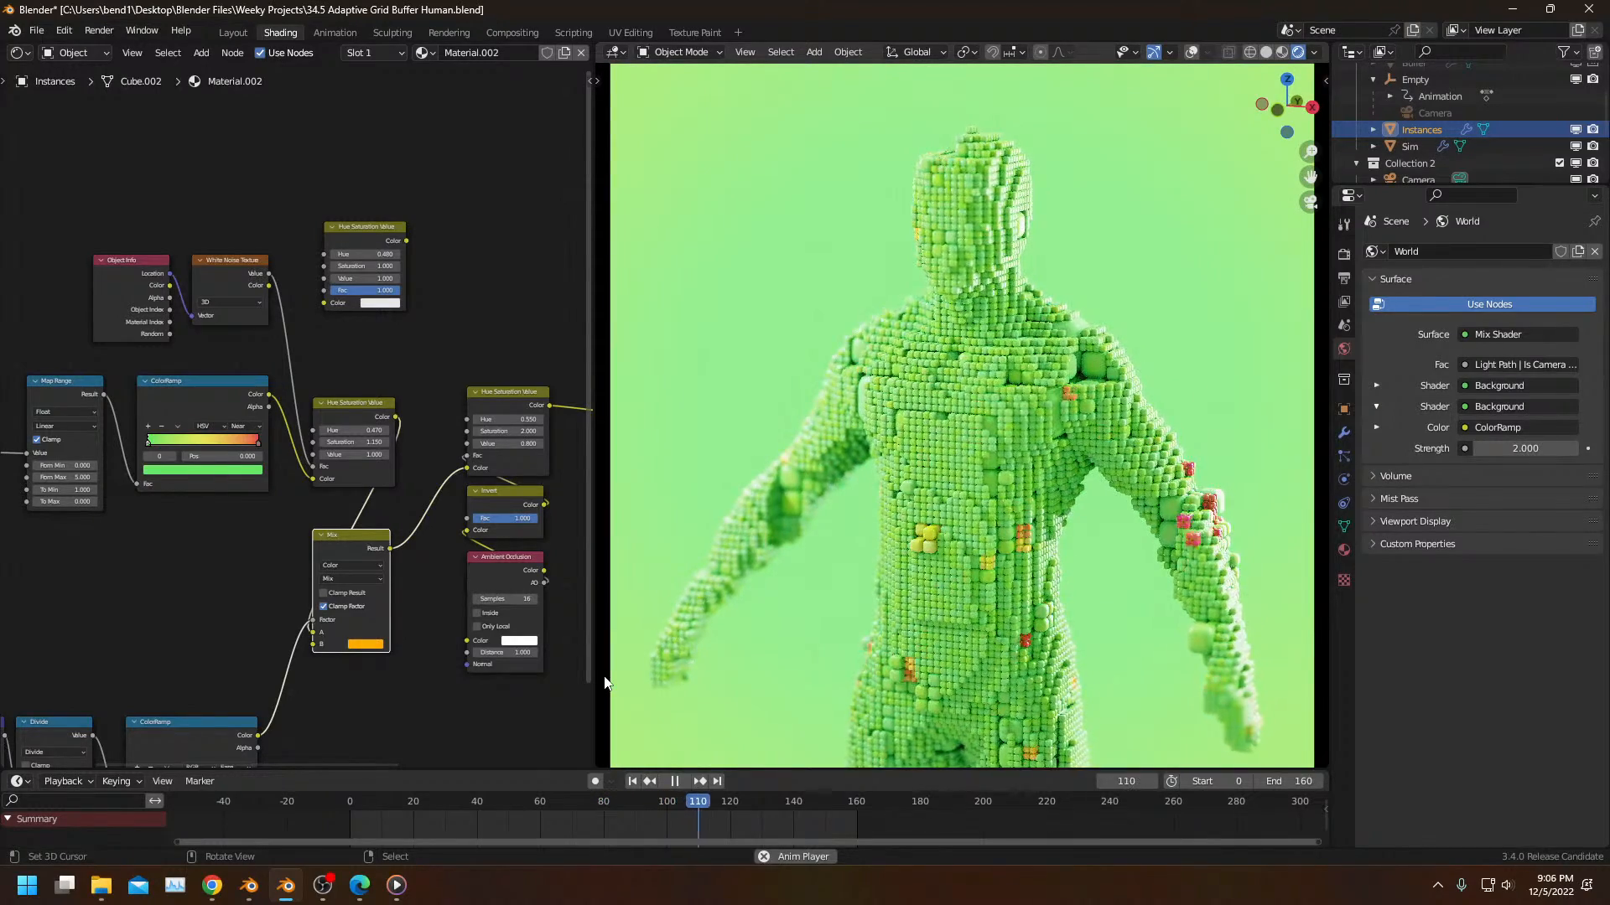
key(space)
key(space)
key(space)
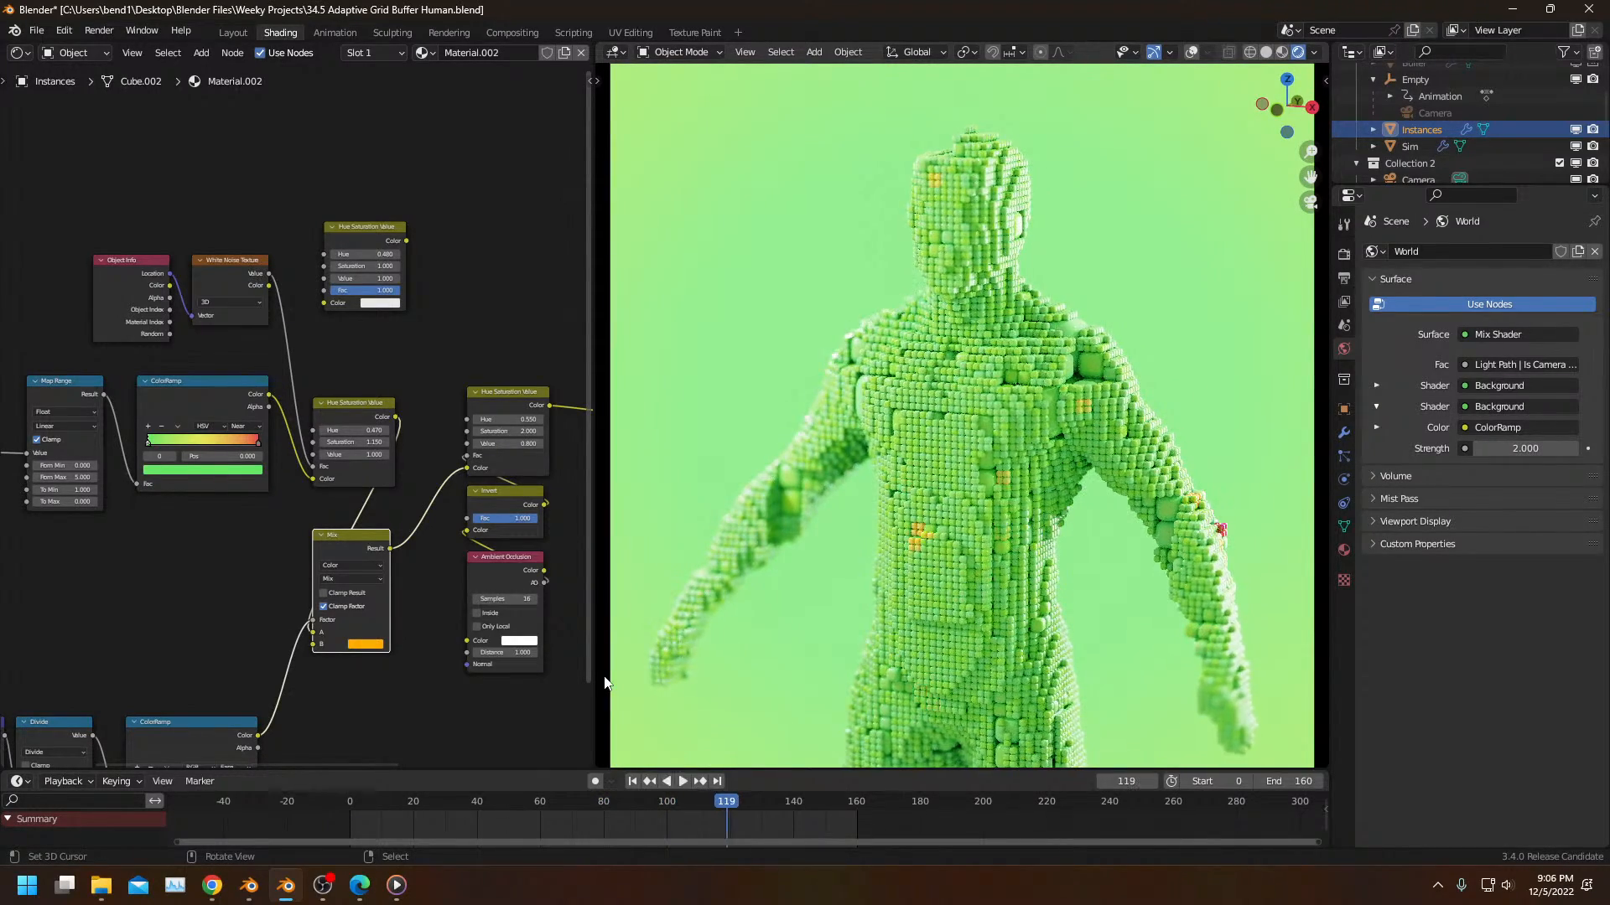
key(ctrl+s)
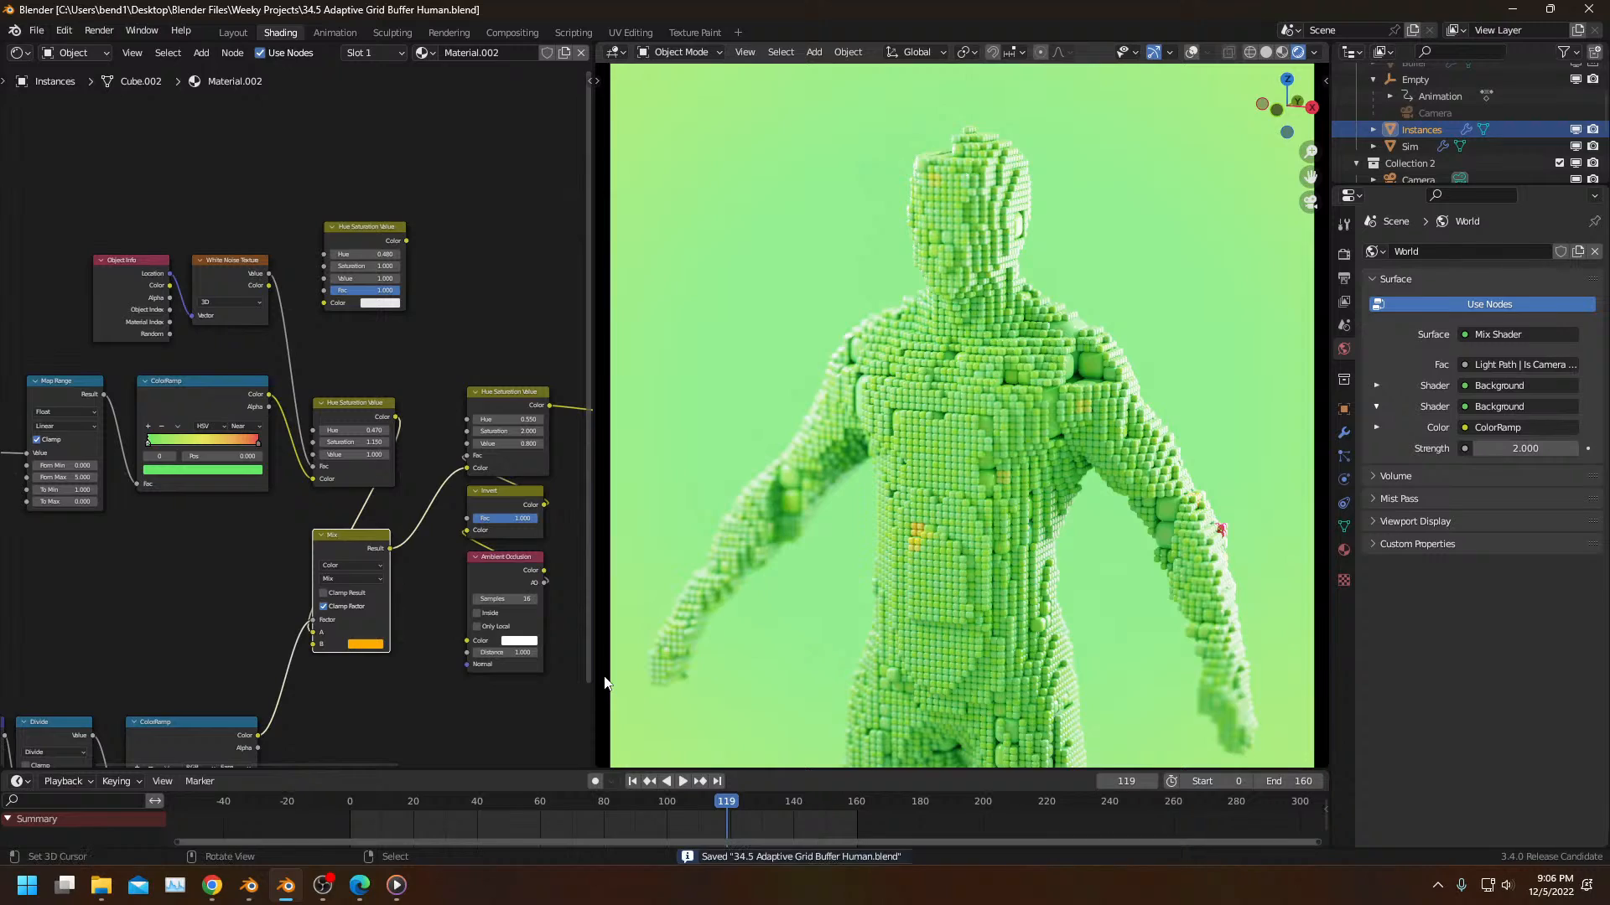
Step: Play the animation and orbit out of the camera view to inspect the whole figure
key(space)
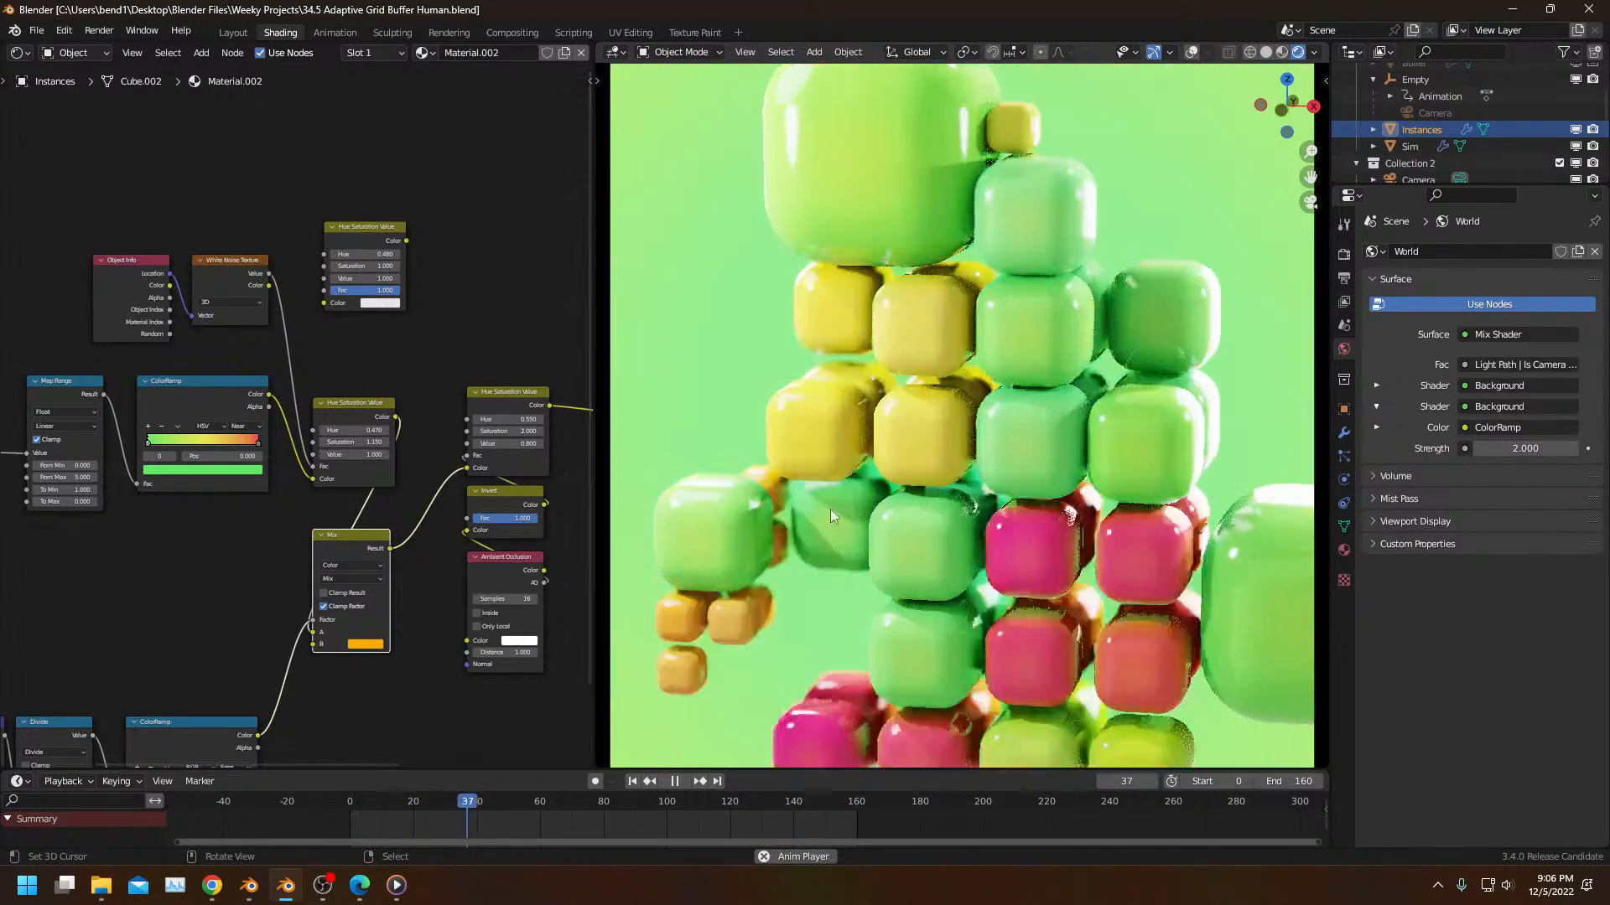
key(space)
middle_drag(844, 485, 797, 518)
key(space)
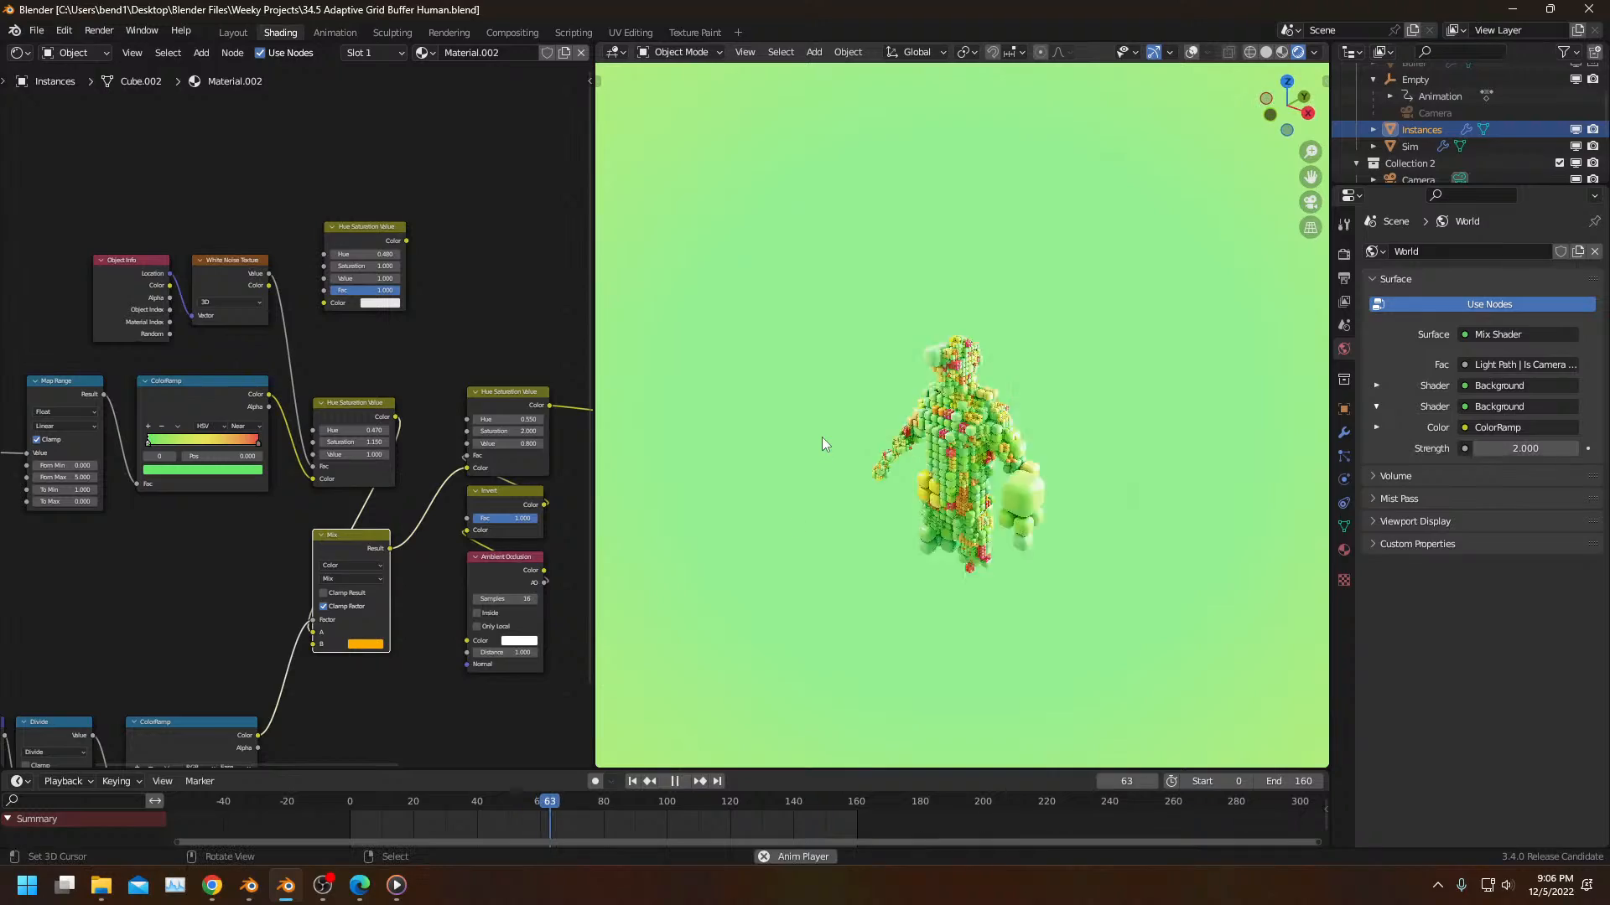
Step: Orbit around the figure to inspect its back and sides, return to the camera view and stop playback
middle_drag(1033, 481, 969, 441)
middle_drag(778, 492, 1195, 510)
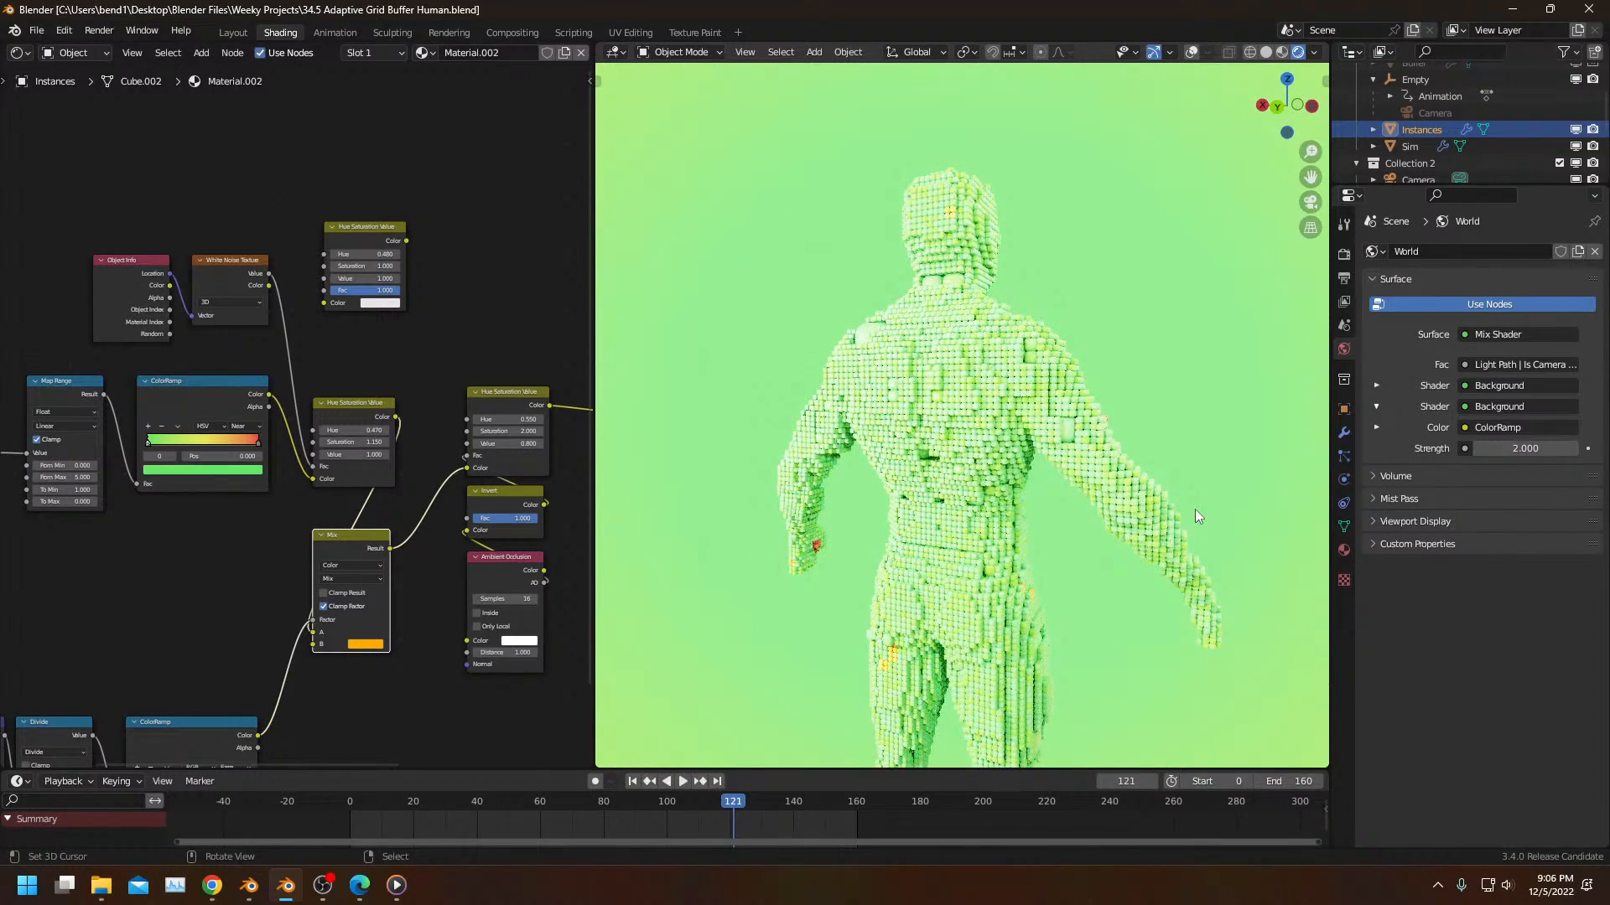
key(KP_0)
key(space)
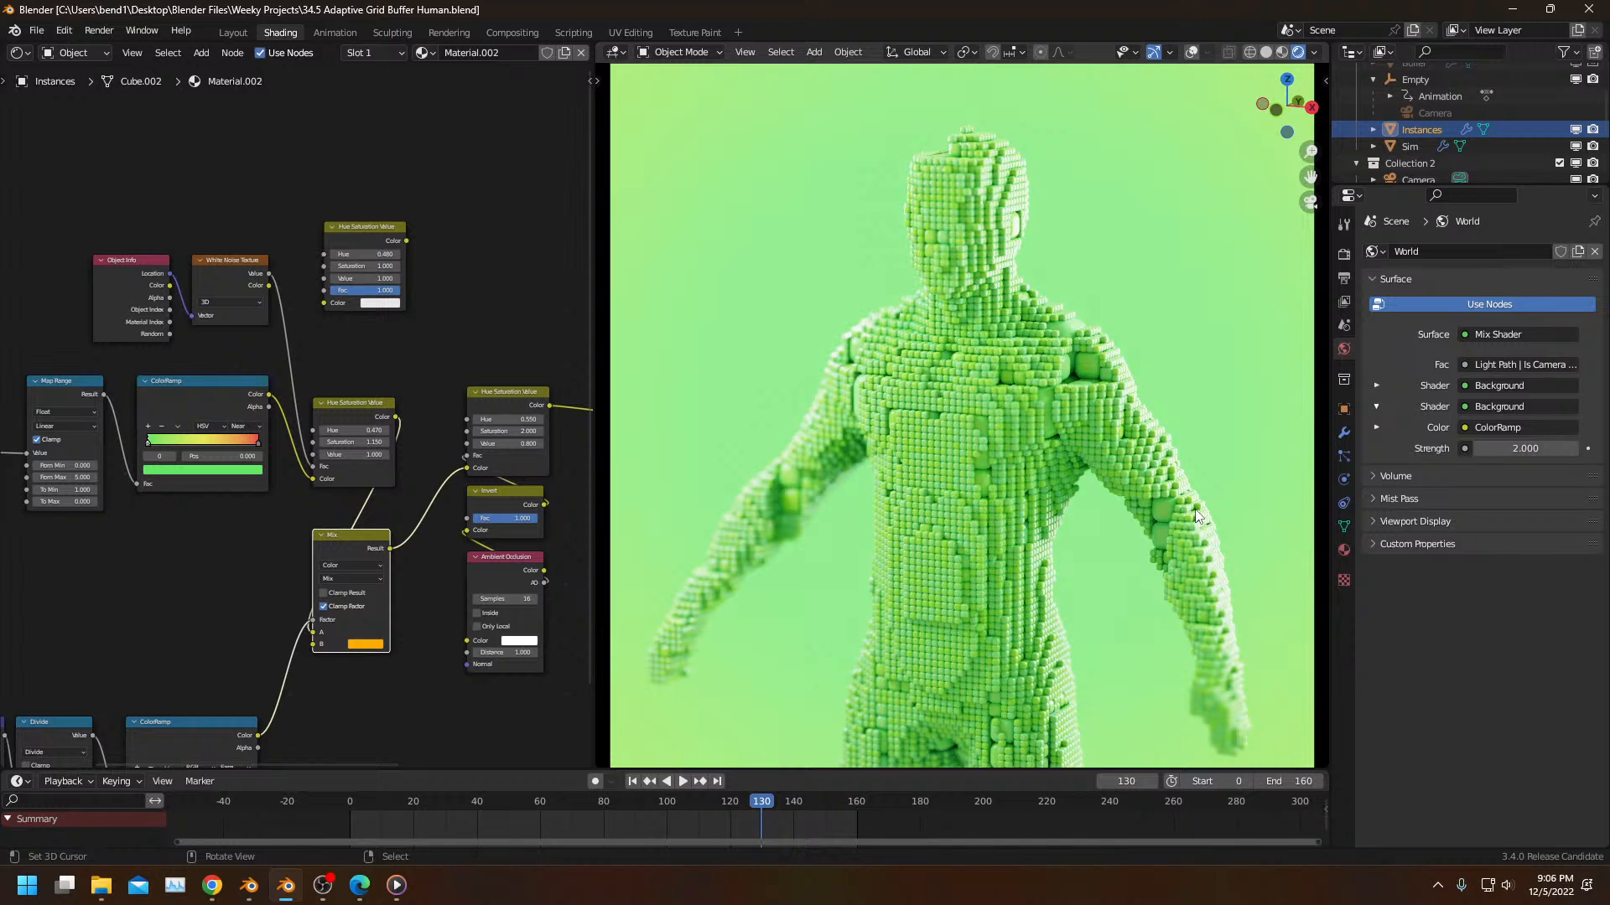
Step: Show the spreadsheet of the Instances object and play the animation to check its instance count, returning to frame 0
click(16, 55)
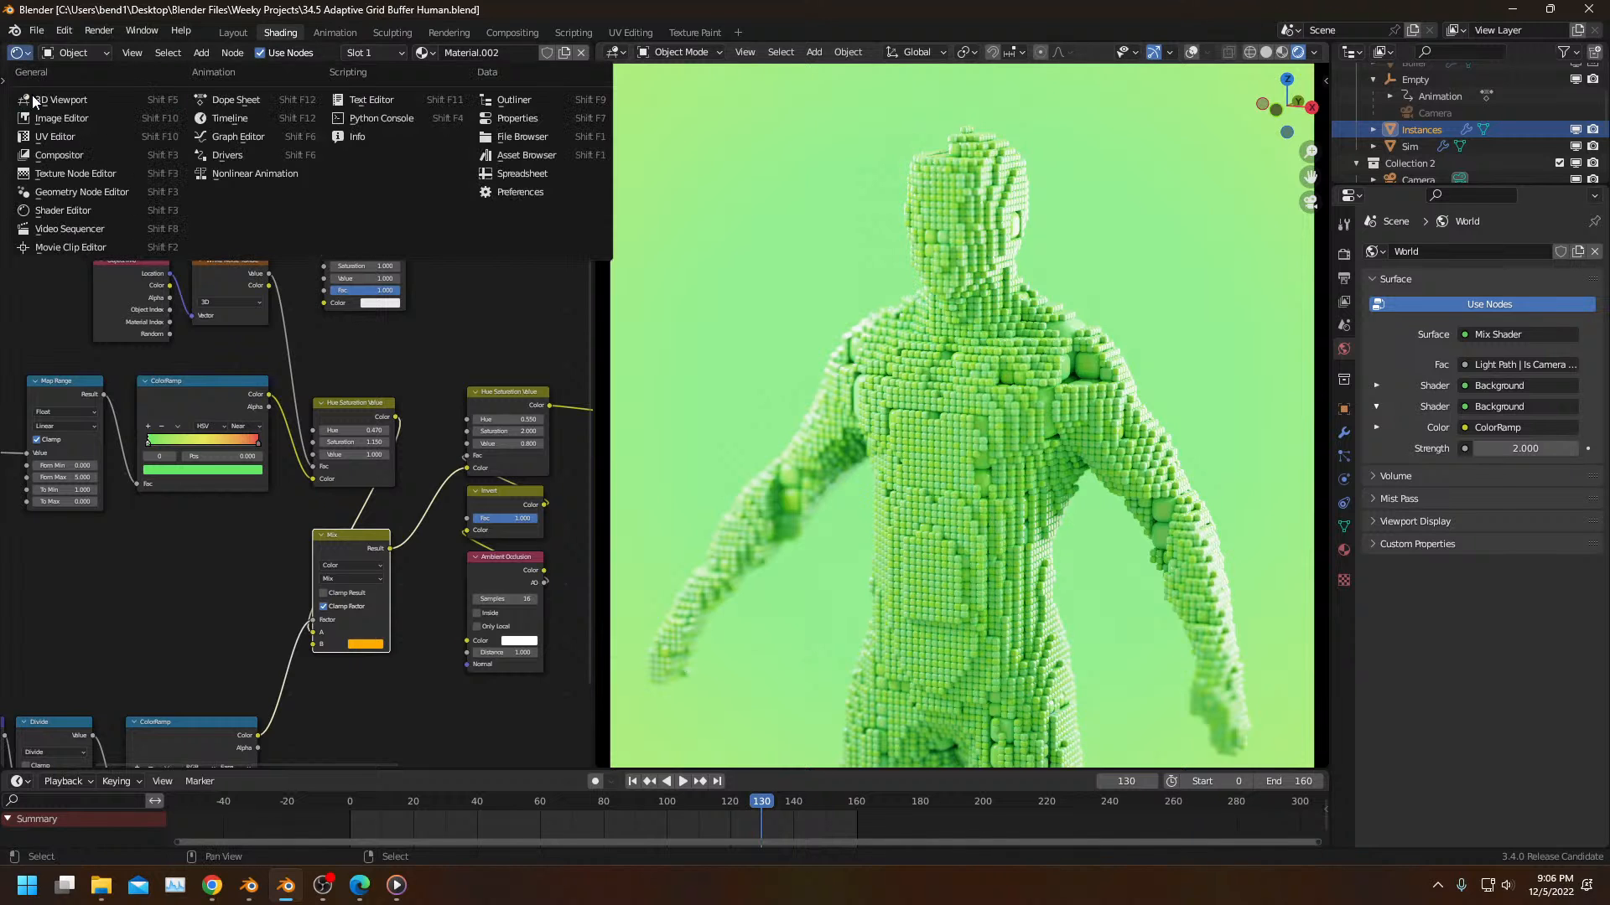
click(73, 192)
click(30, 53)
key(Escape)
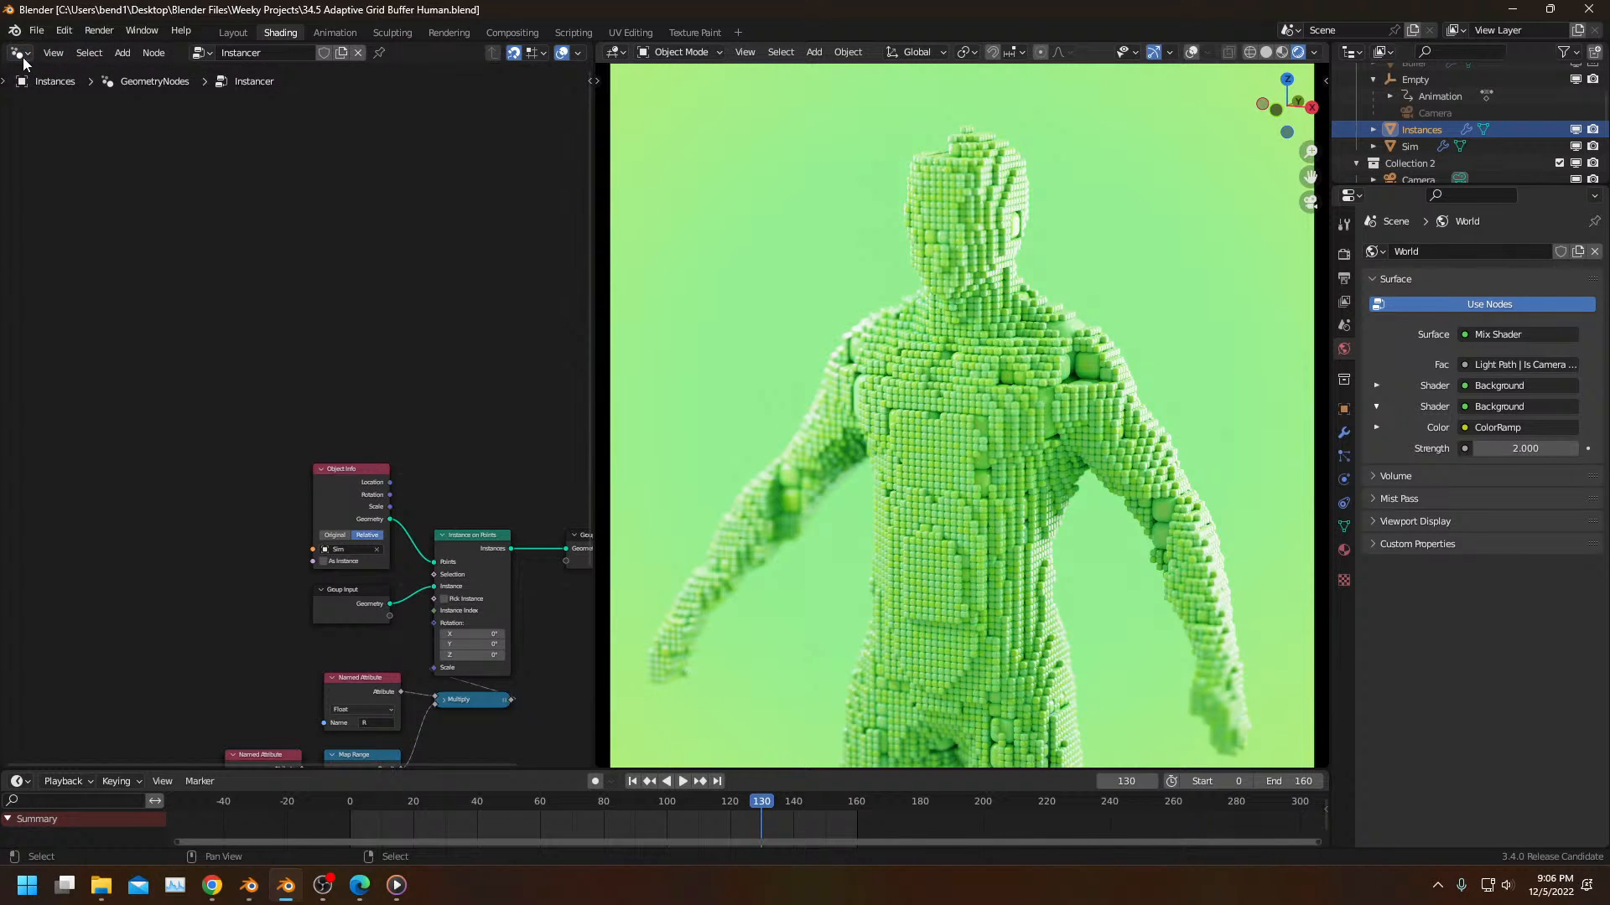
click(22, 58)
click(511, 176)
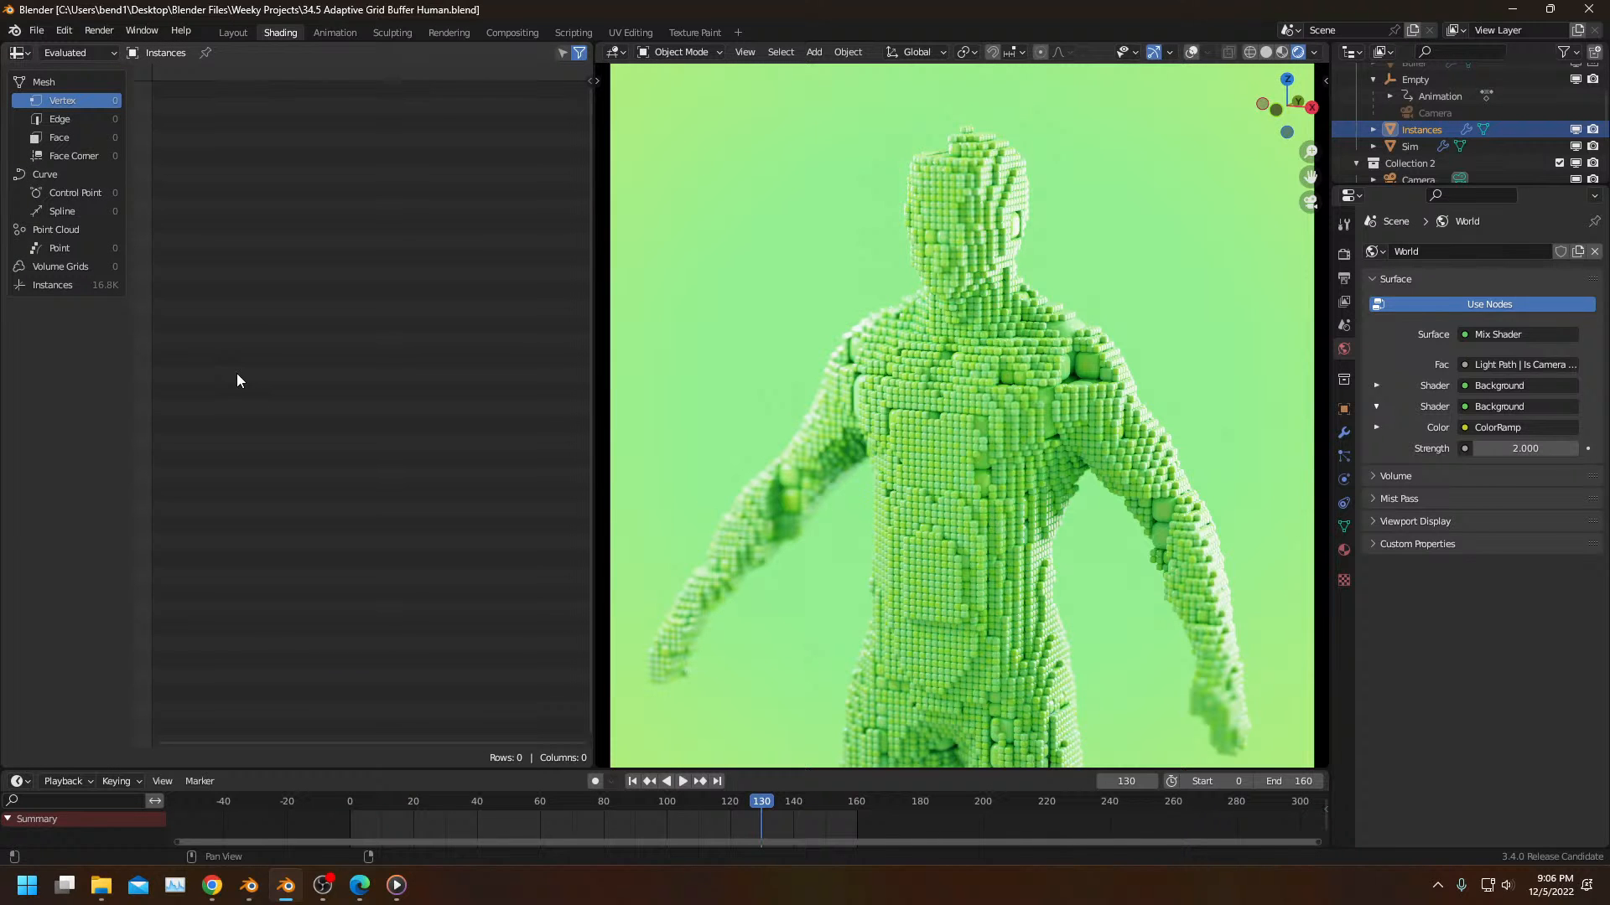
click(315, 811)
key(space)
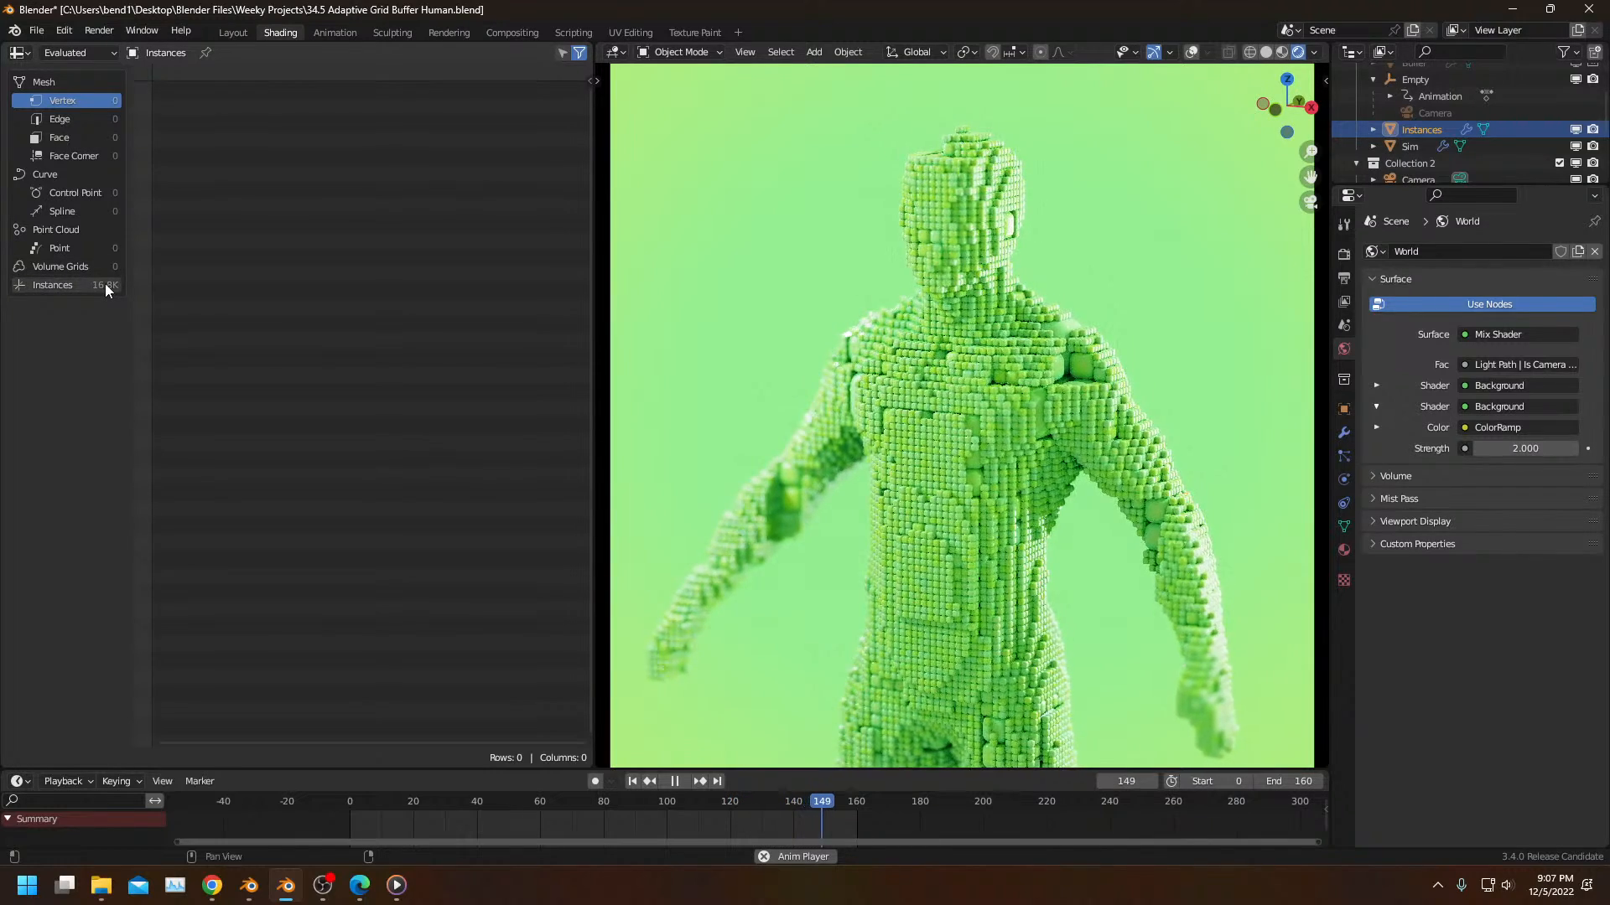
key(space)
key(shift+Left)
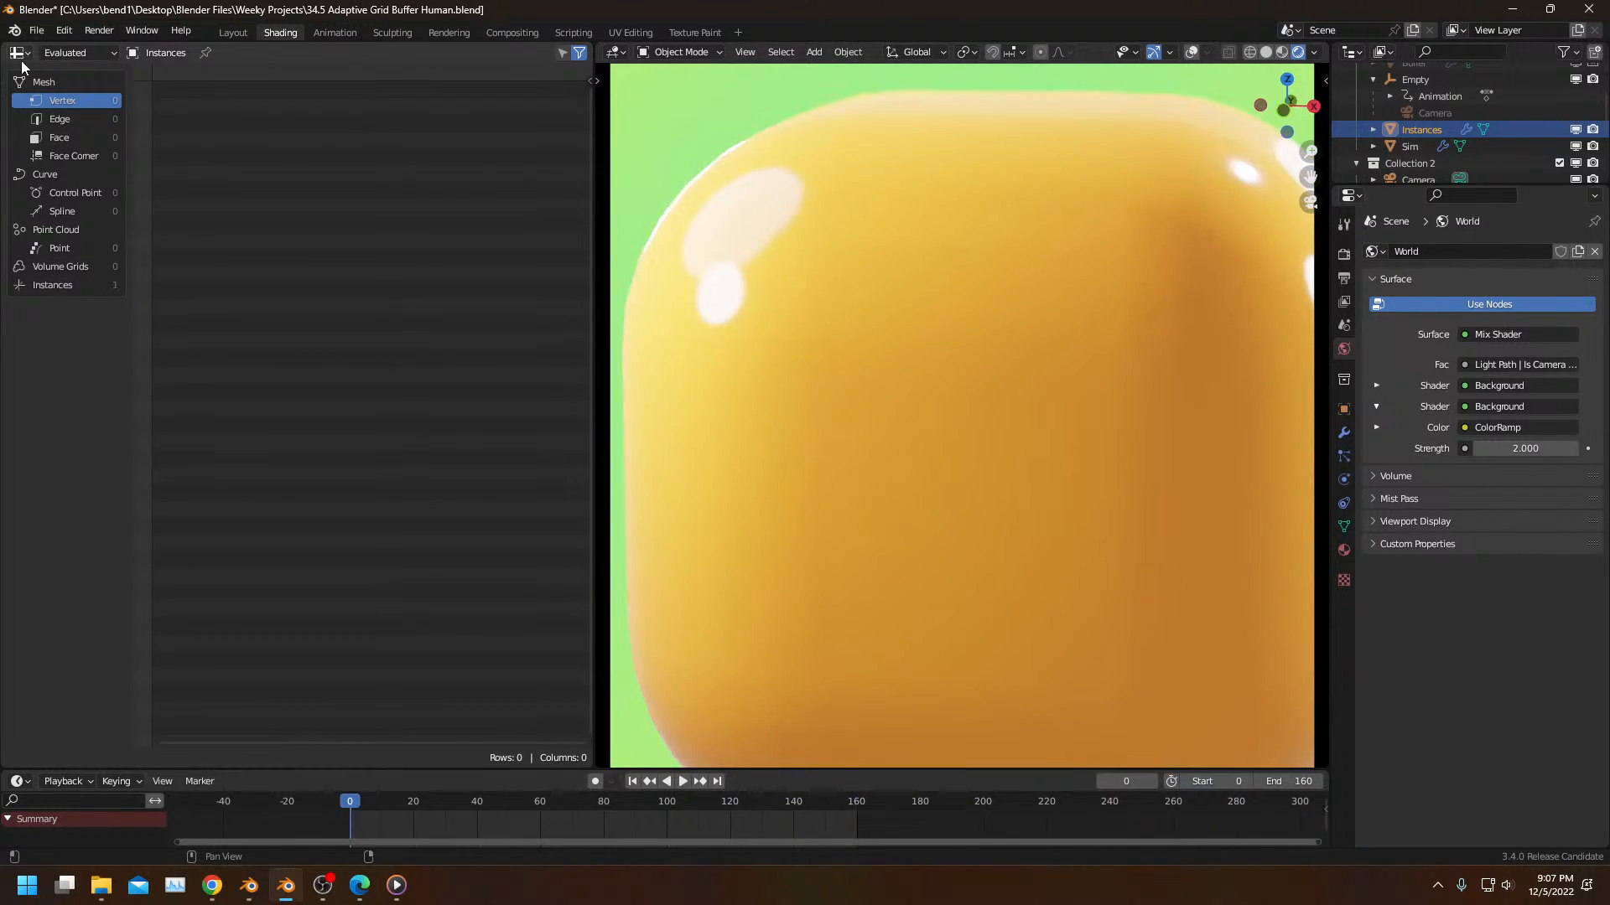
Step: Show the Instancer geometry node tree and examine its whole network while playing the animation from the start
click(18, 52)
click(89, 182)
key(space)
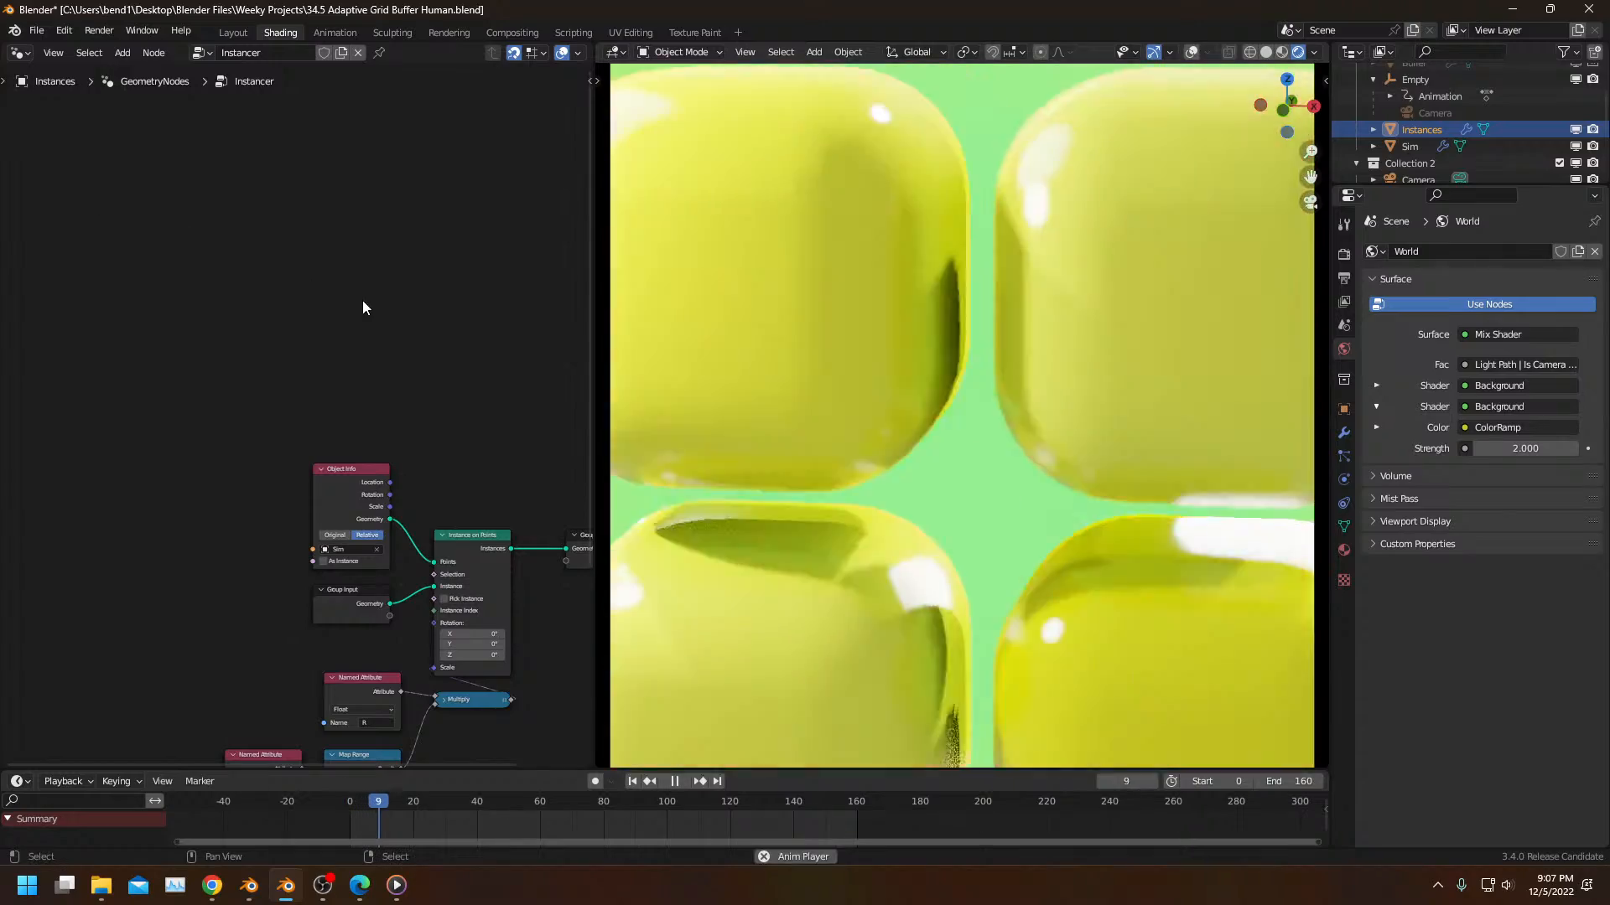
middle_drag(385, 385, 253, 270)
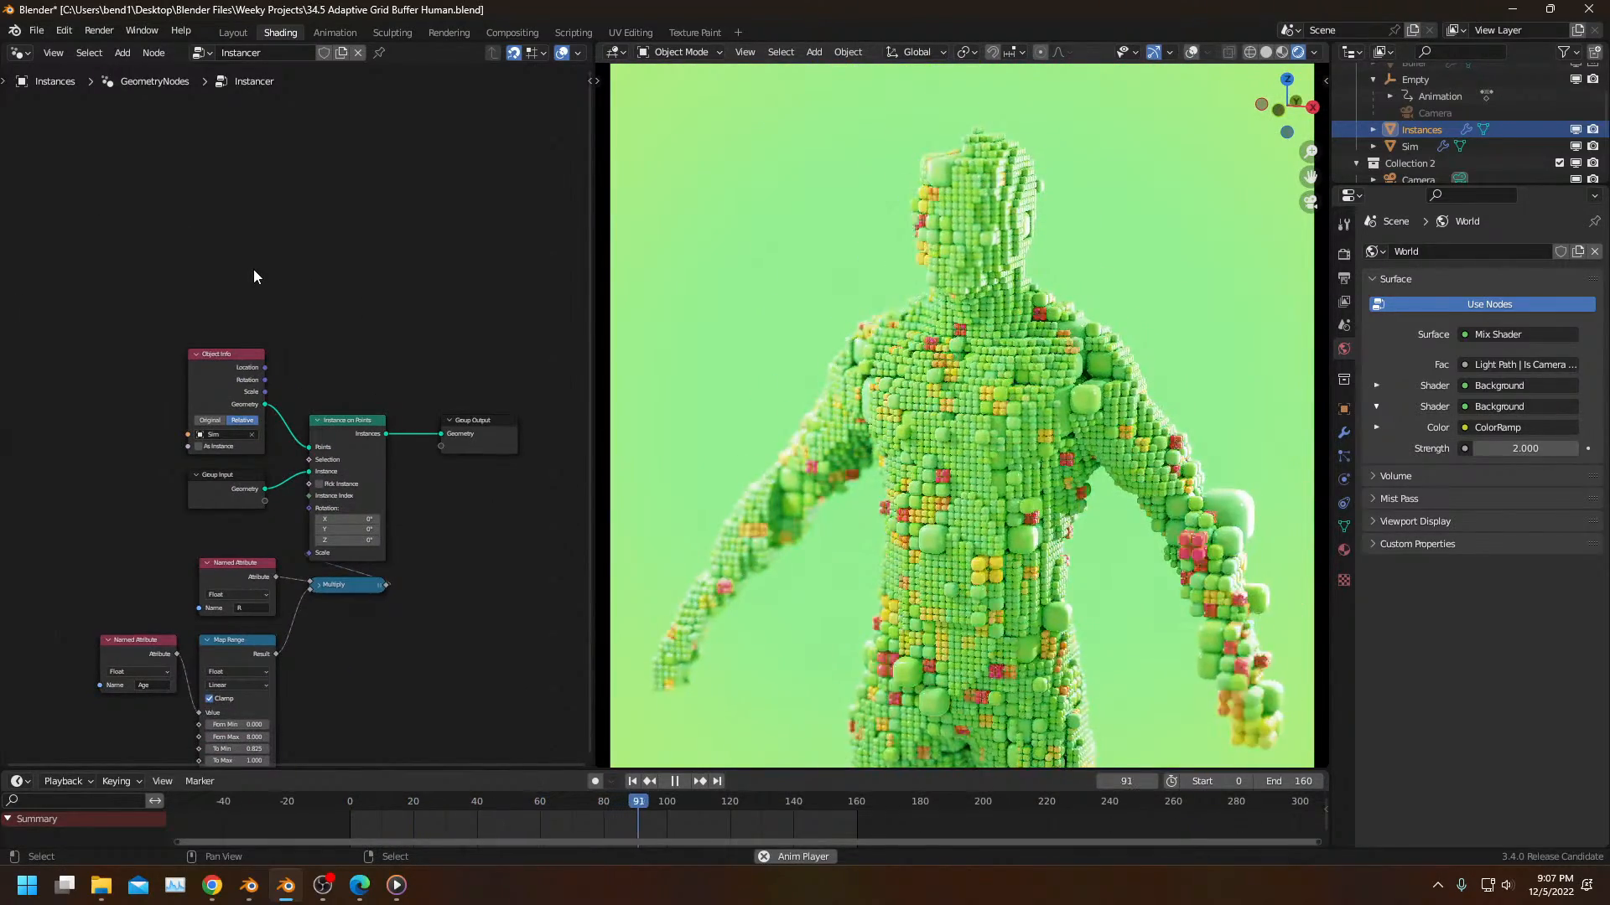
key(space)
middle_drag(254, 269, 257, 157)
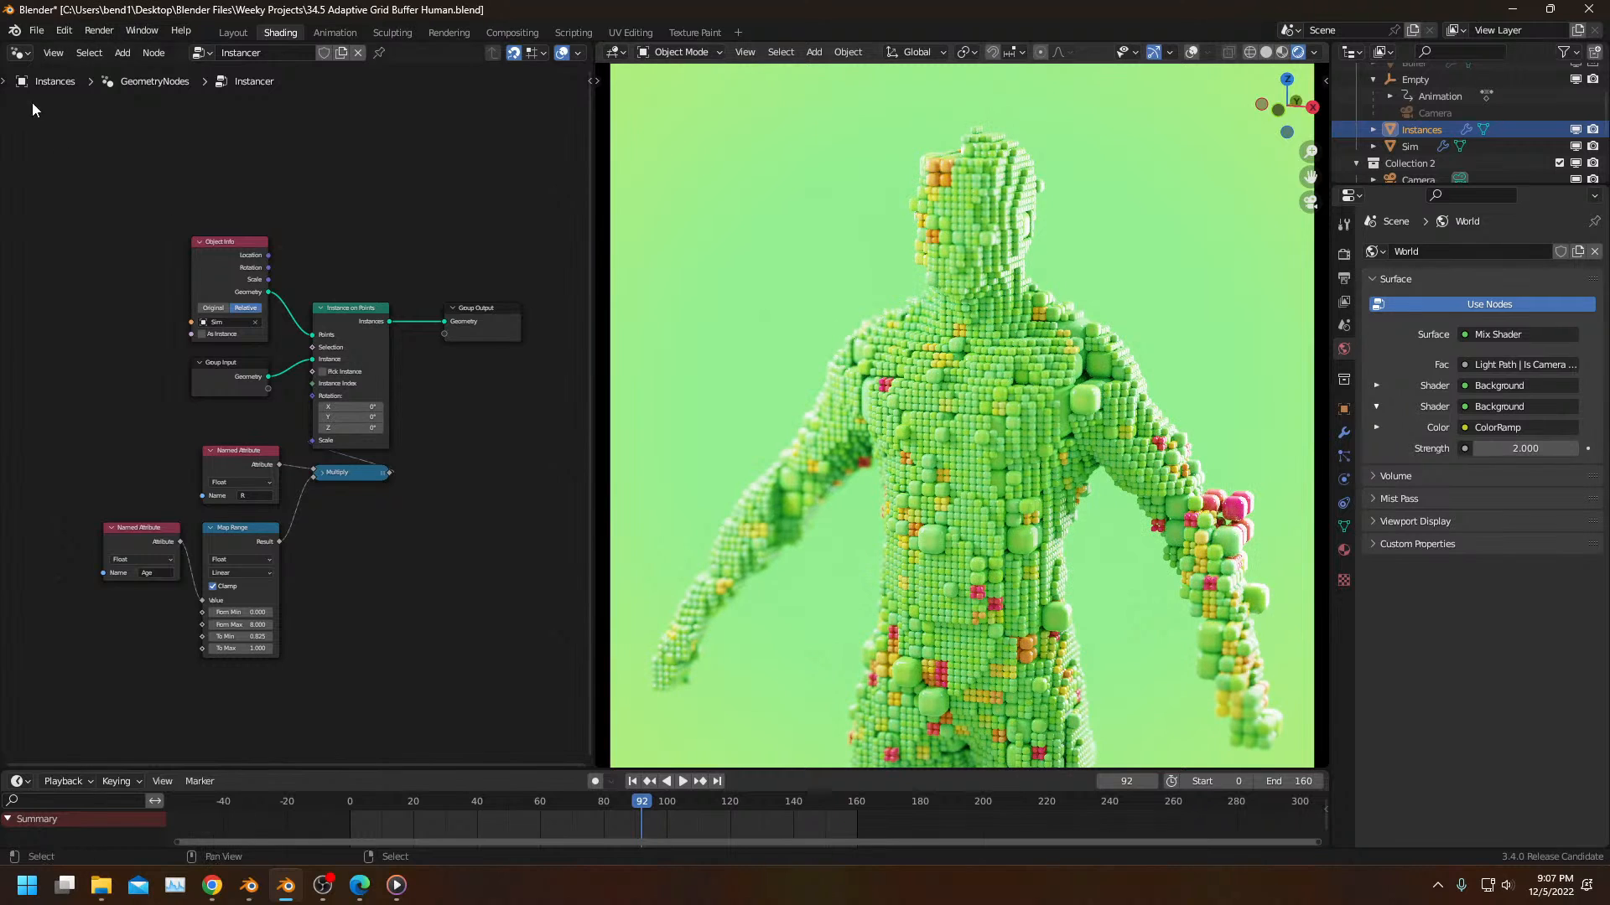
Step: Return to the Material.002 shader nodes and move the white stop of the distance ColorRamp to position 0.064
click(19, 52)
click(78, 217)
scroll(117, 470, down, 1)
middle_drag(117, 587, 413, 529)
scroll(413, 530, up, 3)
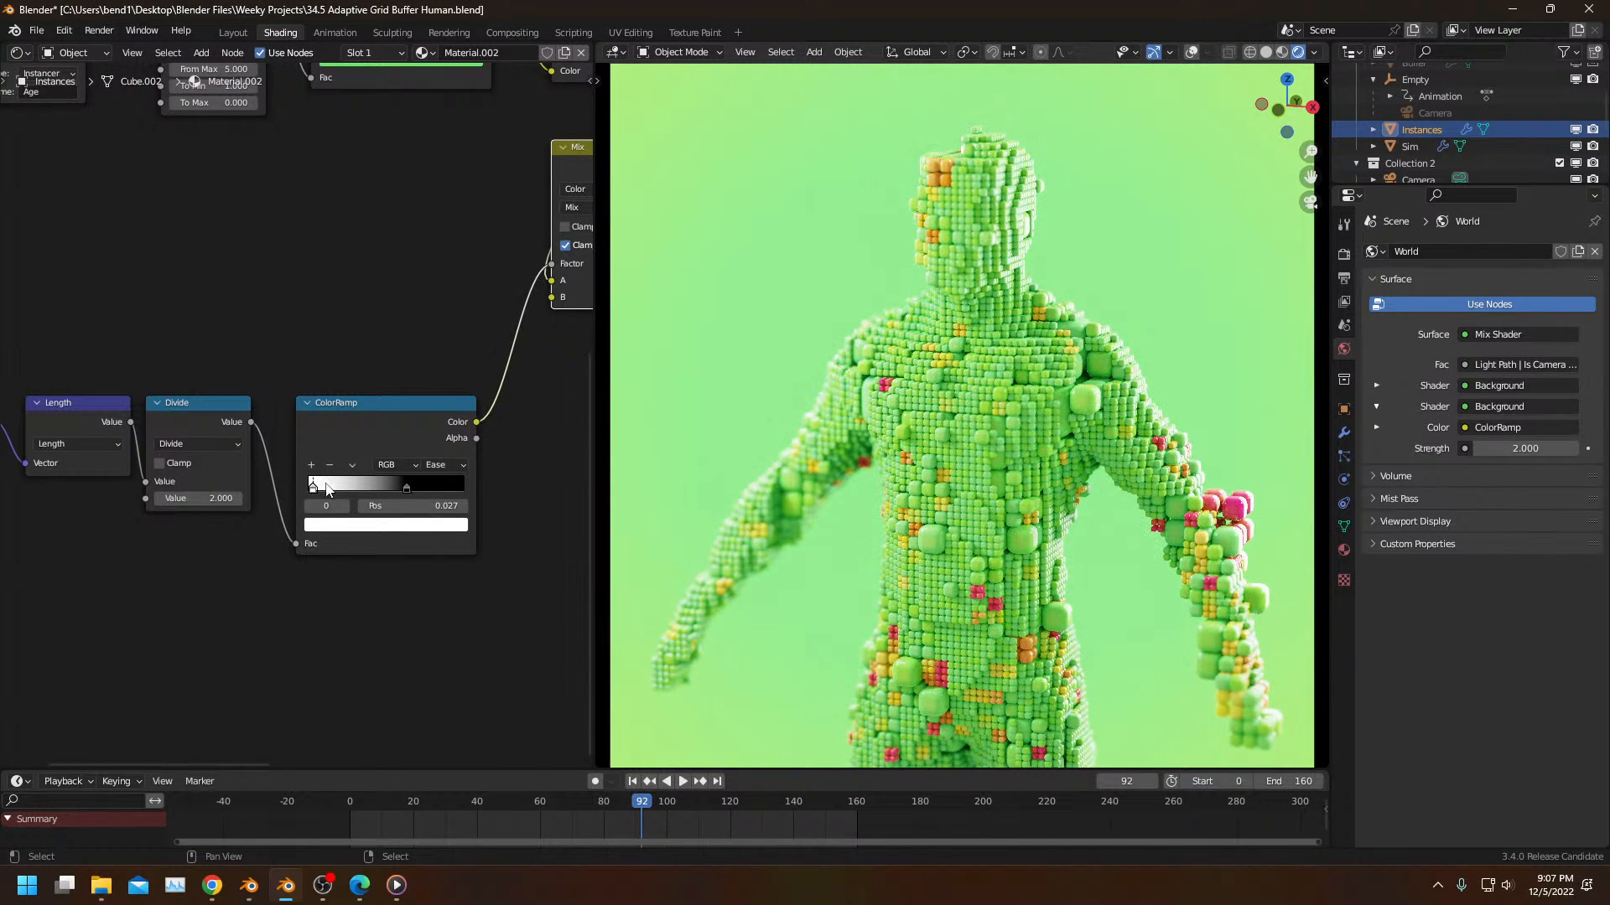
drag(321, 492, 325, 491)
Step: Play the animation to evaluate the adjusted ramp and save the Blender file
key(space)
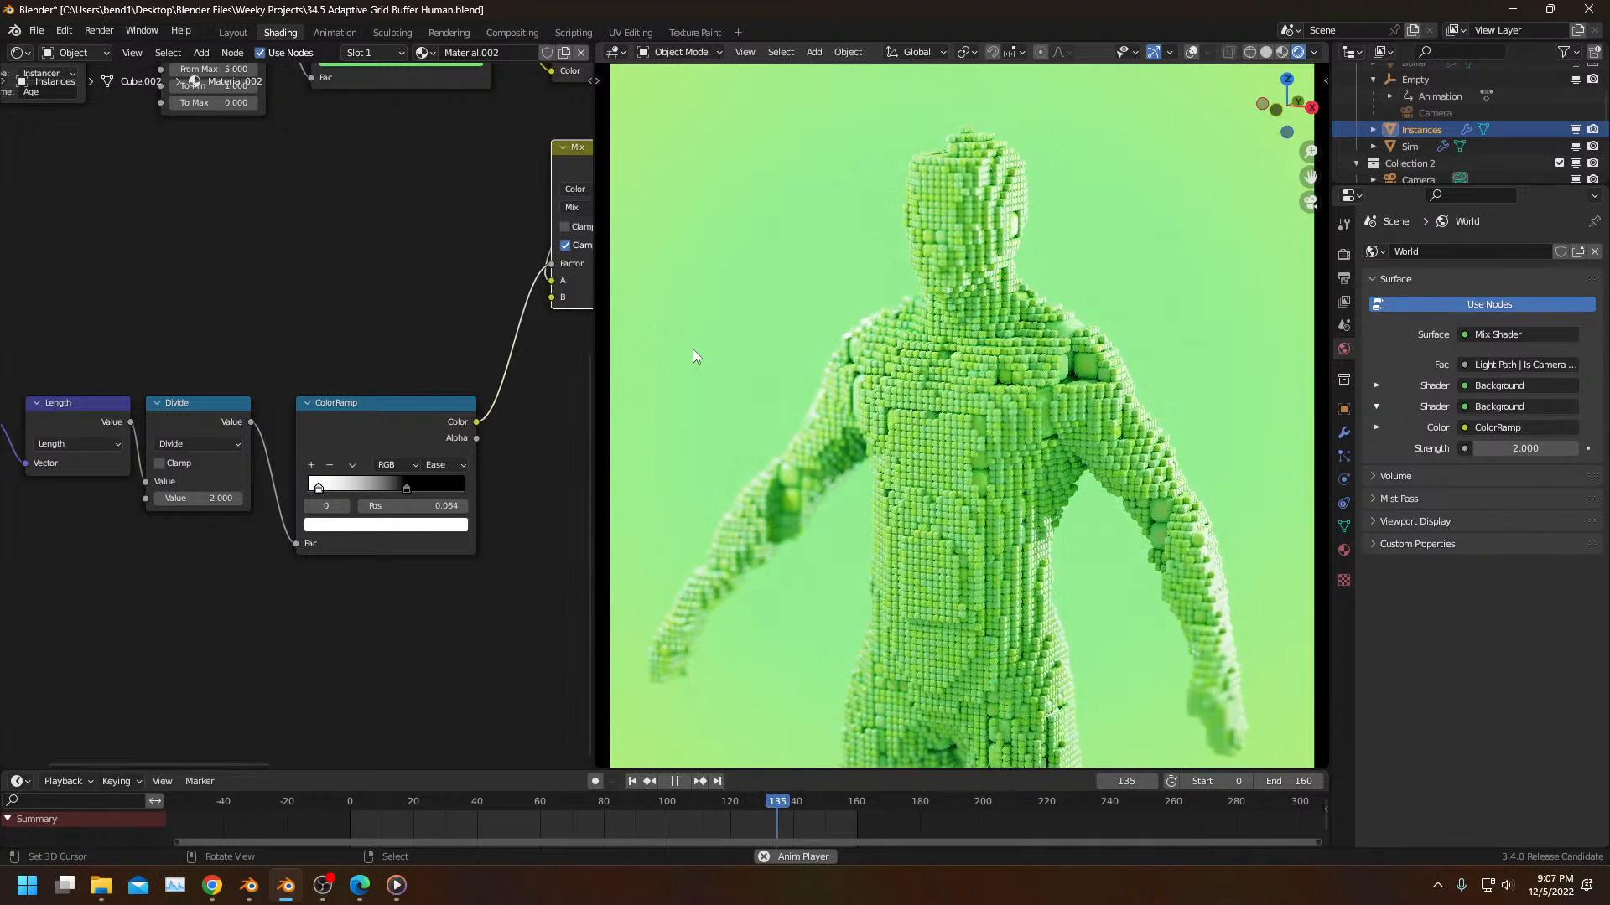
key(space)
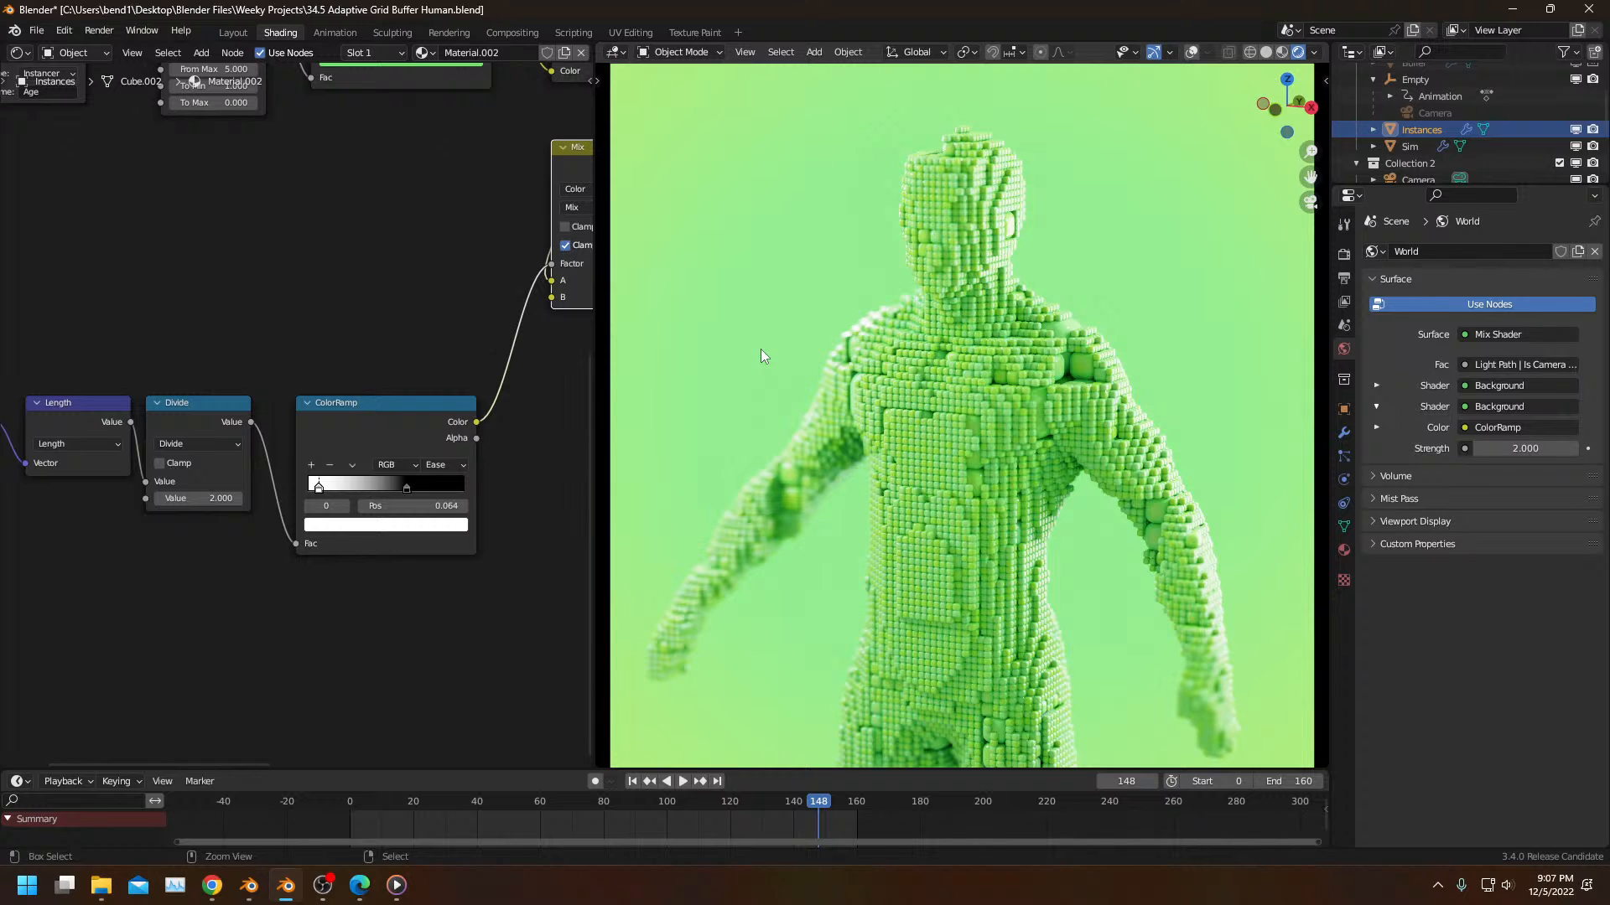
key(ctrl+s)
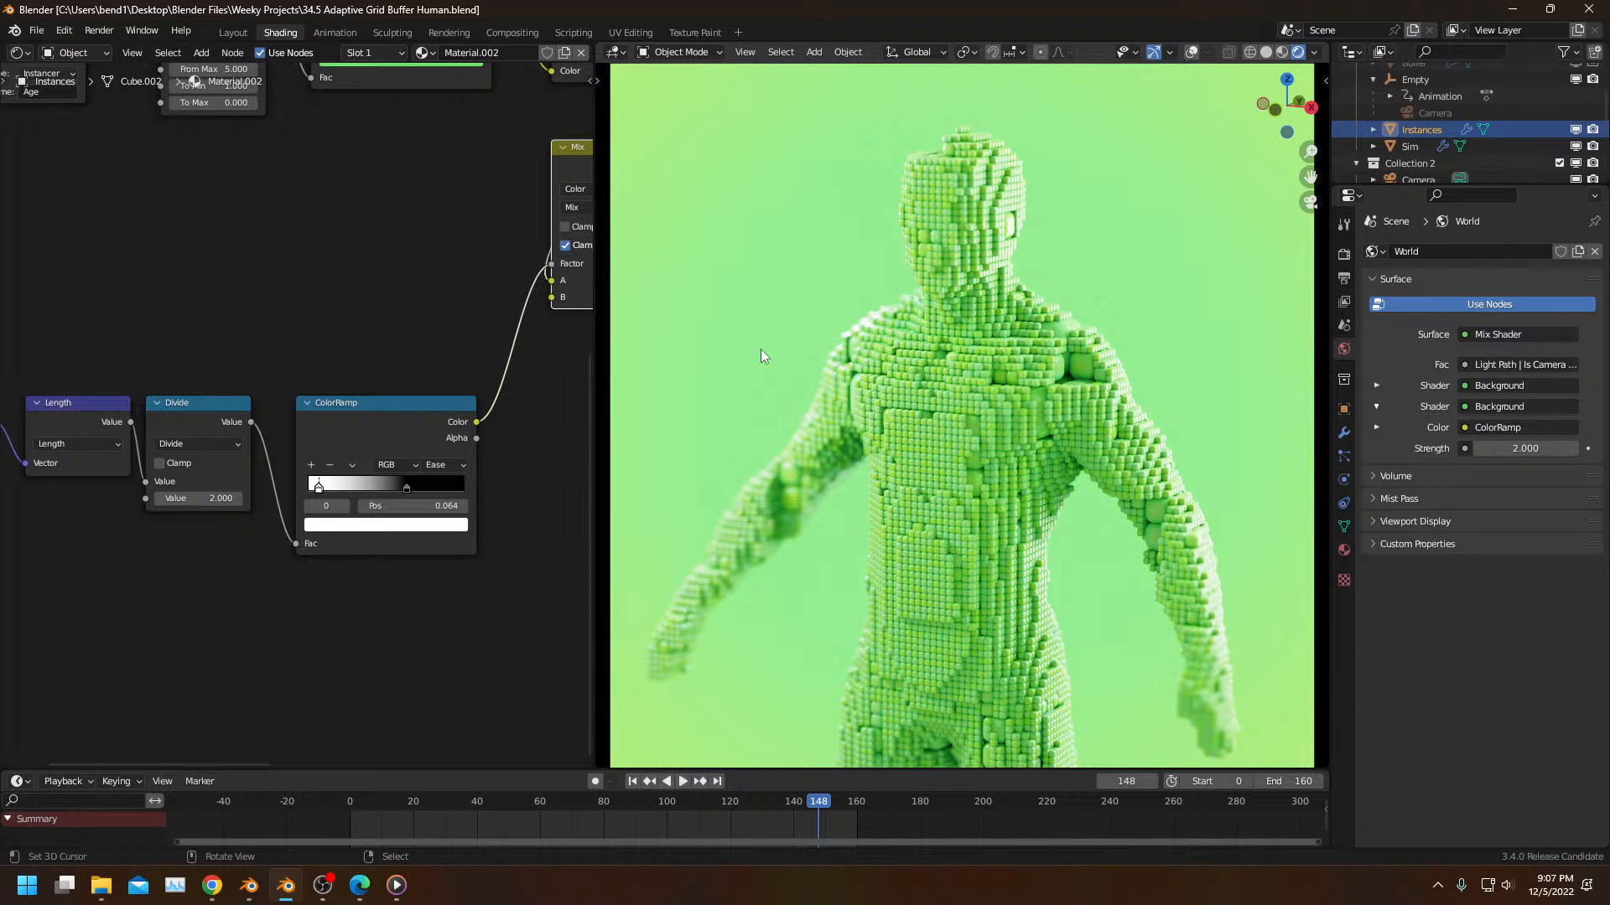
Step: Replay the animation in short stretches and examine the cubes on the chest and shoulder up close
key(space)
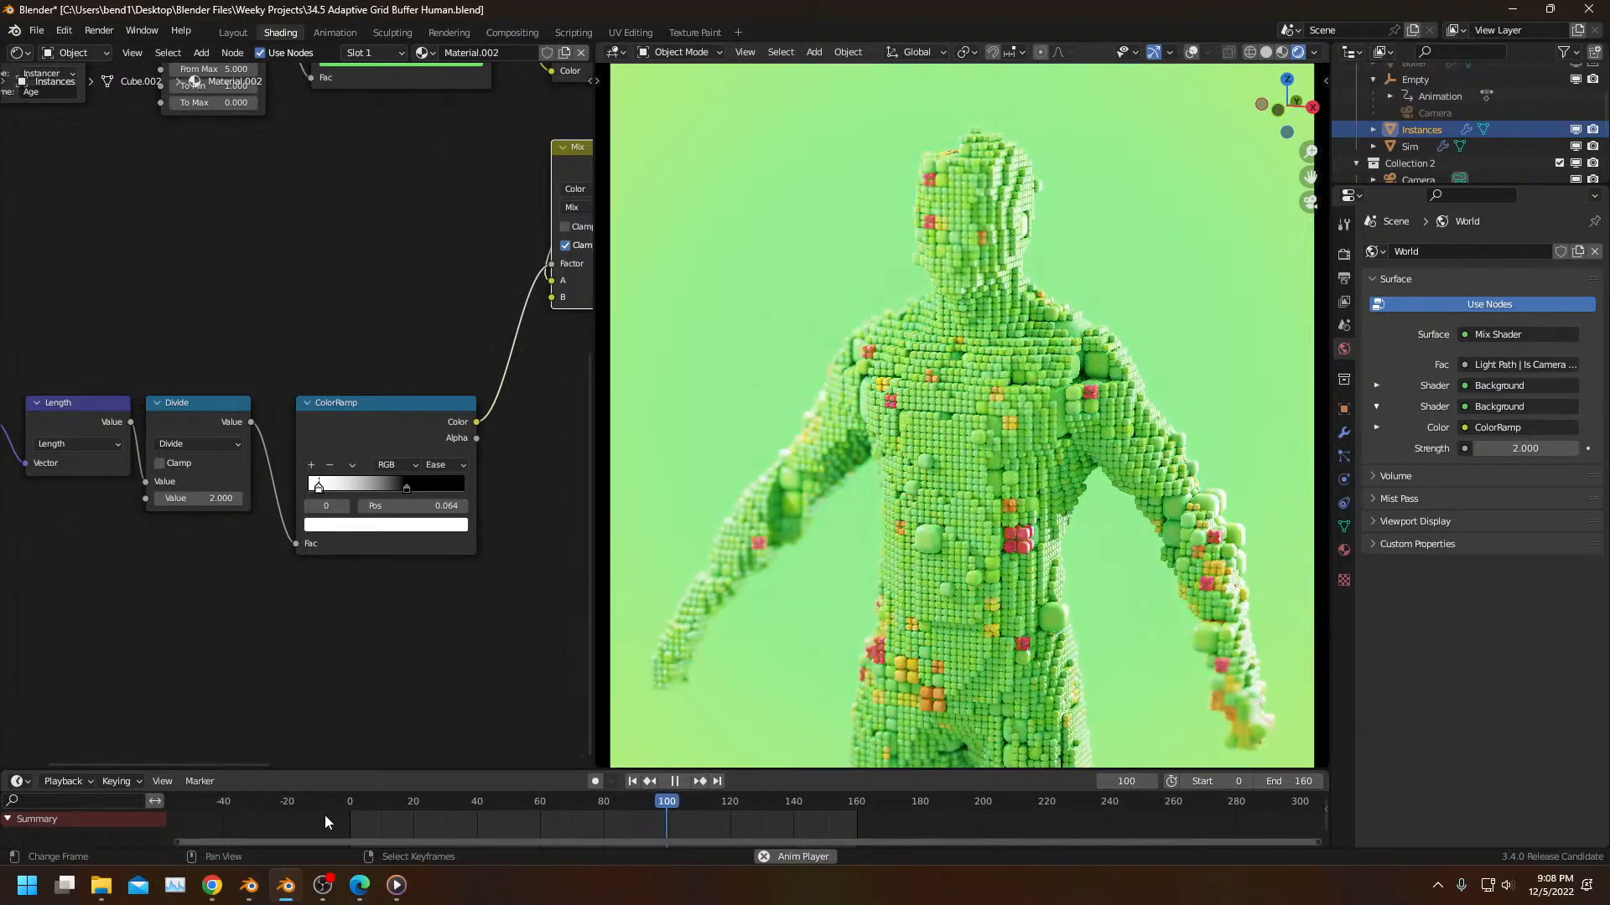
key(space)
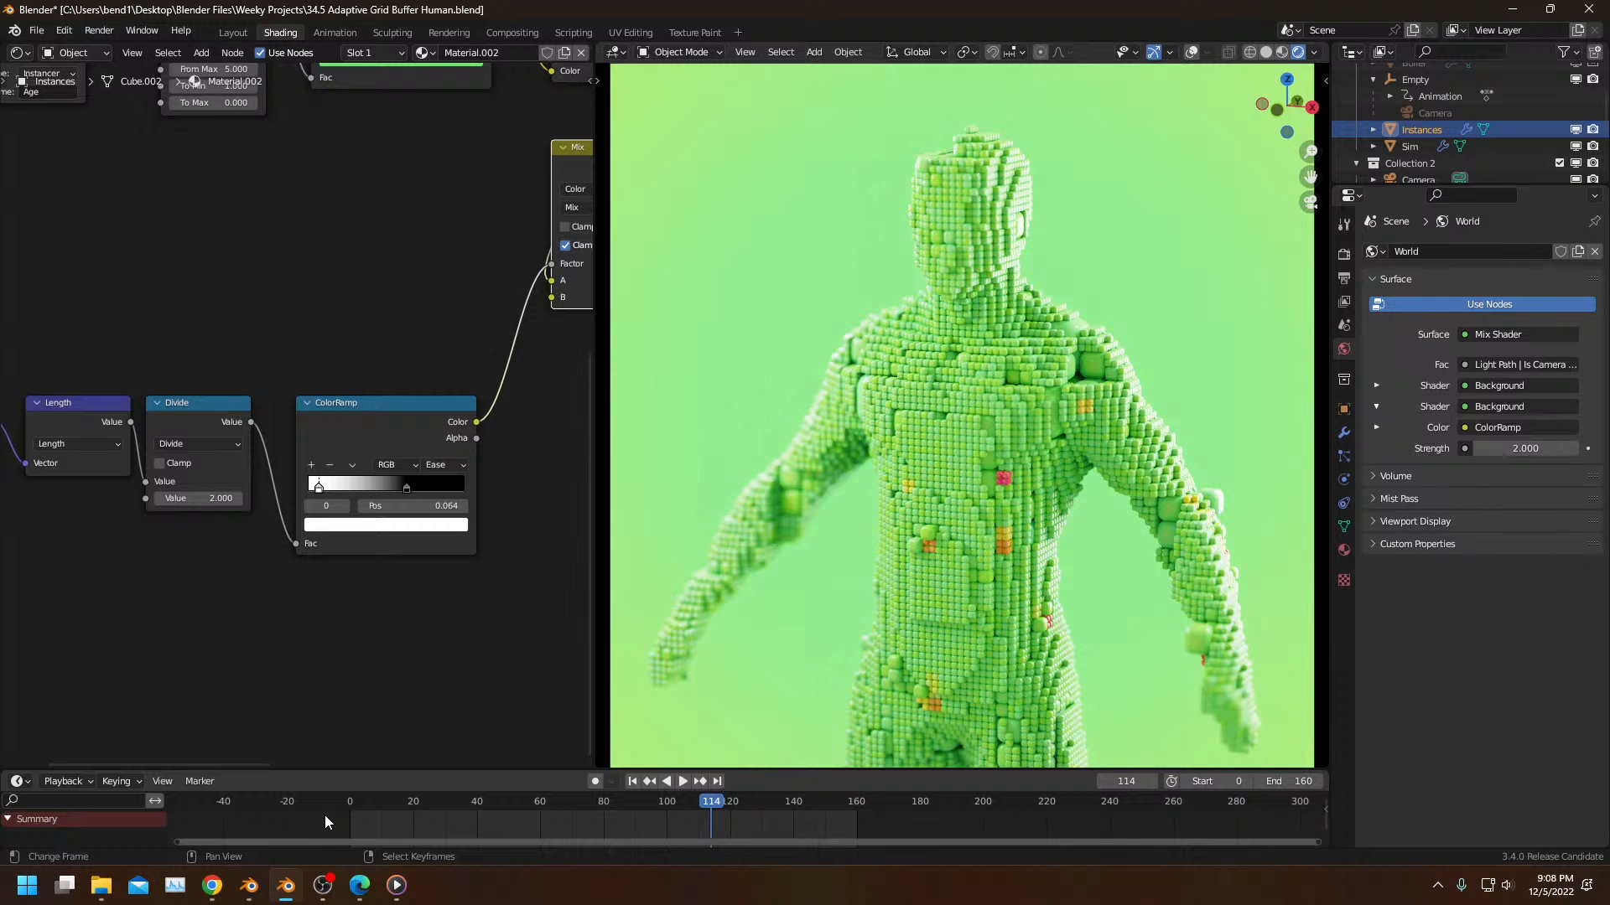
key(space)
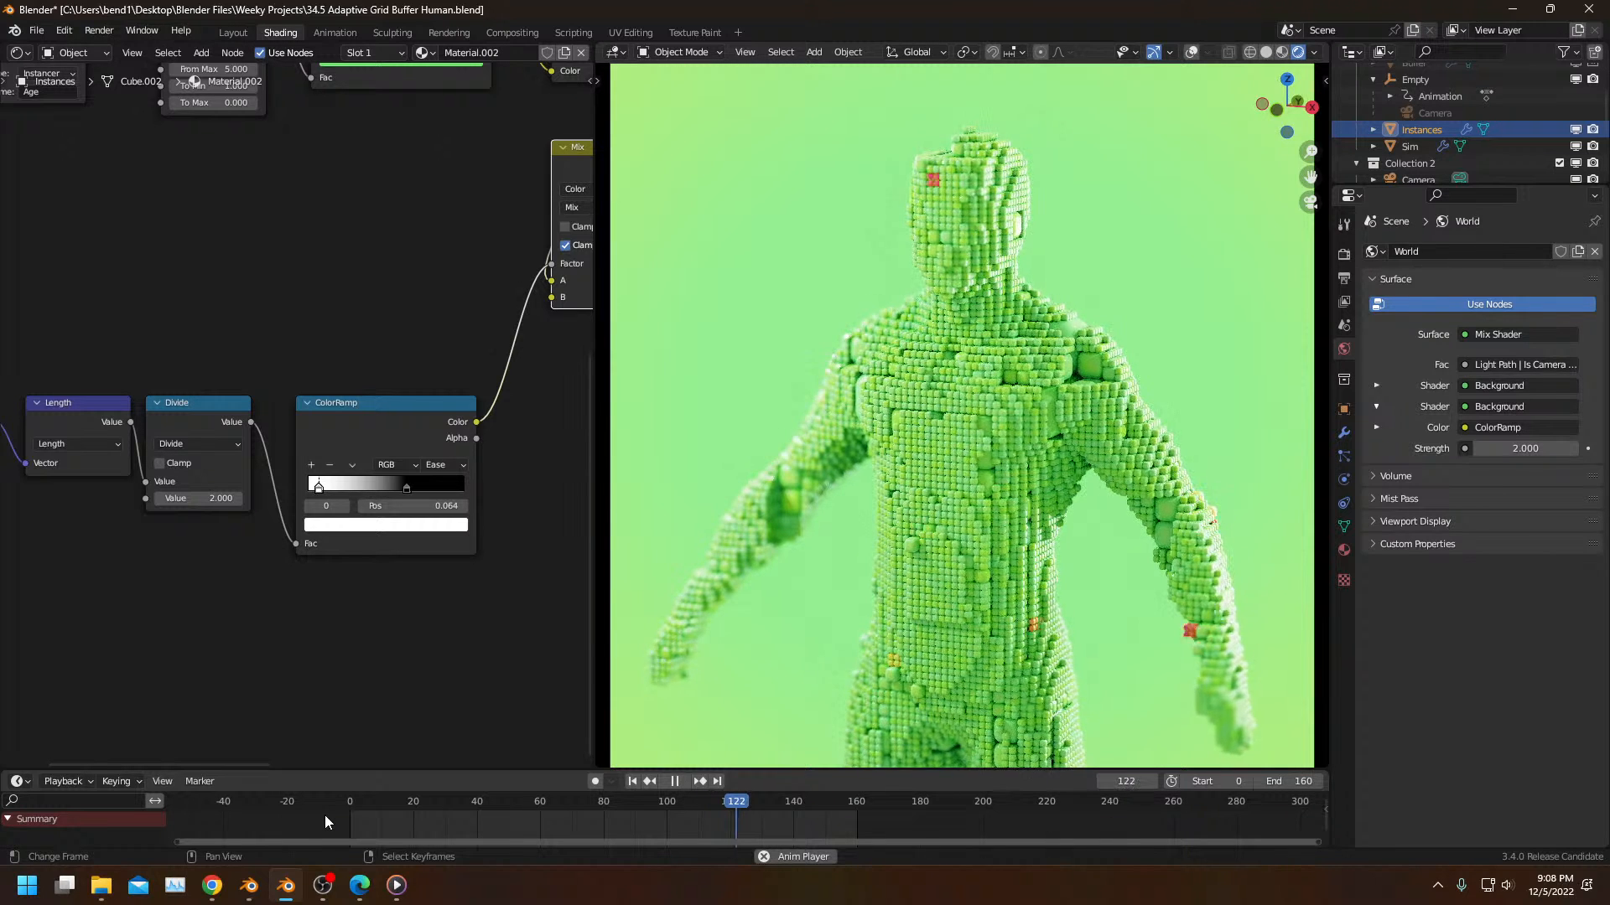
key(space)
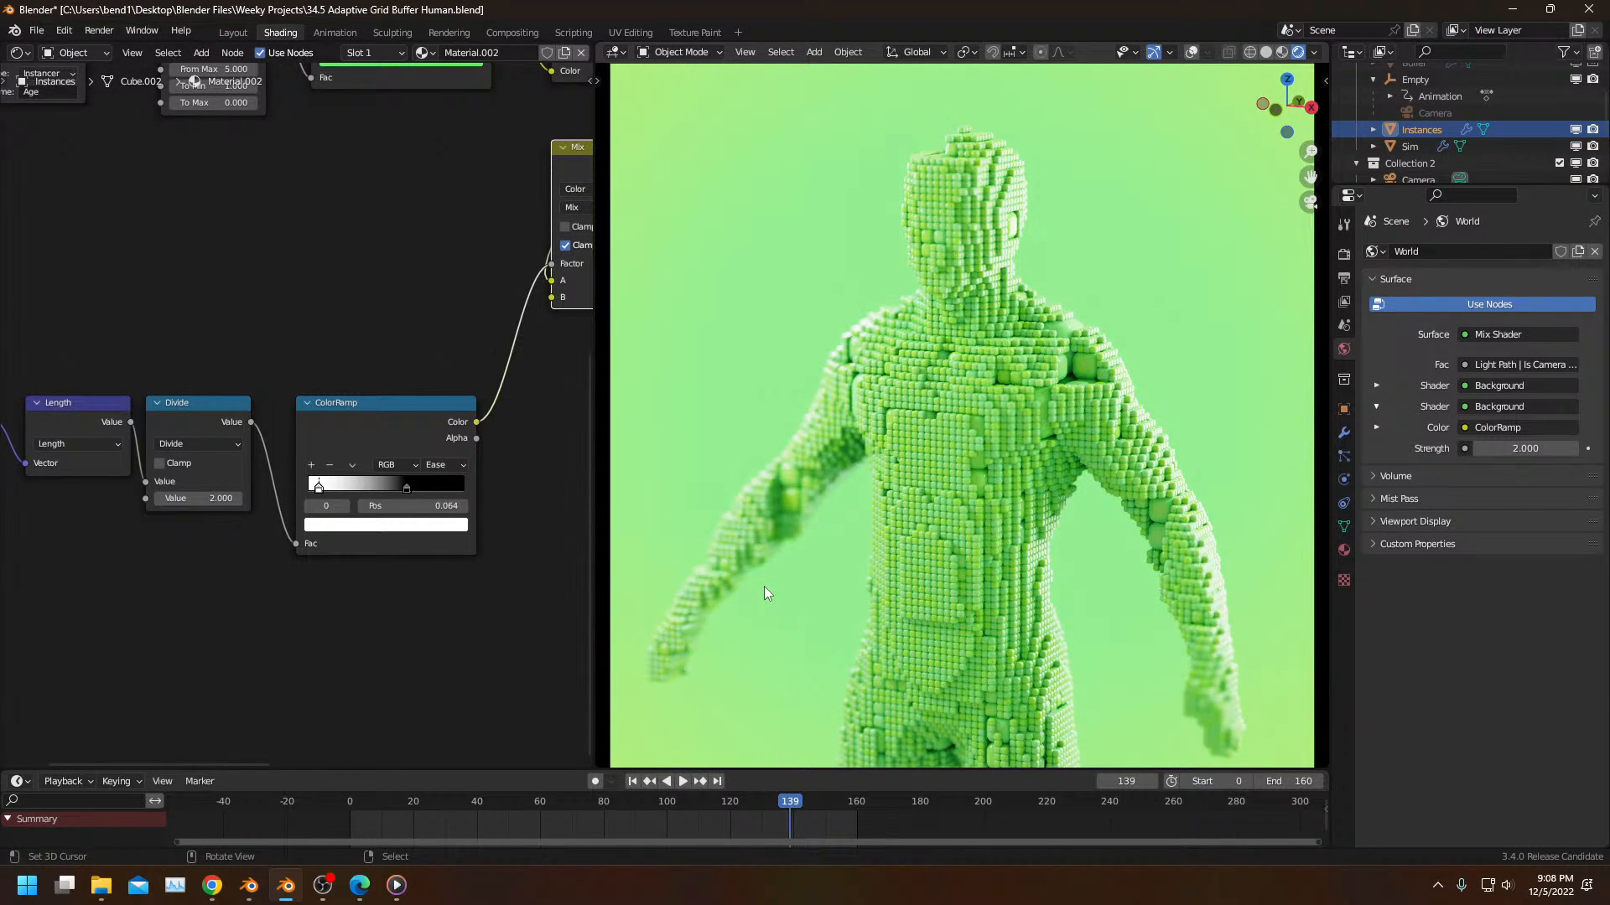
scroll(763, 586, up, 4)
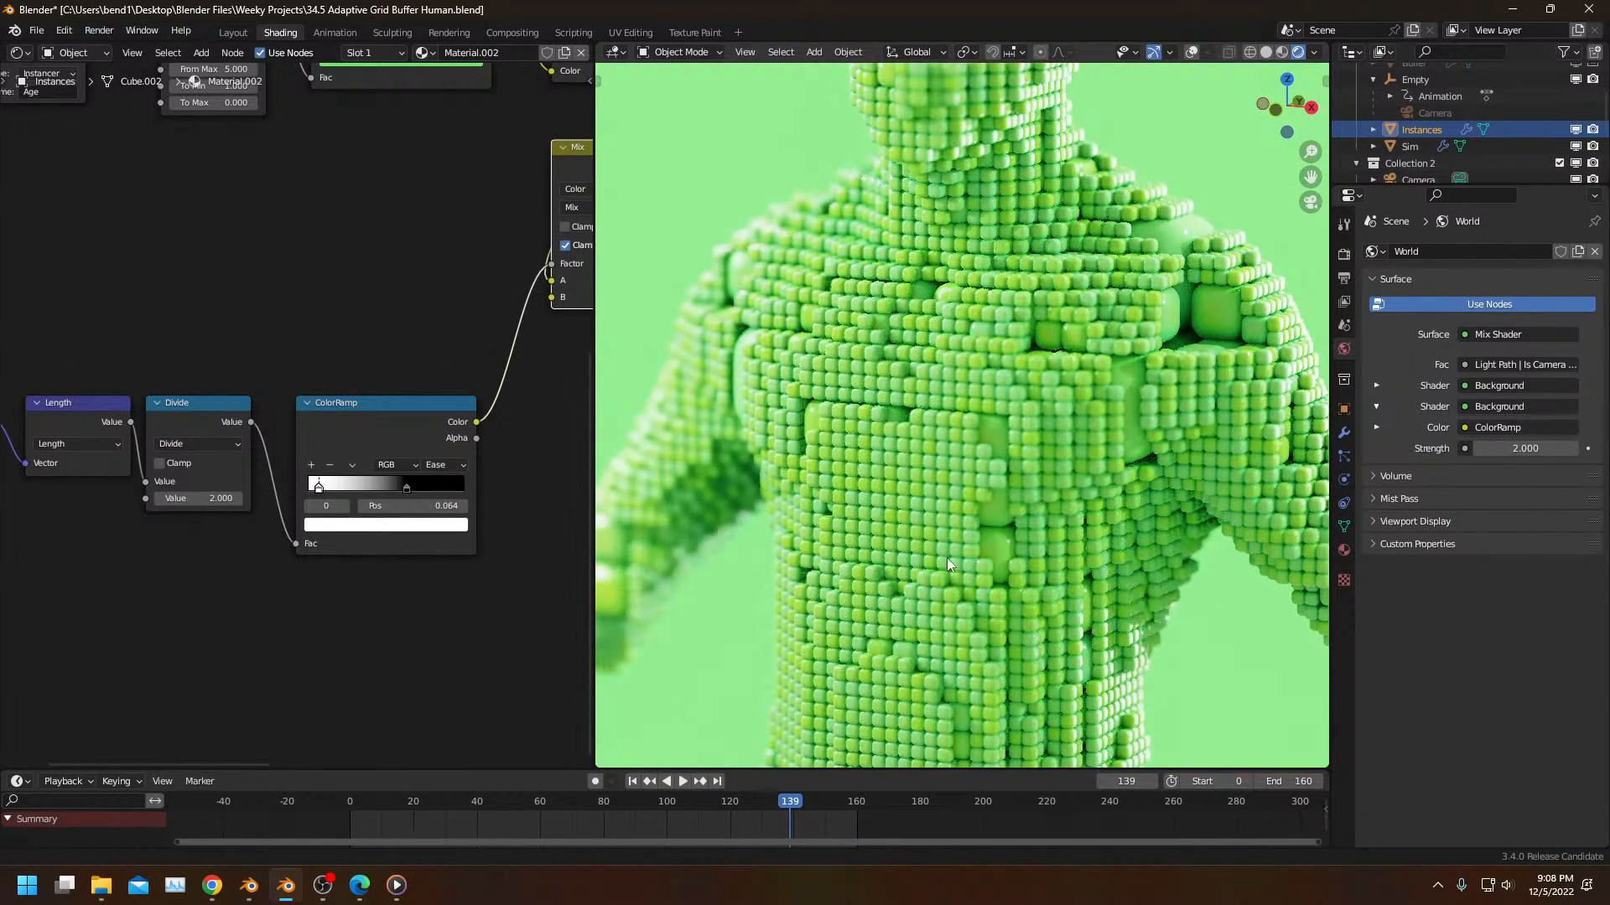
shift+middle_drag(947, 557, 769, 629)
scroll(1068, 404, up, 9)
scroll(1165, 337, down, 8)
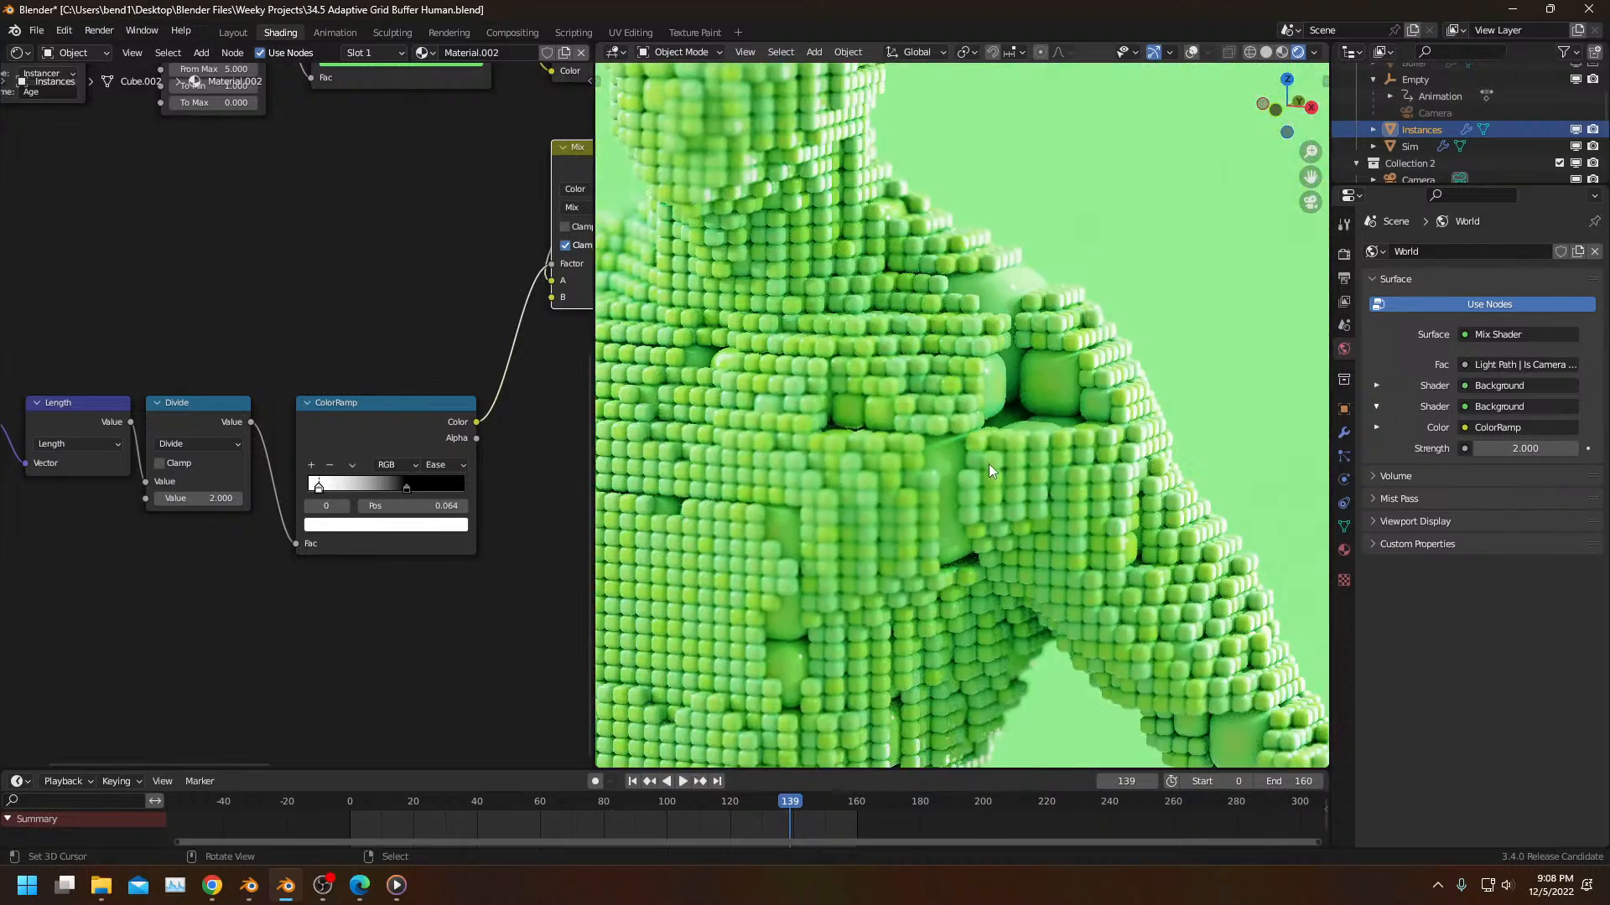
scroll(964, 461, down, 5)
scroll(954, 457, up, 1)
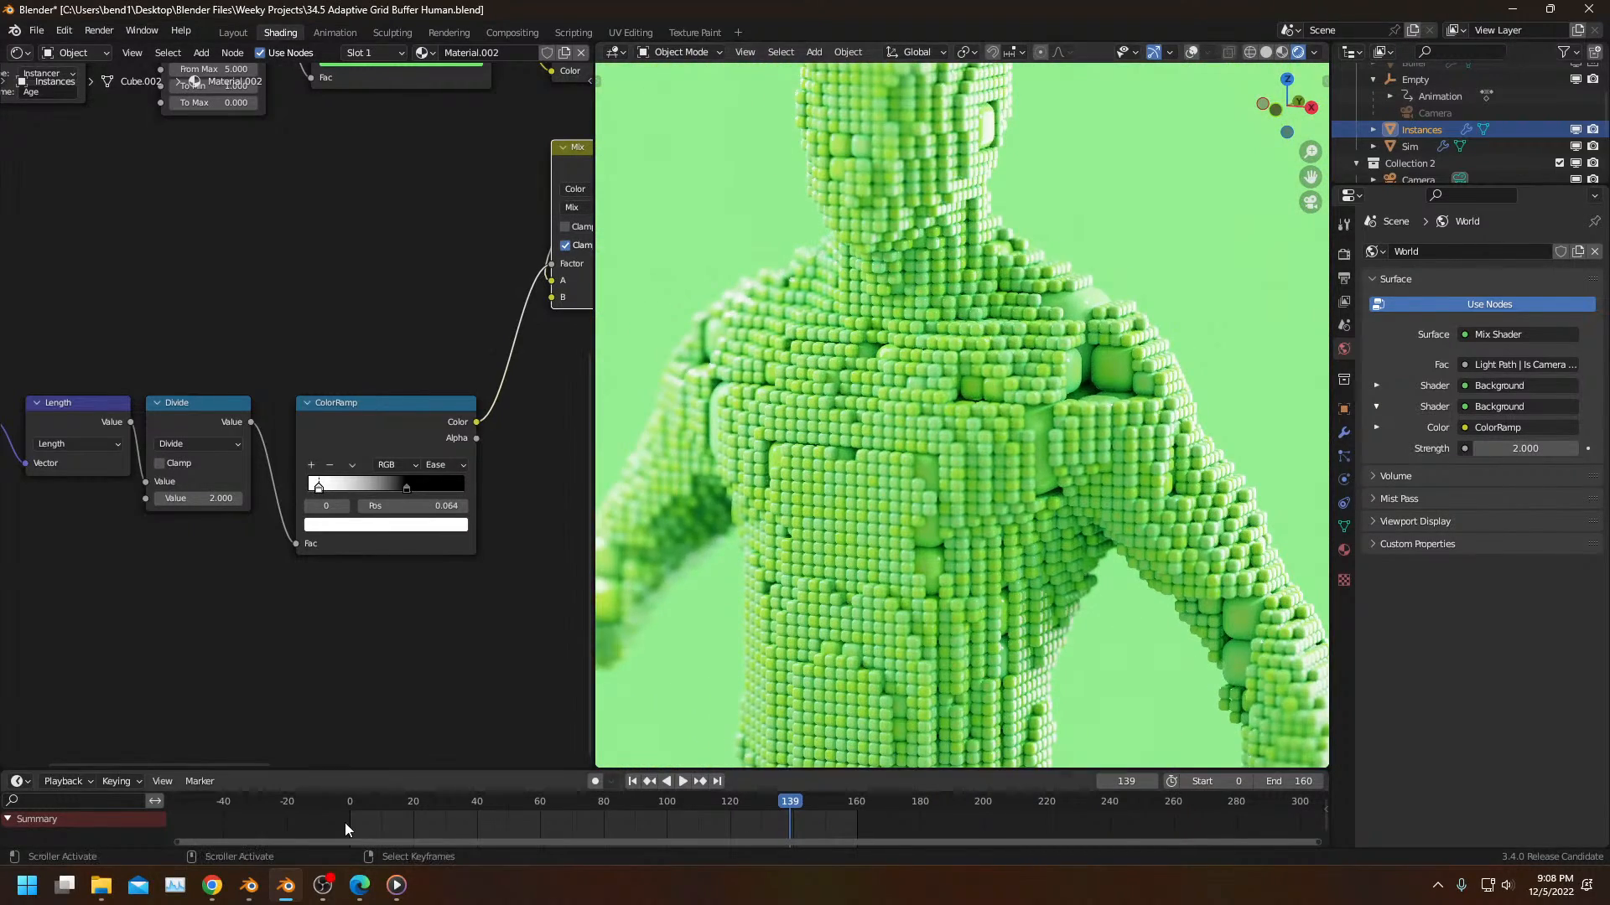
Step: Play the animation from frame 0 in wider and closer framings, then return to the full camera view
click(346, 822)
key(space)
scroll(780, 612, down, 4)
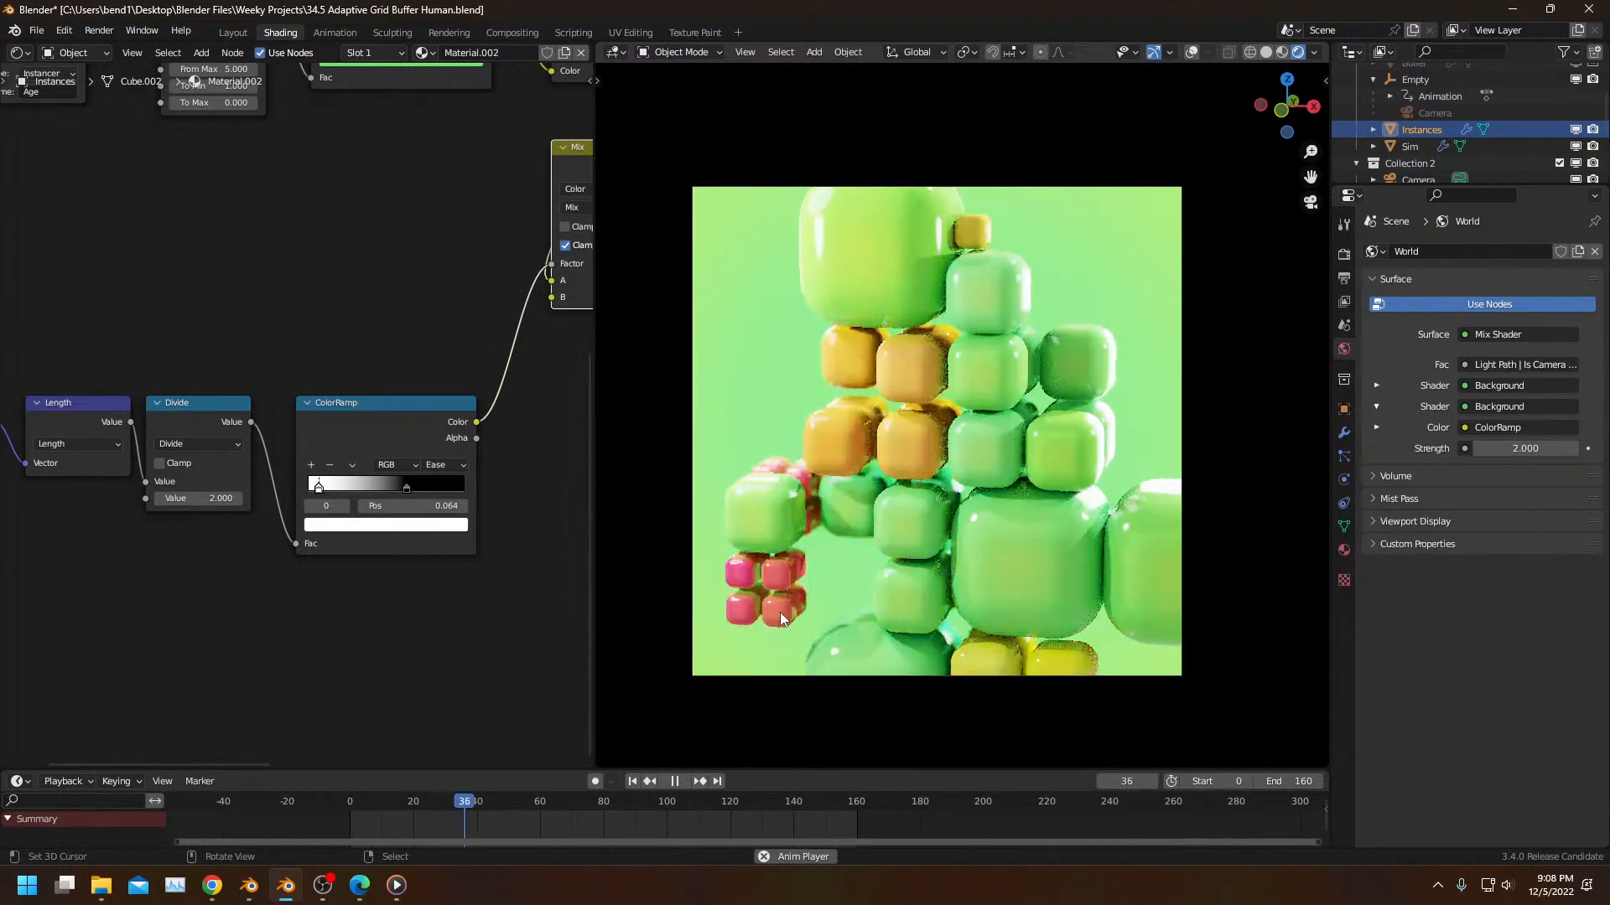
key(space)
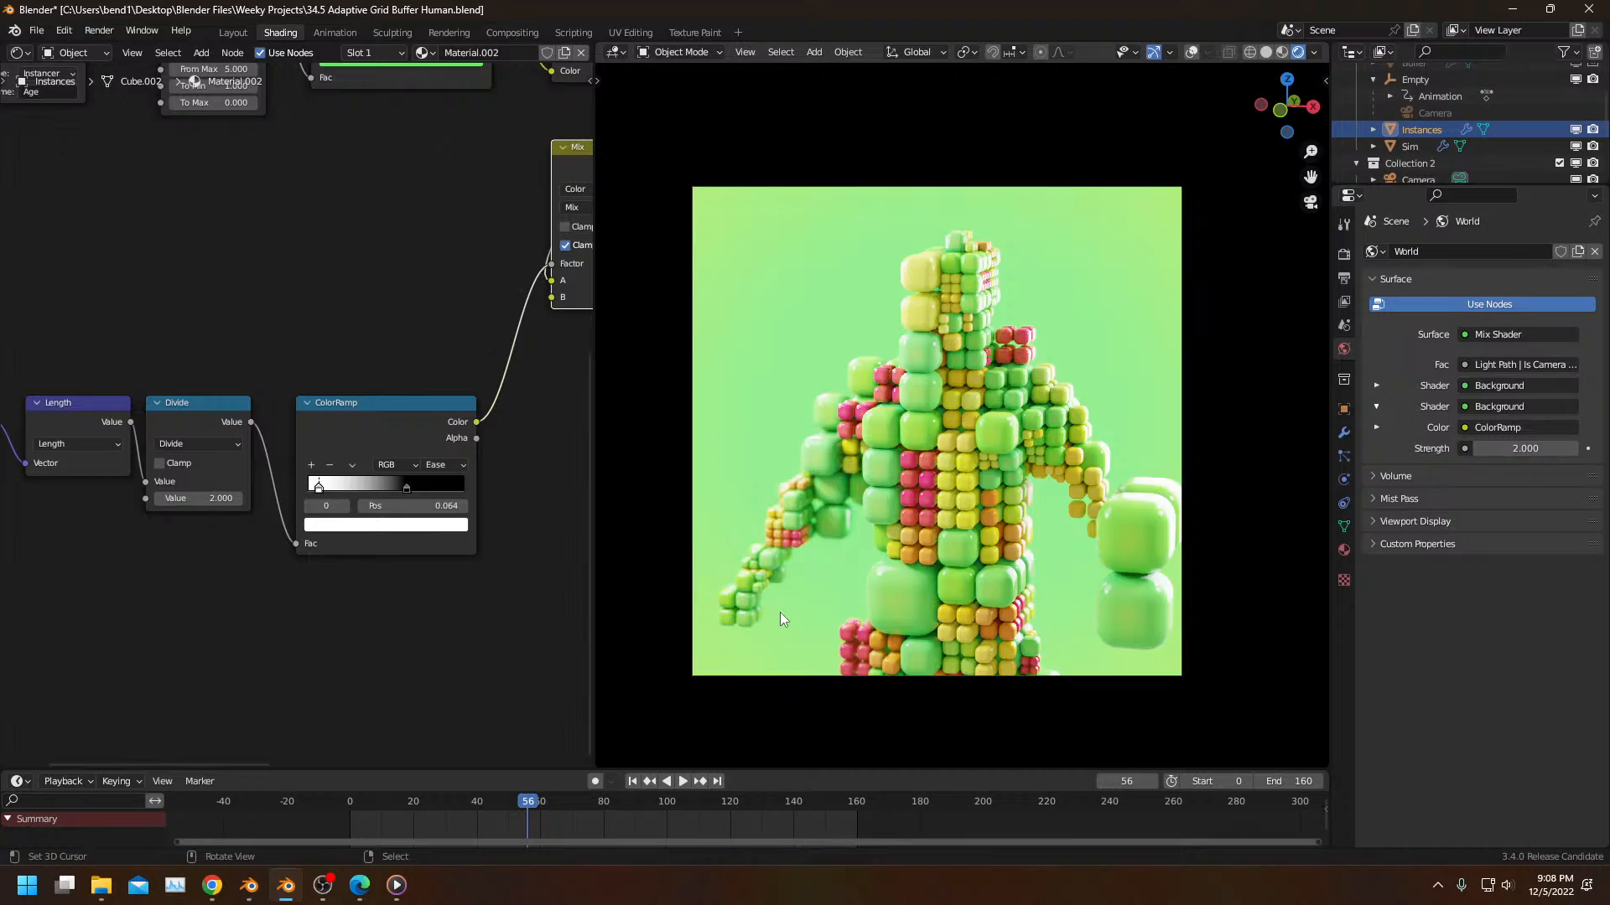
scroll(780, 620, up, 4)
key(space)
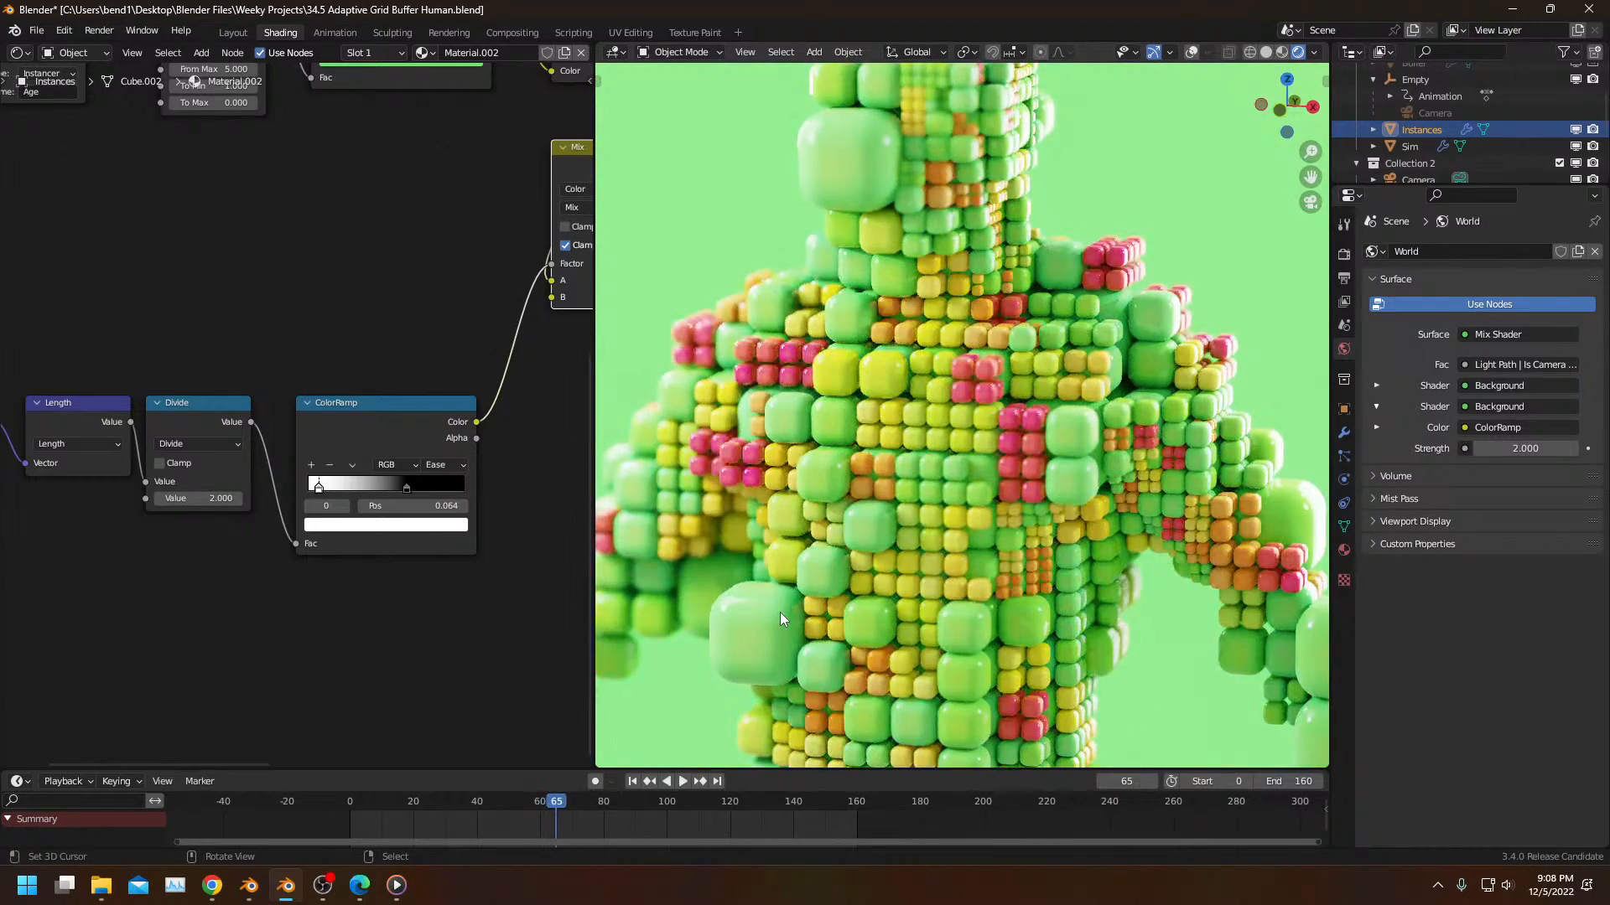
key(space)
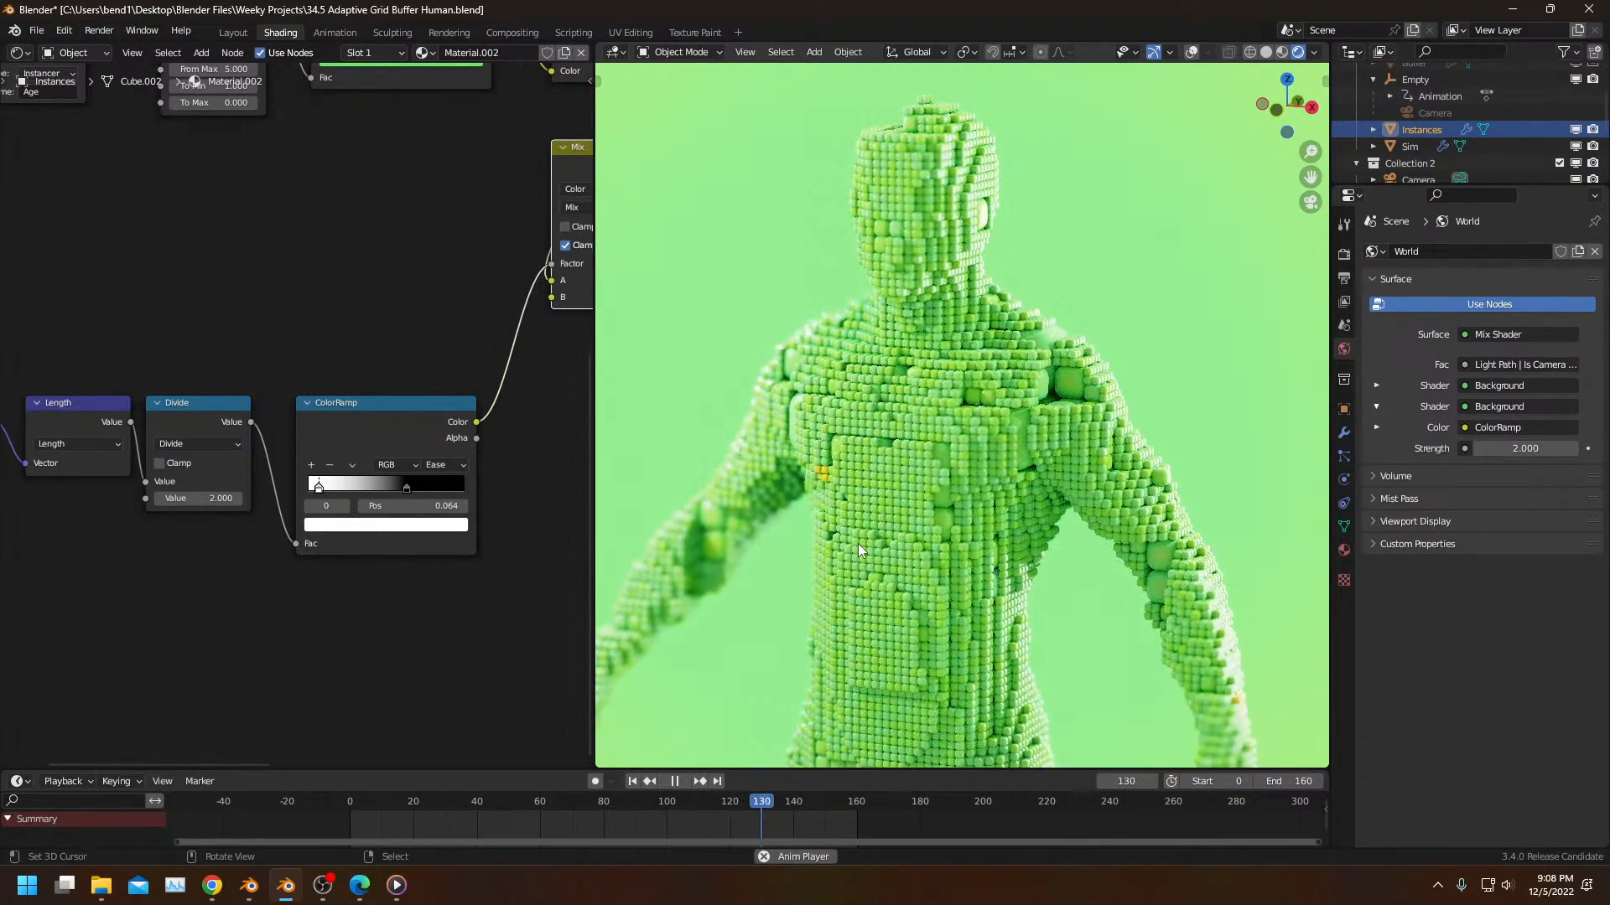
key(KP_0)
key(space)
Step: Add a UV Map node below the distance nodes in the material
scroll(245, 488, down, 3)
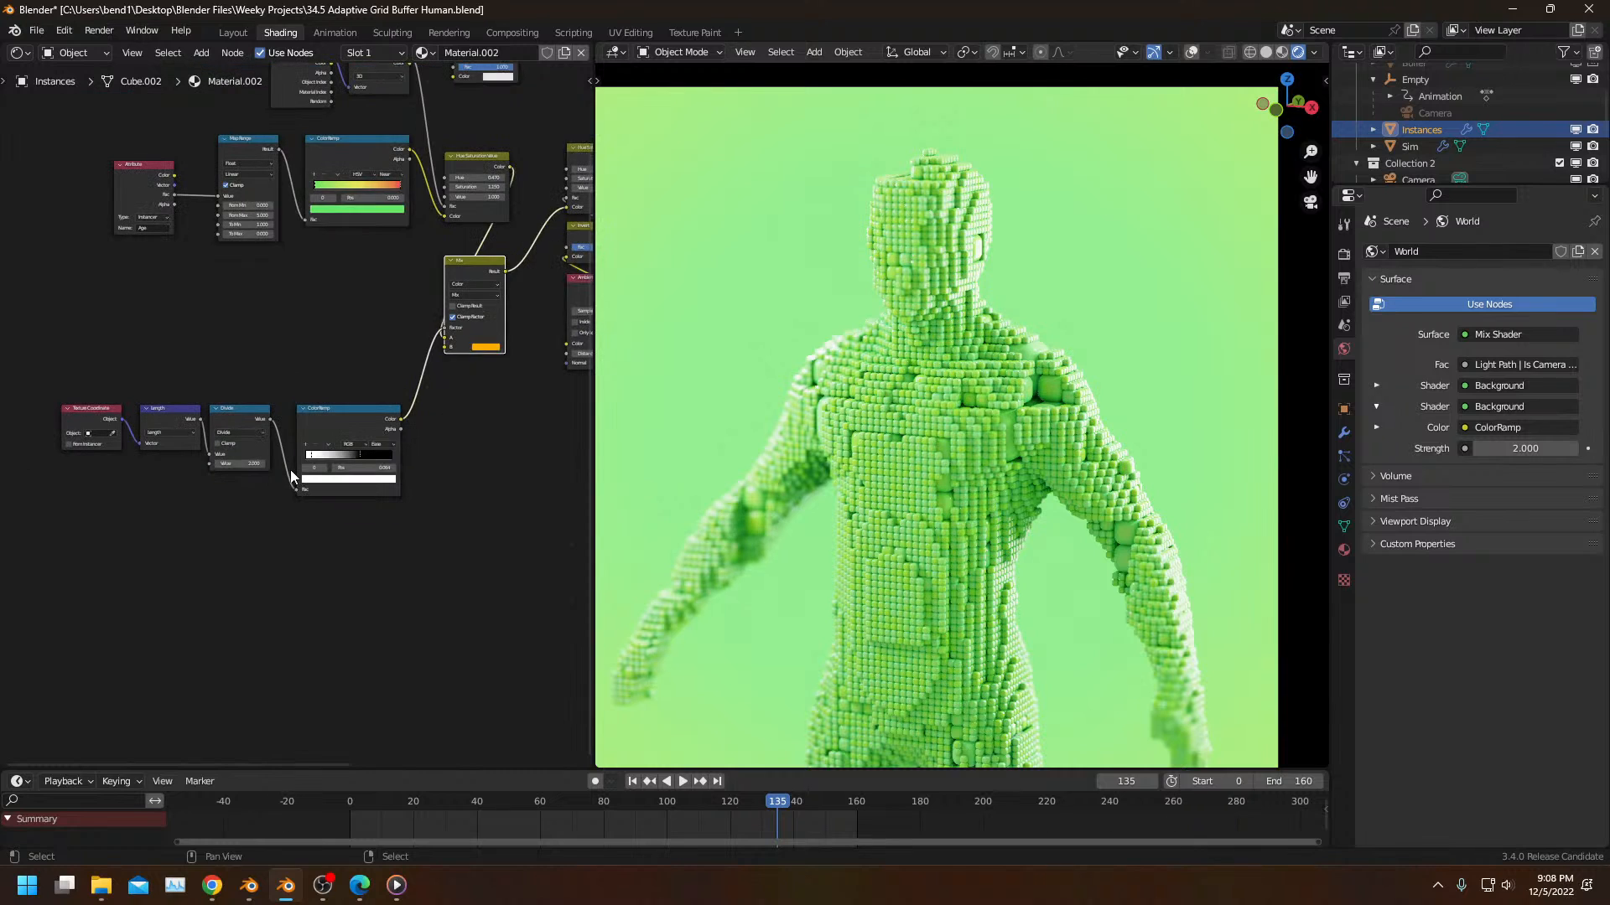
key(shift+a)
mouse_move(273, 596)
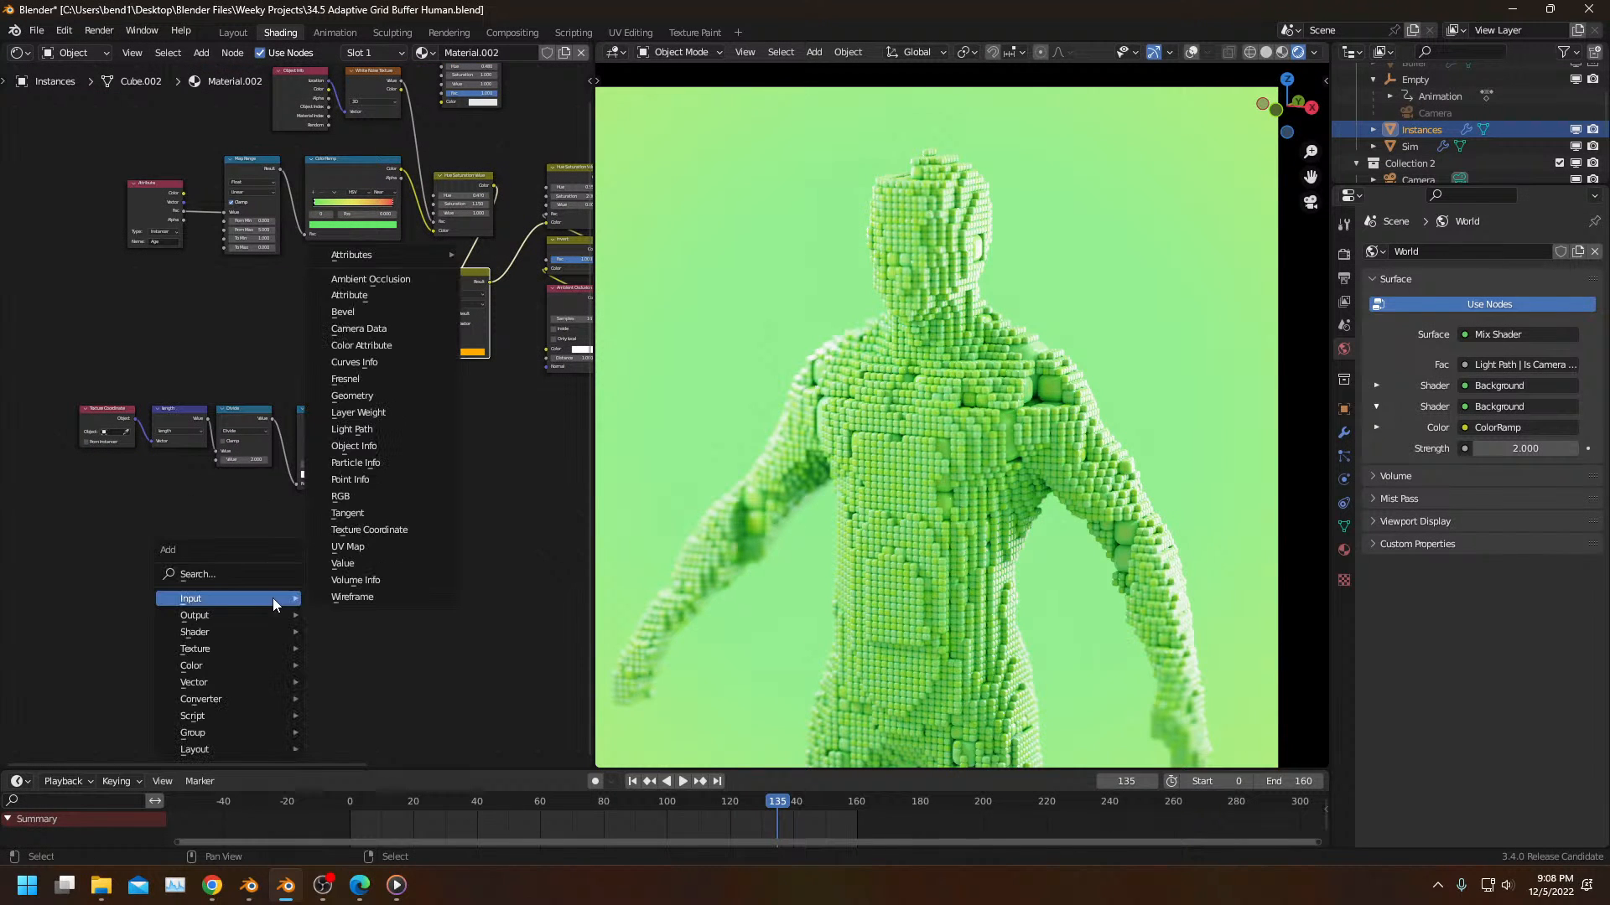
click(378, 552)
click(317, 561)
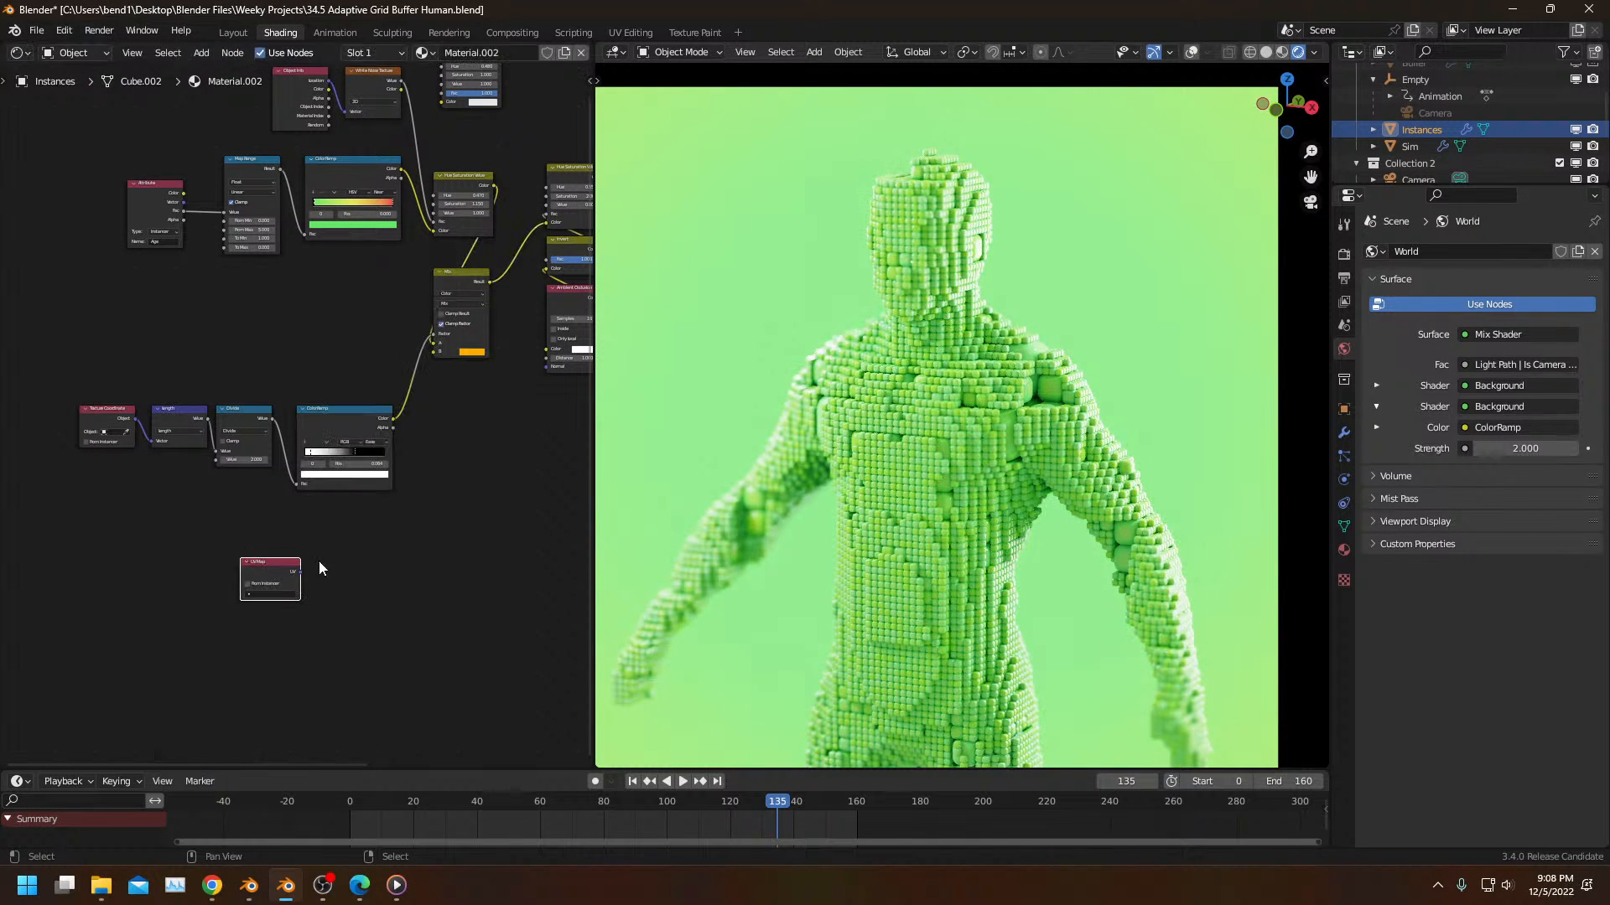
Step: Add a Noise Texture set to 2D beside the UV Map node and feed the UV output into its vector
middle_drag(390, 565, 336, 535)
scroll(334, 534, up, 3)
key(q)
click(270, 451)
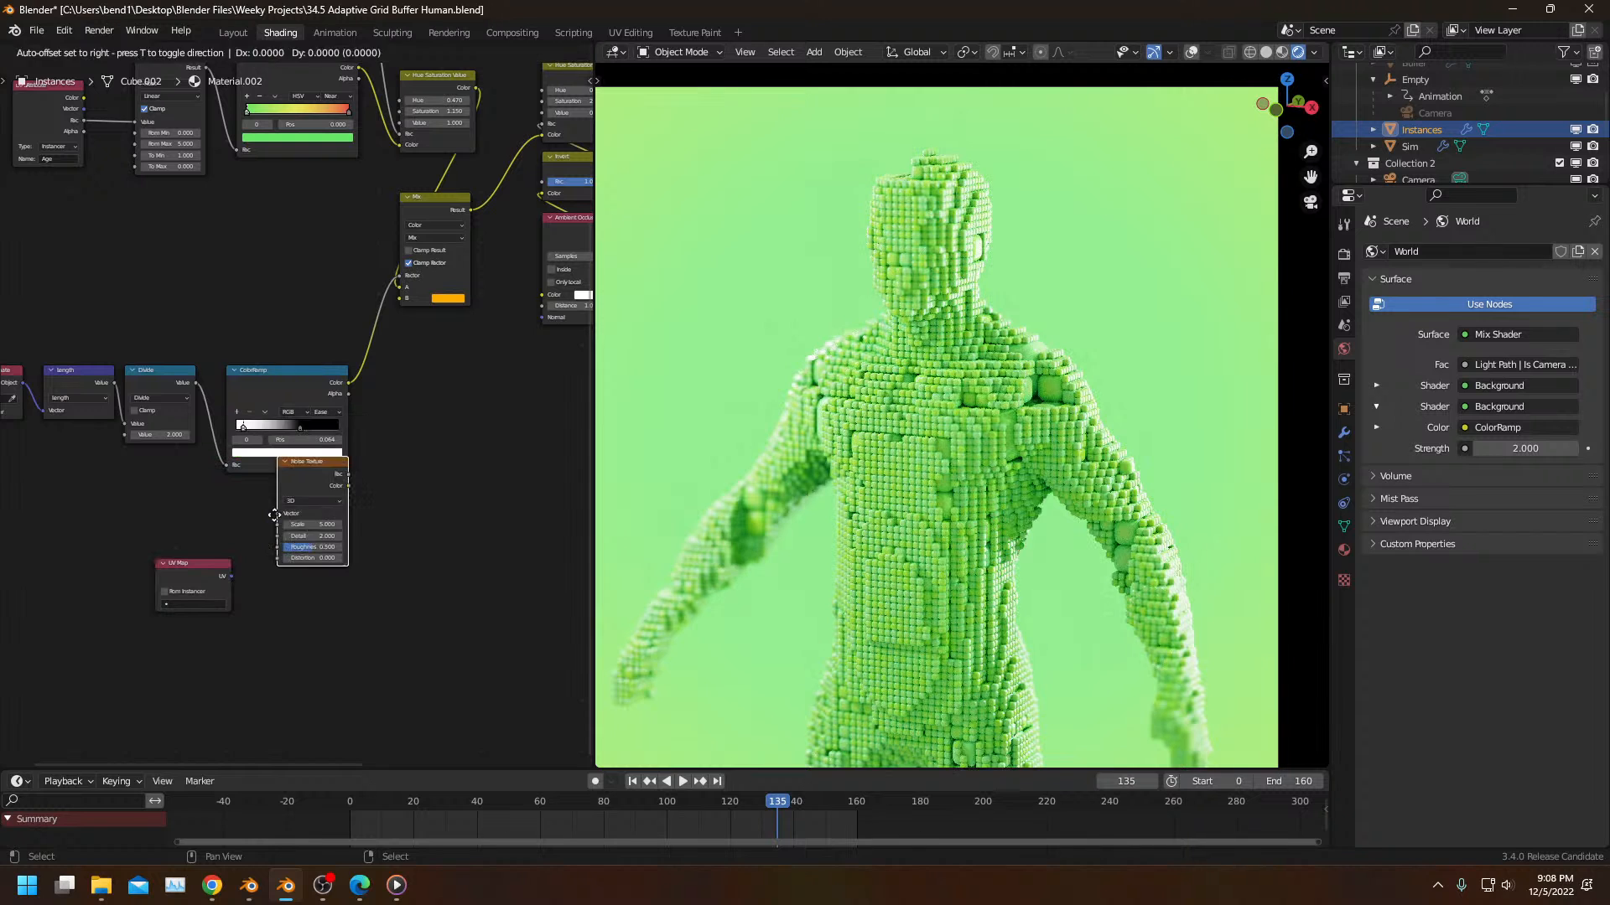
click(293, 585)
click(293, 584)
click(294, 574)
drag(229, 576, 278, 596)
Step: Add a ColorRamp driven by the Noise Texture's Fac output and link its color output into the main shader chain
key(q)
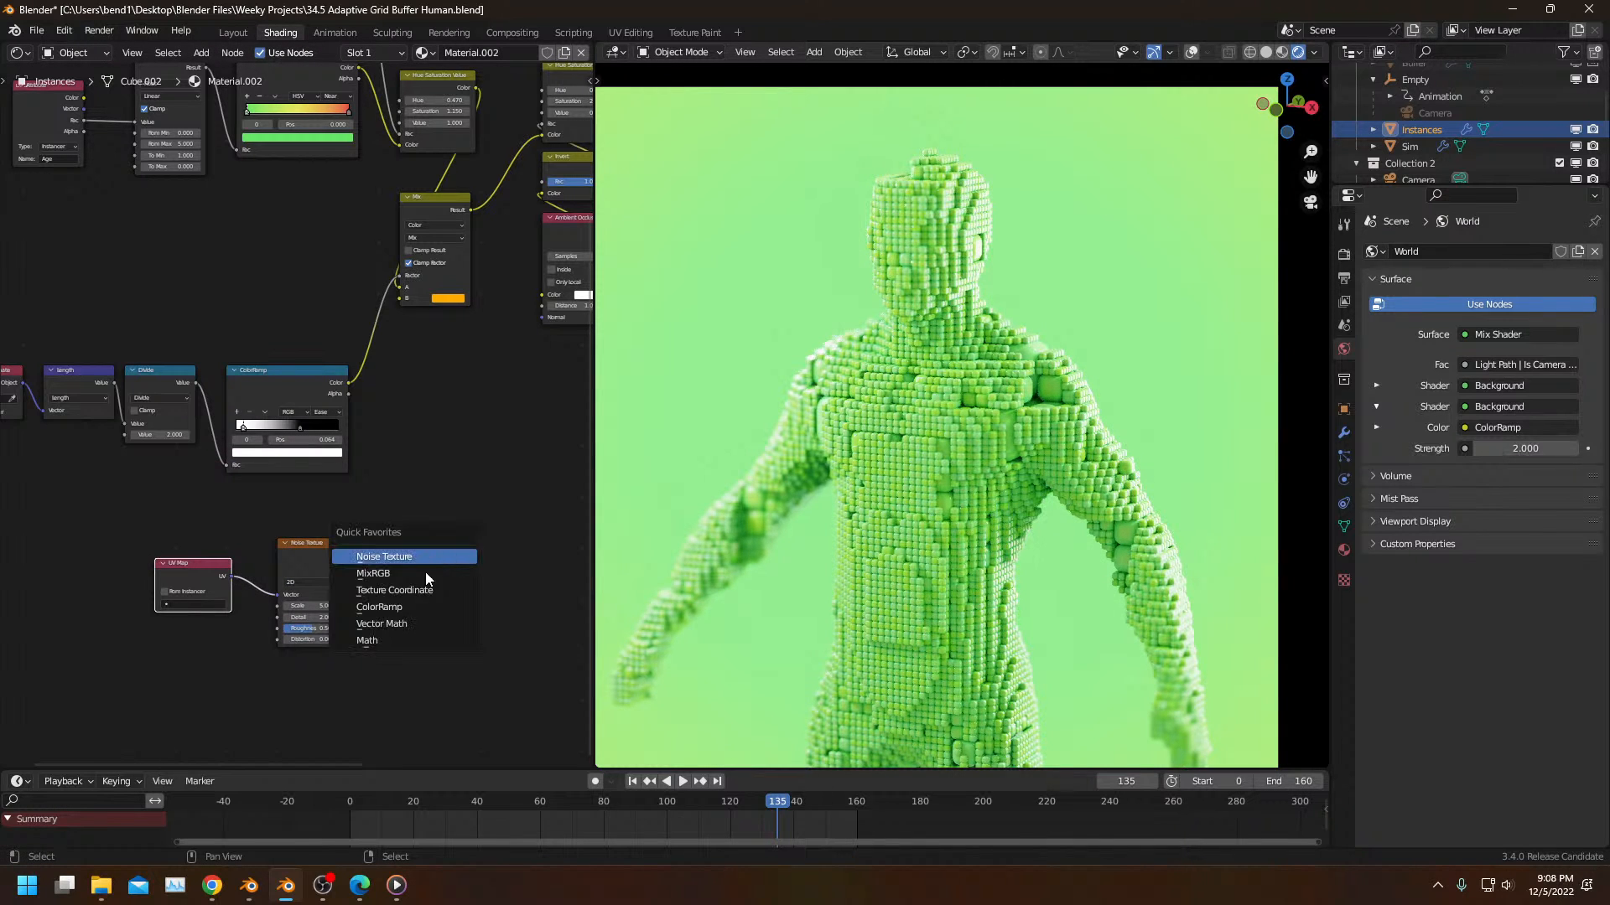
click(411, 601)
click(412, 520)
drag(347, 556, 416, 641)
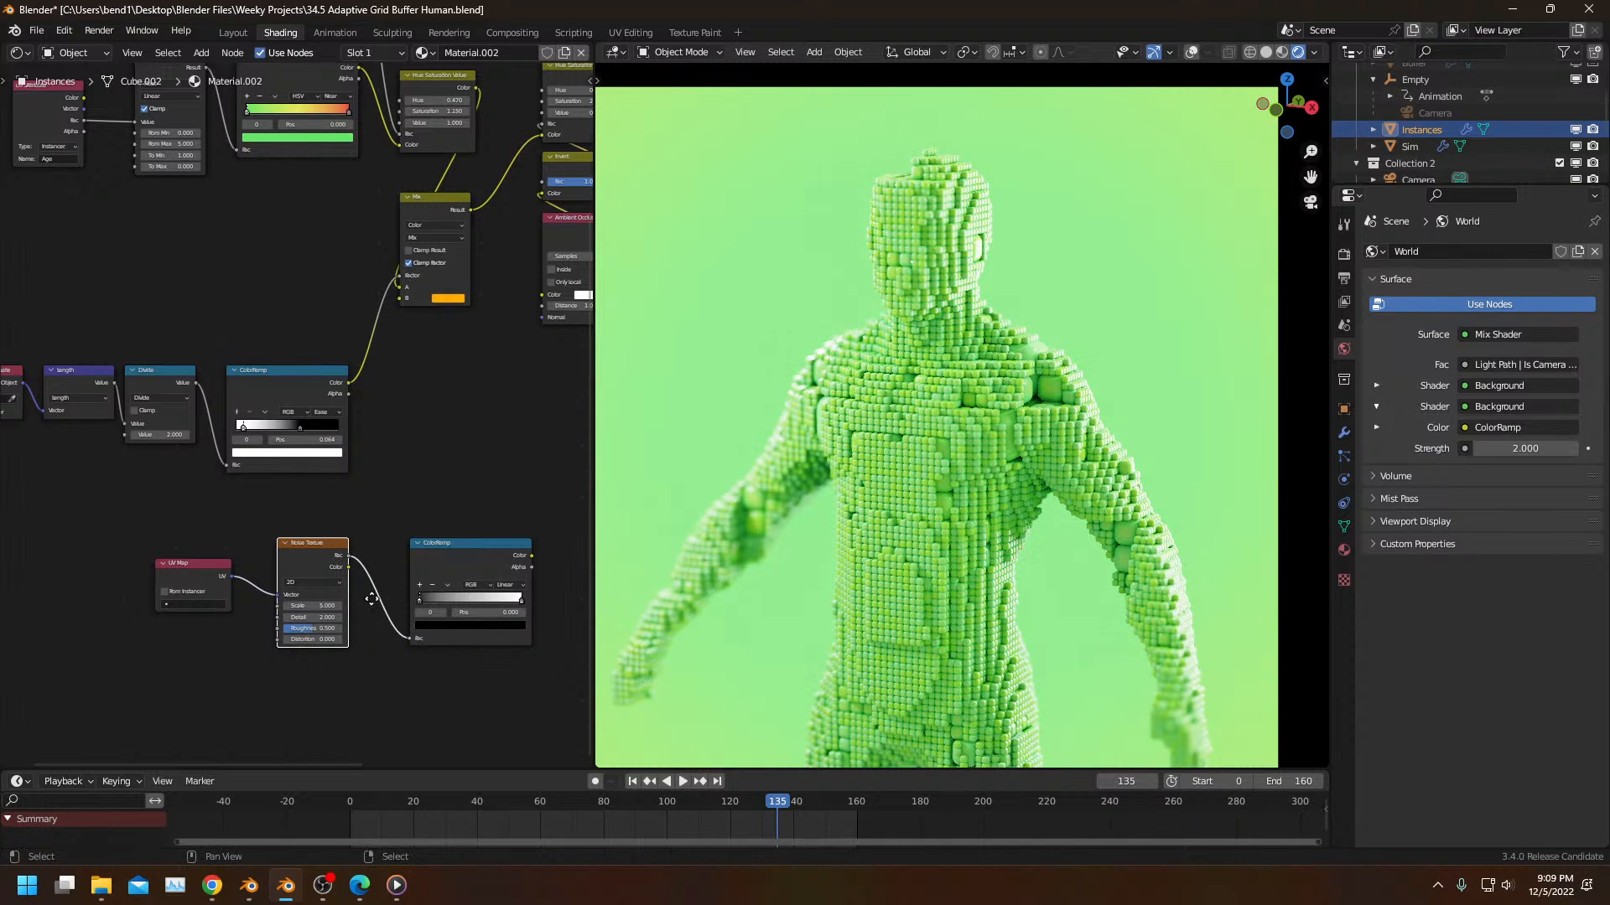
middle_drag(479, 556, 327, 633)
click(376, 627)
drag(376, 628, 480, 265)
Step: Play the animation from the start to frame 57 and examine the cube surfaces up close with the noise nodes in view
middle_drag(416, 393, 423, 390)
scroll(275, 457, up, 7)
middle_drag(256, 523, 227, 401)
scroll(892, 501, up, 6)
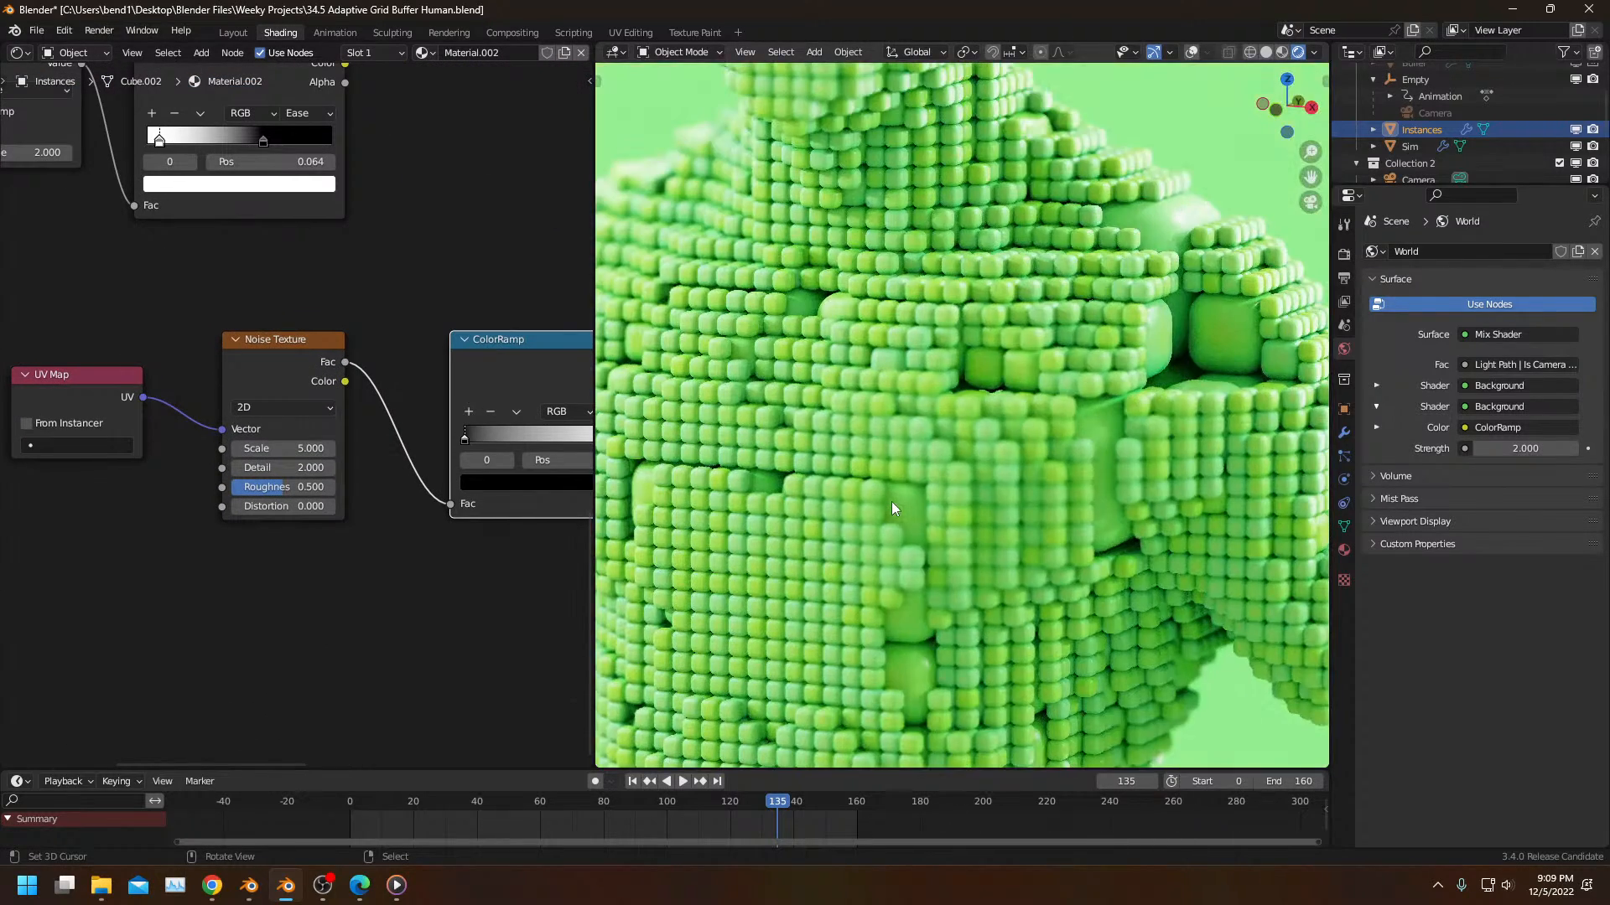
click(350, 808)
key(KP_0)
key(space)
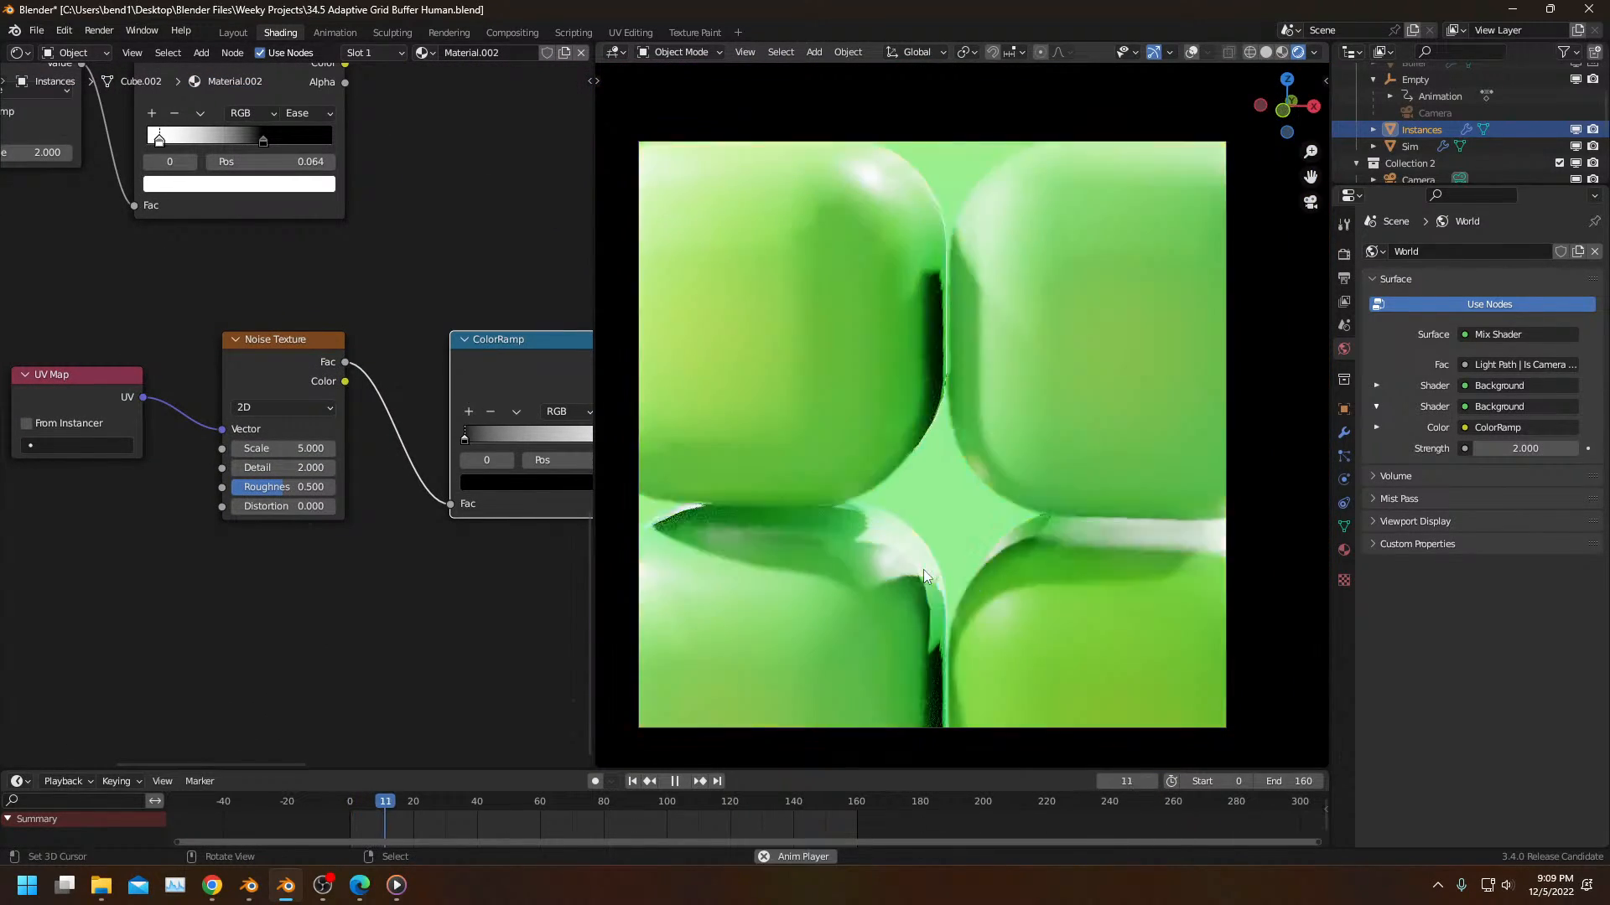
scroll(923, 570, up, 3)
key(space)
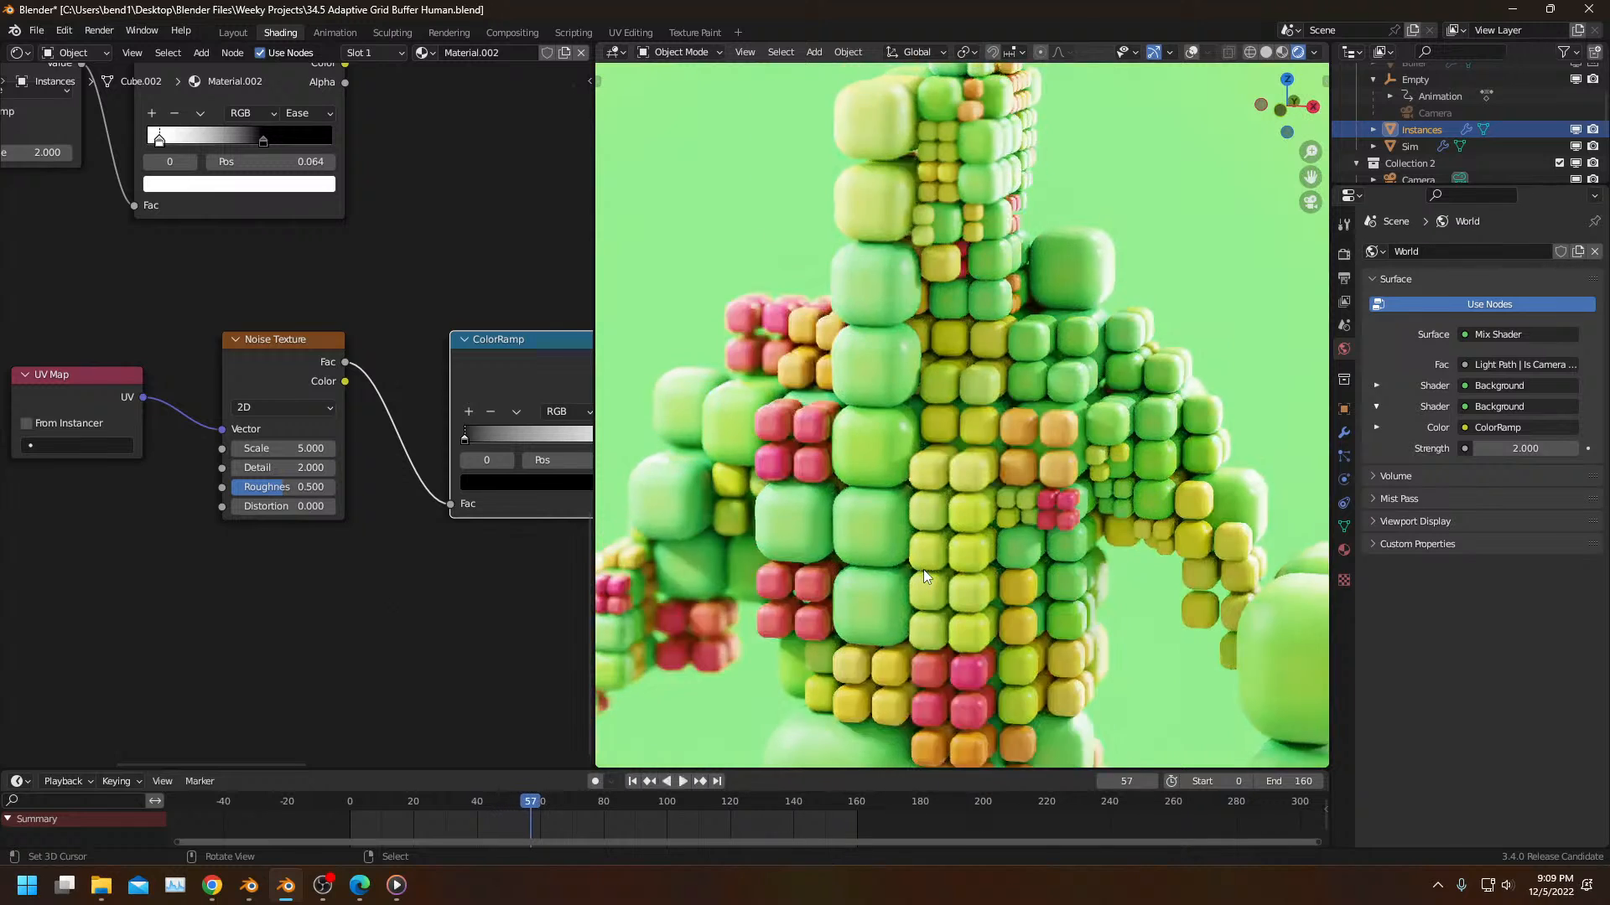
scroll(923, 570, up, 5)
scroll(425, 449, up, 1)
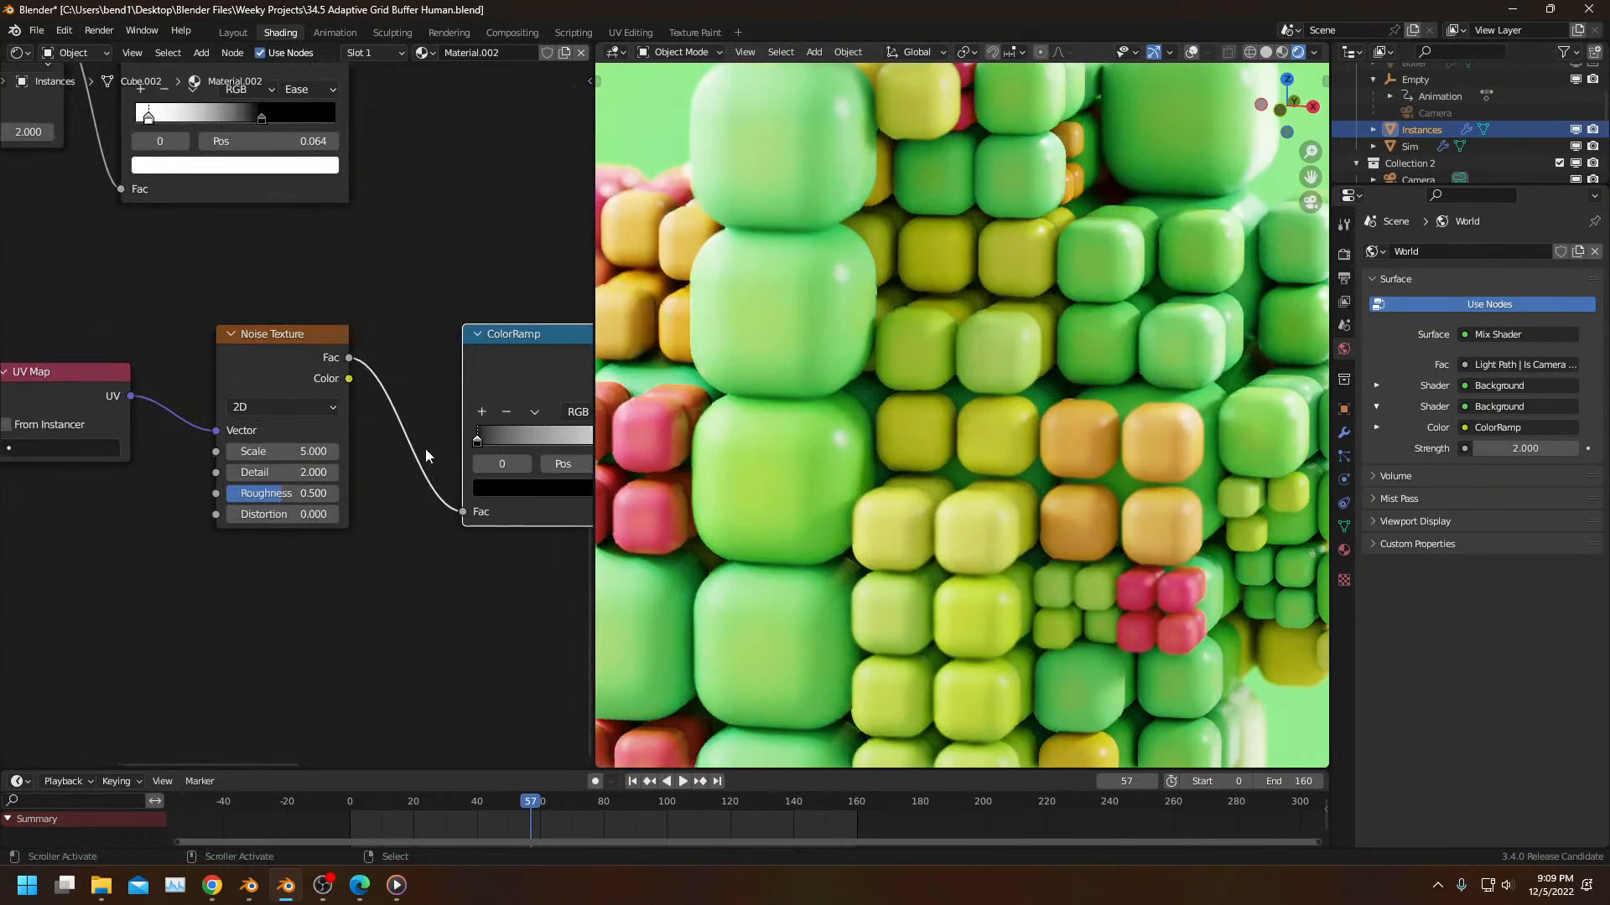
Step: Move the noise ColorRamp's black and white stops closer together, and set the Noise Texture's Detail to 8 and Roughness to 0.7
middle_drag(425, 450, 318, 536)
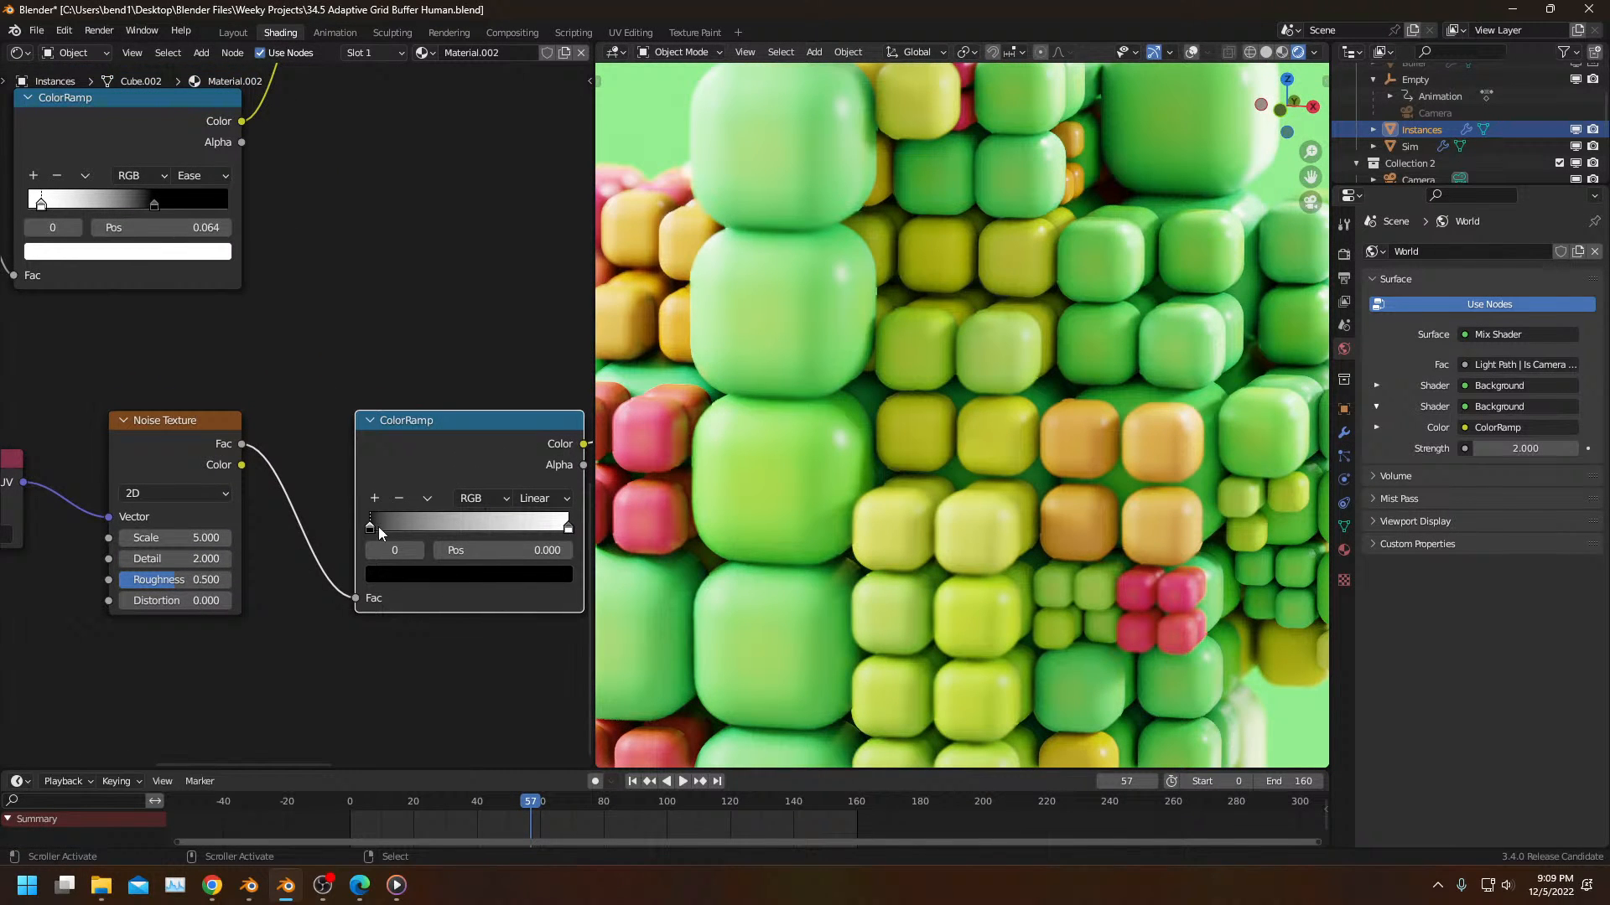
drag(379, 526, 424, 521)
drag(546, 526, 441, 525)
middle_drag(122, 574, 244, 541)
drag(285, 505, 328, 545)
Step: Play the animation on to frame 114, pausing along the way, and examine the noise effect on the cube surfaces up close
key(space)
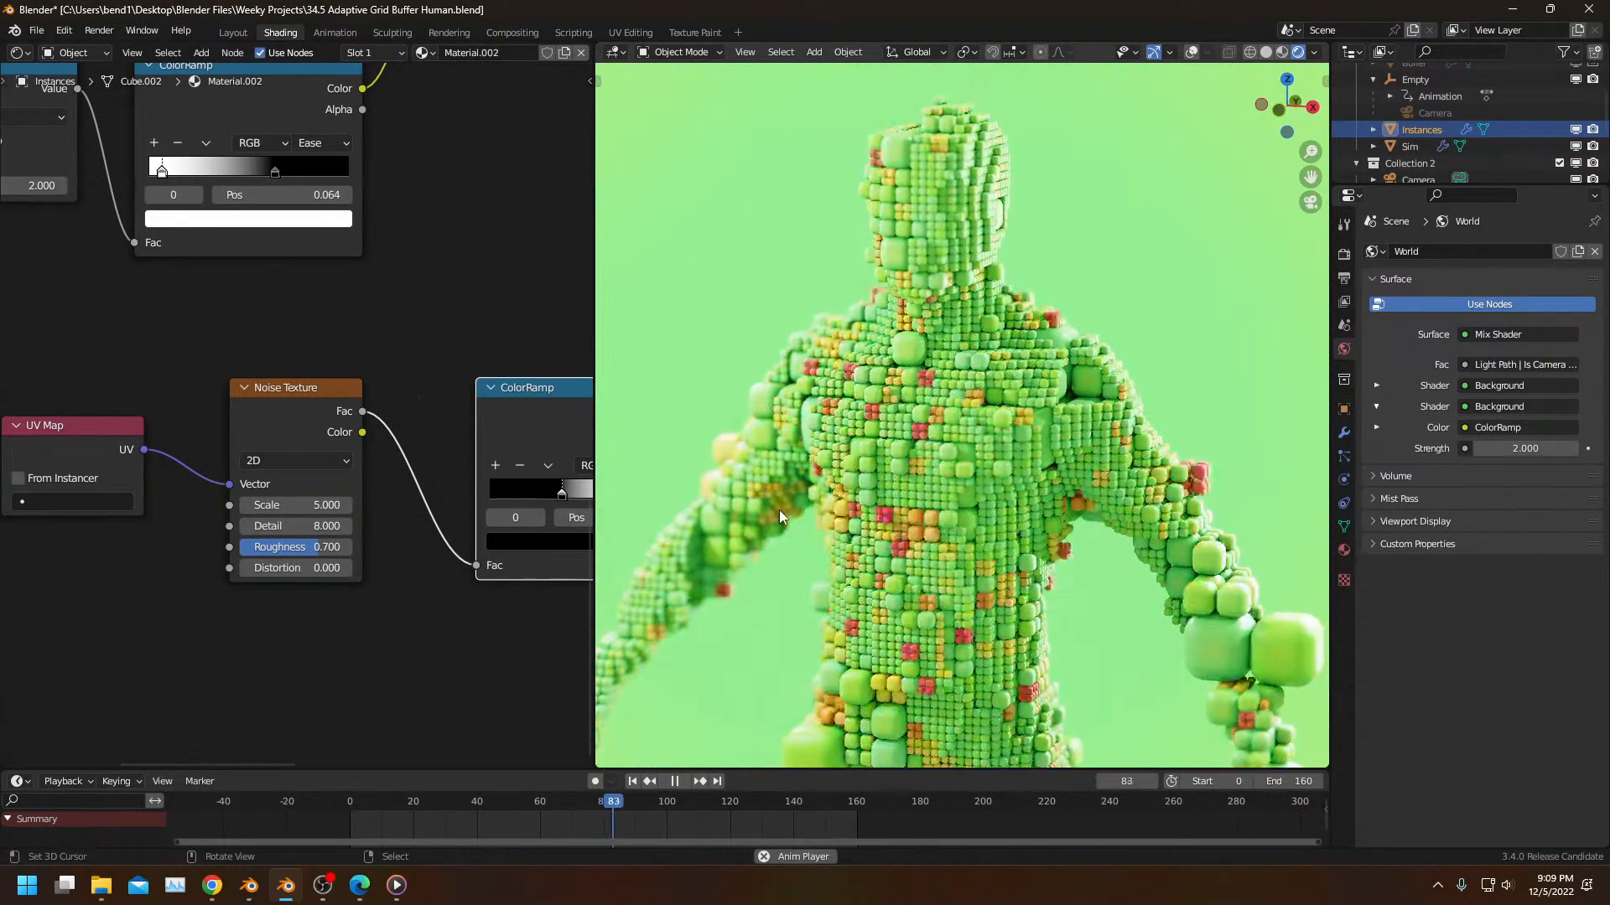
key(space)
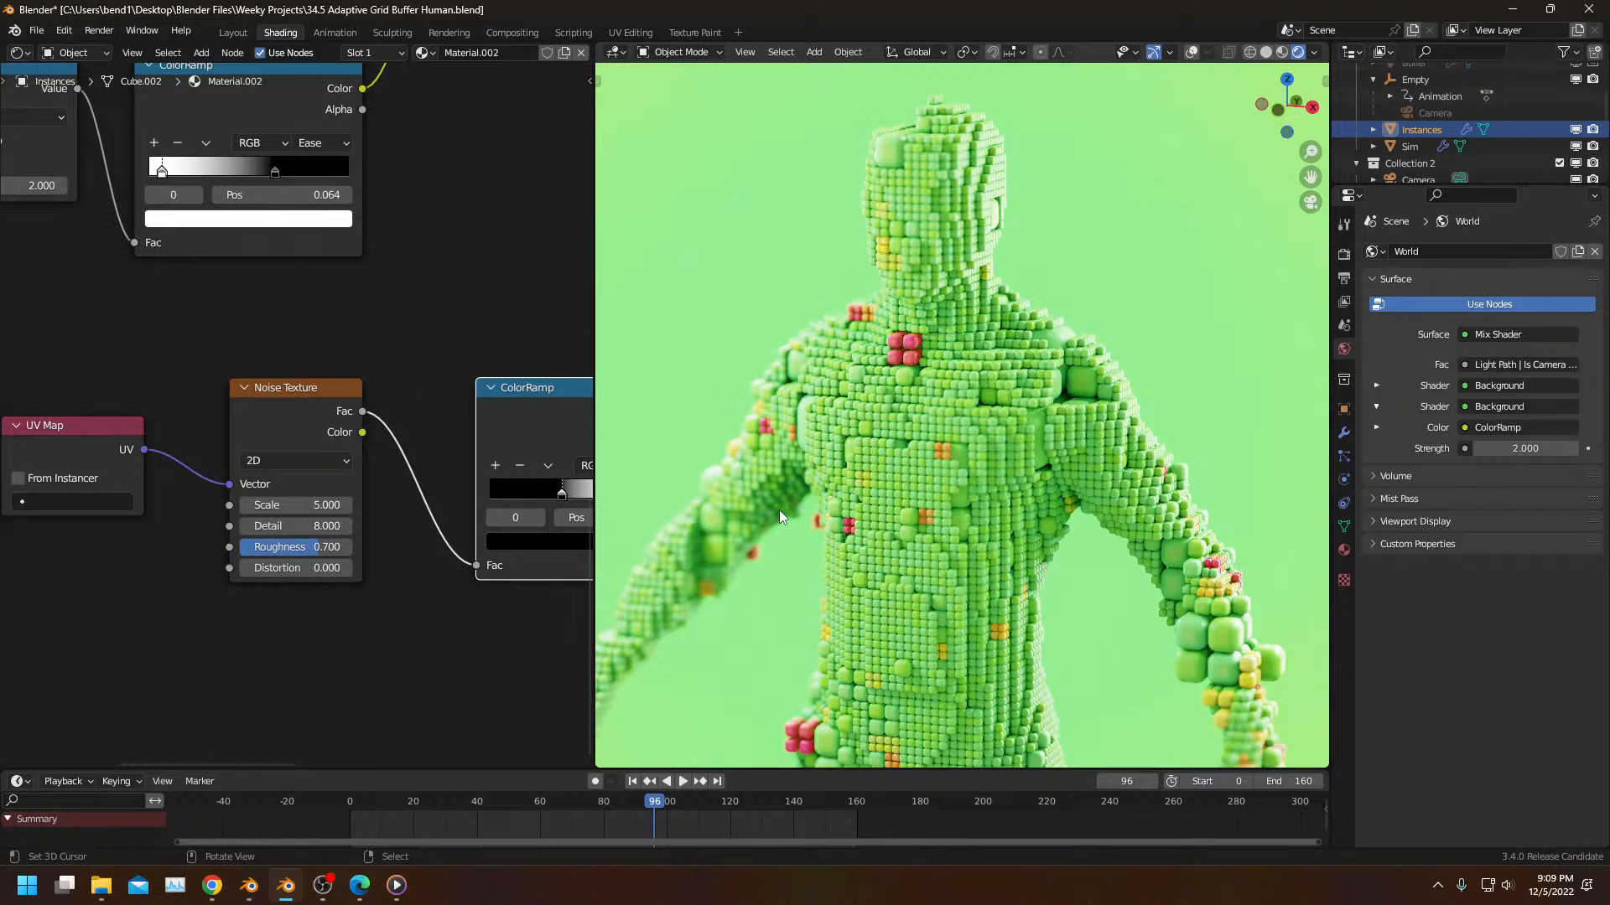
key(space)
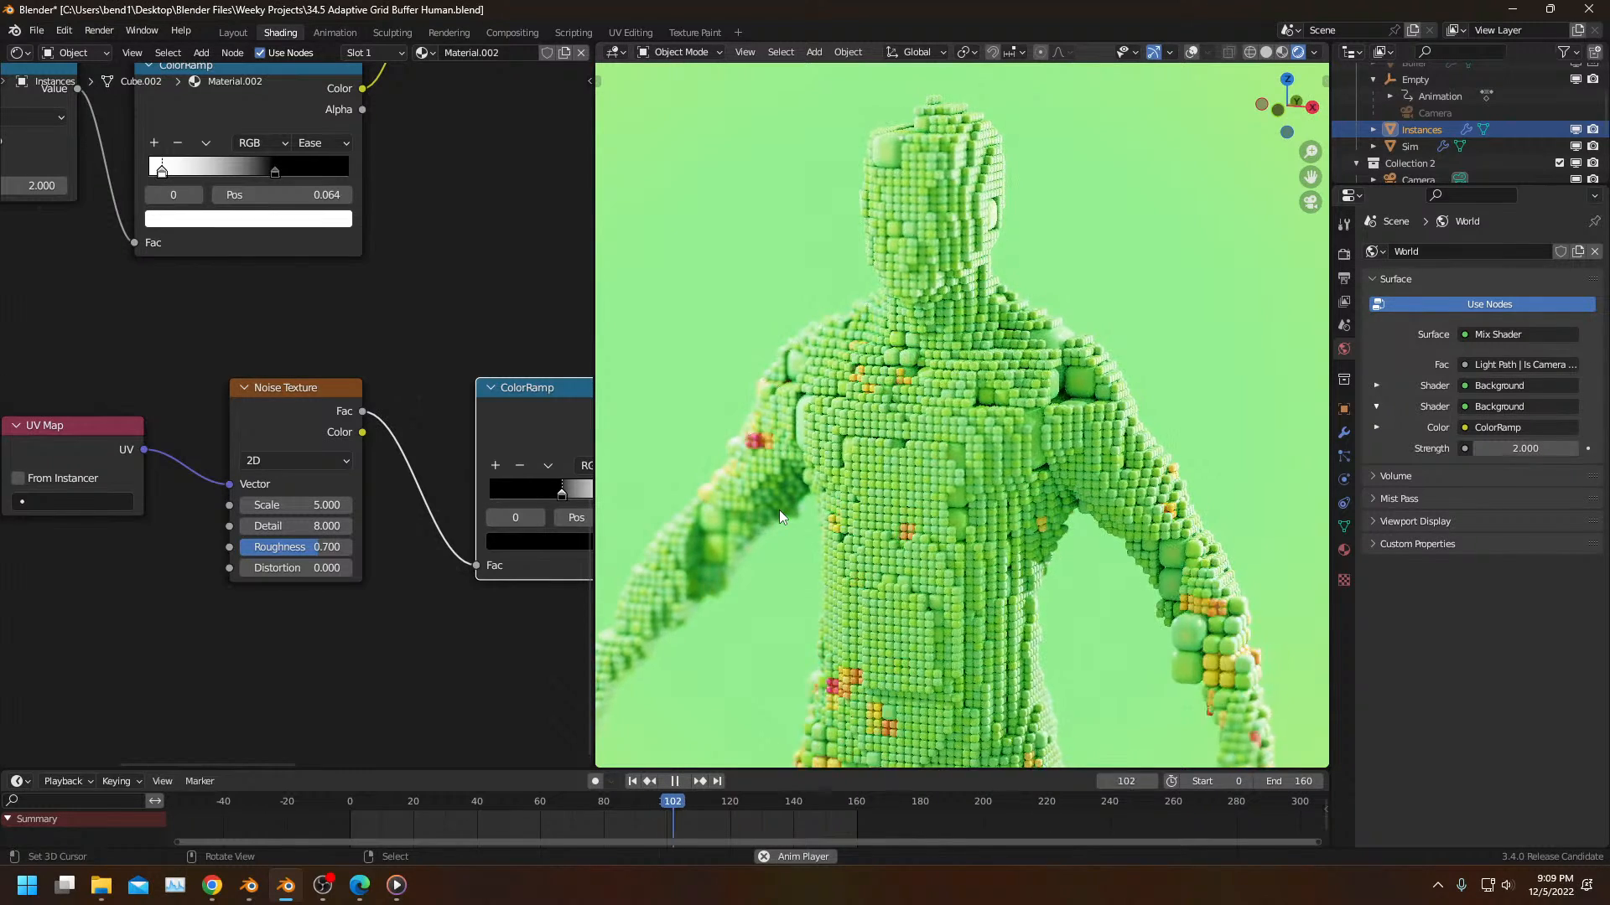
key(space)
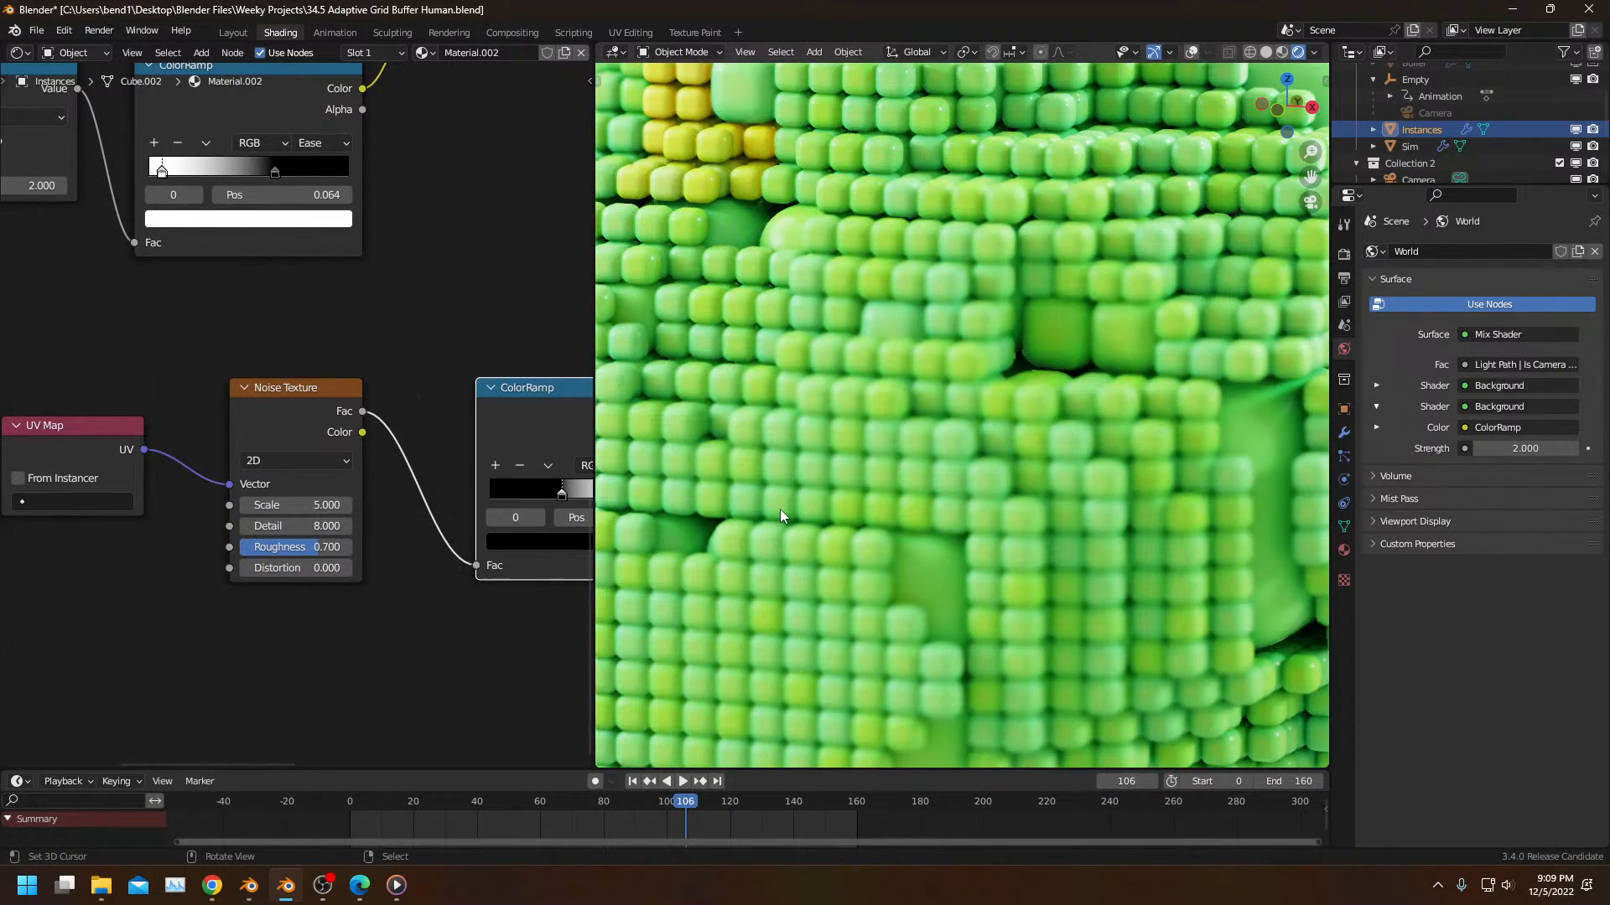
key(space)
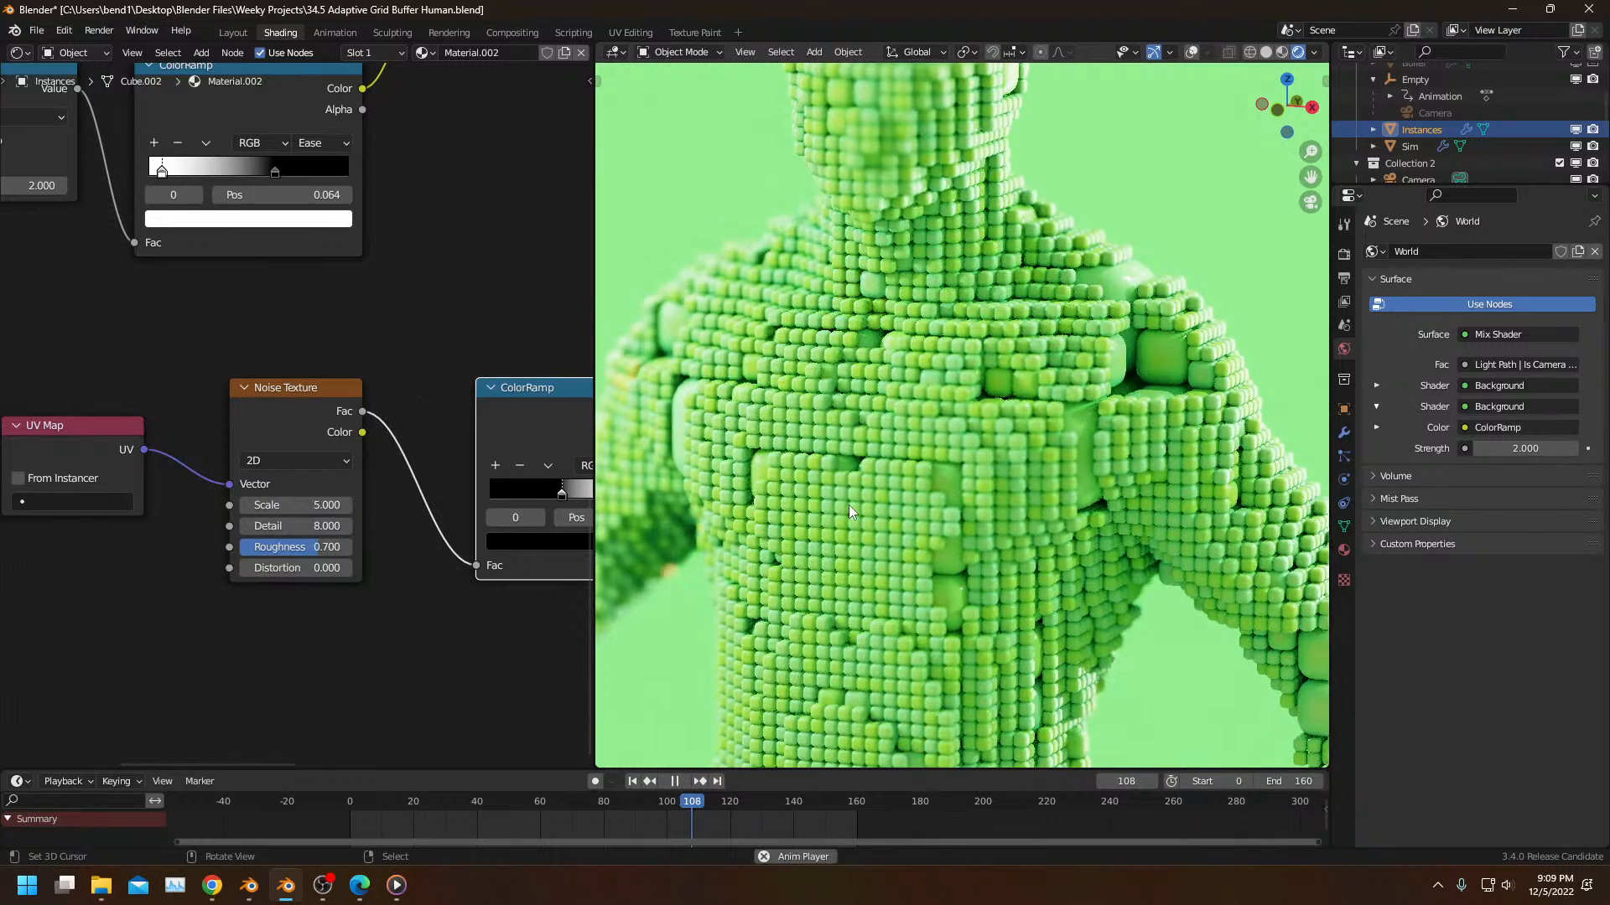
key(space)
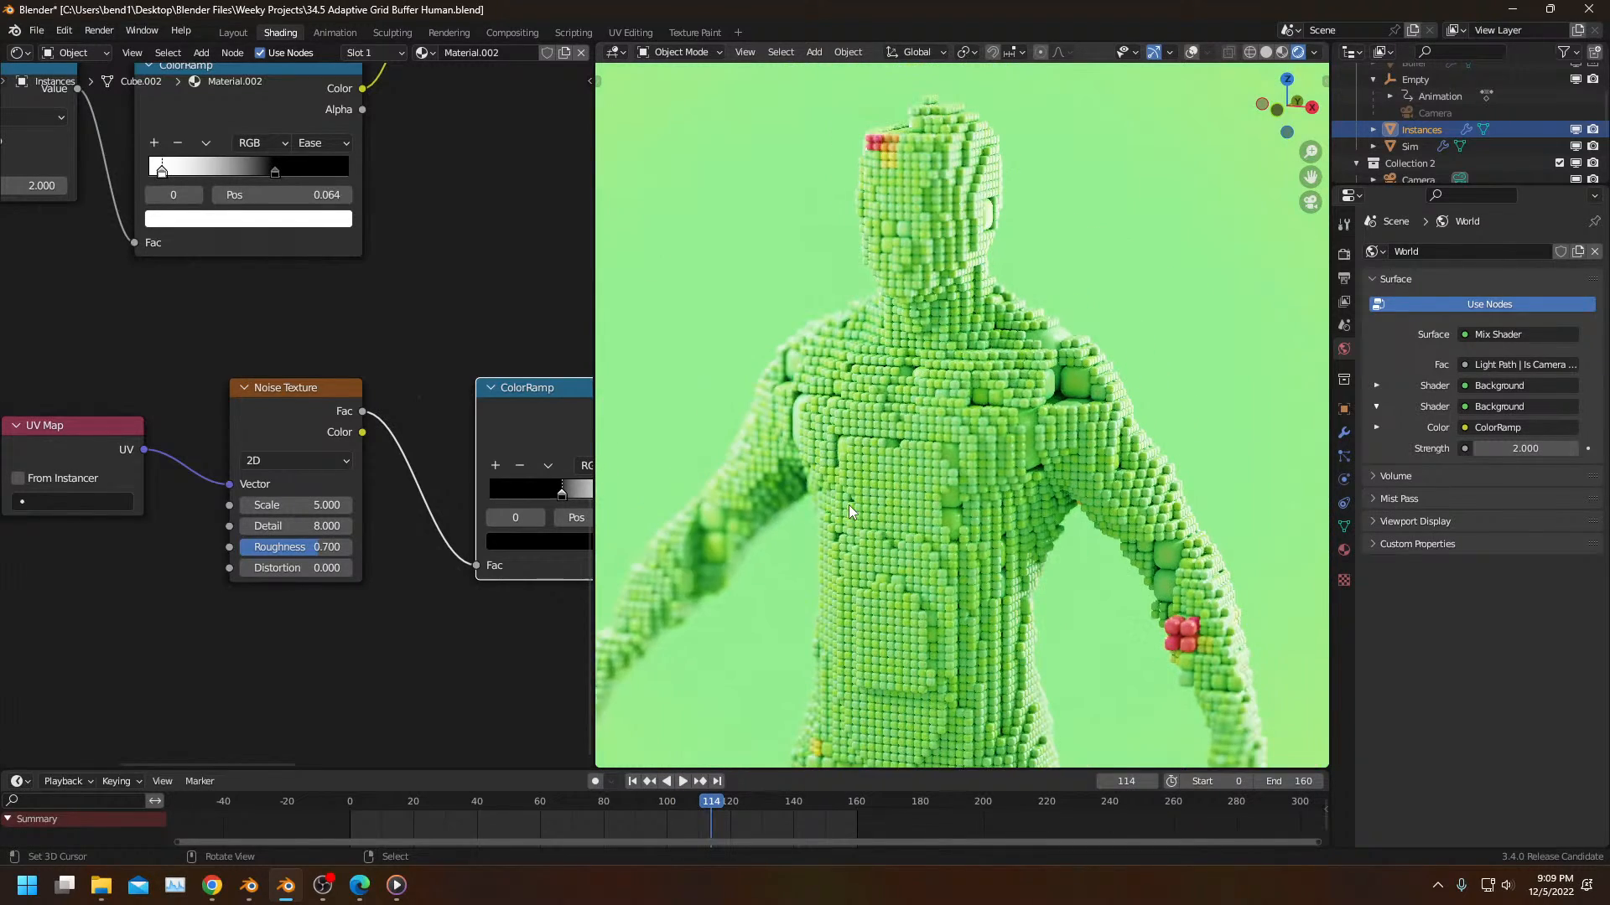
scroll(979, 437, up, 5)
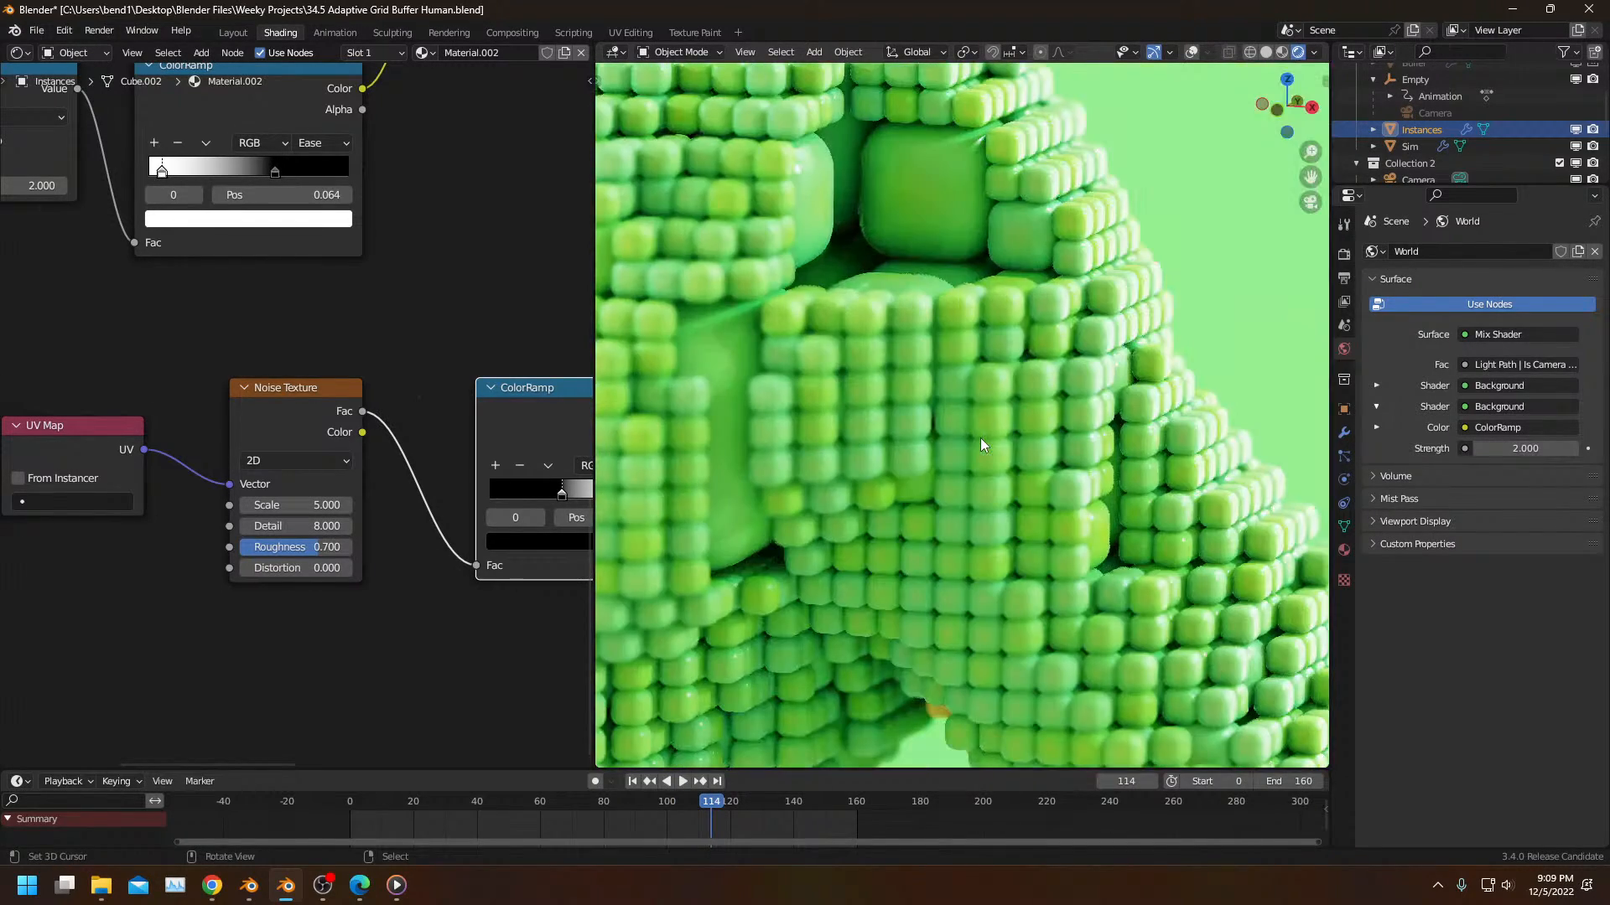
middle_drag(832, 337, 948, 490)
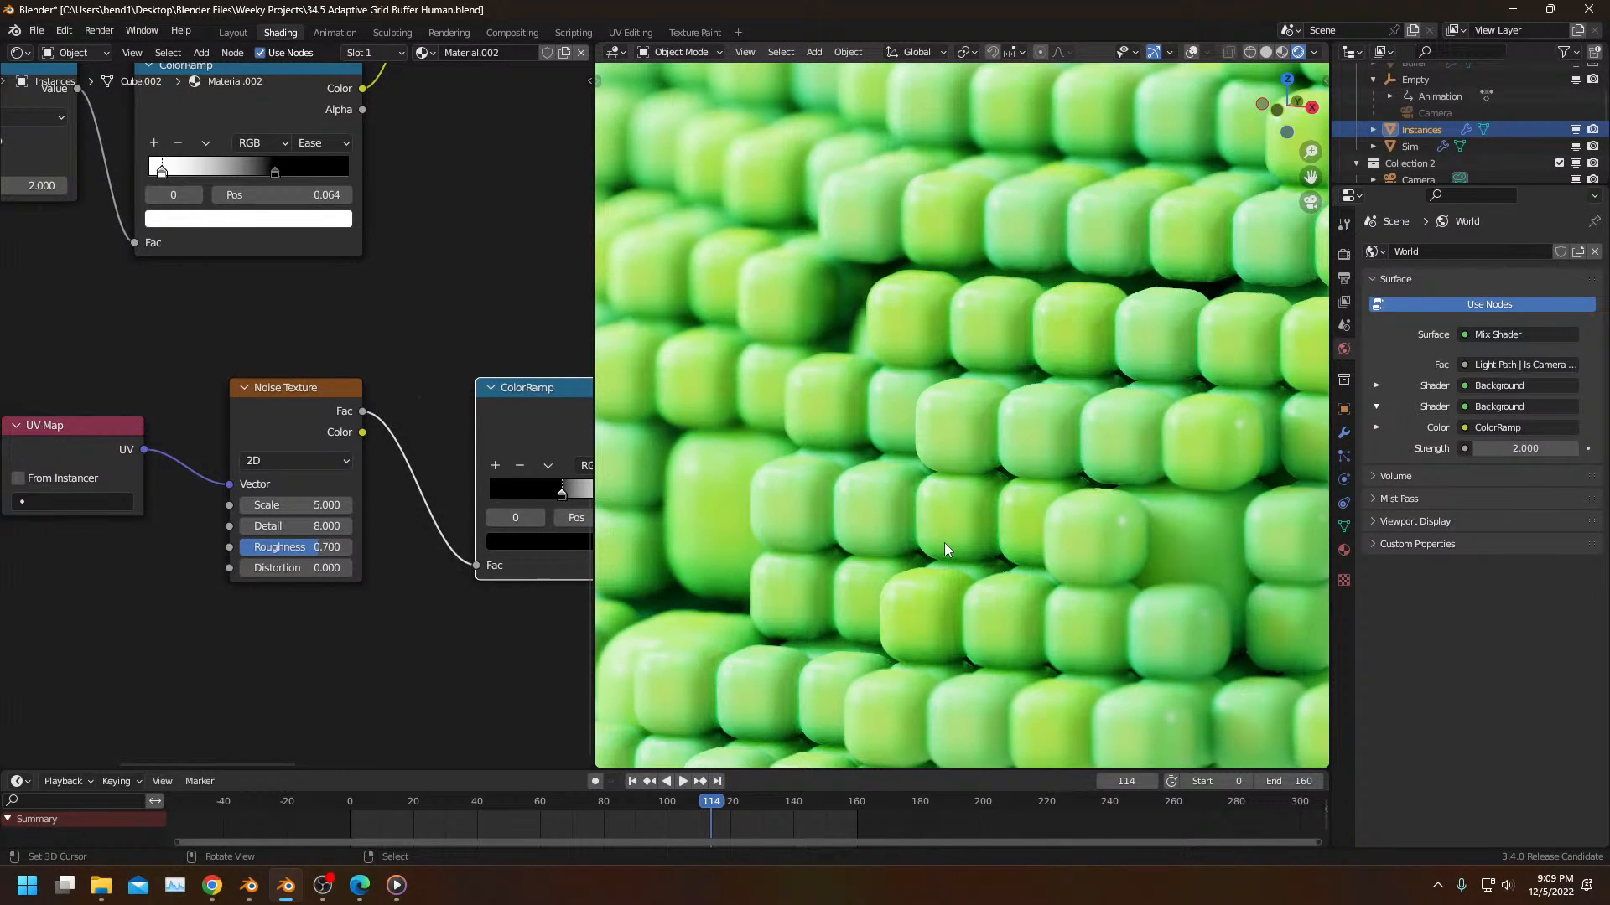
Step: Delete the UV Map, Noise Texture and ColorRamp nodes of the noise branch from the cube material
scroll(366, 470, down, 7)
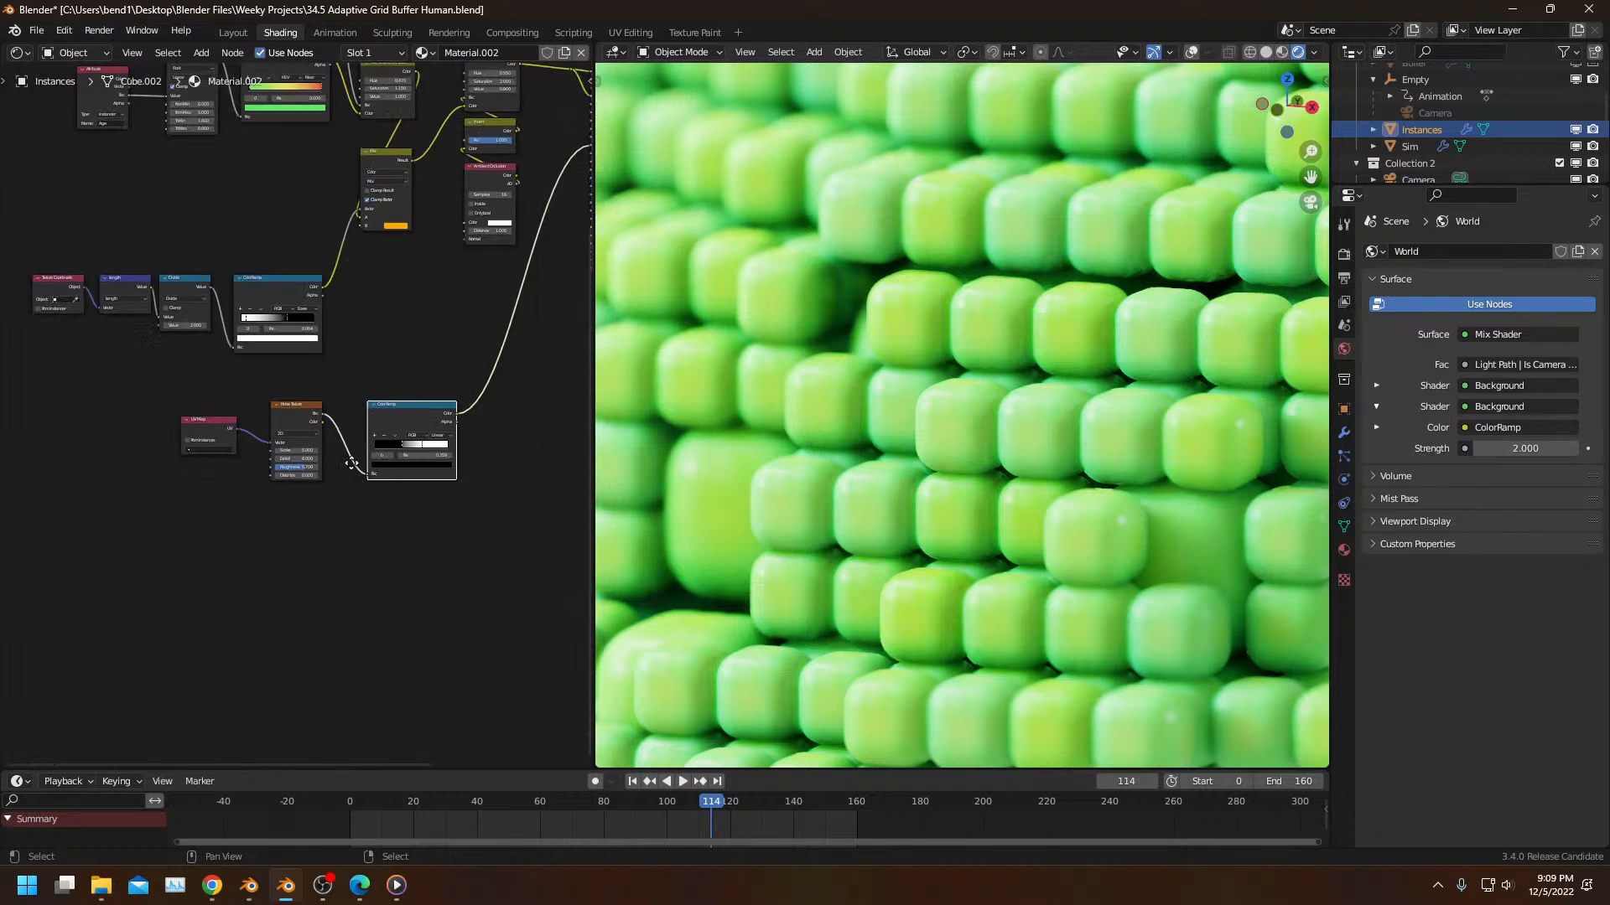
middle_drag(337, 460, 309, 576)
drag(118, 498, 369, 607)
key(x)
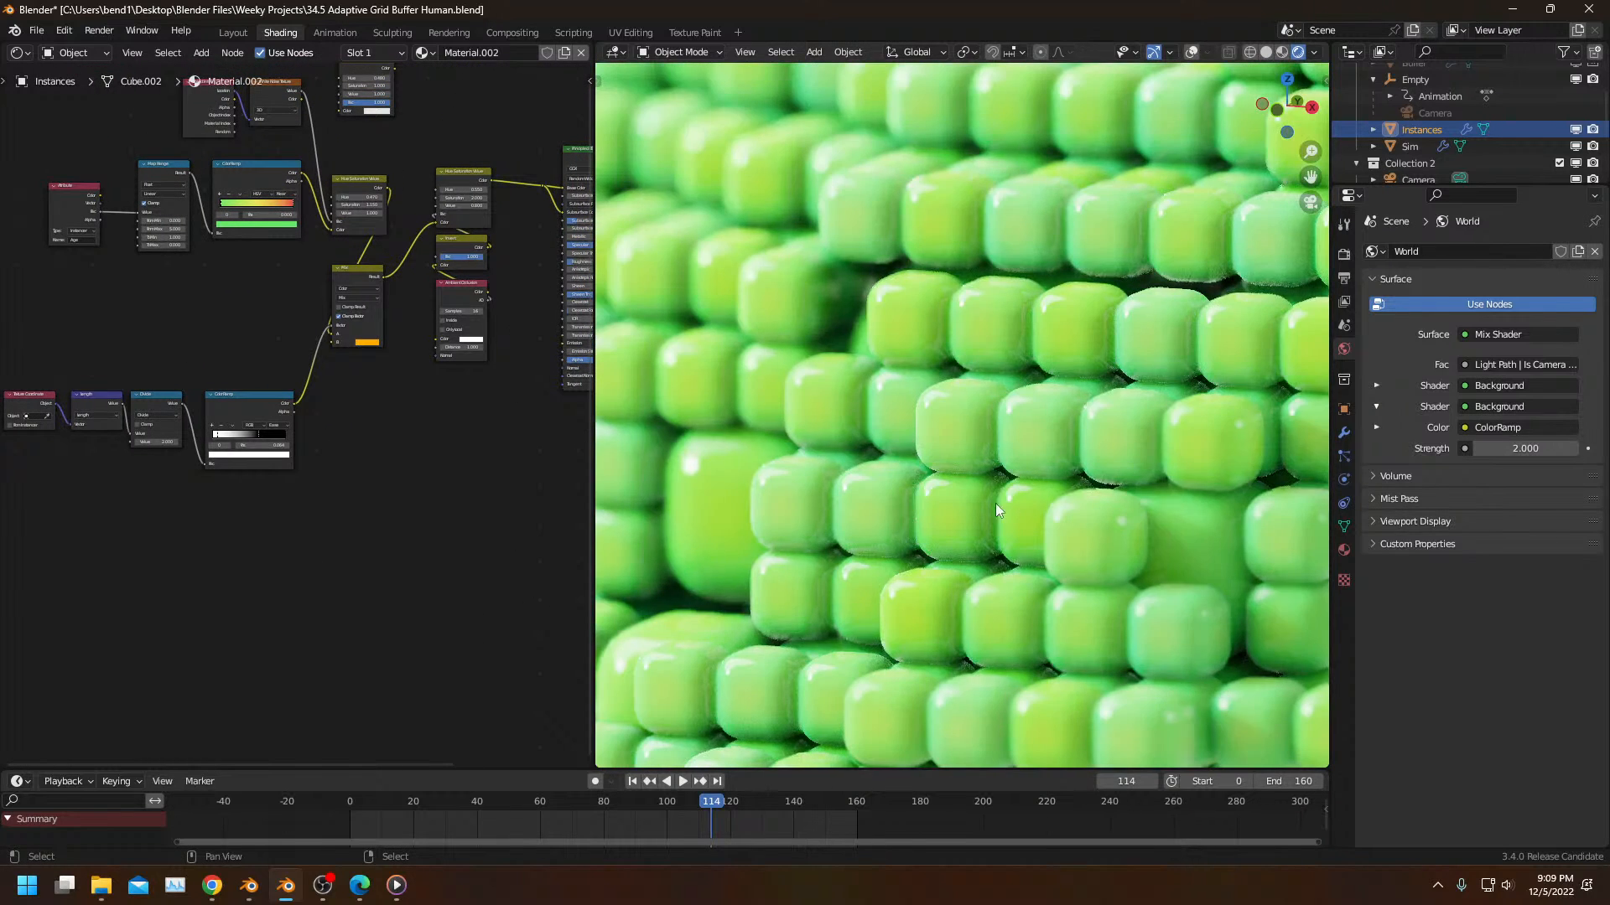
Step: Replay the animation from an early frame to frame 140 in the camera view and review the full figure
scroll(1023, 498, down, 10)
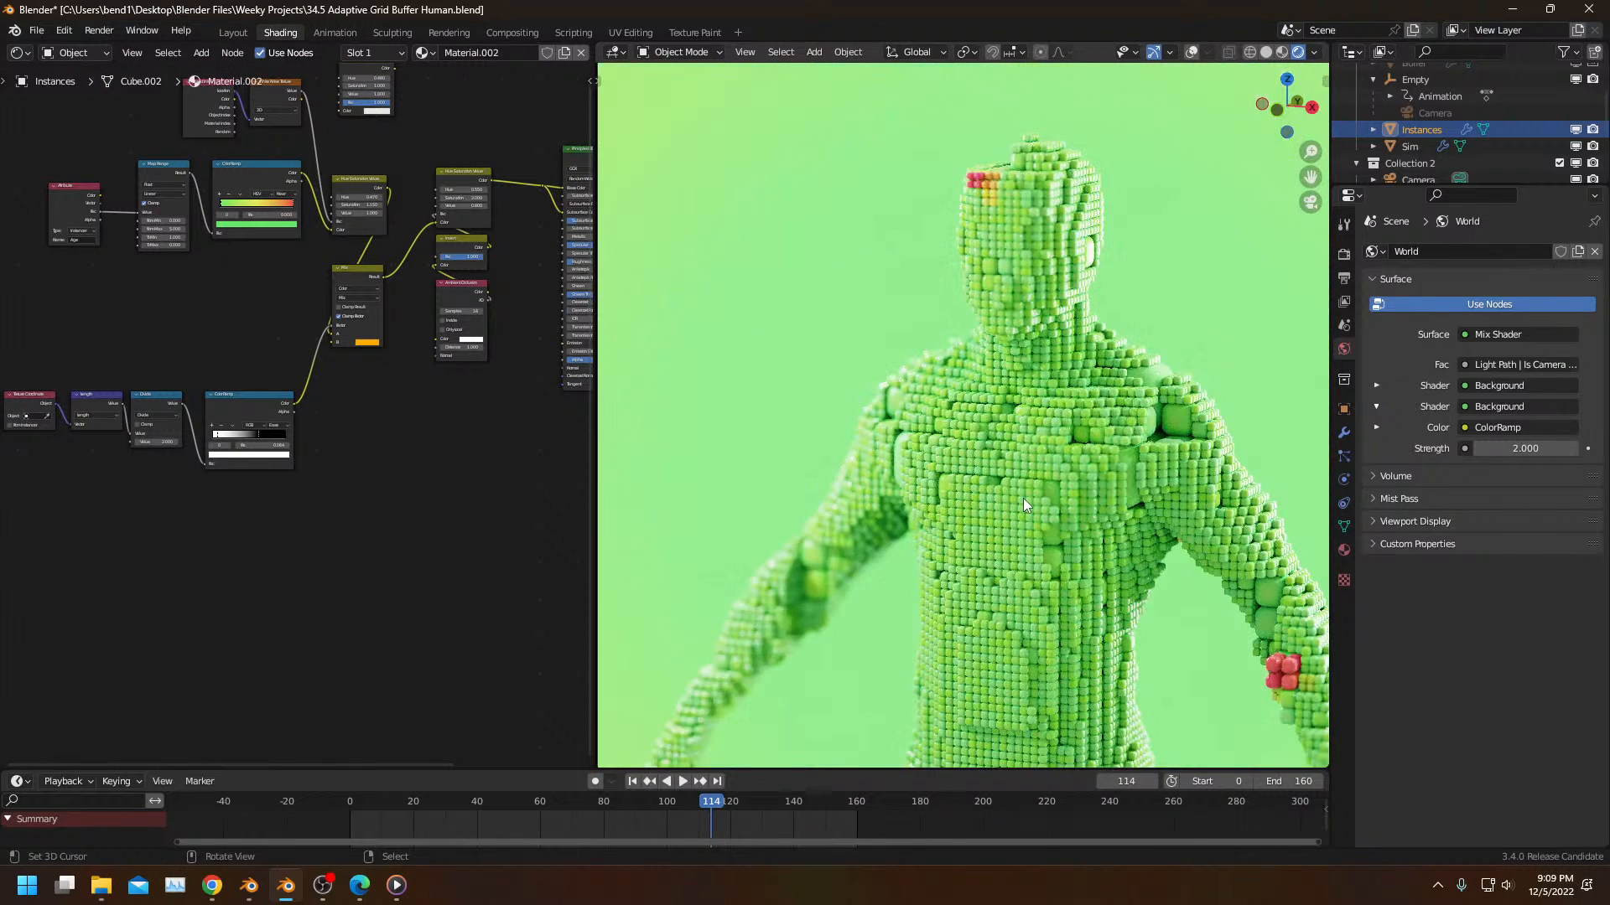
scroll(983, 510, down, 4)
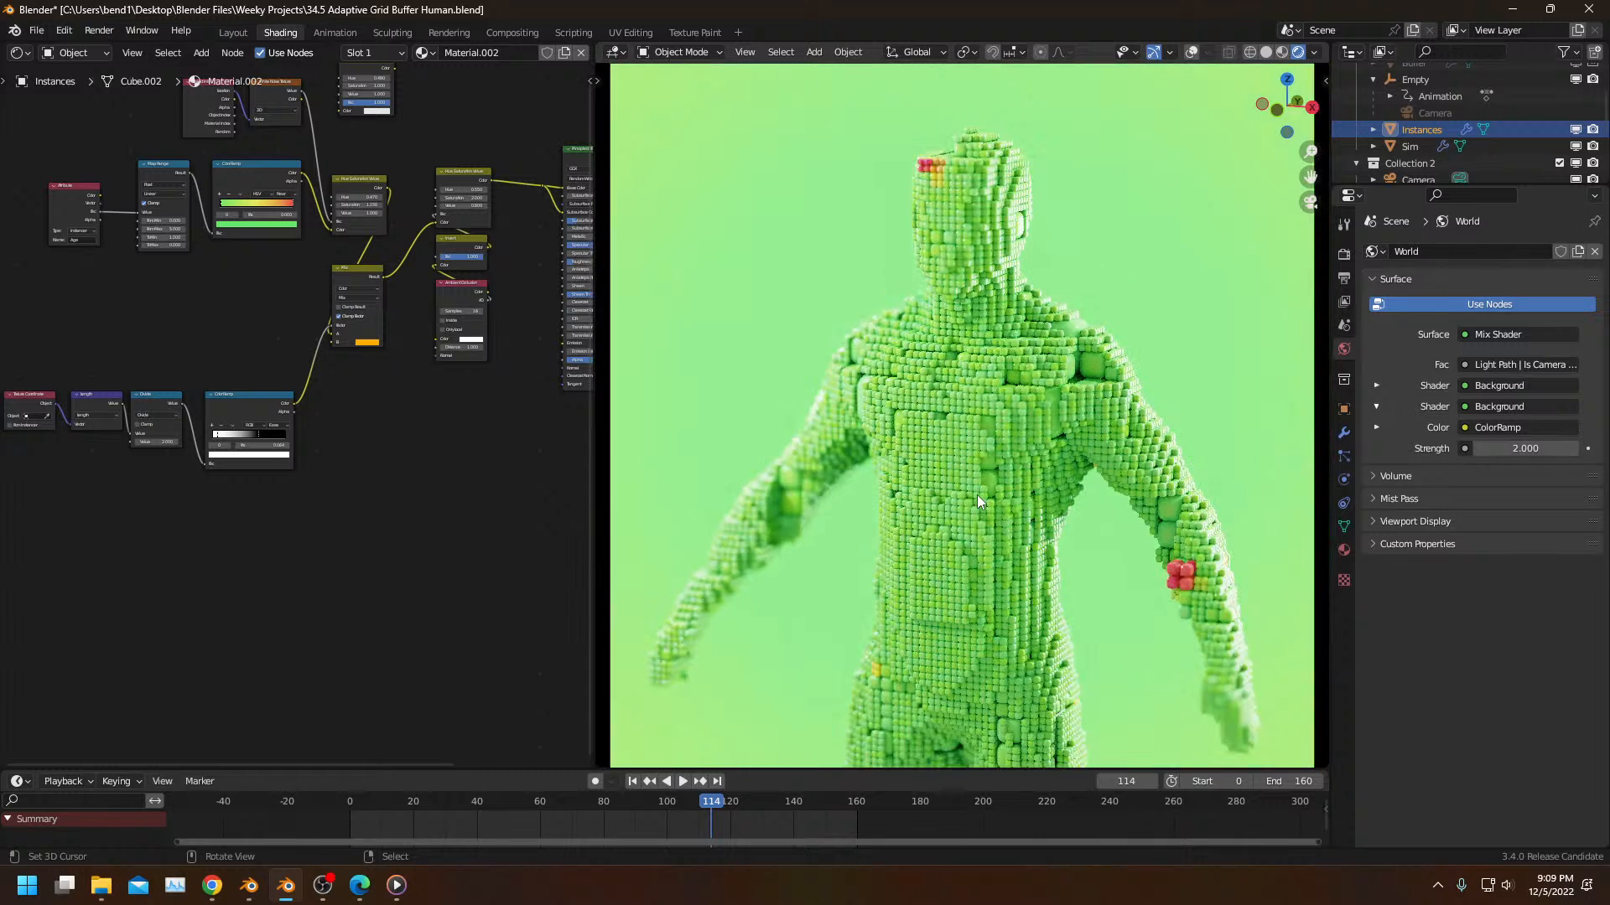
scroll(977, 502, down, 2)
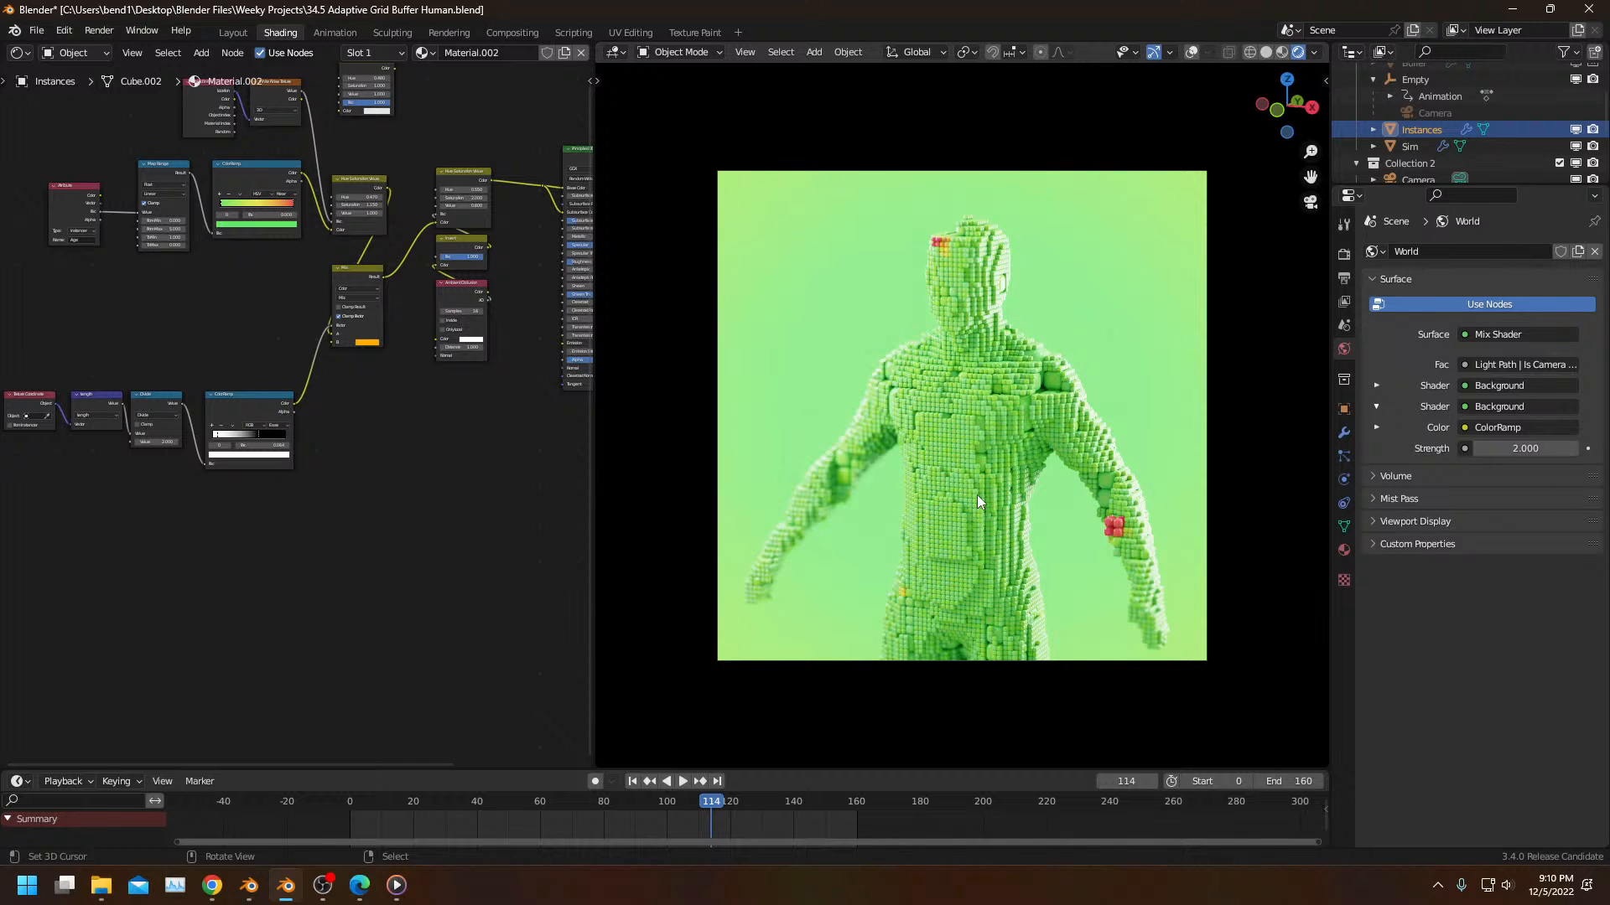
click(255, 805)
key(space)
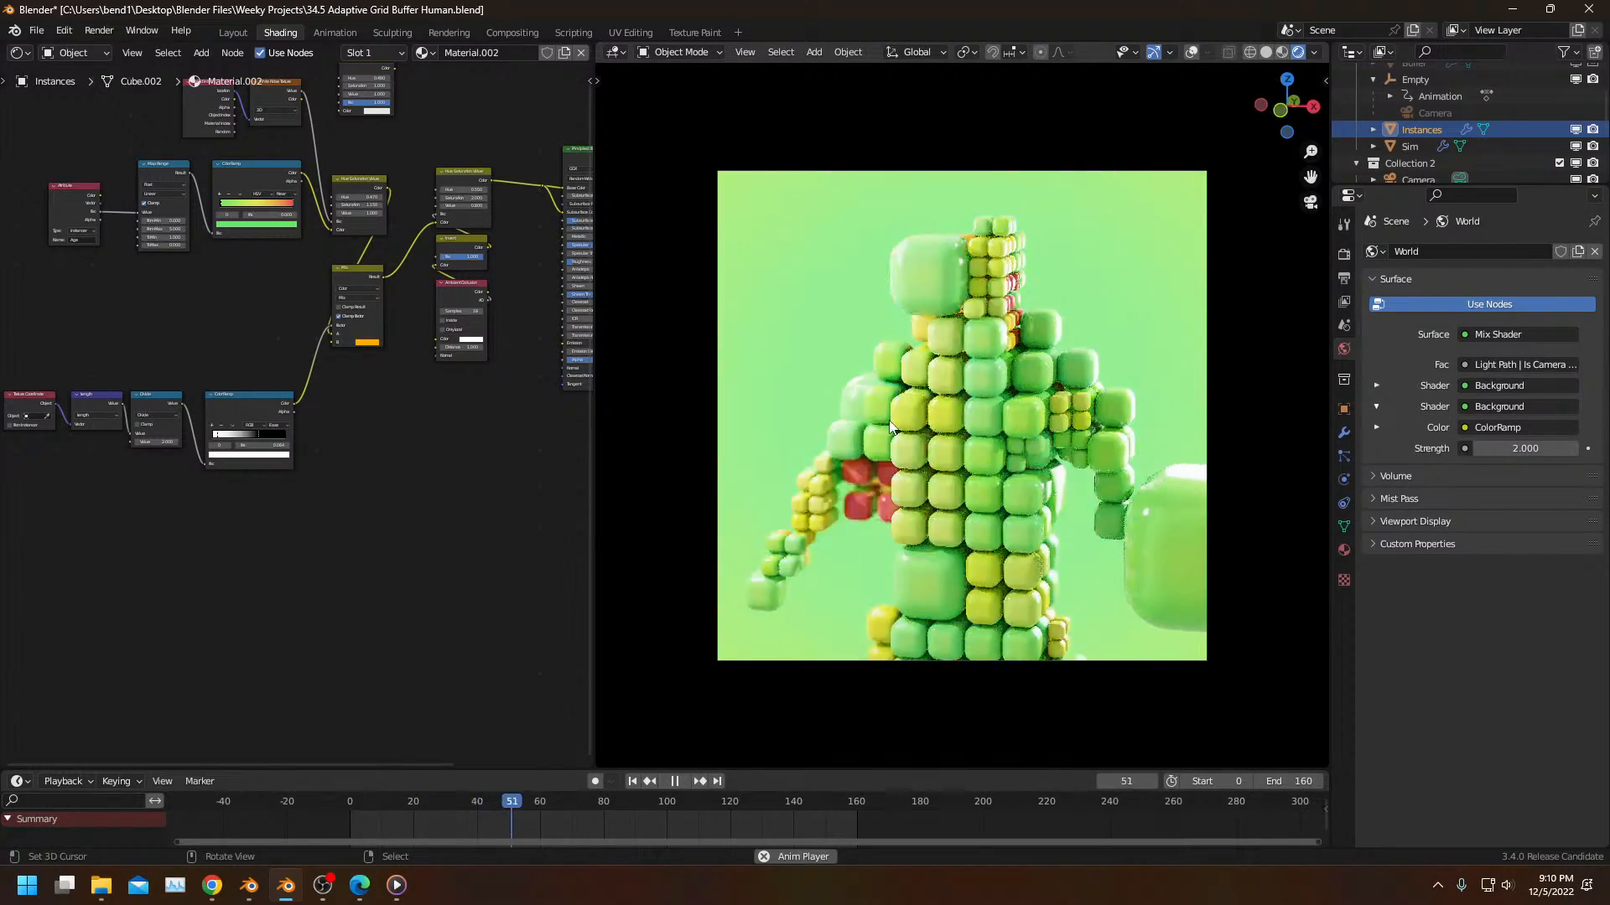
scroll(890, 411, up, 1)
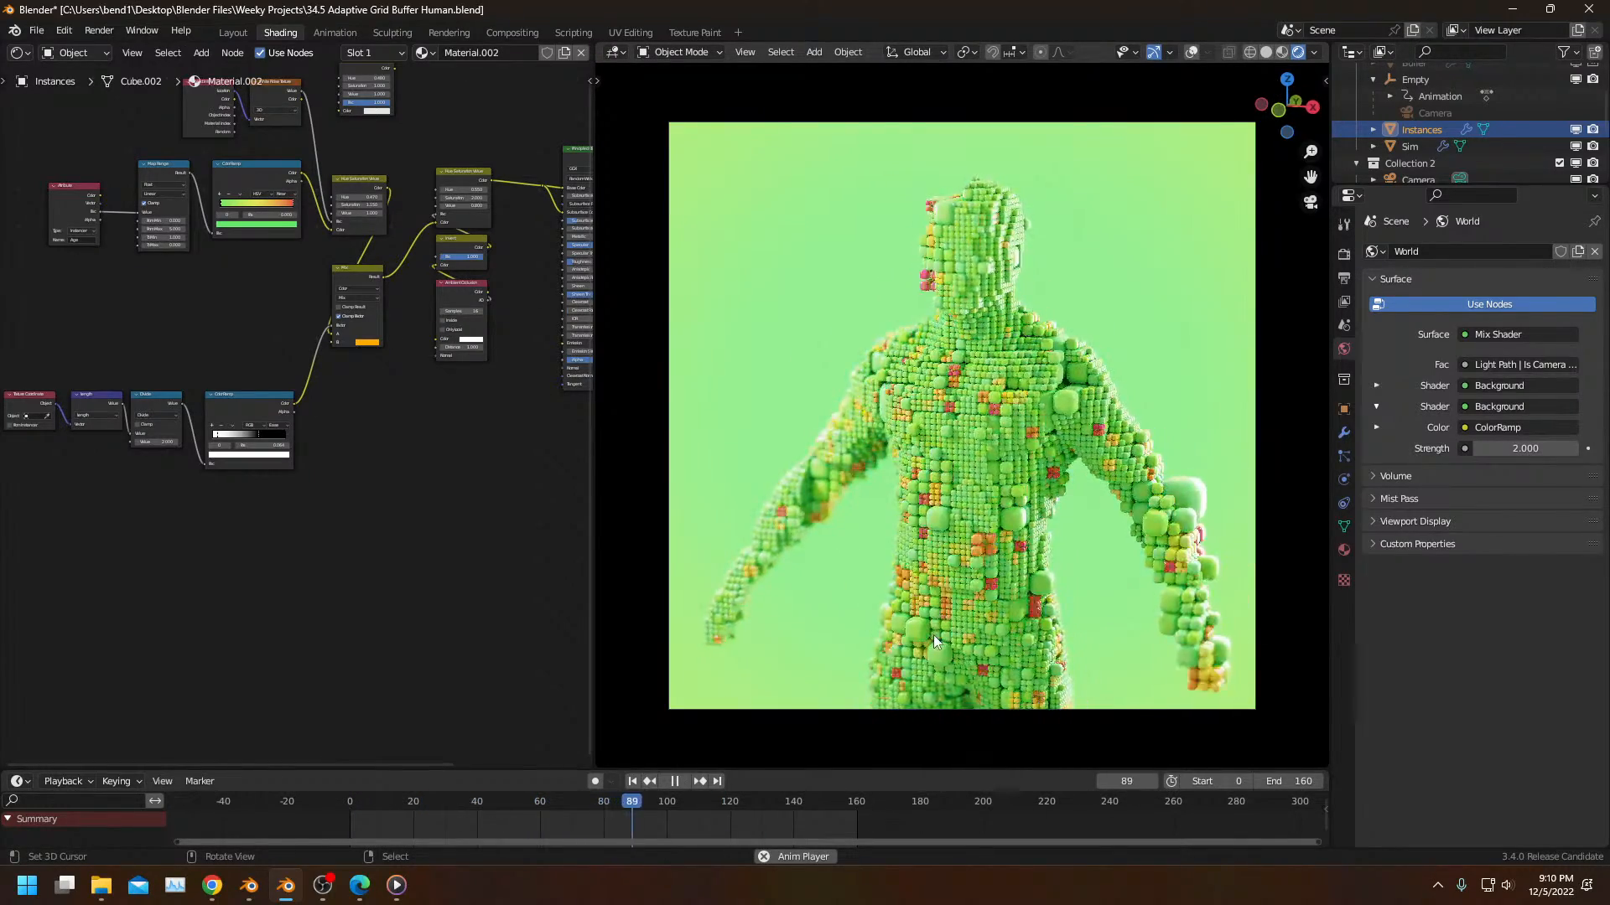
scroll(933, 635, up, 2)
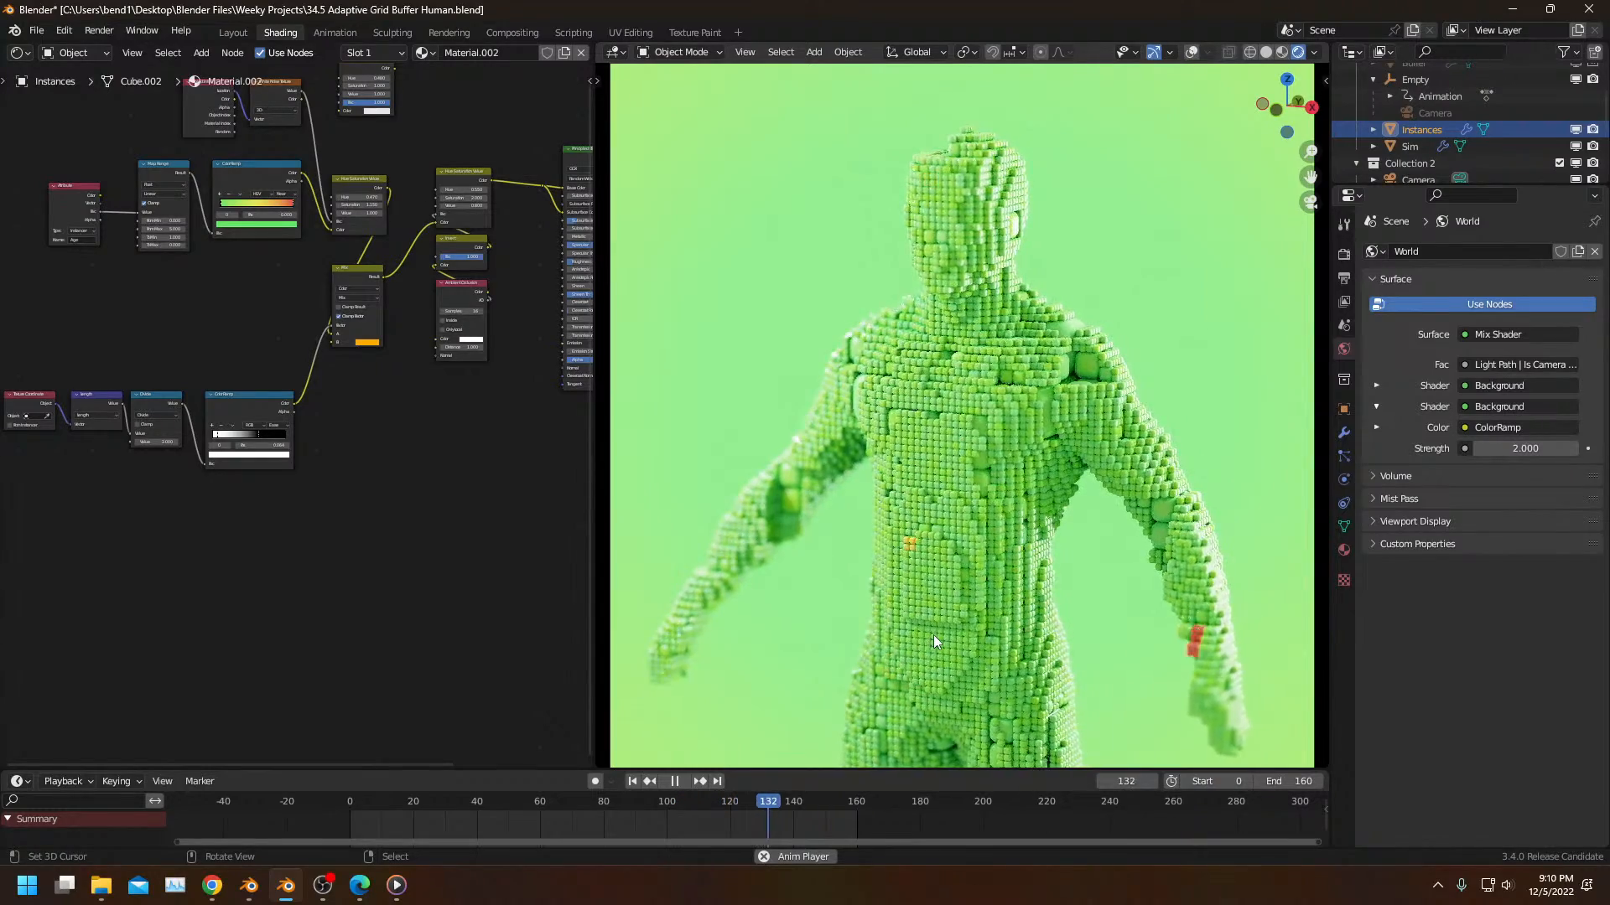
key(space)
Step: Orbit out of the camera view, replay the animation from the start to frame 111, and inspect the figure from several angles
middle_drag(758, 592, 545, 671)
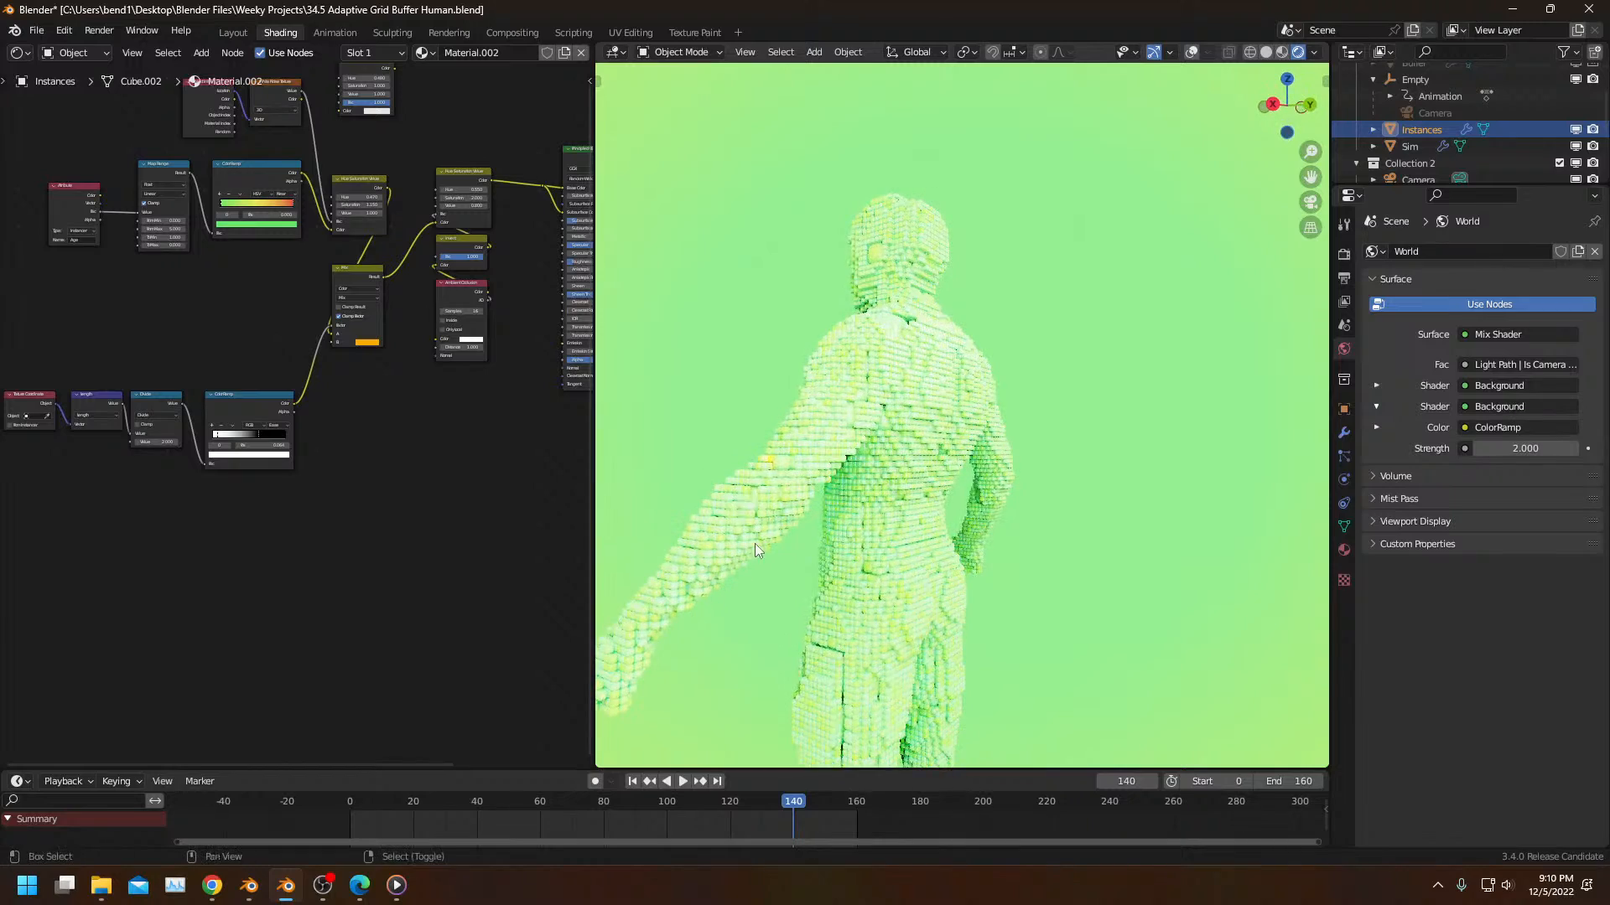
key(shift+Left)
key(space)
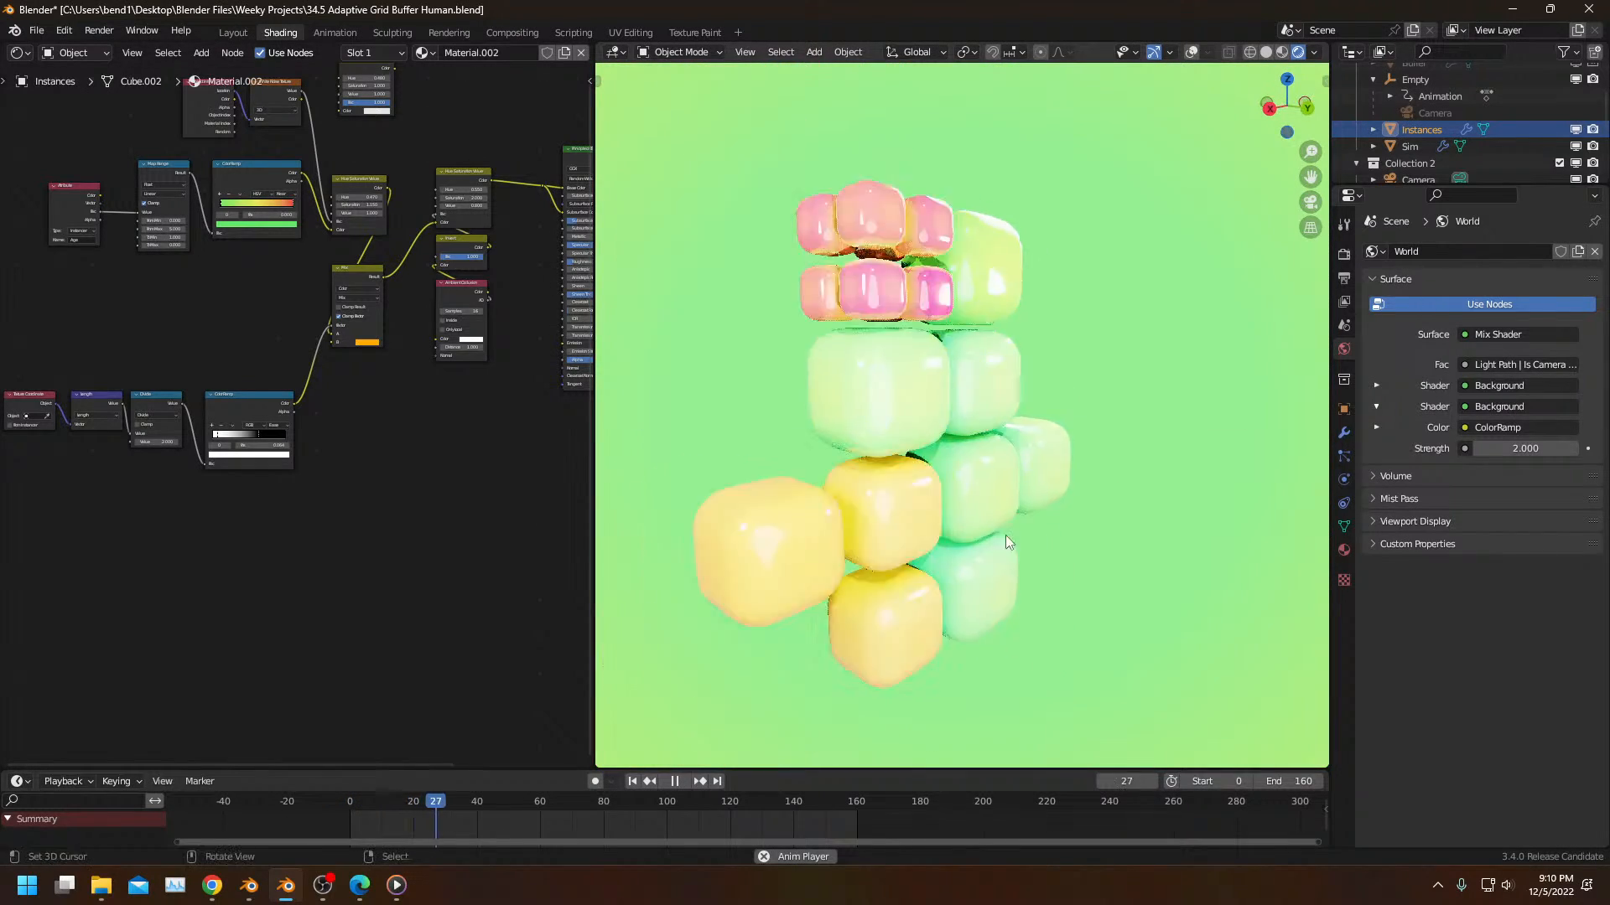
middle_drag(1005, 555, 923, 541)
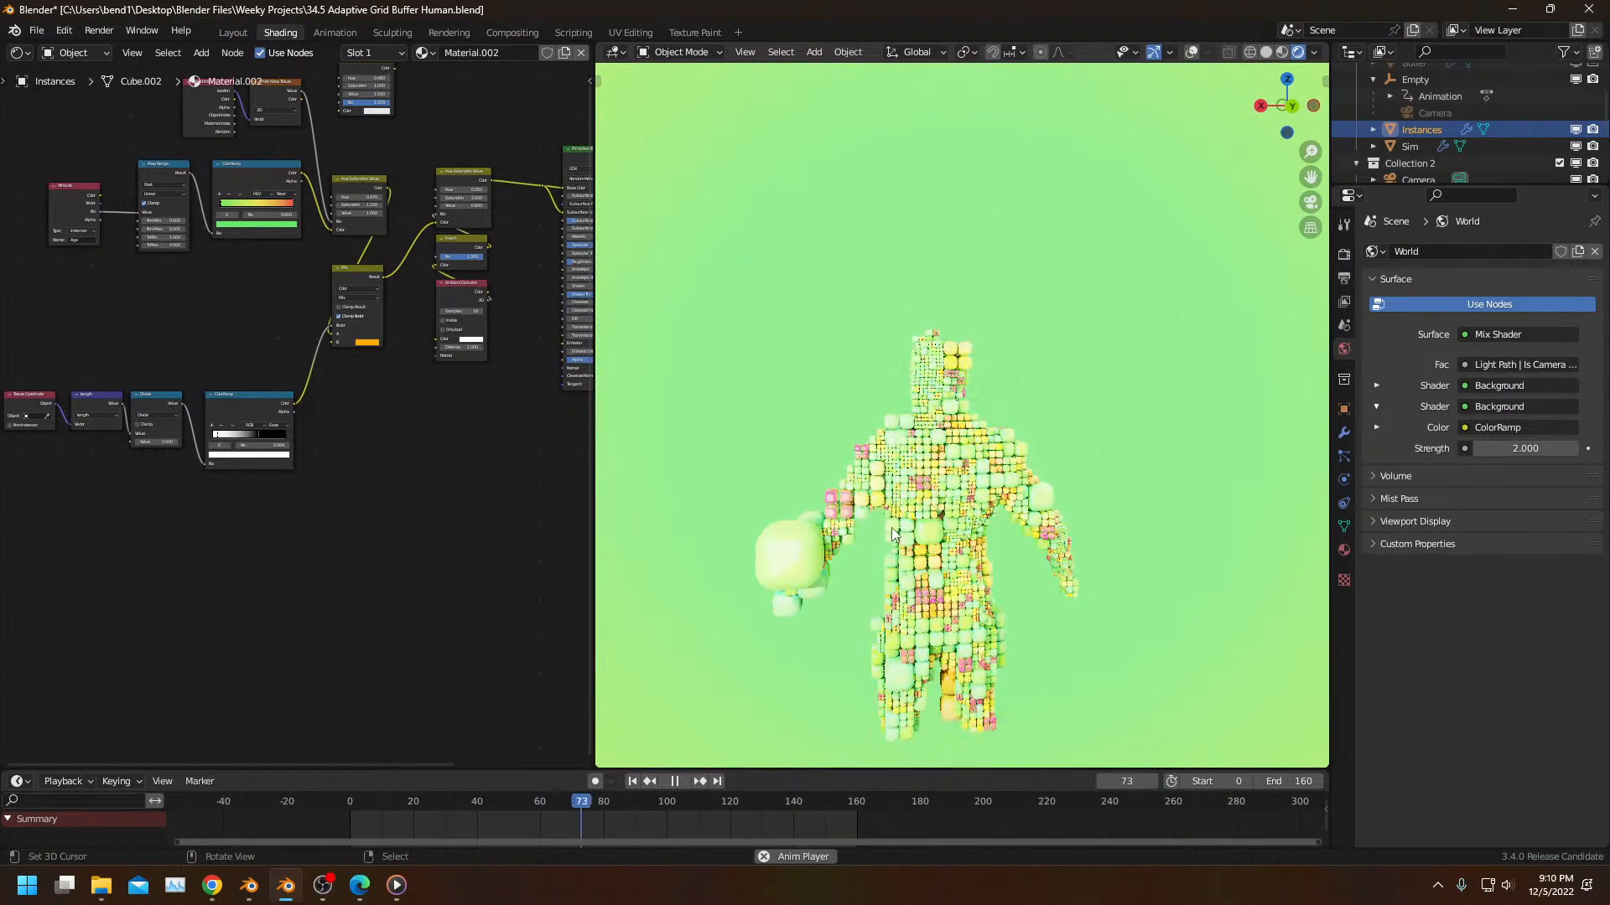
scroll(713, 526, up, 2)
middle_drag(713, 526, 866, 586)
key(space)
scroll(1018, 460, up, 10)
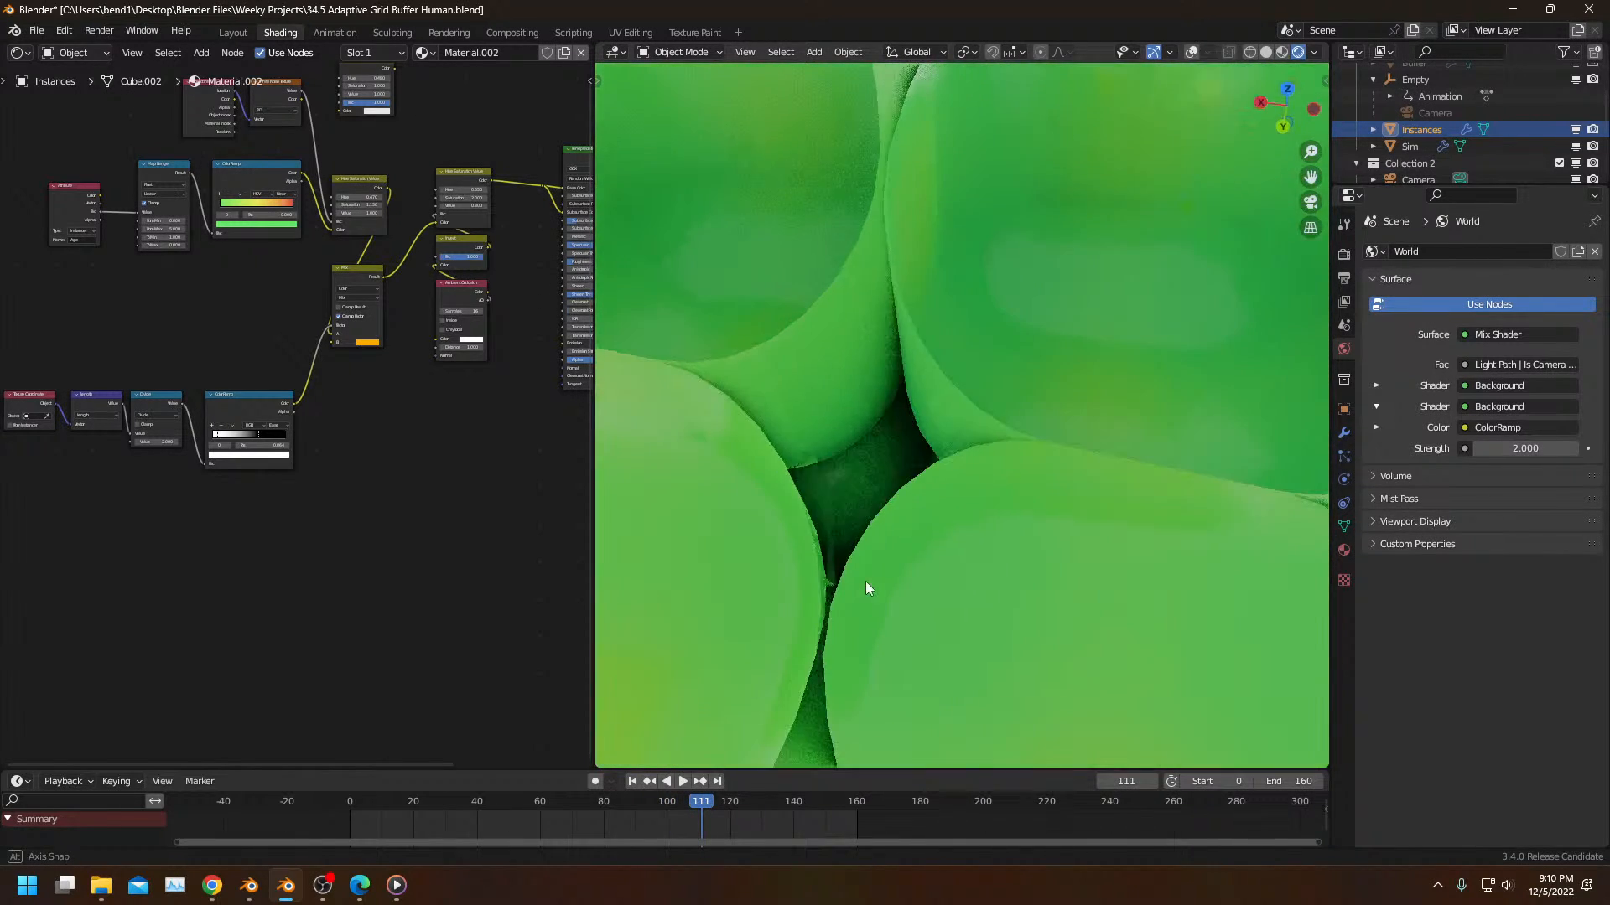
scroll(877, 573, down, 5)
scroll(877, 566, down, 5)
middle_drag(973, 505, 964, 471)
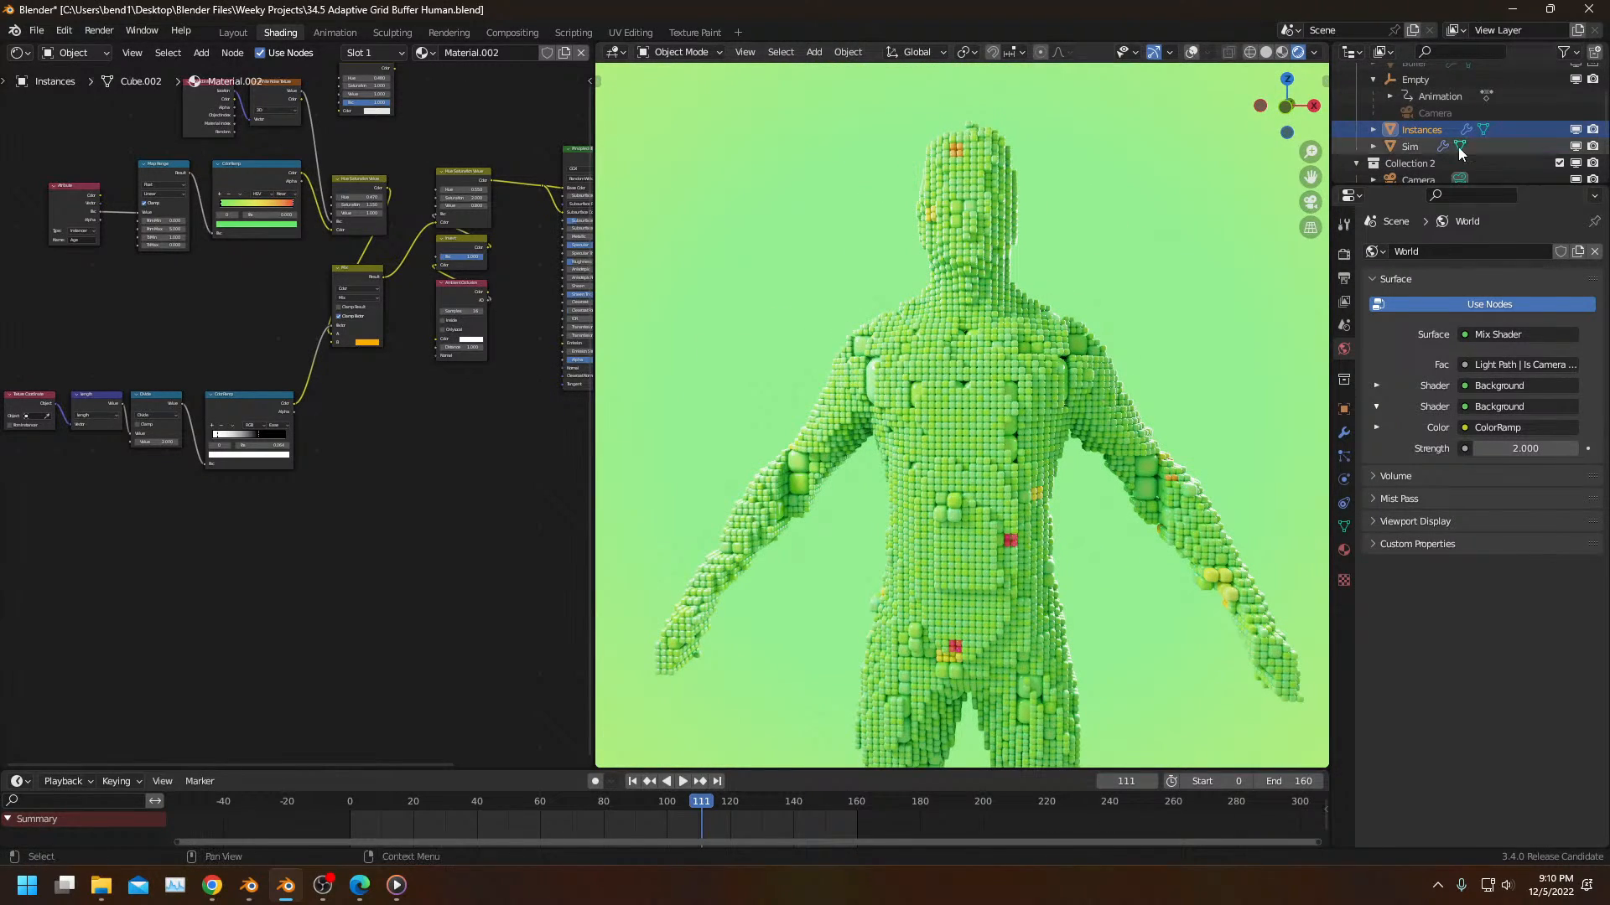
Step: Show the Sim object's geometry node tree in place of the shader nodes and save the file
click(1417, 147)
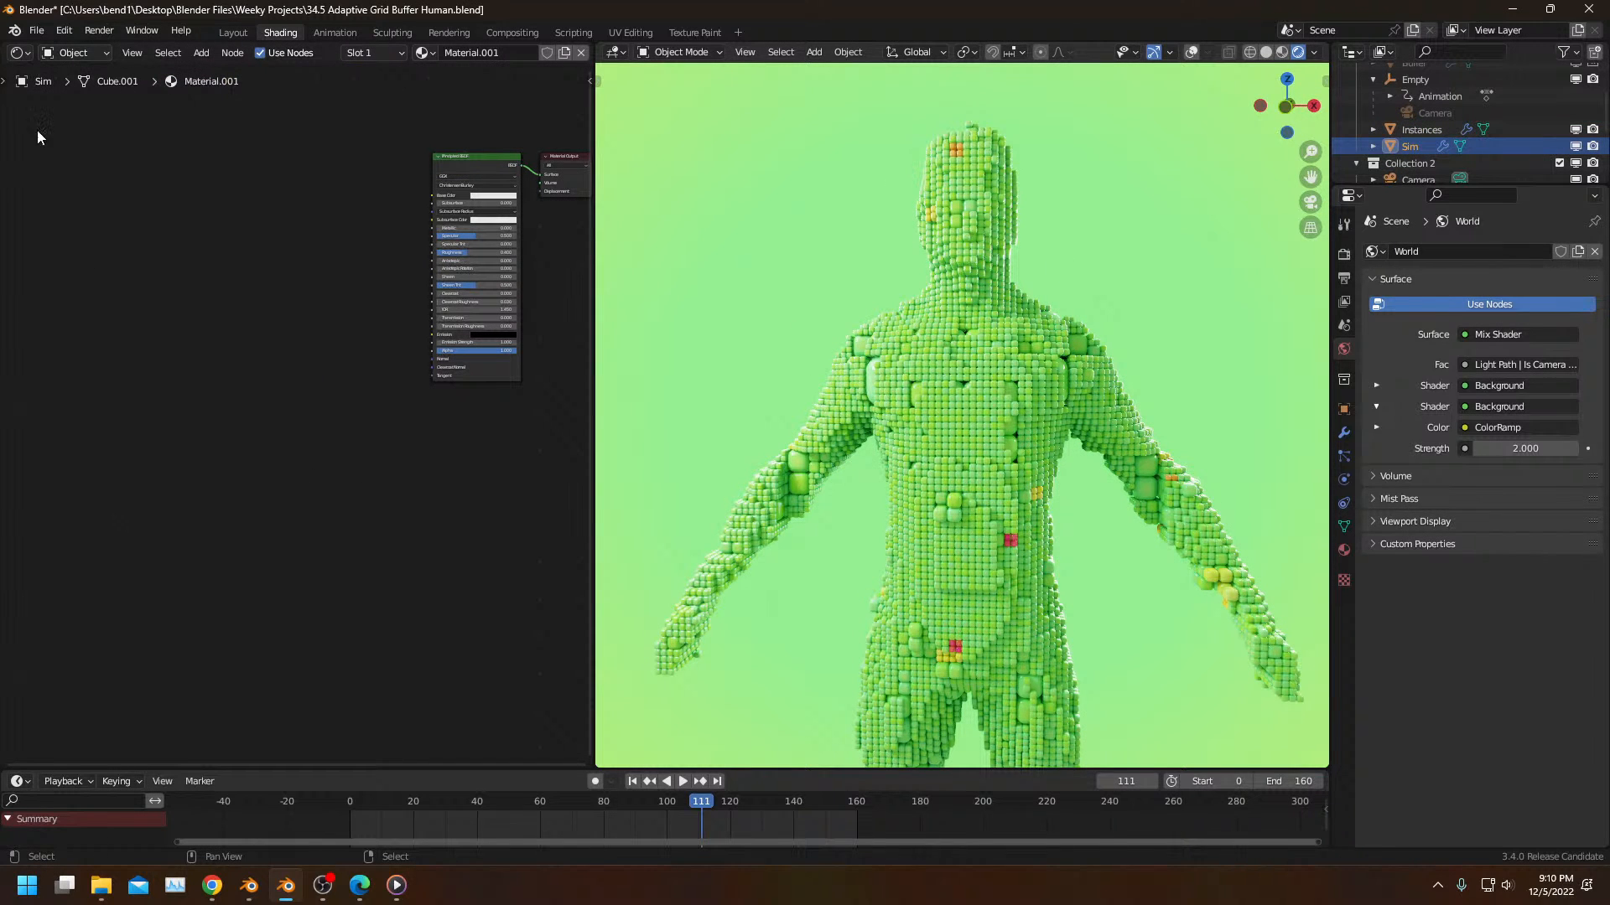
click(25, 53)
click(51, 194)
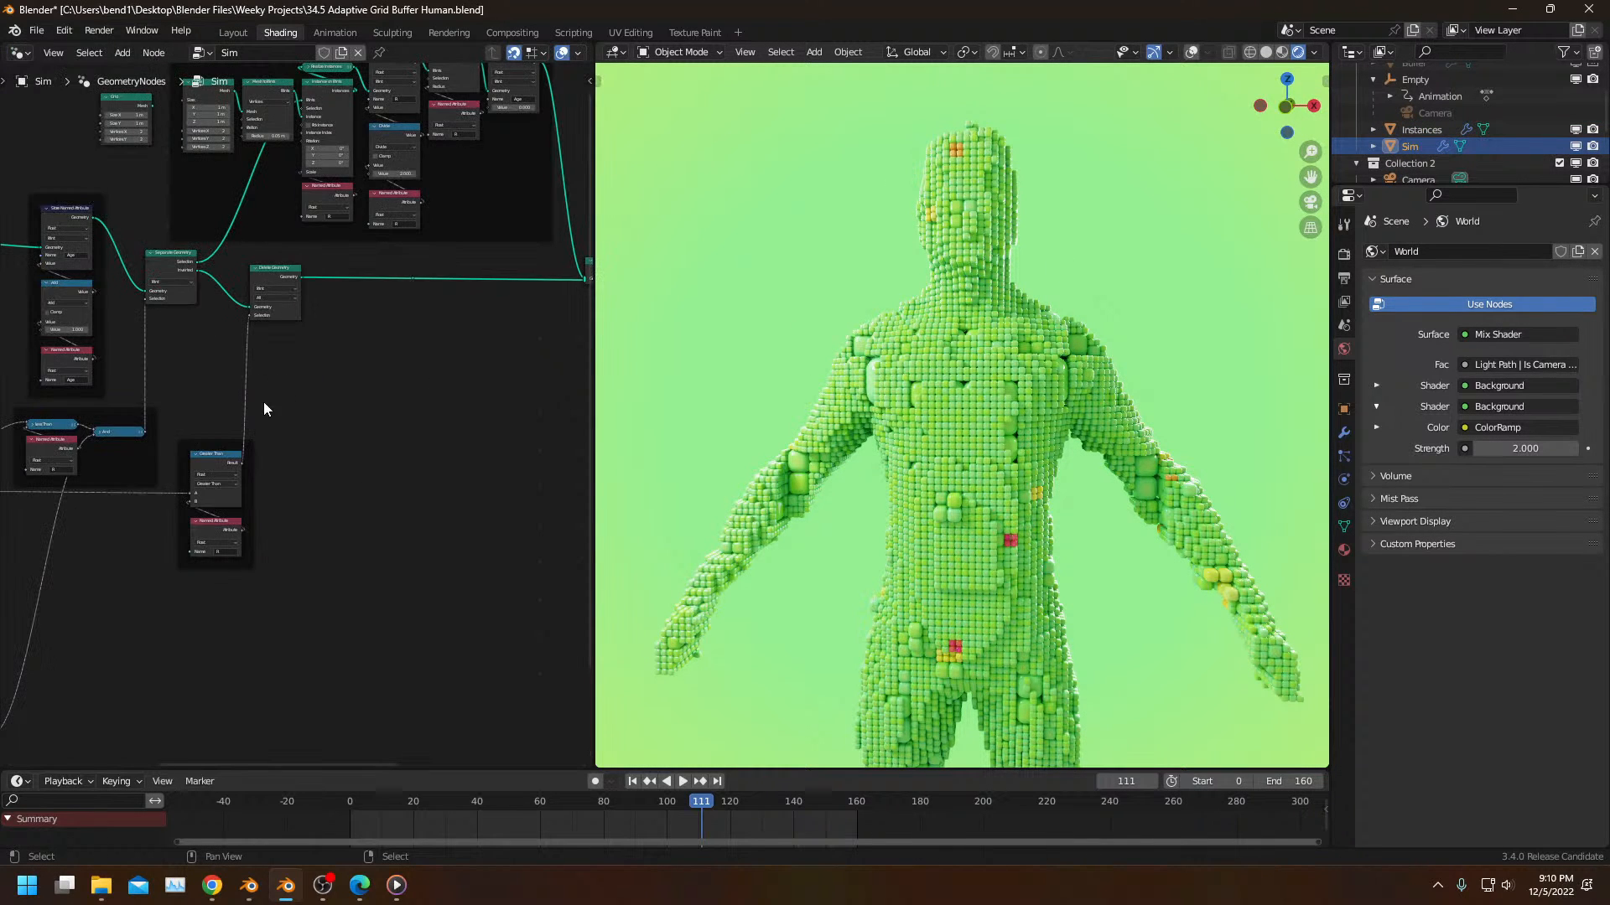
scroll(263, 401, down, 5)
middle_drag(952, 540, 932, 555)
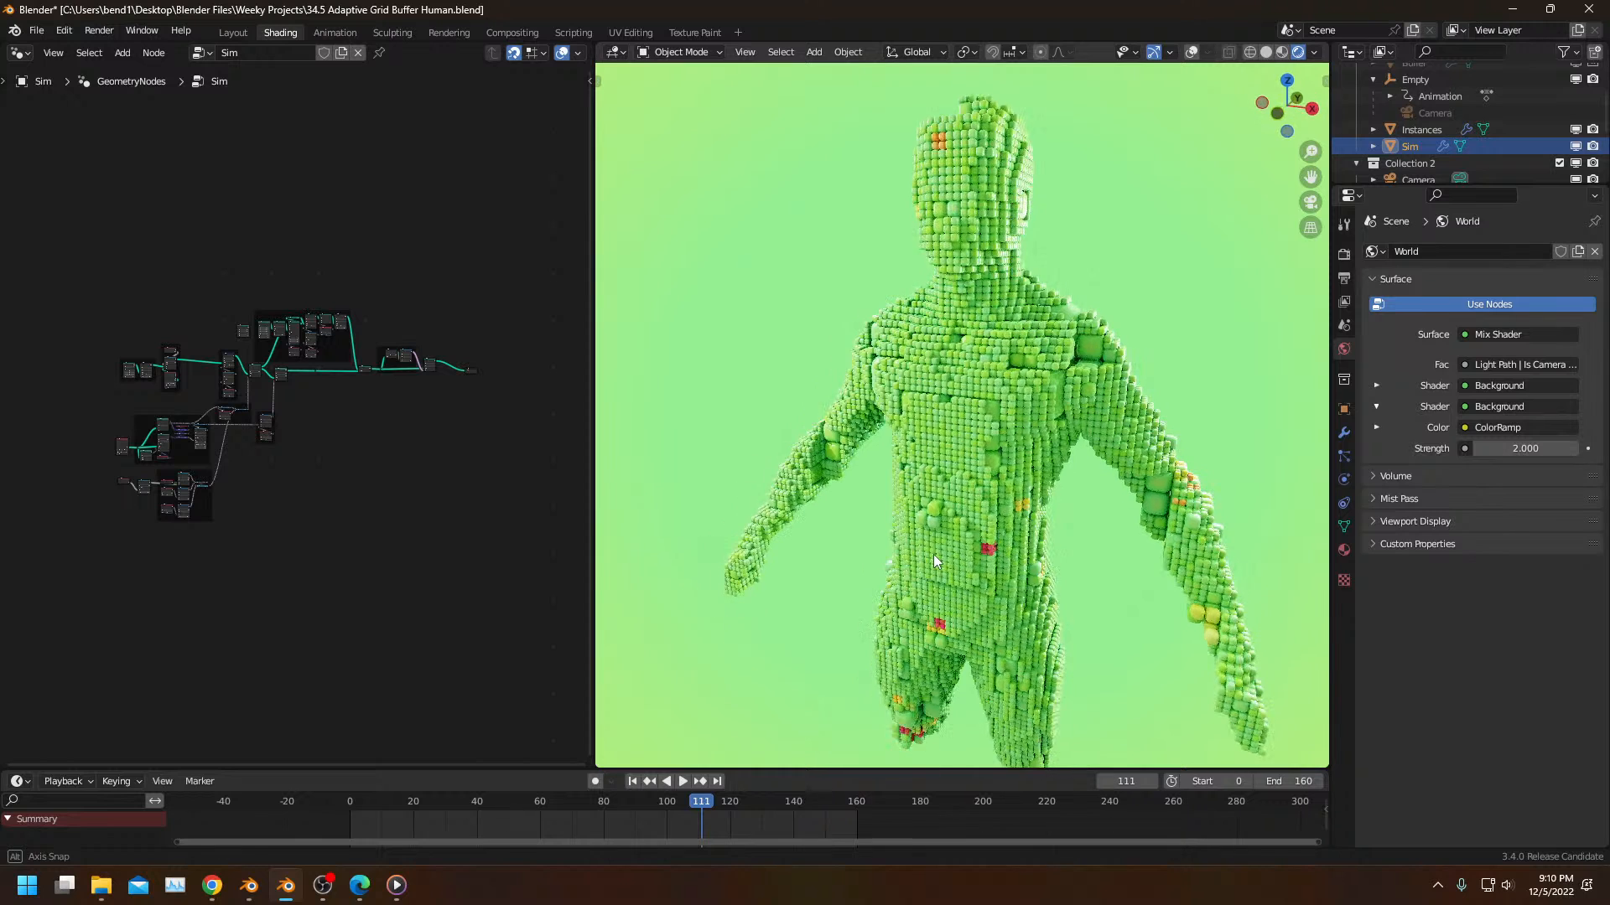
key(ctrl+s)
Step: Open the Instances object's node tree and move the Named Attribute, Map Range and Multiply nodes away from Instance on Points
click(1411, 132)
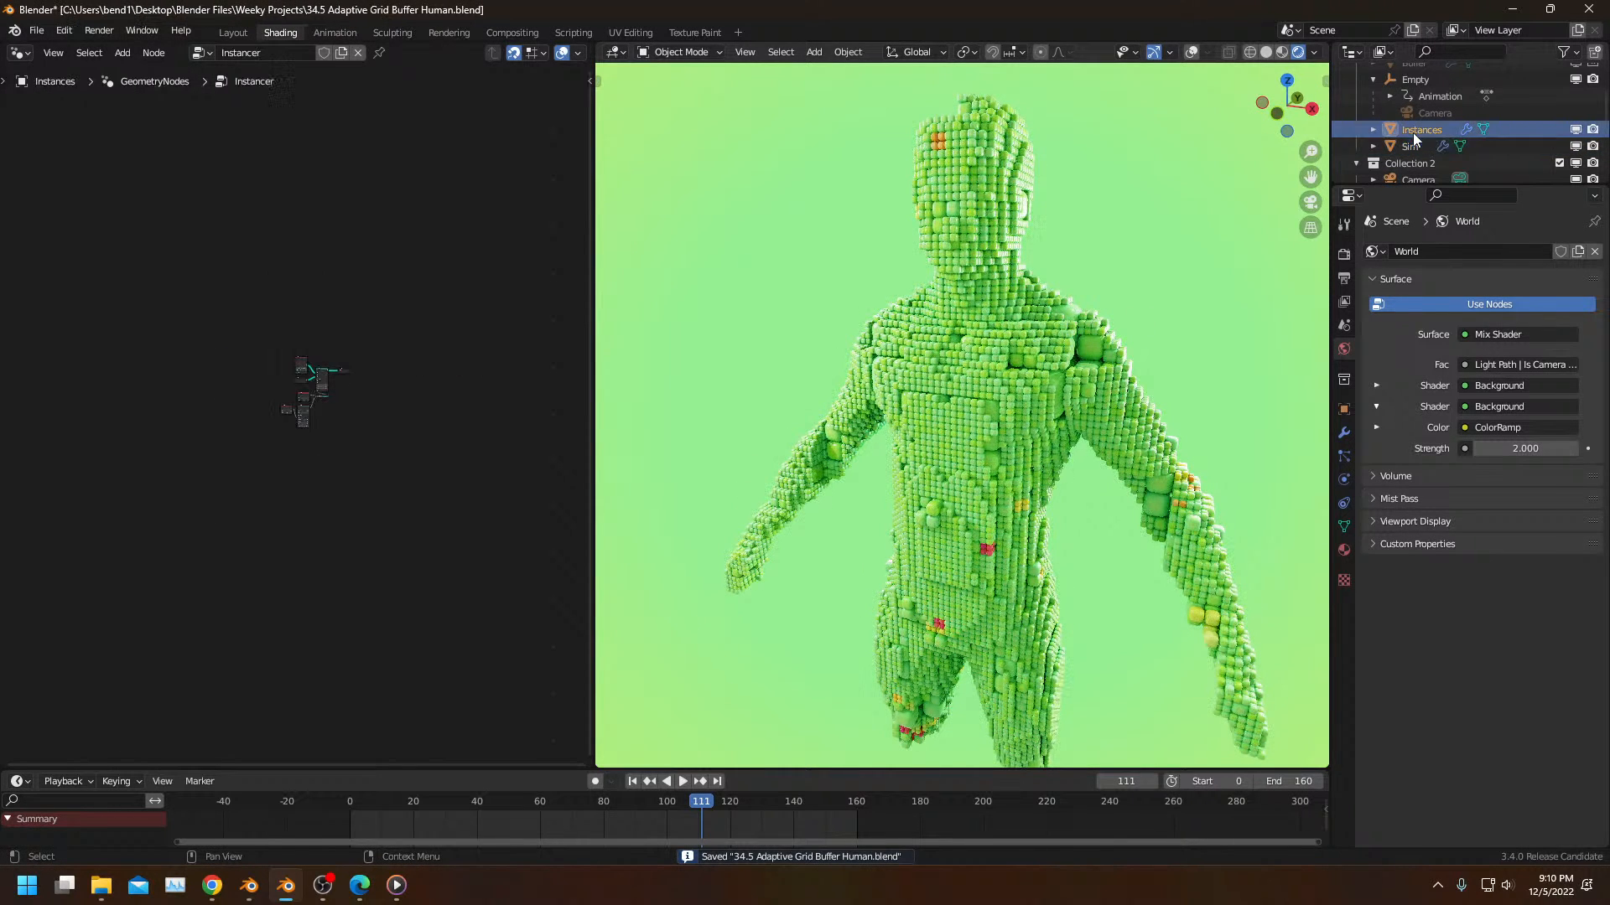
scroll(356, 414, up, 3)
middle_drag(348, 417, 314, 461)
scroll(314, 461, up, 6)
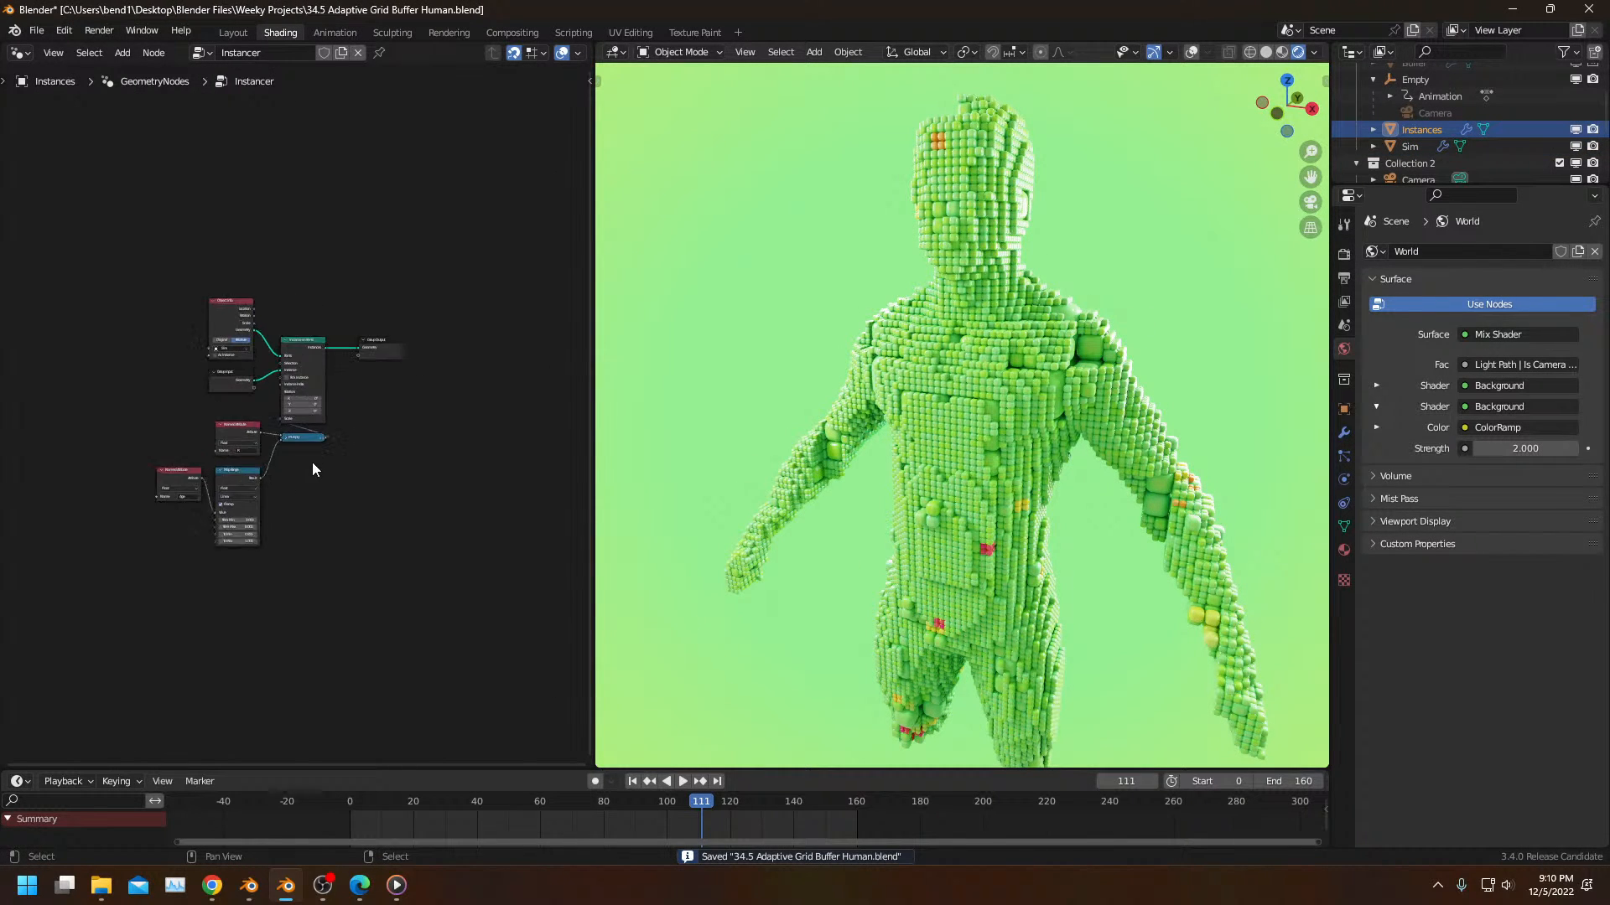
drag(109, 584, 441, 407)
key(g)
click(263, 431)
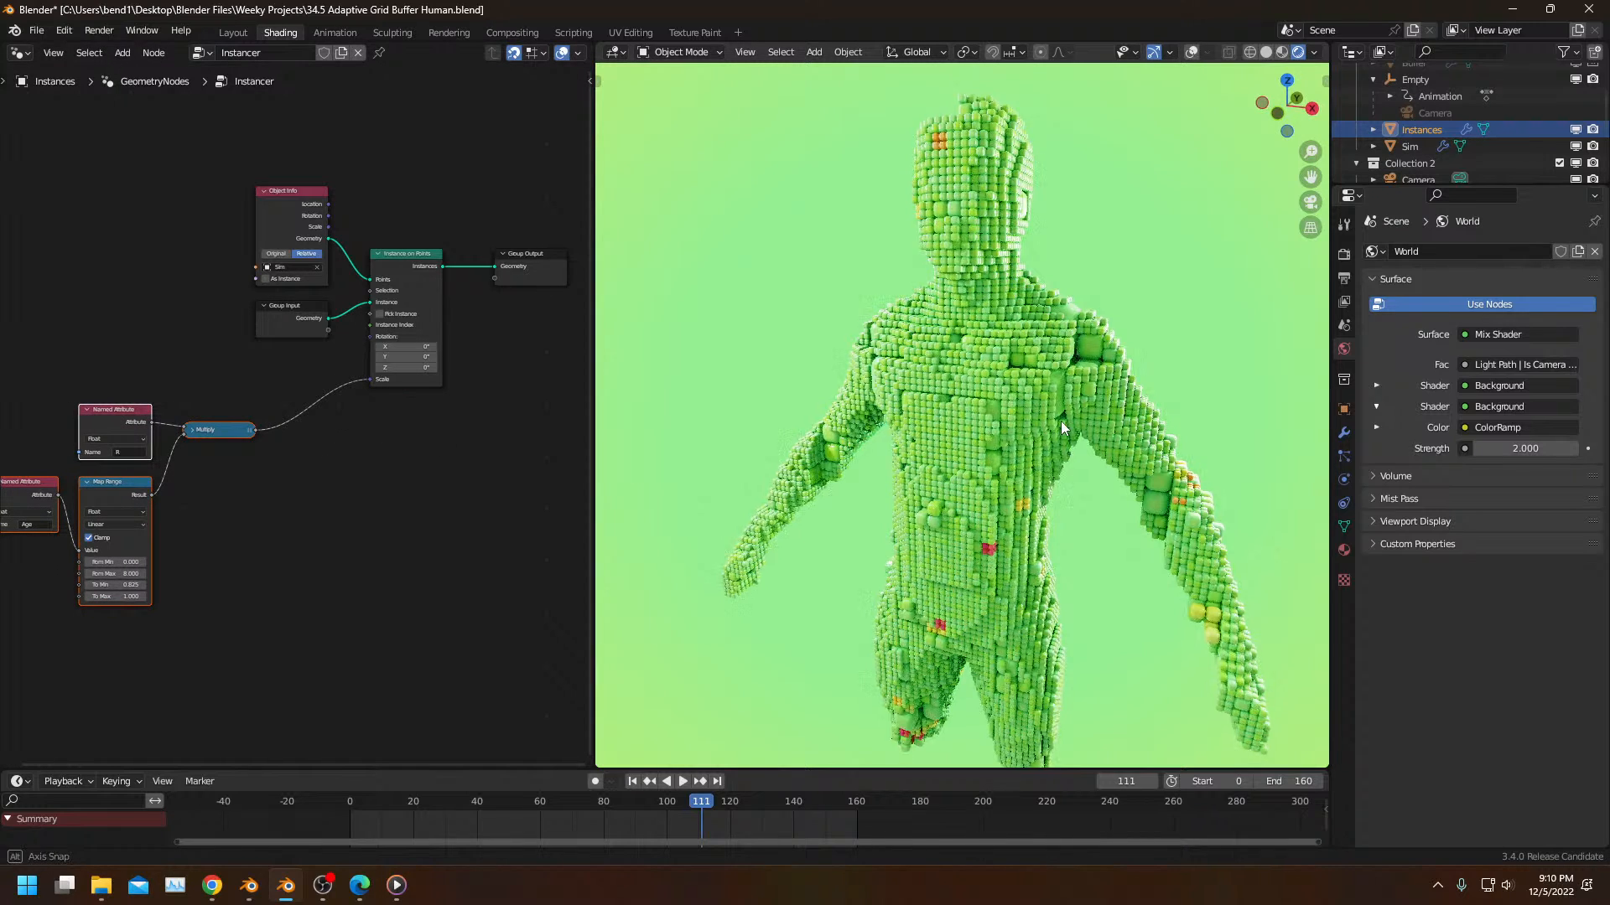
Step: Add an empty, clear its location, move it beside the figure's upper body, and check its placement with the overlays temporarily shown
scroll(1059, 421, up, 3)
key(shift+a)
mouse_move(979, 588)
click(1123, 590)
middle_drag(934, 542, 1017, 509)
key(alt+g)
key(g)
click(1066, 484)
click(1192, 52)
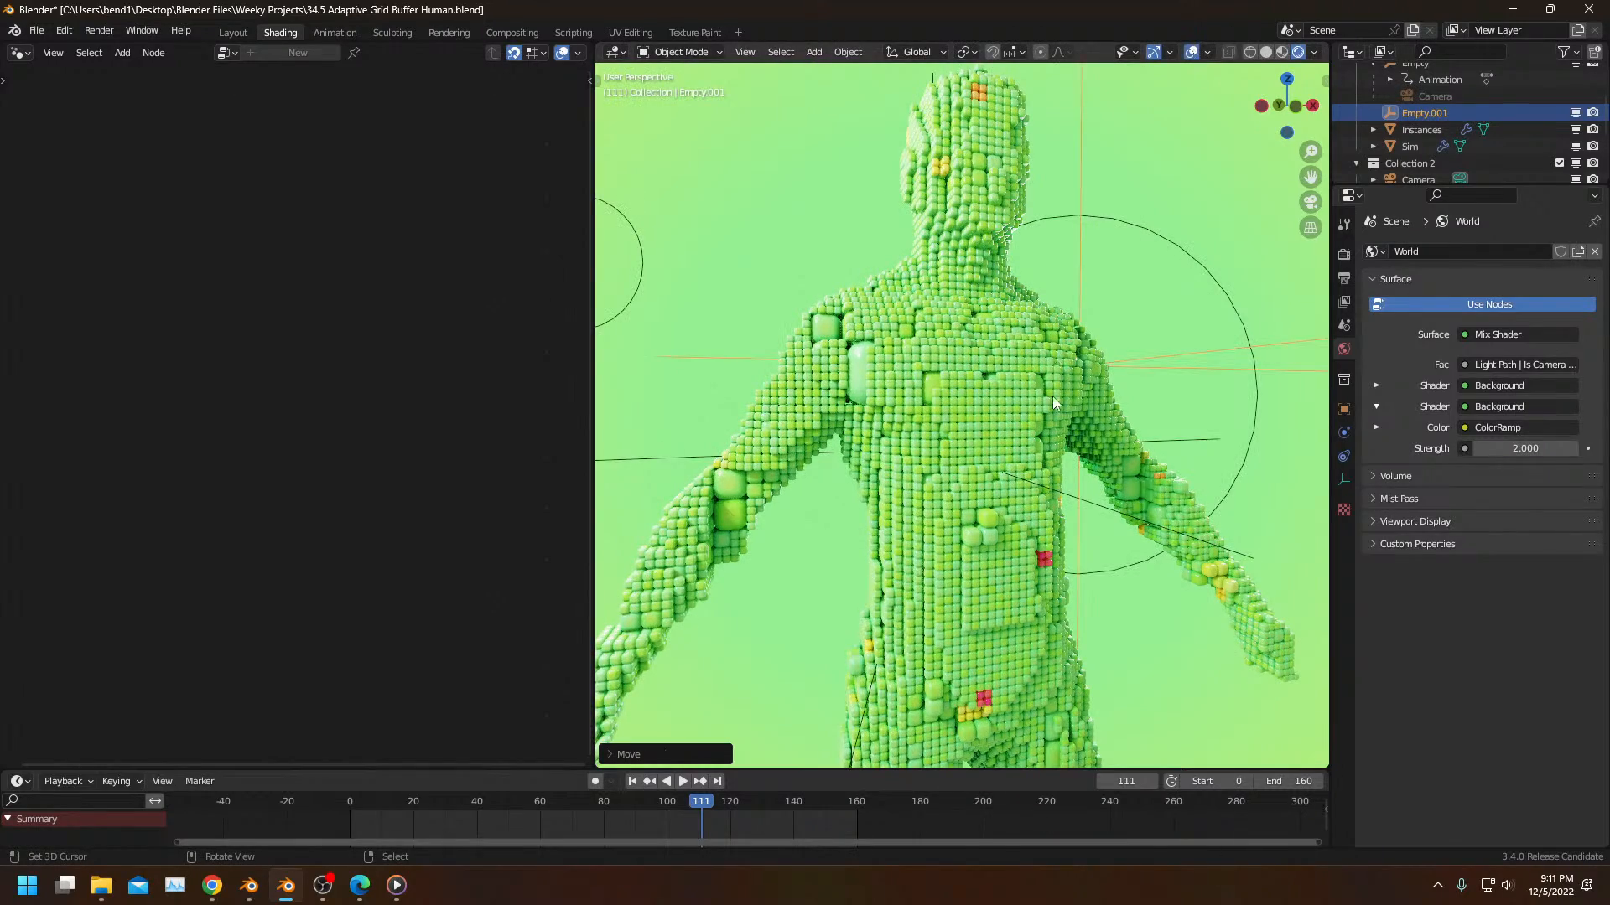
middle_drag(1064, 433, 993, 424)
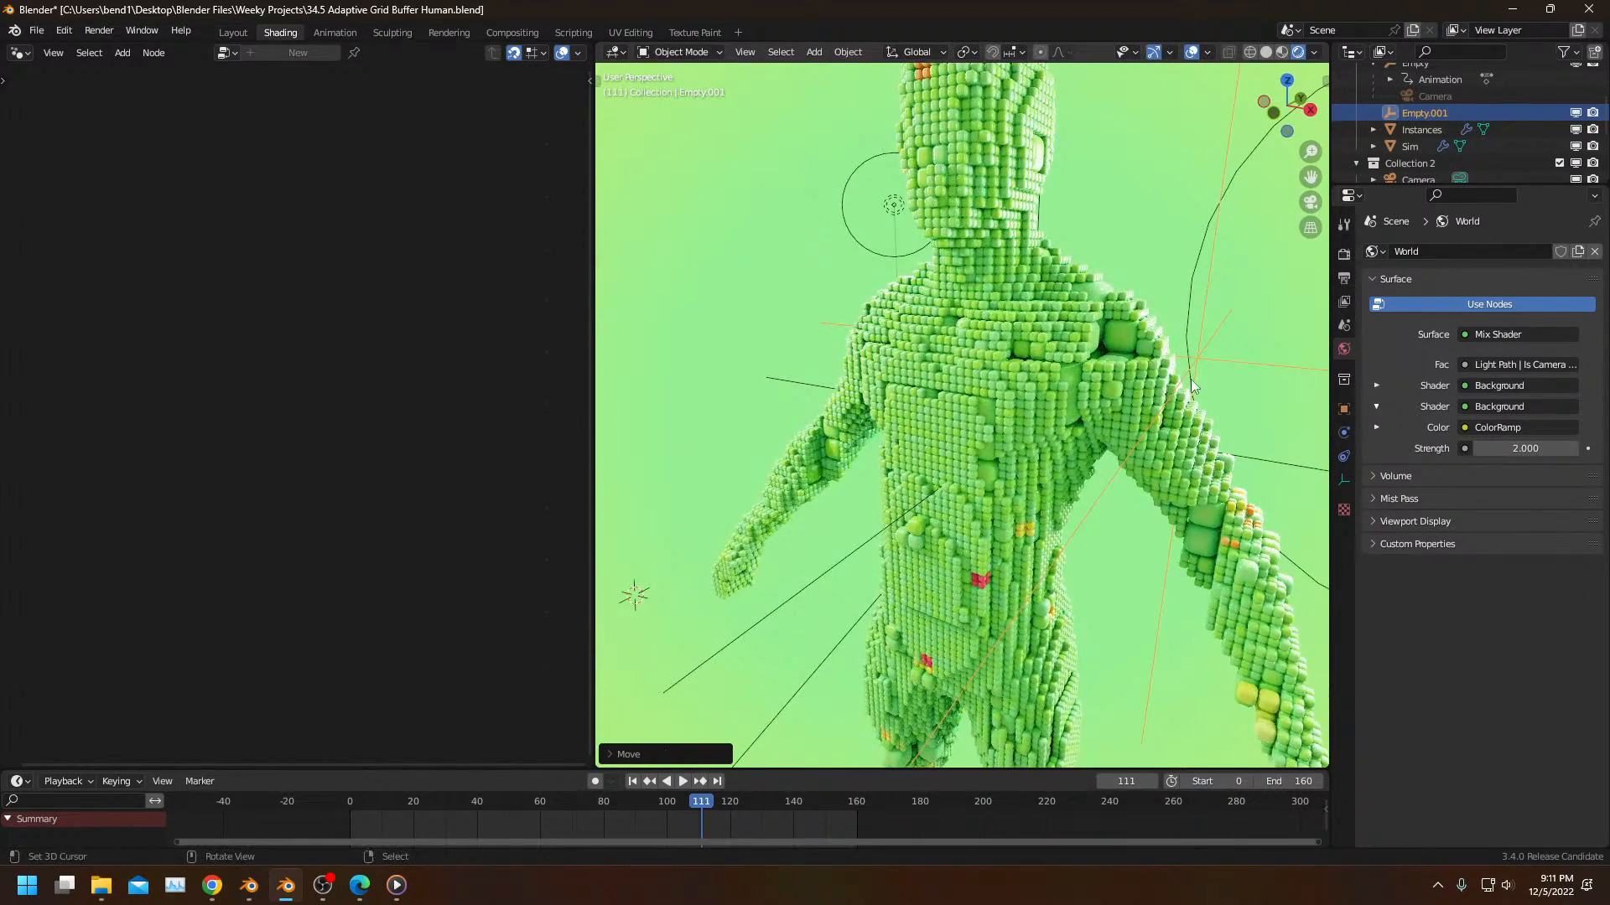
click(1192, 52)
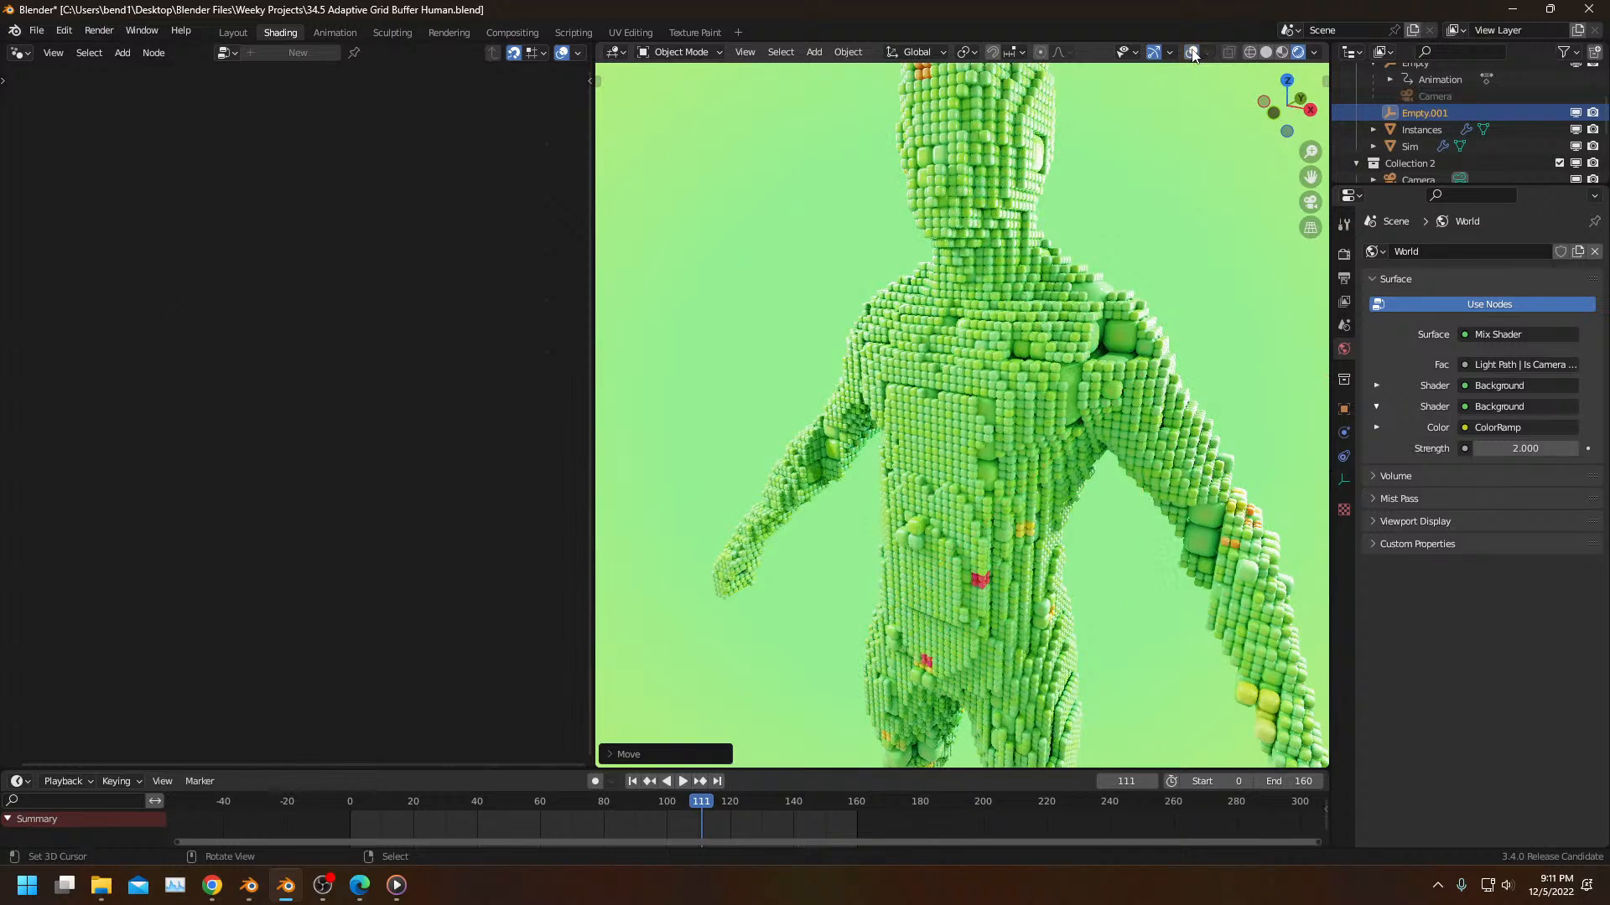
Step: Bring Empty.001 into the Instances node tree as an Object Info node below Map Range, set to Relative
click(1479, 130)
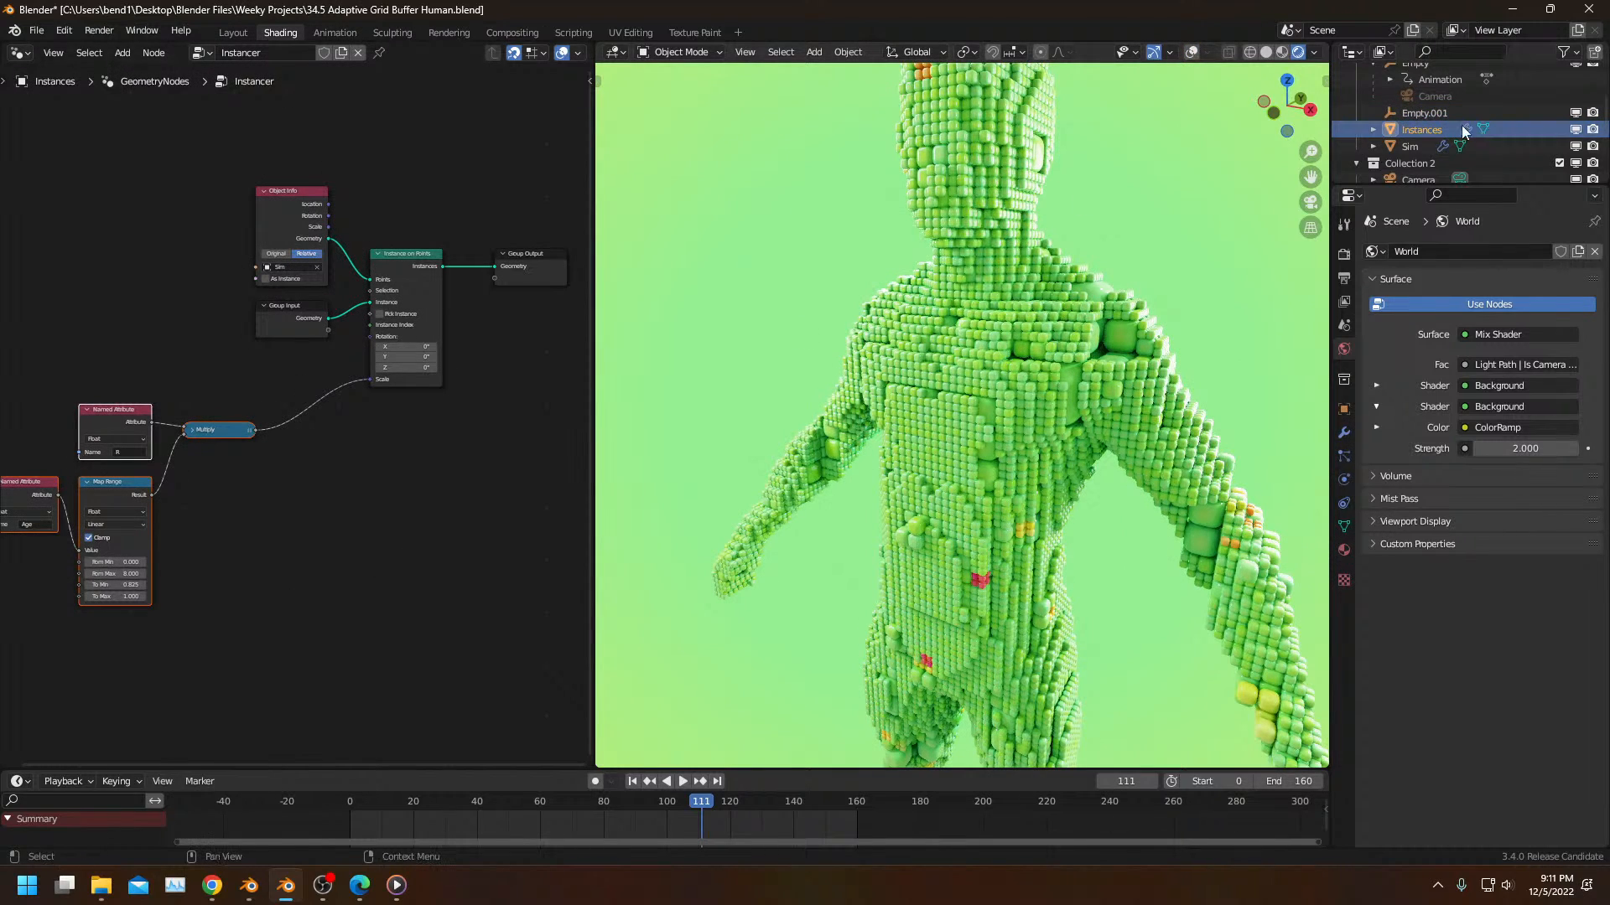
drag(1402, 114, 109, 670)
middle_drag(168, 599, 275, 436)
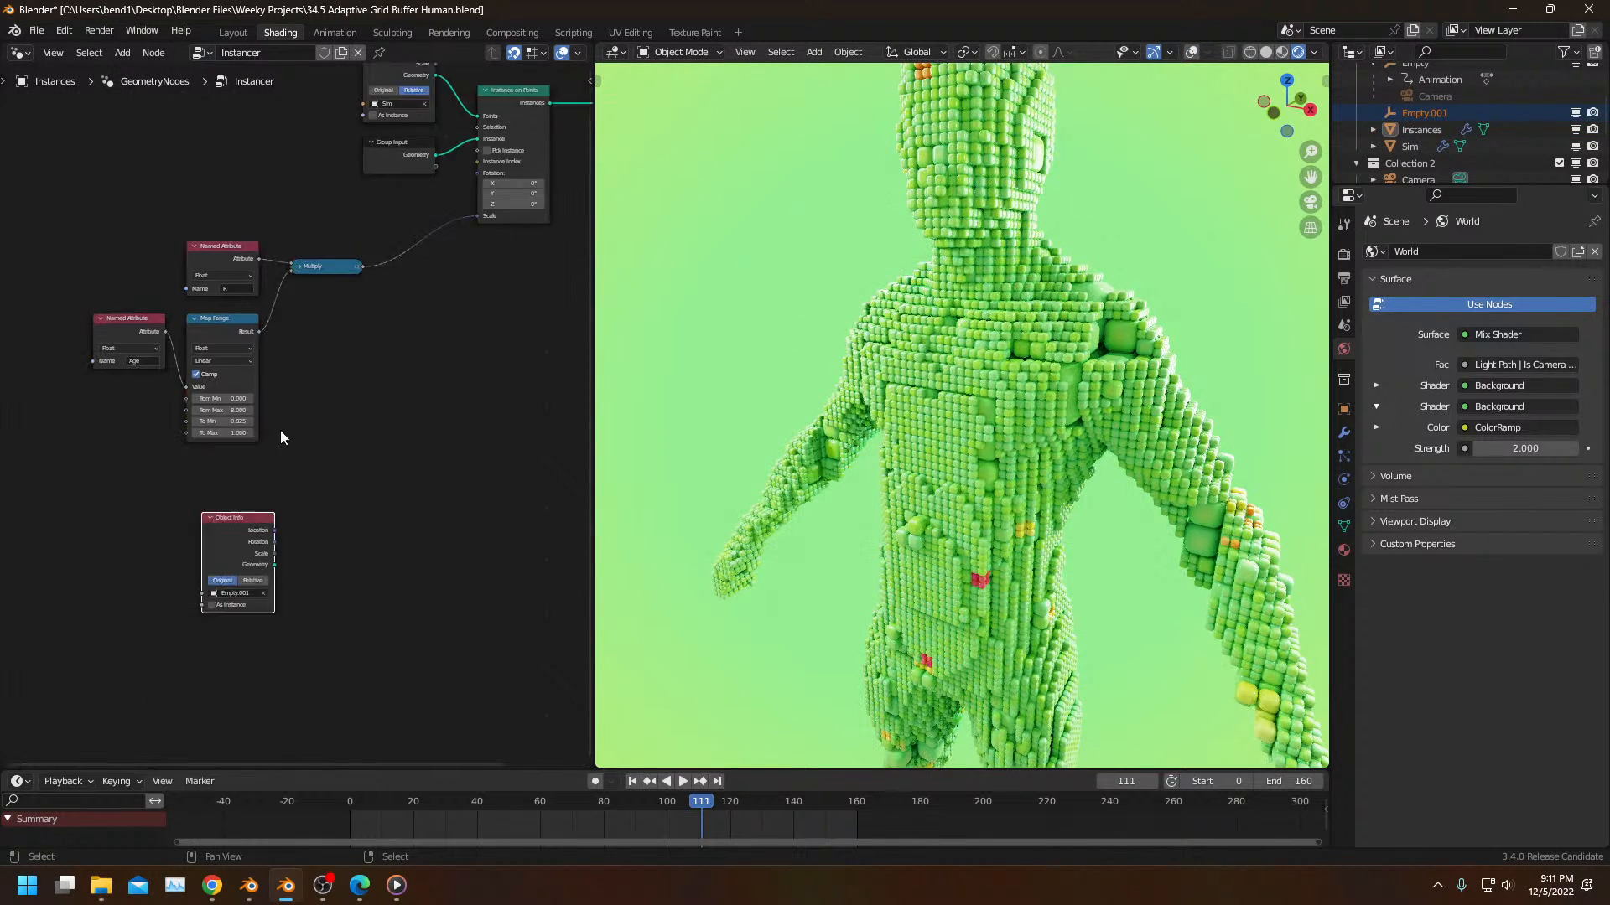
scroll(220, 545, up, 2)
click(268, 597)
Step: Measure the distance from the empty's location by adding a Distance node to Object Info and feeding a Position node into its second vector
drag(299, 523, 387, 504)
text(dist)
key(Return)
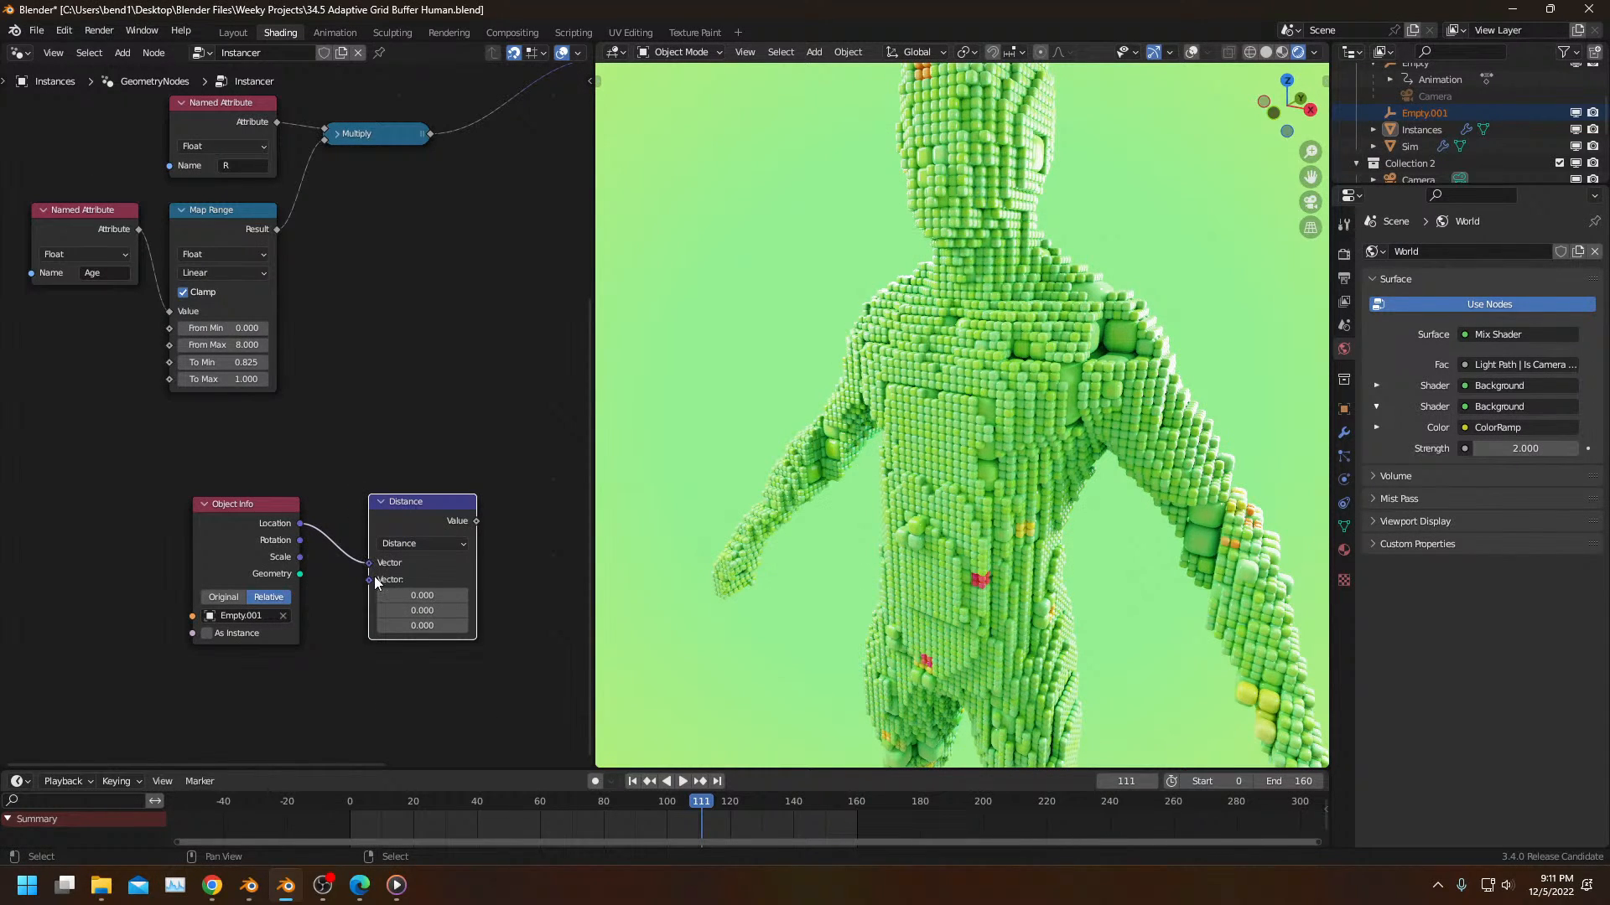
drag(281, 719, 280, 713)
text(po)
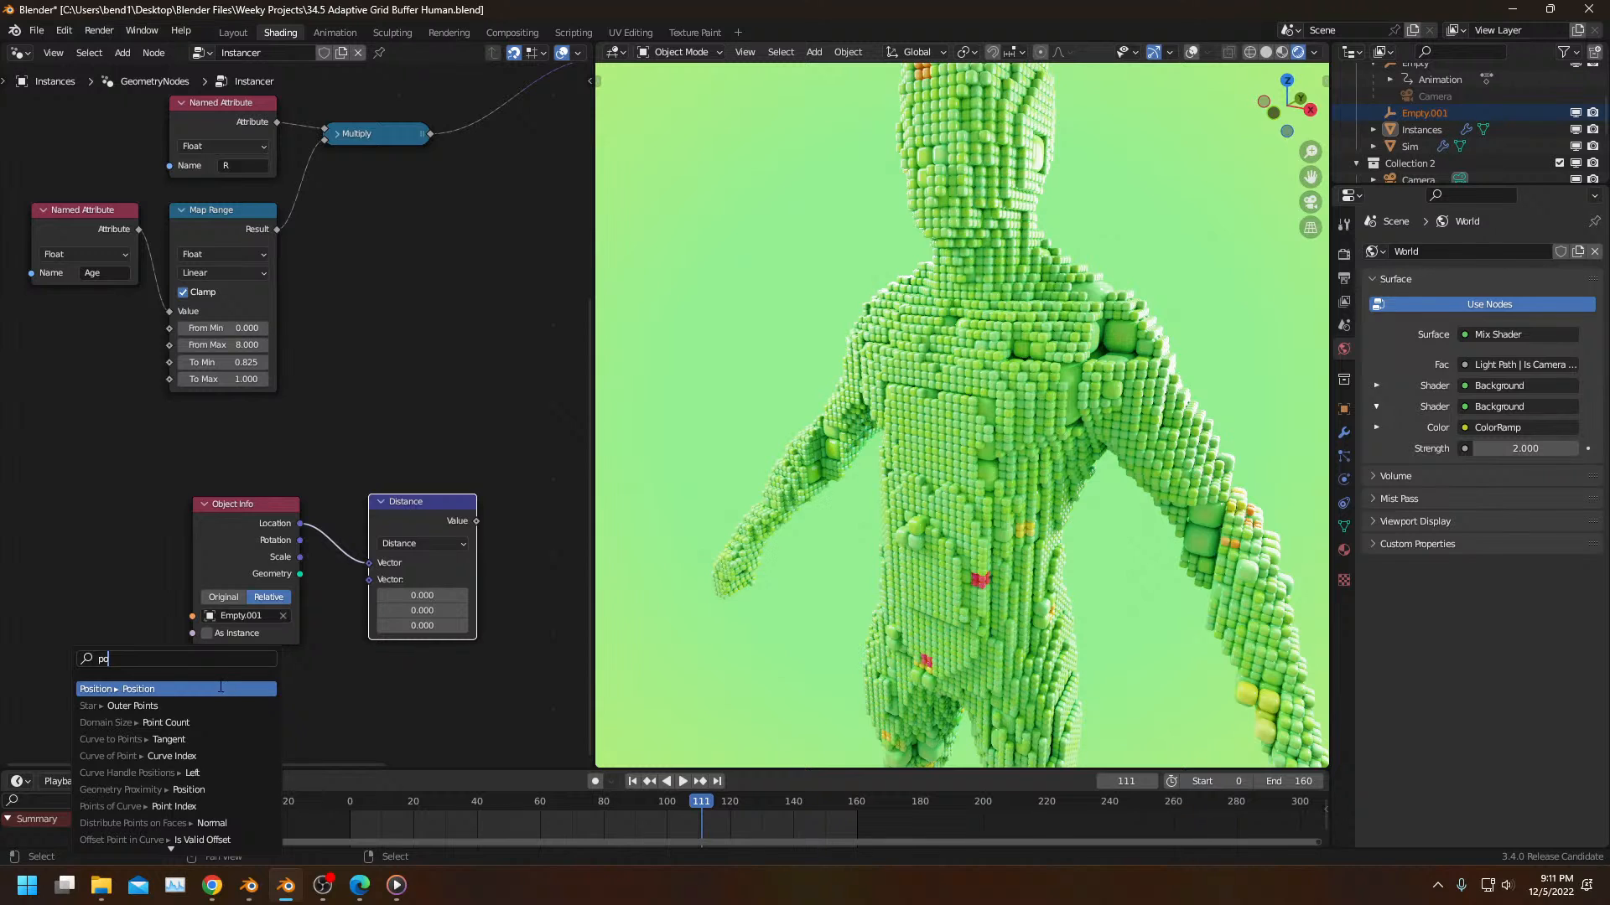
click(220, 687)
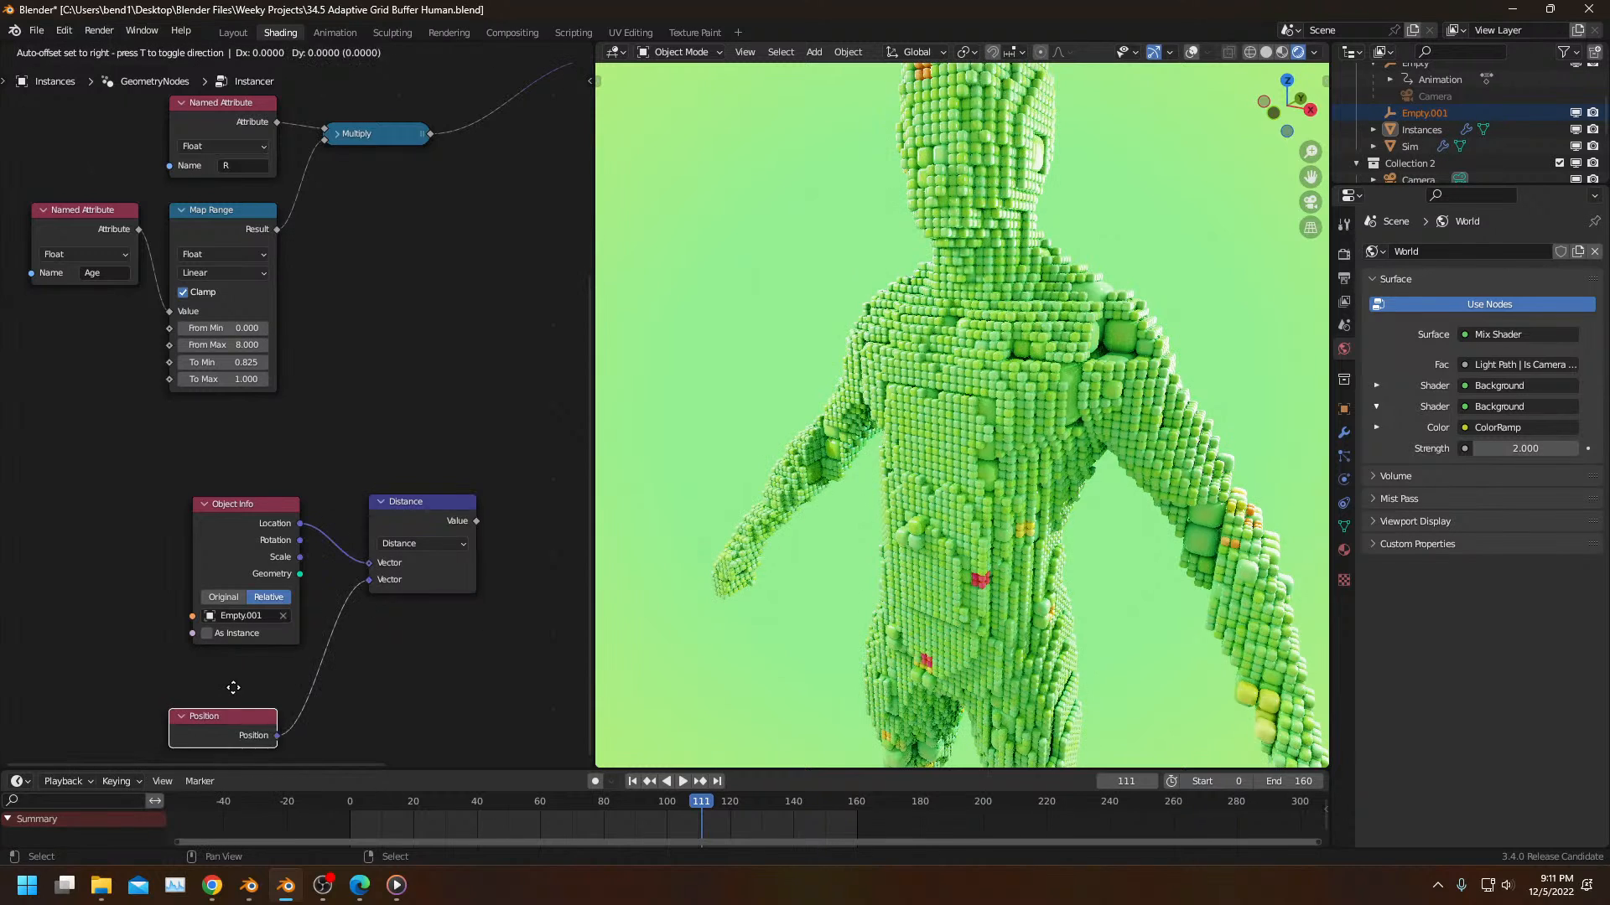
click(249, 633)
Step: Add a Map Range node that takes the Distance node's value as its input
middle_drag(251, 629, 96, 709)
drag(321, 601, 383, 582)
text(map)
key(Return)
click(375, 581)
Step: Duplicate the Multiply node to combine the existing scale with the new Map Range result, and link it to Instance on Points' Scale
key(shift+d)
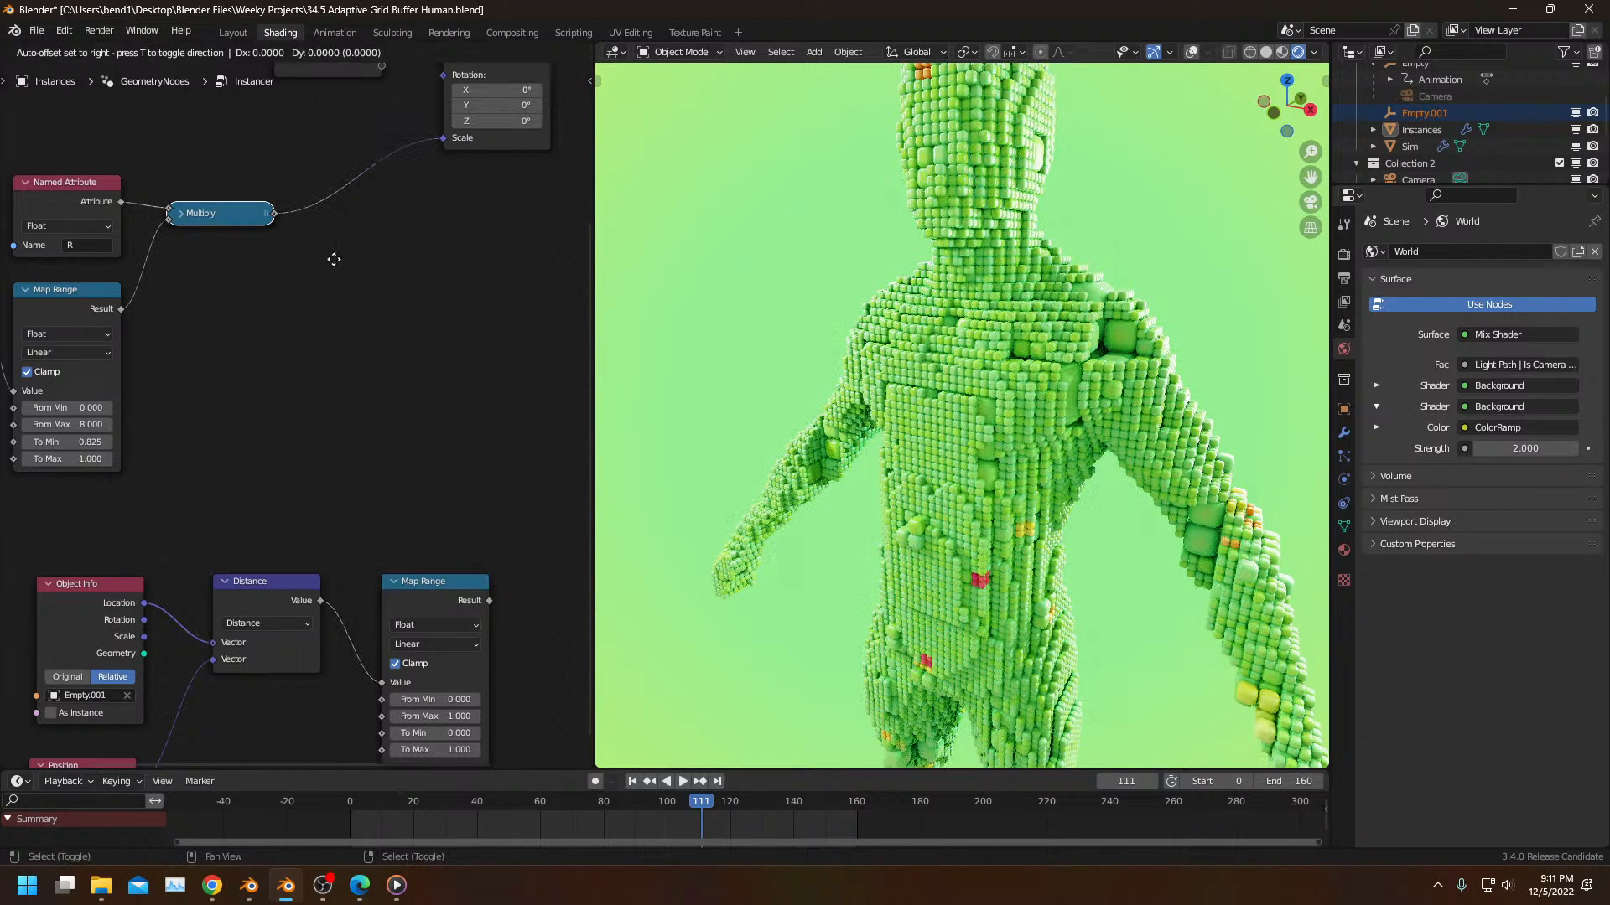
click(392, 274)
drag(274, 212, 353, 270)
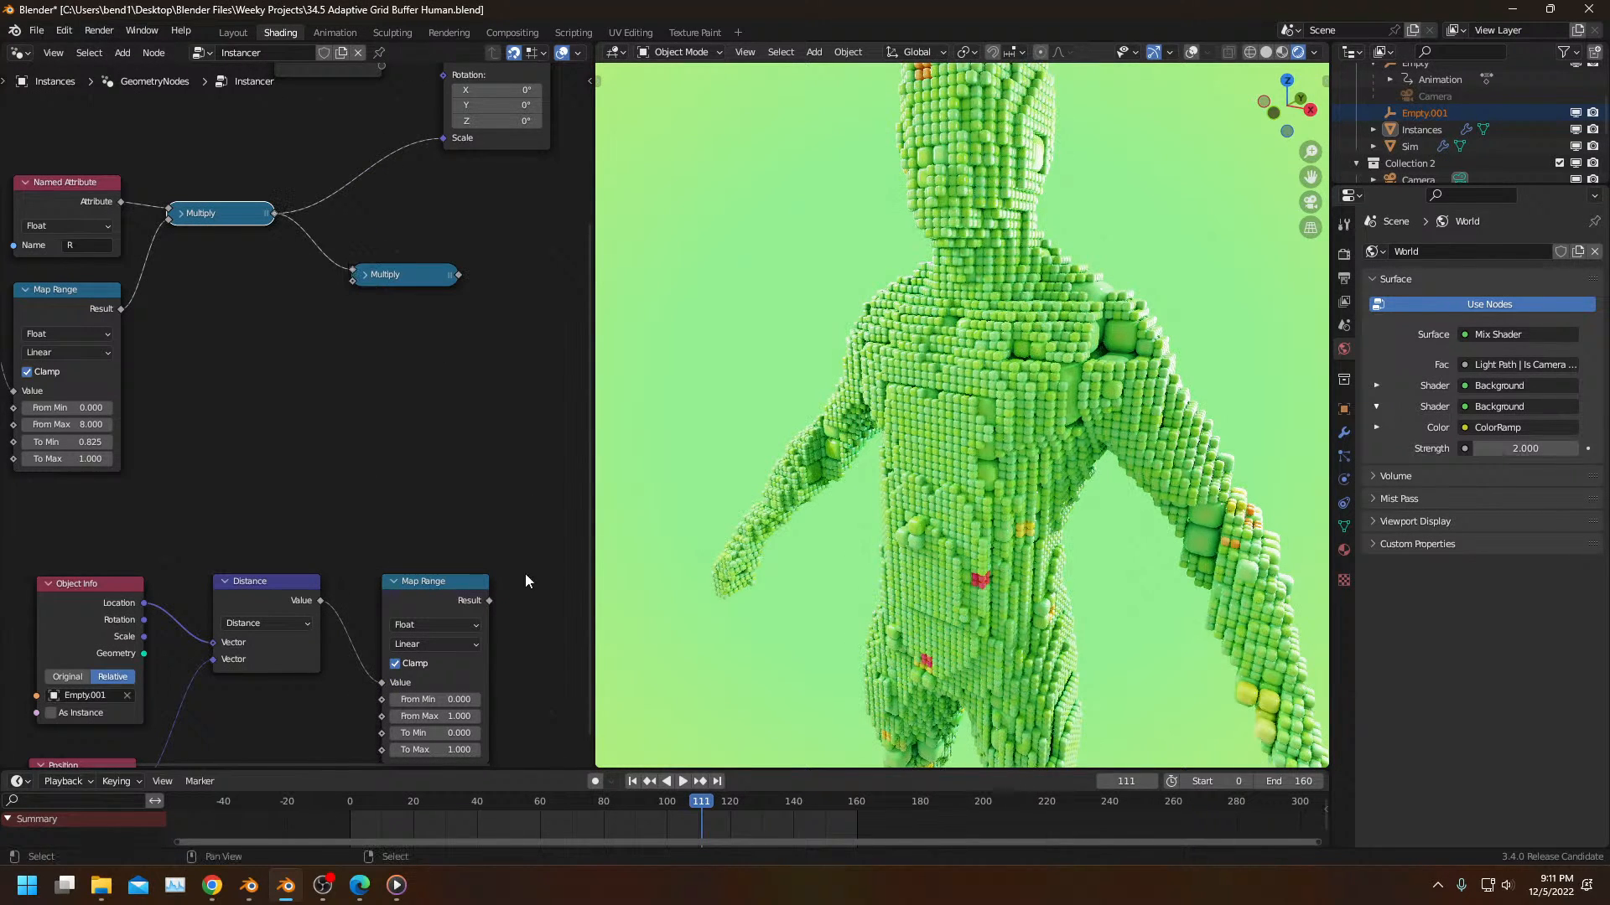
drag(489, 601, 362, 276)
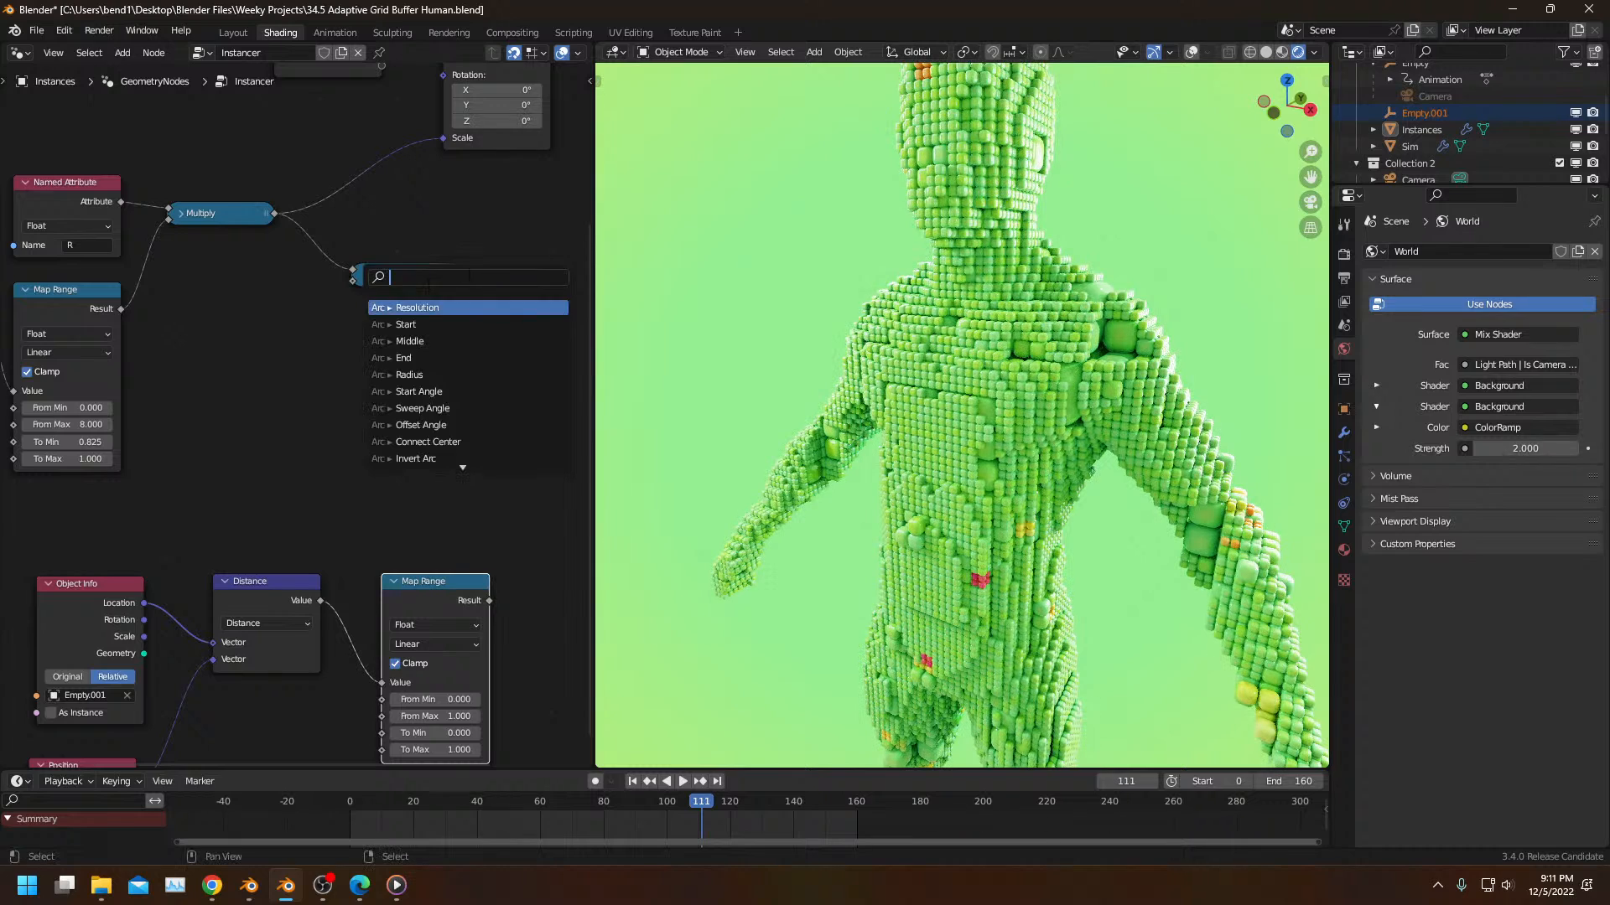
drag(488, 600, 354, 280)
drag(461, 273, 444, 138)
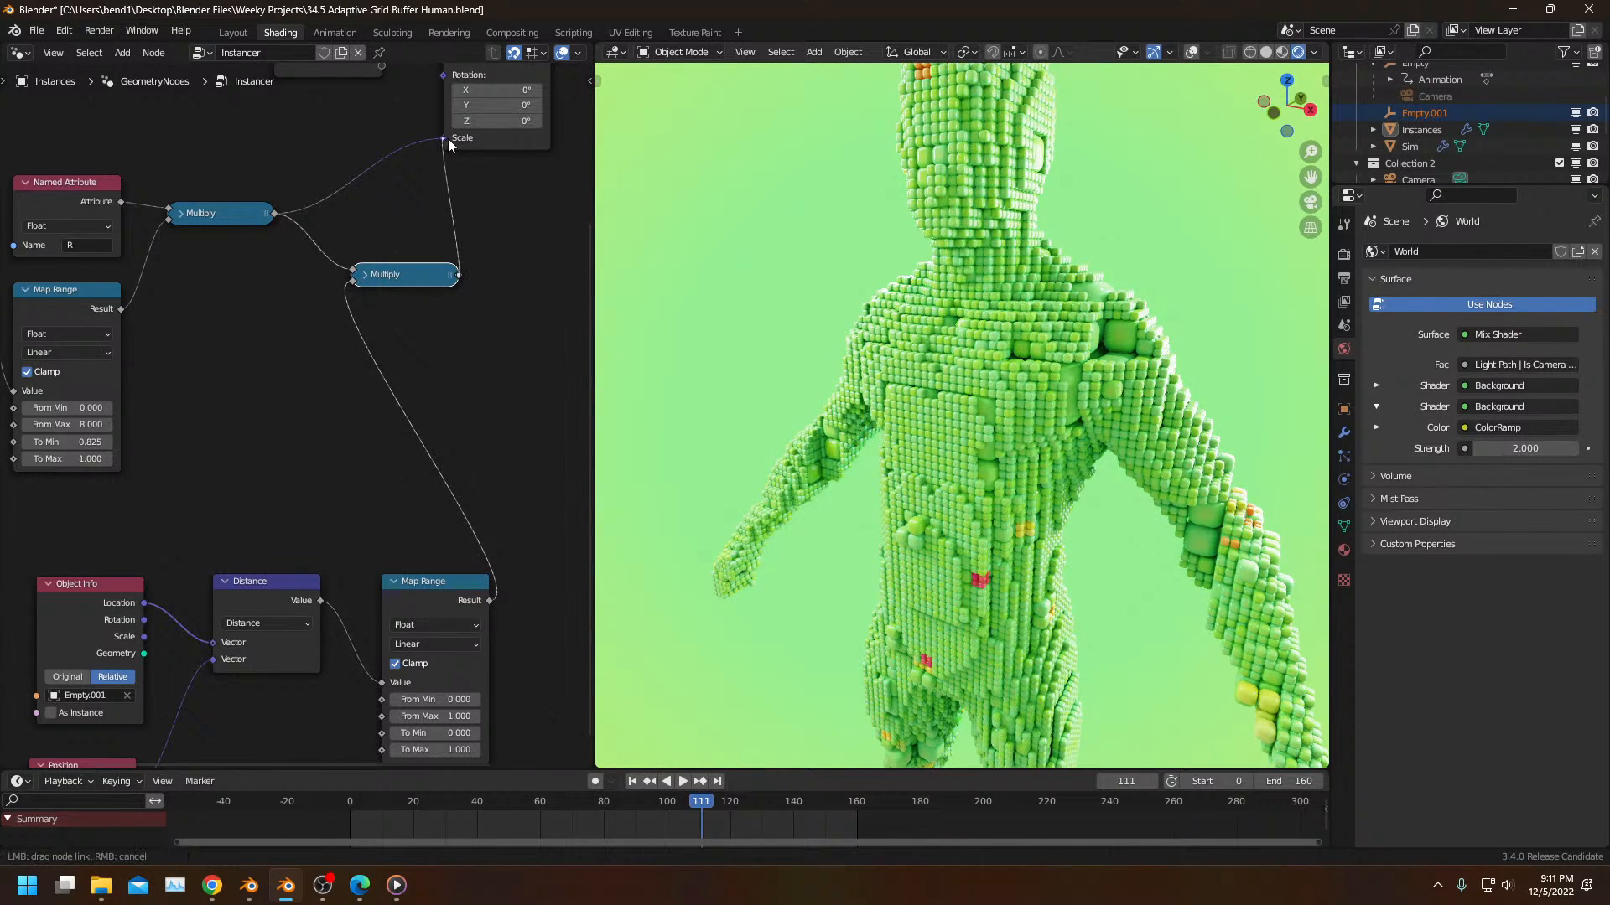
Step: Set the distance Map Range node's From Min to 0.5 and From Max to 0.6
middle_drag(313, 669, 304, 455)
scroll(305, 455, up, 5)
click(491, 520)
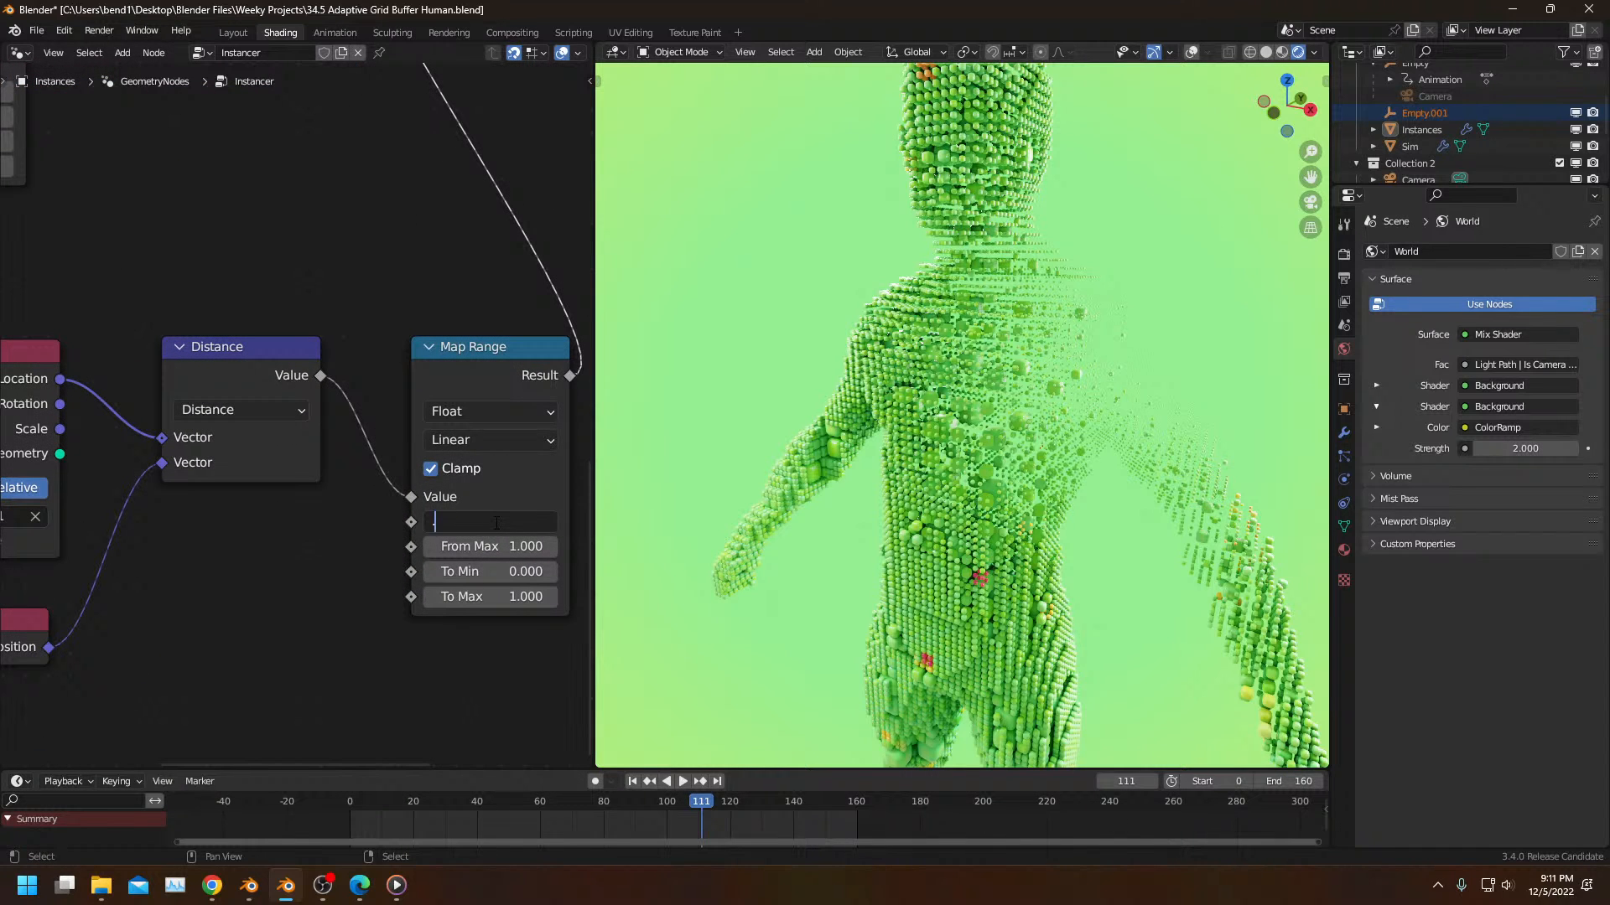
text(.5)
key(Return)
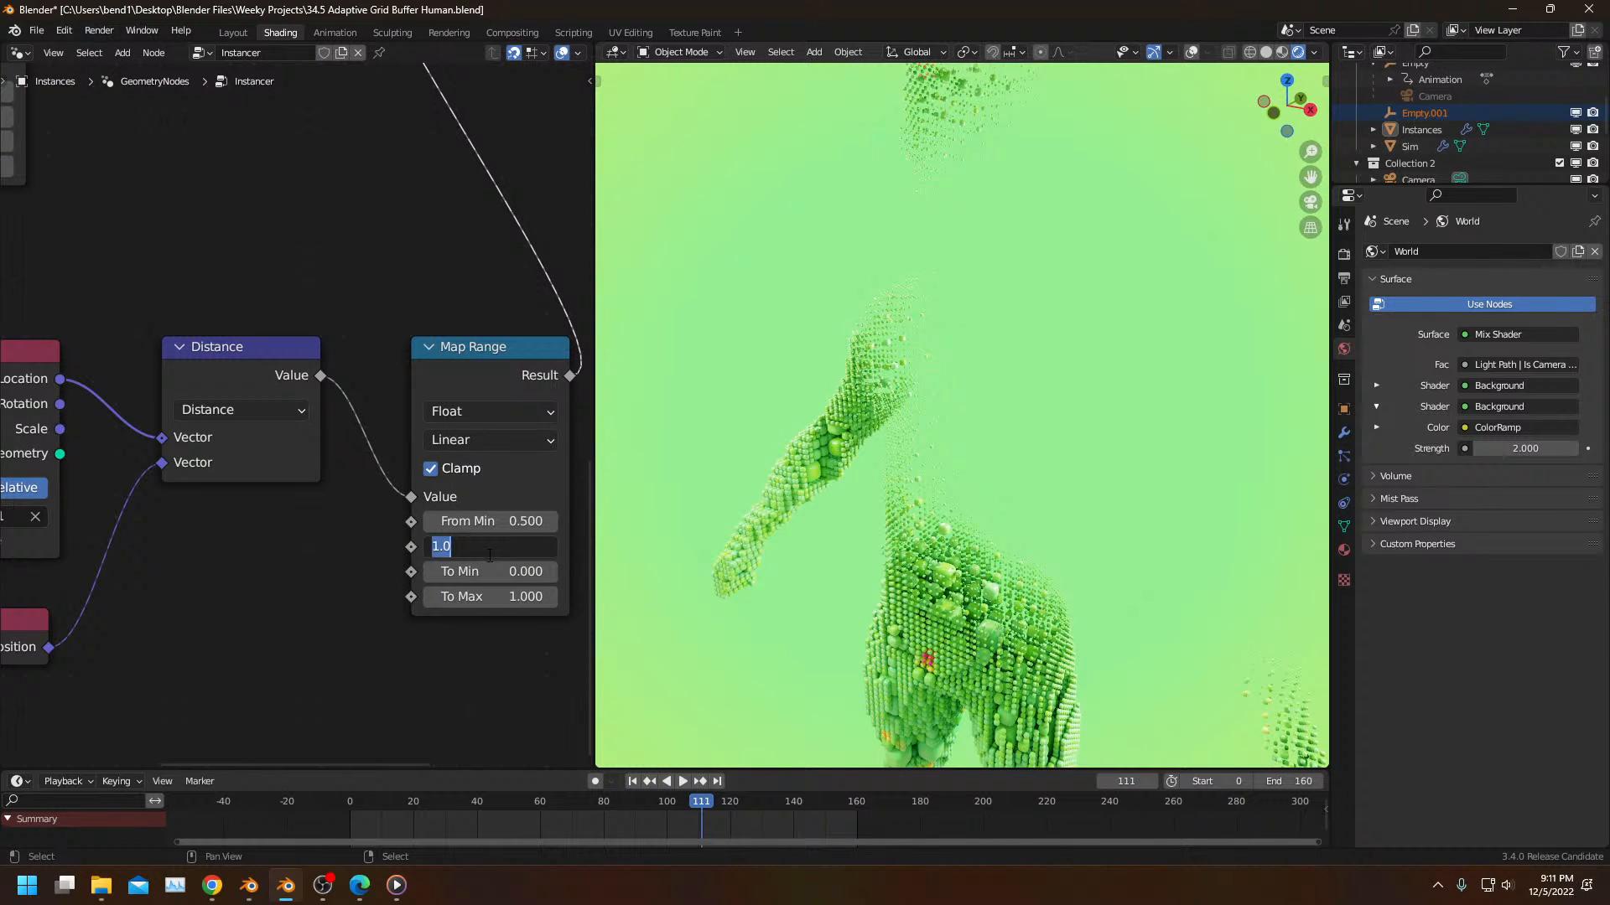
key(Return)
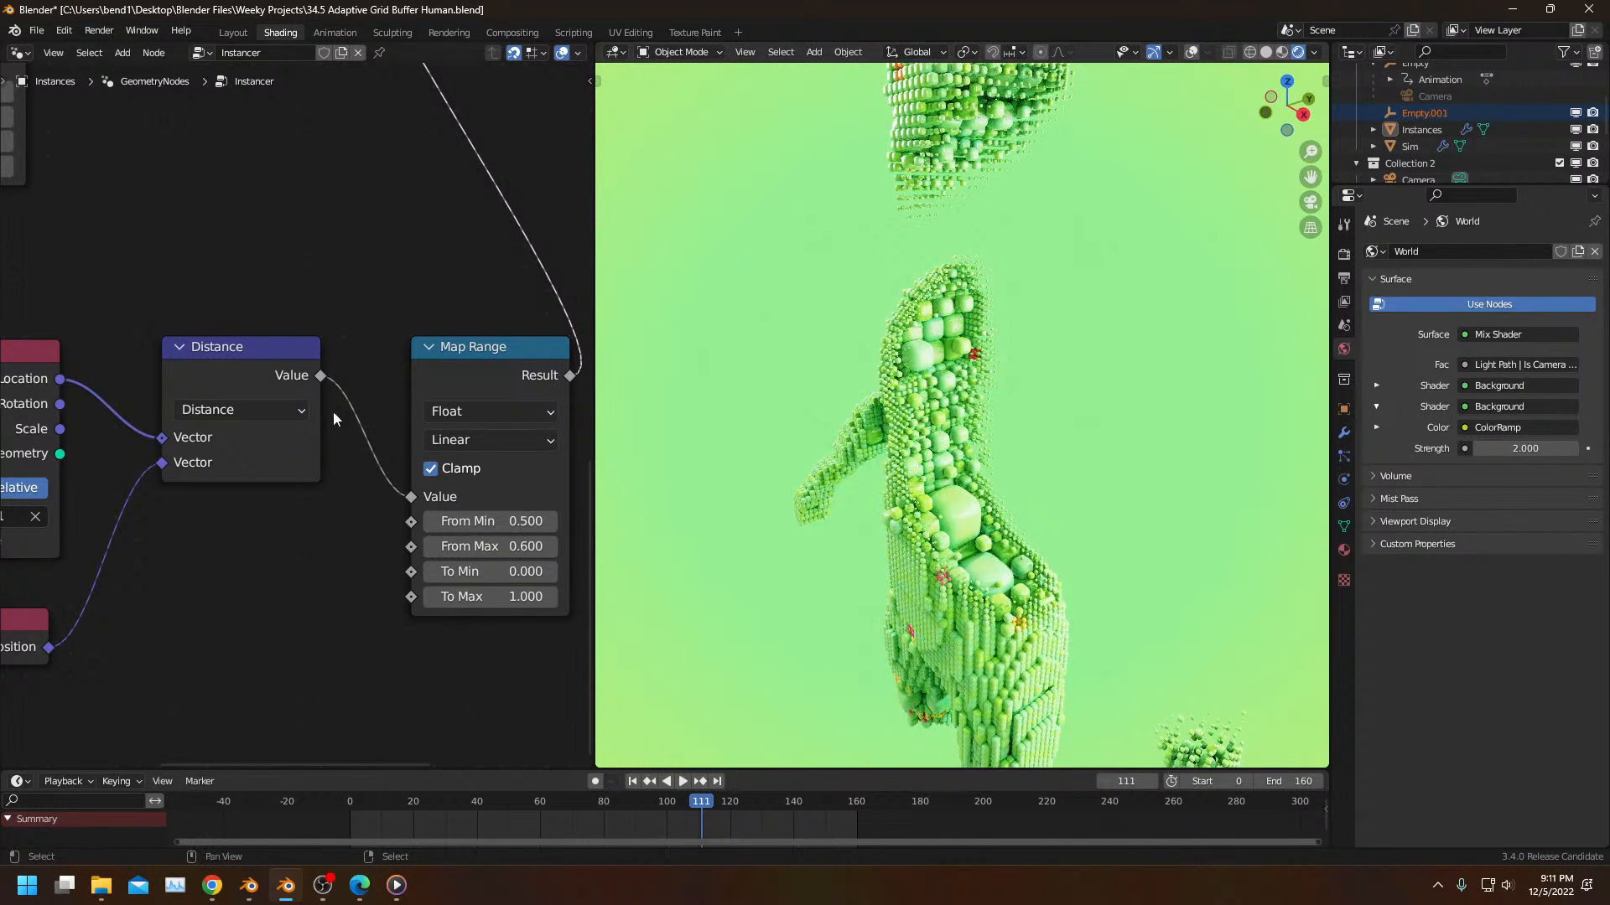
Step: Insert a math node set to Add between the Distance node and the distance Map Range node
scroll(62, 365, down, 3)
drag(62, 365, 335, 627)
key(g)
click(218, 545)
key(q)
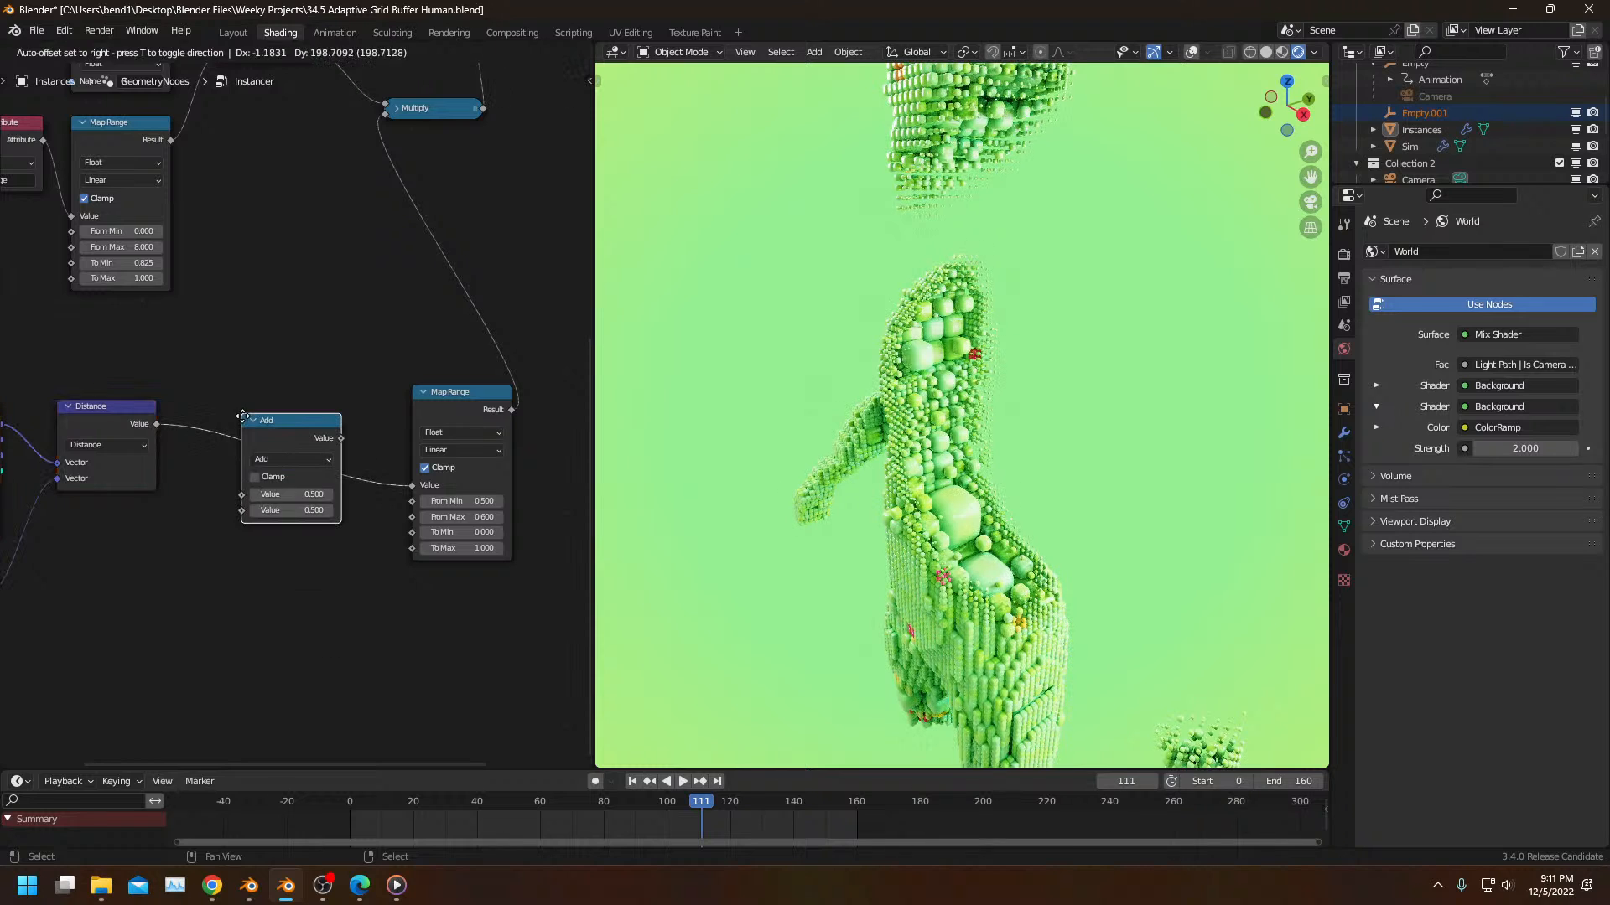
click(243, 416)
Step: Vary the Add node's value to test the cutaway on the figure from several angles, leaving it at 0.060
mouse_move(297, 507)
mouse_down()
mouse_move(260, 507)
mouse_move(277, 507)
mouse_up()
middle_drag(957, 493, 869, 490)
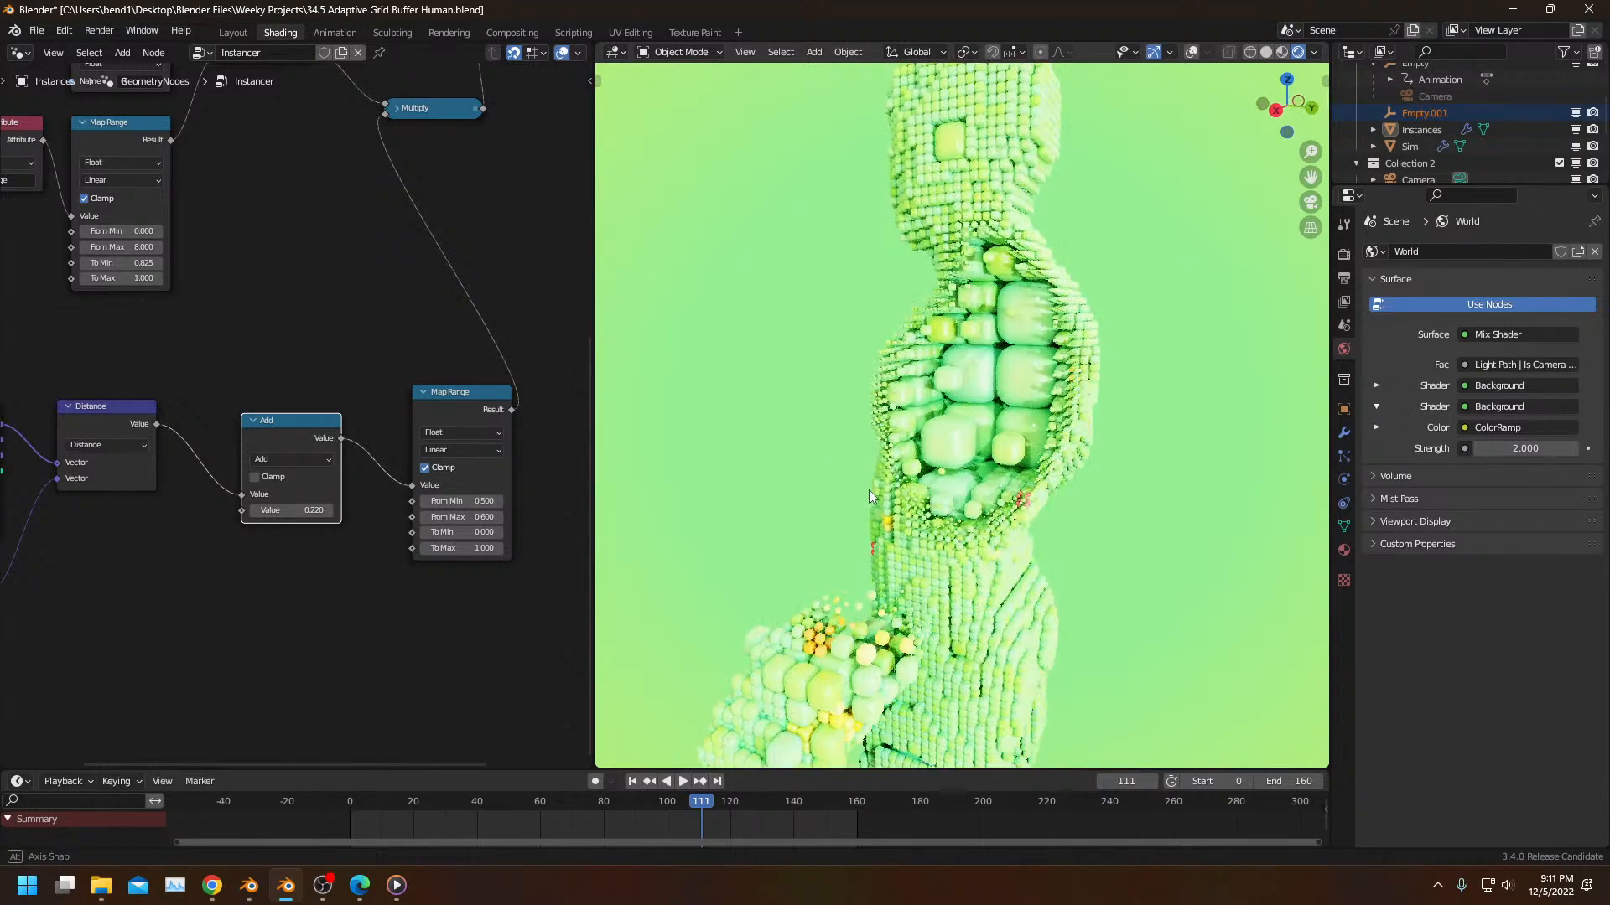
drag(290, 510, 278, 509)
middle_drag(828, 515, 778, 526)
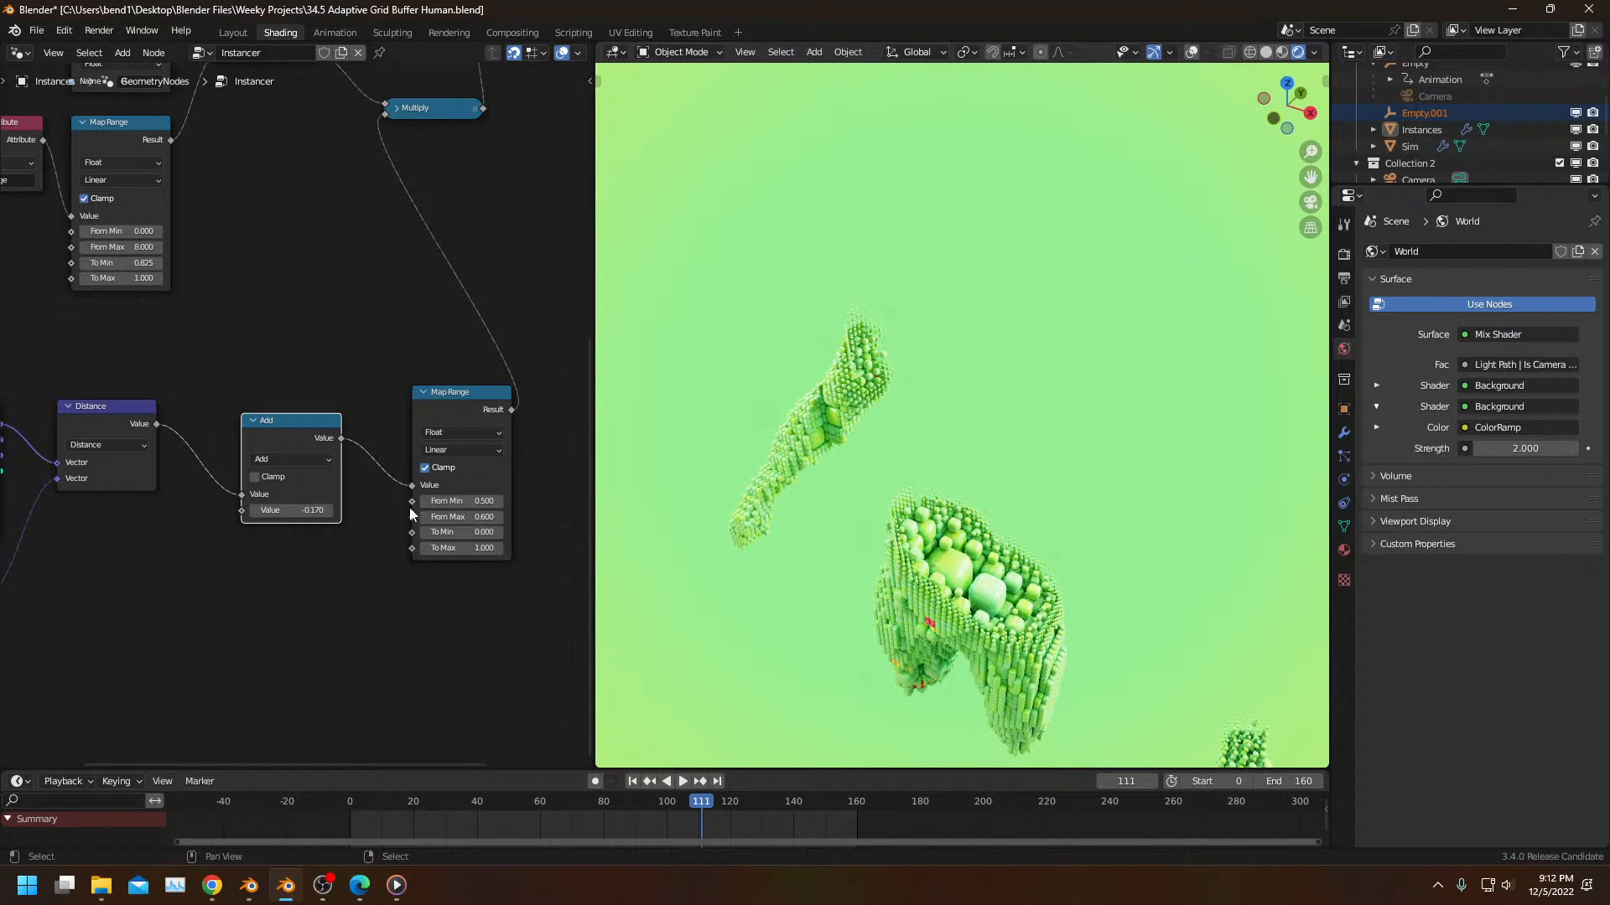
mouse_move(270, 510)
mouse_down()
mouse_move(250, 509)
mouse_move(283, 509)
mouse_up()
middle_drag(697, 567, 701, 531)
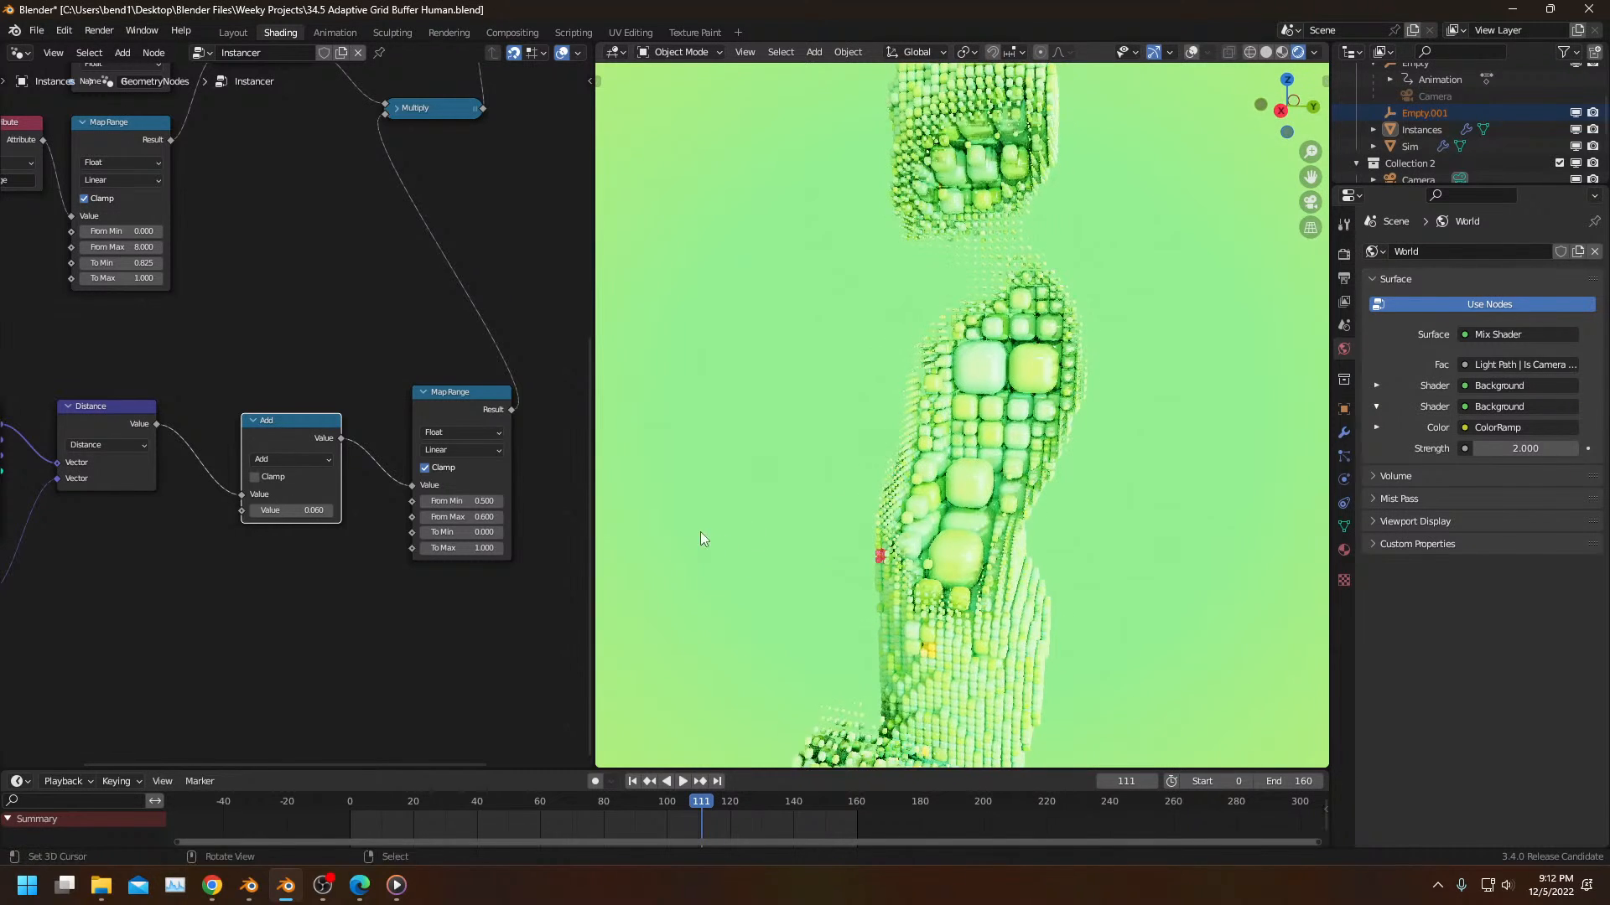
Step: Switch to the other Blender window and open 3.5 Adaptive Grid Buffer.blend from the Weeky Projects folder, discarding the Human Form V2 changes
click(249, 895)
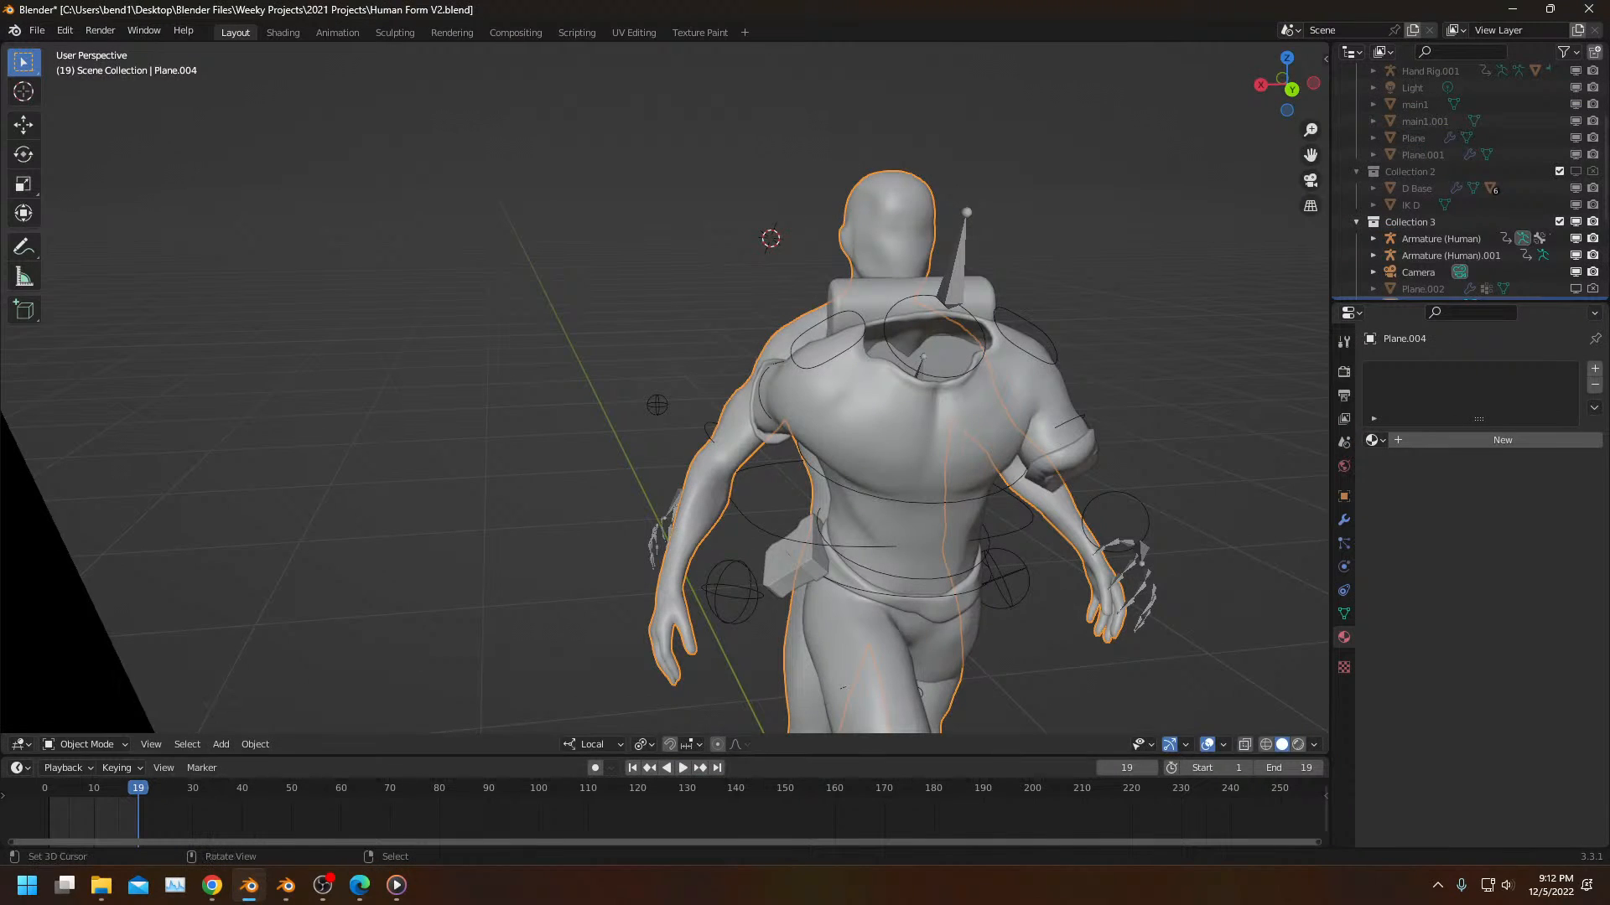
click(39, 31)
click(59, 67)
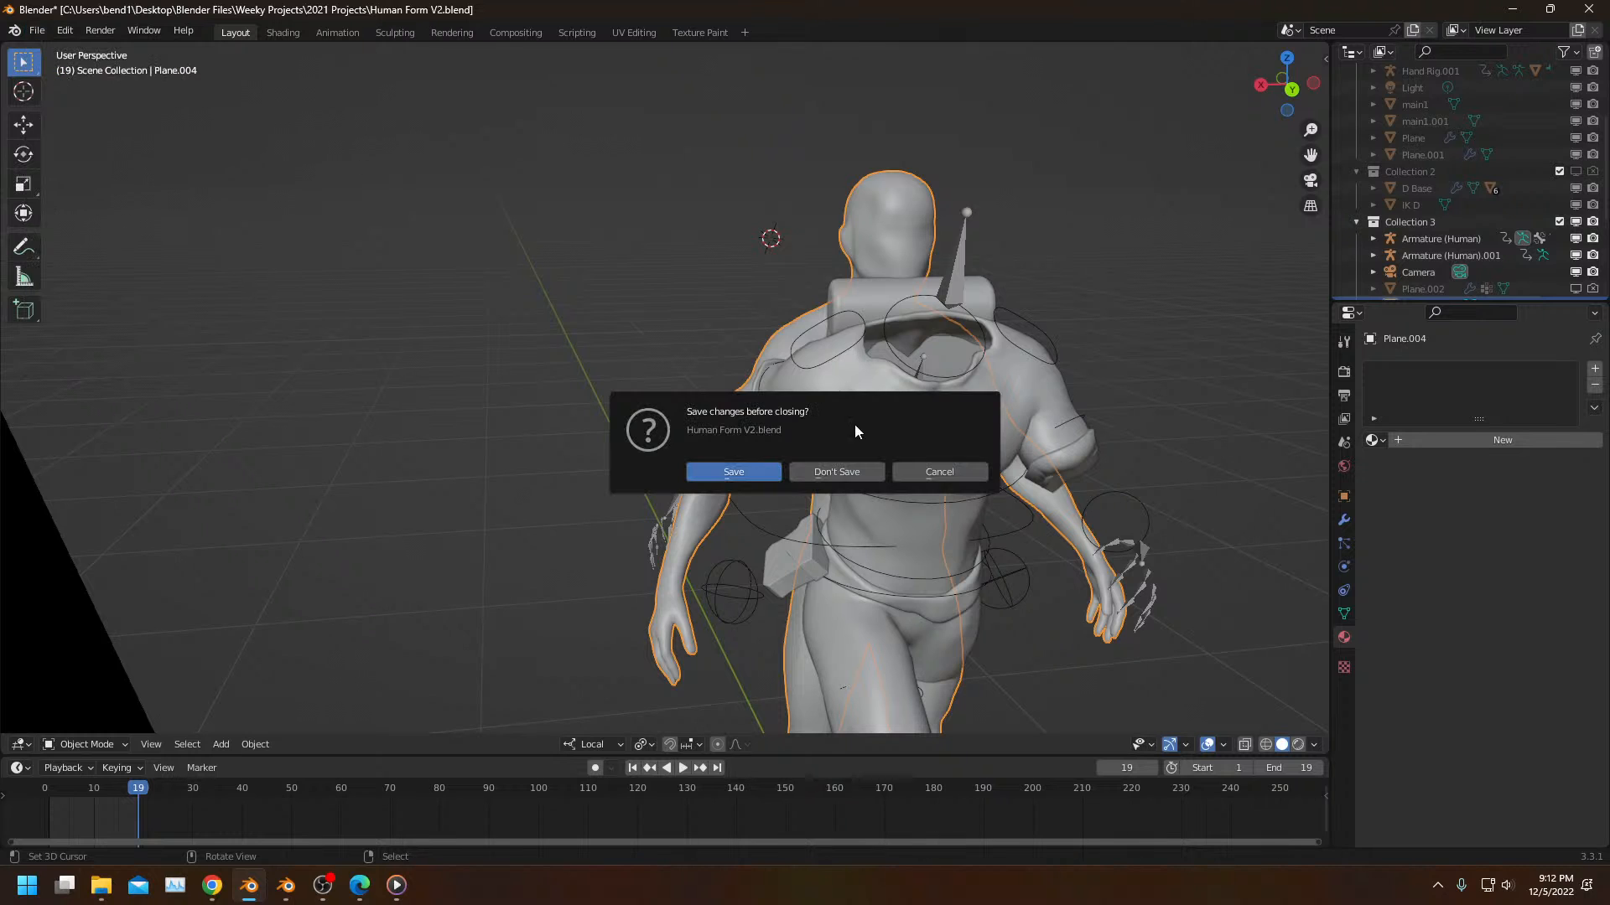
click(858, 470)
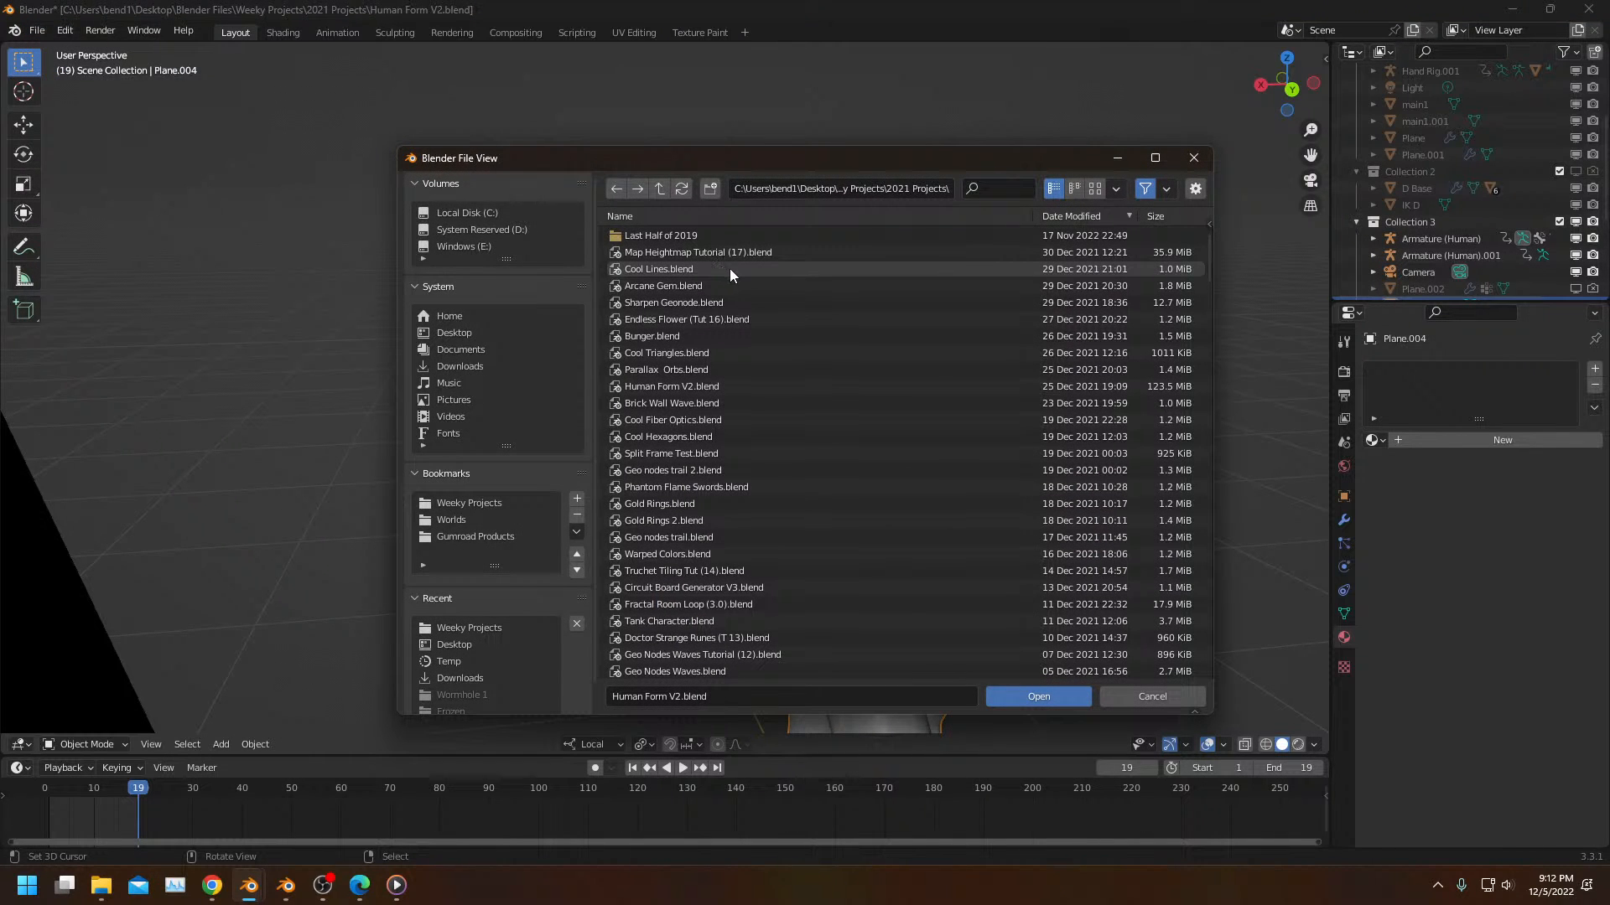
click(1115, 189)
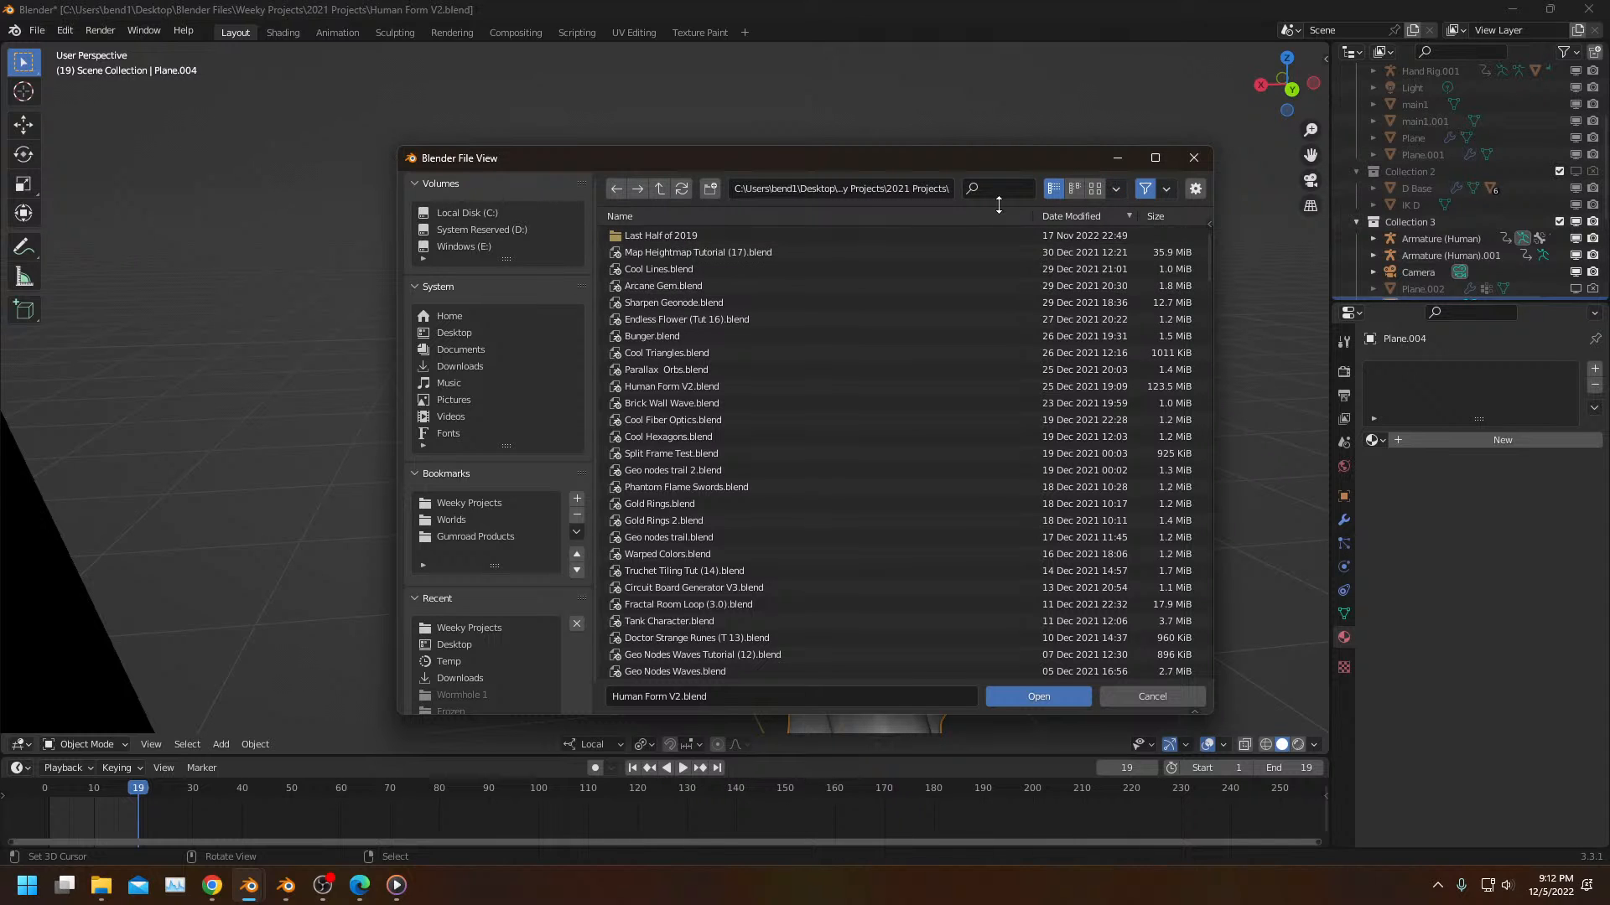
click(1103, 220)
click(1103, 219)
click(463, 625)
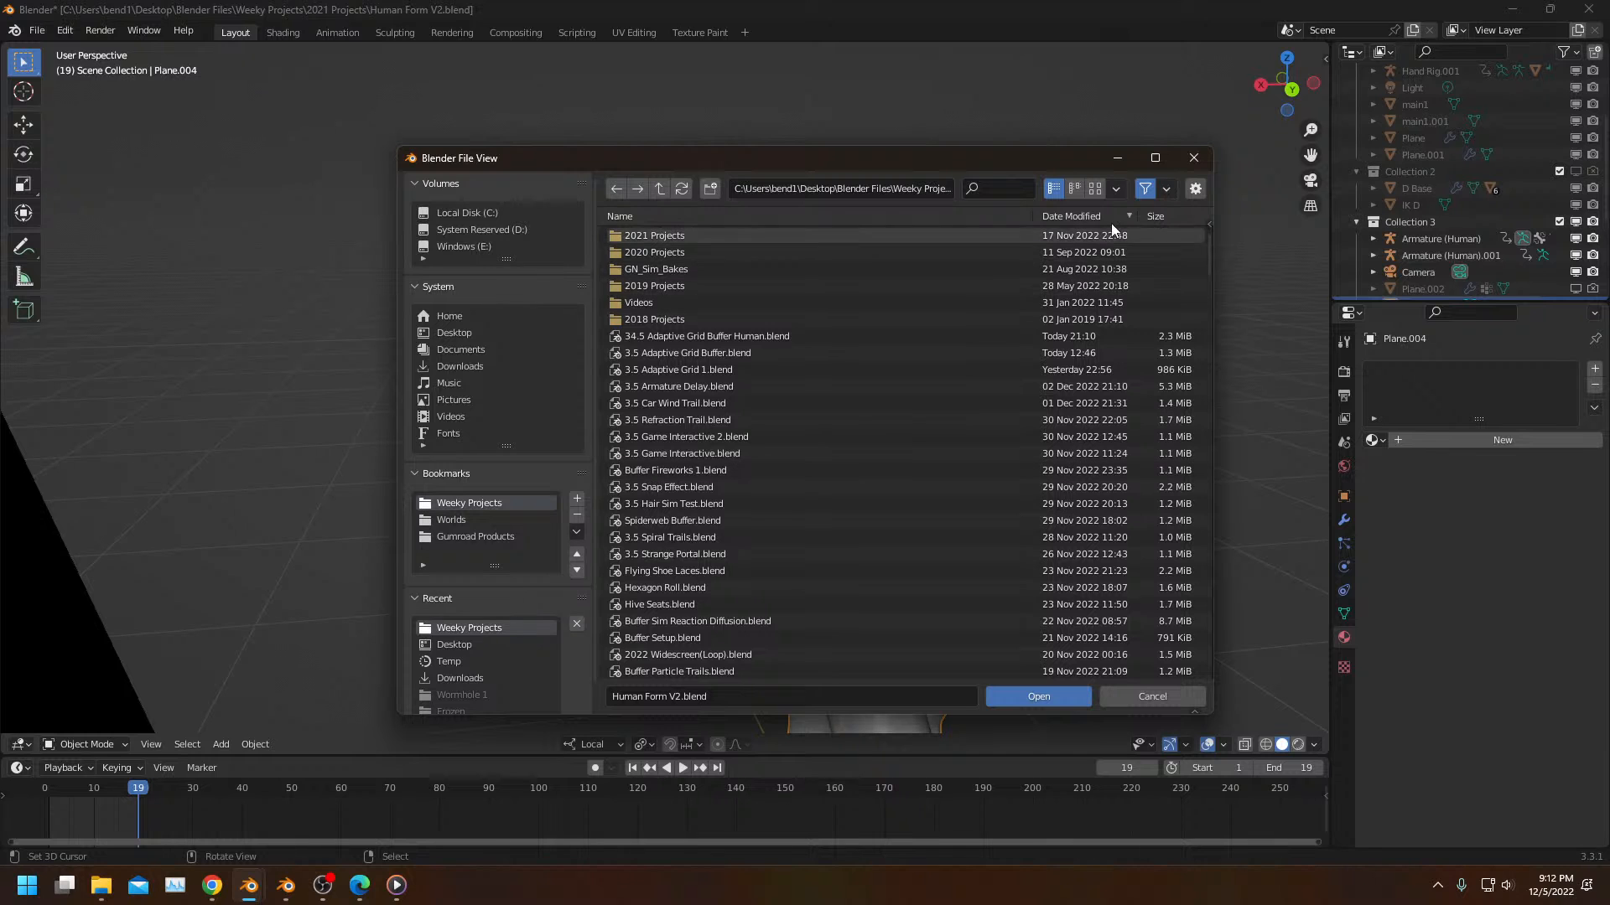
double_click(765, 352)
Step: Play the grid animation from the start in rendered shading, inspect it at an angle, and close the file without saving
key(z)
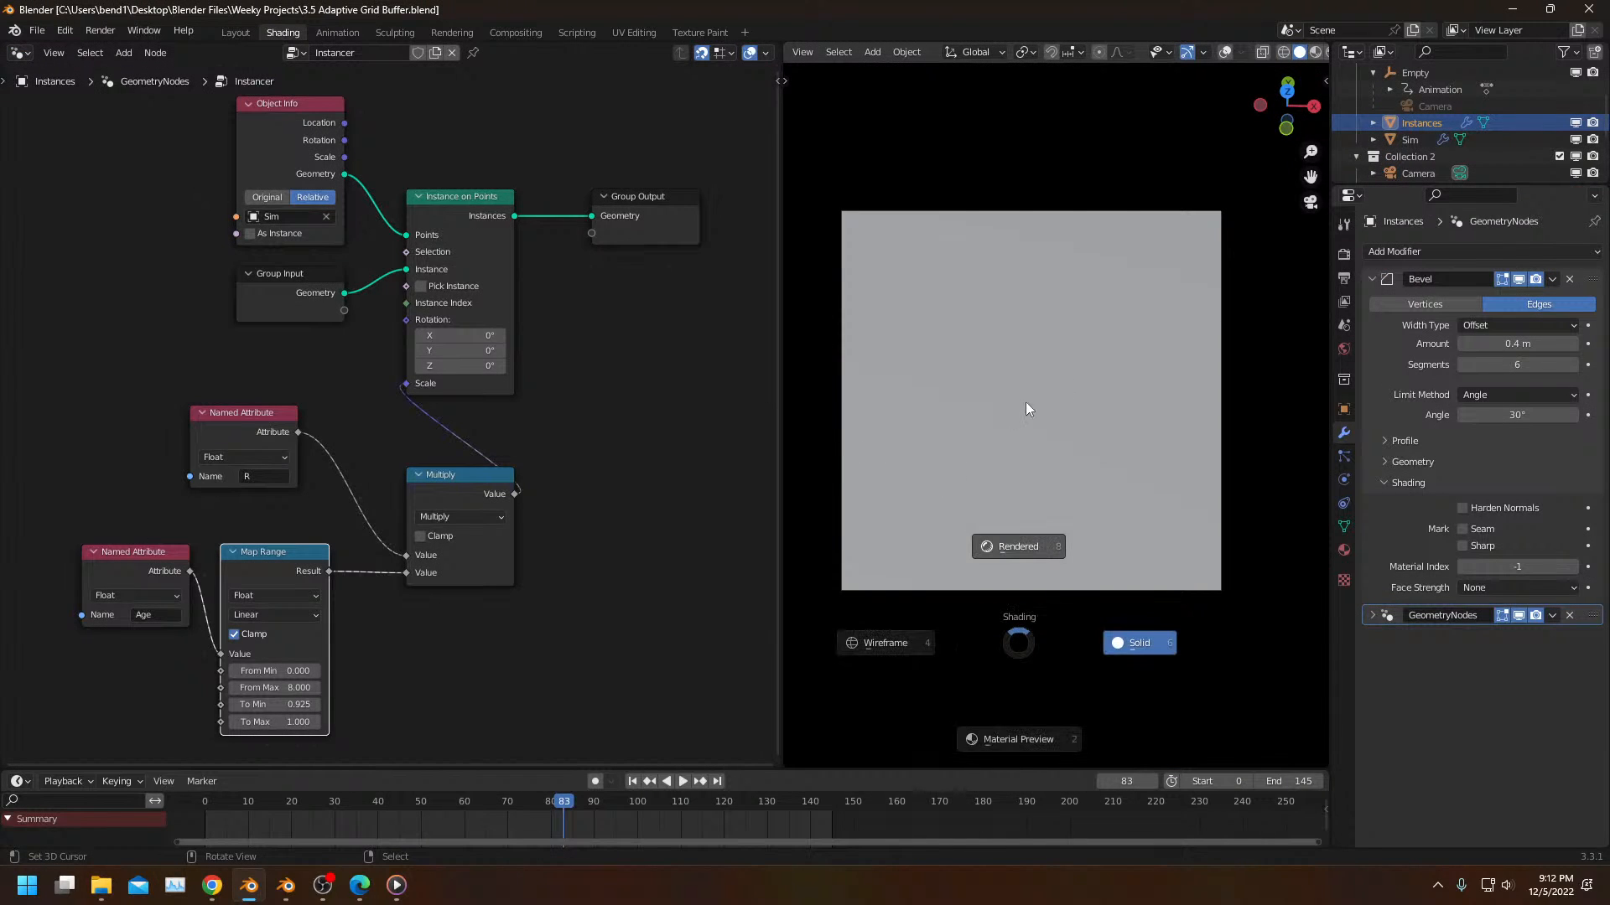
click(987, 583)
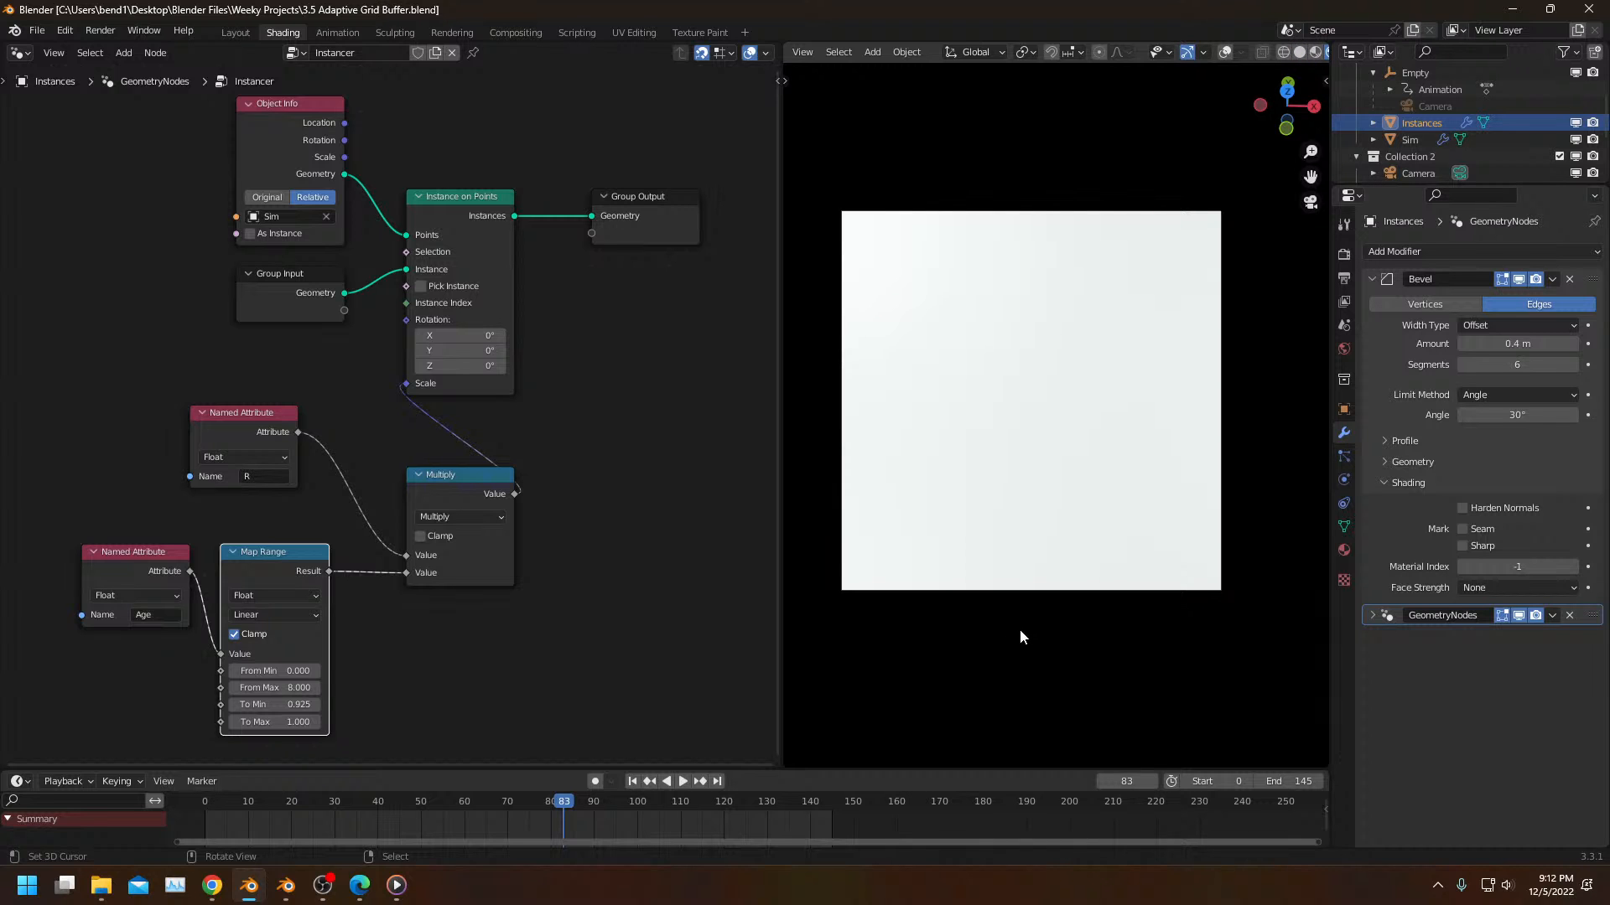
click(204, 801)
key(space)
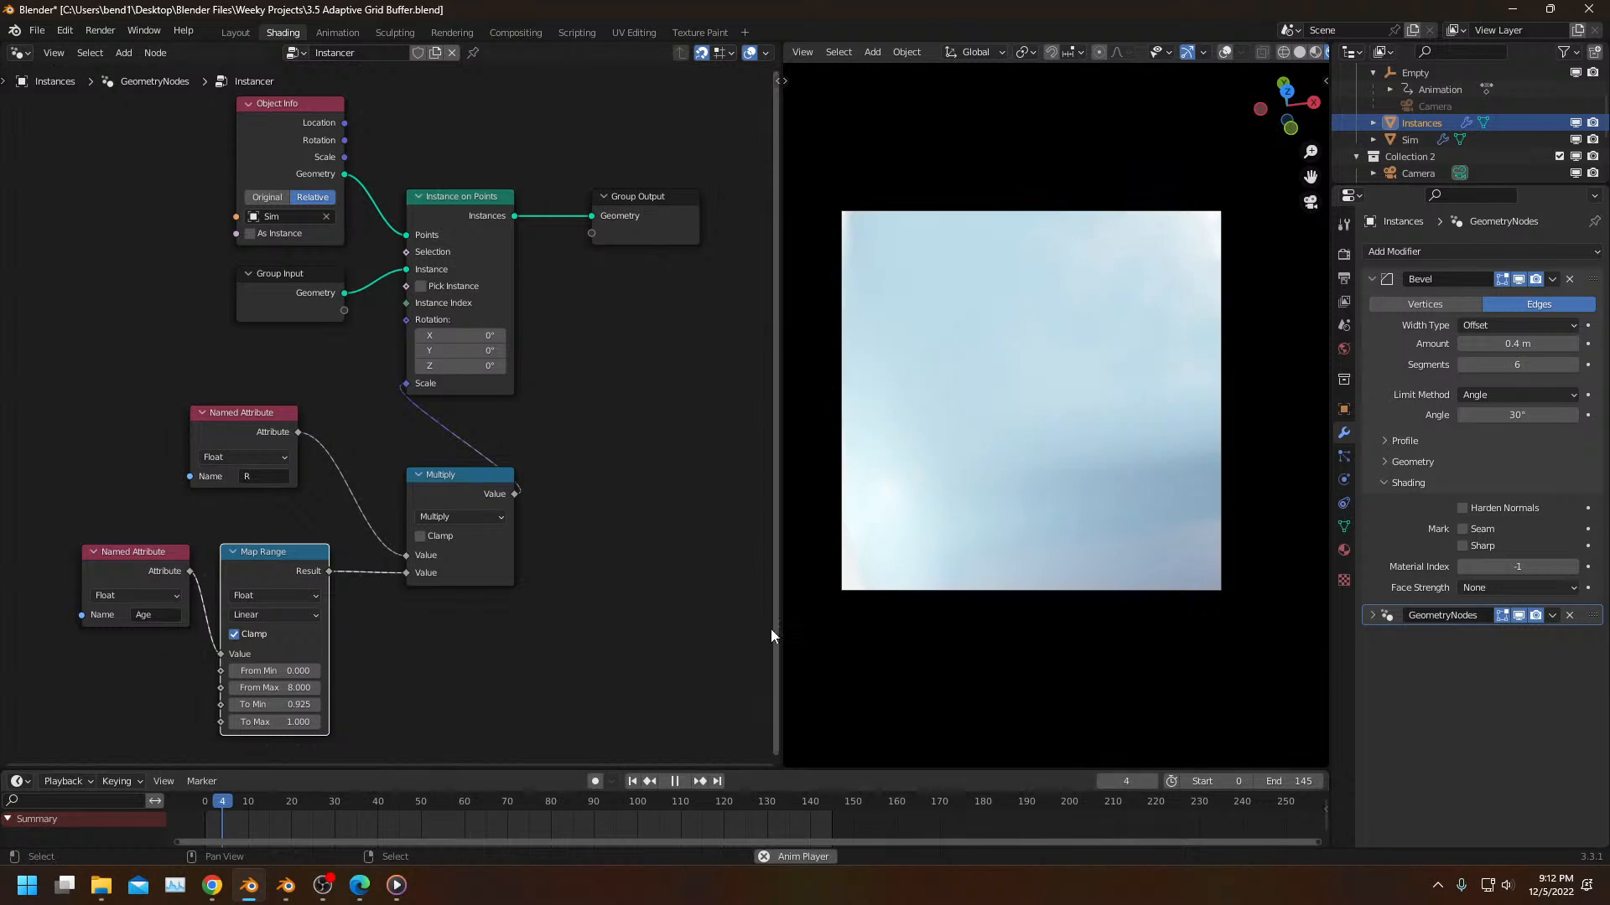
drag(774, 637, 690, 641)
click(199, 802)
middle_drag(781, 586, 904, 469)
scroll(904, 469, up, 5)
scroll(929, 474, down, 4)
key(space)
click(1589, 8)
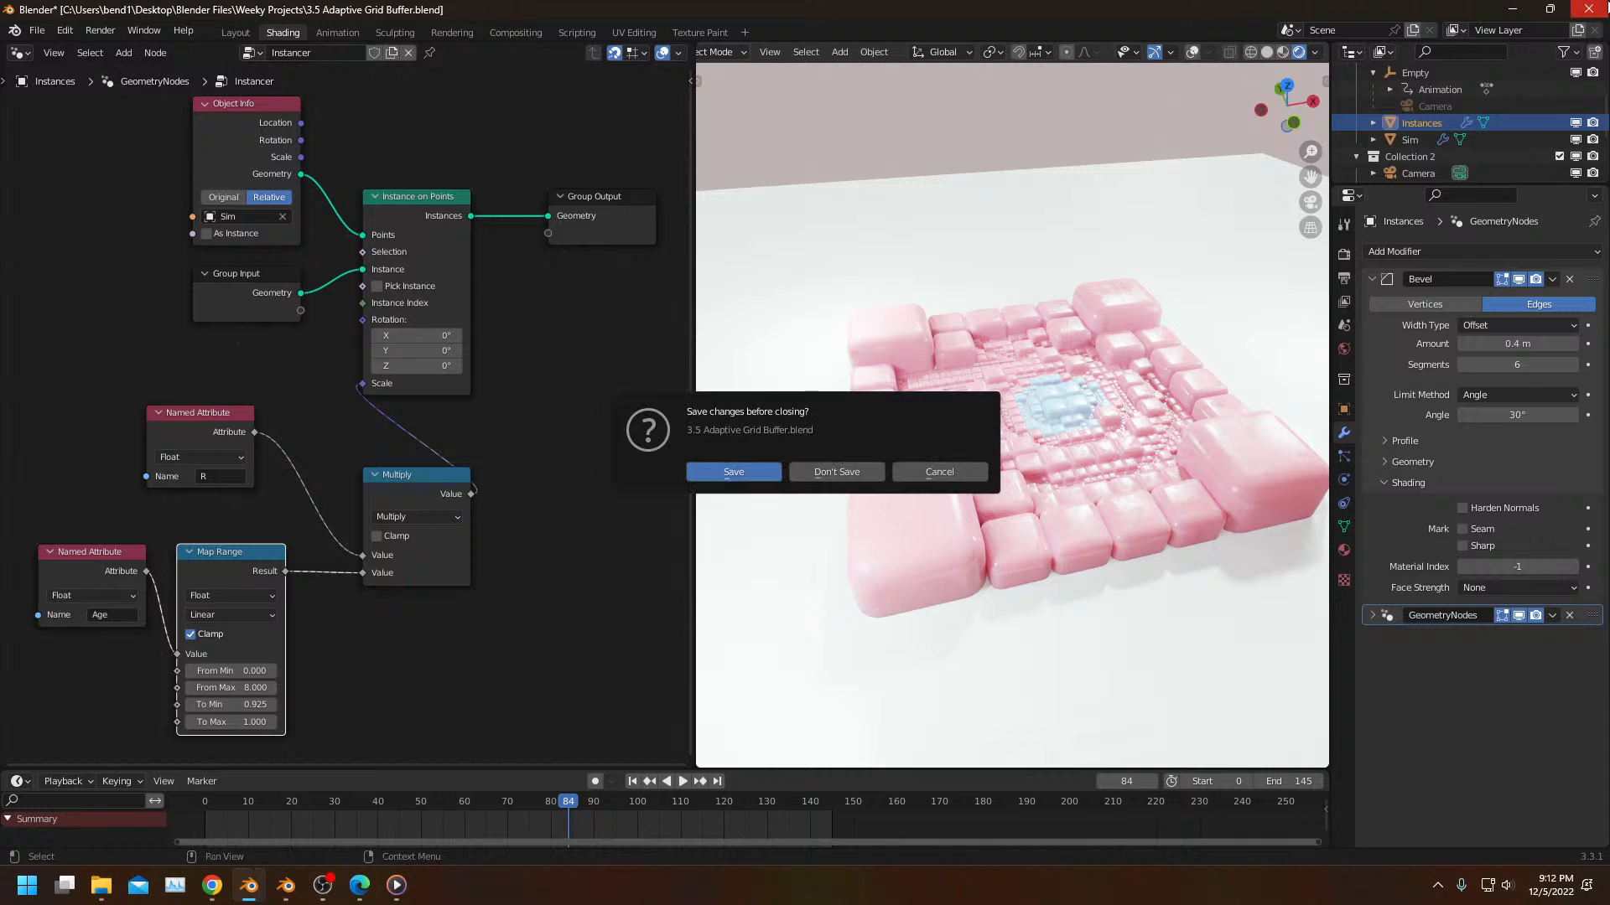
click(824, 472)
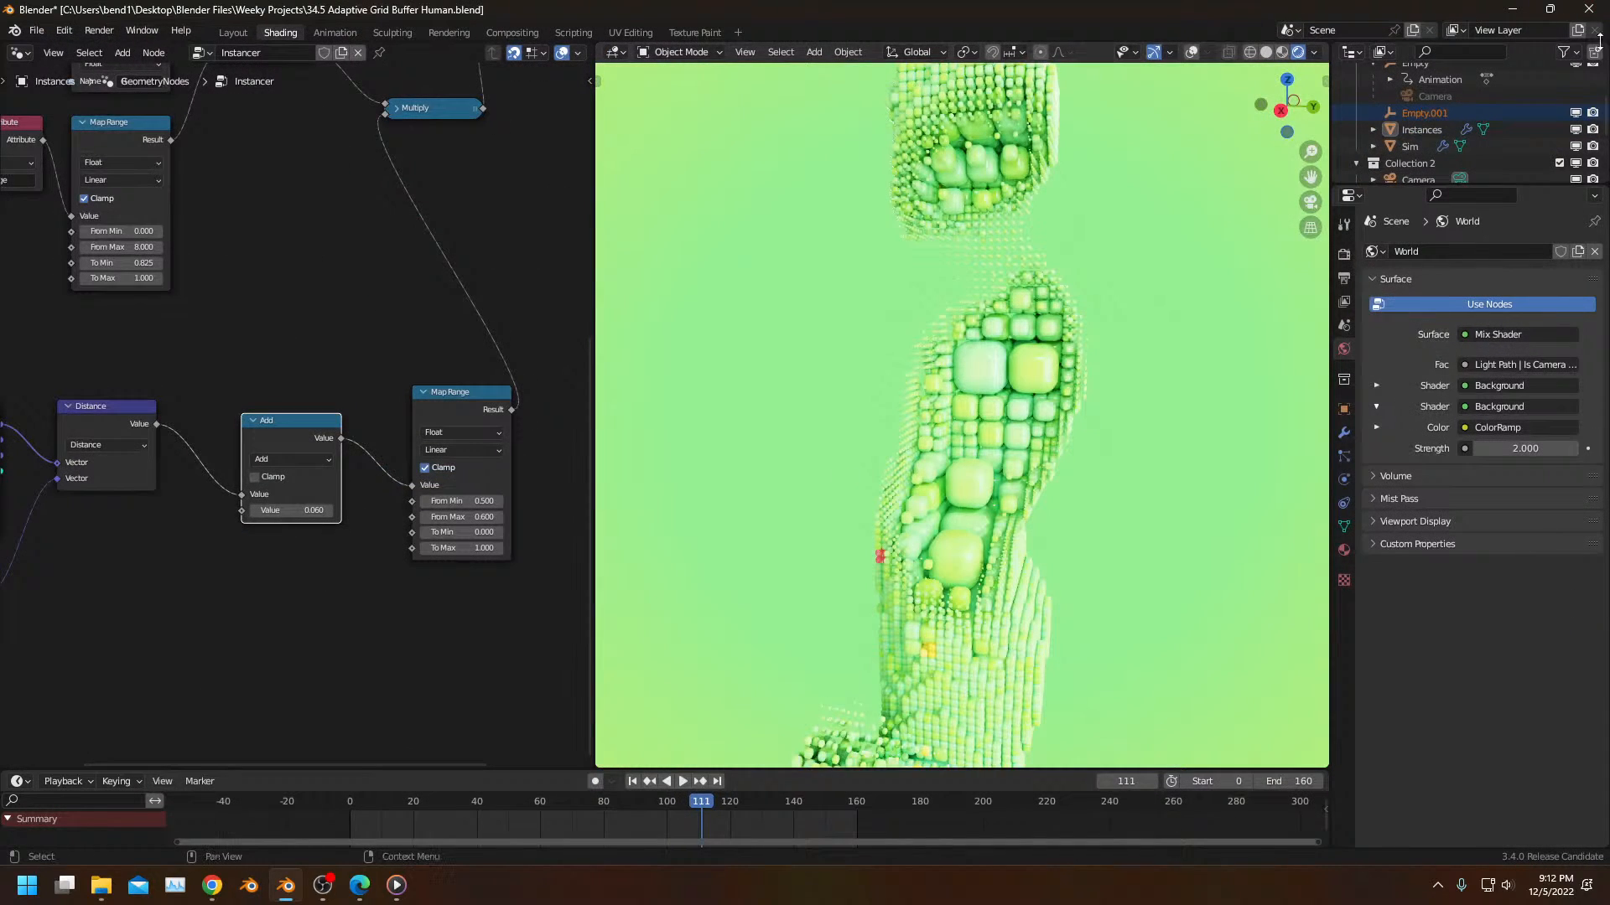
Step: Launch another Blender 3.4.0 release candidate from its folder and open the recent file 3.5 Adaptive Grid Buffer.blend
click(1522, 9)
click(480, 642)
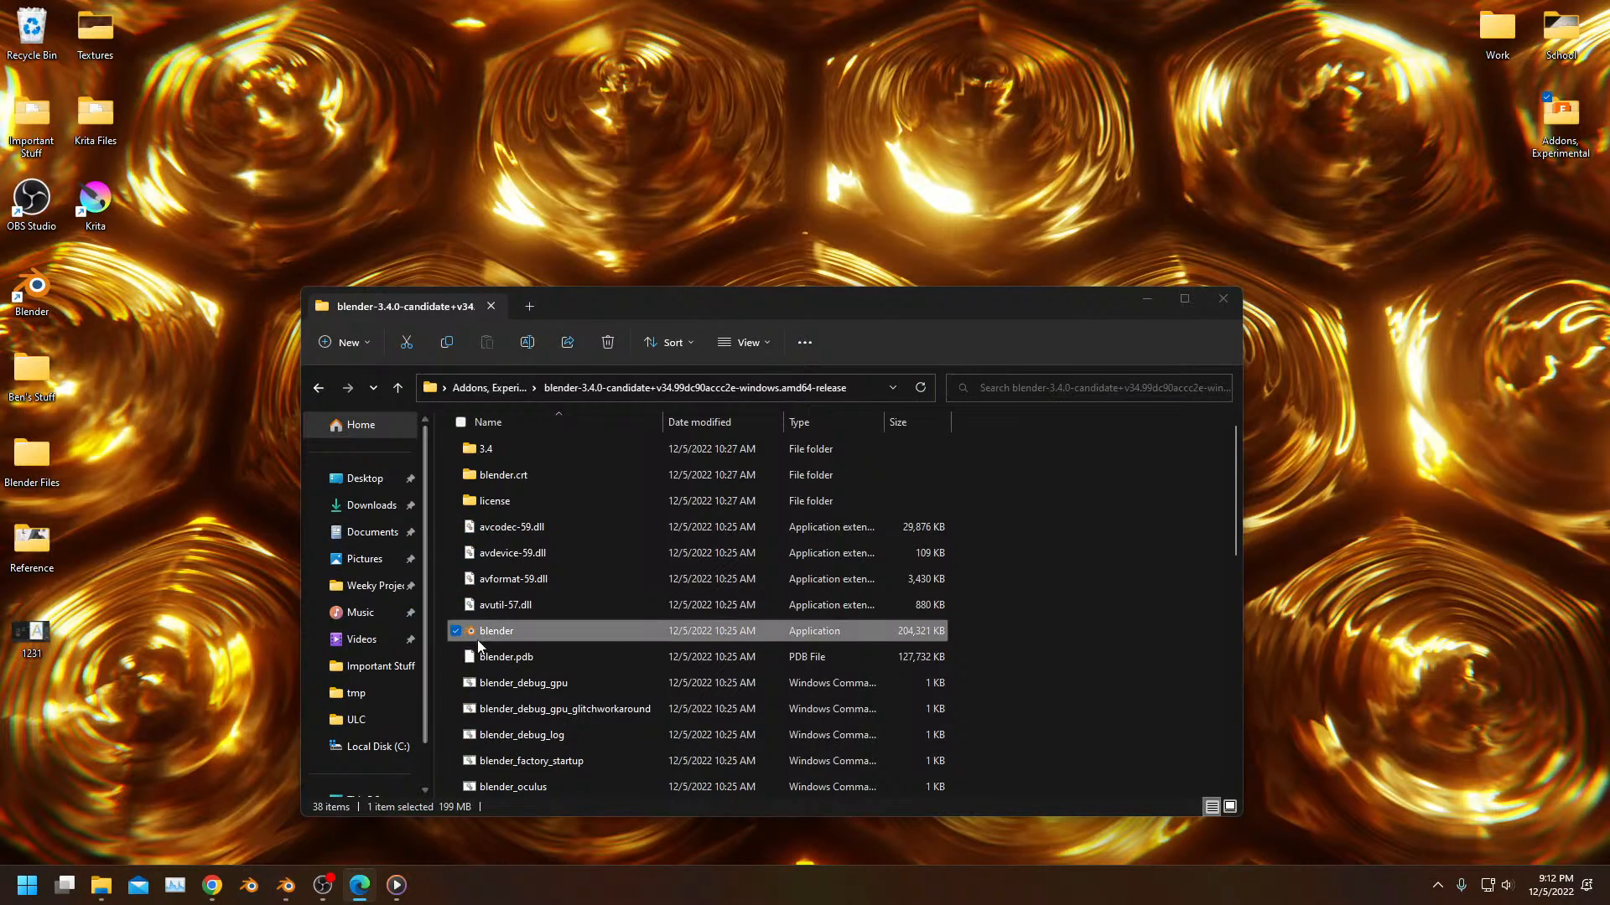
double_click(480, 642)
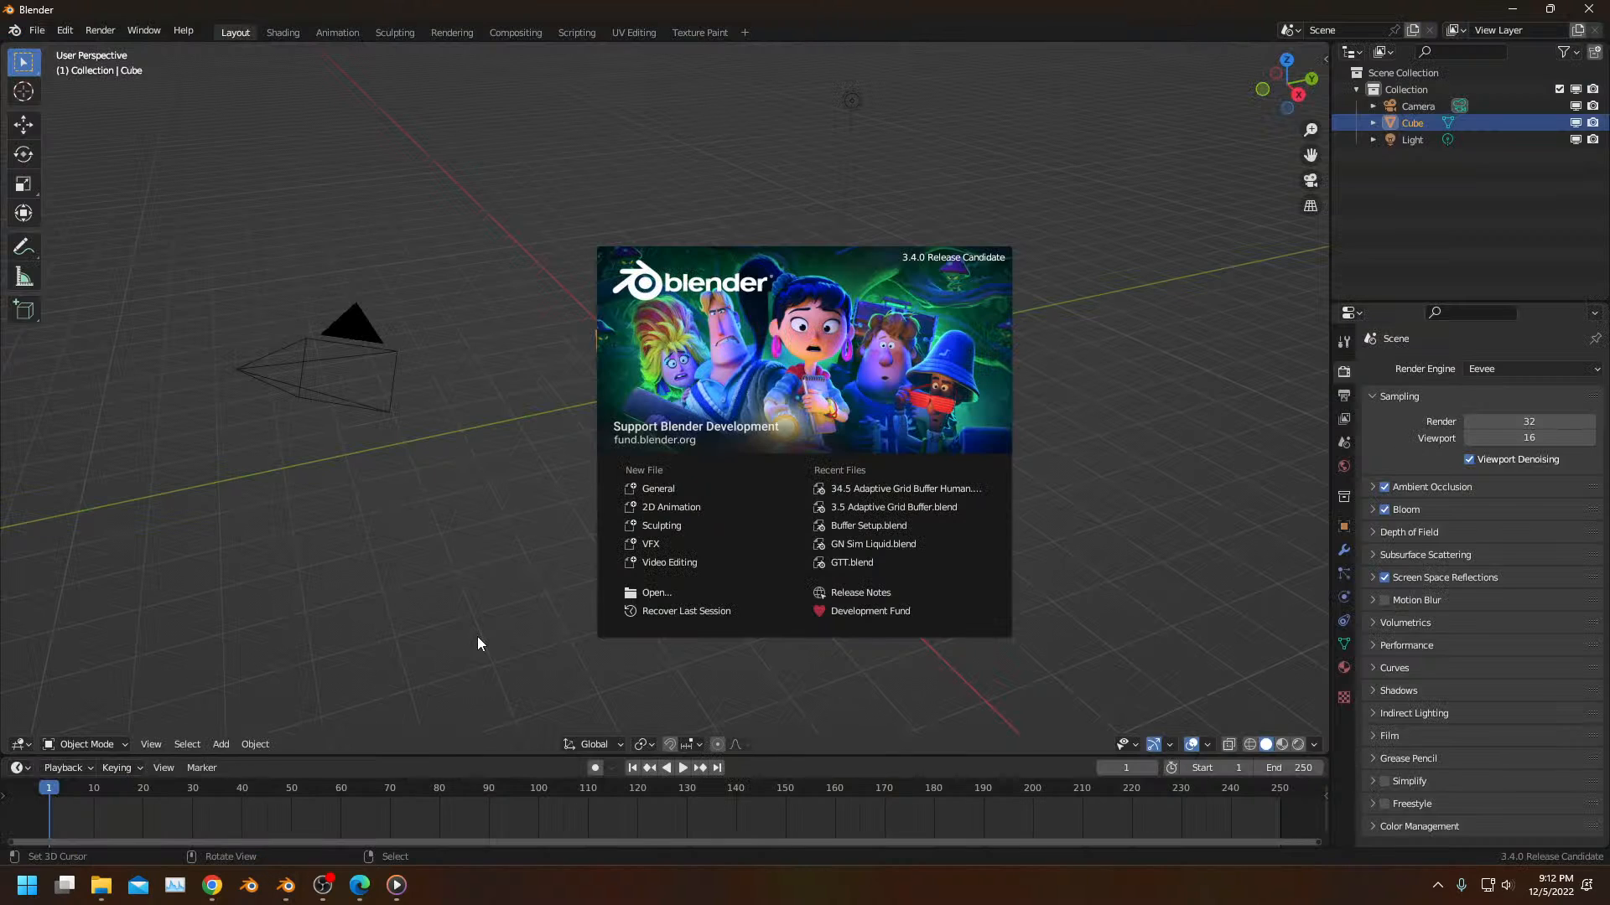
click(893, 506)
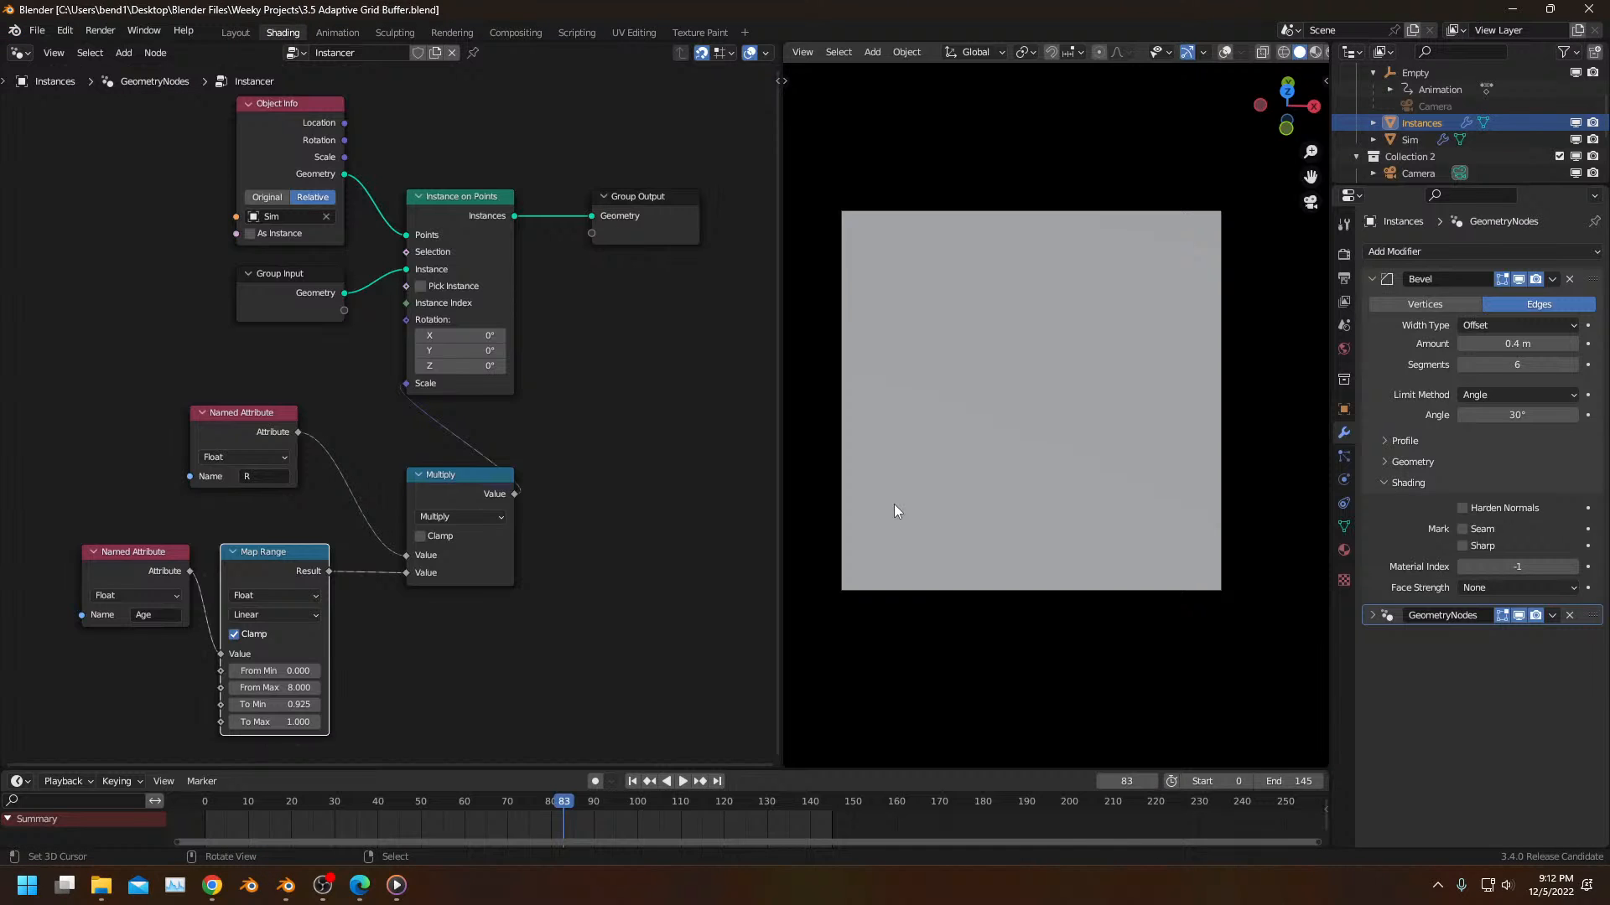
Step: Switch the viewport to rendered shading, widen it, and play the logo animation from frame 0 to about frame 67
key(z)
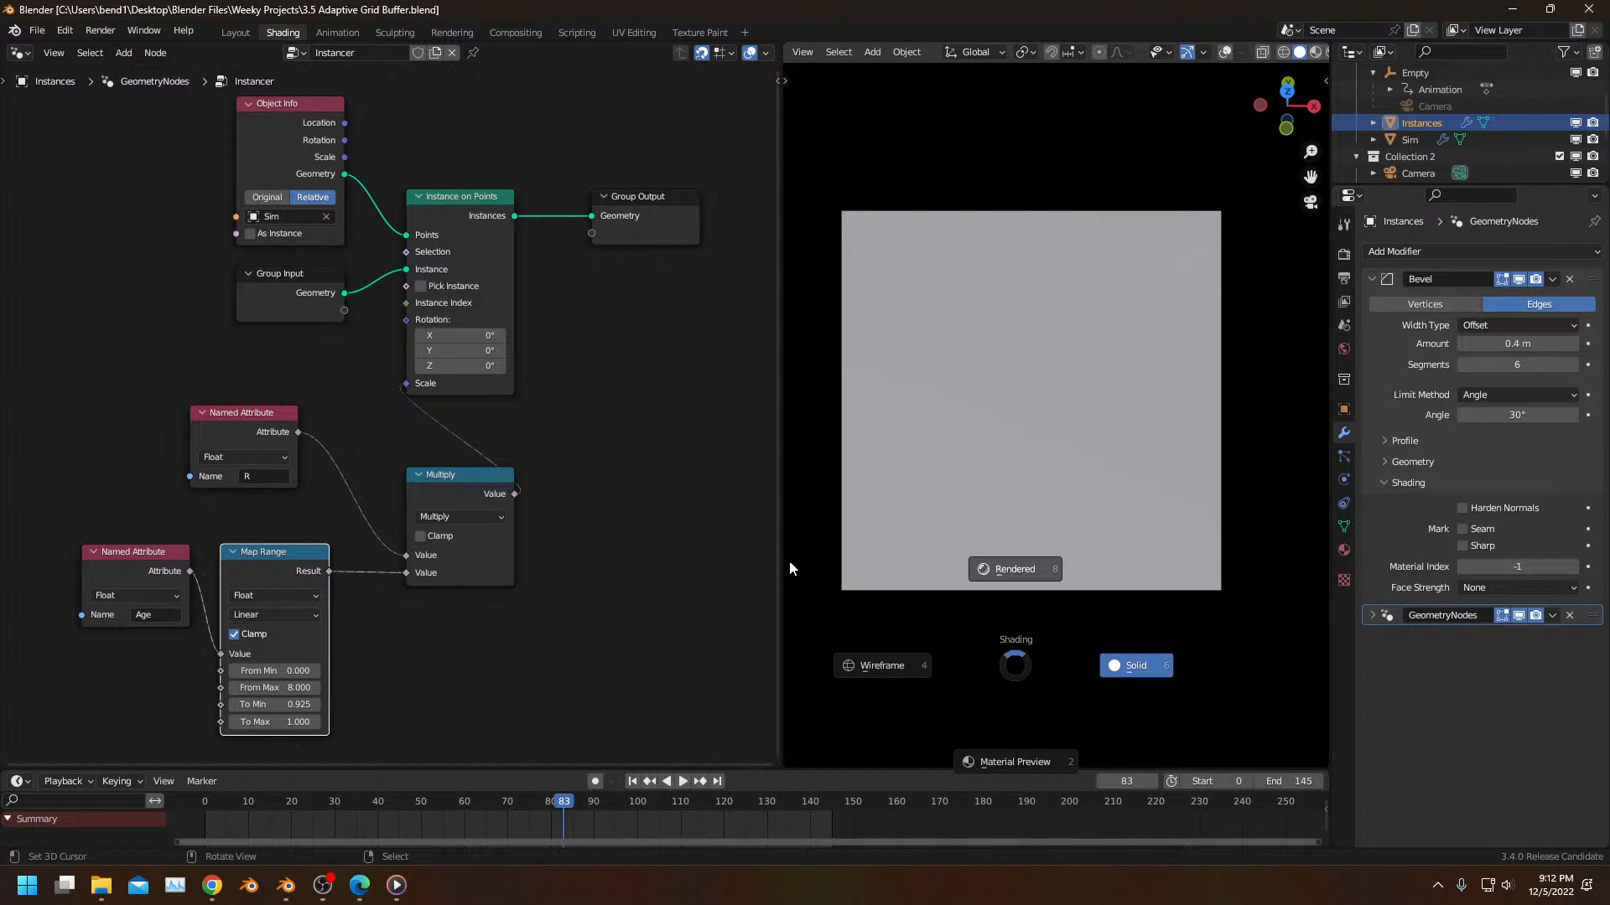
click(988, 570)
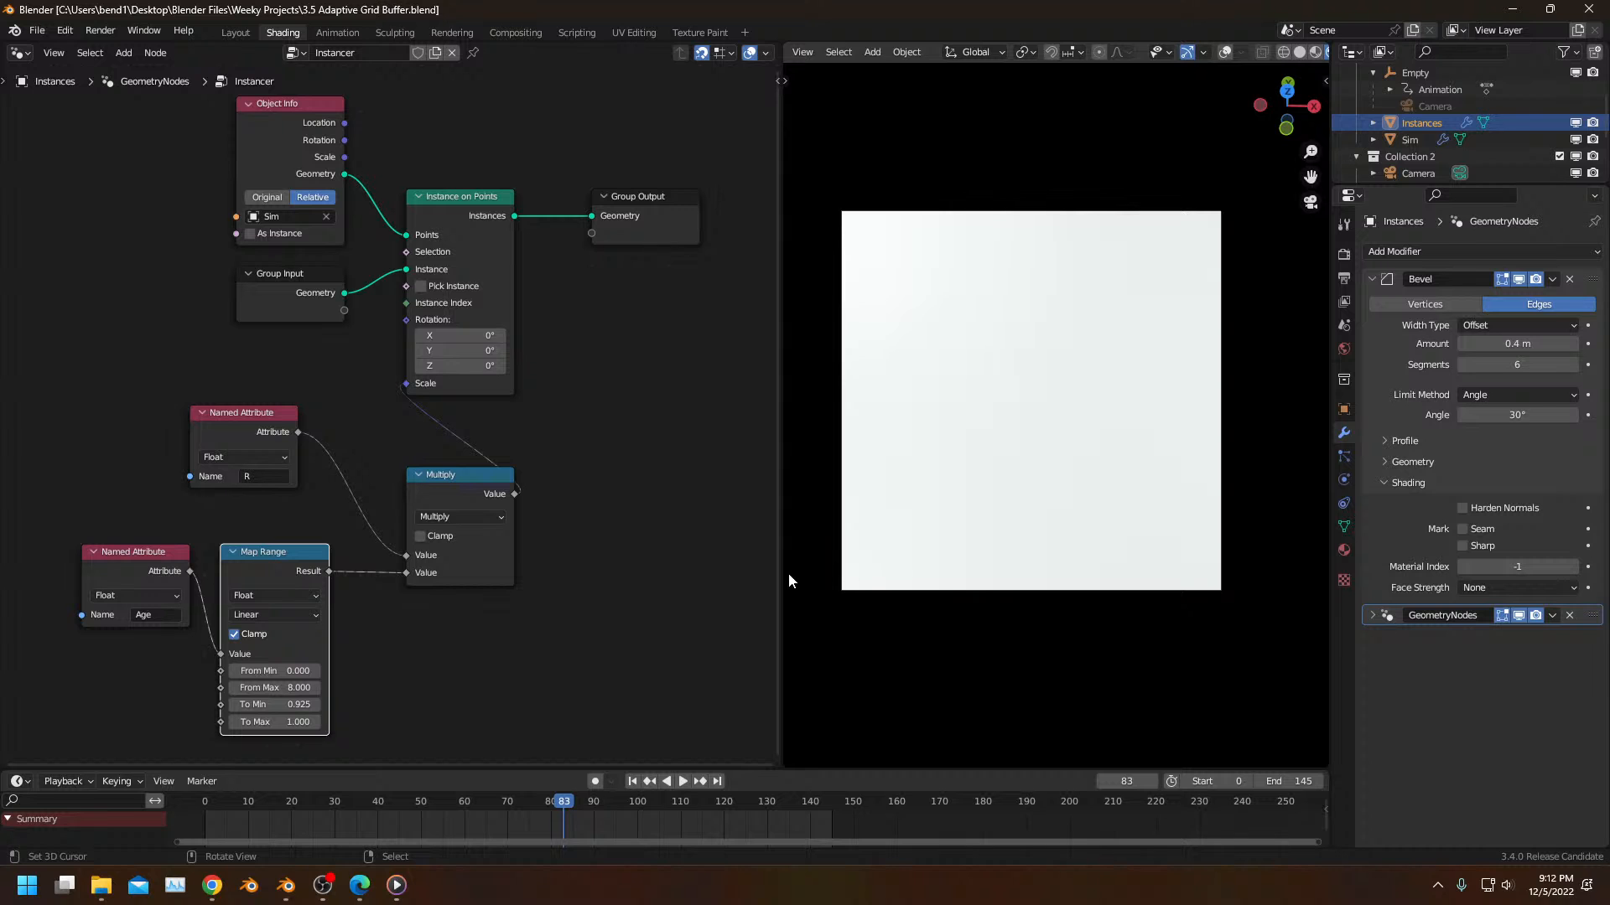
drag(780, 570, 642, 611)
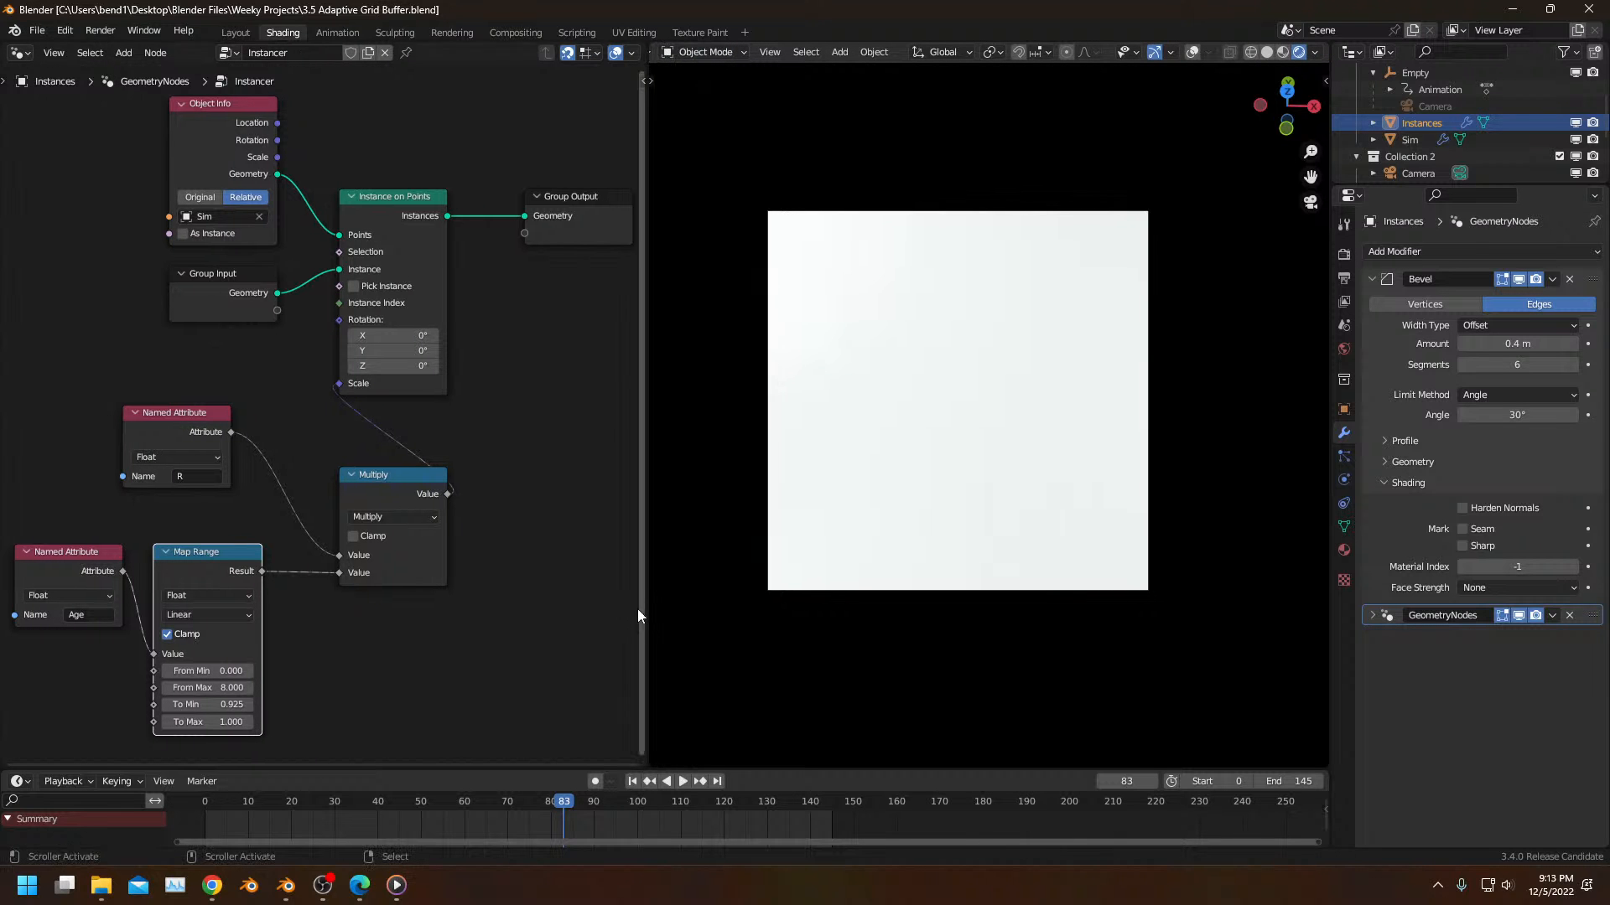
key(Home)
click(193, 810)
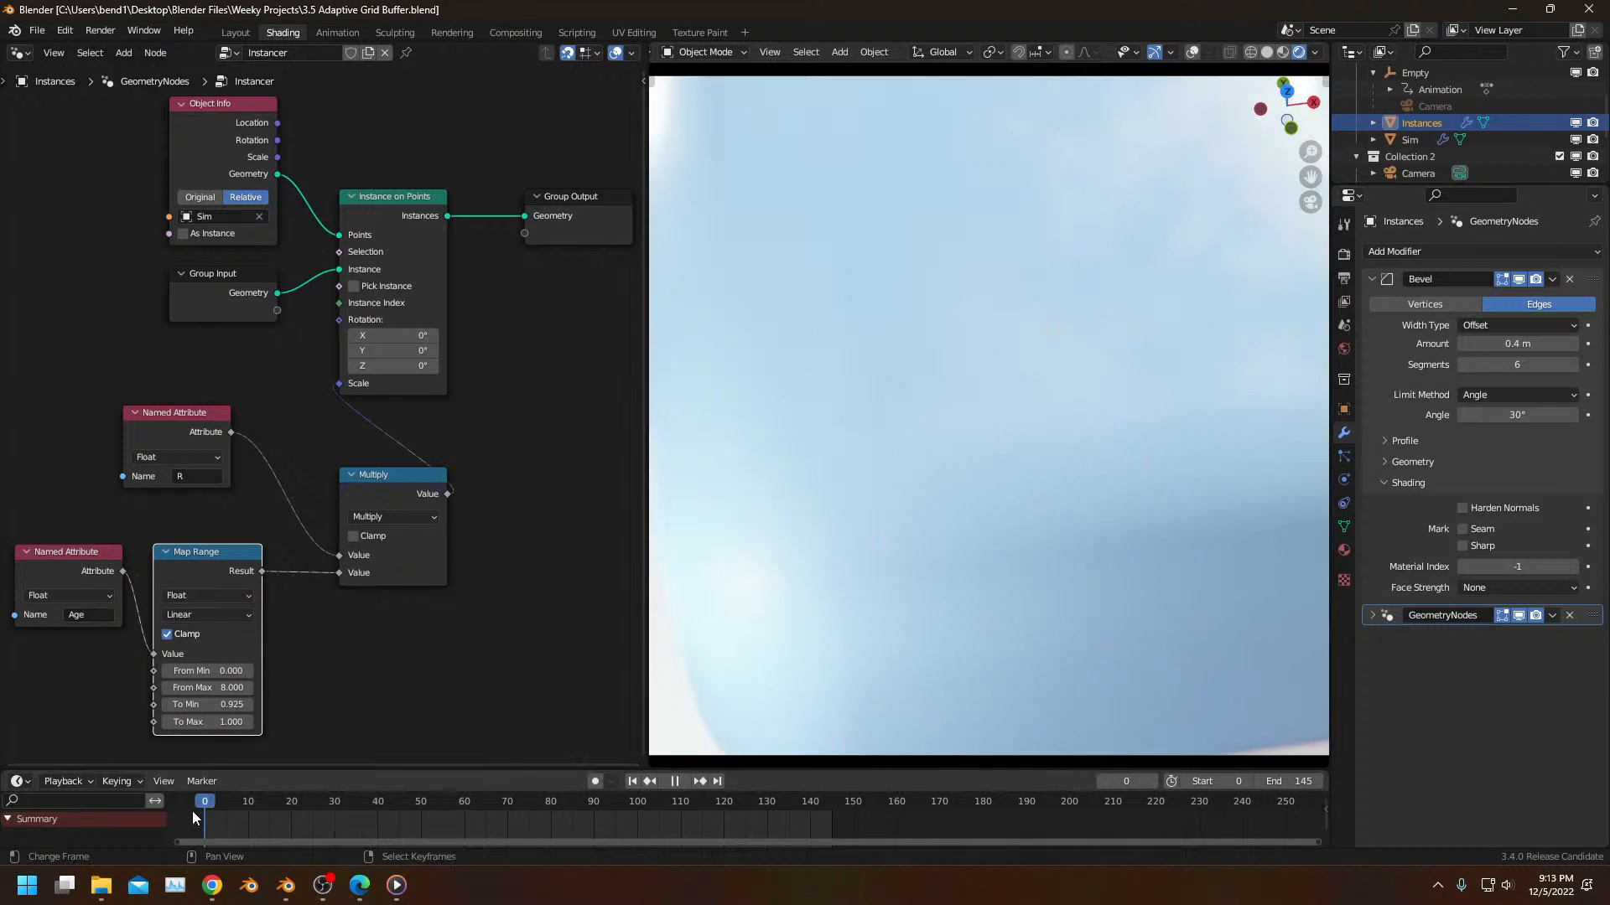
key(space)
scroll(1108, 497, down, 1)
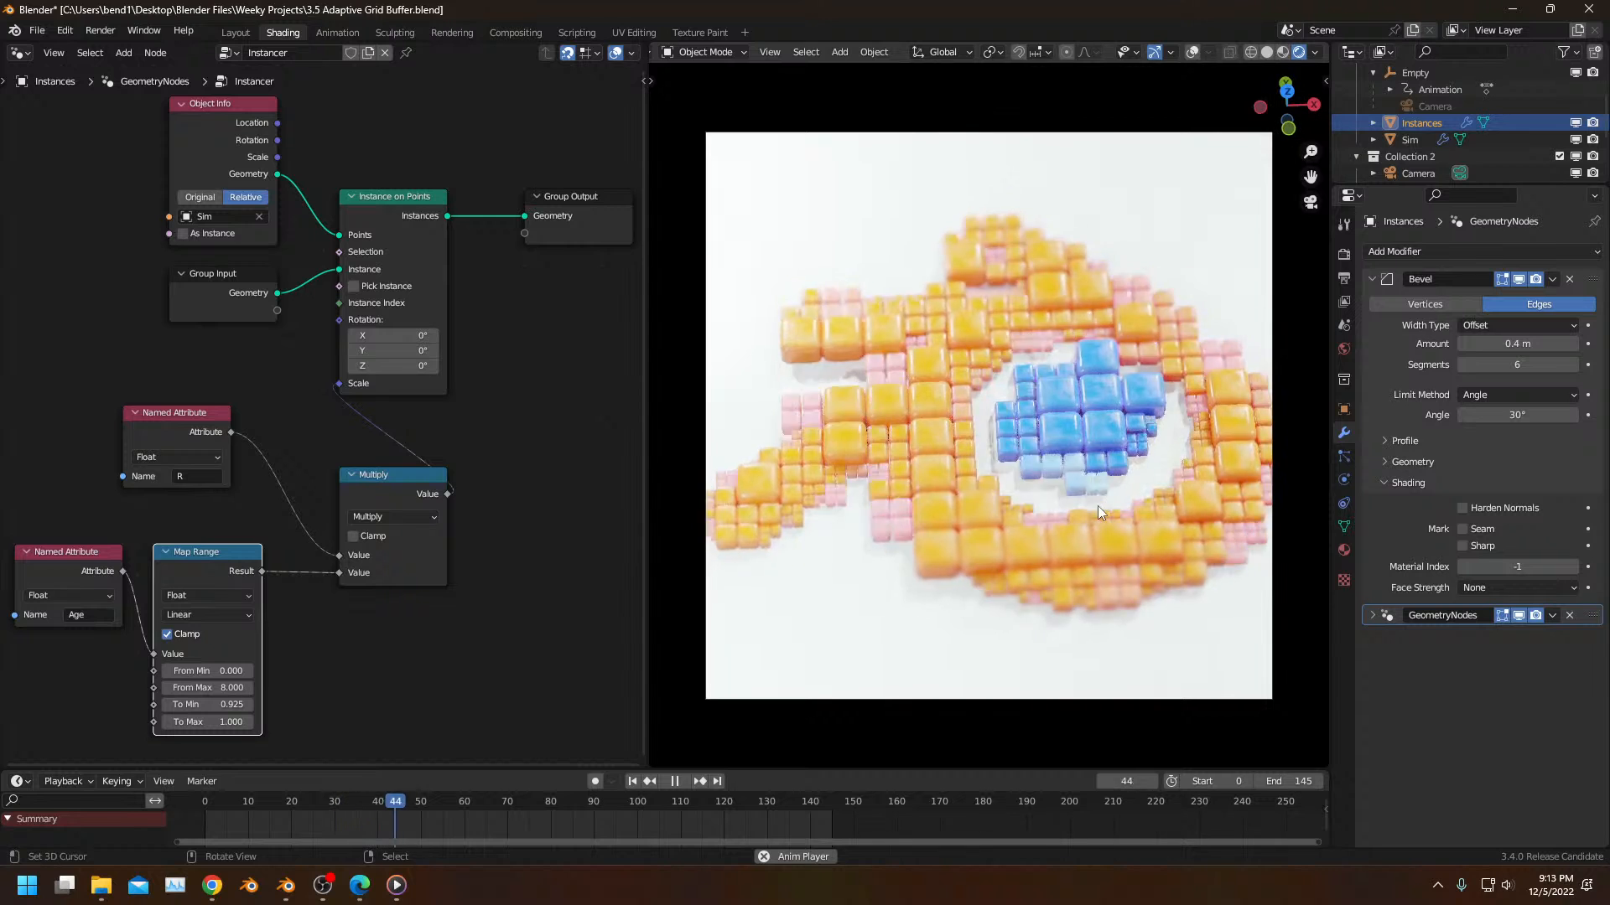
key(space)
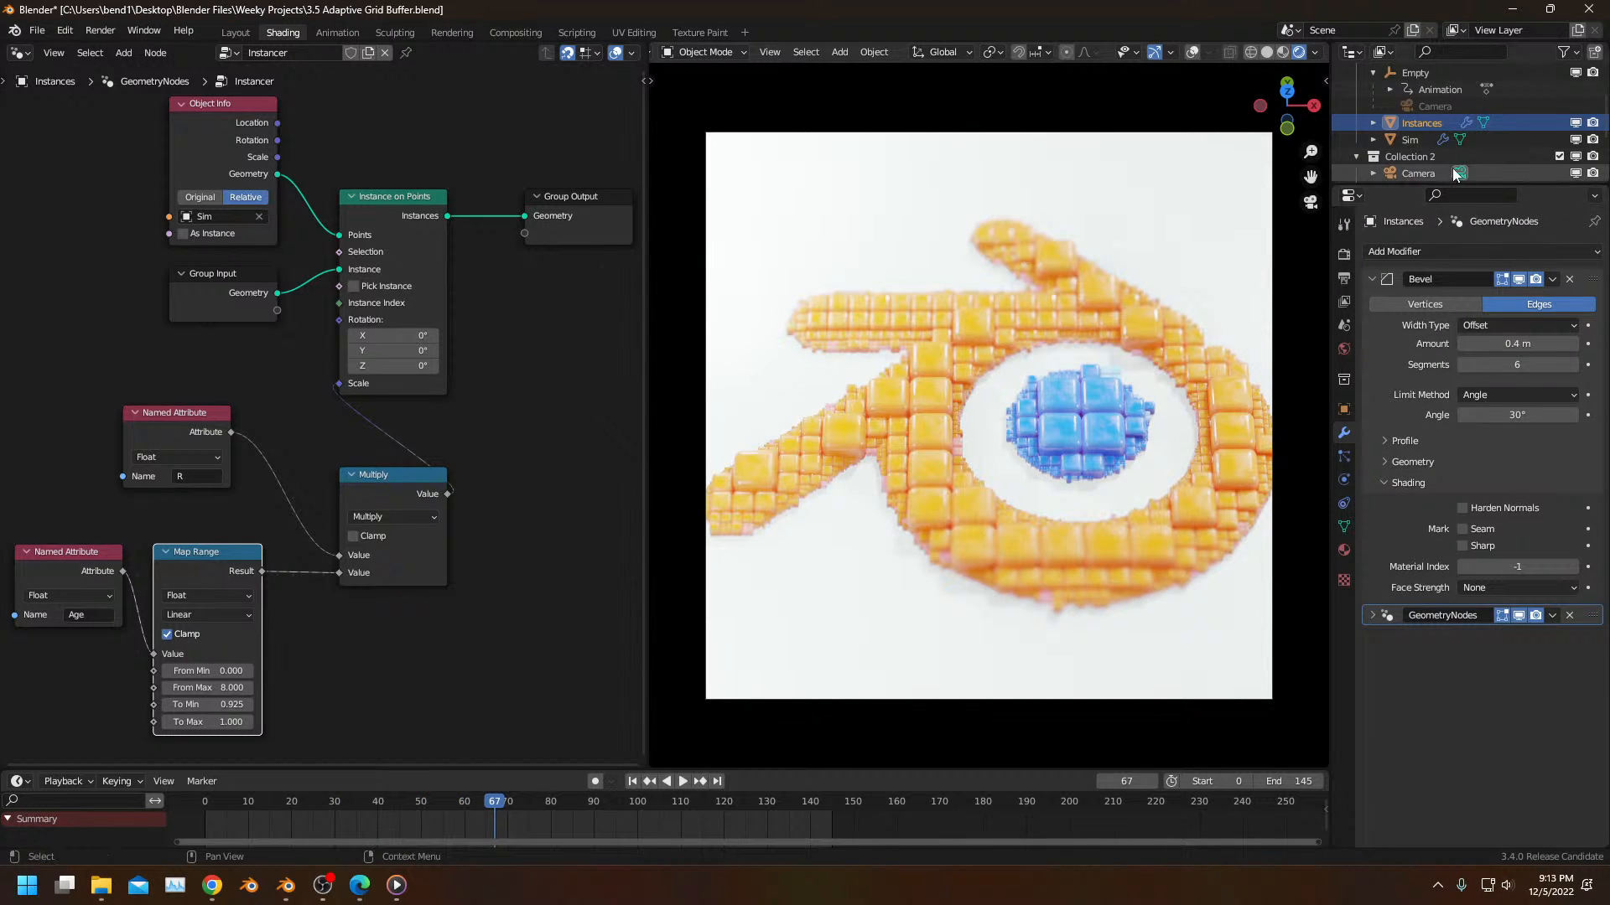
Step: Select the Point.001 light and enable Contact Shadows in its light settings
scroll(1452, 168, down, 4)
click(1438, 139)
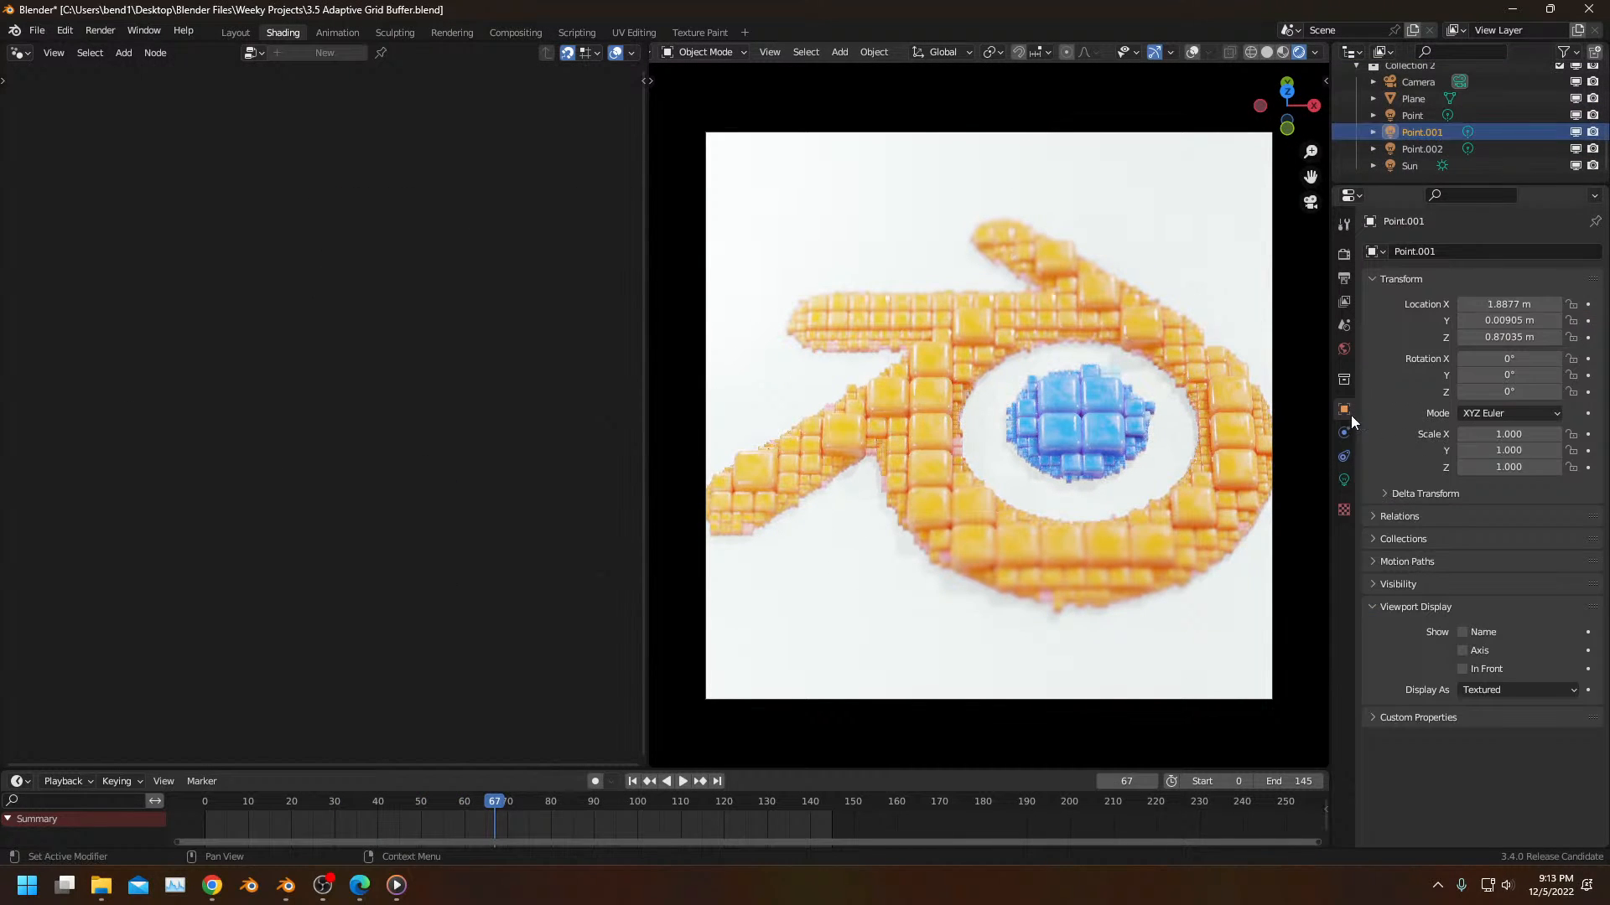
click(1343, 480)
click(1403, 571)
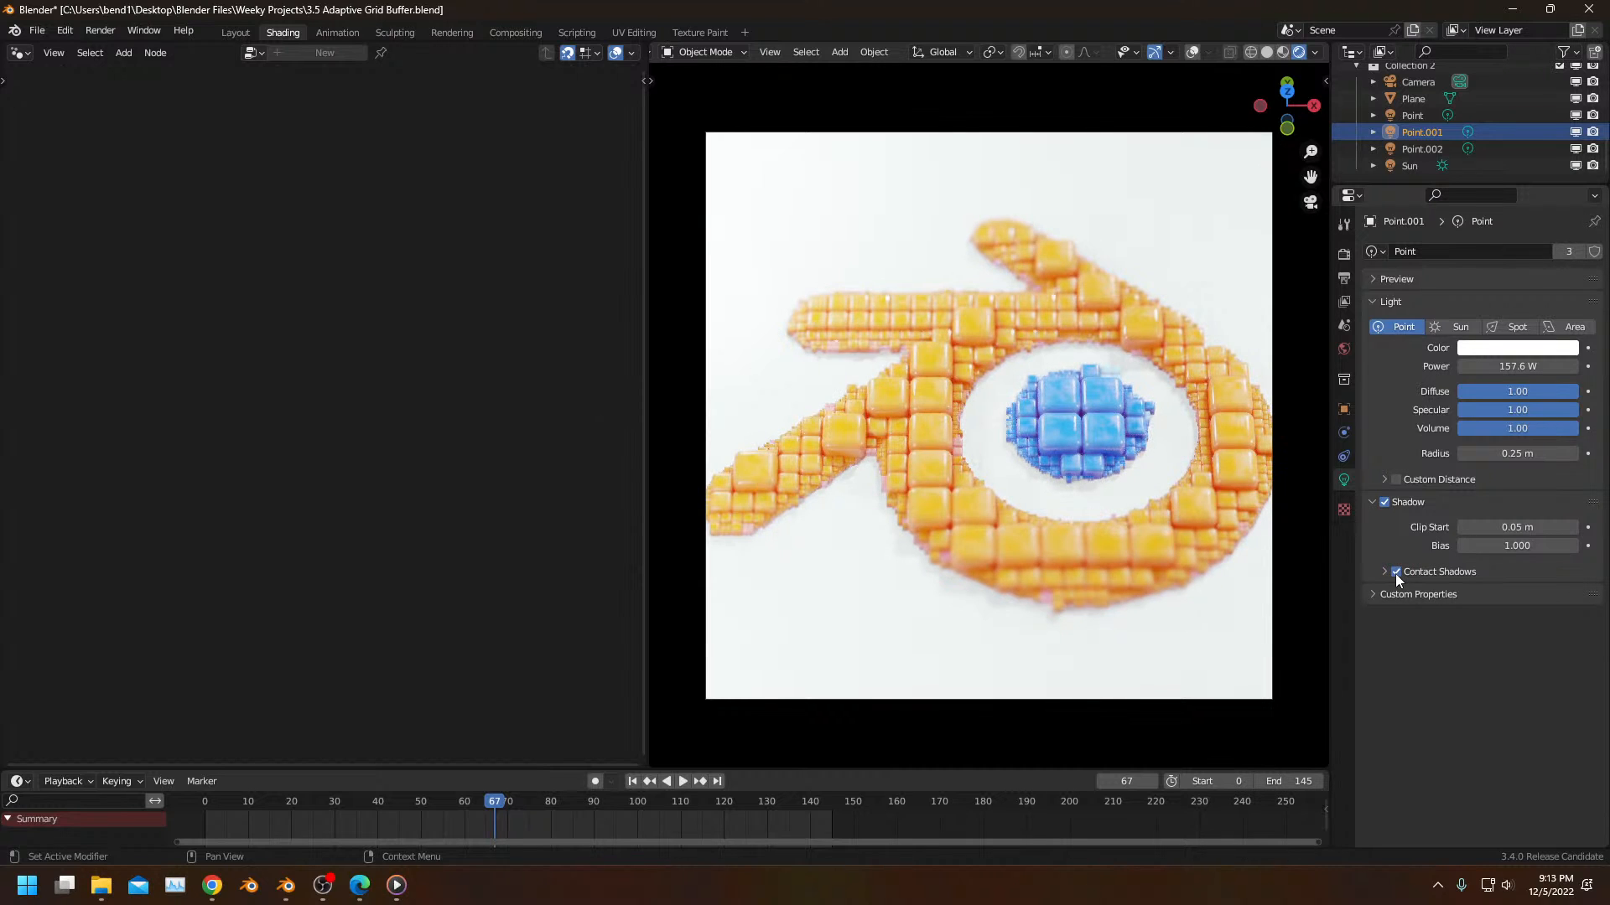
Step: Toggle Contact Shadows on the Point.001 light to compare the shading, and select the logo's cube instances to view their node tree
click(1395, 572)
click(1395, 573)
click(1395, 572)
right_click(874, 475)
right_click(888, 465)
scroll(378, 431, down, 2)
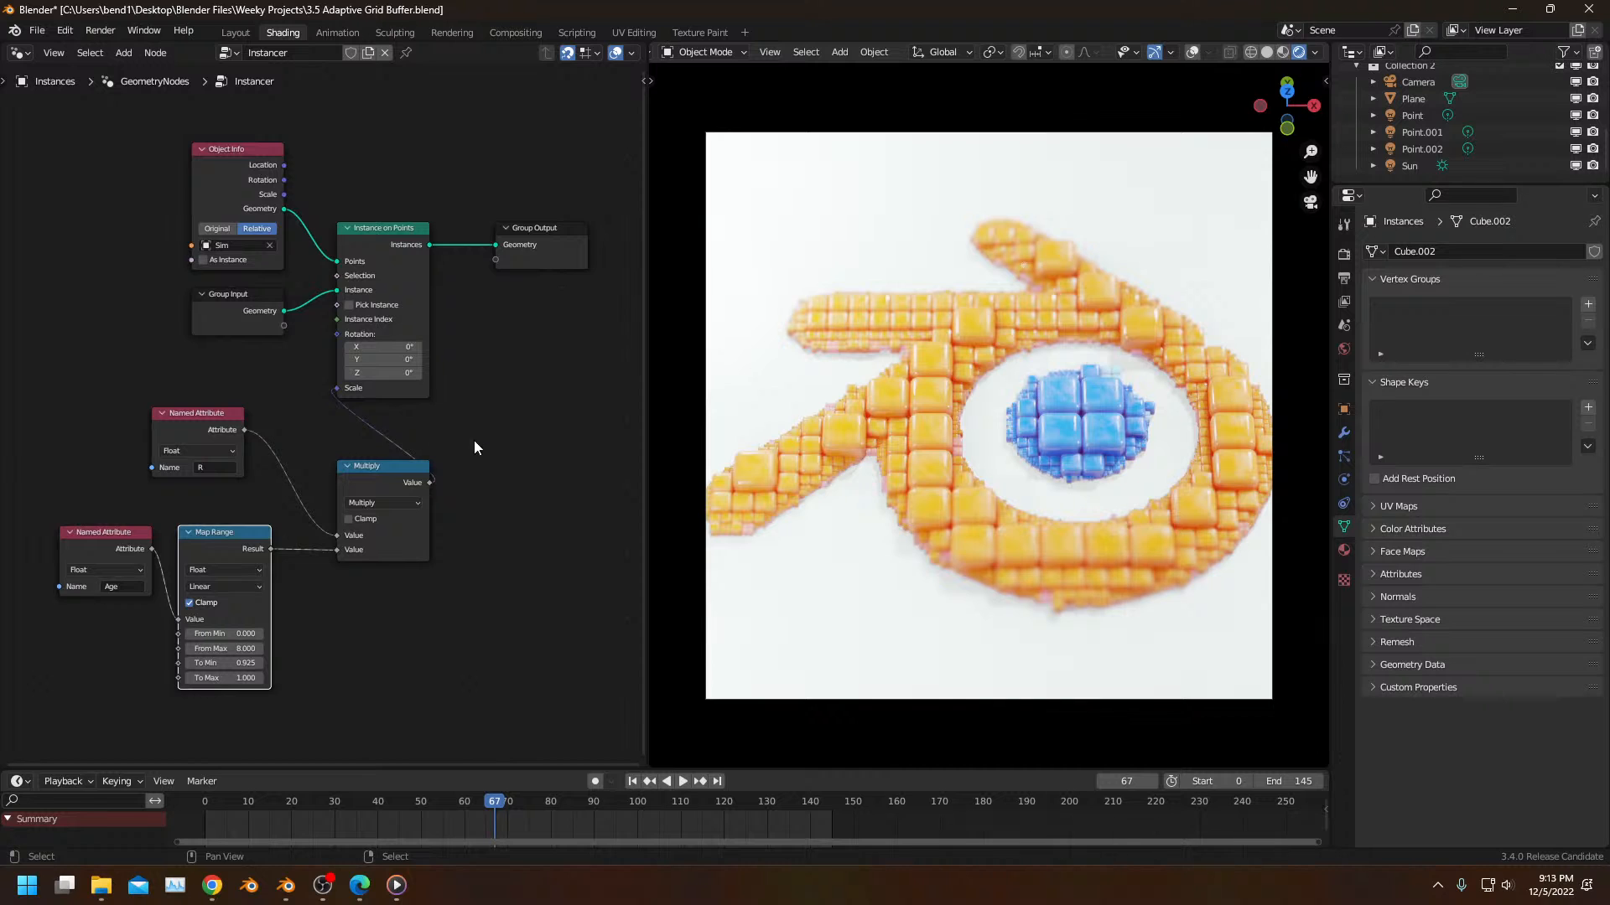
Step: Save 3.5 Adaptive Grid Buffer.blend, close it, and switch to the open 34.5 Adaptive Grid Buffer Human.blend file
middle_drag(452, 446, 453, 470)
key(ctrl+s)
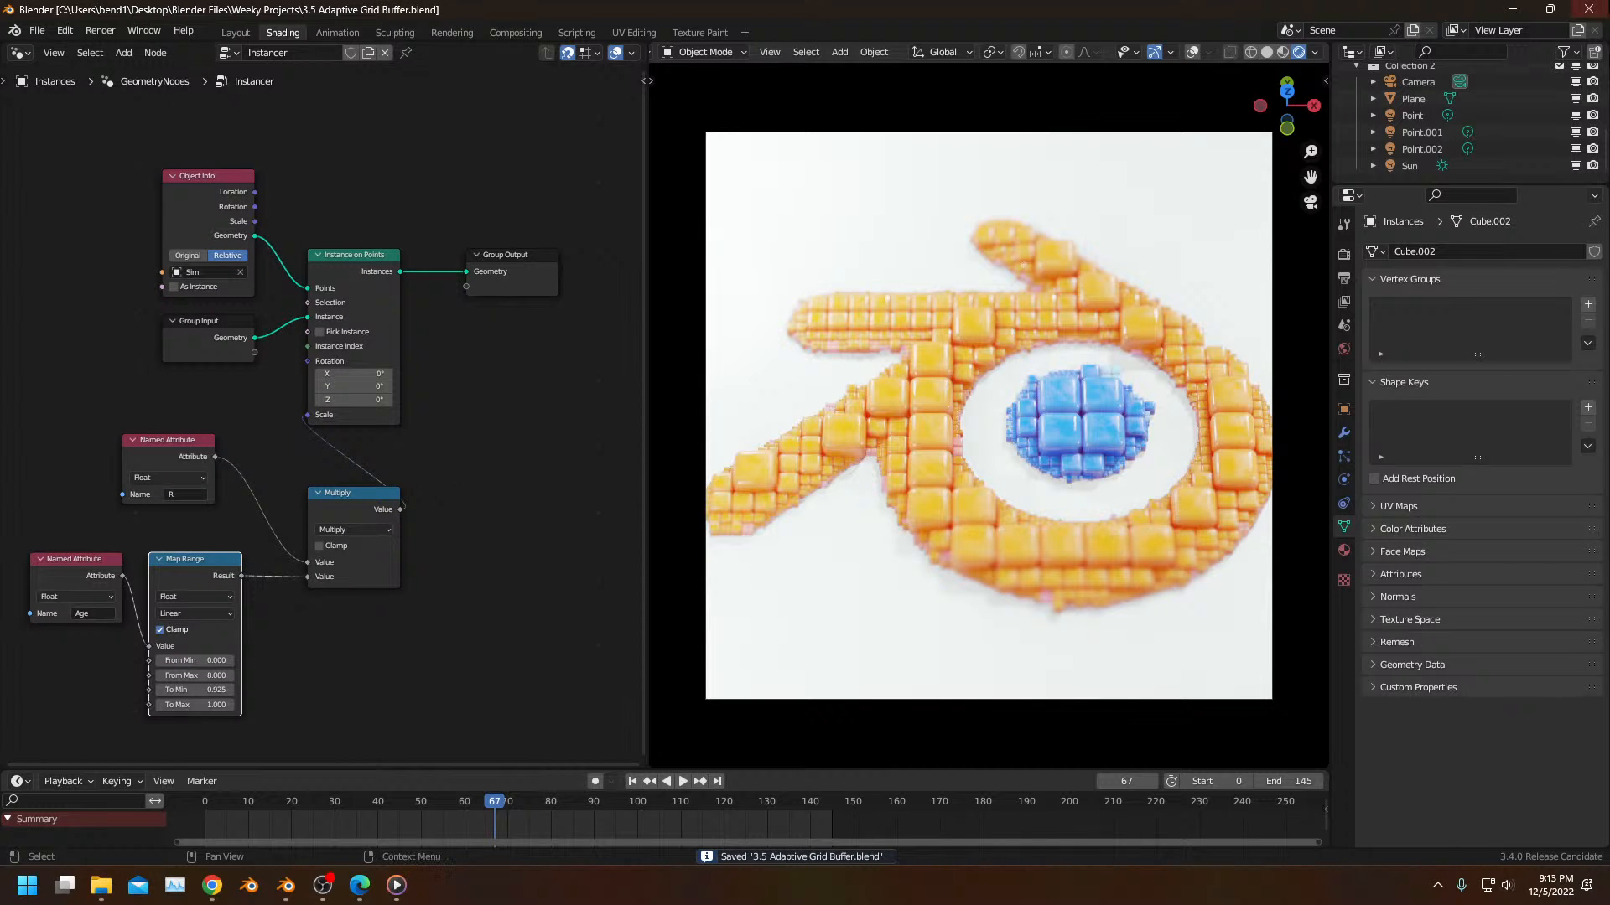
click(1587, 9)
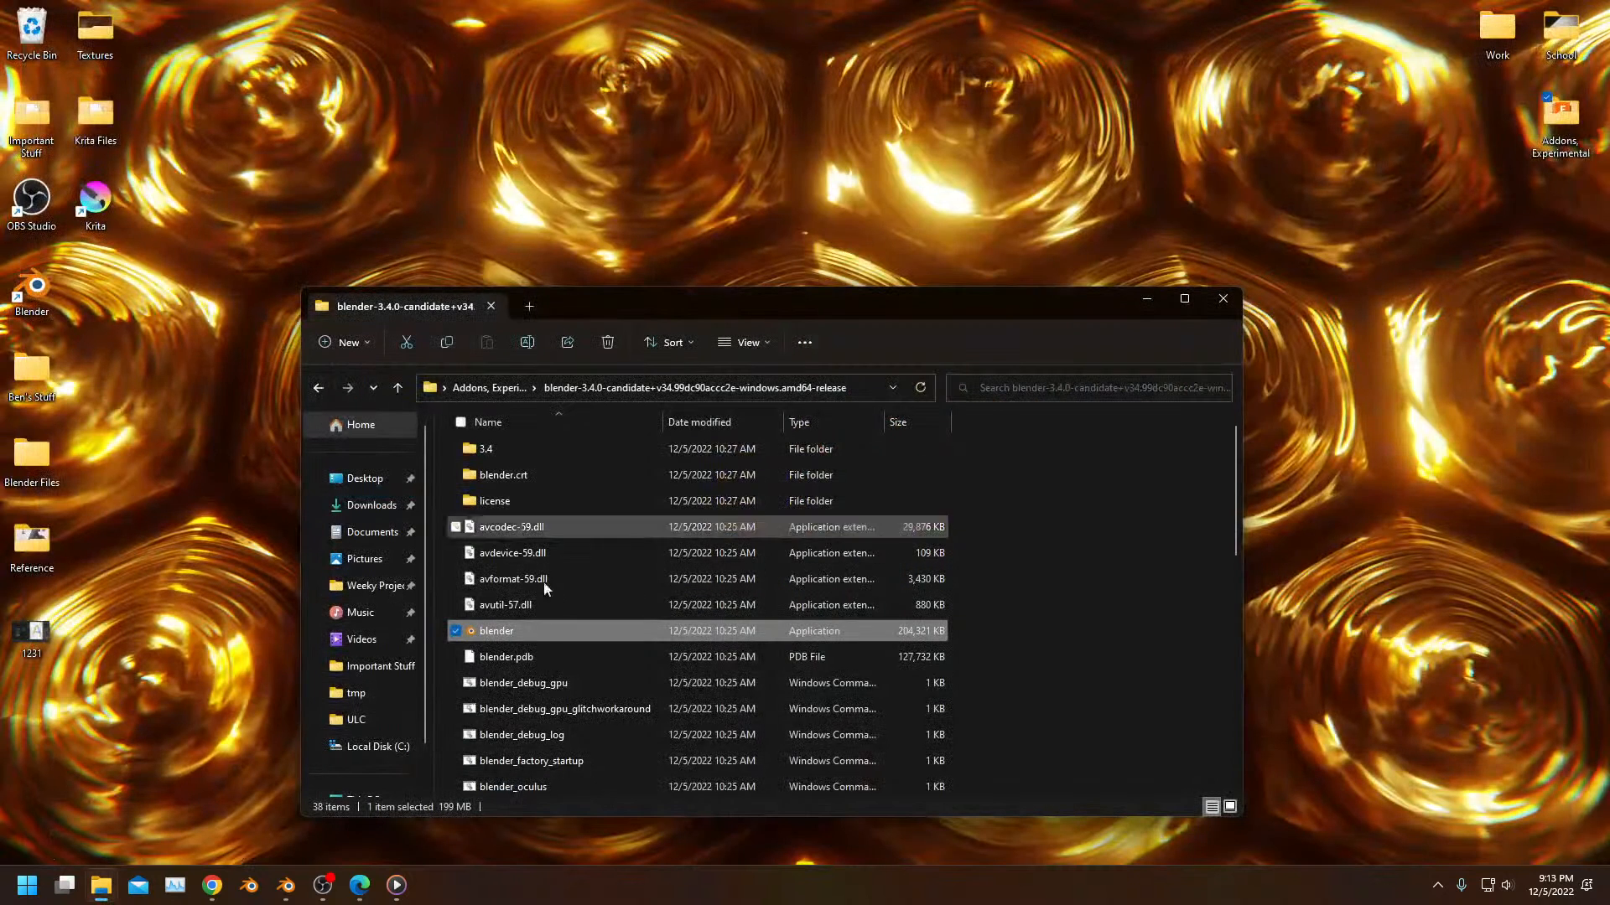
click(286, 887)
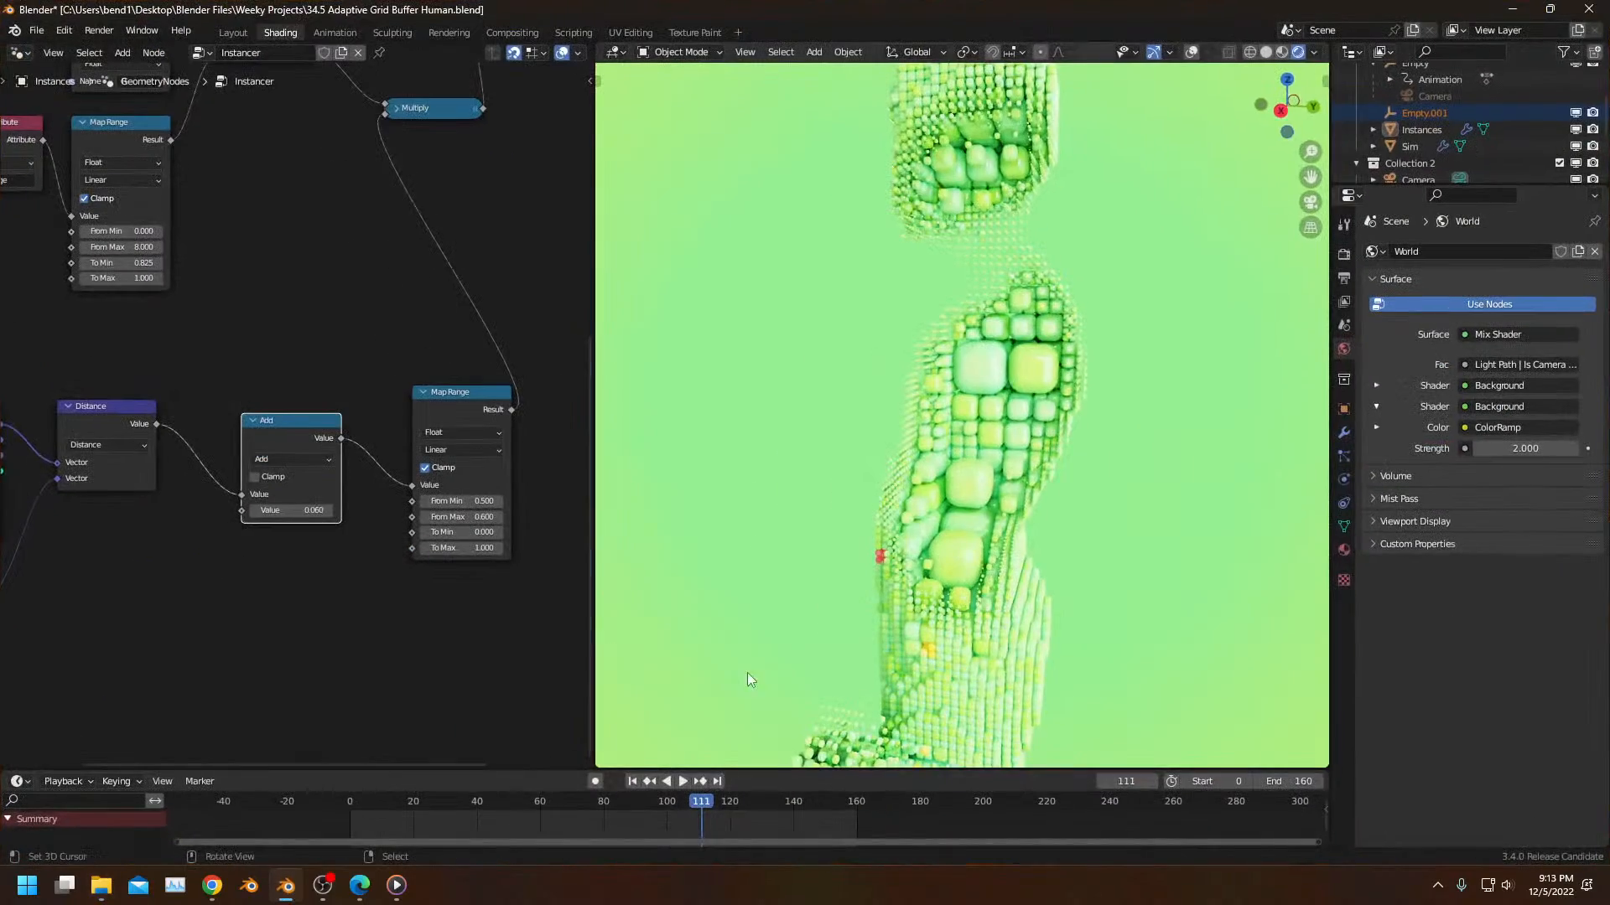
Step: Bypass the distance cutaway by linking the first Multiply directly to Instance on Points' Scale, and return to the camera view at frame 0
middle_drag(1003, 591, 905, 624)
middle_drag(394, 226, 365, 493)
drag(282, 317, 439, 249)
drag(424, 380, 452, 634)
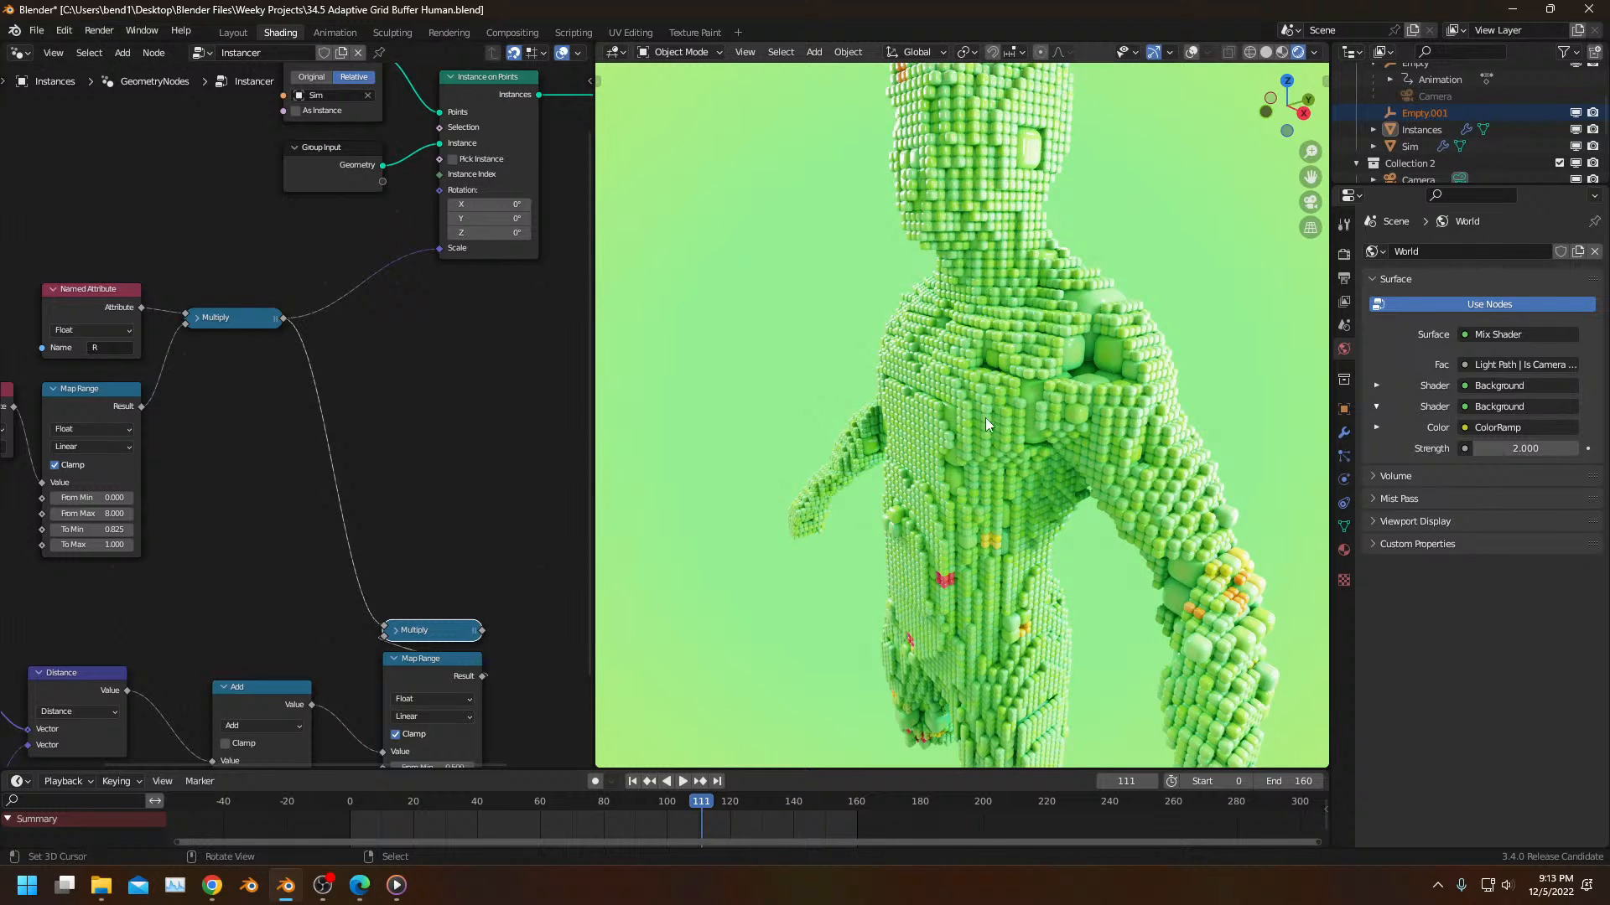
scroll(989, 413, down, 4)
key(KP_0)
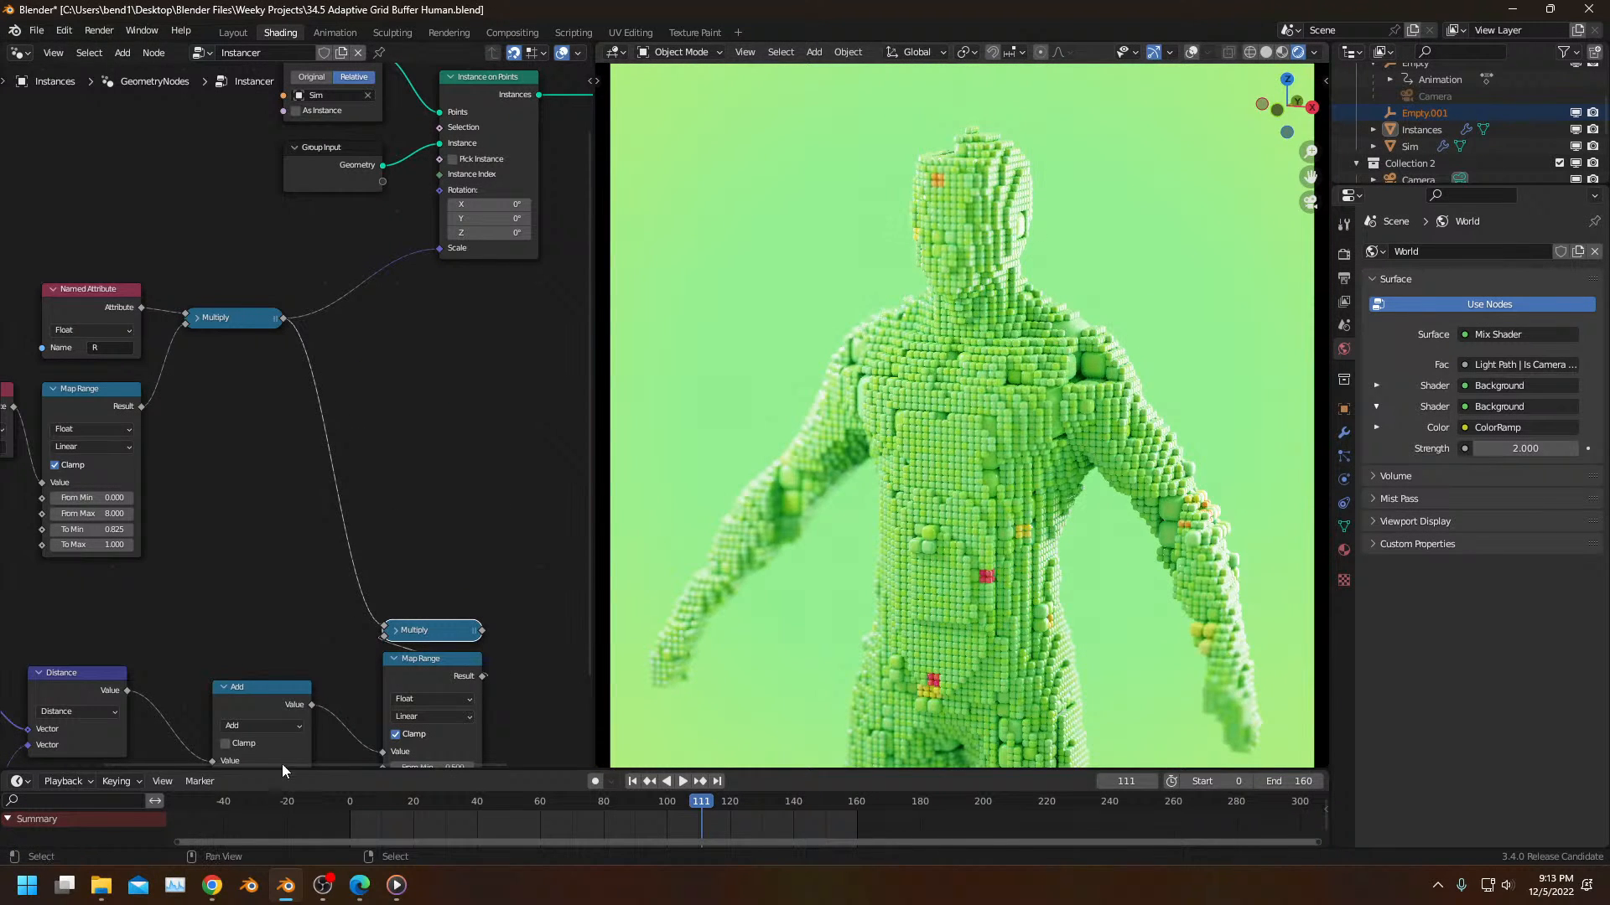
key(shift+Left)
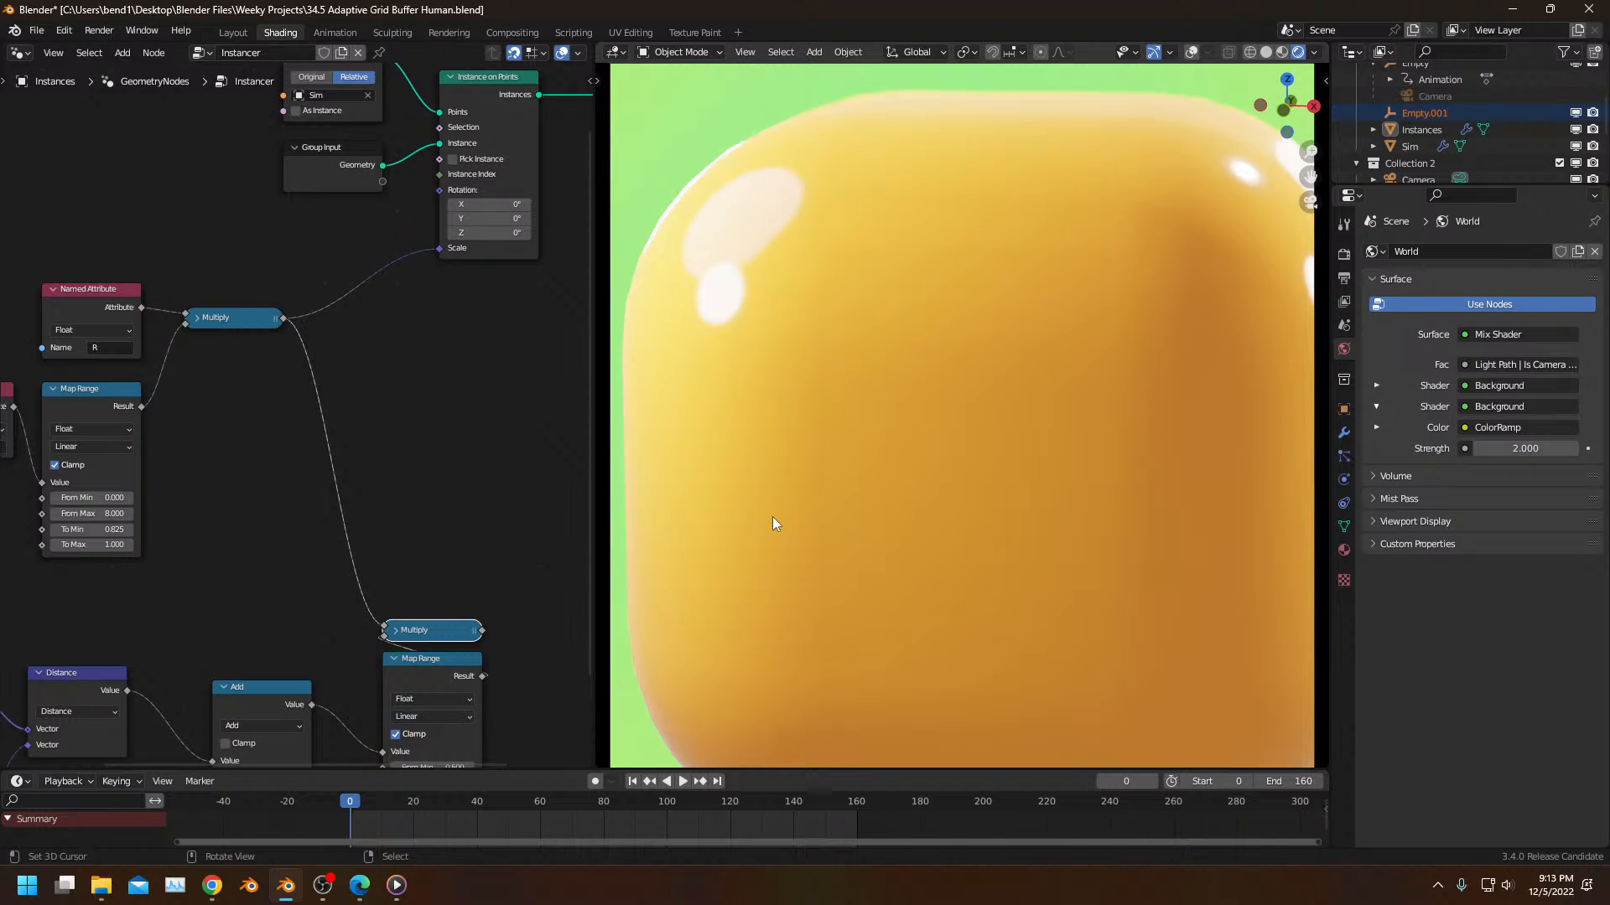
Step: Arrange the bypassed Object Info, Position, Distance, Add and Map Range nodes in a compact row below the age-based scaling nodes
middle_drag(364, 569, 346, 449)
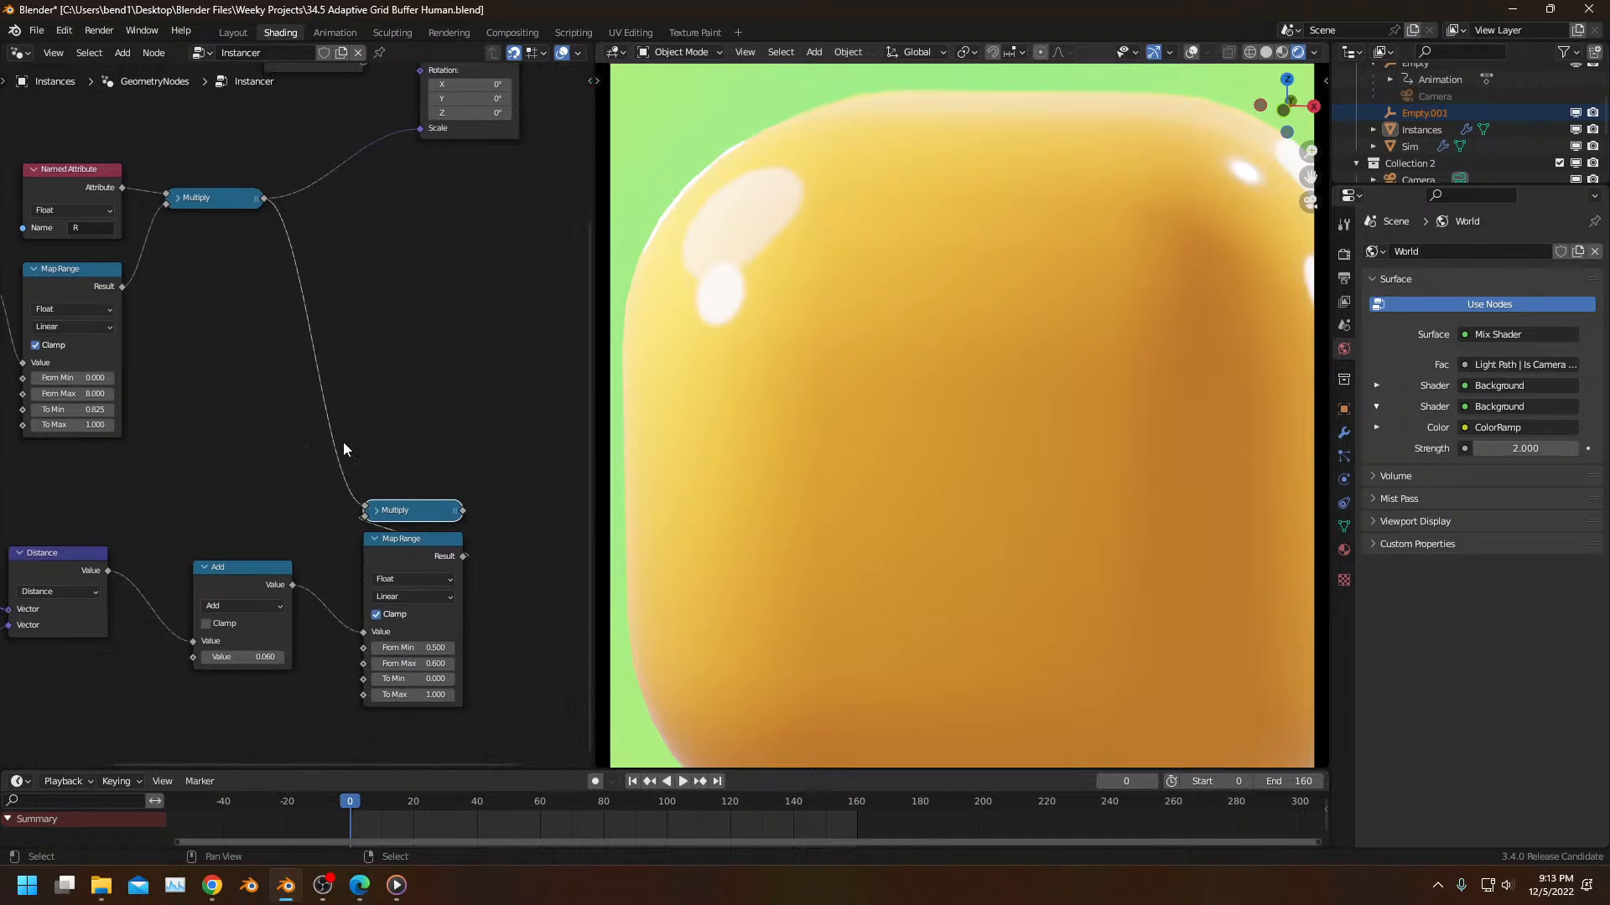
middle_drag(225, 531, 339, 485)
drag(341, 517, 383, 491)
scroll(189, 481, down, 5)
drag(75, 453, 163, 632)
key(g)
right_click(250, 590)
key(c)
click(181, 492)
right_click(182, 492)
key(g)
click(238, 482)
mouse_move(61, 462)
mouse_down()
mouse_move(170, 648)
mouse_move(202, 582)
mouse_up()
key(g)
click(186, 653)
click(184, 595)
click(220, 618)
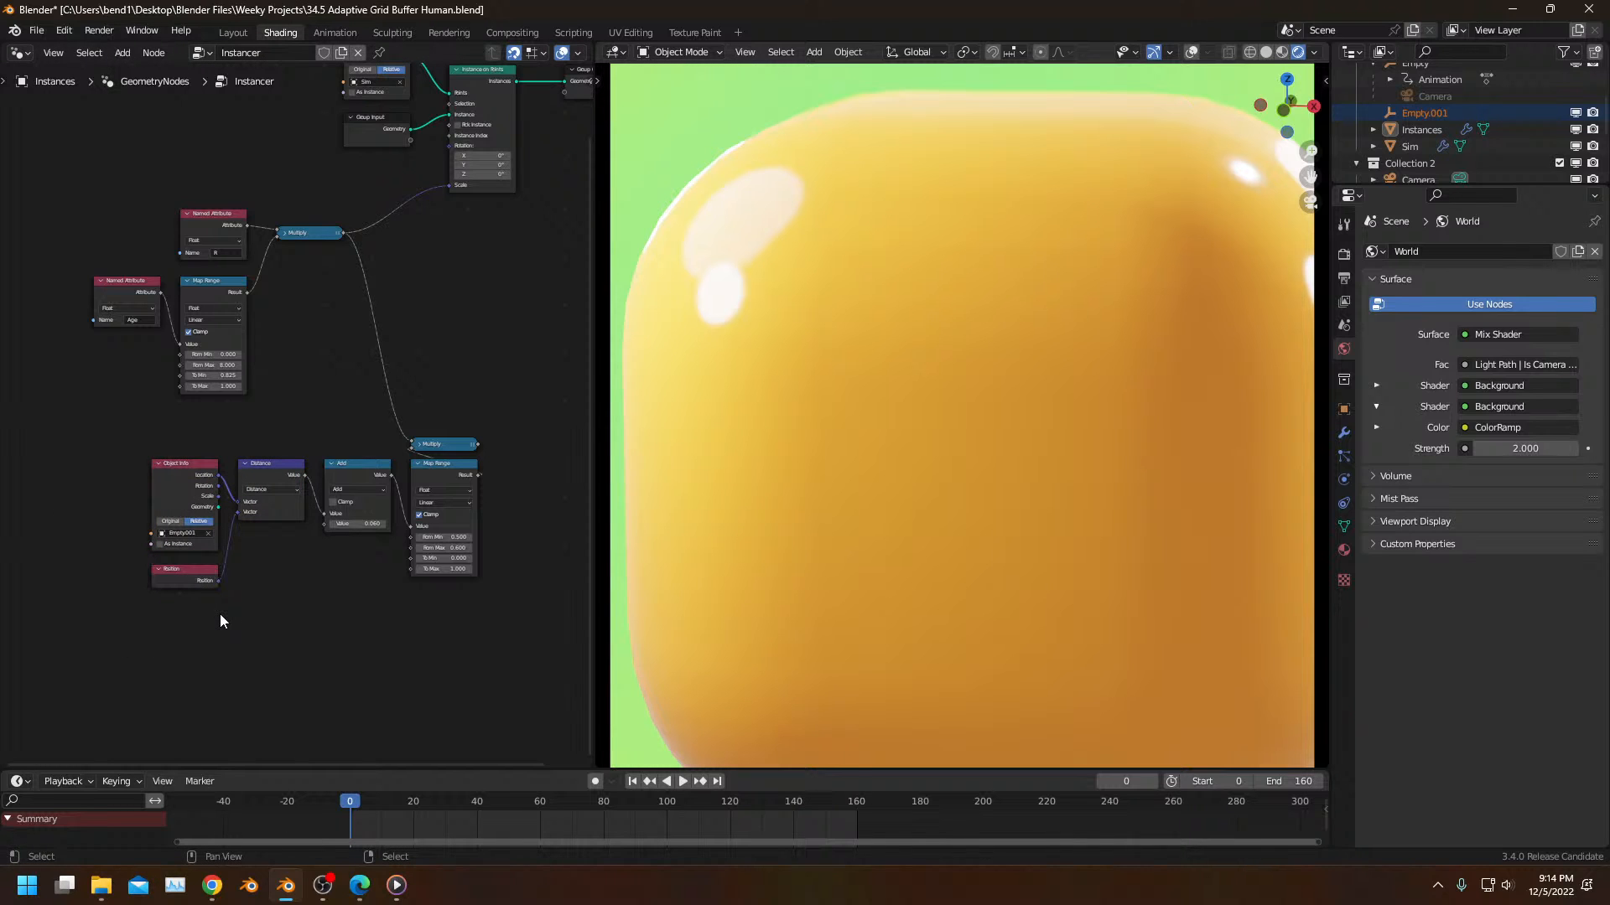
Step: Save the human file, render the full animation, and leave the render result view
key(ctrl+s)
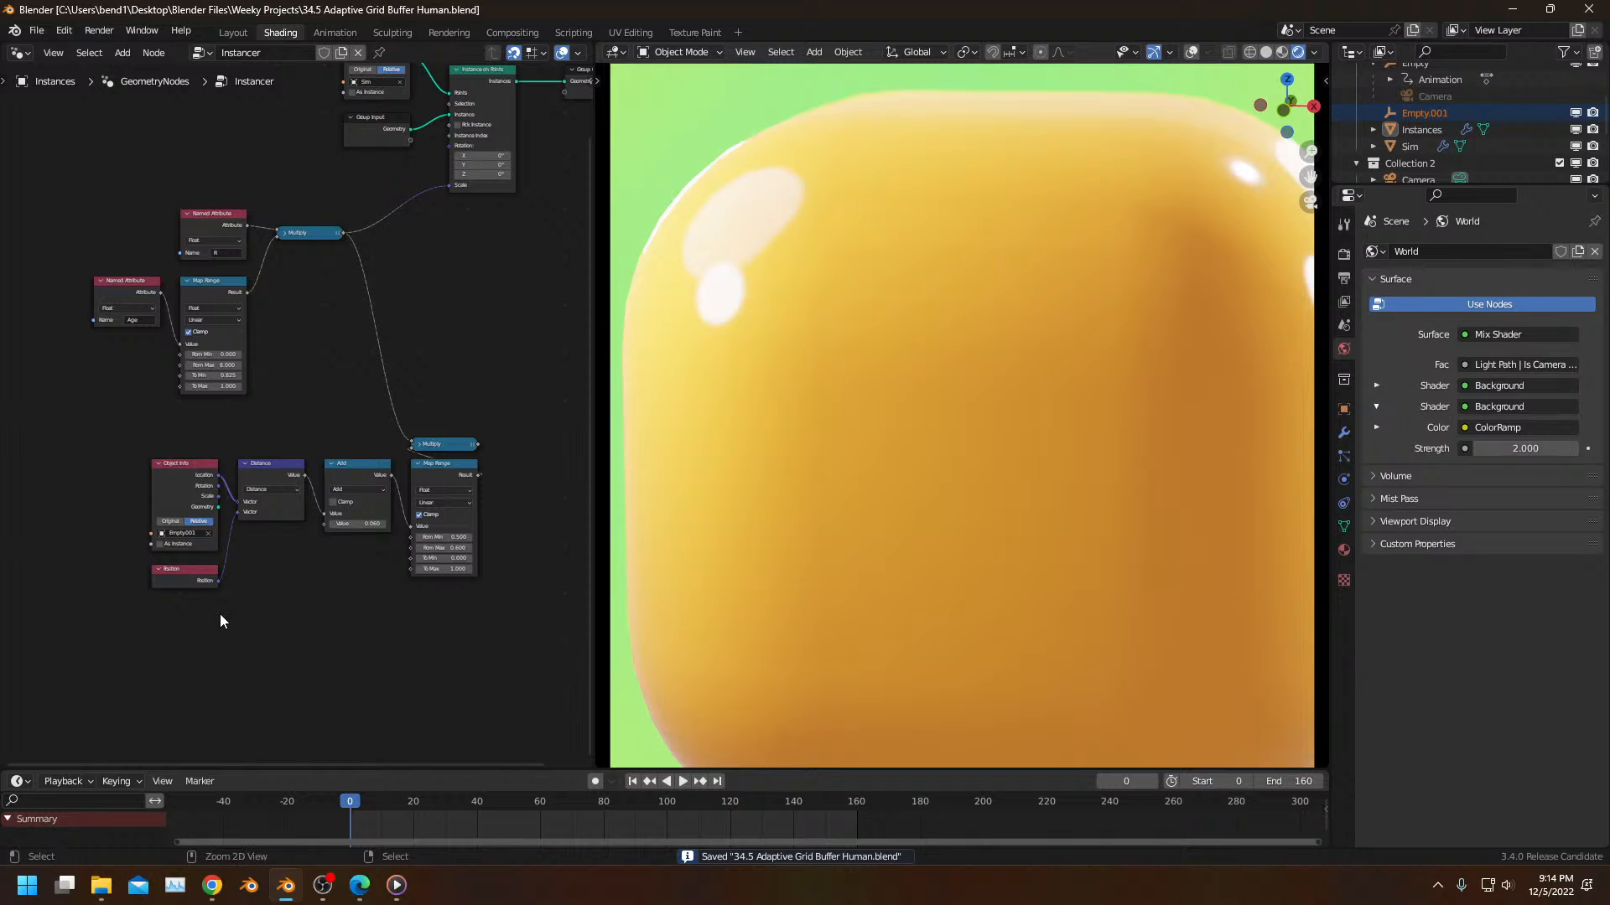
key(ctrl+F12)
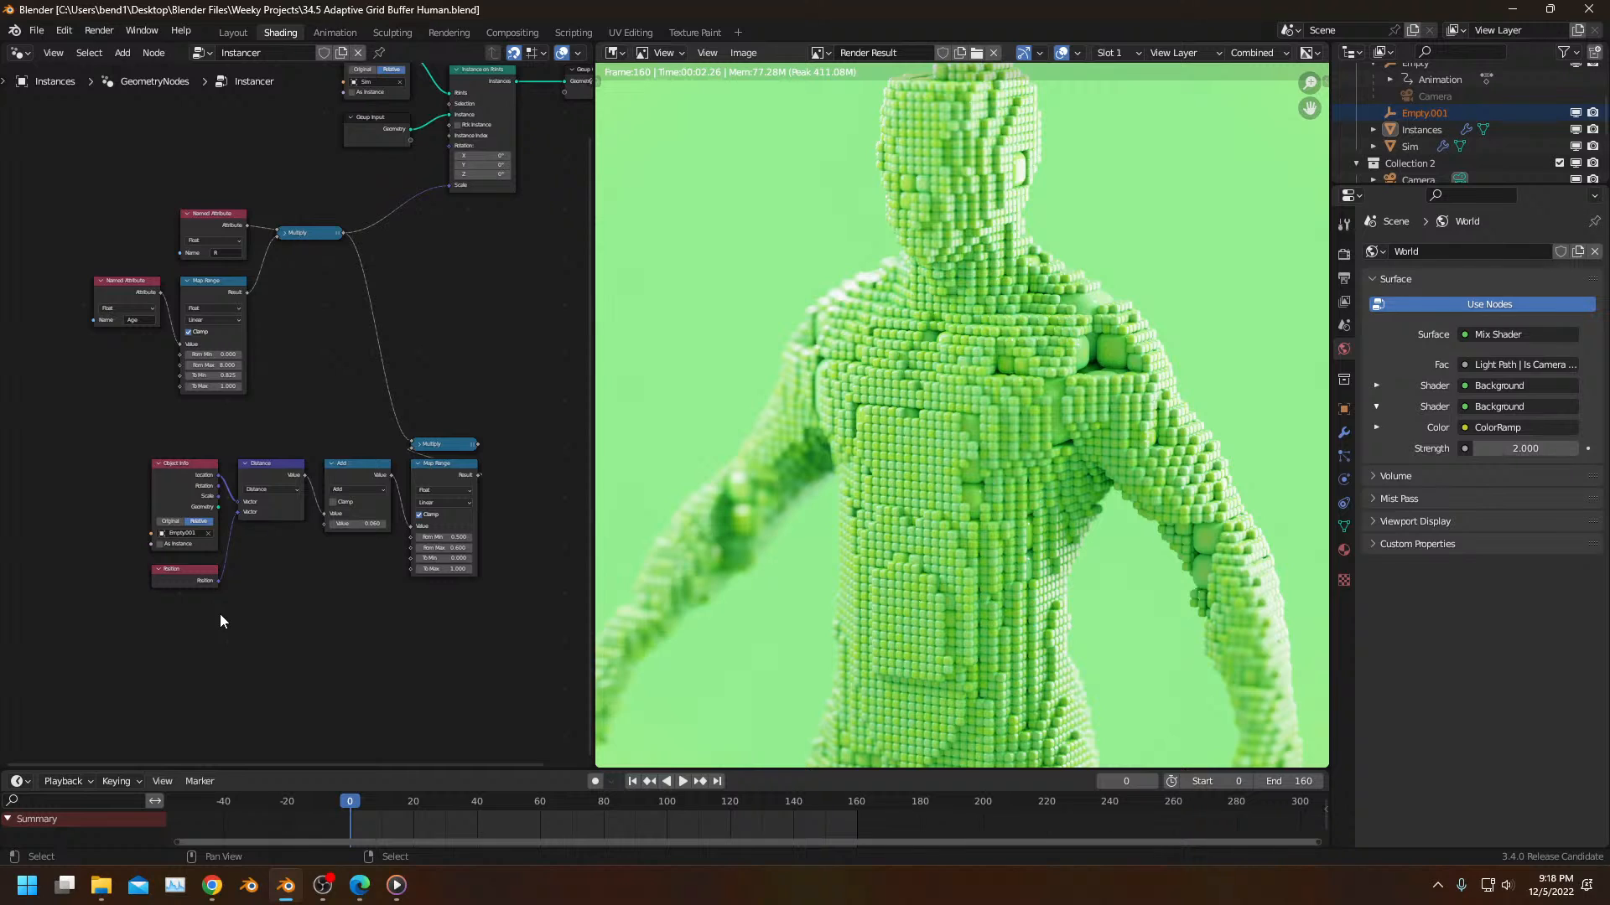
key(Escape)
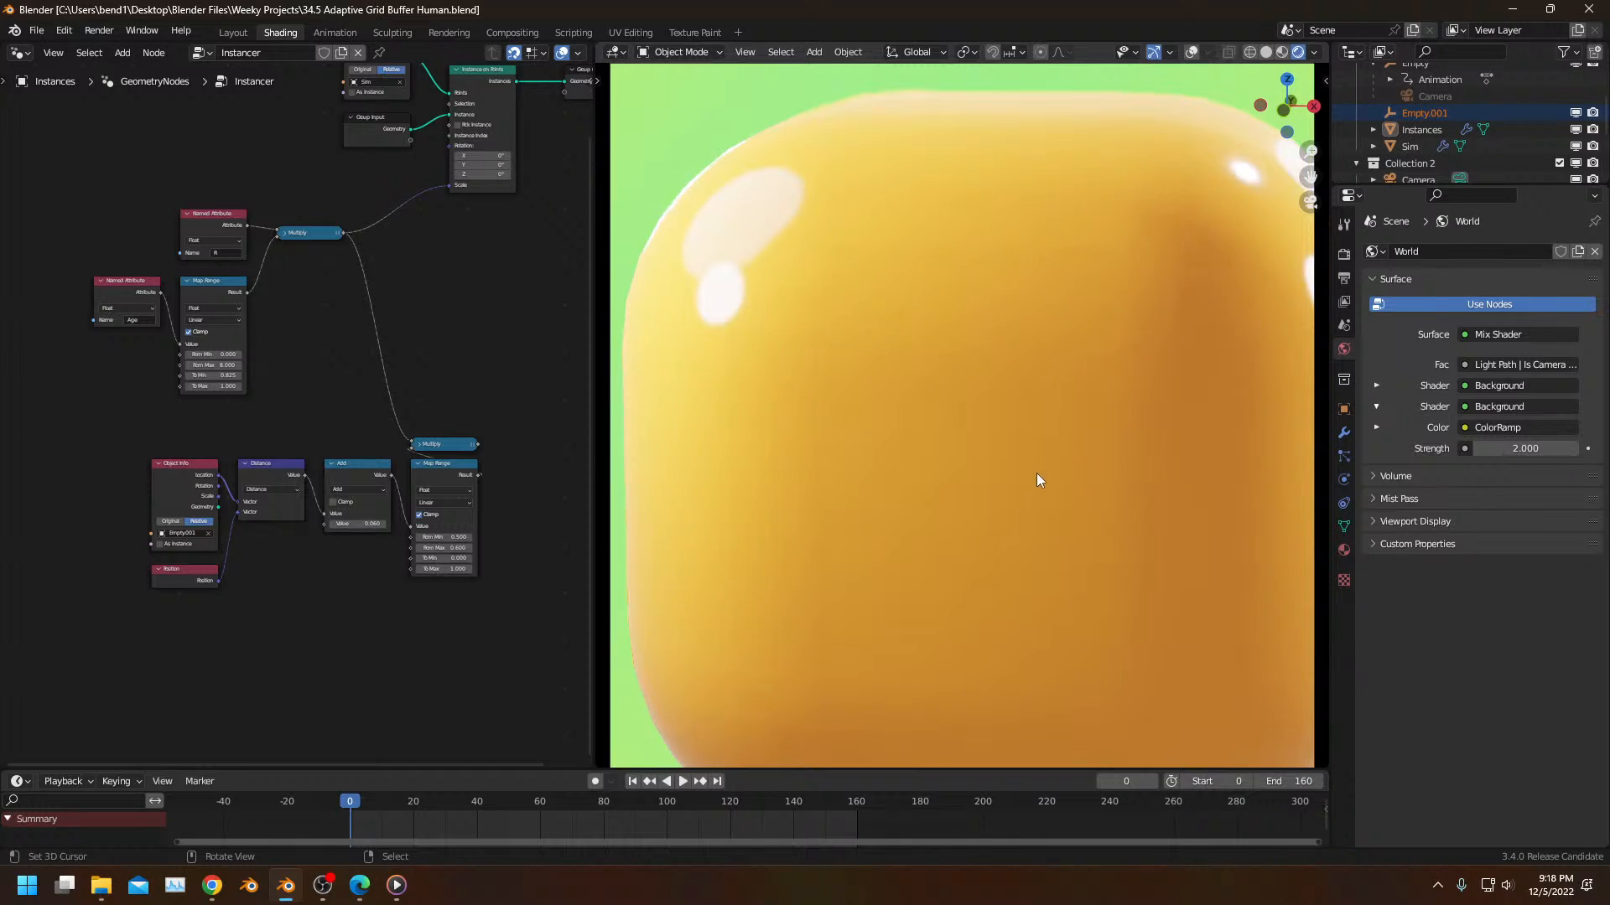
Step: Play the animation from frame 0 to frame 65 and switch the viewport to solid shading
key(space)
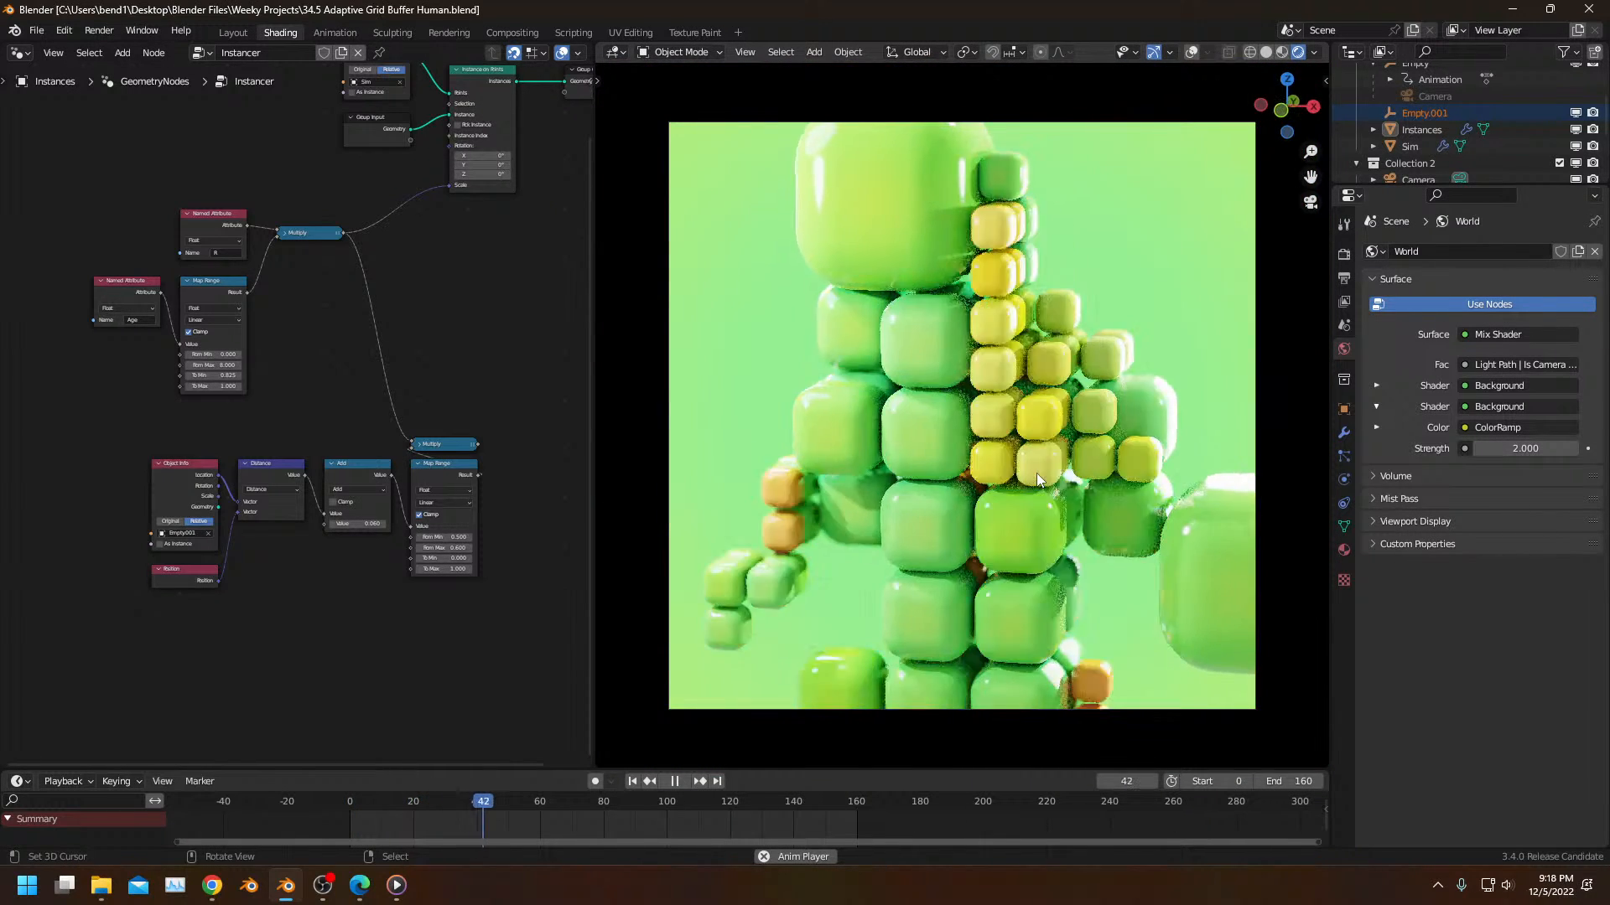
key(space)
key(shift+z)
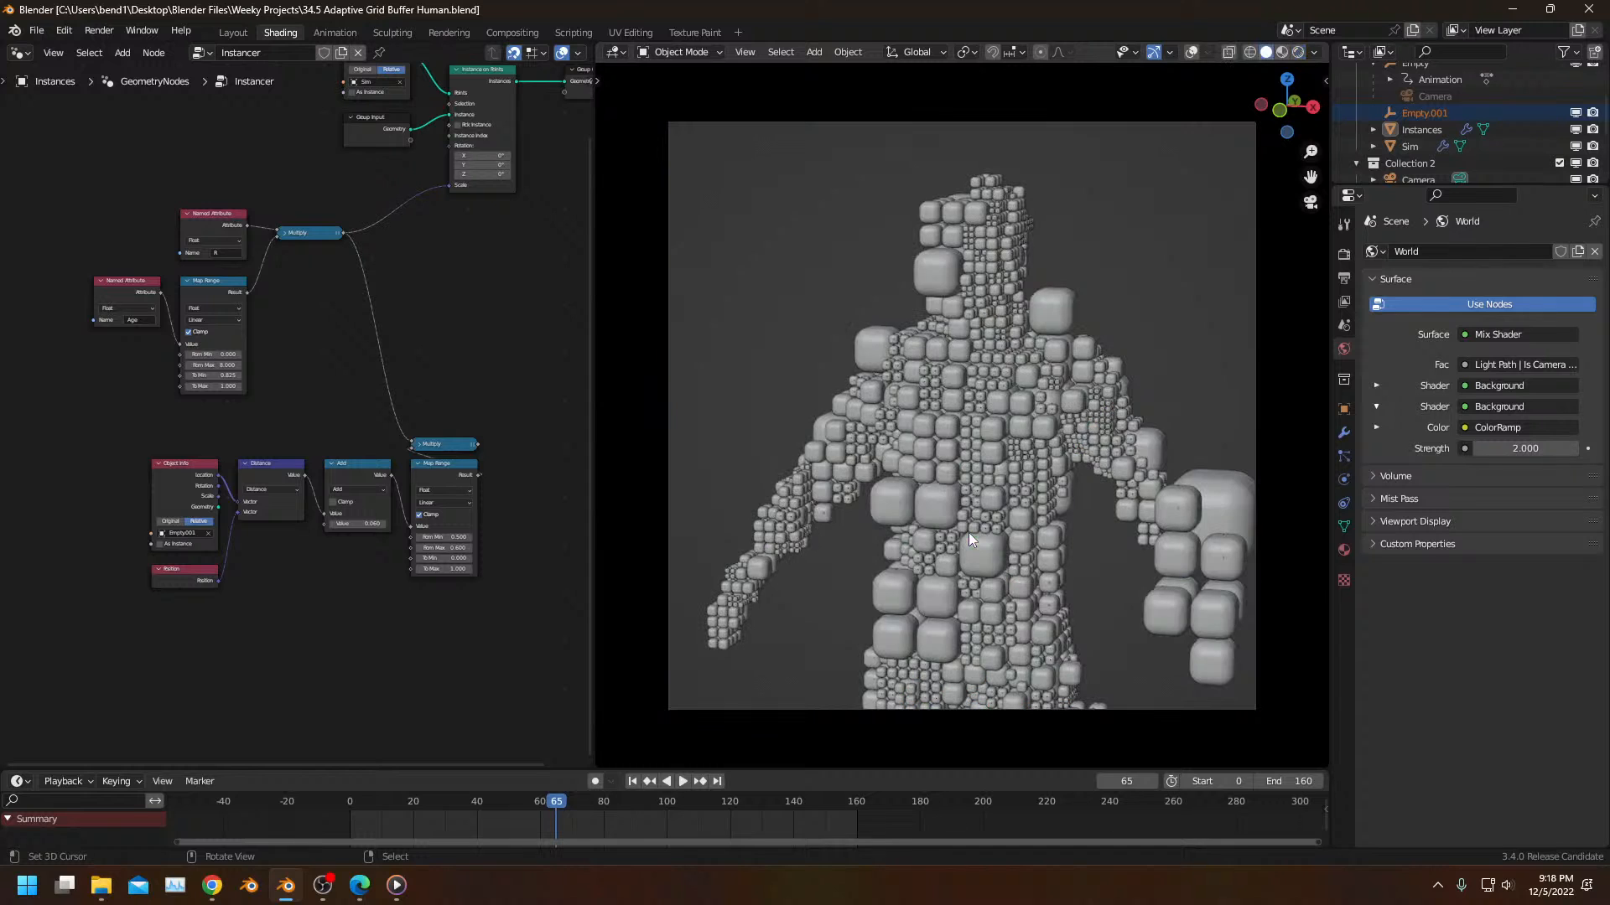
Step: Open the rendered video 0000-0160 from the tmp folder in Media Player
click(27, 884)
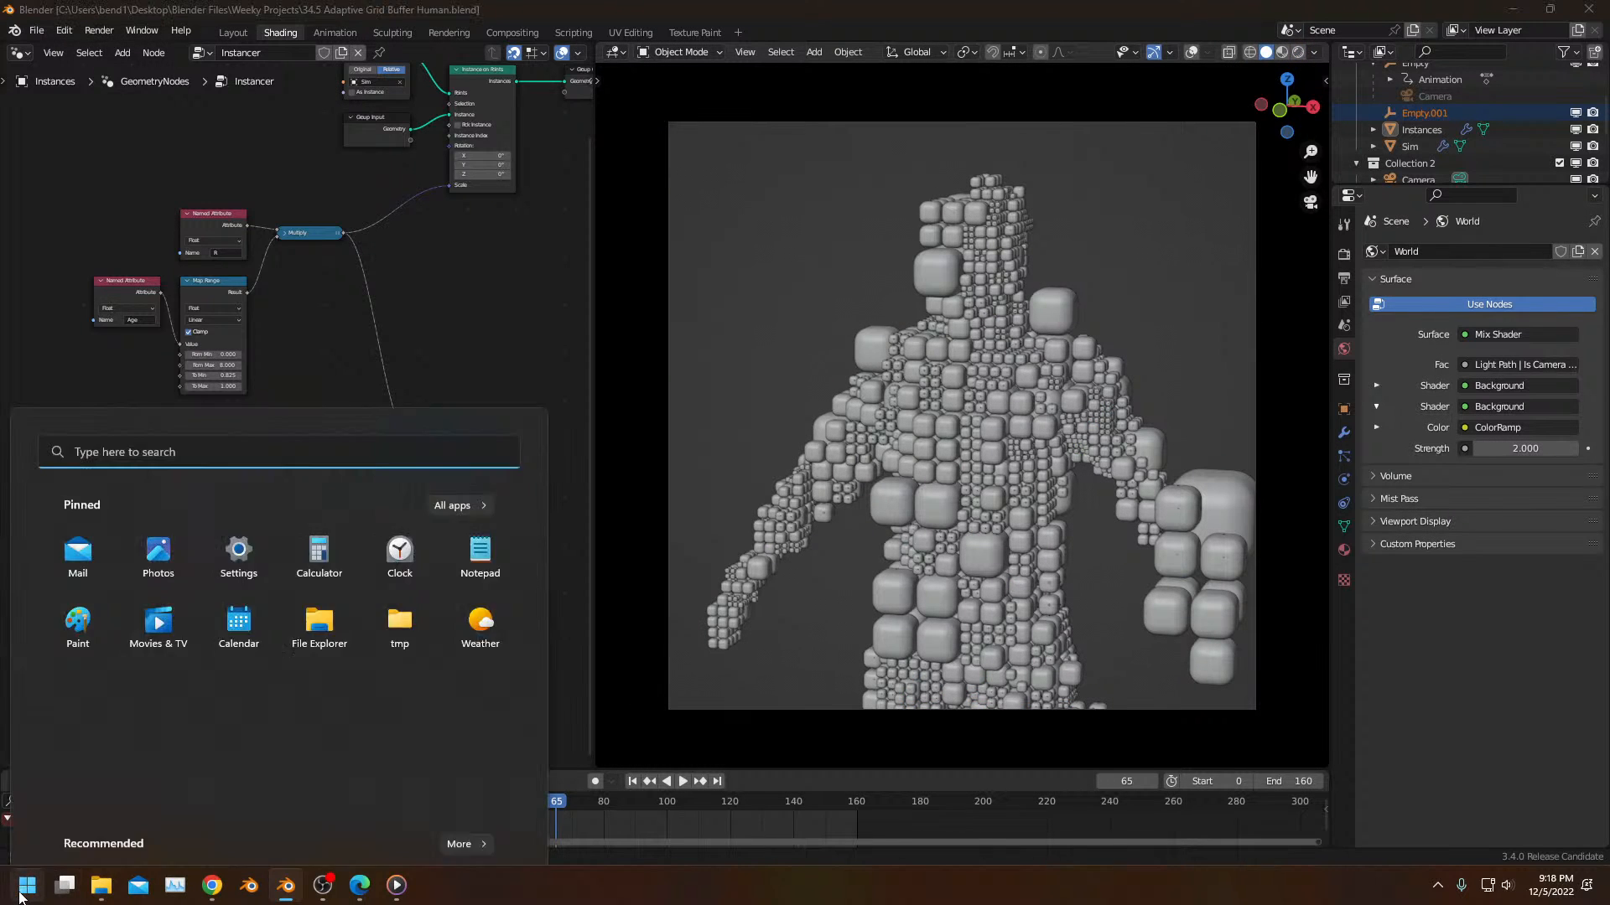
click(399, 465)
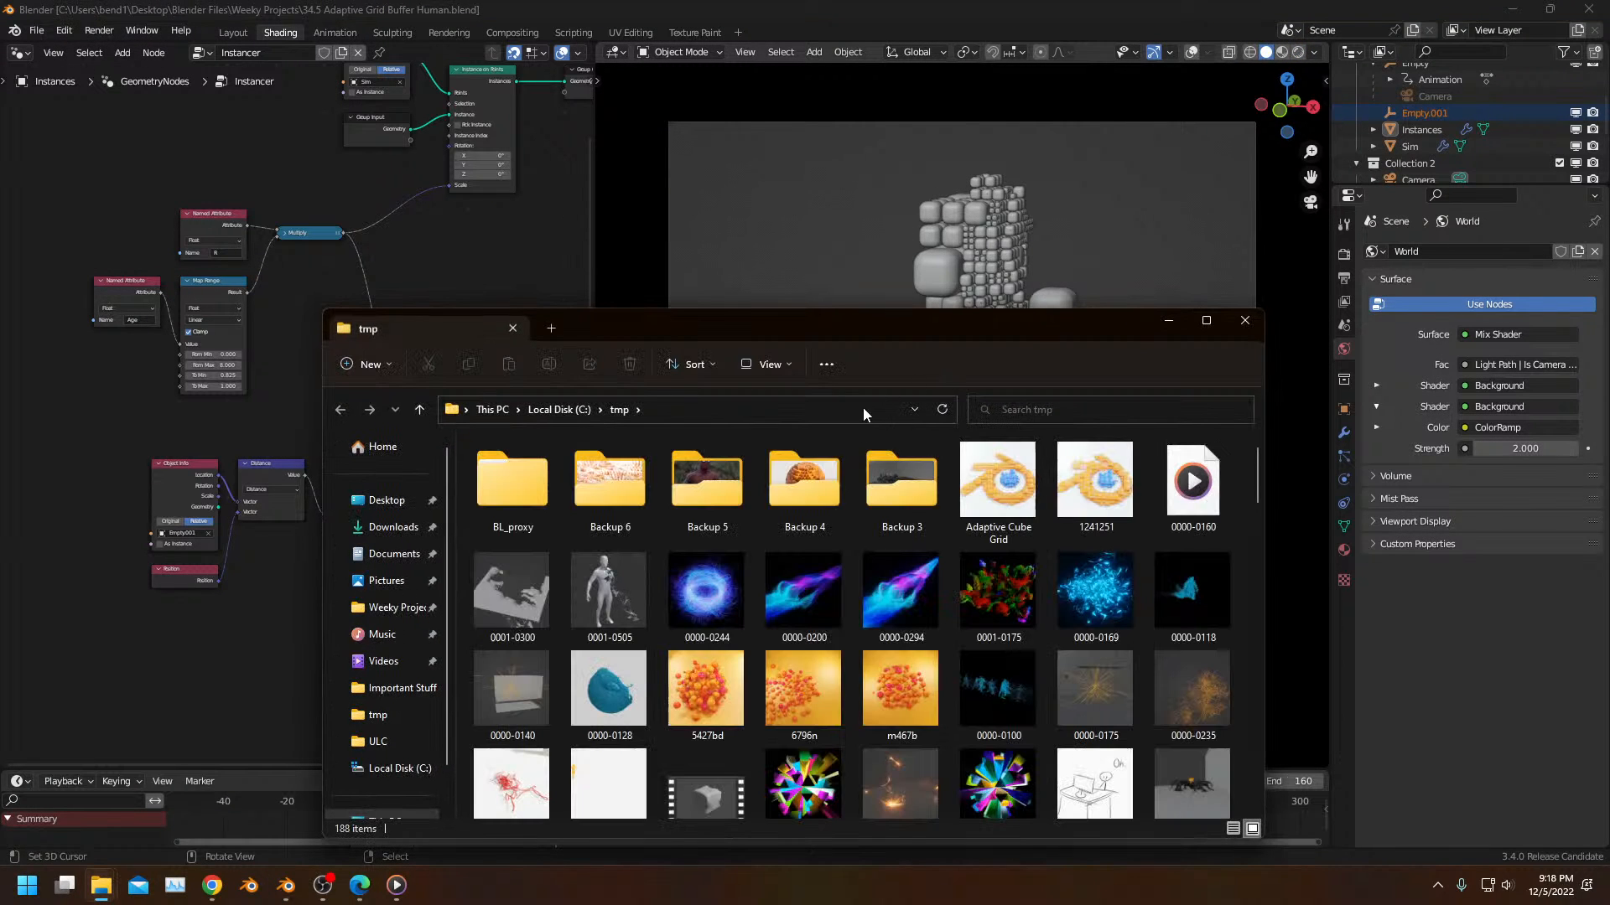
click(1193, 476)
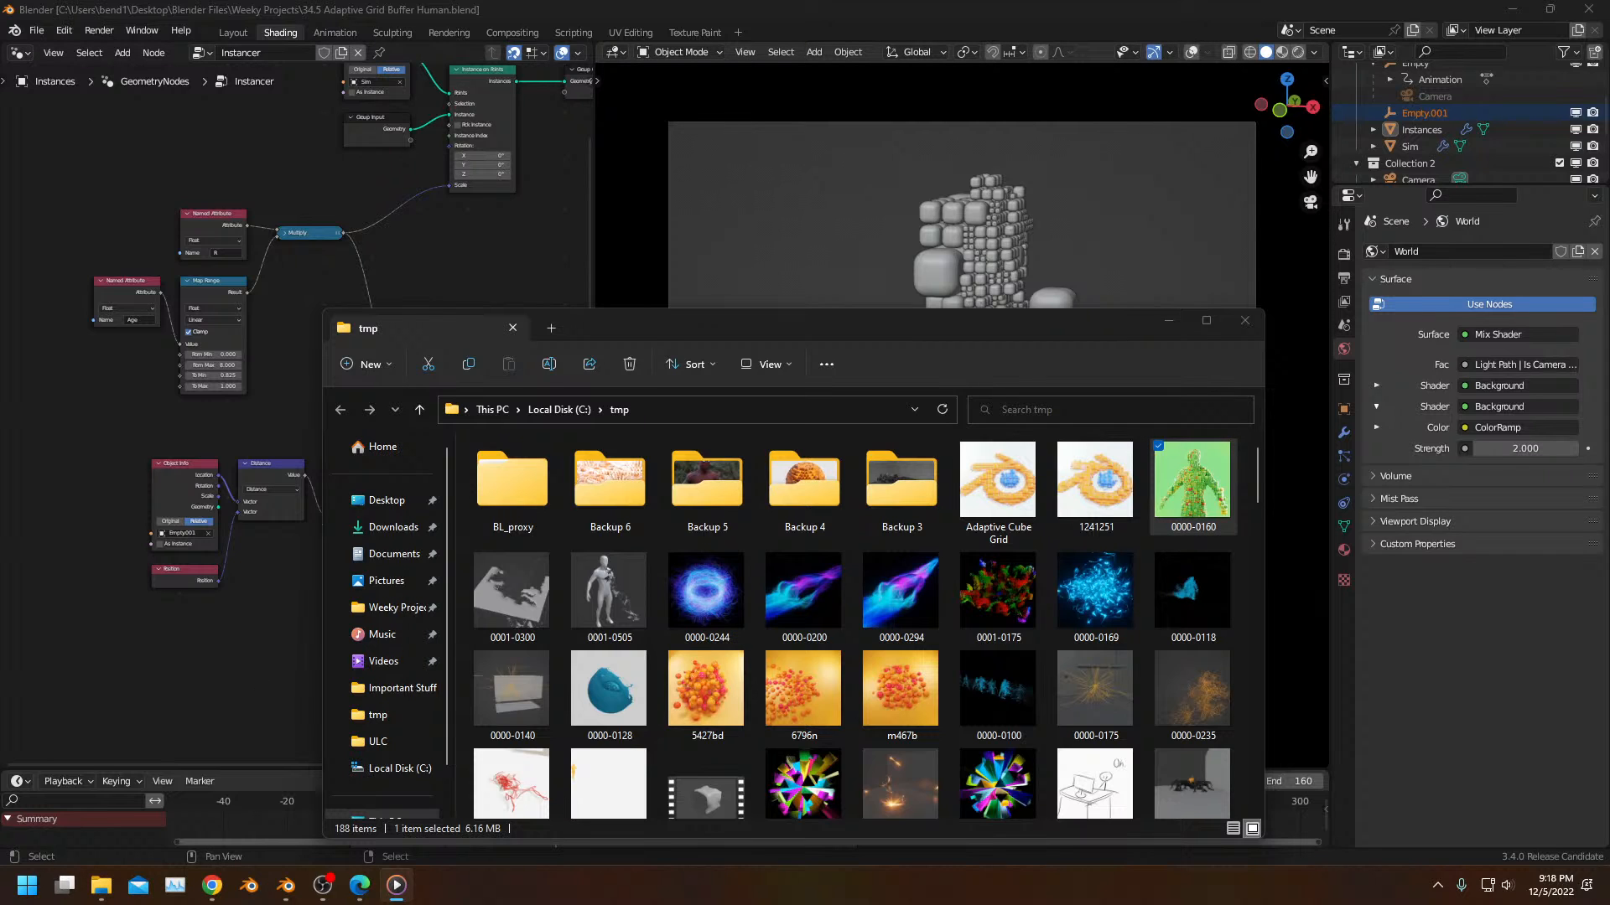
key(Return)
drag(1134, 213, 1064, 142)
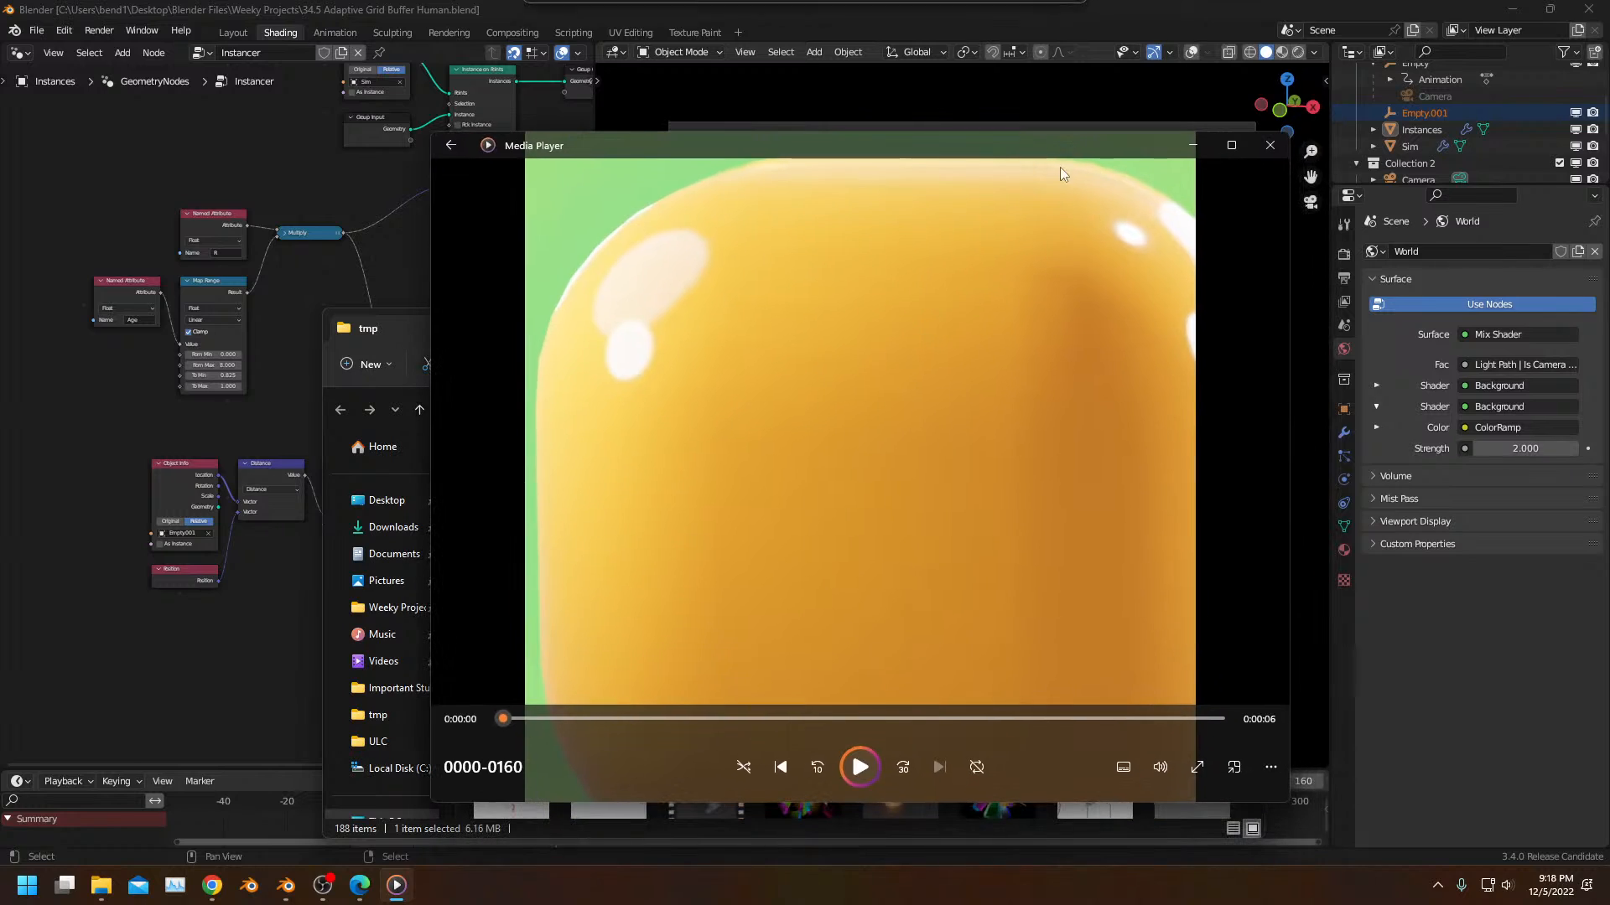
Step: Watch the rendered human animation several times, and close the player and the tmp folder
click(855, 768)
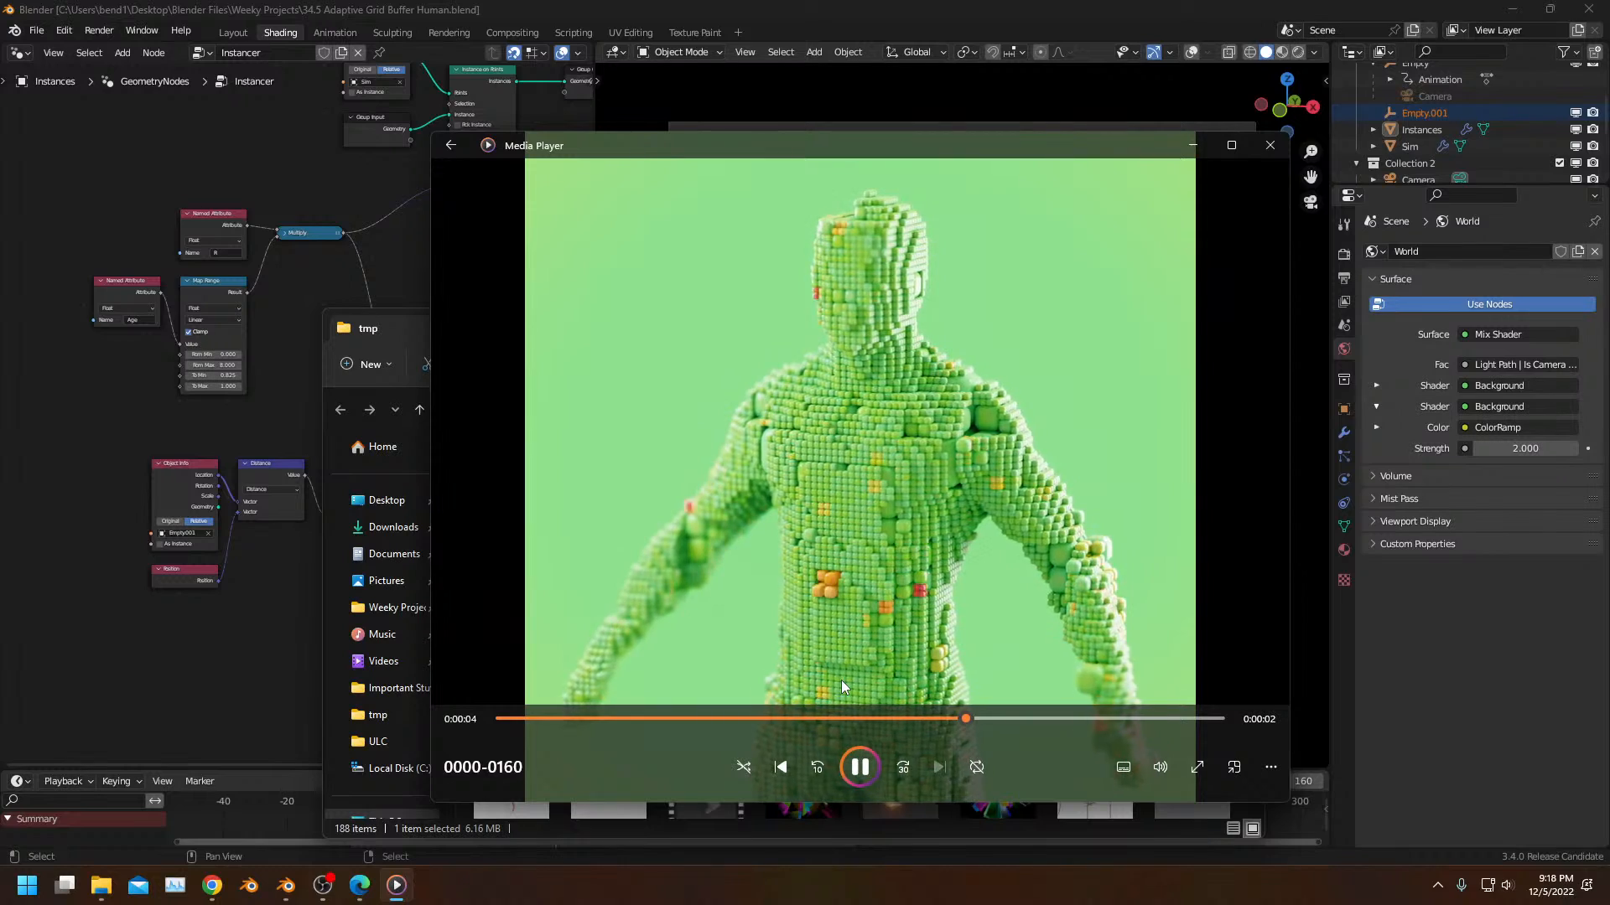
click(518, 719)
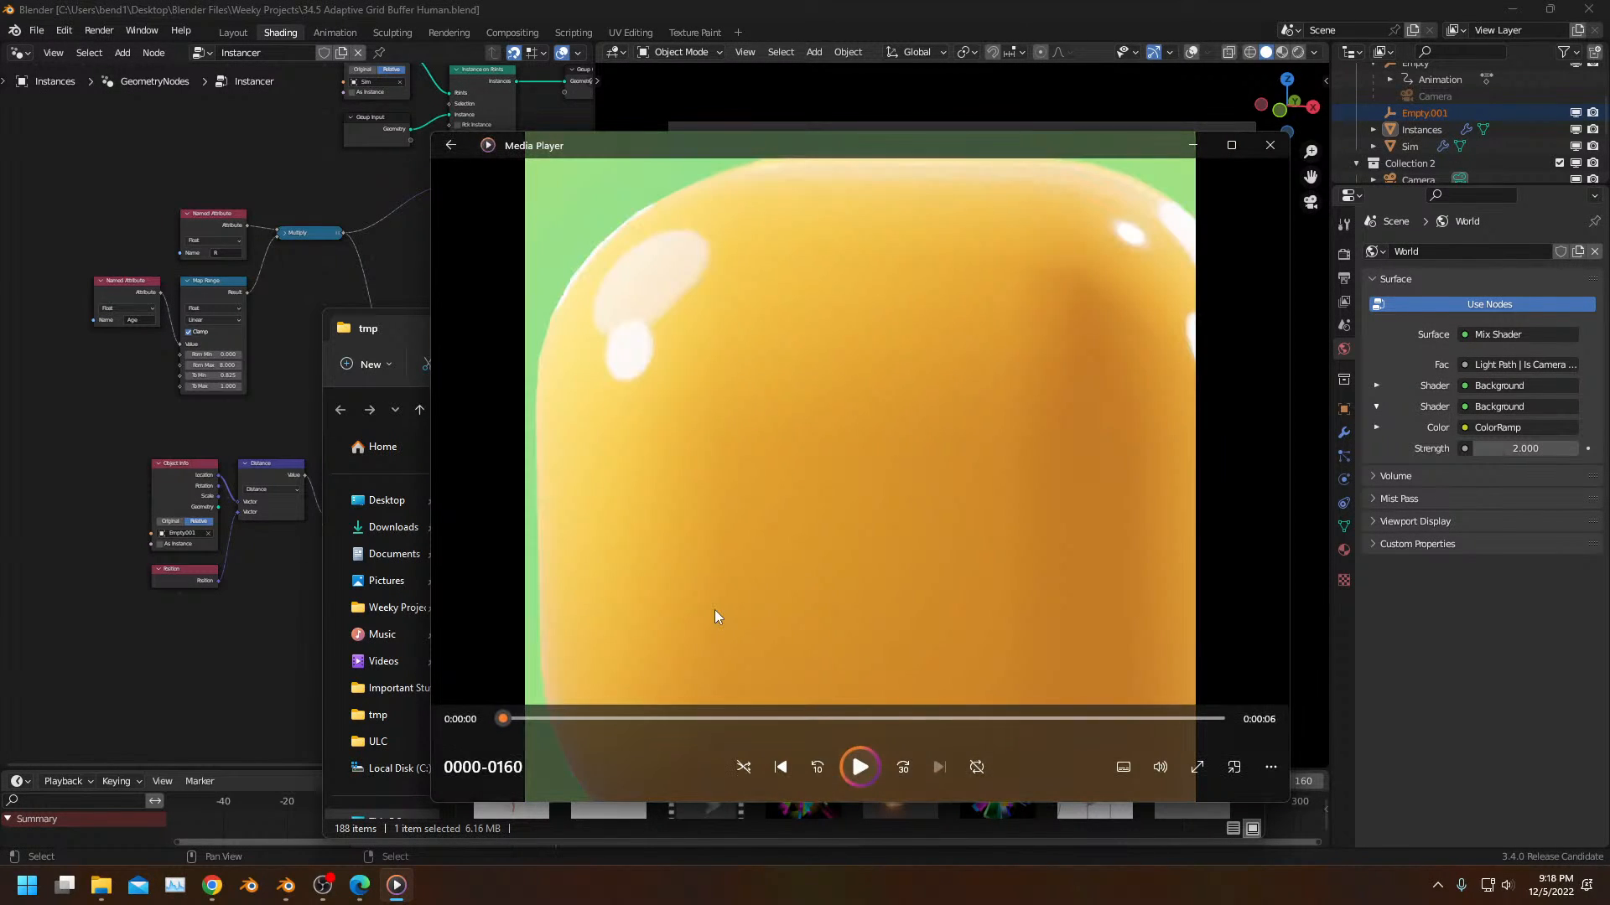
click(872, 768)
click(850, 767)
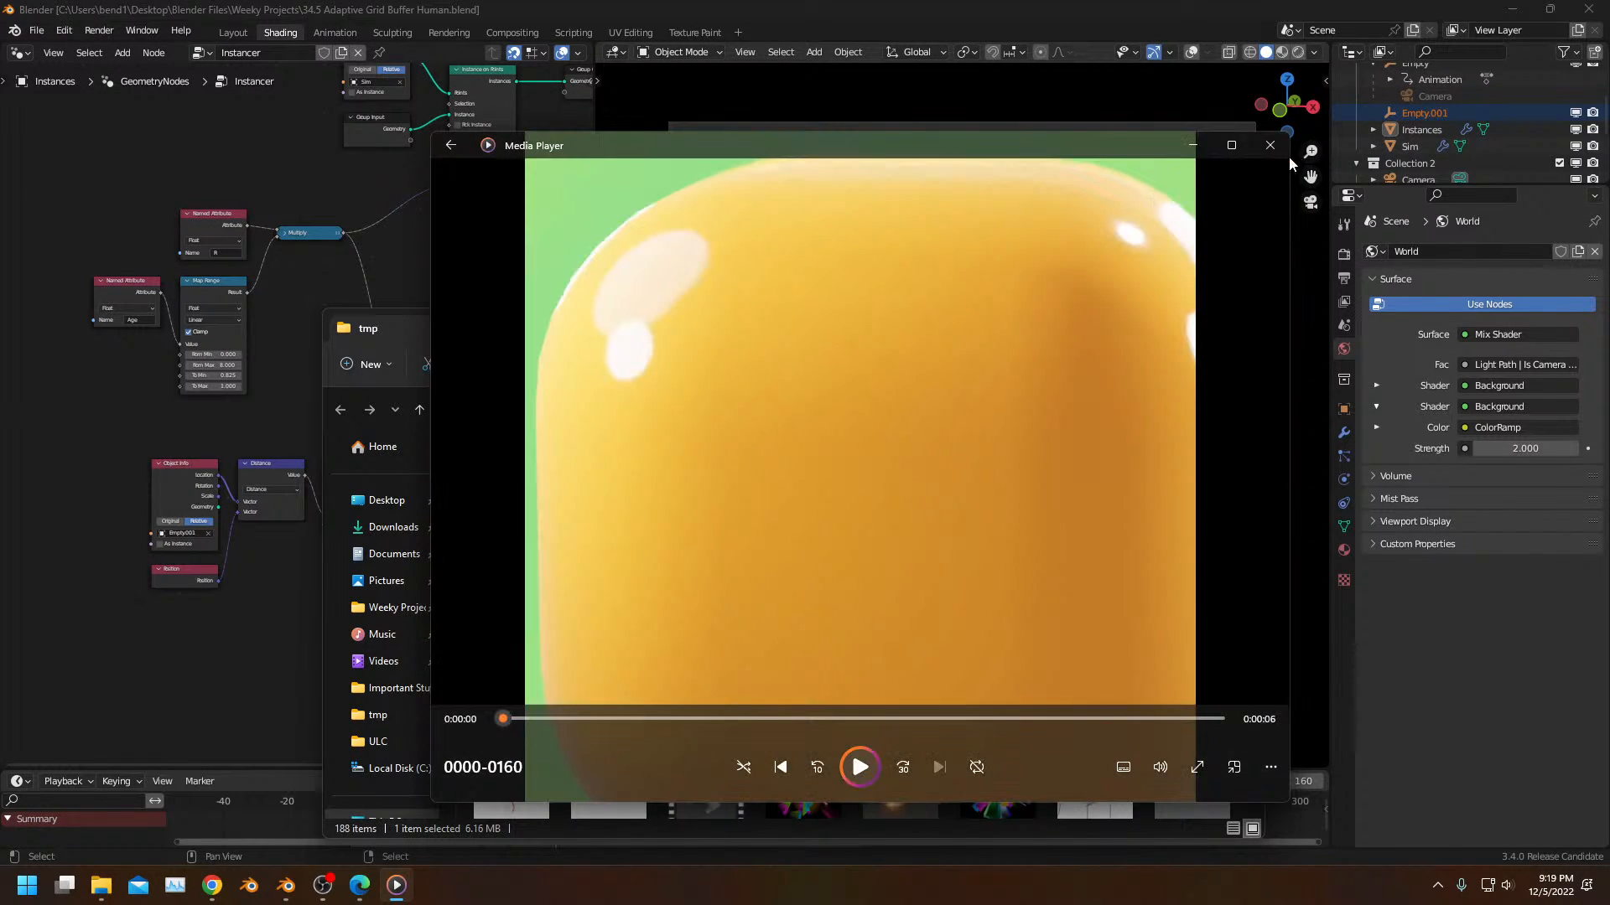
click(1271, 146)
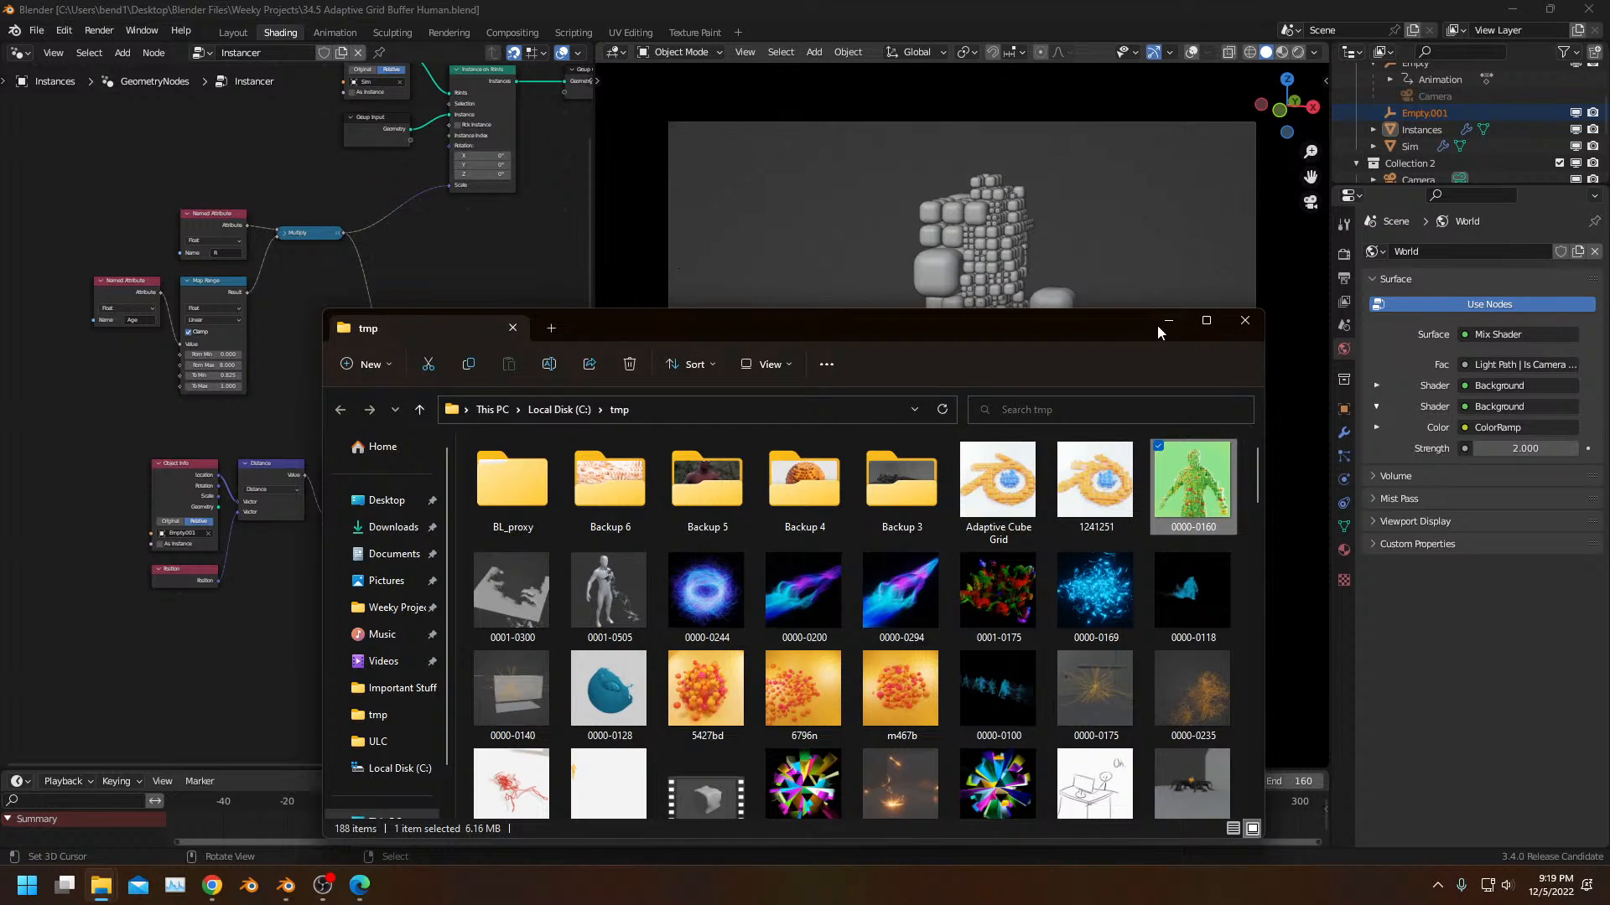
click(1244, 320)
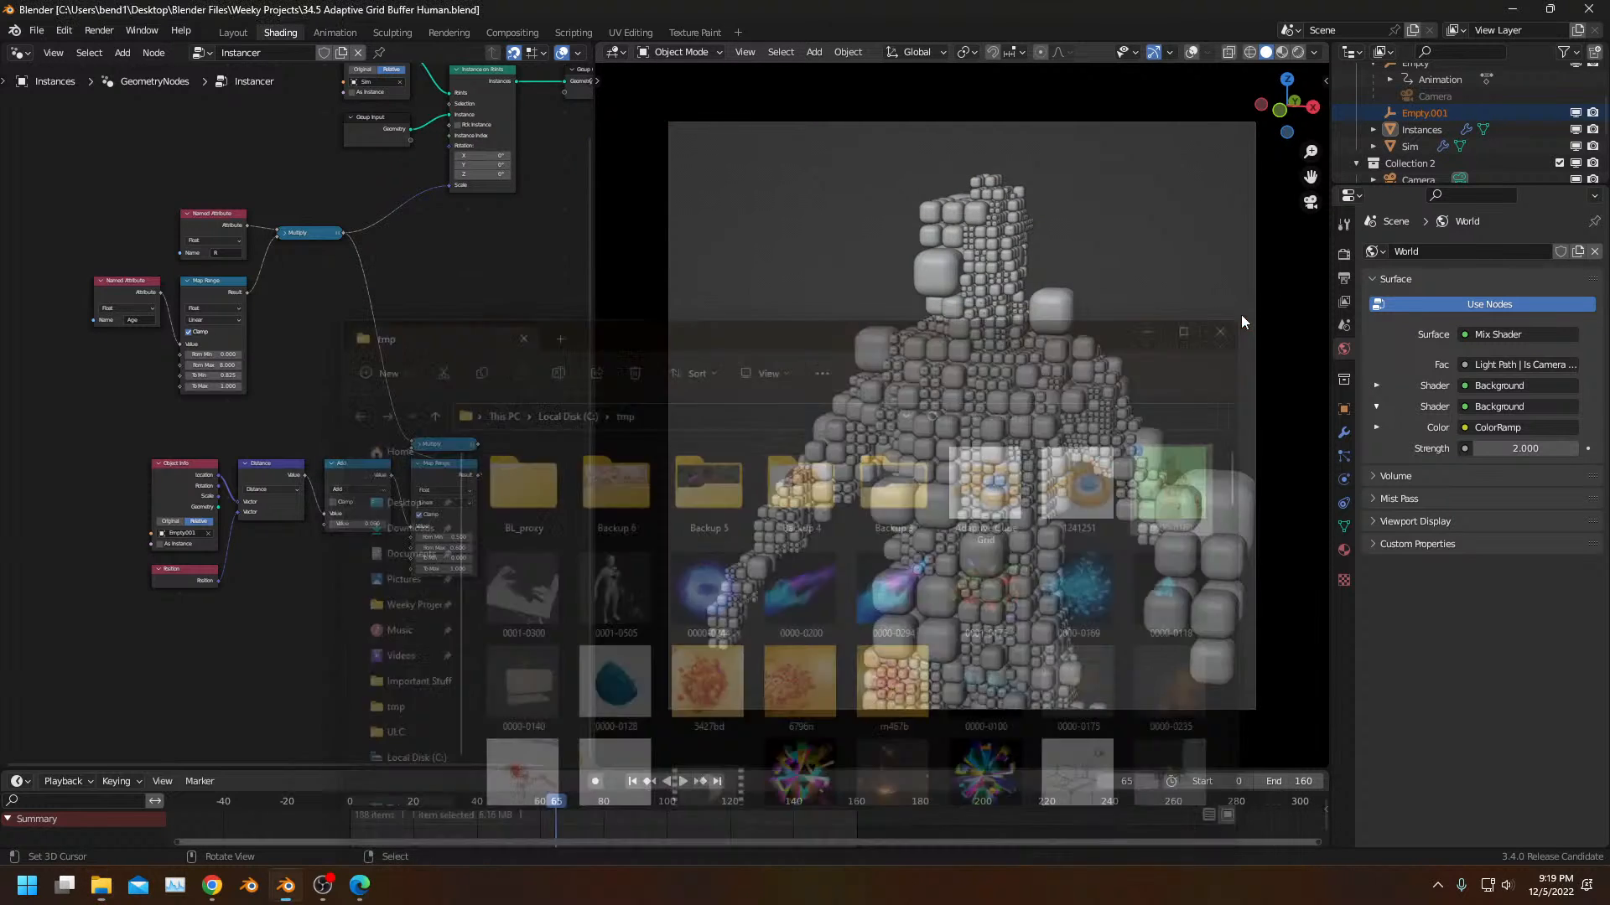
Step: Return to frame 0 and switch the viewport to rendered shading
key(shift+Left)
key(z)
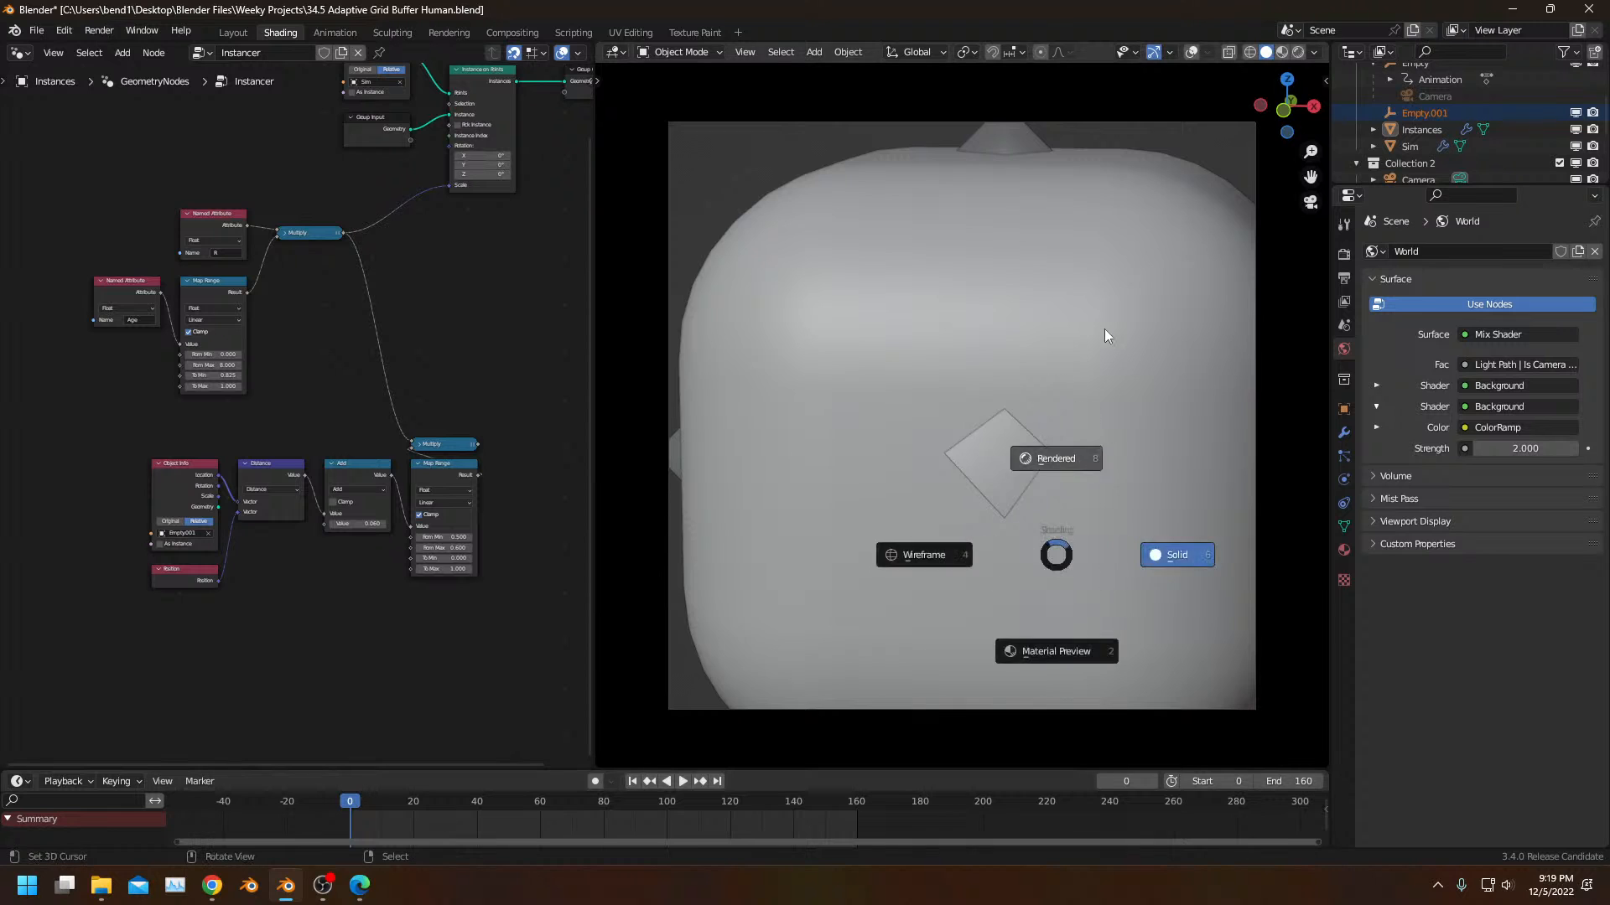
click(1112, 304)
Step: Try a Bevel amount of 1.081 m on the cube instances and play the animation to frame 125
click(1344, 432)
drag(1500, 344, 1504, 344)
key(space)
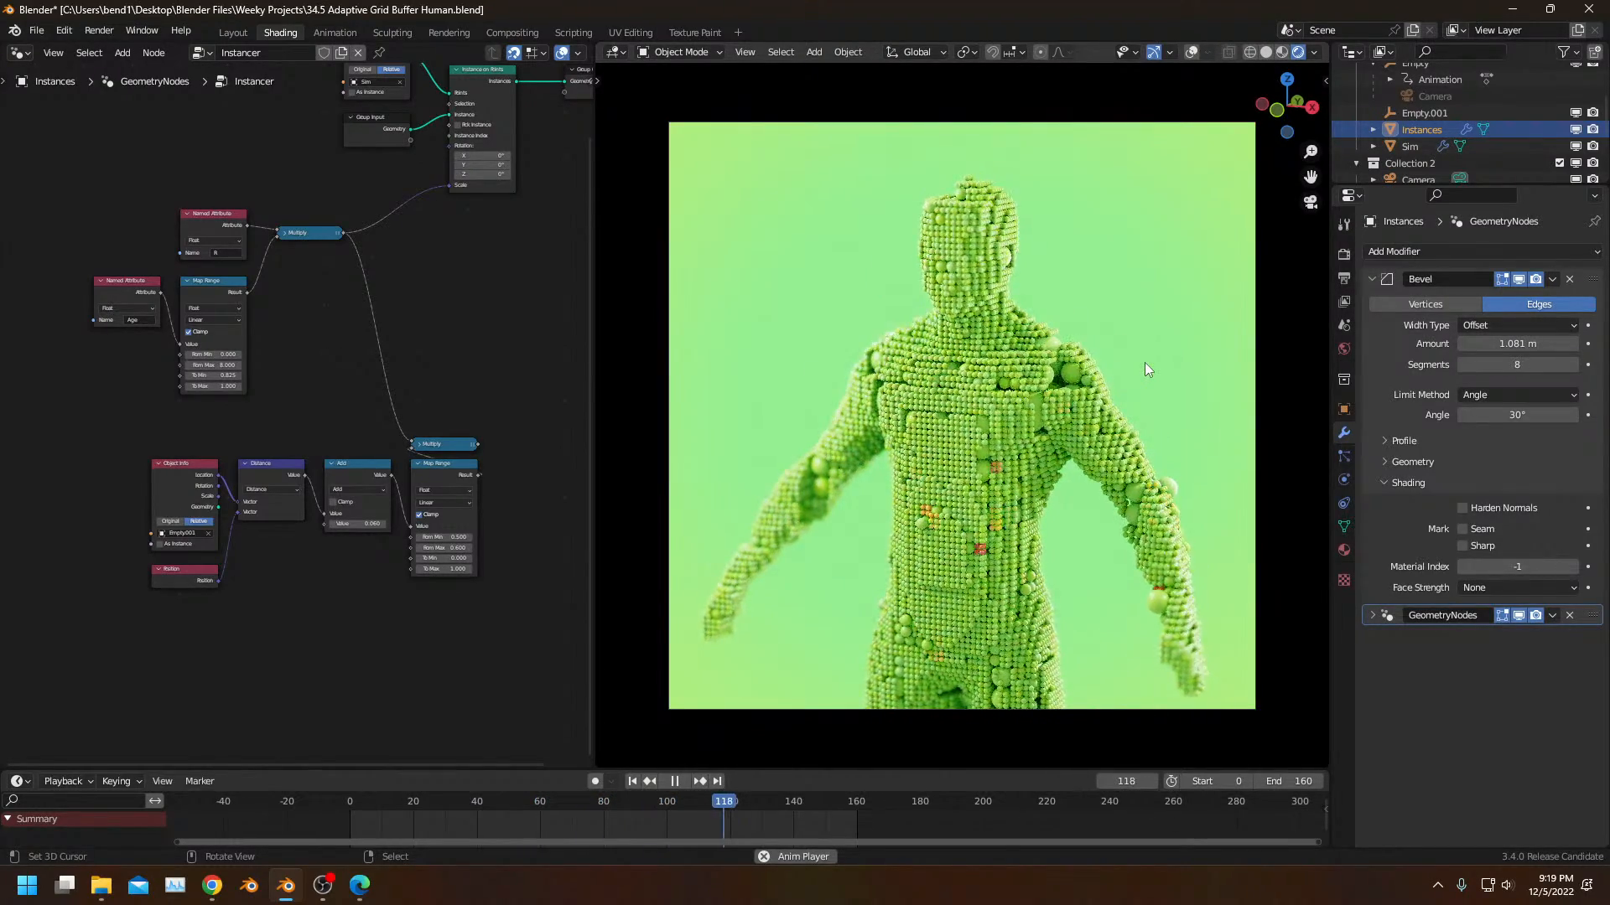
key(space)
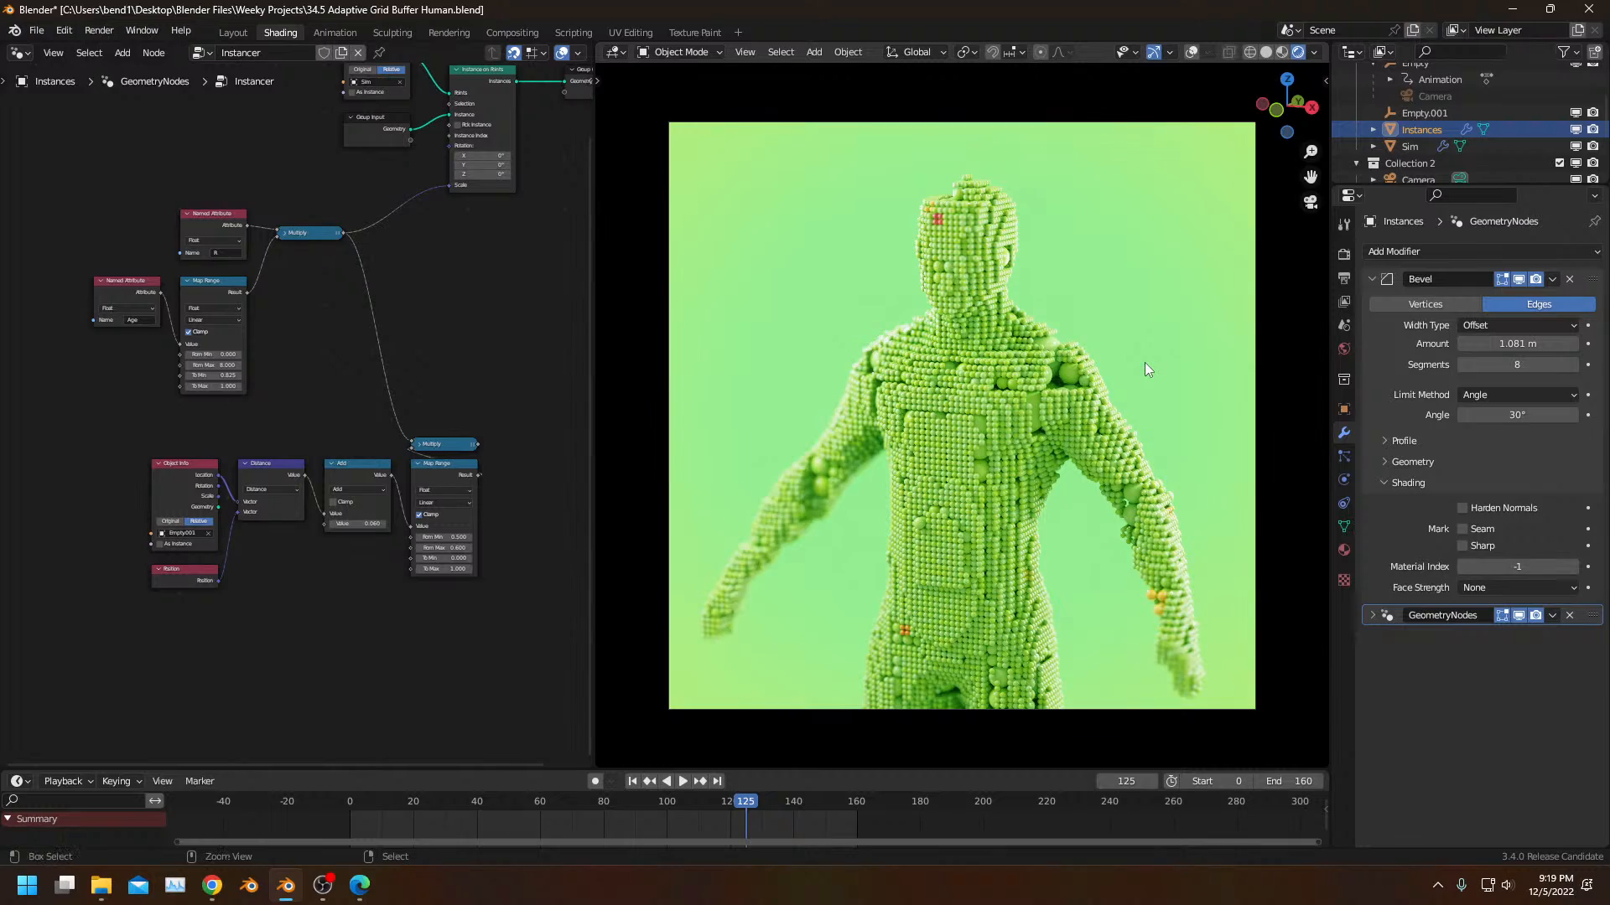
Step: Replay the animation from frame 0 with the Bevel amount at 0.631 m, restart it once, and stop at frame 28
key(shift+Left)
key(space)
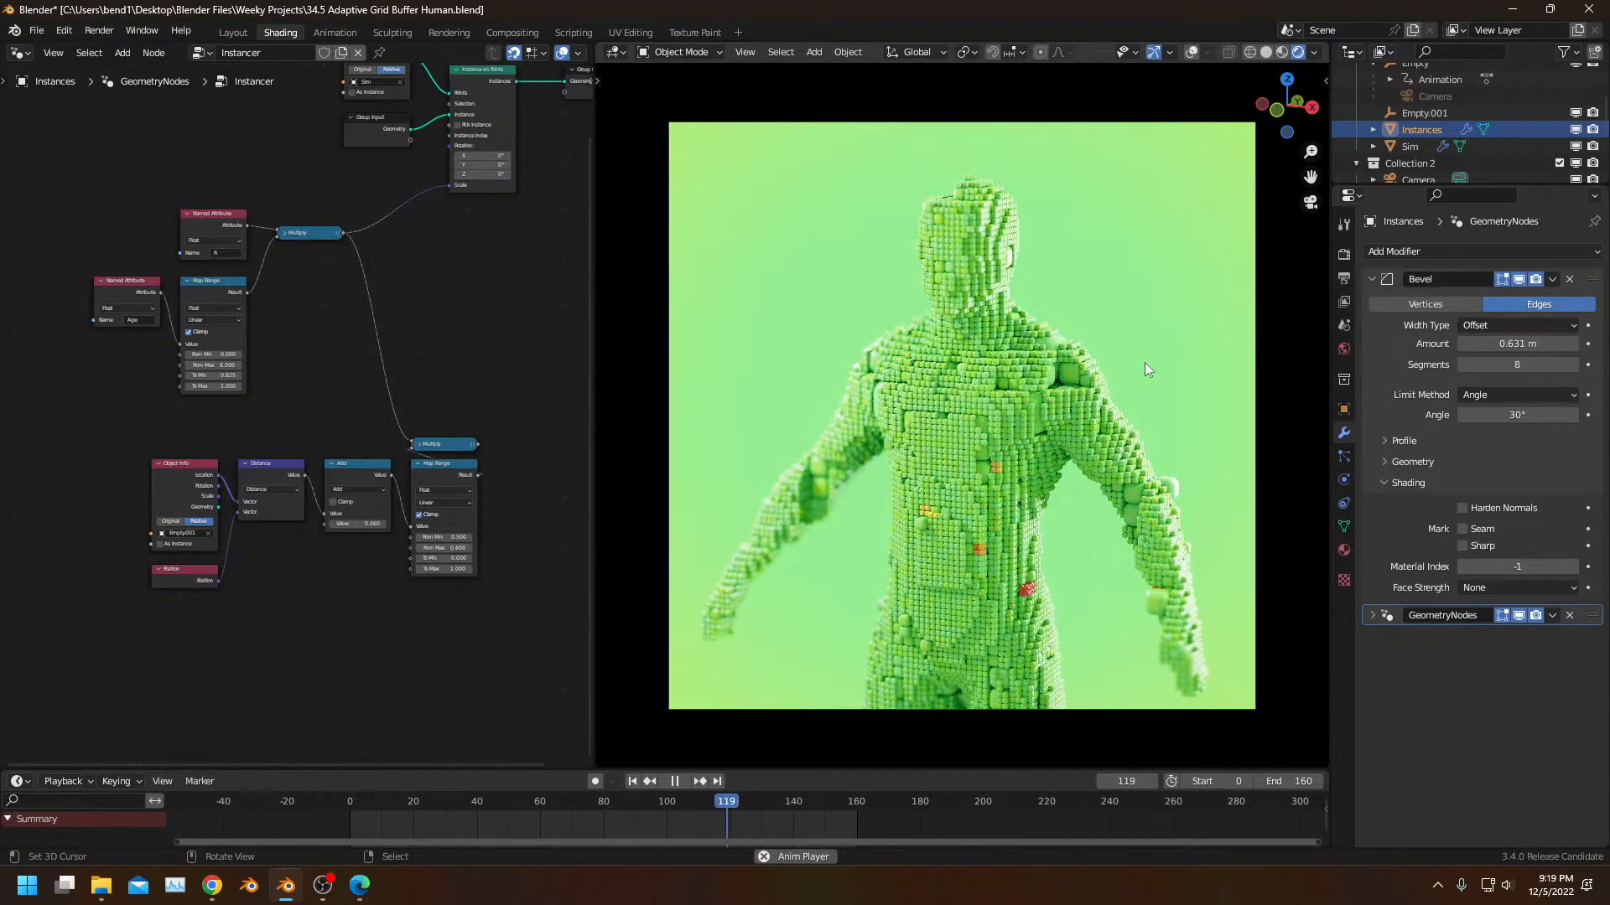
key(space)
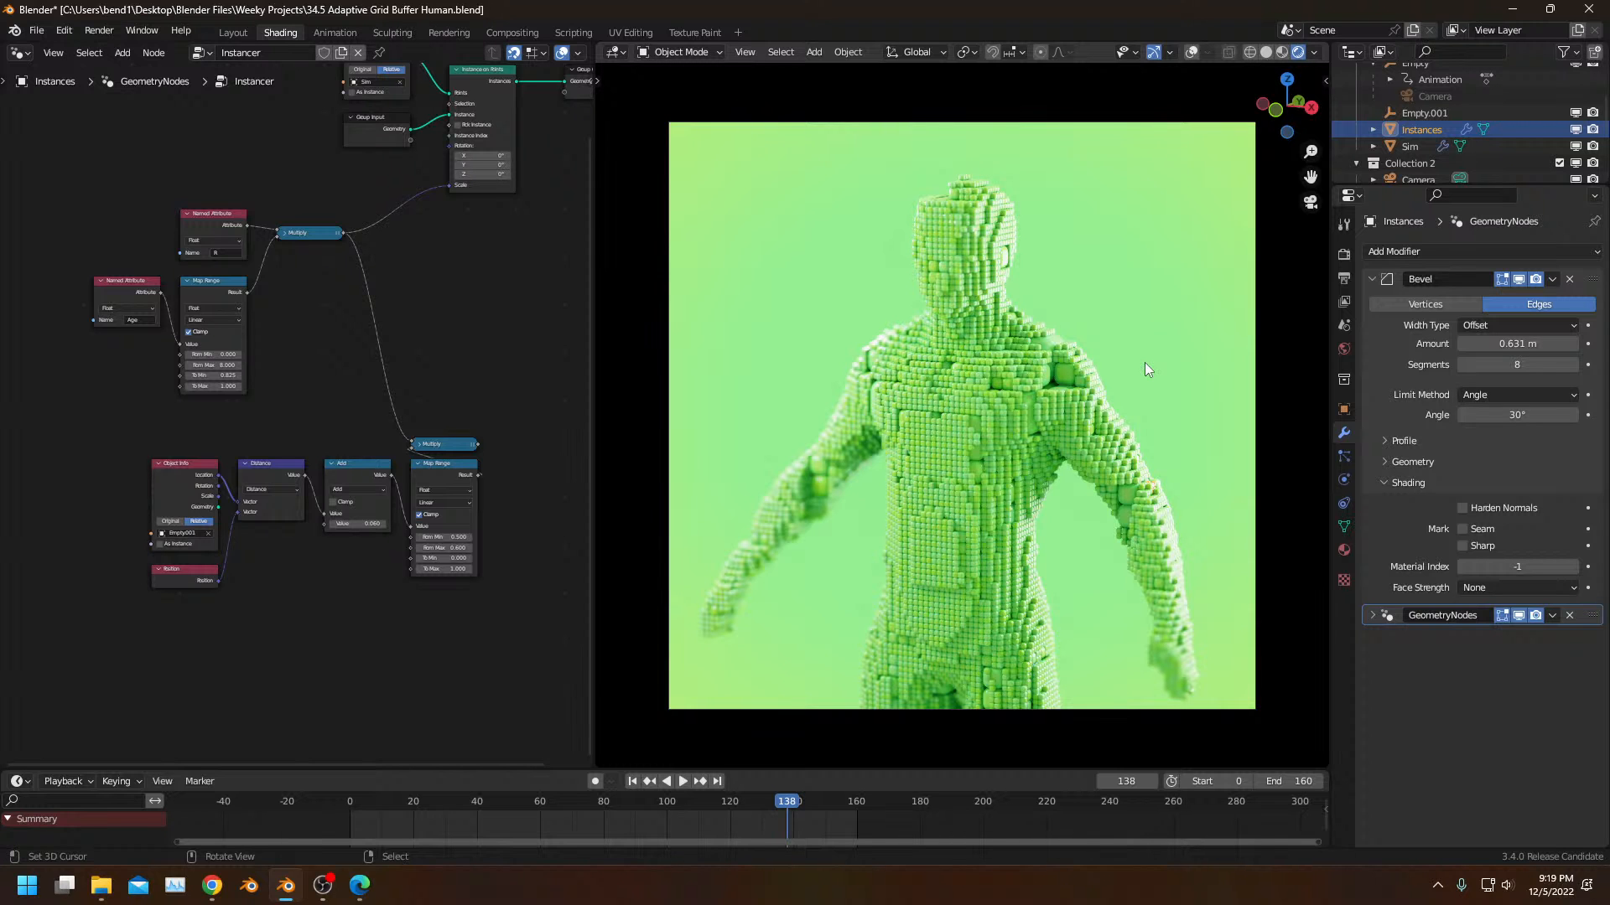
click(330, 803)
key(space)
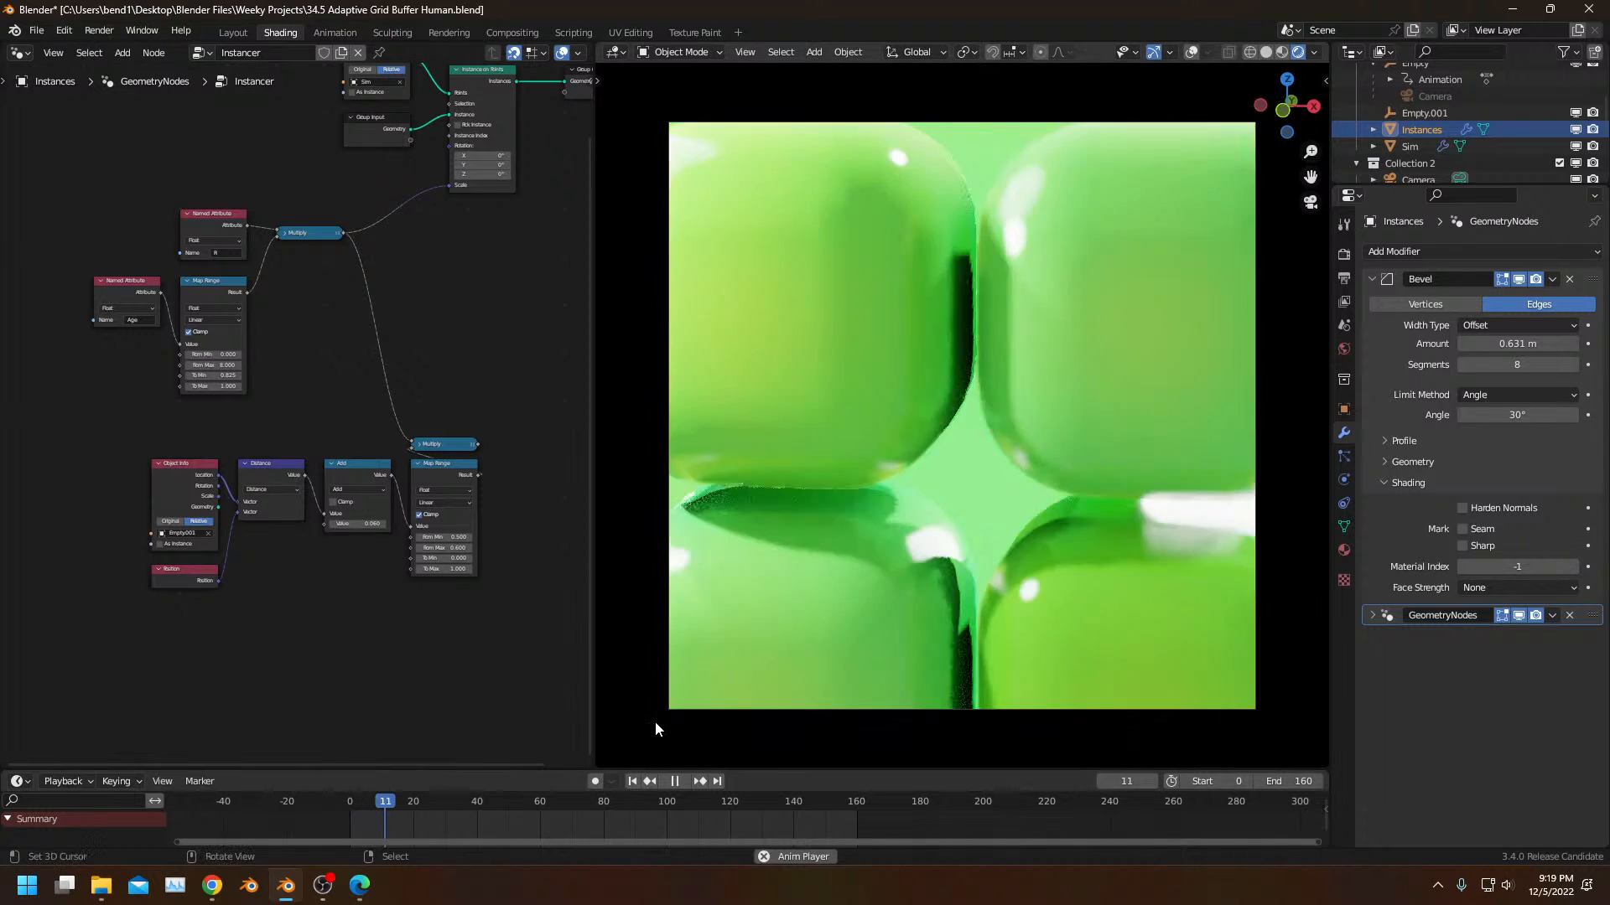
key(space)
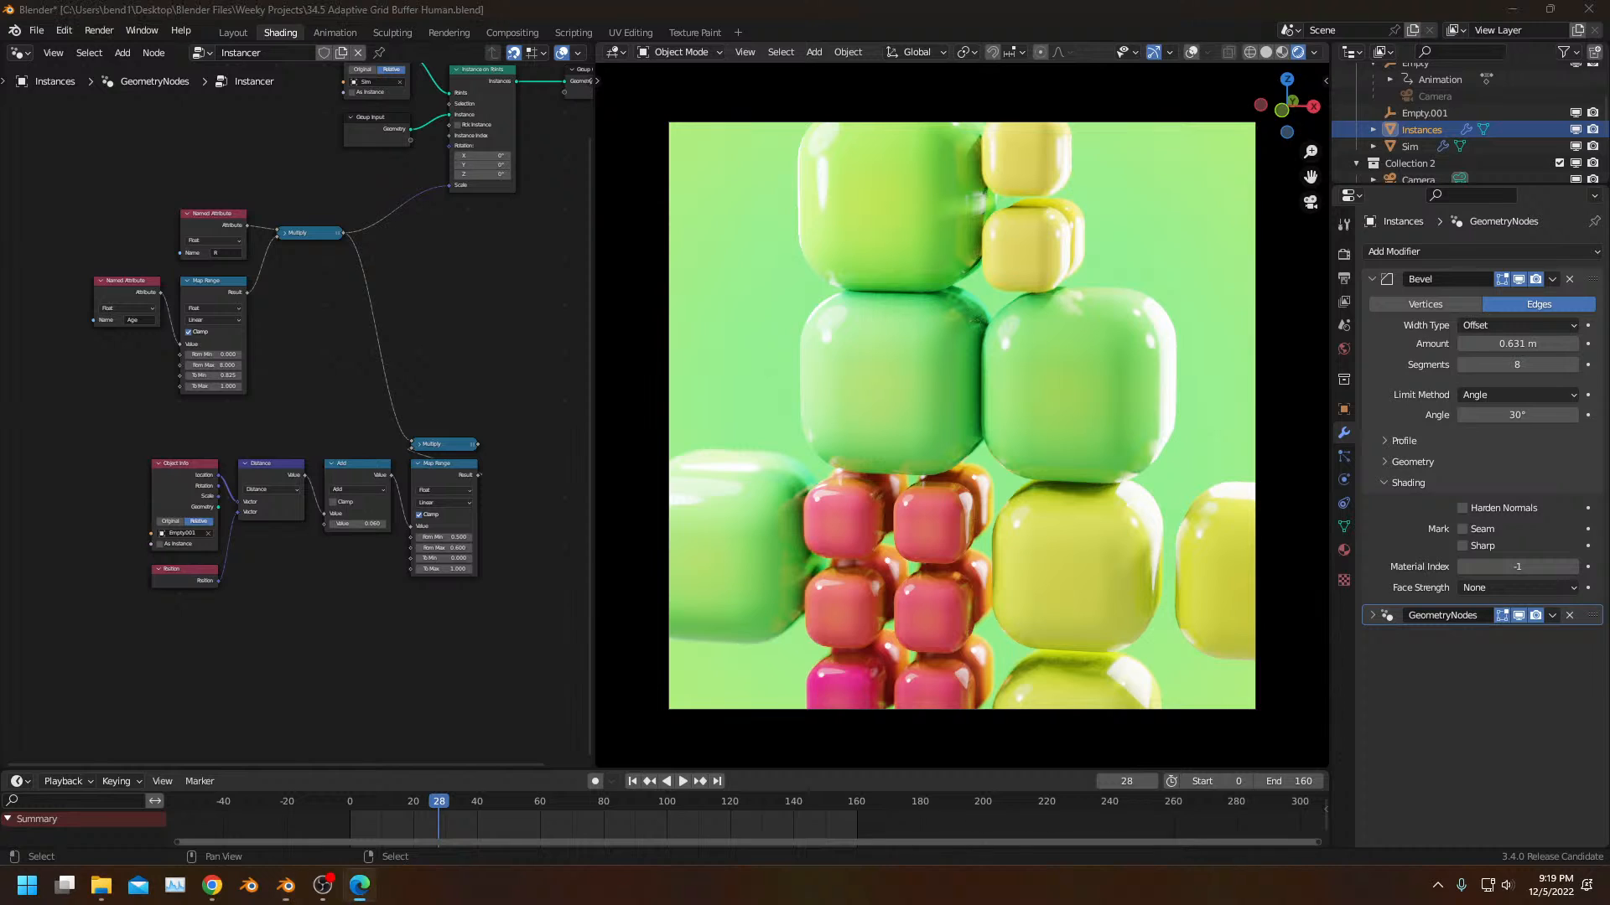